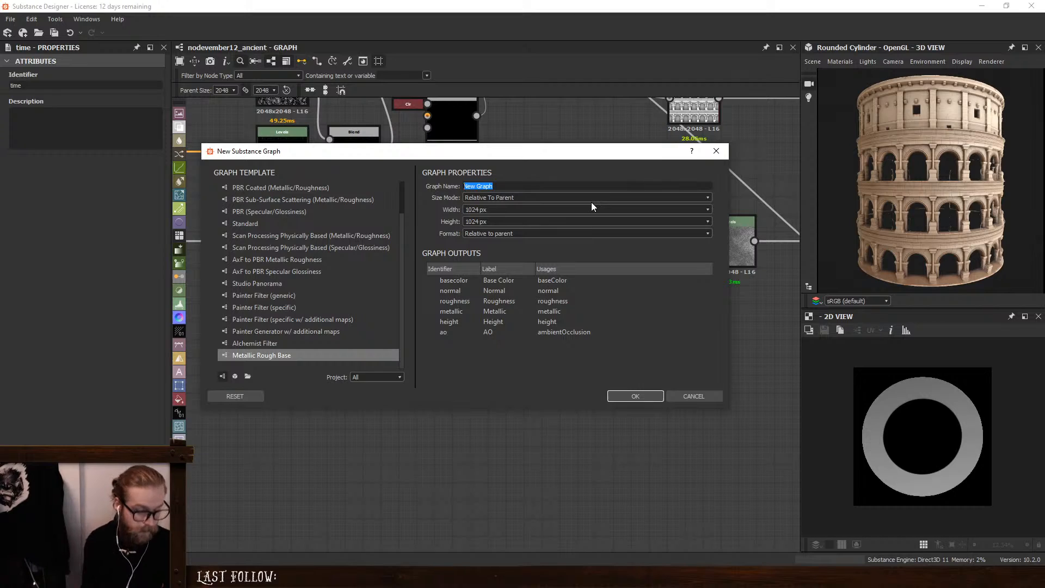
Create a new Substance graph named nodevember13_medieval from the Metallic Rough Base template
{"action": "type", "text": "no"}
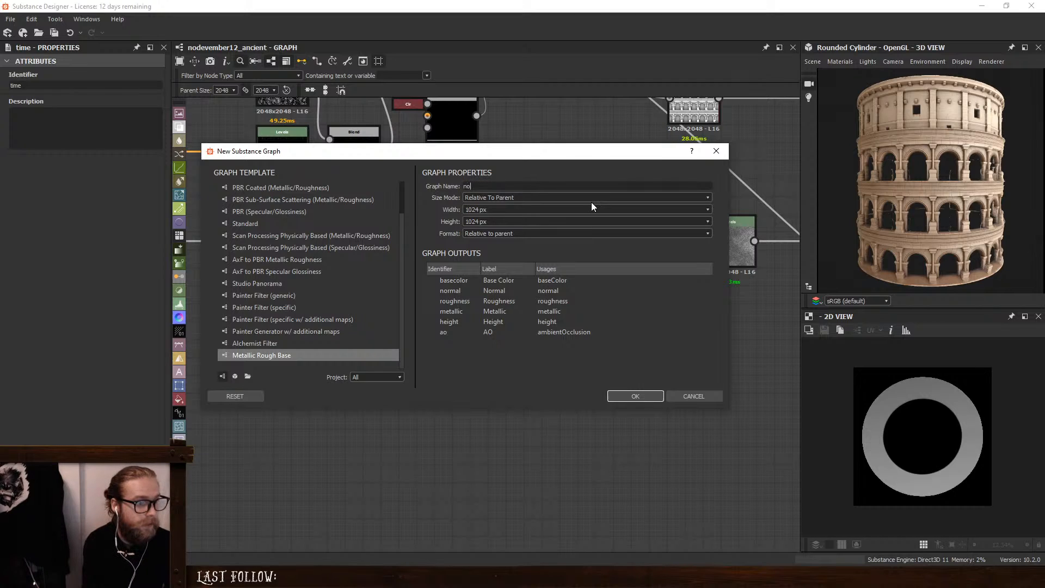
{"action": "type", "text": "devem"}
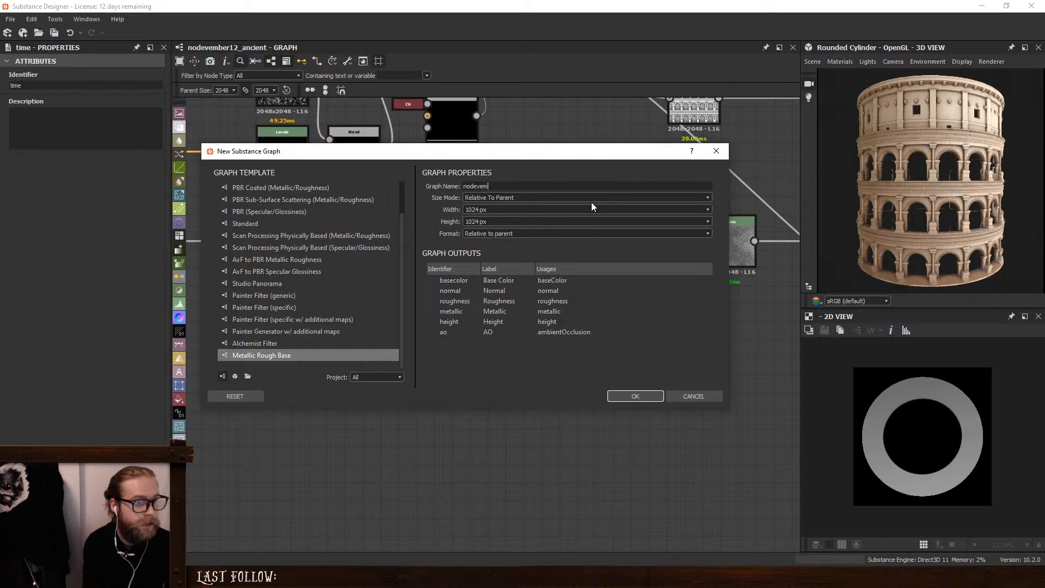
{"action": "type", "text": "ber"}
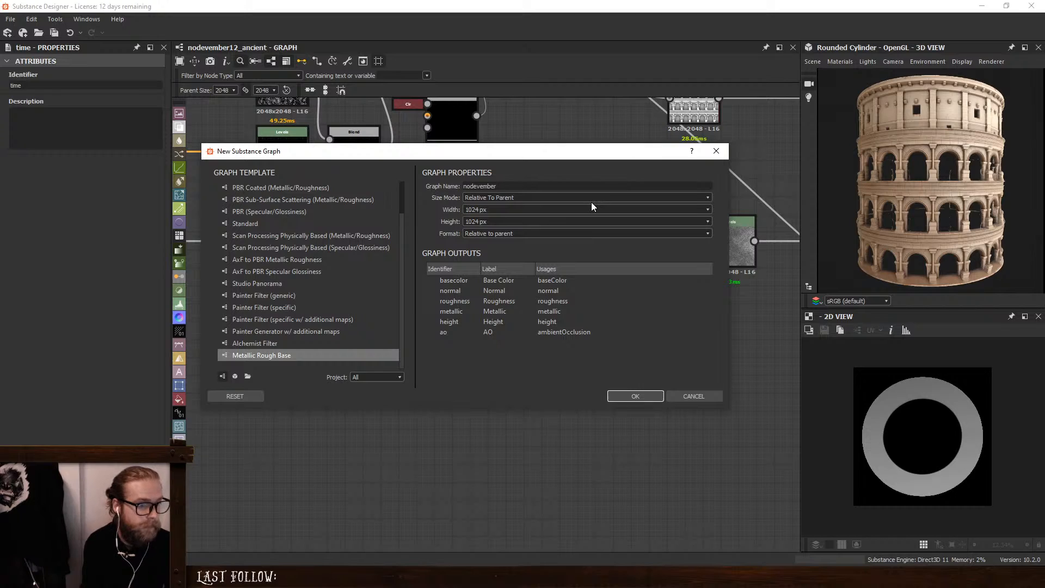
{"action": "type", "text": "13_"}
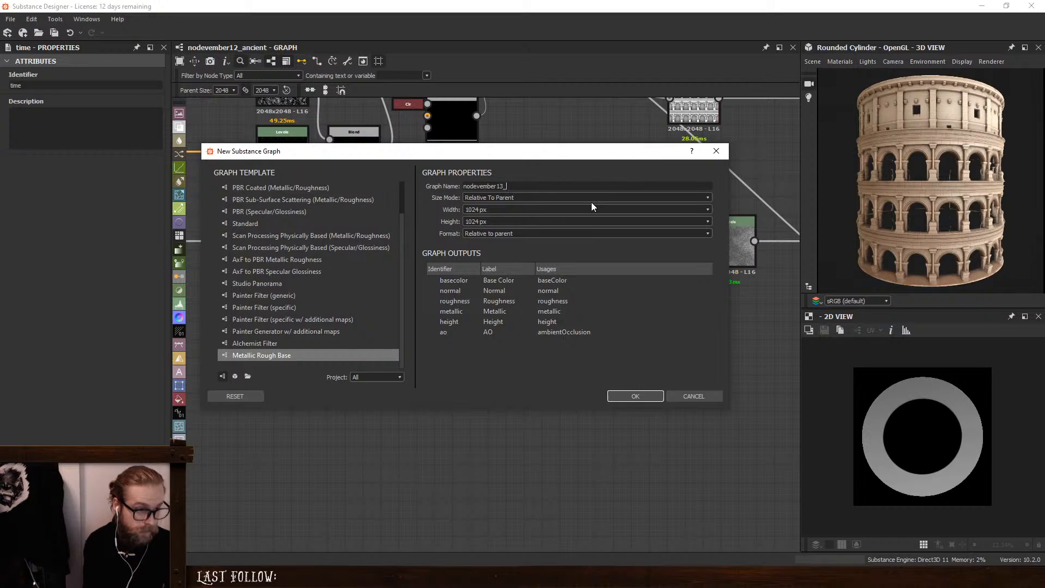
{"action": "type", "text": "medieval"}
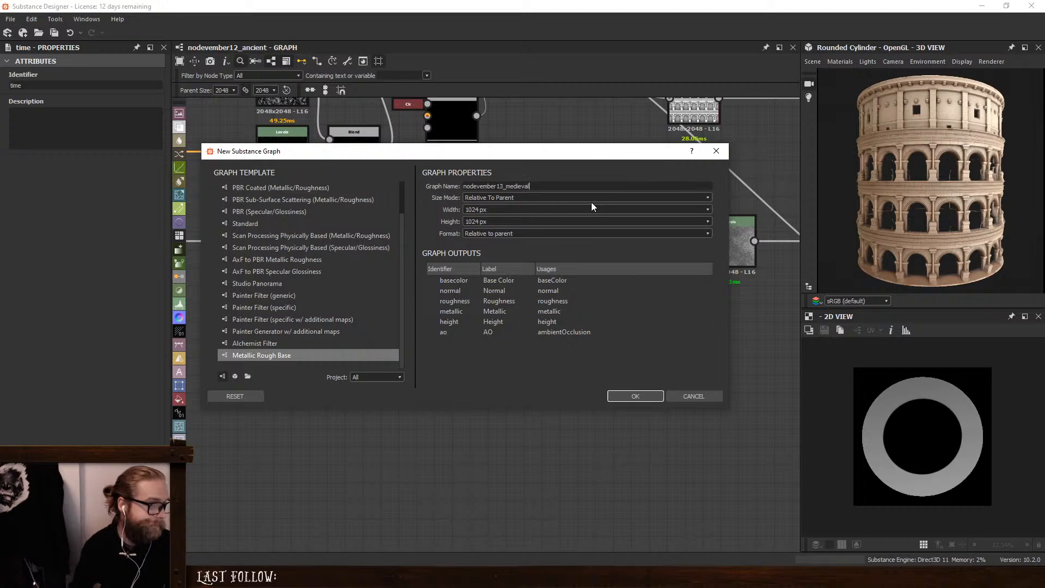
{"action": "left_click", "coordinate": [647, 394]}
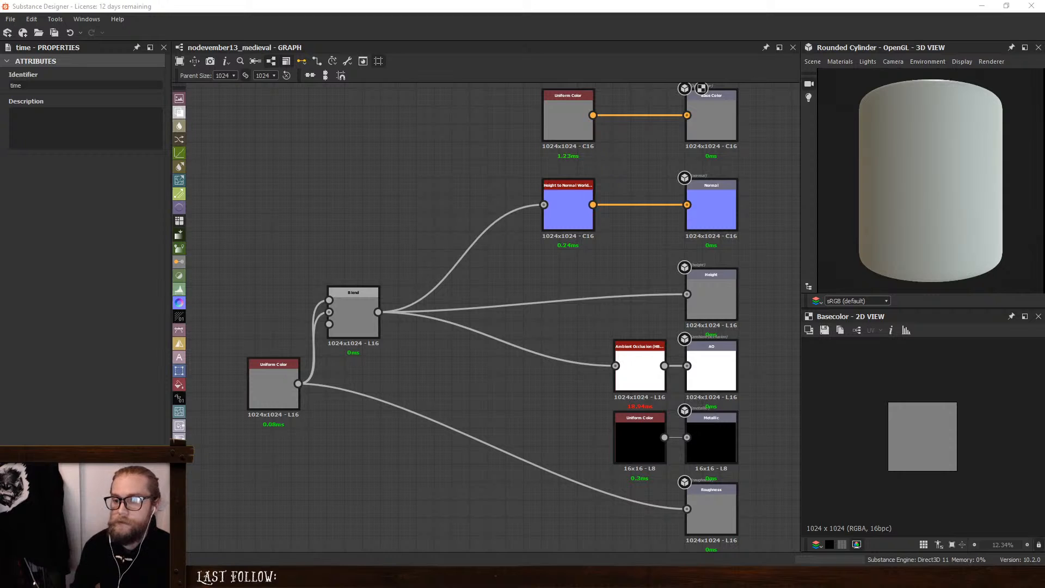
Bring the browser with the armor references over the graph, enlarge its window, and examine the chainmail and Japanese kusari armor photos
{"action": "left_click_drag", "start_coordinate": [1044, 39], "coordinate": [718, 47]}
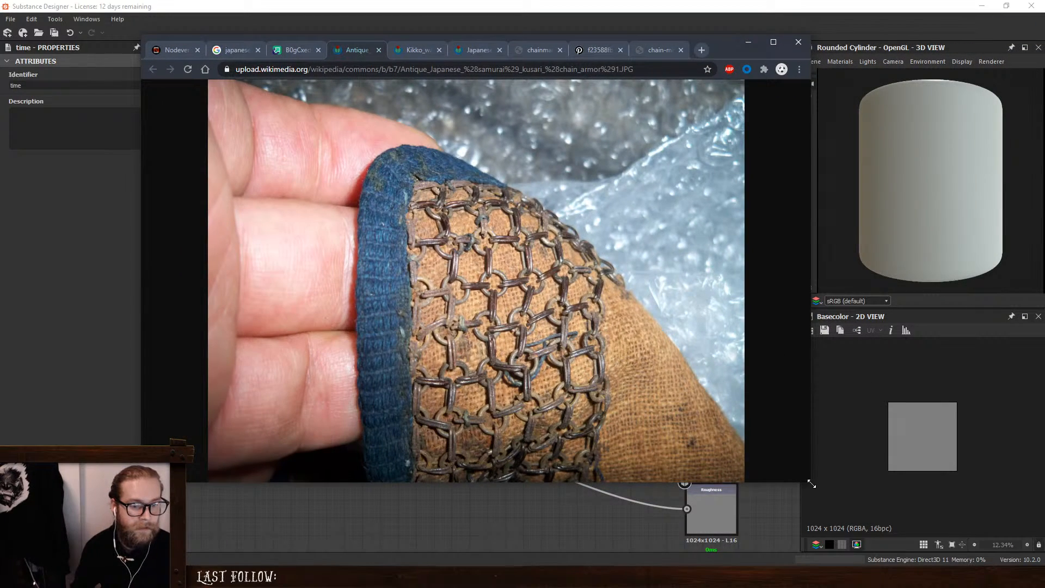
{"action": "left_click_drag", "start_coordinate": [812, 484], "coordinate": [894, 532]}
{"action": "left_click", "coordinate": [727, 51]}
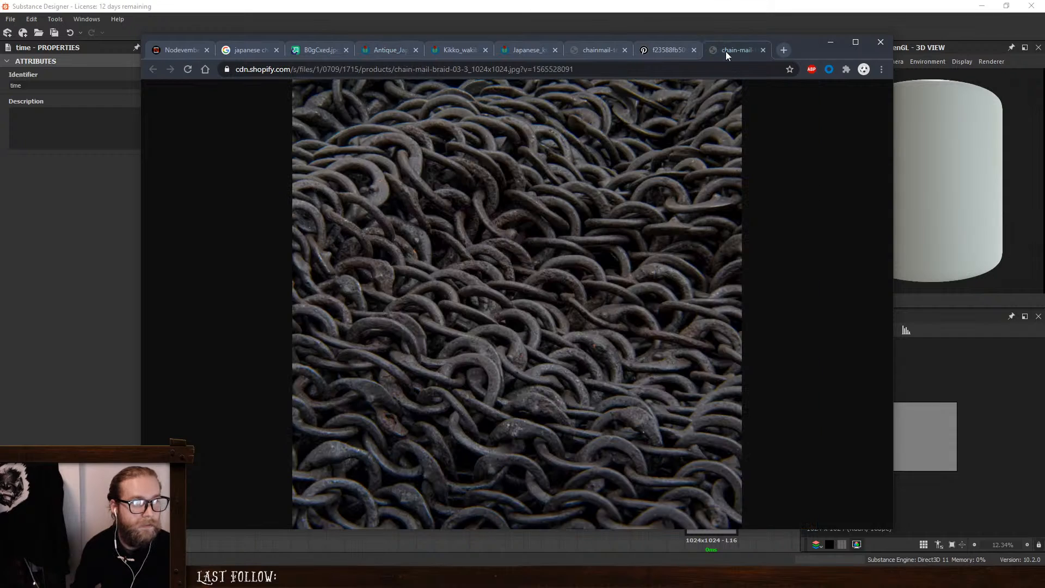
{"action": "left_click", "coordinate": [663, 52]}
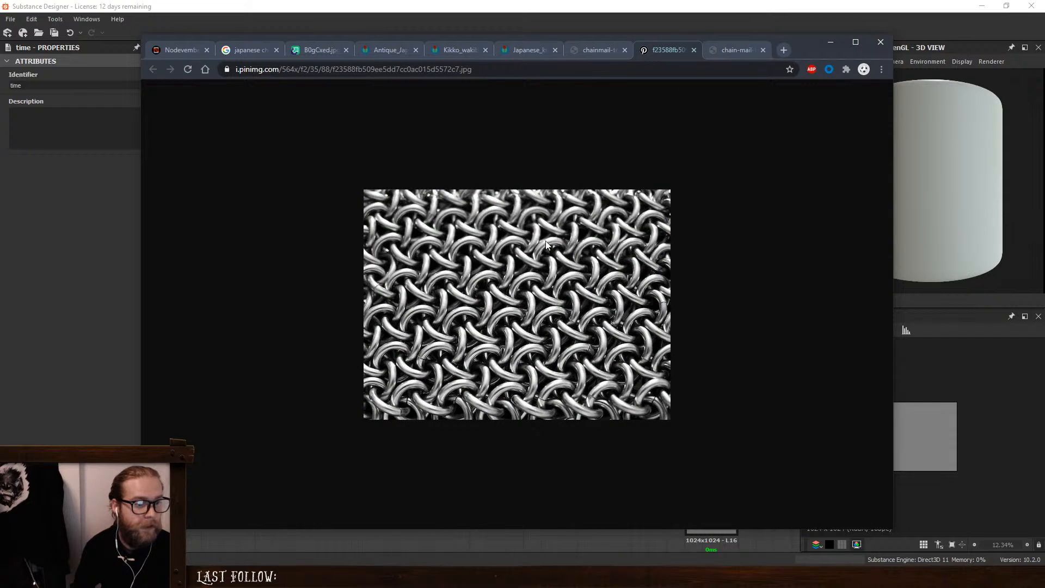
{"action": "left_click", "coordinate": [599, 50]}
{"action": "left_click", "coordinate": [528, 51]}
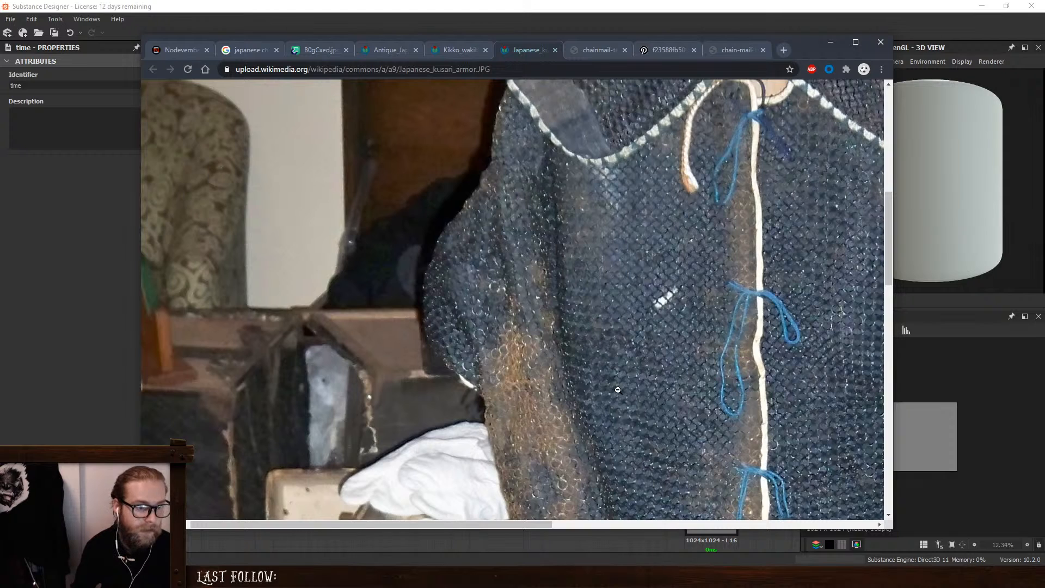
Compare the hexagonal-plate kikko, antique kusari and leather armor reference photos, then return to Substance Designer
{"action": "left_click", "coordinate": [449, 49]}
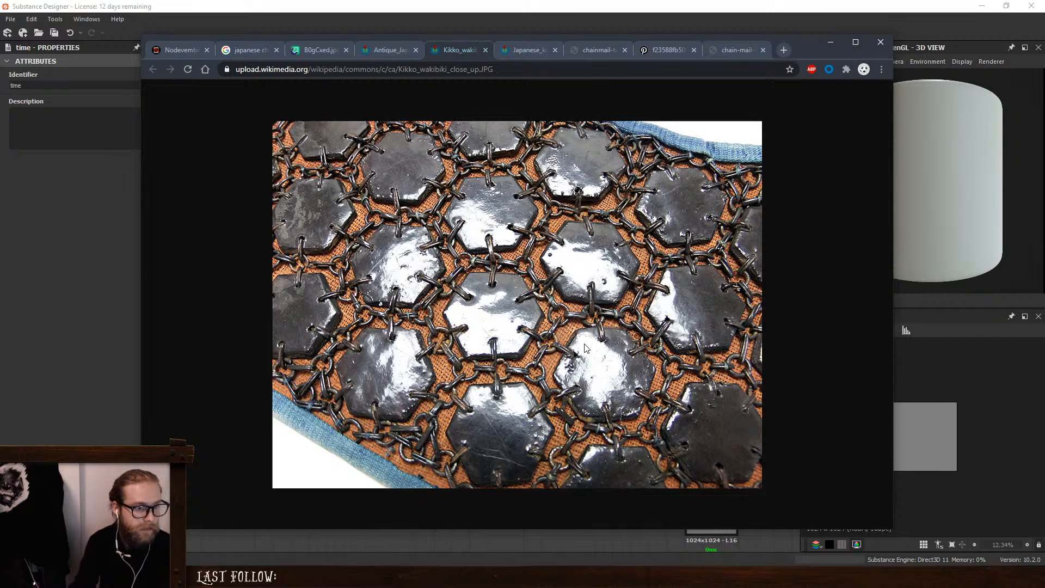
{"action": "left_click", "coordinate": [387, 51]}
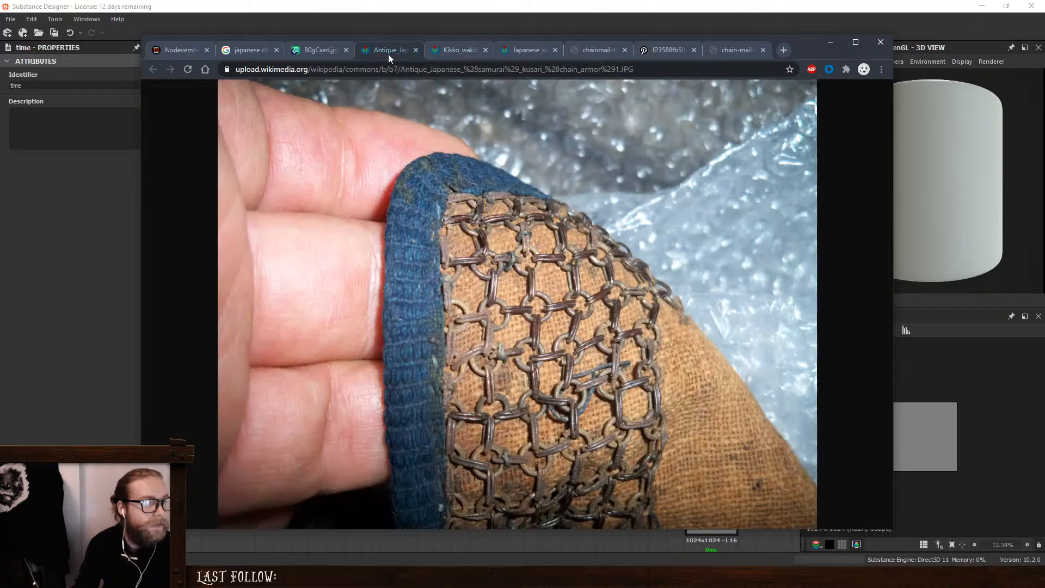
{"action": "left_click", "coordinate": [315, 51]}
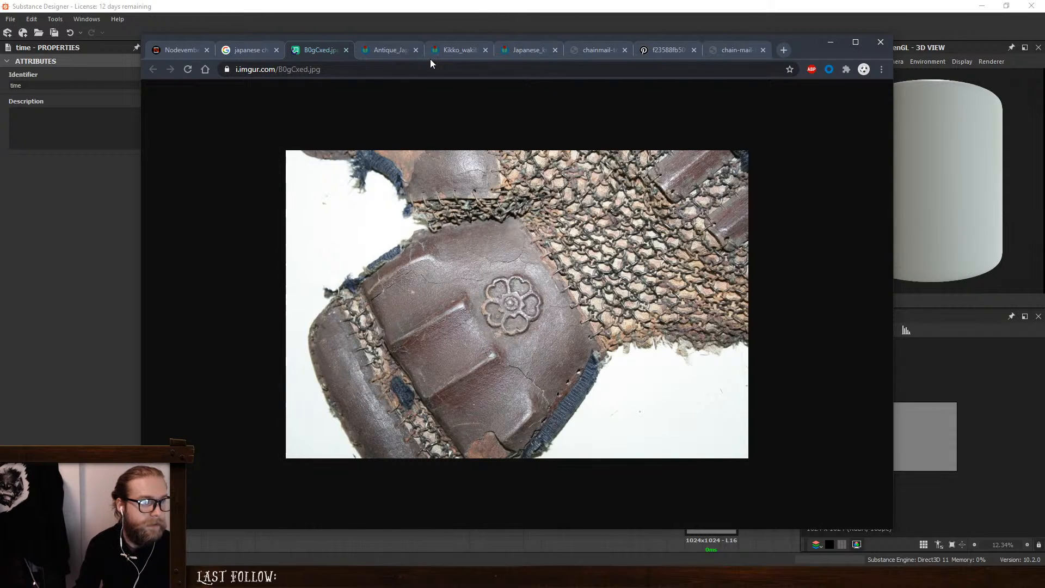
{"action": "left_click", "coordinate": [453, 49]}
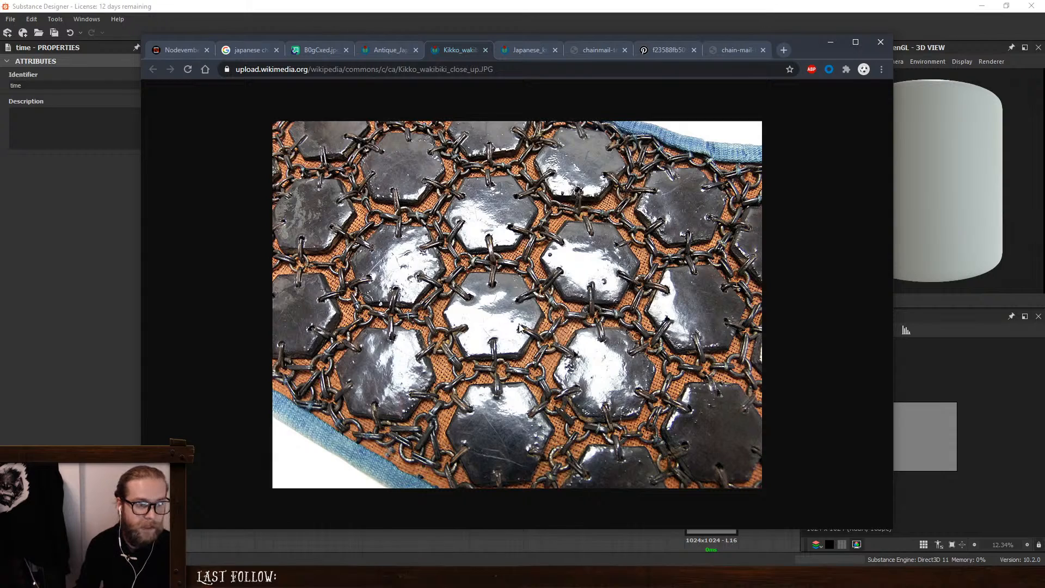
{"action": "left_click", "coordinate": [318, 50]}
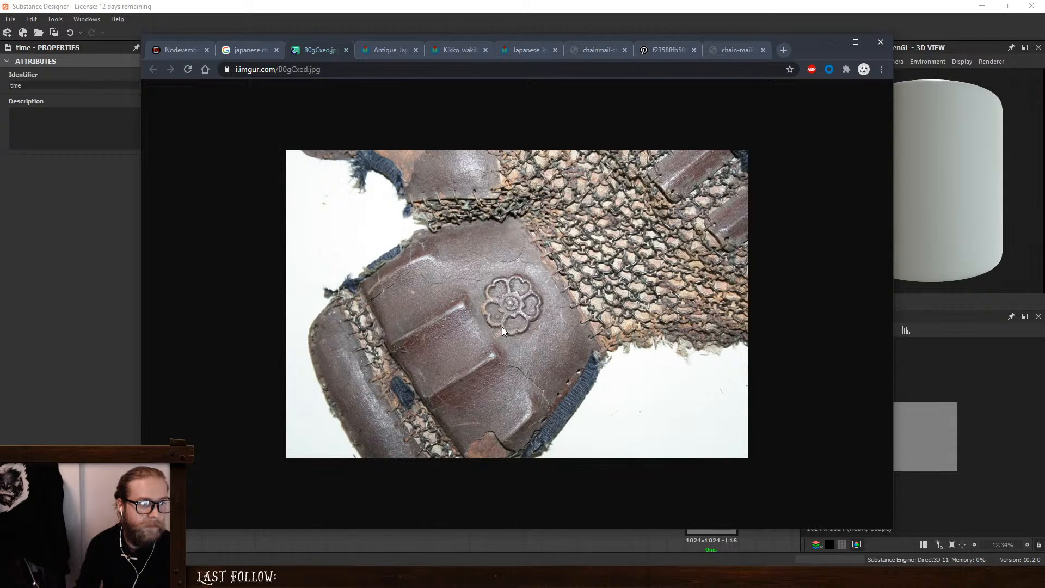
{"action": "left_click", "coordinate": [394, 54]}
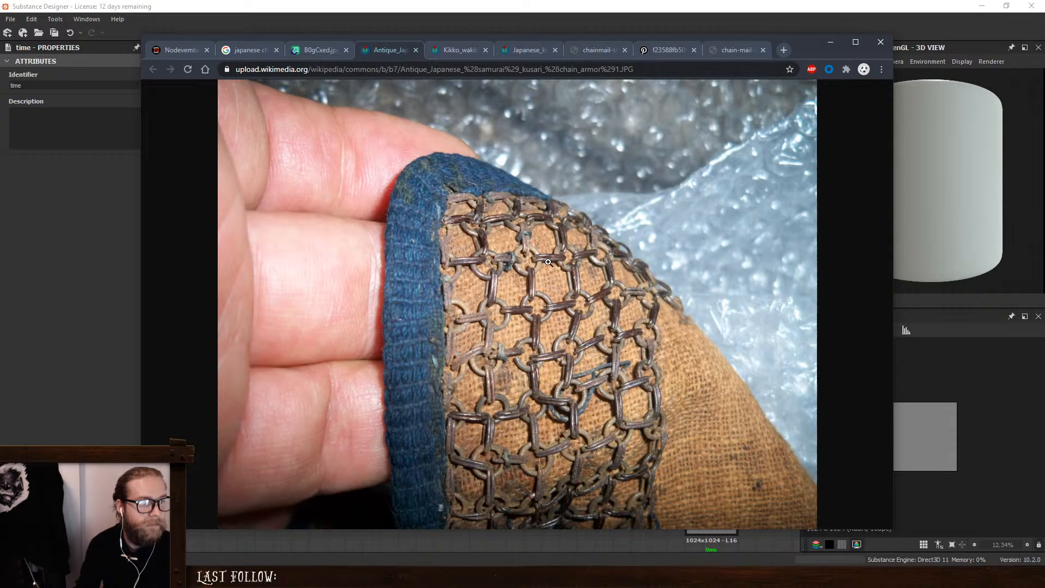
{"action": "left_click", "coordinate": [454, 54]}
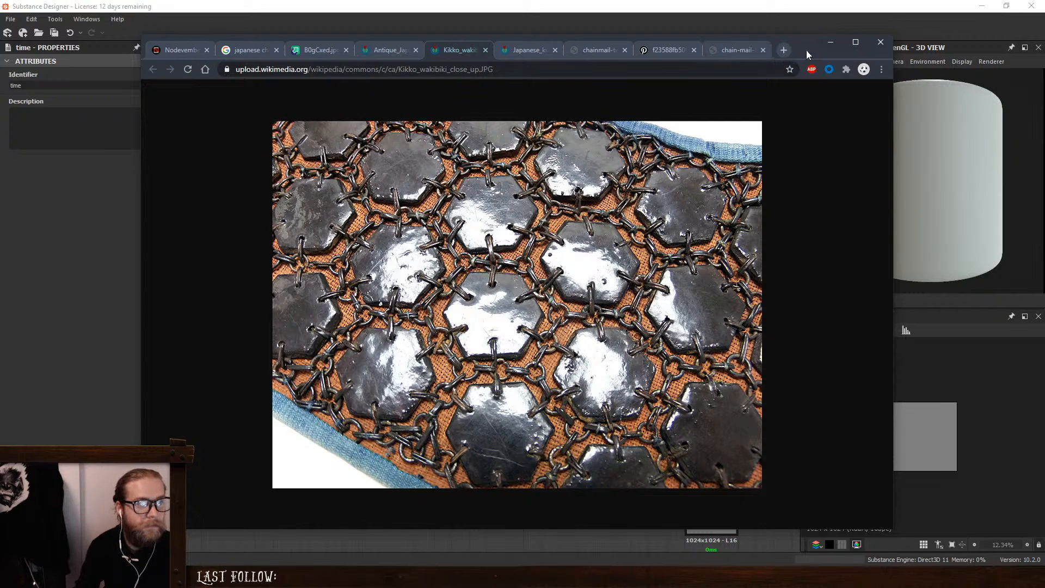
{"action": "left_click", "coordinate": [831, 43]}
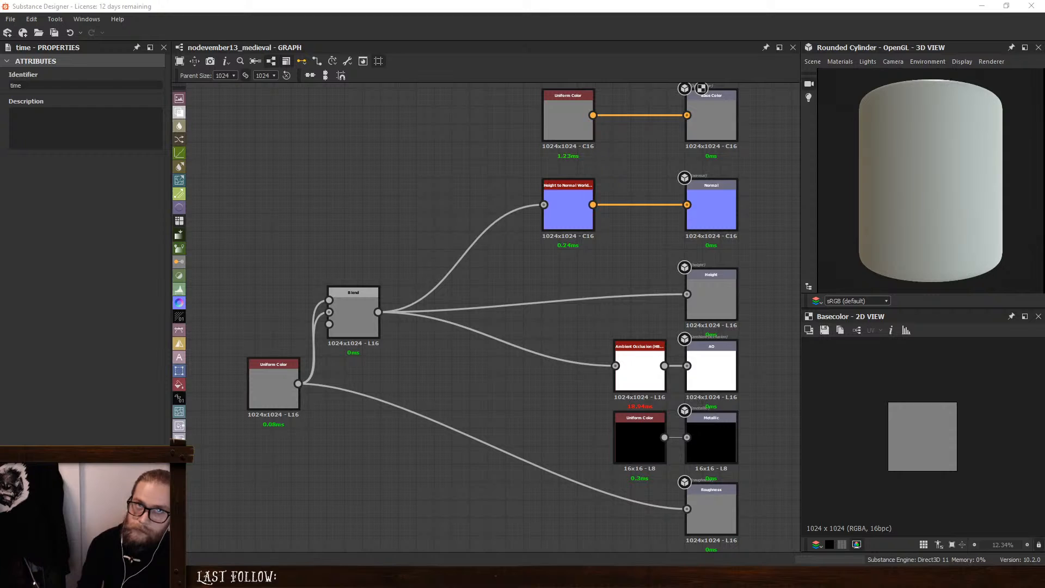
Add a Polygon 1 node in the empty graph area before the base Uniform Color node
{"action": "middle_click_drag", "start_coordinate": [317, 300], "coordinate": [680, 307]}
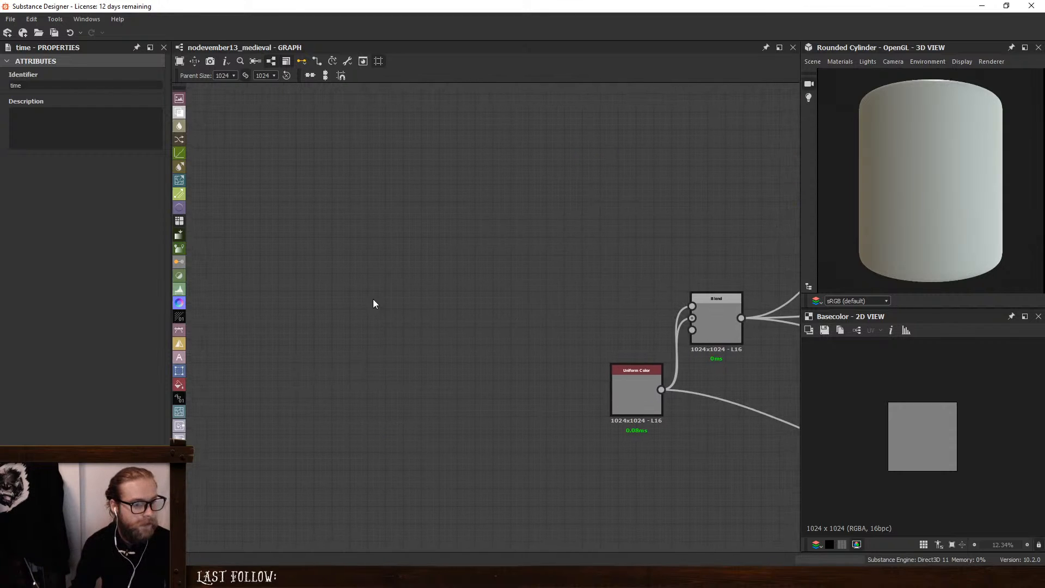
{"action": "middle_click_drag", "start_coordinate": [374, 299], "coordinate": [430, 321]}
{"action": "key", "text": "space"}
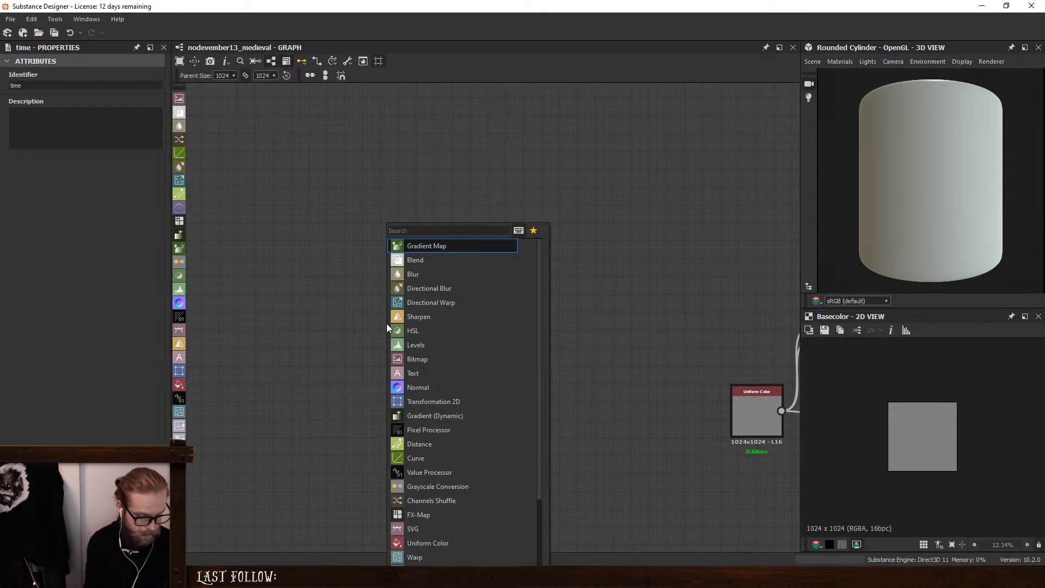
{"action": "type", "text": "pol"}
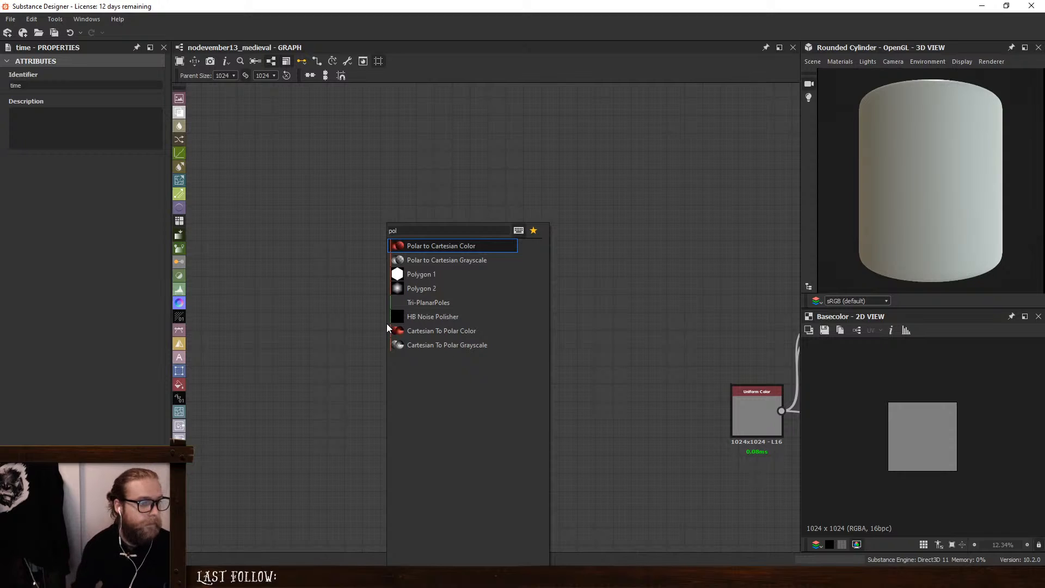
{"action": "left_click", "coordinate": [431, 274]}
Add a Splatter Circular node beside the polygon and feed the polygon into its pattern and background inputs
{"action": "key", "text": "space"}
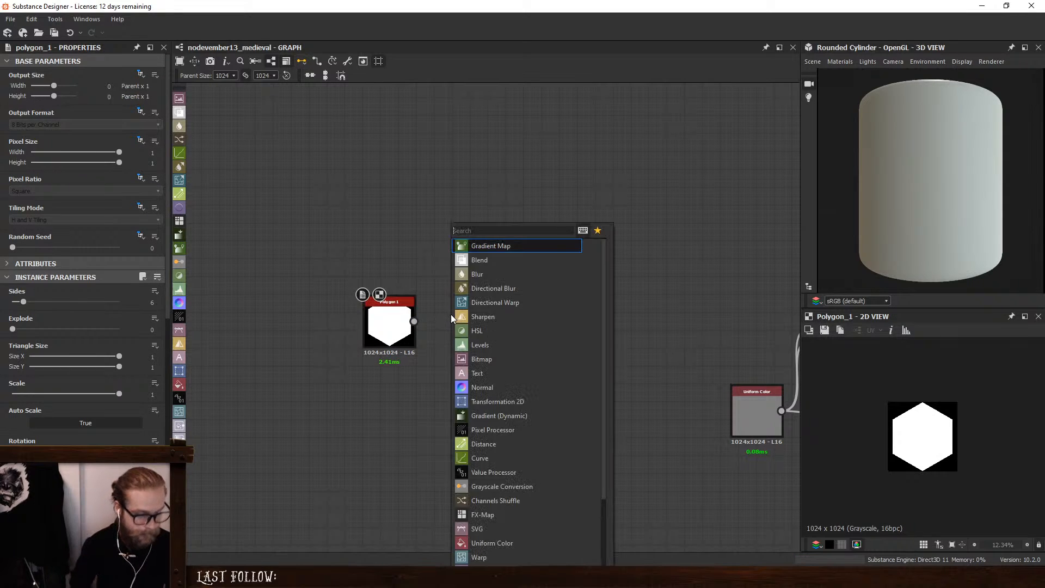
{"action": "type", "text": "splat"}
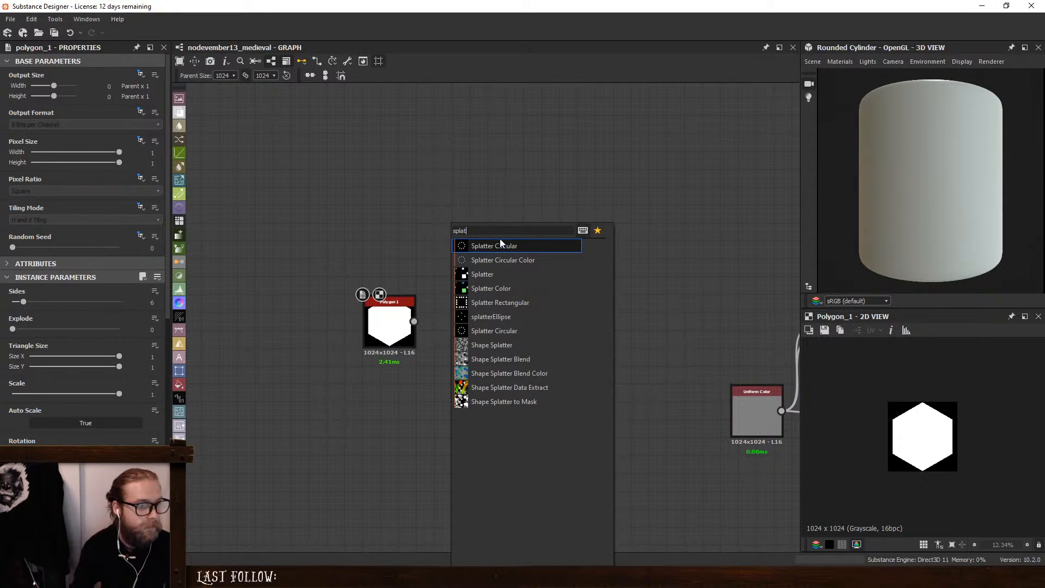
{"action": "left_click", "coordinate": [500, 245]}
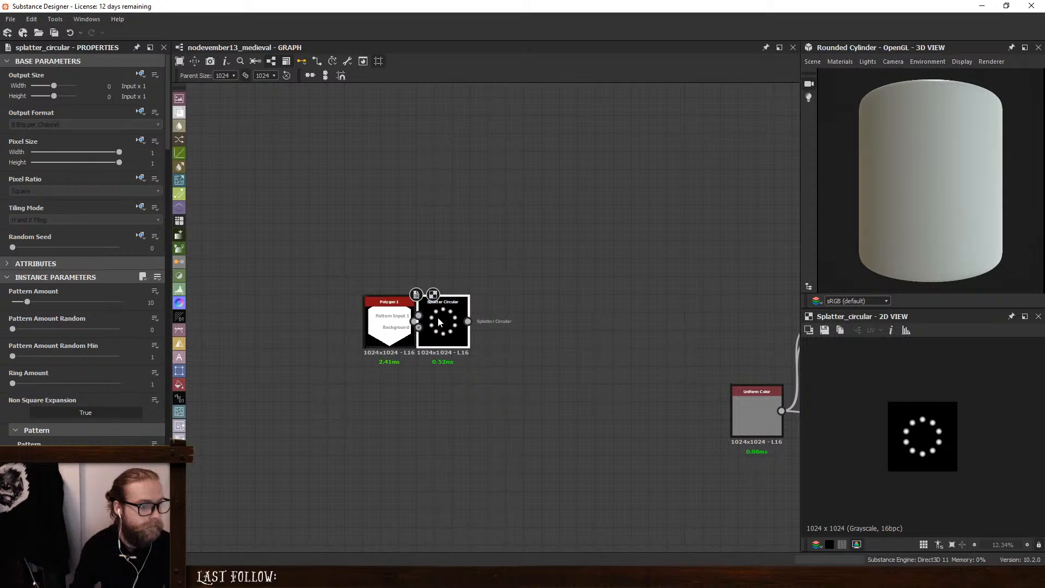
{"action": "mouse_move", "coordinate": [440, 323]}
{"action": "left_mouse_down"}
{"action": "mouse_move", "coordinate": [467, 330]}
{"action": "mouse_move", "coordinate": [446, 324]}
{"action": "left_mouse_up"}
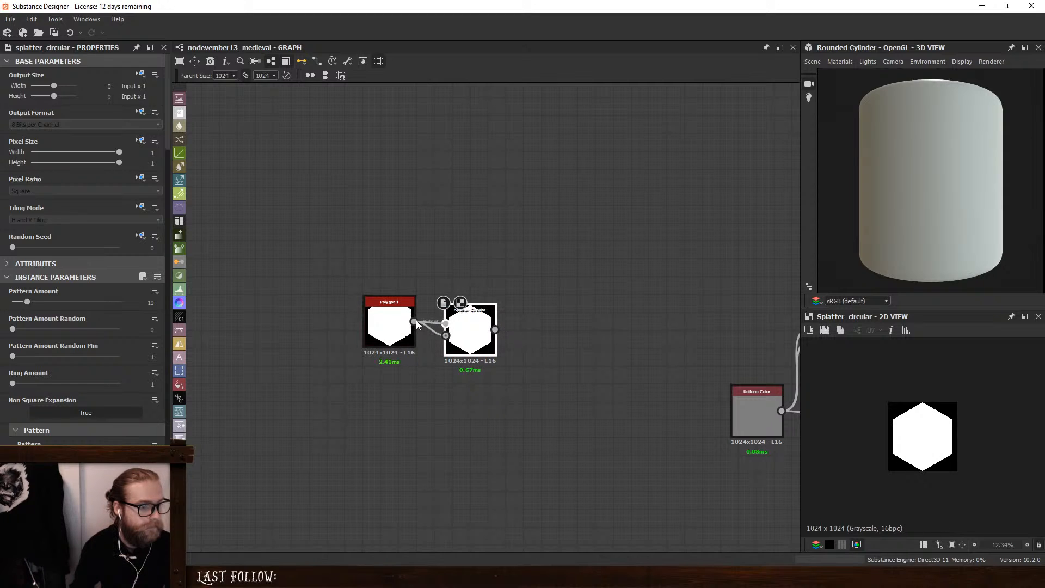
Reduce the polygon's scale to 0.38 and set the Splatter Circular node's pattern to Image Input
{"action": "left_click", "coordinate": [389, 327]}
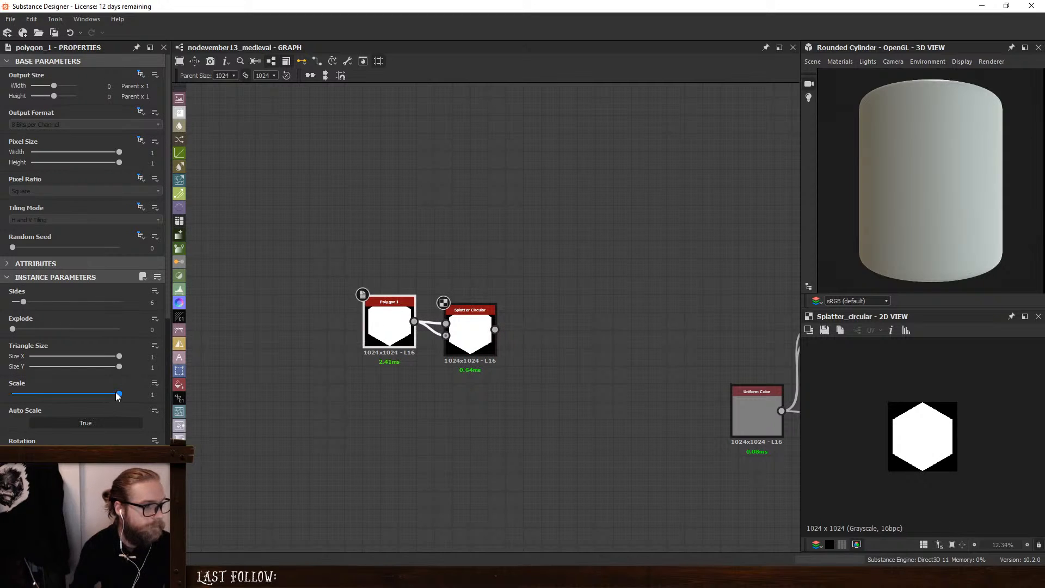
{"action": "left_click_drag", "start_coordinate": [116, 394], "coordinate": [51, 393]}
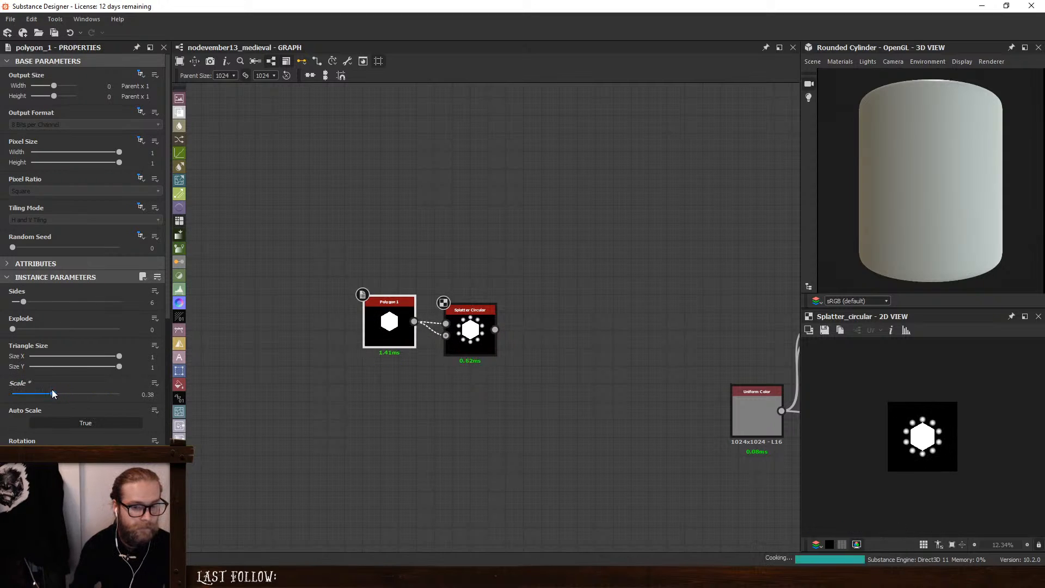
{"action": "left_click", "coordinate": [448, 322]}
{"action": "scroll", "coordinate": [50, 375], "scroll_direction": "down", "scroll_amount": 2}
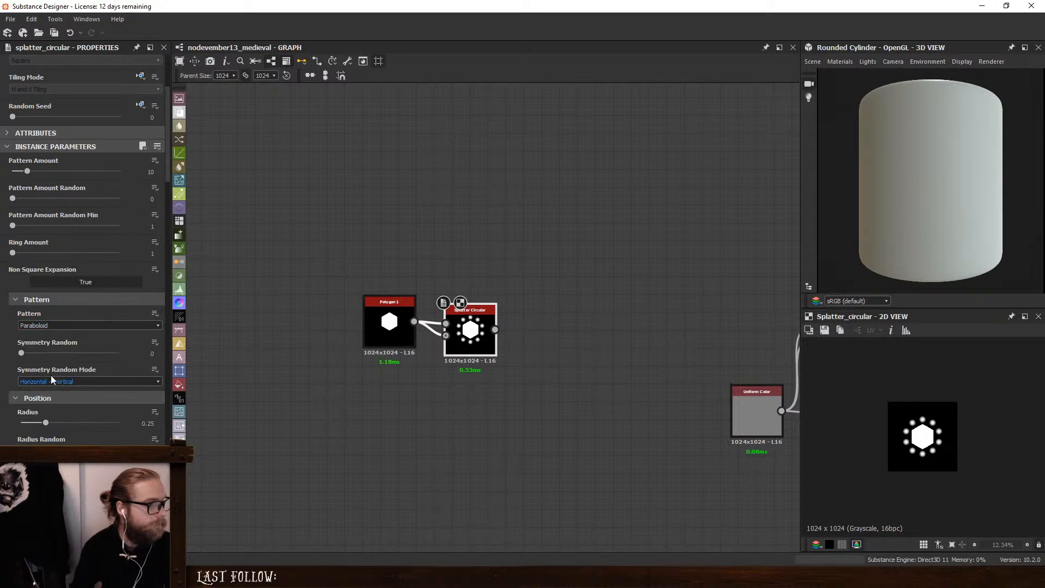
{"action": "left_click", "coordinate": [59, 325]}
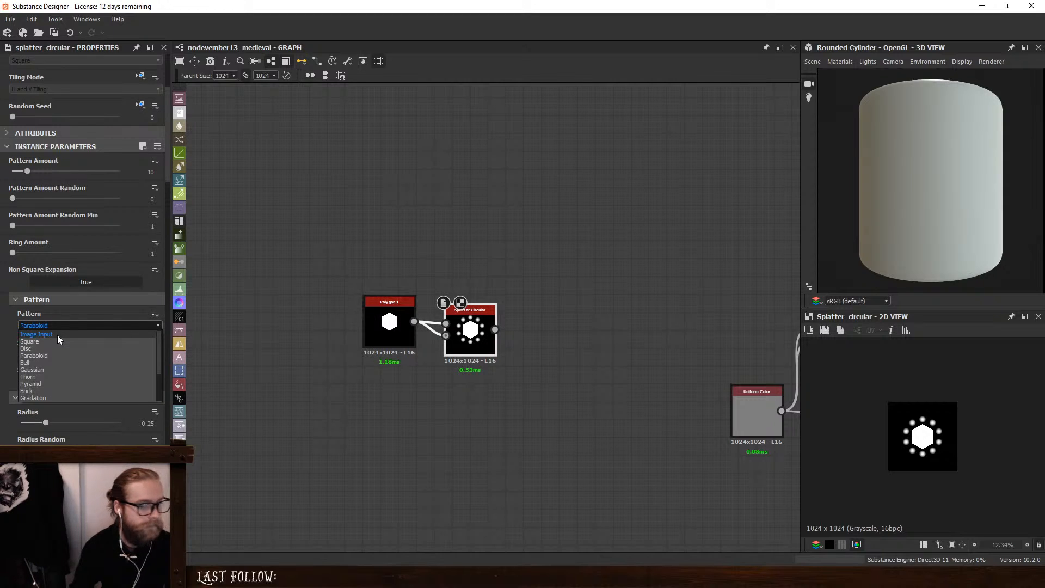
{"action": "left_click", "coordinate": [57, 335]}
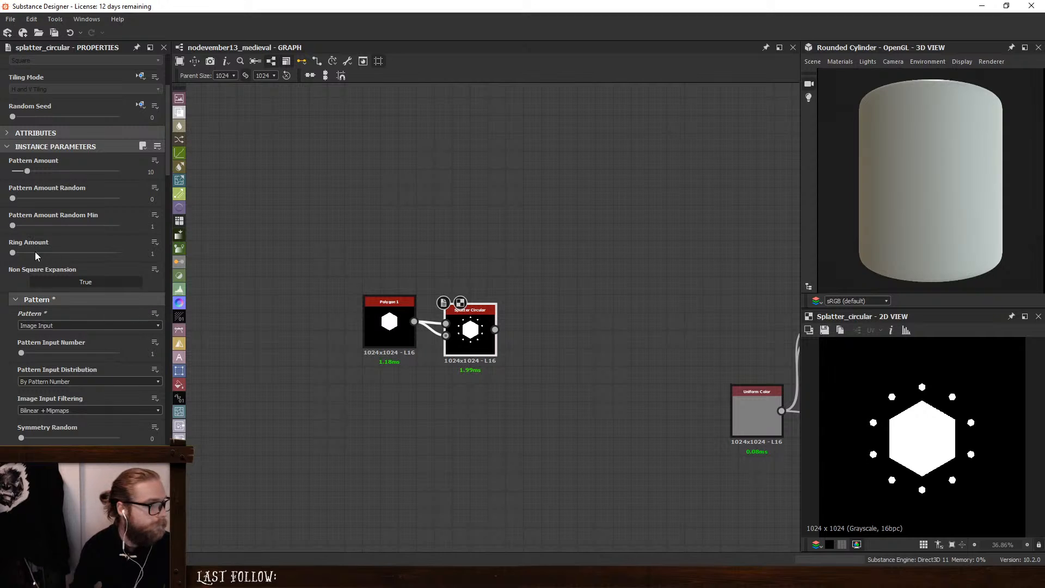
Look through the Splatter Circular node's amount, pattern and position parameters
{"action": "scroll", "coordinate": [84, 363], "scroll_direction": "down", "scroll_amount": 2}
{"action": "scroll", "coordinate": [84, 363], "scroll_direction": "up", "scroll_amount": 3}
{"action": "scroll", "coordinate": [93, 276], "scroll_direction": "down", "scroll_amount": 1}
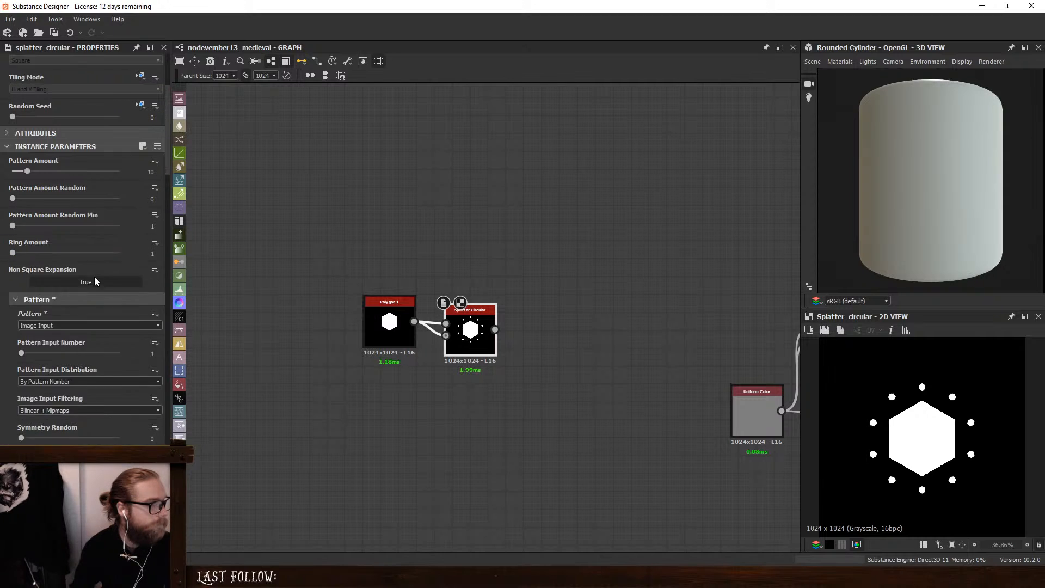
{"action": "scroll", "coordinate": [94, 278], "scroll_direction": "up", "scroll_amount": 3}
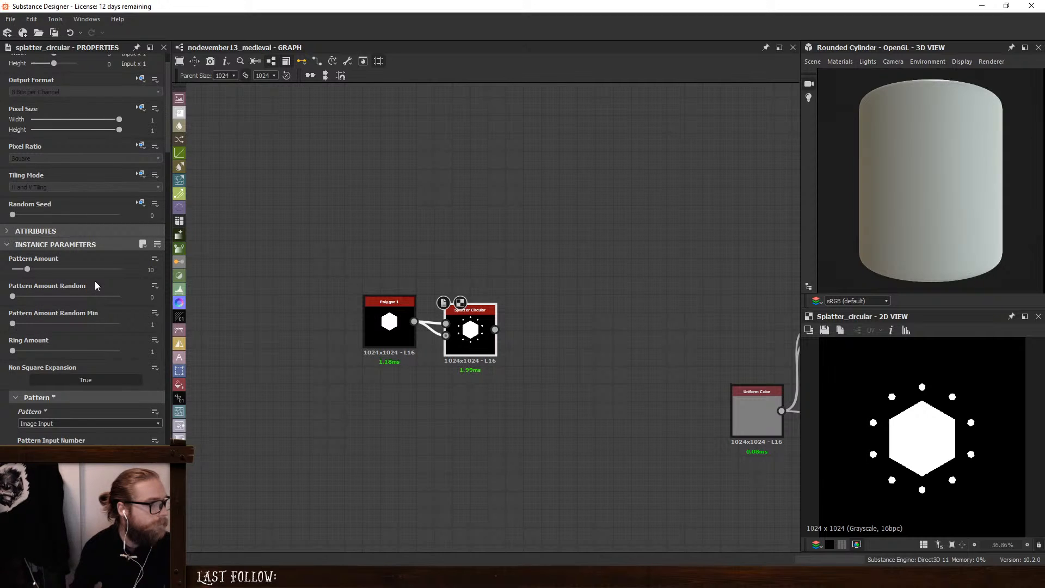
{"action": "scroll", "coordinate": [95, 281], "scroll_direction": "down", "scroll_amount": 6}
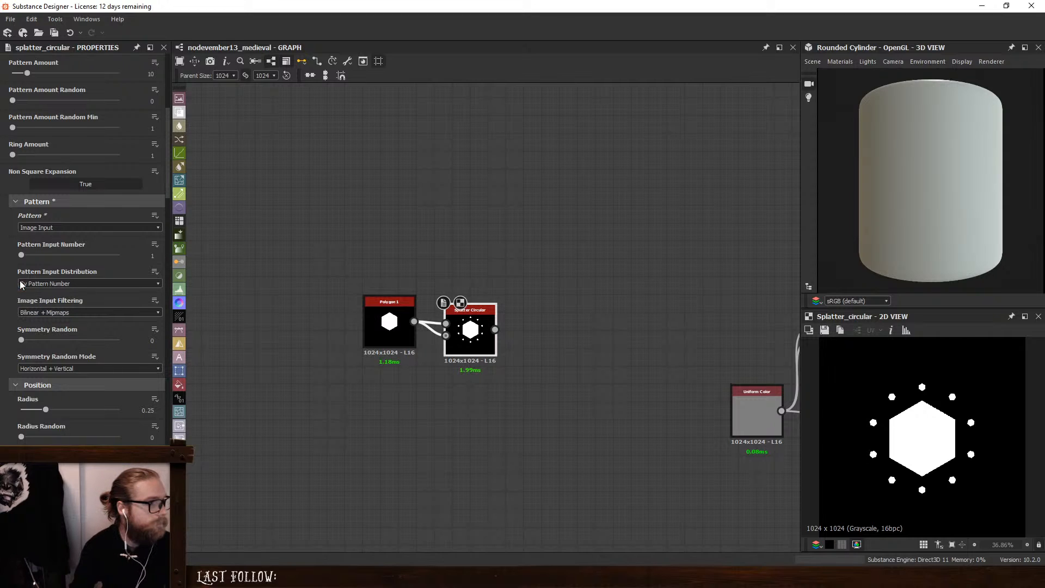
{"action": "scroll", "coordinate": [8, 283], "scroll_direction": "up", "scroll_amount": 4}
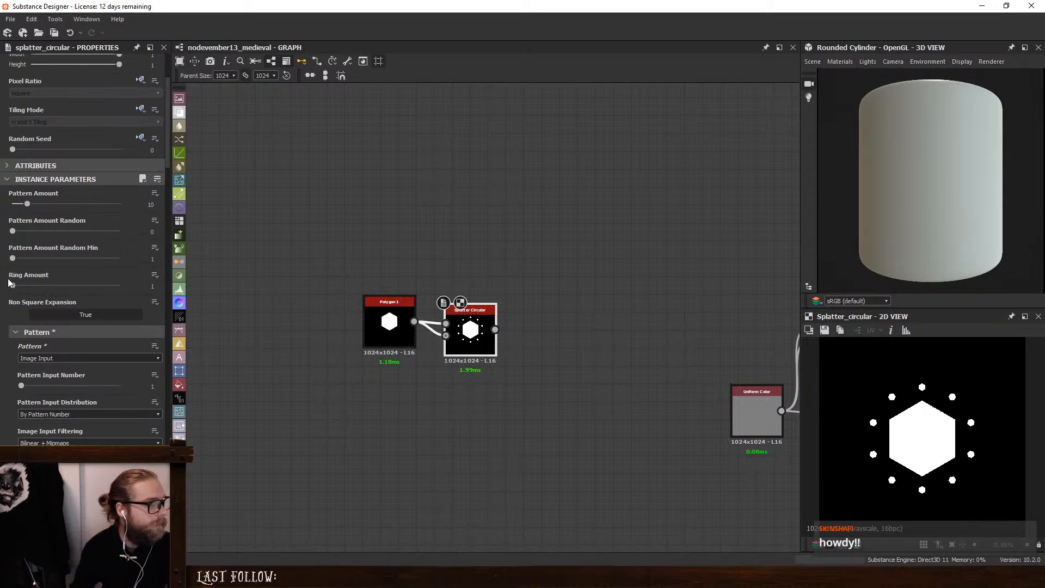
{"action": "scroll", "coordinate": [3, 303], "scroll_direction": "down", "scroll_amount": 5}
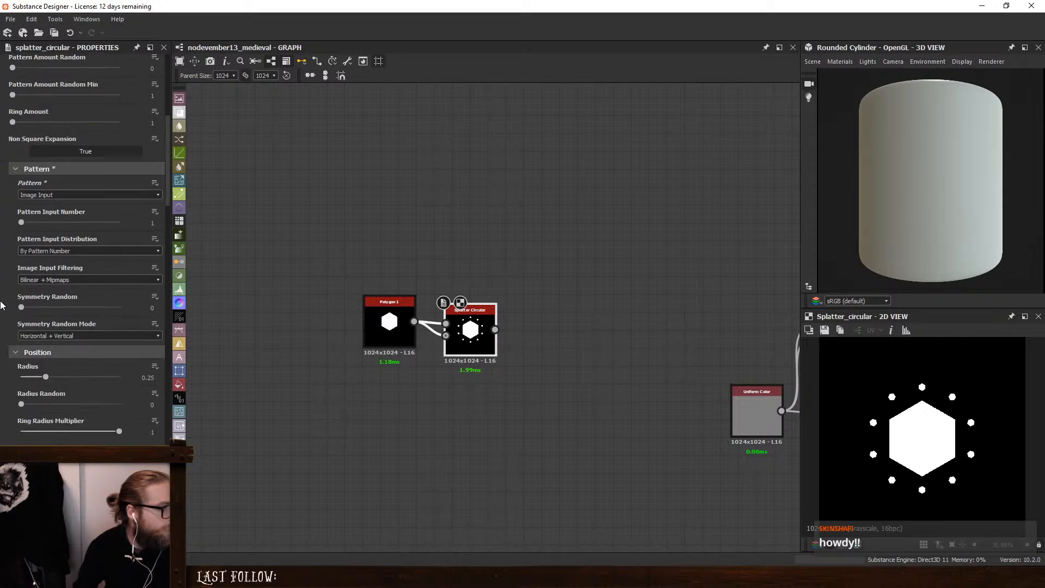
Set the Splatter Circular node's pattern size to 1 in X and Y, and reduce the polygon's scale to 0.13
{"action": "scroll", "coordinate": [3, 305], "scroll_direction": "down", "scroll_amount": 10}
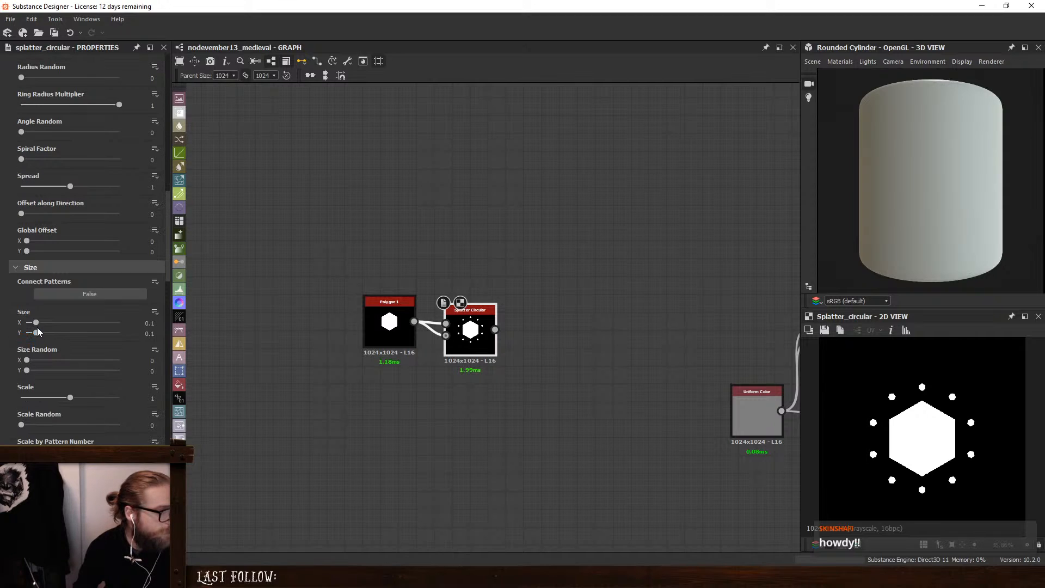
{"action": "left_click_drag", "start_coordinate": [37, 332], "coordinate": [368, 342]}
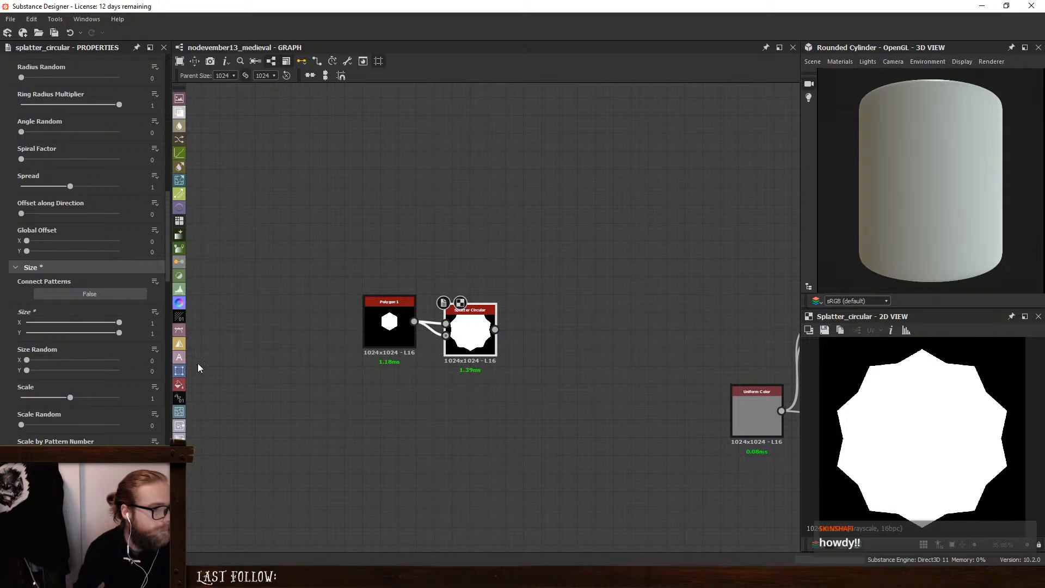
{"action": "left_click", "coordinate": [390, 324]}
{"action": "left_click_drag", "start_coordinate": [46, 202], "coordinate": [25, 198]}
Reduce the Splatter Circular node's pattern amount to 6 and its radius to 0.13
{"action": "left_click", "coordinate": [471, 327]}
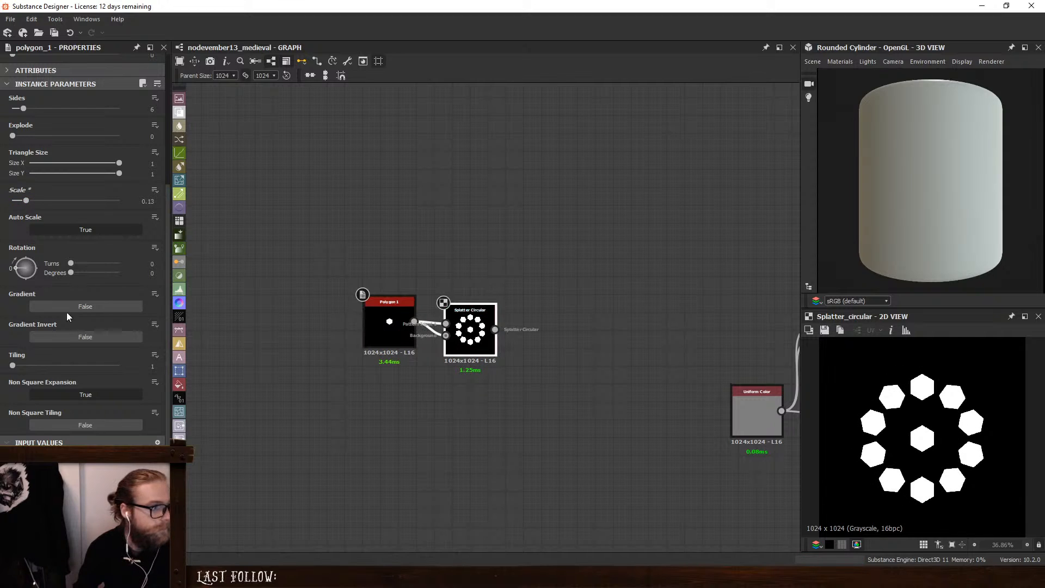
{"action": "scroll", "coordinate": [36, 272], "scroll_direction": "up", "scroll_amount": 5}
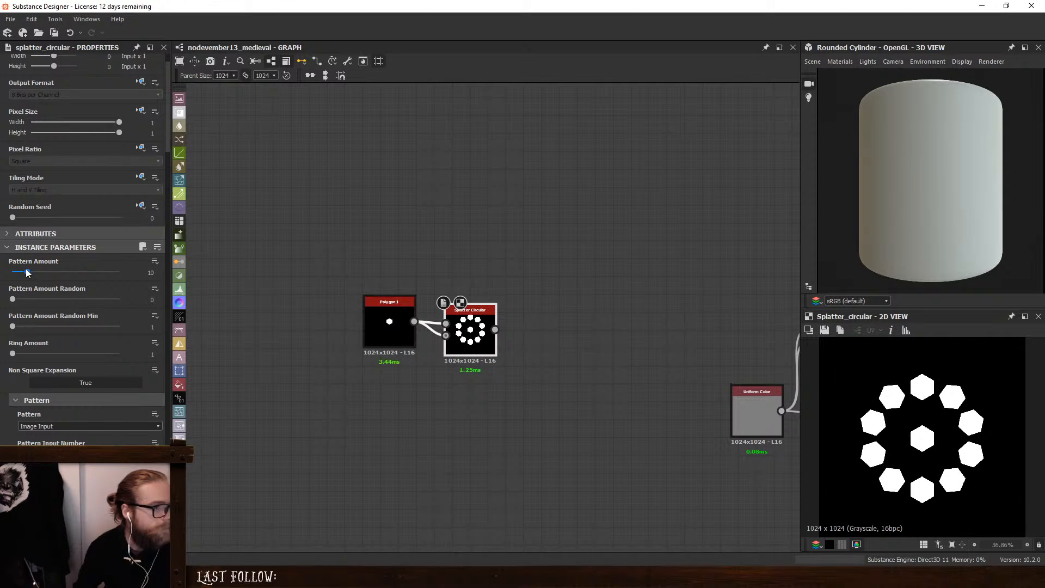
{"action": "left_click_drag", "start_coordinate": [25, 271], "coordinate": [23, 271]}
{"action": "left_click", "coordinate": [388, 321]}
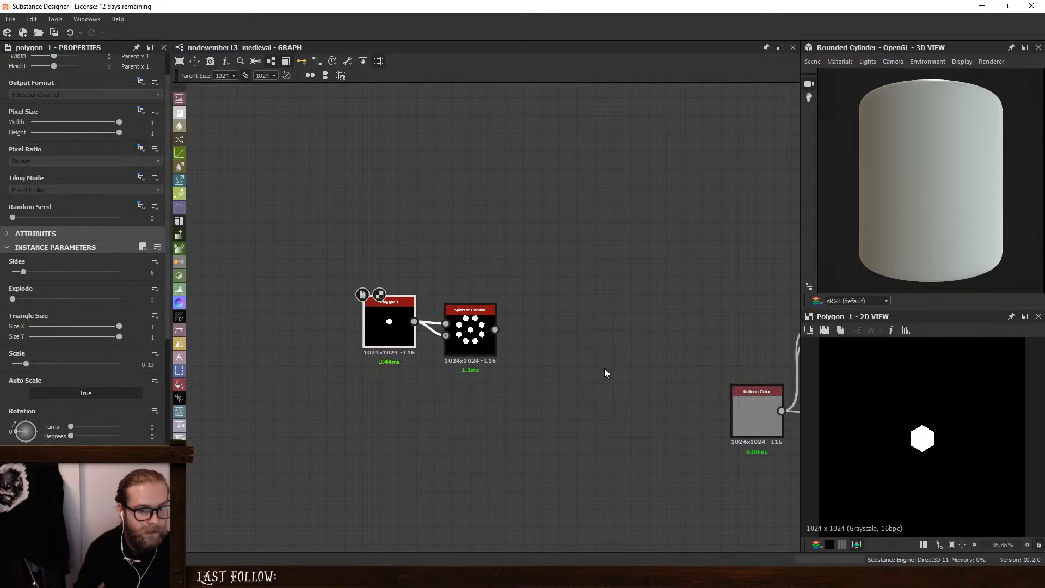
{"action": "scroll", "coordinate": [939, 445], "scroll_direction": "up", "scroll_amount": 3}
{"action": "left_click", "coordinate": [462, 324]}
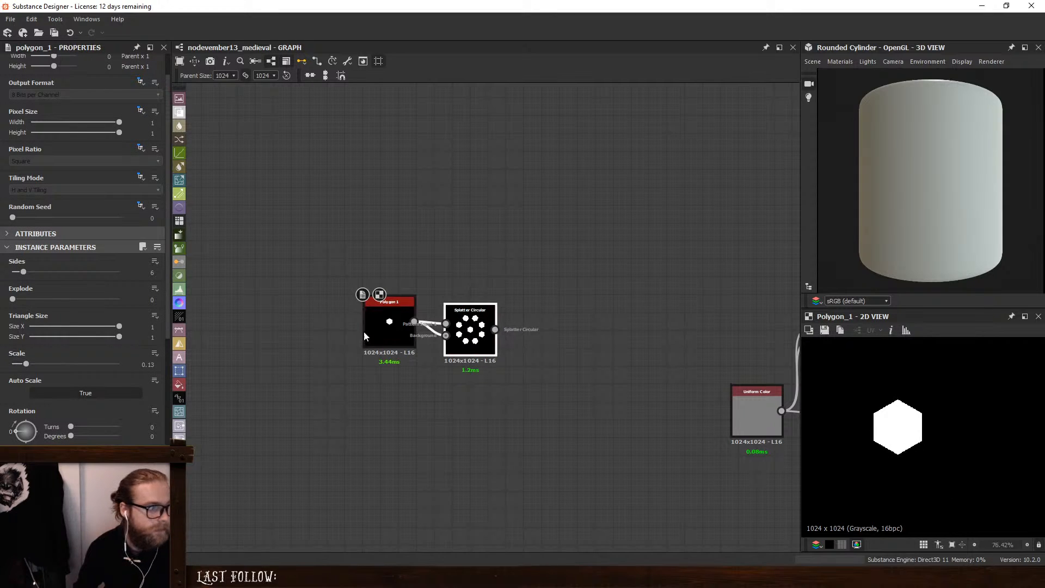
{"action": "left_click_drag", "start_coordinate": [23, 271], "coordinate": [20, 271]}
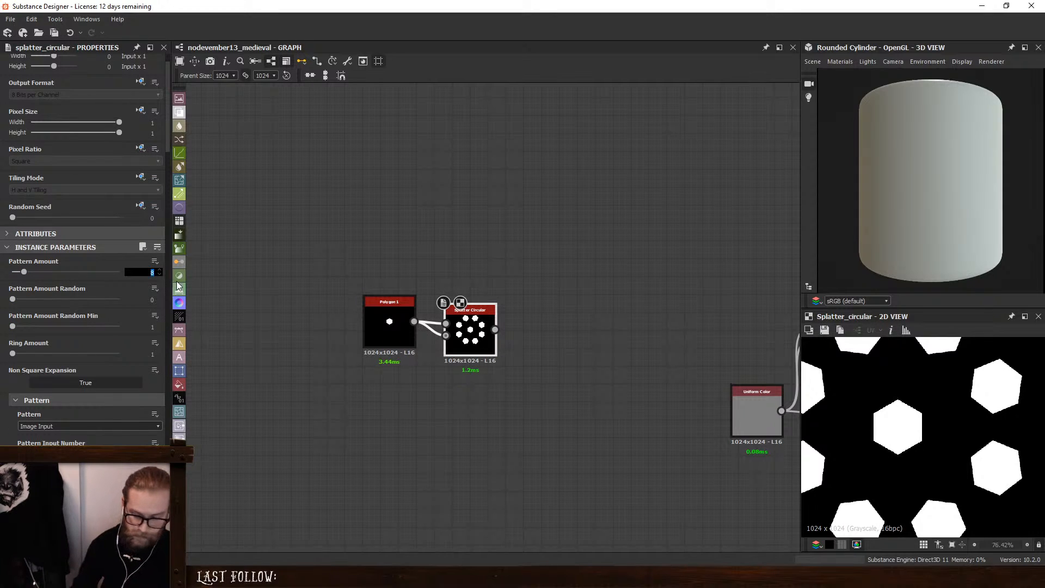
{"action": "scroll", "coordinate": [29, 341], "scroll_direction": "down", "scroll_amount": 10}
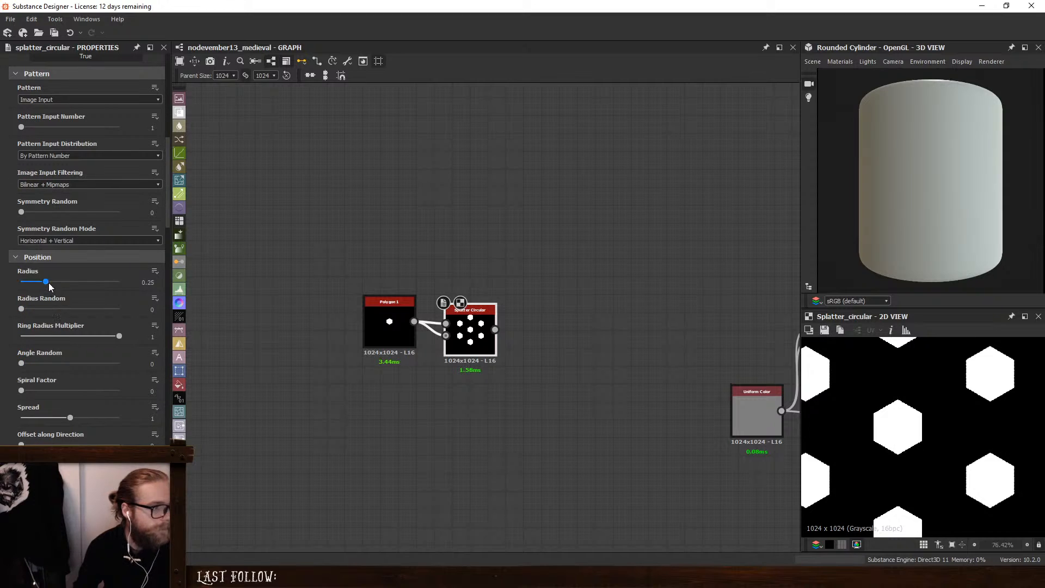
{"action": "left_click_drag", "start_coordinate": [46, 282], "coordinate": [34, 282]}
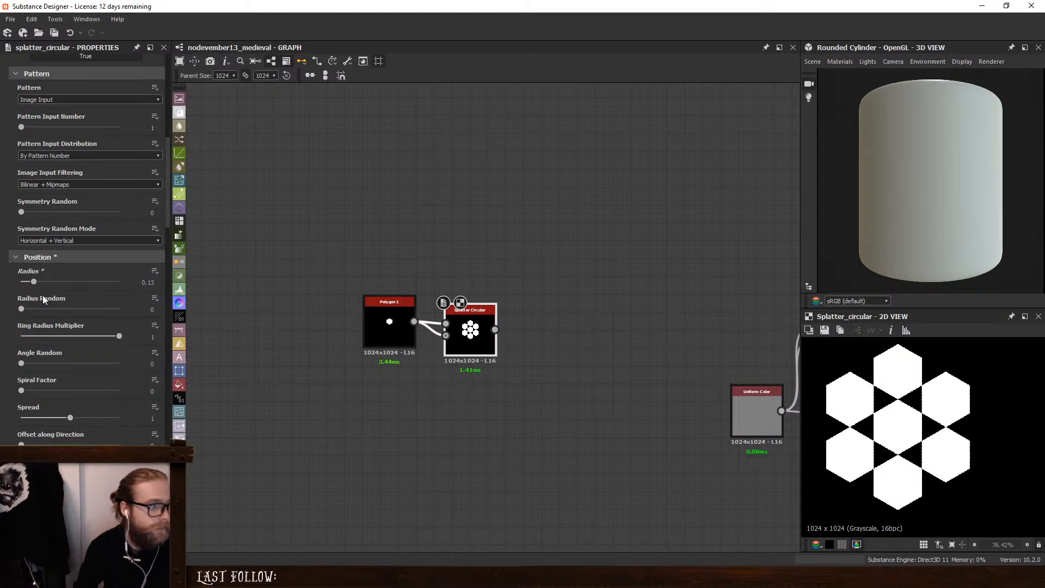
Try the Splatter Circular node with Center Orientation turned off, and turn it back on
{"action": "scroll", "coordinate": [3, 360], "scroll_direction": "down", "scroll_amount": 8}
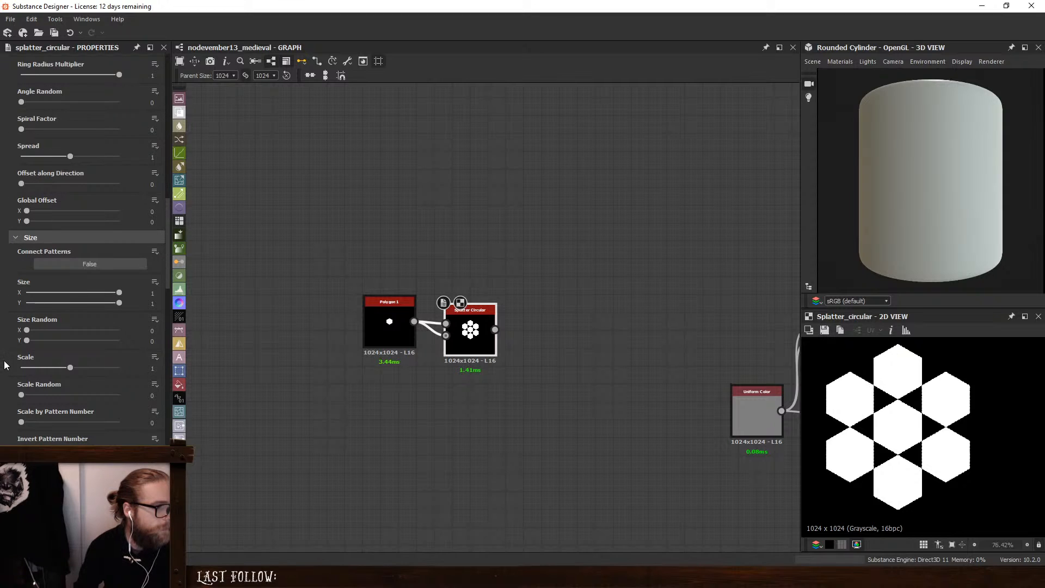
{"action": "scroll", "coordinate": [5, 365], "scroll_direction": "down", "scroll_amount": 5}
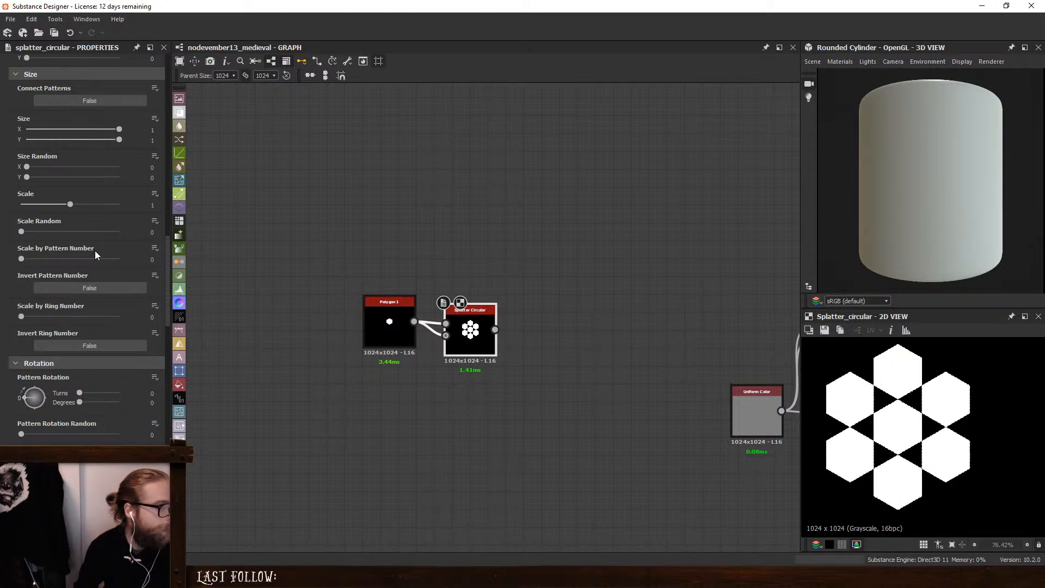
{"action": "scroll", "coordinate": [2, 292], "scroll_direction": "down", "scroll_amount": 7}
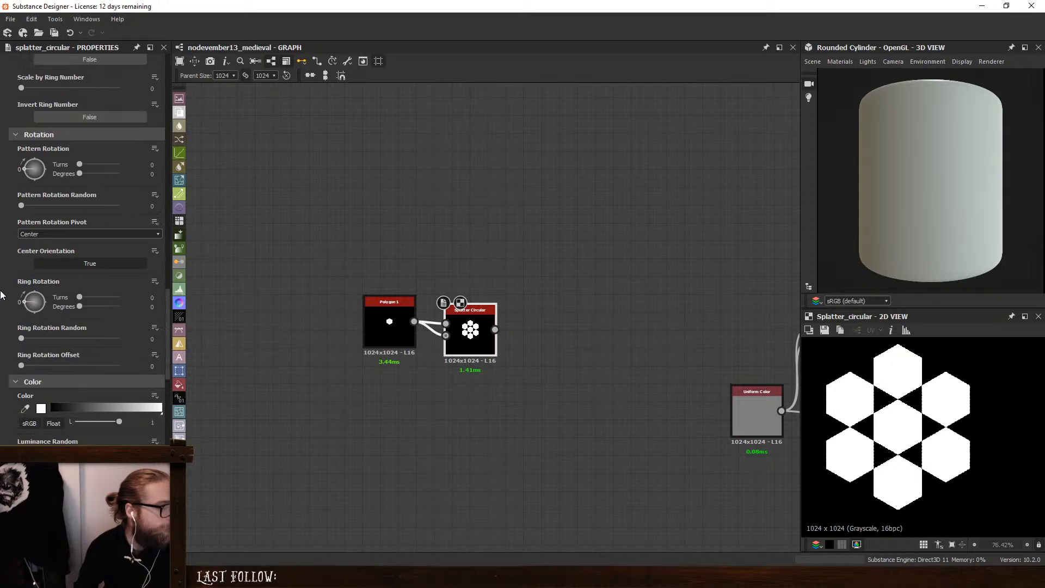
{"action": "left_click", "coordinate": [70, 265]}
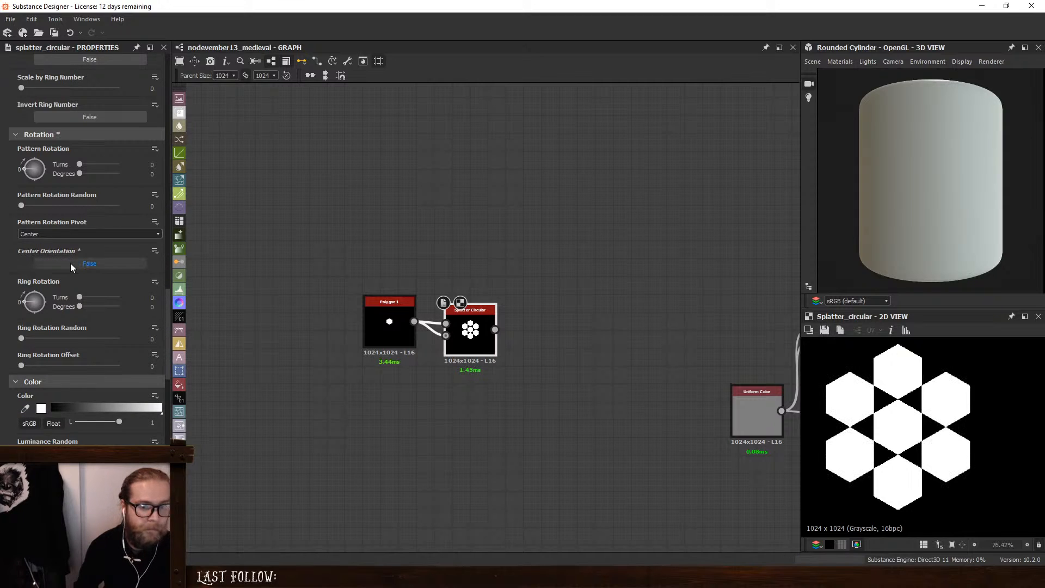
{"action": "left_click", "coordinate": [70, 263]}
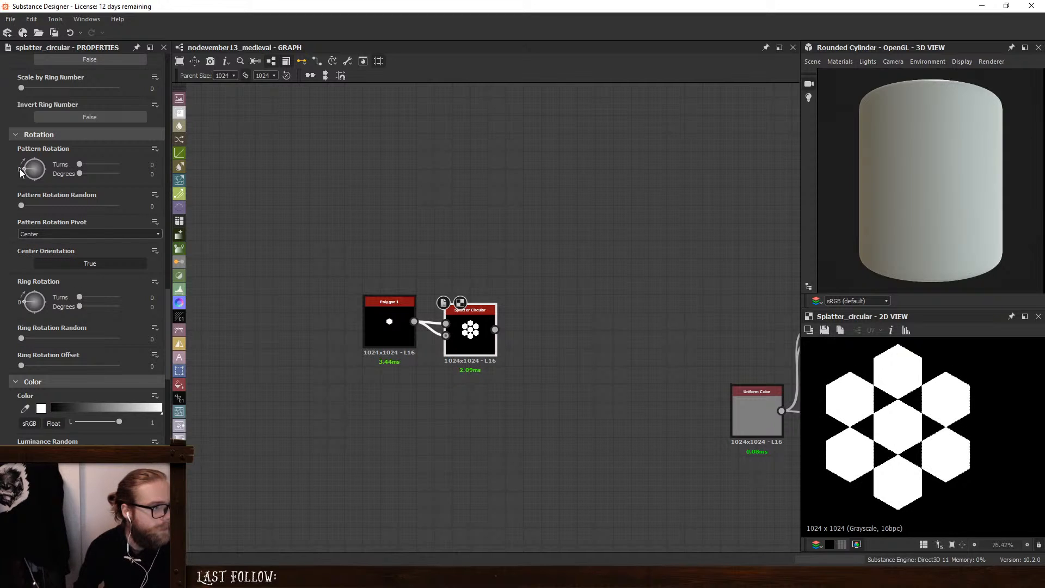
Set the Splatter Circular node's pattern rotation to 60 degrees
{"action": "left_click_drag", "start_coordinate": [24, 169], "coordinate": [28, 158]}
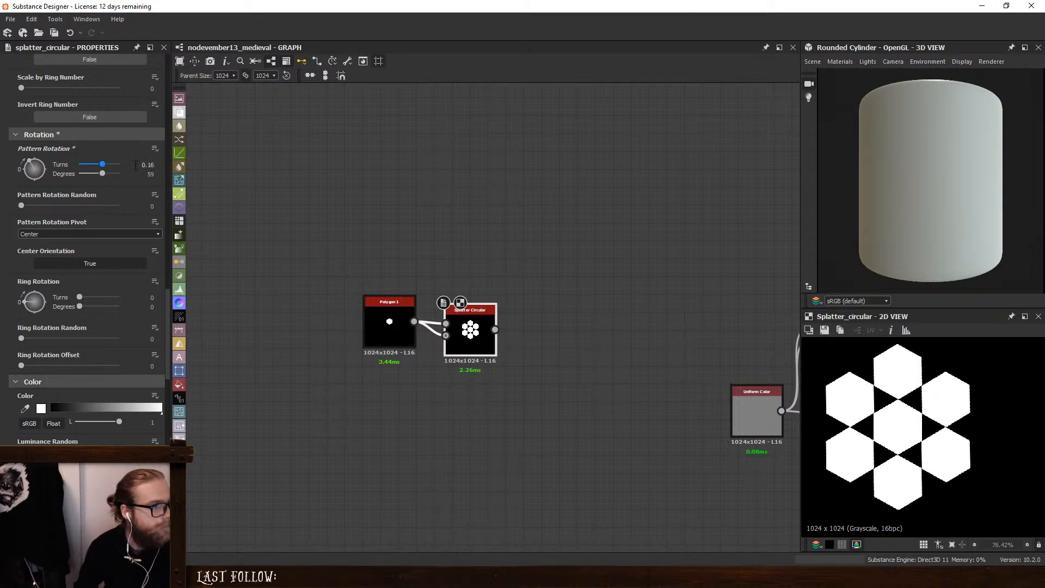
{"action": "left_click", "coordinate": [150, 174]}
{"action": "type", "text": "60"}
{"action": "key", "text": "Return"}
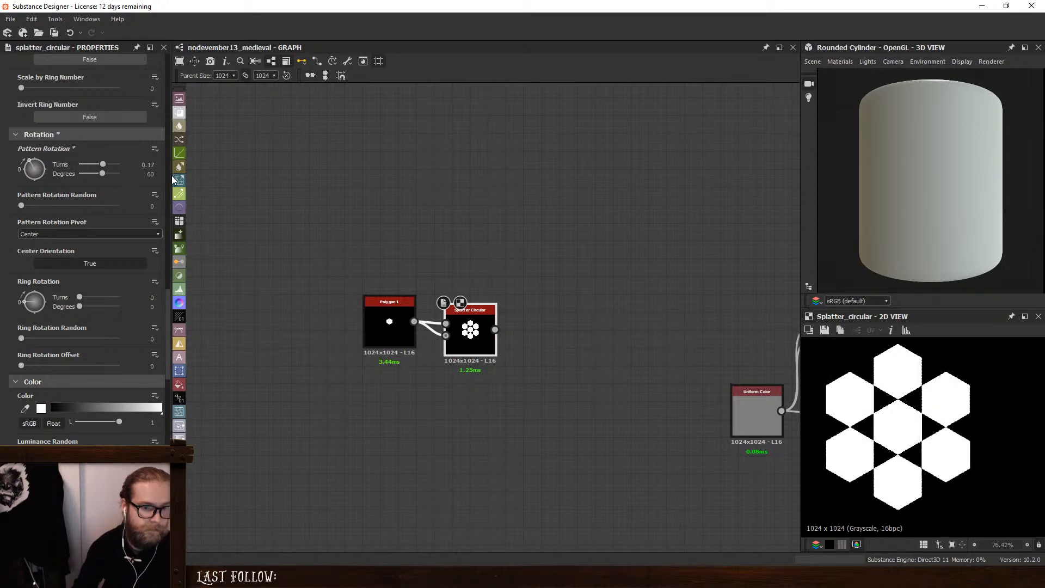
Try a ring rotation of 19 degrees together with a pattern rotation of -384 degrees
{"action": "mouse_move", "coordinate": [25, 301]}
{"action": "left_mouse_down"}
{"action": "mouse_move", "coordinate": [25, 267]}
{"action": "mouse_move", "coordinate": [15, 295]}
{"action": "left_mouse_up"}
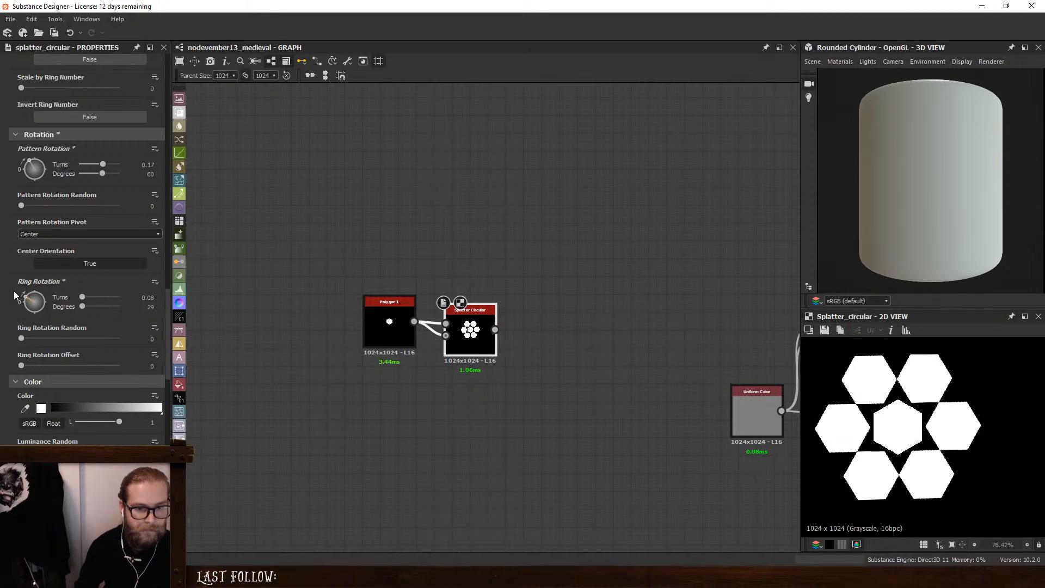
{"action": "mouse_move", "coordinate": [82, 308]}
{"action": "left_mouse_down"}
{"action": "mouse_move", "coordinate": [61, 307]}
{"action": "mouse_move", "coordinate": [81, 308]}
{"action": "left_mouse_up"}
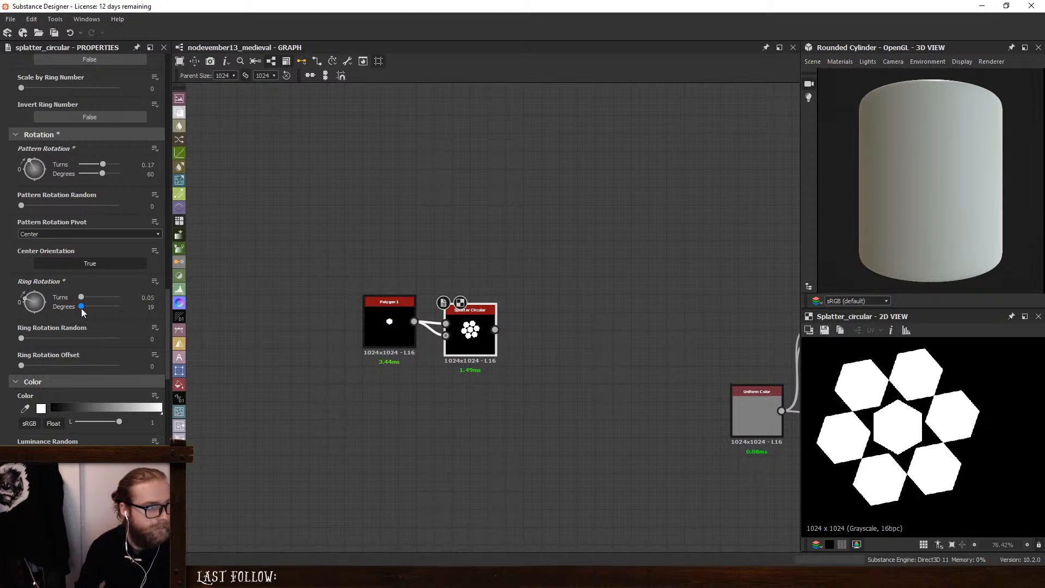
{"action": "left_click_drag", "start_coordinate": [101, 175], "coordinate": [28, 172]}
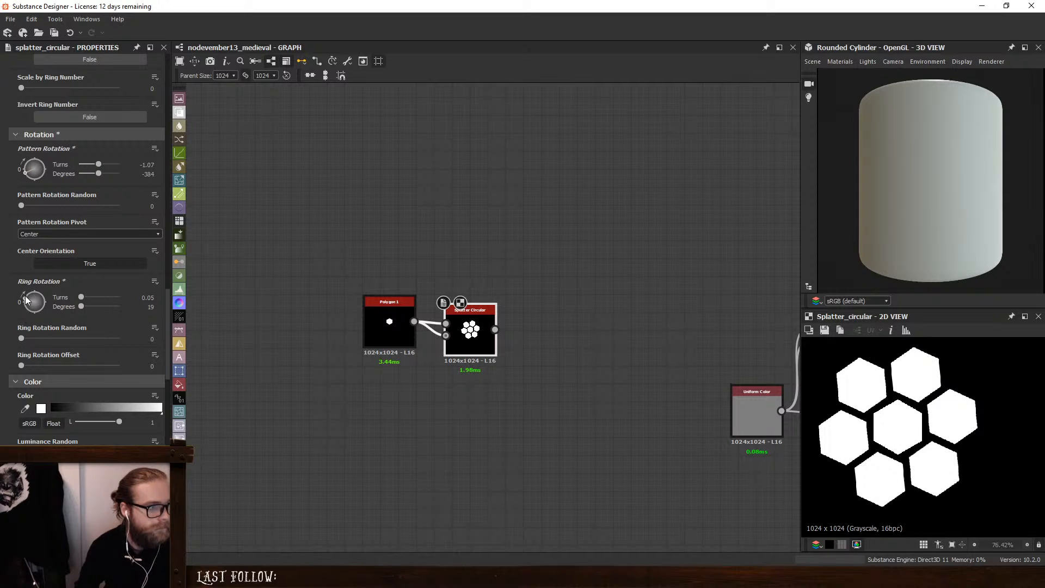
Set the Splatter Circular node's ring rotation to exactly 30 degrees
{"action": "left_click_drag", "start_coordinate": [25, 300], "coordinate": [27, 298]}
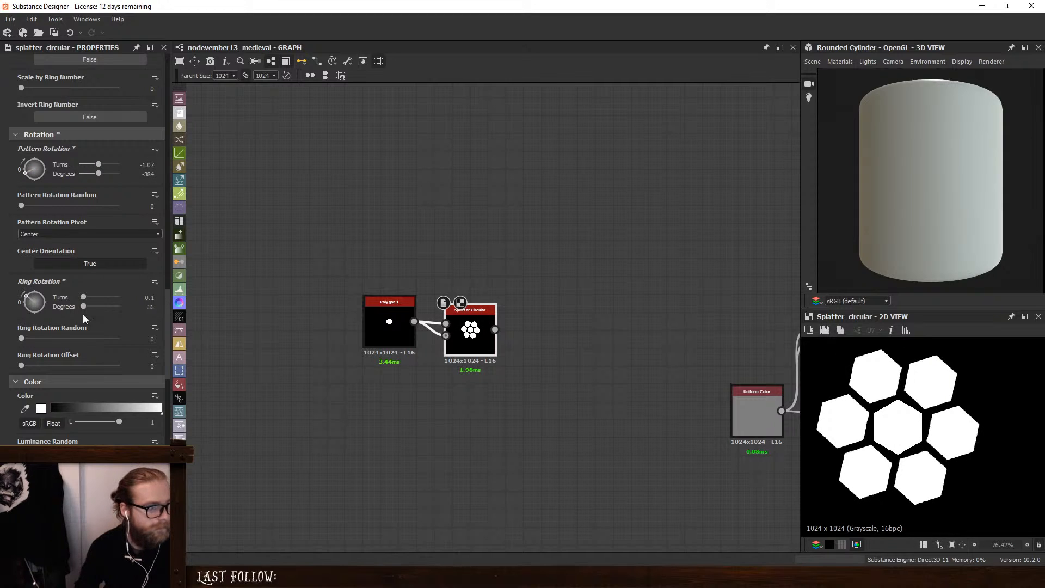
{"action": "left_click_drag", "start_coordinate": [142, 307], "coordinate": [168, 311]}
{"action": "type", "text": "30"}
{"action": "key", "text": "Return"}
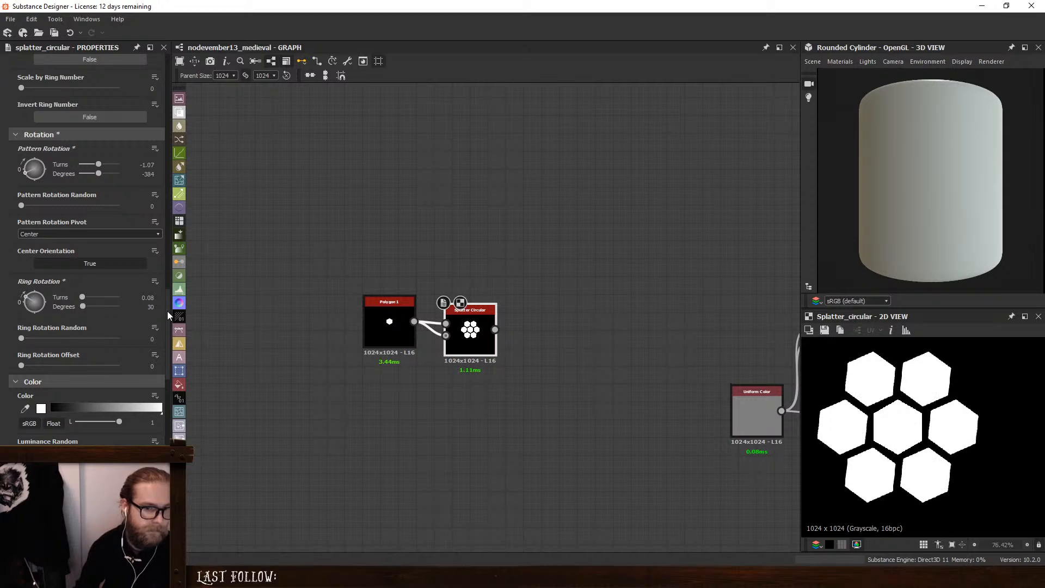
Try a pattern rotation of 60 degrees, and settle on 30 degrees to align the surrounding hexagons with the central one
{"action": "left_click_drag", "start_coordinate": [143, 174], "coordinate": [176, 182]}
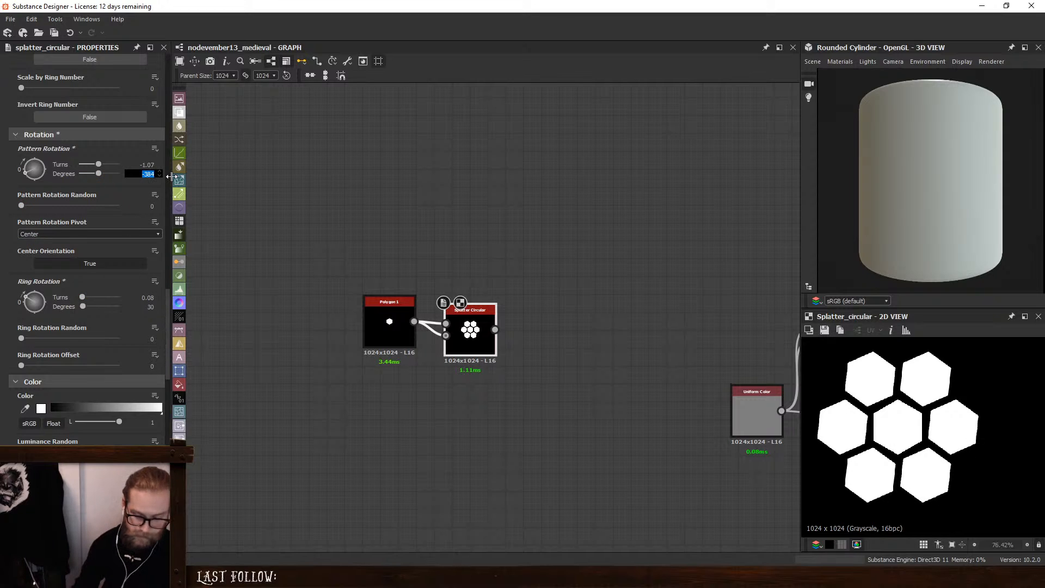
{"action": "type", "text": "60"}
{"action": "key", "text": "Return"}
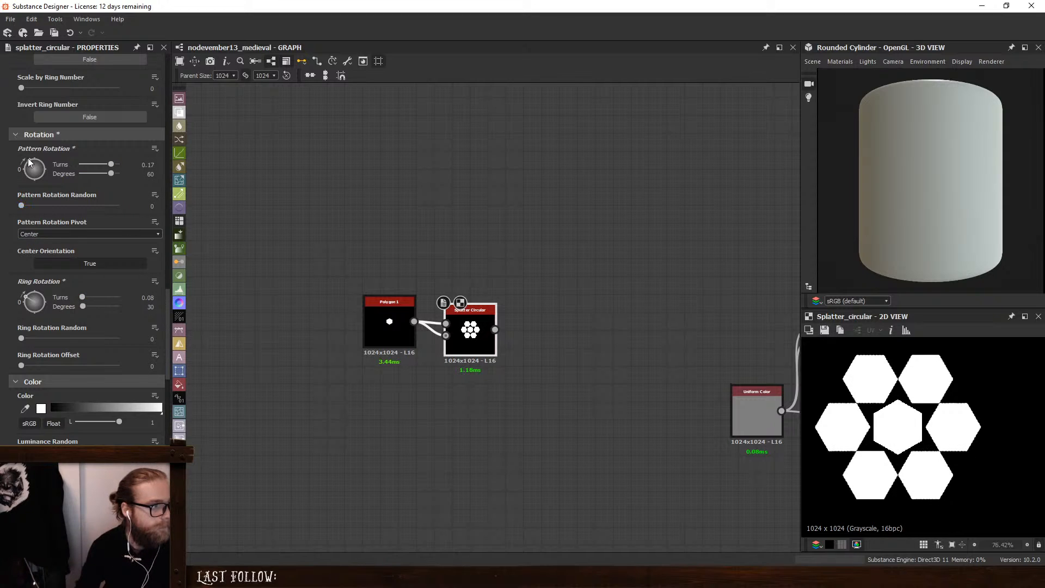
{"action": "left_click_drag", "start_coordinate": [28, 162], "coordinate": [18, 160]}
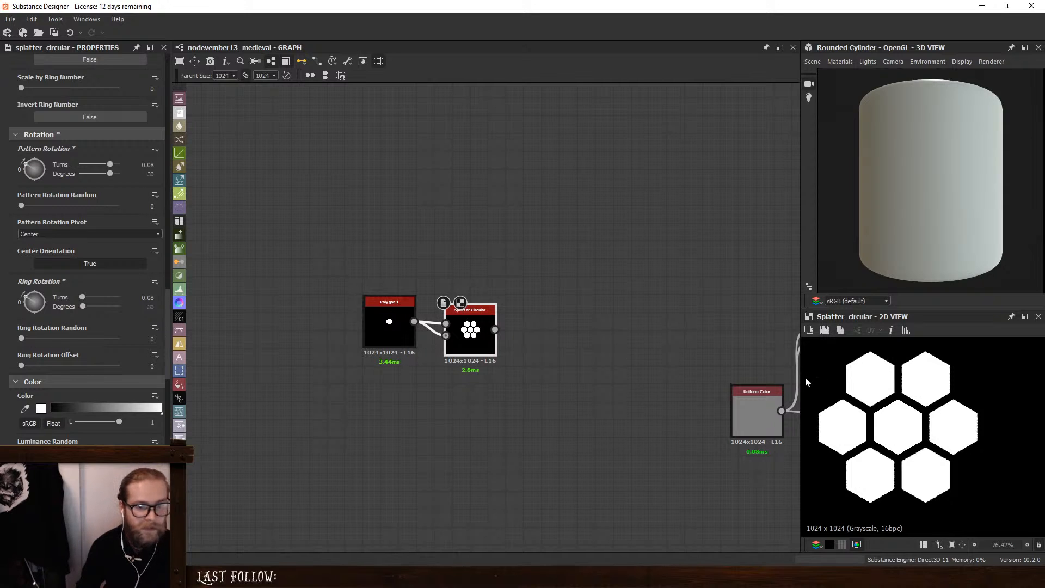
Tighten the splatter's radius to 0.12 and line the Splatter Circular node up with the Polygon 1 node
{"action": "scroll", "coordinate": [30, 227], "scroll_direction": "up", "scroll_amount": 4}
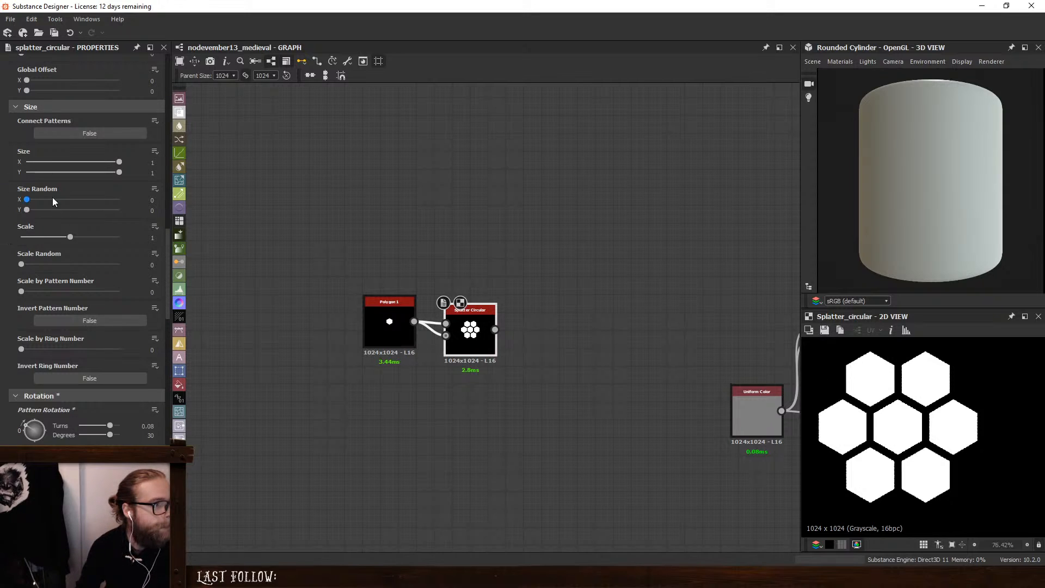
{"action": "scroll", "coordinate": [58, 233], "scroll_direction": "up", "scroll_amount": 10}
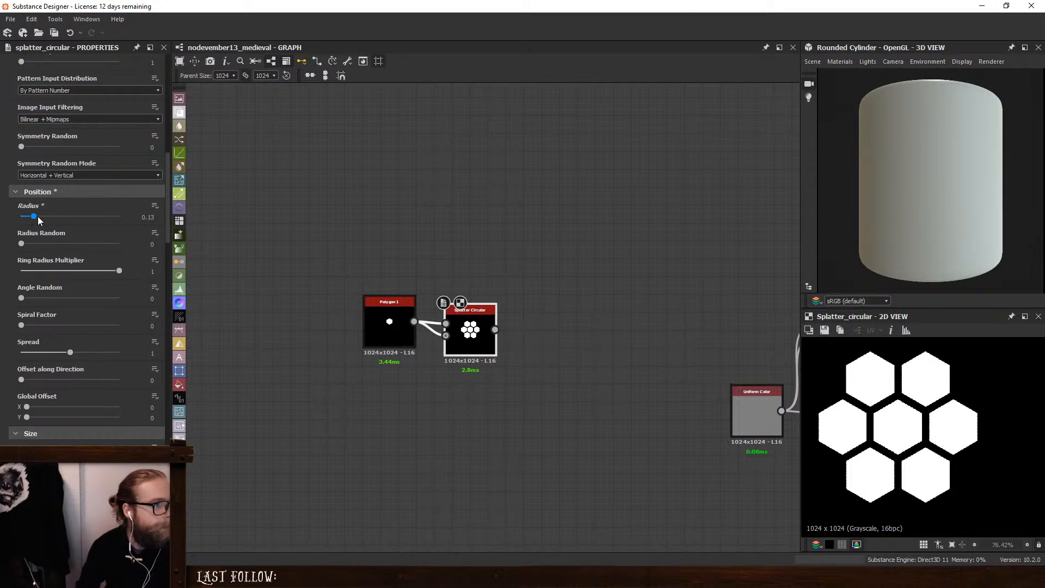
{"action": "left_click_drag", "start_coordinate": [34, 217], "coordinate": [32, 217]}
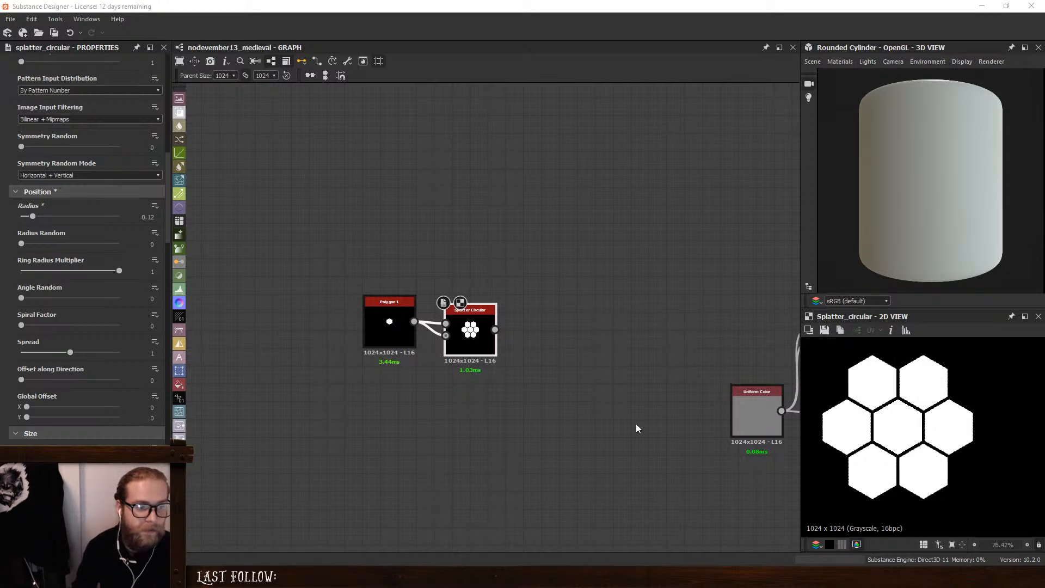
{"action": "left_click_drag", "start_coordinate": [476, 340], "coordinate": [475, 332]}
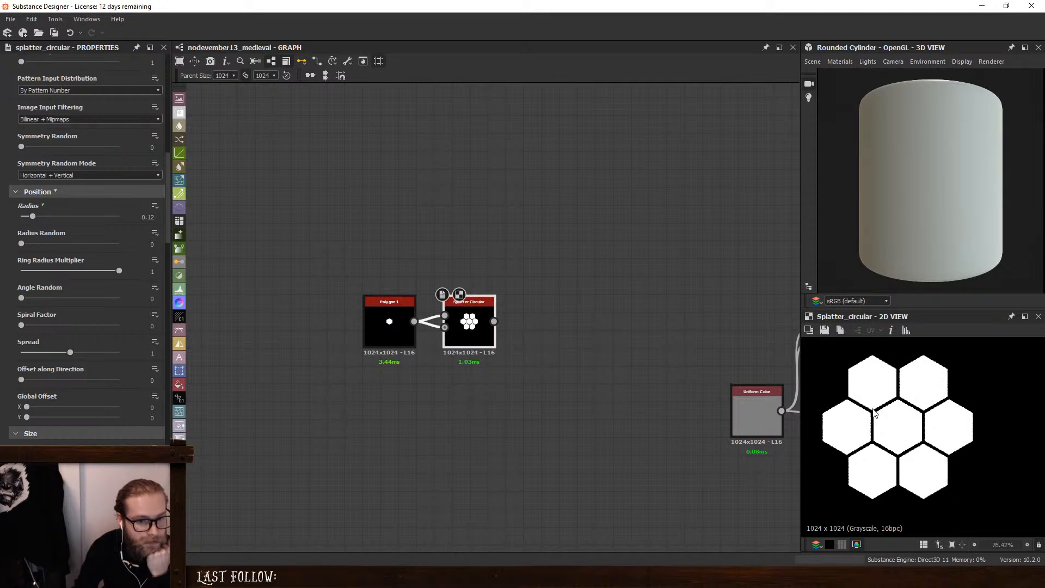
Change the Polygon 1 node's shape to a pentagon with 5 sides
{"action": "left_click", "coordinate": [389, 329]}
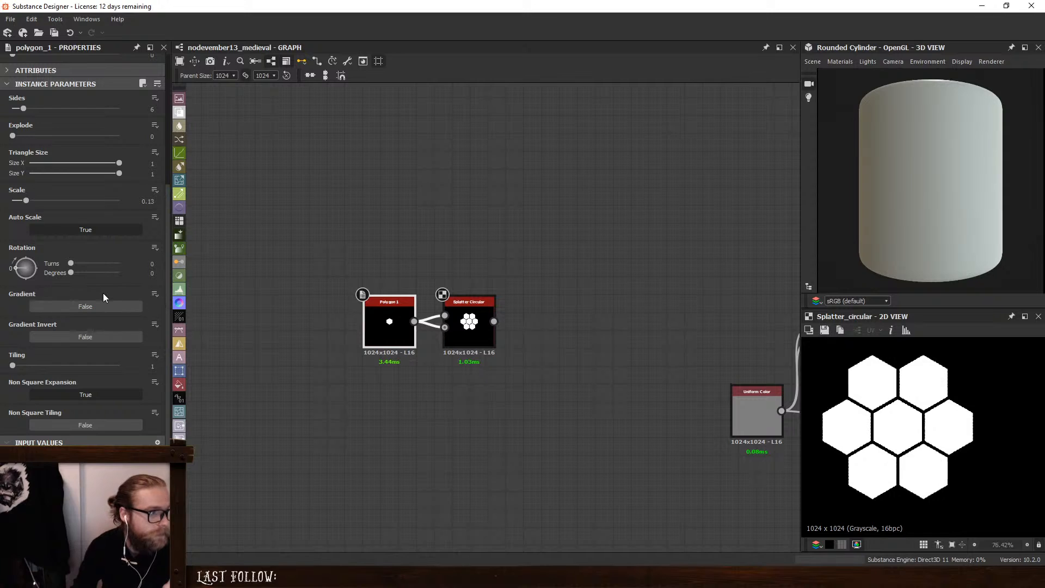
{"action": "left_click_drag", "start_coordinate": [23, 108], "coordinate": [20, 109]}
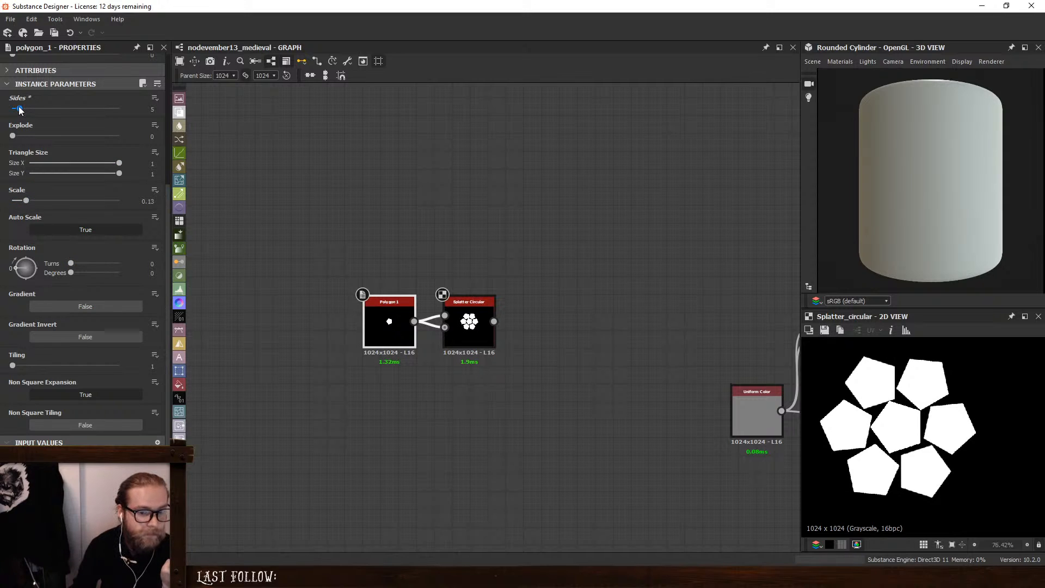
Set the splatter's pattern rotation to 15 degrees and reduce its ring rotation to refit the pentagons
{"action": "left_click", "coordinate": [467, 313]}
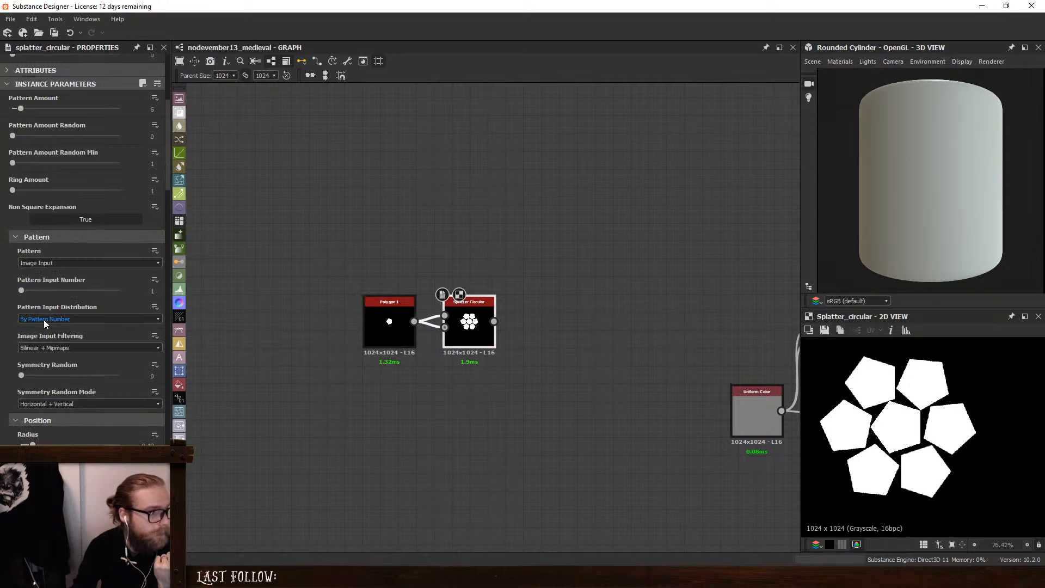
{"action": "scroll", "coordinate": [12, 300], "scroll_direction": "down", "scroll_amount": 5}
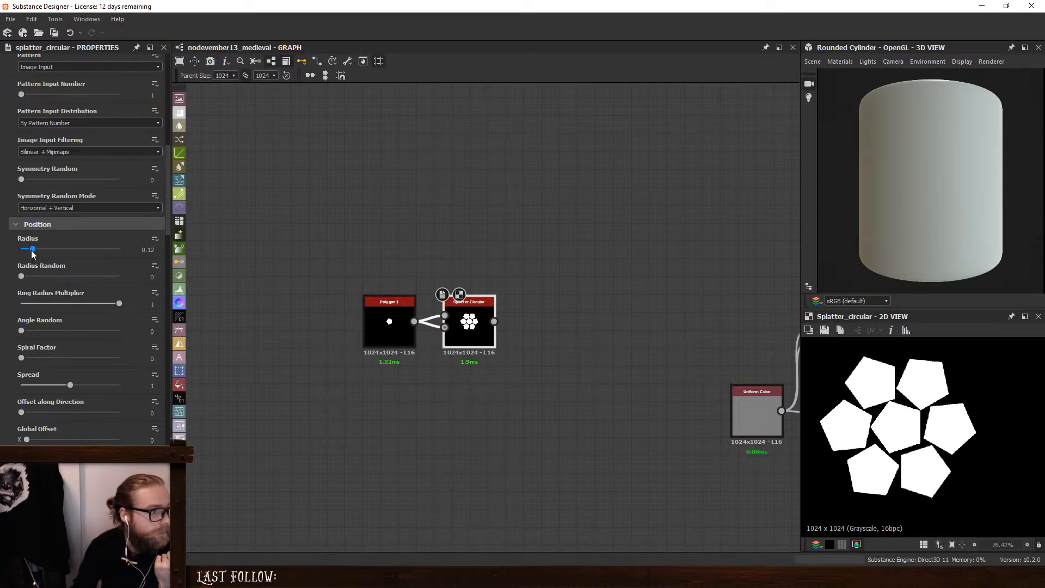
{"action": "scroll", "coordinate": [31, 299], "scroll_direction": "down", "scroll_amount": 10}
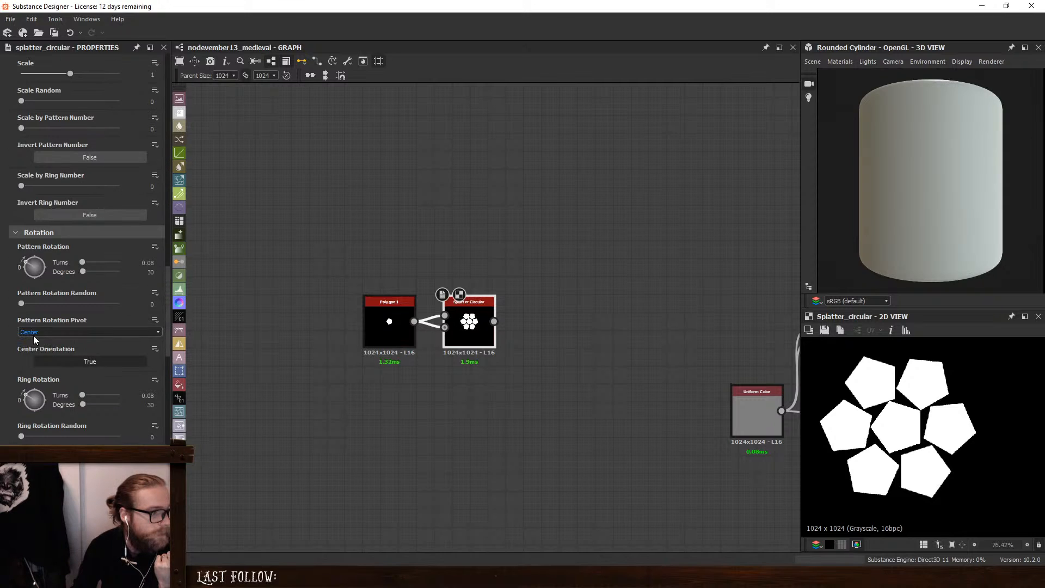
{"action": "left_click_drag", "start_coordinate": [26, 270], "coordinate": [19, 266]}
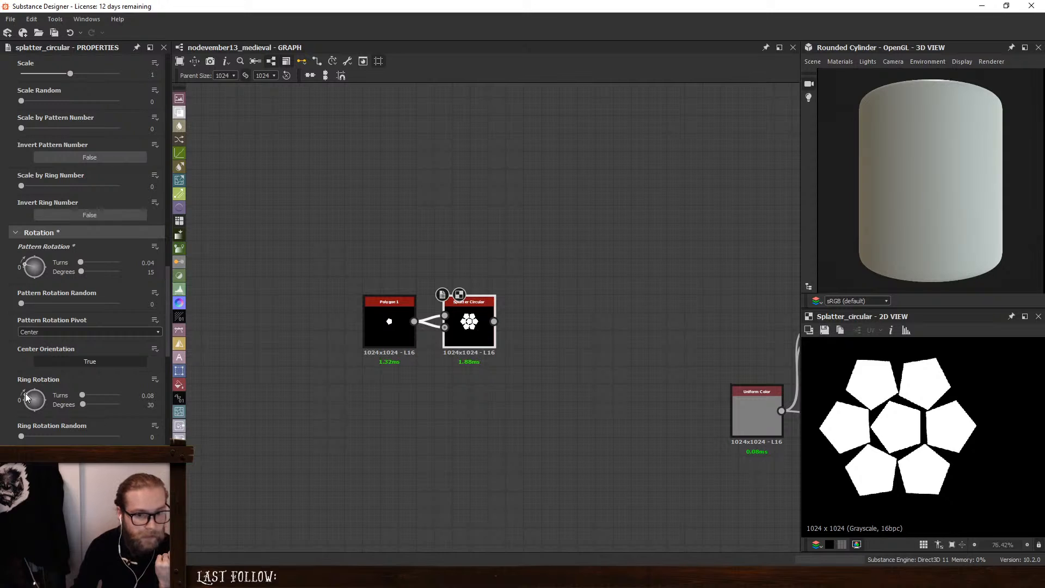
{"action": "left_click_drag", "start_coordinate": [25, 398], "coordinate": [20, 397]}
{"action": "scroll", "coordinate": [2, 263], "scroll_direction": "up", "scroll_amount": 5}
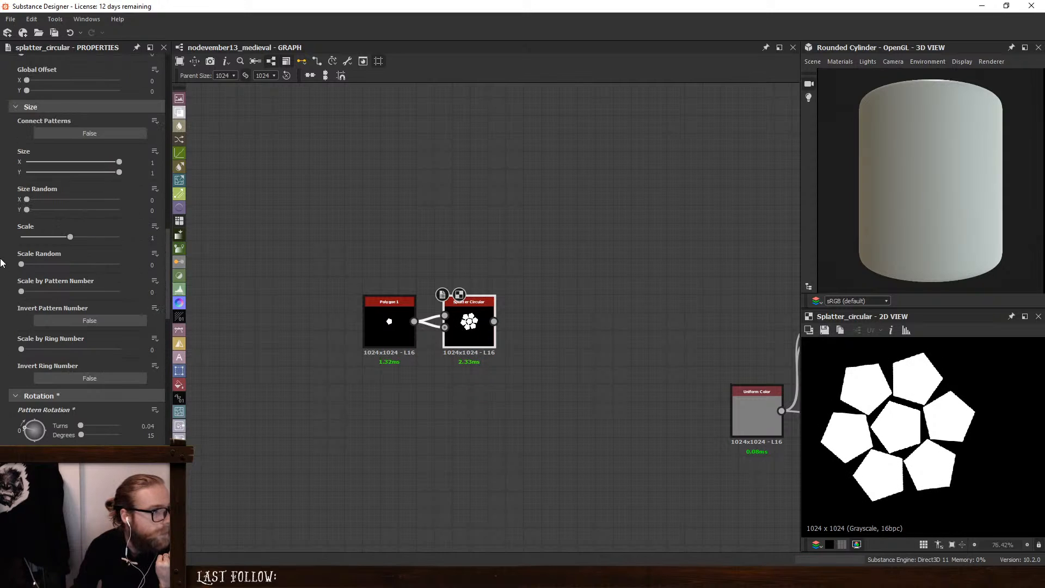
Set the Splatter Circular node's pattern amount to 5
{"action": "scroll", "coordinate": [21, 220], "scroll_direction": "up", "scroll_amount": 10}
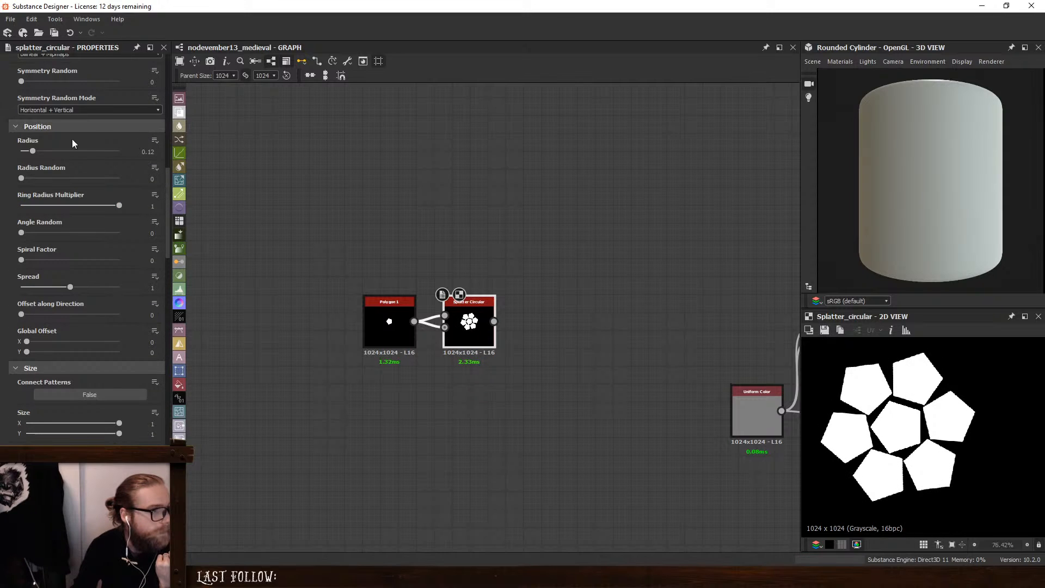
{"action": "scroll", "coordinate": [125, 164], "scroll_direction": "up", "scroll_amount": 8}
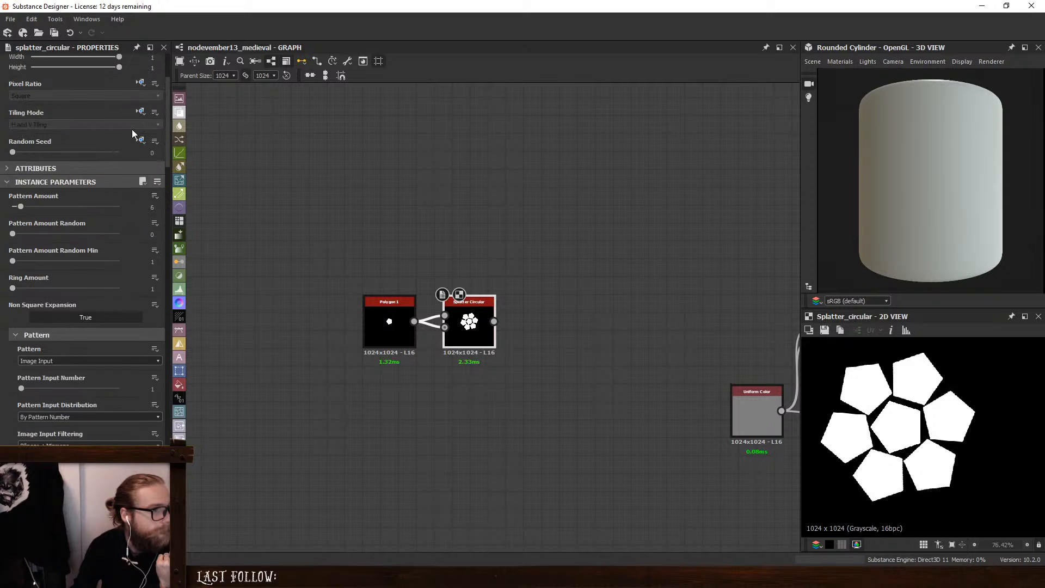
{"action": "left_click", "coordinate": [152, 207]}
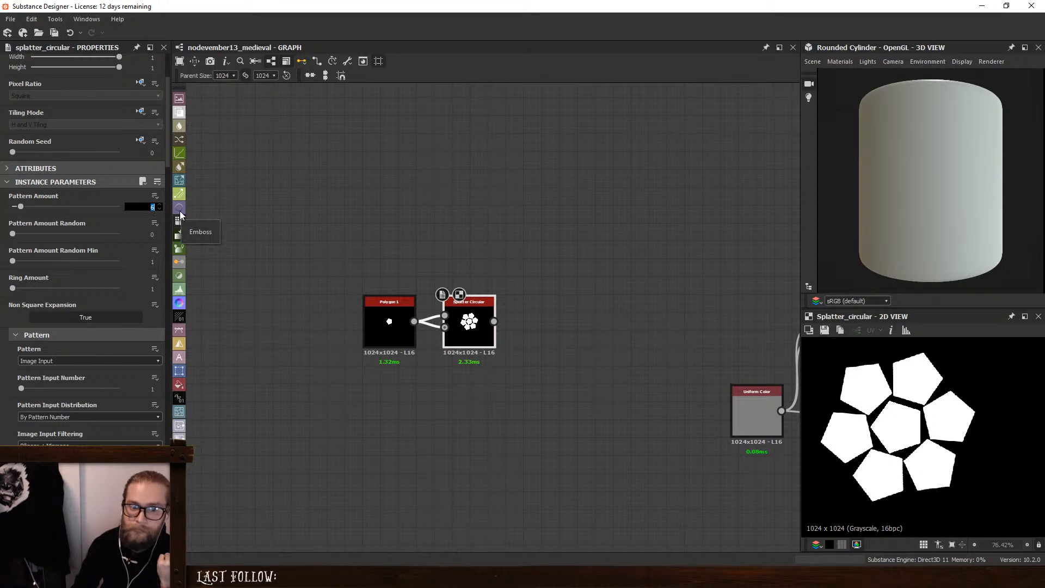
{"action": "type", "text": "5"}
{"action": "key", "text": "Return"}
Adjust the splatter's ring rotation to 38 degrees and its pattern rotation to 17 degrees to align the pentagons around the central one
{"action": "scroll", "coordinate": [2, 316], "scroll_direction": "down", "scroll_amount": 15}
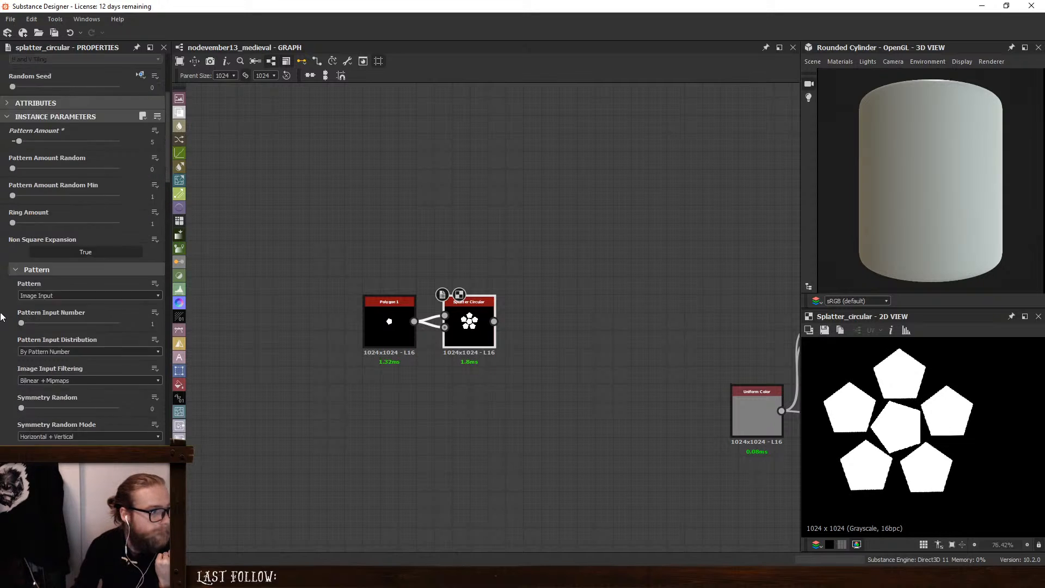
{"action": "scroll", "coordinate": [8, 330], "scroll_direction": "down", "scroll_amount": 1}
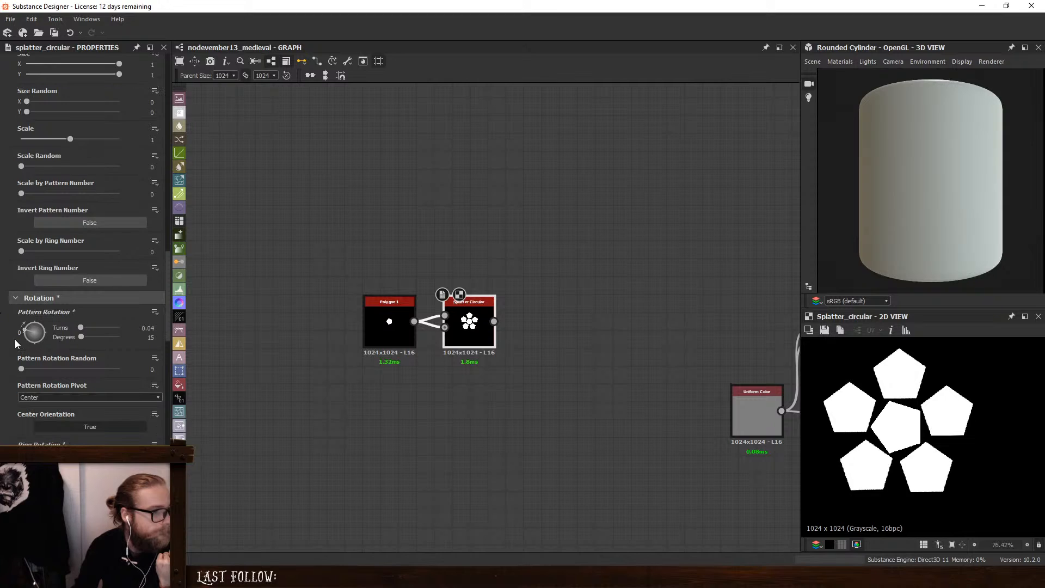
{"action": "scroll", "coordinate": [21, 338], "scroll_direction": "down", "scroll_amount": 4}
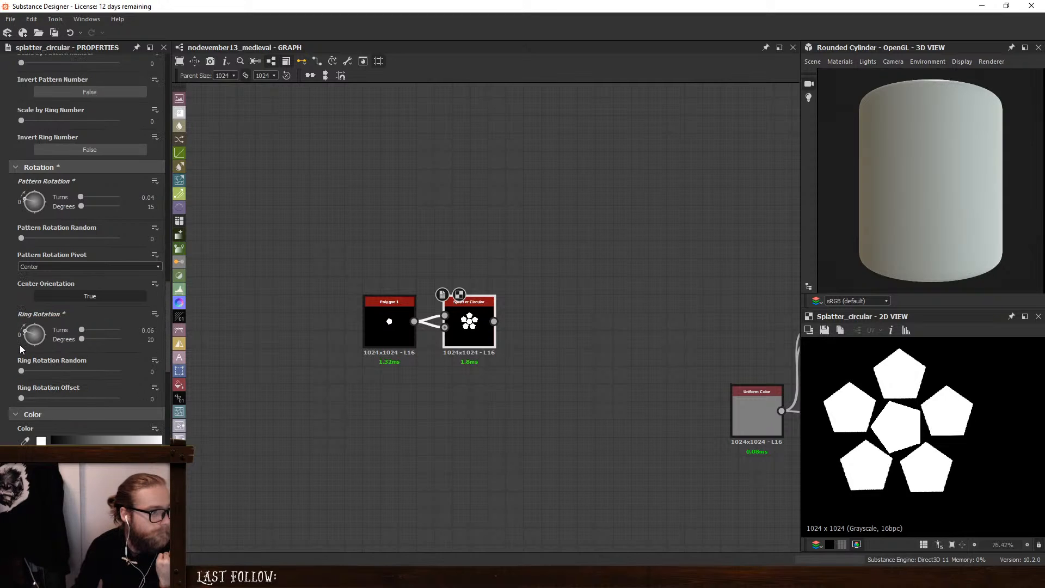
{"action": "left_click_drag", "start_coordinate": [24, 329], "coordinate": [25, 327]}
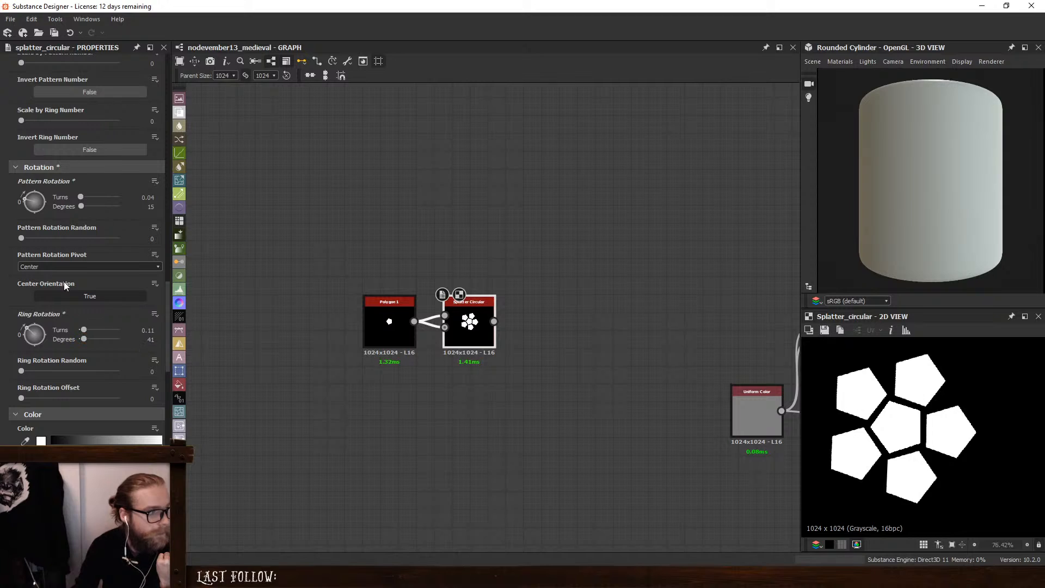
{"action": "left_click_drag", "start_coordinate": [23, 197], "coordinate": [22, 203]}
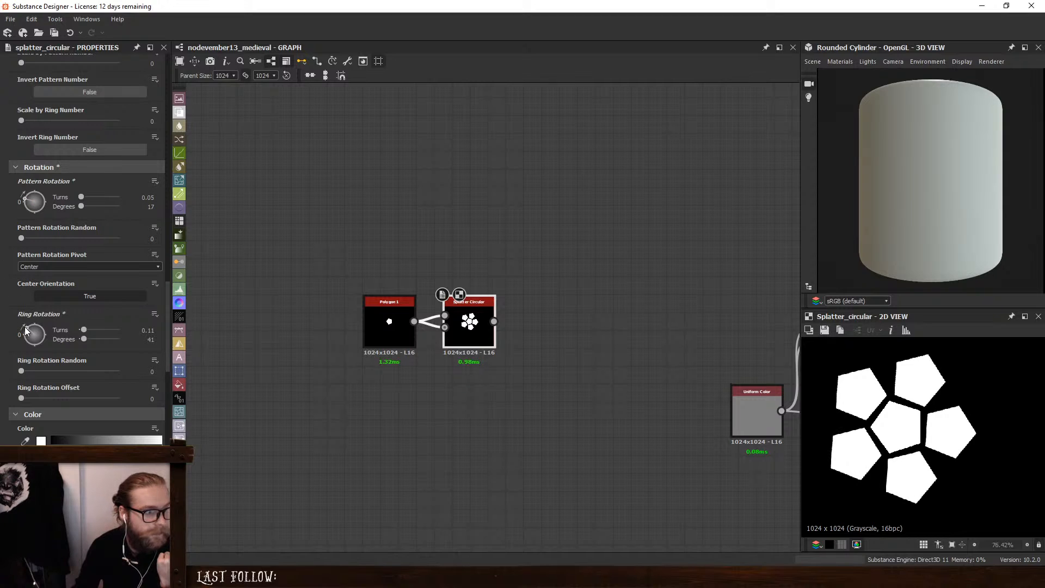
{"action": "left_click_drag", "start_coordinate": [26, 328], "coordinate": [23, 327]}
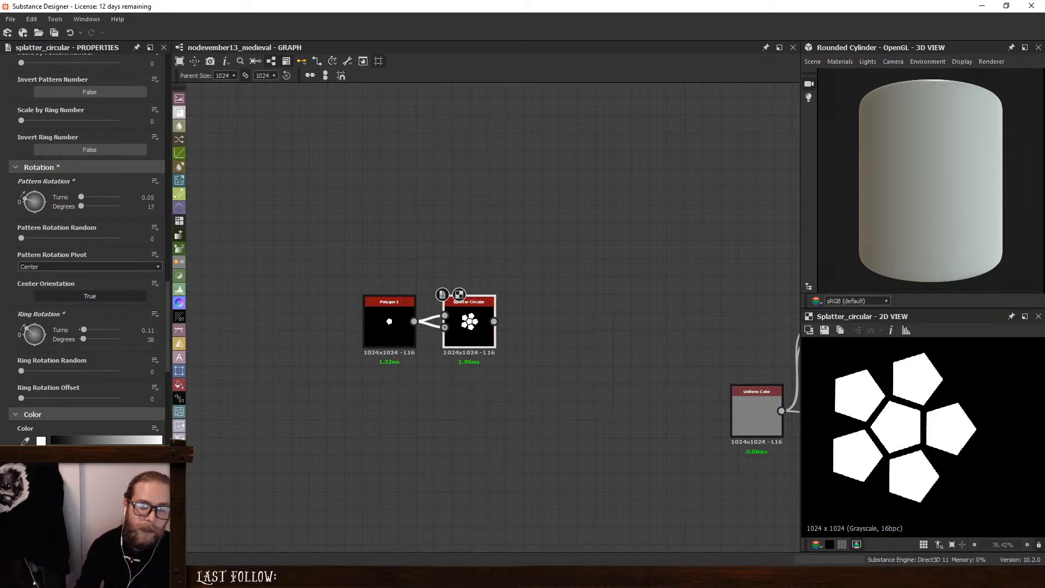
Change the Polygon 1 node's shape to a hexagon with 6 sides and delete the Splatter Circular node
{"action": "left_click", "coordinate": [371, 340]}
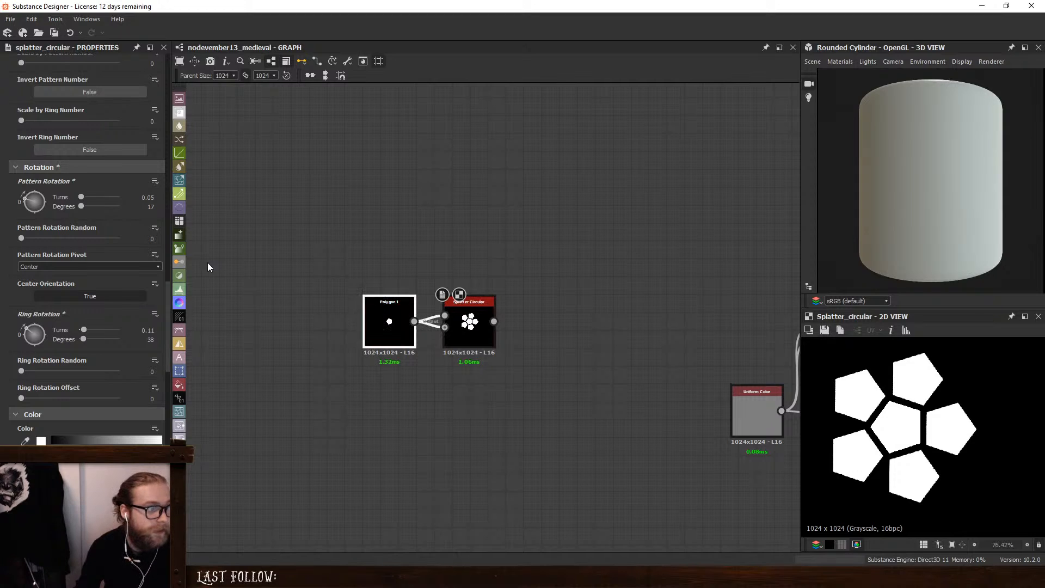
{"action": "left_click", "coordinate": [153, 109]}
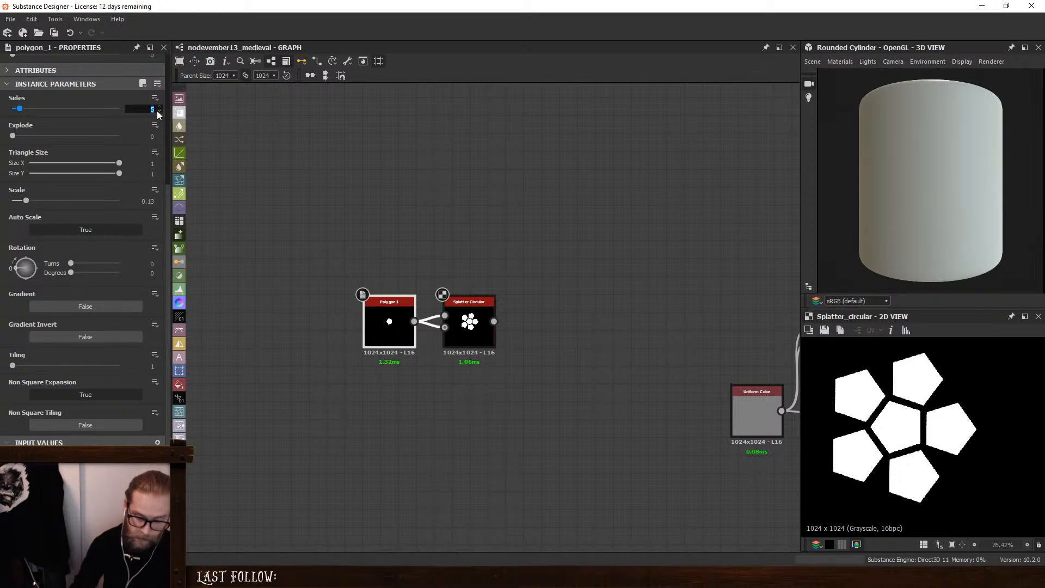
{"action": "type", "text": "6"}
{"action": "key", "text": "Return"}
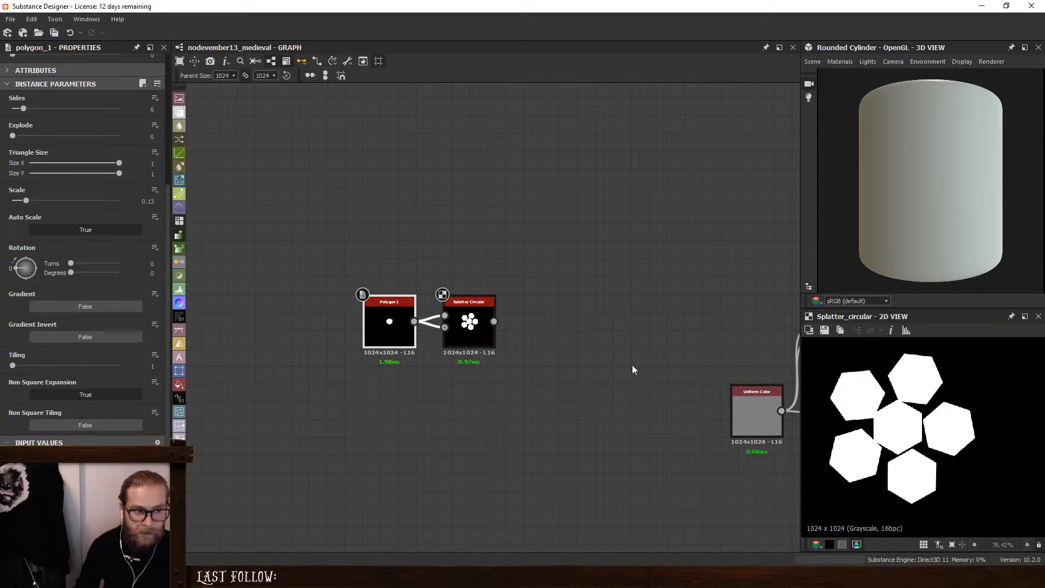
{"action": "left_click_drag", "start_coordinate": [461, 242], "coordinate": [541, 418]}
{"action": "key", "text": "Delete"}
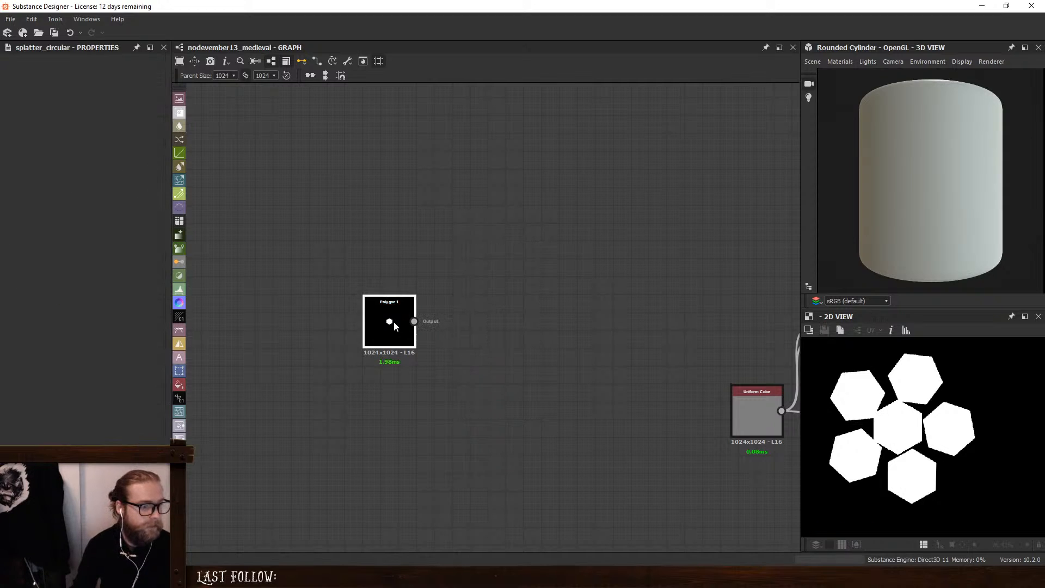
Preview the Polygon 1 node and enlarge its hexagon to a scale of 0.37
{"action": "double_click", "coordinate": [395, 325]}
{"action": "left_click_drag", "start_coordinate": [24, 303], "coordinate": [24, 302]}
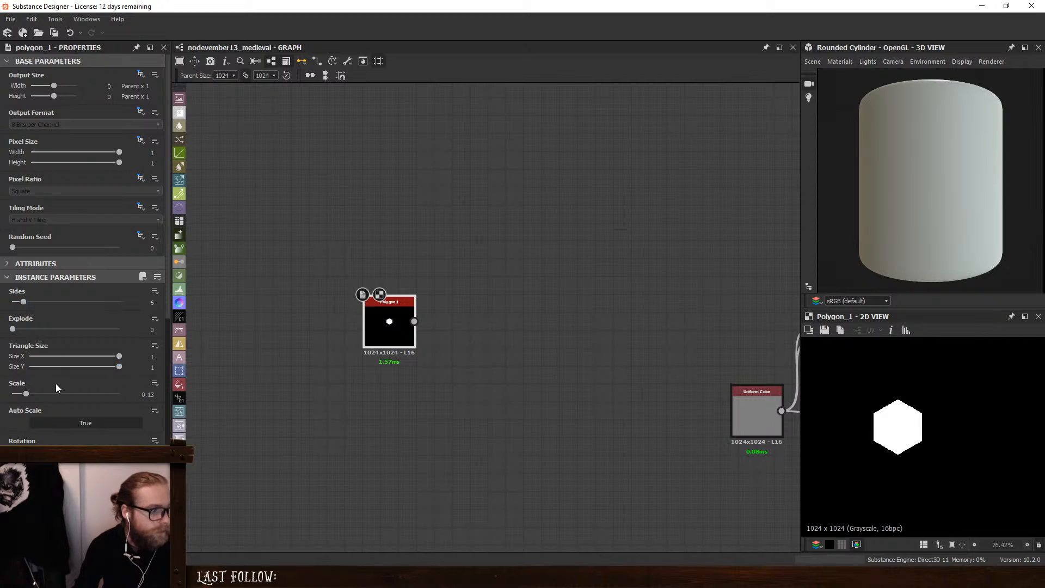
{"action": "left_click_drag", "start_coordinate": [29, 392], "coordinate": [52, 397]}
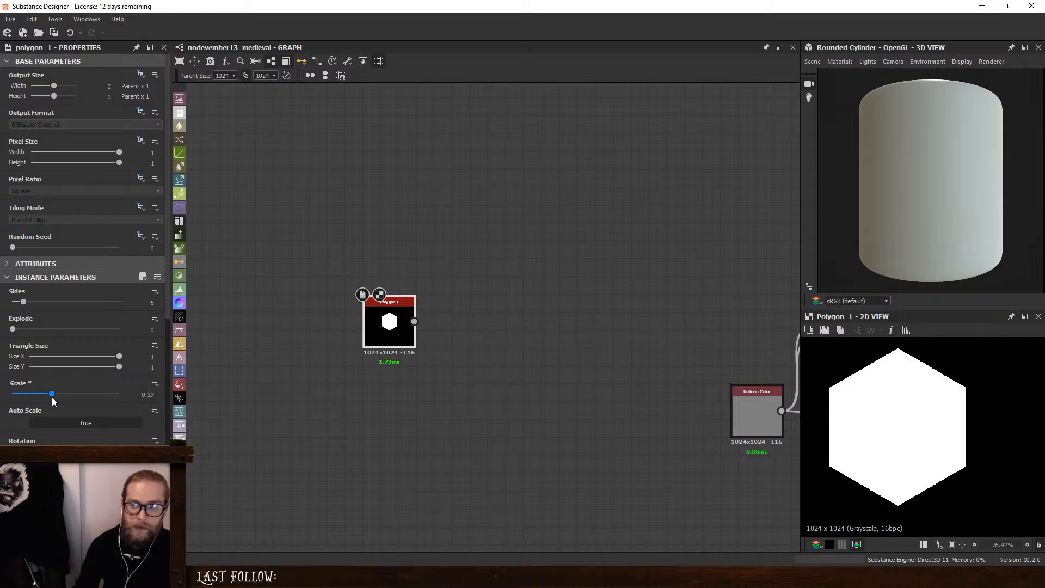
{"action": "scroll", "coordinate": [868, 420], "scroll_direction": "down", "scroll_amount": 5}
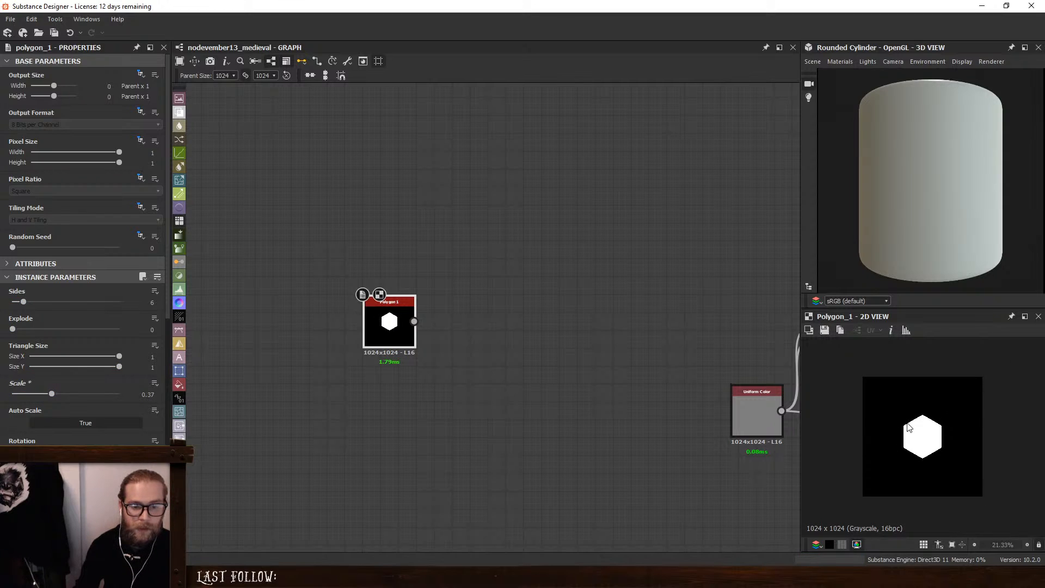
Add a Tile Generator node beside the Polygon 1 node and feed the hexagon into its pattern input
{"action": "left_click", "coordinate": [495, 278]}
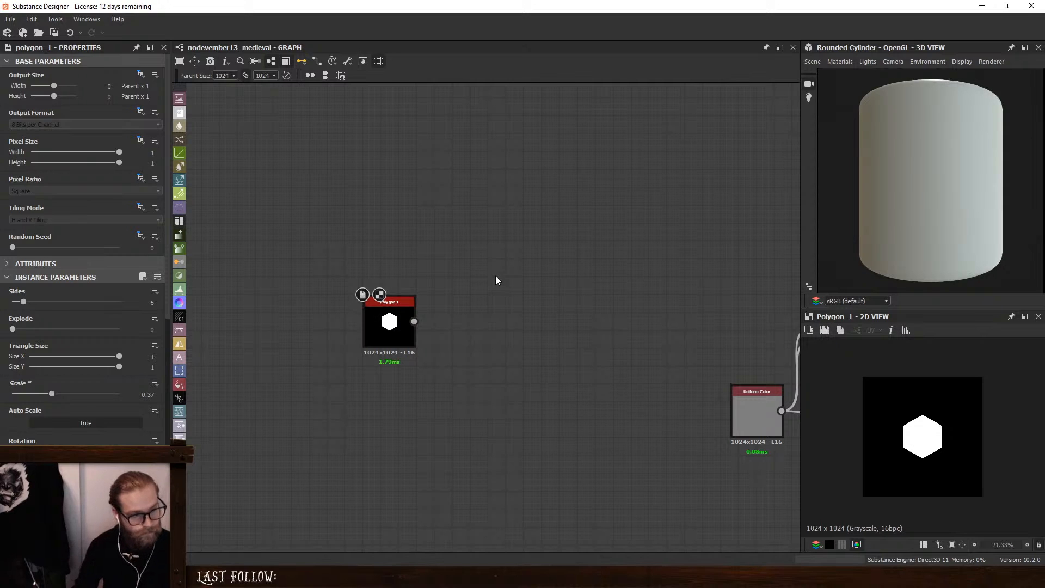
{"action": "key", "text": "space"}
{"action": "type", "text": "til"}
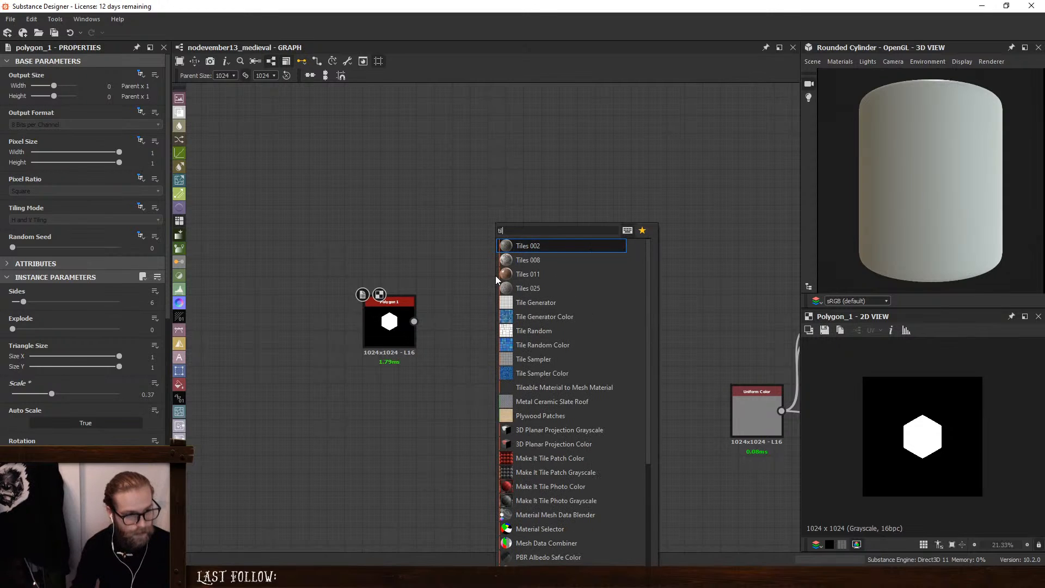
{"action": "left_click", "coordinate": [549, 308]}
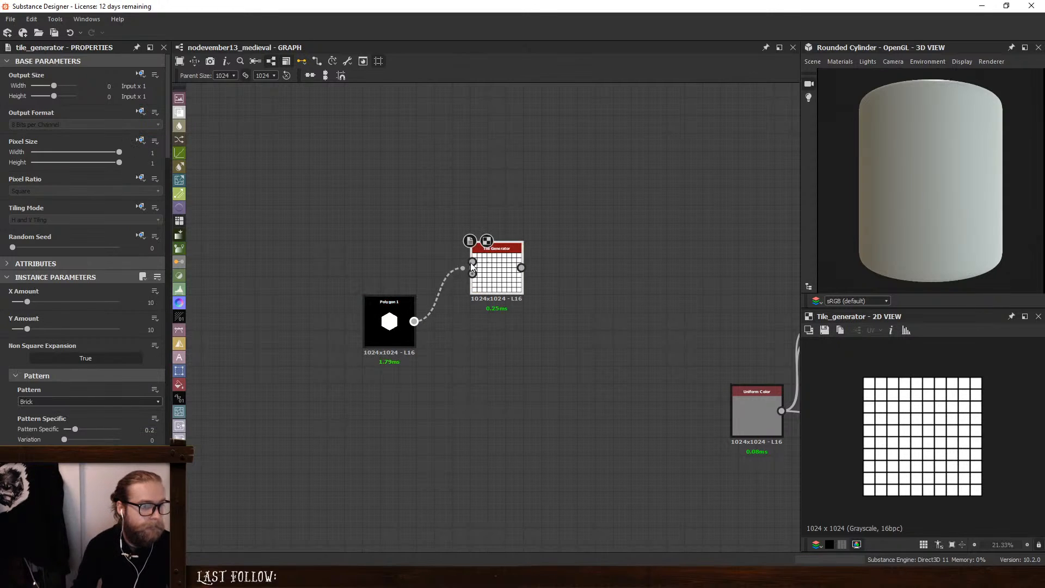
{"action": "left_click_drag", "start_coordinate": [493, 268], "coordinate": [466, 317]}
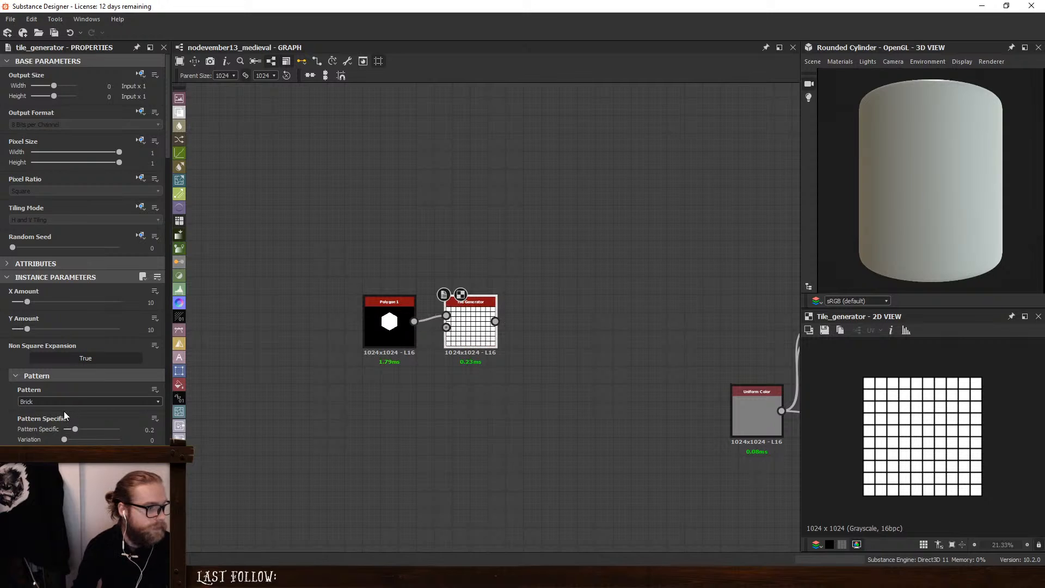
Set the Tile Generator's pattern to Image Input and offset alternate rows by half a tile
{"action": "left_click", "coordinate": [49, 402]}
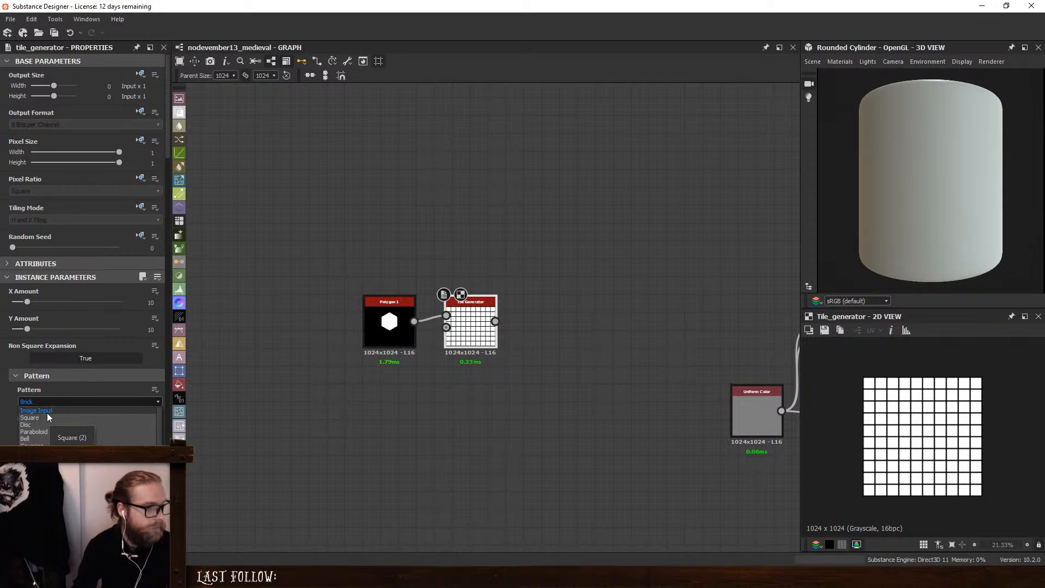
{"action": "left_click", "coordinate": [38, 410]}
{"action": "scroll", "coordinate": [906, 426], "scroll_direction": "up", "scroll_amount": 5}
{"action": "scroll", "coordinate": [28, 368], "scroll_direction": "down", "scroll_amount": 12}
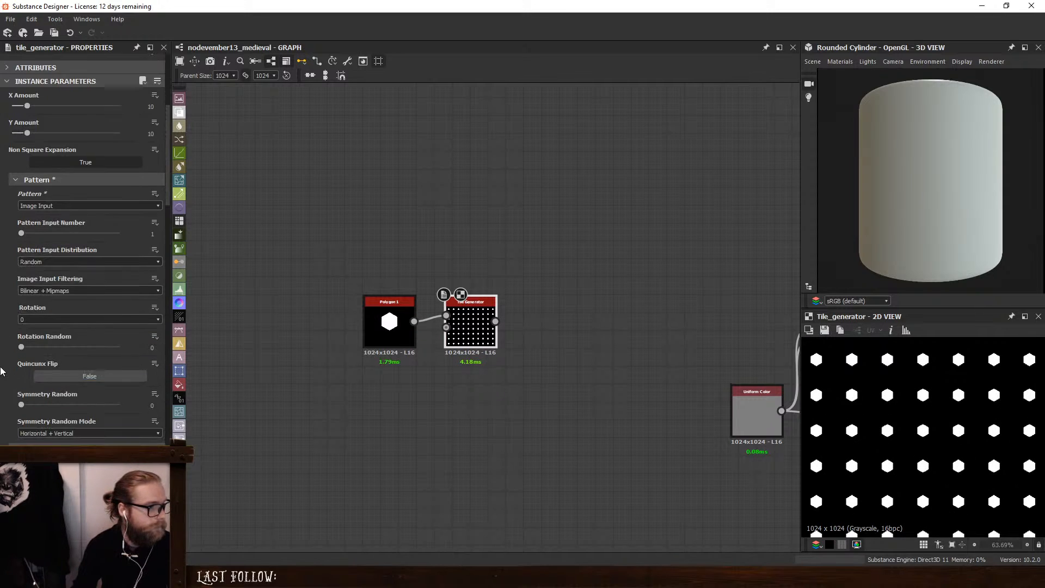
{"action": "scroll", "coordinate": [21, 349], "scroll_direction": "down", "scroll_amount": 4}
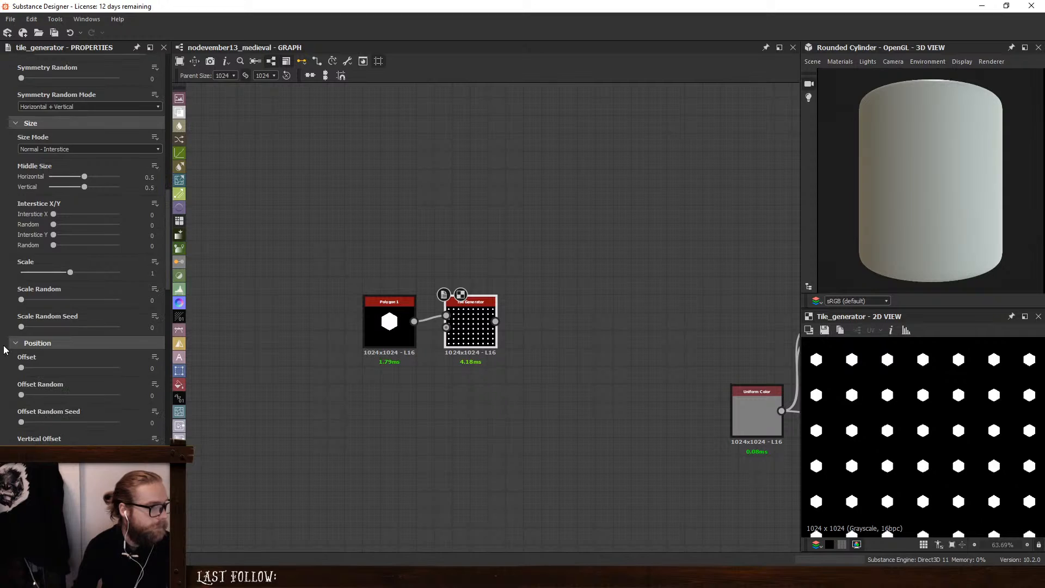
{"action": "left_click", "coordinate": [145, 302]}
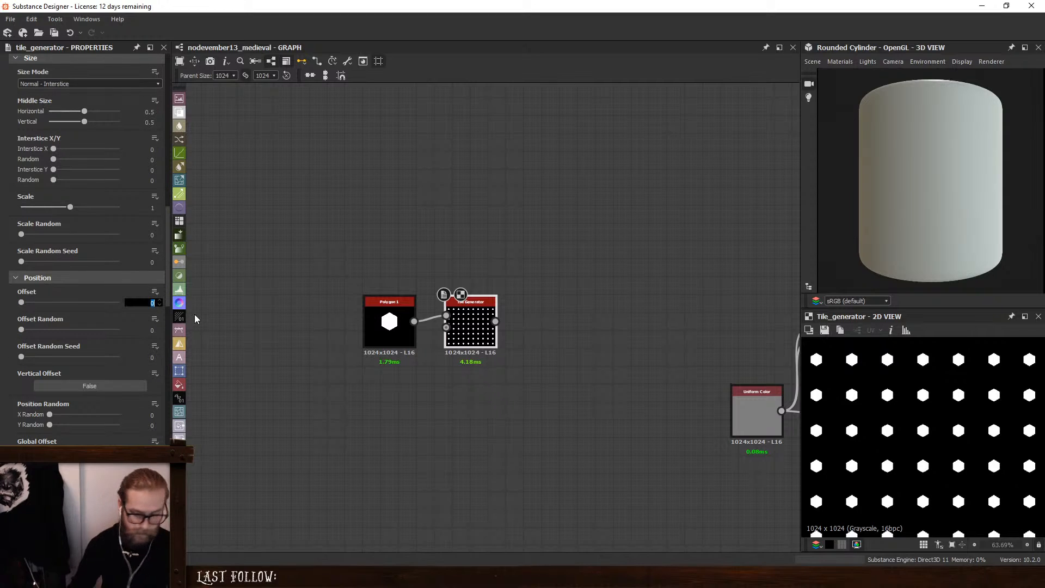
{"action": "key", "text": "Return"}
Raise the Polygon 1 node's scale to 1 and check the hexagon against the tiled result
{"action": "left_click", "coordinate": [376, 327]}
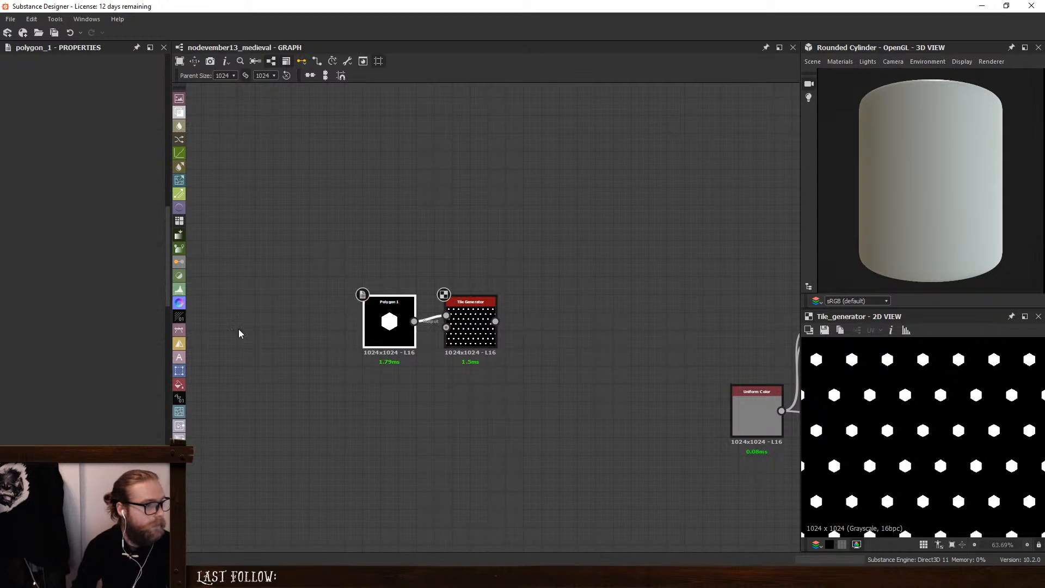
{"action": "left_click_drag", "start_coordinate": [51, 200], "coordinate": [120, 200]}
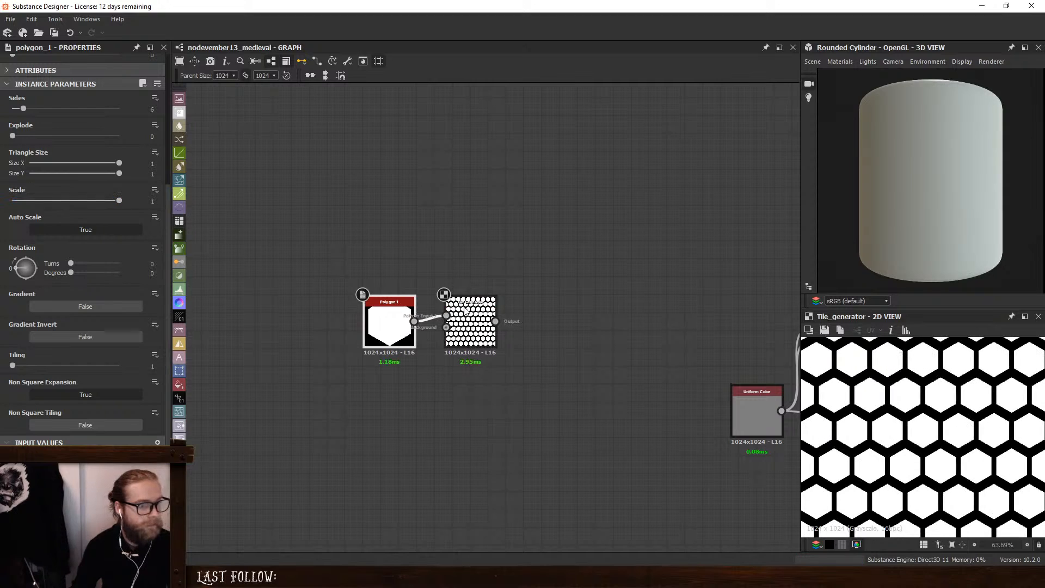
{"action": "left_click", "coordinate": [460, 302]}
{"action": "scroll", "coordinate": [894, 415], "scroll_direction": "up", "scroll_amount": 2}
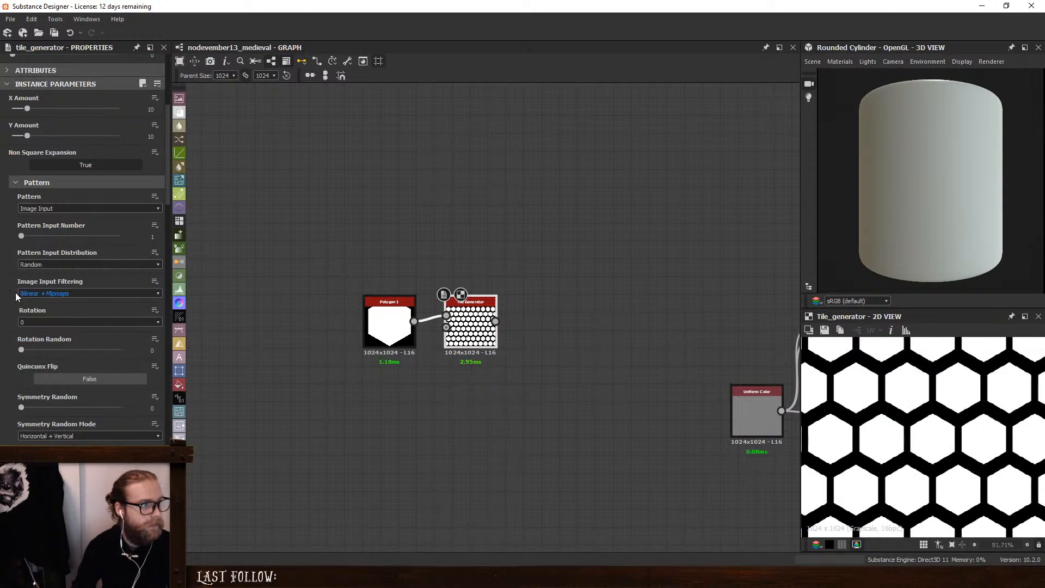
{"action": "scroll", "coordinate": [2, 314], "scroll_direction": "up", "scroll_amount": 4}
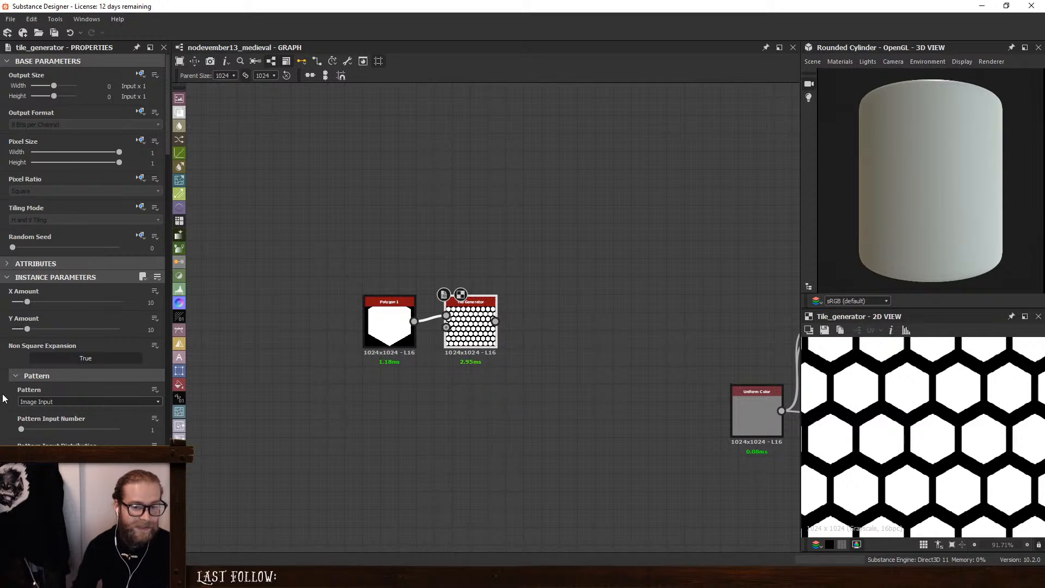
{"action": "left_click", "coordinate": [408, 333]}
{"action": "scroll", "coordinate": [912, 423], "scroll_direction": "down", "scroll_amount": 5}
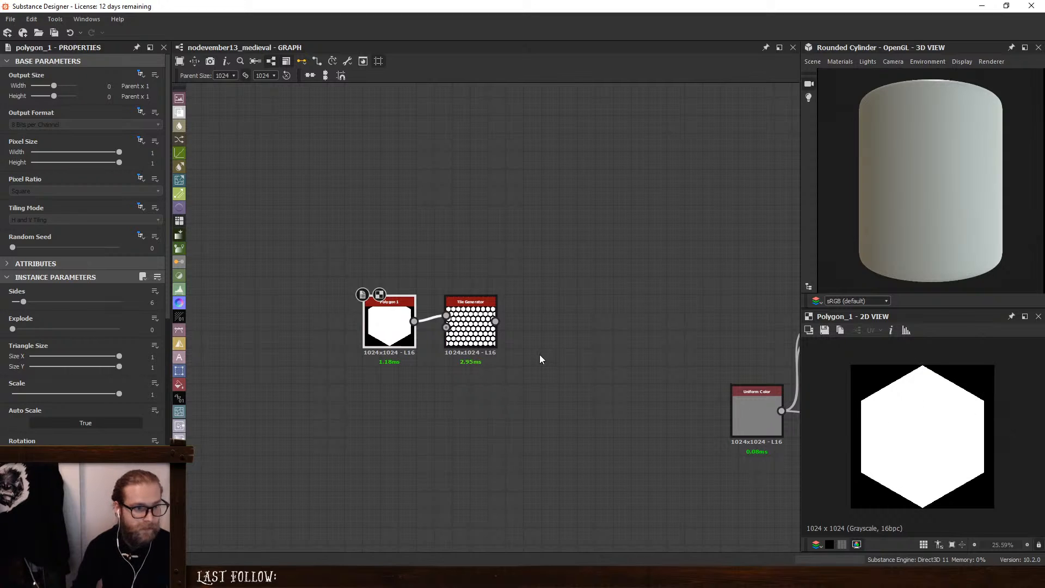
Try an X amount of 14 and a Y amount of 12 on the Tile Generator and inspect the hexagon proportions
{"action": "left_click", "coordinate": [471, 324]}
{"action": "left_click", "coordinate": [148, 303]}
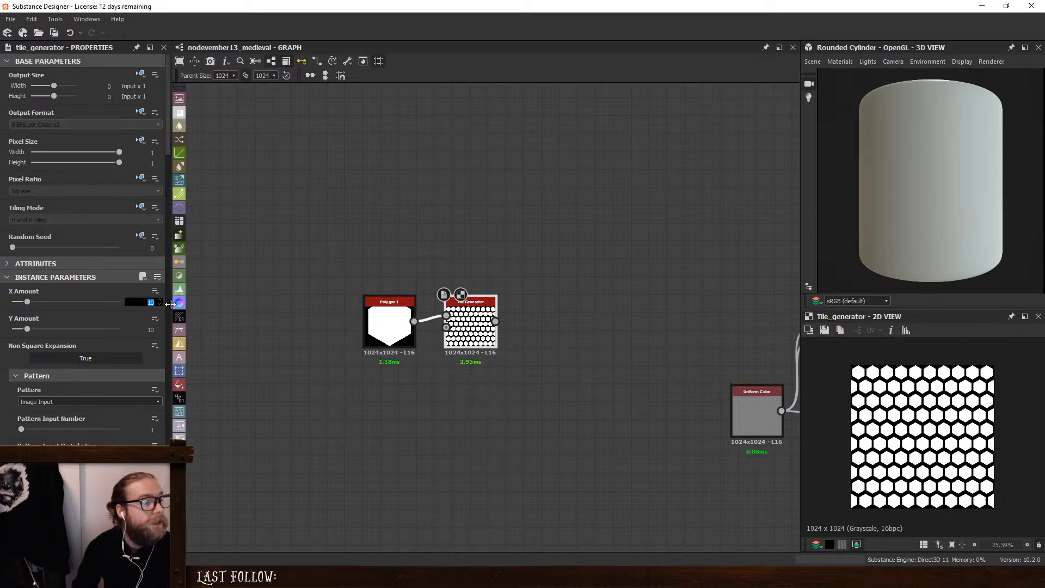
{"action": "type", "text": "4"}
{"action": "key", "text": "Tab"}
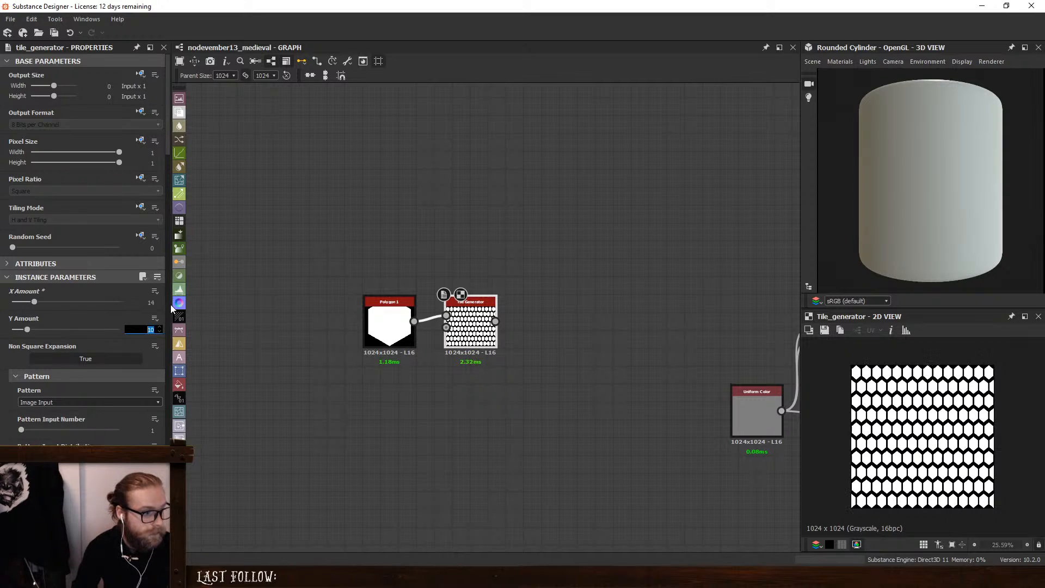
{"action": "type", "text": "12"}
{"action": "key", "text": "Return"}
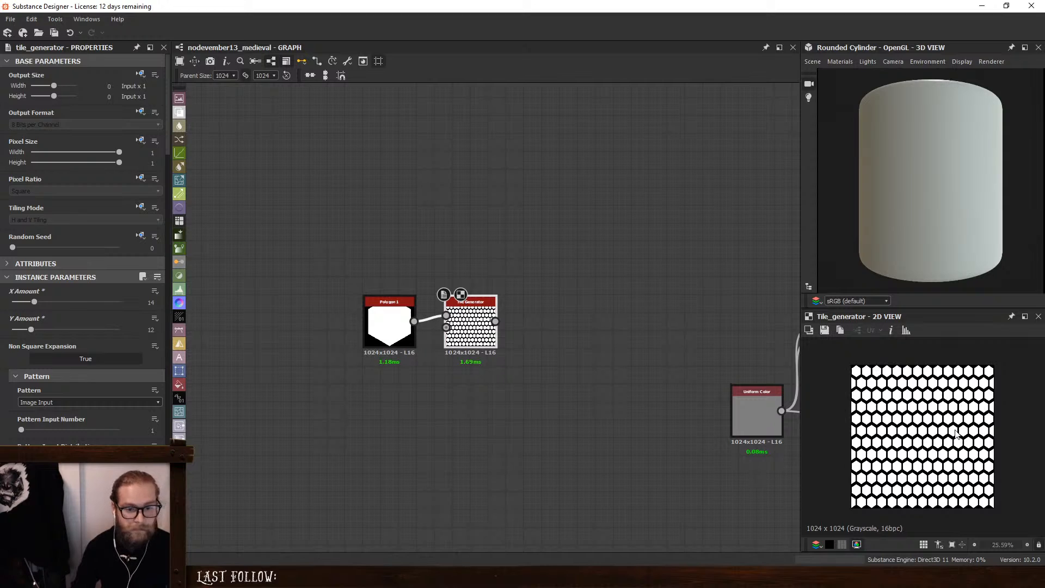
{"action": "scroll", "coordinate": [909, 431], "scroll_direction": "up", "scroll_amount": 5}
{"action": "scroll", "coordinate": [908, 432], "scroll_direction": "up", "scroll_amount": 1}
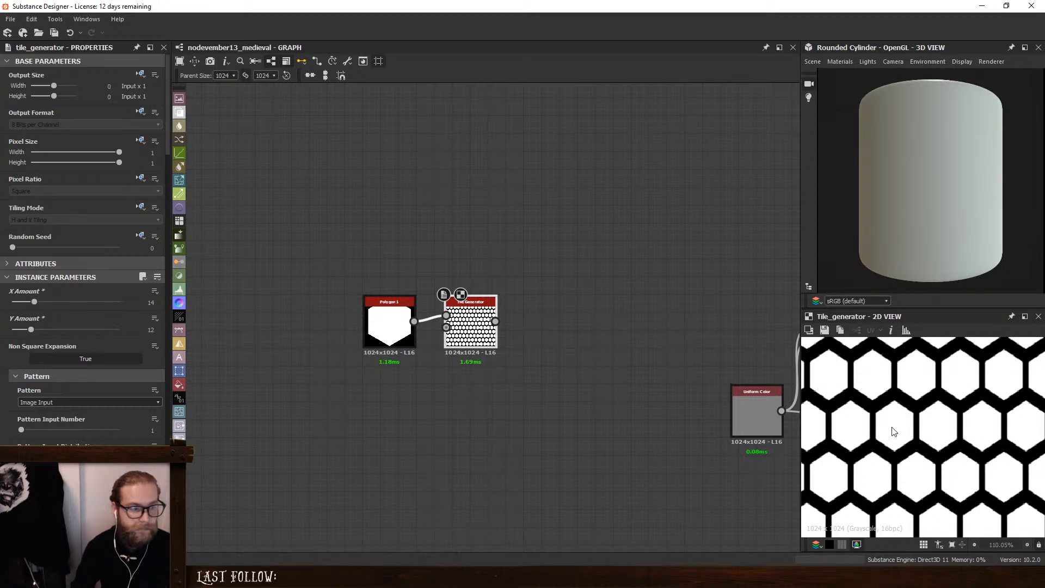
Set the Tile Generator's X amount to 12 and Y amount to 14
{"action": "double_click", "coordinate": [151, 302]}
{"action": "key", "text": "Tab"}
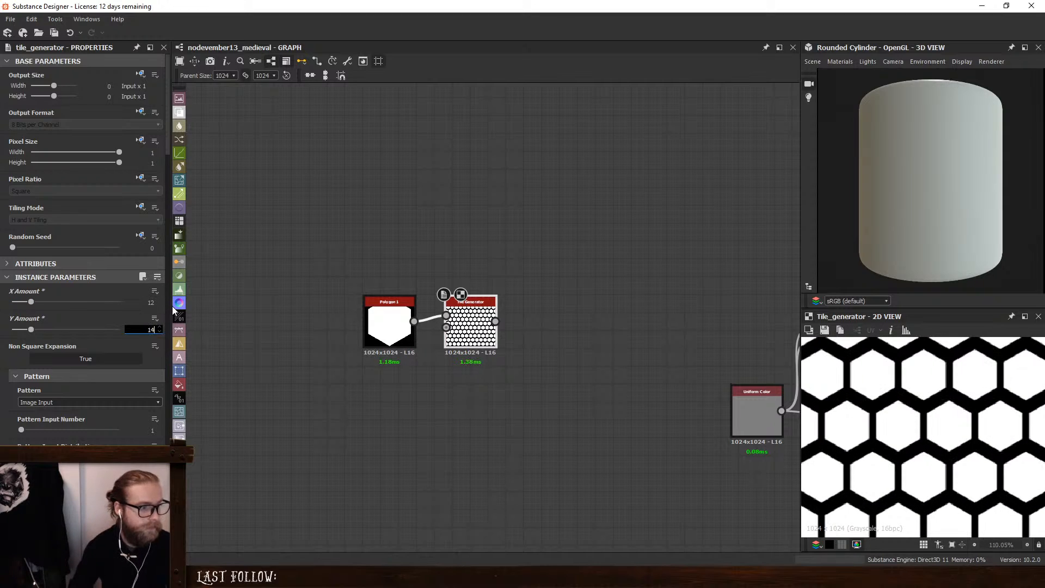
{"action": "type", "text": "14"}
{"action": "key", "text": "Return"}
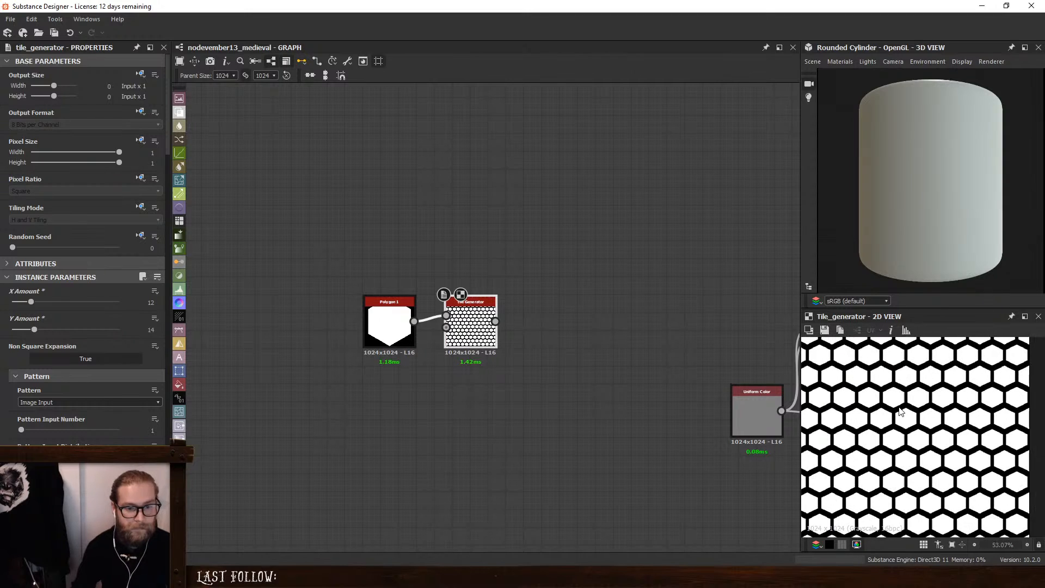
Try -0.2 for both Interstice X and Interstice Y on the Tile Generator, and push Interstice X further negative
{"action": "scroll", "coordinate": [15, 417], "scroll_direction": "down", "scroll_amount": 10}
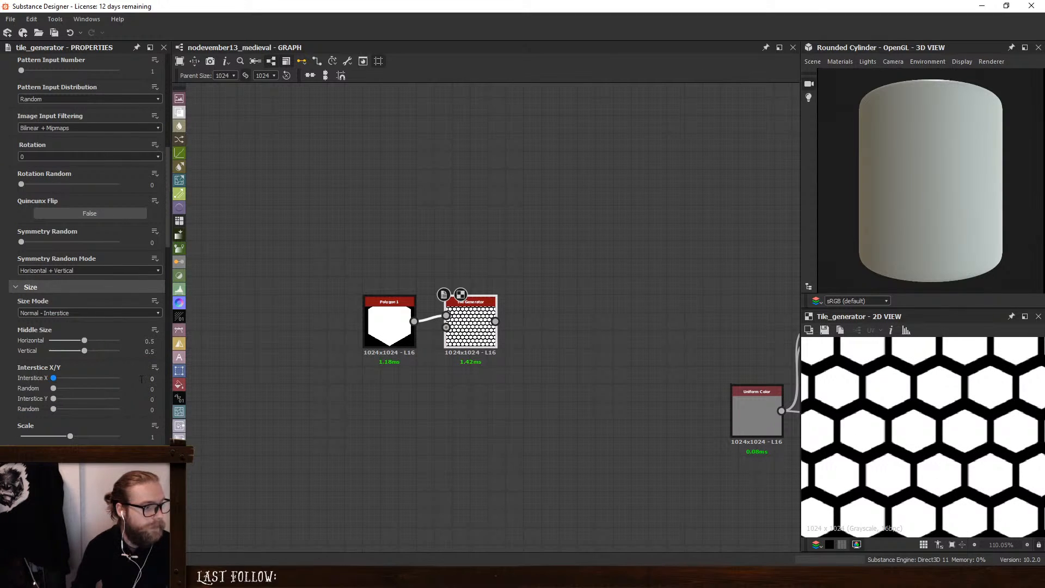
{"action": "left_click", "coordinate": [141, 379]}
{"action": "type", "text": "-0.2"}
{"action": "key", "text": "Return"}
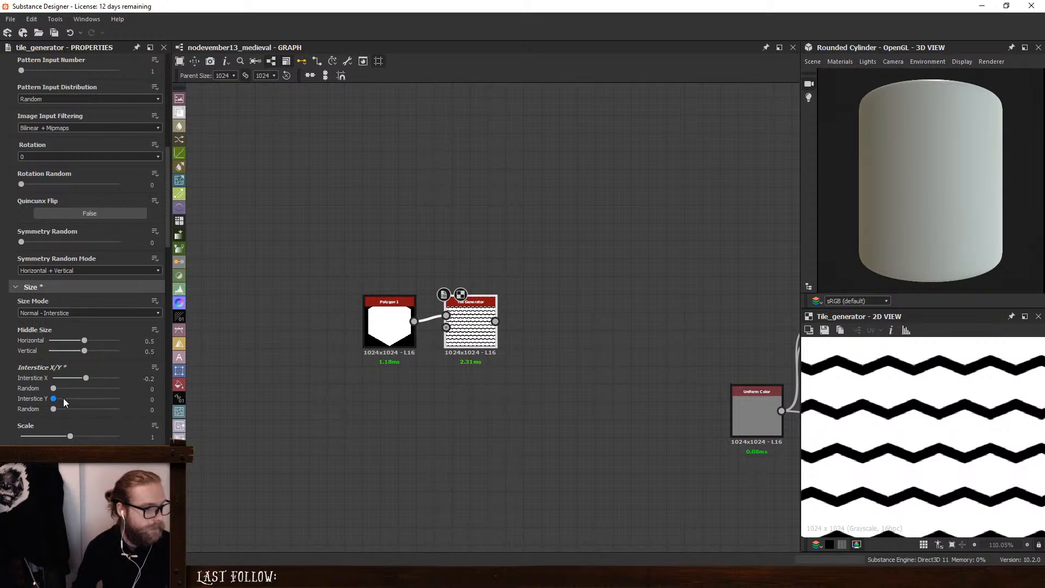
{"action": "left_click", "coordinate": [143, 399]}
{"action": "type", "text": "-.2"}
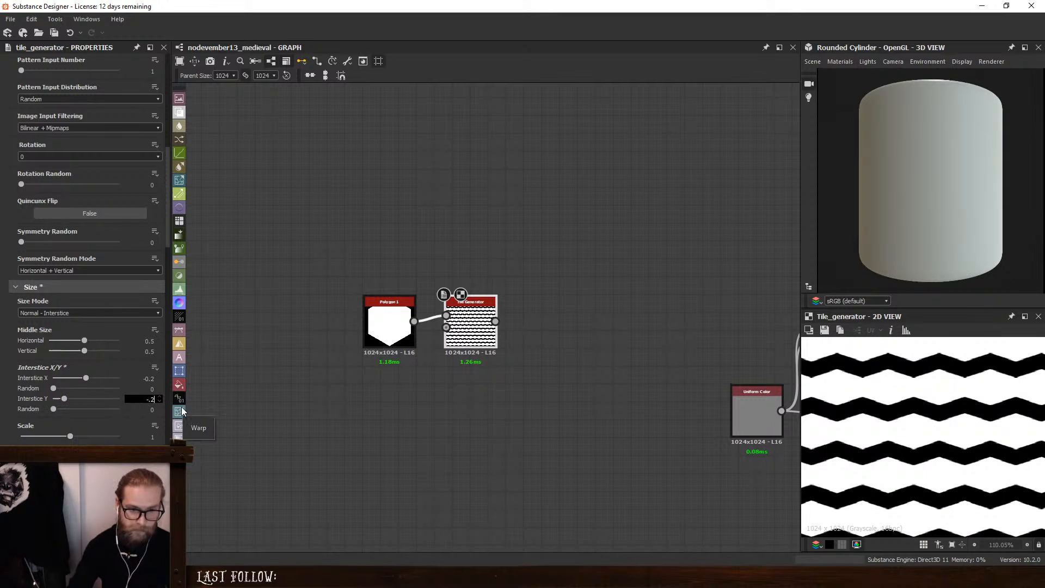
{"action": "key", "text": "Return"}
{"action": "mouse_move", "coordinate": [85, 378]}
{"action": "left_mouse_down"}
{"action": "mouse_move", "coordinate": [54, 380]}
{"action": "mouse_move", "coordinate": [73, 398]}
{"action": "mouse_move", "coordinate": [54, 401]}
{"action": "mouse_move", "coordinate": [96, 399]}
{"action": "mouse_move", "coordinate": [72, 379]}
{"action": "left_mouse_up"}
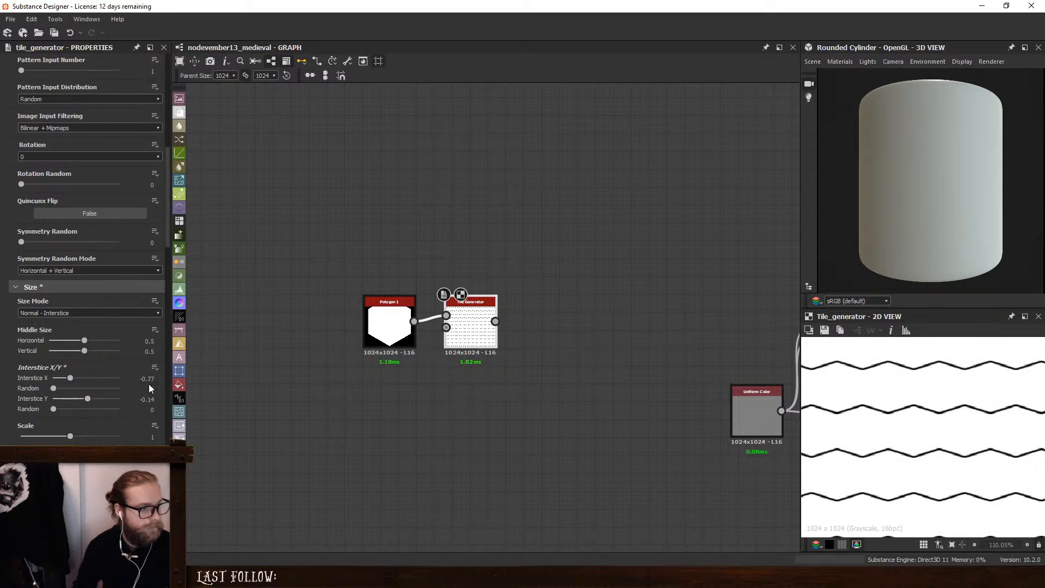
Reset the Tile Generator's Interstice X to 0 and adjust Interstice Y to about -0.18
{"action": "left_click", "coordinate": [148, 379]}
{"action": "type", "text": "0"}
{"action": "key", "text": "Return"}
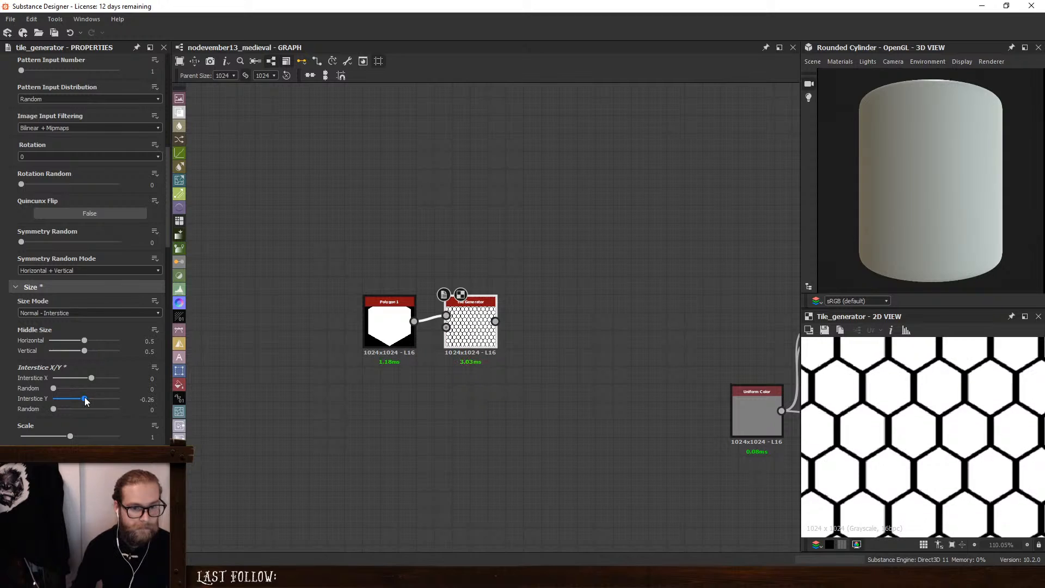
{"action": "left_click_drag", "start_coordinate": [87, 400], "coordinate": [87, 400]}
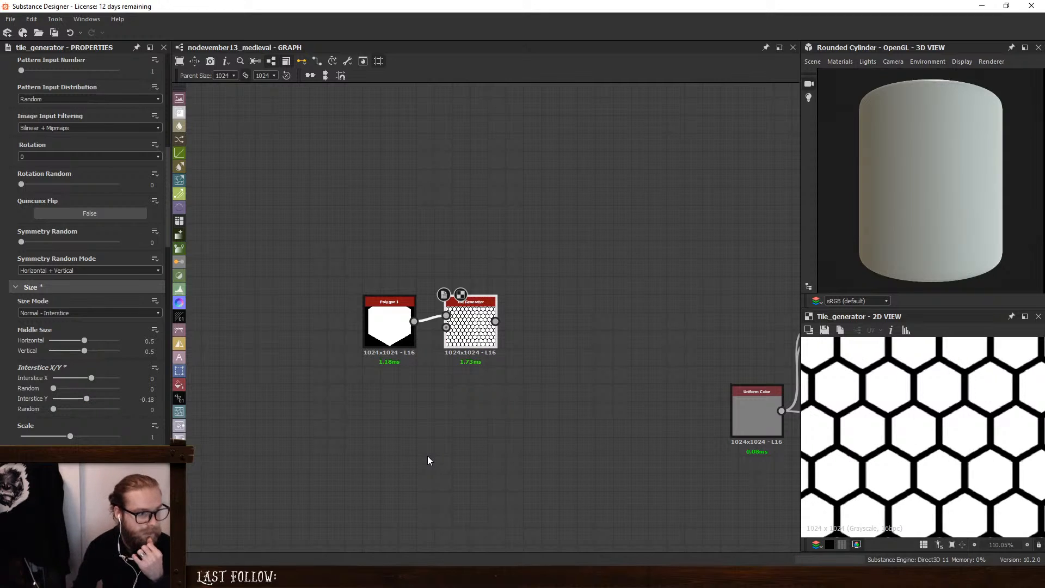
Switch to Calculator and compute the square root of 2, minus 1, divided by 2
{"action": "key", "text": "super"}
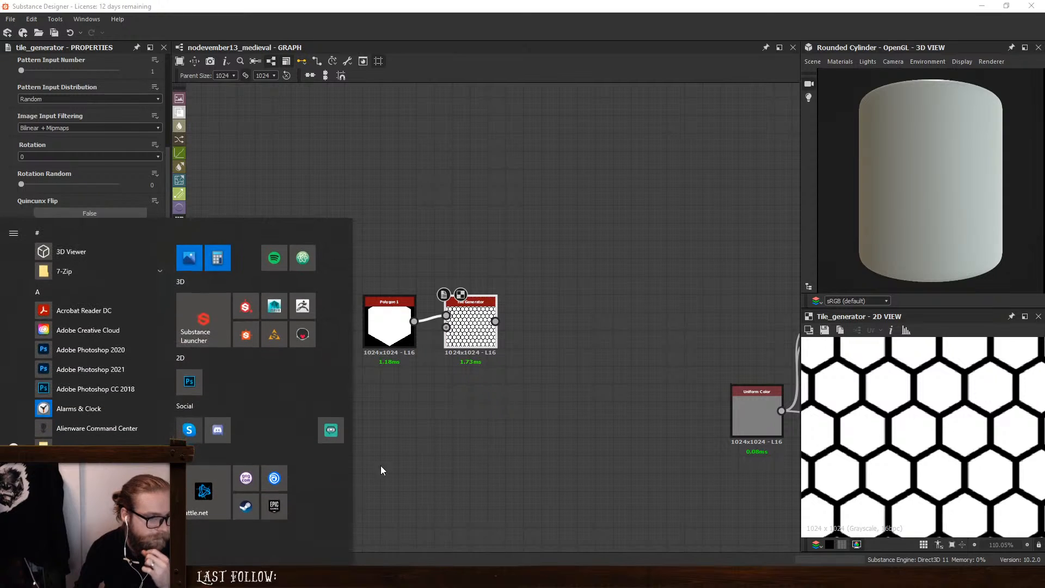
{"action": "left_click", "coordinate": [218, 261]}
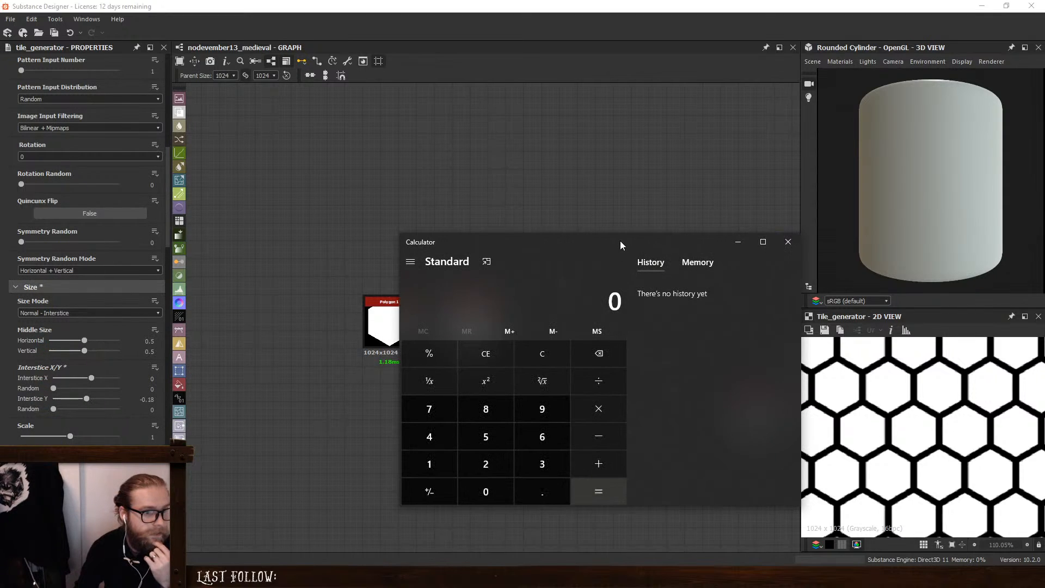
{"action": "left_click_drag", "start_coordinate": [621, 245], "coordinate": [512, 233]}
{"action": "key", "text": "2"}
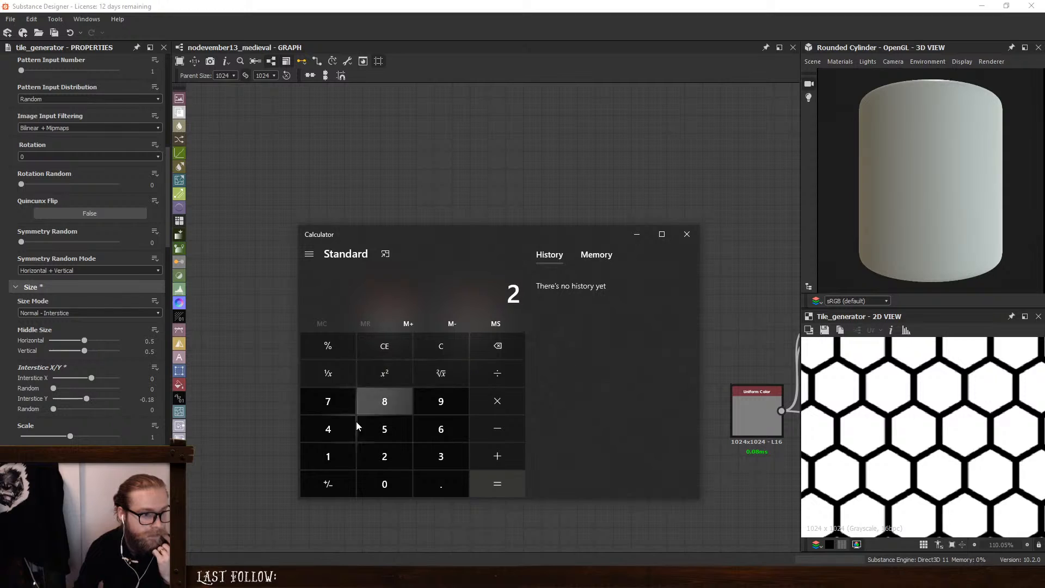
{"action": "left_click", "coordinate": [449, 373]}
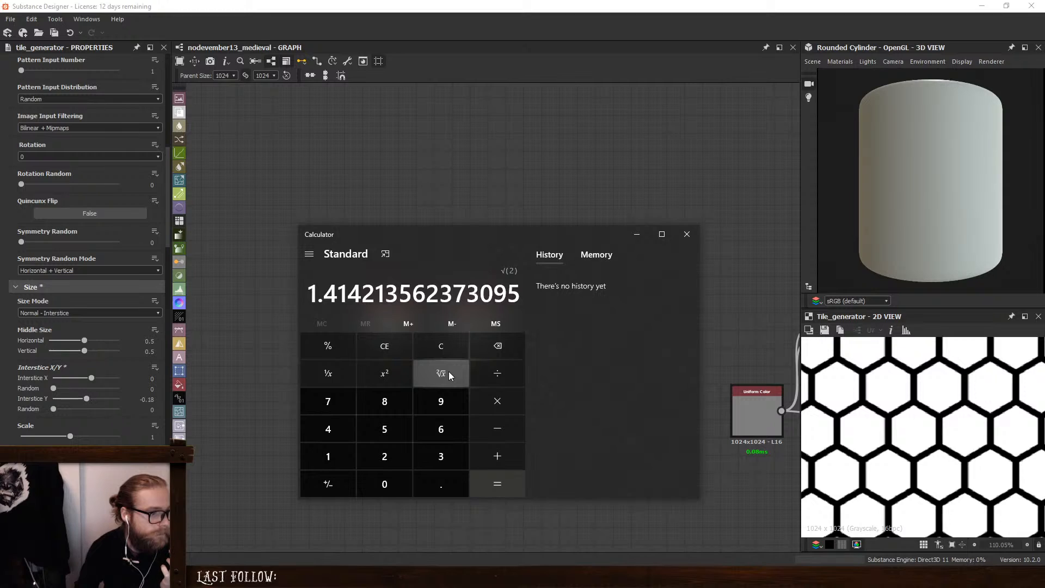
{"action": "type", "text": "-1"}
{"action": "key", "text": "Return"}
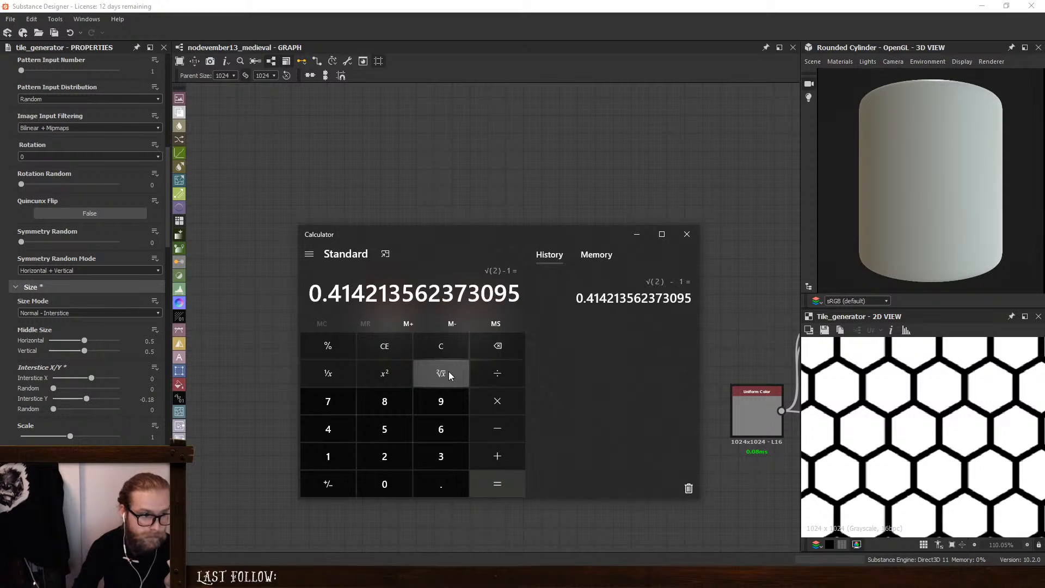
{"action": "type", "text": "/2"}
{"action": "key", "text": "Return"}
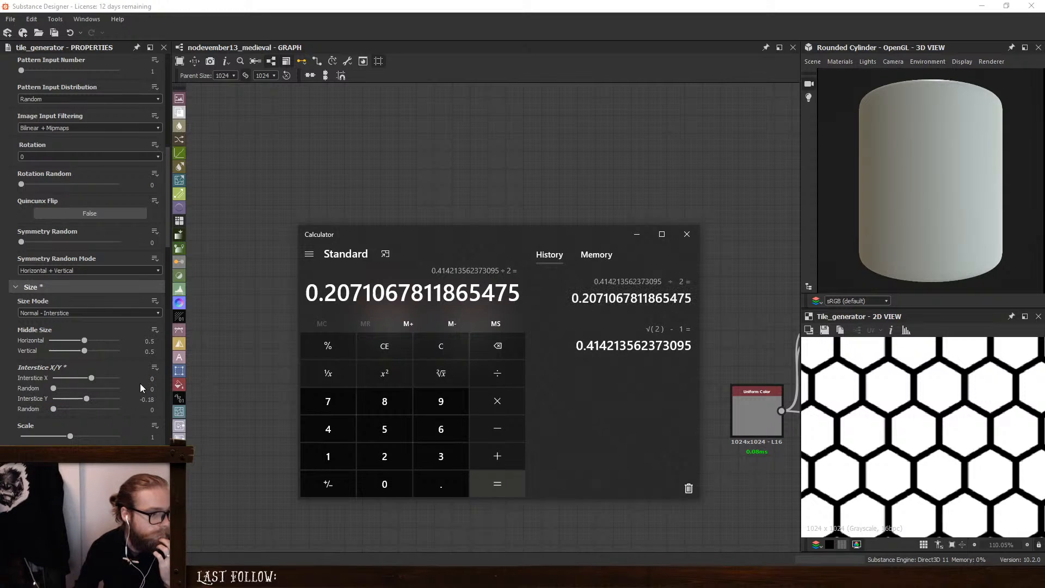
Set the Tile Generator's Interstice Y to -0.207 and check the gaps between hexagons across the tiled result
{"action": "double_click", "coordinate": [148, 399]}
{"action": "type", "text": "2"}
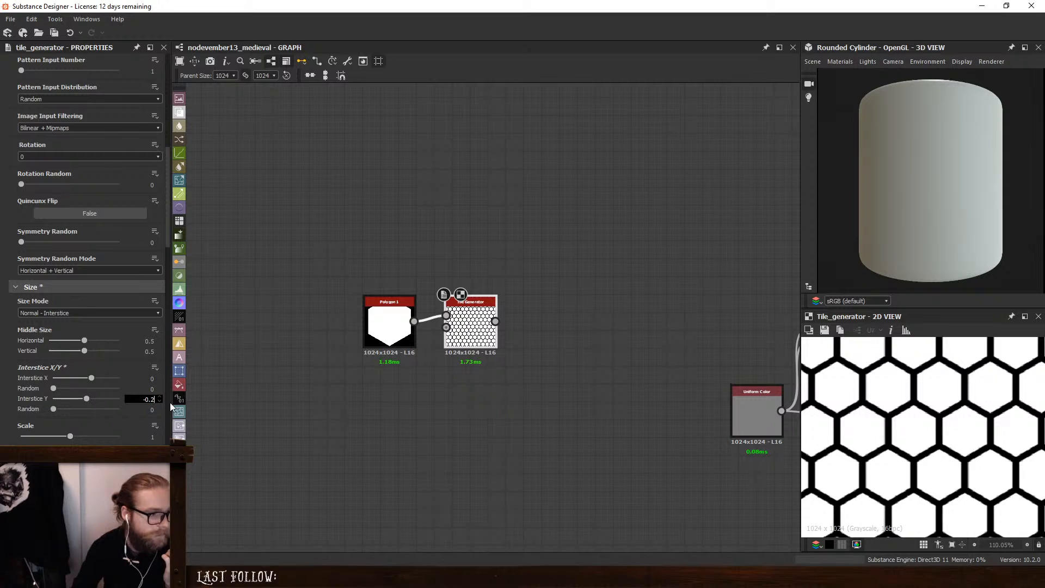
{"action": "type", "text": "07"}
{"action": "key", "text": "Return"}
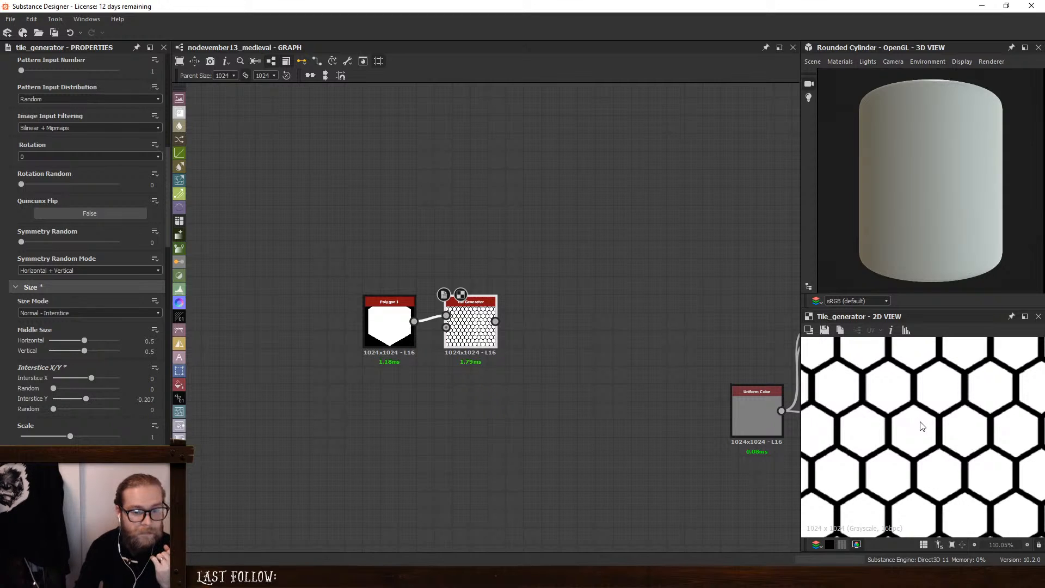
{"action": "key", "text": "f"}
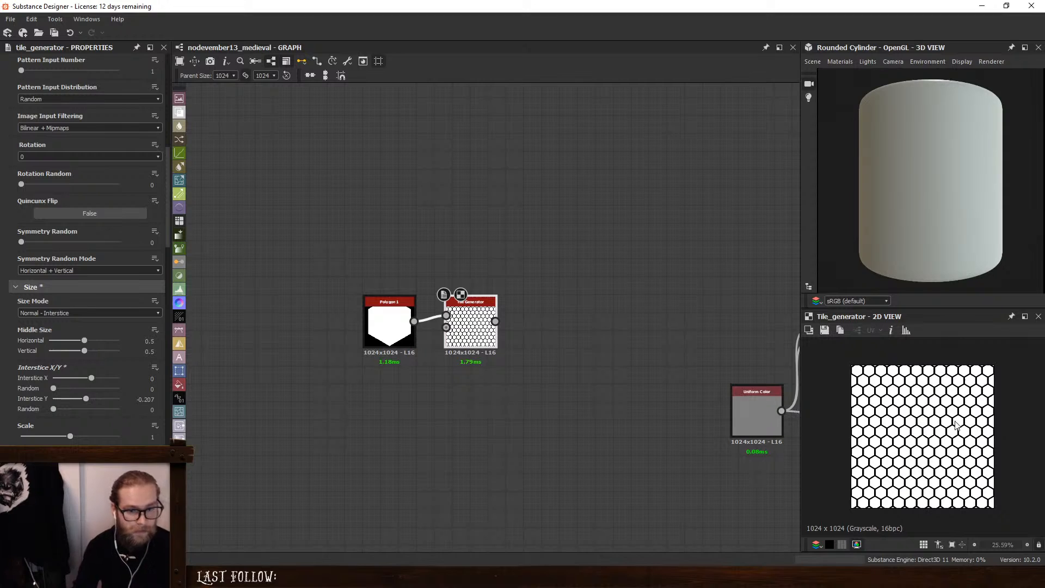
{"action": "scroll", "coordinate": [956, 426], "scroll_direction": "up", "scroll_amount": 1}
{"action": "scroll", "coordinate": [939, 466], "scroll_direction": "up", "scroll_amount": 1}
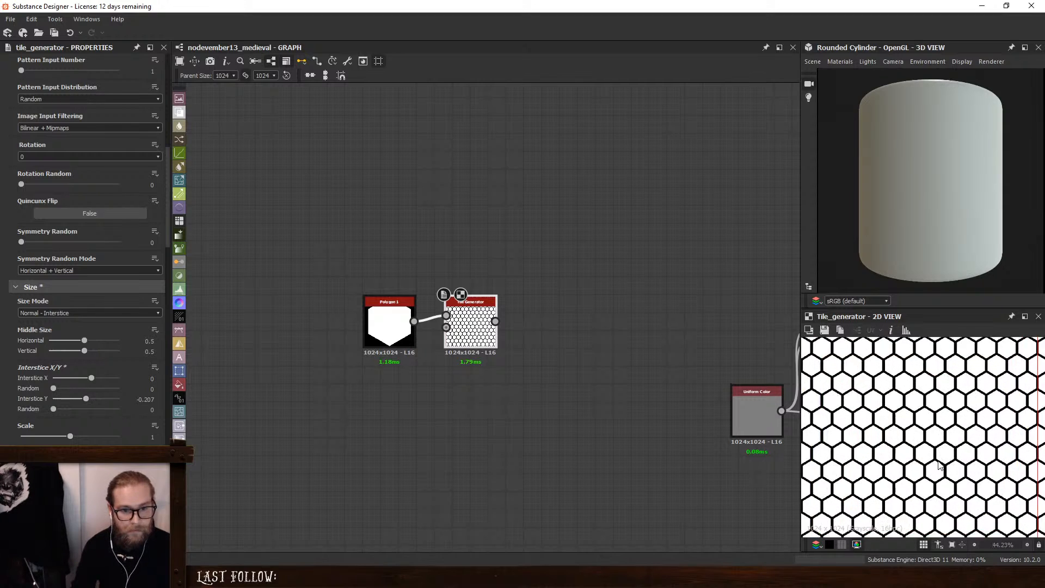
{"action": "scroll", "coordinate": [897, 406], "scroll_direction": "up", "scroll_amount": 3}
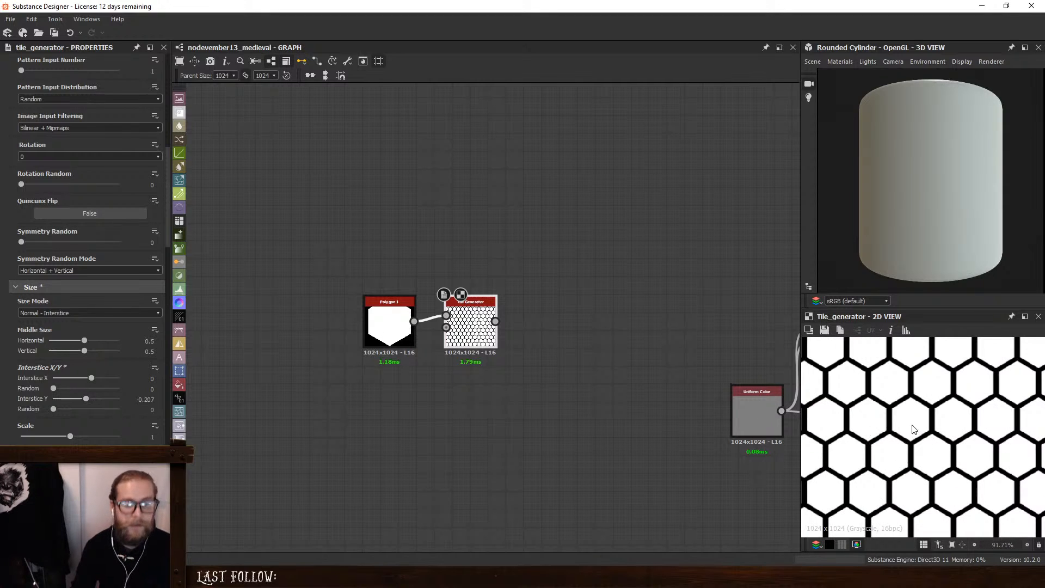
{"action": "scroll", "coordinate": [906, 425], "scroll_direction": "down", "scroll_amount": 5}
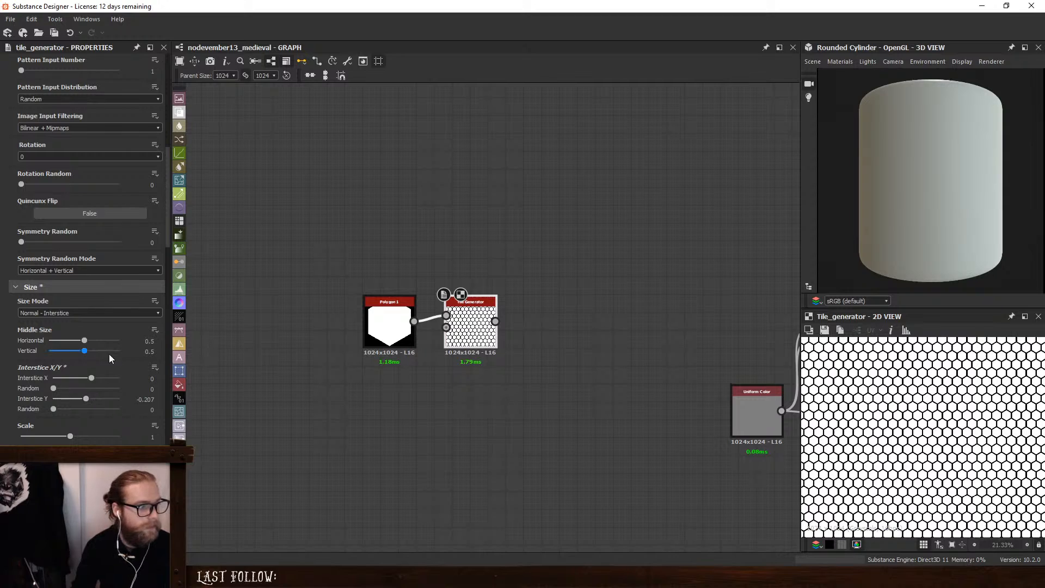
Try an X amount of 6 and a Y amount of 7 on the Tile Generator and inspect the tile borders
{"action": "scroll", "coordinate": [9, 327], "scroll_direction": "up", "scroll_amount": 3}
{"action": "left_click", "coordinate": [156, 140]}
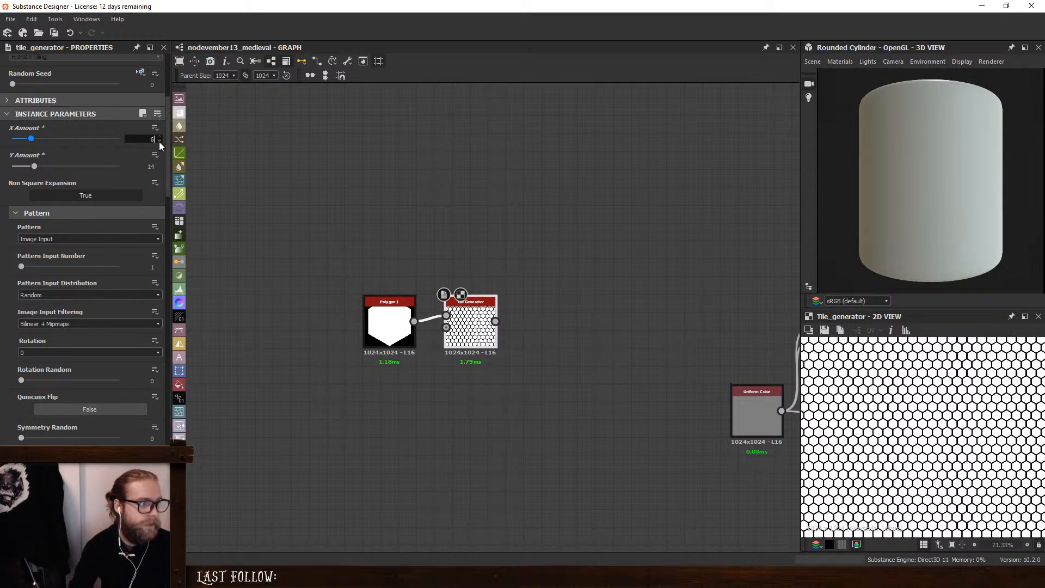
{"action": "type", "text": "6"}
{"action": "key", "text": "Return"}
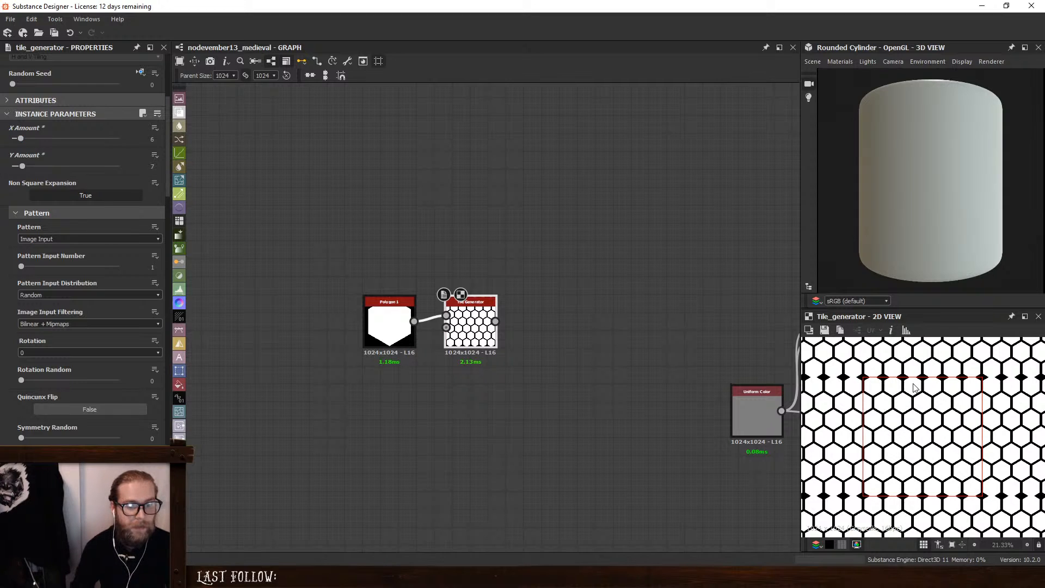
{"action": "scroll", "coordinate": [915, 388], "scroll_direction": "up", "scroll_amount": 5}
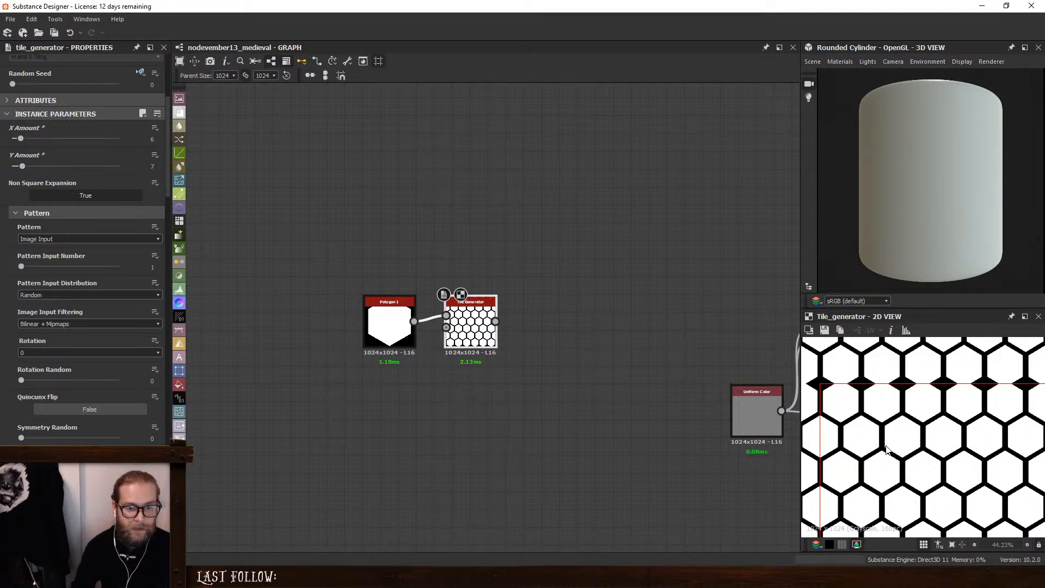
{"action": "scroll", "coordinate": [934, 410], "scroll_direction": "down", "scroll_amount": 6}
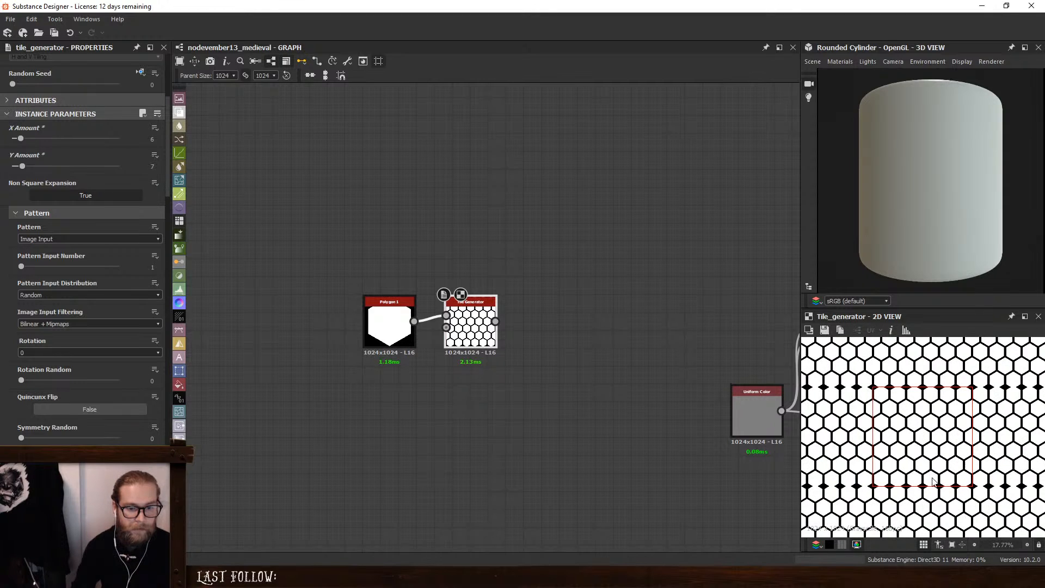
{"action": "scroll", "coordinate": [918, 453], "scroll_direction": "up", "scroll_amount": 1}
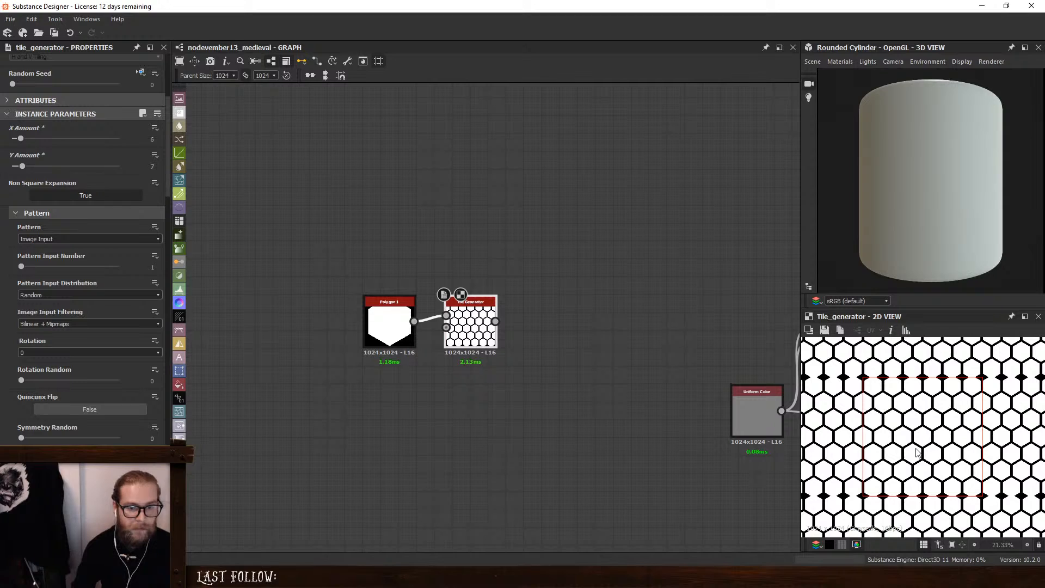
{"action": "scroll", "coordinate": [918, 453], "scroll_direction": "up", "scroll_amount": 1}
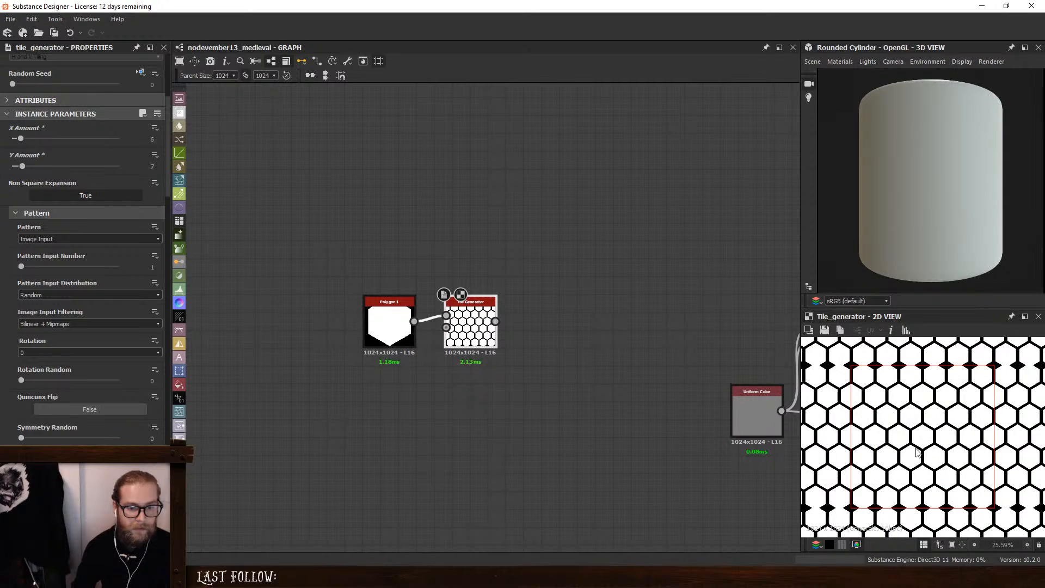
Restore the Tile Generator's X amount to 12 and Y amount to 14 and check the honeycomb
{"action": "left_click", "coordinate": [148, 136]}
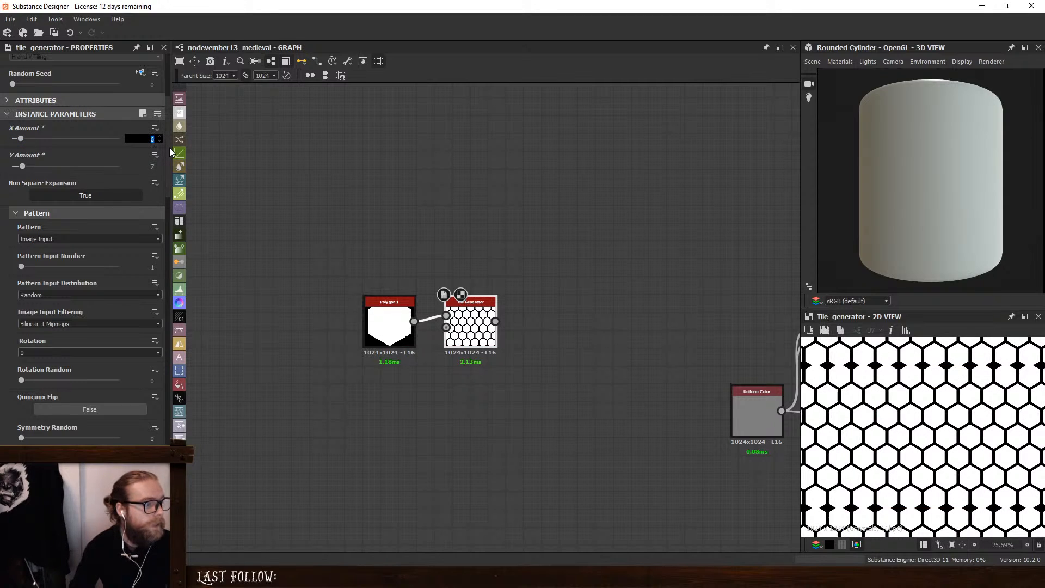
{"action": "type", "text": "12"}
{"action": "key", "text": "Tab"}
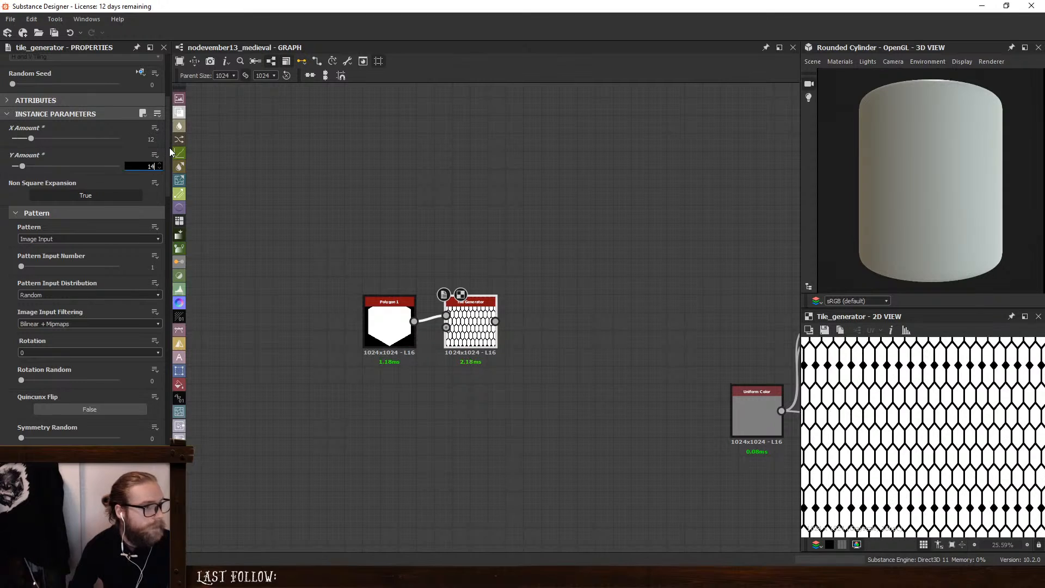
{"action": "type", "text": "14"}
{"action": "key", "text": "Return"}
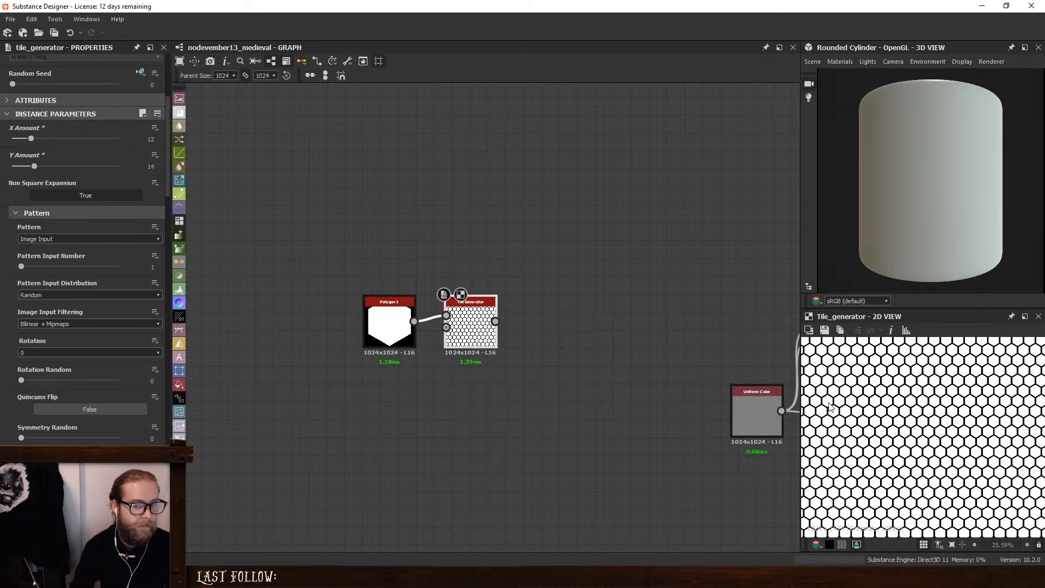
{"action": "scroll", "coordinate": [931, 420], "scroll_direction": "up", "scroll_amount": 2}
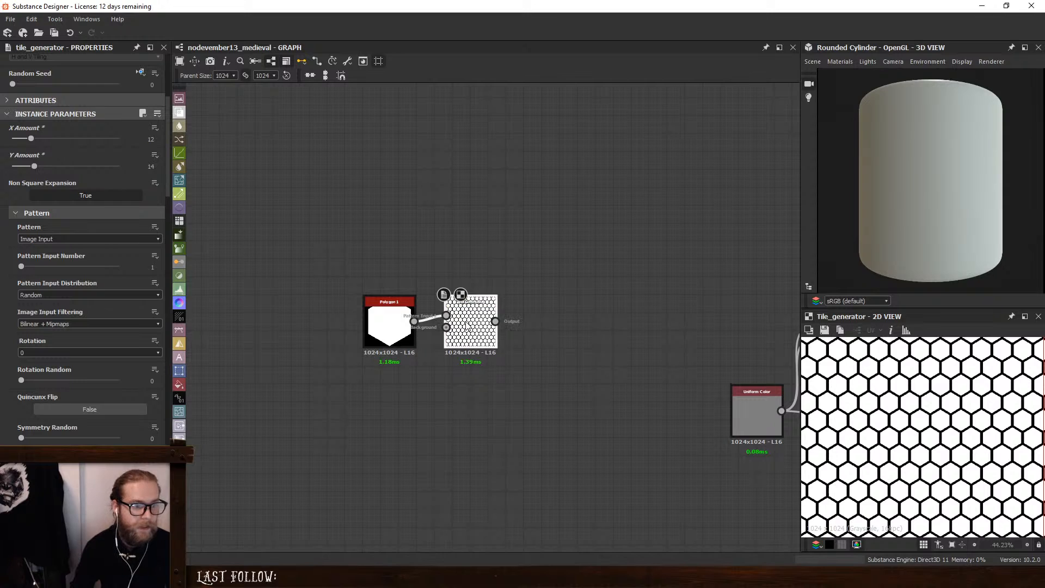
Try enlarging the honeycomb with a Transformation 2D node after the Tile Generator, check the tiling, and delete the node
{"action": "key", "text": "space"}
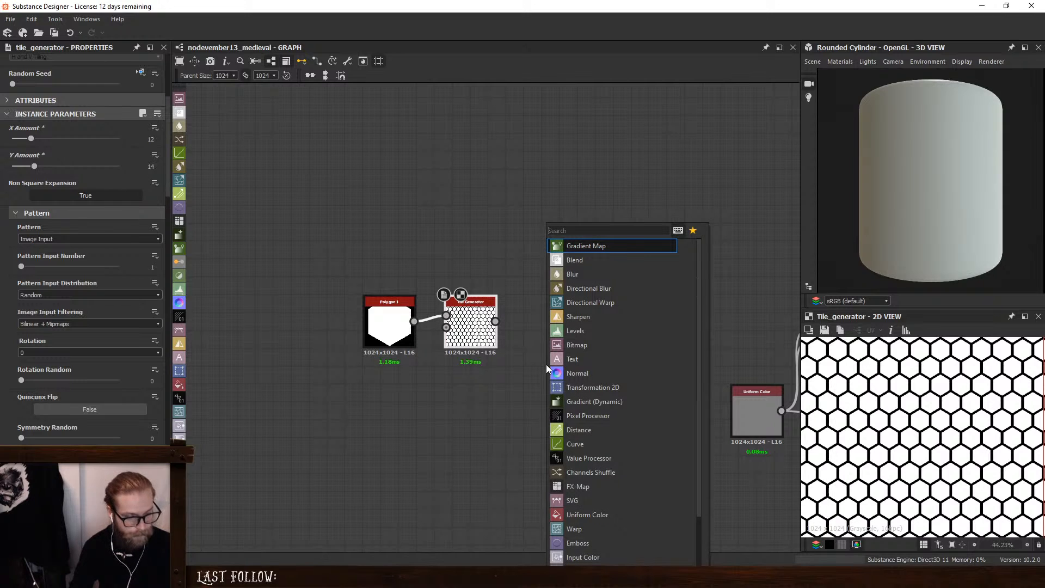
{"action": "type", "text": "transf"}
{"action": "key", "text": "Return"}
{"action": "scroll", "coordinate": [935, 455], "scroll_direction": "down", "scroll_amount": 3}
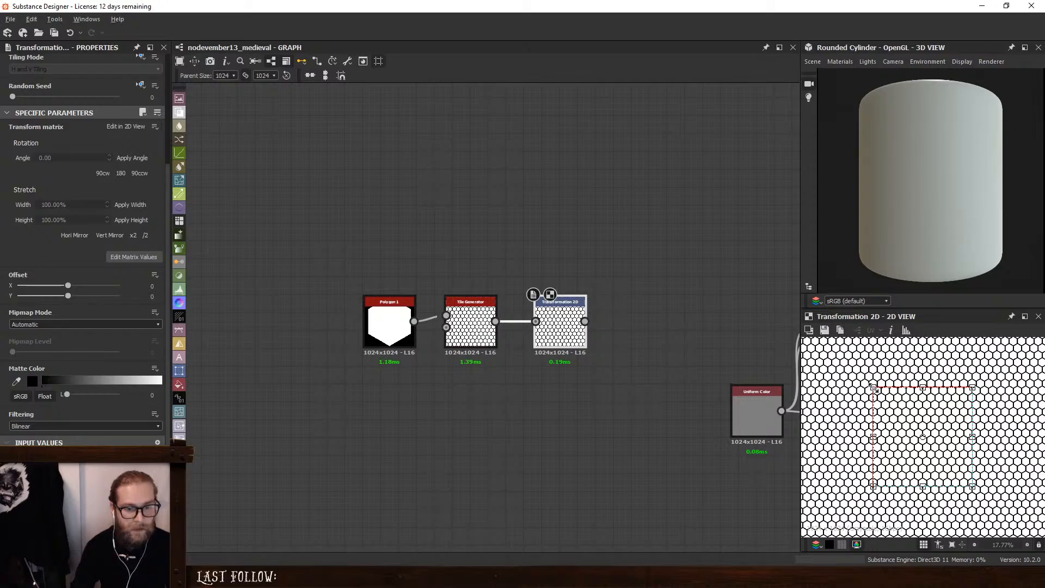
{"action": "left_click_drag", "start_coordinate": [873, 388], "coordinate": [806, 345]}
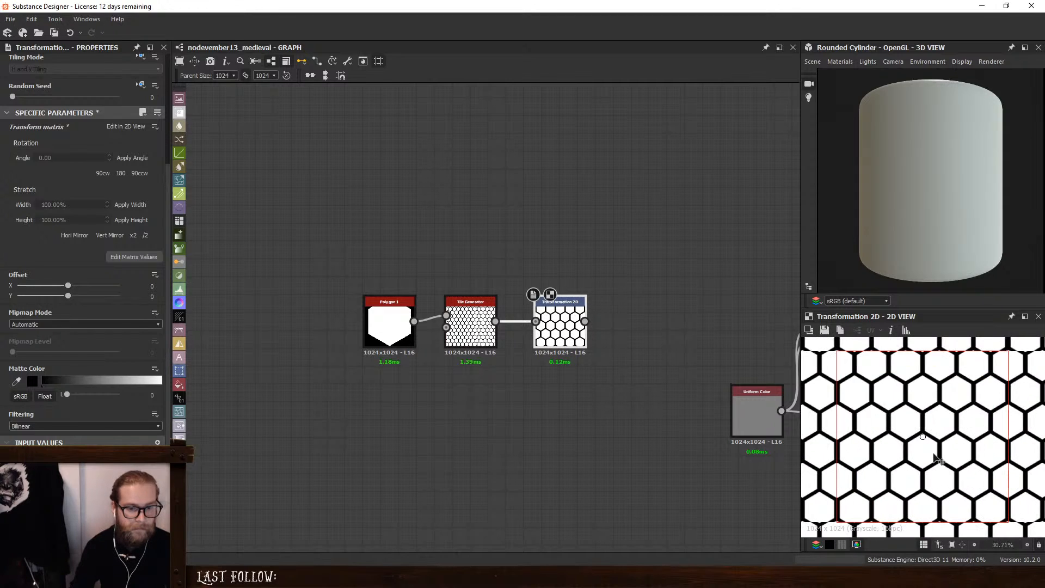
{"action": "scroll", "coordinate": [940, 460], "scroll_direction": "up", "scroll_amount": 3}
{"action": "scroll", "coordinate": [908, 453], "scroll_direction": "down", "scroll_amount": 1}
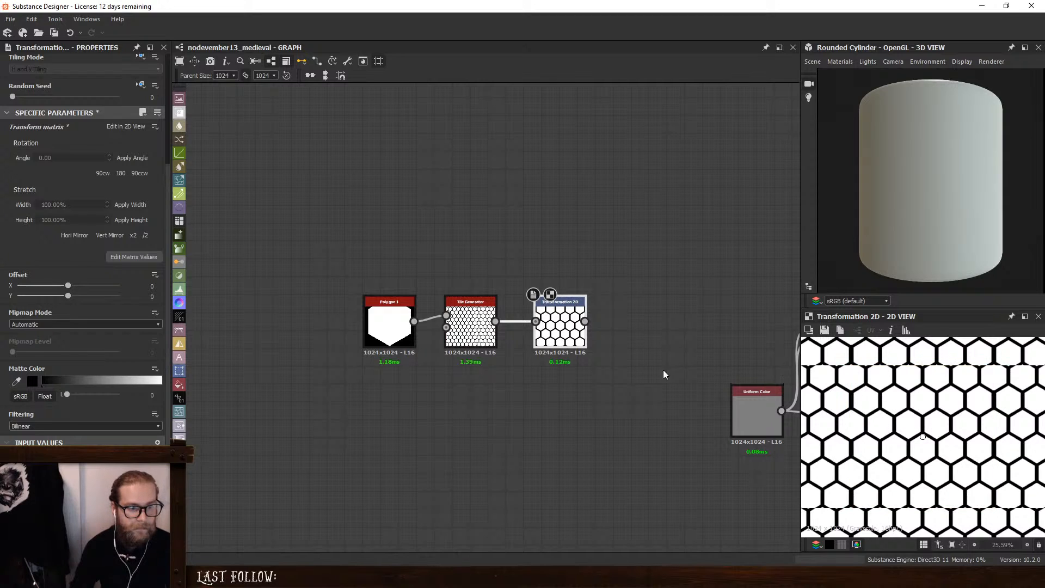
{"action": "mouse_move", "coordinate": [585, 321]}
{"action": "left_mouse_down"}
{"action": "mouse_move", "coordinate": [583, 418]}
{"action": "mouse_move", "coordinate": [577, 338]}
{"action": "left_mouse_up"}
{"action": "key", "text": "Delete"}
Preview the Tile Generator and set the graph's parent size to 2048
{"action": "double_click", "coordinate": [469, 327]}
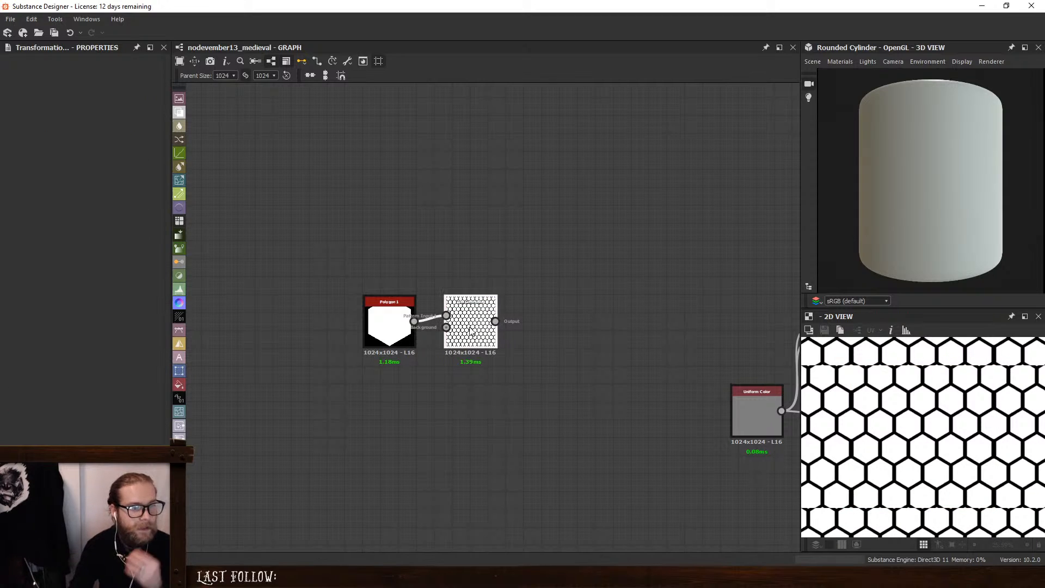
{"action": "left_click", "coordinate": [233, 74]}
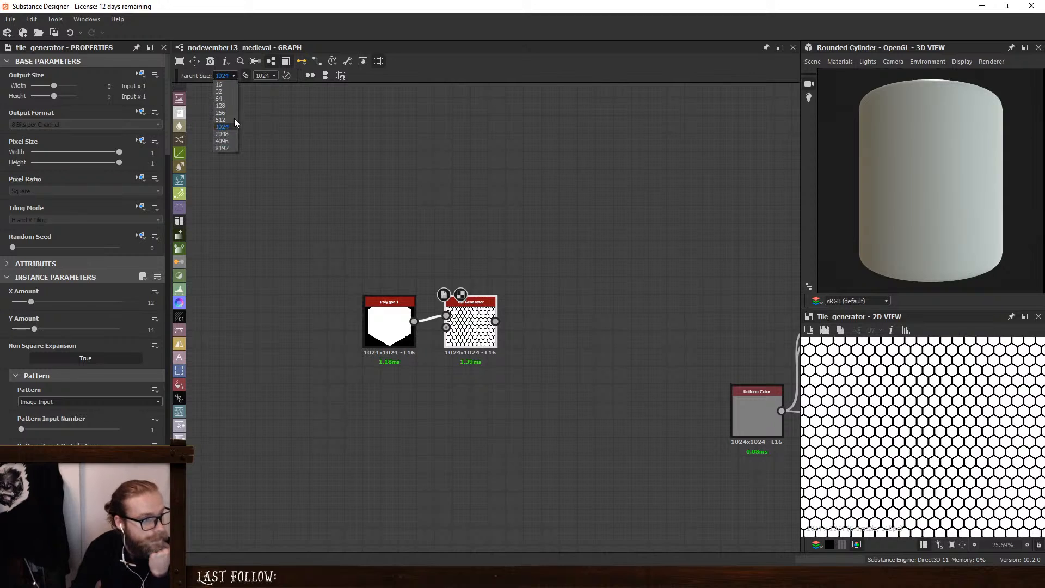
{"action": "left_click", "coordinate": [222, 134]}
{"action": "scroll", "coordinate": [897, 408], "scroll_direction": "up", "scroll_amount": 3}
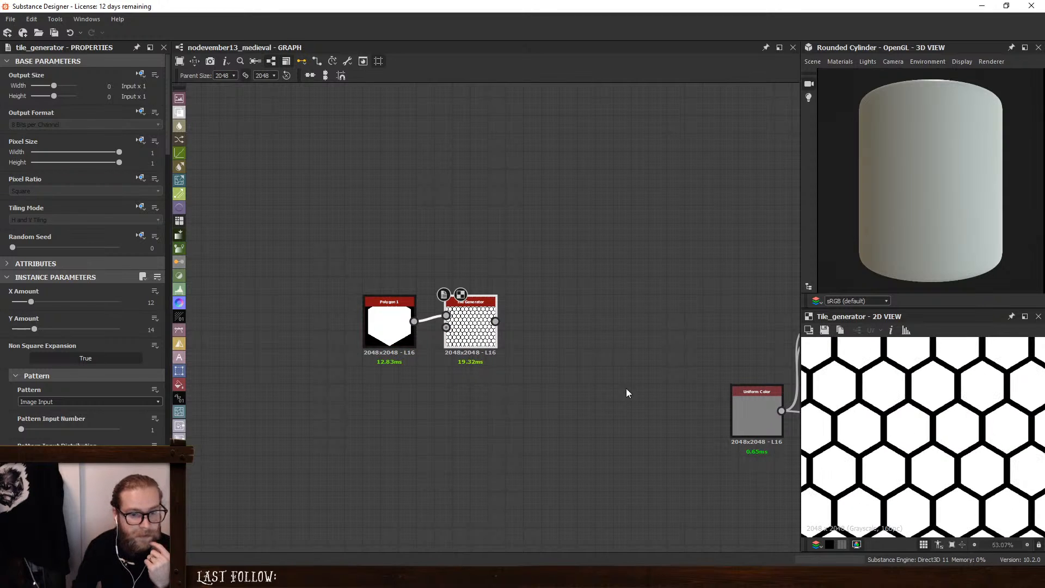
Try a Tile Generator Scale of 2 combined with a Polygon 1 Scale of about 0.54 and compare the gaps between the hexagons
{"action": "left_click", "coordinate": [388, 325]}
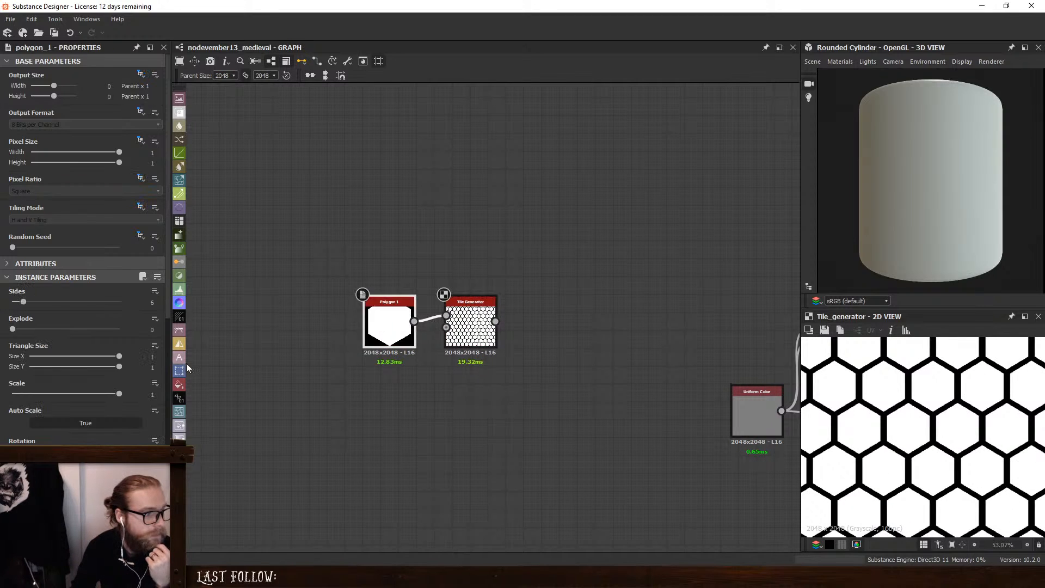
{"action": "left_click", "coordinate": [470, 325]}
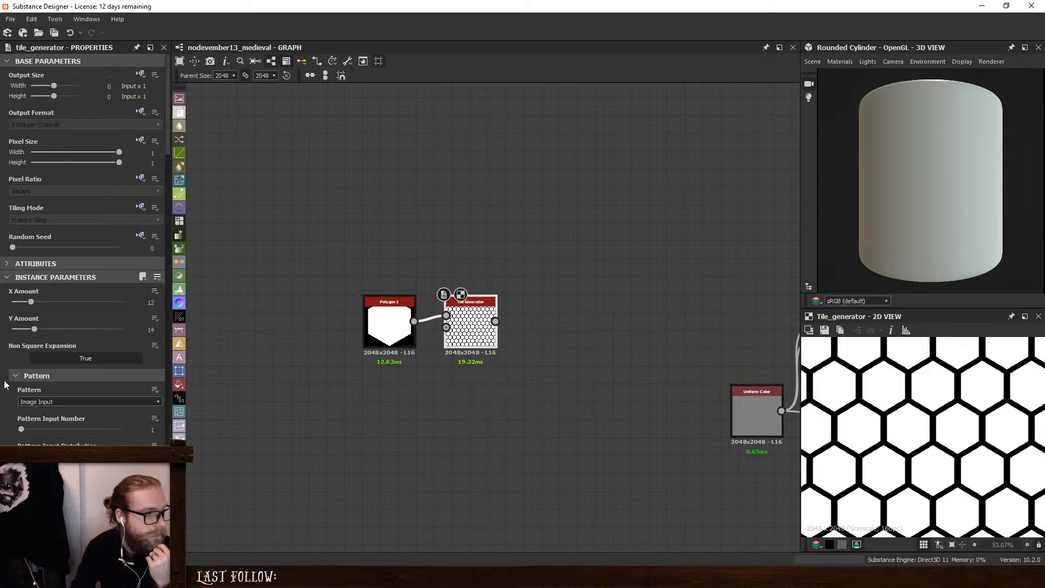
{"action": "scroll", "coordinate": [3, 387], "scroll_direction": "down", "scroll_amount": 5}
{"action": "scroll", "coordinate": [2, 387], "scroll_direction": "down", "scroll_amount": 5}
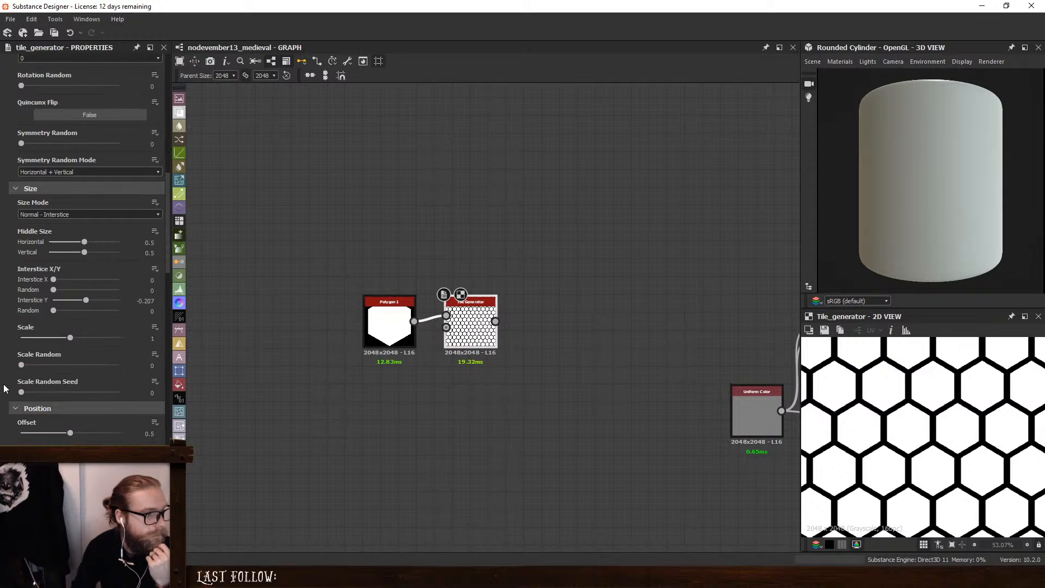
{"action": "left_click_drag", "start_coordinate": [71, 339], "coordinate": [60, 338]}
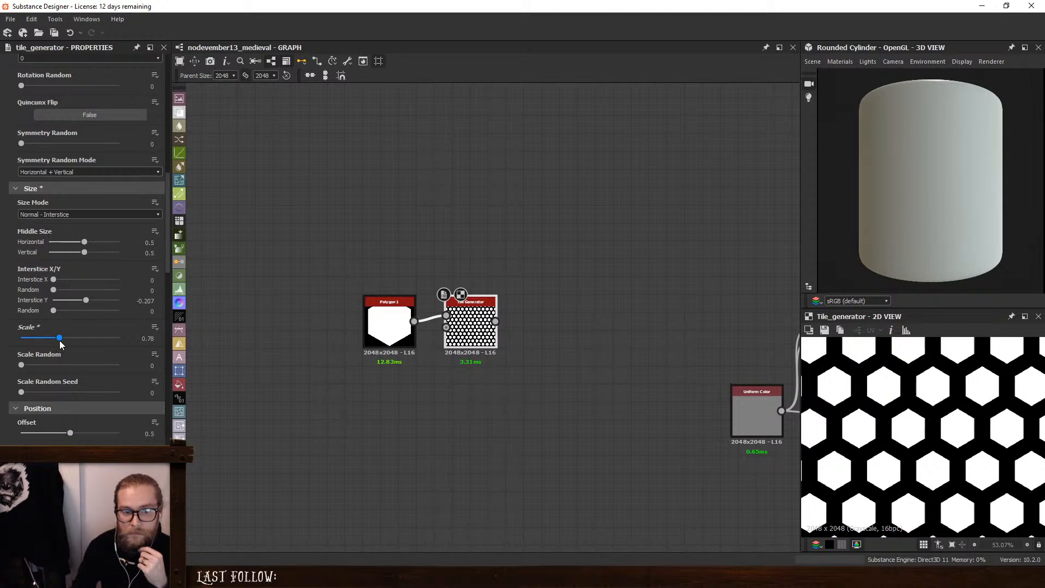
{"action": "left_click_drag", "start_coordinate": [60, 342], "coordinate": [333, 389]}
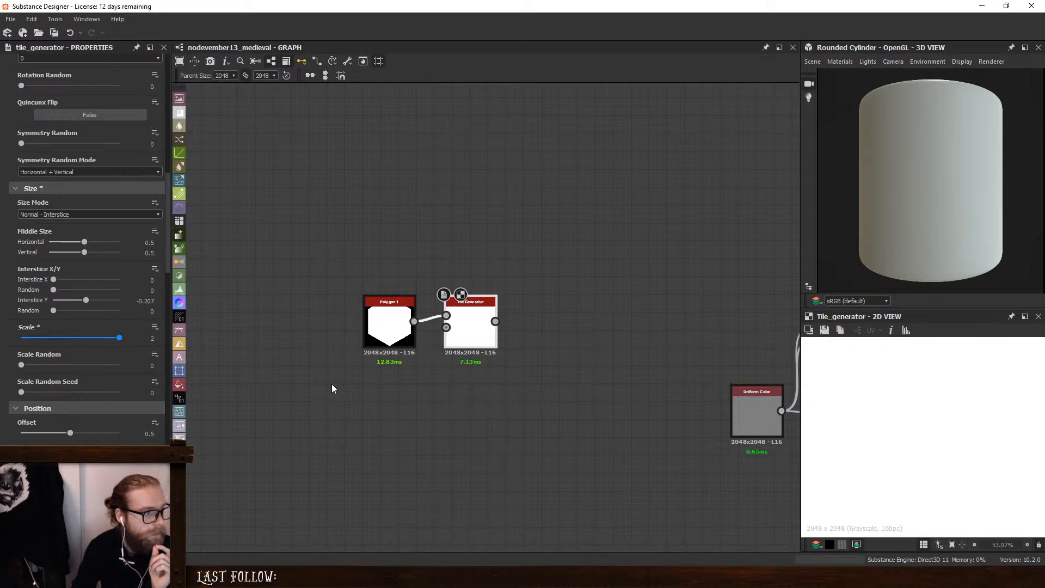
{"action": "left_click", "coordinate": [389, 325]}
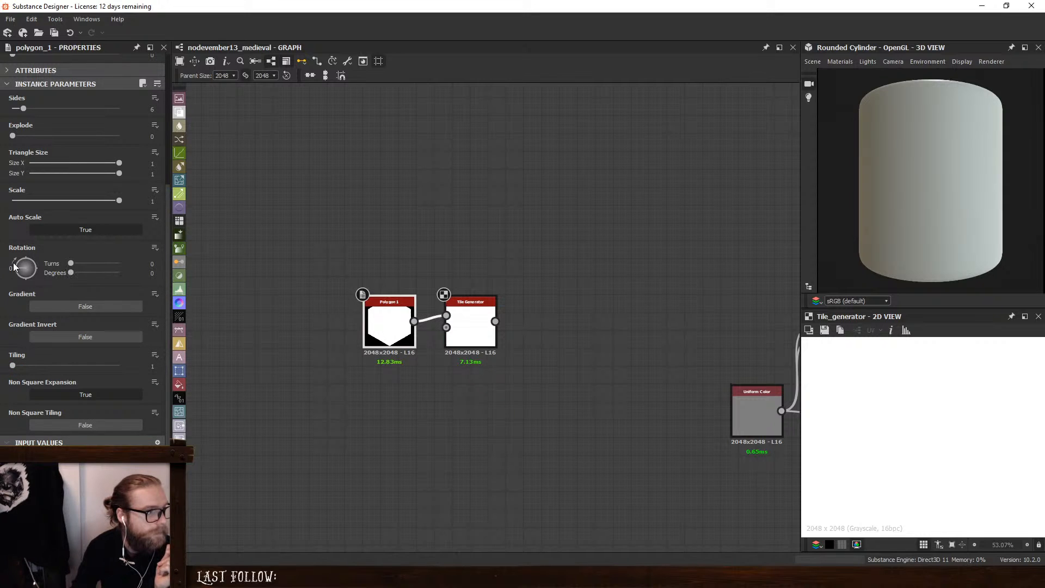
{"action": "left_click_drag", "start_coordinate": [119, 201], "coordinate": [70, 207]}
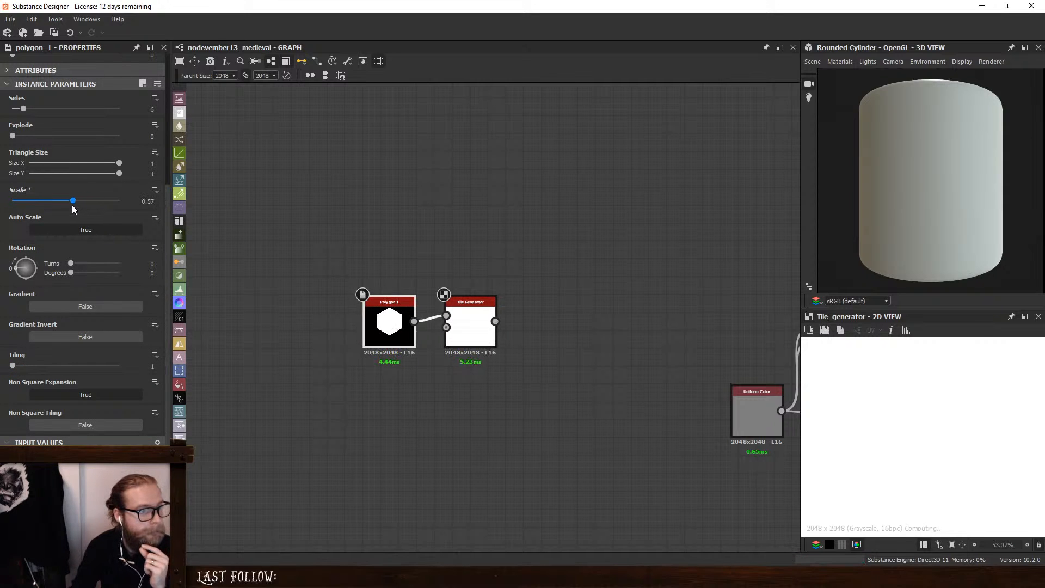
Return the Tile Generator's Scale to 1, set Polygon 1's Scale to 0.67, and preview the tiled hexagons
{"action": "left_click", "coordinate": [467, 328]}
{"action": "scroll", "coordinate": [70, 354], "scroll_direction": "down", "scroll_amount": 5}
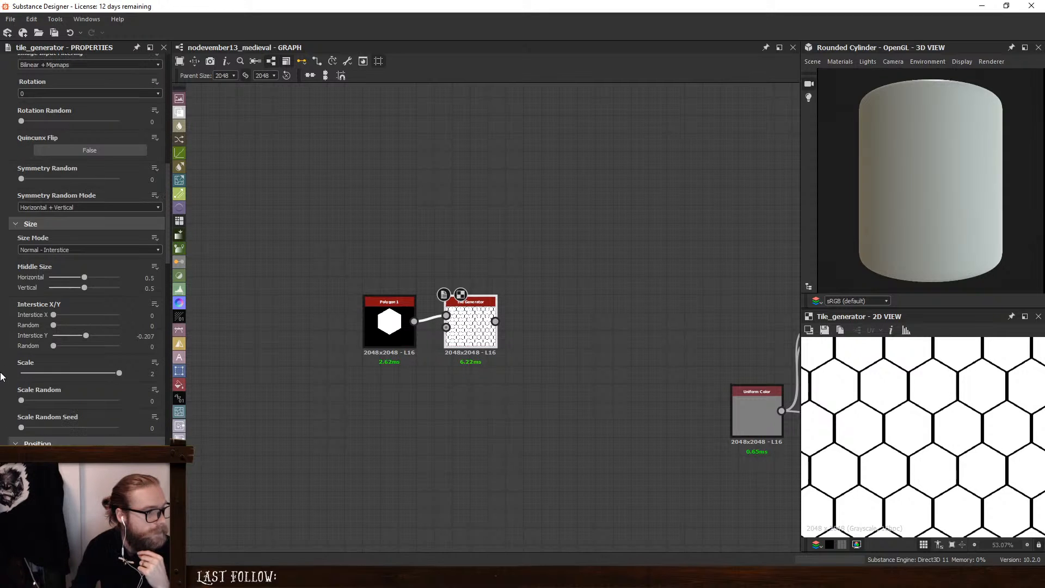
{"action": "left_click", "coordinate": [157, 374]}
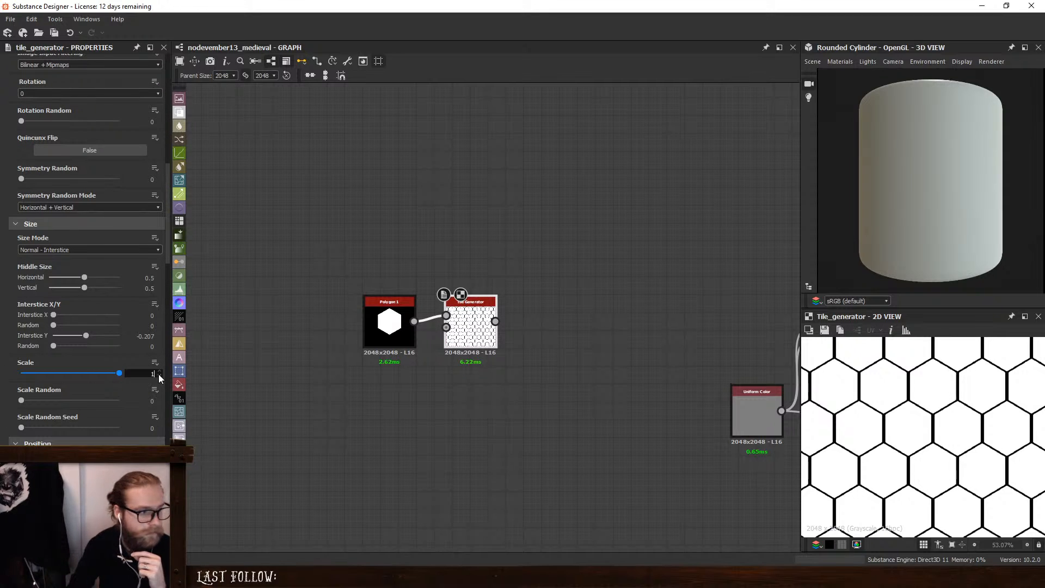
{"action": "key", "text": "Return"}
{"action": "left_click", "coordinate": [372, 319]}
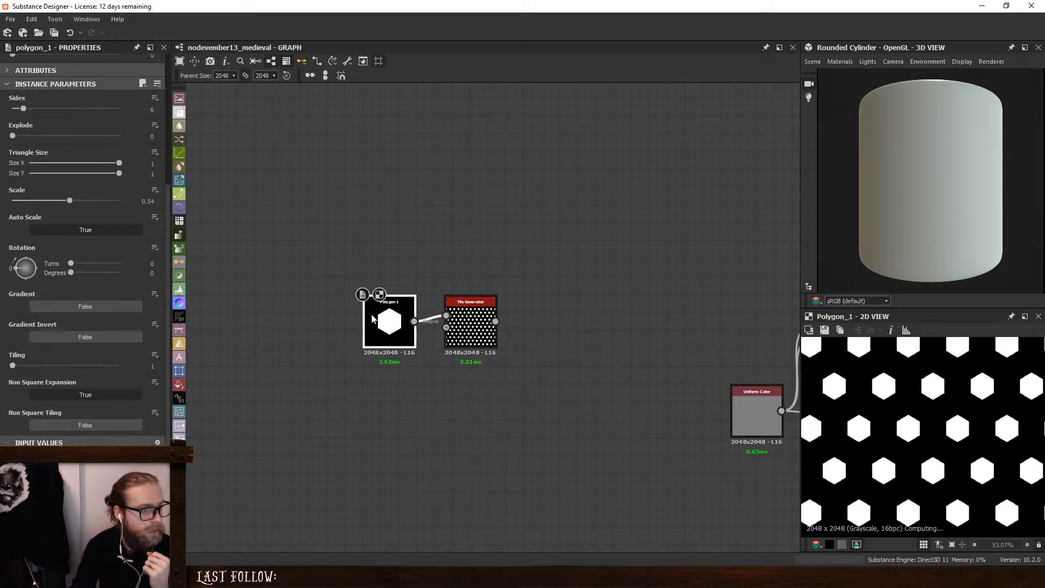
{"action": "left_click_drag", "start_coordinate": [70, 200], "coordinate": [83, 201]}
{"action": "left_click", "coordinate": [471, 325]}
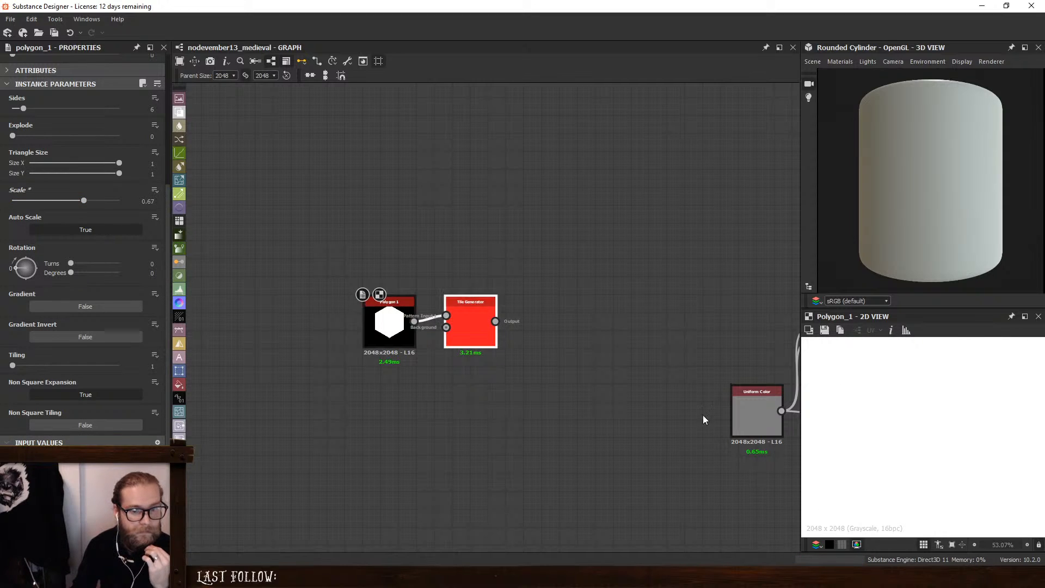
Switch to the browser, examine the Kikko armor close-up for how chain links connect the hexagonal plates, and return to Substance Designer
{"action": "key", "text": "alt+Tab"}
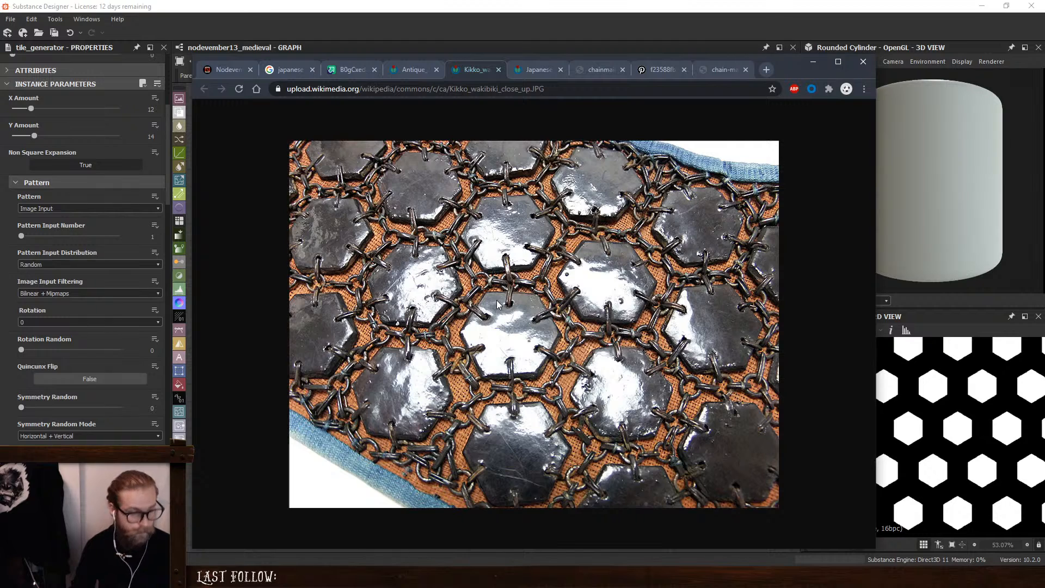
{"action": "scroll", "coordinate": [497, 304], "scroll_direction": "up", "scroll_amount": 4, "text": "ctrl"}
{"action": "scroll", "coordinate": [518, 380], "scroll_direction": "down", "scroll_amount": 1}
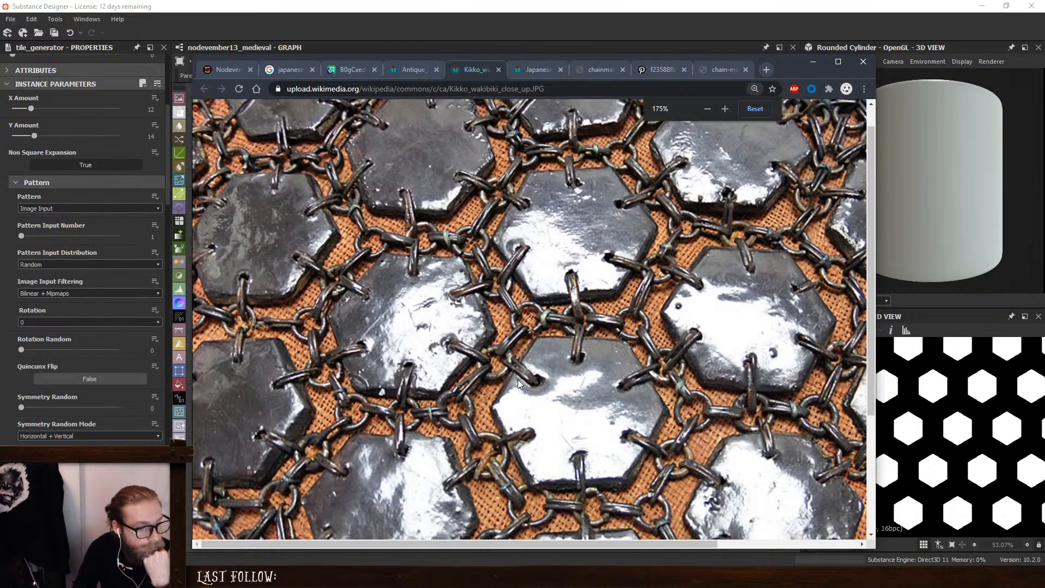
{"action": "scroll", "coordinate": [518, 384], "scroll_direction": "down", "scroll_amount": 1}
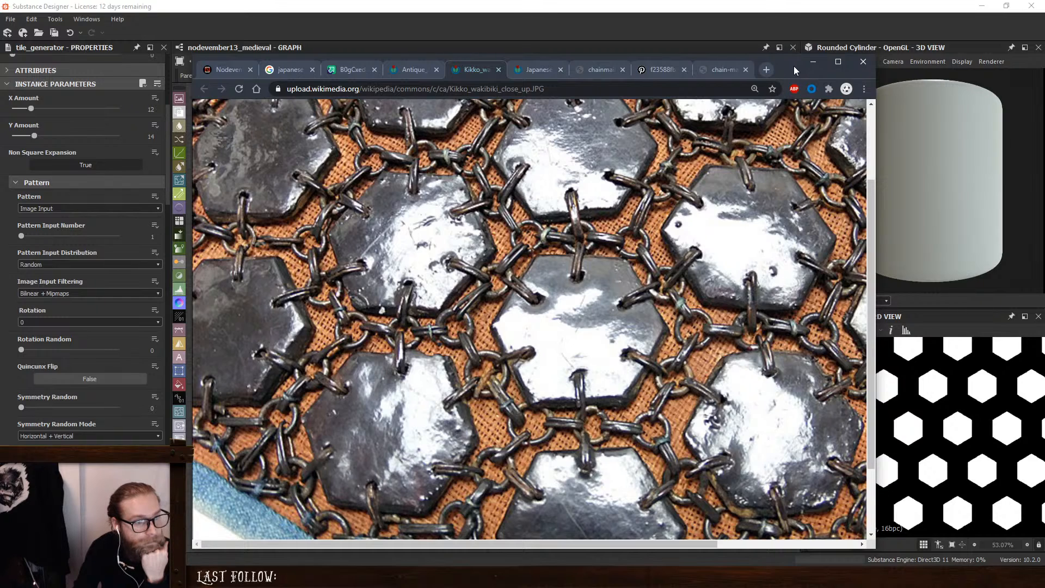
{"action": "left_click", "coordinate": [813, 61]}
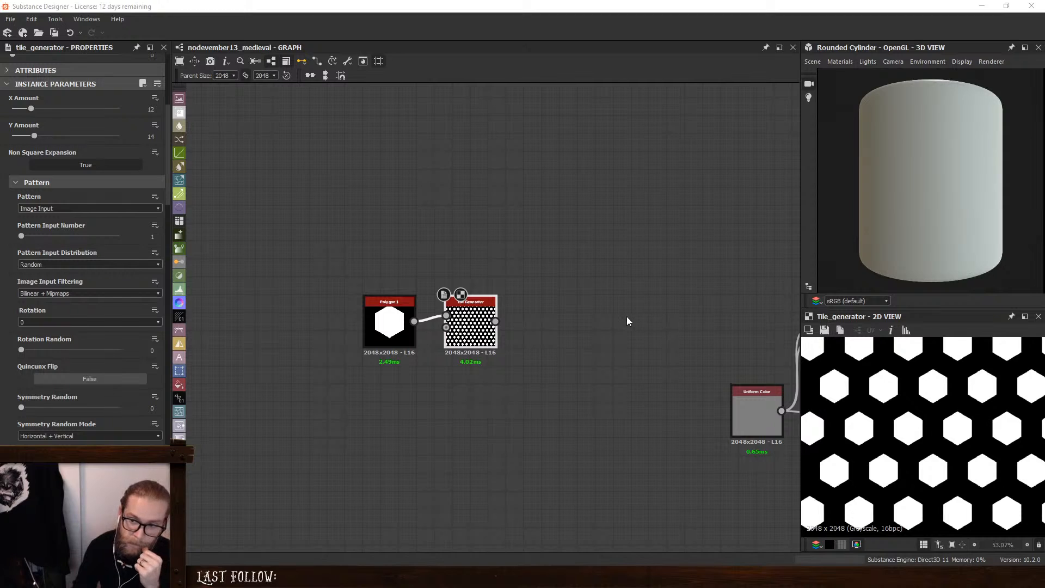
Add a Shape Mapper node below Polygon 1
{"action": "key", "text": "space"}
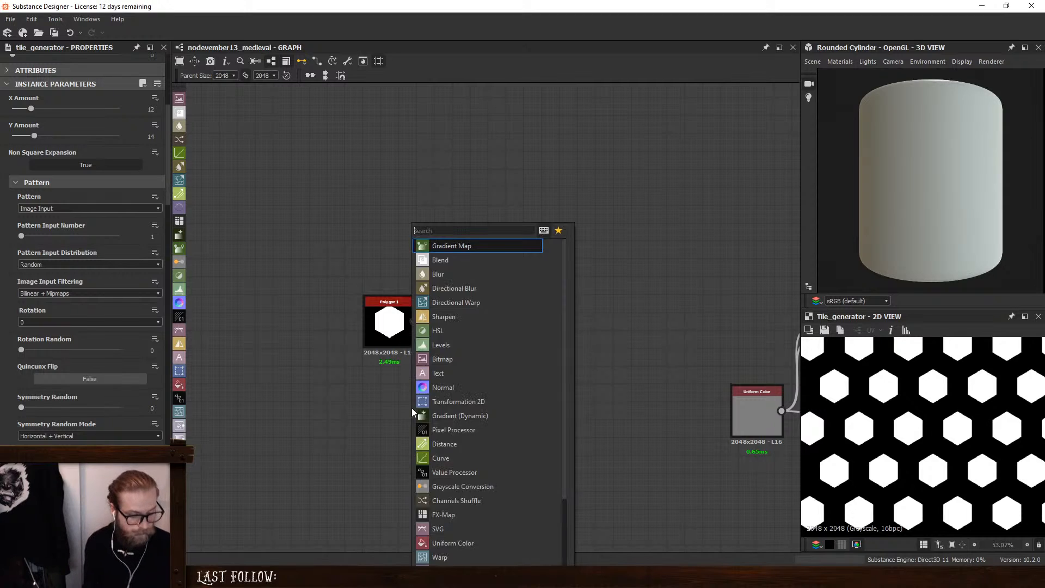
{"action": "type", "text": "sha"}
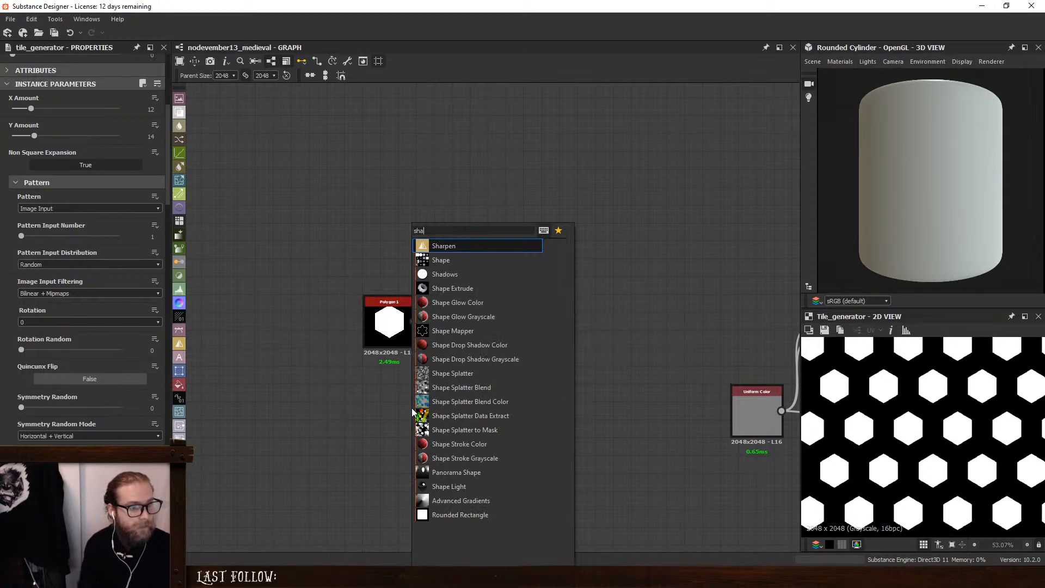
{"action": "left_click", "coordinate": [438, 332]}
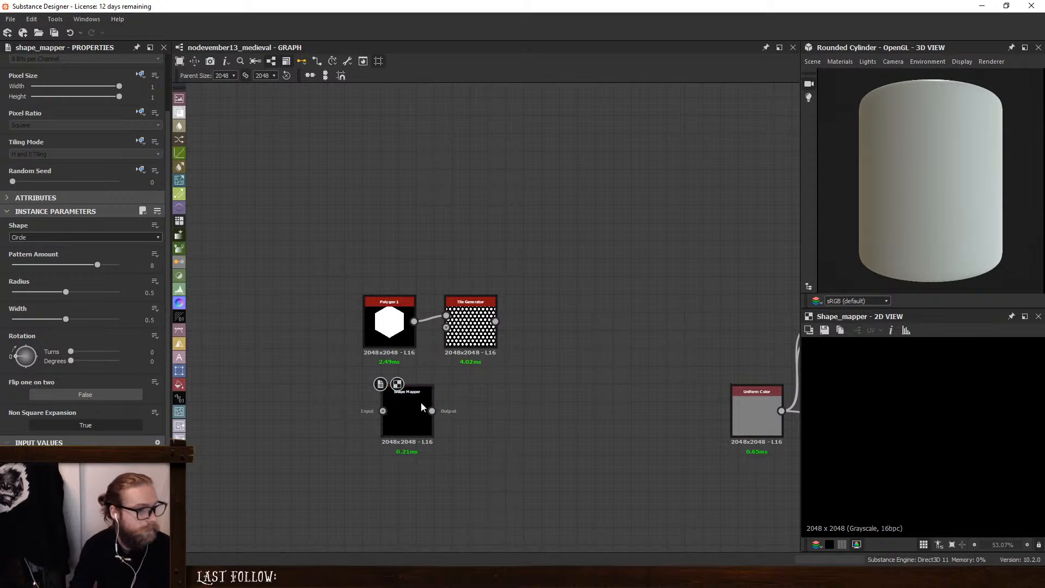
Add a Shape node below the hexagon nodes, try the Crescent pattern, and settle on the Cone pattern
{"action": "key", "text": "space"}
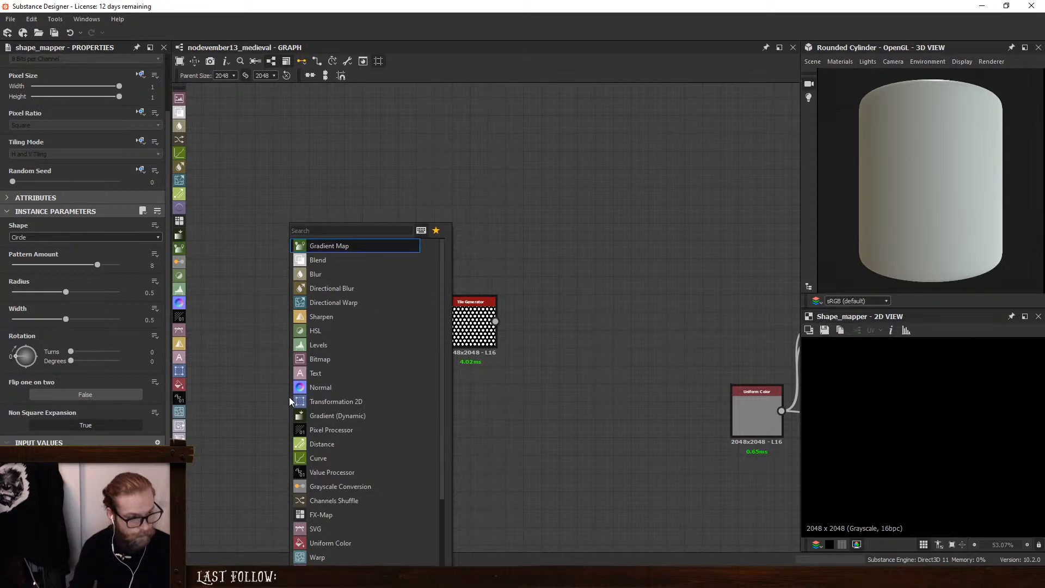
{"action": "type", "text": "shape"}
{"action": "left_click", "coordinate": [329, 272]}
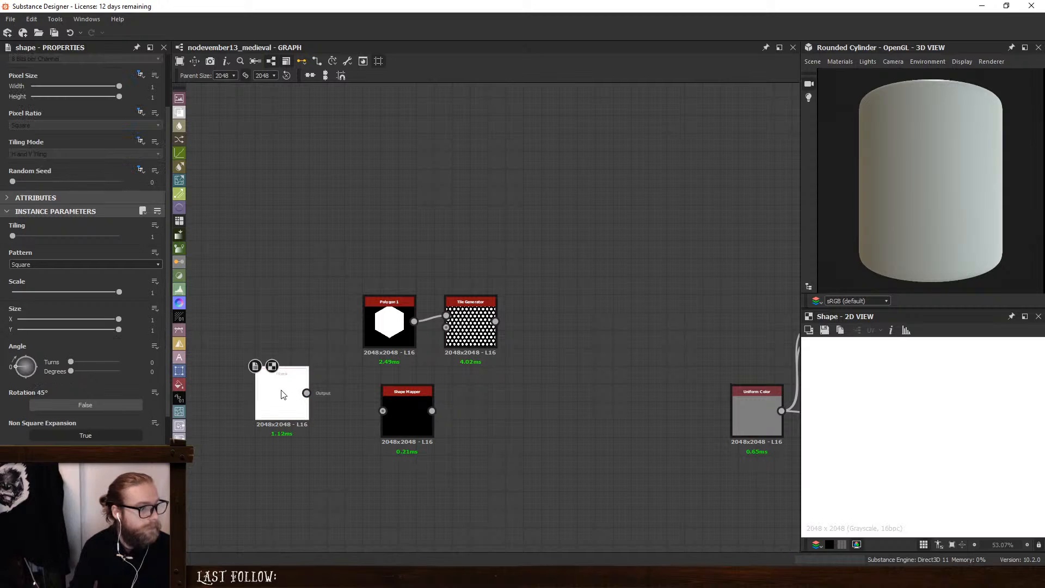
{"action": "left_click", "coordinate": [55, 264]}
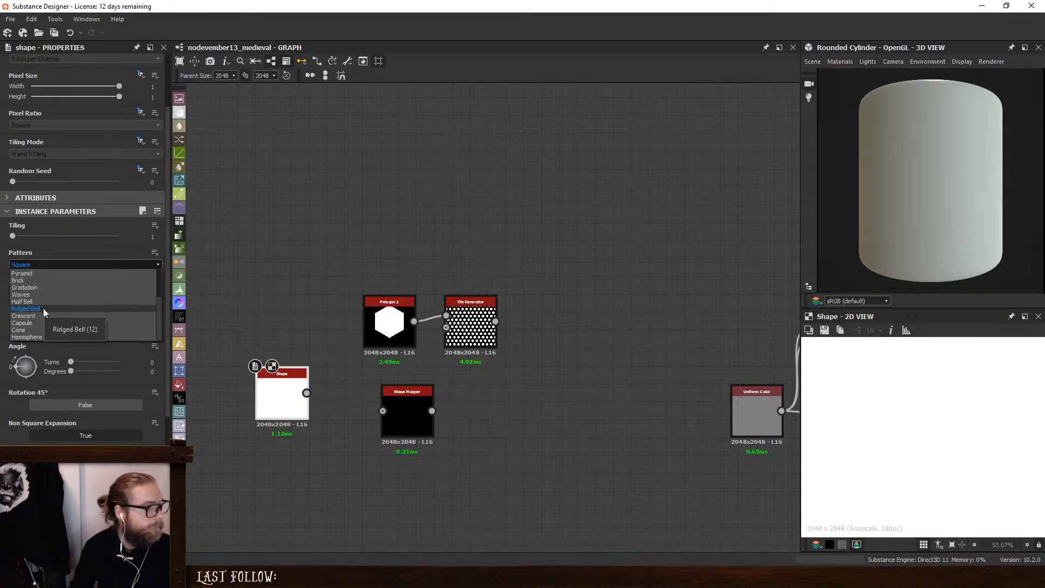
{"action": "left_click", "coordinate": [44, 316]}
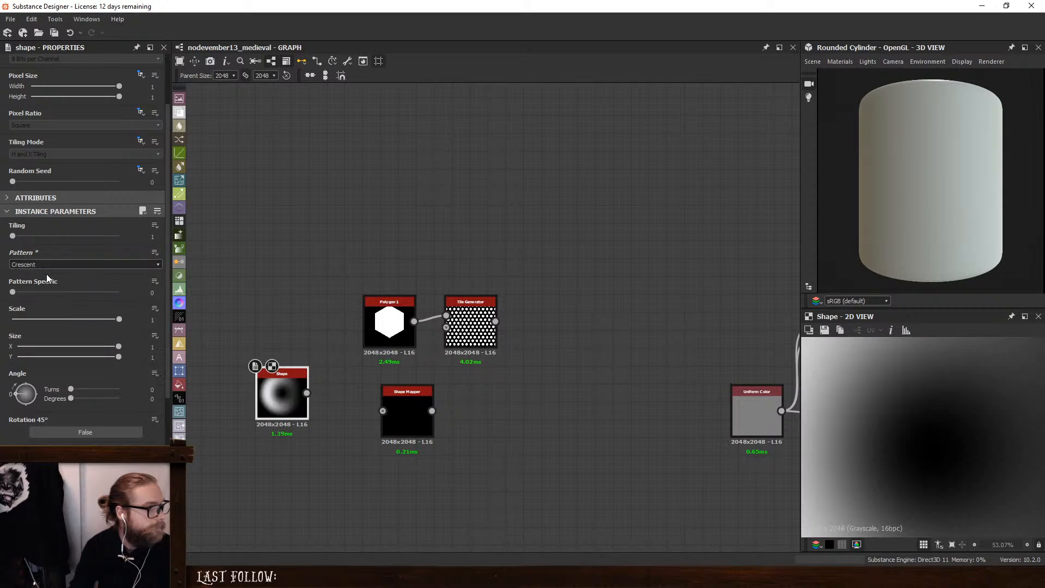
{"action": "left_click", "coordinate": [42, 265]}
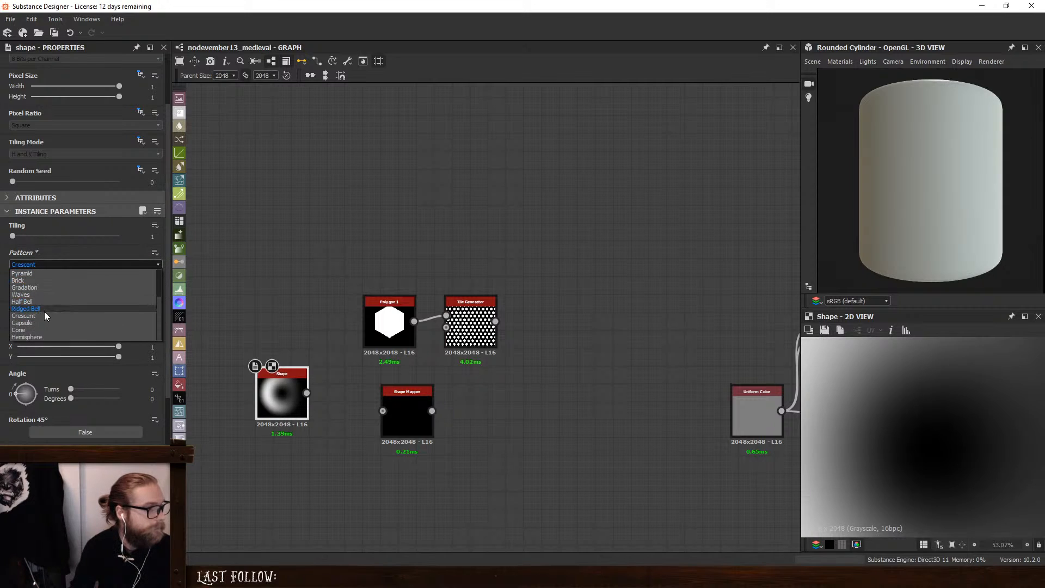
{"action": "left_click", "coordinate": [19, 330]}
Connect the Shape node to the Shape Mapper input, preview the mapped pattern, and line the two nodes up
{"action": "left_click_drag", "start_coordinate": [307, 393], "coordinate": [382, 411]}
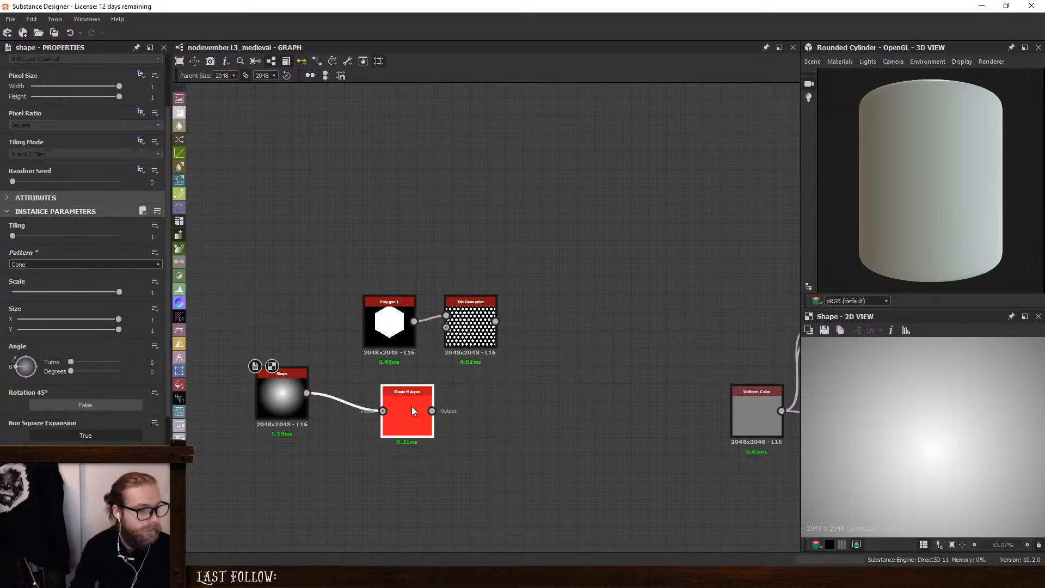
{"action": "double_click", "coordinate": [412, 406]}
{"action": "scroll", "coordinate": [871, 404], "scroll_direction": "down", "scroll_amount": 5}
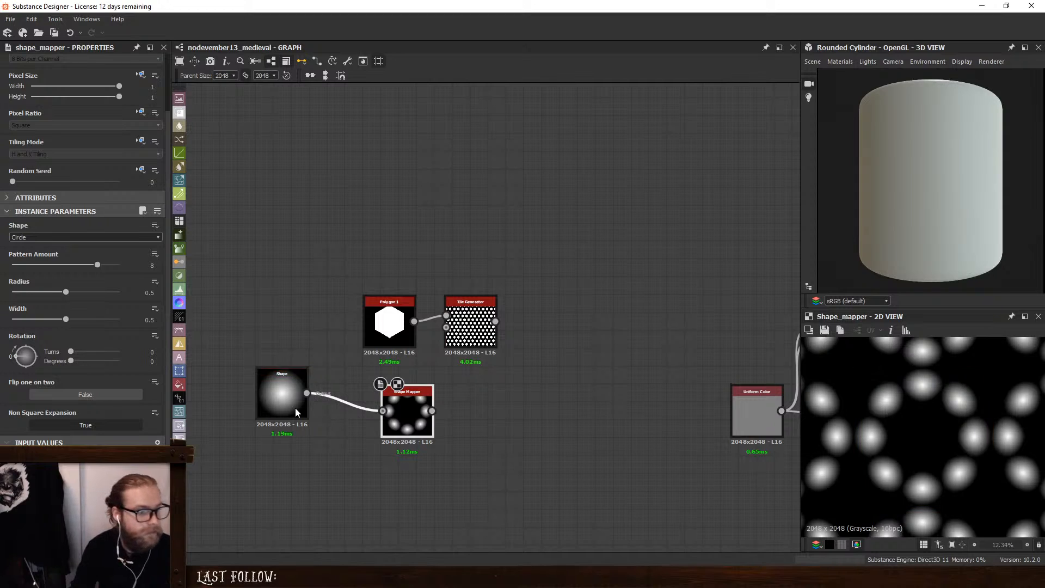
{"action": "left_click_drag", "start_coordinate": [263, 381], "coordinate": [264, 399]}
Set the Shape Mapper's Shape to Polygon and its Pattern Amount to 6
{"action": "left_click", "coordinate": [54, 240]}
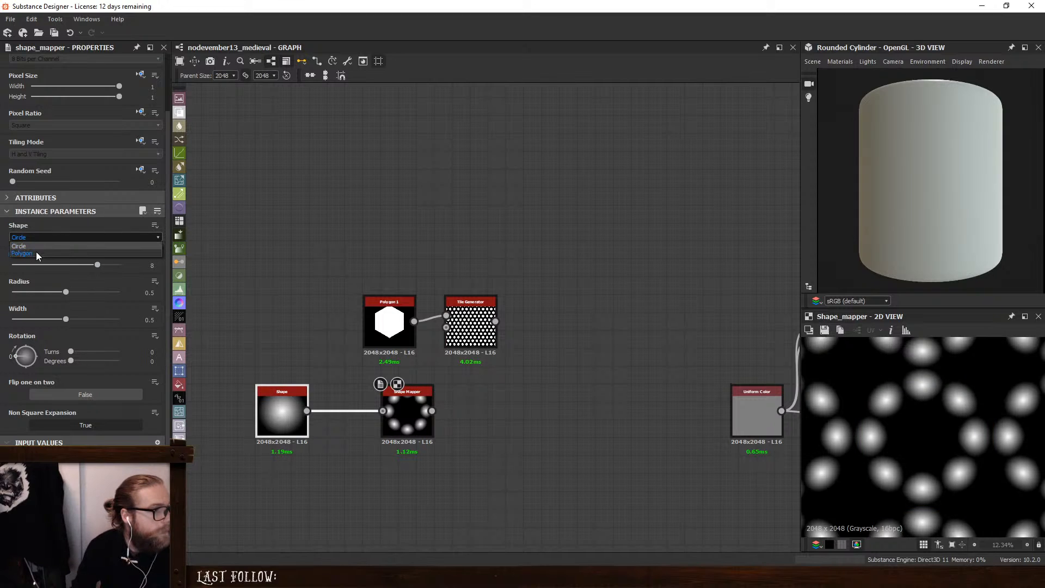
{"action": "left_click", "coordinate": [36, 251]}
{"action": "left_click", "coordinate": [137, 264]}
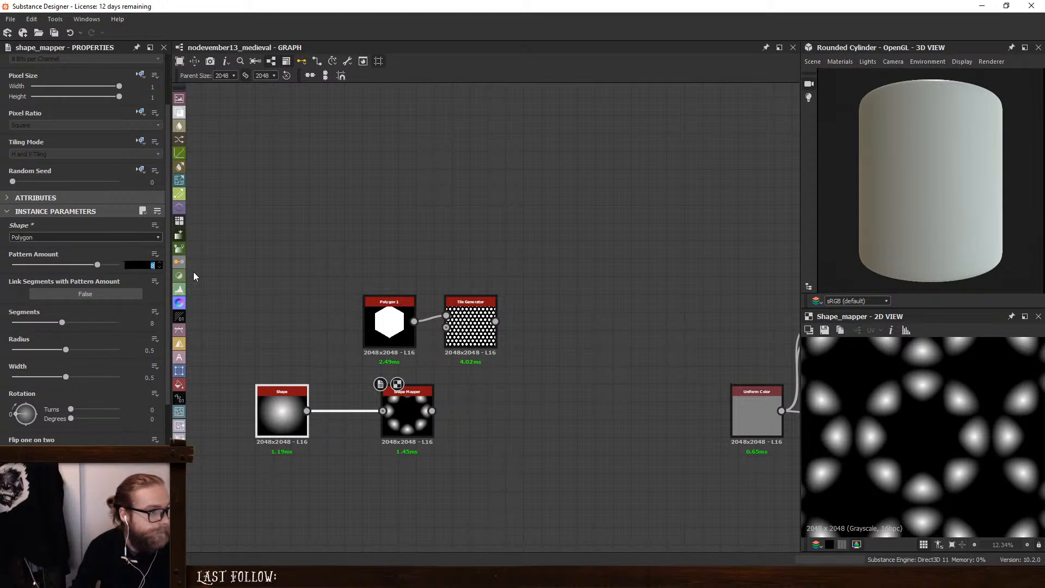
{"action": "type", "text": "6"}
{"action": "key", "text": "Return"}
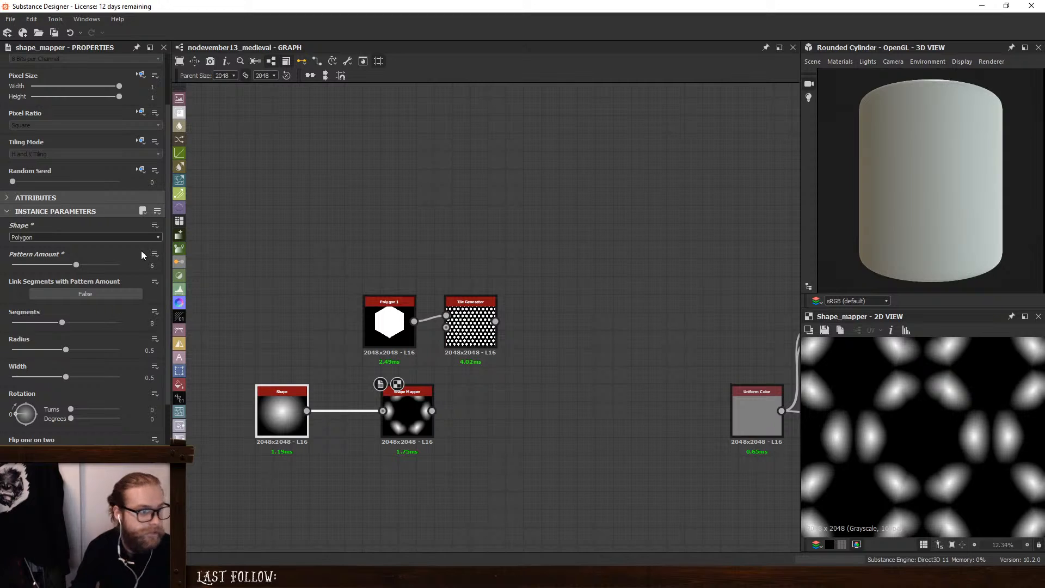
Set the Shape Mapper's Pattern Amount to 8, show the 2D preview untiled, and try varying the amount before returning to 8
{"action": "left_click", "coordinate": [146, 264]}
{"action": "type", "text": "8"}
{"action": "key", "text": "Return"}
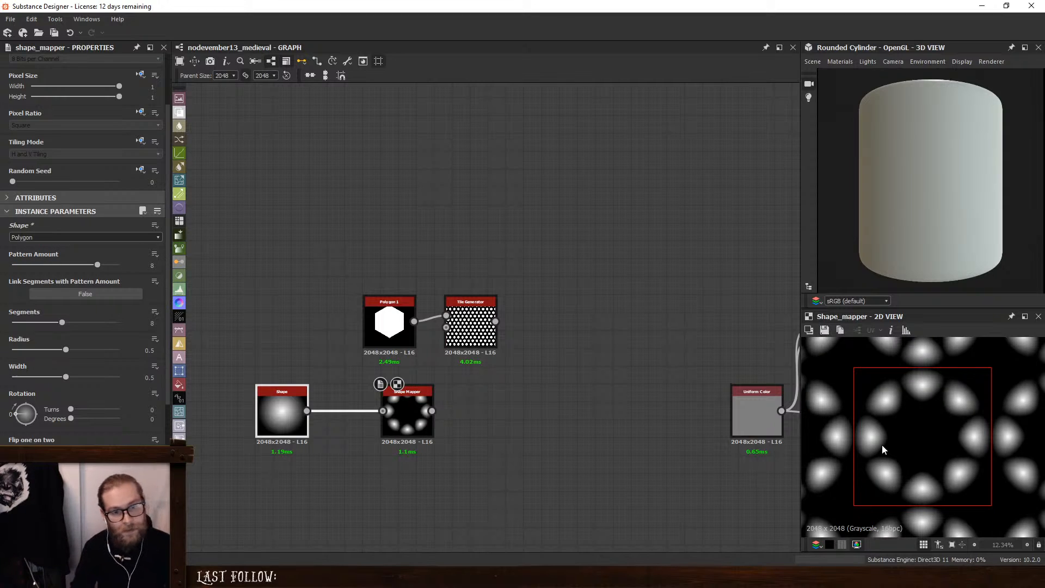
{"action": "key", "text": "space"}
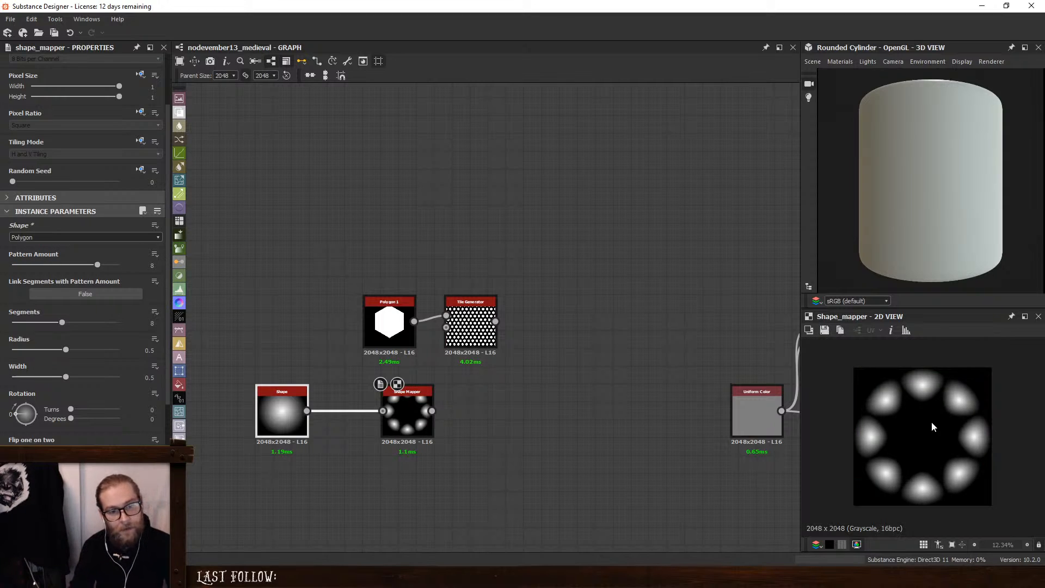
{"action": "left_click", "coordinate": [55, 265]}
{"action": "left_click_drag", "start_coordinate": [57, 267], "coordinate": [98, 265]}
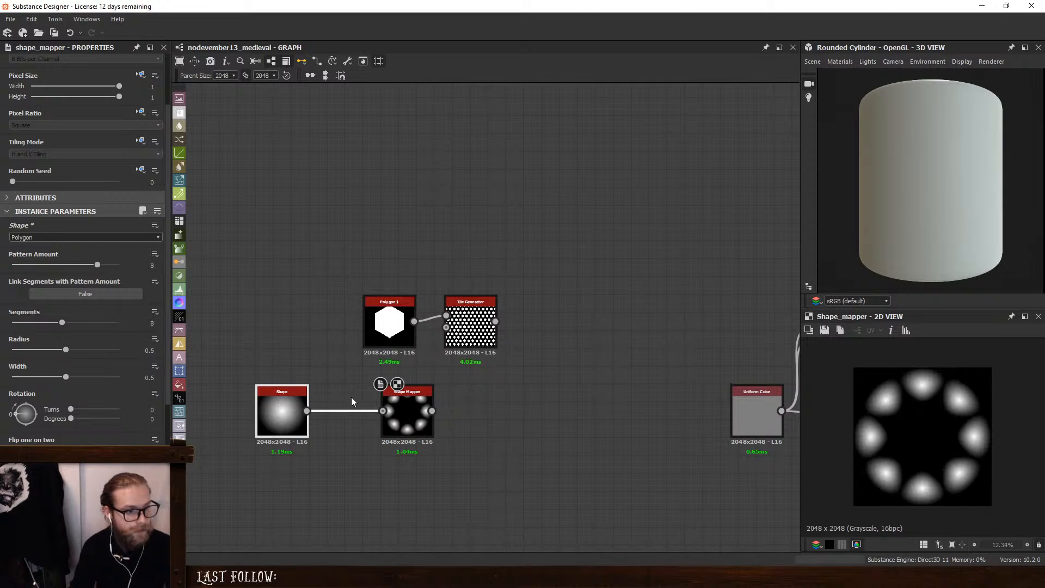
Delete the Shape Mapper and add a Splatter Circular node in its place
{"action": "left_click", "coordinate": [404, 400]}
{"action": "key", "text": "Delete"}
{"action": "key", "text": "space"}
{"action": "type", "text": "splat"}
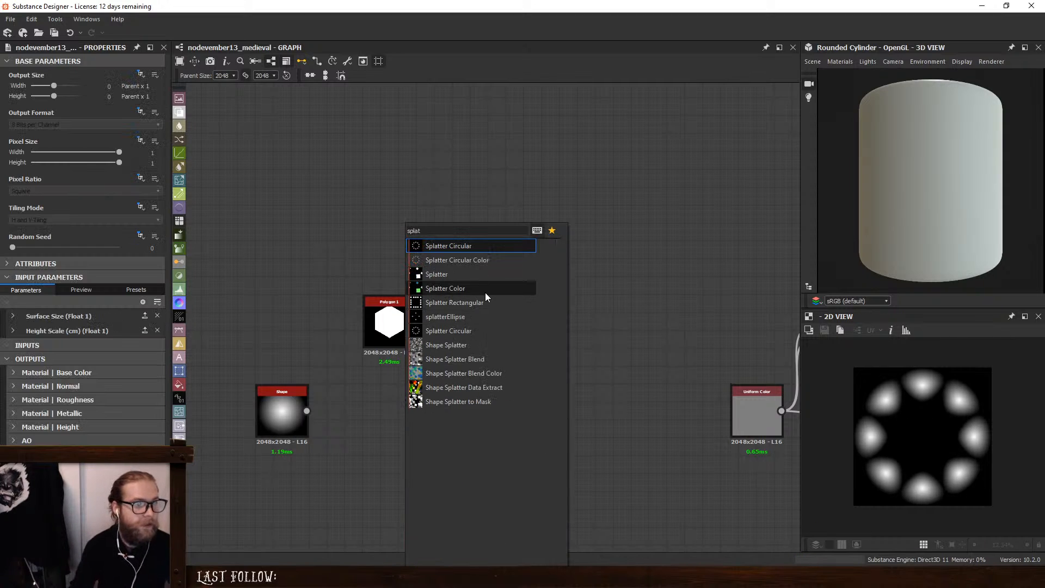
{"action": "left_click", "coordinate": [483, 249]}
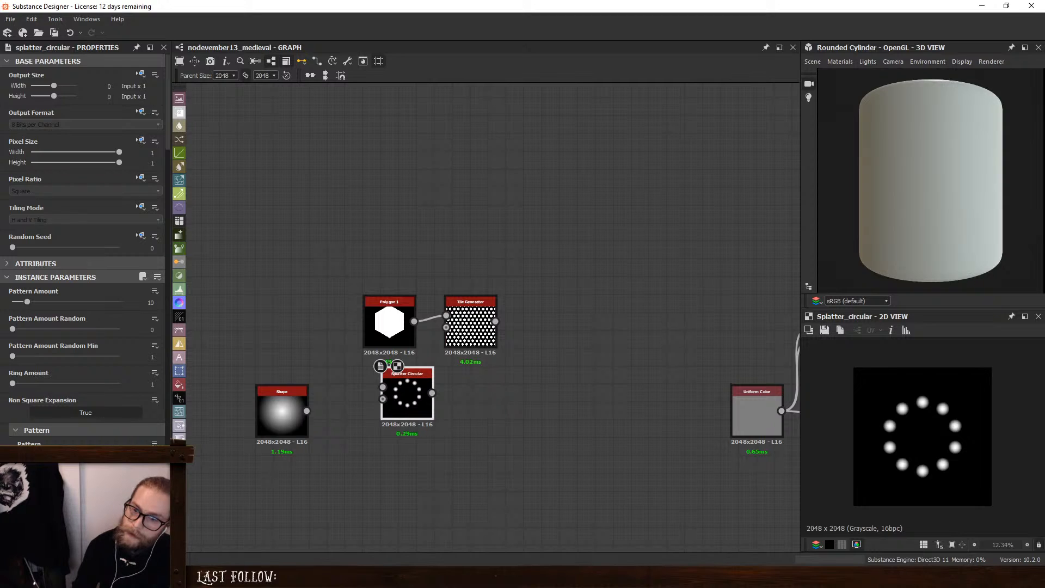
Set the Splatter Circular's Pattern Amount to 12 and place the node next to the Shape node
{"action": "left_click", "coordinate": [150, 303]}
{"action": "type", "text": "12"}
{"action": "key", "text": "Return"}
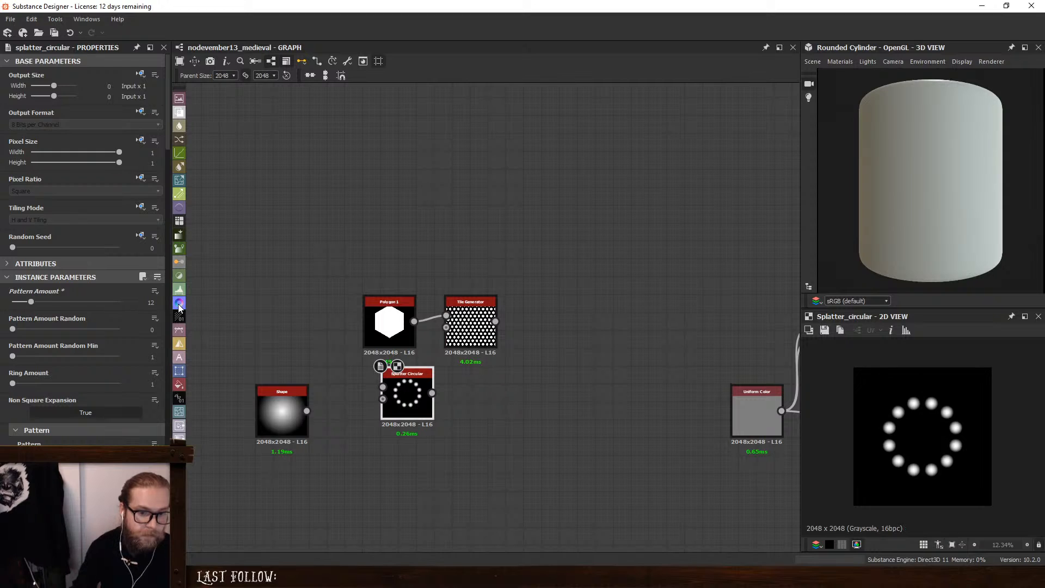
{"action": "left_click_drag", "start_coordinate": [406, 391], "coordinate": [363, 427]}
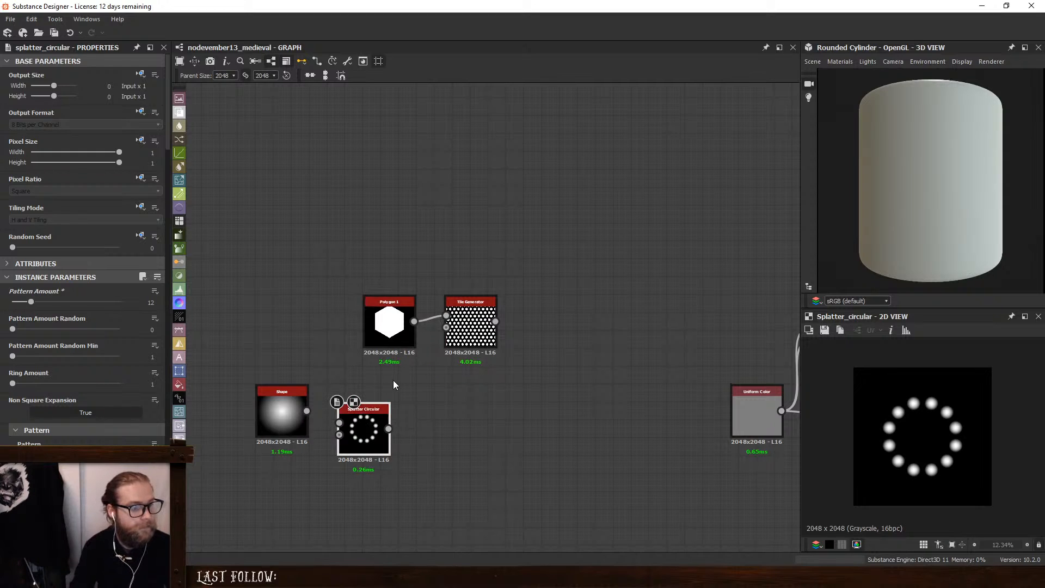
Add a Blend node with Splatter Circular as foreground and Polygon 1 as background, and set its Blending Mode to Max (Lighten)
{"action": "left_click_drag", "start_coordinate": [472, 313], "coordinate": [586, 312]}
{"action": "left_click", "coordinate": [414, 246]}
{"action": "key", "text": "space"}
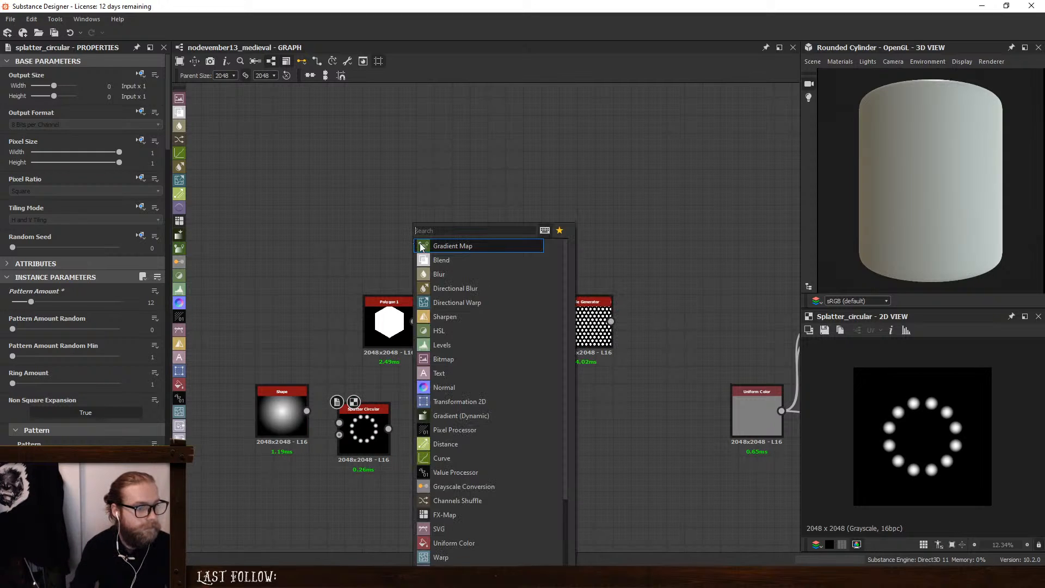
{"action": "left_click", "coordinate": [441, 259]}
{"action": "left_click_drag", "start_coordinate": [408, 253], "coordinate": [487, 396]}
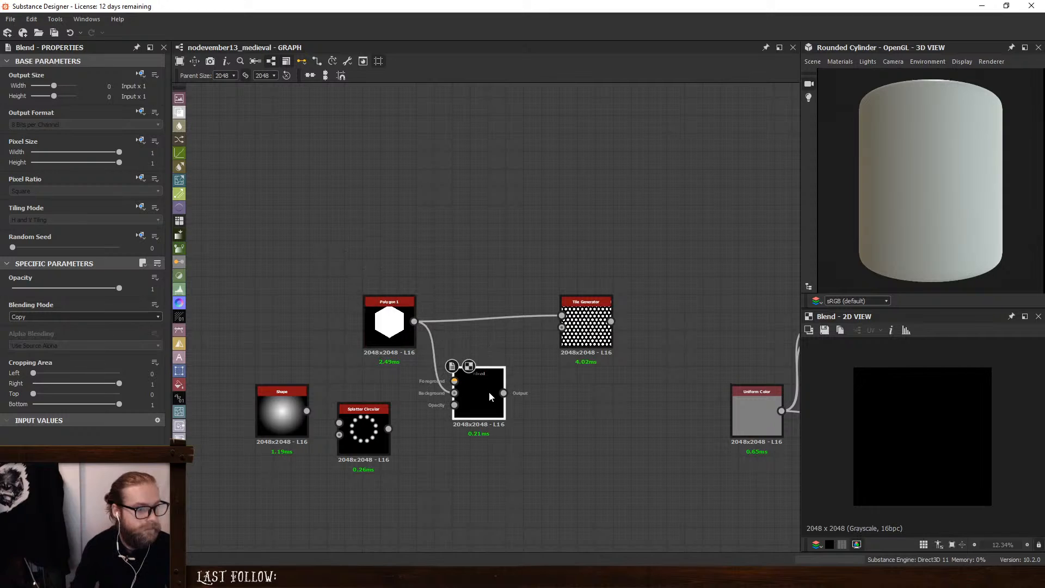
{"action": "left_click_drag", "start_coordinate": [415, 321], "coordinate": [388, 429]}
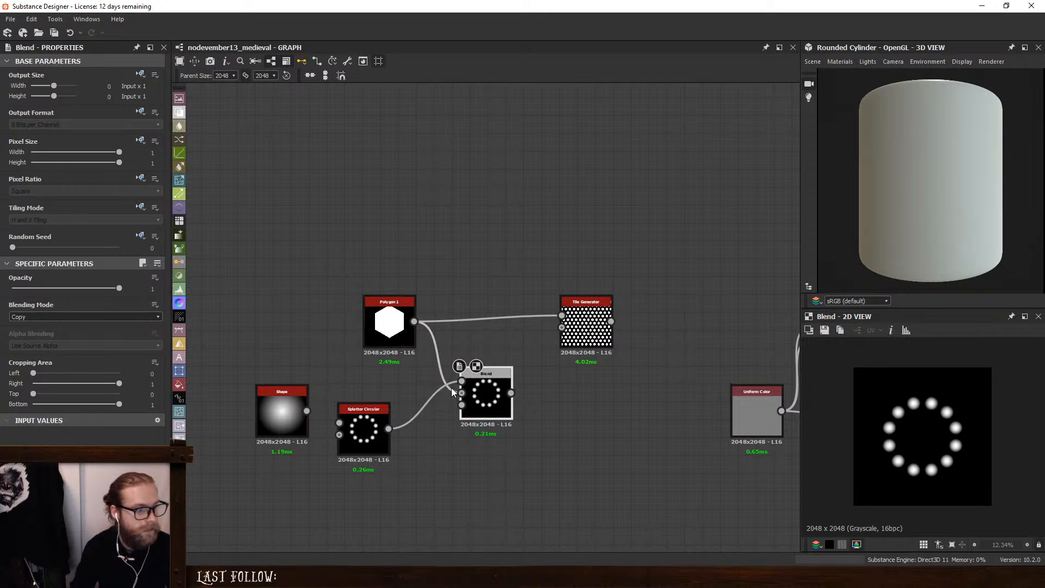
{"action": "left_click", "coordinate": [79, 315]}
{"action": "left_click", "coordinate": [65, 361]}
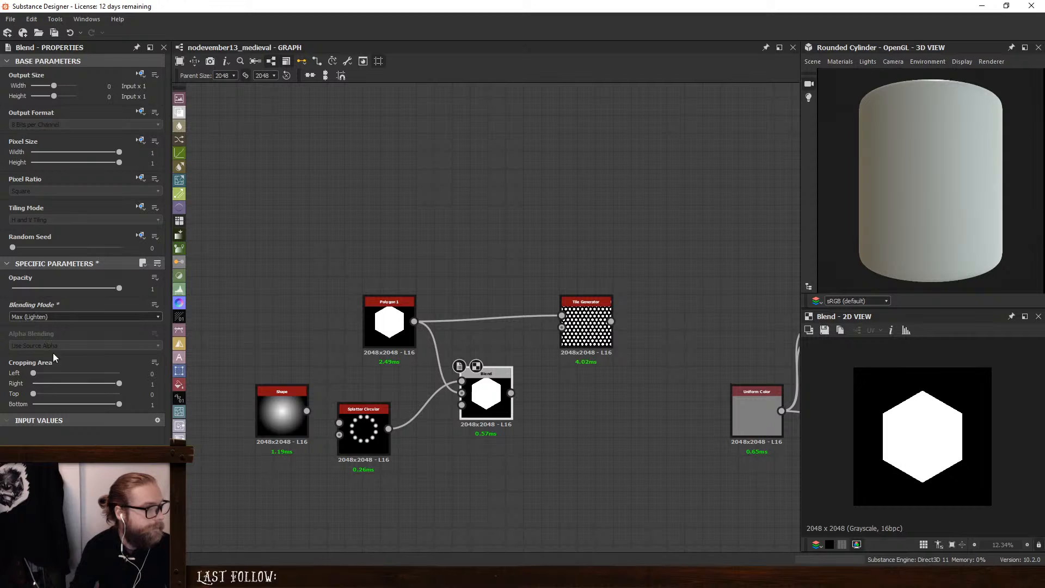
Set the Splatter Circular's Radius to 0.4 so the dots sit outside the hexagon
{"action": "left_click", "coordinate": [363, 429]}
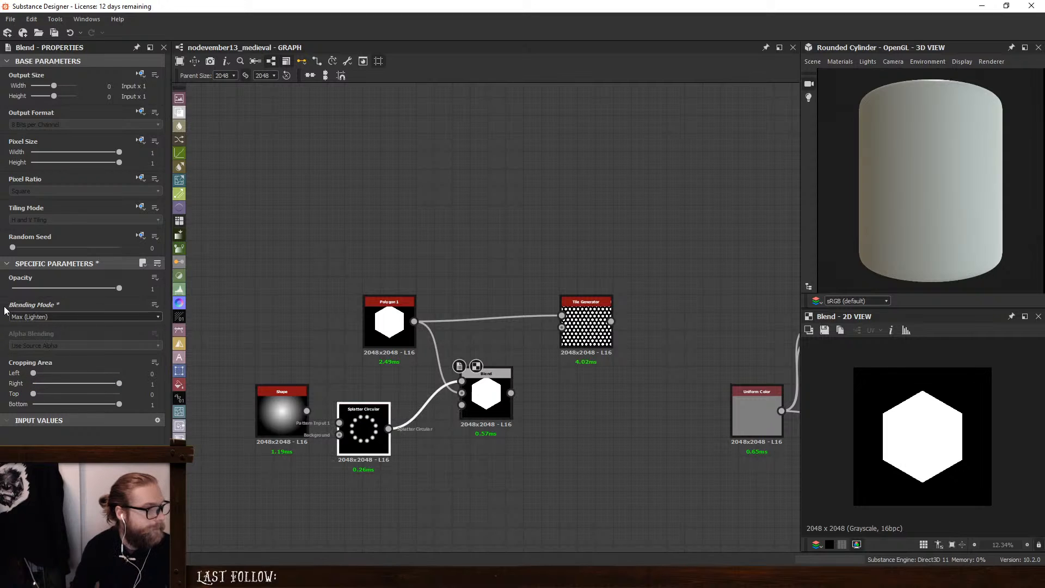
{"action": "scroll", "coordinate": [46, 337], "scroll_direction": "down", "scroll_amount": 3}
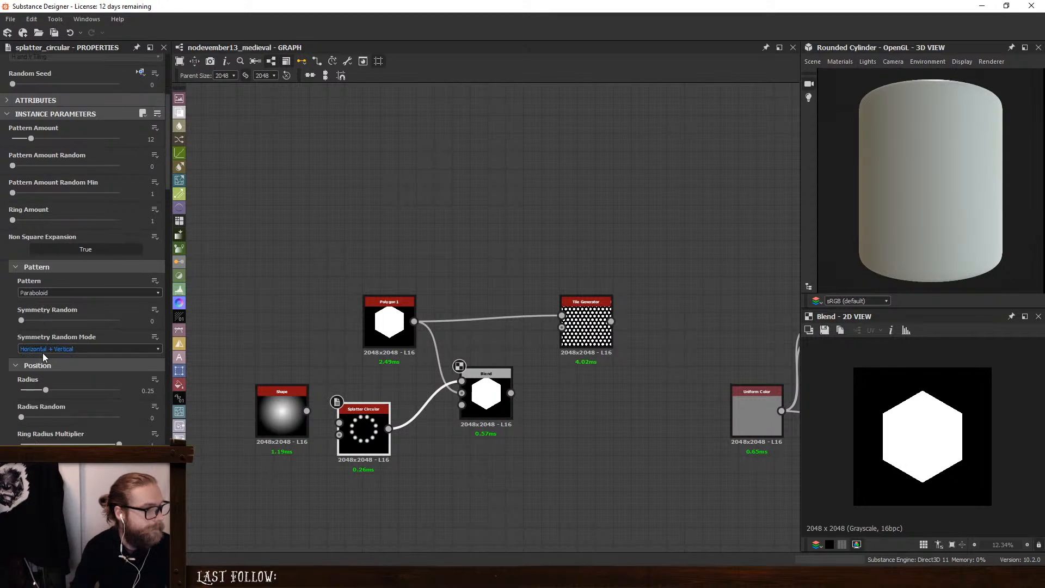
{"action": "scroll", "coordinate": [43, 353], "scroll_direction": "down", "scroll_amount": 1}
{"action": "left_click_drag", "start_coordinate": [47, 358], "coordinate": [62, 367]}
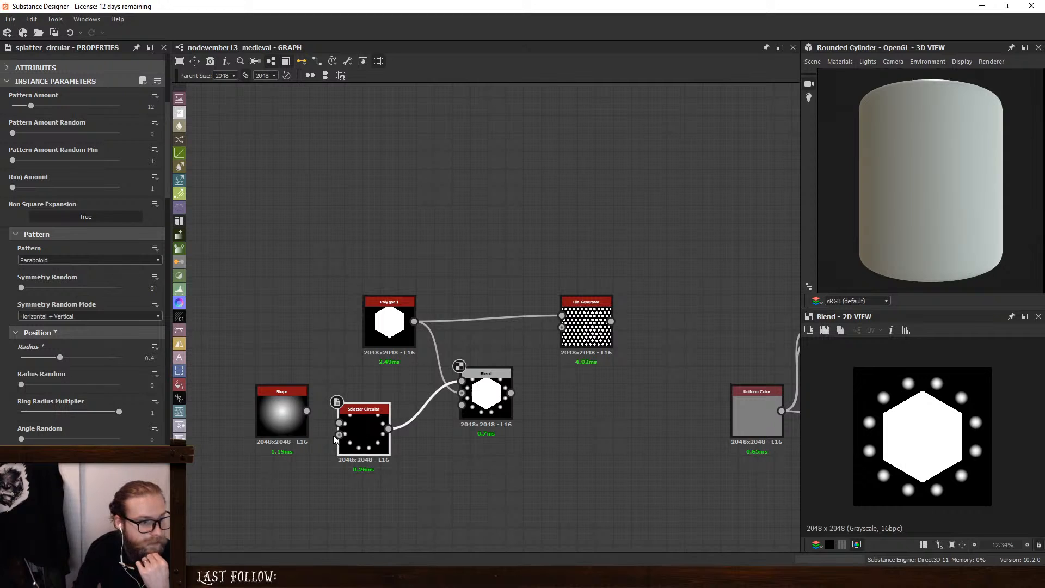
Try a Ring Rotation of 14 degrees on the Splatter Circular node
{"action": "scroll", "coordinate": [1, 352], "scroll_direction": "down", "scroll_amount": 12}
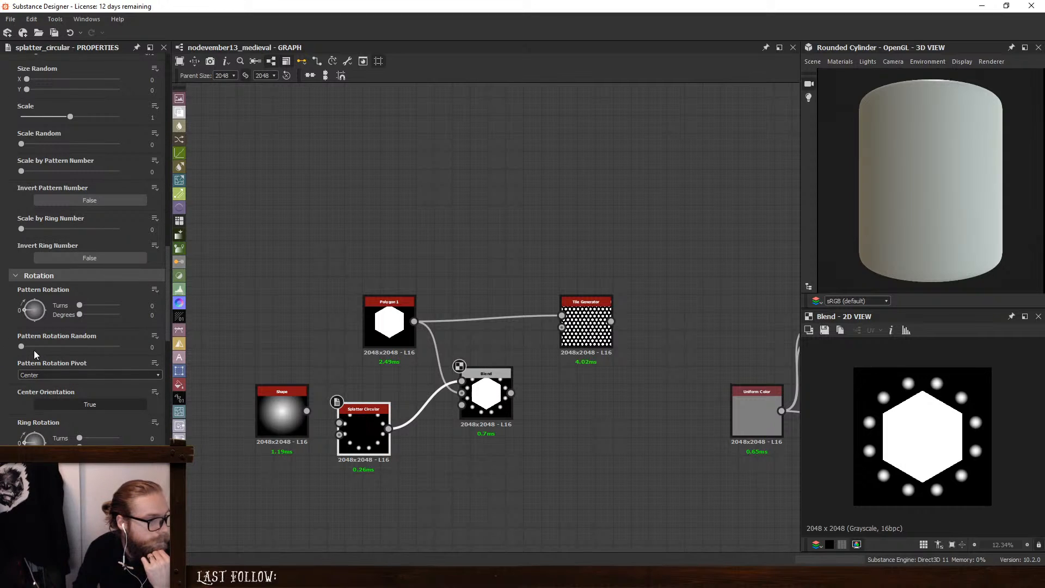
{"action": "scroll", "coordinate": [29, 368], "scroll_direction": "down", "scroll_amount": 1}
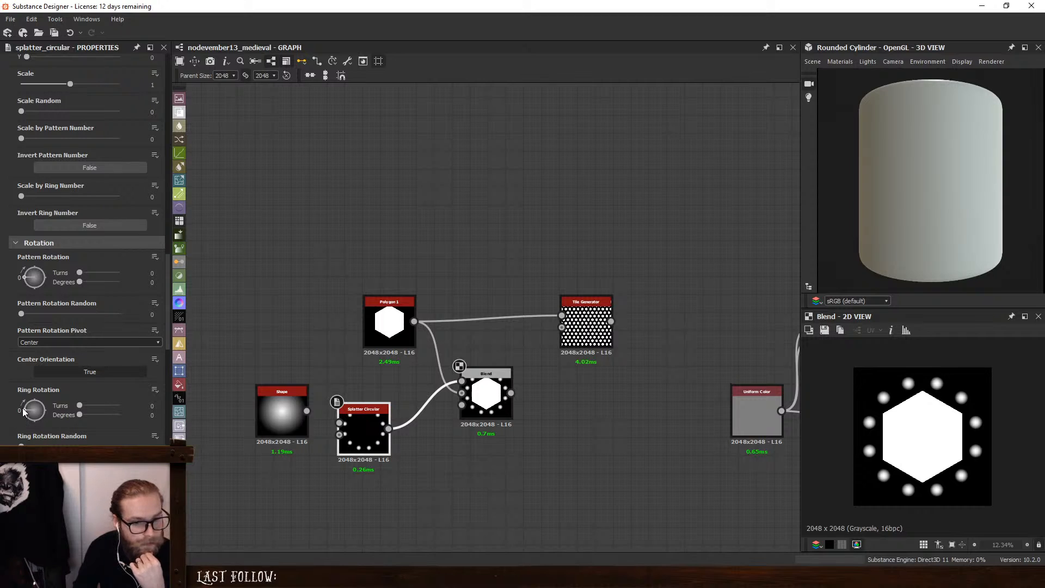
{"action": "left_click_drag", "start_coordinate": [24, 412], "coordinate": [22, 412]}
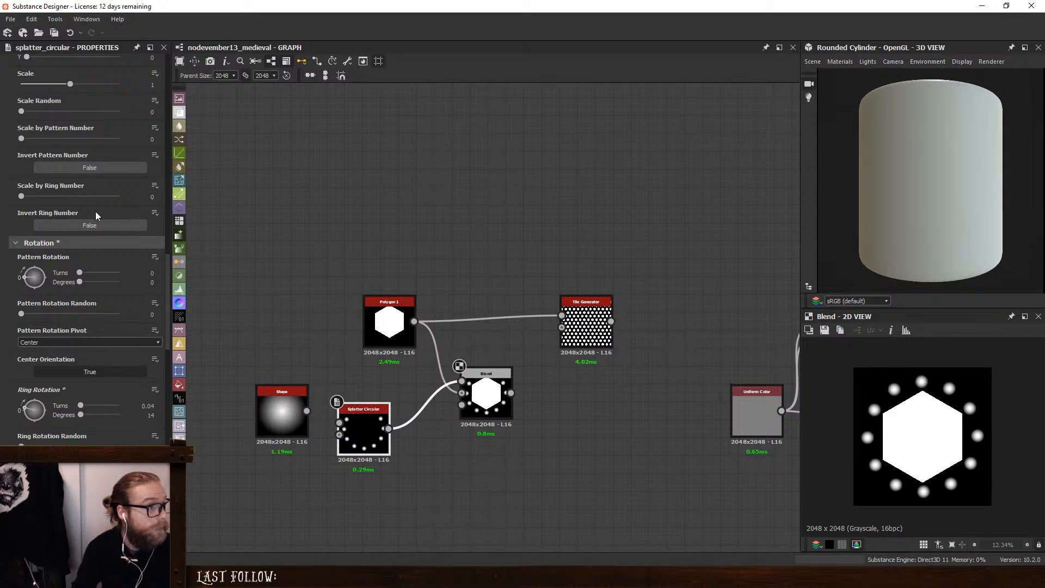
Set the Splatter Circular's Pattern Amount to 6
{"action": "scroll", "coordinate": [2, 263], "scroll_direction": "up", "scroll_amount": 8}
{"action": "scroll", "coordinate": [65, 245], "scroll_direction": "up", "scroll_amount": 10}
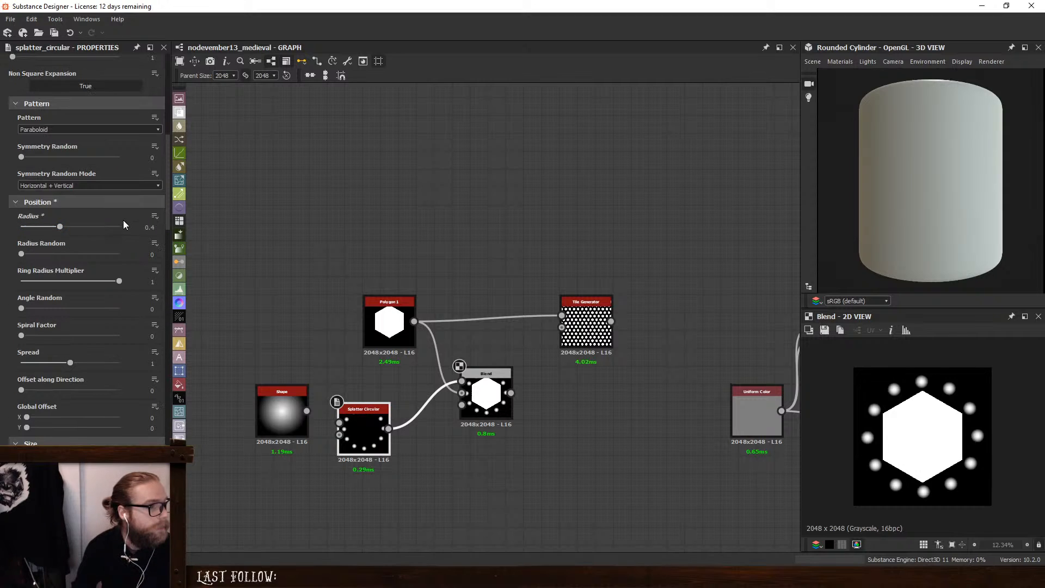
{"action": "scroll", "coordinate": [101, 243], "scroll_direction": "up", "scroll_amount": 6}
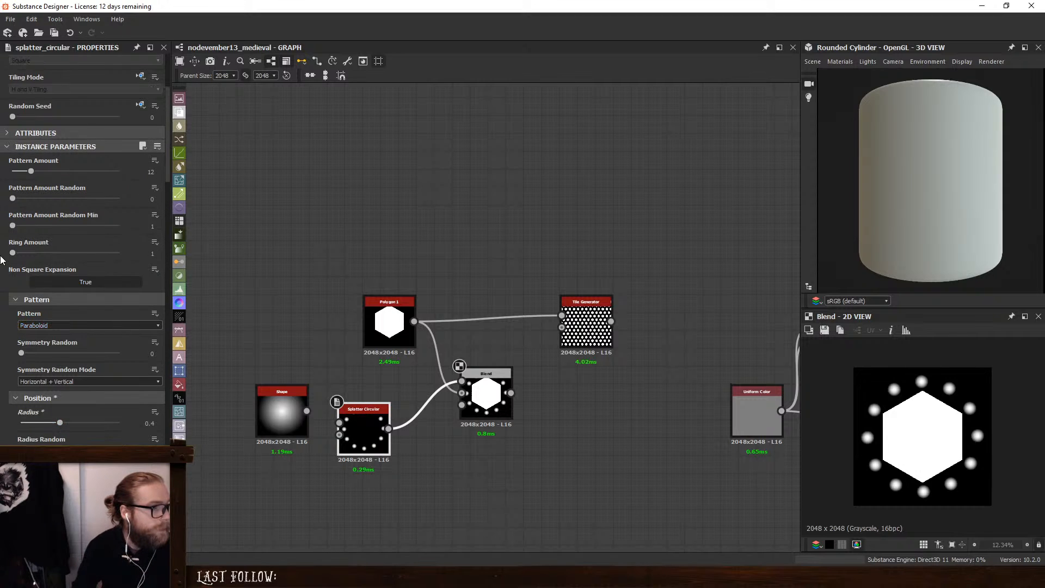
{"action": "double_click", "coordinate": [151, 204]}
{"action": "type", "text": "6"}
{"action": "key", "text": "Return"}
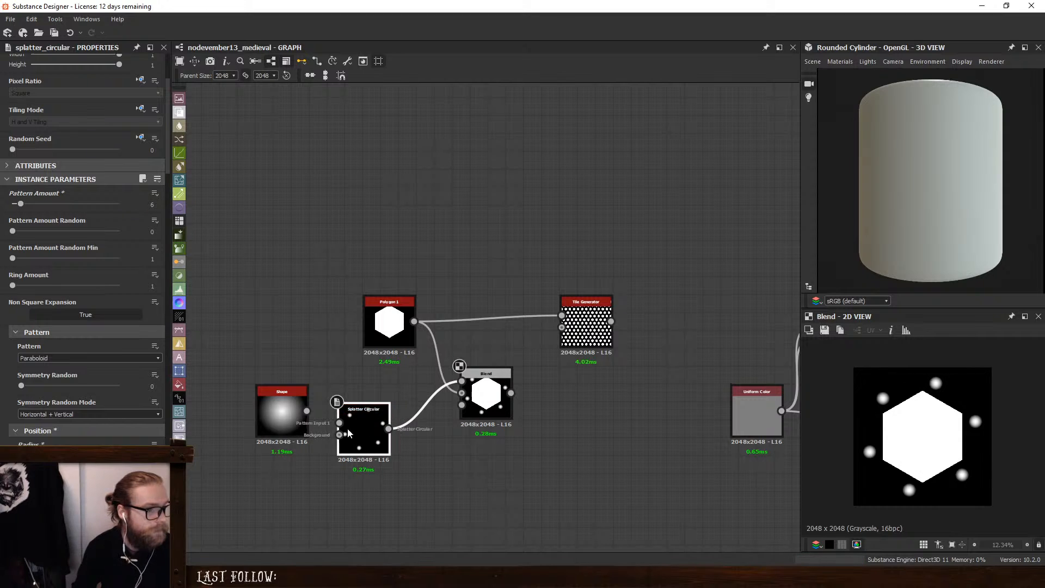
Set the Splatter Circular's Ring Rotation to 30 degrees
{"action": "scroll", "coordinate": [1, 360], "scroll_direction": "down", "scroll_amount": 15}
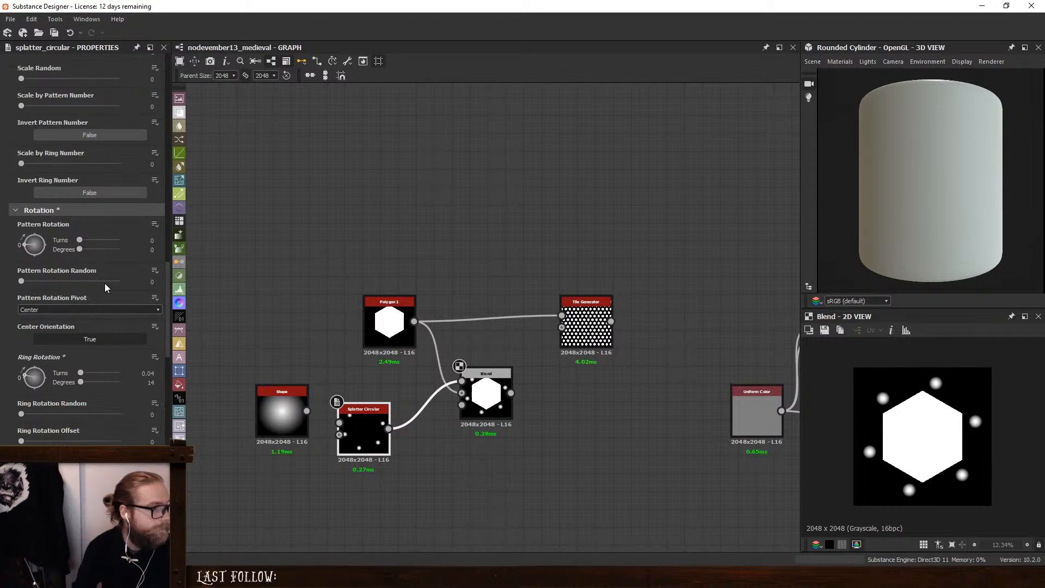
{"action": "double_click", "coordinate": [151, 382]}
{"action": "type", "text": "30"}
{"action": "key", "text": "Return"}
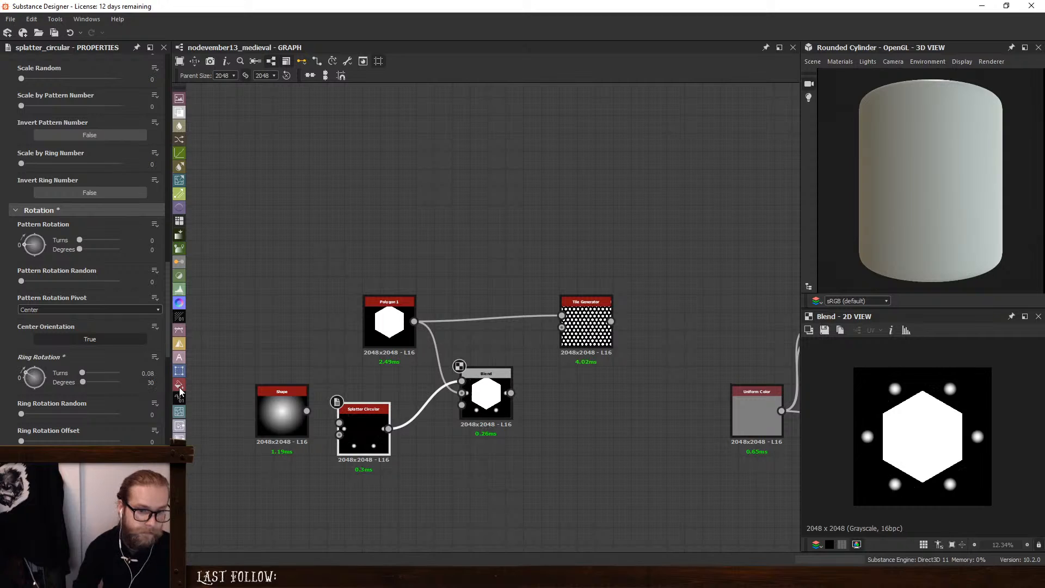
Try a Ring Rotation of 15 degrees and some freehand angles, and return it to 30 degrees
{"action": "double_click", "coordinate": [150, 383]}
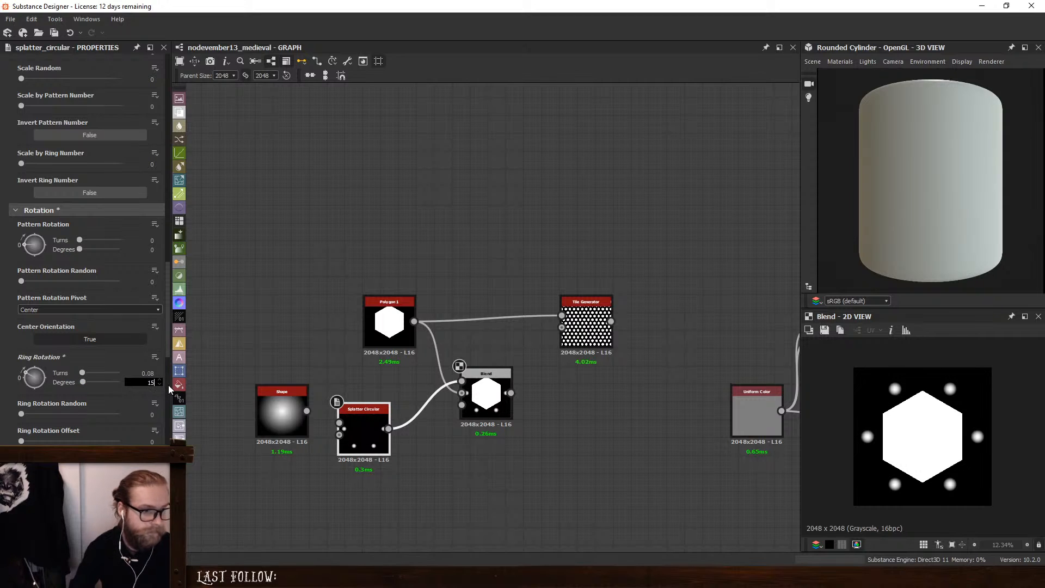
{"action": "type", "text": "15"}
{"action": "key", "text": "Return"}
{"action": "left_click_drag", "start_coordinate": [22, 377], "coordinate": [24, 375]}
{"action": "left_click", "coordinate": [151, 382]}
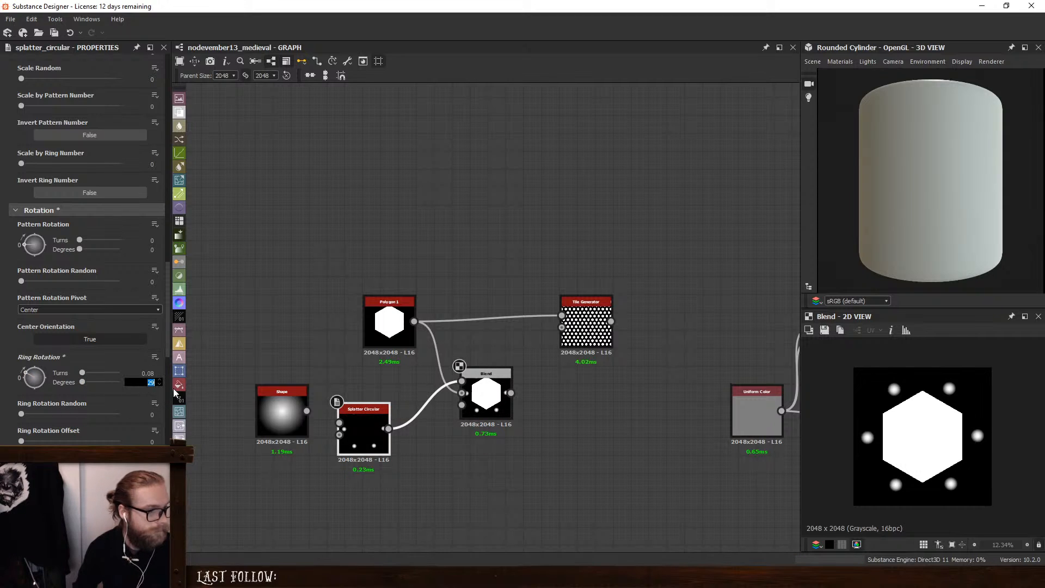
{"action": "type", "text": "30"}
{"action": "key", "text": "Return"}
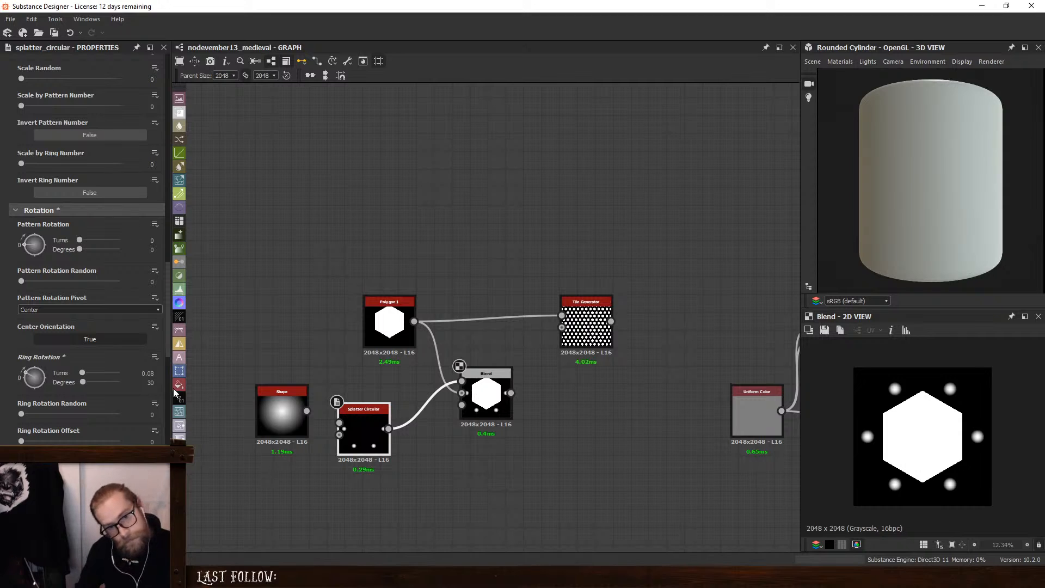
Duplicate the Splatter Circular node and place the copy directly beneath the original
{"action": "middle_click_drag", "start_coordinate": [434, 464], "coordinate": [466, 412]}
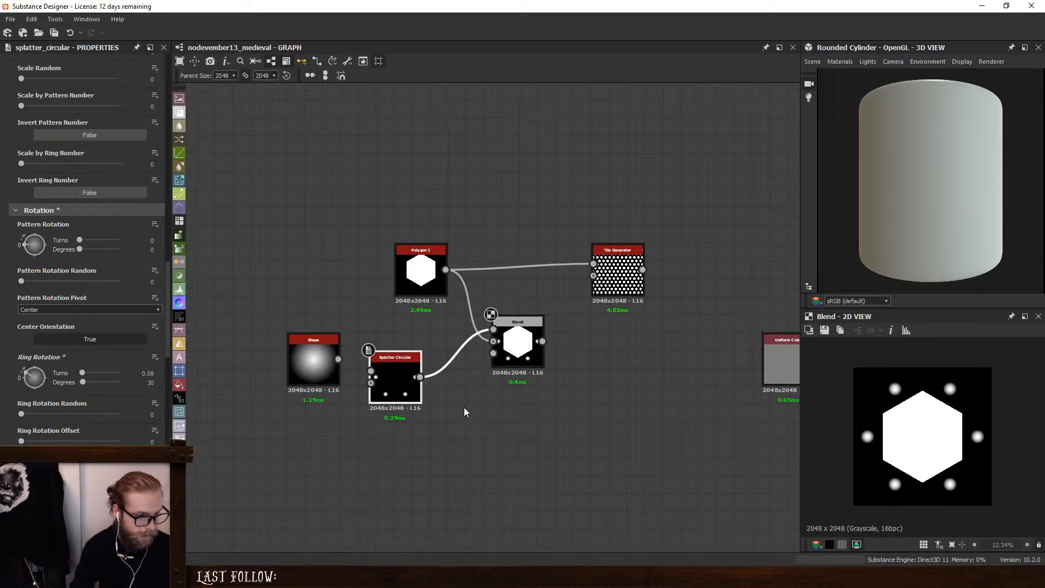
{"action": "key", "text": "ctrl+d"}
{"action": "left_click_drag", "start_coordinate": [494, 316], "coordinate": [396, 449]}
Combine both Splatter Circular nodes in a new Max (Lighten) Blend and feed it into the foreground of the hexagon's Blend
{"action": "key", "text": "space"}
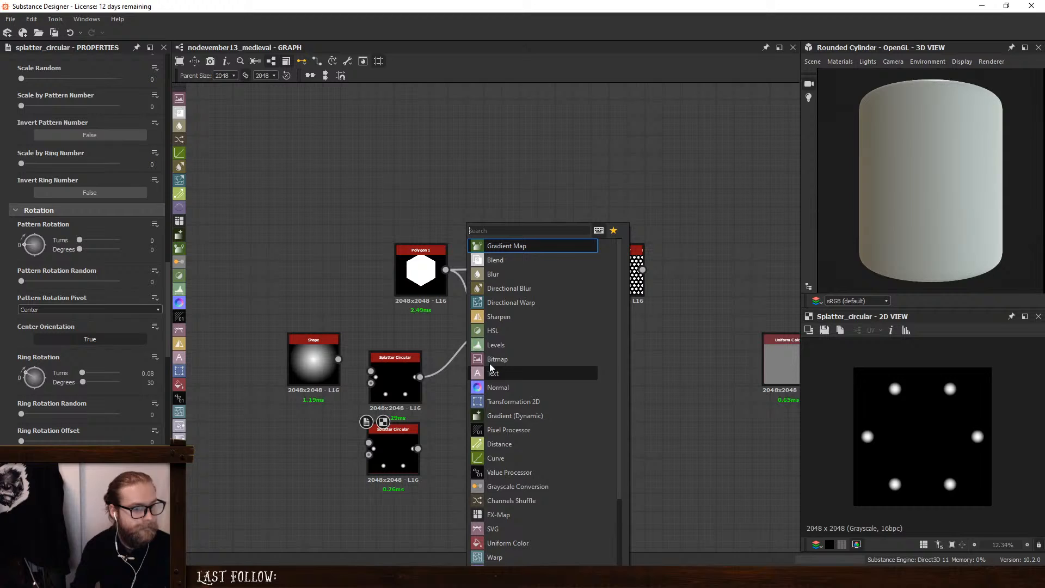
{"action": "left_click", "coordinate": [496, 260]}
{"action": "left_click_drag", "start_coordinate": [420, 377], "coordinate": [403, 462]}
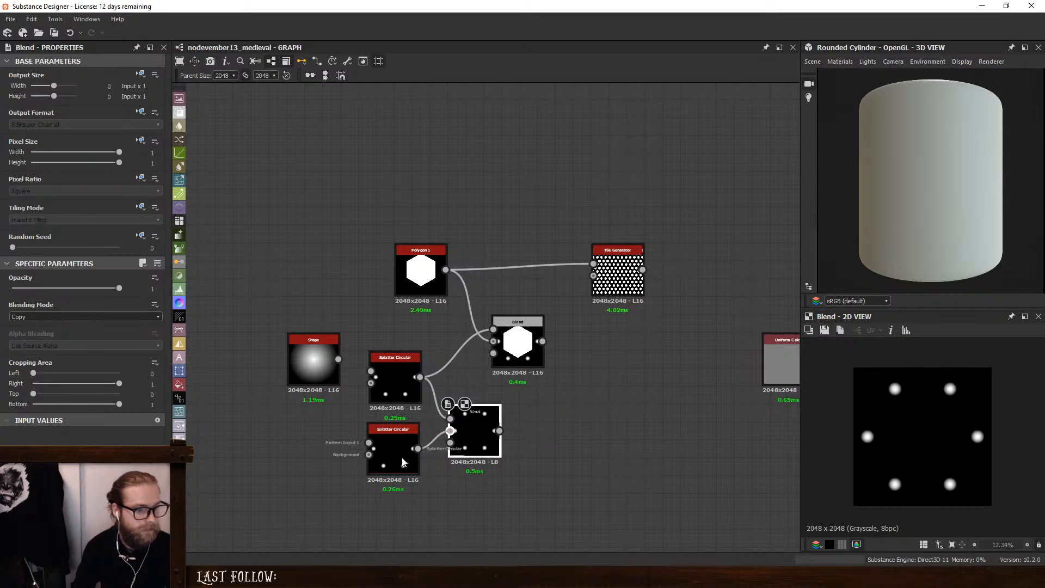
{"action": "left_click_drag", "start_coordinate": [499, 431], "coordinate": [582, 349]}
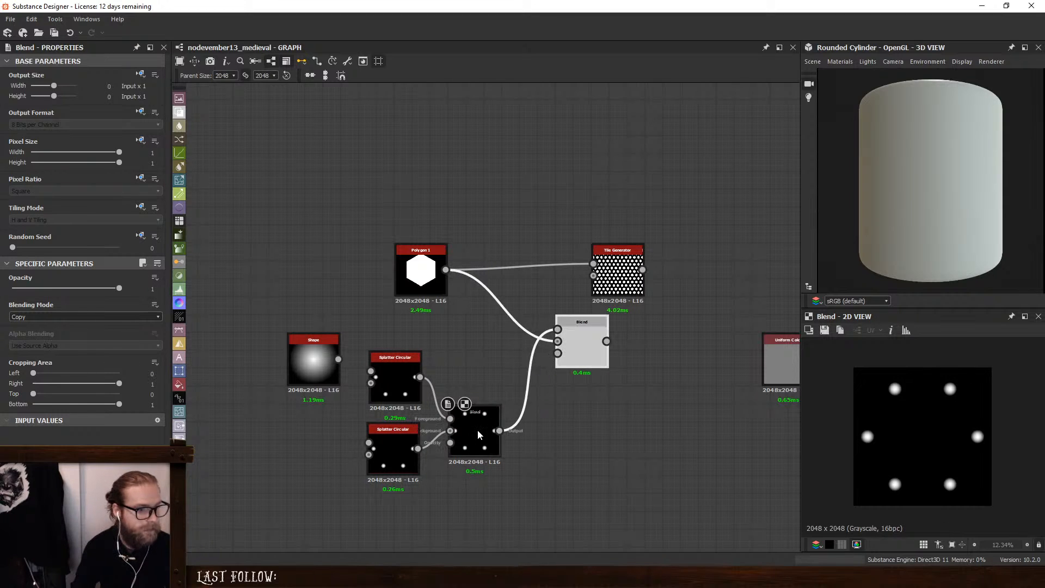
{"action": "left_click", "coordinate": [478, 434]}
{"action": "left_click", "coordinate": [84, 317]}
{"action": "left_click", "coordinate": [55, 363]}
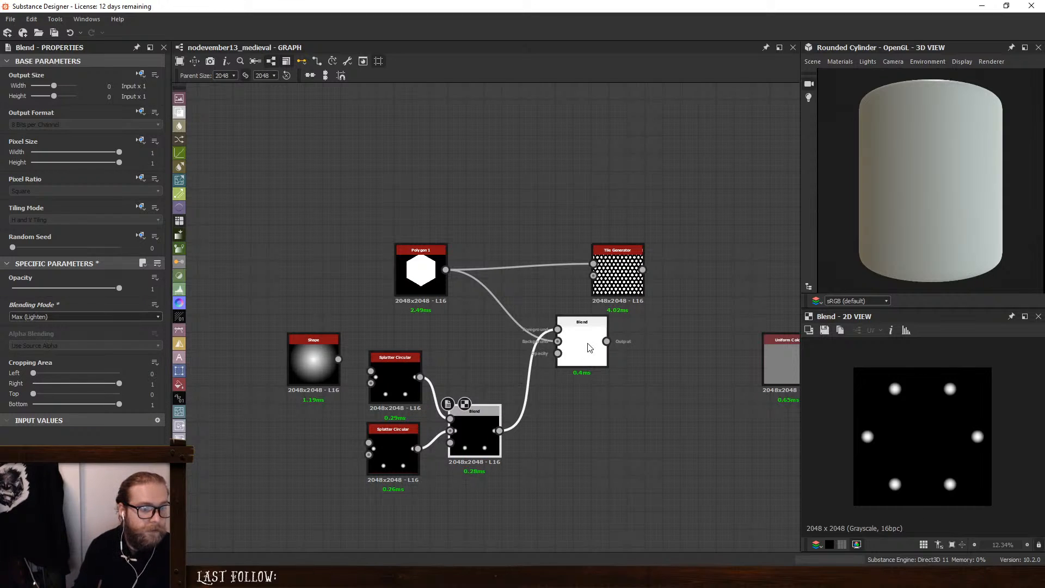
Show the hexagon's Blend node in the 2D preview
{"action": "left_click", "coordinate": [398, 442]}
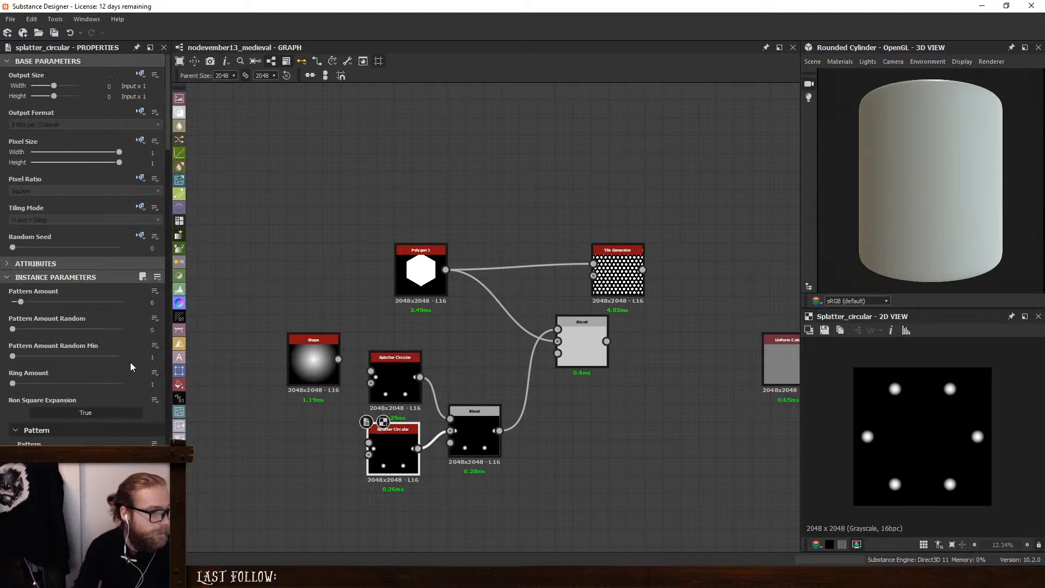
{"action": "scroll", "coordinate": [26, 370], "scroll_direction": "down", "scroll_amount": 12}
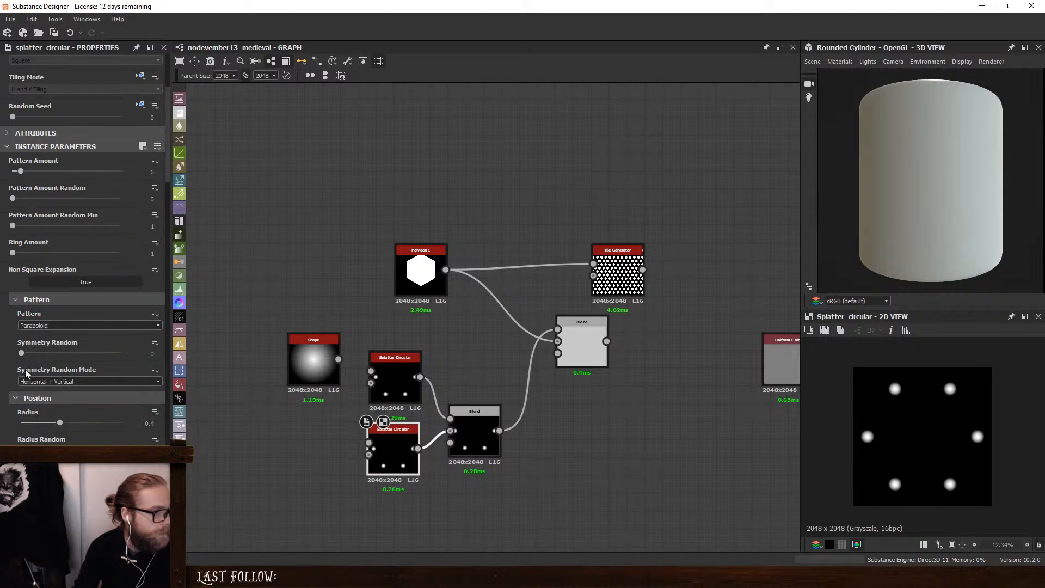
{"action": "scroll", "coordinate": [26, 374], "scroll_direction": "down", "scroll_amount": 2}
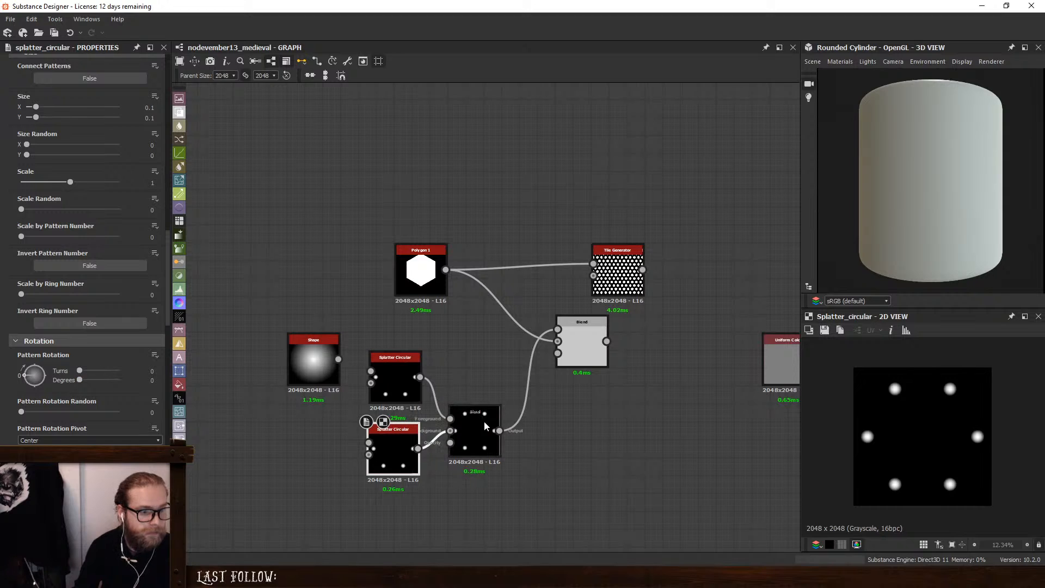
{"action": "left_click", "coordinate": [571, 341]}
Set the duplicated Splatter Circular's Ring Rotation to 0 degrees after trying 60 degrees
{"action": "left_click", "coordinate": [392, 452]}
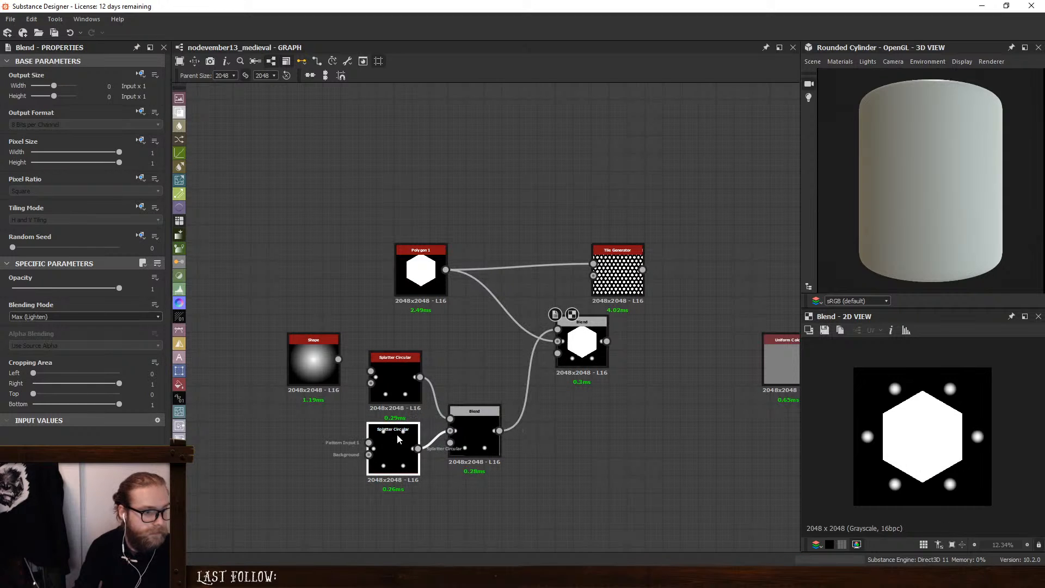
{"action": "scroll", "coordinate": [2, 380], "scroll_direction": "down", "scroll_amount": 6}
{"action": "scroll", "coordinate": [2, 380], "scroll_direction": "down", "scroll_amount": 8}
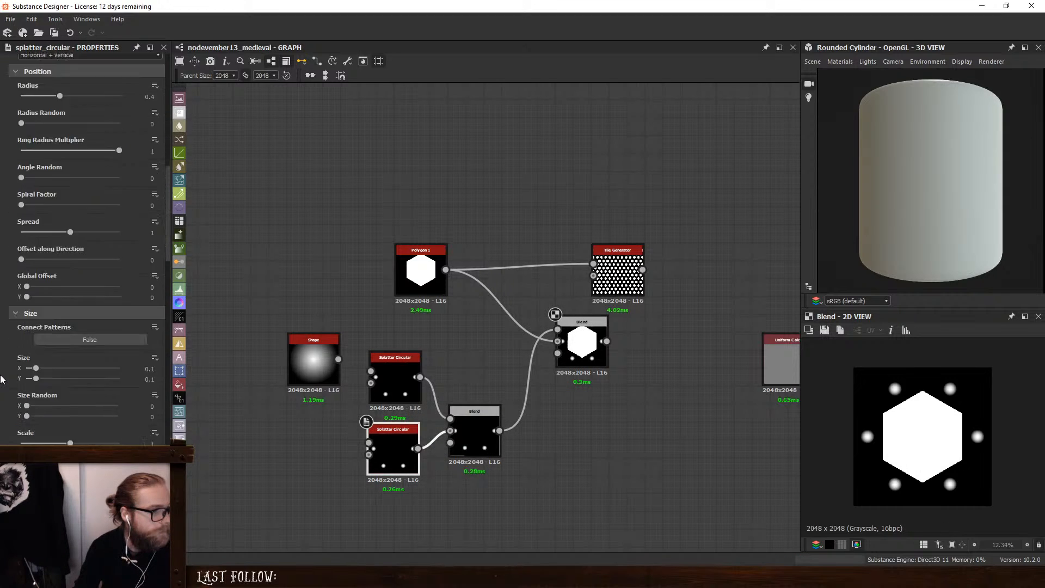
{"action": "left_click_drag", "start_coordinate": [28, 407], "coordinate": [27, 396]}
{"action": "left_click", "coordinate": [149, 415]}
{"action": "type", "text": "6"}
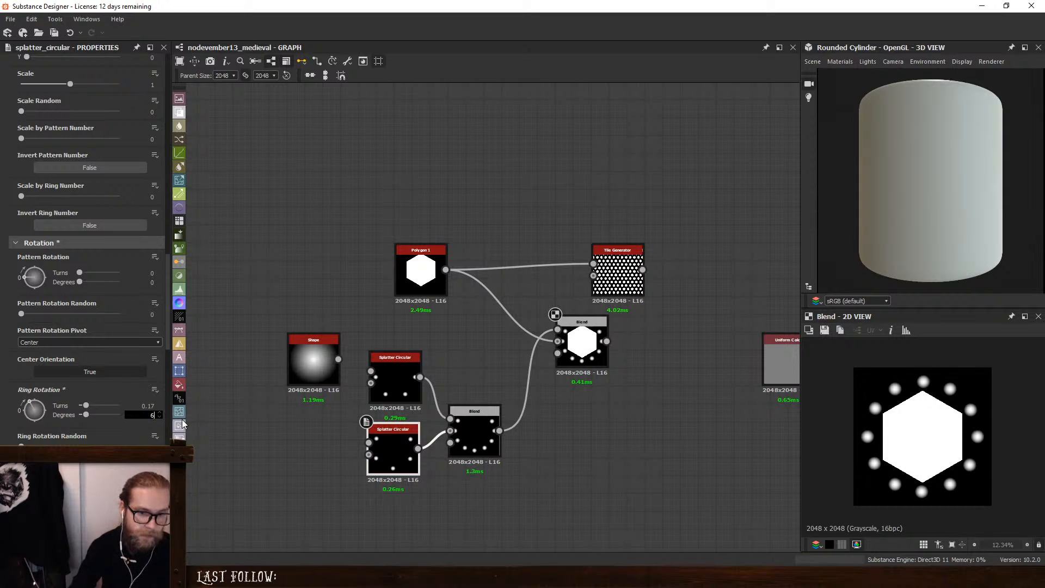
{"action": "type", "text": "0"}
{"action": "key", "text": "Return"}
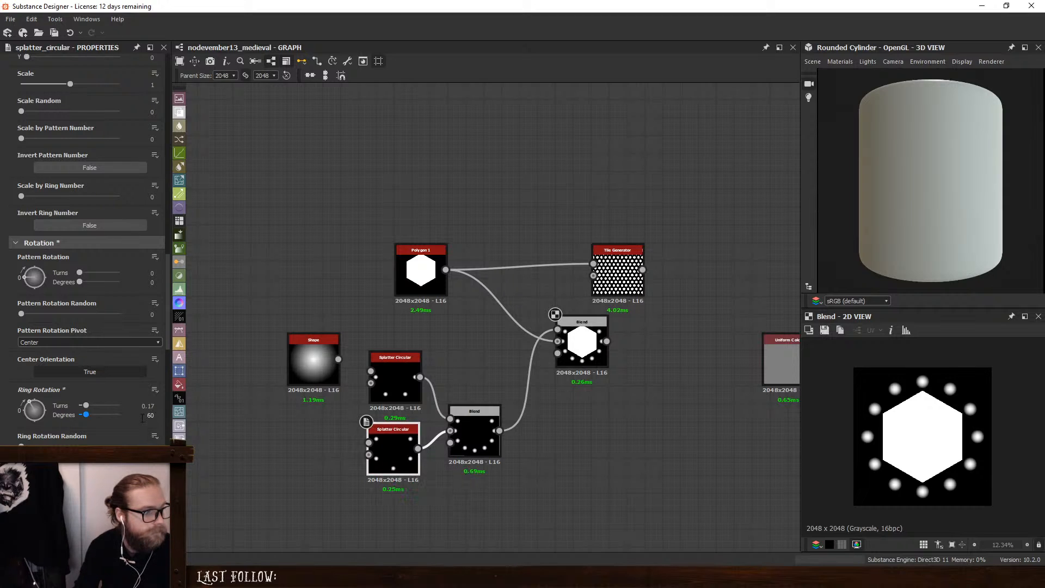
{"action": "key", "text": "Return"}
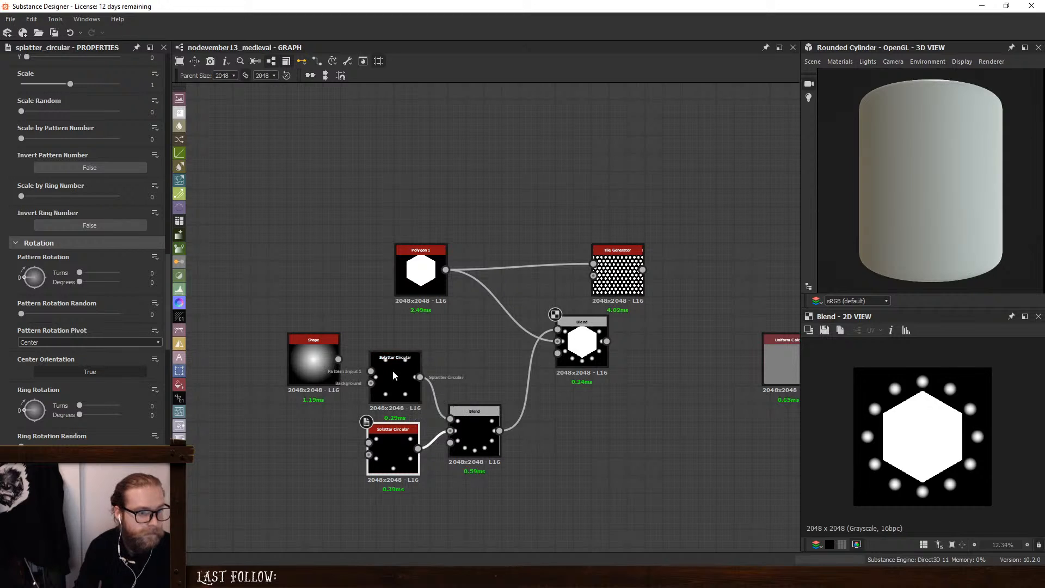
Increase the duplicated Splatter Circular's Radius to 0.43
{"action": "scroll", "coordinate": [1, 314], "scroll_direction": "up", "scroll_amount": 9}
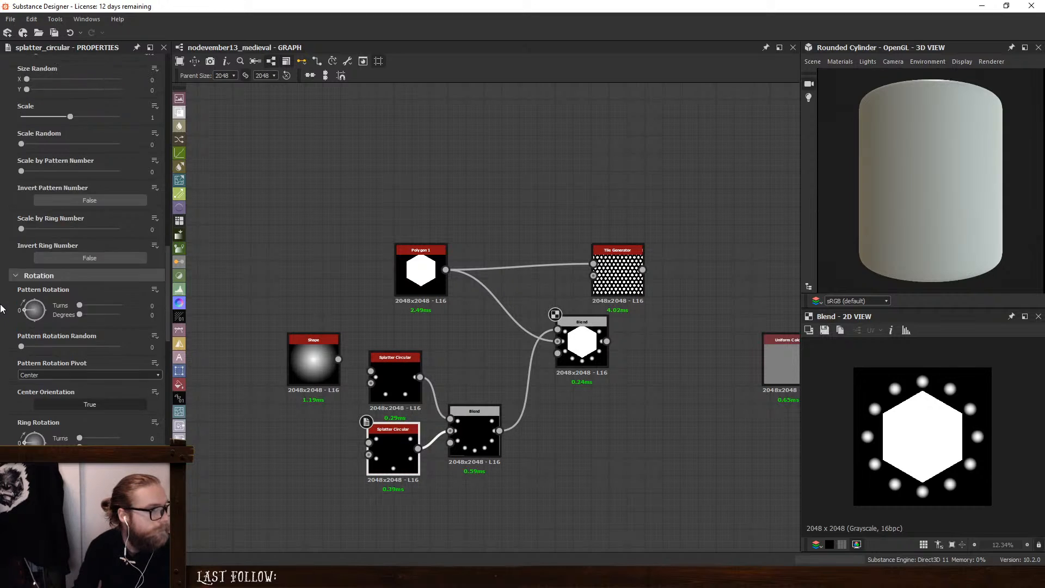
{"action": "scroll", "coordinate": [1, 306], "scroll_direction": "up", "scroll_amount": 5}
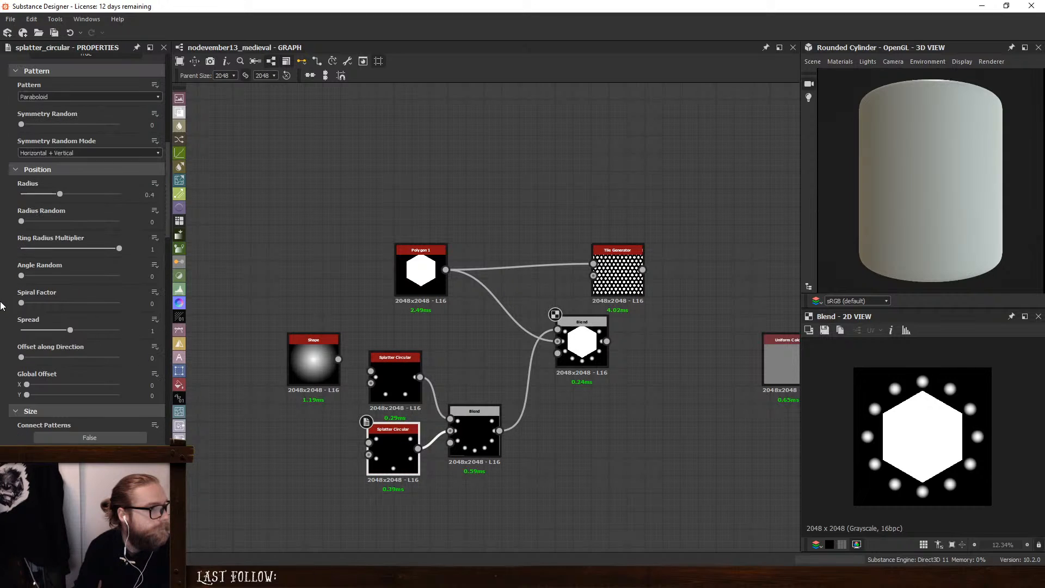
{"action": "left_click_drag", "start_coordinate": [60, 194], "coordinate": [63, 197]}
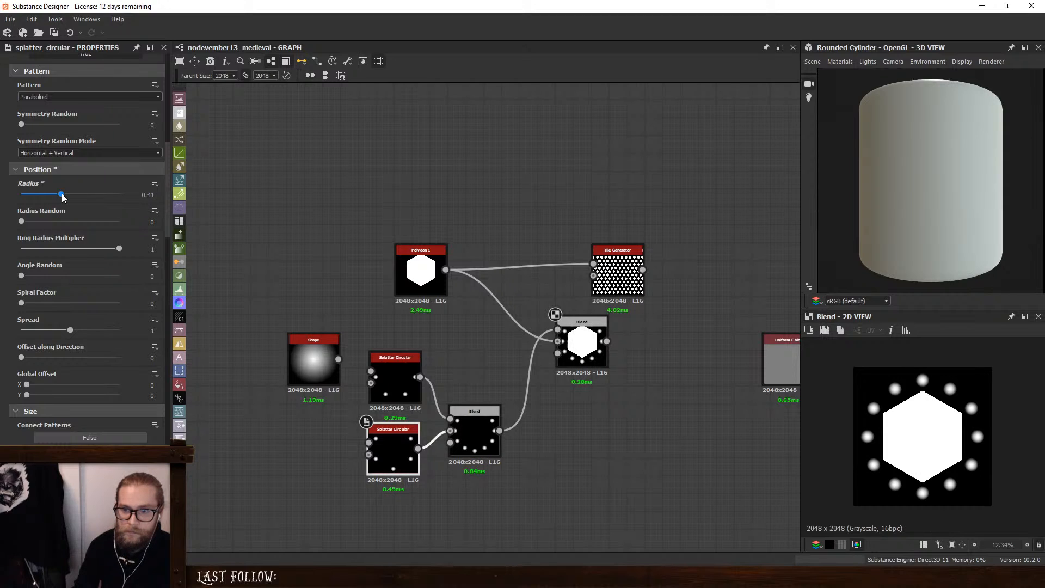
{"action": "left_click_drag", "start_coordinate": [62, 195], "coordinate": [63, 194]}
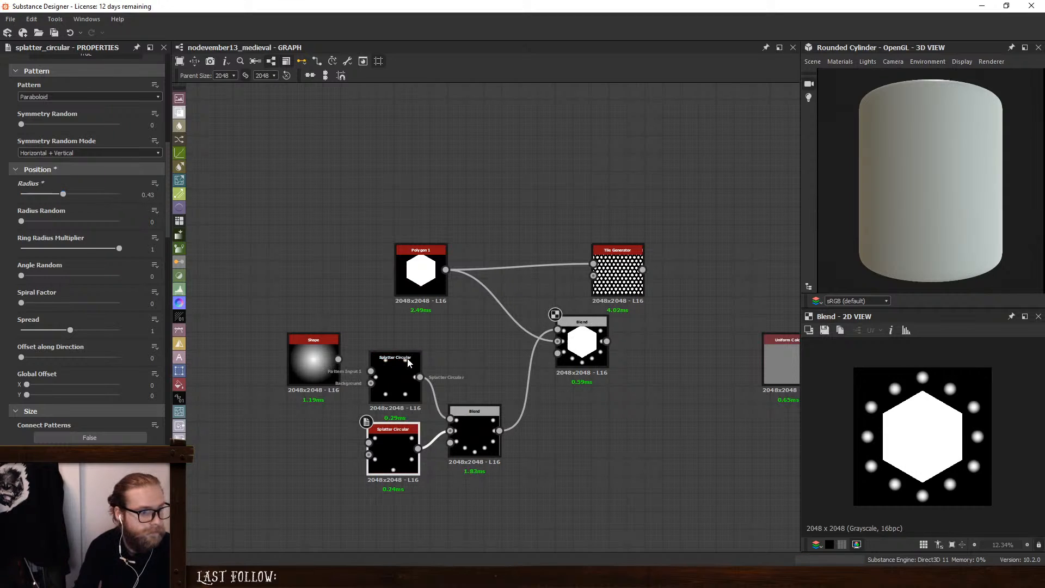
Reduce the original upper Splatter Circular's Radius to 0.38
{"action": "left_click", "coordinate": [402, 373]}
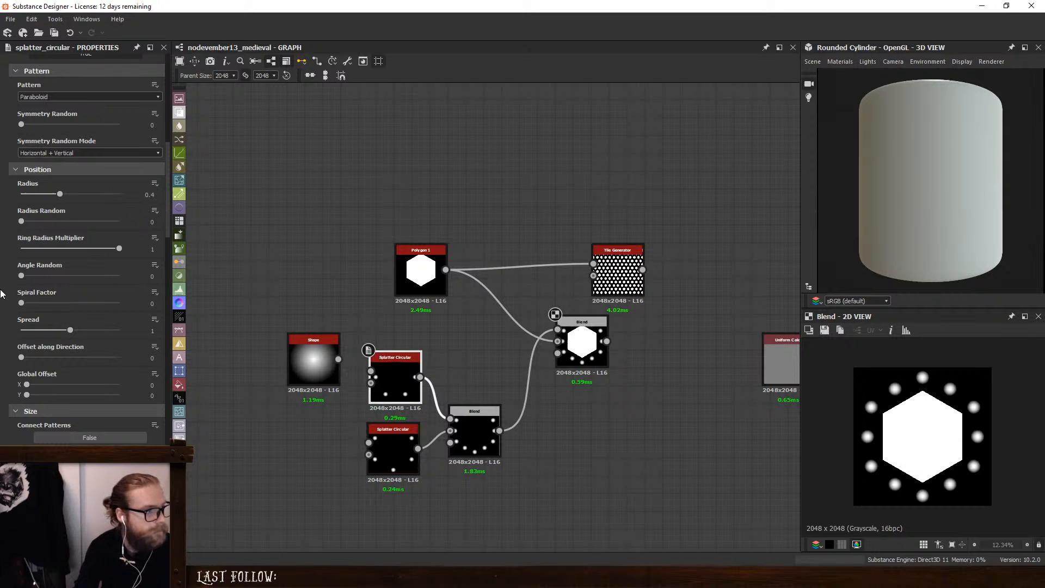
{"action": "left_click_drag", "start_coordinate": [60, 194], "coordinate": [59, 197]}
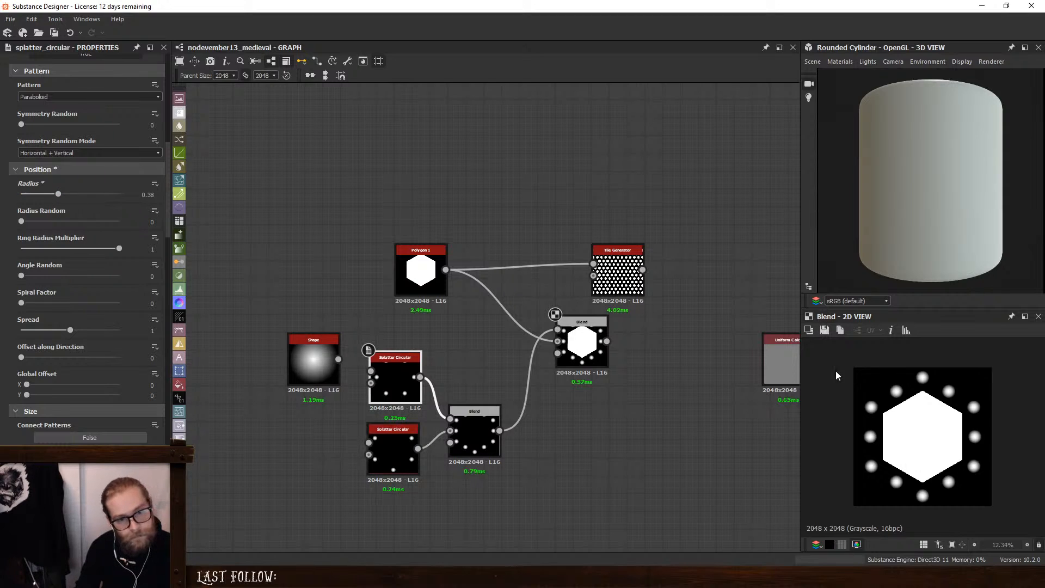
{"action": "scroll", "coordinate": [907, 392], "scroll_direction": "up", "scroll_amount": 2}
{"action": "scroll", "coordinate": [906, 392], "scroll_direction": "down", "scroll_amount": 2}
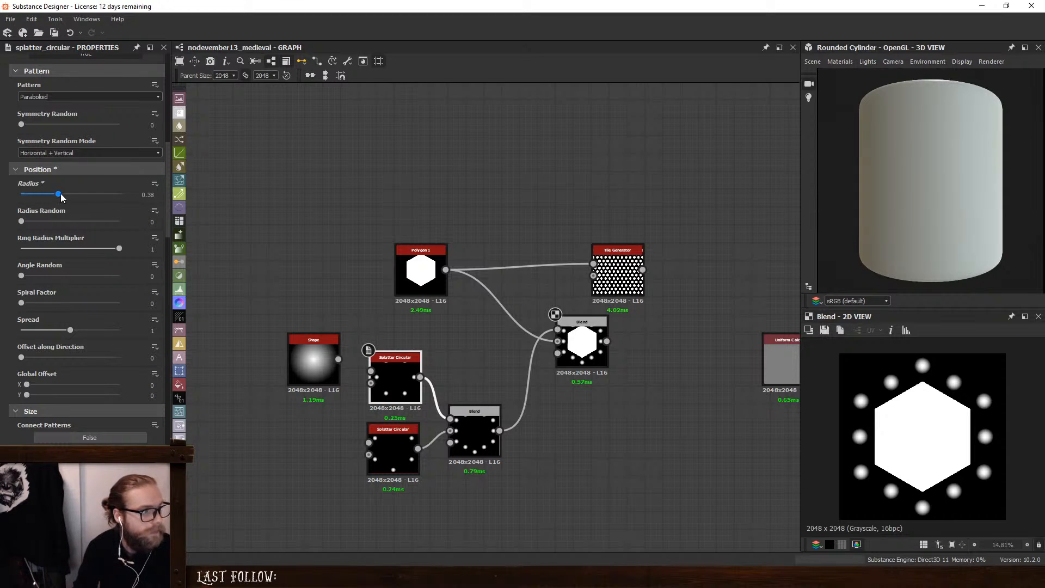
{"action": "left_click_drag", "start_coordinate": [61, 194], "coordinate": [59, 194]}
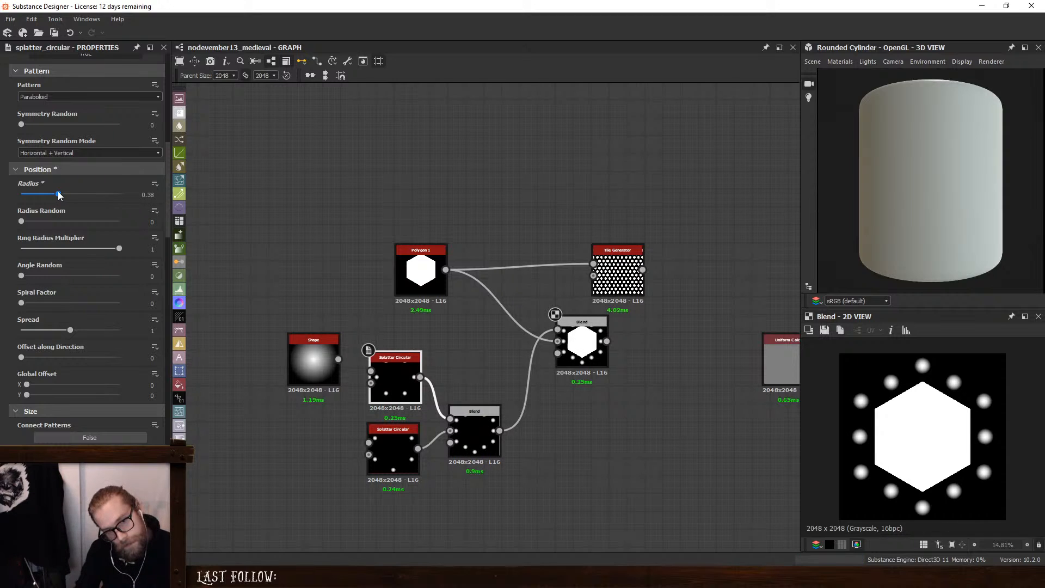
Move the hexagon's Blend node slightly down in the graph and set its Left cropping to 0.13
{"action": "left_click_drag", "start_coordinate": [606, 378], "coordinate": [605, 395]}
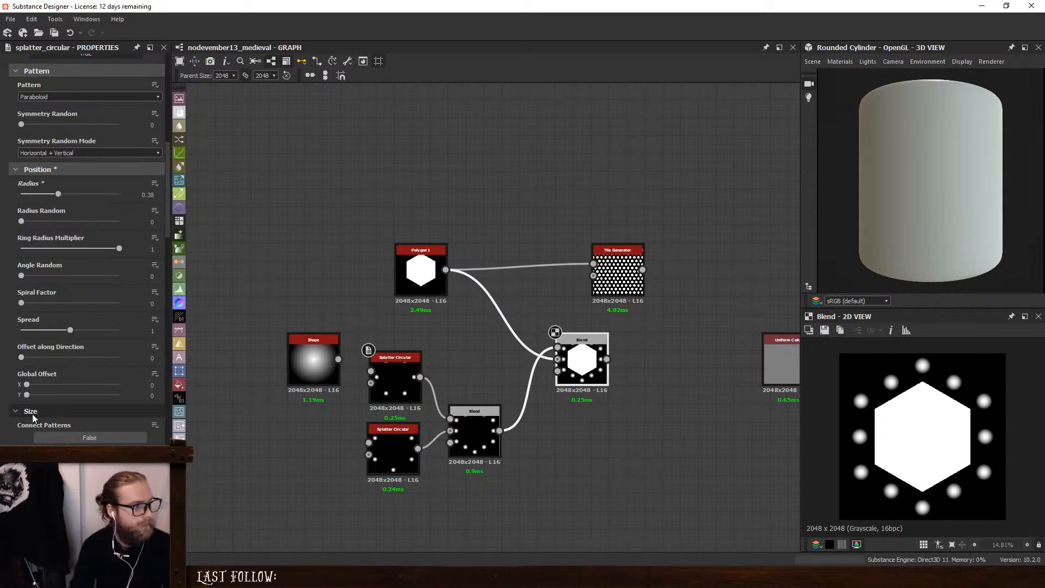
{"action": "left_click", "coordinate": [593, 346]}
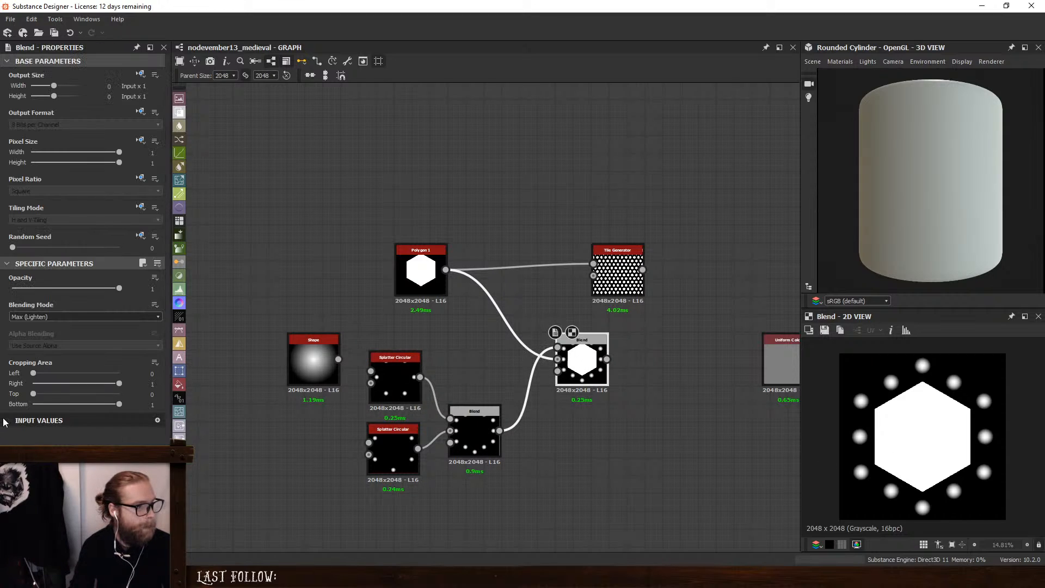
{"action": "left_click_drag", "start_coordinate": [33, 374], "coordinate": [45, 380]}
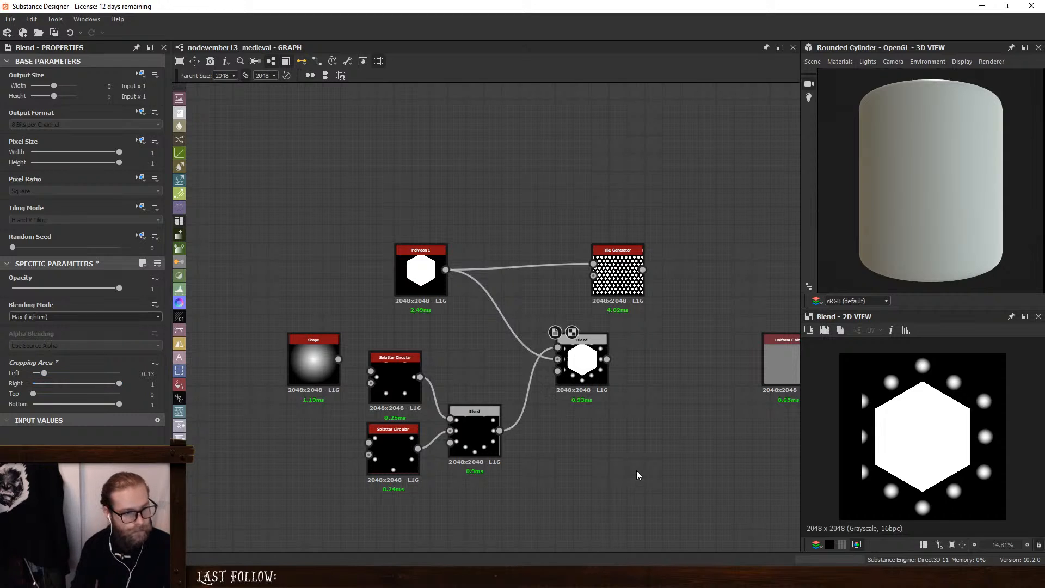
Add a Threshold node to the graph below the hexagon's Blend
{"action": "key", "text": "space"}
{"action": "type", "text": "hi"}
{"action": "key", "text": "BackSpace"}
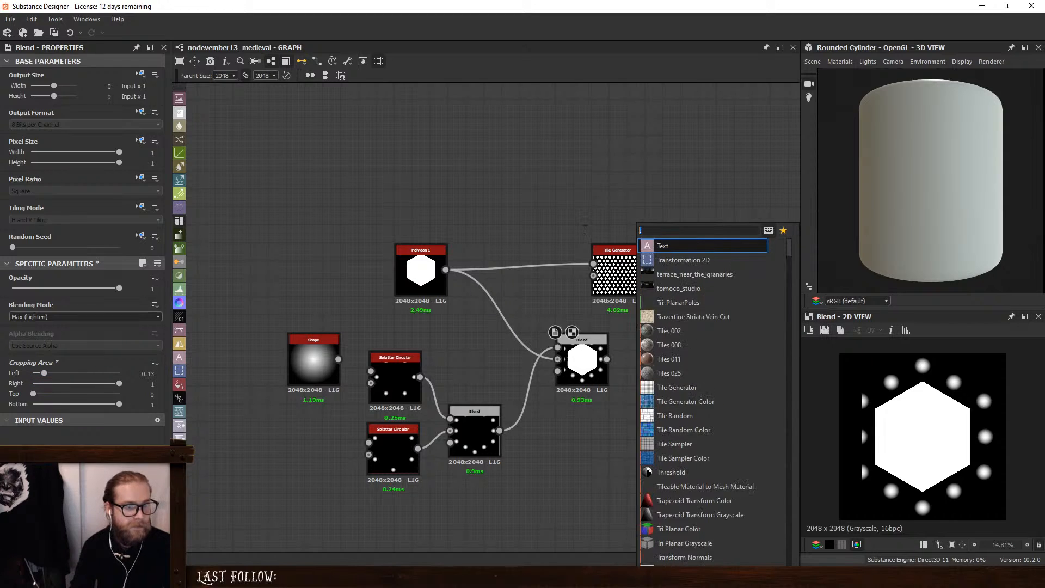
{"action": "type", "text": "e"}
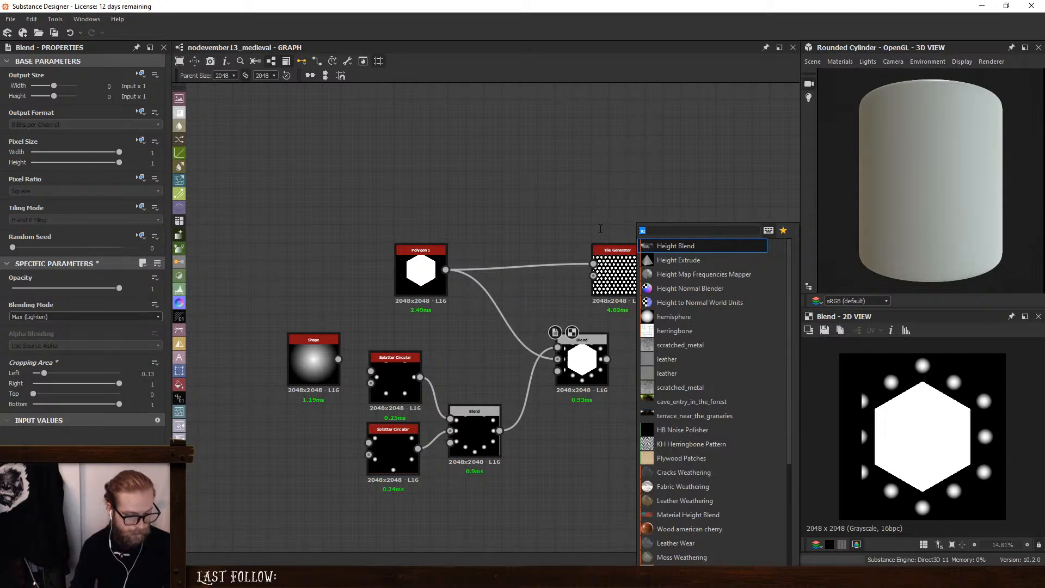
{"action": "key", "text": "BackSpace"}
{"action": "key", "text": "BackSpace"}
{"action": "type", "text": "thresh"}
{"action": "key", "text": "Return"}
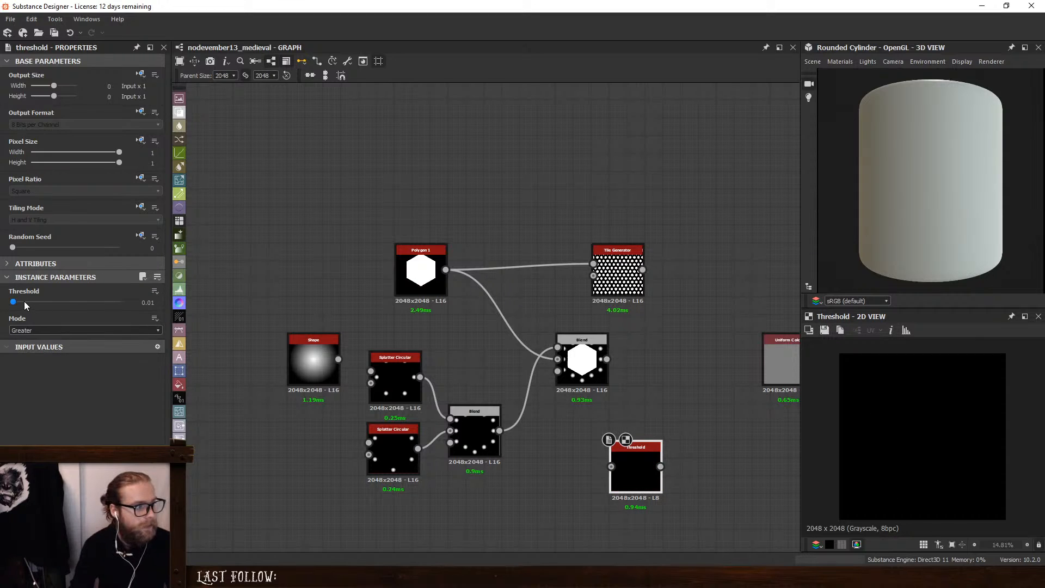
Feed the hexagon's Blend output into the Threshold node and set its Threshold to 0
{"action": "left_click_drag", "start_coordinate": [24, 304], "coordinate": [325, 313]}
{"action": "left_click_drag", "start_coordinate": [606, 360], "coordinate": [632, 473]}
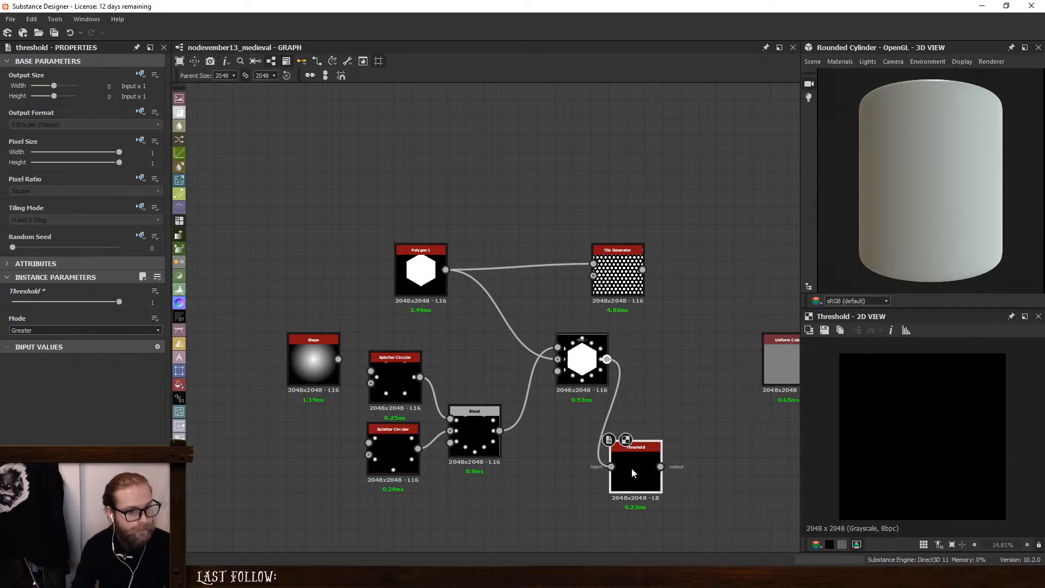
{"action": "left_click", "coordinate": [12, 301]}
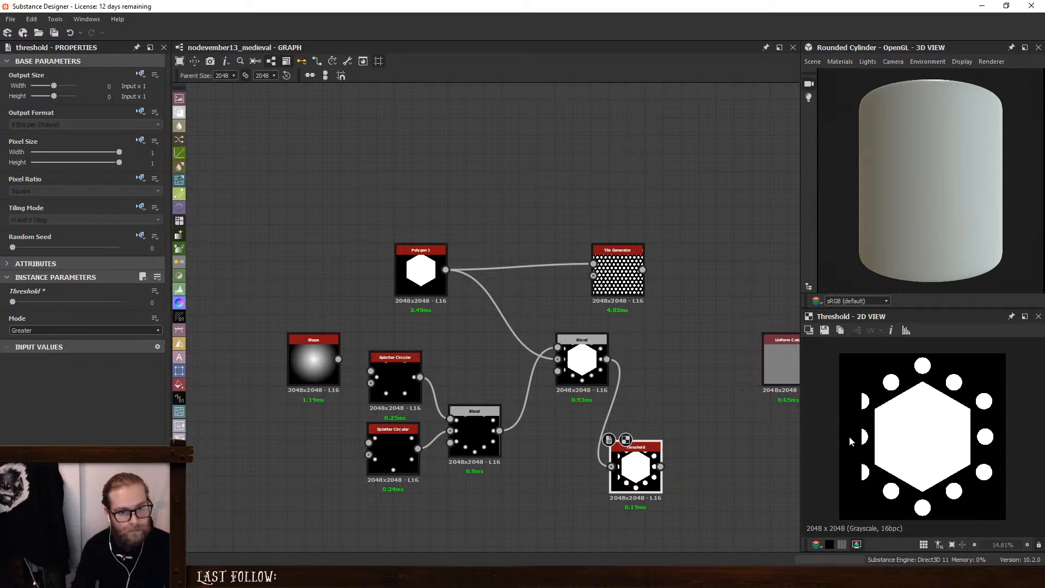
Try a Radius of 0.2 on the upper Splatter Circular and return it to 0.38
{"action": "scroll", "coordinate": [851, 442], "scroll_direction": "up", "scroll_amount": 3}
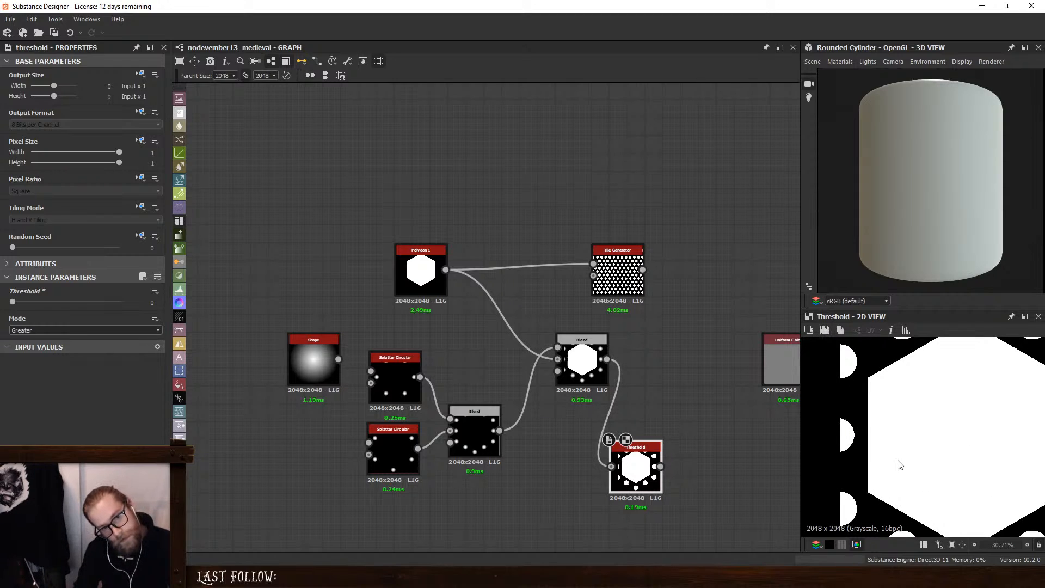
{"action": "left_click", "coordinate": [384, 367]}
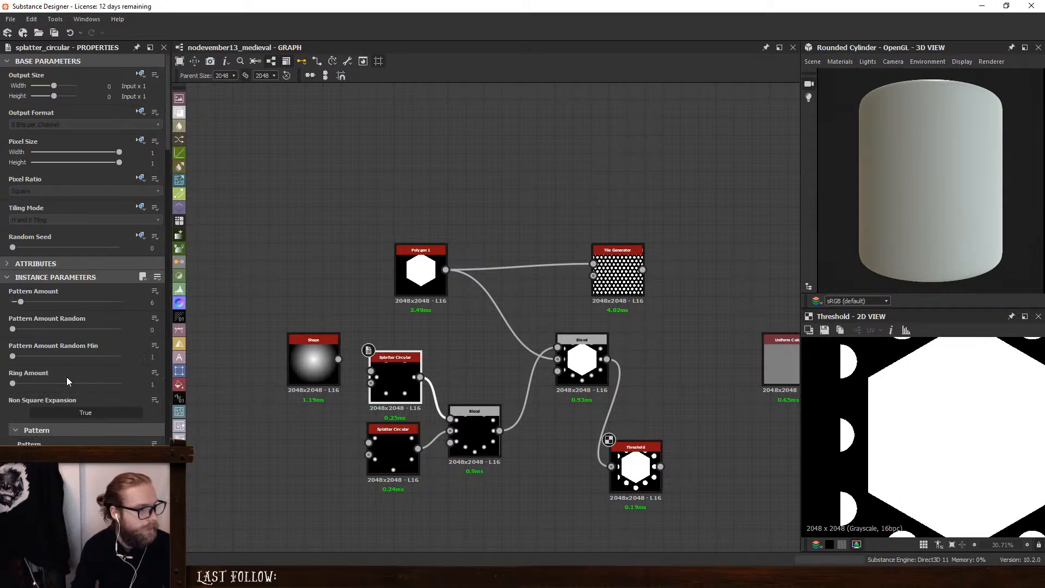
{"action": "scroll", "coordinate": [66, 376], "scroll_direction": "down", "scroll_amount": 5}
{"action": "left_click", "coordinate": [147, 357]}
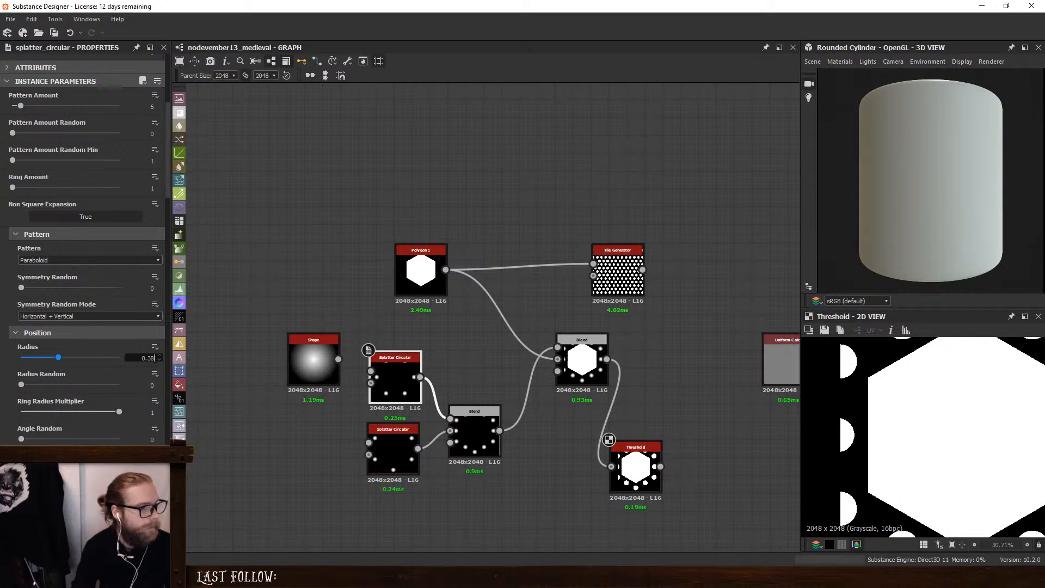
{"action": "key", "text": "Return"}
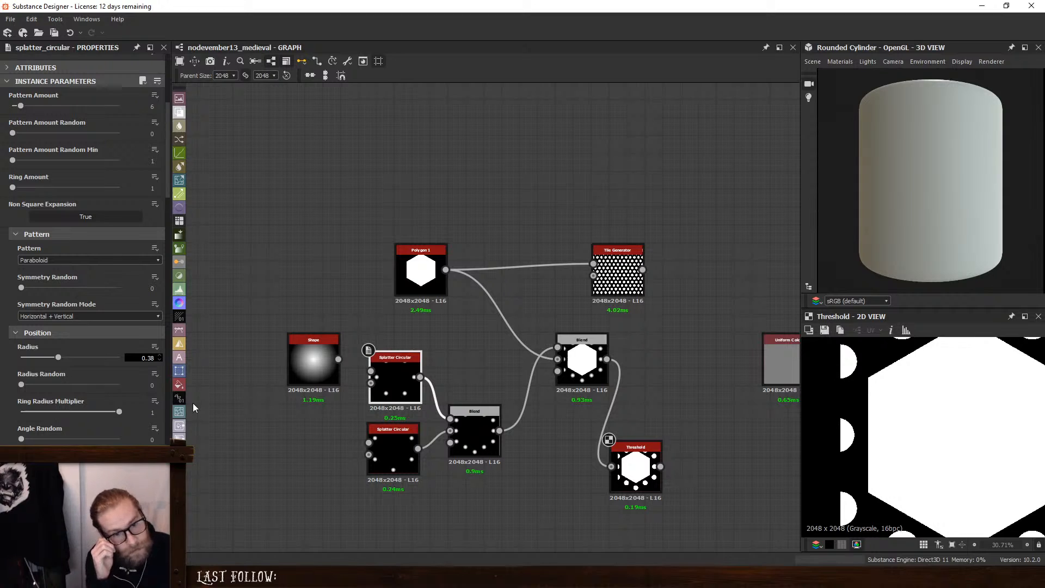
{"action": "key", "text": "BackSpace"}
{"action": "key", "text": "BackSpace"}
{"action": "type", "text": "2"}
{"action": "key", "text": "Return"}
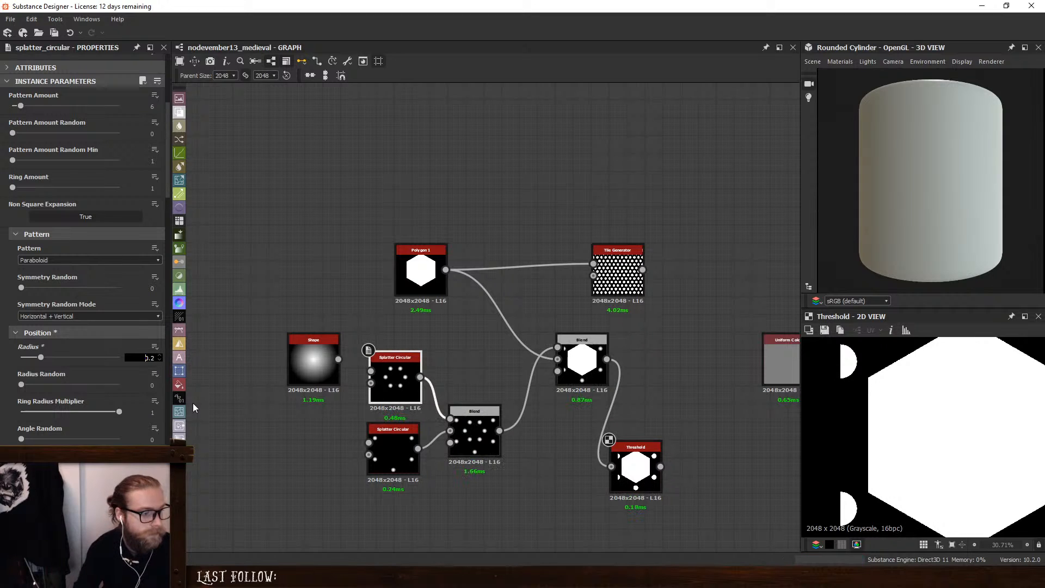
{"action": "left_click", "coordinate": [148, 358]}
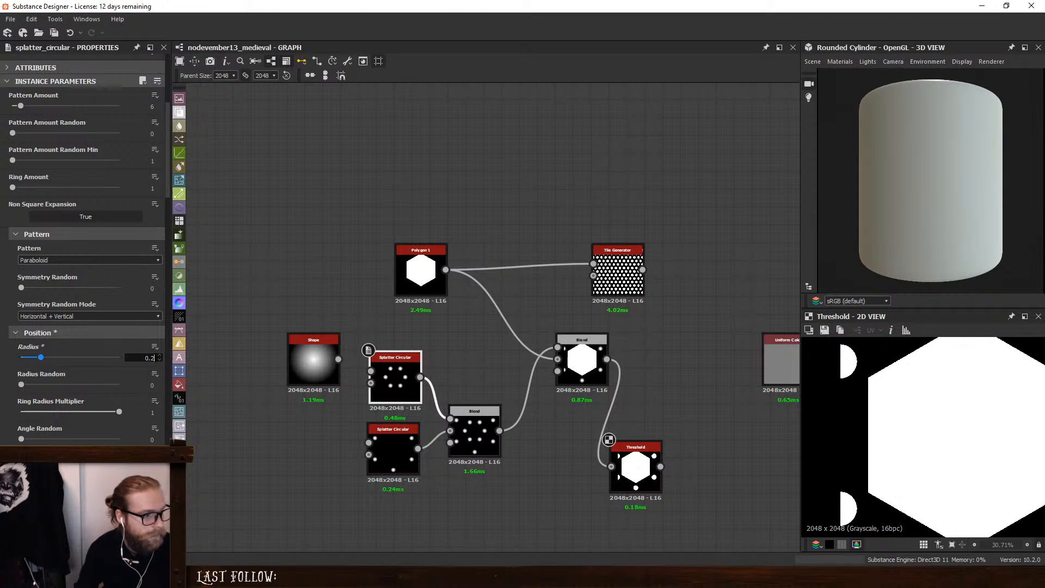
{"action": "left_click_drag", "start_coordinate": [38, 355], "coordinate": [58, 363]}
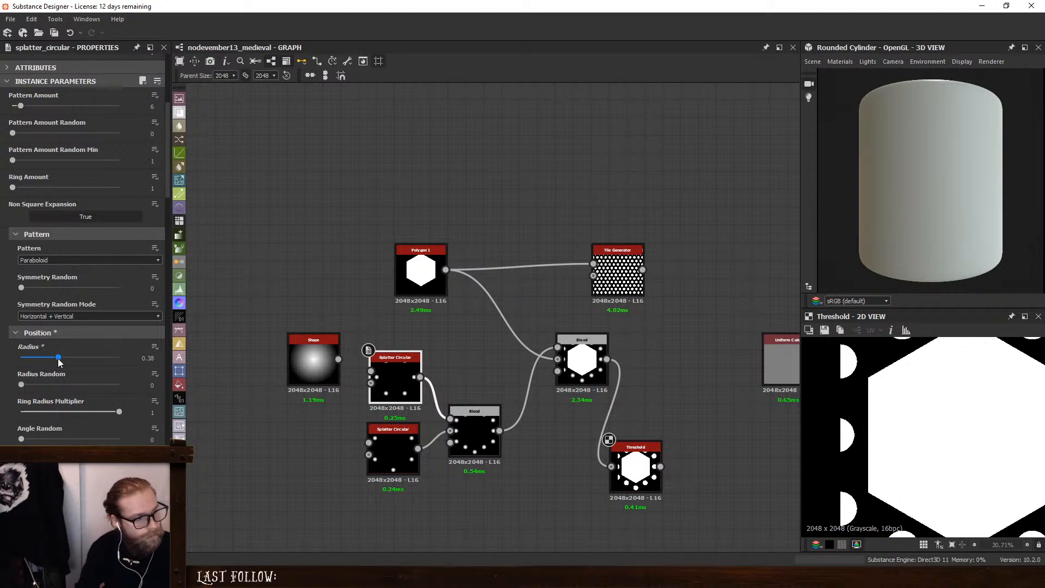
Fine-tune the upper Splatter Circular's Radius to 0.375
{"action": "key", "text": "f"}
{"action": "scroll", "coordinate": [844, 397], "scroll_direction": "up", "scroll_amount": 2}
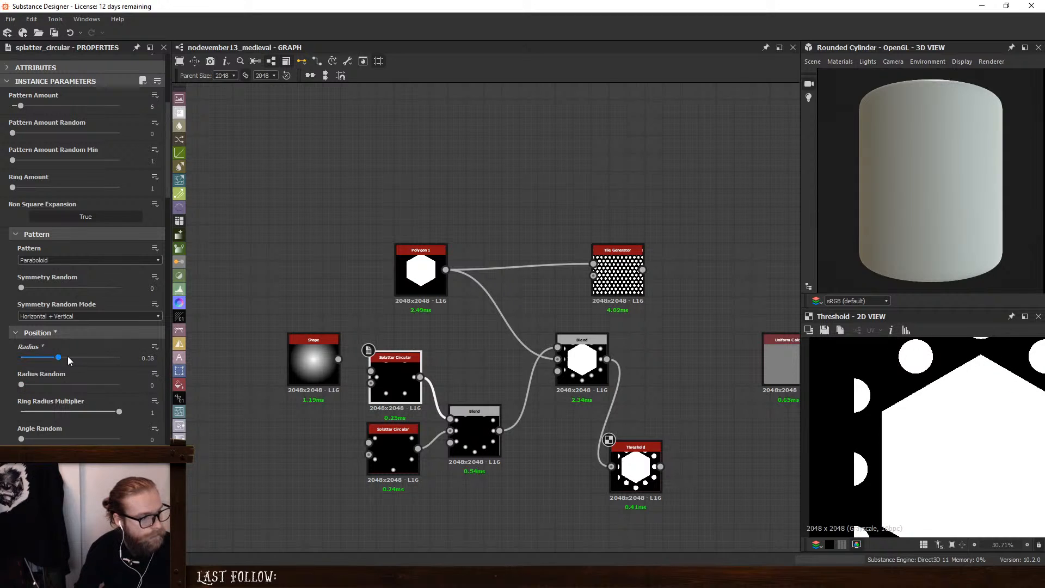
{"action": "left_click", "coordinate": [157, 361]}
{"action": "key", "text": "BackSpace"}
{"action": "type", "text": "75"}
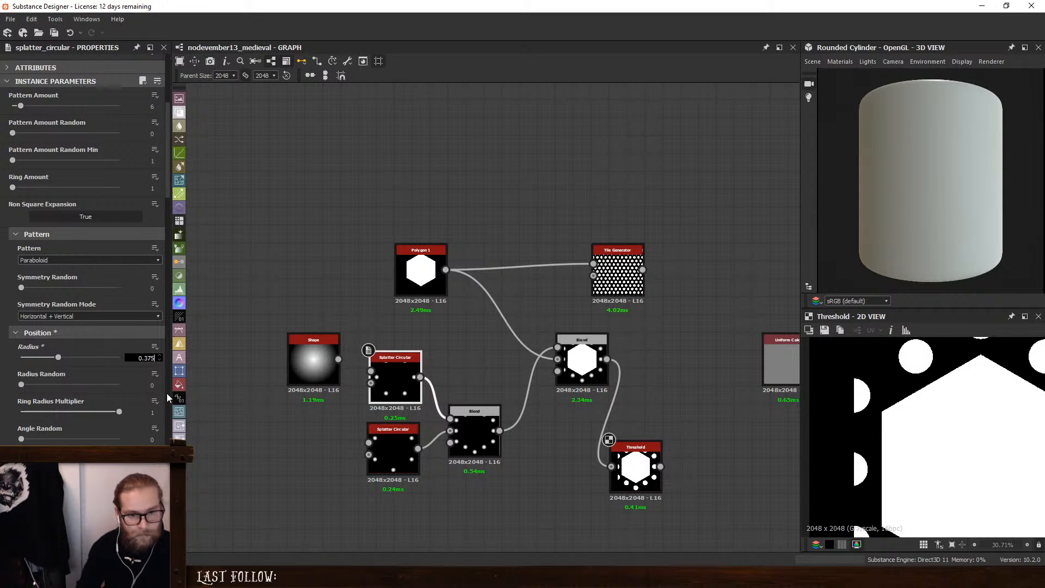
{"action": "key", "text": "Return"}
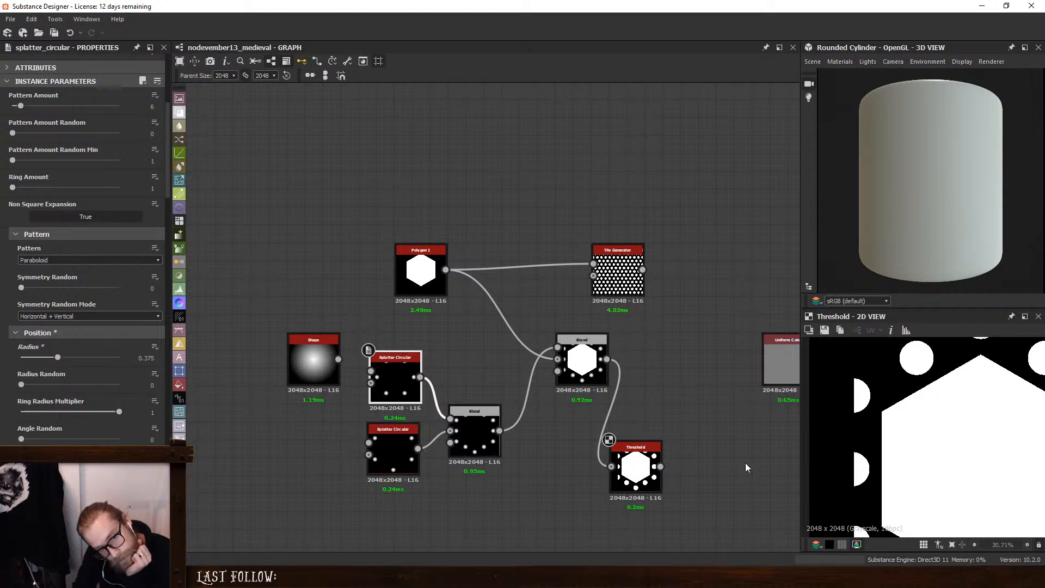
Reduce the Left cropping of the hexagon's Blend to 0.08
{"action": "scroll", "coordinate": [854, 380], "scroll_direction": "down", "scroll_amount": 6}
{"action": "scroll", "coordinate": [911, 418], "scroll_direction": "up", "scroll_amount": 2}
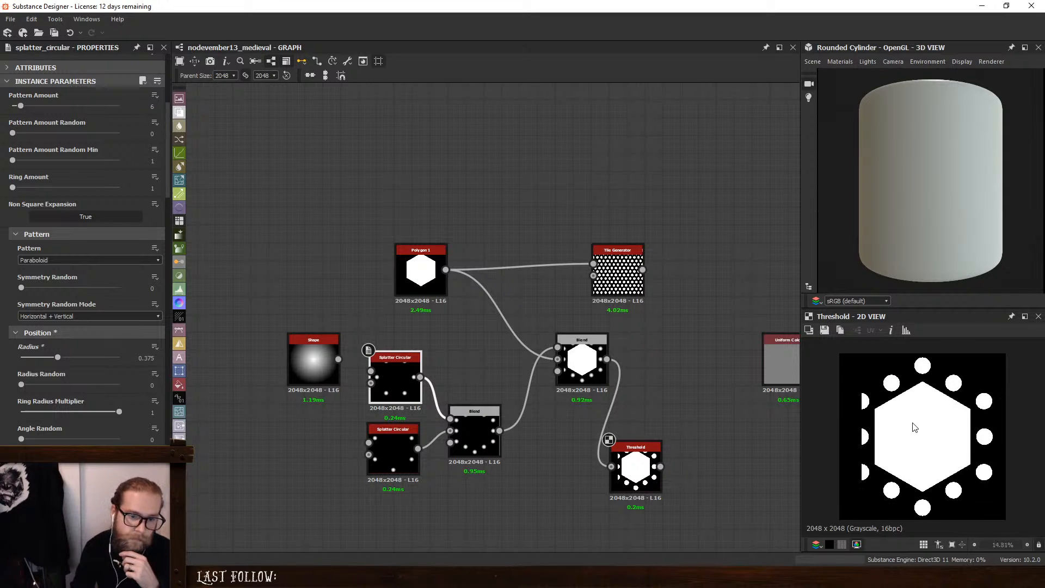
{"action": "left_click", "coordinate": [580, 364]}
{"action": "left_click_drag", "start_coordinate": [43, 373], "coordinate": [40, 376]}
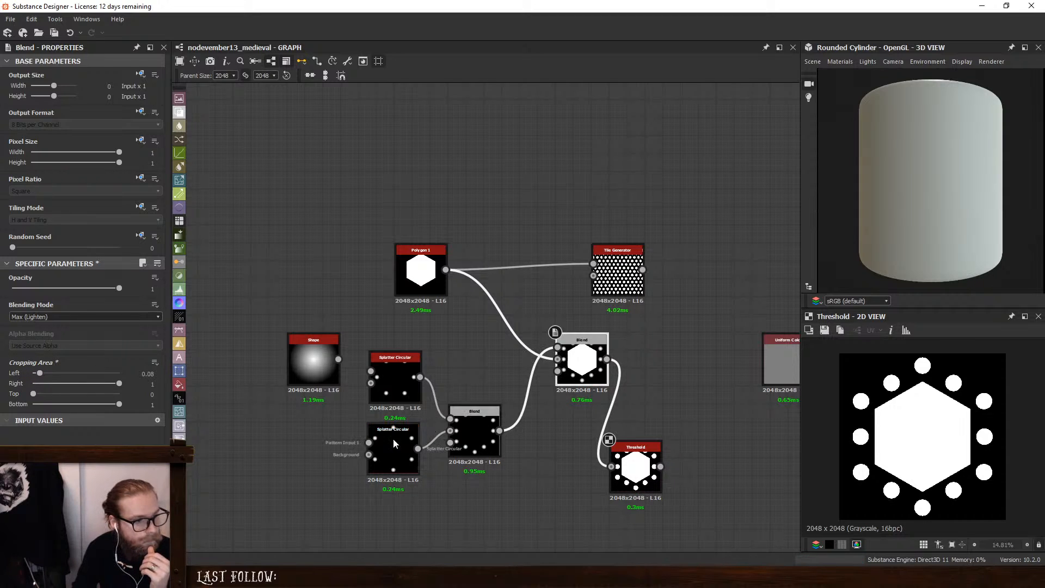
Set the upper Splatter Circular's Radius to 0.37 after trying 0.38
{"action": "left_click", "coordinate": [393, 381]}
{"action": "scroll", "coordinate": [136, 354], "scroll_direction": "down", "scroll_amount": 5}
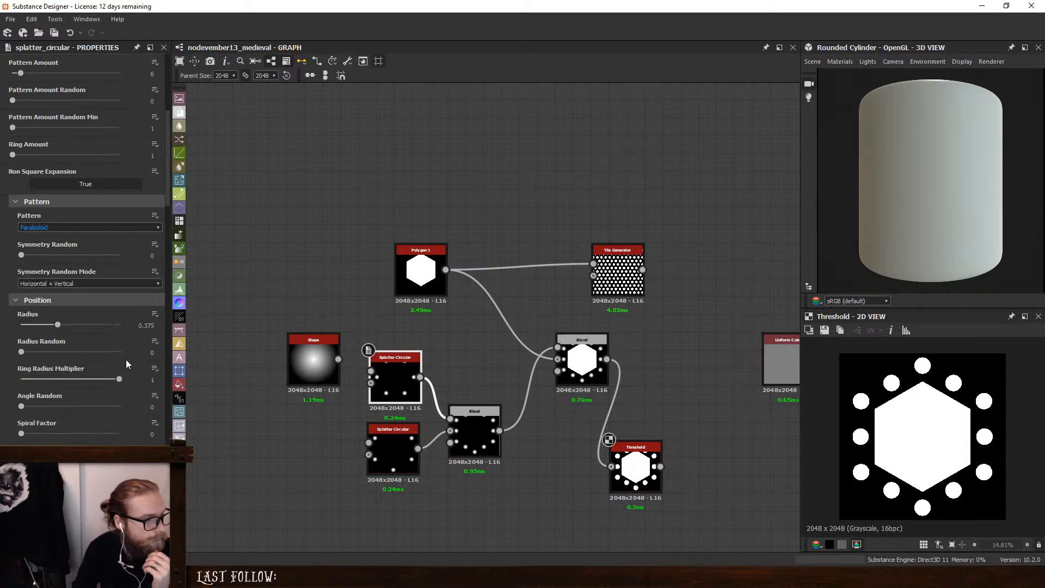
{"action": "left_click", "coordinate": [146, 325]}
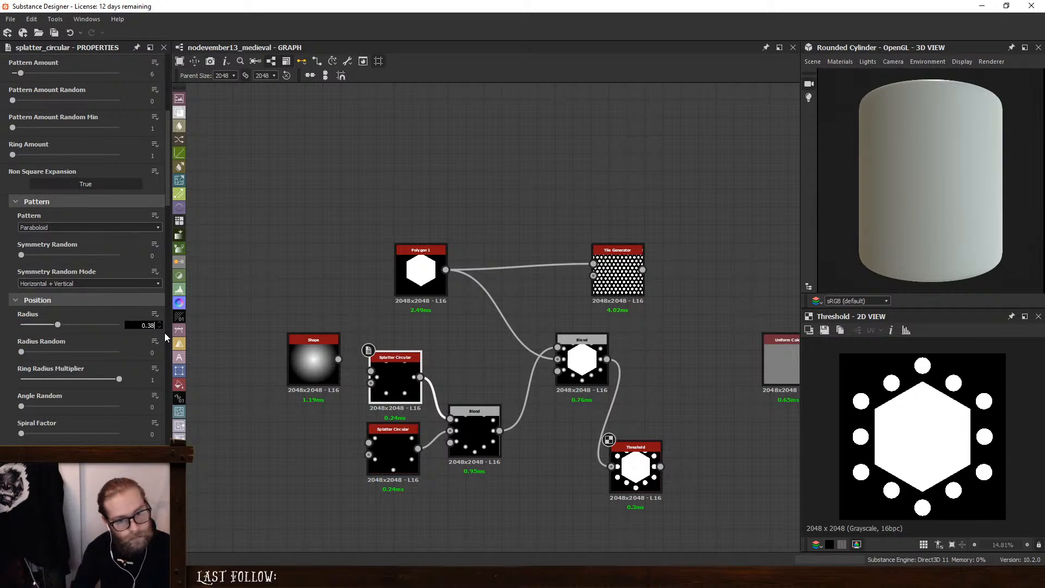
{"action": "key", "text": "Return"}
{"action": "left_click", "coordinate": [147, 325]}
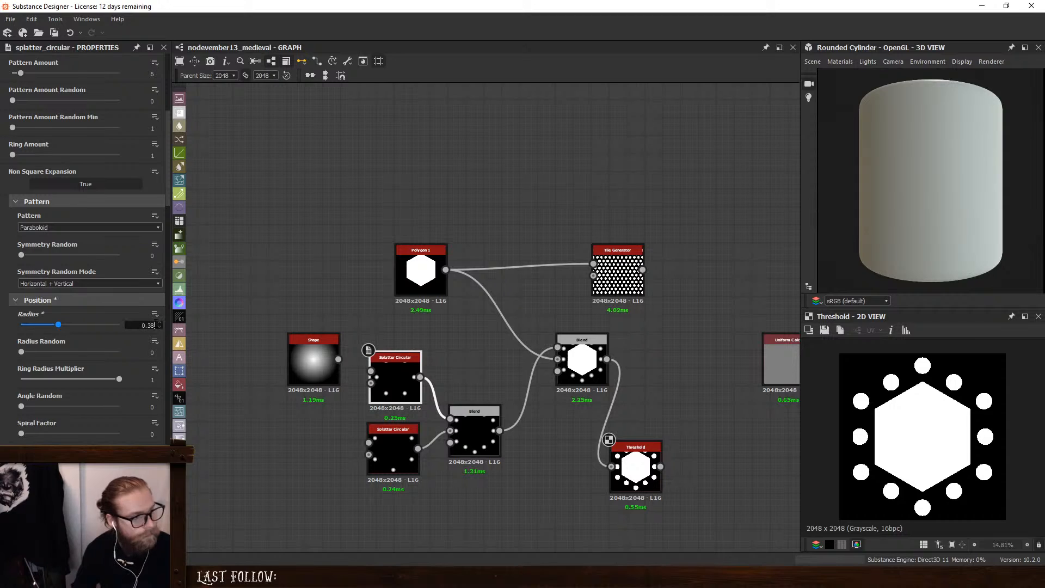
{"action": "key", "text": "Return"}
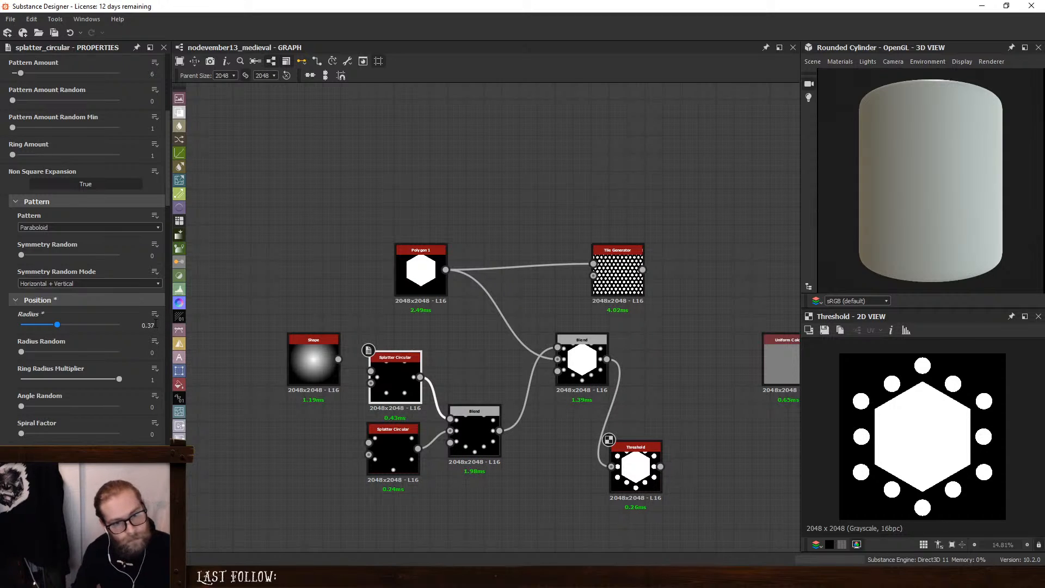
Set the hexagon Blend's Left cropping to 0.17 and the upper Splatter Circular's Radius to 0.372
{"action": "left_click", "coordinate": [582, 362]}
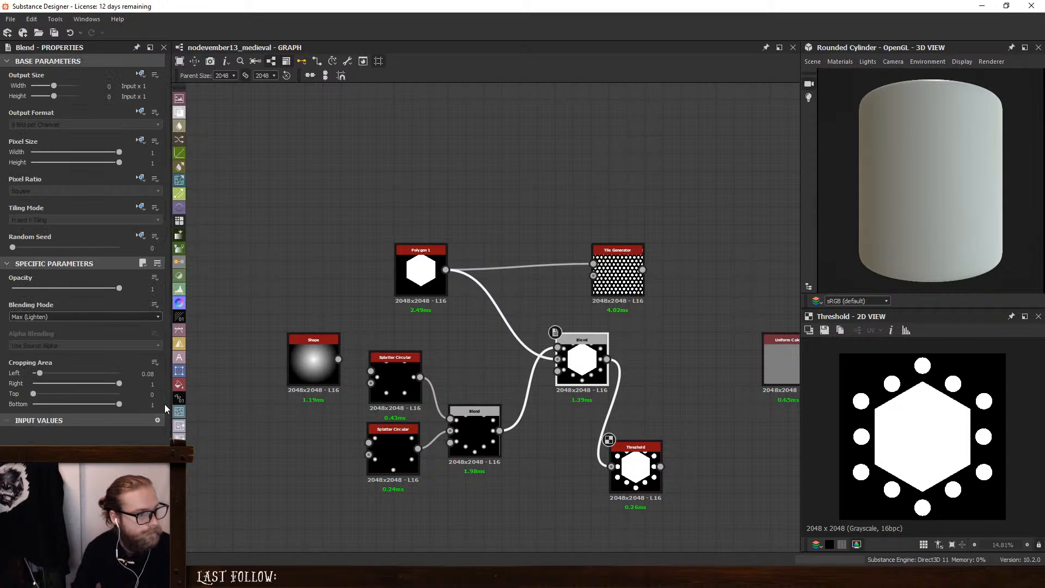
{"action": "left_click_drag", "start_coordinate": [40, 373], "coordinate": [49, 376]}
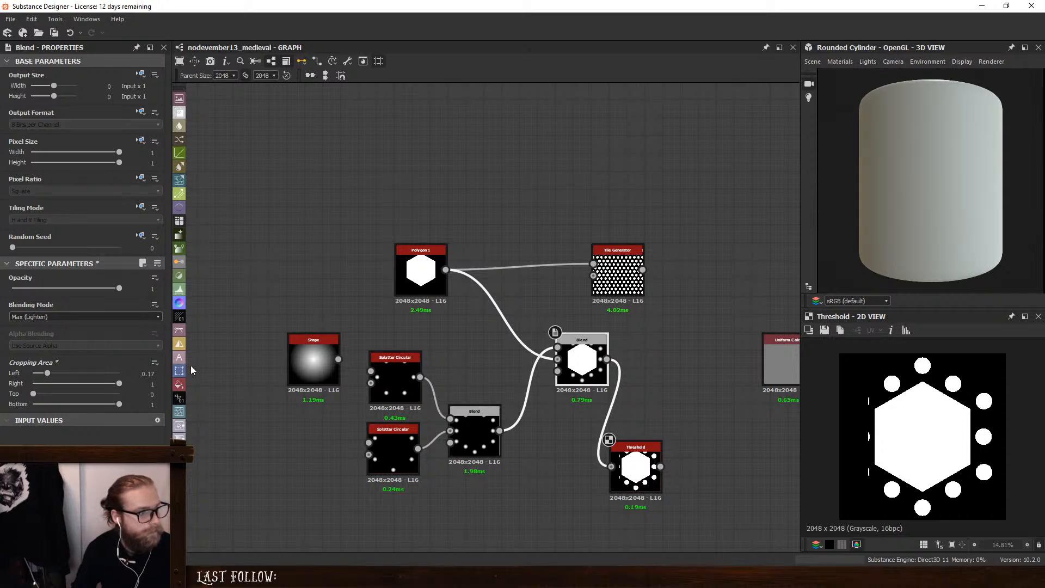
{"action": "left_click", "coordinate": [408, 358]}
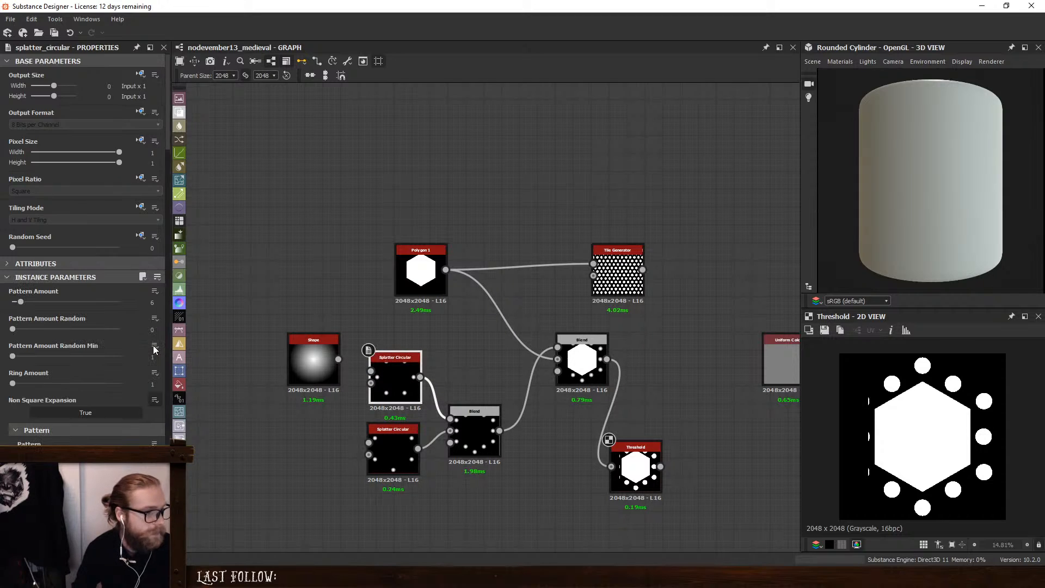
{"action": "scroll", "coordinate": [145, 352], "scroll_direction": "down", "scroll_amount": 5}
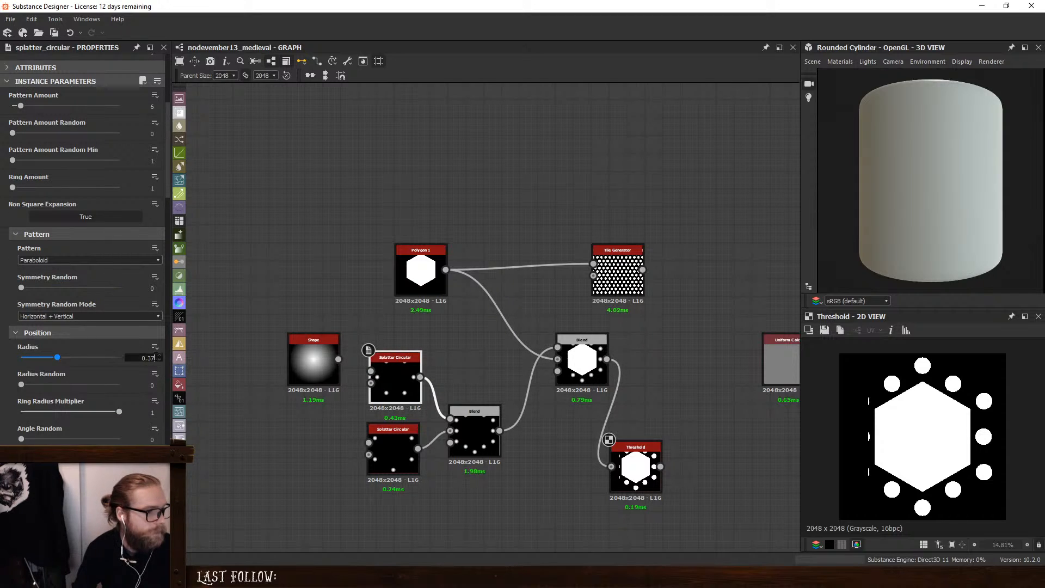
{"action": "key", "text": "Return"}
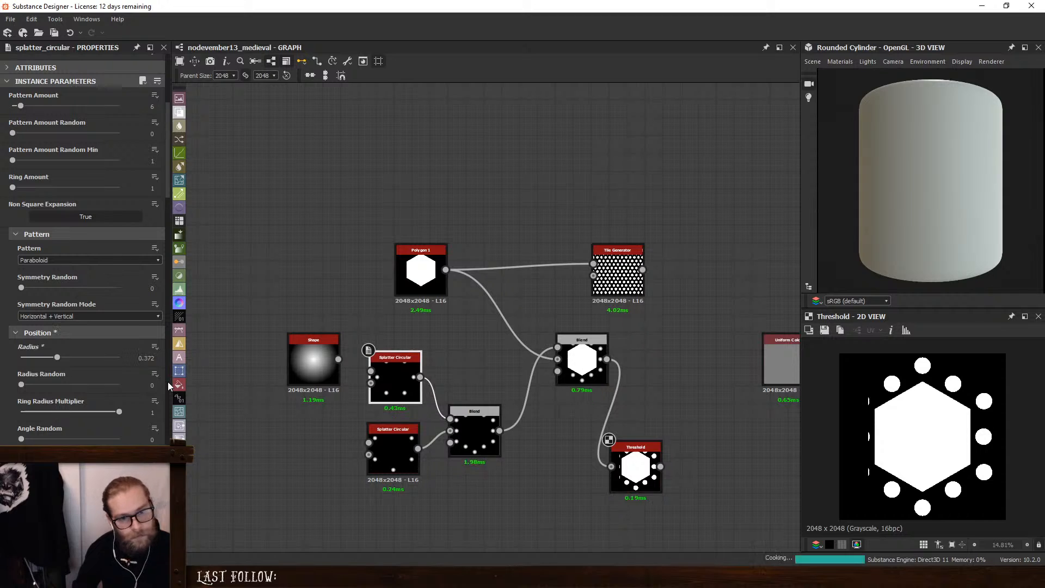
{"action": "scroll", "coordinate": [882, 435], "scroll_direction": "up", "scroll_amount": 5}
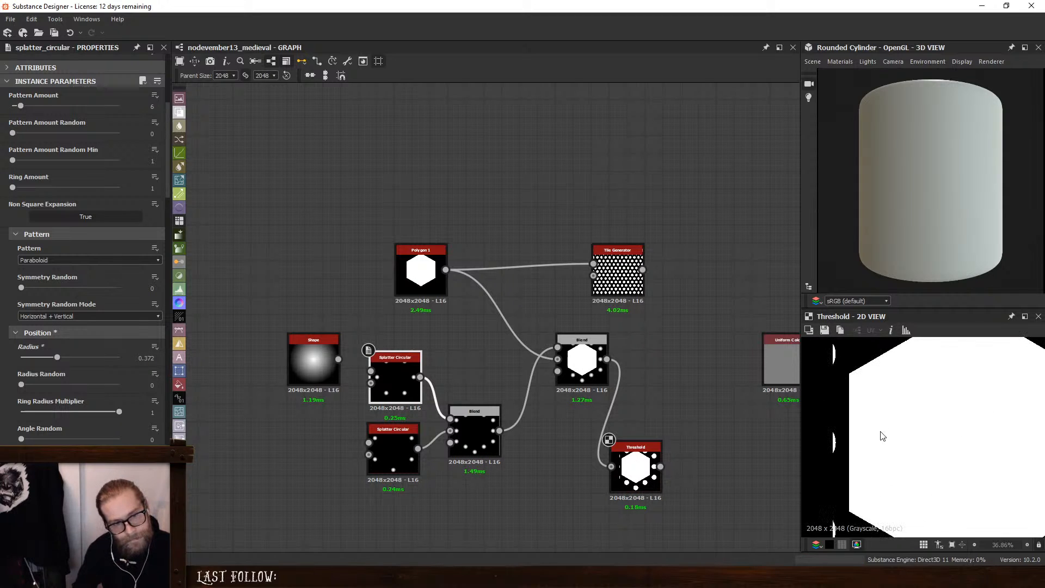
{"action": "scroll", "coordinate": [882, 435], "scroll_direction": "down", "scroll_amount": 4}
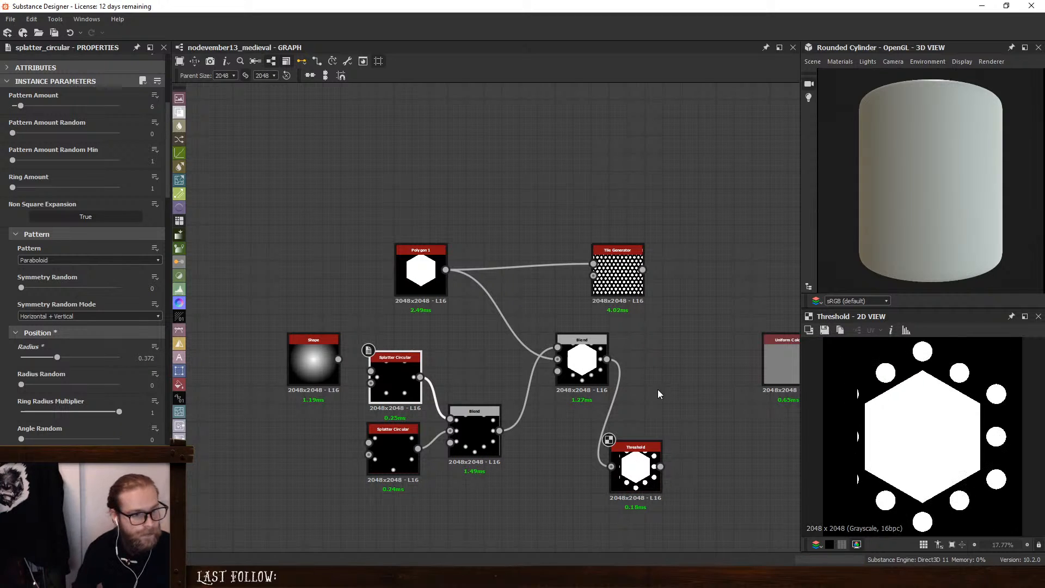
Reset the hexagon Blend's Left cropping to 0 and delete the Threshold node
{"action": "left_click", "coordinate": [582, 362]}
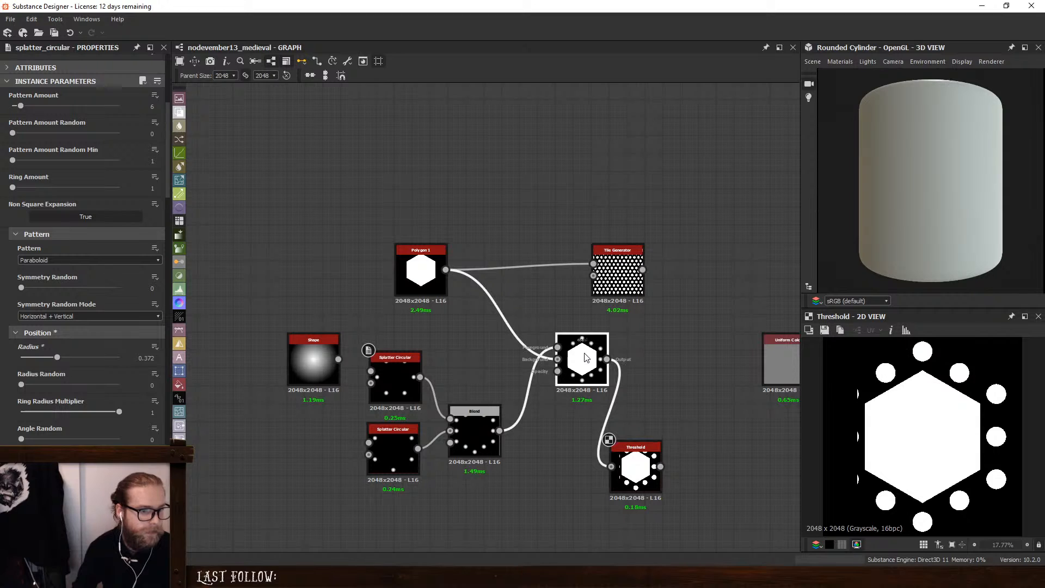
{"action": "left_click_drag", "start_coordinate": [33, 374], "coordinate": [52, 374]}
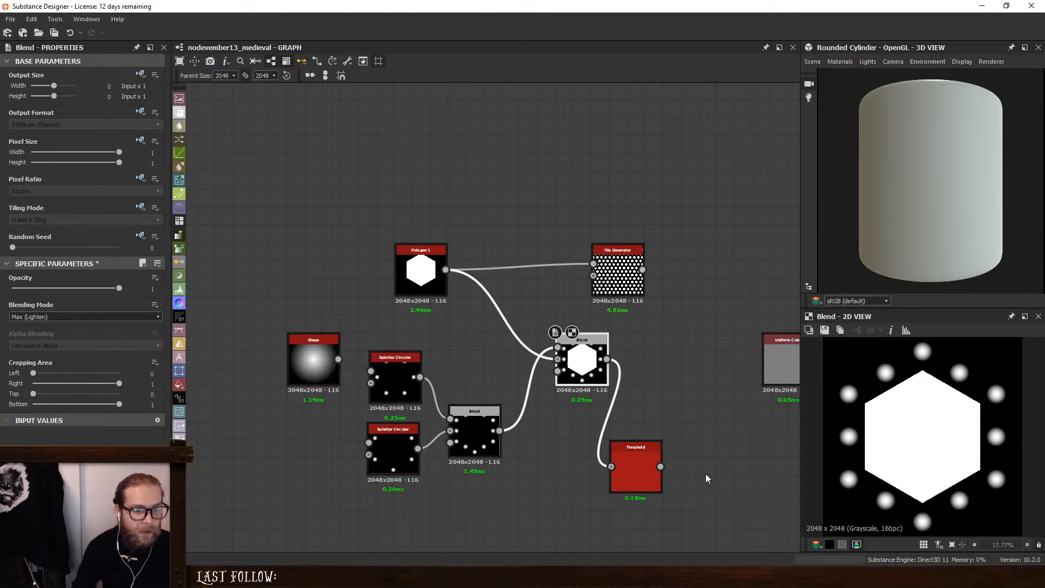
{"action": "left_click", "coordinate": [634, 462]}
{"action": "key", "text": "Delete"}
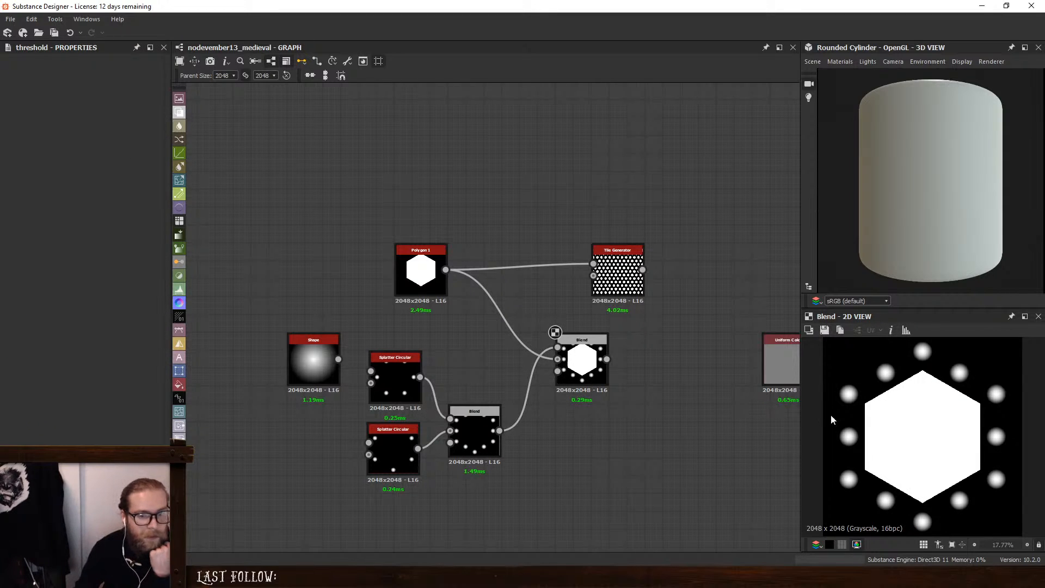
Set the hexagon Polygon 1 node's Scale to 0.57
{"action": "scroll", "coordinate": [832, 419], "scroll_direction": "down", "scroll_amount": 2}
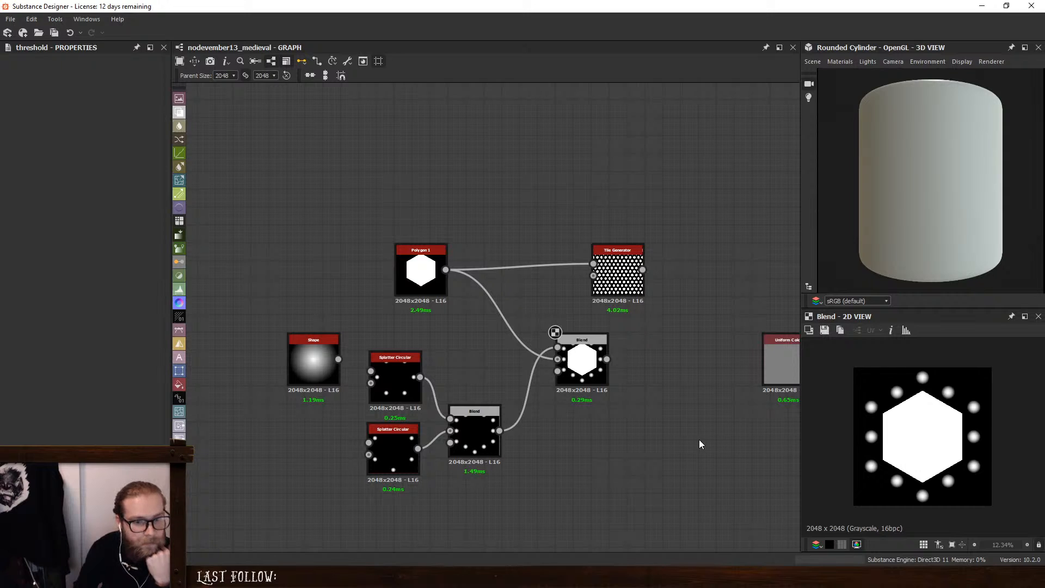
{"action": "left_click", "coordinate": [413, 268]}
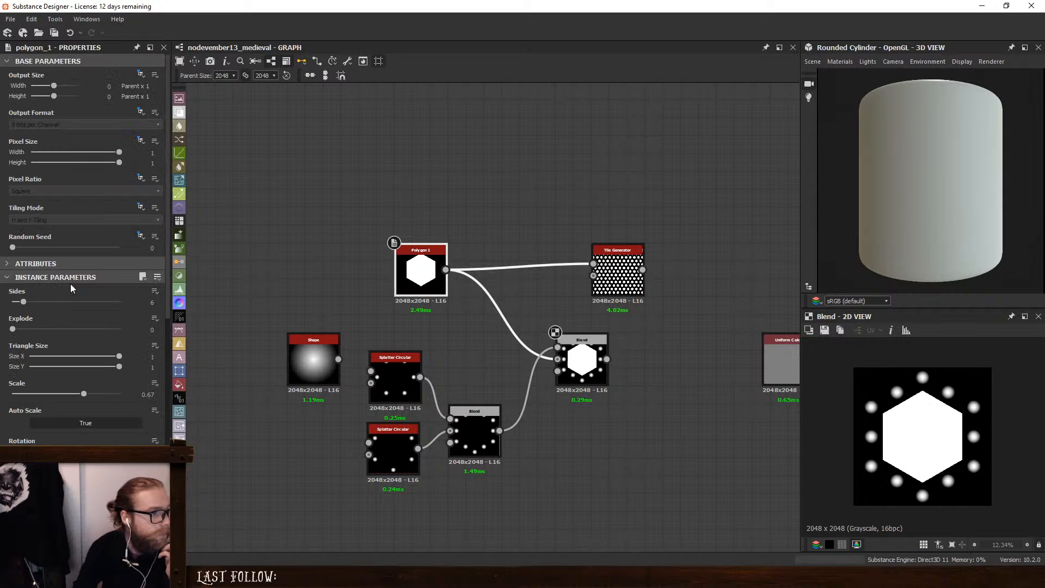
{"action": "left_click_drag", "start_coordinate": [83, 394], "coordinate": [75, 396]}
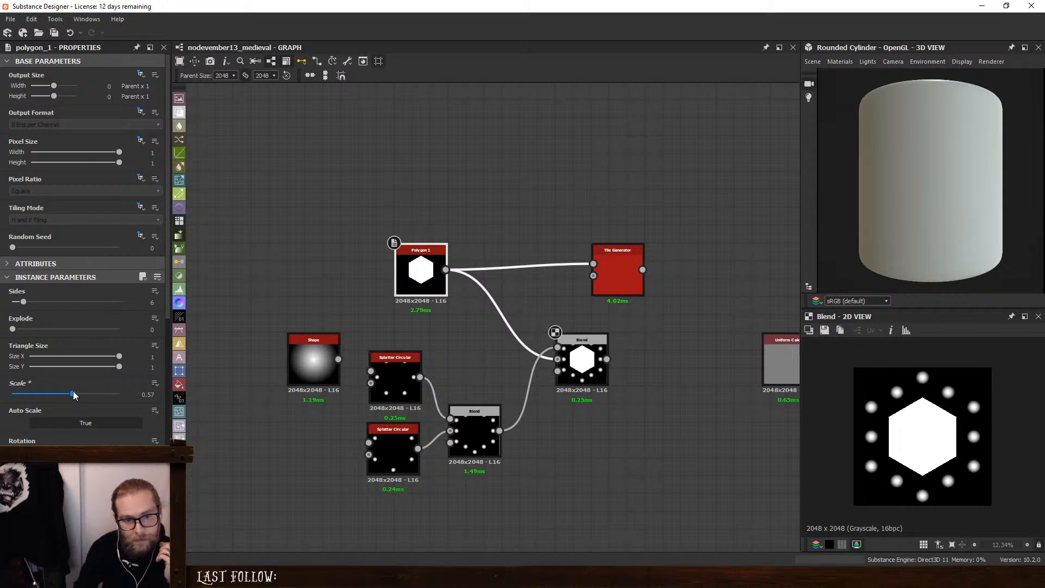
Connect the Shape to the pattern inputs of both Splatter Circular nodes and set the upper one's Pattern to Image Input
{"action": "left_click_drag", "start_coordinate": [323, 358], "coordinate": [393, 365]}
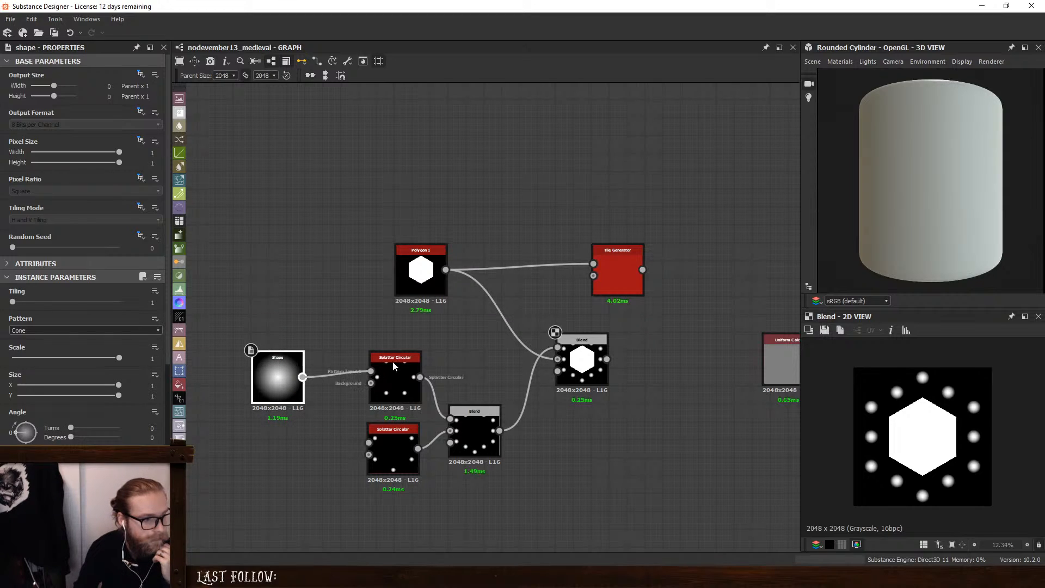
{"action": "left_click_drag", "start_coordinate": [303, 377], "coordinate": [369, 442]}
{"action": "left_click", "coordinate": [394, 381]}
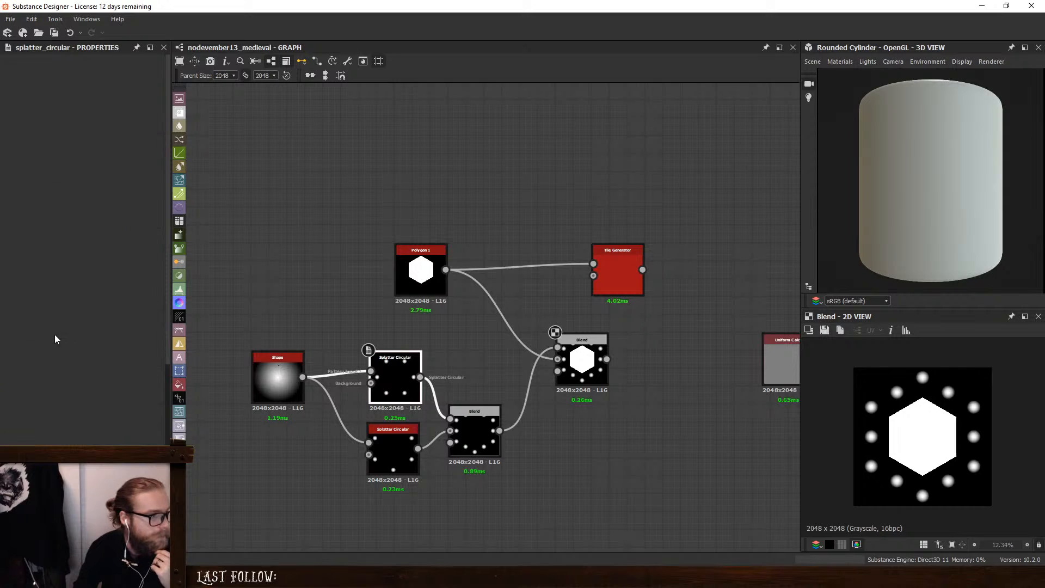
{"action": "scroll", "coordinate": [49, 419], "scroll_direction": "down", "scroll_amount": 5}
{"action": "left_click", "coordinate": [47, 261]}
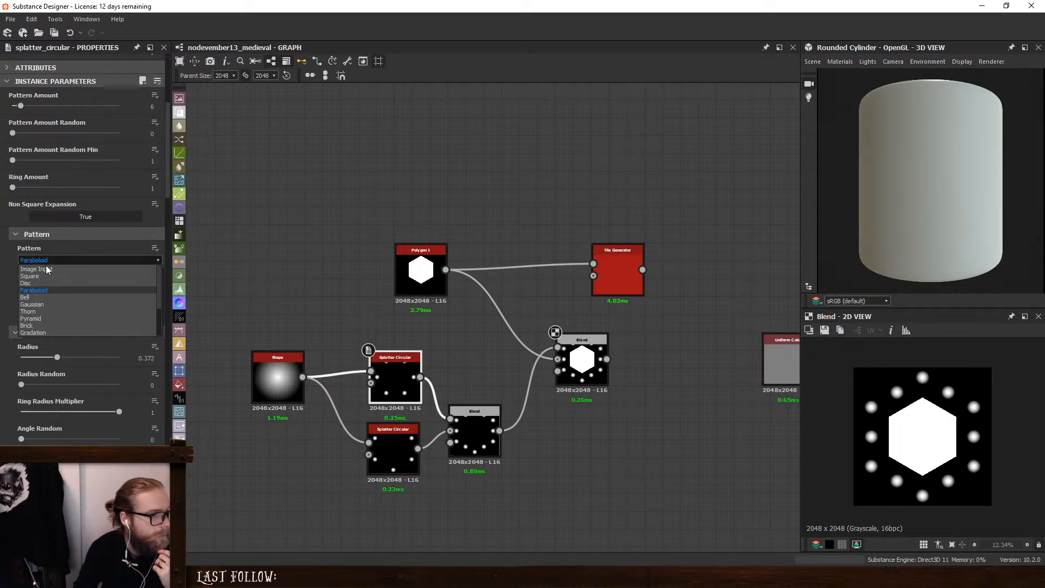
Set the lower Splatter Circular's Pattern to Image Input
{"action": "left_click", "coordinate": [393, 452]}
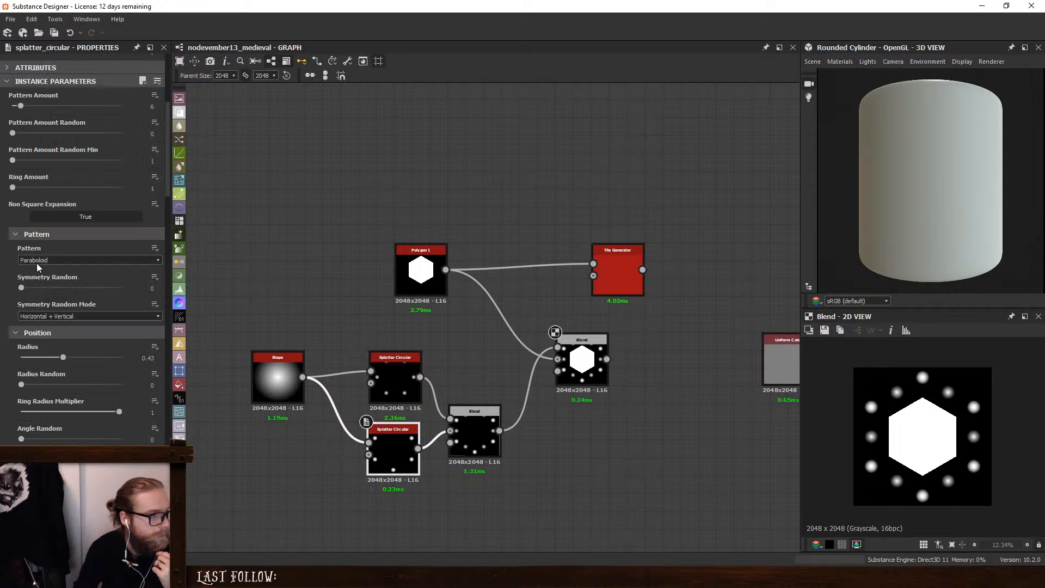
{"action": "scroll", "coordinate": [4, 351], "scroll_direction": "down", "scroll_amount": 8}
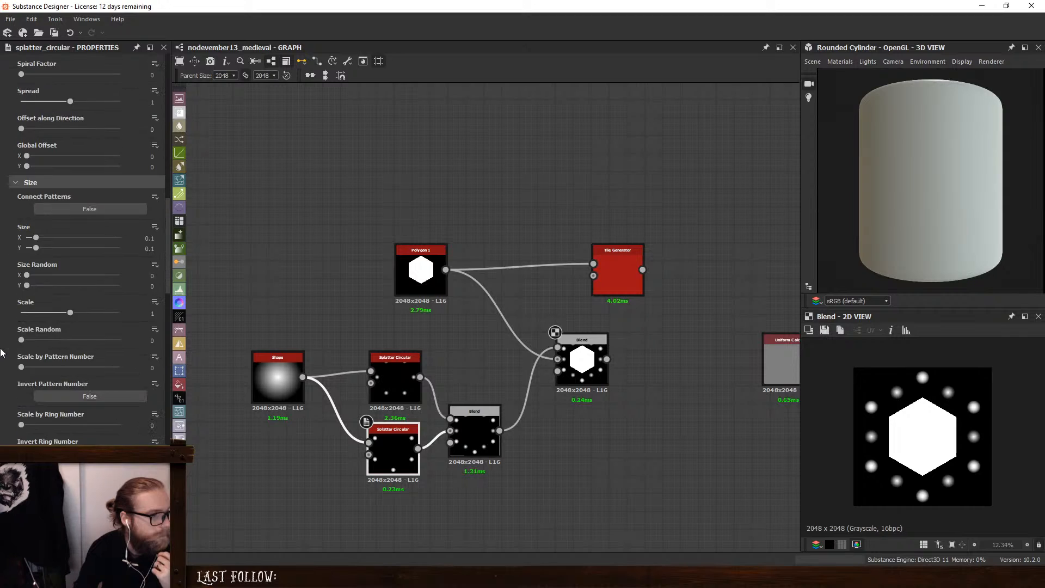
{"action": "scroll", "coordinate": [3, 353], "scroll_direction": "down", "scroll_amount": 5}
{"action": "left_click", "coordinate": [66, 376]}
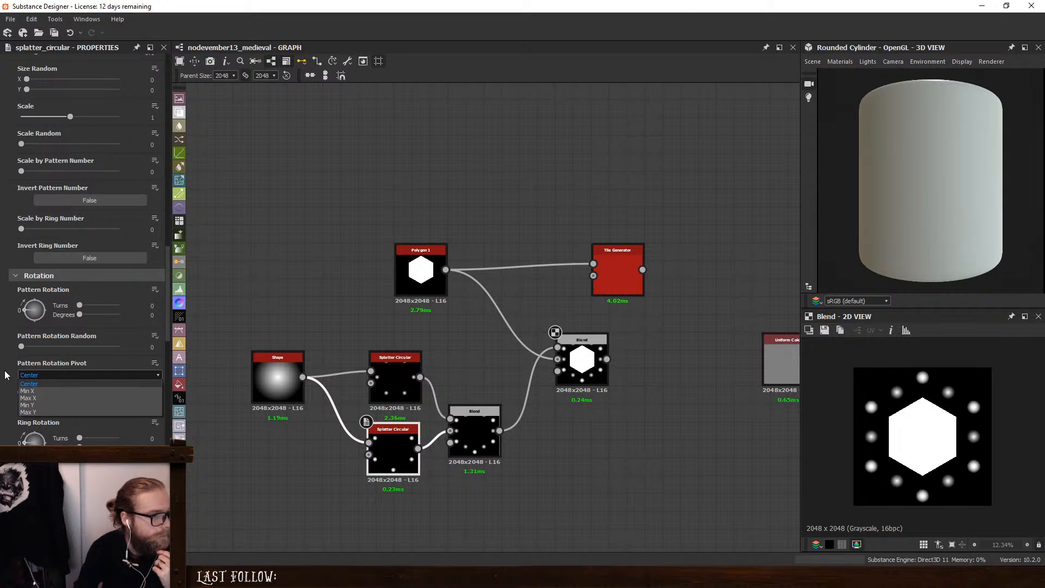
{"action": "scroll", "coordinate": [5, 375], "scroll_direction": "up", "scroll_amount": 10}
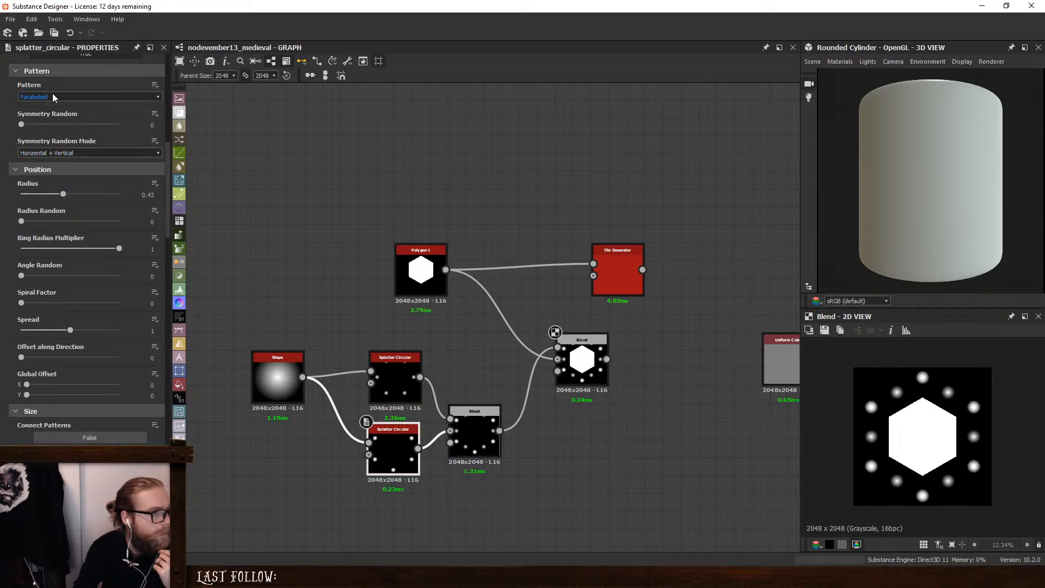
{"action": "left_click", "coordinate": [54, 97]}
{"action": "left_click", "coordinate": [52, 108]}
Move the Shape away from the splatters and insert a Blend node between it and both Splatter Circular nodes
{"action": "left_click_drag", "start_coordinate": [281, 373], "coordinate": [192, 409]}
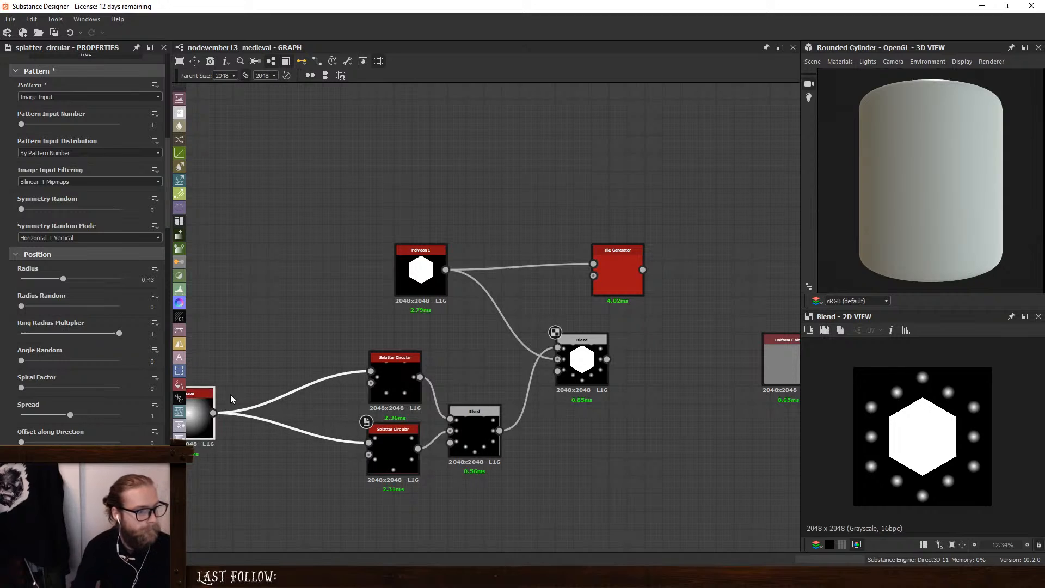
{"action": "middle_click_drag", "start_coordinate": [230, 397], "coordinate": [432, 346]}
{"action": "key", "text": "space"}
{"action": "left_click", "coordinate": [412, 260]}
{"action": "left_click_drag", "start_coordinate": [393, 377], "coordinate": [305, 360]}
Add a Transformation 2D node fed by the Shape and place it above the Shape's connection to the new Blend
{"action": "key", "text": "space"}
{"action": "left_click", "coordinate": [414, 401]}
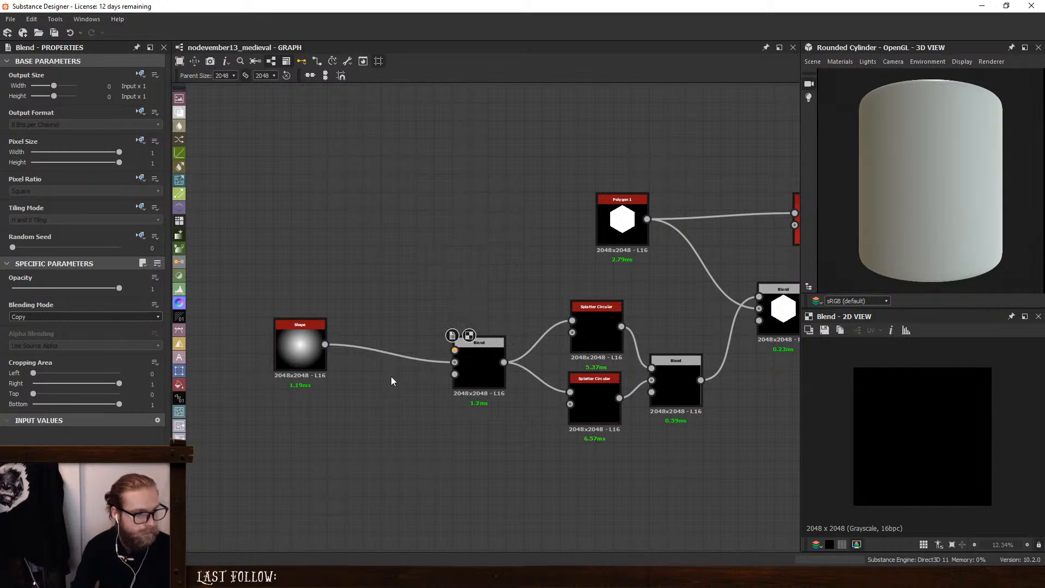
{"action": "left_click_drag", "start_coordinate": [382, 320], "coordinate": [383, 291]}
Add a Levels node and wire it between the Shape and the new Blend
{"action": "key", "text": "space"}
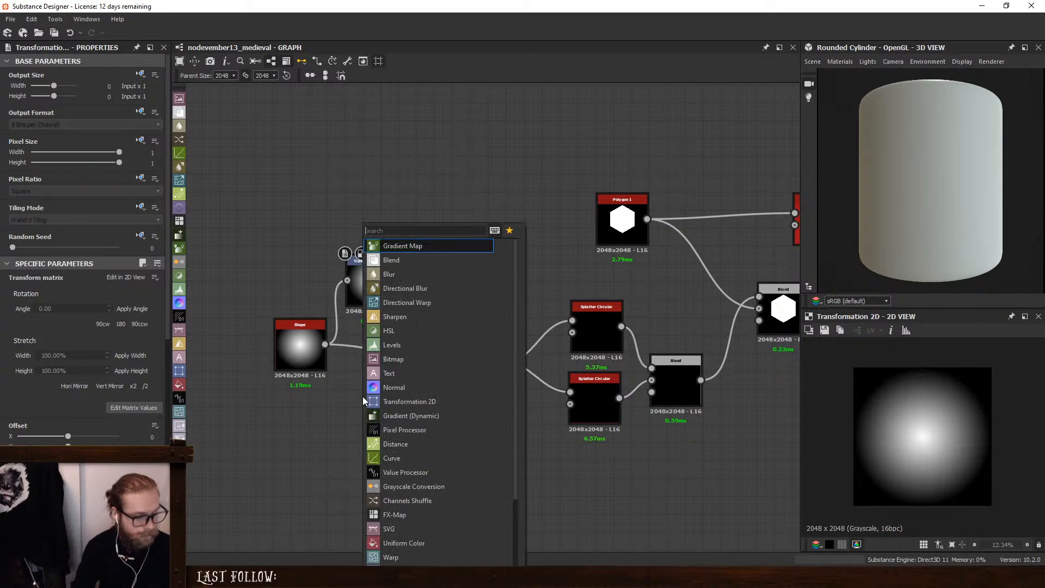
{"action": "type", "text": "l"}
{"action": "left_click", "coordinate": [387, 246]}
{"action": "left_click_drag", "start_coordinate": [297, 349], "coordinate": [261, 345]}
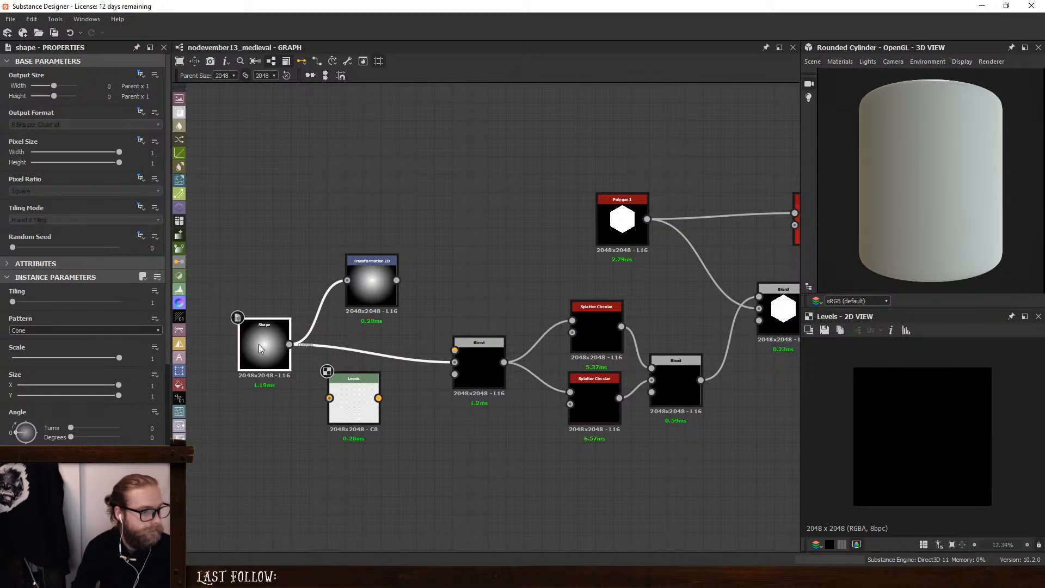
{"action": "left_click_drag", "start_coordinate": [290, 344], "coordinate": [455, 362]}
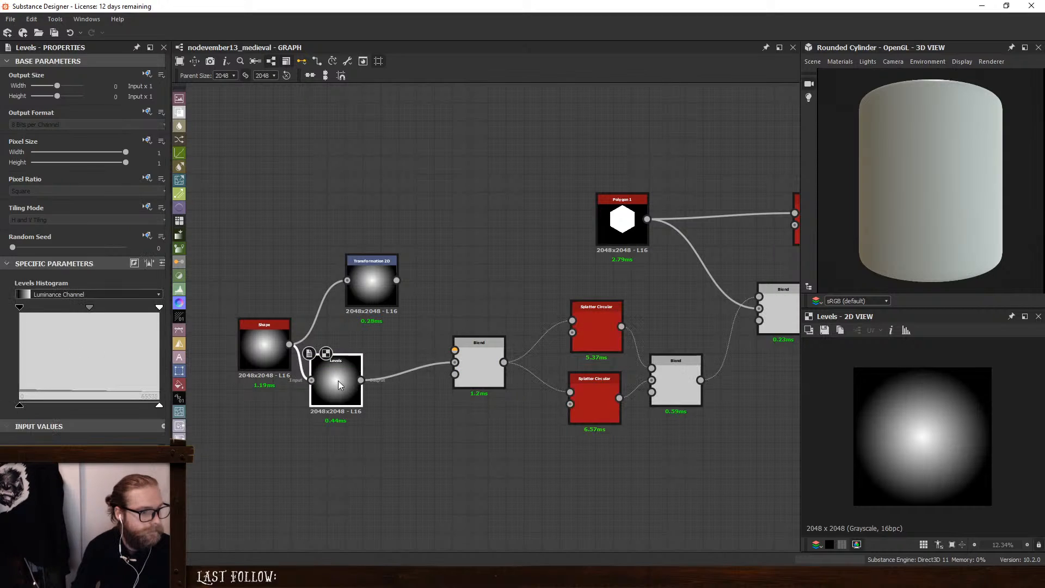
Feed the new Blend with the Transformation 2D as foreground and the Shape as background, setting Levels aside, and preview the Blend
{"action": "left_click_drag", "start_coordinate": [339, 380], "coordinate": [410, 364]}
{"action": "left_click_drag", "start_coordinate": [397, 280], "coordinate": [383, 362]}
{"action": "left_click_drag", "start_coordinate": [263, 345], "coordinate": [185, 346]}
{"action": "left_click_drag", "start_coordinate": [366, 279], "coordinate": [267, 296]}
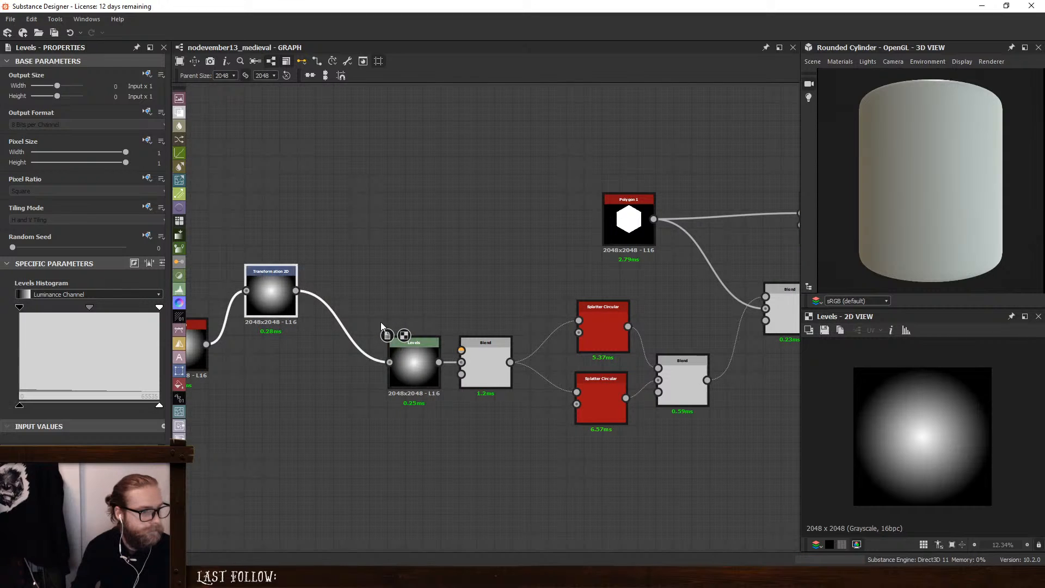
{"action": "left_click_drag", "start_coordinate": [430, 375], "coordinate": [376, 501]}
{"action": "left_click_drag", "start_coordinate": [296, 291], "coordinate": [234, 367]}
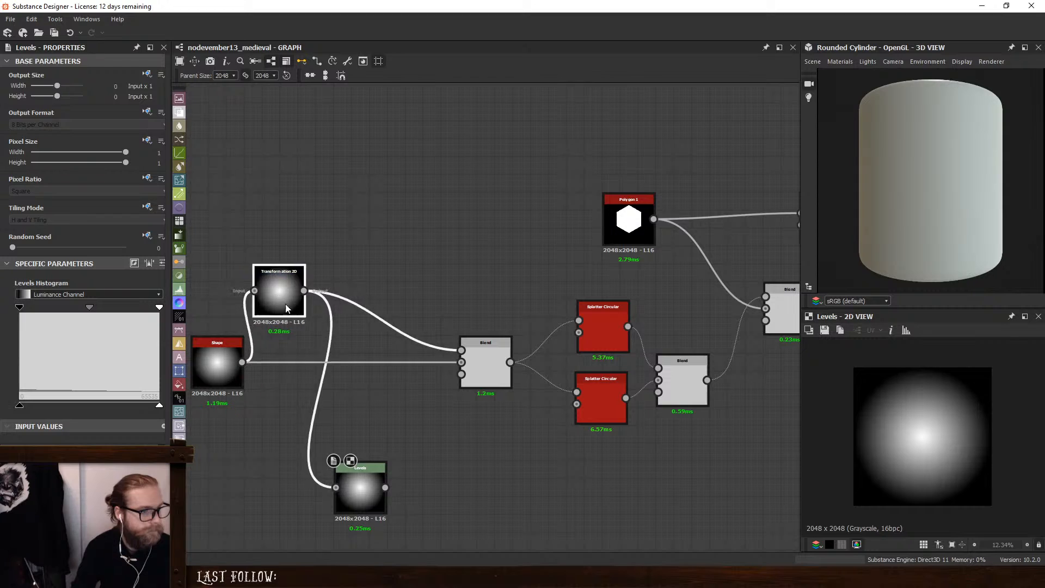
{"action": "left_click_drag", "start_coordinate": [286, 304], "coordinate": [349, 321]}
{"action": "double_click", "coordinate": [475, 351]}
Override the Transformation 2D's inherited Tiling Mode and set it to No Tiling
{"action": "left_click", "coordinate": [346, 309]}
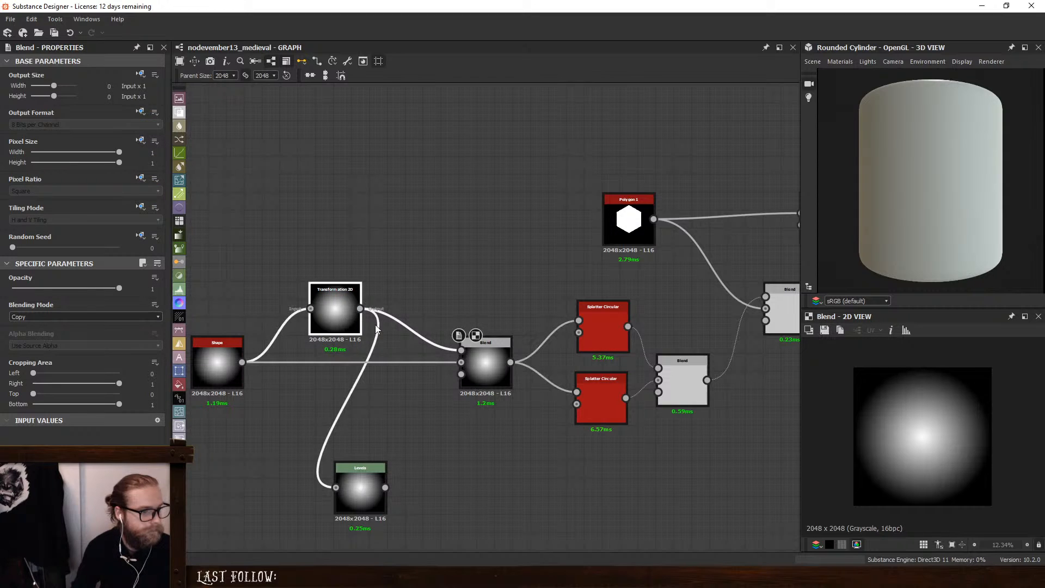
{"action": "left_click", "coordinate": [141, 207]}
{"action": "left_click", "coordinate": [169, 234]}
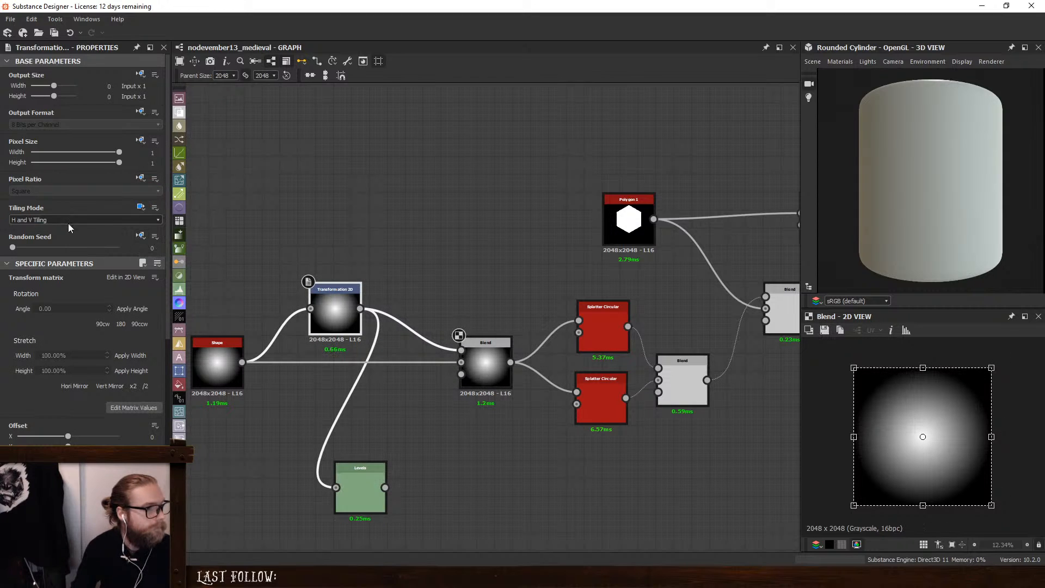
{"action": "left_click", "coordinate": [49, 220]}
{"action": "left_click", "coordinate": [41, 230]}
Set the new Blend's mode to Subtract and scale the Transformation 2D down slightly to form a ring
{"action": "left_click", "coordinate": [478, 351]}
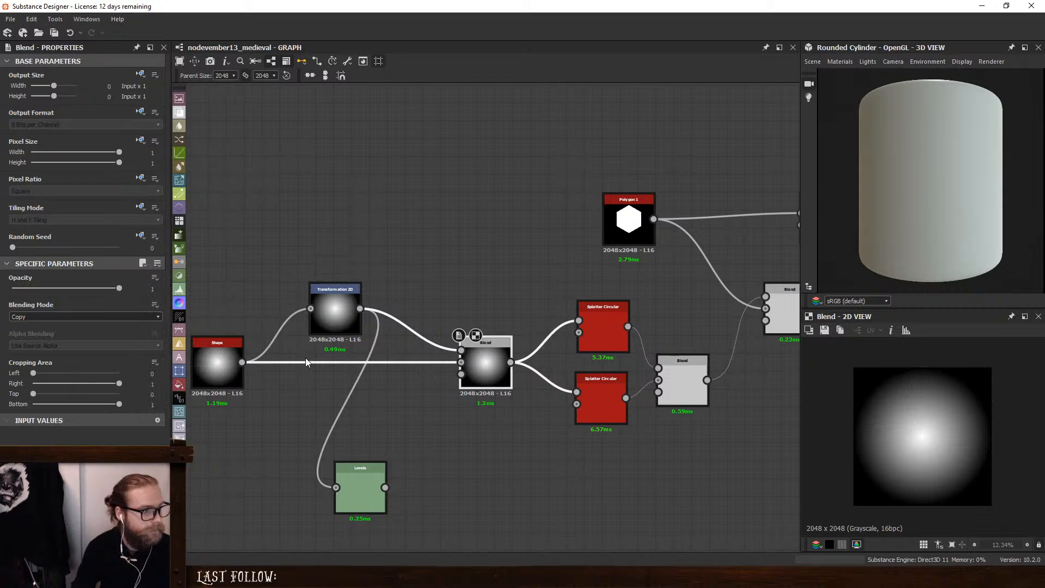
{"action": "left_click", "coordinate": [34, 320]}
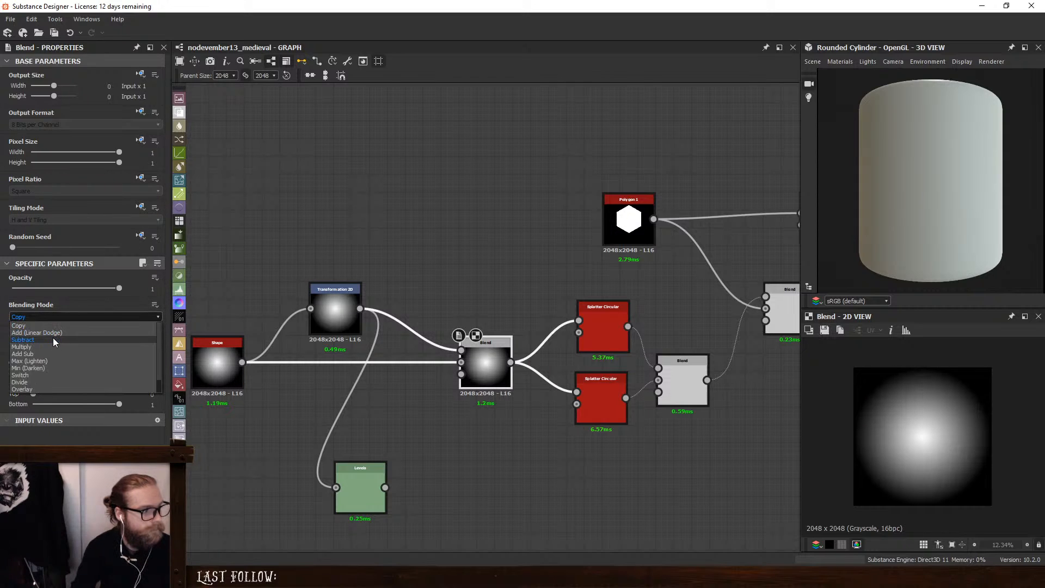
{"action": "left_click", "coordinate": [54, 339]}
{"action": "left_click", "coordinate": [335, 313]}
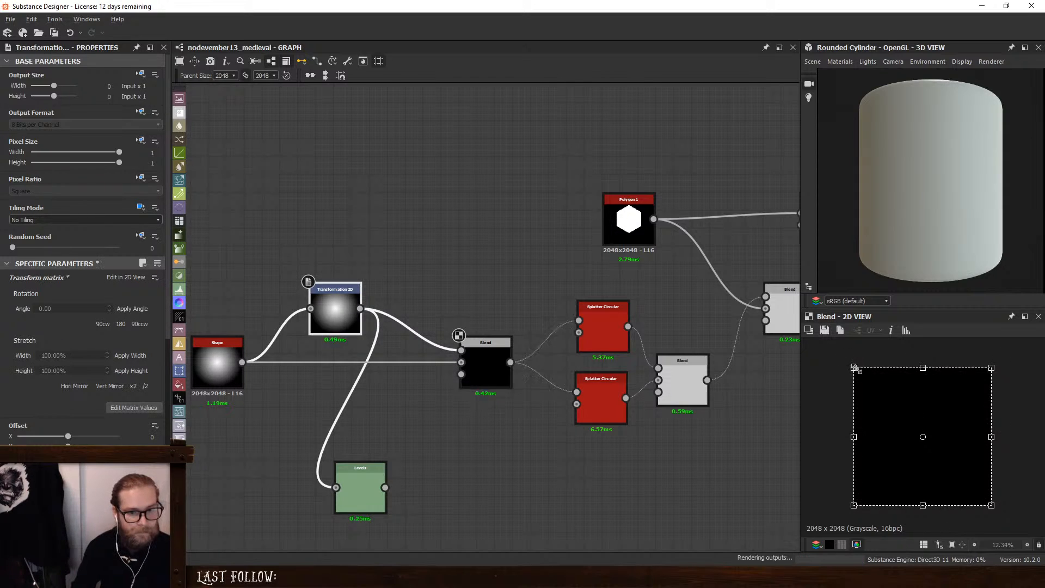
{"action": "left_click_drag", "start_coordinate": [864, 377], "coordinate": [873, 388]}
Move the subtracting Blend closer to the Transformation 2D and insert the Levels node between it and both Splatter Circulars
{"action": "left_click_drag", "start_coordinate": [490, 357], "coordinate": [400, 361]}
{"action": "right_click", "coordinate": [390, 439]}
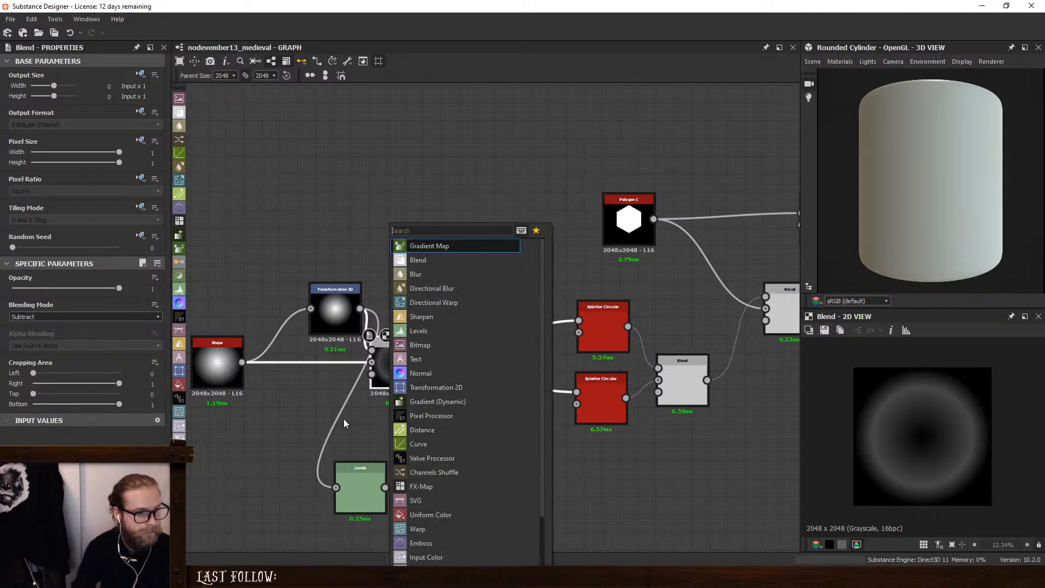
{"action": "key", "text": "Escape"}
{"action": "left_click_drag", "start_coordinate": [352, 480], "coordinate": [422, 363]}
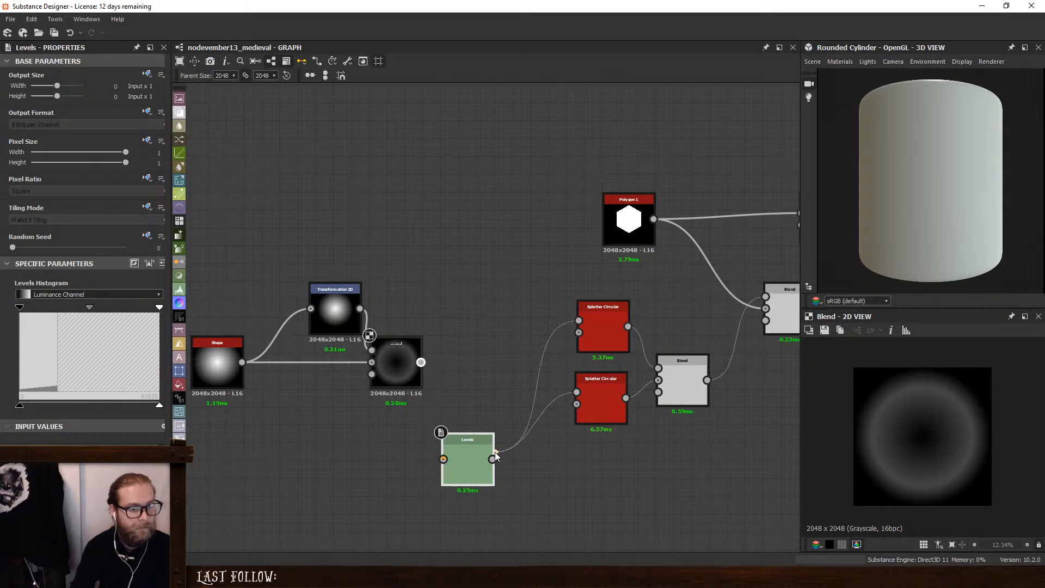
{"action": "left_click_drag", "start_coordinate": [475, 464], "coordinate": [495, 363]}
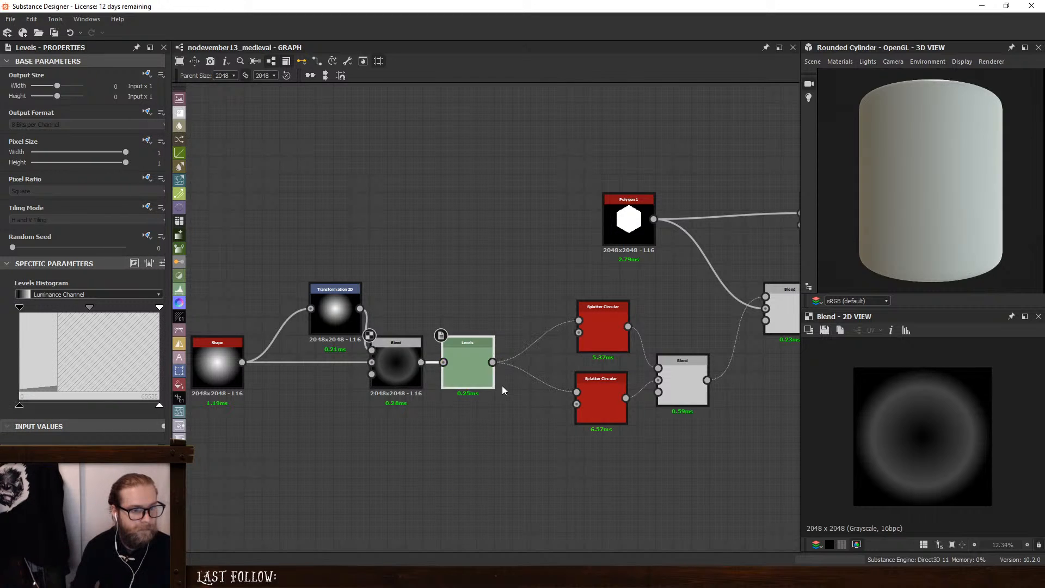
Preview the Levels node and narrow its input range by lowering the white point and raising the black point to sharpen the ring
{"action": "double_click", "coordinate": [466, 359]}
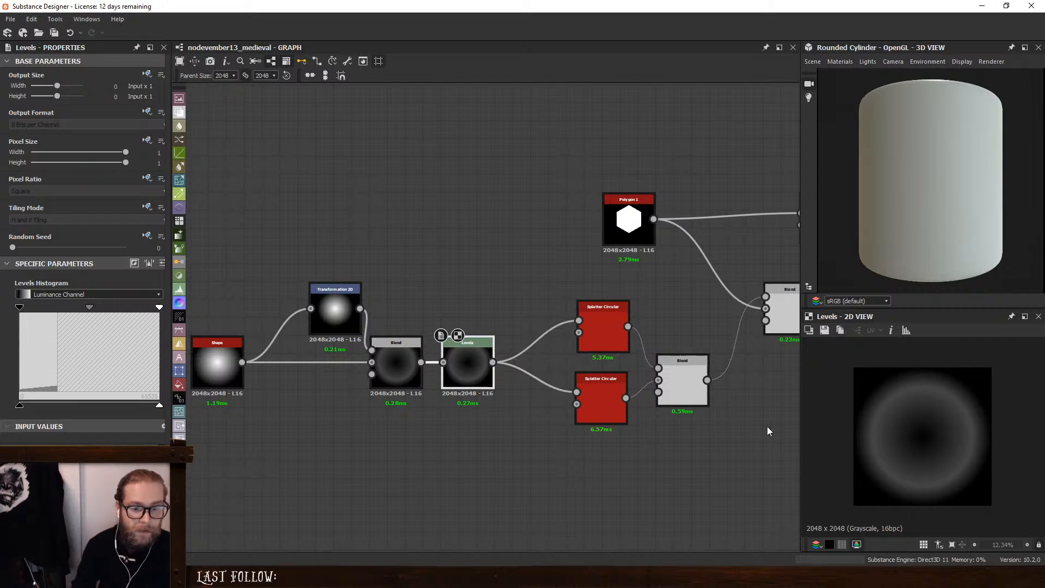
{"action": "middle_click_drag", "start_coordinate": [425, 349], "coordinate": [498, 351]}
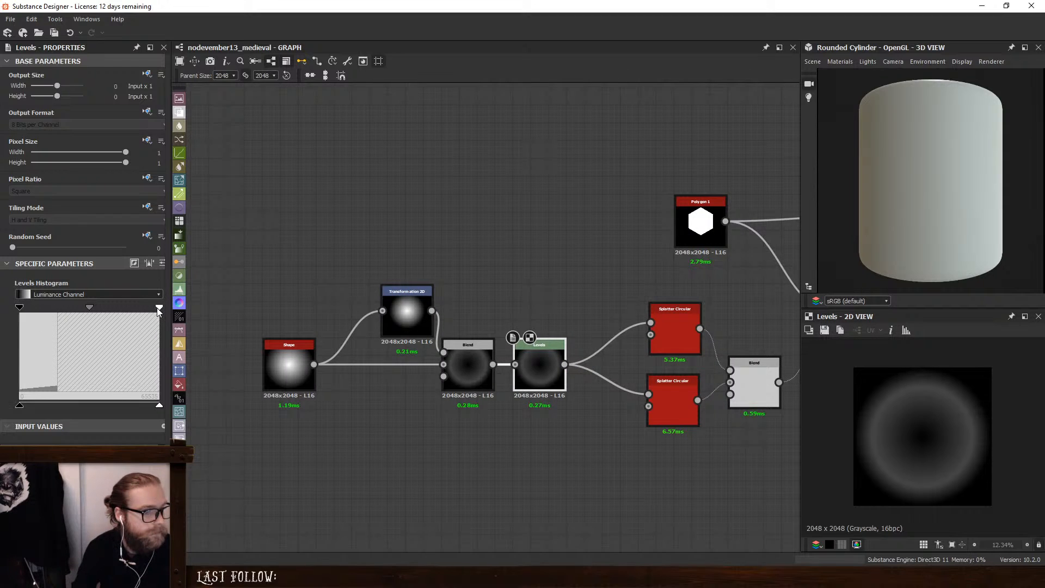
{"action": "left_click_drag", "start_coordinate": [158, 309], "coordinate": [37, 309]}
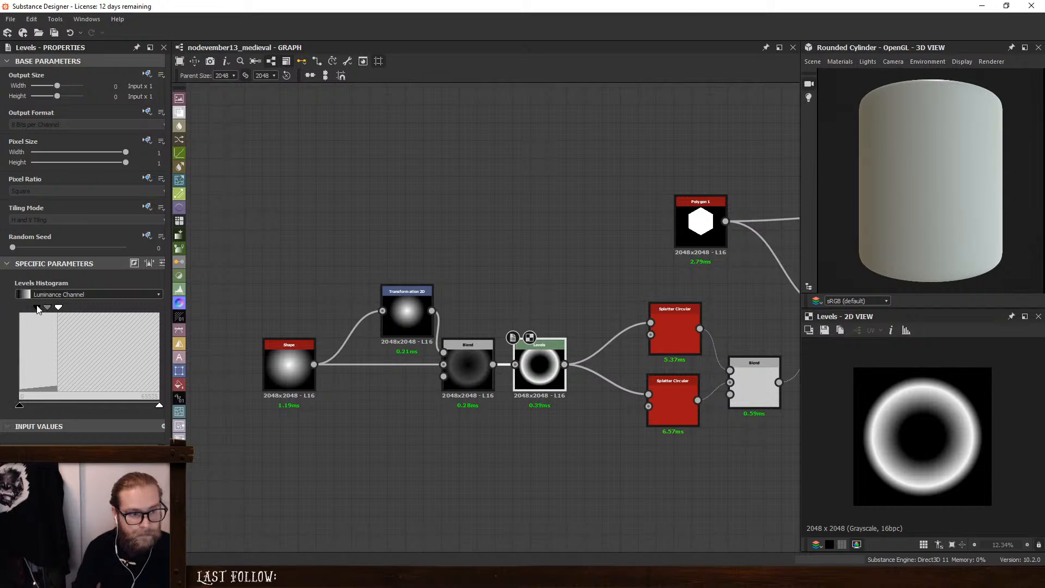
Add a Levels node and connect it between the Transformation 2D and the subtracting Blend, moving the Shape and Transformation 2D to make room
{"action": "left_click_drag", "start_coordinate": [406, 314], "coordinate": [372, 310]}
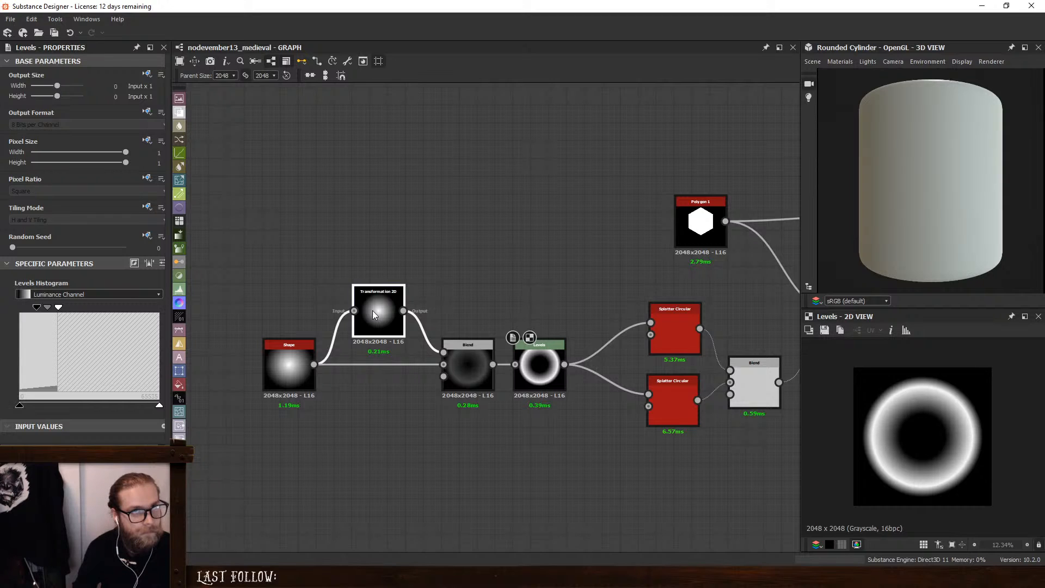
{"action": "double_click", "coordinate": [372, 310]}
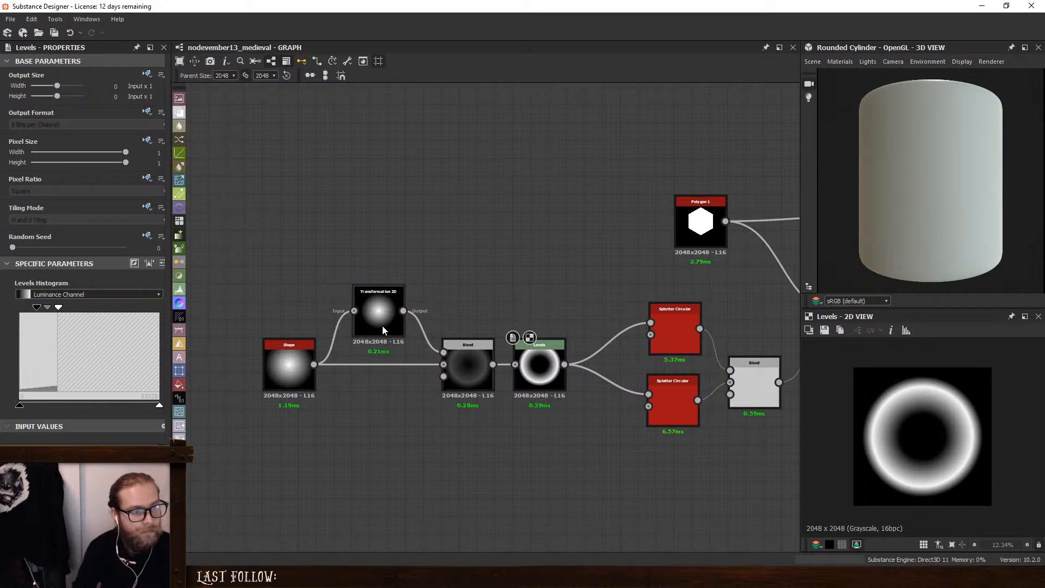
{"action": "left_click", "coordinate": [418, 294]}
{"action": "key", "text": "space"}
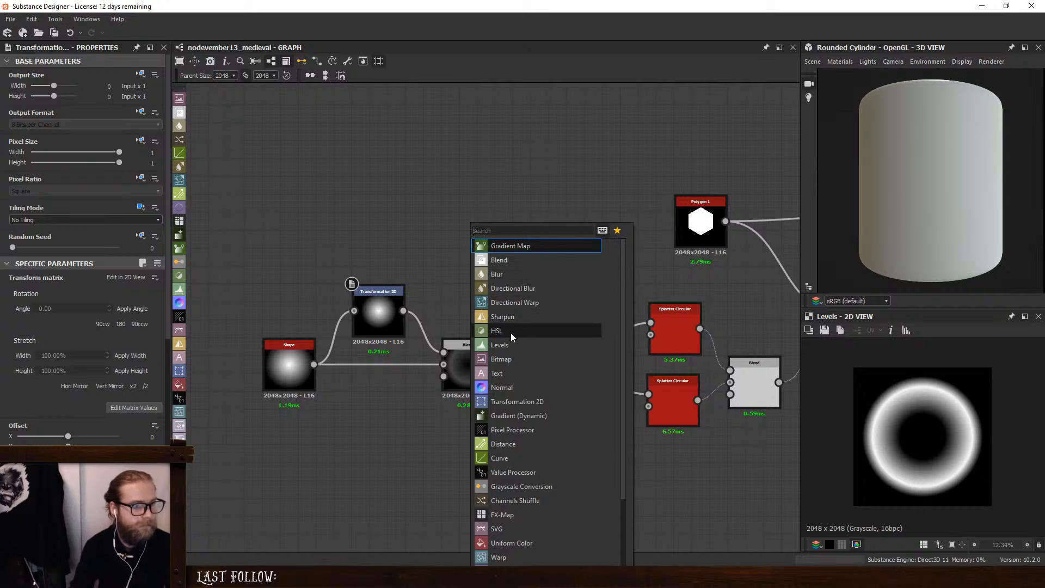
{"action": "left_click", "coordinate": [511, 345]}
{"action": "left_click_drag", "start_coordinate": [277, 358], "coordinate": [204, 358]}
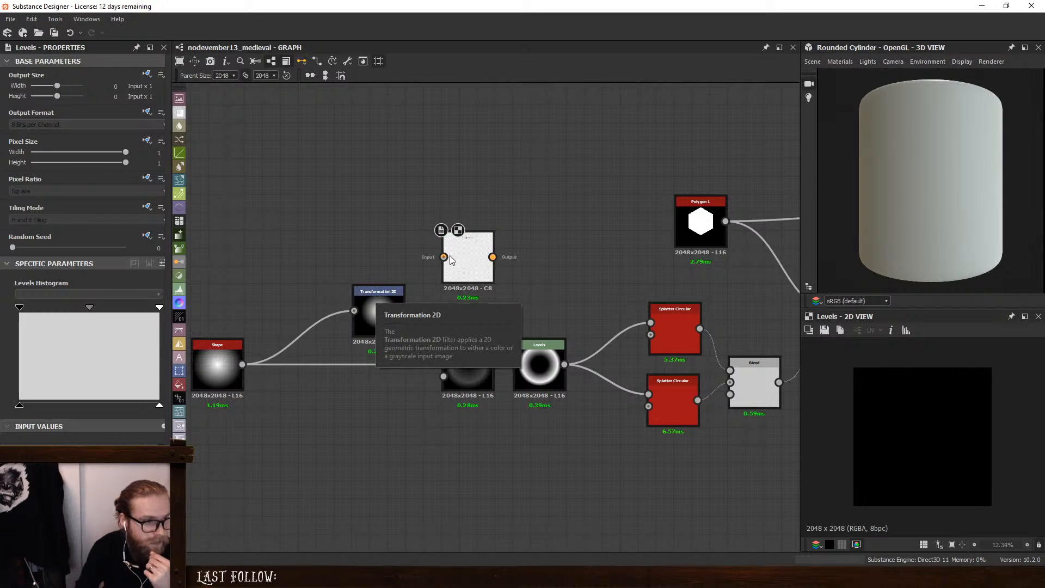
{"action": "left_click_drag", "start_coordinate": [444, 258], "coordinate": [387, 312]}
{"action": "left_click_drag", "start_coordinate": [323, 312], "coordinate": [305, 312]}
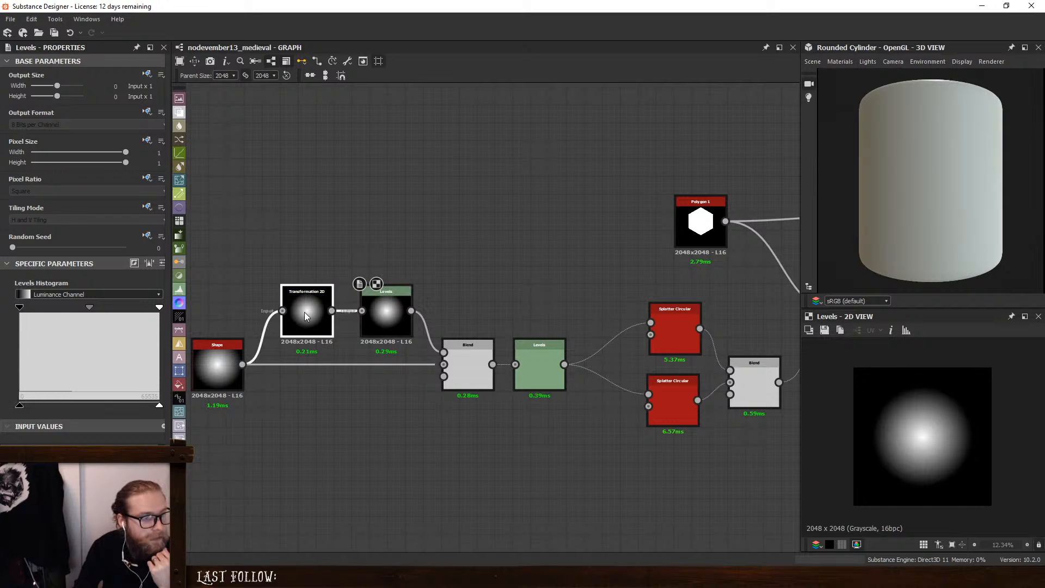
{"action": "left_click", "coordinate": [328, 421]}
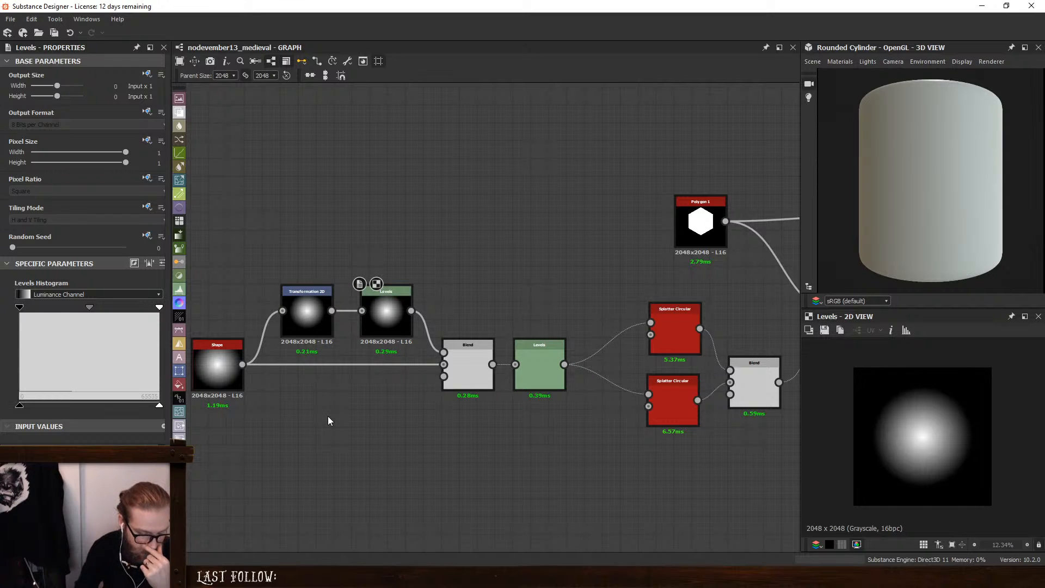
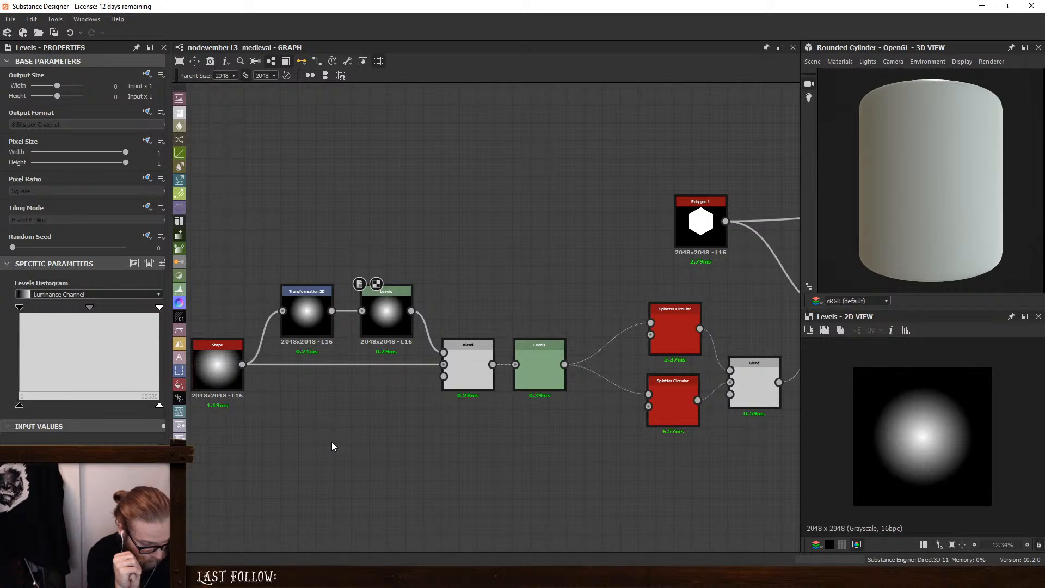
{"action": "key", "text": "space"}
{"action": "type", "text": "torus"}
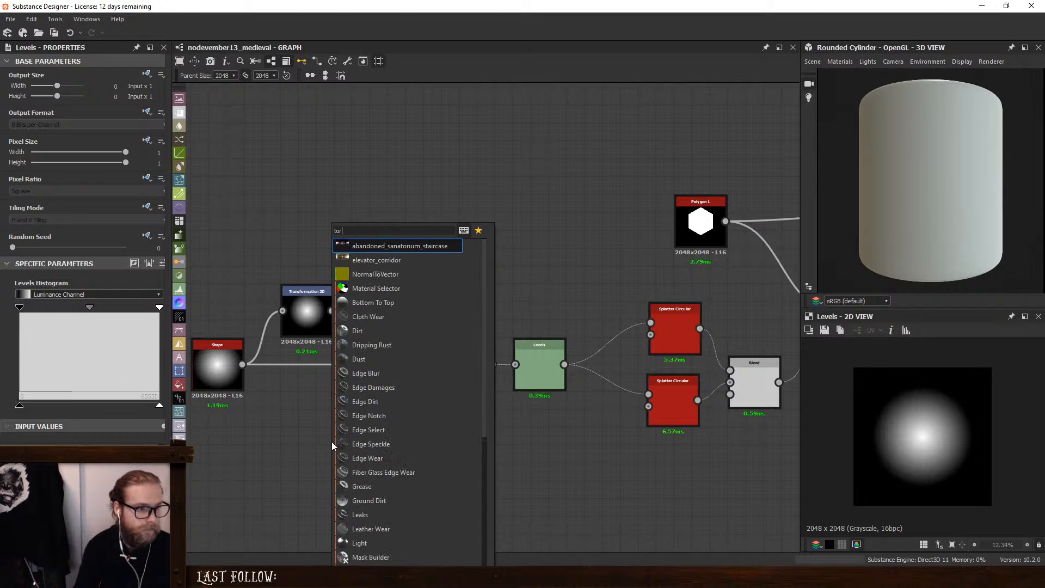
{"action": "key", "text": "BackSpace"}
{"action": "key", "text": "BackSpace"}
{"action": "key", "text": "BackSpace"}
{"action": "key", "text": "BackSpace"}
{"action": "key", "text": "BackSpace"}
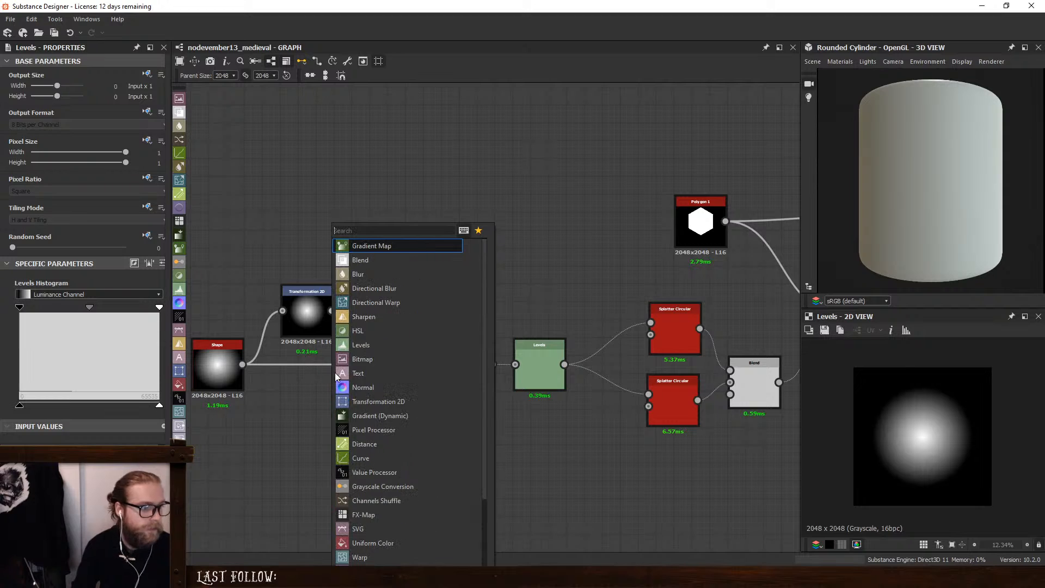
{"action": "left_click", "coordinate": [261, 416]}
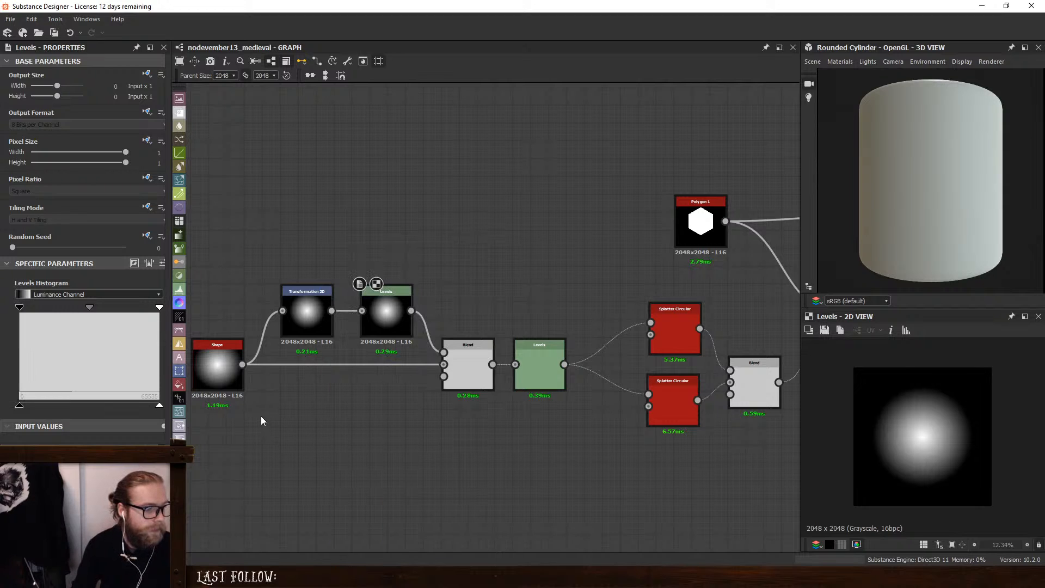
Connect the new Levels node directly to the cone Shape and lower its white point to brighten it into a soft-edged disc
{"action": "left_click", "coordinate": [230, 378]}
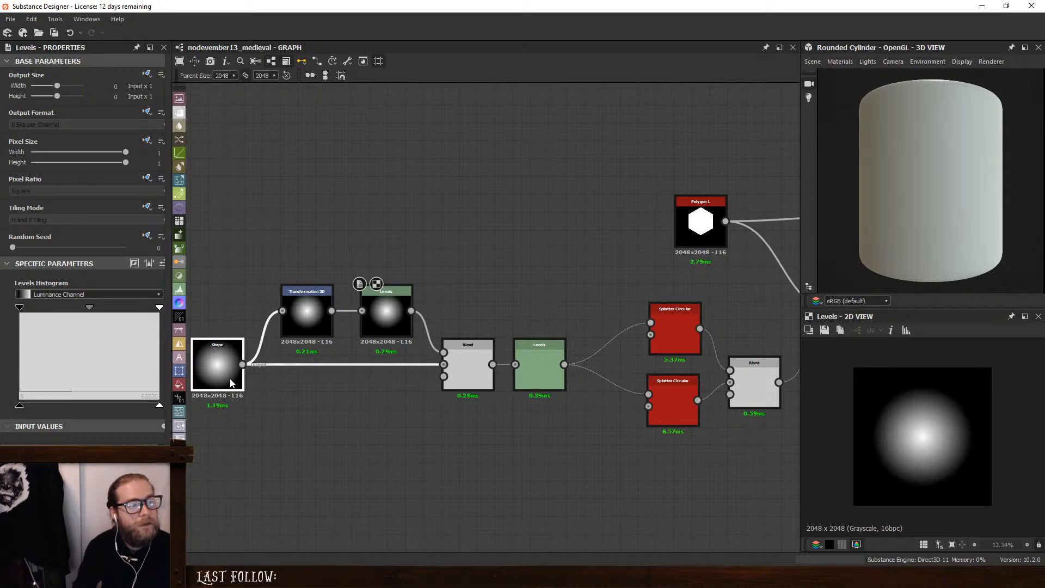
{"action": "middle_click_drag", "start_coordinate": [229, 378], "coordinate": [343, 389]}
{"action": "left_click_drag", "start_coordinate": [417, 338], "coordinate": [416, 276]}
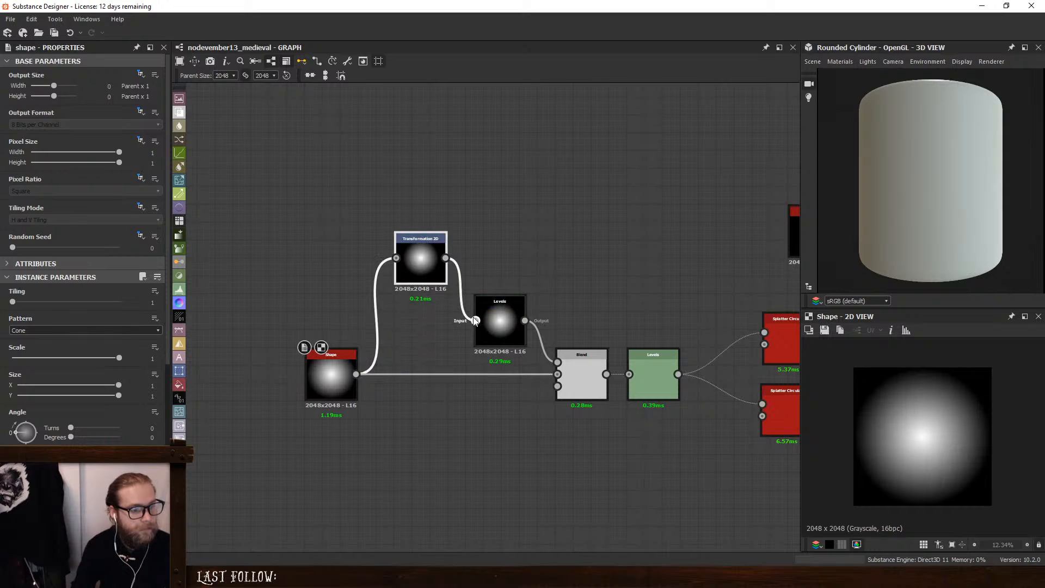
{"action": "left_click_drag", "start_coordinate": [523, 324], "coordinate": [444, 330]}
{"action": "double_click", "coordinate": [434, 327]}
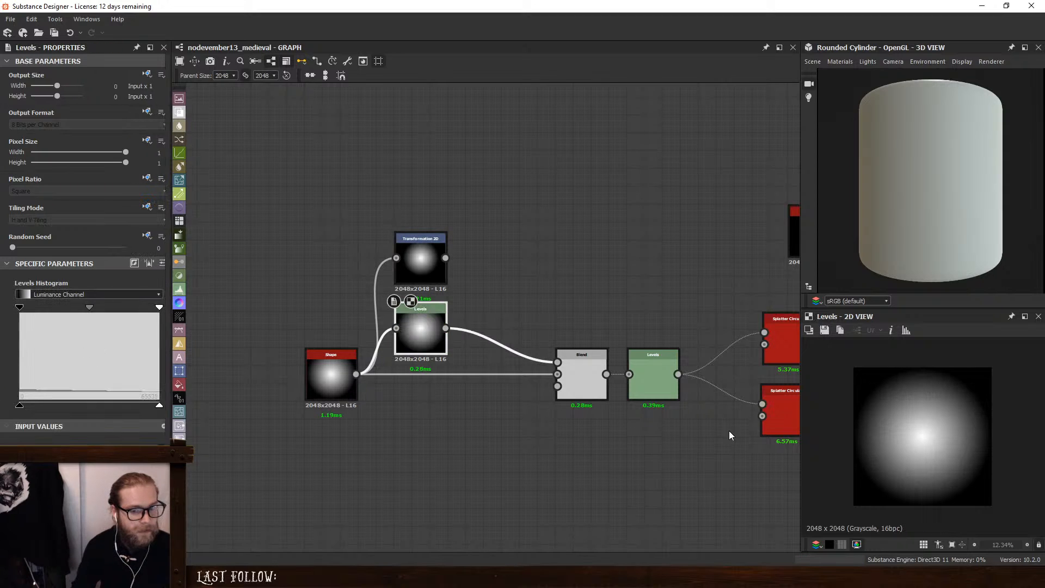
{"action": "left_click_drag", "start_coordinate": [159, 311], "coordinate": [53, 314]}
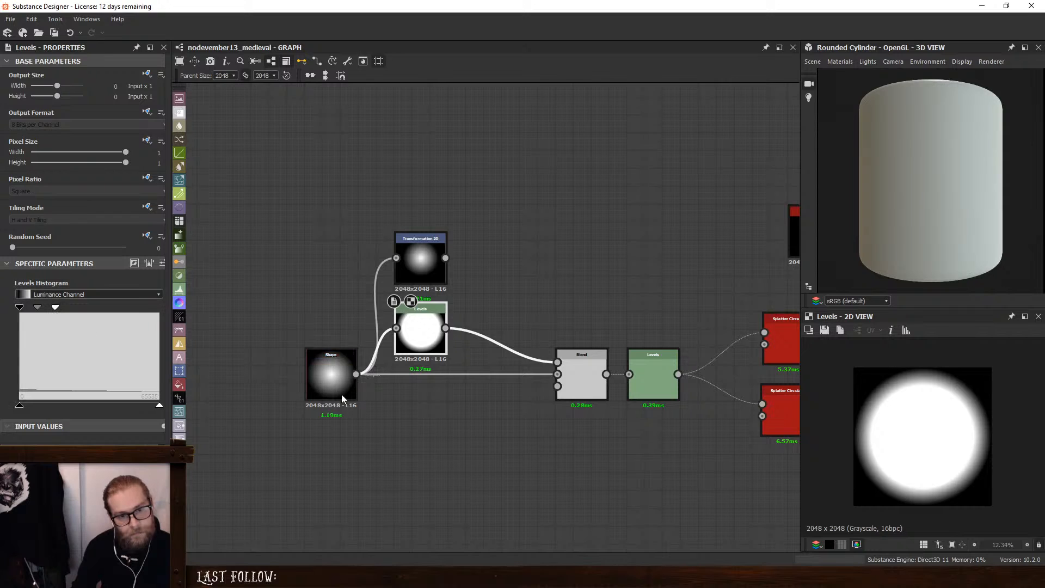
Route the brightened Levels through the Transformation 2D into the subtracting Blend and scale the transform up slightly
{"action": "middle_click_drag", "start_coordinate": [465, 353], "coordinate": [388, 385]}
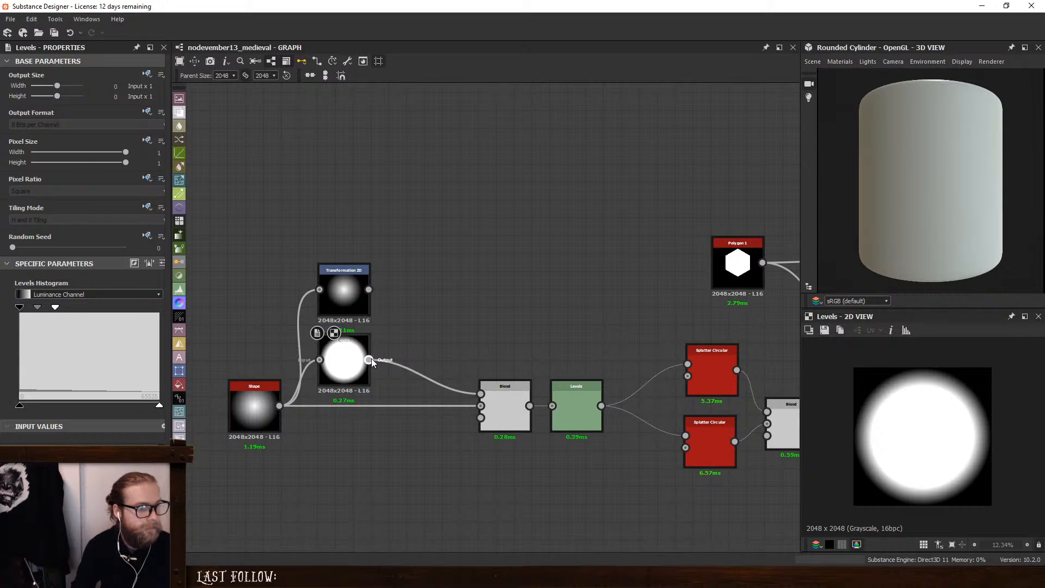
{"action": "left_click_drag", "start_coordinate": [369, 359], "coordinate": [481, 393]}
{"action": "double_click", "coordinate": [504, 408]}
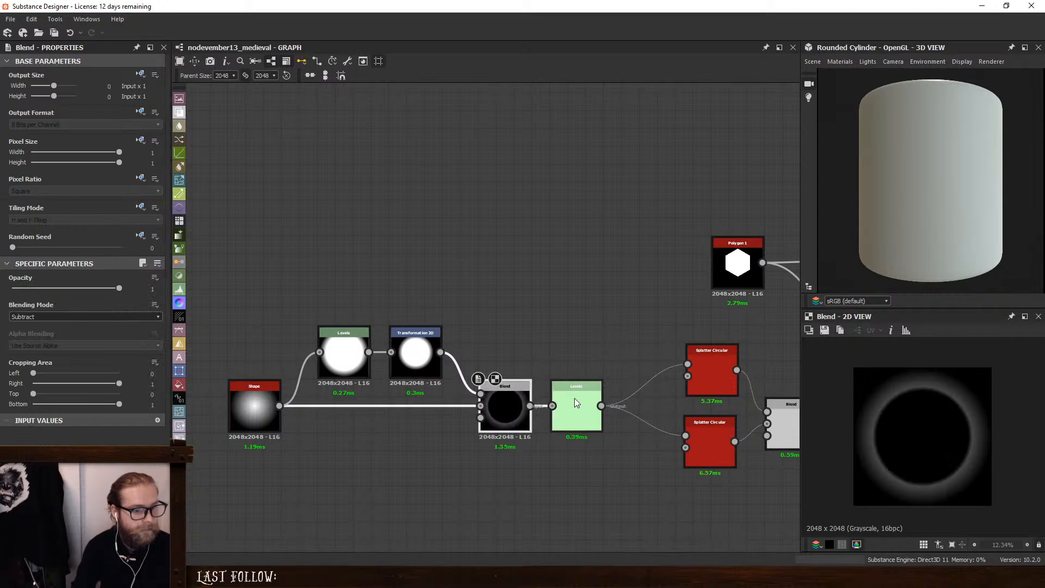
{"action": "left_click", "coordinate": [574, 398]}
{"action": "left_click", "coordinate": [426, 360]}
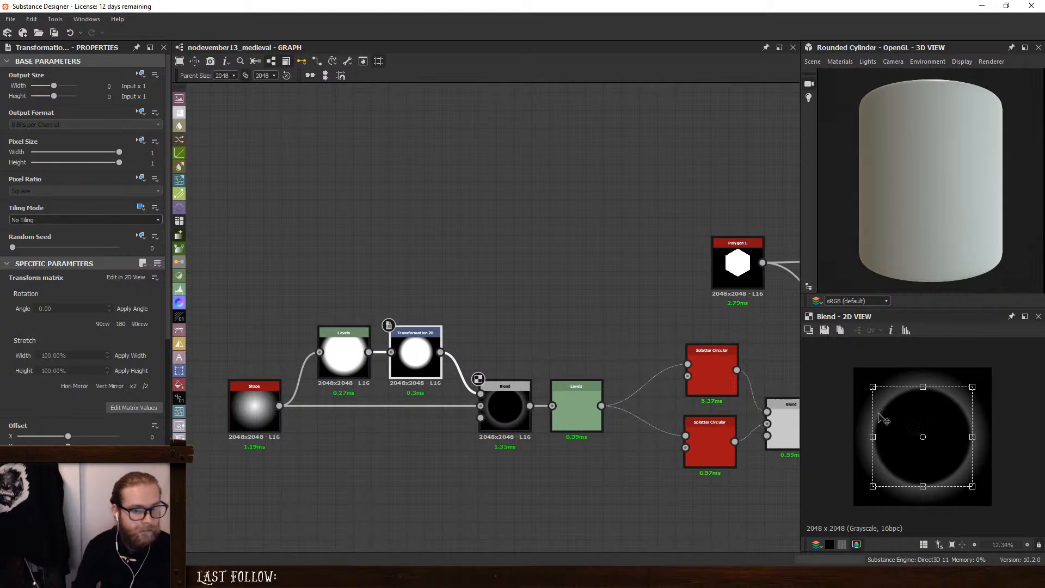
{"action": "mouse_move", "coordinate": [871, 384]}
{"action": "left_mouse_down"}
{"action": "mouse_move", "coordinate": [887, 399]}
{"action": "mouse_move", "coordinate": [869, 381]}
{"action": "left_mouse_up"}
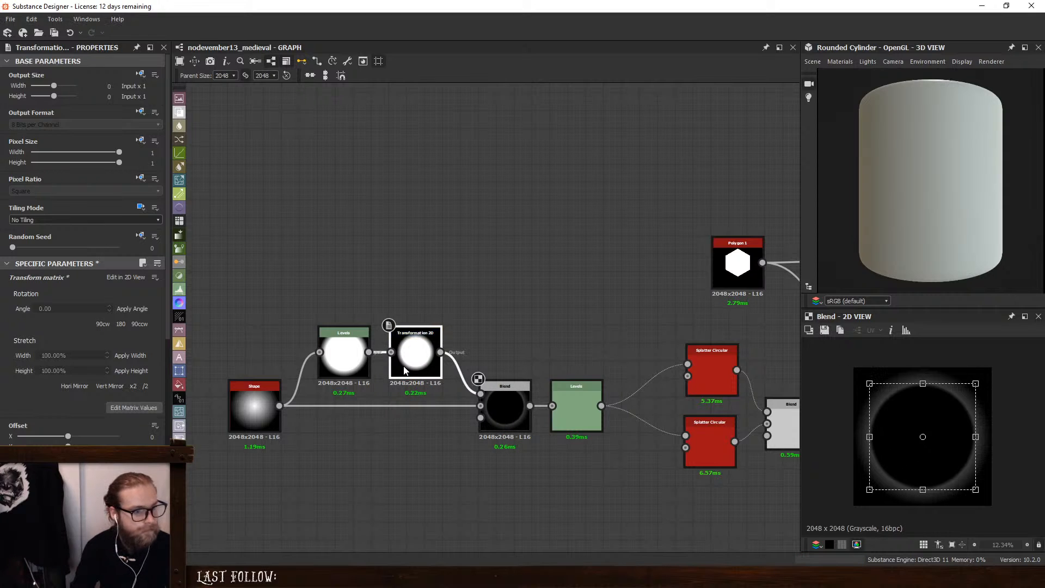
Preview the Levels node after the Blend and lower its input black and white points to thicken the ring
{"action": "left_click", "coordinate": [510, 397]}
{"action": "left_click", "coordinate": [570, 399]}
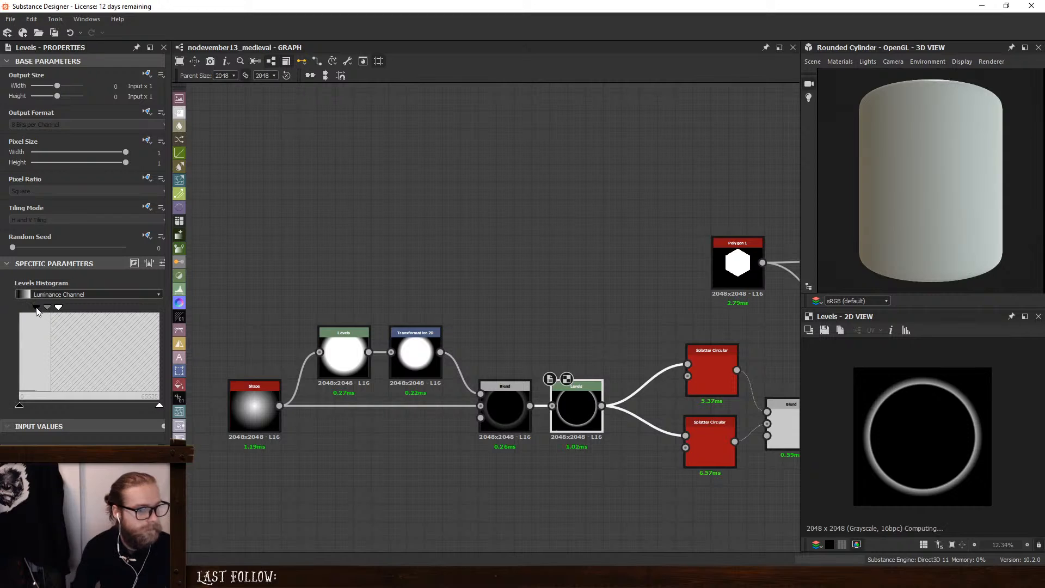
{"action": "mouse_move", "coordinate": [37, 307]}
{"action": "left_mouse_down"}
{"action": "mouse_move", "coordinate": [1, 316]}
{"action": "mouse_move", "coordinate": [46, 308]}
{"action": "mouse_move", "coordinate": [27, 306]}
{"action": "left_mouse_up"}
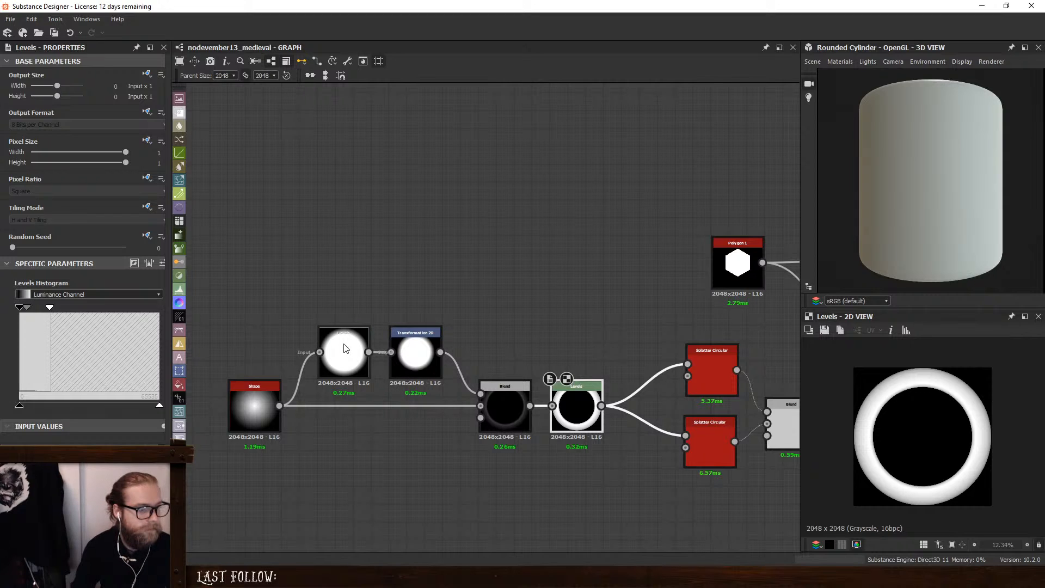
Delete the Transformation 2D and add another Levels node to the graph
{"action": "left_click", "coordinate": [415, 354]}
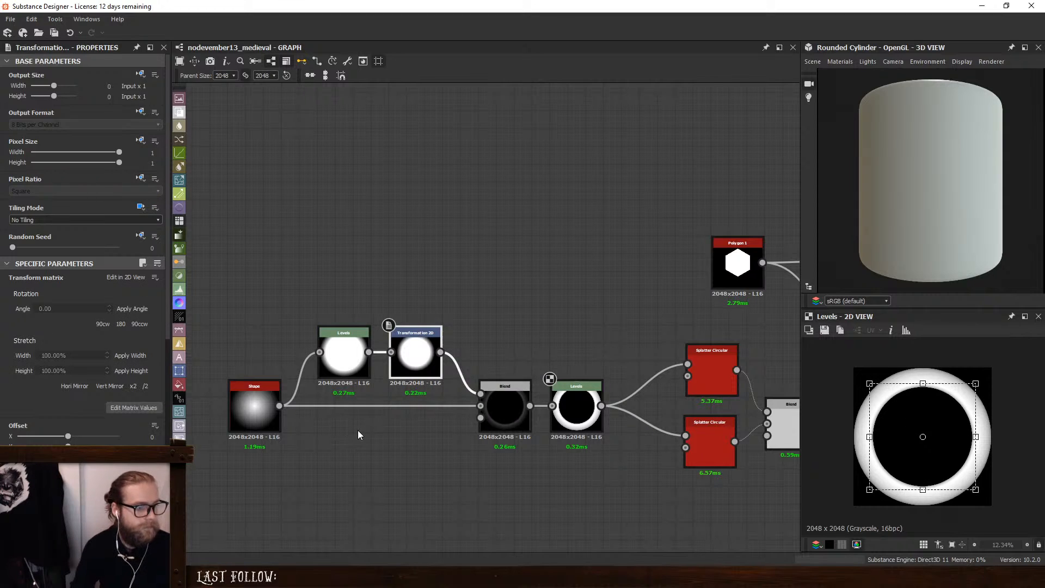
{"action": "key", "text": "BackSpace"}
{"action": "key", "text": "space"}
{"action": "type", "text": "l"}
{"action": "left_click", "coordinate": [386, 250]}
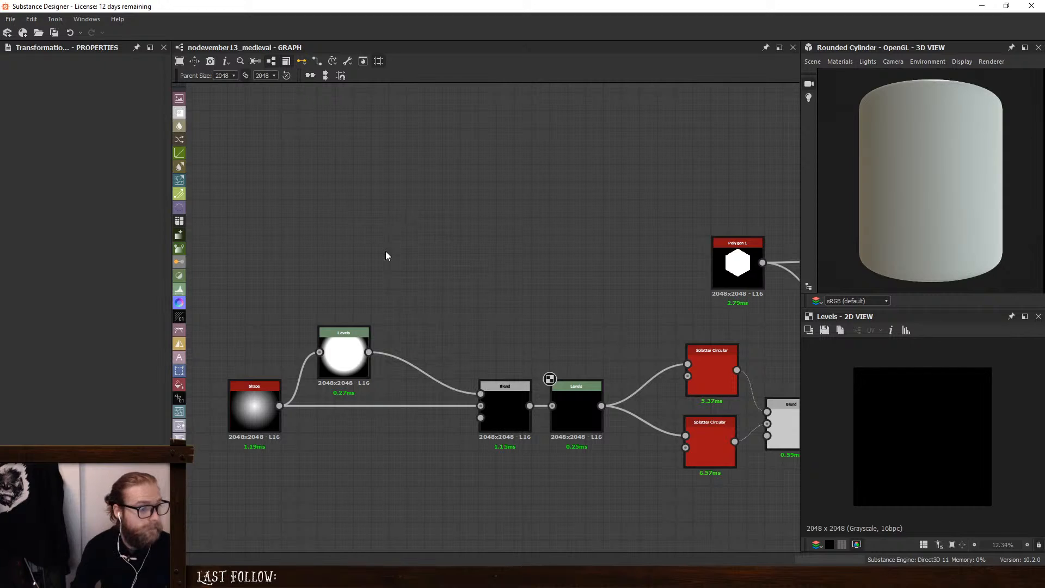
Feed the Shape into both Levels nodes, connecting the new one to the Blend's foreground and the brightened one to its background
{"action": "left_click", "coordinate": [351, 361]}
{"action": "left_click_drag", "start_coordinate": [368, 352], "coordinate": [481, 405]}
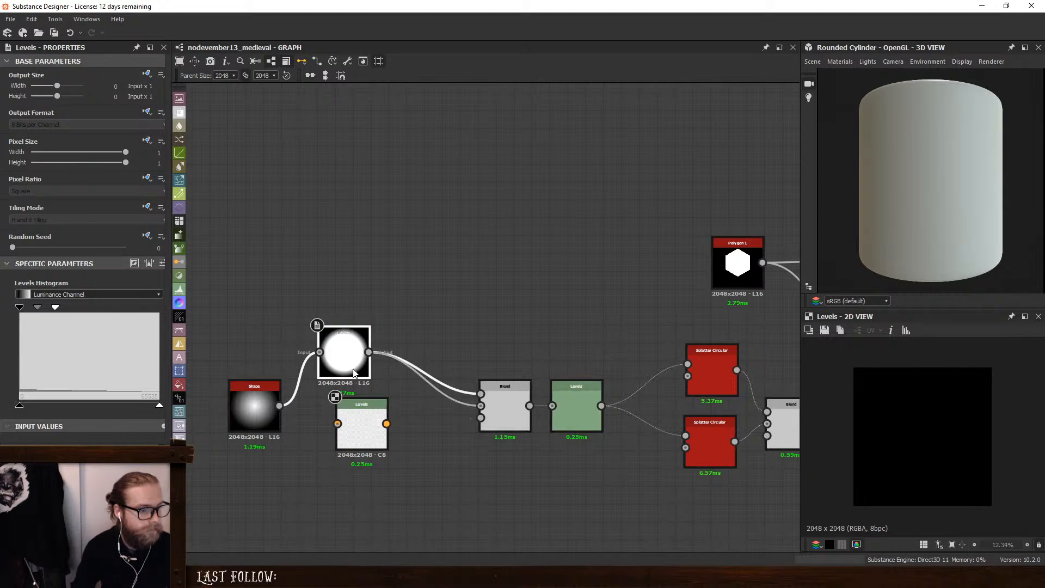
{"action": "mouse_move", "coordinate": [354, 373]}
{"action": "left_mouse_down"}
{"action": "mouse_move", "coordinate": [335, 446]}
{"action": "mouse_move", "coordinate": [352, 364]}
{"action": "left_mouse_up"}
{"action": "left_click_drag", "start_coordinate": [253, 414], "coordinate": [481, 395]}
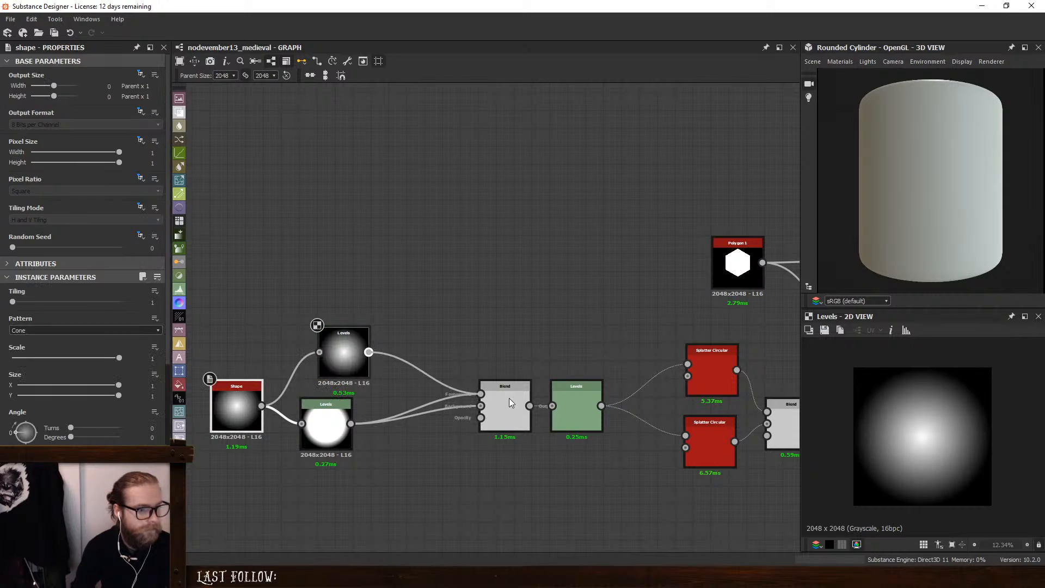
{"action": "left_click_drag", "start_coordinate": [335, 428], "coordinate": [353, 427]}
{"action": "left_click_drag", "start_coordinate": [226, 409], "coordinate": [269, 392]}
Preview the Blend and narrow the foreground Levels node's input range by raising its black point and lowering its white point
{"action": "left_click", "coordinate": [517, 415]}
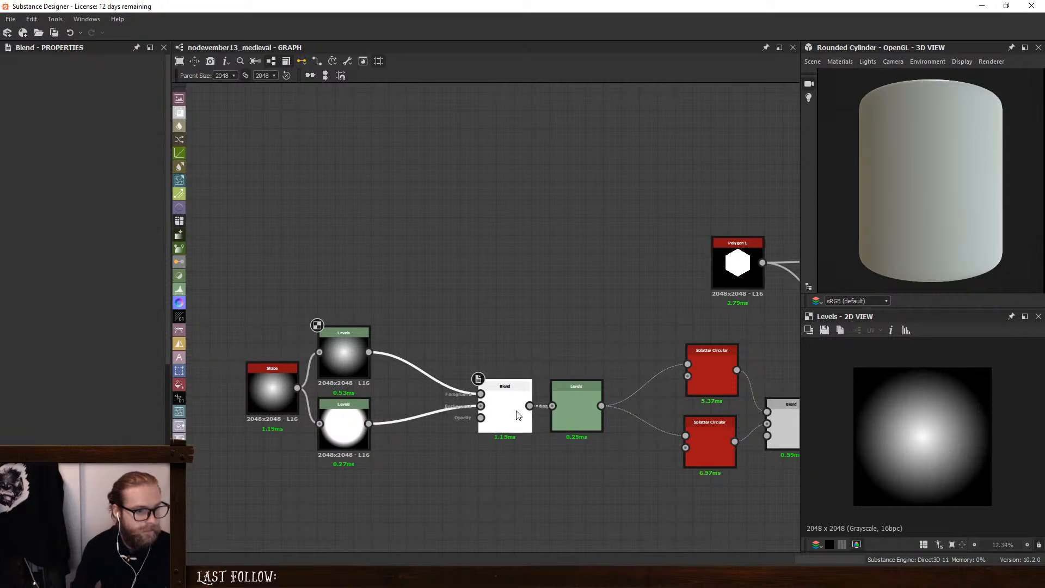
{"action": "double_click", "coordinate": [517, 415]}
{"action": "left_click", "coordinate": [346, 356]}
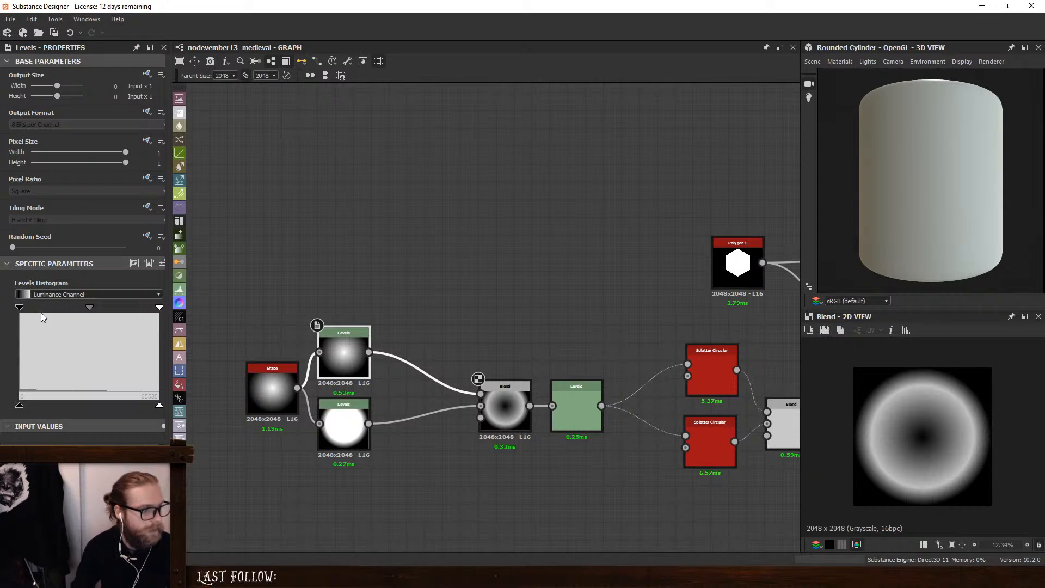
{"action": "left_click_drag", "start_coordinate": [20, 308], "coordinate": [57, 310]}
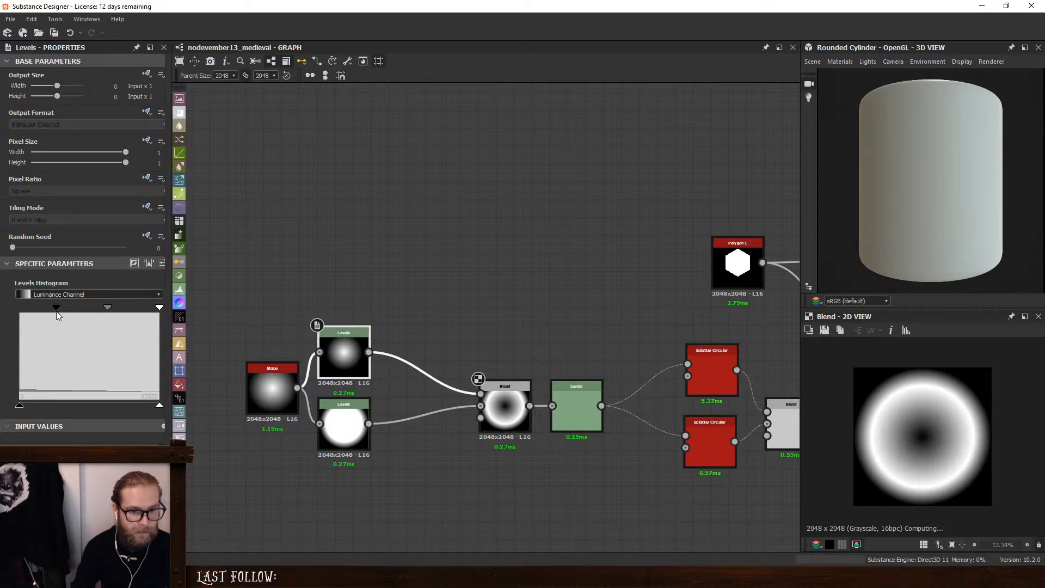
{"action": "left_click_drag", "start_coordinate": [159, 308], "coordinate": [89, 309]}
{"action": "double_click", "coordinate": [347, 419]}
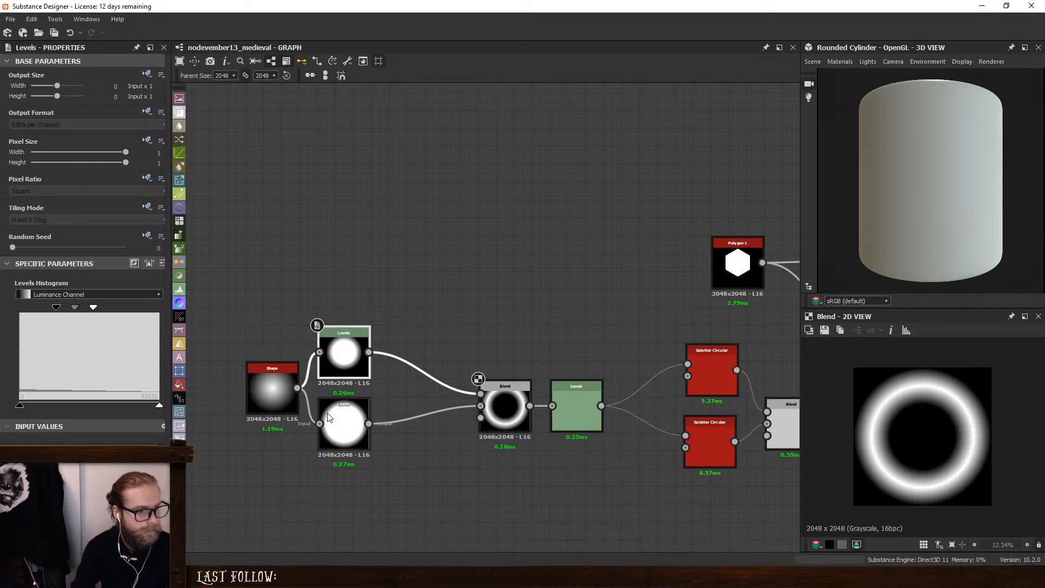
{"action": "double_click", "coordinate": [343, 353]}
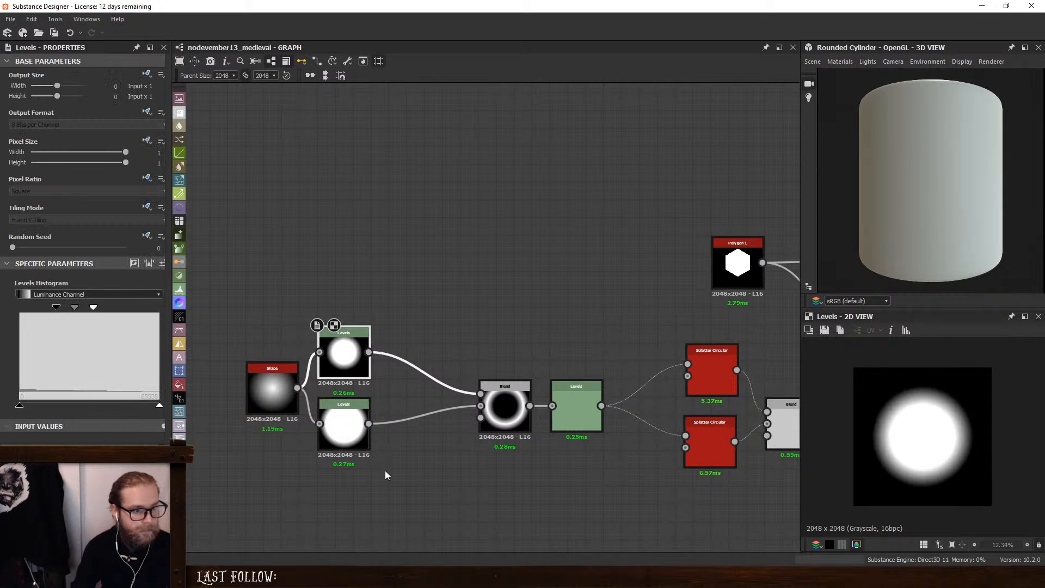
Try a Histogram Scan on the Shape with Position 0.71 and Contrast 0.72, and delete it
{"action": "key", "text": "space"}
{"action": "type", "text": "hist"}
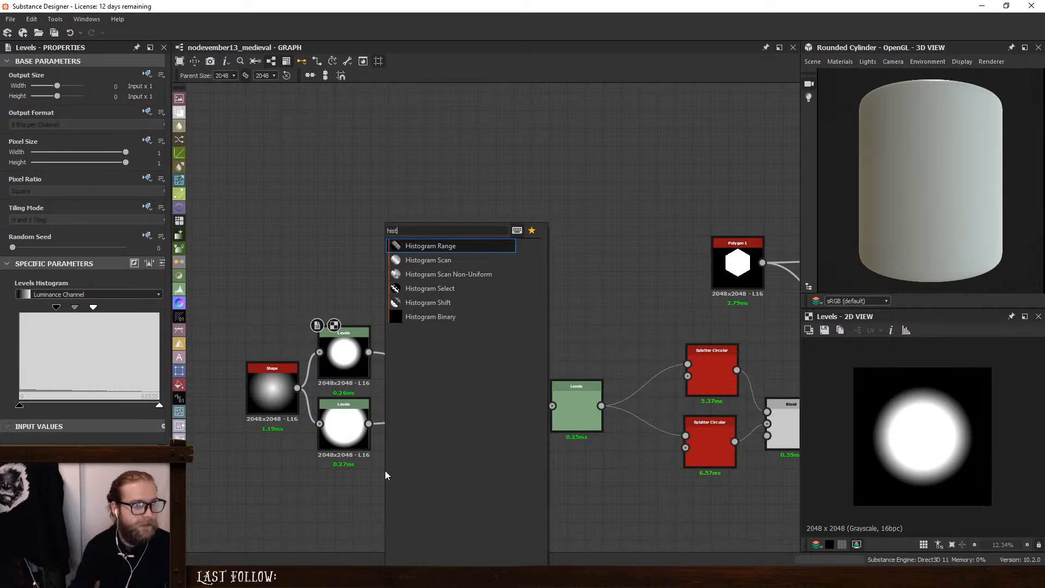
{"action": "left_click", "coordinate": [425, 263]}
{"action": "left_click_drag", "start_coordinate": [297, 387], "coordinate": [320, 496]}
{"action": "left_click_drag", "start_coordinate": [12, 301], "coordinate": [89, 309]}
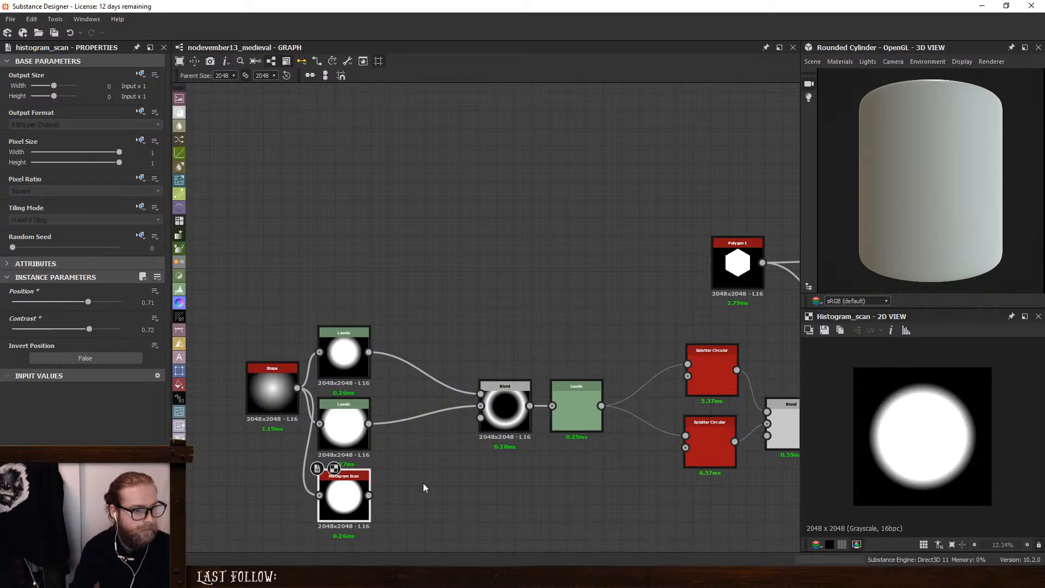
{"action": "left_click", "coordinate": [341, 488]}
{"action": "key", "text": "Delete"}
Preview the Levels node after the Blend, raise its white point to the maximum, and move the Blend closer to its two inputs
{"action": "left_click", "coordinate": [504, 417]}
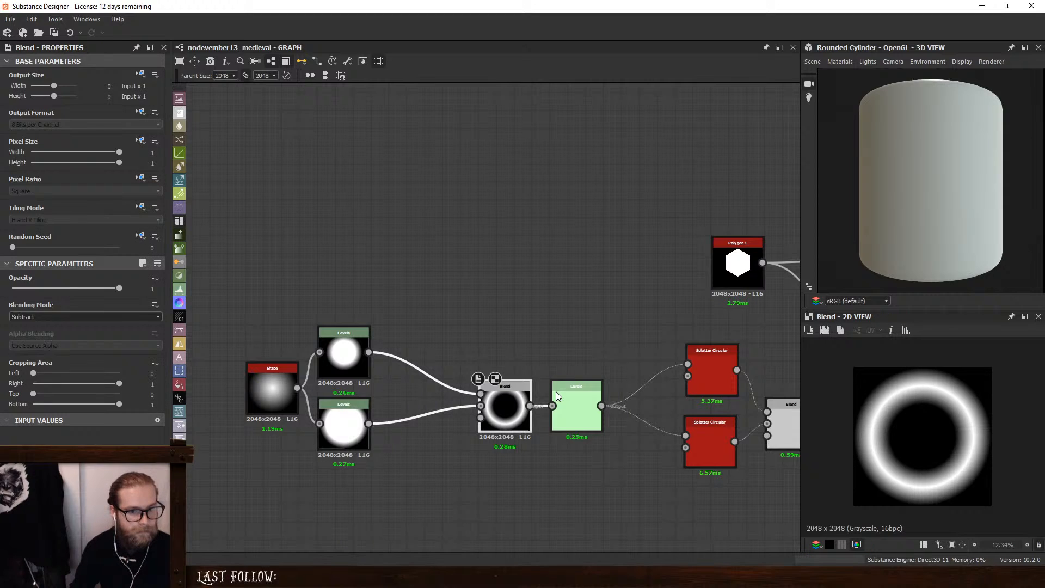
{"action": "left_click", "coordinate": [590, 392]}
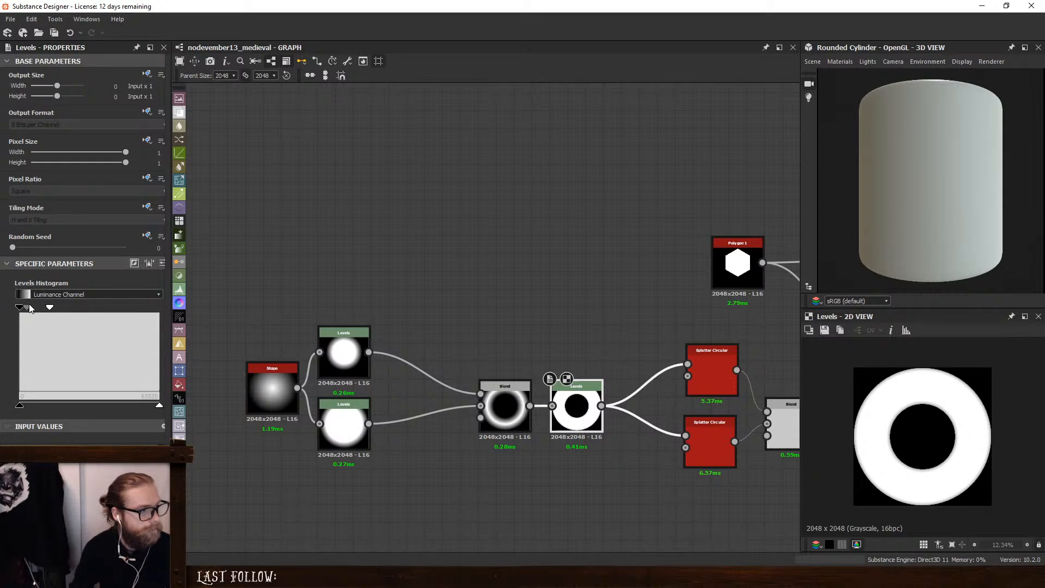
{"action": "mouse_move", "coordinate": [30, 308]}
{"action": "left_mouse_down"}
{"action": "mouse_move", "coordinate": [90, 310]}
{"action": "mouse_move", "coordinate": [34, 312]}
{"action": "left_mouse_up"}
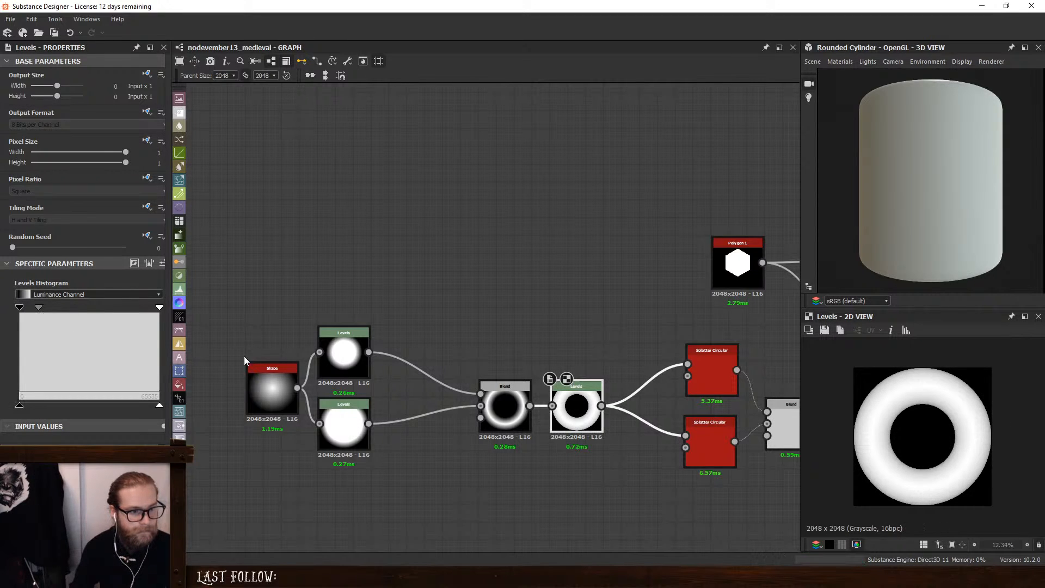
{"action": "left_click_drag", "start_coordinate": [520, 397], "coordinate": [492, 397]}
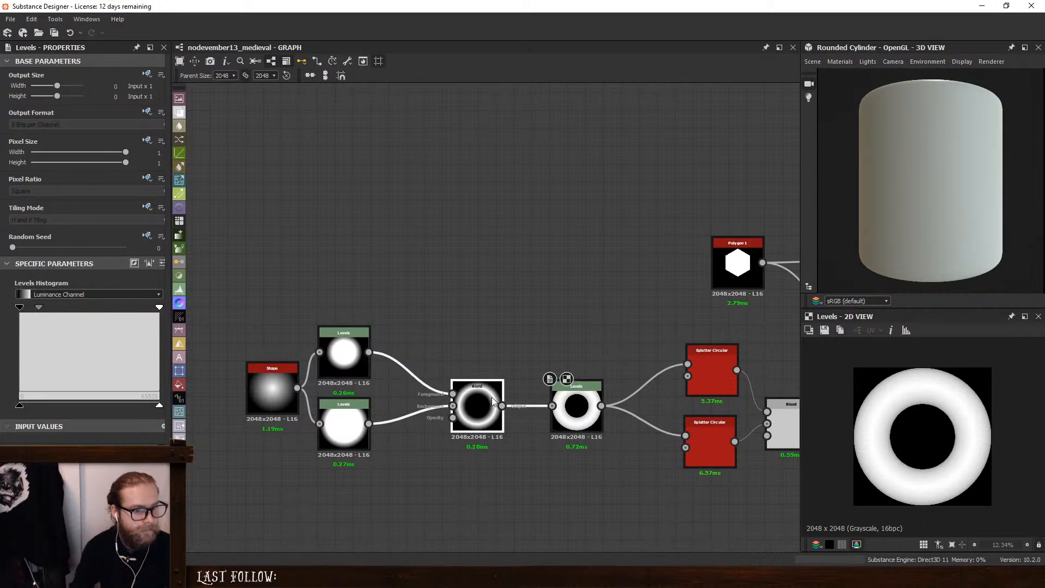
Try a Scale of 0.84 on the cone Shape and undo it
{"action": "left_click", "coordinate": [359, 365]}
{"action": "left_click", "coordinate": [267, 379]}
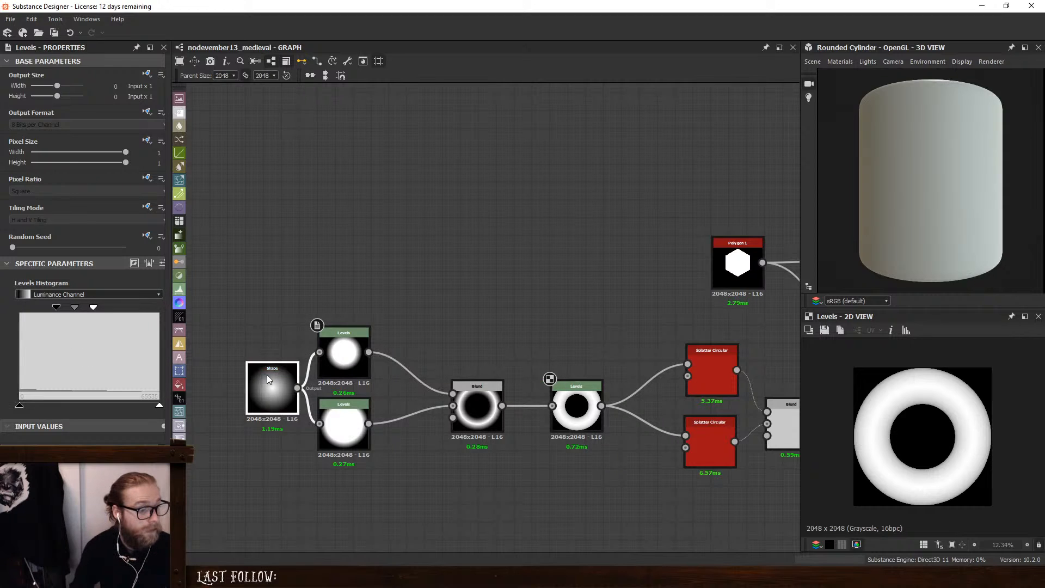
{"action": "left_click_drag", "start_coordinate": [119, 358], "coordinate": [101, 360]}
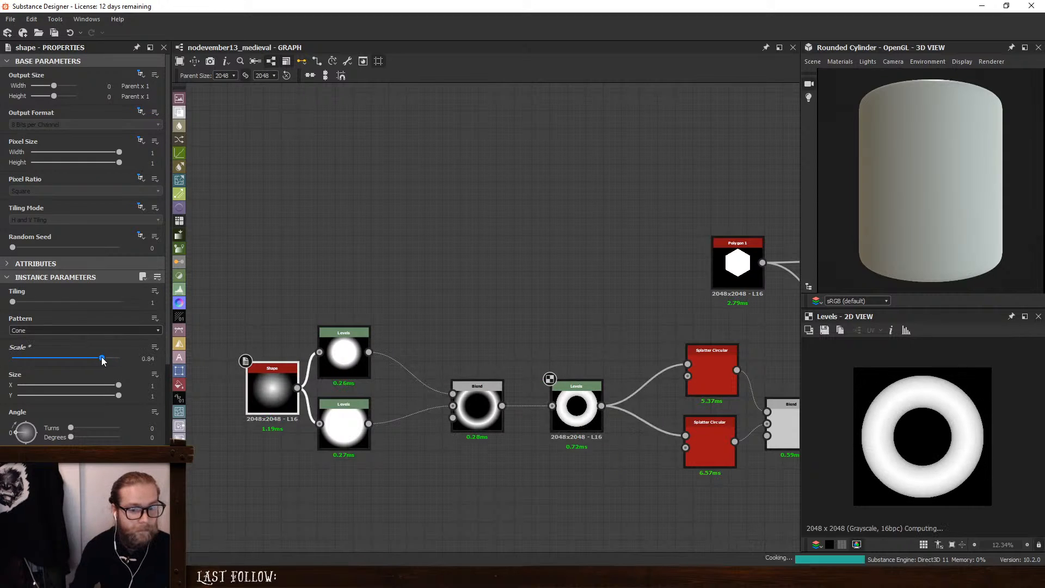
{"action": "key", "text": "ctrl+z"}
Set the foreground Levels node's Level In Low to 0 and Level In High to 0.3, and preview the Blend
{"action": "left_click", "coordinate": [342, 355]}
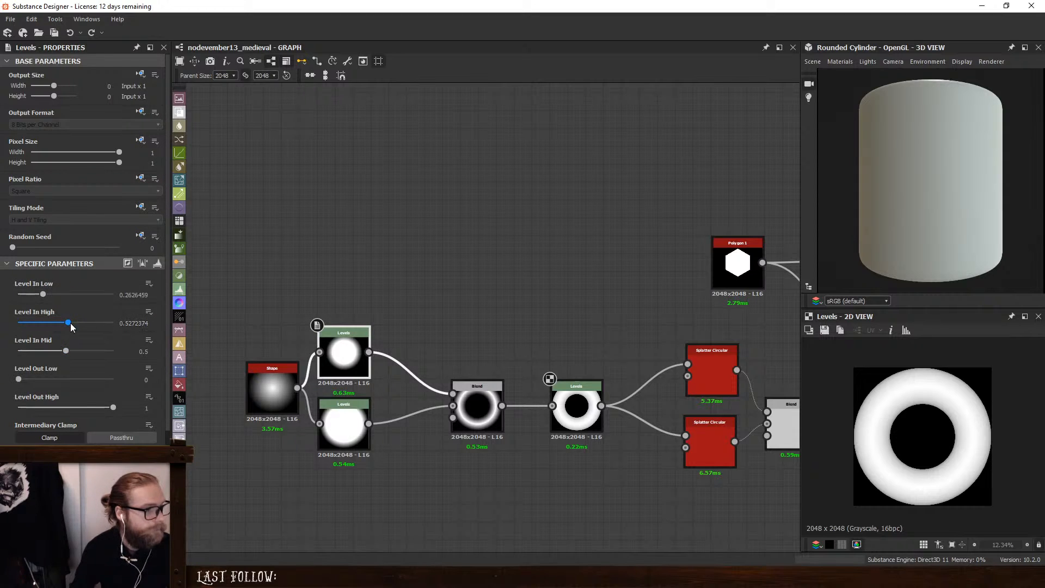
{"action": "left_click_drag", "start_coordinate": [70, 322], "coordinate": [2, 299]}
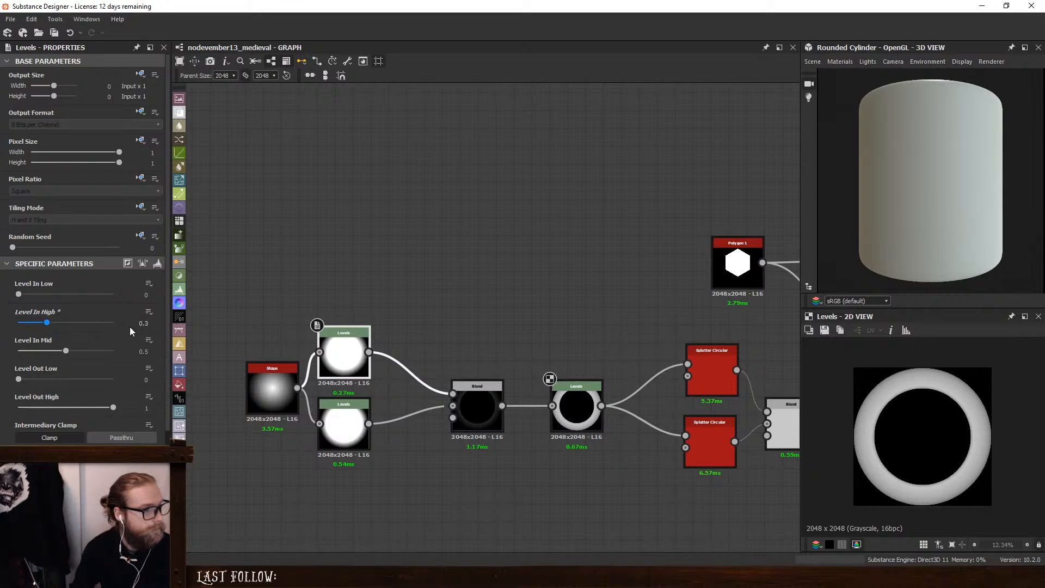
{"action": "double_click", "coordinate": [464, 407]}
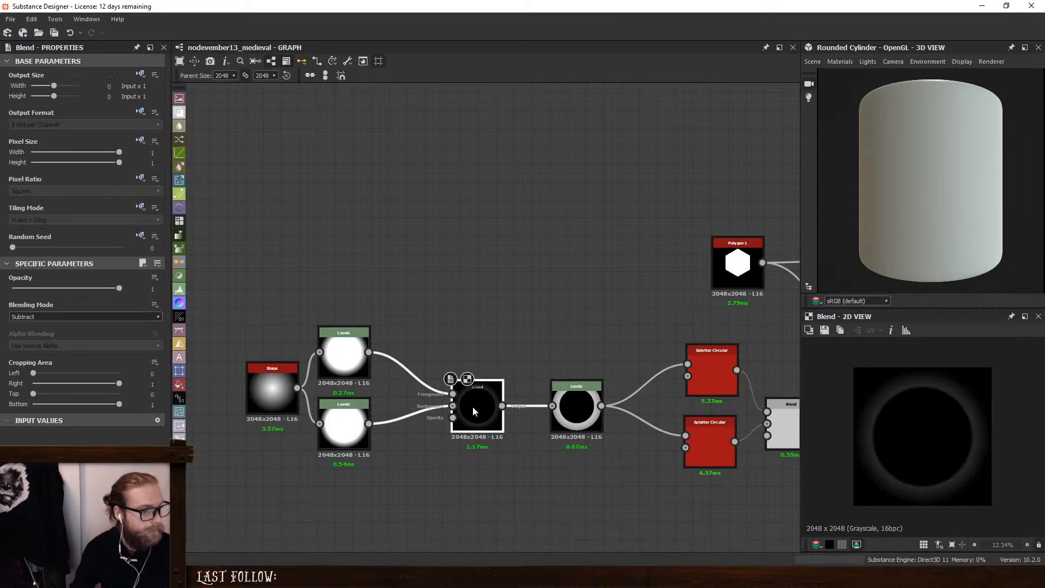
Set the background Levels node's Level In High to 0.15 and preview the ring at the foreground Levels, the Blend and the final Levels
{"action": "left_click", "coordinate": [343, 425]}
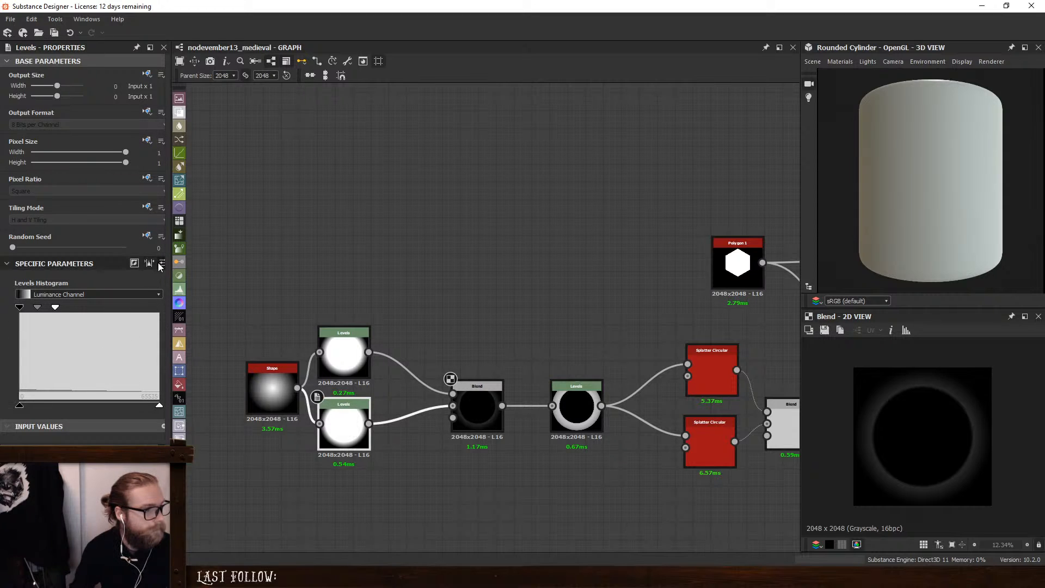
{"action": "left_click_drag", "start_coordinate": [41, 321], "coordinate": [32, 319]}
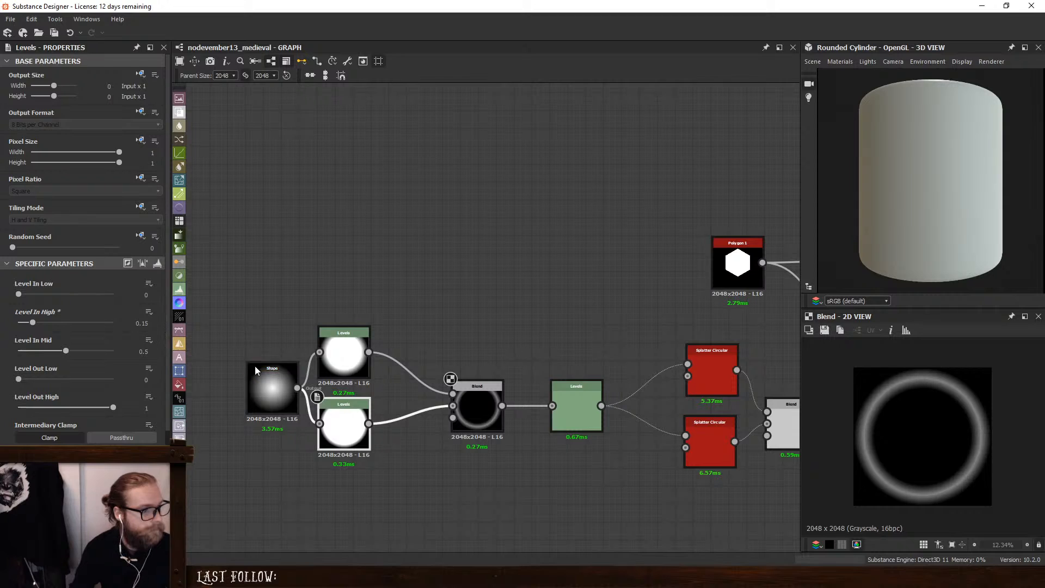
{"action": "left_click", "coordinate": [344, 354]}
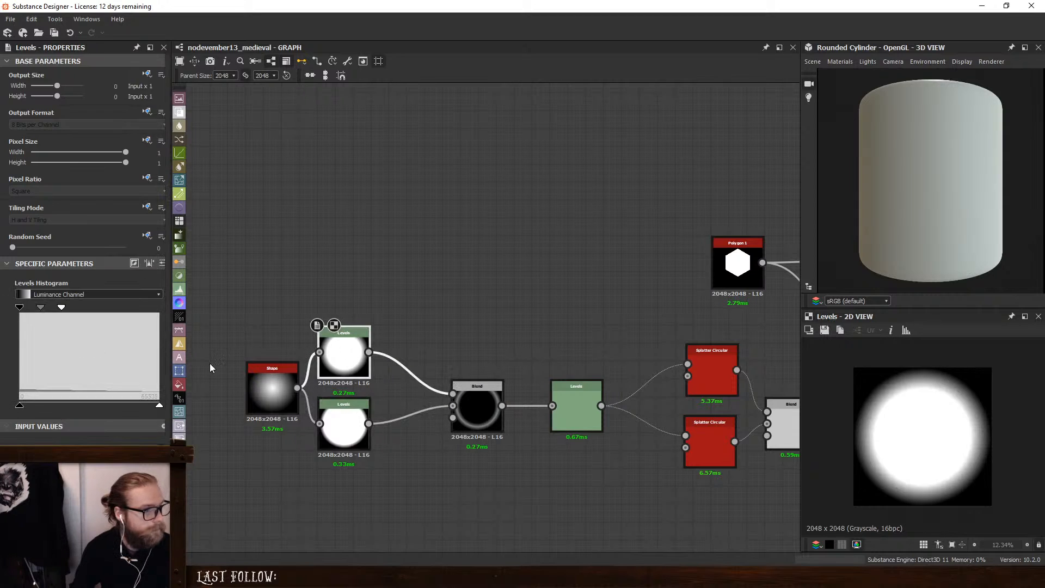
{"action": "left_click", "coordinate": [163, 264]}
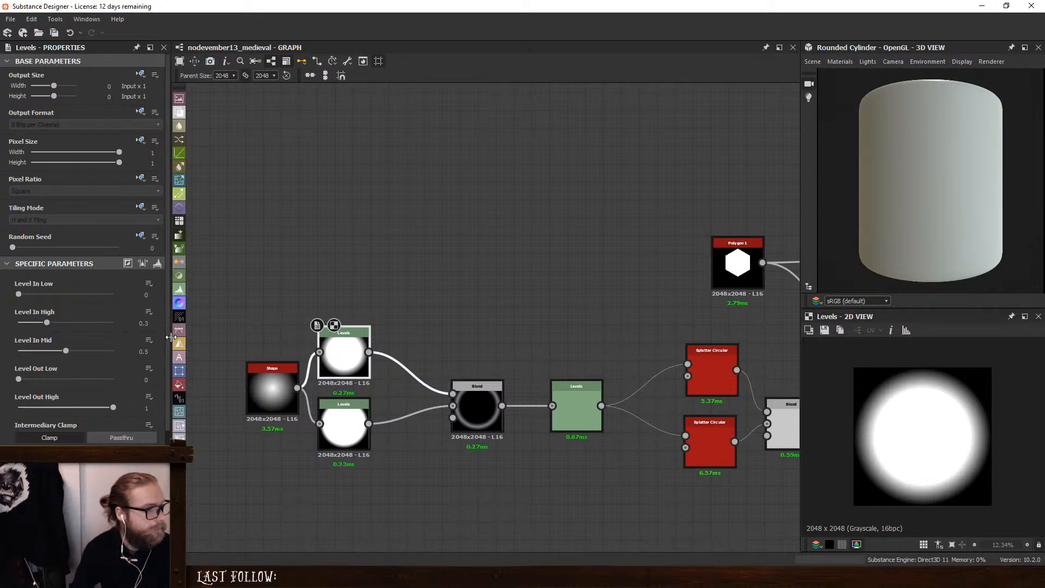
{"action": "left_click", "coordinate": [468, 393]}
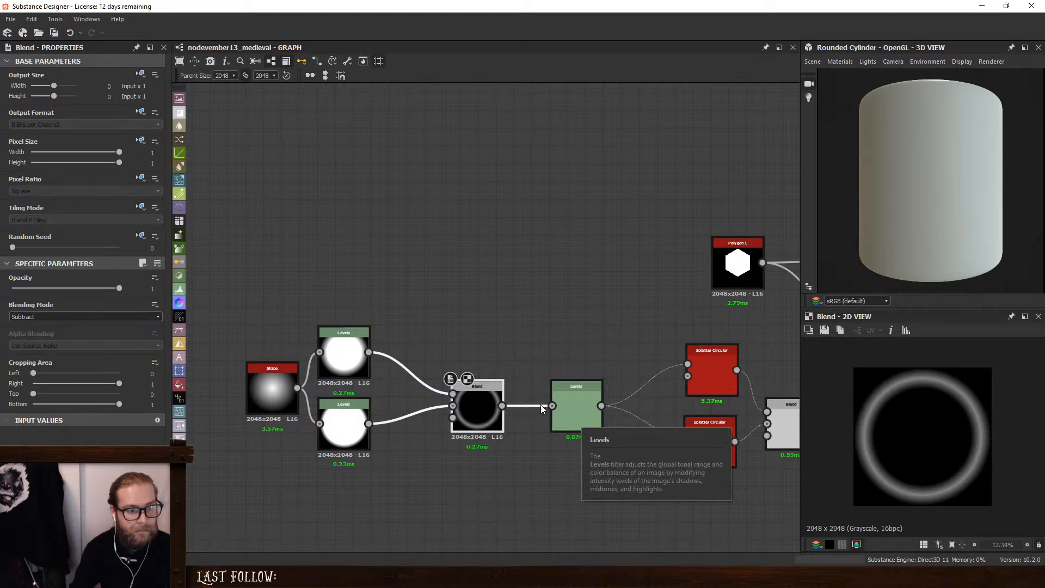
{"action": "left_click", "coordinate": [583, 400]}
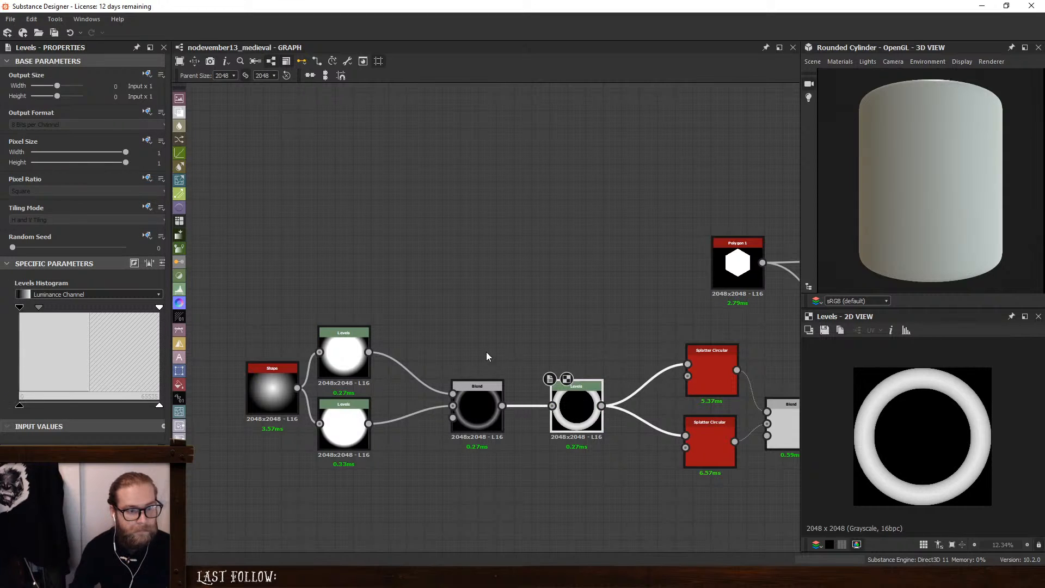
Move the Blend and final Levels nodes closer to the Shape and its two Levels nodes to tidy the ring chain
{"action": "left_click_drag", "start_coordinate": [486, 352], "coordinate": [545, 411]}
{"action": "left_click", "coordinate": [541, 358]}
{"action": "left_click_drag", "start_coordinate": [255, 301], "coordinate": [366, 447]}
{"action": "left_click", "coordinate": [428, 297]}
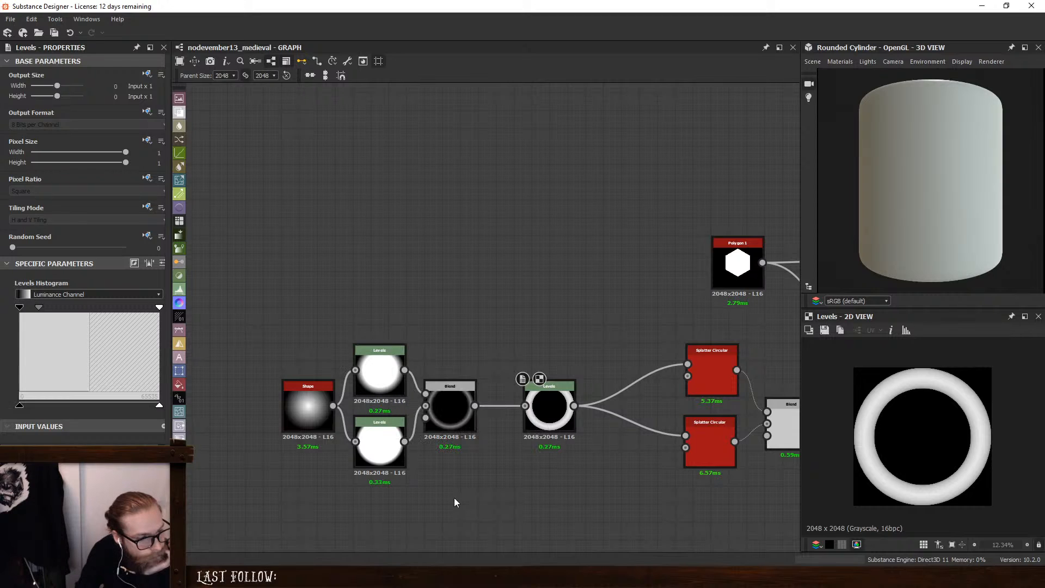
Create a new graph named torus from the Shape, its two Levels nodes and the Blend
{"action": "left_click_drag", "start_coordinate": [253, 287], "coordinate": [443, 505]}
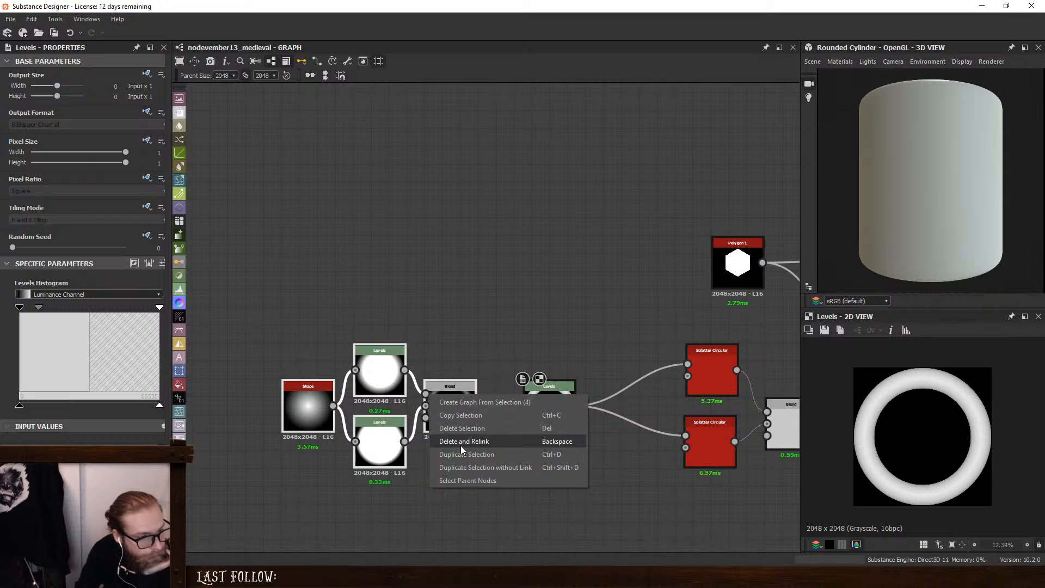
{"action": "left_click", "coordinate": [485, 405]}
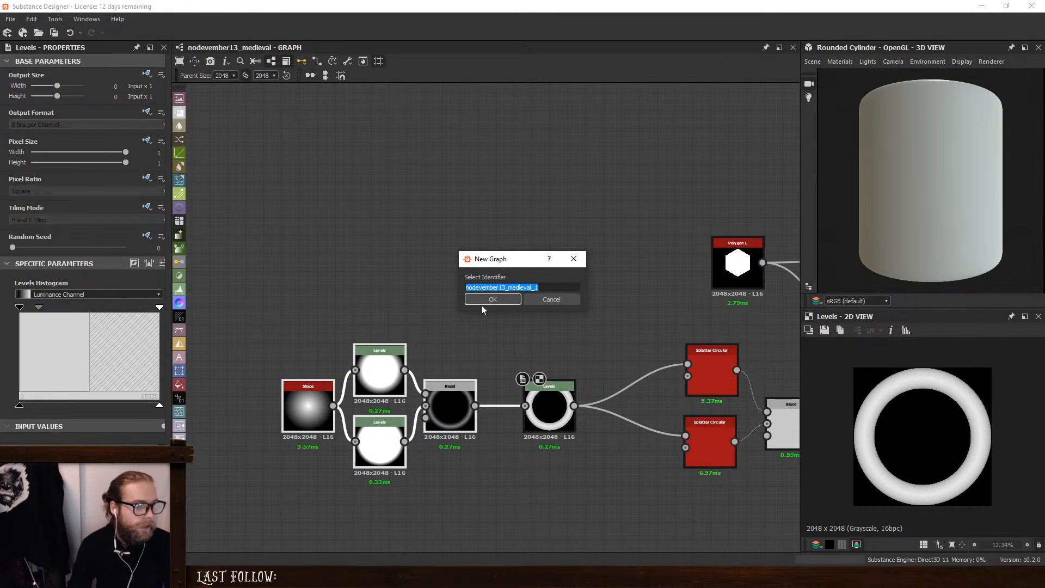
{"action": "type", "text": "to"}
{"action": "left_click", "coordinate": [493, 300]}
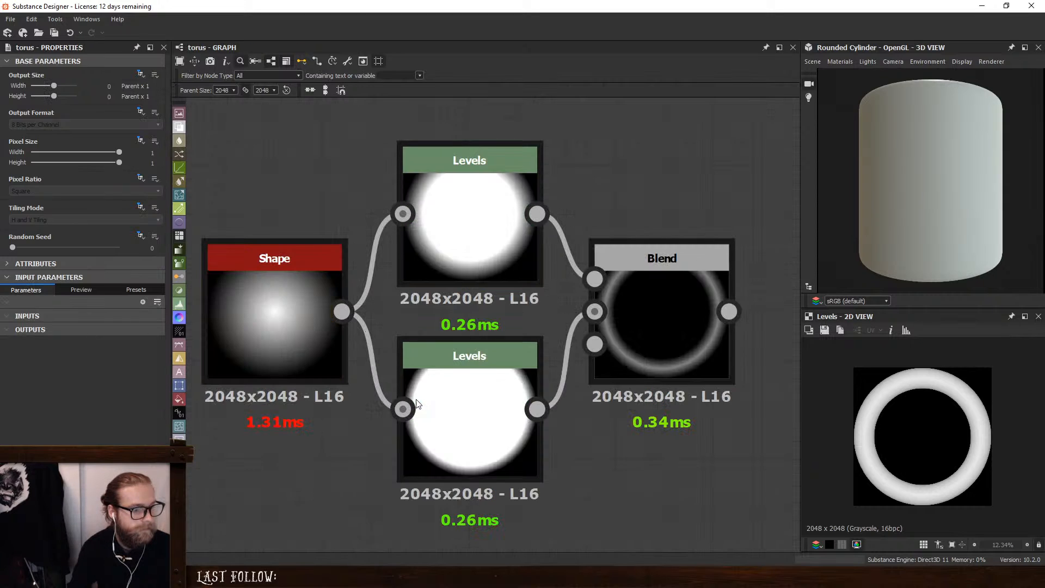
Add an output node fed by the Blend in the torus graph and arrange it beside the chain
{"action": "left_click", "coordinate": [655, 305]}
{"action": "key", "text": "space"}
{"action": "type", "text": "output"}
{"action": "key", "text": "Return"}
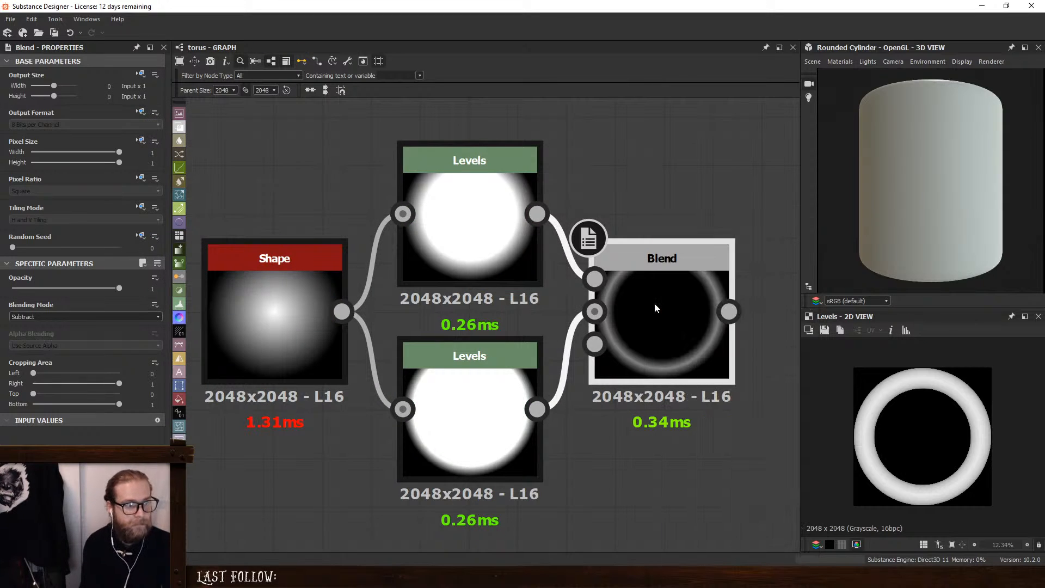
{"action": "scroll", "coordinate": [655, 303], "scroll_direction": "down", "scroll_amount": 3}
{"action": "middle_click_drag", "start_coordinate": [654, 303], "coordinate": [560, 333]}
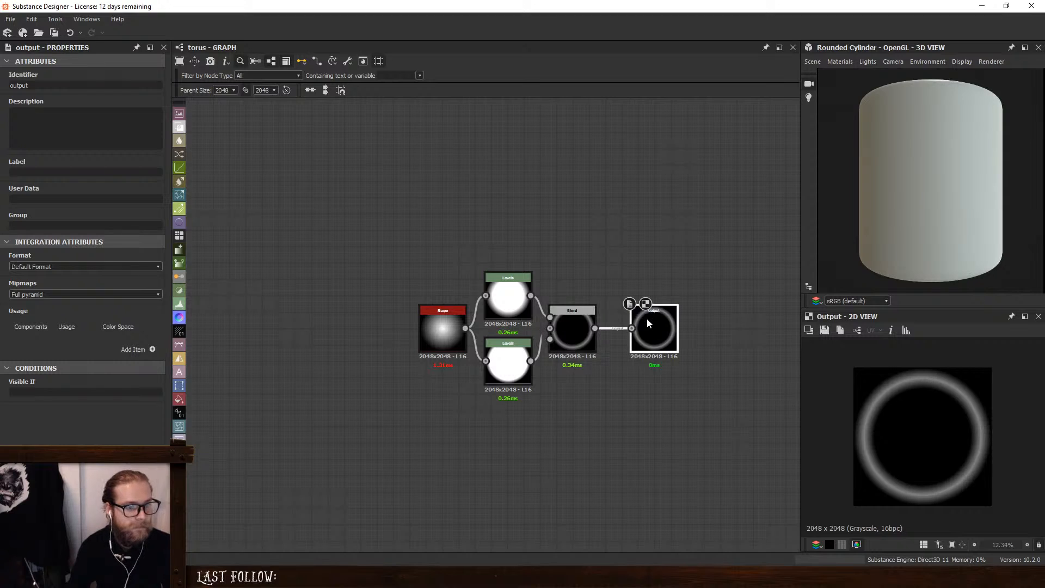
{"action": "left_click_drag", "start_coordinate": [646, 318], "coordinate": [639, 319]}
{"action": "left_click_drag", "start_coordinate": [480, 330], "coordinate": [574, 402]}
{"action": "left_click_drag", "start_coordinate": [576, 335], "coordinate": [644, 316]}
{"action": "scroll", "coordinate": [563, 379], "scroll_direction": "up", "scroll_amount": 2}
{"action": "left_click", "coordinate": [498, 353]}
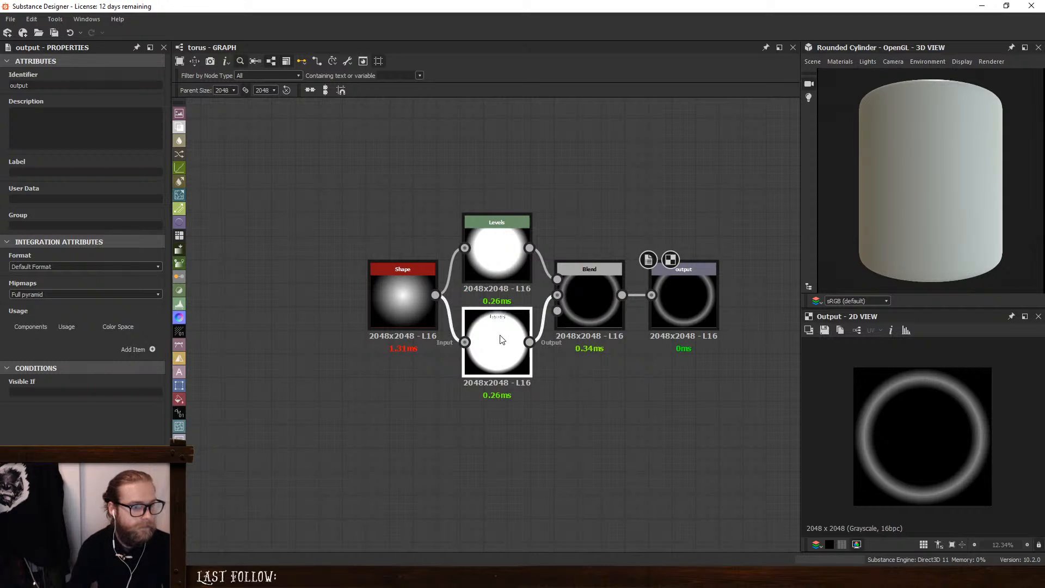
{"action": "left_click", "coordinate": [163, 264]}
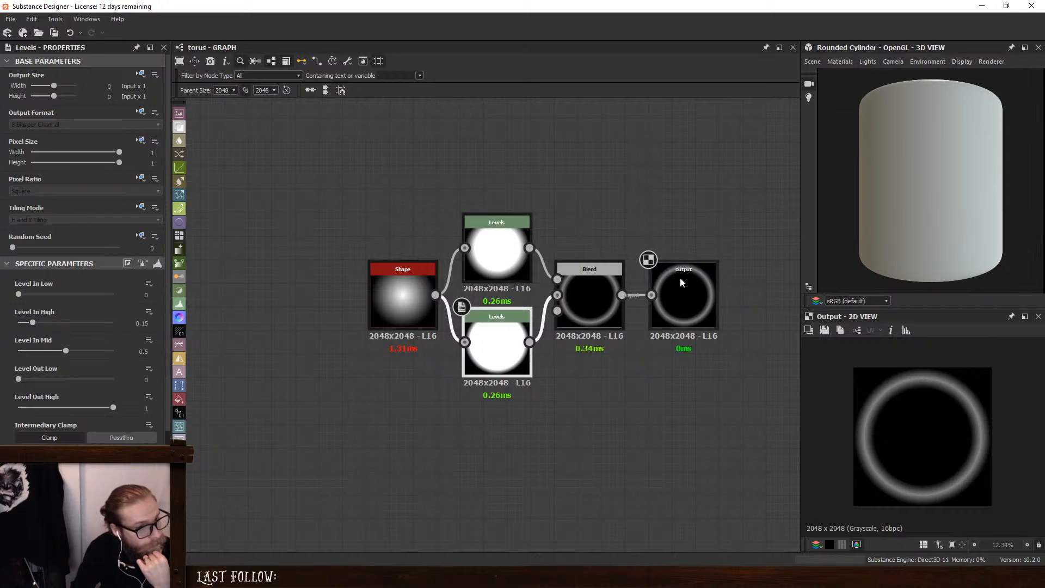
Insert a Levels node between the Blend and the output, and set its Level In Mid to 0
{"action": "left_click_drag", "start_coordinate": [712, 289], "coordinate": [782, 283]}
{"action": "left_click", "coordinate": [690, 262]}
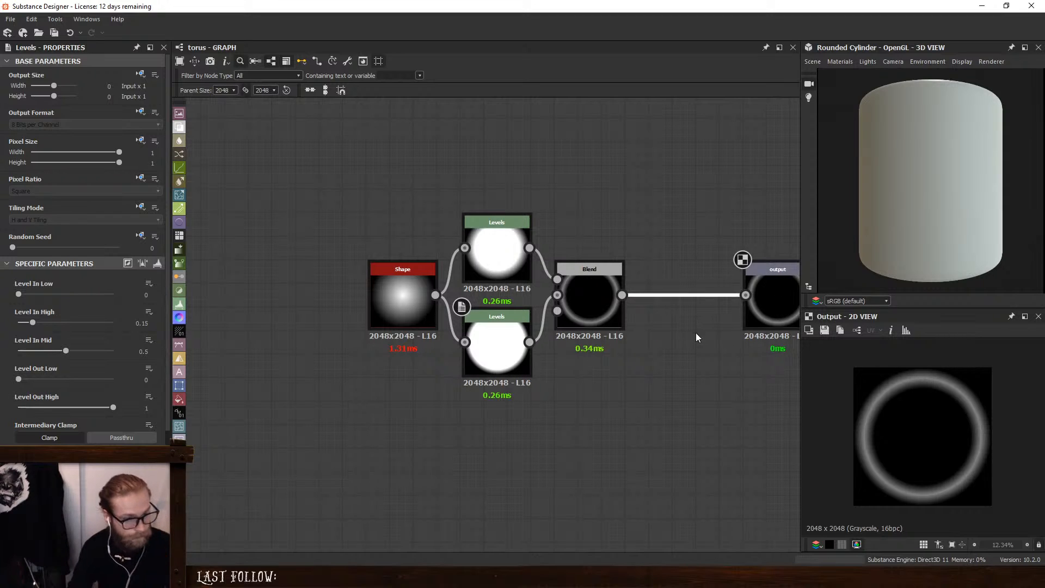
{"action": "key", "text": "space"}
{"action": "left_click", "coordinate": [721, 263]}
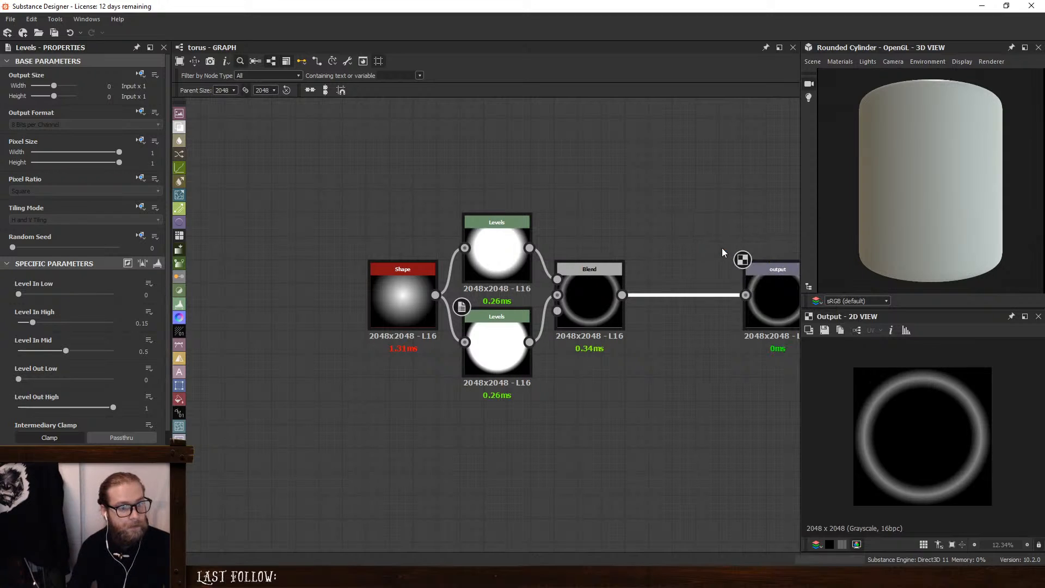
{"action": "left_click", "coordinate": [161, 263]}
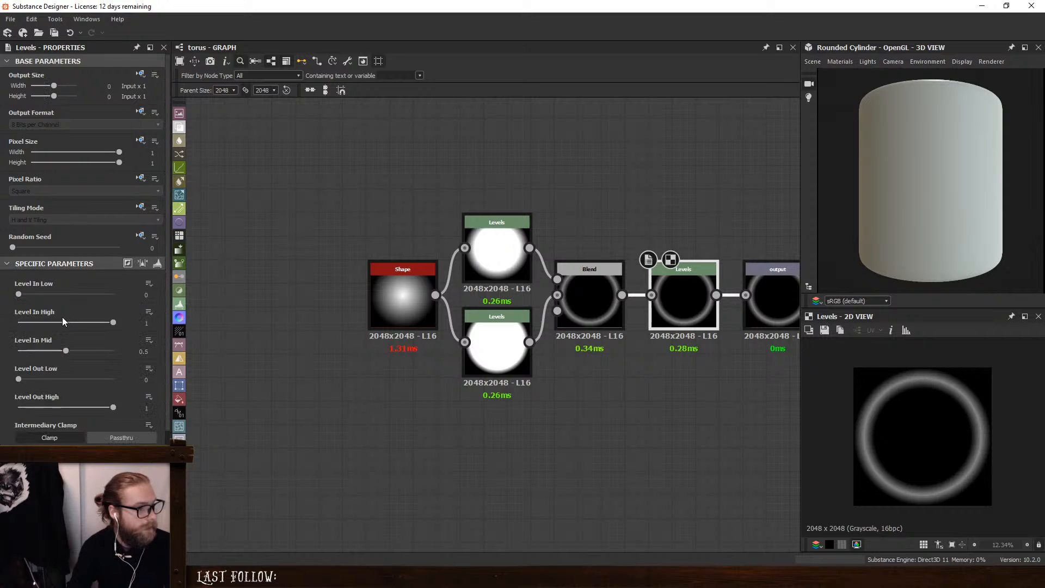
{"action": "left_click_drag", "start_coordinate": [66, 351], "coordinate": [5, 354]}
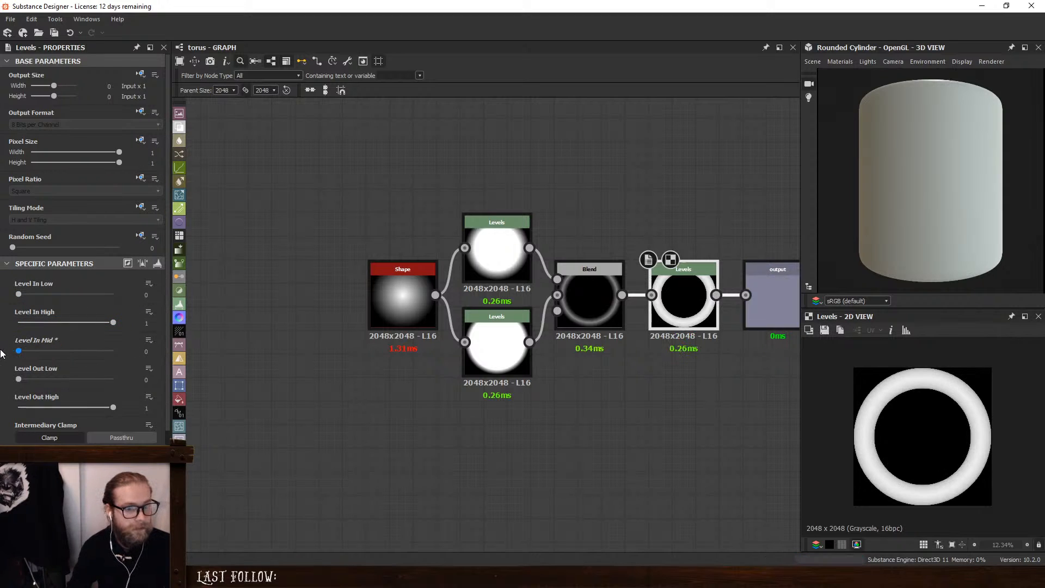
Preview the output, Blend and final Levels nodes in turn, and recheck the ring with the Levels node's Level In Mid at 0
{"action": "key", "text": "f"}
{"action": "double_click", "coordinate": [675, 302]}
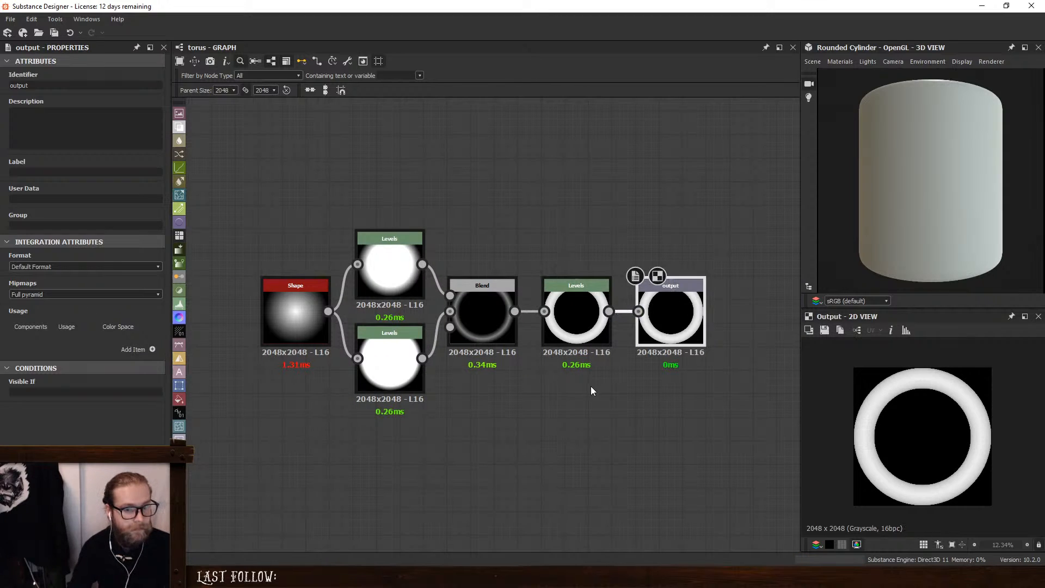
{"action": "double_click", "coordinate": [488, 308]}
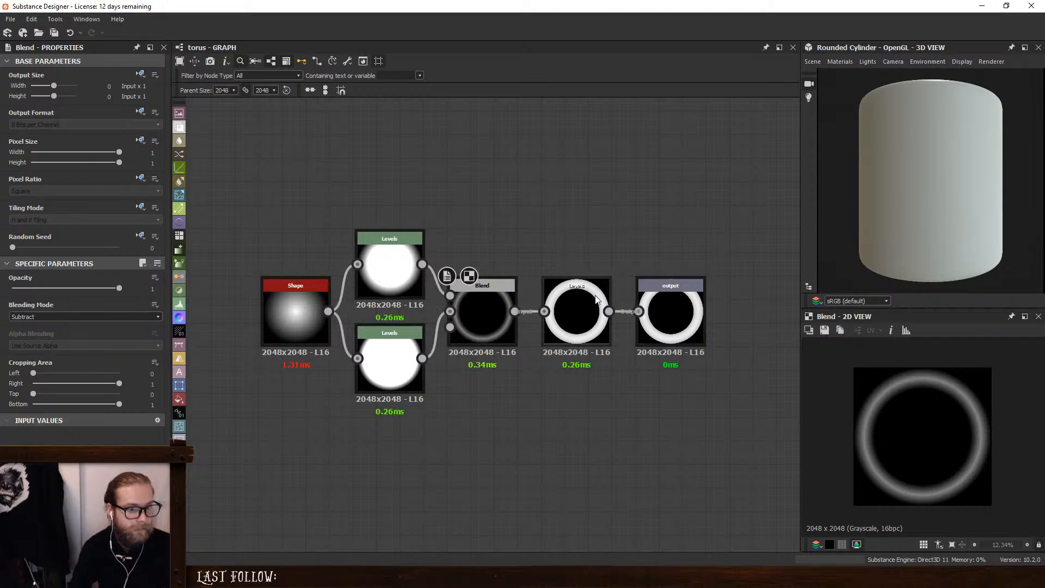
{"action": "double_click", "coordinate": [563, 302]}
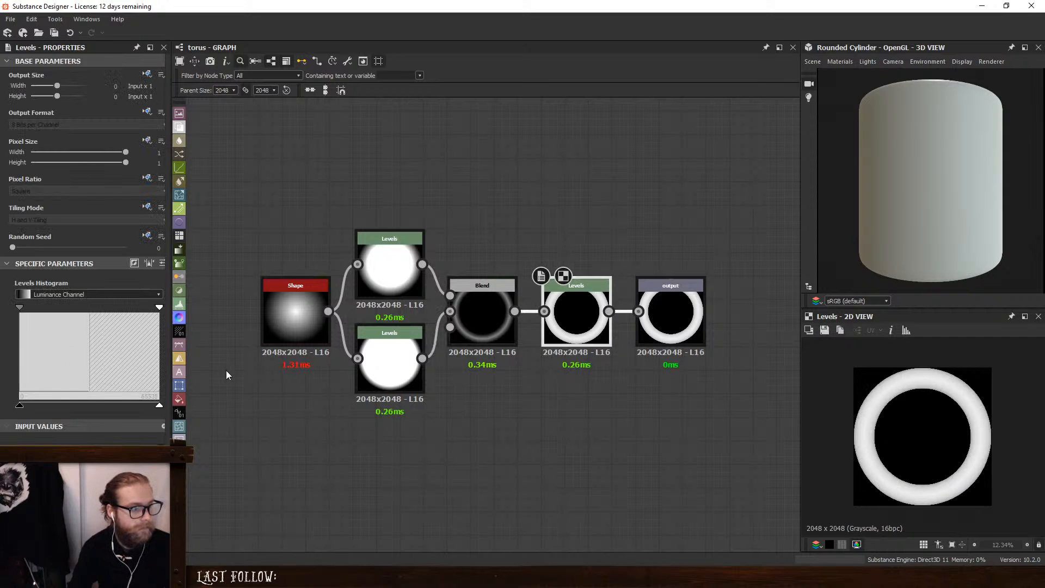
{"action": "left_click", "coordinate": [162, 263]}
{"action": "left_click_drag", "start_coordinate": [28, 349], "coordinate": [2, 361]}
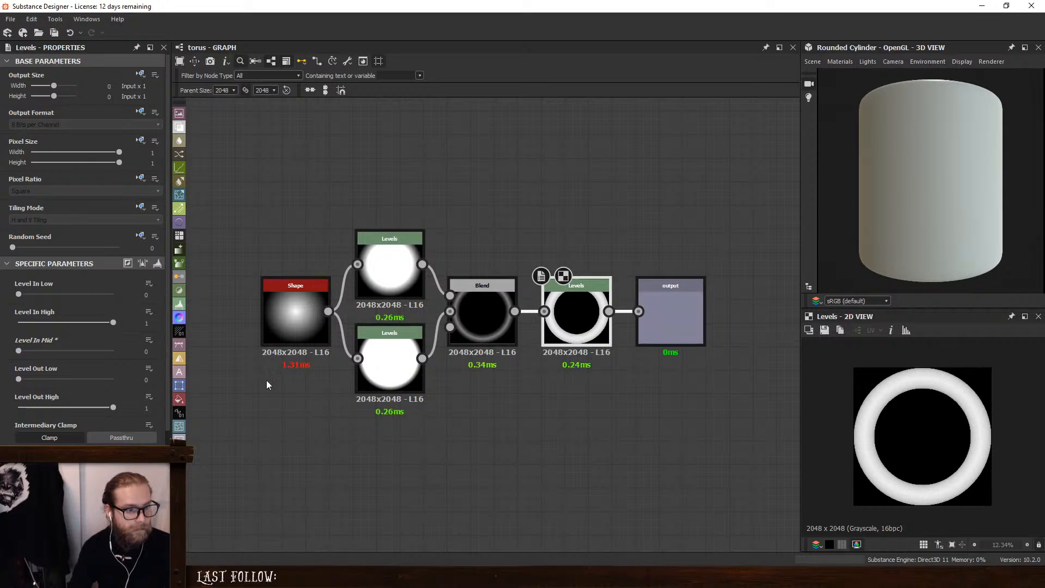
Expose the background Levels node's Level In High as a new graph input labelled Diameter with the description Inner Diameter
{"action": "middle_click_drag", "start_coordinate": [417, 419], "coordinate": [459, 415]}
{"action": "left_click", "coordinate": [425, 364]}
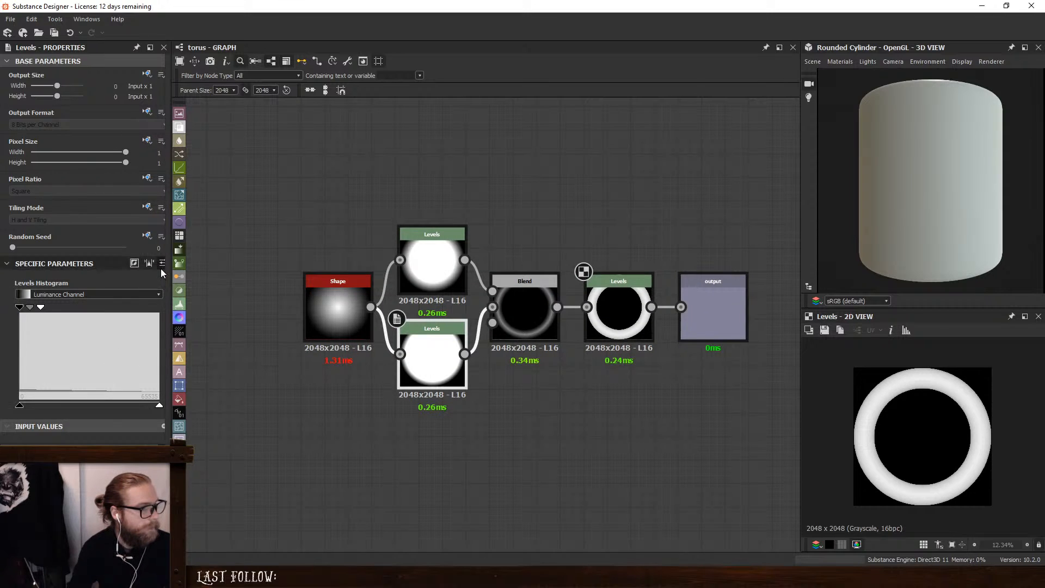
{"action": "left_click", "coordinate": [159, 266]}
{"action": "left_click", "coordinate": [149, 312]}
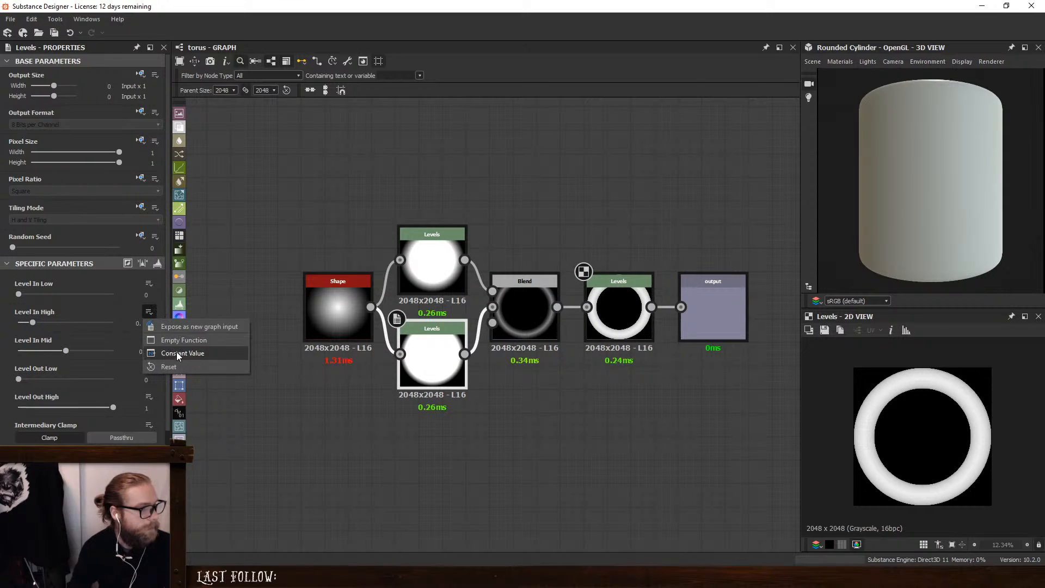
{"action": "left_click", "coordinate": [185, 326]}
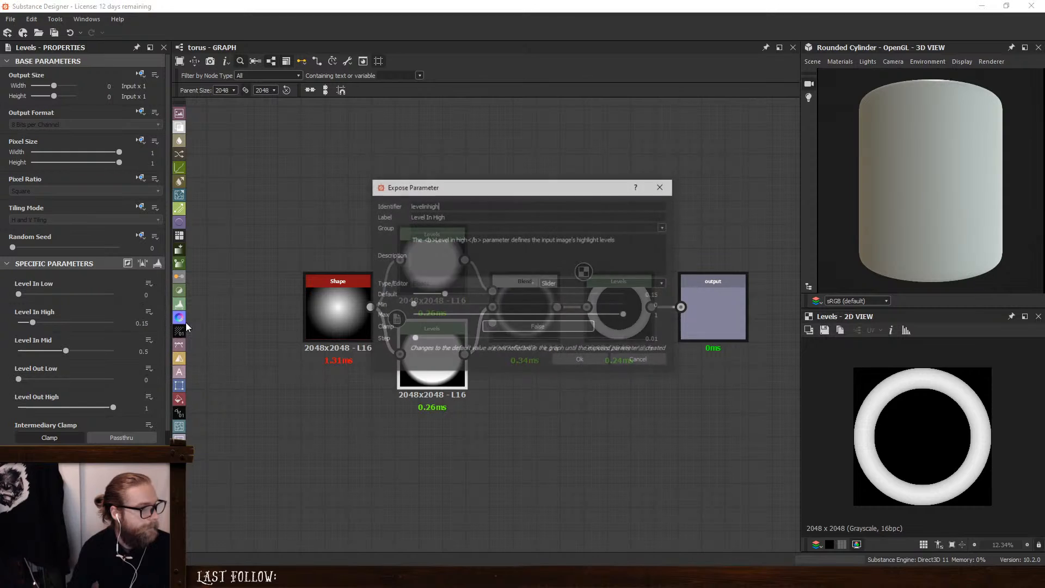
{"action": "triple_click", "coordinate": [470, 217]}
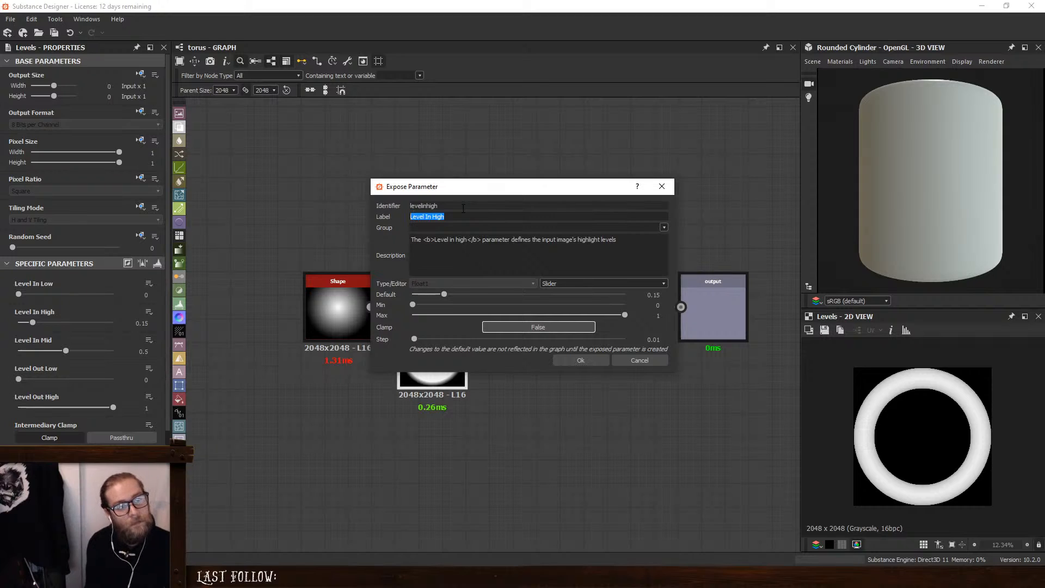
{"action": "type", "text": "Diameter"}
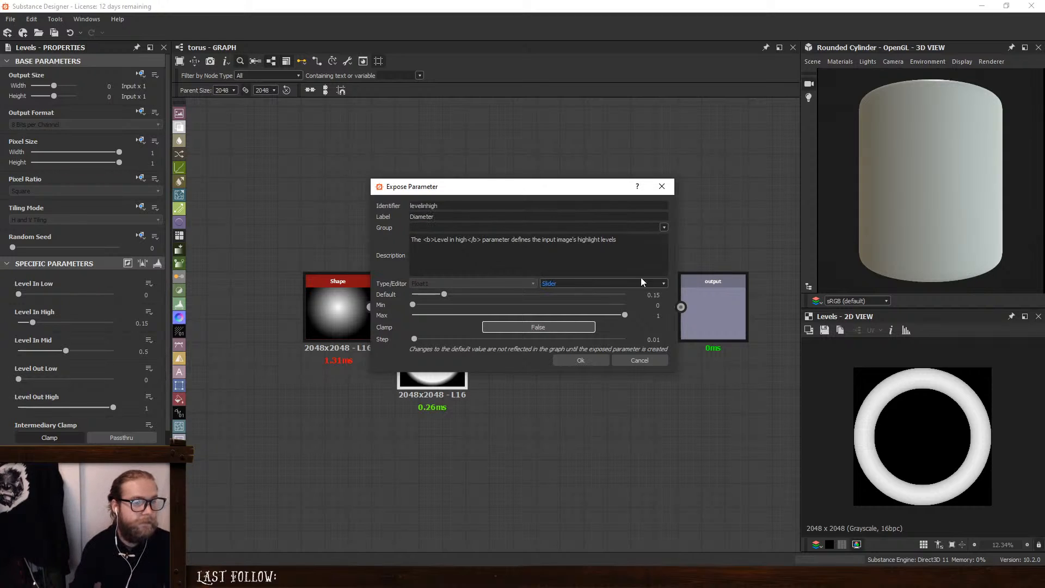
{"action": "triple_click", "coordinate": [640, 264]}
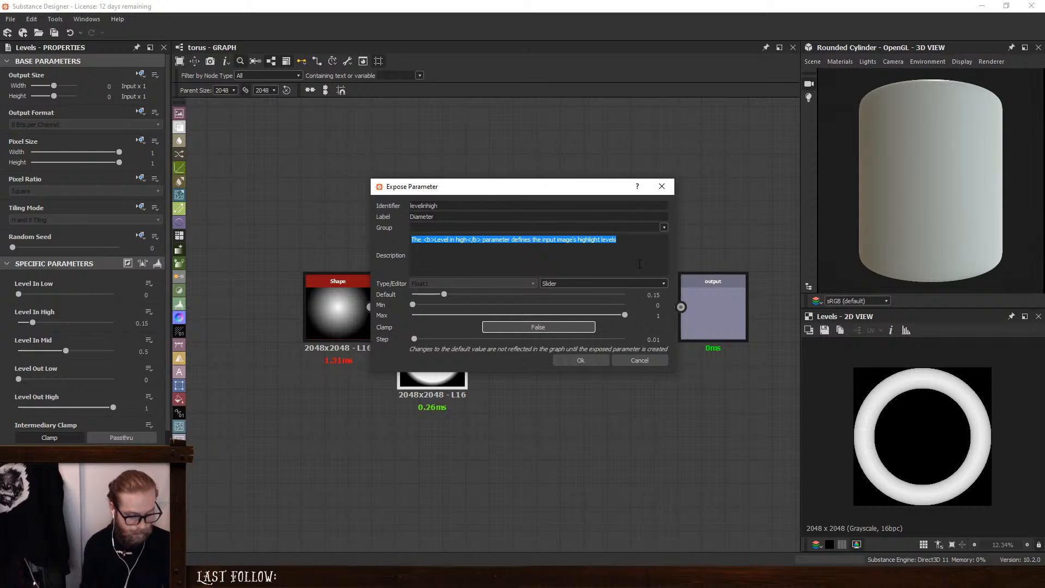
{"action": "type", "text": "Inner Diameter"}
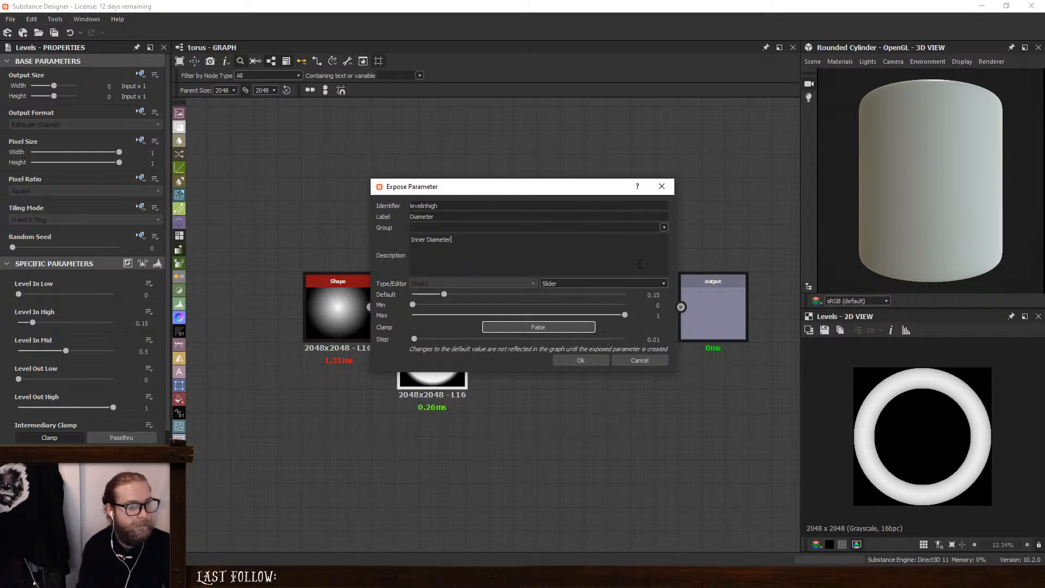
{"action": "left_click", "coordinate": [580, 360]}
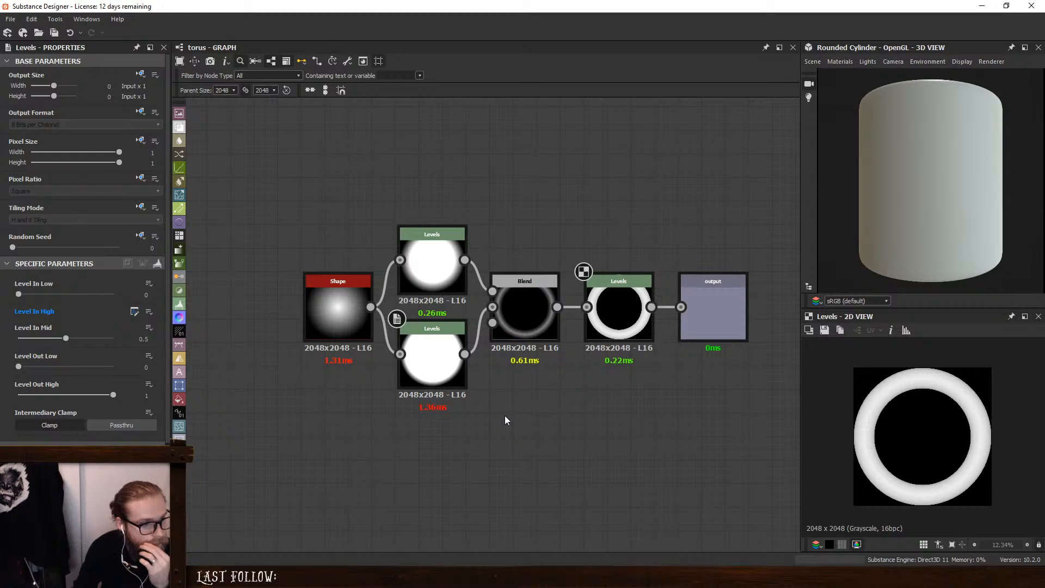
Move the Shape node and both stacked Levels nodes further away from the Blend node, keeping the two Levels aligned
{"action": "left_click_drag", "start_coordinate": [308, 312], "coordinate": [235, 309]}
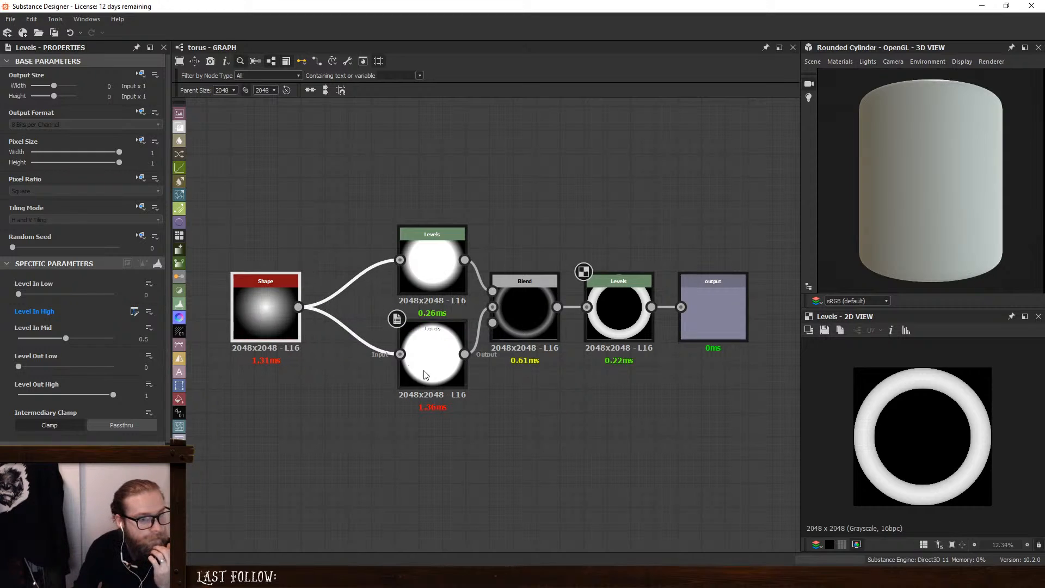
{"action": "left_click_drag", "start_coordinate": [425, 375], "coordinate": [366, 375]}
{"action": "left_click_drag", "start_coordinate": [434, 270], "coordinate": [390, 270]}
{"action": "left_click_drag", "start_coordinate": [379, 354], "coordinate": [391, 354]}
Preview the upper Levels node and create an empty function for its Level In High parameter
{"action": "left_click", "coordinate": [391, 287]}
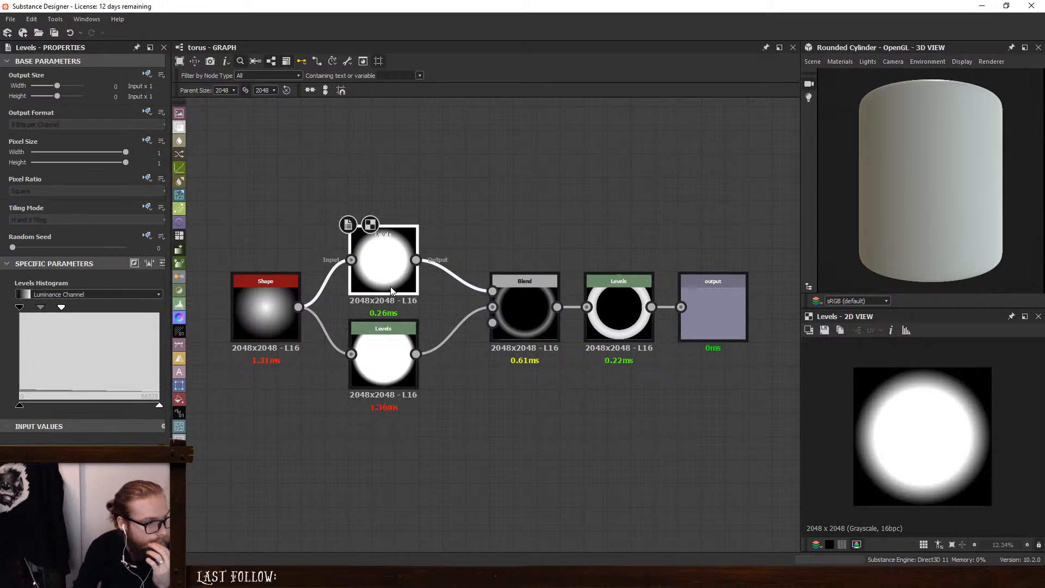
{"action": "left_click", "coordinate": [164, 265]}
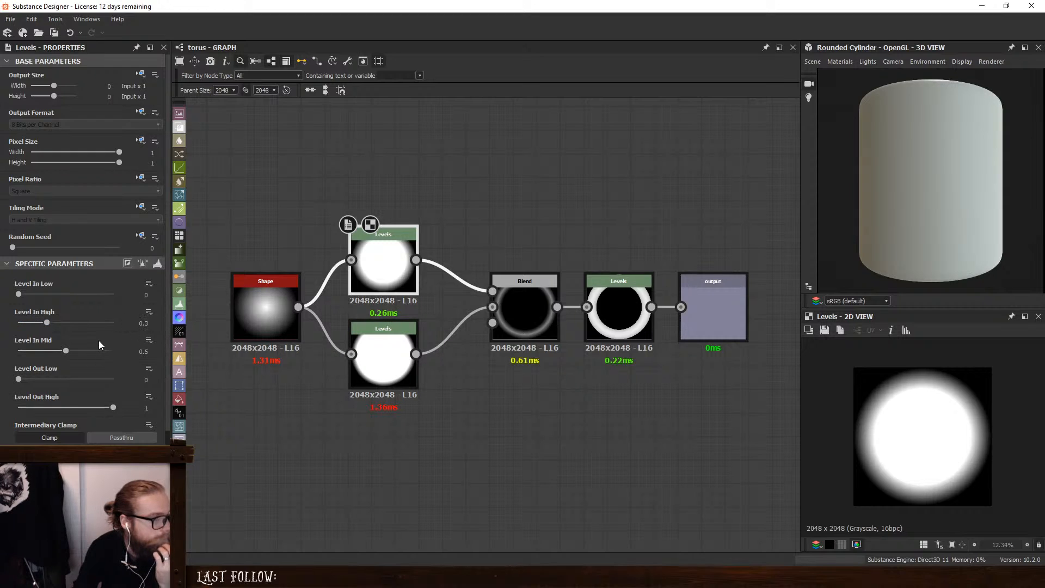
{"action": "left_click", "coordinate": [149, 312]}
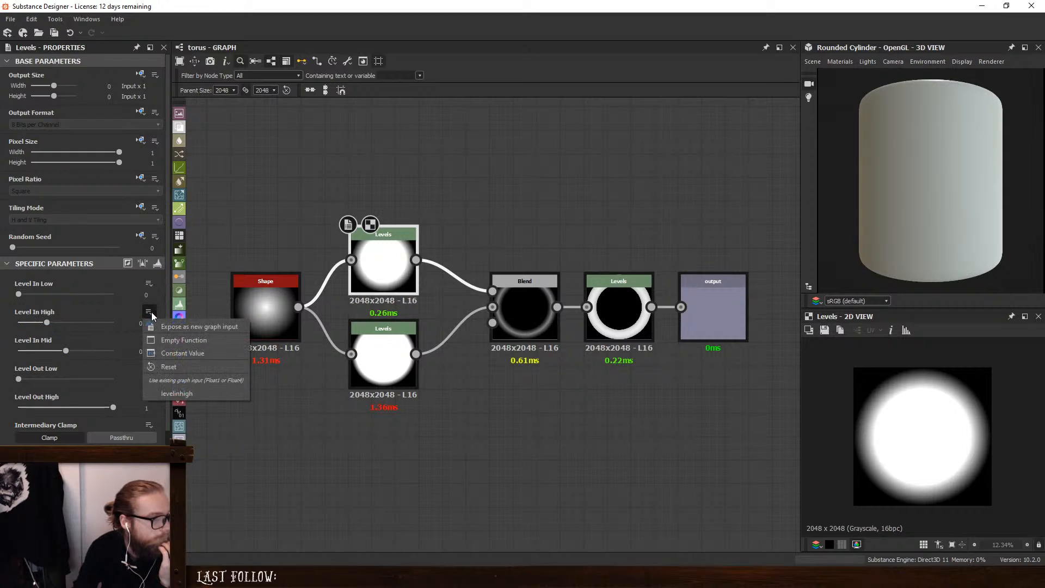
{"action": "left_click", "coordinate": [182, 339]}
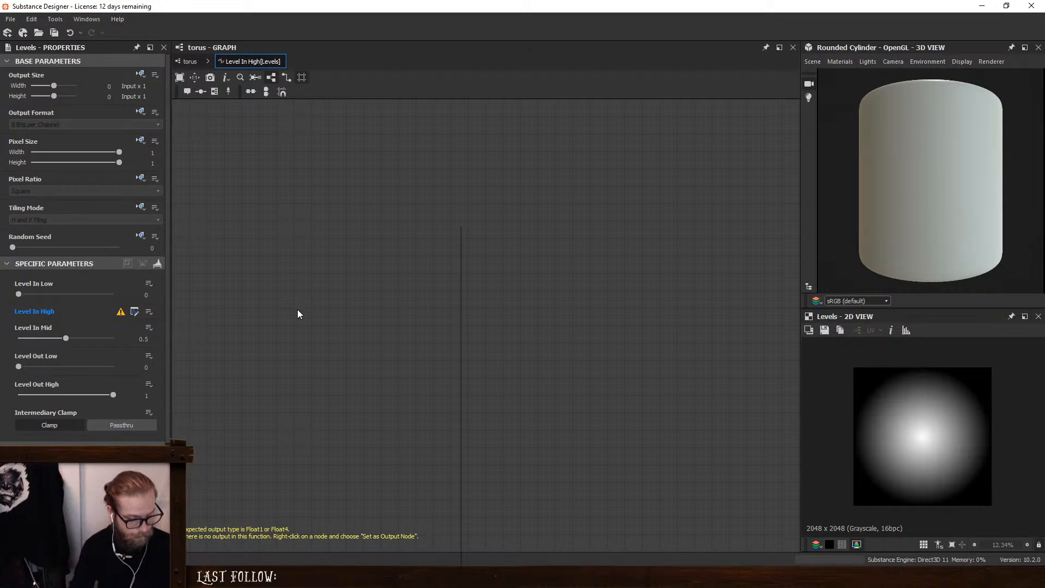
Add a Get Float node to the Level In High function and set its variable to levelinhigh
{"action": "key", "text": "space"}
{"action": "left_click", "coordinate": [355, 257]}
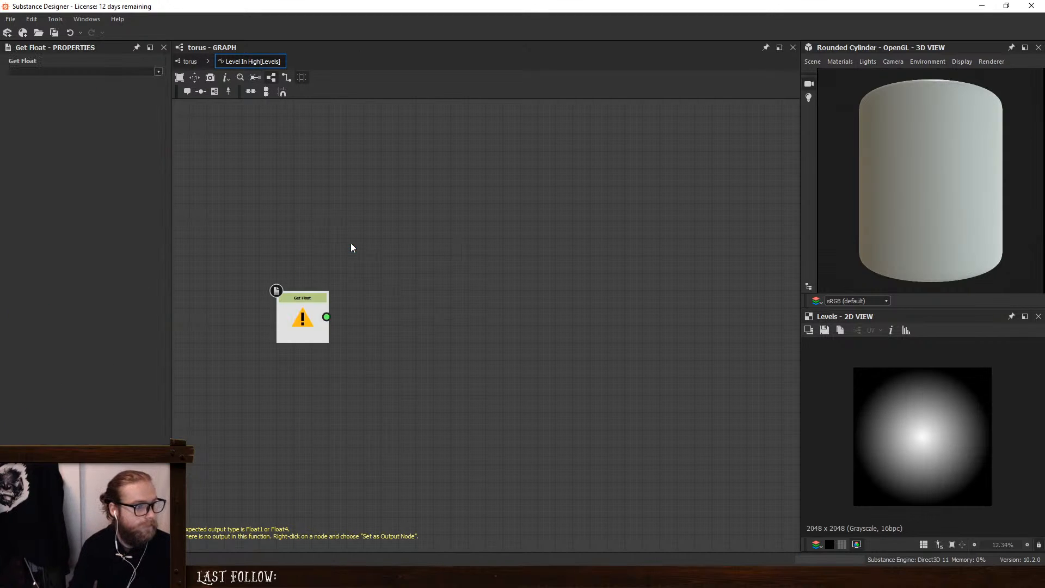
{"action": "left_click", "coordinate": [158, 71]}
{"action": "left_click", "coordinate": [106, 87]}
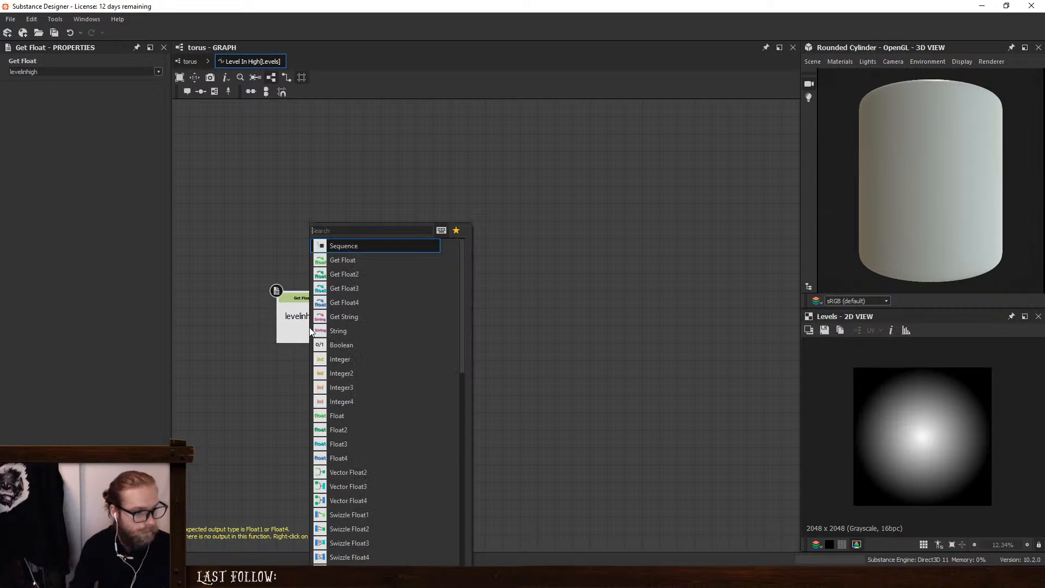
Add a Multiplication node fed by the levelinhigh Get Float, and raise the Get Float node to make room beneath it
{"action": "key", "text": "space"}
{"action": "type", "text": "mul"}
{"action": "left_click", "coordinate": [338, 247]}
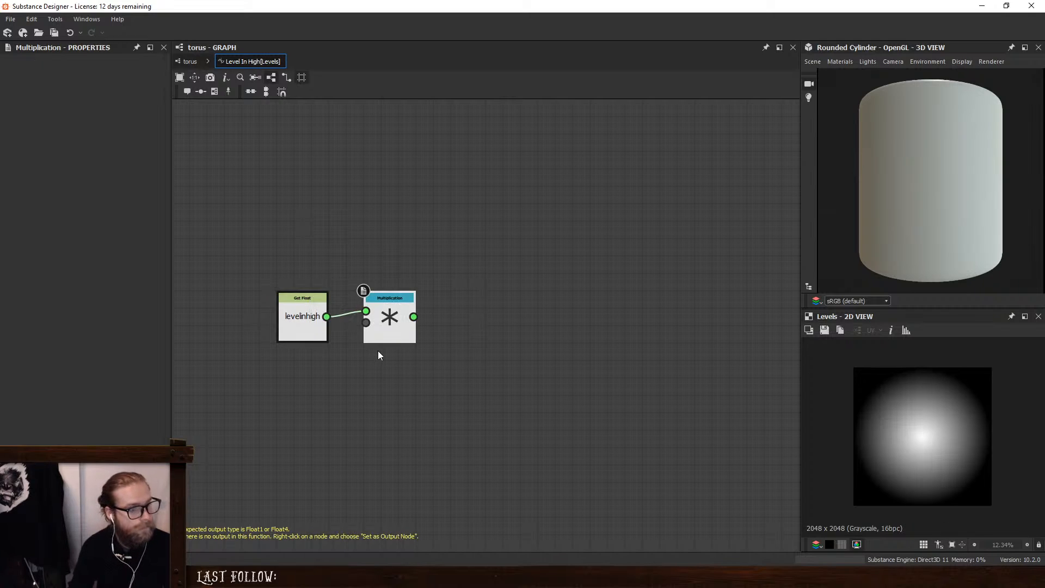
{"action": "left_click_drag", "start_coordinate": [320, 322], "coordinate": [320, 279]}
Add a Float constant node below the Get Float node in the Level In High function
{"action": "key", "text": "space"}
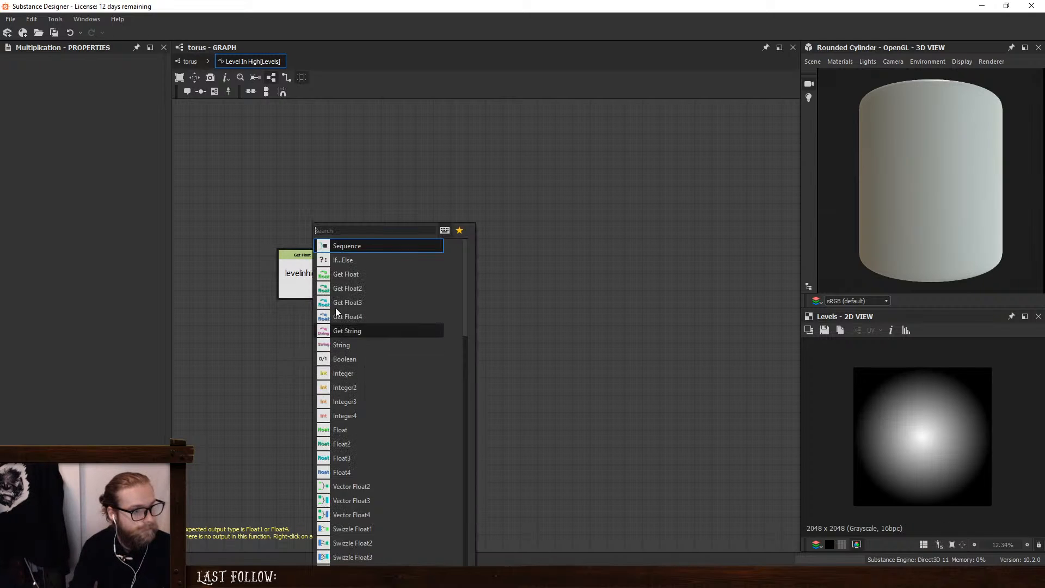
{"action": "type", "text": "float"}
{"action": "left_click", "coordinate": [340, 246]}
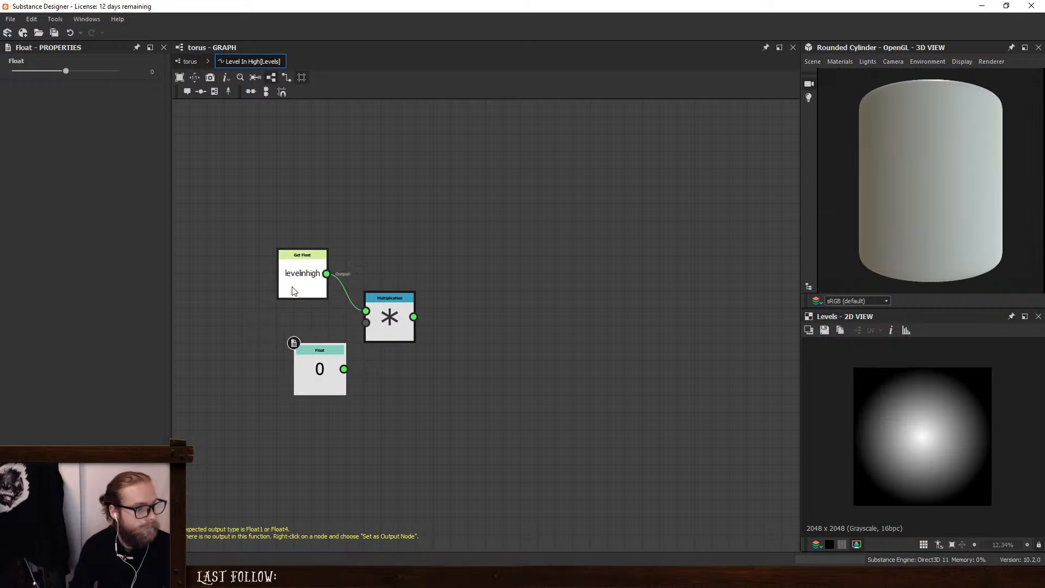
Connect the levelinhigh Get Float node and the Float constant to the two inputs of the Multiplication node
{"action": "left_click_drag", "start_coordinate": [294, 287], "coordinate": [311, 295]}
{"action": "left_click_drag", "start_coordinate": [343, 370], "coordinate": [366, 322]}
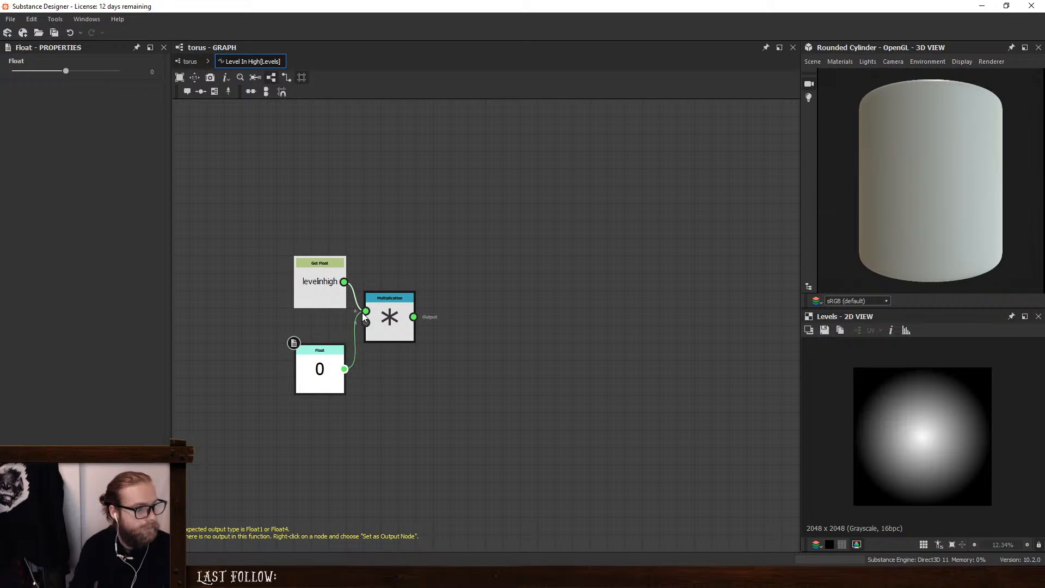
{"action": "left_click", "coordinate": [305, 267]}
{"action": "left_click_drag", "start_coordinate": [344, 281], "coordinate": [366, 311]}
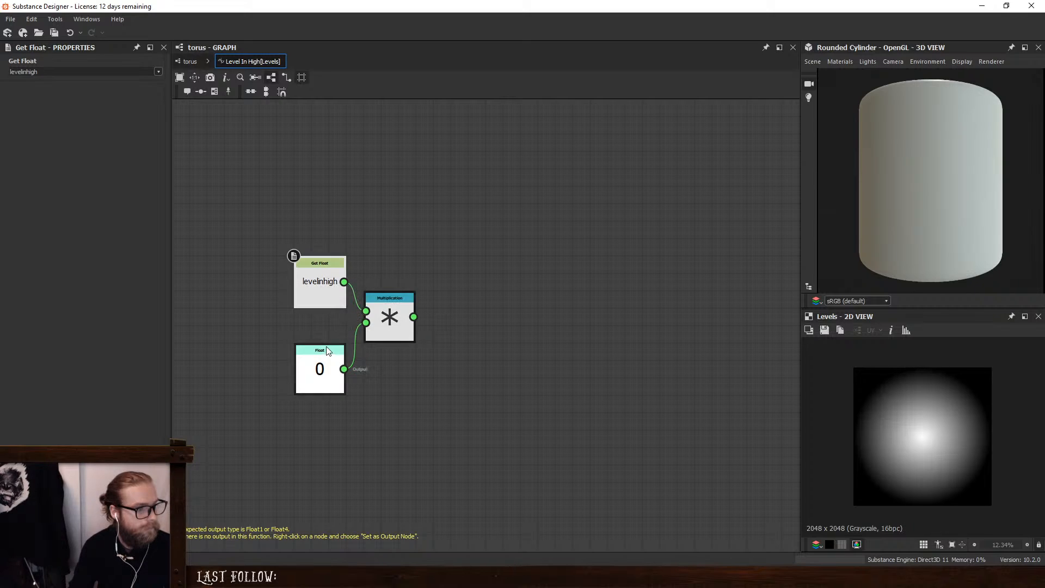
Place the Float constant closer beneath the levelinhigh node and set its value to 0.5
{"action": "left_click_drag", "start_coordinate": [326, 347], "coordinate": [325, 329]}
{"action": "double_click", "coordinate": [156, 72]}
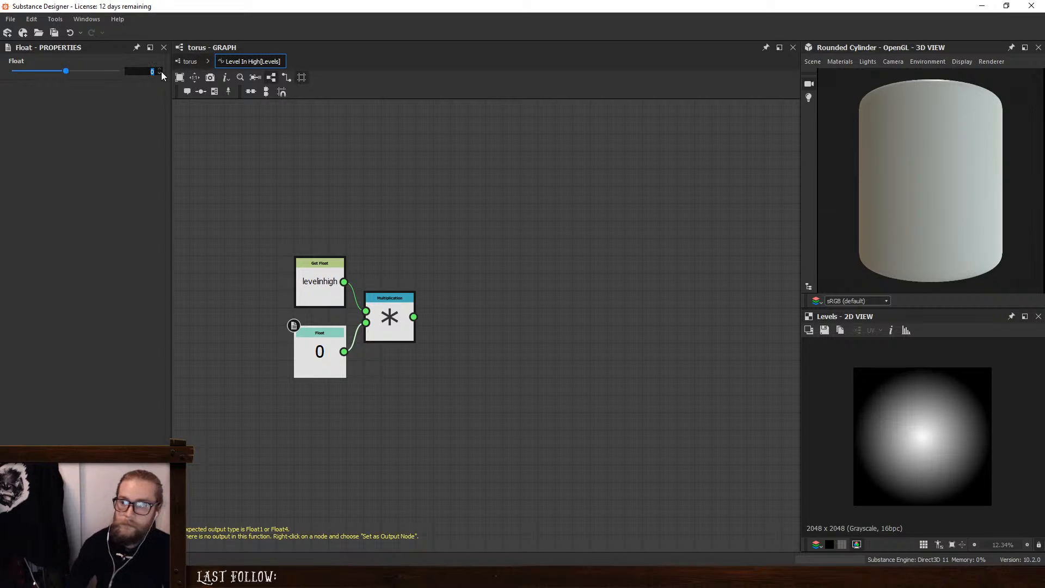
{"action": "key", "text": "Return"}
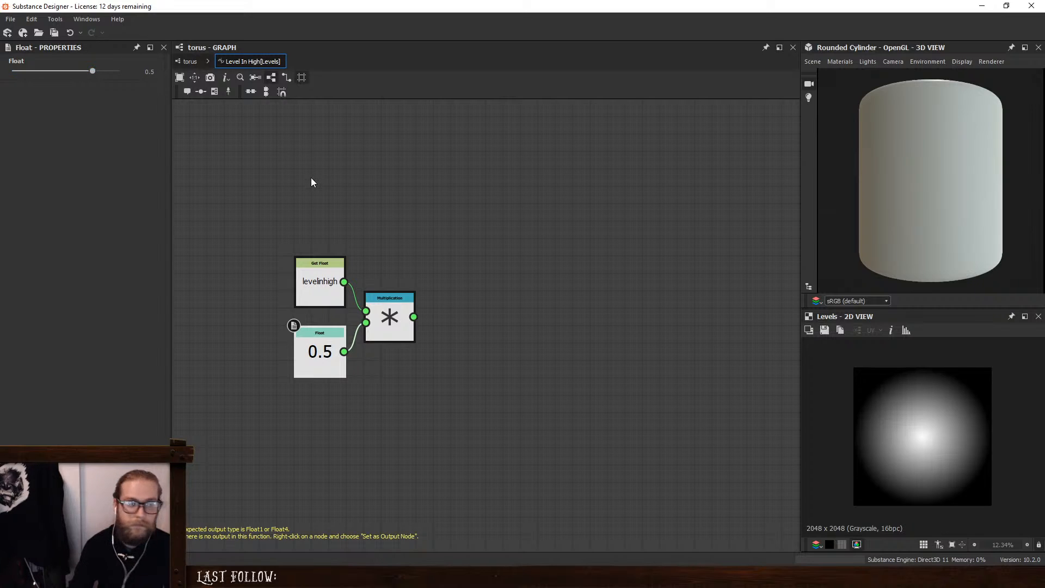
Try a One minus node after the Multiplication node, and remove it
{"action": "left_click", "coordinate": [381, 308]}
{"action": "key", "text": "space"}
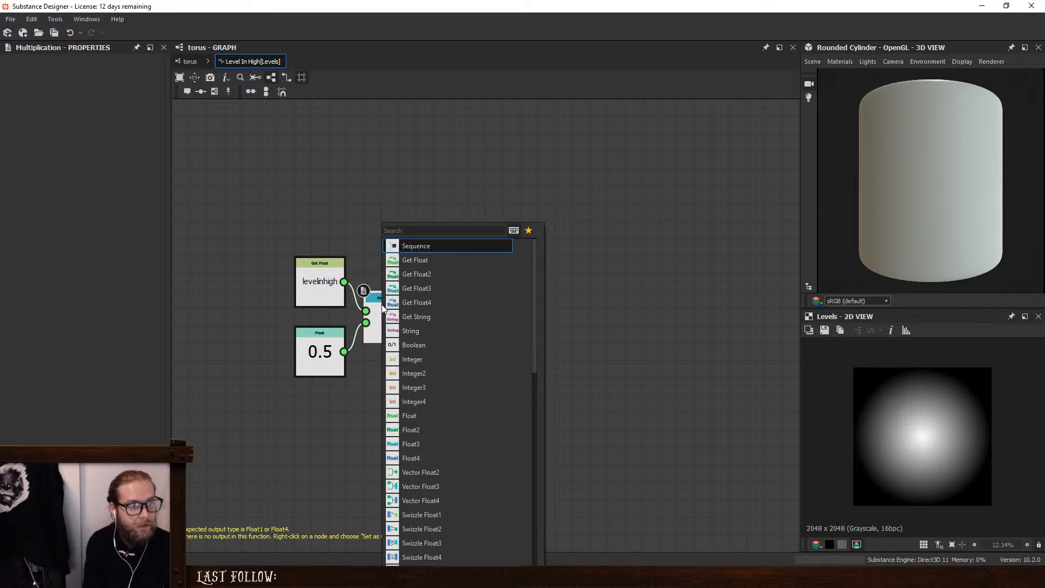
{"action": "type", "text": "one"}
{"action": "key", "text": "Return"}
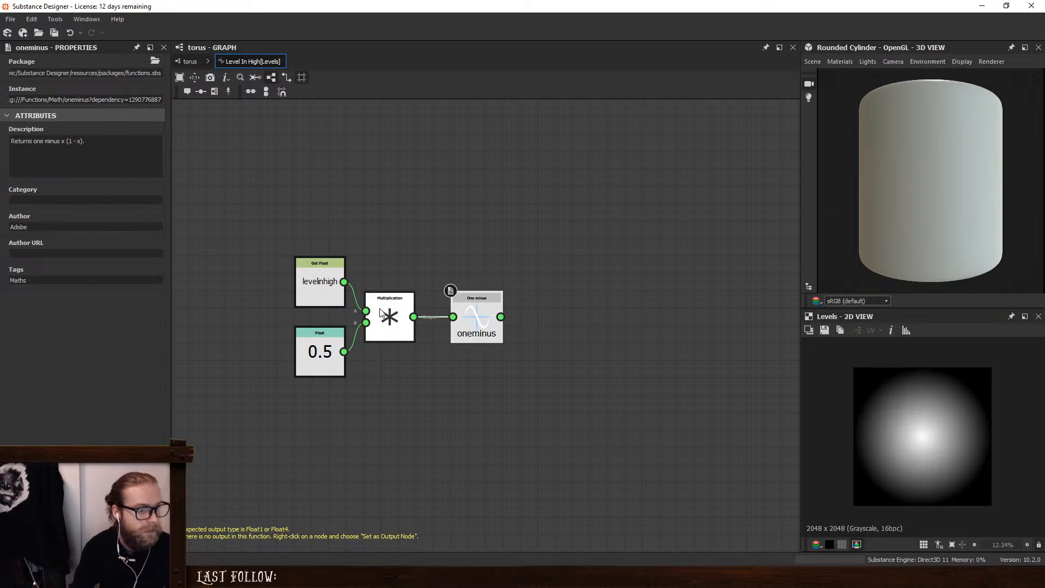
{"action": "left_click_drag", "start_coordinate": [381, 313], "coordinate": [399, 317]}
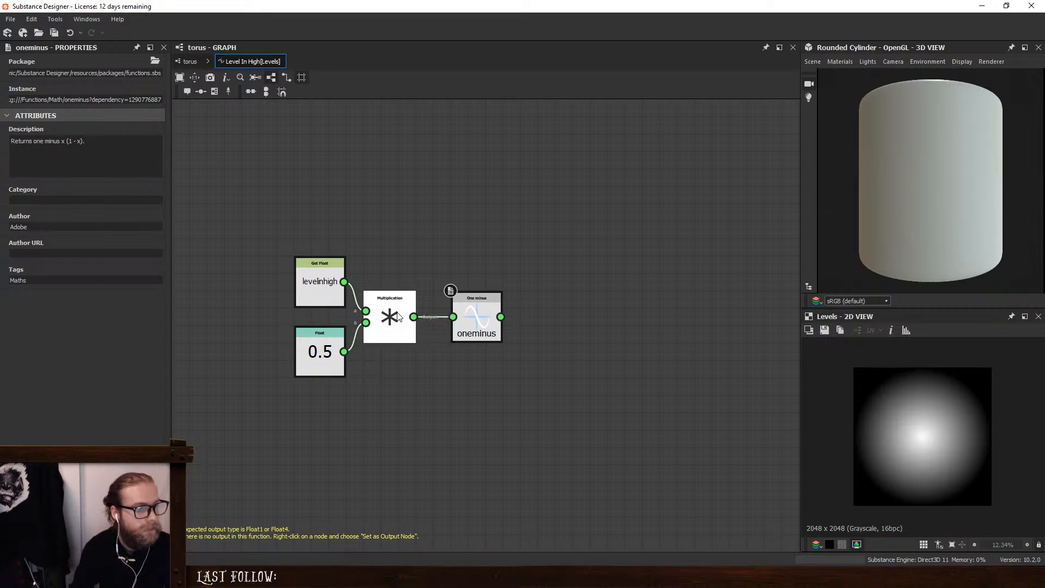
{"action": "left_click_drag", "start_coordinate": [492, 262], "coordinate": [487, 363]}
{"action": "left_click_drag", "start_coordinate": [462, 253], "coordinate": [493, 366]}
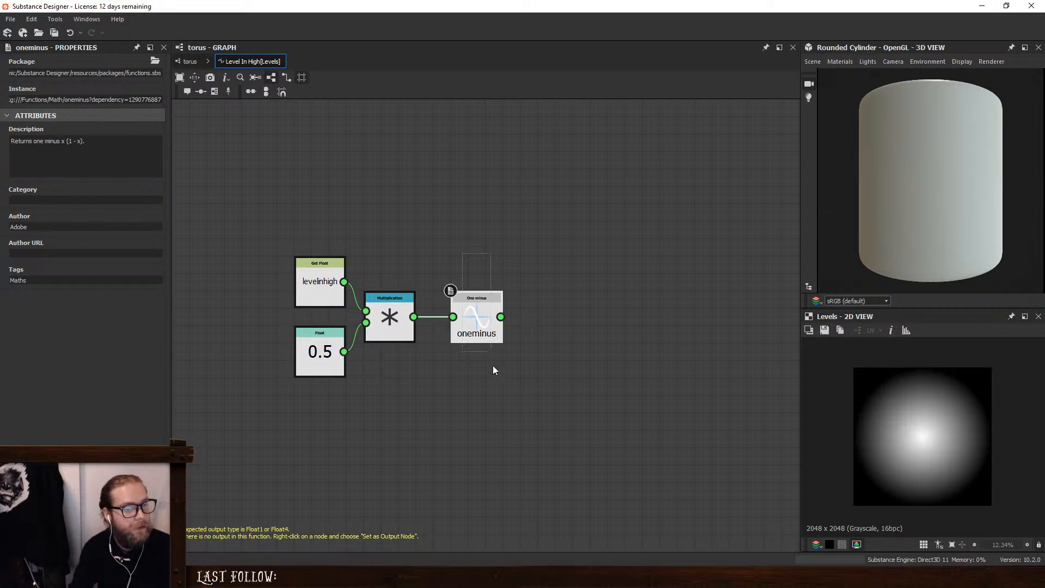
{"action": "key", "text": "Delete"}
Set the Multiplication node as the function's output and return to the torus graph
{"action": "right_click", "coordinate": [404, 313]}
{"action": "left_click", "coordinate": [438, 358]}
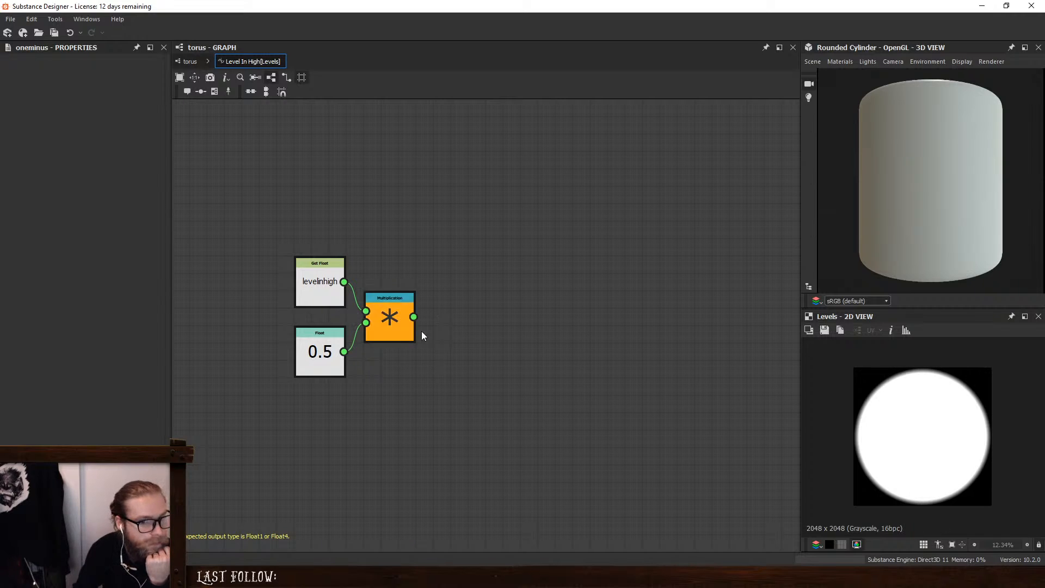
{"action": "left_click", "coordinate": [191, 62]}
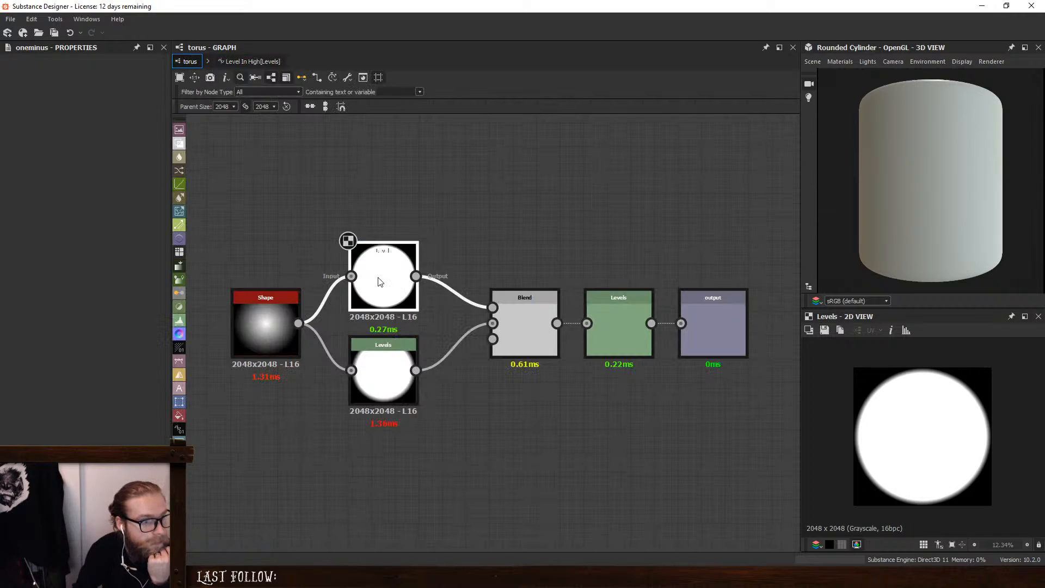
Examine the results of the Blend, both Levels branches, the final Levels node and the output
{"action": "left_click", "coordinate": [512, 311]}
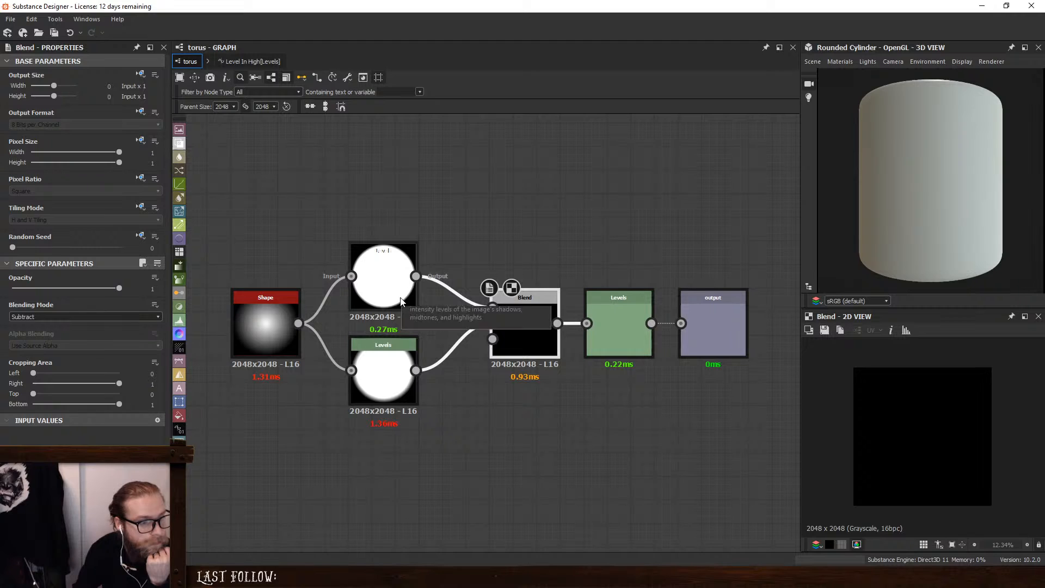
{"action": "left_click", "coordinate": [383, 370]}
{"action": "left_click", "coordinate": [374, 292]}
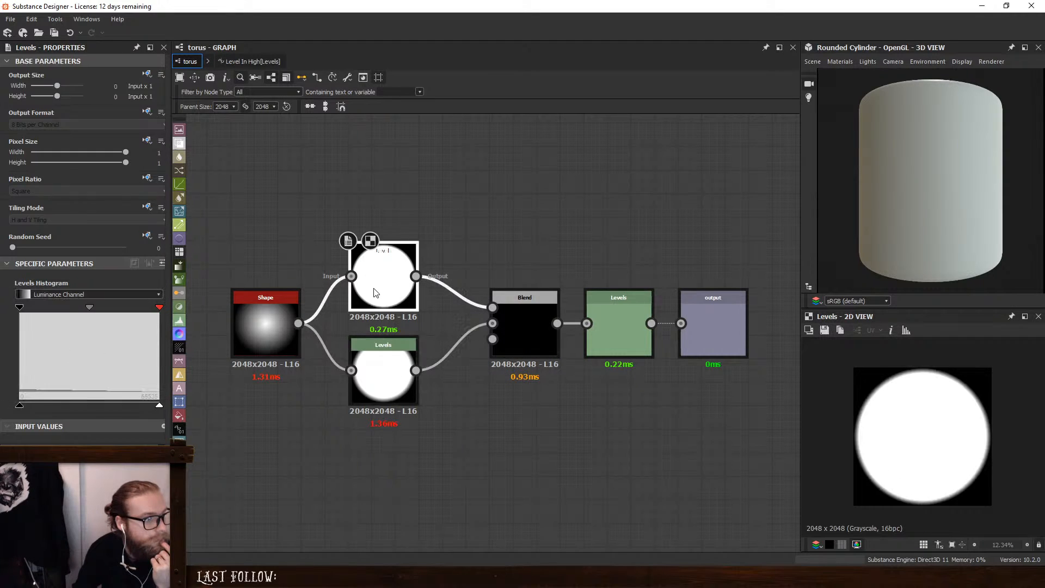
{"action": "left_click", "coordinate": [514, 321]}
{"action": "left_click", "coordinate": [615, 327]}
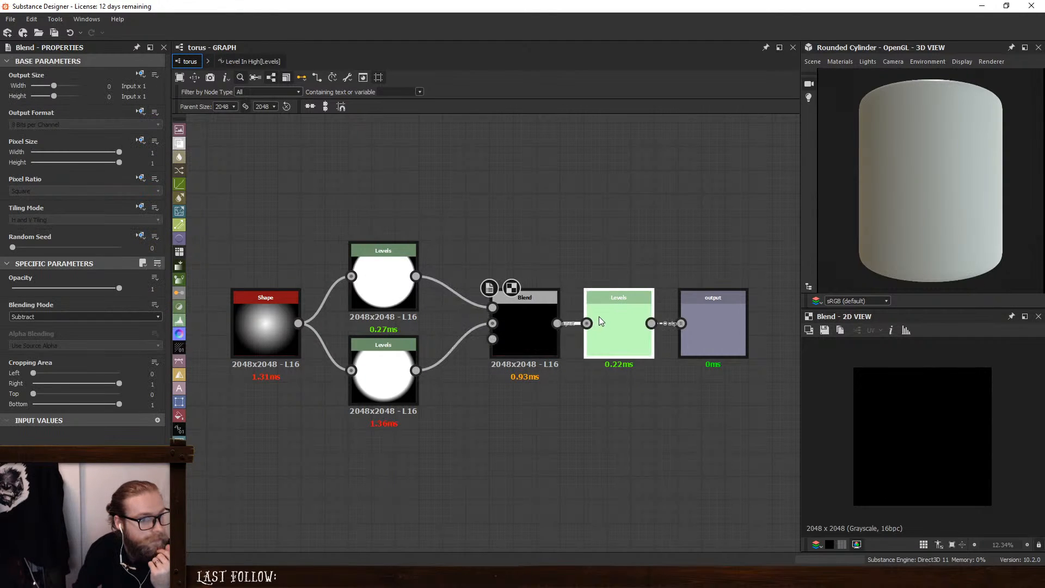
{"action": "left_click", "coordinate": [712, 315]}
{"action": "left_click", "coordinate": [383, 381]}
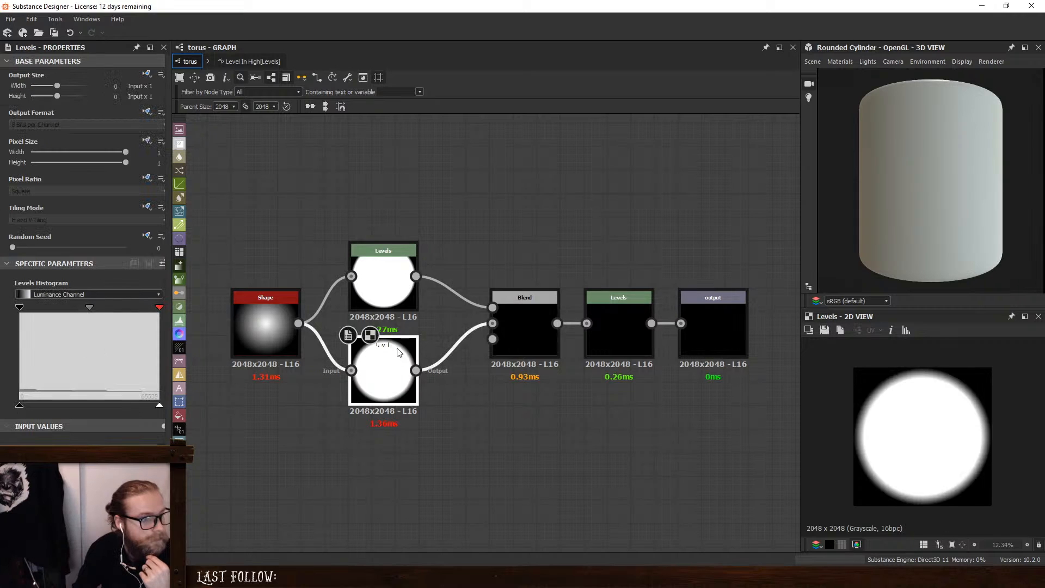
Add a Levels node above the existing ones, feed it from the Shape, and lower its Level In High to about 0.27
{"action": "left_click", "coordinate": [413, 214]}
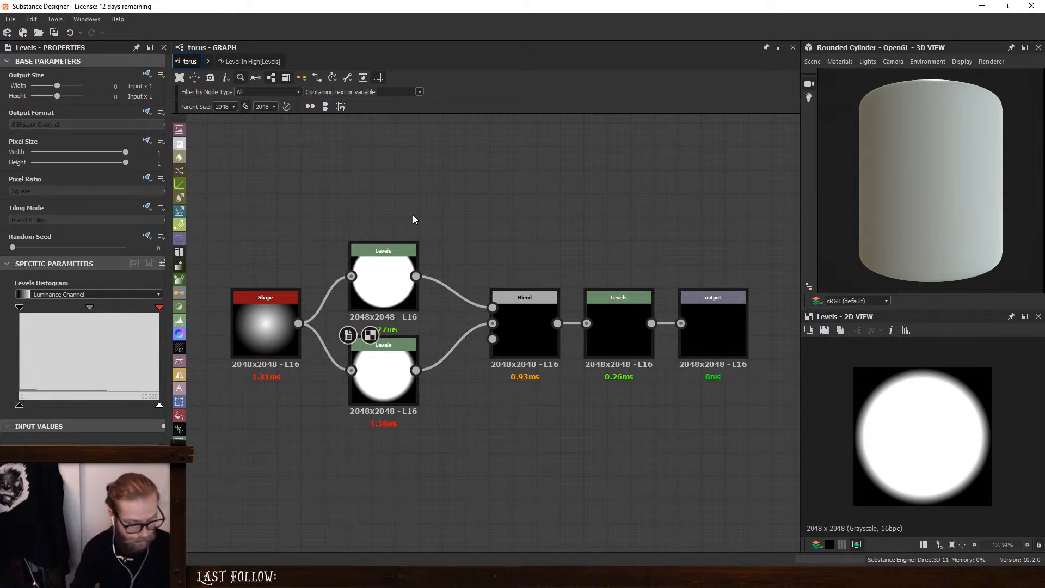
{"action": "key", "text": "space"}
{"action": "left_click", "coordinate": [460, 238]}
{"action": "left_click_drag", "start_coordinate": [298, 324], "coordinate": [385, 193]}
{"action": "left_click_drag", "start_coordinate": [157, 308], "coordinate": [57, 313]}
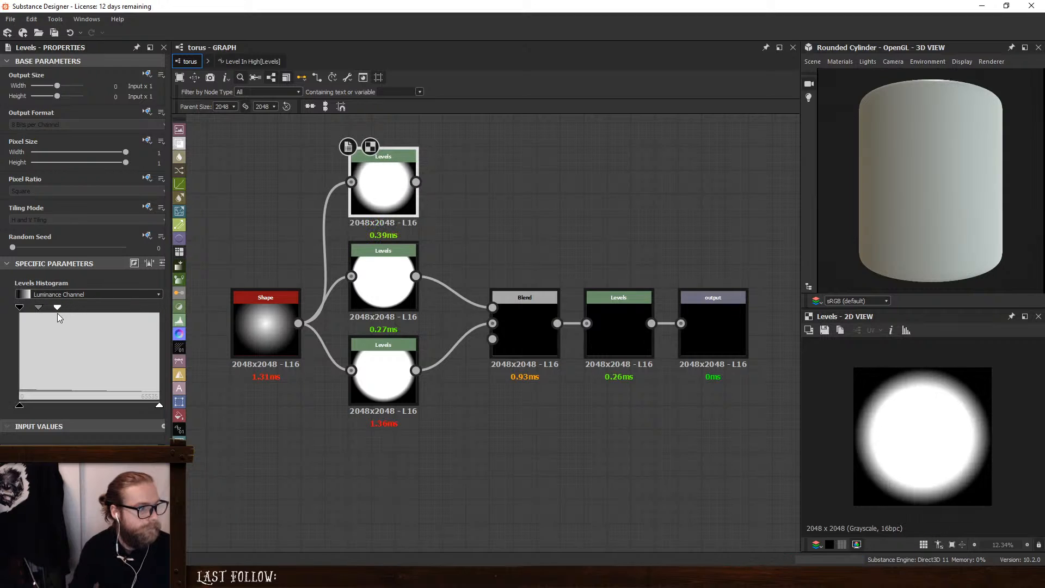
Add another Levels node above the new one, feed it from the Shape, and lower its Level In High to about 0.37
{"action": "left_click", "coordinate": [380, 366]}
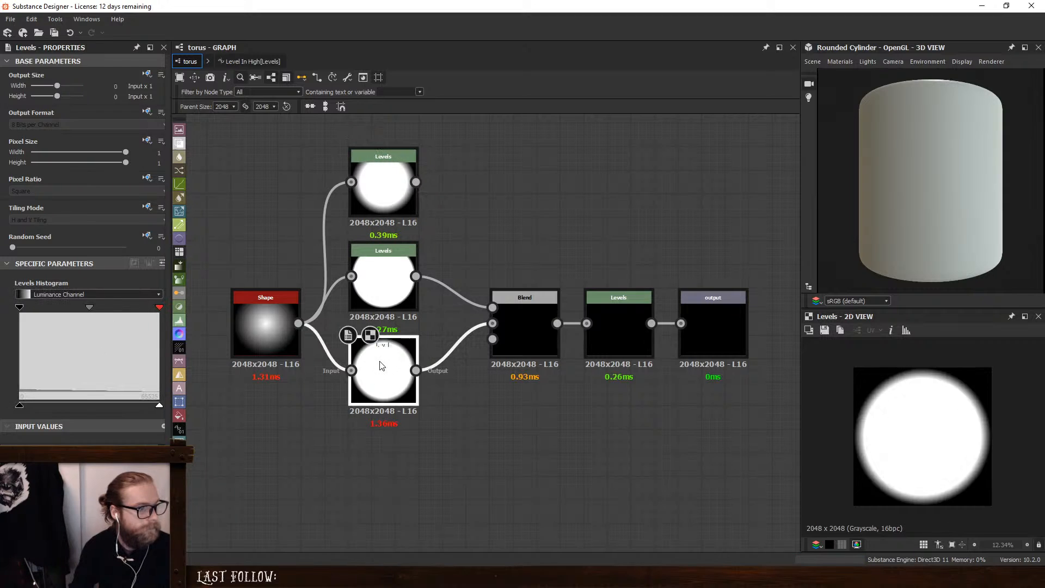
{"action": "left_click", "coordinate": [158, 264]}
{"action": "left_click", "coordinate": [465, 402]}
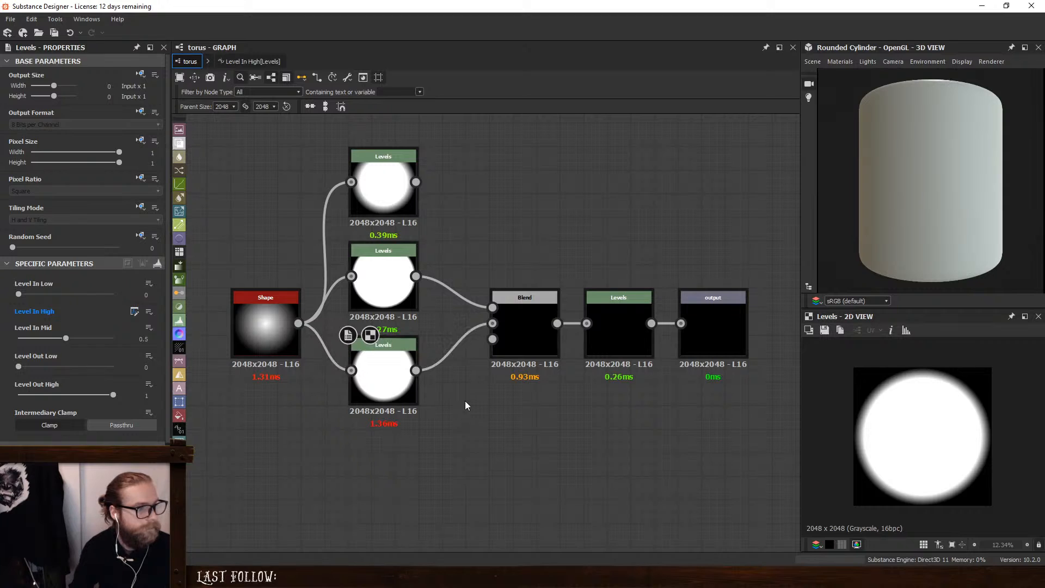
{"action": "middle_click_drag", "start_coordinate": [478, 231], "coordinate": [526, 361]}
{"action": "key", "text": "space"}
{"action": "type", "text": "lev"}
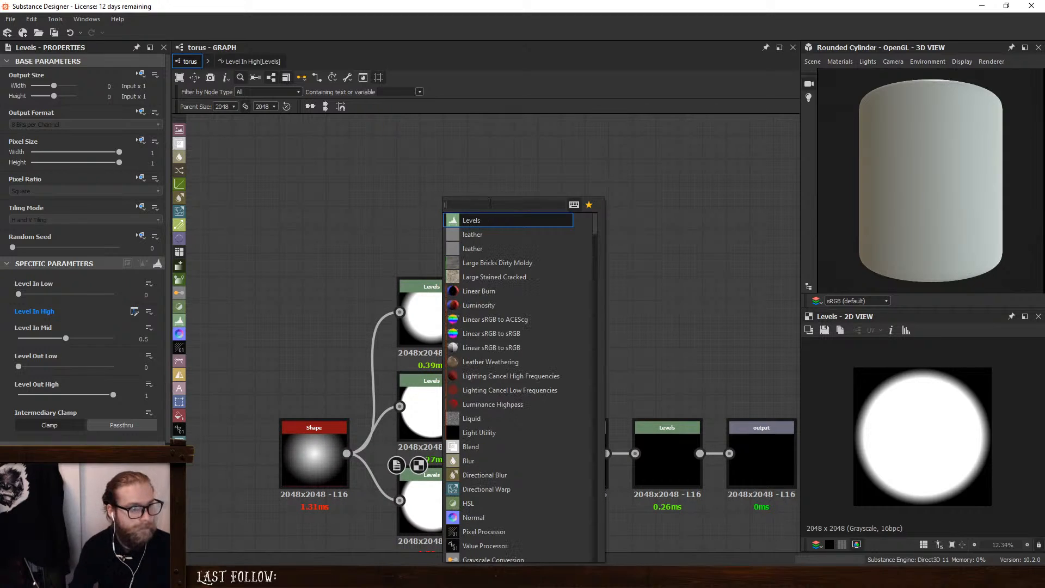
{"action": "key", "text": "Return"}
{"action": "left_click_drag", "start_coordinate": [400, 217], "coordinate": [347, 453]}
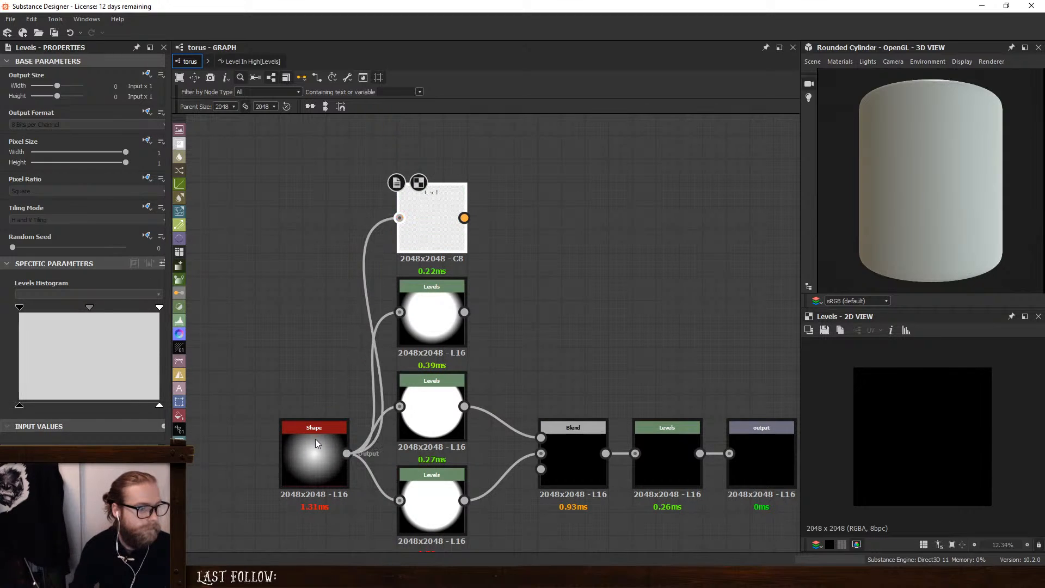
{"action": "left_click_drag", "start_coordinate": [153, 308], "coordinate": [73, 314]}
Blend the top Levels node as foreground over the Levels node beneath it, using a new Blend node in Subtract mode
{"action": "left_click", "coordinate": [422, 319]}
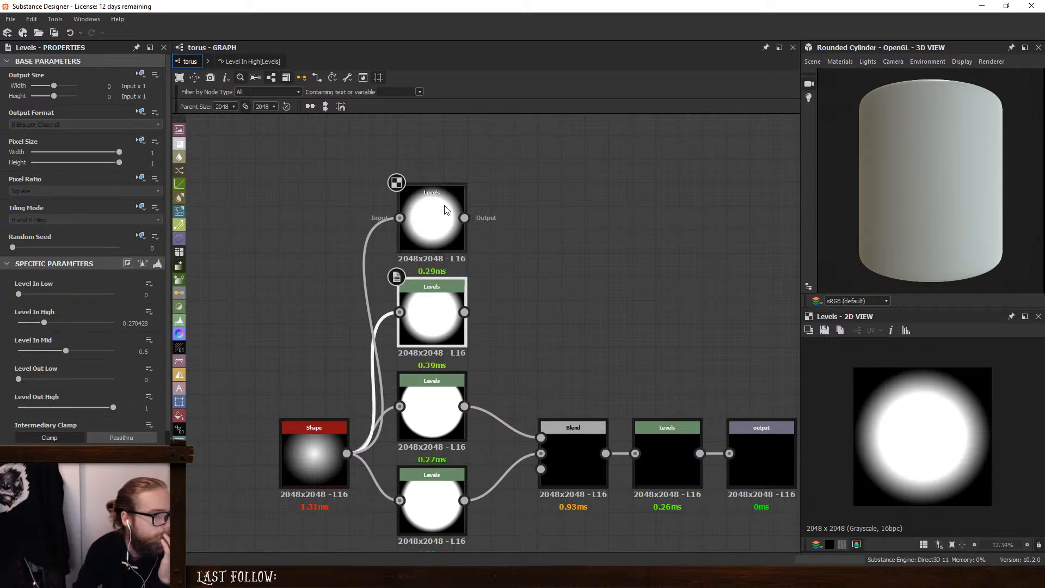
{"action": "left_click", "coordinate": [430, 223]}
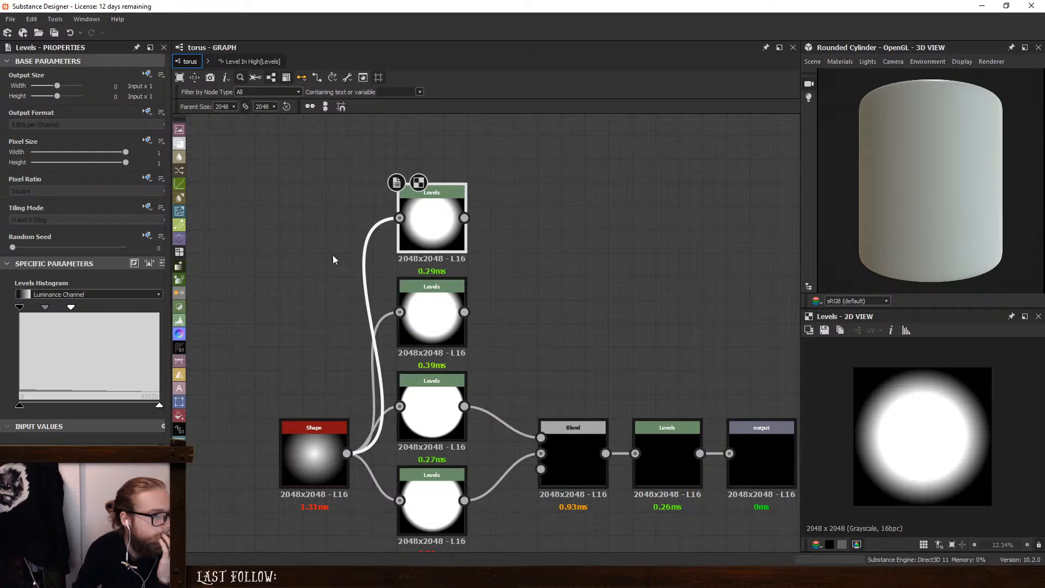
{"action": "left_click", "coordinate": [159, 264]}
{"action": "left_click", "coordinate": [610, 242]}
{"action": "key", "text": "space"}
{"action": "left_click", "coordinate": [607, 260]}
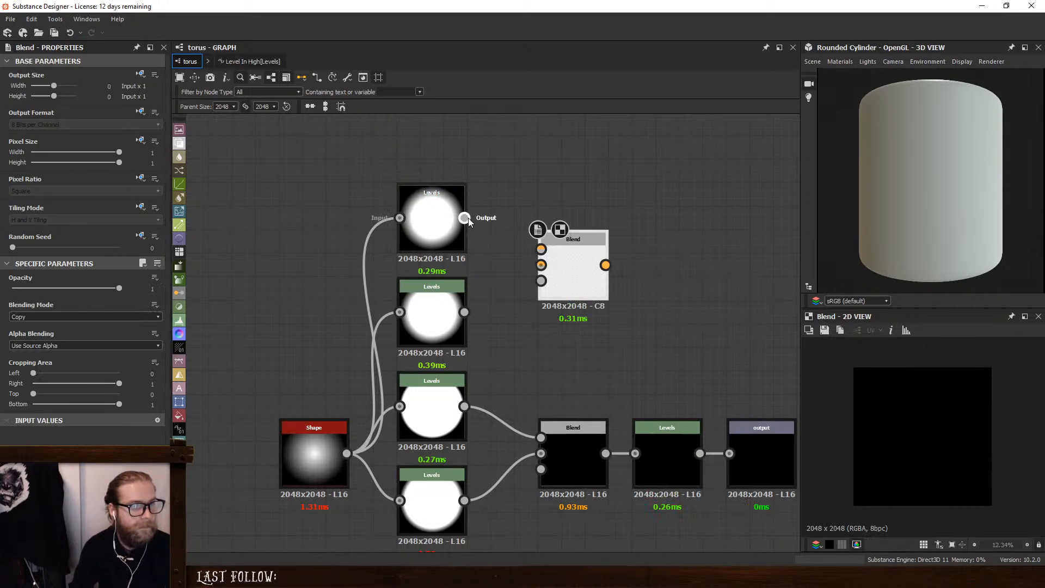
{"action": "left_click_drag", "start_coordinate": [464, 218], "coordinate": [541, 249]}
{"action": "left_click_drag", "start_coordinate": [464, 312], "coordinate": [541, 265]}
{"action": "left_click", "coordinate": [41, 317]}
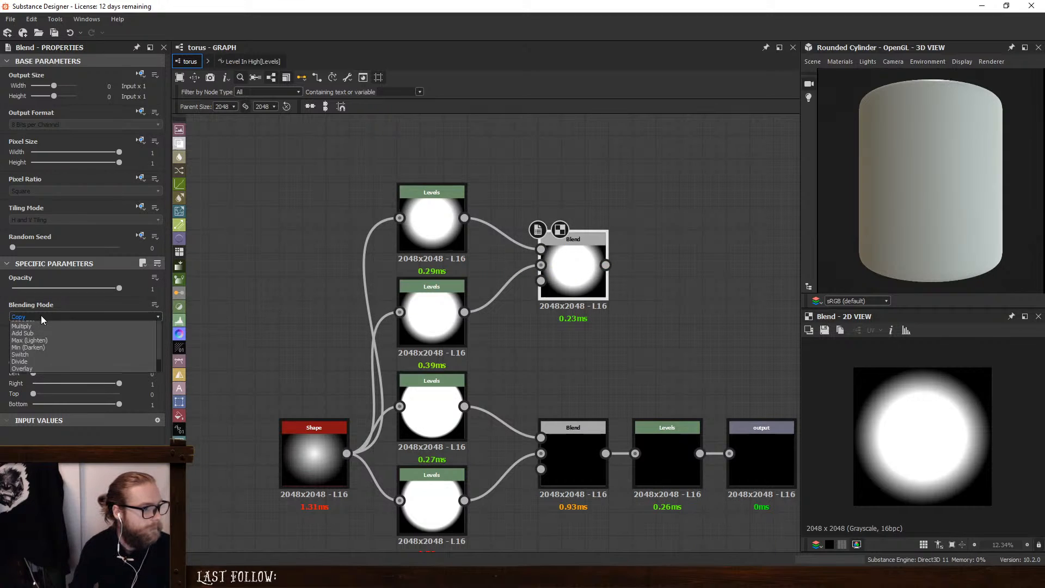
{"action": "left_click", "coordinate": [47, 338]}
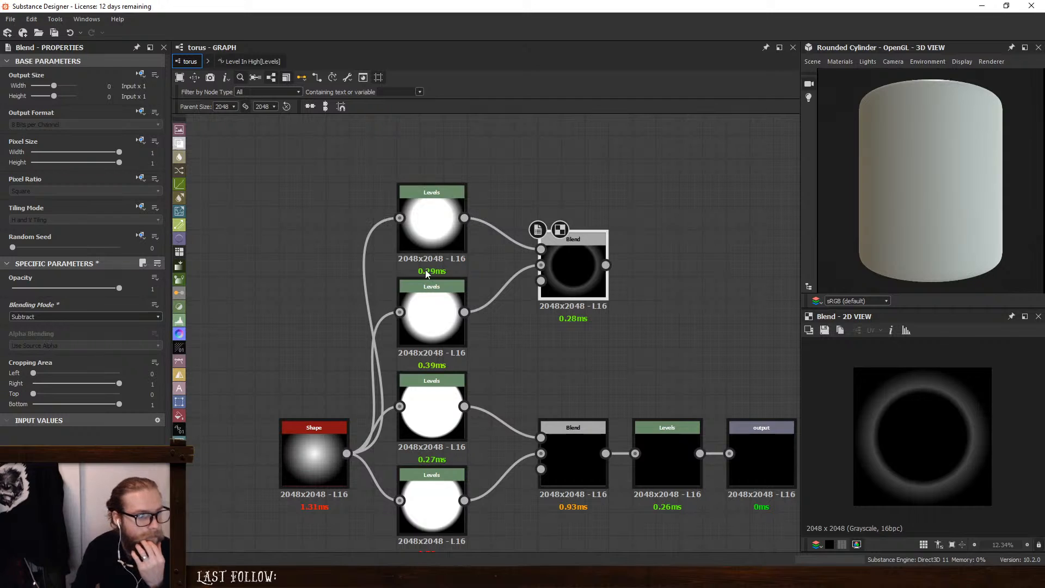
Set Level In High to 0.3 on the Levels node feeding the new Blend's background
{"action": "left_click", "coordinate": [430, 316]}
{"action": "left_click", "coordinate": [135, 323]}
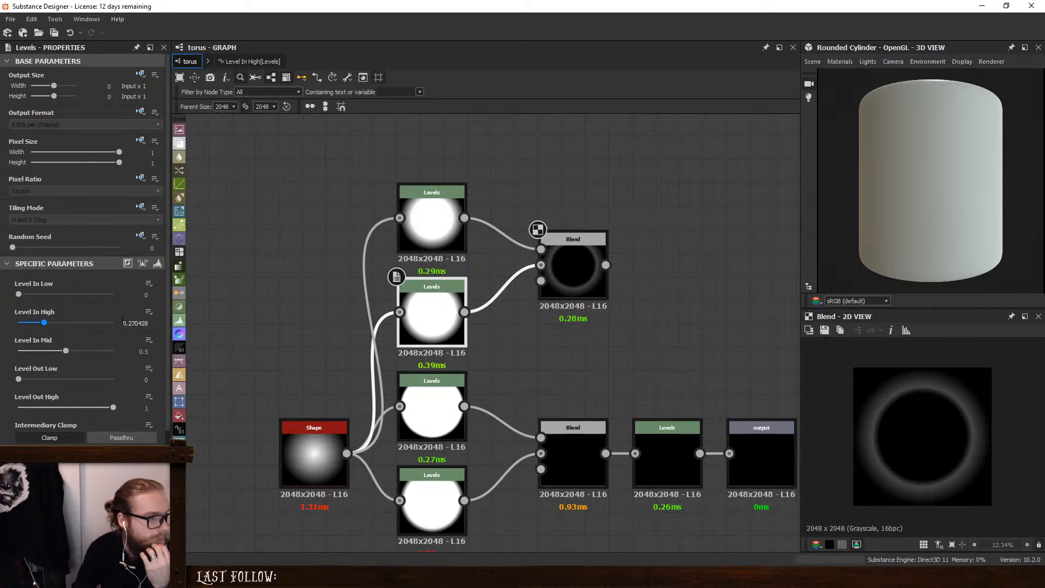
{"action": "type", "text": "0.3"}
{"action": "key", "text": "Return"}
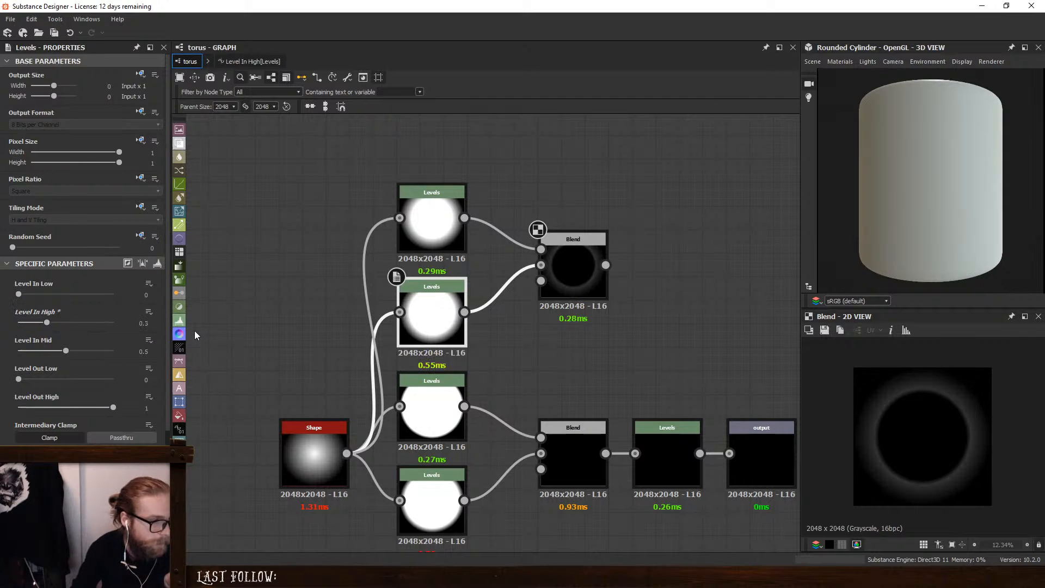
Set Level In High to 0.15 on the top Levels node
{"action": "left_click", "coordinate": [454, 210]}
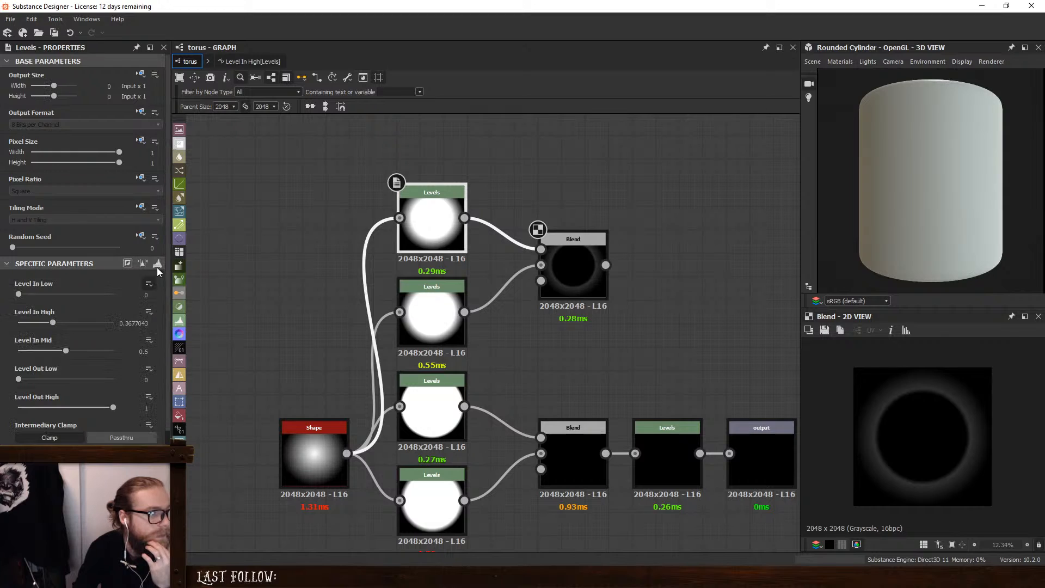
{"action": "left_click", "coordinate": [140, 324]}
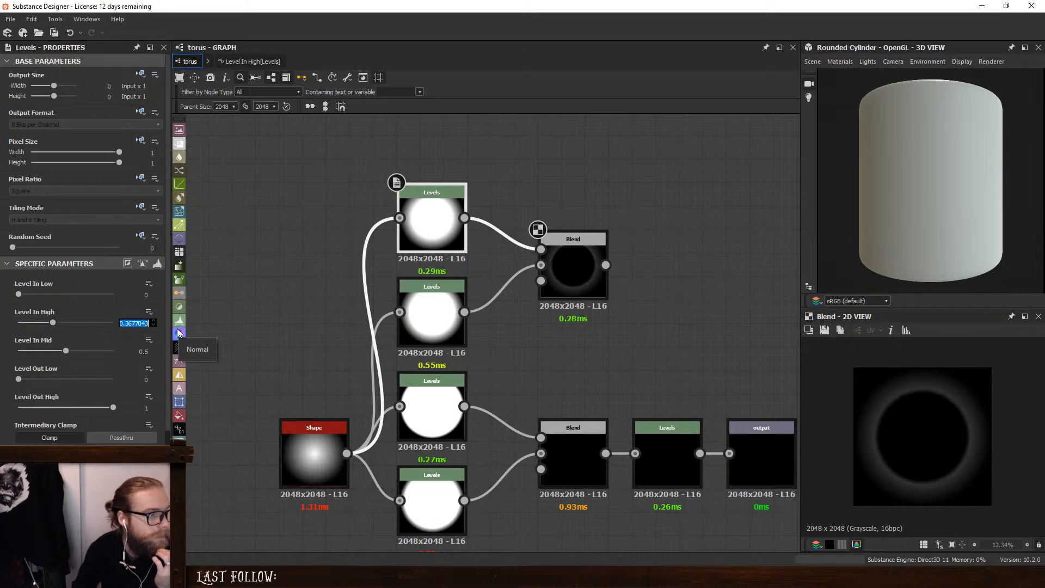
{"action": "key", "text": "BackSpace"}
{"action": "type", "text": ".15"}
{"action": "key", "text": "Return"}
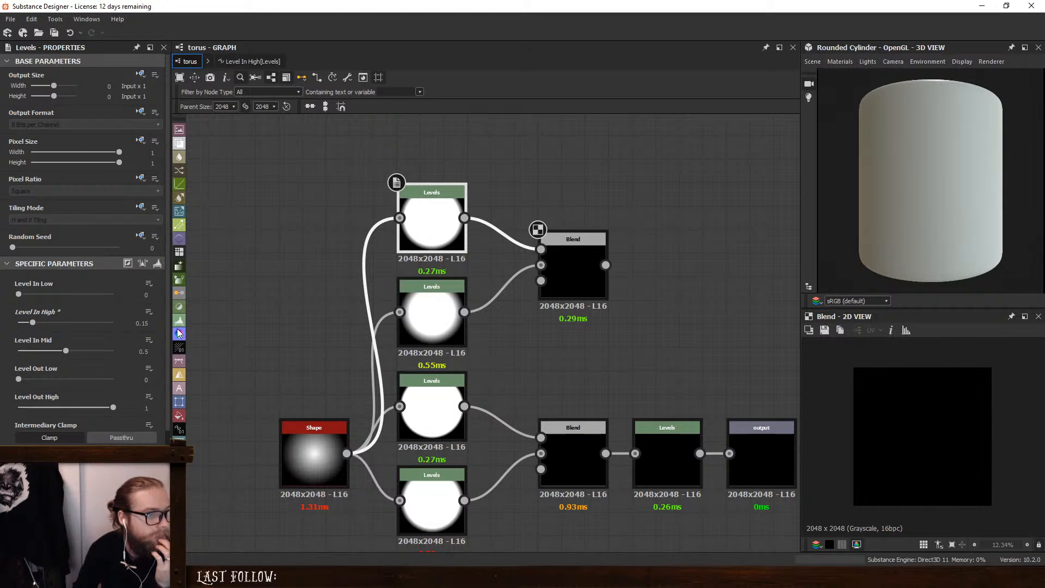
Set the top Levels node's Level In High to 0.6 and compare the two Levels results feeding the new Blend
{"action": "left_click", "coordinate": [570, 267]}
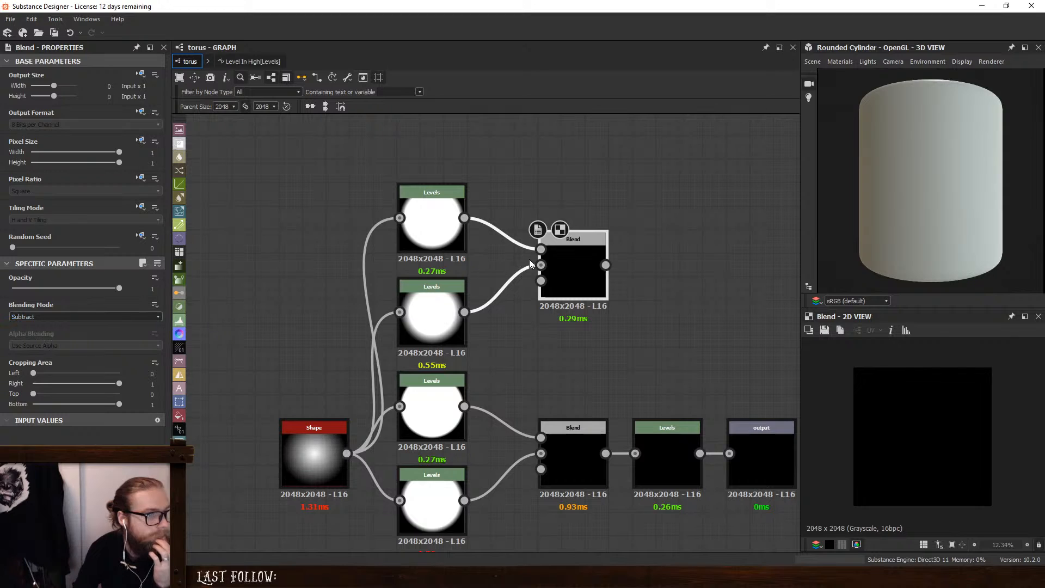
{"action": "left_click", "coordinate": [430, 235]}
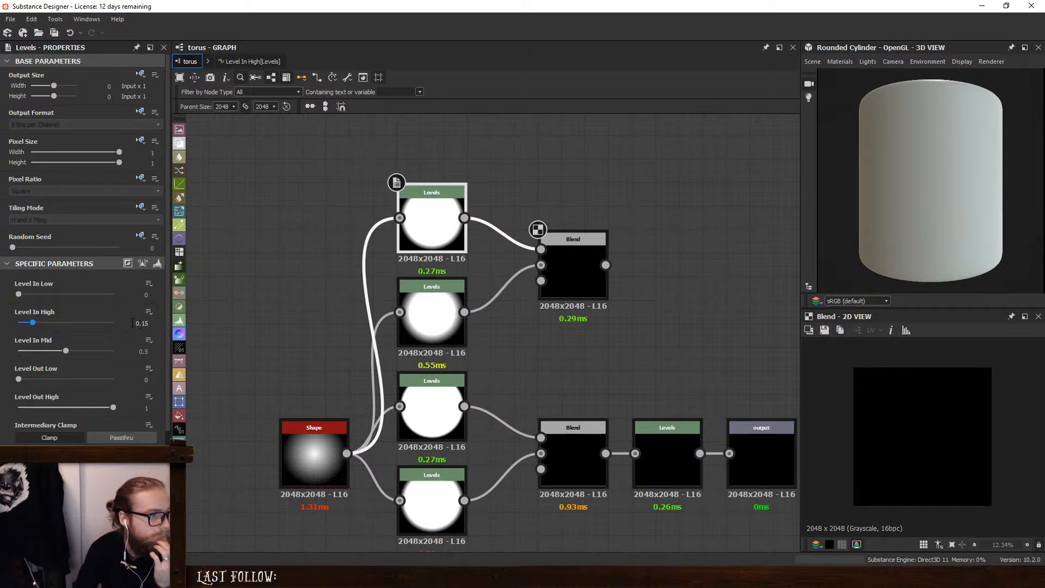
{"action": "left_click", "coordinate": [132, 323]}
{"action": "type", "text": ".6"}
{"action": "key", "text": "Return"}
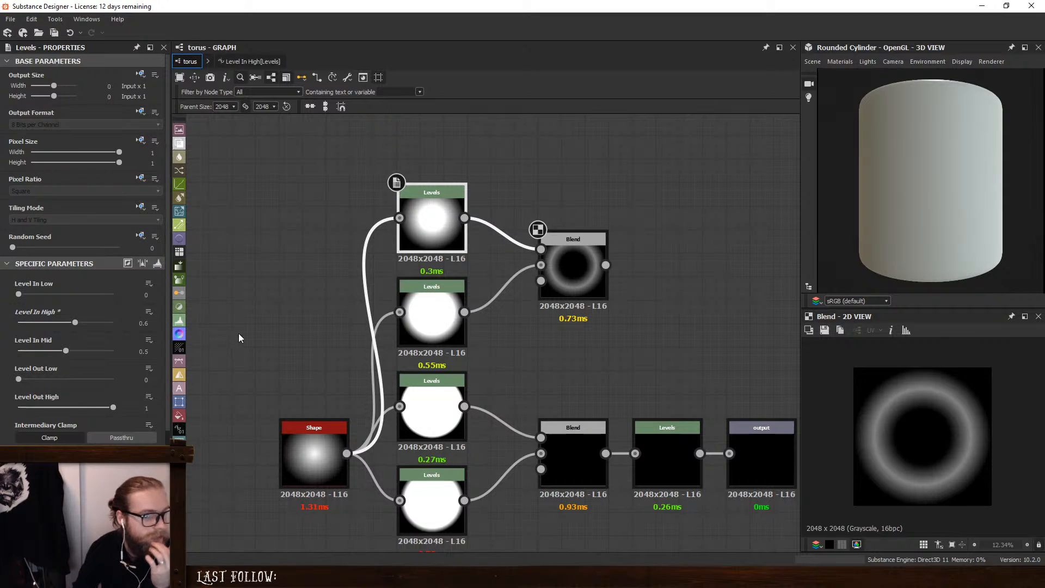
{"action": "left_click", "coordinate": [430, 318]}
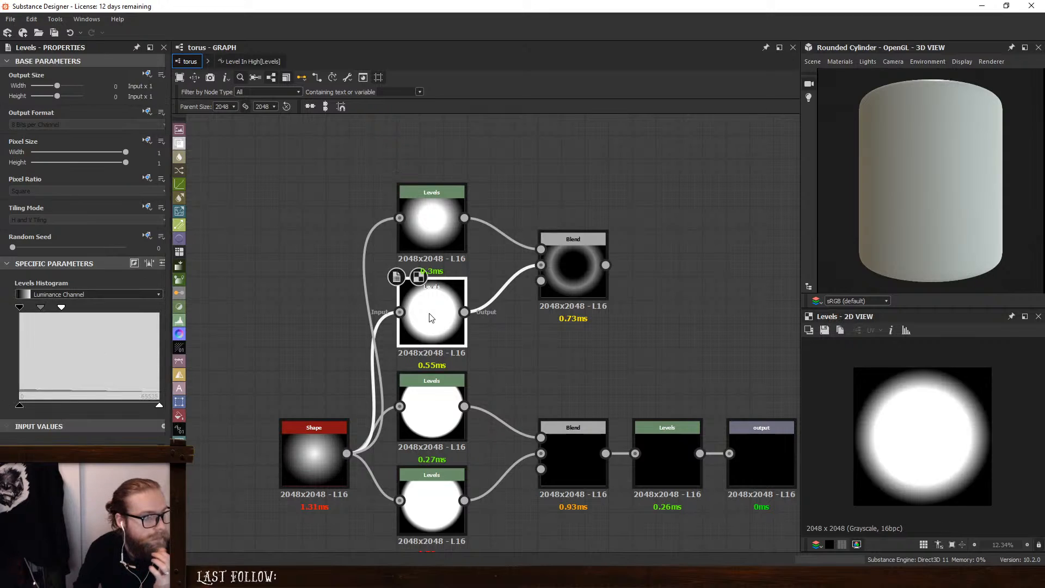
{"action": "left_click", "coordinate": [430, 244]}
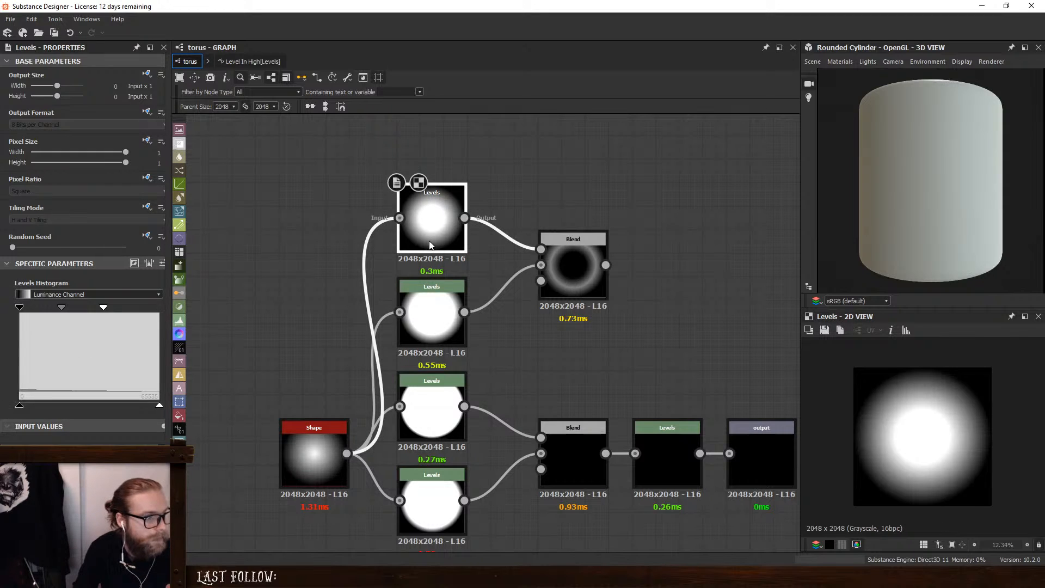
In the Level In High function of the Levels node feeding the lower Blend's foreground, set the Float multiplier to 2
{"action": "left_click", "coordinate": [573, 263]}
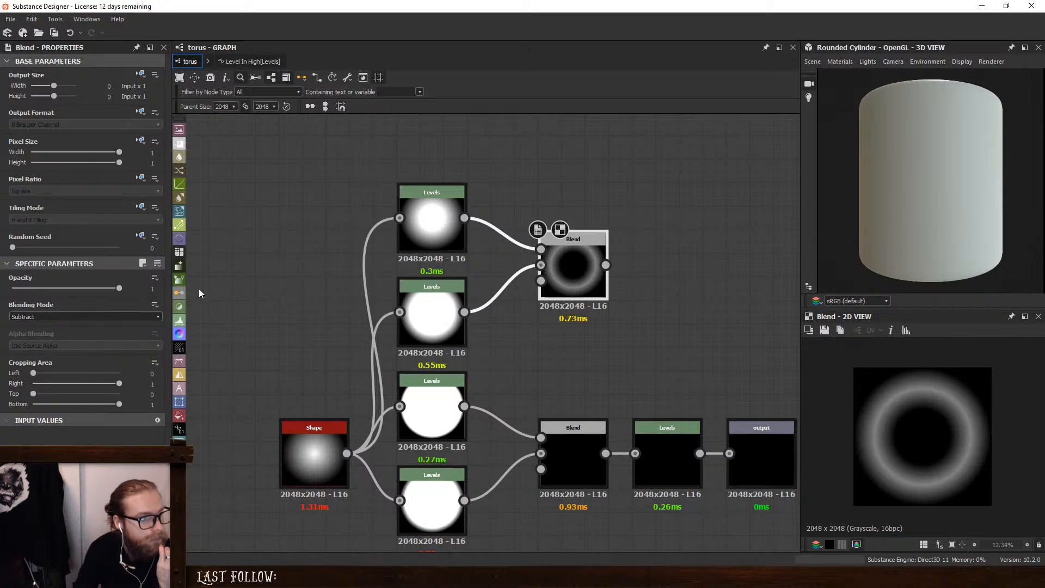
{"action": "left_click", "coordinate": [424, 403]}
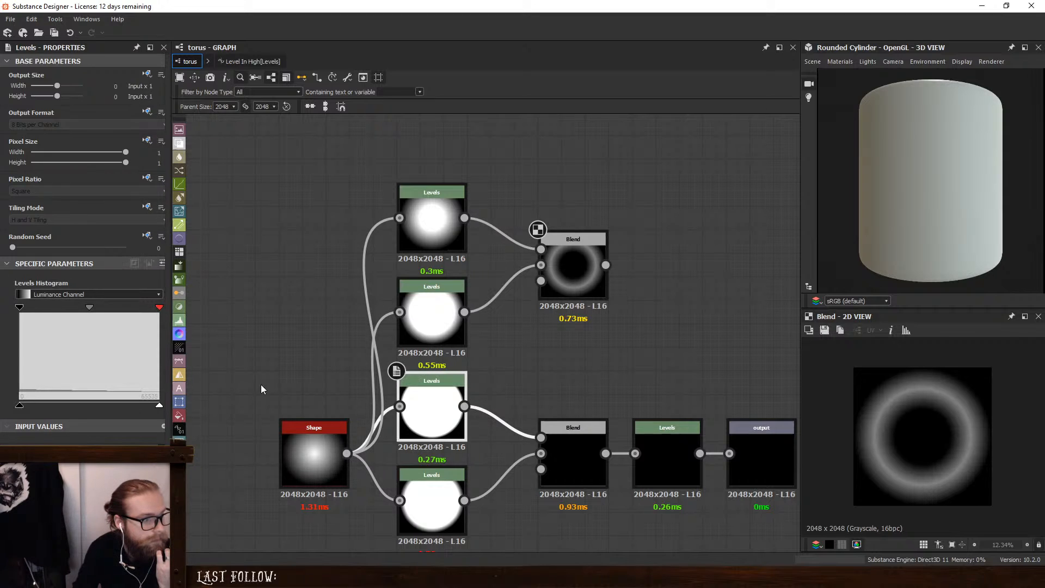
{"action": "left_click", "coordinate": [157, 263]}
{"action": "left_click", "coordinate": [135, 312]}
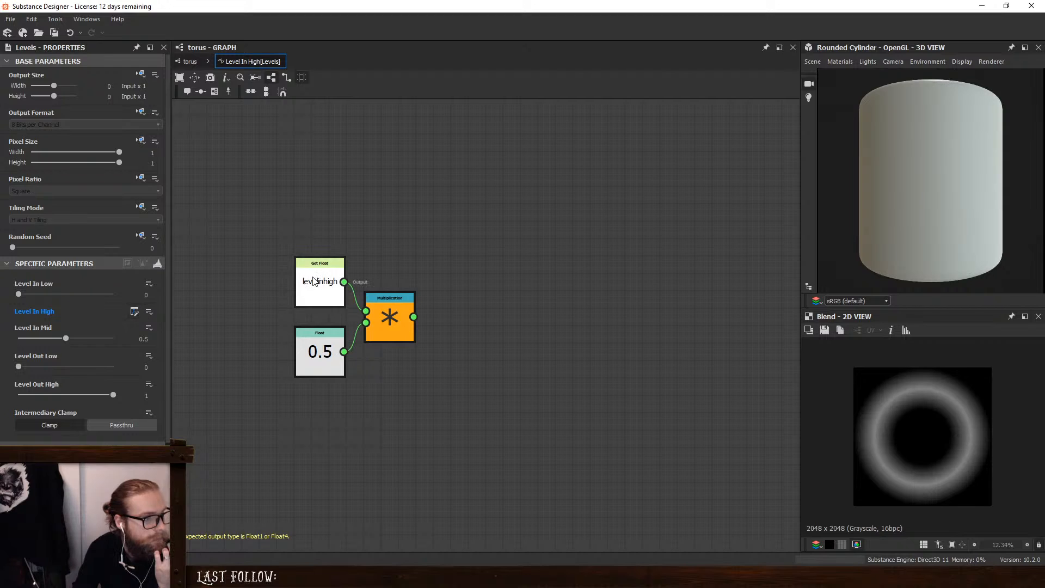
{"action": "left_click", "coordinate": [330, 352]}
{"action": "double_click", "coordinate": [139, 73]}
{"action": "type", "text": "2"}
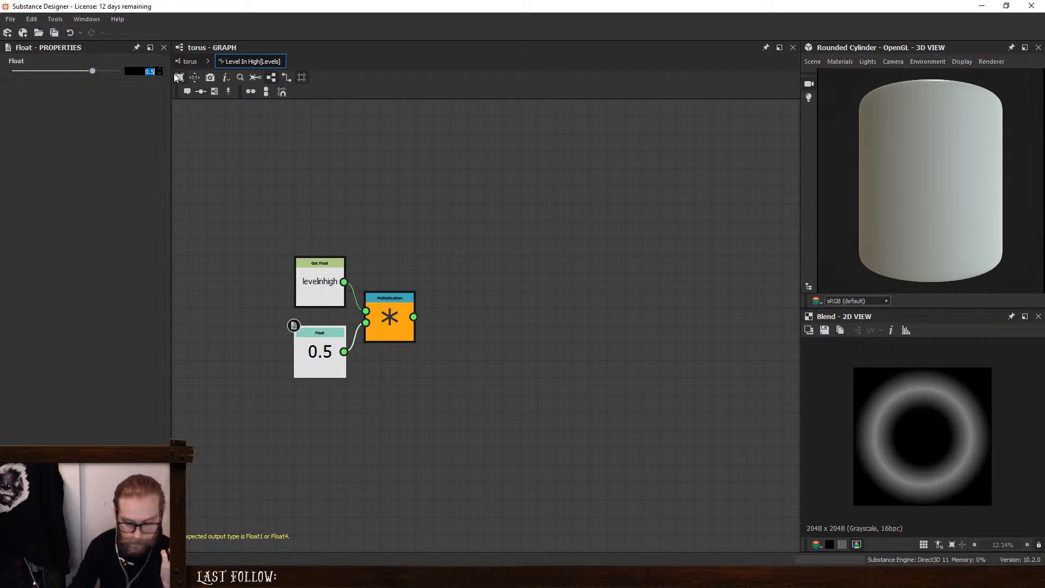
{"action": "key", "text": "Return"}
{"action": "left_click", "coordinate": [189, 61]}
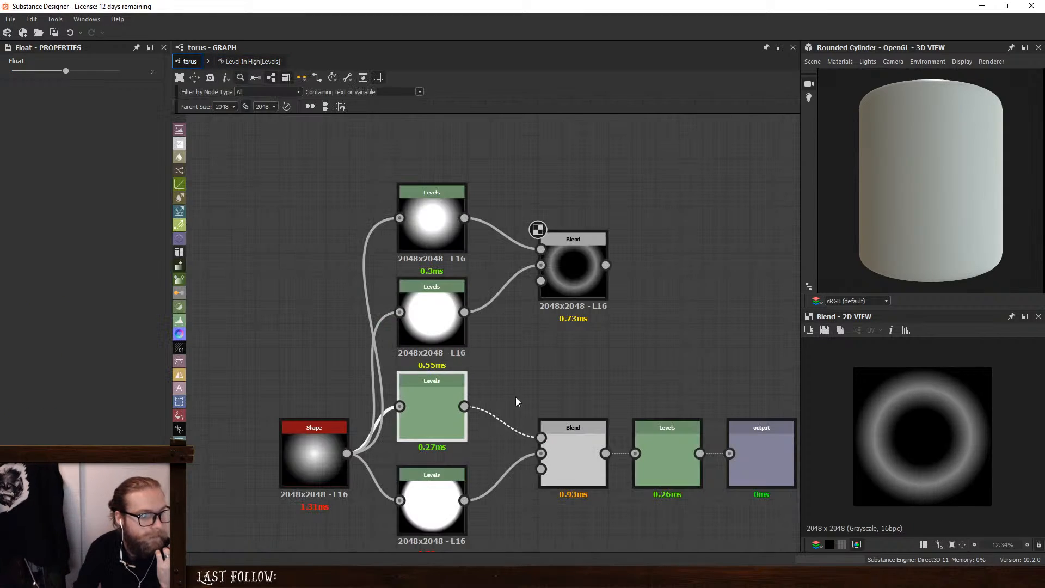
Delete the Levels node between the lower Blend and the output, and remove the two upper test Levels nodes with their Blend
{"action": "double_click", "coordinate": [658, 441]}
{"action": "middle_click_drag", "start_coordinate": [669, 404], "coordinate": [585, 365]}
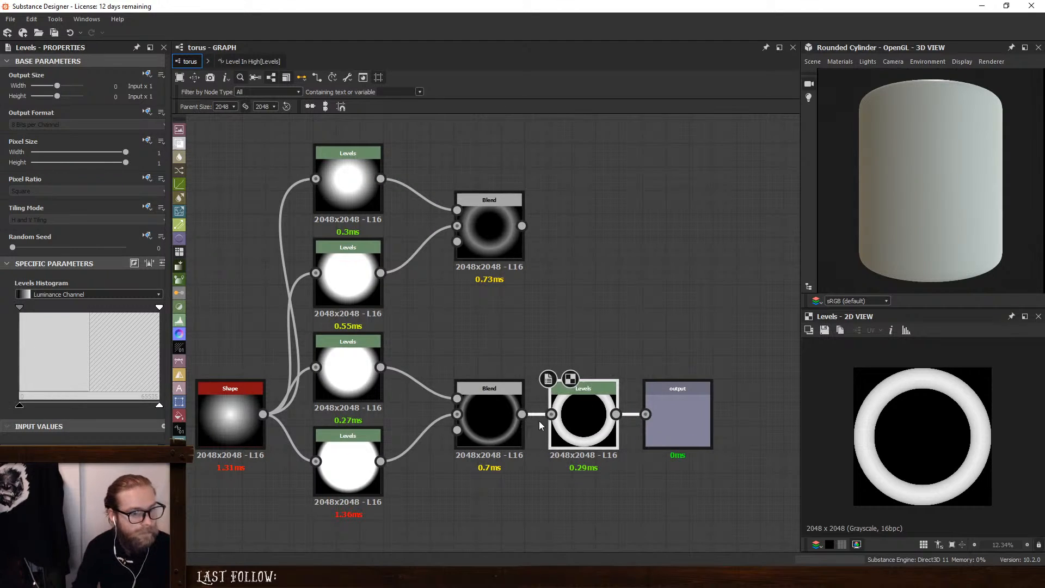
{"action": "key", "text": "Delete"}
{"action": "left_click_drag", "start_coordinate": [678, 405], "coordinate": [606, 407]}
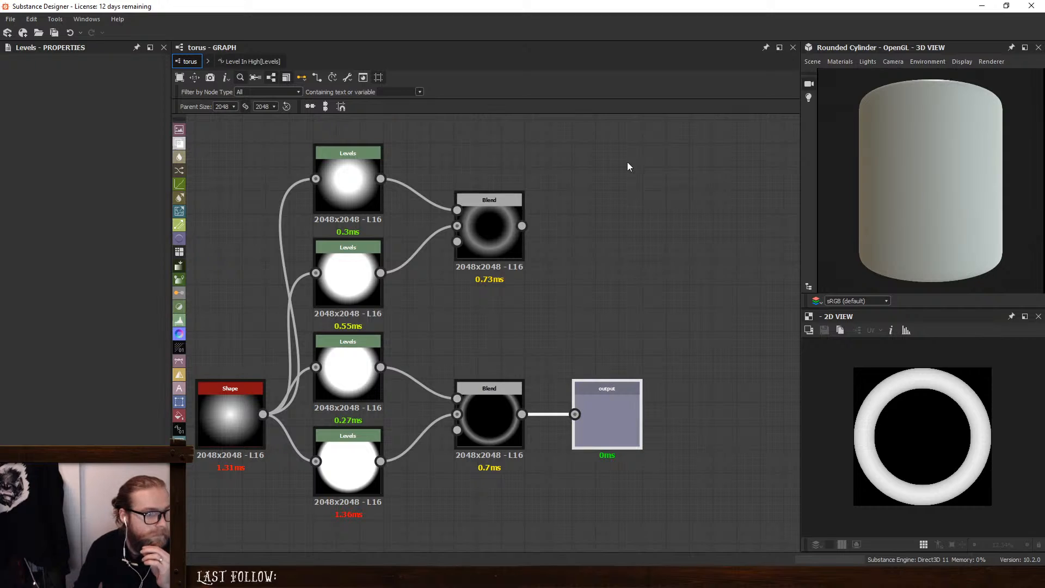
{"action": "left_click_drag", "start_coordinate": [627, 159], "coordinate": [308, 319]}
{"action": "key", "text": "Delete"}
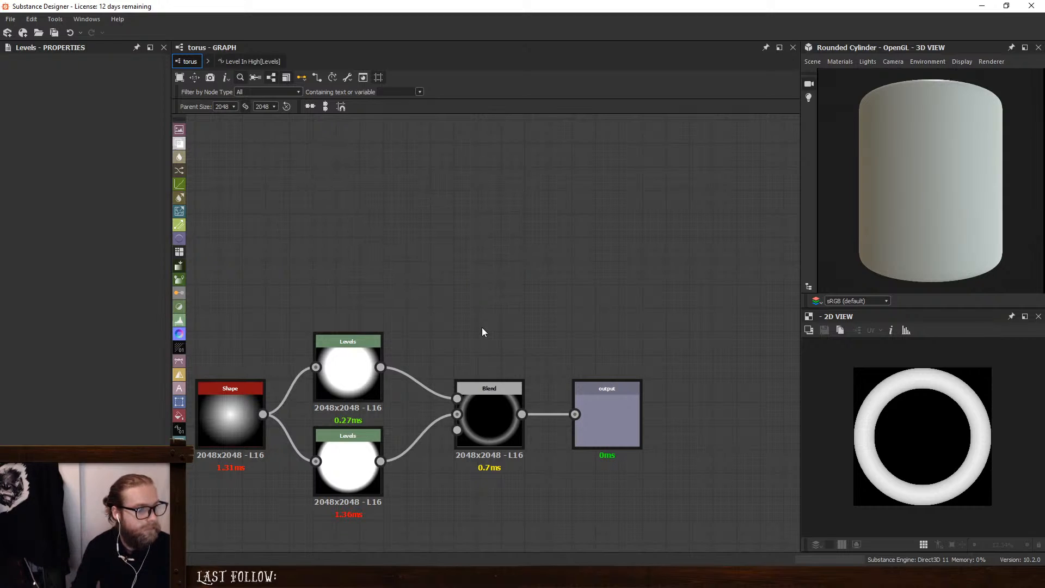
Display the output node, preview the torus with Diameter at 0.5, and reset Diameter to its default
{"action": "left_click", "coordinate": [482, 328]}
{"action": "left_click", "coordinate": [82, 293]}
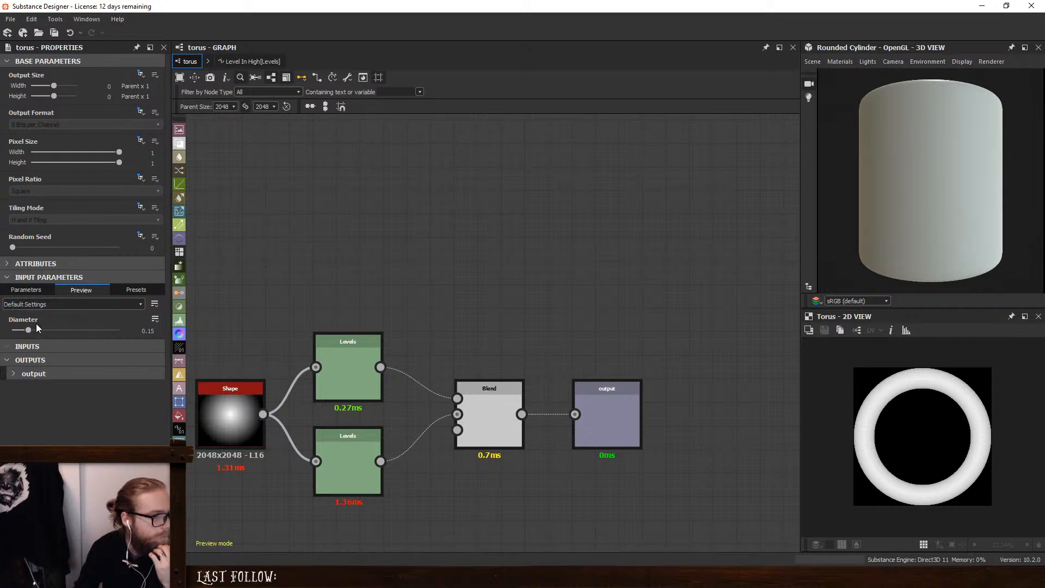
{"action": "double_click", "coordinate": [583, 404]}
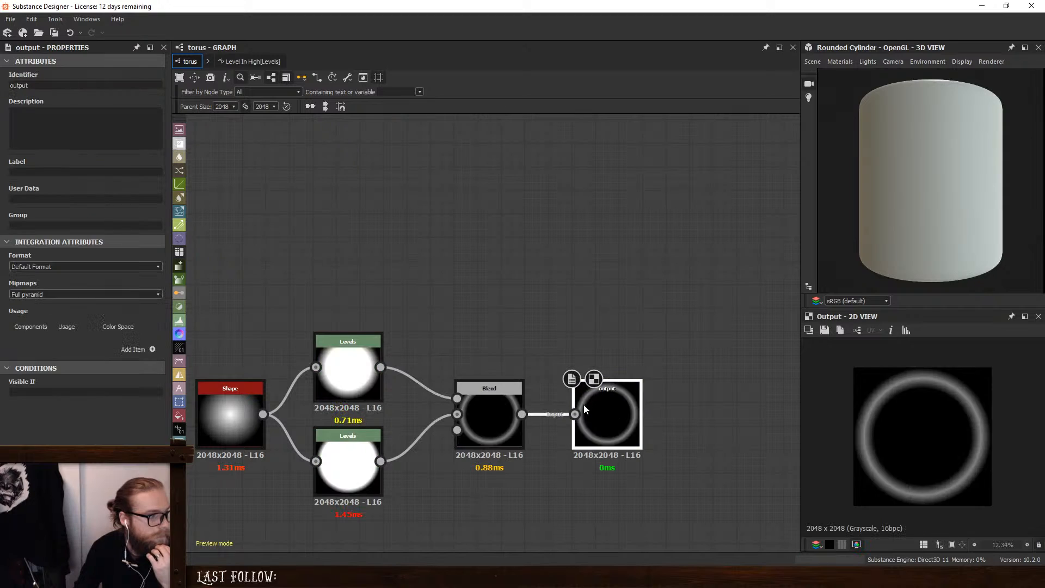
{"action": "left_click", "coordinate": [313, 306]}
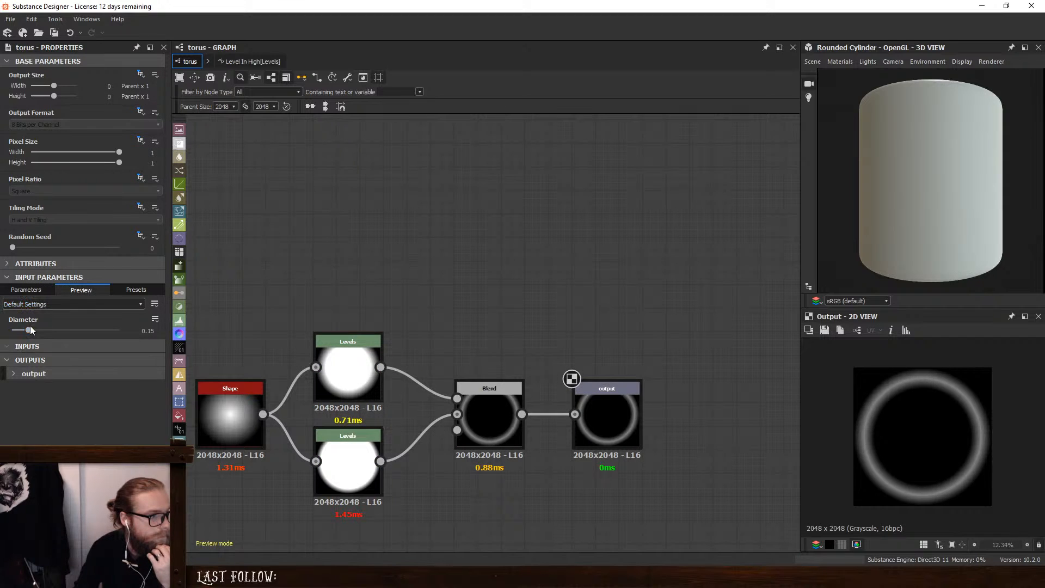
{"action": "left_click_drag", "start_coordinate": [33, 331], "coordinate": [66, 331]}
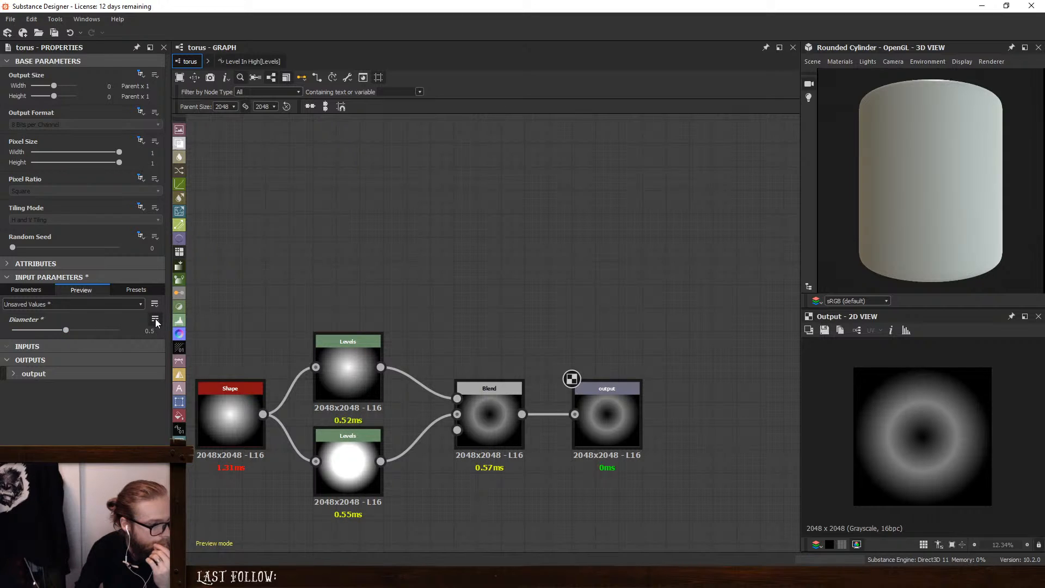
{"action": "left_click", "coordinate": [156, 320]}
Set the Diameter input parameter's default to 0.25 and its maximum to 0.5
{"action": "left_click", "coordinate": [40, 290]}
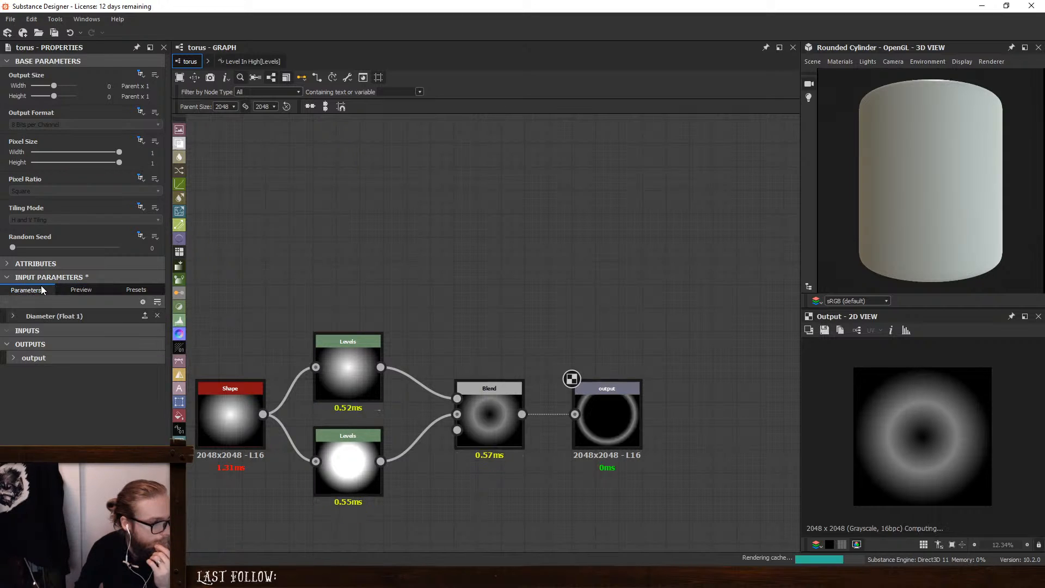
{"action": "left_click", "coordinate": [58, 319]}
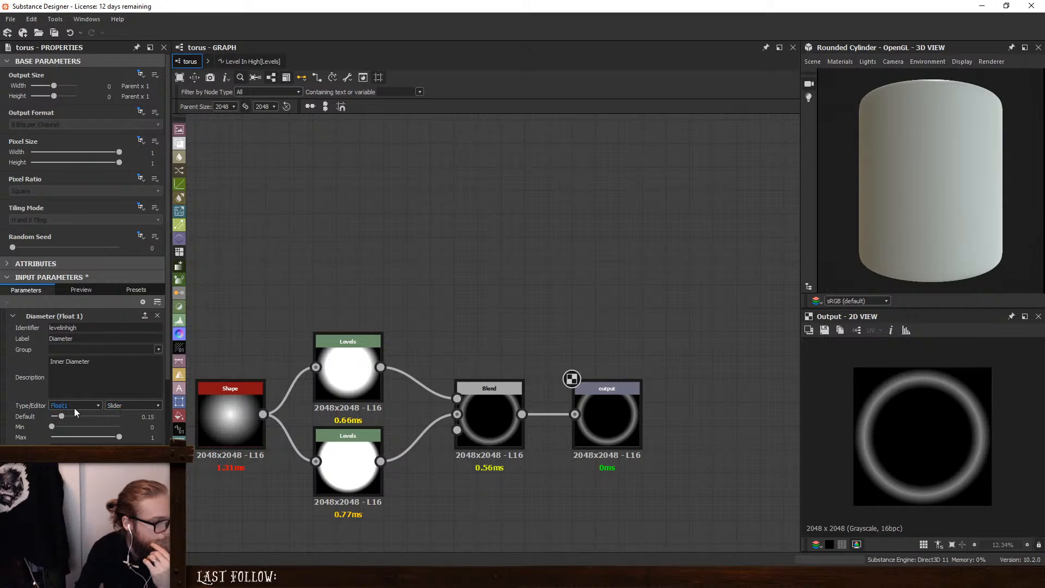
{"action": "left_click", "coordinate": [143, 418]}
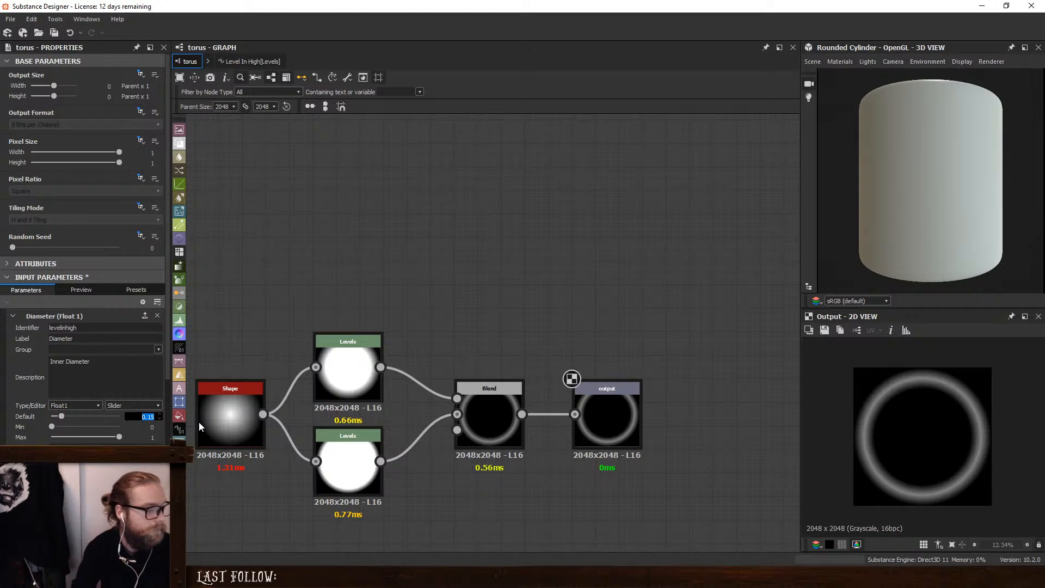
{"action": "type", "text": ".2"}
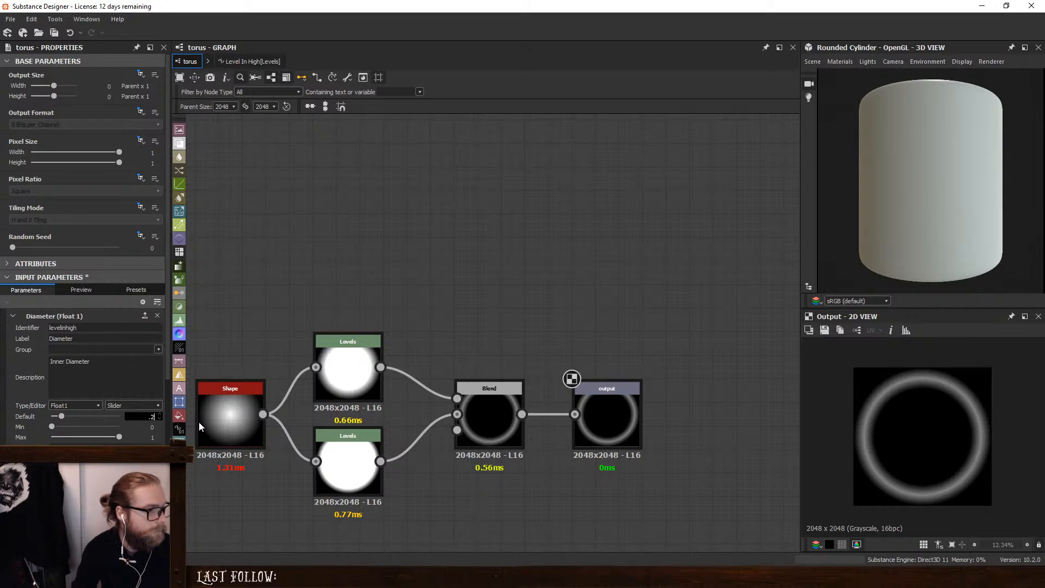
{"action": "type", "text": "5"}
{"action": "key", "text": "Tab"}
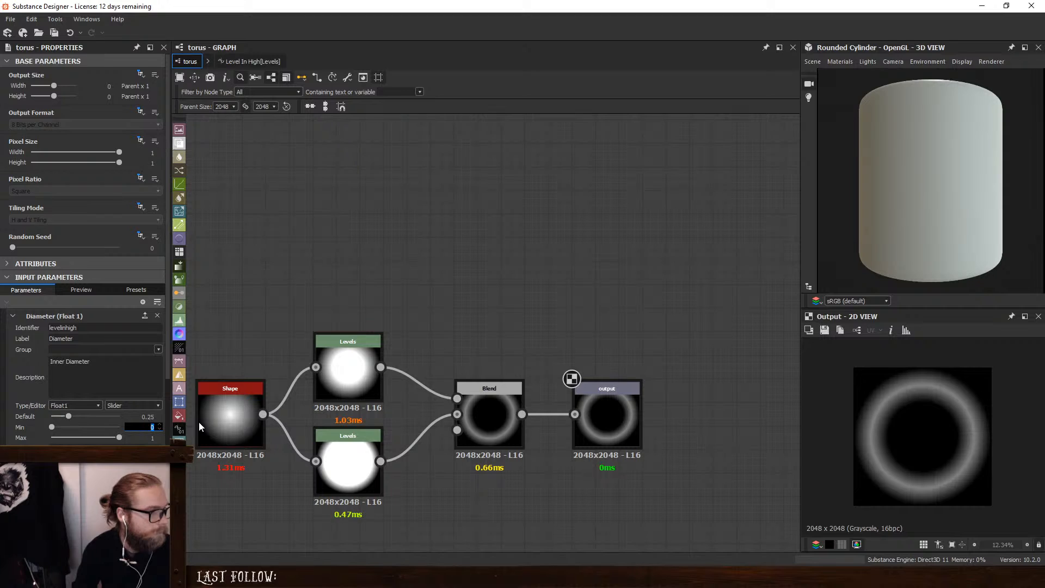
{"action": "key", "text": "Tab"}
{"action": "type", "text": ".5"}
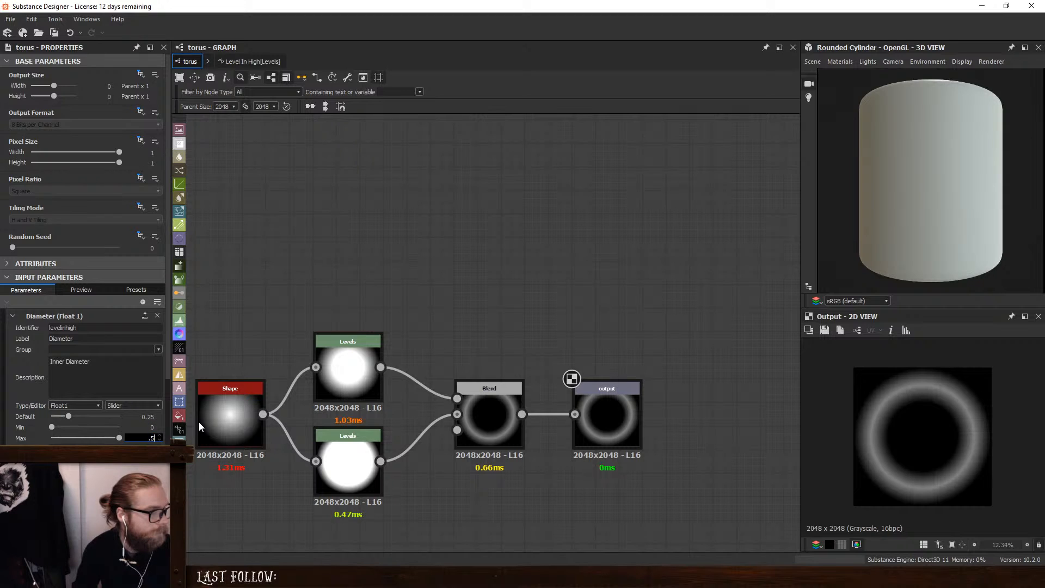
{"action": "key", "text": "Return"}
Set the Diameter input parameter's maximum to 1 and its default to 0.5
{"action": "scroll", "coordinate": [356, 420], "scroll_direction": "down", "scroll_amount": 5}
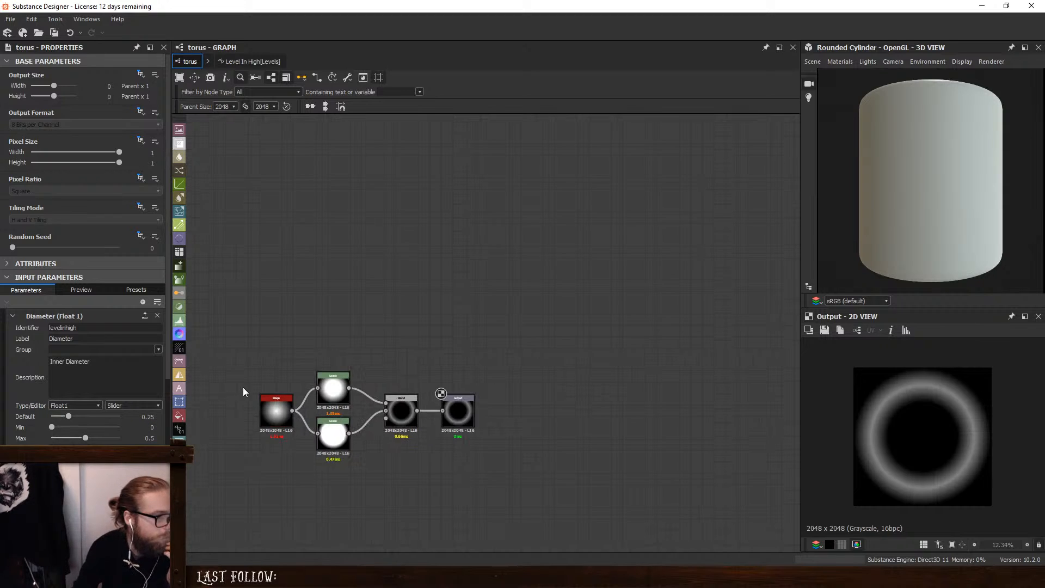
{"action": "scroll", "coordinate": [168, 377], "scroll_direction": "down", "scroll_amount": 1}
{"action": "scroll", "coordinate": [166, 381], "scroll_direction": "down", "scroll_amount": 2}
{"action": "left_click_drag", "start_coordinate": [143, 387], "coordinate": [178, 395]}
{"action": "type", "text": "1"}
{"action": "key", "text": "Return"}
{"action": "double_click", "coordinate": [148, 366]}
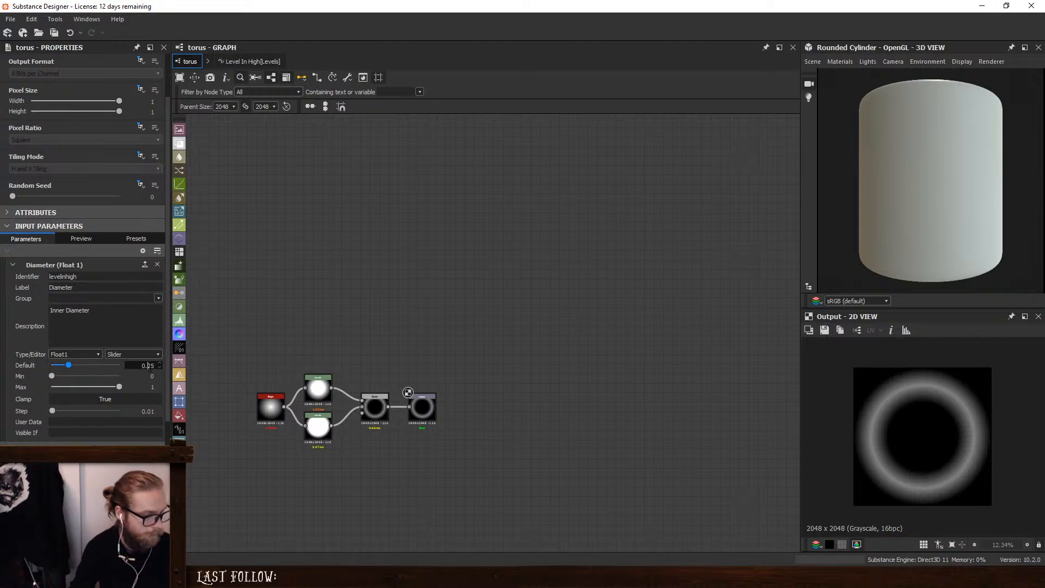
{"action": "type", "text": ".5"}
{"action": "key", "text": "Return"}
Add a One minus node to the Level In High function of the lower Levels node
{"action": "scroll", "coordinate": [240, 421], "scroll_direction": "up", "scroll_amount": 4}
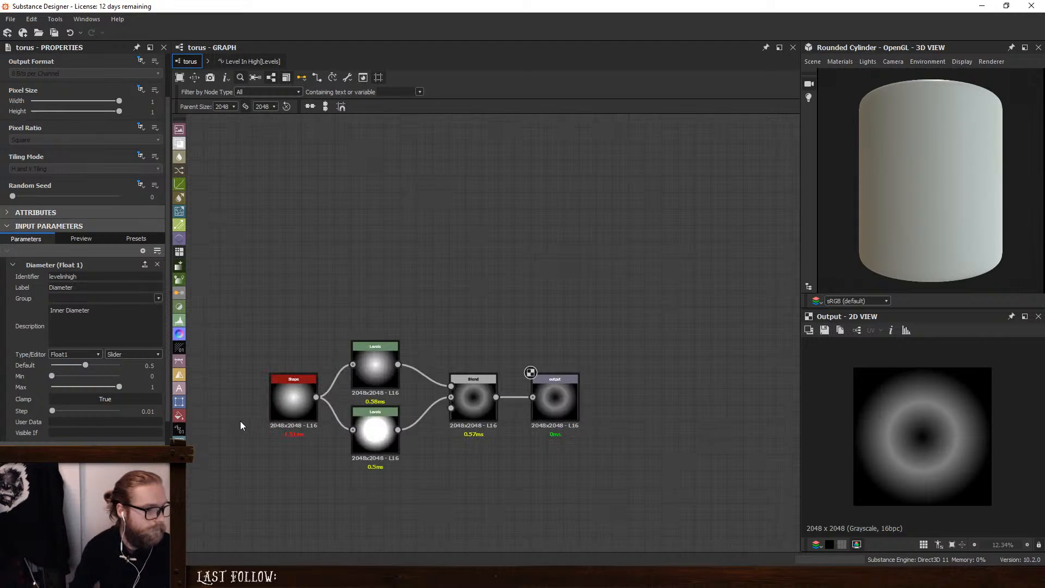
{"action": "left_click", "coordinate": [416, 442]}
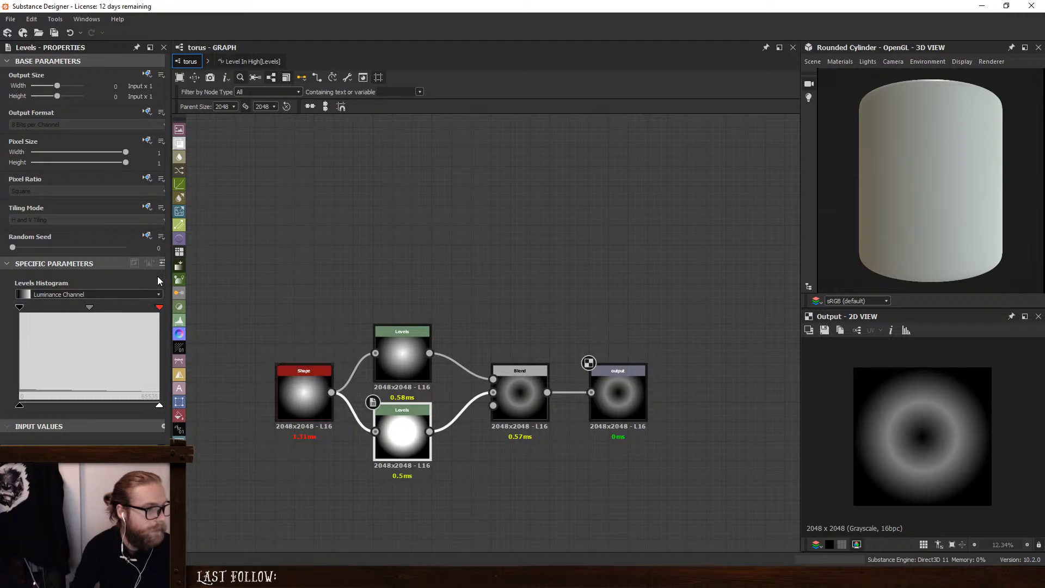
{"action": "left_click", "coordinate": [109, 264]}
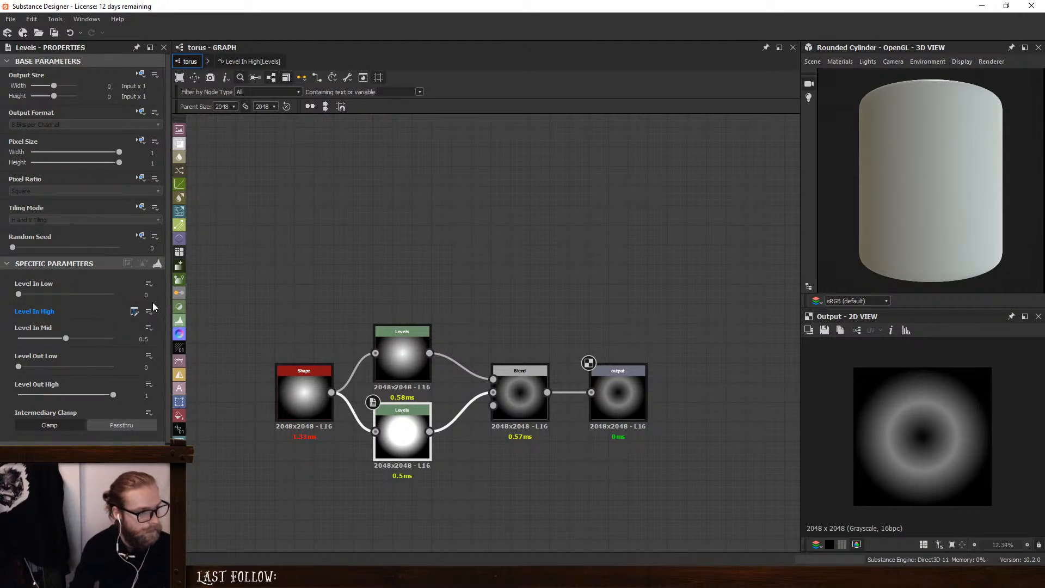
{"action": "left_click", "coordinate": [134, 312]}
{"action": "scroll", "coordinate": [489, 369], "scroll_direction": "down", "scroll_amount": 5}
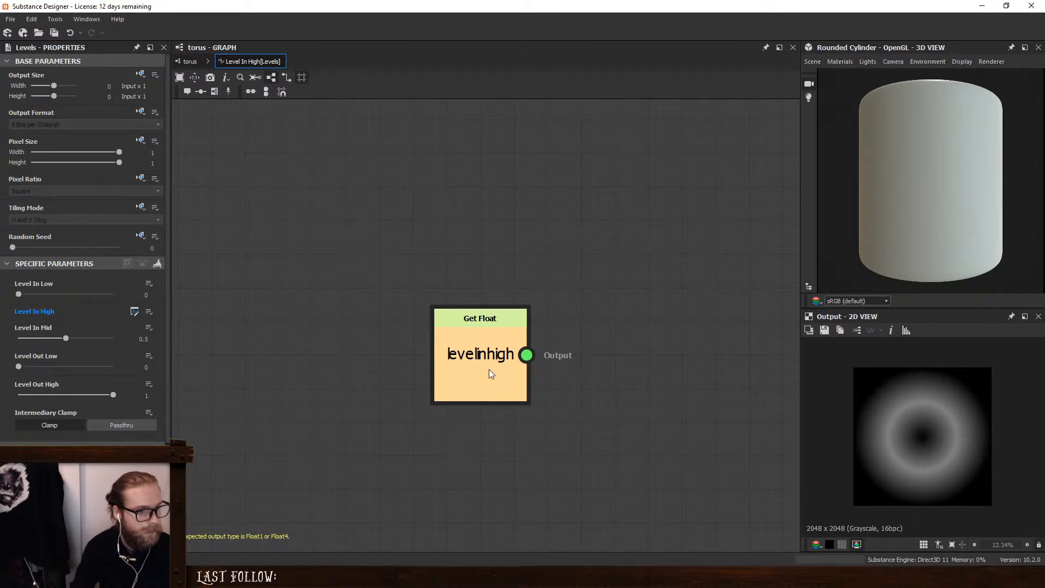
{"action": "left_click", "coordinate": [467, 400]}
{"action": "left_click", "coordinate": [521, 437]}
{"action": "key", "text": "space"}
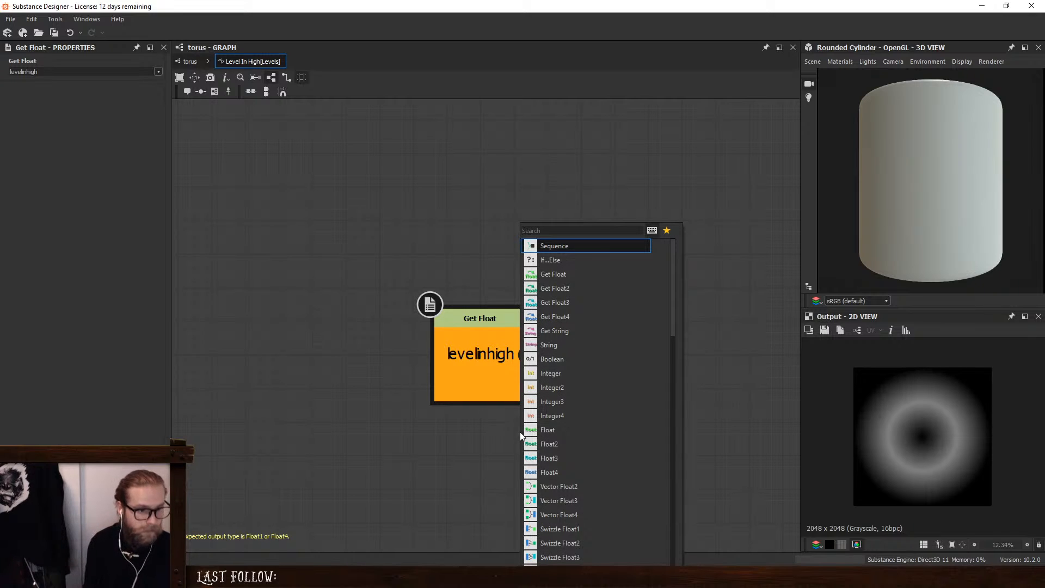
{"action": "type", "text": "on"}
{"action": "key", "text": "Return"}
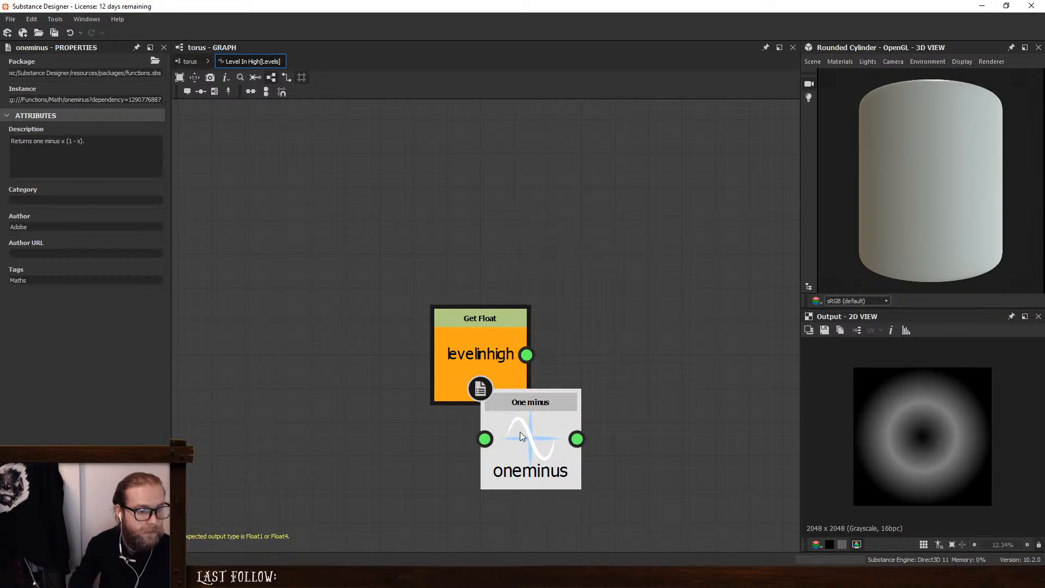
Line up the levelinhigh Get Float and One minus nodes in a row, leaving a gap between them
{"action": "left_click_drag", "start_coordinate": [529, 436], "coordinate": [629, 333]}
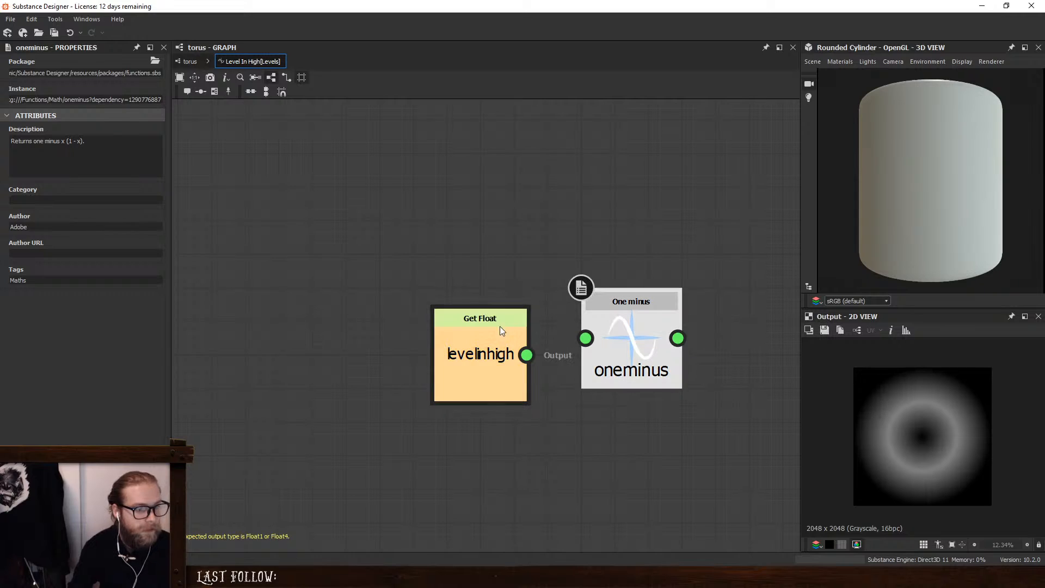
{"action": "left_click_drag", "start_coordinate": [499, 326], "coordinate": [501, 292]}
{"action": "middle_click_drag", "start_coordinate": [501, 293], "coordinate": [314, 317]}
{"action": "scroll", "coordinate": [308, 334], "scroll_direction": "up", "scroll_amount": 1}
{"action": "left_click_drag", "start_coordinate": [308, 334], "coordinate": [249, 335]}
{"action": "scroll", "coordinate": [305, 287], "scroll_direction": "down", "scroll_amount": 6}
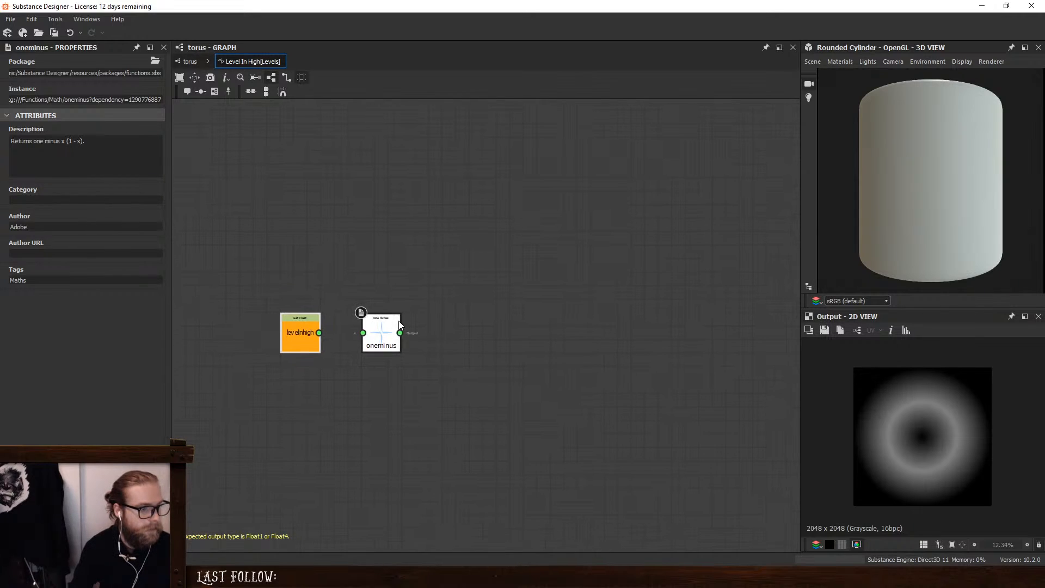
{"action": "left_click_drag", "start_coordinate": [376, 324], "coordinate": [483, 324]}
Add a Multiplication node fed by the levelinhigh Get Float, and add a Float node with the value 2 below it
{"action": "left_click", "coordinate": [316, 332]}
{"action": "key", "text": "space"}
{"action": "type", "text": "mul"}
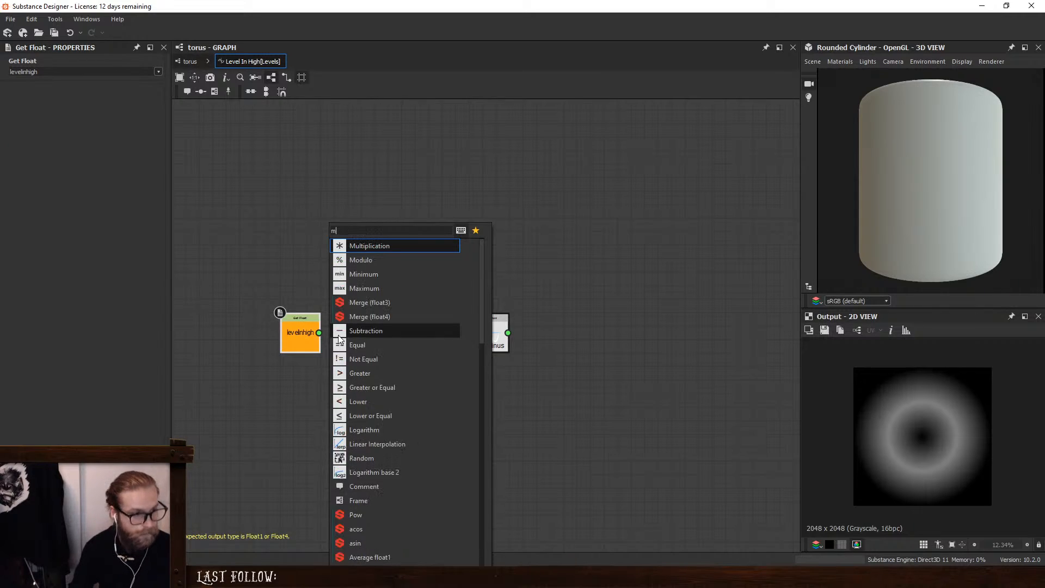
{"action": "left_click", "coordinate": [367, 246]}
{"action": "key", "text": "space"}
{"action": "type", "text": "float"}
{"action": "left_click", "coordinate": [342, 248]}
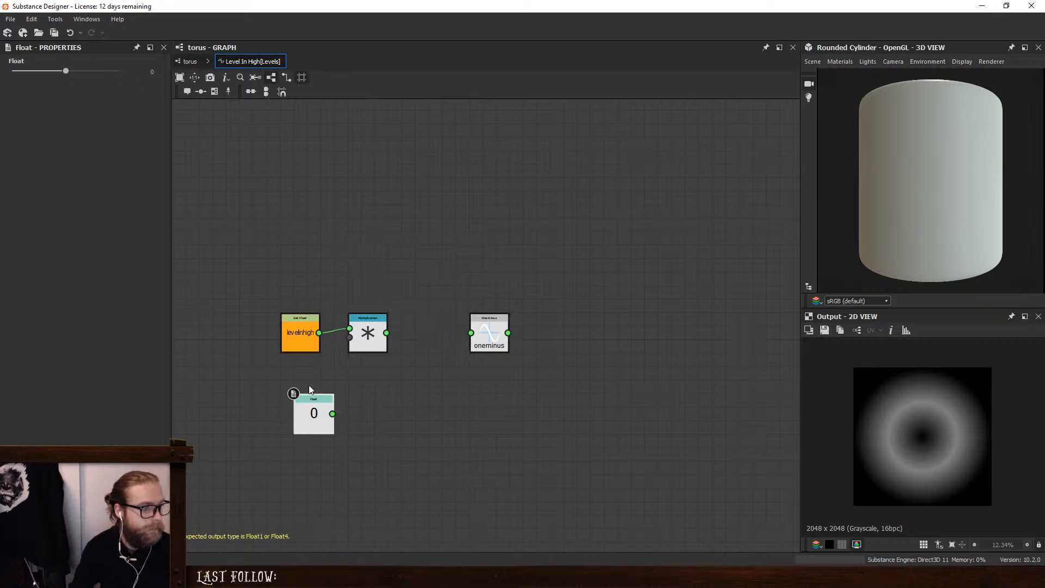
{"action": "type", "text": "2"}
{"action": "key", "text": "Return"}
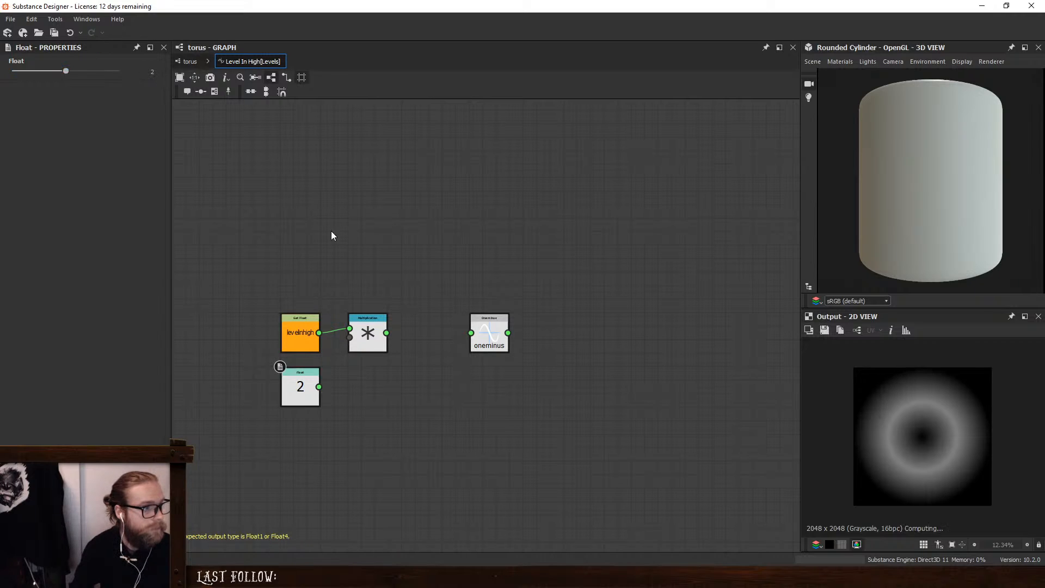
Wire Float 2 into the Multiplication, feed its result to One minus, set One minus as the output node, and return to the torus graph
{"action": "left_click_drag", "start_coordinate": [319, 386], "coordinate": [449, 333]}
{"action": "right_click", "coordinate": [450, 333]}
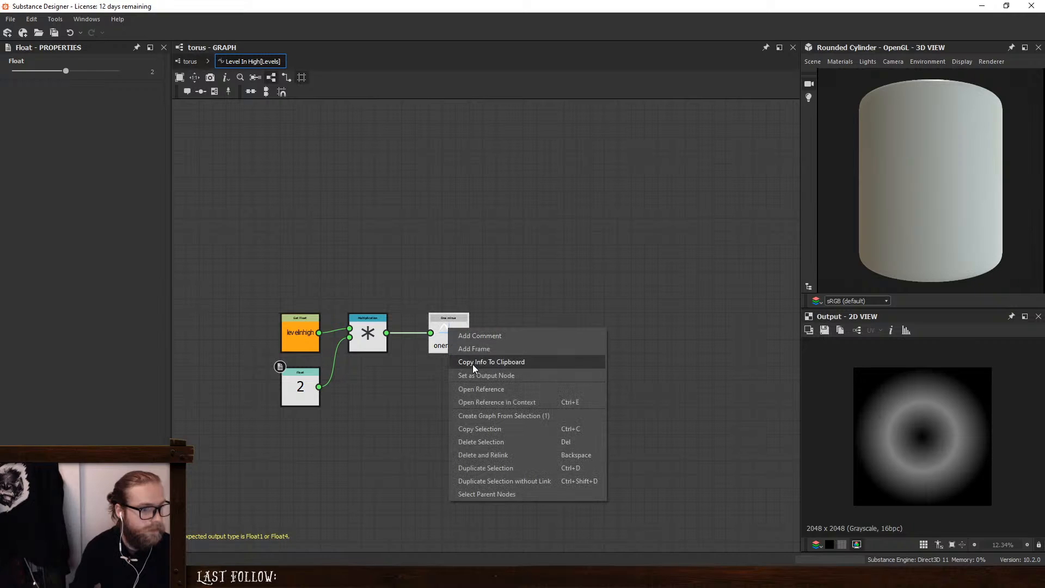
{"action": "left_click", "coordinate": [463, 373]}
{"action": "left_click", "coordinate": [190, 61]}
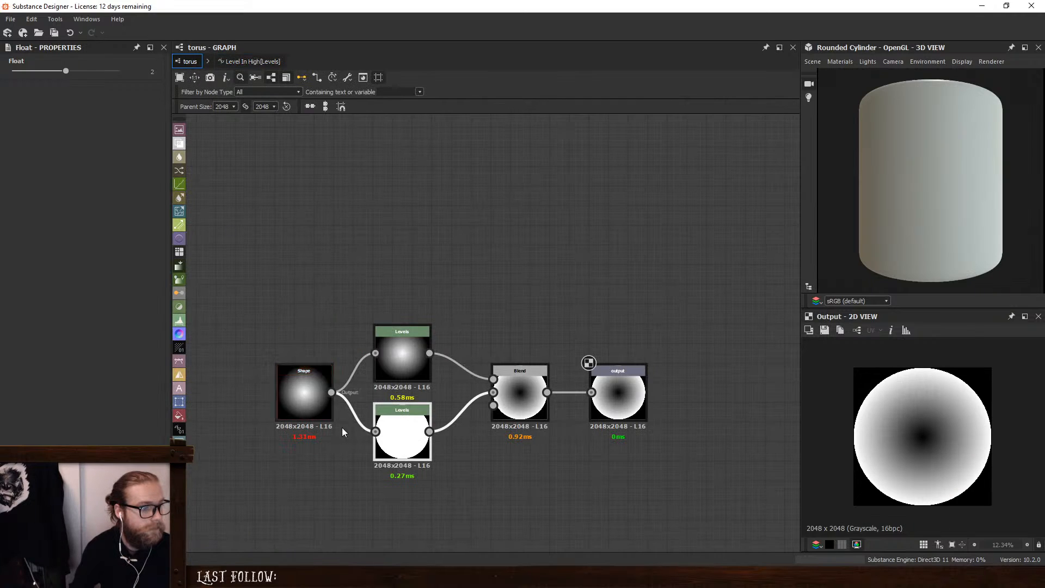
Wire the levelinhigh Get Float directly into One minus in the lower Levels node's Level In High function and return to the torus graph
{"action": "left_click", "coordinate": [252, 62]}
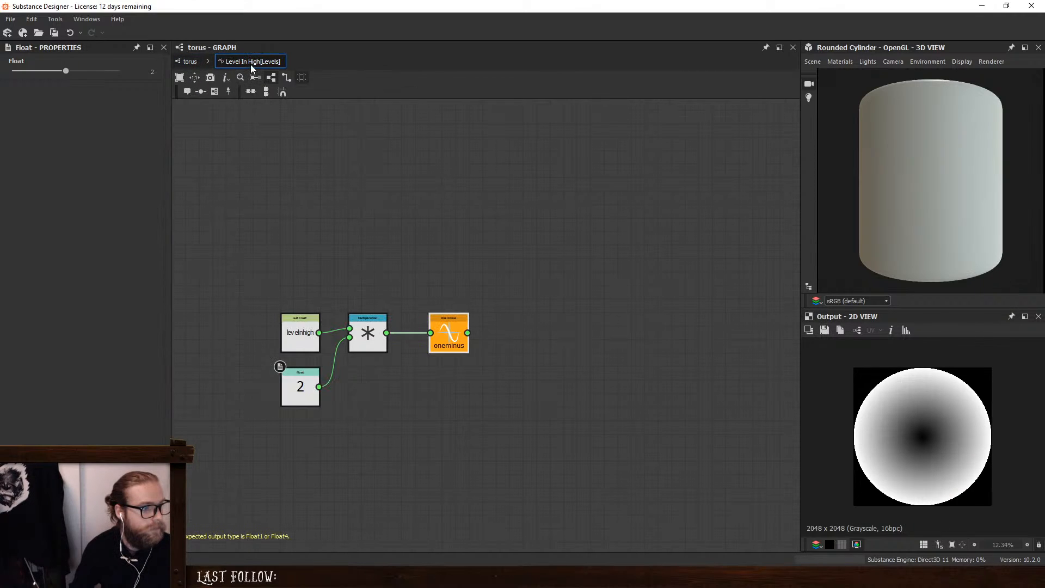
{"action": "left_click", "coordinate": [449, 326]}
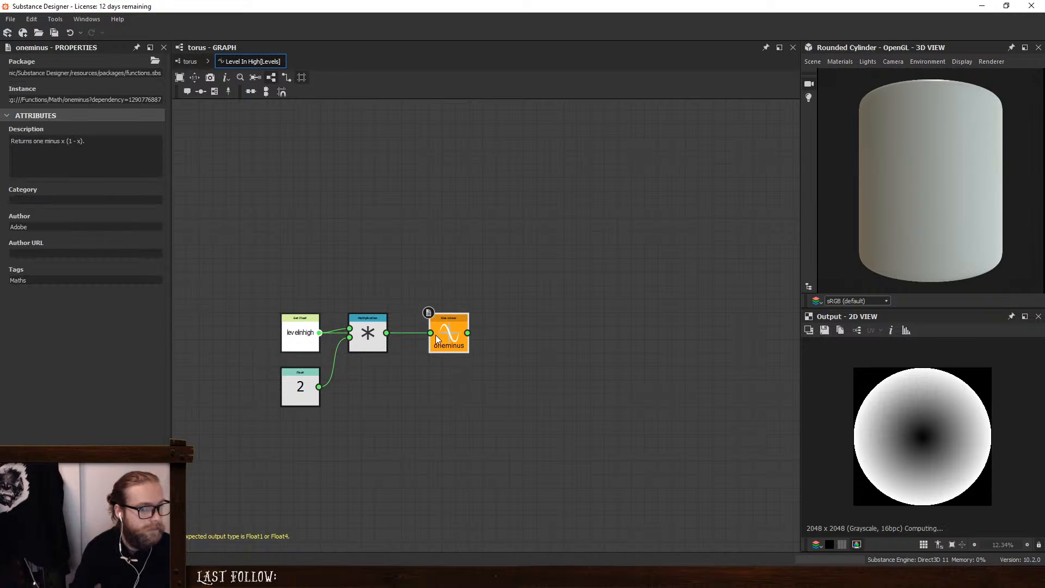
{"action": "left_click", "coordinate": [190, 61]}
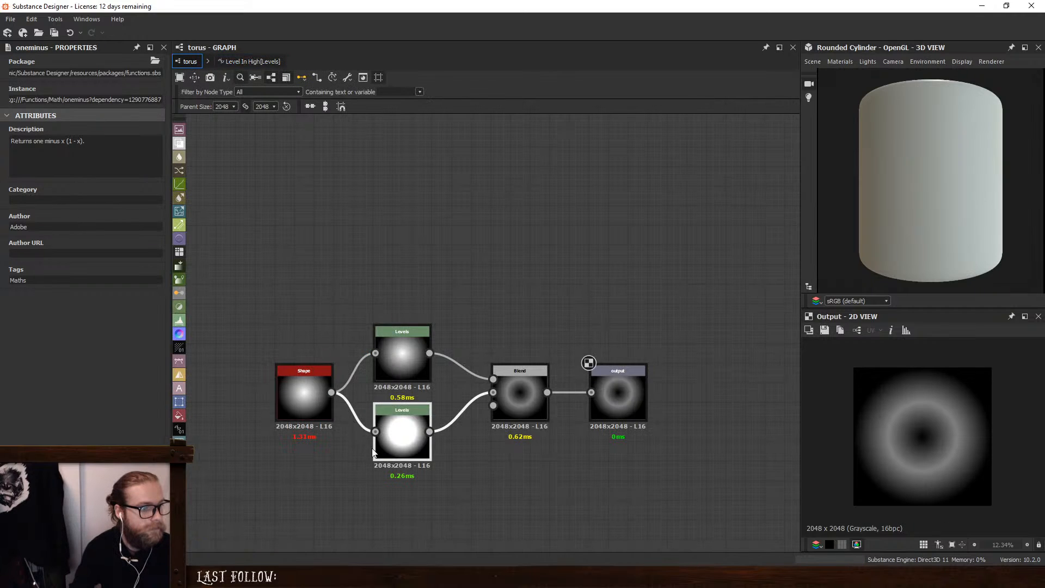
Test the Diameter parameter in the torus graph's parameter preview by varying its value
{"action": "left_click", "coordinate": [442, 330]}
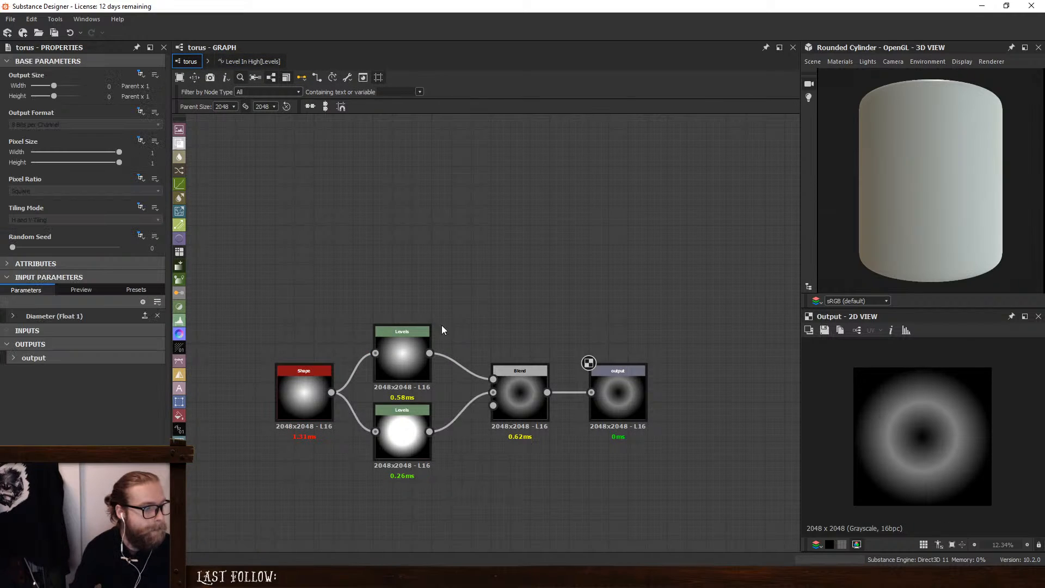
{"action": "left_click", "coordinate": [85, 316]}
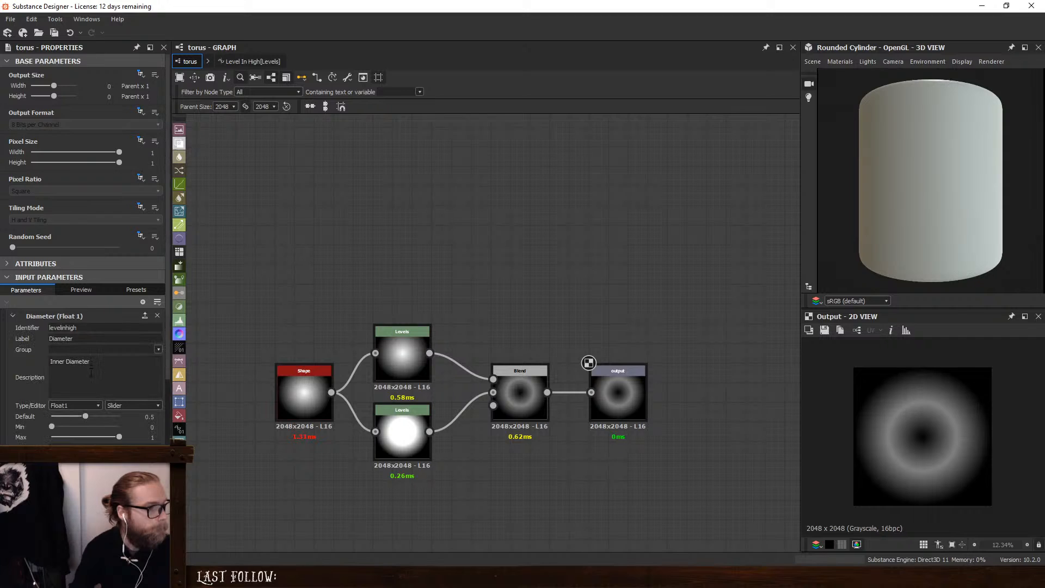
{"action": "scroll", "coordinate": [90, 378], "scroll_direction": "down", "scroll_amount": 2}
{"action": "left_click", "coordinate": [81, 290]}
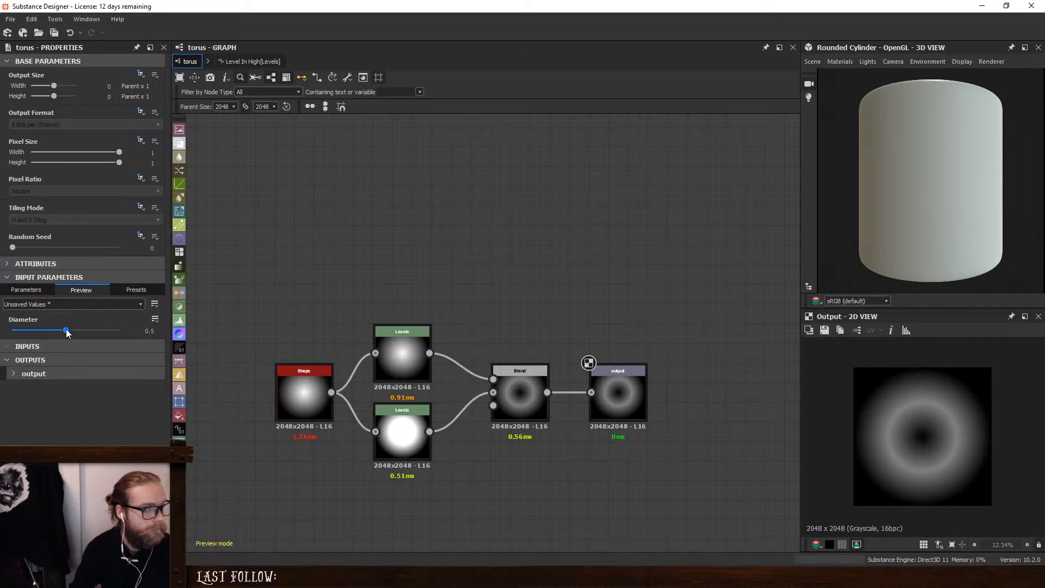
{"action": "mouse_move", "coordinate": [67, 332]}
{"action": "left_mouse_down"}
{"action": "mouse_move", "coordinate": [115, 336]}
{"action": "mouse_move", "coordinate": [31, 338]}
{"action": "mouse_move", "coordinate": [68, 338]}
{"action": "left_mouse_up"}
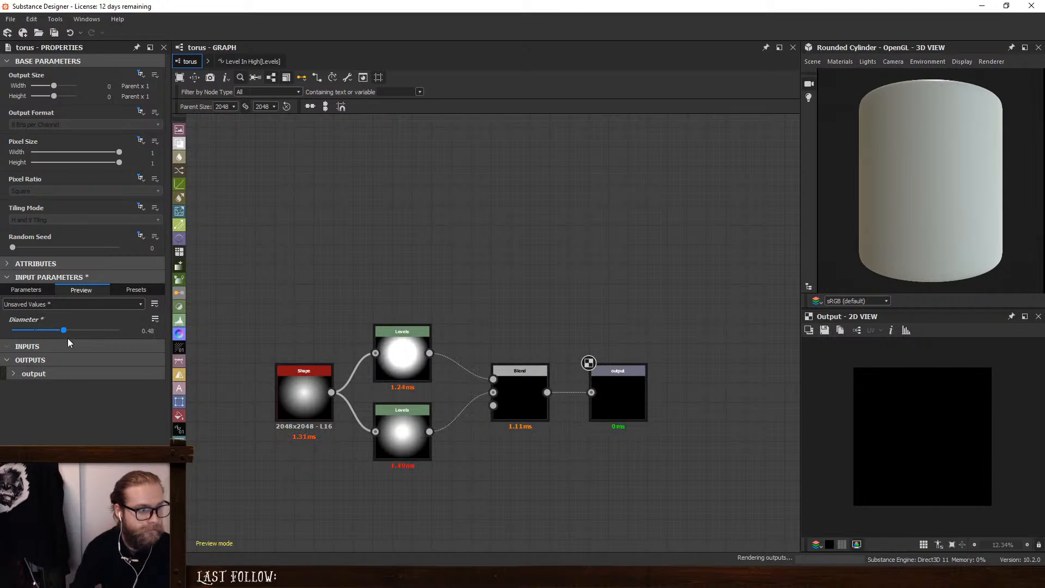
Add a One minus node after the Multiplication in the upper Levels node's Level In High function
{"action": "left_click", "coordinate": [390, 340]}
{"action": "left_click", "coordinate": [162, 262]}
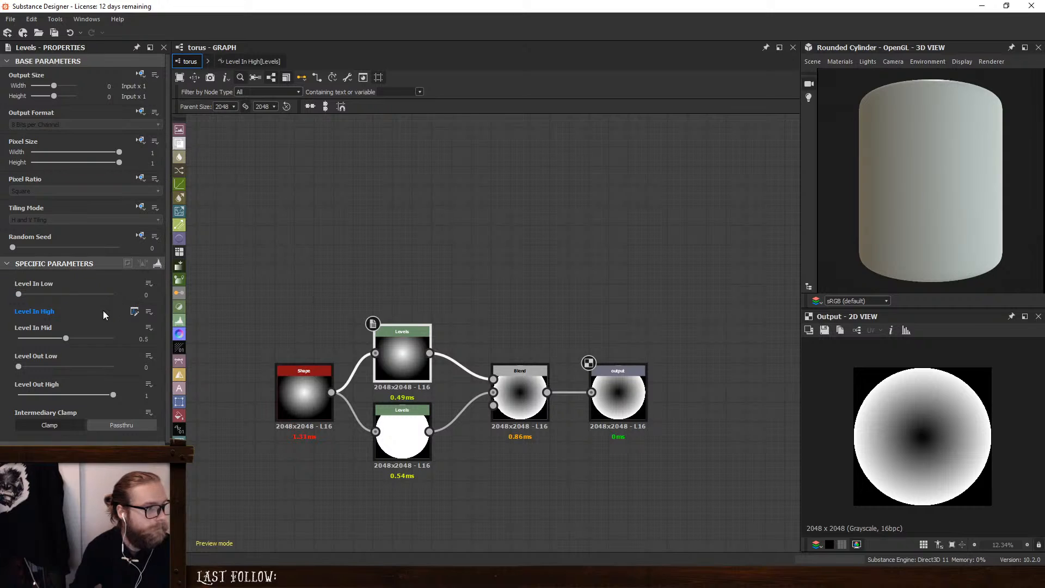
{"action": "left_click", "coordinate": [134, 311]}
{"action": "left_click", "coordinate": [526, 288]}
{"action": "key", "text": "space"}
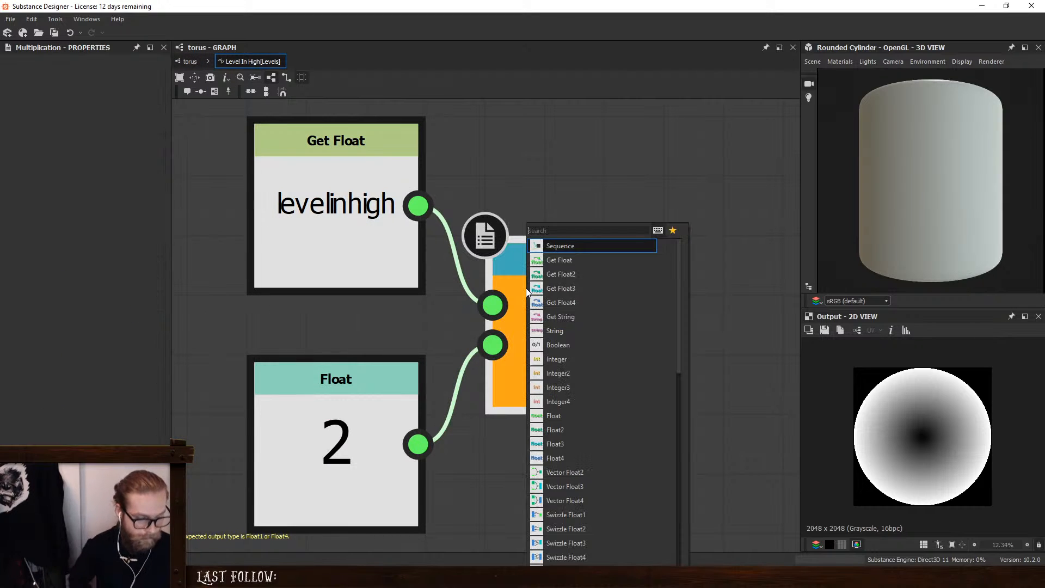
{"action": "type", "text": "on"}
{"action": "key", "text": "Return"}
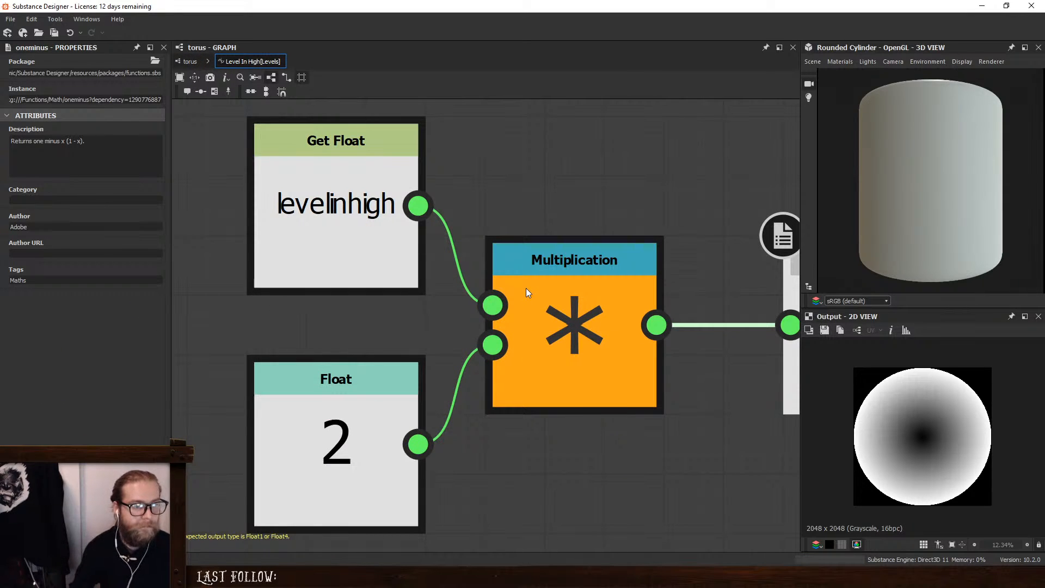
Set One minus as the output node of the upper Levels node's function and return to the torus graph
{"action": "scroll", "coordinate": [621, 257], "scroll_direction": "down", "scroll_amount": 3}
{"action": "right_click", "coordinate": [725, 285]}
{"action": "left_click", "coordinate": [744, 324]}
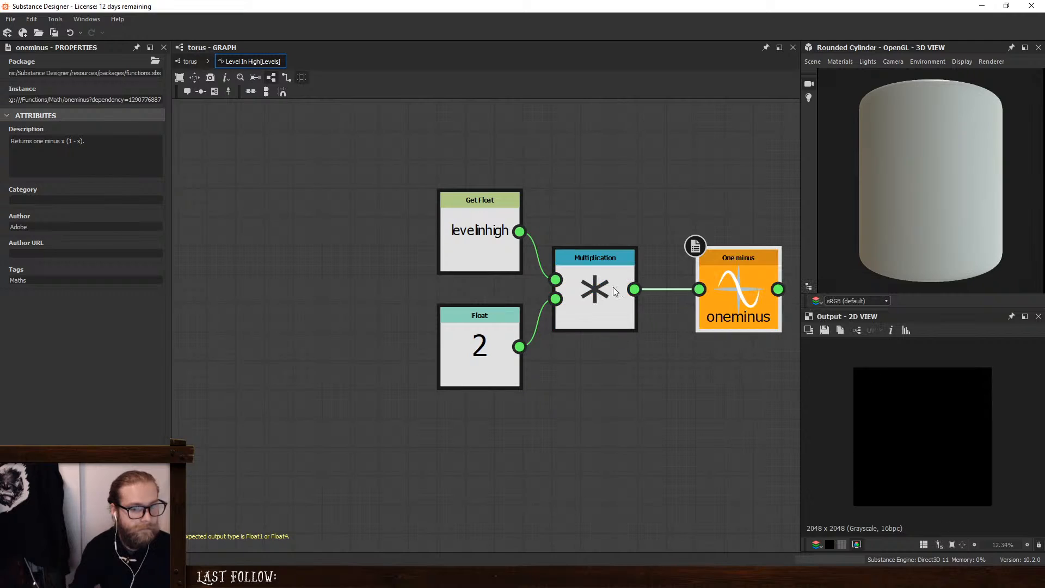
{"action": "left_click", "coordinate": [190, 61]}
Move the Multiplication node out of the Get Float to One minus row in the lower Levels node's Level In High function, beside Float 2
{"action": "double_click", "coordinate": [511, 387]}
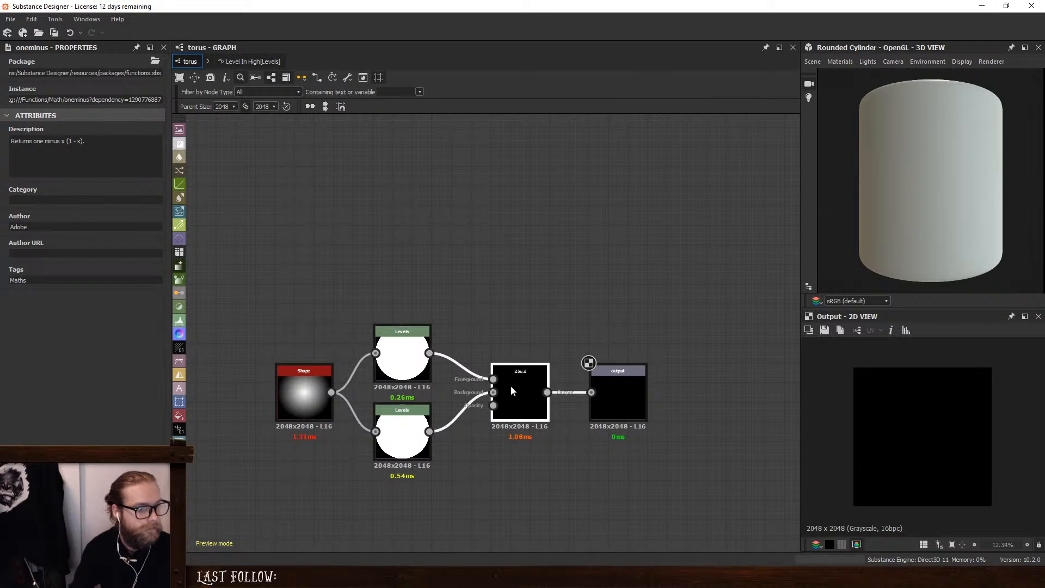
{"action": "double_click", "coordinate": [402, 367]}
{"action": "left_click", "coordinate": [402, 428]}
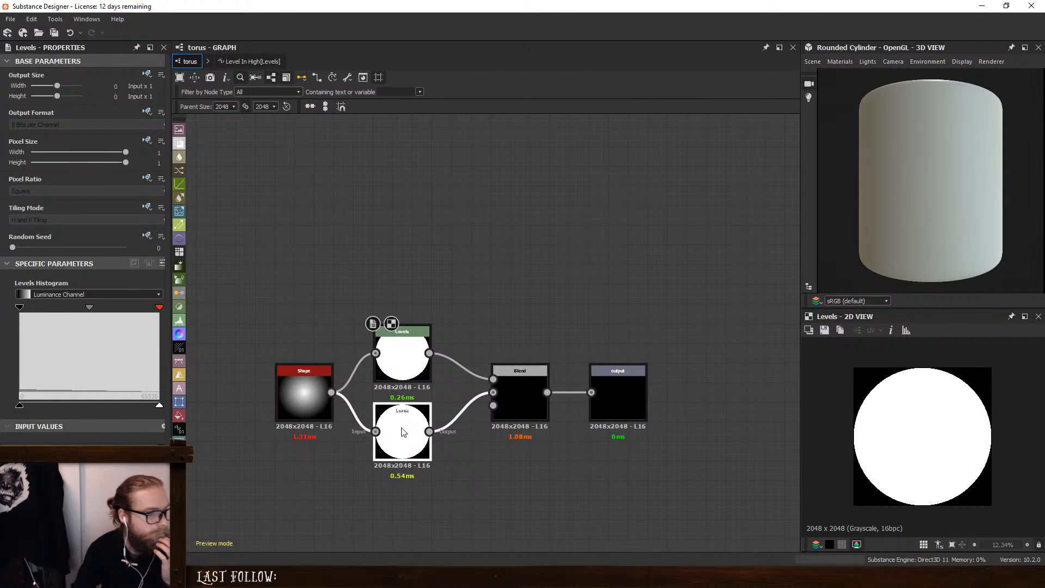
{"action": "left_click", "coordinate": [159, 266]}
{"action": "left_click", "coordinate": [134, 312]}
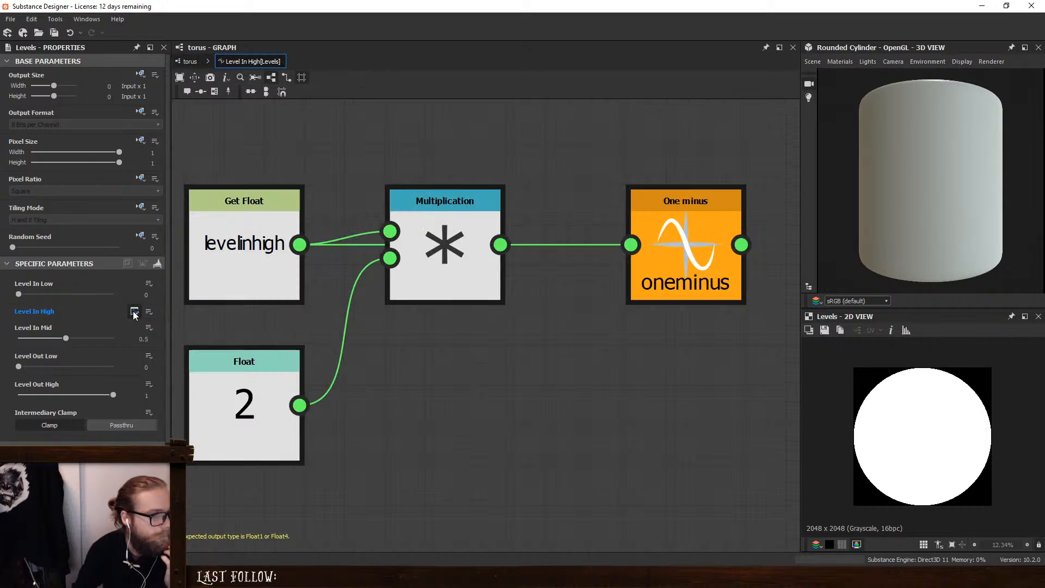
{"action": "left_click_drag", "start_coordinate": [416, 307], "coordinate": [416, 464]}
{"action": "scroll", "coordinate": [541, 340], "scroll_direction": "down", "scroll_amount": 3}
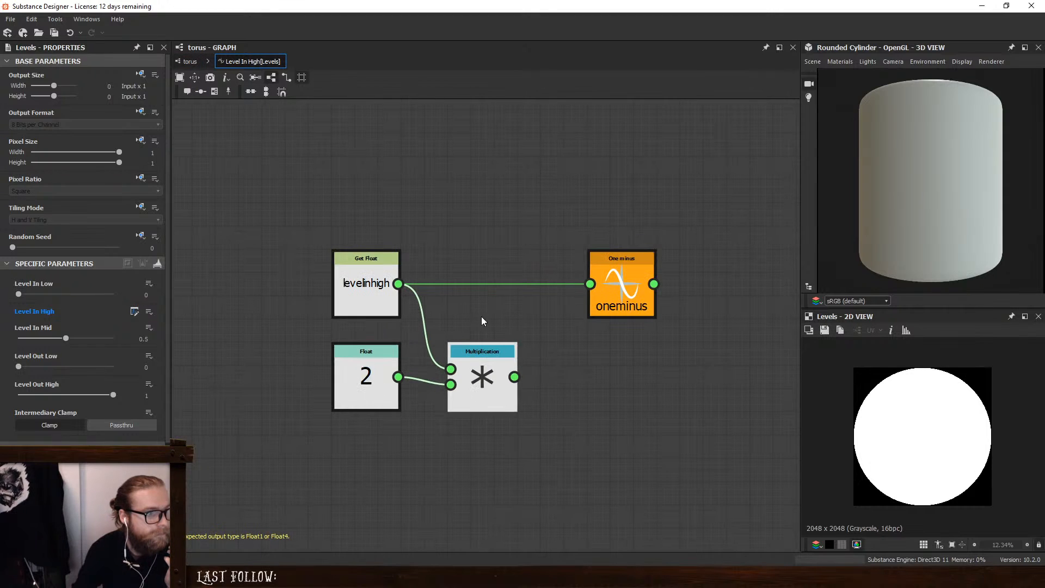
{"action": "left_click", "coordinate": [190, 61]}
{"action": "left_click", "coordinate": [304, 305]}
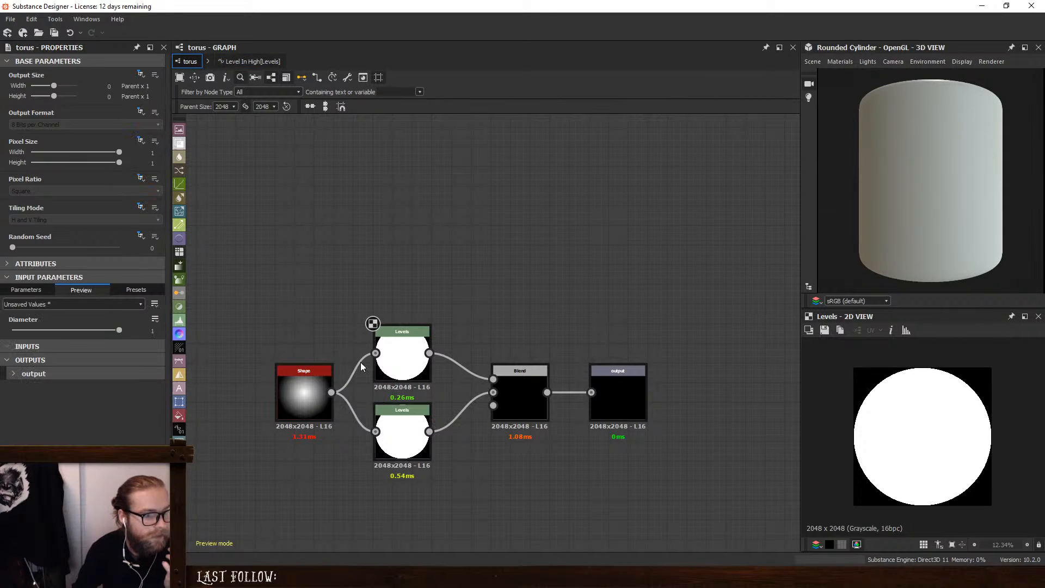
Set the levelinhigh Get Float as the output node of the lower Levels node's Level In High function and return to the torus graph
{"action": "left_click", "coordinate": [413, 454]}
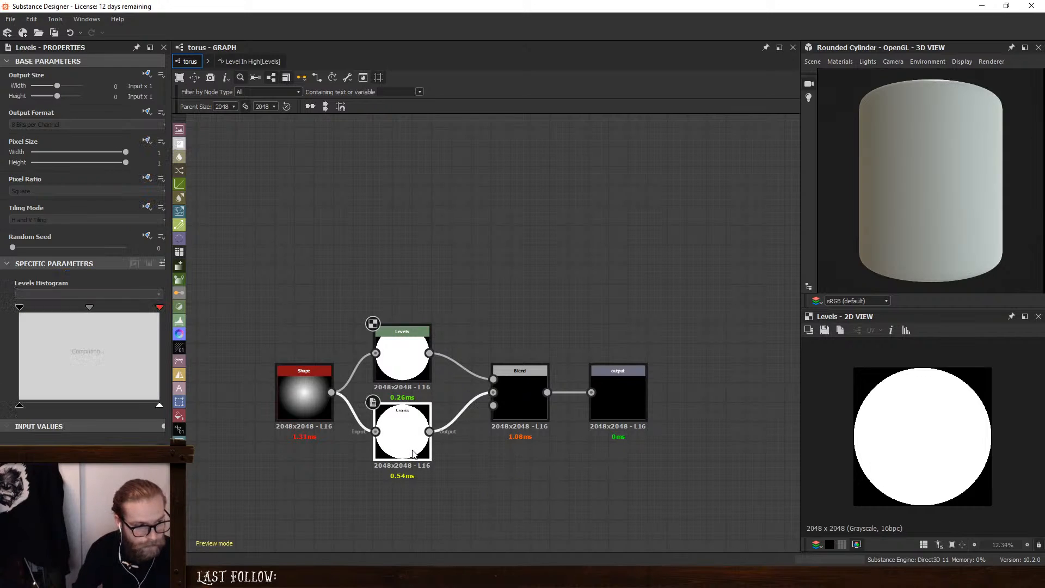
{"action": "left_click", "coordinate": [162, 265]}
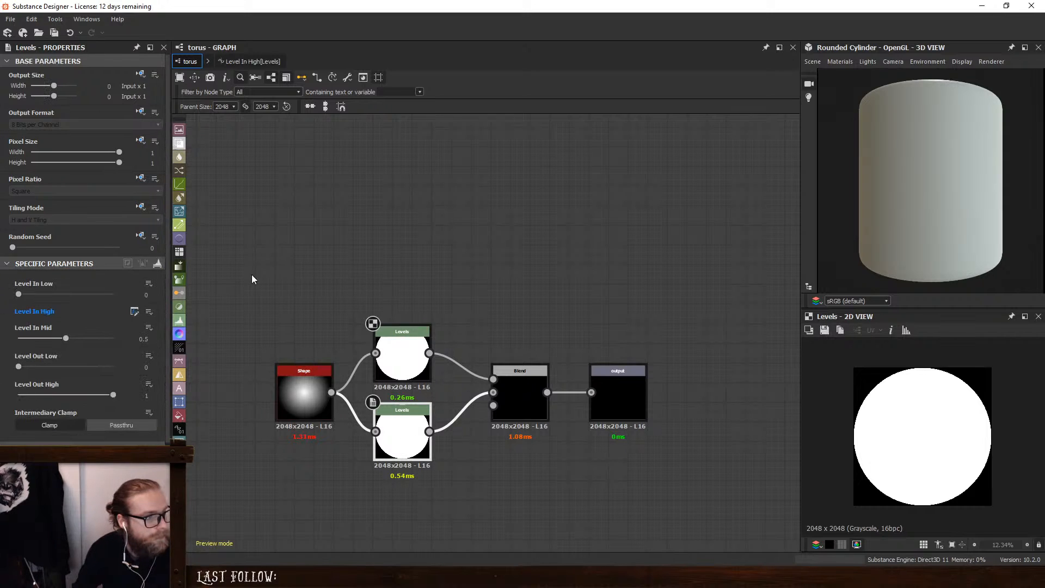
{"action": "left_click", "coordinate": [134, 312]}
{"action": "right_click", "coordinate": [364, 287]}
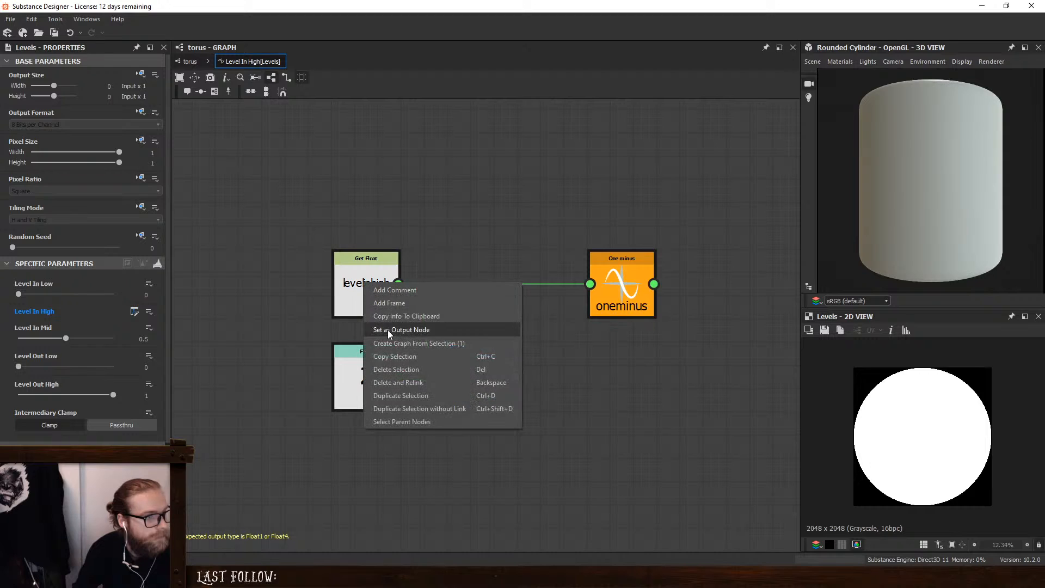
{"action": "left_click", "coordinate": [395, 330]}
{"action": "left_click", "coordinate": [189, 62]}
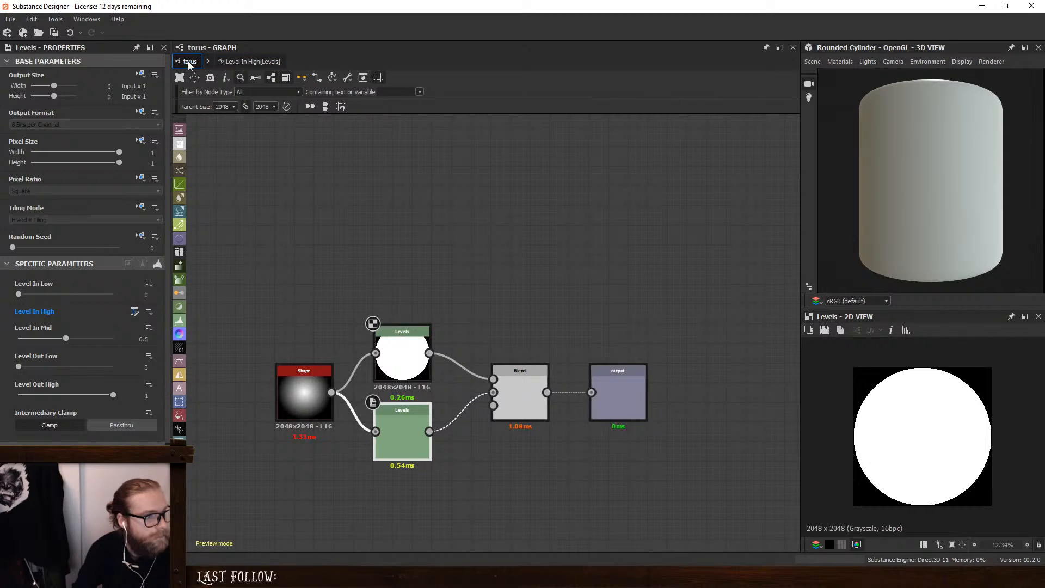
Set Multiplication as the output node of the upper Levels node's Level In High function and return to the torus graph
{"action": "left_click", "coordinate": [422, 376]}
{"action": "left_click", "coordinate": [158, 264]}
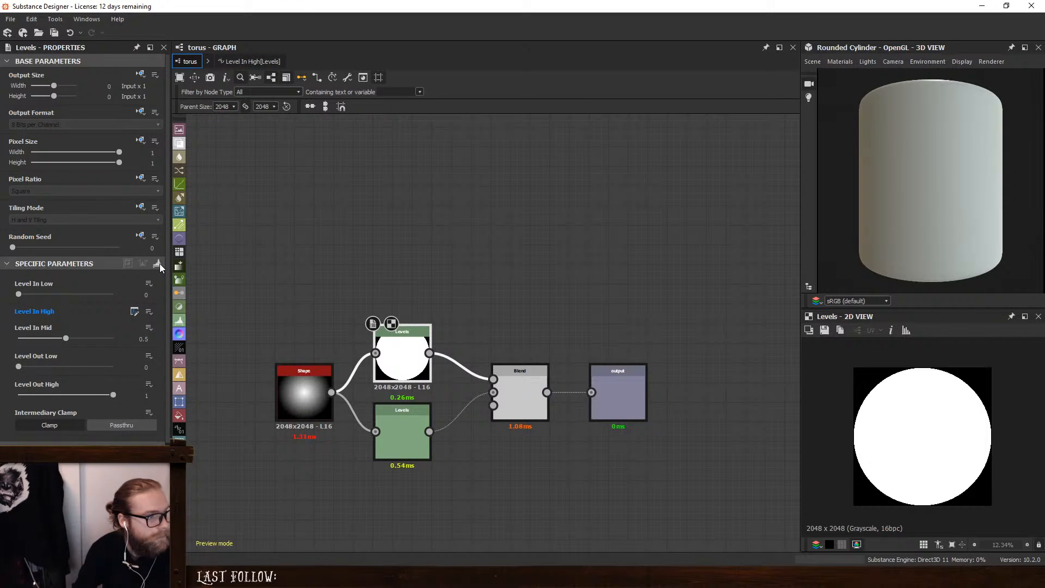
{"action": "left_click", "coordinate": [134, 312]}
{"action": "right_click", "coordinate": [261, 238]}
{"action": "right_click", "coordinate": [474, 300]}
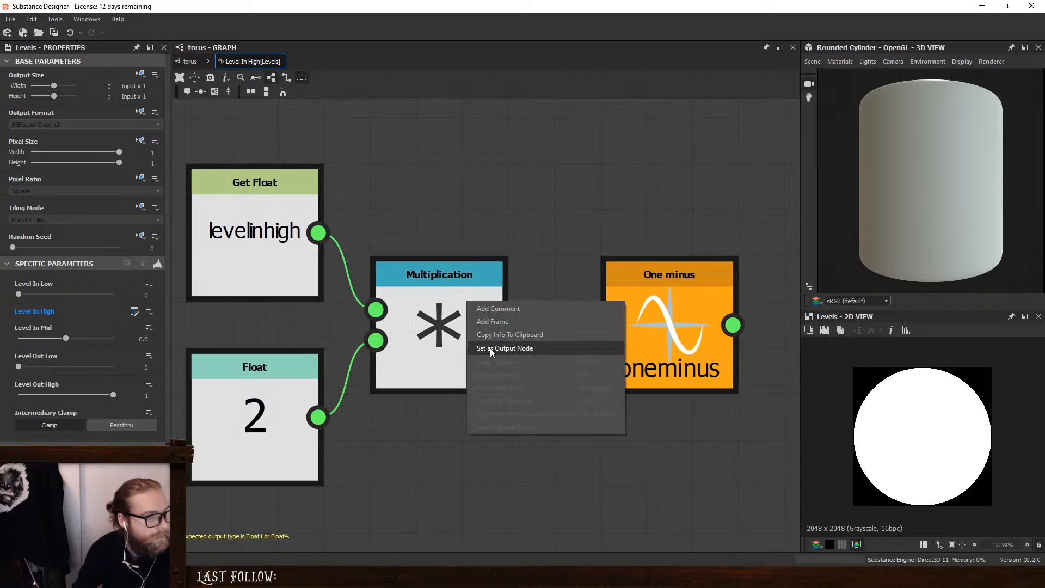
{"action": "left_click", "coordinate": [495, 348]}
{"action": "left_click", "coordinate": [185, 62]}
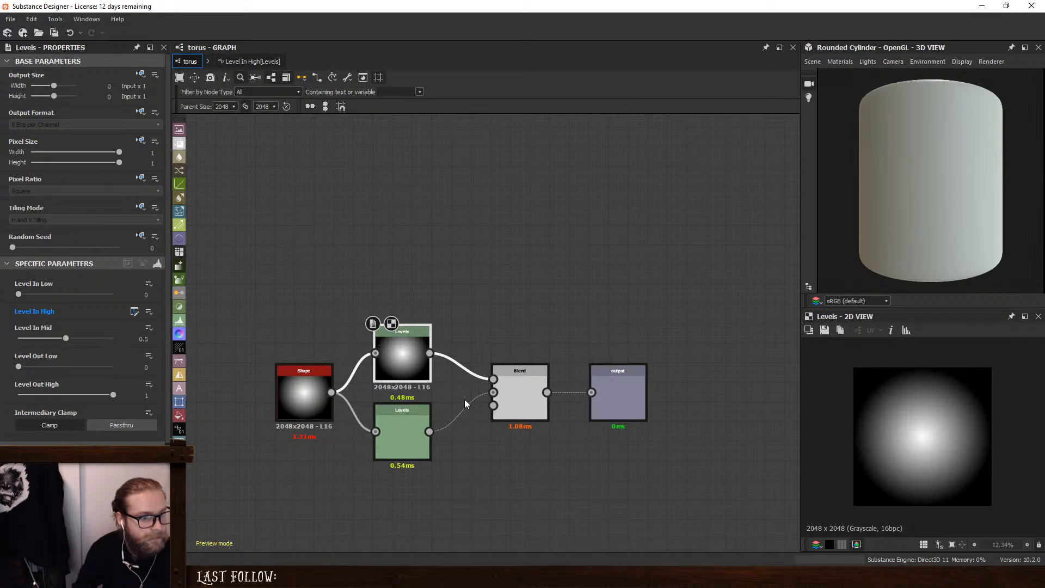
Lower the previewed Diameter to 0.26 and show the Blend result in the 2D view
{"action": "left_click", "coordinate": [406, 423]}
{"action": "left_click", "coordinate": [518, 303]}
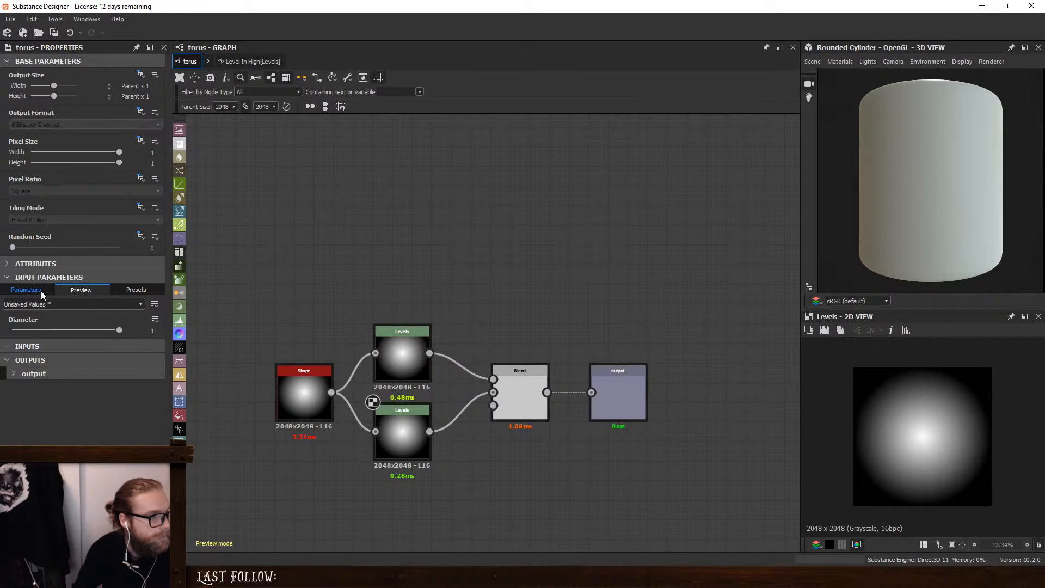
{"action": "left_click_drag", "start_coordinate": [118, 331], "coordinate": [43, 337]}
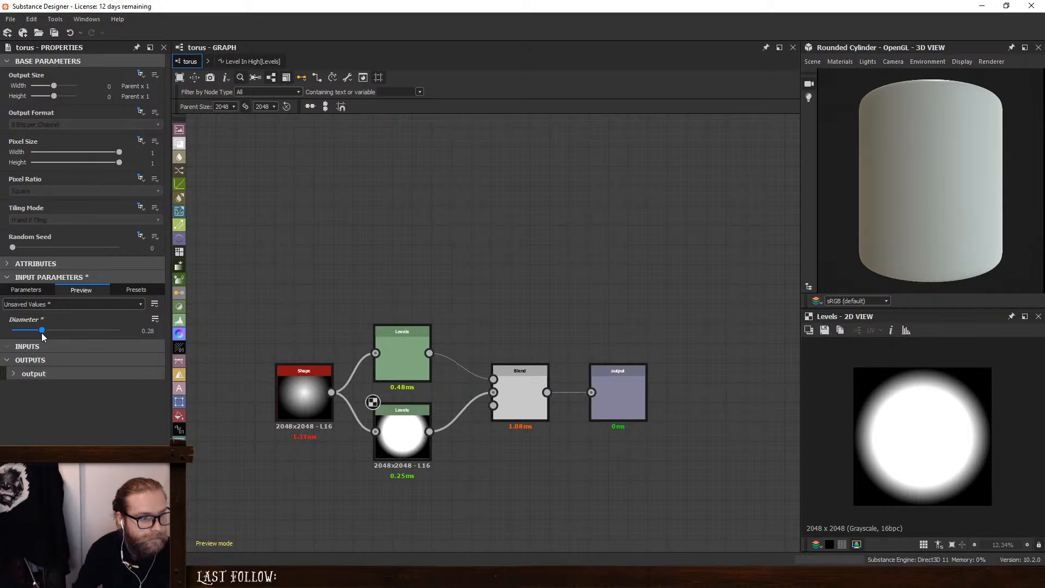
{"action": "double_click", "coordinate": [521, 391]}
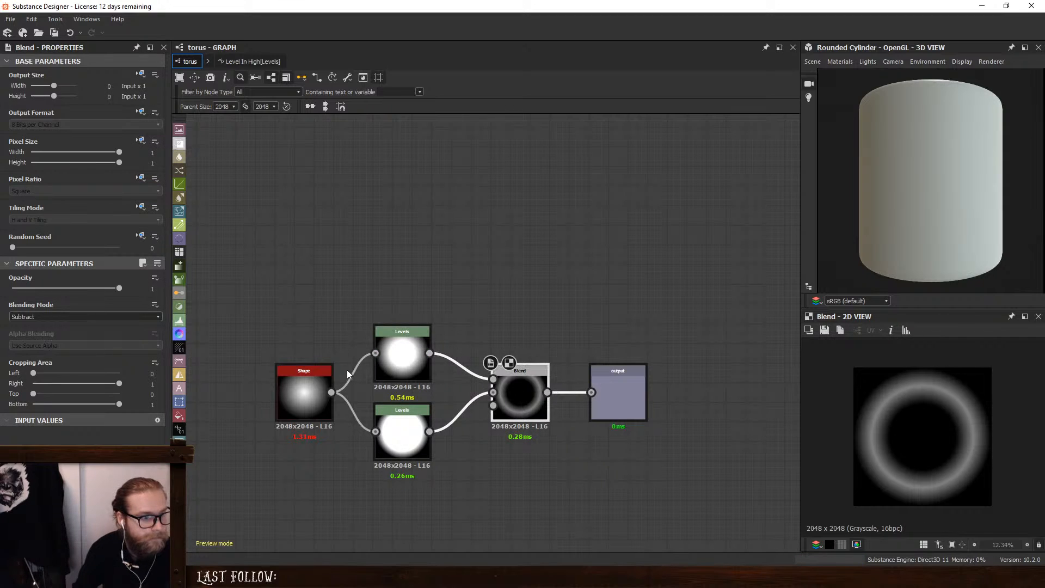
Check the lower Levels node's parameters and set the previewed Diameter to 0.25
{"action": "left_click", "coordinate": [401, 432]}
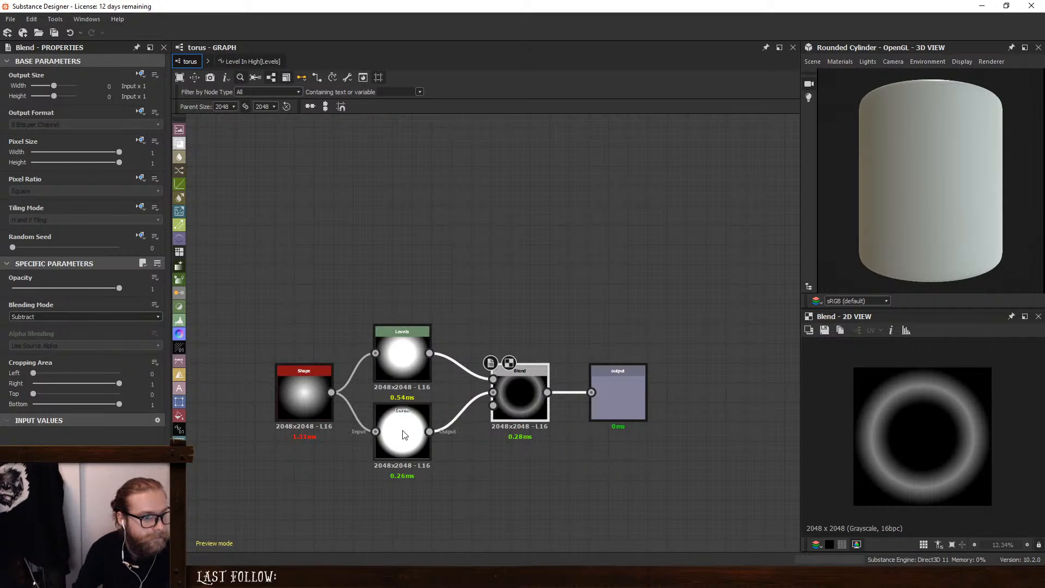
{"action": "left_click", "coordinate": [162, 263]}
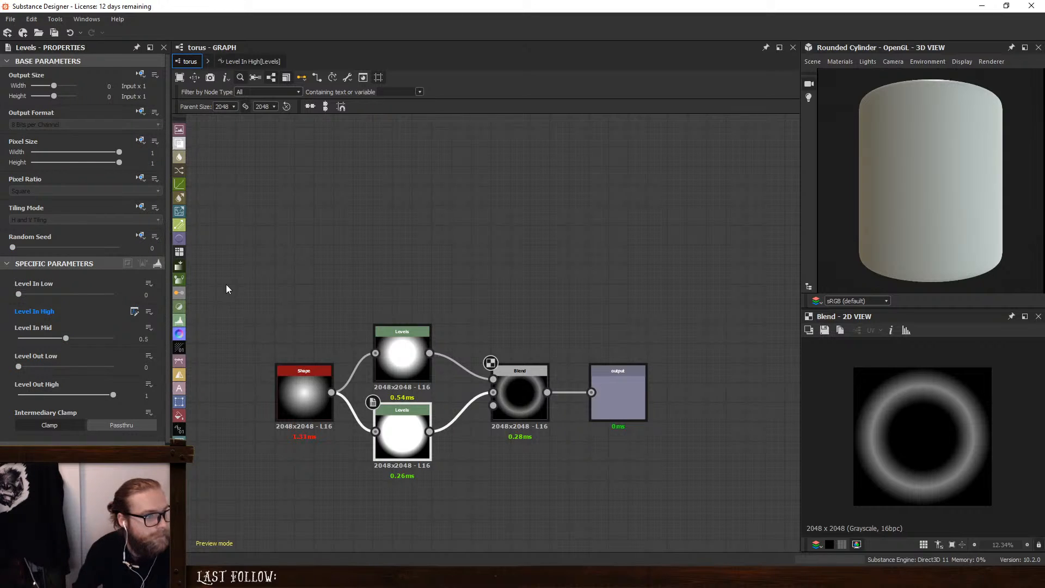
{"action": "left_click", "coordinate": [260, 296]}
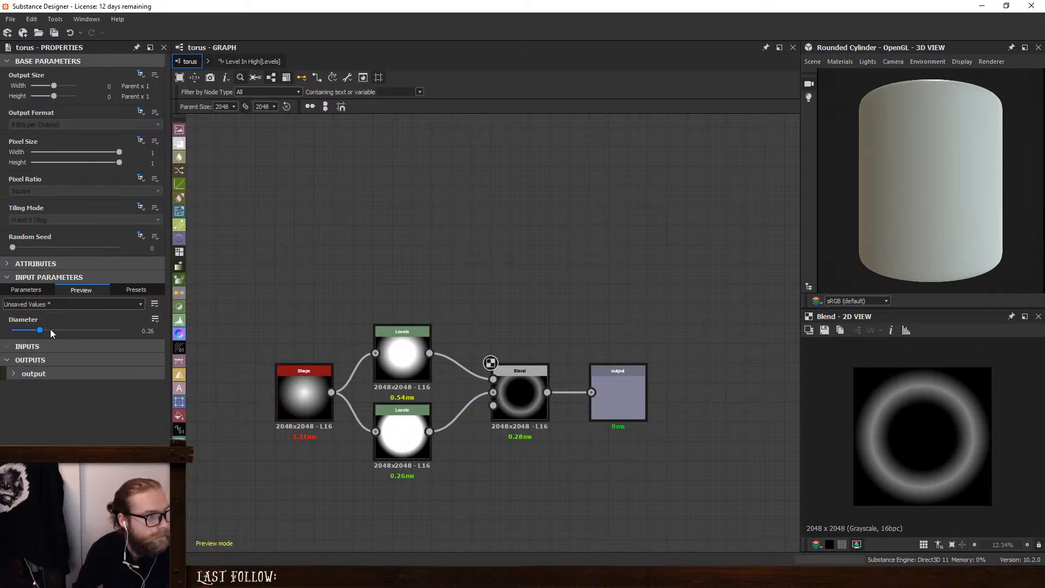
{"action": "mouse_move", "coordinate": [41, 330]}
{"action": "left_mouse_down"}
{"action": "mouse_move", "coordinate": [30, 331]}
{"action": "mouse_move", "coordinate": [127, 334]}
{"action": "mouse_move", "coordinate": [38, 333]}
{"action": "left_mouse_up"}
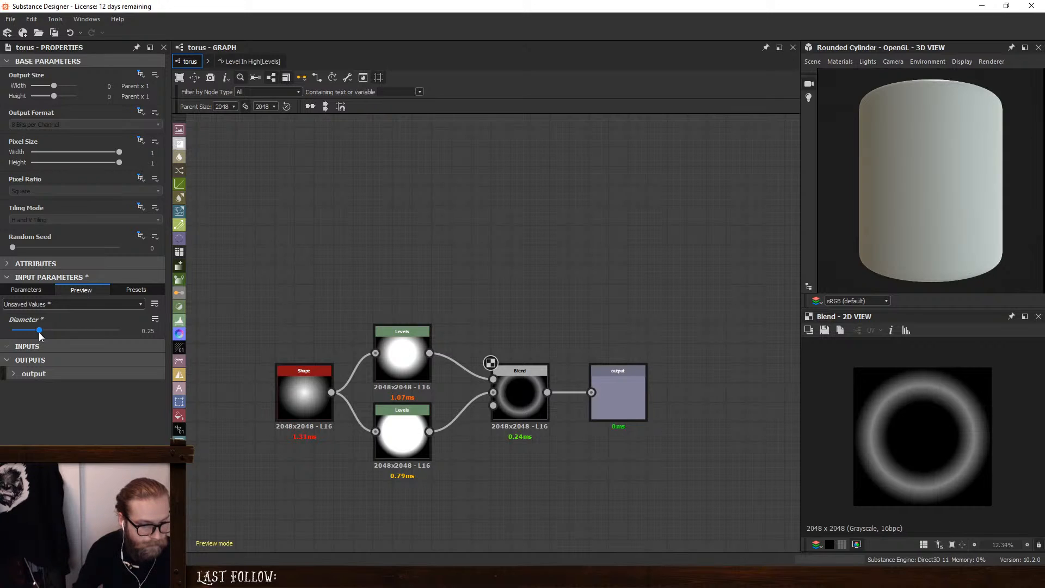
Rearrange the upper Levels node's Level In High function so levelinhigh feeds One minus, and One minus feeds the Multiplication
{"action": "left_click", "coordinate": [237, 64]}
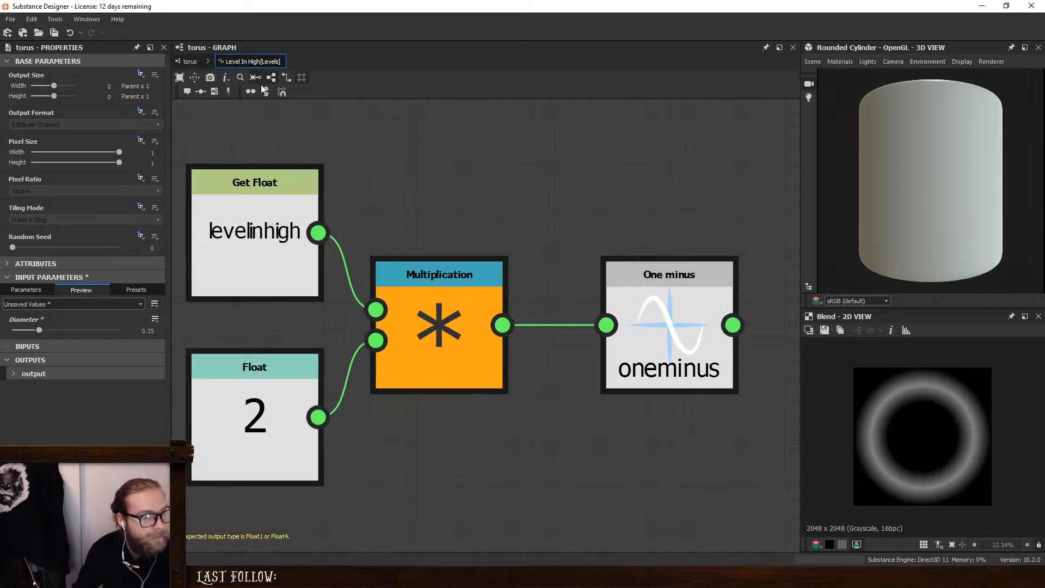
{"action": "scroll", "coordinate": [491, 348], "scroll_direction": "down", "scroll_amount": 3}
{"action": "left_click_drag", "start_coordinate": [609, 354], "coordinate": [473, 298]}
{"action": "left_click_drag", "start_coordinate": [456, 360], "coordinate": [562, 427]}
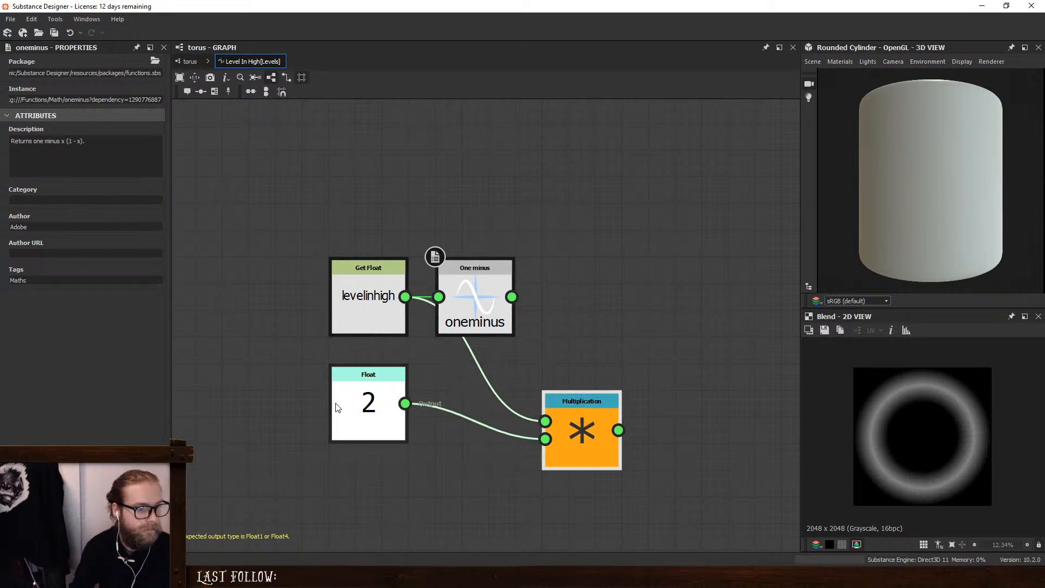
{"action": "left_click_drag", "start_coordinate": [512, 297], "coordinate": [545, 421]}
{"action": "left_click_drag", "start_coordinate": [572, 411], "coordinate": [571, 330]}
Move the Float node below One minus, set its value to 0.5, and return to the torus graph
{"action": "left_click", "coordinate": [369, 436]}
{"action": "left_click_drag", "start_coordinate": [376, 434], "coordinate": [463, 404]}
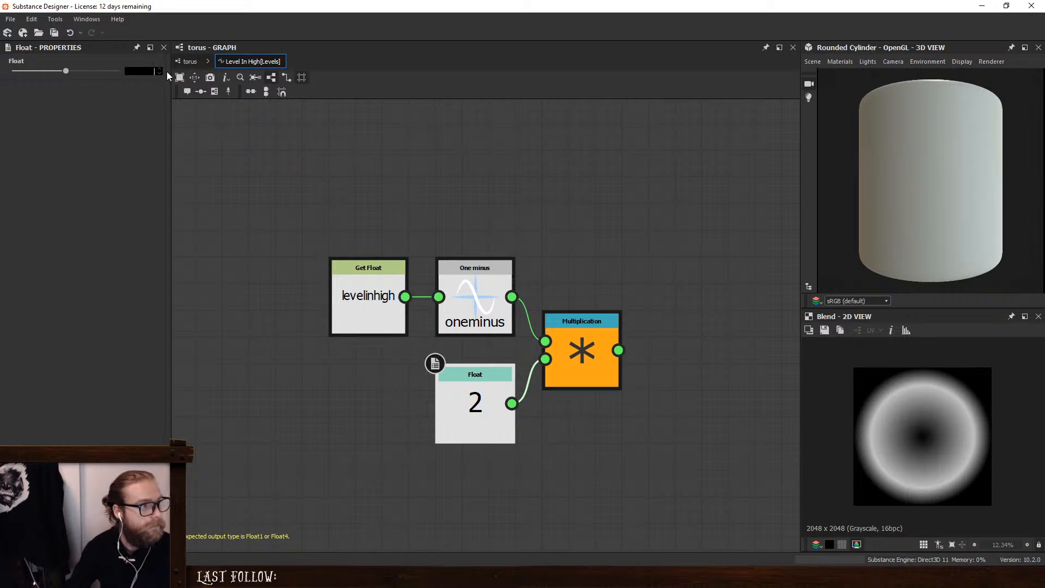
{"action": "type", "text": "0.5"}
{"action": "key", "text": "Return"}
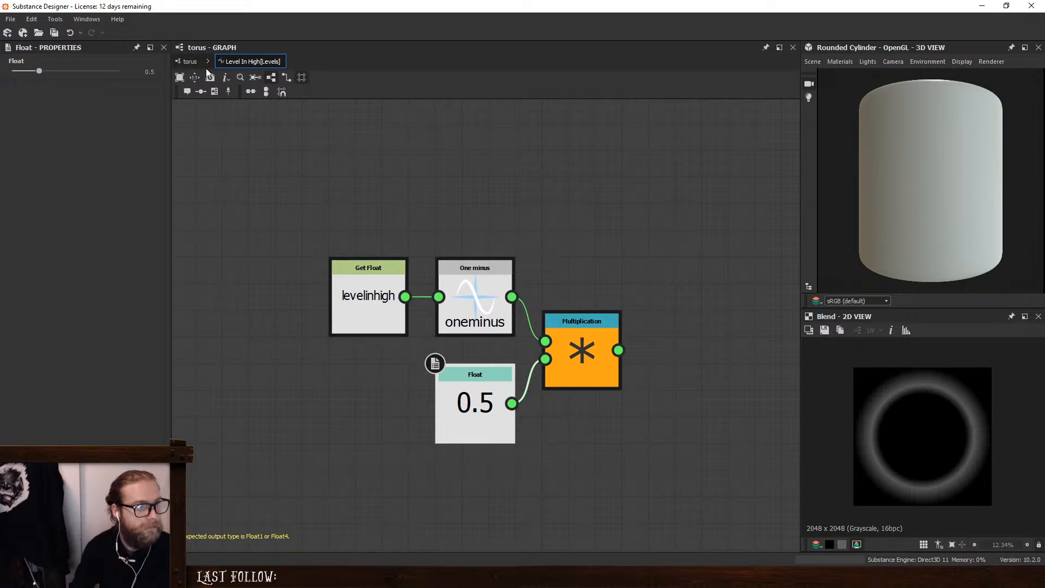
{"action": "left_click", "coordinate": [190, 61]}
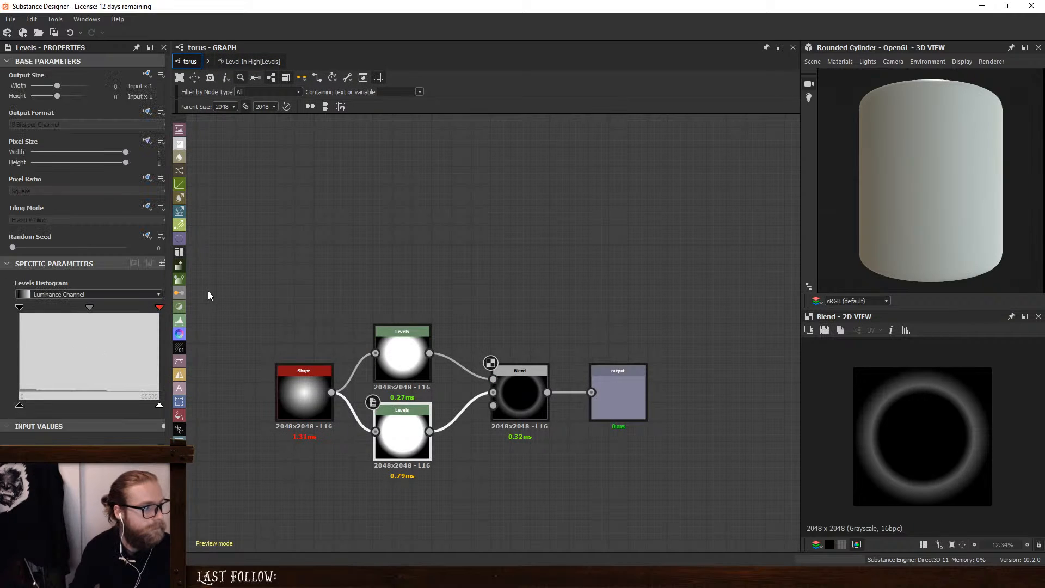
In the lower Levels node's Level In High function, place One minus beside the levelinhigh node and make it the output node
{"action": "left_click", "coordinate": [161, 263]}
{"action": "left_click", "coordinate": [135, 311]}
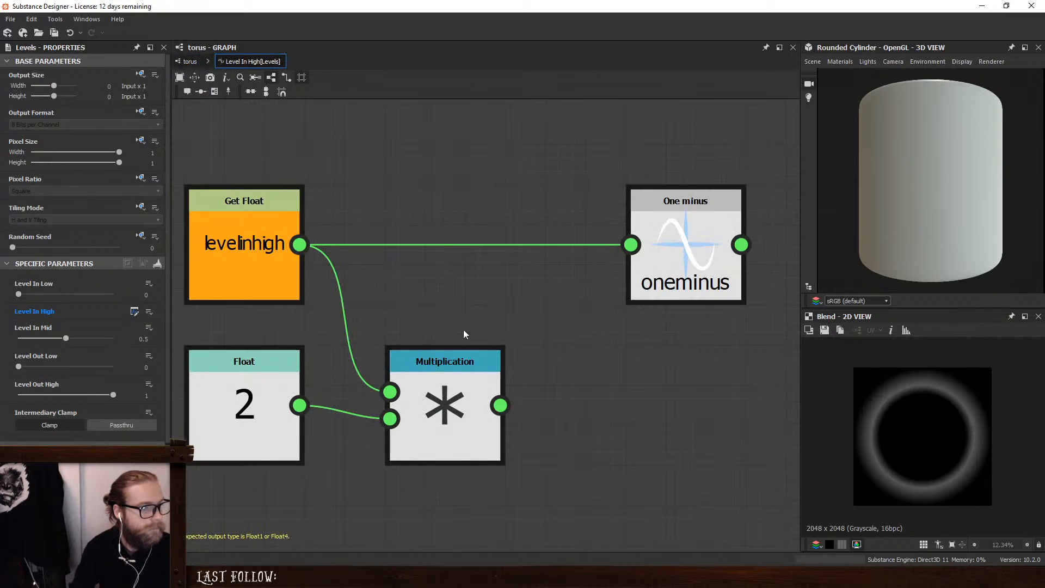
{"action": "scroll", "coordinate": [539, 317], "scroll_direction": "down", "scroll_amount": 2}
{"action": "left_click_drag", "start_coordinate": [633, 282], "coordinate": [430, 277]}
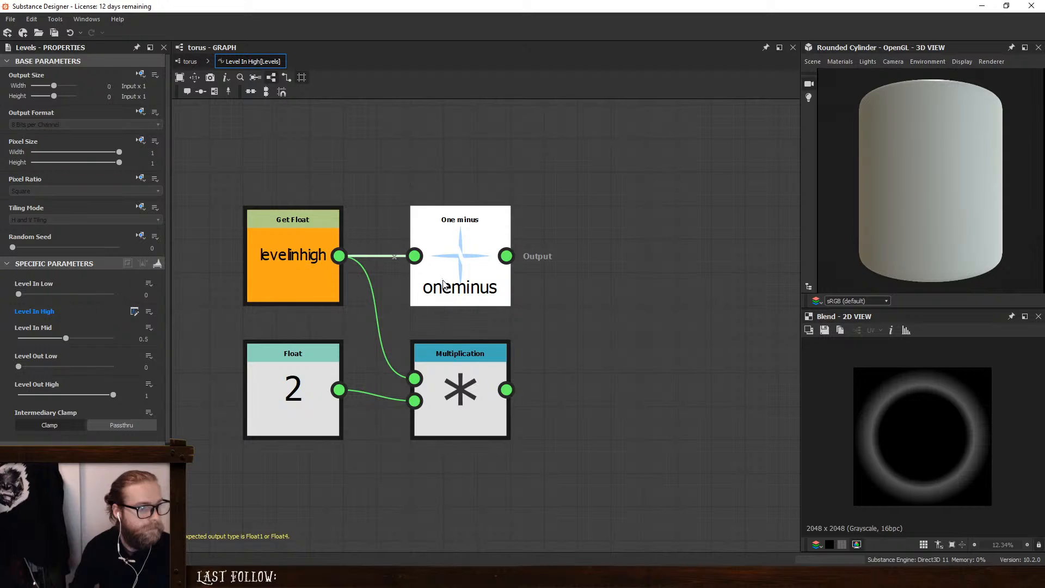
{"action": "right_click", "coordinate": [444, 283]}
{"action": "left_click", "coordinate": [490, 326]}
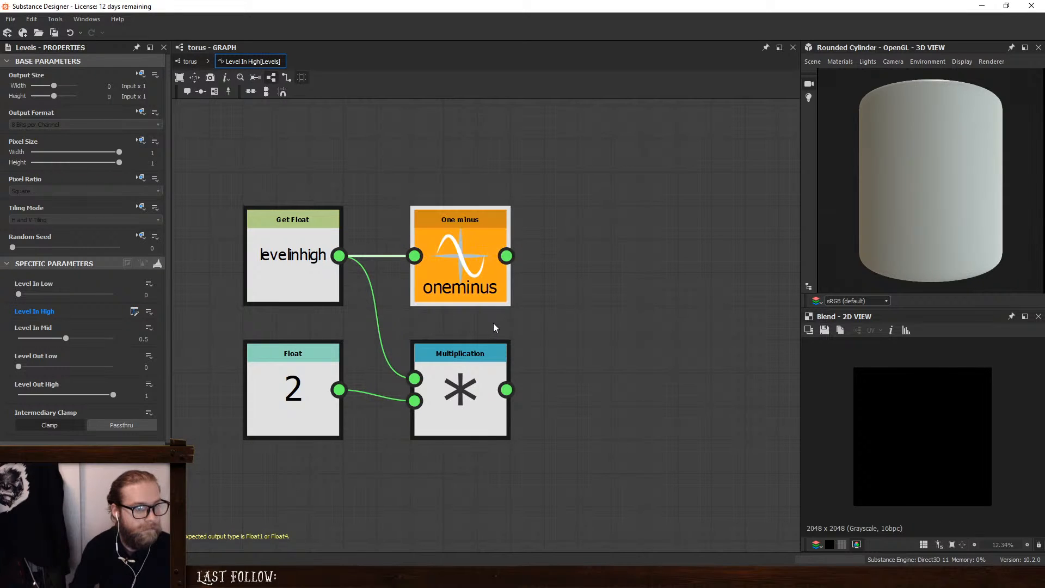
Insert the Multiplication after One minus so One minus feeds it, and set its other input's Float to 0.5
{"action": "left_click_drag", "start_coordinate": [463, 358], "coordinate": [627, 320]}
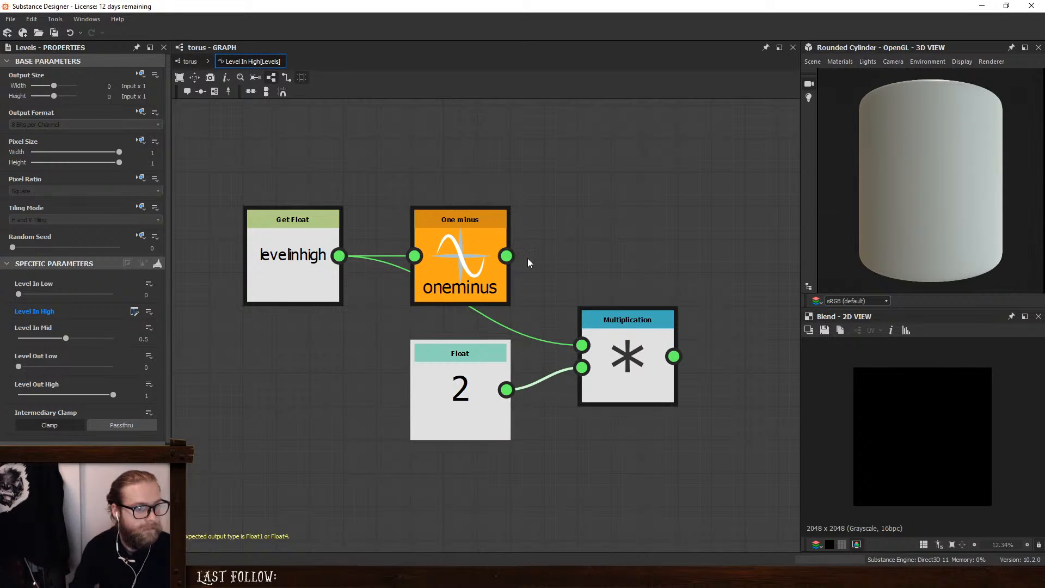
{"action": "left_click_drag", "start_coordinate": [507, 256], "coordinate": [599, 248]}
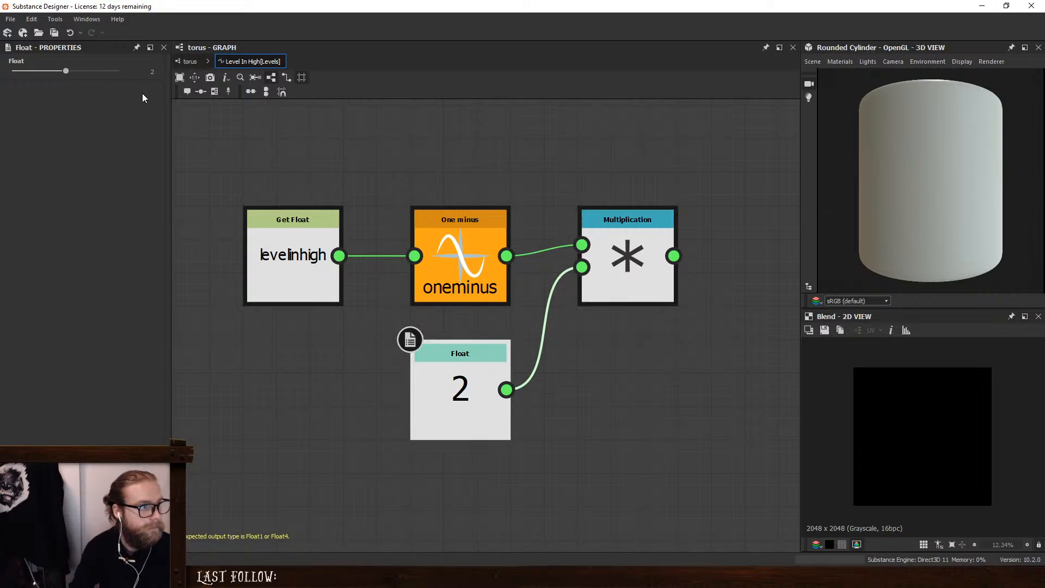
{"action": "left_click", "coordinate": [150, 72]}
{"action": "type", "text": "0.5"}
{"action": "key", "text": "Return"}
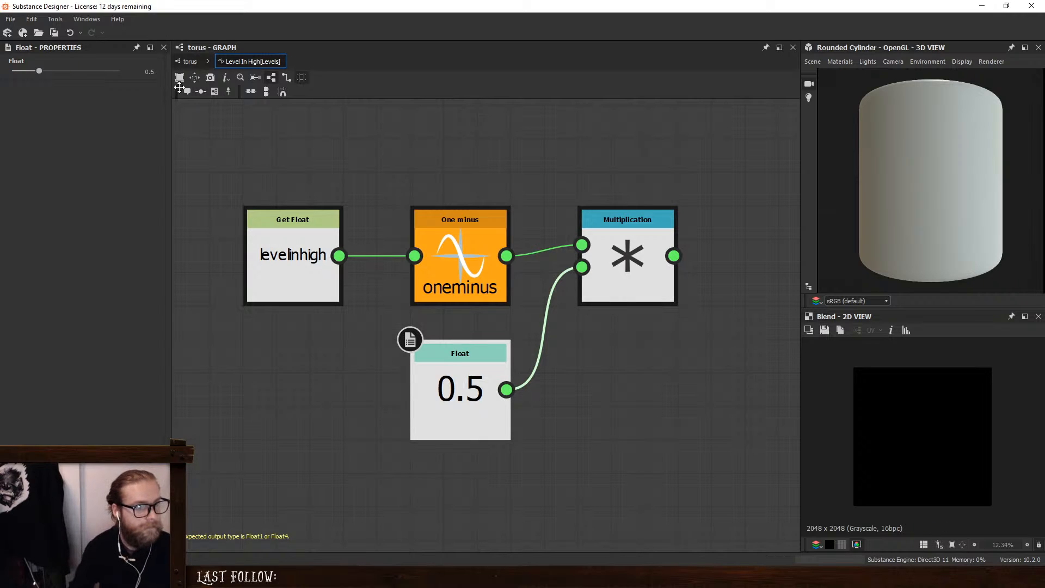
Make the Multiplication the function's output node and lower the torus graph's previewed Diameter to 0
{"action": "right_click", "coordinate": [632, 235]}
{"action": "left_click", "coordinate": [649, 285]}
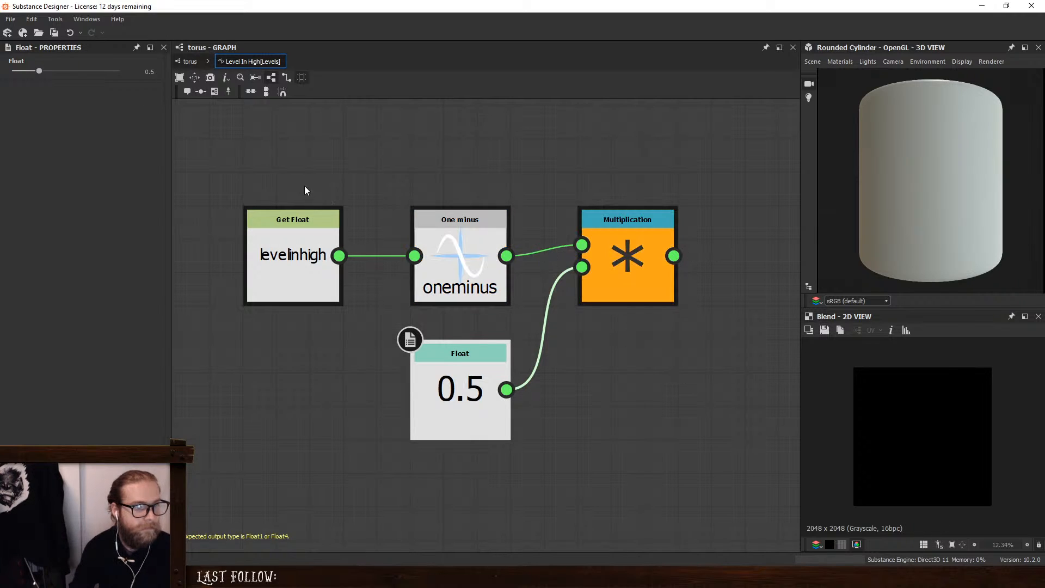
{"action": "left_click", "coordinate": [190, 61]}
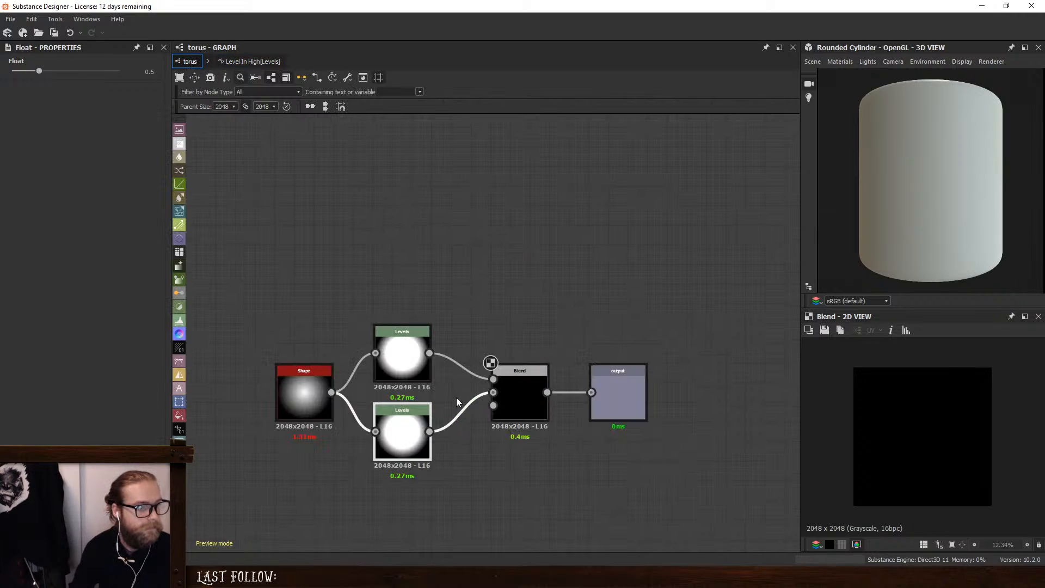
{"action": "left_click", "coordinate": [322, 273]}
{"action": "left_click_drag", "start_coordinate": [39, 331], "coordinate": [2, 345]}
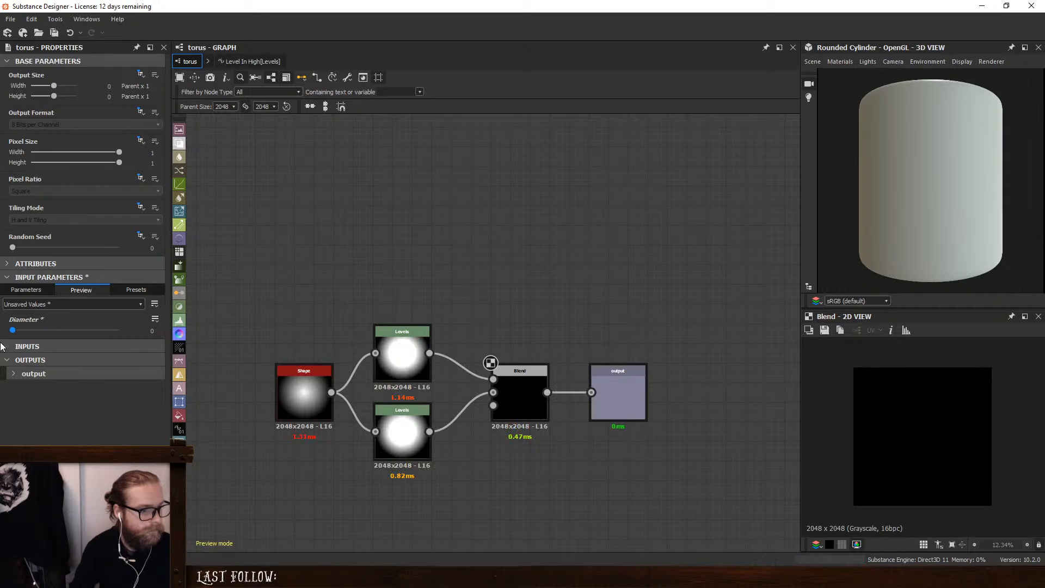
Set the Float in the upper Levels node's Level In High function to 0.25
{"action": "left_click", "coordinate": [399, 374]}
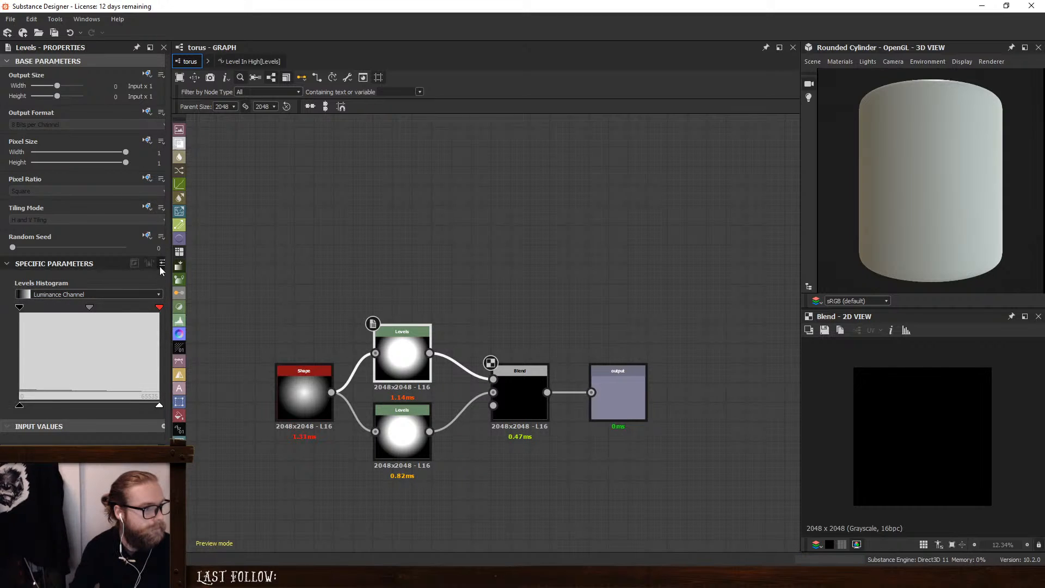
{"action": "left_click", "coordinate": [136, 311]}
{"action": "left_click", "coordinate": [456, 389]}
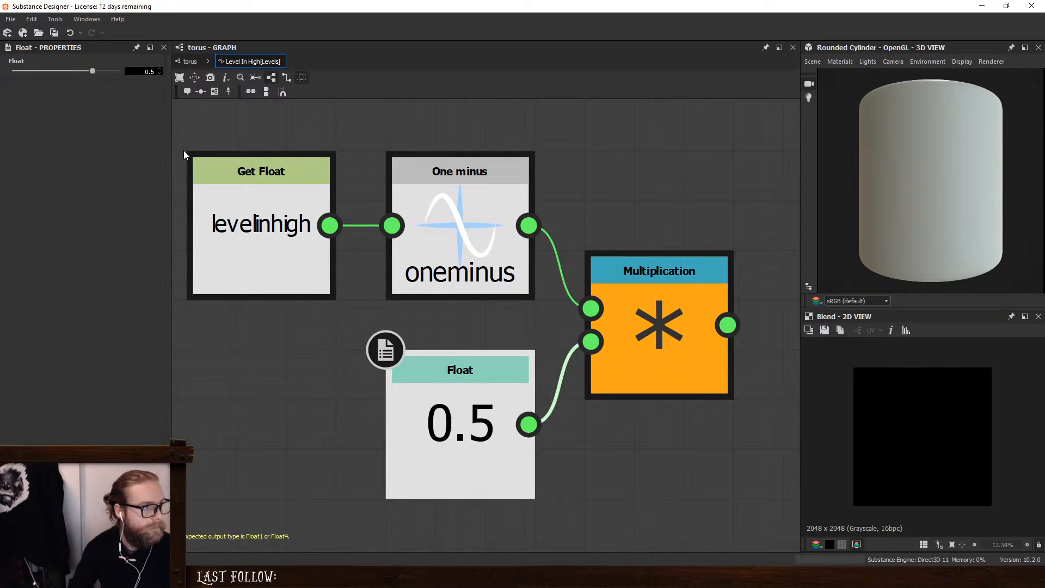
{"action": "type", "text": "0.25"}
{"action": "key", "text": "Return"}
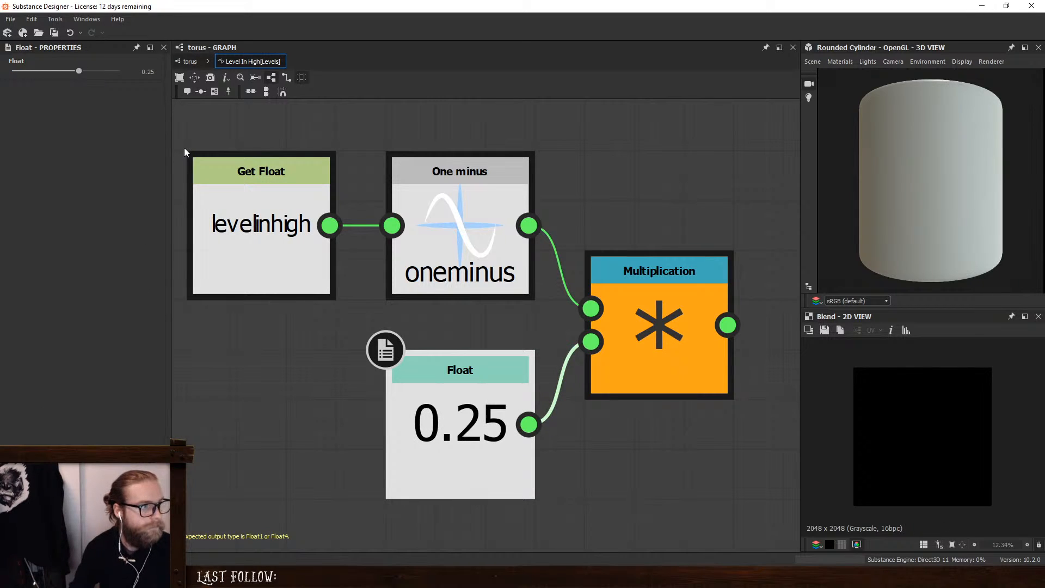
{"action": "double_click", "coordinate": [153, 72]}
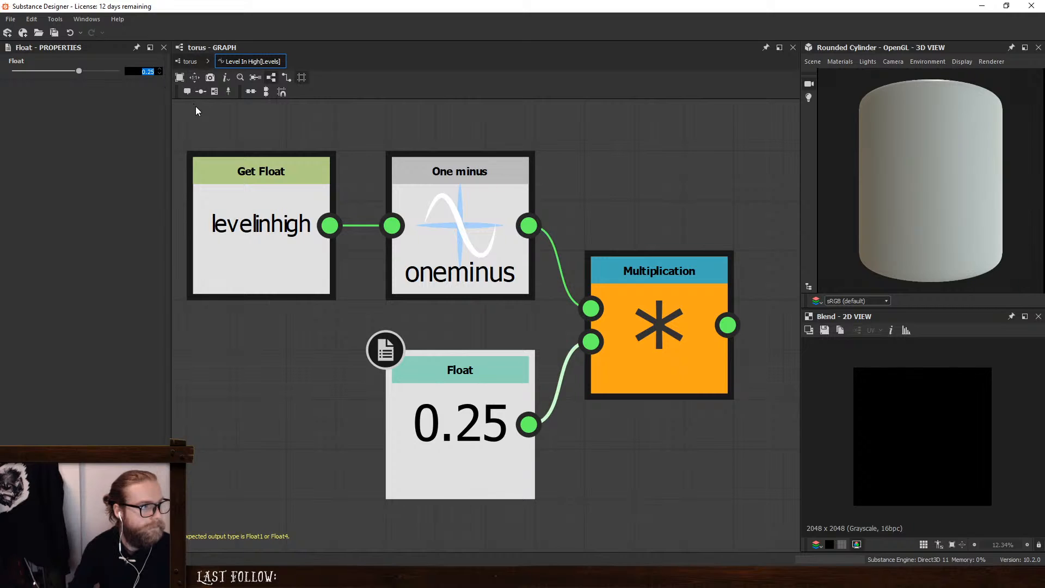
Make One minus the output node of the upper Levels function and set the torus graph's previewed Diameter to 0.64
{"action": "right_click", "coordinate": [432, 241]}
{"action": "left_click", "coordinate": [469, 290]}
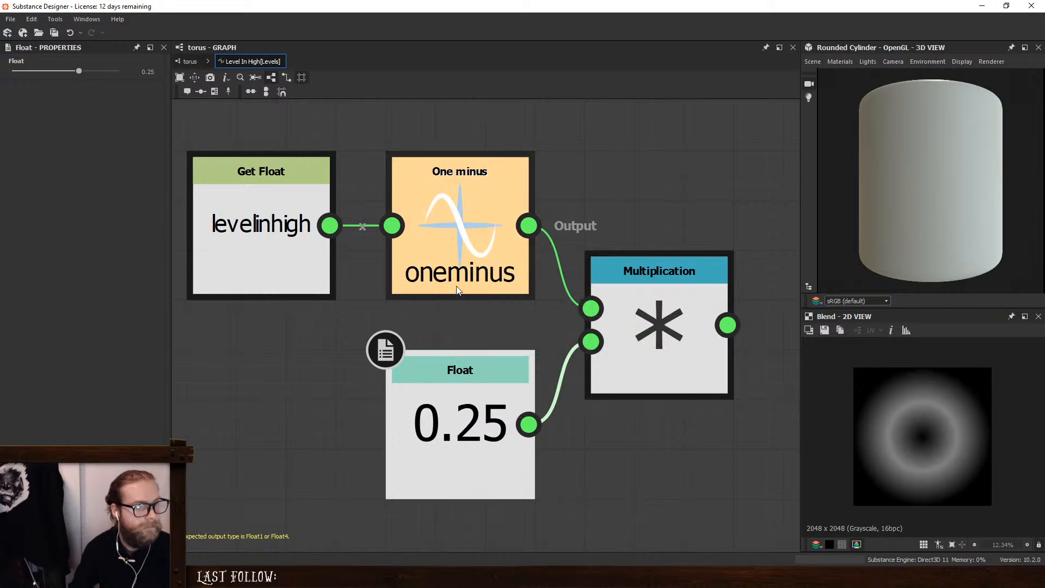
{"action": "left_click", "coordinate": [190, 61]}
{"action": "left_click", "coordinate": [345, 276]}
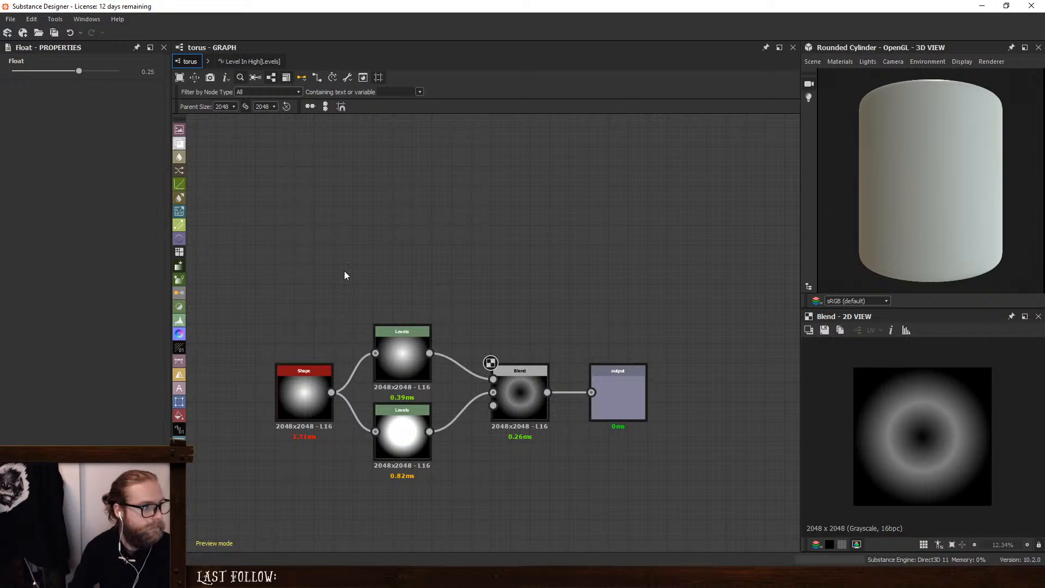
{"action": "left_click_drag", "start_coordinate": [13, 330], "coordinate": [82, 343]}
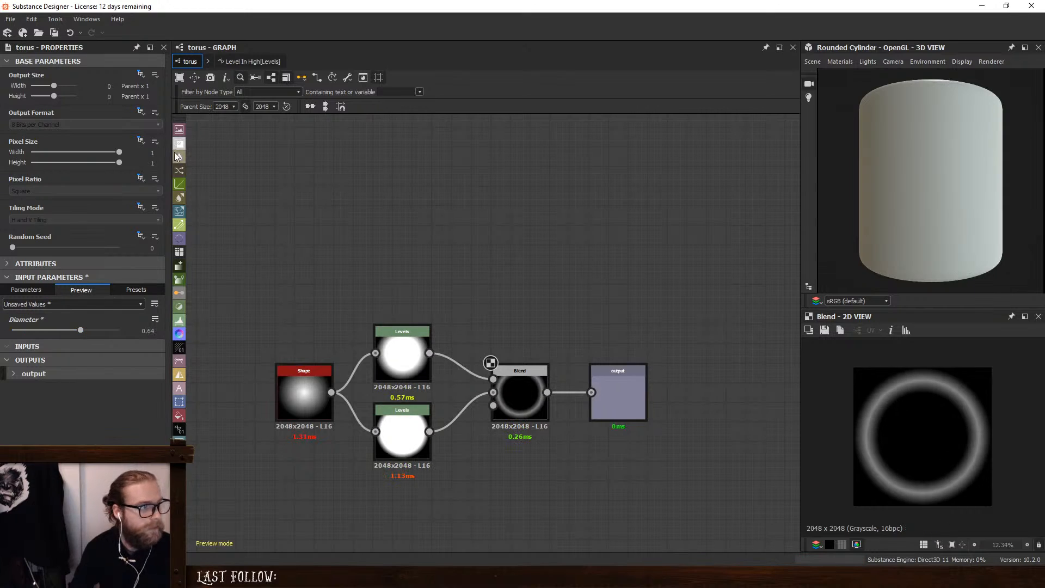
Delete the Float and Multiplication nodes from the upper Levels function and show the torus graph's Blend node
{"action": "left_click", "coordinate": [254, 61]}
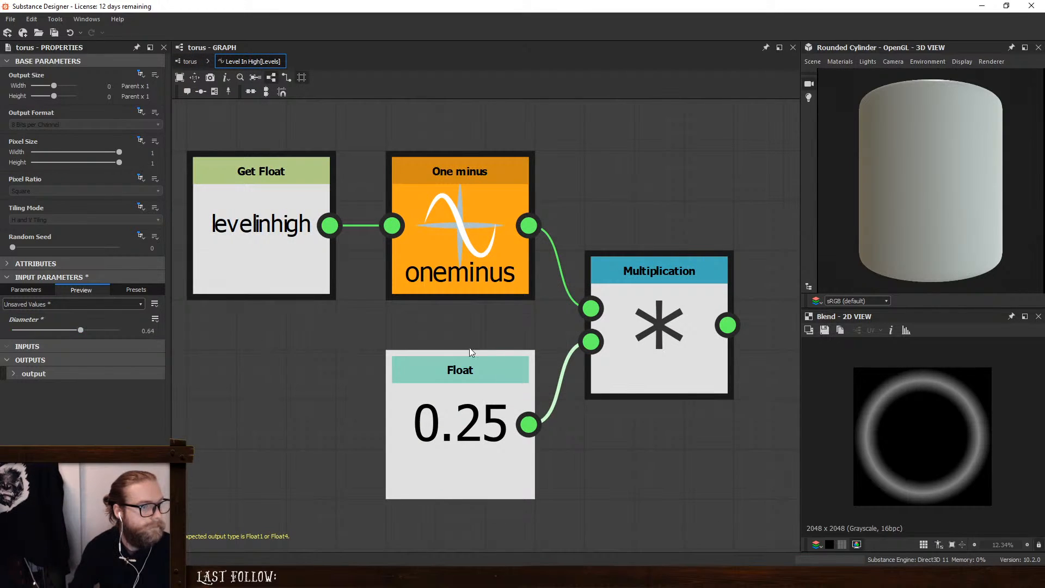
{"action": "left_click_drag", "start_coordinate": [319, 325], "coordinate": [676, 502]}
{"action": "key", "text": "Delete"}
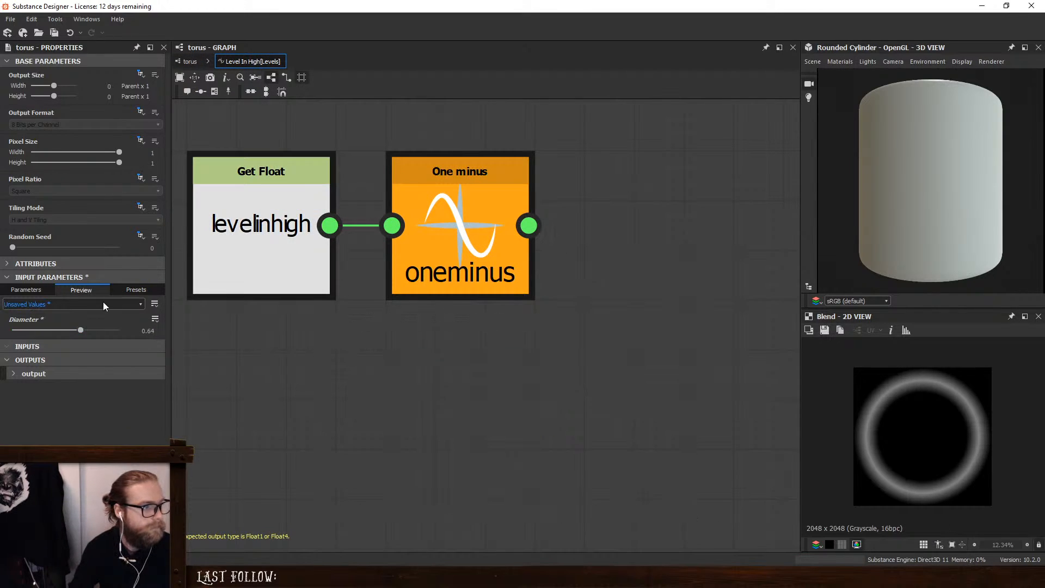
{"action": "left_click", "coordinate": [190, 61]}
{"action": "left_click", "coordinate": [518, 384]}
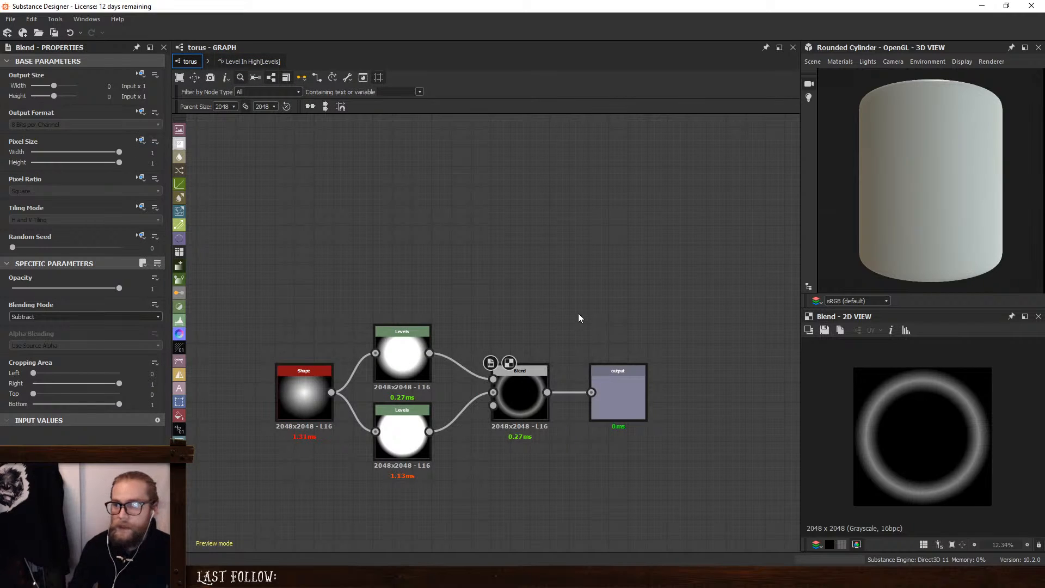
Set the output node's identifier to torus and enter a matching label
{"action": "left_click", "coordinate": [628, 403]}
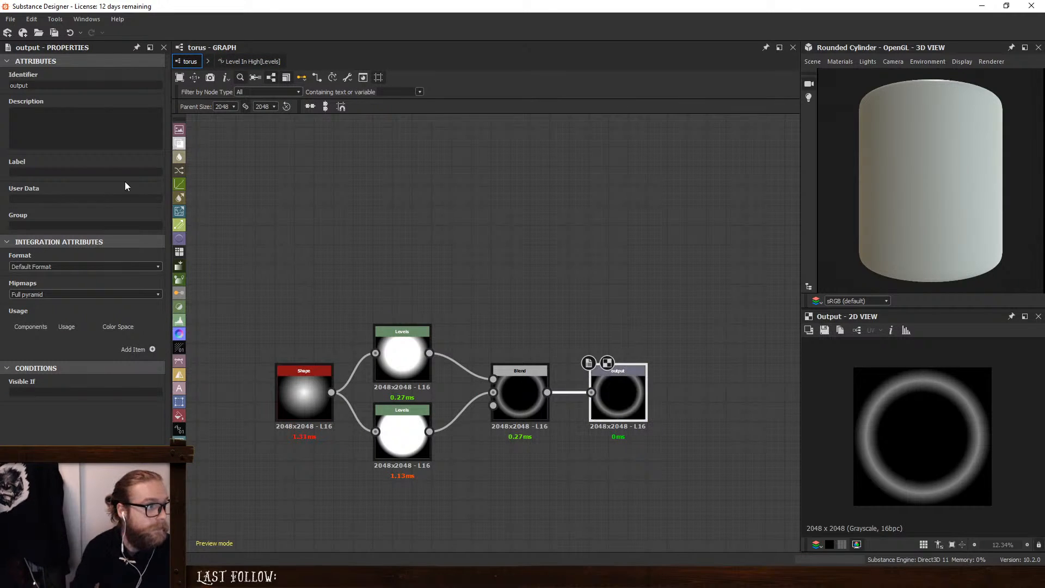
{"action": "left_click_drag", "start_coordinate": [33, 86], "coordinate": [1, 80]}
{"action": "type", "text": "torus"}
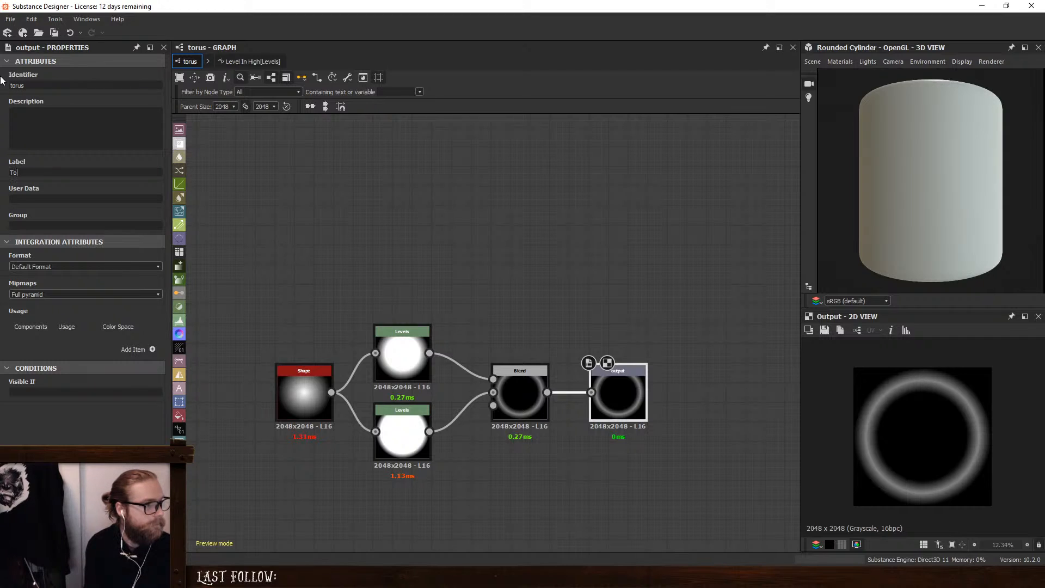
{"action": "left_click", "coordinate": [357, 203]}
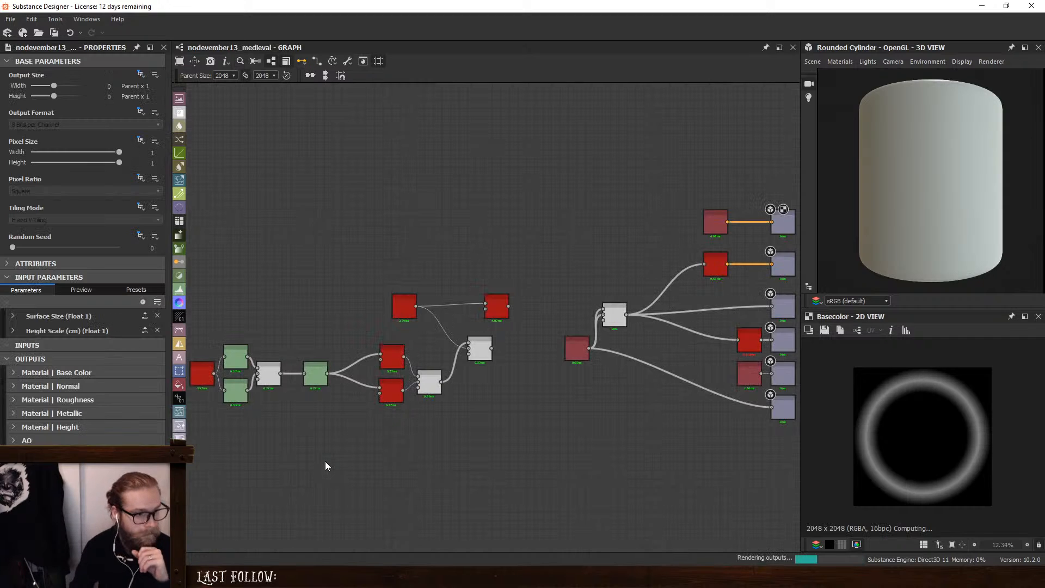
In the nodevember13_medieval graph, add the torus graph as a node feeding the remaining Levels, replacing the old Shape, Levels and Blend nodes
{"action": "left_click_drag", "start_coordinate": [316, 514], "coordinate": [337, 417]}
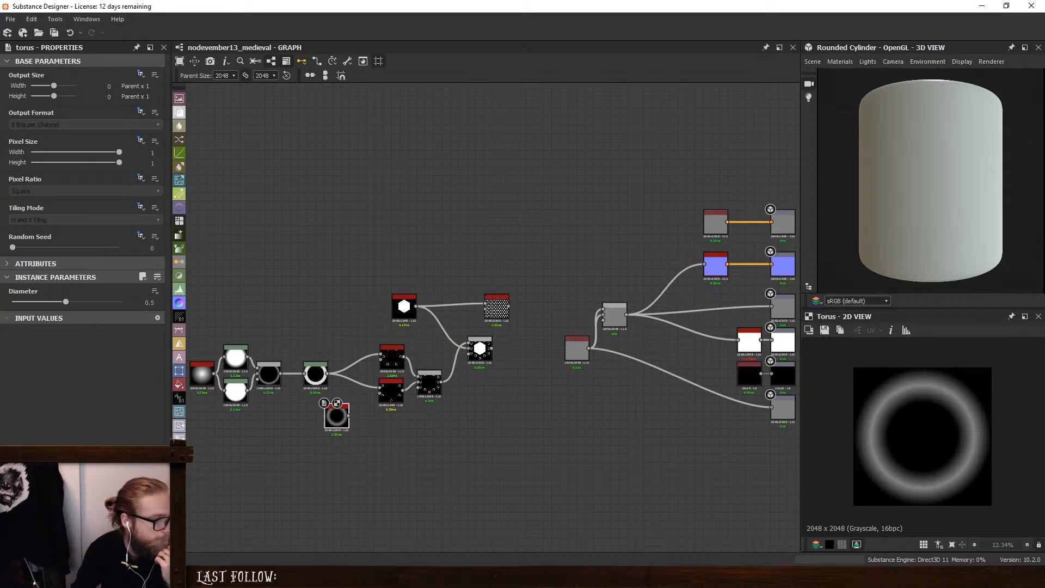
{"action": "left_click_drag", "start_coordinate": [347, 423], "coordinate": [298, 341]}
{"action": "scroll", "coordinate": [317, 419], "scroll_direction": "up", "scroll_amount": 3}
{"action": "middle_click_drag", "start_coordinate": [288, 312], "coordinate": [488, 346]}
{"action": "left_click_drag", "start_coordinate": [302, 281], "coordinate": [415, 373]}
{"action": "key", "text": "Delete"}
{"action": "left_click_drag", "start_coordinate": [503, 447], "coordinate": [452, 375]}
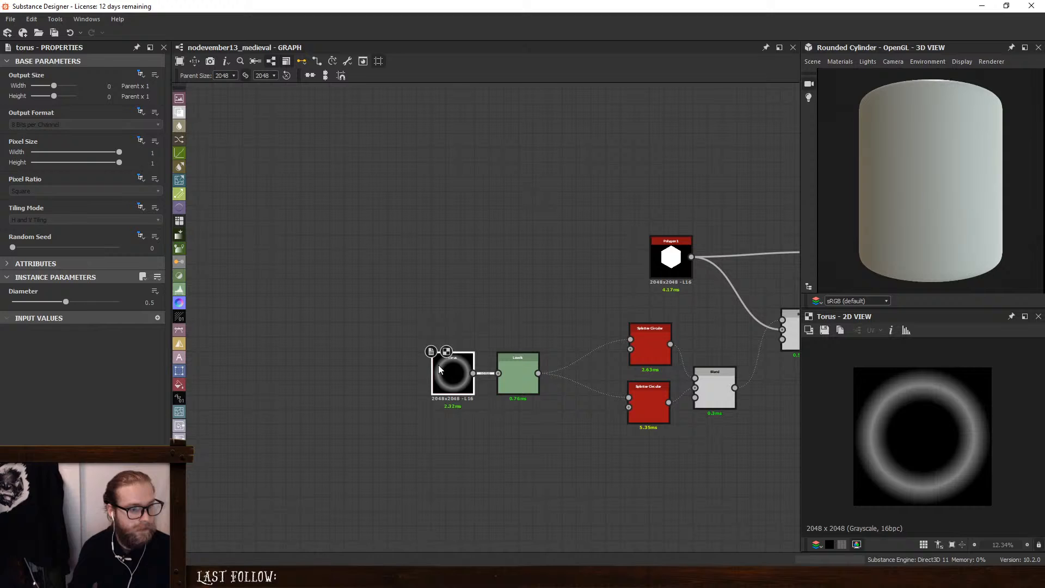
Show the Levels node's individual level parameters and move the Torus and Levels nodes closer to the Splatter Circular nodes
{"action": "left_click", "coordinate": [515, 366]}
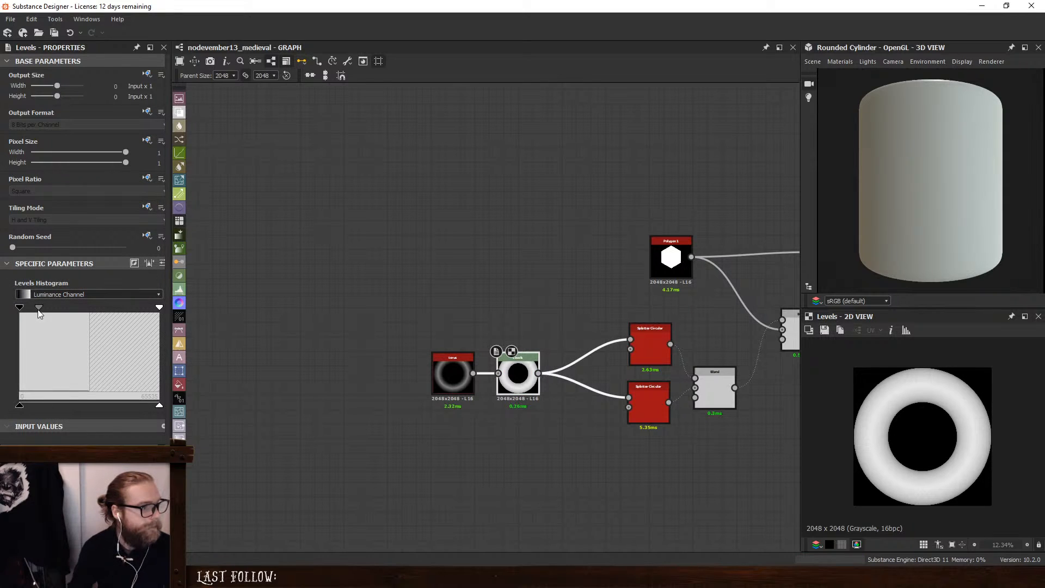
{"action": "left_click", "coordinate": [161, 263]}
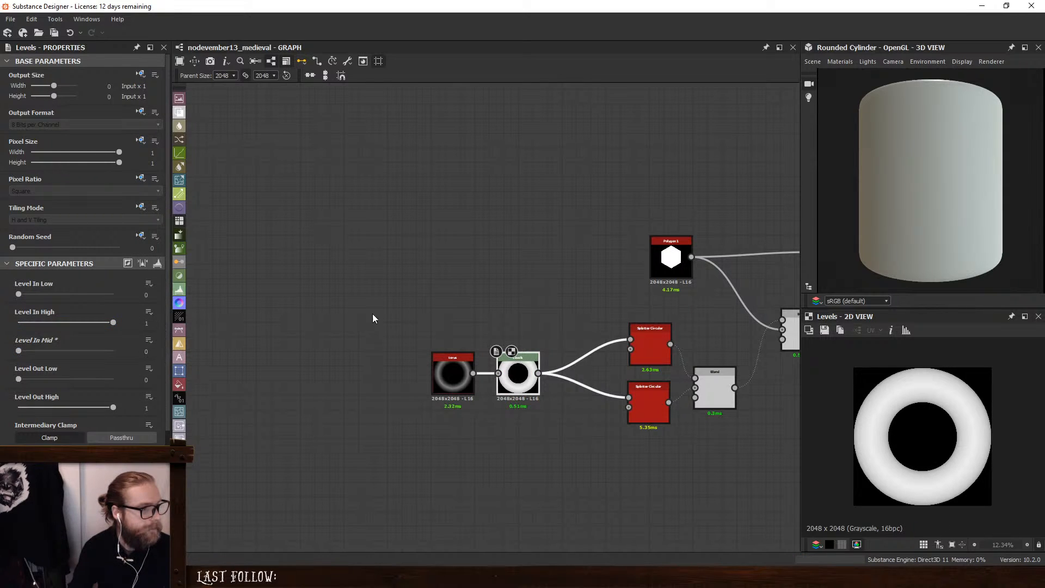
{"action": "middle_click_drag", "start_coordinate": [504, 274], "coordinate": [380, 266]}
{"action": "left_click_drag", "start_coordinate": [327, 304], "coordinate": [403, 373]}
{"action": "left_click_drag", "start_coordinate": [395, 363], "coordinate": [446, 360]}
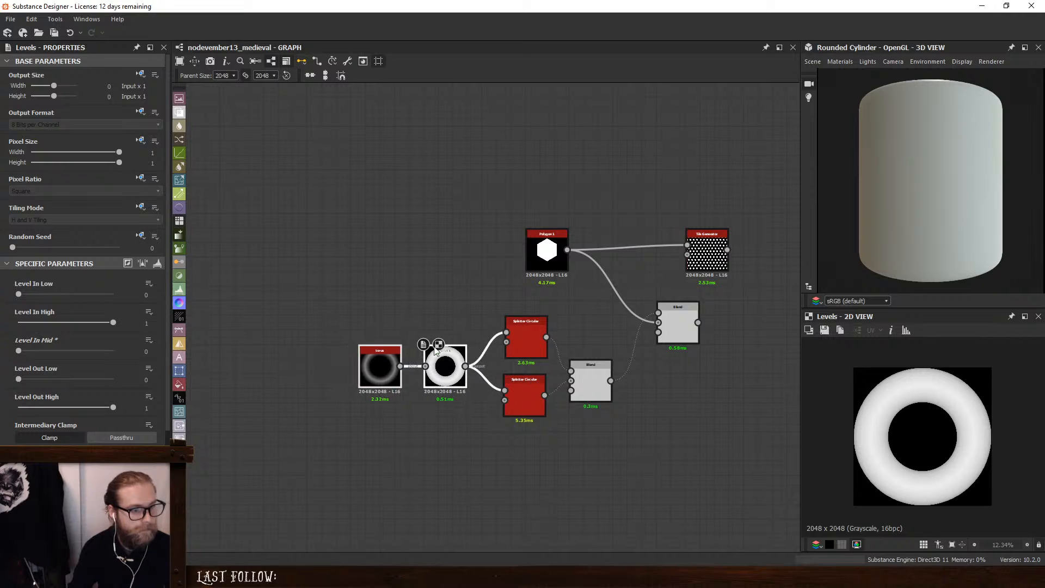
Set the Torus node's Diameter to 0.77
{"action": "left_click", "coordinate": [388, 354]}
{"action": "left_click_drag", "start_coordinate": [67, 299], "coordinate": [98, 329]}
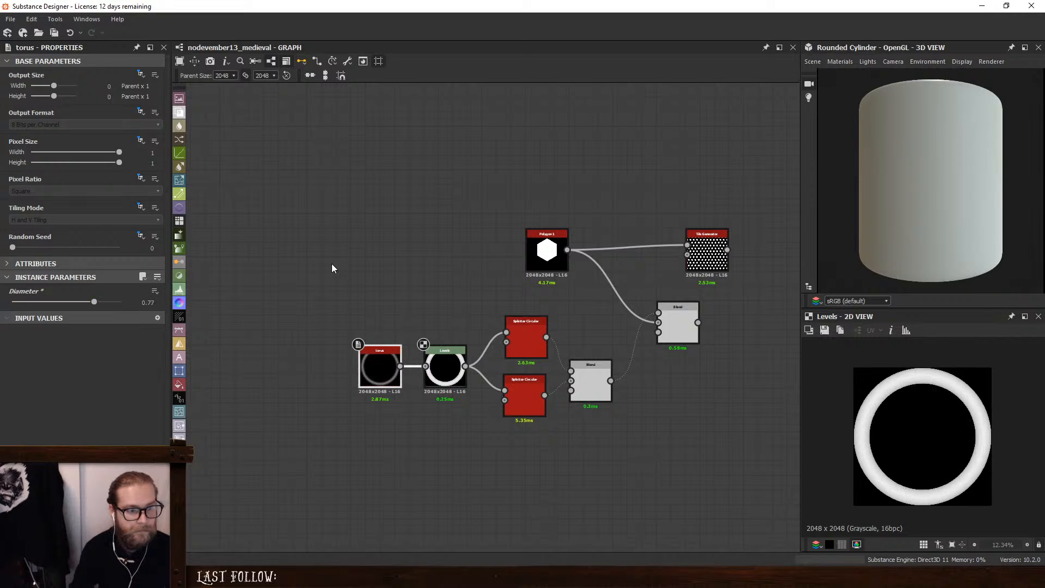
{"action": "middle_click_drag", "start_coordinate": [332, 263], "coordinate": [201, 257]}
{"action": "middle_click_drag", "start_coordinate": [277, 313], "coordinate": [354, 338]}
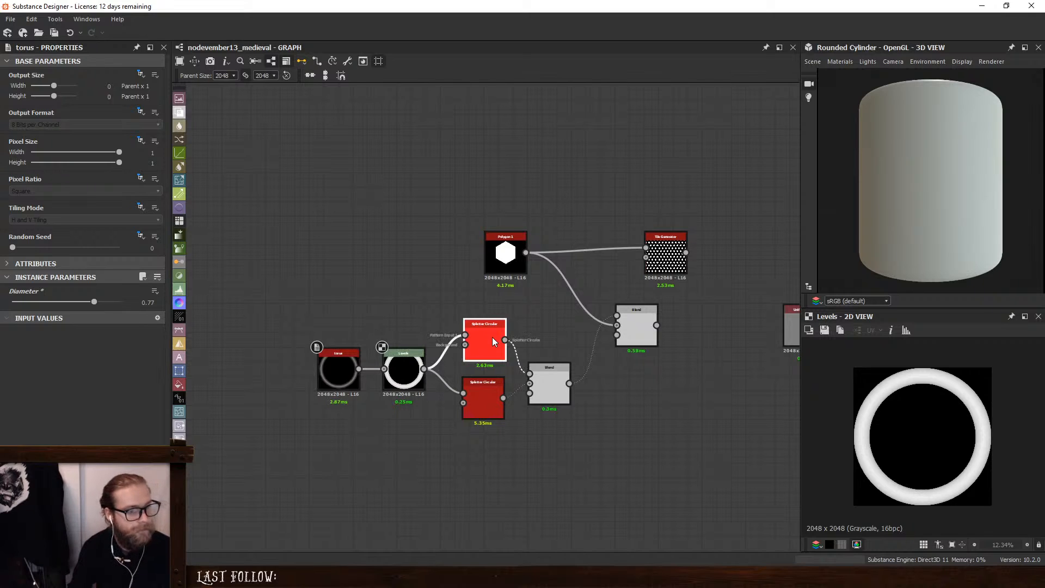
Preview the lower Splatter Circular and both Blend nodes in the 2D view, and check the hexagonal plate reference photo in the browser
{"action": "double_click", "coordinate": [493, 397]}
{"action": "double_click", "coordinate": [548, 375]}
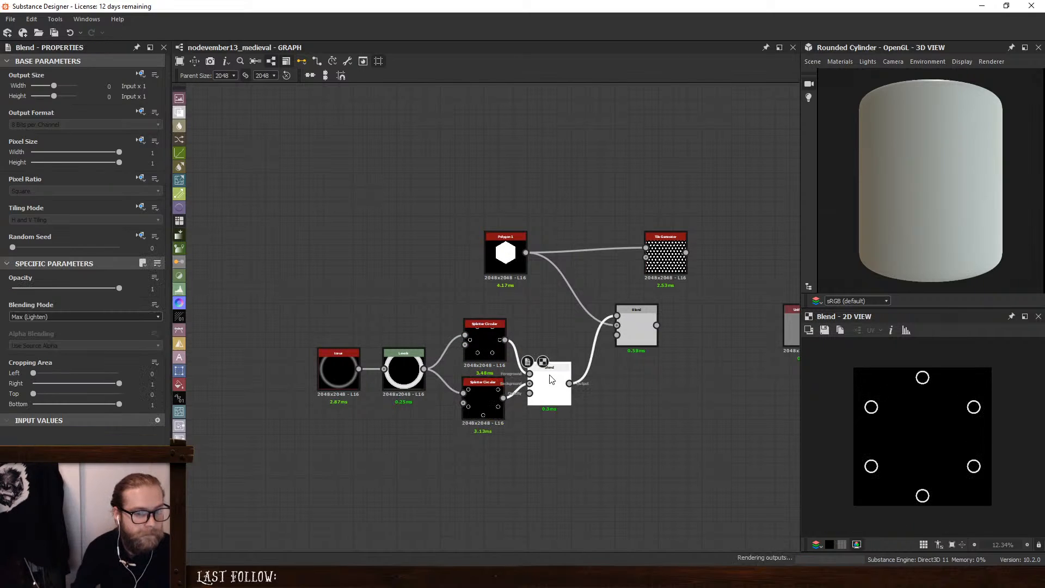
{"action": "double_click", "coordinate": [637, 330]}
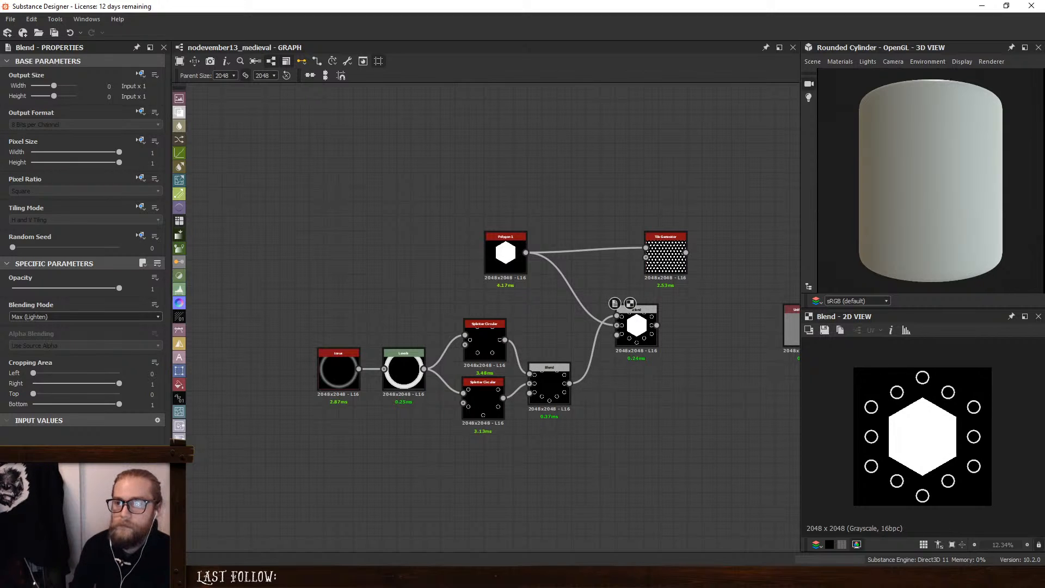
{"action": "key", "text": "alt+Tab"}
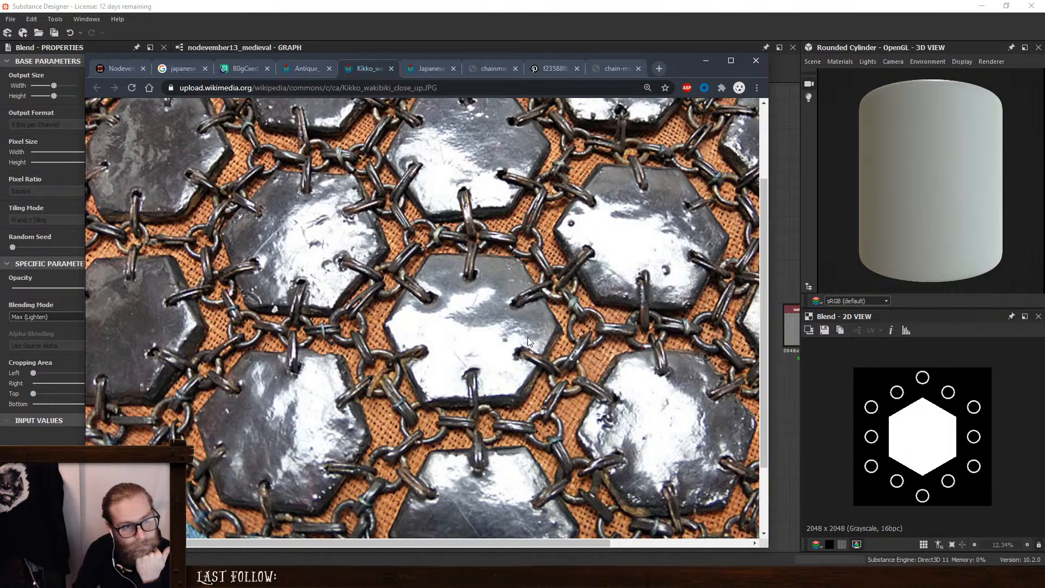
{"action": "left_click_drag", "start_coordinate": [687, 69], "coordinate": [1044, 107]}
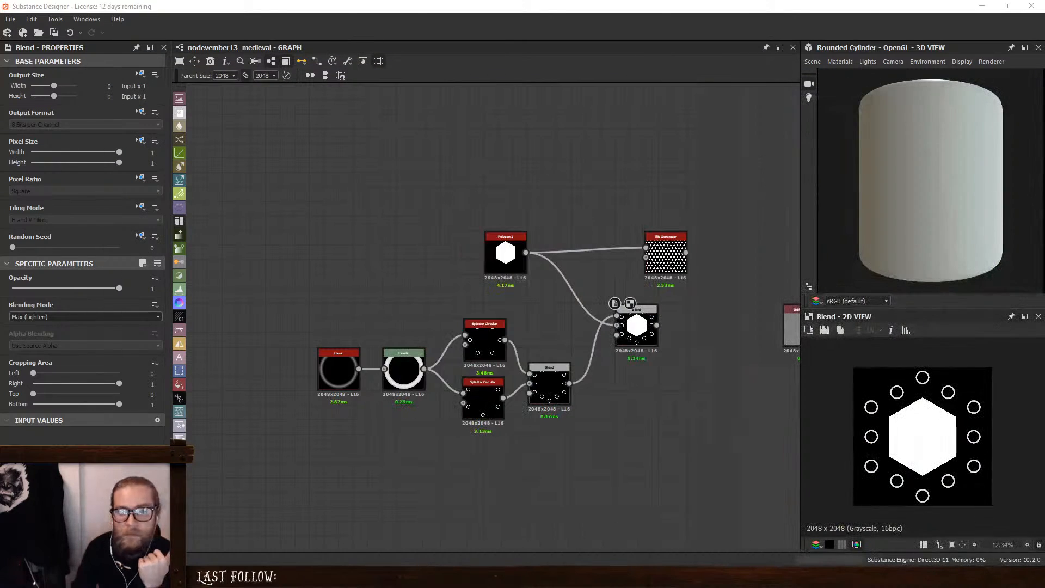
Check the Radius settings of both Splatter Circular nodes, preview both Blend nodes, and review the Torus node's parameters
{"action": "double_click", "coordinate": [483, 400]}
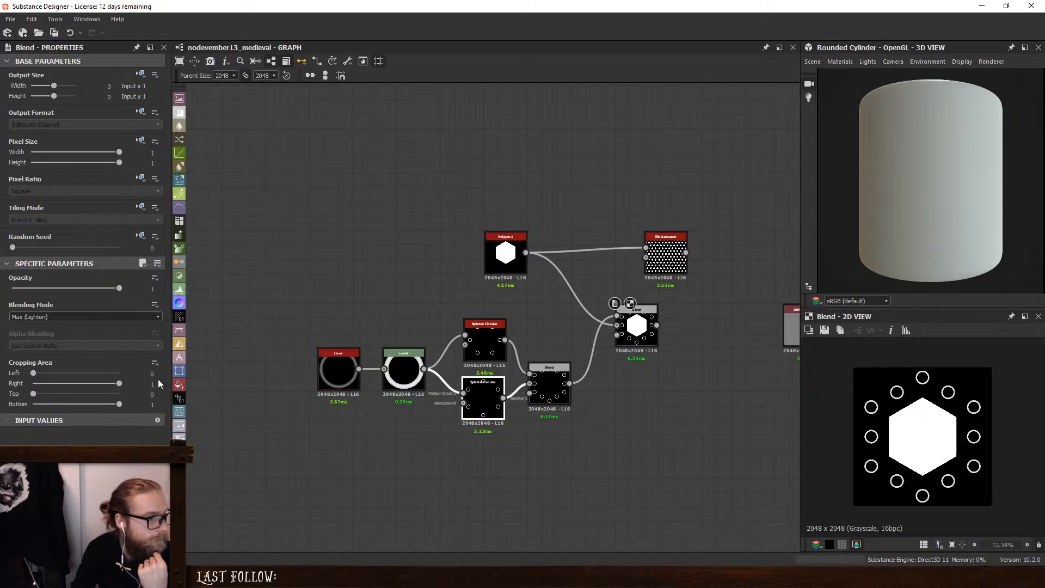
{"action": "scroll", "coordinate": [115, 348], "scroll_direction": "down", "scroll_amount": 8}
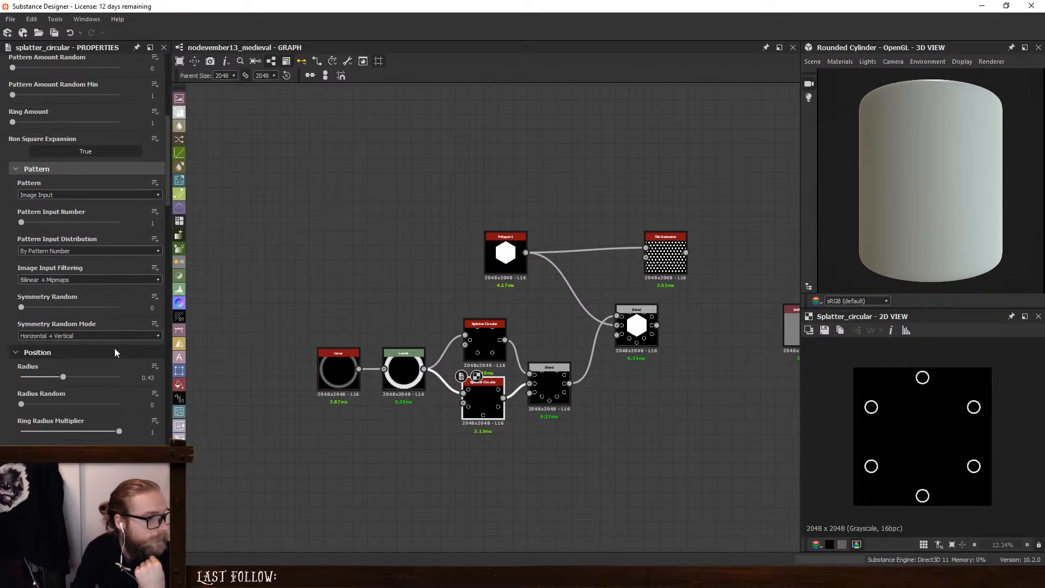
{"action": "double_click", "coordinate": [150, 377]}
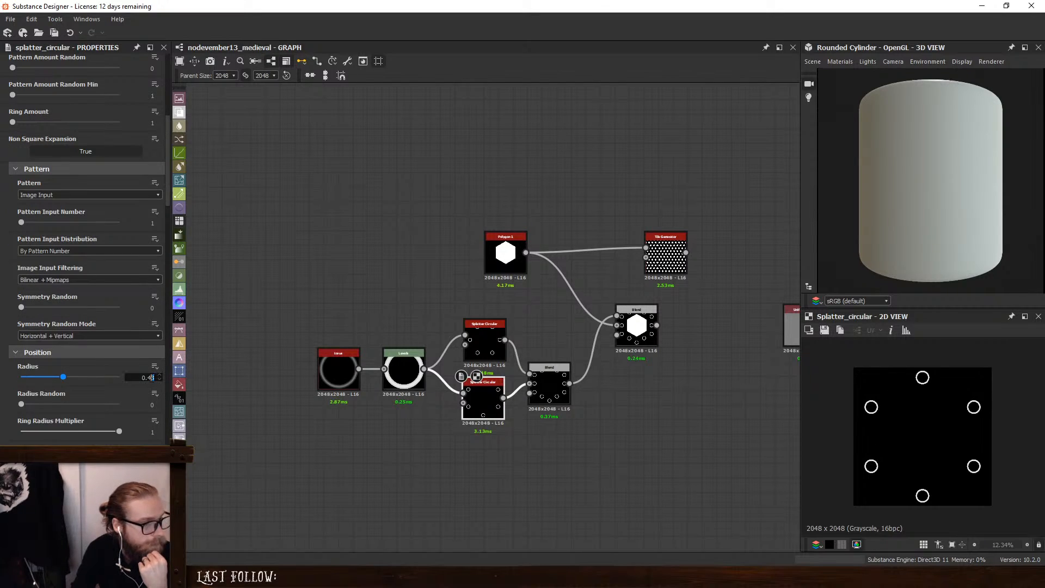
{"action": "left_click", "coordinate": [485, 339]}
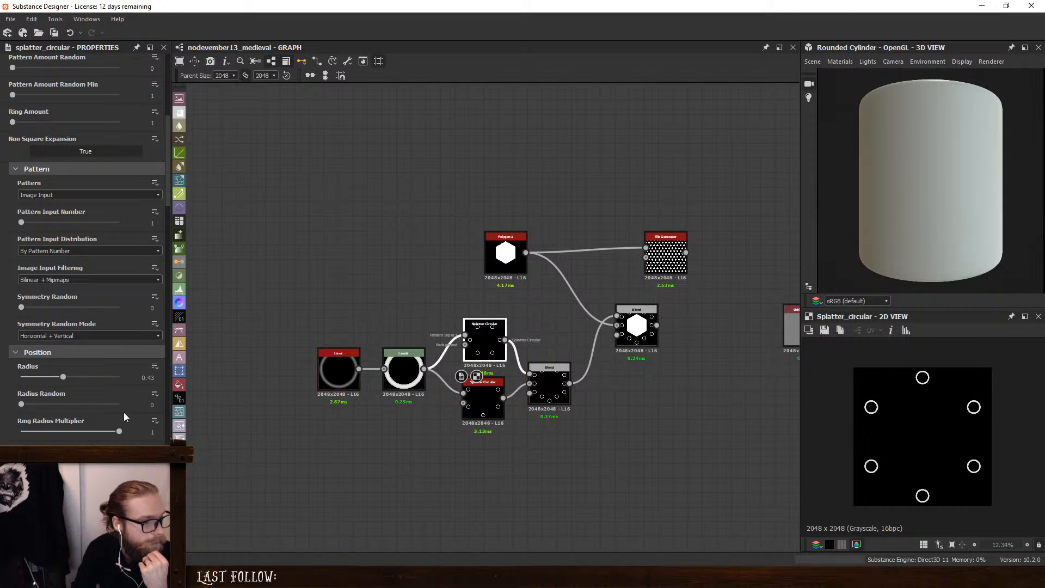
{"action": "left_click_drag", "start_coordinate": [63, 377], "coordinate": [56, 376]}
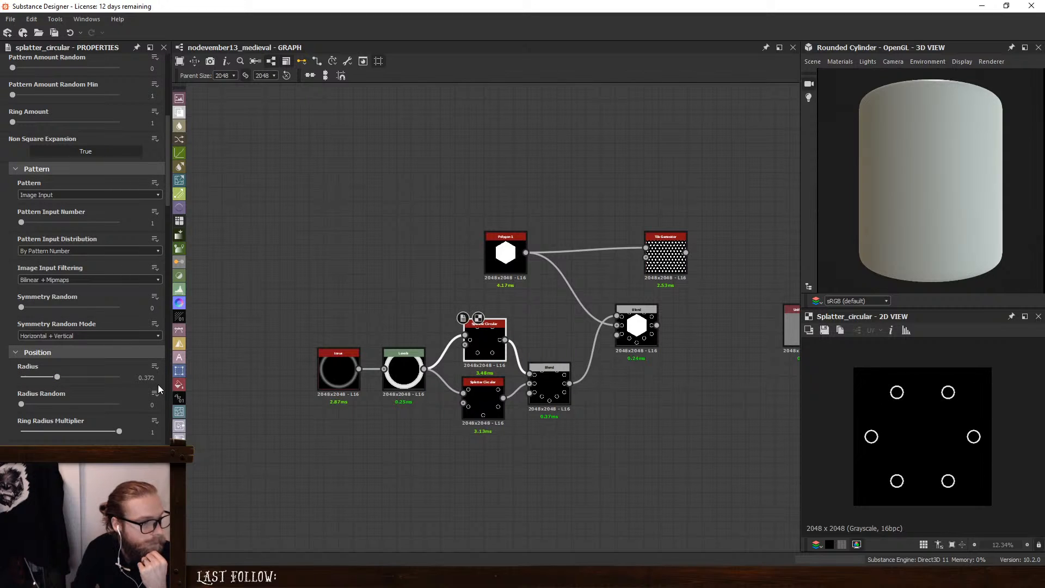
{"action": "left_click", "coordinate": [550, 381]}
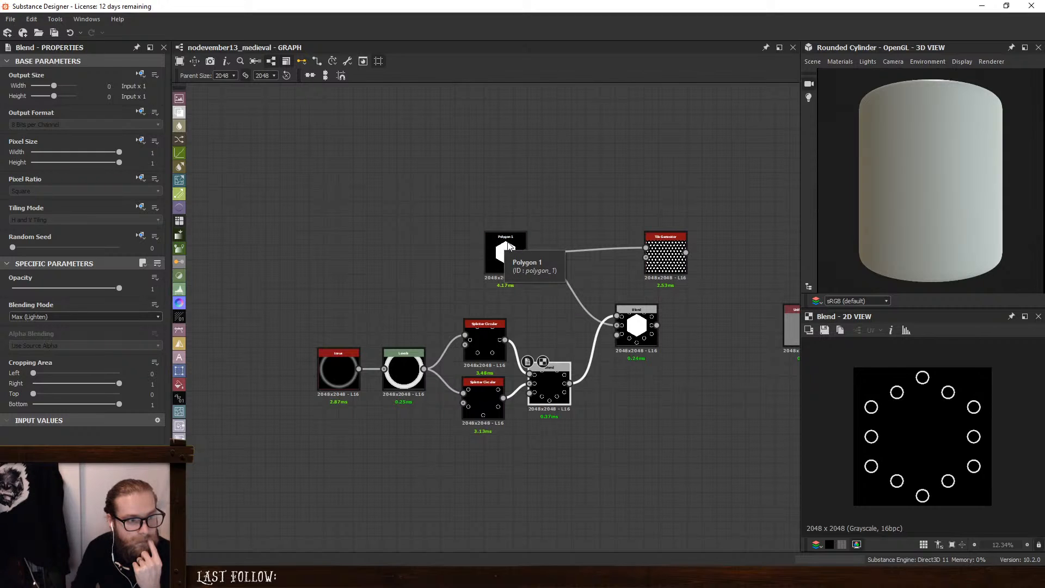
{"action": "left_click", "coordinate": [636, 326]}
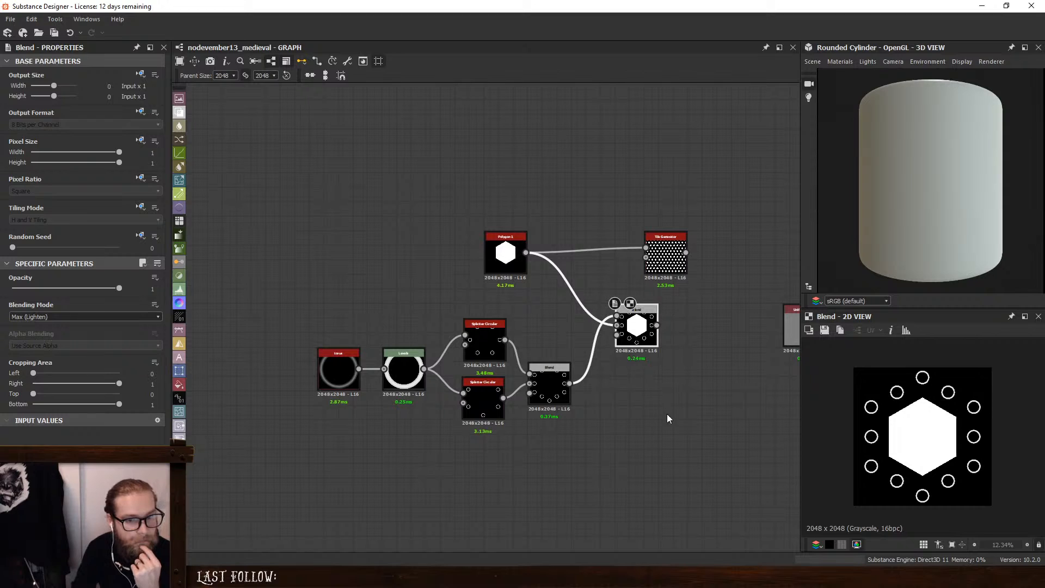
{"action": "left_click", "coordinate": [339, 375]}
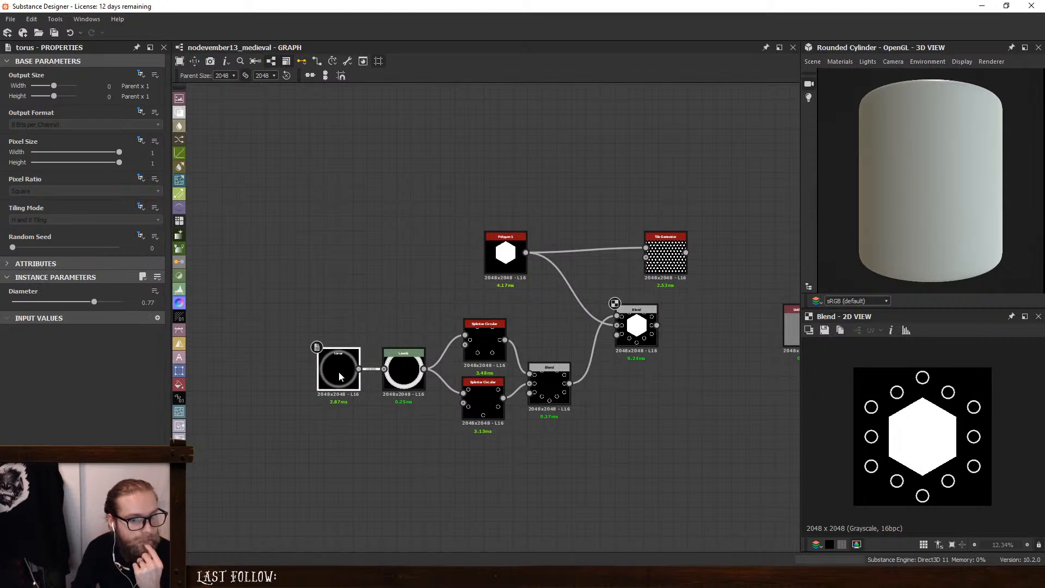
Set the upper Splatter Circular node's pattern Size to 1 in both X and Y
{"action": "left_click", "coordinate": [485, 334]}
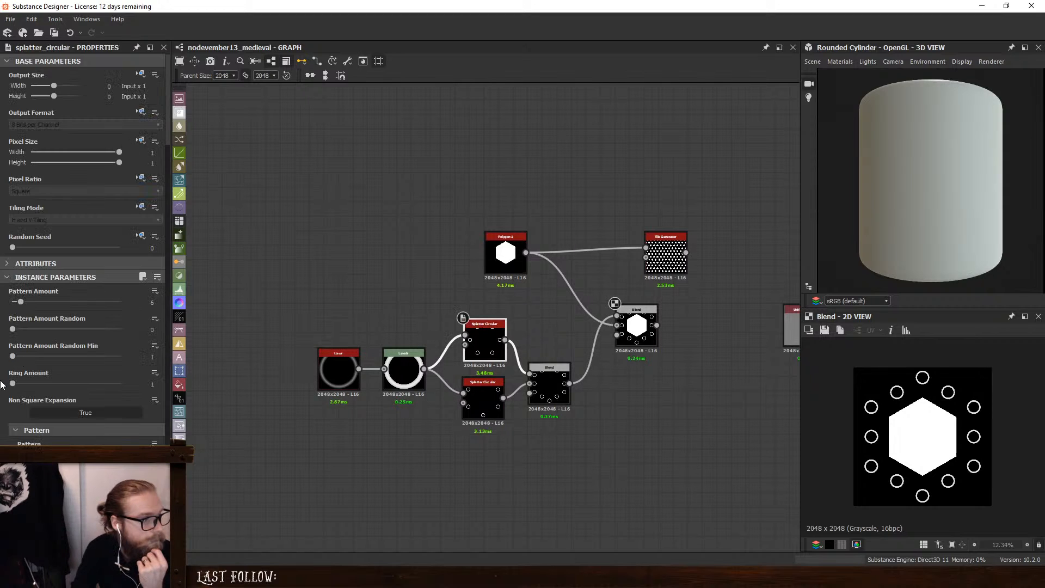
{"action": "scroll", "coordinate": [1, 385], "scroll_direction": "down", "scroll_amount": 5}
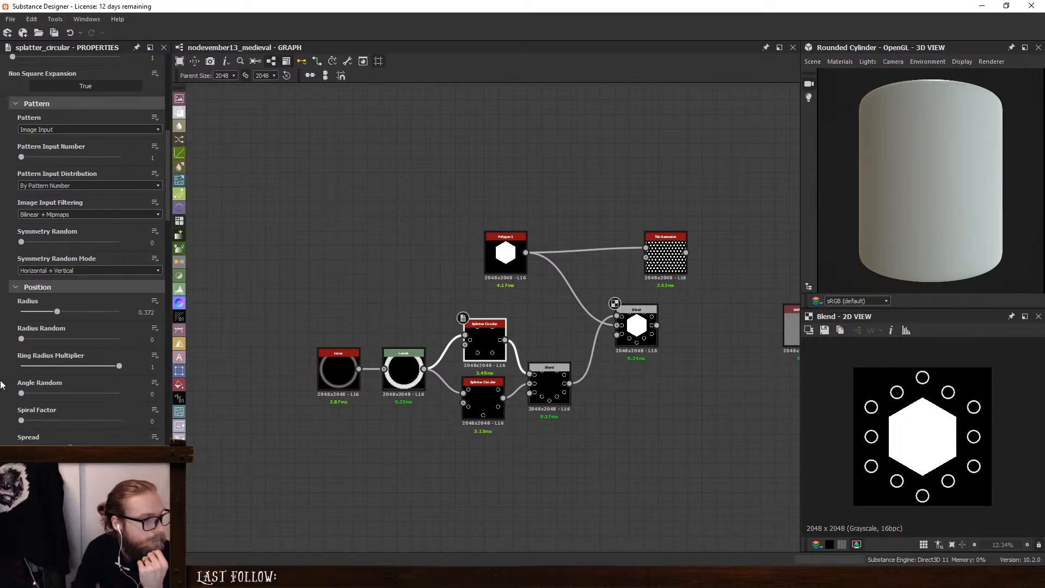
{"action": "scroll", "coordinate": [1, 385], "scroll_direction": "down", "scroll_amount": 4}
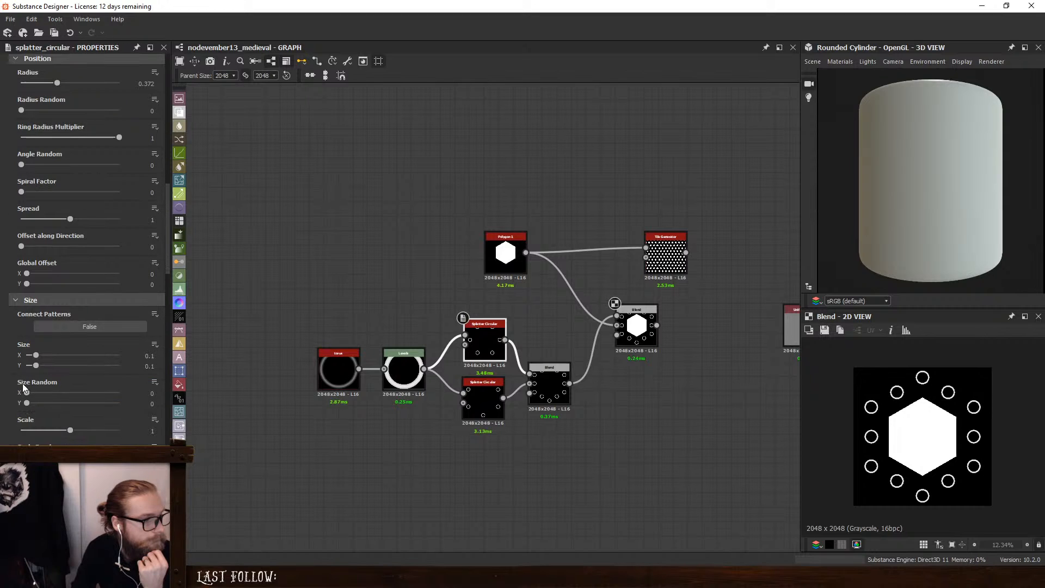
{"action": "left_click", "coordinate": [154, 356]}
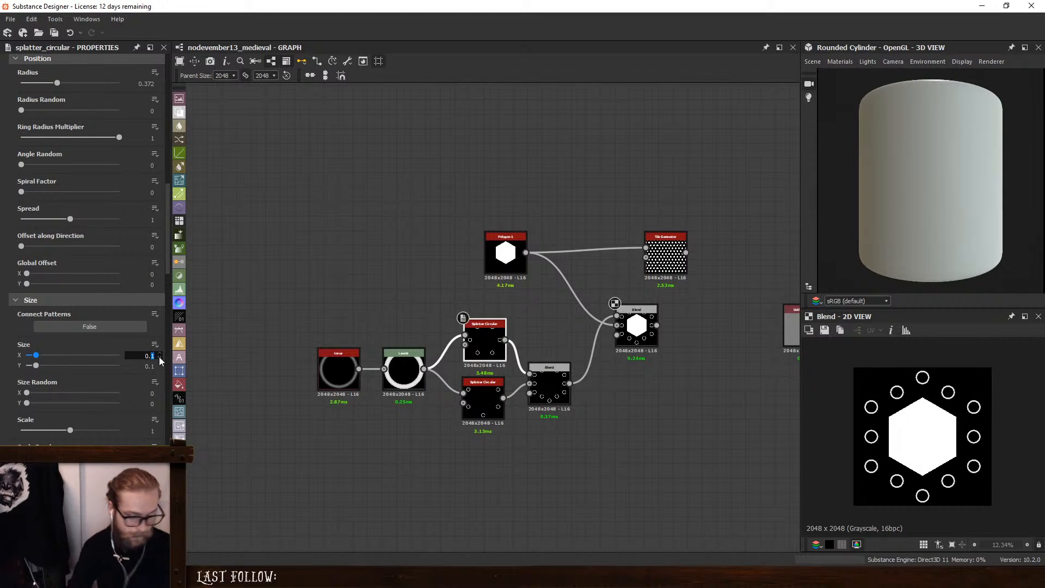
{"action": "key", "text": "BackSpace"}
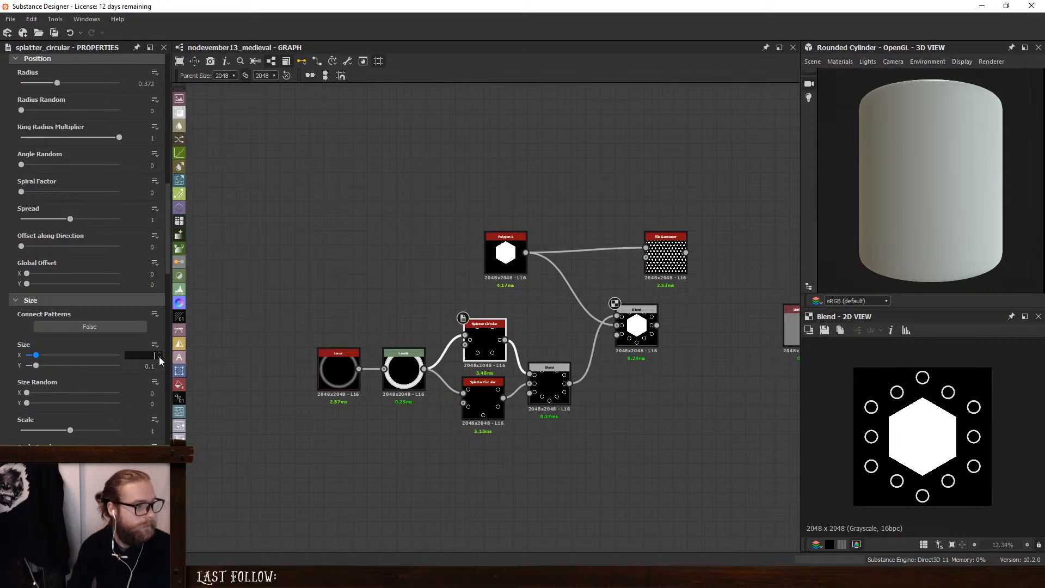
{"action": "type", "text": "1"}
{"action": "key", "text": "Return"}
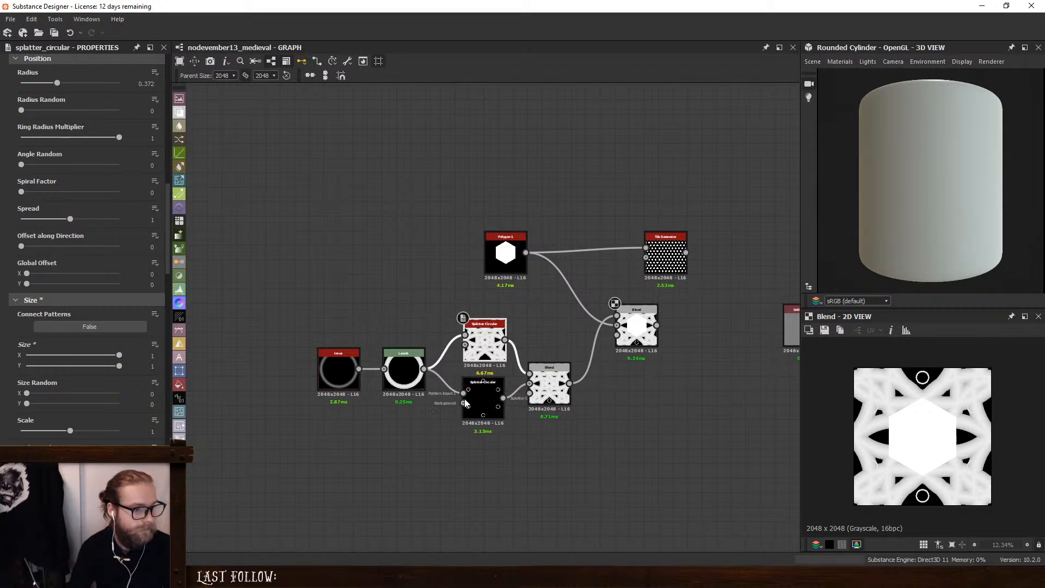
Set the lower Splatter Circular node's pattern Size to 1 in both X and Y
{"action": "left_click", "coordinate": [467, 403]}
{"action": "left_click_drag", "start_coordinate": [166, 200], "coordinate": [164, 230]}
{"action": "double_click", "coordinate": [162, 230]}
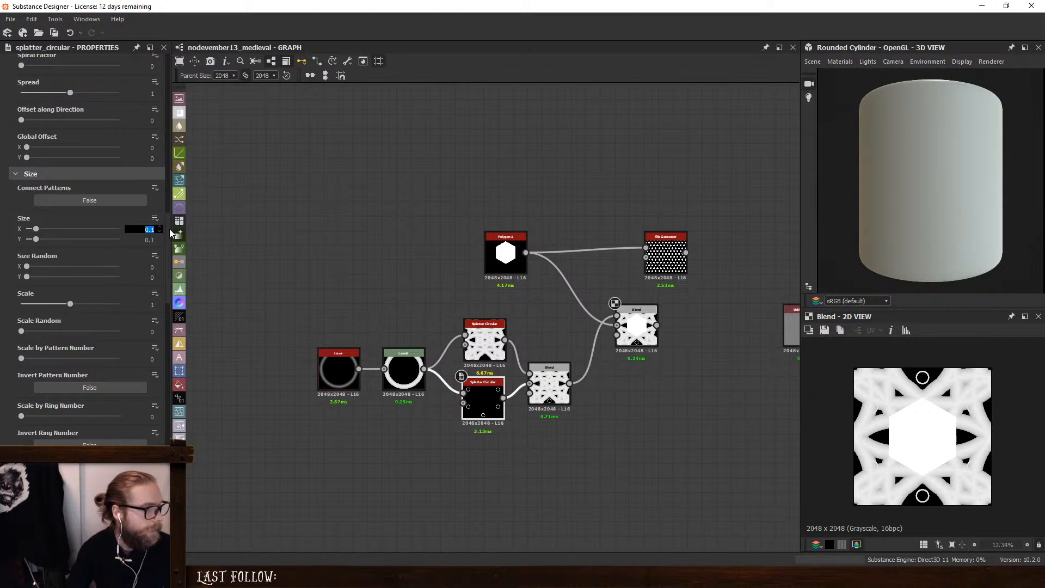
{"action": "type", "text": "1"}
{"action": "key", "text": "Return"}
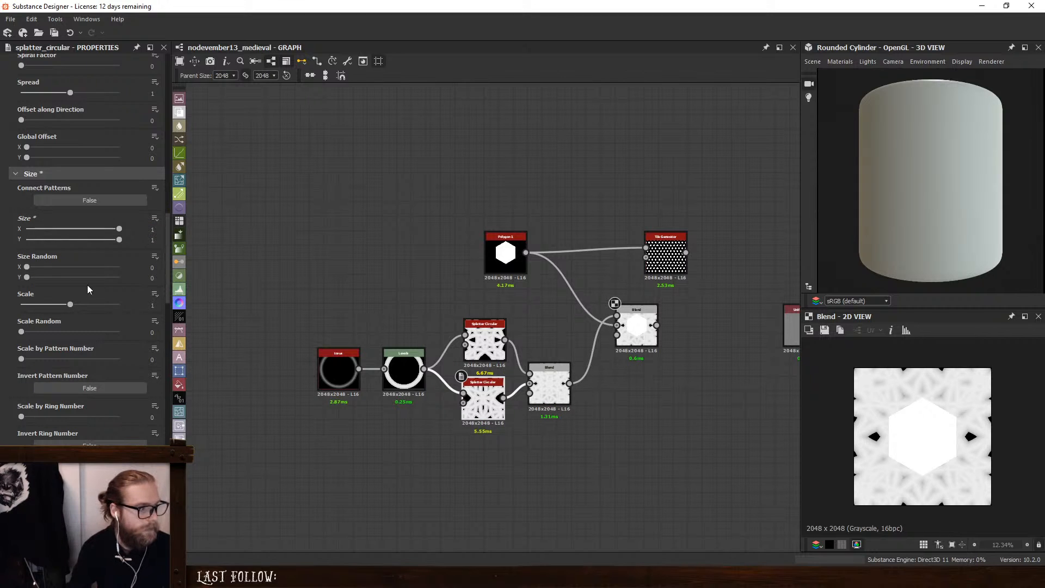
Set the Scale of both Splatter Circular nodes to 0.15 and preview the two Blend nodes
{"action": "left_click_drag", "start_coordinate": [71, 306], "coordinate": [33, 305]}
{"action": "left_click", "coordinate": [485, 341]}
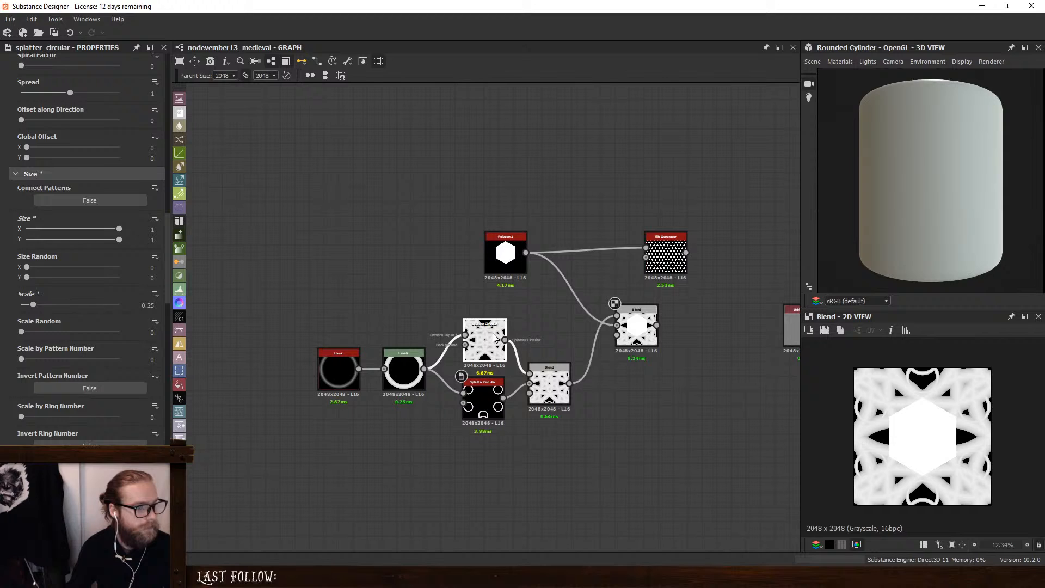
{"action": "left_click", "coordinate": [479, 395]}
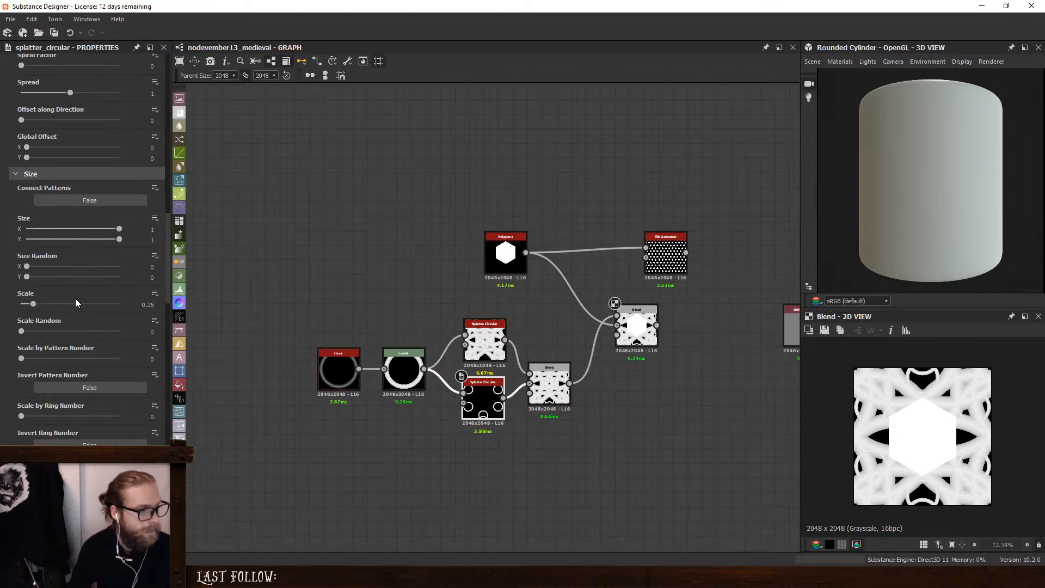
{"action": "left_click_drag", "start_coordinate": [33, 304], "coordinate": [28, 306]}
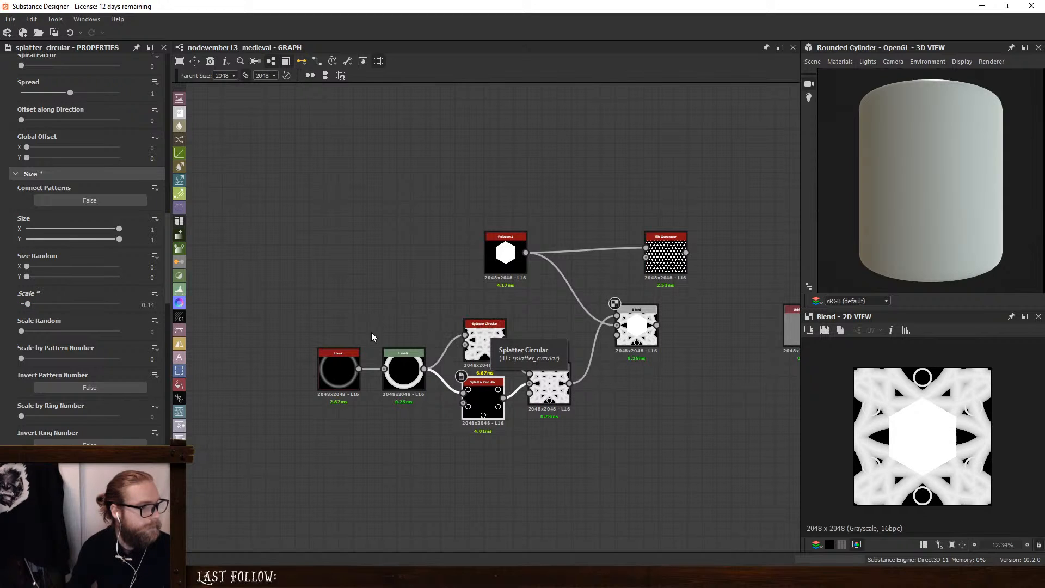
{"action": "scroll", "coordinate": [152, 304], "scroll_direction": "up", "scroll_amount": 1}
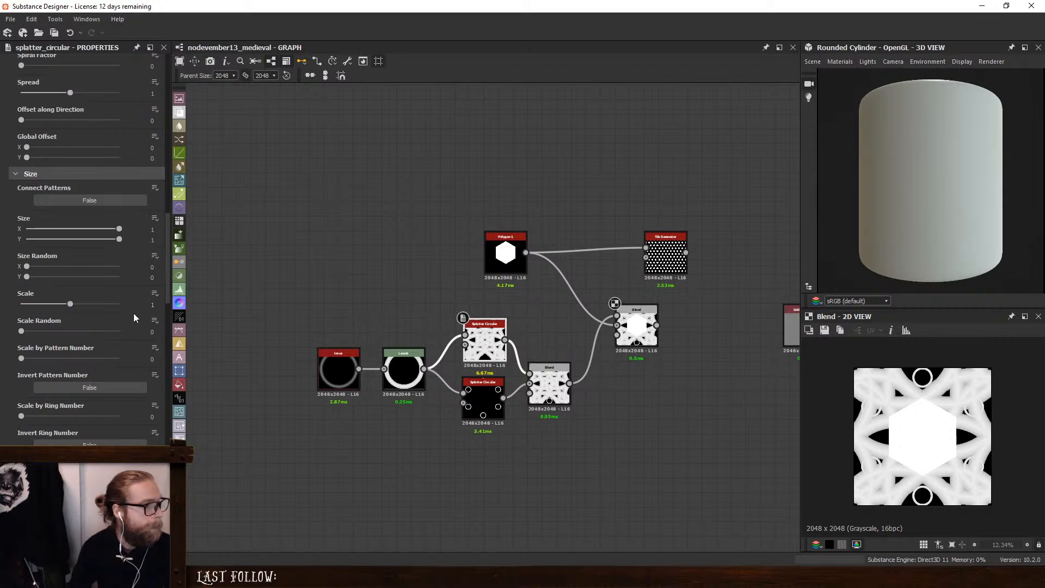
{"action": "left_click", "coordinate": [153, 305]}
{"action": "type", "text": "0.15"}
{"action": "key", "text": "Return"}
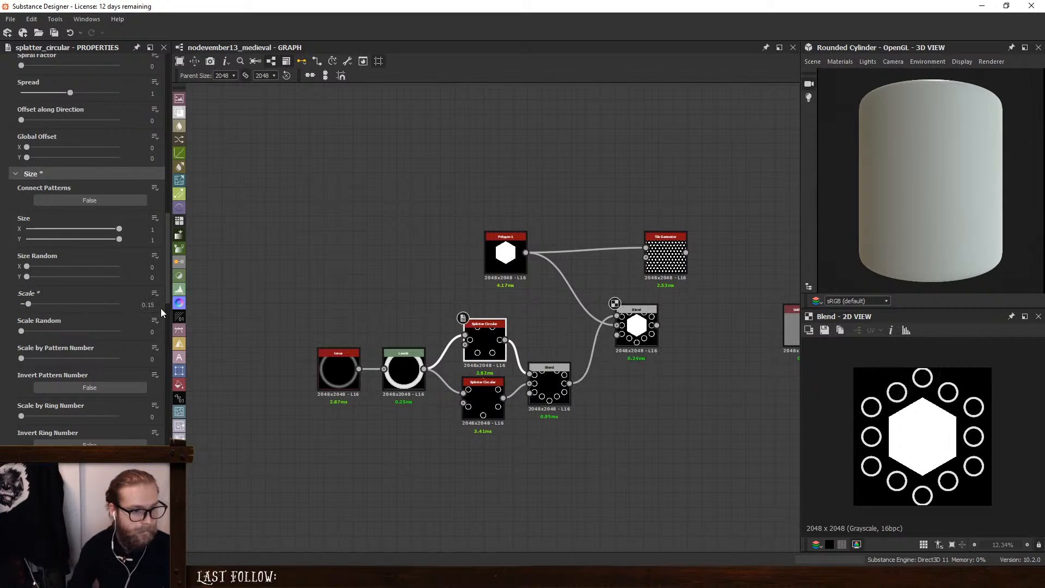
{"action": "double_click", "coordinate": [543, 376]}
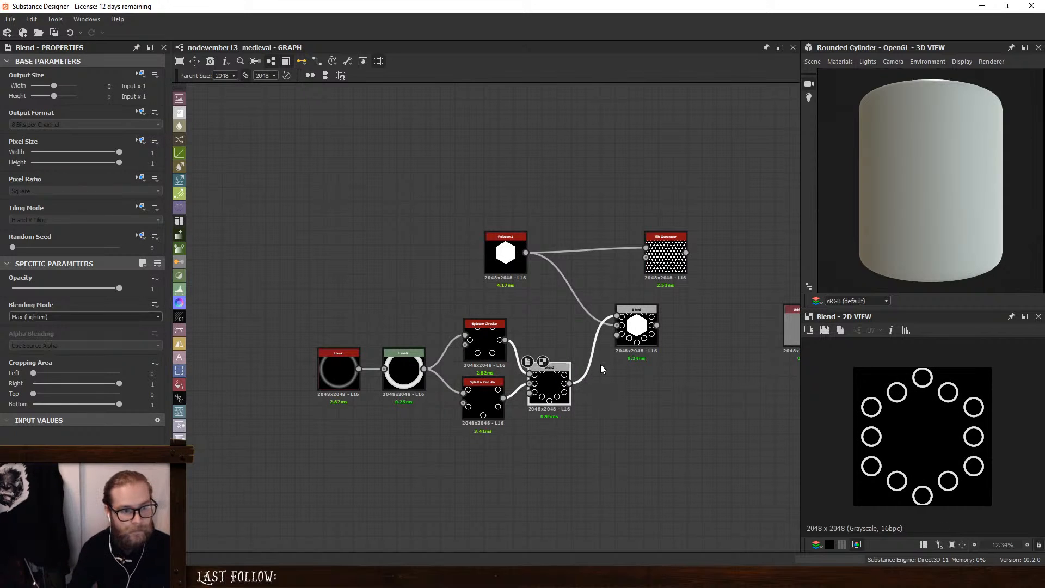
{"action": "double_click", "coordinate": [635, 327]}
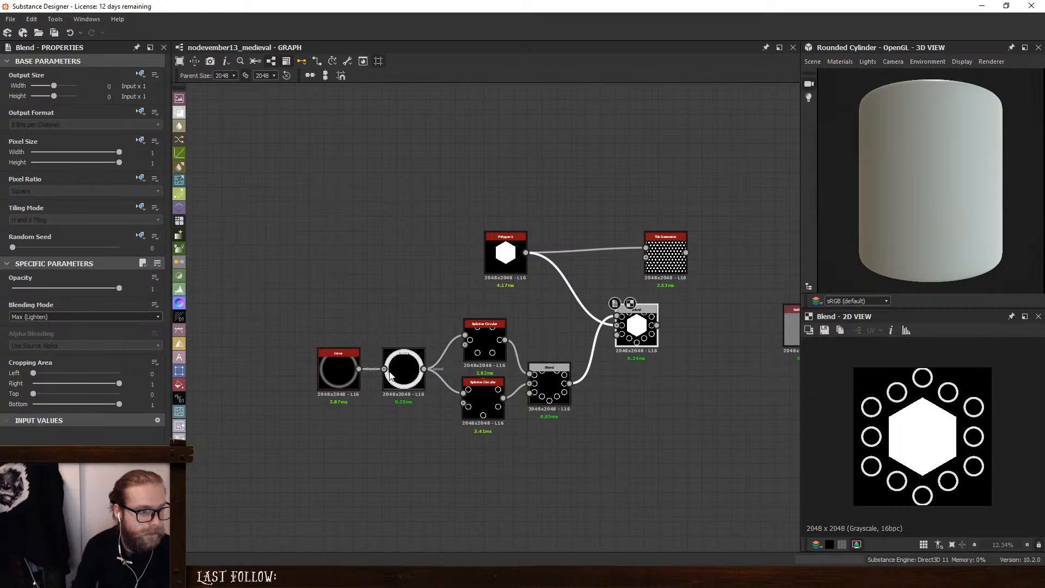
Set the upper Splatter Circular node's Scale to 0.125
{"action": "left_click", "coordinate": [482, 346]}
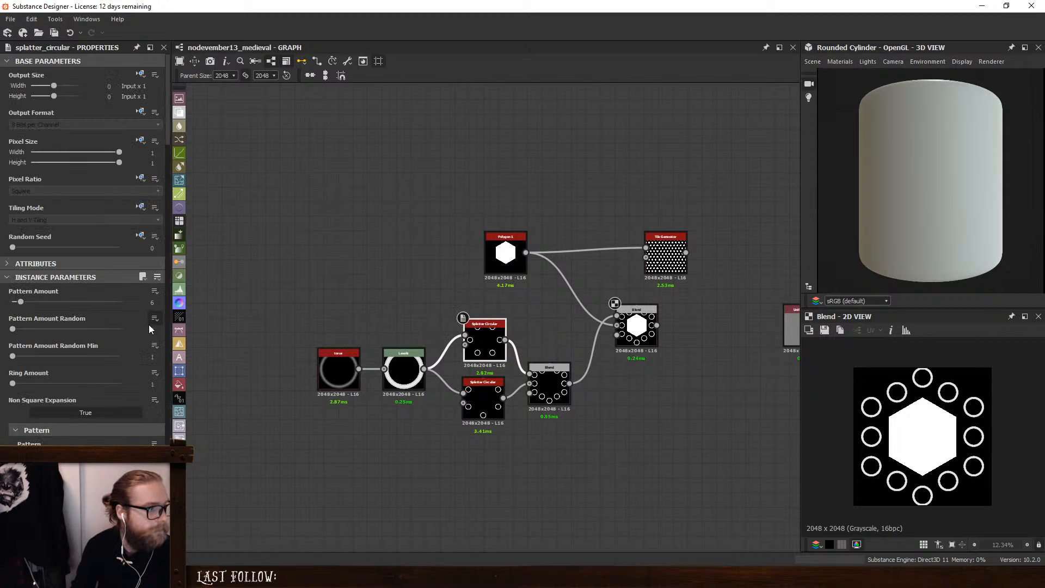
{"action": "scroll", "coordinate": [138, 347], "scroll_direction": "down", "scroll_amount": 10}
{"action": "scroll", "coordinate": [133, 336], "scroll_direction": "down", "scroll_amount": 5}
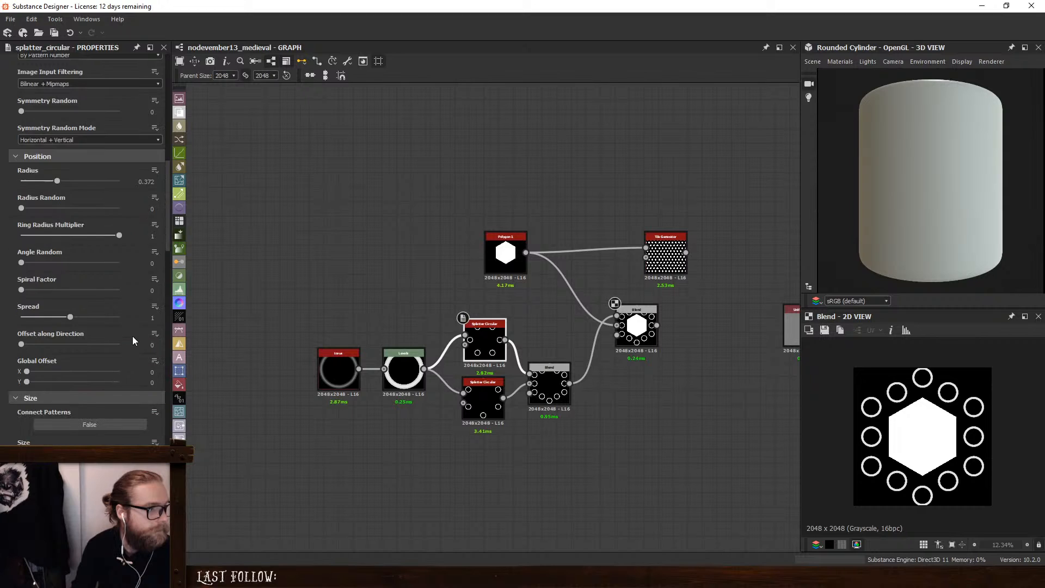
{"action": "left_click", "coordinate": [152, 365]}
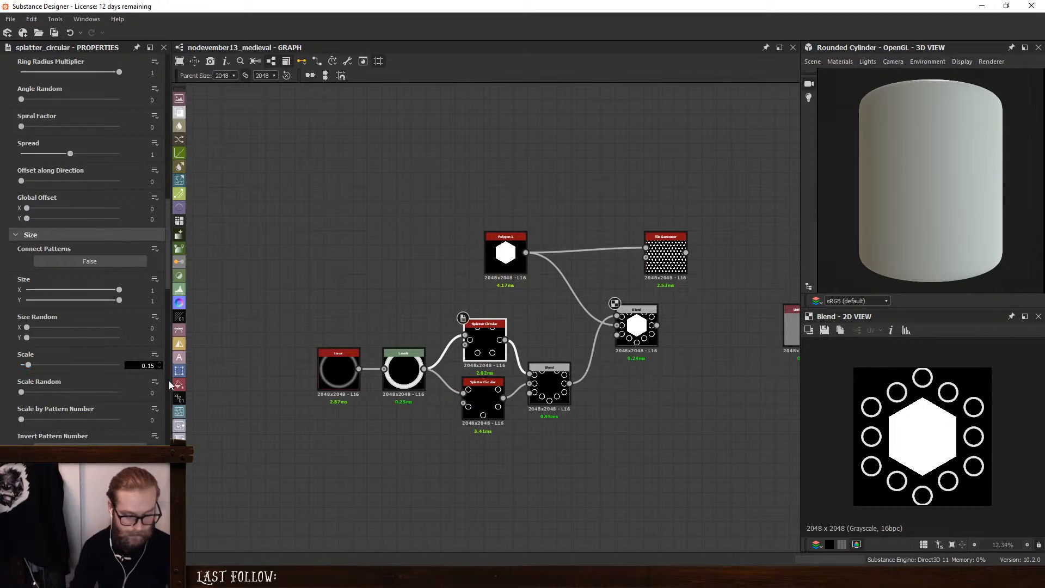
{"action": "type", "text": "2"}
{"action": "key", "text": "Return"}
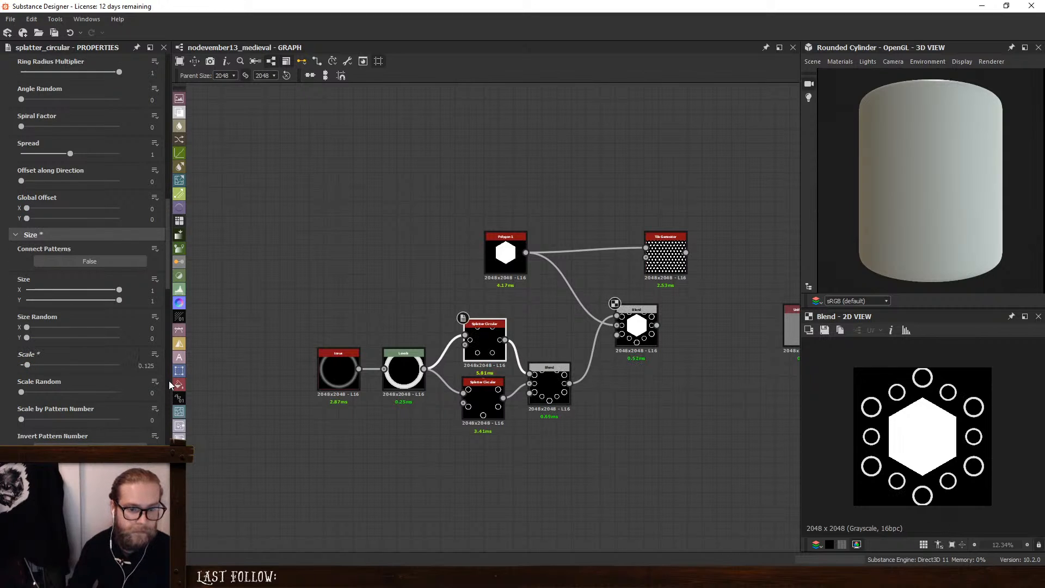
Set the lower Splatter Circular node's Scale to 0.125 to match the upper one
{"action": "left_click", "coordinate": [483, 406]}
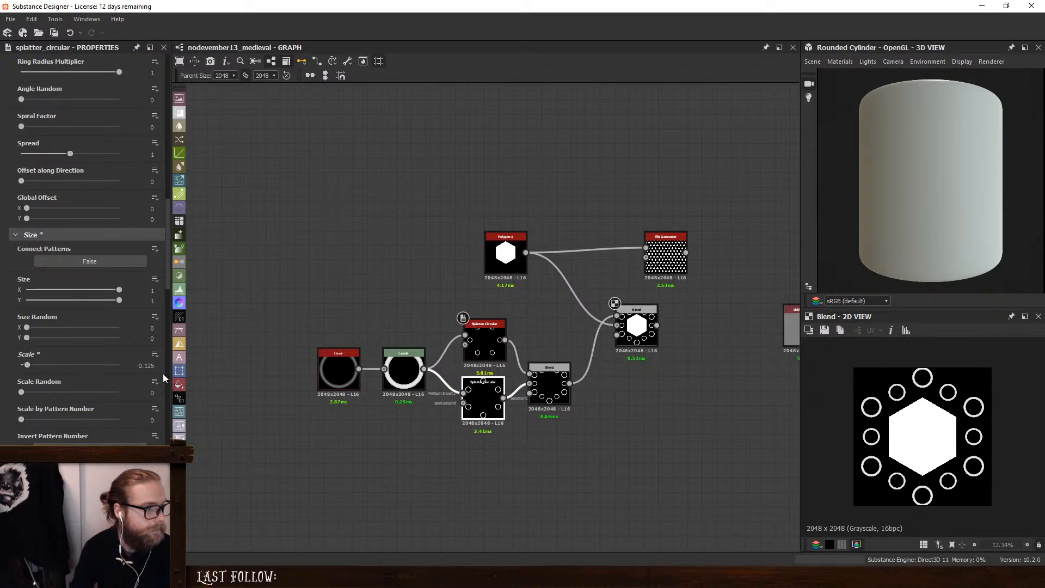
{"action": "left_click", "coordinate": [150, 366]}
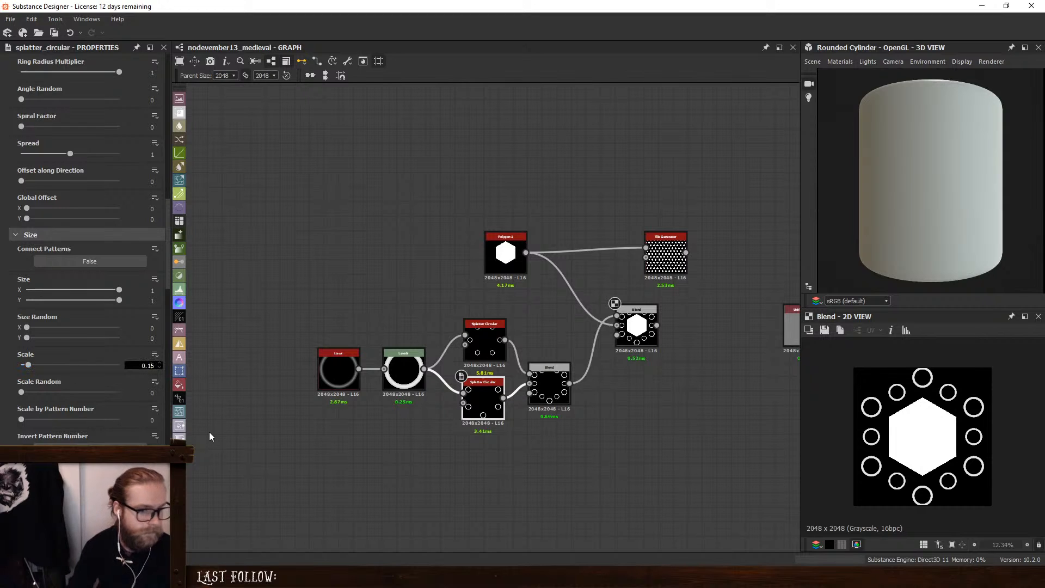
{"action": "type", "text": "2"}
{"action": "key", "text": "Return"}
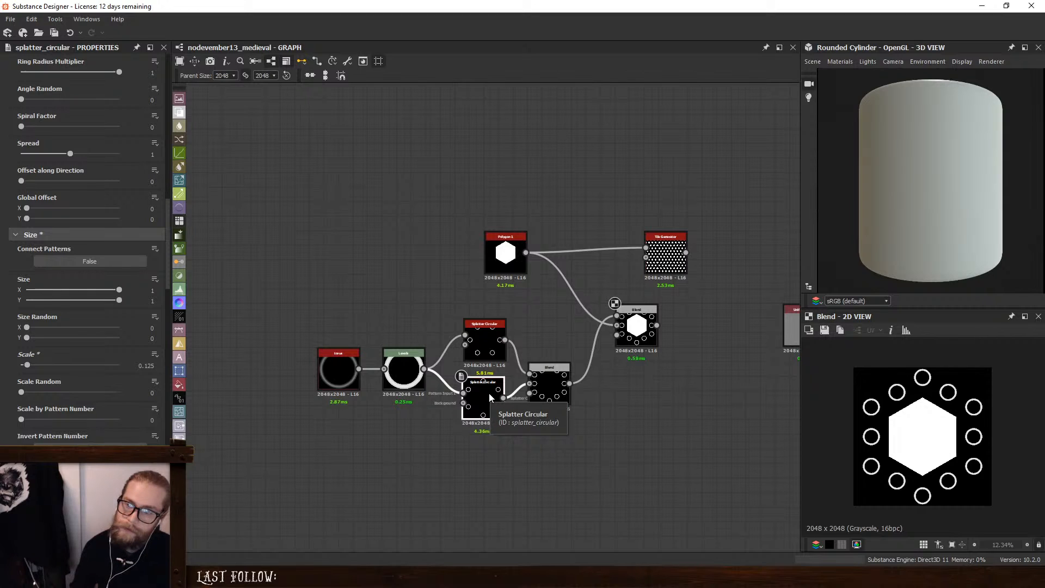
Set the Radius to 0.35 on the upper Splatter Circular node and 0.38 on the lower one
{"action": "left_click", "coordinate": [483, 342]}
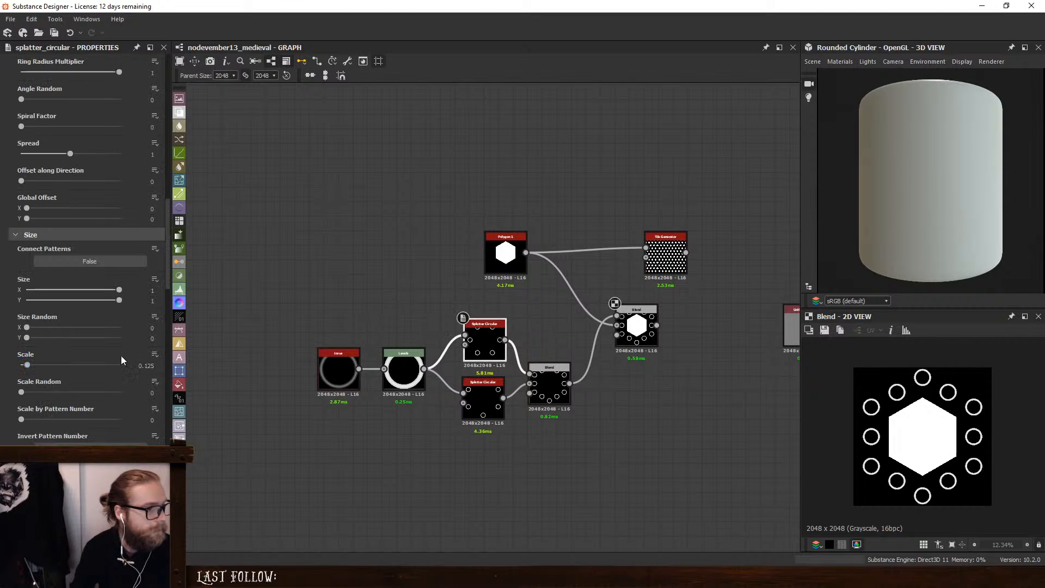
{"action": "scroll", "coordinate": [74, 269], "scroll_direction": "up", "scroll_amount": 3}
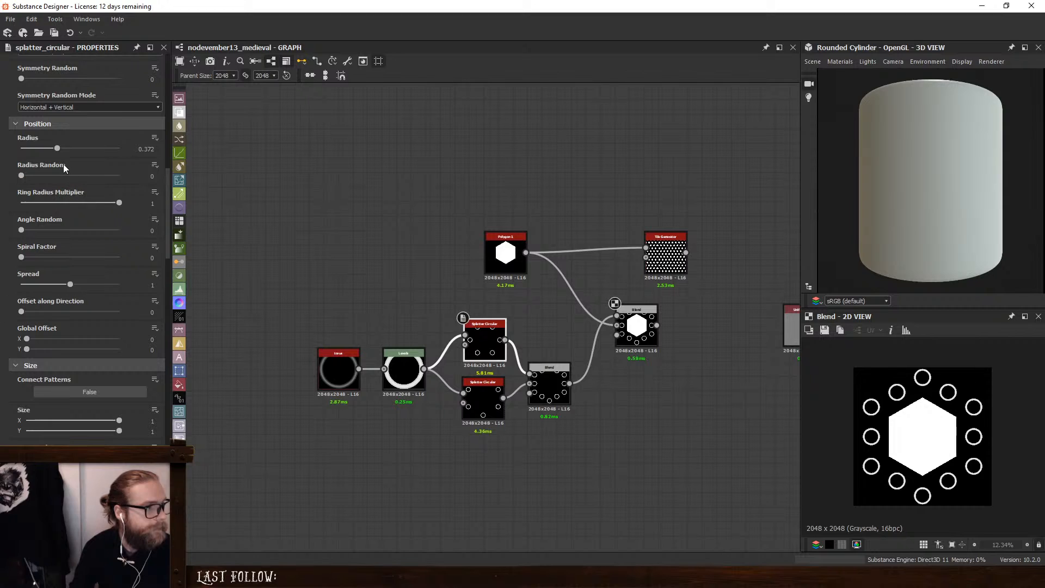
{"action": "left_click_drag", "start_coordinate": [58, 151], "coordinate": [55, 152]}
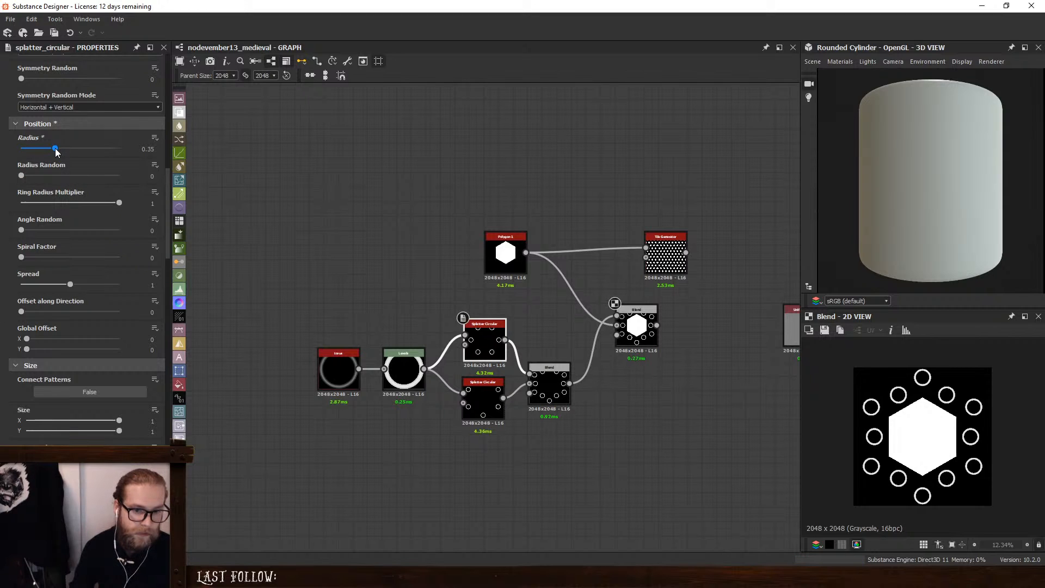
{"action": "left_click", "coordinate": [479, 385]}
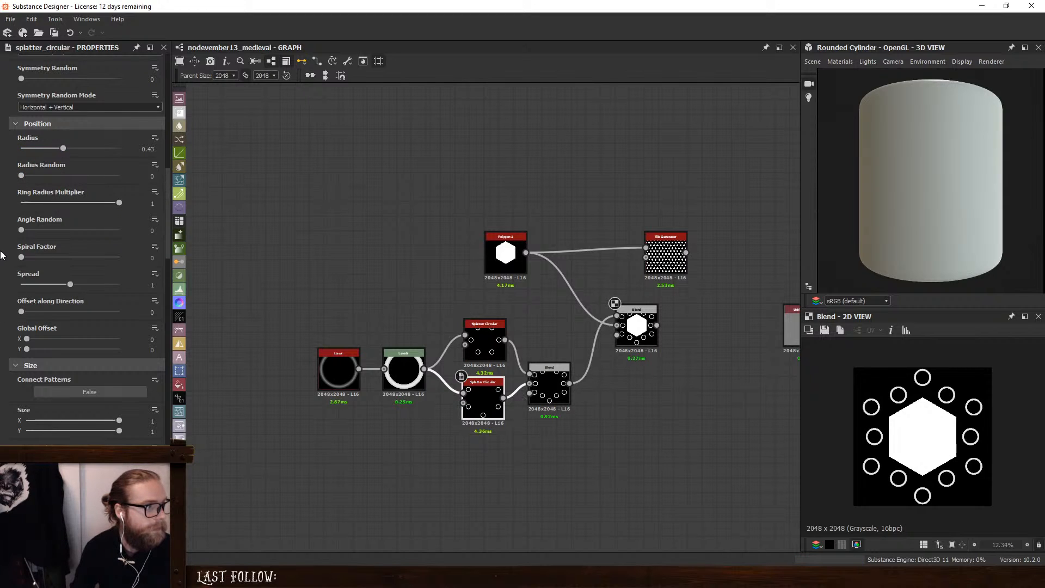
{"action": "left_click_drag", "start_coordinate": [63, 148], "coordinate": [57, 148]}
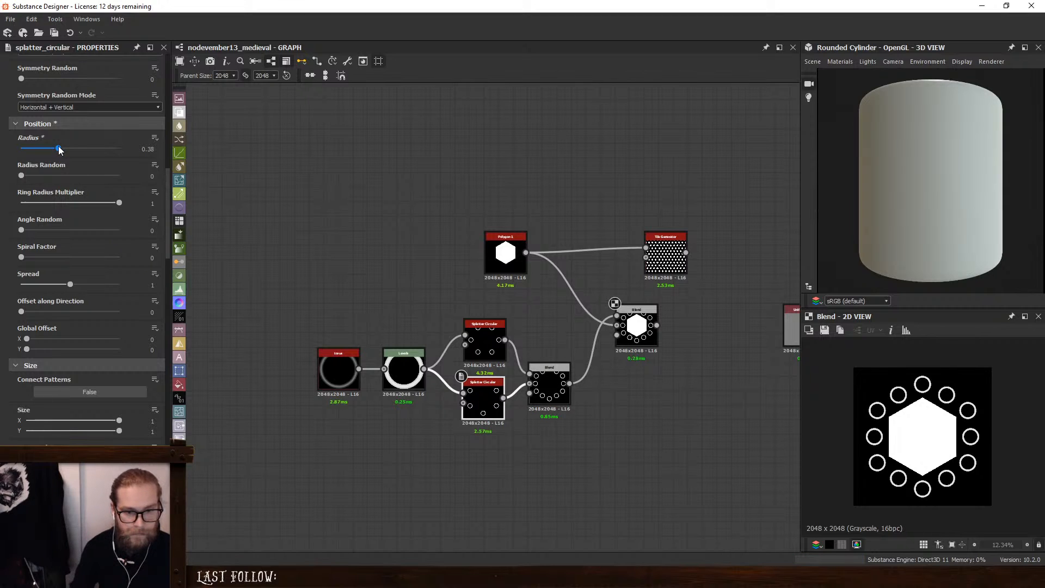
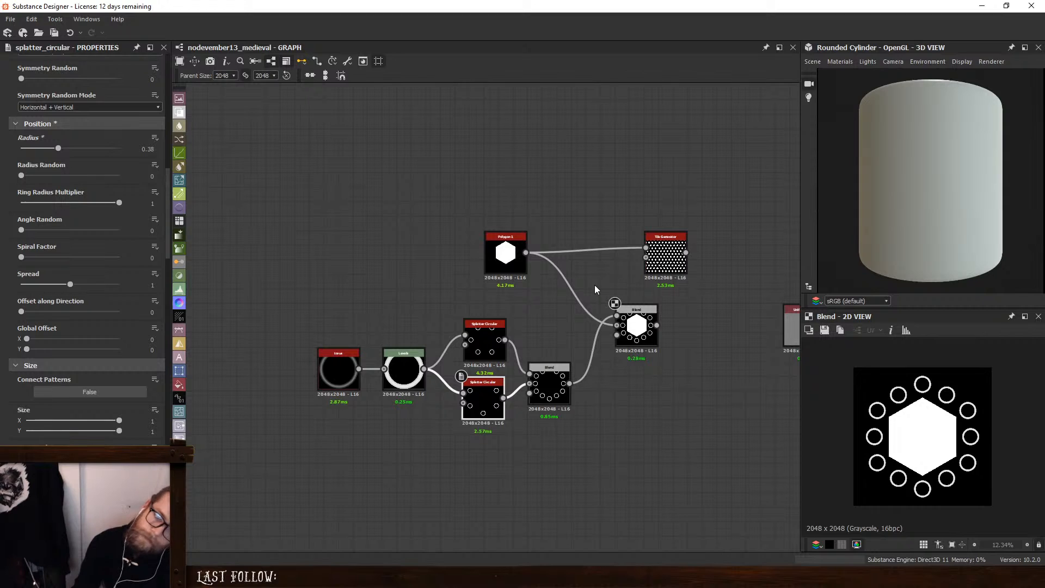
Move the Torus, its Levels and both Splatter Circular nodes farther away from the Blend that combines the ring patterns
{"action": "double_click", "coordinate": [485, 397]}
{"action": "left_click", "coordinate": [488, 335]}
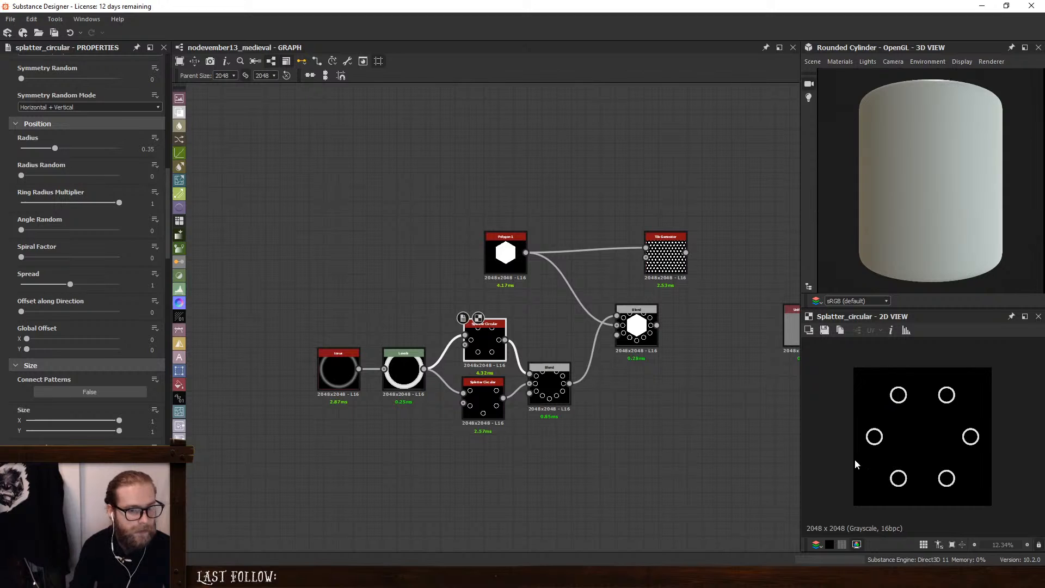
{"action": "left_click_drag", "start_coordinate": [341, 346], "coordinate": [312, 401]}
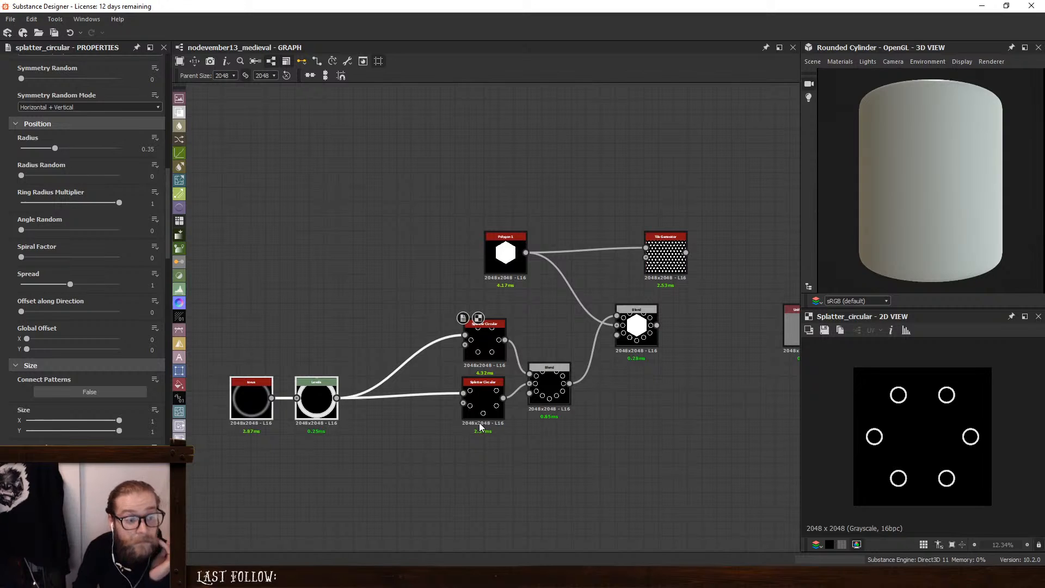
{"action": "left_click", "coordinate": [481, 343]}
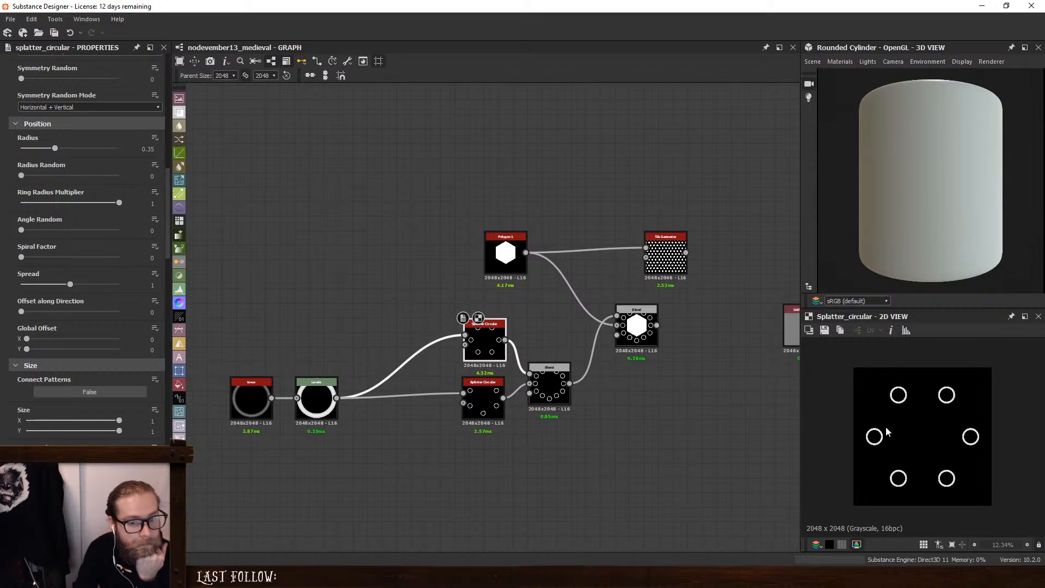
{"action": "left_click_drag", "start_coordinate": [482, 335], "coordinate": [387, 334]}
{"action": "left_click_drag", "start_coordinate": [485, 392], "coordinate": [391, 392]}
Duplicate the upper Splatter Circular node and place the copy directly above the original
{"action": "left_click", "coordinate": [389, 342]}
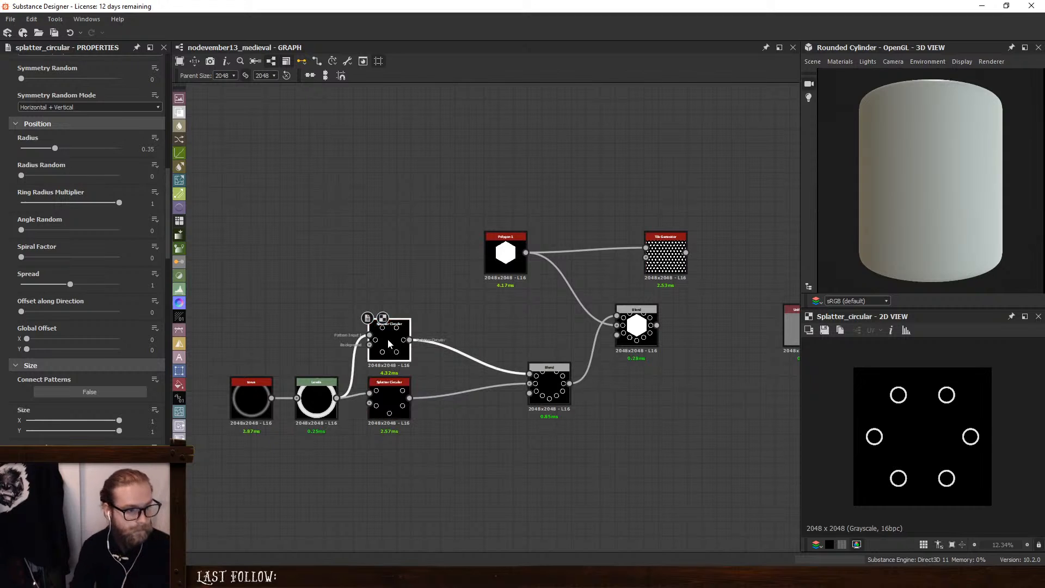
{"action": "key", "text": "ctrl+d"}
{"action": "left_click_drag", "start_coordinate": [489, 319], "coordinate": [388, 283]}
Add a Gradient Linear 3 node in the empty area above the Splatter Circular nodes
{"action": "left_click", "coordinate": [294, 270]}
{"action": "key", "text": "space"}
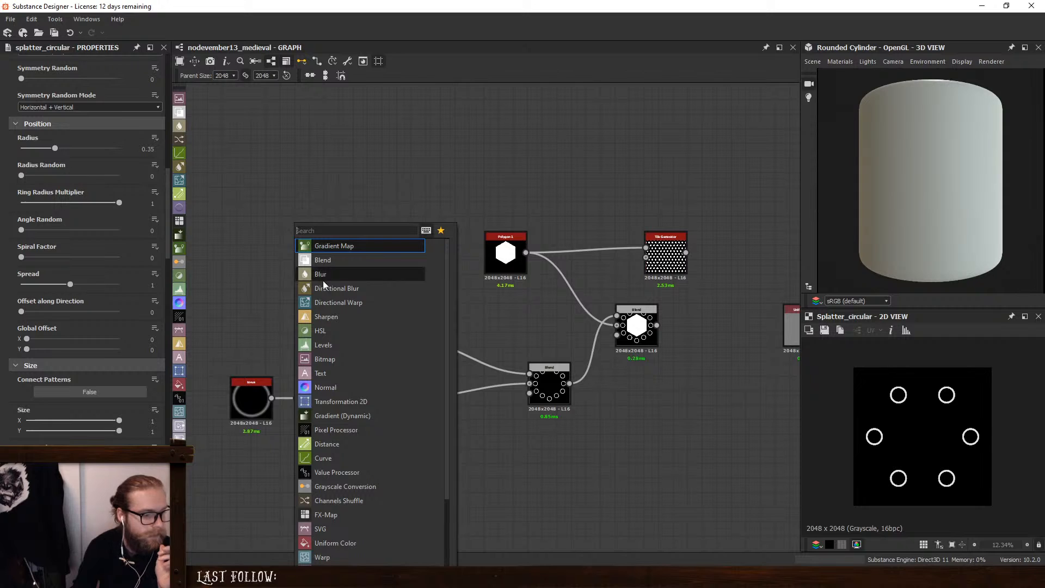
{"action": "key", "text": "Escape"}
{"action": "key", "text": "space"}
{"action": "type", "text": "linear"}
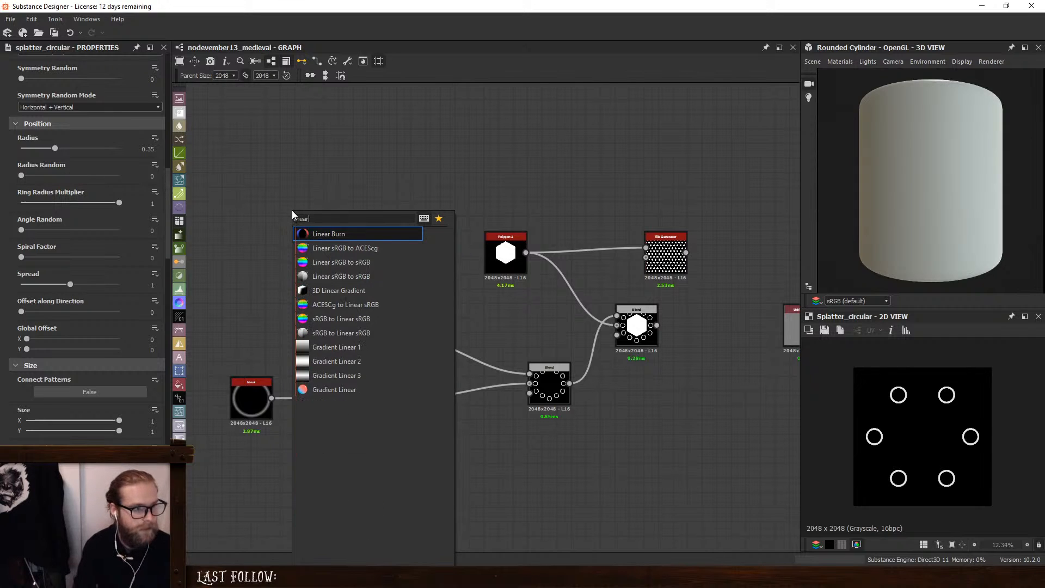
{"action": "left_click", "coordinate": [320, 373]}
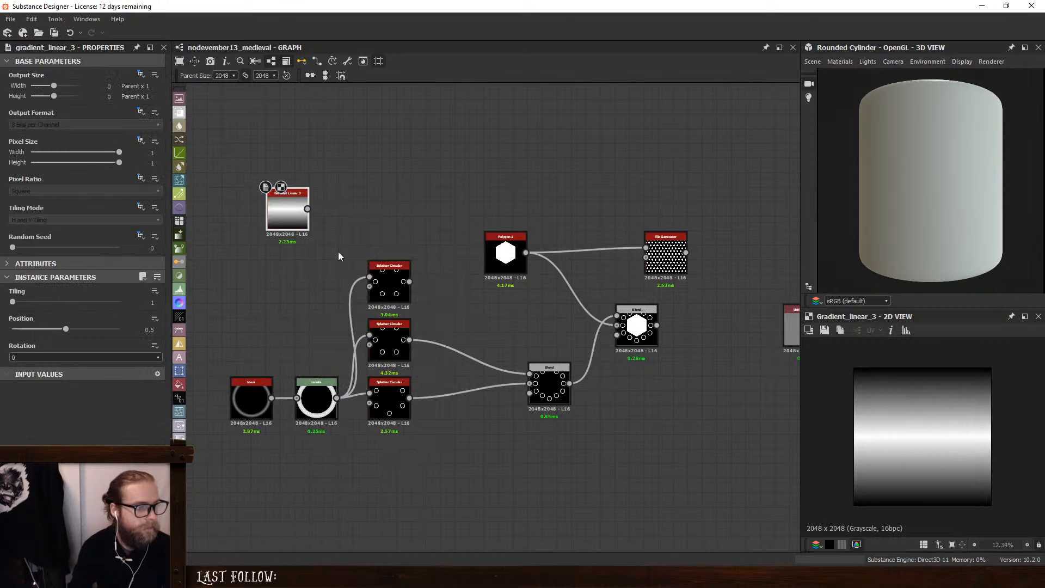
Add a Levels node after Gradient Linear 3 and lower its white input point until only the gradient's edges stay dark
{"action": "key", "text": "space"}
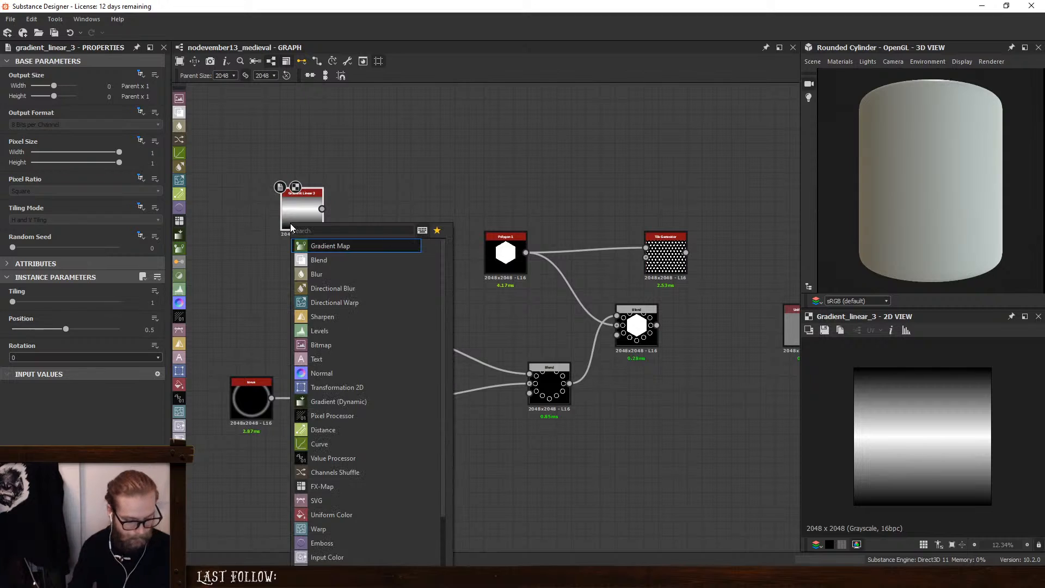
{"action": "left_click", "coordinate": [346, 245]}
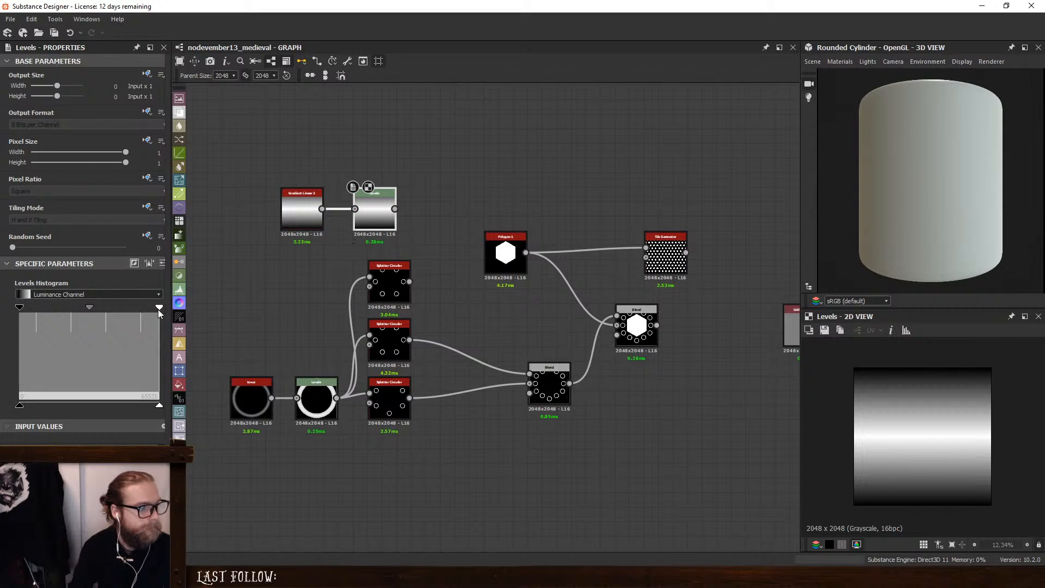
{"action": "left_click_drag", "start_coordinate": [158, 309], "coordinate": [31, 307]}
{"action": "left_click_drag", "start_coordinate": [381, 218], "coordinate": [366, 218]}
{"action": "key", "text": "space"}
{"action": "type", "text": "tra"}
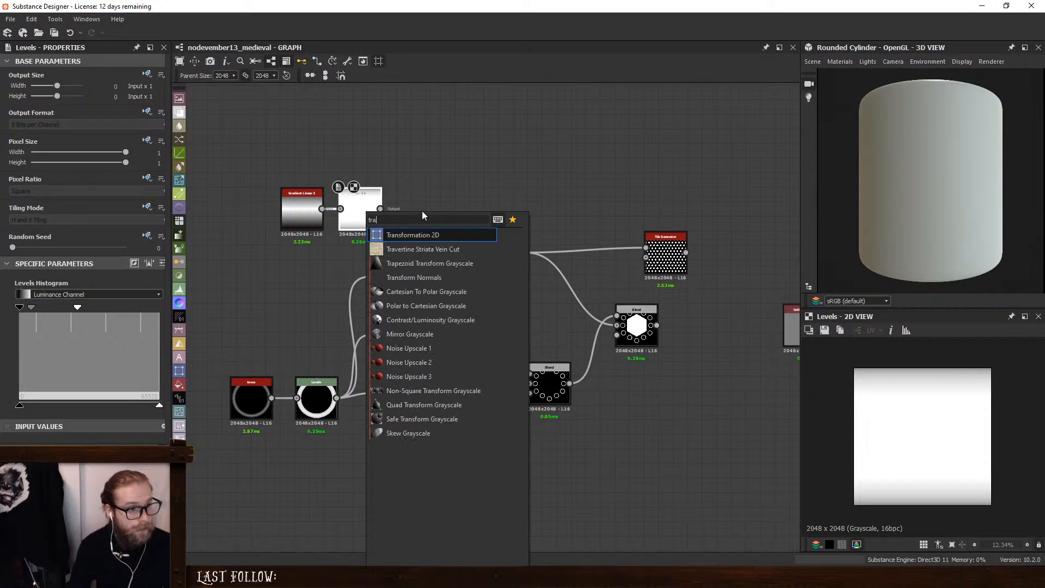
{"action": "left_click", "coordinate": [418, 234]}
{"action": "left_click_drag", "start_coordinate": [440, 212], "coordinate": [420, 211]}
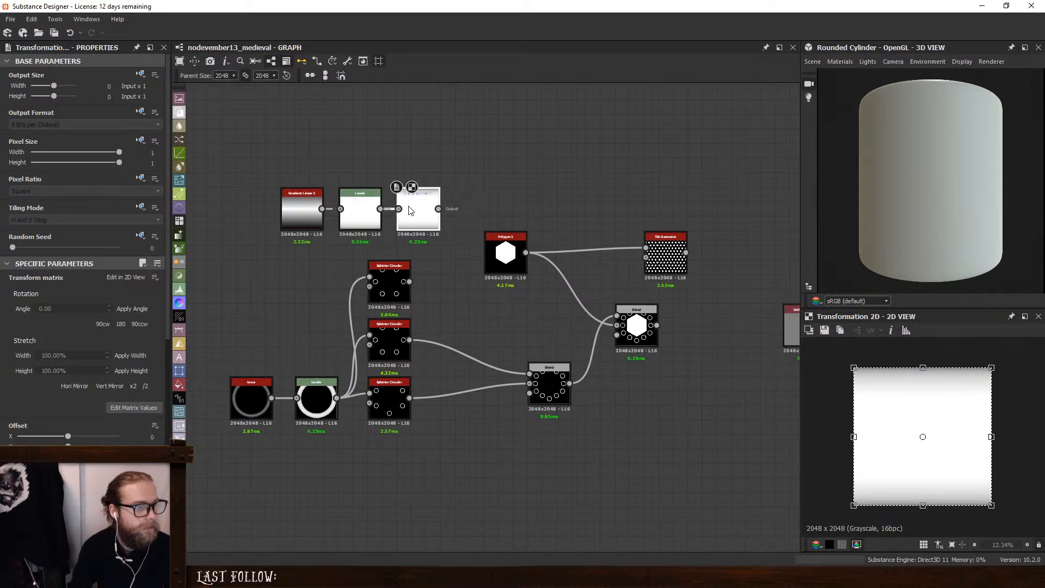
{"action": "key", "text": "Delete"}
{"action": "middle_click_drag", "start_coordinate": [365, 155], "coordinate": [364, 244]}
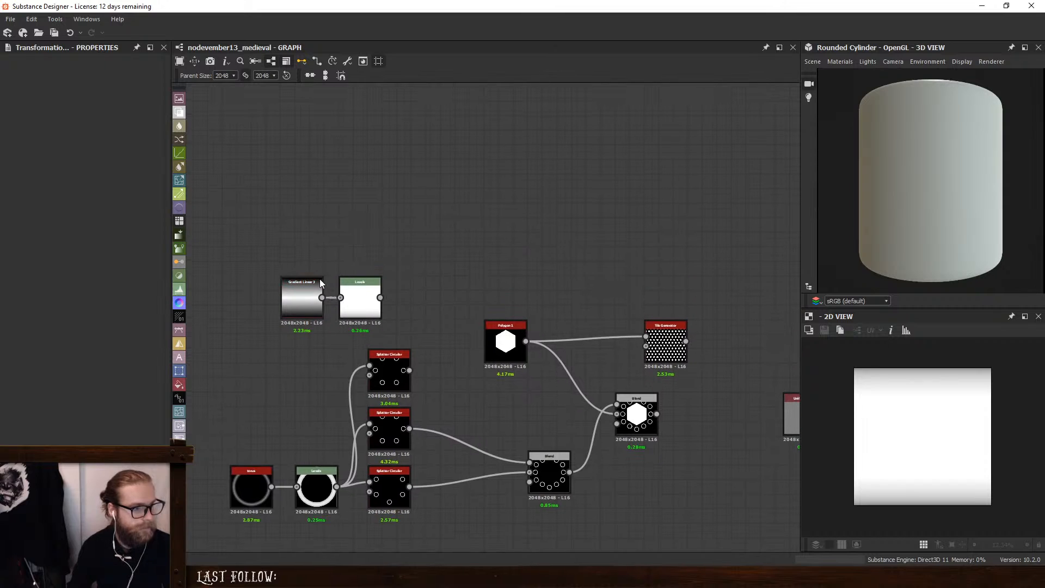
{"action": "left_click", "coordinate": [310, 288]}
{"action": "key", "text": "ctrl+d"}
{"action": "key", "text": "Delete"}
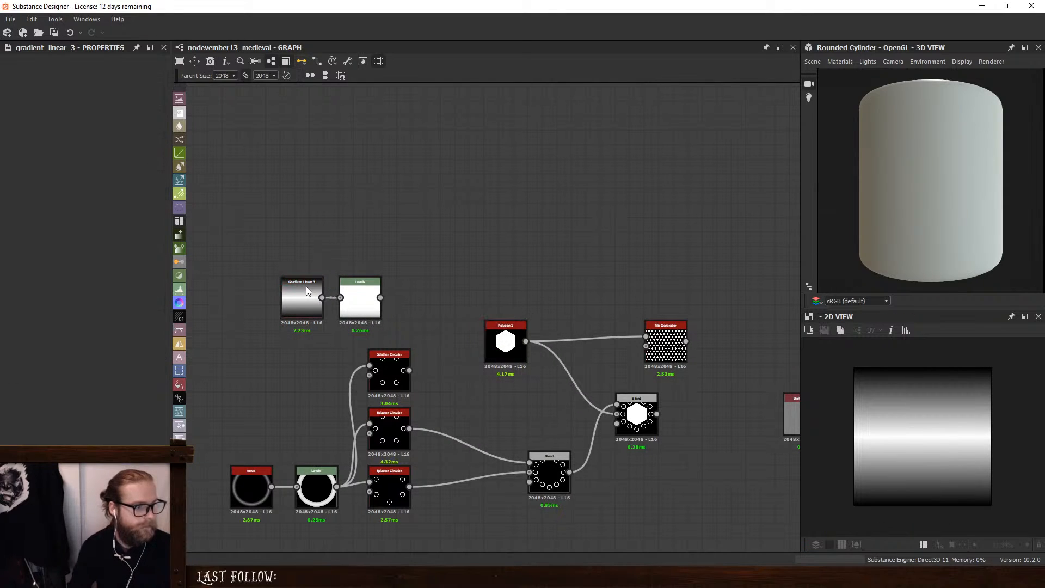
Add a Transformation 2D node fed by Gradient Linear 3 and rotate the gradient a quarter turn
{"action": "key", "text": "space"}
{"action": "type", "text": "tra"}
{"action": "left_click", "coordinate": [378, 245]}
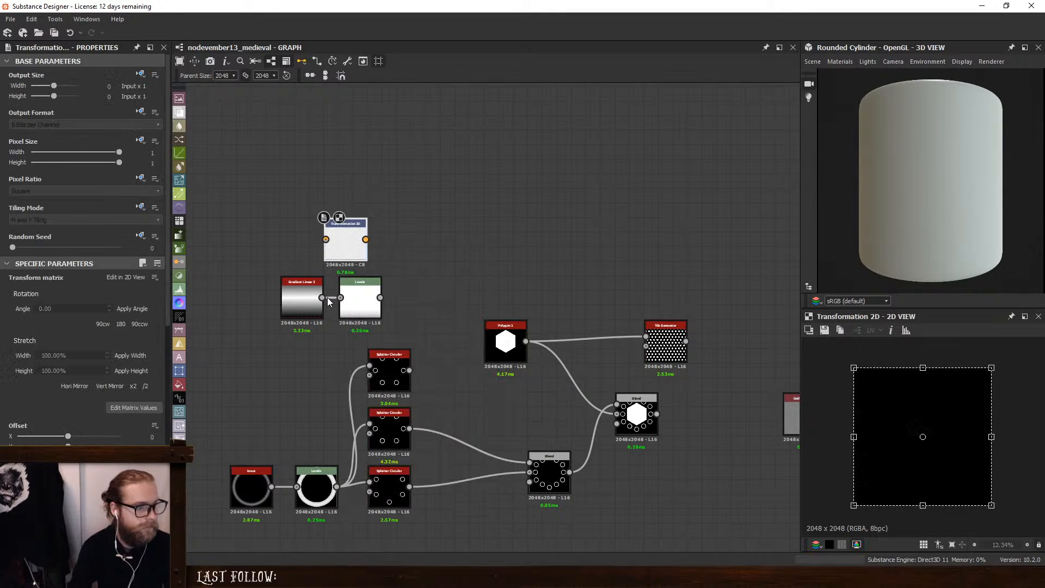
{"action": "left_click_drag", "start_coordinate": [321, 298], "coordinate": [325, 239]}
{"action": "left_click_drag", "start_coordinate": [831, 357], "coordinate": [980, 376]}
{"action": "scroll", "coordinate": [432, 264], "scroll_direction": "up", "scroll_amount": 2}
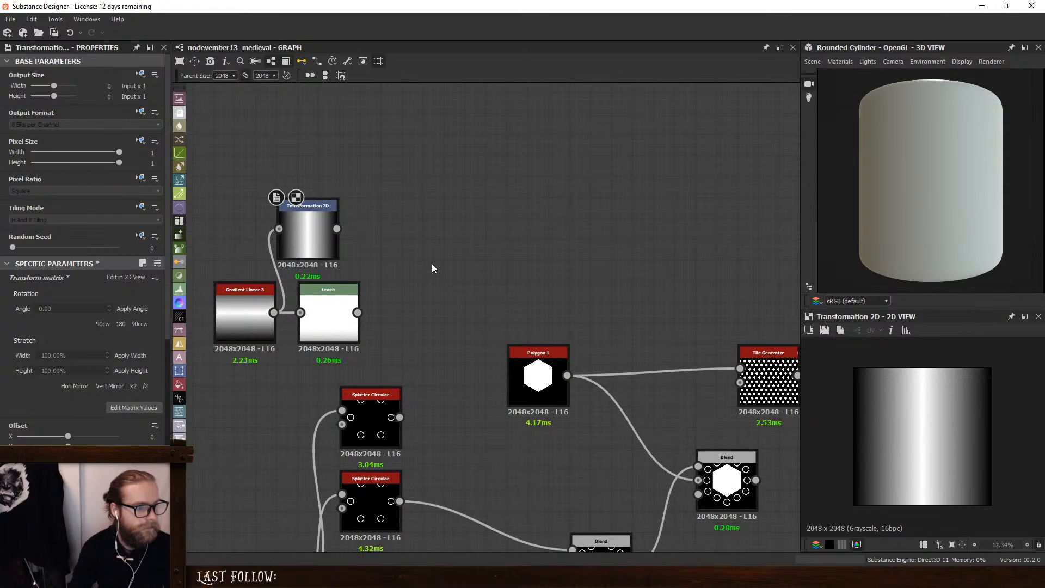
Add a Blend node combining the existing Levels with a duplicated Levels node fed by the Transformation 2D
{"action": "key", "text": "space"}
{"action": "left_click", "coordinate": [462, 261]}
{"action": "left_click_drag", "start_coordinate": [357, 312], "coordinate": [367, 228]}
{"action": "left_click", "coordinate": [329, 321]}
{"action": "key", "text": "ctrl+d"}
{"action": "left_click_drag", "start_coordinate": [337, 229], "coordinate": [405, 299]}
{"action": "left_click", "coordinate": [430, 305]}
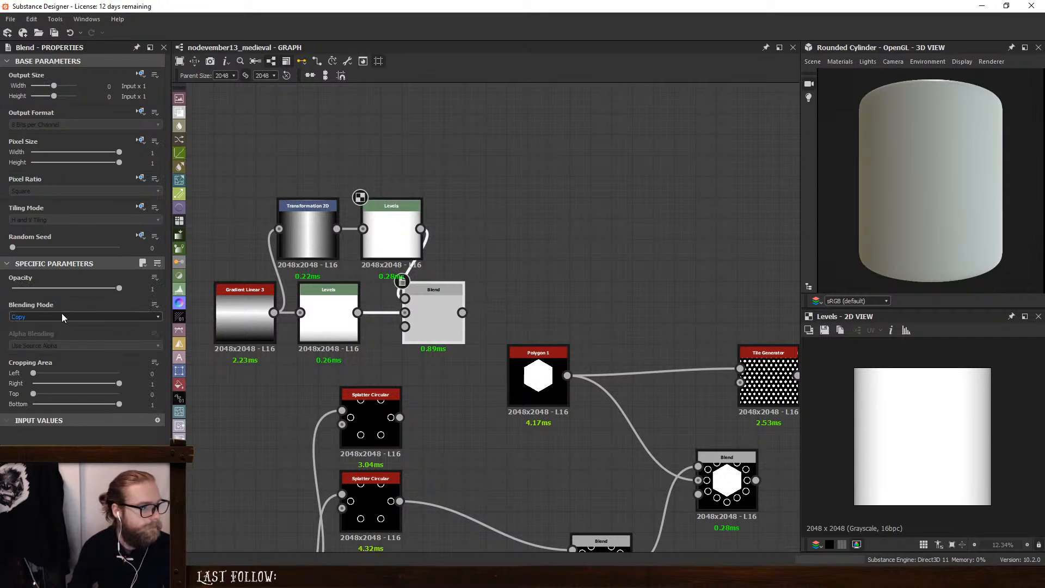
Set the new Blend node's Blending Mode to Multiply, preview it and move it slightly away from the Levels nodes
{"action": "left_click", "coordinate": [61, 315]}
{"action": "left_click", "coordinate": [48, 349]}
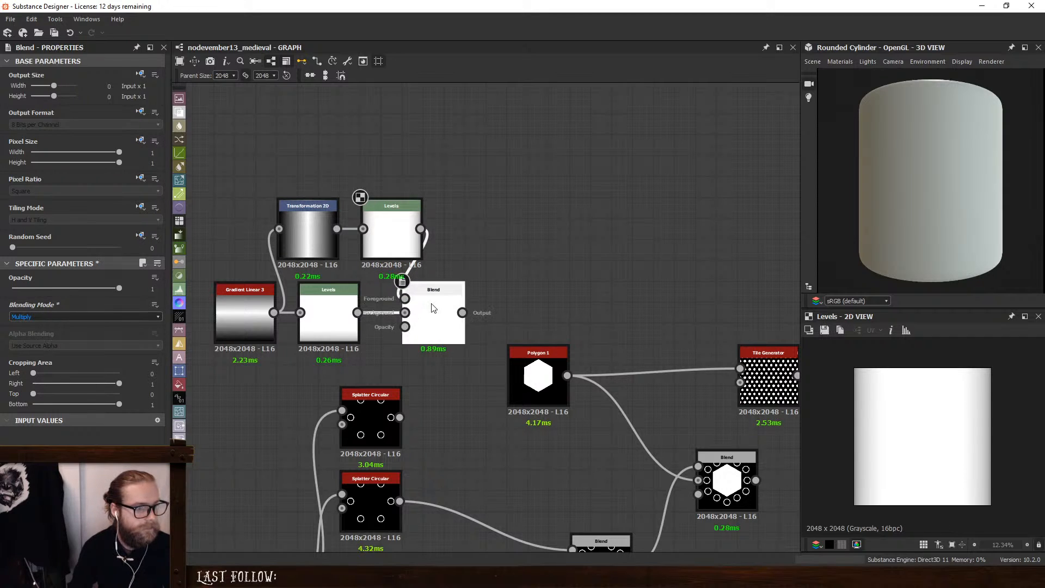
{"action": "double_click", "coordinate": [433, 308]}
{"action": "left_click_drag", "start_coordinate": [434, 308], "coordinate": [455, 308]}
Try raising the black and white input points of the upper Levels to narrow the vertical white band
{"action": "left_click", "coordinate": [392, 239]}
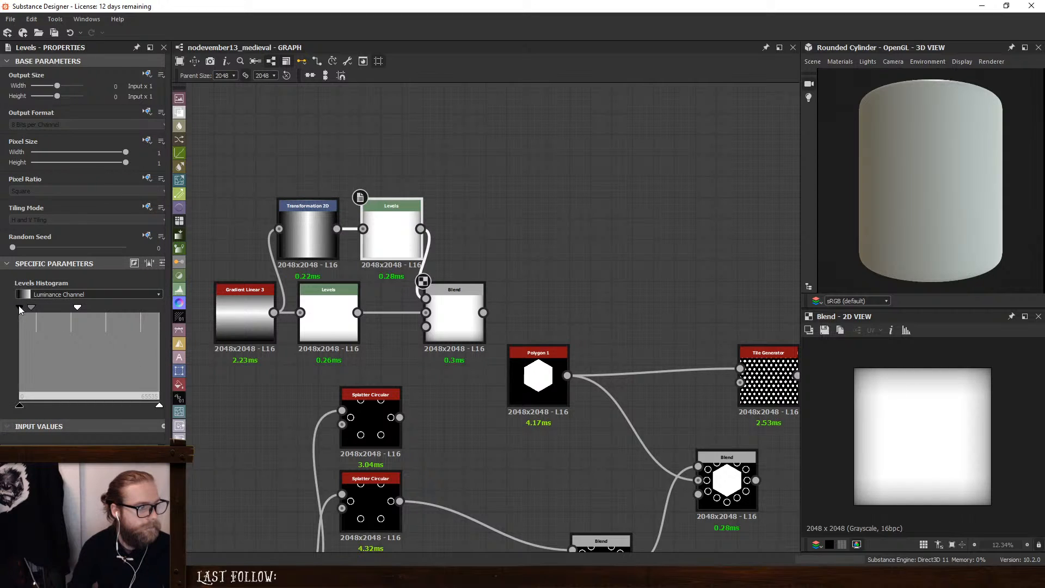
{"action": "left_click_drag", "start_coordinate": [19, 308], "coordinate": [75, 309]}
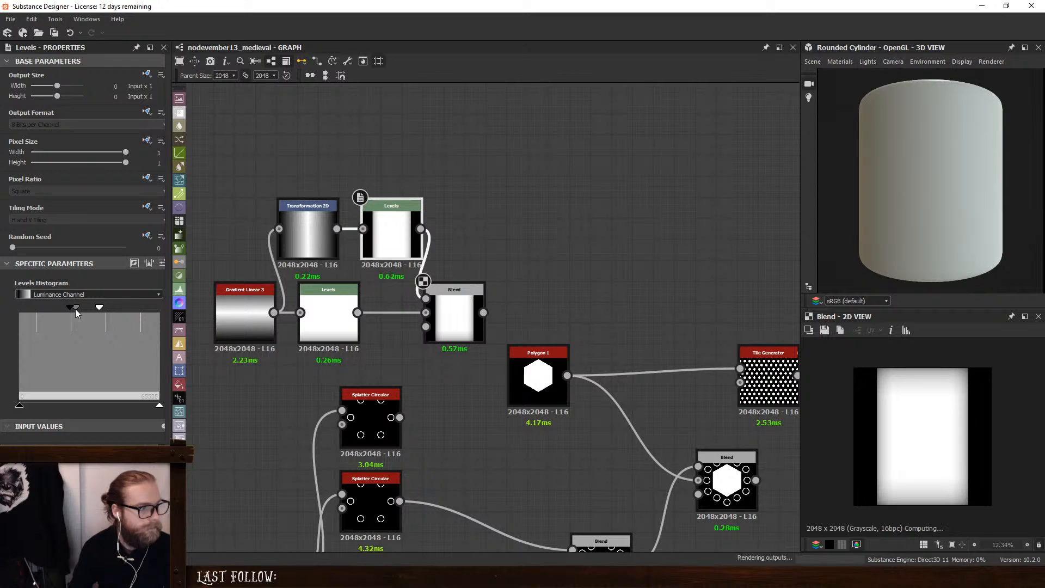
{"action": "left_click", "coordinate": [455, 318]}
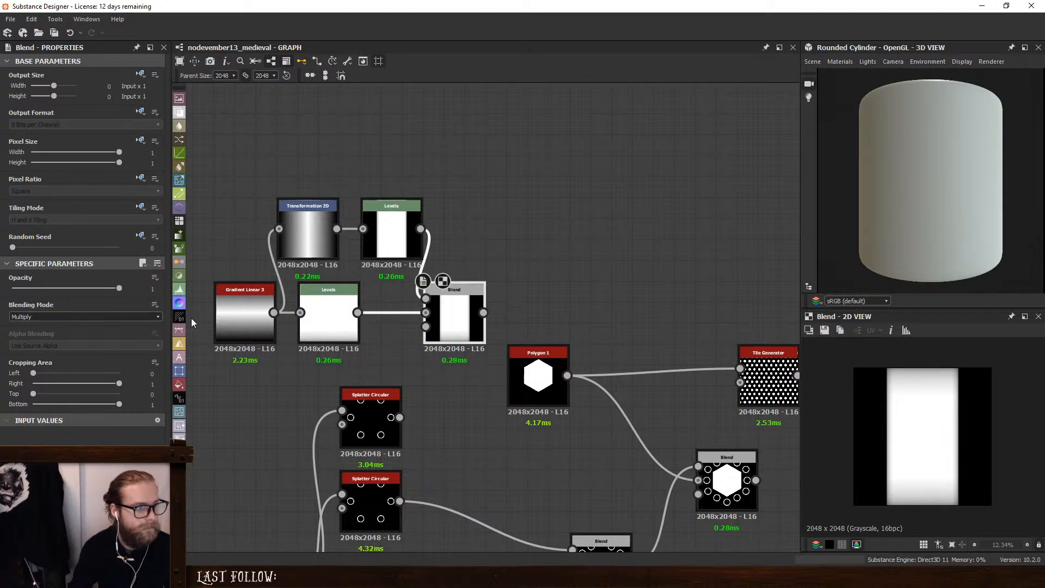
{"action": "left_click", "coordinate": [392, 234]}
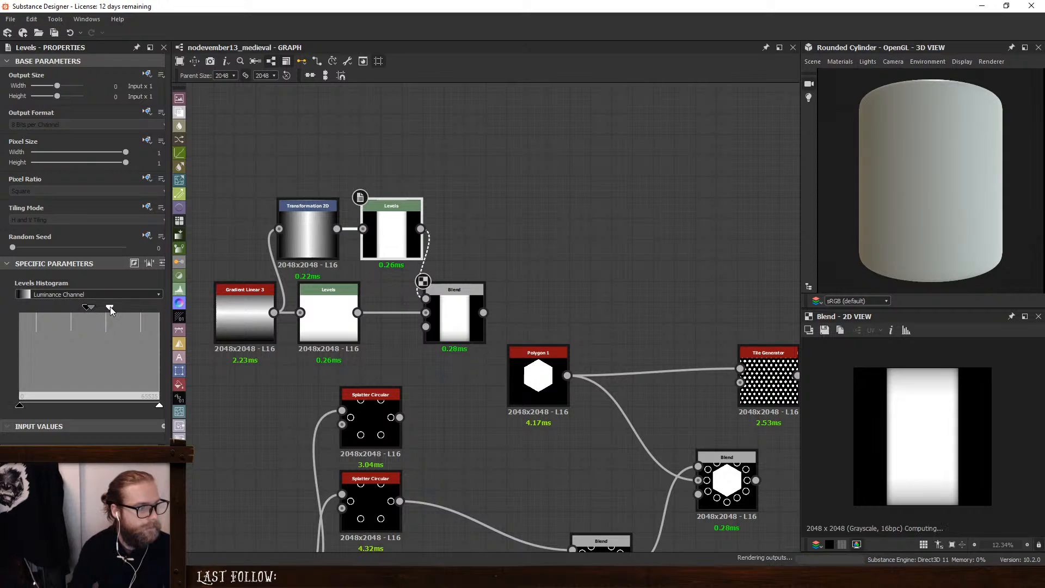
{"action": "mouse_move", "coordinate": [110, 309]}
{"action": "left_mouse_down"}
{"action": "mouse_move", "coordinate": [134, 309]}
{"action": "mouse_move", "coordinate": [114, 310]}
{"action": "mouse_move", "coordinate": [122, 312]}
{"action": "left_mouse_up"}
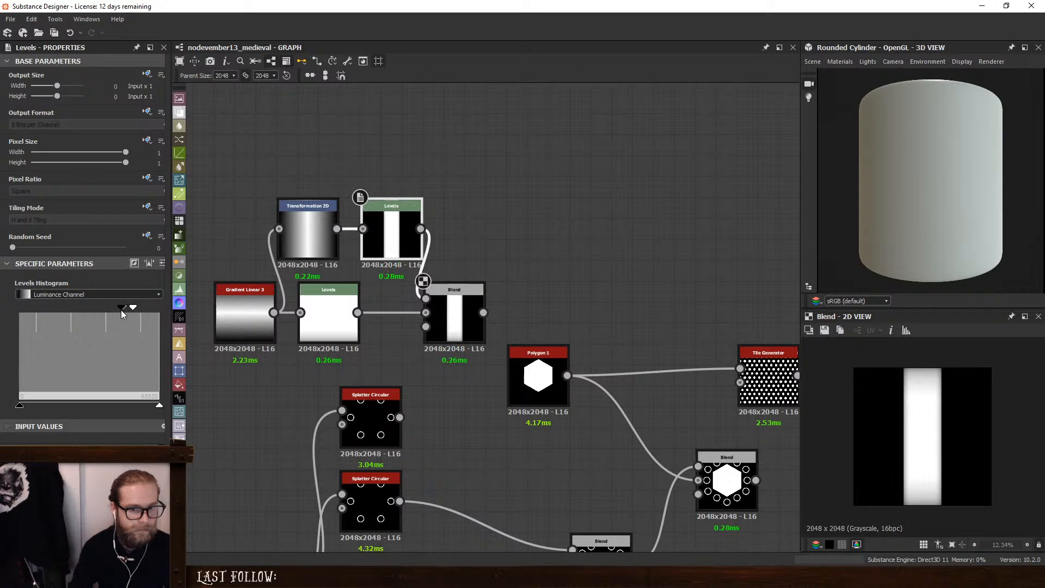
Replace the upper Levels with a Curve node between the Transformation 2D and the Multiply Blend's foreground input
{"action": "left_click_drag", "start_coordinate": [455, 305], "coordinate": [508, 304]}
{"action": "left_click", "coordinate": [393, 214]}
{"action": "key", "text": "Delete"}
{"action": "right_click", "coordinate": [393, 213]}
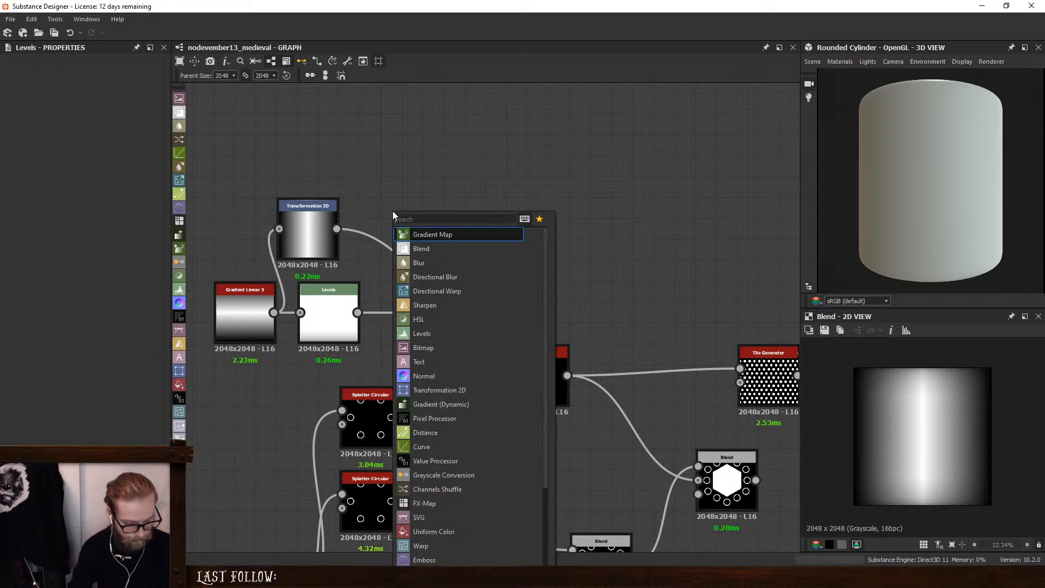
{"action": "type", "text": "curve"}
{"action": "key", "text": "Return"}
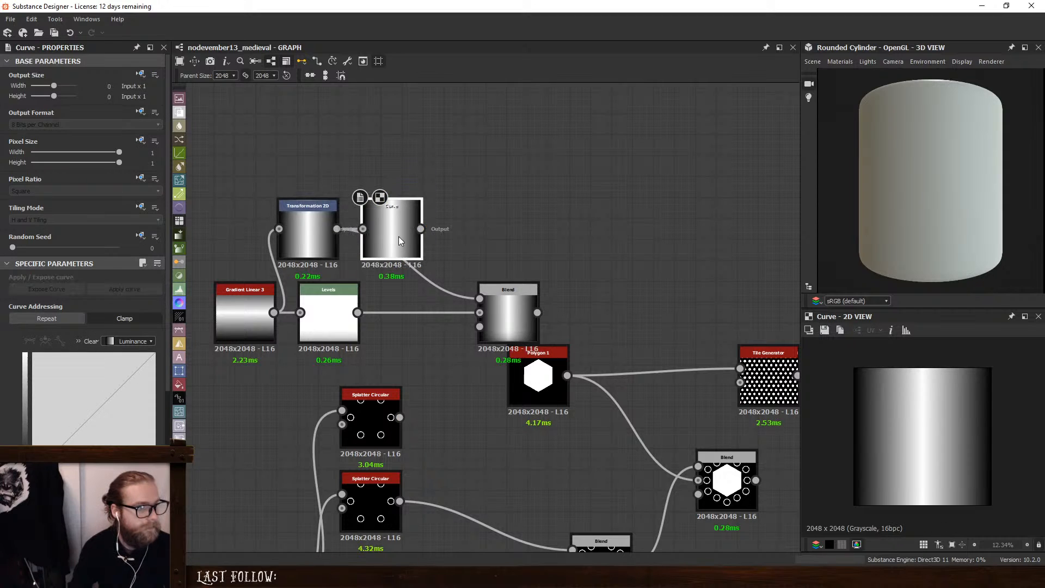
{"action": "left_click_drag", "start_coordinate": [420, 240], "coordinate": [479, 299]}
{"action": "left_click_drag", "start_coordinate": [383, 246], "coordinate": [381, 234]}
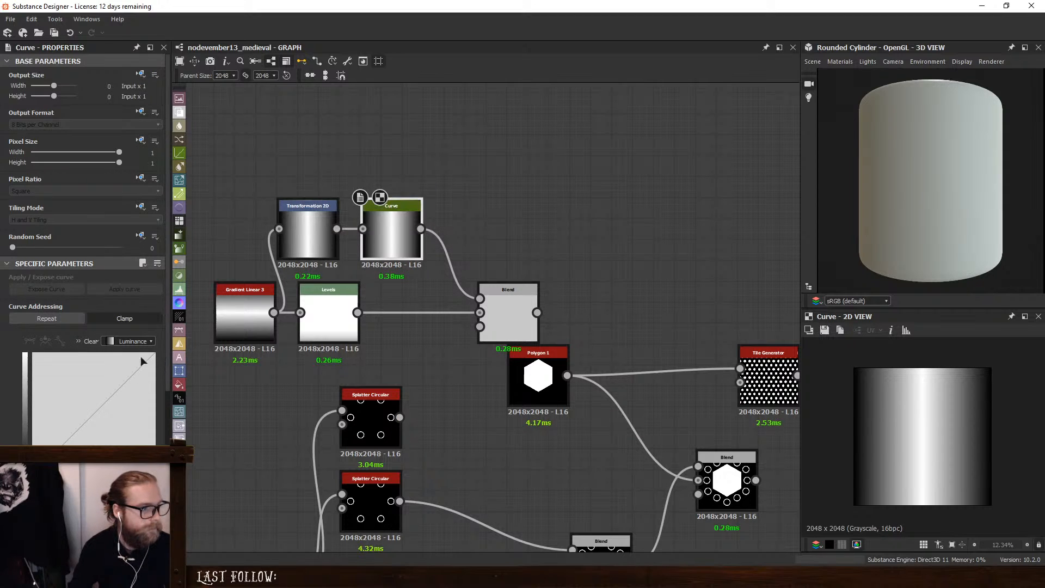
Add a point near 0.70 on the Curve, lower the curve's white end to 0 and preview the Blend
{"action": "scroll", "coordinate": [137, 343], "scroll_direction": "down", "scroll_amount": 3}
{"action": "left_click", "coordinate": [119, 308]}
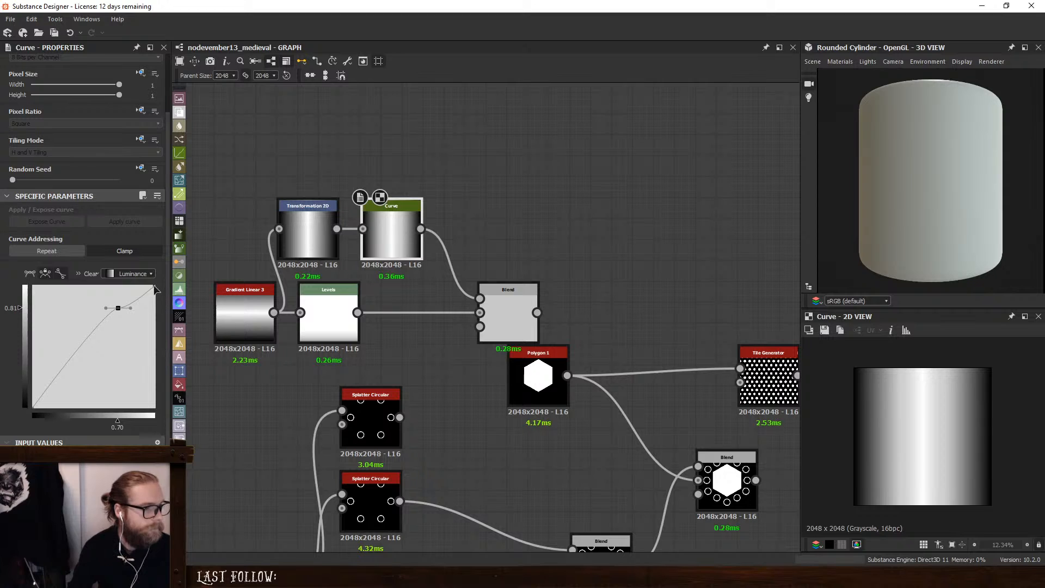
{"action": "left_click_drag", "start_coordinate": [154, 287], "coordinate": [155, 407]}
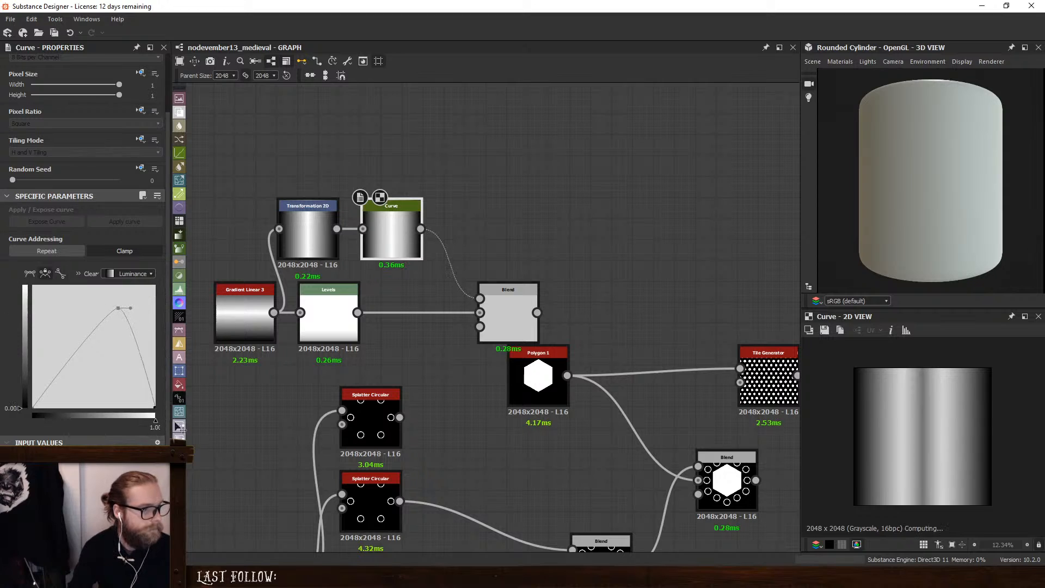
{"action": "left_click", "coordinate": [506, 296]}
Reshape the Curve into a broad arch by widening the middle point's tangents and placing its peak at 0.44 with value 1
{"action": "left_click", "coordinate": [377, 235]}
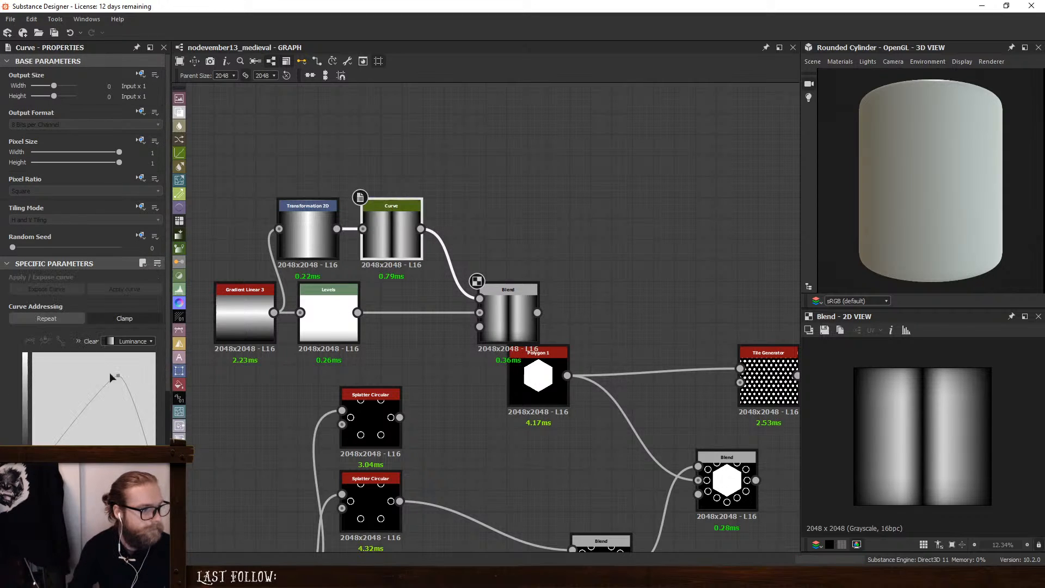
{"action": "left_click_drag", "start_coordinate": [109, 373], "coordinate": [158, 372]}
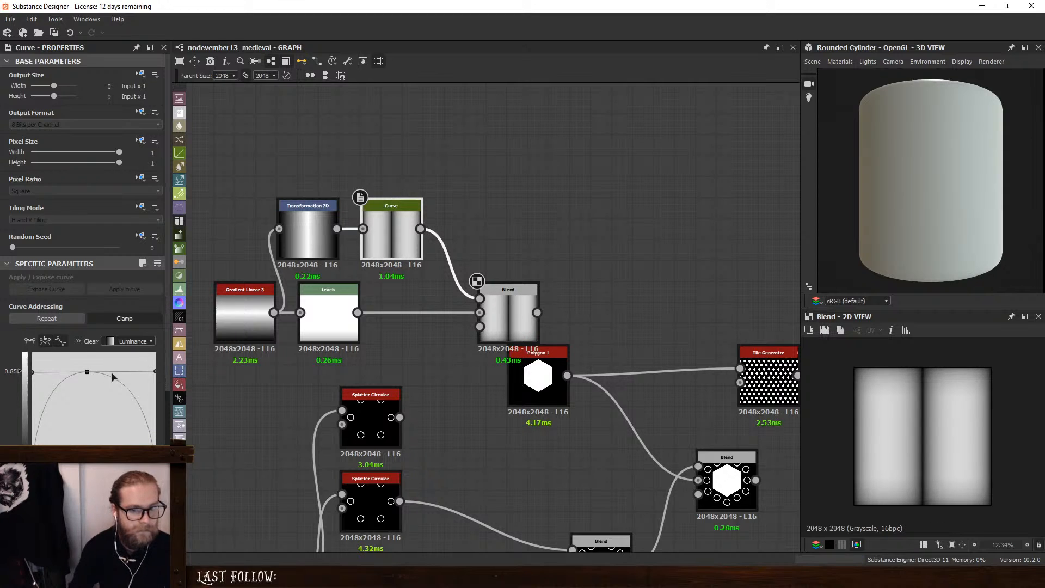
{"action": "scroll", "coordinate": [106, 354], "scroll_direction": "down", "scroll_amount": 3}
{"action": "left_click_drag", "start_coordinate": [86, 309], "coordinate": [87, 287]}
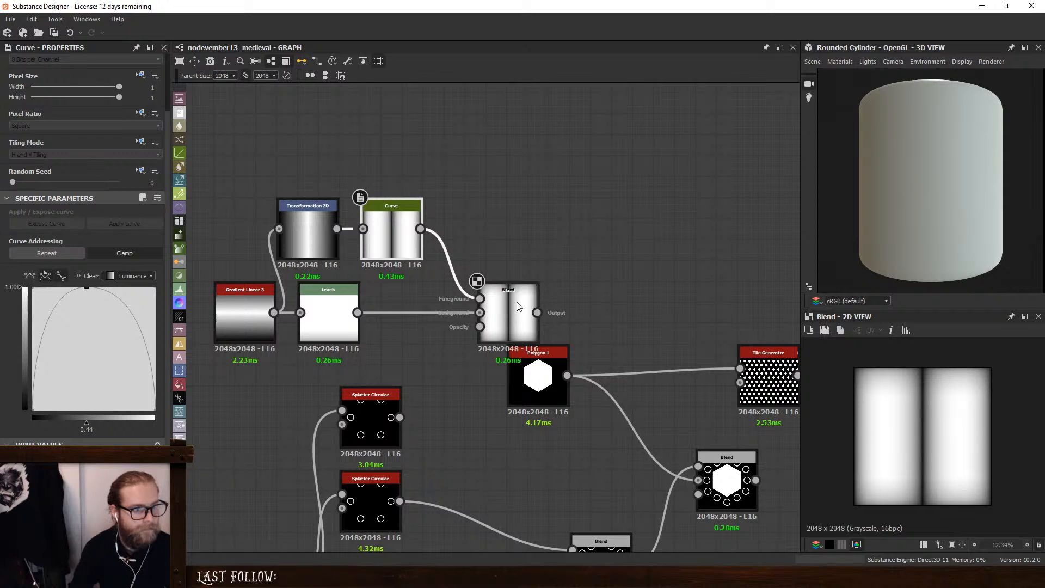
Pull the Multiply Blend closer to its inputs and move the gradient node group clear of the Splatter Circular nodes
{"action": "left_click_drag", "start_coordinate": [517, 302], "coordinate": [481, 299]}
{"action": "scroll", "coordinate": [481, 299], "scroll_direction": "down", "scroll_amount": 3}
{"action": "left_click_drag", "start_coordinate": [286, 211], "coordinate": [312, 328]}
{"action": "left_click", "coordinate": [296, 361]}
{"action": "scroll", "coordinate": [297, 361], "scroll_direction": "up", "scroll_amount": 3}
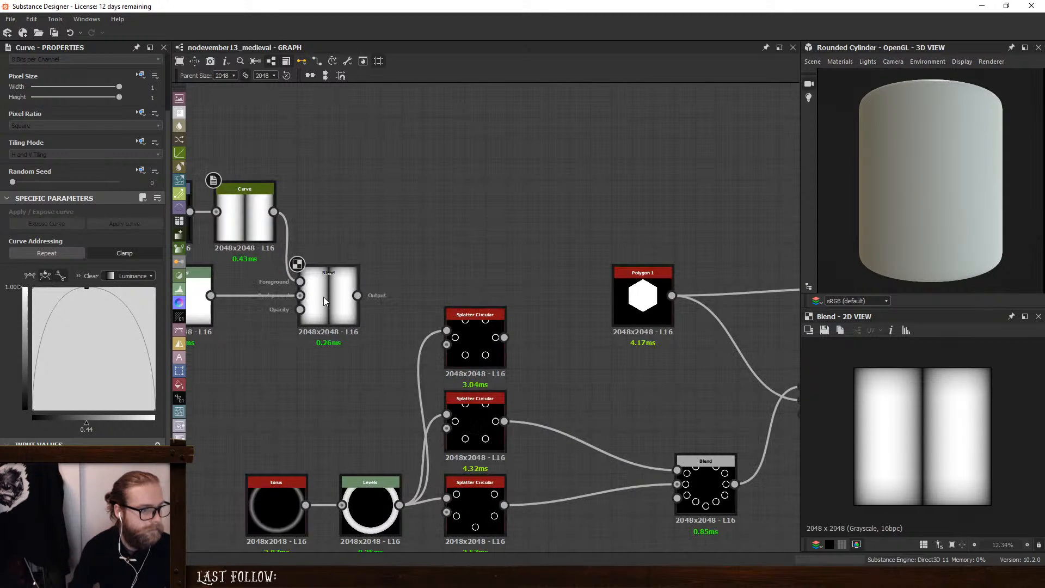
Try lowering the Opacity of the Multiply Blend and undo the change
{"action": "left_click", "coordinate": [324, 296]}
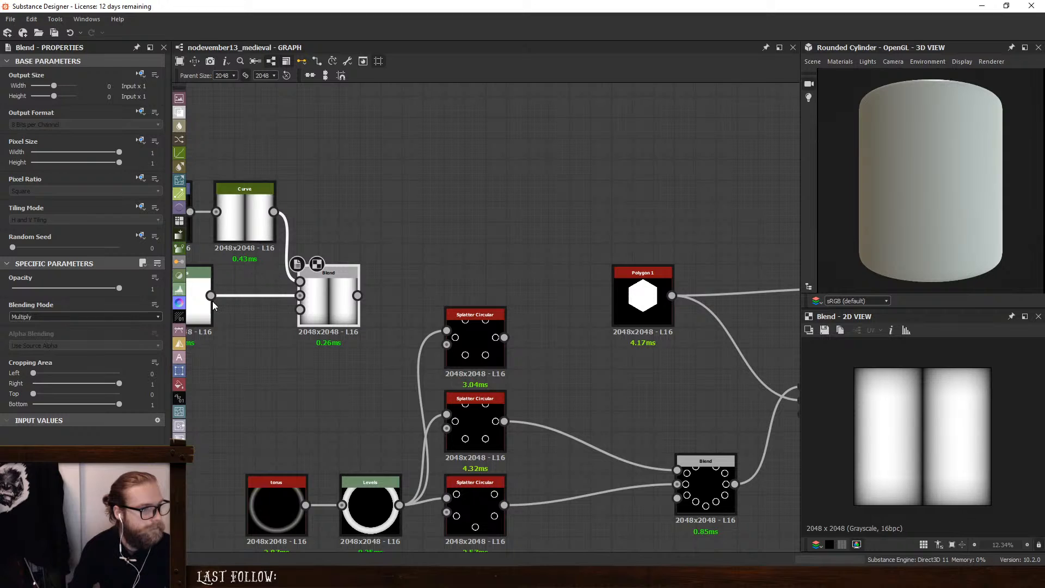
{"action": "left_click_drag", "start_coordinate": [119, 288], "coordinate": [90, 289]}
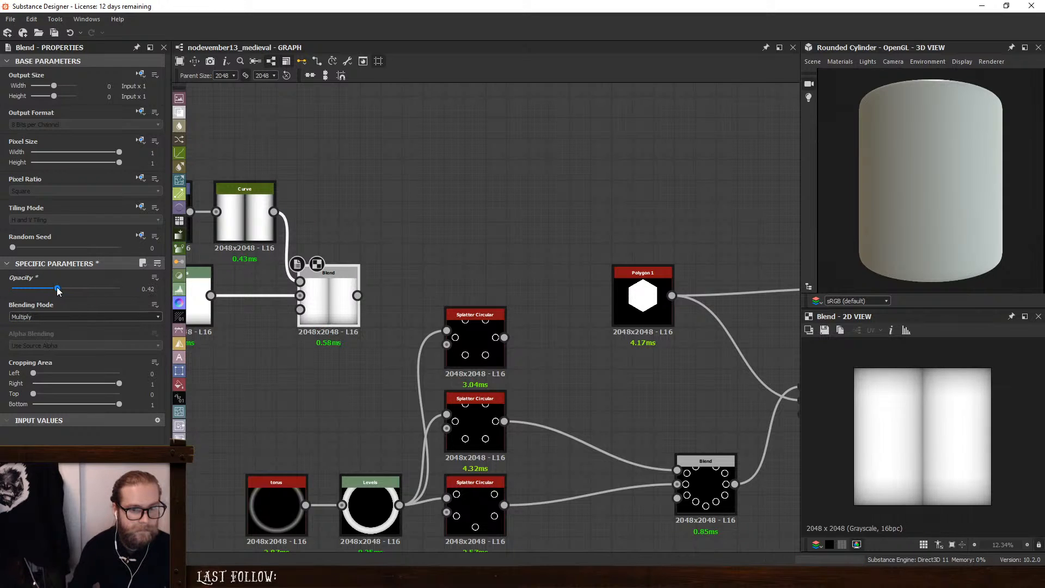
{"action": "left_click_drag", "start_coordinate": [90, 288], "coordinate": [49, 289]}
{"action": "key", "text": "ctrl+z"}
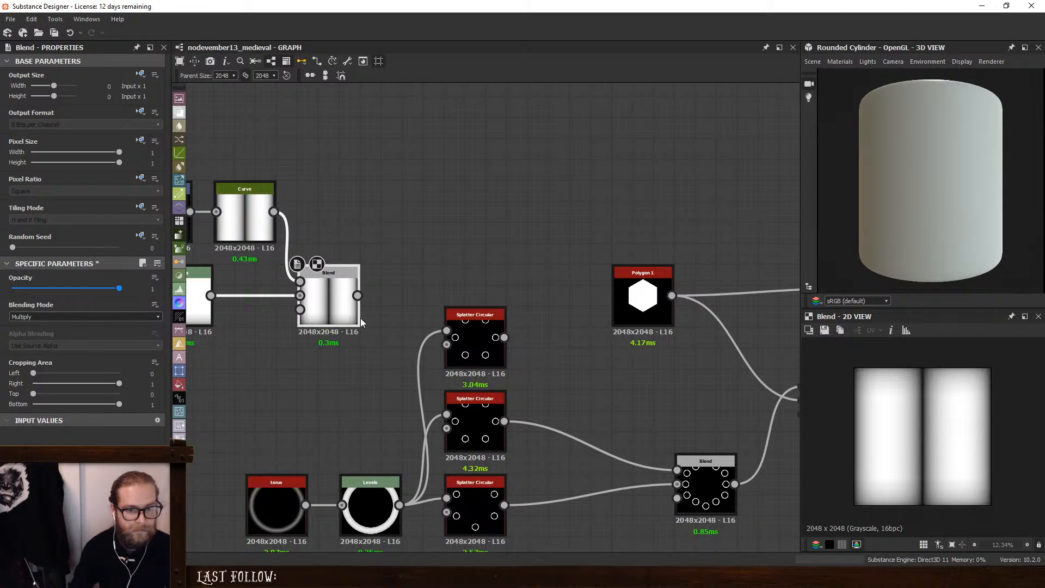
Lower the Multiply Blend's Opacity to 0.55, connect its output to the uppermost Splatter Circular's Pattern Input and preview that splatter
{"action": "left_click_drag", "start_coordinate": [119, 288], "coordinate": [71, 326]}
{"action": "left_click_drag", "start_coordinate": [357, 296], "coordinate": [456, 318]}
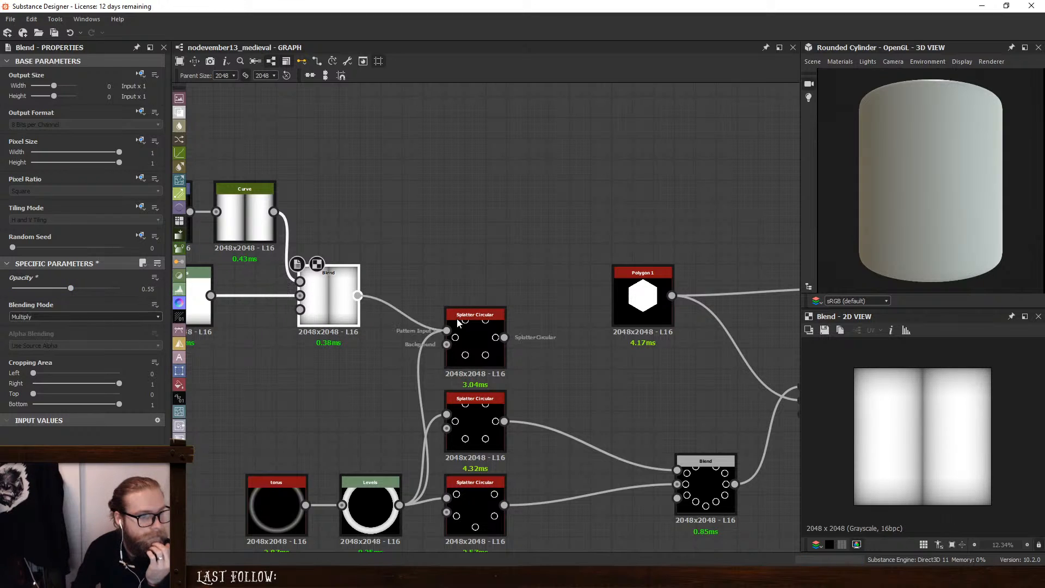
{"action": "double_click", "coordinate": [475, 334]}
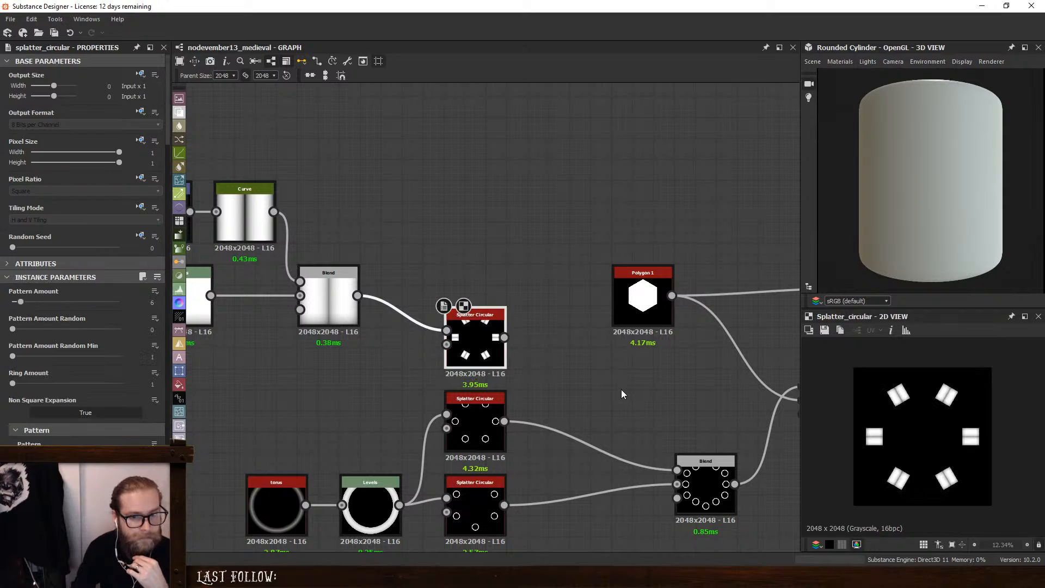
Set the uppermost Splatter Circular's Size X to 0.24 and Scale to 0.18 to form narrow link bars
{"action": "scroll", "coordinate": [54, 361], "scroll_direction": "down", "scroll_amount": 9}
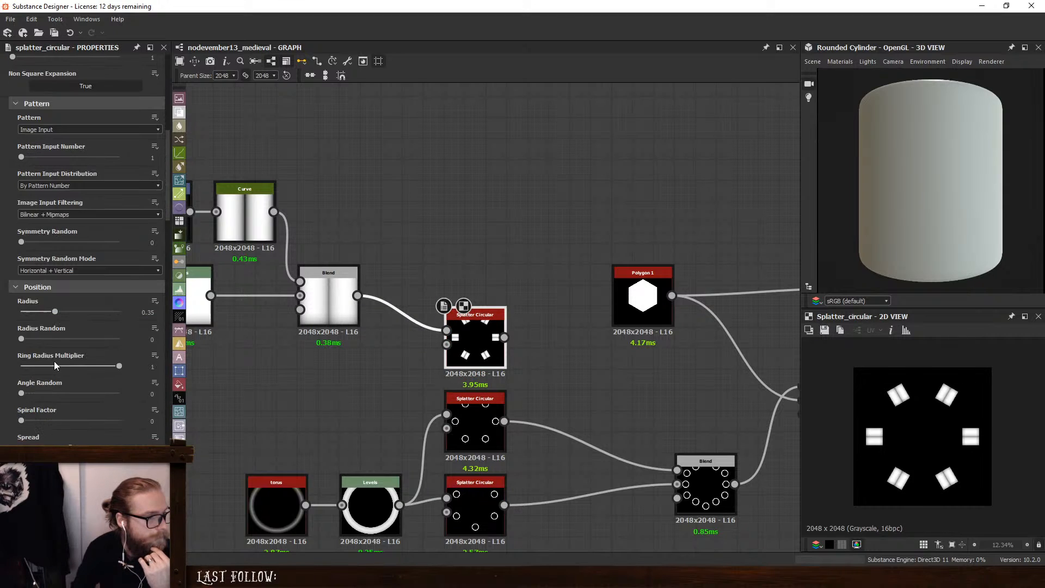
{"action": "scroll", "coordinate": [67, 340], "scroll_direction": "down", "scroll_amount": 3}
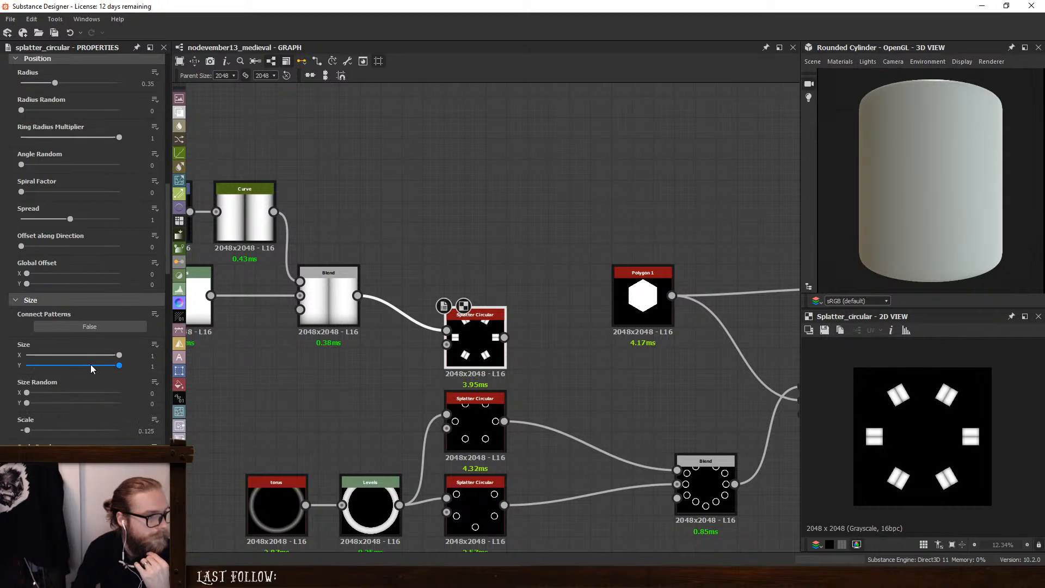
{"action": "left_click_drag", "start_coordinate": [119, 355], "coordinate": [54, 357]}
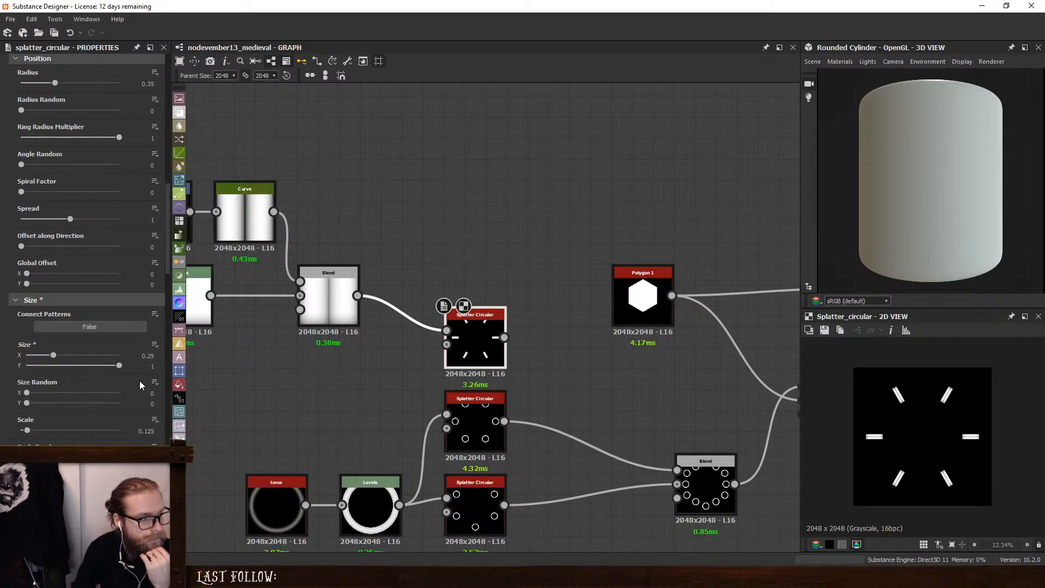
{"action": "left_click_drag", "start_coordinate": [27, 431], "coordinate": [31, 431]}
{"action": "left_click_drag", "start_coordinate": [53, 355], "coordinate": [48, 355]}
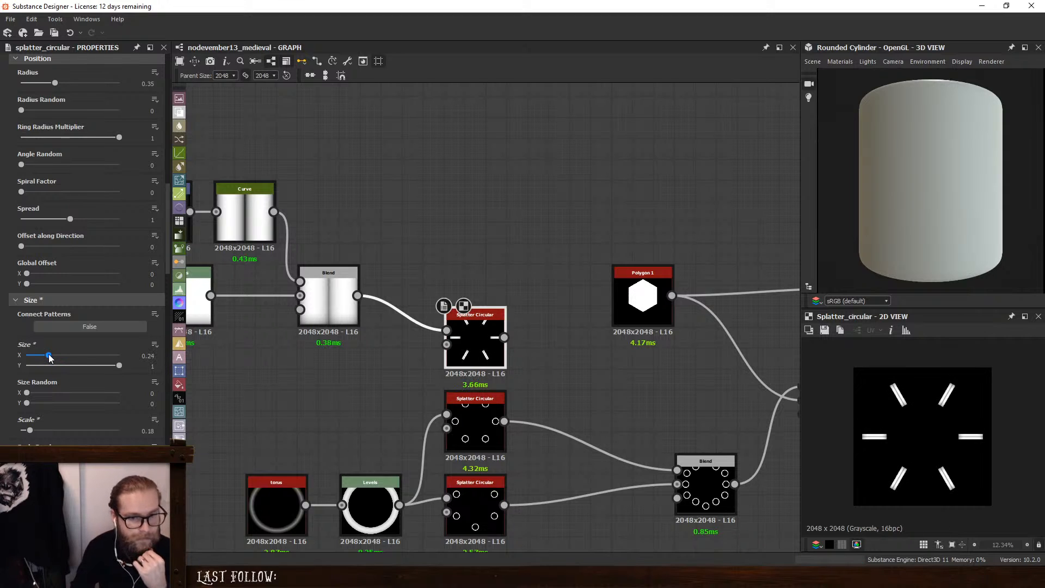
Move the ring Blend and the hexagon Blend closer to the nodes that feed them
{"action": "middle_click_drag", "start_coordinate": [604, 403], "coordinate": [572, 352]}
{"action": "left_click_drag", "start_coordinate": [669, 423], "coordinate": [606, 422]}
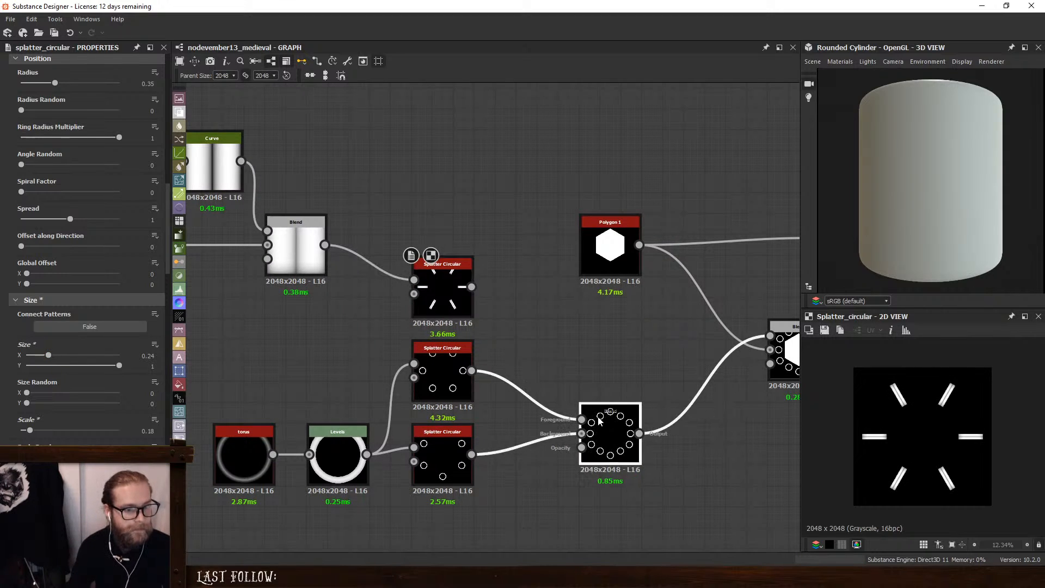
{"action": "middle_click_drag", "start_coordinate": [664, 393], "coordinate": [546, 382]}
{"action": "left_click_drag", "start_coordinate": [682, 354], "coordinate": [550, 330]}
{"action": "left_click", "coordinate": [449, 339]}
{"action": "left_click_drag", "start_coordinate": [646, 340], "coordinate": [551, 341]}
Add a Blend combining the link splatter as foreground with the hexagon Blend as background, using Add (Linear Dodge) mode
{"action": "key", "text": "space"}
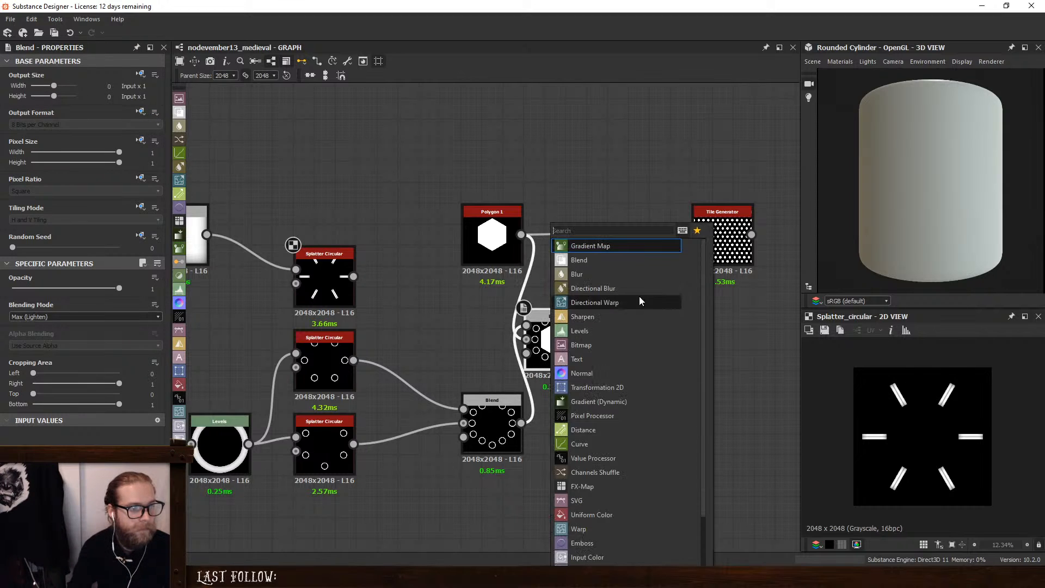
{"action": "left_click", "coordinate": [578, 261]}
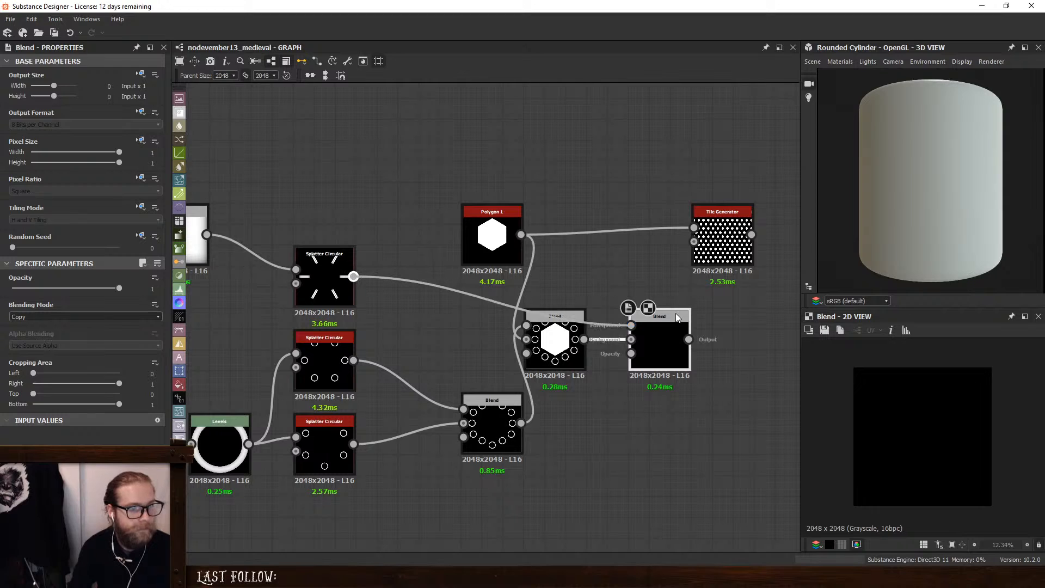
{"action": "left_click", "coordinate": [84, 317]}
{"action": "left_click", "coordinate": [55, 336]}
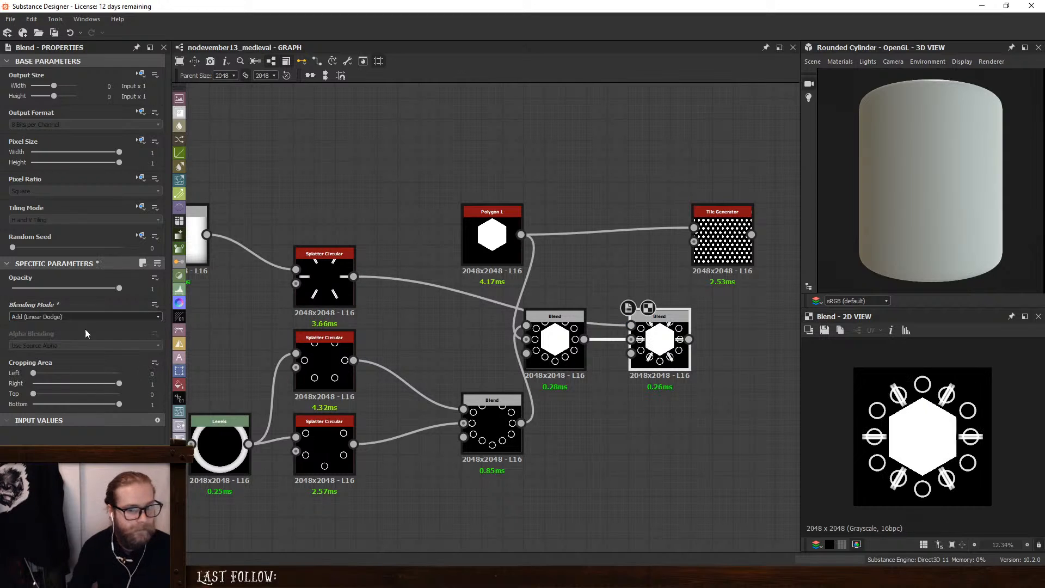
Reduce the link Splatter Circular's Radius to 0.25 so the bars sit between the hexagon and the rings
{"action": "left_click", "coordinate": [315, 267]}
{"action": "scroll", "coordinate": [57, 333], "scroll_direction": "down", "scroll_amount": 5}
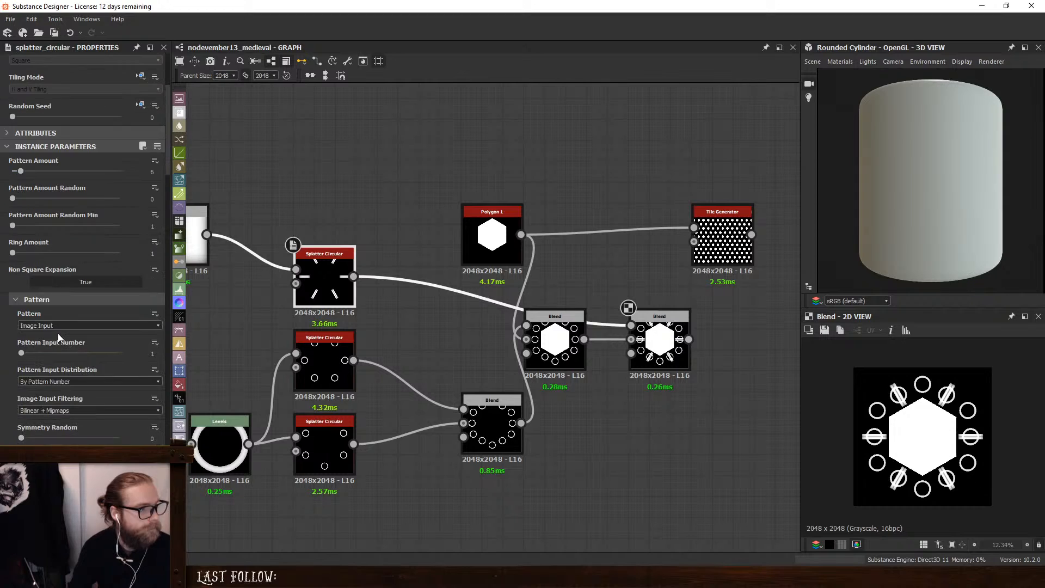
{"action": "scroll", "coordinate": [57, 332], "scroll_direction": "down", "scroll_amount": 4}
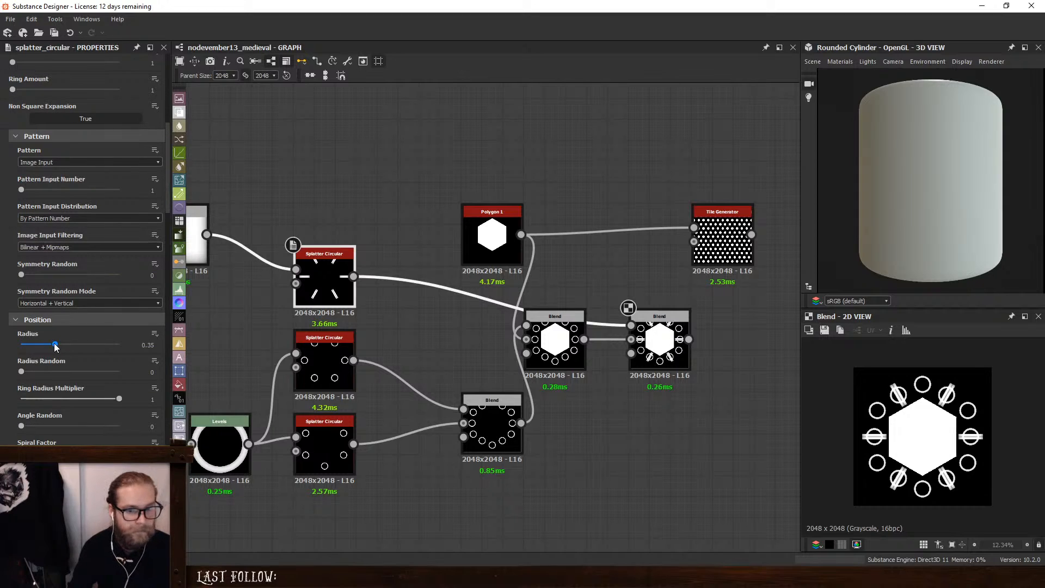
{"action": "left_click_drag", "start_coordinate": [55, 346], "coordinate": [46, 345]}
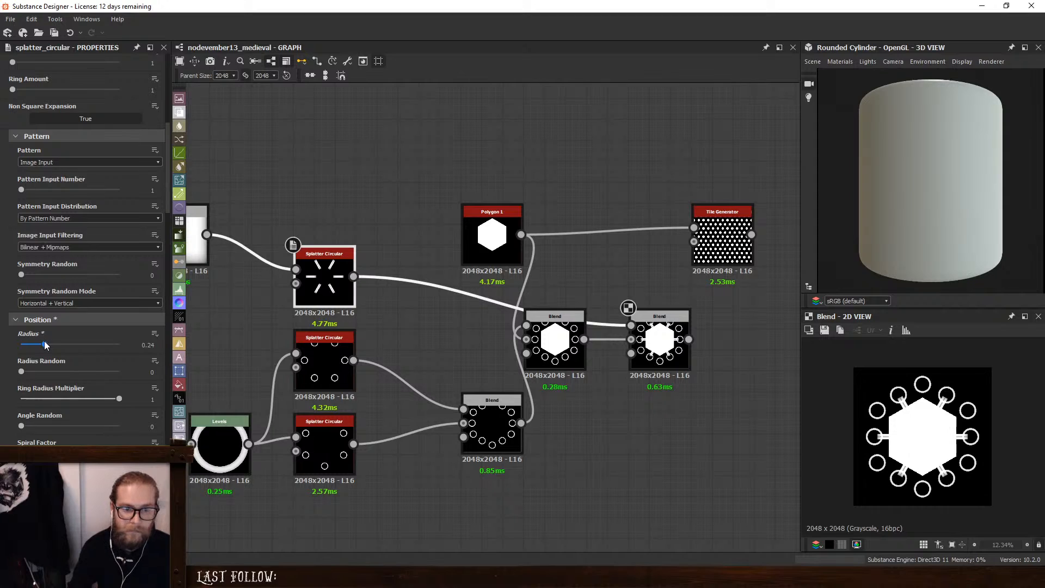
{"action": "left_click_drag", "start_coordinate": [45, 345], "coordinate": [46, 345]}
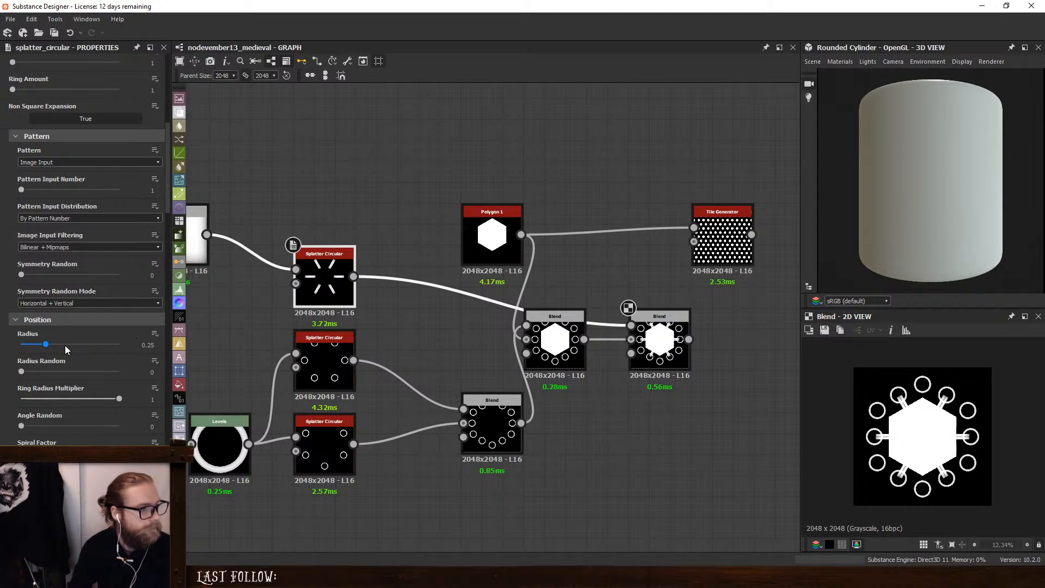
Reduce the link Splatter Circular's Scale to 0.13
{"action": "scroll", "coordinate": [4, 330], "scroll_direction": "up", "scroll_amount": 5}
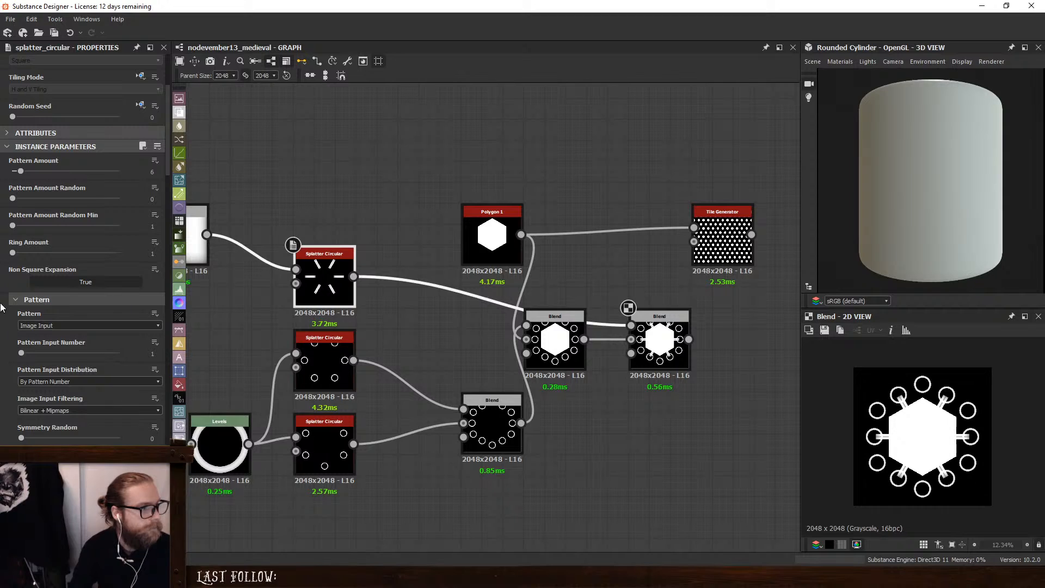
{"action": "scroll", "coordinate": [3, 297], "scroll_direction": "down", "scroll_amount": 8}
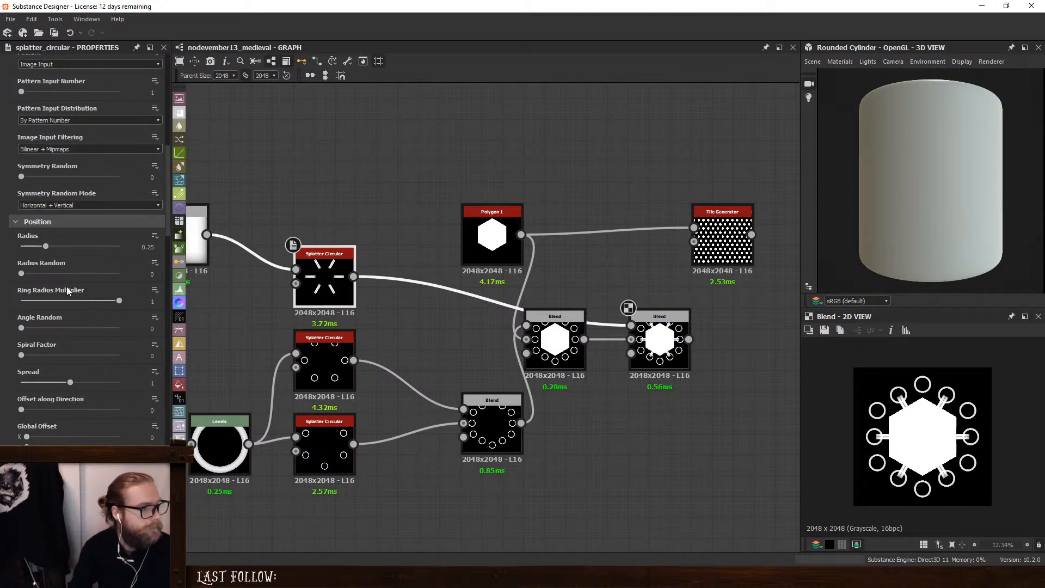
{"action": "scroll", "coordinate": [3, 288], "scroll_direction": "down", "scroll_amount": 6}
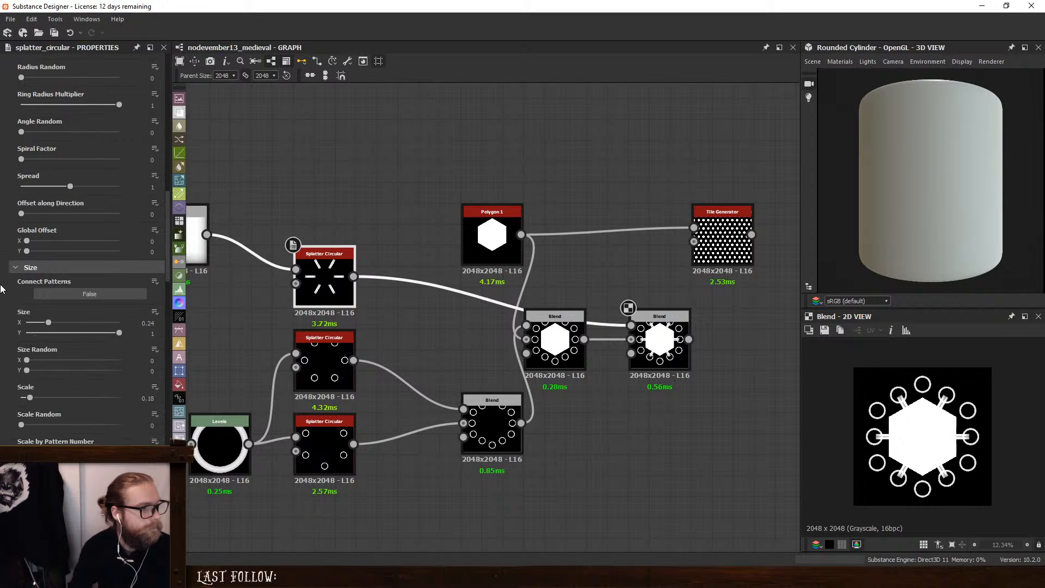
{"action": "left_click_drag", "start_coordinate": [30, 398], "coordinate": [27, 397]}
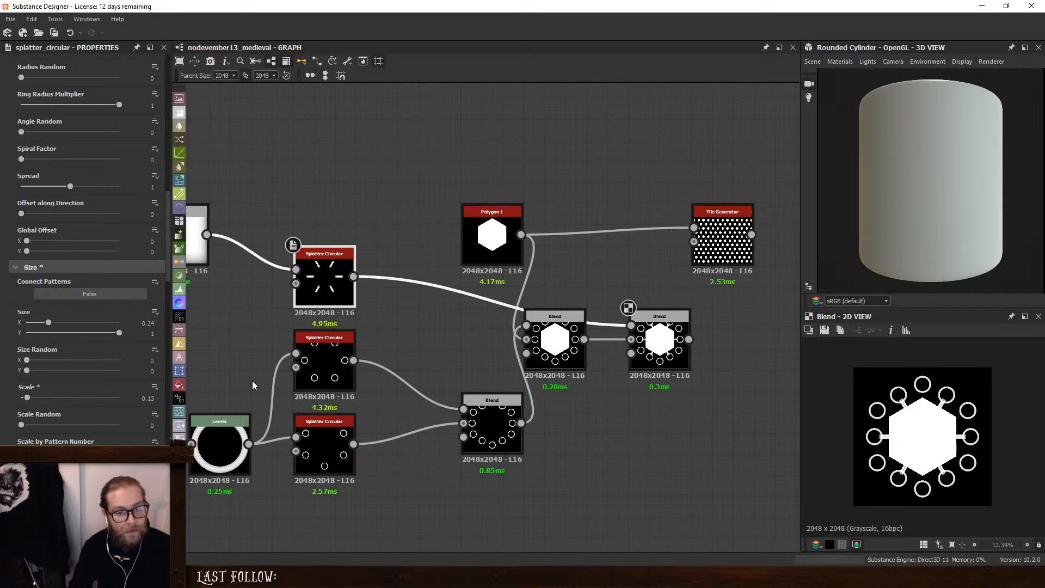
Make the Add Blend's Output Format absolute and set it to HDR High Precision (32F)
{"action": "left_click", "coordinate": [659, 348]}
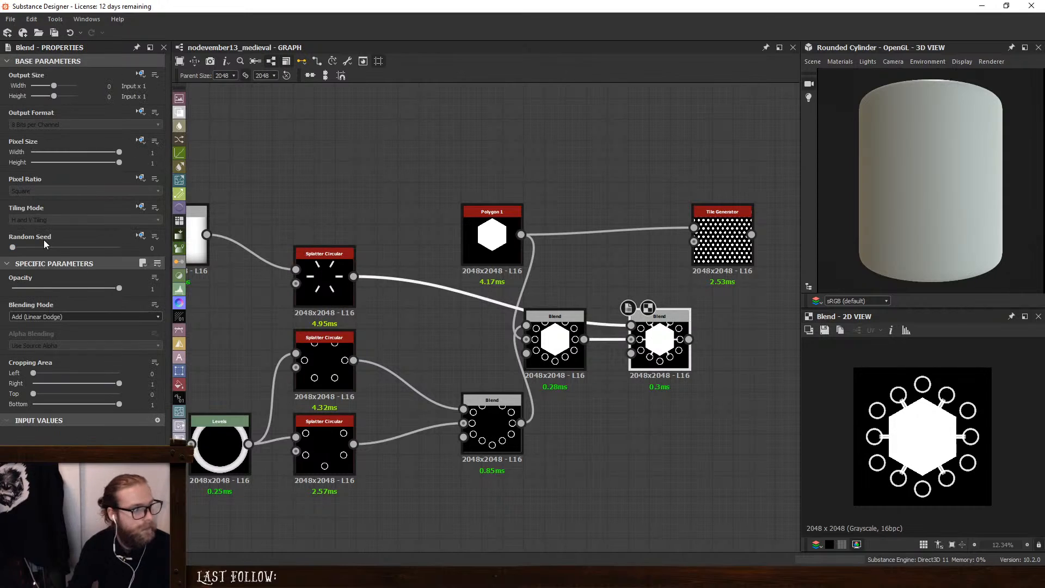
{"action": "left_click", "coordinate": [141, 112]}
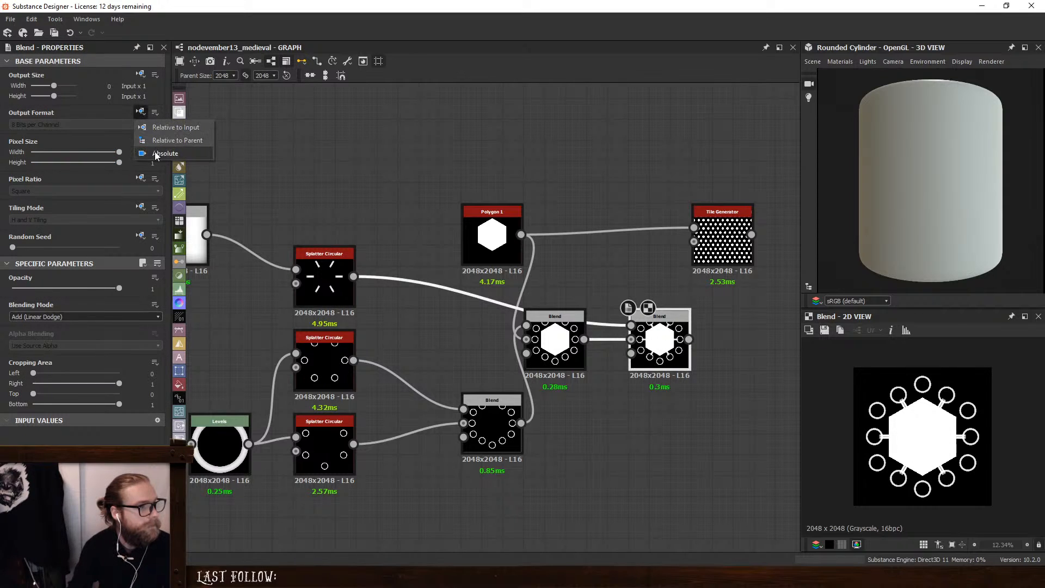
{"action": "left_click", "coordinate": [155, 151]}
{"action": "left_click", "coordinate": [63, 124]}
{"action": "left_click", "coordinate": [60, 152]}
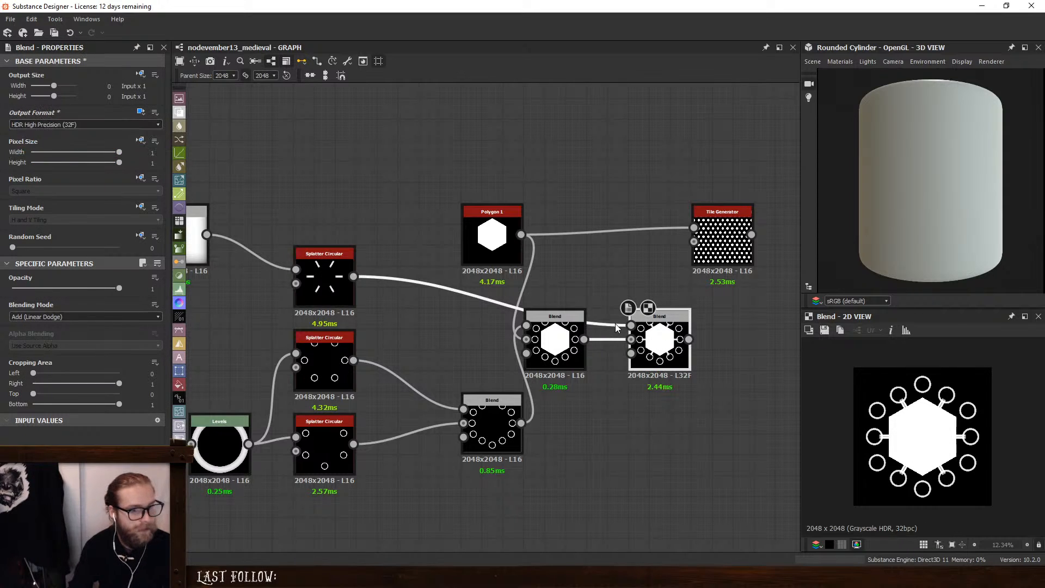
Add an Auto Levels node after the 32F Blend and inspect its result up close
{"action": "middle_click_drag", "start_coordinate": [687, 340], "coordinate": [585, 341]}
{"action": "key", "text": "space"}
{"action": "type", "text": "a"}
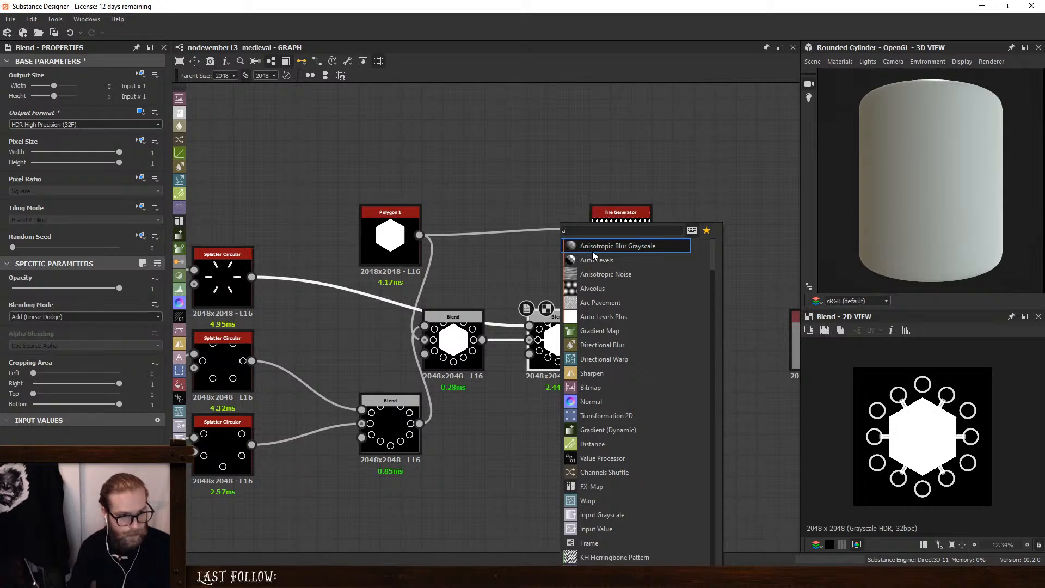
{"action": "left_click", "coordinate": [595, 259]}
{"action": "scroll", "coordinate": [885, 375], "scroll_direction": "up", "scroll_amount": 5}
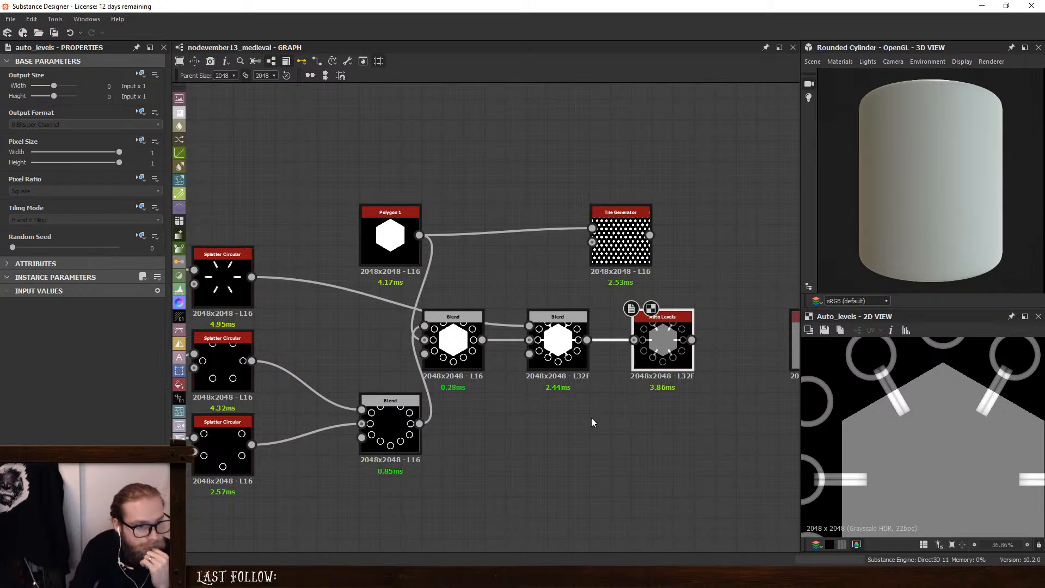
Change the 32F Blend's Blending Mode to Max (Lighten)
{"action": "left_click", "coordinate": [564, 357]}
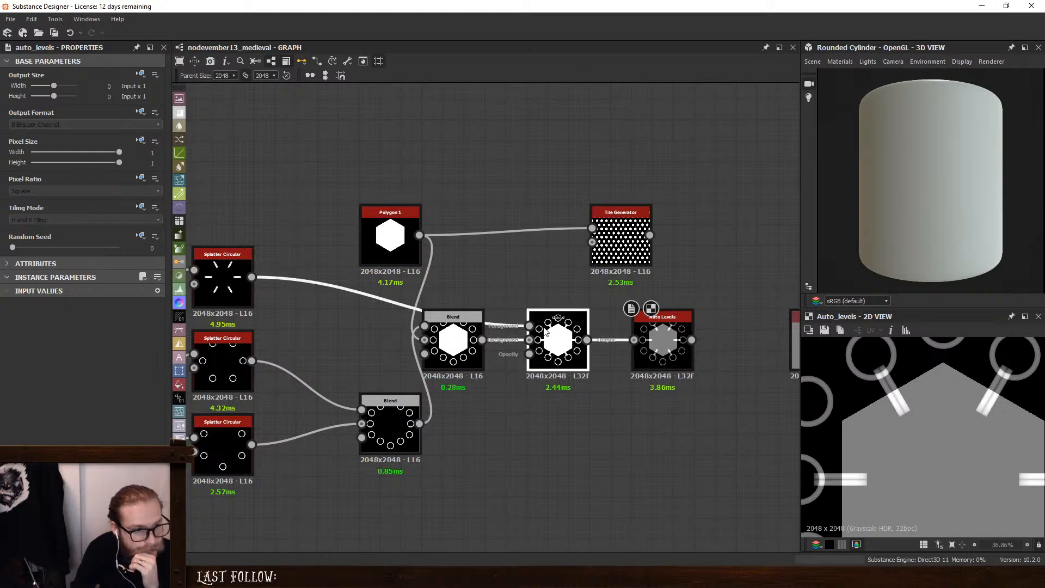
{"action": "left_click", "coordinate": [73, 316]}
{"action": "left_click", "coordinate": [54, 360]}
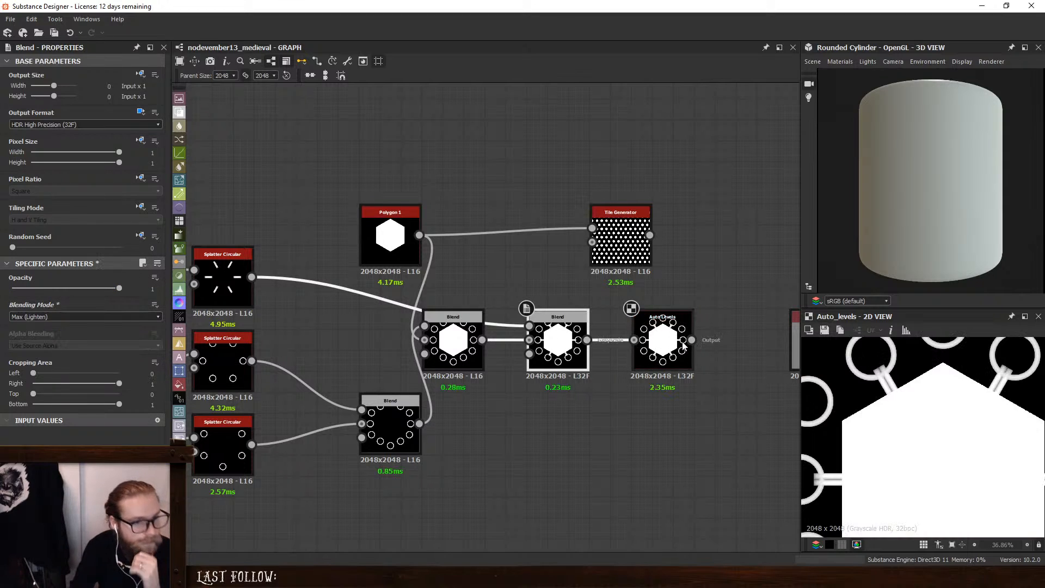
Space out the last nodes, insert a Levels node between the two Blends and lower its white output to mid-gray
{"action": "left_click_drag", "start_coordinate": [666, 335], "coordinate": [708, 335]}
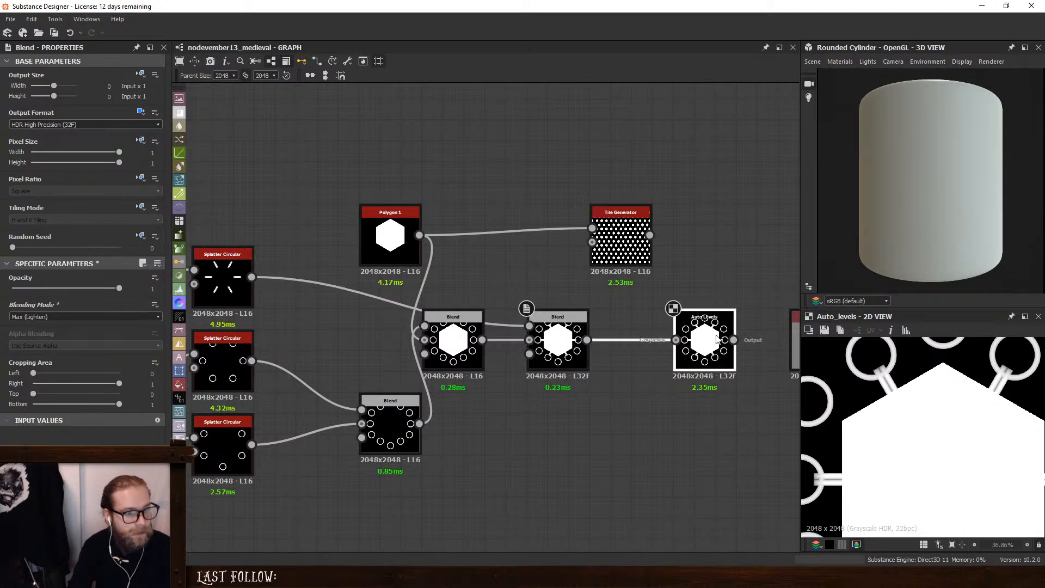
{"action": "left_click_drag", "start_coordinate": [561, 327], "coordinate": [602, 327]}
{"action": "key", "text": "space"}
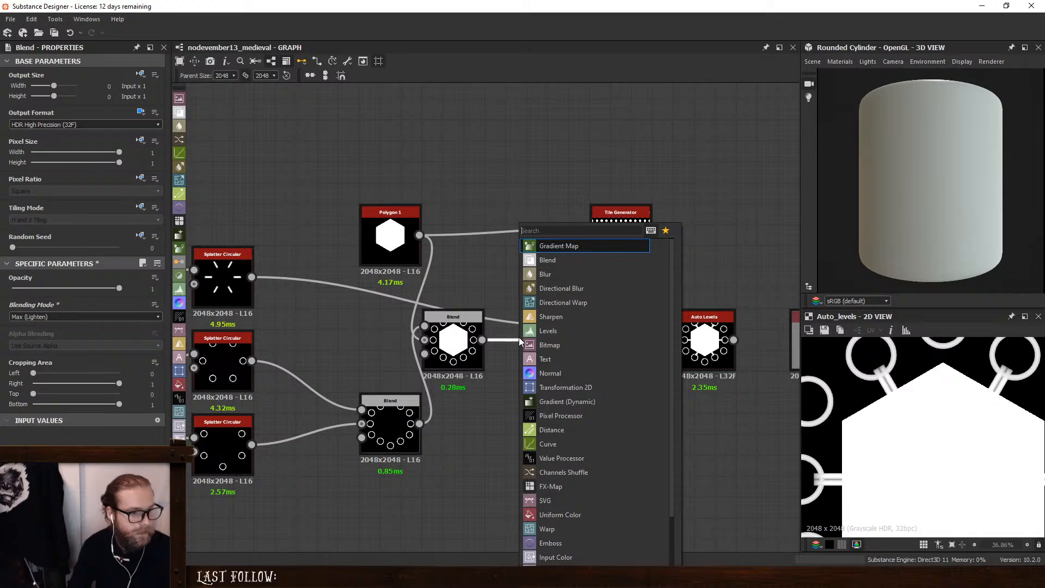
{"action": "left_click", "coordinate": [560, 333]}
{"action": "left_click_drag", "start_coordinate": [159, 405], "coordinate": [95, 406]}
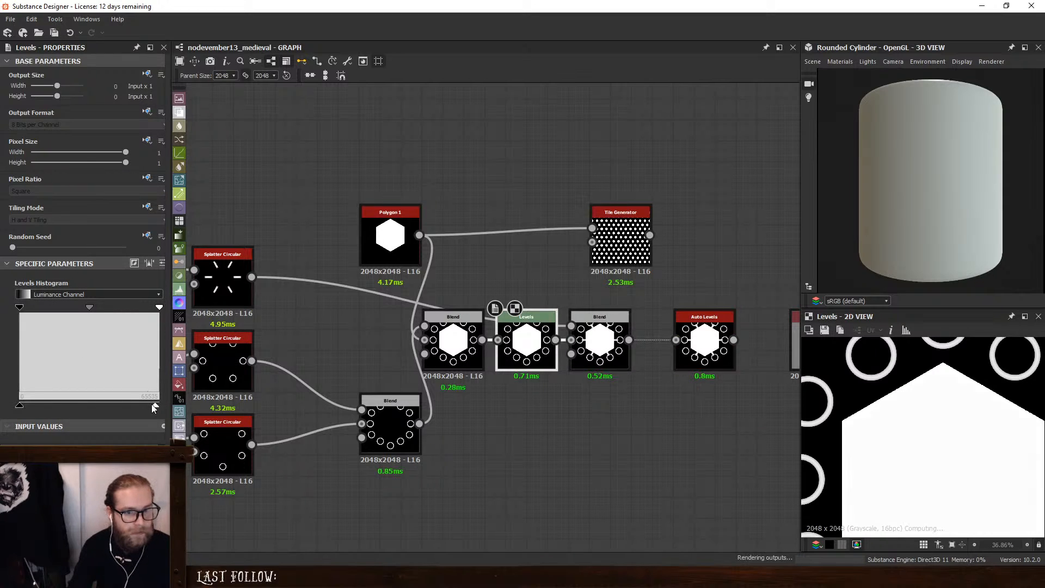
Preview the Max (Lighten) Blend and raise the Levels node's white output slightly
{"action": "left_click", "coordinate": [596, 330]}
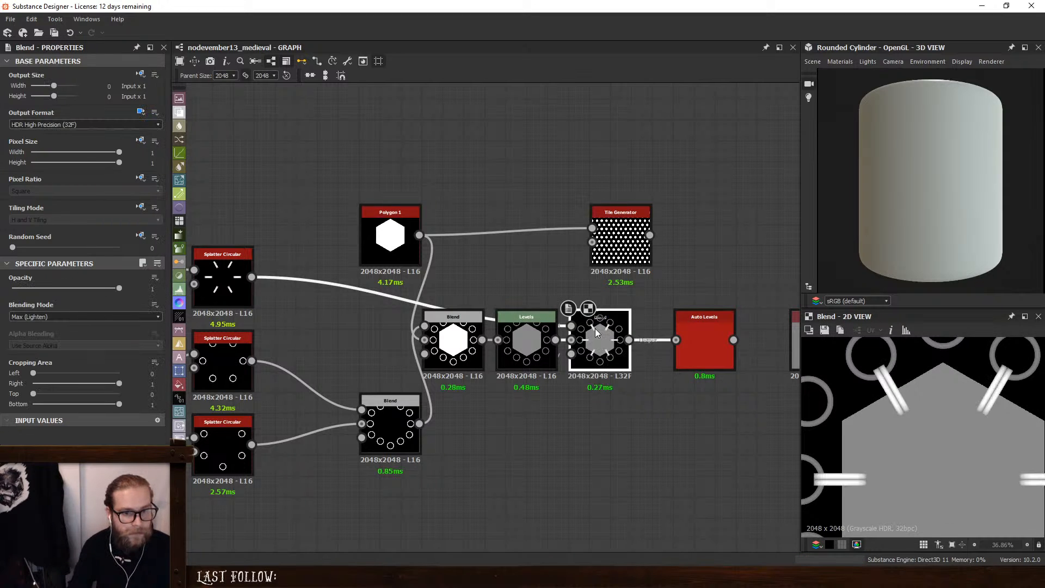
{"action": "left_click", "coordinate": [530, 348]}
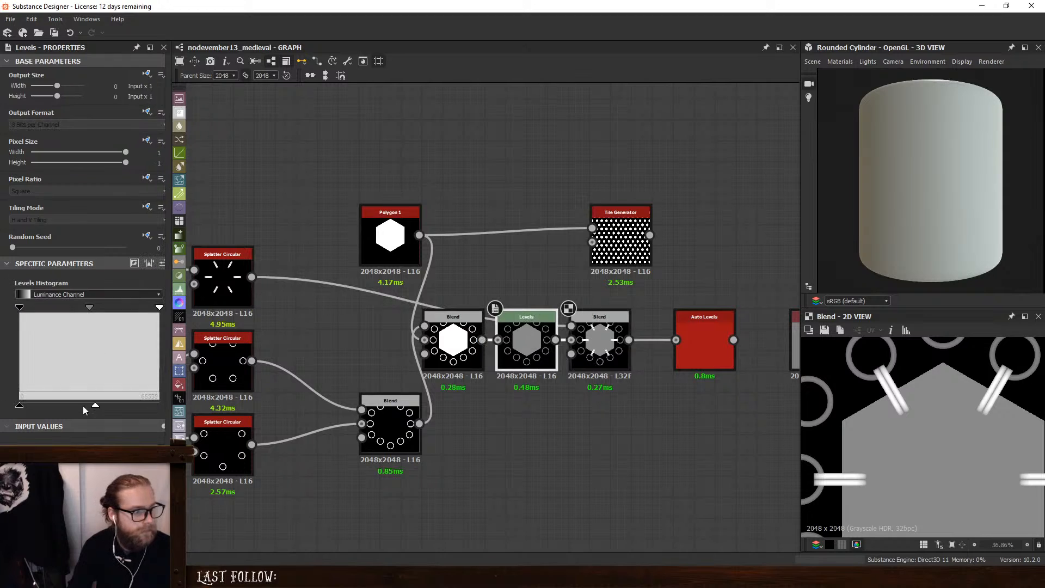
{"action": "mouse_move", "coordinate": [97, 405]}
{"action": "left_mouse_down"}
{"action": "mouse_move", "coordinate": [120, 405]}
{"action": "mouse_move", "coordinate": [102, 405]}
{"action": "left_mouse_up"}
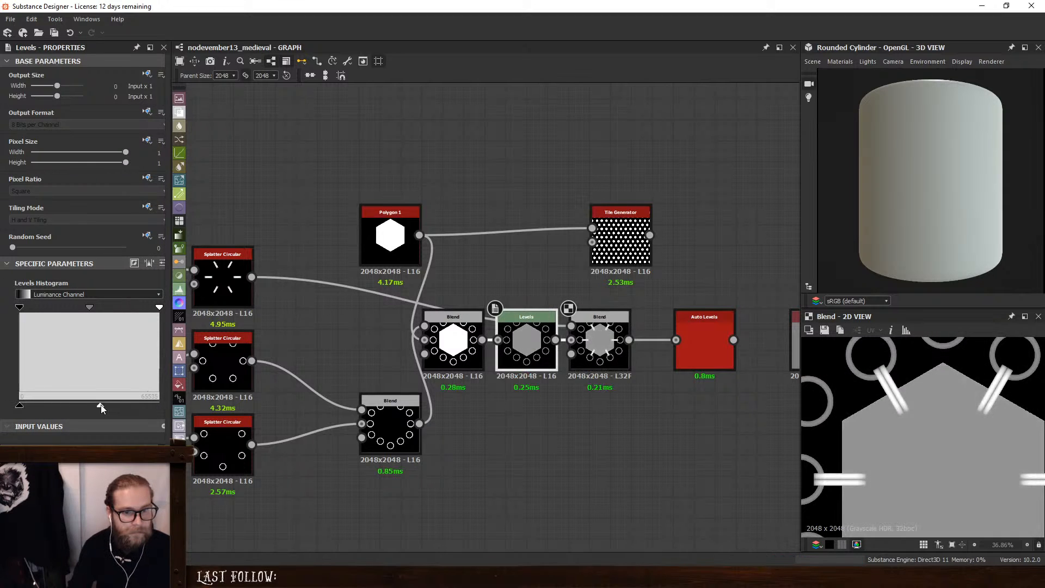
Fine-tune the link Splatter Circular's Radius to 0.24
{"action": "middle_click_drag", "start_coordinate": [457, 343], "coordinate": [511, 354]}
{"action": "left_click", "coordinate": [276, 288]}
{"action": "scroll", "coordinate": [82, 245], "scroll_direction": "down", "scroll_amount": 10}
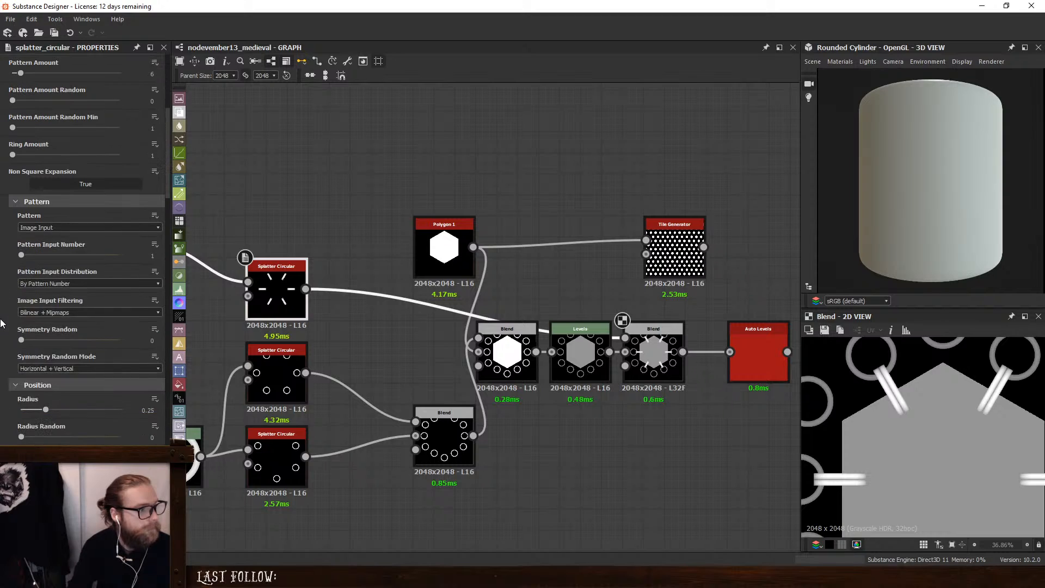
{"action": "left_click", "coordinate": [47, 411]}
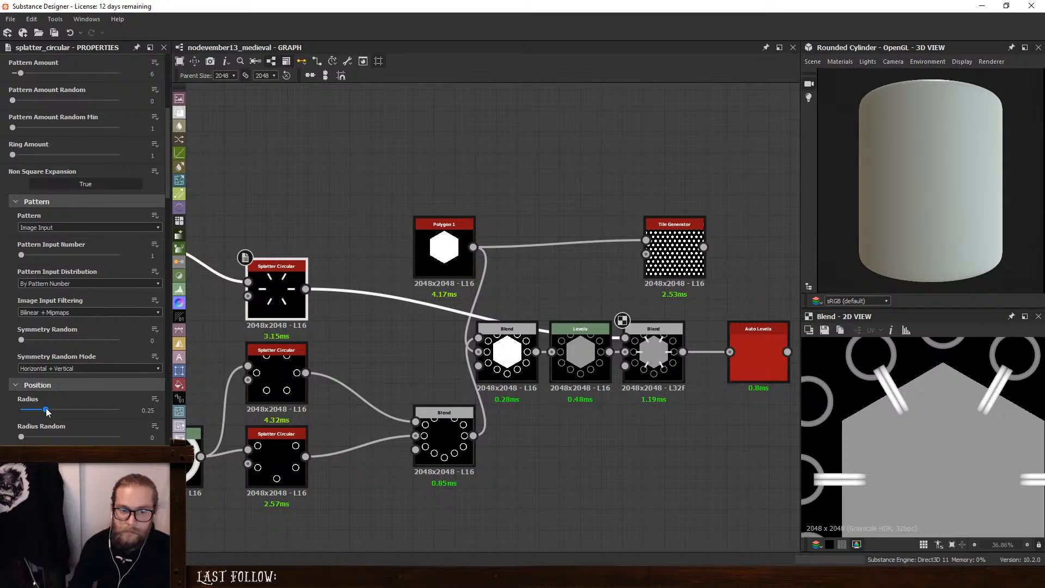
{"action": "left_click_drag", "start_coordinate": [47, 411], "coordinate": [45, 411]}
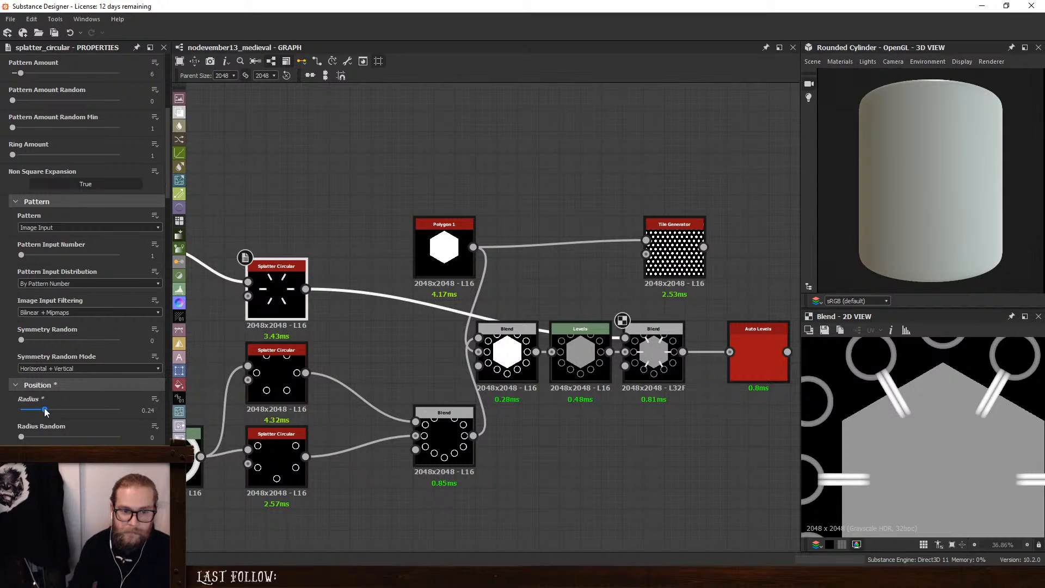
{"action": "scroll", "coordinate": [45, 412], "scroll_direction": "down", "scroll_amount": 2}
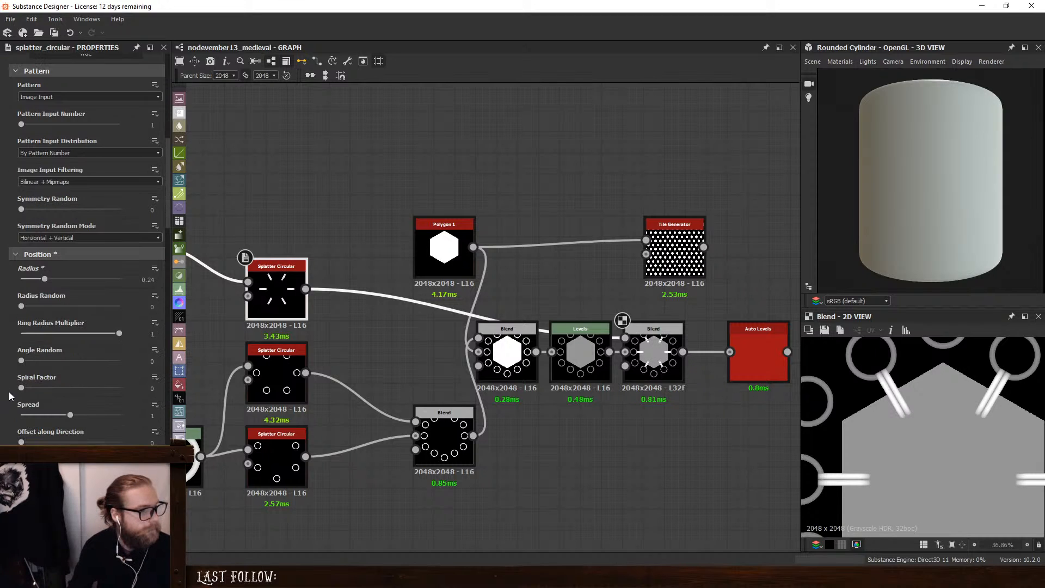
Fine-tune the Scale of the link Splatter Circular to 0.15
{"action": "scroll", "coordinate": [21, 390], "scroll_direction": "down", "scroll_amount": 4}
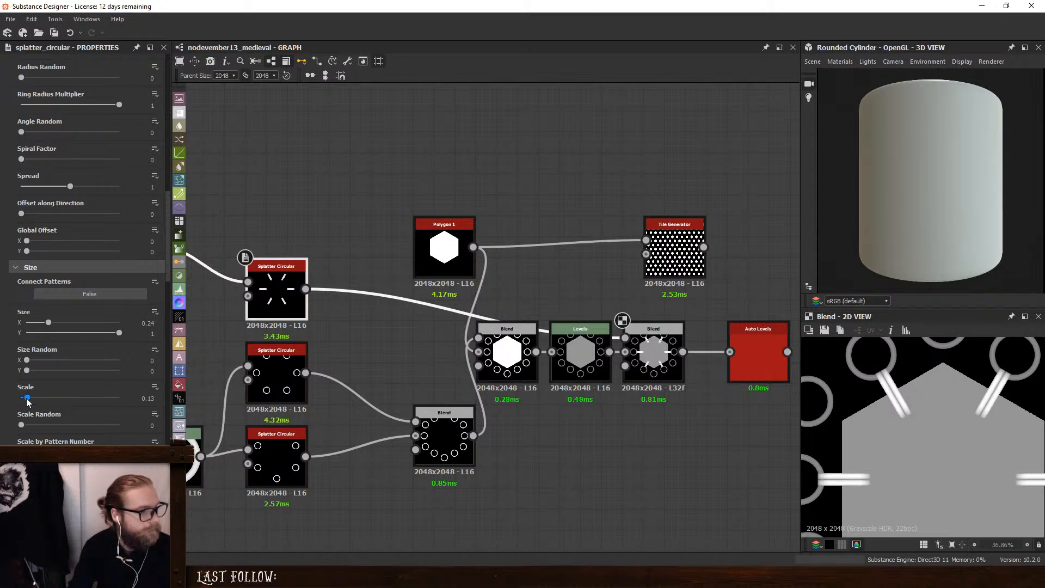
{"action": "left_click_drag", "start_coordinate": [28, 402], "coordinate": [30, 403]}
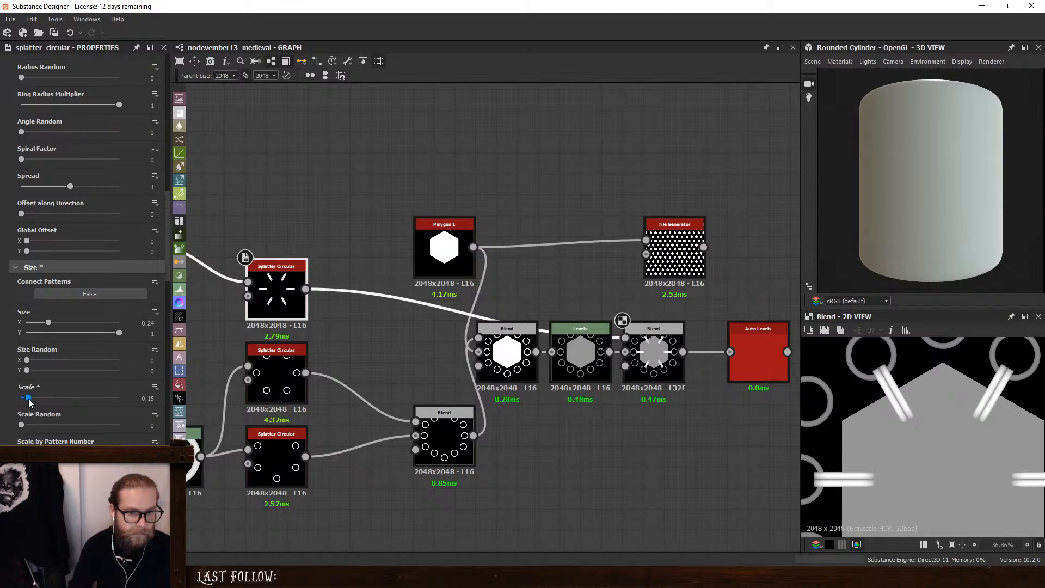
{"action": "left_click_drag", "start_coordinate": [28, 402], "coordinate": [29, 402]}
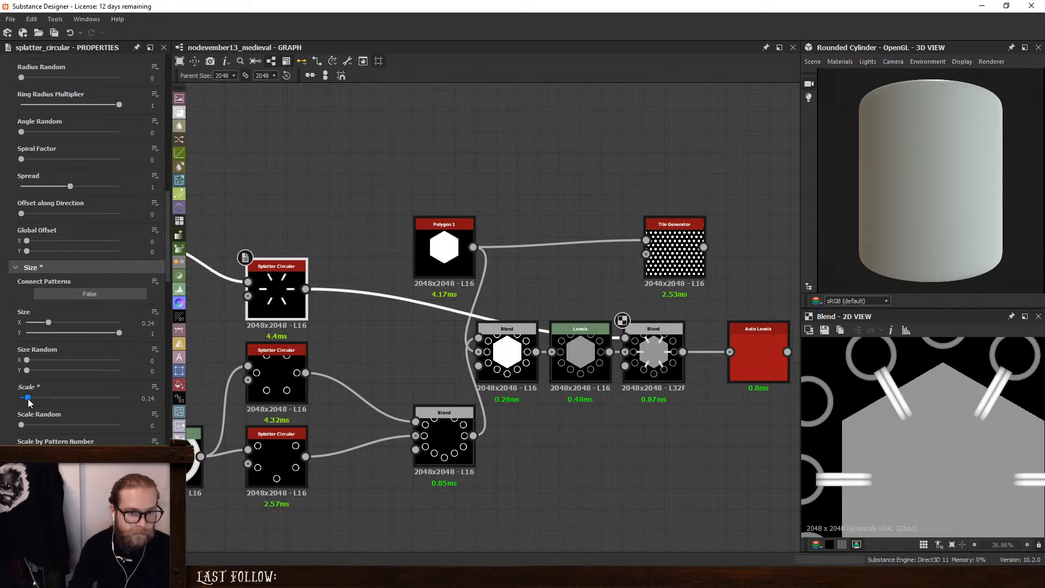
{"action": "left_click_drag", "start_coordinate": [29, 402], "coordinate": [29, 401]}
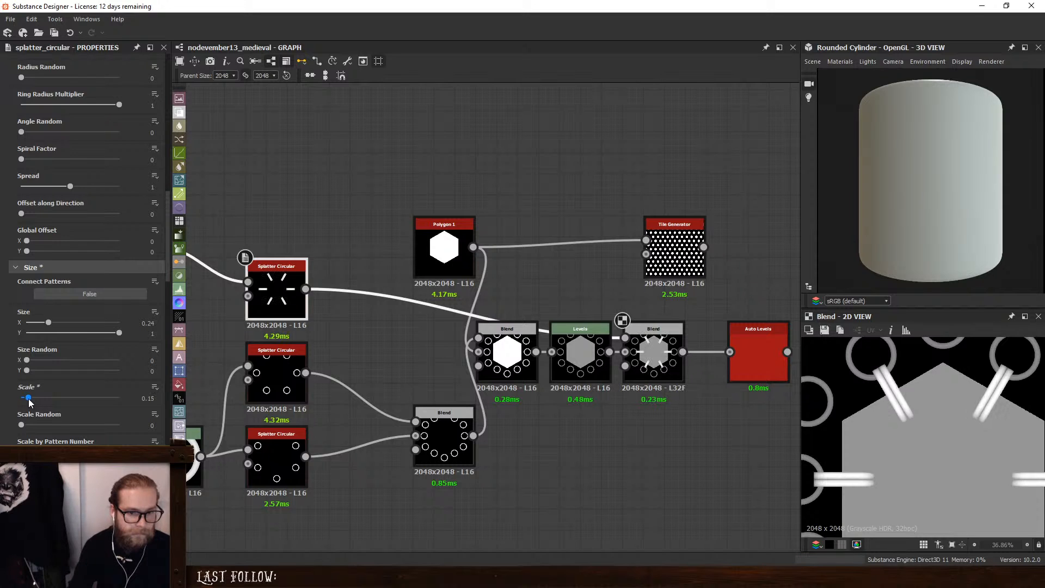
Raise the Opacity of the Multiply Blend feeding the link Splatter Circular to 1 and check the links around the hexagon
{"action": "middle_click_drag", "start_coordinate": [190, 257], "coordinate": [470, 387]}
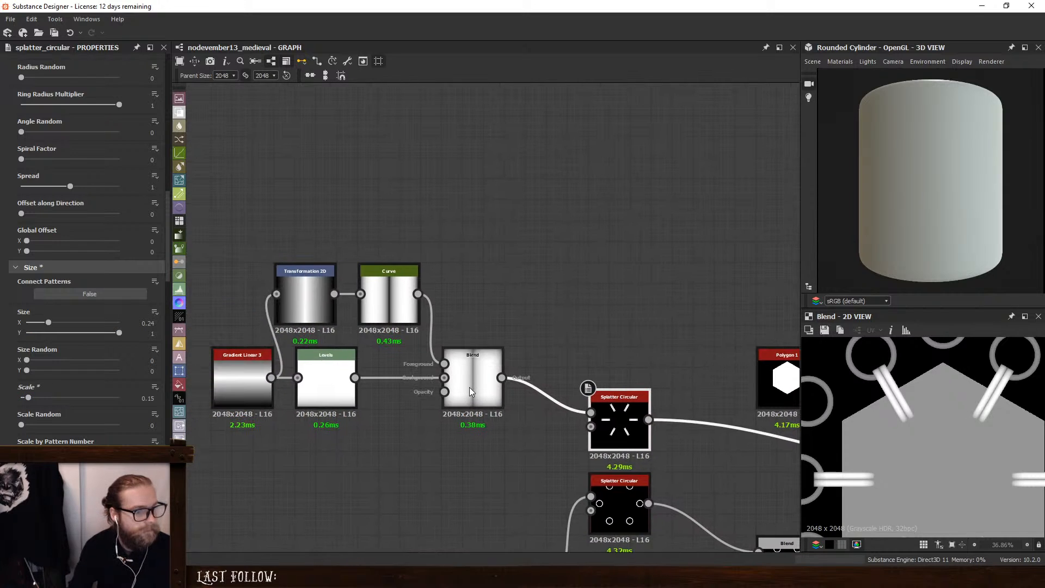
{"action": "left_click", "coordinate": [469, 387]}
{"action": "left_click_drag", "start_coordinate": [72, 289], "coordinate": [143, 295]}
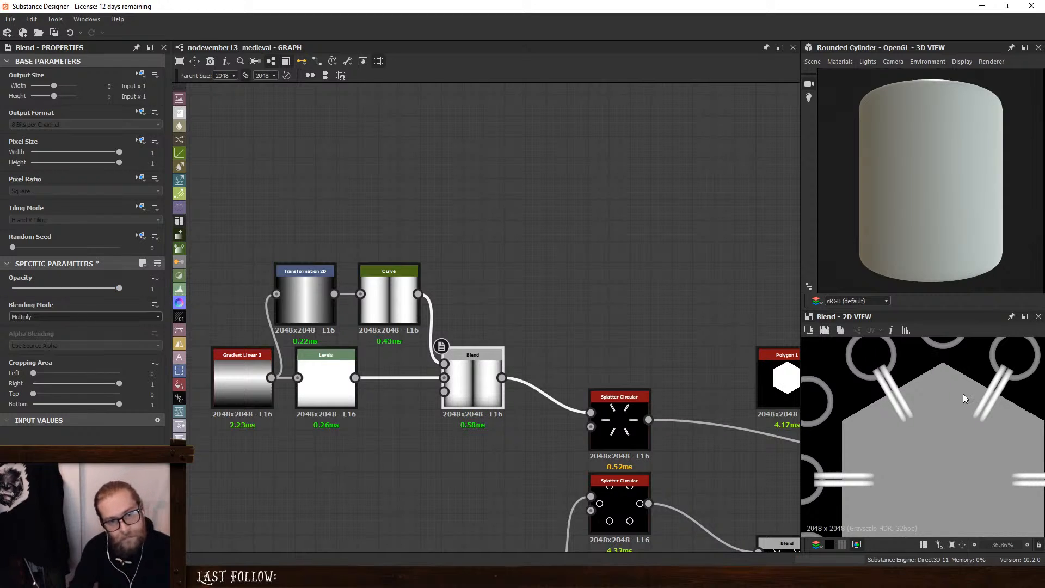
{"action": "scroll", "coordinate": [915, 424], "scroll_direction": "down", "scroll_amount": 4}
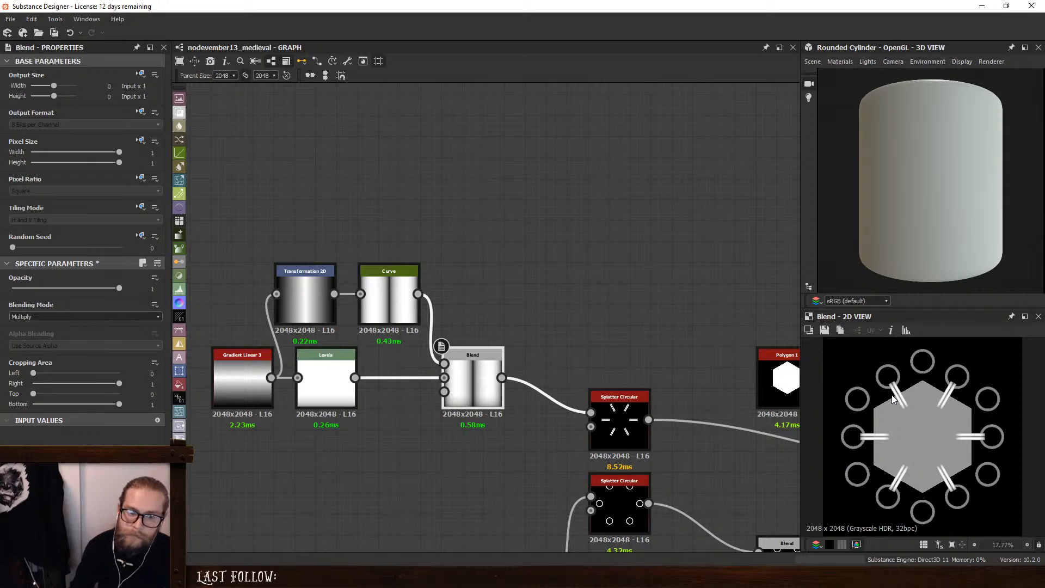
{"action": "middle_click_drag", "start_coordinate": [645, 343], "coordinate": [464, 292]}
{"action": "middle_click_drag", "start_coordinate": [628, 386], "coordinate": [438, 296]}
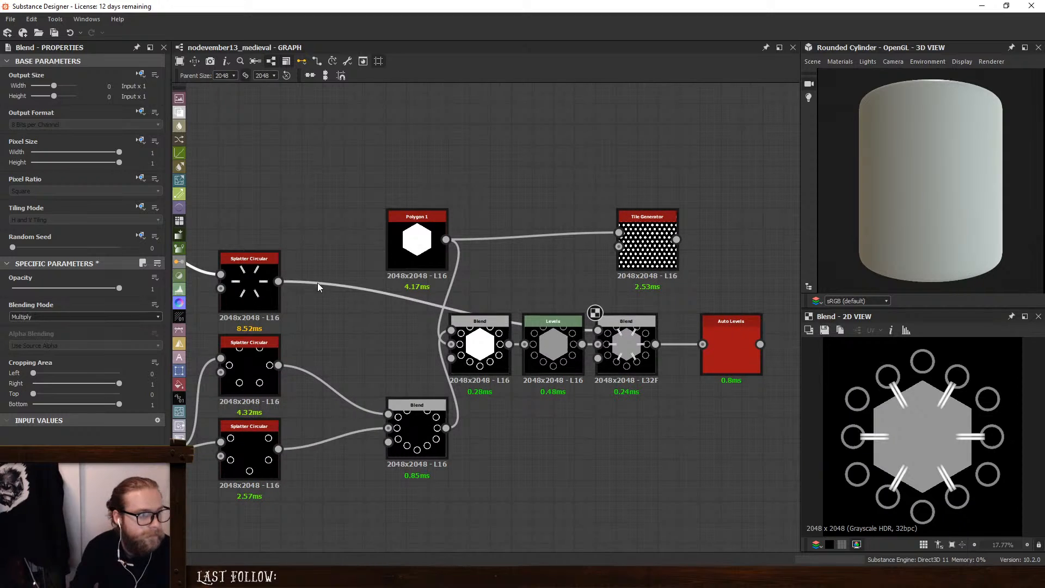
Preview the link Splatter Circular and set its Pattern Rotation Pivot to Min Y
{"action": "double_click", "coordinate": [242, 279]}
{"action": "scroll", "coordinate": [3, 376], "scroll_direction": "down", "scroll_amount": 5}
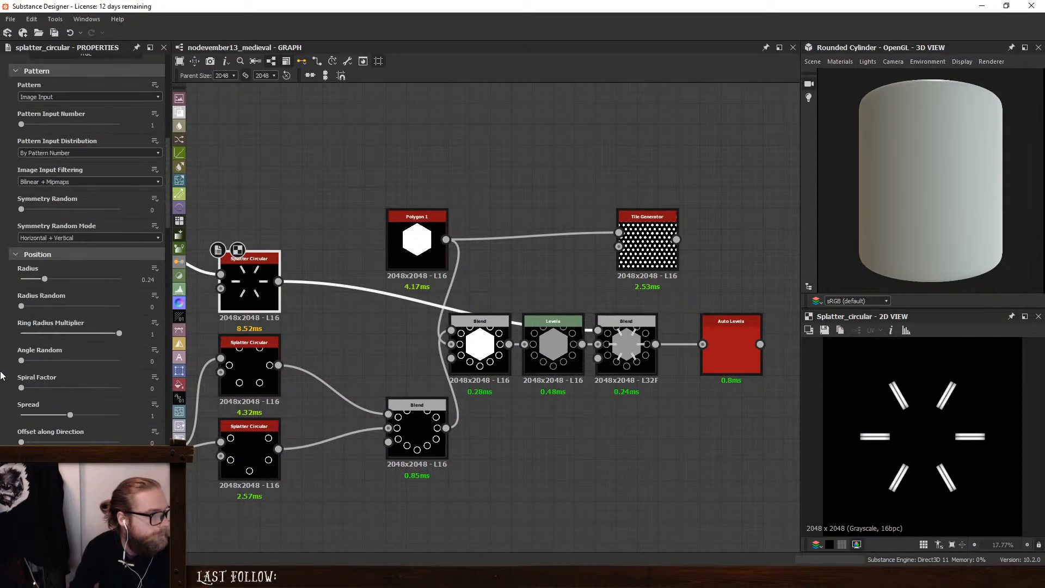
{"action": "scroll", "coordinate": [3, 376], "scroll_direction": "down", "scroll_amount": 1}
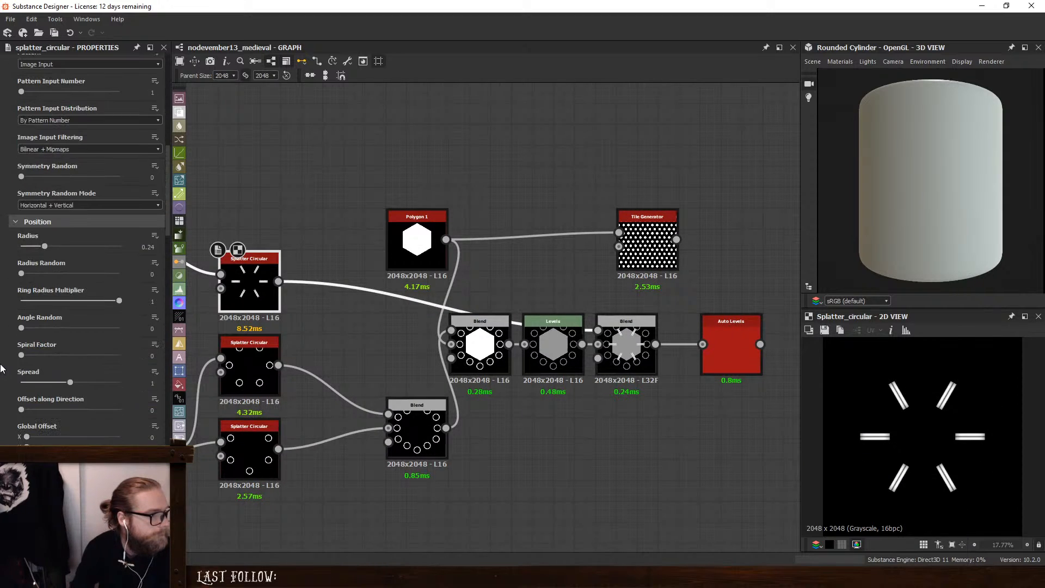
{"action": "left_click", "coordinate": [22, 329]}
{"action": "scroll", "coordinate": [3, 380], "scroll_direction": "down", "scroll_amount": 5}
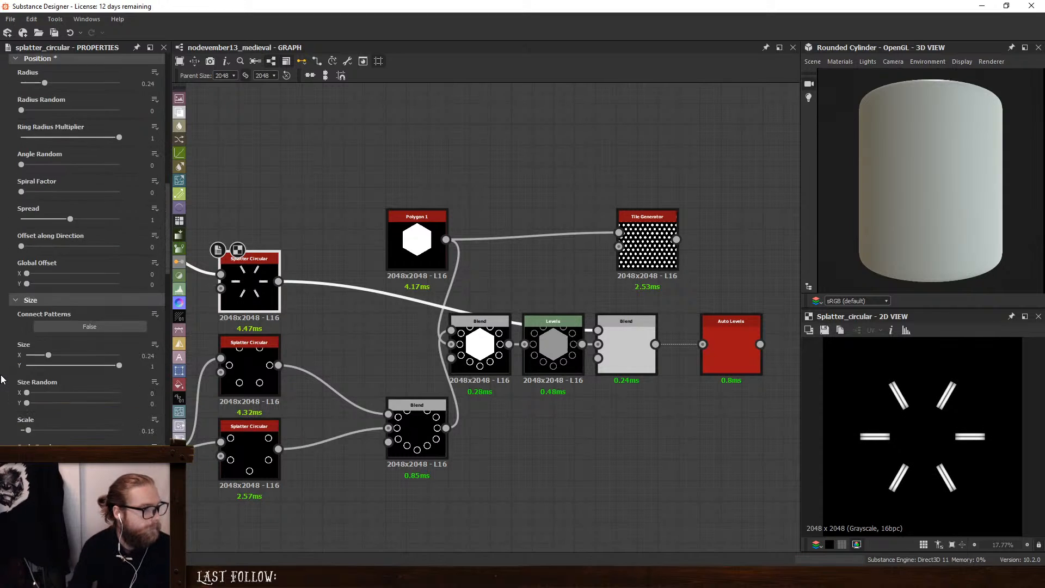
{"action": "scroll", "coordinate": [3, 380], "scroll_direction": "down", "scroll_amount": 11}
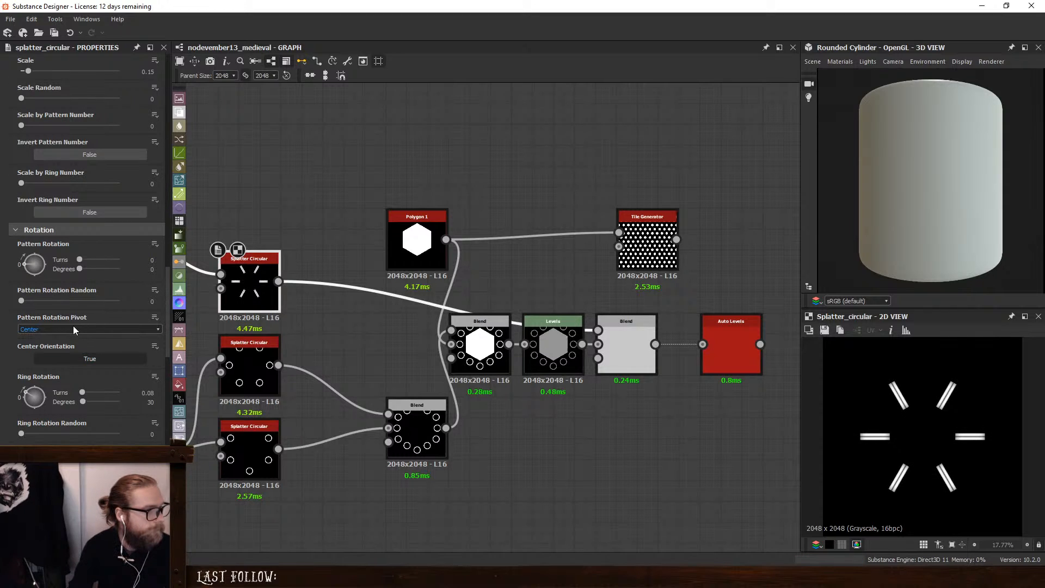
{"action": "left_click", "coordinate": [73, 328]}
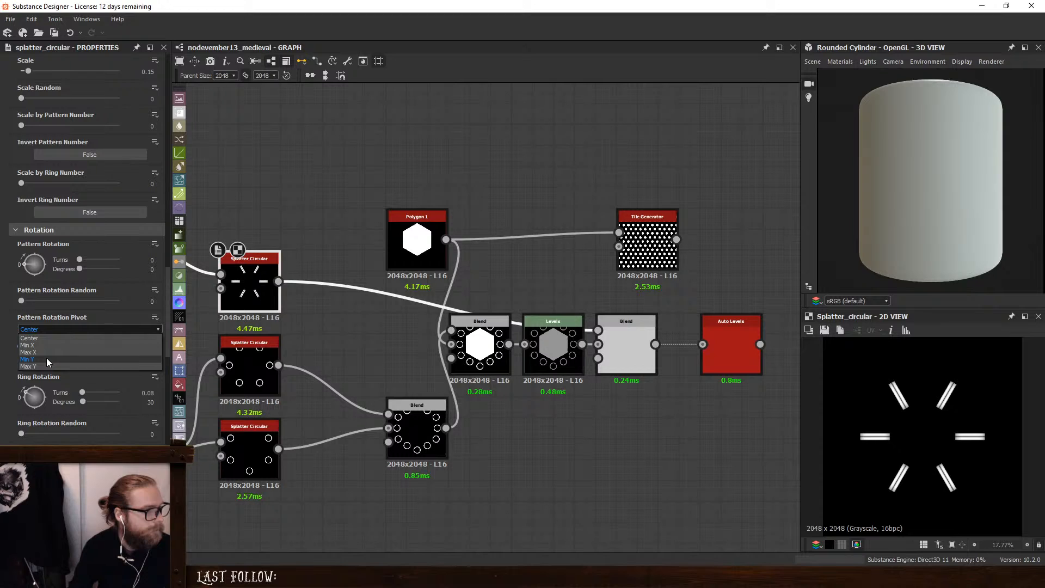
{"action": "left_click", "coordinate": [44, 361]}
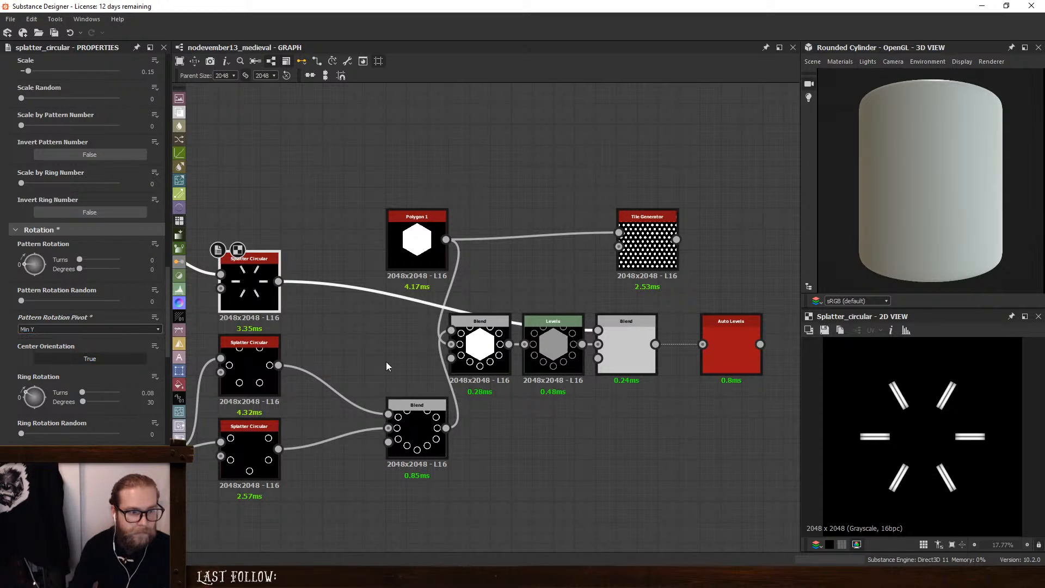
Preview the final Blend and set the link Splatter Circular's Pattern Rotation Random to 0.01
{"action": "double_click", "coordinate": [626, 349]}
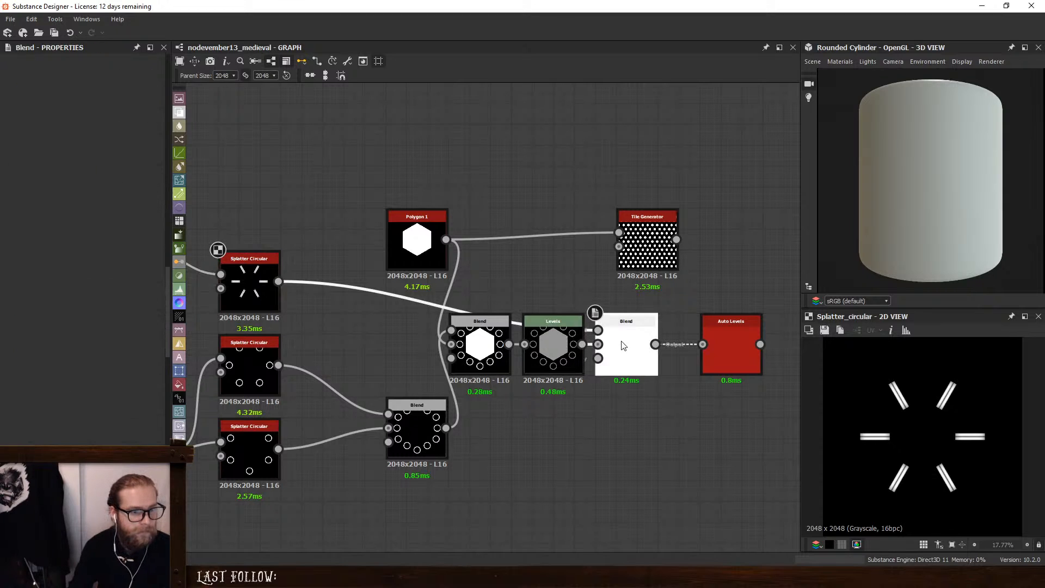
{"action": "left_click", "coordinate": [249, 270]}
{"action": "scroll", "coordinate": [2, 365], "scroll_direction": "down", "scroll_amount": 10}
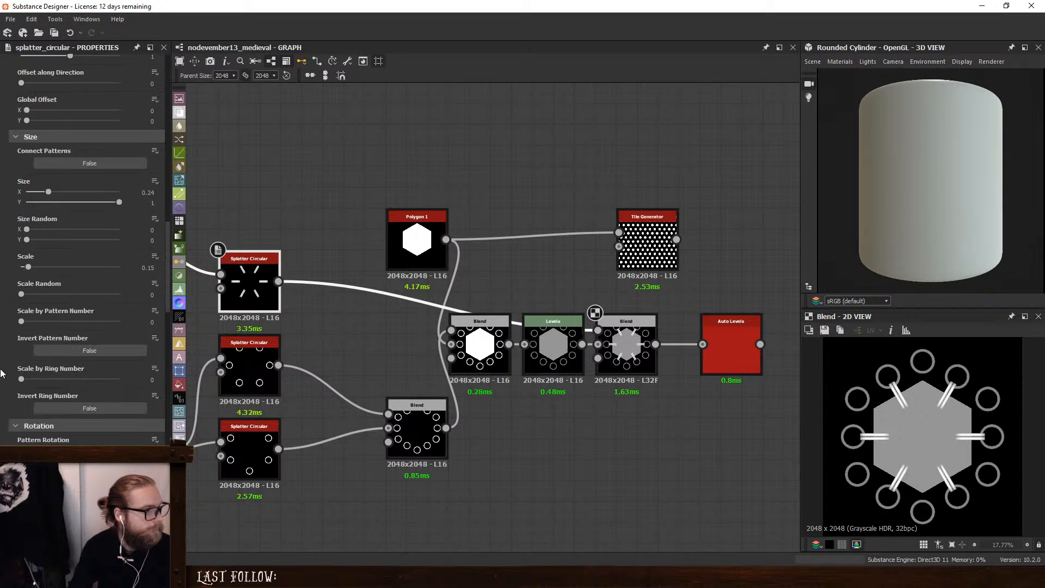
{"action": "scroll", "coordinate": [2, 372], "scroll_direction": "down", "scroll_amount": 3}
{"action": "scroll", "coordinate": [2, 372], "scroll_direction": "up", "scroll_amount": 3}
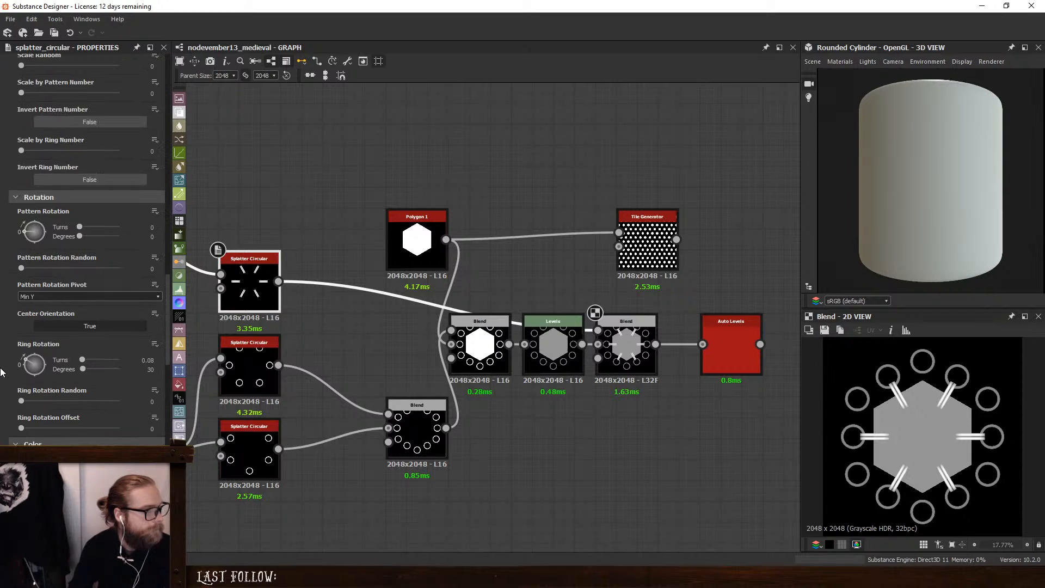
{"action": "left_click", "coordinate": [21, 268]}
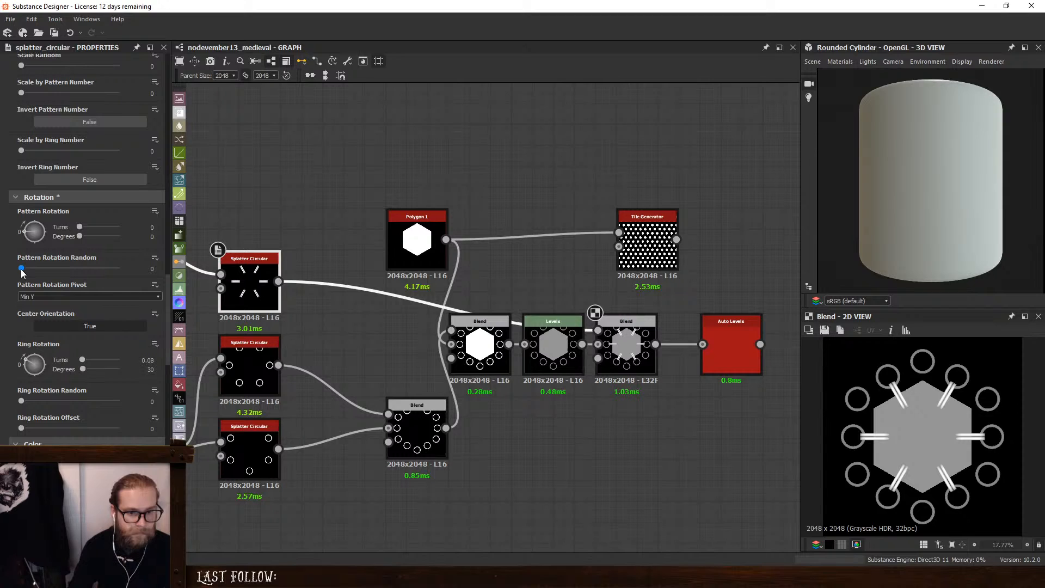
{"action": "left_click_drag", "start_coordinate": [21, 269], "coordinate": [21, 269]}
{"action": "left_click_drag", "start_coordinate": [21, 269], "coordinate": [22, 269]}
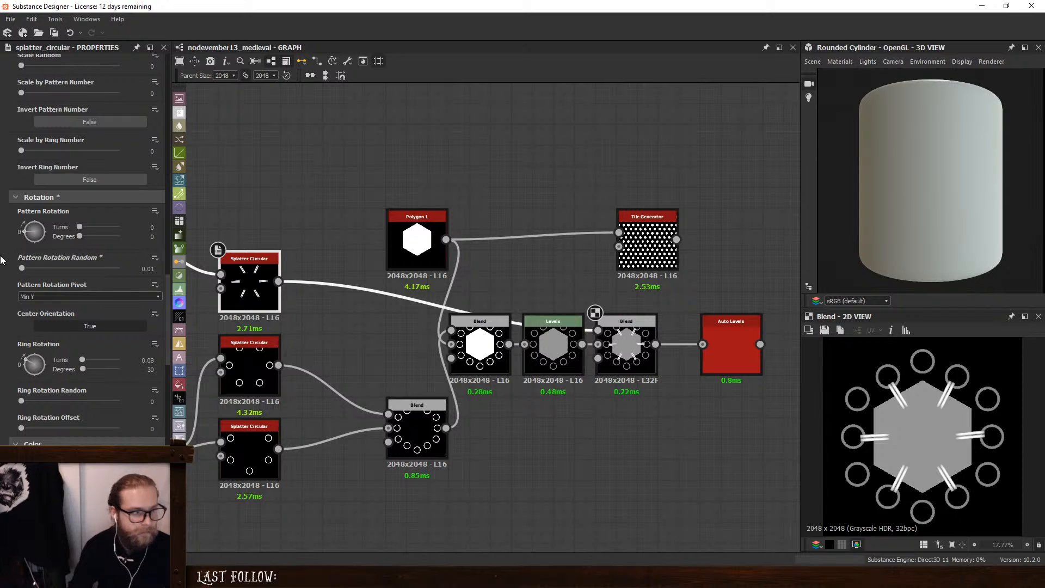
Test slightly larger Scale values for the links, settle on 0.15, and set their Radius to 0.25
{"action": "scroll", "coordinate": [3, 267], "scroll_direction": "up", "scroll_amount": 8}
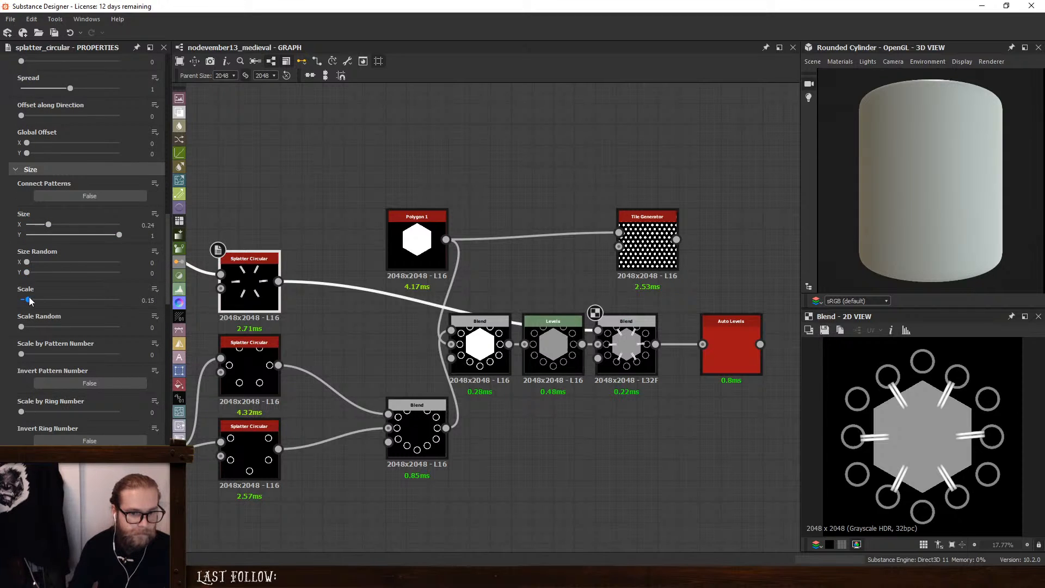
{"action": "left_click_drag", "start_coordinate": [28, 301], "coordinate": [29, 301]}
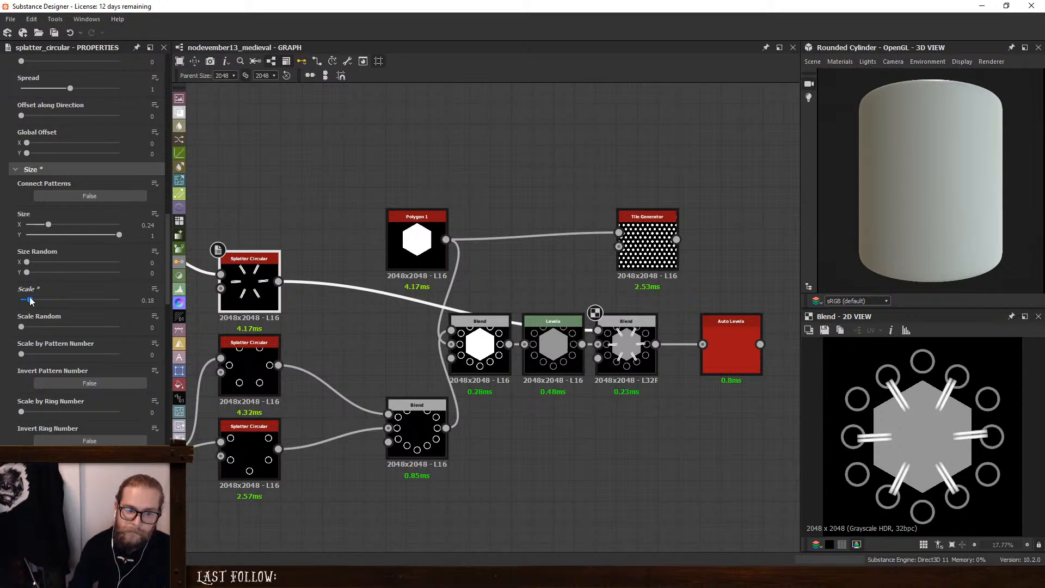
{"action": "left_click_drag", "start_coordinate": [30, 301], "coordinate": [29, 300]}
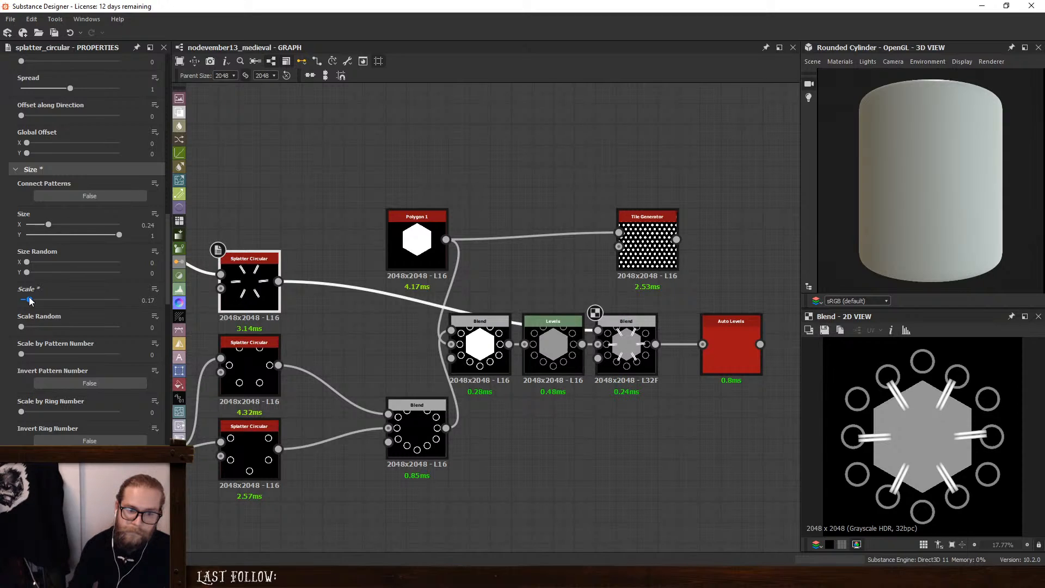
{"action": "left_click_drag", "start_coordinate": [29, 301], "coordinate": [29, 301]}
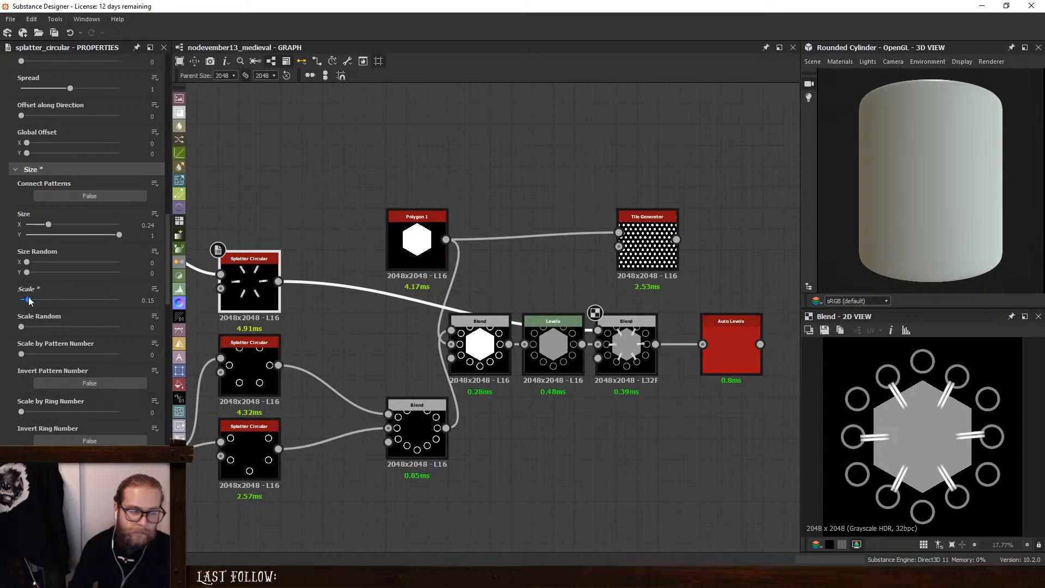
{"action": "scroll", "coordinate": [31, 321], "scroll_direction": "up", "scroll_amount": 3}
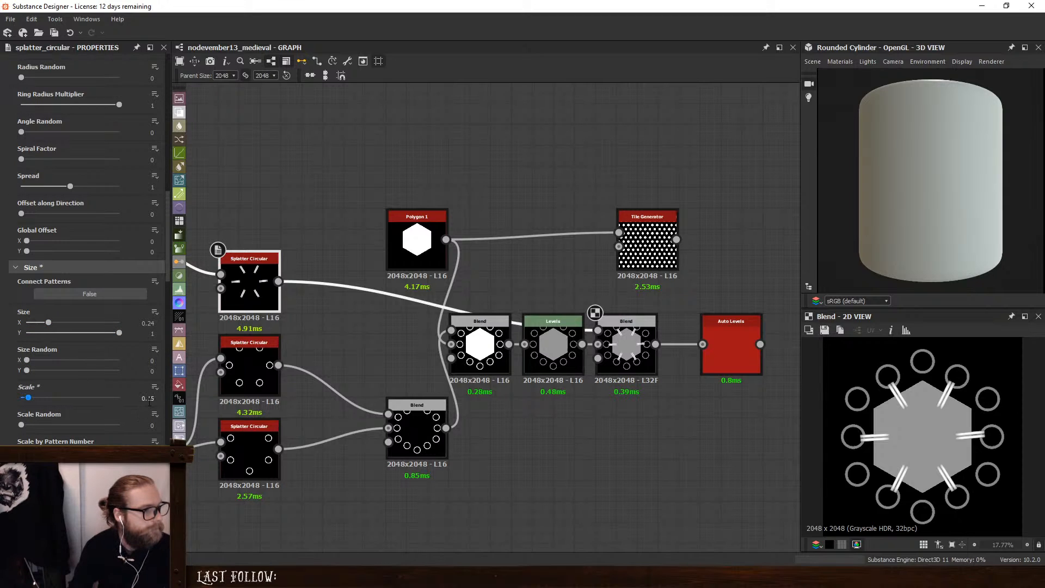
{"action": "scroll", "coordinate": [135, 397], "scroll_direction": "up", "scroll_amount": 3}
{"action": "left_click_drag", "start_coordinate": [41, 149], "coordinate": [47, 154]}
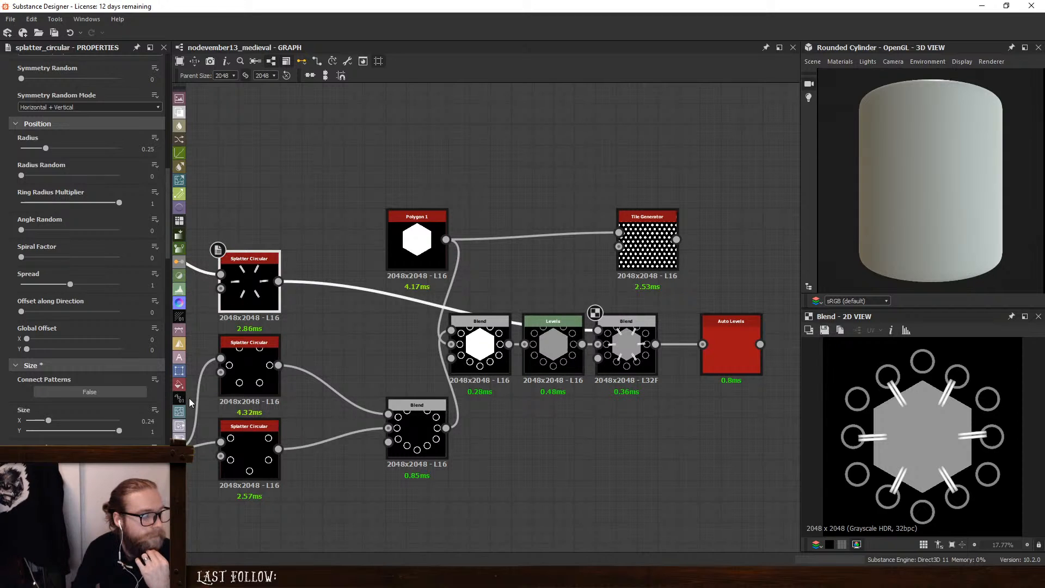
Examine how the links join the hexagonal plates in the Kikko armor reference photo in the browser
{"action": "left_click", "coordinate": [626, 435]}
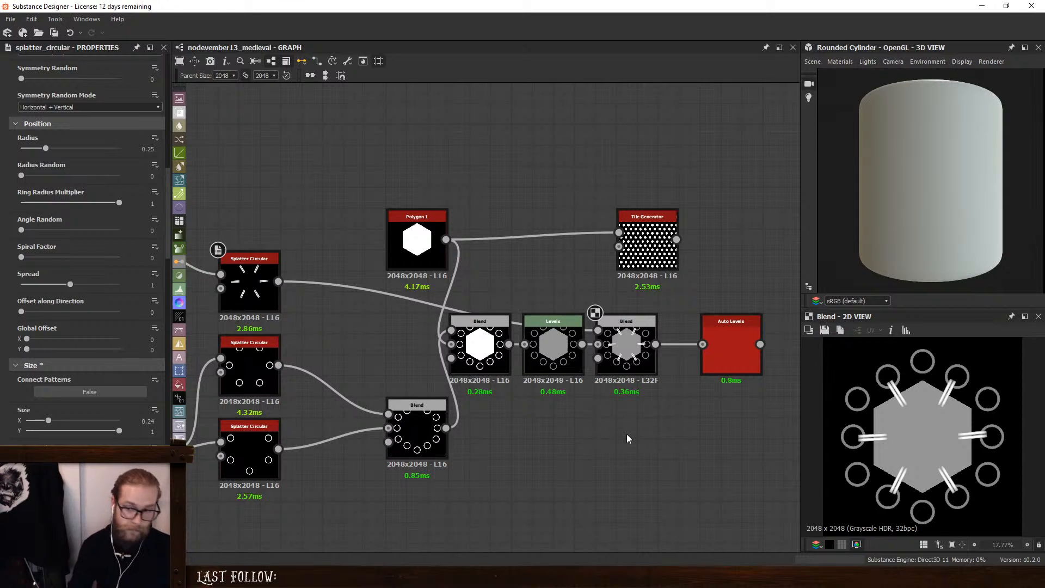
{"action": "left_click_drag", "start_coordinate": [1044, 69], "coordinate": [570, 76]}
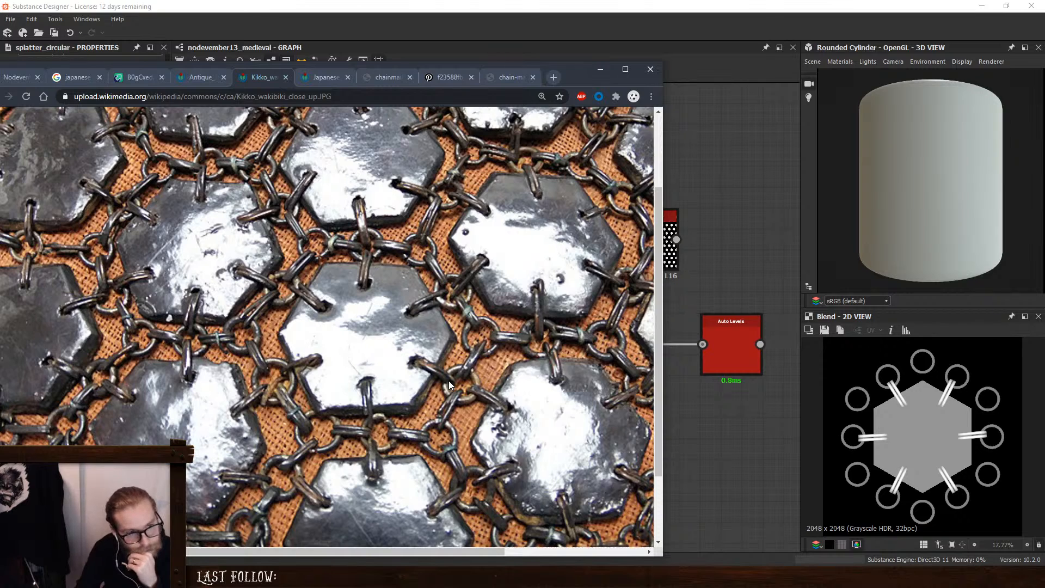
{"action": "left_click_drag", "start_coordinate": [583, 77], "coordinate": [1044, 139]}
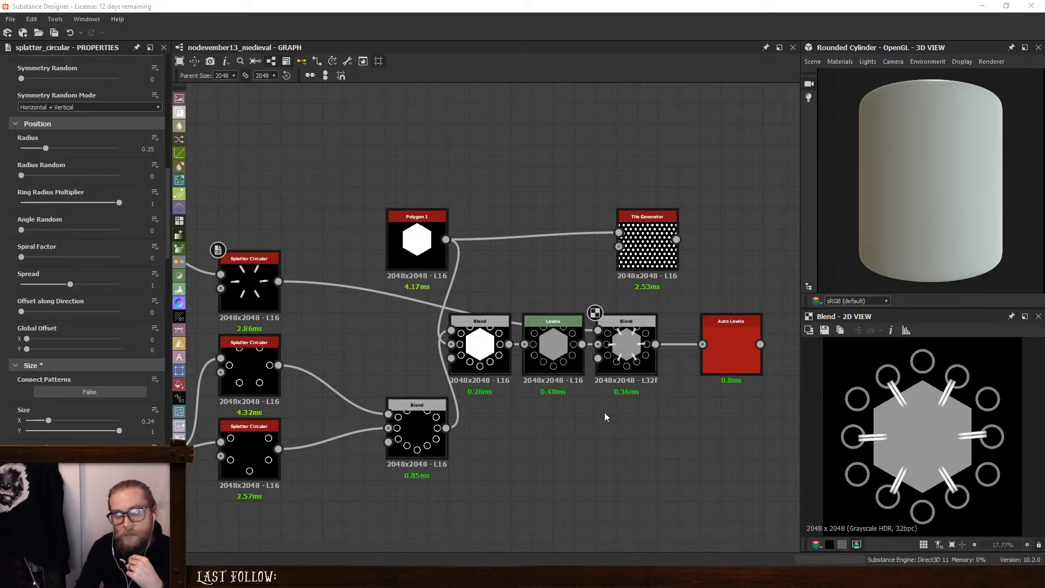
Add a Polygon 2 node and place it below the Splatter Circular nodes
{"action": "middle_click_drag", "start_coordinate": [275, 297], "coordinate": [453, 320]}
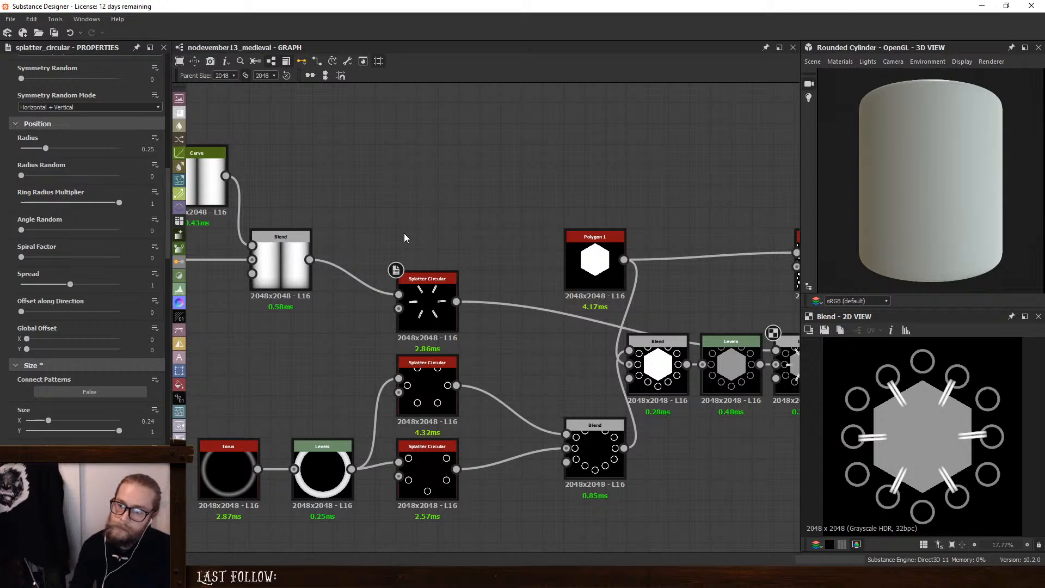
{"action": "key", "text": "space"}
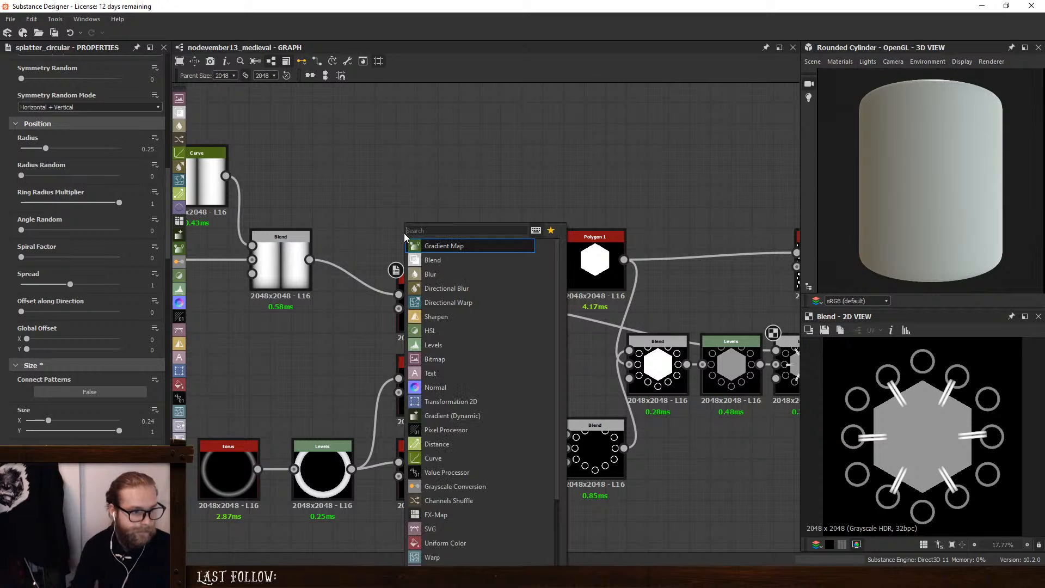
{"action": "type", "text": "pol"}
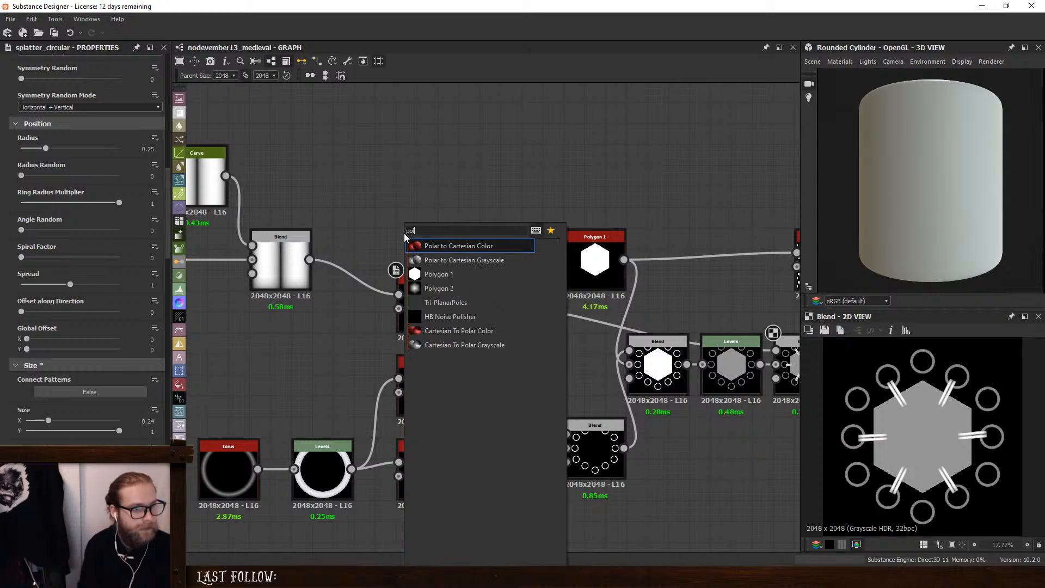
{"action": "left_click", "coordinate": [426, 288]}
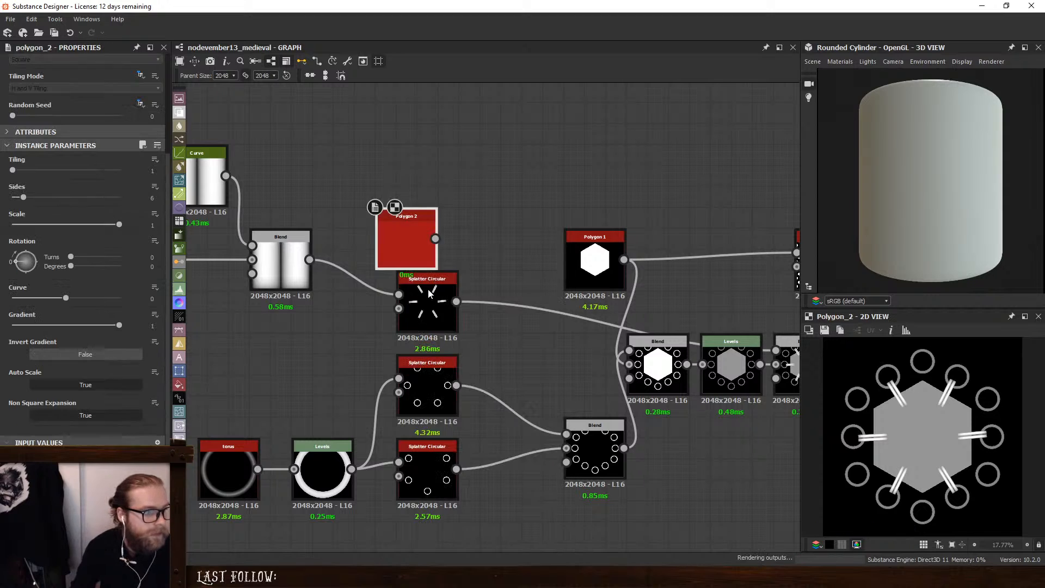
{"action": "left_click_drag", "start_coordinate": [419, 272], "coordinate": [518, 507]}
{"action": "middle_click_drag", "start_coordinate": [521, 406], "coordinate": [494, 321]}
{"action": "left_click_drag", "start_coordinate": [494, 426], "coordinate": [470, 471]}
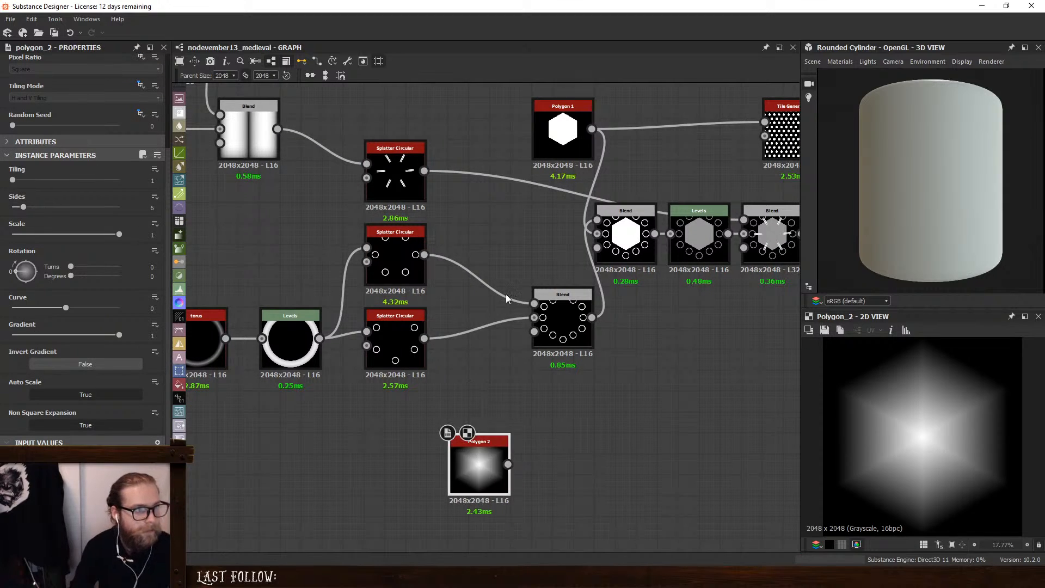
Duplicate the link Splatter Circular and place the copy just above the original
{"action": "scroll", "coordinate": [481, 233], "scroll_direction": "down", "scroll_amount": 3}
{"action": "middle_click_drag", "start_coordinate": [480, 233], "coordinate": [446, 350]}
{"action": "left_click", "coordinate": [410, 316]}
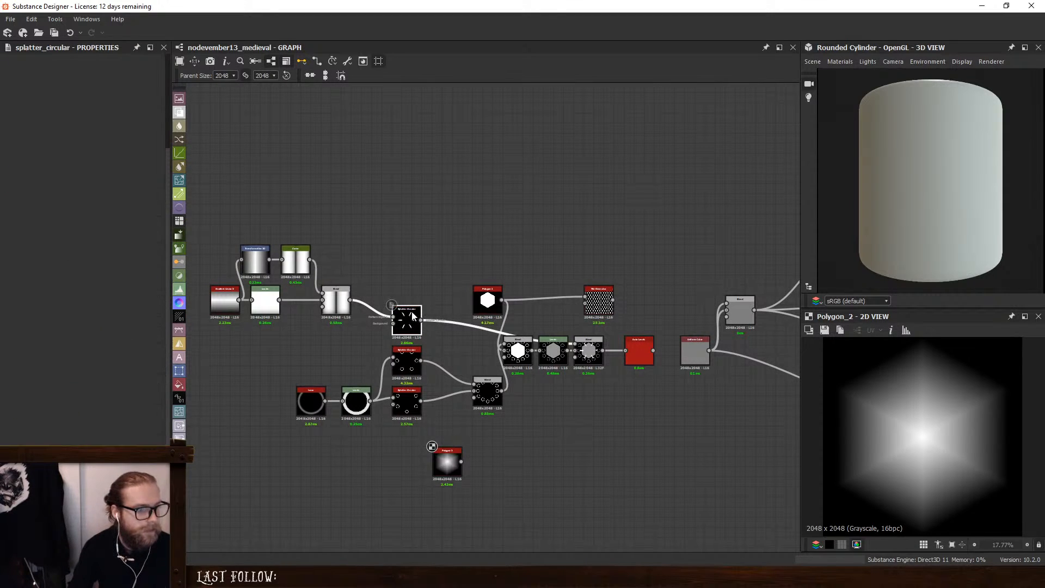
{"action": "key", "text": "ctrl+d"}
{"action": "mouse_move", "coordinate": [413, 315]}
{"action": "left_mouse_down"}
{"action": "mouse_move", "coordinate": [432, 297]}
{"action": "mouse_move", "coordinate": [408, 317]}
{"action": "left_mouse_up"}
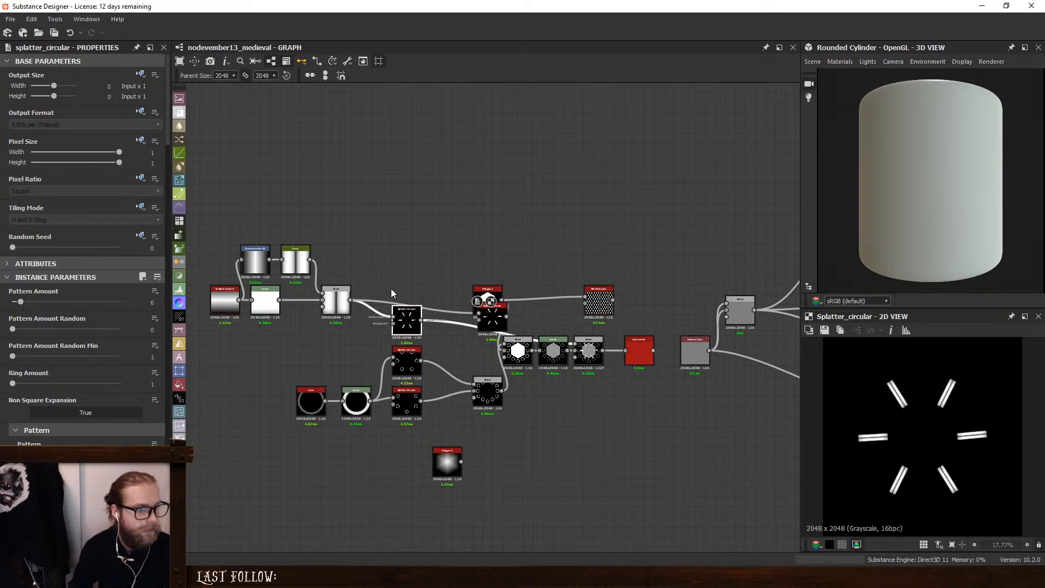
{"action": "left_click_drag", "start_coordinate": [493, 319], "coordinate": [407, 290]}
Delete the Tile Generator fed by Polygon 1 and move Polygon 1 close to the plate's Blend node
{"action": "left_click_drag", "start_coordinate": [473, 264], "coordinate": [605, 311]}
{"action": "left_click_drag", "start_coordinate": [599, 300], "coordinate": [574, 259]}
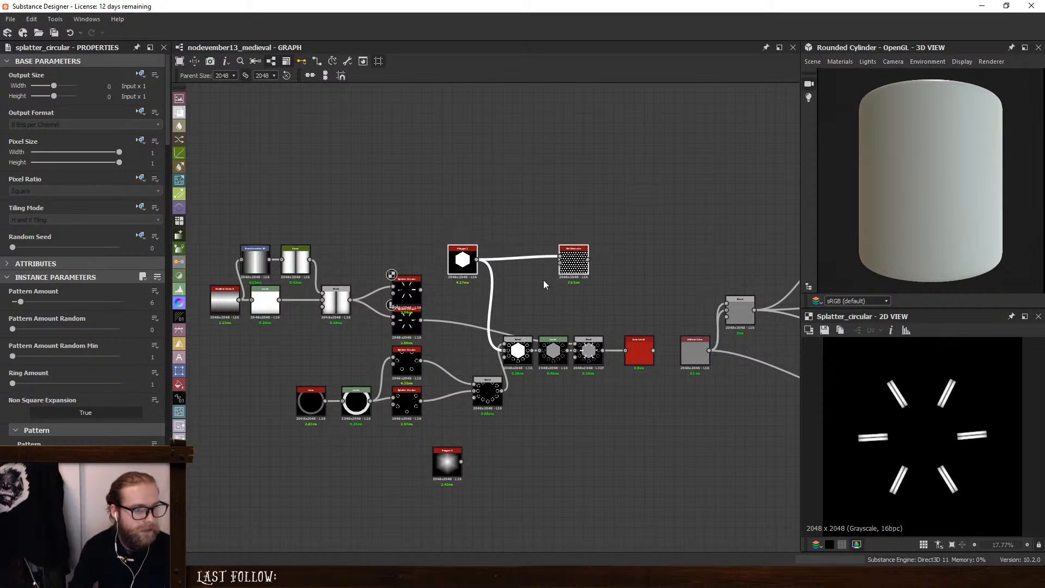
{"action": "left_click_drag", "start_coordinate": [550, 223], "coordinate": [560, 236]}
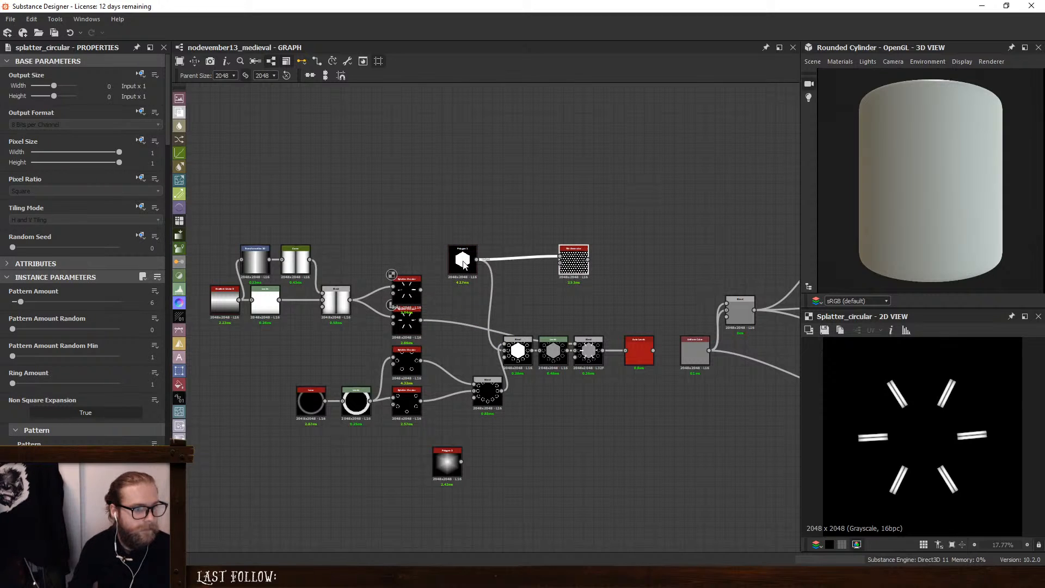
{"action": "key", "text": "Delete"}
{"action": "left_click_drag", "start_coordinate": [463, 261], "coordinate": [468, 342]}
Move Polygon 2 beside the duplicated Splatter Circular and connect it as the pattern input
{"action": "left_click_drag", "start_coordinate": [455, 464], "coordinate": [383, 243]}
{"action": "scroll", "coordinate": [456, 266], "scroll_direction": "up", "scroll_amount": 2}
{"action": "left_click", "coordinate": [383, 294]}
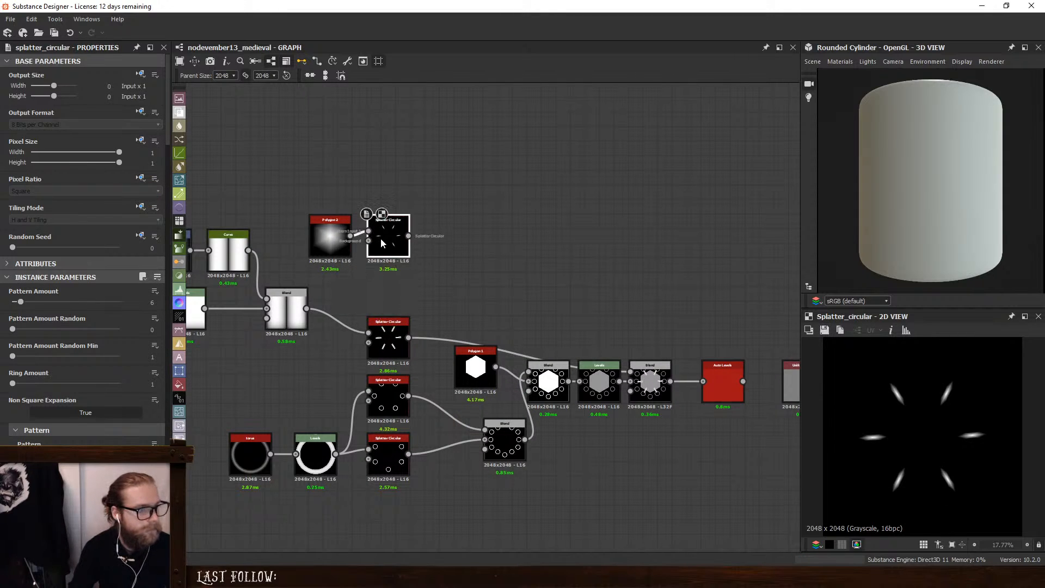
Set the duplicated Splatter Circular's Size to 1 on both axes, Scale to 0.11 and Size Random X and Y to 0.22
{"action": "scroll", "coordinate": [4, 379], "scroll_direction": "down", "scroll_amount": 15}
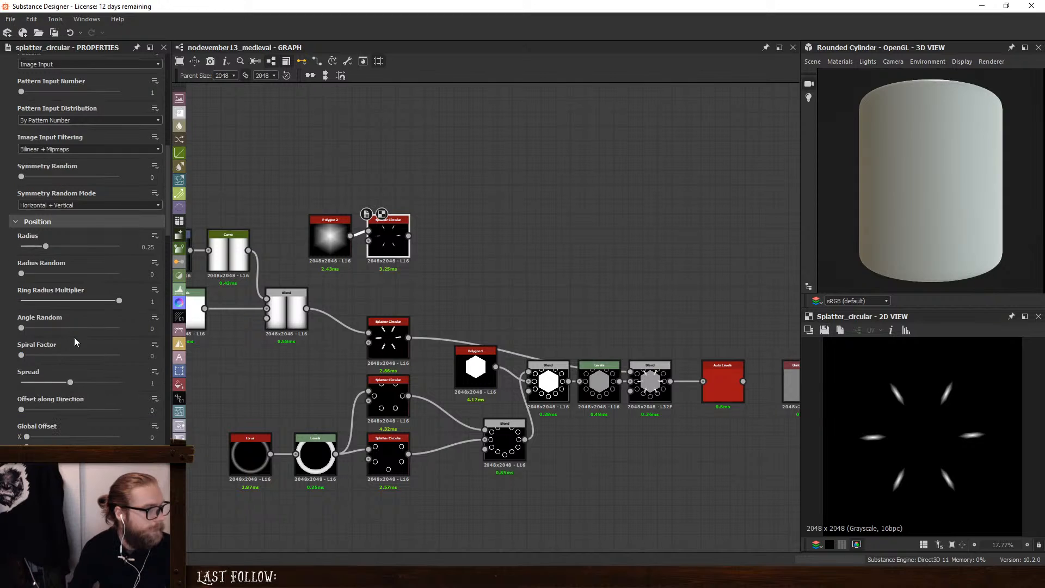
{"action": "scroll", "coordinate": [19, 373], "scroll_direction": "down", "scroll_amount": 5}
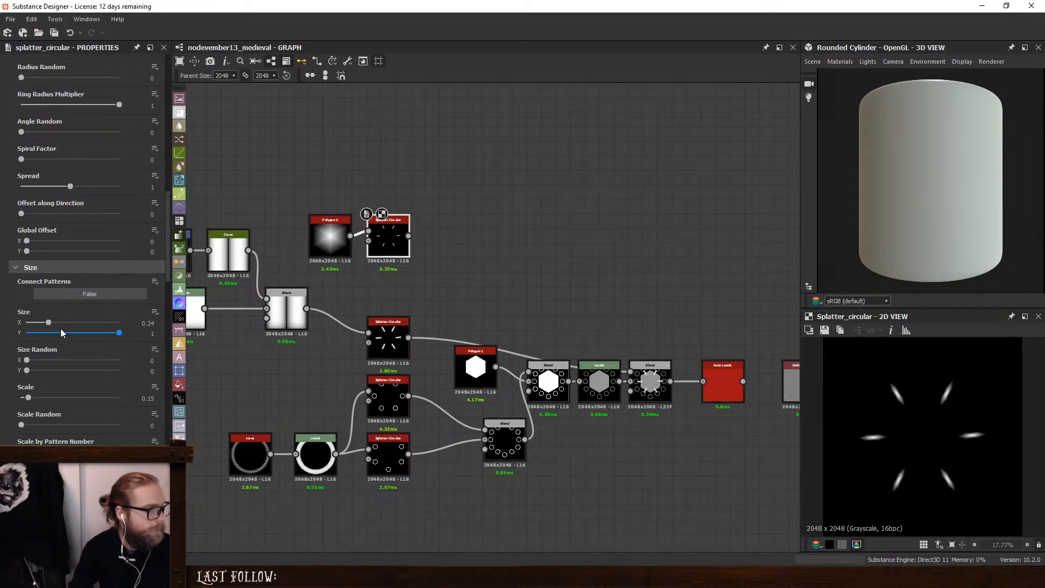
{"action": "left_click_drag", "start_coordinate": [61, 334], "coordinate": [151, 332]}
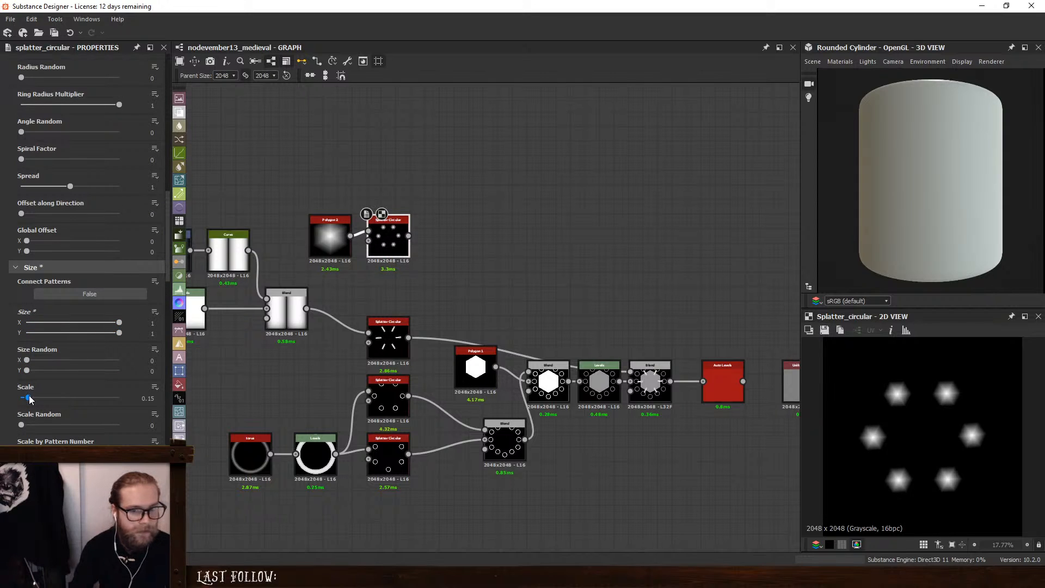
{"action": "left_click_drag", "start_coordinate": [30, 400], "coordinate": [48, 372]}
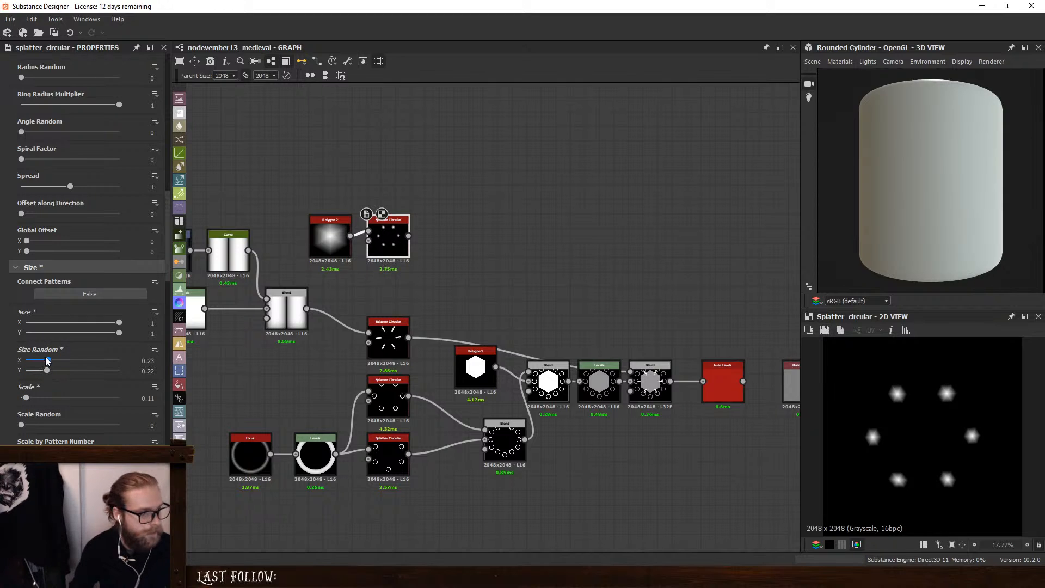
Insert a Blend node between the plate's Levels and the final Blend, feeding the hexagon Splatter Circular into it
{"action": "middle_click_drag", "start_coordinate": [581, 341], "coordinate": [548, 306]}
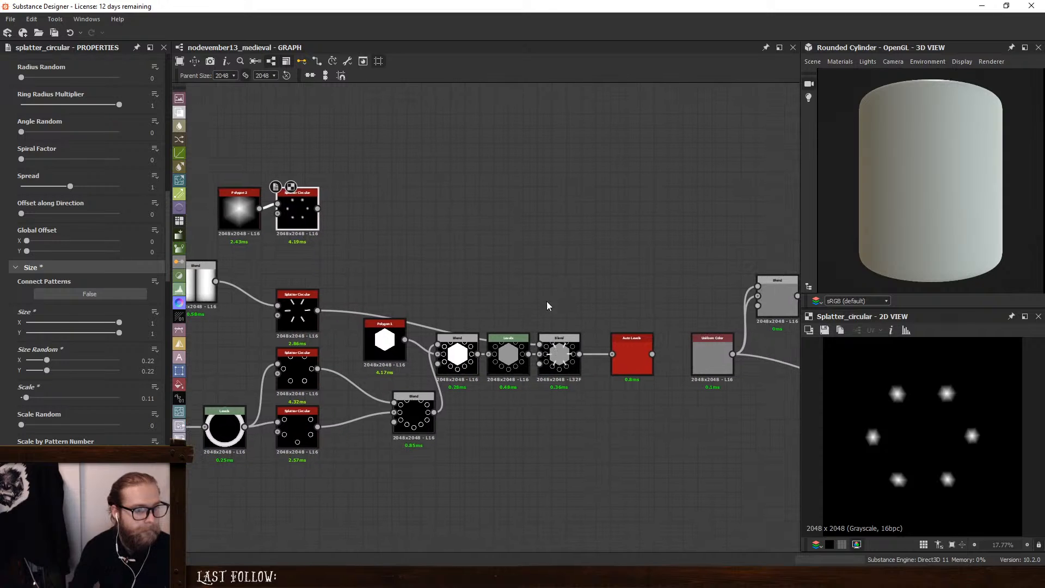
{"action": "left_click_drag", "start_coordinate": [631, 351], "coordinate": [660, 352]}
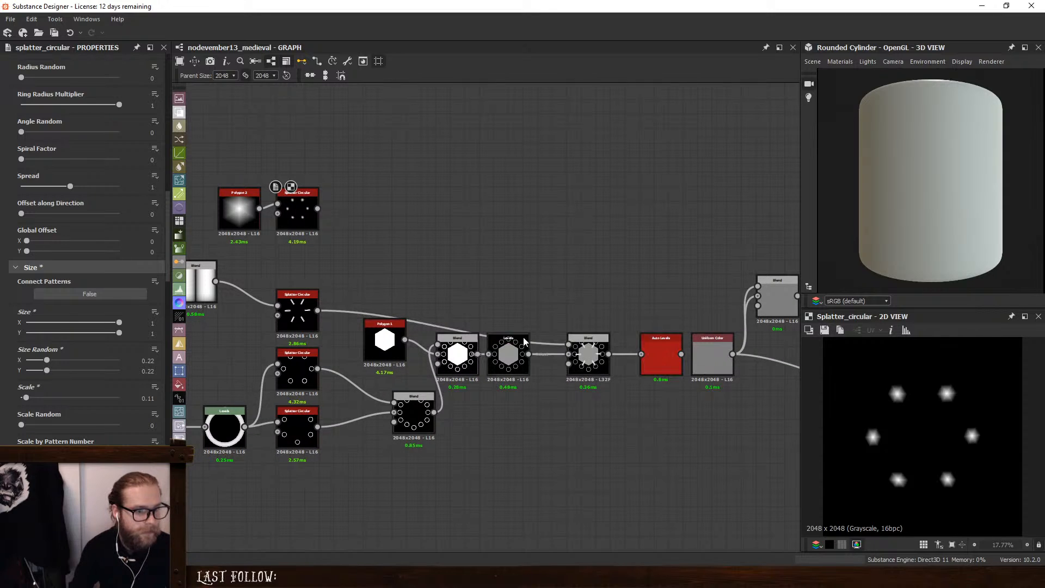
{"action": "key", "text": "space"}
{"action": "left_click", "coordinate": [544, 260]}
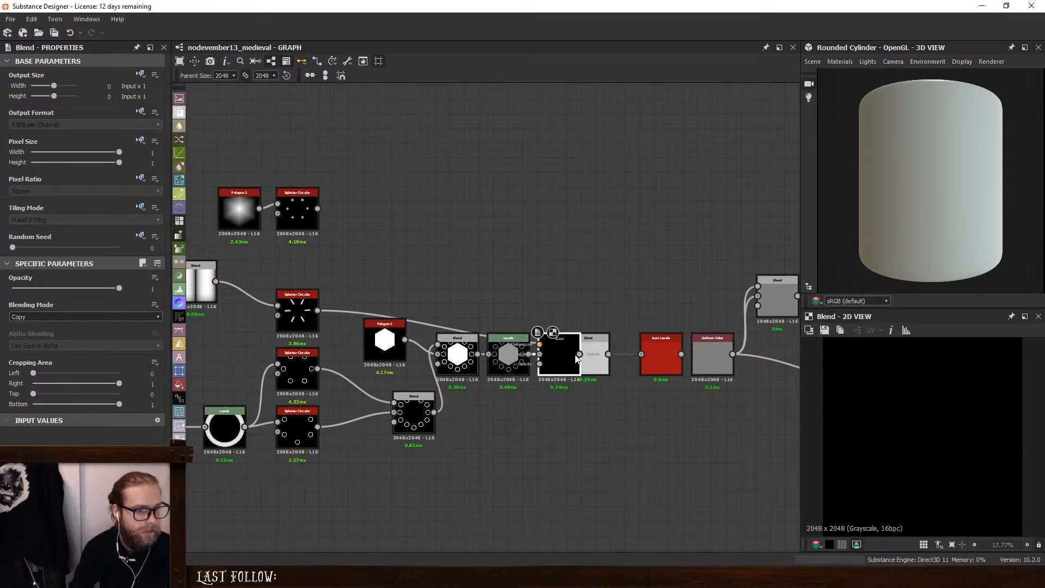
{"action": "left_click_drag", "start_coordinate": [599, 348], "coordinate": [634, 345]}
{"action": "left_click_drag", "start_coordinate": [361, 213], "coordinate": [318, 209]}
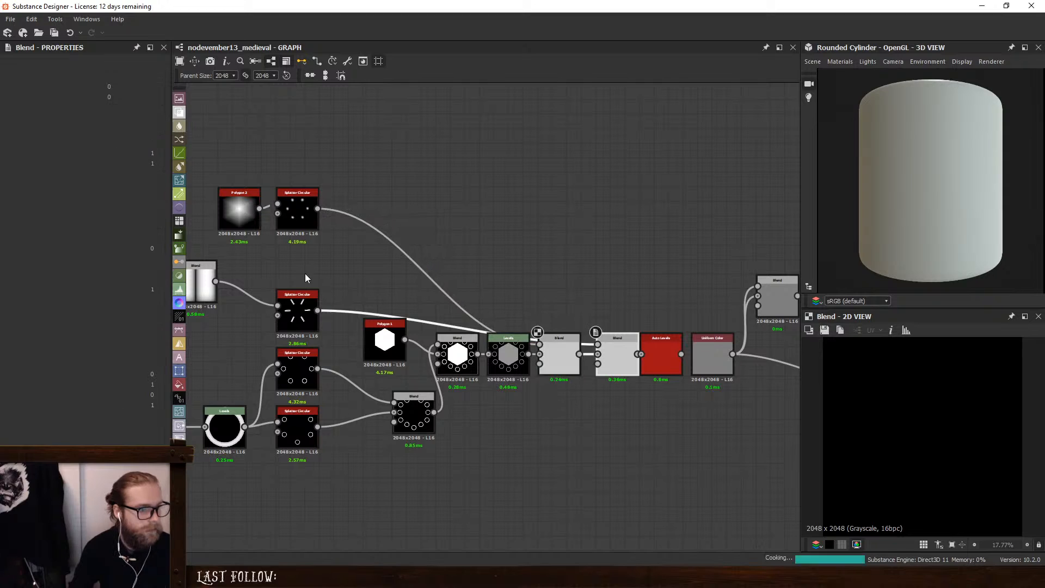
Rearrange the graph with the link branch on top, the Polygon 2 branch beneath it and Polygon 1 beside its Blend
{"action": "left_click_drag", "start_coordinate": [304, 304], "coordinate": [303, 252]}
{"action": "left_click_drag", "start_coordinate": [229, 177], "coordinate": [310, 308]}
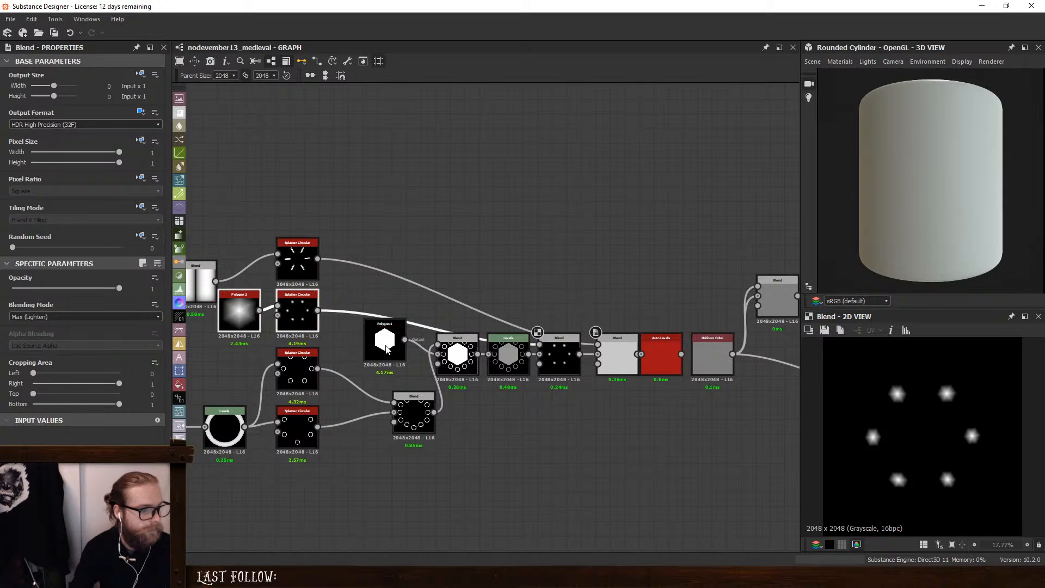
{"action": "mouse_move", "coordinate": [383, 338]}
{"action": "left_mouse_down"}
{"action": "mouse_move", "coordinate": [397, 357]}
{"action": "mouse_move", "coordinate": [391, 351]}
{"action": "left_mouse_up"}
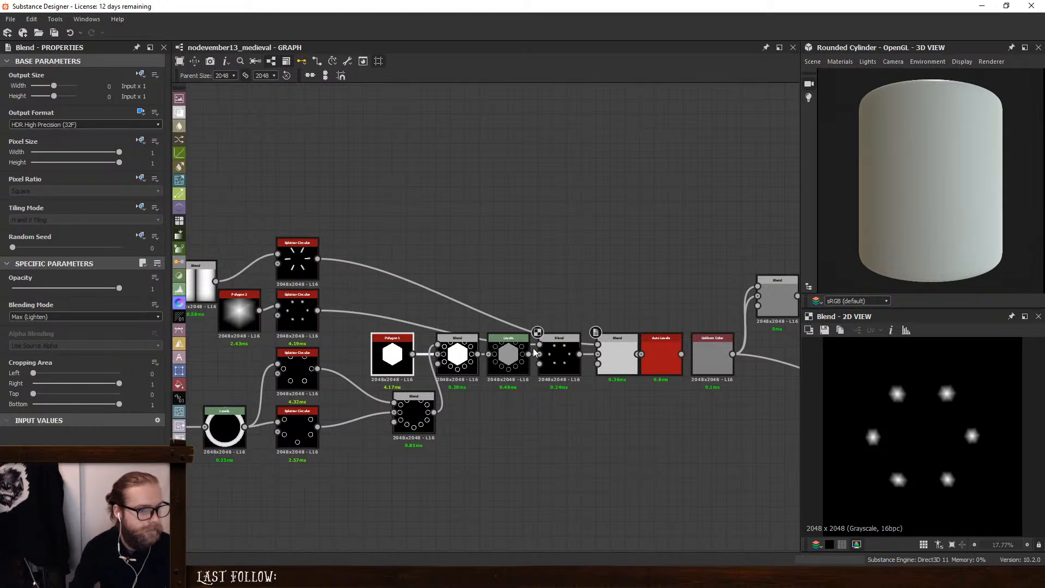
{"action": "left_click_drag", "start_coordinate": [213, 330], "coordinate": [456, 310]}
{"action": "middle_click_drag", "start_coordinate": [270, 241], "coordinate": [439, 271]}
{"action": "middle_click_drag", "start_coordinate": [385, 245], "coordinate": [472, 265]}
{"action": "left_click_drag", "start_coordinate": [253, 217], "coordinate": [515, 370]}
{"action": "left_click_drag", "start_coordinate": [462, 345], "coordinate": [555, 303]}
{"action": "left_click_drag", "start_coordinate": [275, 169], "coordinate": [714, 283]}
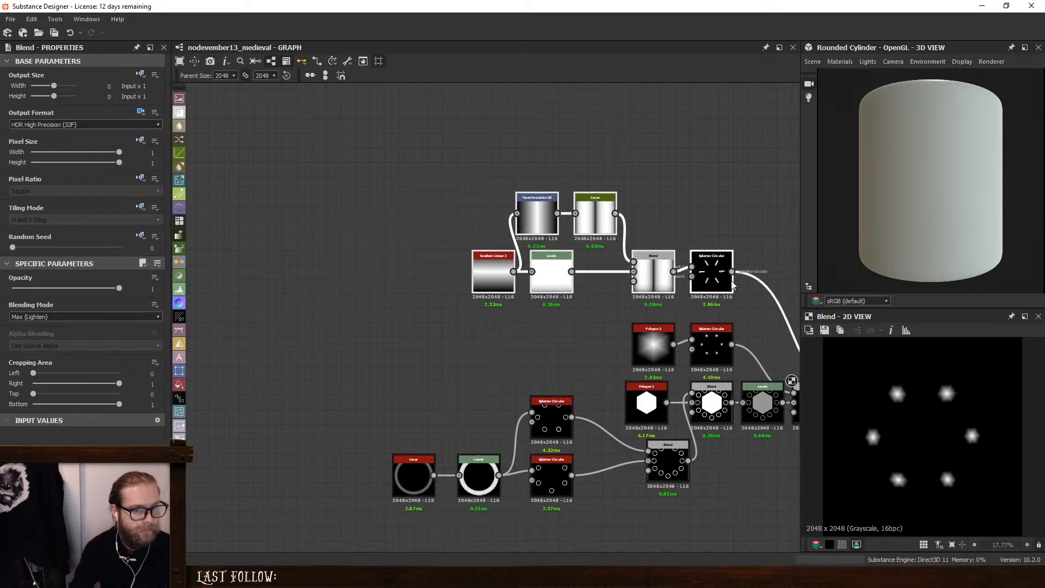
{"action": "middle_click_drag", "start_coordinate": [713, 283], "coordinate": [501, 248]}
{"action": "left_click_drag", "start_coordinate": [501, 248], "coordinate": [501, 263]}
Set the inserted Blend node's Blending Mode to Subtract so the small hexagons cut into the plate
{"action": "left_click", "coordinate": [547, 294]}
{"action": "left_click", "coordinate": [581, 351]}
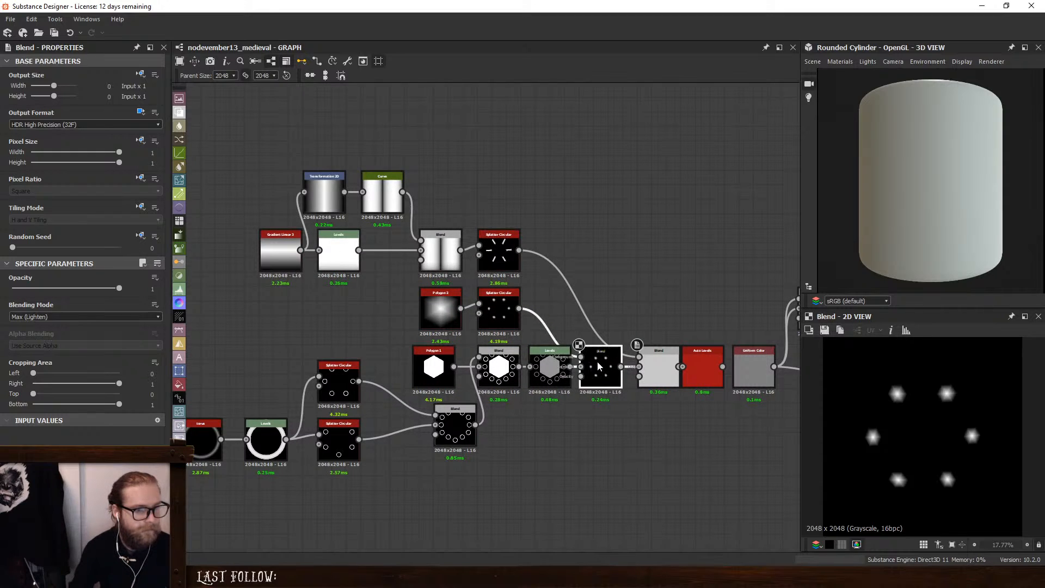
{"action": "left_click", "coordinate": [82, 317]}
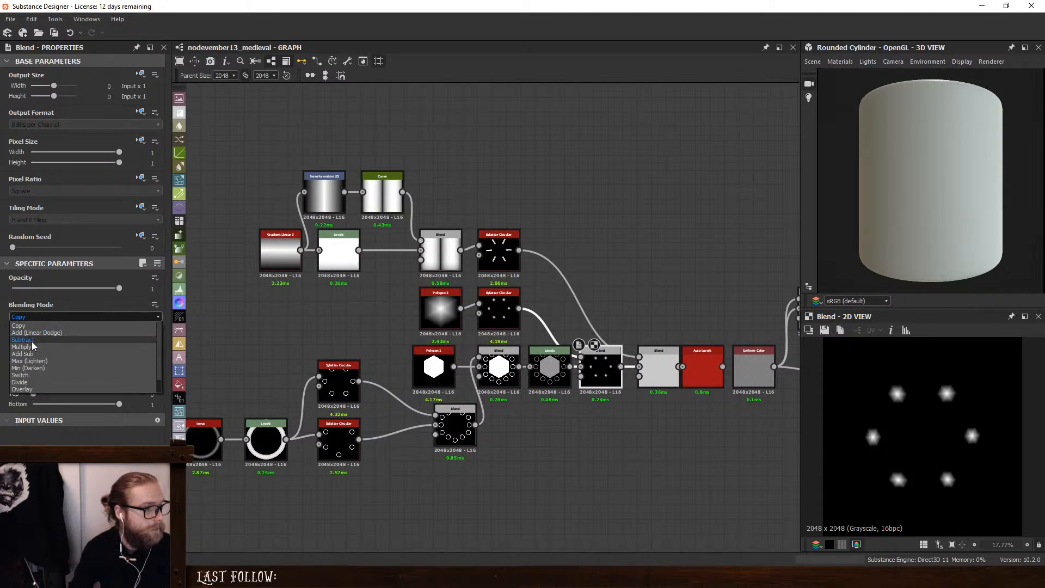
{"action": "left_click", "coordinate": [63, 344]}
Insert a Levels node after Polygon 2, lower its white input level to sharpen the hexagon, and align both Polygon nodes
{"action": "scroll", "coordinate": [629, 381], "scroll_direction": "up", "scroll_amount": 2}
{"action": "left_click_drag", "start_coordinate": [403, 291], "coordinate": [306, 287]}
{"action": "key", "text": "space"}
{"action": "left_click", "coordinate": [362, 330]}
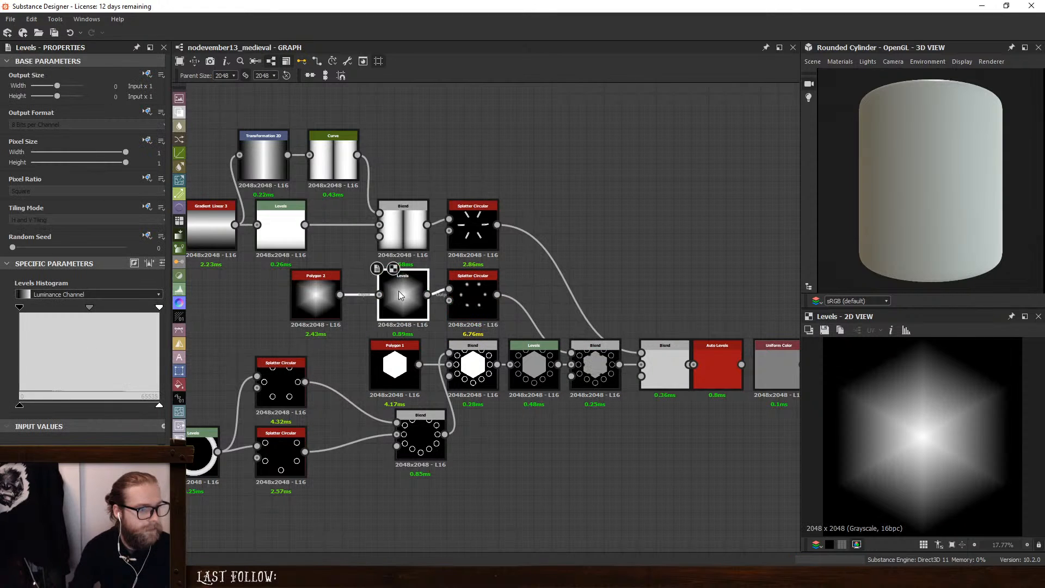
{"action": "left_click_drag", "start_coordinate": [159, 306], "coordinate": [61, 309]}
{"action": "left_click_drag", "start_coordinate": [314, 290], "coordinate": [332, 290]}
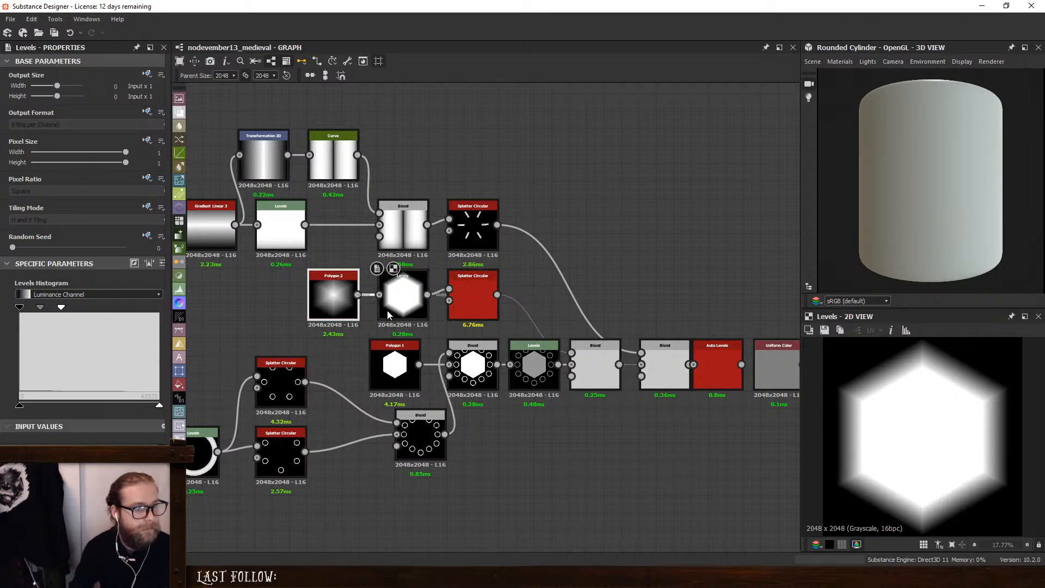
{"action": "left_click_drag", "start_coordinate": [384, 356], "coordinate": [392, 357]}
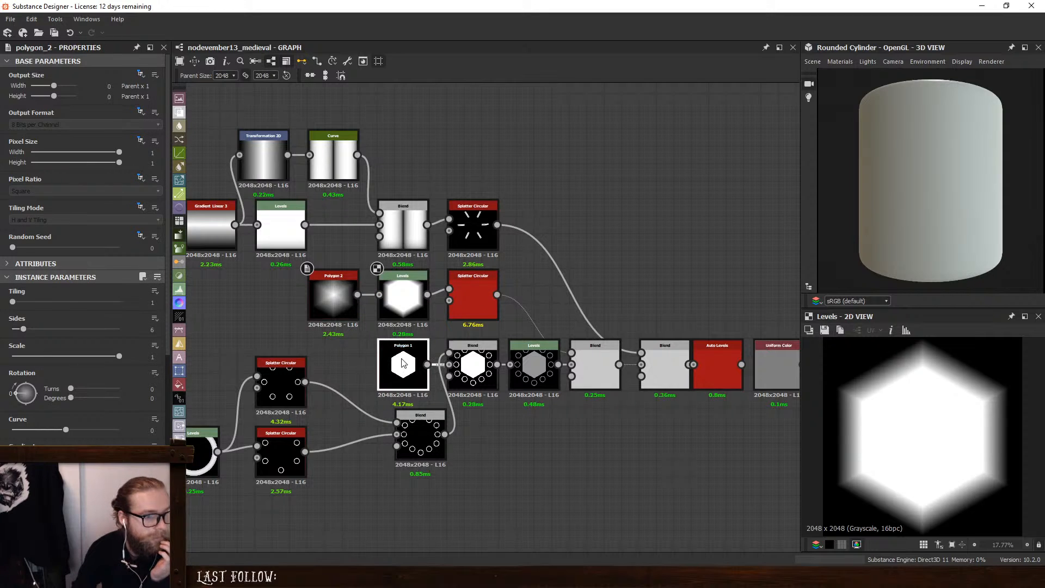
Preview the Subtract and final Blend results and set the hexagon Splatter Circular's Radius to 0.18
{"action": "double_click", "coordinate": [607, 358]}
{"action": "left_click", "coordinate": [473, 297]}
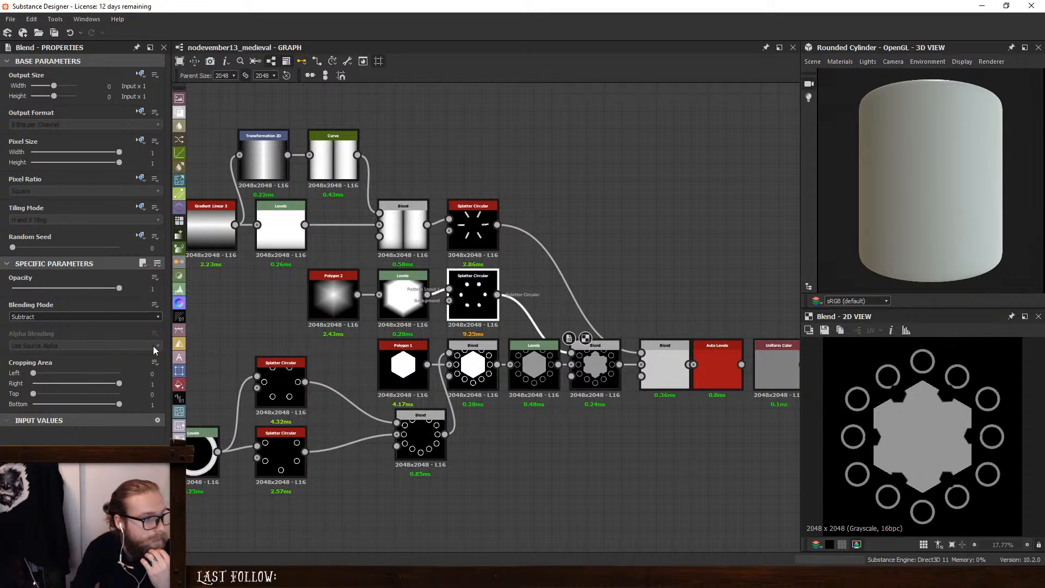
{"action": "scroll", "coordinate": [54, 323], "scroll_direction": "down", "scroll_amount": 2}
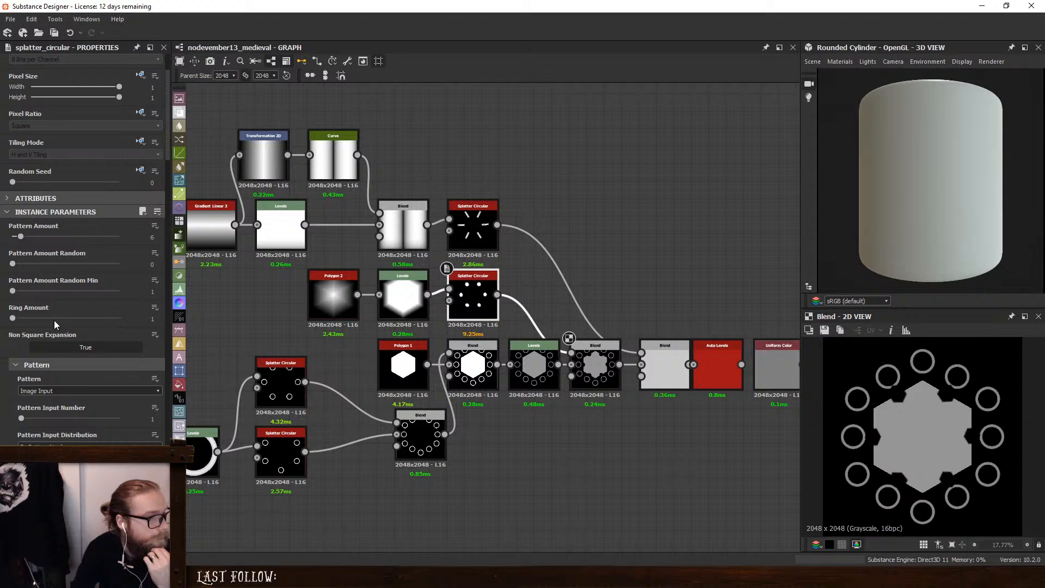
{"action": "double_click", "coordinate": [672, 365]}
{"action": "left_click", "coordinate": [468, 299]}
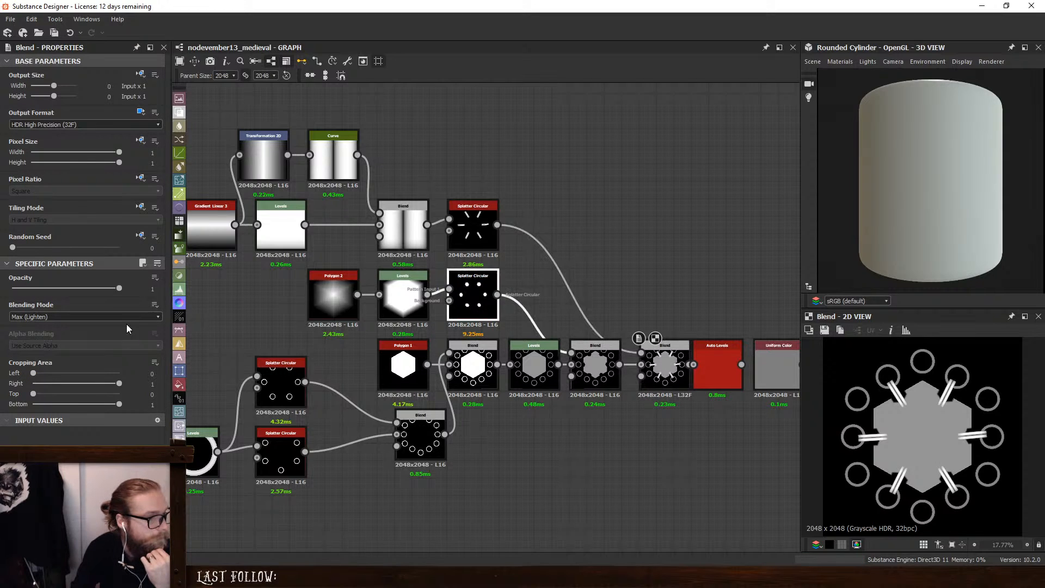
{"action": "scroll", "coordinate": [64, 355], "scroll_direction": "down", "scroll_amount": 3}
{"action": "scroll", "coordinate": [65, 355], "scroll_direction": "down", "scroll_amount": 3}
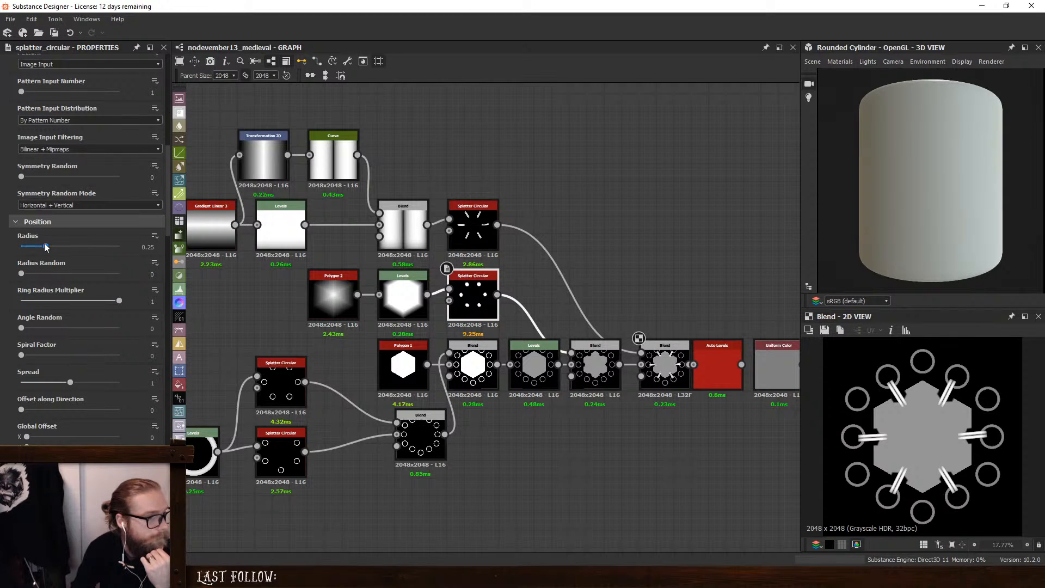
{"action": "left_click_drag", "start_coordinate": [45, 247], "coordinate": [39, 248]}
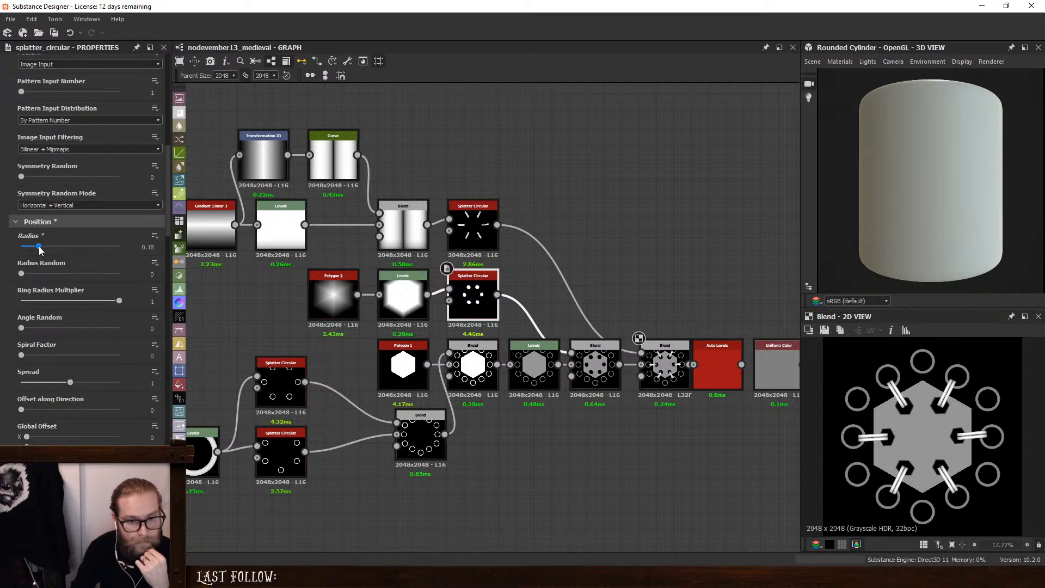
Shrink the hexagon holes by setting the Splatter Circular's Scale to 0.07
{"action": "scroll", "coordinate": [4, 346], "scroll_direction": "down", "scroll_amount": 5}
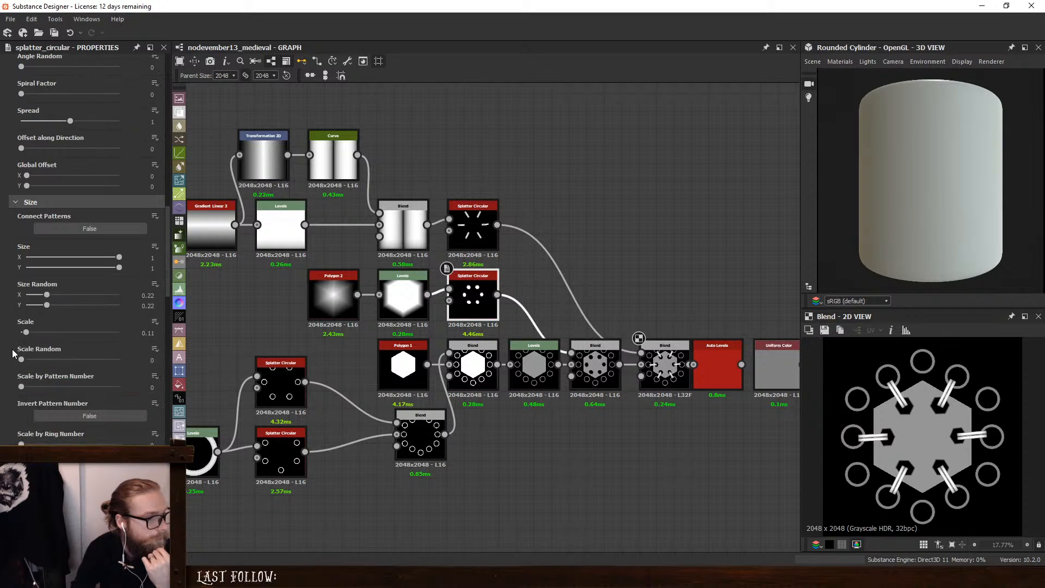
{"action": "left_click_drag", "start_coordinate": [26, 334], "coordinate": [24, 334]}
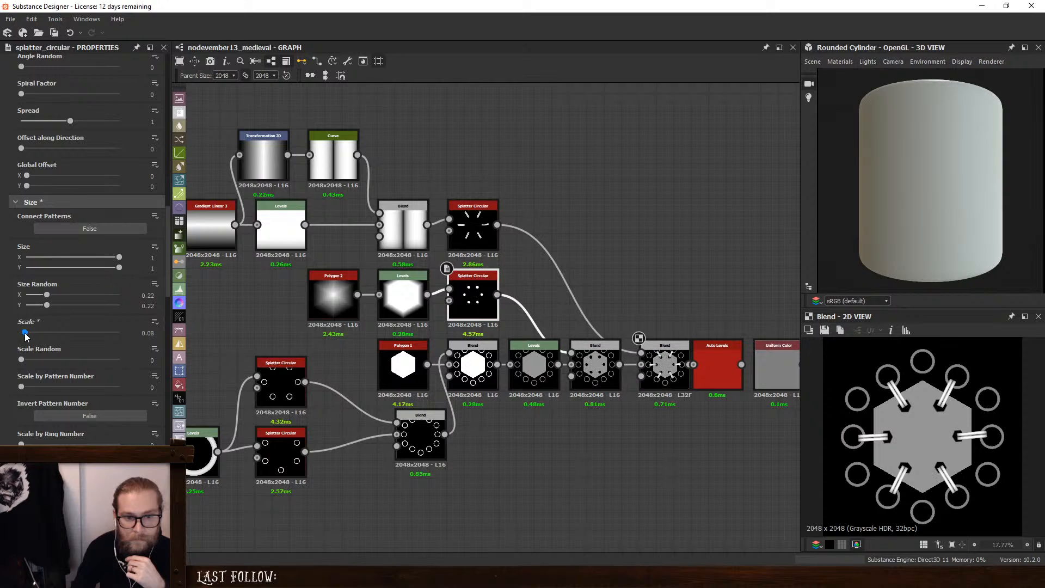
{"action": "left_click_drag", "start_coordinate": [24, 334], "coordinate": [22, 335]}
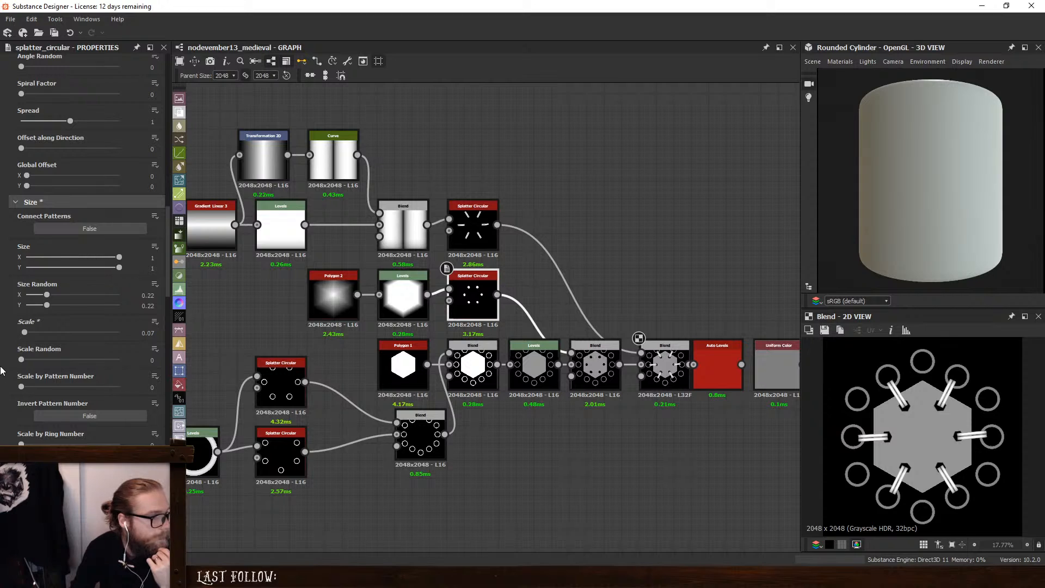
Set the holes' Pattern Rotation Pivot to Center and Pattern Rotation Random to 1, and preview the Subtract Blend
{"action": "scroll", "coordinate": [2, 370], "scroll_direction": "down", "scroll_amount": 7}
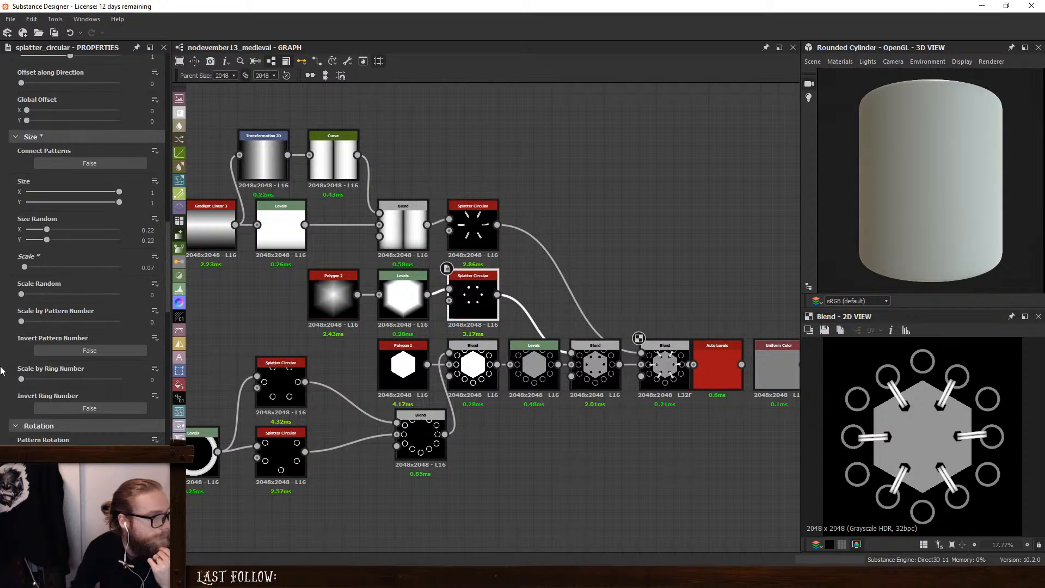
{"action": "scroll", "coordinate": [2, 370], "scroll_direction": "down", "scroll_amount": 3}
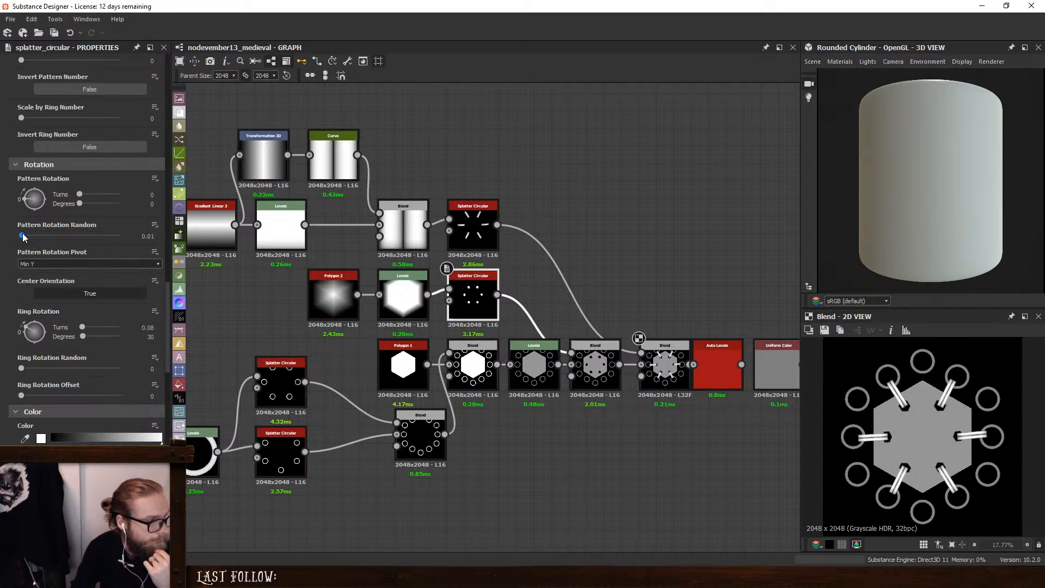
{"action": "left_click_drag", "start_coordinate": [23, 237], "coordinate": [15, 238]}
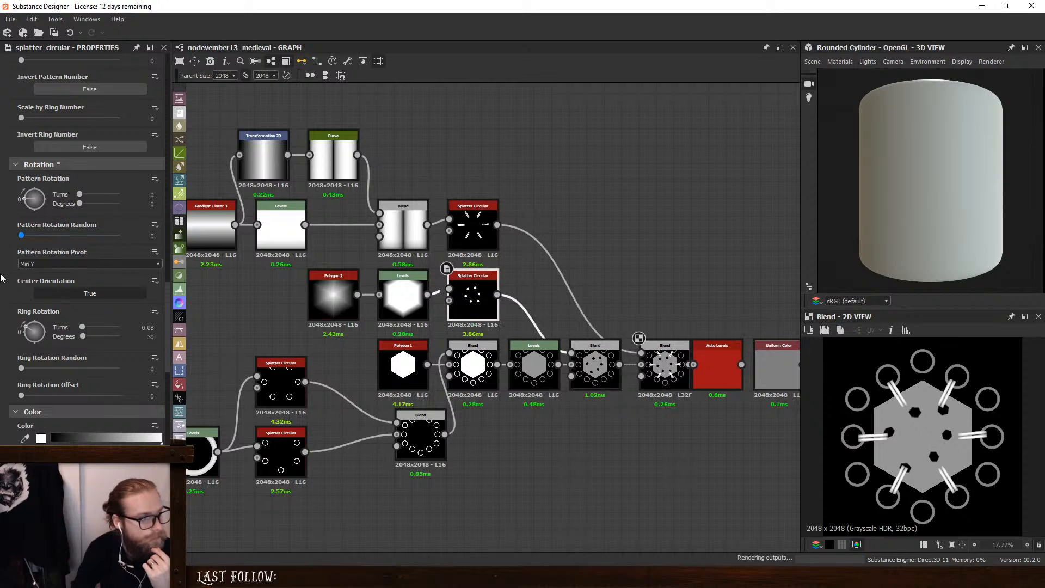
{"action": "left_click", "coordinate": [32, 264]}
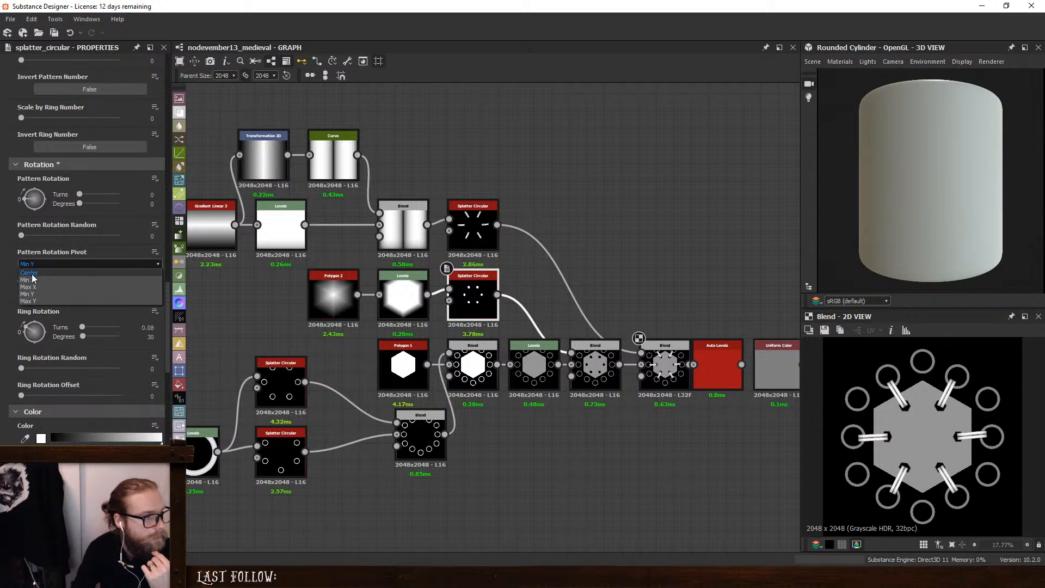
{"action": "left_click", "coordinate": [29, 272]}
{"action": "left_click_drag", "start_coordinate": [21, 235], "coordinate": [488, 238]}
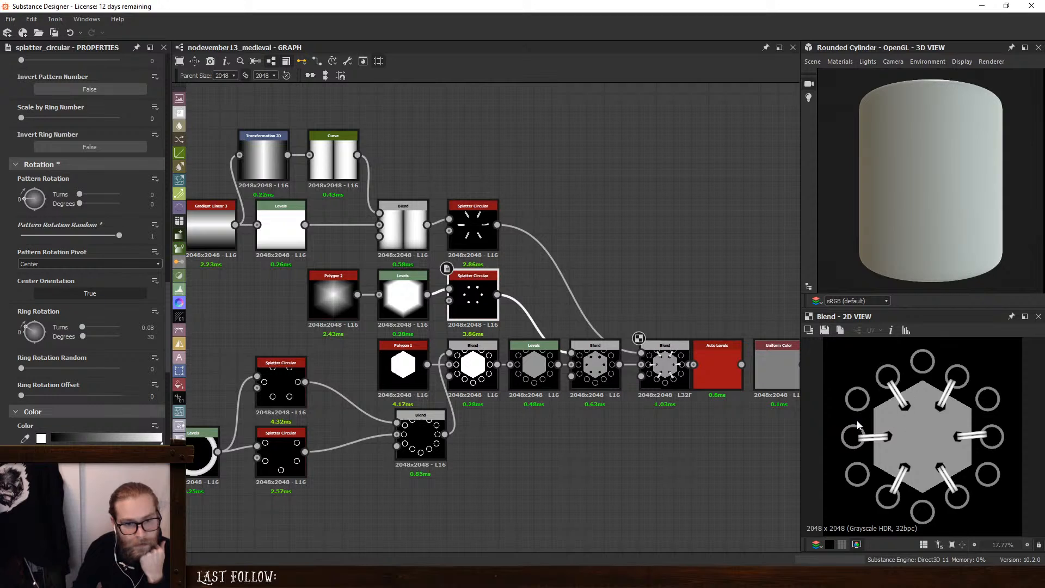
{"action": "double_click", "coordinate": [595, 365]}
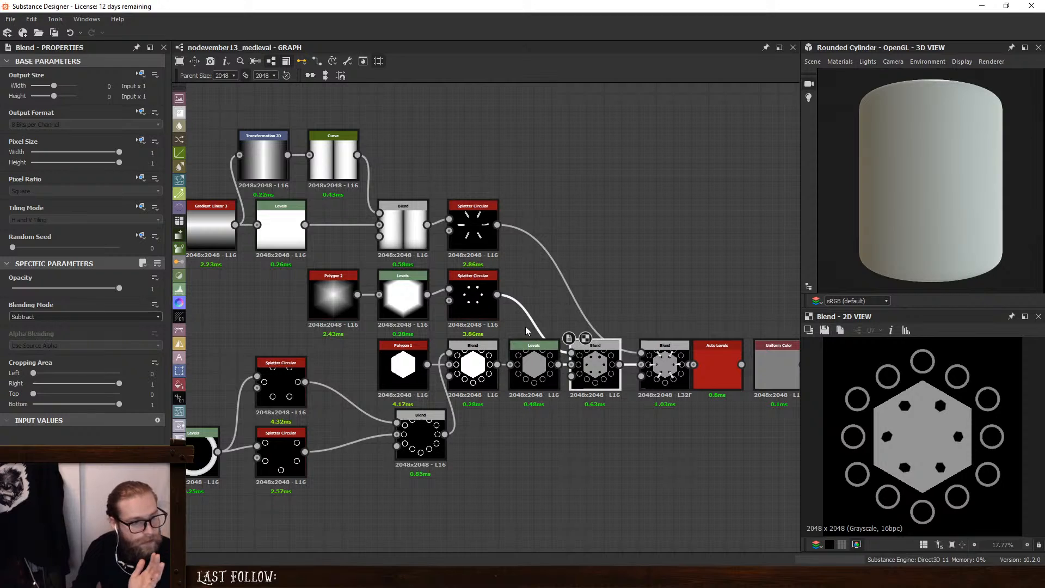
Reorder the chain so the link Blend follows Polygon 1 directly, feeding the ring Blend, Levels and Subtract Blend before Auto Levels
{"action": "left_click_drag", "start_coordinate": [530, 324], "coordinate": [633, 301]}
{"action": "left_click", "coordinate": [473, 366], "text": "ctrl"}
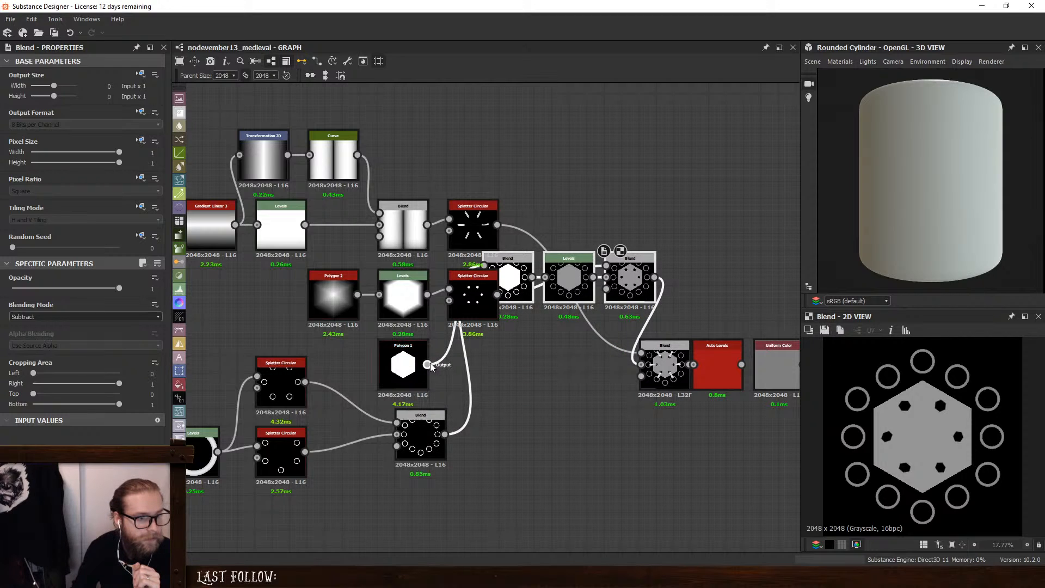
{"action": "left_click_drag", "start_coordinate": [427, 365], "coordinate": [473, 371]}
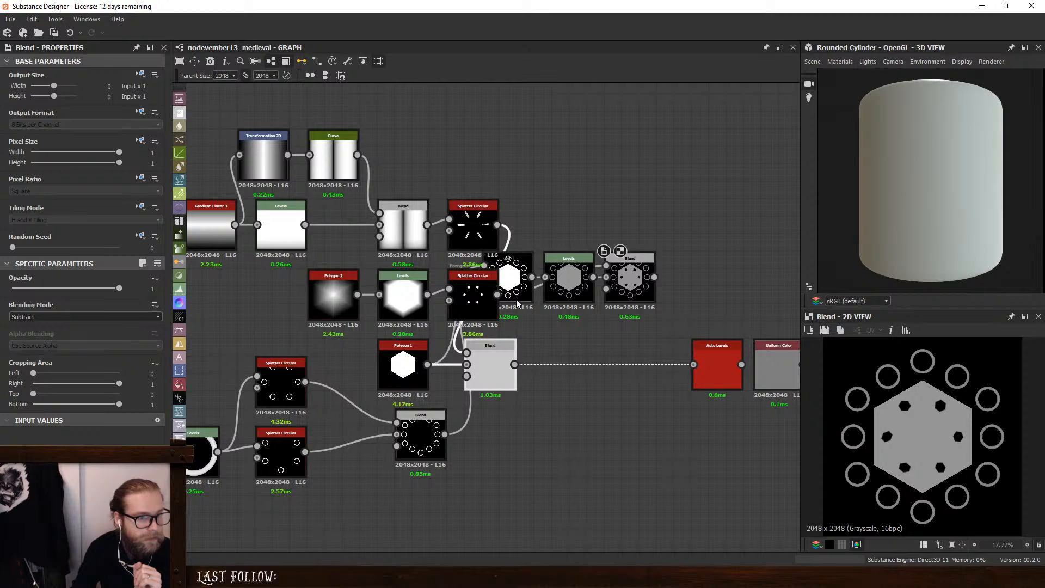
{"action": "left_click_drag", "start_coordinate": [532, 234], "coordinate": [634, 282]}
{"action": "left_click_drag", "start_coordinate": [519, 273], "coordinate": [515, 364]}
{"action": "left_click_drag", "start_coordinate": [732, 277], "coordinate": [694, 365]}
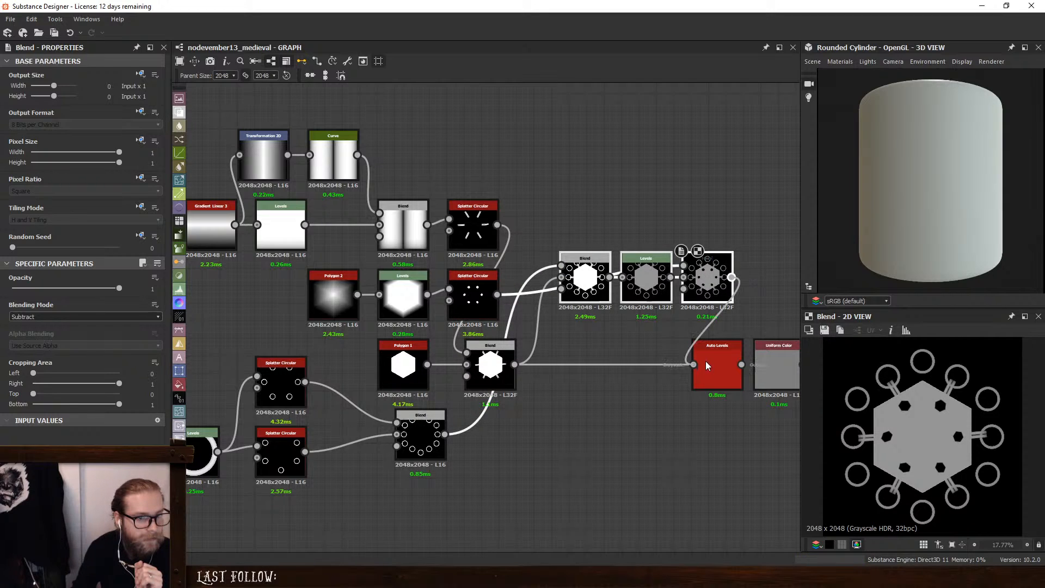
Line up the ring Blend, Levels and Subtract Blend nodes in the row between the link Blend and Auto Levels
{"action": "middle_click_drag", "start_coordinate": [714, 348], "coordinate": [540, 325]}
{"action": "scroll", "coordinate": [541, 325], "scroll_direction": "down", "scroll_amount": 1}
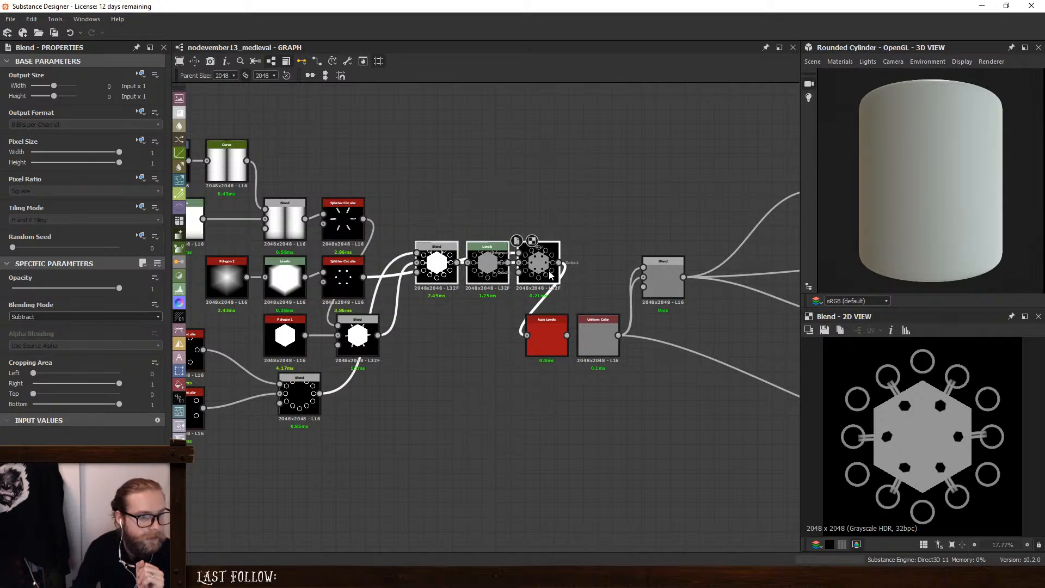
{"action": "left_click_drag", "start_coordinate": [554, 274], "coordinate": [536, 348]}
{"action": "middle_click_drag", "start_coordinate": [233, 296], "coordinate": [402, 327]}
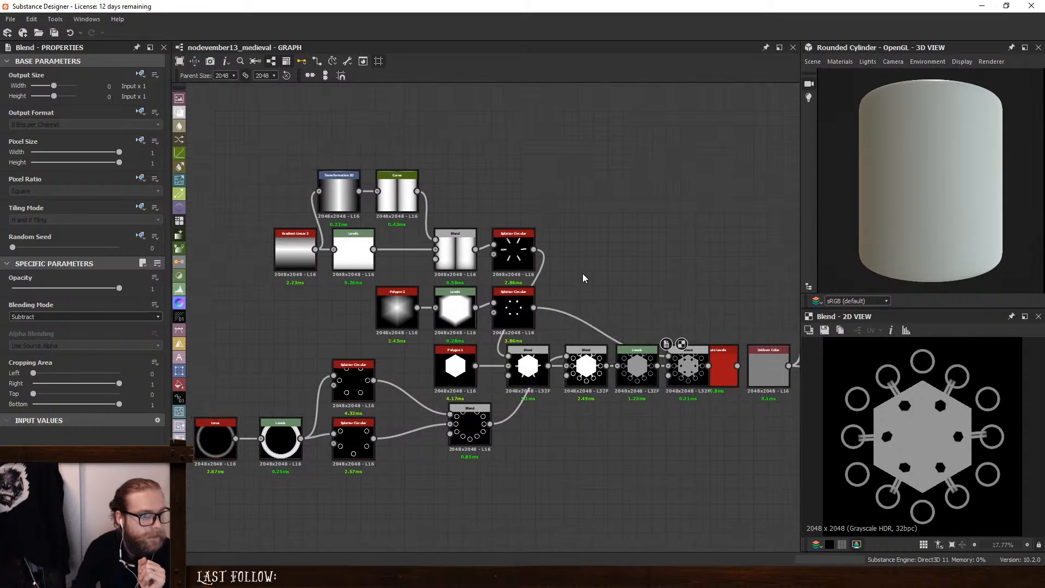
Move the Polygon 2 hole branch above the other nodes and lower the link branch to sit just above Polygon 1
{"action": "left_click_drag", "start_coordinate": [339, 286], "coordinate": [646, 162]}
{"action": "left_click_drag", "start_coordinate": [234, 178], "coordinate": [550, 294]}
{"action": "mouse_move", "coordinate": [541, 168]}
{"action": "left_mouse_down"}
{"action": "mouse_move", "coordinate": [477, 218]}
{"action": "mouse_move", "coordinate": [482, 226]}
{"action": "mouse_move", "coordinate": [541, 175]}
{"action": "left_mouse_up"}
{"action": "left_click_drag", "start_coordinate": [511, 129], "coordinate": [649, 169]}
{"action": "left_click_drag", "start_coordinate": [649, 169], "coordinate": [576, 235]}
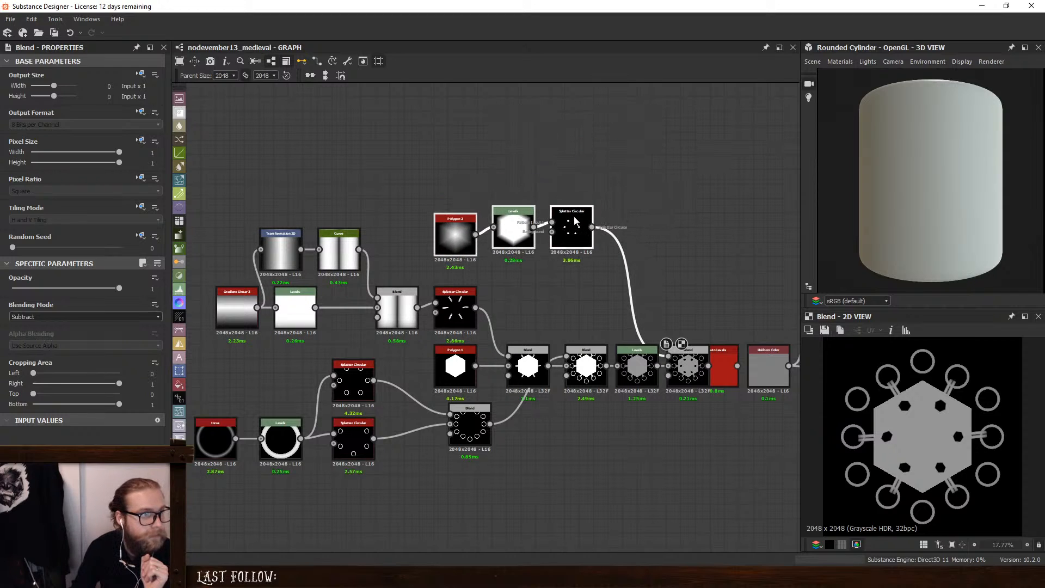
{"action": "left_click", "coordinate": [537, 169]}
{"action": "left_click_drag", "start_coordinate": [442, 237], "coordinate": [442, 222]}
{"action": "left_click", "coordinate": [506, 162]}
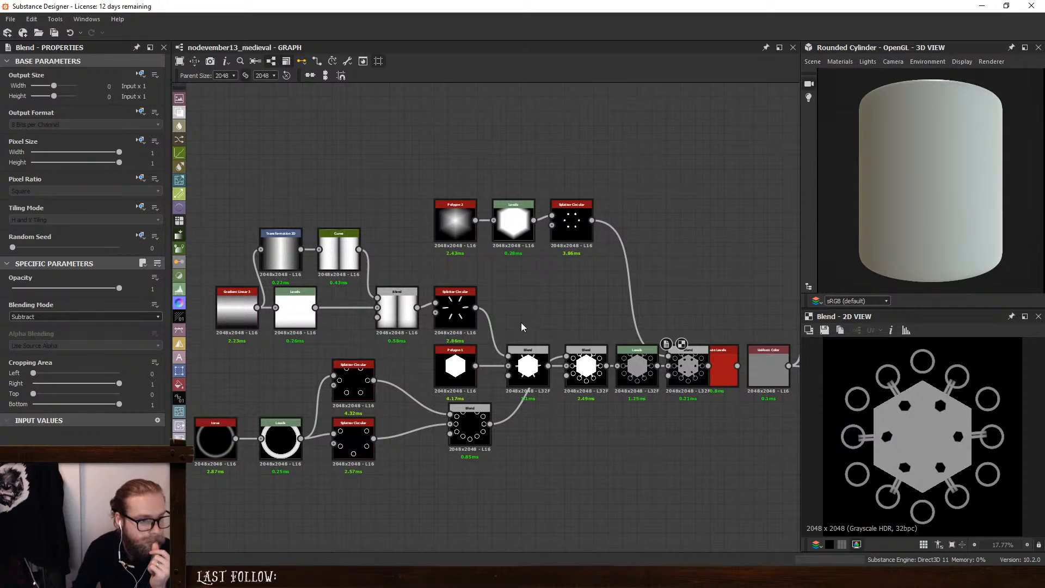
Move the whole ring branch, including its Blend, from below Polygon 1 to above the link branch
{"action": "left_click", "coordinate": [522, 365]}
{"action": "middle_click_drag", "start_coordinate": [520, 376], "coordinate": [611, 373]}
{"action": "left_click_drag", "start_coordinate": [257, 391], "coordinate": [558, 526]}
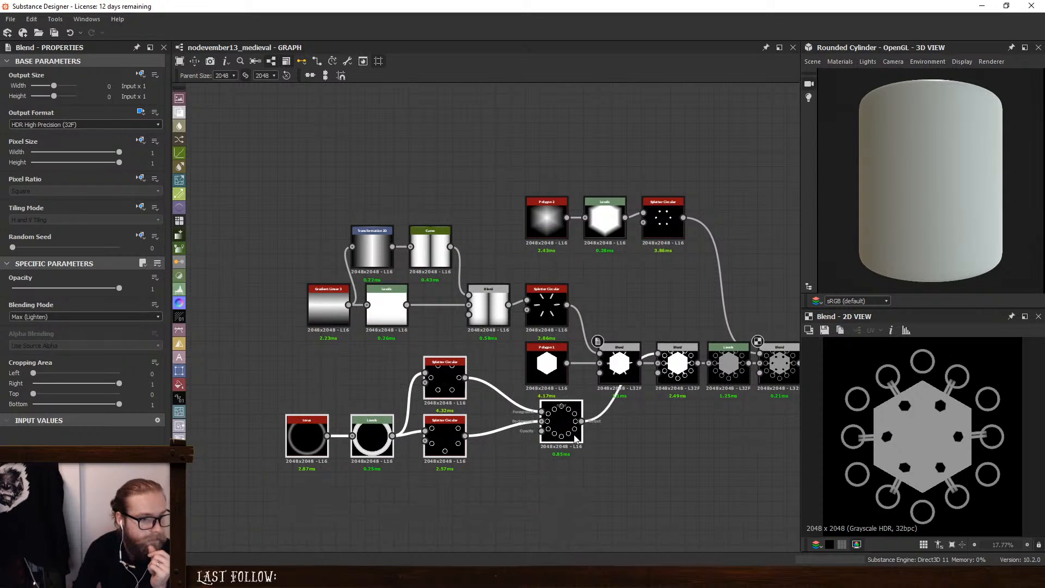
{"action": "left_click_drag", "start_coordinate": [568, 441], "coordinate": [553, 193]}
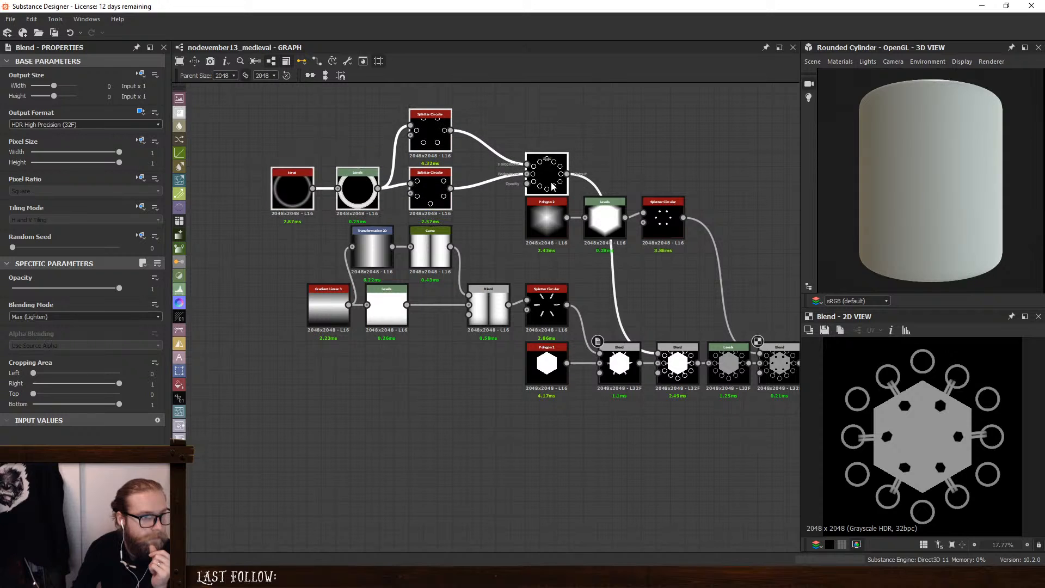
{"action": "middle_click_drag", "start_coordinate": [660, 155], "coordinate": [529, 231]}
{"action": "left_click", "coordinate": [580, 217]}
Lower the Blend that combines the rings and place the Polygon 2 hole branch directly above it
{"action": "left_click_drag", "start_coordinate": [379, 286], "coordinate": [536, 303]}
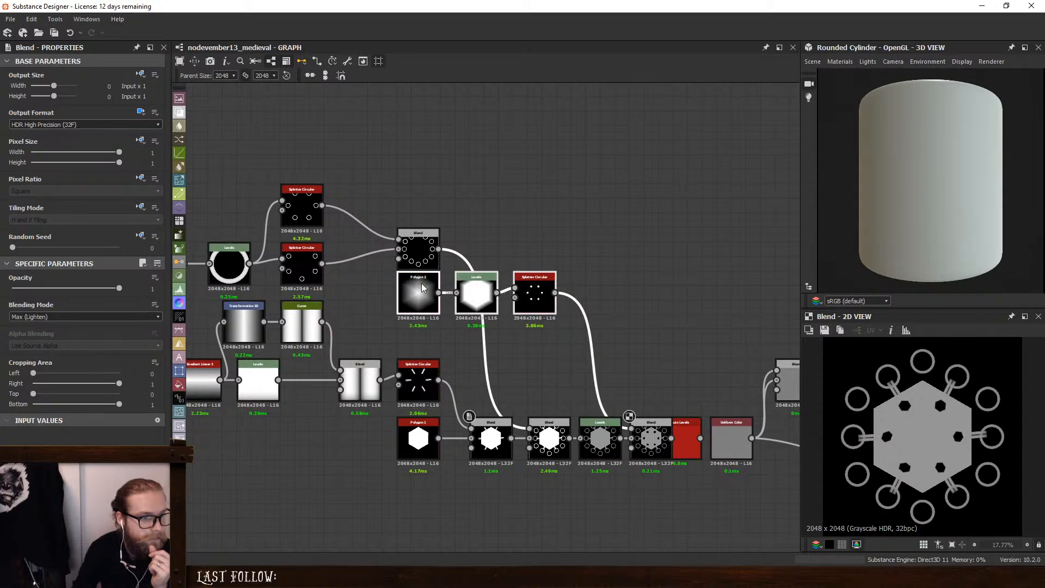
{"action": "left_click_drag", "start_coordinate": [422, 283], "coordinate": [445, 166]}
{"action": "left_click", "coordinate": [475, 222]}
{"action": "left_click_drag", "start_coordinate": [427, 258], "coordinate": [422, 315]}
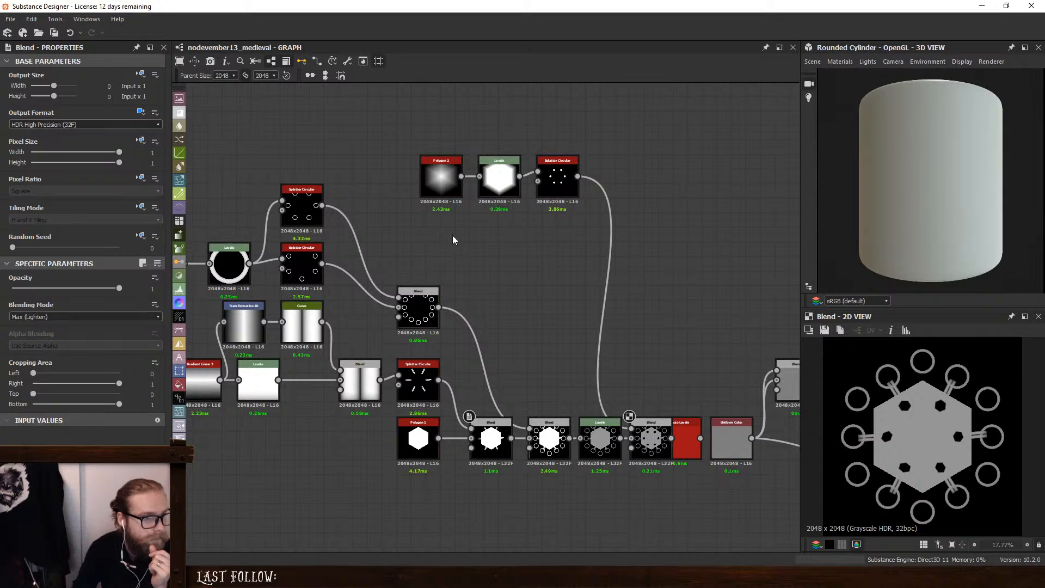
{"action": "left_click_drag", "start_coordinate": [405, 110], "coordinate": [583, 207]}
{"action": "left_click_drag", "start_coordinate": [439, 178], "coordinate": [417, 250]}
{"action": "left_click", "coordinate": [381, 283]}
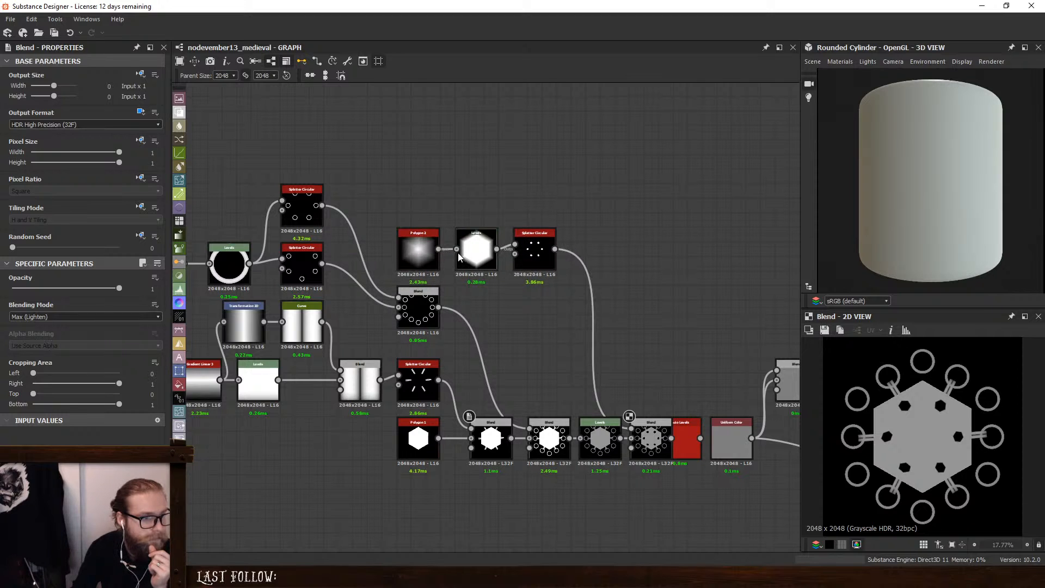
Shift the ring, link and Polygon 1 branches away from the downstream nodes, undoing the stray Channels Shuffle node
{"action": "middle_click_drag", "start_coordinate": [381, 334], "coordinate": [532, 304]}
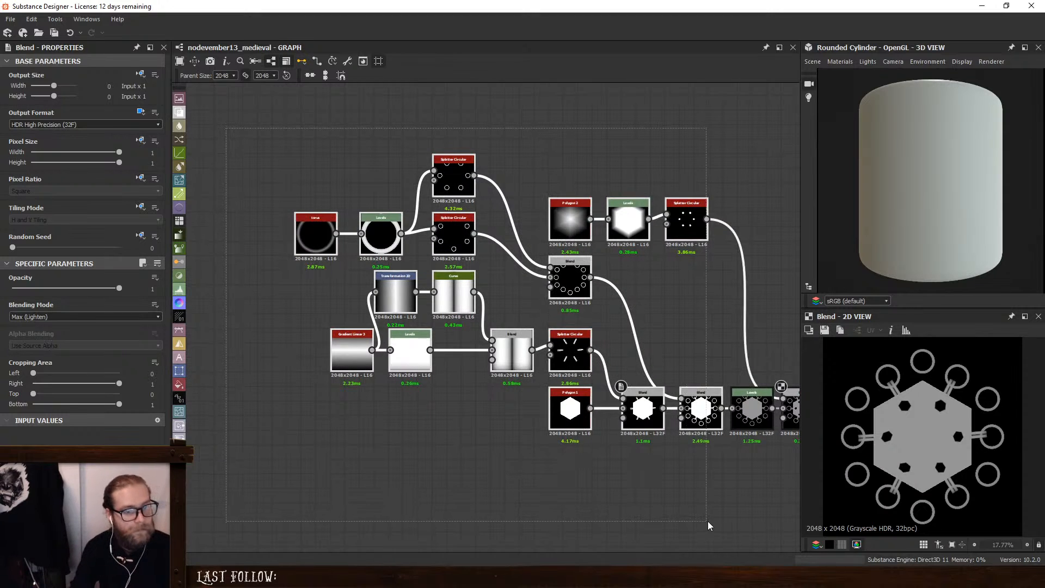
{"action": "middle_click_drag", "start_coordinate": [695, 419], "coordinate": [650, 420]}
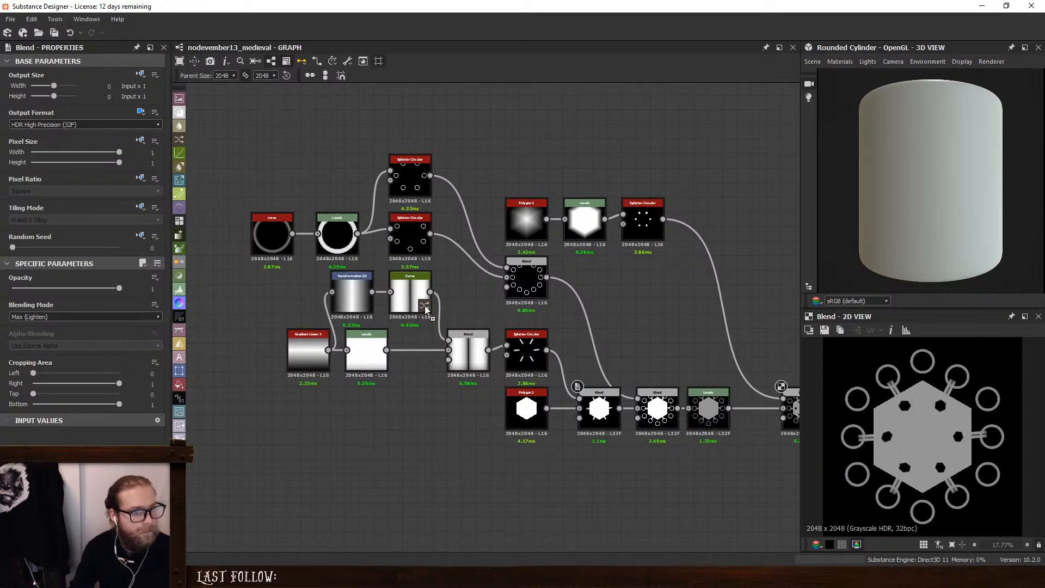
{"action": "left_click_drag", "start_coordinate": [464, 393], "coordinate": [464, 394]}
{"action": "key", "text": "ctrl+z"}
{"action": "left_click_drag", "start_coordinate": [221, 135], "coordinate": [490, 435]}
{"action": "left_click_drag", "start_coordinate": [528, 489], "coordinate": [526, 299]}
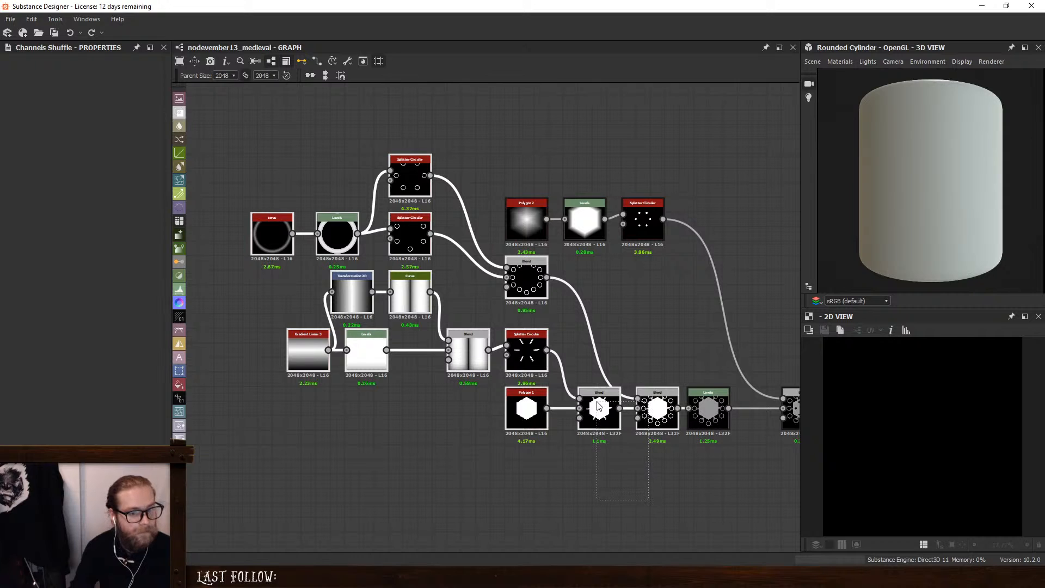
{"action": "left_click_drag", "start_coordinate": [649, 407], "coordinate": [553, 411]}
Even out the spacing of the Polygon 1, link and ring branch nodes so their columns line up
{"action": "left_click", "coordinate": [582, 328]}
{"action": "left_click_drag", "start_coordinate": [475, 410], "coordinate": [483, 410]}
{"action": "left_click_drag", "start_coordinate": [476, 352], "coordinate": [483, 353]}
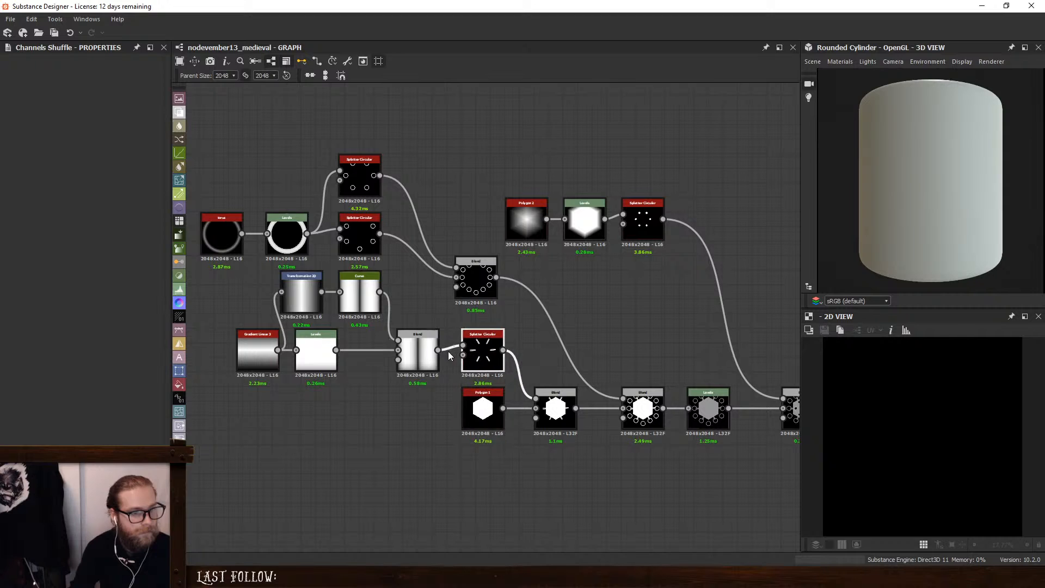
{"action": "left_click_drag", "start_coordinate": [216, 289], "coordinate": [425, 354]}
{"action": "left_click", "coordinate": [446, 288]}
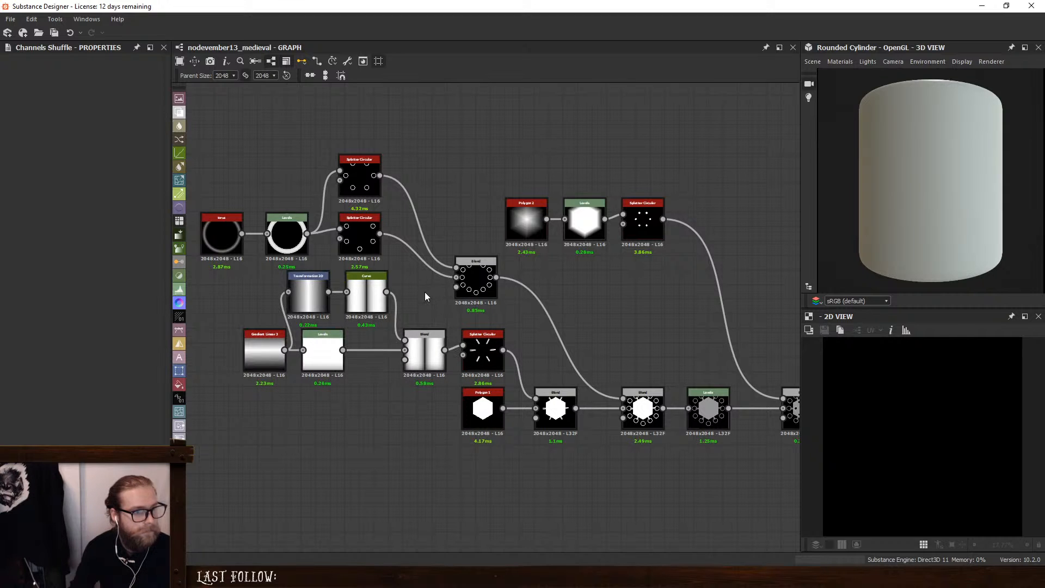
{"action": "left_click_drag", "start_coordinate": [474, 284], "coordinate": [481, 284]}
{"action": "left_click_drag", "start_coordinate": [215, 139], "coordinate": [388, 264]}
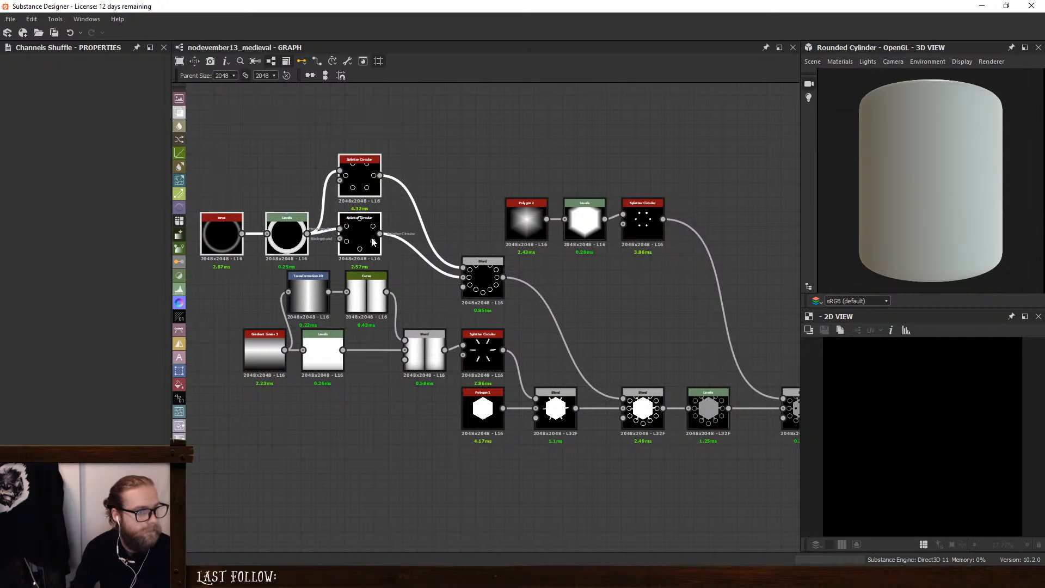
{"action": "left_click_drag", "start_coordinate": [360, 179], "coordinate": [366, 179]}
{"action": "left_click", "coordinate": [472, 161]}
Place the Subtract Blend midway between the Levels and Auto Levels nodes
{"action": "scroll", "coordinate": [530, 335], "scroll_direction": "down", "scroll_amount": 2}
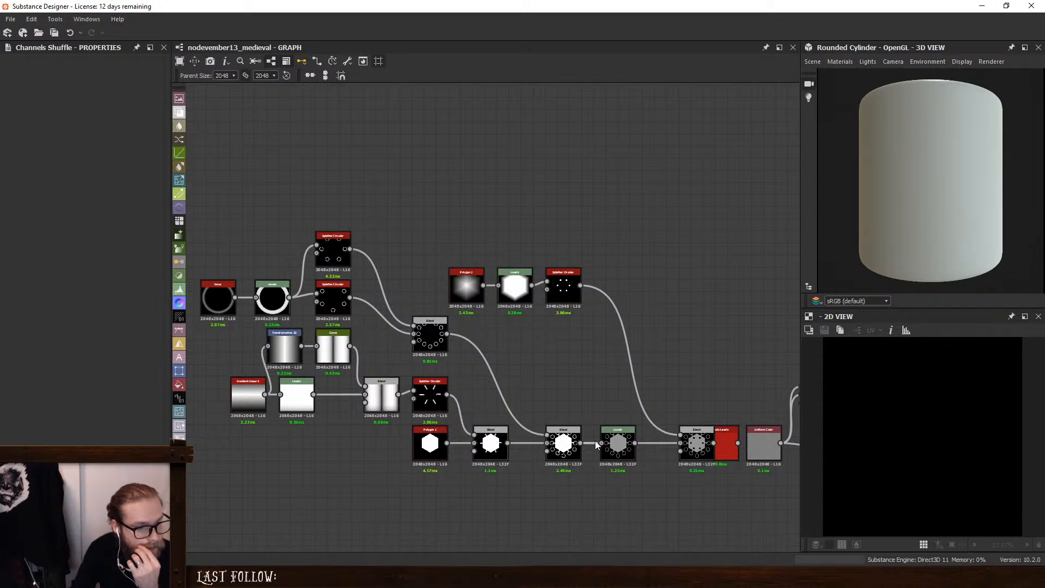
{"action": "middle_click_drag", "start_coordinate": [573, 442], "coordinate": [557, 375]}
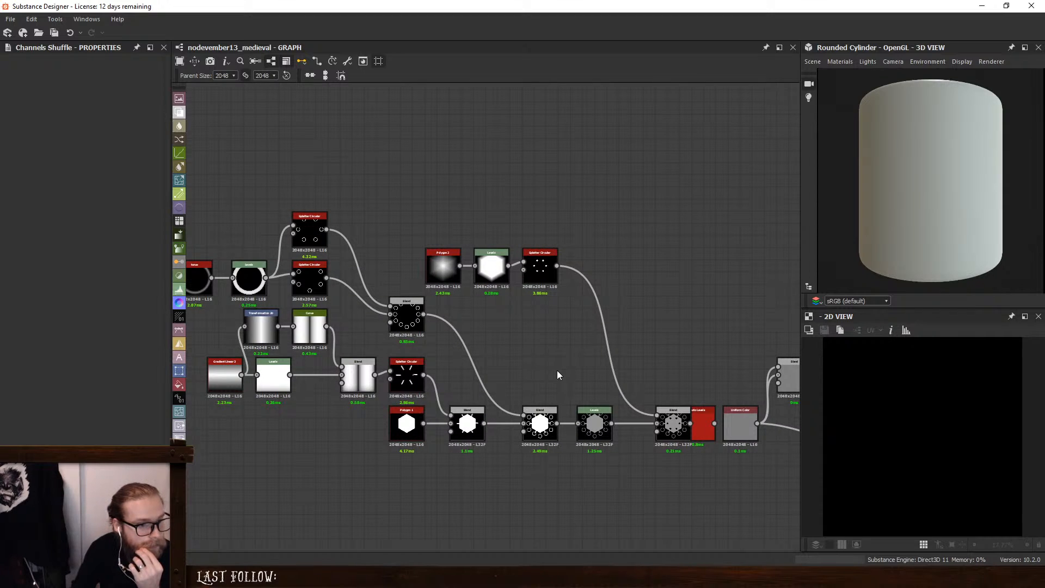
{"action": "left_click_drag", "start_coordinate": [669, 423], "coordinate": [644, 423]}
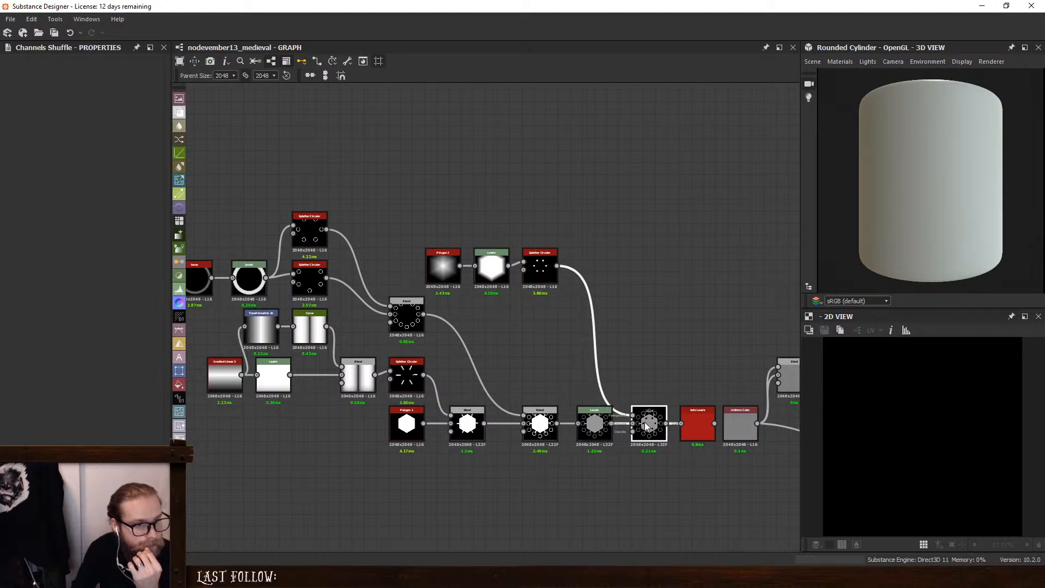
{"action": "left_click", "coordinate": [642, 368]}
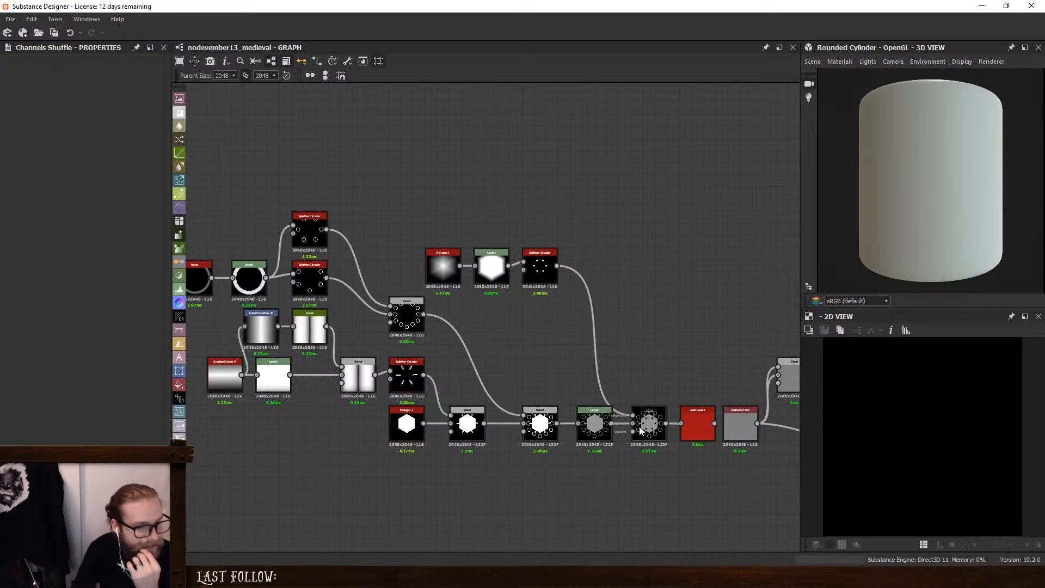
{"action": "left_click_drag", "start_coordinate": [485, 434], "coordinate": [499, 435]}
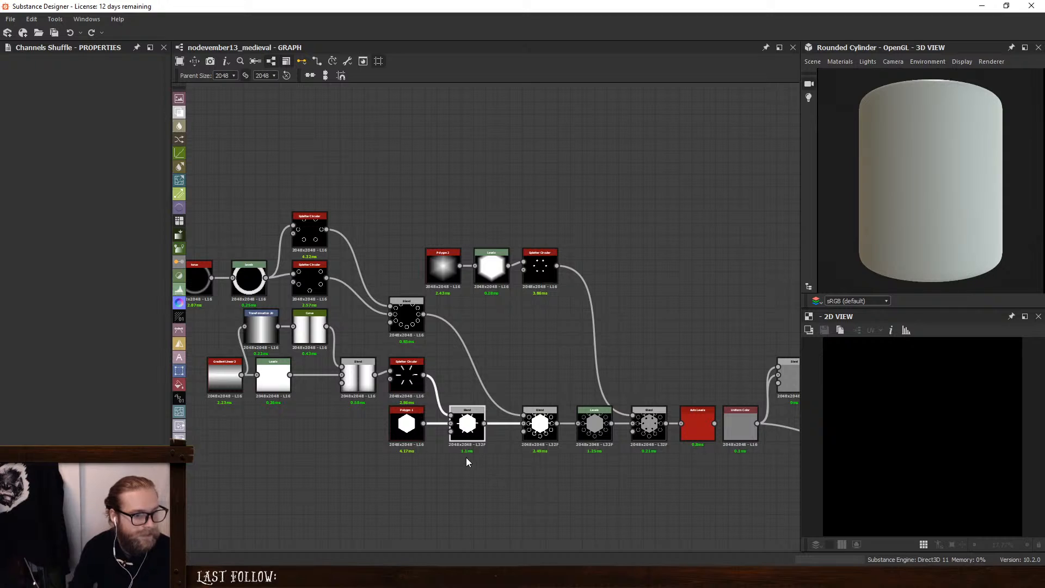
Insert the Subtract Blend directly between Polygon 1 and the link Blend, and bring the Polygon 2 hole branch closer to it
{"action": "middle_click_drag", "start_coordinate": [466, 462], "coordinate": [538, 455]}
{"action": "left_click_drag", "start_coordinate": [720, 435], "coordinate": [708, 375]}
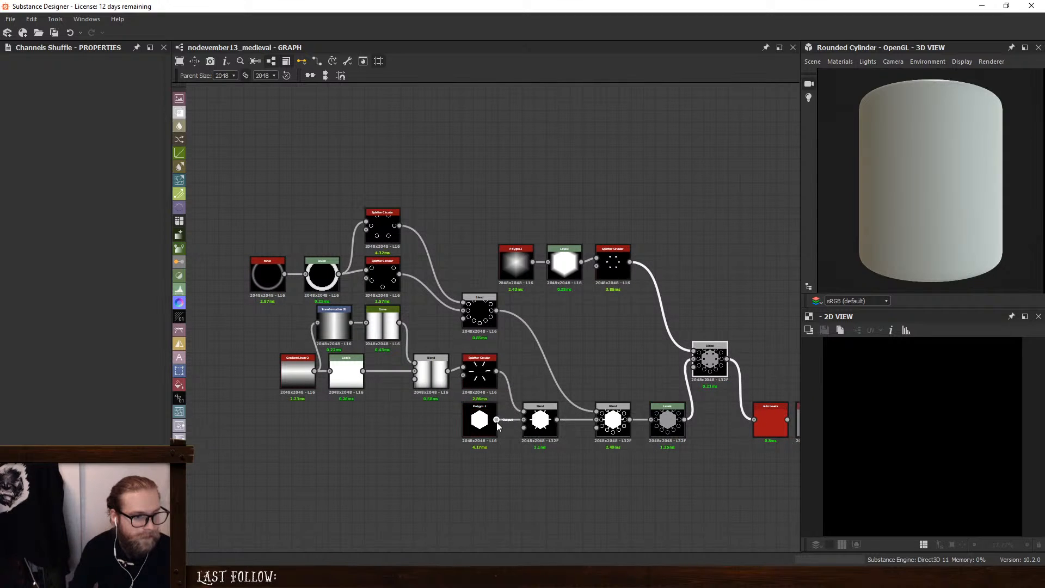
{"action": "left_click_drag", "start_coordinate": [497, 420], "coordinate": [418, 432]}
{"action": "double_click", "coordinate": [714, 360]}
{"action": "left_click_drag", "start_coordinate": [490, 196], "coordinate": [602, 268]}
{"action": "left_click_drag", "start_coordinate": [567, 267], "coordinate": [474, 308]}
{"action": "left_click_drag", "start_coordinate": [574, 368], "coordinate": [478, 416]}
{"action": "left_click_drag", "start_coordinate": [412, 441], "coordinate": [413, 428]}
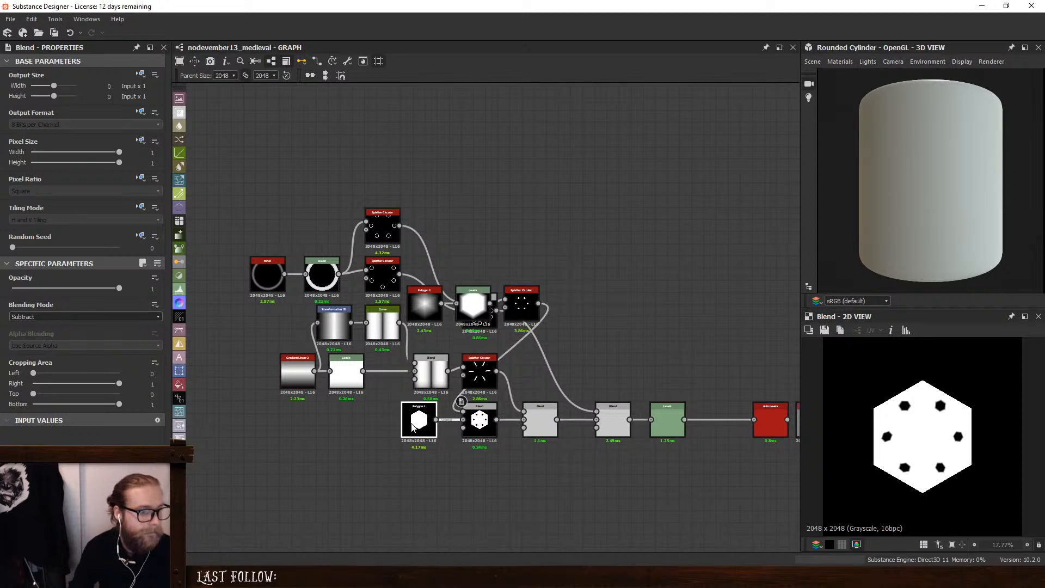
Stack the ring and link branches above the Polygon 2 hole branch, with the hole branch just above Polygon 1
{"action": "left_click_drag", "start_coordinate": [261, 205], "coordinate": [487, 375]}
{"action": "left_click_drag", "start_coordinate": [482, 376], "coordinate": [458, 373]}
{"action": "left_click", "coordinate": [498, 298]}
{"action": "left_click_drag", "start_coordinate": [472, 223], "coordinate": [407, 328]}
{"action": "left_click_drag", "start_coordinate": [425, 235], "coordinate": [341, 375]}
{"action": "left_click_drag", "start_coordinate": [463, 376], "coordinate": [322, 371]}
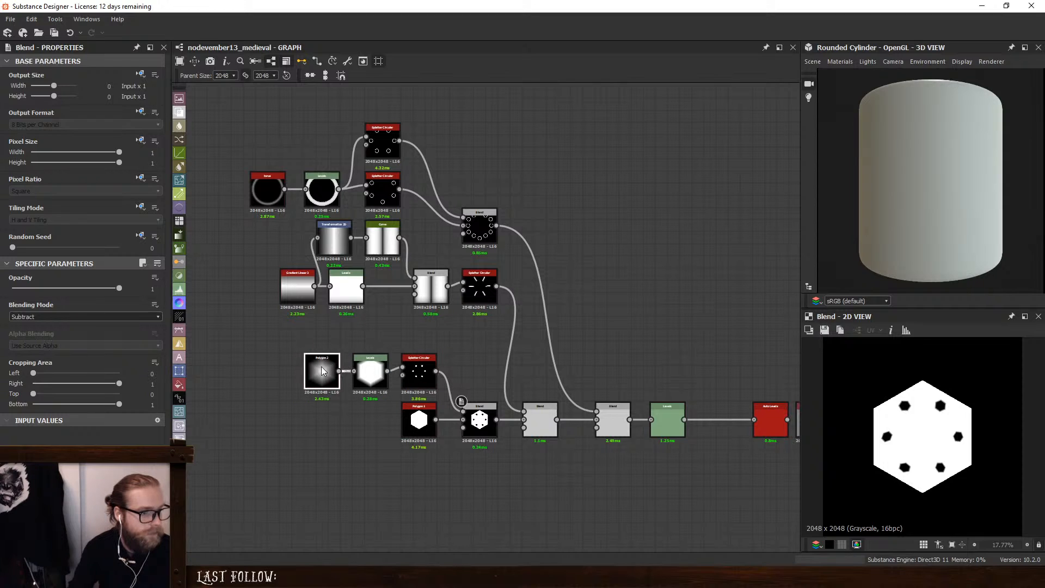
{"action": "left_click_drag", "start_coordinate": [210, 129], "coordinate": [422, 322]}
{"action": "left_click", "coordinate": [446, 220]}
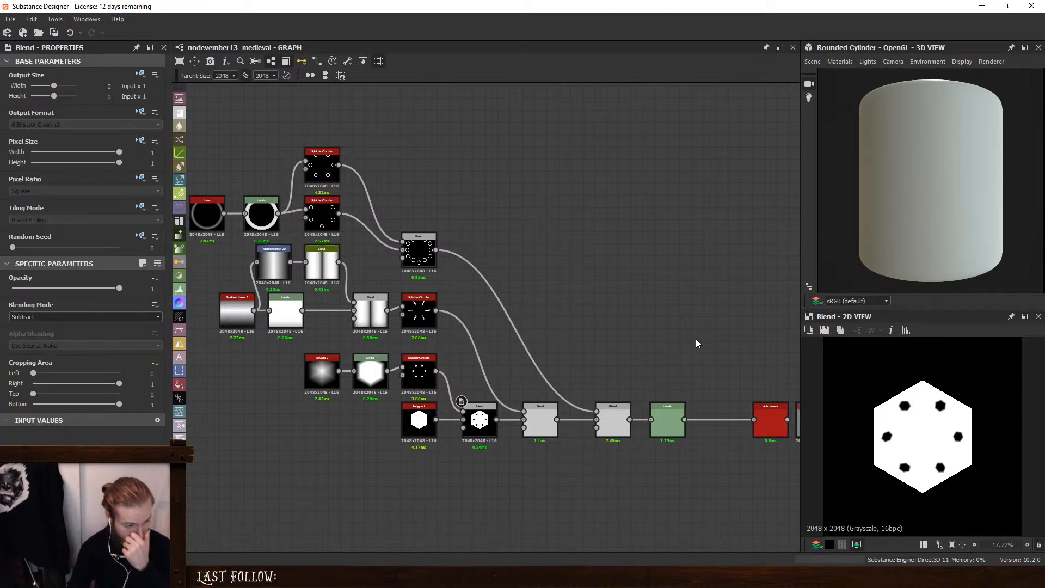
Preview the Levels output of the reordered chain and look over the node layout
{"action": "left_click", "coordinate": [545, 418]}
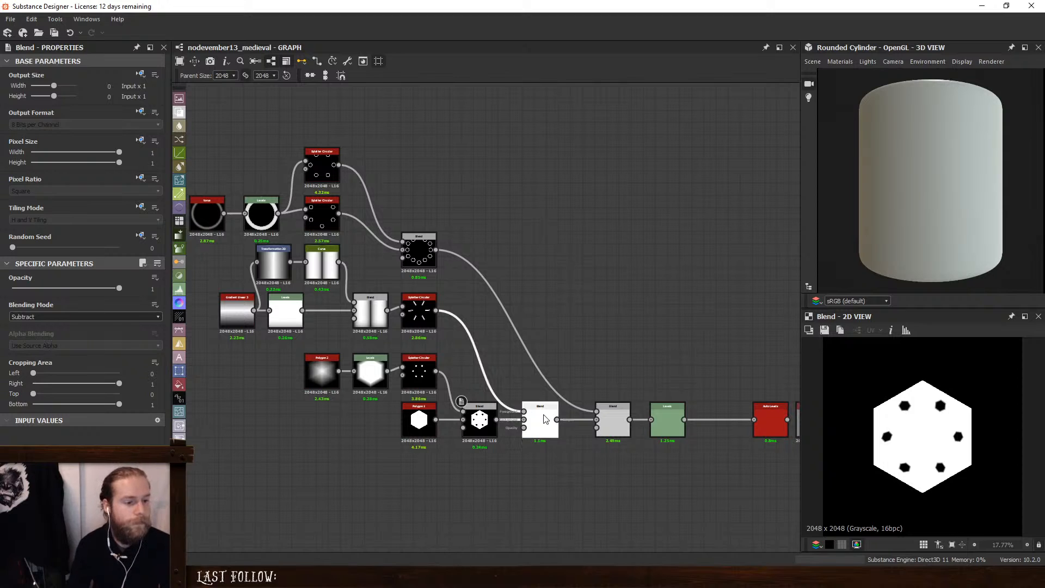
{"action": "left_click", "coordinate": [668, 419]}
{"action": "scroll", "coordinate": [696, 308], "scroll_direction": "down", "scroll_amount": 3}
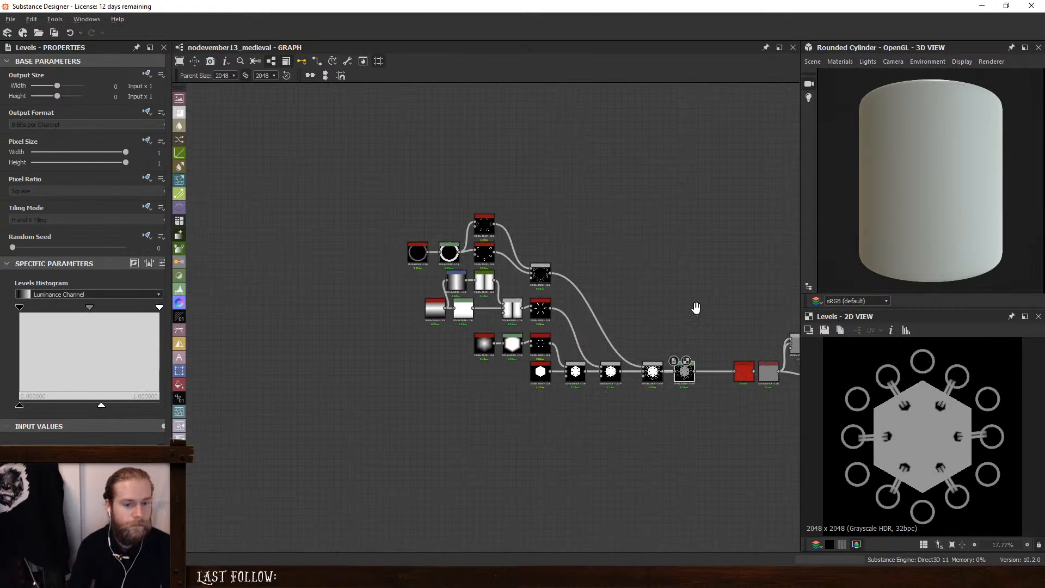
{"action": "middle_click_drag", "start_coordinate": [697, 308], "coordinate": [723, 327]}
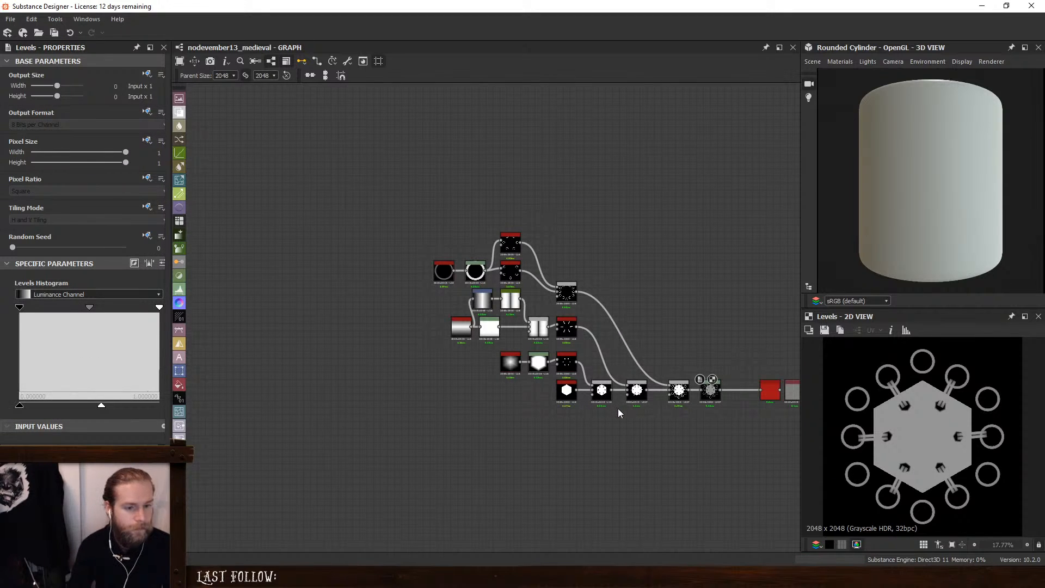
{"action": "scroll", "coordinate": [616, 436], "scroll_direction": "up", "scroll_amount": 3}
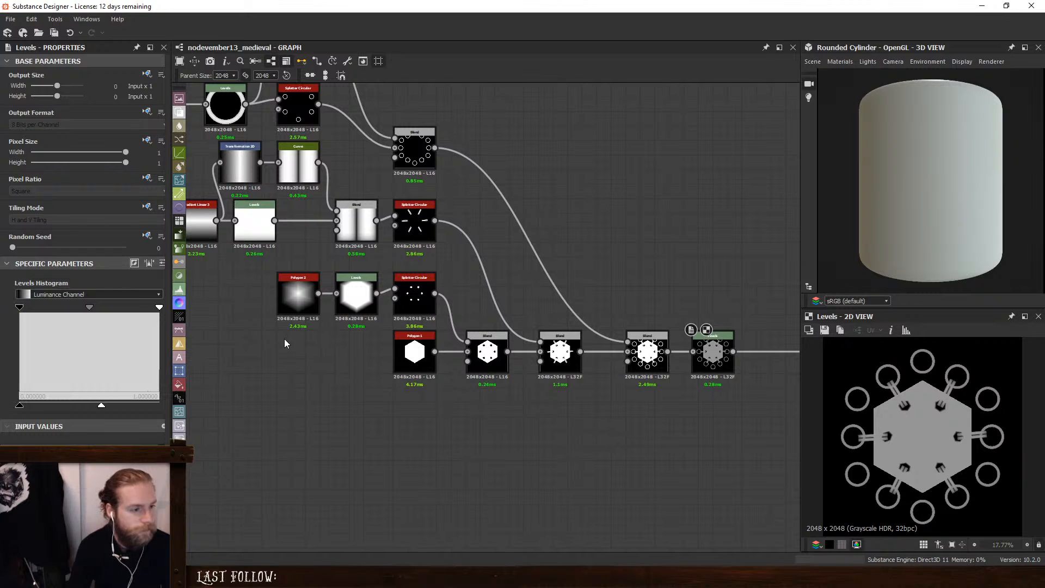
Make room after the Subtract Blend and add a Warp node between it and the link Blend's background input
{"action": "left_click_drag", "start_coordinate": [238, 315], "coordinate": [403, 358]}
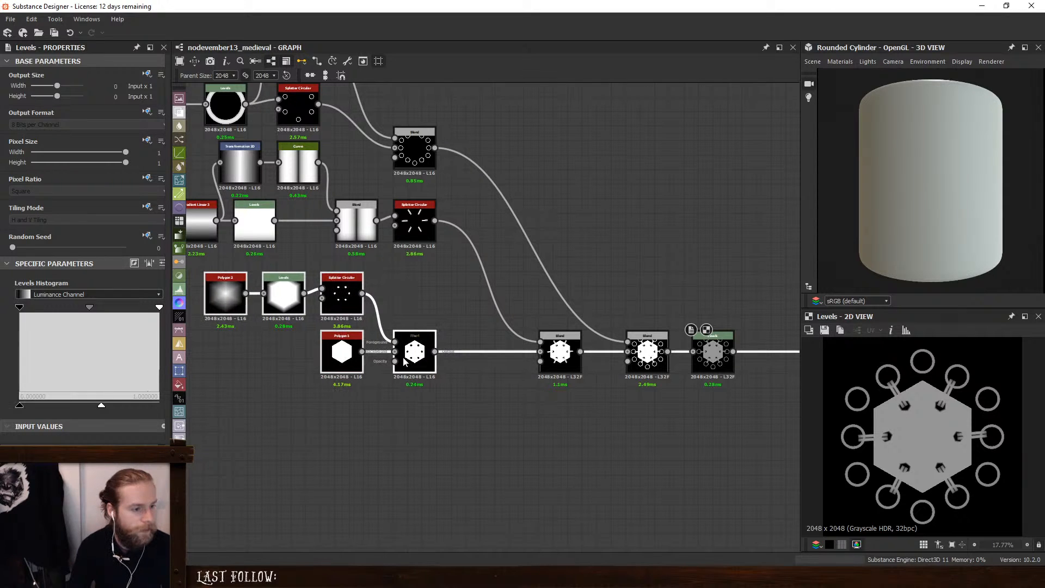
{"action": "left_click", "coordinate": [442, 229]}
{"action": "key", "text": "space"}
{"action": "type", "text": "war"}
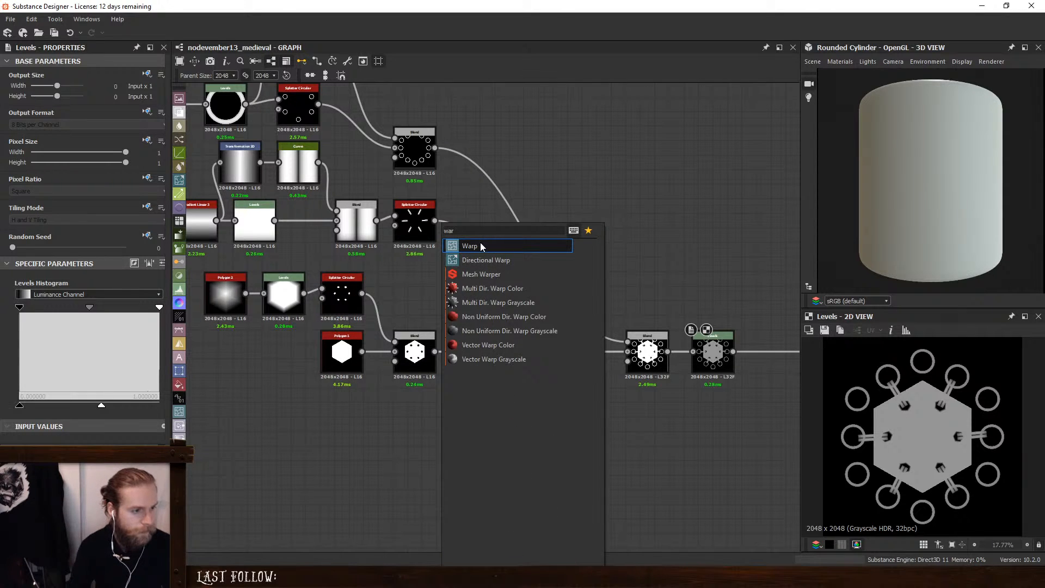
{"action": "left_click", "coordinate": [480, 246]}
{"action": "left_click_drag", "start_coordinate": [442, 396], "coordinate": [540, 351]}
Place the Warp and link Blend just below the row, and connect the Levels output to the Auto Levels node alongside
{"action": "mouse_move", "coordinate": [474, 395]}
{"action": "left_mouse_down"}
{"action": "mouse_move", "coordinate": [488, 366]}
{"action": "mouse_move", "coordinate": [474, 381]}
{"action": "left_mouse_up"}
{"action": "left_click_drag", "start_coordinate": [561, 354], "coordinate": [561, 381]}
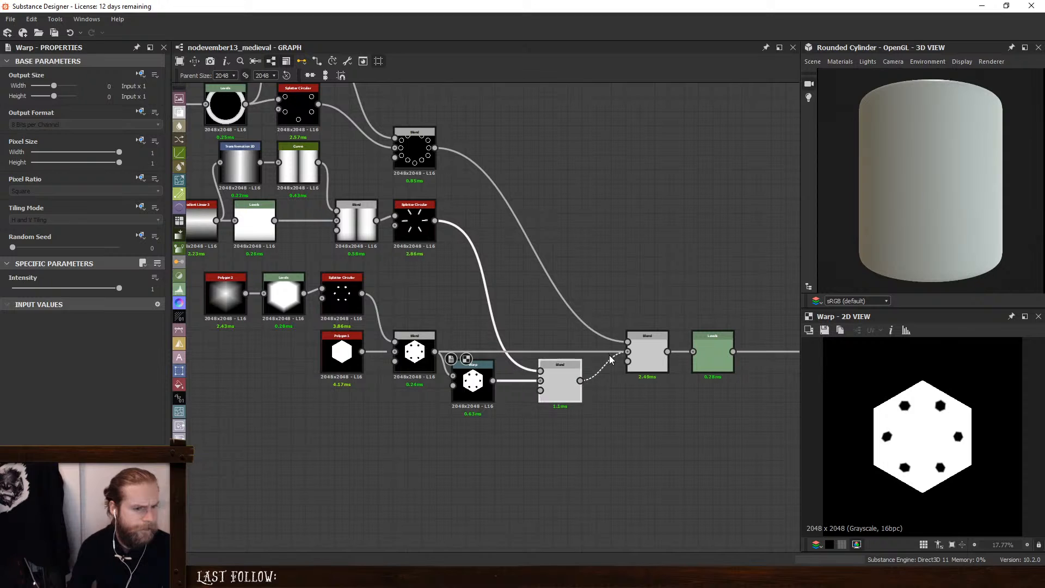
{"action": "middle_click_drag", "start_coordinate": [711, 379], "coordinate": [488, 374]}
{"action": "left_click_drag", "start_coordinate": [618, 348], "coordinate": [602, 421]}
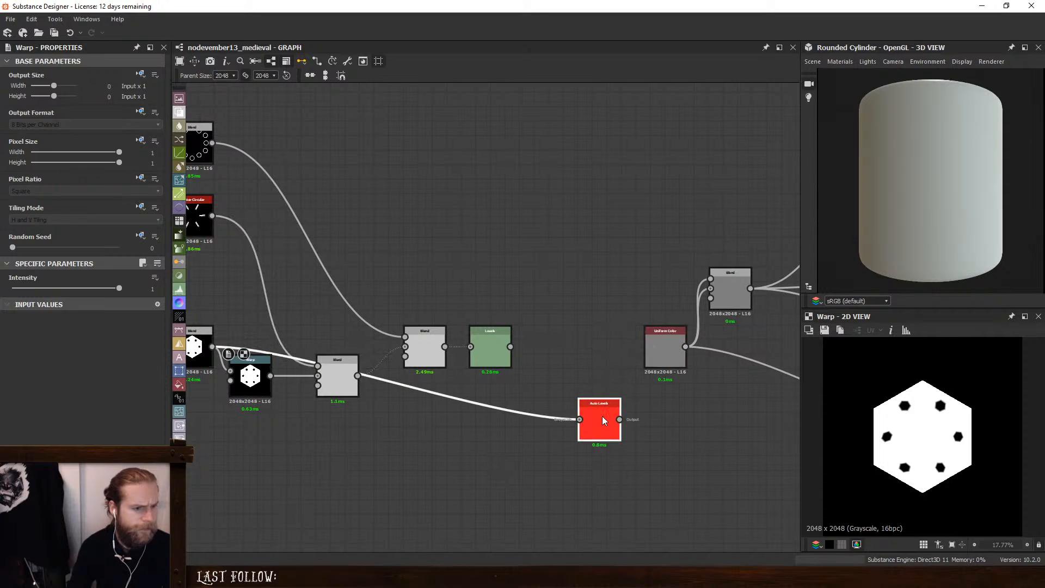
{"action": "left_click_drag", "start_coordinate": [511, 346], "coordinate": [575, 416]}
{"action": "left_click", "coordinate": [515, 386]}
{"action": "left_click_drag", "start_coordinate": [510, 346], "coordinate": [599, 355]}
Shift the ring Blend and Levels closer to Auto Levels, and align the link Blend and Warp in the same row
{"action": "left_click_drag", "start_coordinate": [520, 316], "coordinate": [414, 382]}
{"action": "left_click_drag", "start_coordinate": [494, 356], "coordinate": [509, 357]}
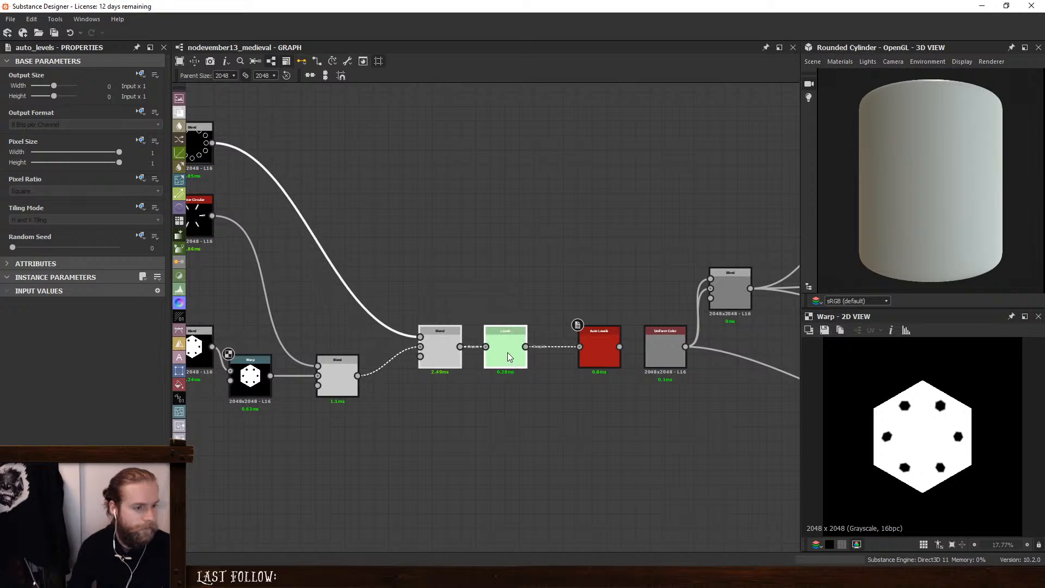
{"action": "middle_click_drag", "start_coordinate": [410, 402], "coordinate": [552, 406]}
{"action": "left_click_drag", "start_coordinate": [484, 384], "coordinate": [497, 354]}
{"action": "left_click_drag", "start_coordinate": [392, 377], "coordinate": [407, 348]}
Add a Perlin Noise node below the Subtract Blend and connect it to the Warp's gradient input
{"action": "middle_click_drag", "start_coordinate": [394, 413], "coordinate": [490, 423]}
{"action": "key", "text": "space"}
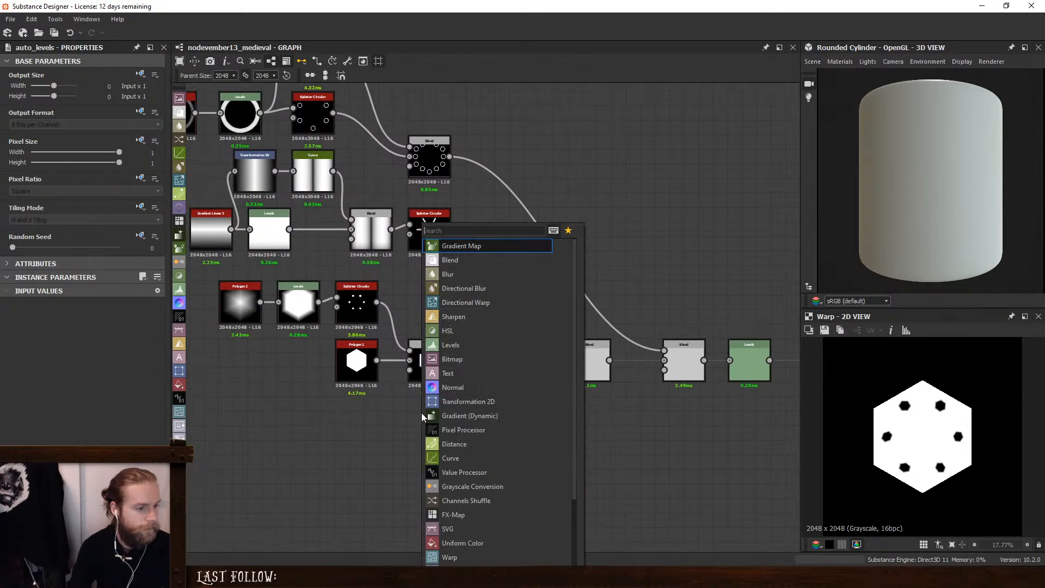
{"action": "type", "text": "per"}
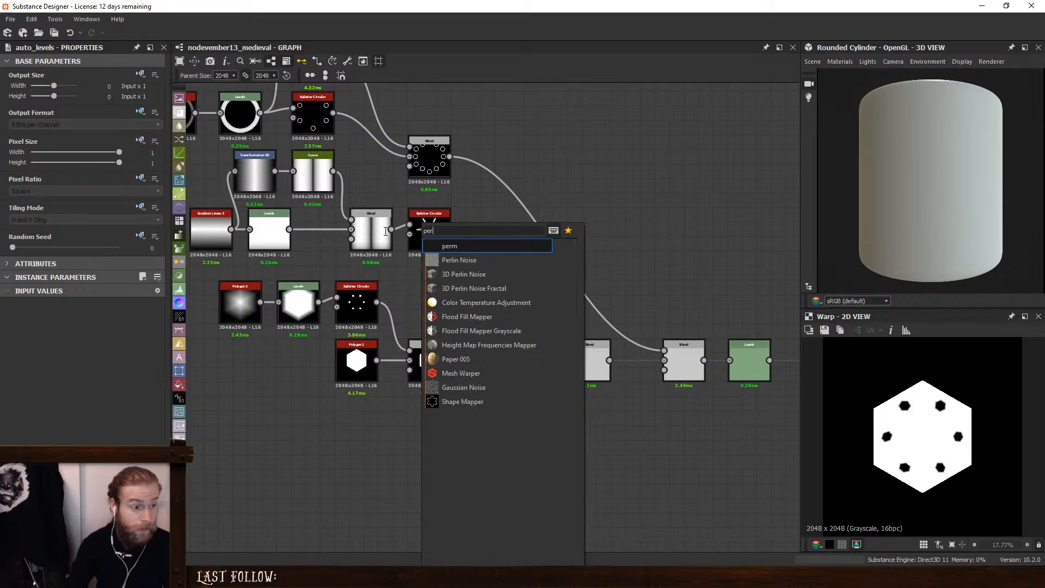
{"action": "left_click", "coordinate": [452, 260]}
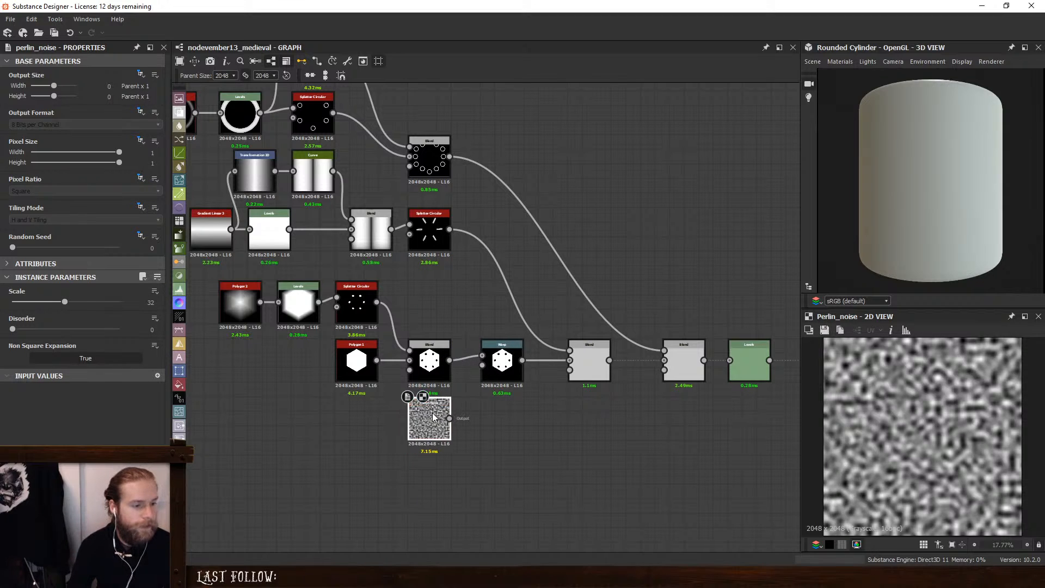
{"action": "left_click_drag", "start_coordinate": [451, 418], "coordinate": [482, 365]}
Set the Warp's Intensity to 0.05 and the Perlin Noise Scale to 12
{"action": "left_click", "coordinate": [502, 360]}
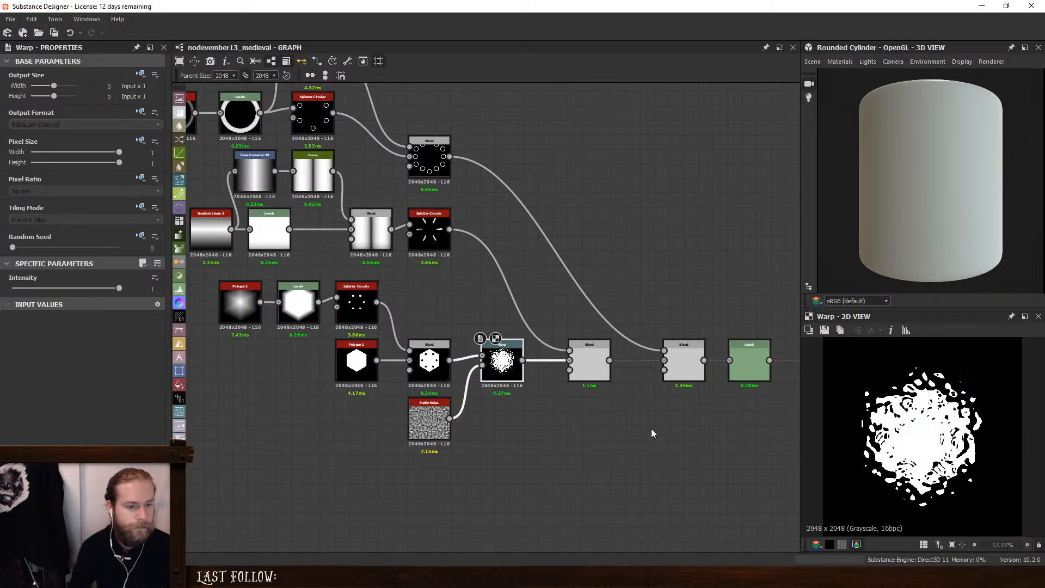
{"action": "left_click_drag", "start_coordinate": [119, 288], "coordinate": [31, 309]}
{"action": "left_click", "coordinate": [430, 419]}
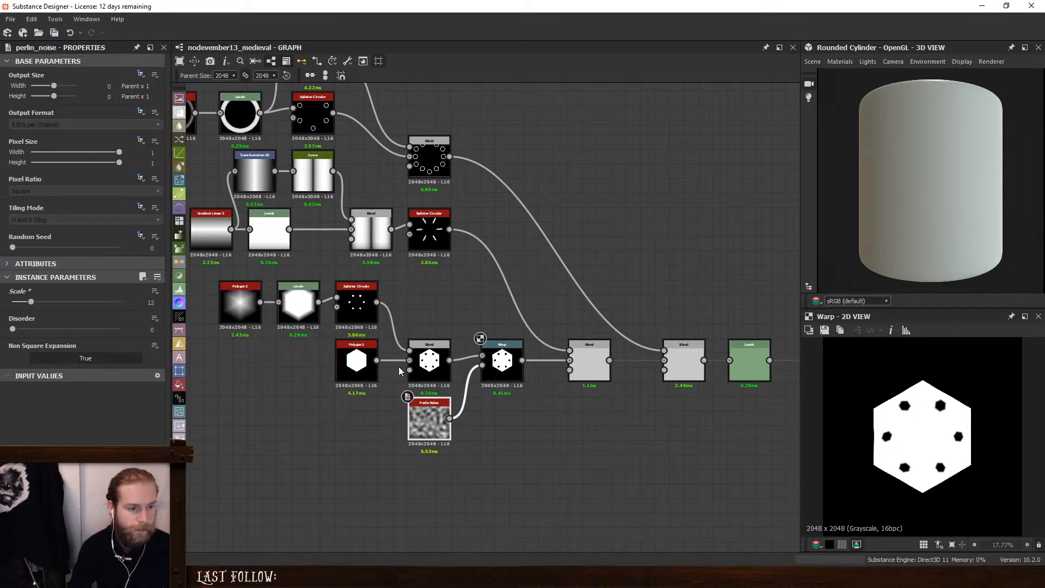
{"action": "left_click", "coordinate": [500, 362]}
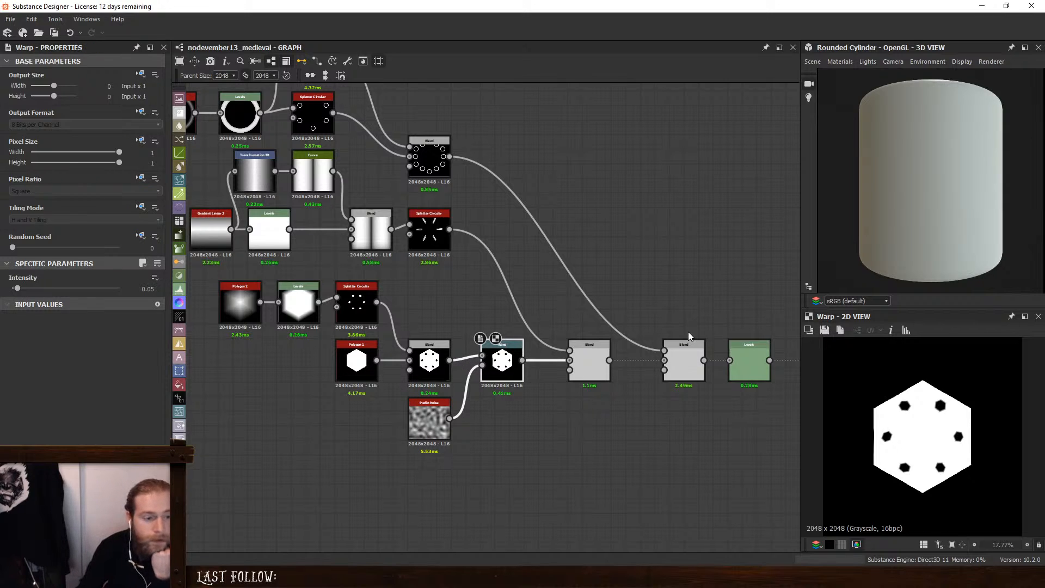
Preview the end of the chain, pull the Levels node below the row and connect the ring Blend directly to Auto Levels
{"action": "double_click", "coordinate": [684, 362]}
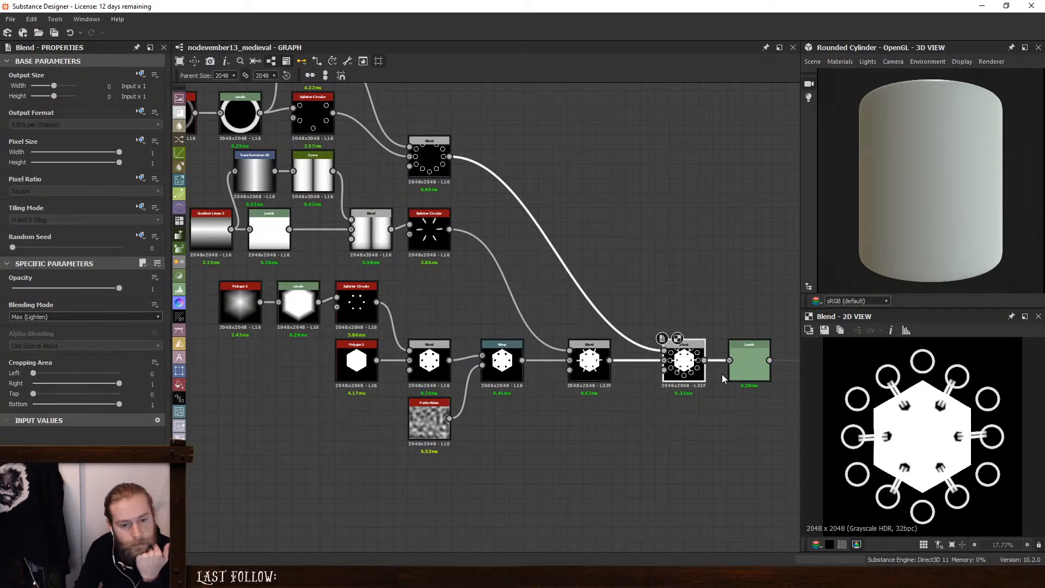
{"action": "double_click", "coordinate": [744, 360]}
{"action": "middle_click_drag", "start_coordinate": [716, 381], "coordinate": [656, 388]}
{"action": "double_click", "coordinate": [668, 358]}
{"action": "left_click_drag", "start_coordinate": [656, 388], "coordinate": [642, 446]}
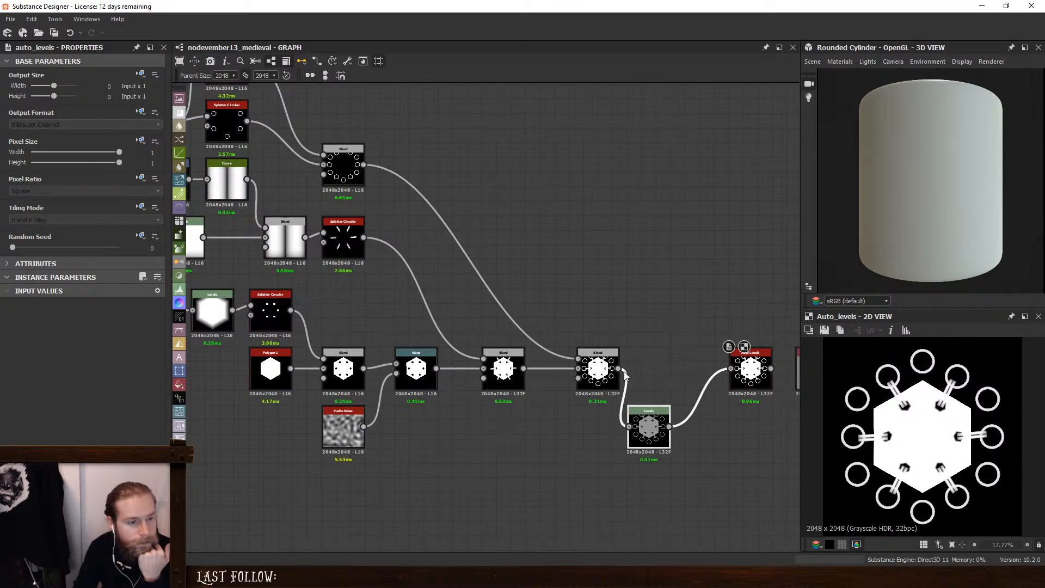
{"action": "left_click_drag", "start_coordinate": [619, 369], "coordinate": [731, 369]}
Shift the ring and link Blends closer to Auto Levels, and bring the Levels node below the gap after the Warp
{"action": "left_click_drag", "start_coordinate": [599, 370], "coordinate": [679, 371]}
{"action": "left_click_drag", "start_coordinate": [505, 369], "coordinate": [590, 369]}
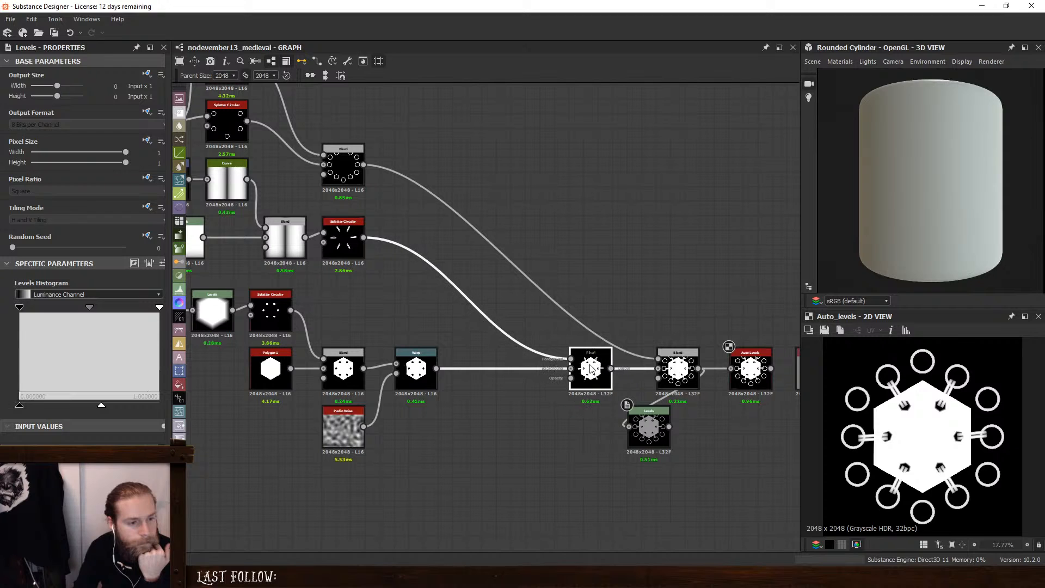
{"action": "left_click_drag", "start_coordinate": [649, 425], "coordinate": [502, 415]}
Lift the ring Blend out of the row and connect the link Blend's output directly to Auto Levels
{"action": "scroll", "coordinate": [530, 414], "scroll_direction": "up", "scroll_amount": 1}
{"action": "scroll", "coordinate": [531, 411], "scroll_direction": "down", "scroll_amount": 3}
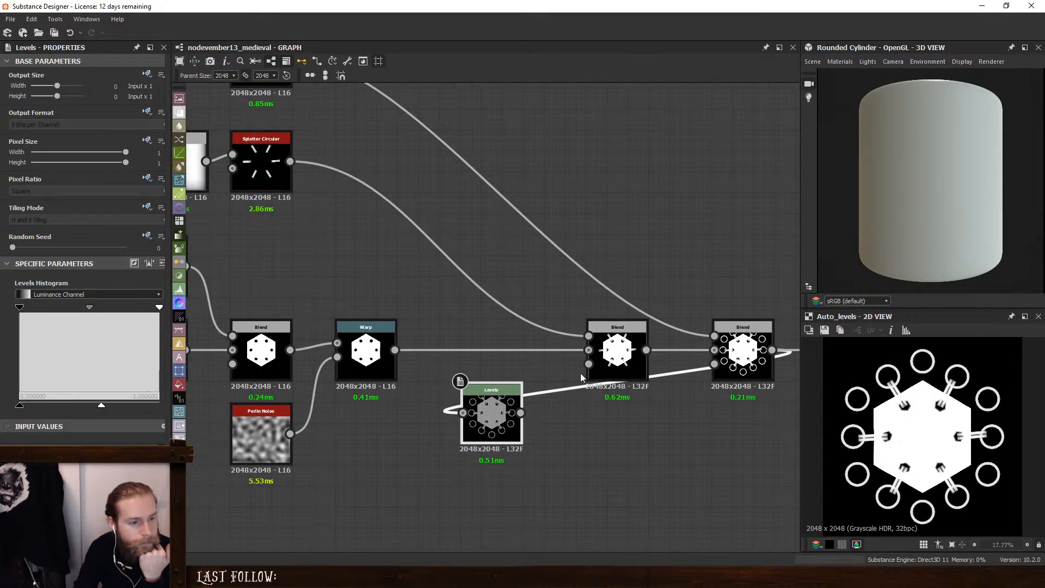
{"action": "left_click_drag", "start_coordinate": [695, 354], "coordinate": [665, 317]}
{"action": "left_click_drag", "start_coordinate": [627, 359], "coordinate": [761, 360]}
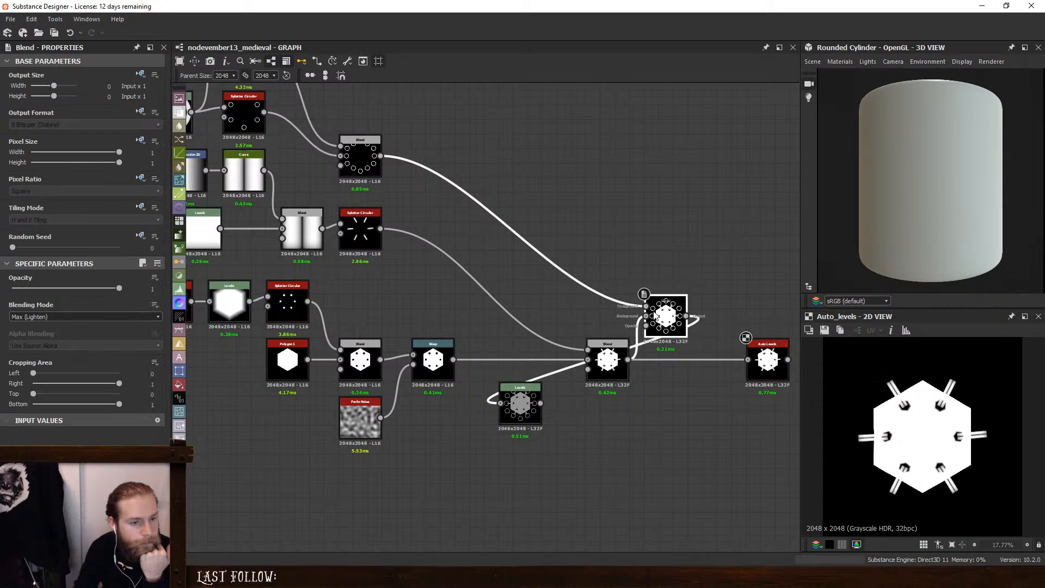
Move the ring Blend ahead of the bar Blend, feeding it from the Warp node and passing its output to the bar Blend
{"action": "left_click_drag", "start_coordinate": [663, 320], "coordinate": [569, 291]}
{"action": "left_click_drag", "start_coordinate": [453, 360], "coordinate": [527, 402]}
{"action": "key", "text": "ctrl+z"}
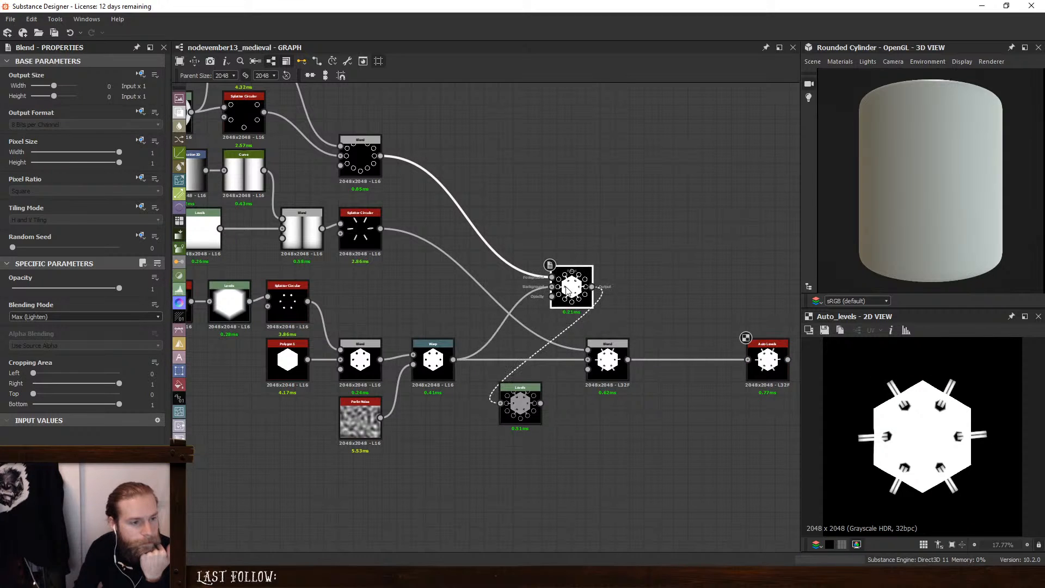
{"action": "left_click_drag", "start_coordinate": [590, 362], "coordinate": [588, 360]}
{"action": "left_click_drag", "start_coordinate": [605, 360], "coordinate": [634, 360]}
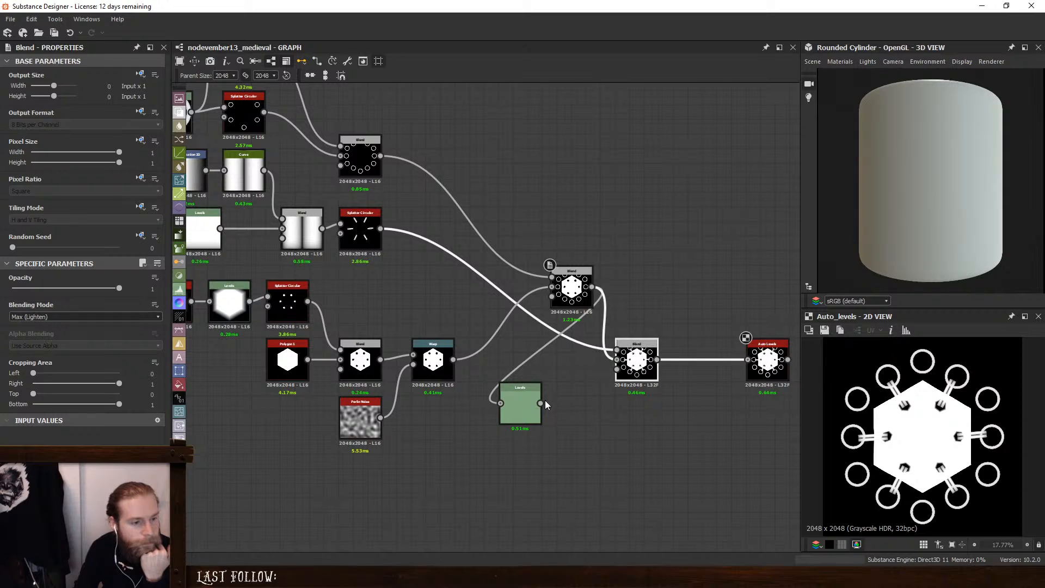
Connect the Levels node into the bar Blend's background and line up the ring Blend and Levels in the main chain
{"action": "left_click_drag", "start_coordinate": [541, 403], "coordinate": [618, 360]}
{"action": "left_click_drag", "start_coordinate": [566, 292], "coordinate": [500, 364]}
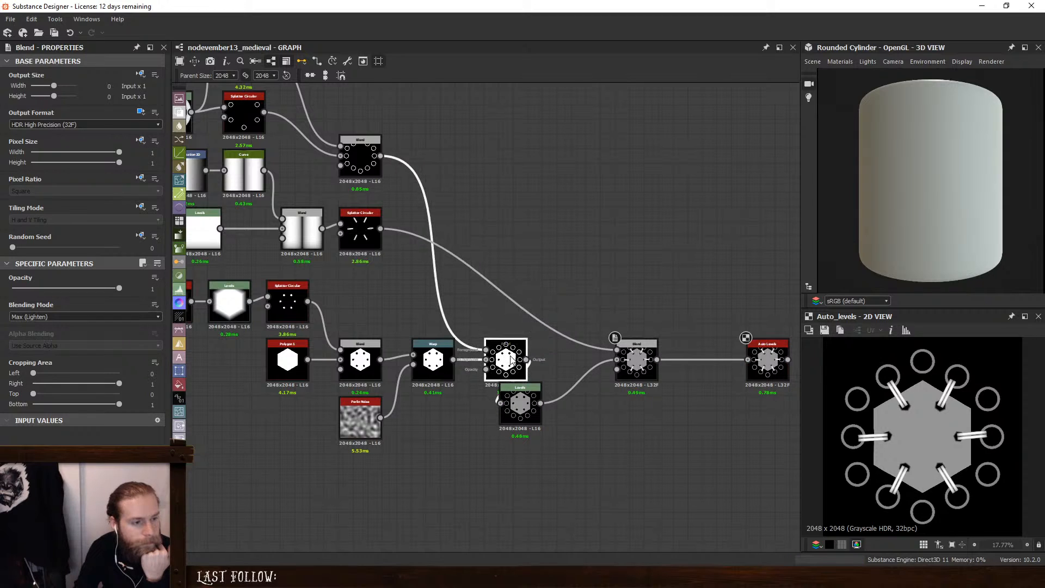
{"action": "left_click_drag", "start_coordinate": [529, 405], "coordinate": [572, 362]}
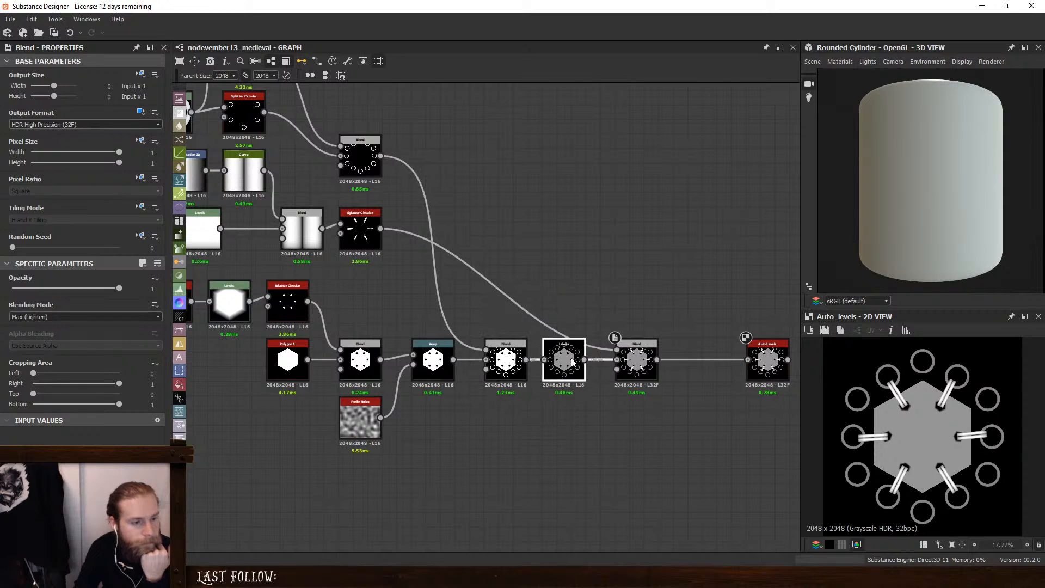
{"action": "left_click", "coordinate": [768, 361]}
Move the node branch that builds the radial bars, from Gradient Linear to Splatter Circular, clear of the ring branch
{"action": "left_click_drag", "start_coordinate": [557, 293], "coordinate": [680, 361]}
{"action": "left_click", "coordinate": [605, 264]}
{"action": "middle_click_drag", "start_coordinate": [594, 258], "coordinate": [826, 357]}
{"action": "left_click_drag", "start_coordinate": [283, 277], "coordinate": [737, 152]}
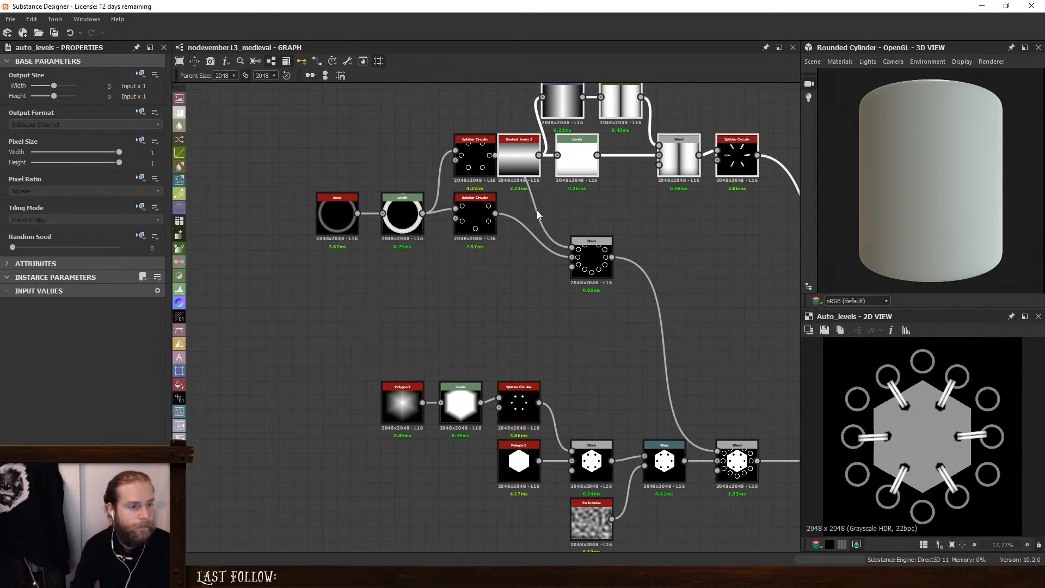
{"action": "left_click_drag", "start_coordinate": [531, 148], "coordinate": [590, 89]}
Move the ring branch, from its shape node through its Blend, down to just above the hexagon branch
{"action": "left_click_drag", "start_coordinate": [595, 258], "coordinate": [608, 374]}
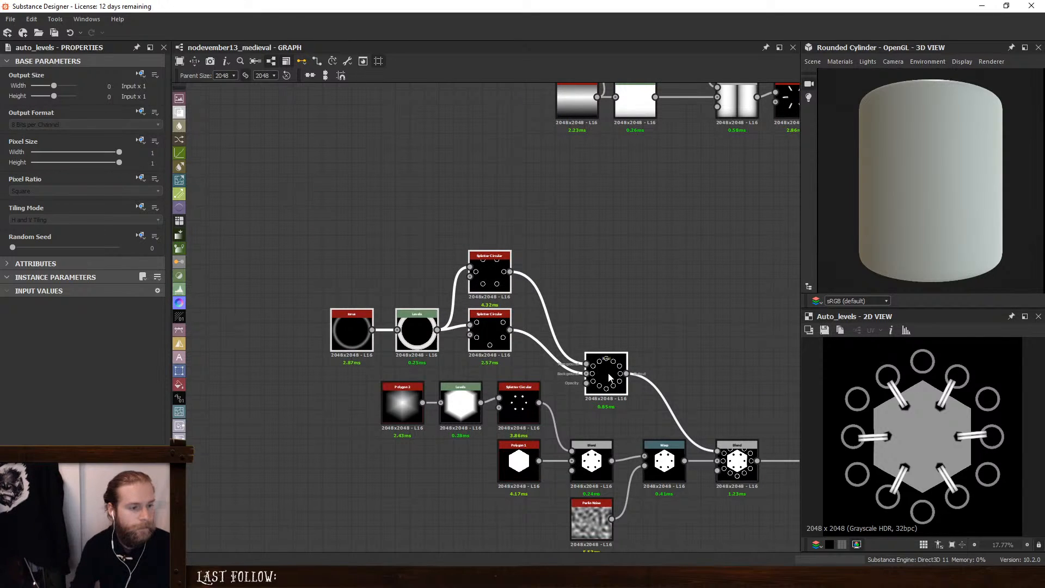
{"action": "left_click_drag", "start_coordinate": [487, 328], "coordinate": [502, 328]}
{"action": "left_click", "coordinate": [647, 275]}
{"action": "middle_click_drag", "start_coordinate": [698, 287], "coordinate": [482, 312]}
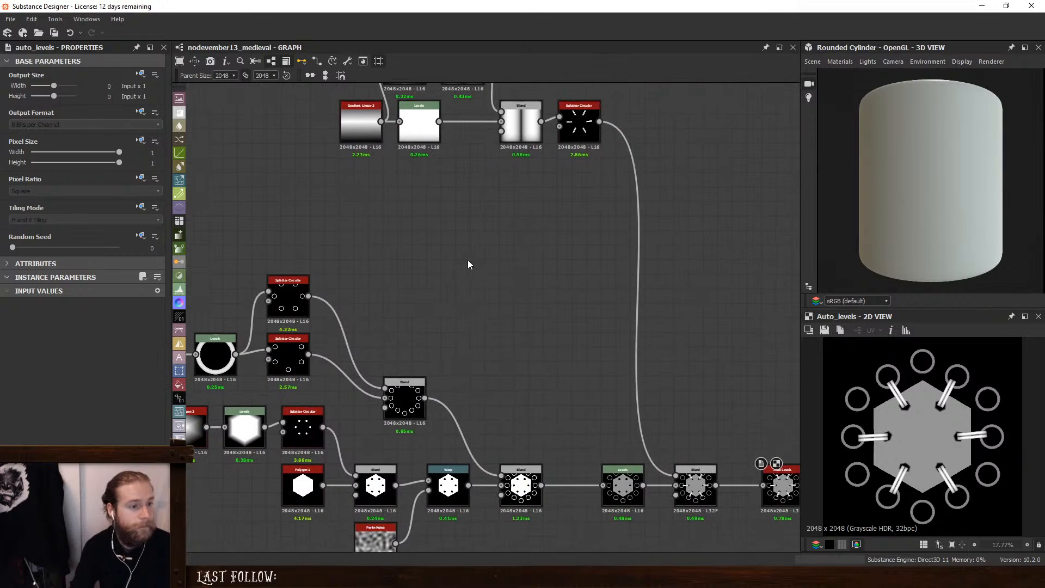
Reposition the radial bar branch above the main chain and align the ring Blend with the lower ring Splatter Circular
{"action": "scroll", "coordinate": [468, 265], "scroll_direction": "down", "scroll_amount": 2}
{"action": "middle_click_drag", "start_coordinate": [327, 79], "coordinate": [325, 132]}
{"action": "left_click_drag", "start_coordinate": [325, 132], "coordinate": [579, 207]}
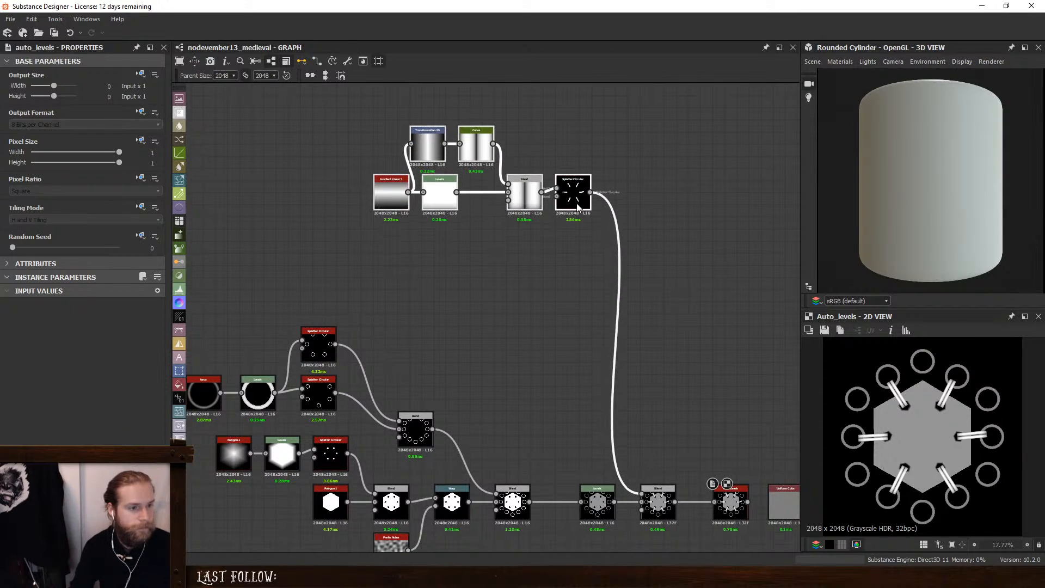
{"action": "left_click", "coordinate": [635, 175]}
{"action": "scroll", "coordinate": [561, 295], "scroll_direction": "down", "scroll_amount": 3}
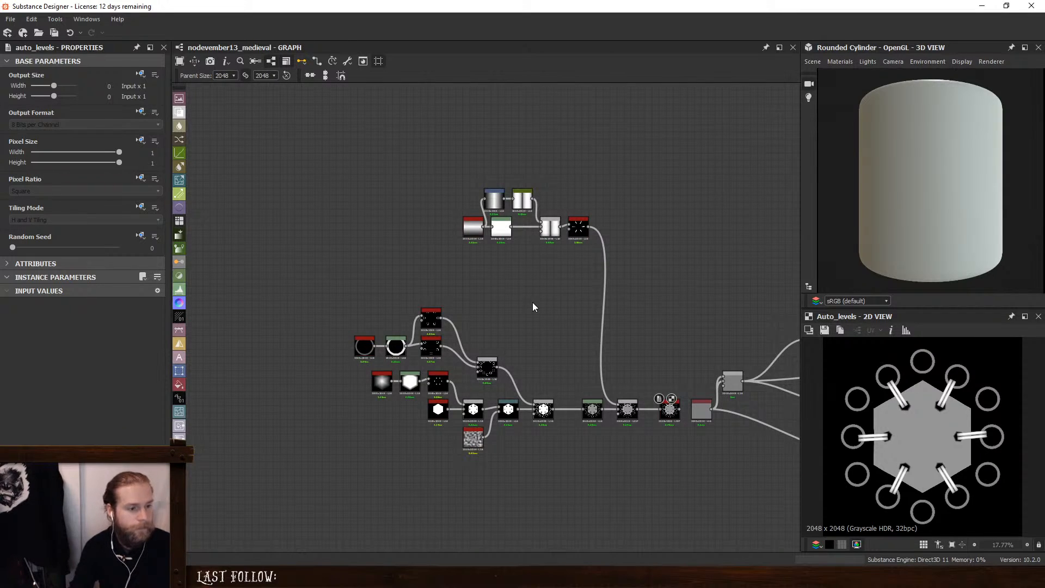
{"action": "left_click_drag", "start_coordinate": [487, 368], "coordinate": [488, 347]}
{"action": "left_click", "coordinate": [638, 363]}
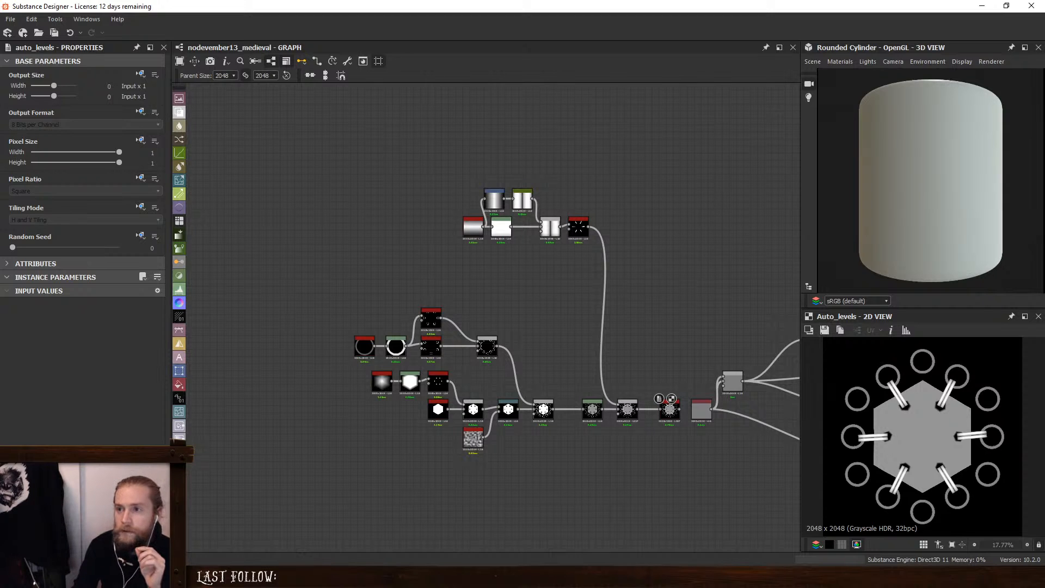
Switch to the browser's Kikko wakibiki close-up photo and examine how the chain links join the hexagonal plates
{"action": "left_click_drag", "start_coordinate": [1044, 79], "coordinate": [796, 68]}
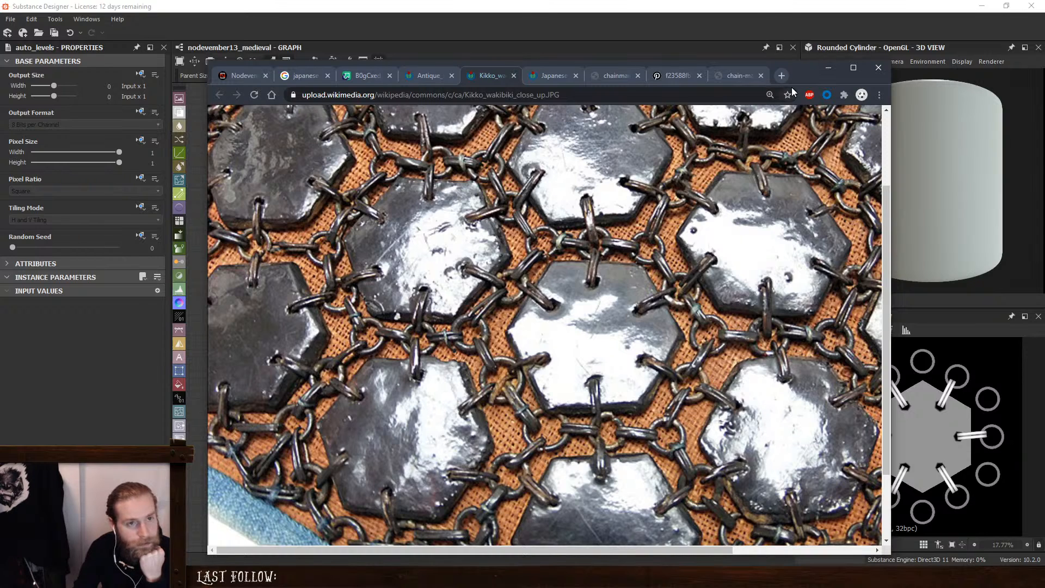
{"action": "left_click_drag", "start_coordinate": [792, 91], "coordinate": [1044, 103]}
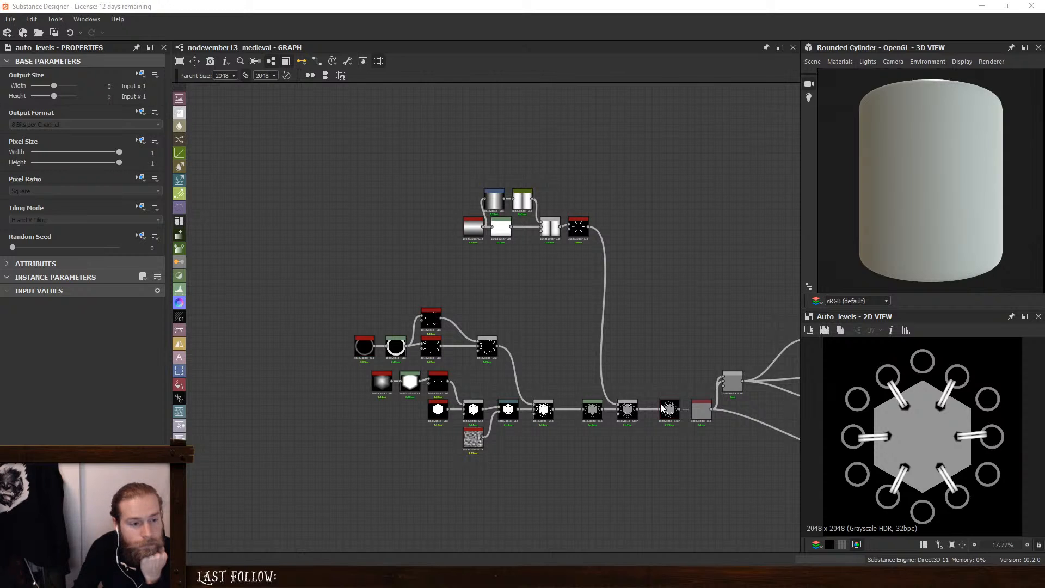
Duplicate the bar Splatter Circular node and place the copy above the main chain, near Auto Levels
{"action": "left_click", "coordinate": [578, 229]}
{"action": "key", "text": "ctrl+d"}
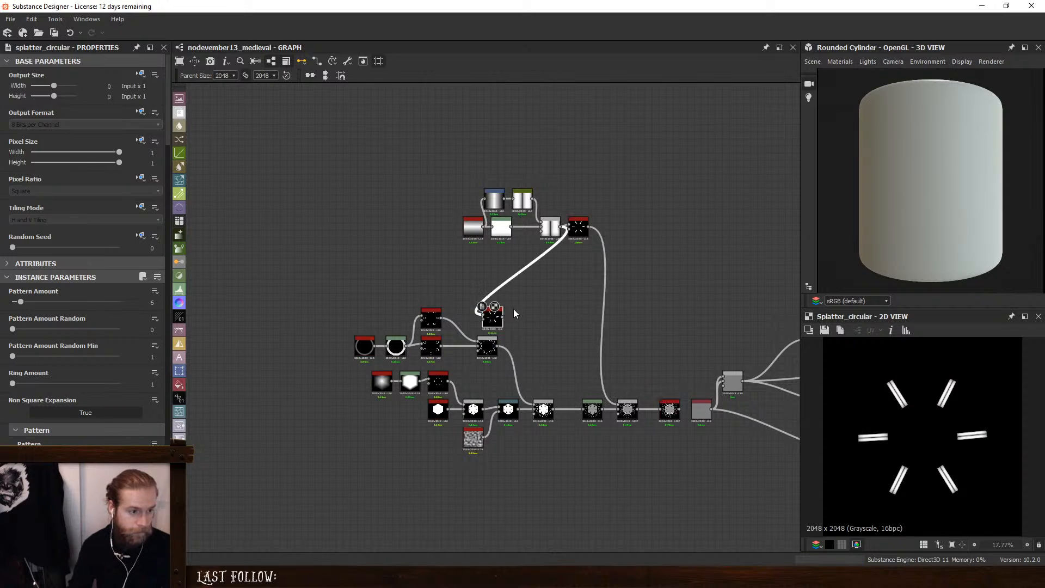
{"action": "left_click_drag", "start_coordinate": [500, 317], "coordinate": [587, 339]}
{"action": "scroll", "coordinate": [629, 389], "scroll_direction": "up", "scroll_amount": 3}
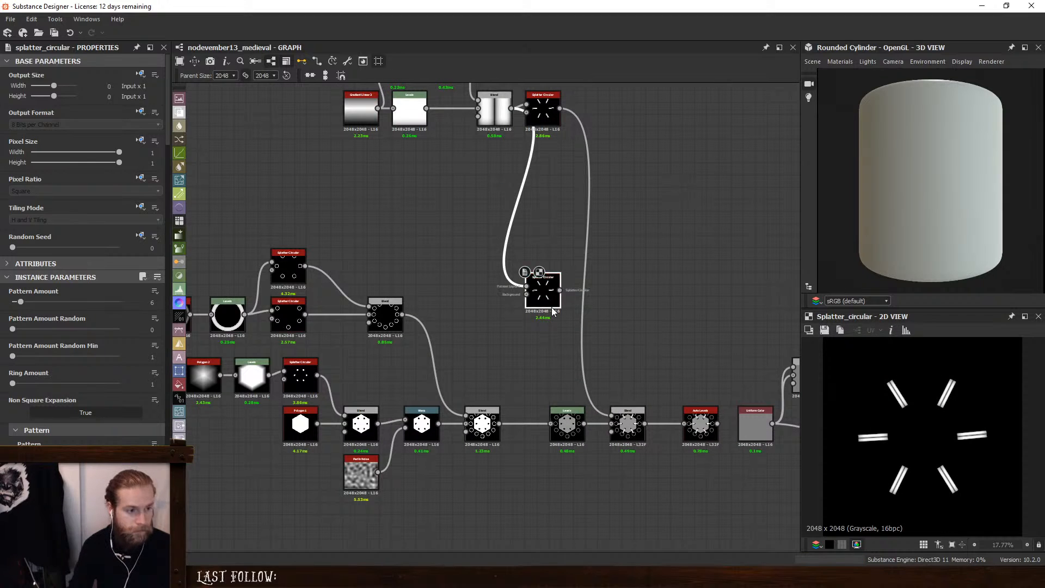
{"action": "left_click_drag", "start_coordinate": [544, 299], "coordinate": [677, 294]}
Move the Auto Levels and Uniform Color nodes farther from the bar Blend to make room in the main chain
{"action": "middle_click_drag", "start_coordinate": [663, 310], "coordinate": [566, 343]}
{"action": "middle_click_drag", "start_coordinate": [628, 417], "coordinate": [549, 391]}
{"action": "left_click_drag", "start_coordinate": [524, 364], "coordinate": [637, 452]}
{"action": "left_click_drag", "start_coordinate": [586, 430], "coordinate": [676, 428]}
{"action": "left_click", "coordinate": [534, 381]}
Add a Blend node between the bar Blend and Auto Levels, with the duplicated Splatter Circular as its foreground
{"action": "left_click", "coordinate": [451, 422]}
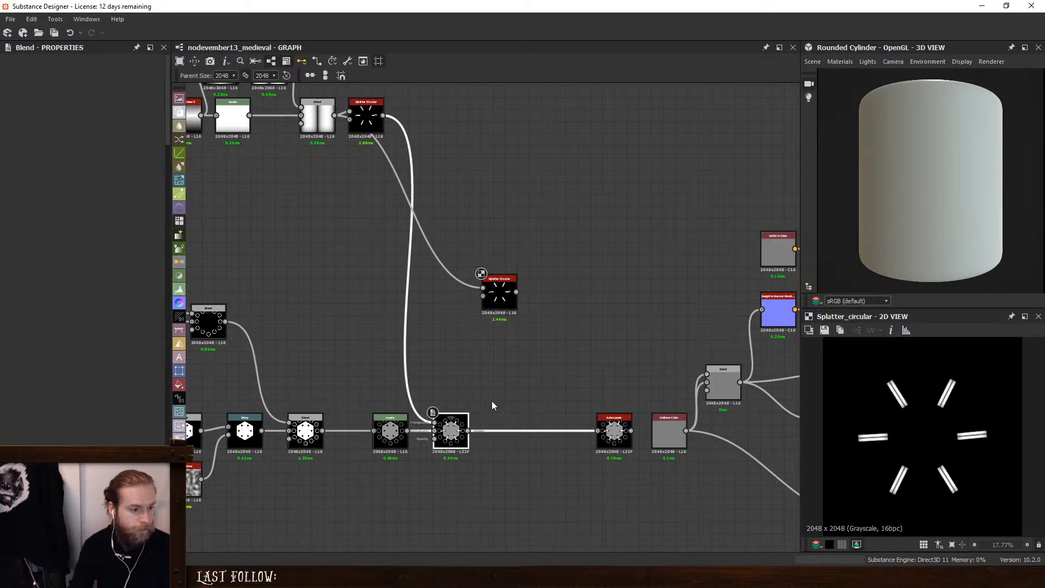
{"action": "key", "text": "space"}
{"action": "left_click", "coordinate": [523, 245]}
{"action": "left_click_drag", "start_coordinate": [516, 292], "coordinate": [533, 436]}
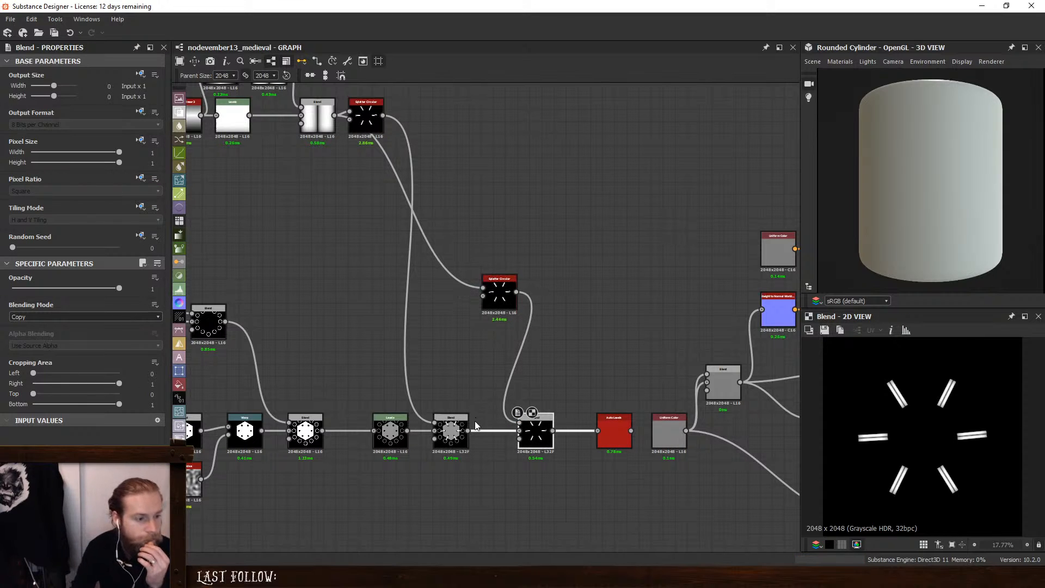
Feed the bar Blend into the duplicated Splatter Circular's background and put that node before Auto Levels in place of the new Blend
{"action": "left_click_drag", "start_coordinate": [470, 430], "coordinate": [503, 297]}
{"action": "double_click", "coordinate": [503, 297]}
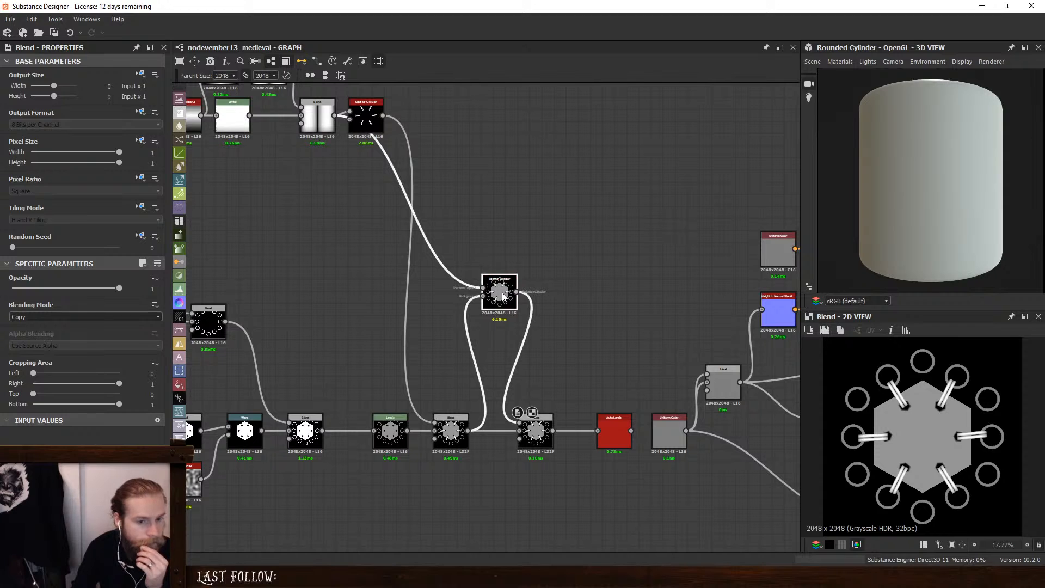
{"action": "left_click_drag", "start_coordinate": [536, 426], "coordinate": [566, 322]}
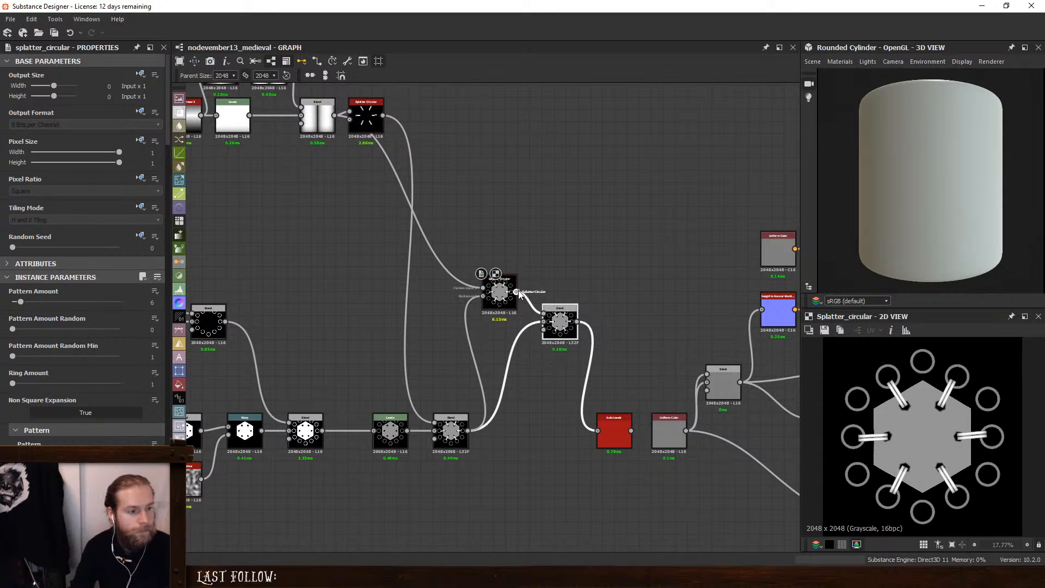
{"action": "left_click", "coordinate": [567, 322]}
{"action": "left_click_drag", "start_coordinate": [499, 299], "coordinate": [540, 434]}
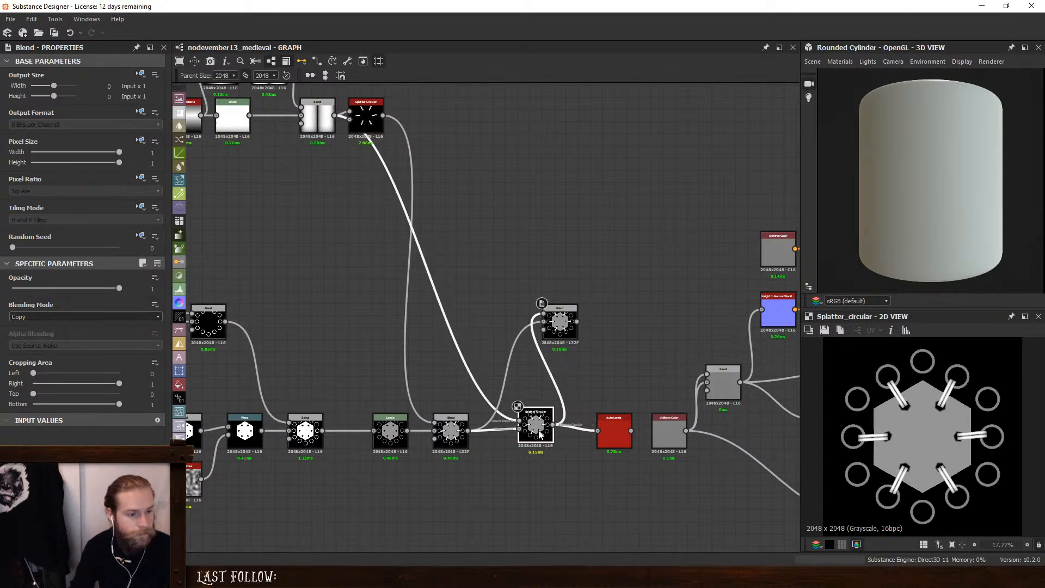
Set the duplicated Splatter Circular's Pattern Rotation to 90 degrees
{"action": "scroll", "coordinate": [3, 360], "scroll_direction": "down", "scroll_amount": 3}
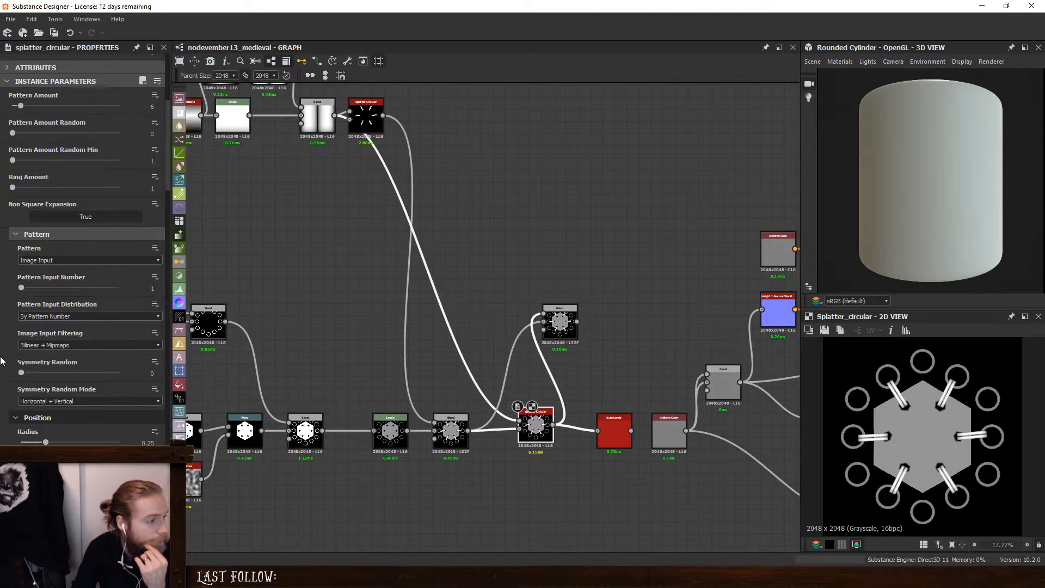
{"action": "scroll", "coordinate": [3, 360], "scroll_direction": "down", "scroll_amount": 2}
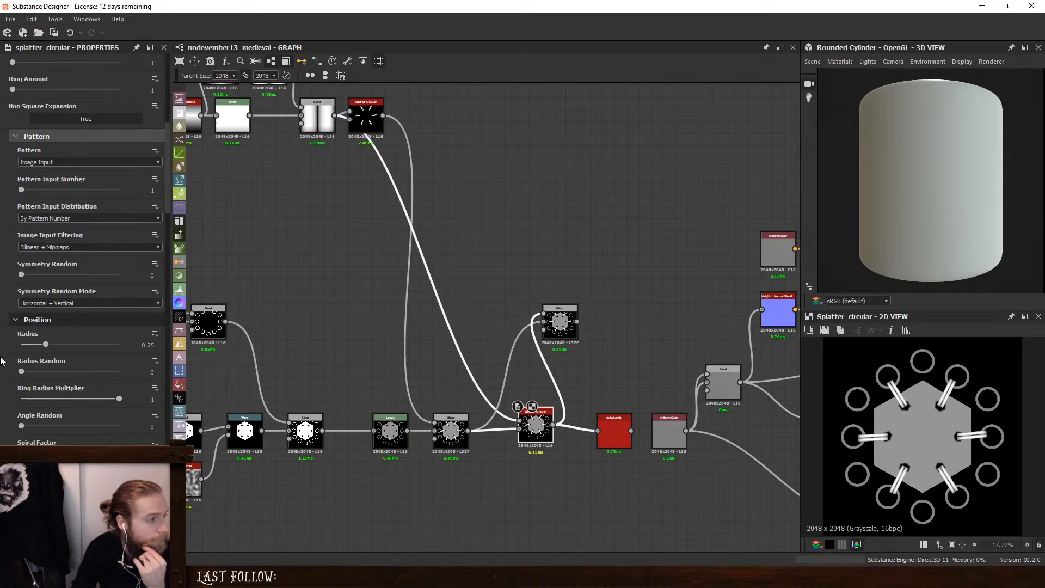
{"action": "scroll", "coordinate": [2, 361], "scroll_direction": "down", "scroll_amount": 4}
{"action": "scroll", "coordinate": [3, 361], "scroll_direction": "down", "scroll_amount": 6}
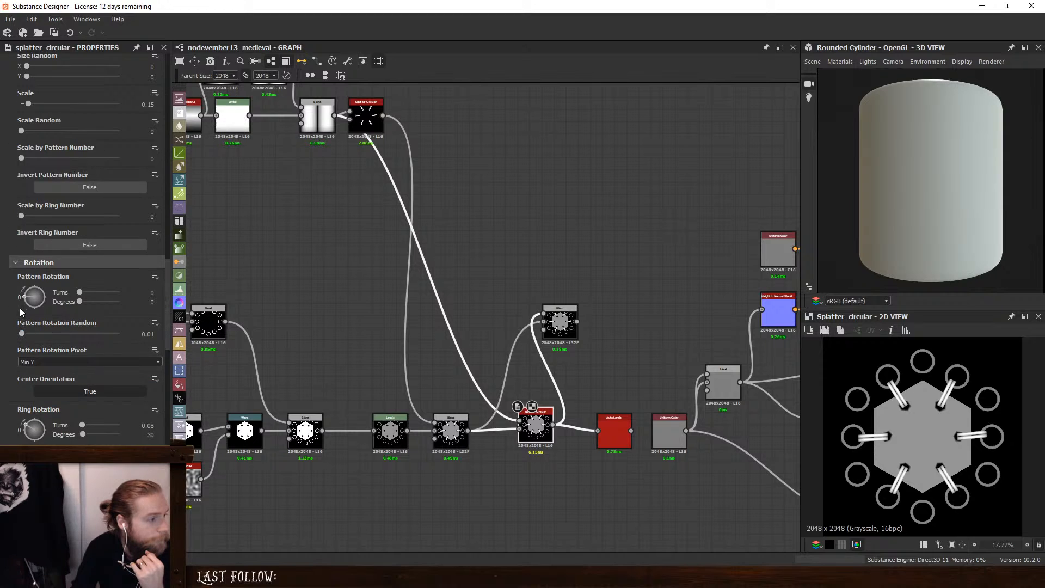
{"action": "left_click_drag", "start_coordinate": [26, 301], "coordinate": [34, 289]}
{"action": "left_click", "coordinate": [151, 301]}
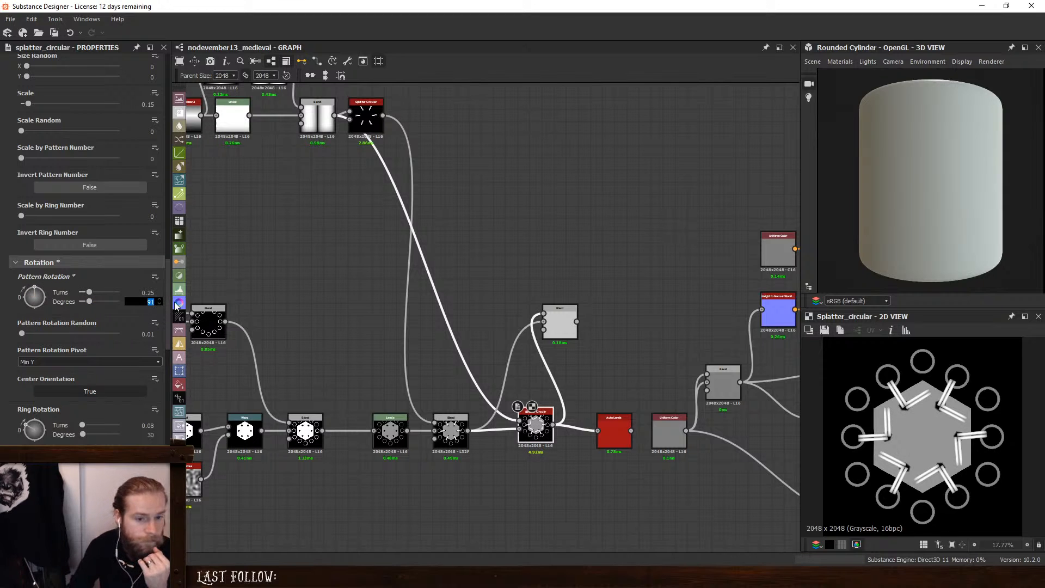
{"action": "key", "text": "Return"}
Set the duplicated Splatter Circular's Radius to 0.41 and its Ring Rotation to 34 degrees
{"action": "scroll", "coordinate": [1, 307], "scroll_direction": "up", "scroll_amount": 10}
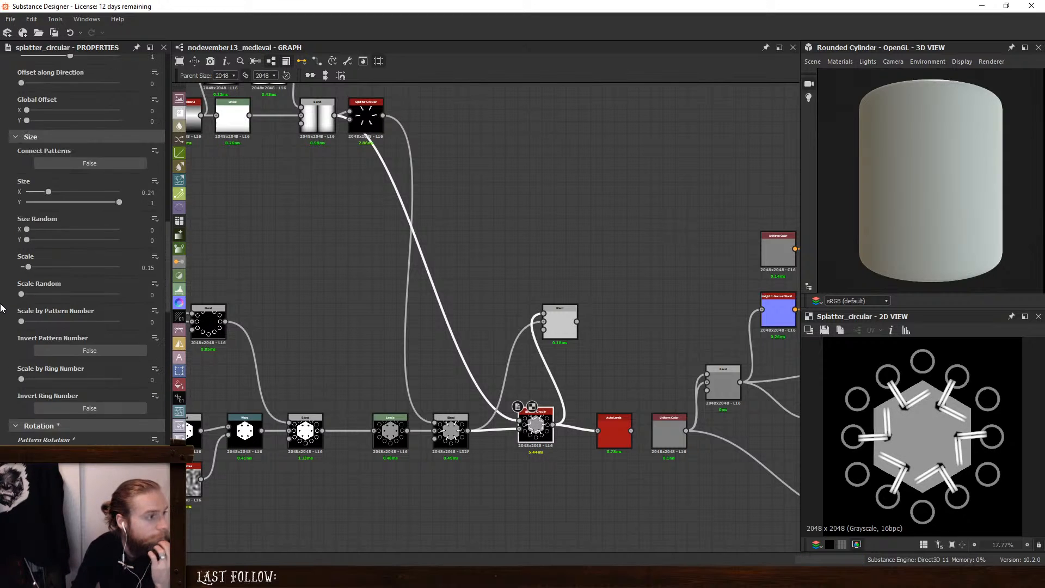
{"action": "scroll", "coordinate": [1, 307], "scroll_direction": "up", "scroll_amount": 4}
{"action": "left_click_drag", "start_coordinate": [45, 311], "coordinate": [61, 312]}
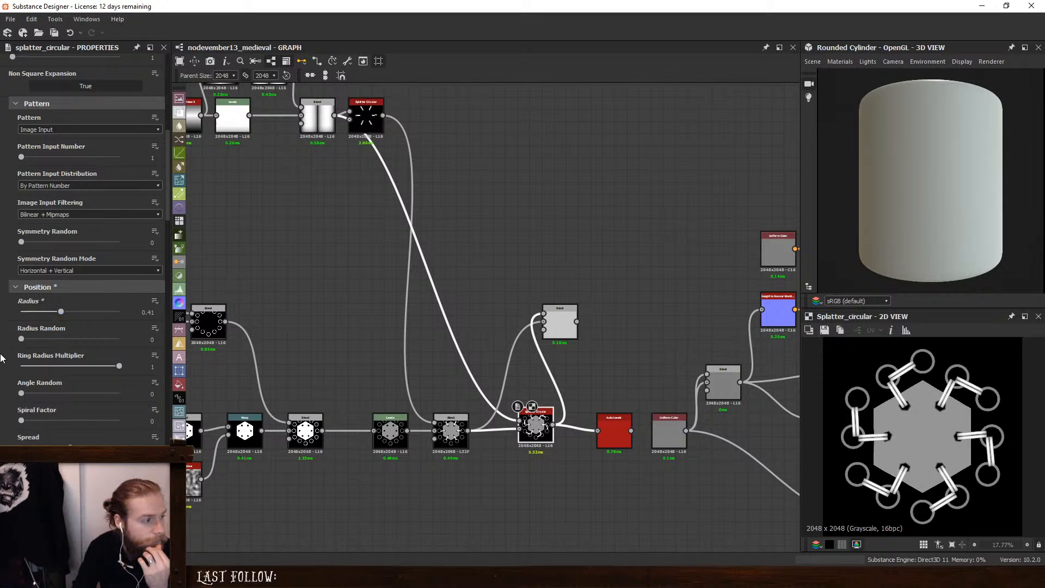
{"action": "scroll", "coordinate": [1, 358], "scroll_direction": "down", "scroll_amount": 7}
{"action": "scroll", "coordinate": [1, 358], "scroll_direction": "down", "scroll_amount": 8}
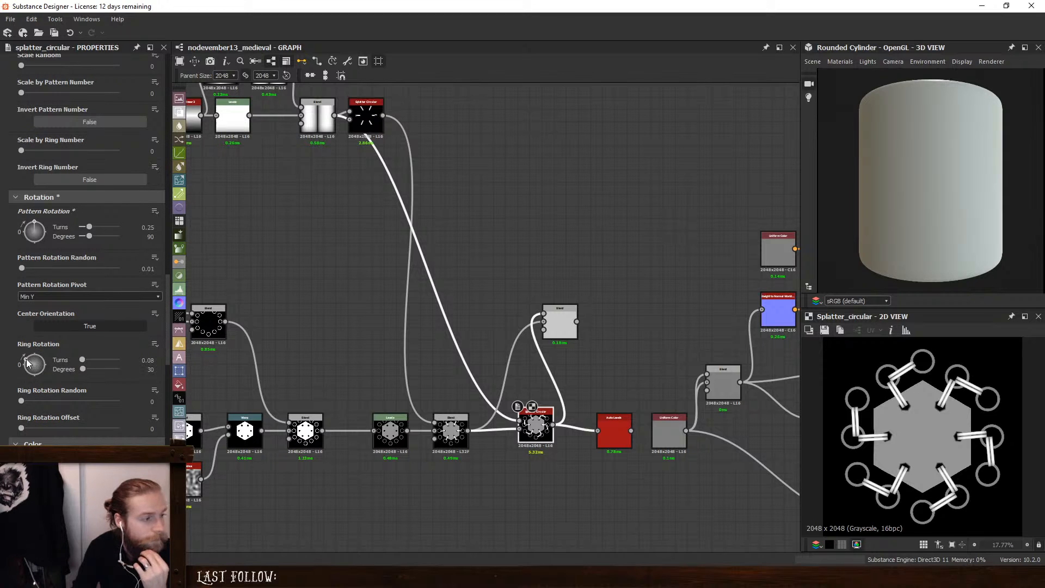
{"action": "left_click_drag", "start_coordinate": [26, 364], "coordinate": [22, 359]}
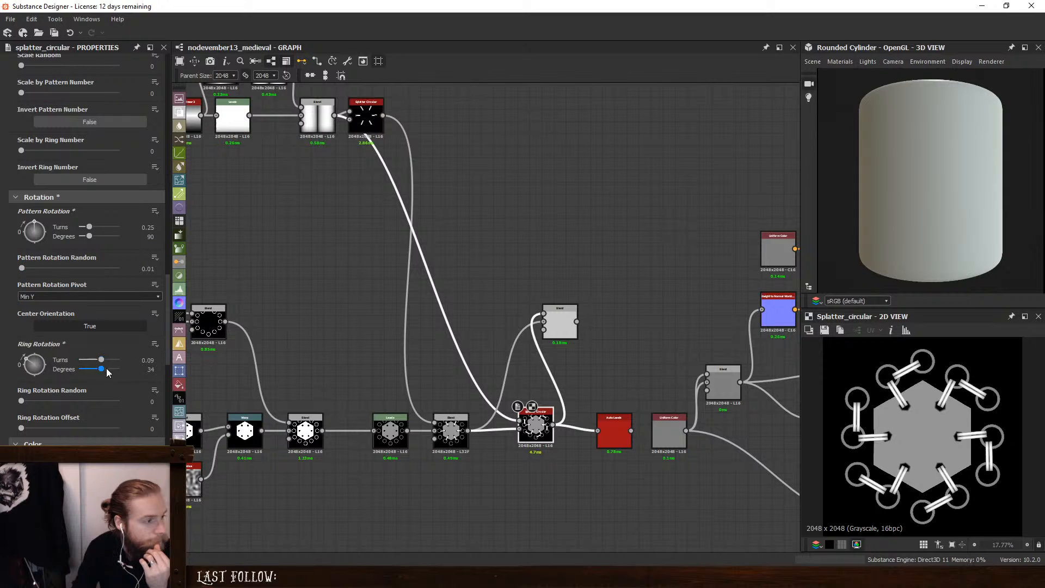
Set the splatter's Pattern Rotation Random to 0 and its Scale to 0.13
{"action": "scroll", "coordinate": [14, 403], "scroll_direction": "up", "scroll_amount": 6}
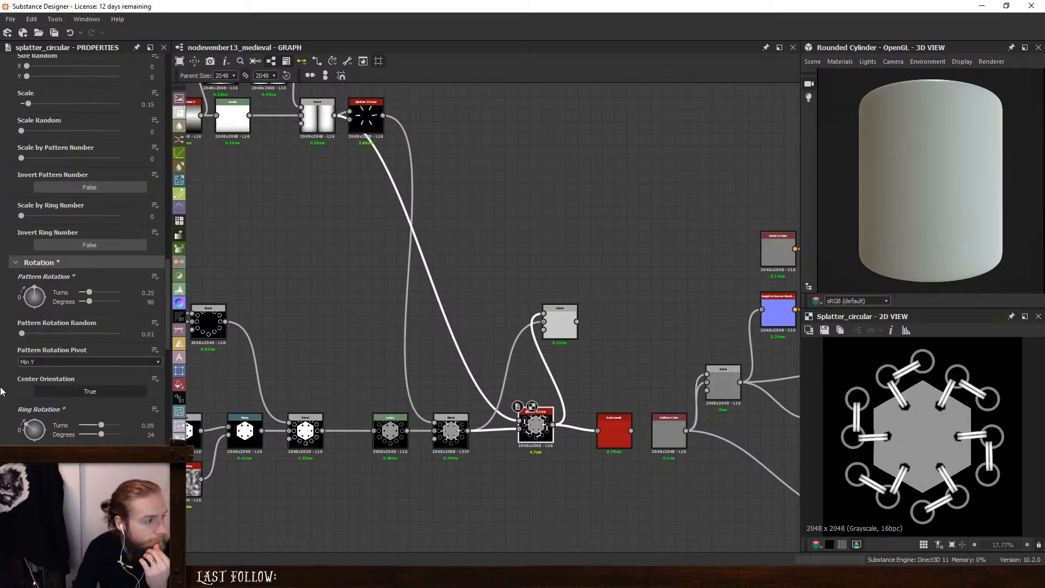
{"action": "scroll", "coordinate": [22, 272], "scroll_direction": "down", "scroll_amount": 7}
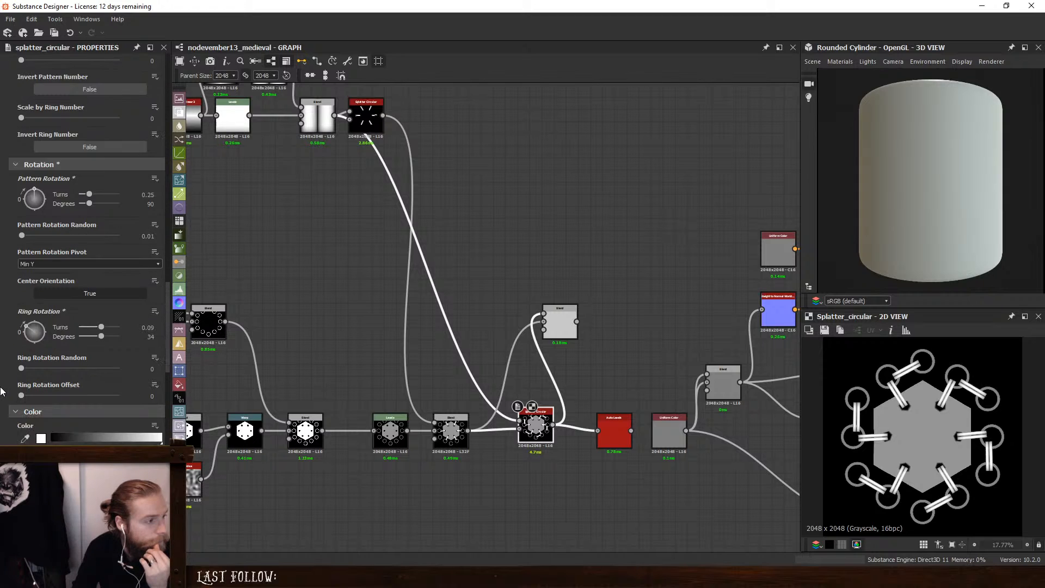
{"action": "scroll", "coordinate": [22, 272], "scroll_direction": "up", "scroll_amount": 1}
{"action": "left_click_drag", "start_coordinate": [22, 270], "coordinate": [20, 270]}
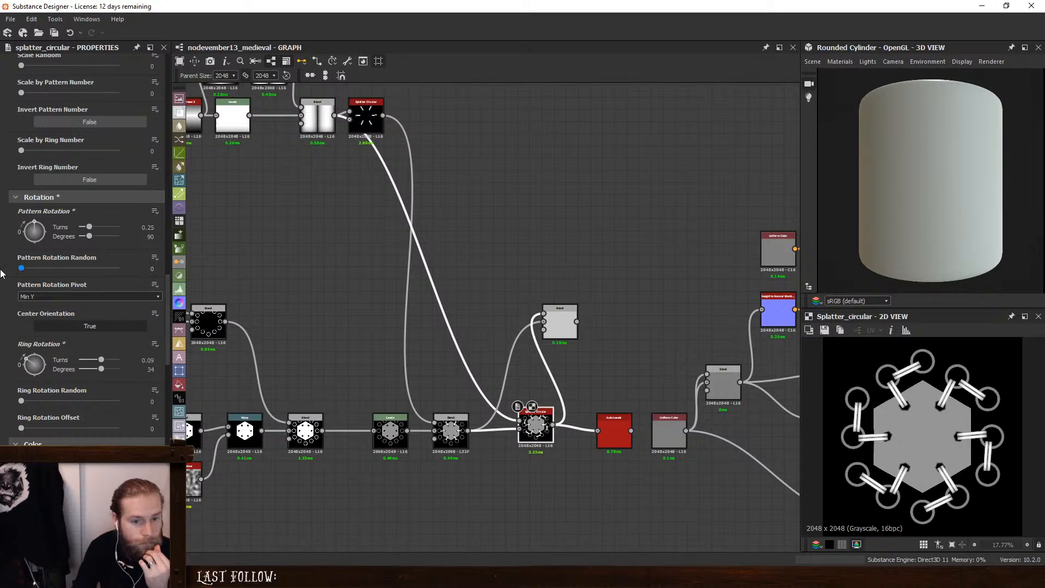
{"action": "scroll", "coordinate": [44, 344], "scroll_direction": "up", "scroll_amount": 9}
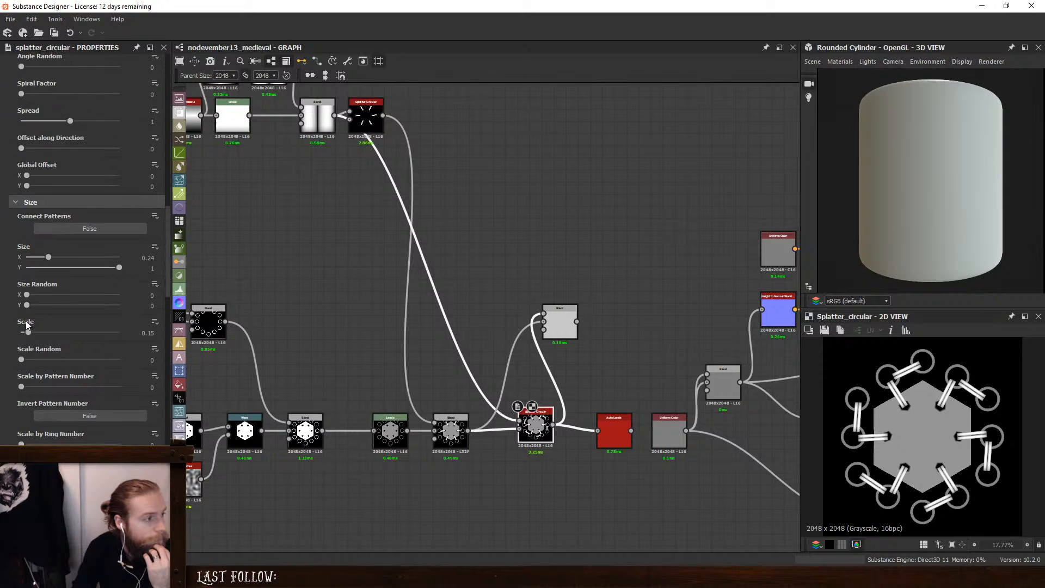
{"action": "left_click_drag", "start_coordinate": [30, 332], "coordinate": [28, 333]}
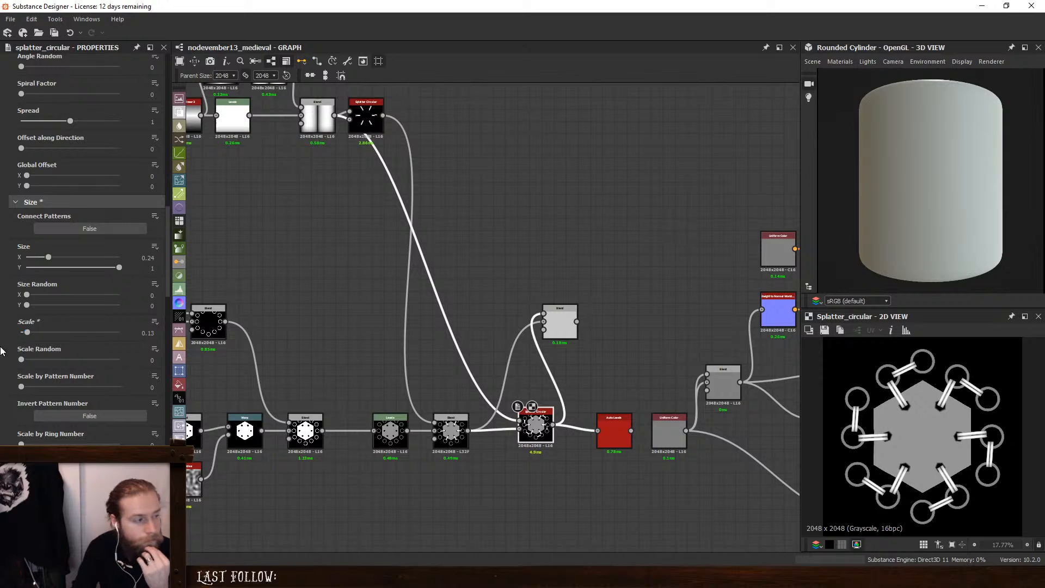
Set the splatter's Ring Rotation to 35 degrees, keeping the Pattern Rotation at 90 degrees
{"action": "scroll", "coordinate": [28, 381], "scroll_direction": "down", "scroll_amount": 8}
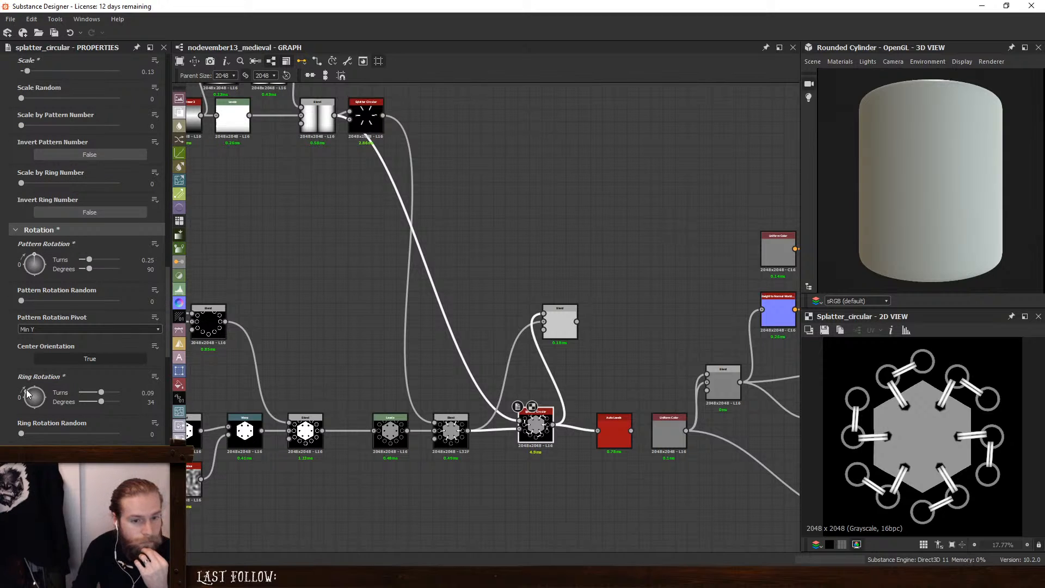
{"action": "left_click_drag", "start_coordinate": [27, 394], "coordinate": [22, 391]}
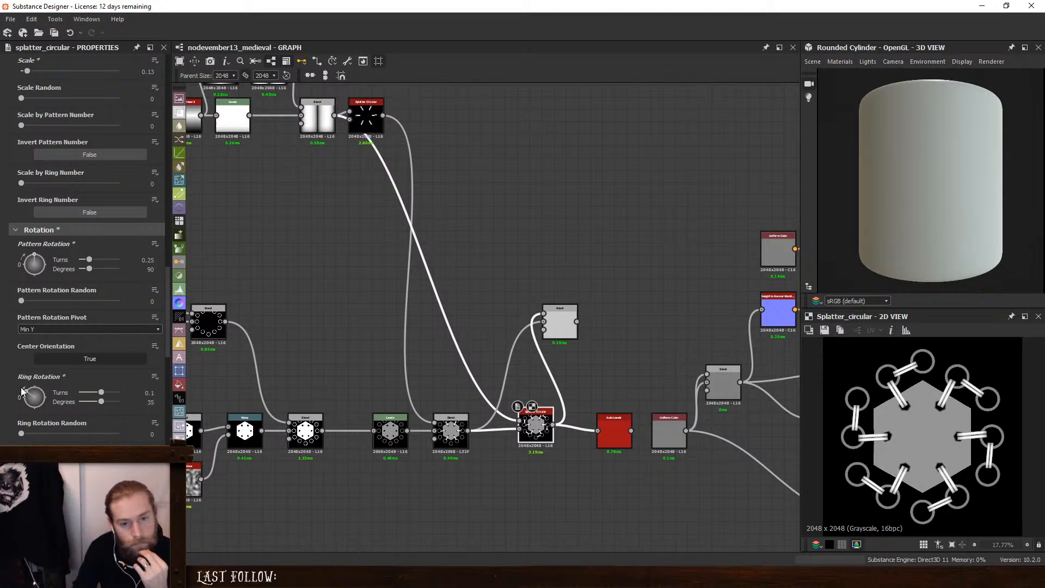
{"action": "left_click_drag", "start_coordinate": [21, 262], "coordinate": [181, 274]}
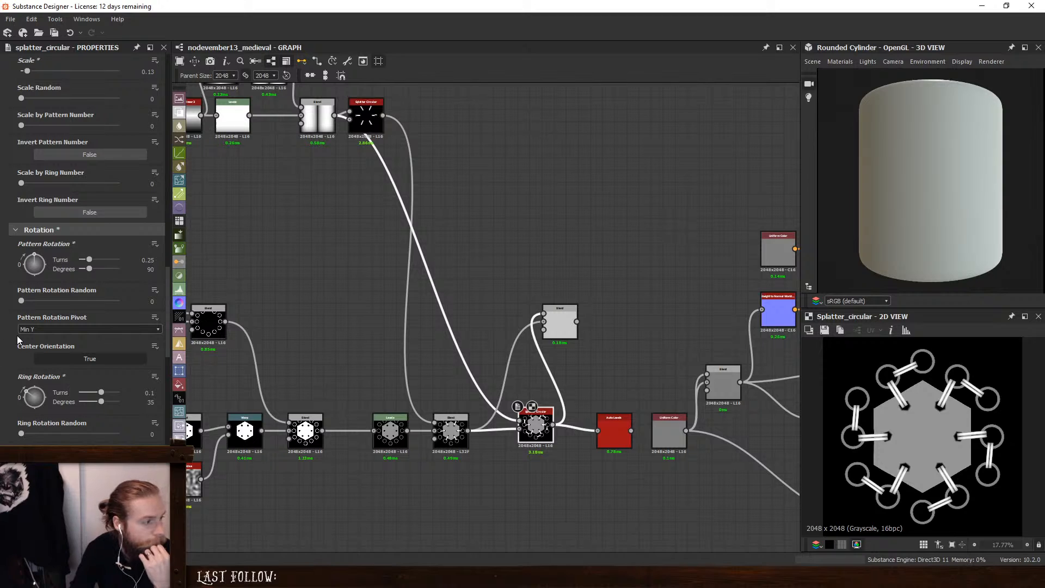
Try Center and Max Y as the splatter's Pattern Rotation Pivot, returning it to Min Y
{"action": "left_click", "coordinate": [55, 329]}
{"action": "left_click", "coordinate": [46, 340]}
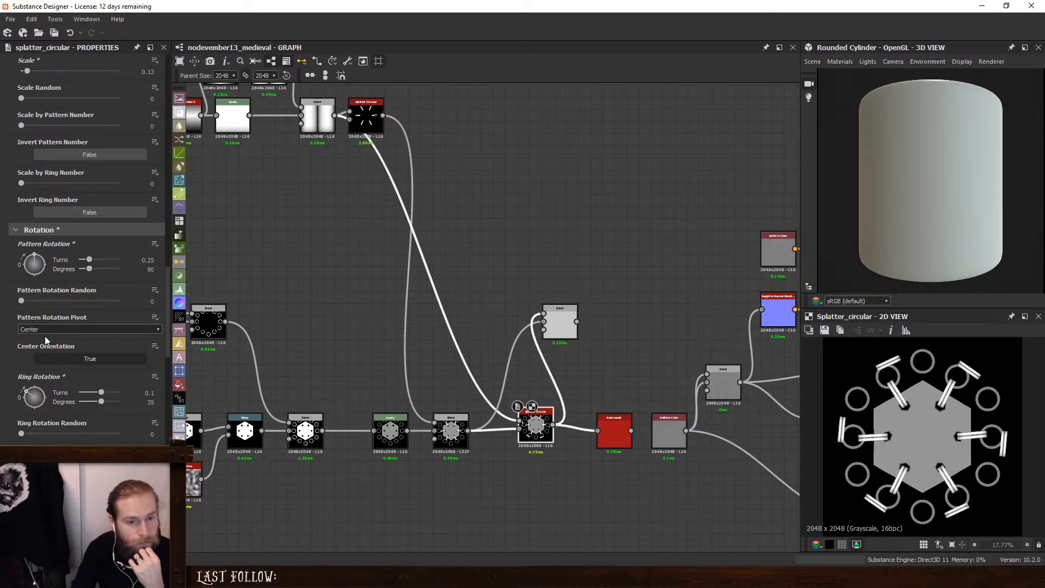
{"action": "left_click", "coordinate": [45, 328]}
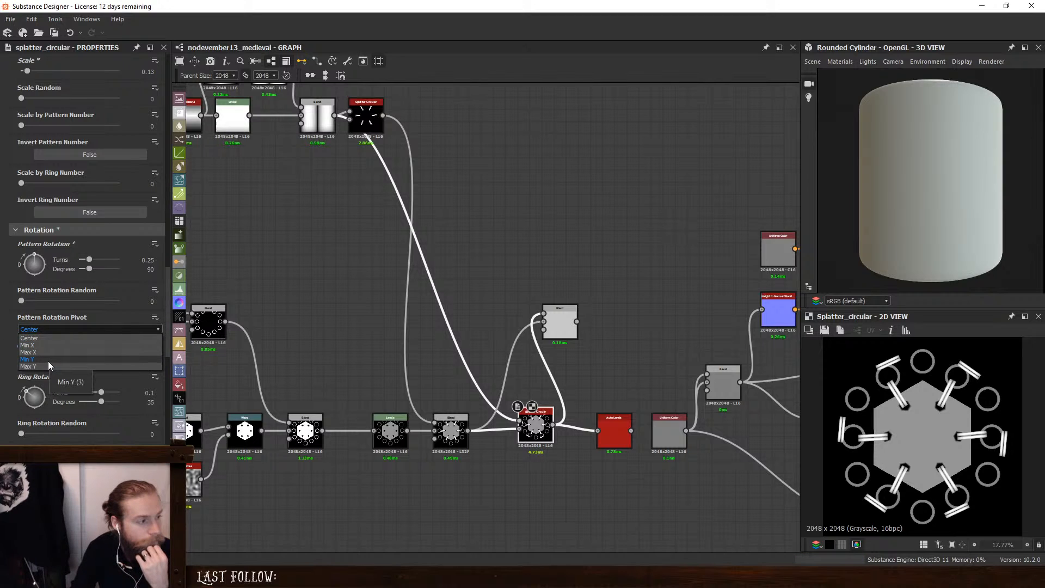
{"action": "left_click", "coordinate": [48, 359]}
{"action": "left_click", "coordinate": [51, 328]}
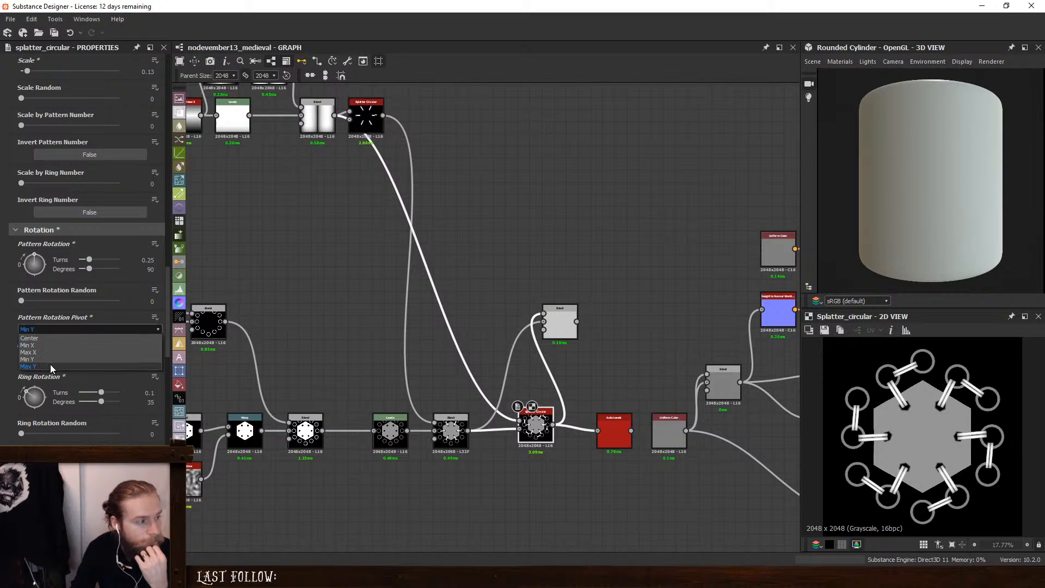
{"action": "left_click", "coordinate": [50, 364]}
{"action": "left_click", "coordinate": [48, 330]}
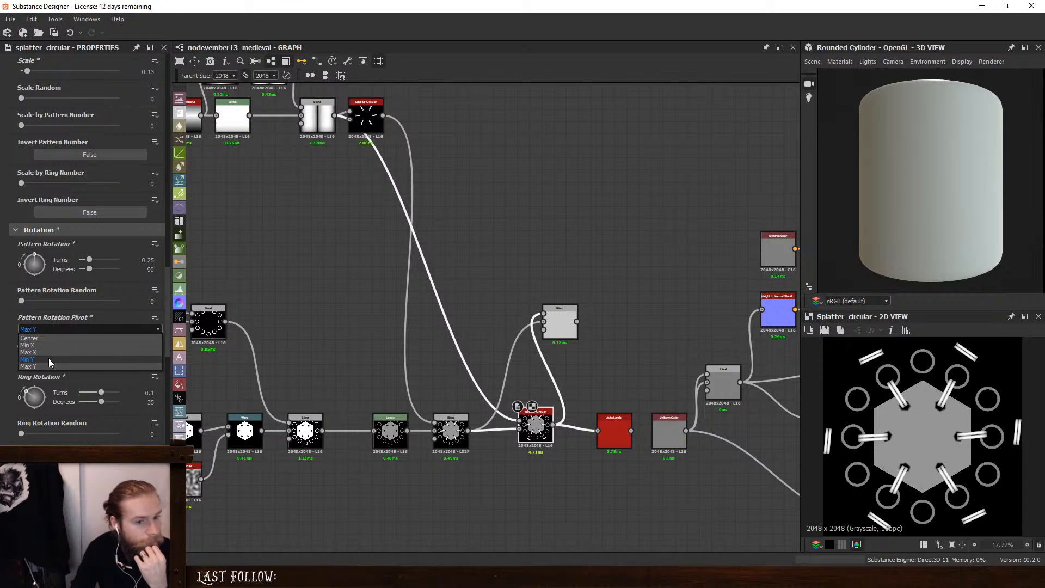
{"action": "left_click", "coordinate": [48, 360]}
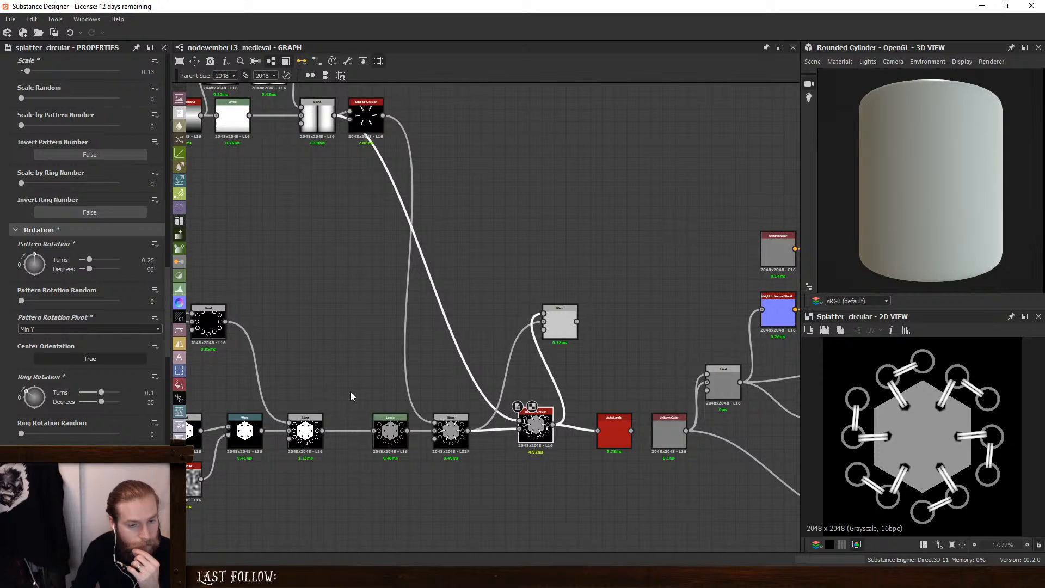
Try a Pattern Amount of 11 on the splatter, then restore it to 6
{"action": "scroll", "coordinate": [1, 302], "scroll_direction": "up", "scroll_amount": 6}
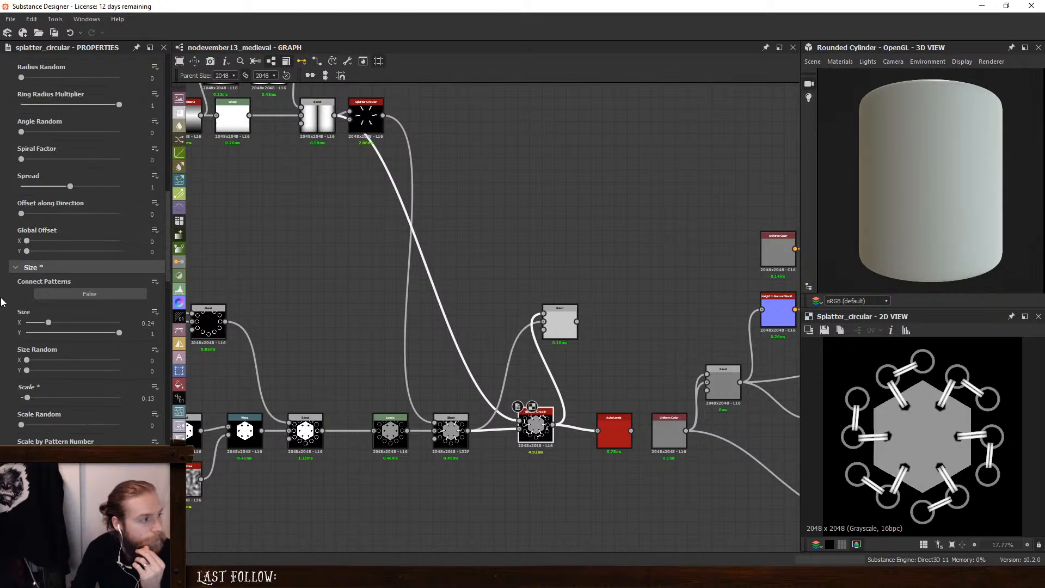
{"action": "scroll", "coordinate": [1, 302], "scroll_direction": "up", "scroll_amount": 3}
{"action": "scroll", "coordinate": [1, 248], "scroll_direction": "up", "scroll_amount": 3}
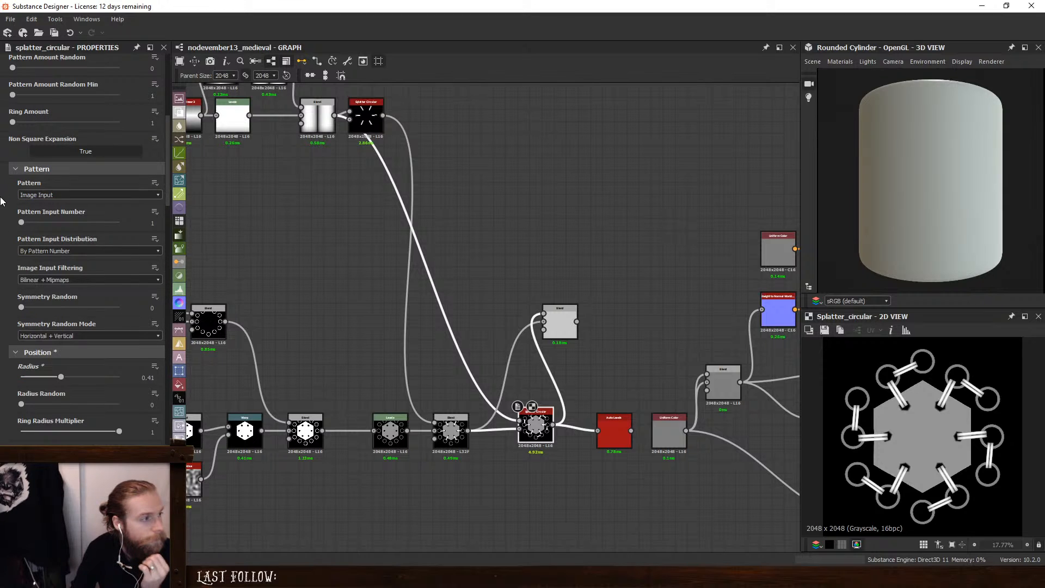
{"action": "scroll", "coordinate": [1, 201], "scroll_direction": "up", "scroll_amount": 3}
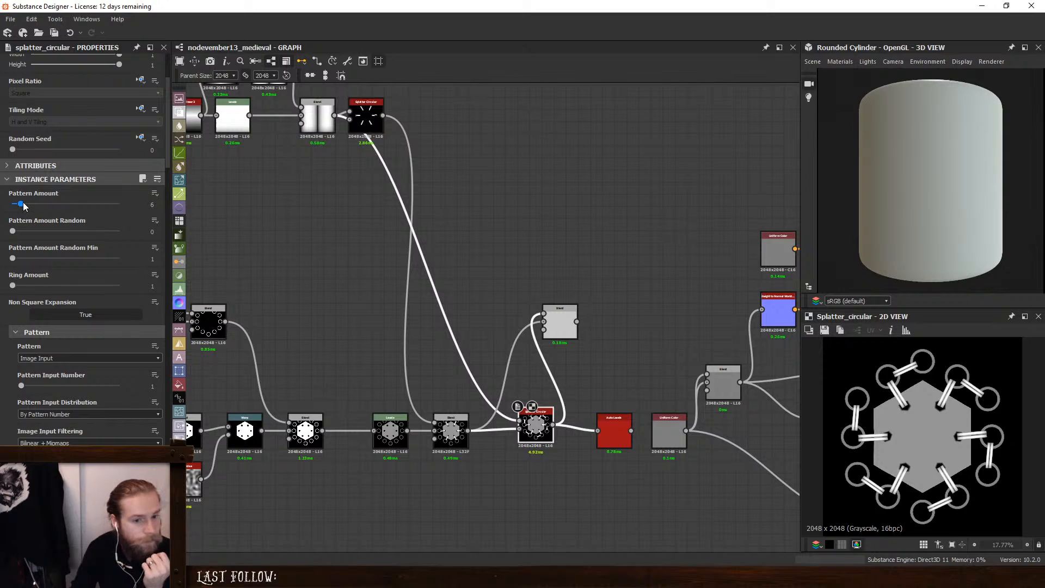
{"action": "left_click_drag", "start_coordinate": [23, 206], "coordinate": [30, 207]}
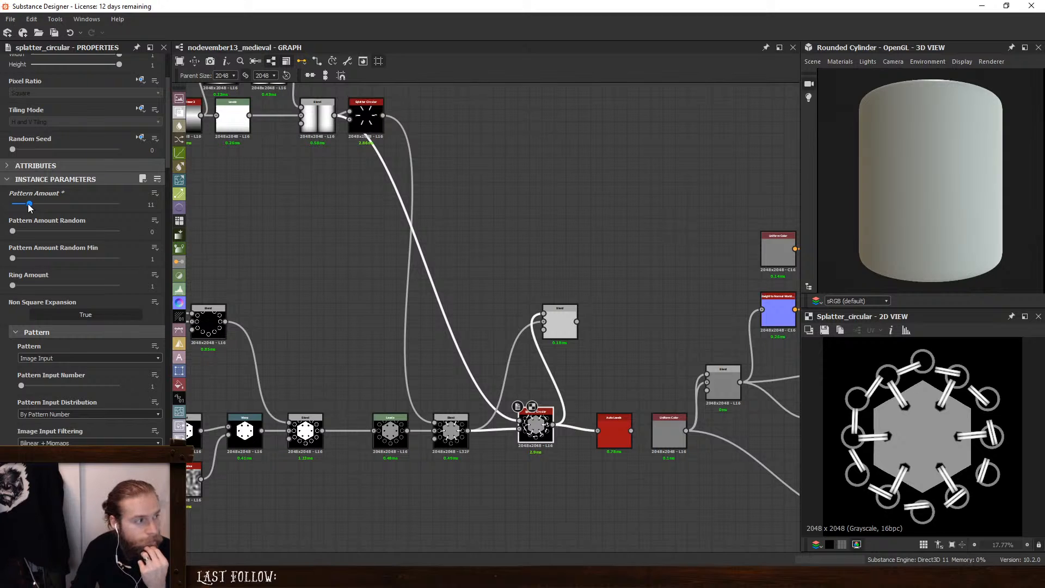
{"action": "left_click_drag", "start_coordinate": [30, 206], "coordinate": [21, 207]}
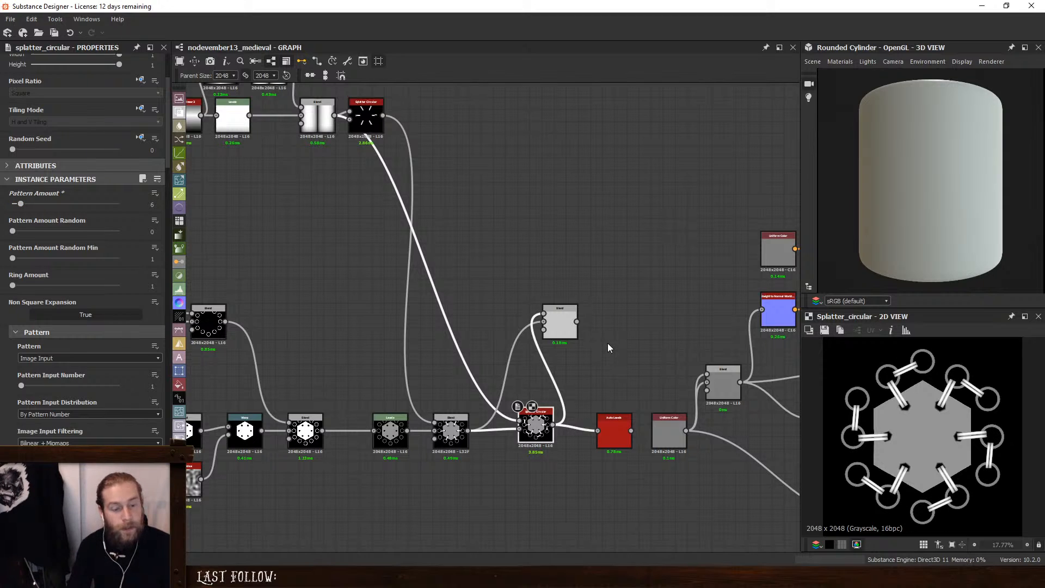
Duplicate the link Splatter Circular with its connections and chain the copy between the original and the Auto Levels node
{"action": "left_click_drag", "start_coordinate": [561, 318], "coordinate": [573, 258]}
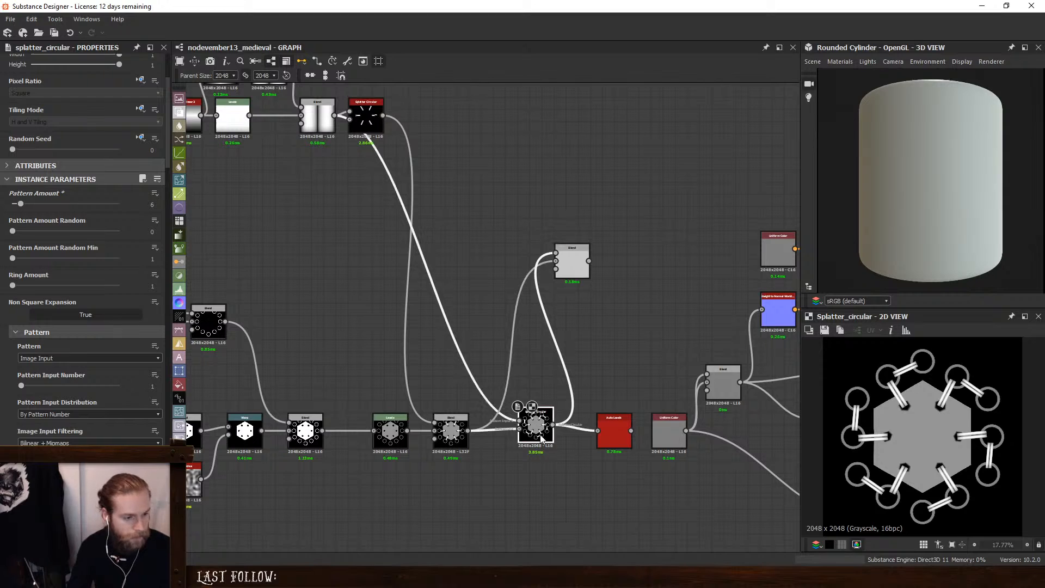
{"action": "key", "text": "ctrl+shift+d"}
{"action": "left_click", "coordinate": [588, 358]}
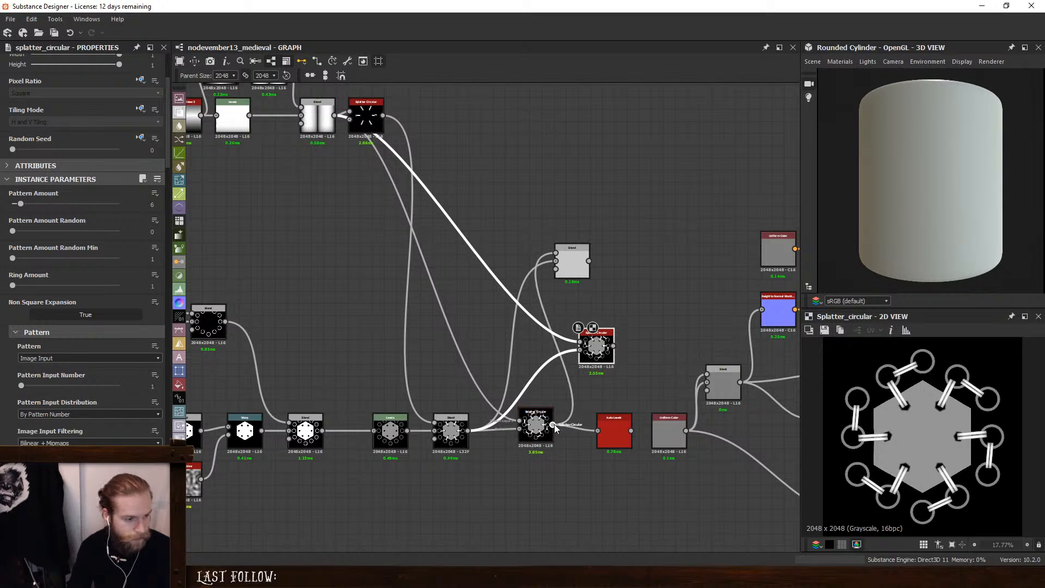
{"action": "left_click_drag", "start_coordinate": [614, 432], "coordinate": [632, 433]}
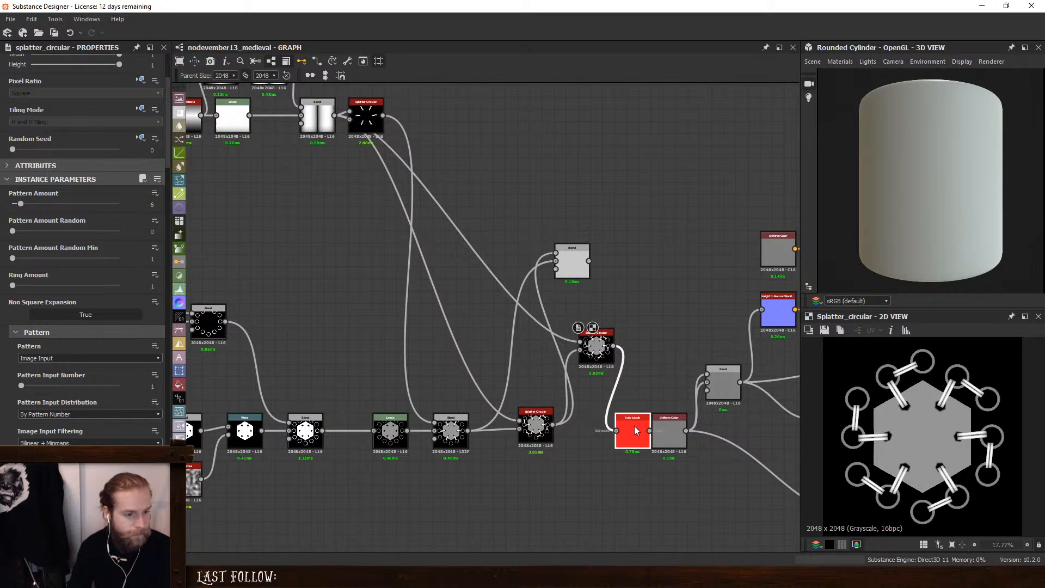
{"action": "left_click_drag", "start_coordinate": [597, 365], "coordinate": [585, 437]}
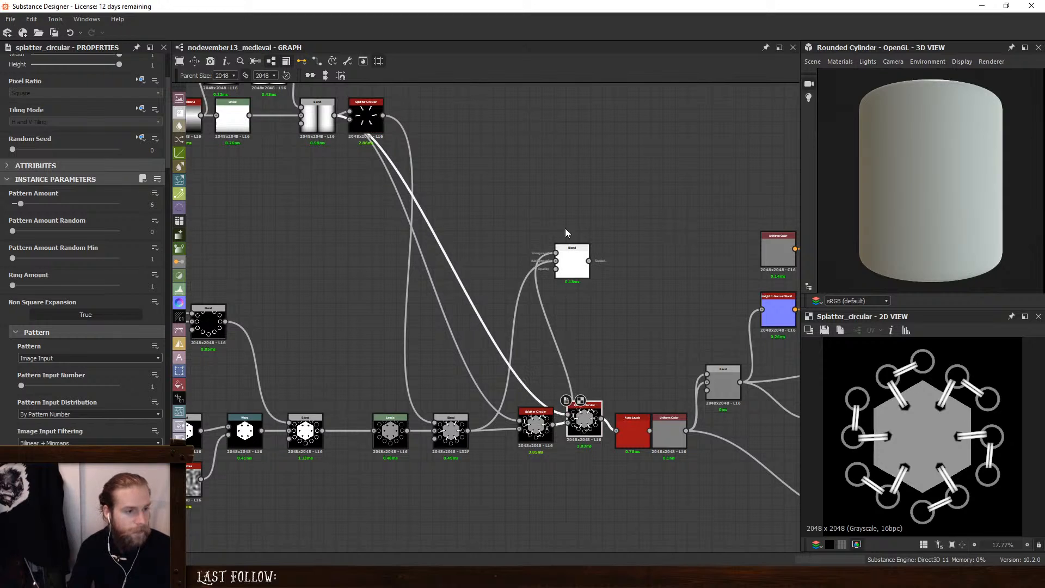
Delete the unused Blend node above the chain and line up both Splatter Circular nodes and Auto Levels in the row
{"action": "left_click_drag", "start_coordinate": [565, 234], "coordinate": [630, 297]}
{"action": "key", "text": "Delete"}
{"action": "left_click_drag", "start_coordinate": [536, 426], "coordinate": [511, 431]}
{"action": "left_click_drag", "start_coordinate": [579, 416], "coordinate": [567, 428]}
{"action": "left_click_drag", "start_coordinate": [634, 430], "coordinate": [622, 431]}
{"action": "left_click", "coordinate": [595, 375]}
{"action": "middle_click_drag", "start_coordinate": [517, 300], "coordinate": [541, 332]}
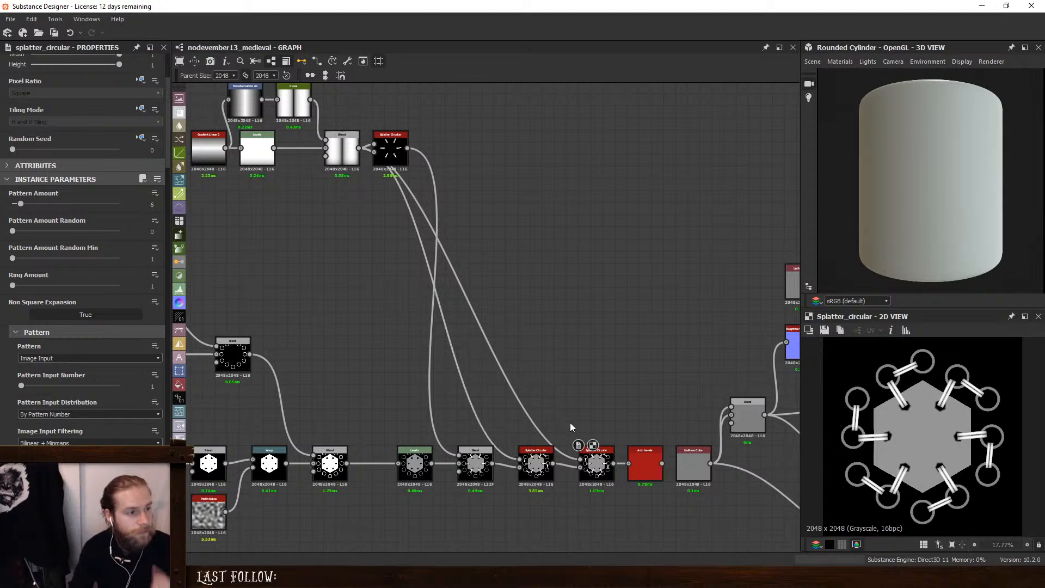
Try Max Y as the Pattern Rotation Pivot of the second Splatter Circular in the chain
{"action": "left_click", "coordinate": [592, 460]}
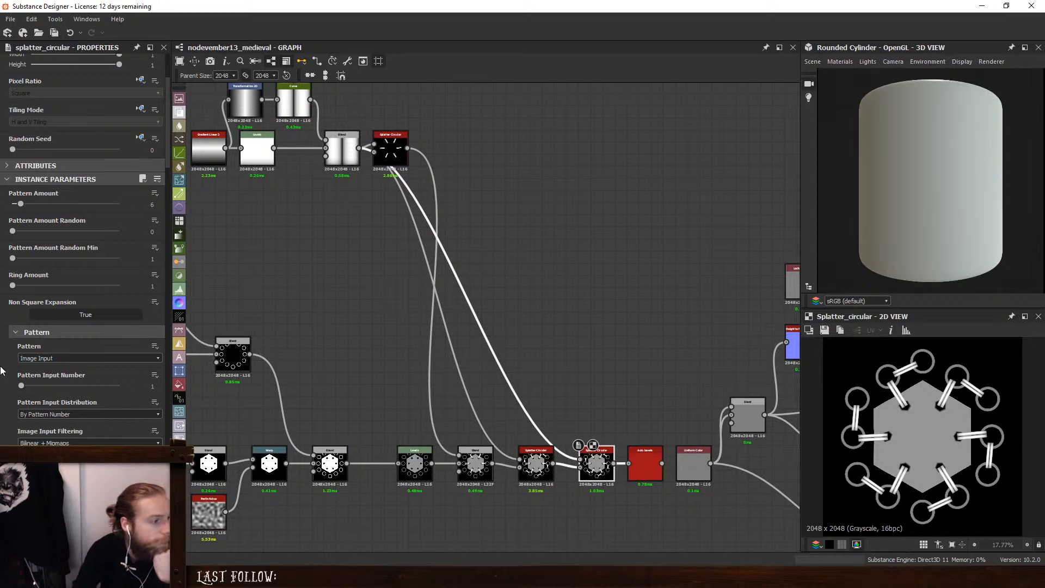
{"action": "scroll", "coordinate": [22, 326], "scroll_direction": "down", "scroll_amount": 5}
{"action": "scroll", "coordinate": [1, 372], "scroll_direction": "down", "scroll_amount": 10}
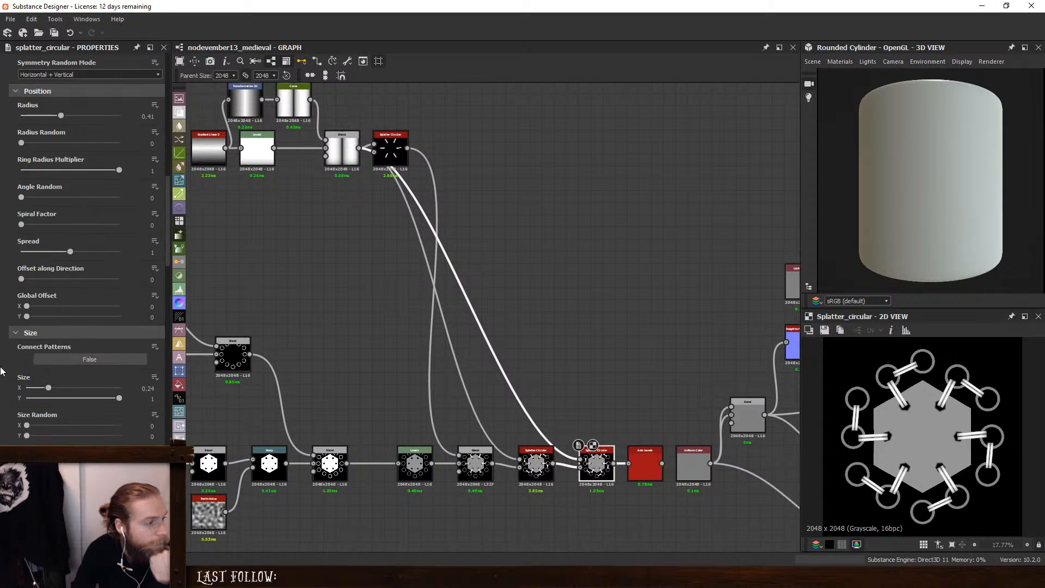
{"action": "scroll", "coordinate": [16, 327], "scroll_direction": "up", "scroll_amount": 3}
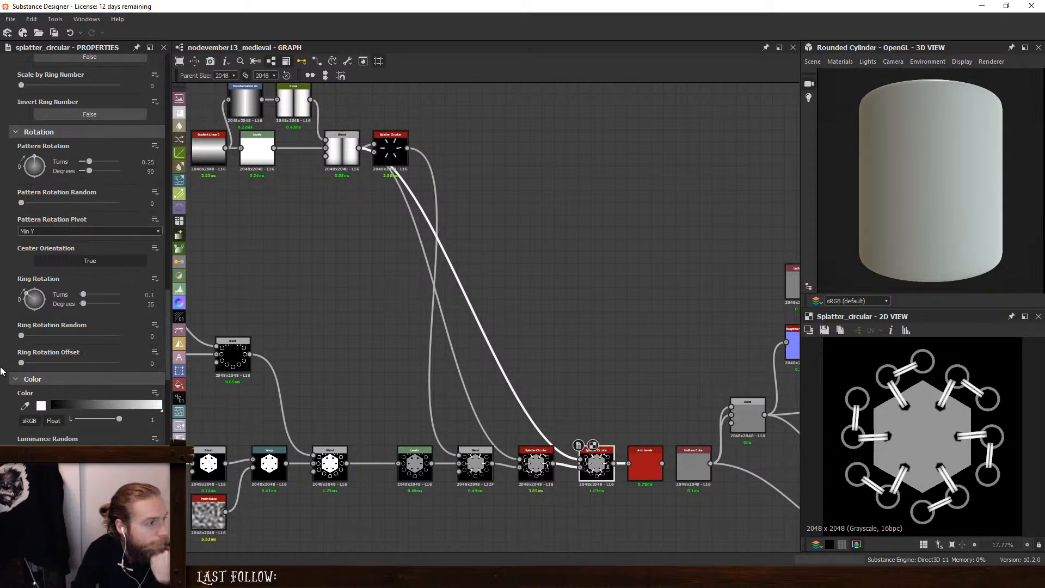
{"action": "left_click", "coordinate": [37, 198]}
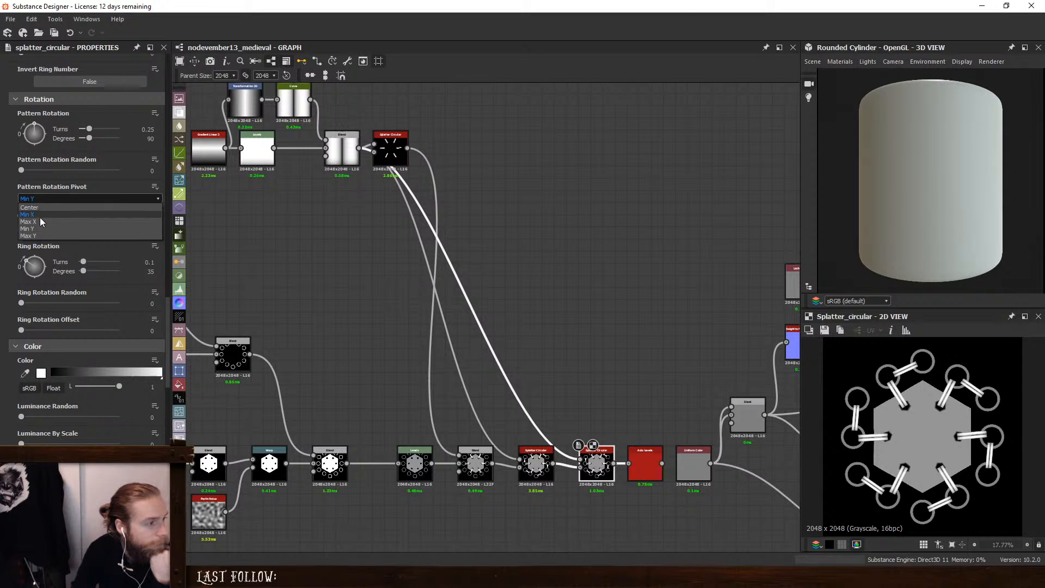
{"action": "left_click", "coordinate": [40, 234]}
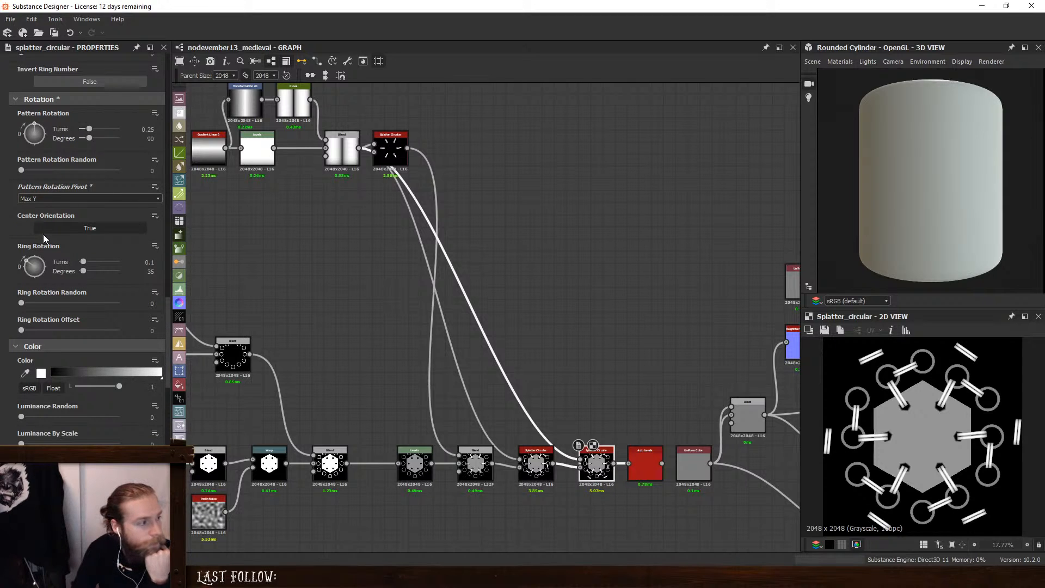
{"action": "left_click", "coordinate": [51, 227]}
{"action": "left_click", "coordinate": [50, 228]}
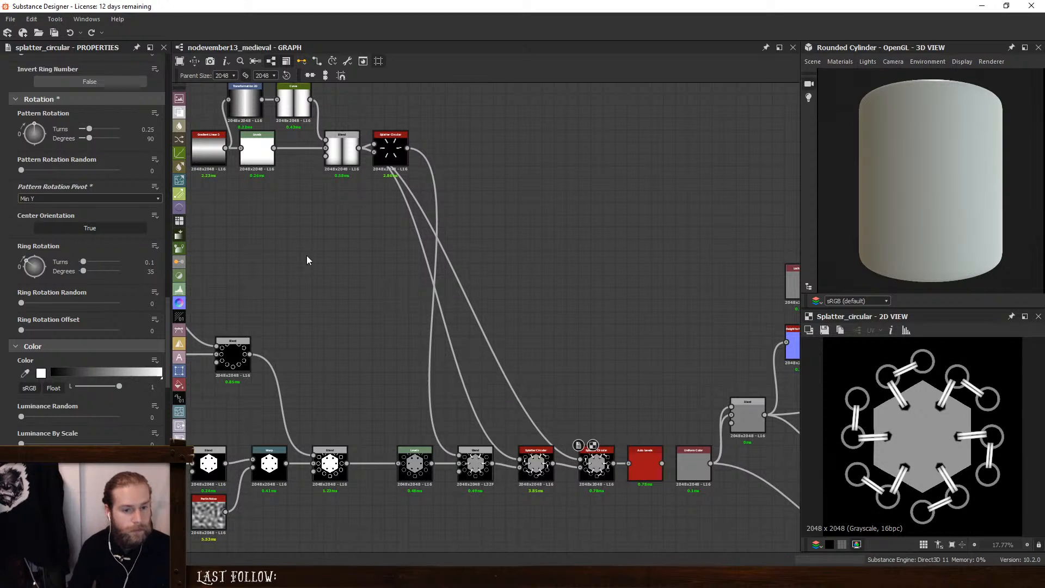
Undo the last Auto Levels node move and set the second chained Splatter Circular's Pattern Rotation Pivot to Max Y
{"action": "left_click", "coordinate": [595, 464]}
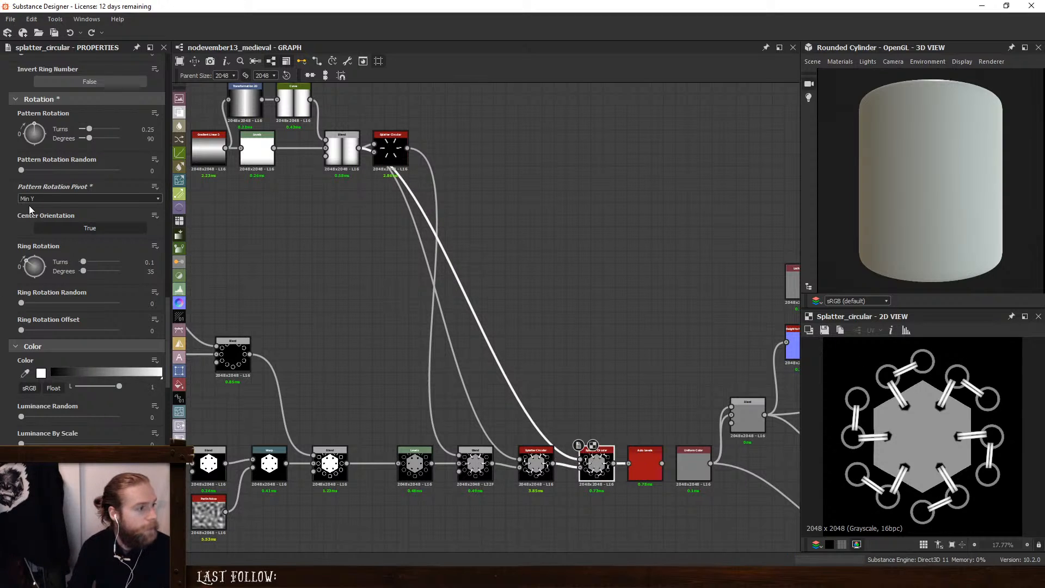
{"action": "key", "text": "ctrl+z"}
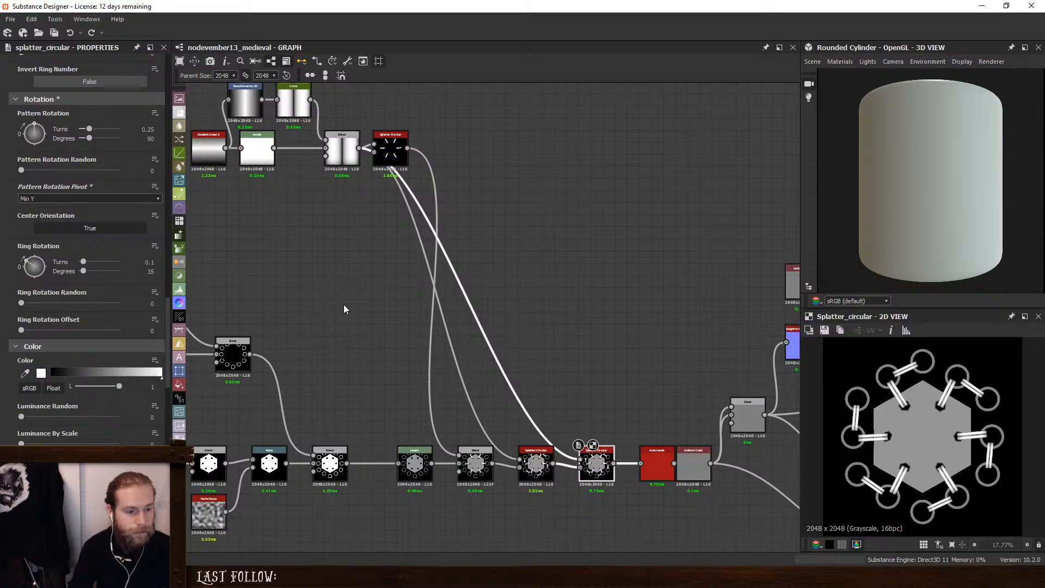
{"action": "key", "text": "ctrl+z"}
{"action": "key", "text": "ctrl+y"}
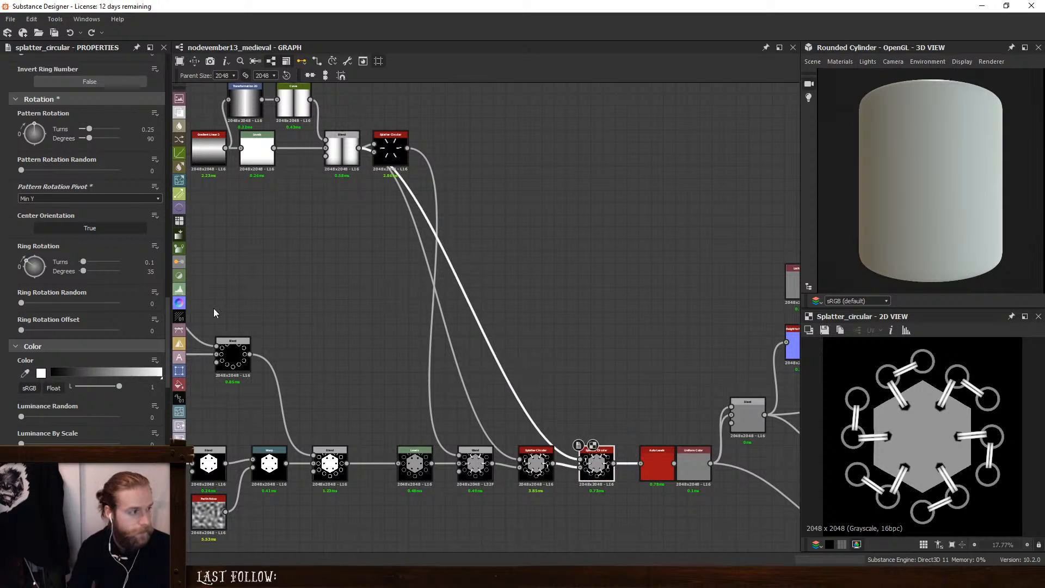
{"action": "left_click", "coordinate": [42, 199]}
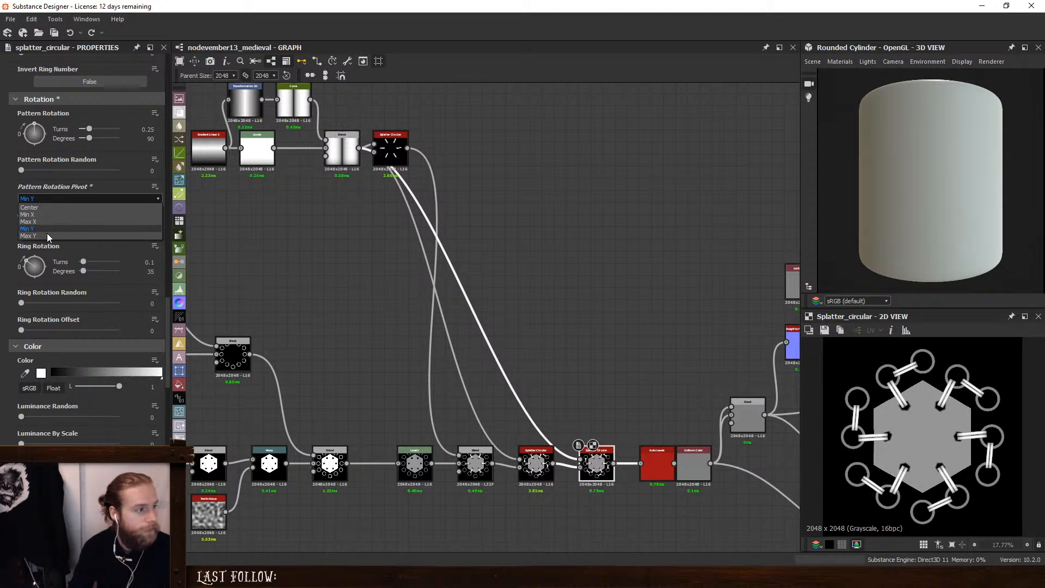
{"action": "left_click", "coordinate": [47, 236]}
Set the second splatter's Radius to 0.28 and its Ring Rotation to 25 degrees
{"action": "scroll", "coordinate": [13, 240], "scroll_direction": "up", "scroll_amount": 6}
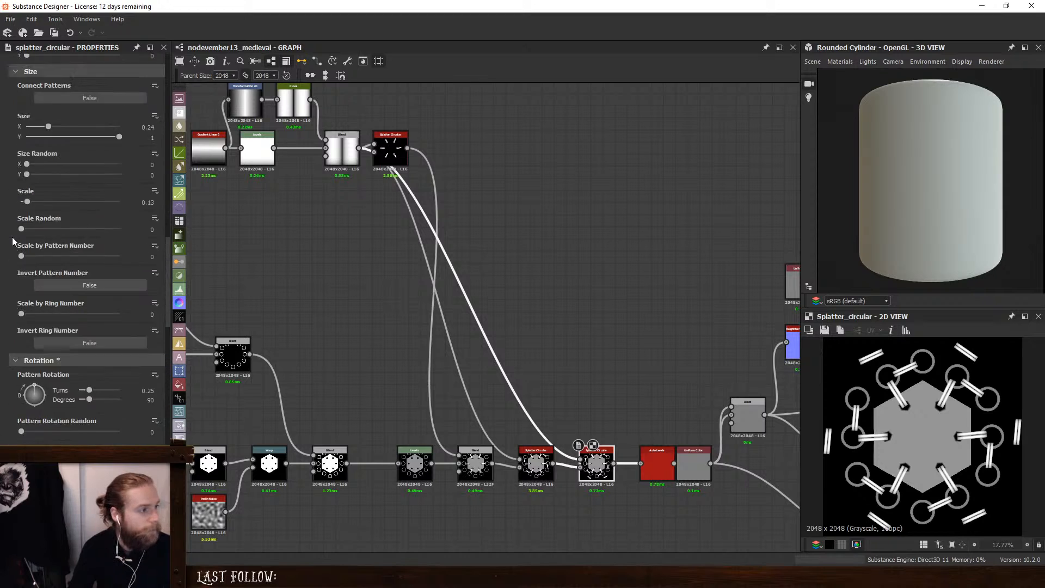
{"action": "scroll", "coordinate": [13, 240], "scroll_direction": "up", "scroll_amount": 8}
{"action": "mouse_move", "coordinate": [34, 279]}
{"action": "left_mouse_down"}
{"action": "mouse_move", "coordinate": [60, 280]}
{"action": "mouse_move", "coordinate": [49, 280]}
{"action": "left_mouse_up"}
{"action": "scroll", "coordinate": [1, 334], "scroll_direction": "down", "scroll_amount": 8}
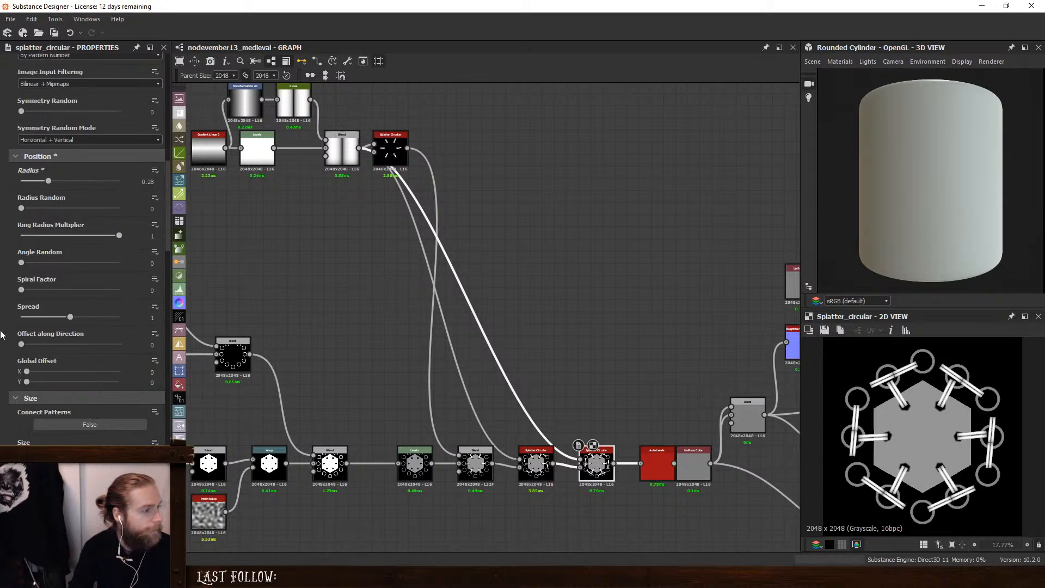
{"action": "scroll", "coordinate": [2, 343], "scroll_direction": "down", "scroll_amount": 10}
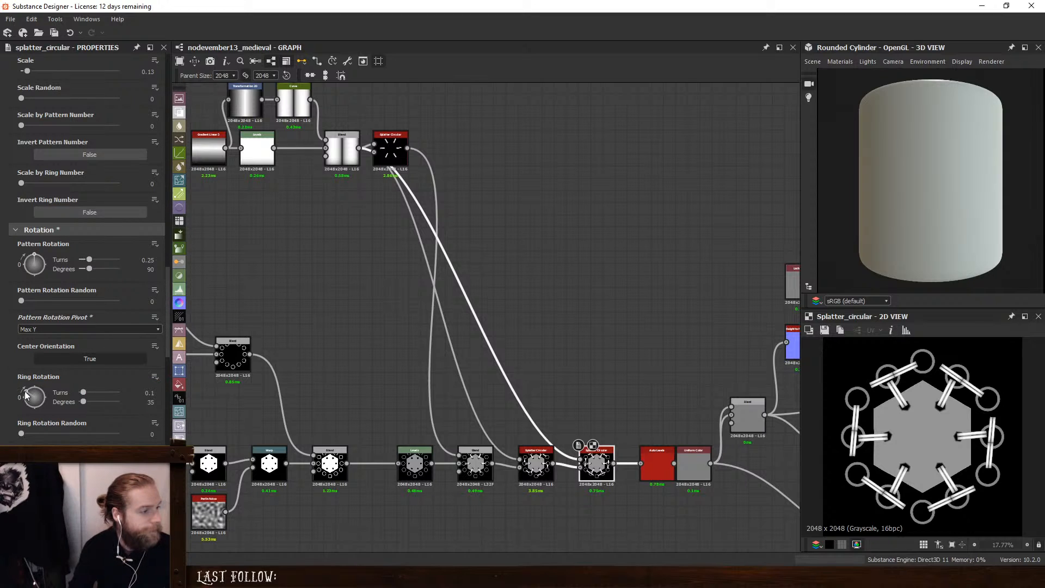
{"action": "left_click_drag", "start_coordinate": [26, 394], "coordinate": [20, 394]}
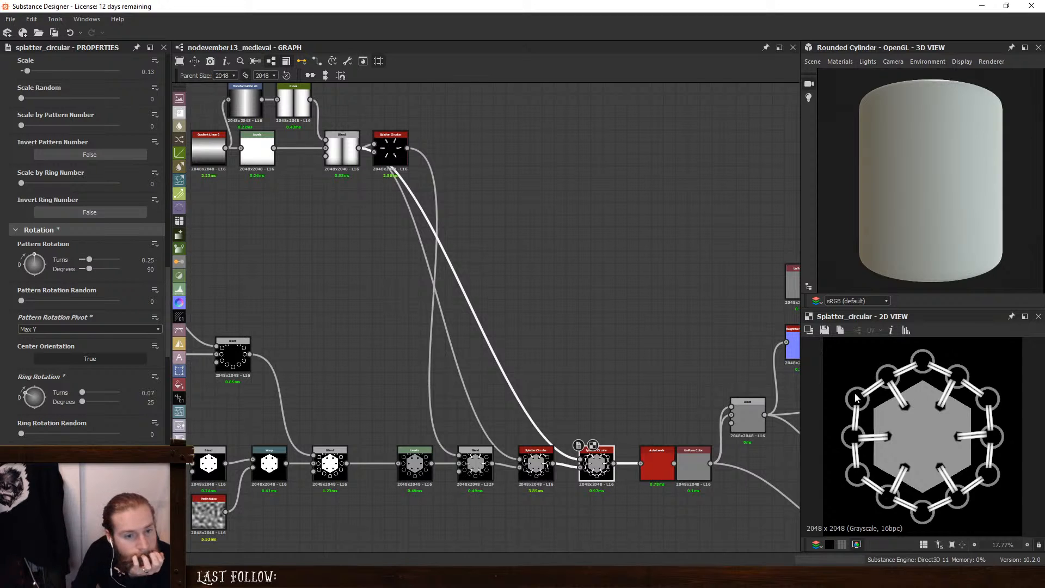
Set the first chained Splatter Circular's Scale to 0.12 and its Ring Rotation to 36 degrees
{"action": "left_click", "coordinate": [537, 455]}
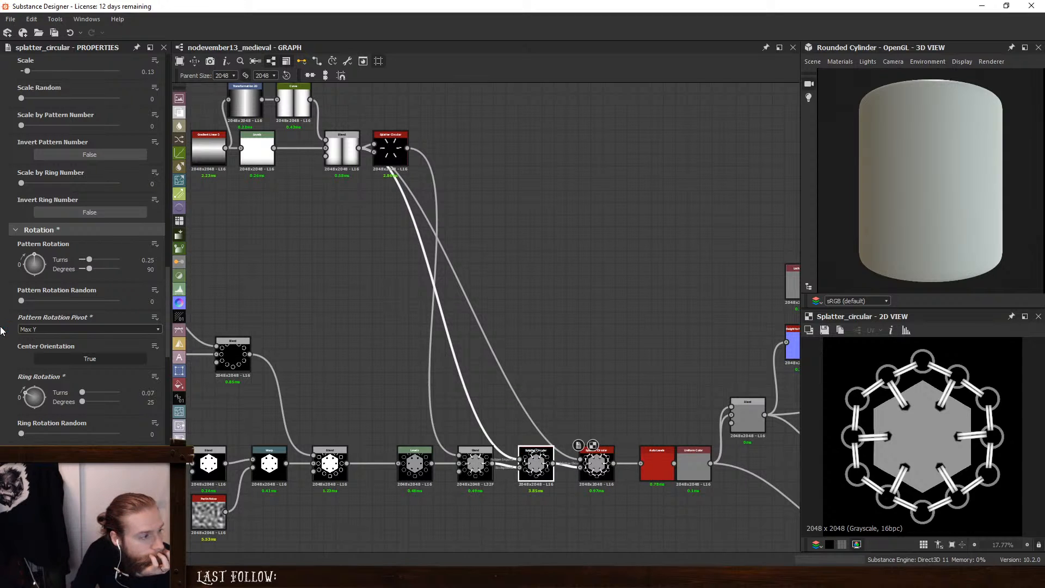
{"action": "scroll", "coordinate": [2, 340], "scroll_direction": "down", "scroll_amount": 6}
{"action": "scroll", "coordinate": [2, 340], "scroll_direction": "up", "scroll_amount": 10}
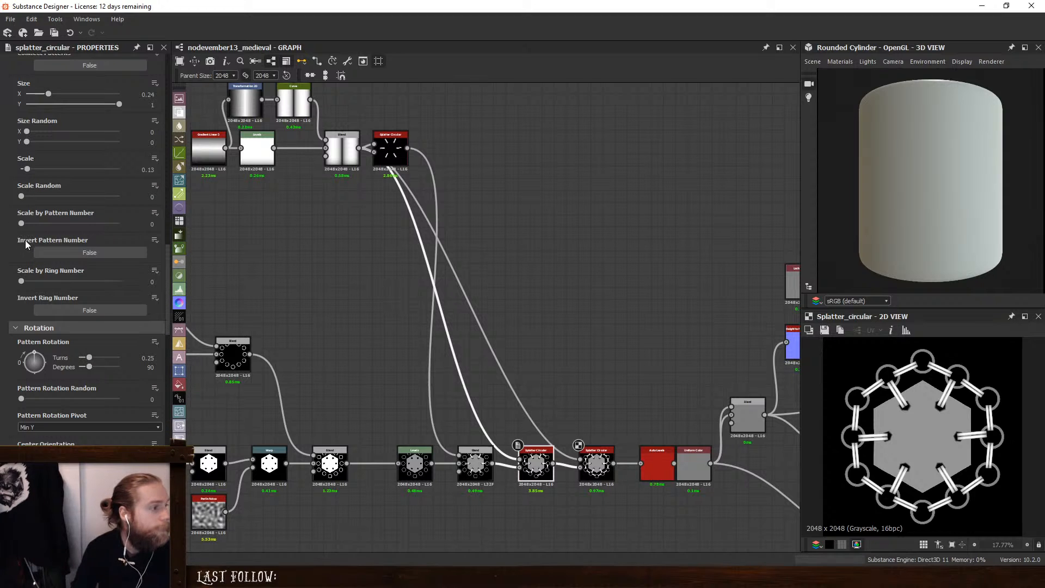
{"action": "left_click_drag", "start_coordinate": [27, 171], "coordinate": [27, 171]}
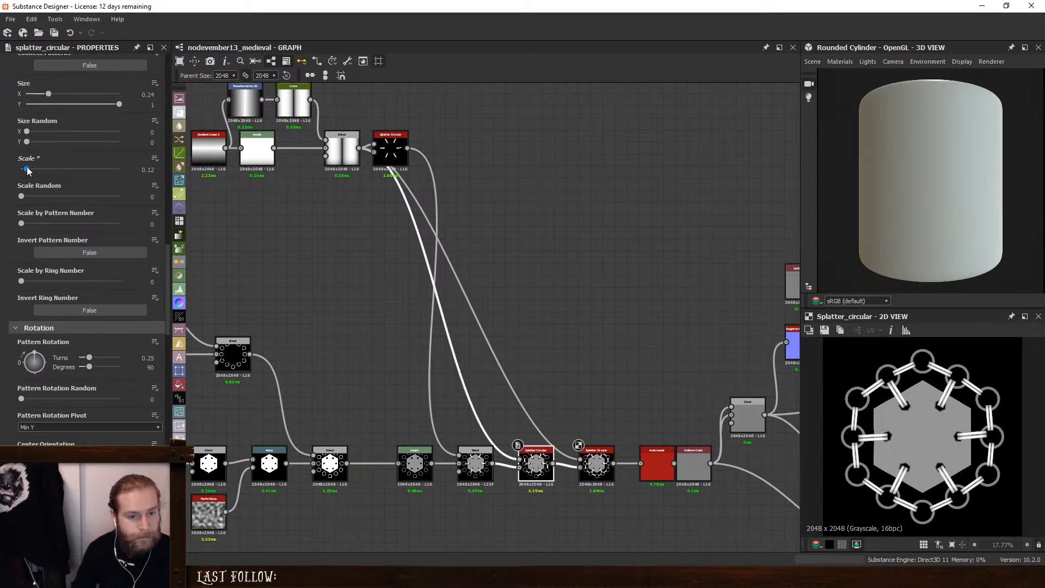
{"action": "scroll", "coordinate": [11, 387], "scroll_direction": "down", "scroll_amount": 3}
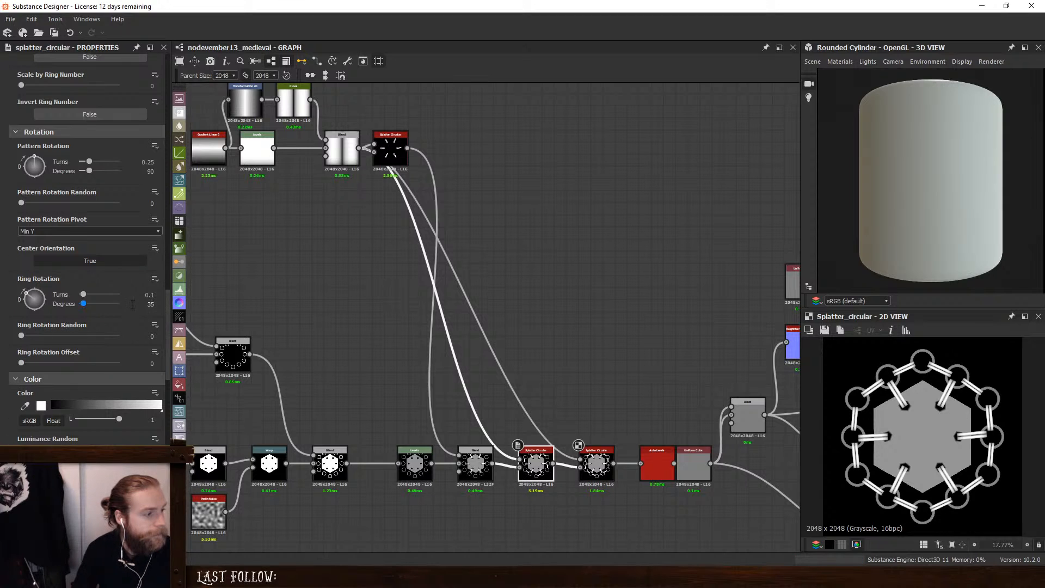
{"action": "left_click", "coordinate": [152, 304]}
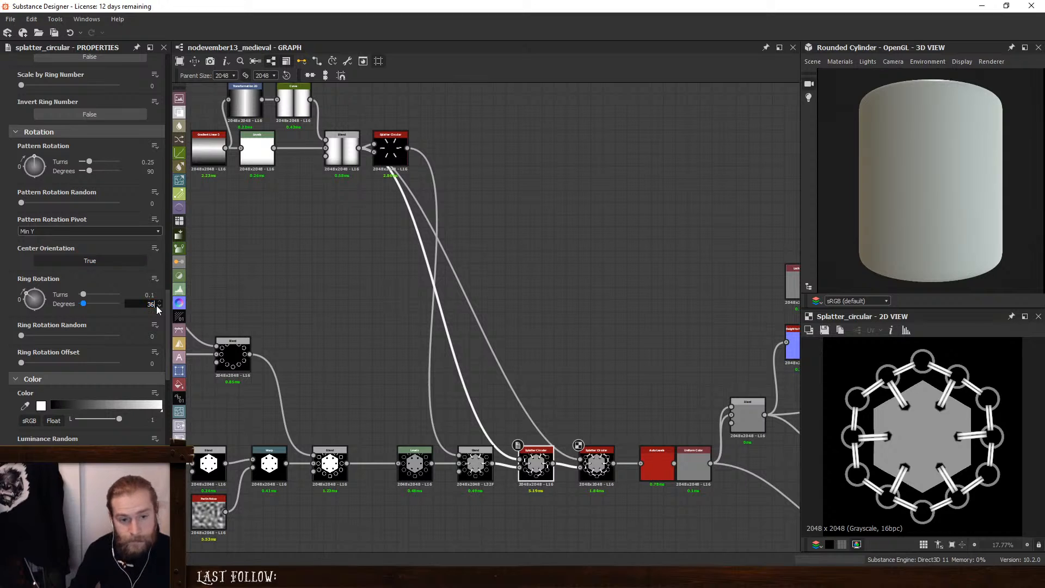
{"action": "type", "text": "36"}
{"action": "key", "text": "Return"}
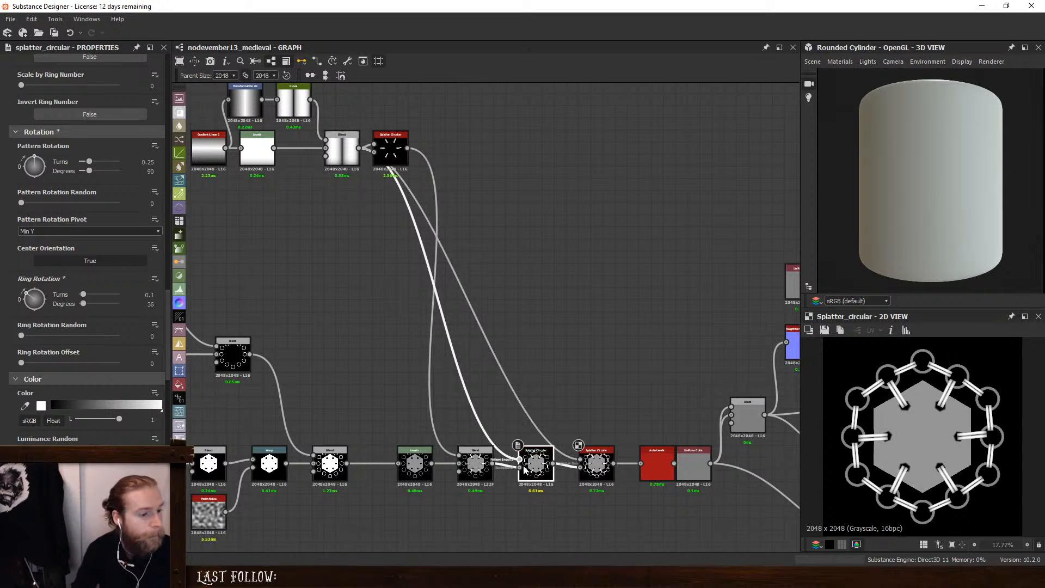
Set the Scale of the second chained Splatter Circular to 0.12
{"action": "left_click", "coordinate": [596, 463]}
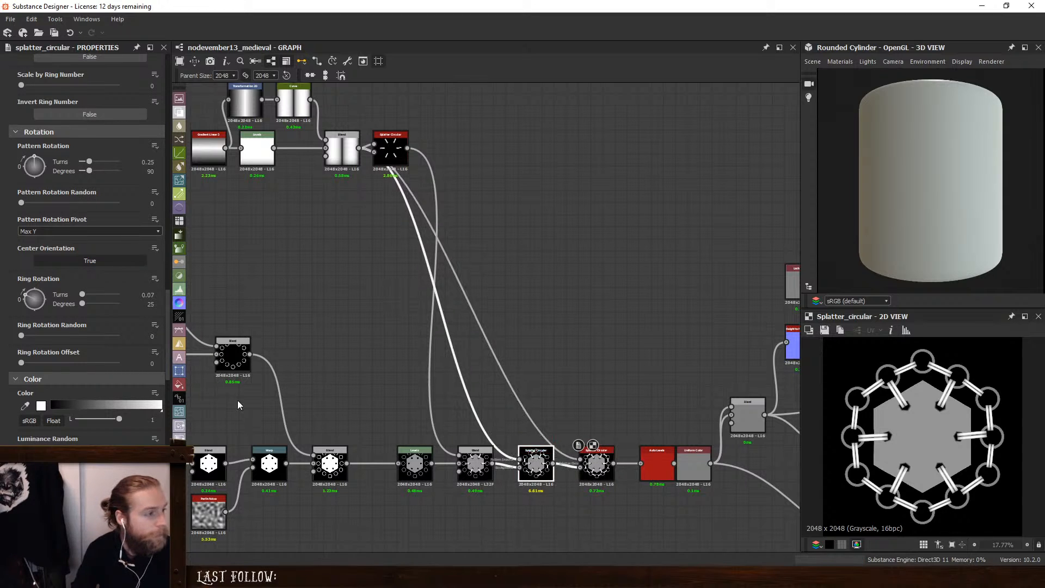
{"action": "scroll", "coordinate": [2, 264], "scroll_direction": "up", "scroll_amount": 6}
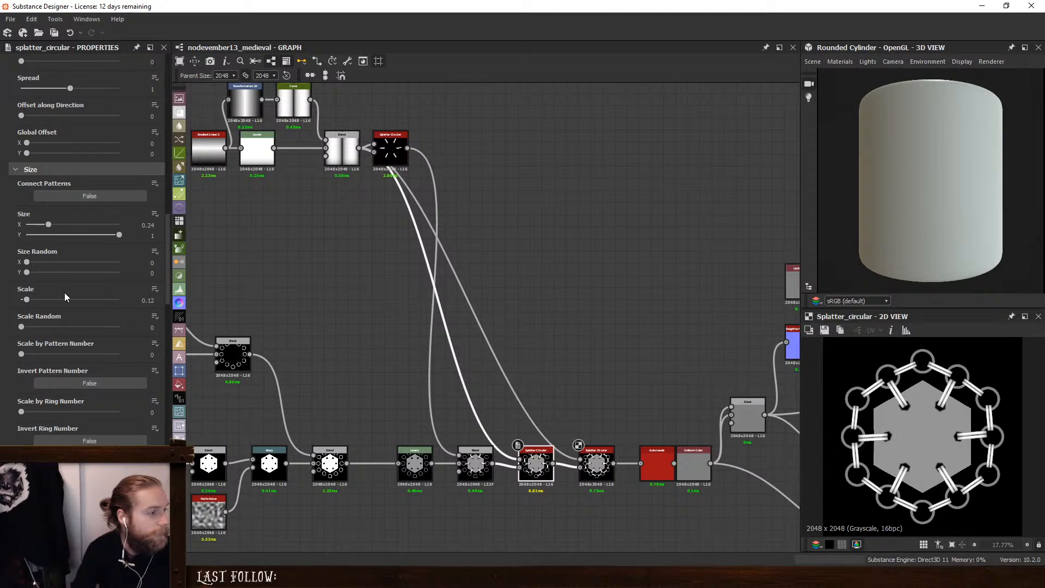
{"action": "left_click", "coordinate": [595, 466]}
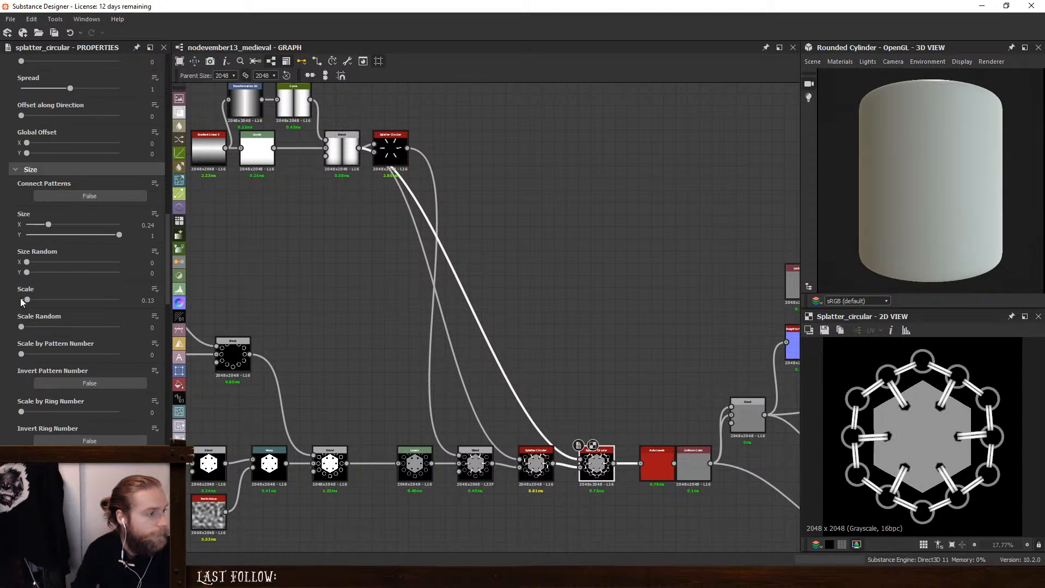
{"action": "left_click", "coordinate": [157, 301]}
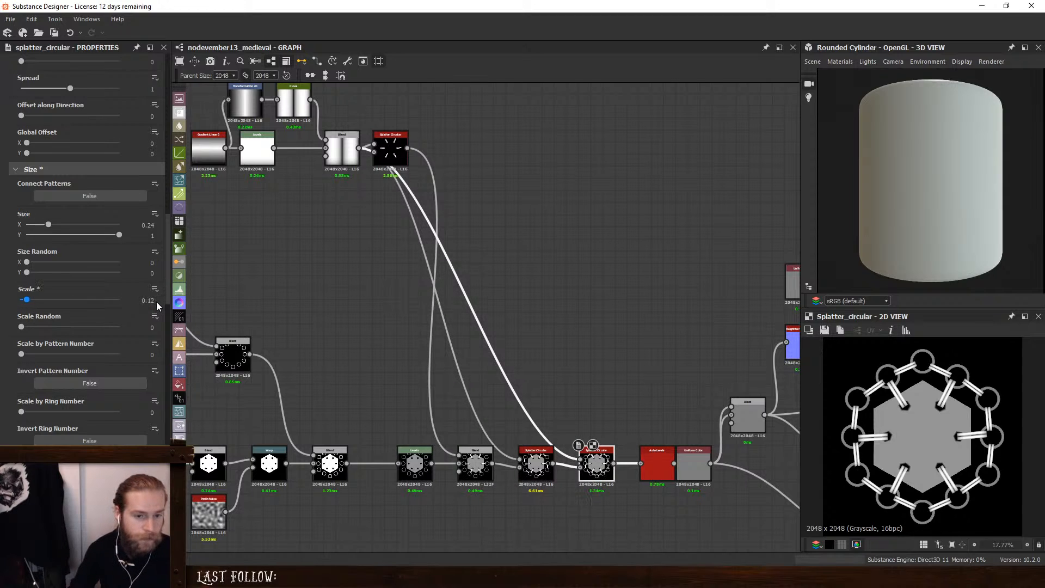
Set the second chained Splatter Circular's Ring Rotation to 24 degrees
{"action": "scroll", "coordinate": [4, 338], "scroll_direction": "down", "scroll_amount": 6}
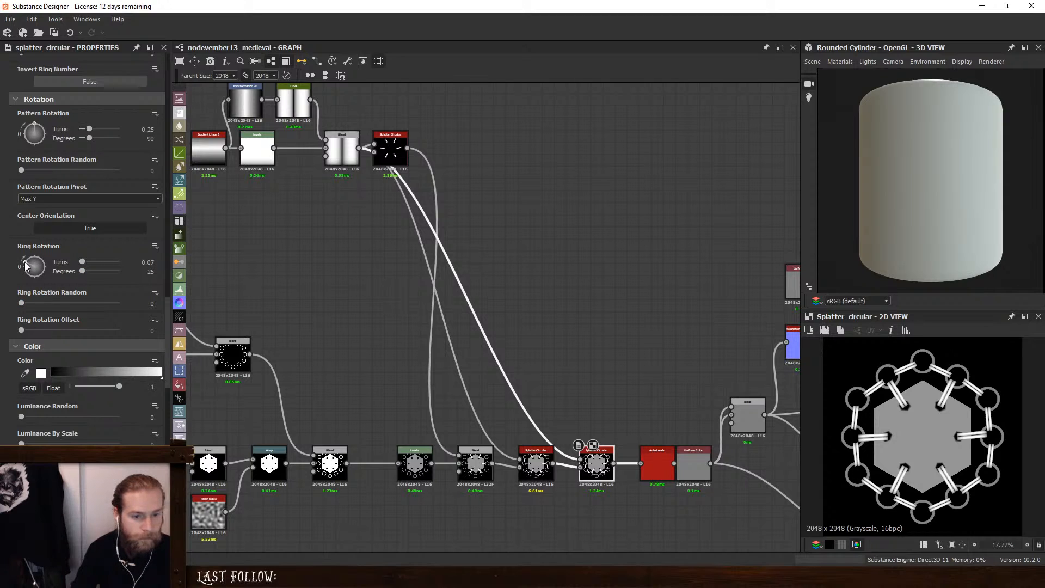
{"action": "left_click_drag", "start_coordinate": [25, 266], "coordinate": [26, 266]}
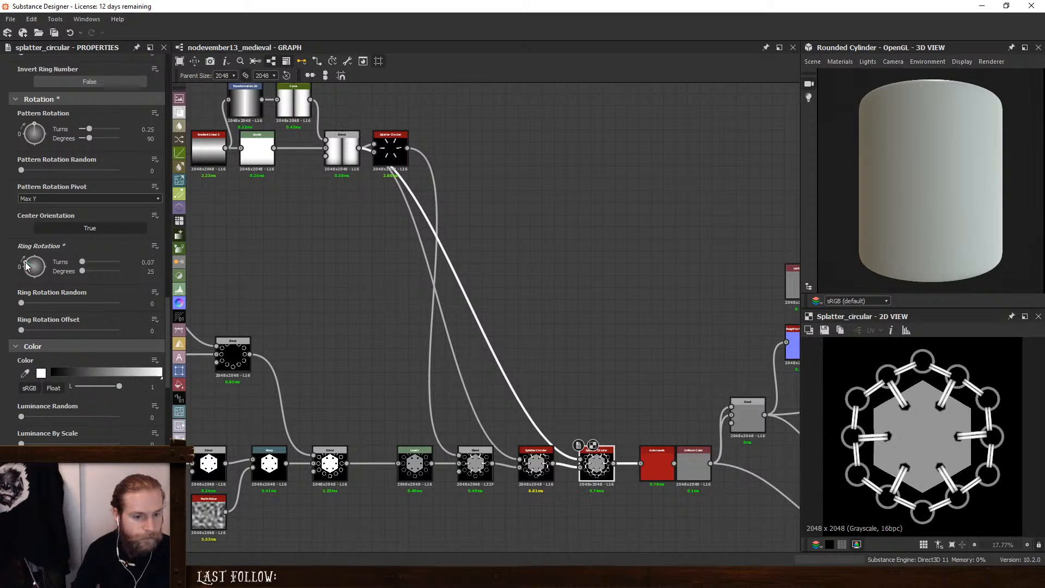
{"action": "double_click", "coordinate": [163, 272]}
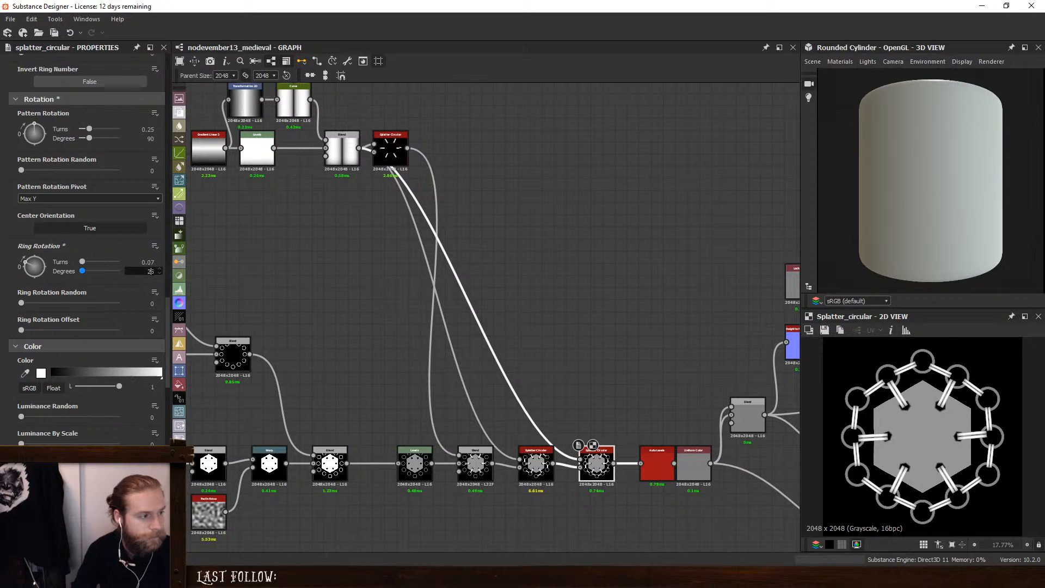
{"action": "key", "text": "Return"}
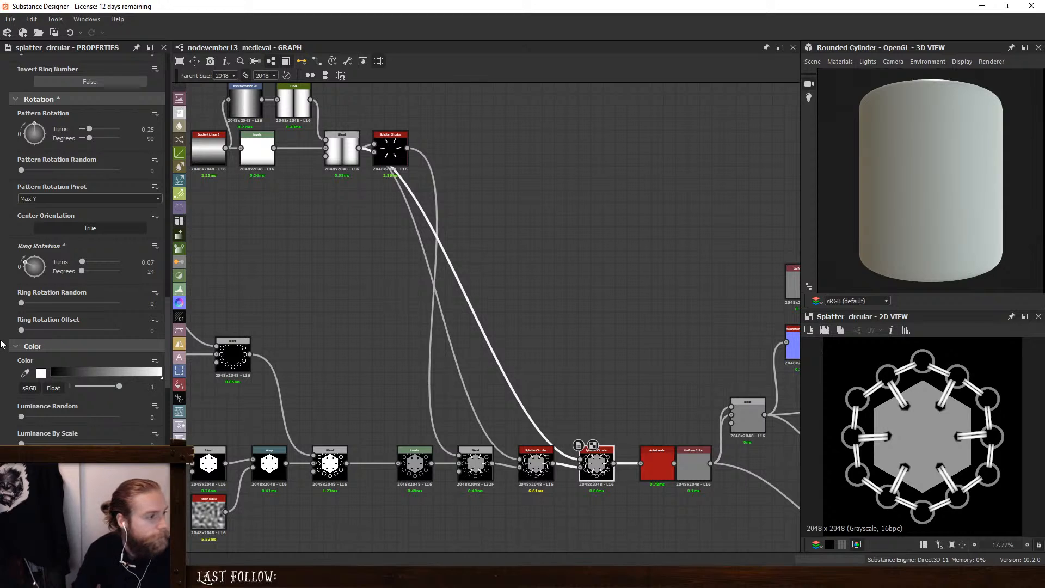
Set the second chained Splatter Circular's Pattern Rotation Pivot to Center and its Radius to 0.35
{"action": "left_click", "coordinate": [53, 200]}
{"action": "left_click", "coordinate": [44, 207]}
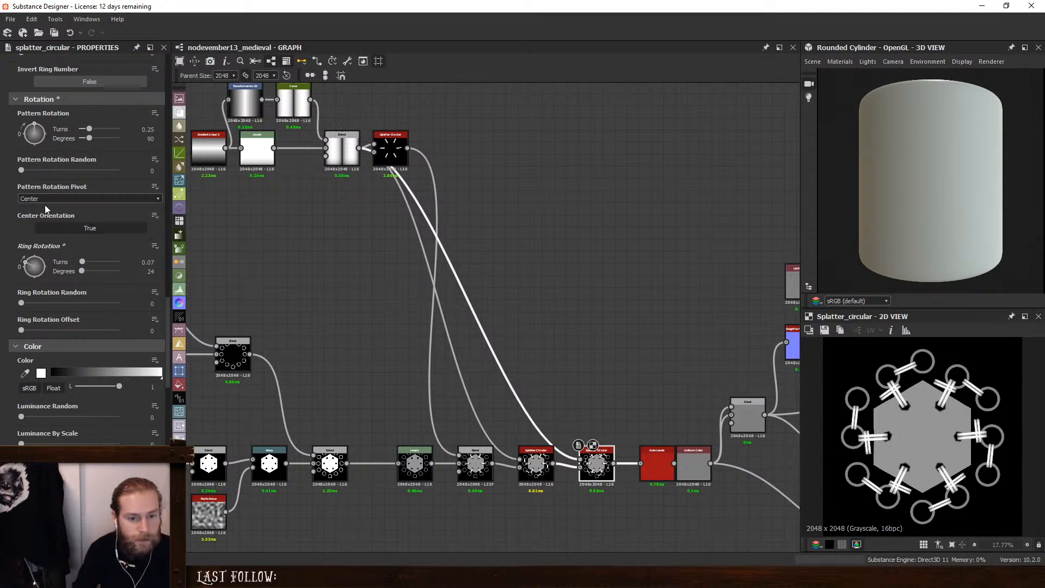
{"action": "scroll", "coordinate": [45, 233], "scroll_direction": "up", "scroll_amount": 10}
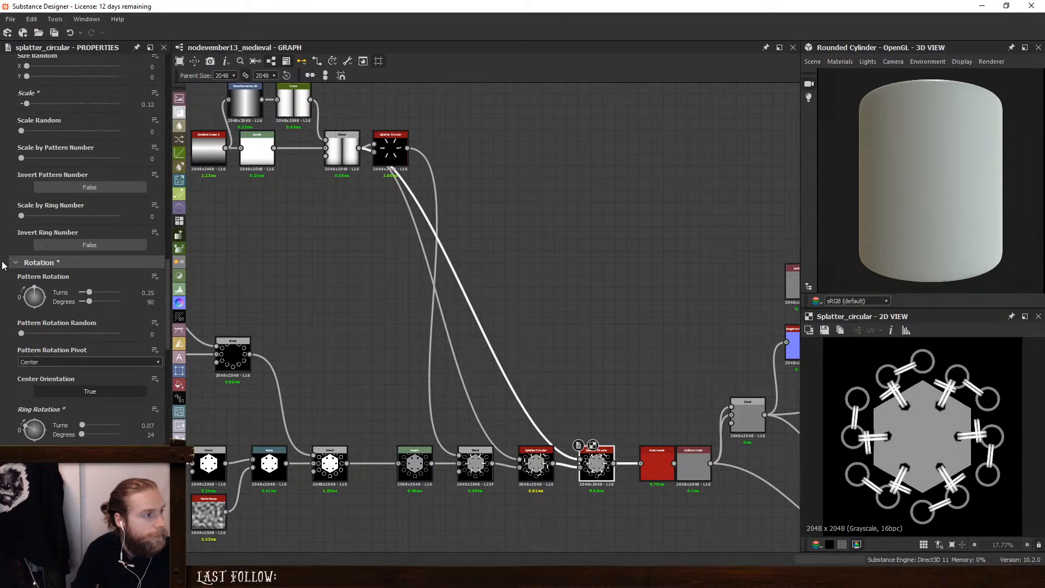
{"action": "scroll", "coordinate": [22, 256], "scroll_direction": "up", "scroll_amount": 5}
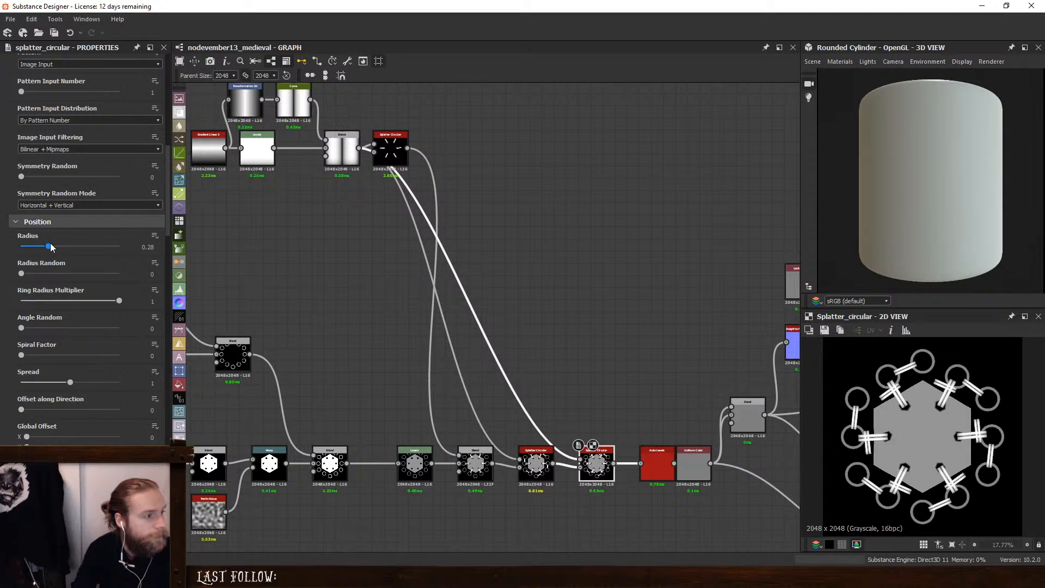
{"action": "left_click", "coordinate": [51, 245]}
{"action": "left_click_drag", "start_coordinate": [50, 245], "coordinate": [55, 246]}
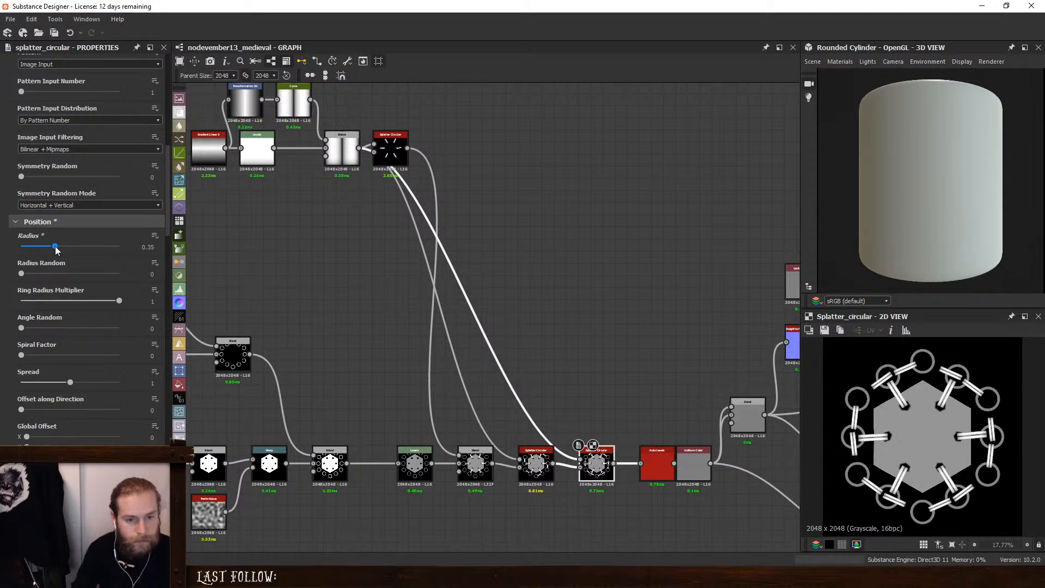
Set the second chained splatter's Pattern Rotation to 98 degrees and fine-tune its Ring Rotation to 14.5 degrees
{"action": "scroll", "coordinate": [7, 294], "scroll_direction": "down", "scroll_amount": 14}
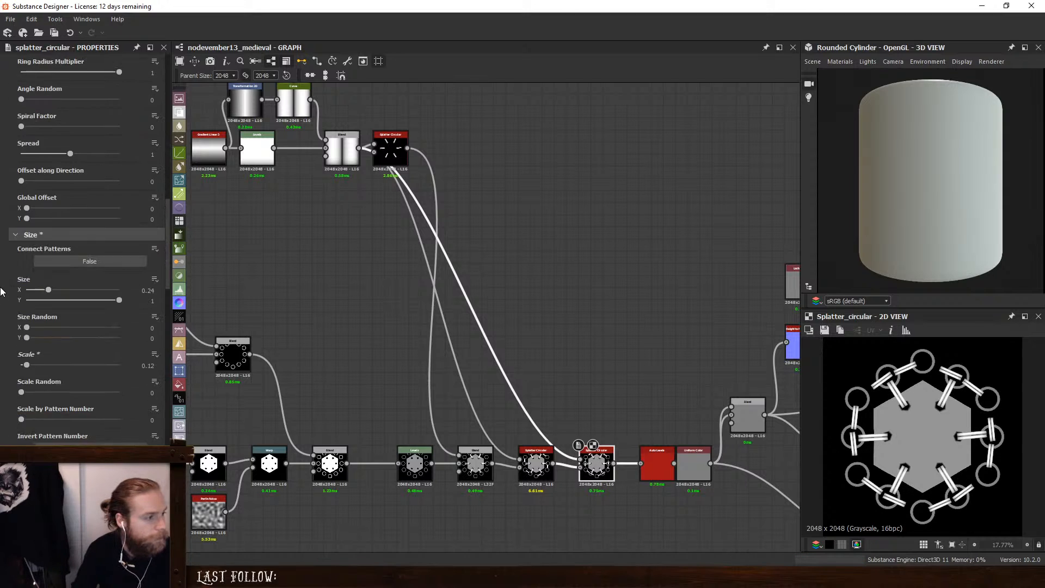
{"action": "left_click_drag", "start_coordinate": [26, 428], "coordinate": [9, 429]}
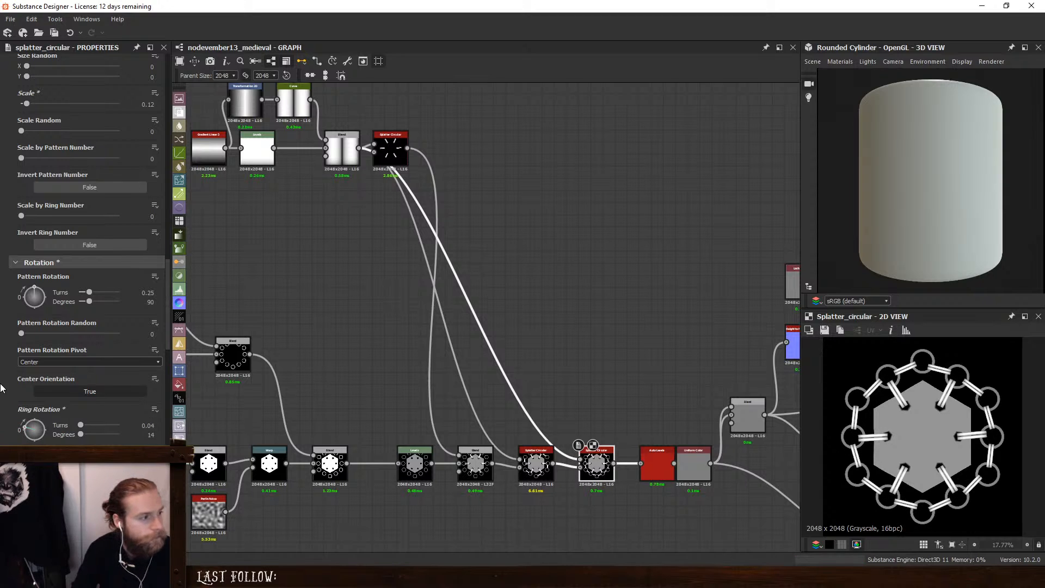
{"action": "left_click_drag", "start_coordinate": [34, 289], "coordinate": [36, 290]}
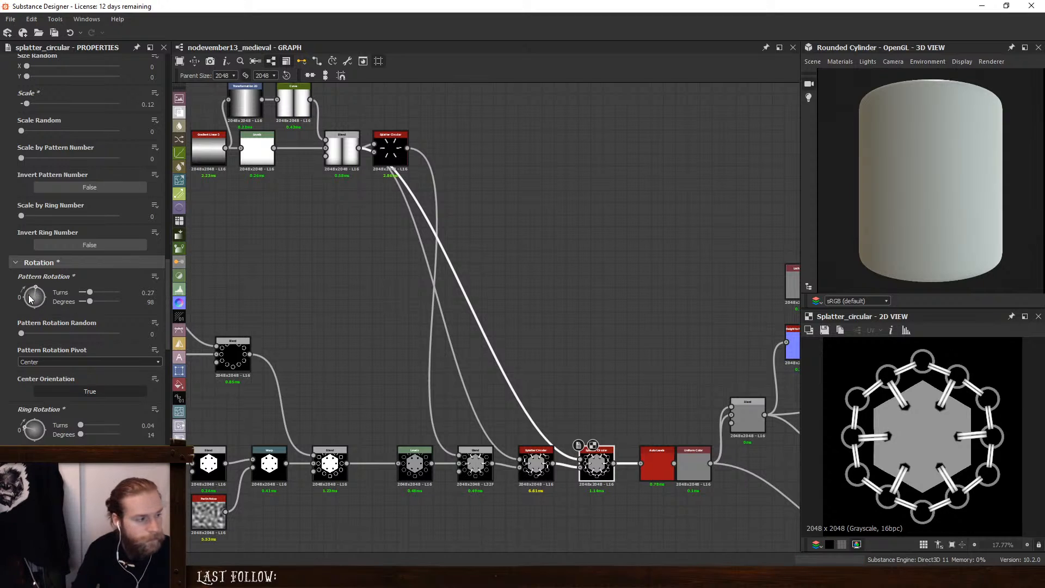
{"action": "double_click", "coordinate": [154, 435]}
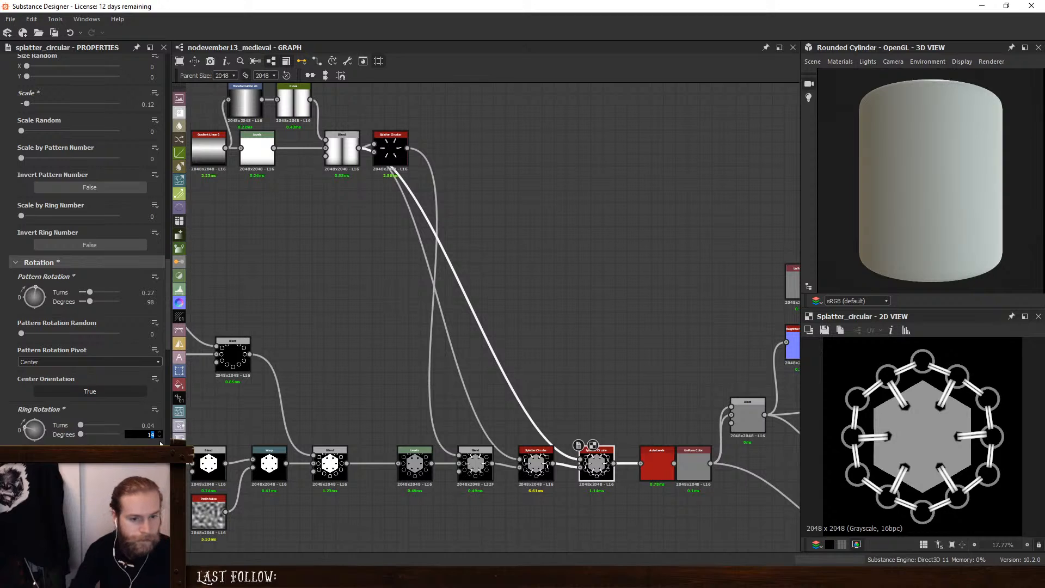
{"action": "type", "text": "15"}
{"action": "key", "text": "Return"}
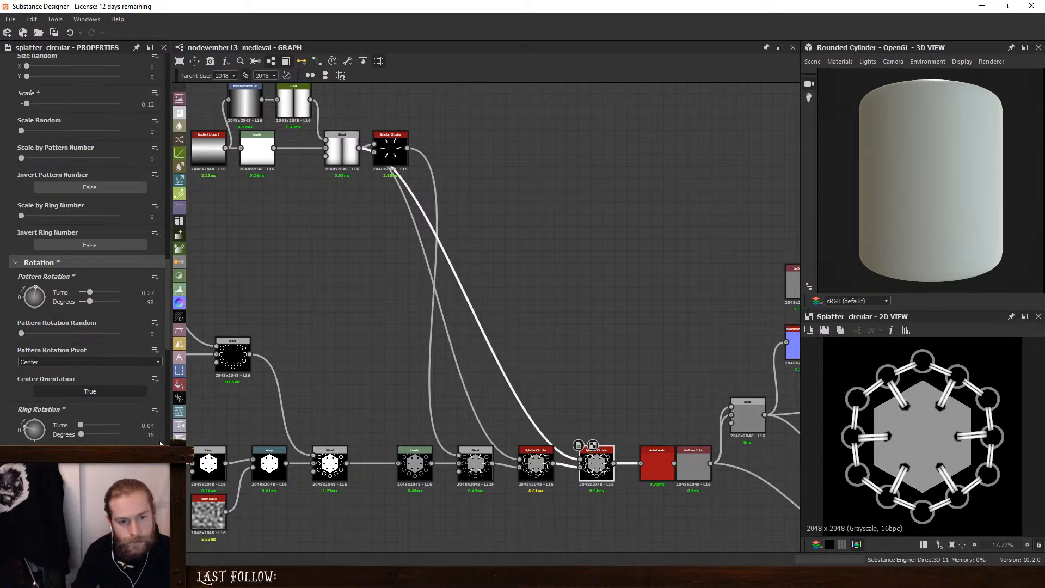
{"action": "double_click", "coordinate": [155, 435]}
{"action": "type", "text": "14.5"}
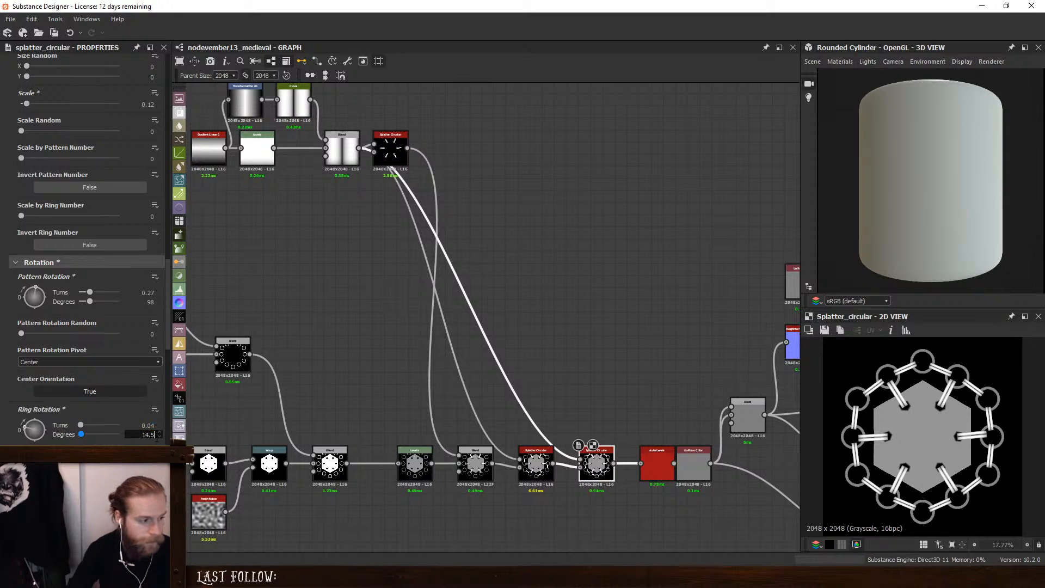
{"action": "key", "text": "Return"}
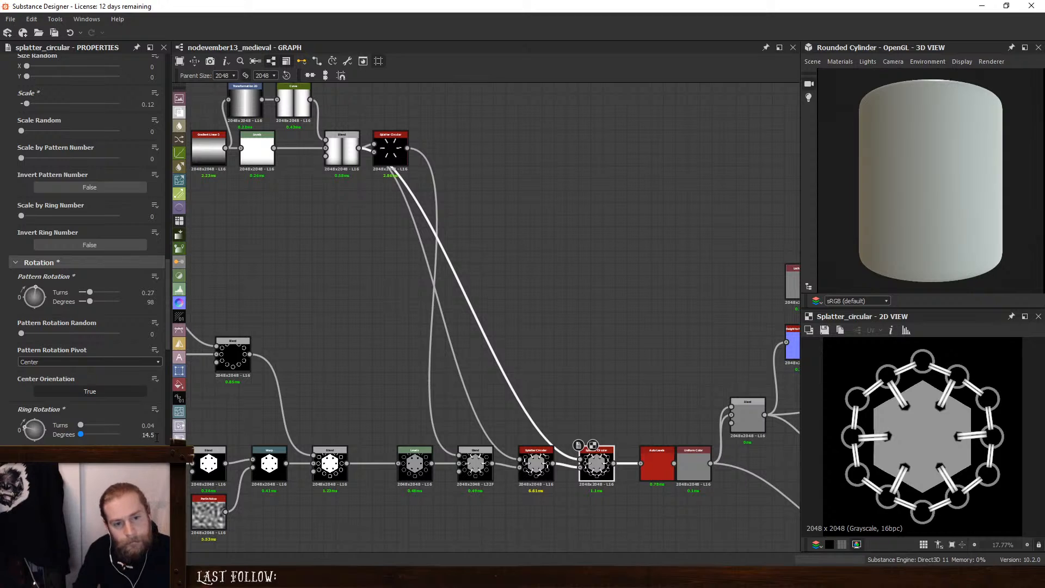
Set the second chained splatter's Pattern Rotation Random to 0.01
{"action": "scroll", "coordinate": [18, 326], "scroll_direction": "down", "scroll_amount": 2}
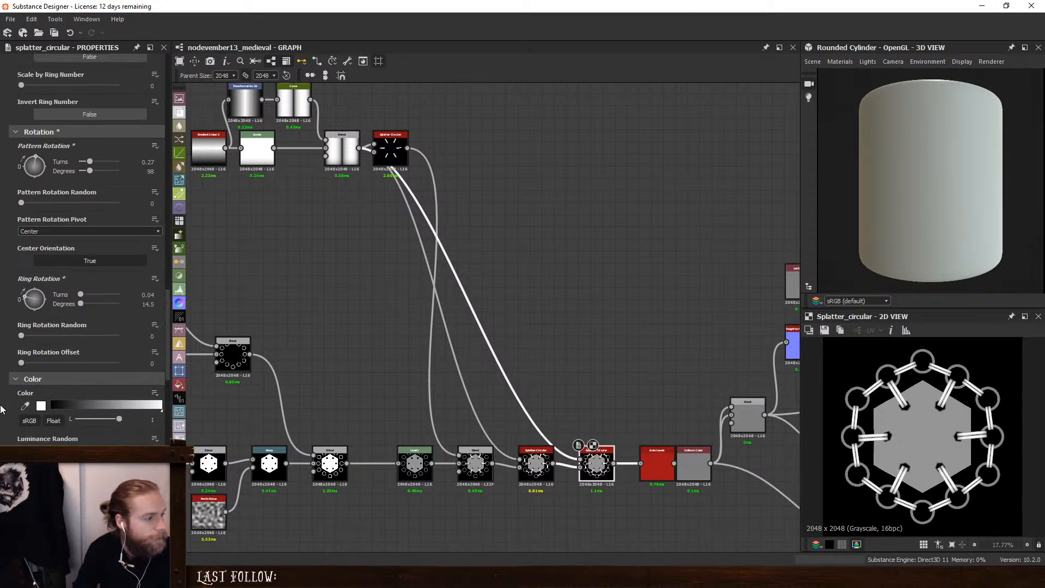
{"action": "scroll", "coordinate": [18, 326], "scroll_direction": "up", "scroll_amount": 2}
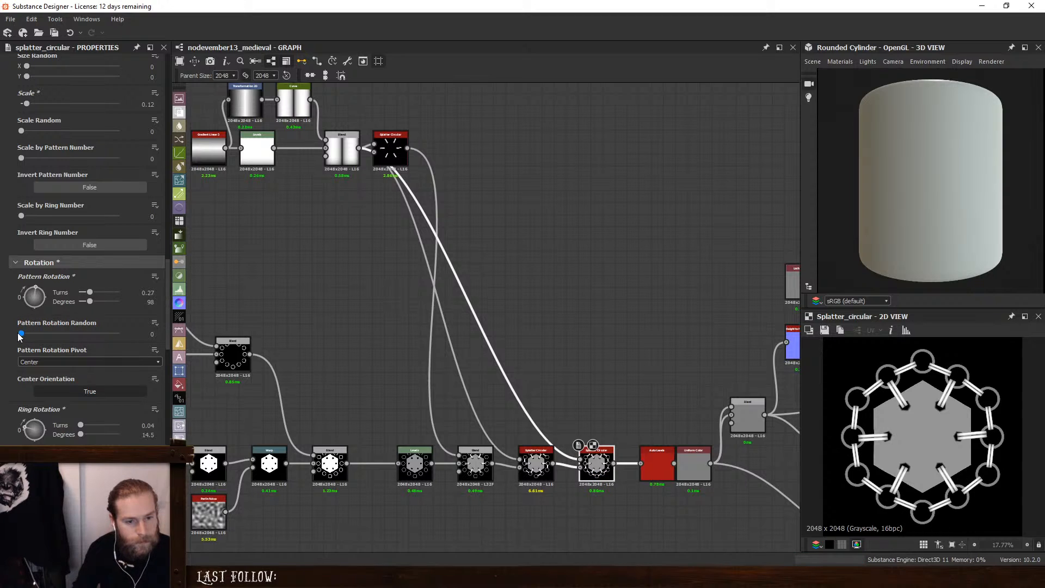
{"action": "left_click_drag", "start_coordinate": [19, 334], "coordinate": [22, 335]}
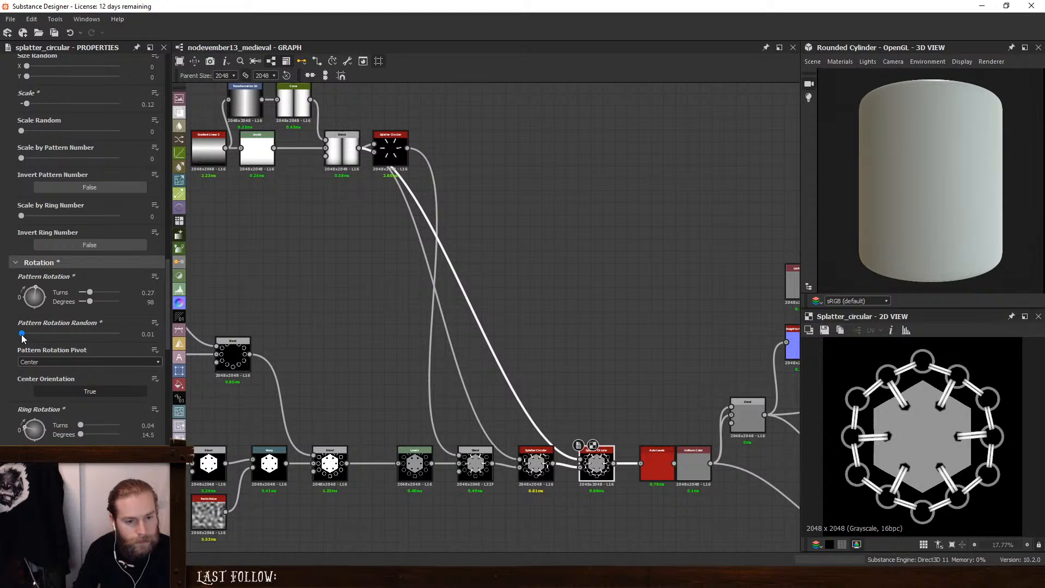
Set the first chained Splatter Circular's Pattern Rotation Pivot to Center and its Ring Rotation to 44 degrees
{"action": "left_click", "coordinate": [535, 463]}
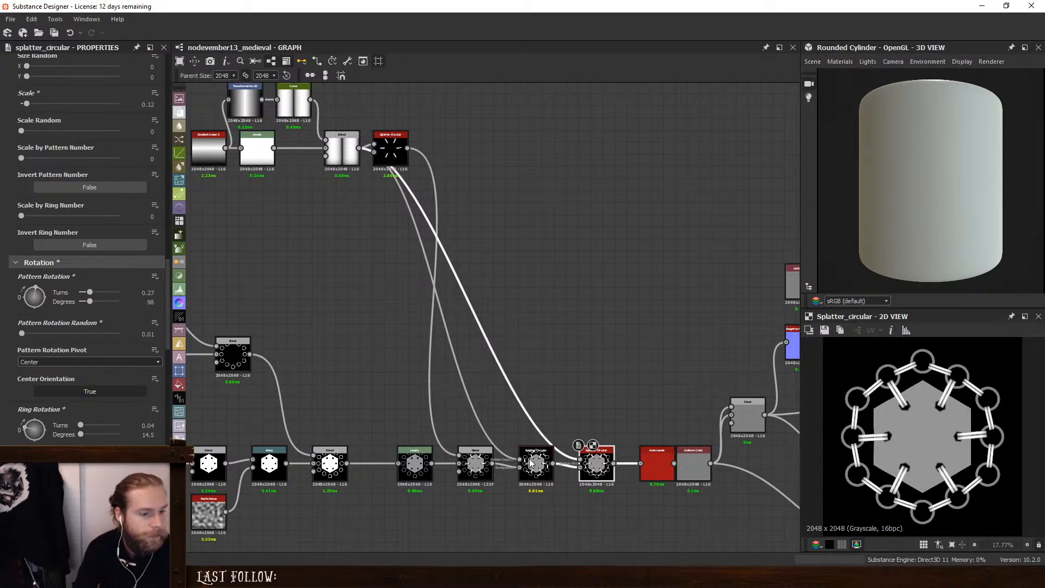
{"action": "left_click", "coordinate": [31, 363]}
{"action": "left_click", "coordinate": [34, 372]}
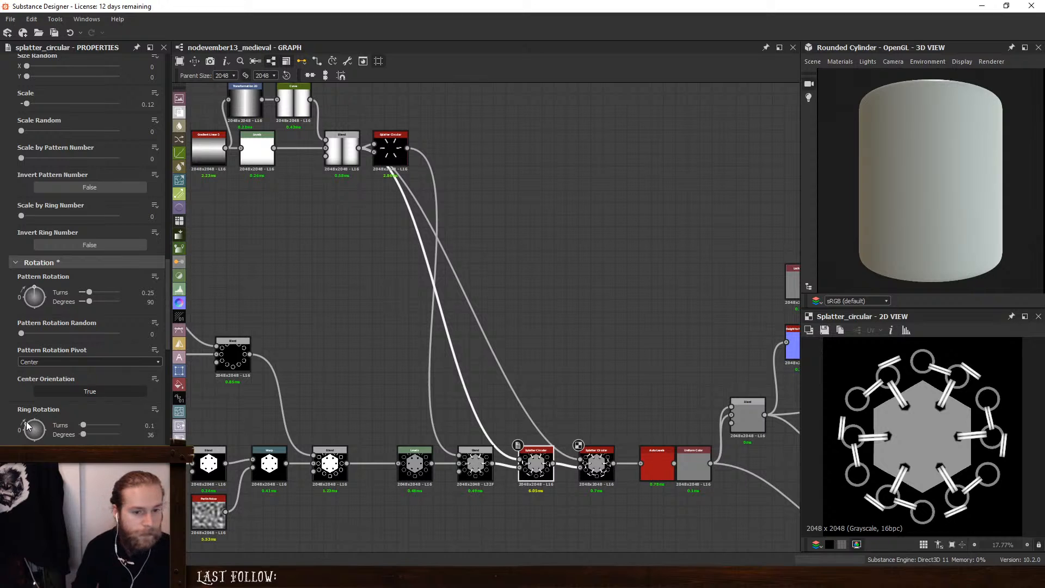
{"action": "left_click_drag", "start_coordinate": [27, 427], "coordinate": [27, 427]}
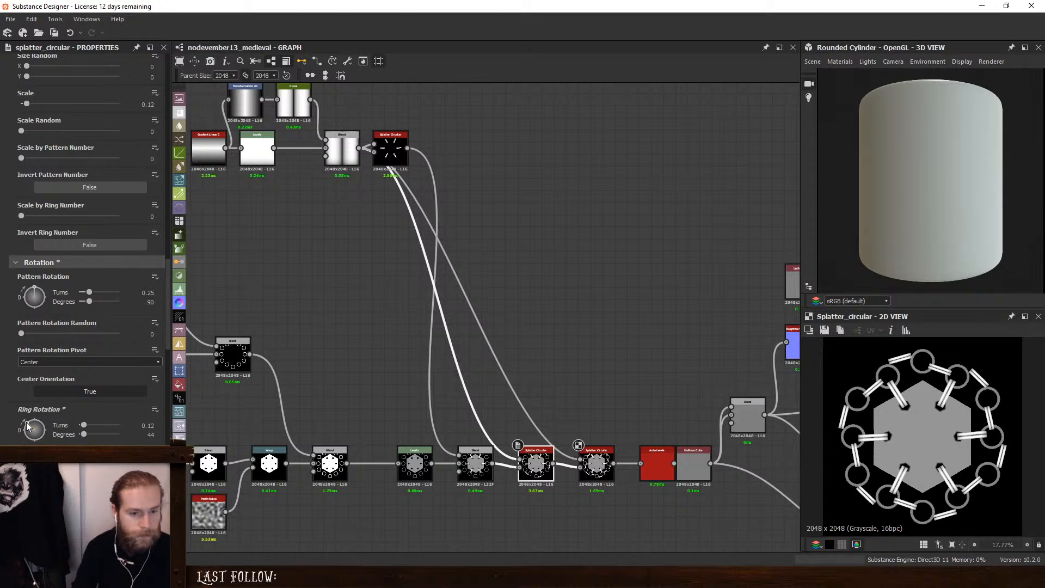
Set the first chained splatter's Radius to 0.35 and its Ring Rotation to 48 degrees
{"action": "scroll", "coordinate": [53, 215], "scroll_direction": "up", "scroll_amount": 10}
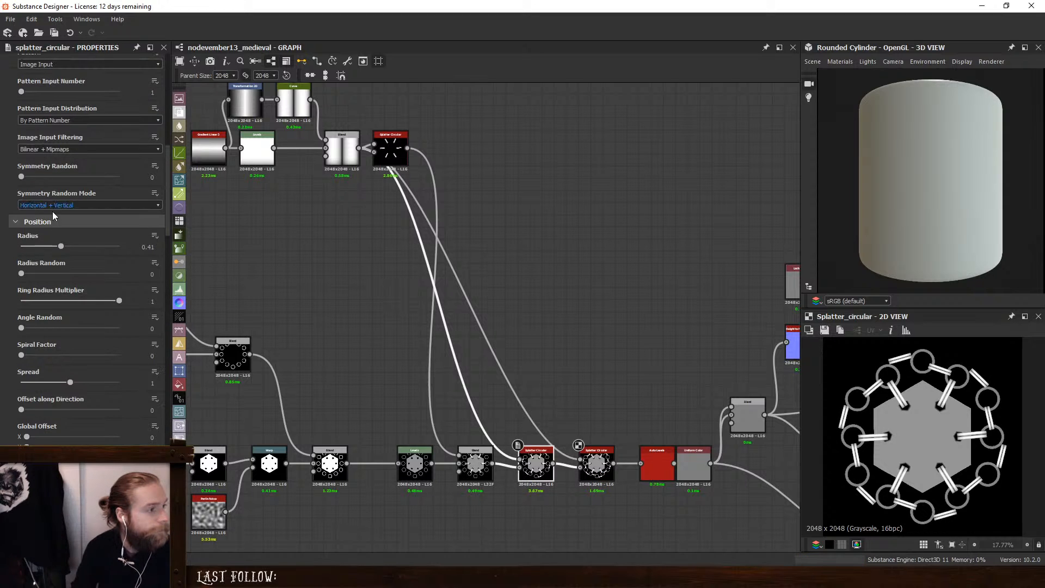
{"action": "left_click_drag", "start_coordinate": [61, 247], "coordinate": [56, 248]}
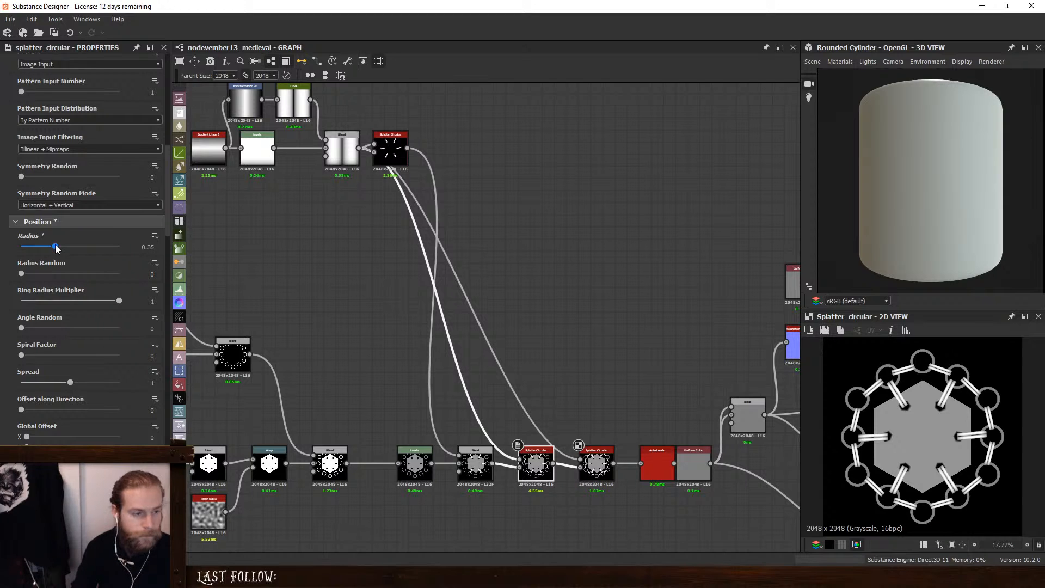
{"action": "scroll", "coordinate": [43, 327], "scroll_direction": "down", "scroll_amount": 10}
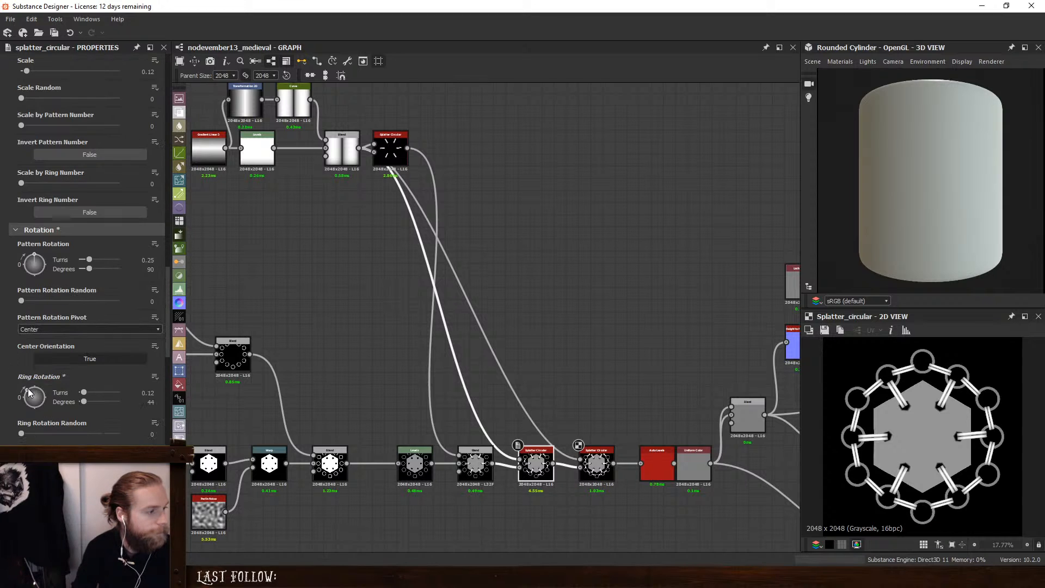
{"action": "left_click_drag", "start_coordinate": [29, 389], "coordinate": [26, 386]}
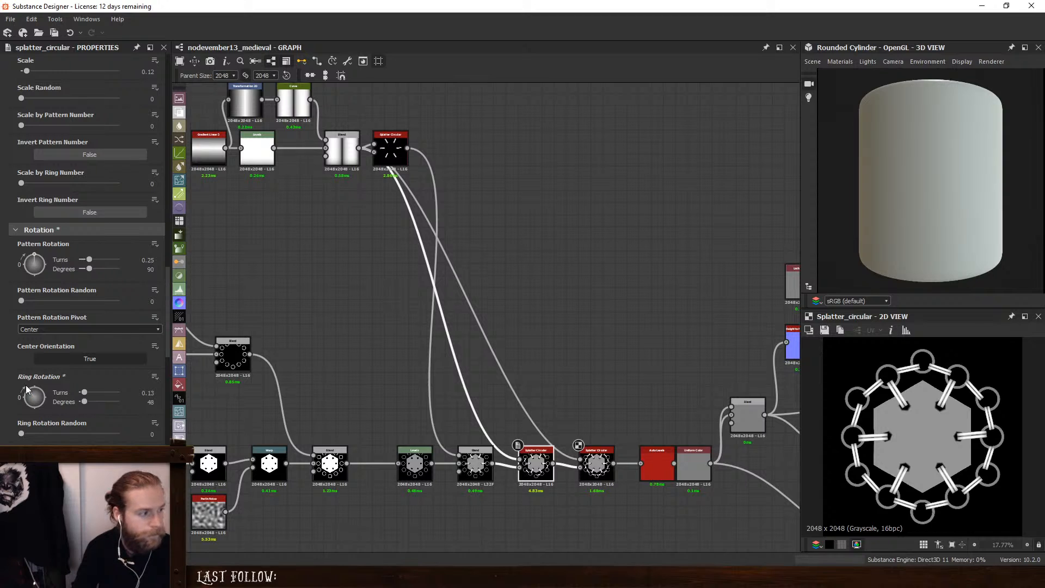
Set the first chained splatter's Pattern Rotation to 80 degrees and its Ring Rotation to 46 degrees
{"action": "left_click_drag", "start_coordinate": [33, 255], "coordinate": [31, 254]}
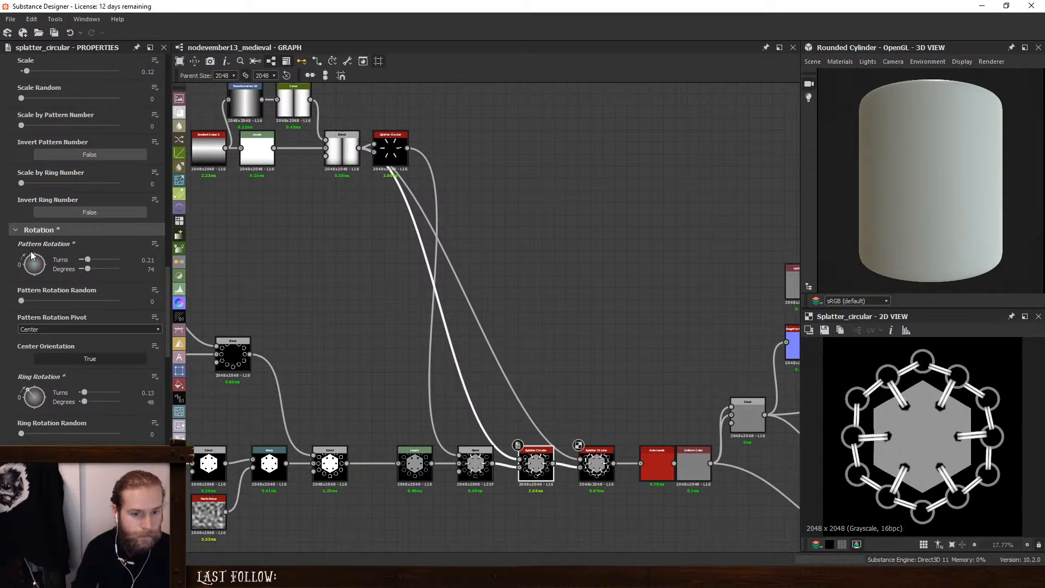
{"action": "left_click_drag", "start_coordinate": [32, 255], "coordinate": [32, 251]}
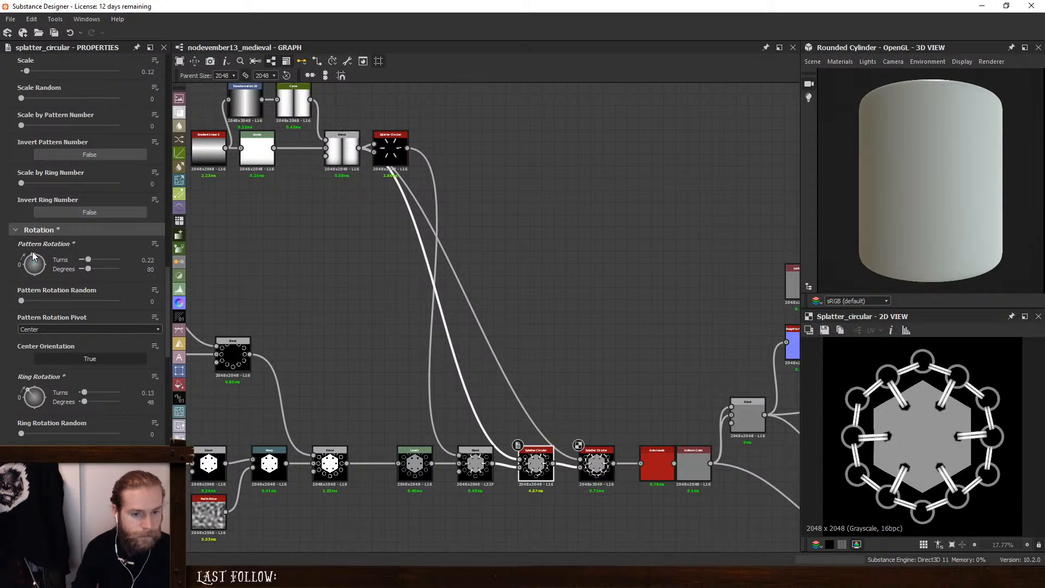
{"action": "left_click_drag", "start_coordinate": [24, 387], "coordinate": [24, 388]}
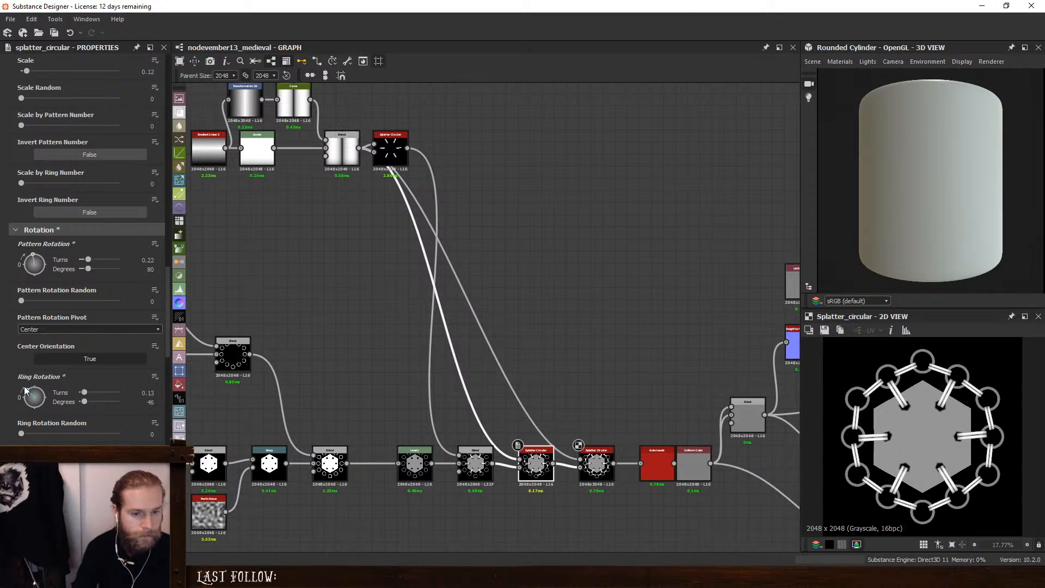
Set the first chained splatter's Pattern Rotation Random to 0.02 and its Pattern Rotation to 88 degrees, and deselect the node
{"action": "mouse_move", "coordinate": [22, 303]}
{"action": "left_mouse_down"}
{"action": "mouse_move", "coordinate": [76, 303]}
{"action": "mouse_move", "coordinate": [1, 299]}
{"action": "mouse_move", "coordinate": [24, 303]}
{"action": "left_mouse_up"}
{"action": "left_click", "coordinate": [22, 303]}
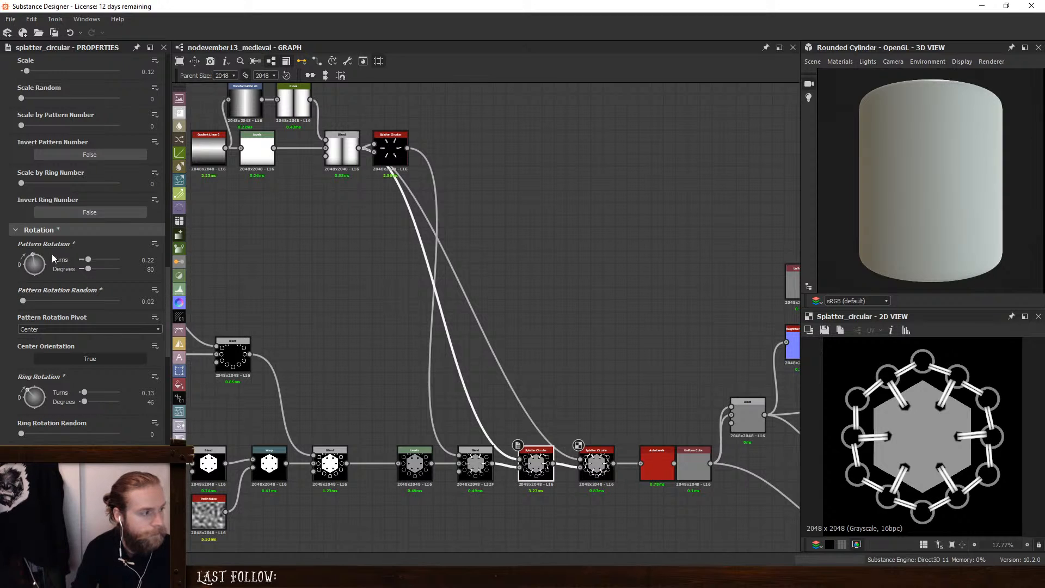
{"action": "left_click_drag", "start_coordinate": [88, 269], "coordinate": [89, 269]}
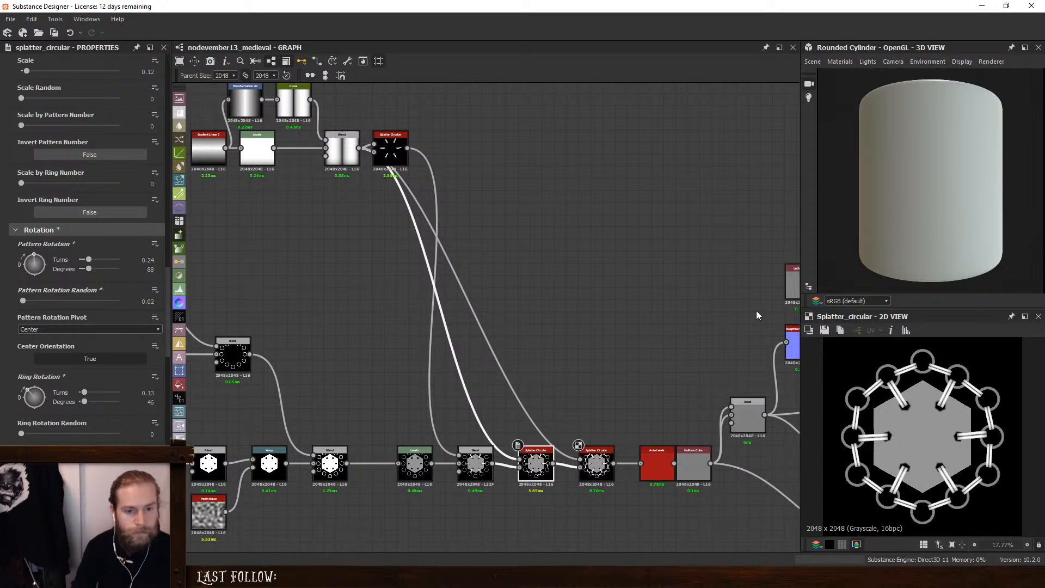
{"action": "scroll", "coordinate": [909, 379], "scroll_direction": "down", "scroll_amount": 3}
{"action": "scroll", "coordinate": [901, 395], "scroll_direction": "up", "scroll_amount": 2}
{"action": "left_click", "coordinate": [661, 336]}
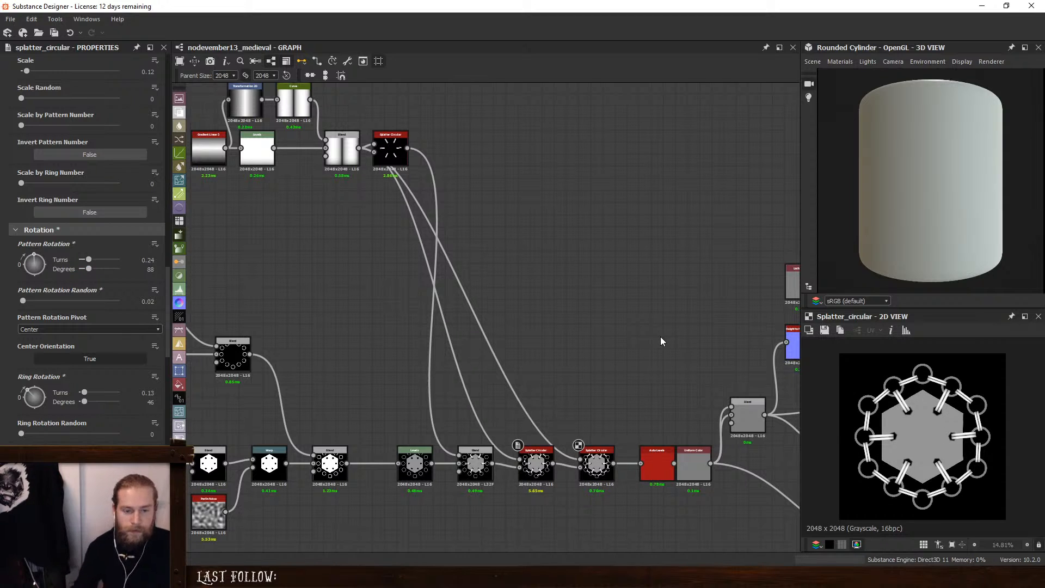
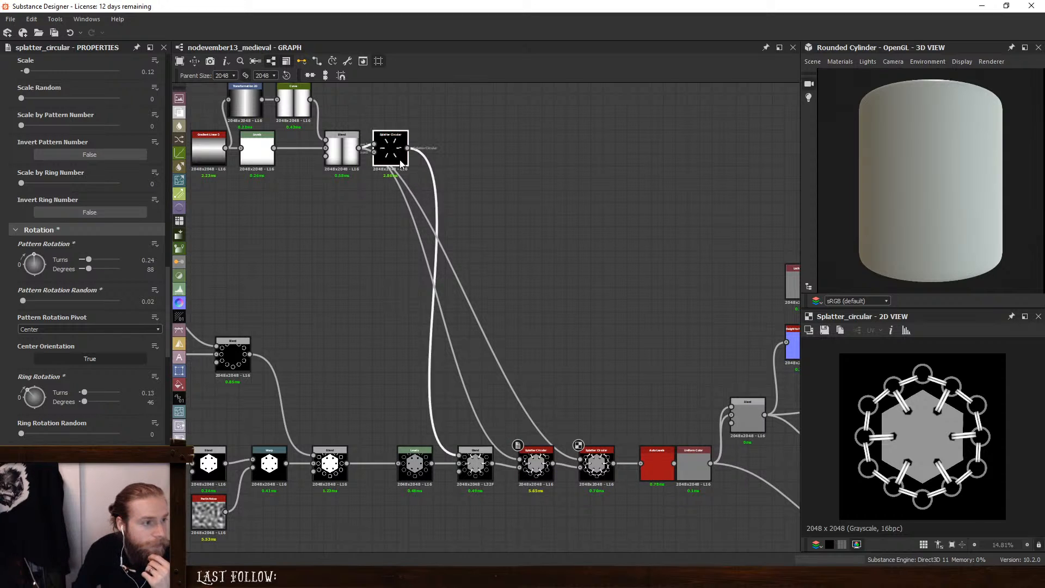
Move the six-link Splatter Circular down near the main chain and feed the Levels output into its background input
{"action": "left_click_drag", "start_coordinate": [393, 152], "coordinate": [441, 371]}
{"action": "left_click_drag", "start_coordinate": [417, 467], "coordinate": [381, 468]}
{"action": "left_click_drag", "start_coordinate": [425, 371], "coordinate": [396, 464]}
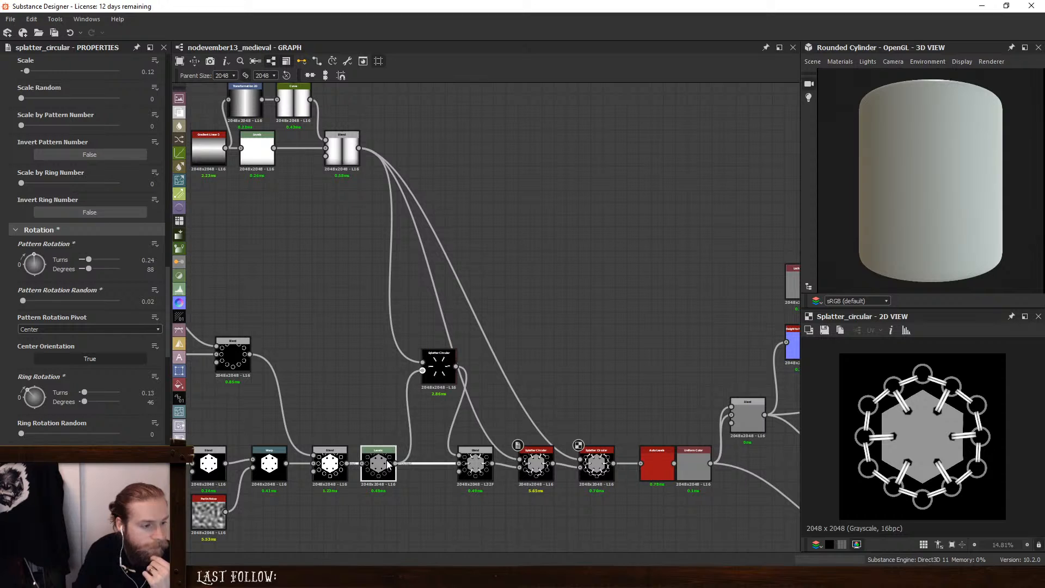
Connect that splatter to the next Splatter Circular's background, delete the Blend node between them, and align the splatter beside Levels
{"action": "left_click_drag", "start_coordinate": [456, 367], "coordinate": [520, 467]}
{"action": "left_click", "coordinate": [474, 461]}
{"action": "key", "text": "Delete"}
{"action": "left_click_drag", "start_coordinate": [439, 367], "coordinate": [451, 462]}
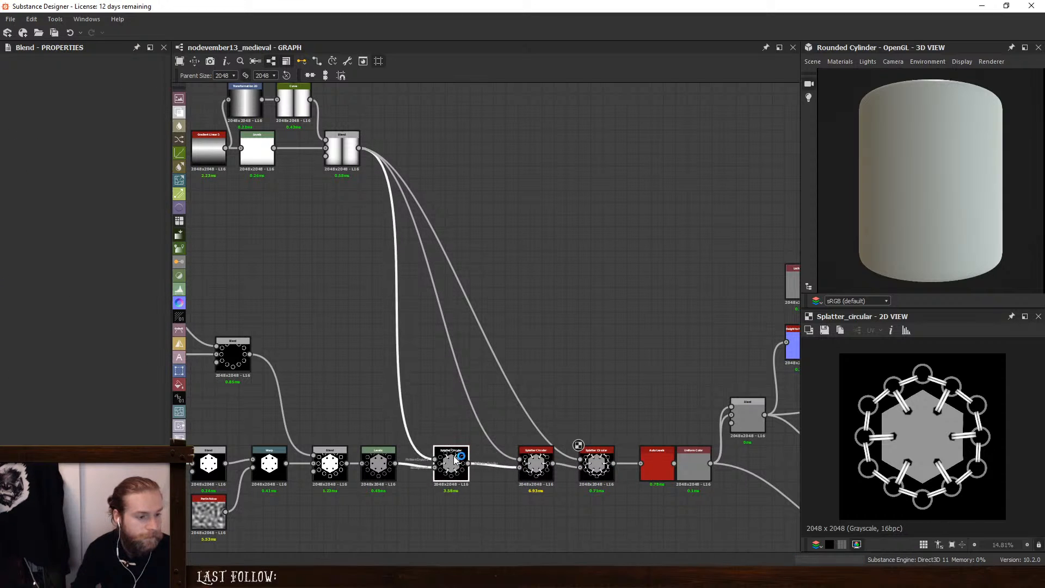
{"action": "left_click", "coordinate": [451, 462]}
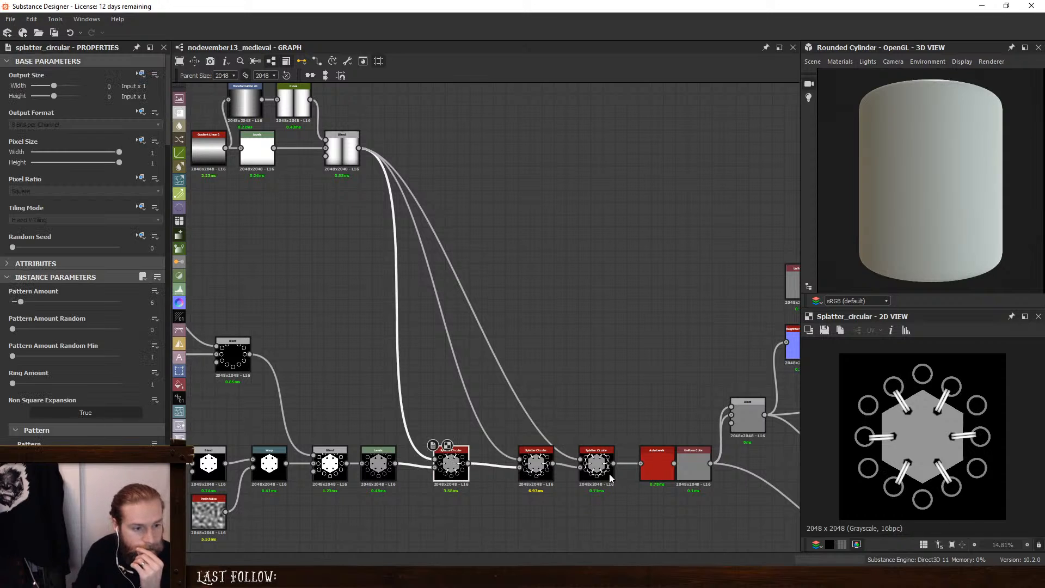
{"action": "left_click_drag", "start_coordinate": [451, 462], "coordinate": [425, 462]}
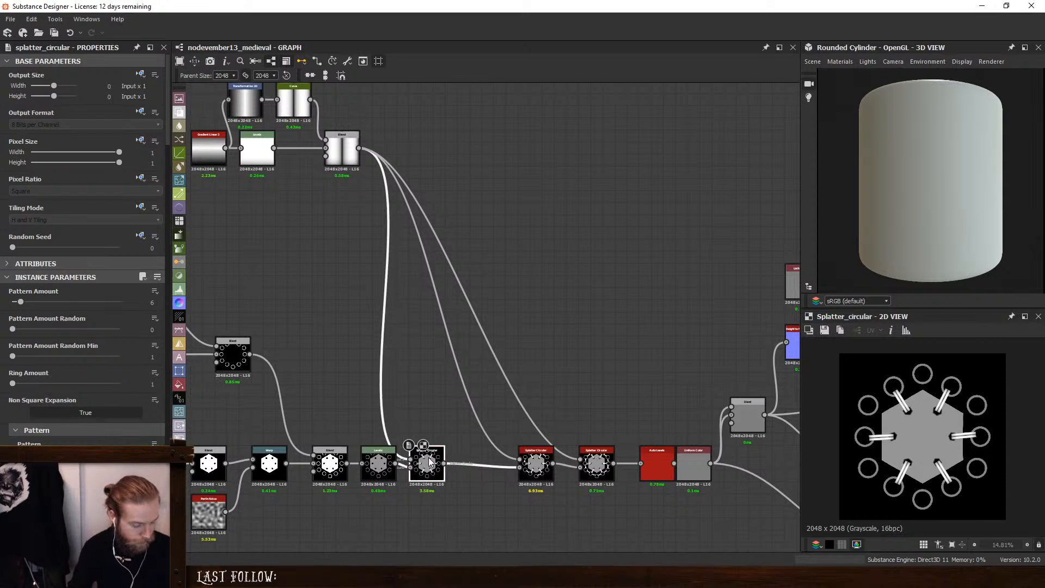
Duplicate the six-link Splatter Circular and insert the copy in the chain before the next splatter
{"action": "key", "text": "ctrl+d"}
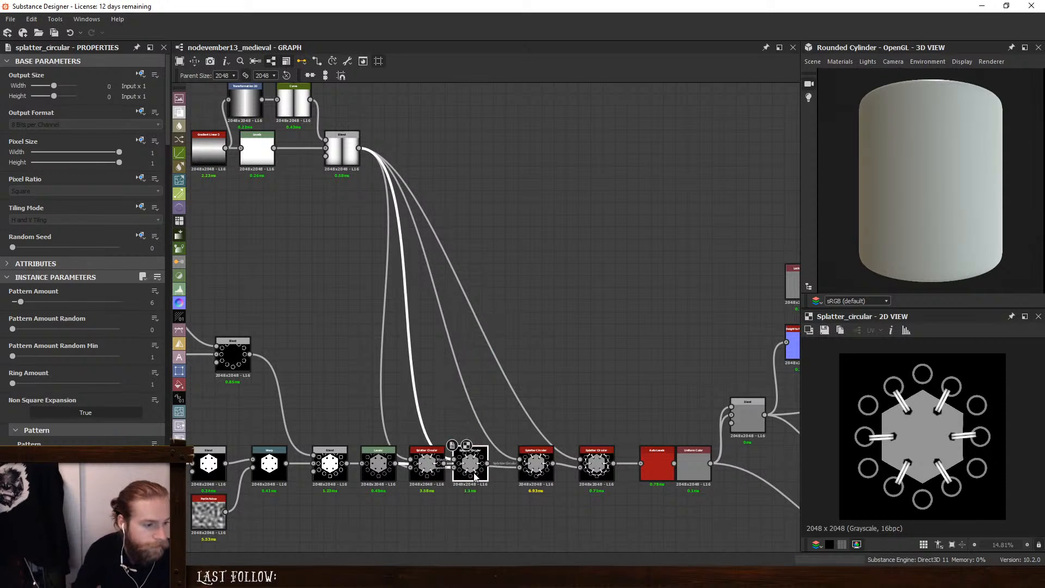
{"action": "left_click", "coordinate": [493, 466]}
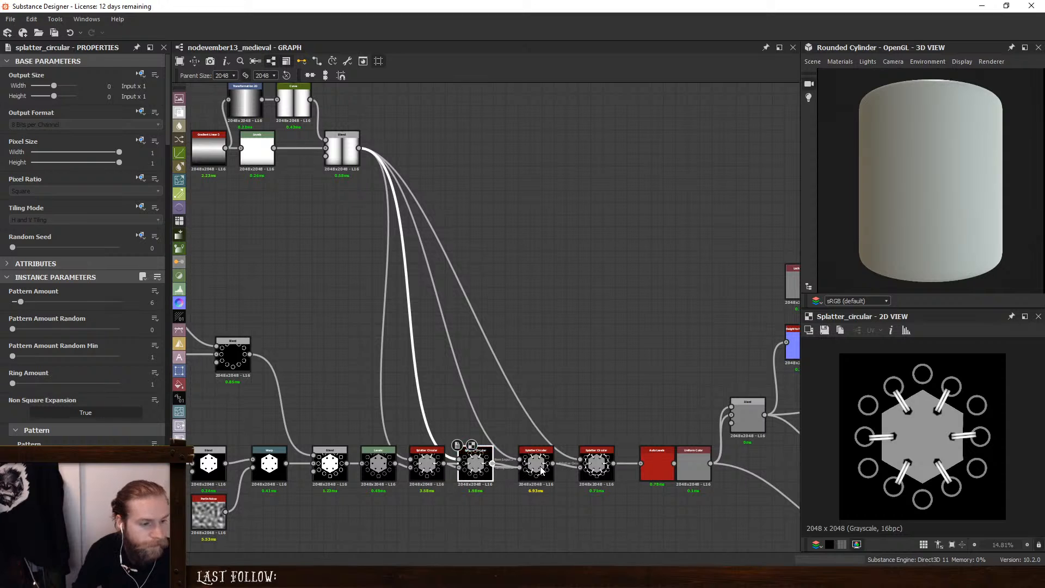
{"action": "left_click", "coordinate": [594, 462]}
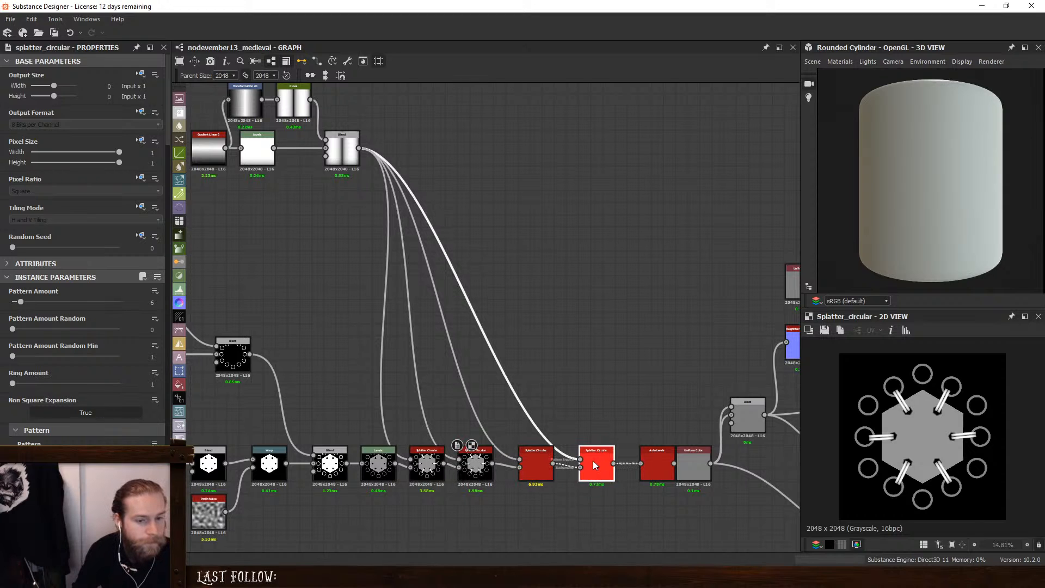
Set the duplicated Splatter Circular's Pattern Rotation Random to 0
{"action": "left_click", "coordinate": [475, 466]}
{"action": "scroll", "coordinate": [422, 473], "scroll_direction": "up", "scroll_amount": 2}
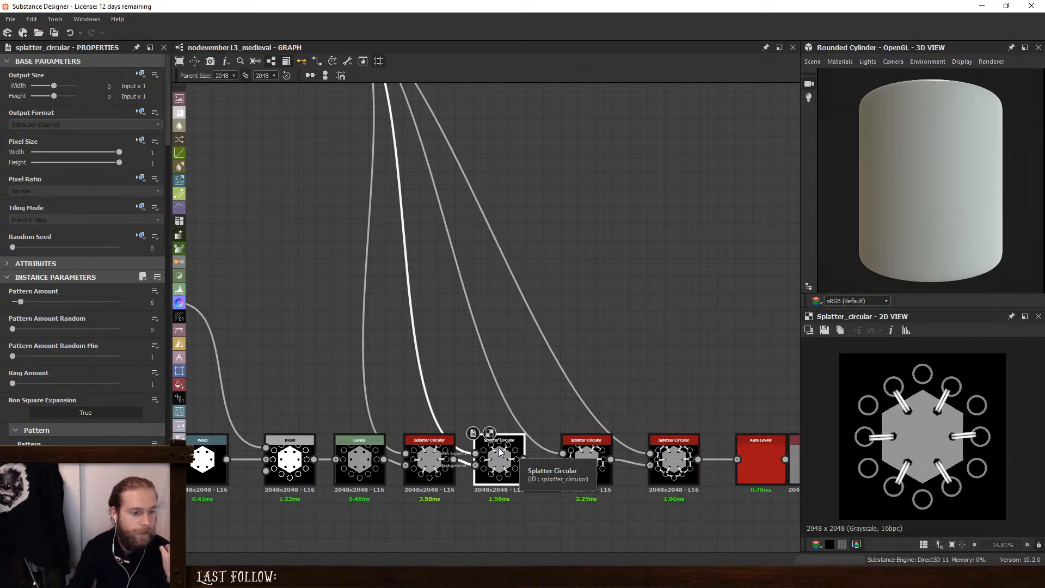
{"action": "scroll", "coordinate": [2, 374], "scroll_direction": "down", "scroll_amount": 5}
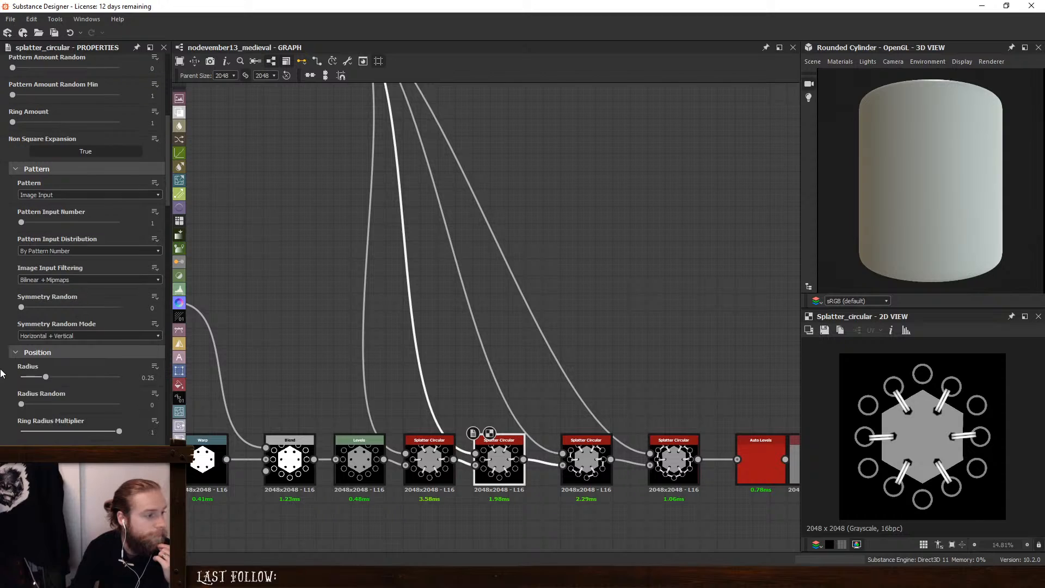
{"action": "scroll", "coordinate": [2, 375], "scroll_direction": "down", "scroll_amount": 7}
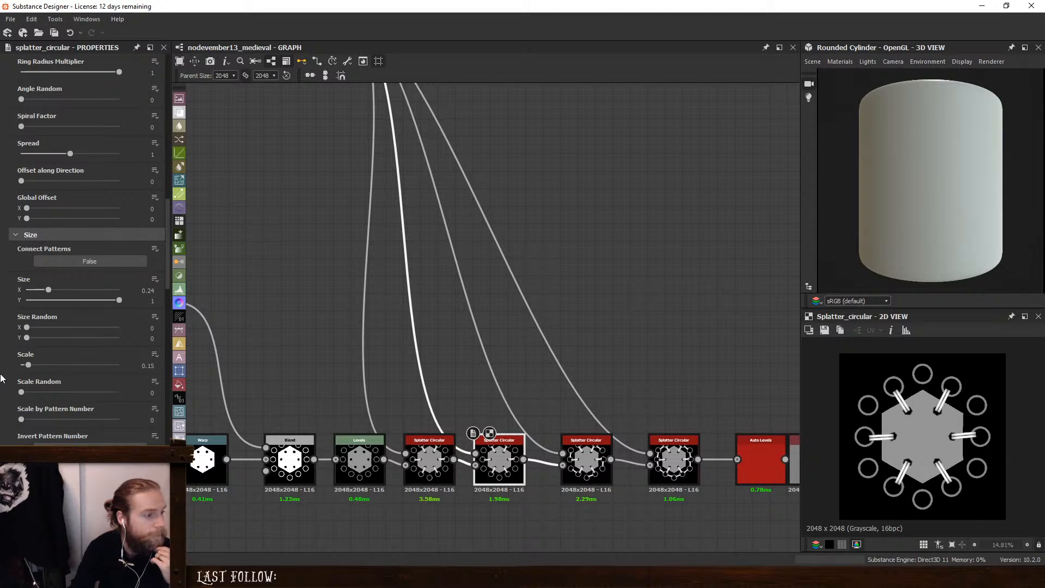
{"action": "scroll", "coordinate": [1, 377], "scroll_direction": "down", "scroll_amount": 4}
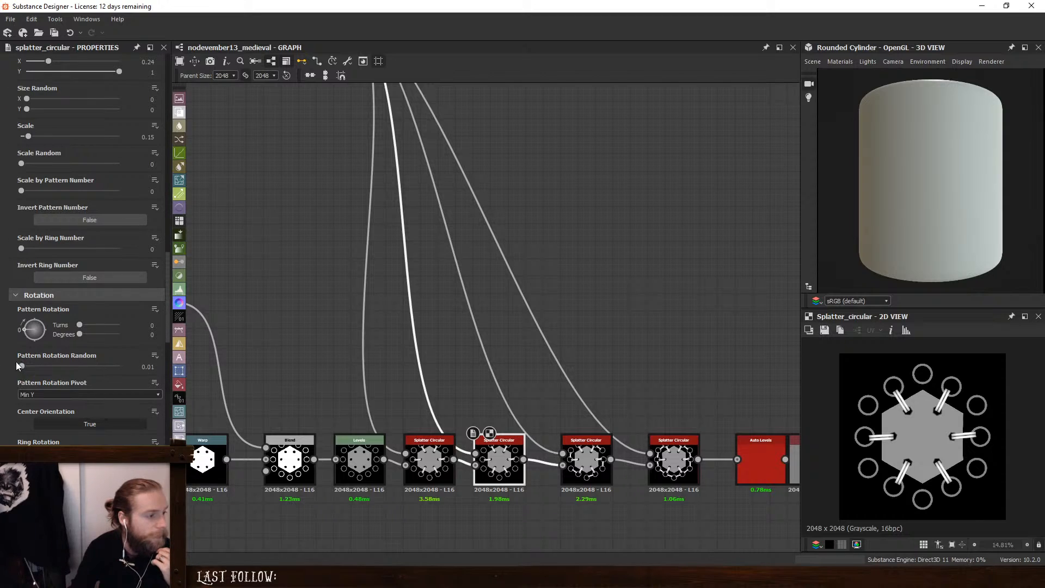
{"action": "left_click", "coordinate": [21, 367]}
{"action": "left_click_drag", "start_coordinate": [21, 368], "coordinate": [3, 368]}
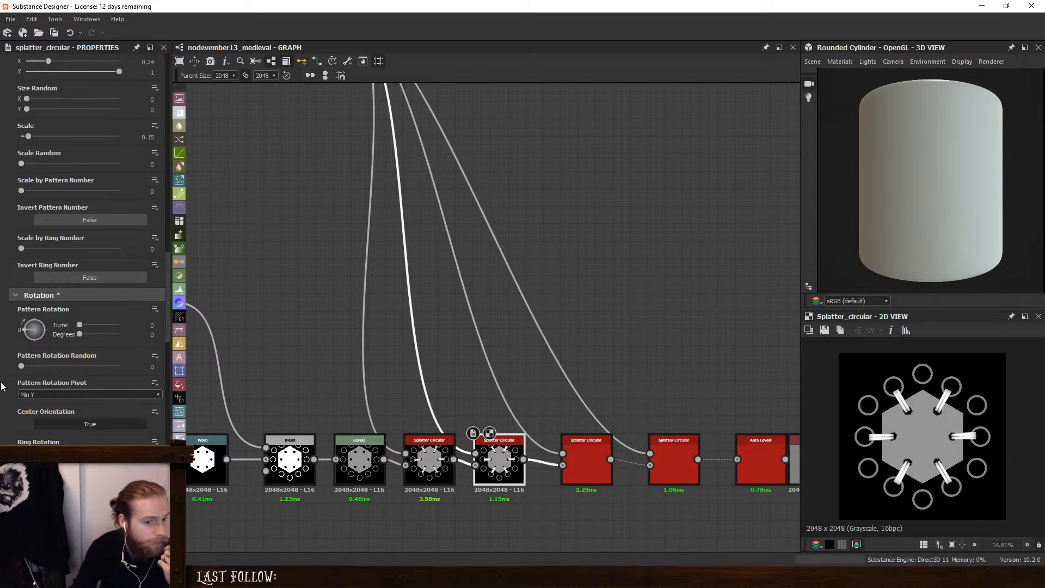
Set the duplicated Splatter Circular's Radius to 0.46
{"action": "scroll", "coordinate": [2, 393], "scroll_direction": "up", "scroll_amount": 1}
{"action": "scroll", "coordinate": [1, 393], "scroll_direction": "up", "scroll_amount": 2}
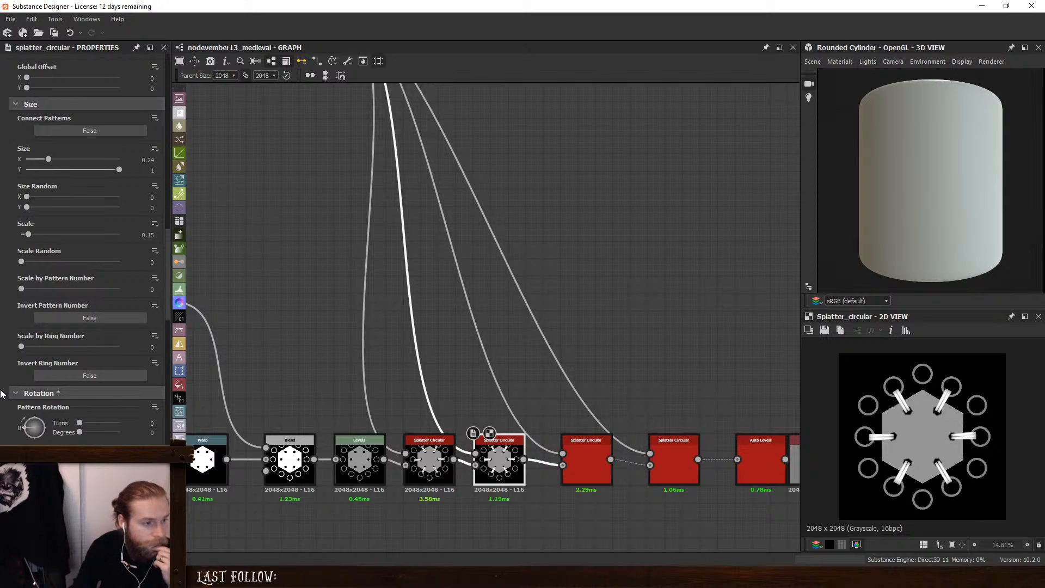
{"action": "scroll", "coordinate": [1, 393], "scroll_direction": "up", "scroll_amount": 10}
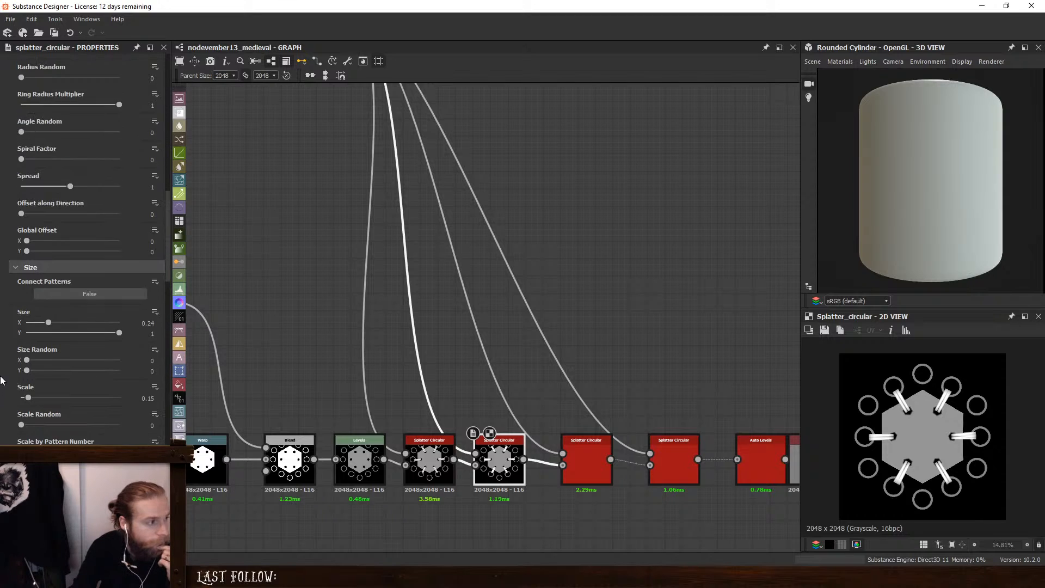
{"action": "left_click_drag", "start_coordinate": [49, 210], "coordinate": [66, 215]}
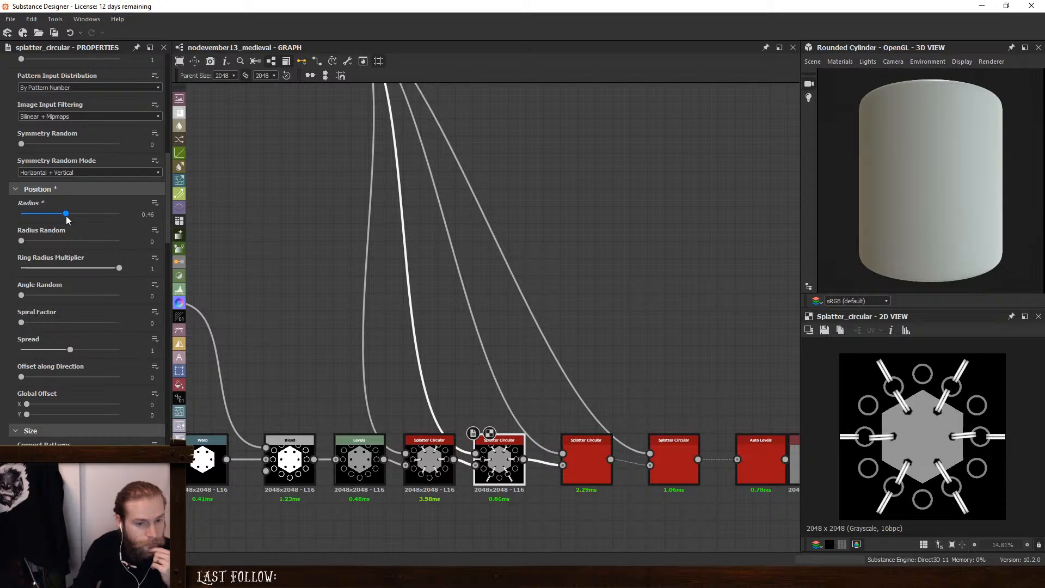
Turn on tiled display in the 2D view and examine how the duplicate's and the last splatter's links meet across tiles
{"action": "key", "text": "space"}
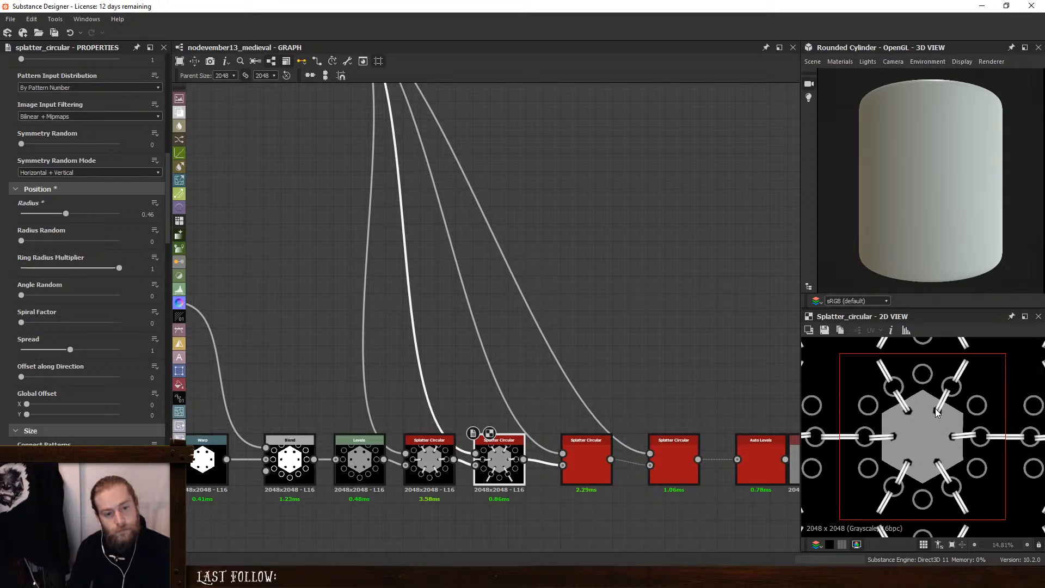
{"action": "scroll", "coordinate": [927, 424], "scroll_direction": "down", "scroll_amount": 2}
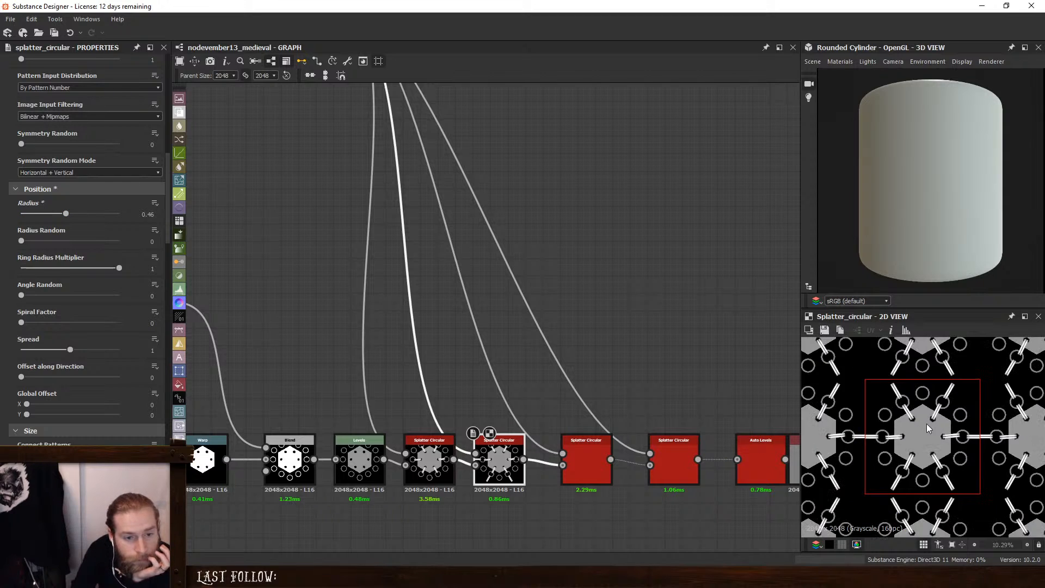
{"action": "scroll", "coordinate": [926, 424], "scroll_direction": "up", "scroll_amount": 2}
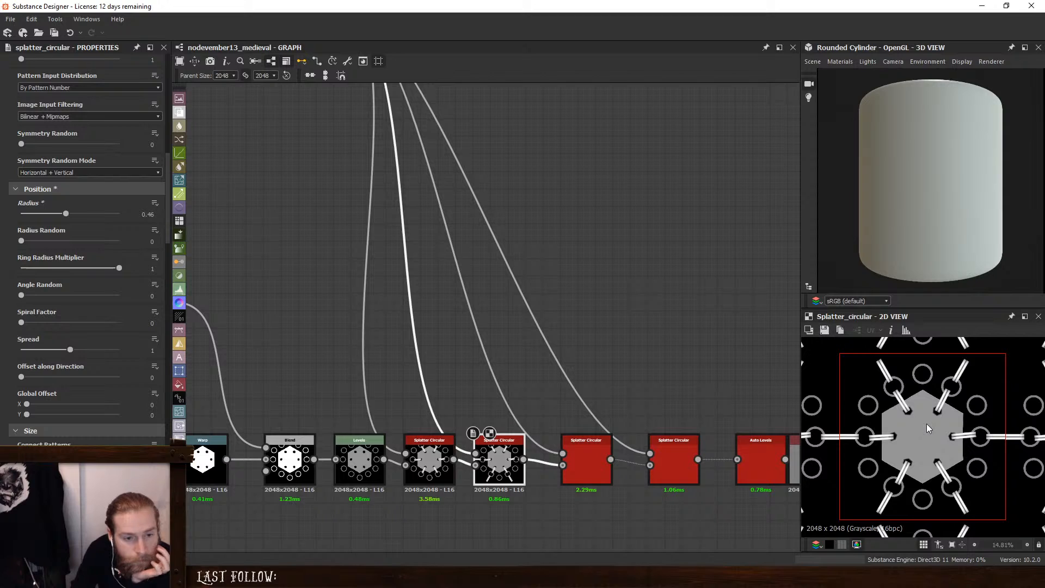
{"action": "scroll", "coordinate": [927, 424], "scroll_direction": "down", "scroll_amount": 2}
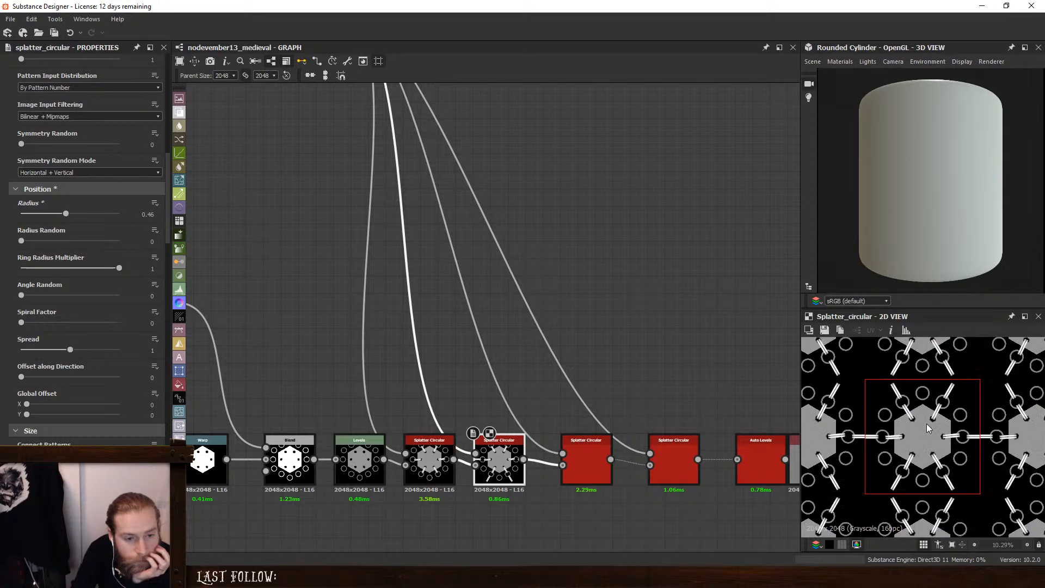
{"action": "scroll", "coordinate": [927, 429], "scroll_direction": "up", "scroll_amount": 2}
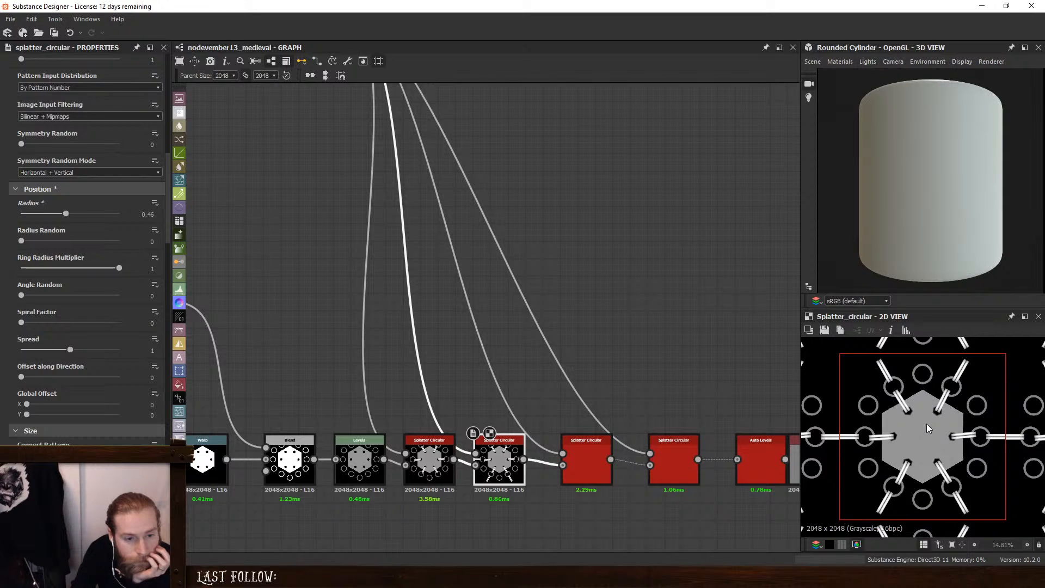
{"action": "middle_click_drag", "start_coordinate": [666, 361], "coordinate": [619, 357]}
{"action": "left_click", "coordinate": [624, 442]}
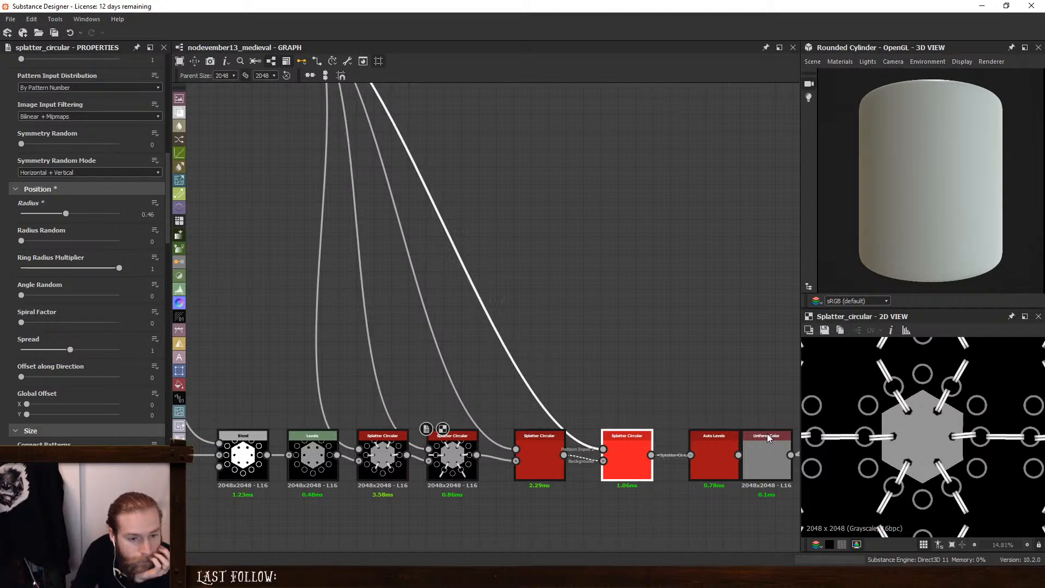
{"action": "scroll", "coordinate": [906, 418], "scroll_direction": "down", "scroll_amount": 1}
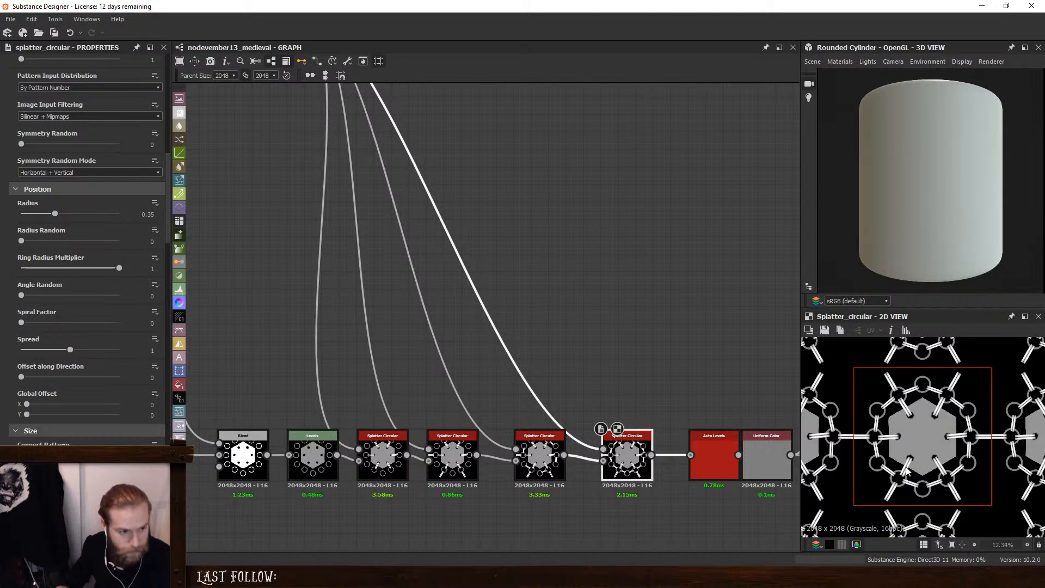
Take the duplicated splatter out of the chain, wire the first splatter directly to the next one's background, and preview that node
{"action": "left_click_drag", "start_coordinate": [452, 451], "coordinate": [443, 400]}
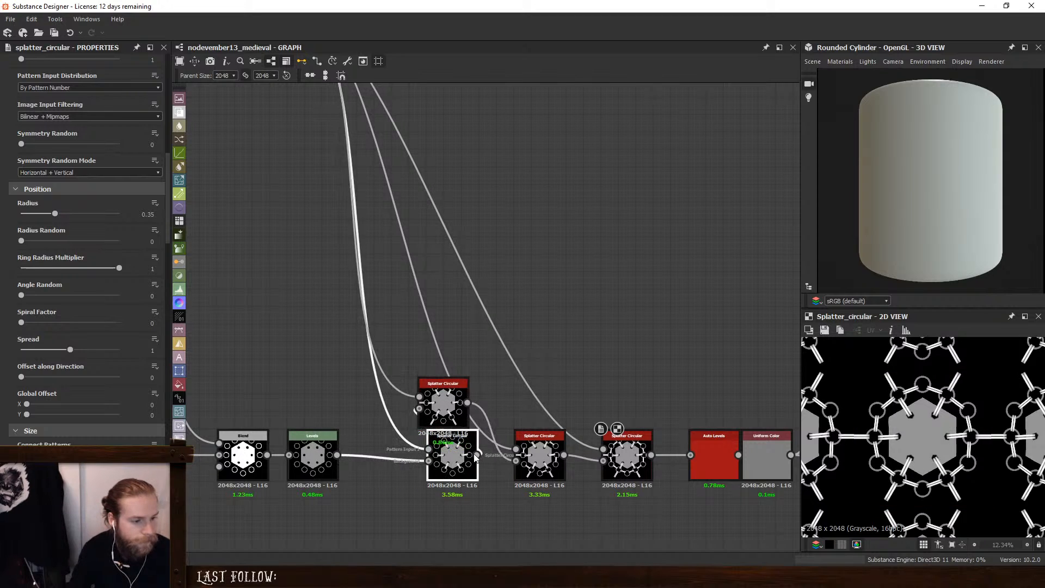
{"action": "key", "text": "ctrl+z"}
{"action": "key", "text": "ctrl+y"}
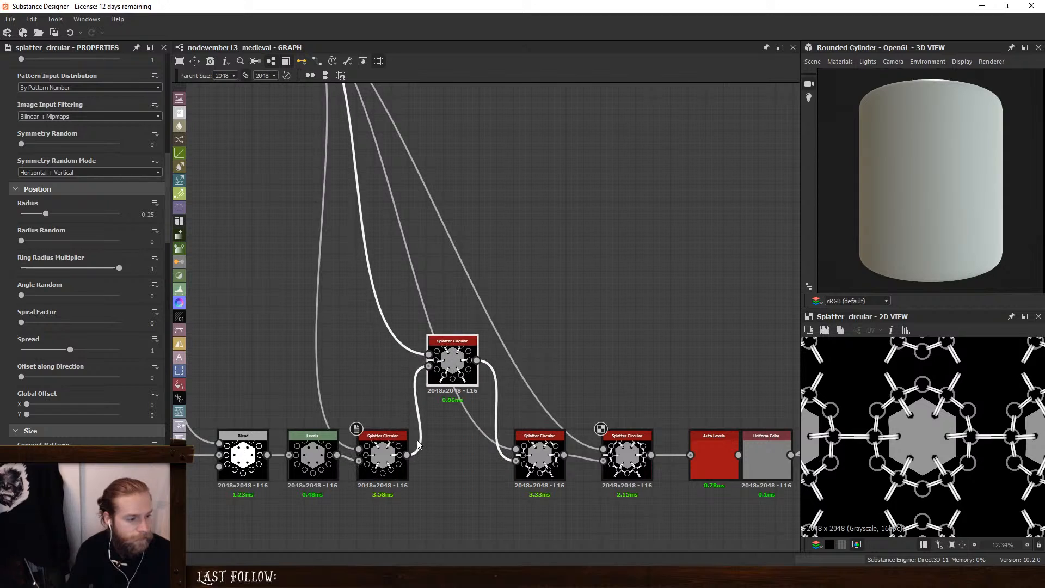
{"action": "left_click_drag", "start_coordinate": [407, 455], "coordinate": [517, 457]}
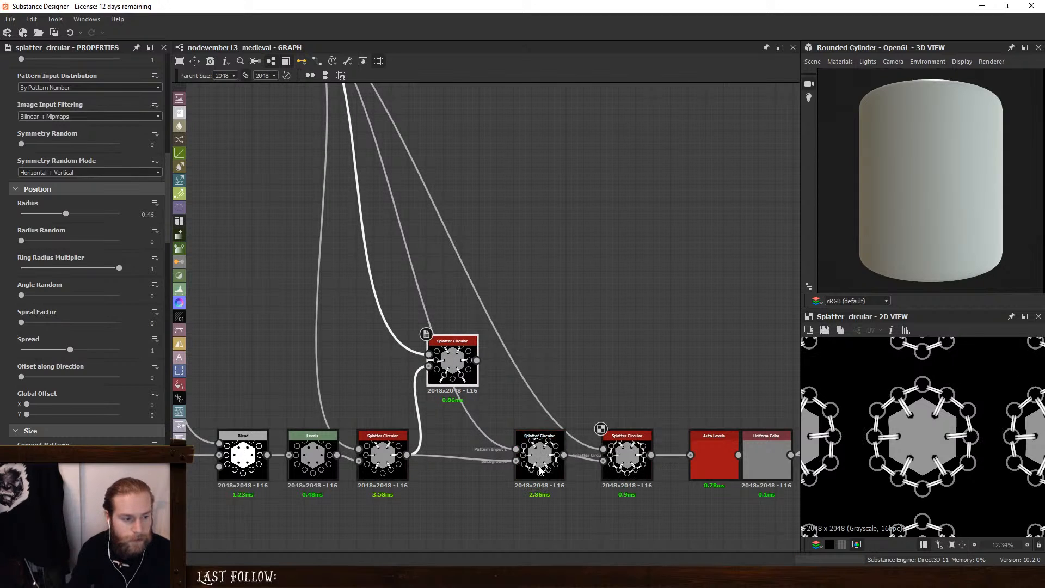
{"action": "double_click", "coordinate": [540, 467]}
Delete the Auto Levels node and move the last two splatter nodes closer to the rest of the row
{"action": "middle_click_drag", "start_coordinate": [749, 433], "coordinate": [579, 397]}
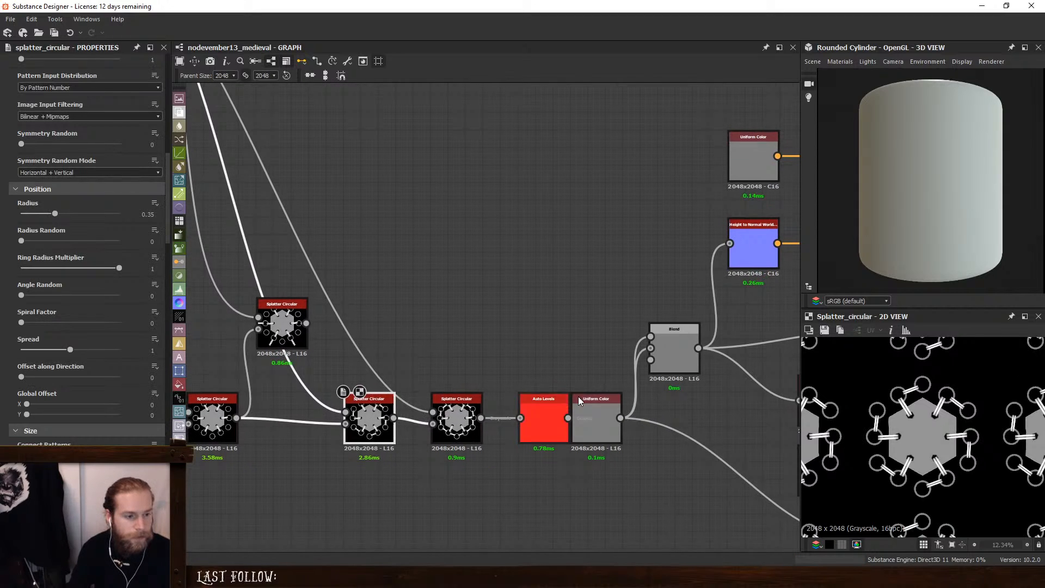
{"action": "left_click", "coordinate": [540, 417]}
{"action": "key", "text": "Delete"}
{"action": "scroll", "coordinate": [455, 364], "scroll_direction": "down", "scroll_amount": 5}
{"action": "left_click_drag", "start_coordinate": [543, 374], "coordinate": [459, 417]}
{"action": "left_click", "coordinate": [528, 355]}
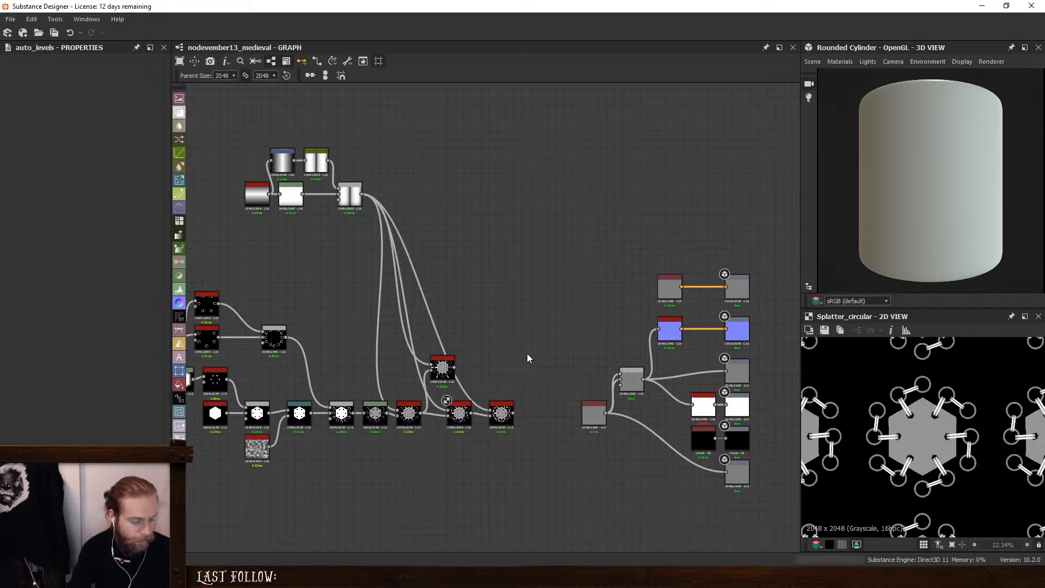
Add a Tile Generator after the last Splatter Circular, connect the splatter to it, and set its Pattern to Image Input
{"action": "key", "text": "space"}
{"action": "type", "text": "til"}
{"action": "left_click", "coordinate": [605, 303]}
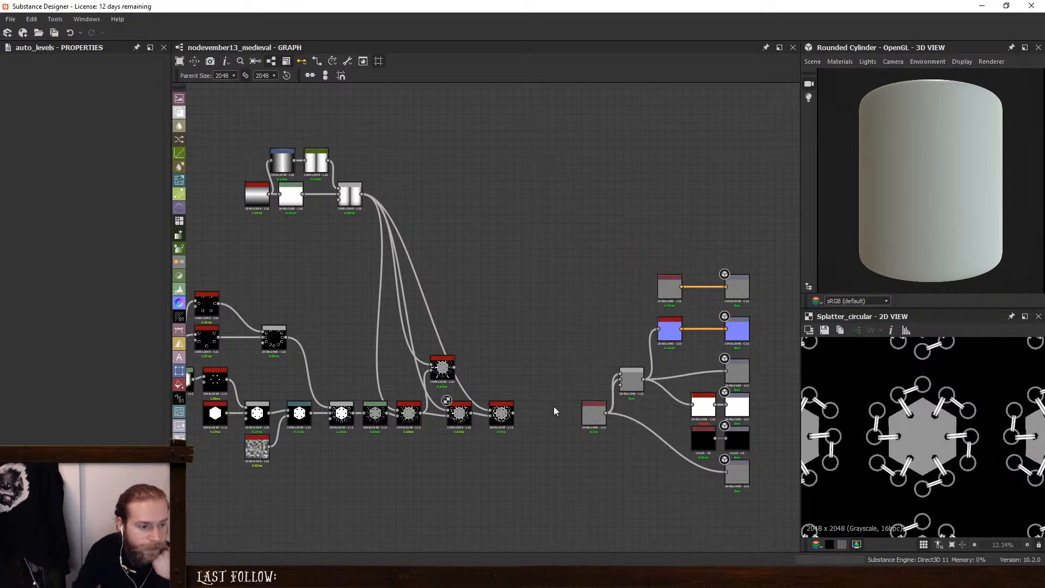
{"action": "scroll", "coordinate": [515, 413], "scroll_direction": "up", "scroll_amount": 1}
{"action": "left_click_drag", "start_coordinate": [514, 414], "coordinate": [550, 415]}
{"action": "left_click", "coordinate": [87, 402]}
{"action": "left_click", "coordinate": [99, 416]}
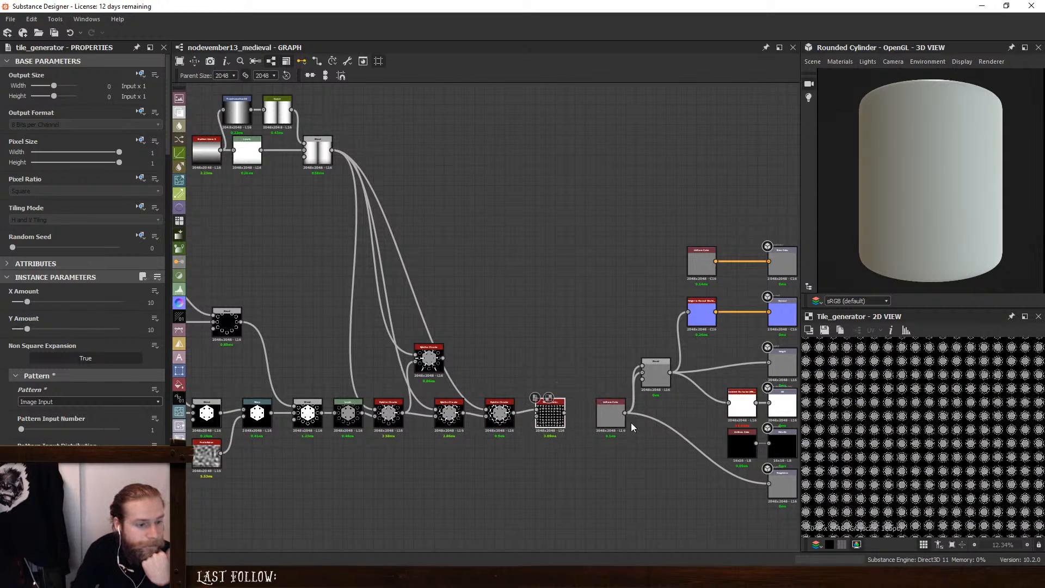
Set the Tile Generator's X Amount to 14 and Y Amount to 12, and check the tiling up close
{"action": "double_click", "coordinate": [151, 302]}
{"action": "type", "text": "14"}
{"action": "key", "text": "Tab"}
{"action": "type", "text": "12"}
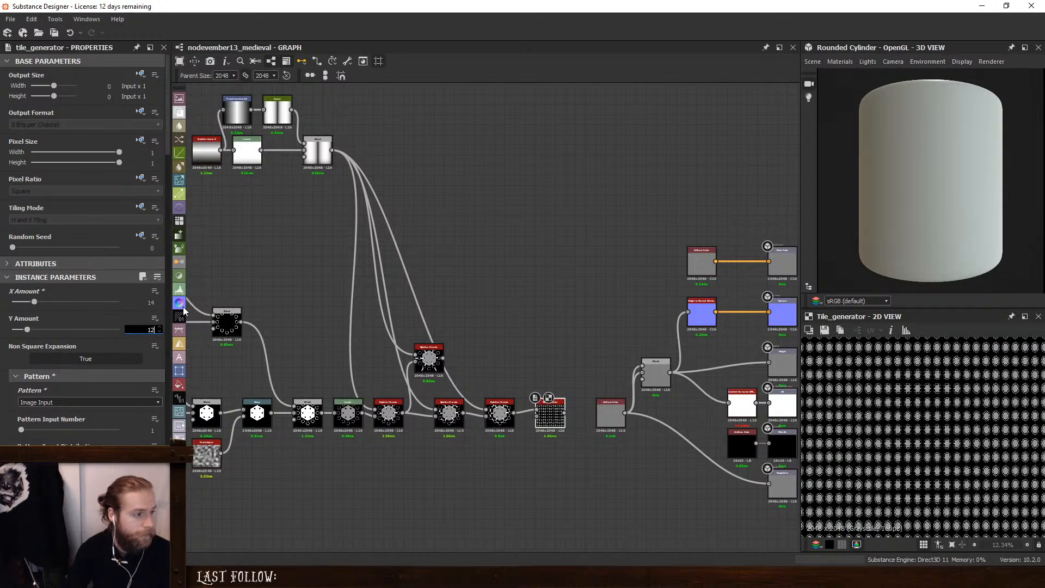
{"action": "key", "text": "Return"}
{"action": "scroll", "coordinate": [957, 417], "scroll_direction": "up", "scroll_amount": 8}
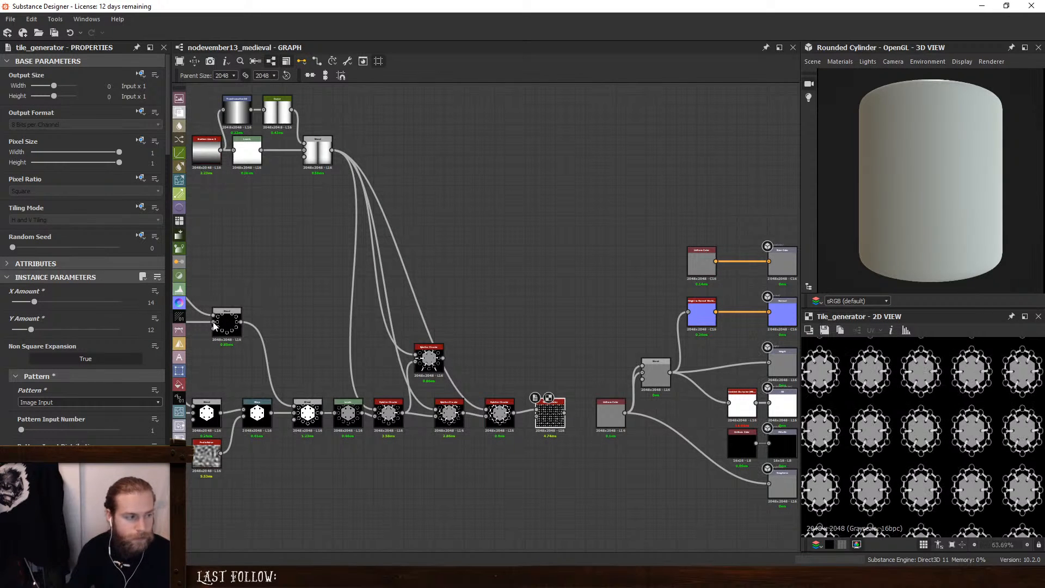
Set the Tile Generator's X Amount to 12 and Y Amount to 14
{"action": "double_click", "coordinate": [151, 302]}
{"action": "type", "text": "12"}
{"action": "key", "text": "Tab"}
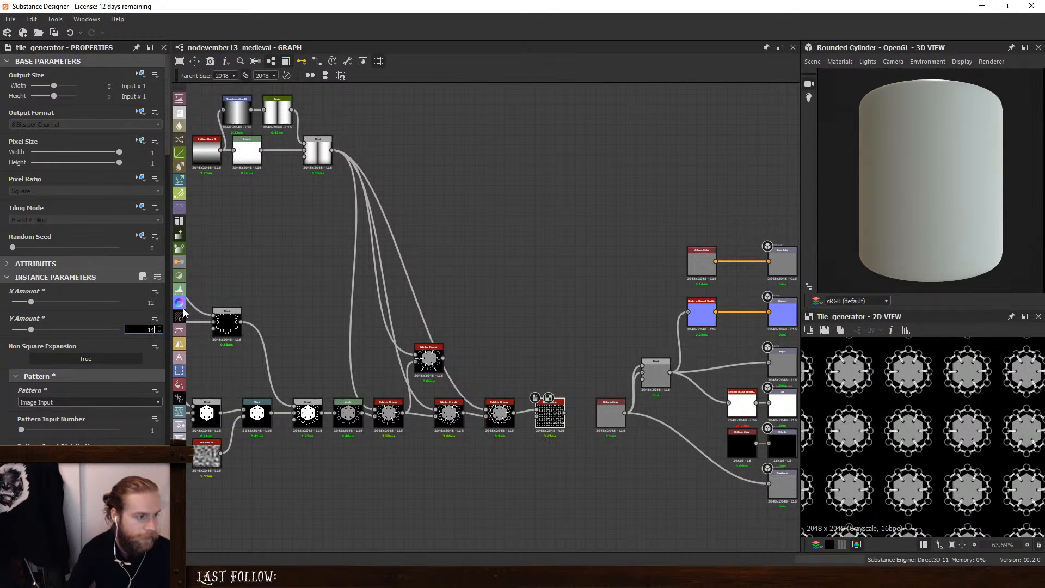
{"action": "type", "text": "14"}
{"action": "key", "text": "Return"}
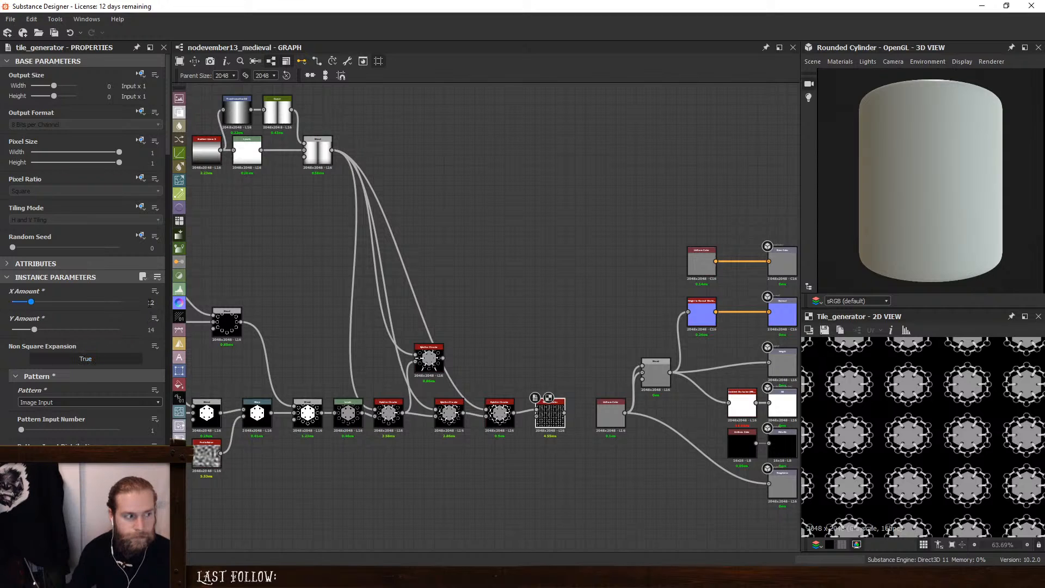
{"action": "scroll", "coordinate": [145, 317], "scroll_direction": "down", "scroll_amount": 8}
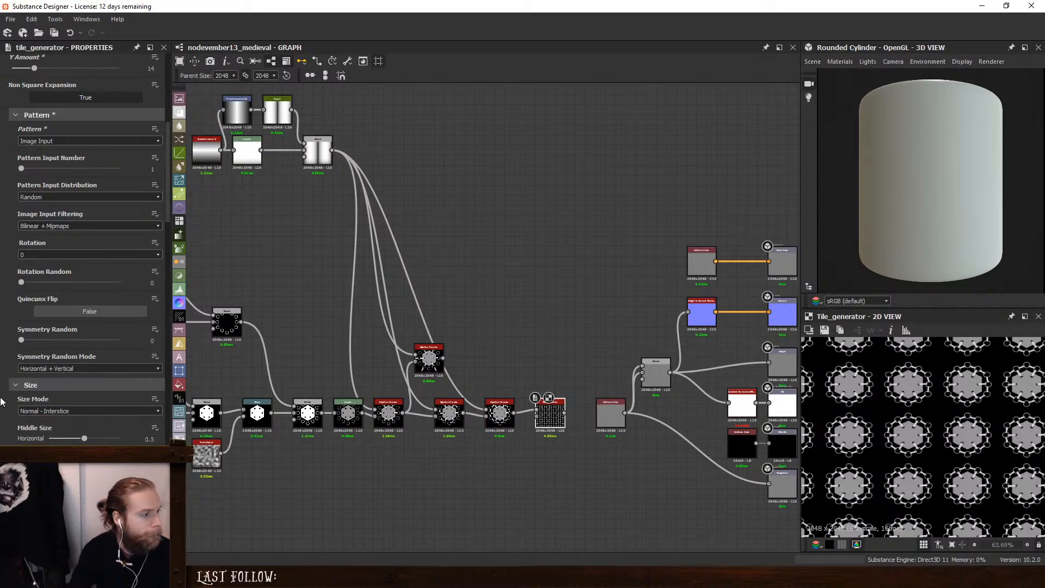
Set the Tile Generator's Interstice Y to -0.121
{"action": "scroll", "coordinate": [1, 402], "scroll_direction": "down", "scroll_amount": 1}
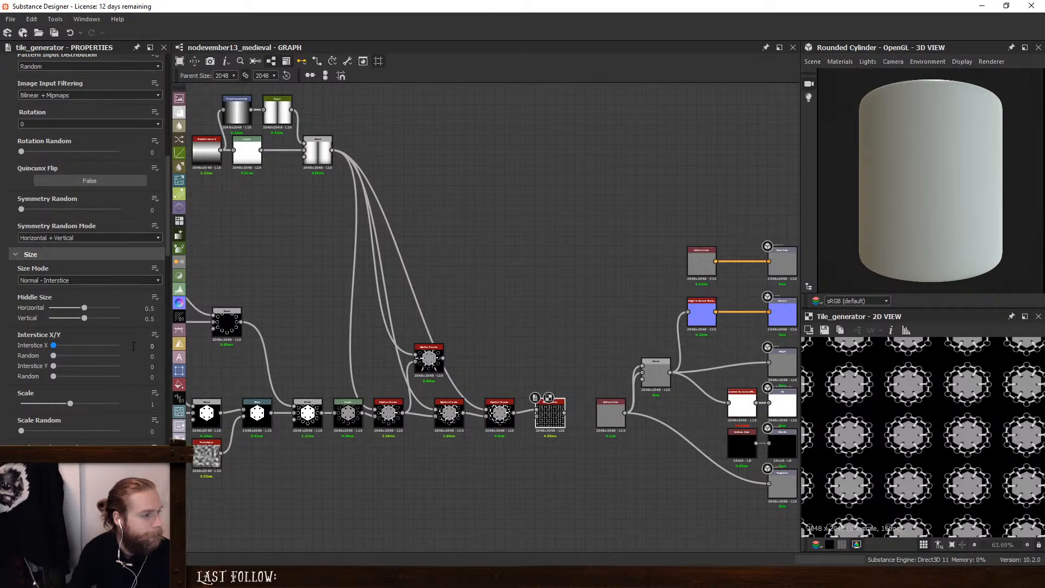
{"action": "left_click", "coordinate": [146, 366]}
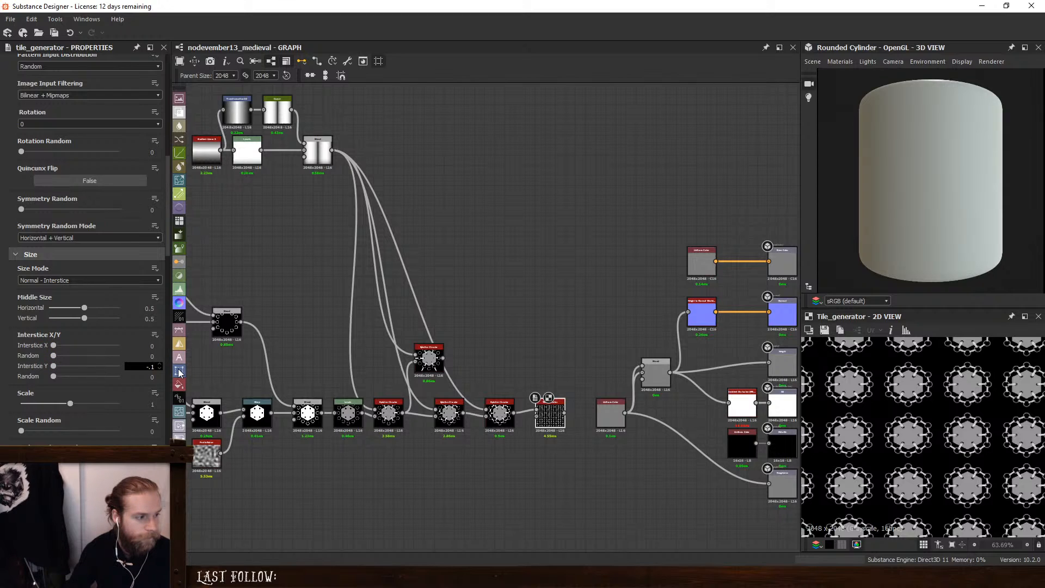
{"action": "type", "text": "-0.121"}
{"action": "key", "text": "Return"}
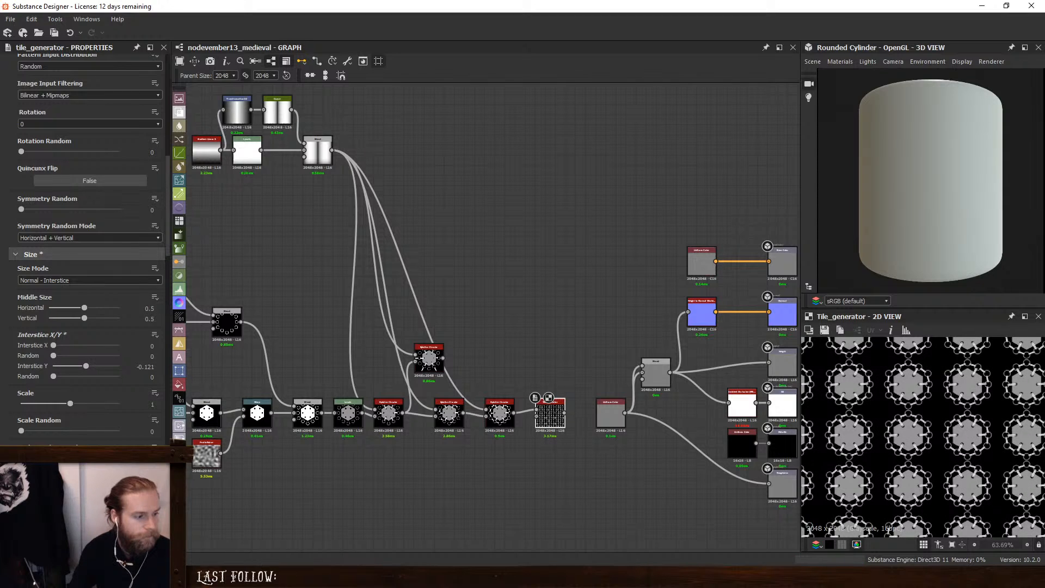
Check the halved root-two value in Calculator and set the Tile Generator's Interstice Y to -0.207
{"action": "key", "text": "alt+Tab"}
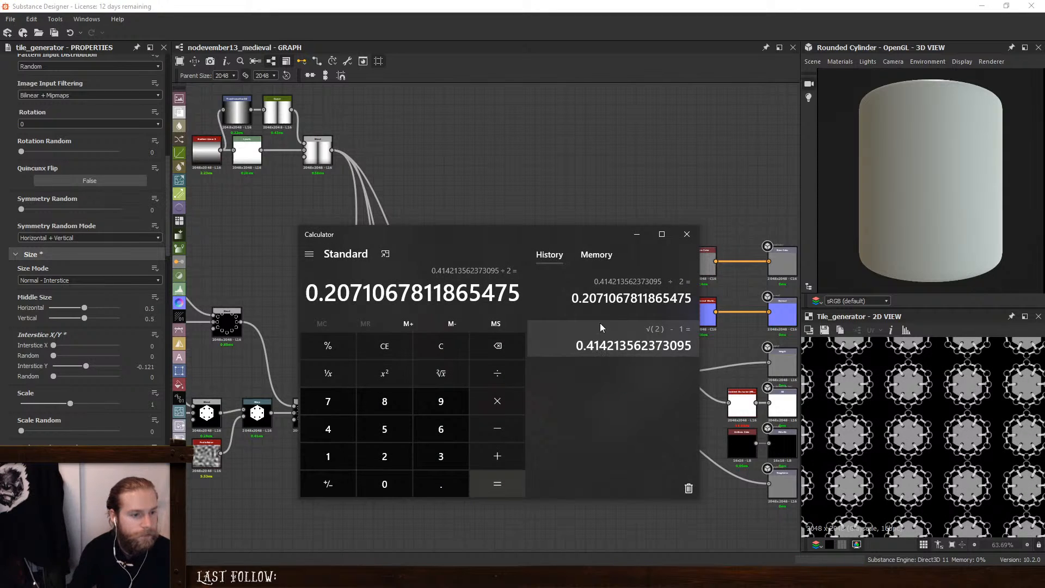
{"action": "left_click", "coordinate": [632, 237]}
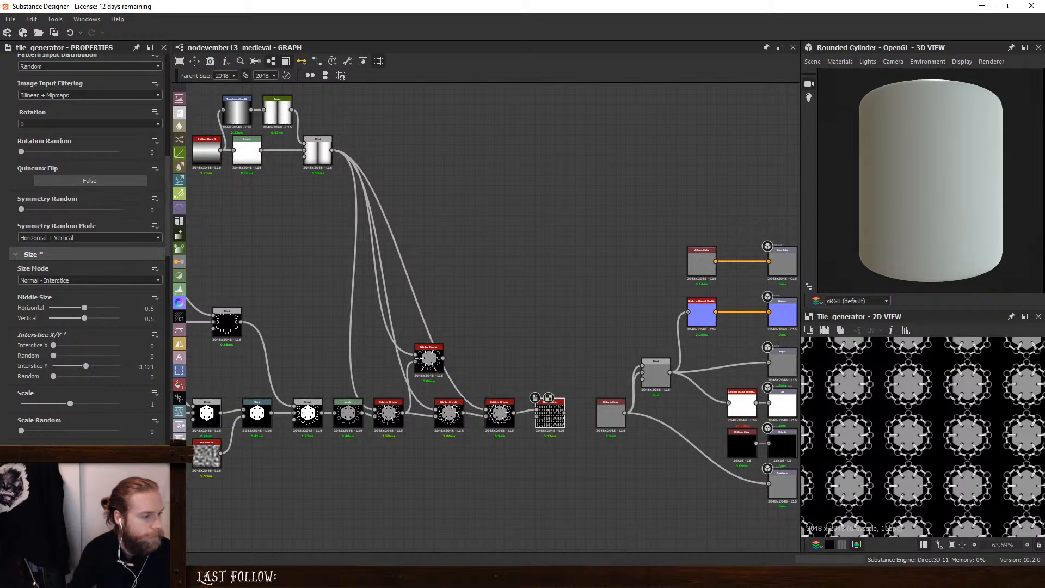
{"action": "key", "text": "alt+Tab"}
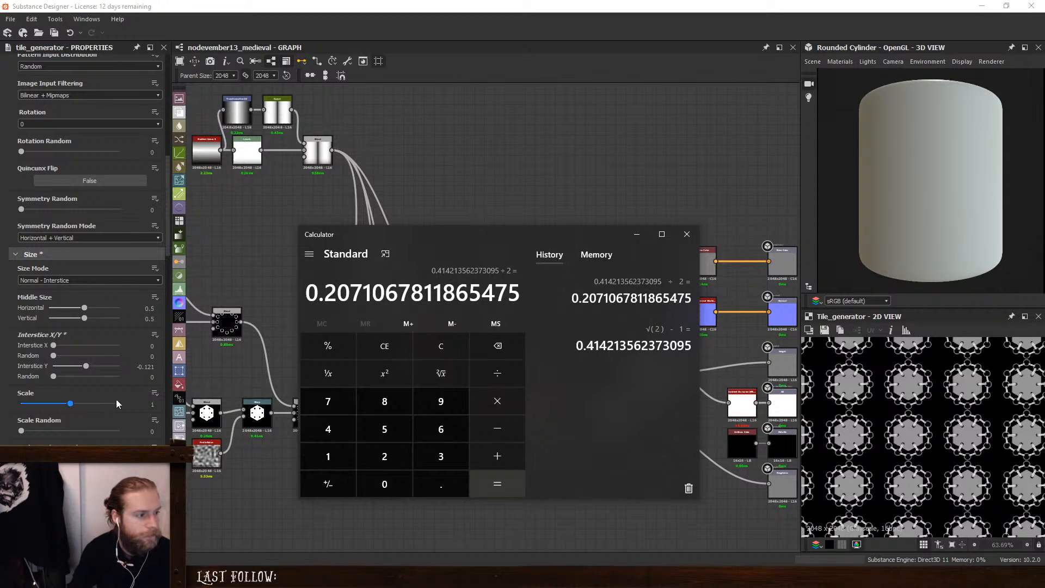
{"action": "double_click", "coordinate": [158, 368]}
{"action": "type", "text": "207"}
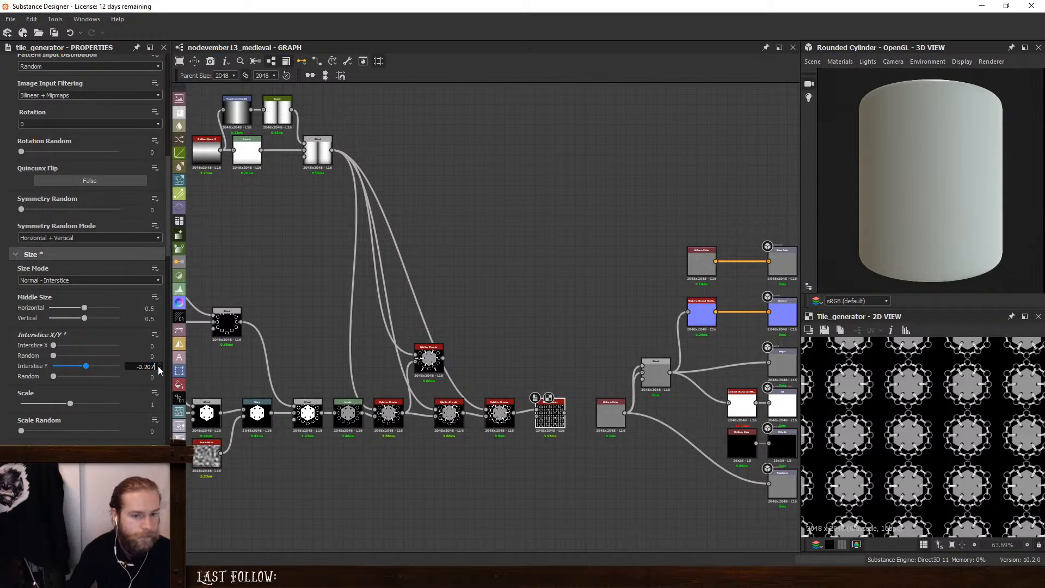
{"action": "key", "text": "Return"}
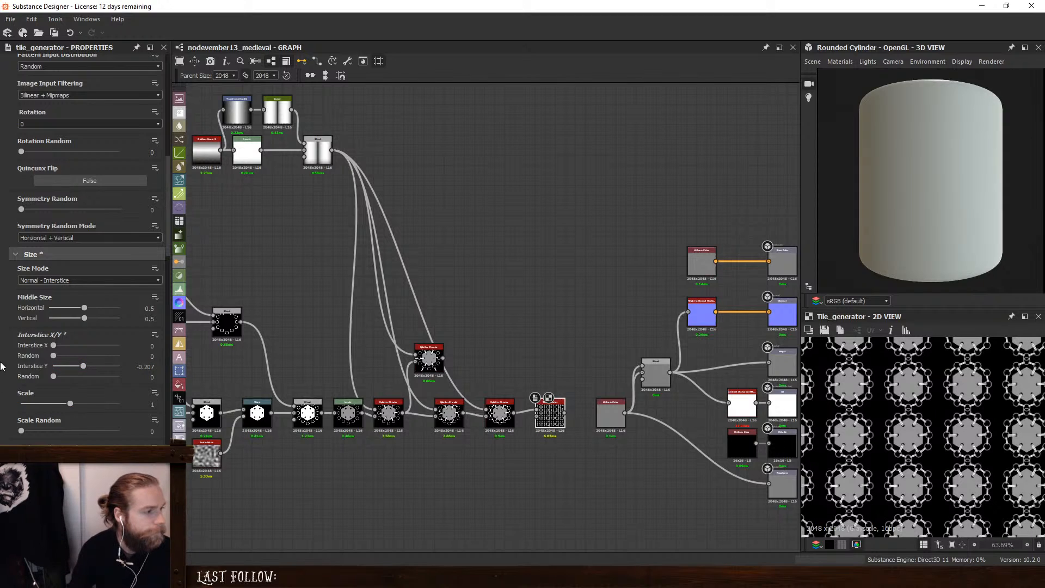
Set the Tile Generator's Offset to 0.5 and raise its Scale to about 1.37
{"action": "scroll", "coordinate": [82, 327], "scroll_direction": "down", "scroll_amount": 5}
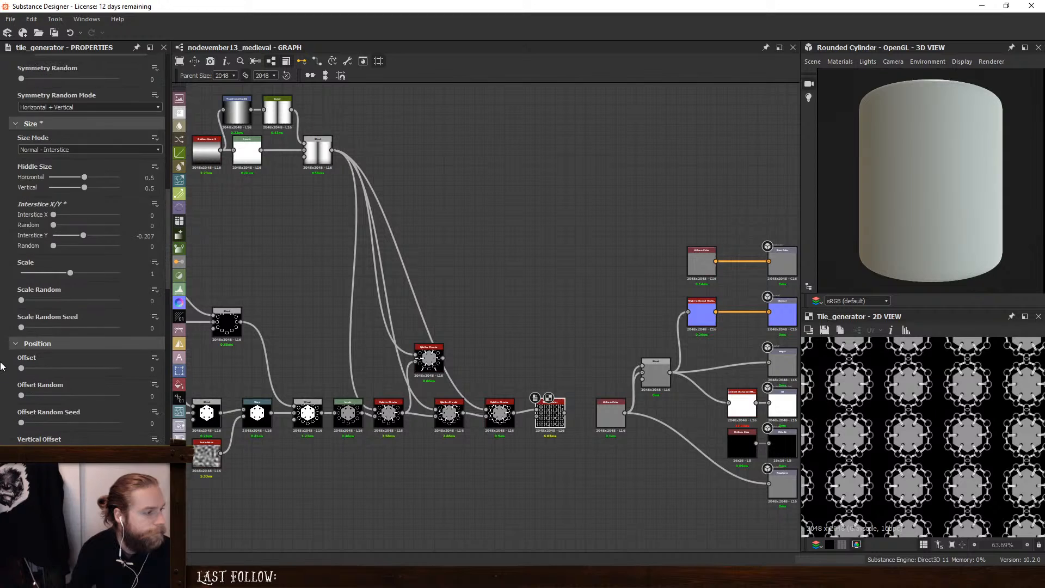
{"action": "double_click", "coordinate": [143, 335]}
{"action": "type", "text": "0.5"}
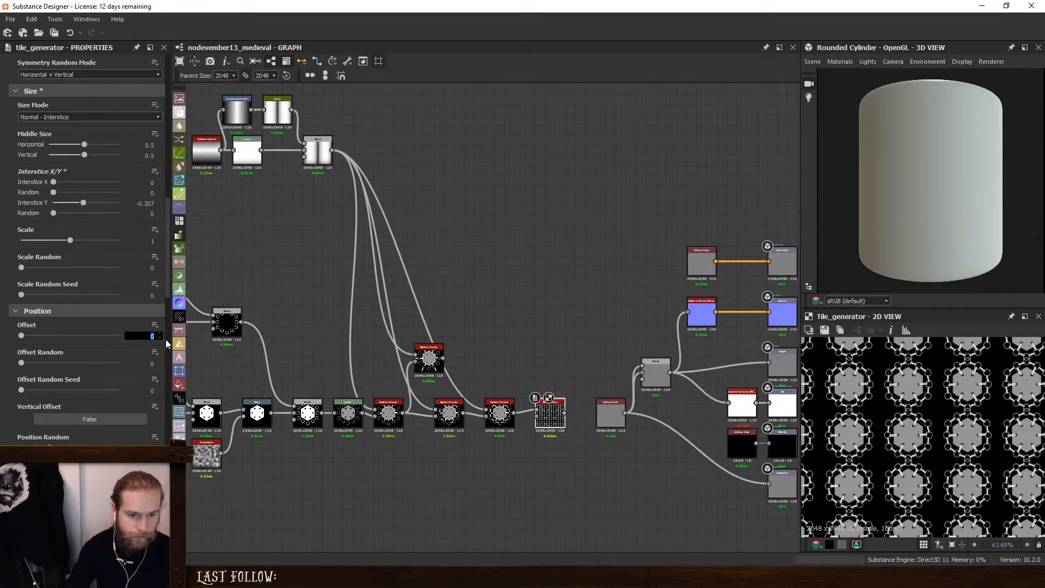
{"action": "key", "text": "Return"}
{"action": "scroll", "coordinate": [832, 420], "scroll_direction": "up", "scroll_amount": 2}
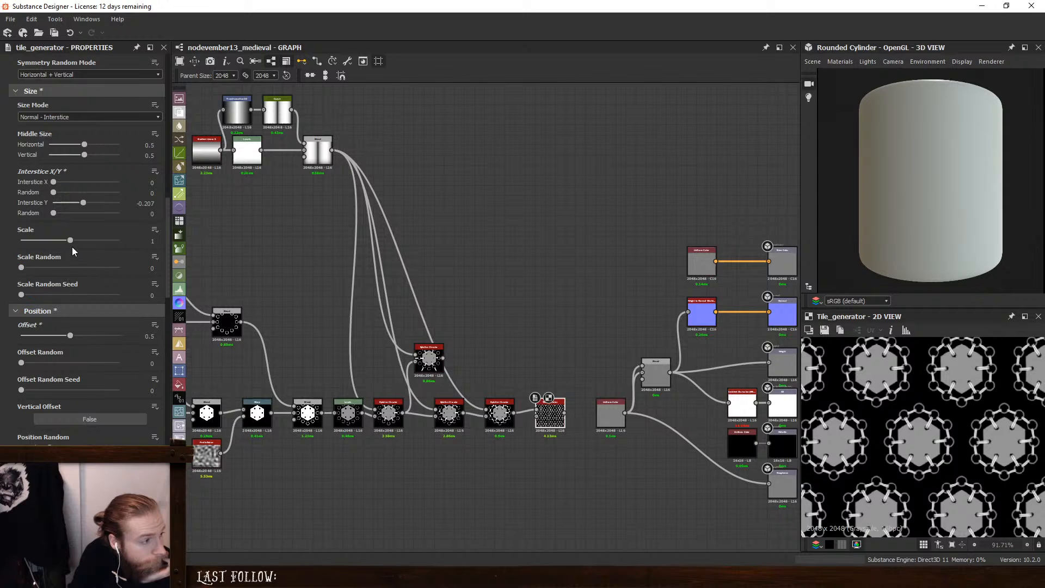
{"action": "left_click_drag", "start_coordinate": [73, 240], "coordinate": [89, 247]}
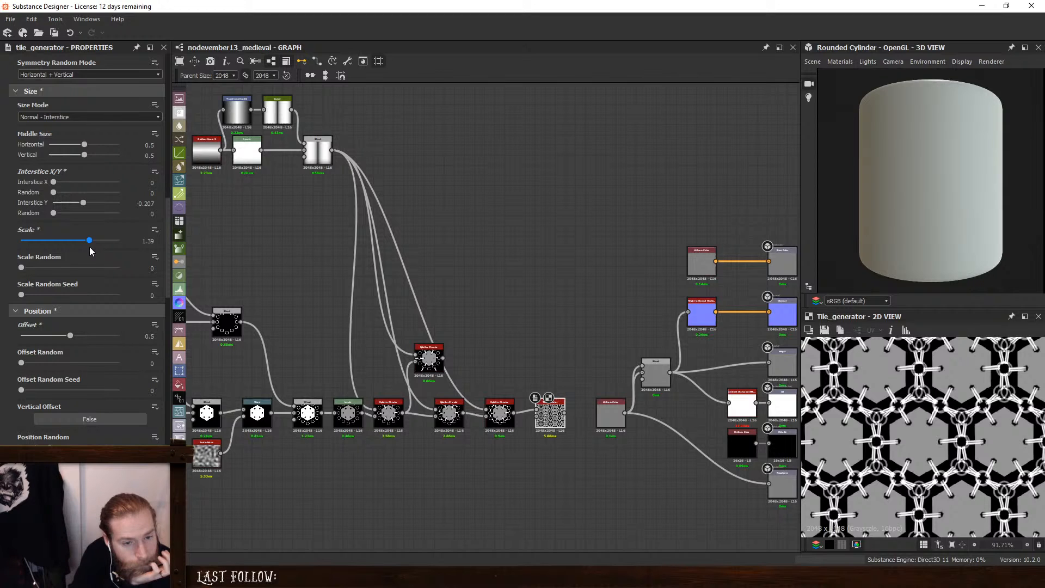
{"action": "left_click_drag", "start_coordinate": [89, 247], "coordinate": [88, 270]}
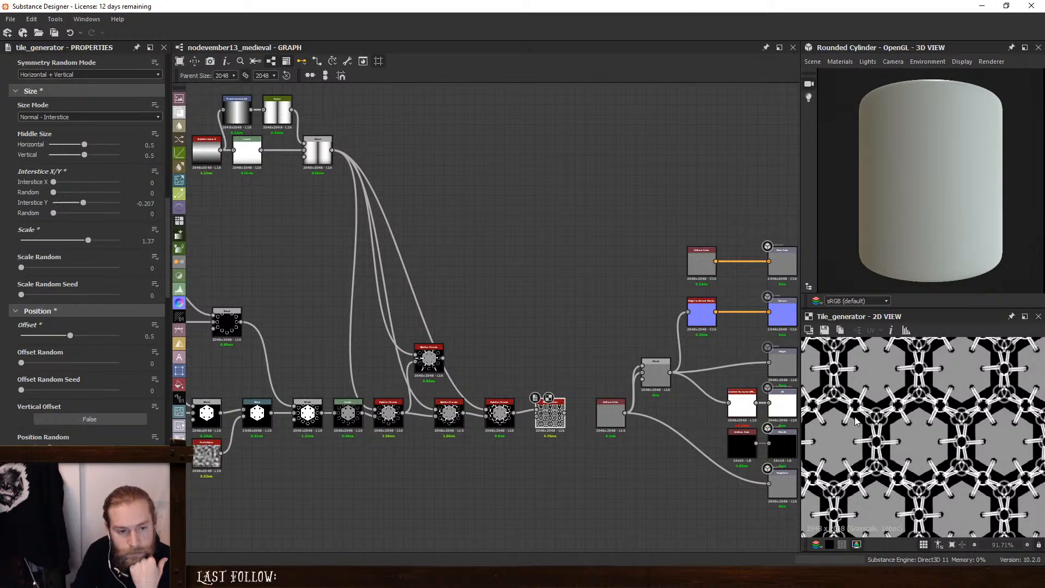
Compare how the rings and links meet between the tiled plates with the Kikko reference photo in the browser
{"action": "scroll", "coordinate": [856, 421], "scroll_direction": "up", "scroll_amount": 3}
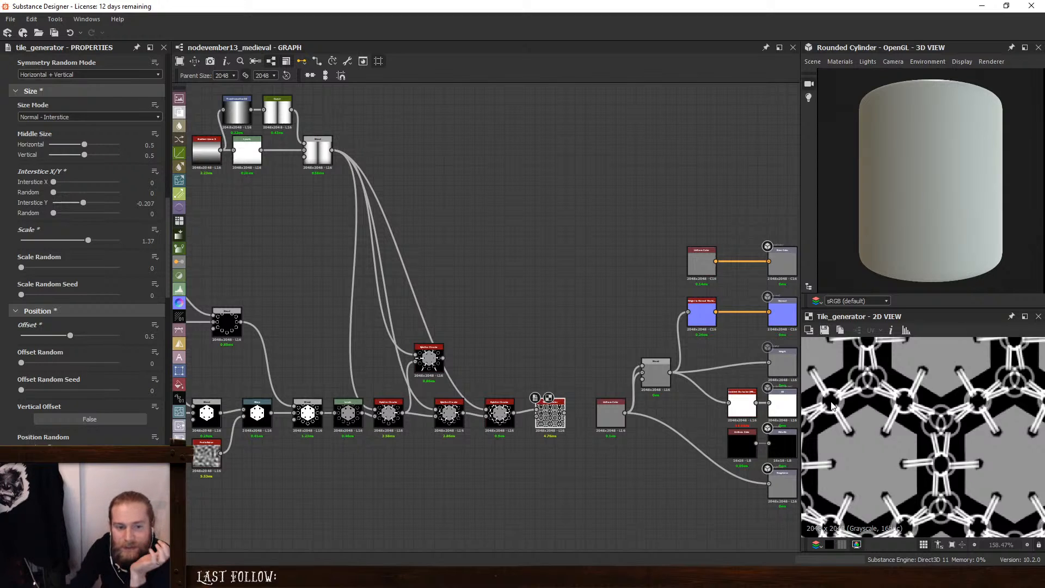
{"action": "left_click_drag", "start_coordinate": [1044, 39], "coordinate": [725, 58]}
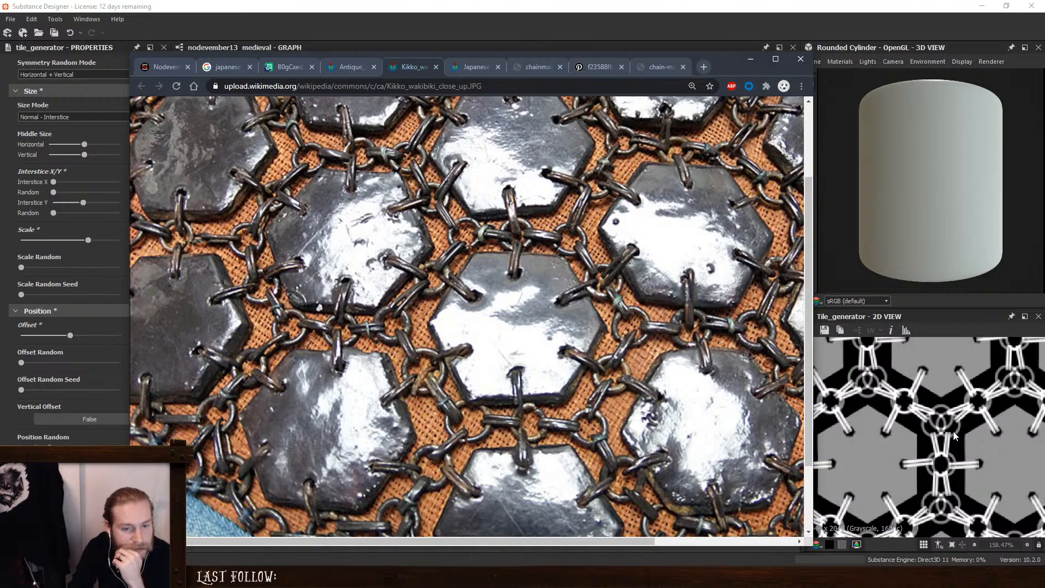
{"action": "scroll", "coordinate": [917, 409], "scroll_direction": "down", "scroll_amount": 1}
{"action": "scroll", "coordinate": [917, 409], "scroll_direction": "down", "scroll_amount": 8}
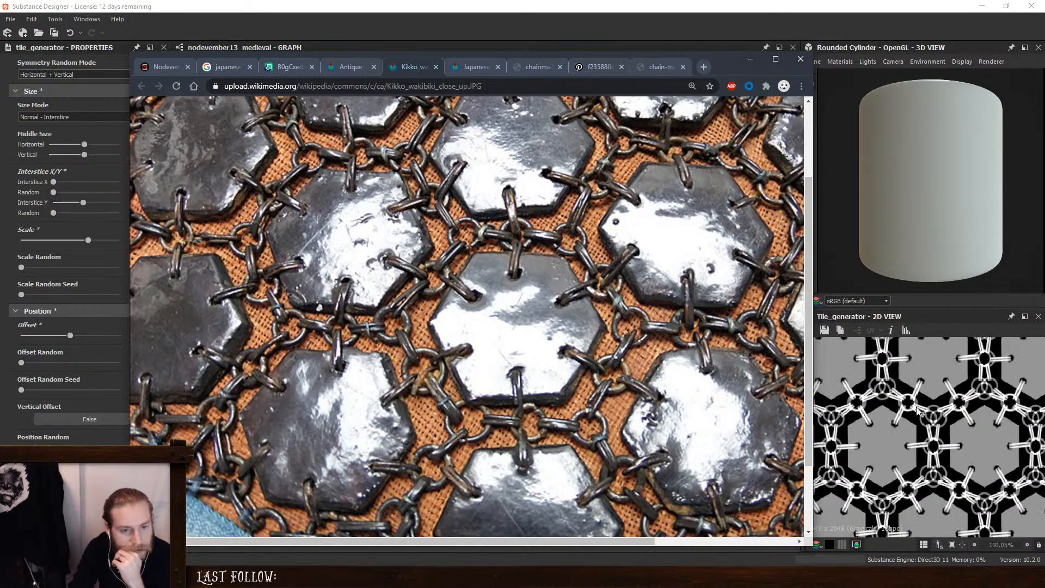
{"action": "scroll", "coordinate": [917, 412], "scroll_direction": "up", "scroll_amount": 10}
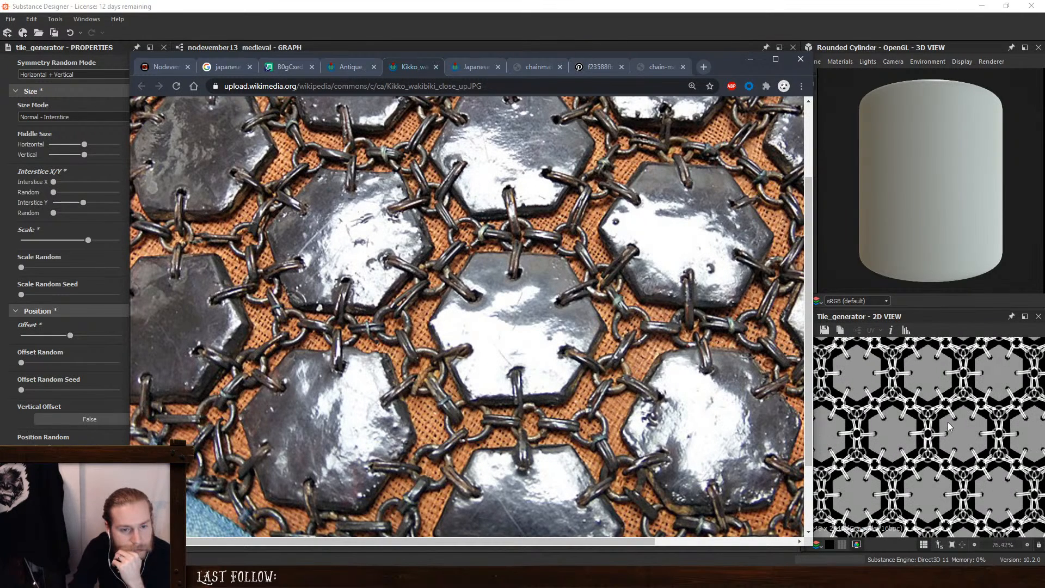
{"action": "scroll", "coordinate": [931, 405], "scroll_direction": "down", "scroll_amount": 3}
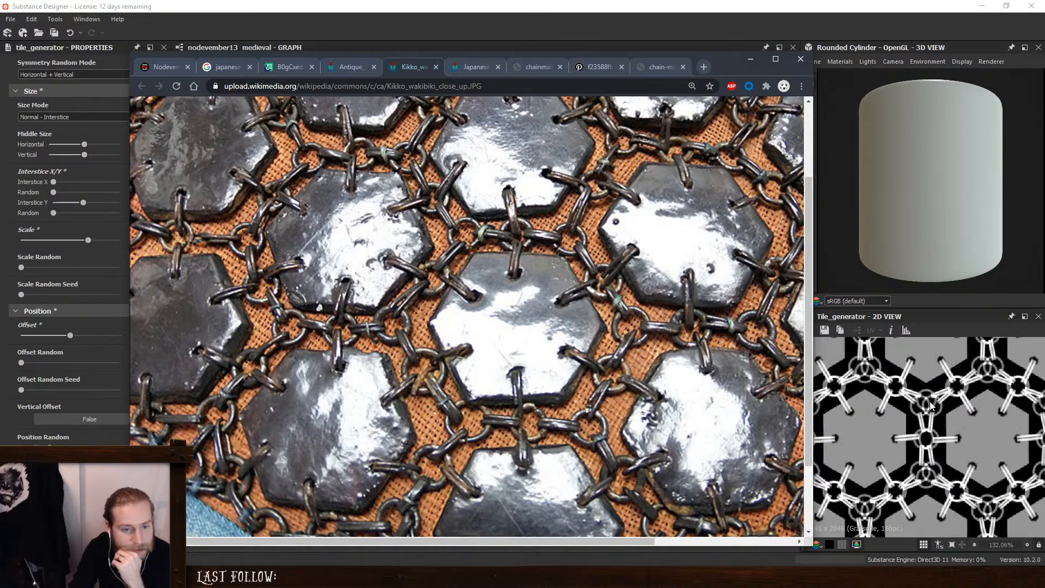
{"action": "scroll", "coordinate": [931, 406], "scroll_direction": "up", "scroll_amount": 2}
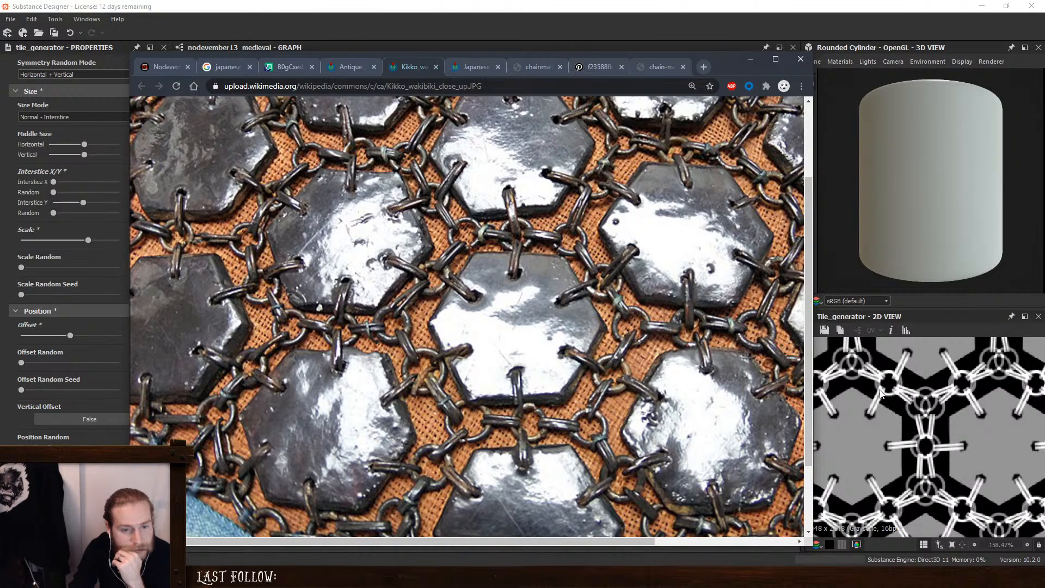
{"action": "left_click", "coordinate": [751, 59]}
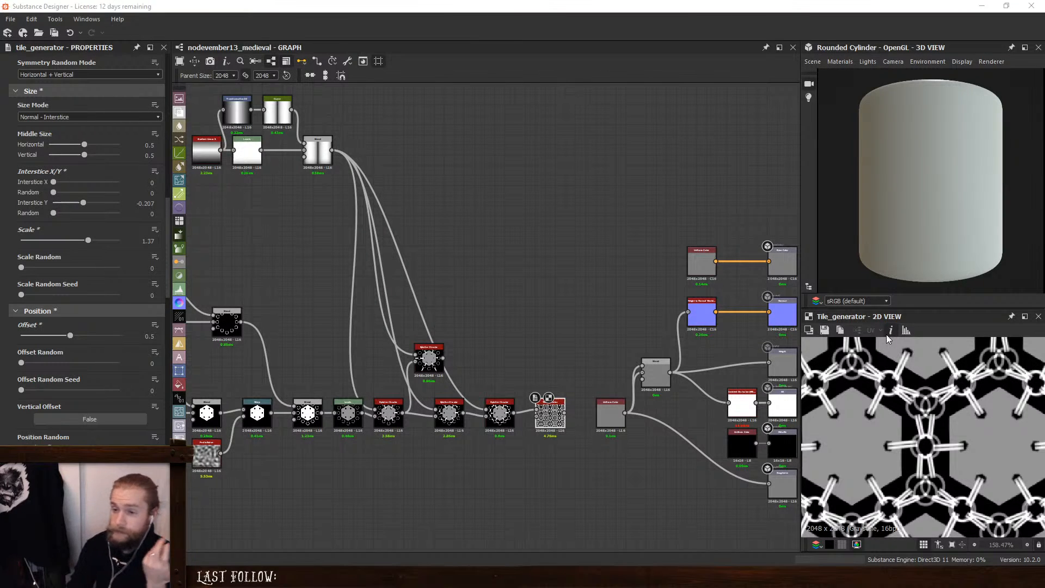
Move the Levels and link splatter nodes above the main row and connect the plate-and-ring Blend directly to the Tile Generator
{"action": "middle_click_drag", "start_coordinate": [537, 322], "coordinate": [605, 313]}
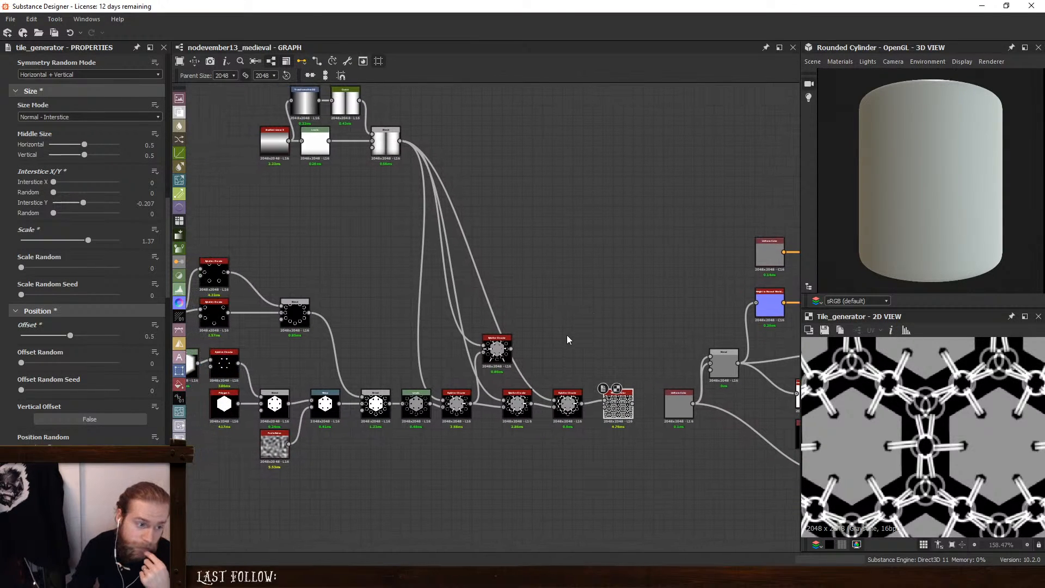
{"action": "middle_click_drag", "start_coordinate": [523, 333], "coordinate": [561, 325]}
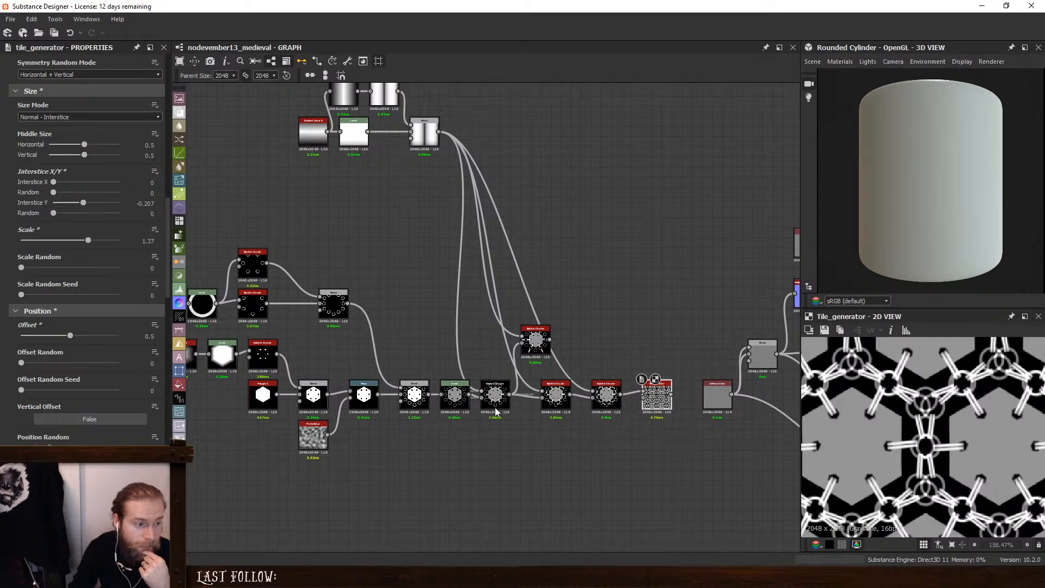
{"action": "left_click_drag", "start_coordinate": [613, 424], "coordinate": [624, 364]}
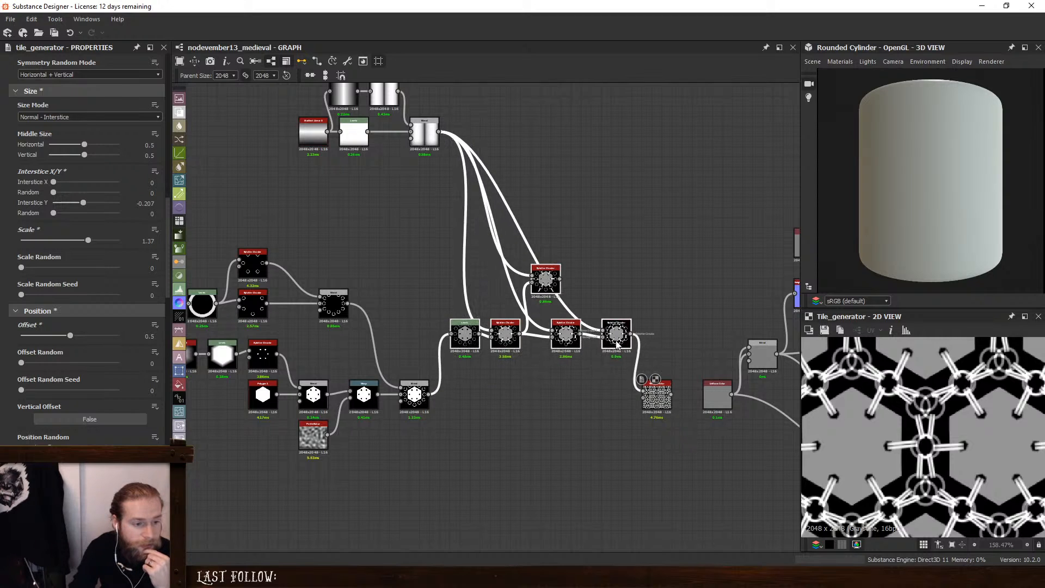
{"action": "left_click", "coordinate": [578, 397]}
{"action": "left_click_drag", "start_coordinate": [429, 395], "coordinate": [660, 398]}
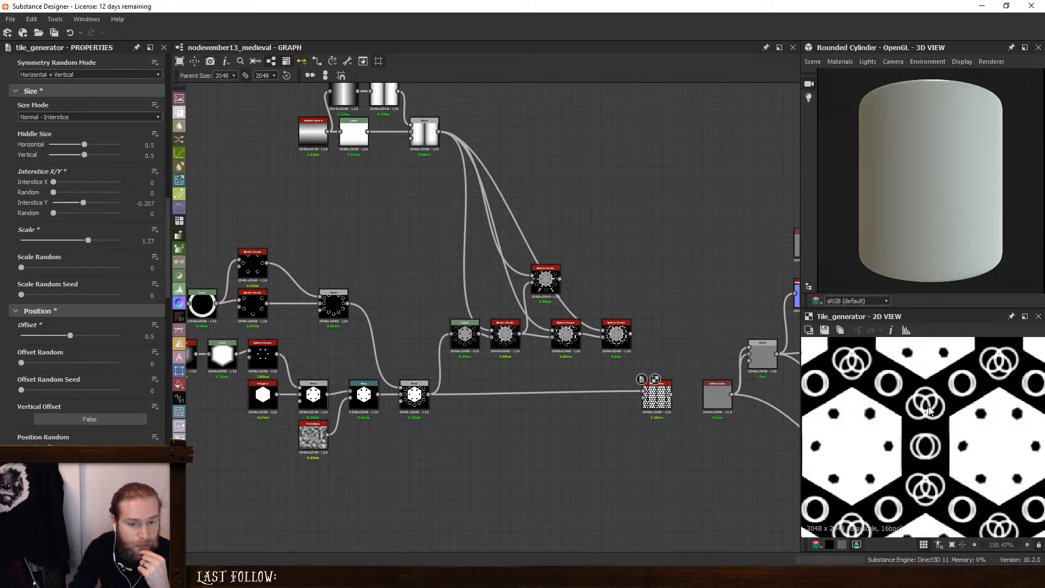
Set the Tile Generator's Scale to about 1.43 and check how the rings of neighbouring tiles overlap
{"action": "scroll", "coordinate": [929, 409], "scroll_direction": "down", "scroll_amount": 1}
{"action": "middle_click_drag", "start_coordinate": [486, 410], "coordinate": [389, 430]}
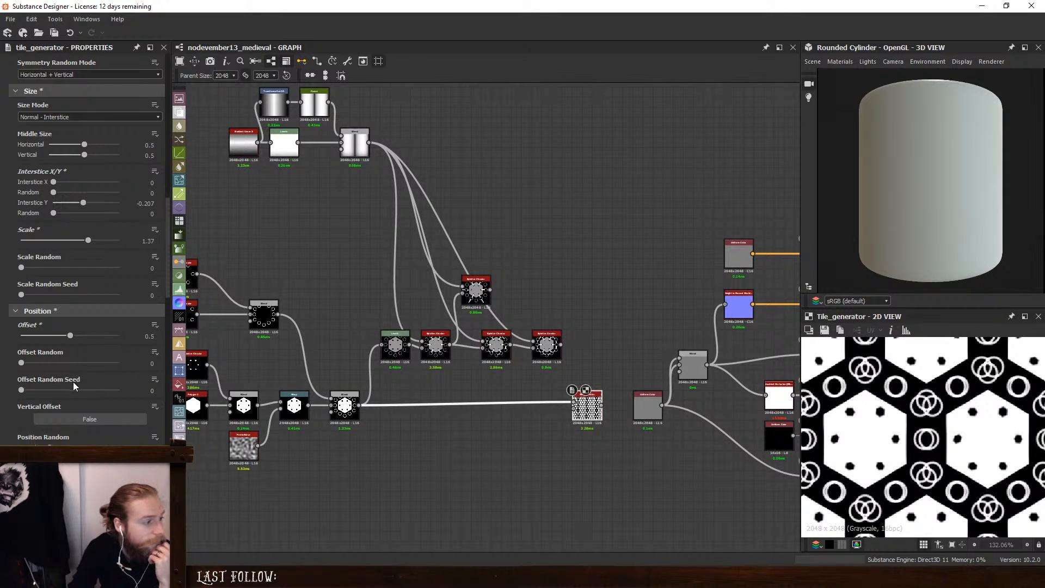
{"action": "left_click", "coordinate": [151, 241]}
{"action": "scroll", "coordinate": [877, 398], "scroll_direction": "up", "scroll_amount": 2}
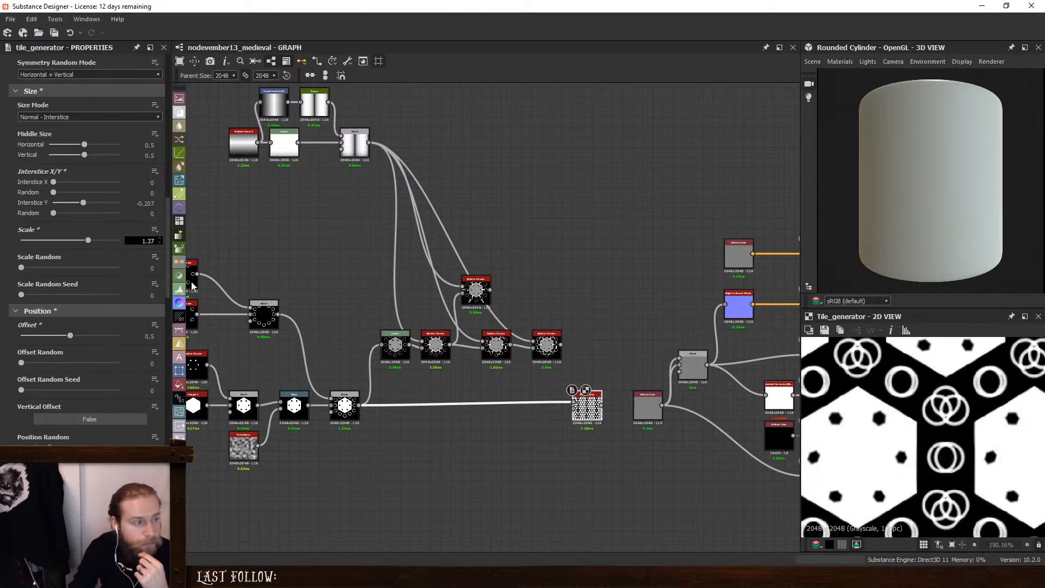
{"action": "left_click", "coordinate": [87, 240]}
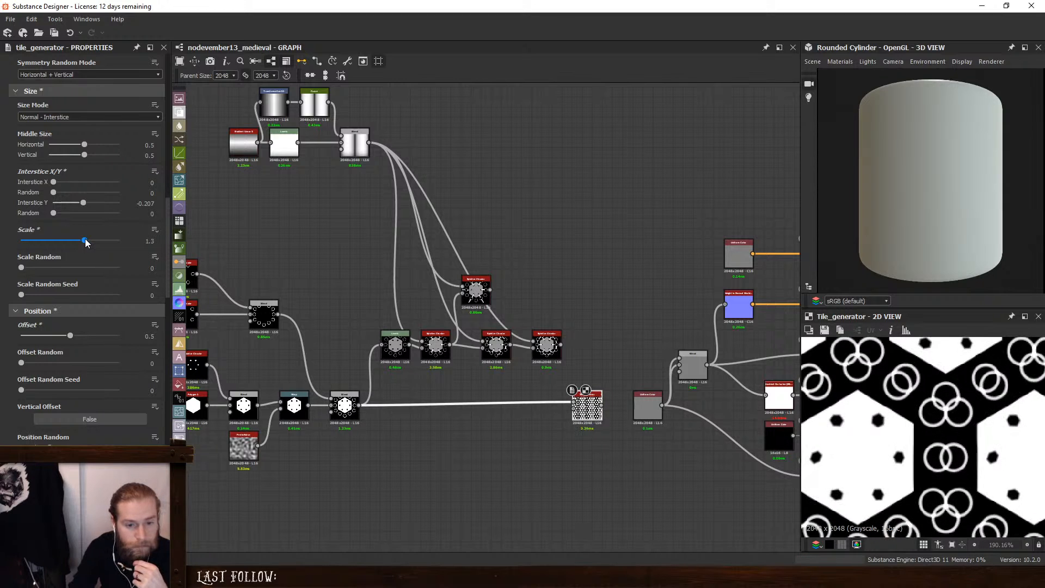
{"action": "left_click_drag", "start_coordinate": [90, 243], "coordinate": [90, 244]}
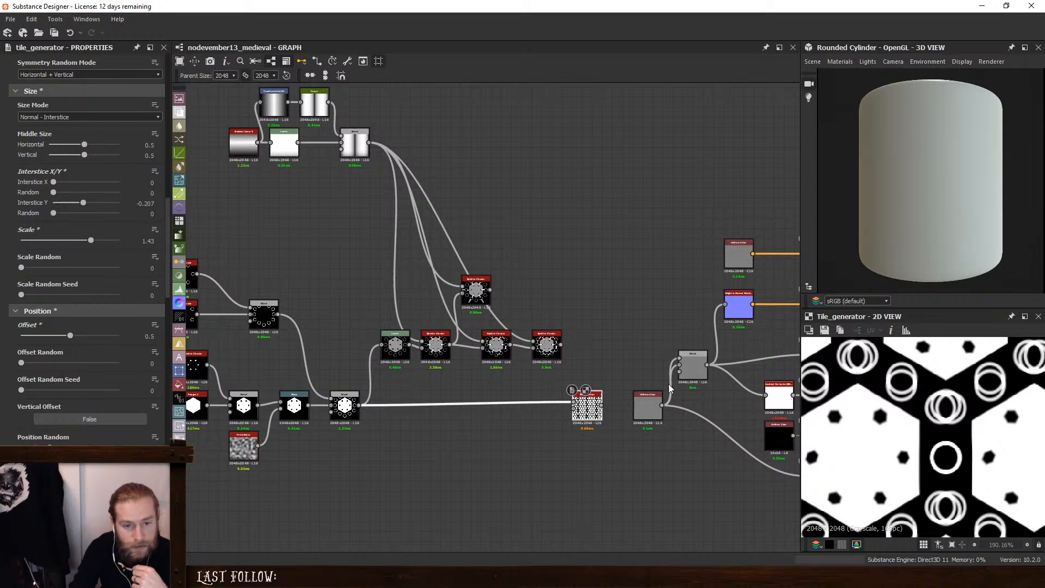
{"action": "scroll", "coordinate": [956, 469], "scroll_direction": "down", "scroll_amount": 4}
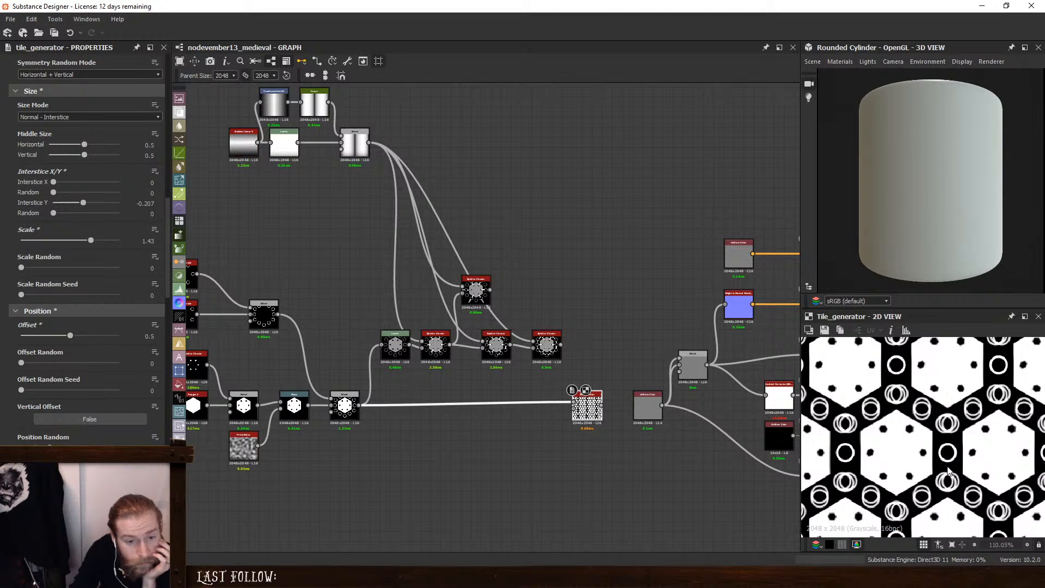
{"action": "scroll", "coordinate": [942, 450], "scroll_direction": "down", "scroll_amount": 10}
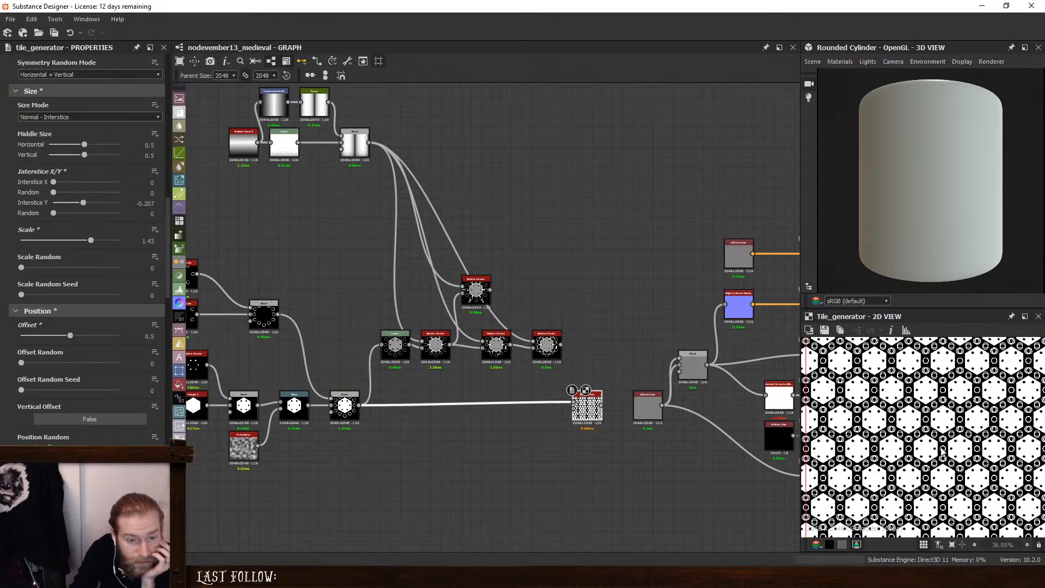
{"action": "scroll", "coordinate": [942, 452], "scroll_direction": "up", "scroll_amount": 10}
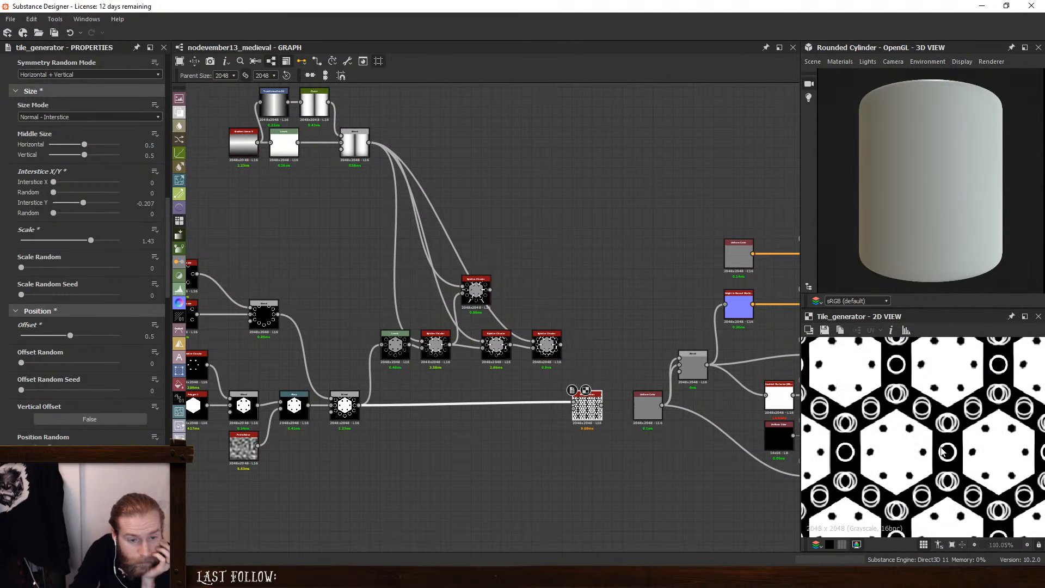
{"action": "scroll", "coordinate": [943, 451], "scroll_direction": "up", "scroll_amount": 1}
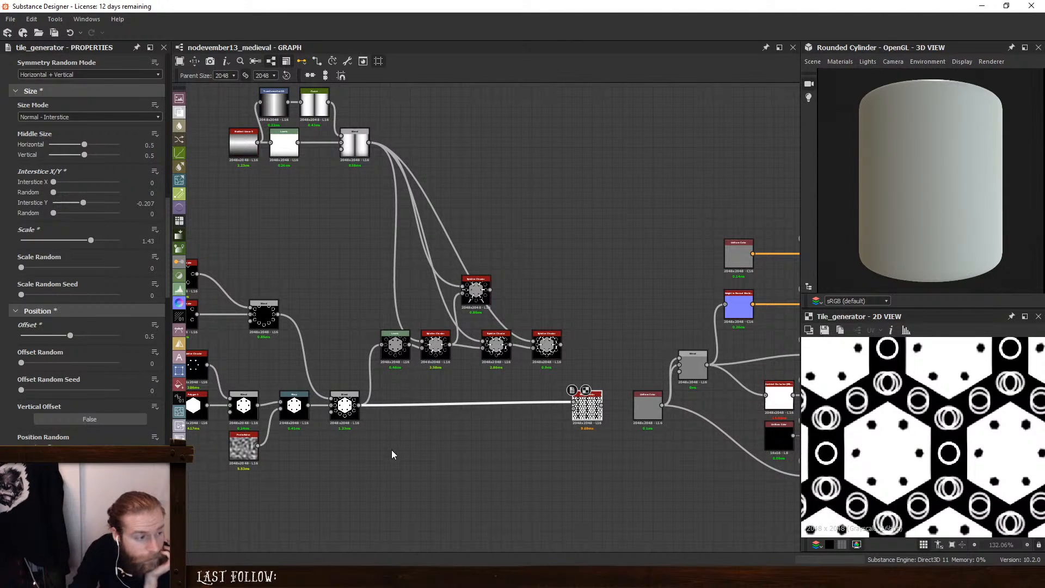
Connect the hexagon Polygon node directly to the Tile Generator's pattern input and check the plain hexagon tiling
{"action": "middle_click_drag", "start_coordinate": [392, 445], "coordinate": [429, 456]}
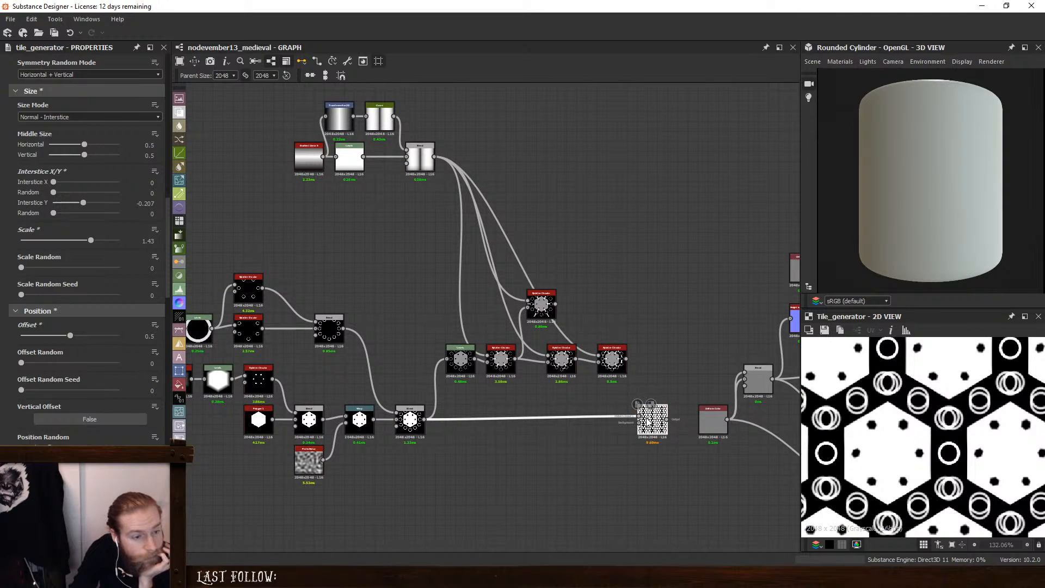
{"action": "left_click_drag", "start_coordinate": [272, 420], "coordinate": [660, 416]}
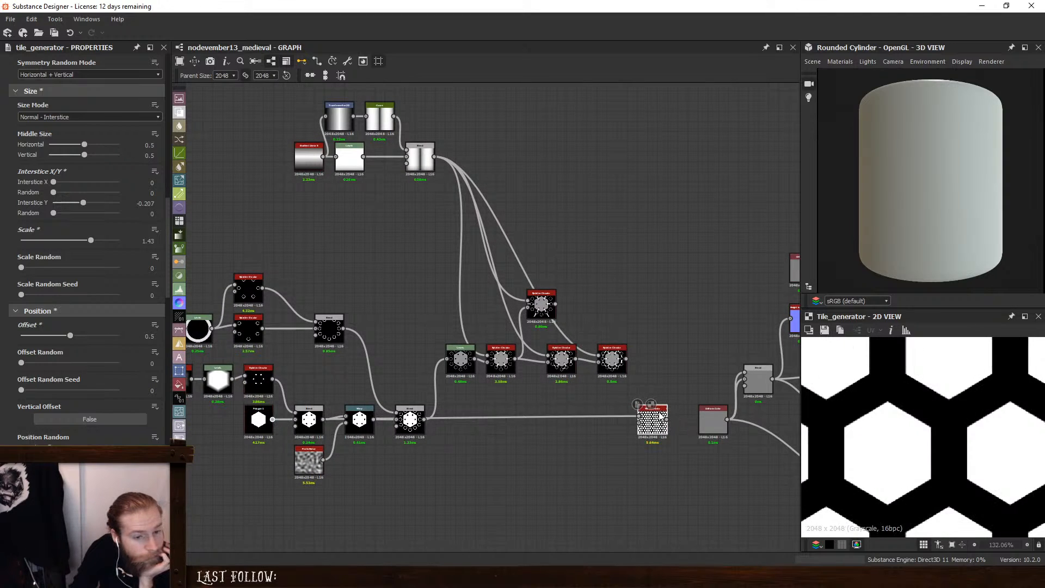
{"action": "scroll", "coordinate": [931, 443], "scroll_direction": "down", "scroll_amount": 4}
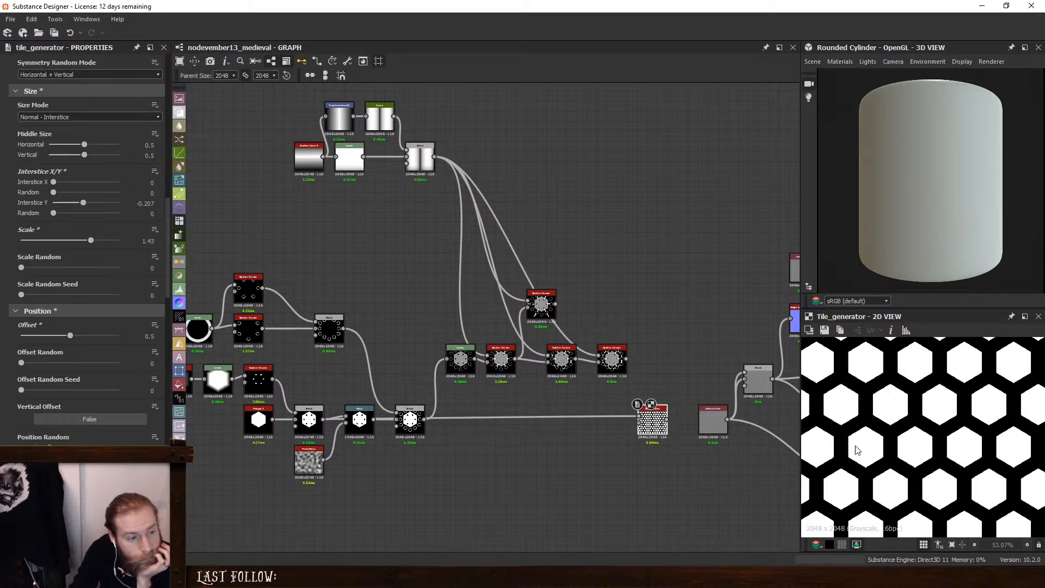
Set the hexagon Polygon's Scale to 0.75 and the Tile Generator's Interstice Y to -0.17 to tune the gaps between tiles
{"action": "left_click", "coordinate": [260, 420]}
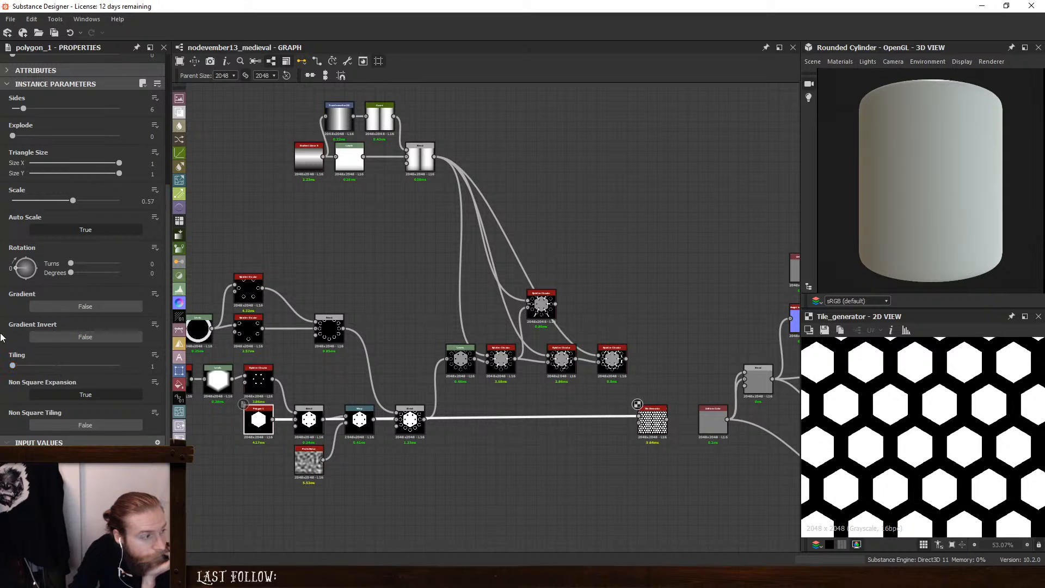
{"action": "scroll", "coordinate": [3, 348], "scroll_direction": "up", "scroll_amount": 2}
{"action": "left_click_drag", "start_coordinate": [72, 266], "coordinate": [93, 271]}
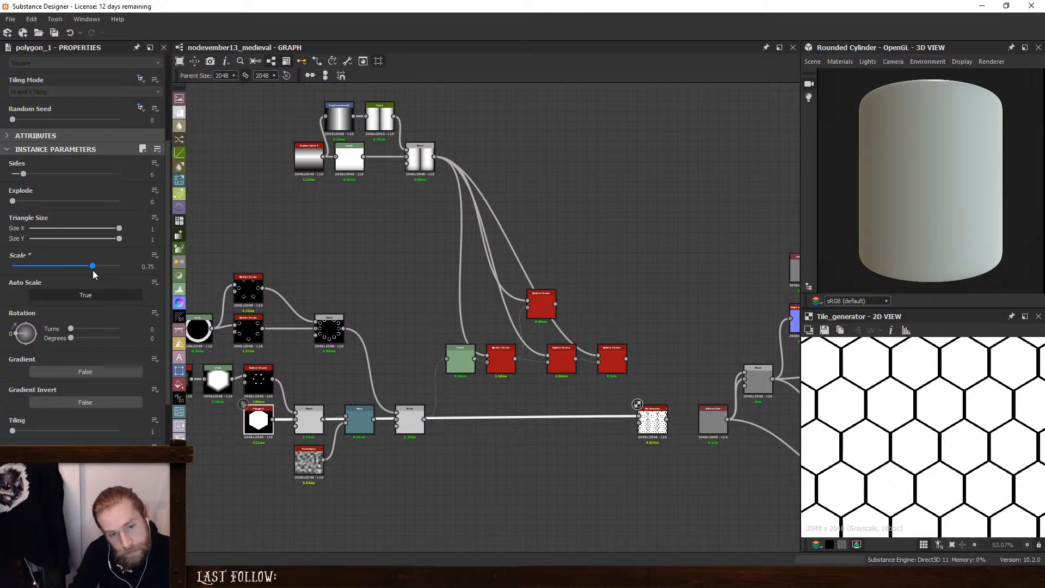
{"action": "scroll", "coordinate": [931, 435], "scroll_direction": "up", "scroll_amount": 3}
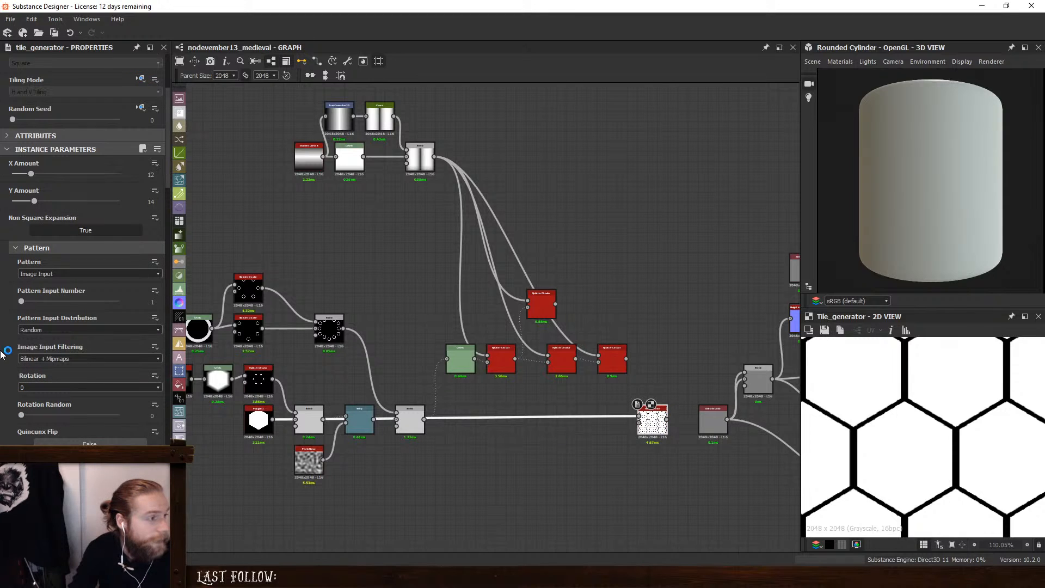
{"action": "scroll", "coordinate": [5, 353], "scroll_direction": "down", "scroll_amount": 1}
{"action": "scroll", "coordinate": [2, 355], "scroll_direction": "down", "scroll_amount": 6}
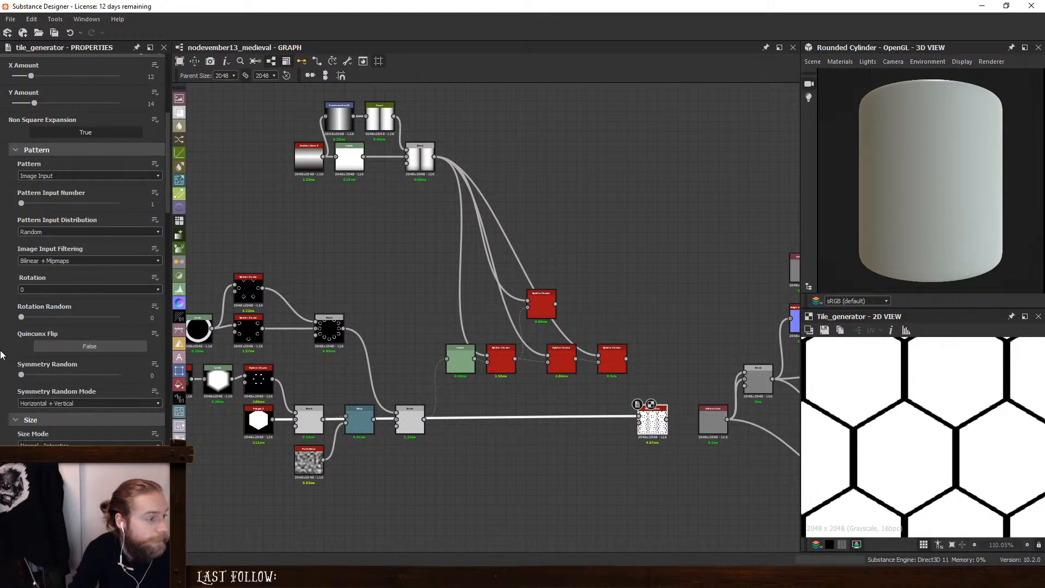
{"action": "left_click", "coordinate": [88, 402]}
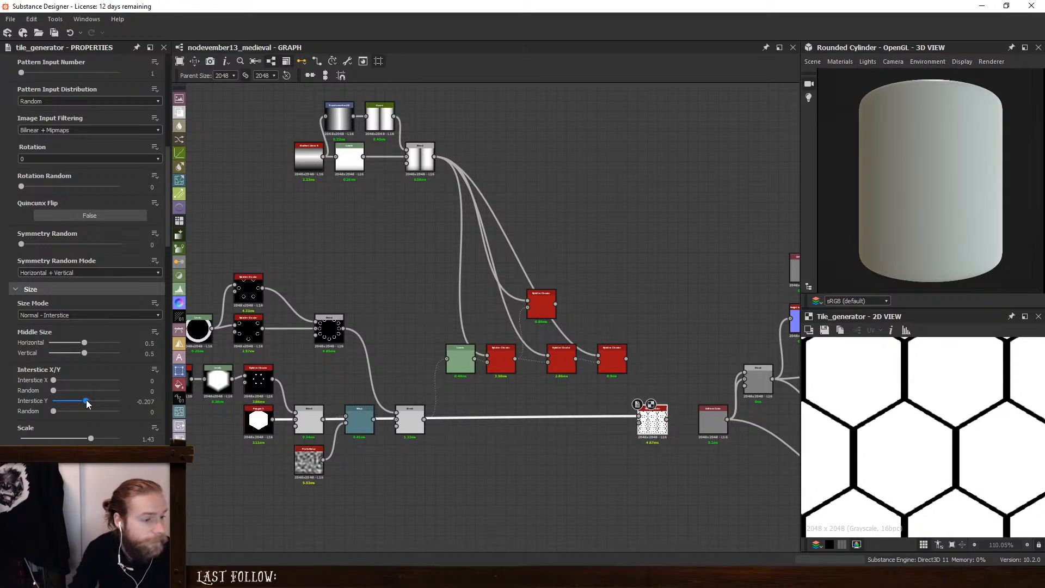
{"action": "left_click_drag", "start_coordinate": [88, 401], "coordinate": [88, 403]}
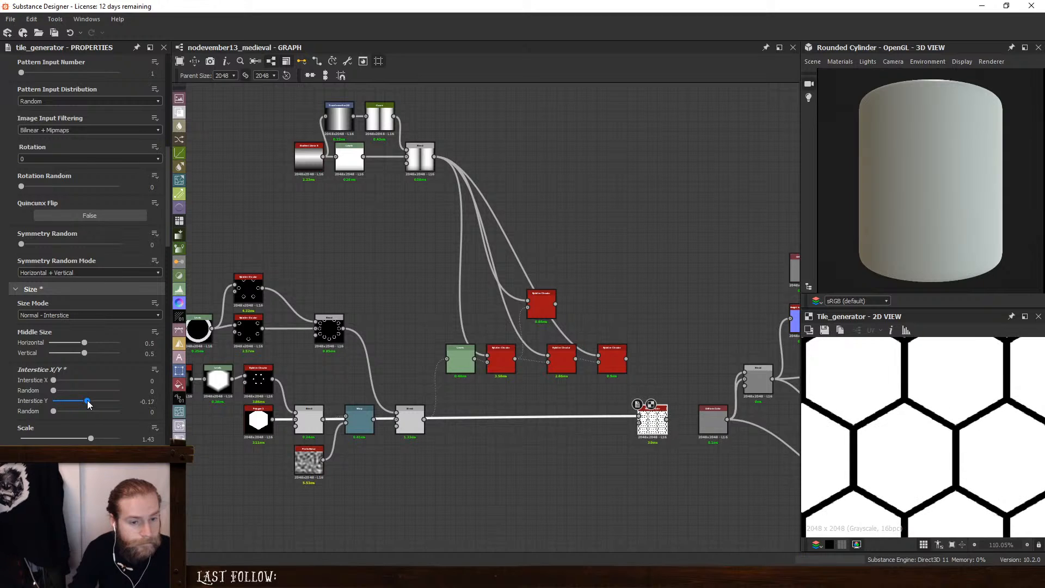
Enlarge the hexagon Polygon to Scale 0.8 and even out the seams by setting the Tile Generator's Interstice Y to -0.15
{"action": "left_click", "coordinate": [258, 420]}
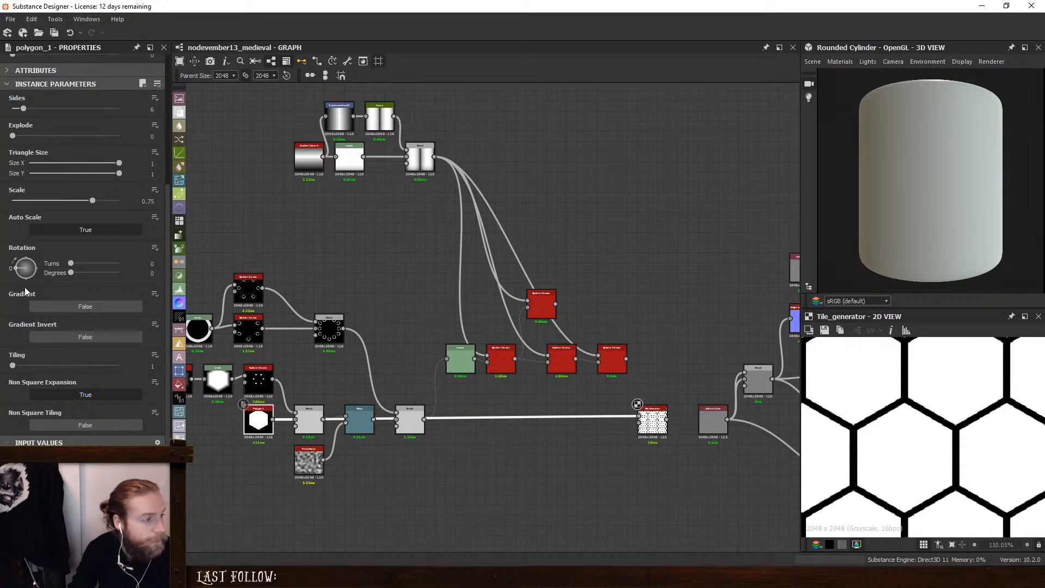
{"action": "left_click_drag", "start_coordinate": [91, 203], "coordinate": [99, 204]}
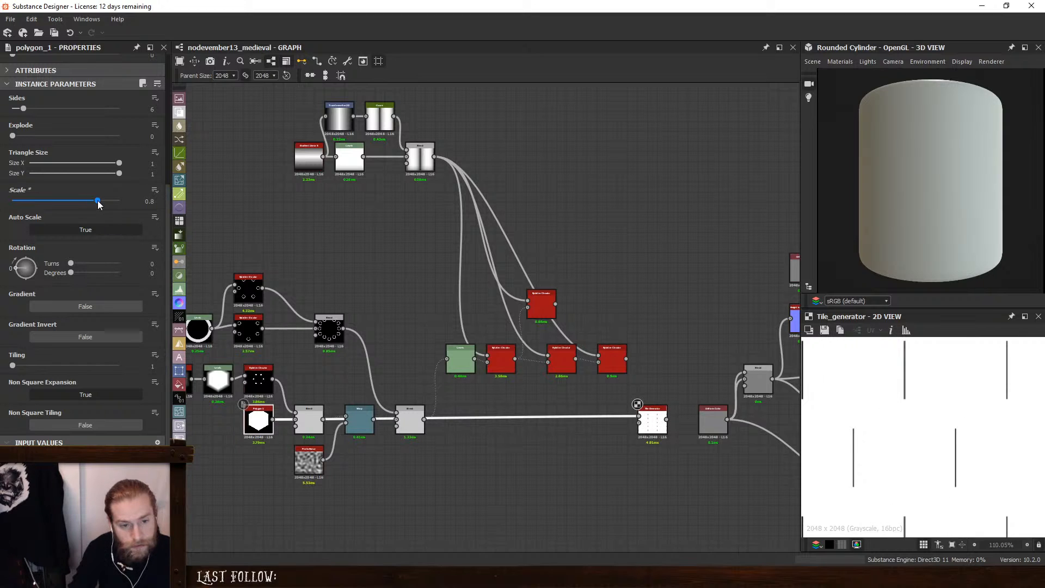
{"action": "left_click", "coordinate": [652, 420]}
{"action": "scroll", "coordinate": [113, 376], "scroll_direction": "down", "scroll_amount": 5}
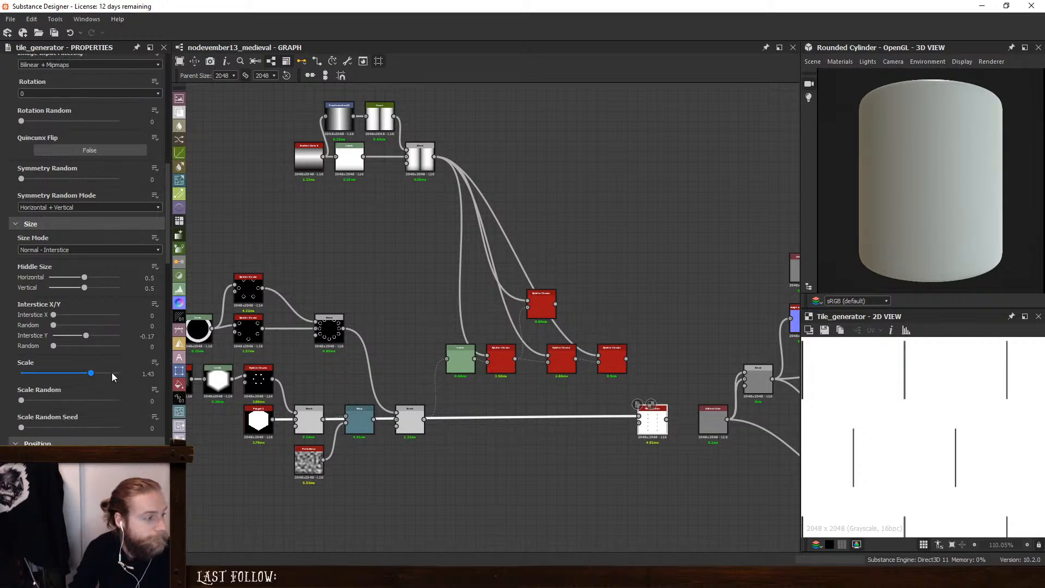
{"action": "left_click", "coordinate": [86, 338]}
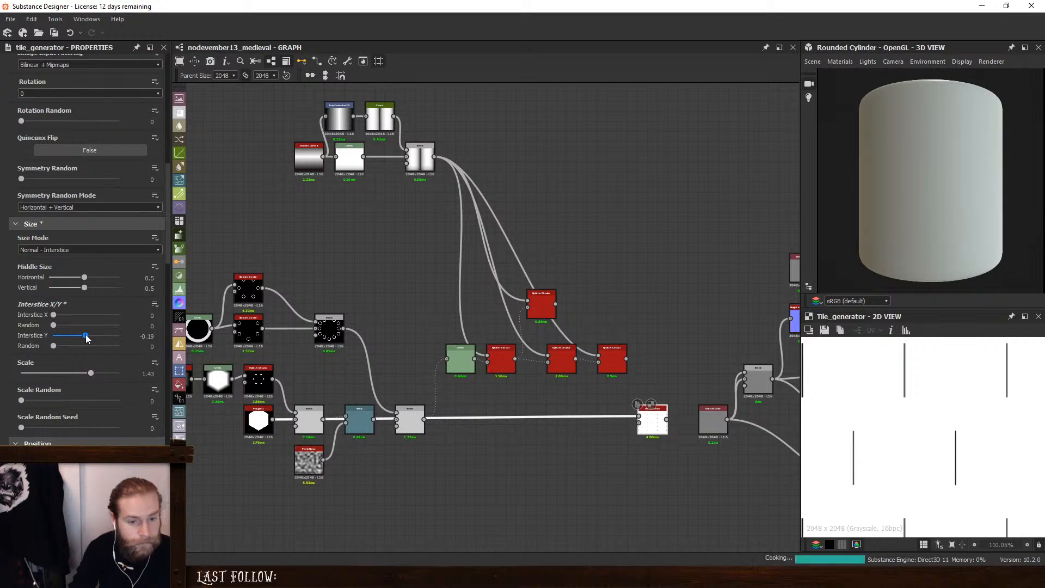
{"action": "left_click_drag", "start_coordinate": [86, 338], "coordinate": [88, 339]}
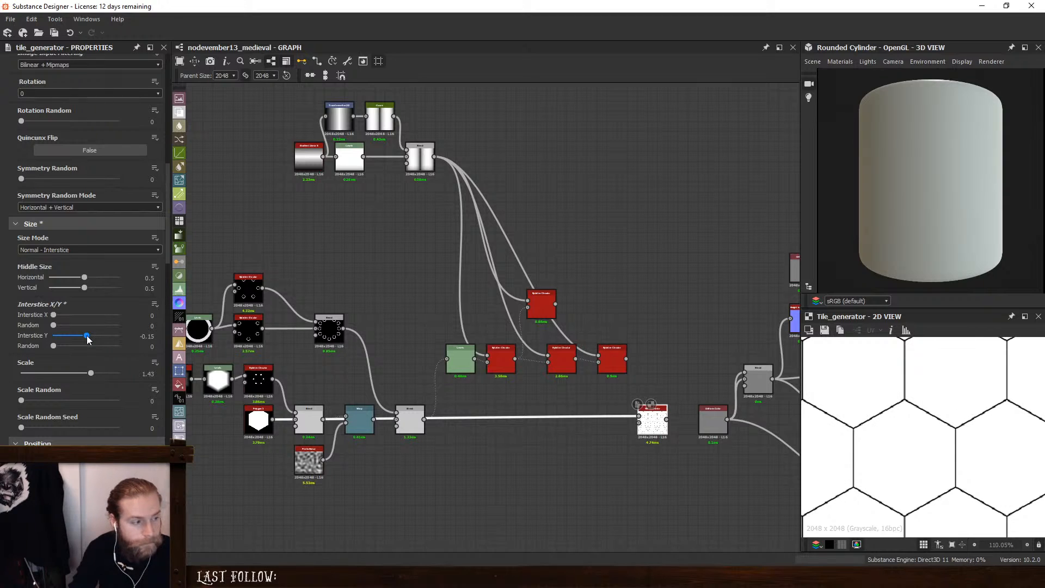
Reduce the hexagon Polygon's Scale to 0.53, reconnect the plate-and-ring Blend to the Tile Generator and inspect the tiled rings
{"action": "left_click", "coordinate": [258, 421]}
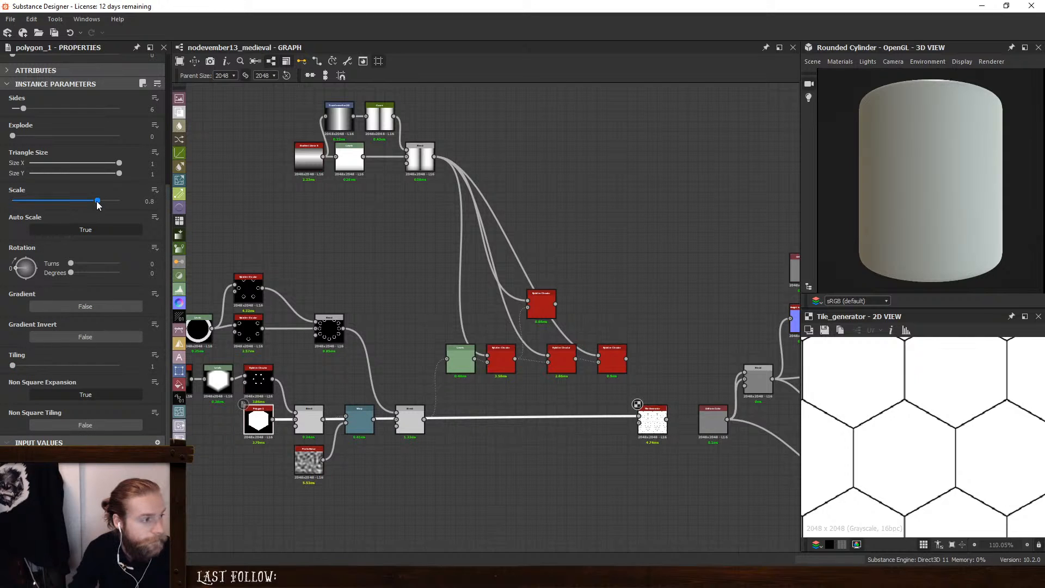
{"action": "left_click_drag", "start_coordinate": [98, 204], "coordinate": [70, 202]}
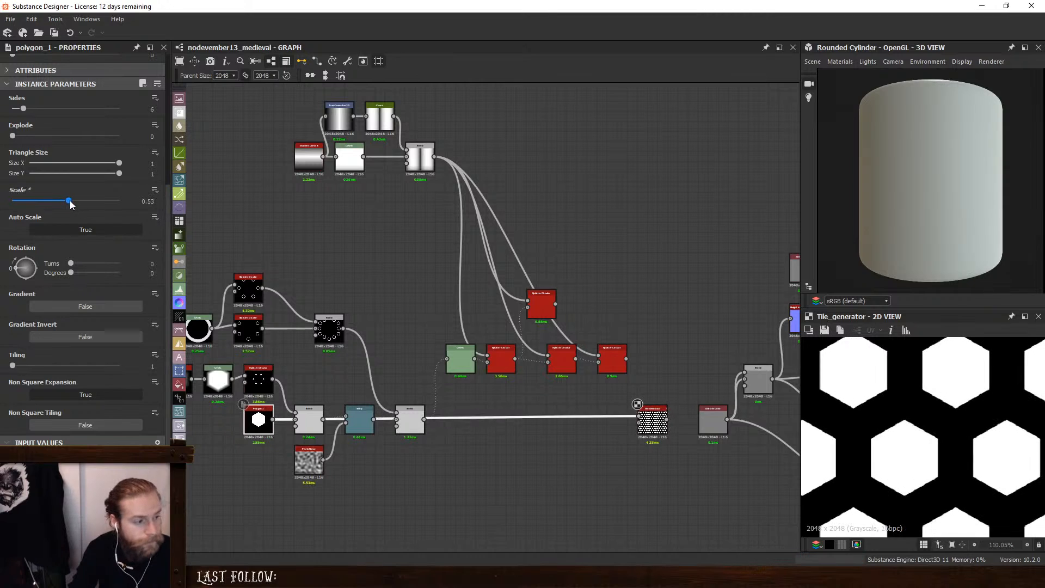
{"action": "double_click", "coordinate": [409, 431]}
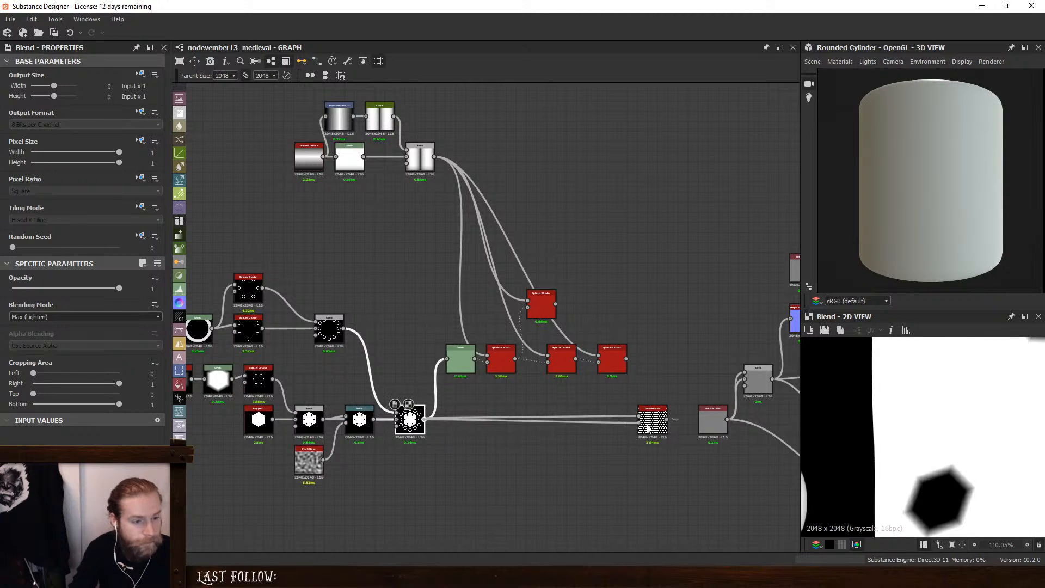
{"action": "double_click", "coordinate": [654, 418]}
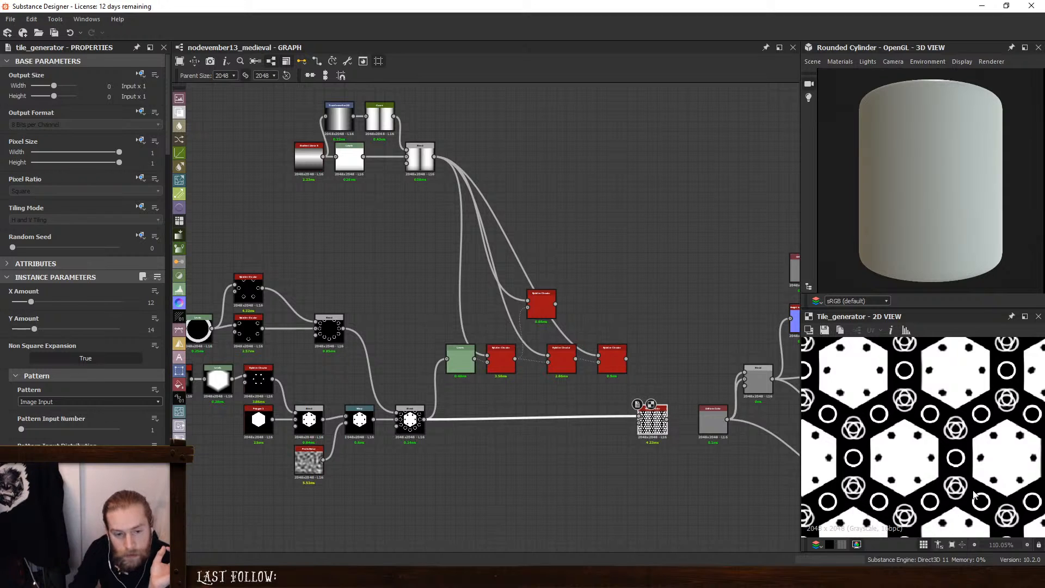
{"action": "scroll", "coordinate": [937, 506], "scroll_direction": "up", "scroll_amount": 8}
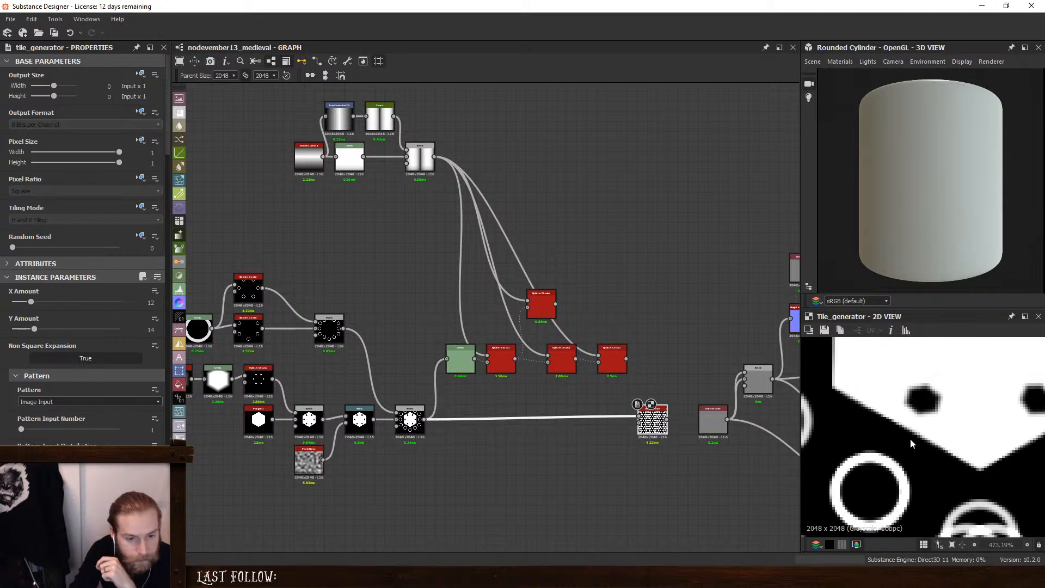
{"action": "scroll", "coordinate": [911, 443], "scroll_direction": "down", "scroll_amount": 10}
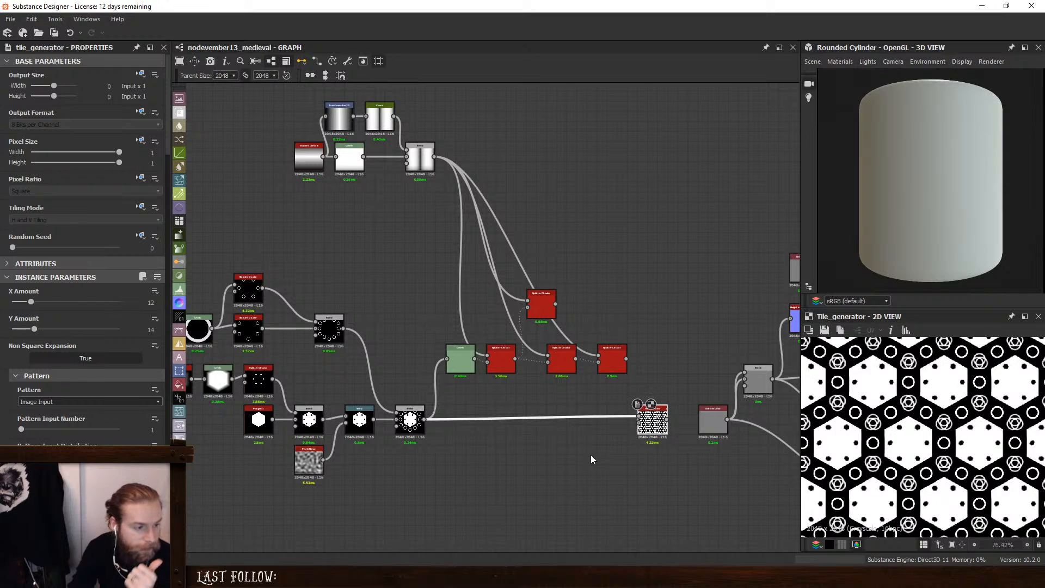
Bypass the ring Blend by connecting a single ring Splatter Circular directly to the plate-and-ring Blend
{"action": "middle_click_drag", "start_coordinate": [333, 373], "coordinate": [452, 389]}
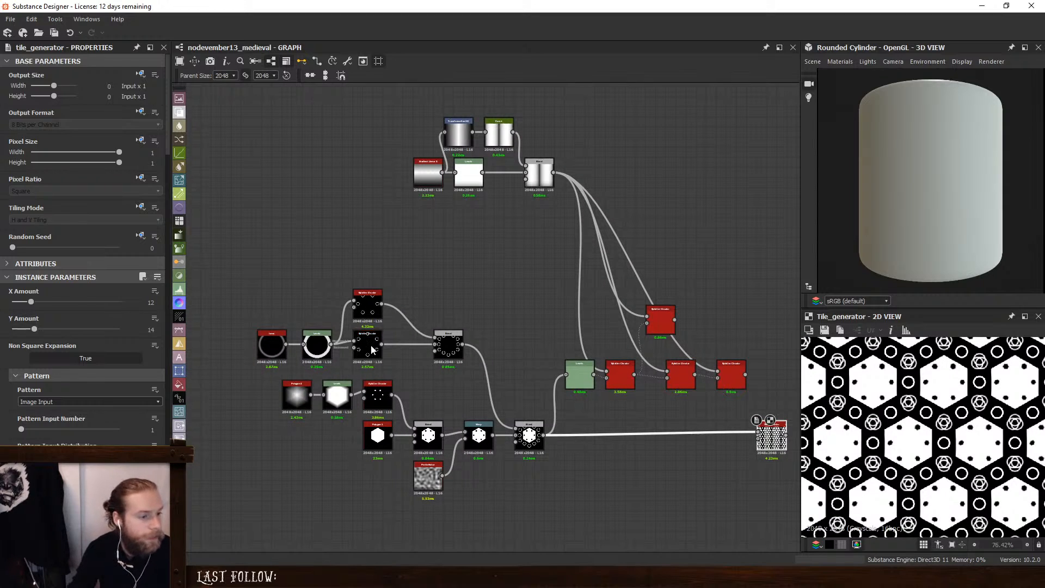
{"action": "left_click_drag", "start_coordinate": [382, 344], "coordinate": [515, 429]}
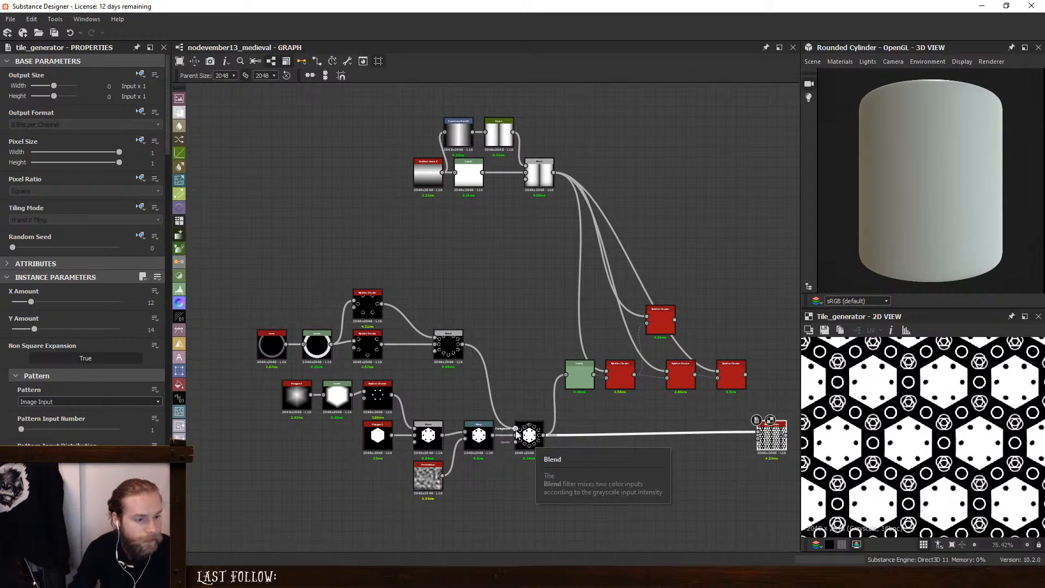
{"action": "left_click_drag", "start_coordinate": [402, 363], "coordinate": [382, 344]}
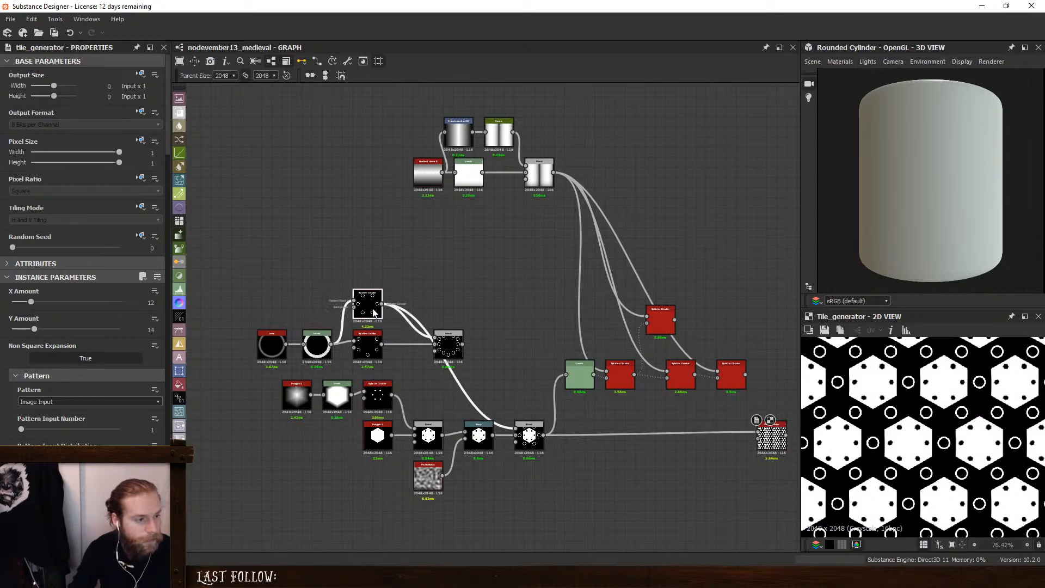
{"action": "left_click_drag", "start_coordinate": [370, 312], "coordinate": [380, 349]}
{"action": "key", "text": "ctrl+z"}
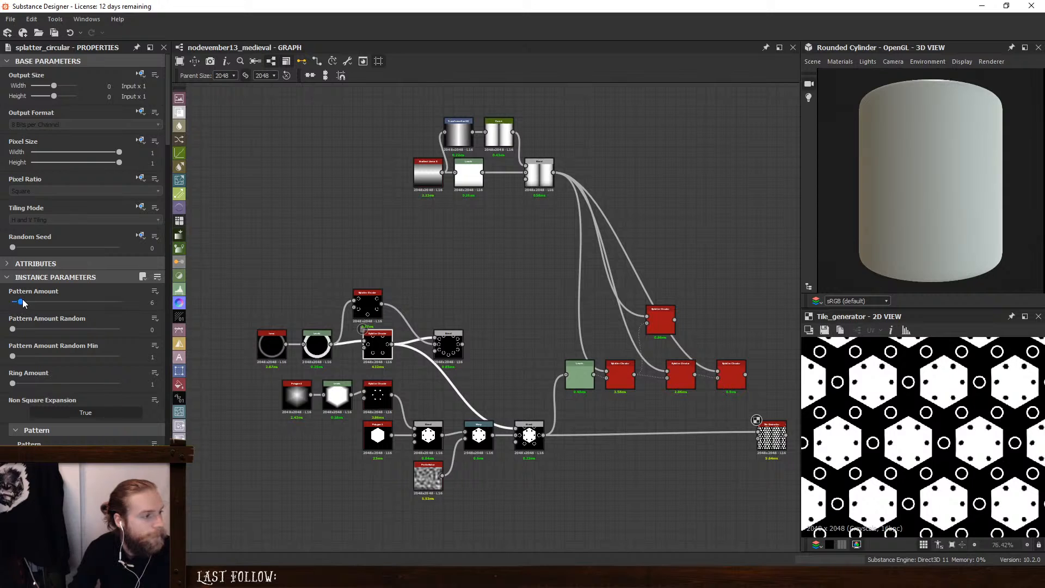
Set the lower ring Splatter Circular's Pattern Amount to 3 and adjust its Ring Rotation to separate the overlapping rings between tiles
{"action": "mouse_move", "coordinate": [21, 303]}
{"action": "left_mouse_down"}
{"action": "mouse_move", "coordinate": [33, 304]}
{"action": "mouse_move", "coordinate": [23, 308]}
{"action": "left_mouse_up"}
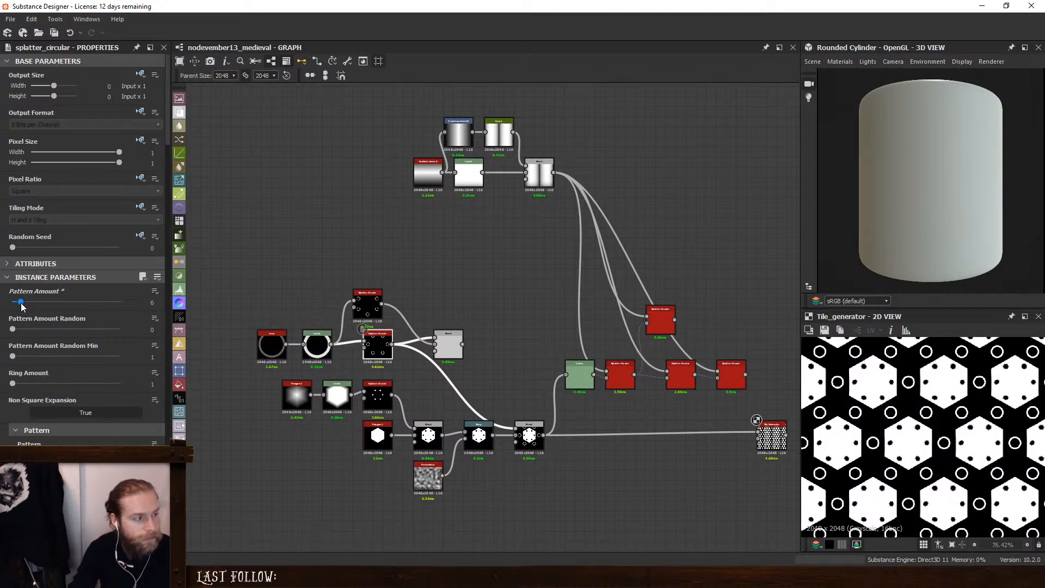
{"action": "left_click_drag", "start_coordinate": [23, 307], "coordinate": [16, 307]}
{"action": "scroll", "coordinate": [67, 342], "scroll_direction": "down", "scroll_amount": 5}
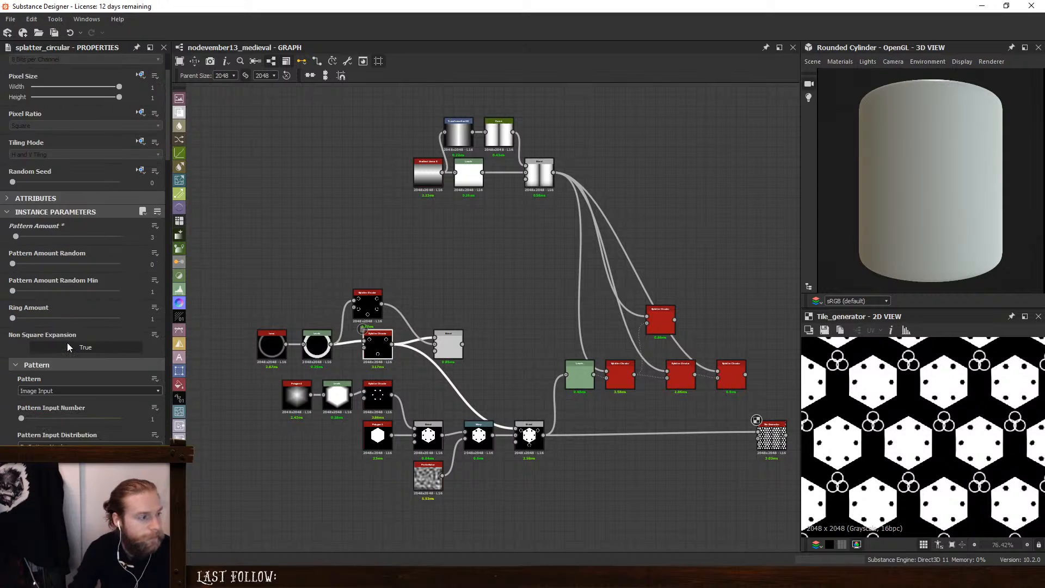
{"action": "scroll", "coordinate": [70, 348], "scroll_direction": "down", "scroll_amount": 8}
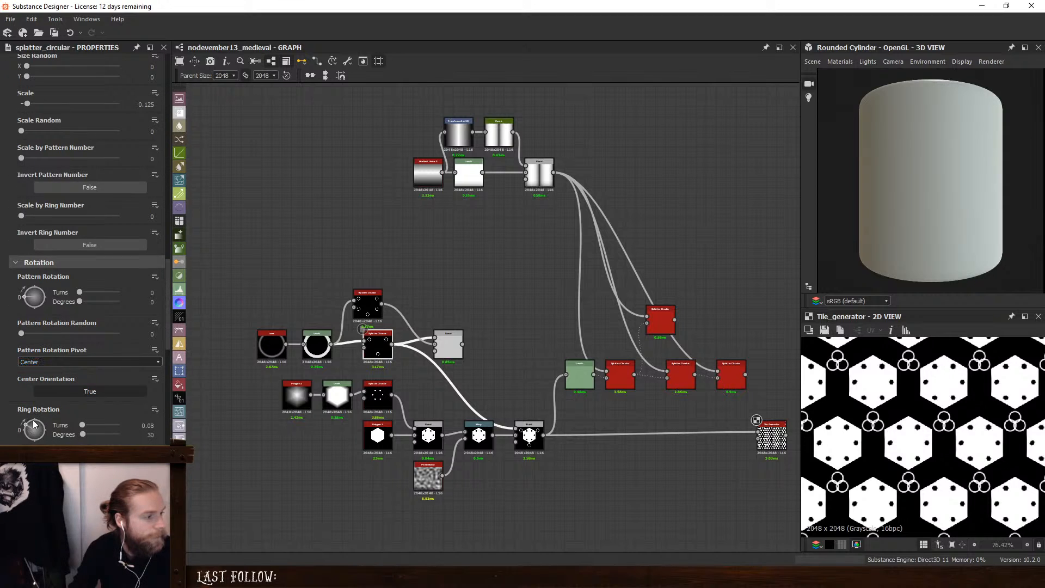
{"action": "left_click_drag", "start_coordinate": [23, 425], "coordinate": [21, 430]}
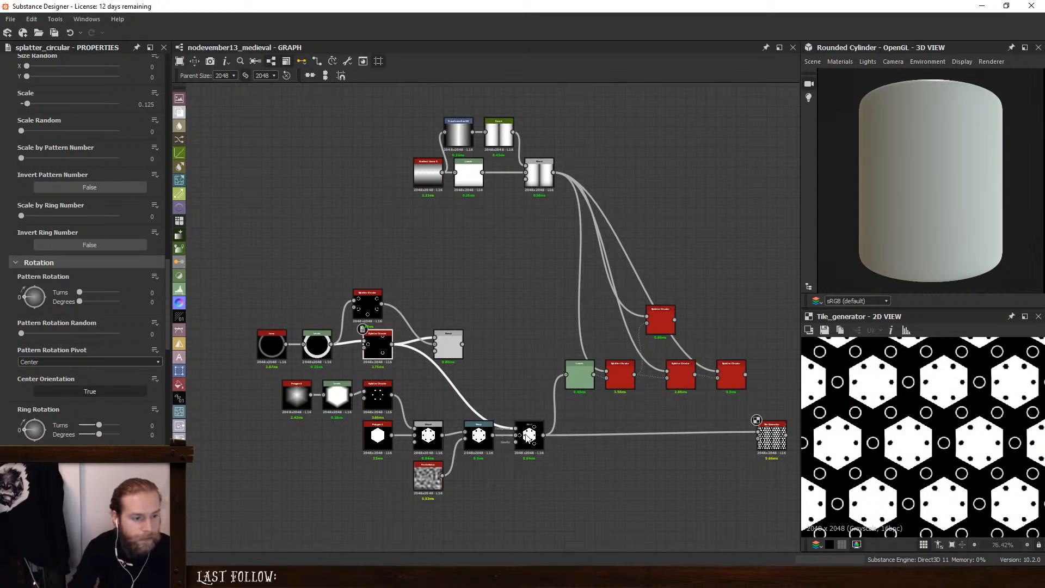
{"action": "scroll", "coordinate": [907, 446], "scroll_direction": "up", "scroll_amount": 3}
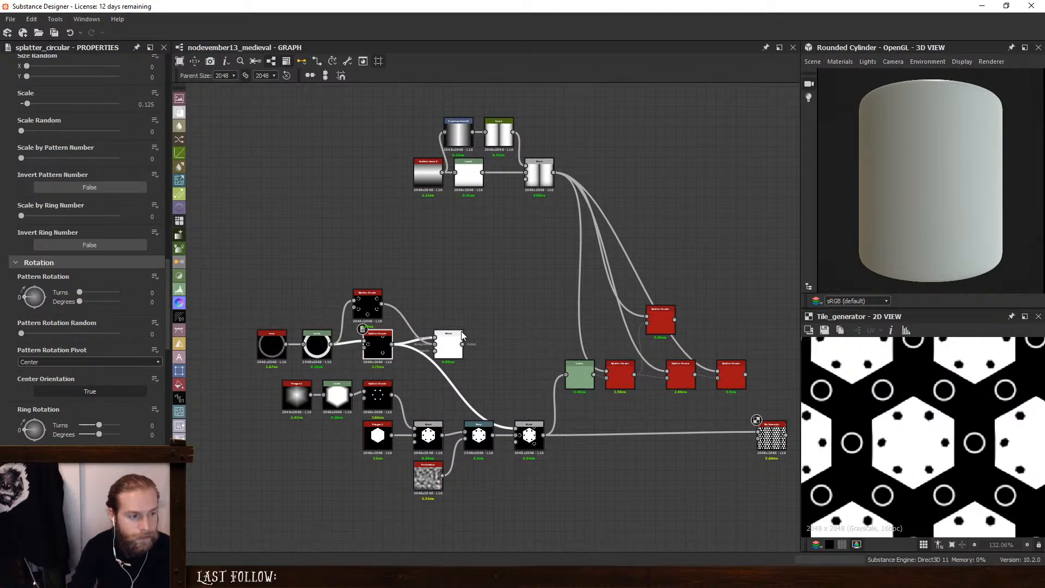
Reconnect the ring Blend to the plate-and-ring Blend and check how the combined rings tile in the Tile Generator
{"action": "left_click", "coordinate": [447, 348]}
{"action": "left_click_drag", "start_coordinate": [463, 344], "coordinate": [516, 430]}
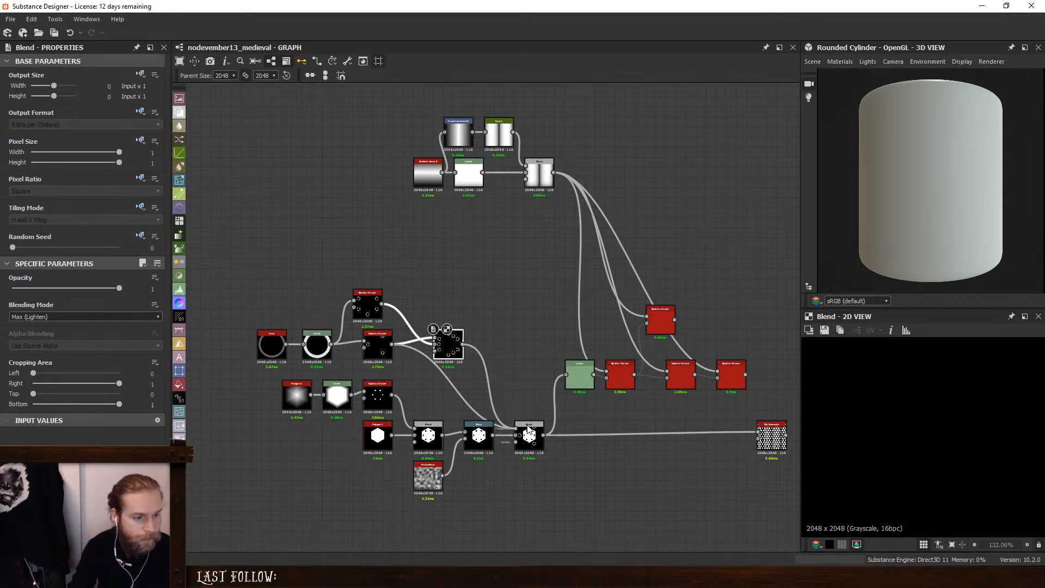
{"action": "left_click_drag", "start_coordinate": [450, 353], "coordinate": [461, 353]}
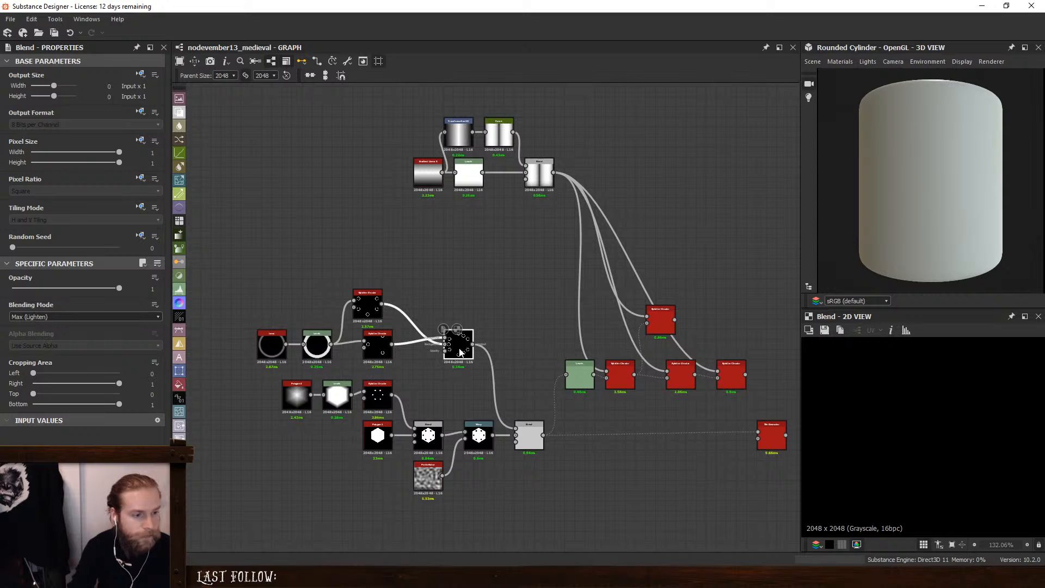
{"action": "double_click", "coordinate": [529, 436]}
{"action": "scroll", "coordinate": [958, 418], "scroll_direction": "down", "scroll_amount": 3}
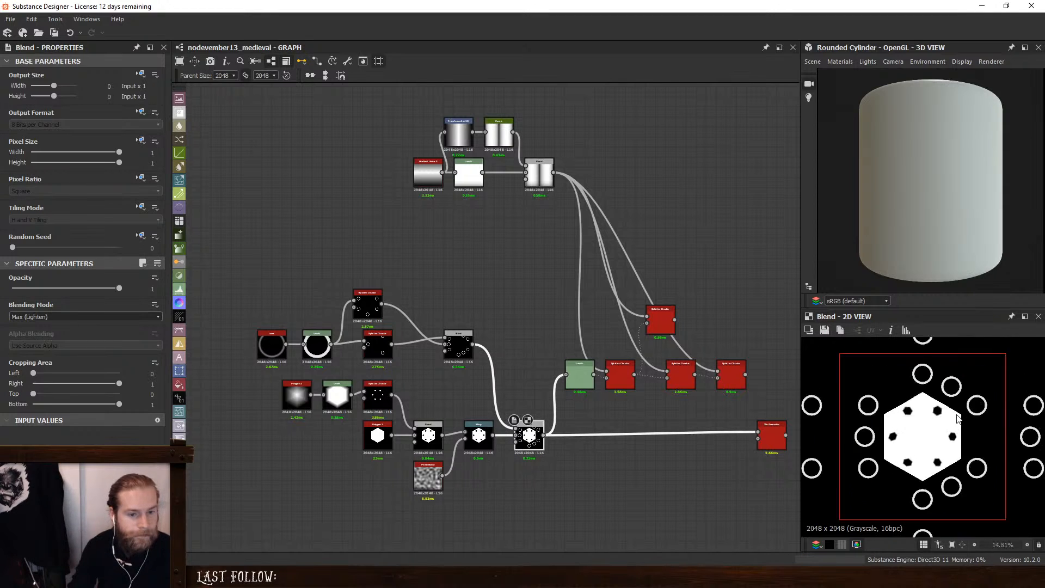
{"action": "scroll", "coordinate": [958, 418], "scroll_direction": "down", "scroll_amount": 2}
{"action": "middle_click_drag", "start_coordinate": [782, 440], "coordinate": [688, 433]}
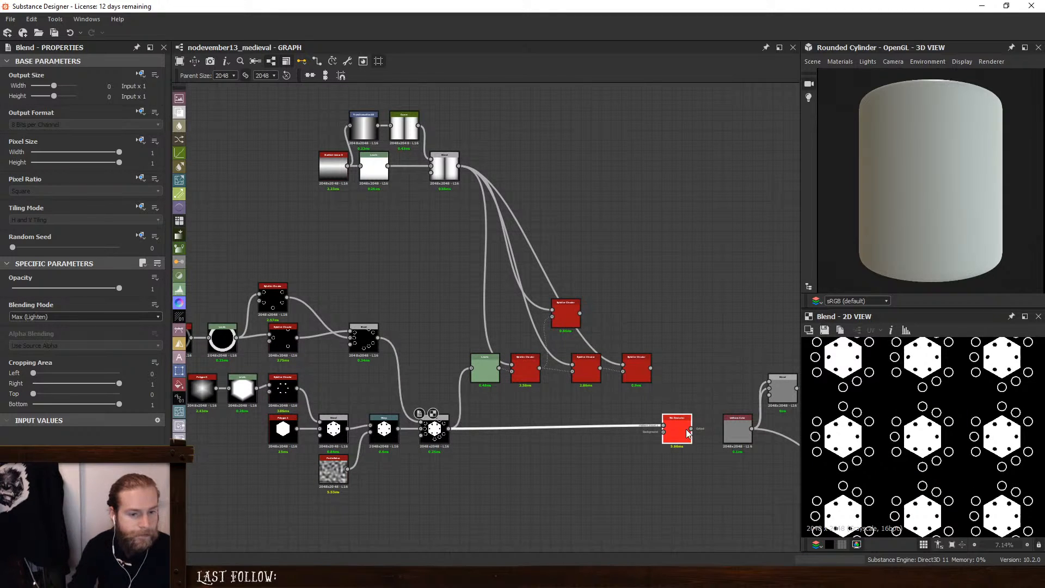
{"action": "double_click", "coordinate": [678, 430]}
{"action": "scroll", "coordinate": [915, 418], "scroll_direction": "up", "scroll_amount": 6}
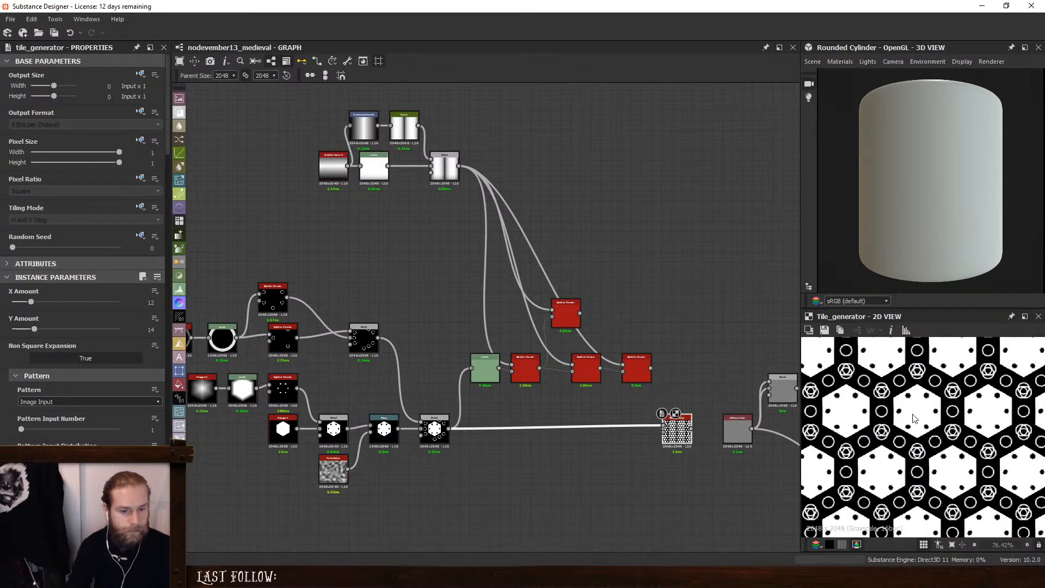
{"action": "scroll", "coordinate": [915, 418], "scroll_direction": "up", "scroll_amount": 1}
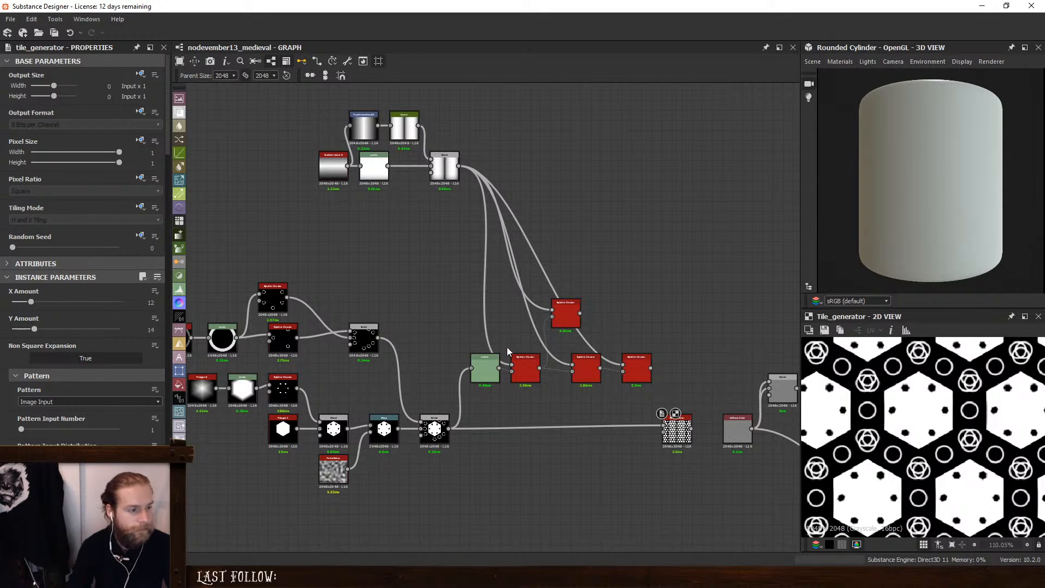
Align the upper ring Splatter Circular with the lower one, set its Pattern Amount to 3, and display the Tile Generator output
{"action": "middle_click_drag", "start_coordinate": [384, 331], "coordinate": [520, 354]}
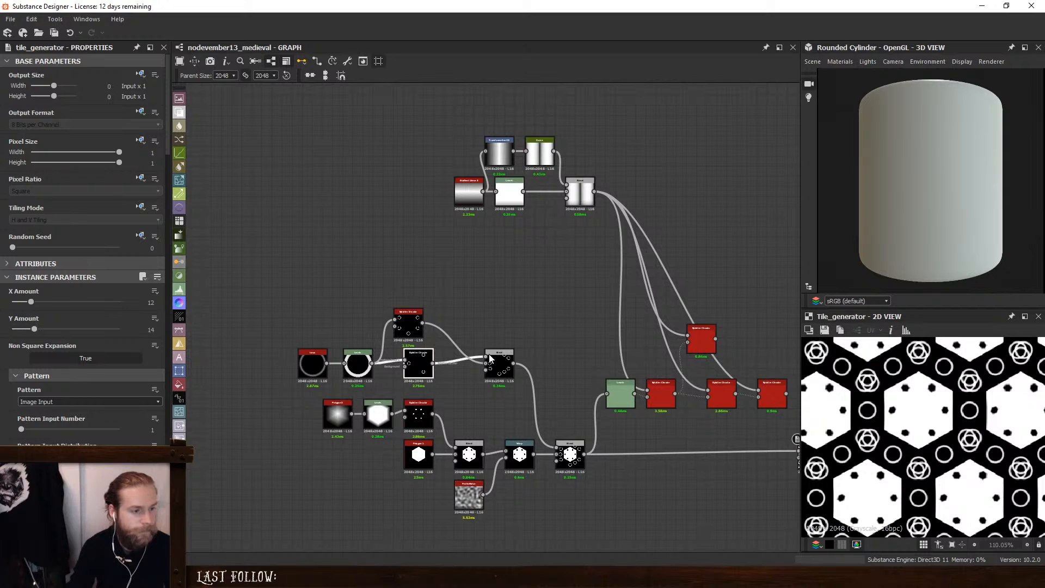
{"action": "left_click_drag", "start_coordinate": [411, 330], "coordinate": [421, 328]}
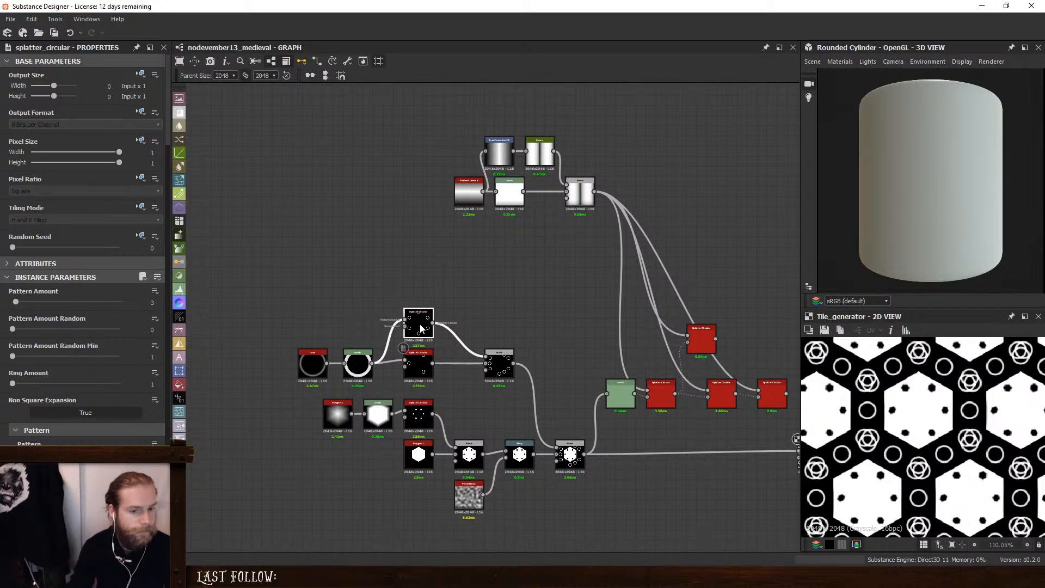
{"action": "left_click_drag", "start_coordinate": [143, 303], "coordinate": [184, 310]}
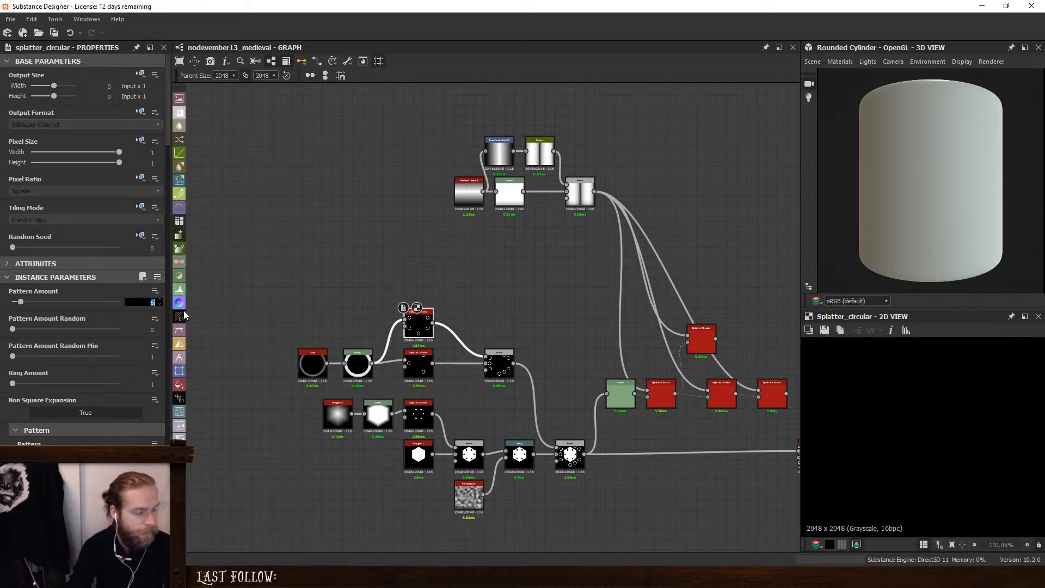
{"action": "type", "text": "3"}
{"action": "key", "text": "Return"}
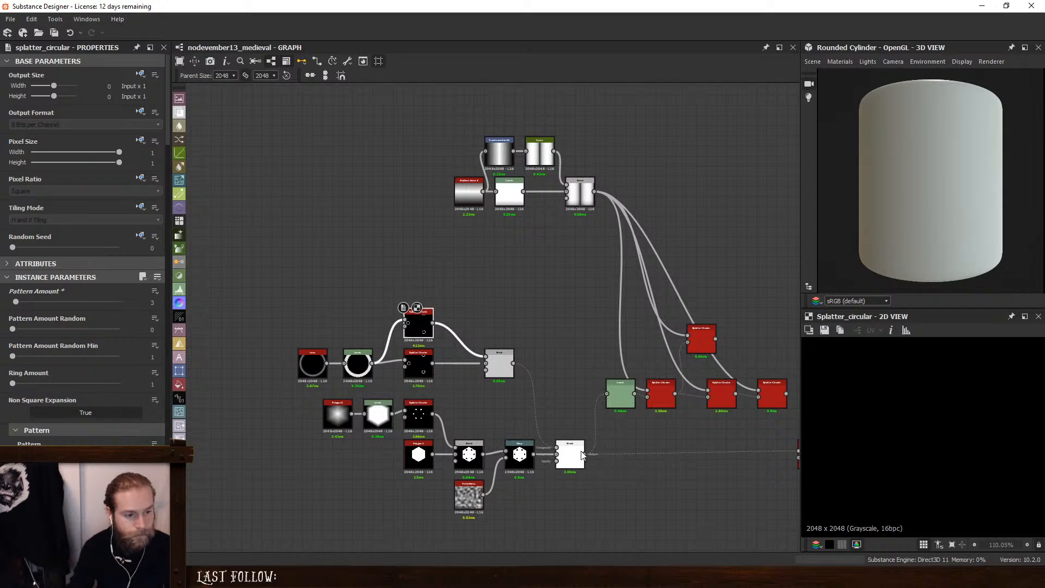
{"action": "middle_click_drag", "start_coordinate": [724, 445], "coordinate": [620, 429]}
{"action": "double_click", "coordinate": [707, 433]}
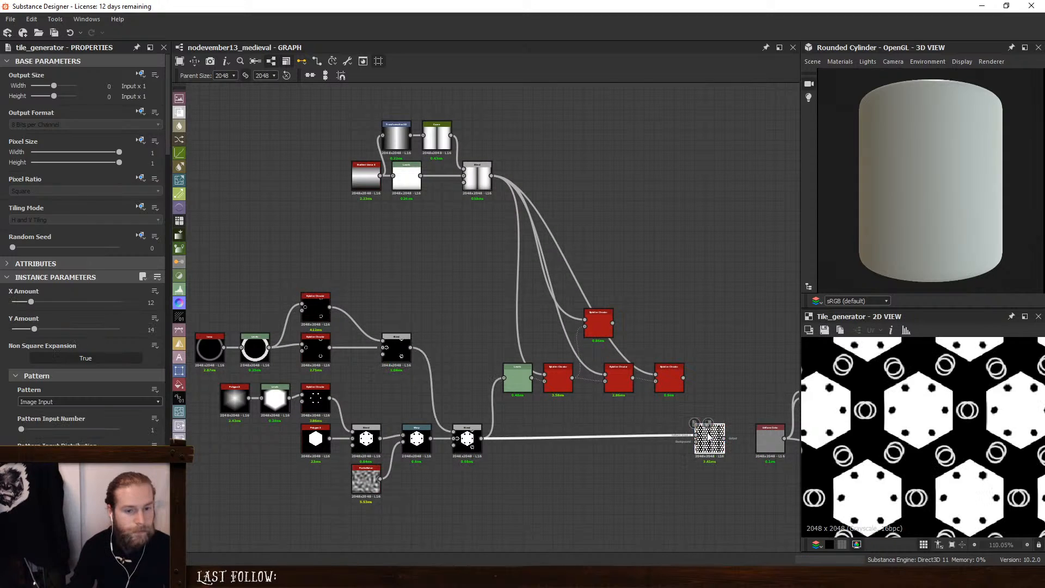
Try turning the upper ring Splatter Circular's Ring Rotation to about 94 degrees while checking the tiled rings
{"action": "scroll", "coordinate": [33, 365], "scroll_direction": "down", "scroll_amount": 6}
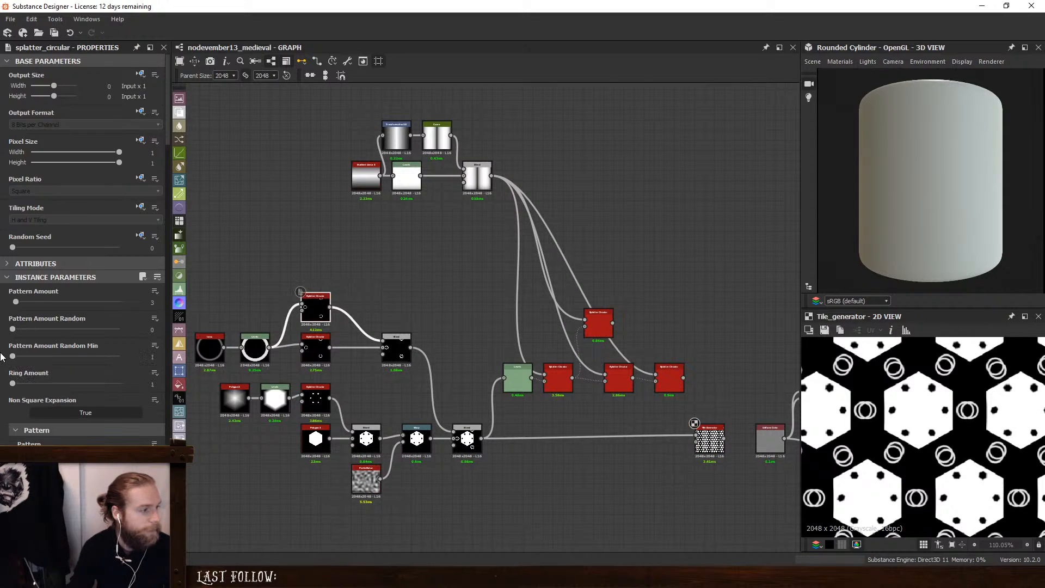
{"action": "scroll", "coordinate": [21, 375], "scroll_direction": "down", "scroll_amount": 8}
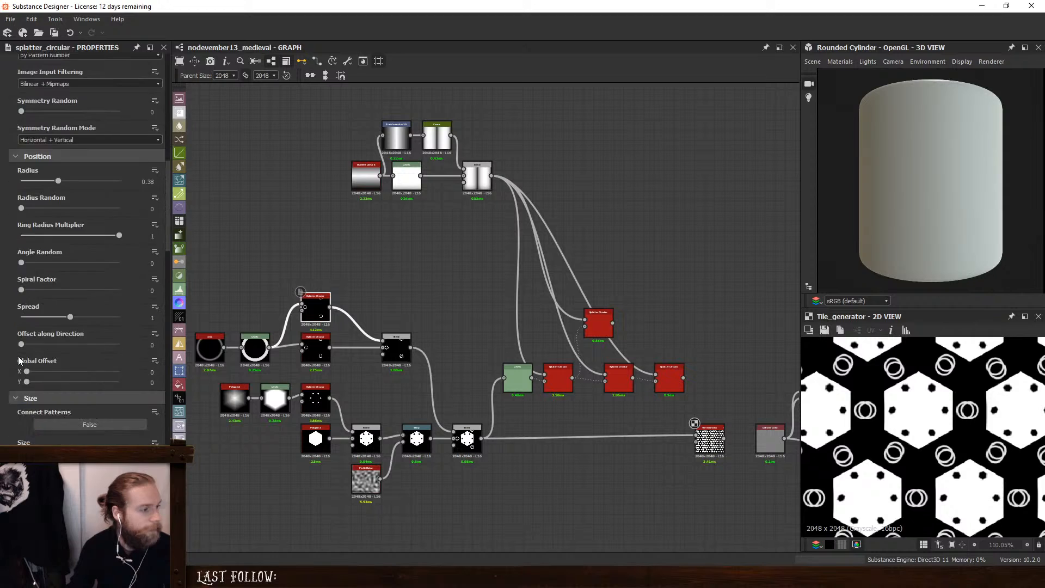
{"action": "scroll", "coordinate": [22, 392], "scroll_direction": "down", "scroll_amount": 4}
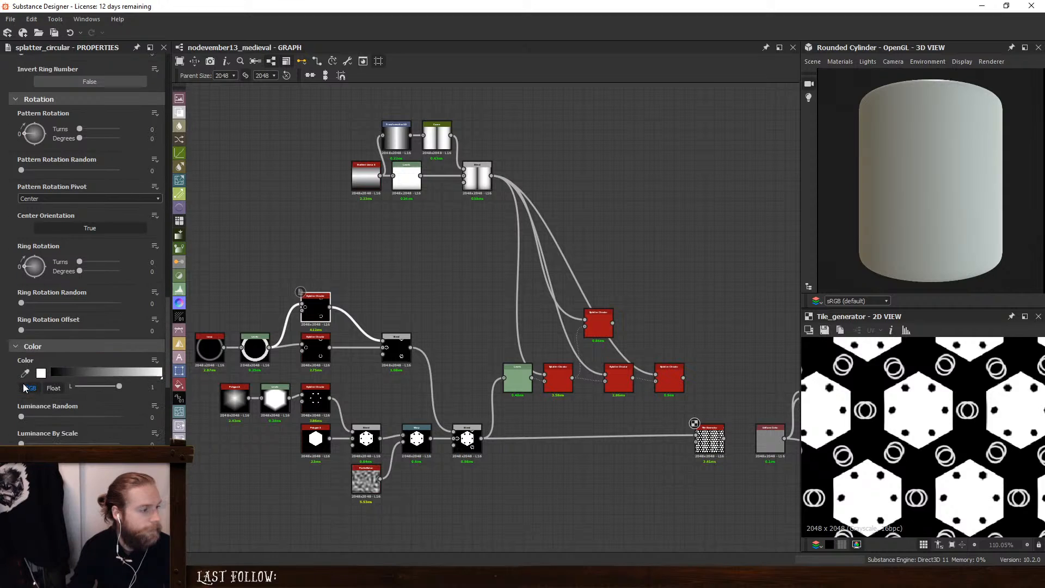
{"action": "left_click_drag", "start_coordinate": [25, 271], "coordinate": [34, 247]}
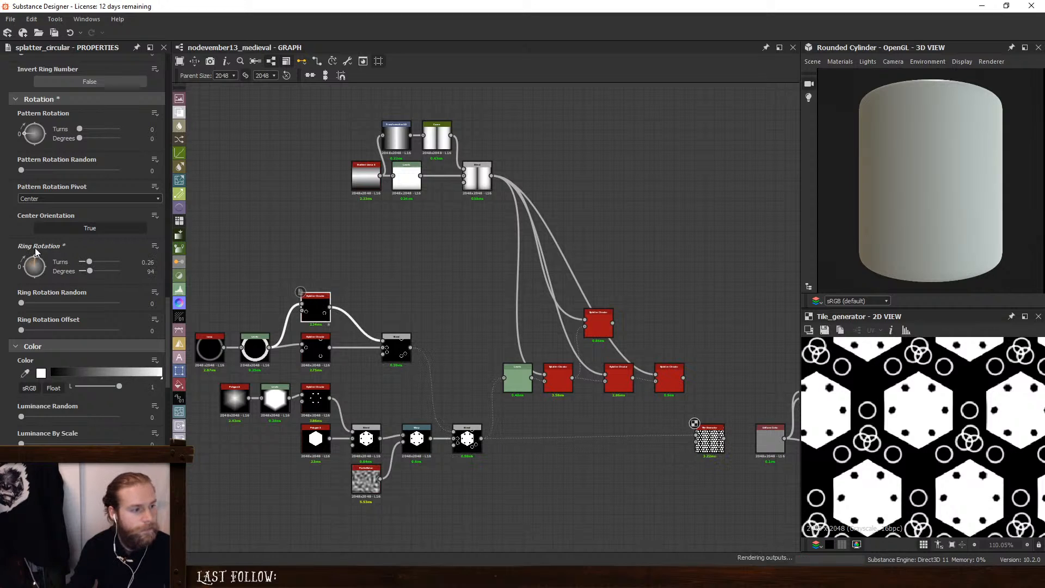
Try a Pattern Amount of 4 on the upper ring Splatter Circular with Ring Rotation at about -1 degree
{"action": "scroll", "coordinate": [7, 272], "scroll_direction": "up", "scroll_amount": 12}
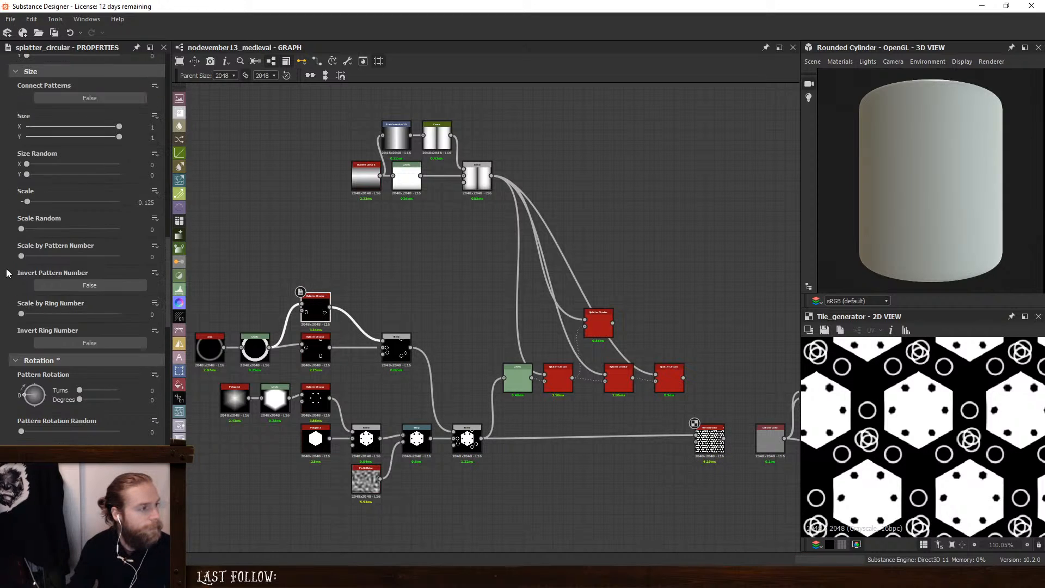
{"action": "scroll", "coordinate": [2, 238], "scroll_direction": "up", "scroll_amount": 5}
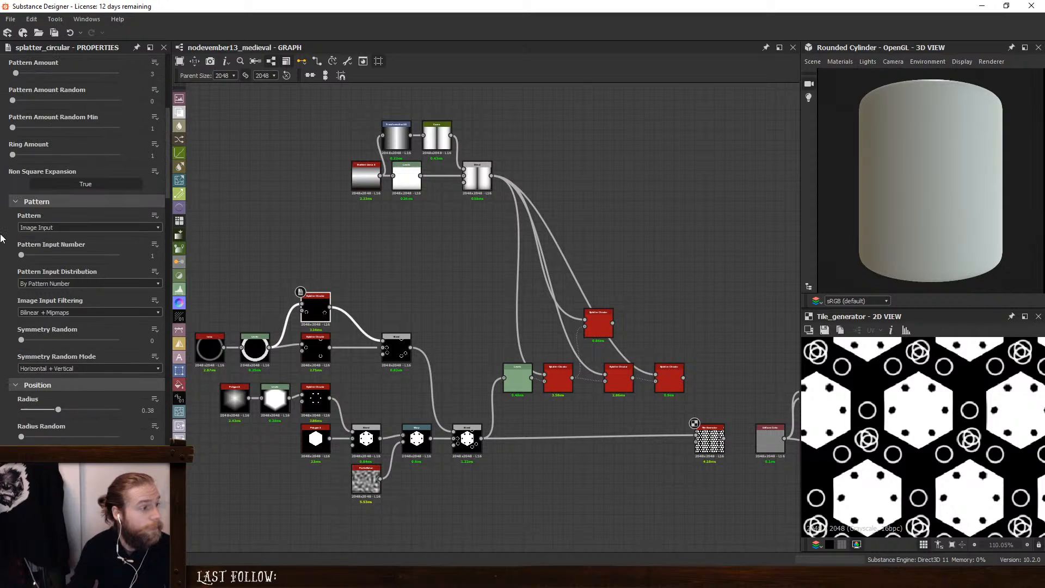
{"action": "scroll", "coordinate": [17, 207], "scroll_direction": "up", "scroll_amount": 4}
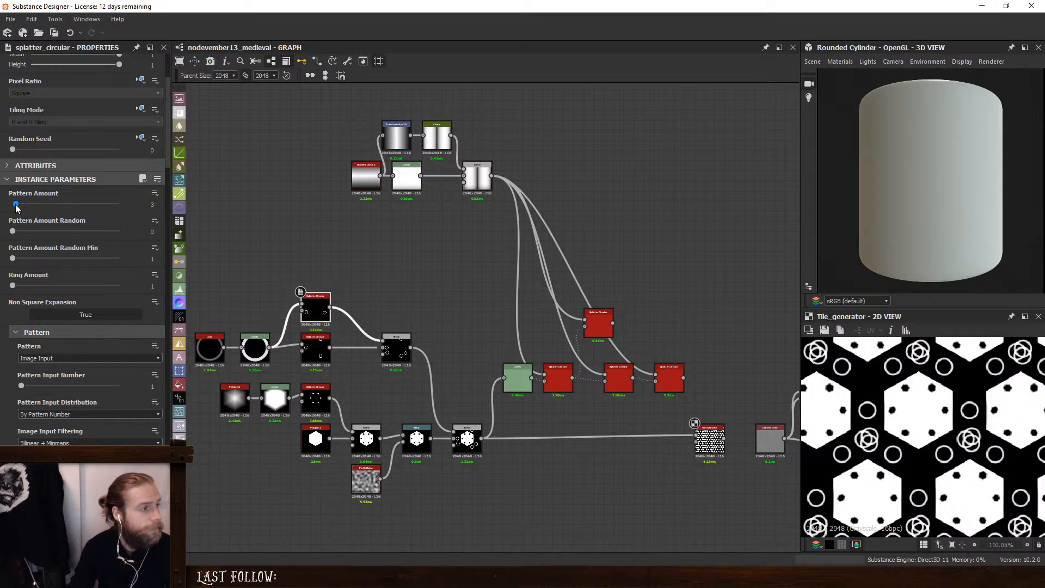
{"action": "left_click_drag", "start_coordinate": [17, 204], "coordinate": [18, 208]}
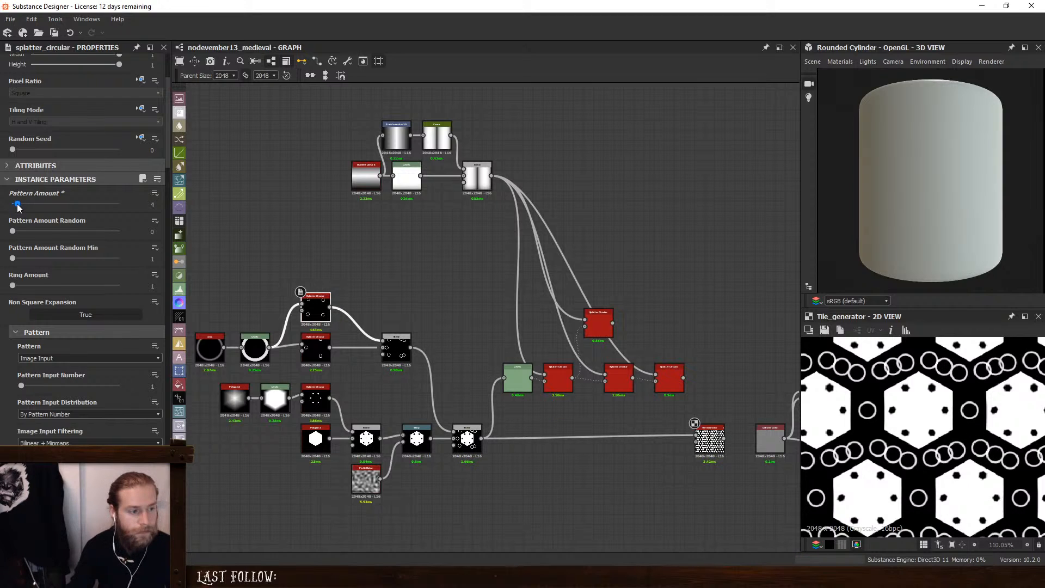
{"action": "scroll", "coordinate": [23, 327], "scroll_direction": "down", "scroll_amount": 12}
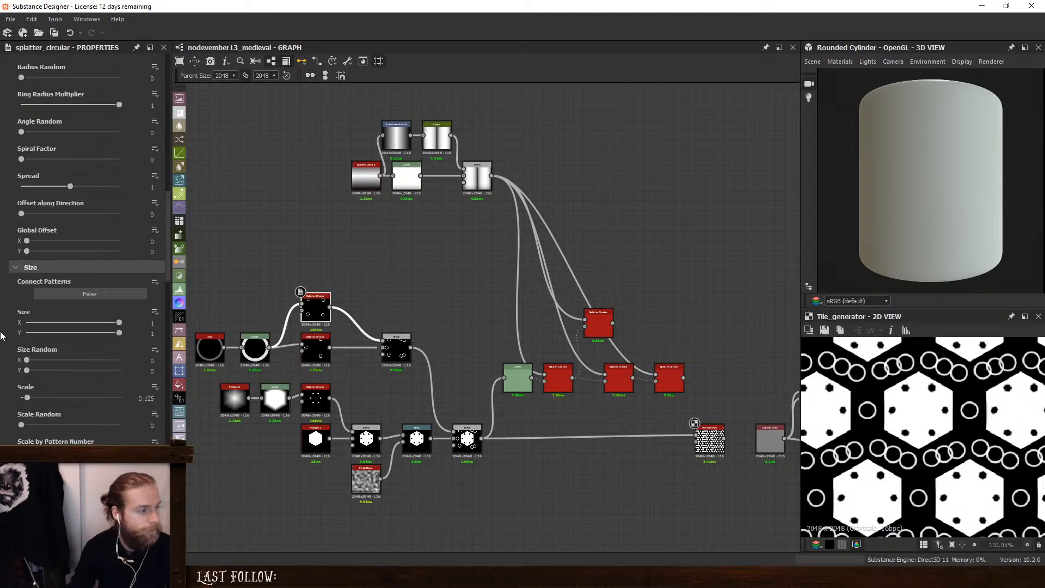
{"action": "left_click_drag", "start_coordinate": [34, 325], "coordinate": [4, 338]}
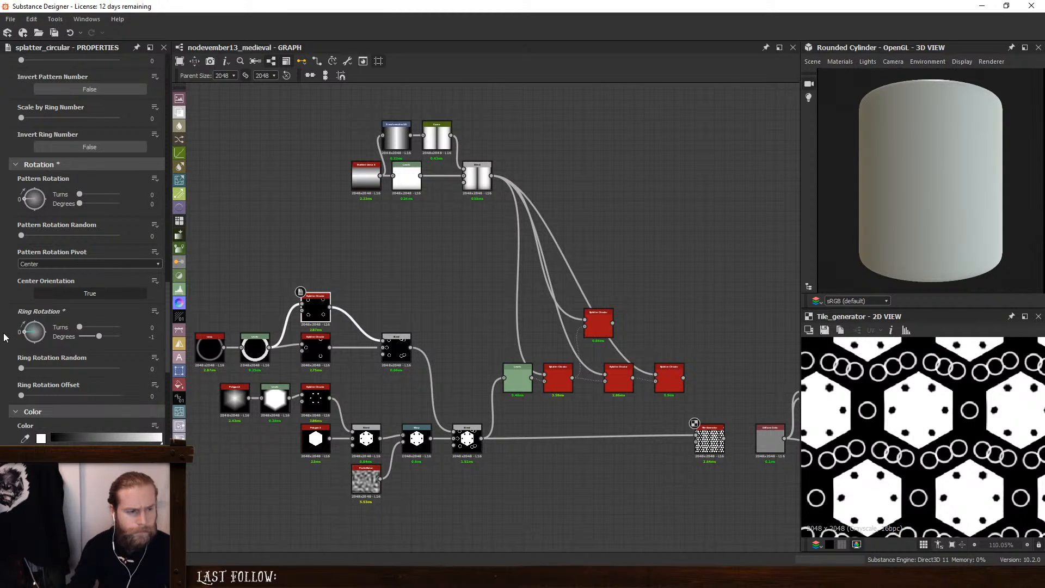
Return the upper ring Splatter Circular's Pattern Amount to 3 and turn its Ring Rotation to about 38 degrees
{"action": "scroll", "coordinate": [1, 225], "scroll_direction": "up", "scroll_amount": 10}
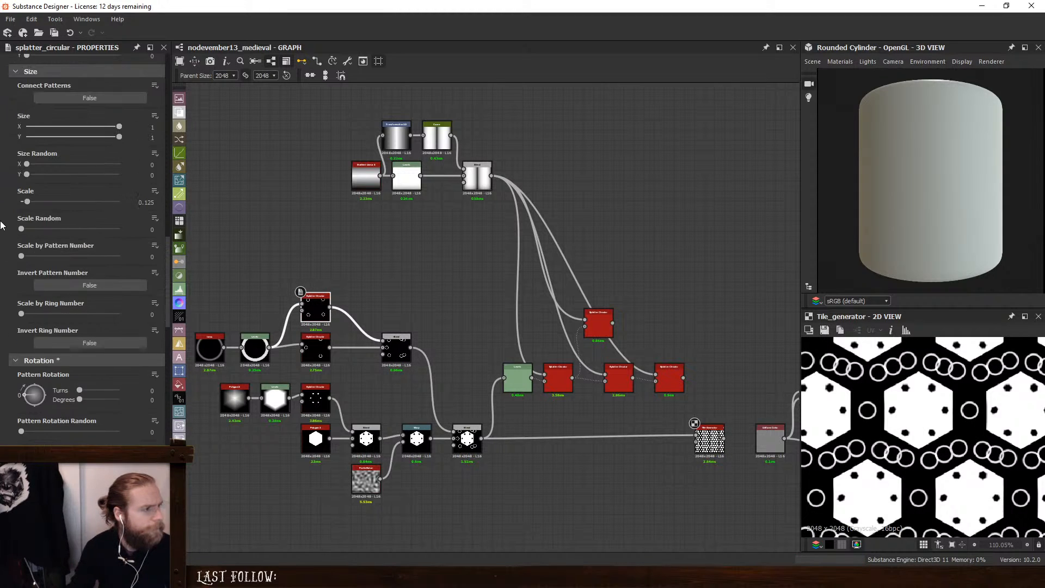
{"action": "scroll", "coordinate": [46, 232], "scroll_direction": "up", "scroll_amount": 7}
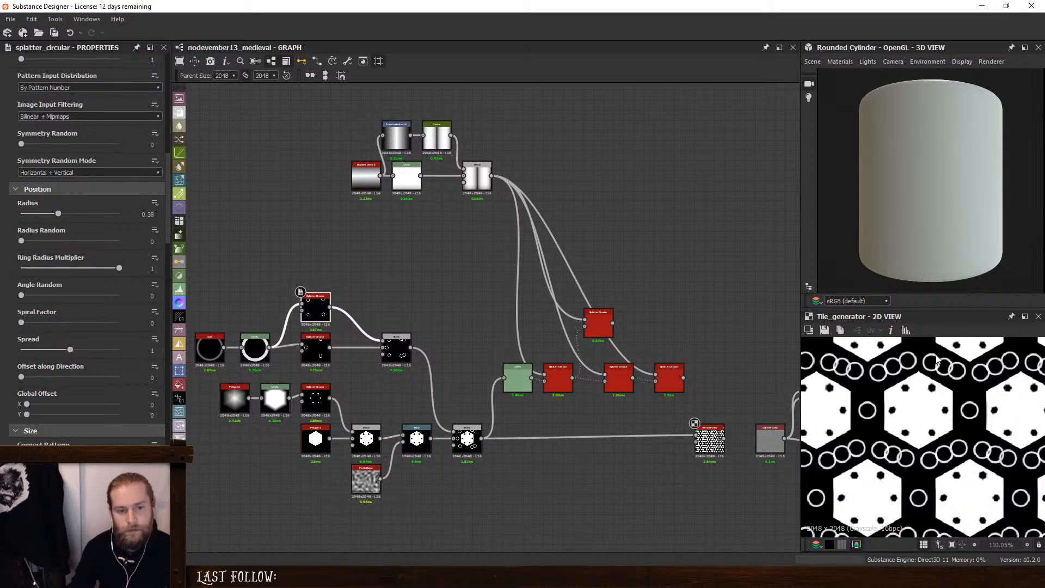
{"action": "scroll", "coordinate": [5, 221], "scroll_direction": "up", "scroll_amount": 10}
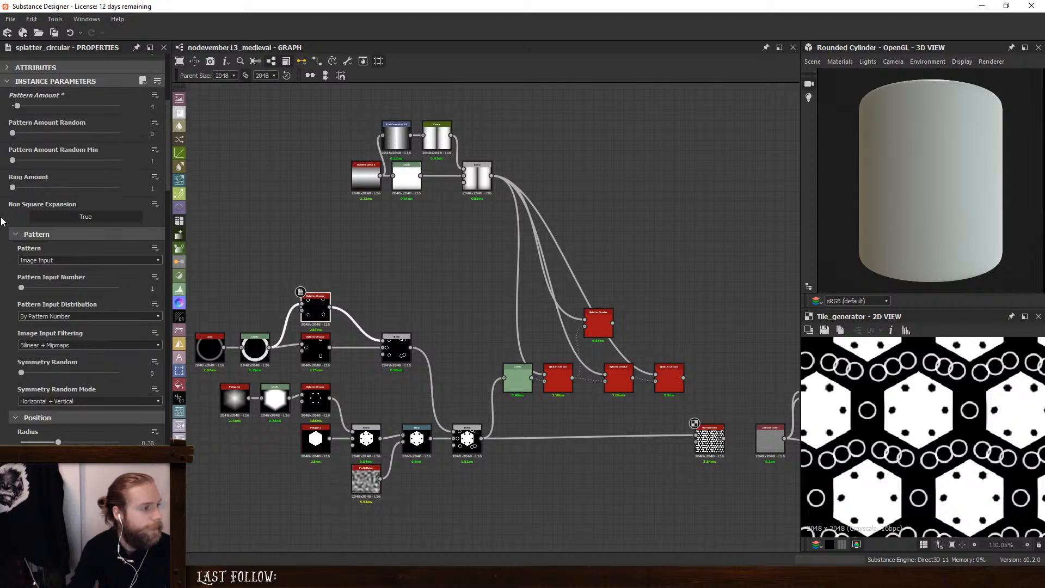
{"action": "left_click_drag", "start_coordinate": [18, 204], "coordinate": [16, 205]}
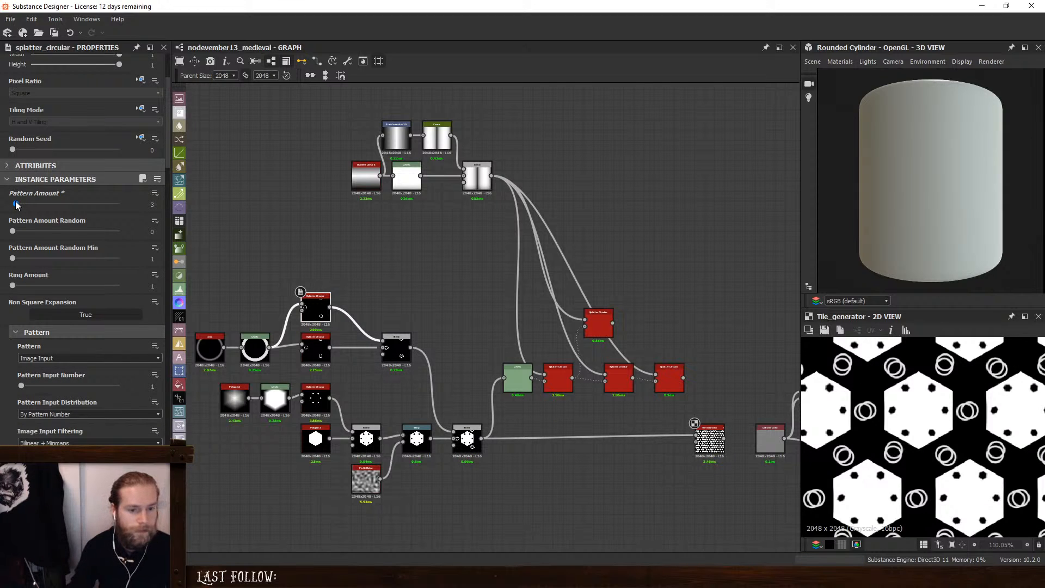
{"action": "scroll", "coordinate": [16, 205], "scroll_direction": "down", "scroll_amount": 15}
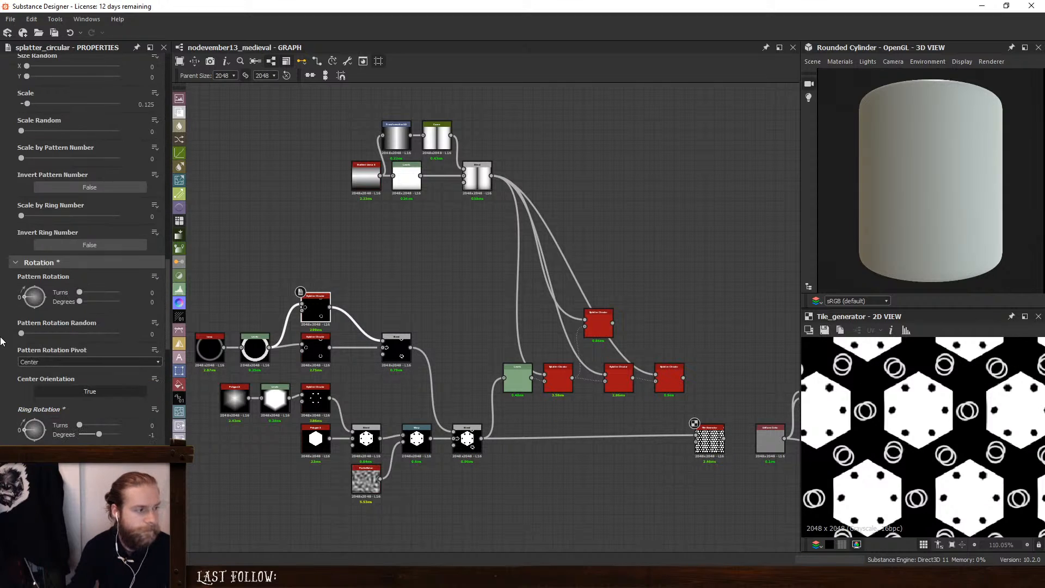
{"action": "scroll", "coordinate": [2, 342], "scroll_direction": "down", "scroll_amount": 3}
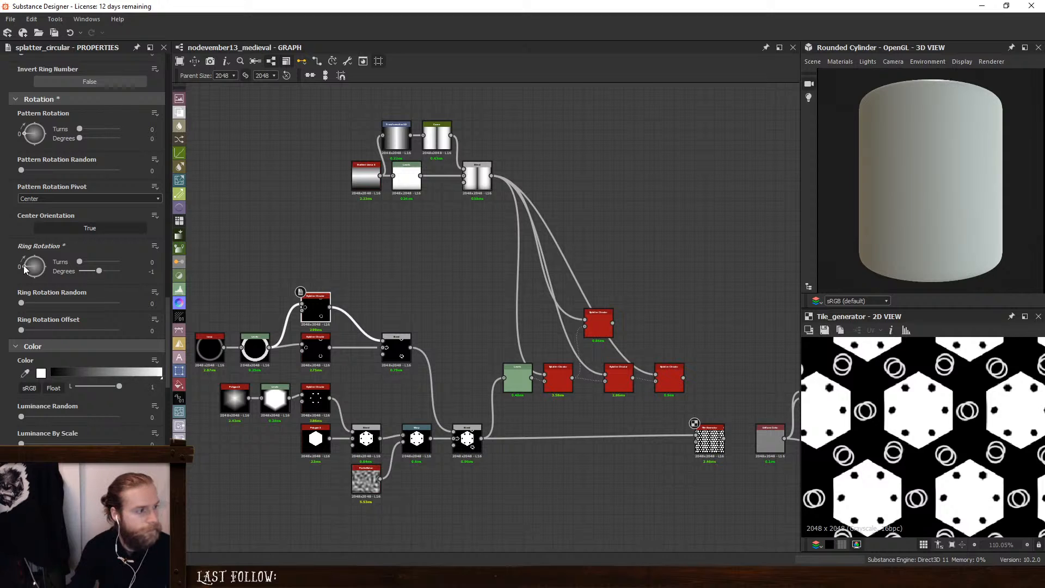
{"action": "mouse_move", "coordinate": [24, 269]}
{"action": "left_mouse_down"}
{"action": "mouse_move", "coordinate": [35, 249]}
{"action": "mouse_move", "coordinate": [21, 259]}
{"action": "left_mouse_up"}
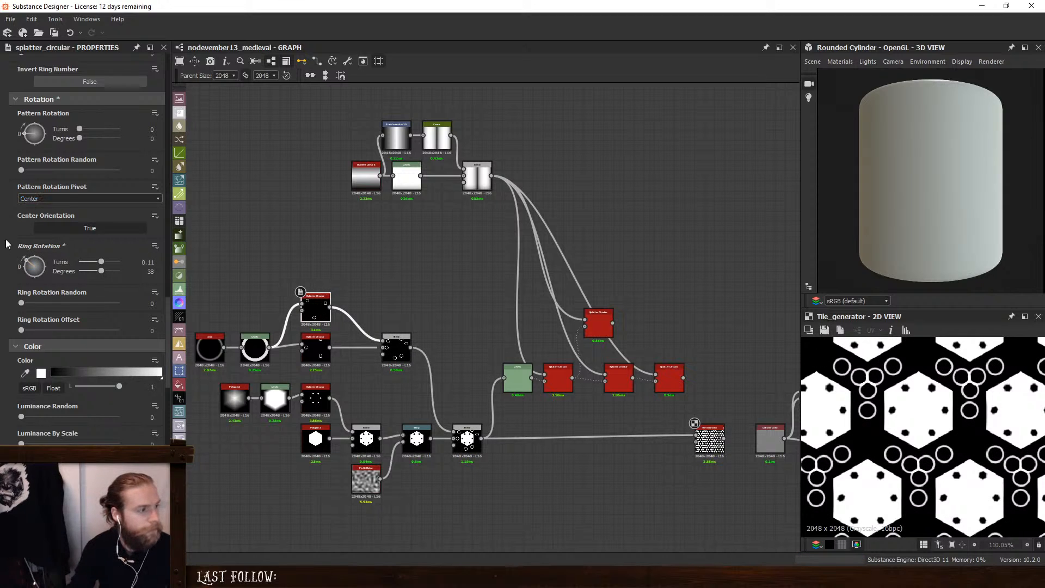
Display the plate-and-ring Blend in the 2D view and examine the ring placement around a single hexagon
{"action": "scroll", "coordinate": [6, 243], "scroll_direction": "up", "scroll_amount": 12}
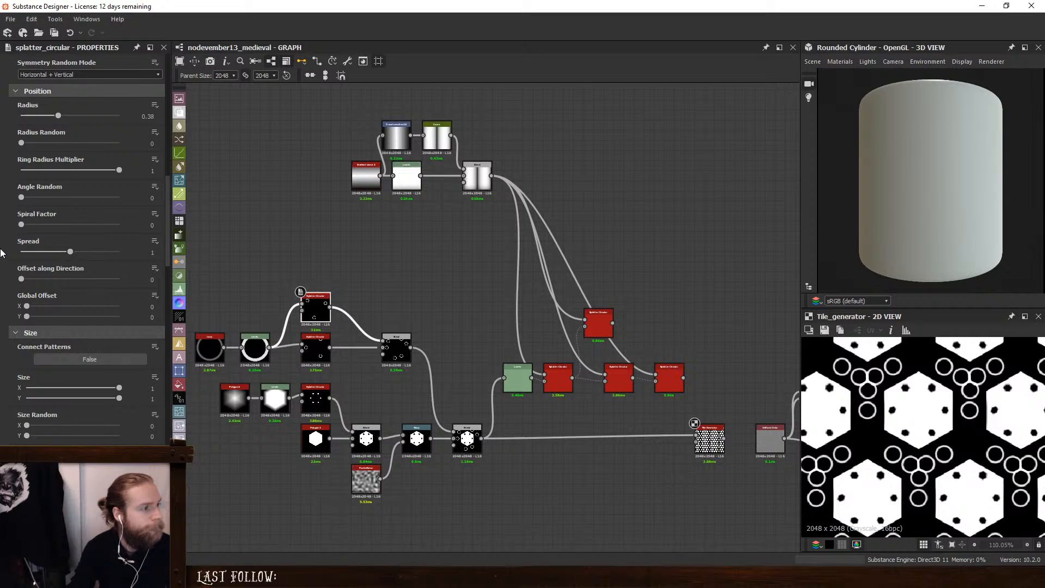
{"action": "scroll", "coordinate": [2, 252], "scroll_direction": "up", "scroll_amount": 3}
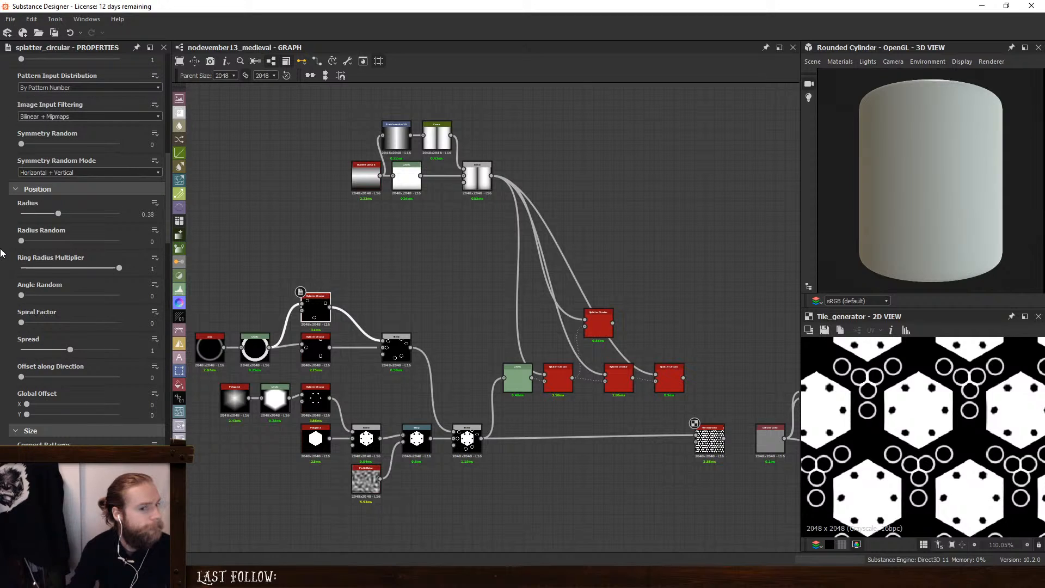
{"action": "scroll", "coordinate": [2, 253], "scroll_direction": "down", "scroll_amount": 1}
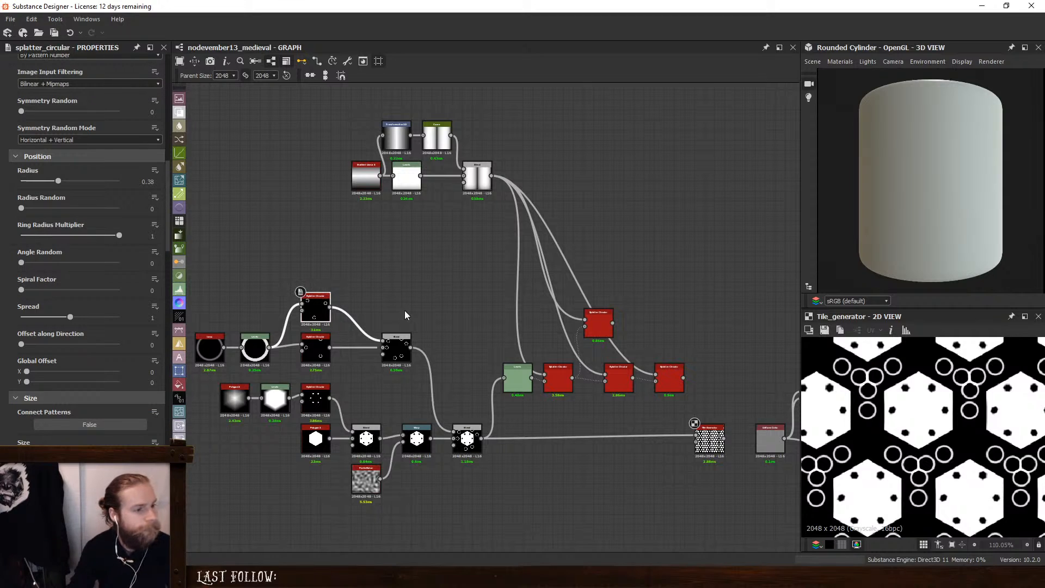
{"action": "double_click", "coordinate": [475, 442]}
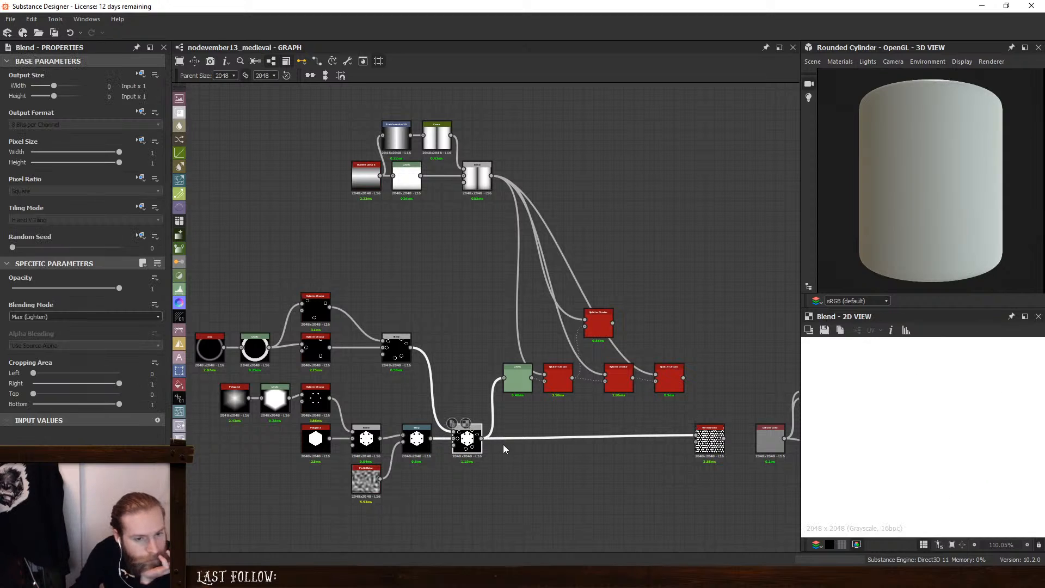
{"action": "scroll", "coordinate": [618, 454], "scroll_direction": "down", "scroll_amount": 1}
{"action": "scroll", "coordinate": [942, 454], "scroll_direction": "down", "scroll_amount": 3}
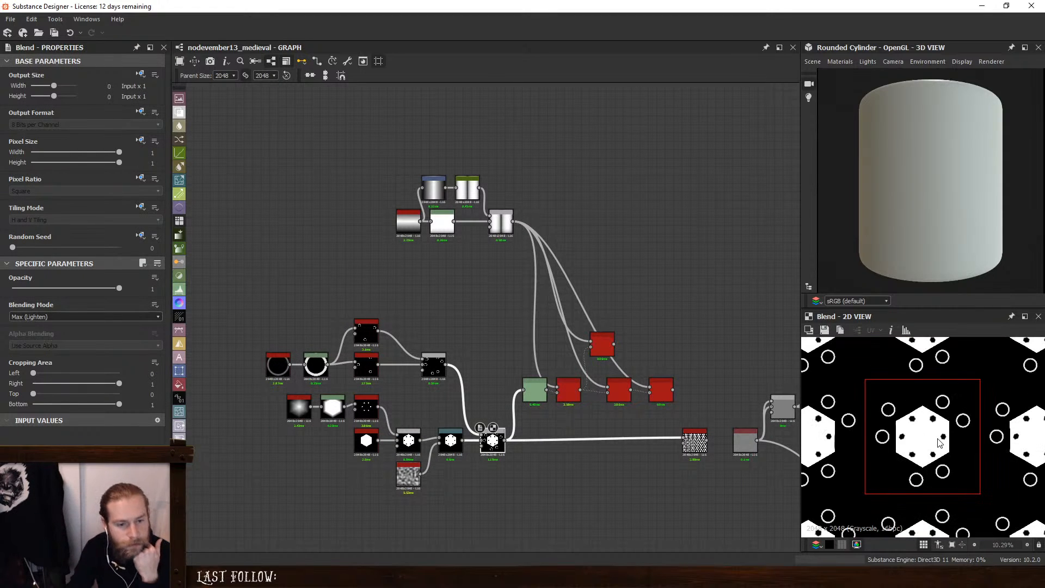
Set the upper ring Splatter Circular's Ring Rotation to 30 degrees
{"action": "left_click", "coordinate": [365, 330]}
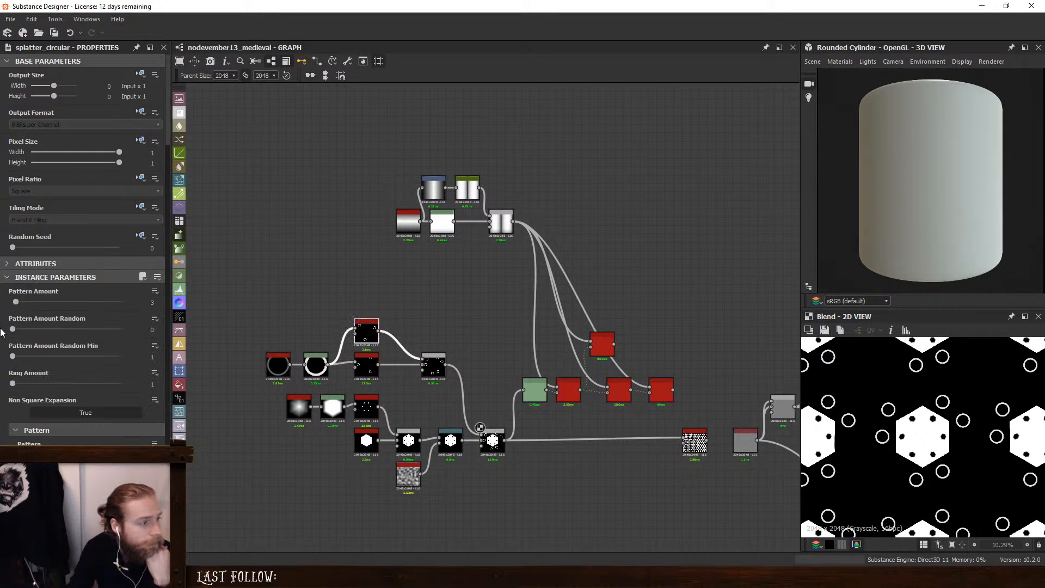
{"action": "scroll", "coordinate": [17, 337], "scroll_direction": "down", "scroll_amount": 15}
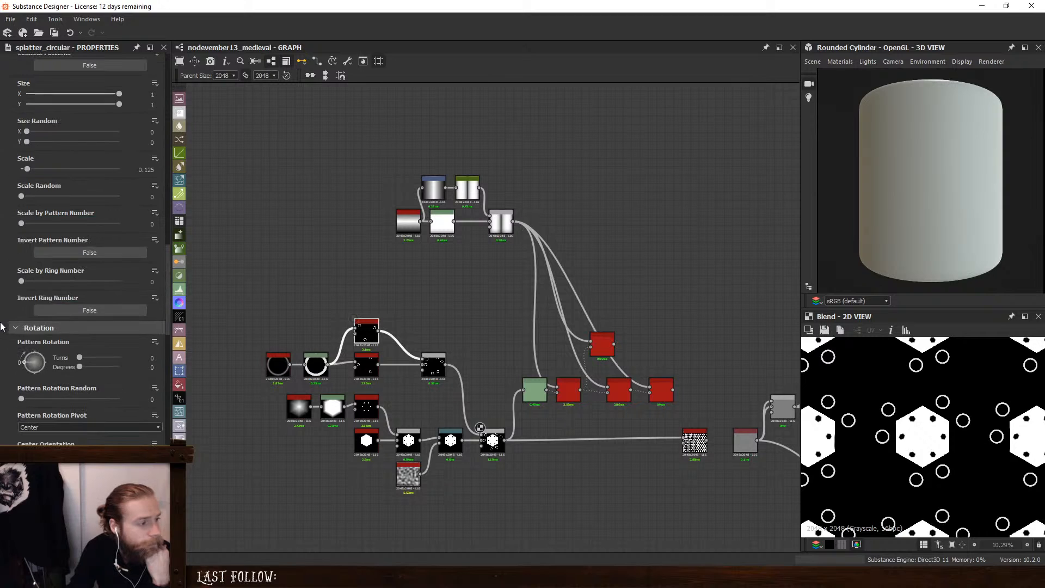
{"action": "left_click", "coordinate": [138, 369]}
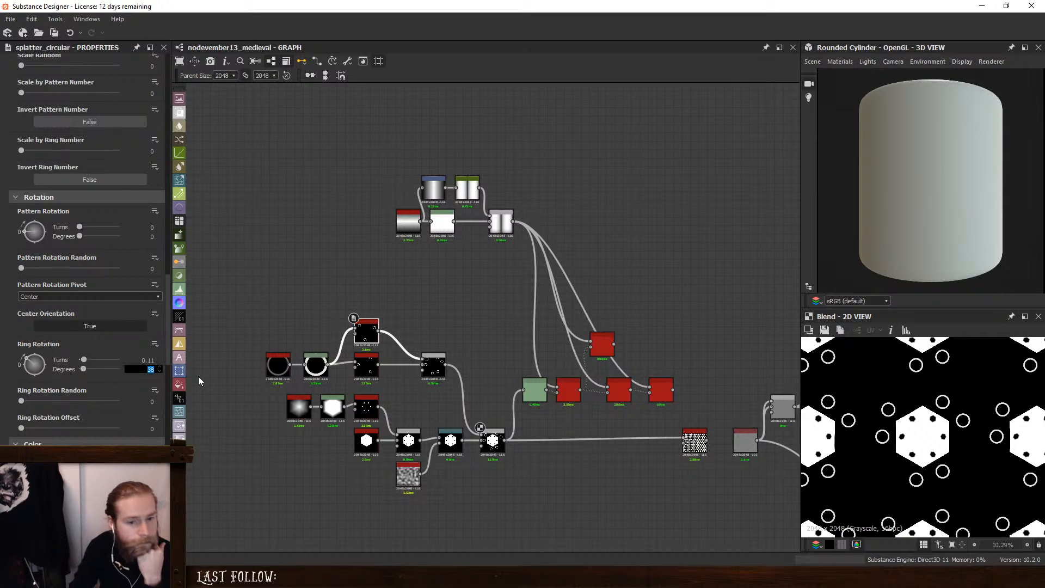
{"action": "type", "text": "30"}
{"action": "key", "text": "Return"}
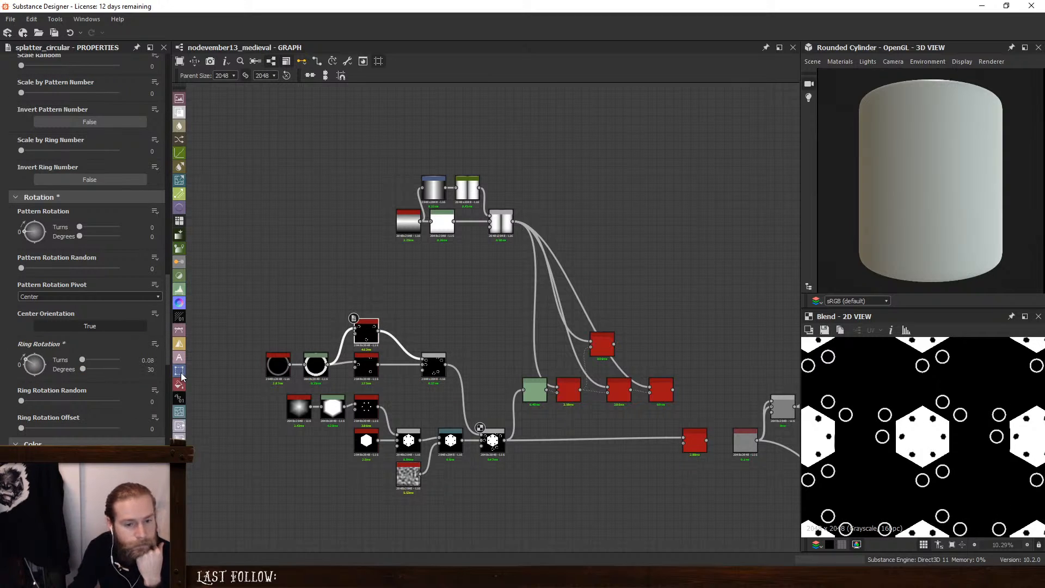
Compare the ring overlaps in the Tile Generator output with the ring positions in the plate-and-ring Blend
{"action": "left_click", "coordinate": [697, 441]}
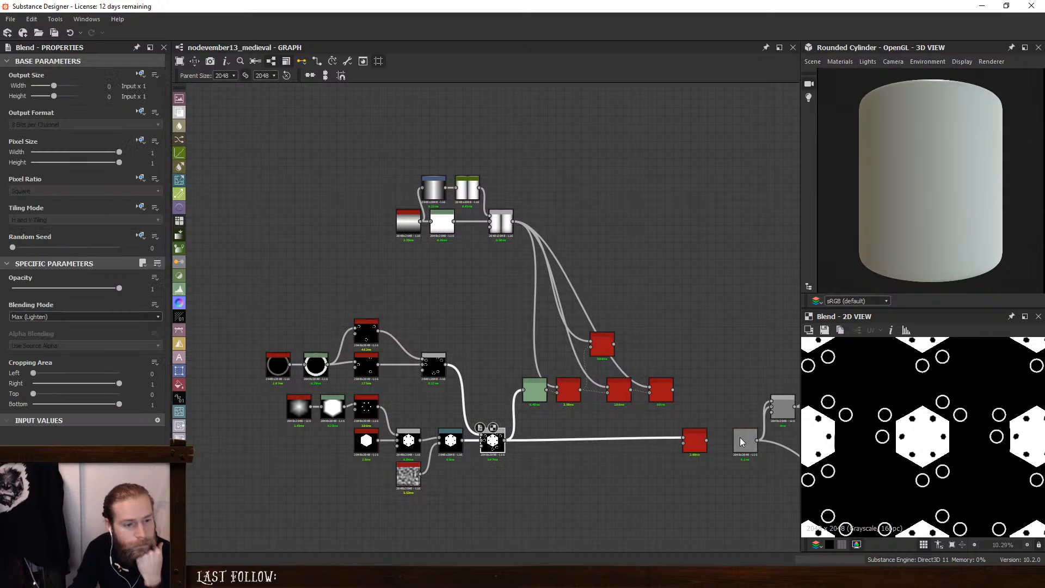
{"action": "key", "text": "ctrl+z"}
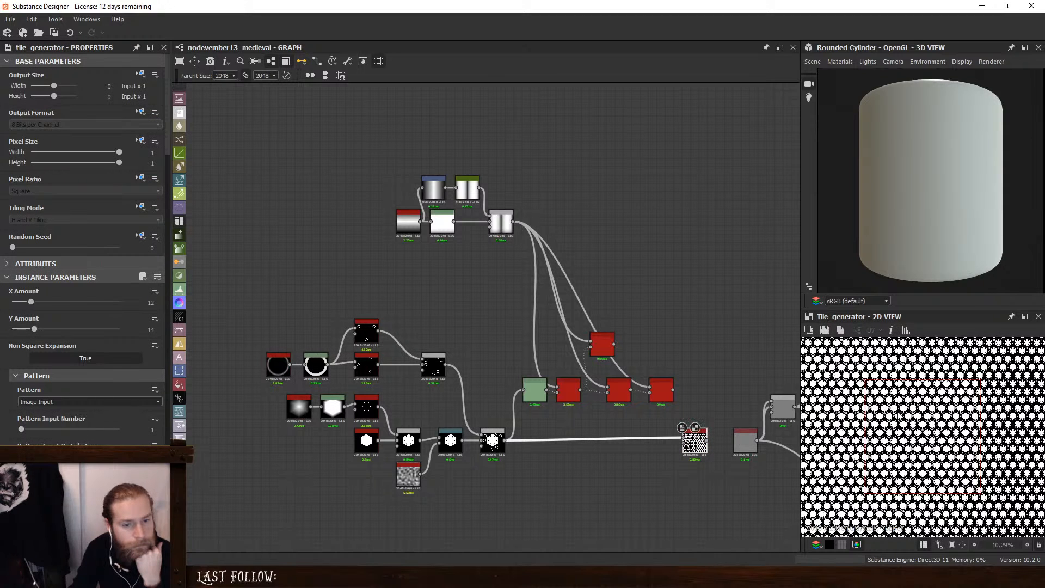
{"action": "scroll", "coordinate": [861, 422], "scroll_direction": "up", "scroll_amount": 5}
{"action": "scroll", "coordinate": [861, 422], "scroll_direction": "up", "scroll_amount": 1}
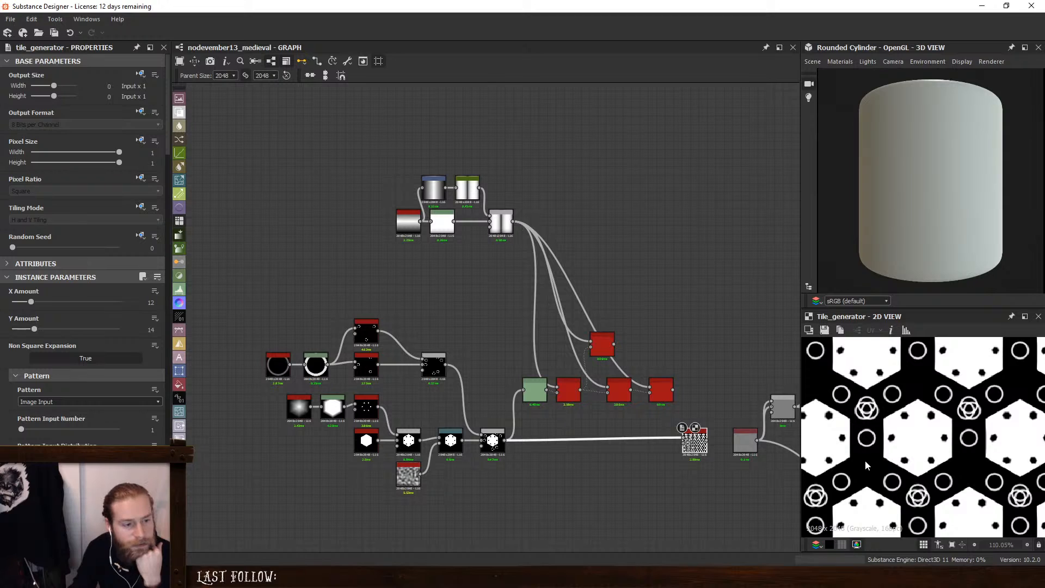
{"action": "left_click", "coordinate": [494, 442]}
{"action": "scroll", "coordinate": [920, 432], "scroll_direction": "down", "scroll_amount": 6}
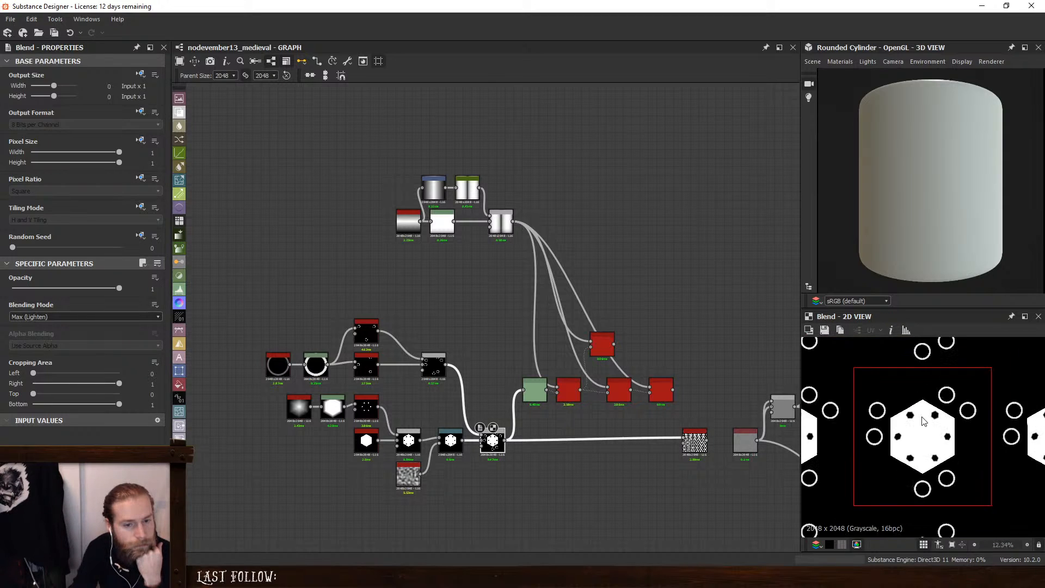
Set the upper ring Splatter Circular's Pattern Amount to 6 and its Ring Rotation to 0
{"action": "scroll", "coordinate": [919, 427], "scroll_direction": "up", "scroll_amount": 1}
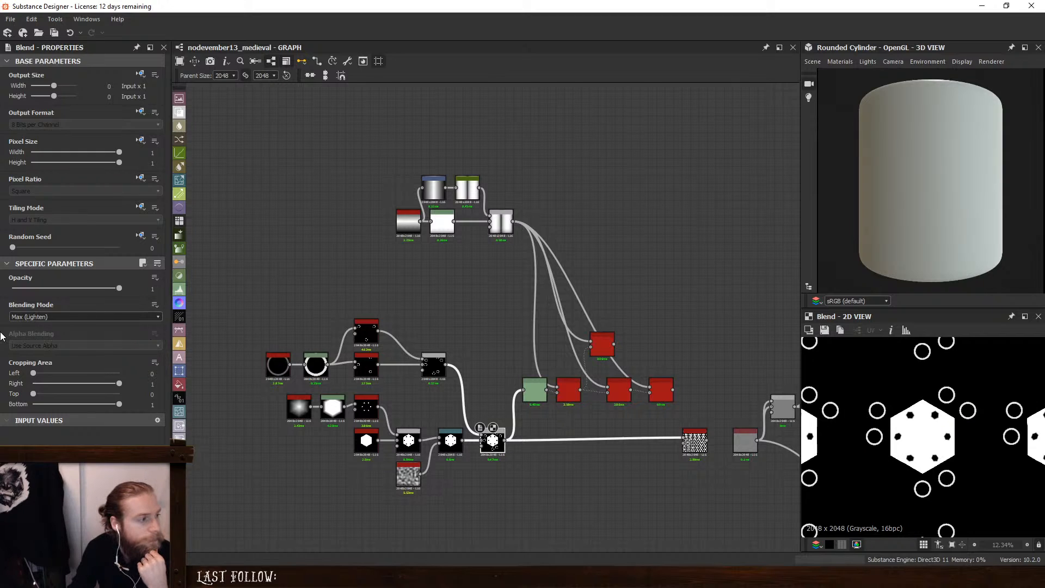
{"action": "left_click", "coordinate": [365, 332]}
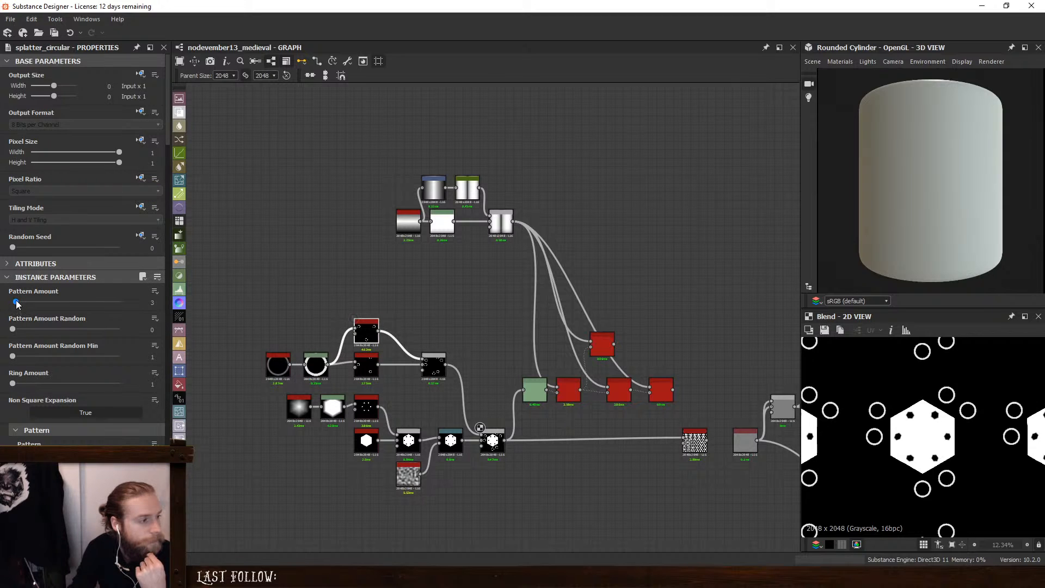
{"action": "left_click_drag", "start_coordinate": [16, 302], "coordinate": [22, 305]}
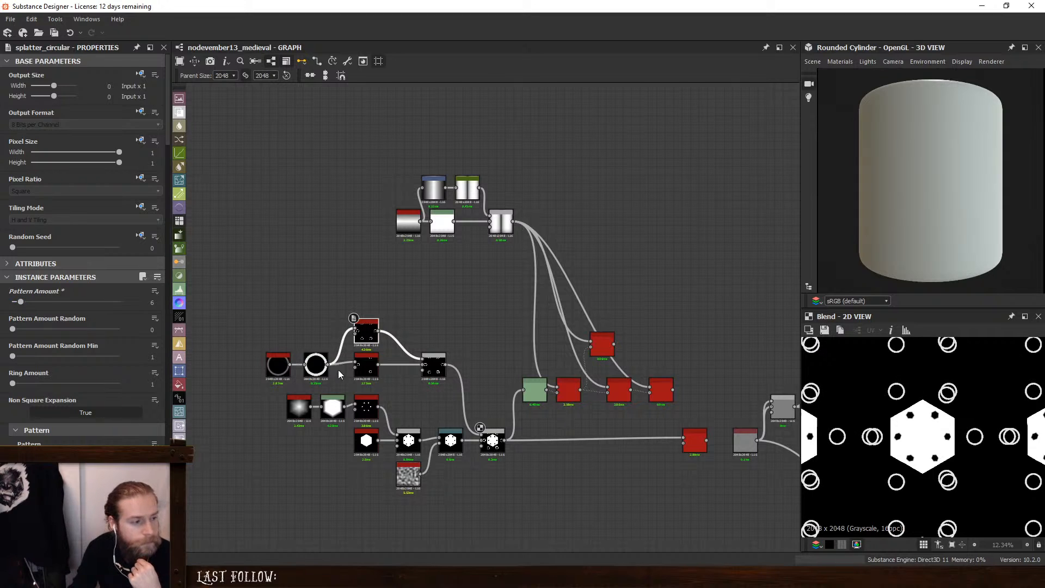
{"action": "scroll", "coordinate": [1, 364], "scroll_direction": "down", "scroll_amount": 10}
{"action": "scroll", "coordinate": [1, 364], "scroll_direction": "down", "scroll_amount": 5}
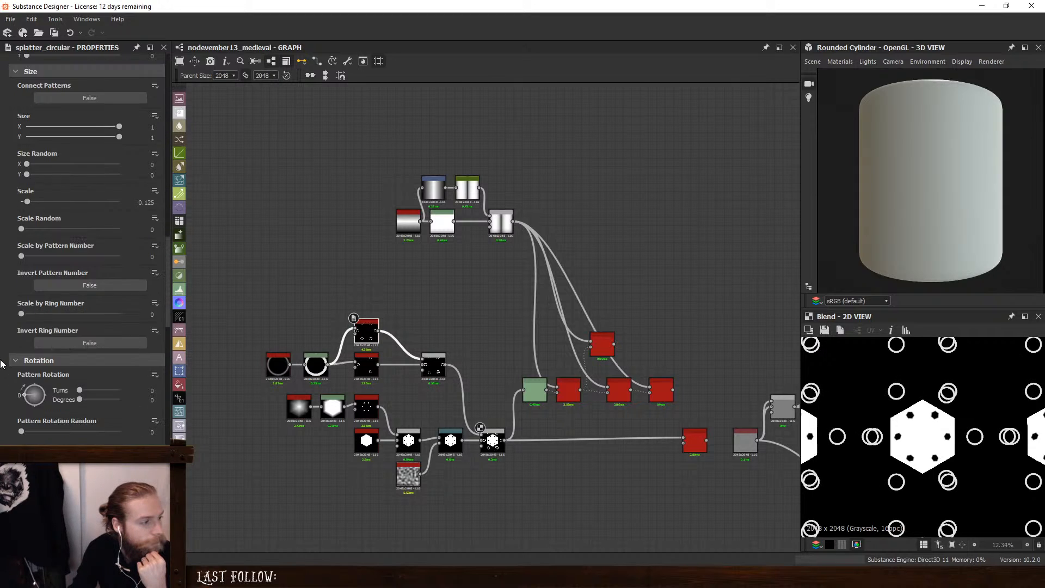
{"action": "left_click_drag", "start_coordinate": [27, 395], "coordinate": [2, 402]}
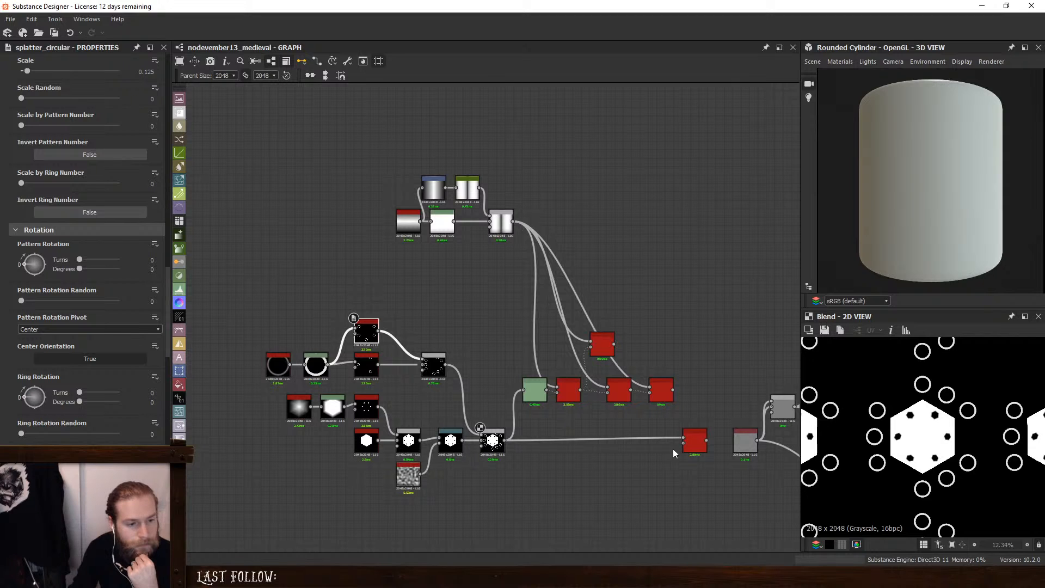
Display the Tile Generator output in the 2D view and examine the ring overlaps between the hexagonal plates
{"action": "double_click", "coordinate": [697, 442]}
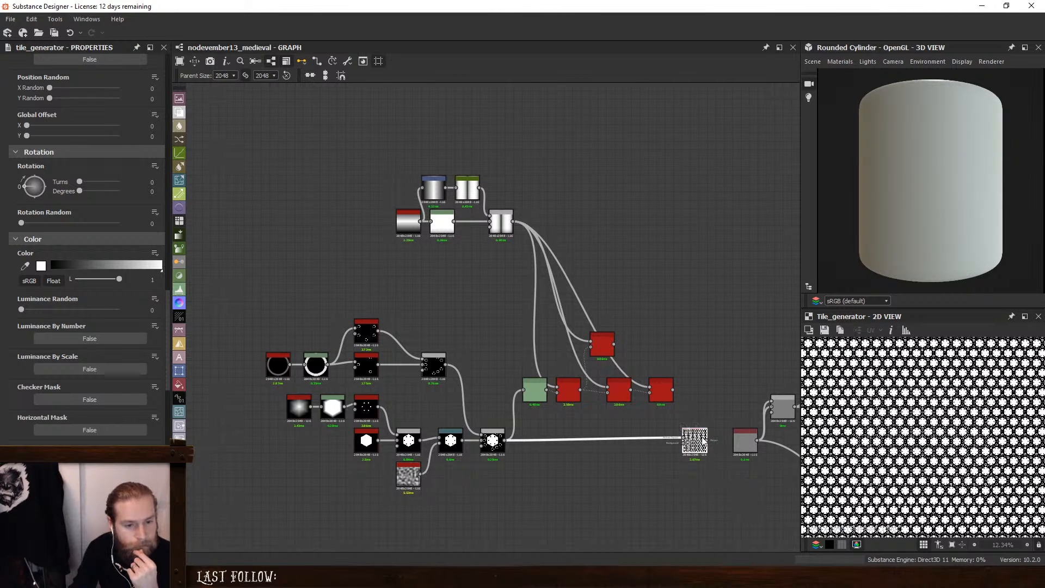
{"action": "scroll", "coordinate": [916, 430], "scroll_direction": "up", "scroll_amount": 10}
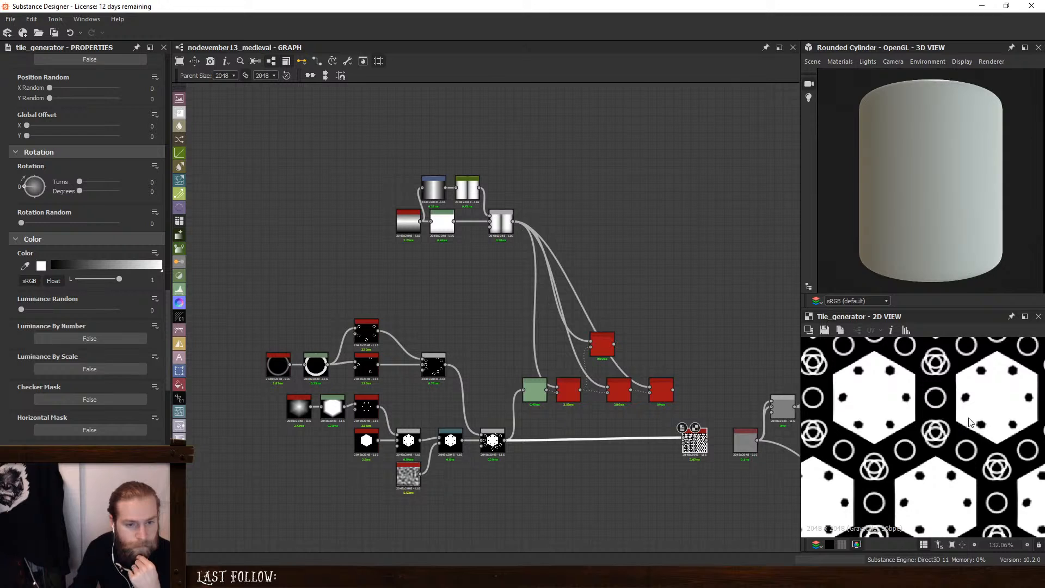
{"action": "scroll", "coordinate": [877, 442], "scroll_direction": "up", "scroll_amount": 1}
{"action": "scroll", "coordinate": [867, 424], "scroll_direction": "down", "scroll_amount": 2}
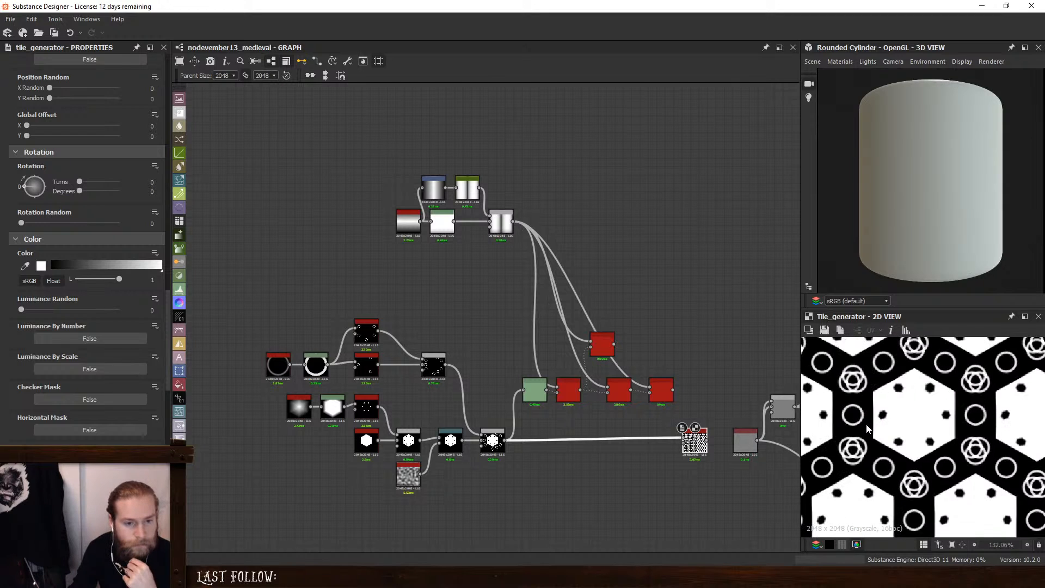
Set the upper ring Splatter Circular's Radius to 0.4, keeping Ring Rotation at 0
{"action": "left_click", "coordinate": [365, 330]}
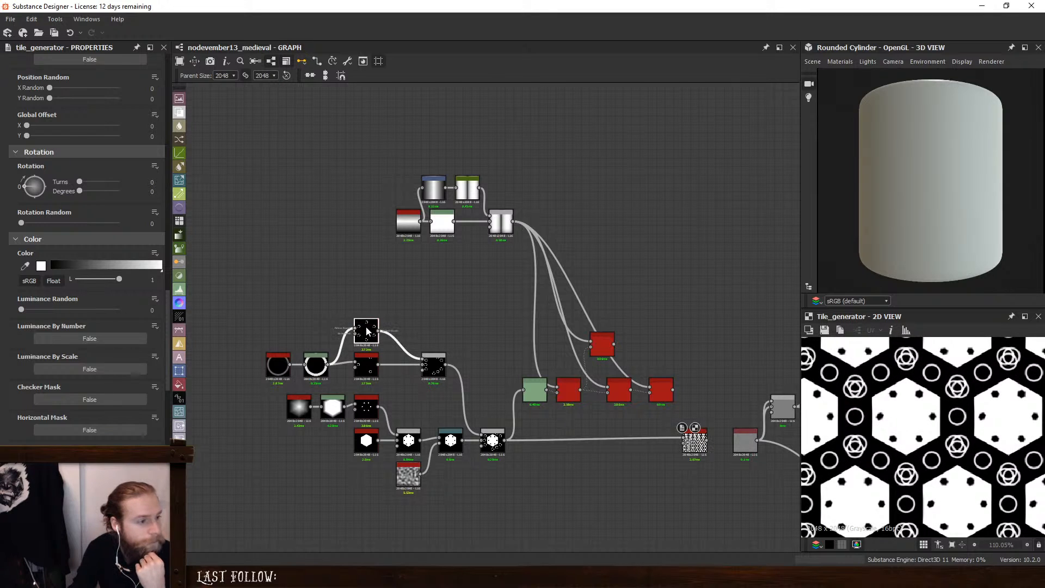
{"action": "scroll", "coordinate": [3, 360], "scroll_direction": "down", "scroll_amount": 1}
{"action": "scroll", "coordinate": [3, 359], "scroll_direction": "up", "scroll_amount": 3}
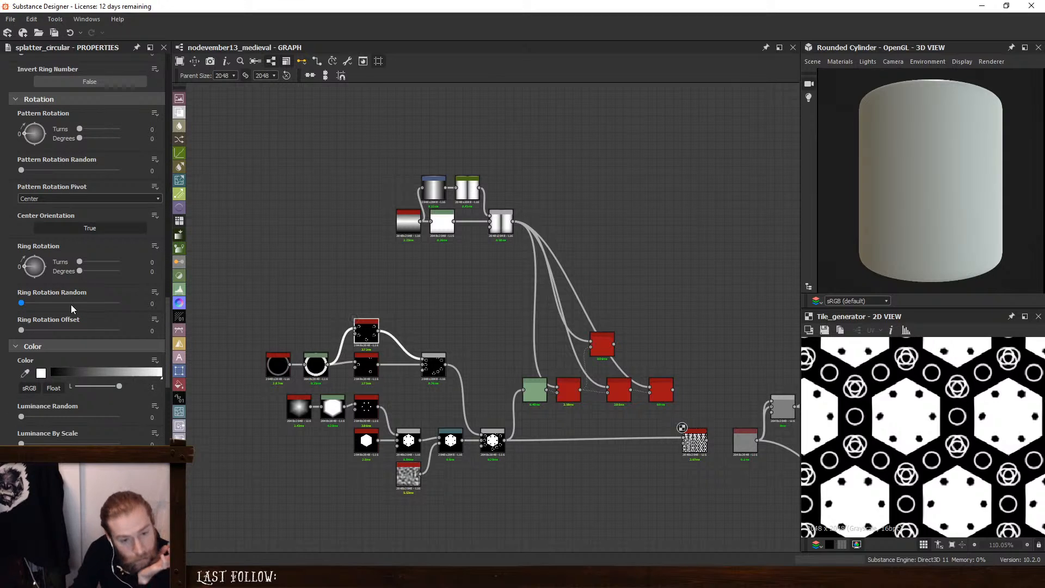
{"action": "left_click_drag", "start_coordinate": [25, 265], "coordinate": [24, 271]}
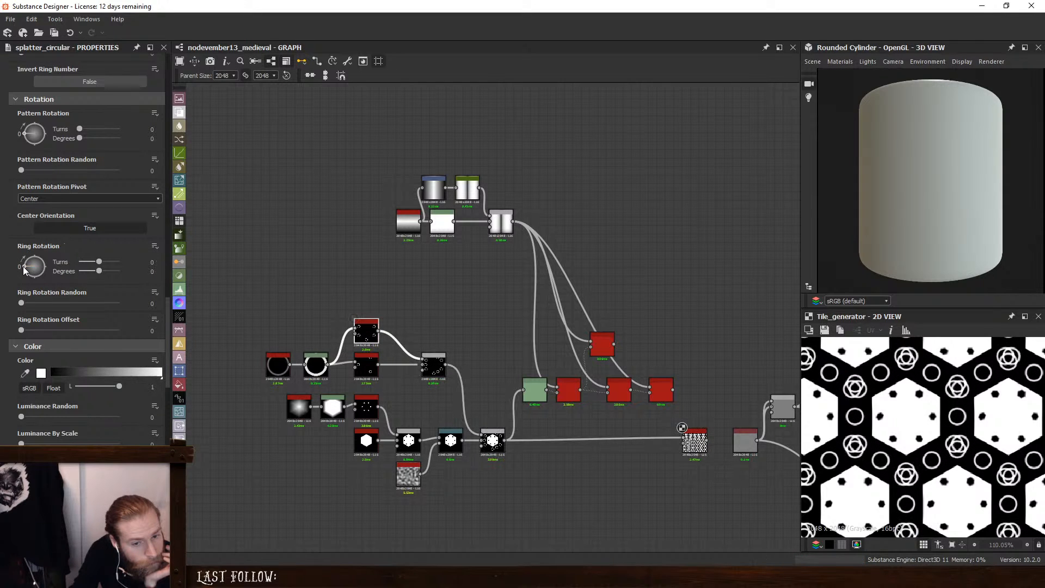
{"action": "scroll", "coordinate": [1, 301], "scroll_direction": "up", "scroll_amount": 5}
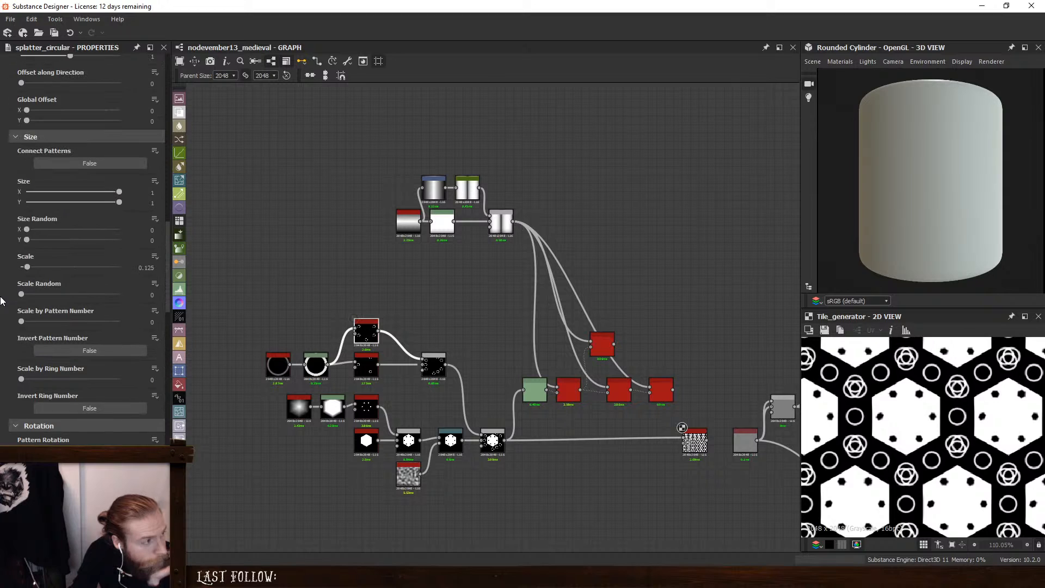
{"action": "scroll", "coordinate": [16, 273], "scroll_direction": "up", "scroll_amount": 5}
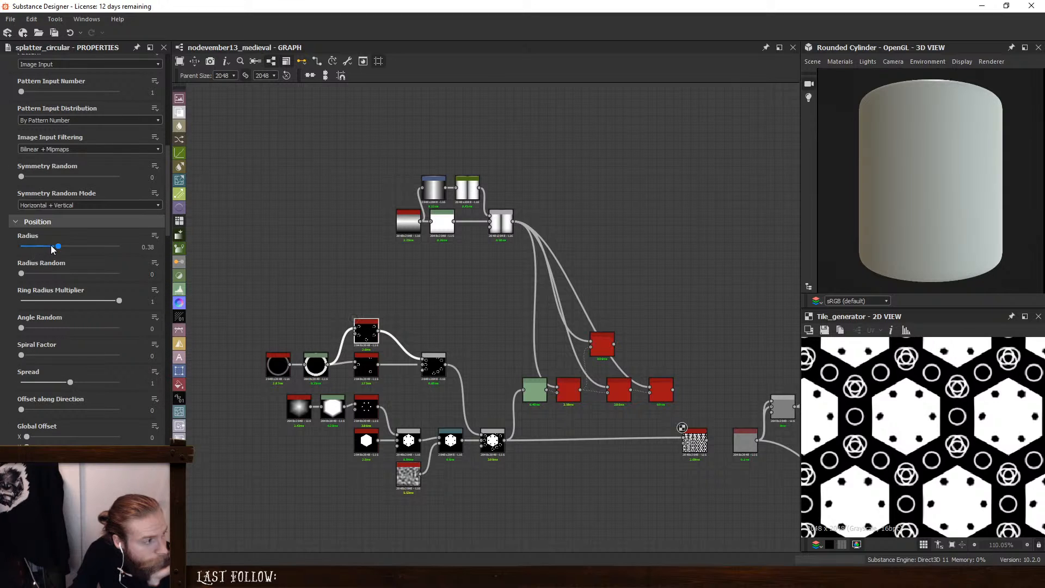
{"action": "left_click", "coordinate": [58, 248]}
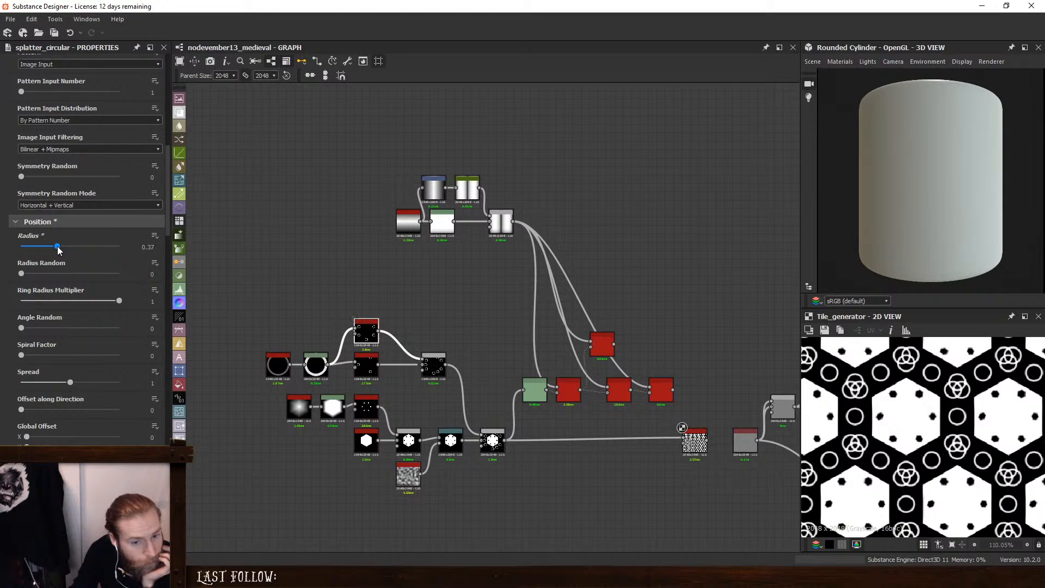
{"action": "left_click_drag", "start_coordinate": [59, 249], "coordinate": [61, 250]}
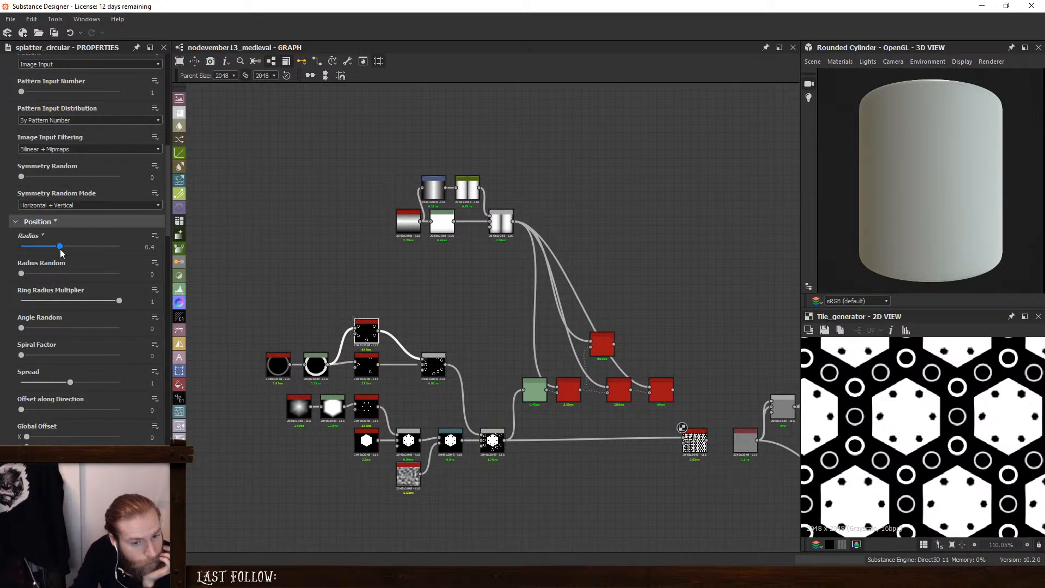
Try a Radius of 0.41 on the upper ring Splatter Circular and inspect the tiled rings close up
{"action": "mouse_move", "coordinate": [165, 210]}
{"action": "left_mouse_down"}
{"action": "mouse_move", "coordinate": [166, 329]}
{"action": "mouse_move", "coordinate": [155, 223]}
{"action": "left_mouse_up"}
{"action": "left_click", "coordinate": [153, 222]}
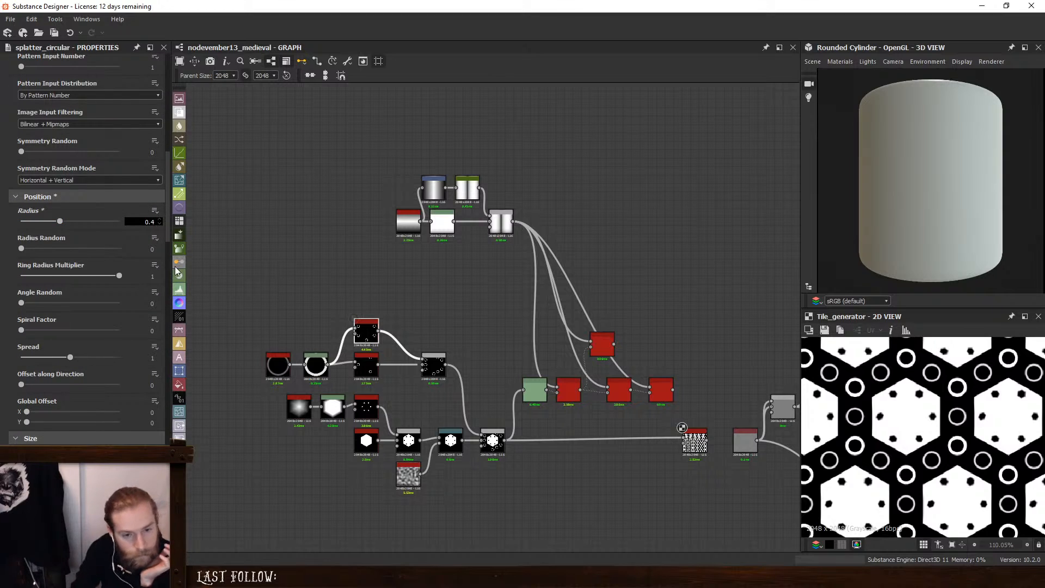
{"action": "type", "text": "1"}
{"action": "key", "text": "Return"}
{"action": "scroll", "coordinate": [866, 467], "scroll_direction": "up", "scroll_amount": 4}
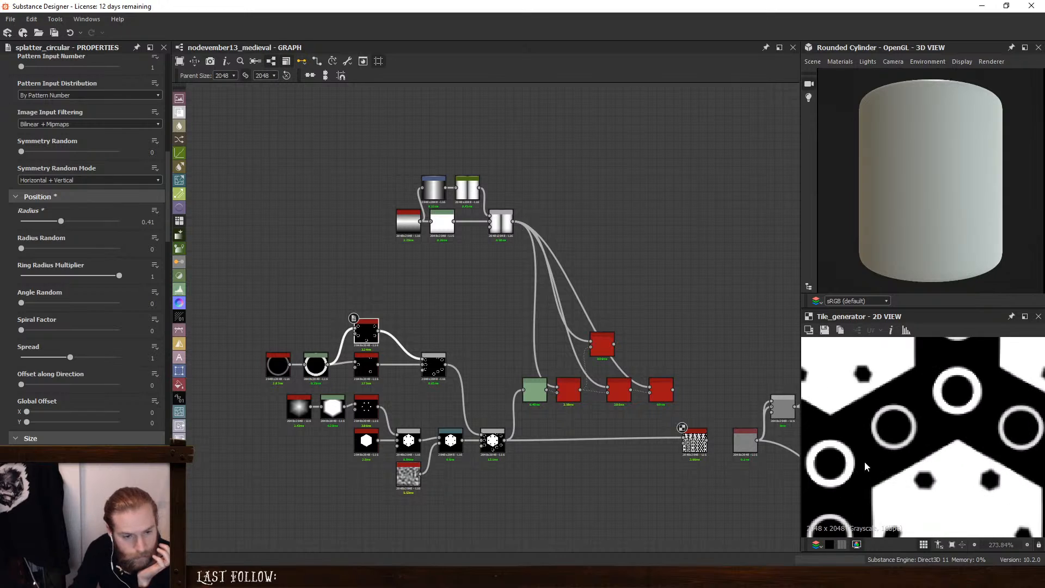
{"action": "middle_click_drag", "start_coordinate": [866, 466], "coordinate": [932, 448]}
Try a Radius of 0.42 on the upper ring Splatter Circular
{"action": "left_click", "coordinate": [157, 223]}
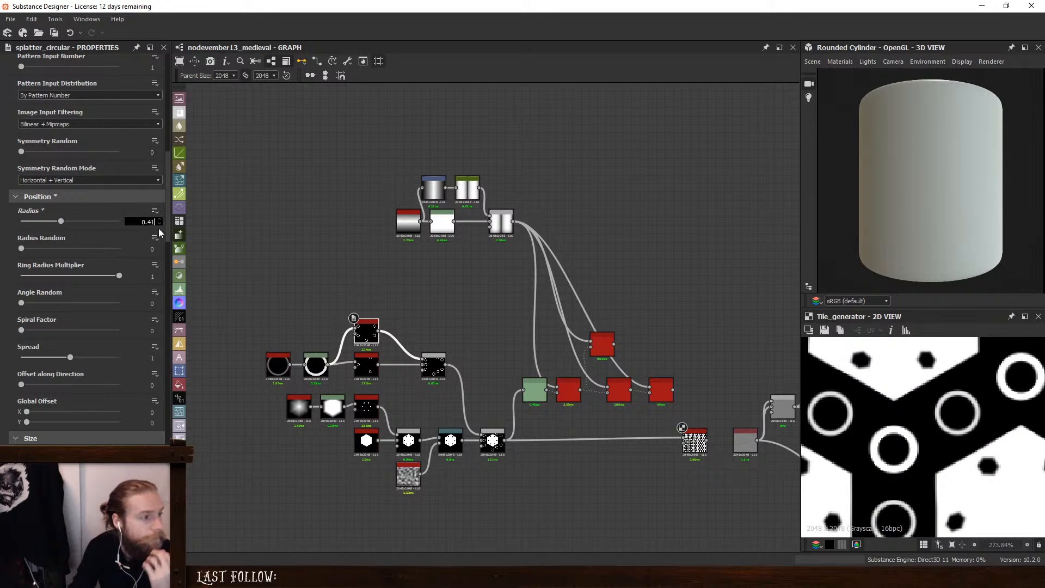
{"action": "key", "text": "Down"}
{"action": "key", "text": "Down"}
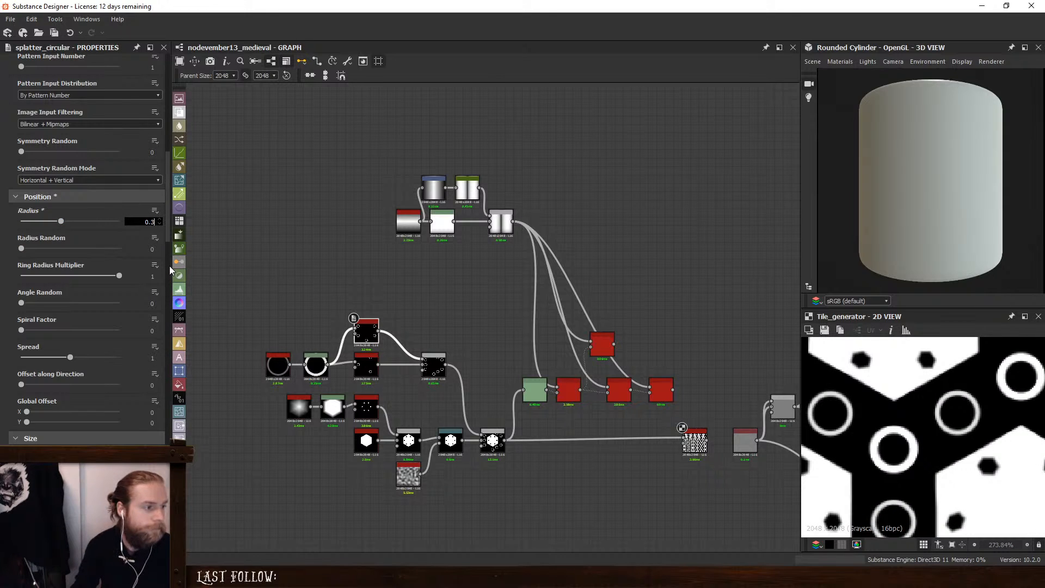
{"action": "key", "text": "Down"}
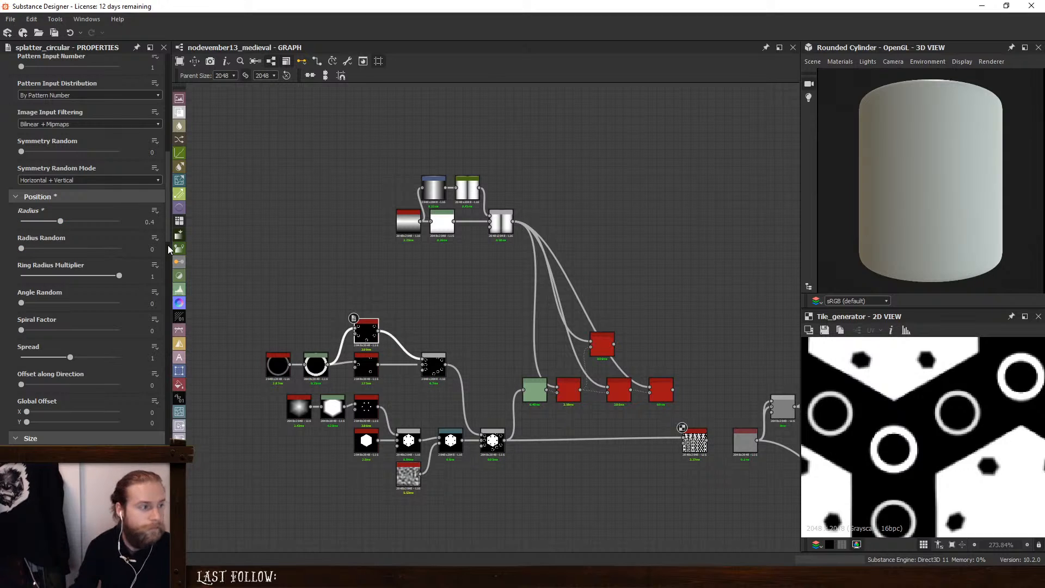
{"action": "key", "text": "Up"}
{"action": "key", "text": "Return"}
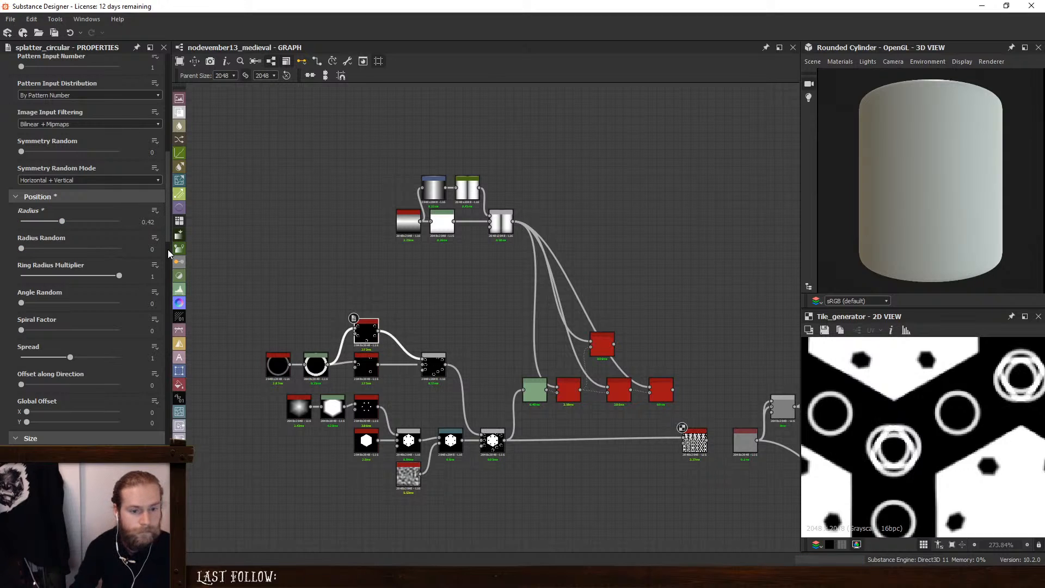
Compare Radius values of 0.41 and 0.4 on the upper ring Splatter Circular
{"action": "left_click", "coordinate": [153, 222]}
{"action": "key", "text": "BackSpace"}
{"action": "type", "text": "1"}
{"action": "key", "text": "Return"}
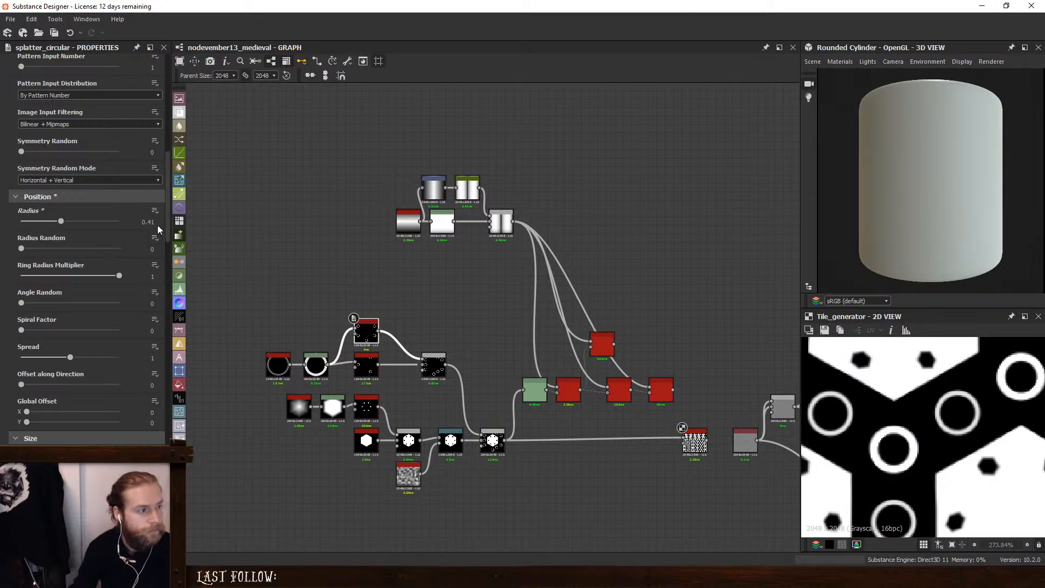
{"action": "left_click", "coordinate": [157, 223]}
{"action": "key", "text": "Return"}
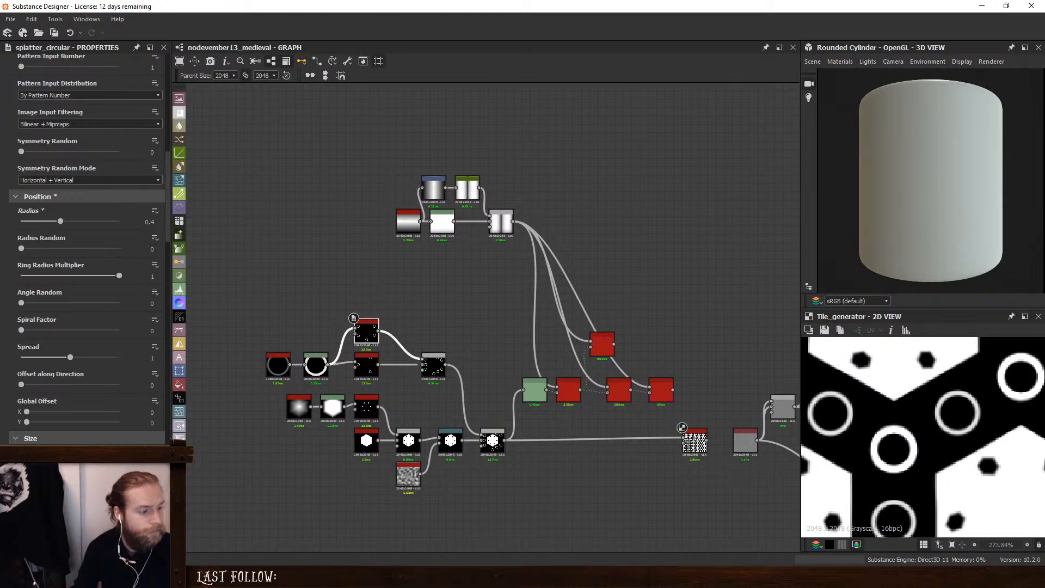
Try Radius values of 0.414 and 0.395 on the upper ring Splatter Circular
{"action": "key", "text": "alt+Tab"}
{"action": "key", "text": "alt+Tab"}
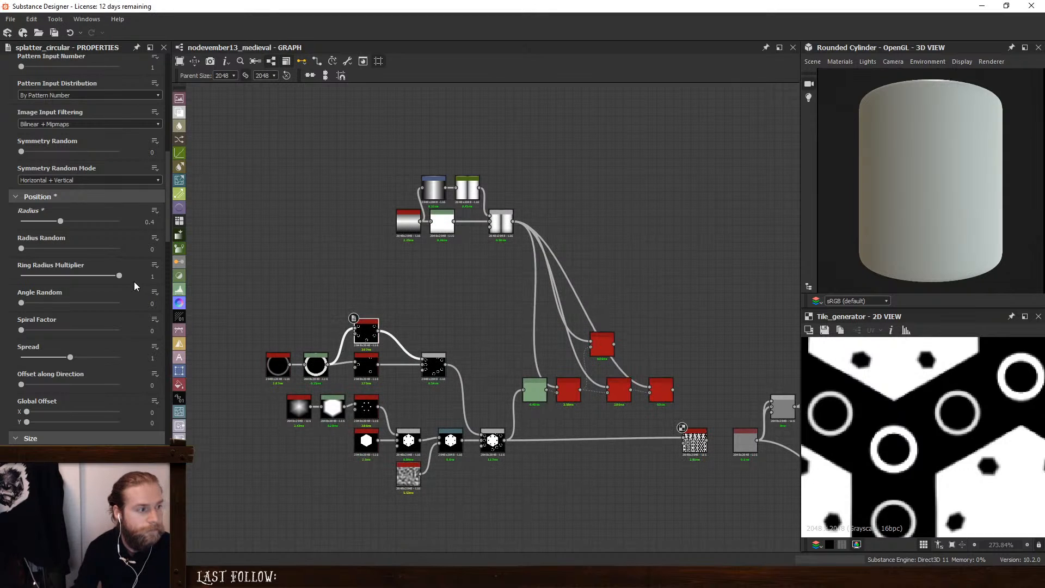
{"action": "left_click", "coordinate": [148, 222]}
{"action": "type", "text": "14"}
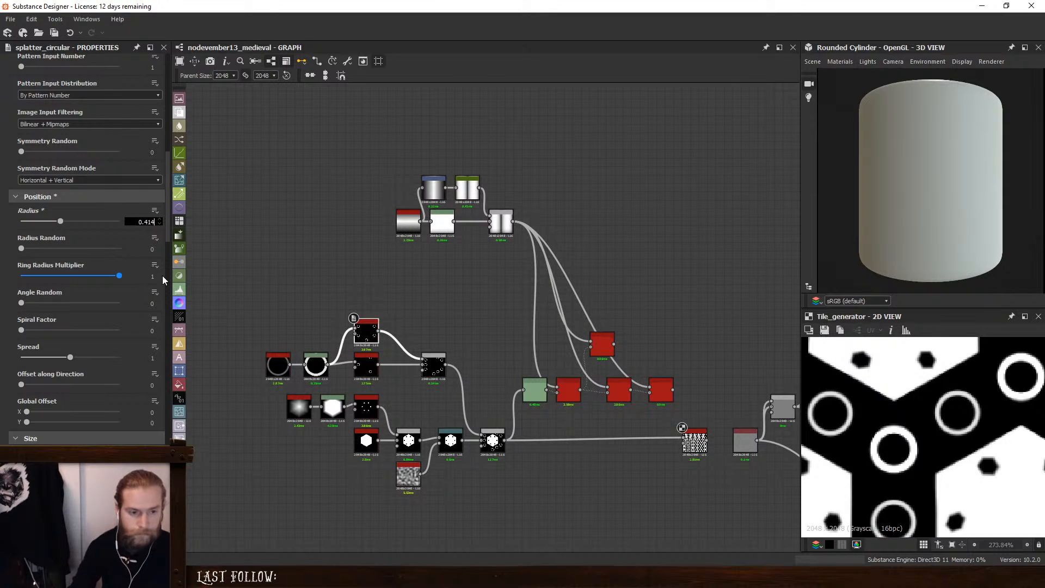
{"action": "key", "text": "Return"}
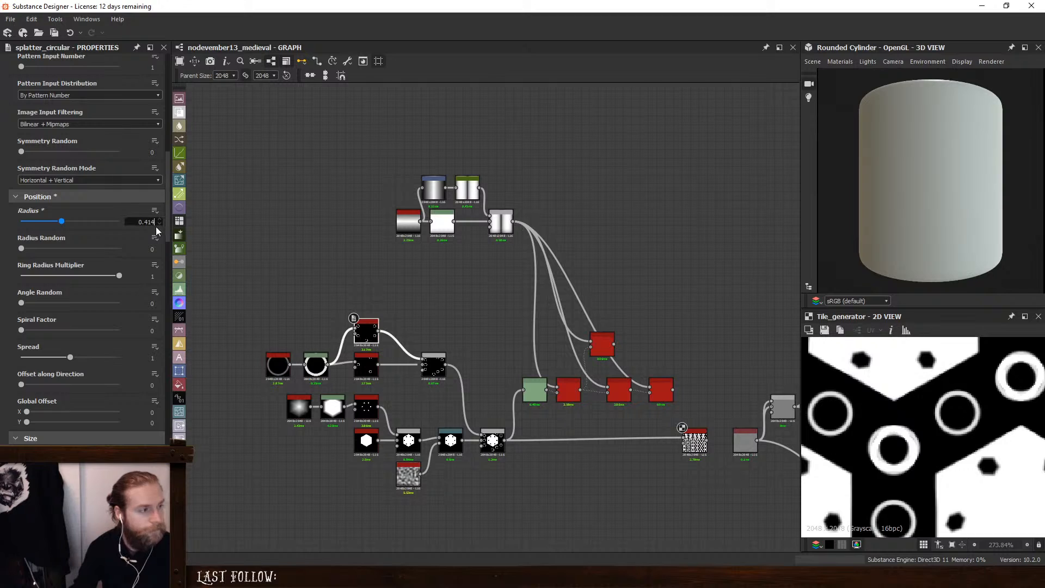
{"action": "type", "text": "95"}
{"action": "key", "text": "Return"}
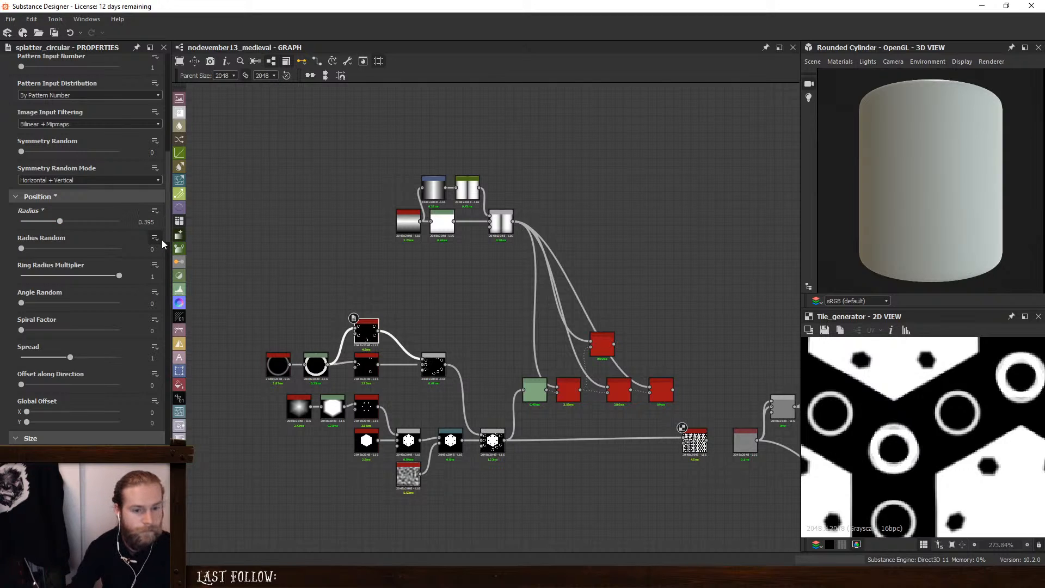
Return the upper ring Splatter Circular's Radius to 0.4 and check the ring spacing in the tiled pattern
{"action": "left_click", "coordinate": [157, 221]}
{"action": "key", "text": "BackSpace"}
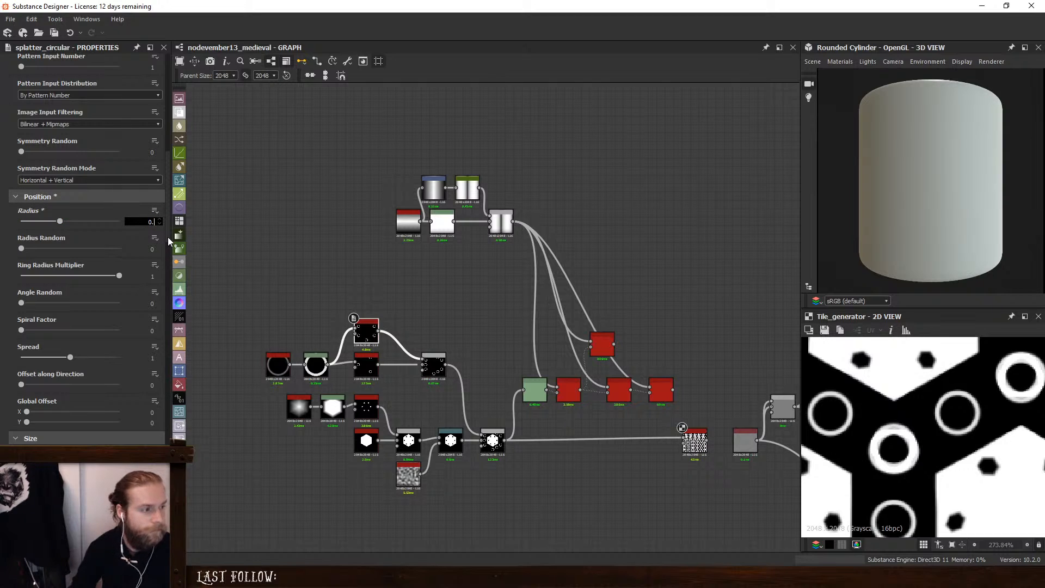
{"action": "type", "text": "4"}
{"action": "key", "text": "Return"}
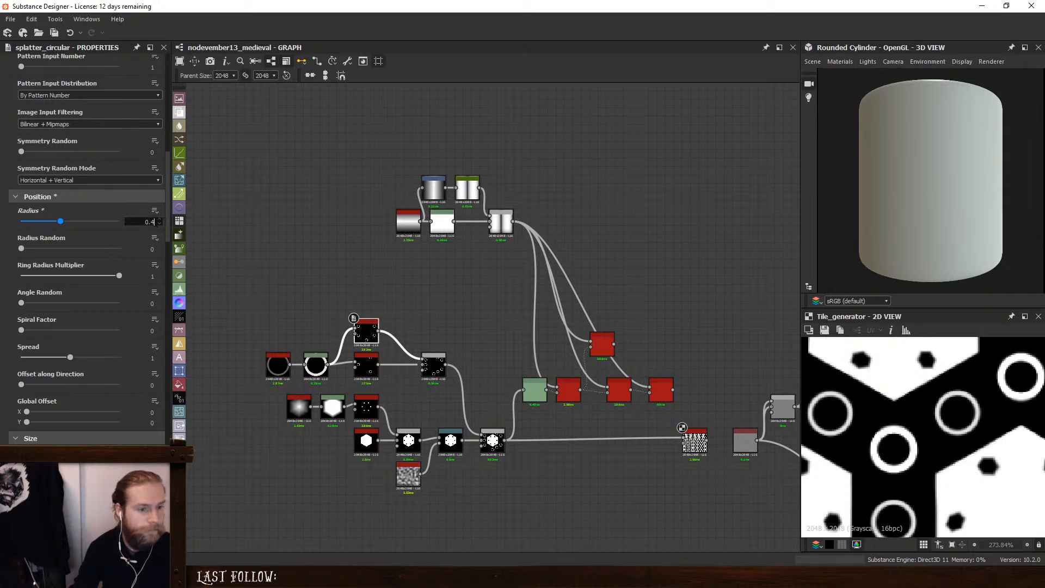
{"action": "key", "text": "BackSpace"}
{"action": "key", "text": "Return"}
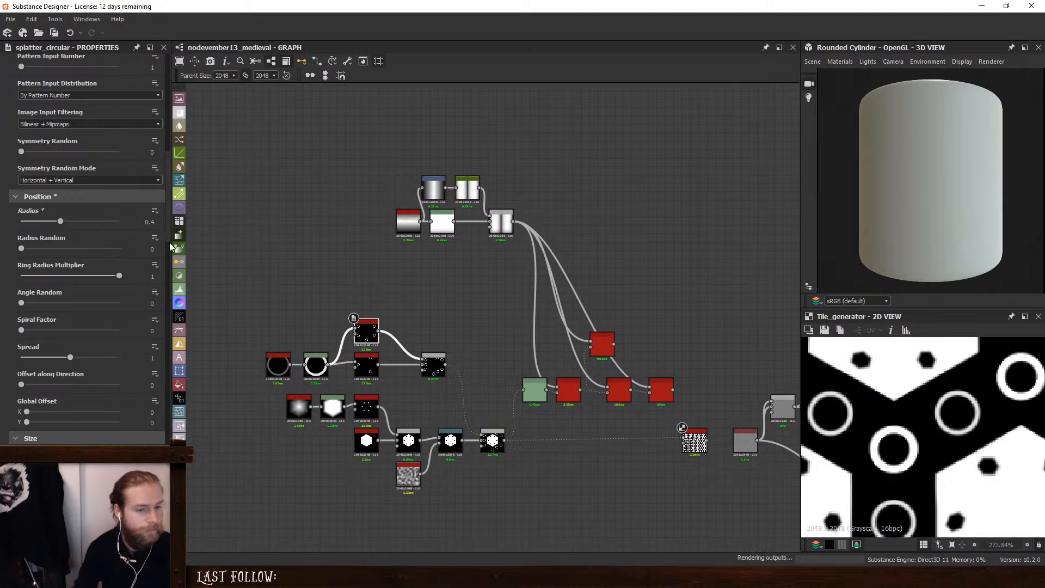
{"action": "scroll", "coordinate": [872, 436], "scroll_direction": "down", "scroll_amount": 5}
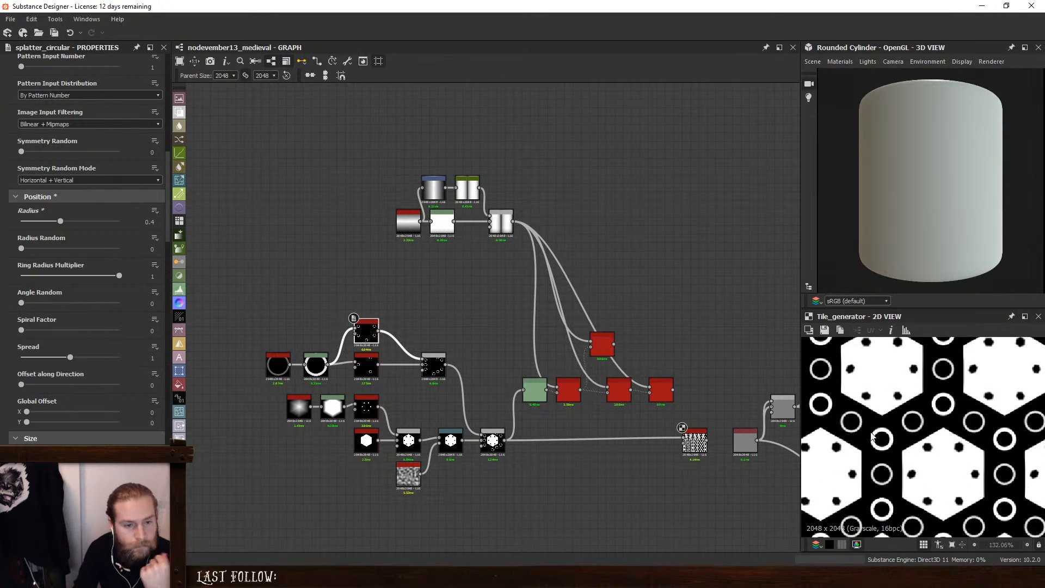
Display the Blend combining both ring Splatter Circulars in the 2D view and test its Opacity, leaving it at 1
{"action": "double_click", "coordinate": [434, 365]}
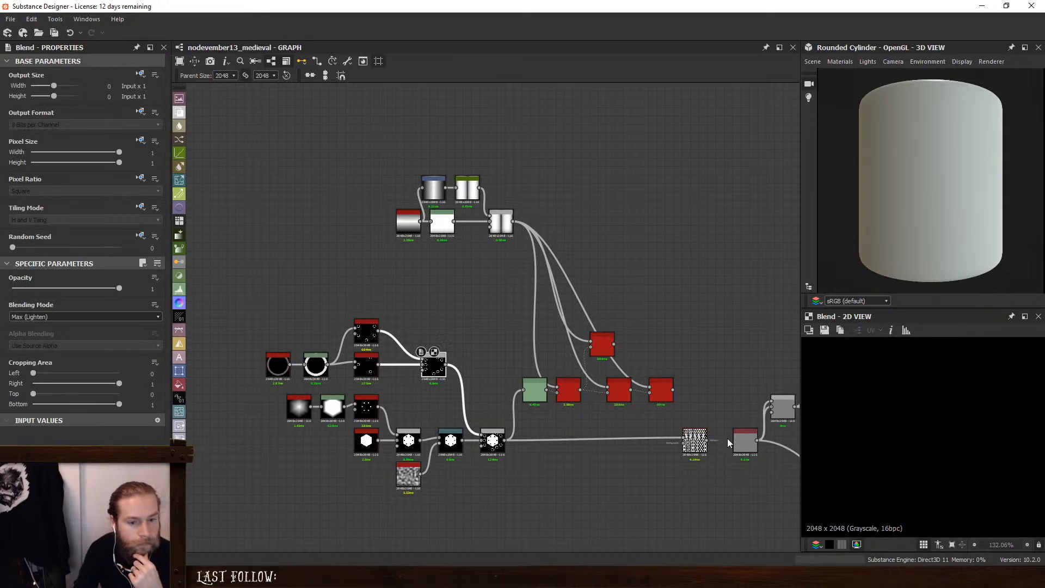
{"action": "double_click", "coordinate": [493, 441]}
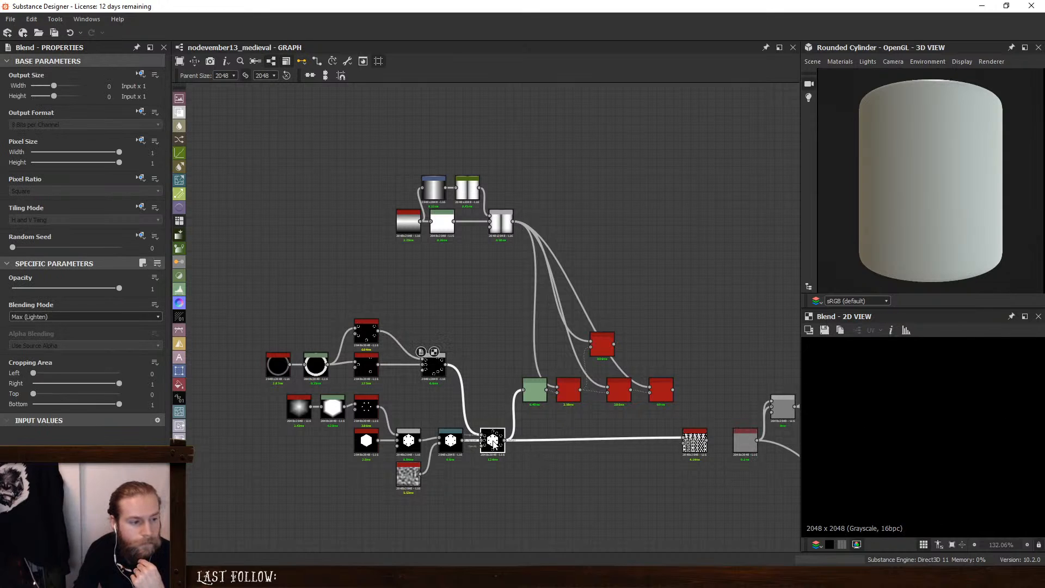
{"action": "double_click", "coordinate": [432, 370]}
{"action": "scroll", "coordinate": [915, 425], "scroll_direction": "down", "scroll_amount": 15}
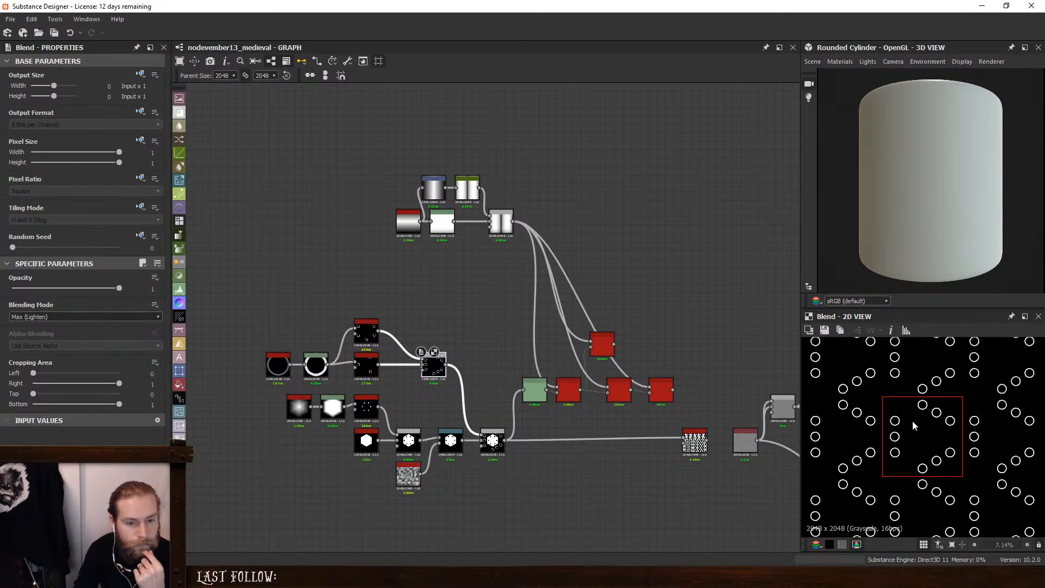
{"action": "left_click_drag", "start_coordinate": [119, 288], "coordinate": [168, 289]}
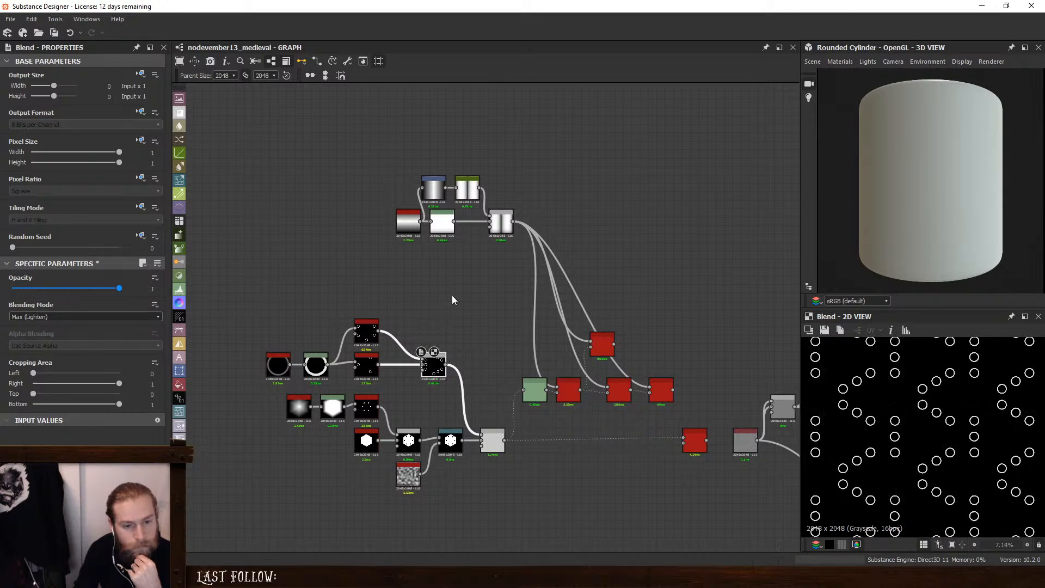
Lower the ring Blend's Opacity to 0.31 to compare its two Splatter Circular inputs, then restore it to 1
{"action": "left_click_drag", "start_coordinate": [93, 307], "coordinate": [46, 304]}
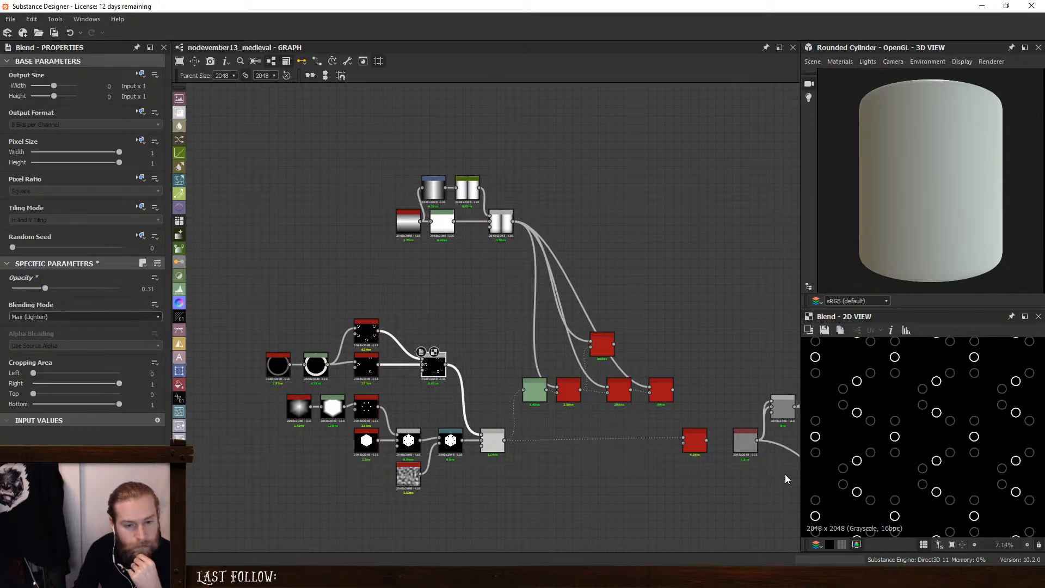
{"action": "scroll", "coordinate": [982, 456], "scroll_direction": "up", "scroll_amount": 3}
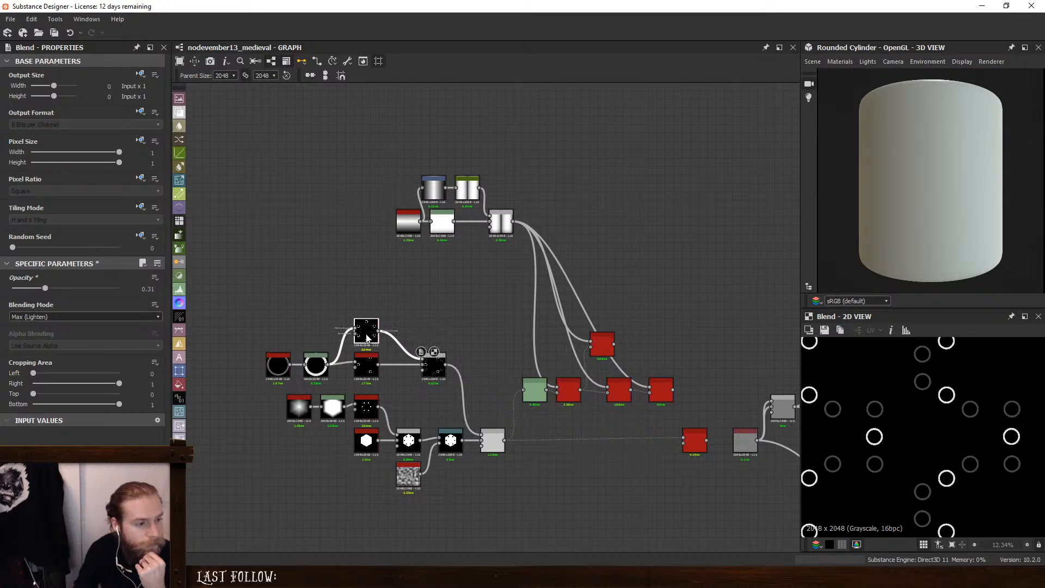
{"action": "left_click", "coordinate": [367, 366]}
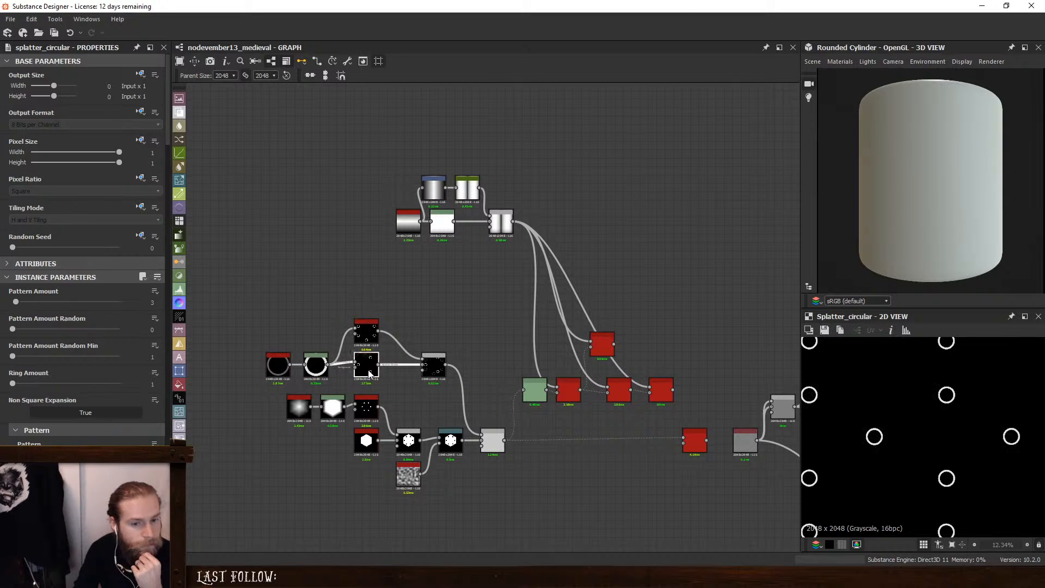
{"action": "left_click", "coordinate": [372, 336]}
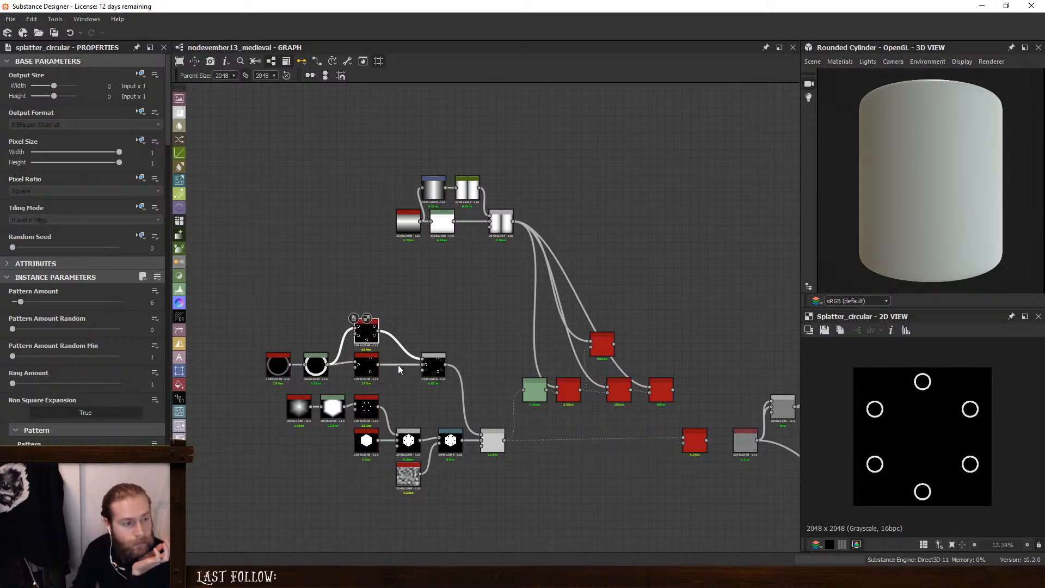
{"action": "left_click", "coordinate": [368, 370]}
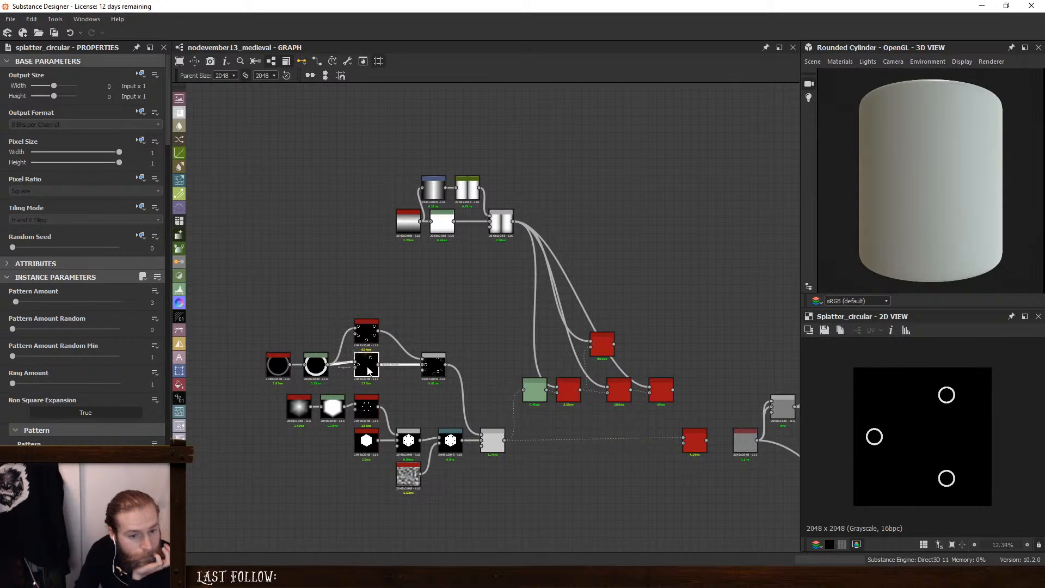
{"action": "left_click", "coordinate": [429, 362]}
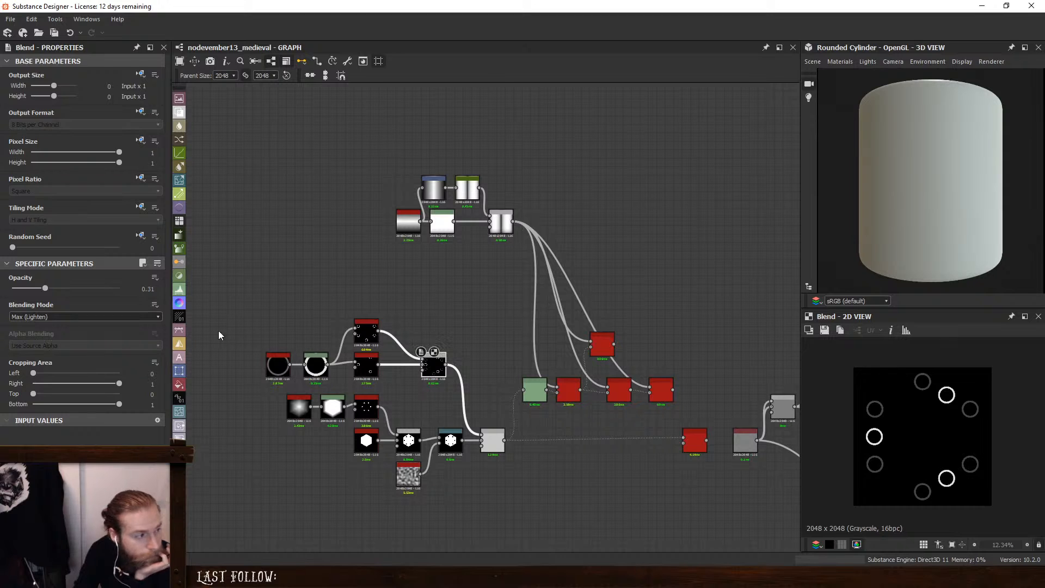
{"action": "left_click_drag", "start_coordinate": [47, 290], "coordinate": [226, 292]}
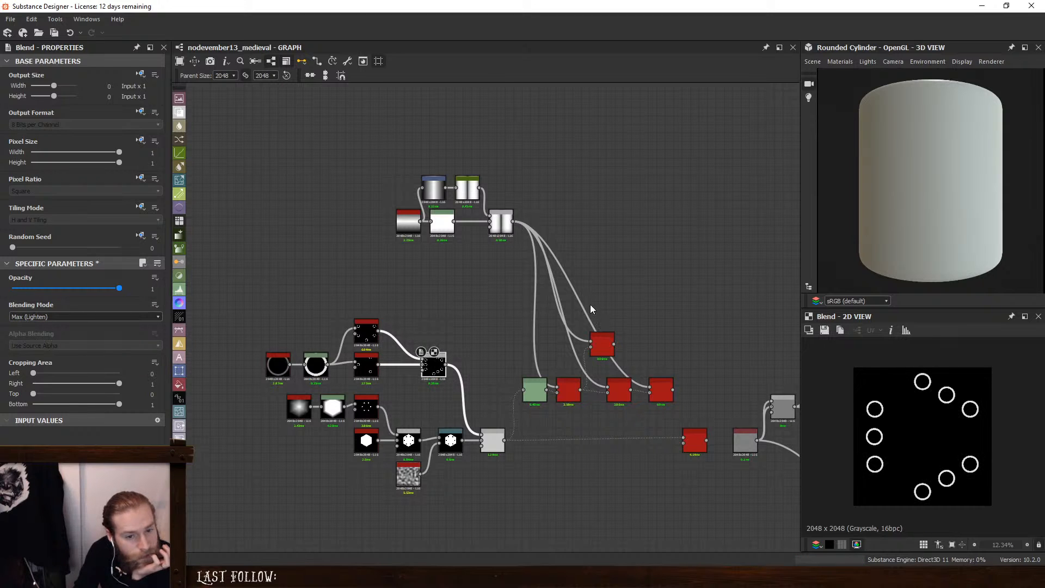
Display the Tile Generator in the 2D view and examine the rings between neighbouring plates up close
{"action": "left_click", "coordinate": [695, 442]}
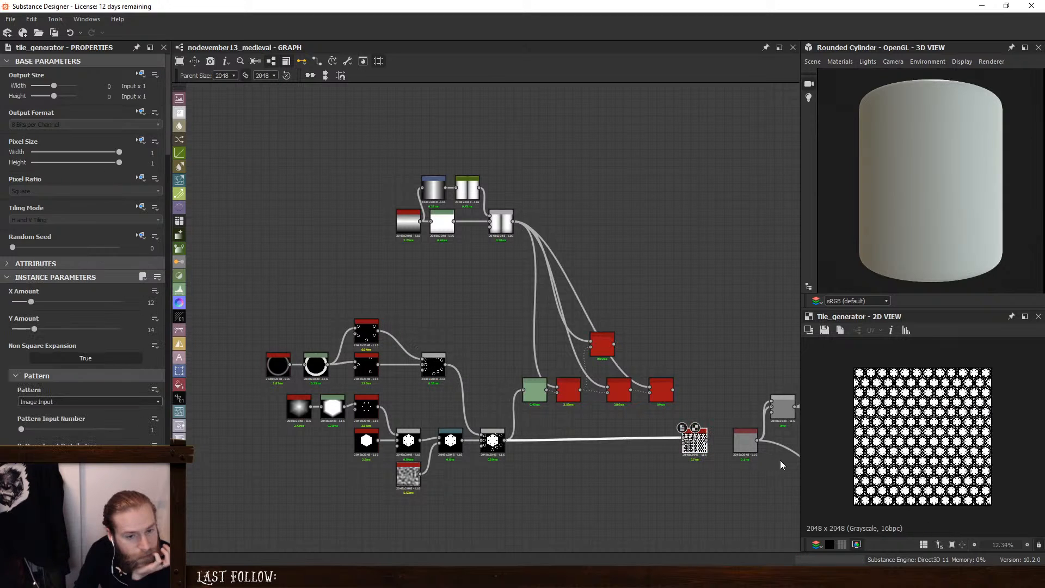
{"action": "scroll", "coordinate": [883, 448], "scroll_direction": "up", "scroll_amount": 5}
{"action": "scroll", "coordinate": [925, 446], "scroll_direction": "up", "scroll_amount": 5}
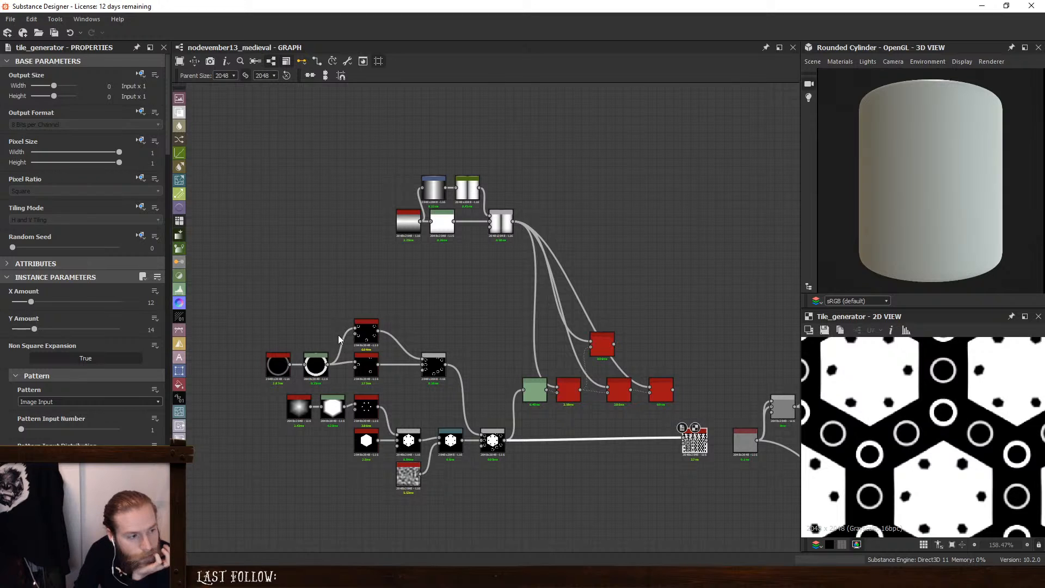
Try Luminance by Pattern Number at 1 on the upper ring Splatter Circular, and undo it
{"action": "left_click", "coordinate": [369, 330]}
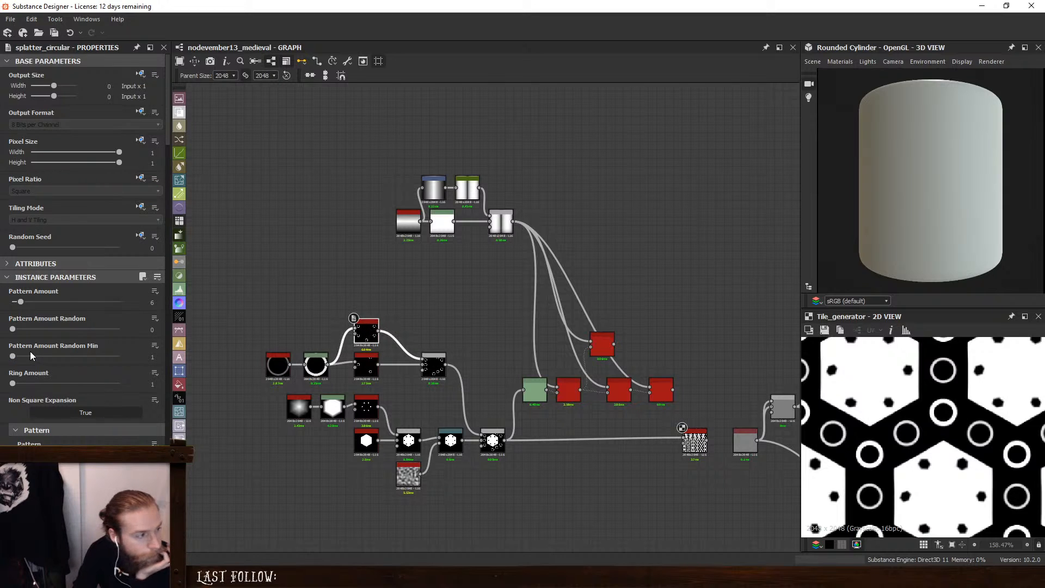
{"action": "scroll", "coordinate": [31, 355], "scroll_direction": "down", "scroll_amount": 10}
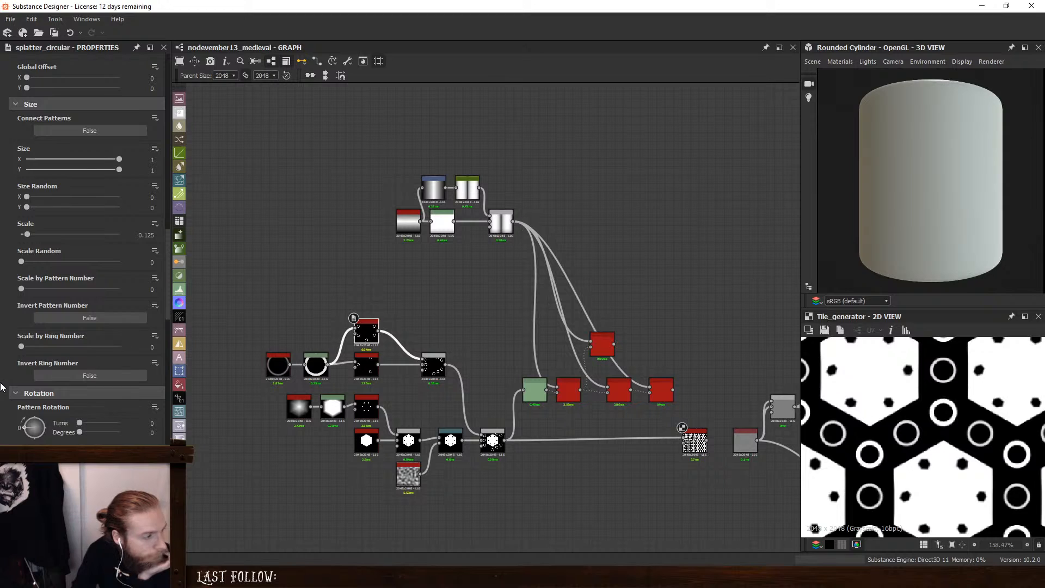
{"action": "scroll", "coordinate": [2, 387], "scroll_direction": "down", "scroll_amount": 6}
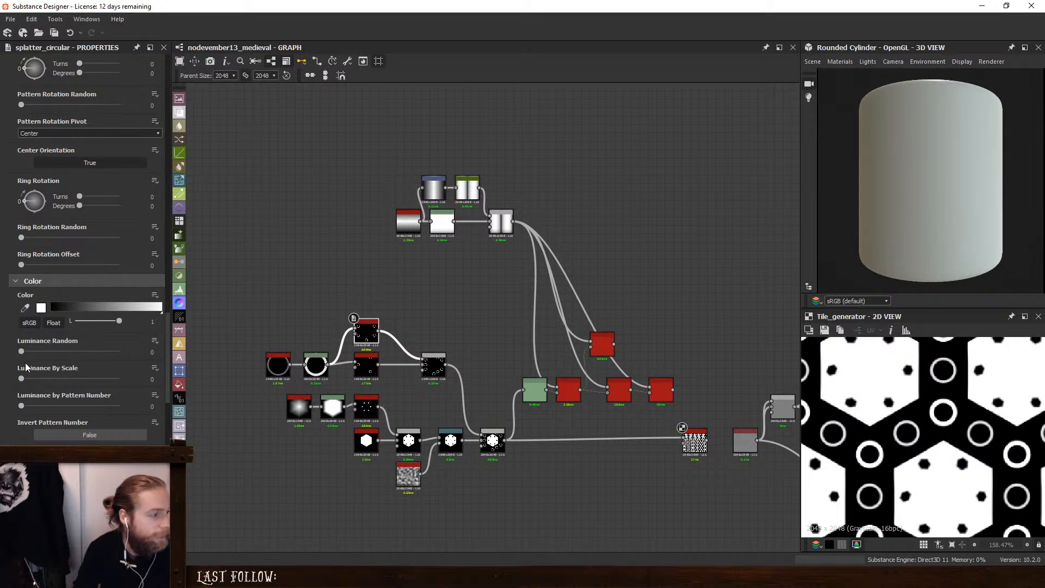
{"action": "left_click_drag", "start_coordinate": [21, 407], "coordinate": [194, 414]}
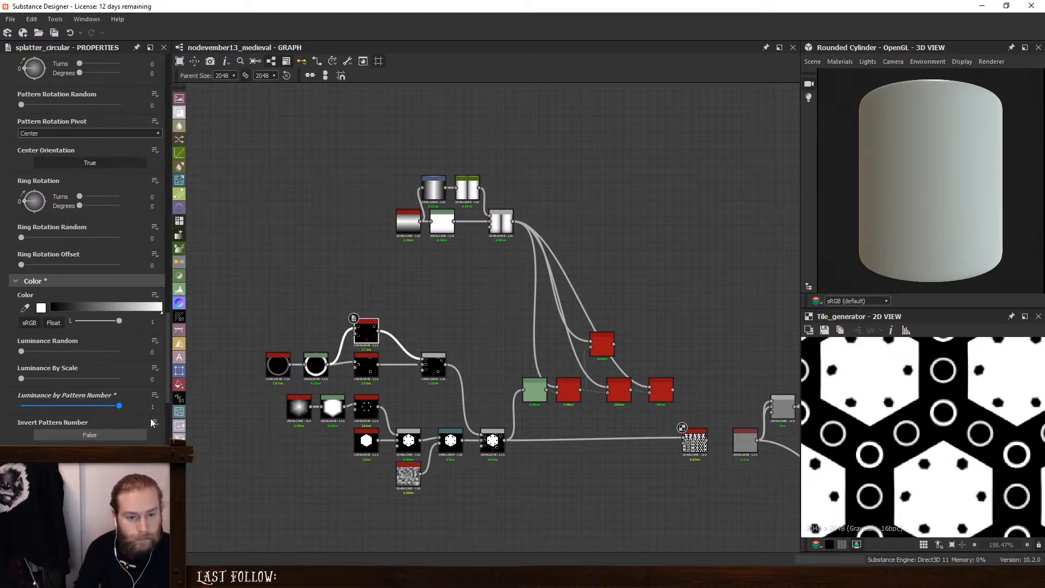
{"action": "key", "text": "ctrl+z"}
Try a Random Mask of 0.69 on the upper ring Splatter Circular and inspect the rings in the tiled pattern
{"action": "scroll", "coordinate": [1, 390], "scroll_direction": "down", "scroll_amount": 4}
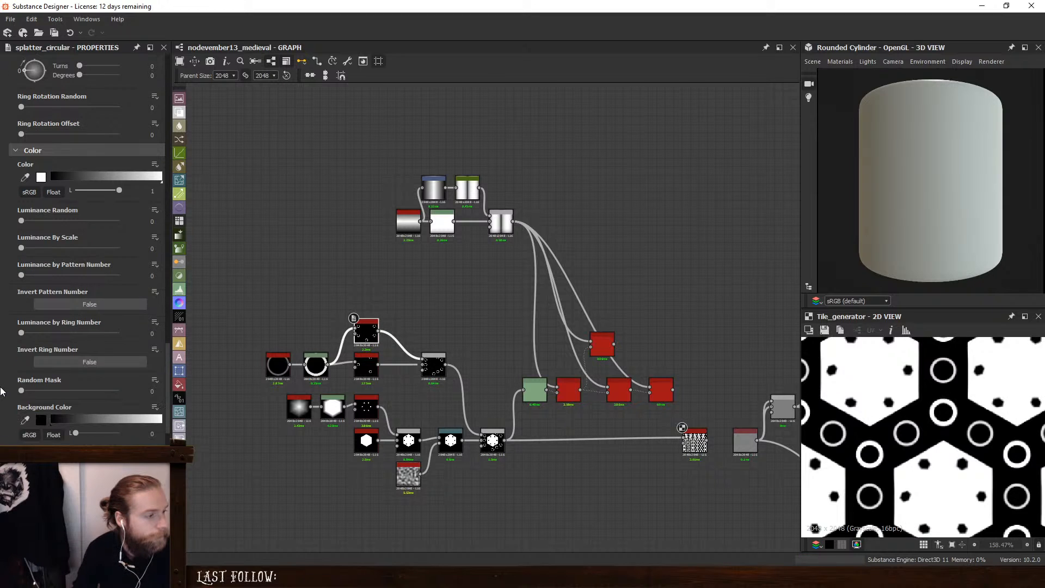
{"action": "scroll", "coordinate": [11, 371], "scroll_direction": "down", "scroll_amount": 1}
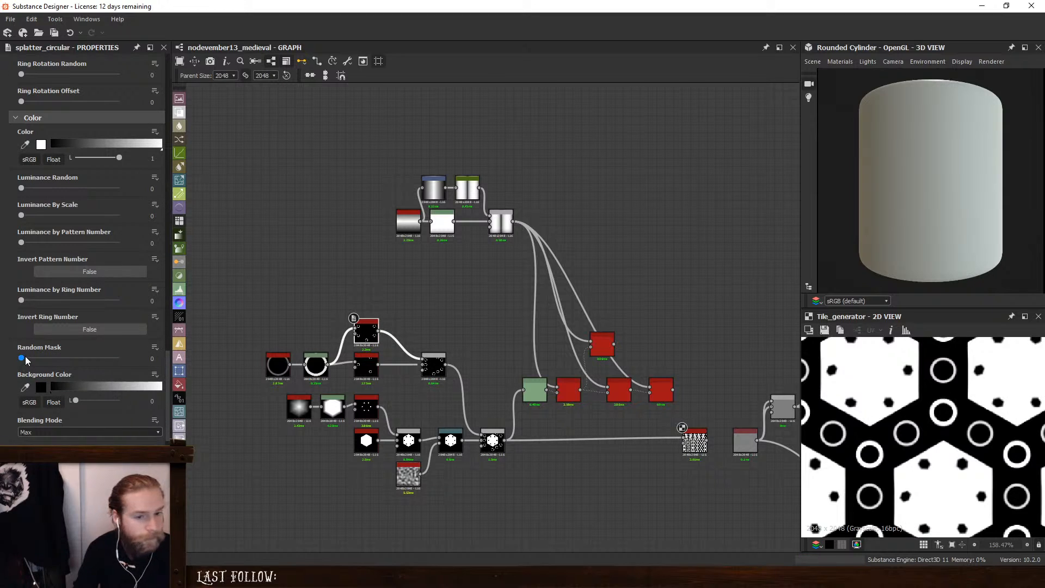
{"action": "left_click_drag", "start_coordinate": [25, 358], "coordinate": [90, 364]}
{"action": "scroll", "coordinate": [962, 414], "scroll_direction": "down", "scroll_amount": 3}
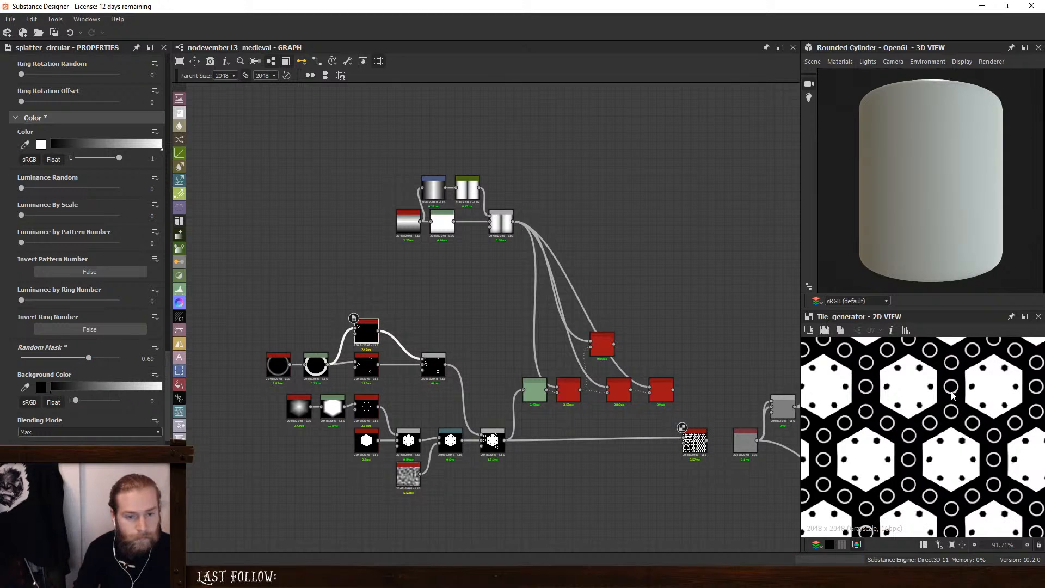
{"action": "scroll", "coordinate": [952, 396], "scroll_direction": "up", "scroll_amount": 4}
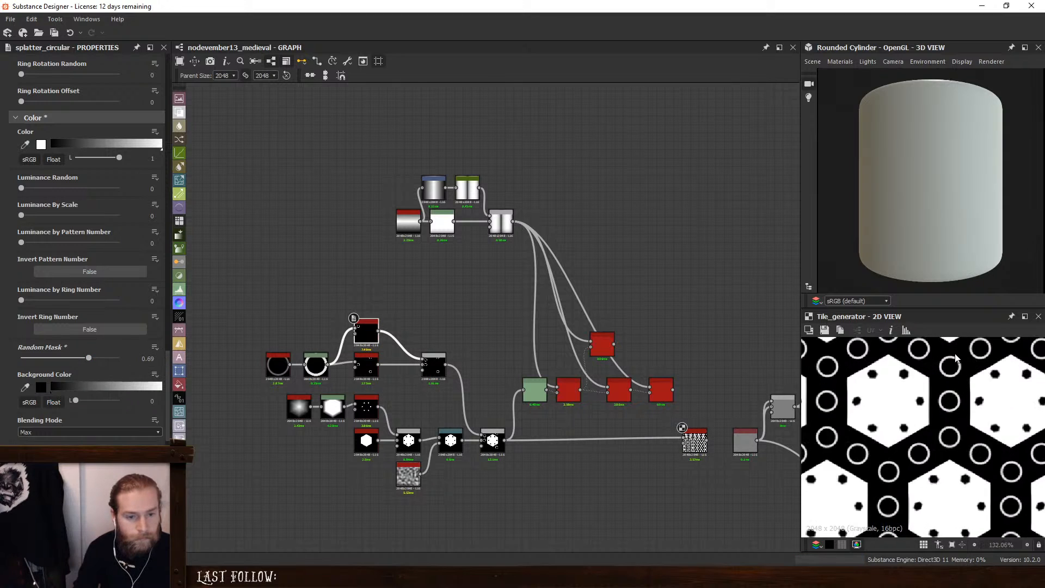
Examine the masked rings in the upper Splatter Circular, the Tile Generator and the Blend combining rings with the plate
{"action": "double_click", "coordinate": [371, 337]}
{"action": "scroll", "coordinate": [919, 414], "scroll_direction": "down", "scroll_amount": 8}
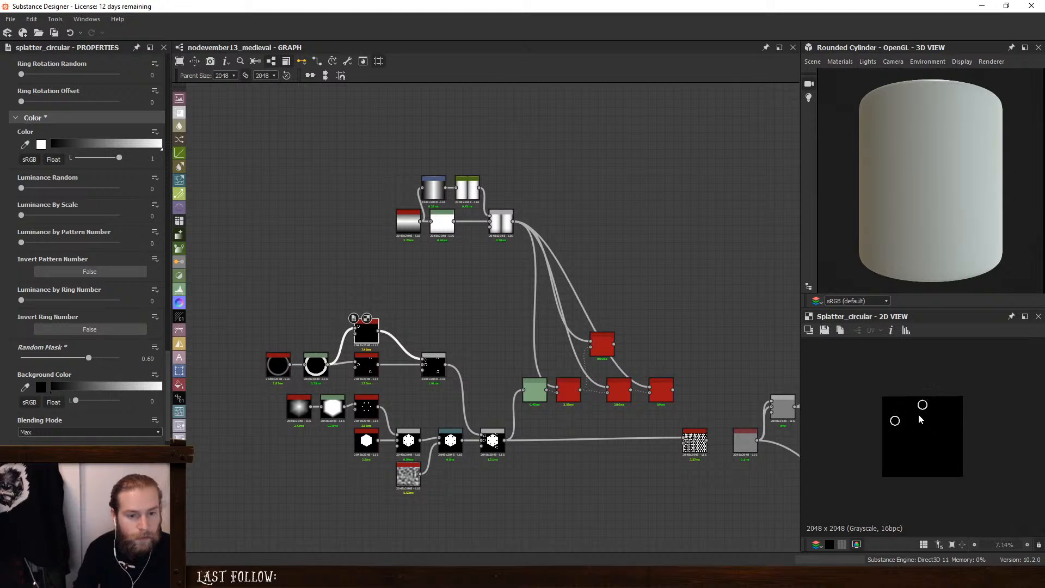
{"action": "double_click", "coordinate": [435, 368]}
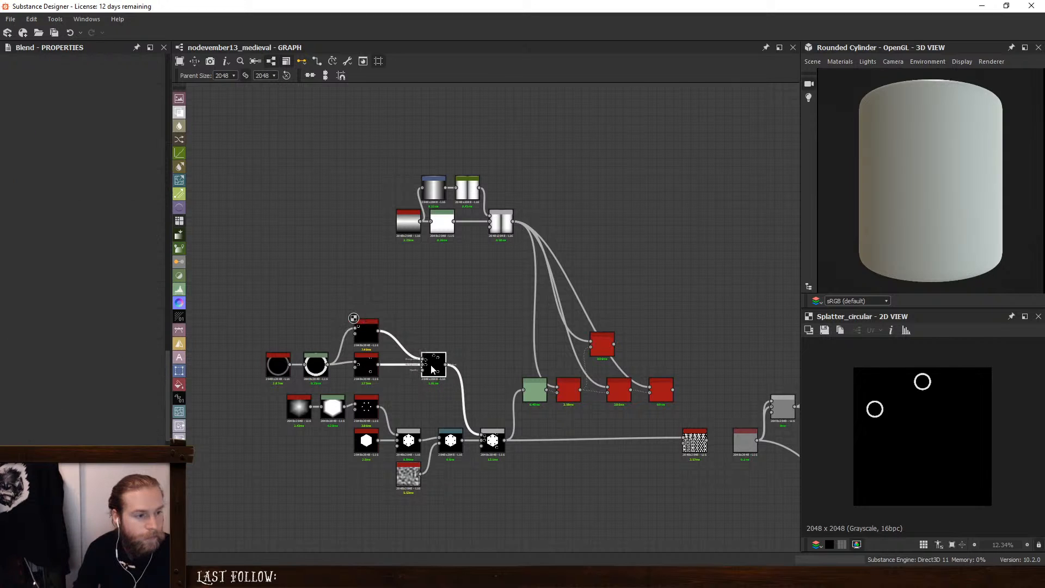
{"action": "double_click", "coordinate": [695, 441]}
{"action": "scroll", "coordinate": [909, 430], "scroll_direction": "up", "scroll_amount": 12}
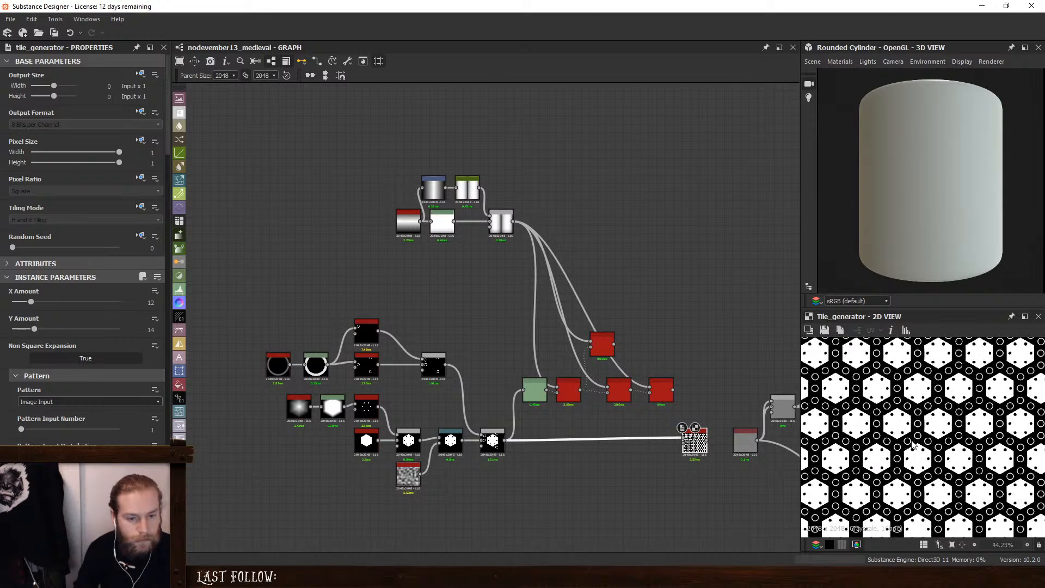
{"action": "scroll", "coordinate": [913, 444], "scroll_direction": "down", "scroll_amount": 2}
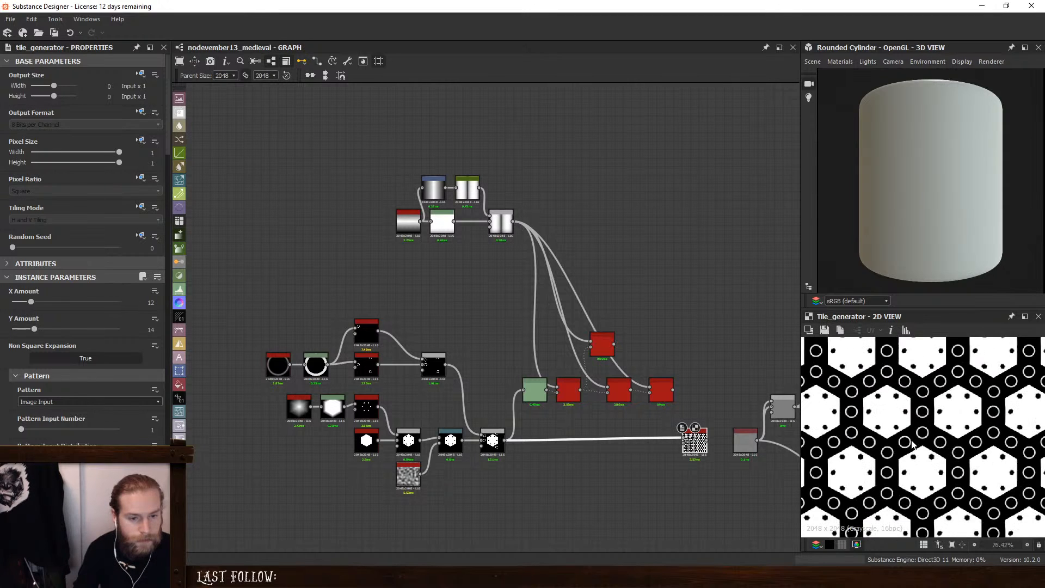
{"action": "left_click", "coordinate": [367, 332]}
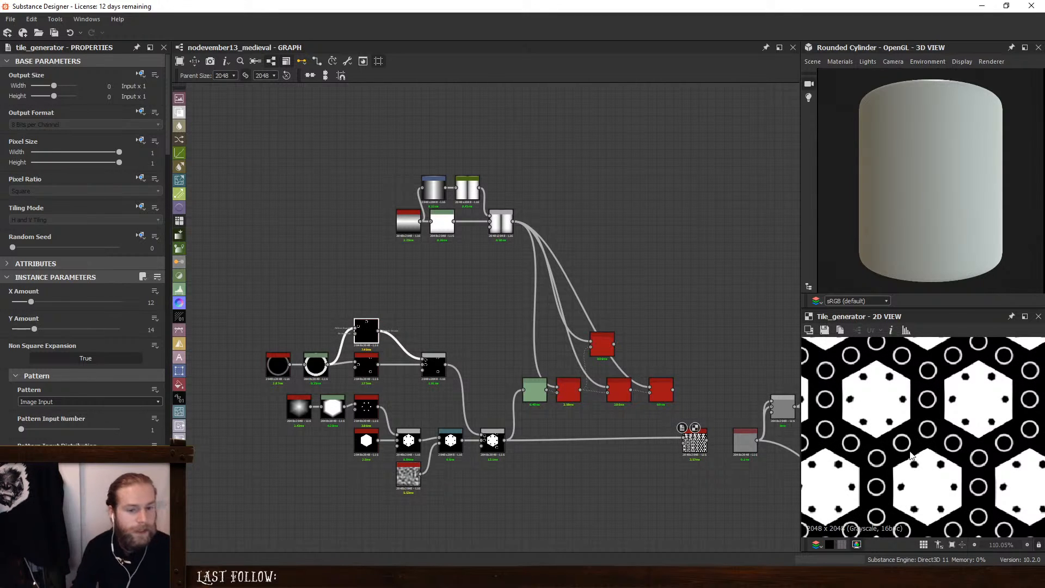
{"action": "double_click", "coordinate": [493, 441]}
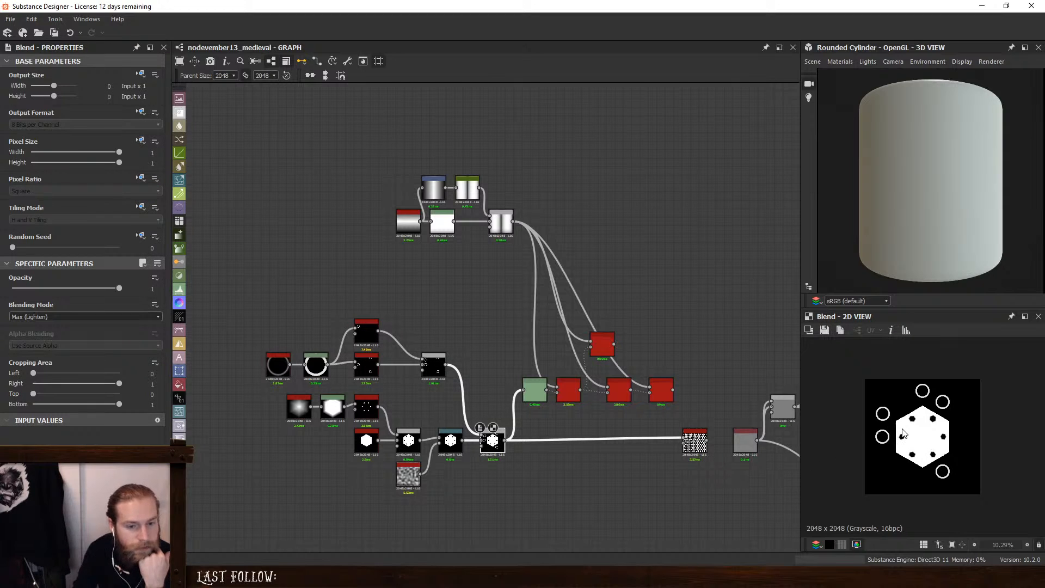
Reset the upper ring Splatter Circular's Random Mask to its minimum to restore all six rings
{"action": "left_click", "coordinate": [367, 332]}
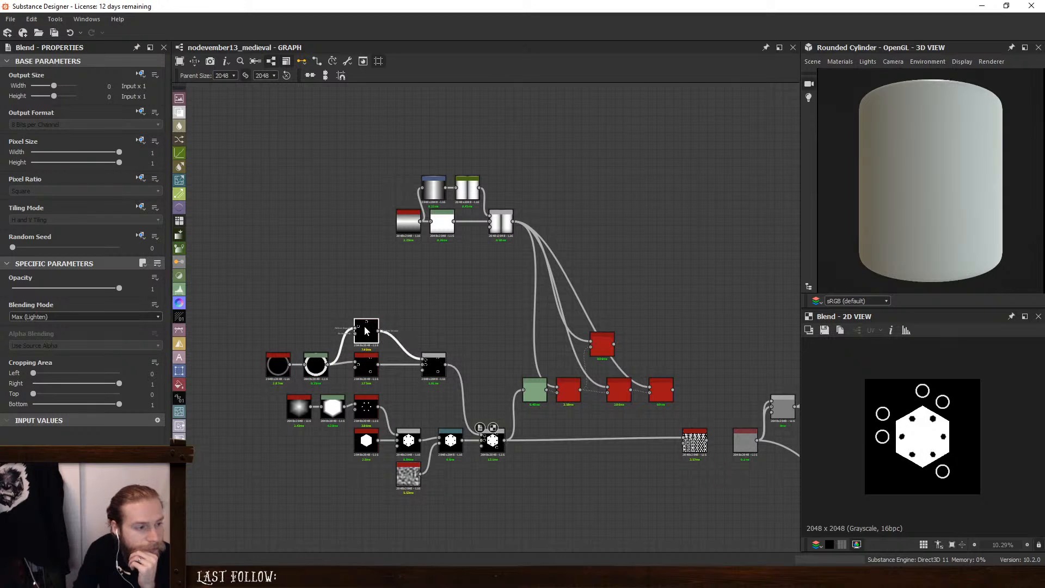
{"action": "scroll", "coordinate": [357, 333], "scroll_direction": "up", "scroll_amount": 5}
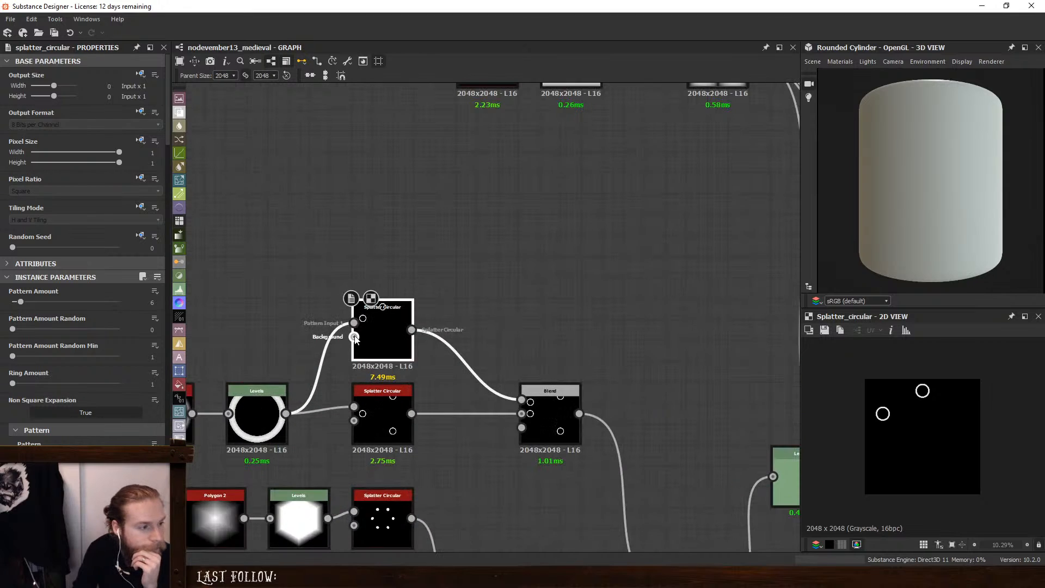
{"action": "scroll", "coordinate": [15, 383], "scroll_direction": "down", "scroll_amount": 15}
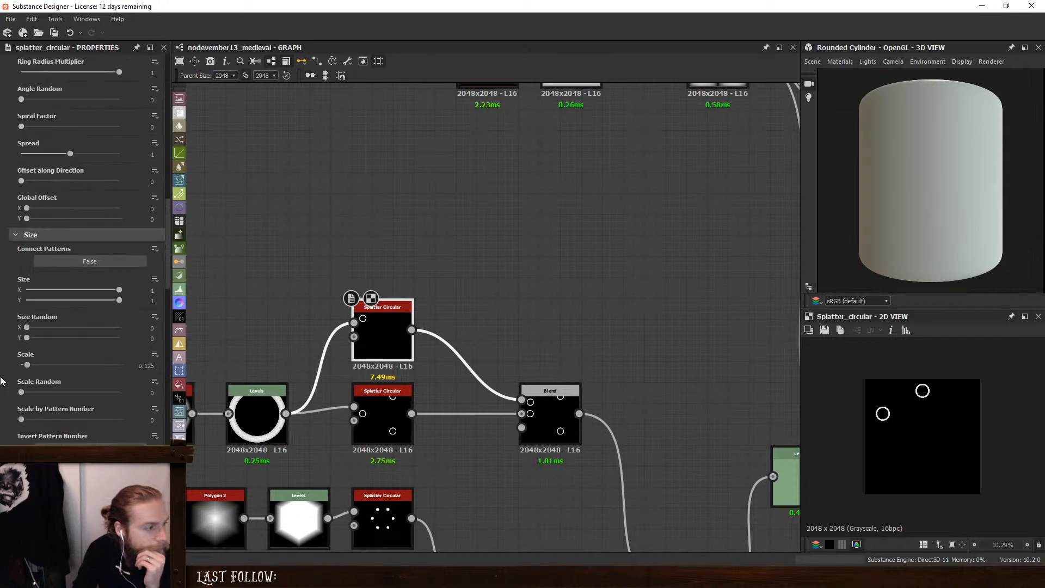
{"action": "scroll", "coordinate": [1, 392], "scroll_direction": "down", "scroll_amount": 4}
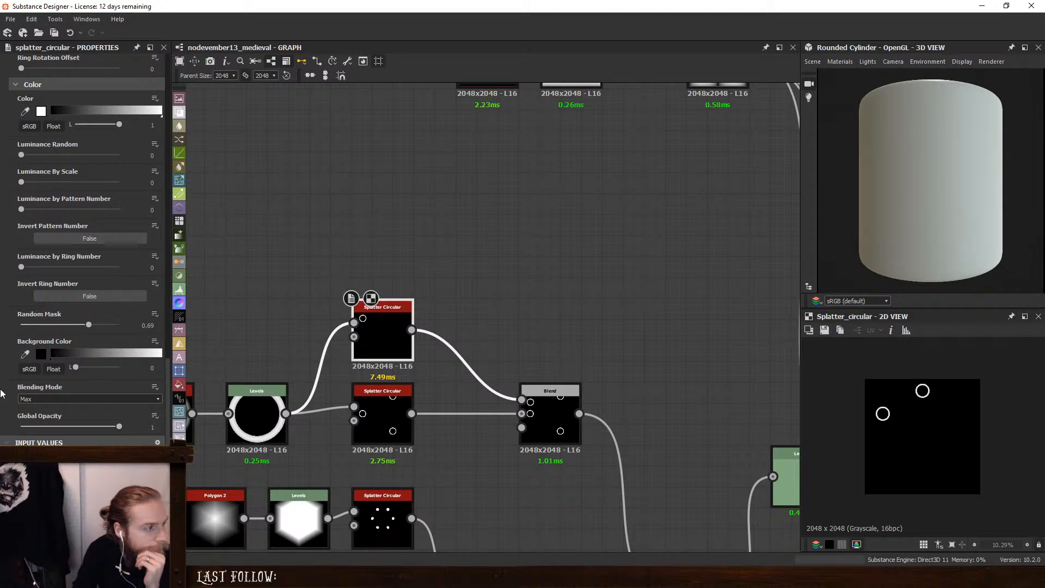
{"action": "scroll", "coordinate": [1, 392], "scroll_direction": "up", "scroll_amount": 2}
{"action": "scroll", "coordinate": [920, 410], "scroll_direction": "down", "scroll_amount": 1}
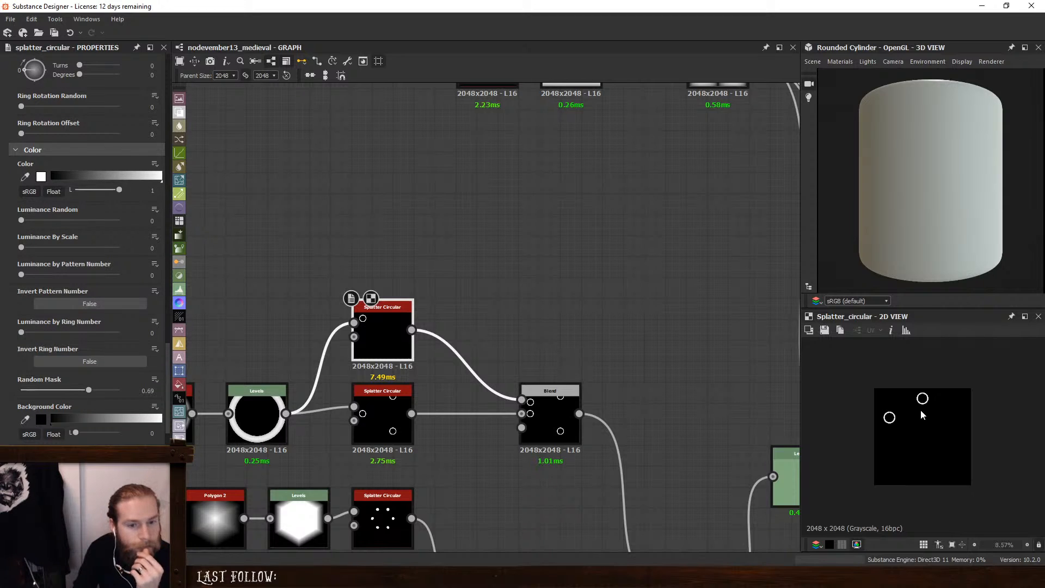
{"action": "scroll", "coordinate": [921, 411], "scroll_direction": "down", "scroll_amount": 1}
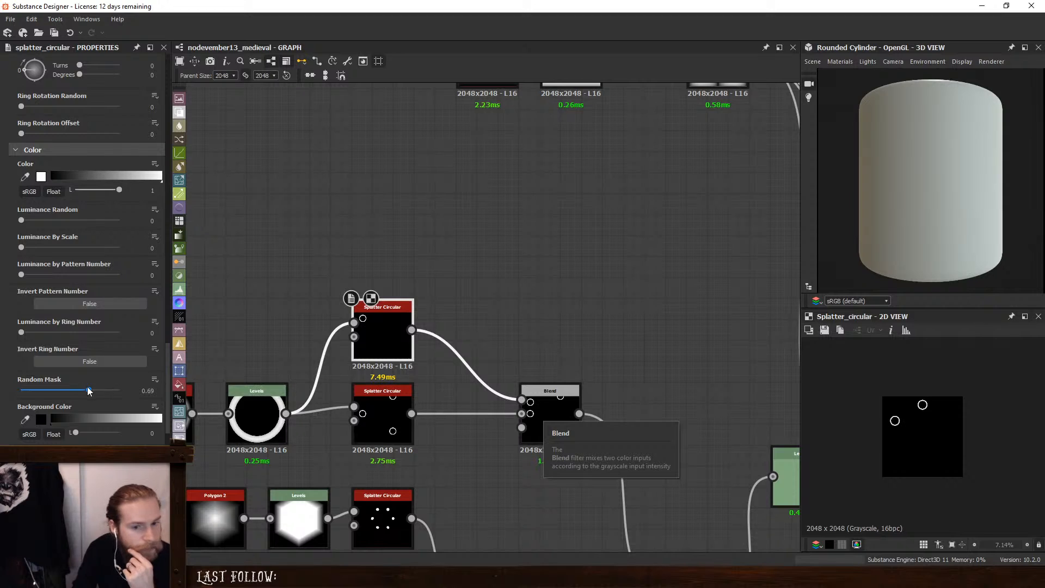
{"action": "scroll", "coordinate": [1, 400], "scroll_direction": "down", "scroll_amount": 2}
{"action": "left_click_drag", "start_coordinate": [88, 324], "coordinate": [2, 326]}
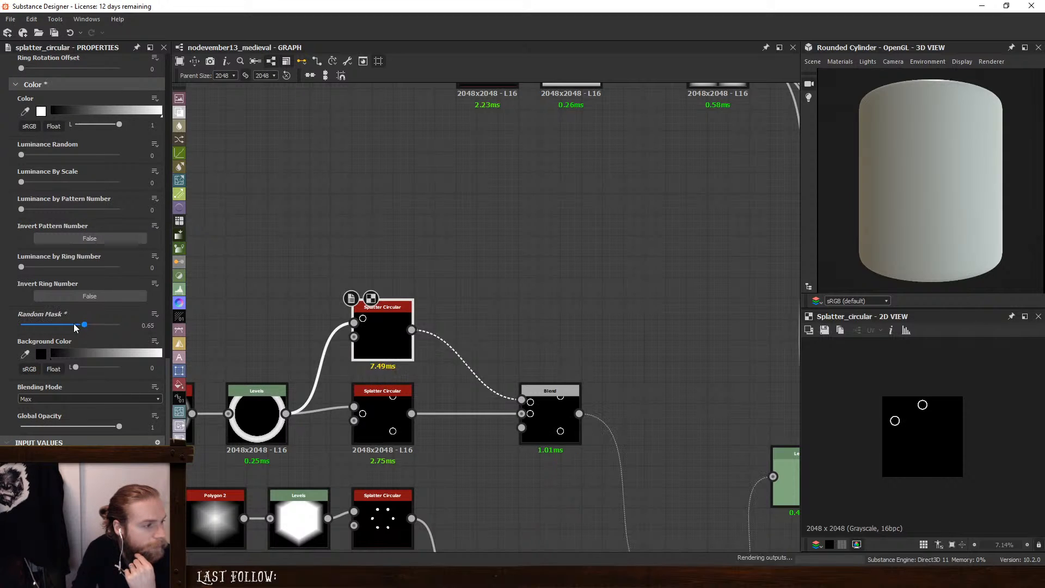
Crop the Blend combining both ring layers by setting its Cropping Area Right to 0.6 and Bottom to 0.57
{"action": "left_click", "coordinate": [553, 408]}
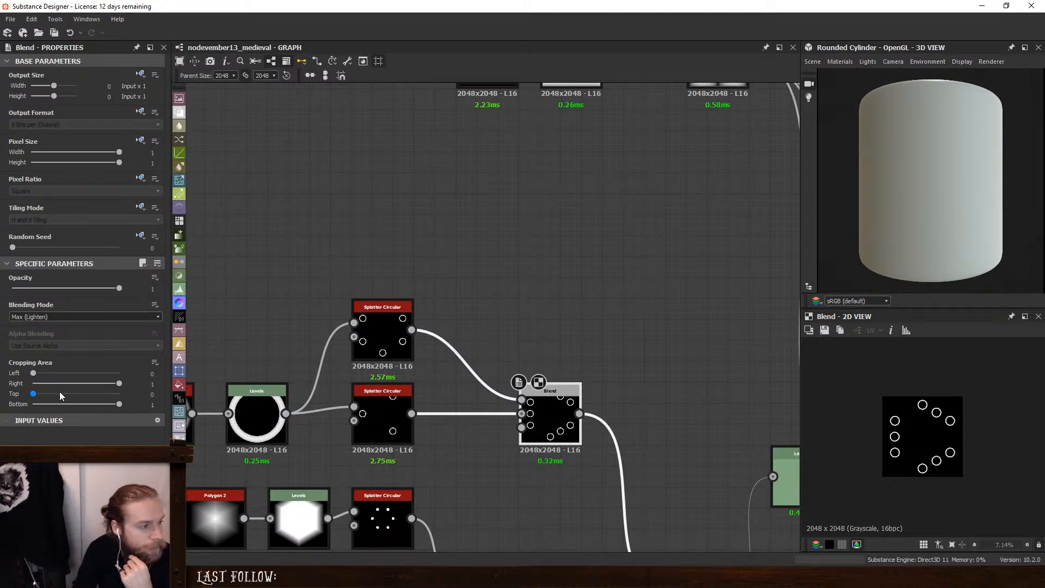
{"action": "left_click_drag", "start_coordinate": [109, 384], "coordinate": [85, 385]}
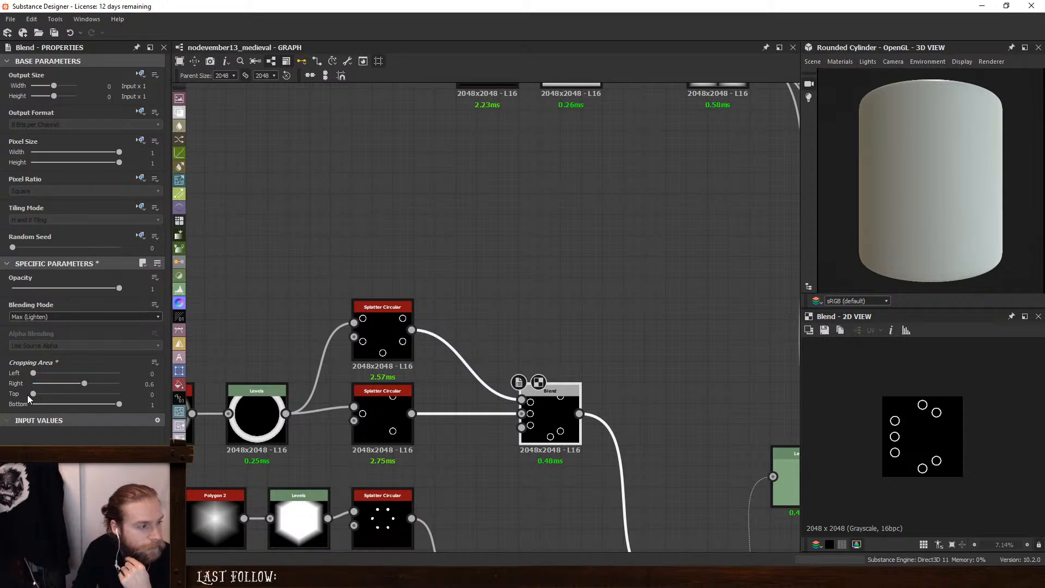
{"action": "left_click_drag", "start_coordinate": [120, 405], "coordinate": [83, 403]}
Display the Tile Generator in the 2D view to check the cropped rings in the tiled pattern
{"action": "scroll", "coordinate": [560, 449], "scroll_direction": "down", "scroll_amount": 4}
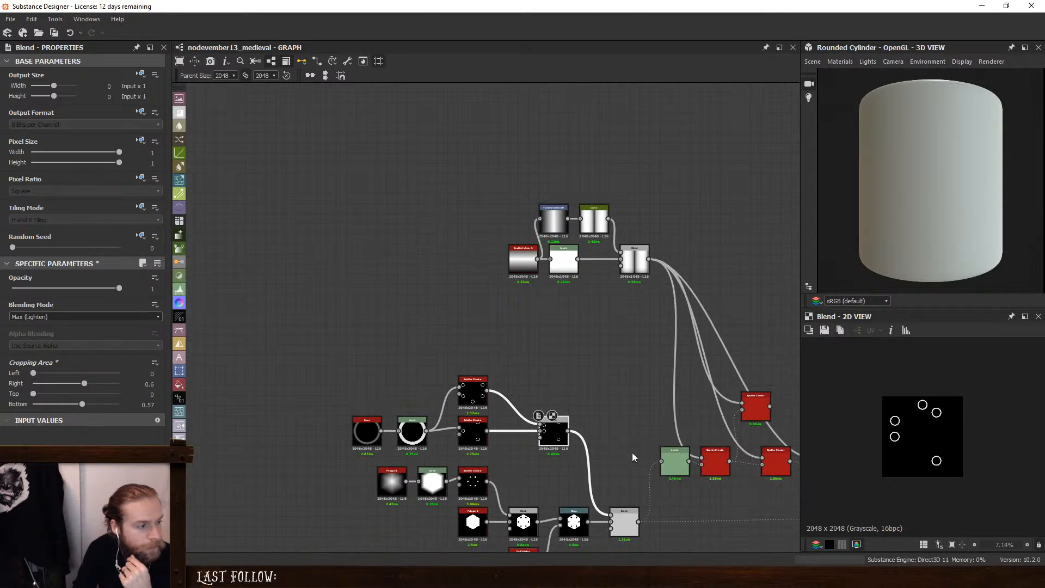
{"action": "middle_click_drag", "start_coordinate": [632, 453], "coordinate": [517, 396]}
{"action": "left_click", "coordinate": [506, 466]}
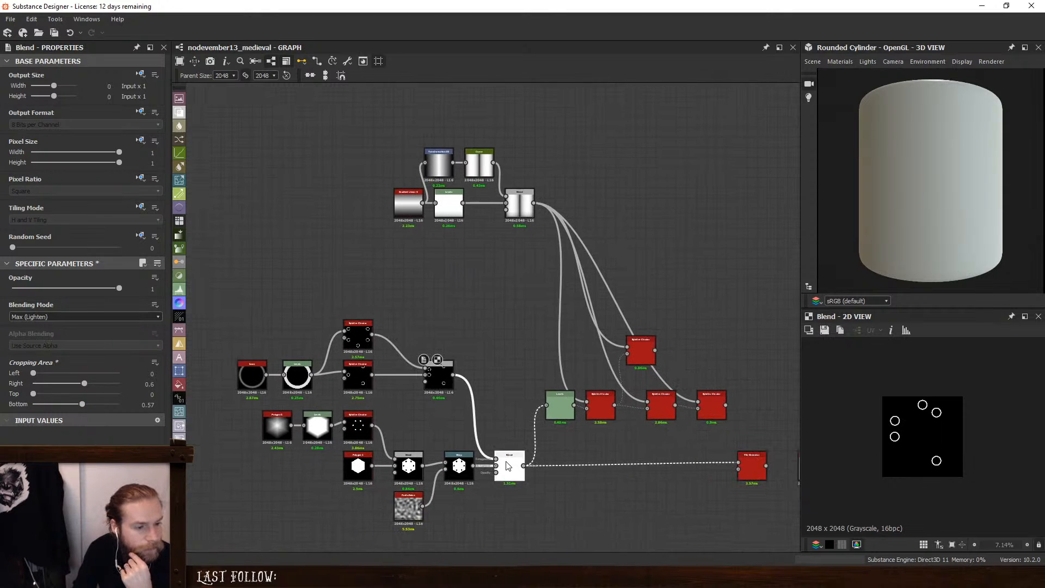
{"action": "left_click", "coordinate": [753, 463]}
{"action": "double_click", "coordinate": [760, 467]}
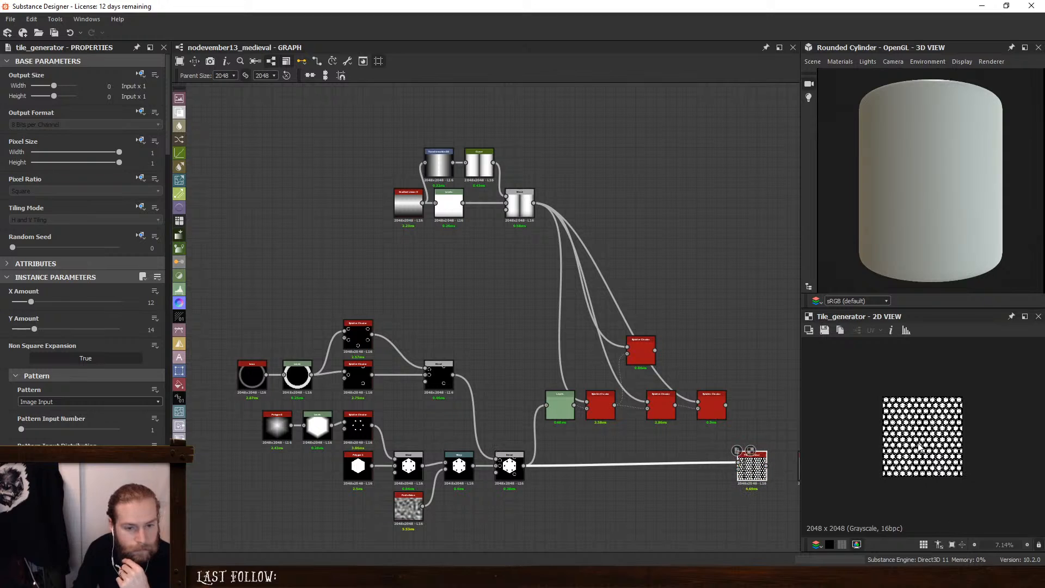
Try a Cropping Area Right value of 0.5 on the Blend combining both ring layers, and restore it to 0.6
{"action": "scroll", "coordinate": [926, 441], "scroll_direction": "up", "scroll_amount": 6}
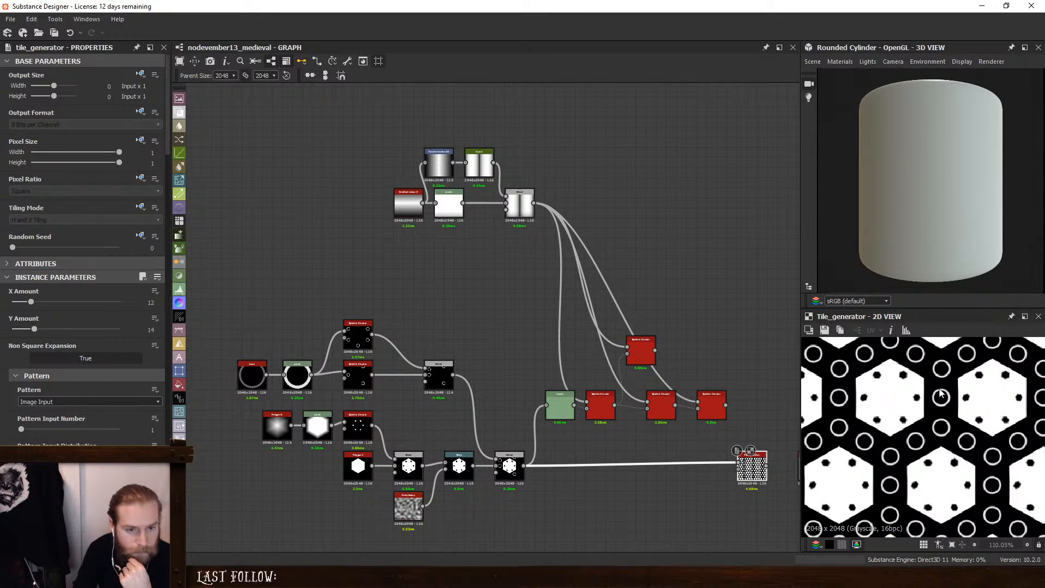
{"action": "left_click", "coordinate": [446, 376]}
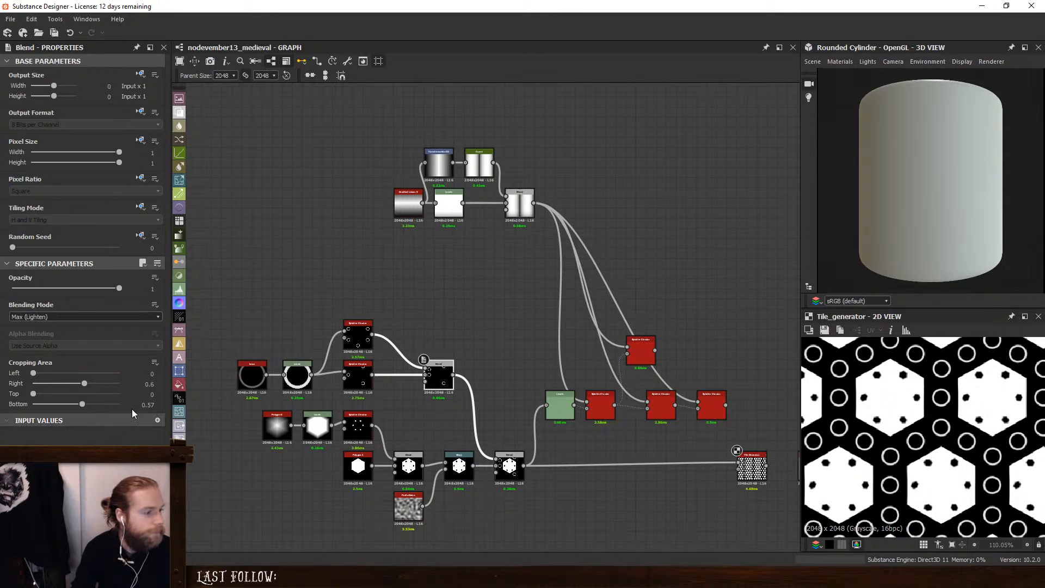
{"action": "left_click", "coordinate": [147, 384]}
{"action": "type", "text": "0.5"}
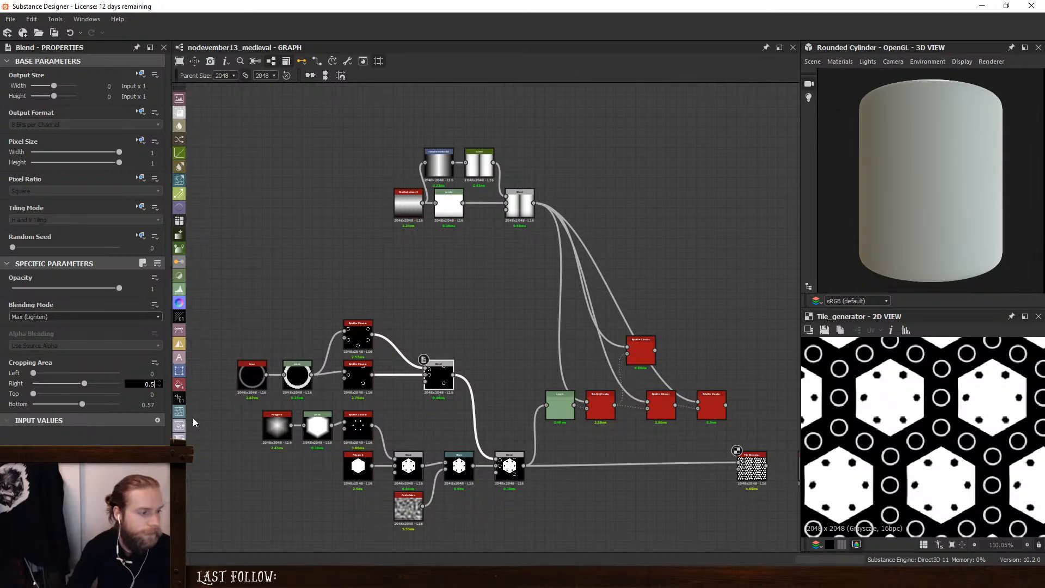
{"action": "key", "text": "Return"}
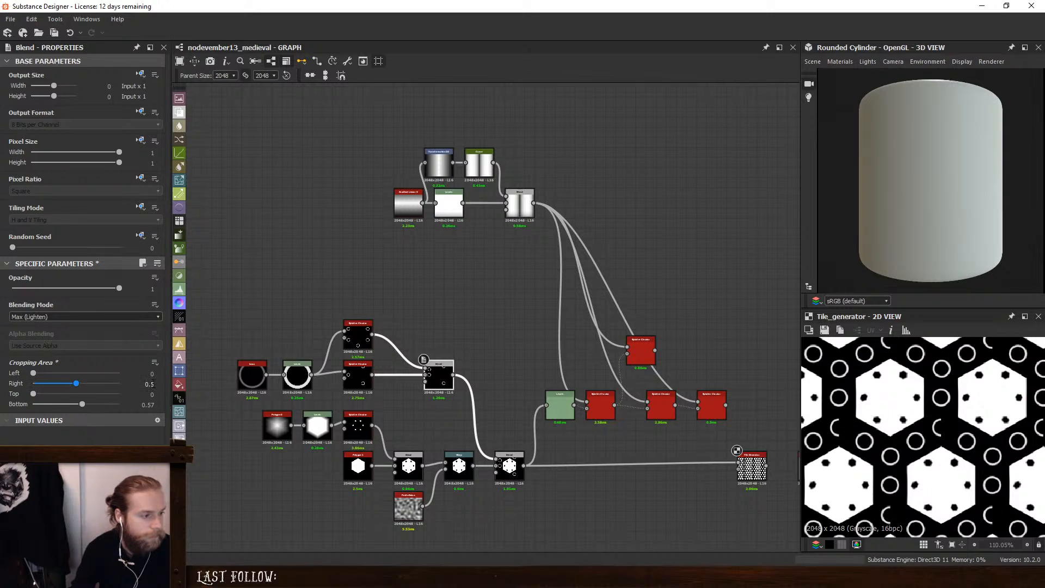
{"action": "type", "text": "0.6"}
{"action": "key", "text": "Return"}
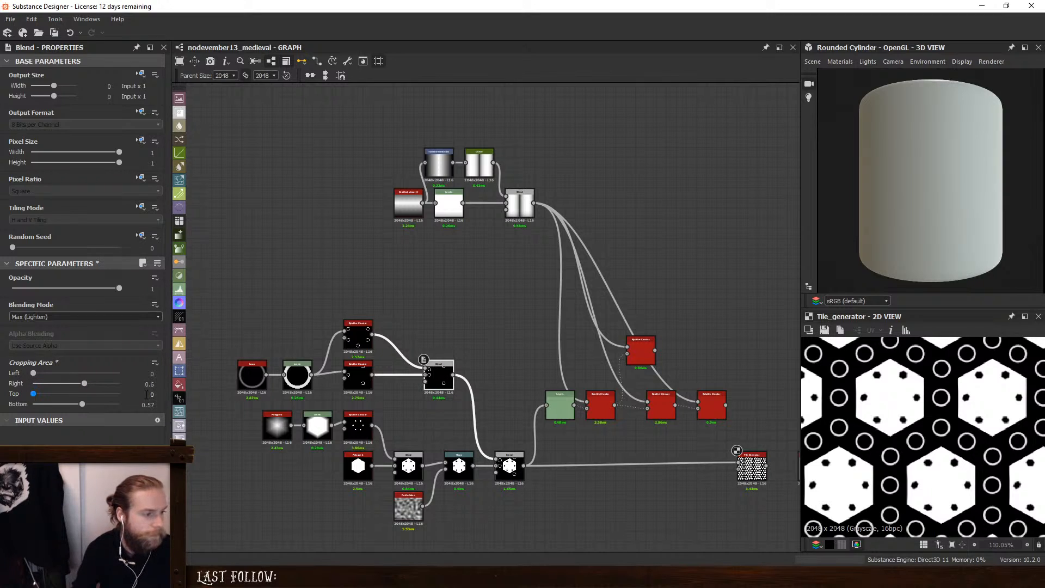
Set the Cropping Area Bottom of the Blend combining both ring layers to 0.6
{"action": "left_click", "coordinate": [148, 405]}
{"action": "type", "text": "0.6"}
{"action": "key", "text": "Return"}
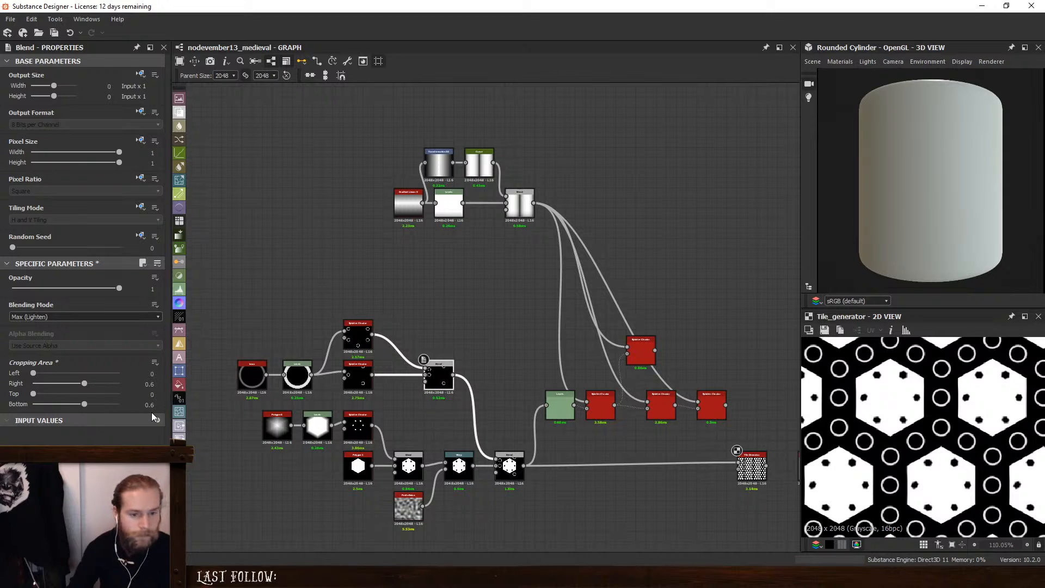
Examine the ring placement by comparing the tiled Tile Generator result with the Blend combining plate and rings in the 2D view
{"action": "scroll", "coordinate": [823, 412], "scroll_direction": "up", "scroll_amount": 5}
{"action": "scroll", "coordinate": [823, 412], "scroll_direction": "down", "scroll_amount": 7}
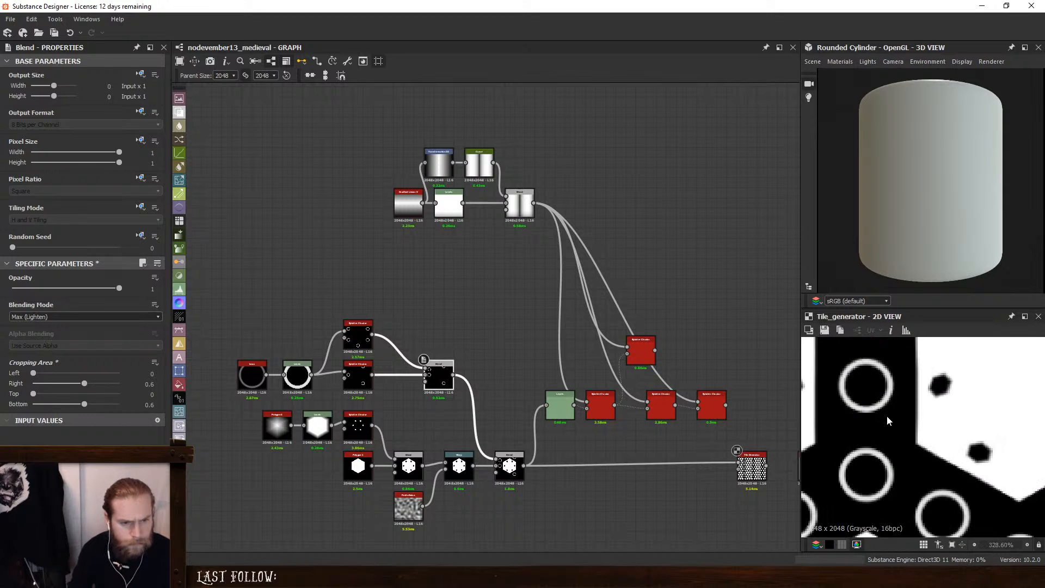
{"action": "scroll", "coordinate": [916, 426], "scroll_direction": "up", "scroll_amount": 3}
{"action": "scroll", "coordinate": [916, 425], "scroll_direction": "down", "scroll_amount": 6}
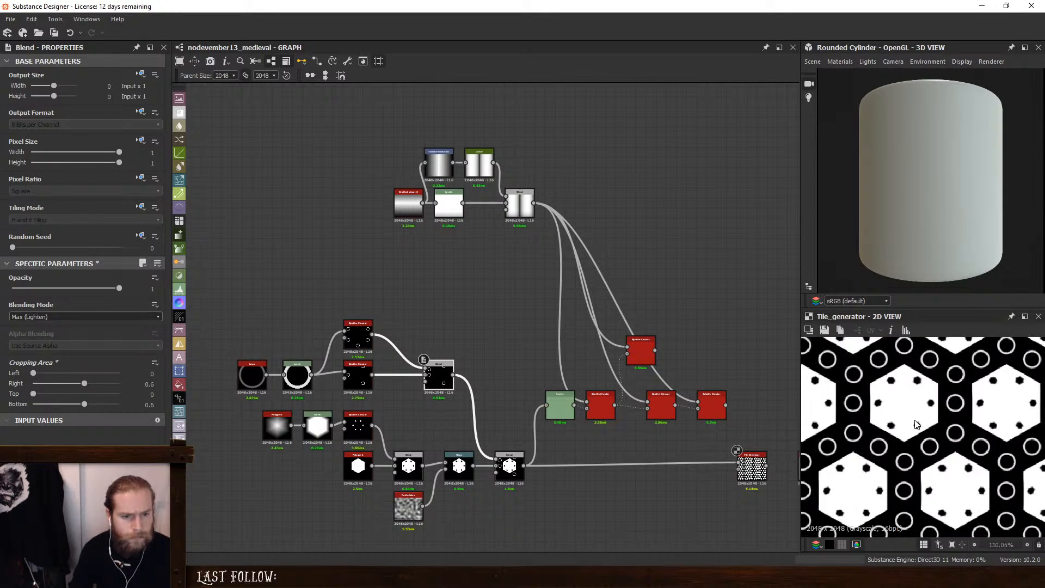
{"action": "left_click", "coordinate": [506, 466]}
{"action": "double_click", "coordinate": [506, 466]}
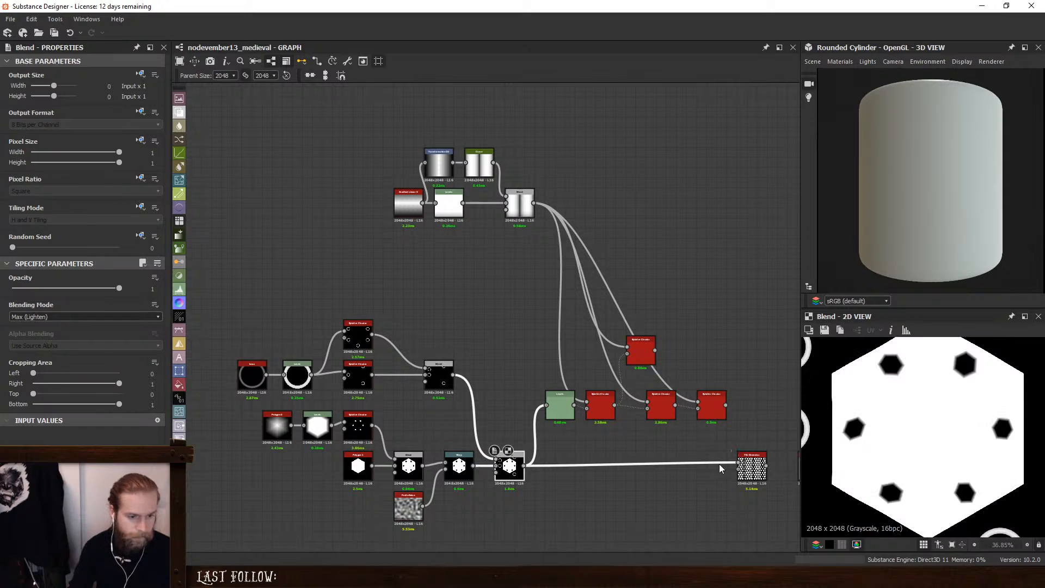
{"action": "double_click", "coordinate": [752, 468]}
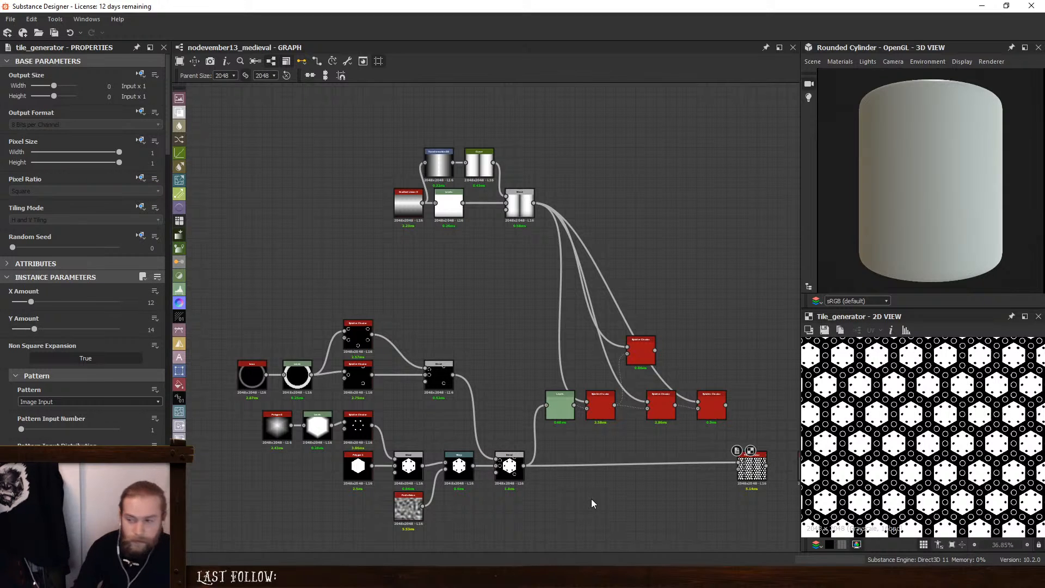
{"action": "scroll", "coordinate": [919, 427], "scroll_direction": "up", "scroll_amount": 4}
{"action": "scroll", "coordinate": [920, 426], "scroll_direction": "up", "scroll_amount": 1}
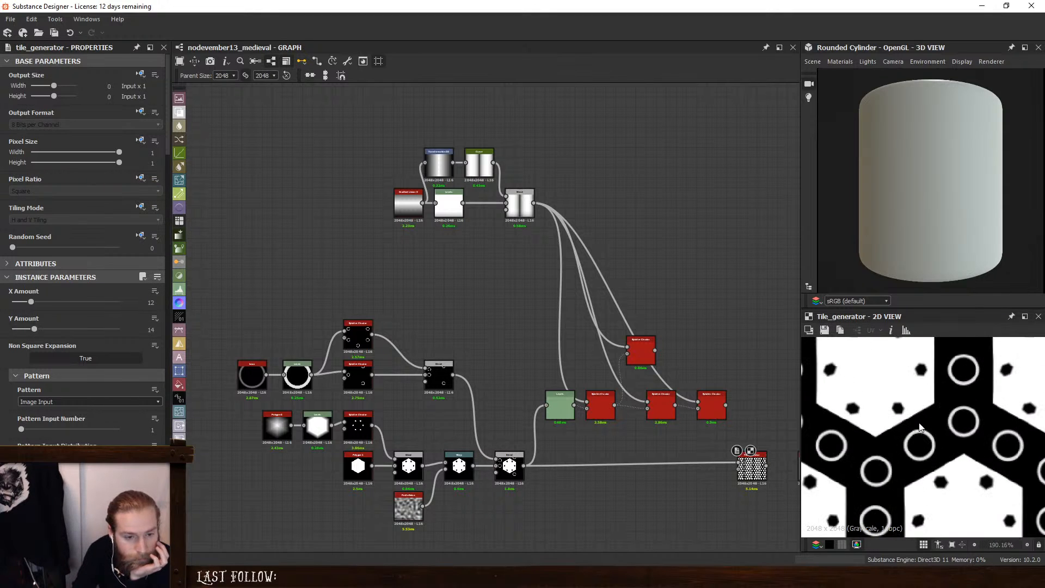
{"action": "scroll", "coordinate": [920, 426], "scroll_direction": "down", "scroll_amount": 3}
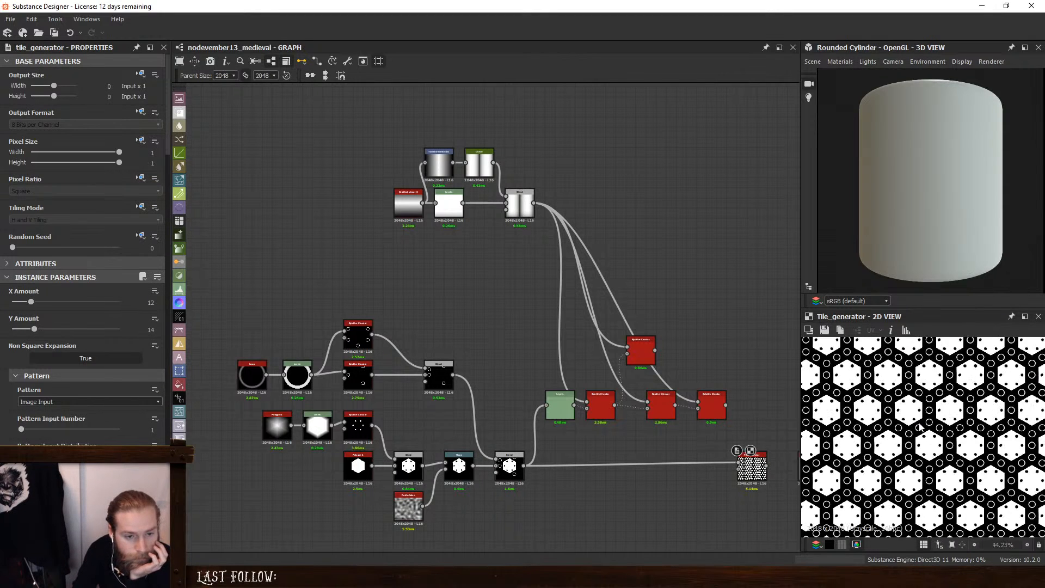
{"action": "double_click", "coordinate": [510, 466]}
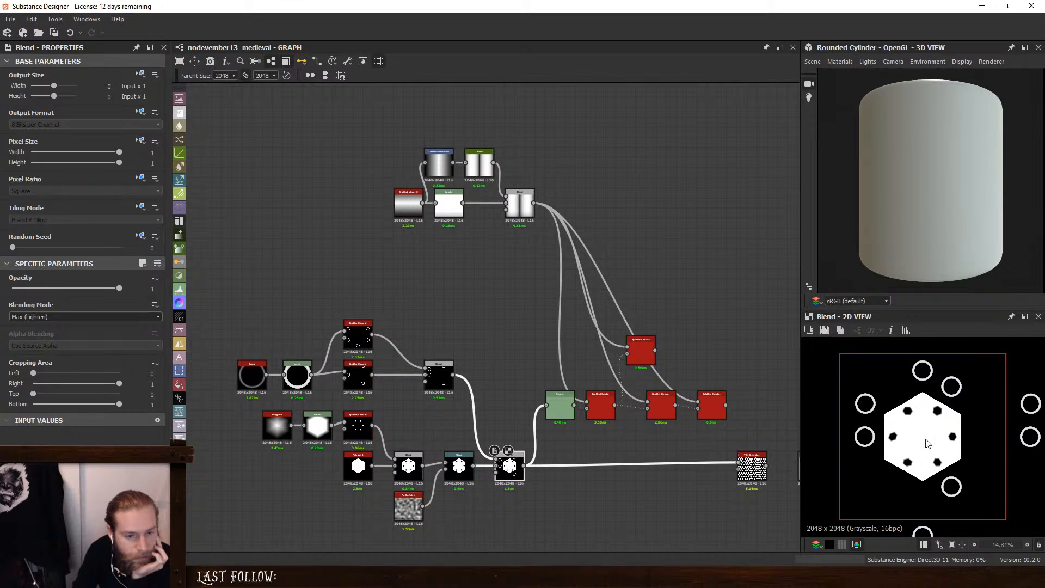
{"action": "scroll", "coordinate": [928, 444], "scroll_direction": "down", "scroll_amount": 1}
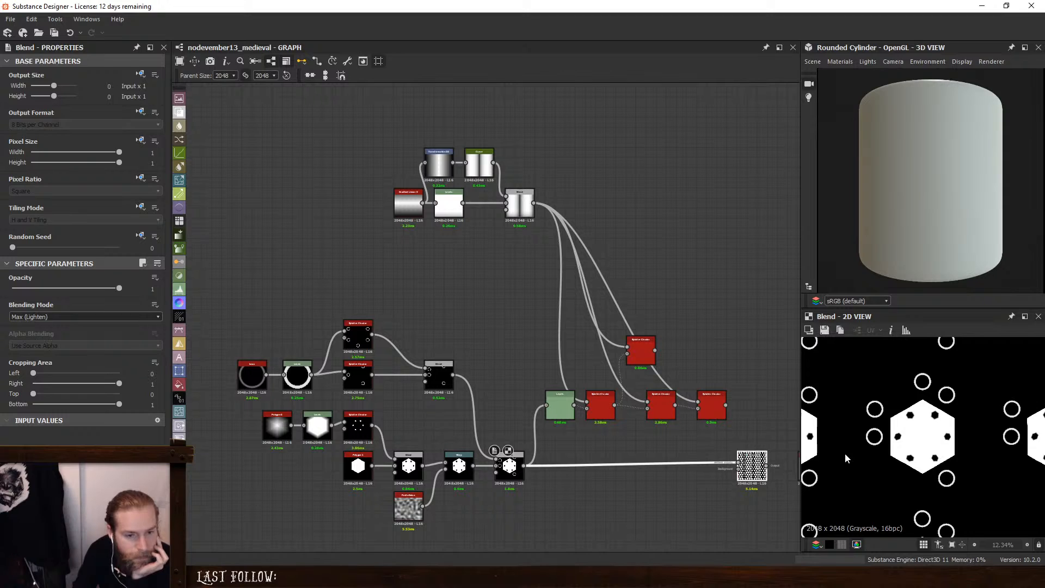
{"action": "scroll", "coordinate": [931, 434], "scroll_direction": "up", "scroll_amount": 11}
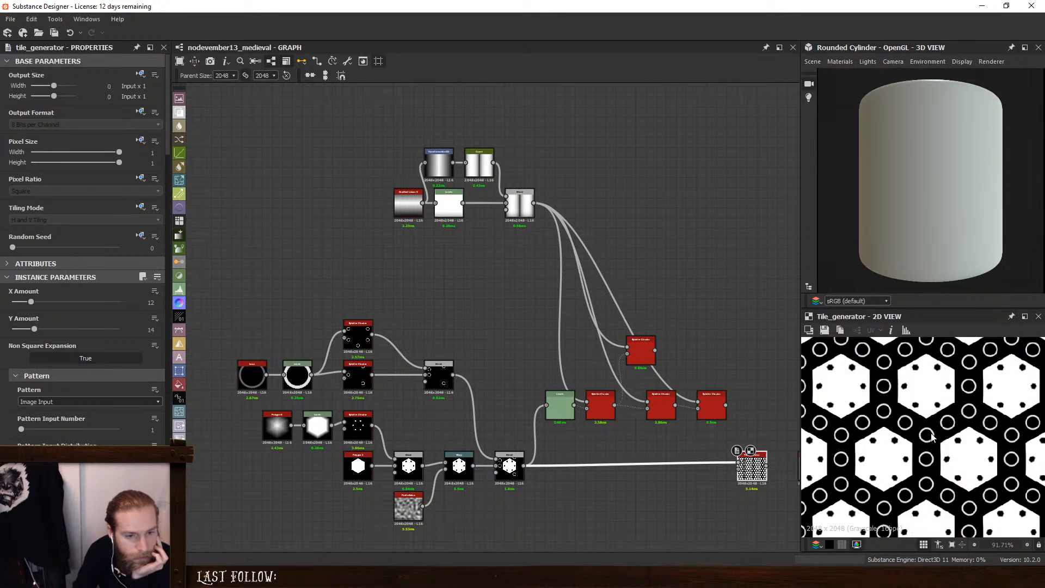
{"action": "double_click", "coordinate": [509, 465]}
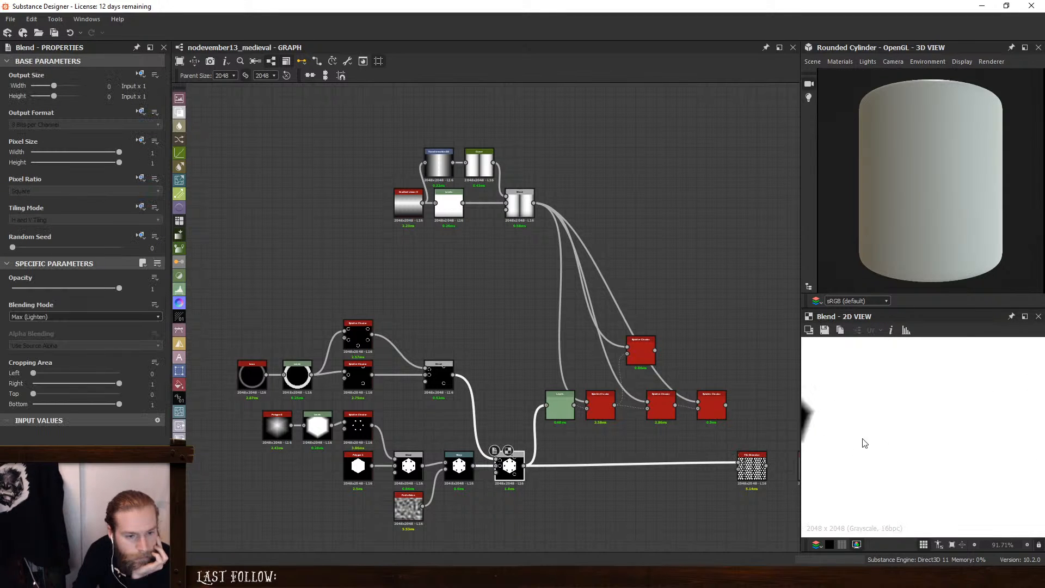
{"action": "scroll", "coordinate": [936, 434], "scroll_direction": "down", "scroll_amount": 9}
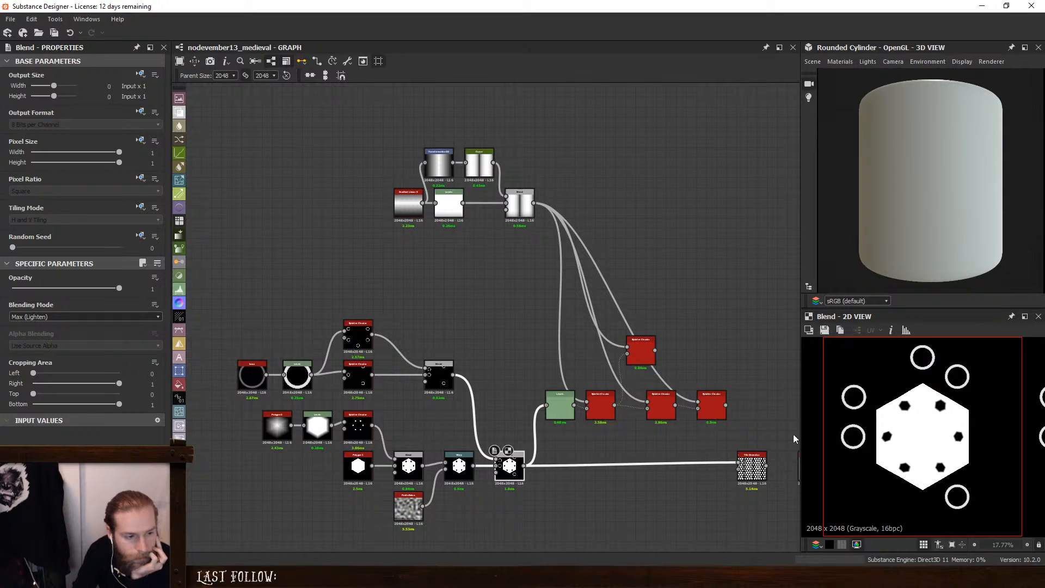
Insert the existing Levels node between the plate-and-rings Blend and the Tile Generator, and inspect its output in the 2D view
{"action": "left_click", "coordinate": [560, 403]}
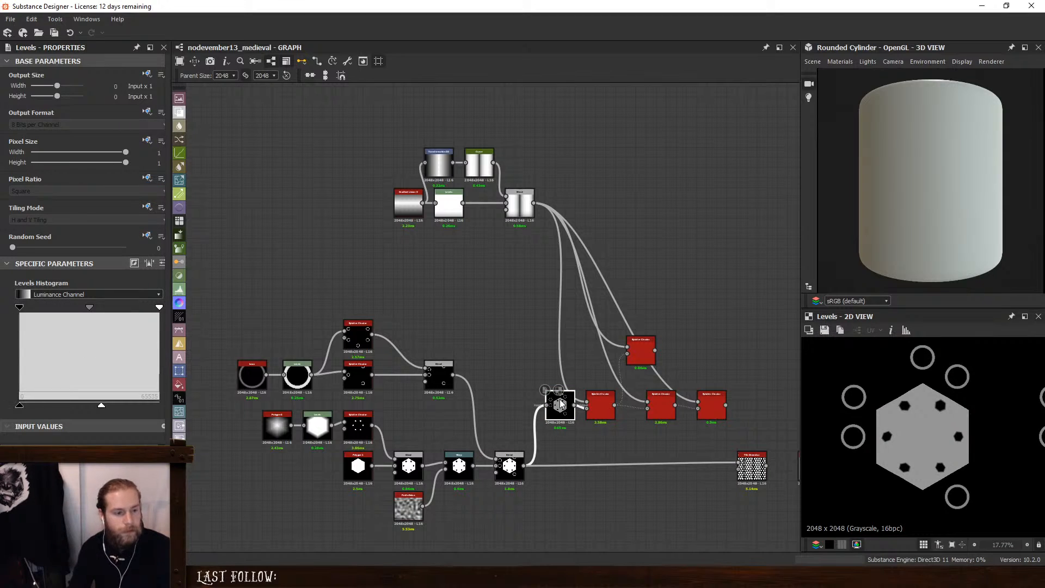
{"action": "middle_click_drag", "start_coordinate": [679, 443], "coordinate": [675, 410]}
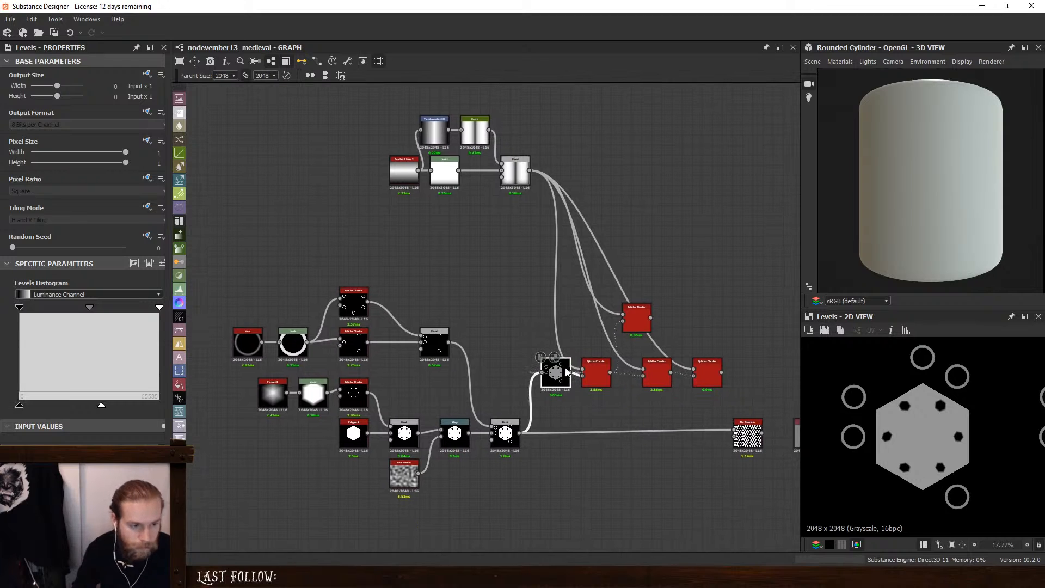
{"action": "left_click_drag", "start_coordinate": [559, 376], "coordinate": [558, 435]}
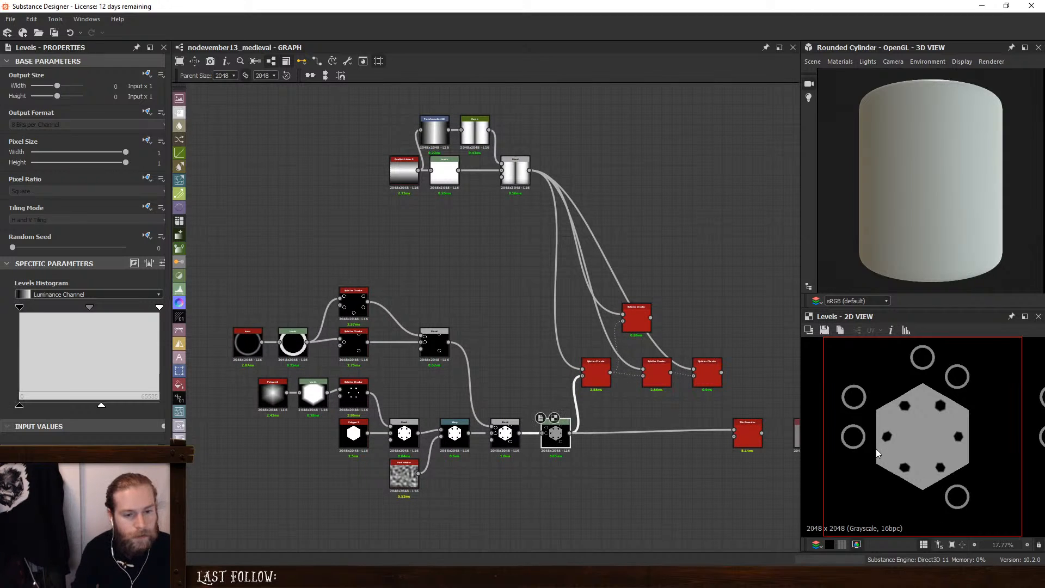
{"action": "scroll", "coordinate": [876, 448], "scroll_direction": "up", "scroll_amount": 1}
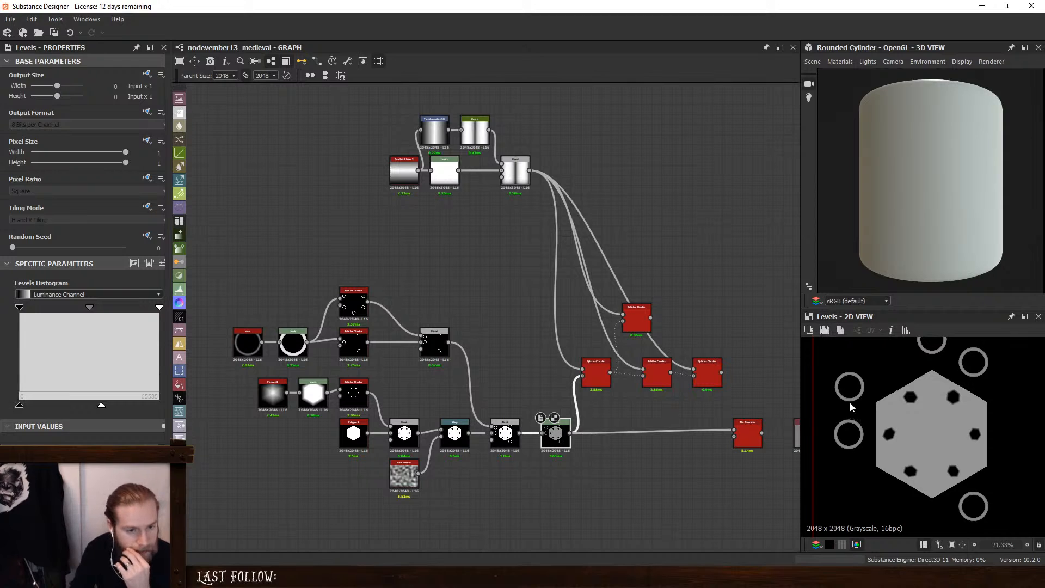
{"action": "scroll", "coordinate": [852, 413], "scroll_direction": "down", "scroll_amount": 1}
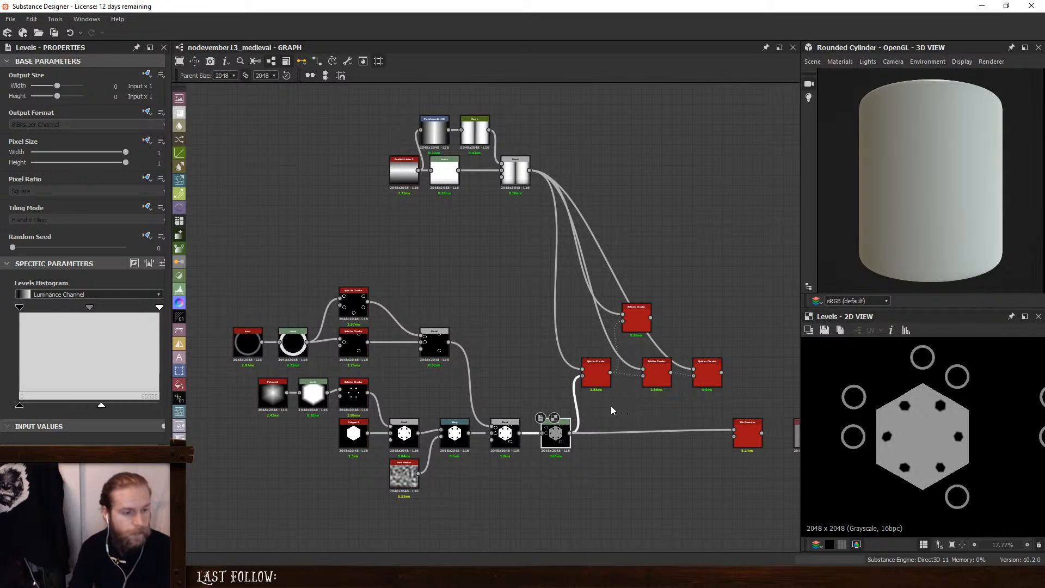
Add a Transformation 2D node above the plate-and-rings Blend and feed it the chain link shape from the upper Blend
{"action": "left_click", "coordinate": [502, 341]}
{"action": "key", "text": "space"}
{"action": "type", "text": "tr"}
{"action": "left_click", "coordinate": [534, 192]}
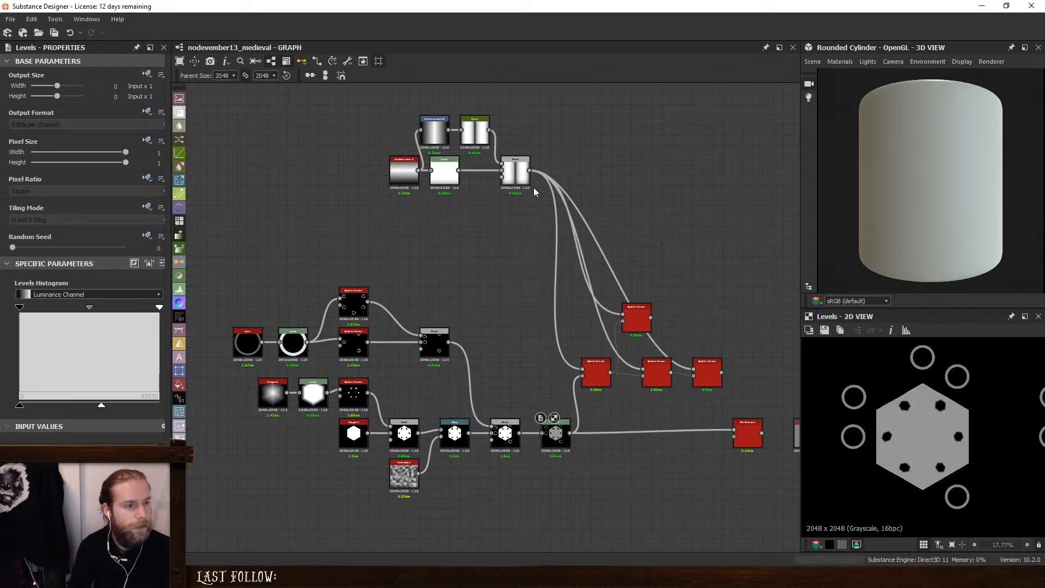
{"action": "left_click_drag", "start_coordinate": [529, 170], "coordinate": [492, 352]}
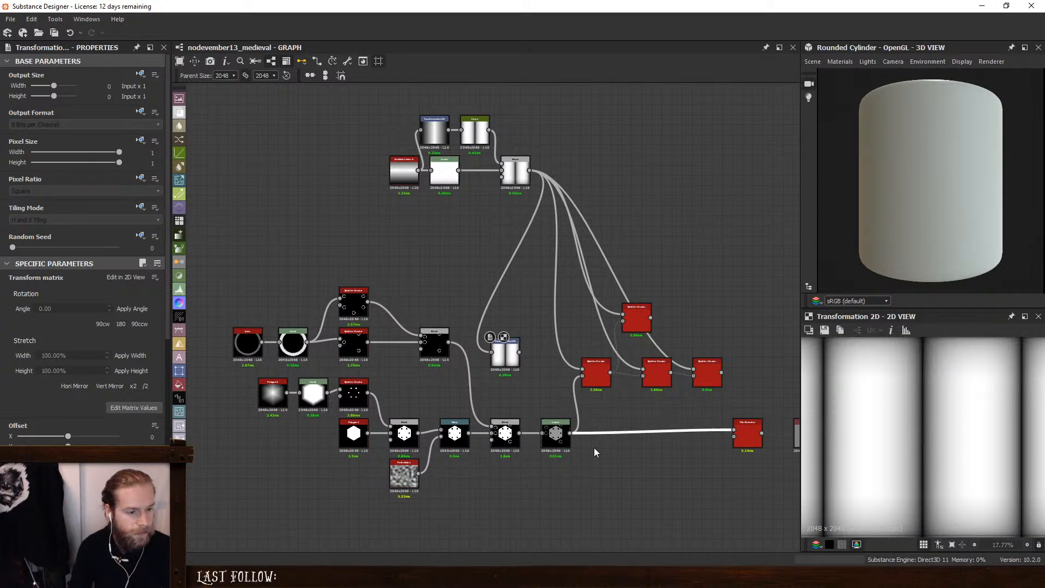
Insert a Blend node between the Levels and the Tile Generator with its Blending Mode set to Max (Lighten)
{"action": "key", "text": "space"}
{"action": "left_click", "coordinate": [633, 266]}
{"action": "scroll", "coordinate": [619, 426], "scroll_direction": "up", "scroll_amount": 3}
{"action": "left_click_drag", "start_coordinate": [681, 428], "coordinate": [614, 420]}
{"action": "left_click", "coordinate": [66, 317]}
{"action": "left_click", "coordinate": [63, 358]}
{"action": "left_click_drag", "start_coordinate": [424, 288], "coordinate": [494, 358]}
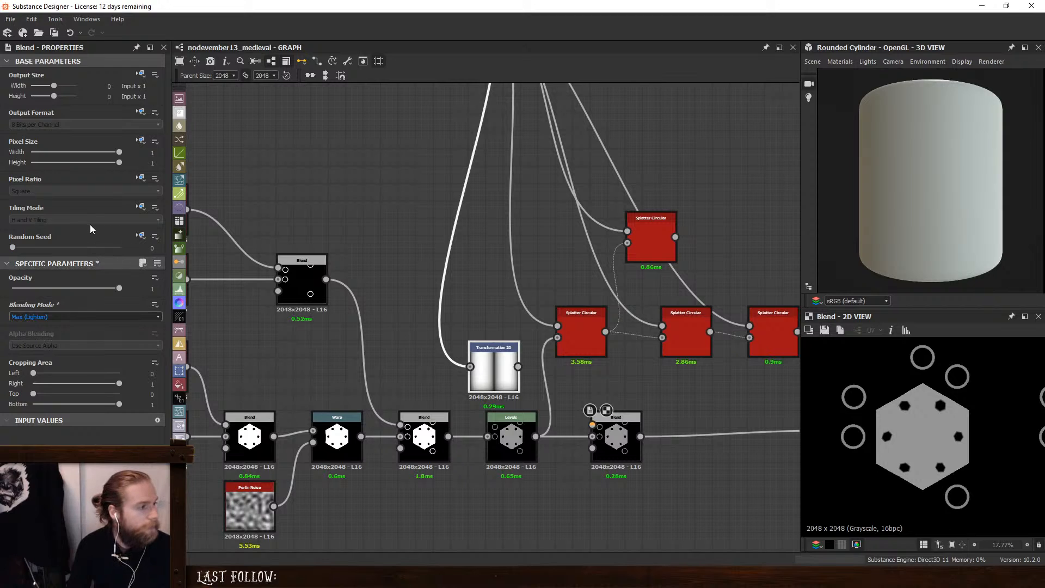
Try making the new Blend's Tiling Mode absolute and setting it to No Tiling
{"action": "left_click", "coordinate": [154, 208]}
{"action": "left_click", "coordinate": [141, 208]}
{"action": "left_click", "coordinate": [153, 251]}
{"action": "left_click", "coordinate": [70, 219]}
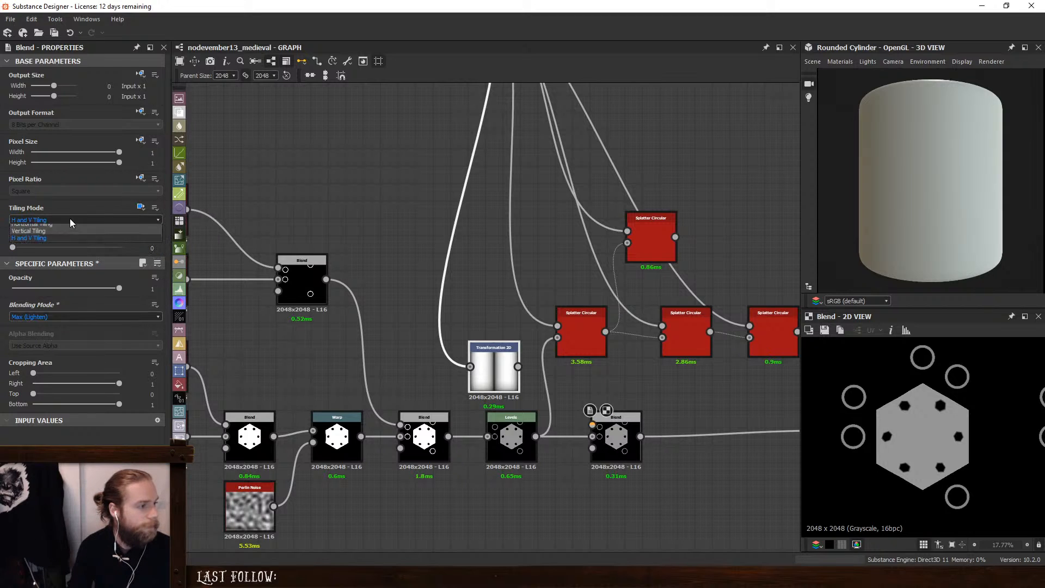
{"action": "left_click", "coordinate": [66, 233]}
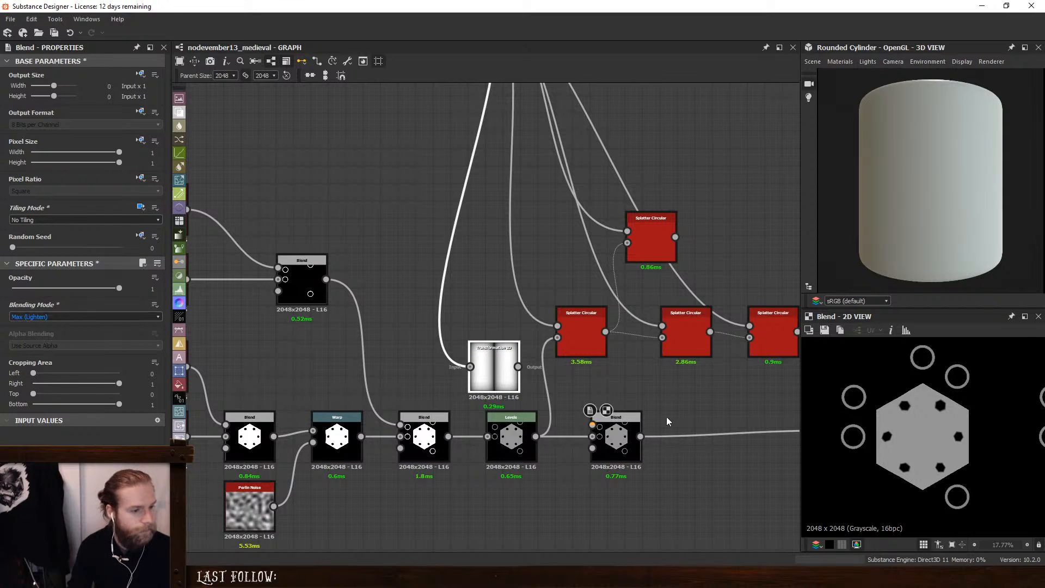
Scale the chain link in the Transformation 2D to a small upright shape inside the plate, and connect it to the new Blend's Foreground
{"action": "left_click", "coordinate": [494, 366]}
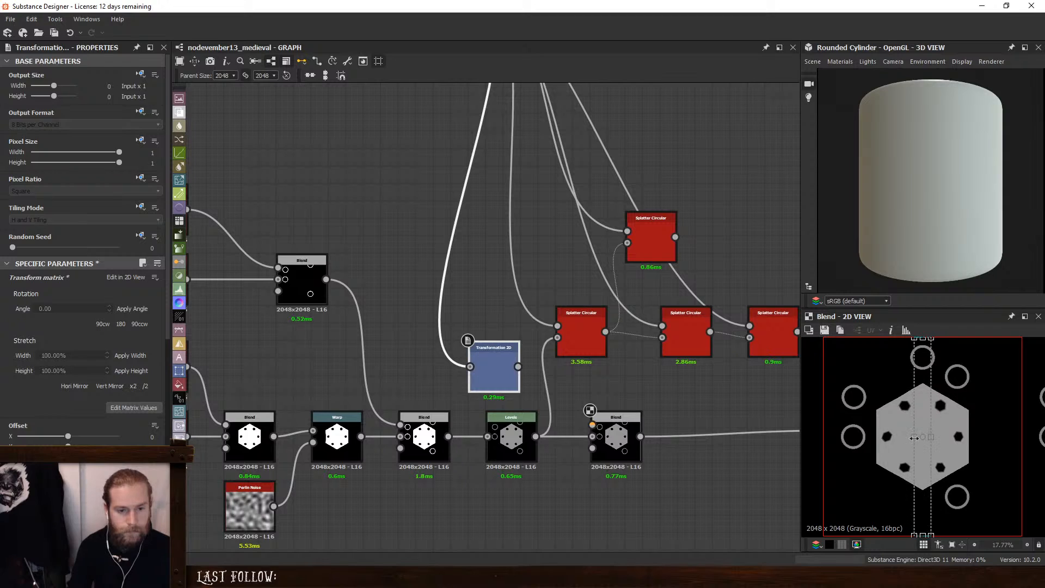
{"action": "left_click_drag", "start_coordinate": [923, 339], "coordinate": [925, 404]}
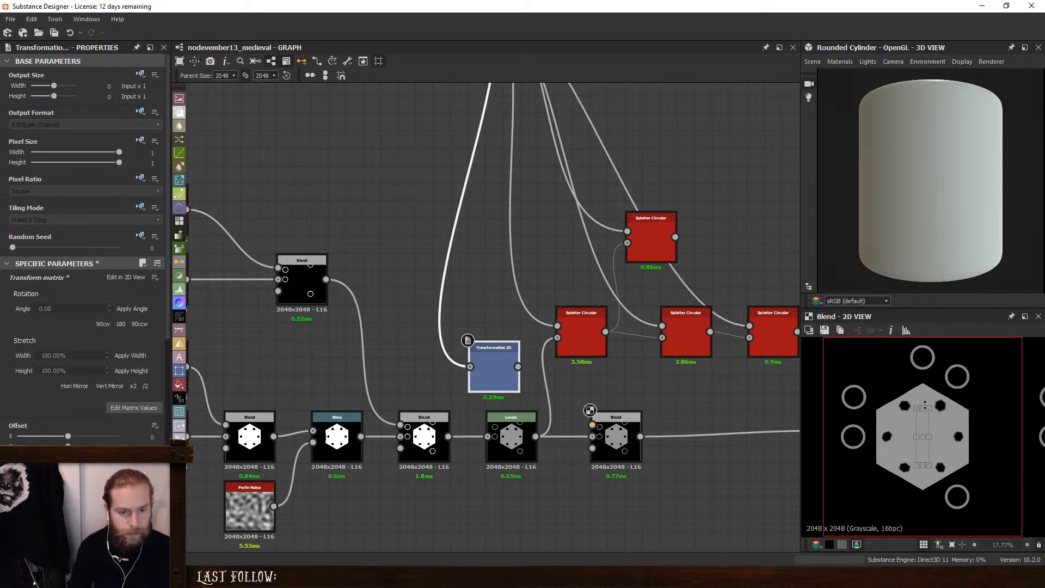
{"action": "left_click_drag", "start_coordinate": [593, 425], "coordinate": [517, 366]}
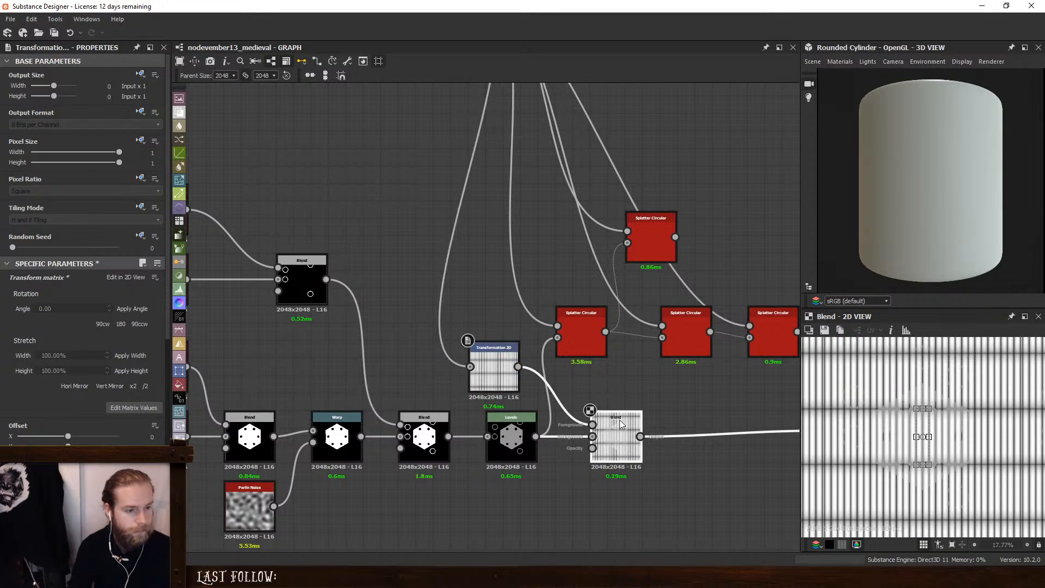
{"action": "left_click", "coordinate": [490, 373]}
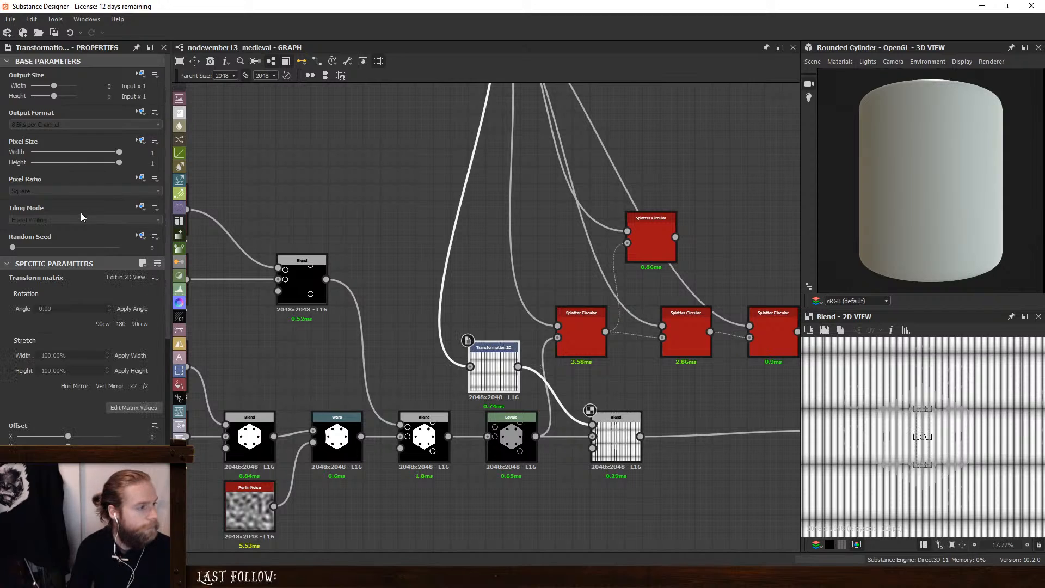
Reset the new Blend's Tiling Mode inheritance to Relative to Input
{"action": "left_click", "coordinate": [616, 433]}
{"action": "left_click", "coordinate": [140, 207]}
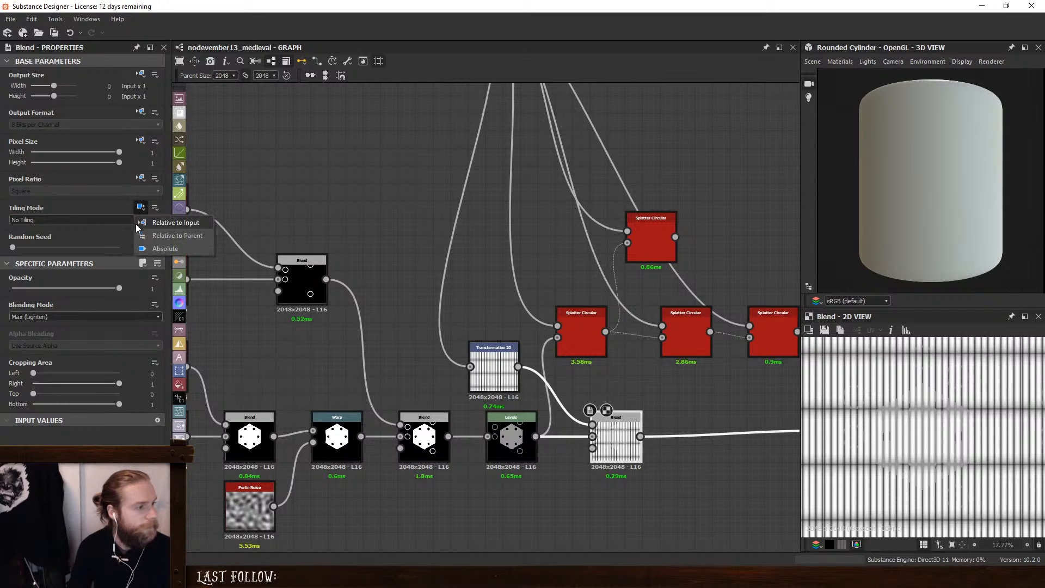
{"action": "left_click", "coordinate": [147, 251]}
{"action": "left_click", "coordinate": [141, 207]}
{"action": "left_click", "coordinate": [163, 220]}
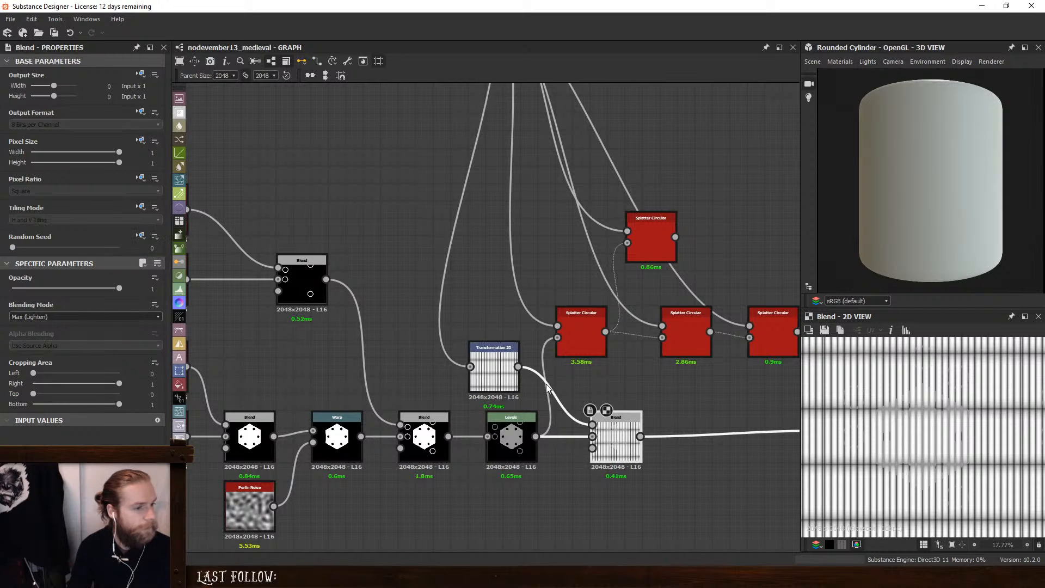
Override the inherited Tiling Mode of the chain link's Transformation 2D and set it to No Tiling
{"action": "left_click", "coordinate": [503, 372]}
{"action": "left_click", "coordinate": [140, 206]}
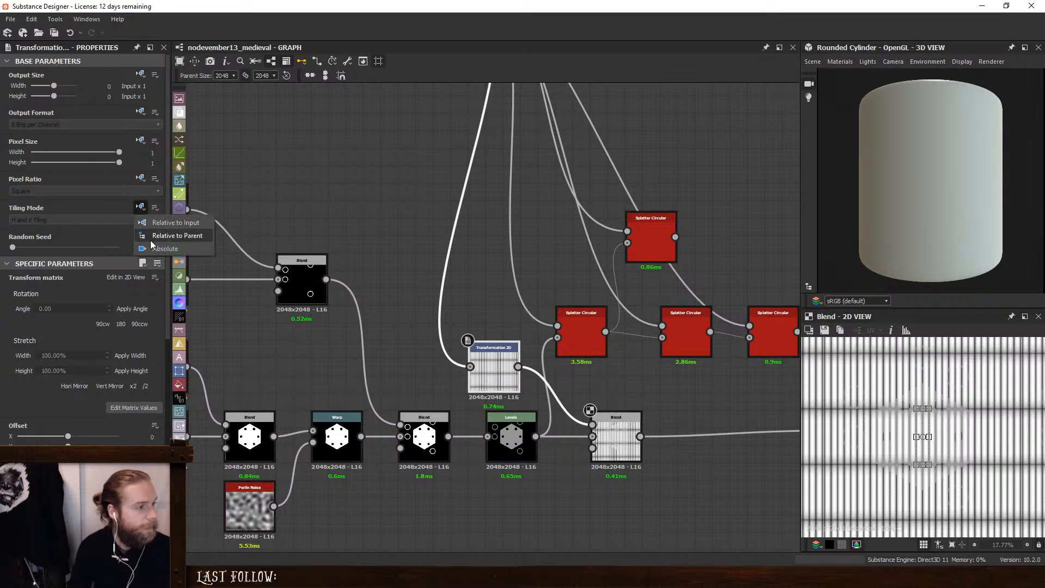
{"action": "left_click", "coordinate": [158, 238]}
{"action": "left_click", "coordinate": [88, 220]}
{"action": "left_click", "coordinate": [64, 230]}
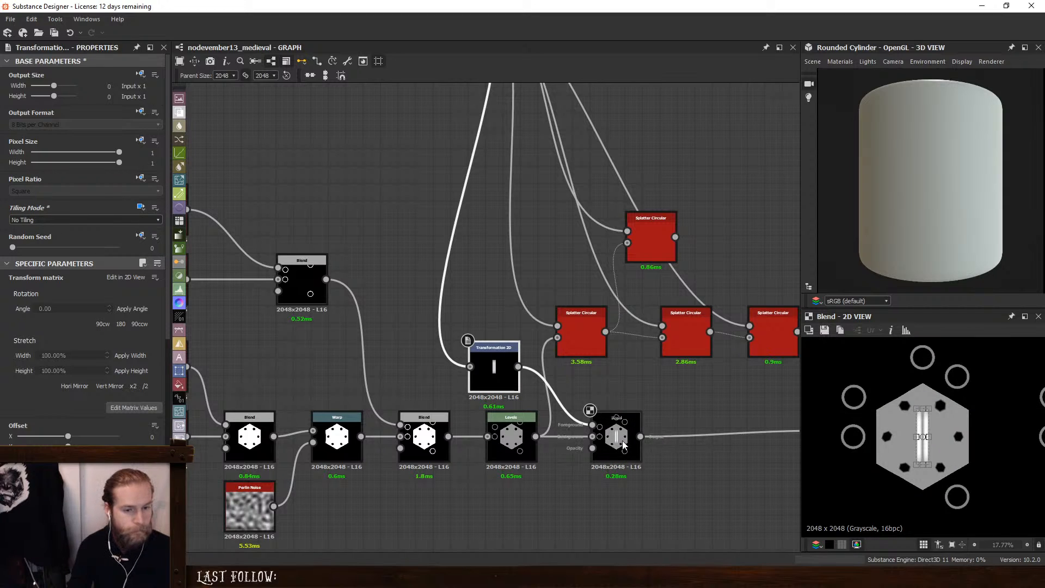
Move the chain link out of the plate's centre so it hangs from the lower of the two rings left of the plate
{"action": "left_click", "coordinate": [623, 444]}
{"action": "left_click", "coordinate": [932, 456]}
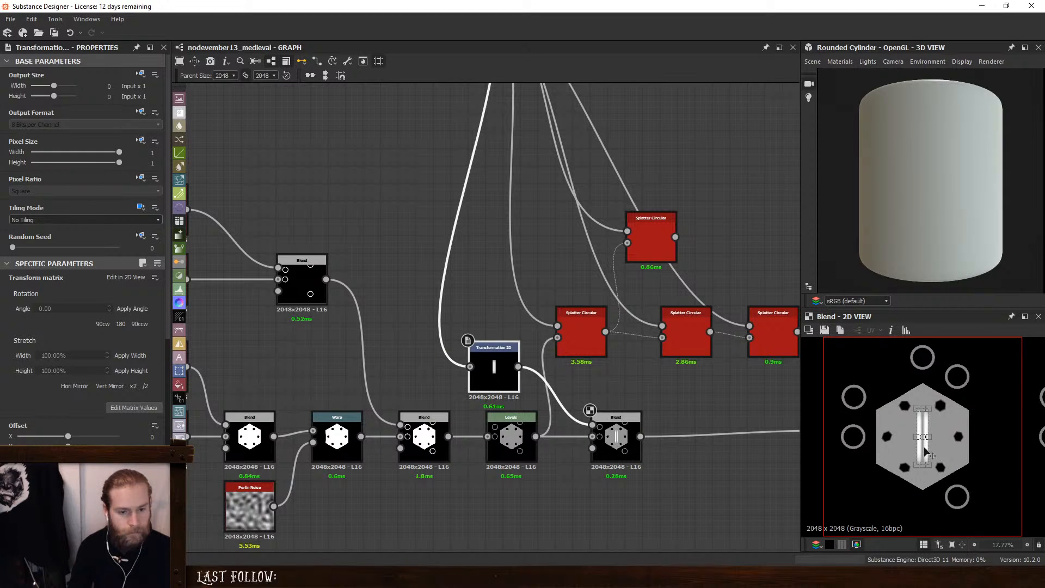
{"action": "left_click_drag", "start_coordinate": [926, 451], "coordinate": [848, 466]}
{"action": "scroll", "coordinate": [854, 483], "scroll_direction": "up", "scroll_amount": 1}
{"action": "scroll", "coordinate": [855, 484], "scroll_direction": "up", "scroll_amount": 4}
{"action": "scroll", "coordinate": [853, 466], "scroll_direction": "down", "scroll_amount": 2}
{"action": "left_click_drag", "start_coordinate": [856, 511], "coordinate": [868, 465]}
{"action": "left_click", "coordinate": [763, 483]}
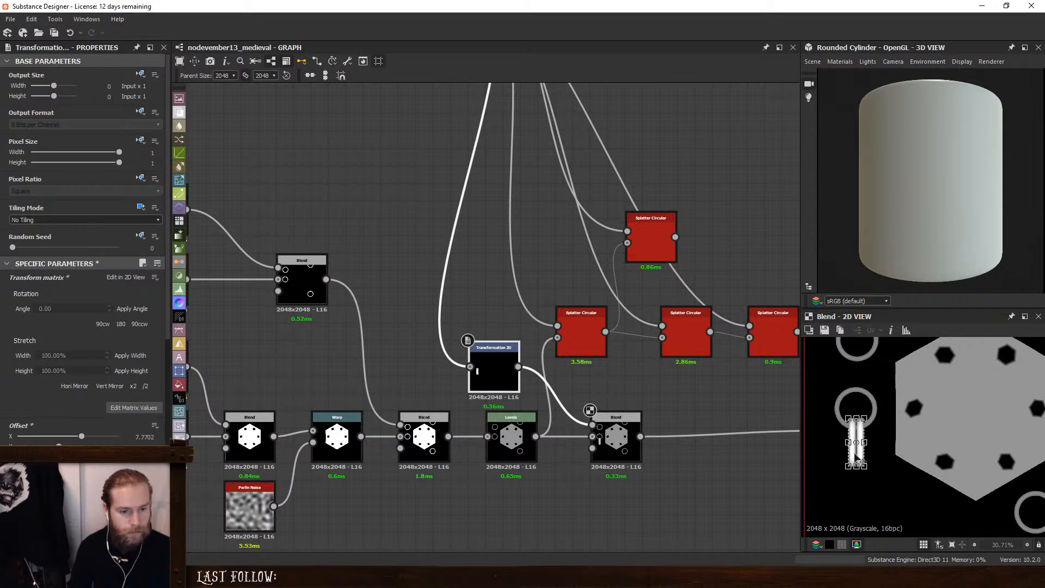
{"action": "left_click", "coordinate": [674, 467]}
Preview the Tile Generator output and examine up close how the chain links meet the rings between the tiled plates
{"action": "scroll", "coordinate": [674, 452], "scroll_direction": "down", "scroll_amount": 4}
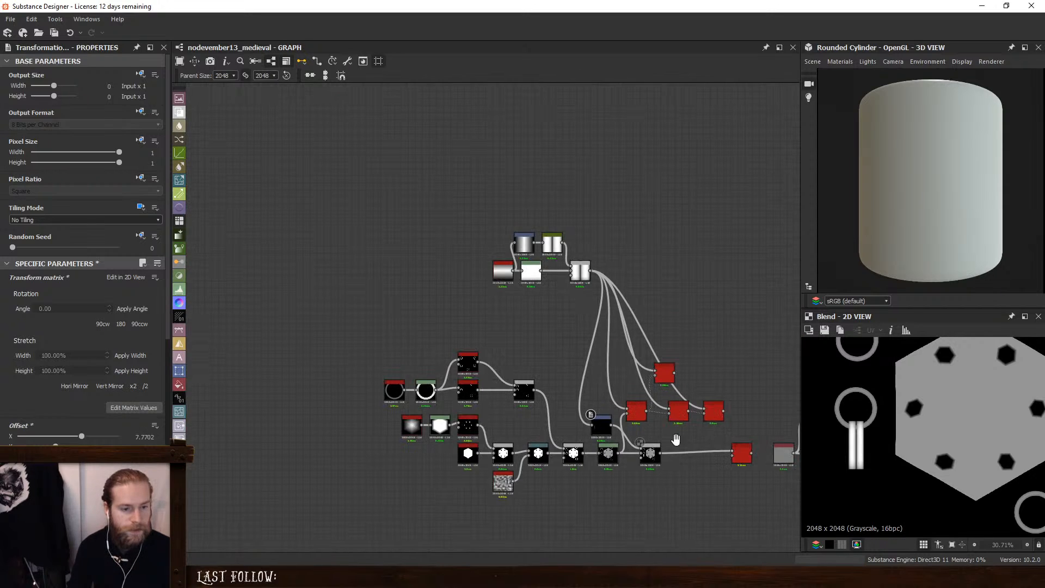
{"action": "scroll", "coordinate": [662, 440], "scroll_direction": "up", "scroll_amount": 2}
{"action": "double_click", "coordinate": [650, 443]}
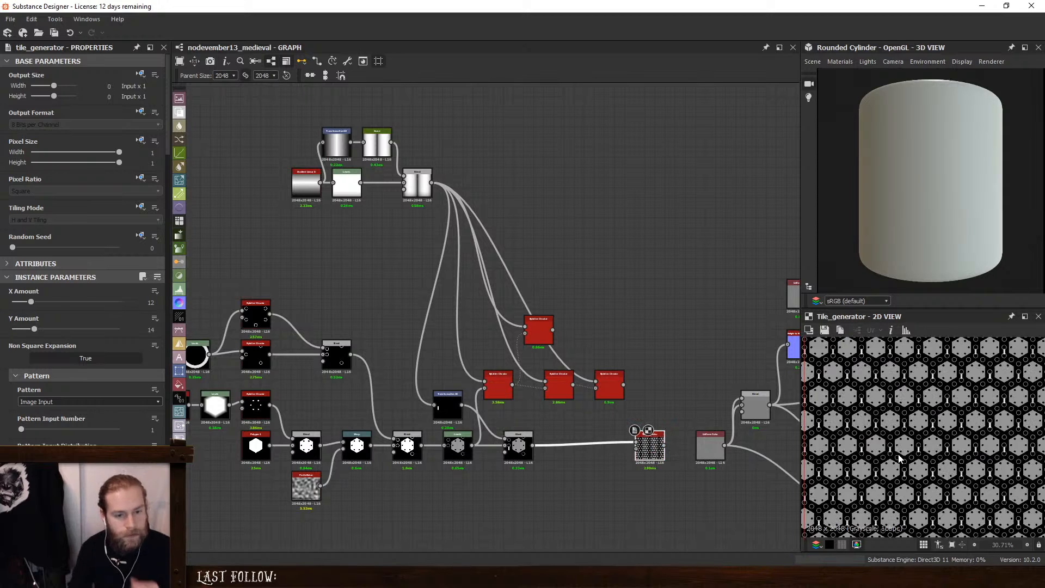
{"action": "scroll", "coordinate": [841, 393], "scroll_direction": "up", "scroll_amount": 5}
{"action": "scroll", "coordinate": [842, 393], "scroll_direction": "up", "scroll_amount": 2}
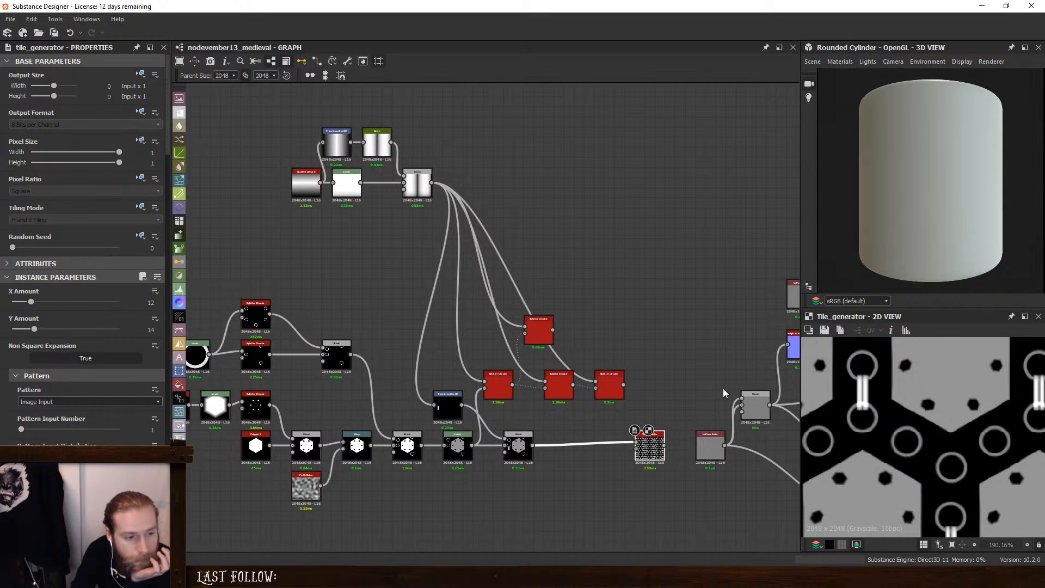
Set the Tile Generator's Blending Mode to Max
{"action": "left_click", "coordinate": [448, 406]}
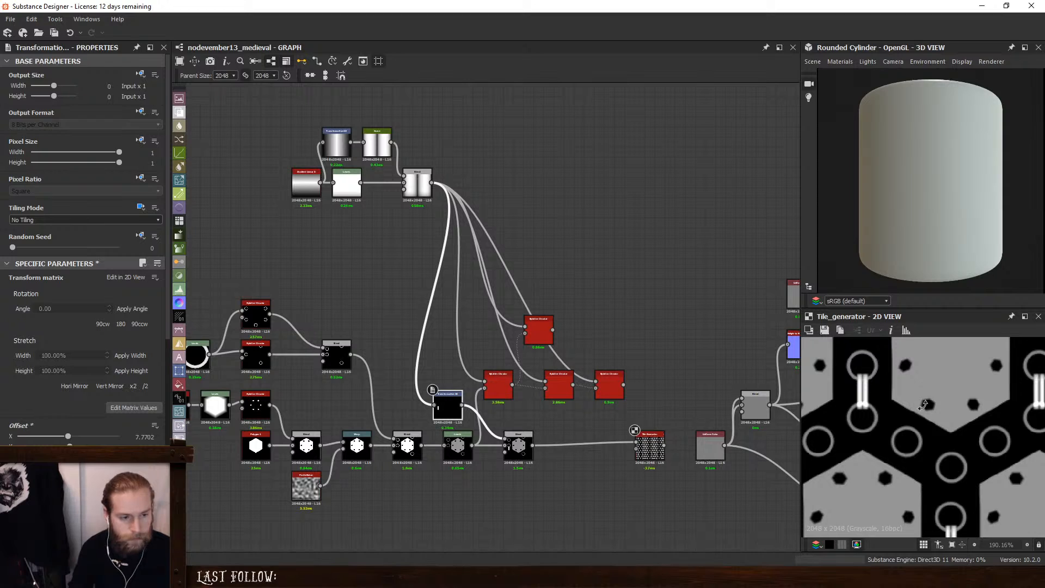
{"action": "left_click", "coordinate": [650, 446]}
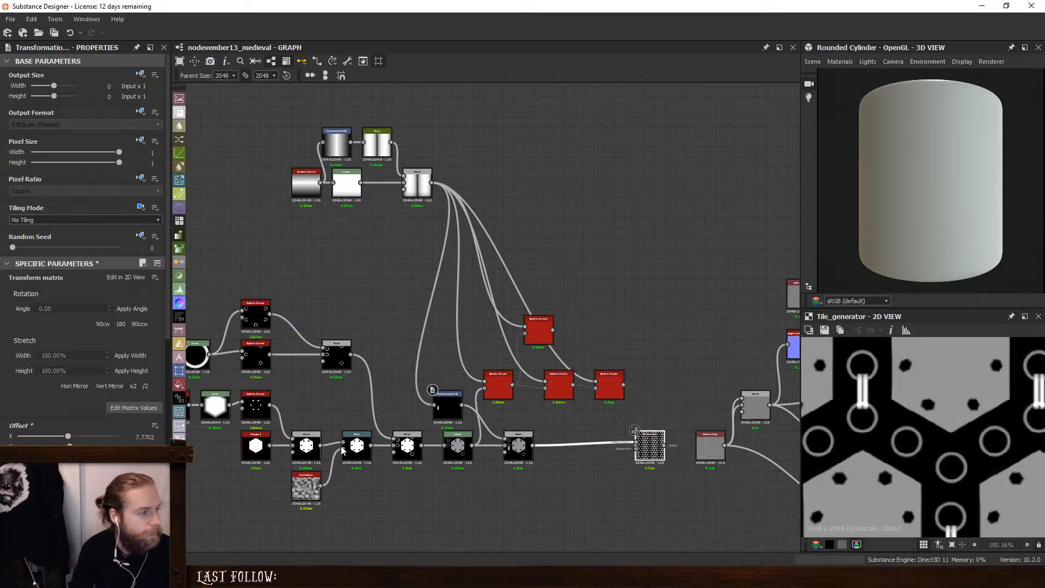
{"action": "left_click_drag", "start_coordinate": [167, 174], "coordinate": [167, 463]}
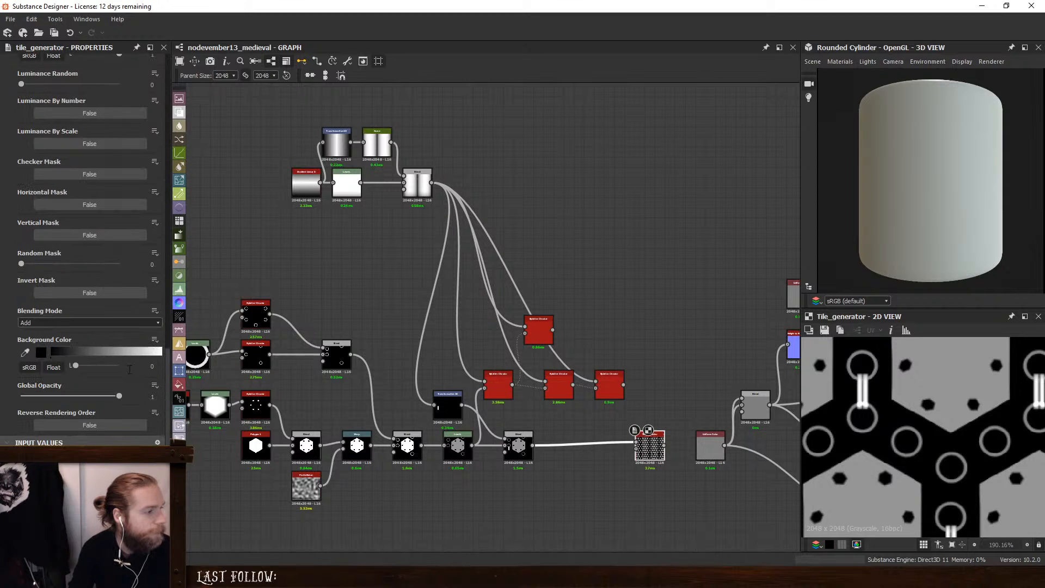
{"action": "left_click", "coordinate": [54, 323]}
{"action": "left_click", "coordinate": [33, 339]}
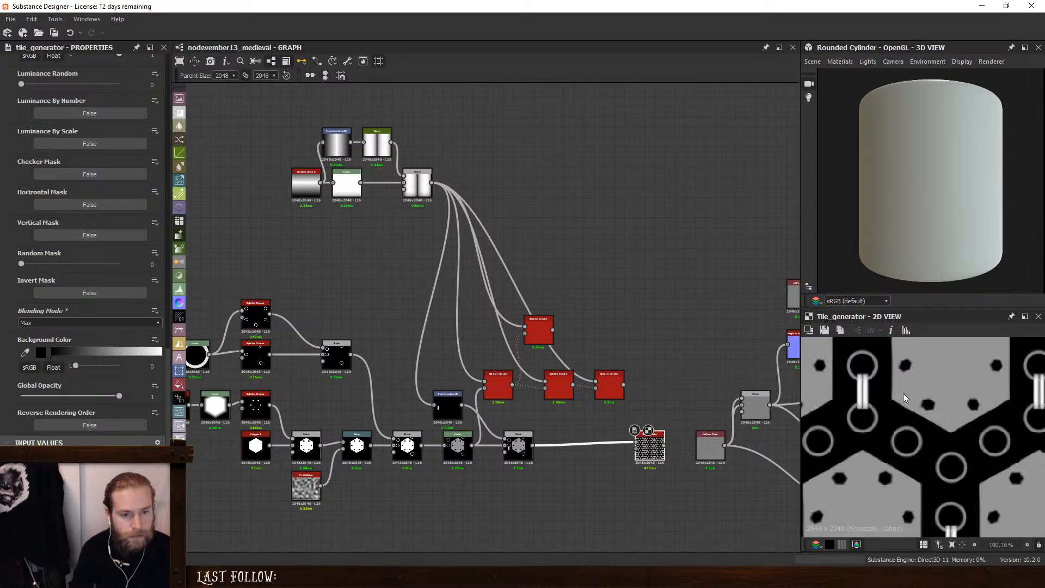
Examine the chain links and rings in the tiled pattern and in the single-tile Blend output
{"action": "scroll", "coordinate": [903, 398], "scroll_direction": "down", "scroll_amount": 5}
{"action": "scroll", "coordinate": [904, 397], "scroll_direction": "up", "scroll_amount": 4}
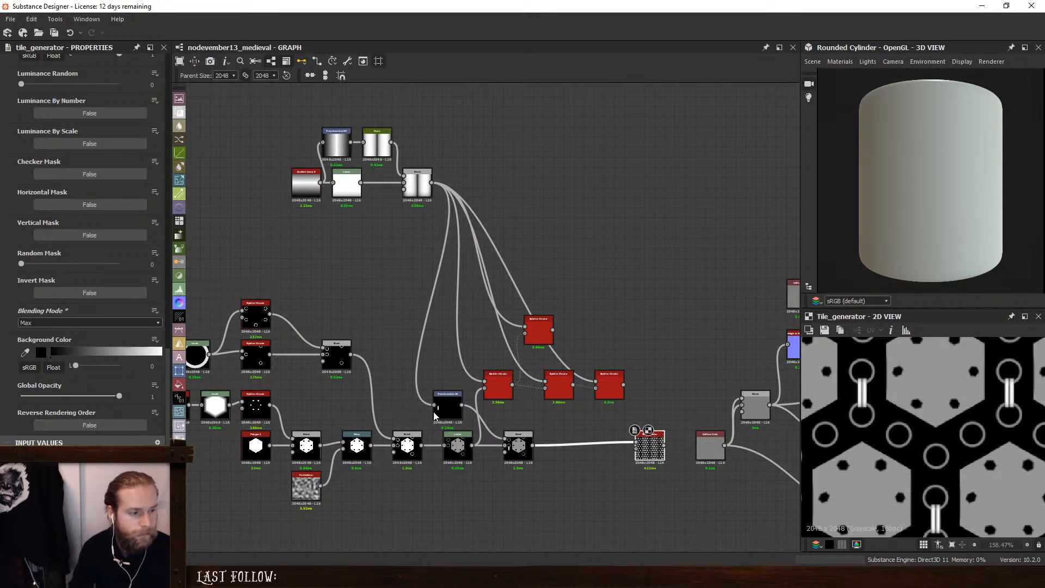
{"action": "scroll", "coordinate": [942, 383], "scroll_direction": "down", "scroll_amount": 6}
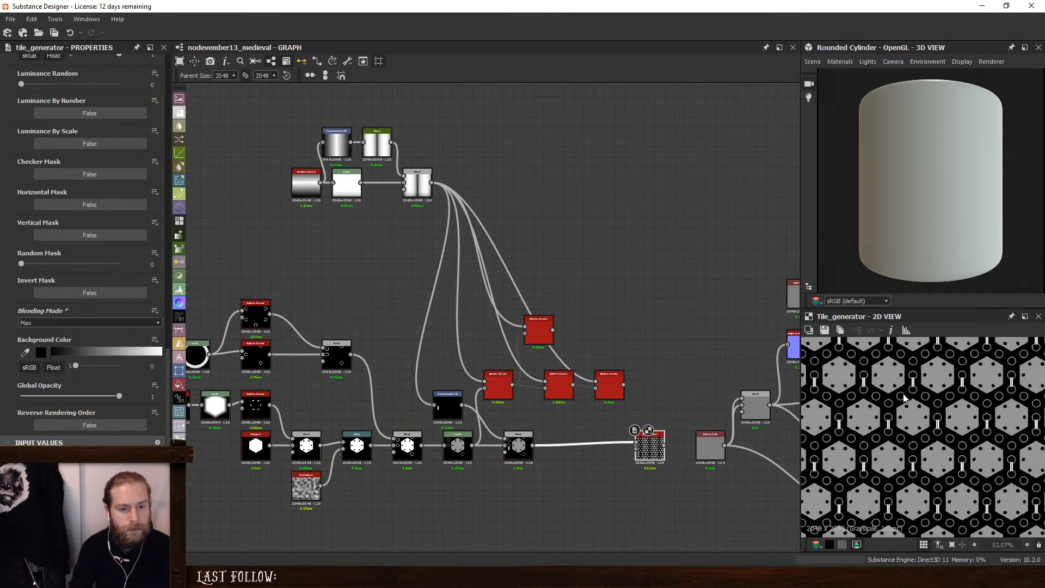
{"action": "scroll", "coordinate": [854, 413], "scroll_direction": "up", "scroll_amount": 3}
{"action": "left_click", "coordinate": [521, 448]}
{"action": "scroll", "coordinate": [928, 410], "scroll_direction": "down", "scroll_amount": 5}
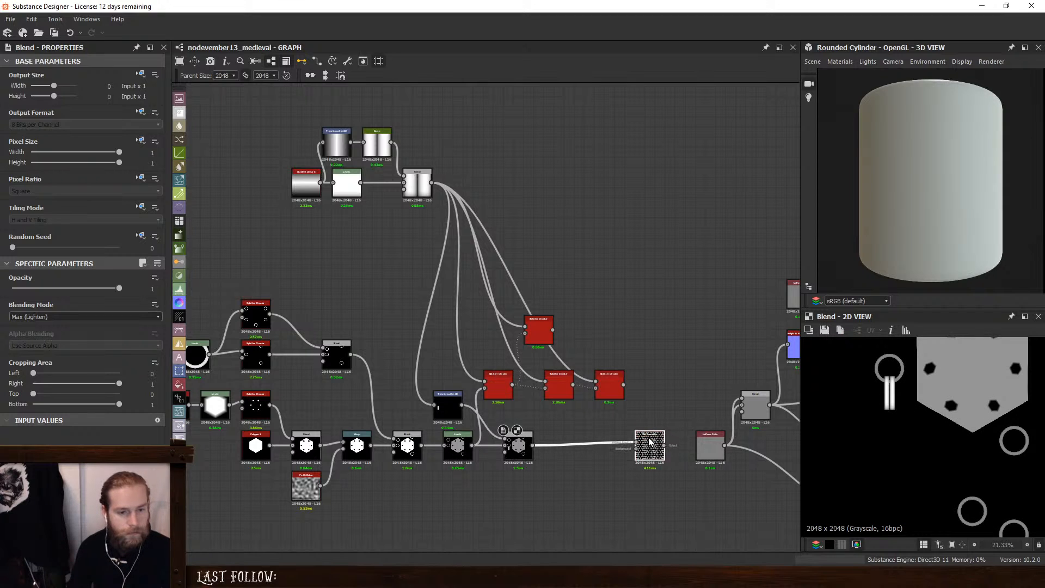
{"action": "scroll", "coordinate": [866, 392], "scroll_direction": "up", "scroll_amount": 5}
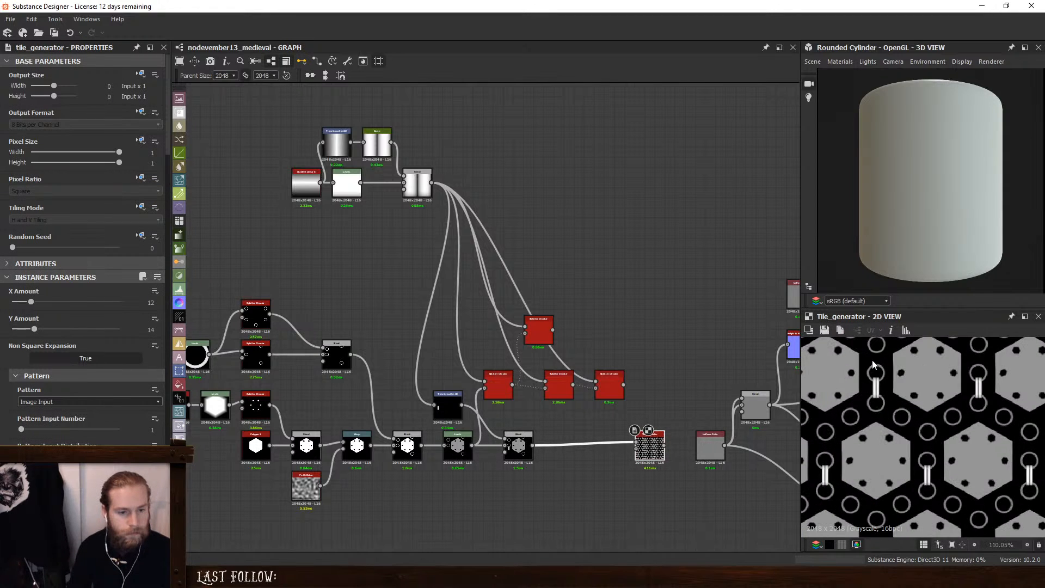
{"action": "middle_click_drag", "start_coordinate": [897, 378], "coordinate": [880, 358]}
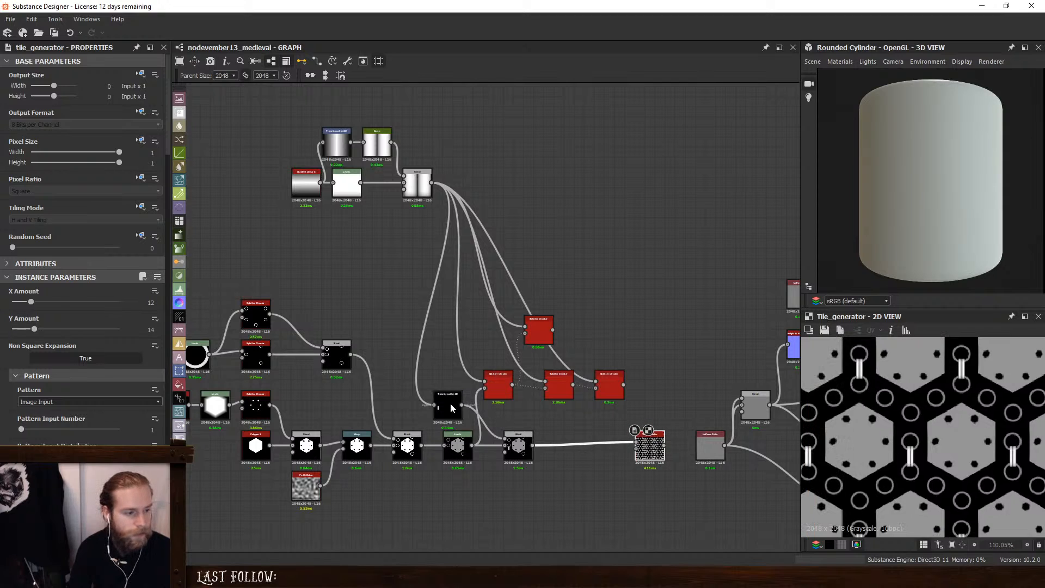
Insert a new Blend node between the last Blend and the Tile Generator
{"action": "scroll", "coordinate": [514, 452], "scroll_direction": "up", "scroll_amount": 3}
{"action": "left_click_drag", "start_coordinate": [460, 244], "coordinate": [703, 257]}
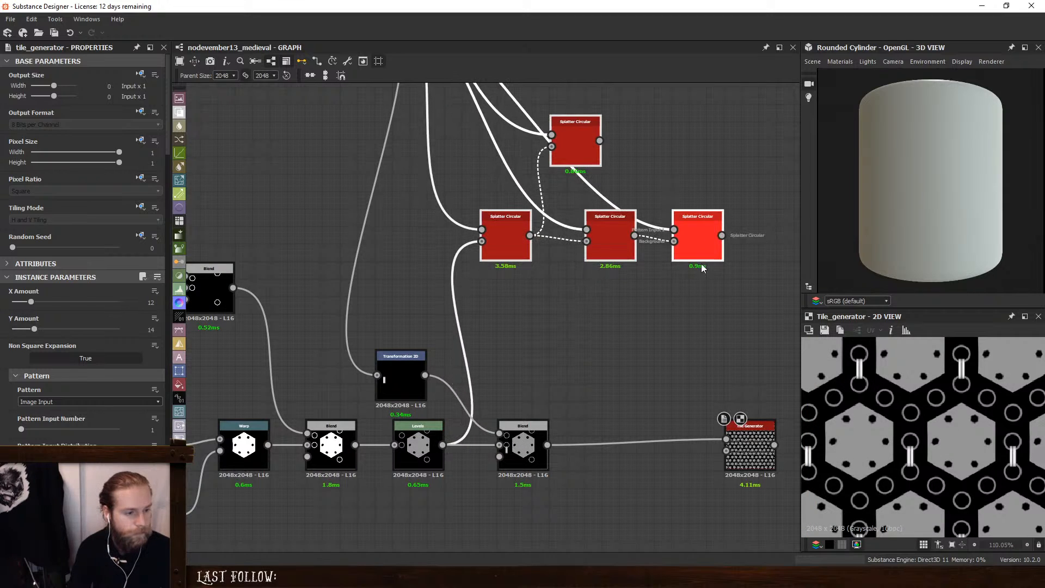
{"action": "left_click", "coordinate": [648, 313]}
{"action": "left_click", "coordinate": [527, 442]}
{"action": "key", "text": "space"}
{"action": "left_click", "coordinate": [561, 260]}
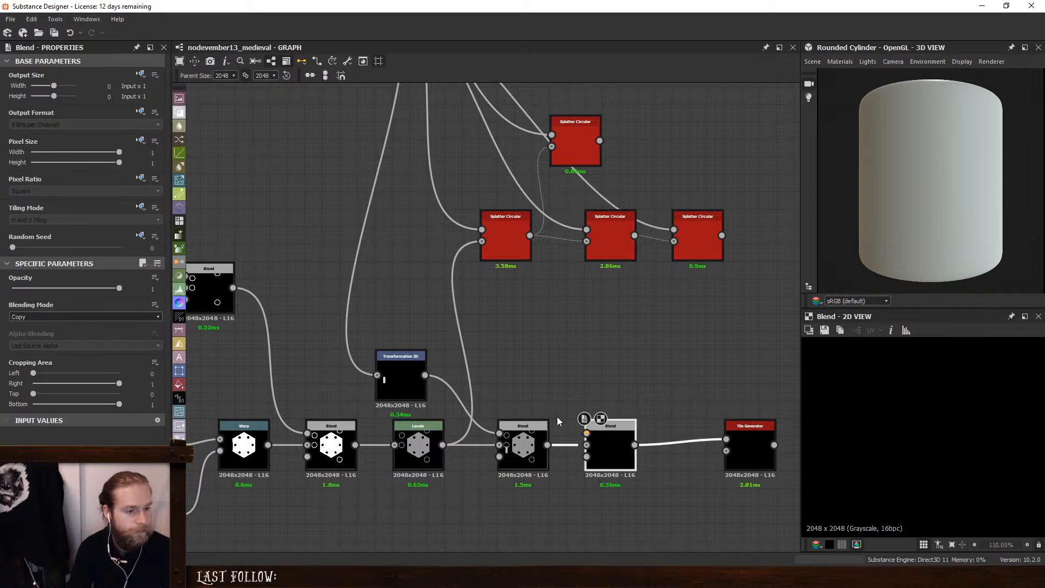
Feed a duplicate of the link's Transformation 2D into the new Blend's foreground and set its blending mode to Max (Lighten)
{"action": "left_click", "coordinate": [412, 364]}
{"action": "key", "text": "ctrl+d"}
{"action": "left_click_drag", "start_coordinate": [489, 332], "coordinate": [586, 434]}
{"action": "left_click", "coordinate": [609, 452]}
{"action": "left_click", "coordinate": [76, 317]}
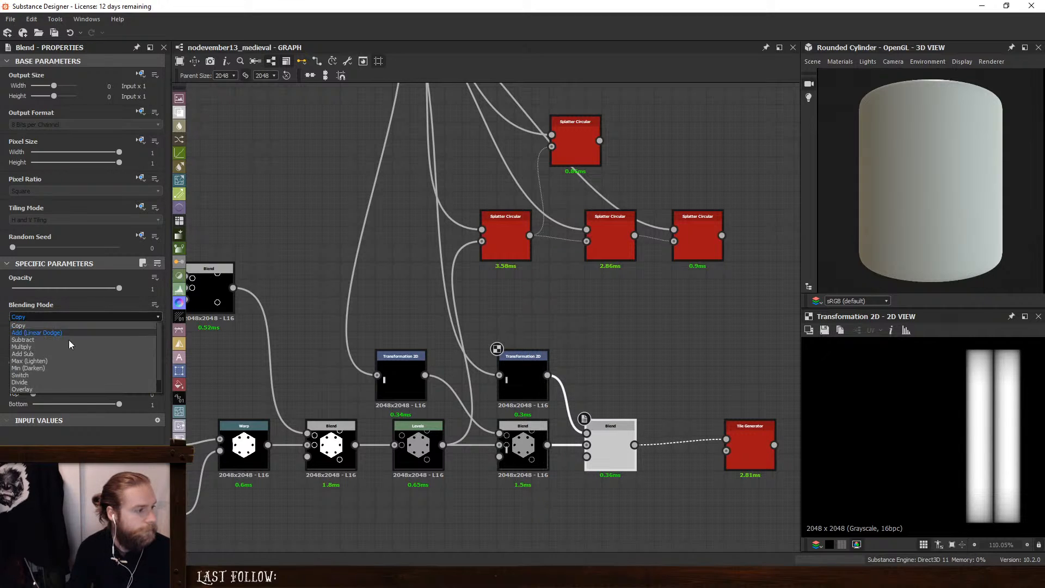
{"action": "left_click", "coordinate": [63, 361]}
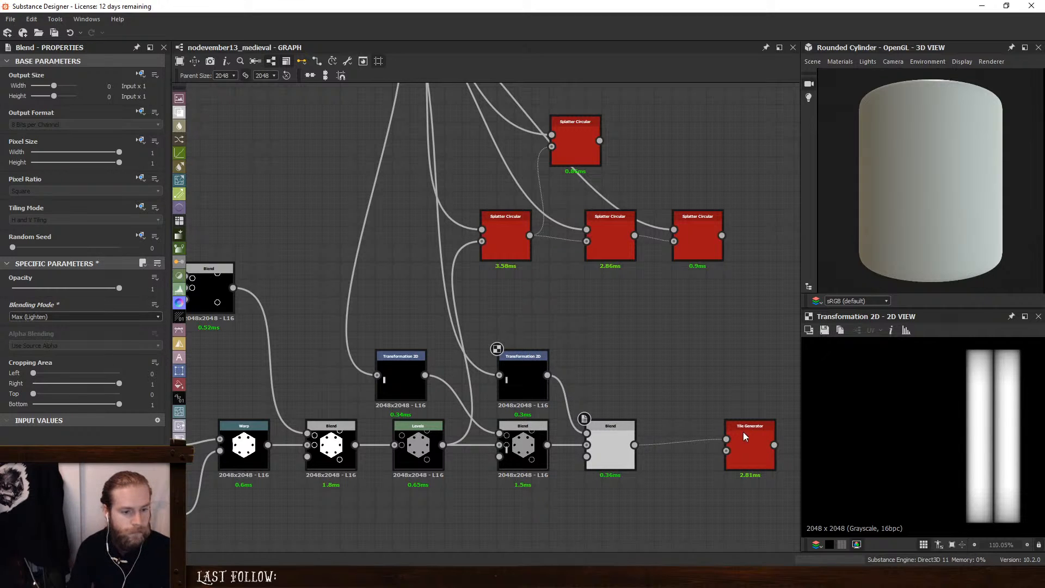
Move the duplicated vertical link up so it spans the two rings beside the hexagon
{"action": "double_click", "coordinate": [751, 444]}
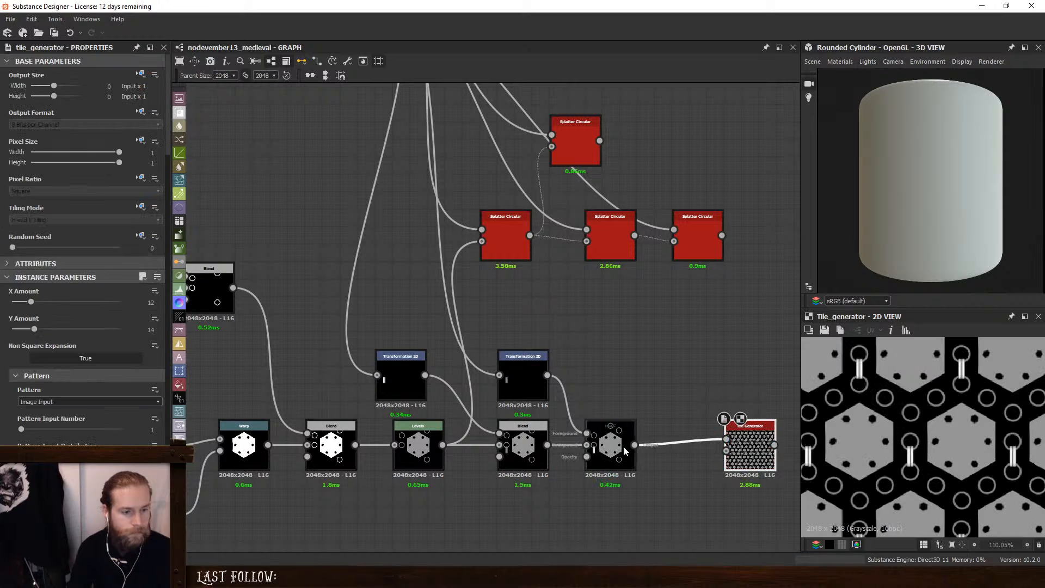
{"action": "double_click", "coordinate": [616, 450]}
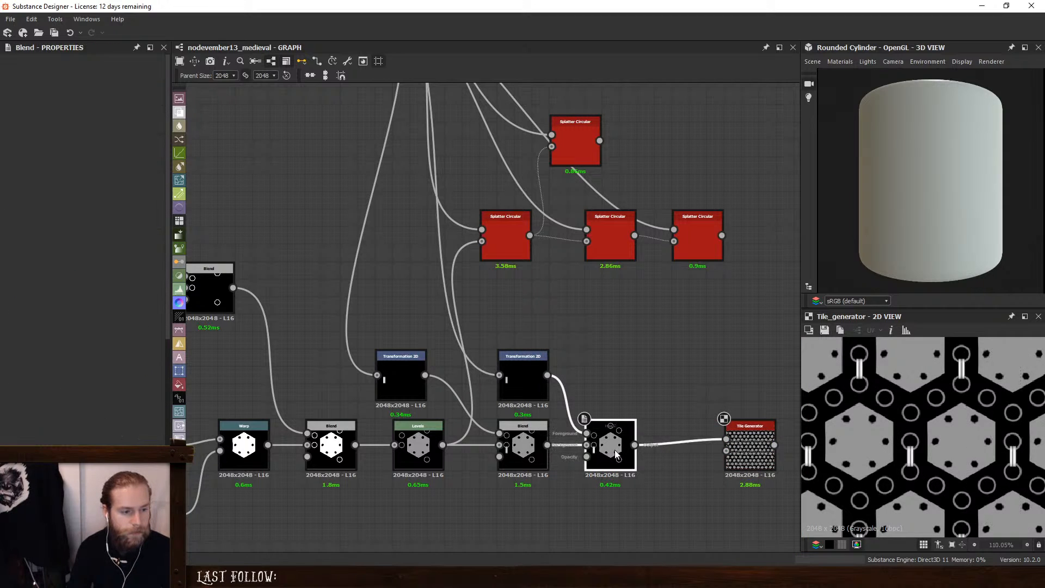
{"action": "scroll", "coordinate": [978, 444], "scroll_direction": "down", "scroll_amount": 5}
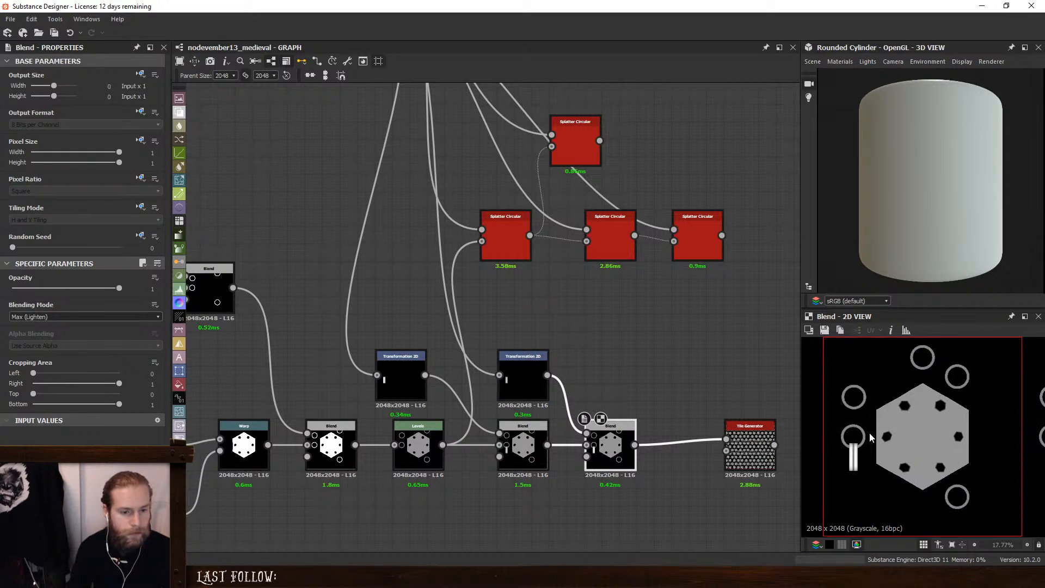
{"action": "left_click", "coordinate": [534, 383]}
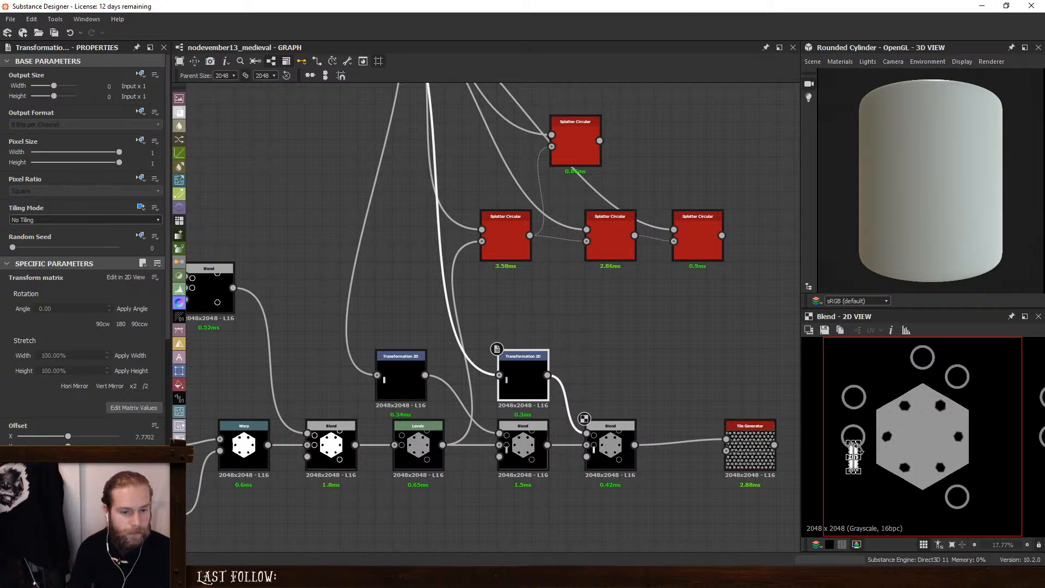
{"action": "left_click_drag", "start_coordinate": [863, 458], "coordinate": [862, 415]}
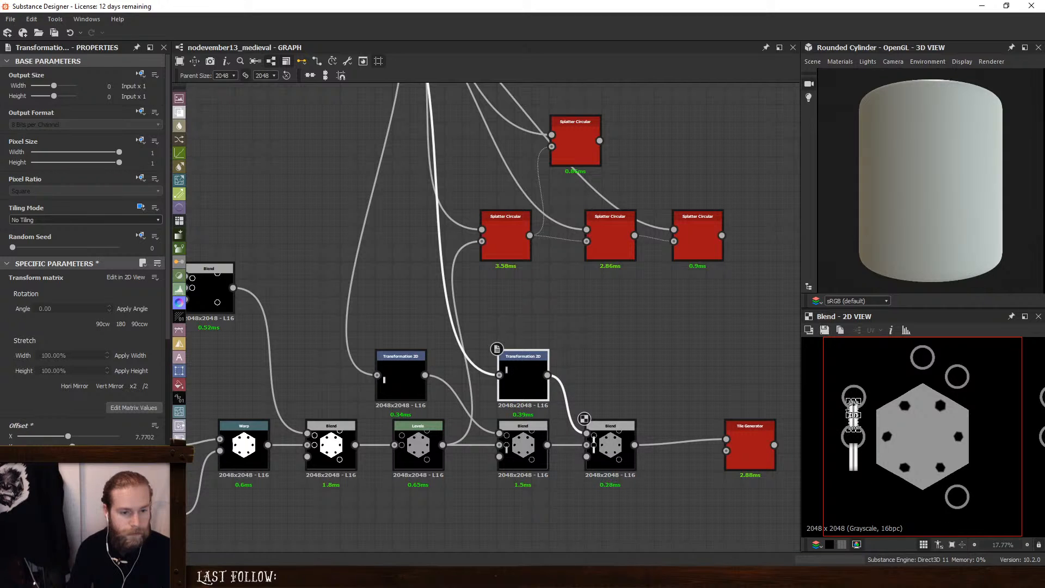
Compare the tiled pattern with the single-tile Blend output to check how the vertical links join the rings
{"action": "double_click", "coordinate": [753, 435]}
{"action": "scroll", "coordinate": [931, 411], "scroll_direction": "up", "scroll_amount": 10}
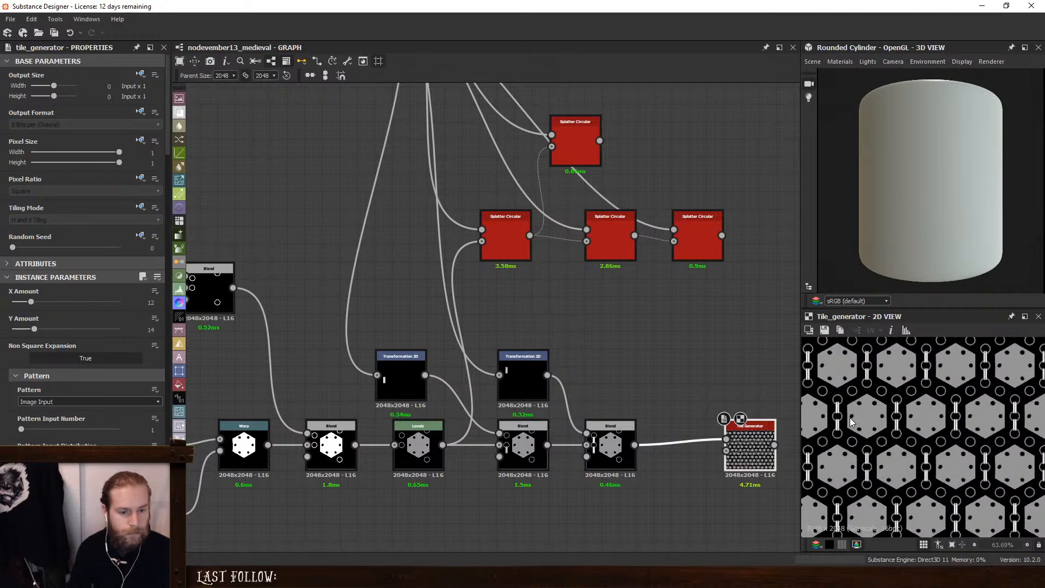
{"action": "scroll", "coordinate": [952, 391], "scroll_direction": "down", "scroll_amount": 5}
{"action": "scroll", "coordinate": [956, 391], "scroll_direction": "up", "scroll_amount": 4}
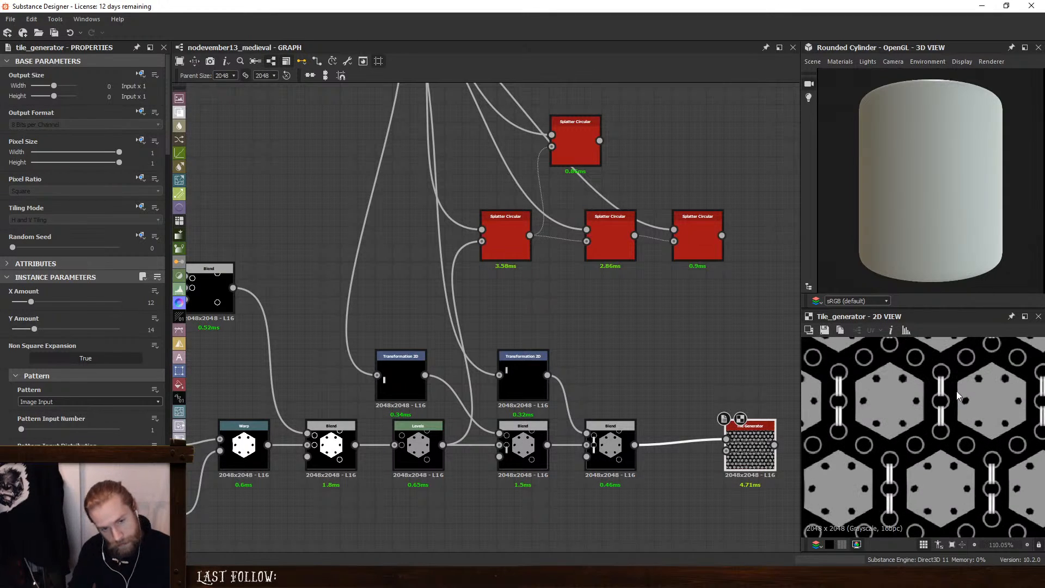
{"action": "scroll", "coordinate": [995, 414], "scroll_direction": "down", "scroll_amount": 1}
{"action": "middle_click_drag", "start_coordinate": [996, 415], "coordinate": [967, 415]}
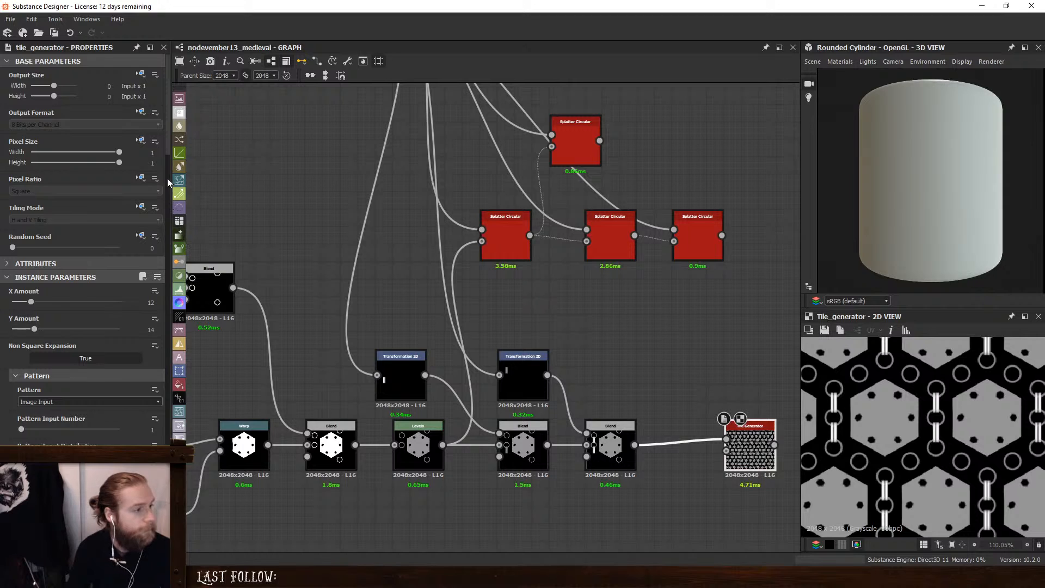
{"action": "double_click", "coordinate": [610, 444]}
{"action": "scroll", "coordinate": [903, 410], "scroll_direction": "down", "scroll_amount": 10}
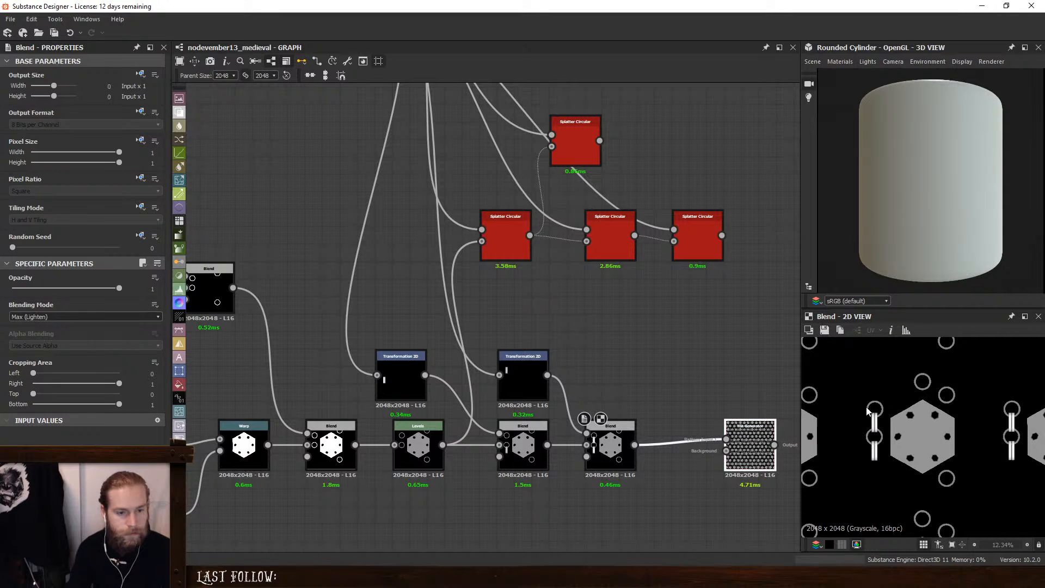
{"action": "double_click", "coordinate": [751, 444]}
{"action": "scroll", "coordinate": [902, 402], "scroll_direction": "up", "scroll_amount": 6}
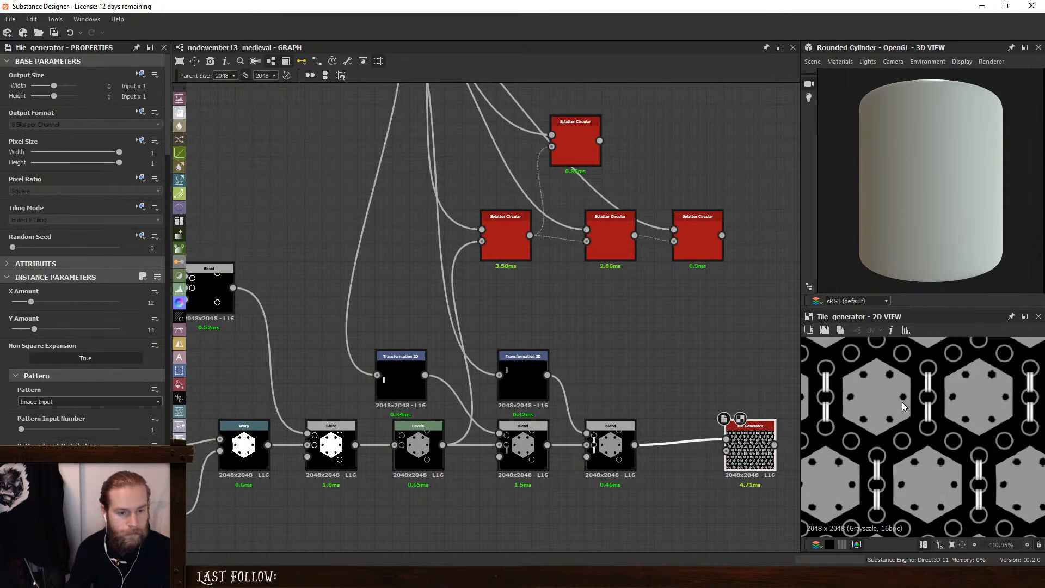
{"action": "double_click", "coordinate": [626, 433]}
{"action": "scroll", "coordinate": [895, 398], "scroll_direction": "up", "scroll_amount": 3}
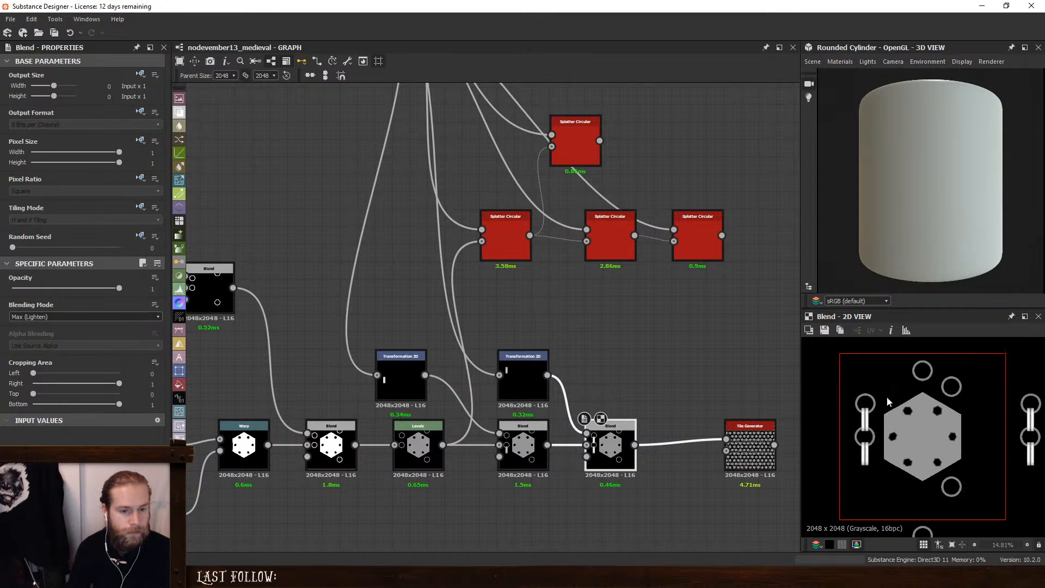
Duplicate the last Blend with its Transformation 2D and insert the copies into the chain before the Tile Generator
{"action": "left_click", "coordinate": [522, 381]}
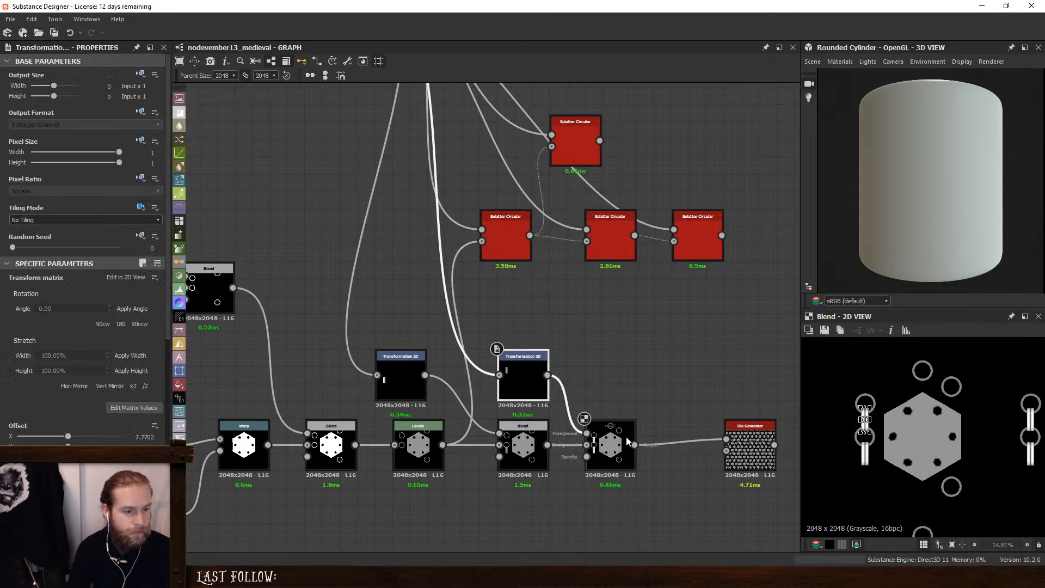
{"action": "left_click", "coordinate": [599, 439]}
{"action": "left_click", "coordinate": [508, 372], "text": "ctrl"}
{"action": "key", "text": "ctrl+d"}
{"action": "left_click_drag", "start_coordinate": [750, 442], "coordinate": [796, 444]}
{"action": "left_click_drag", "start_coordinate": [474, 371], "coordinate": [644, 407]}
{"action": "left_click_drag", "start_coordinate": [748, 439], "coordinate": [662, 430]}
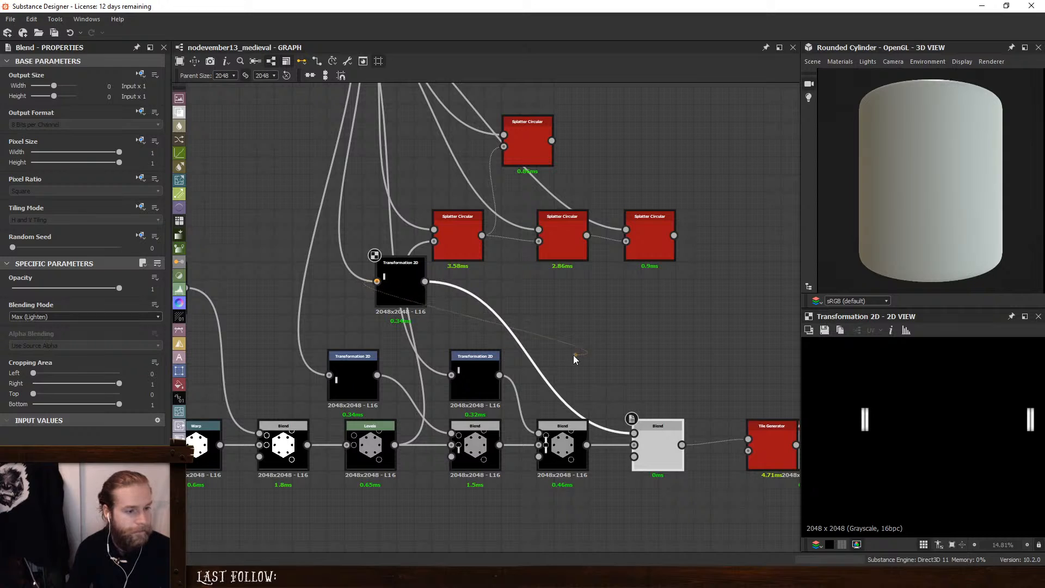
{"action": "left_click_drag", "start_coordinate": [573, 355], "coordinate": [573, 355]}
{"action": "left_click", "coordinate": [319, 298]}
{"action": "left_click_drag", "start_coordinate": [389, 299], "coordinate": [551, 393]}
Rotate the newest link copy diagonally and move it onto the lower-right ring below the hexagon
{"action": "double_click", "coordinate": [660, 440]}
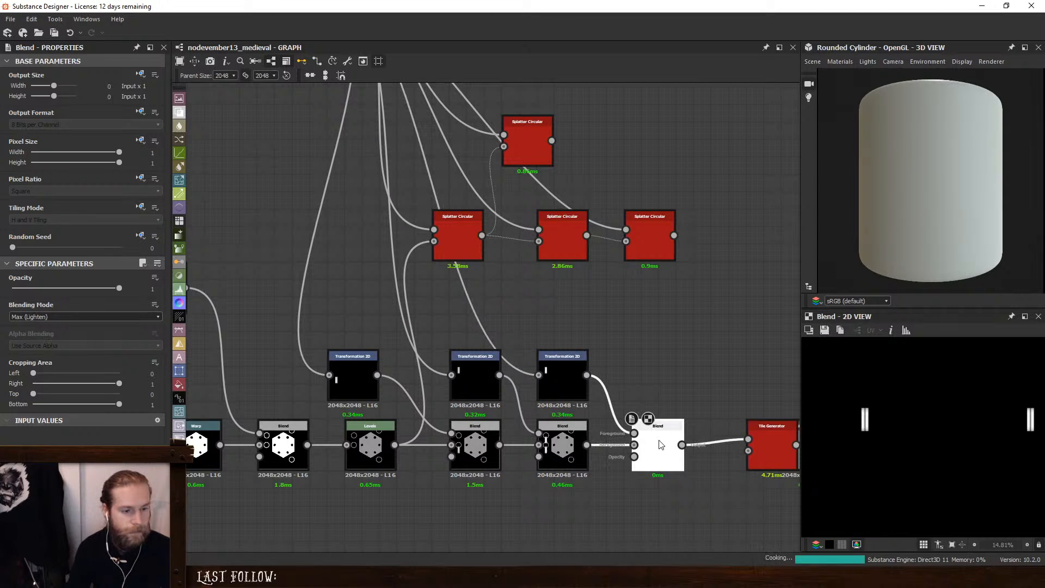
{"action": "left_click", "coordinate": [561, 381]}
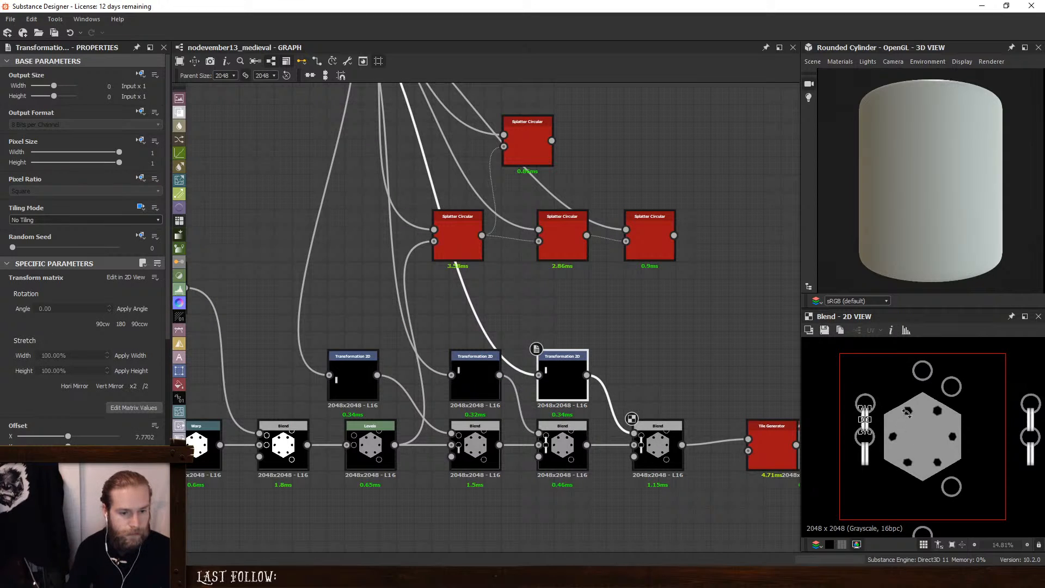
{"action": "scroll", "coordinate": [906, 412], "scroll_direction": "up", "scroll_amount": 2}
{"action": "left_click_drag", "start_coordinate": [847, 408], "coordinate": [964, 522]}
{"action": "scroll", "coordinate": [977, 467], "scroll_direction": "up", "scroll_amount": 5}
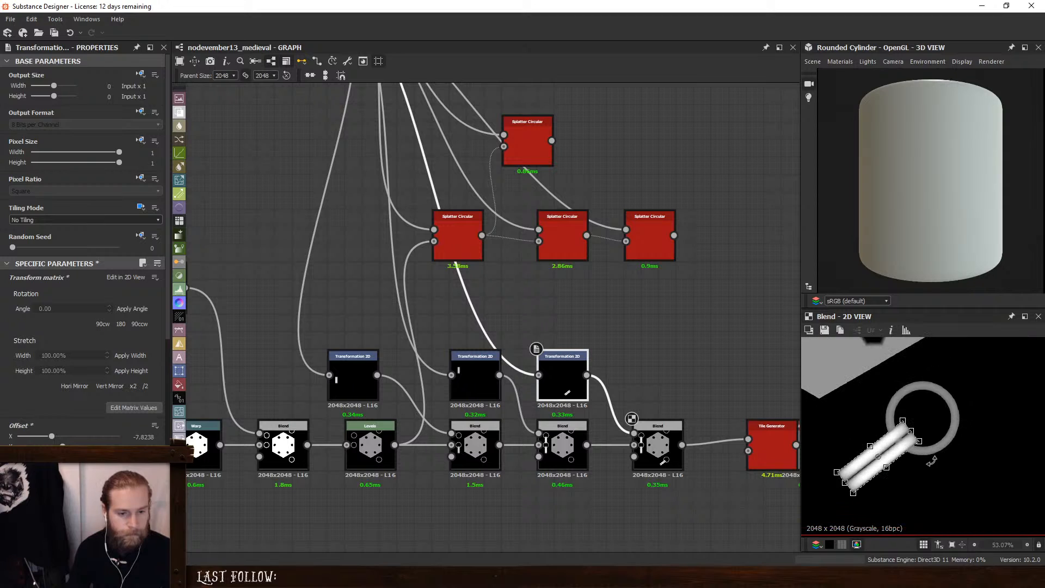
{"action": "left_click_drag", "start_coordinate": [897, 444], "coordinate": [893, 442]}
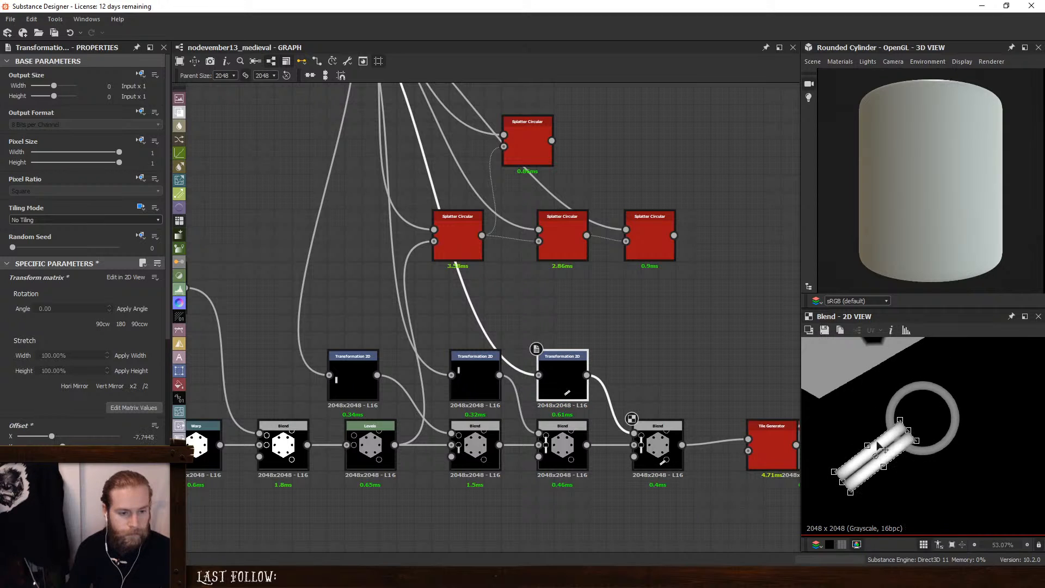
Nudge the diagonal link between its two rings against the tiled preview, undoing the last adjustment
{"action": "left_click", "coordinate": [703, 391]}
{"action": "double_click", "coordinate": [776, 431]}
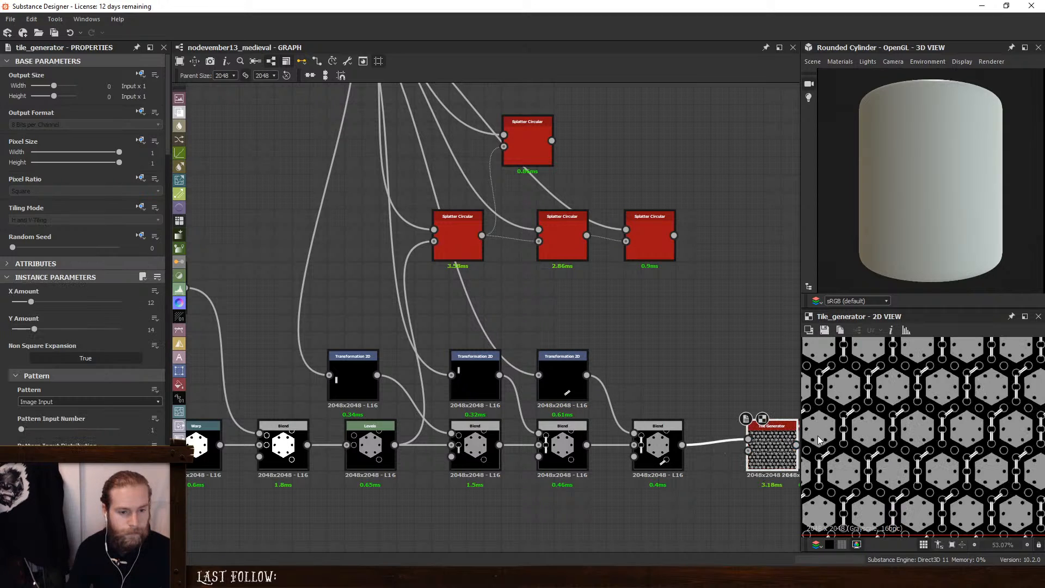
{"action": "scroll", "coordinate": [900, 426], "scroll_direction": "up", "scroll_amount": 6}
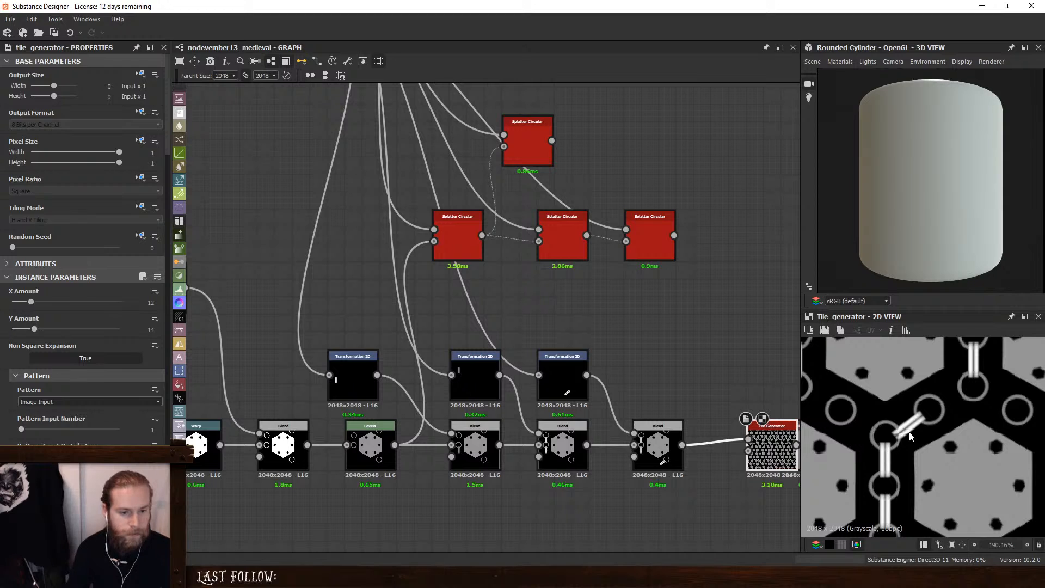
{"action": "left_click", "coordinate": [571, 370]}
{"action": "left_click_drag", "start_coordinate": [957, 425], "coordinate": [964, 432]}
{"action": "left_click_drag", "start_coordinate": [924, 513], "coordinate": [916, 482]}
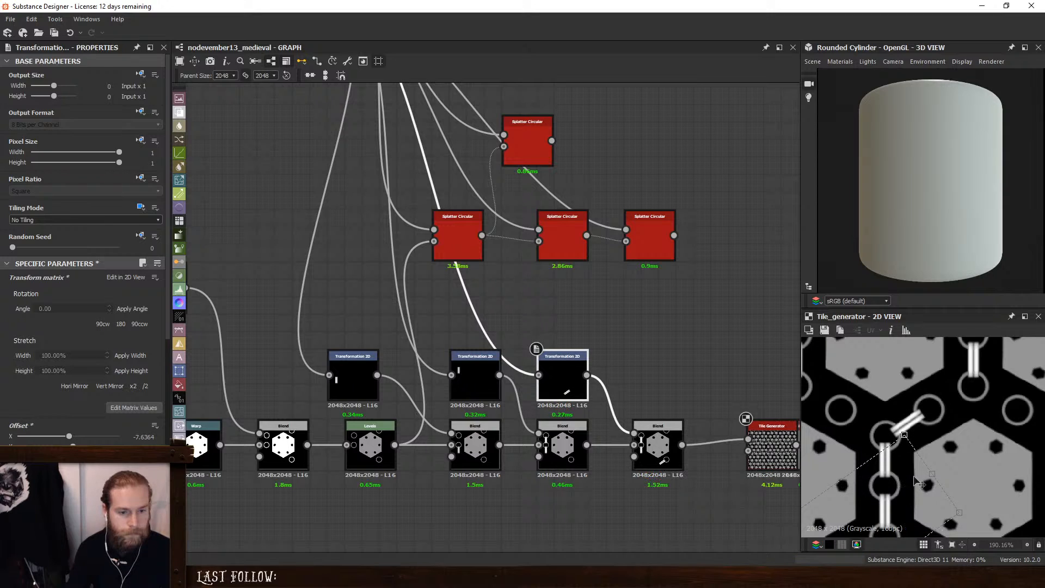
{"action": "left_click_drag", "start_coordinate": [929, 424], "coordinate": [929, 422]}
{"action": "key", "text": "ctrl+z"}
Examine the diagonal link's fit with the rings in the Blend output and the tiled pattern
{"action": "scroll", "coordinate": [907, 490], "scroll_direction": "down", "scroll_amount": 3}
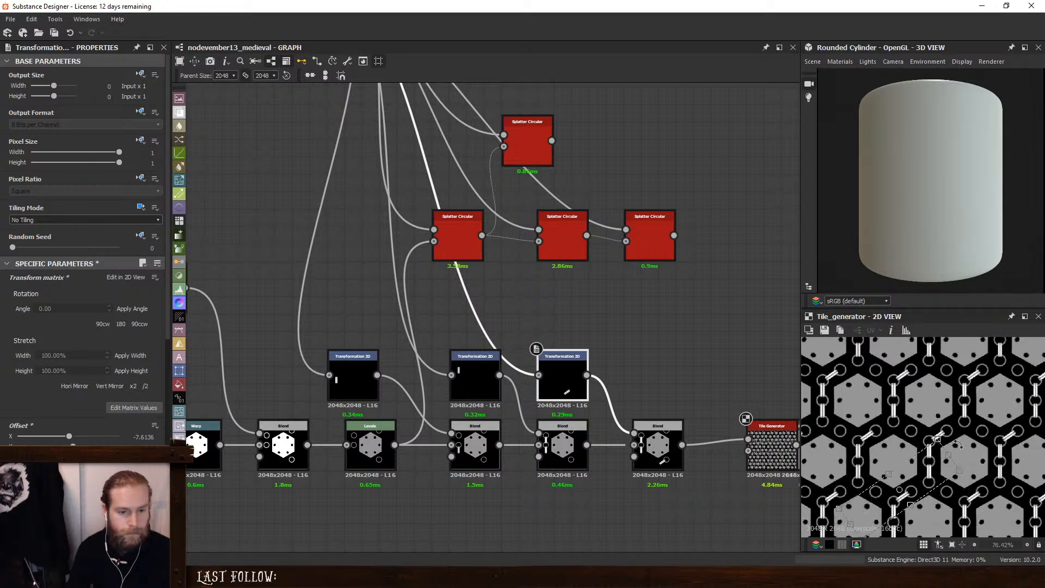
{"action": "scroll", "coordinate": [906, 490], "scroll_direction": "up", "scroll_amount": 1}
{"action": "double_click", "coordinate": [669, 447]}
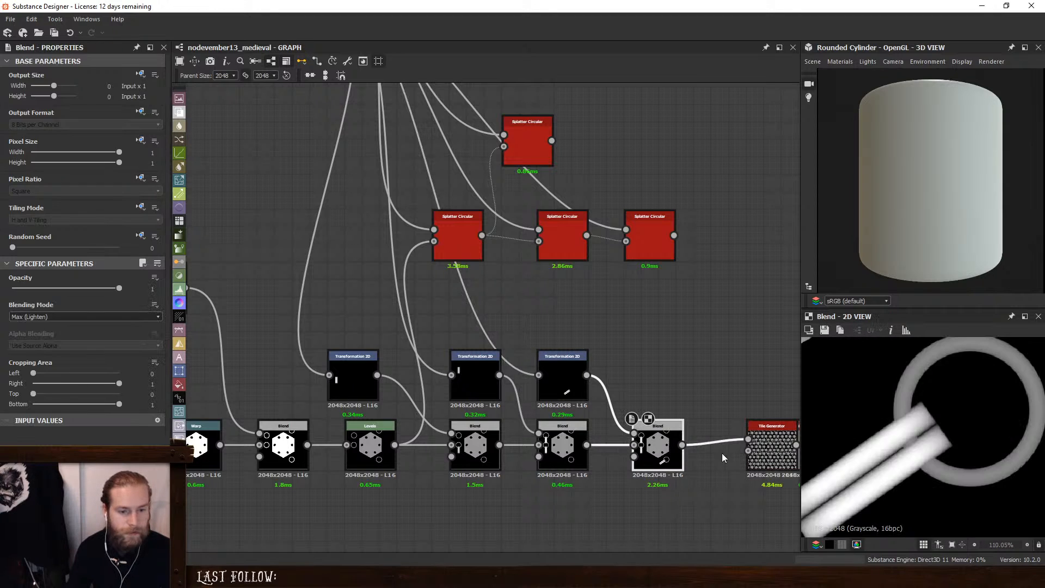
{"action": "double_click", "coordinate": [567, 361]}
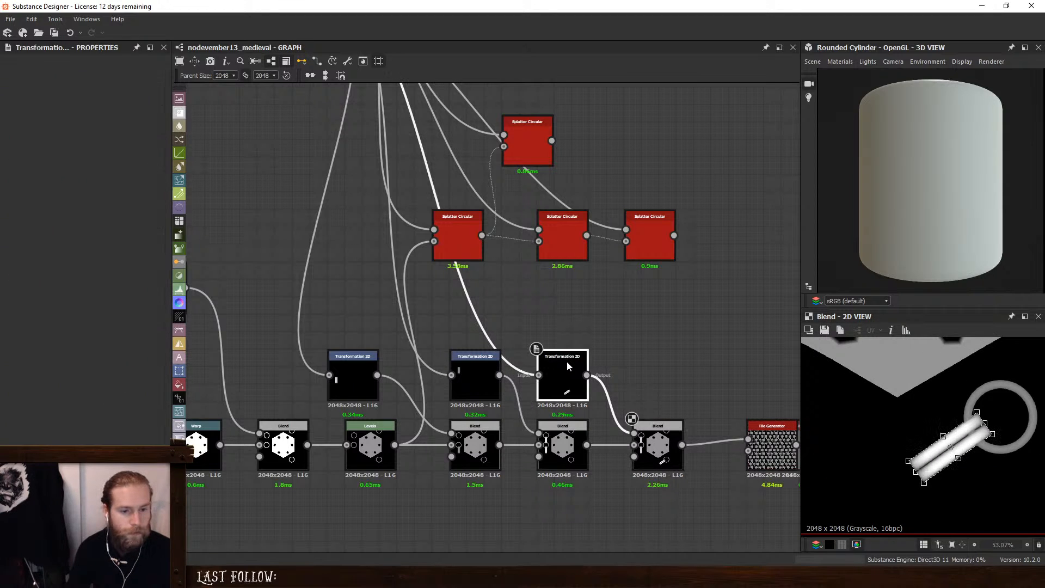
{"action": "left_click", "coordinate": [766, 433]}
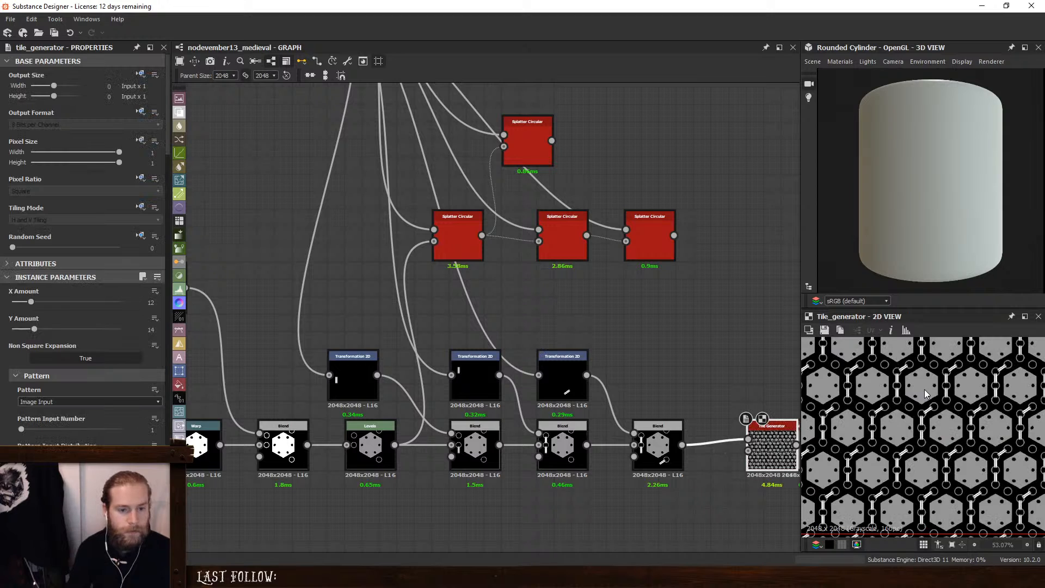
{"action": "scroll", "coordinate": [944, 449], "scroll_direction": "up", "scroll_amount": 6}
{"action": "scroll", "coordinate": [944, 448], "scroll_direction": "down", "scroll_amount": 7}
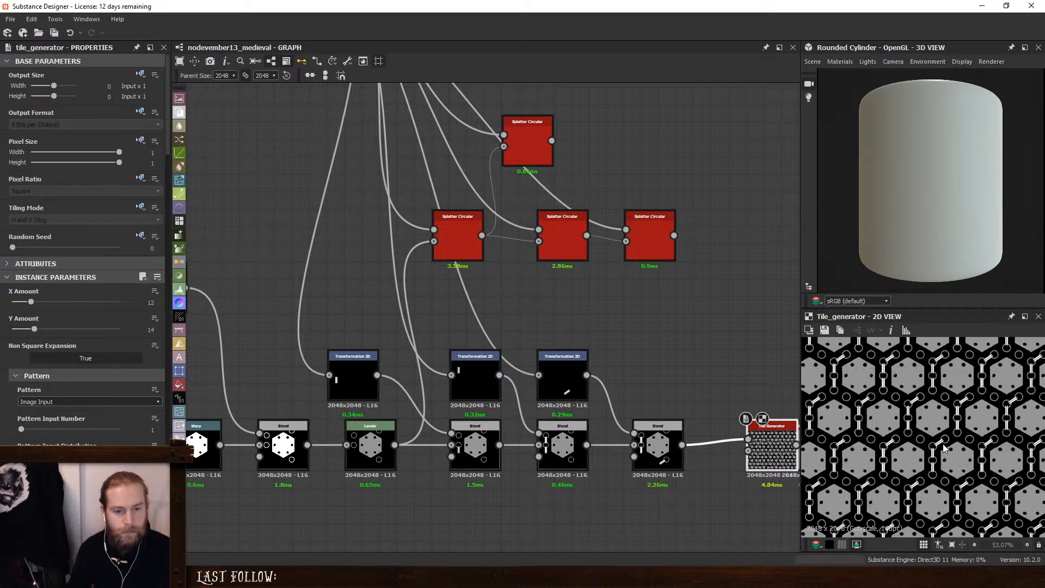
{"action": "scroll", "coordinate": [945, 448], "scroll_direction": "up", "scroll_amount": 4}
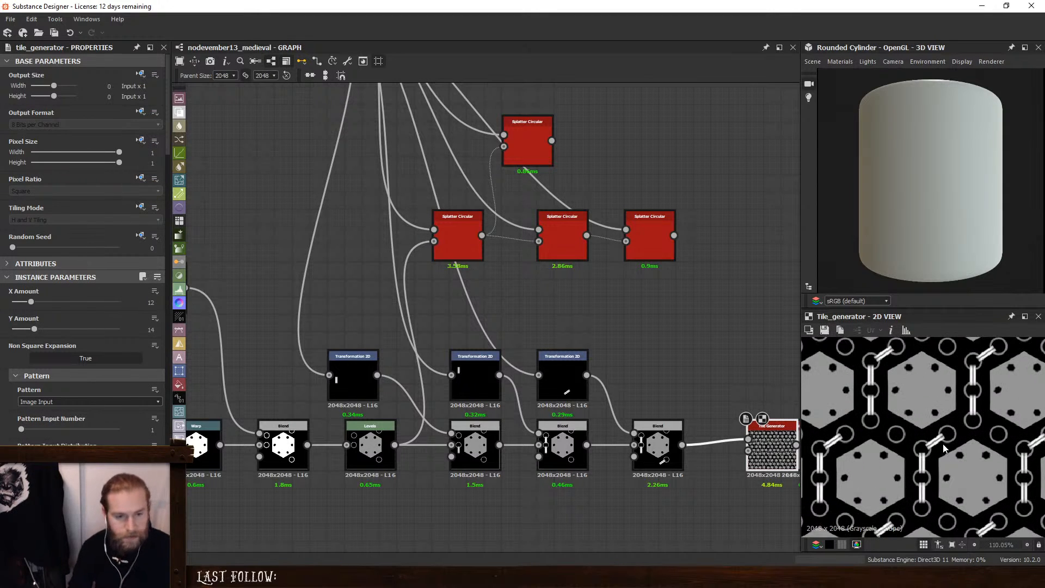
Move the plate, ring and link node chain away from the Tile Generator to make room for more nodes
{"action": "scroll", "coordinate": [658, 361], "scroll_direction": "down", "scroll_amount": 5}
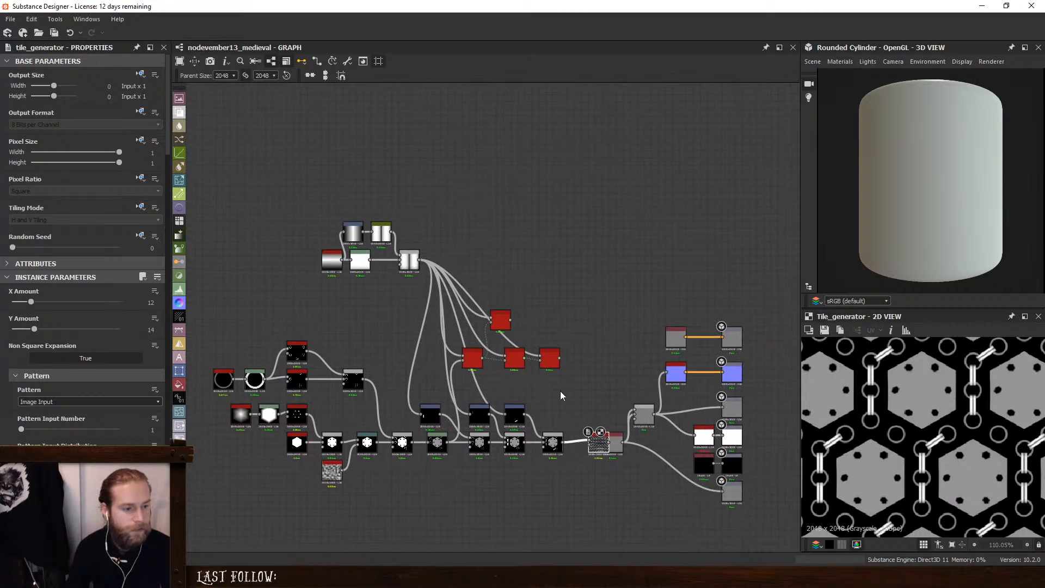
{"action": "left_click_drag", "start_coordinate": [204, 322], "coordinate": [430, 505]}
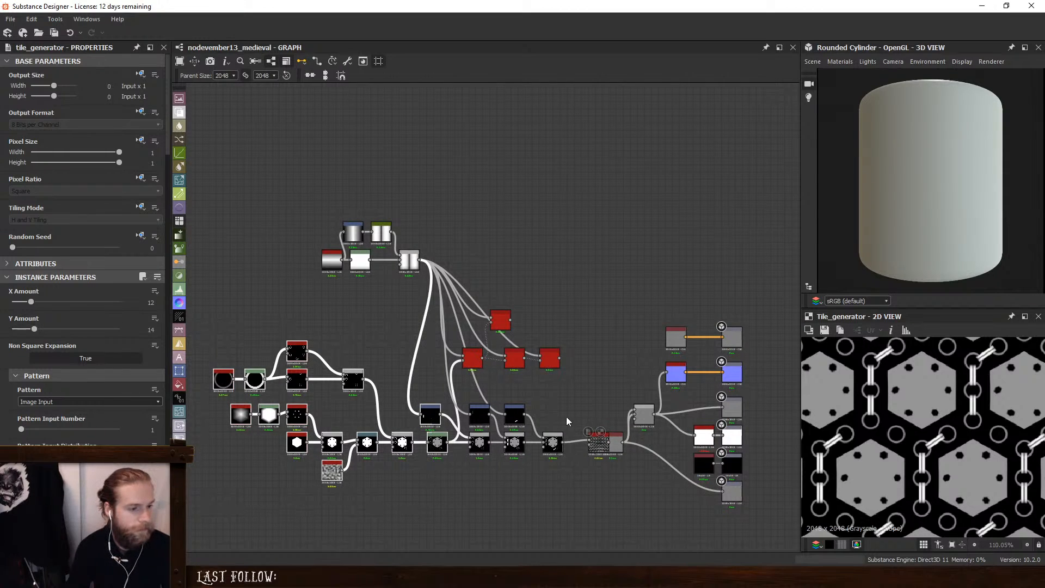
{"action": "left_click_drag", "start_coordinate": [573, 390], "coordinate": [475, 478], "text": "shift"}
{"action": "left_click_drag", "start_coordinate": [561, 442], "coordinate": [429, 436]}
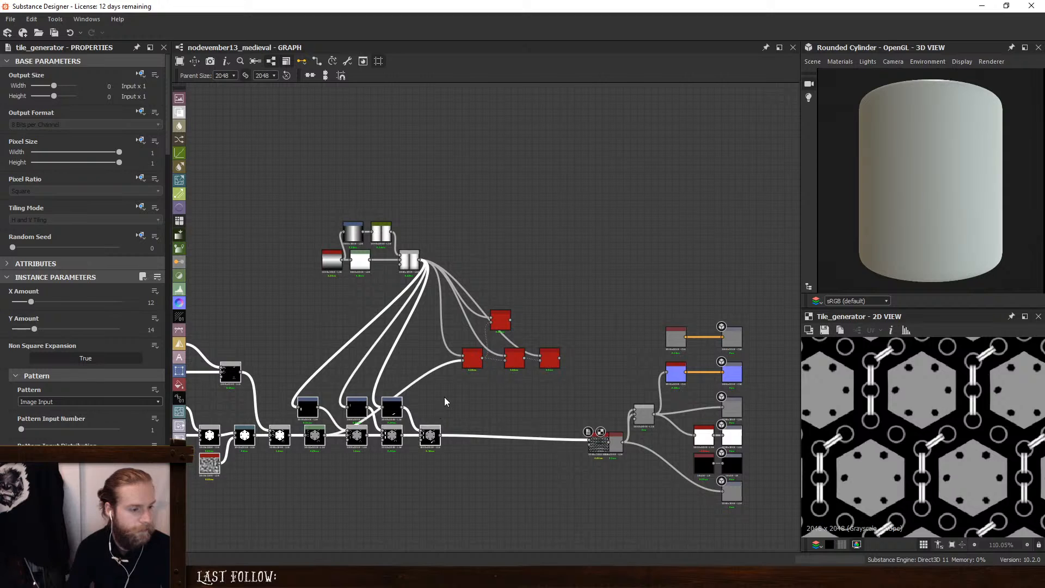
{"action": "scroll", "coordinate": [378, 404], "scroll_direction": "up", "scroll_amount": 5}
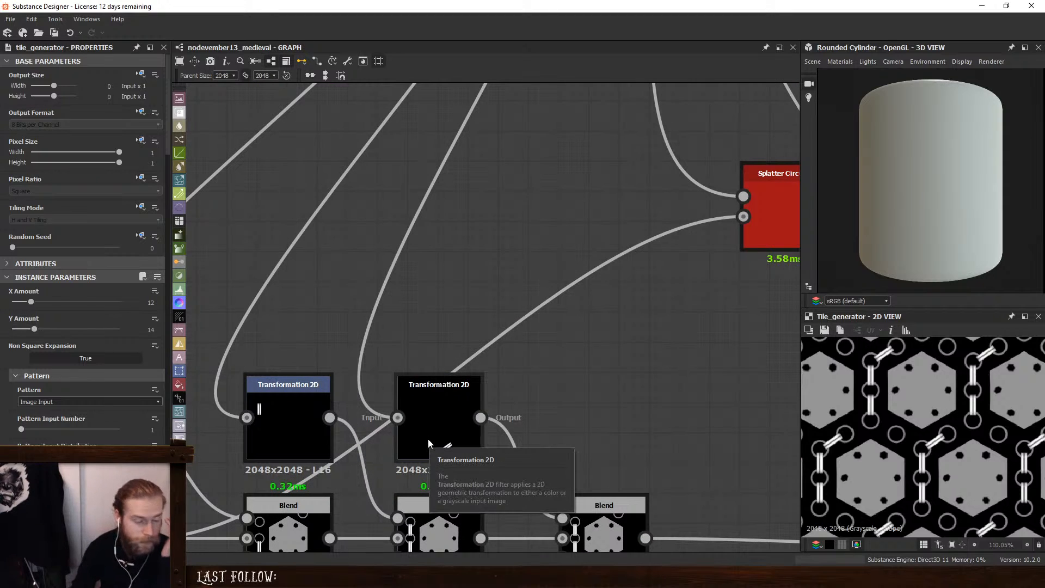
{"action": "scroll", "coordinate": [427, 427], "scroll_direction": "down", "scroll_amount": 2}
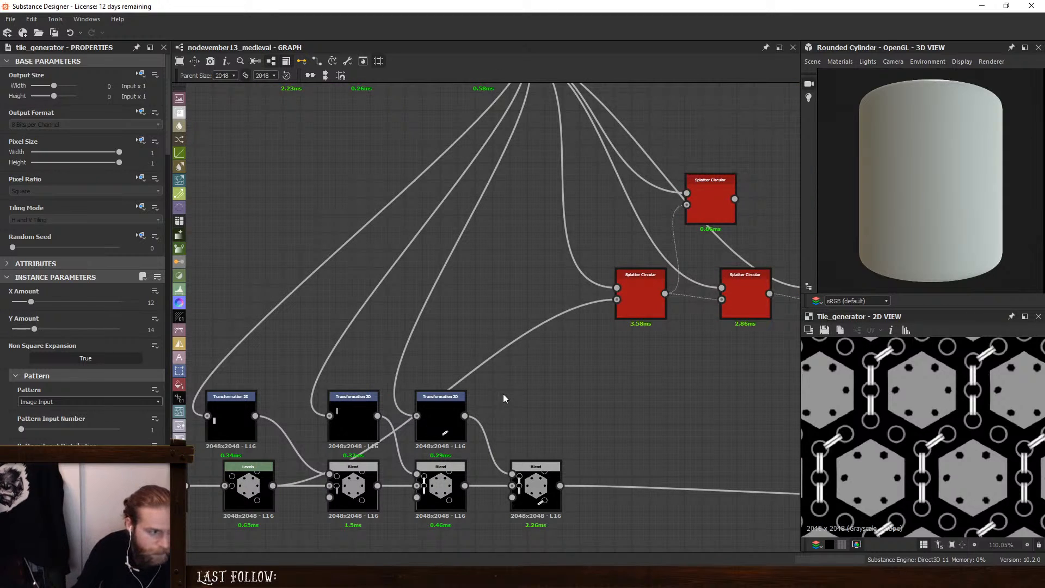
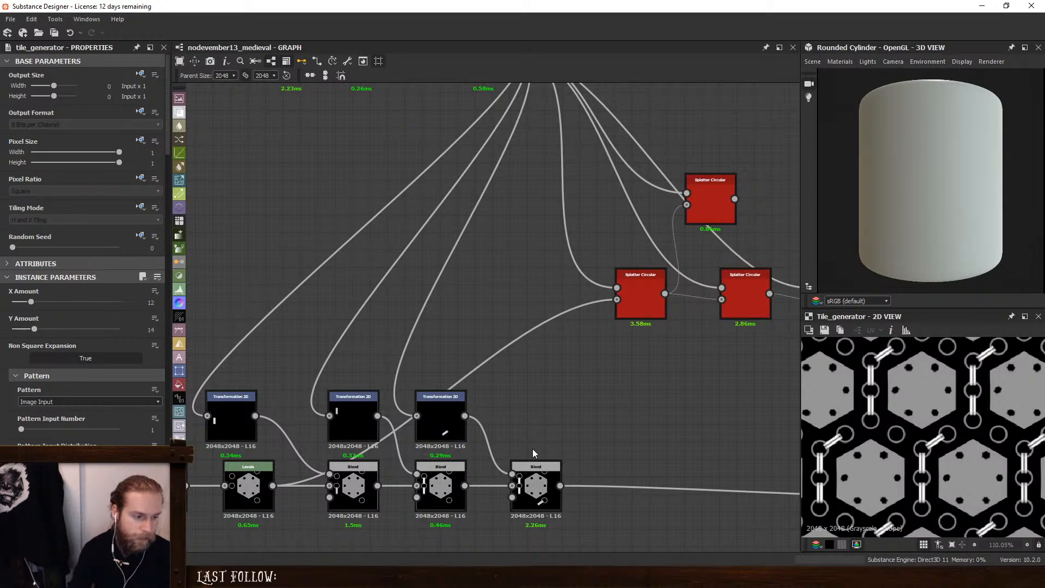
Duplicate the last Blend with its Transformation 2D, insert the copies before the Tile Generator and align them with the chain
{"action": "left_click", "coordinate": [553, 467]}
{"action": "key", "text": "ctrl+d"}
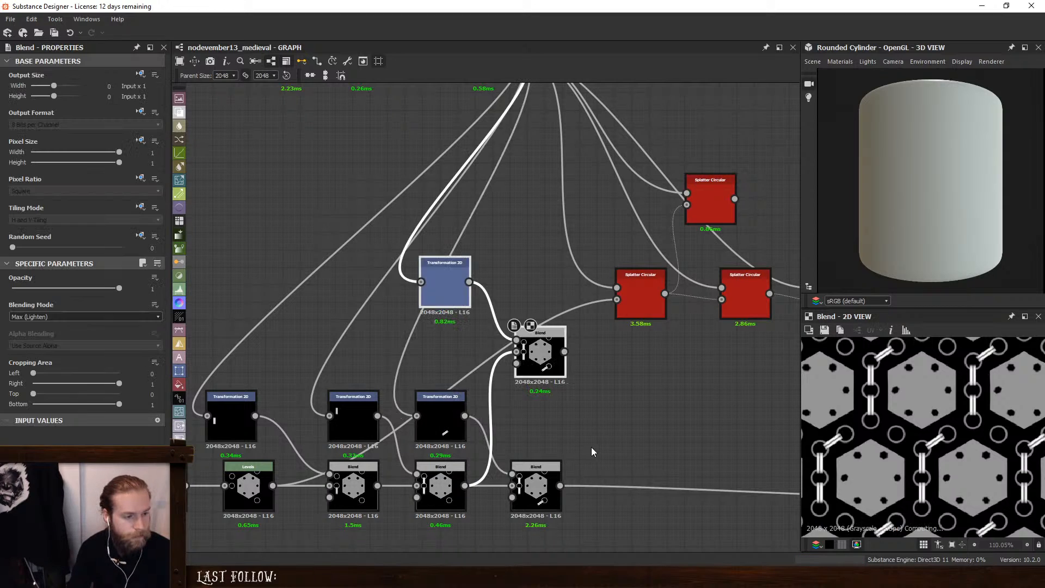
{"action": "left_click", "coordinate": [576, 479]}
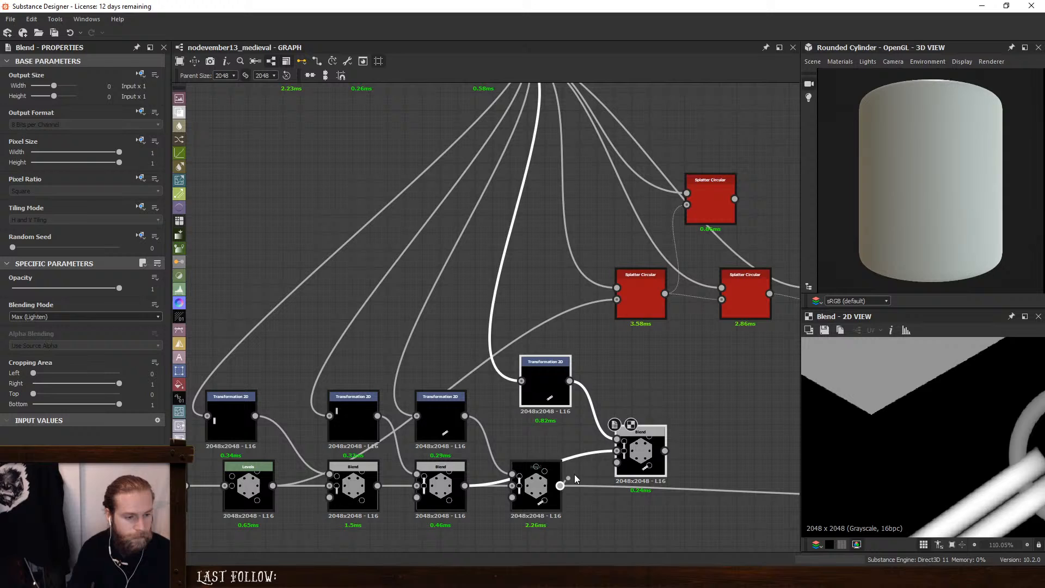
{"action": "left_click", "coordinate": [633, 453]}
{"action": "left_click", "coordinate": [665, 451]}
{"action": "middle_click_drag", "start_coordinate": [728, 451], "coordinate": [535, 371]}
{"action": "left_click", "coordinate": [740, 421]}
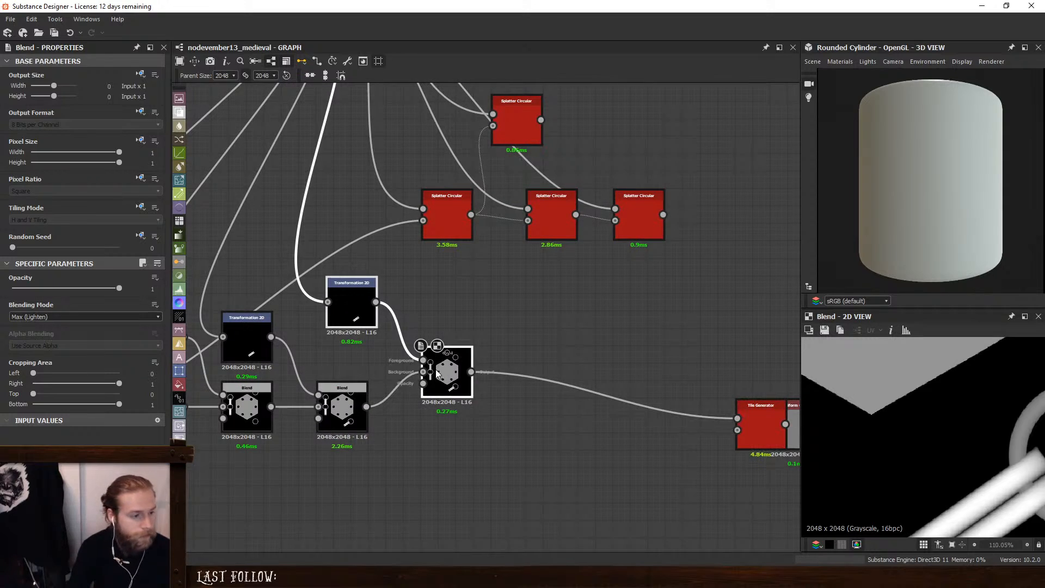
{"action": "left_click_drag", "start_coordinate": [438, 375], "coordinate": [438, 410]}
{"action": "left_click_drag", "start_coordinate": [358, 338], "coordinate": [349, 337]}
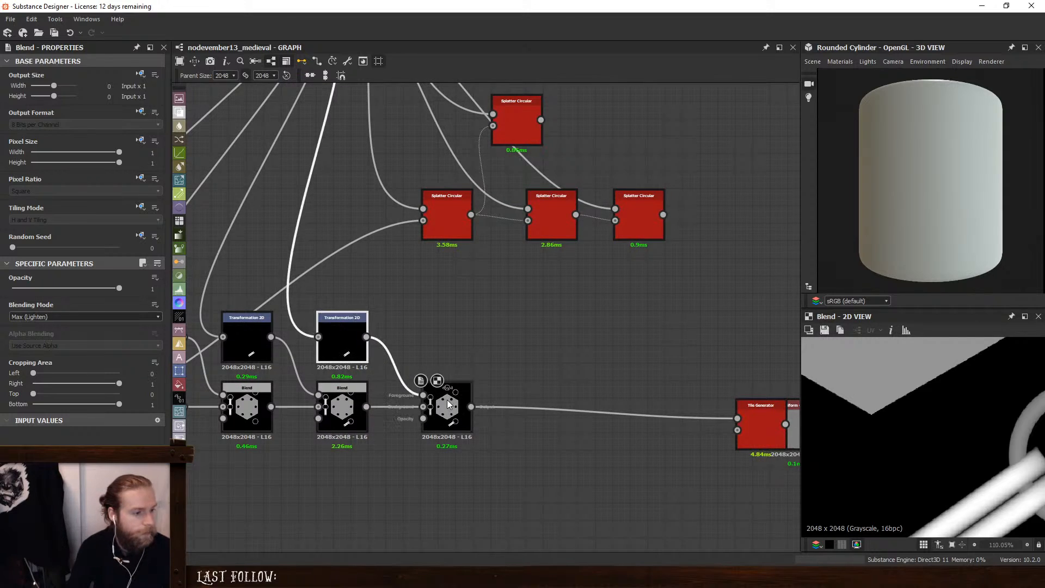
Move the new diagonal link copy to the outer side of the hexagon's lower-right ring in the Blend output
{"action": "middle_click_drag", "start_coordinate": [443, 350], "coordinate": [483, 394]}
{"action": "left_click", "coordinate": [487, 436]}
{"action": "scroll", "coordinate": [915, 422], "scroll_direction": "down", "scroll_amount": 3}
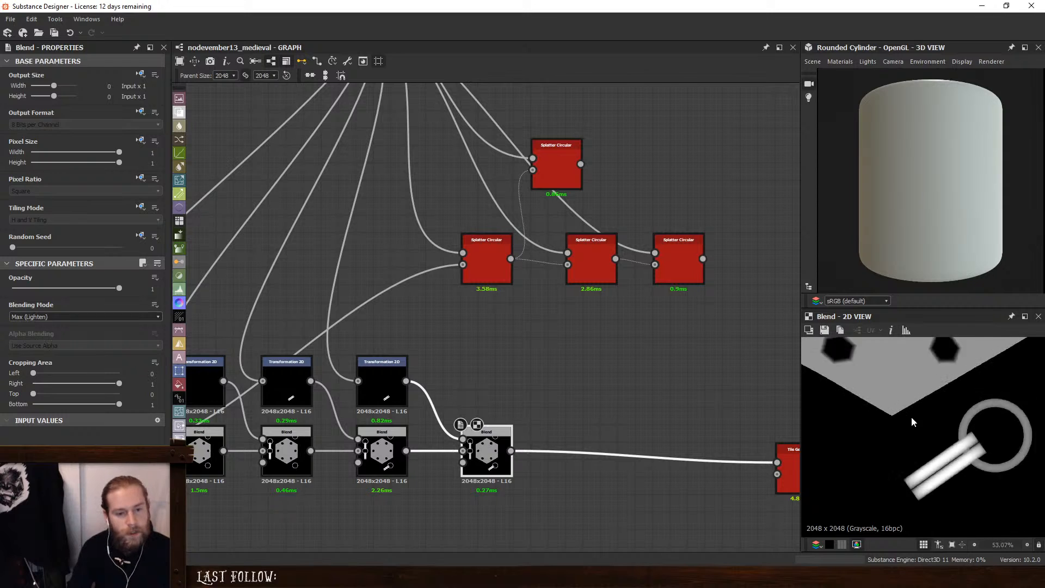
{"action": "scroll", "coordinate": [914, 422], "scroll_direction": "down", "scroll_amount": 4}
{"action": "left_click", "coordinate": [382, 384]}
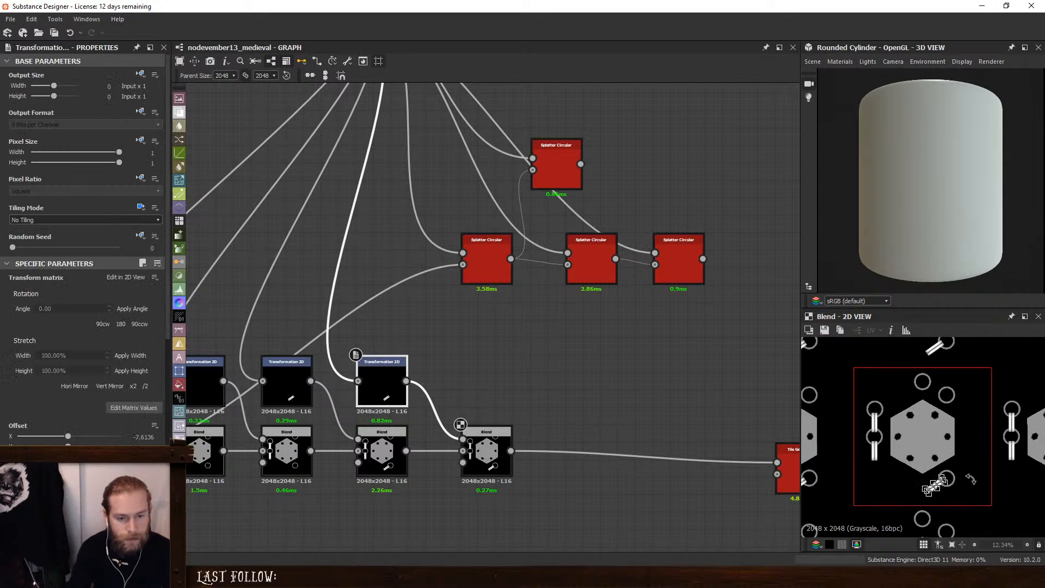
{"action": "scroll", "coordinate": [931, 487], "scroll_direction": "up", "scroll_amount": 3}
{"action": "middle_click_drag", "start_coordinate": [1011, 447], "coordinate": [918, 367]}
{"action": "left_click_drag", "start_coordinate": [883, 418], "coordinate": [957, 370]}
{"action": "left_click", "coordinate": [631, 386]}
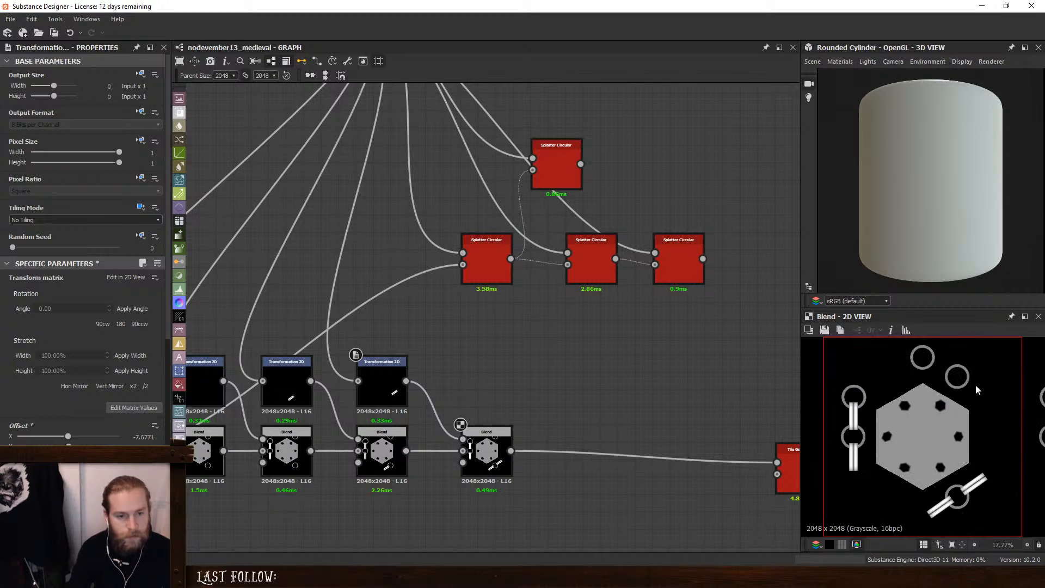
Rotate and nudge the second diagonal link against the tiled preview so it joins the lower-right ring to the neighbouring ring
{"action": "left_click", "coordinate": [487, 440]}
{"action": "scroll", "coordinate": [669, 440], "scroll_direction": "down", "scroll_amount": 3}
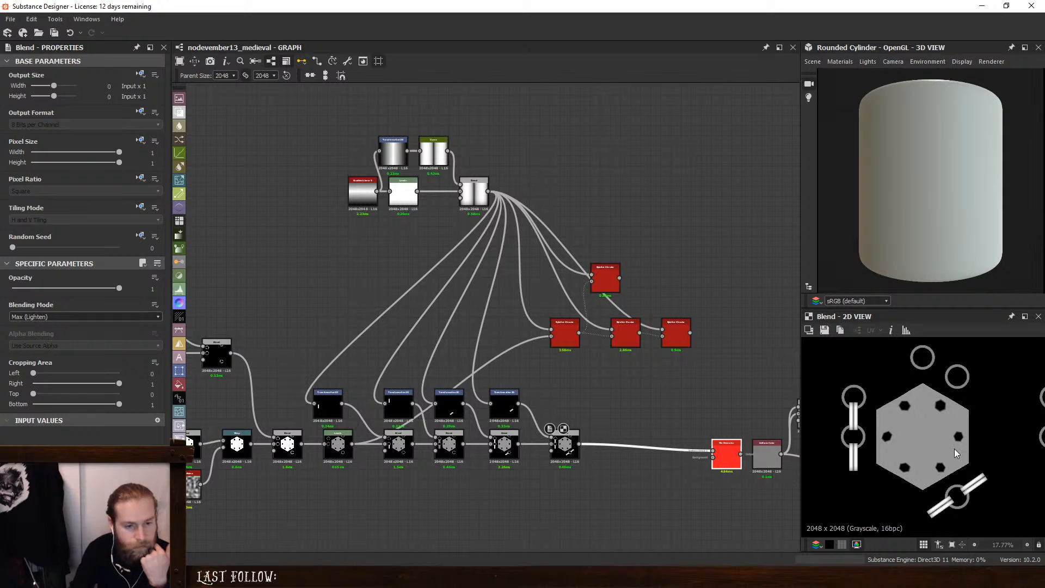
{"action": "scroll", "coordinate": [952, 457], "scroll_direction": "up", "scroll_amount": 10}
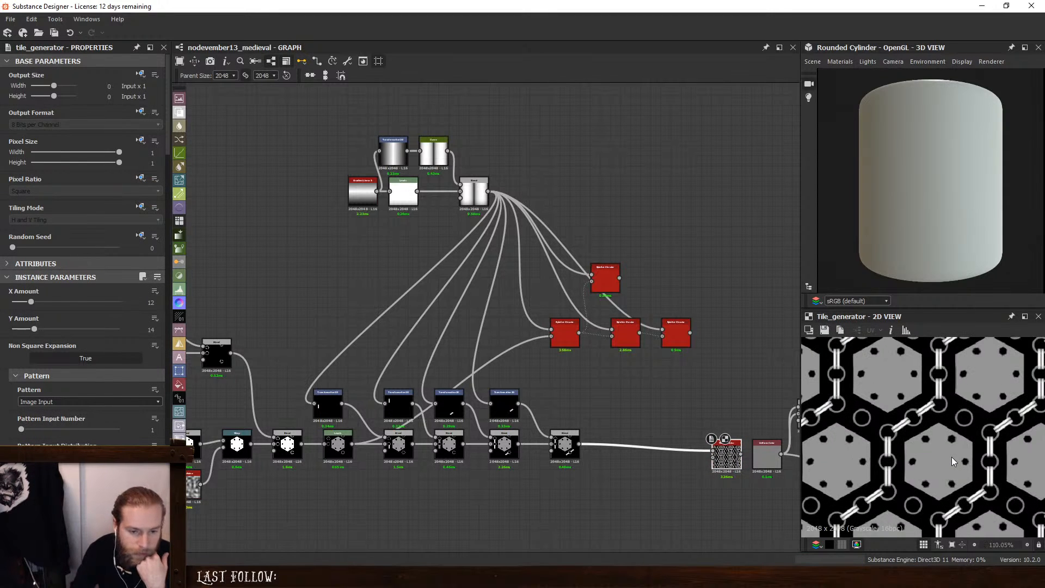
{"action": "scroll", "coordinate": [951, 457], "scroll_direction": "up", "scroll_amount": 2}
{"action": "left_click", "coordinate": [492, 408]}
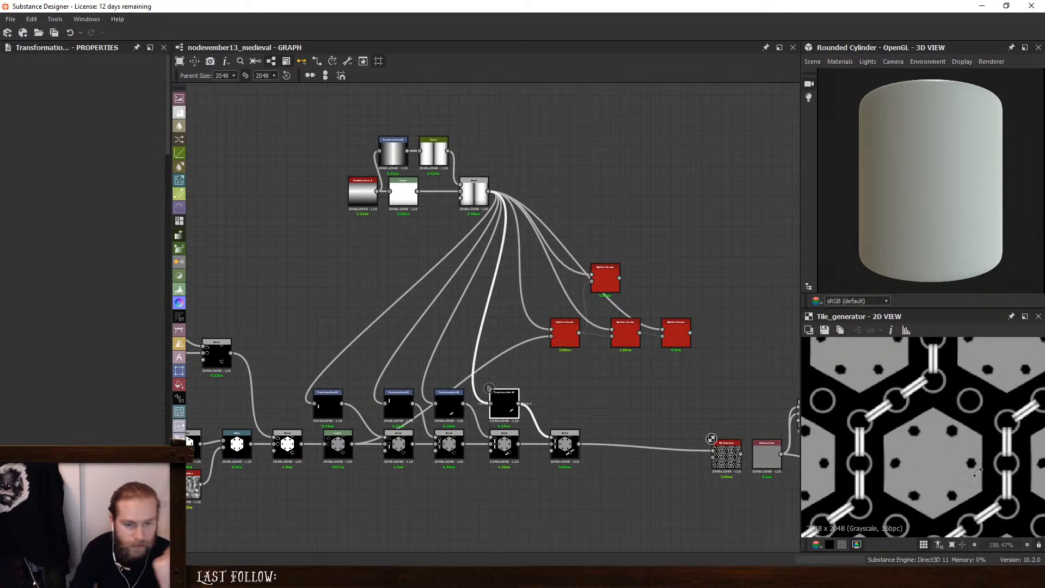
{"action": "middle_click_drag", "start_coordinate": [951, 466], "coordinate": [924, 415]}
{"action": "left_click_drag", "start_coordinate": [980, 433], "coordinate": [1010, 415]}
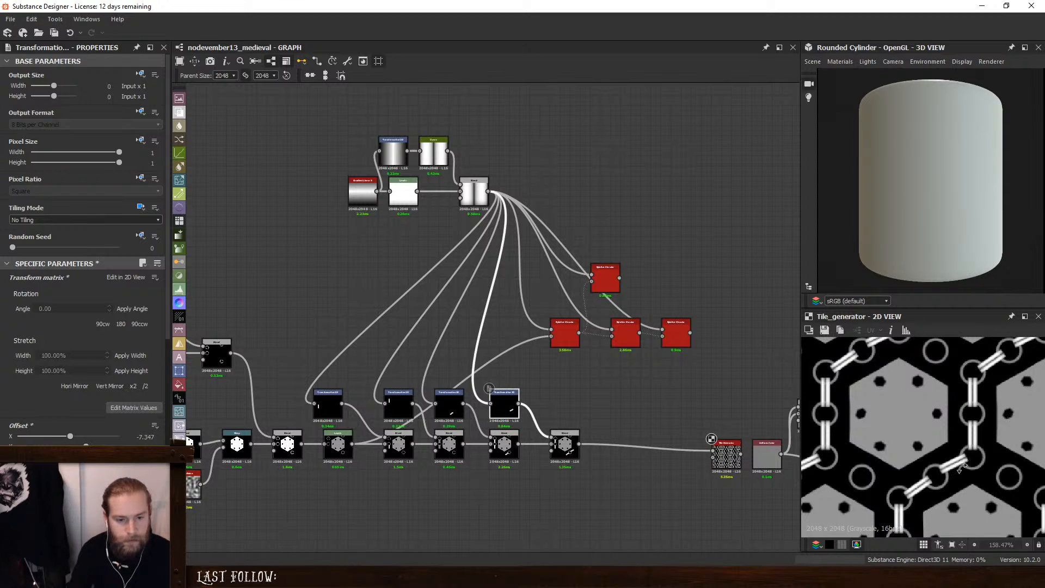
{"action": "scroll", "coordinate": [961, 469], "scroll_direction": "down", "scroll_amount": 5}
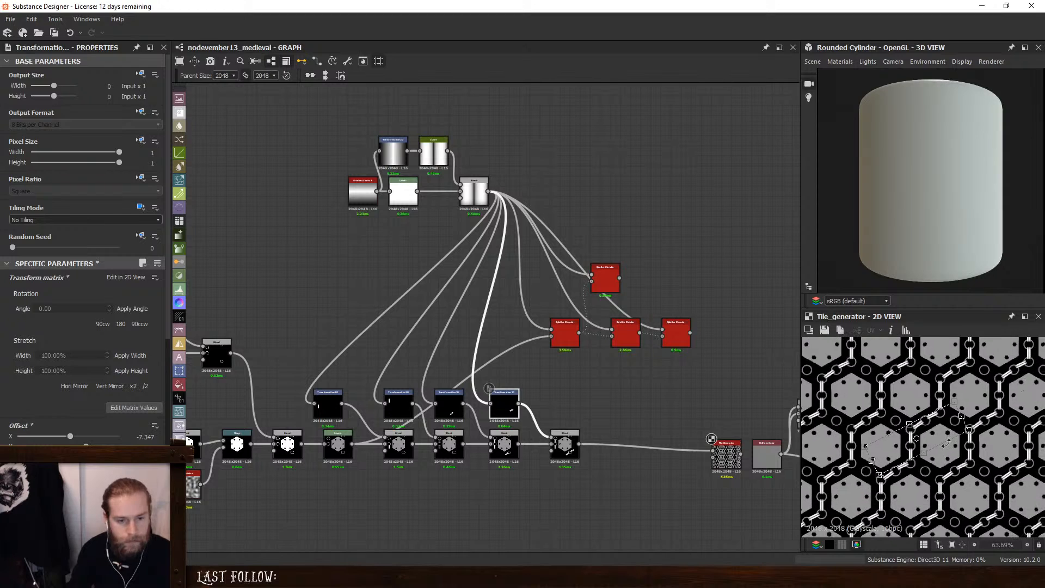
{"action": "scroll", "coordinate": [914, 385], "scroll_direction": "up", "scroll_amount": 6}
{"action": "left_click_drag", "start_coordinate": [913, 385], "coordinate": [906, 419]}
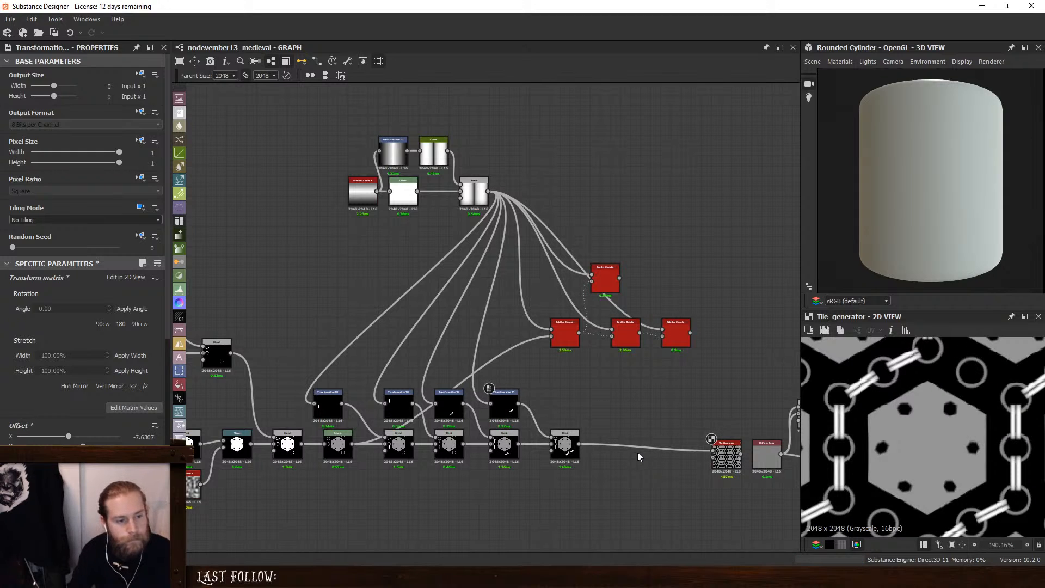
Examine the second diagonal link's fit with the rings in the last Blend output and the tiled pattern
{"action": "double_click", "coordinate": [565, 444]}
{"action": "scroll", "coordinate": [958, 464], "scroll_direction": "down", "scroll_amount": 8}
{"action": "scroll", "coordinate": [953, 461], "scroll_direction": "up", "scroll_amount": 2}
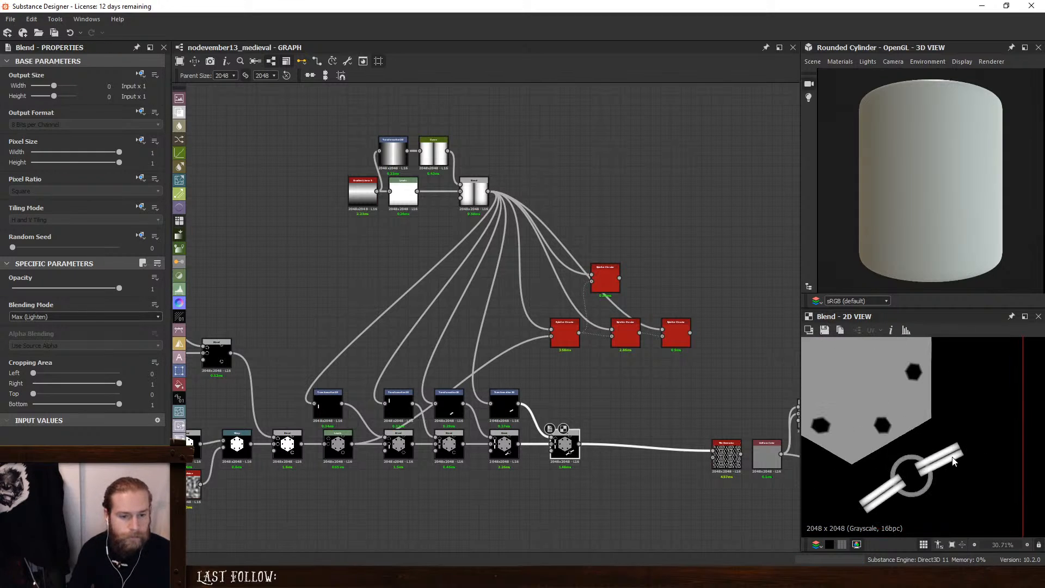
{"action": "double_click", "coordinate": [718, 455]}
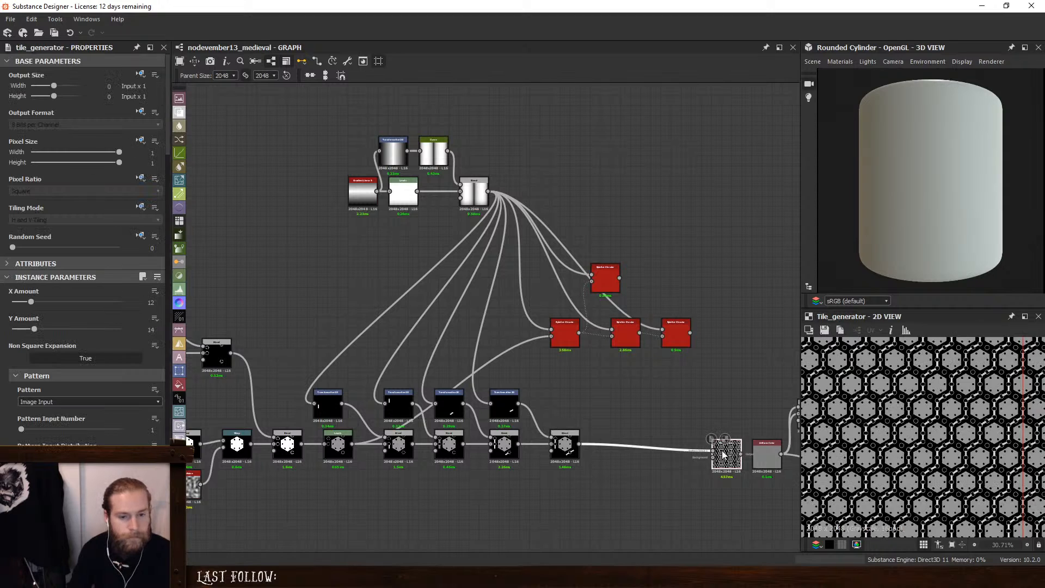
{"action": "scroll", "coordinate": [940, 439], "scroll_direction": "up", "scroll_amount": 7}
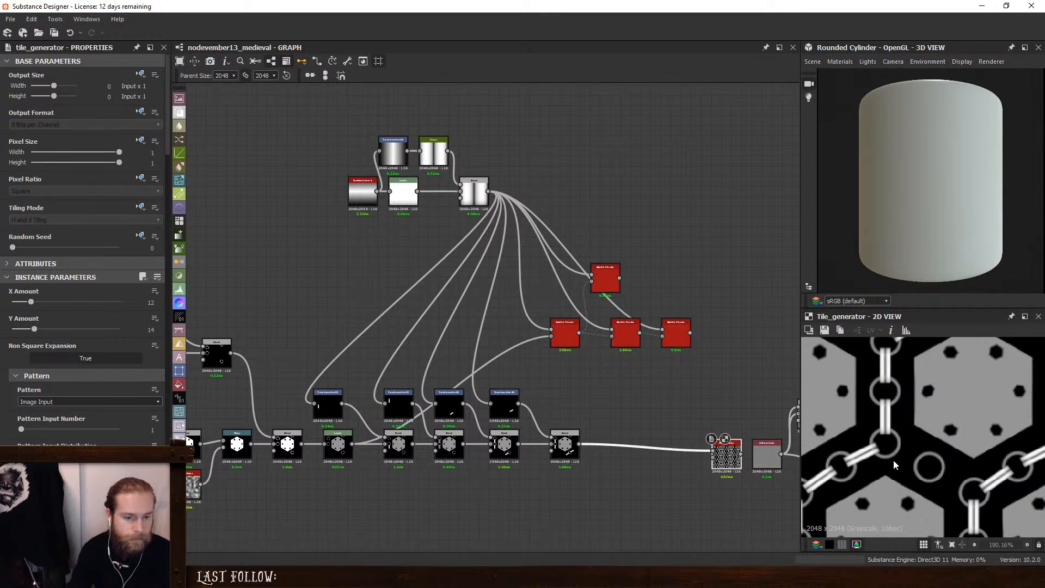
{"action": "scroll", "coordinate": [894, 459], "scroll_direction": "down", "scroll_amount": 7}
{"action": "scroll", "coordinate": [896, 458], "scroll_direction": "up", "scroll_amount": 4}
{"action": "double_click", "coordinate": [562, 452]}
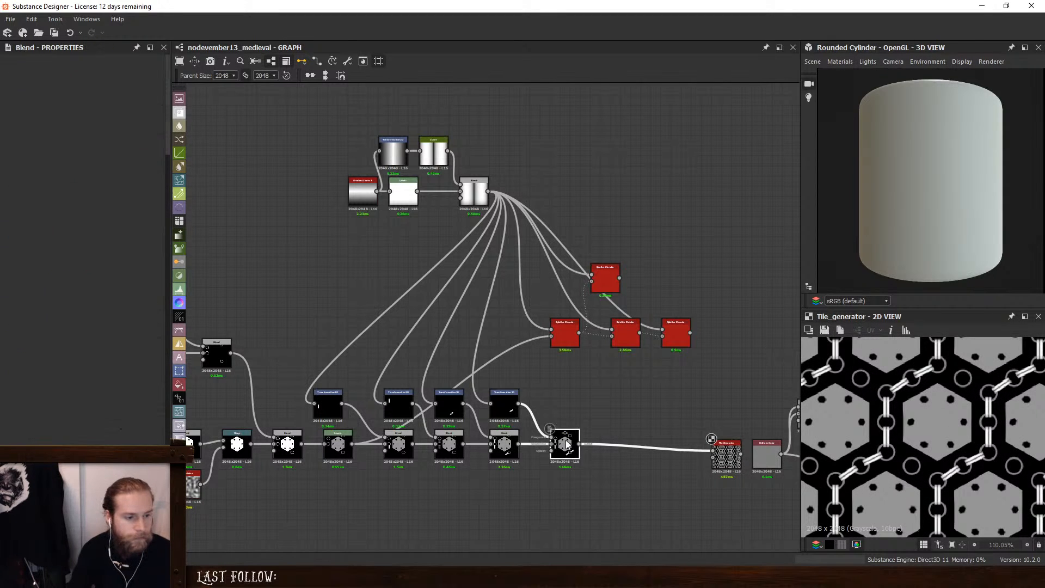
{"action": "scroll", "coordinate": [941, 469], "scroll_direction": "down", "scroll_amount": 5}
{"action": "scroll", "coordinate": [941, 416], "scroll_direction": "up", "scroll_amount": 1}
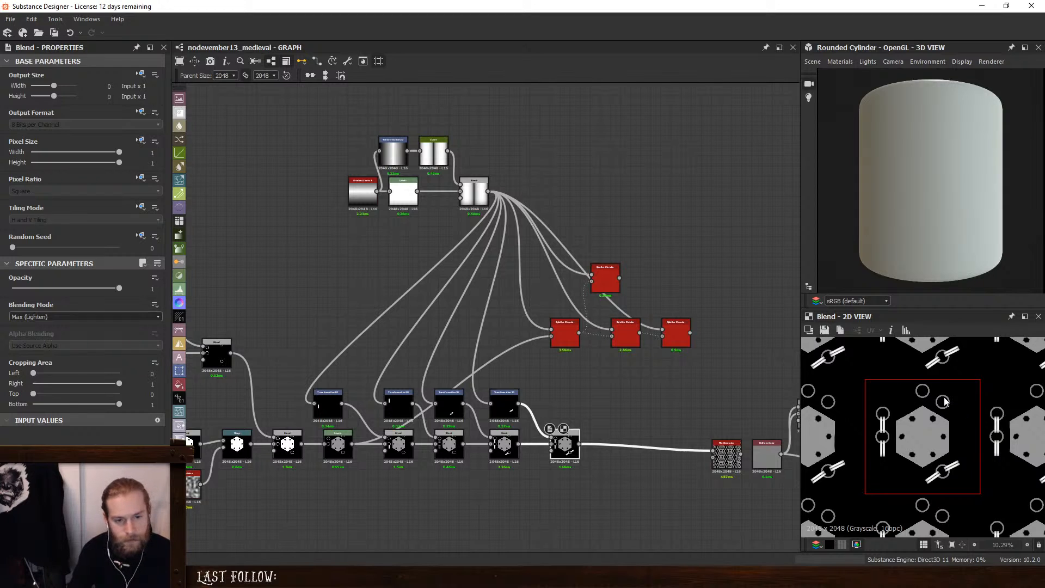
Duplicate the second diagonal link's Transformation 2D and Blend, and connect the copies between the last Blend and the Tile Generator
{"action": "scroll", "coordinate": [557, 450], "scroll_direction": "up", "scroll_amount": 2}
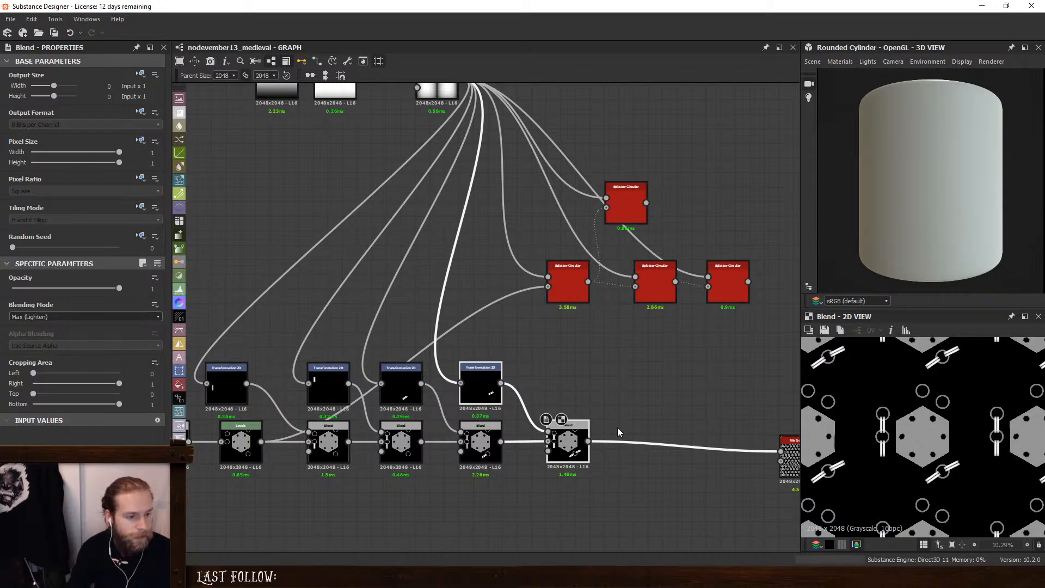
{"action": "key", "text": "ctrl+d"}
{"action": "left_click", "coordinate": [592, 443]}
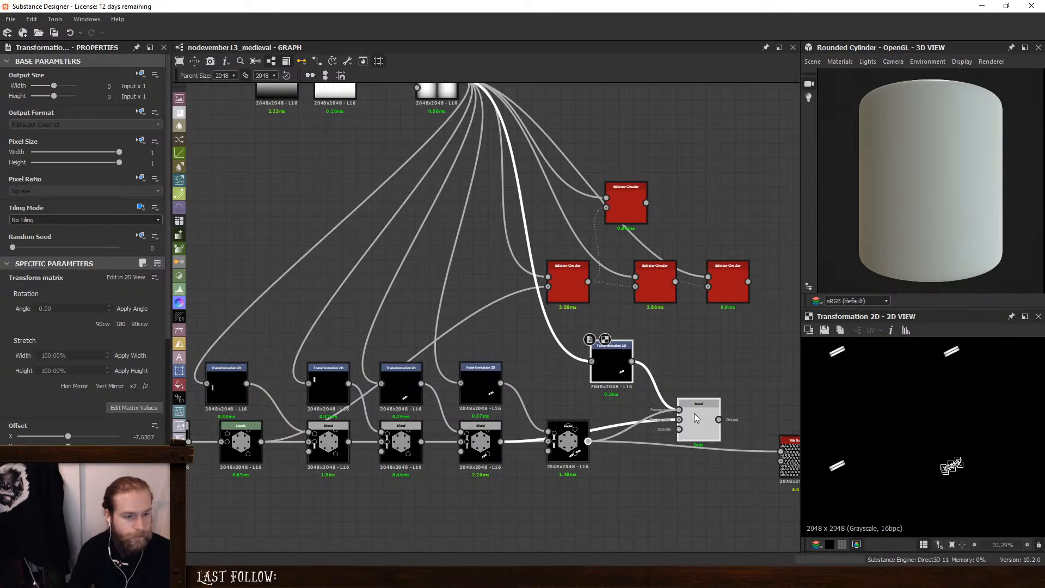
{"action": "left_click_drag", "start_coordinate": [702, 423], "coordinate": [659, 444]}
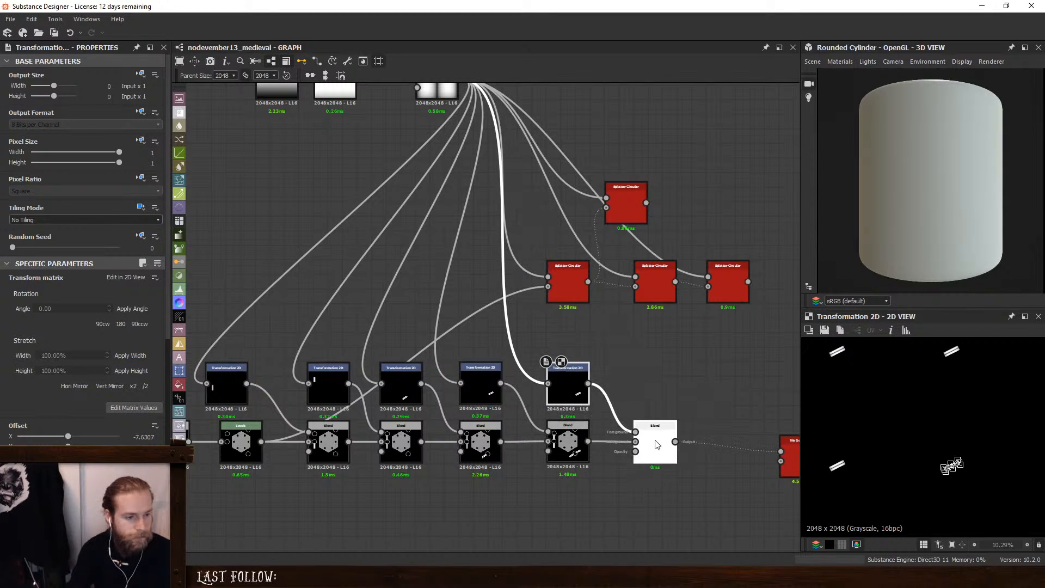
{"action": "left_click", "coordinate": [652, 381]}
Rotate the newest link copy to slope downward and place it between the two rings above the hexagon's upper-right edge
{"action": "left_click", "coordinate": [480, 446]}
{"action": "double_click", "coordinate": [480, 446]}
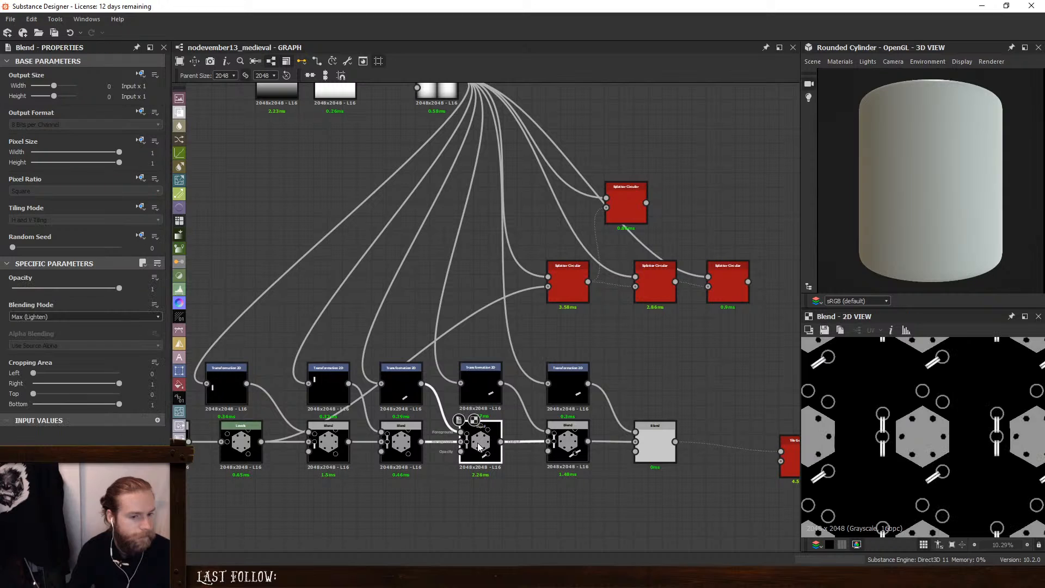
{"action": "scroll", "coordinate": [930, 401], "scroll_direction": "up", "scroll_amount": 3}
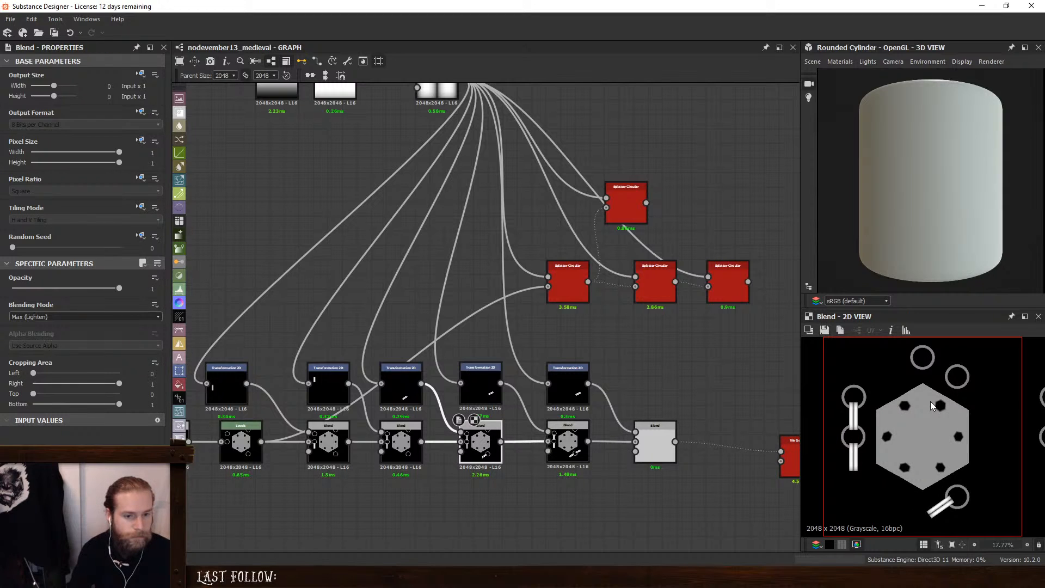
{"action": "double_click", "coordinate": [571, 388]}
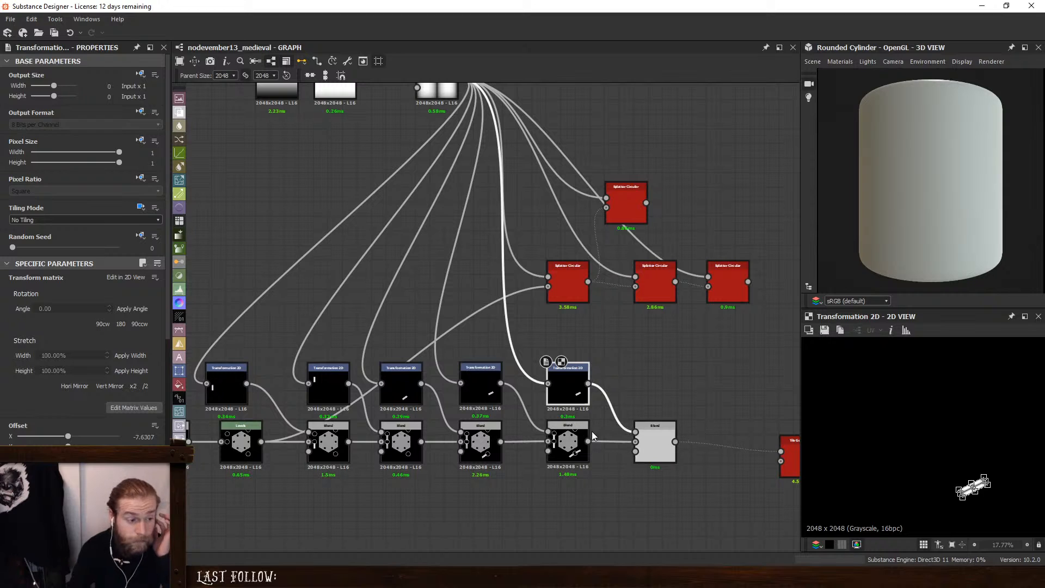
{"action": "double_click", "coordinate": [662, 442]}
{"action": "left_click", "coordinate": [578, 396]}
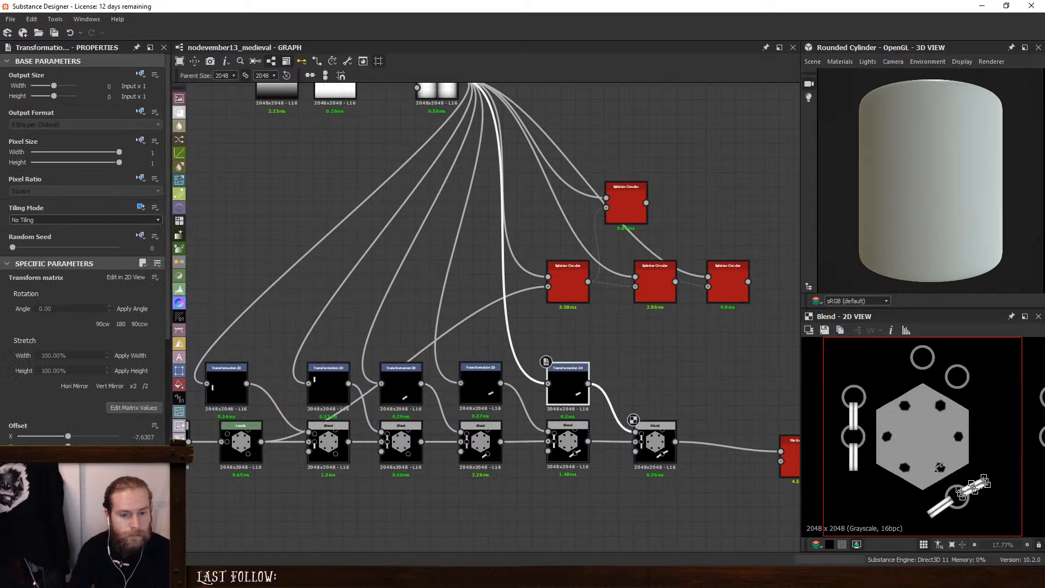
{"action": "left_click_drag", "start_coordinate": [962, 493], "coordinate": [945, 379]}
{"action": "scroll", "coordinate": [949, 363], "scroll_direction": "up", "scroll_amount": 4}
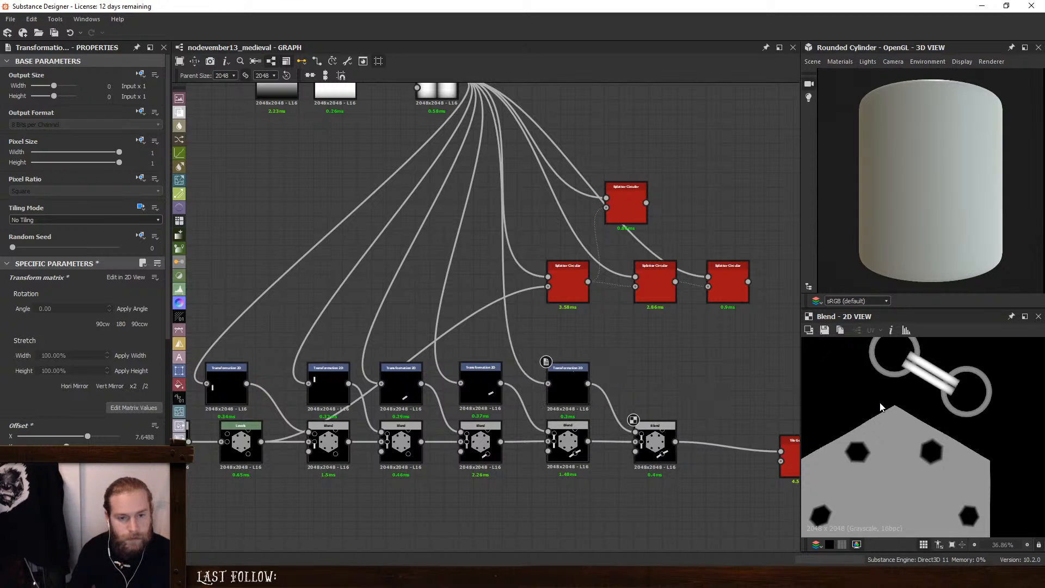
Duplicate the upper link's Transformation 2D and Blend, and insert the copies at the end of the chain before the Tile Generator
{"action": "scroll", "coordinate": [708, 430], "scroll_direction": "down", "scroll_amount": 2}
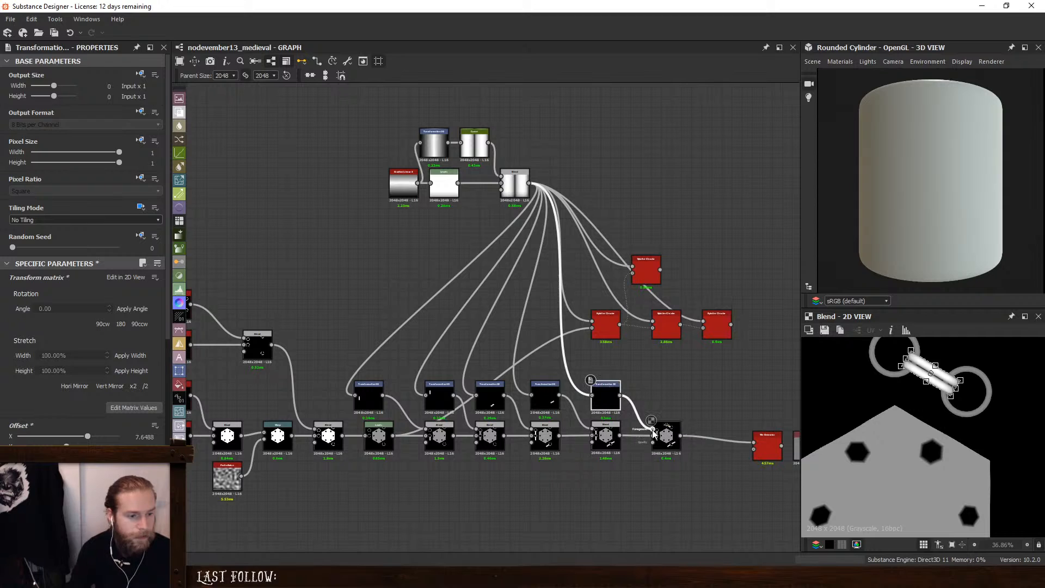
{"action": "left_click", "coordinate": [663, 442]}
{"action": "left_click", "coordinate": [610, 399], "text": "ctrl"}
{"action": "key", "text": "ctrl+d"}
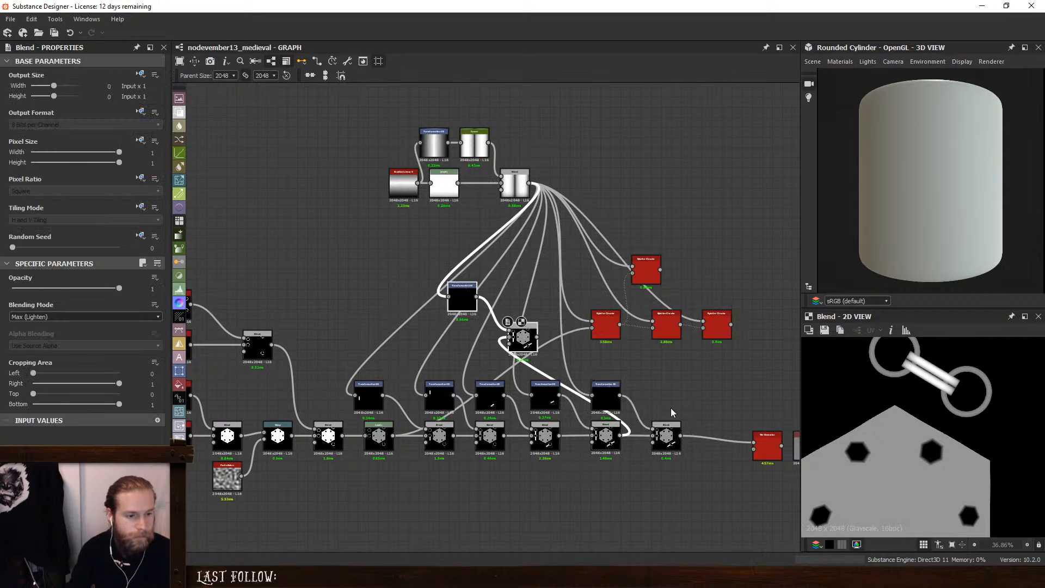
{"action": "left_click_drag", "start_coordinate": [532, 346], "coordinate": [717, 440]}
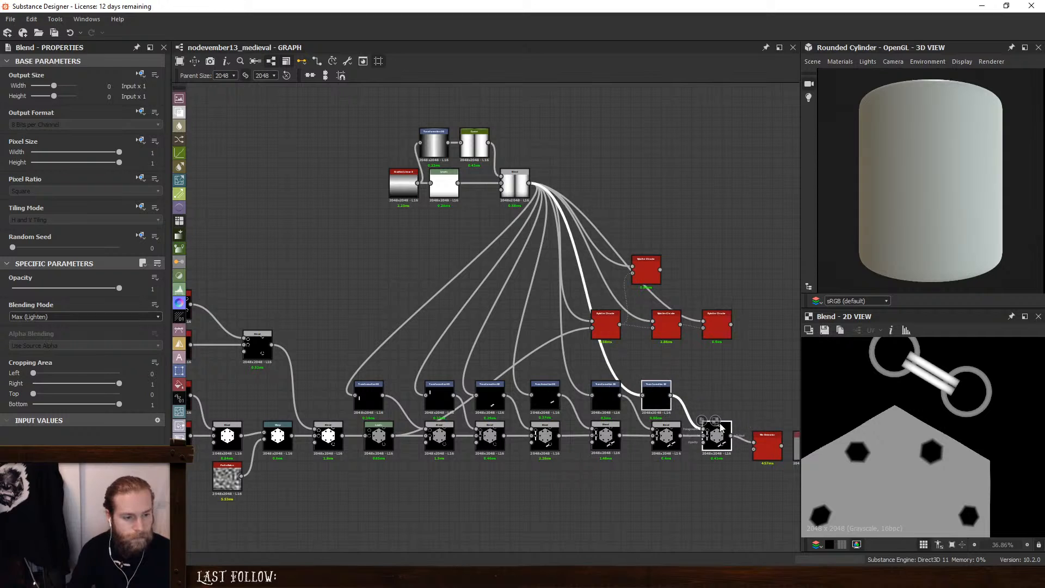
Move the newest link copy to the outer side of the upper-right ring, continuing the downward slope, and check the tiled pattern
{"action": "left_click", "coordinate": [717, 440]}
{"action": "left_click", "coordinate": [657, 397]}
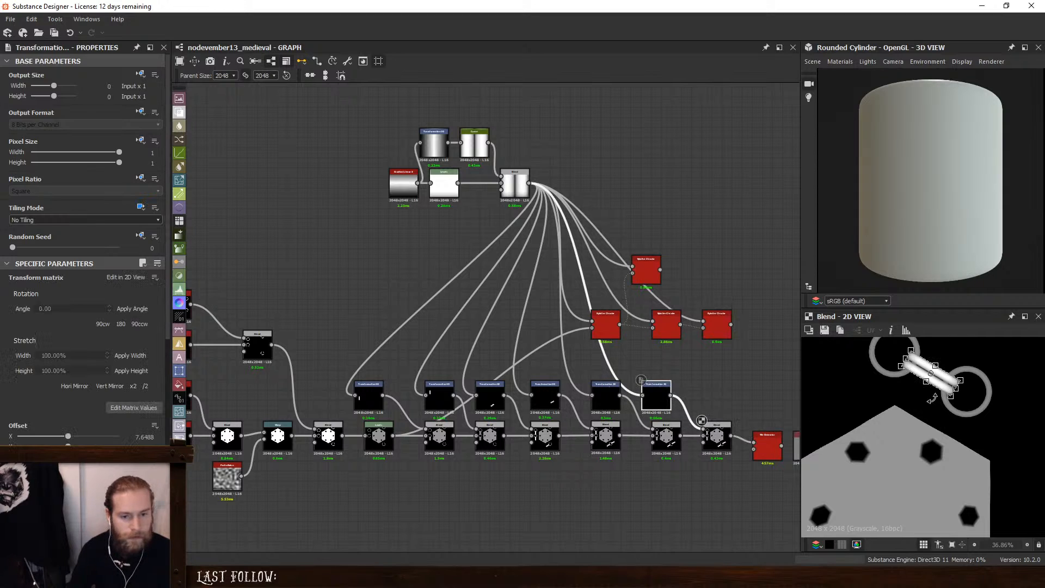
{"action": "left_click_drag", "start_coordinate": [944, 381], "coordinate": [1014, 416]}
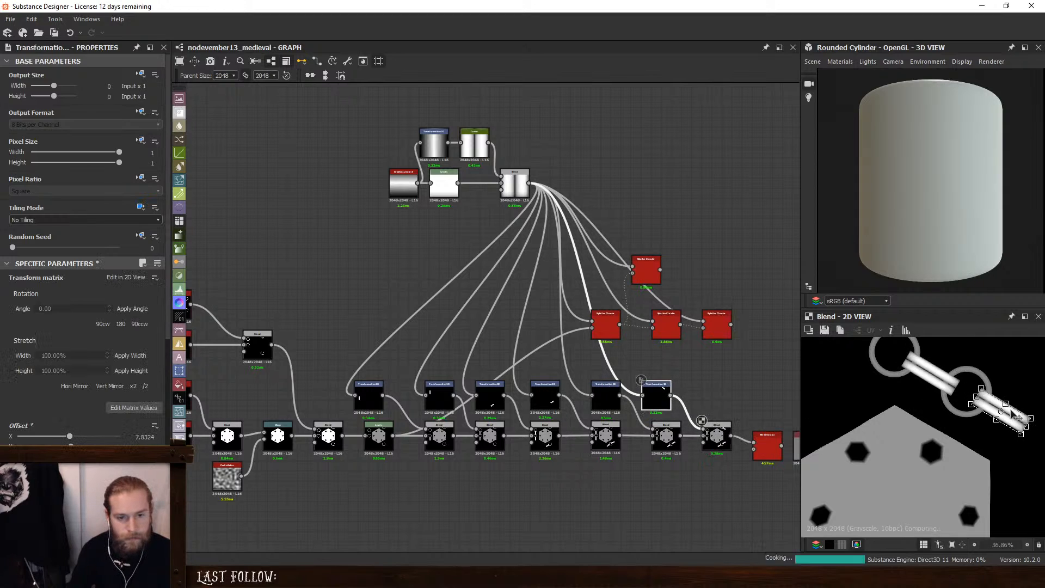
{"action": "left_click", "coordinate": [776, 446]}
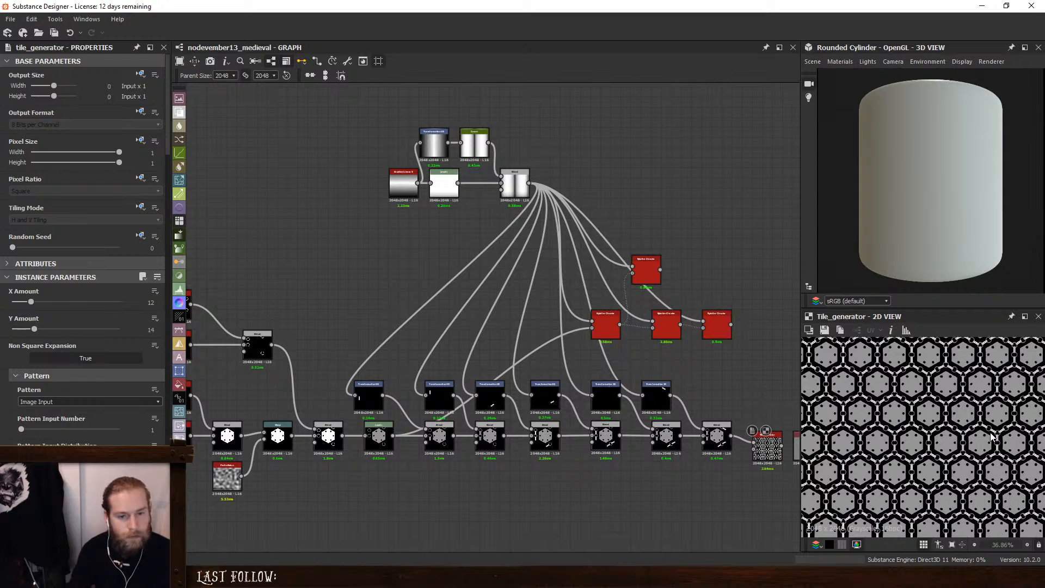
{"action": "scroll", "coordinate": [993, 433], "scroll_direction": "up", "scroll_amount": 1}
{"action": "scroll", "coordinate": [972, 421], "scroll_direction": "up", "scroll_amount": 7}
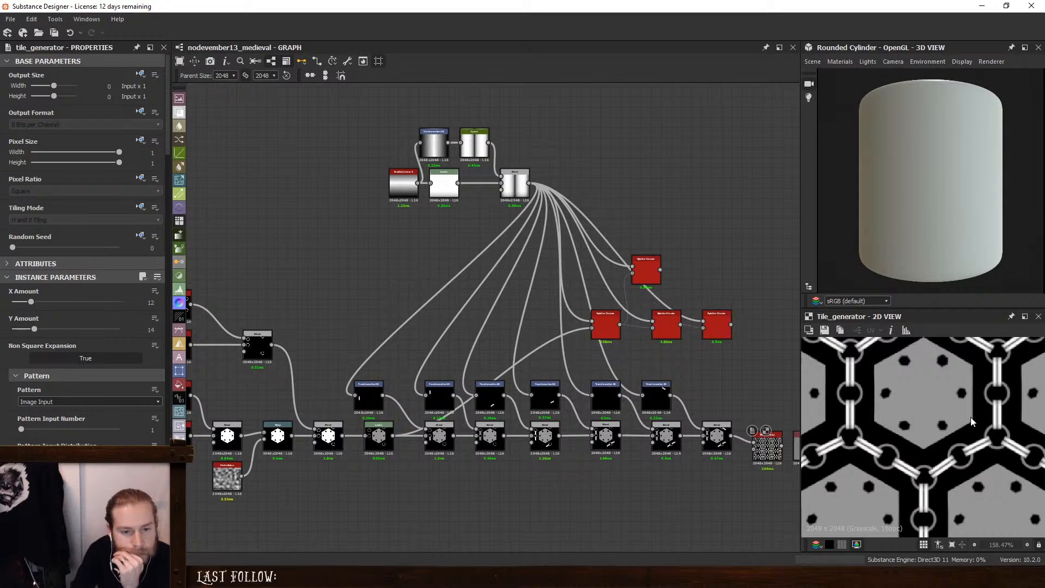
{"action": "scroll", "coordinate": [972, 417], "scroll_direction": "down", "scroll_amount": 3}
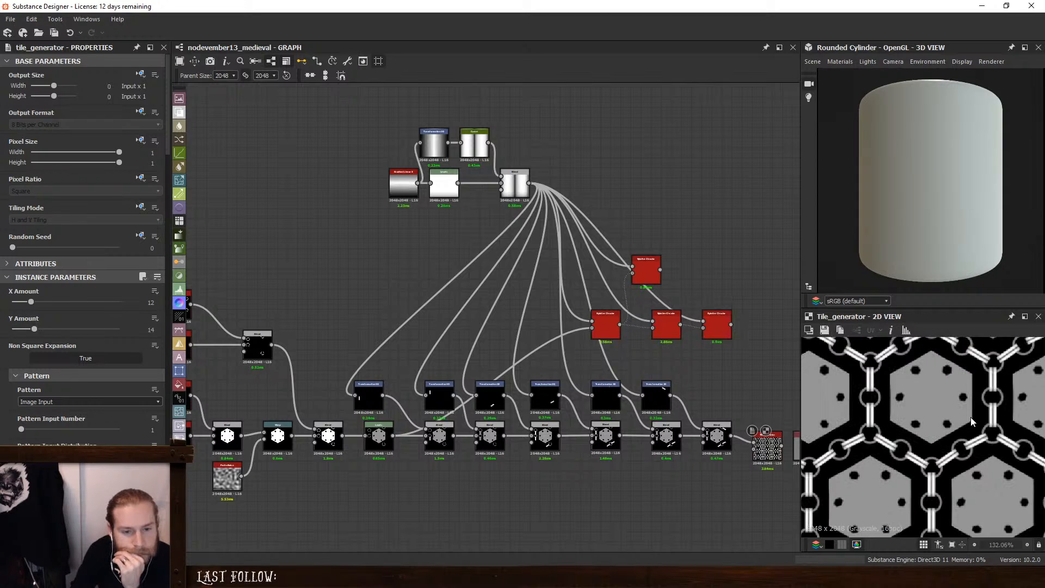
{"action": "scroll", "coordinate": [972, 417], "scroll_direction": "down", "scroll_amount": 1}
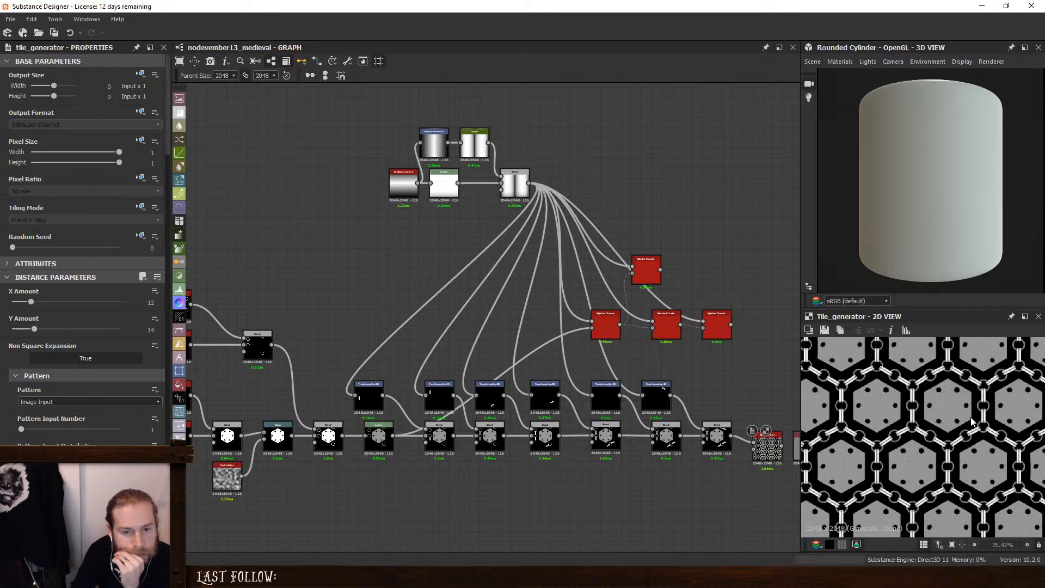
Bring the first Splatter Circular node closer to the link chain and connect the last Blend to its Background input
{"action": "scroll", "coordinate": [628, 430], "scroll_direction": "down", "scroll_amount": 2}
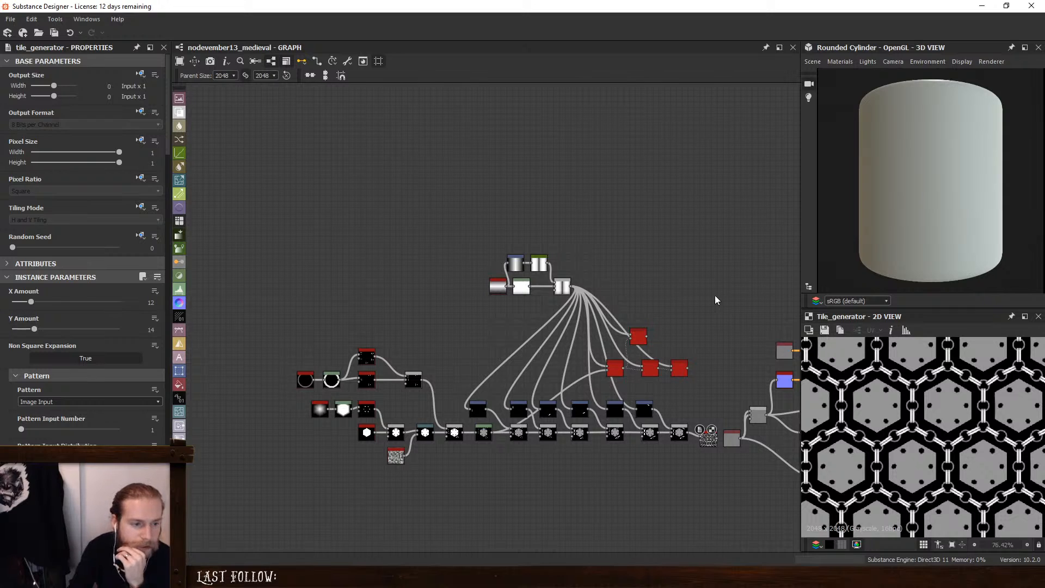
{"action": "left_click_drag", "start_coordinate": [717, 296], "coordinate": [656, 328]}
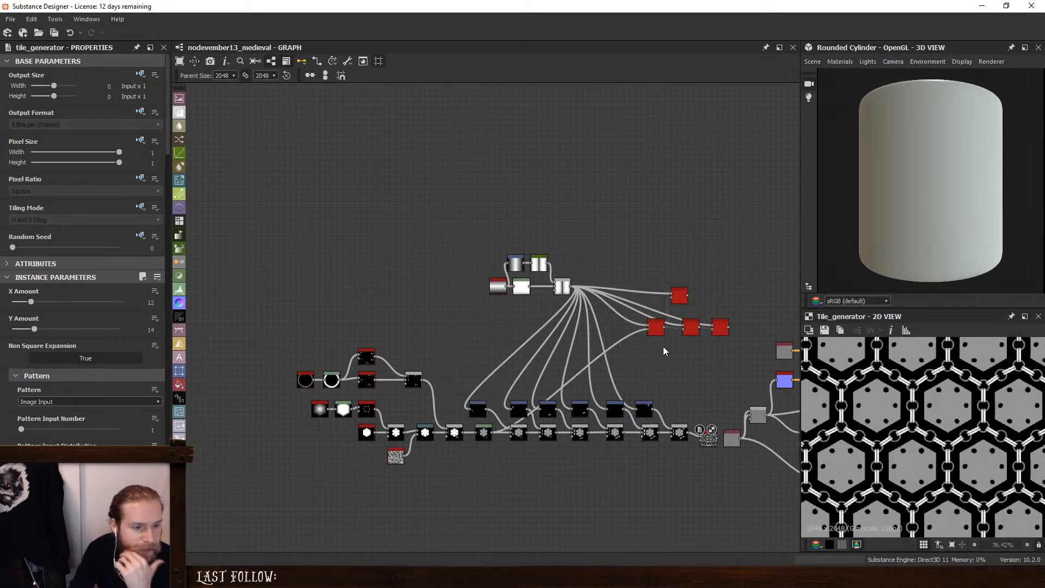
{"action": "scroll", "coordinate": [663, 347], "scroll_direction": "up", "scroll_amount": 3}
{"action": "double_click", "coordinate": [656, 310]}
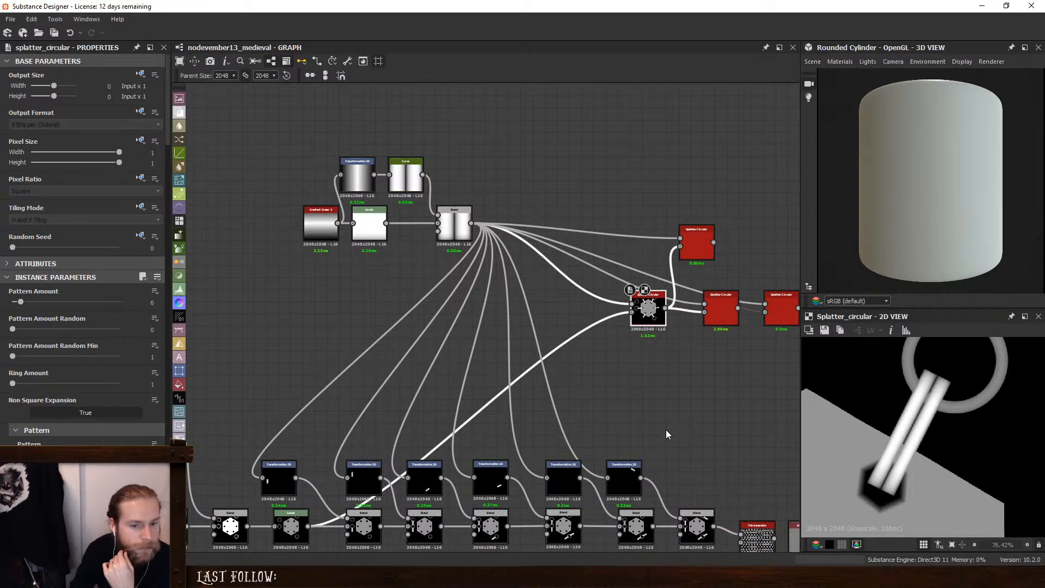
{"action": "scroll", "coordinate": [666, 430], "scroll_direction": "down", "scroll_amount": 1}
{"action": "left_click_drag", "start_coordinate": [647, 329], "coordinate": [662, 405]}
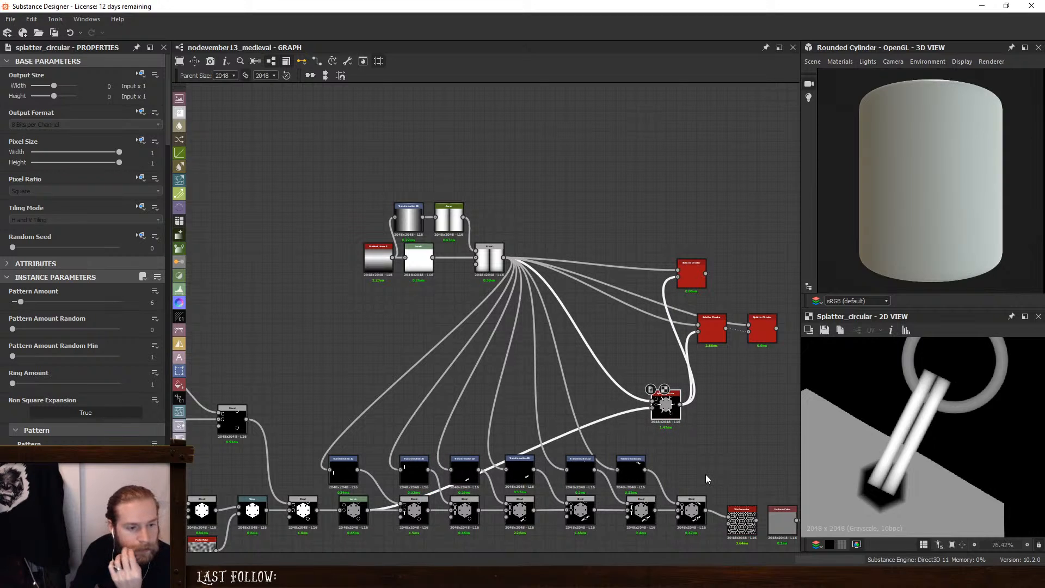
{"action": "left_click_drag", "start_coordinate": [705, 510], "coordinate": [655, 408]}
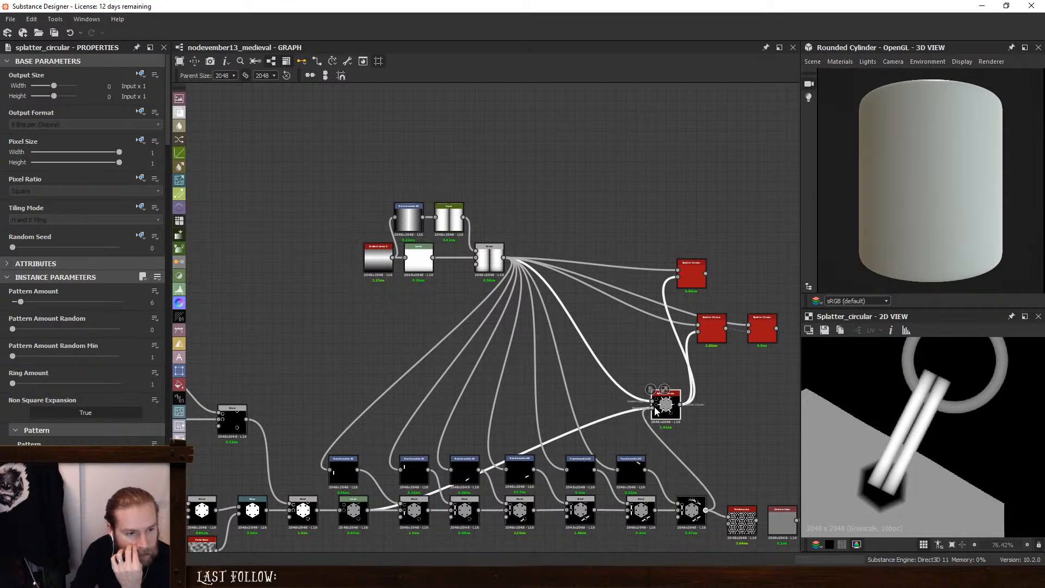
{"action": "scroll", "coordinate": [931, 446], "scroll_direction": "down", "scroll_amount": 5}
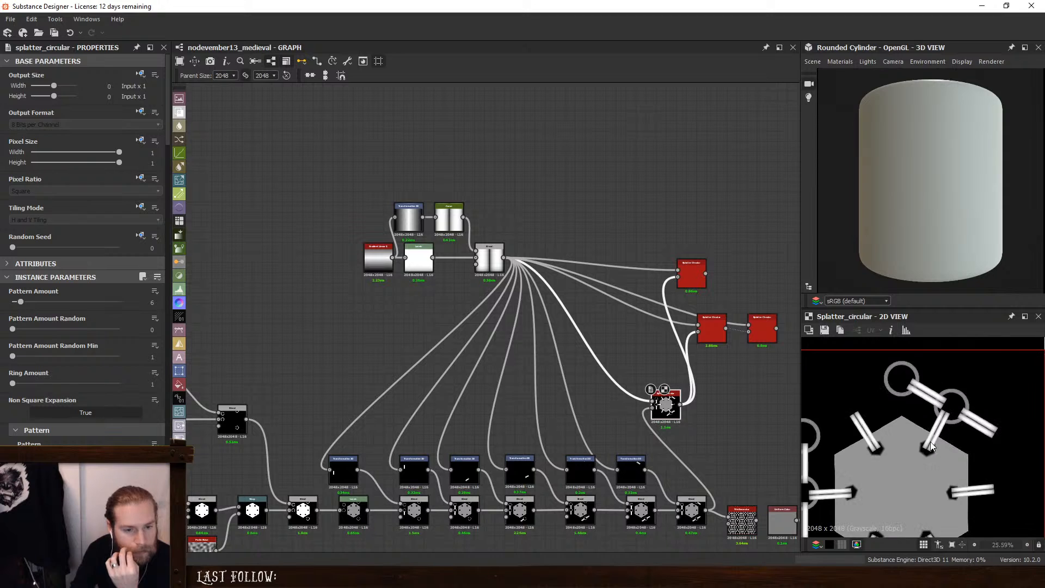
Connect the first Splatter Circular's output to the Tile Generator and inspect the radial links in both nodes' outputs
{"action": "middle_click_drag", "start_coordinate": [745, 458], "coordinate": [723, 427]}
{"action": "left_click_drag", "start_coordinate": [658, 373], "coordinate": [719, 484]}
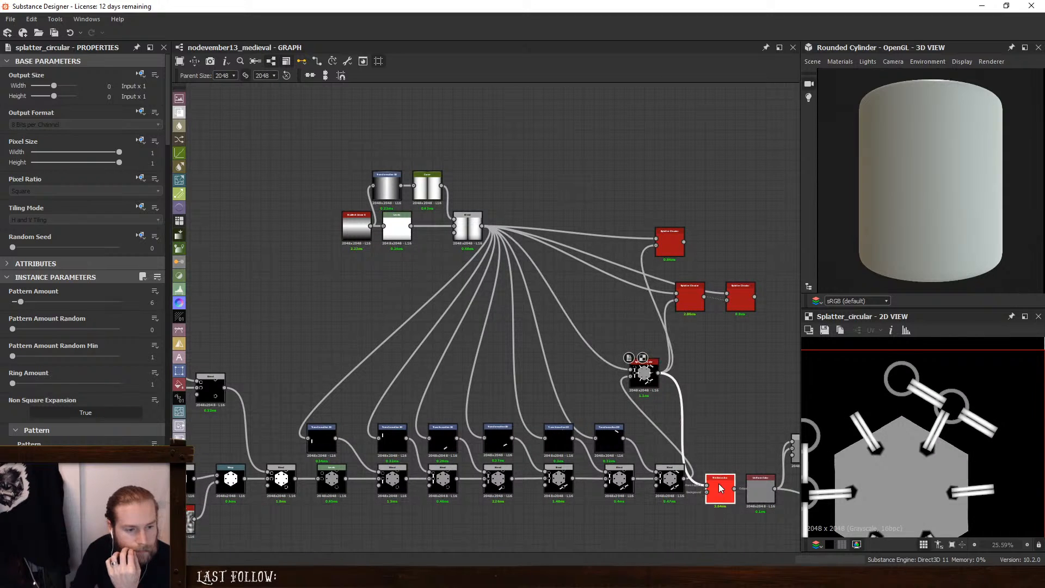
{"action": "double_click", "coordinate": [720, 487]}
{"action": "scroll", "coordinate": [913, 457], "scroll_direction": "up", "scroll_amount": 5}
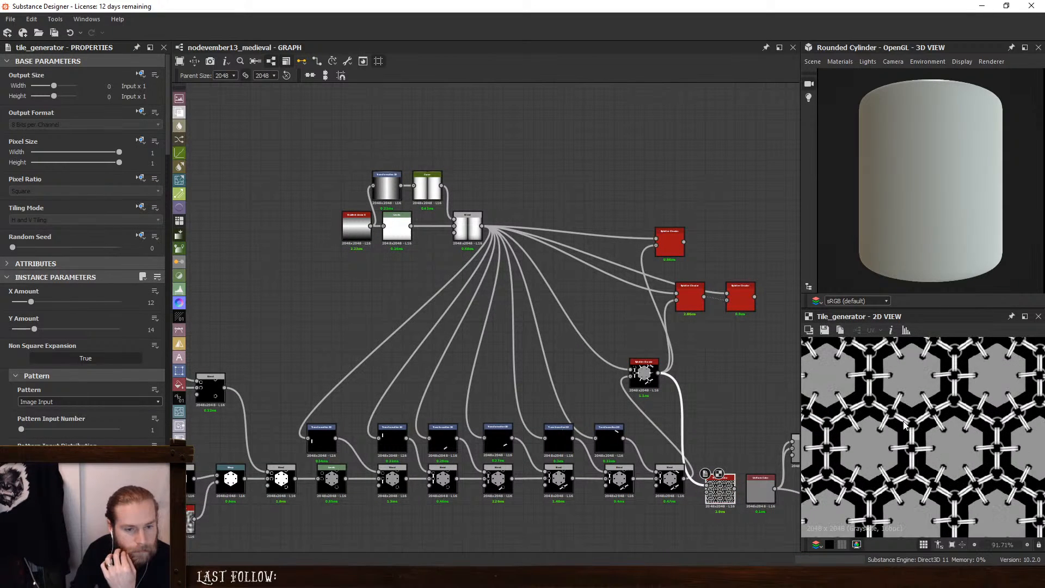
{"action": "scroll", "coordinate": [905, 425], "scroll_direction": "up", "scroll_amount": 1}
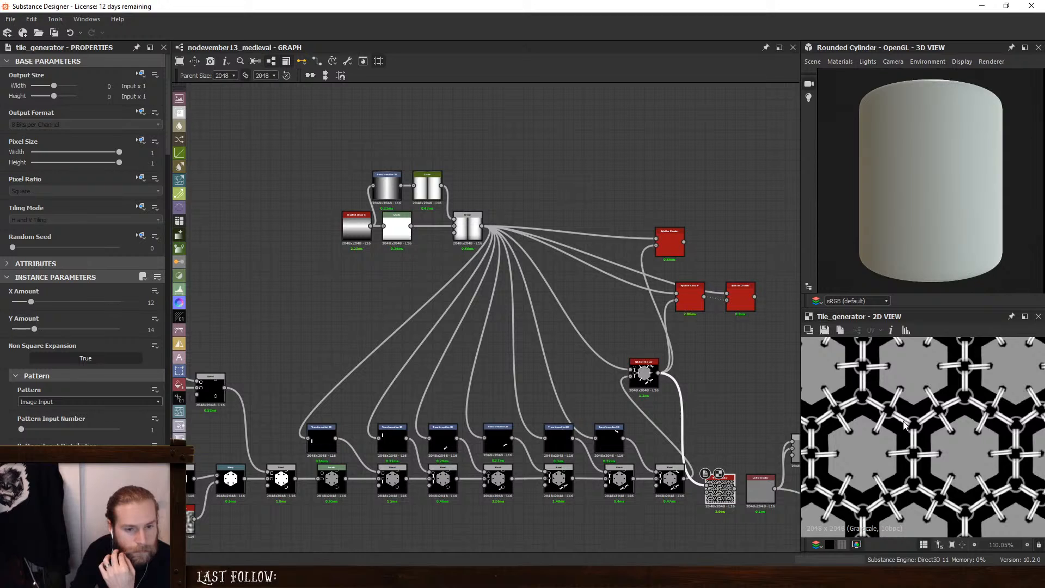
{"action": "scroll", "coordinate": [905, 425], "scroll_direction": "up", "scroll_amount": 1}
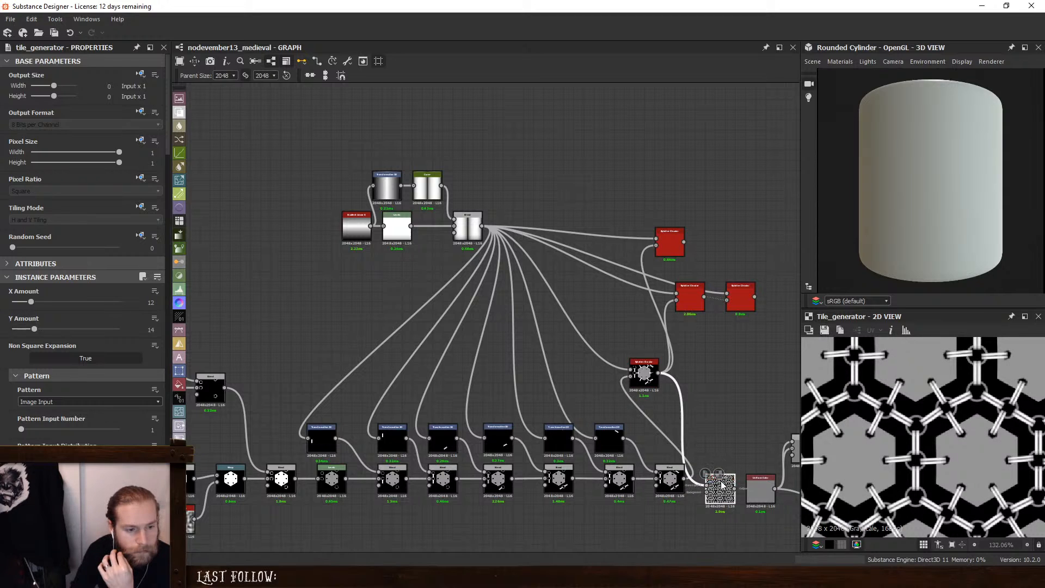
{"action": "scroll", "coordinate": [886, 453], "scroll_direction": "down", "scroll_amount": 1}
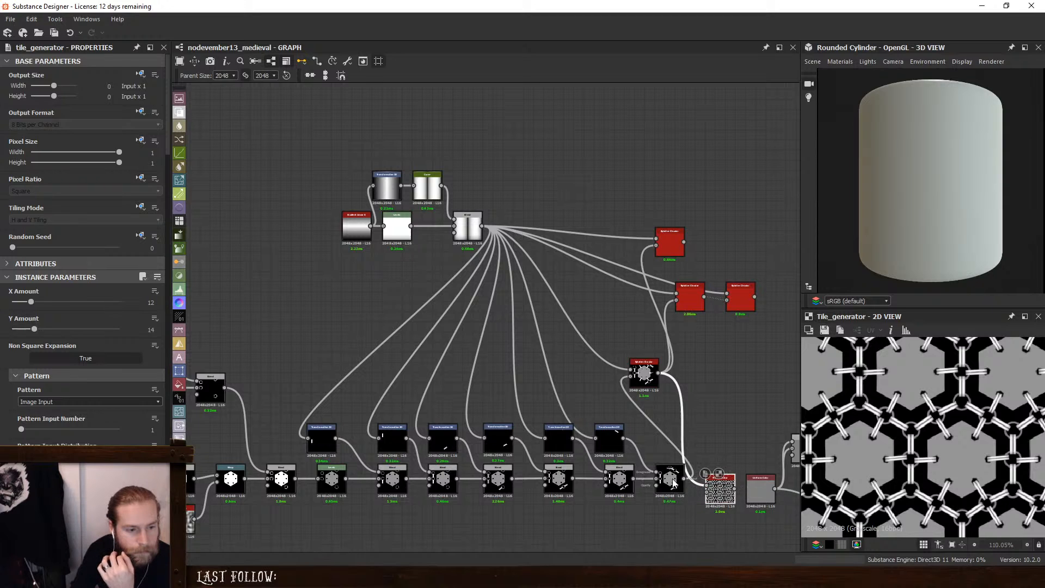
{"action": "double_click", "coordinate": [645, 377]}
{"action": "scroll", "coordinate": [947, 438], "scroll_direction": "down", "scroll_amount": 8}
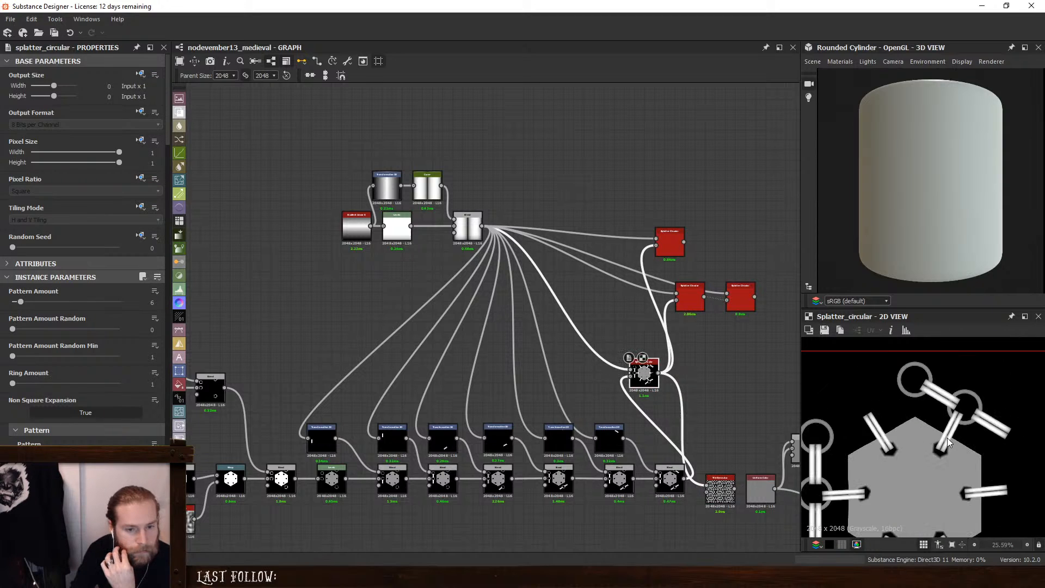
{"action": "scroll", "coordinate": [757, 464], "scroll_direction": "down", "scroll_amount": 3}
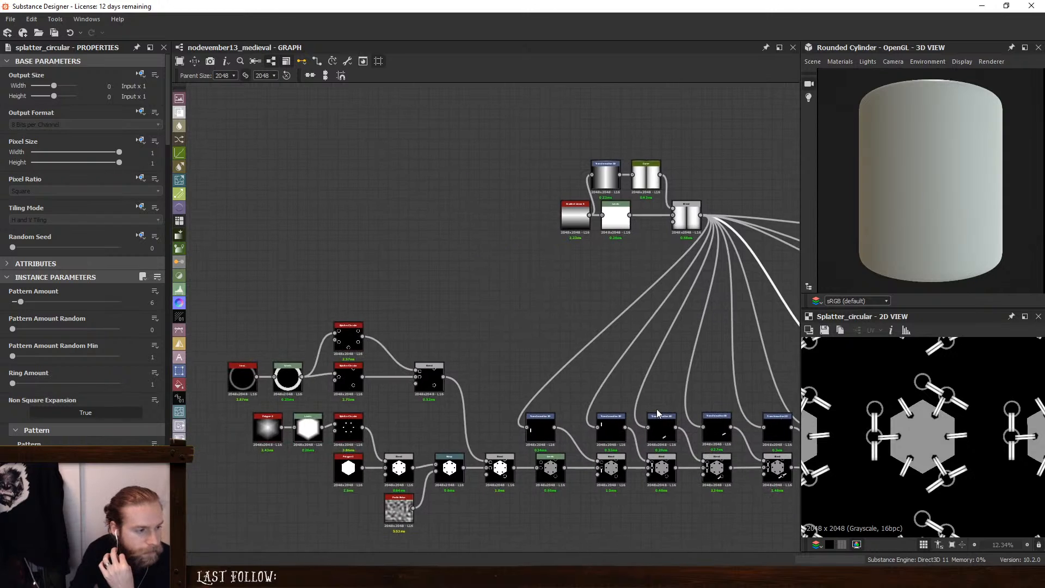
Shift the ring, hexagon and link node chain, including its last Blend, leftward in the graph as a group
{"action": "left_click_drag", "start_coordinate": [295, 341], "coordinate": [691, 488]}
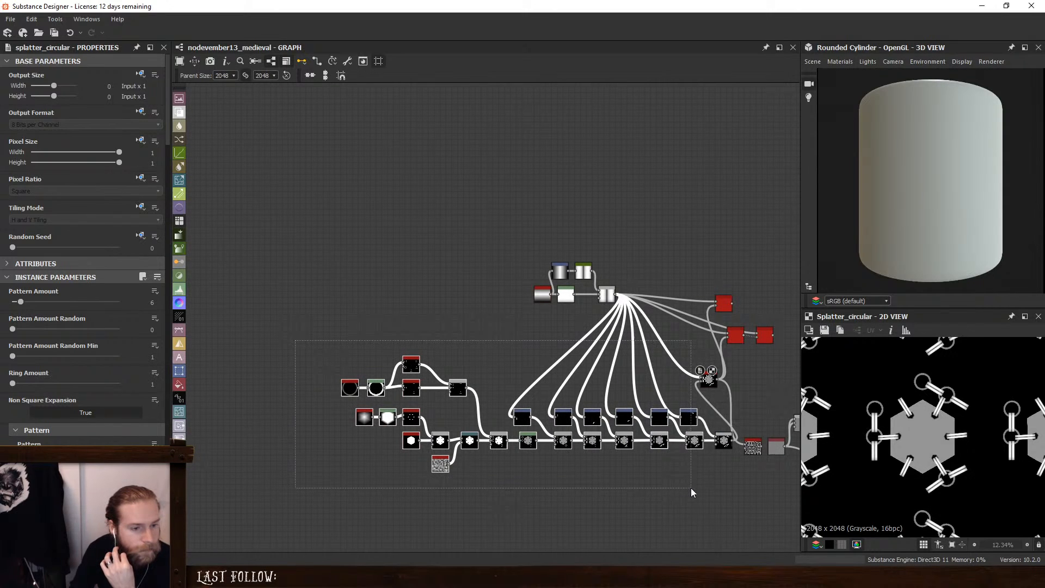
{"action": "left_click_drag", "start_coordinate": [697, 442], "coordinate": [544, 442]}
{"action": "left_click", "coordinate": [690, 449]}
{"action": "left_click_drag", "start_coordinate": [724, 440], "coordinate": [572, 440]}
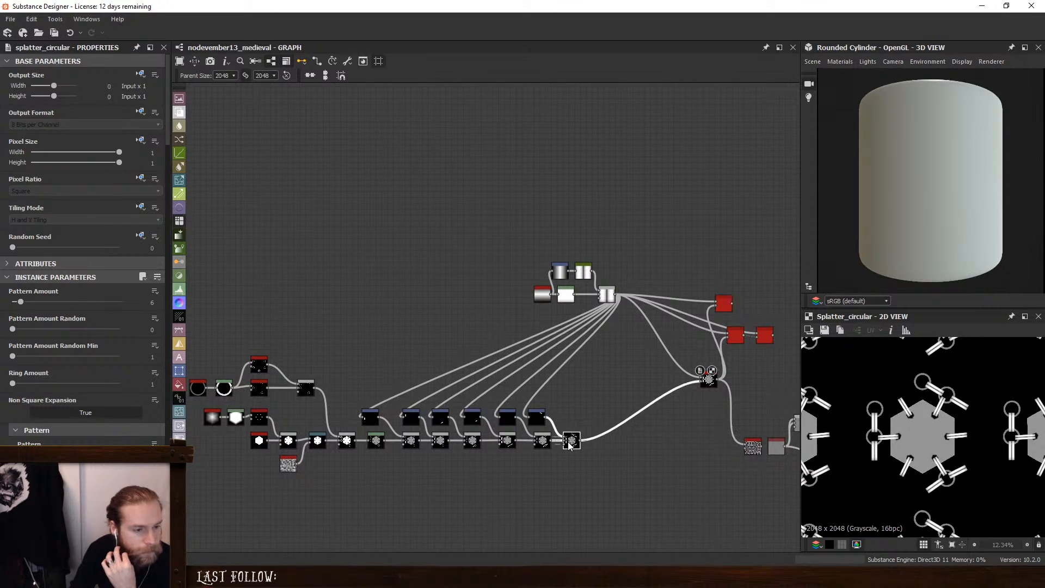
Line up the Splatter Circular and Tile Generator after the last Blend, and delete the three unused Splatter Circular nodes
{"action": "left_click_drag", "start_coordinate": [708, 382], "coordinate": [599, 443]}
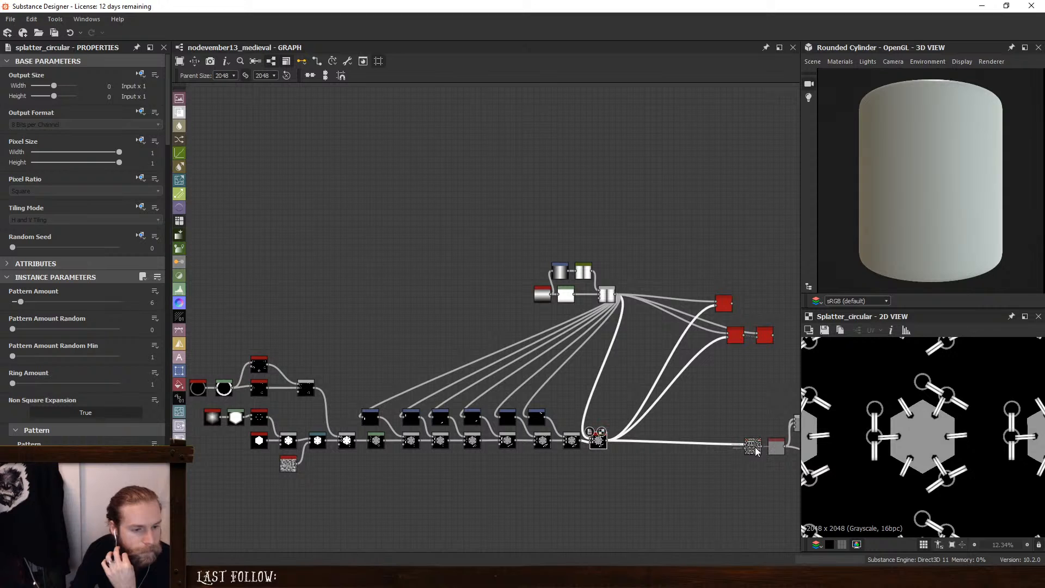
{"action": "left_click_drag", "start_coordinate": [755, 450], "coordinate": [628, 443]}
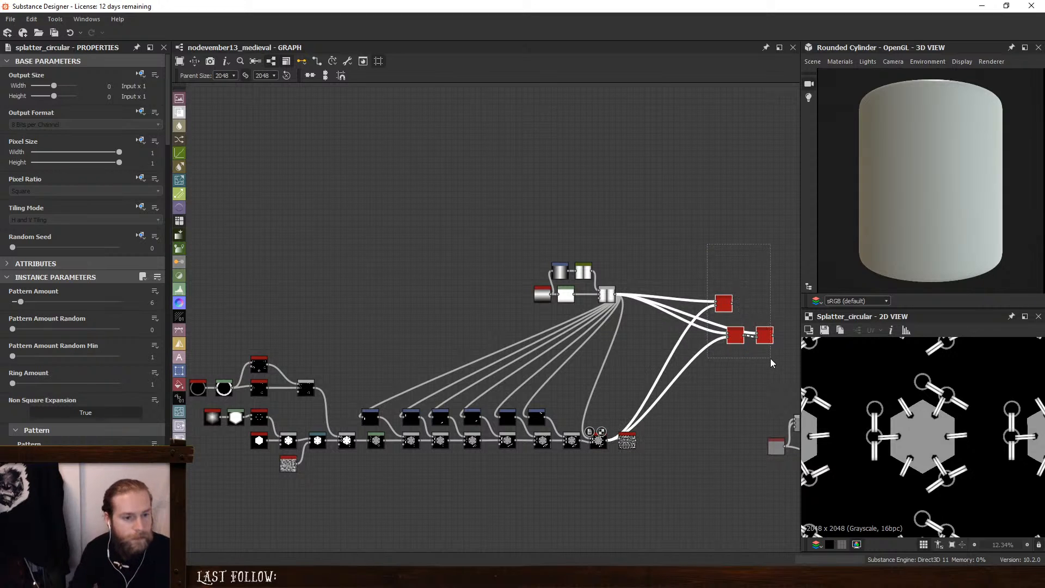
{"action": "left_click_drag", "start_coordinate": [461, 197], "coordinate": [409, 344]}
{"action": "scroll", "coordinate": [629, 414], "scroll_direction": "up", "scroll_amount": 3}
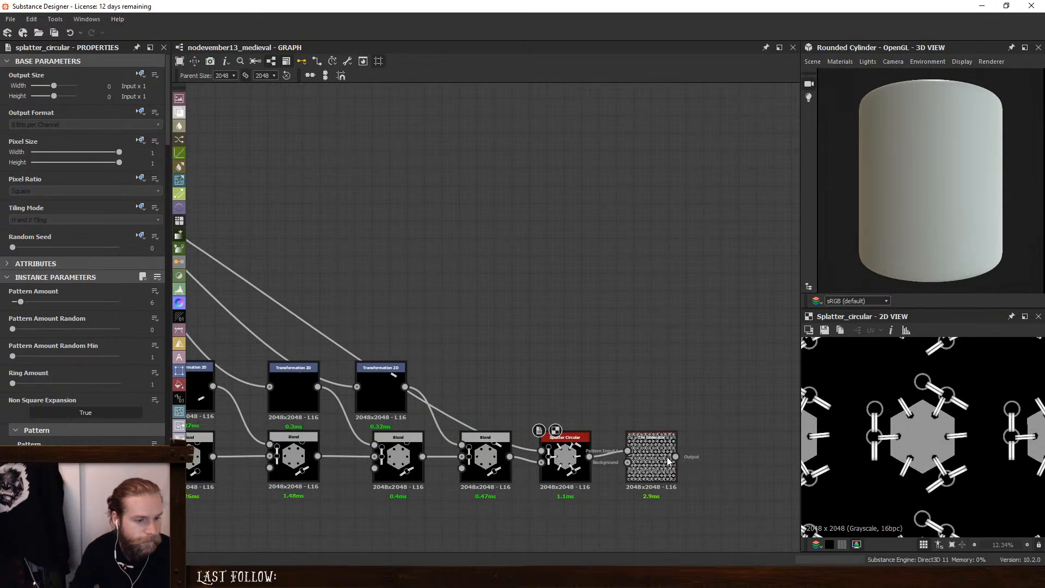
Examine the Tile Generator output up close and as a whole for the links' fit with rings and plates and for seamless tiling
{"action": "double_click", "coordinate": [652, 457]}
{"action": "scroll", "coordinate": [837, 432], "scroll_direction": "up", "scroll_amount": 15}
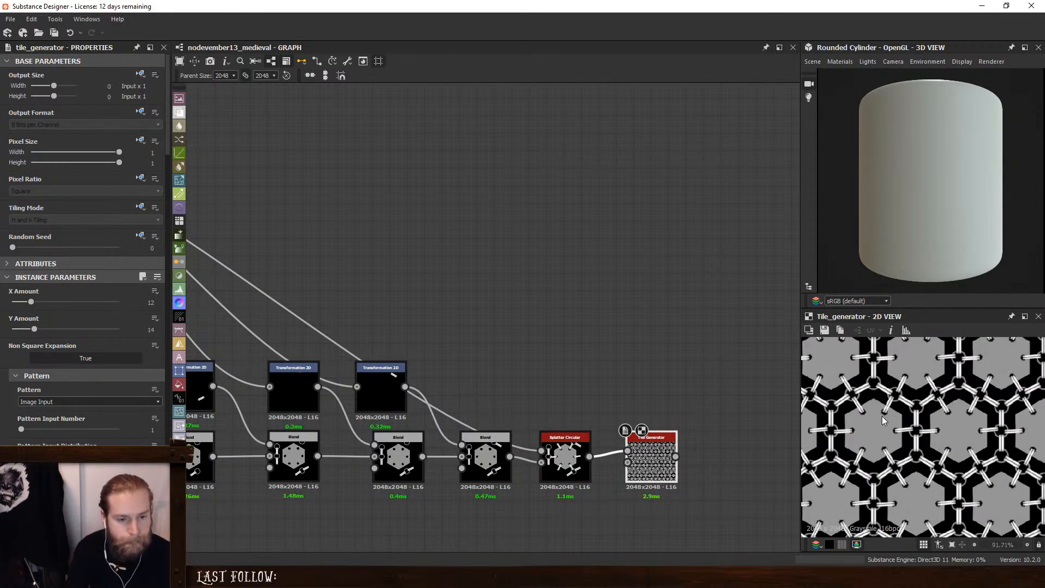
{"action": "scroll", "coordinate": [948, 418], "scroll_direction": "down", "scroll_amount": 4}
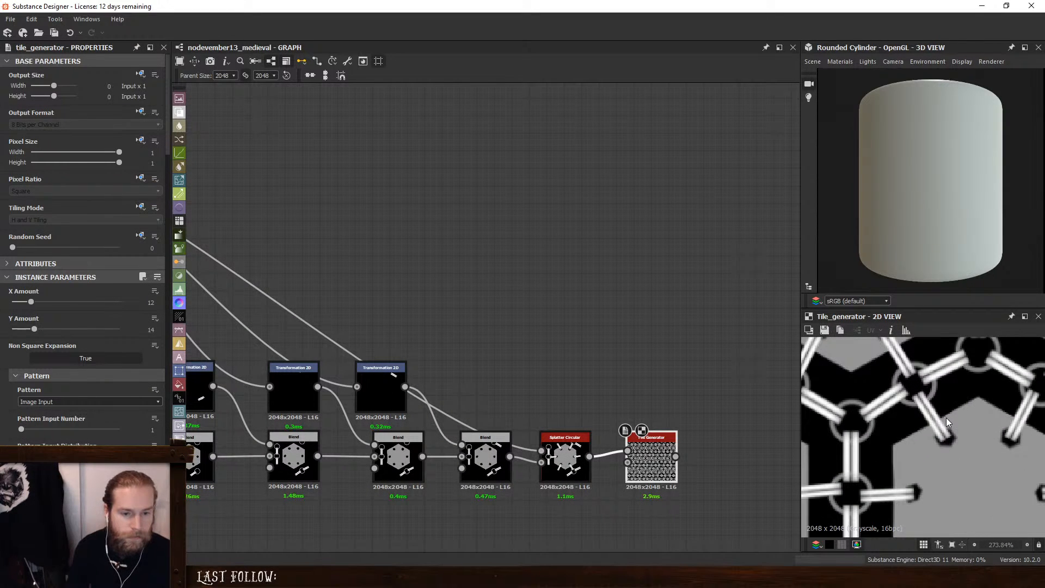
{"action": "scroll", "coordinate": [939, 424], "scroll_direction": "down", "scroll_amount": 4}
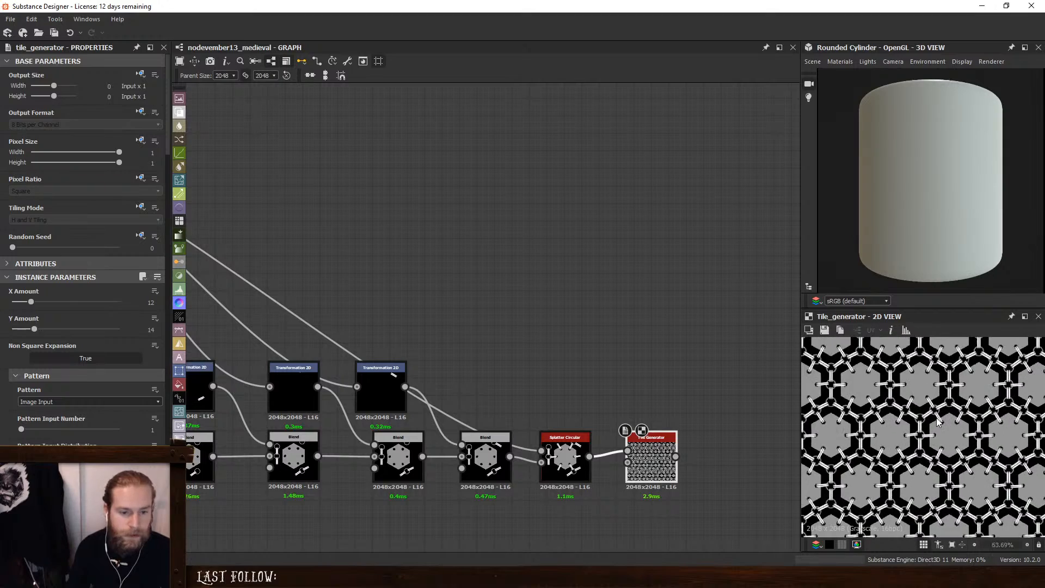
{"action": "scroll", "coordinate": [938, 423], "scroll_direction": "up", "scroll_amount": 6}
{"action": "scroll", "coordinate": [938, 424], "scroll_direction": "down", "scroll_amount": 6}
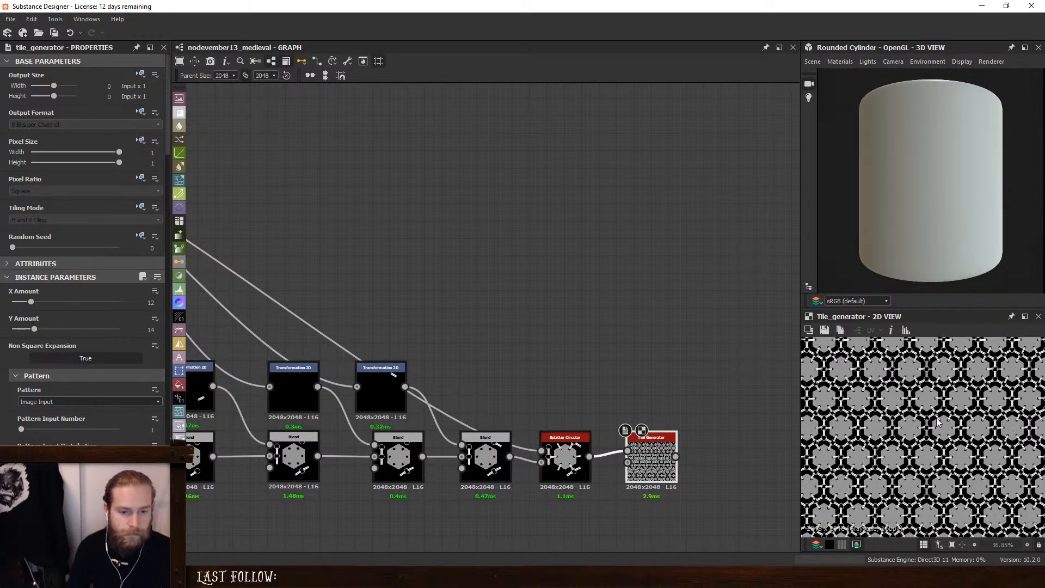
{"action": "scroll", "coordinate": [938, 423], "scroll_direction": "down", "scroll_amount": 2}
{"action": "scroll", "coordinate": [938, 423], "scroll_direction": "up", "scroll_amount": 6}
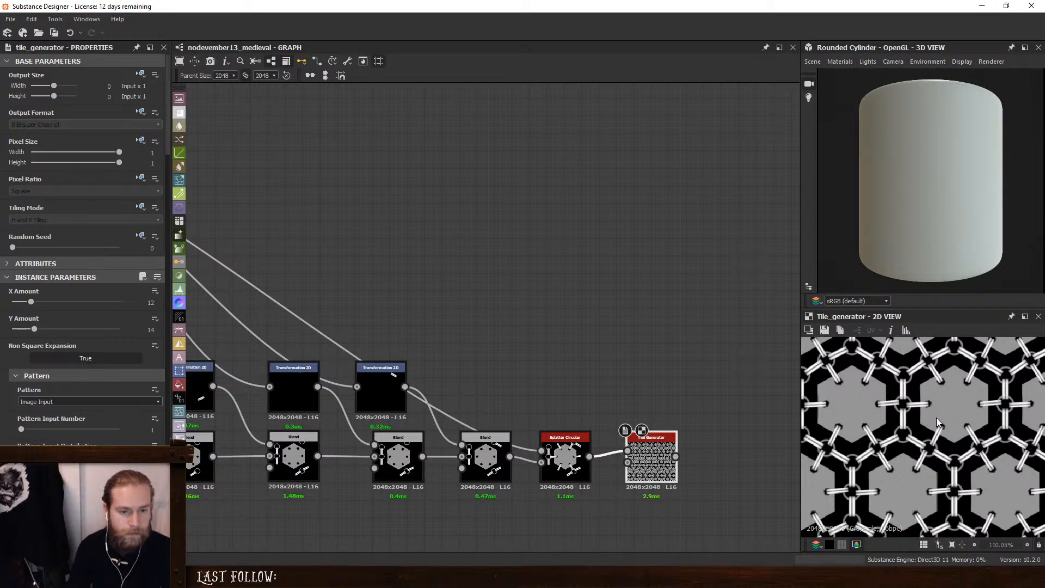
{"action": "scroll", "coordinate": [937, 423], "scroll_direction": "down", "scroll_amount": 4}
{"action": "scroll", "coordinate": [937, 423], "scroll_direction": "down", "scroll_amount": 6}
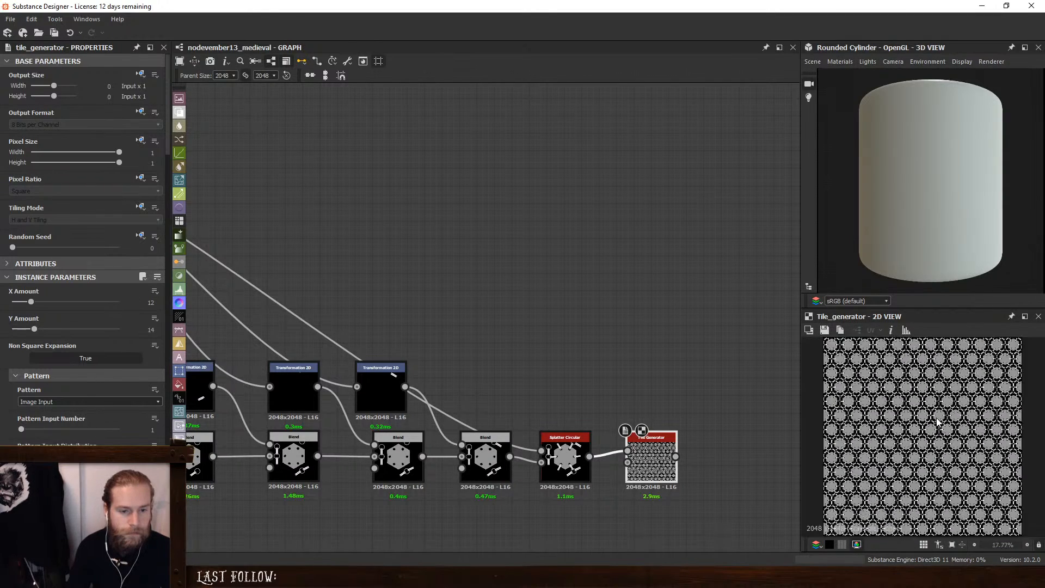
{"action": "scroll", "coordinate": [938, 423], "scroll_direction": "up", "scroll_amount": 4}
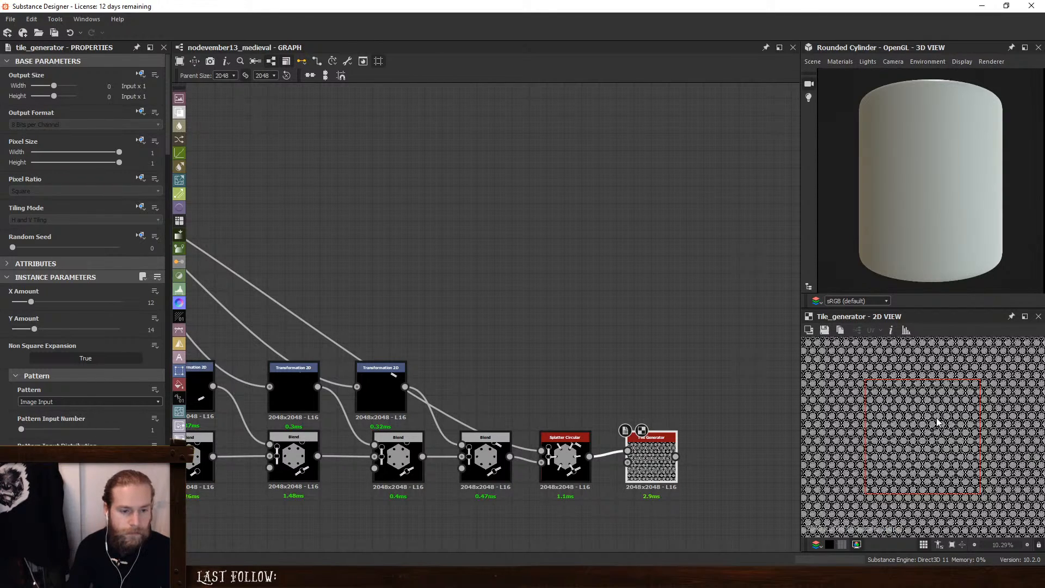
{"action": "scroll", "coordinate": [871, 400], "scroll_direction": "up", "scroll_amount": 4}
{"action": "scroll", "coordinate": [871, 400], "scroll_direction": "up", "scroll_amount": 3}
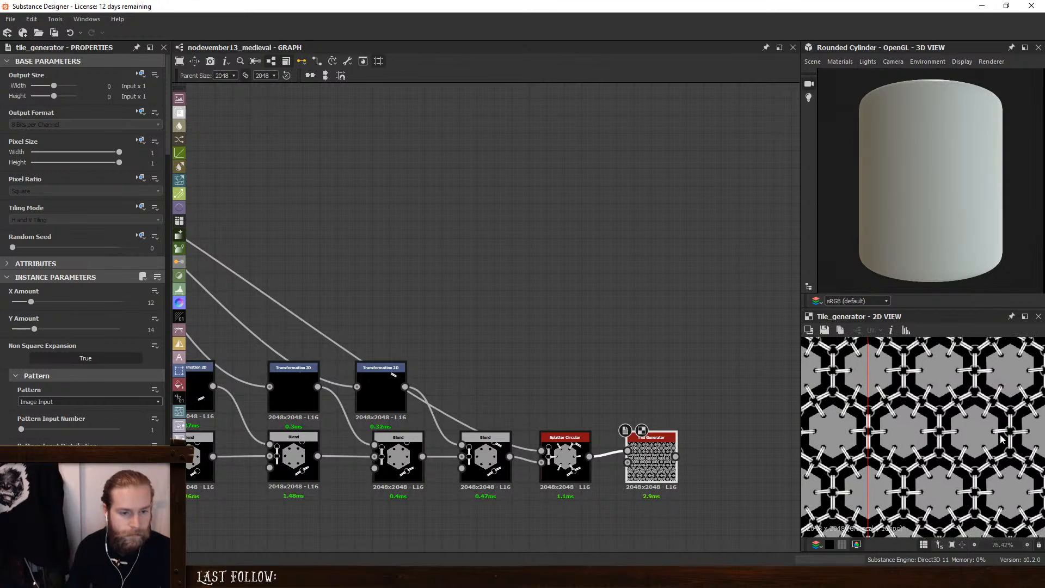
{"action": "scroll", "coordinate": [949, 441], "scroll_direction": "up", "scroll_amount": 2}
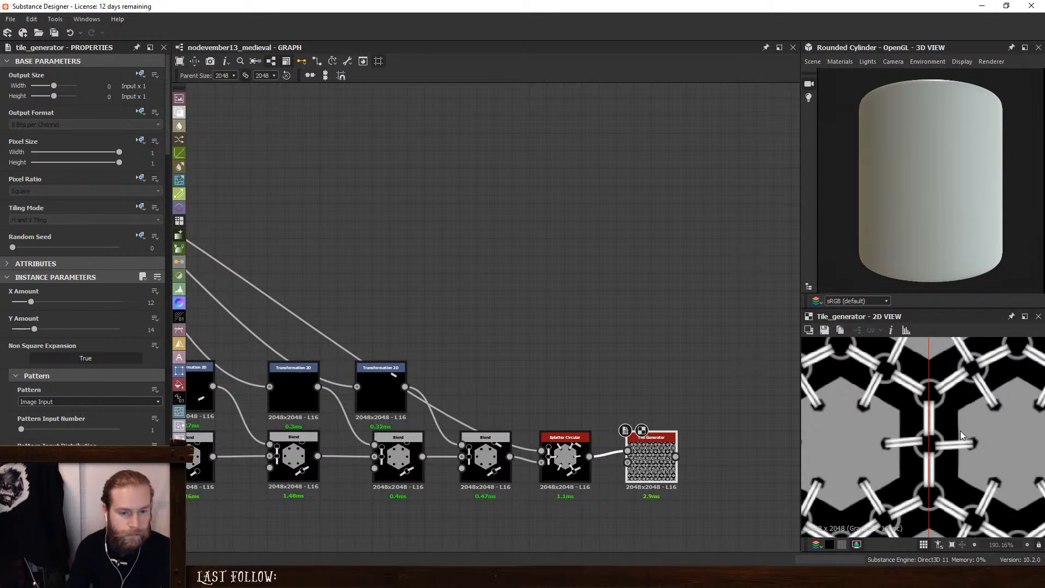
{"action": "scroll", "coordinate": [961, 430], "scroll_direction": "down", "scroll_amount": 10}
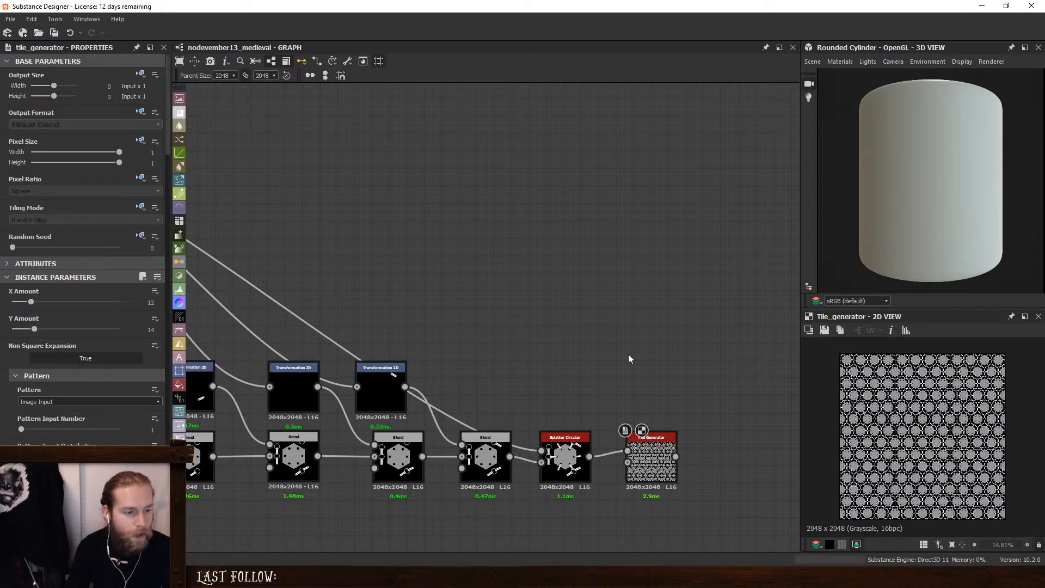
{"action": "scroll", "coordinate": [576, 352], "scroll_direction": "down", "scroll_amount": 1}
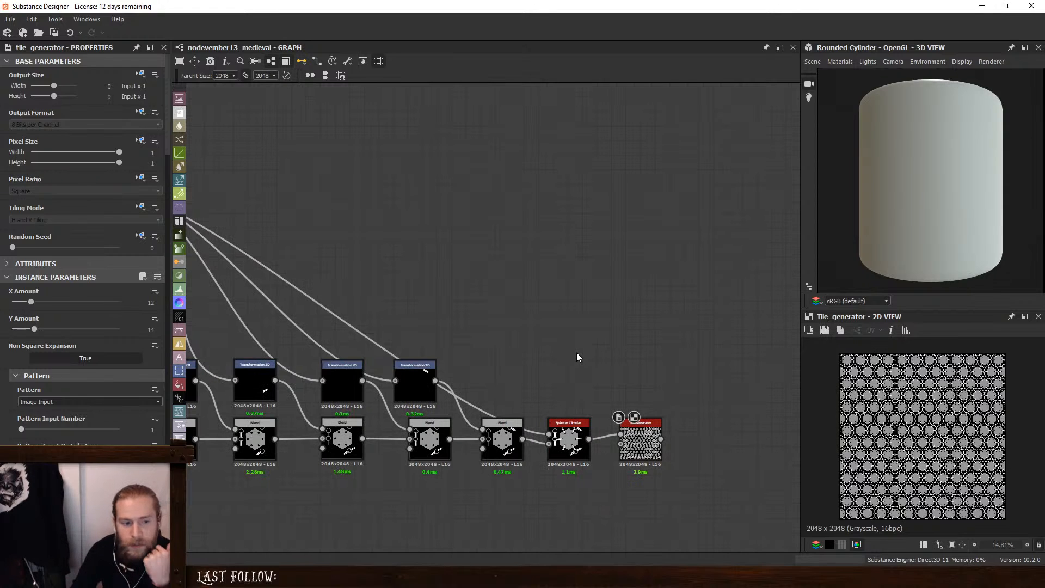
Connect the Tile Generator output to the Blend node that feeds the material's normal, height and ambient occlusion outputs
{"action": "scroll", "coordinate": [643, 430], "scroll_direction": "up", "scroll_amount": 4}
{"action": "scroll", "coordinate": [911, 425], "scroll_direction": "up", "scroll_amount": 9}
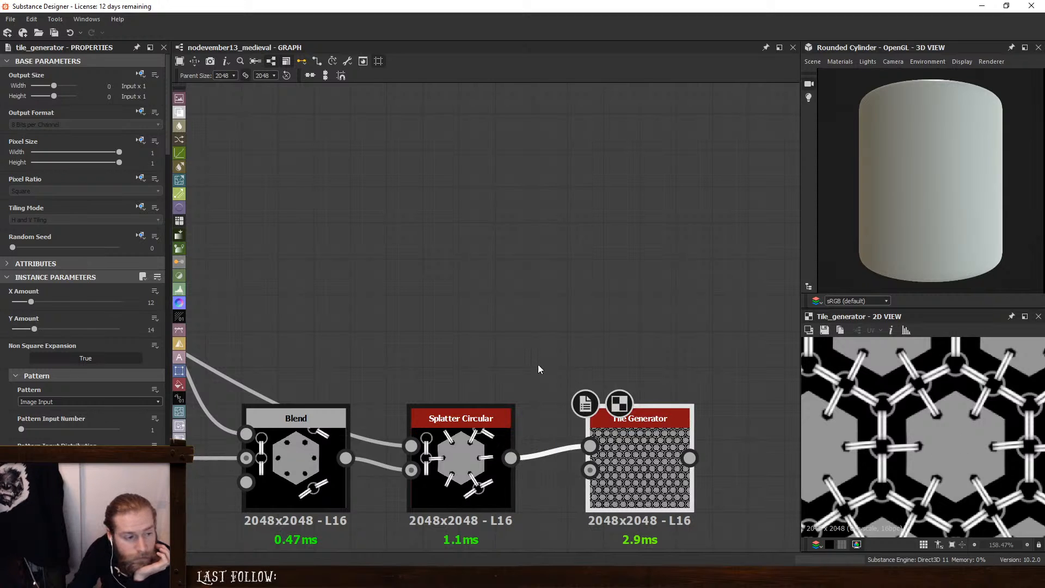
{"action": "scroll", "coordinate": [538, 366], "scroll_direction": "down", "scroll_amount": 5}
{"action": "middle_click_drag", "start_coordinate": [427, 429], "coordinate": [575, 414]}
{"action": "middle_click_drag", "start_coordinate": [475, 418], "coordinate": [659, 418]}
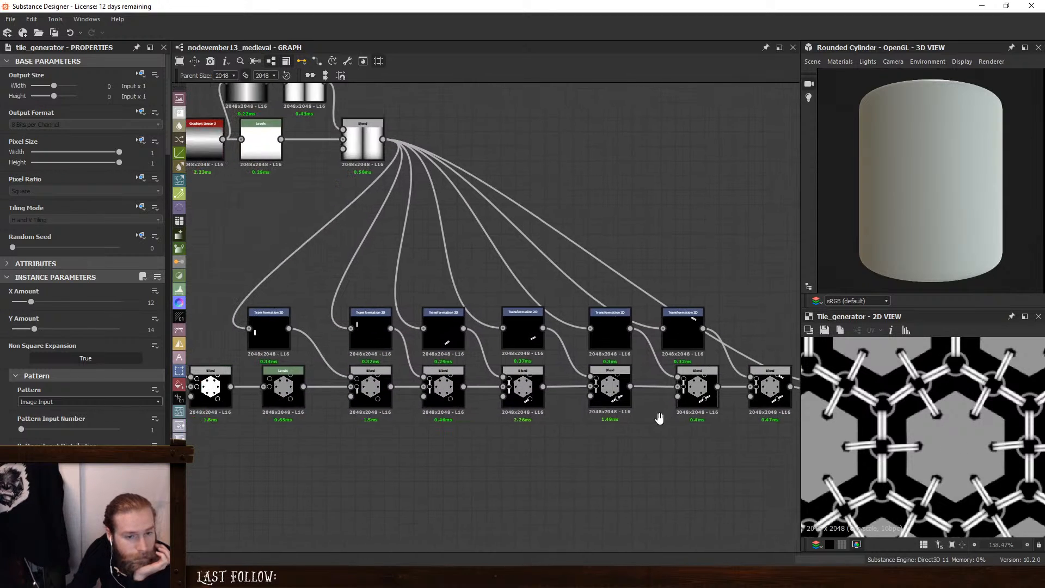
{"action": "middle_click_drag", "start_coordinate": [509, 422], "coordinate": [679, 448]}
{"action": "middle_click_drag", "start_coordinate": [412, 488], "coordinate": [516, 473]}
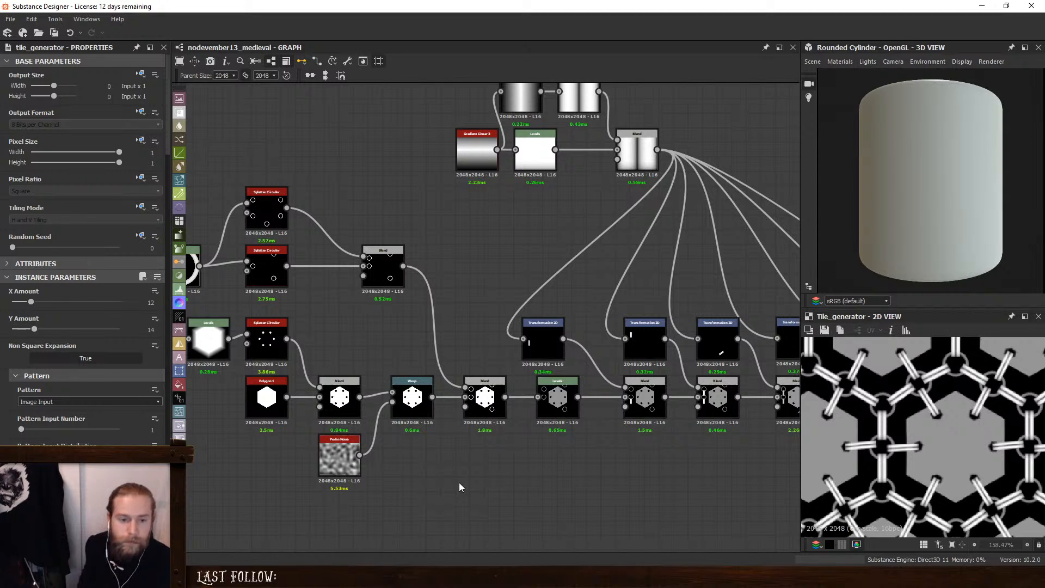
{"action": "scroll", "coordinate": [436, 451], "scroll_direction": "down", "scroll_amount": 6}
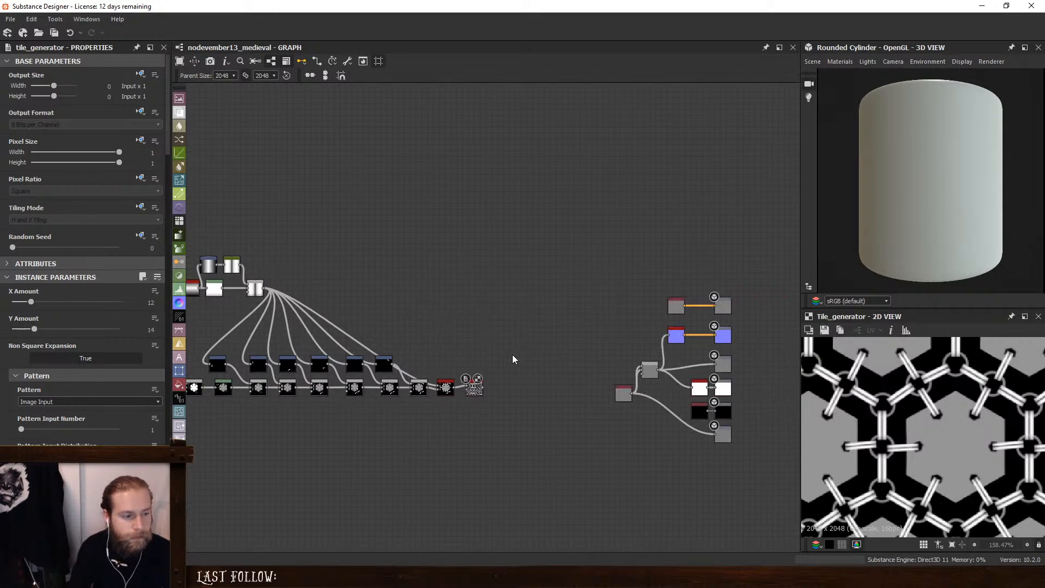
{"action": "scroll", "coordinate": [513, 360], "scroll_direction": "up", "scroll_amount": 3}
{"action": "left_click_drag", "start_coordinate": [484, 402], "coordinate": [758, 366]}
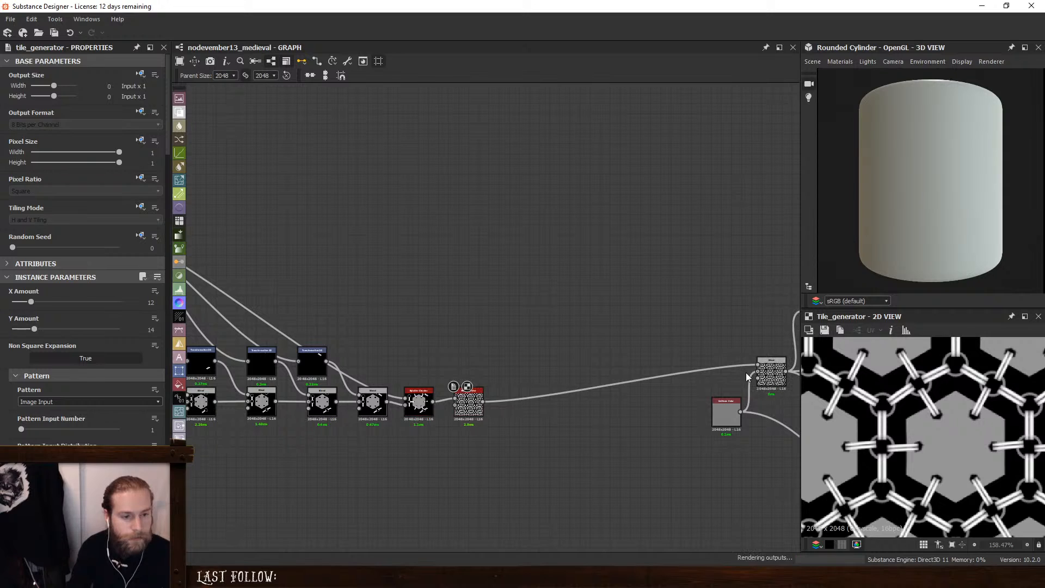
Add a Threshold node below the output branch and feed it with the Tile Generator output
{"action": "middle_click_drag", "start_coordinate": [614, 428], "coordinate": [553, 363]}
{"action": "key", "text": "space"}
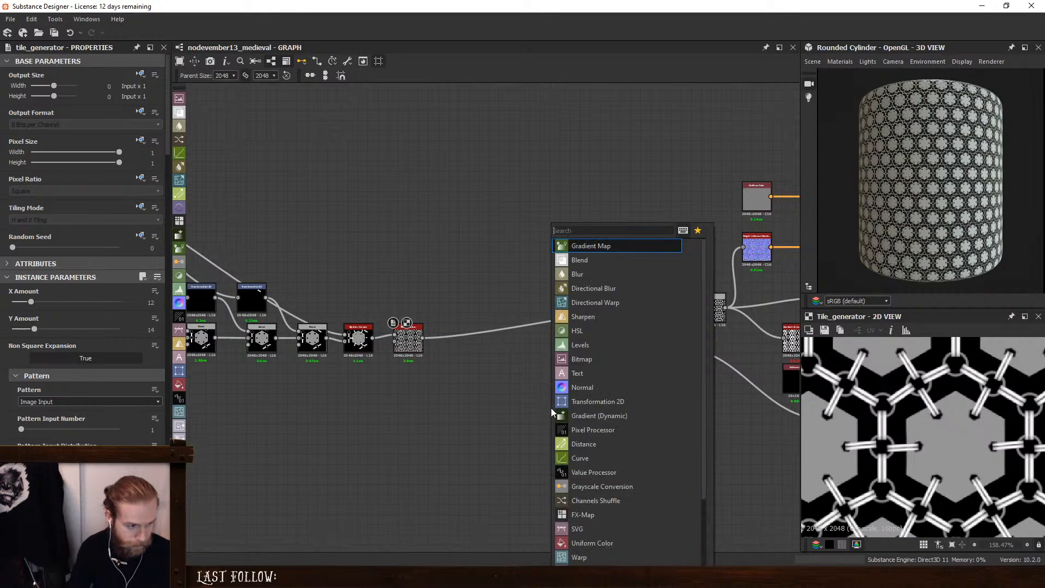
{"action": "type", "text": "threshold"}
{"action": "left_click", "coordinate": [590, 246]}
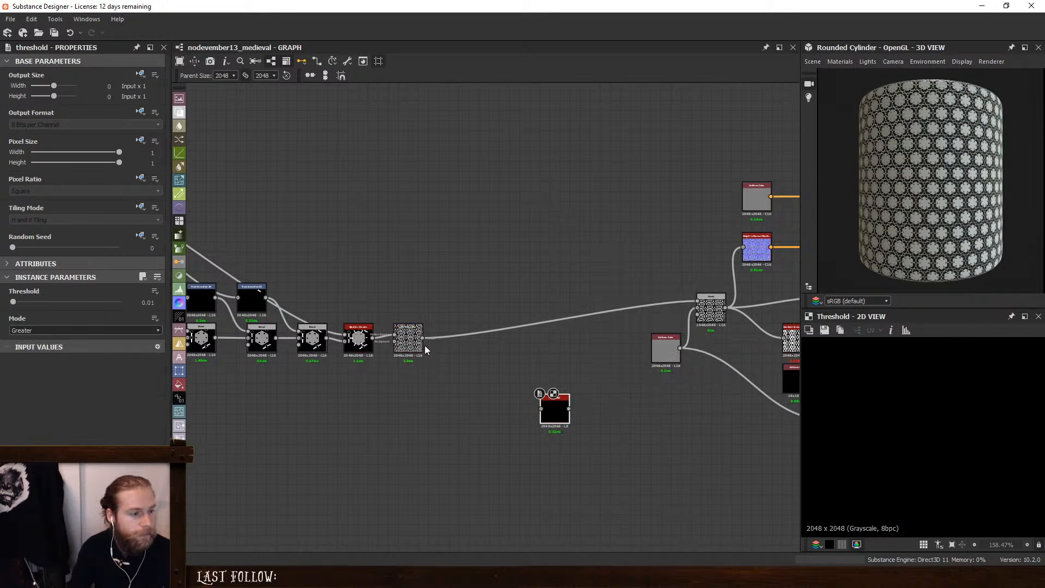
{"action": "left_click_drag", "start_coordinate": [426, 342], "coordinate": [654, 453]}
{"action": "middle_click_drag", "start_coordinate": [734, 419], "coordinate": [573, 358]}
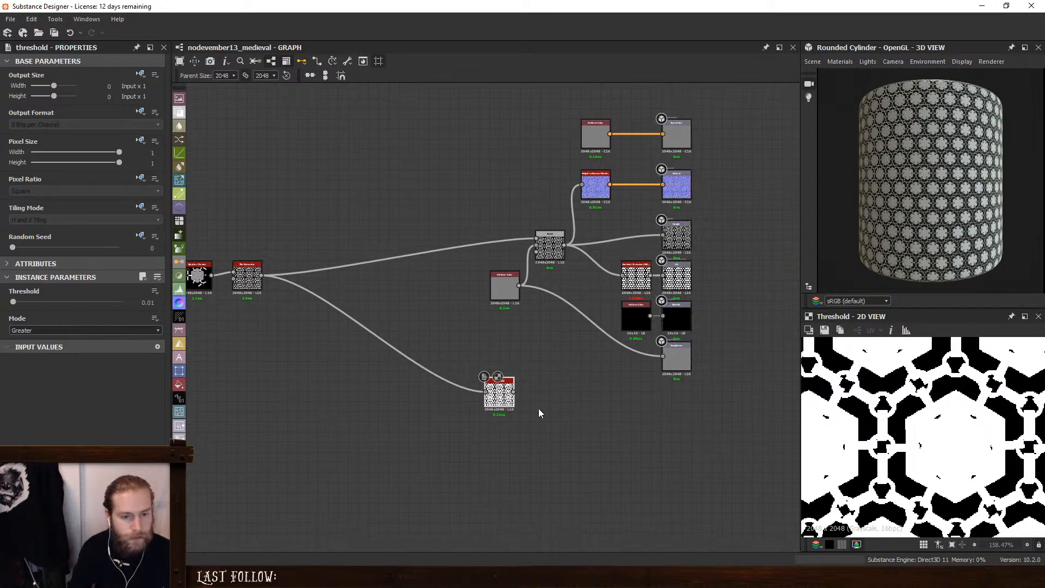
Attach a new Output node to the Threshold and line it up beneath the existing material outputs
{"action": "left_click_drag", "start_coordinate": [500, 397], "coordinate": [579, 414]}
{"action": "key", "text": "space"}
{"action": "type", "text": "out"}
{"action": "key", "text": "Return"}
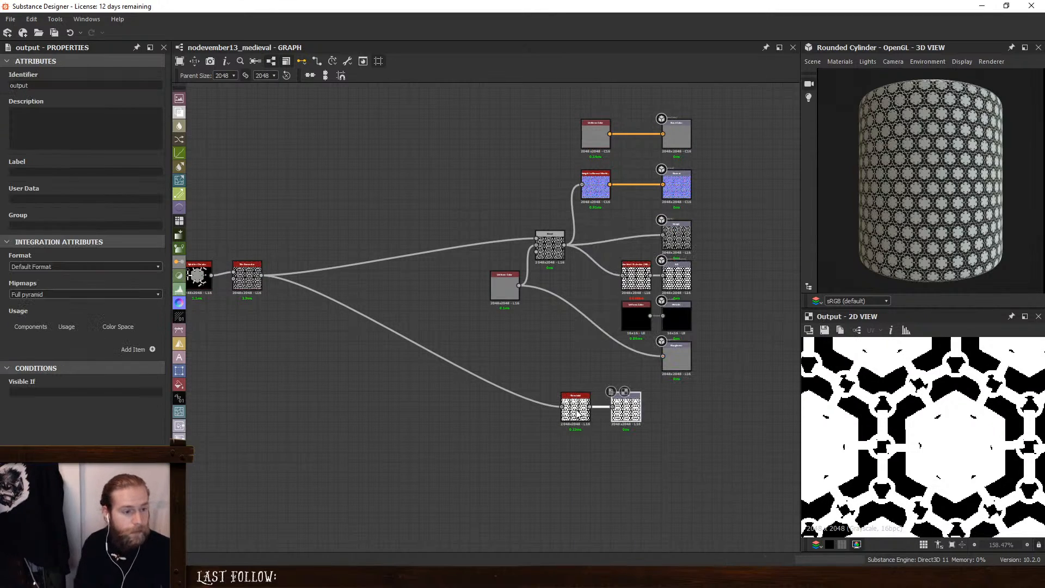
{"action": "left_click_drag", "start_coordinate": [622, 407], "coordinate": [673, 407]}
Check which comparison modes the Threshold node offers
{"action": "left_click", "coordinate": [576, 407]}
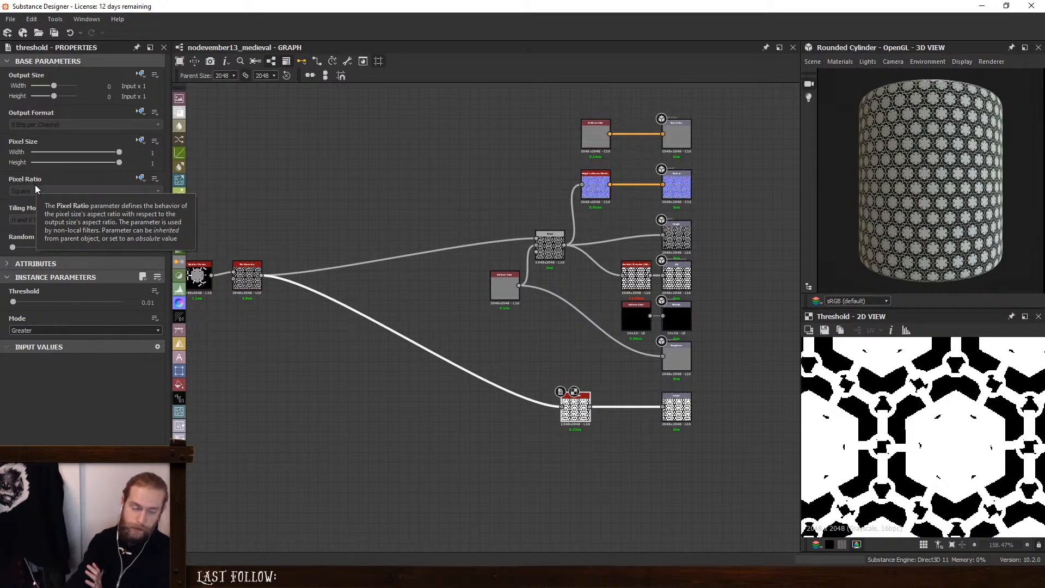
{"action": "left_click", "coordinate": [65, 329]}
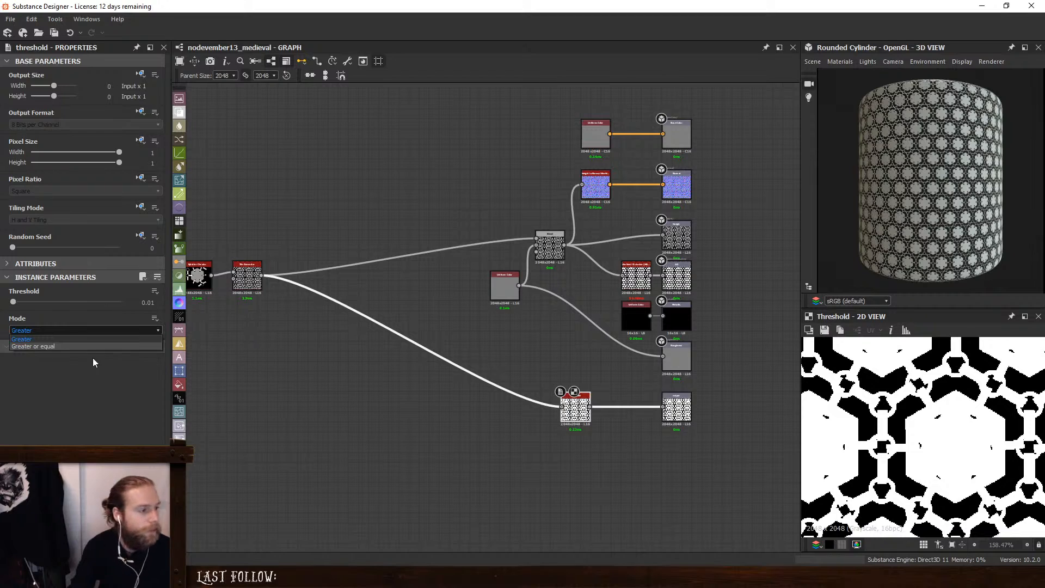
{"action": "left_click", "coordinate": [376, 348]}
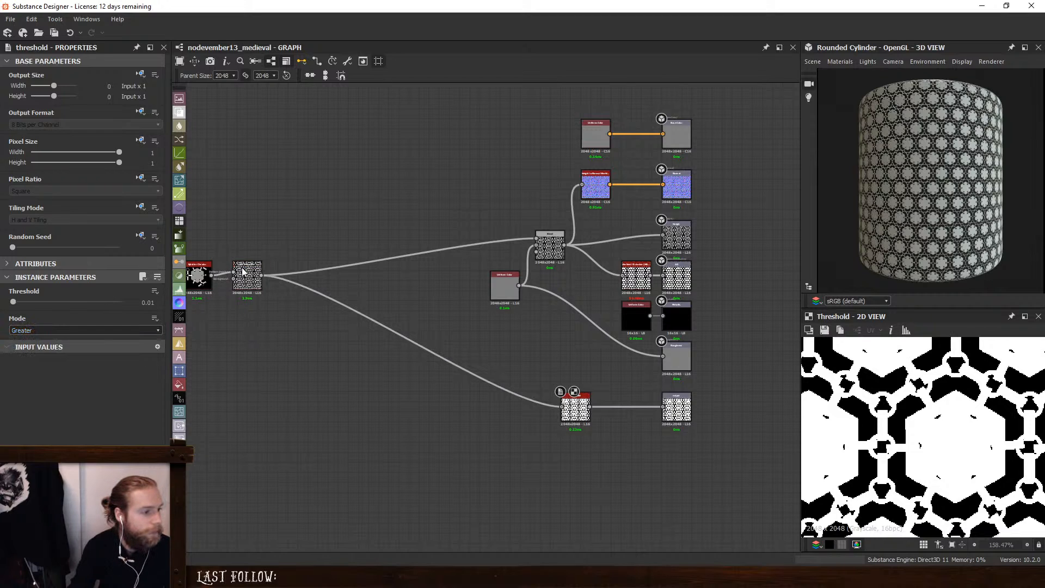
Give the new Output node the identifier opacity, the label Opacity and the group Material
{"action": "left_click", "coordinate": [679, 406]}
{"action": "left_click_drag", "start_coordinate": [57, 87], "coordinate": [2, 80]}
{"action": "type", "text": "opacity"}
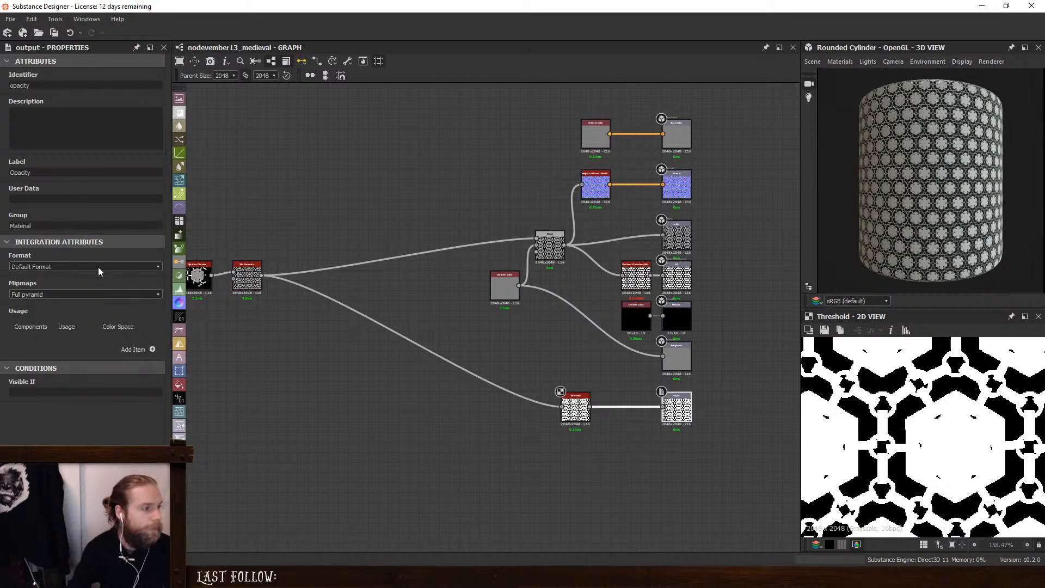
{"action": "left_click", "coordinate": [293, 372]}
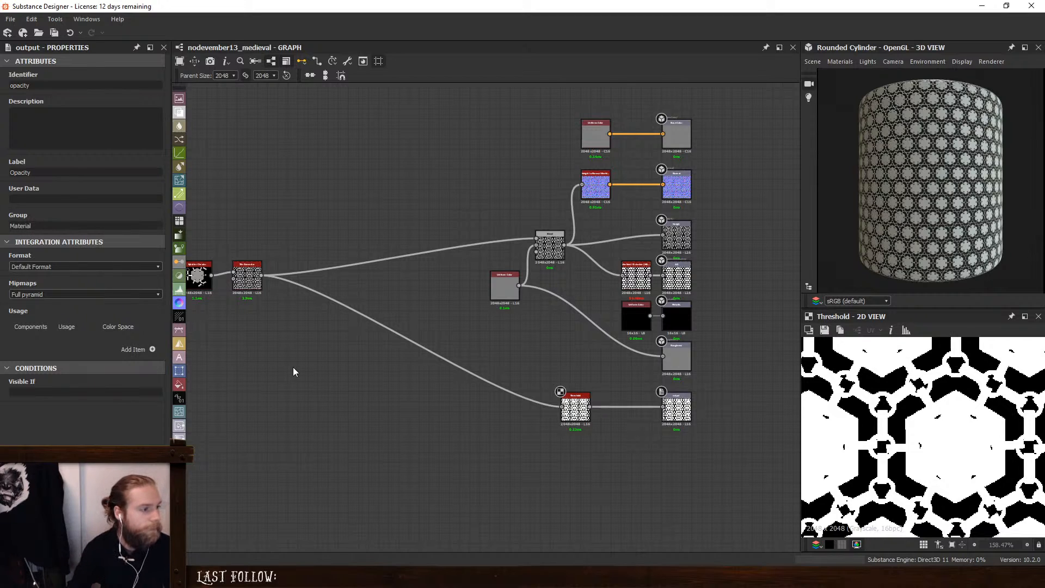
Compare the 2D previews of the Tile Generator and the Splatter Circular that feeds it
{"action": "left_click", "coordinate": [573, 409]}
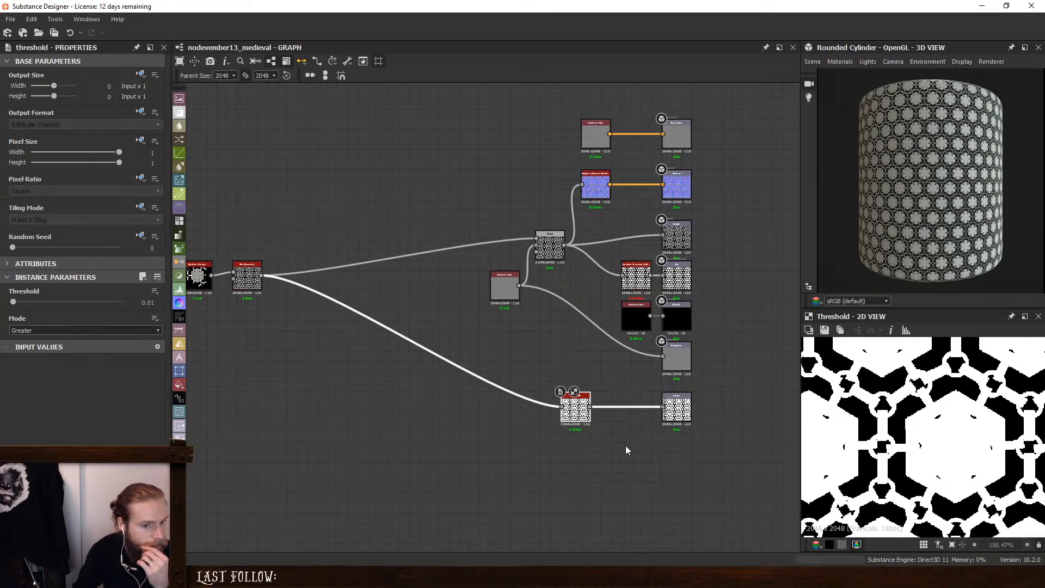
{"action": "middle_click_drag", "start_coordinate": [308, 347], "coordinate": [689, 370]}
{"action": "left_click", "coordinate": [767, 333]}
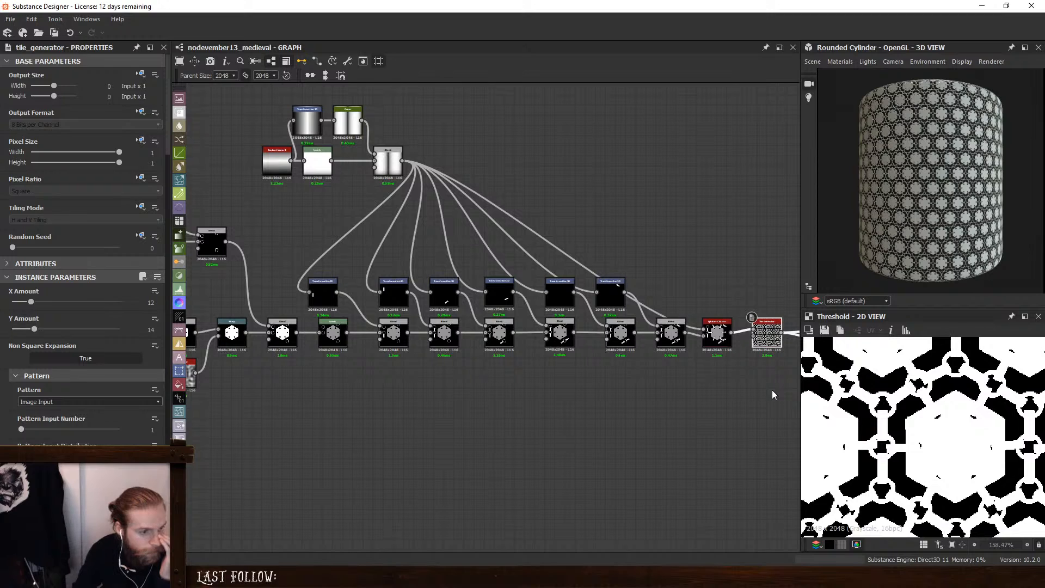
{"action": "double_click", "coordinate": [767, 333]}
{"action": "double_click", "coordinate": [718, 333]}
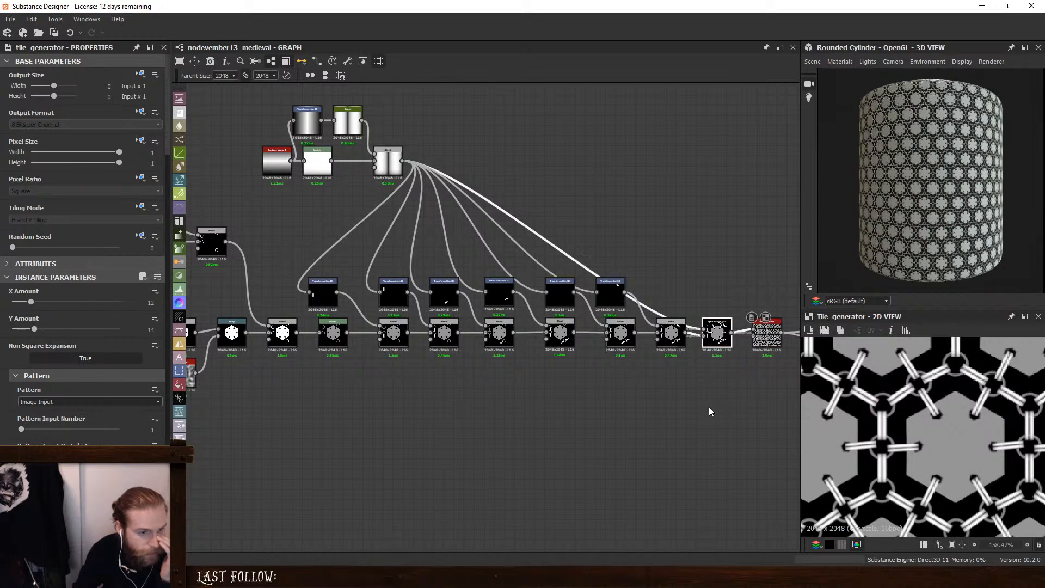
{"action": "left_click", "coordinate": [774, 327]}
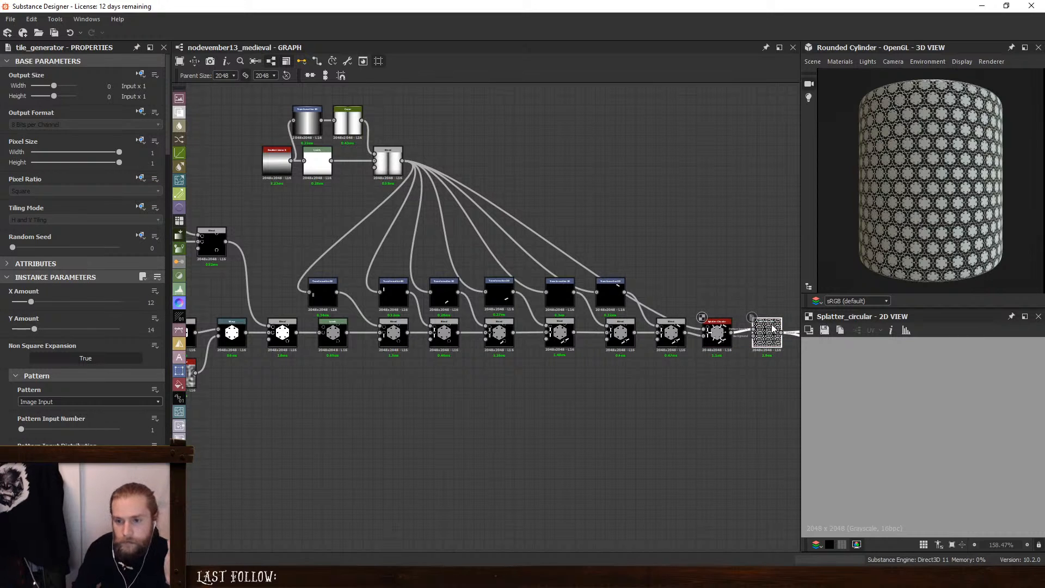
Examine the plate and chain link pattern on the rounded cylinder up close and from further away
{"action": "middle_click_drag", "start_coordinate": [689, 397], "coordinate": [420, 406]}
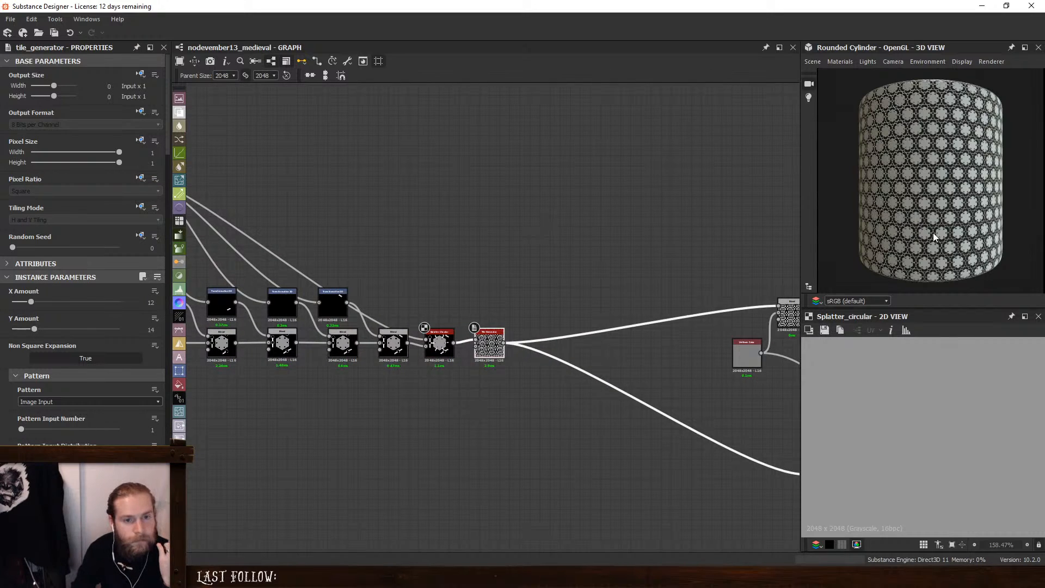
{"action": "scroll", "coordinate": [943, 228], "scroll_direction": "up", "scroll_amount": 6}
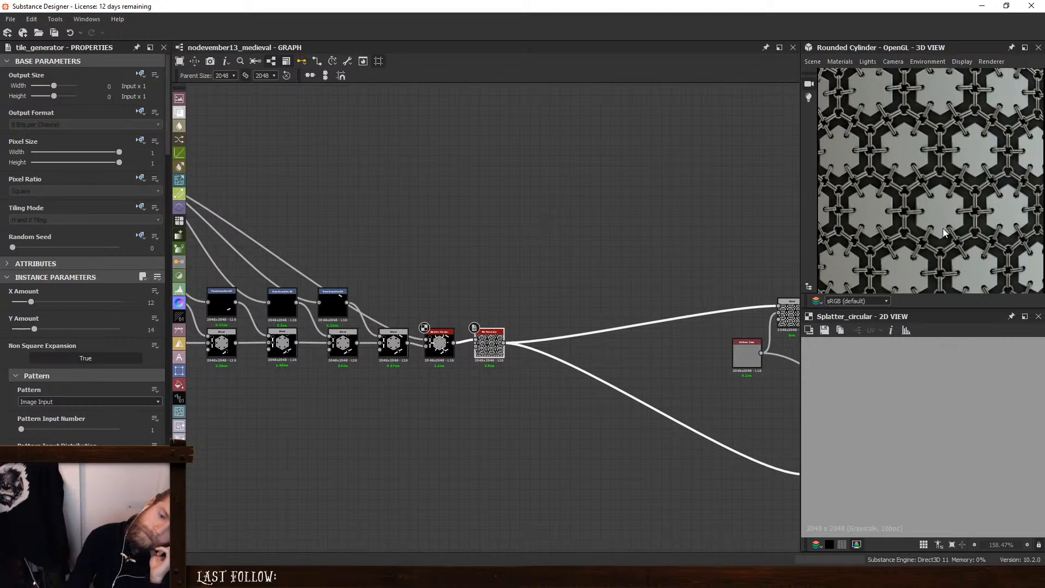
{"action": "scroll", "coordinate": [944, 233], "scroll_direction": "down", "scroll_amount": 2}
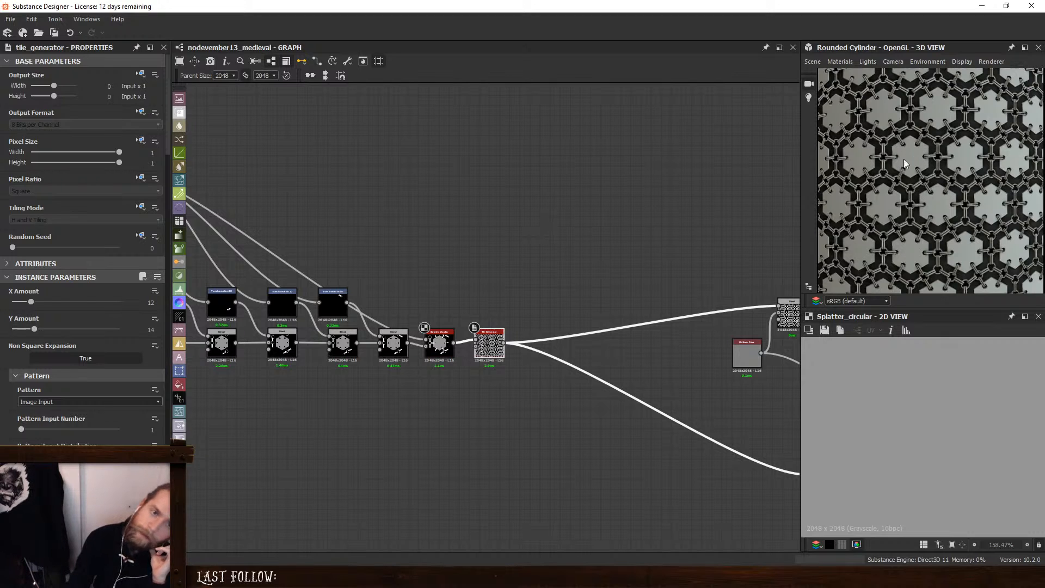
{"action": "scroll", "coordinate": [903, 159], "scroll_direction": "up", "scroll_amount": 4}
{"action": "scroll", "coordinate": [935, 149], "scroll_direction": "down", "scroll_amount": 5}
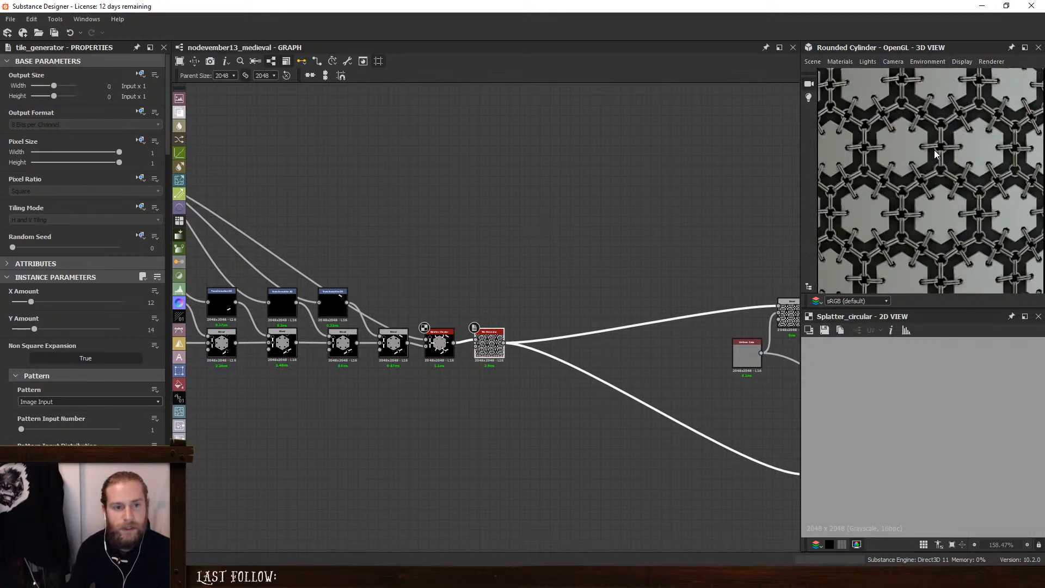
{"action": "scroll", "coordinate": [700, 387], "scroll_direction": "down", "scroll_amount": 2}
{"action": "scroll", "coordinate": [651, 387], "scroll_direction": "up", "scroll_amount": 1}
Add a usage entry to the opacity output, with RGBA components and the usage opacity
{"action": "double_click", "coordinate": [686, 417]}
{"action": "scroll", "coordinate": [686, 418], "scroll_direction": "up", "scroll_amount": 3}
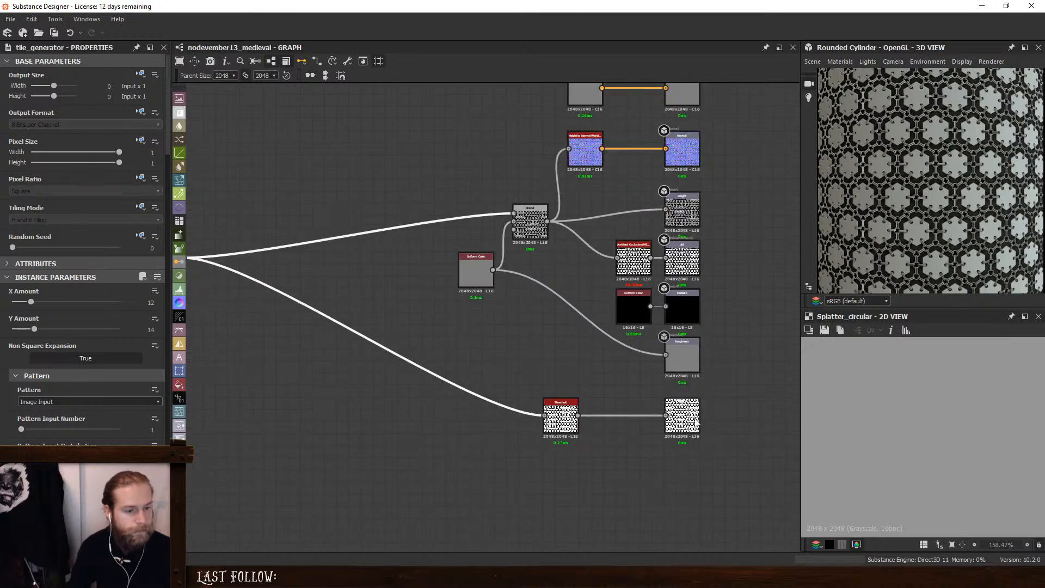
{"action": "left_click", "coordinate": [153, 350]}
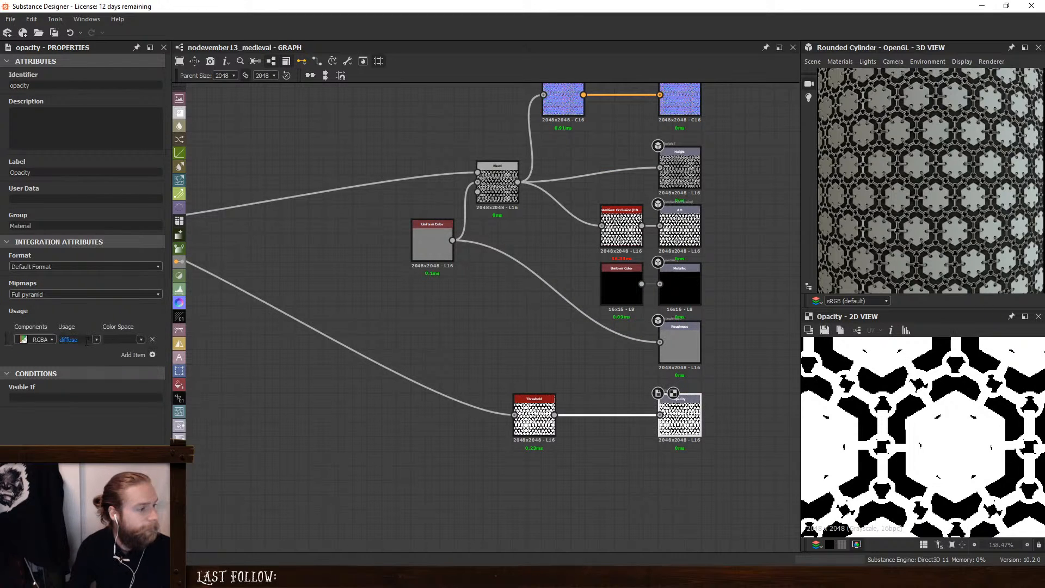
{"action": "left_click", "coordinate": [96, 340]}
{"action": "left_click", "coordinate": [83, 362]}
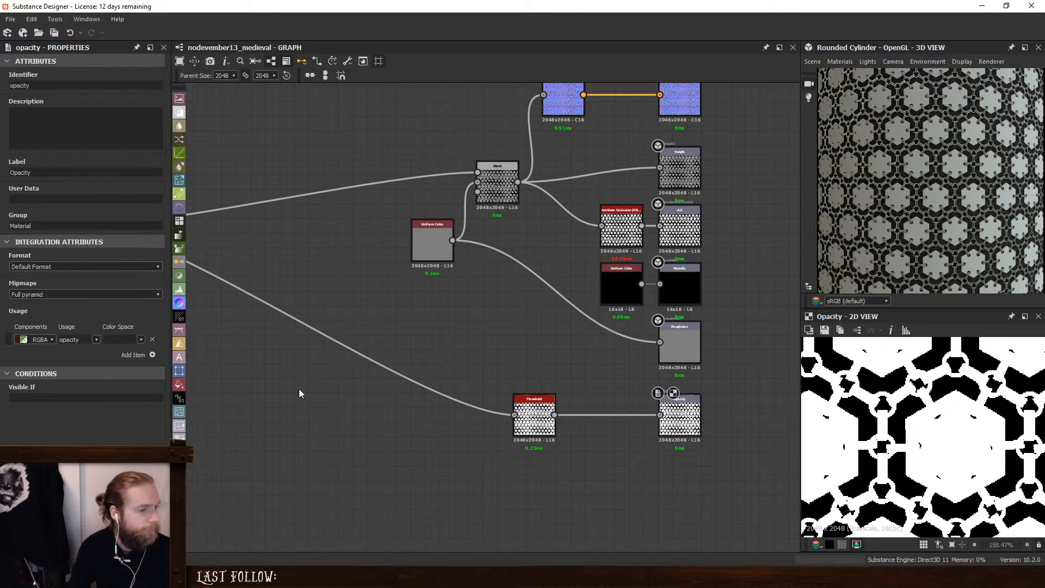
Show the graph's outputs in the 3D view and inspect the opacity on the cylinder up close
{"action": "right_click", "coordinate": [516, 352]}
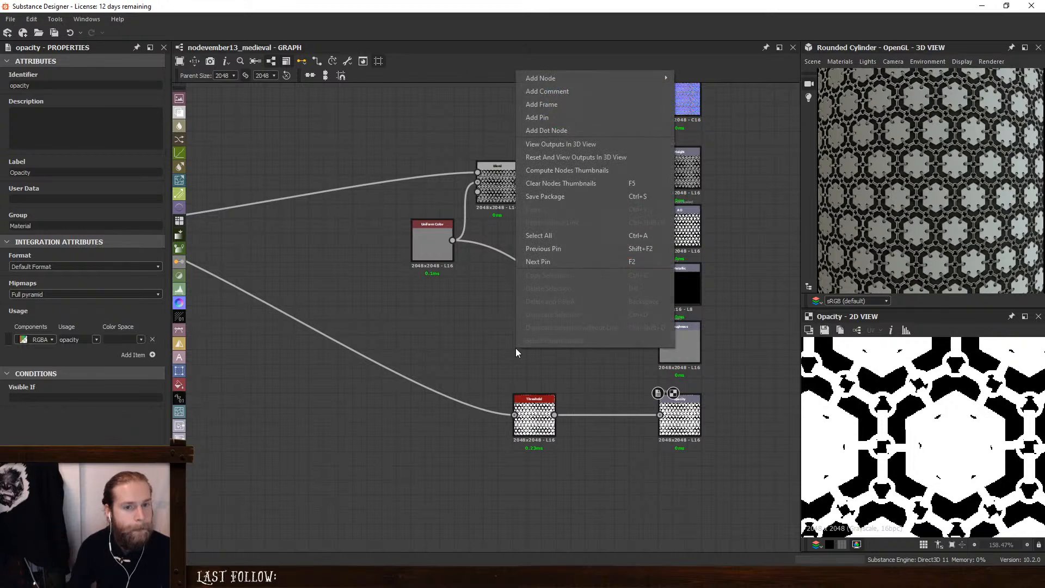
{"action": "left_click", "coordinate": [582, 148]}
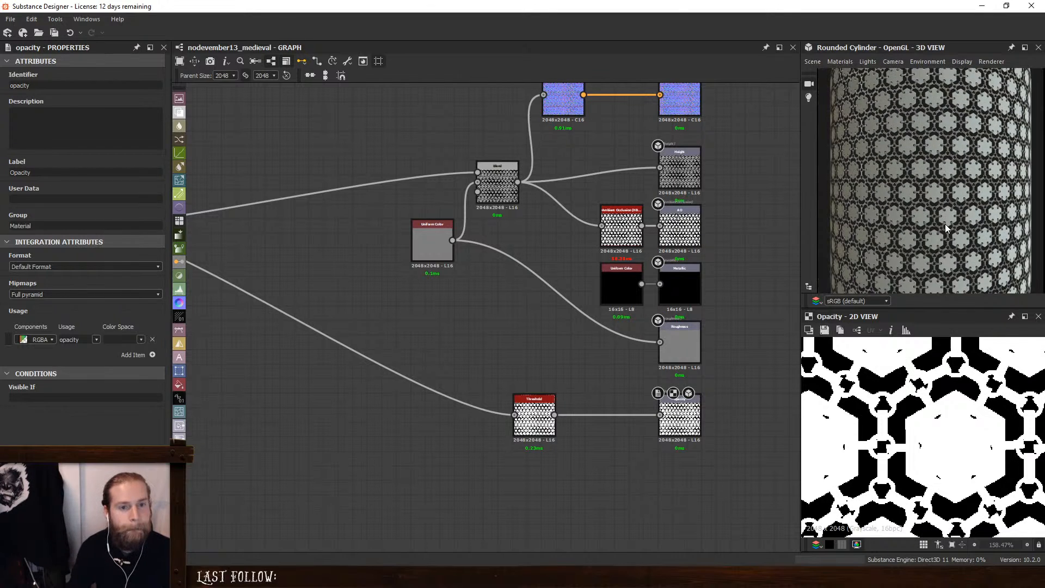
{"action": "scroll", "coordinate": [921, 130], "scroll_direction": "up", "scroll_amount": 5}
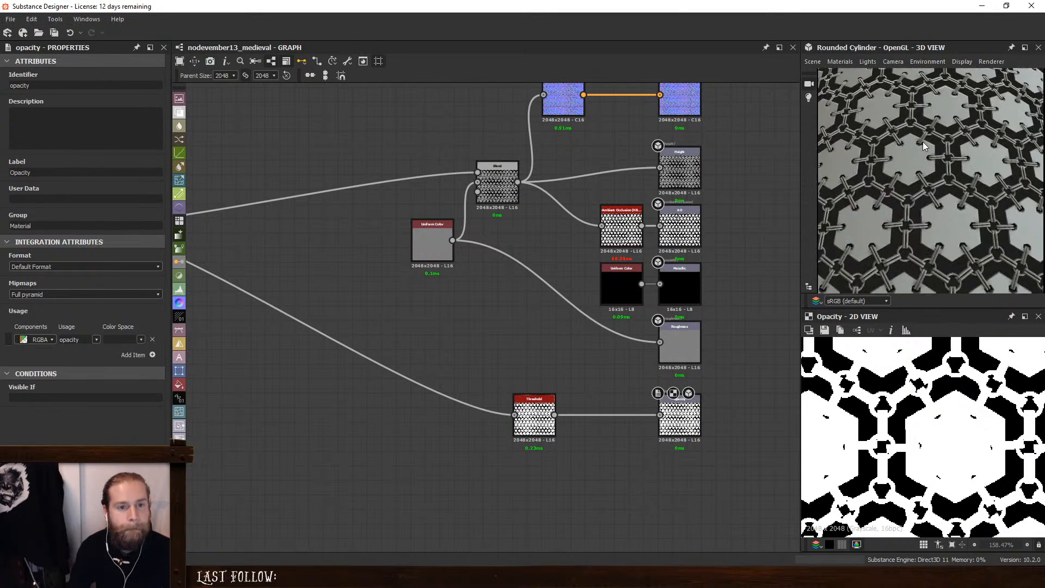
Set the cylinder material's height scale to 0.41, with the tessellation factor at its maximum of 16
{"action": "left_click", "coordinate": [841, 61]}
{"action": "mouse_move", "coordinate": [850, 75]}
{"action": "left_click", "coordinate": [907, 77]}
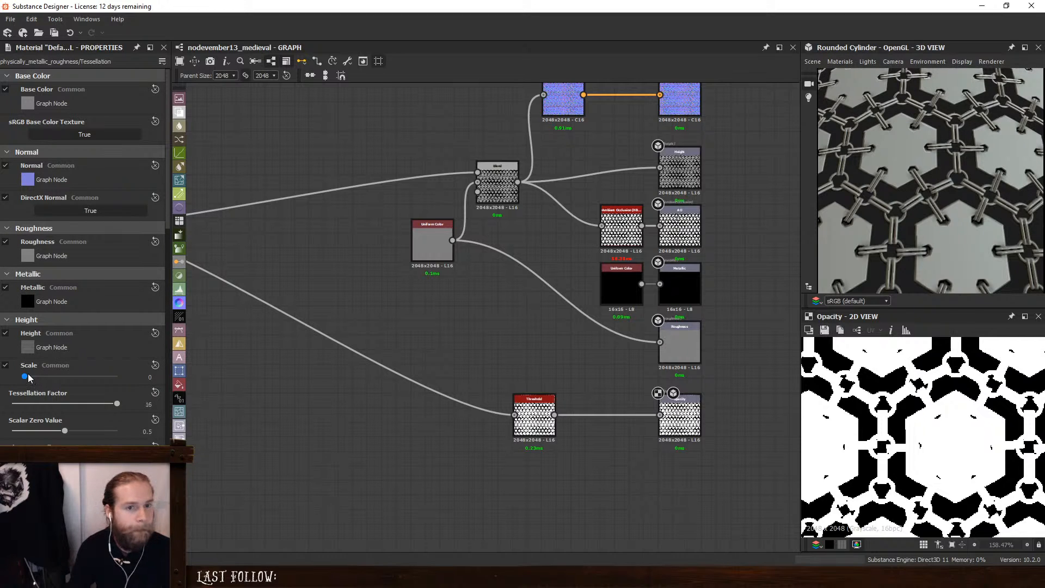
{"action": "mouse_move", "coordinate": [29, 376]}
{"action": "left_mouse_down"}
{"action": "mouse_move", "coordinate": [41, 376]}
{"action": "mouse_move", "coordinate": [28, 377]}
{"action": "left_mouse_up"}
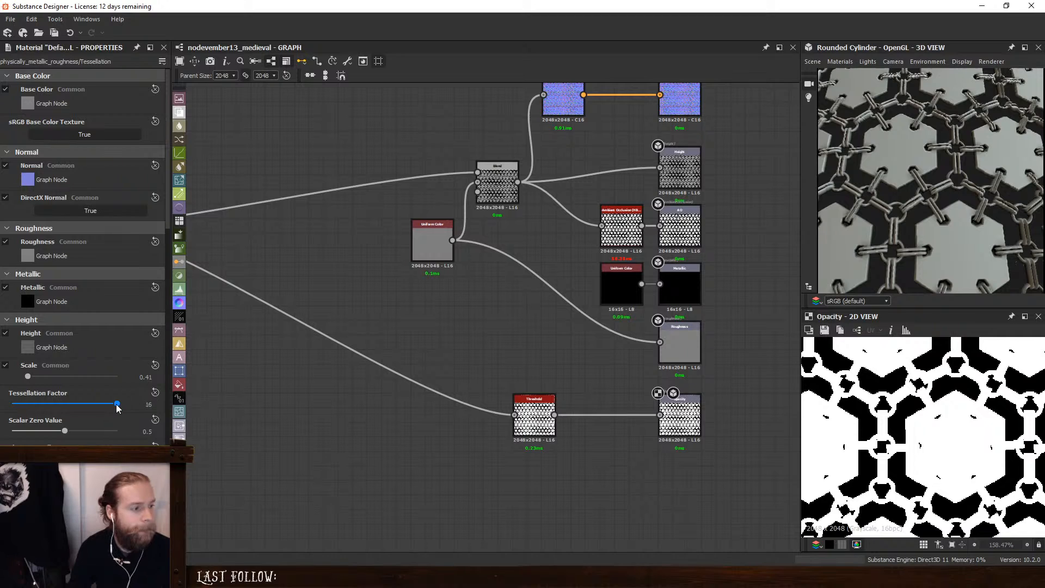
{"action": "left_click_drag", "start_coordinate": [117, 404], "coordinate": [236, 403]}
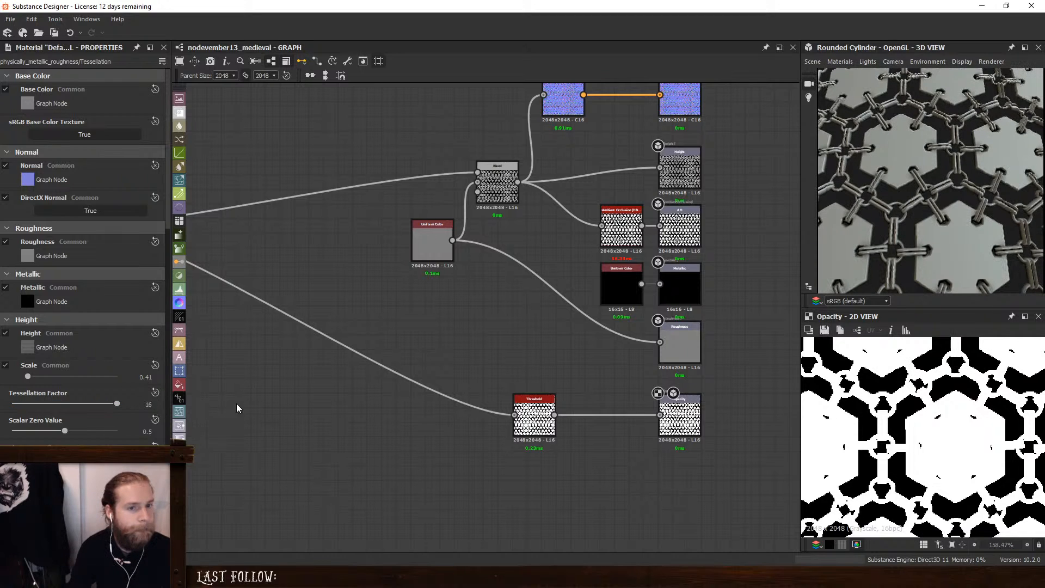
Try a graph parent size of 4096, set it back to 2048, and view the cylinder from further away
{"action": "left_click", "coordinate": [233, 76]}
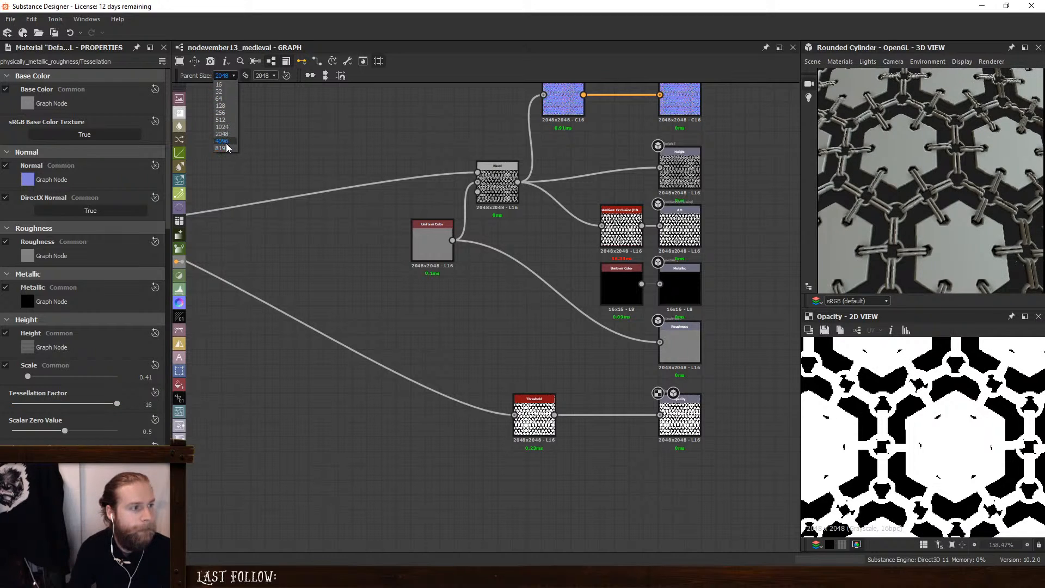
{"action": "left_click", "coordinate": [226, 143]}
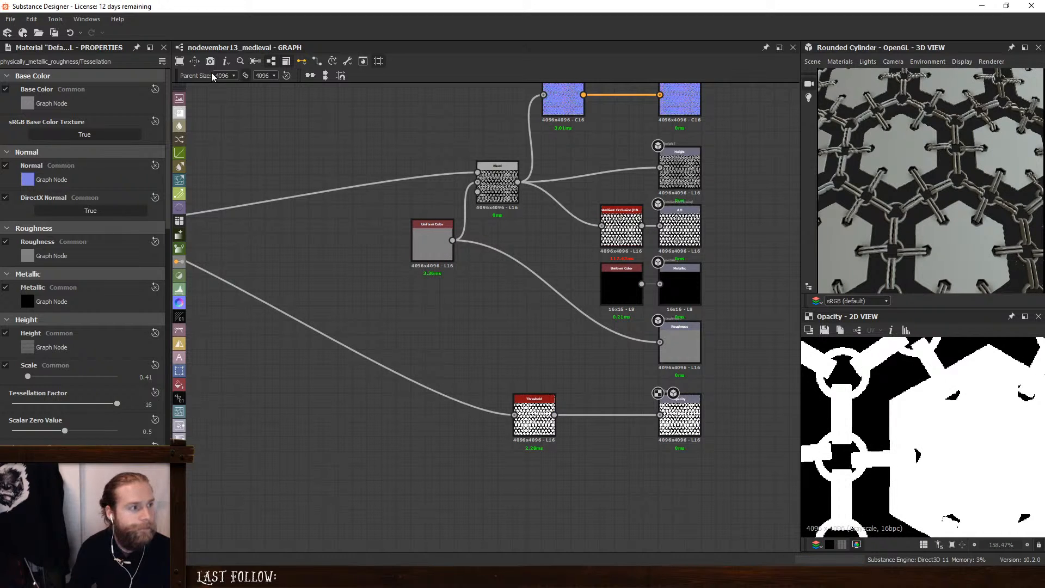
{"action": "left_click", "coordinate": [221, 75]}
{"action": "left_click", "coordinate": [233, 133]}
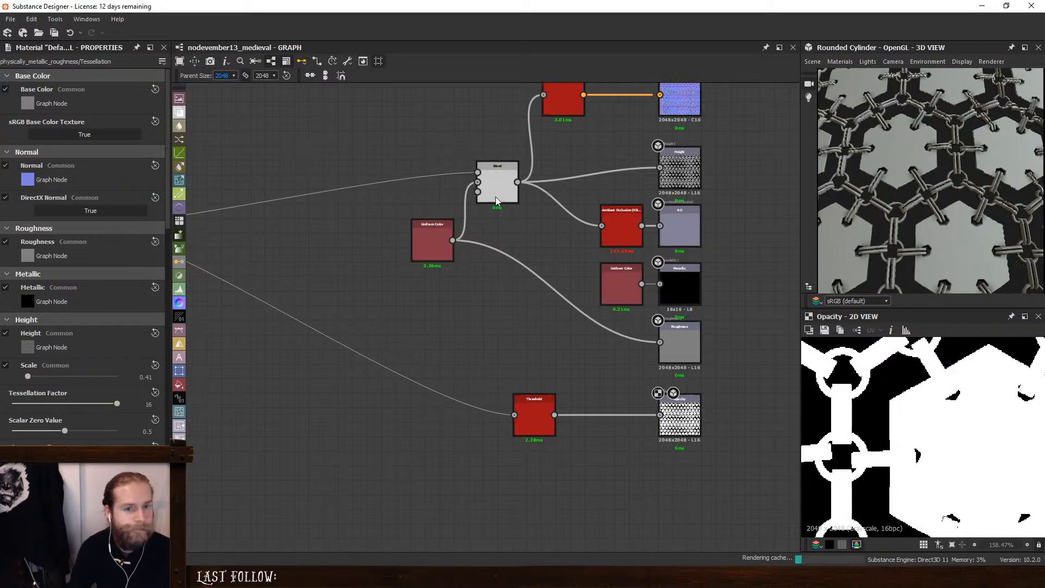
{"action": "scroll", "coordinate": [898, 185], "scroll_direction": "down", "scroll_amount": 5}
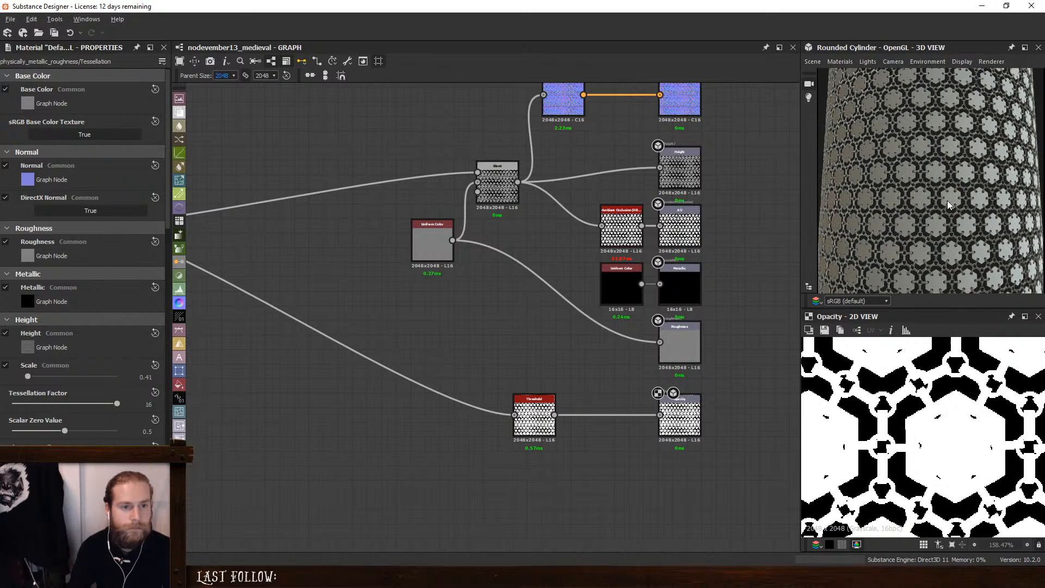
Duplicate the tile generator at the end of the chain and feed the warped hexagonal plate into the copy
{"action": "scroll", "coordinate": [948, 200], "scroll_direction": "up", "scroll_amount": 2}
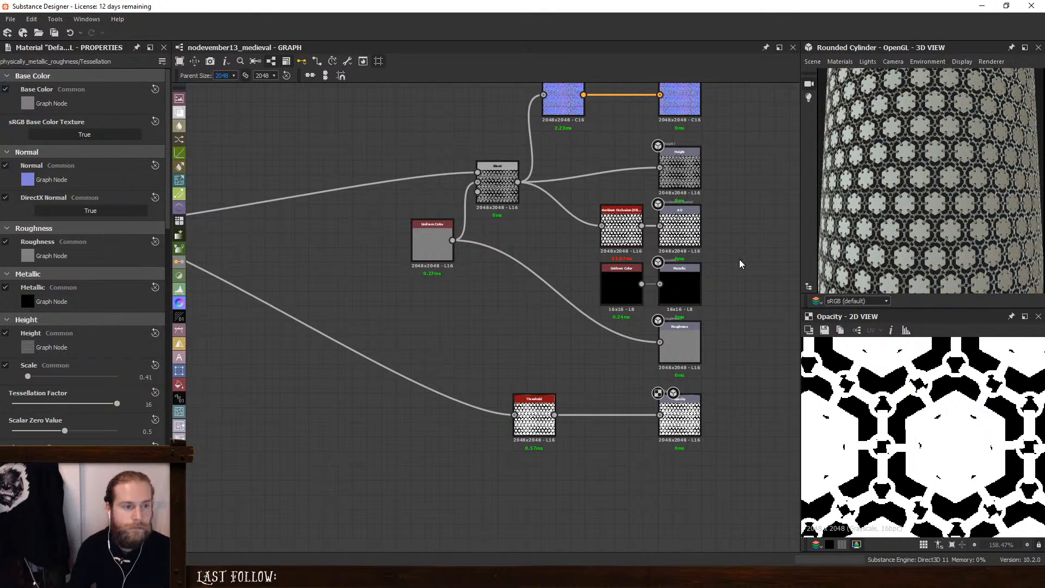
{"action": "scroll", "coordinate": [739, 259], "scroll_direction": "down", "scroll_amount": 3}
{"action": "middle_click_drag", "start_coordinate": [256, 273], "coordinate": [660, 294]}
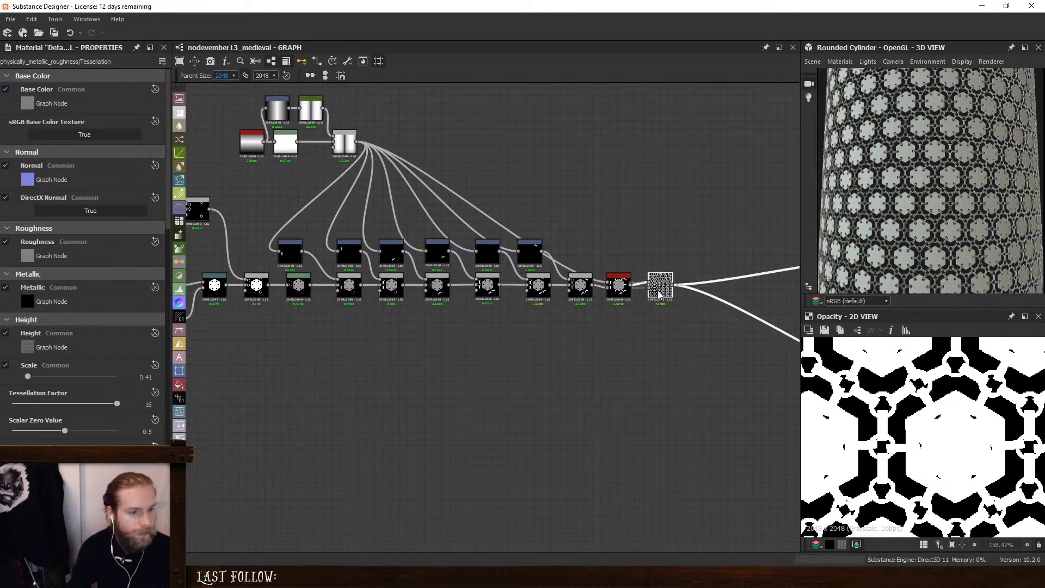
{"action": "key", "text": "ctrl+d"}
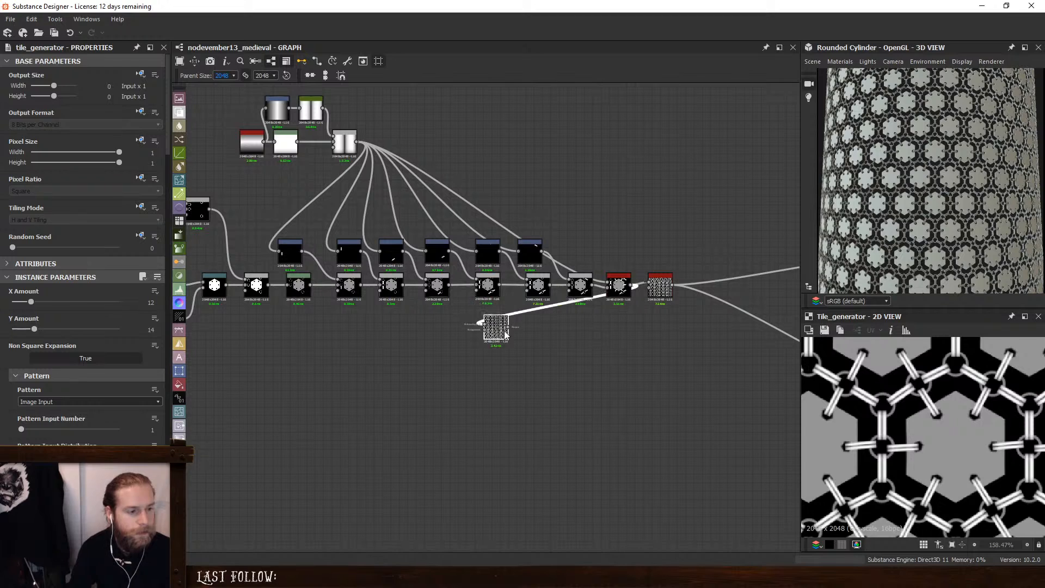
{"action": "left_click_drag", "start_coordinate": [505, 335], "coordinate": [667, 326]}
{"action": "middle_click_drag", "start_coordinate": [362, 355], "coordinate": [607, 373]}
{"action": "scroll", "coordinate": [607, 373], "scroll_direction": "up", "scroll_amount": 1}
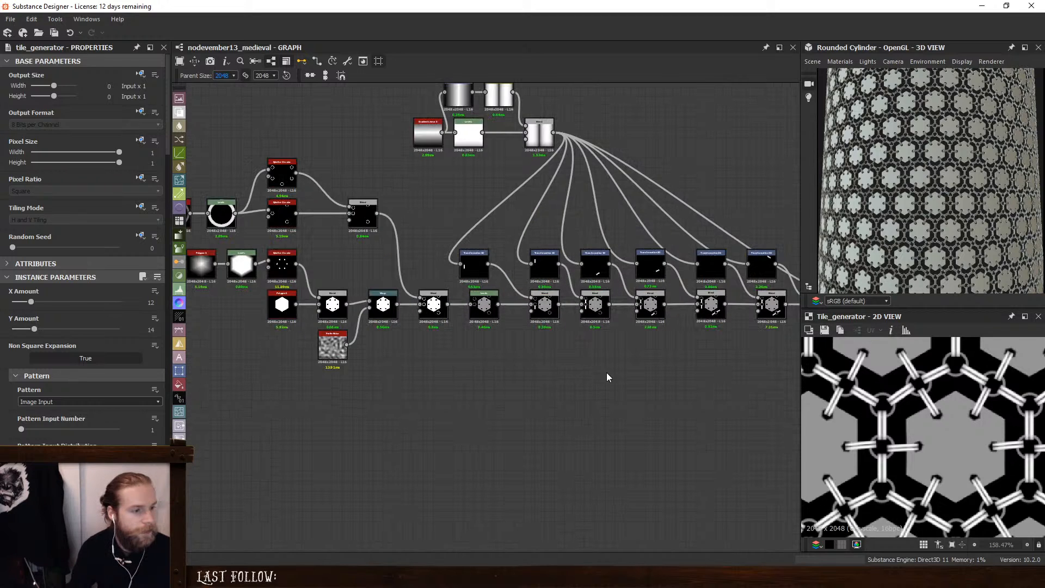
{"action": "left_click_drag", "start_coordinate": [386, 305], "coordinate": [768, 342]}
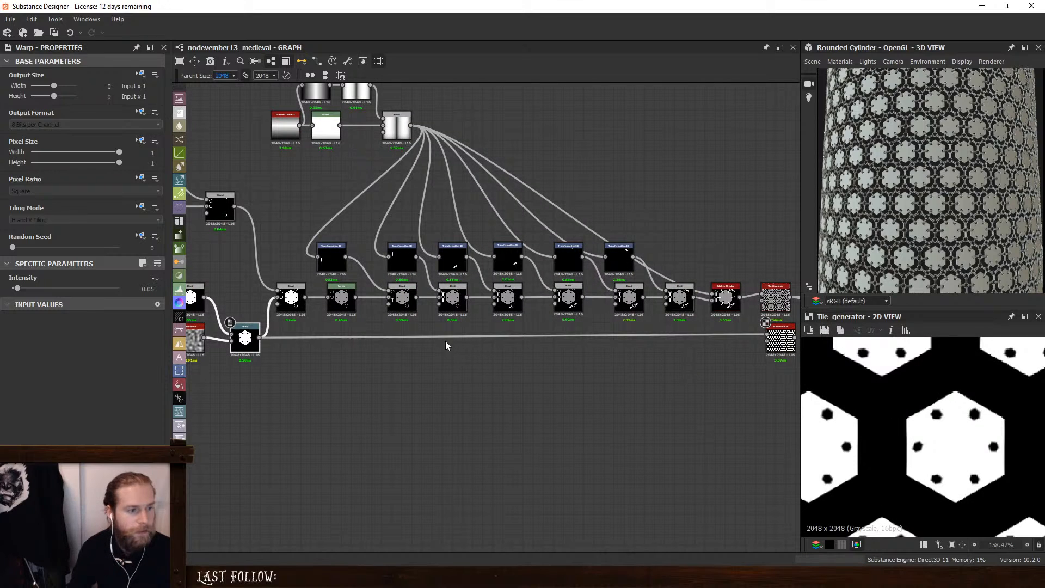
Remove the Blend that merges the rings with the plate, wiring the rings directly into the following Levels node
{"action": "left_click", "coordinate": [291, 296]}
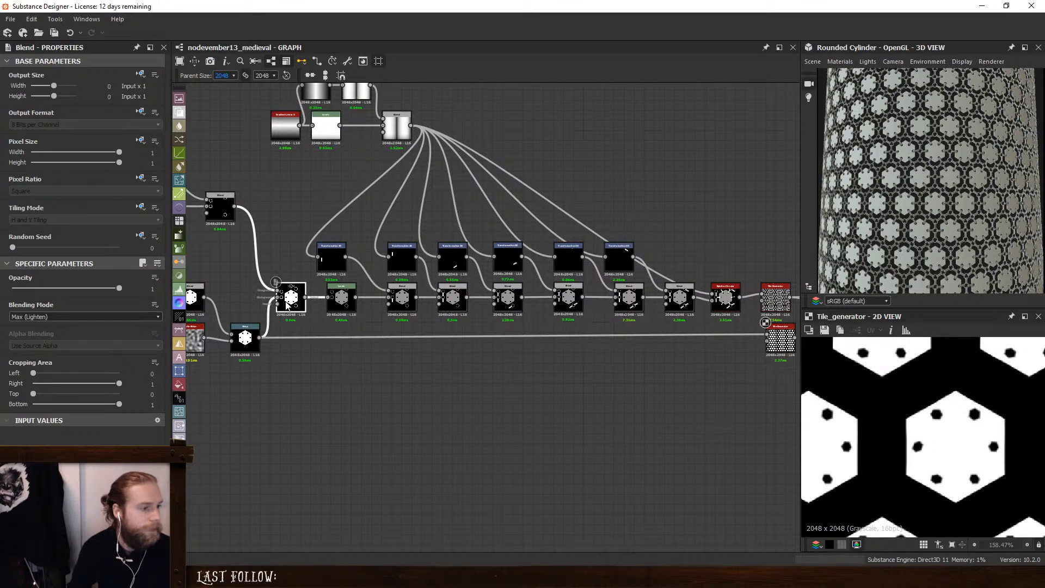
{"action": "middle_click_drag", "start_coordinate": [251, 290], "coordinate": [336, 295]}
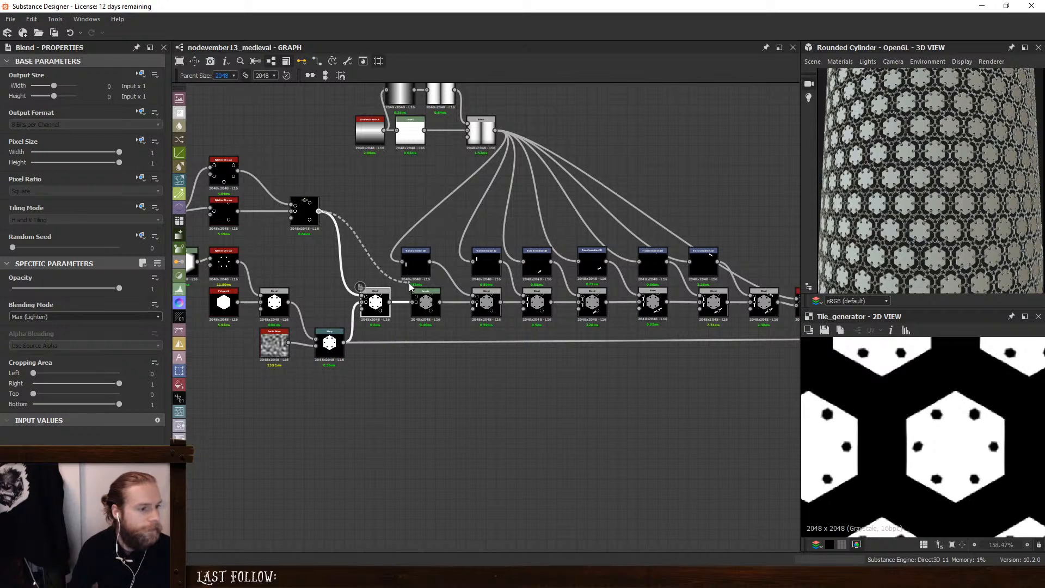
{"action": "left_click", "coordinate": [399, 364]}
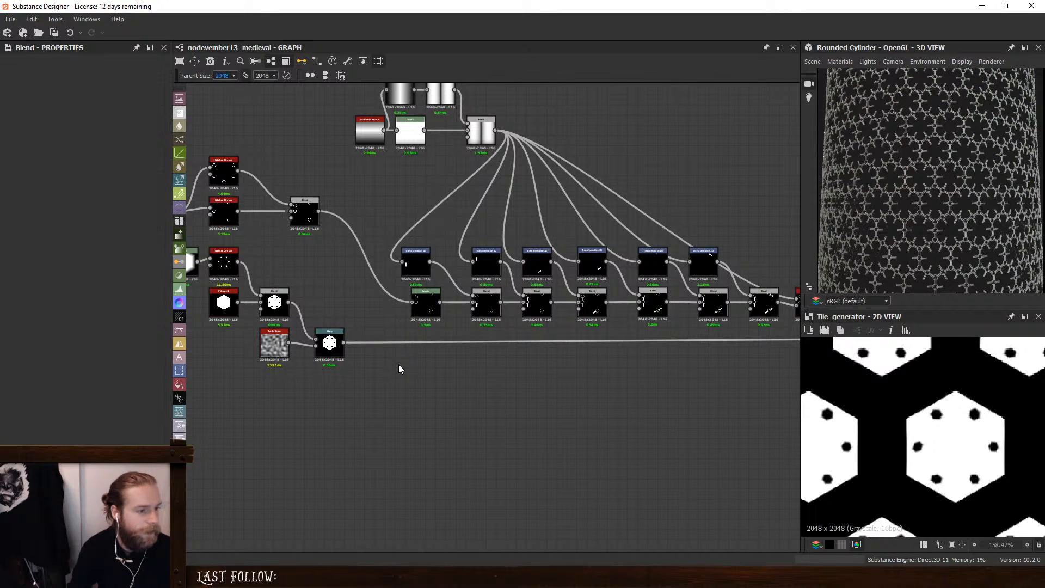
{"action": "middle_click_drag", "start_coordinate": [588, 363], "coordinate": [456, 351]}
{"action": "left_click_drag", "start_coordinate": [735, 337], "coordinate": [689, 339]}
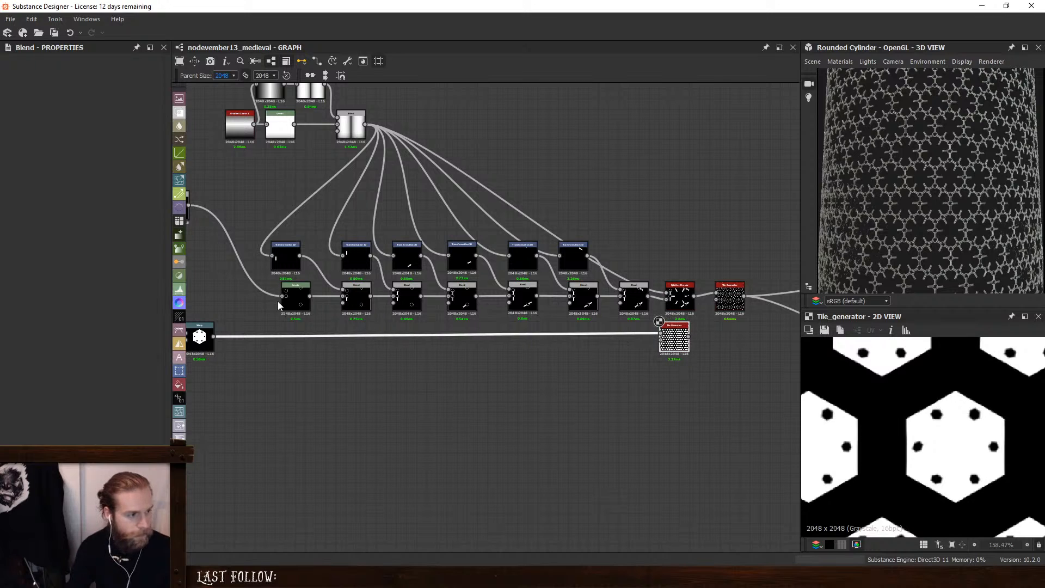
Add a Levels node after the plate tile generator, connect it to the links tile generator's background input, and preview the combined tiling
{"action": "key", "text": "space"}
{"action": "type", "text": "lev"}
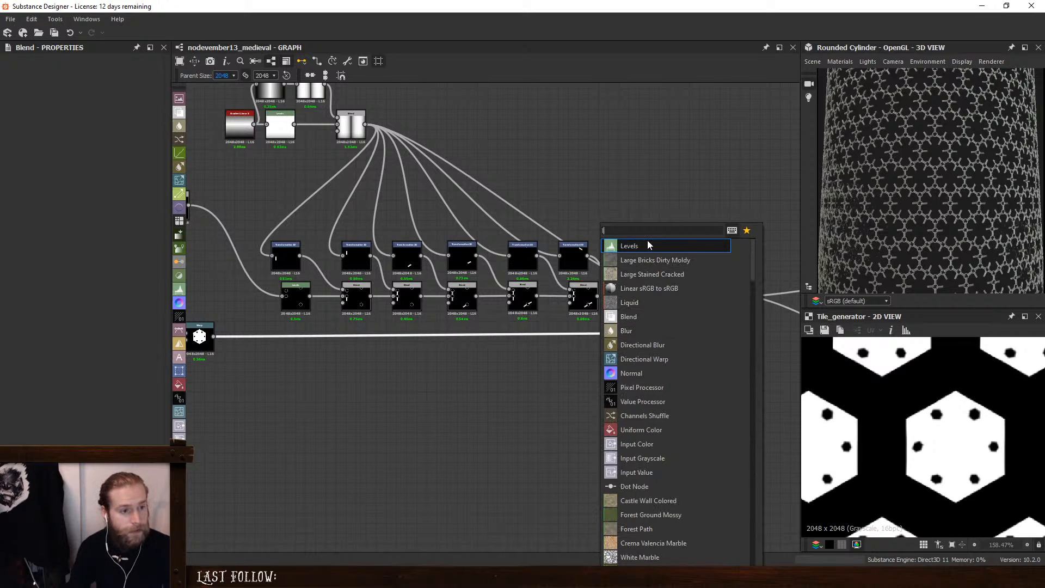
{"action": "key", "text": "Return"}
{"action": "scroll", "coordinate": [675, 341], "scroll_direction": "up", "scroll_amount": 2}
{"action": "middle_click_drag", "start_coordinate": [731, 352], "coordinate": [600, 364]}
{"action": "left_click_drag", "start_coordinate": [621, 297], "coordinate": [612, 297]}
{"action": "left_click_drag", "start_coordinate": [638, 353], "coordinate": [628, 353]}
{"action": "middle_click_drag", "start_coordinate": [627, 354], "coordinate": [484, 355]}
{"action": "left_click_drag", "start_coordinate": [489, 374], "coordinate": [402, 374]}
{"action": "left_click_drag", "start_coordinate": [455, 293], "coordinate": [403, 358]}
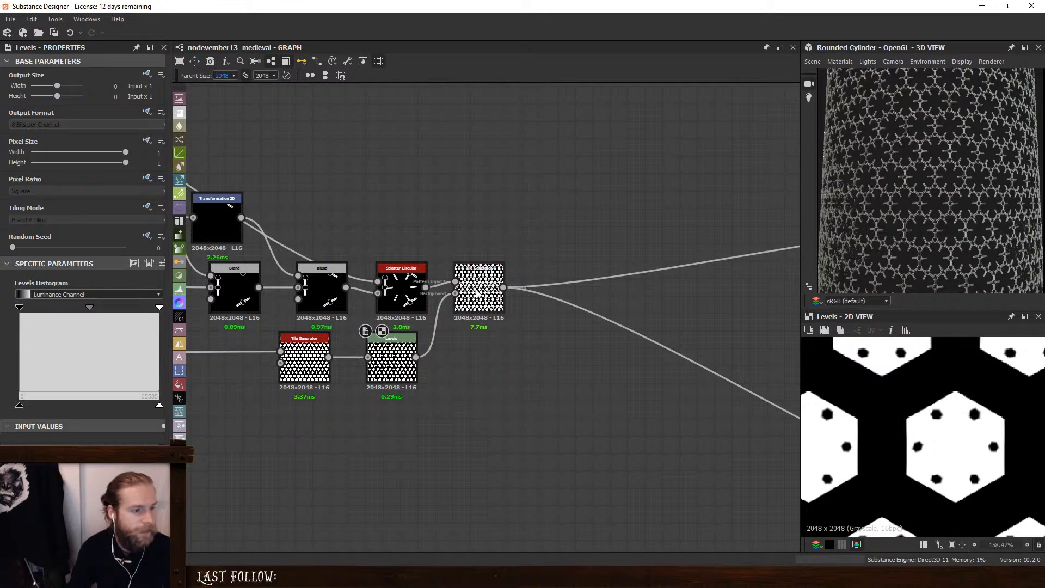
{"action": "double_click", "coordinate": [475, 289]}
Lower the output white level of the tiled plates' Levels node to about half, and check the cylinder up close
{"action": "left_click", "coordinate": [380, 354]}
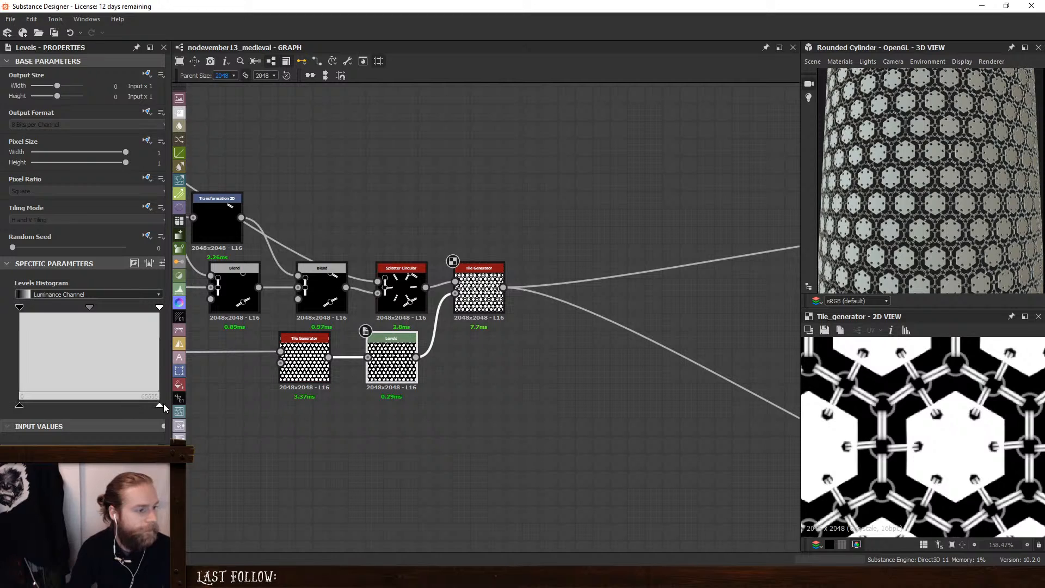
{"action": "left_click_drag", "start_coordinate": [160, 405], "coordinate": [85, 407]}
{"action": "scroll", "coordinate": [944, 229], "scroll_direction": "up", "scroll_amount": 5}
{"action": "scroll", "coordinate": [930, 215], "scroll_direction": "up", "scroll_amount": 2}
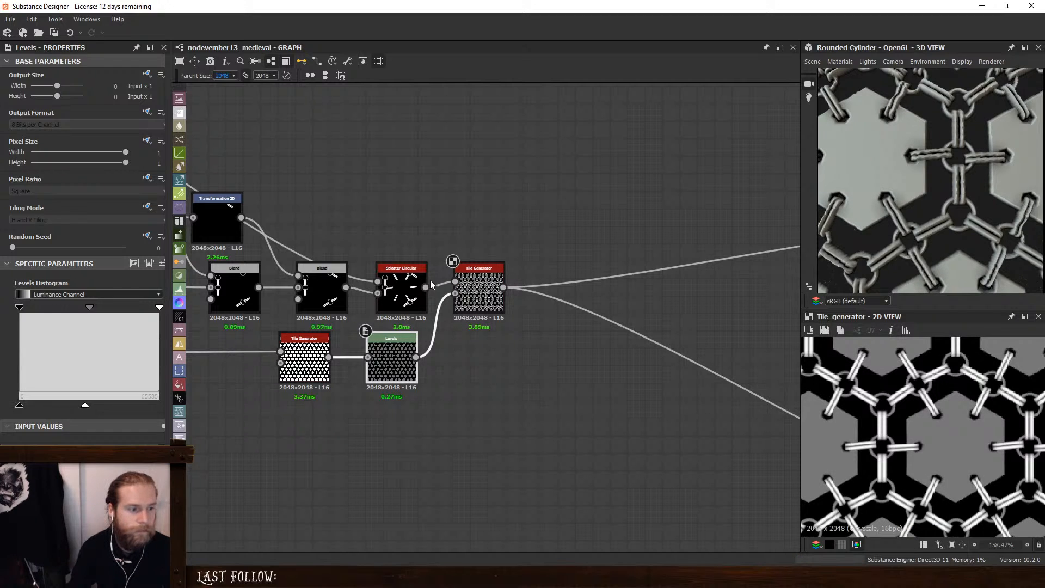
Set both Gradient and Gradient Invert to True on the Polygon 1 node that shapes the plate
{"action": "middle_click_drag", "start_coordinate": [563, 362], "coordinate": [795, 356]}
{"action": "middle_click_drag", "start_coordinate": [229, 353], "coordinate": [858, 367]}
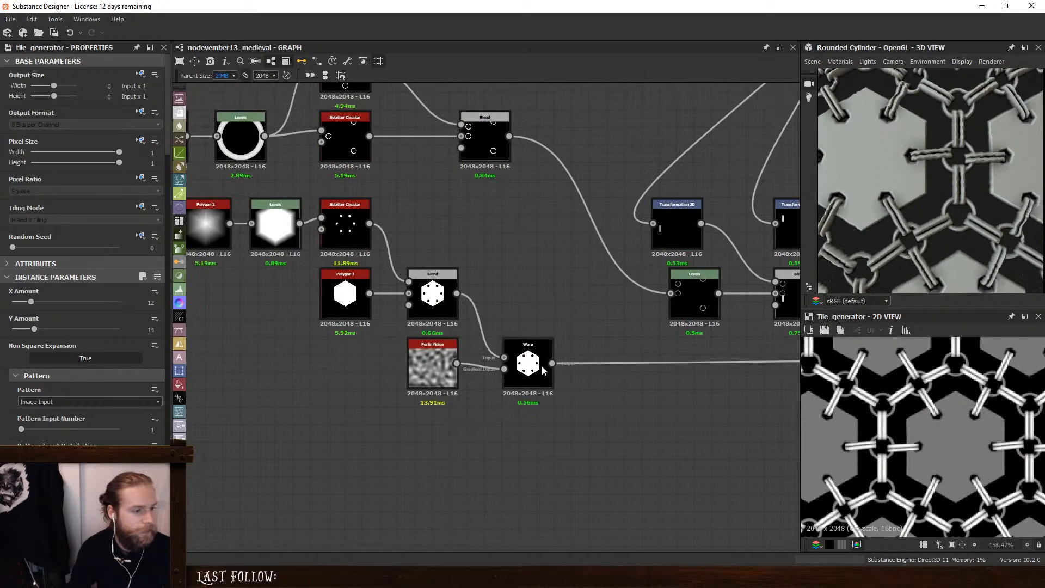
{"action": "left_click", "coordinate": [342, 290]}
{"action": "double_click", "coordinate": [342, 294]}
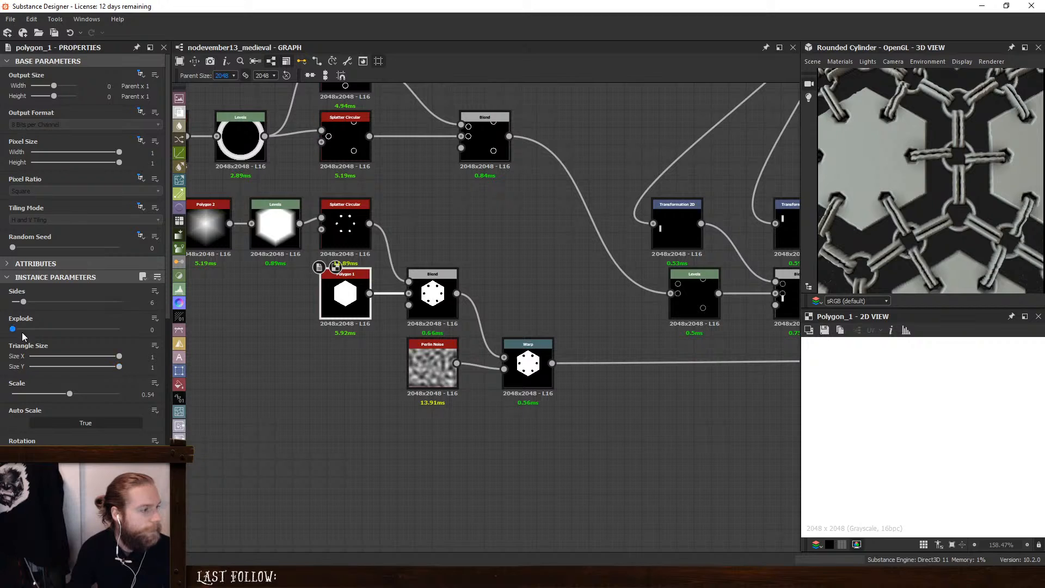
{"action": "scroll", "coordinate": [23, 337], "scroll_direction": "down", "scroll_amount": 5}
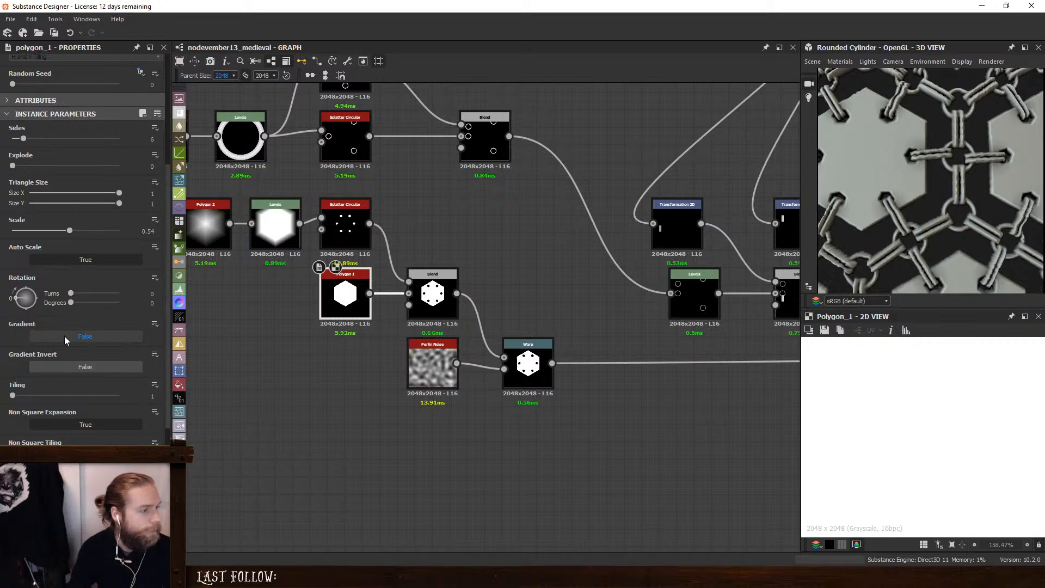
{"action": "left_click", "coordinate": [64, 335]}
{"action": "left_click", "coordinate": [75, 367]}
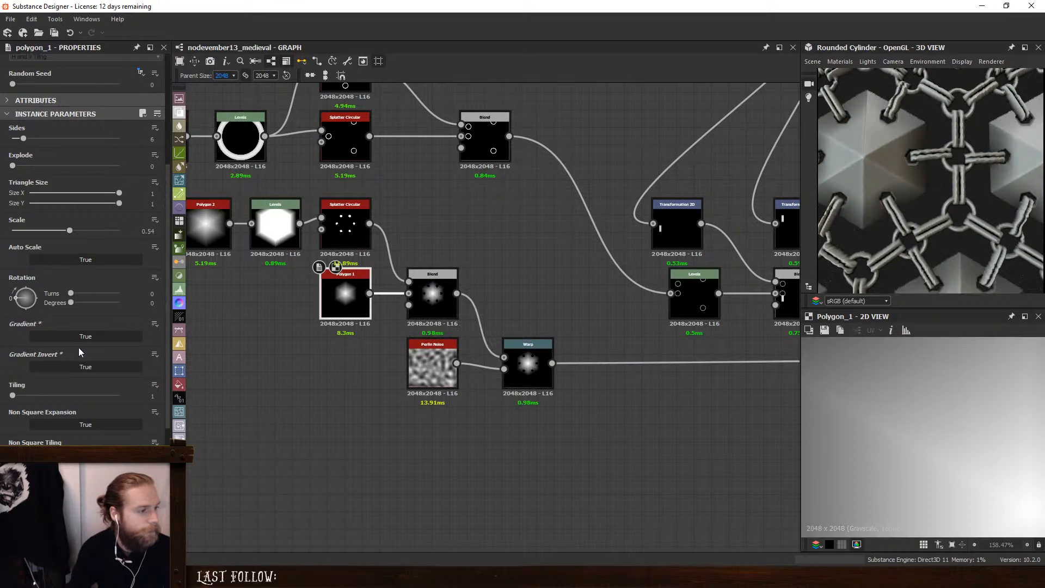
Insert a Levels node after Polygon 1, move its input white point close to black, and inspect the bevelled plate
{"action": "key", "text": "space"}
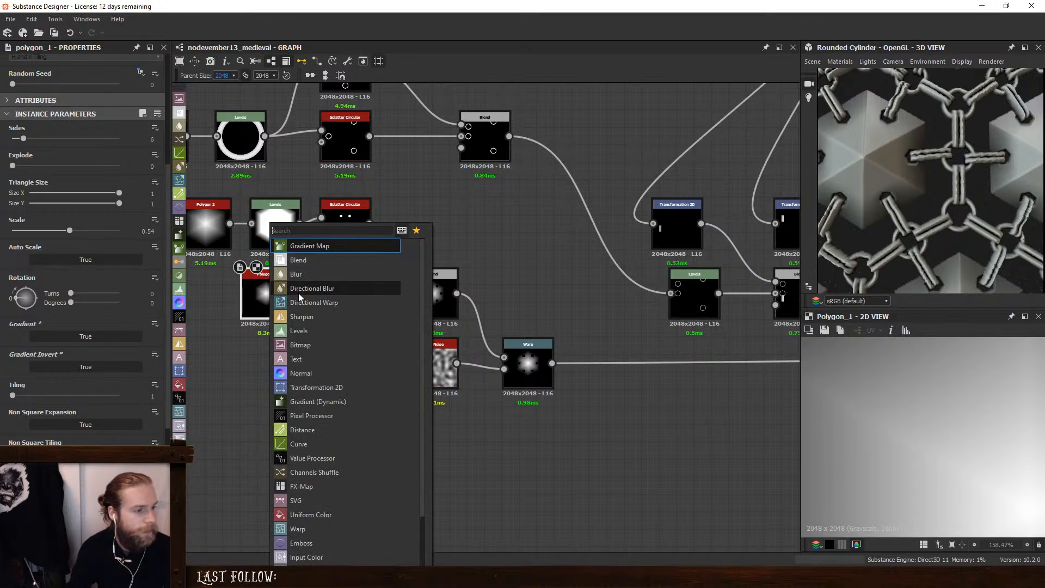
{"action": "left_click", "coordinate": [315, 340]}
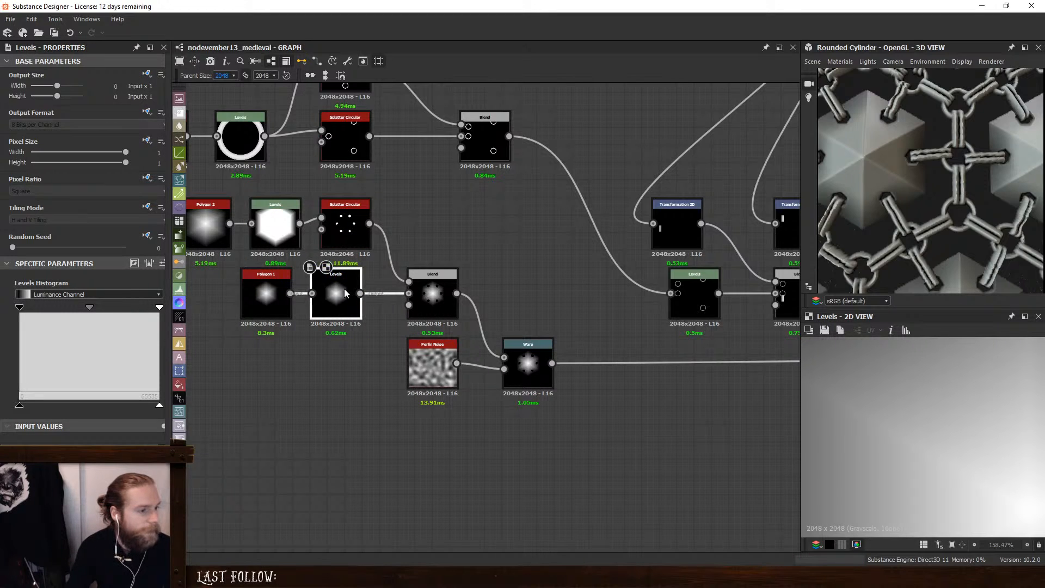
{"action": "left_click_drag", "start_coordinate": [158, 308], "coordinate": [34, 310]}
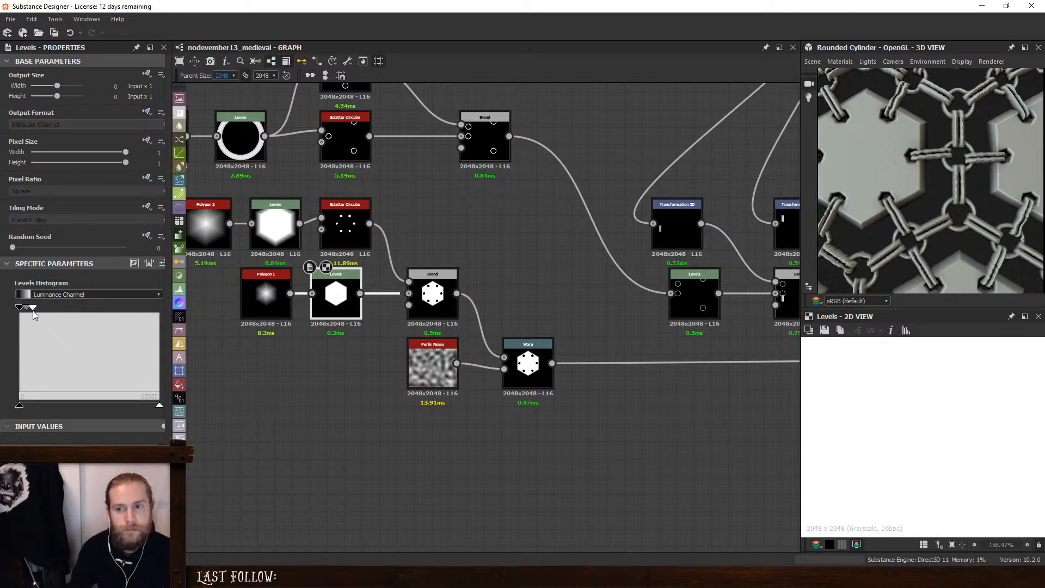
{"action": "left_click_drag", "start_coordinate": [33, 309], "coordinate": [159, 308]}
{"action": "left_click_drag", "start_coordinate": [93, 308], "coordinate": [32, 311]}
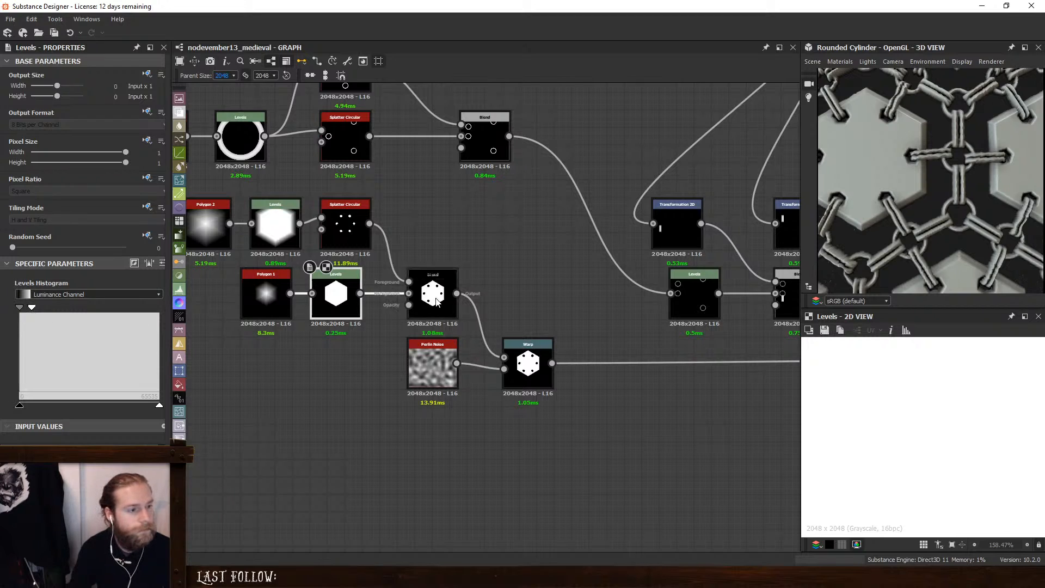
{"action": "scroll", "coordinate": [868, 385], "scroll_direction": "down", "scroll_amount": 2}
{"action": "key", "text": "f"}
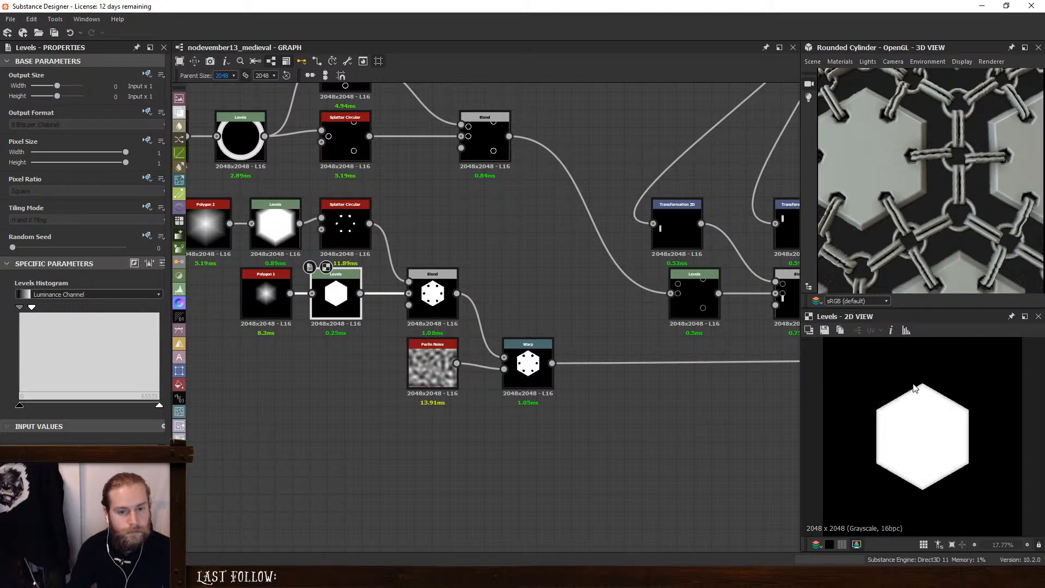
{"action": "scroll", "coordinate": [908, 207], "scroll_direction": "down", "scroll_amount": 5}
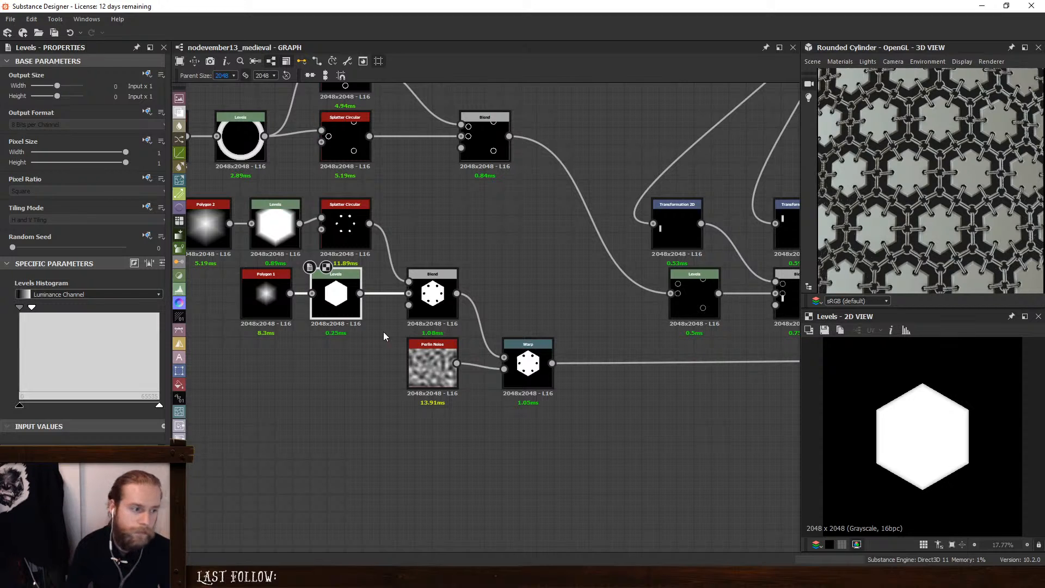
Shift Polygon 1 and its Levels node away from the plate's Blend to make room between them
{"action": "scroll", "coordinate": [305, 327], "scroll_direction": "up", "scroll_amount": 2}
{"action": "middle_click_drag", "start_coordinate": [289, 319], "coordinate": [448, 332]}
{"action": "left_click_drag", "start_coordinate": [414, 301], "coordinate": [312, 303]}
{"action": "left_click_drag", "start_coordinate": [529, 303], "coordinate": [428, 303]}
{"action": "key", "text": "space"}
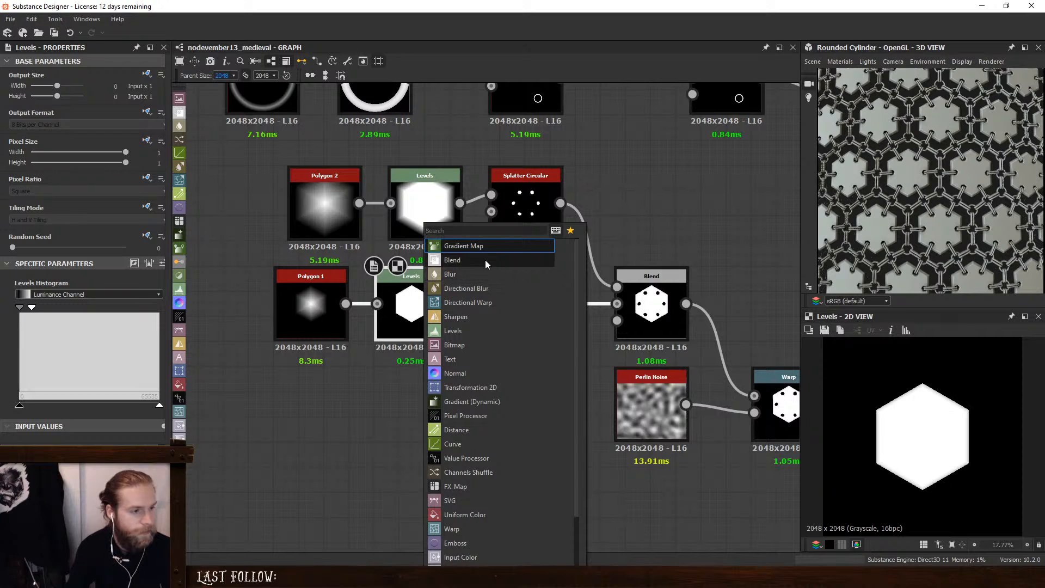
{"action": "left_click", "coordinate": [311, 306]}
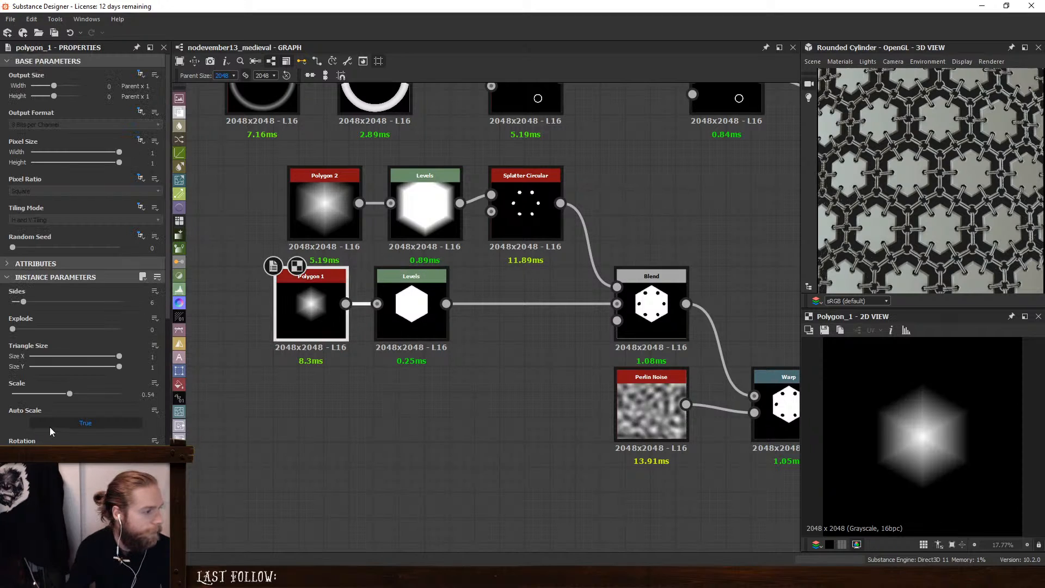
{"action": "scroll", "coordinate": [49, 426], "scroll_direction": "down", "scroll_amount": 3}
{"action": "scroll", "coordinate": [43, 387], "scroll_direction": "up", "scroll_amount": 2}
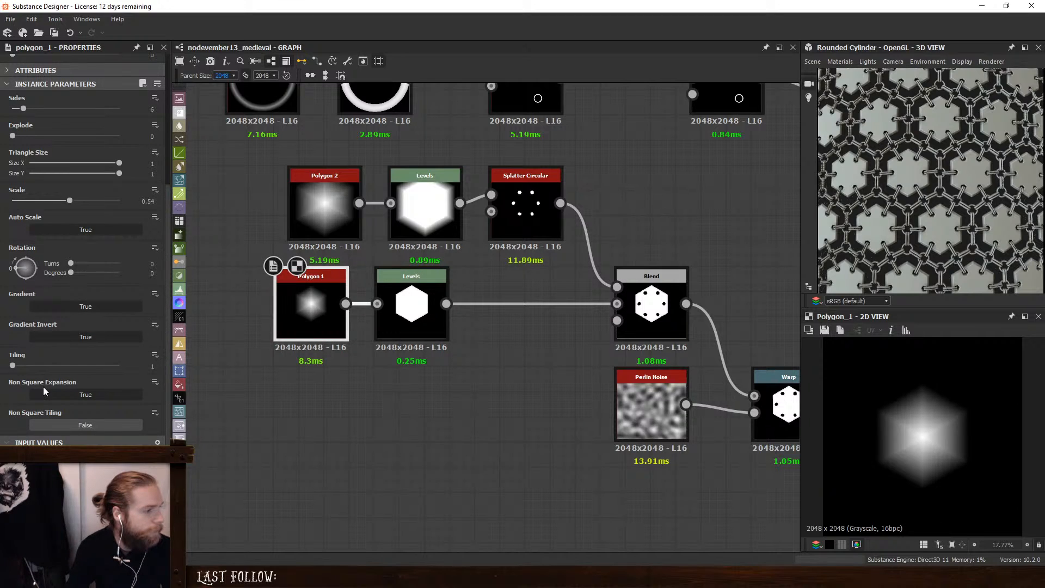
{"action": "scroll", "coordinate": [44, 391], "scroll_direction": "up", "scroll_amount": 1}
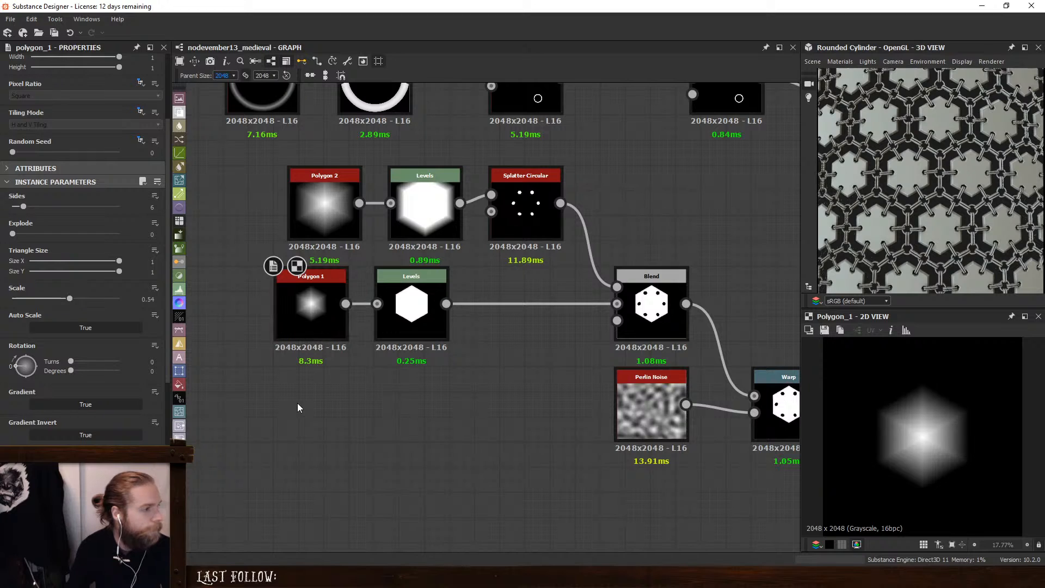
{"action": "key", "text": "space"}
{"action": "type", "text": "pol"}
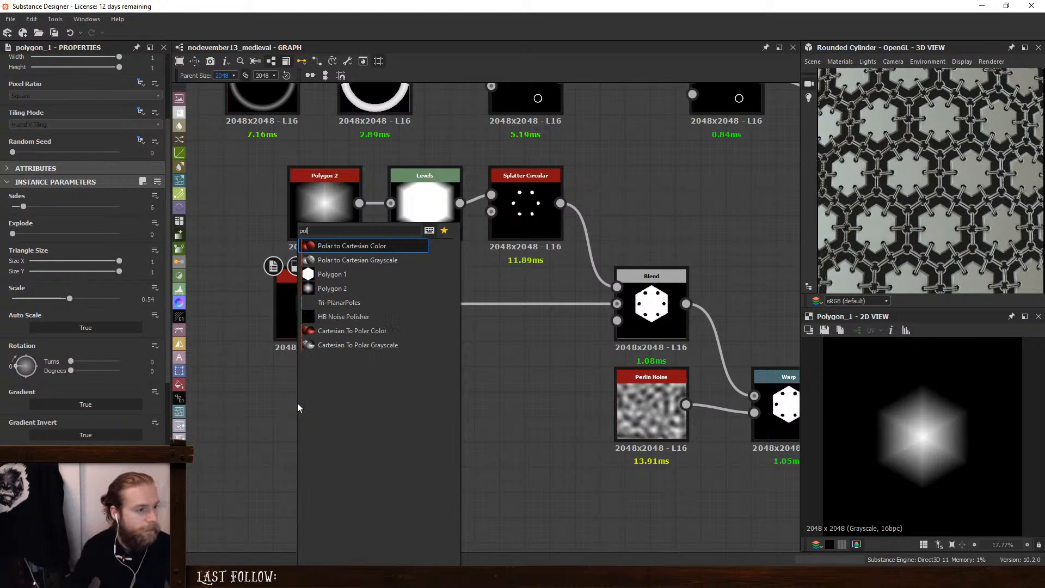
{"action": "key", "text": "Escape"}
Add a Polygon 2 node beneath Polygon 1, with curve set to 0.34 and gradient to 0.18
{"action": "key", "text": "space"}
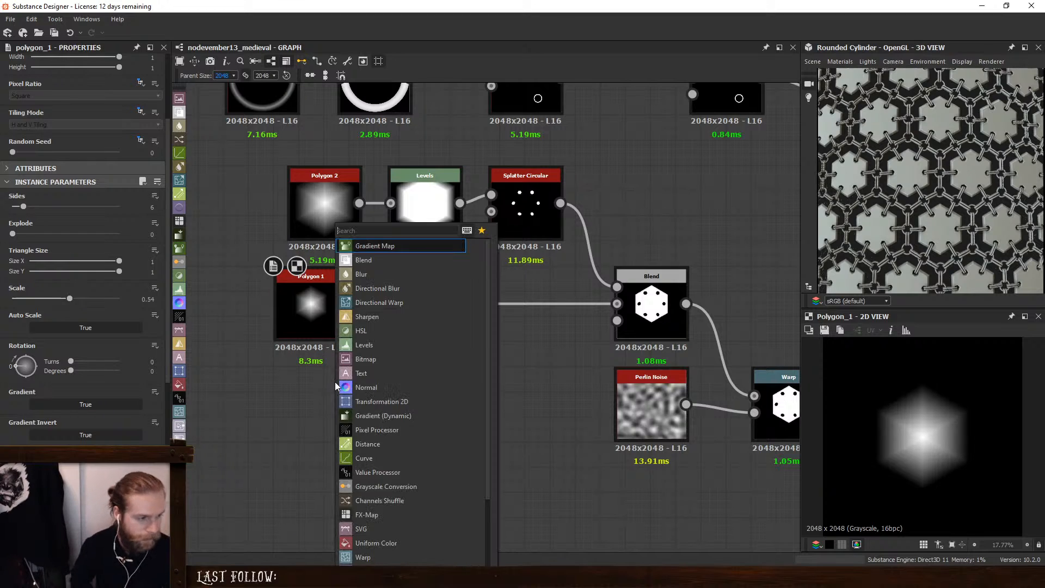
{"action": "type", "text": "poly"}
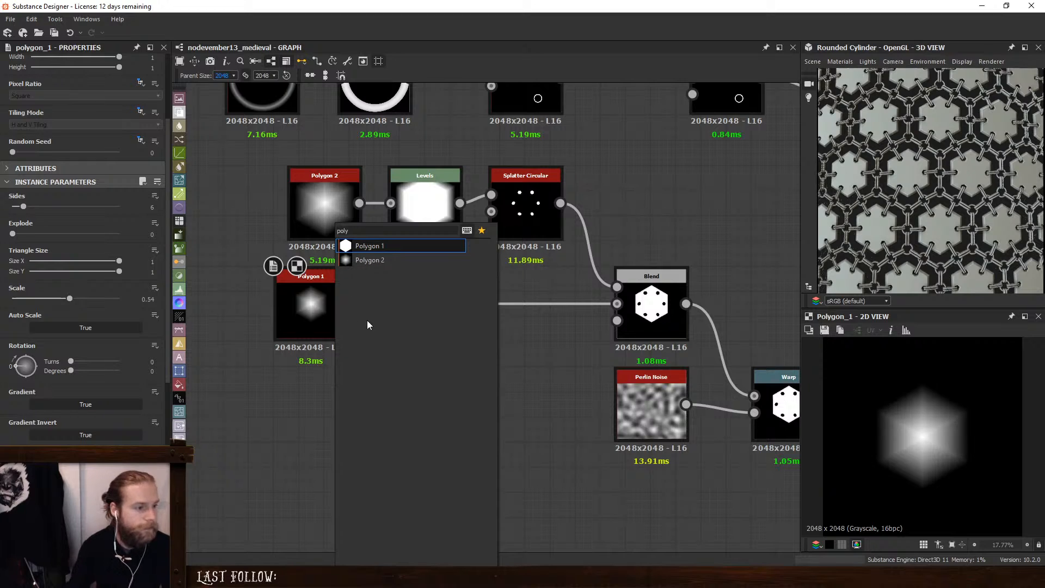
{"action": "left_click", "coordinate": [381, 260]}
{"action": "left_click_drag", "start_coordinate": [314, 392], "coordinate": [305, 392]}
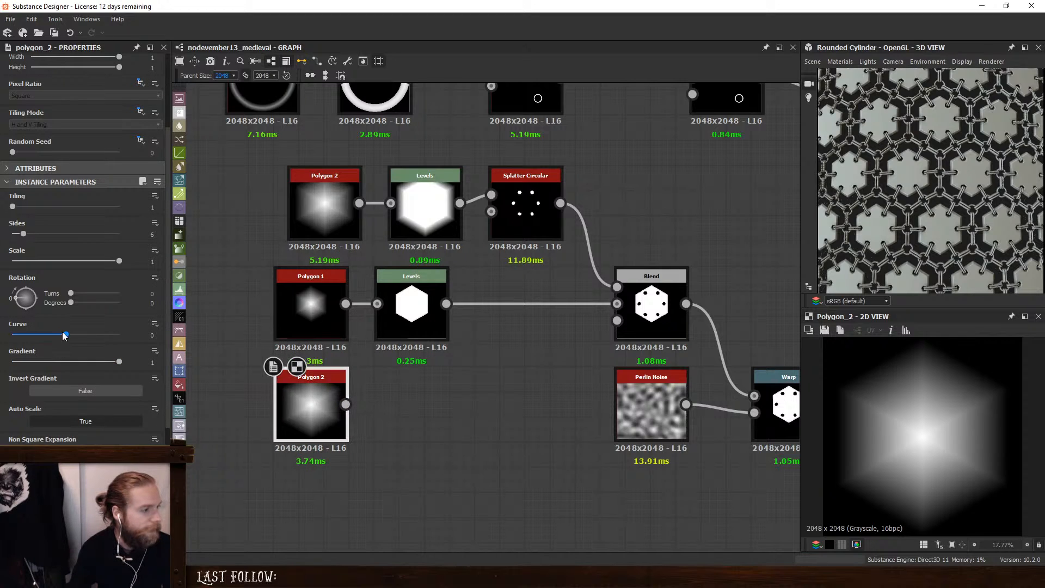
{"action": "left_click_drag", "start_coordinate": [65, 334], "coordinate": [84, 336]}
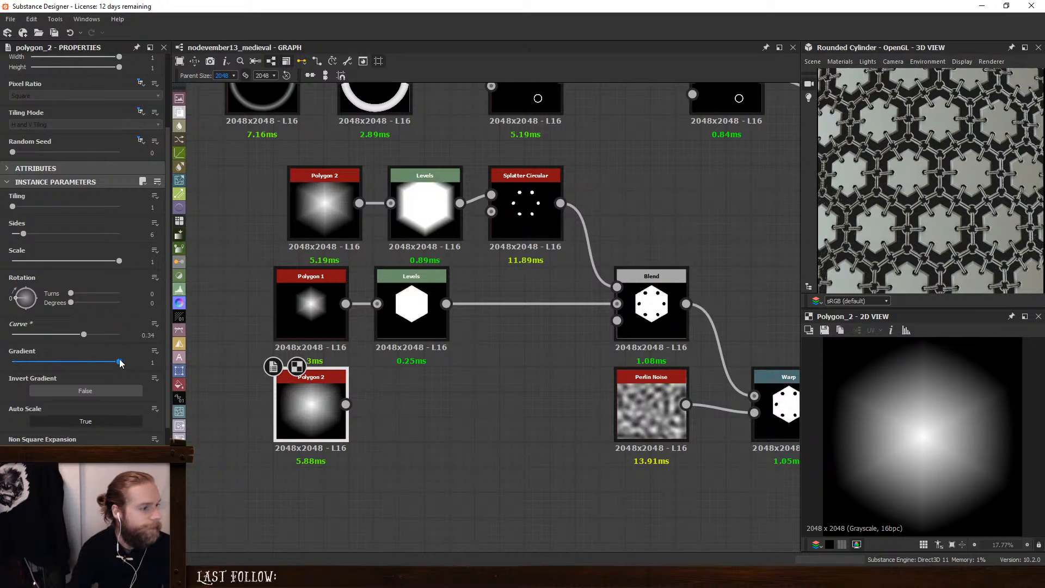
{"action": "left_click_drag", "start_coordinate": [119, 362], "coordinate": [31, 361]}
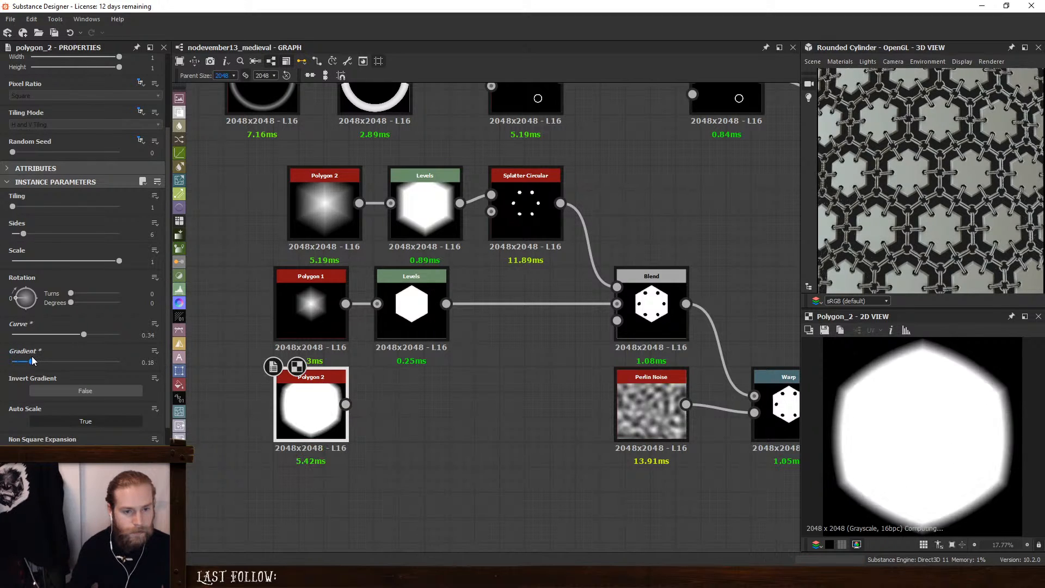
Feed the new Polygon 2 into the plate's Levels node instead of Polygon 1 and return its input white point to maximum
{"action": "left_click_drag", "start_coordinate": [345, 404], "coordinate": [377, 304]}
{"action": "left_click", "coordinate": [410, 316]}
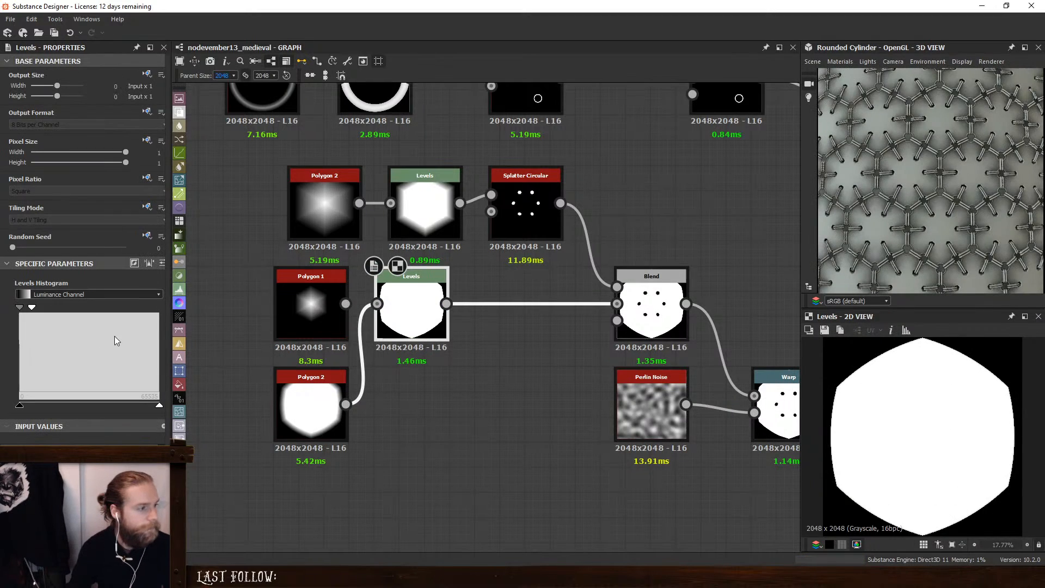
{"action": "left_click_drag", "start_coordinate": [32, 309], "coordinate": [159, 308]}
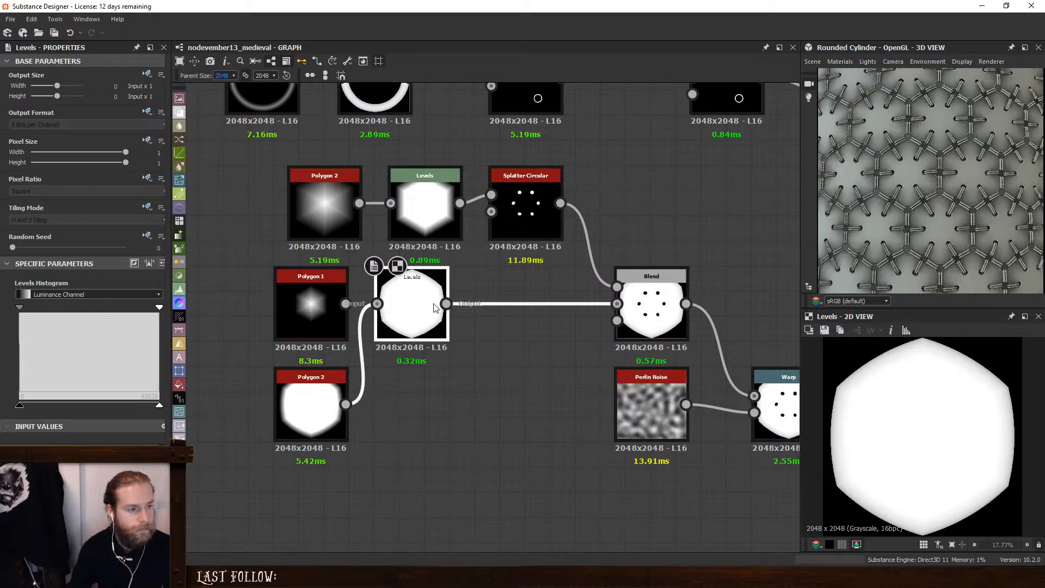
Line the plate's Levels node up beside the lower Polygon 2 and move Polygon 1 out of the way
{"action": "left_click_drag", "start_coordinate": [405, 325], "coordinate": [417, 426]}
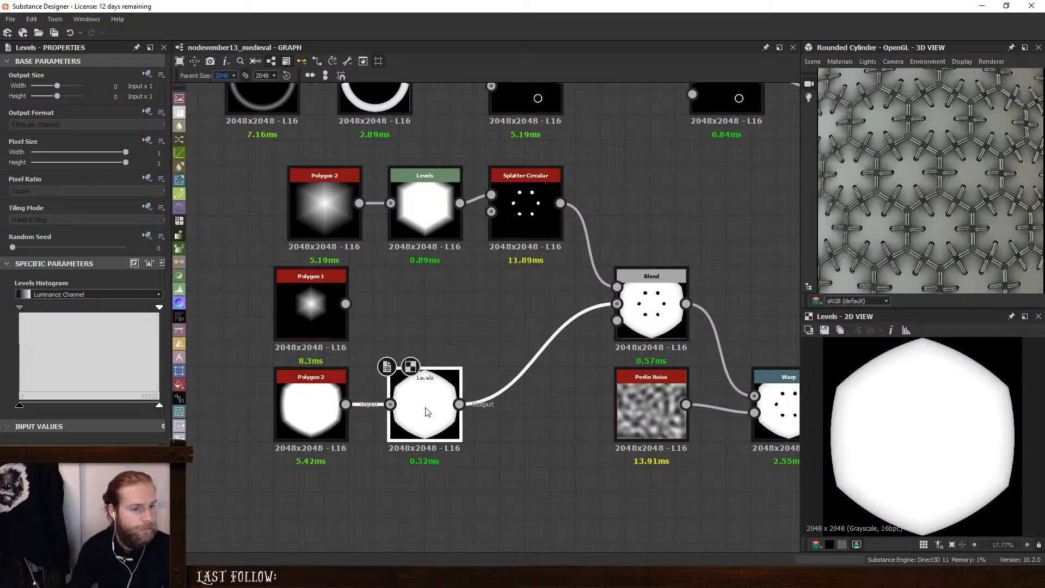
{"action": "left_click_drag", "start_coordinate": [292, 309], "coordinate": [206, 309]}
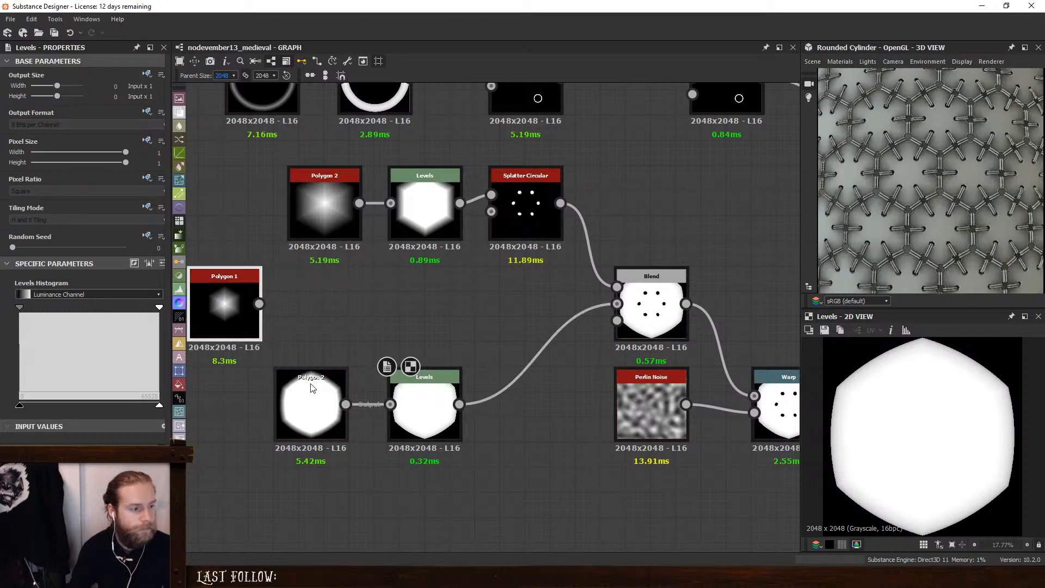
Match the lower Polygon 2's scale to Polygon 1's 0.54, and fine-tune it to 0.56
{"action": "left_click", "coordinate": [311, 406]}
{"action": "left_click_drag", "start_coordinate": [119, 357], "coordinate": [97, 358]}
{"action": "left_click", "coordinate": [222, 302]}
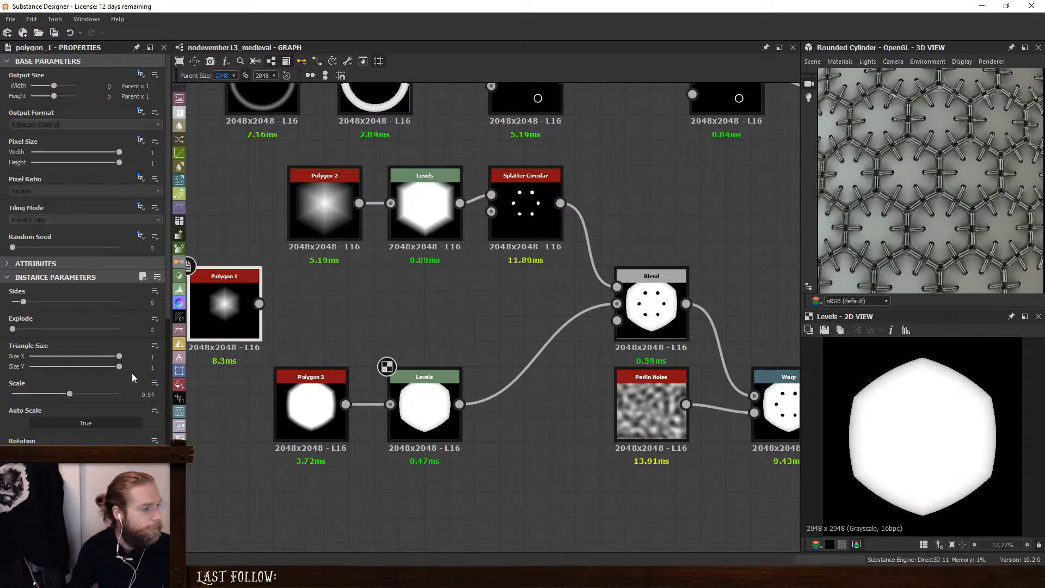
{"action": "left_click", "coordinate": [285, 412]}
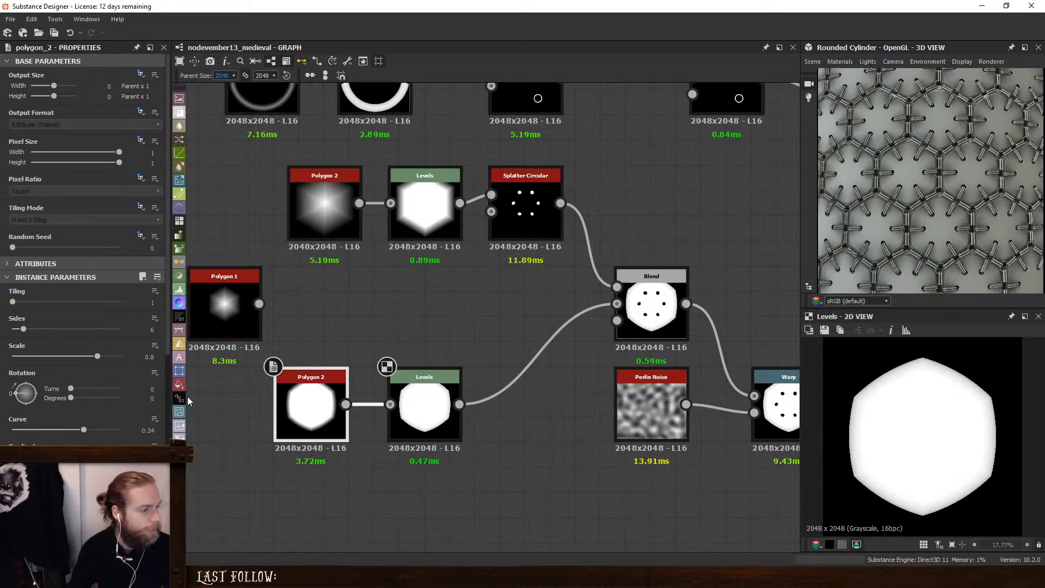
{"action": "left_click", "coordinate": [149, 357]}
{"action": "type", "text": "0.54"}
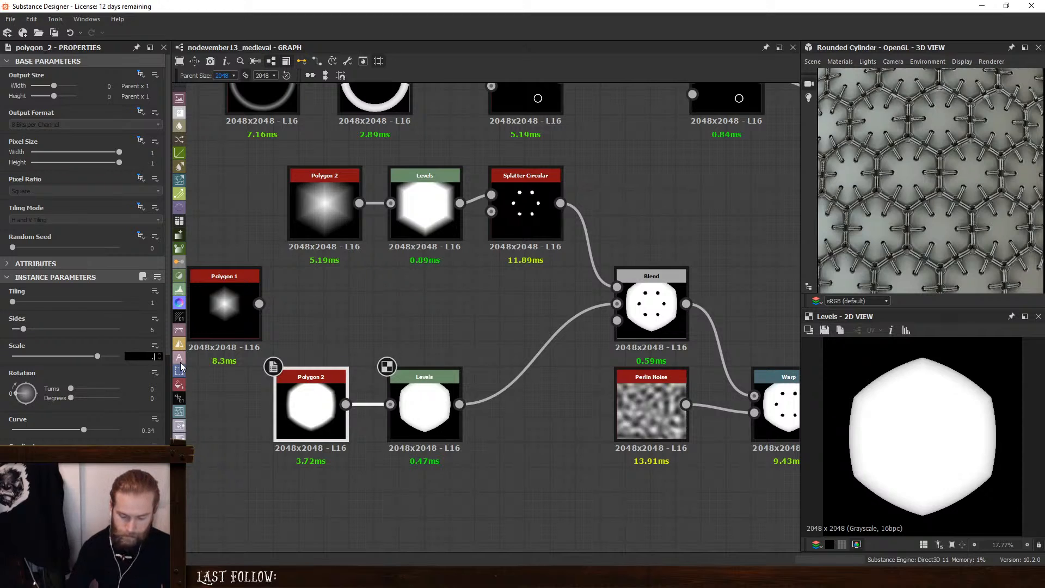
{"action": "key", "text": "Return"}
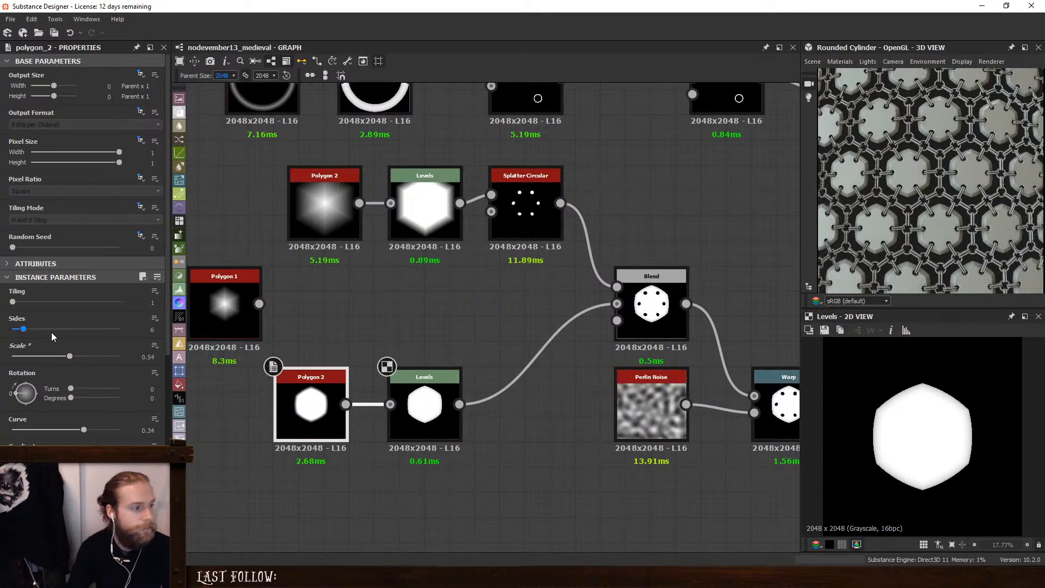
{"action": "left_click", "coordinate": [70, 358]}
{"action": "left_click_drag", "start_coordinate": [70, 357], "coordinate": [72, 358]}
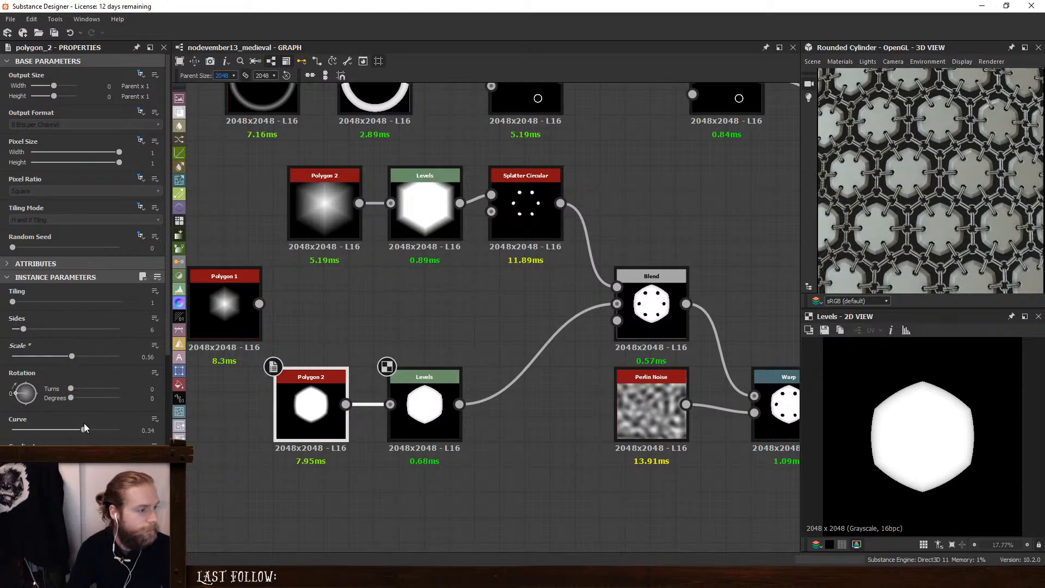
Reduce the lower Polygon 2's curve to 0.2 and its gradient to 0.07
{"action": "left_click", "coordinate": [83, 429]}
{"action": "mouse_move", "coordinate": [82, 428]}
{"action": "left_mouse_down"}
{"action": "mouse_move", "coordinate": [138, 433]}
{"action": "mouse_move", "coordinate": [45, 432]}
{"action": "mouse_move", "coordinate": [76, 431]}
{"action": "left_mouse_up"}
{"action": "scroll", "coordinate": [67, 413], "scroll_direction": "down", "scroll_amount": 3}
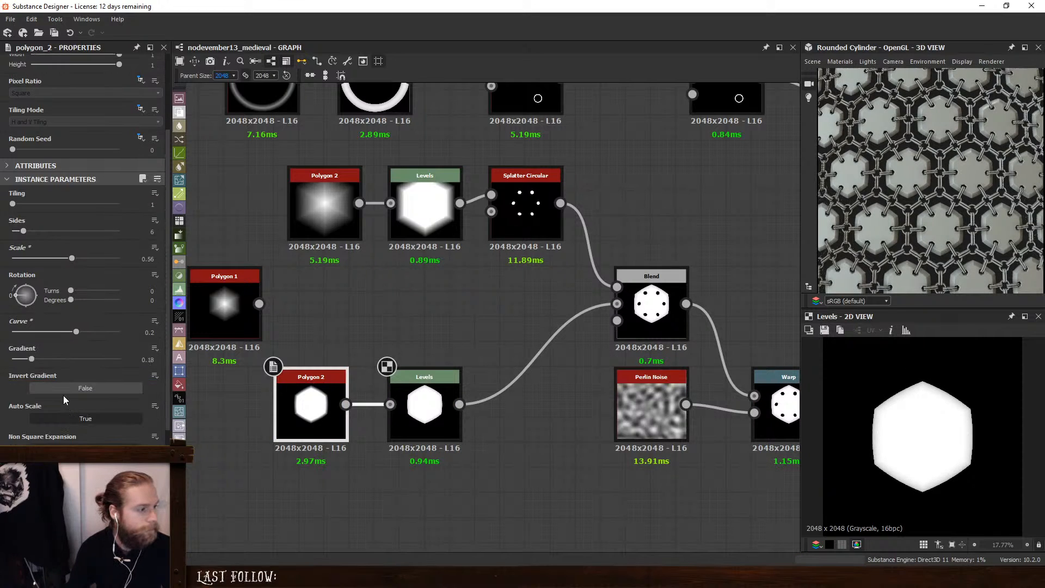
{"action": "left_click_drag", "start_coordinate": [31, 360], "coordinate": [20, 363]}
Shift the lower Polygon 2 and its Levels node back for space and lower the Levels output white point to grey
{"action": "left_click_drag", "start_coordinate": [294, 395], "coordinate": [194, 395]}
{"action": "left_click_drag", "start_coordinate": [385, 367], "coordinate": [272, 367]}
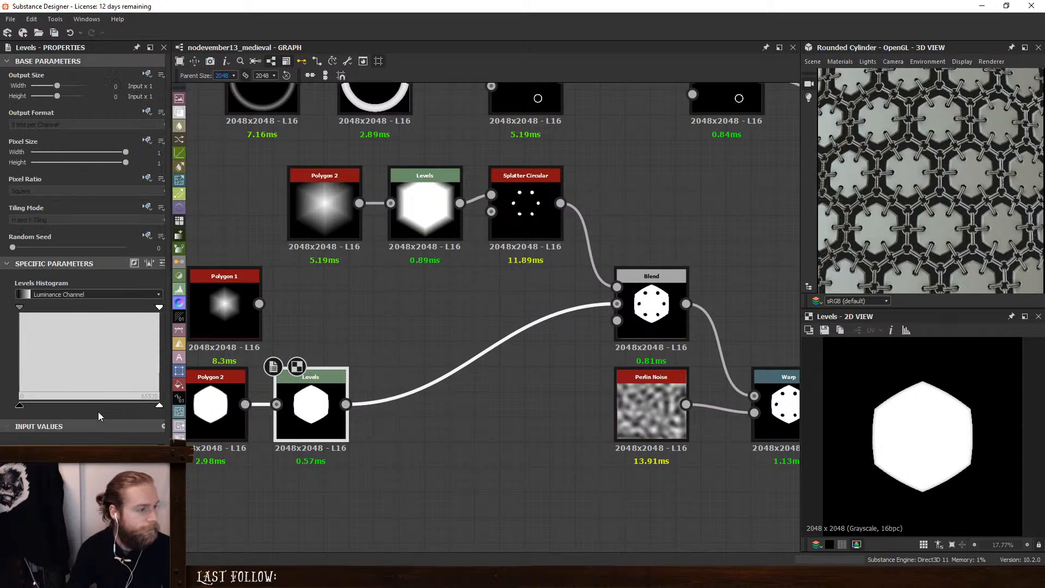
{"action": "left_click_drag", "start_coordinate": [158, 407], "coordinate": [119, 406]}
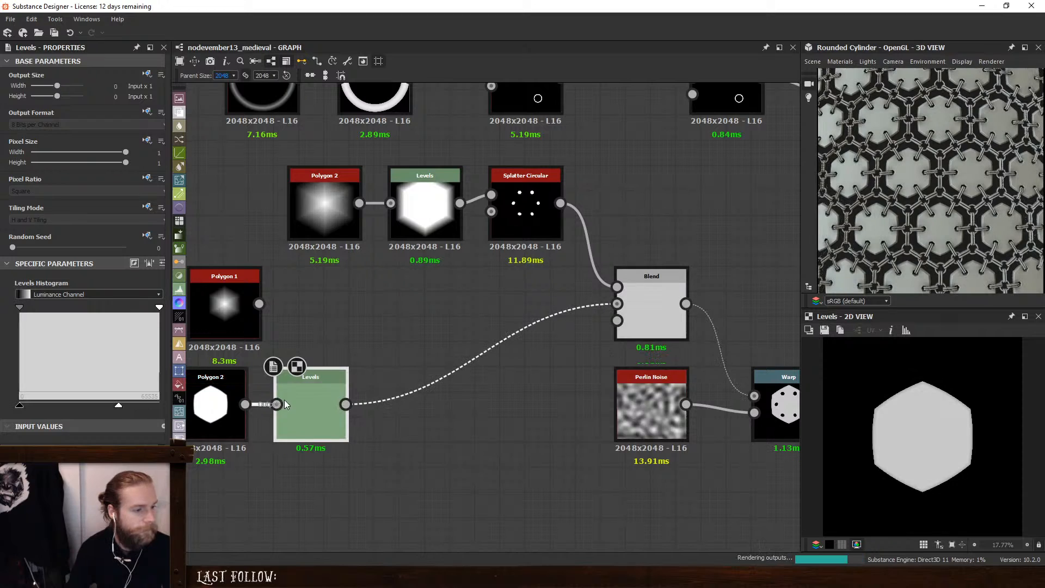
Insert a Blend node after the plate's Levels and add a Shape node above that Levels, replacing the unused Polygon 1
{"action": "key", "text": "space"}
{"action": "left_click", "coordinate": [380, 259]}
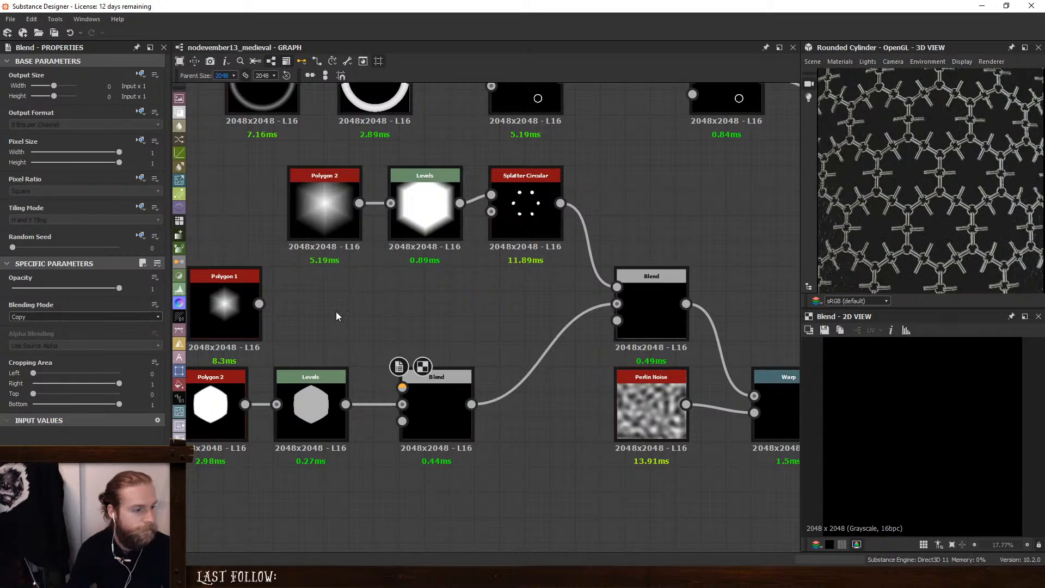
{"action": "key", "text": "space"}
{"action": "type", "text": "poar"}
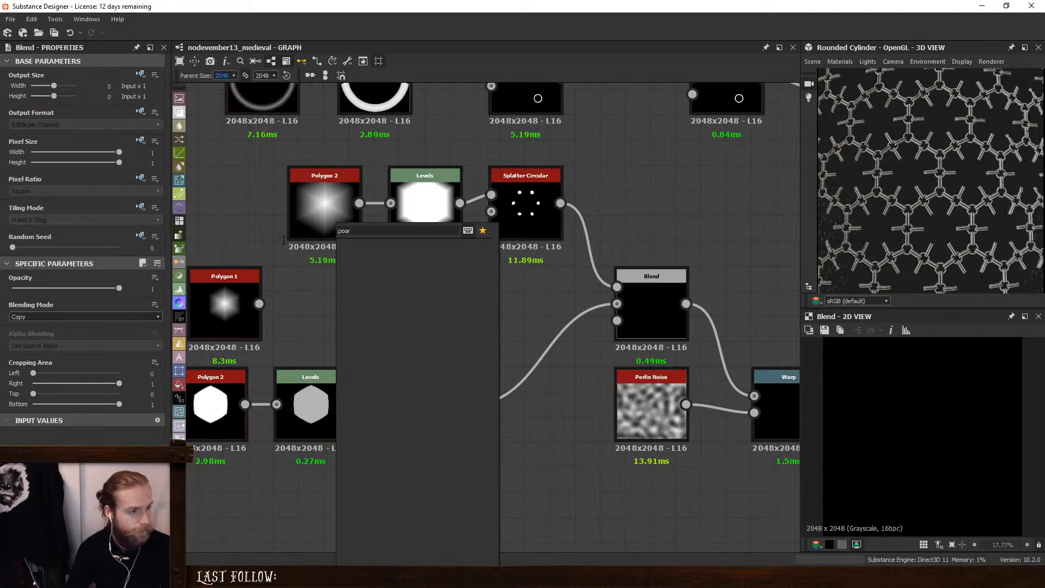
{"action": "key", "text": "ctrl+a"}
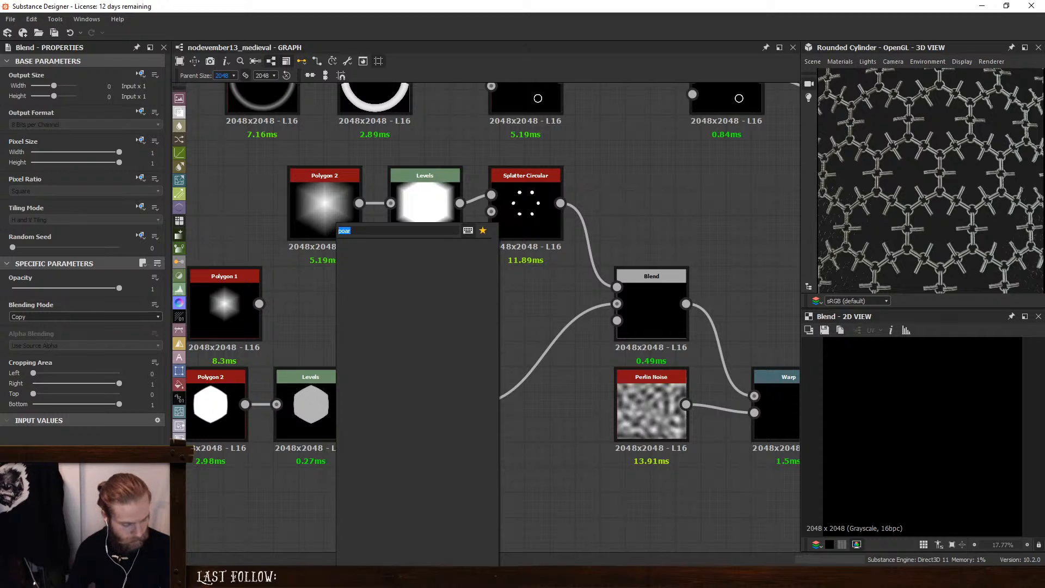
{"action": "type", "text": "sha"}
{"action": "left_click", "coordinate": [220, 290]}
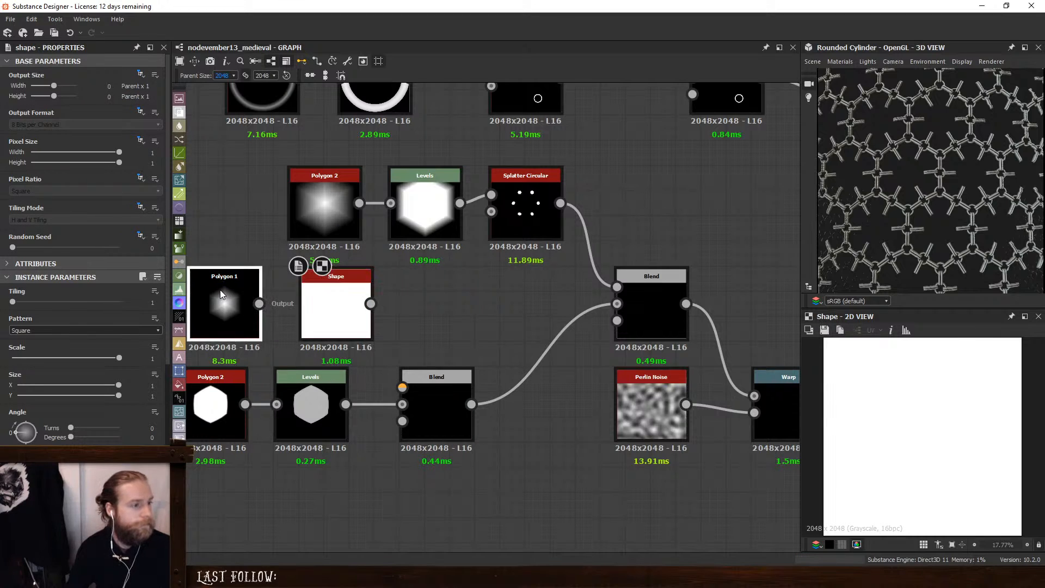
{"action": "key", "text": "Delete"}
{"action": "left_click_drag", "start_coordinate": [330, 304], "coordinate": [305, 304]}
Set the Shape node's pattern to Paraboloid and feed it into the foreground of the new Blend
{"action": "left_click", "coordinate": [48, 330]}
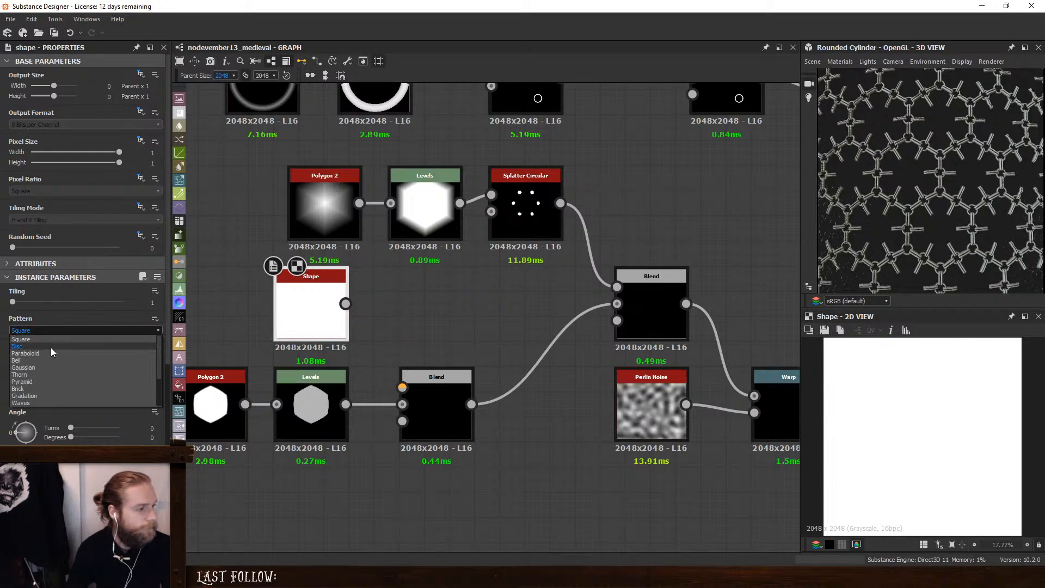
{"action": "left_click", "coordinate": [50, 349]}
{"action": "left_click_drag", "start_coordinate": [345, 304], "coordinate": [402, 388]}
Set the new Blend's blending mode to Overlay and check the plates on the cylinder
{"action": "left_click", "coordinate": [426, 390]}
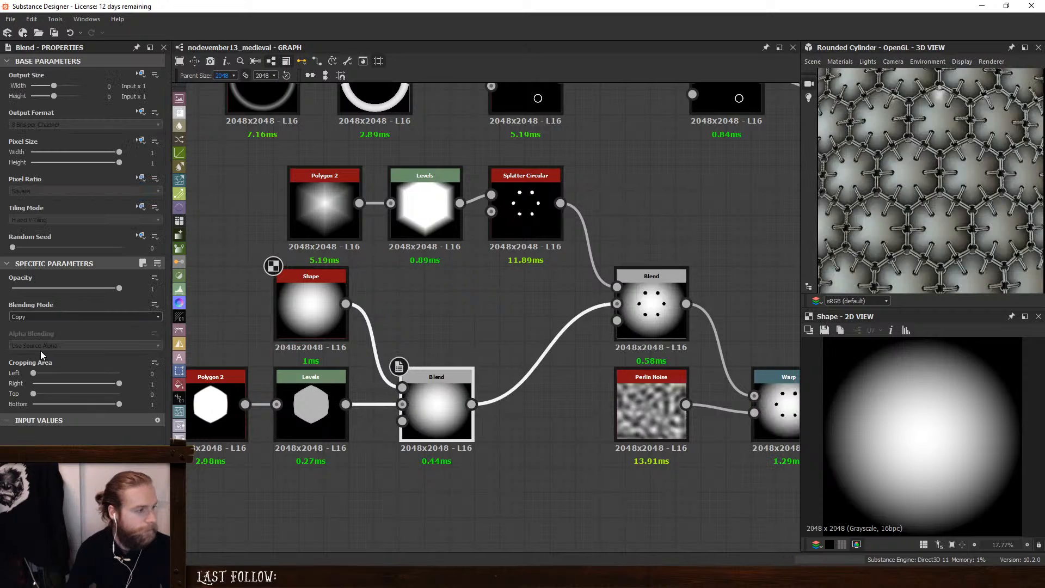
{"action": "left_click", "coordinate": [47, 316]}
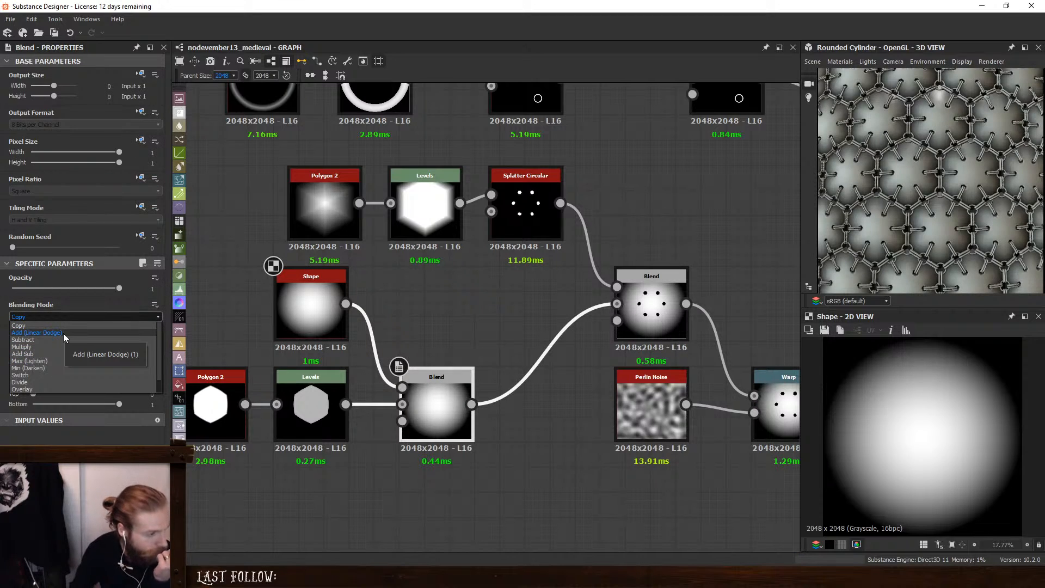
{"action": "left_click", "coordinate": [58, 388]}
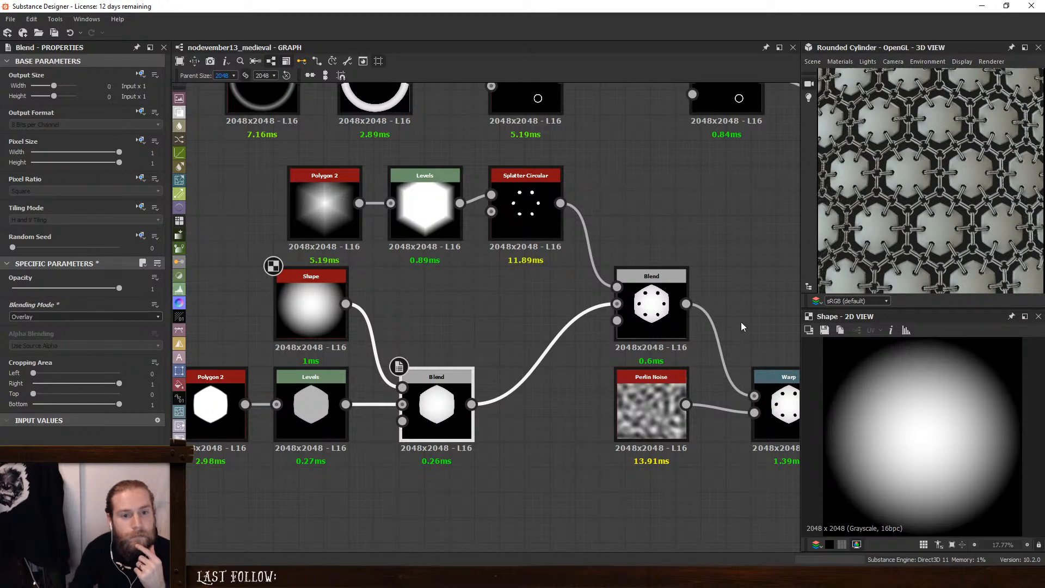
{"action": "scroll", "coordinate": [957, 241], "scroll_direction": "up", "scroll_amount": 4}
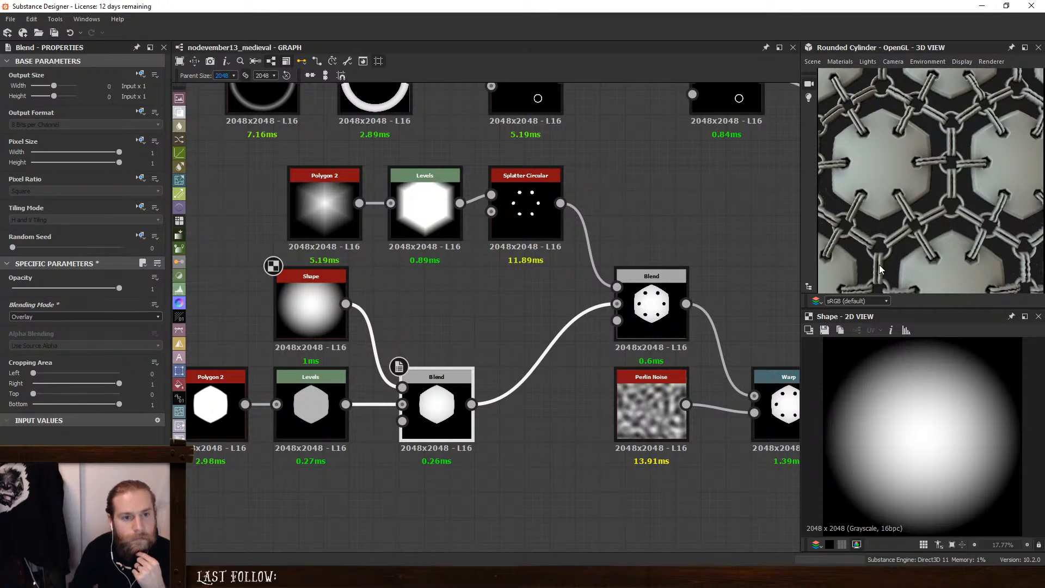
Lower the plate Polygon 2's curve to 0.02 for nearly straight hexagon edges
{"action": "left_click", "coordinate": [326, 305]}
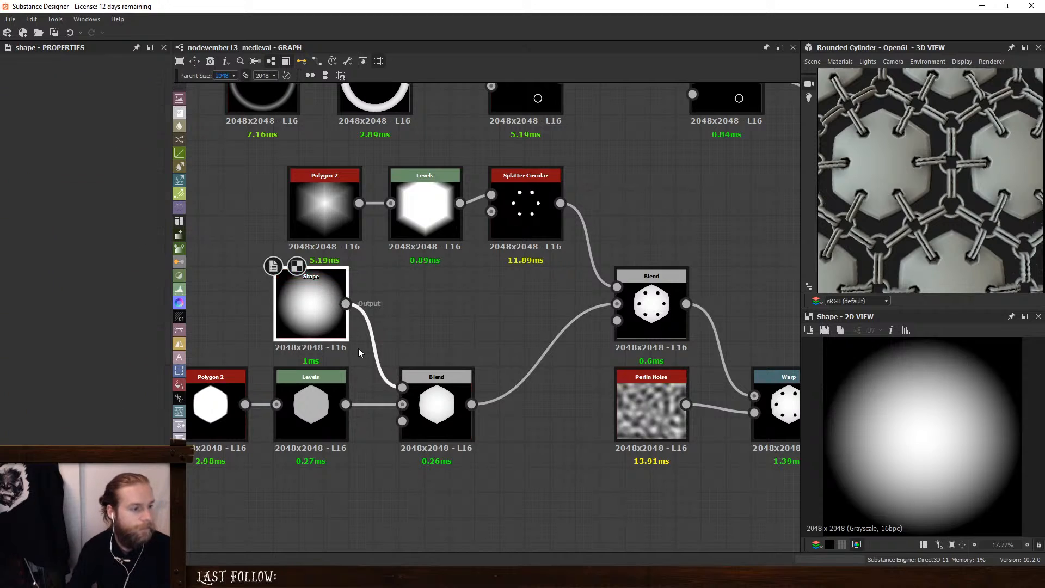
{"action": "scroll", "coordinate": [428, 348], "scroll_direction": "down", "scroll_amount": 2}
{"action": "middle_click_drag", "start_coordinate": [658, 351], "coordinate": [429, 346]}
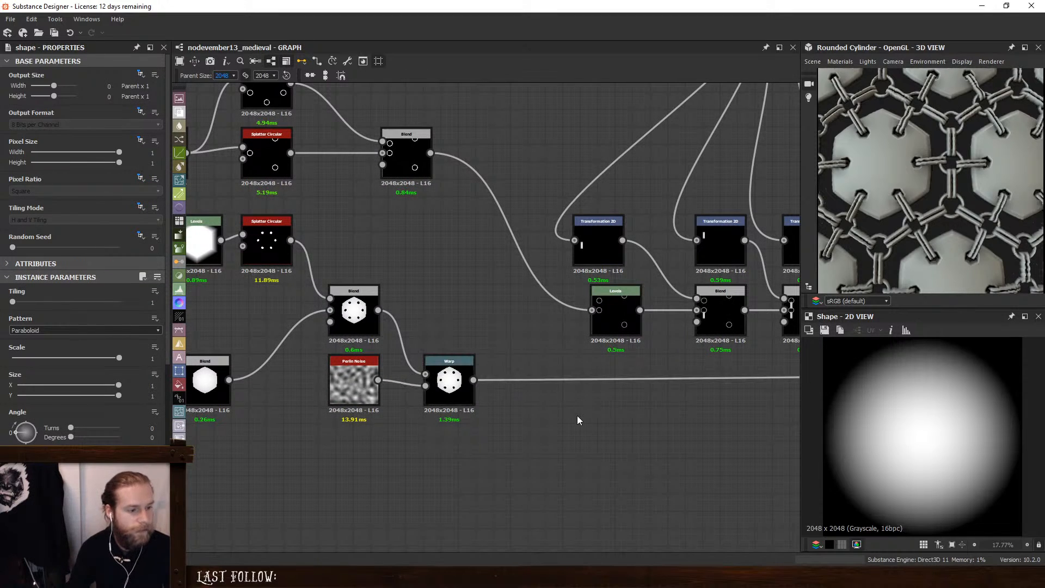
{"action": "scroll", "coordinate": [940, 213], "scroll_direction": "down", "scroll_amount": 2}
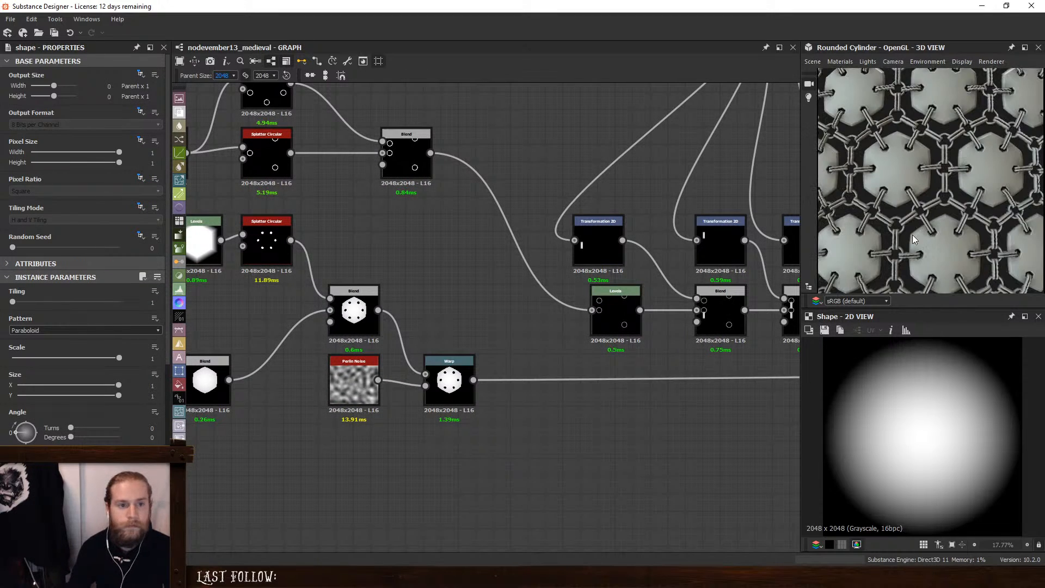
{"action": "middle_click_drag", "start_coordinate": [646, 289], "coordinate": [841, 292]}
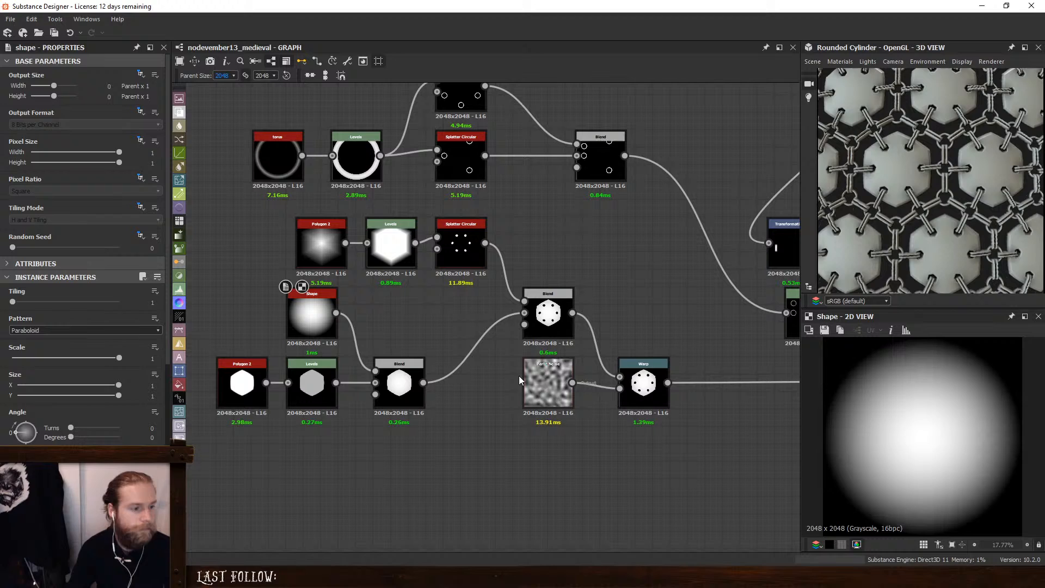
{"action": "left_click", "coordinate": [242, 381]}
{"action": "scroll", "coordinate": [107, 392], "scroll_direction": "down", "scroll_amount": 1}
{"action": "left_click_drag", "start_coordinate": [76, 397], "coordinate": [67, 400]}
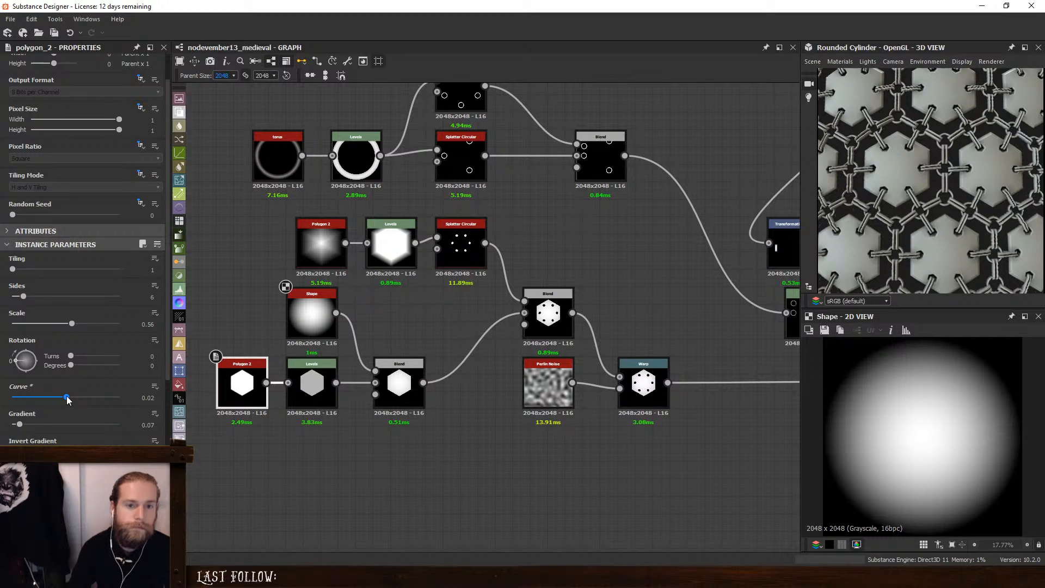
Examine the tiled plates, their Levels node and the final Tile Generator close up in the 2D view
{"action": "scroll", "coordinate": [627, 336], "scroll_direction": "down", "scroll_amount": 3}
{"action": "middle_click_drag", "start_coordinate": [627, 335], "coordinate": [516, 338]}
{"action": "left_click", "coordinate": [547, 426]}
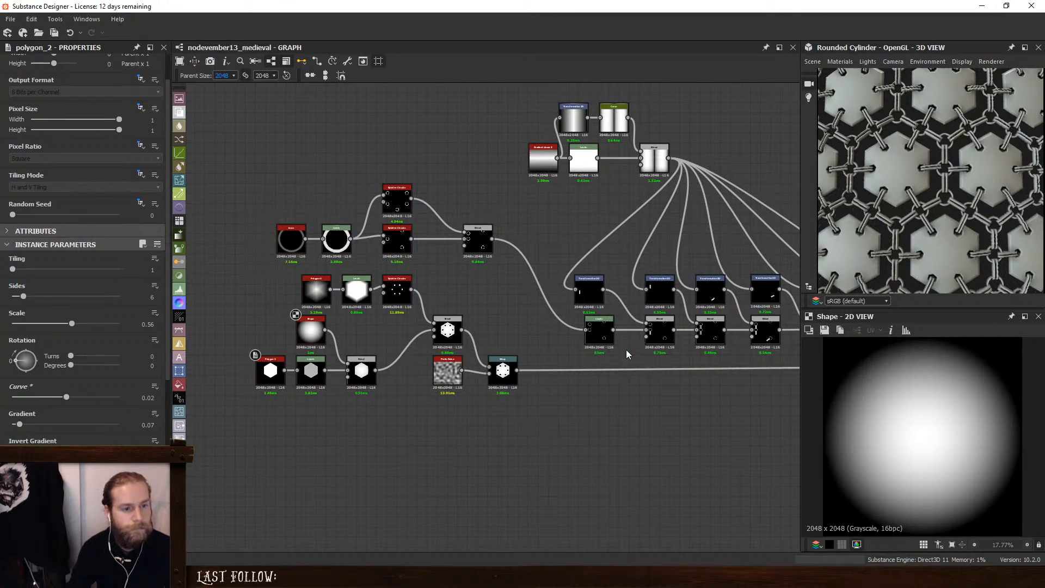
{"action": "middle_click_drag", "start_coordinate": [585, 366], "coordinate": [417, 363]}
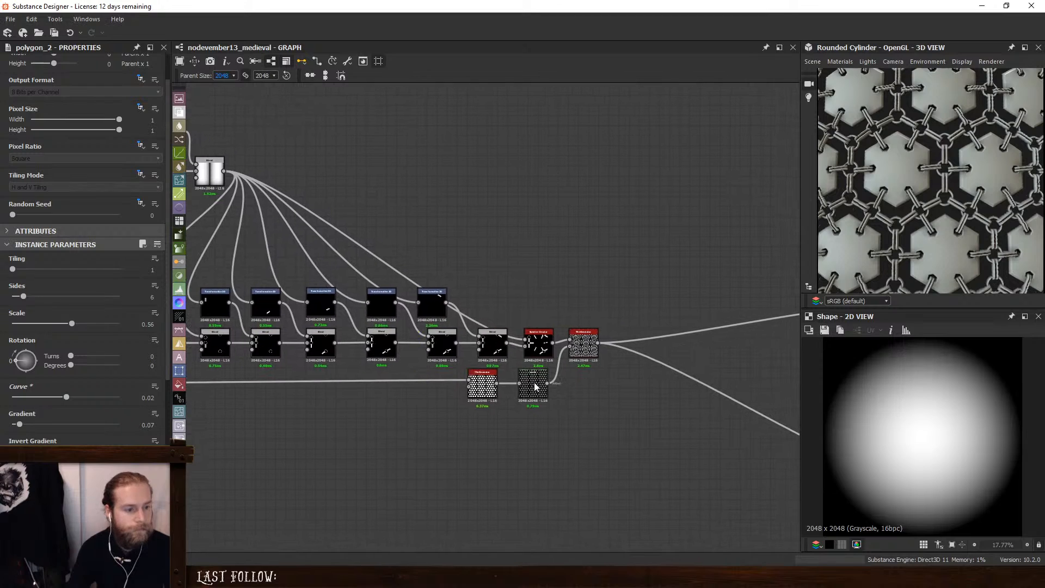
{"action": "left_click", "coordinate": [487, 384]}
{"action": "double_click", "coordinate": [489, 387]}
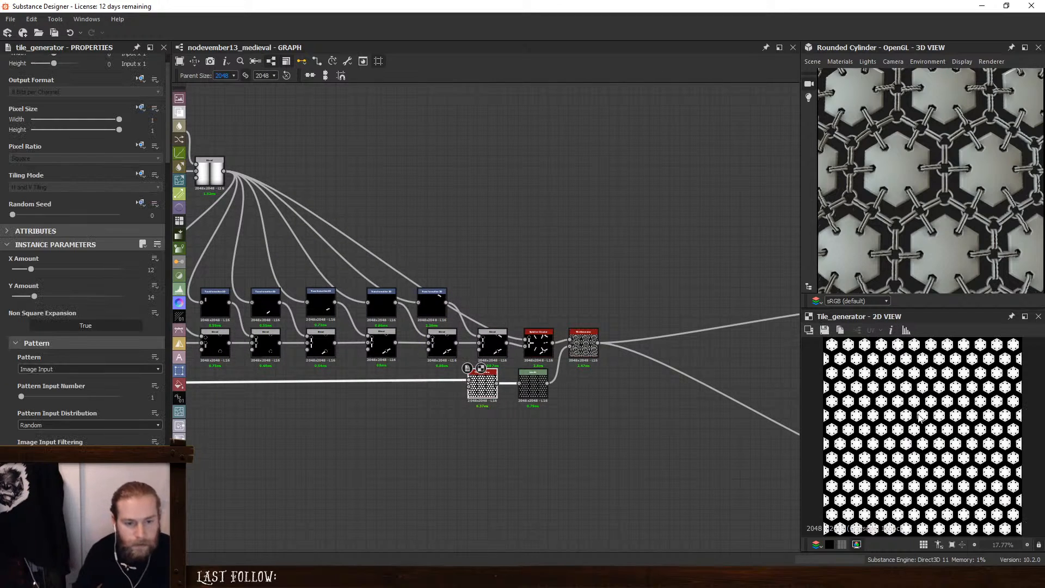
{"action": "scroll", "coordinate": [922, 443], "scroll_direction": "up", "scroll_amount": 8}
{"action": "double_click", "coordinate": [533, 387]}
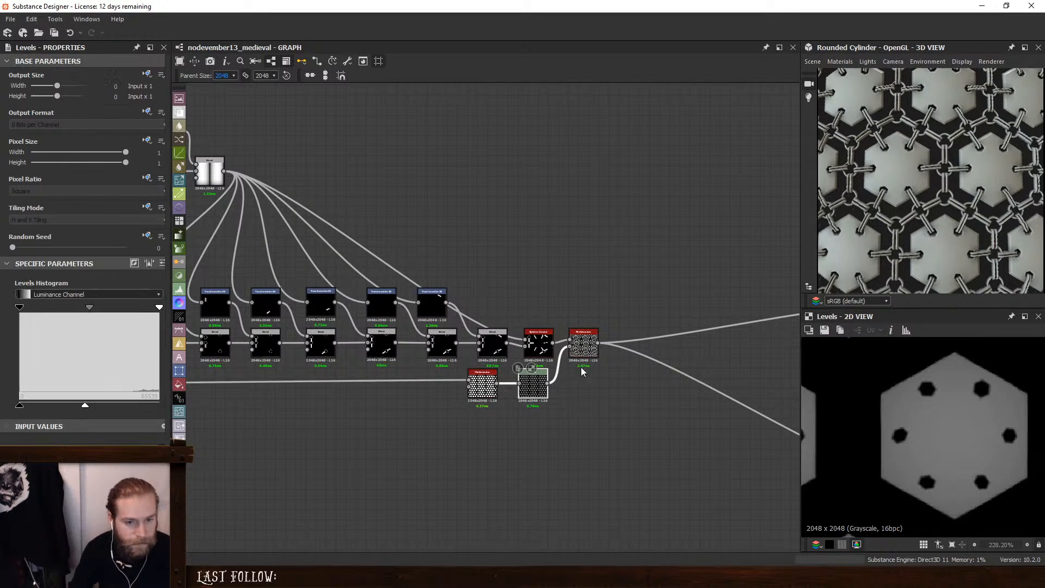
{"action": "scroll", "coordinate": [899, 421], "scroll_direction": "down", "scroll_amount": 5}
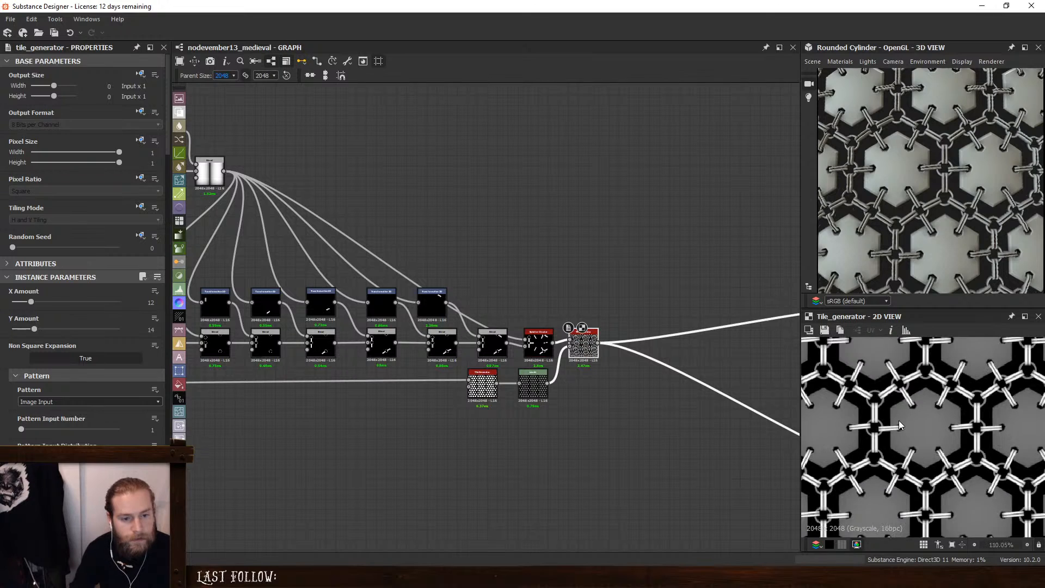
{"action": "scroll", "coordinate": [900, 420], "scroll_direction": "up", "scroll_amount": 4}
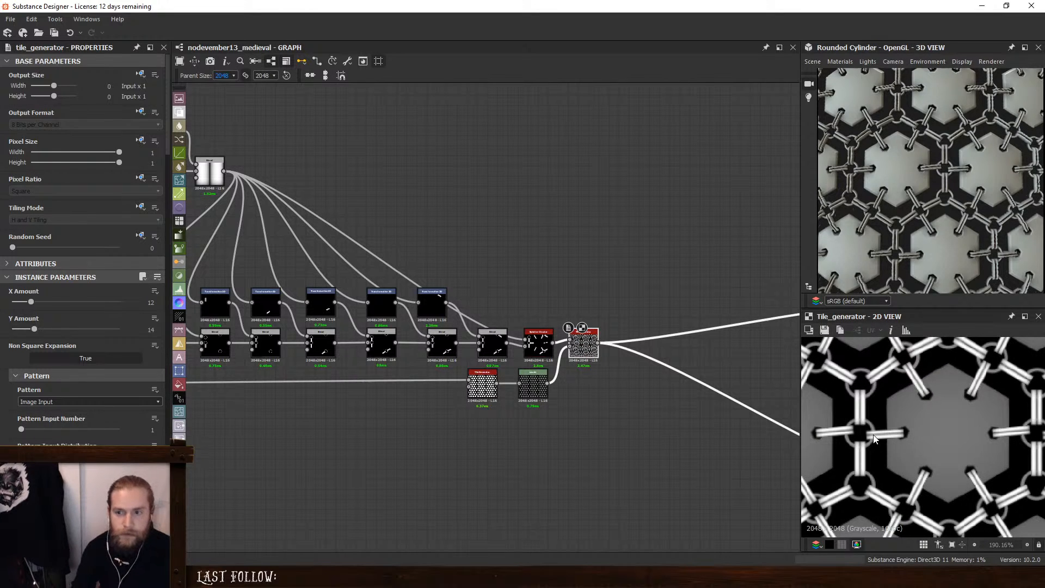
{"action": "scroll", "coordinate": [660, 418], "scroll_direction": "down", "scroll_amount": 2}
Add a Uniform Color node in the empty area between the final Tile Generator and the outputs
{"action": "middle_click_drag", "start_coordinate": [677, 369], "coordinate": [524, 442]}
{"action": "scroll", "coordinate": [524, 442], "scroll_direction": "up", "scroll_amount": 1}
{"action": "left_click", "coordinate": [589, 307]}
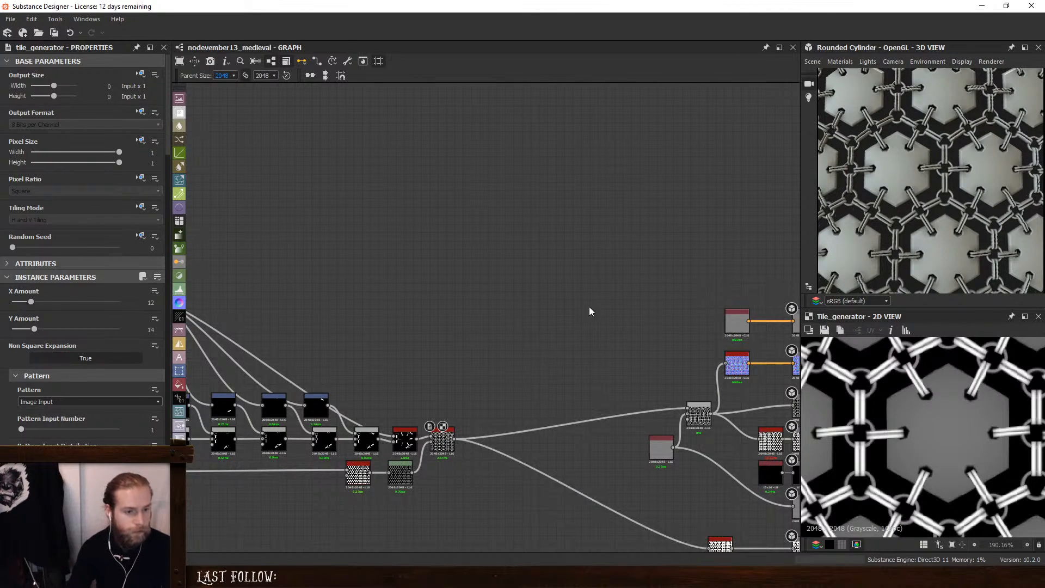
{"action": "key", "text": "space"}
{"action": "type", "text": "c"}
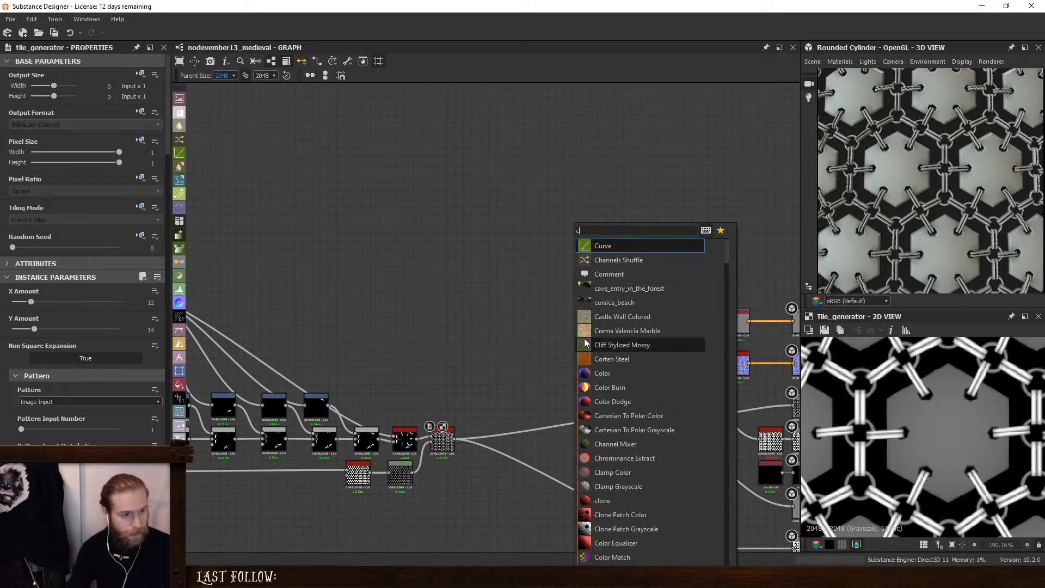
{"action": "key", "text": "Escape"}
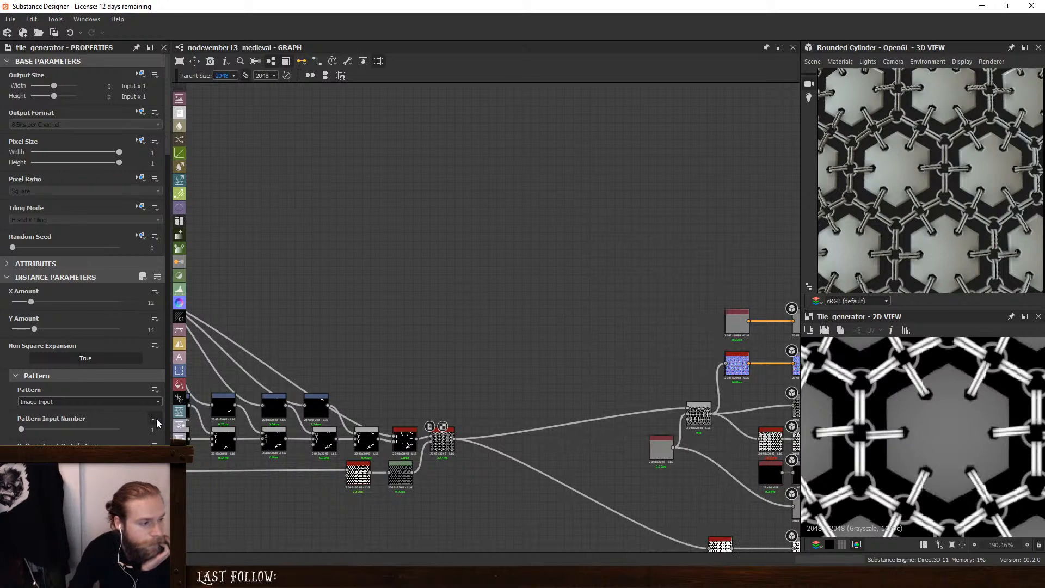
{"action": "left_click", "coordinate": [179, 384]}
{"action": "left_click_drag", "start_coordinate": [485, 312], "coordinate": [520, 352]}
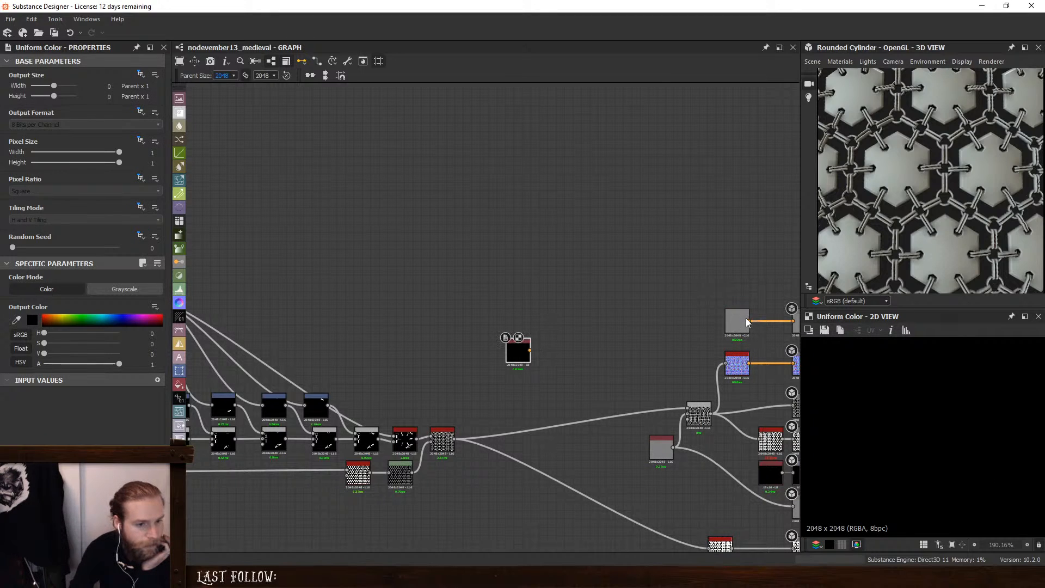
Set the Uniform Color feeding the Base Color output to dark blue with hue 0.6367713, saturation 0.45 and value 0.19
{"action": "left_click", "coordinate": [736, 315]}
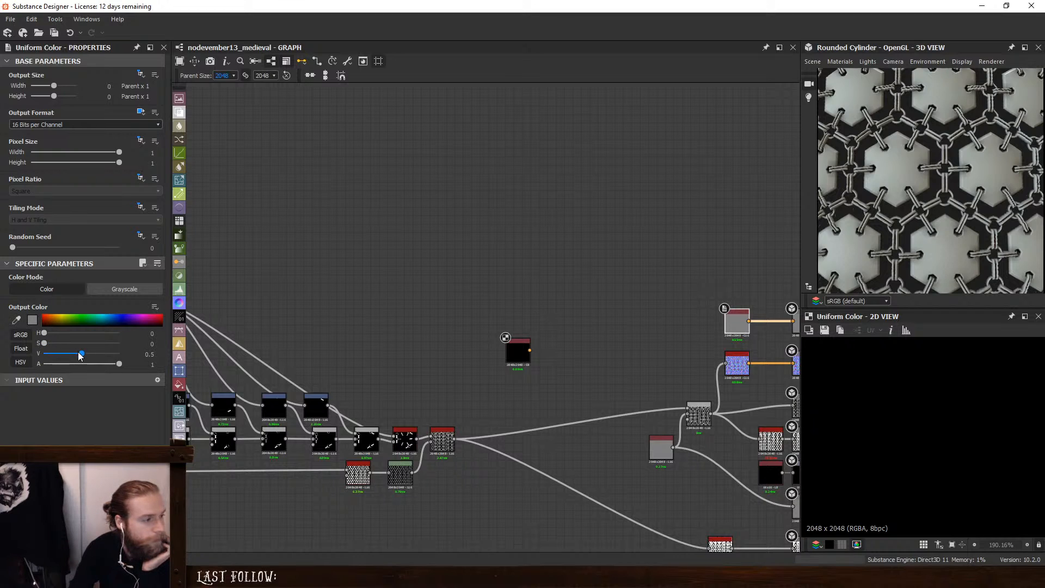
{"action": "left_click_drag", "start_coordinate": [80, 355], "coordinate": [103, 354]}
{"action": "left_click", "coordinate": [121, 319]}
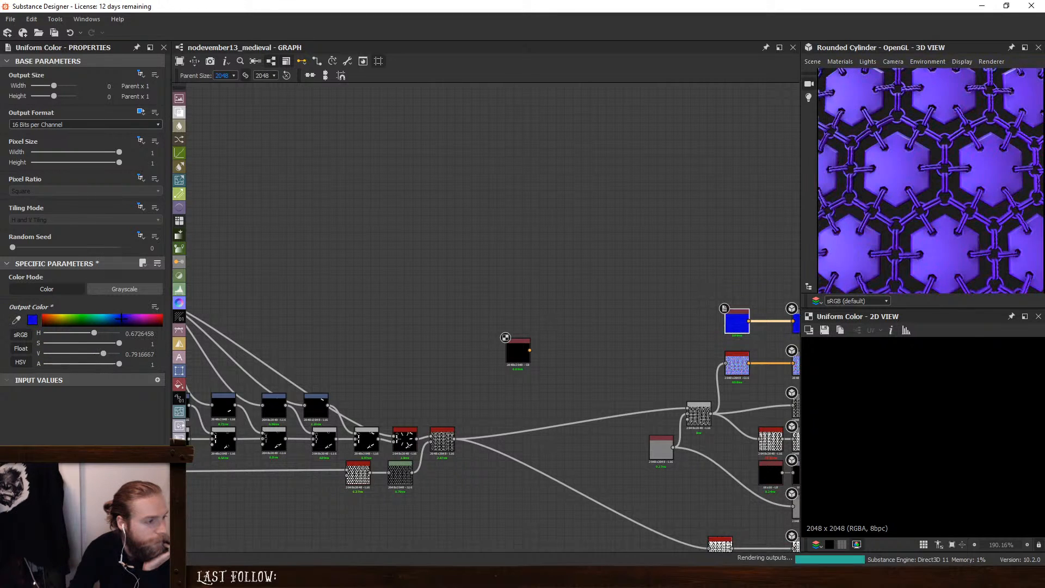
{"action": "left_click_drag", "start_coordinate": [122, 318], "coordinate": [119, 319]}
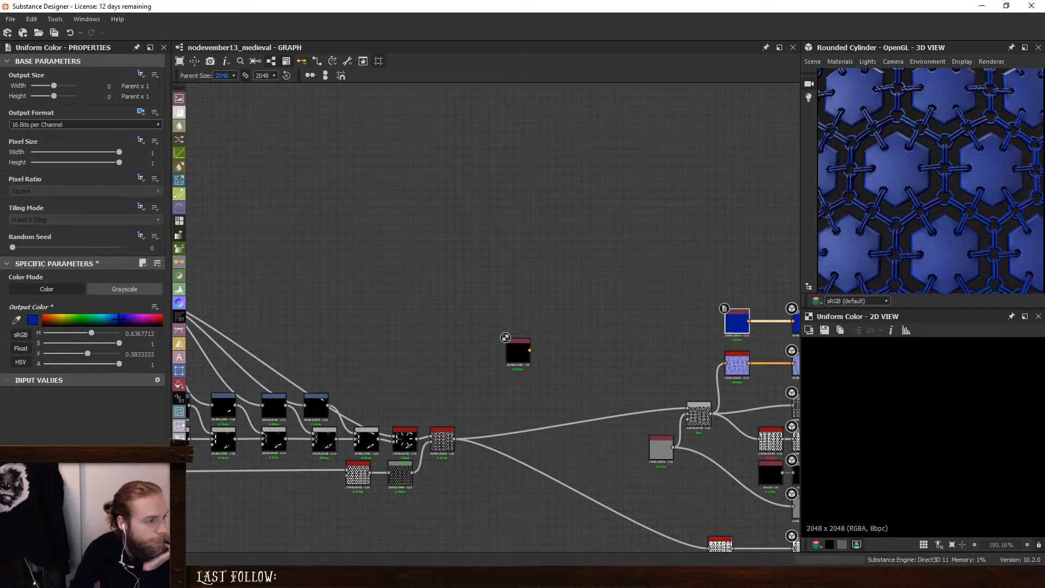
{"action": "left_click_drag", "start_coordinate": [87, 354], "coordinate": [58, 354]}
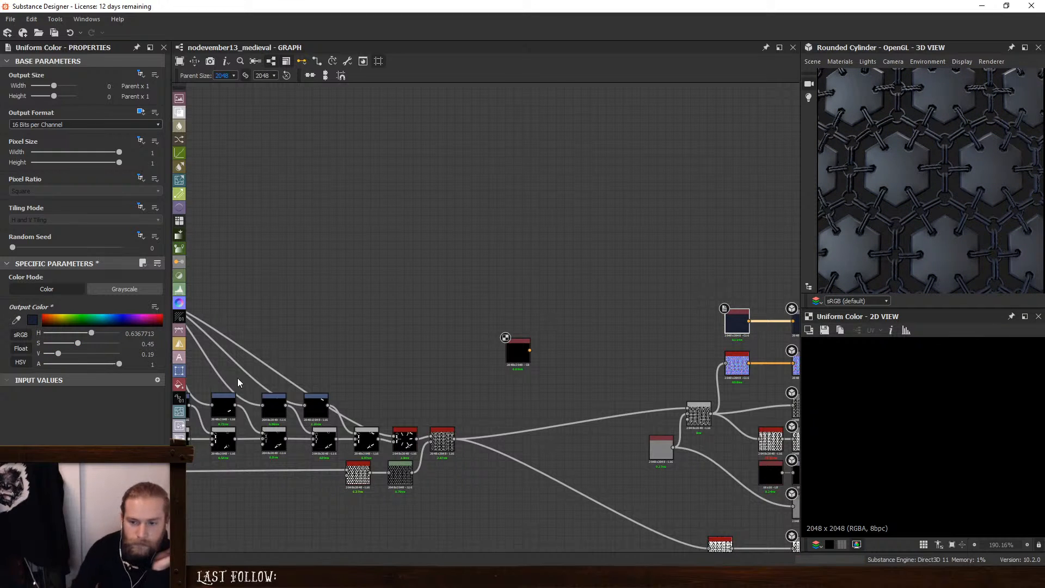
Set the new unconnected Uniform Color to a light grey with value 0.69
{"action": "scroll", "coordinate": [545, 349], "scroll_direction": "up", "scroll_amount": 4}
{"action": "left_click", "coordinate": [486, 362]}
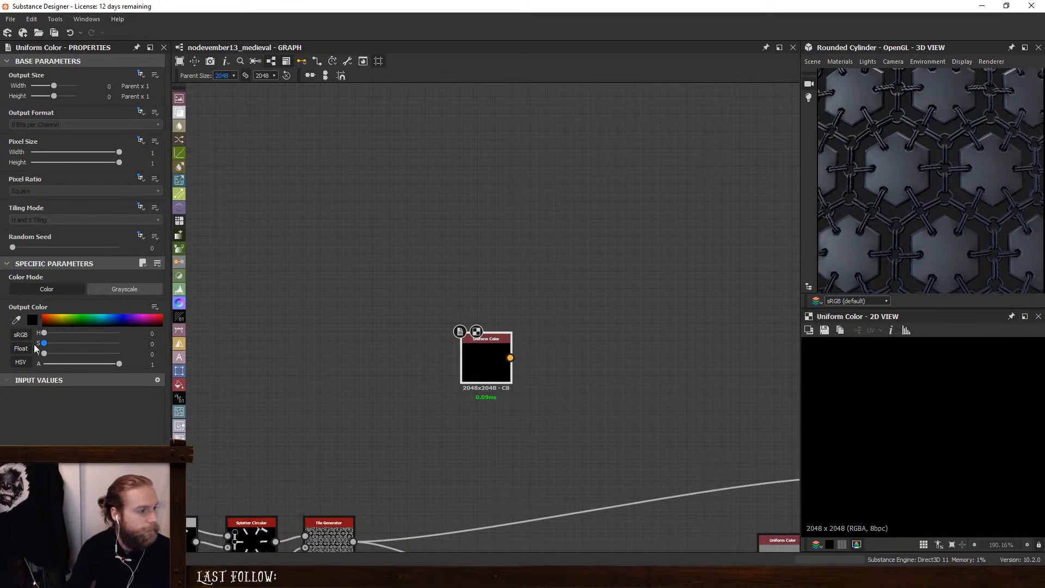
{"action": "left_click_drag", "start_coordinate": [43, 353], "coordinate": [97, 355]}
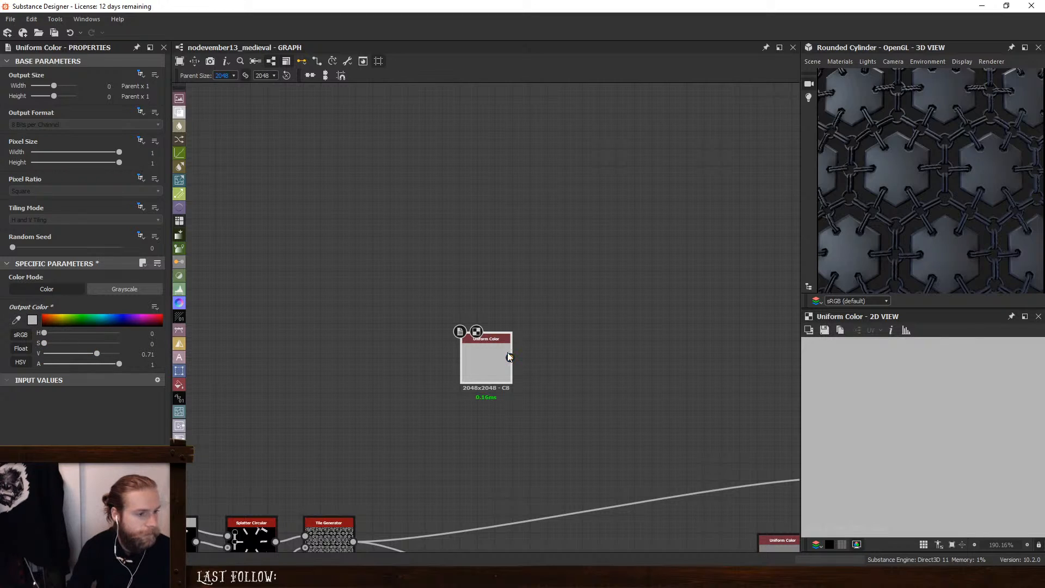
{"action": "left_click", "coordinate": [96, 353]}
{"action": "scroll", "coordinate": [569, 341], "scroll_direction": "down", "scroll_amount": 3}
{"action": "middle_click_drag", "start_coordinate": [658, 331], "coordinate": [453, 353]}
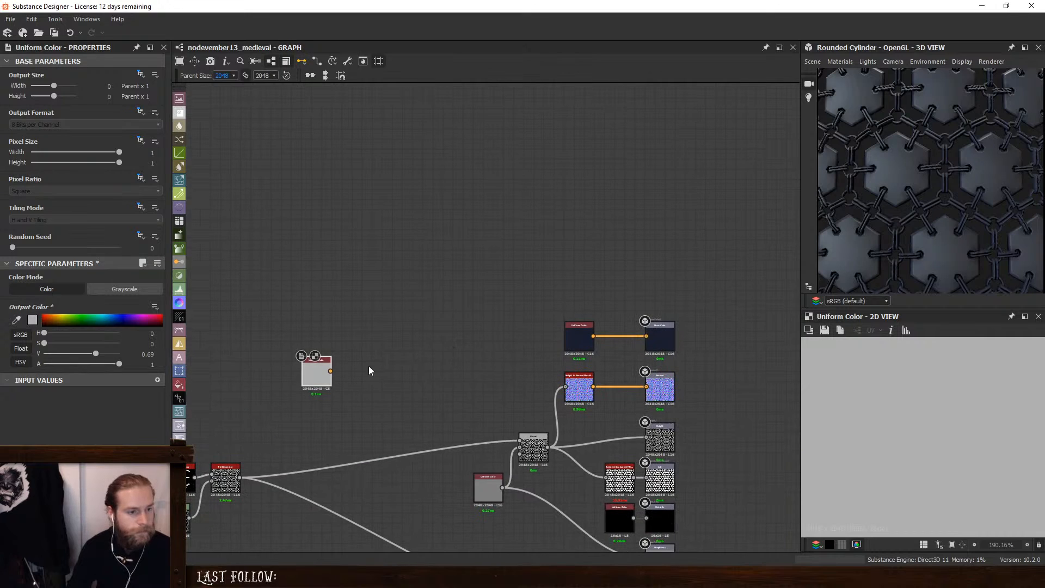
Stack the grey Uniform Color directly above the dark blue one, checking the armour reference photo in the browser
{"action": "left_click_drag", "start_coordinate": [324, 364], "coordinate": [530, 321]}
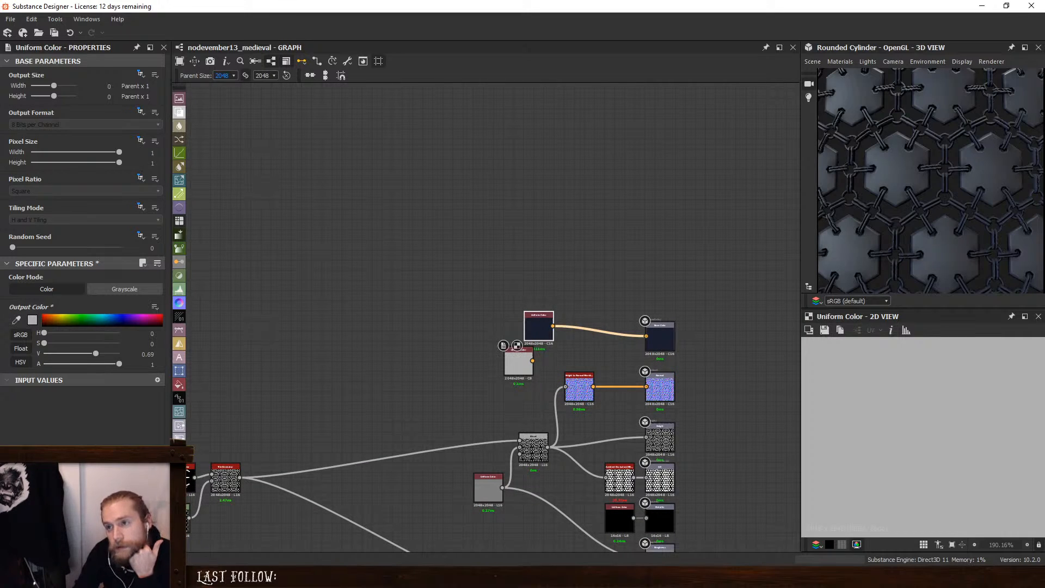
{"action": "key", "text": "alt+Tab"}
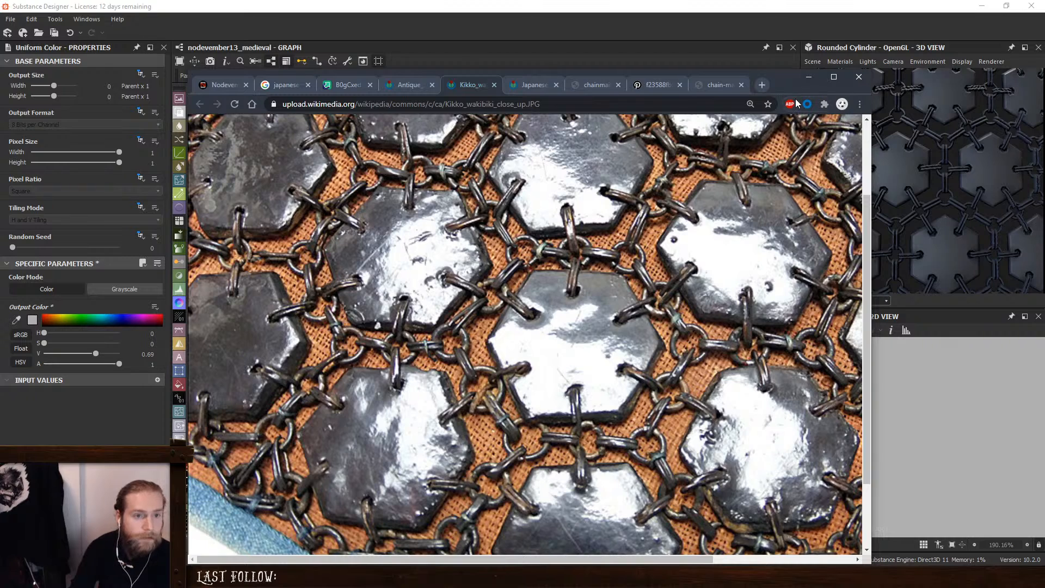
{"action": "left_click", "coordinate": [809, 77]}
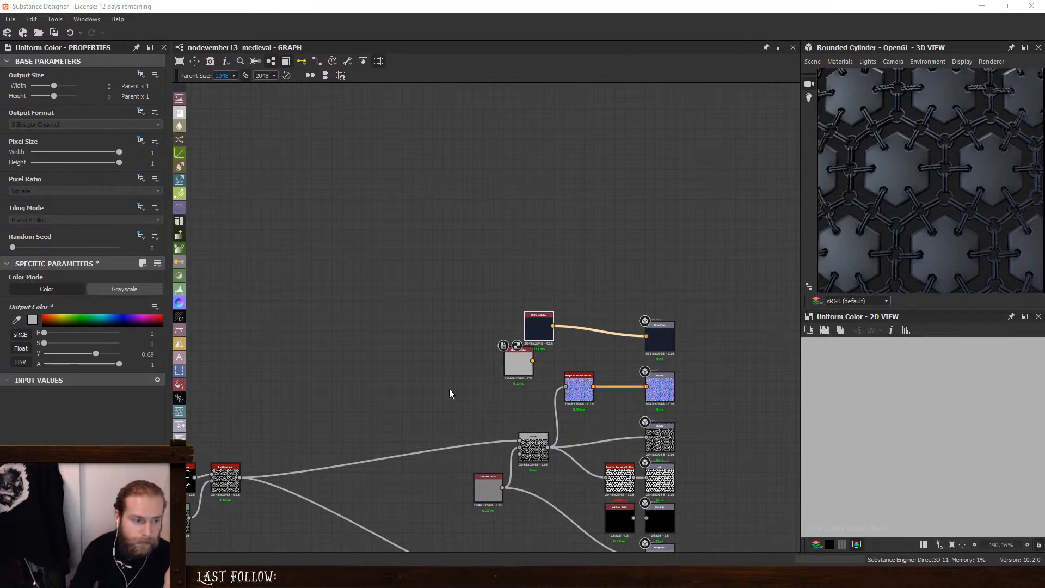
{"action": "left_click_drag", "start_coordinate": [539, 326], "coordinate": [519, 340]}
{"action": "left_click_drag", "start_coordinate": [511, 375], "coordinate": [511, 313]}
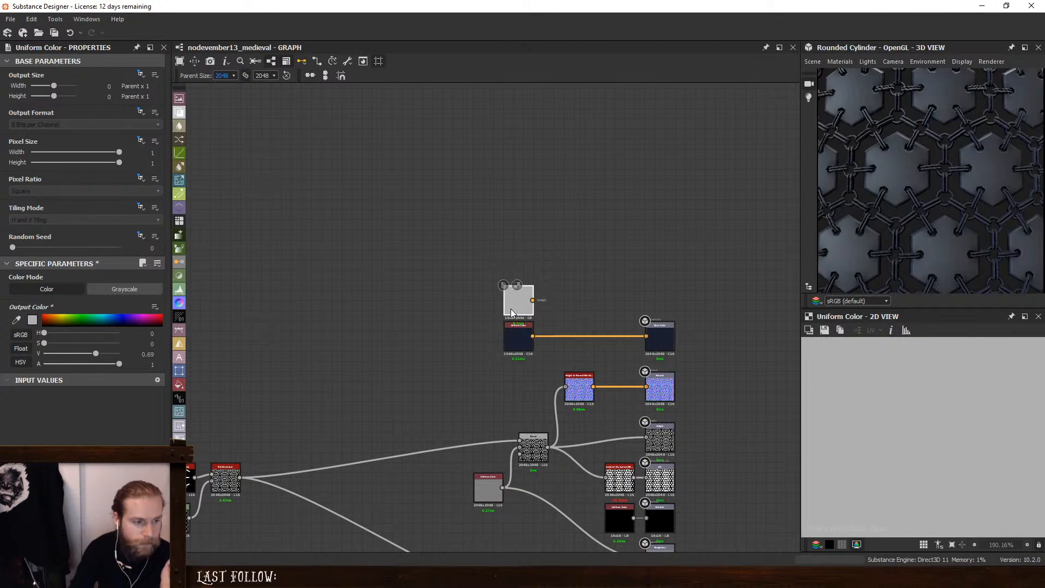
Set the Uniform Color feeding the Metallic output to white, with value 1
{"action": "middle_click_drag", "start_coordinate": [549, 440], "coordinate": [536, 310]}
{"action": "left_click", "coordinate": [601, 393]}
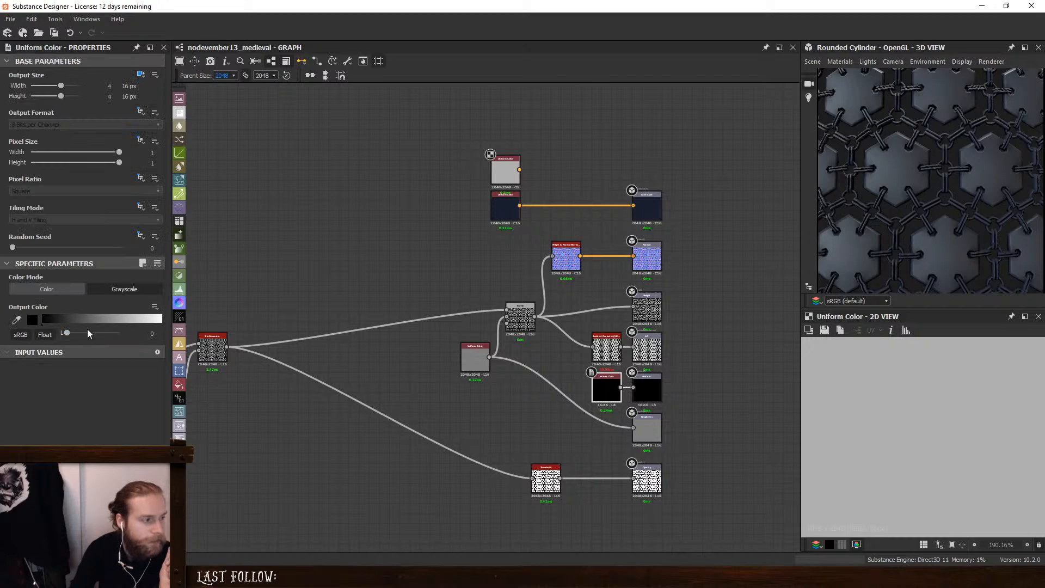
{"action": "left_click_drag", "start_coordinate": [68, 333], "coordinate": [697, 337]}
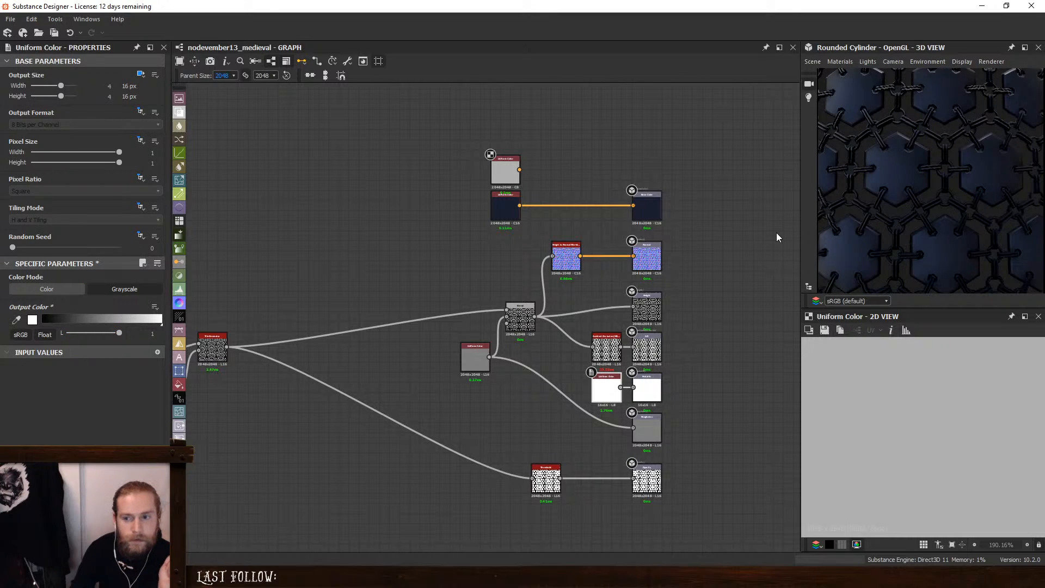
Lower the dark blue Uniform Color's saturation to 0.27 and insert a Blend node between it and the Base Color output
{"action": "left_click", "coordinate": [508, 211]}
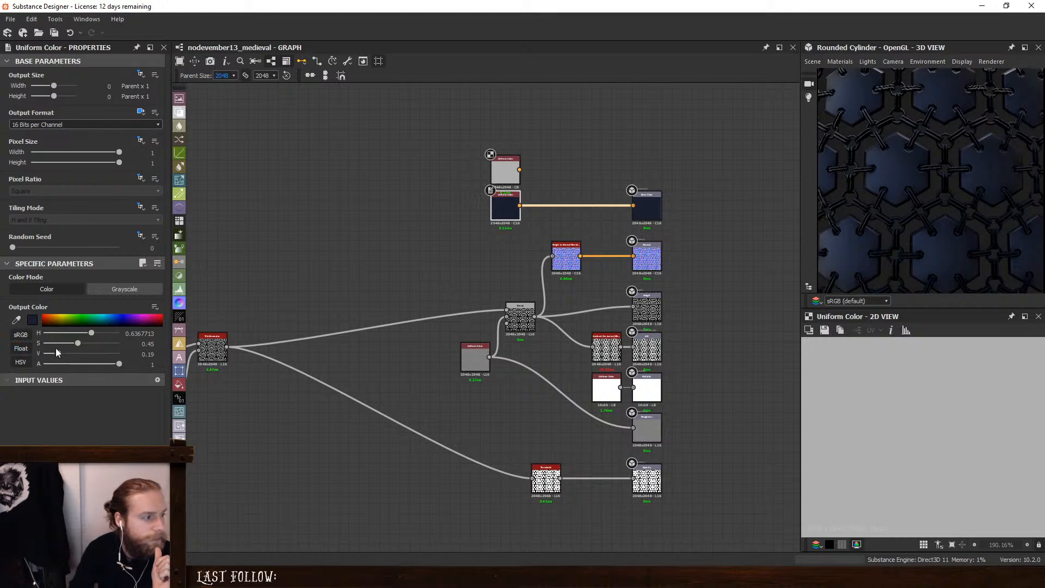
{"action": "mouse_move", "coordinate": [58, 344]}
{"action": "left_mouse_down"}
{"action": "mouse_move", "coordinate": [79, 344]}
{"action": "mouse_move", "coordinate": [64, 344]}
{"action": "left_mouse_up"}
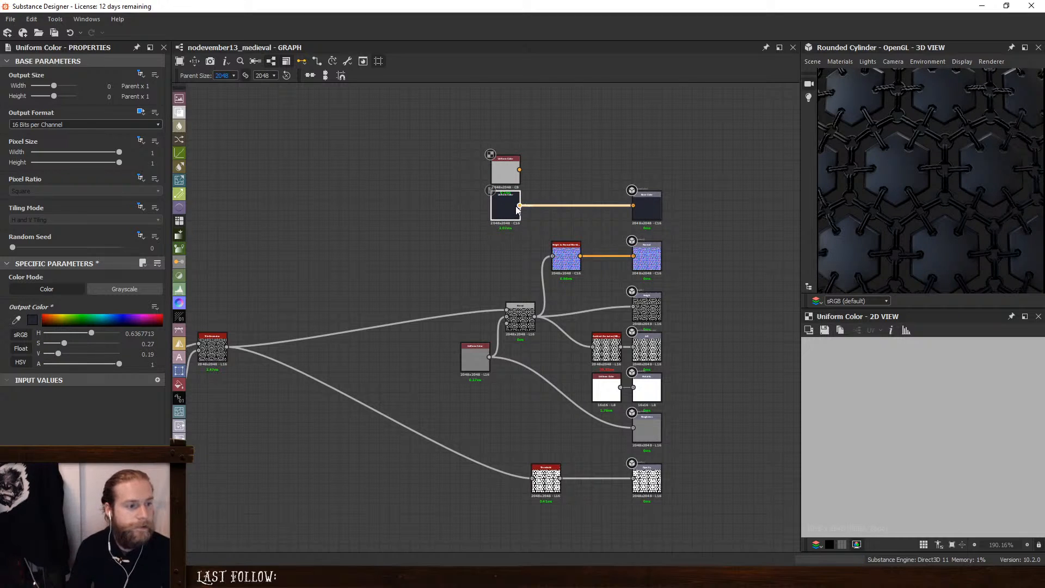
{"action": "key", "text": "space"}
{"action": "left_click", "coordinate": [534, 231]}
Add a Histogram Scan node in the empty area between the final Tile Generator and the colour nodes
{"action": "key", "text": "space"}
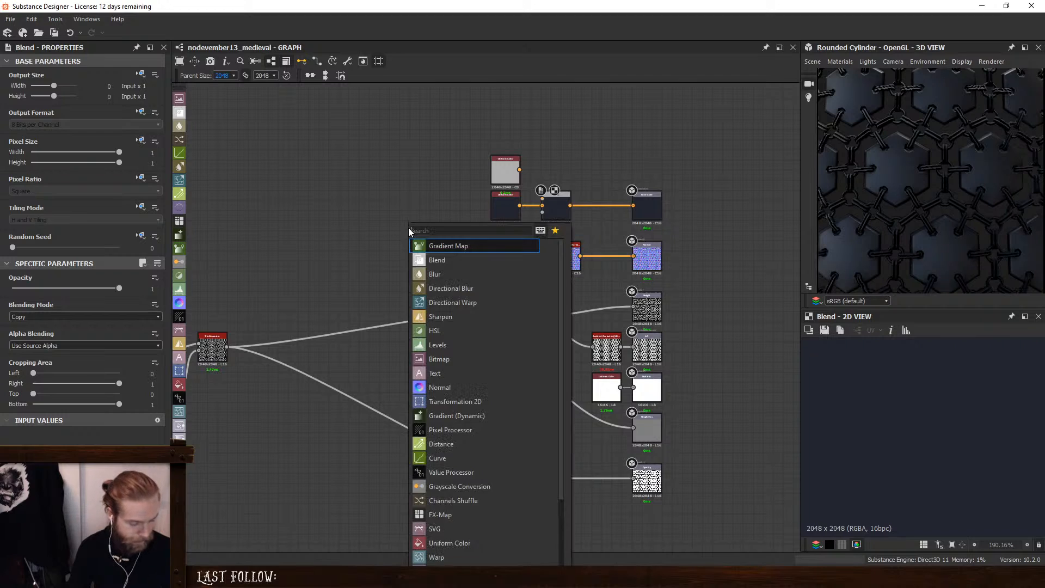
{"action": "type", "text": "hi"}
{"action": "left_click", "coordinate": [485, 289]}
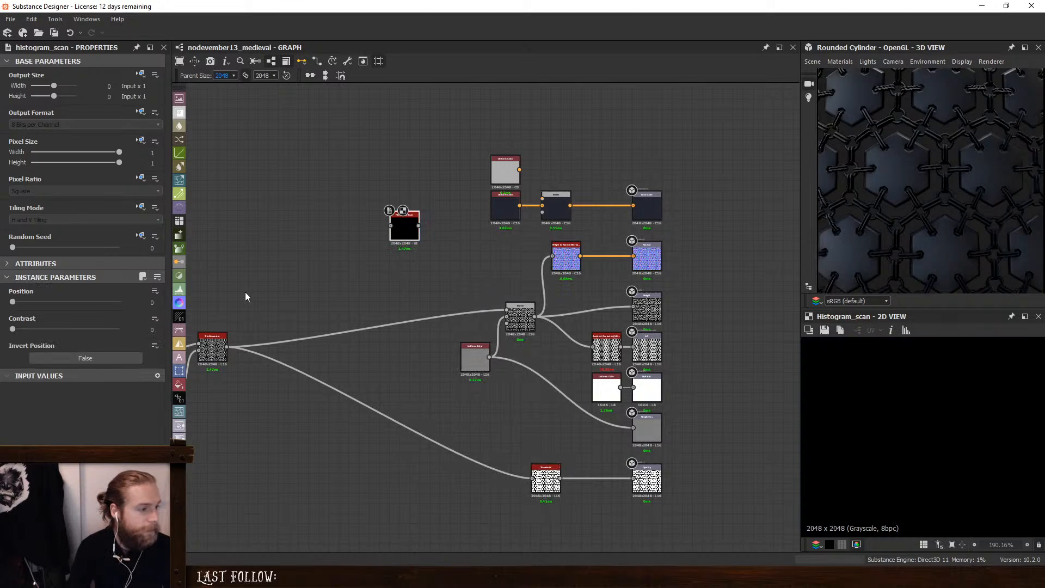
{"action": "middle_click_drag", "start_coordinate": [219, 313], "coordinate": [275, 314]}
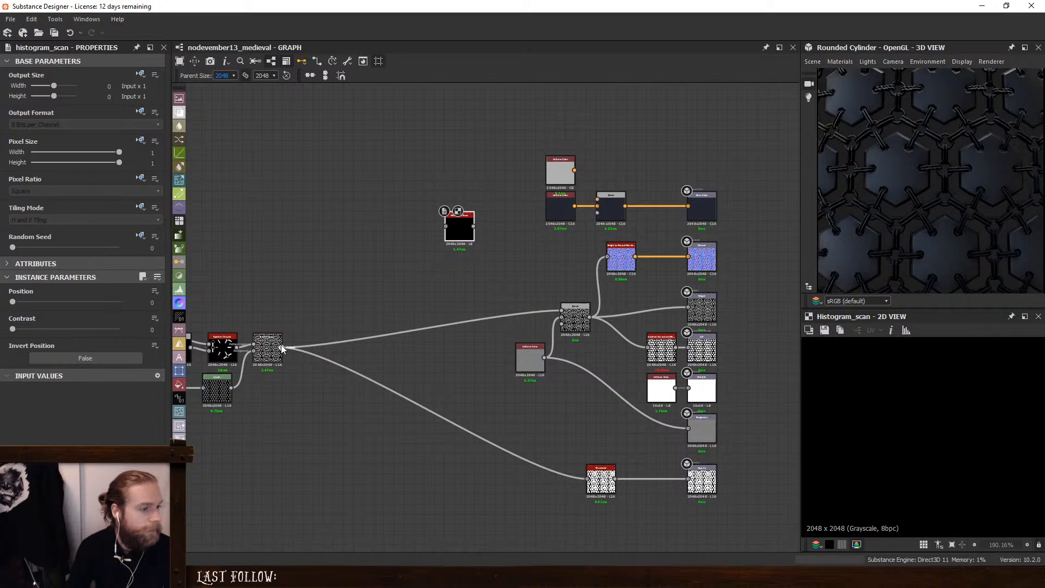
{"action": "left_click_drag", "start_coordinate": [283, 349], "coordinate": [277, 275]}
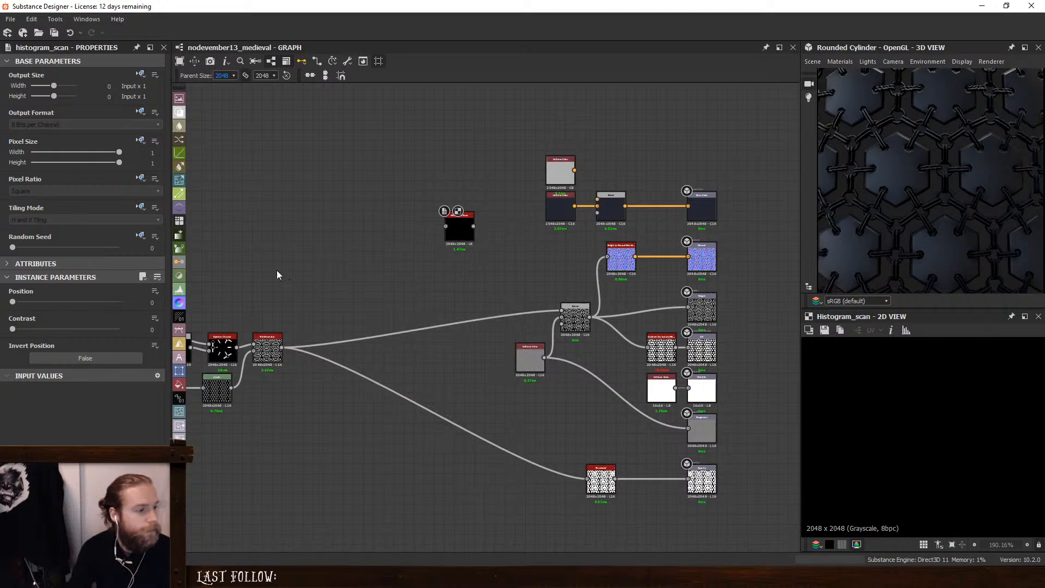
Disconnect the plates' Levels node from the final Tile Generator and insert a Blend node after that generator
{"action": "scroll", "coordinate": [231, 394], "scroll_direction": "up", "scroll_amount": 5}
{"action": "left_click", "coordinate": [305, 296]}
{"action": "left_click_drag", "start_coordinate": [242, 360], "coordinate": [261, 374]}
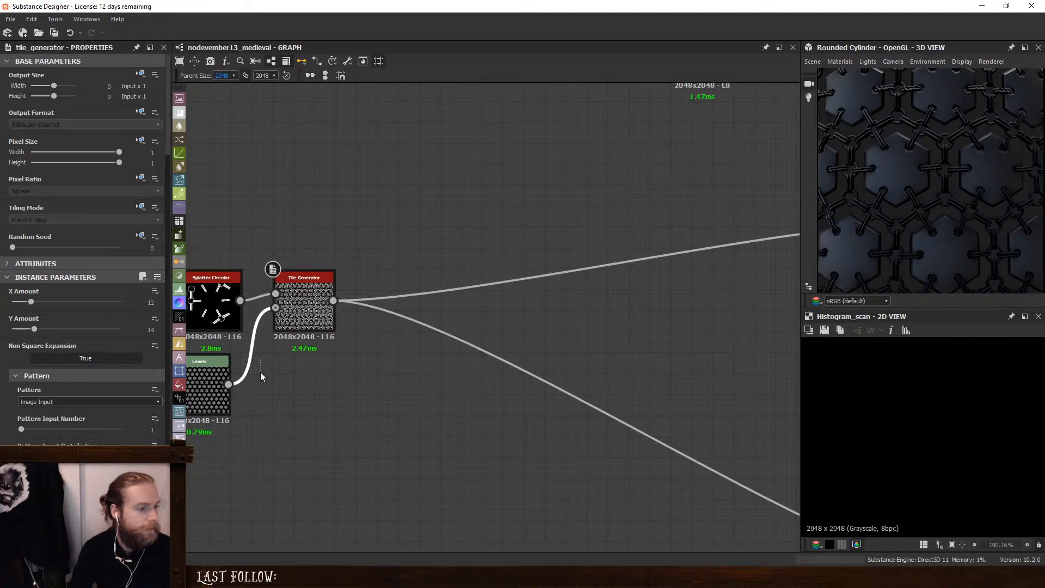
{"action": "key", "text": "Delete"}
{"action": "key", "text": "space"}
{"action": "left_click", "coordinate": [348, 255]}
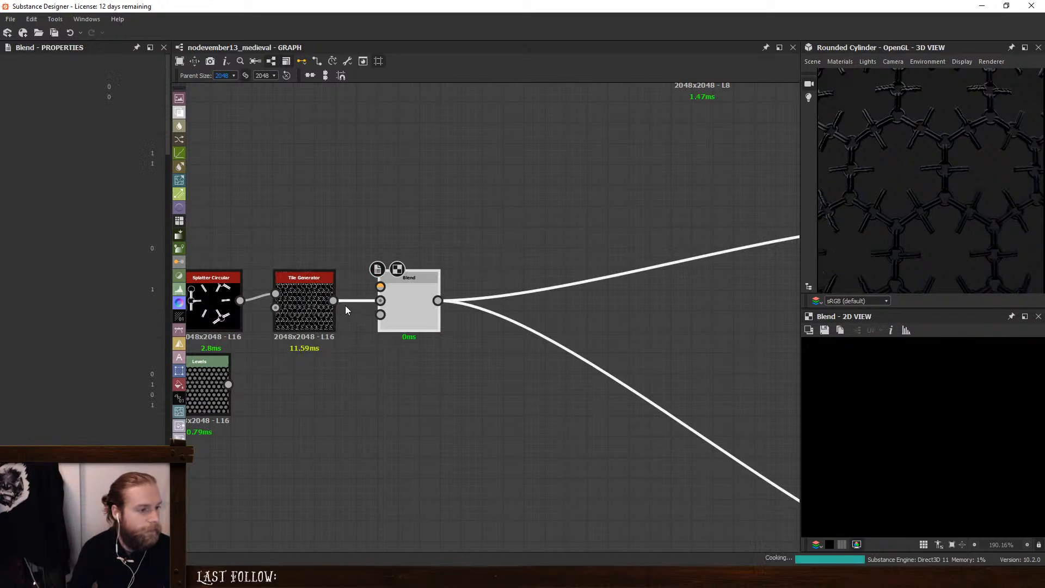
Connect the plates' Levels node to the new Blend's background and set its blending mode to Max (Lighten)
{"action": "left_click_drag", "start_coordinate": [229, 384], "coordinate": [380, 301]}
{"action": "left_click_drag", "start_coordinate": [409, 292], "coordinate": [408, 333]}
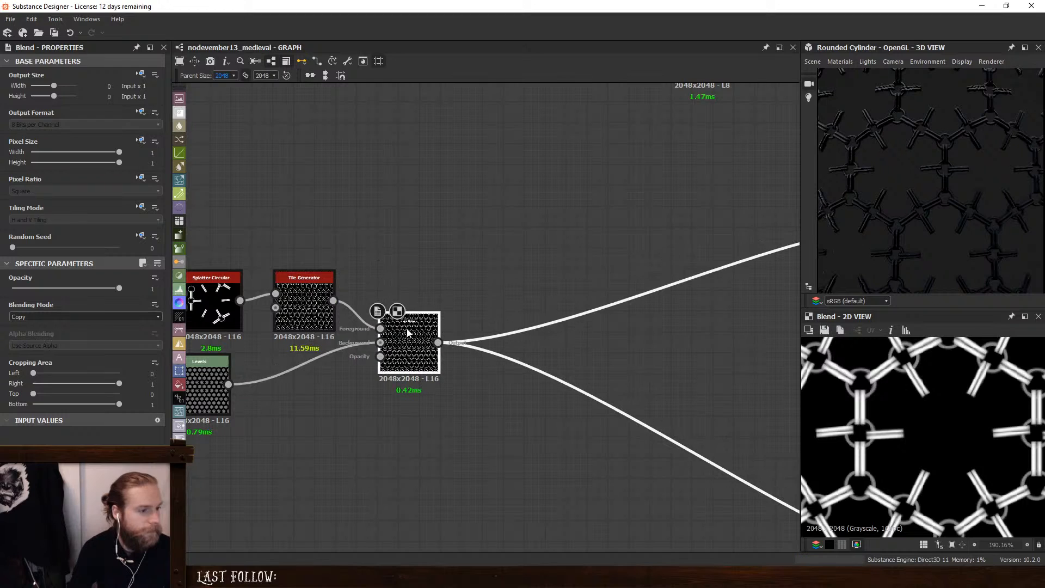
{"action": "left_click", "coordinate": [44, 316]}
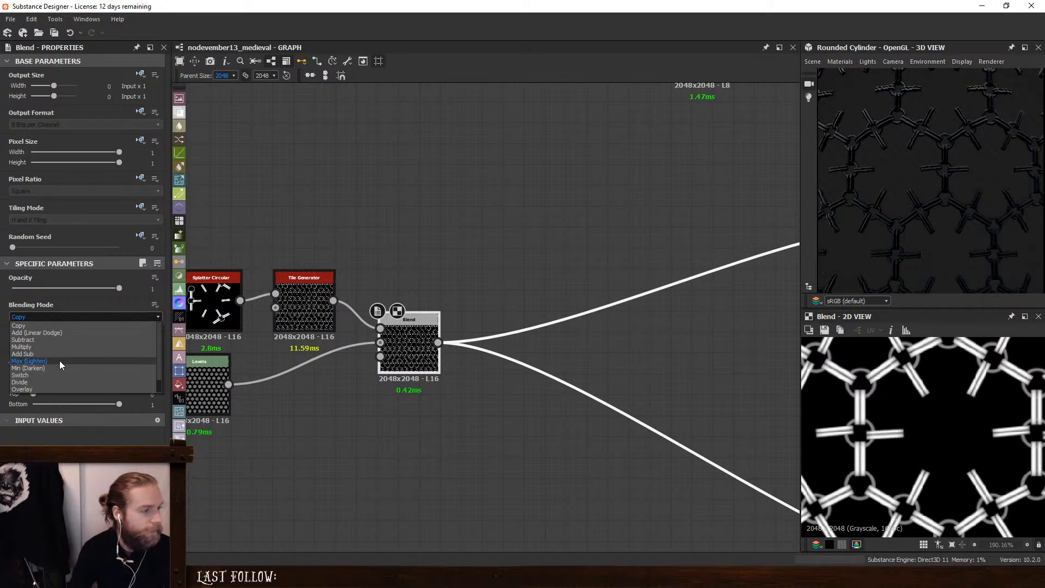
{"action": "left_click", "coordinate": [59, 360]}
{"action": "left_click_drag", "start_coordinate": [391, 337], "coordinate": [388, 295]}
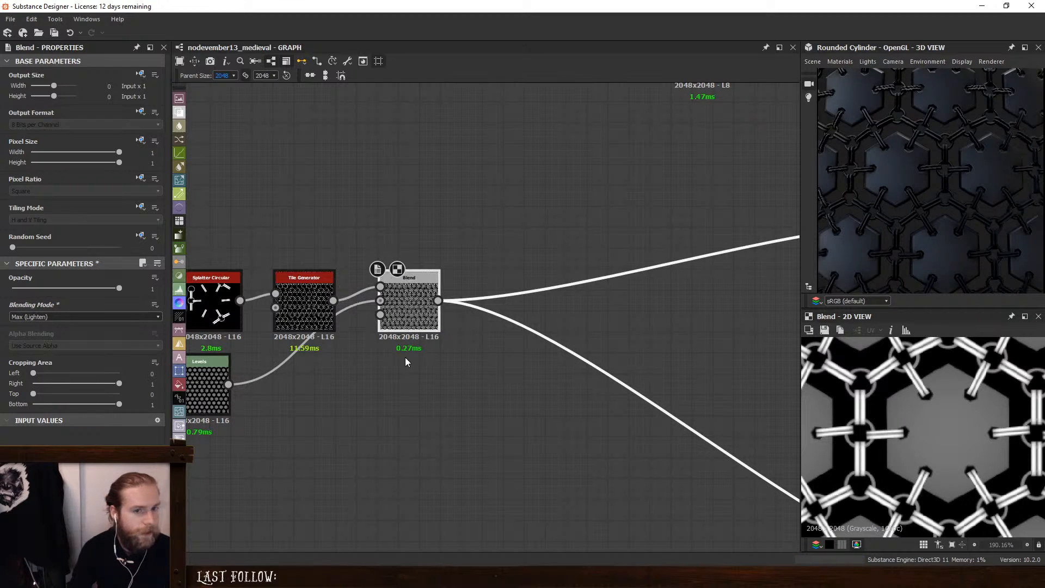
Add a second Histogram Scan node and feed it the rings and links from the final Tile Generator
{"action": "key", "text": "space"}
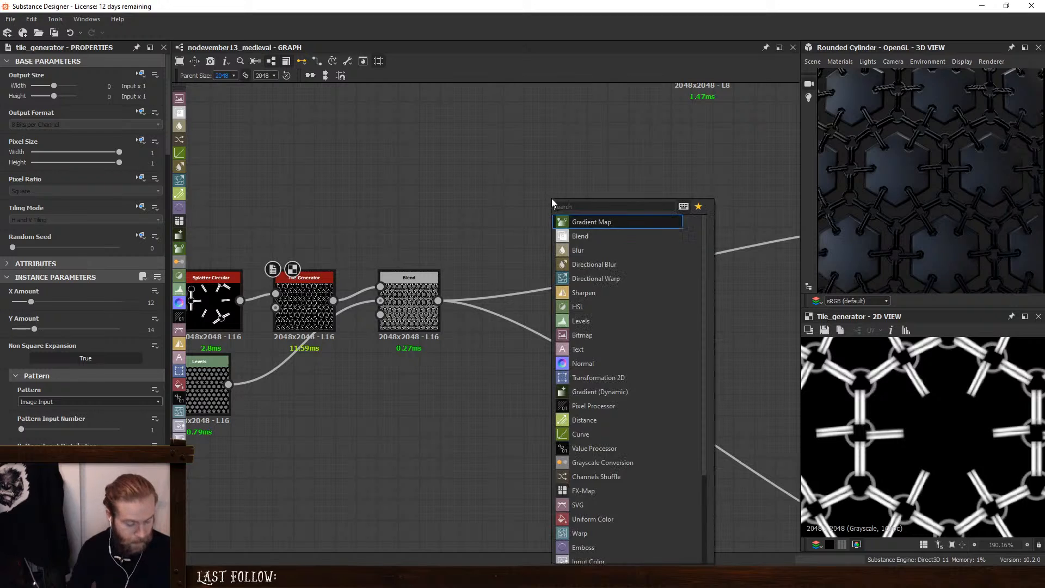
{"action": "key", "text": "Escape"}
{"action": "key", "text": "space"}
{"action": "type", "text": "th"}
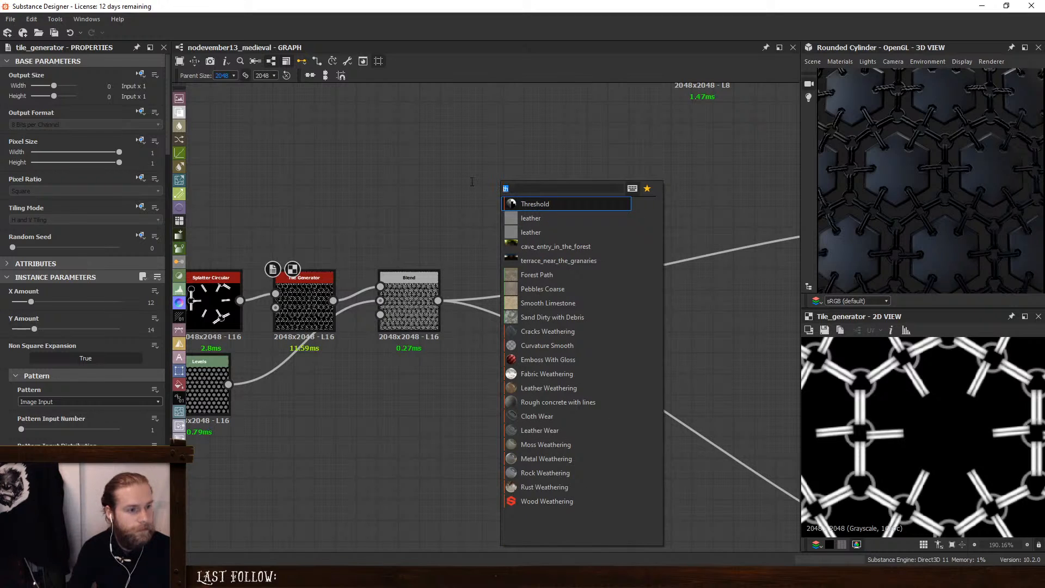
{"action": "type", "text": "f"}
{"action": "key", "text": "BackSpace"}
{"action": "type", "text": "hist"}
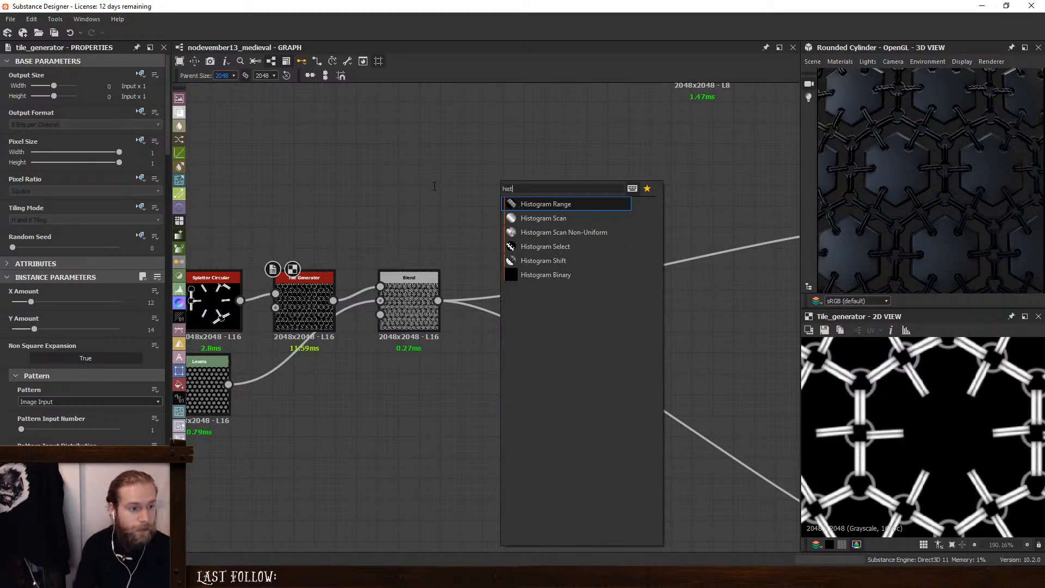
{"action": "left_click", "coordinate": [531, 218]}
{"action": "left_click_drag", "start_coordinate": [334, 301], "coordinate": [462, 175]}
Feed the tiled plates from before the Levels node into a Histogram Scan and raise its position for a solid white plate mask
{"action": "scroll", "coordinate": [573, 185], "scroll_direction": "down", "scroll_amount": 2}
{"action": "middle_click_drag", "start_coordinate": [537, 276], "coordinate": [494, 324]}
{"action": "left_click_drag", "start_coordinate": [631, 152], "coordinate": [401, 423]}
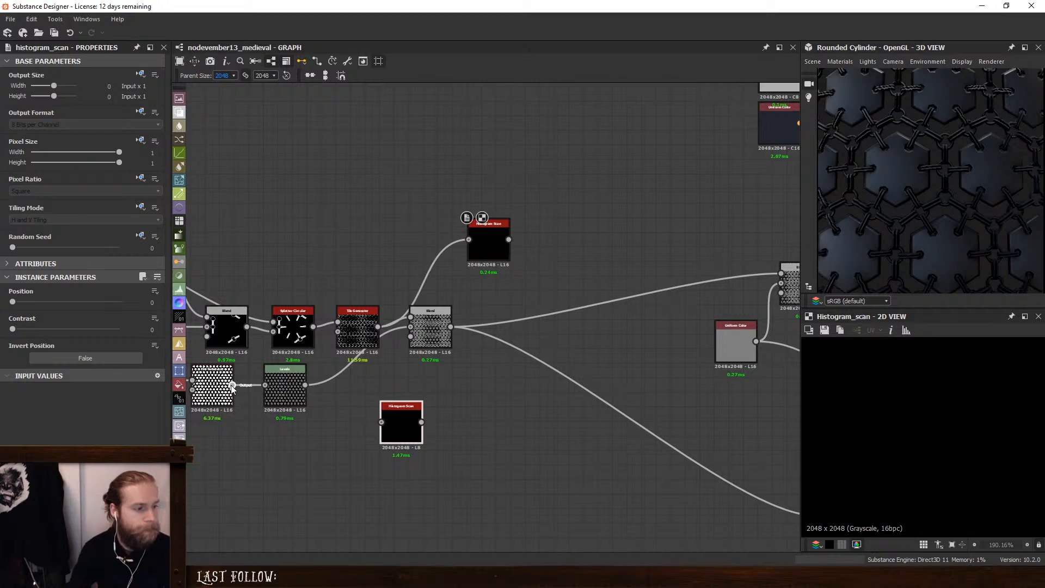
{"action": "left_click_drag", "start_coordinate": [233, 385], "coordinate": [401, 217]}
{"action": "left_click_drag", "start_coordinate": [12, 302], "coordinate": [113, 310]}
Set the position of the rings and links' Histogram Scan to 0.96 for a solid white mask
{"action": "middle_click_drag", "start_coordinate": [499, 236], "coordinate": [436, 284]}
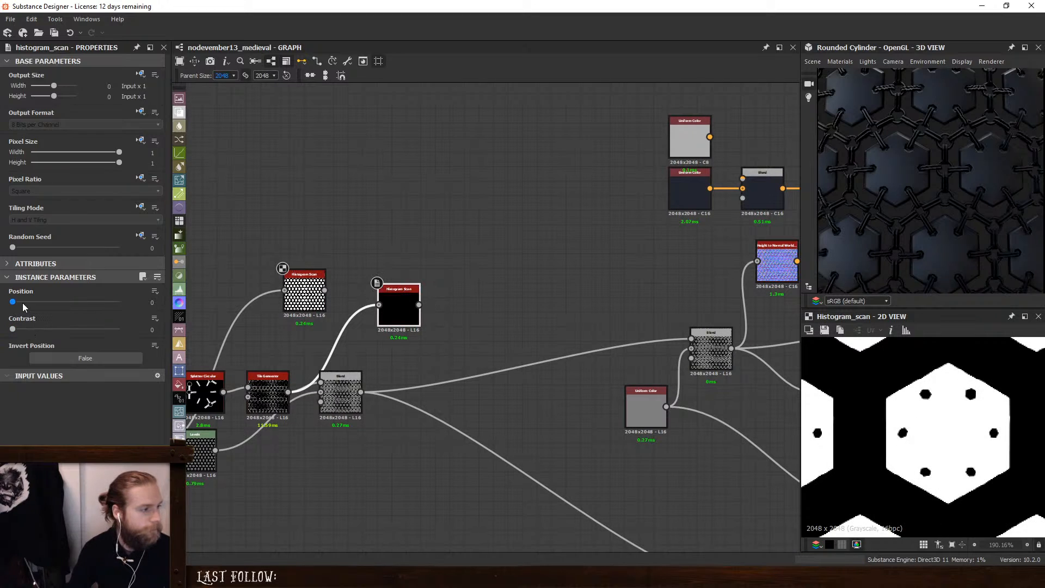
{"action": "left_click_drag", "start_coordinate": [20, 303], "coordinate": [90, 310]}
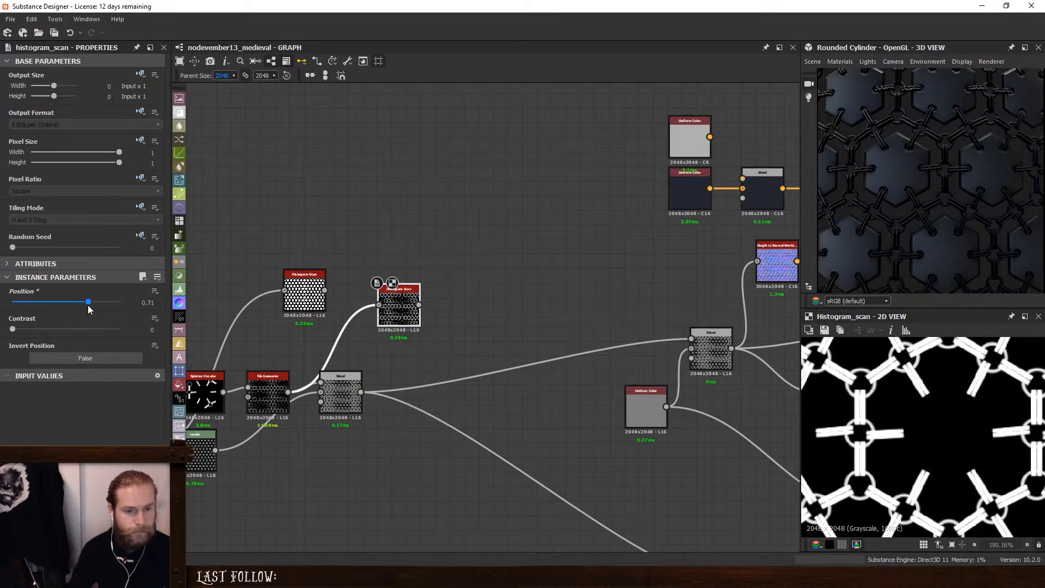
{"action": "mouse_move", "coordinate": [12, 330]}
{"action": "left_mouse_down"}
{"action": "mouse_move", "coordinate": [120, 330]}
{"action": "mouse_move", "coordinate": [105, 301]}
{"action": "mouse_move", "coordinate": [135, 302]}
{"action": "mouse_move", "coordinate": [1, 333]}
{"action": "left_mouse_up"}
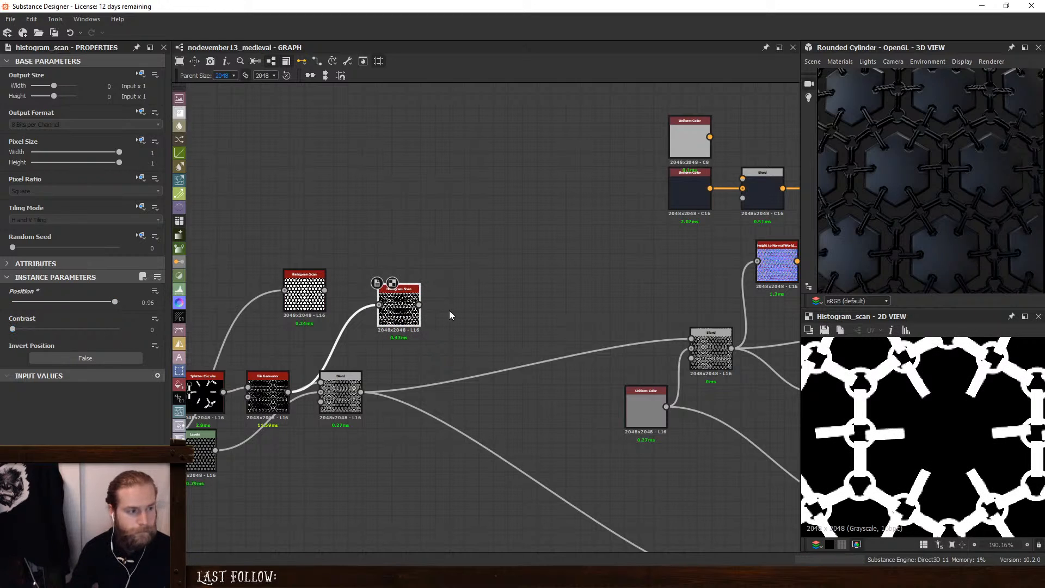
Connect the link mask to the colour Blend's opacity and the grey Uniform Color to its foreground
{"action": "middle_click_drag", "start_coordinate": [434, 304], "coordinate": [472, 326]}
{"action": "left_click_drag", "start_coordinate": [440, 342], "coordinate": [762, 236]}
{"action": "left_click", "coordinate": [780, 220]}
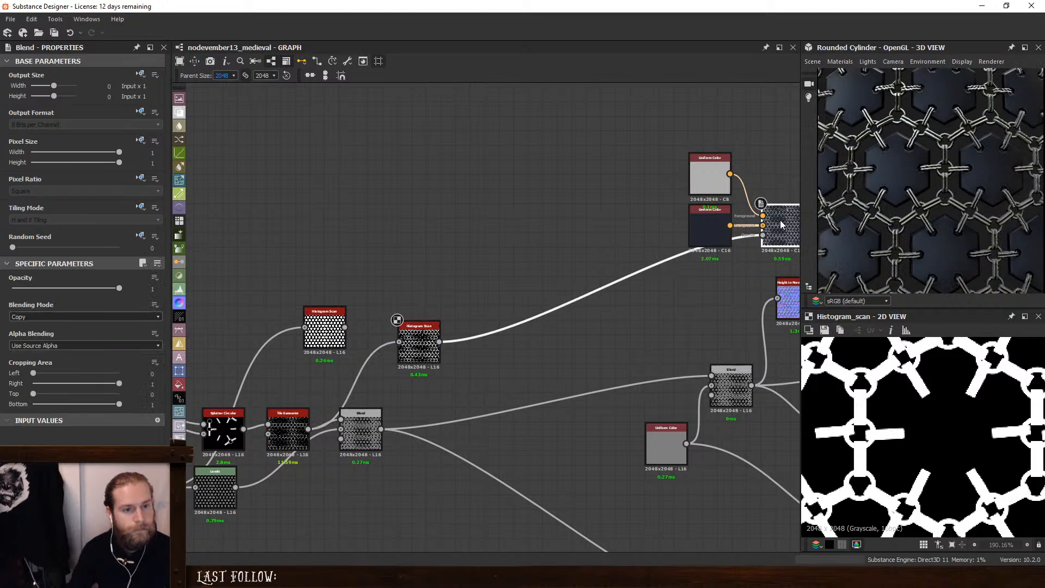
{"action": "middle_click_drag", "start_coordinate": [717, 276], "coordinate": [558, 278]}
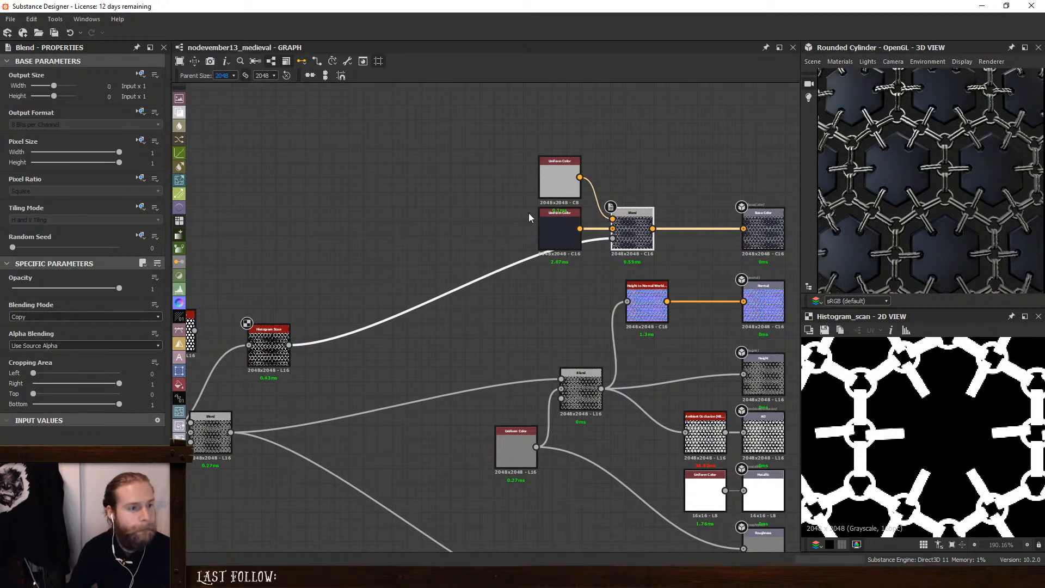
Tint the links' Uniform Color a muted blue-grey with hue about 0.66, saturation 0.05 and value 0.47
{"action": "left_click", "coordinate": [558, 180]}
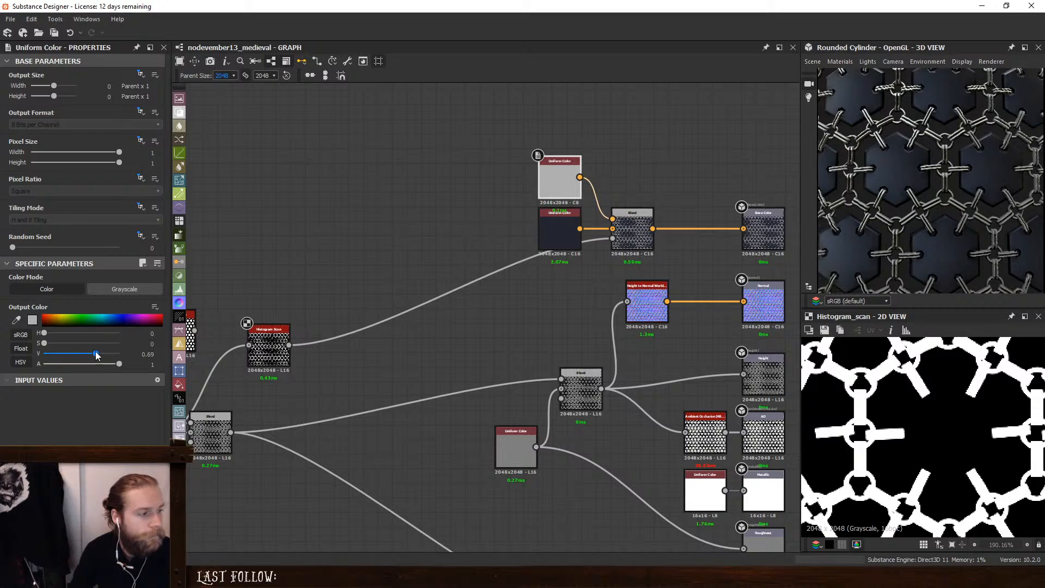
{"action": "left_click_drag", "start_coordinate": [96, 351], "coordinate": [122, 317]}
{"action": "left_click", "coordinate": [123, 318]}
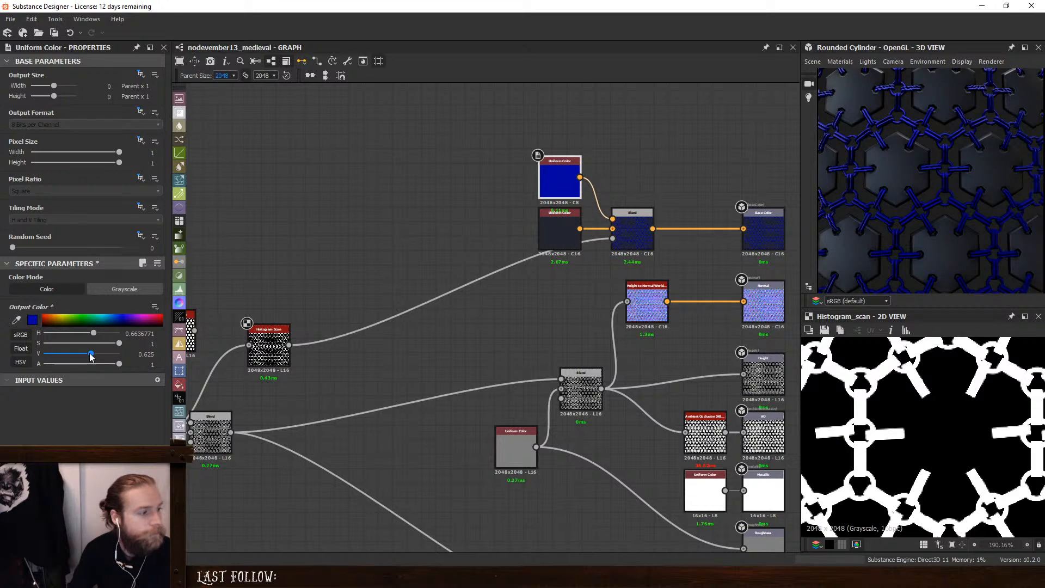
{"action": "mouse_move", "coordinate": [91, 355]}
{"action": "left_mouse_down"}
{"action": "mouse_move", "coordinate": [102, 354]}
{"action": "mouse_move", "coordinate": [52, 345]}
{"action": "mouse_move", "coordinate": [96, 355]}
{"action": "mouse_move", "coordinate": [84, 354]}
{"action": "left_mouse_up"}
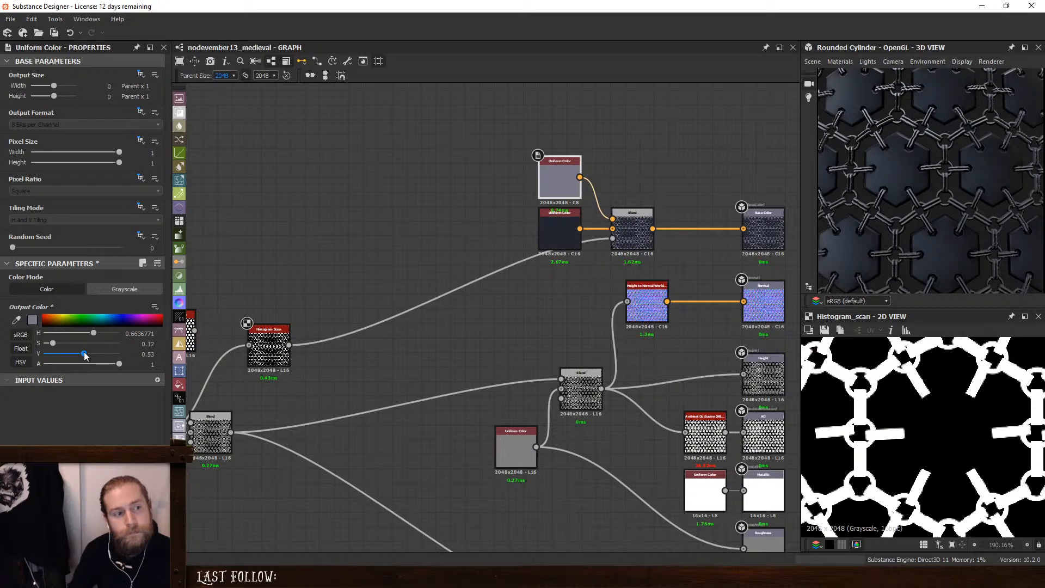
{"action": "left_click_drag", "start_coordinate": [57, 346], "coordinate": [50, 344]}
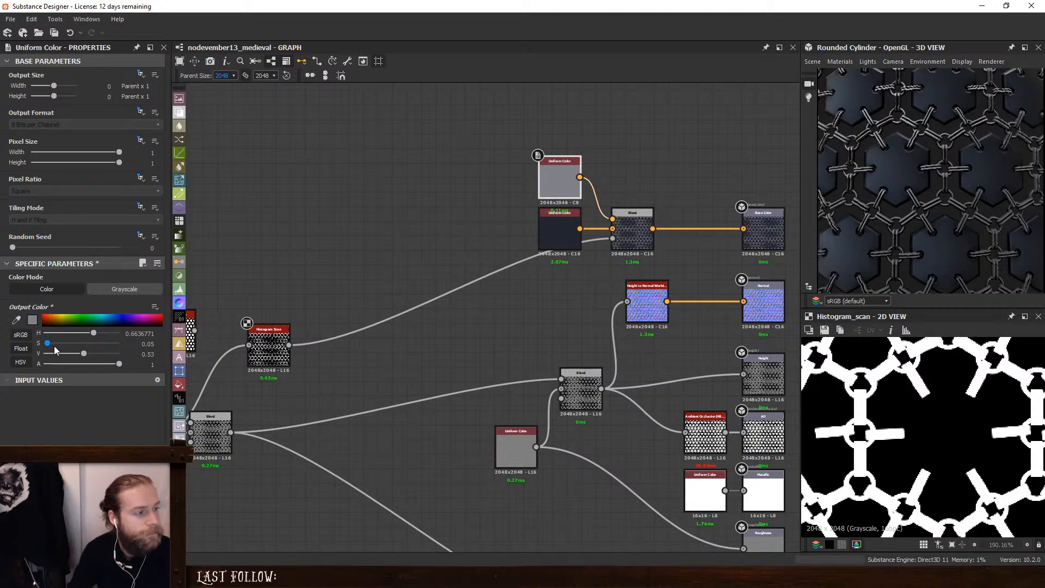
{"action": "left_click_drag", "start_coordinate": [84, 354], "coordinate": [79, 356]}
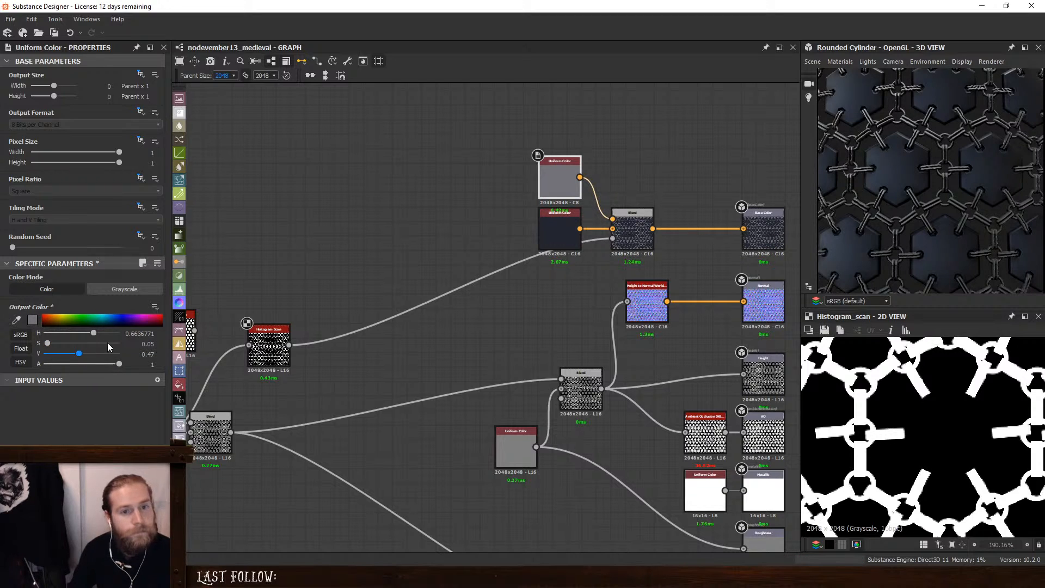
Lighten the plates' dark blue Uniform Color, setting its saturation to 0.22 and value to 0.29
{"action": "right_click_drag", "start_coordinate": [933, 214], "coordinate": [890, 205], "text": "ctrl+shift"}
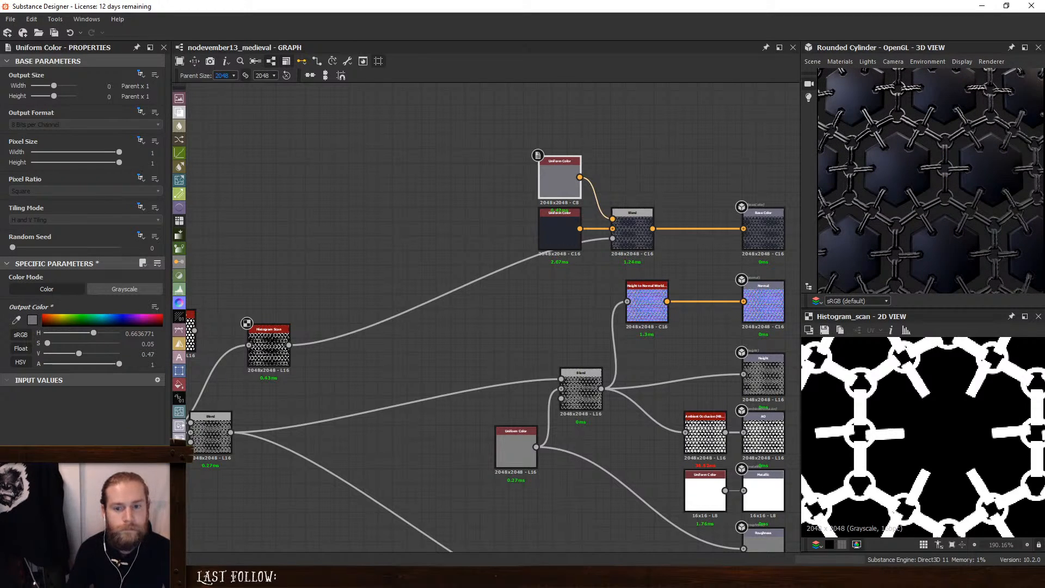
{"action": "scroll", "coordinate": [946, 207], "scroll_direction": "down", "scroll_amount": 5}
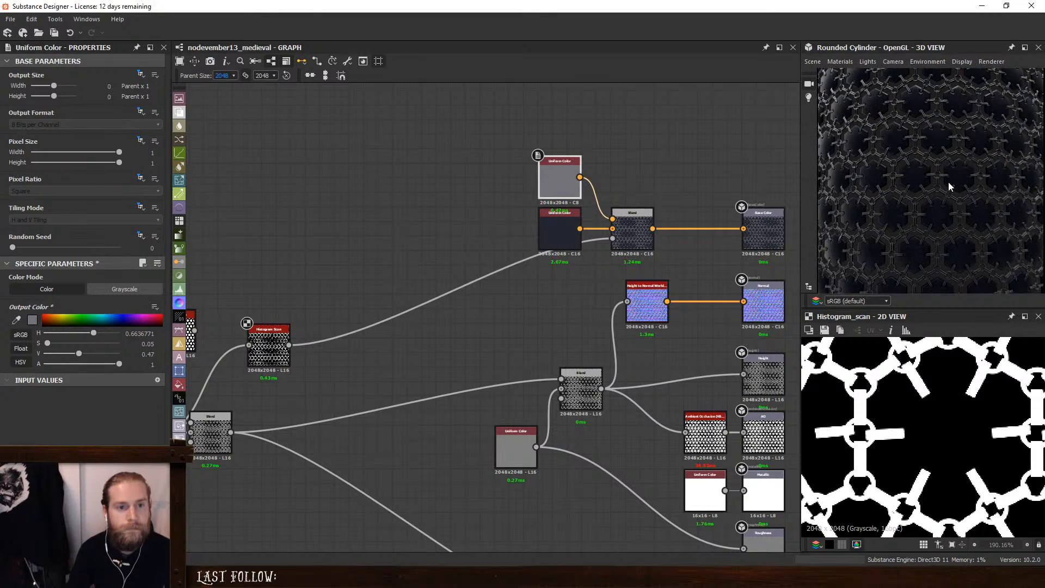
{"action": "right_click_drag", "start_coordinate": [946, 208], "coordinate": [879, 203], "text": "ctrl+shift"}
{"action": "left_click_drag", "start_coordinate": [879, 202], "coordinate": [936, 185]}
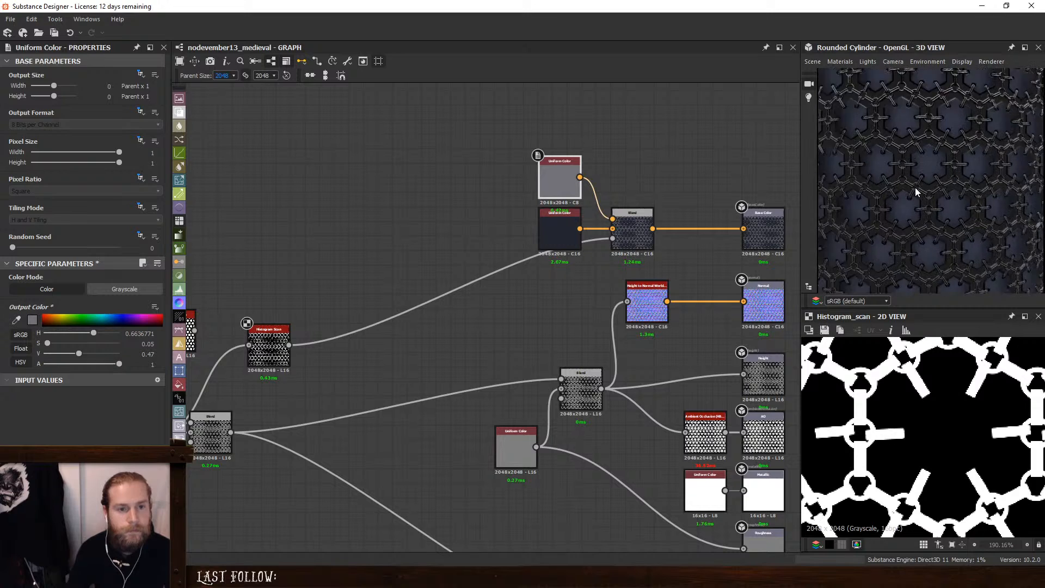
{"action": "scroll", "coordinate": [915, 188], "scroll_direction": "up", "scroll_amount": 5}
{"action": "mouse_move", "coordinate": [943, 203]}
{"action": "right_mouse_down", "text": "ctrl+shift"}
{"action": "mouse_move", "coordinate": [894, 201]}
{"action": "mouse_move", "coordinate": [944, 197]}
{"action": "right_mouse_up", "text": "ctrl+shift"}
{"action": "scroll", "coordinate": [951, 191], "scroll_direction": "down", "scroll_amount": 6}
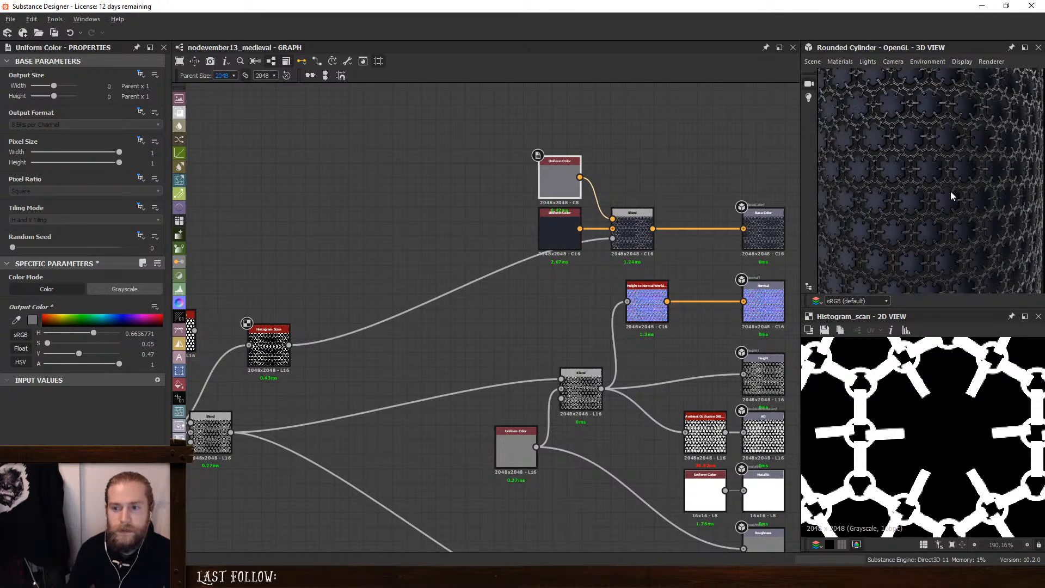
{"action": "scroll", "coordinate": [959, 195], "scroll_direction": "up", "scroll_amount": 5}
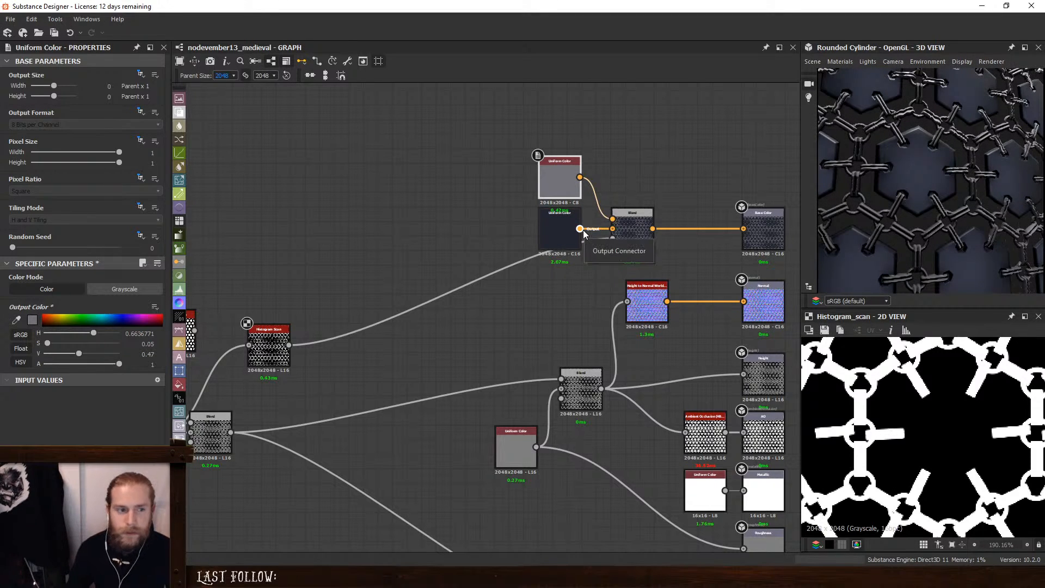
{"action": "left_click", "coordinate": [554, 229]}
{"action": "left_click_drag", "start_coordinate": [64, 343], "coordinate": [66, 357]}
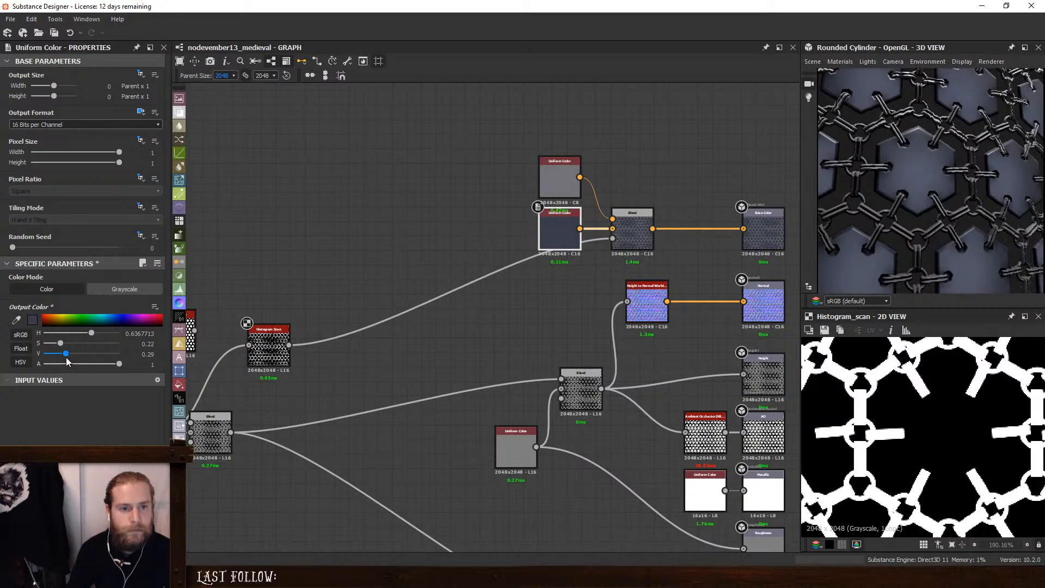
Reroute the normal, height and ambient occlusion connections to the combined height Blend and delete the redundant Blend beside the roughness colour
{"action": "middle_click_drag", "start_coordinate": [633, 391], "coordinate": [623, 231]}
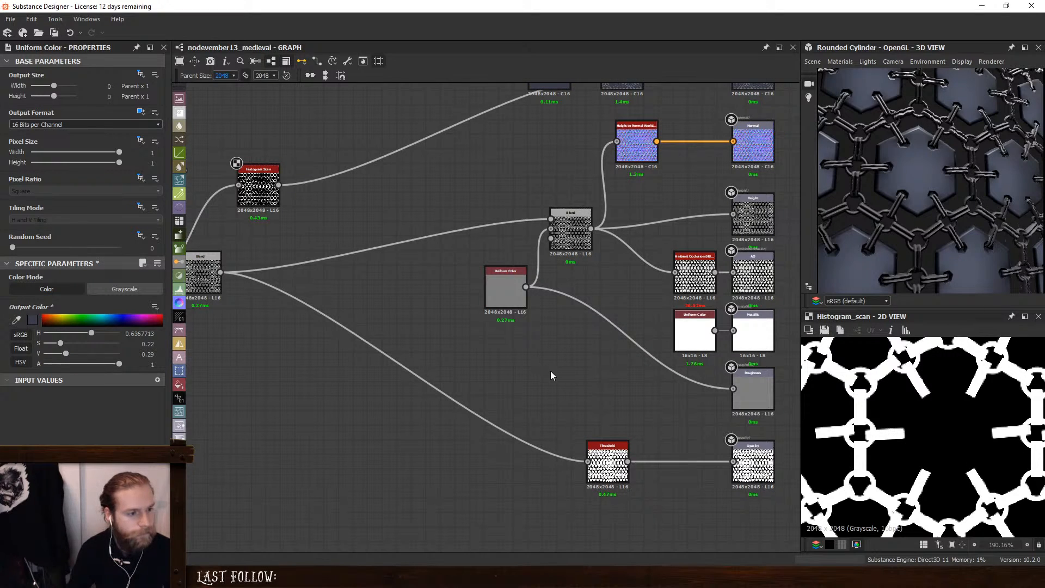
{"action": "left_click_drag", "start_coordinate": [506, 289], "coordinate": [506, 390]}
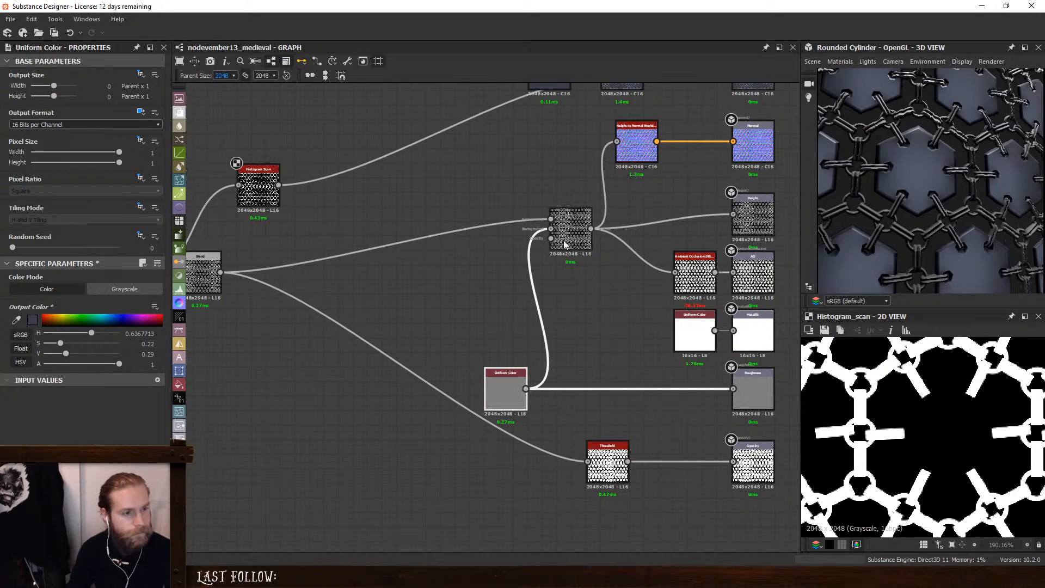
{"action": "left_click_drag", "start_coordinate": [591, 229], "coordinate": [205, 272], "text": "shift"}
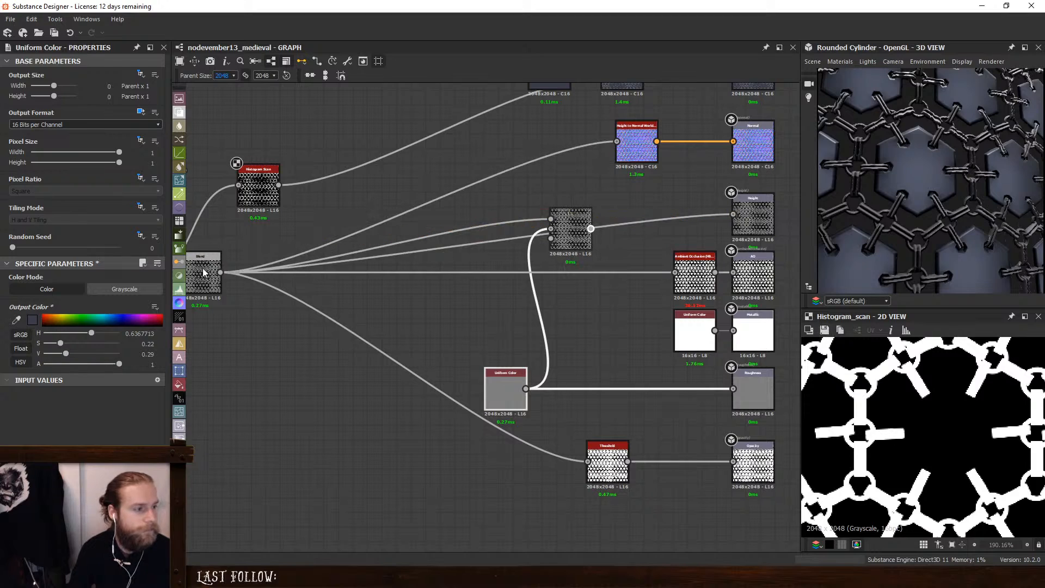
{"action": "left_click", "coordinate": [565, 218]}
{"action": "key", "text": "Delete"}
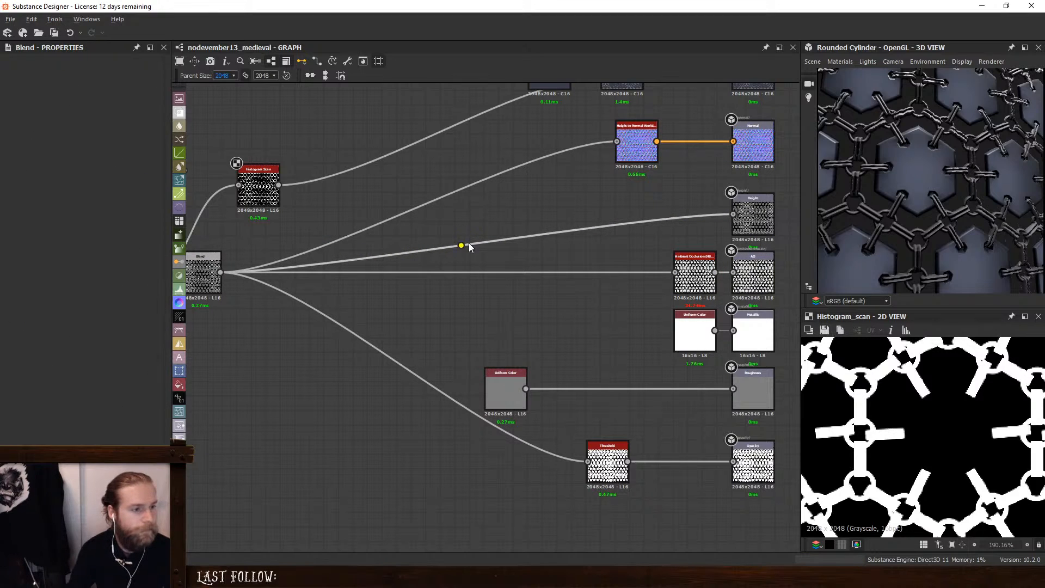
Add a Dot node on the height connection and route the normal and ambient occlusion inputs through it
{"action": "left_click", "coordinate": [515, 238], "text": "alt"}
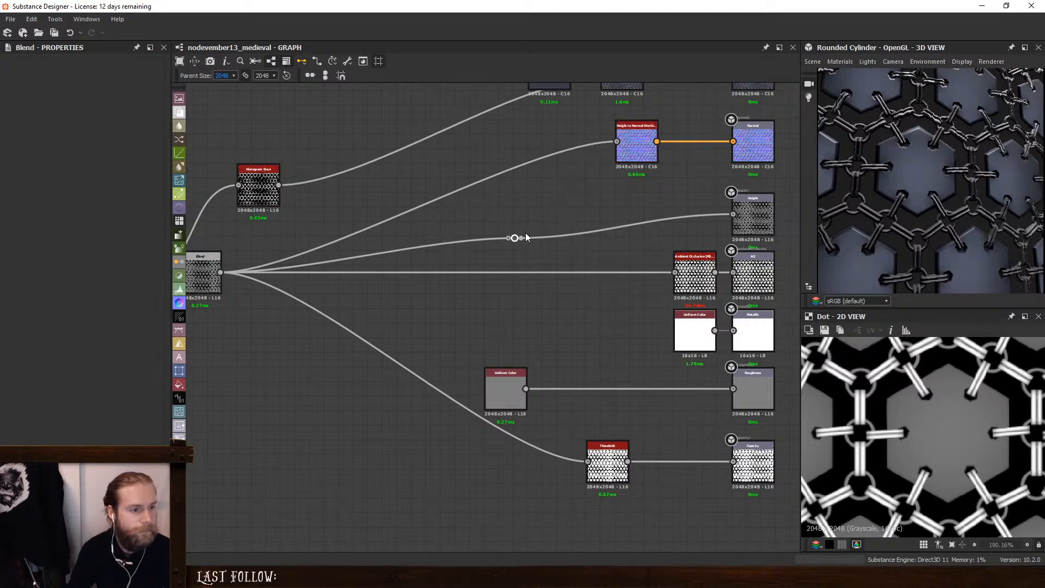
{"action": "left_click_drag", "start_coordinate": [517, 238], "coordinate": [617, 141]}
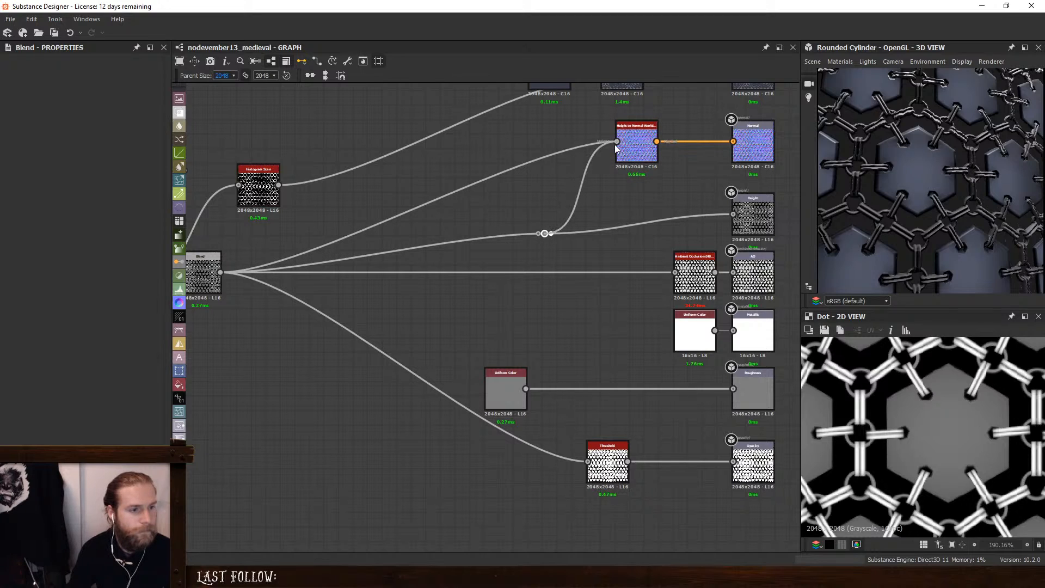
{"action": "left_click_drag", "start_coordinate": [552, 233], "coordinate": [676, 272]}
{"action": "left_click_drag", "start_coordinate": [552, 234], "coordinate": [535, 271]}
Insert a Blend between the grey Uniform Color and the Roughness output, and set that colour's luminance to 0.25
{"action": "middle_click_drag", "start_coordinate": [555, 360], "coordinate": [518, 333]}
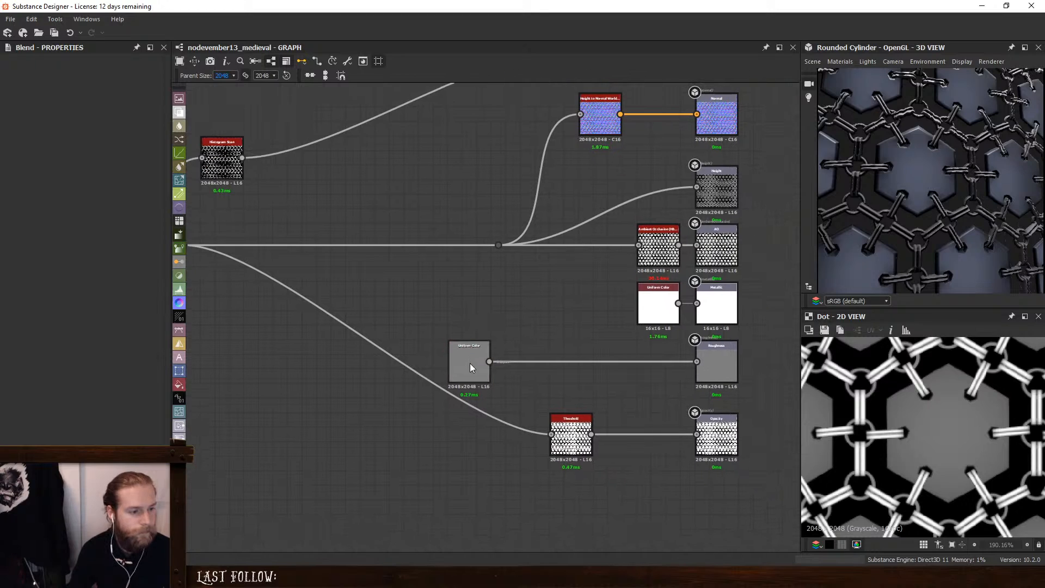
{"action": "left_click", "coordinate": [470, 364]}
{"action": "key", "text": "space"}
{"action": "left_click", "coordinate": [556, 264]}
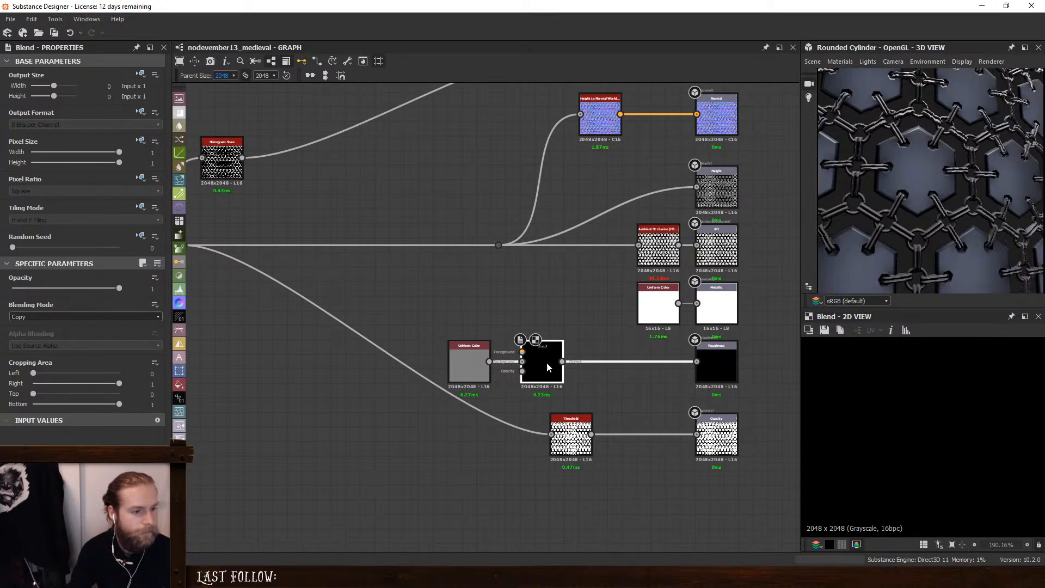
{"action": "left_click", "coordinate": [459, 359]}
{"action": "left_click_drag", "start_coordinate": [96, 334], "coordinate": [81, 335]}
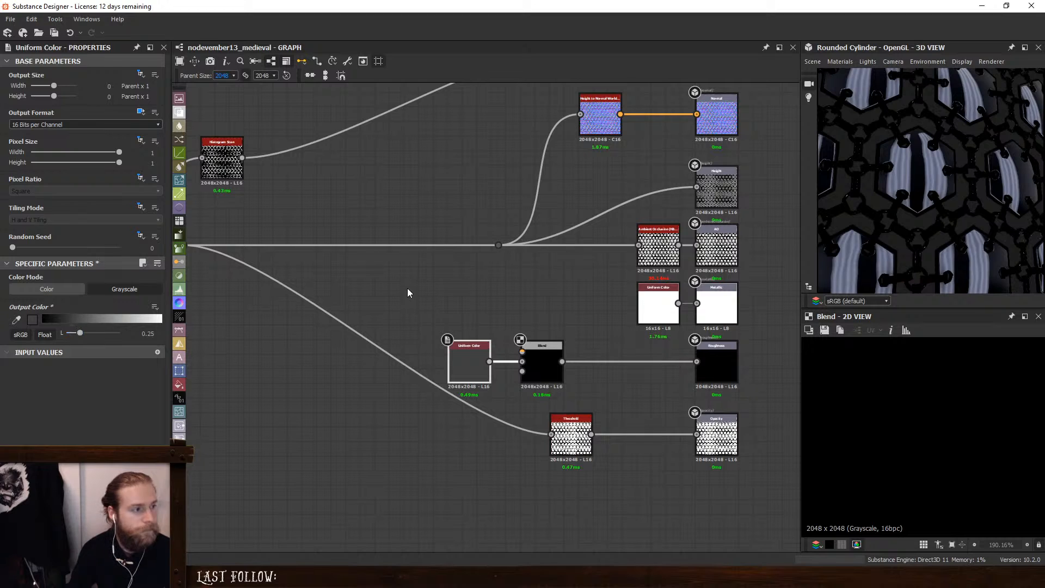
Feed the link mask into the roughness Blend's foreground, using Add (Linear Dodge) at opacity 0.34
{"action": "scroll", "coordinate": [410, 293], "scroll_direction": "down", "scroll_amount": 2}
{"action": "double_click", "coordinate": [264, 181]}
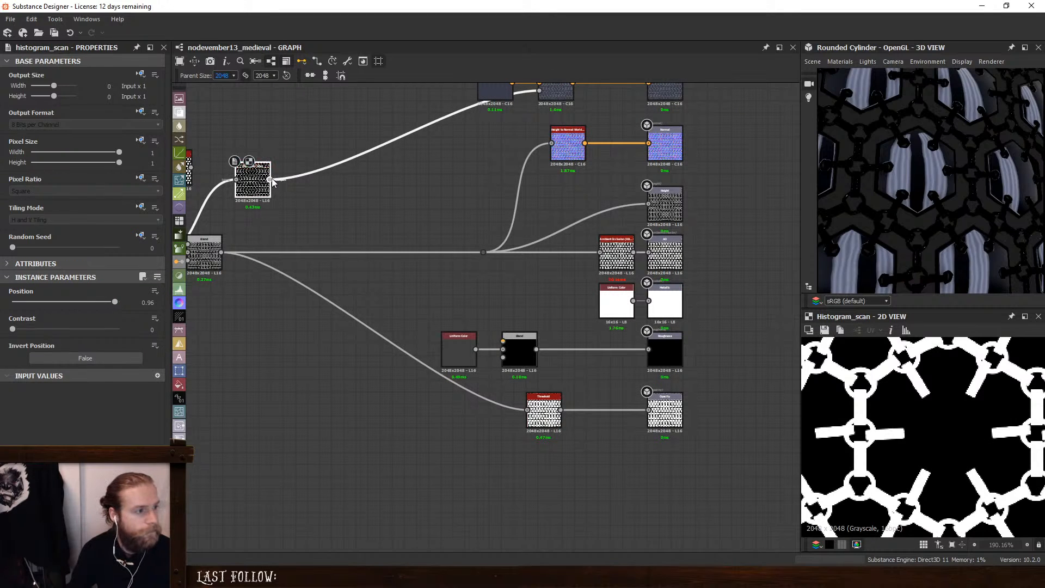
{"action": "left_click_drag", "start_coordinate": [272, 181], "coordinate": [529, 340]}
{"action": "left_click", "coordinate": [523, 349]}
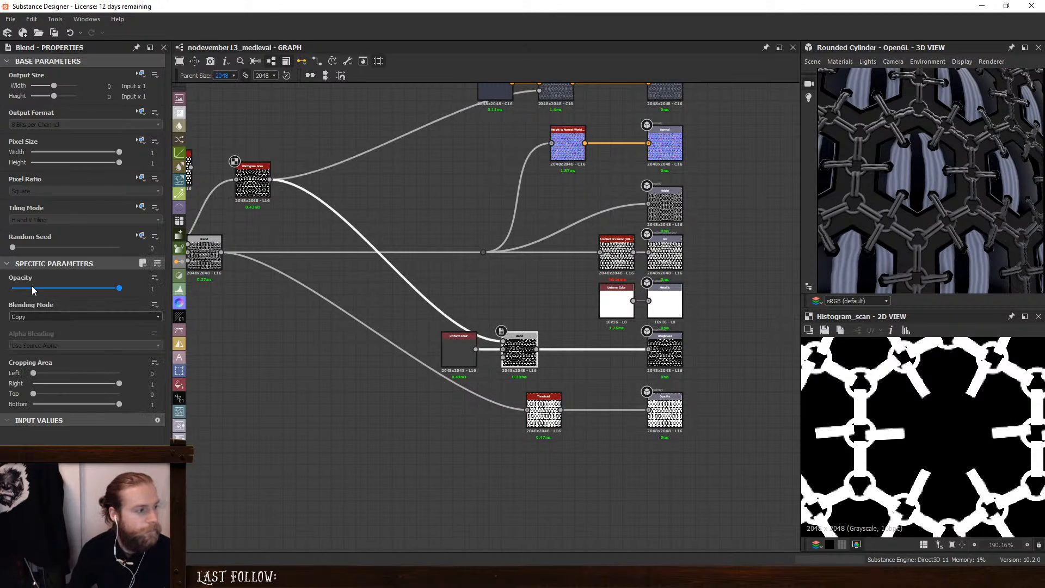
{"action": "left_click", "coordinate": [41, 316]}
{"action": "left_click", "coordinate": [37, 333]}
{"action": "left_click_drag", "start_coordinate": [119, 288], "coordinate": [47, 298]}
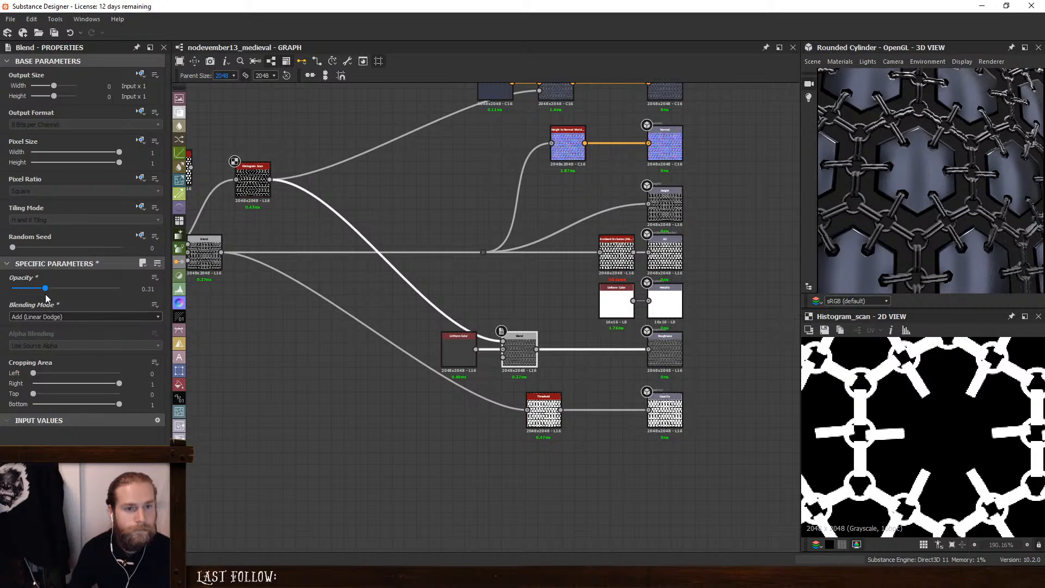
Set the luminance of the base roughness Uniform Color to 0.27
{"action": "scroll", "coordinate": [838, 226], "scroll_direction": "down", "scroll_amount": 6}
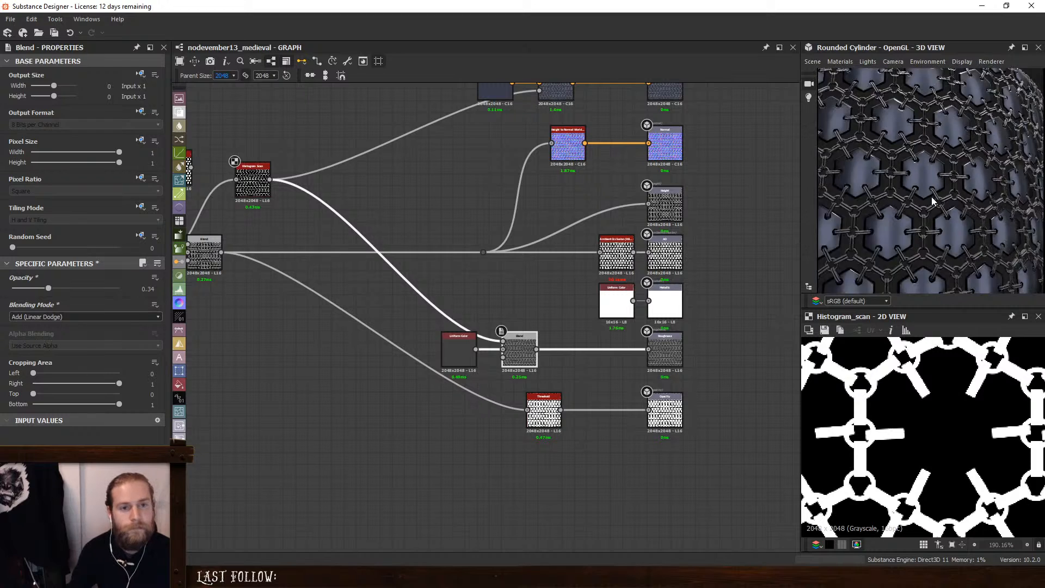
{"action": "left_click", "coordinate": [458, 353]}
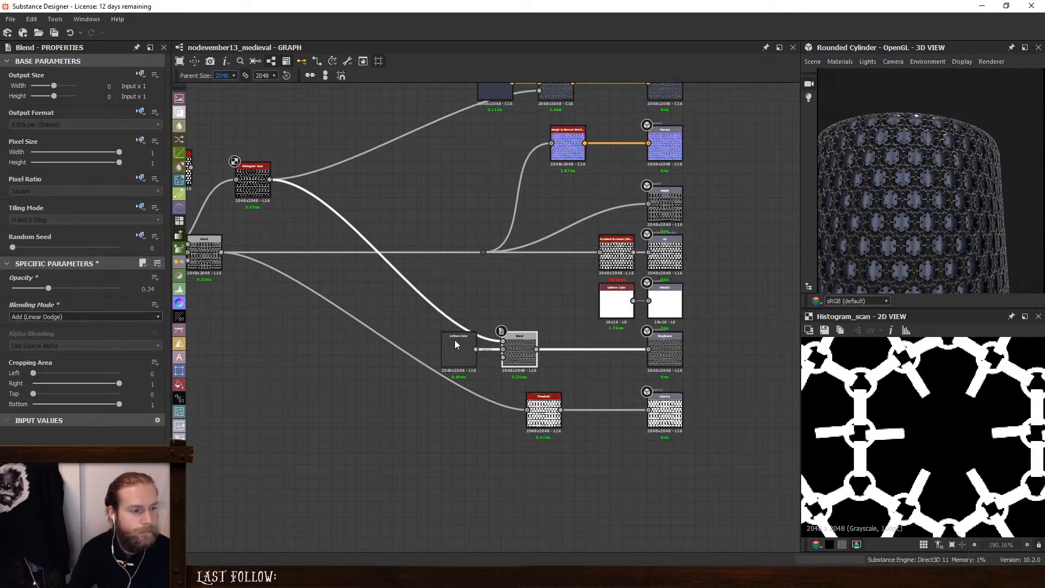
{"action": "mouse_move", "coordinate": [81, 335]}
{"action": "left_mouse_down"}
{"action": "mouse_move", "coordinate": [66, 333]}
{"action": "mouse_move", "coordinate": [78, 338]}
{"action": "left_mouse_up"}
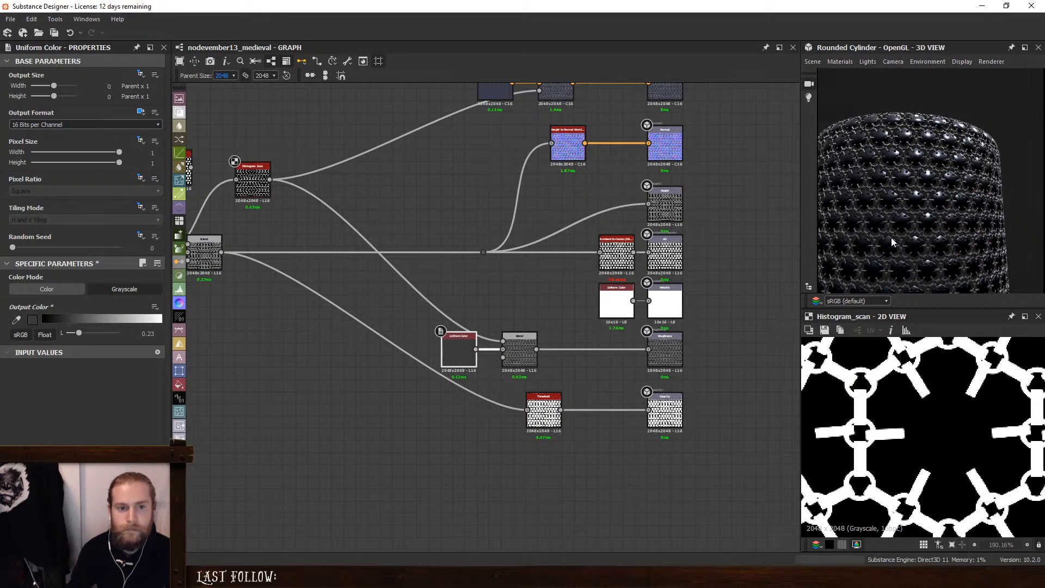
{"action": "left_click_drag", "start_coordinate": [79, 333], "coordinate": [81, 339]}
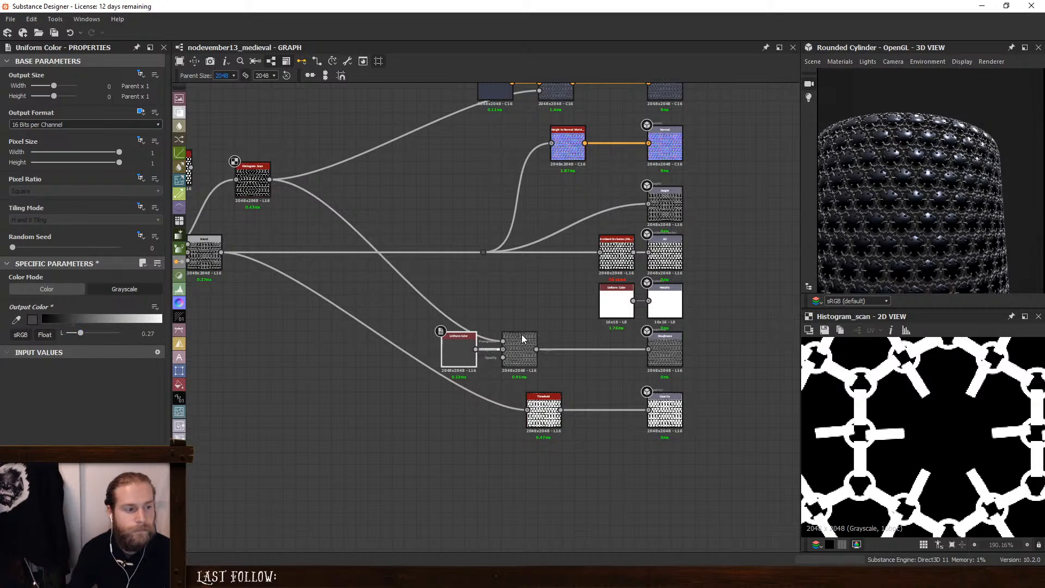
Set the roughness Blend to Copy mode with opacity 0.23 and connect the link mask to its opacity input
{"action": "left_click", "coordinate": [519, 351]}
{"action": "left_click_drag", "start_coordinate": [49, 294], "coordinate": [37, 292]}
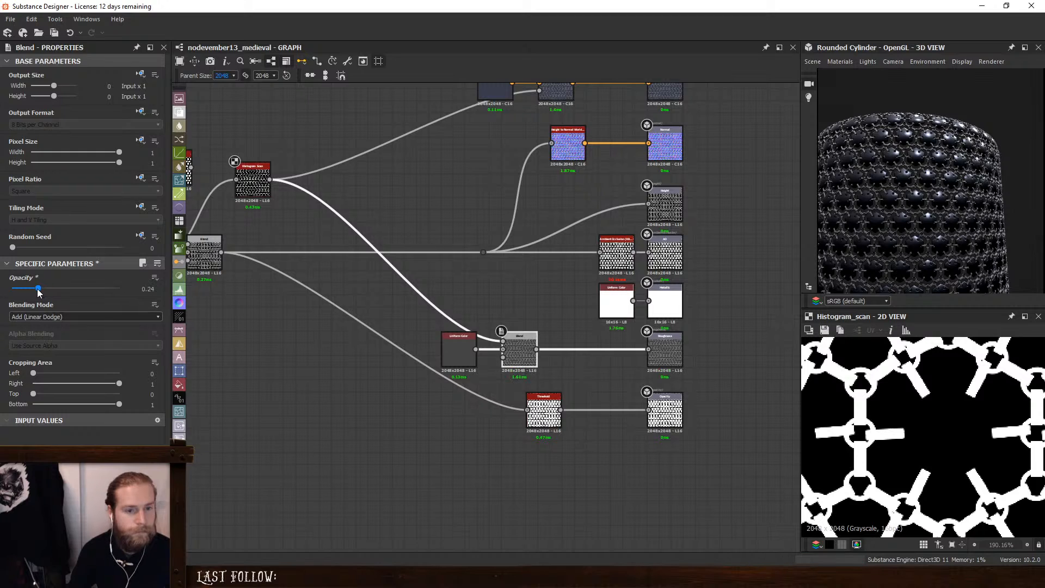
{"action": "left_click", "coordinate": [60, 317]}
{"action": "left_click", "coordinate": [33, 328]}
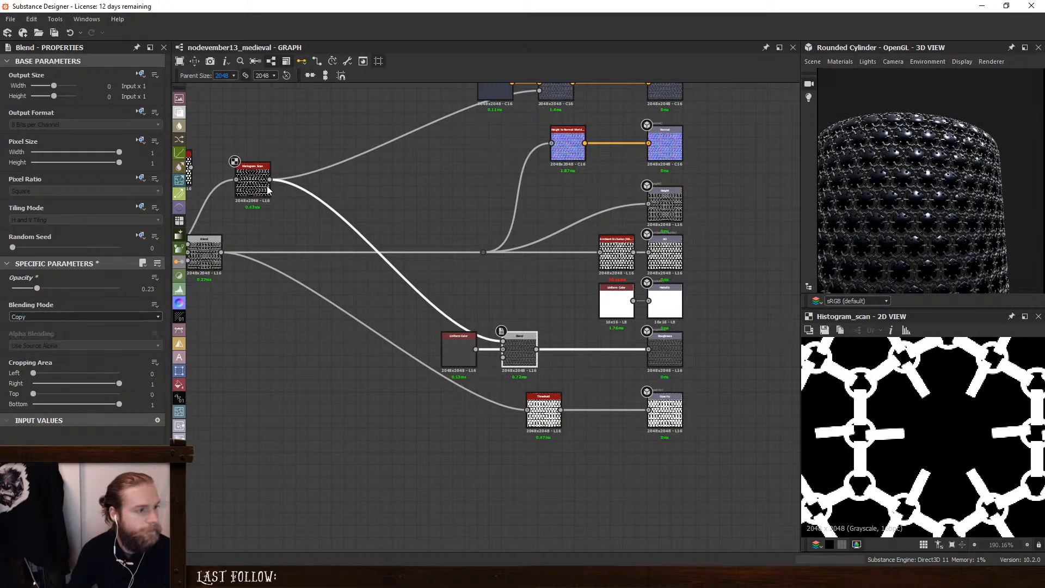
{"action": "mouse_move", "coordinate": [270, 179]}
{"action": "left_mouse_down"}
{"action": "mouse_move", "coordinate": [319, 251]}
{"action": "mouse_move", "coordinate": [504, 357]}
{"action": "left_mouse_up"}
Duplicate the base roughness Uniform Color, connect the copy to the Blend's foreground and set its luminance to 0.38
{"action": "double_click", "coordinate": [455, 345]}
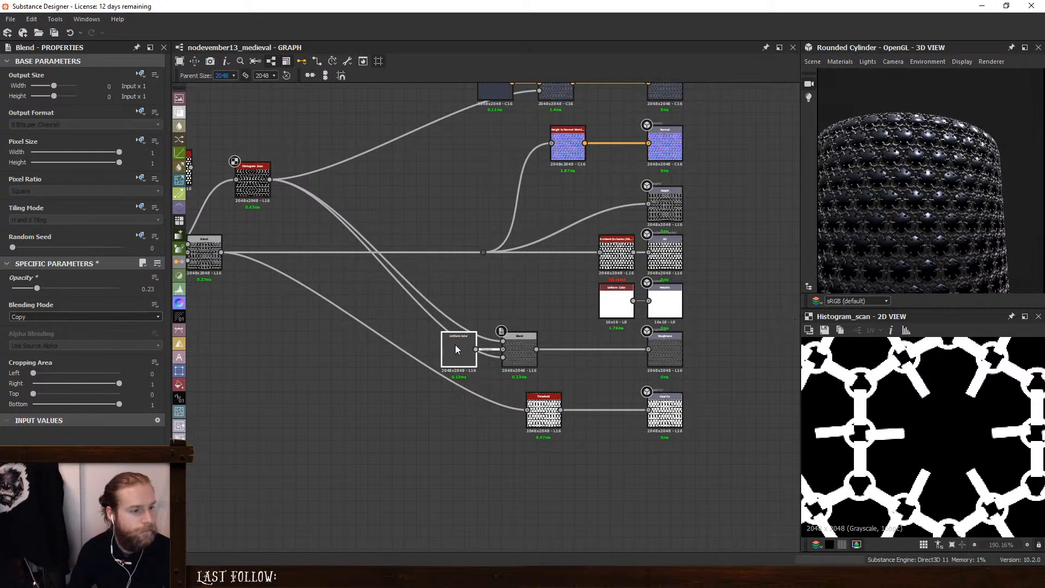
{"action": "key", "text": "ctrl+d"}
{"action": "left_click", "coordinate": [446, 315]}
{"action": "left_click_drag", "start_coordinate": [477, 301], "coordinate": [502, 340]}
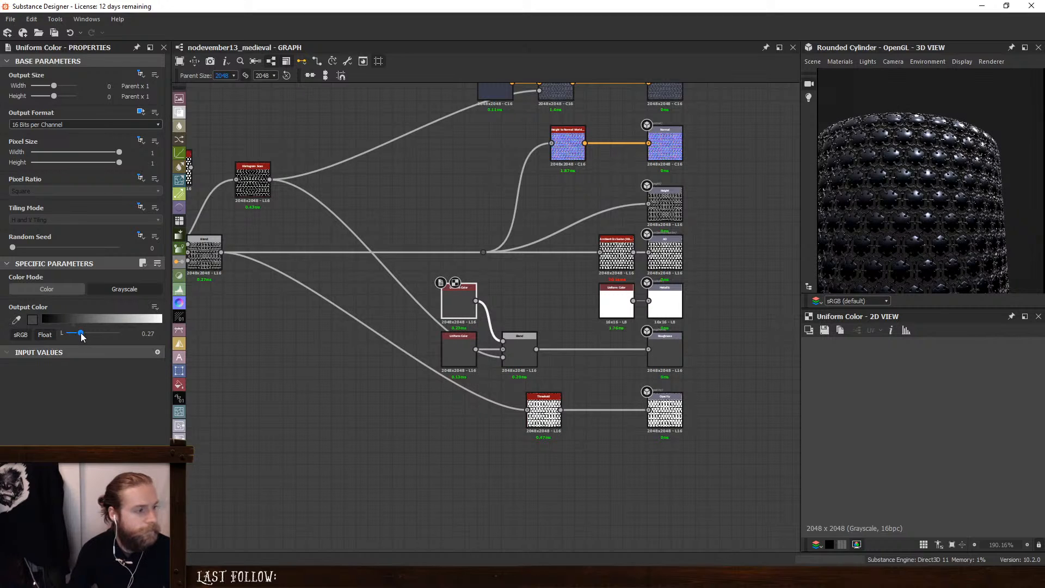
{"action": "left_click_drag", "start_coordinate": [81, 333], "coordinate": [87, 334]}
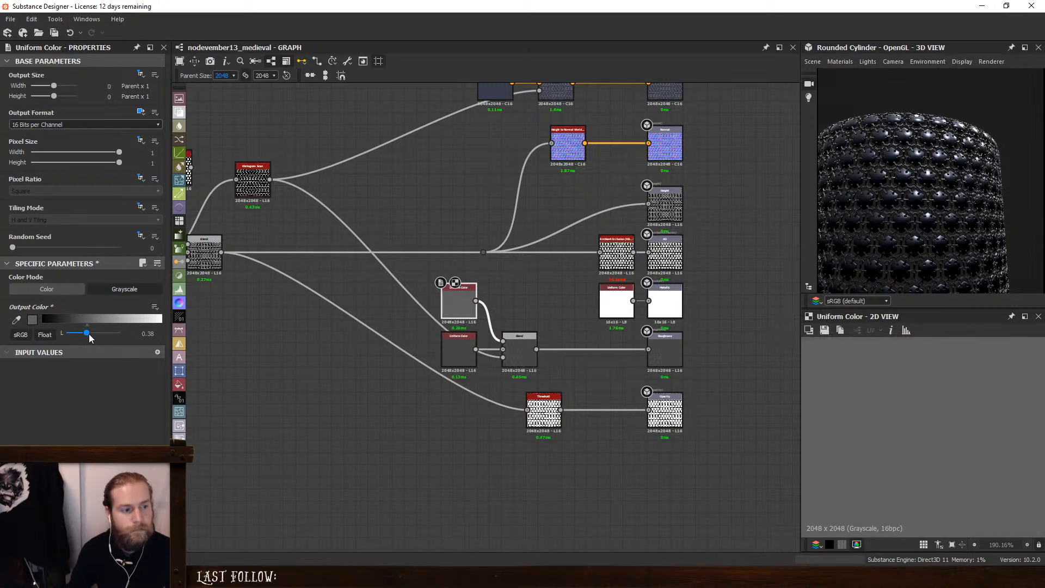
Raise the roughness Blend's opacity to 1
{"action": "left_click", "coordinate": [525, 352]}
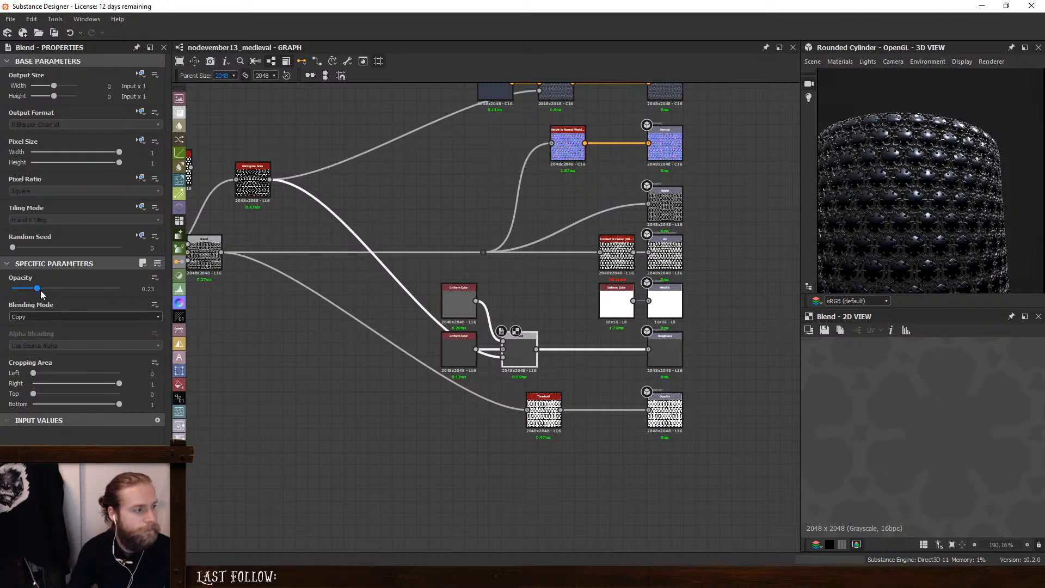
{"action": "left_click_drag", "start_coordinate": [38, 289], "coordinate": [121, 289]}
{"action": "scroll", "coordinate": [950, 147], "scroll_direction": "up", "scroll_amount": 5}
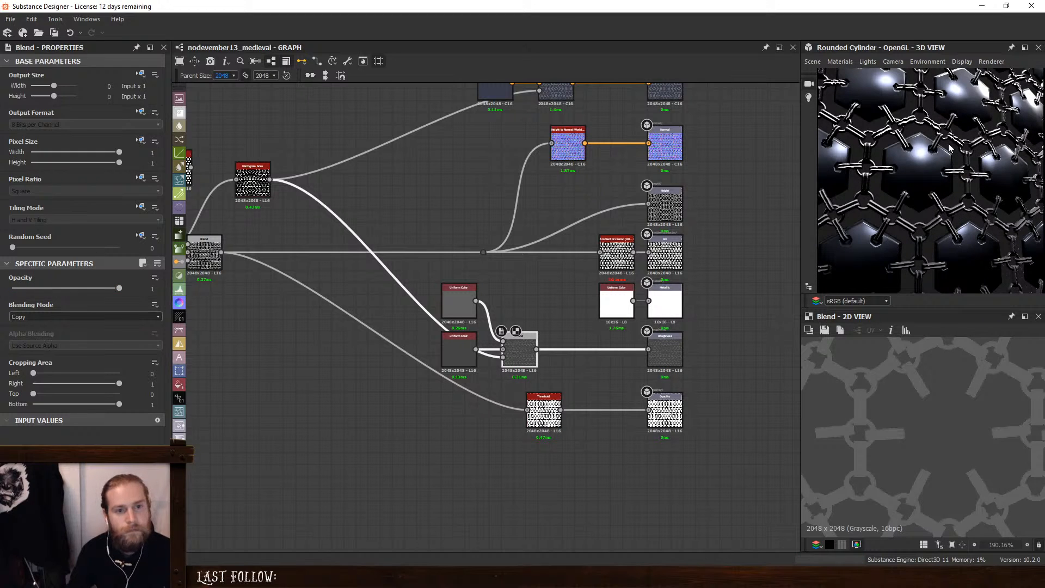
Set the luminance of the link roughness Uniform Color to 0.49
{"action": "left_click", "coordinate": [459, 303]}
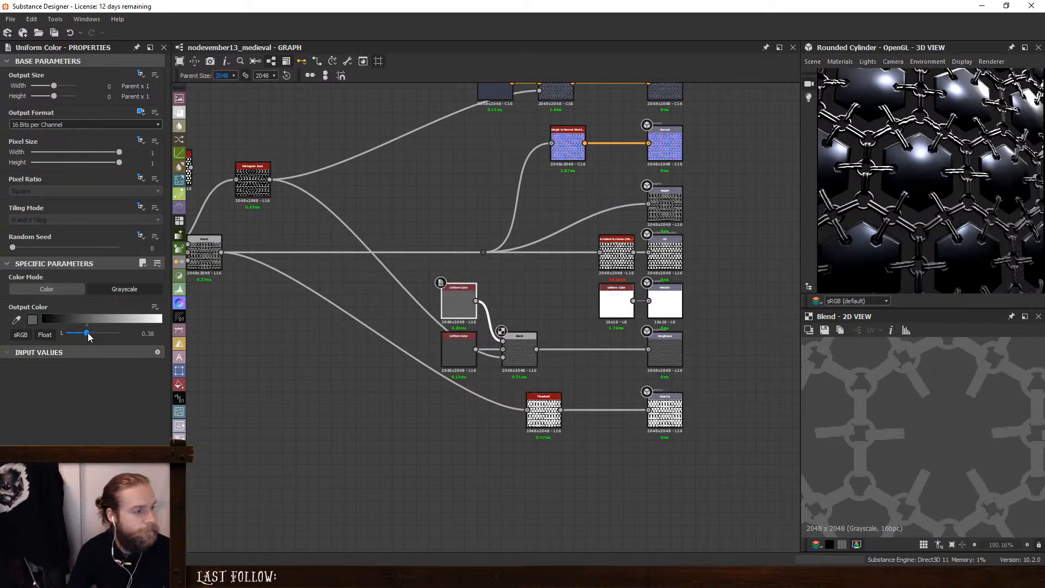
{"action": "left_click_drag", "start_coordinate": [88, 334], "coordinate": [93, 334]}
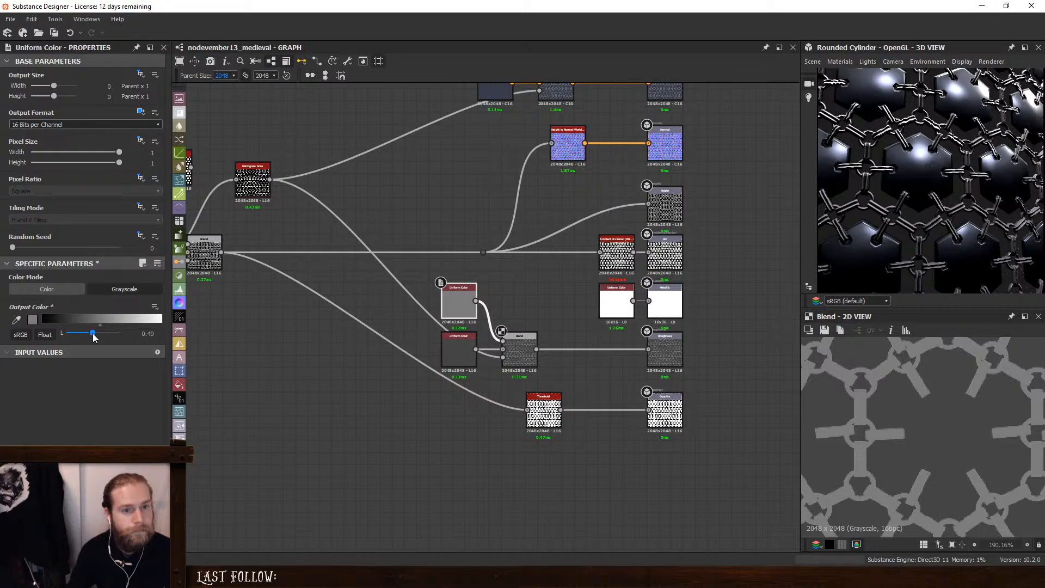
{"action": "scroll", "coordinate": [928, 162], "scroll_direction": "down", "scroll_amount": 5}
{"action": "scroll", "coordinate": [931, 199], "scroll_direction": "up", "scroll_amount": 1}
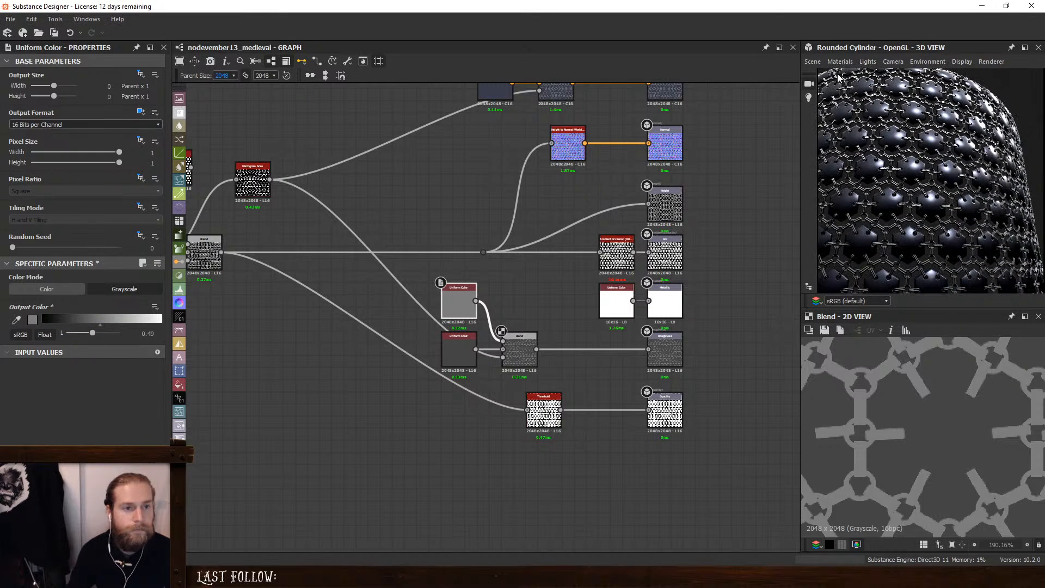
Switch the 3D preview mesh to the two-tile sphere and rotate the environment lighting
{"action": "left_click", "coordinate": [813, 62]}
{"action": "left_click", "coordinate": [878, 221]}
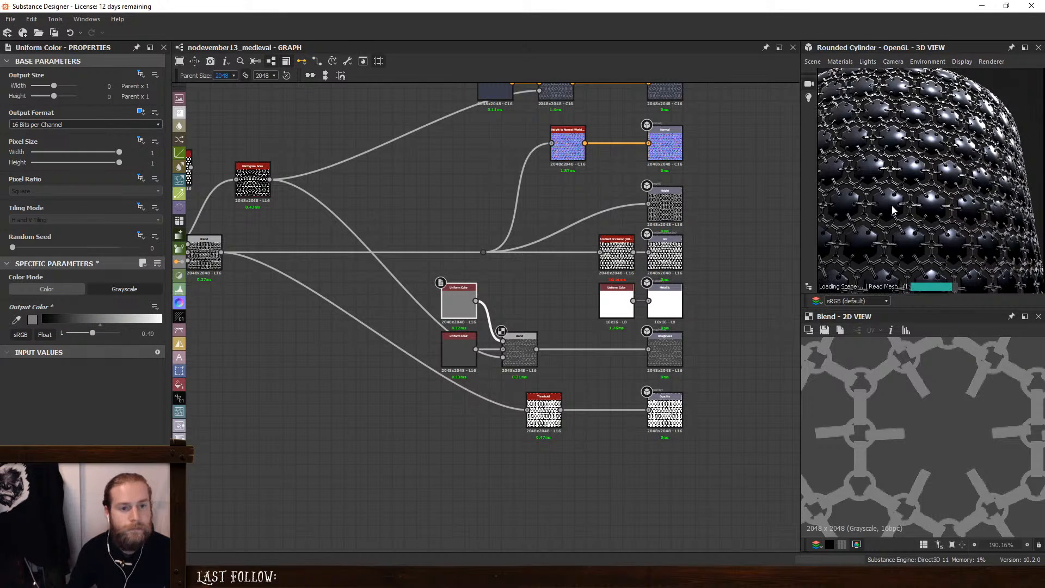
{"action": "scroll", "coordinate": [922, 181], "scroll_direction": "up", "scroll_amount": 3}
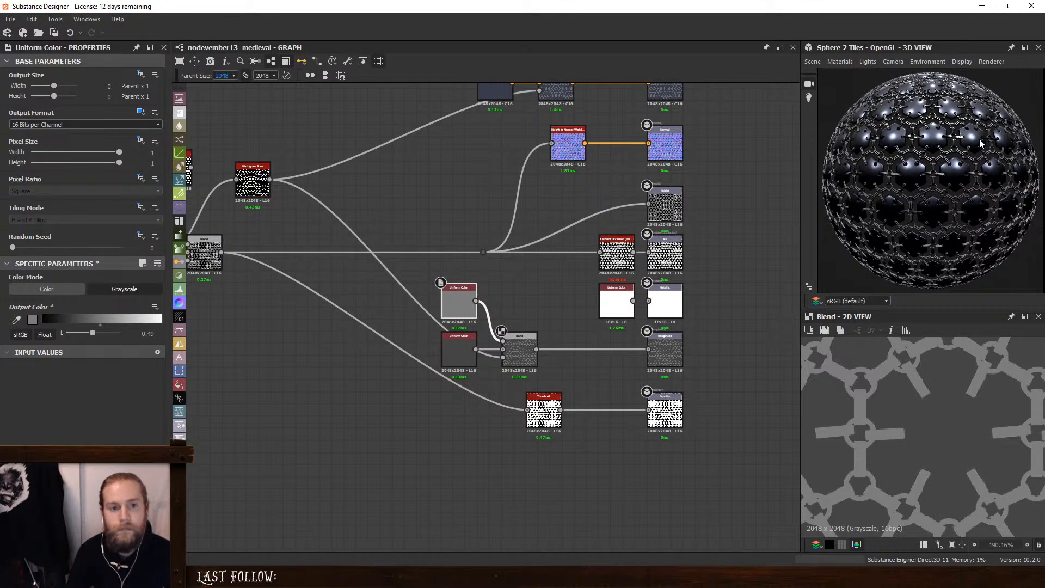
{"action": "right_click_drag", "start_coordinate": [898, 178], "coordinate": [929, 170], "text": "ctrl+shift"}
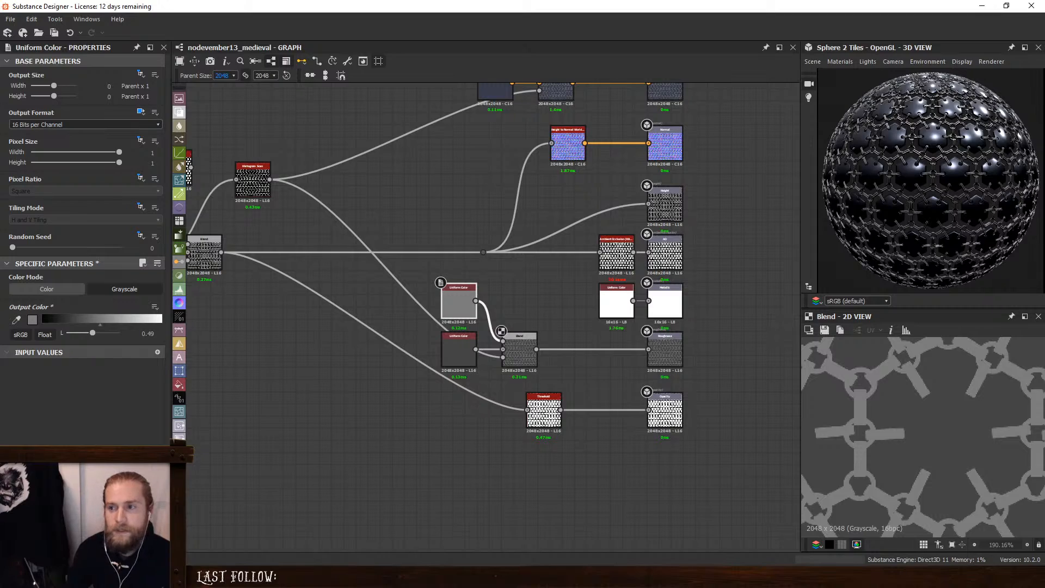
Switch to the browser and compare the sphere preview with the hexagonal armour reference photo
{"action": "key", "text": "alt+Tab"}
{"action": "left_click_drag", "start_coordinate": [785, 35], "coordinate": [774, 82]}
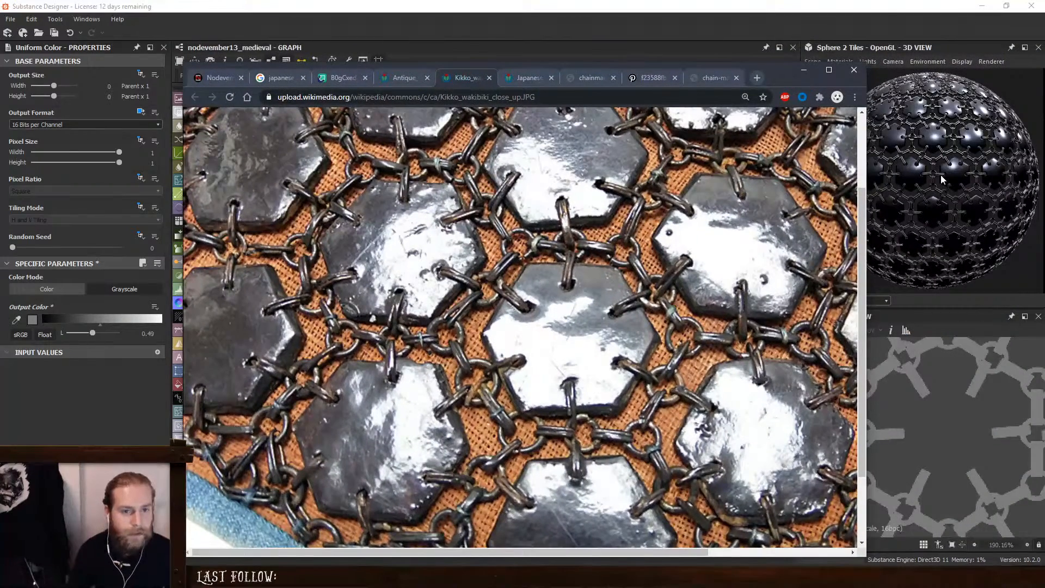
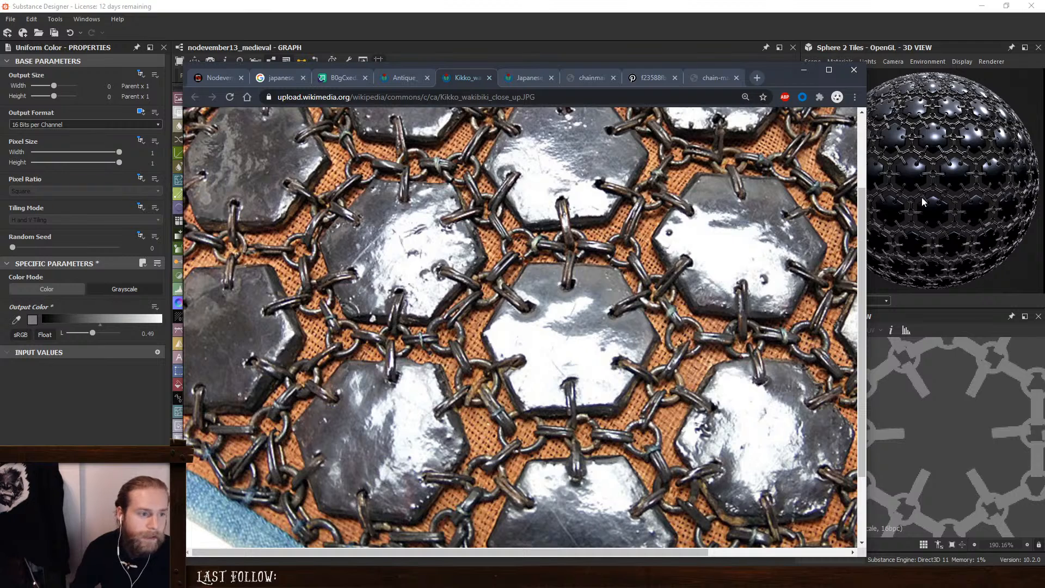
{"action": "left_click", "coordinate": [803, 70]}
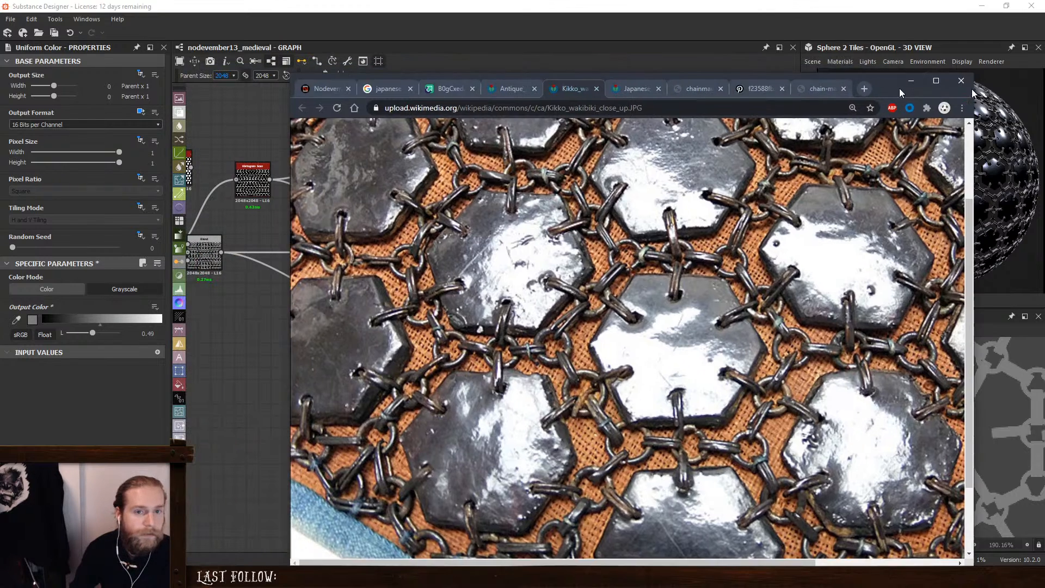
Set the plate base Uniform Color's saturation to 0.19 and value to 0.42, checking the sphere under rotated lighting
{"action": "middle_click_drag", "start_coordinate": [539, 164], "coordinate": [539, 291]}
{"action": "left_click", "coordinate": [493, 212]}
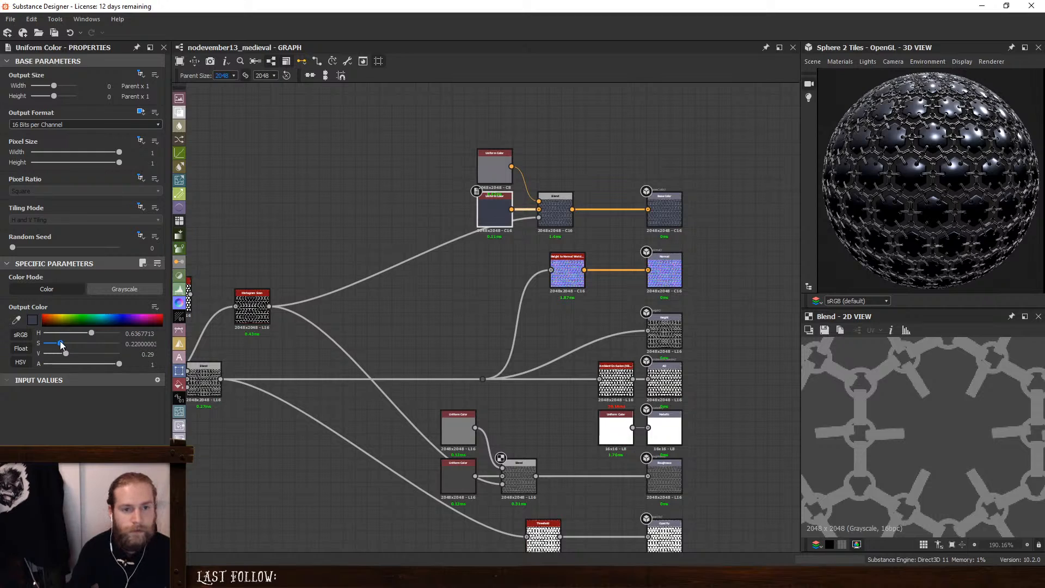
{"action": "left_click_drag", "start_coordinate": [59, 340], "coordinate": [77, 353]}
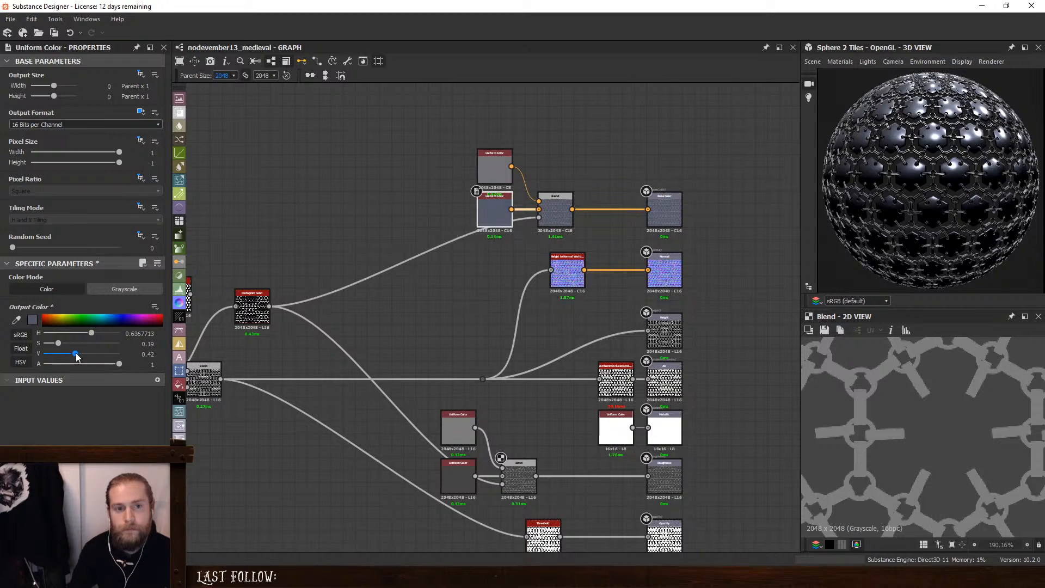
{"action": "left_click_drag", "start_coordinate": [907, 210], "coordinate": [912, 185]}
{"action": "mouse_move", "coordinate": [879, 181]}
{"action": "right_mouse_down", "text": "ctrl+shift"}
{"action": "mouse_move", "coordinate": [952, 183]}
{"action": "mouse_move", "coordinate": [884, 183]}
{"action": "right_mouse_up", "text": "ctrl+shift"}
Add a Perlin Noise node beneath the plate Tile Generator
{"action": "middle_click_drag", "start_coordinate": [275, 380], "coordinate": [474, 370]}
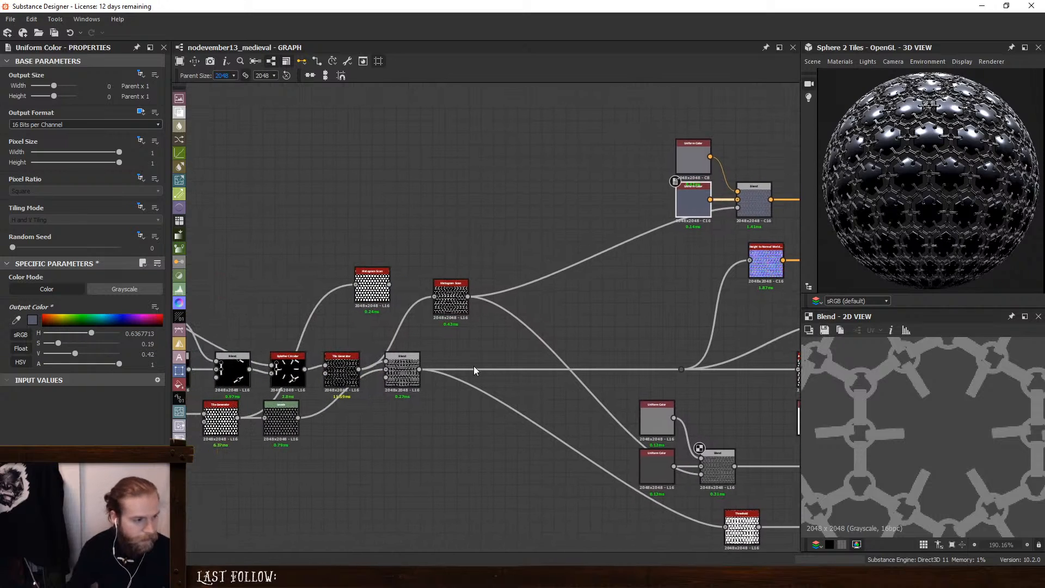
{"action": "middle_click_drag", "start_coordinate": [326, 449], "coordinate": [497, 441]}
{"action": "double_click", "coordinate": [459, 409]}
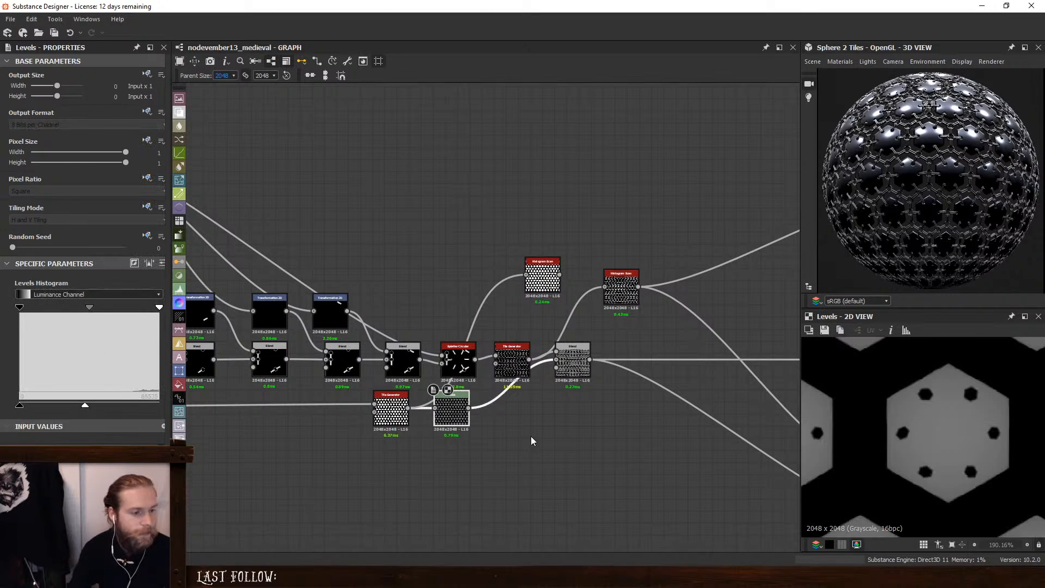
{"action": "left_click", "coordinate": [441, 464]}
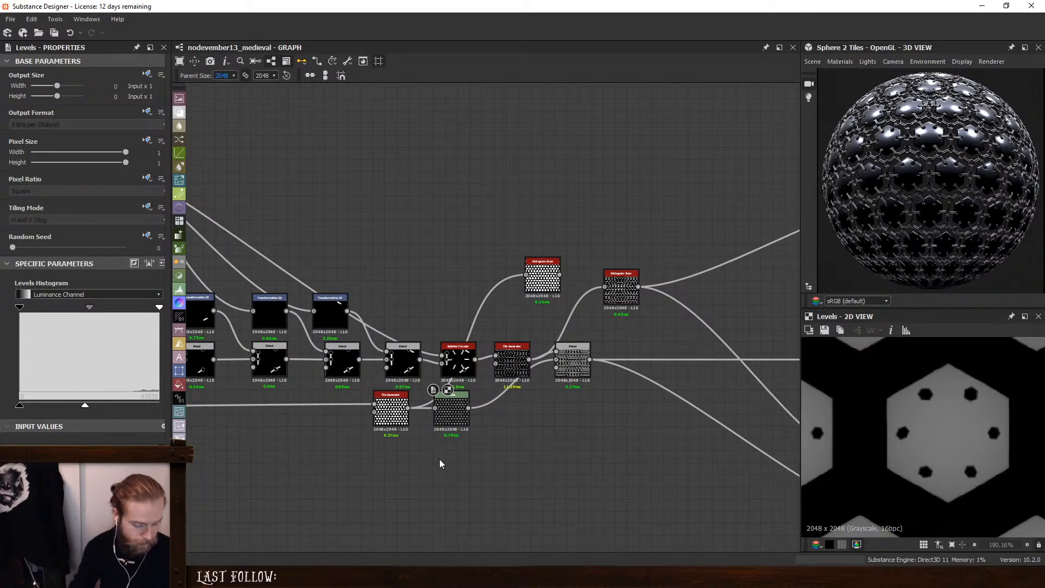
{"action": "key", "text": "space"}
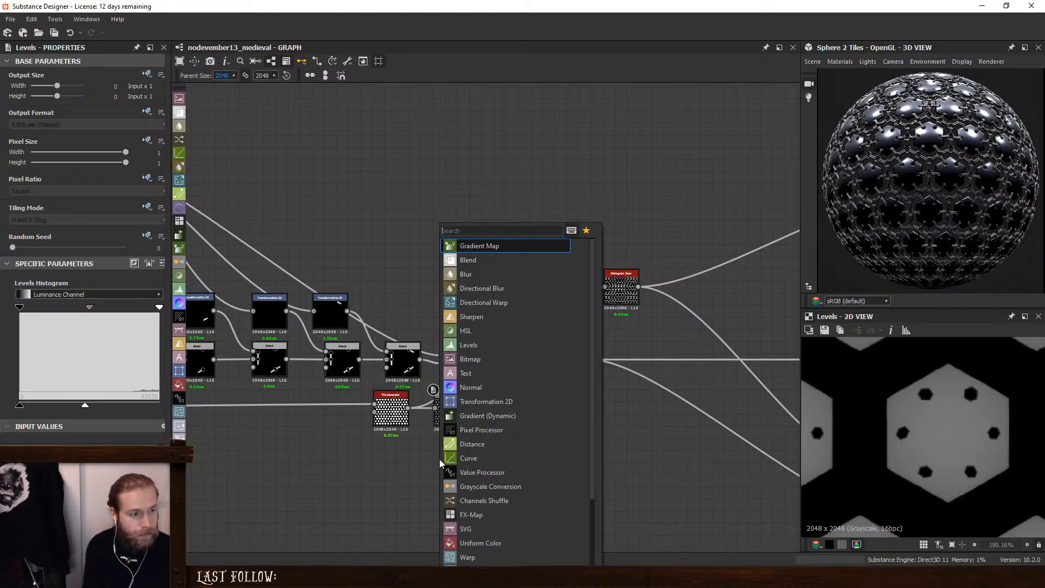
{"action": "type", "text": "perlin"}
{"action": "key", "text": "Return"}
{"action": "left_click_drag", "start_coordinate": [441, 463], "coordinate": [404, 463]}
Insert a Blend between the plate Tile Generator and the Levels node, with the Perlin Noise as its foreground
{"action": "left_click_drag", "start_coordinate": [457, 420], "coordinate": [530, 431]}
{"action": "left_click", "coordinate": [465, 405]}
{"action": "left_click", "coordinate": [469, 415]}
{"action": "key", "text": "space"}
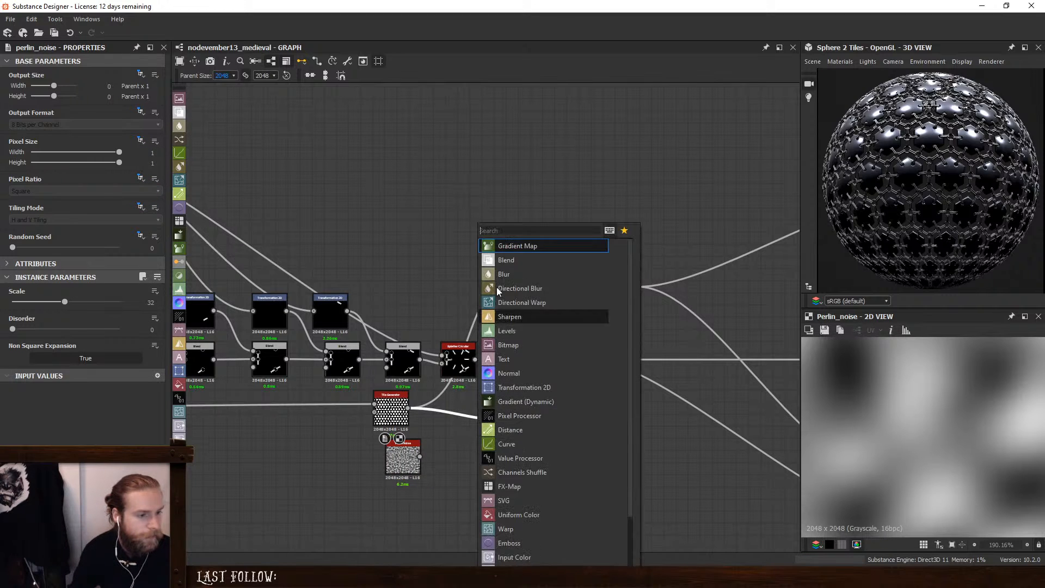
{"action": "left_click", "coordinate": [506, 260]}
{"action": "scroll", "coordinate": [465, 409], "scroll_direction": "up", "scroll_amount": 2}
{"action": "left_click_drag", "start_coordinate": [465, 417], "coordinate": [354, 467]}
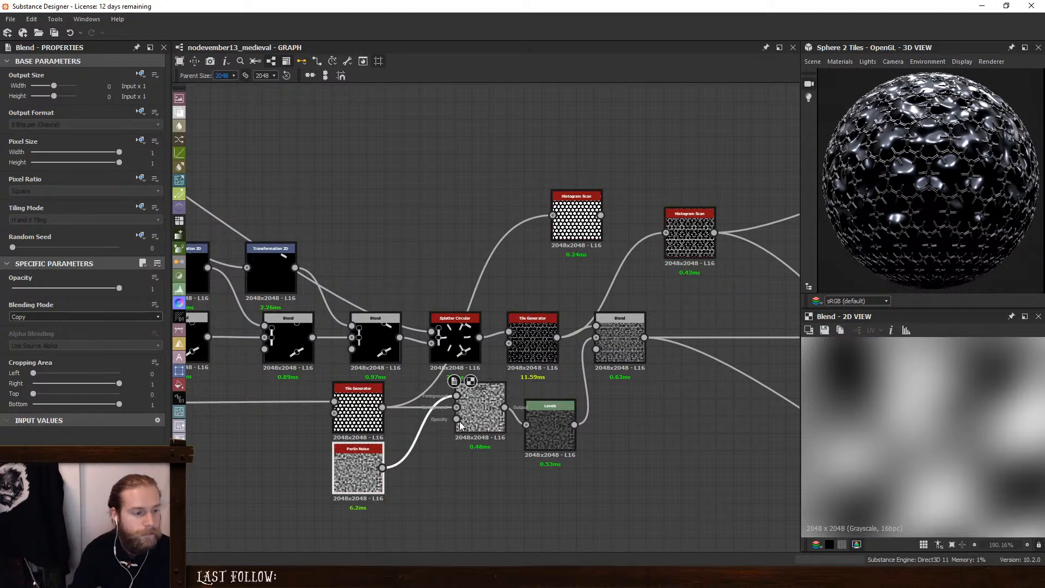
Try a Perlin Noise scale of 128 and settle on a scale of 64
{"action": "left_click", "coordinate": [354, 468]}
{"action": "left_click_drag", "start_coordinate": [64, 302], "coordinate": [164, 302]}
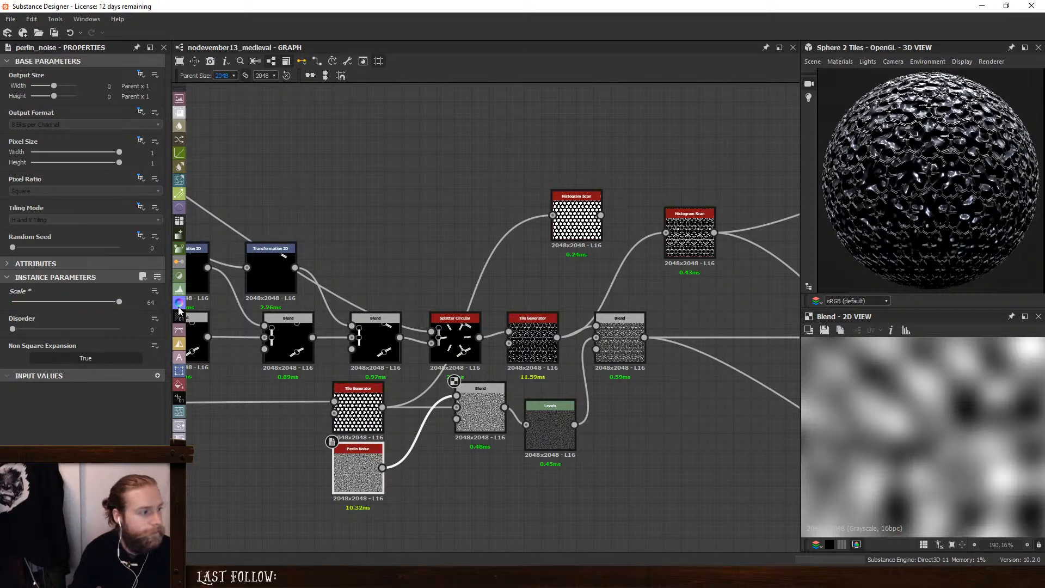
{"action": "double_click", "coordinate": [151, 303]}
{"action": "type", "text": "128"}
{"action": "key", "text": "Return"}
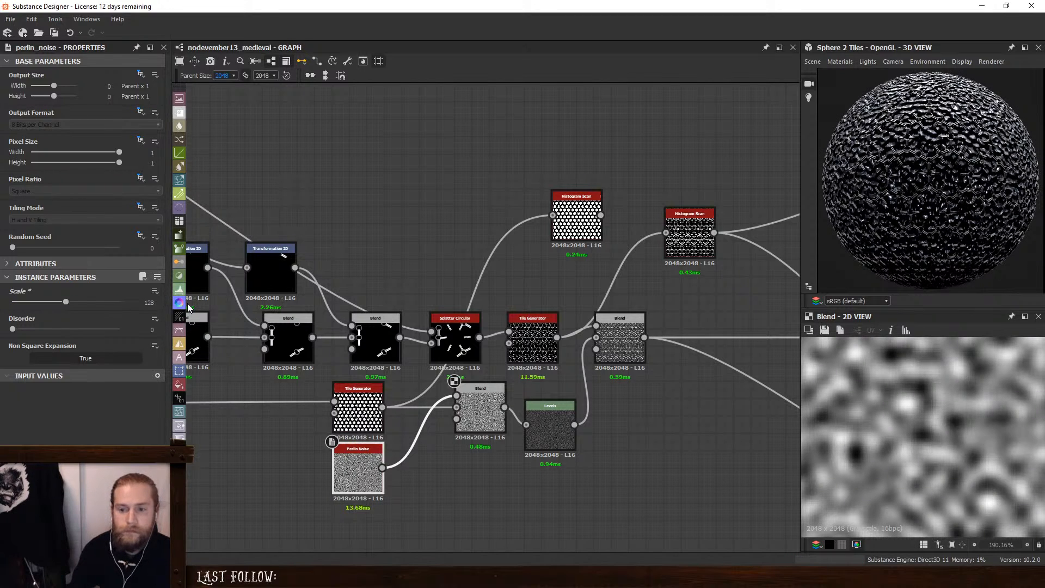
{"action": "double_click", "coordinate": [151, 302]}
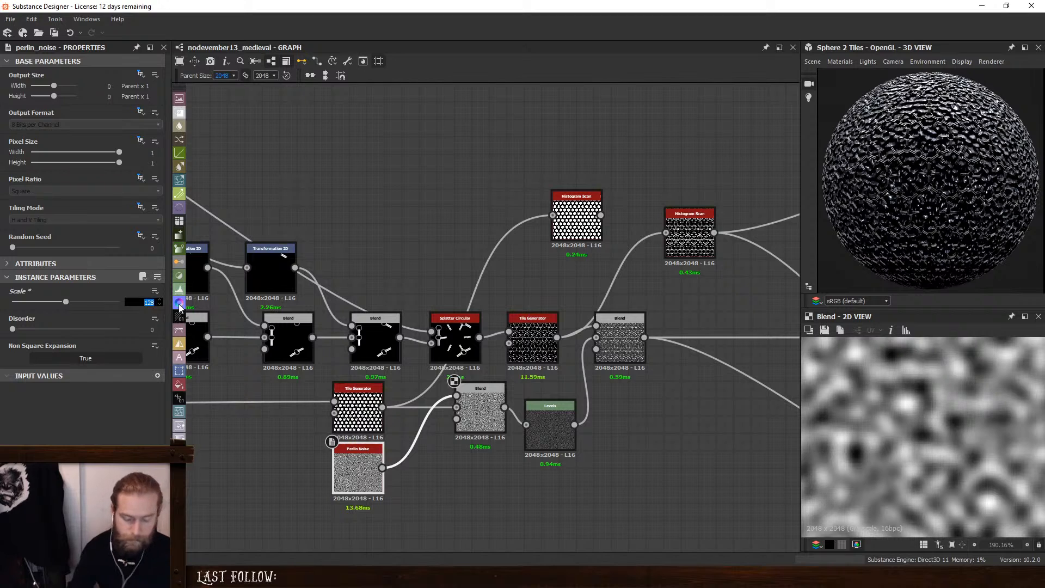
{"action": "type", "text": "64"}
{"action": "key", "text": "Return"}
Set the Perlin Noise Blend to Overlay mode with an opacity of 0.47
{"action": "left_click", "coordinate": [463, 406]}
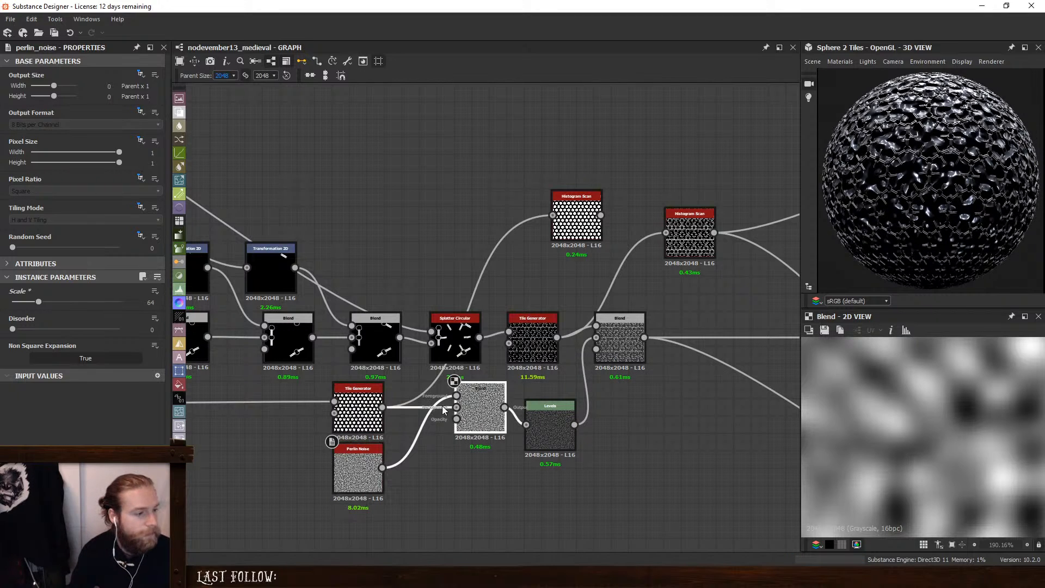
{"action": "left_click", "coordinate": [67, 316]}
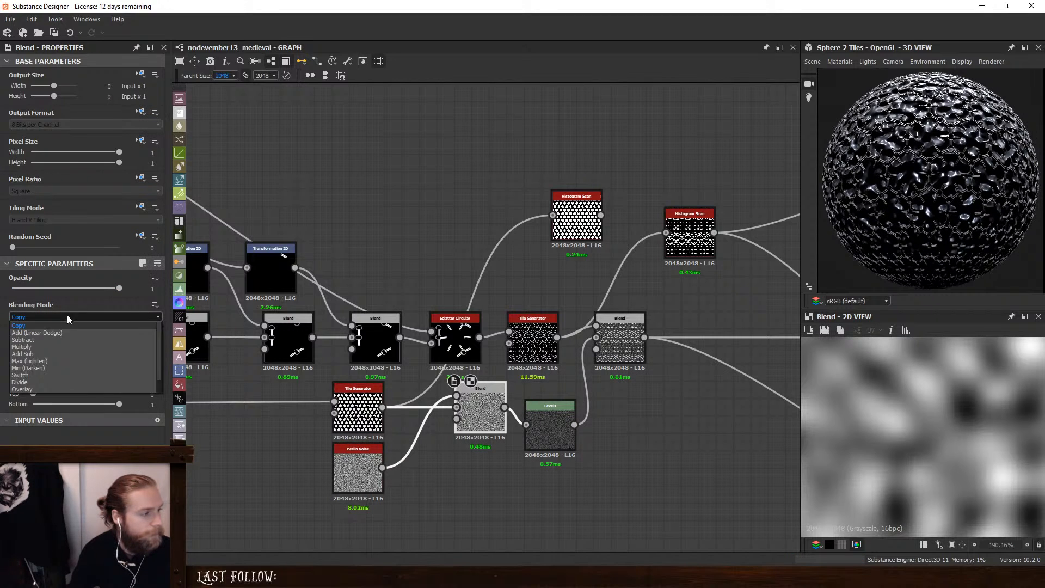
{"action": "left_click", "coordinate": [49, 388]}
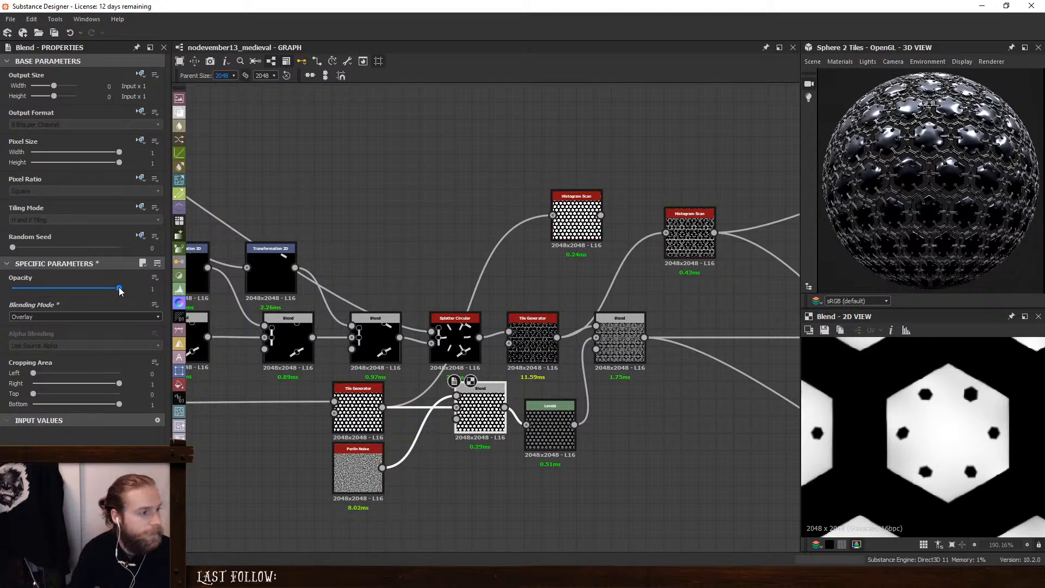
{"action": "left_click_drag", "start_coordinate": [119, 291], "coordinate": [66, 290]}
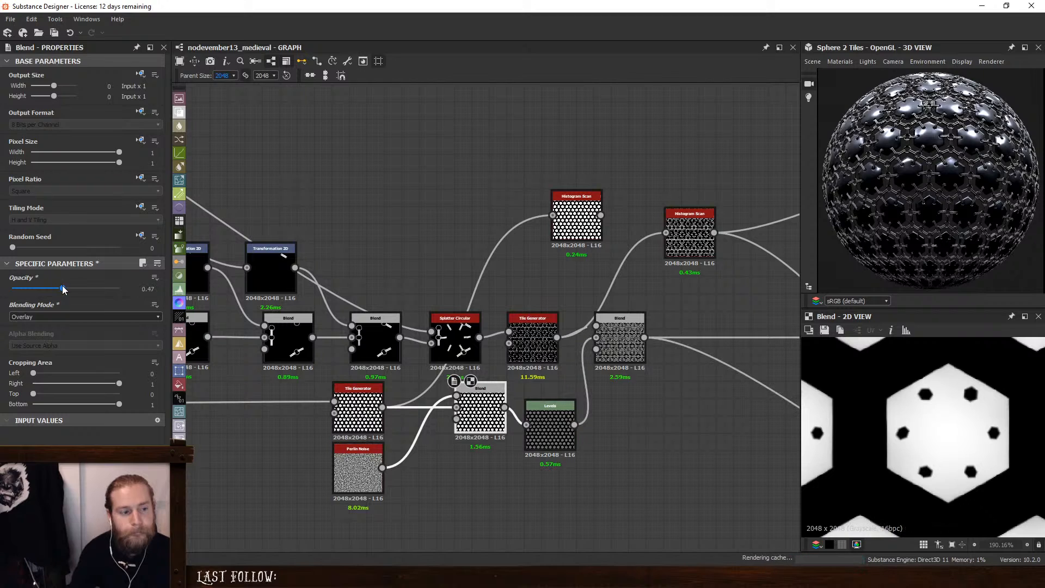
{"action": "left_click_drag", "start_coordinate": [64, 289], "coordinate": [63, 289]}
Space out the nodes after the Perlin Noise Blend and insert a second Blend ahead of the Levels node
{"action": "left_click_drag", "start_coordinate": [480, 414], "coordinate": [452, 413]}
{"action": "left_click_drag", "start_coordinate": [559, 415], "coordinate": [559, 399]}
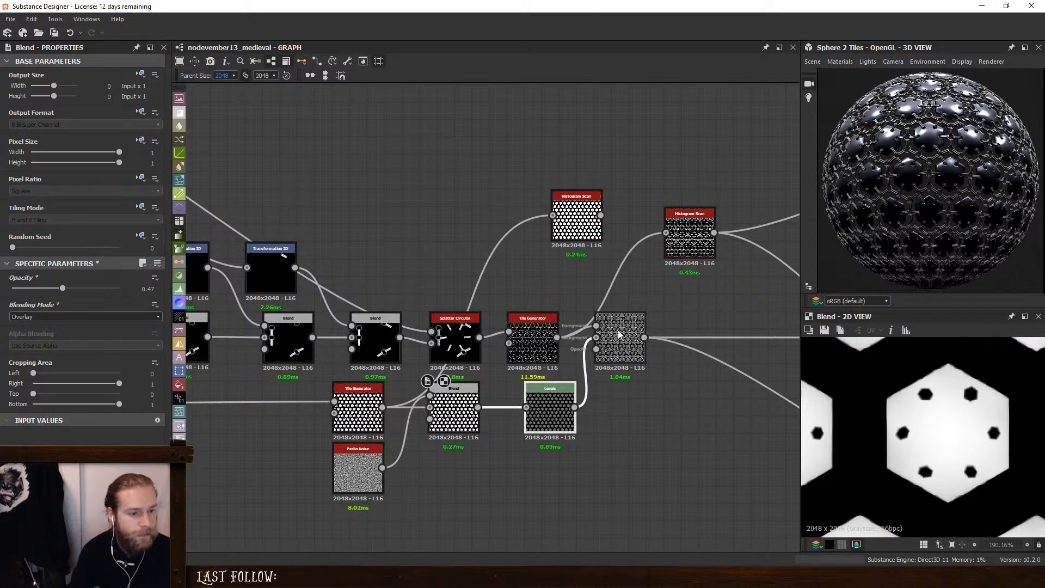
{"action": "left_click_drag", "start_coordinate": [616, 335], "coordinate": [722, 337]}
{"action": "left_click_drag", "start_coordinate": [550, 414], "coordinate": [637, 414]}
{"action": "key", "text": "space"}
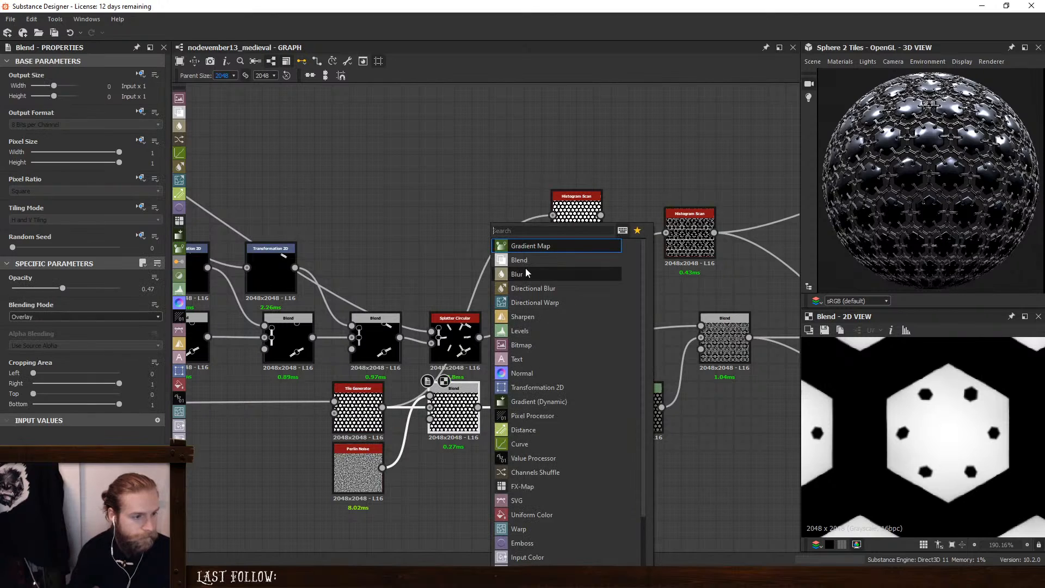
{"action": "left_click", "coordinate": [525, 268]}
Add a Clouds 3 node below the plate Blends and set its scale to 2
{"action": "key", "text": "space"}
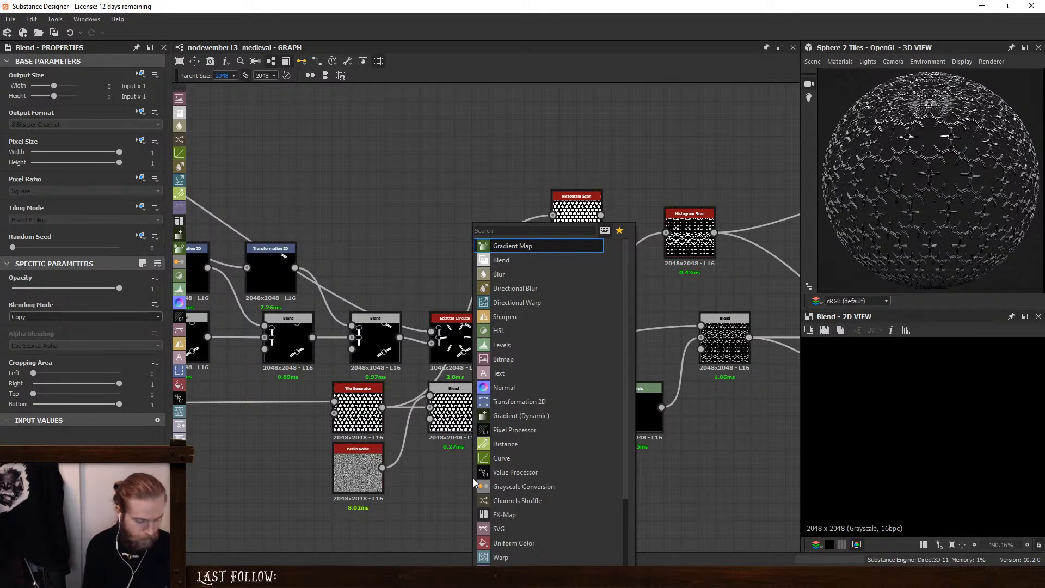
{"action": "type", "text": "cloud"}
{"action": "key", "text": "Down"}
{"action": "key", "text": "Down"}
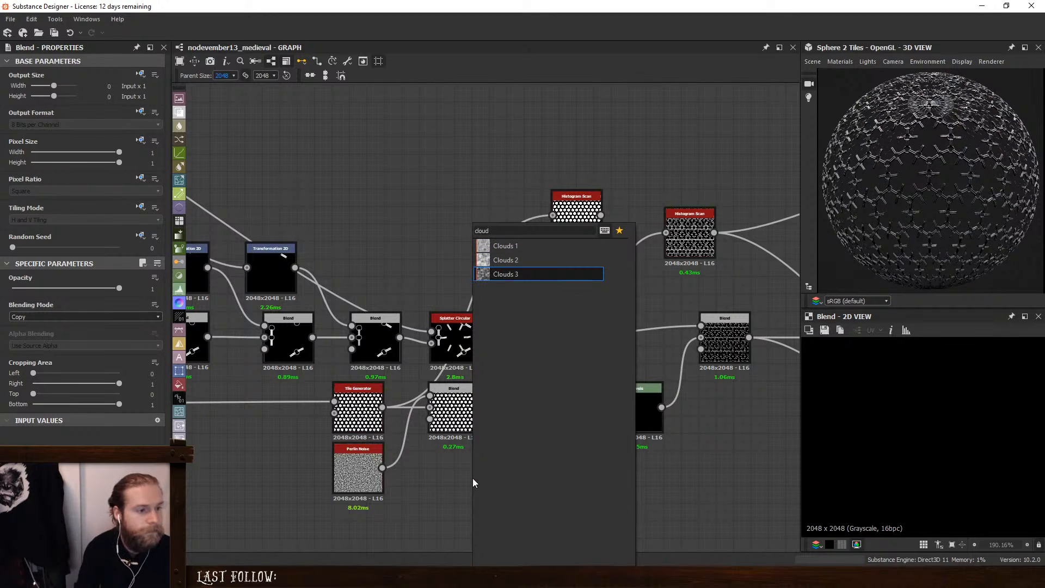
{"action": "key", "text": "Return"}
{"action": "left_click_drag", "start_coordinate": [473, 481], "coordinate": [421, 516]}
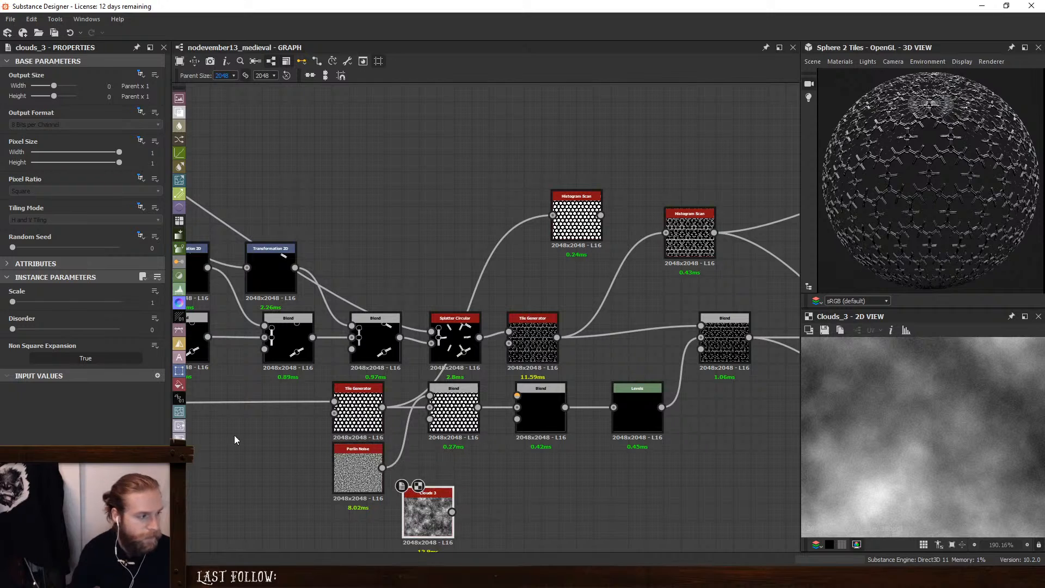
{"action": "left_click_drag", "start_coordinate": [18, 304], "coordinate": [26, 303]}
Add a Blur HQ Grayscale after Clouds 3 with quality 1 and intensity 0.24
{"action": "key", "text": "space"}
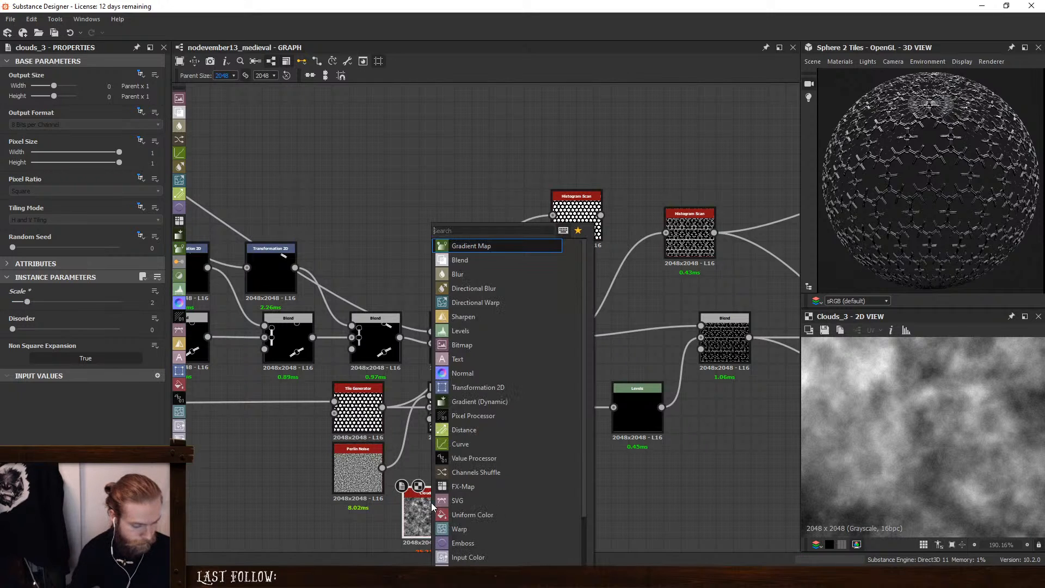
{"action": "type", "text": "hq"}
{"action": "left_click", "coordinate": [467, 246]}
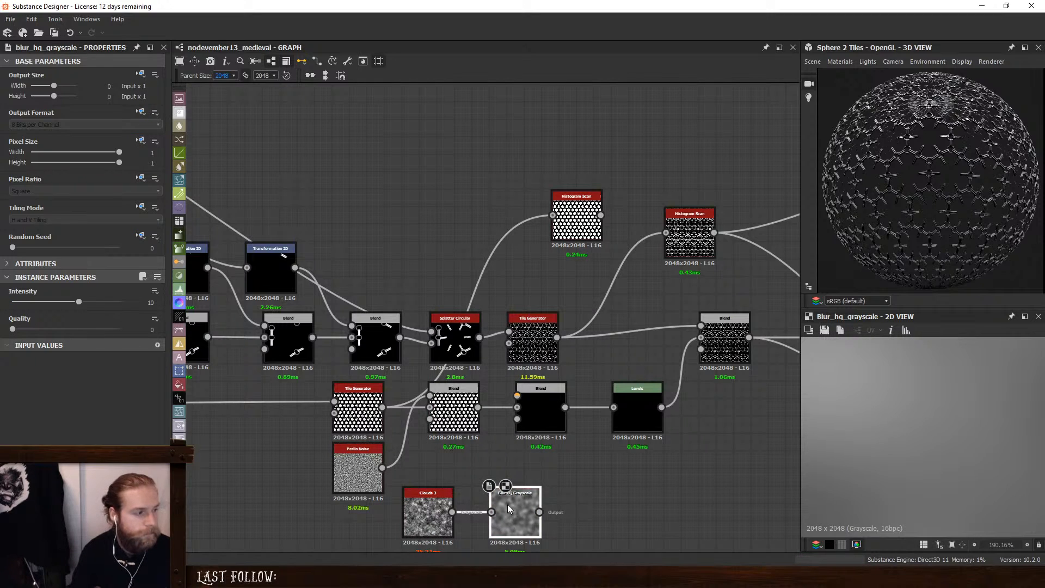
{"action": "left_click", "coordinate": [68, 329]}
{"action": "left_click_drag", "start_coordinate": [69, 304], "coordinate": [1, 307]}
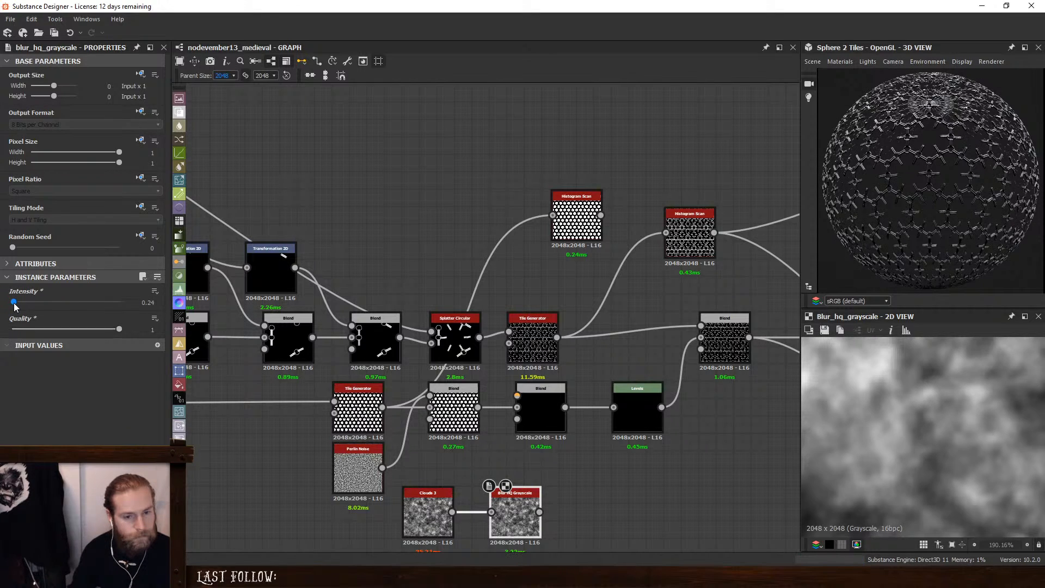
Connect the blurred clouds to the second plate Blend's foreground and set its blending mode to Overlay
{"action": "left_click_drag", "start_coordinate": [539, 512], "coordinate": [518, 396]}
{"action": "left_click", "coordinate": [541, 414]}
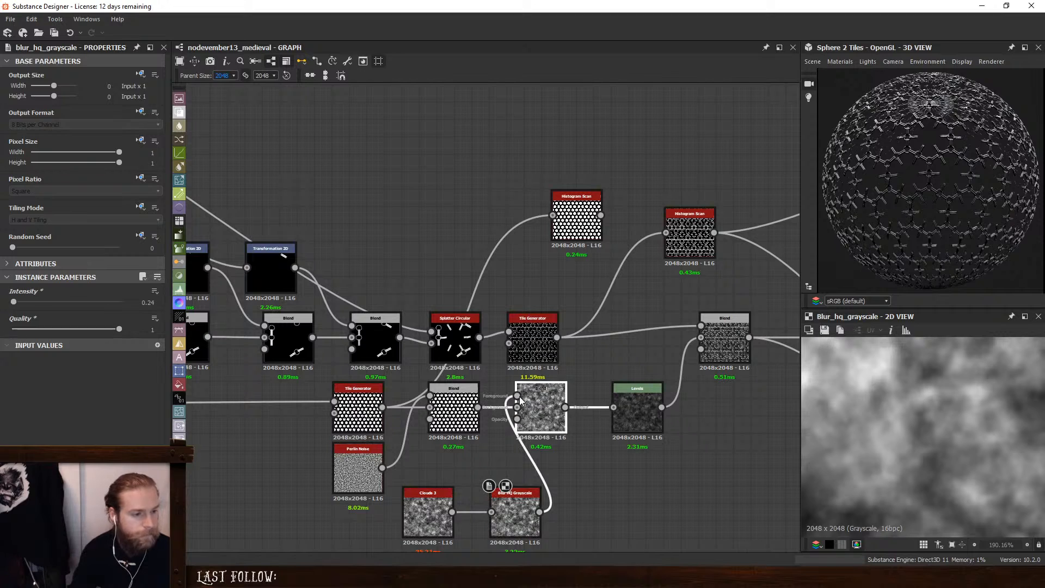
{"action": "left_click", "coordinate": [45, 321]}
{"action": "left_click", "coordinate": [44, 385]}
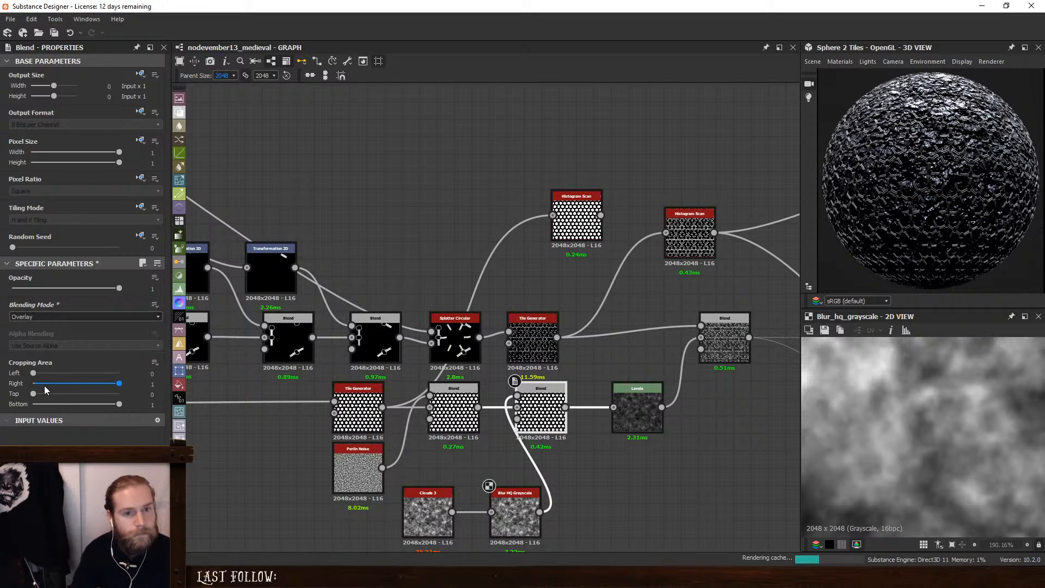
{"action": "scroll", "coordinate": [933, 169], "scroll_direction": "up", "scroll_amount": 5}
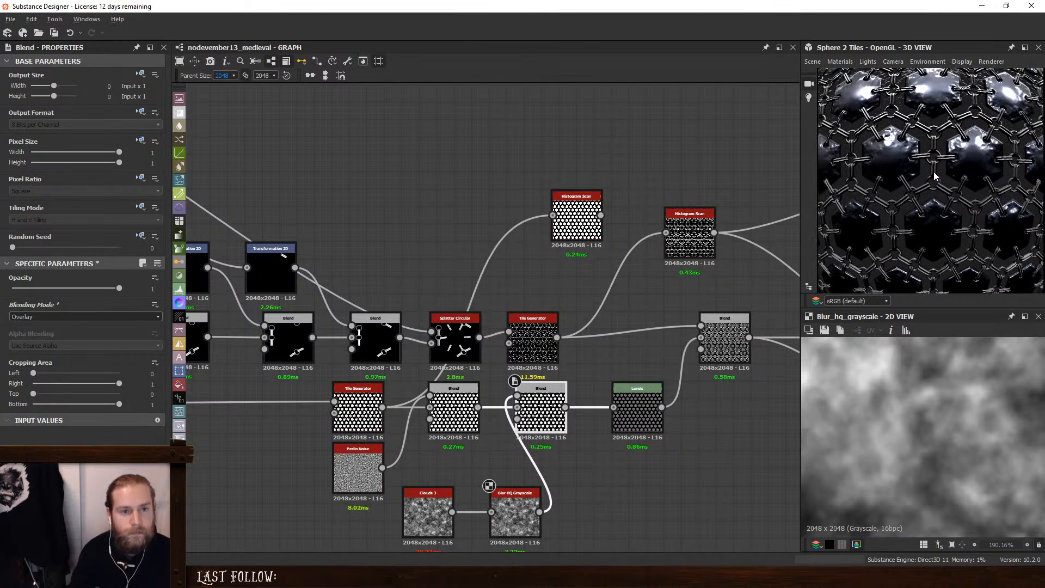
Set the output format of the Perlin Noise plate Blend to HDR High Precision (32F)
{"action": "left_click_drag", "start_coordinate": [932, 169], "coordinate": [933, 159]}
{"action": "left_click", "coordinate": [455, 406]}
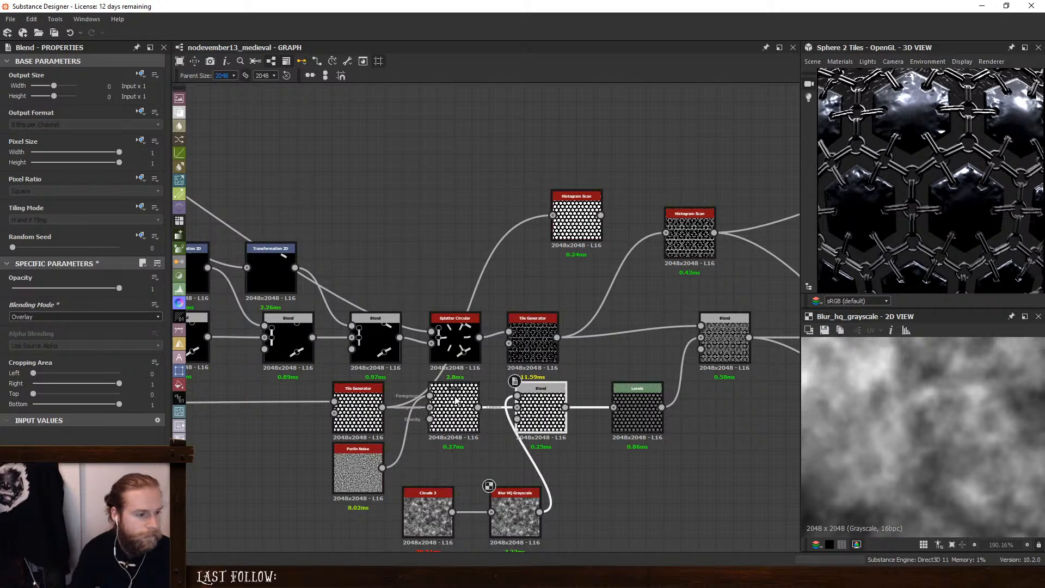
{"action": "left_click", "coordinate": [141, 114]}
{"action": "left_click", "coordinate": [146, 152]}
{"action": "left_click", "coordinate": [96, 126]}
{"action": "left_click", "coordinate": [81, 157]}
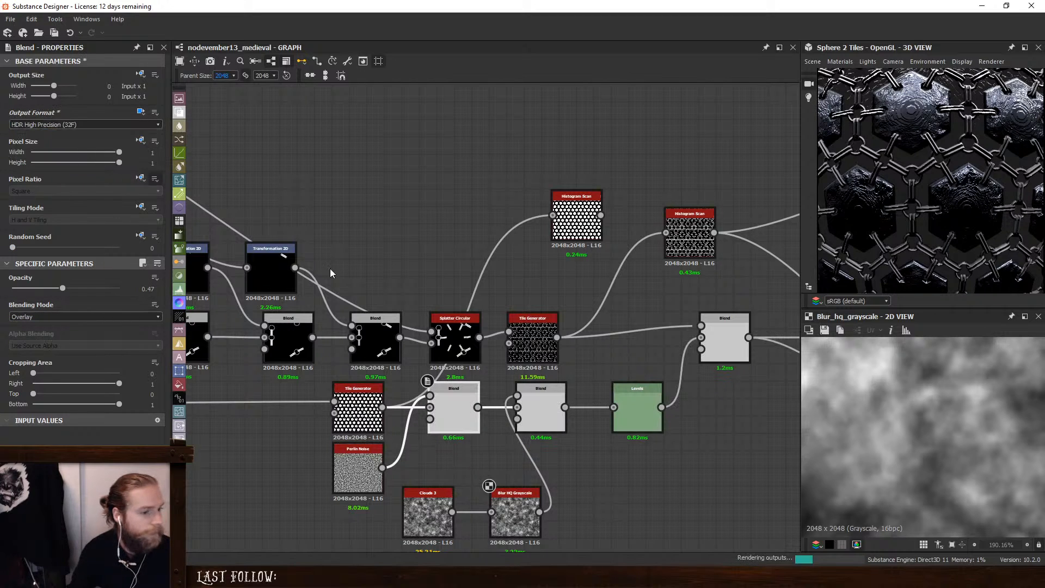
Preview the plate Levels output and the combined plate-and-chain Blend, and inspect the plate surface on the 3D sphere
{"action": "left_click", "coordinate": [541, 408]}
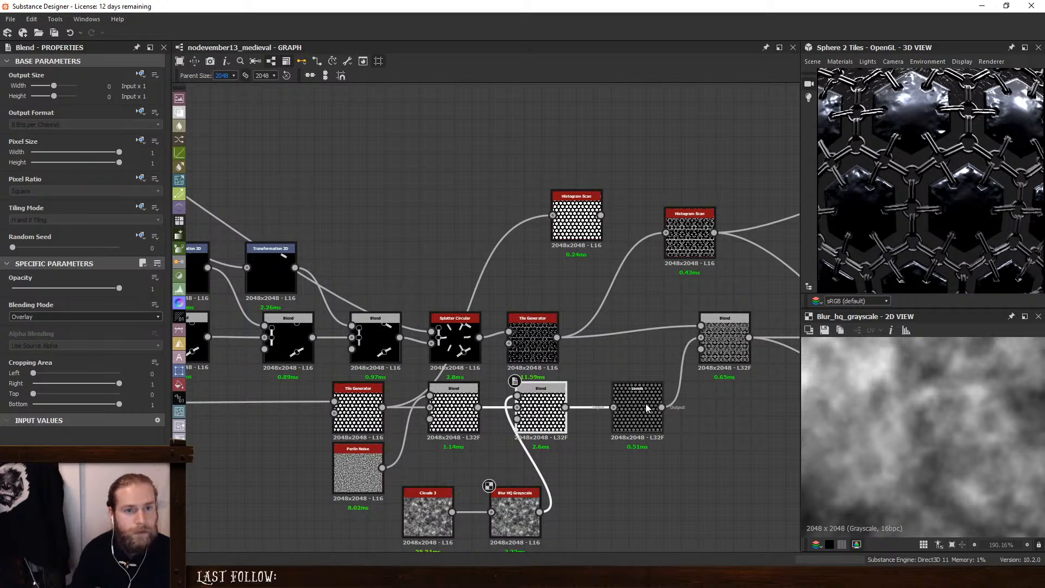
{"action": "scroll", "coordinate": [705, 363], "scroll_direction": "down", "scroll_amount": 1}
{"action": "middle_click_drag", "start_coordinate": [677, 364], "coordinate": [570, 371]}
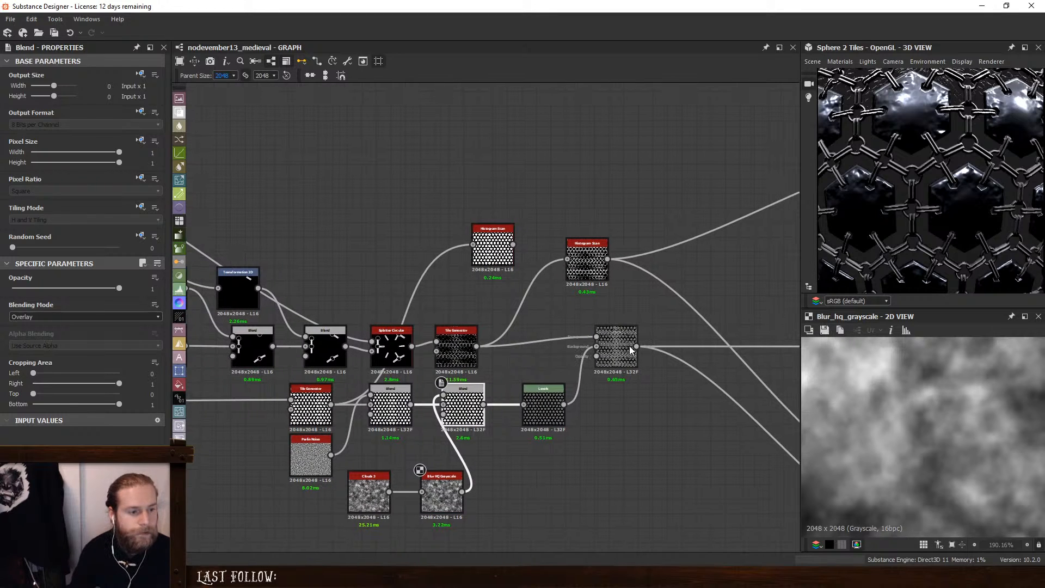
{"action": "double_click", "coordinate": [543, 412]}
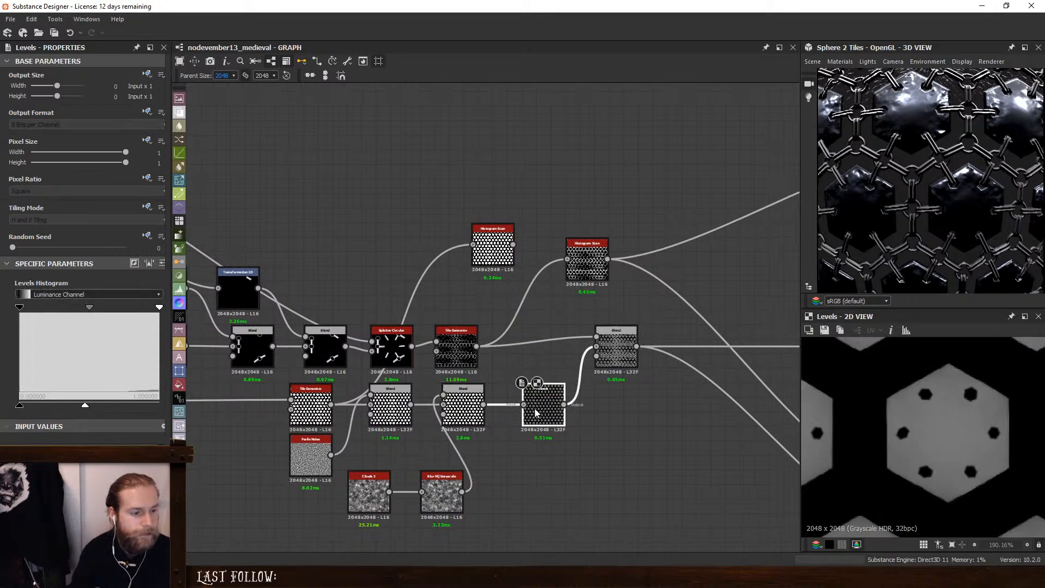
{"action": "double_click", "coordinate": [612, 358]}
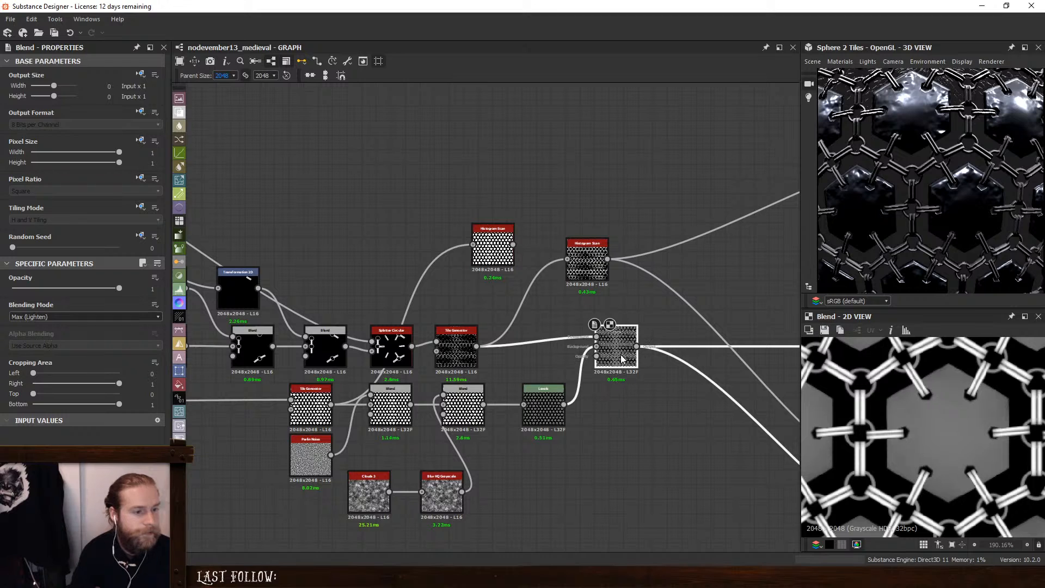
{"action": "left_click_drag", "start_coordinate": [967, 187], "coordinate": [928, 171]}
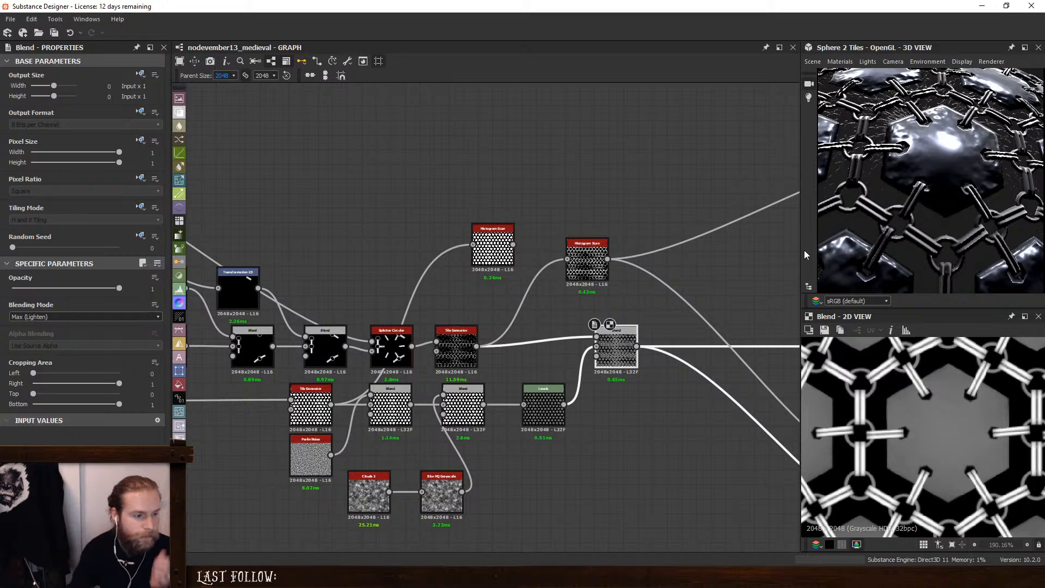
Switch the clouds plate Blend to Multiply at opacity 0.05 and set the Clouds 3 scale to 3
{"action": "left_click", "coordinate": [463, 403]}
{"action": "left_click", "coordinate": [48, 317]}
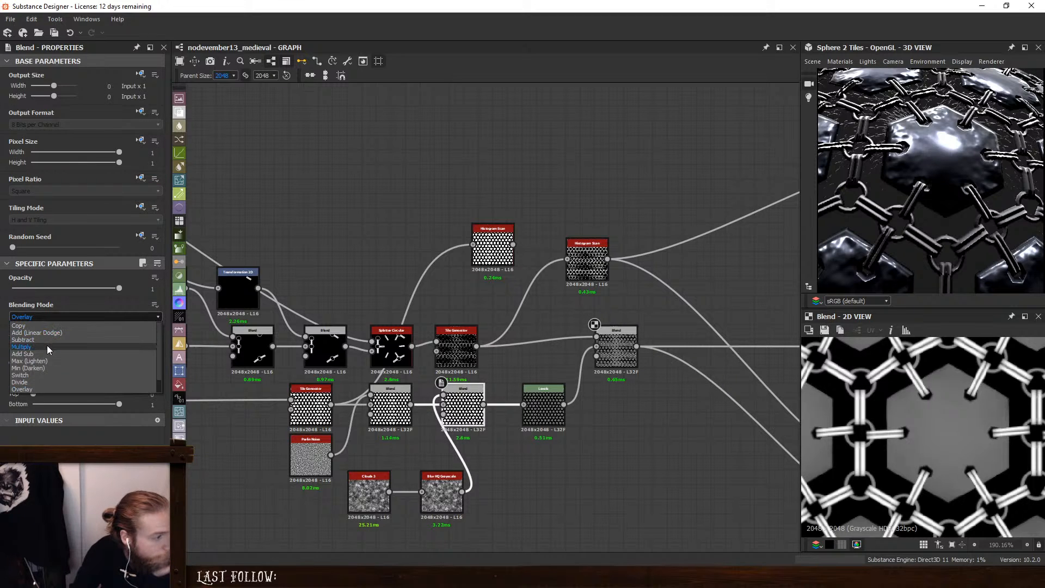
{"action": "left_click", "coordinate": [46, 347]}
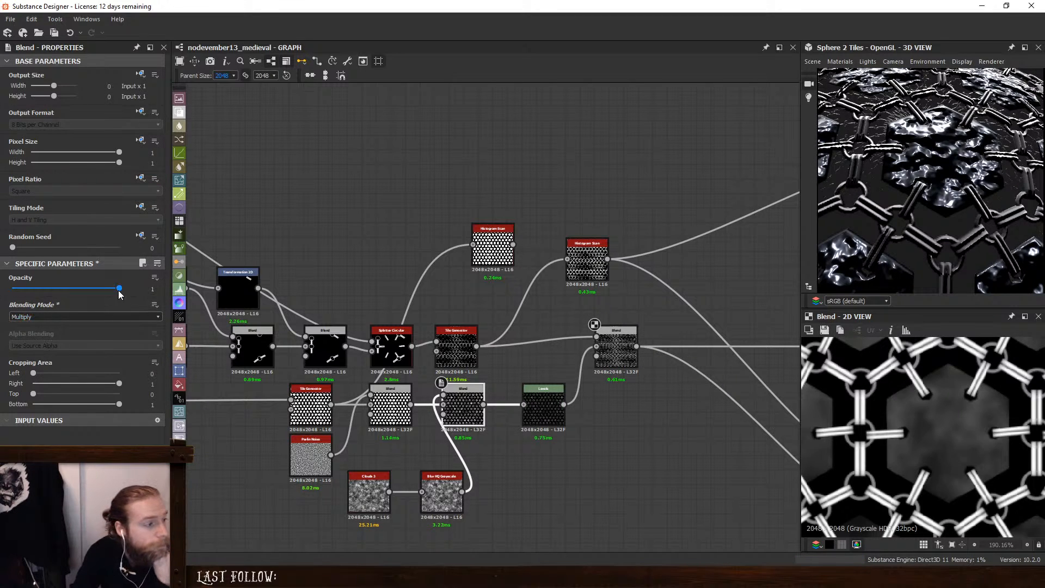
{"action": "left_click_drag", "start_coordinate": [119, 288], "coordinate": [18, 289]}
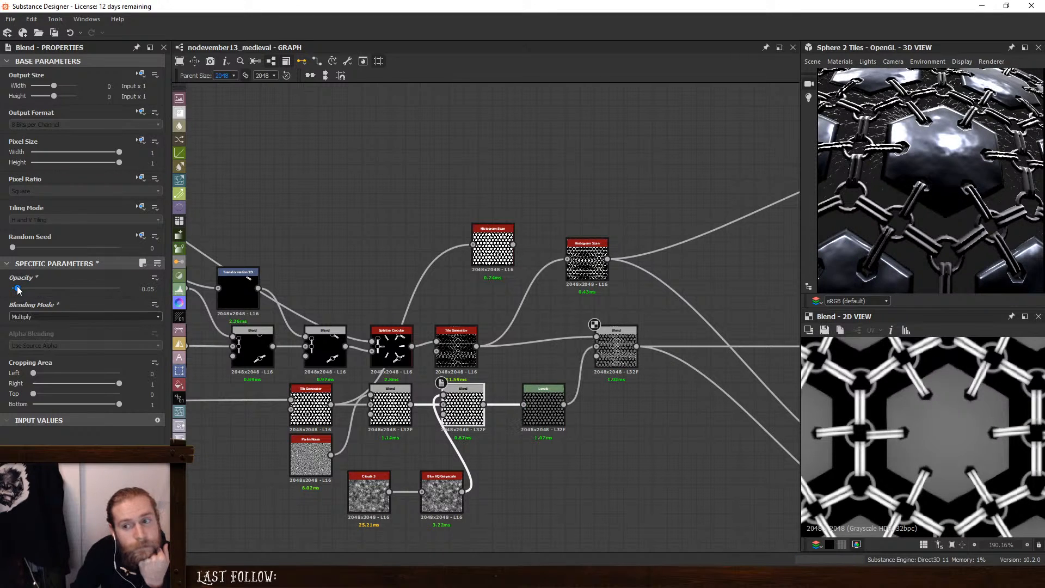
{"action": "left_click", "coordinate": [356, 488]}
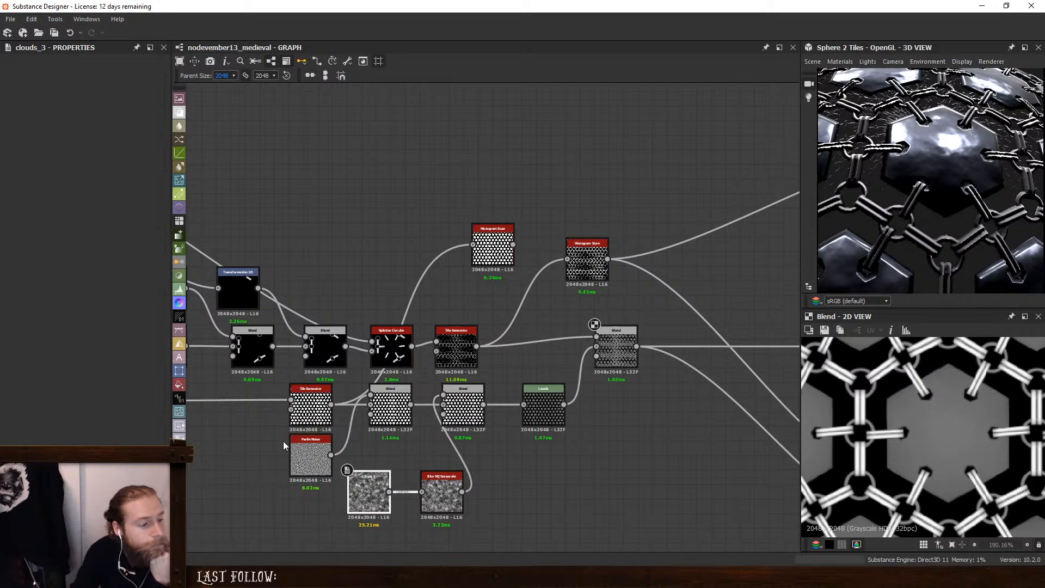
{"action": "left_click_drag", "start_coordinate": [36, 304], "coordinate": [39, 305]}
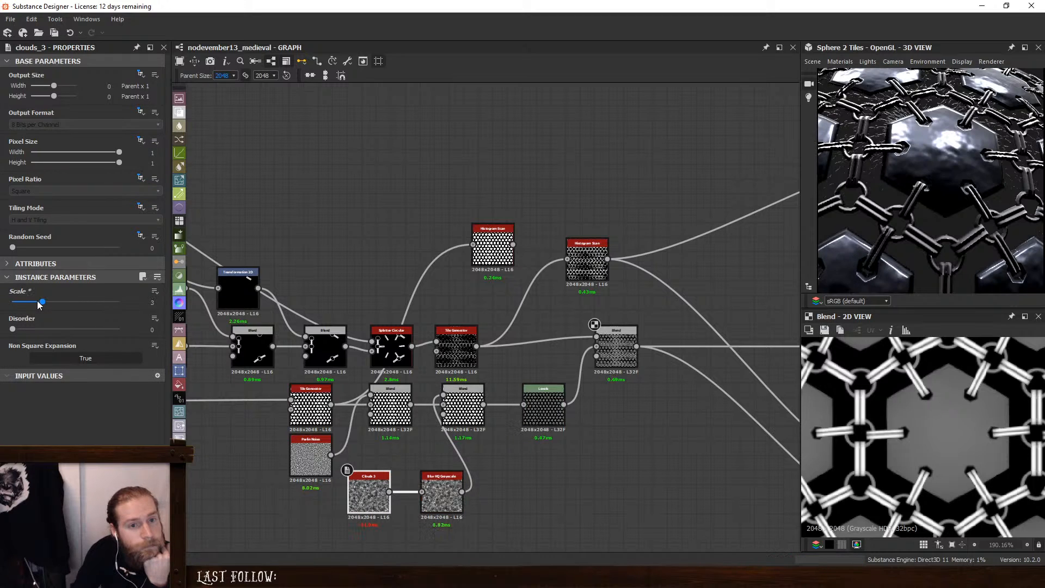
Change the Perlin Noise plate Blend to Subtract with an opacity of 0.07
{"action": "left_click", "coordinate": [395, 410]}
{"action": "left_click", "coordinate": [39, 317]}
{"action": "left_click", "coordinate": [39, 338]}
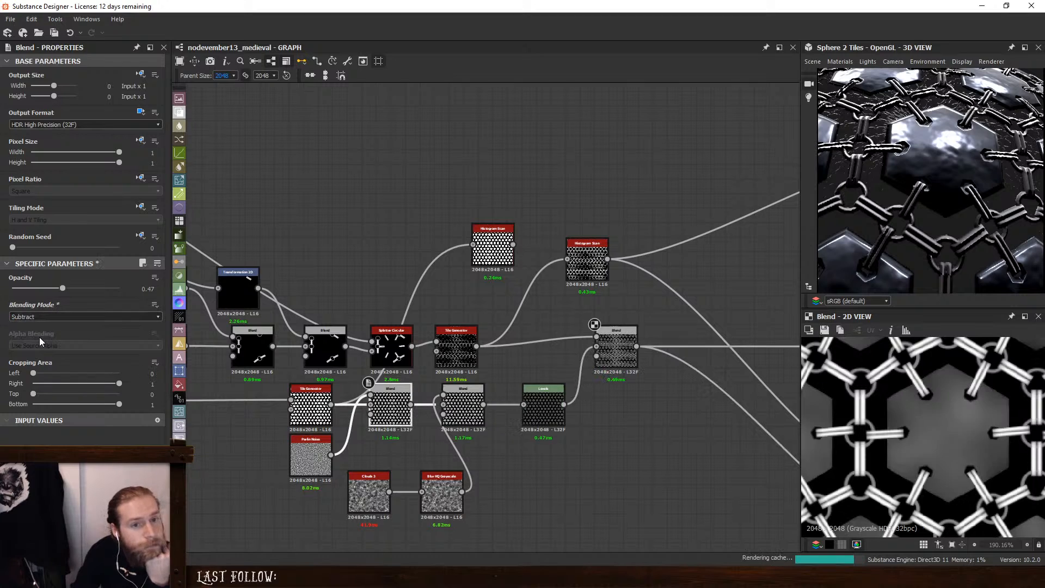
{"action": "left_click_drag", "start_coordinate": [62, 294], "coordinate": [20, 293]}
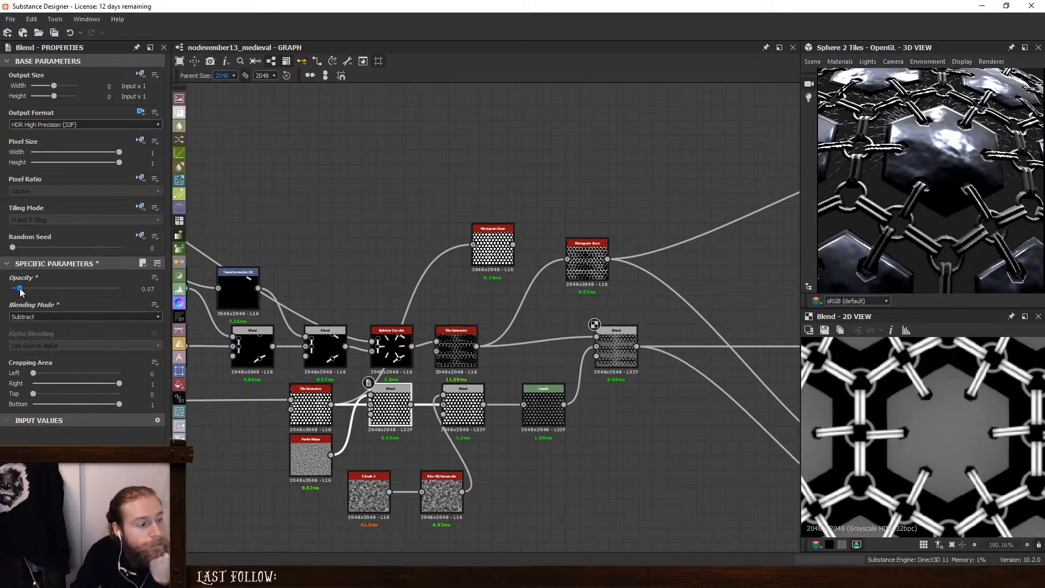
Set the Perlin Noise scale to 128 and lower the opacity of its plate Blend to 0.02
{"action": "left_click", "coordinate": [316, 467]}
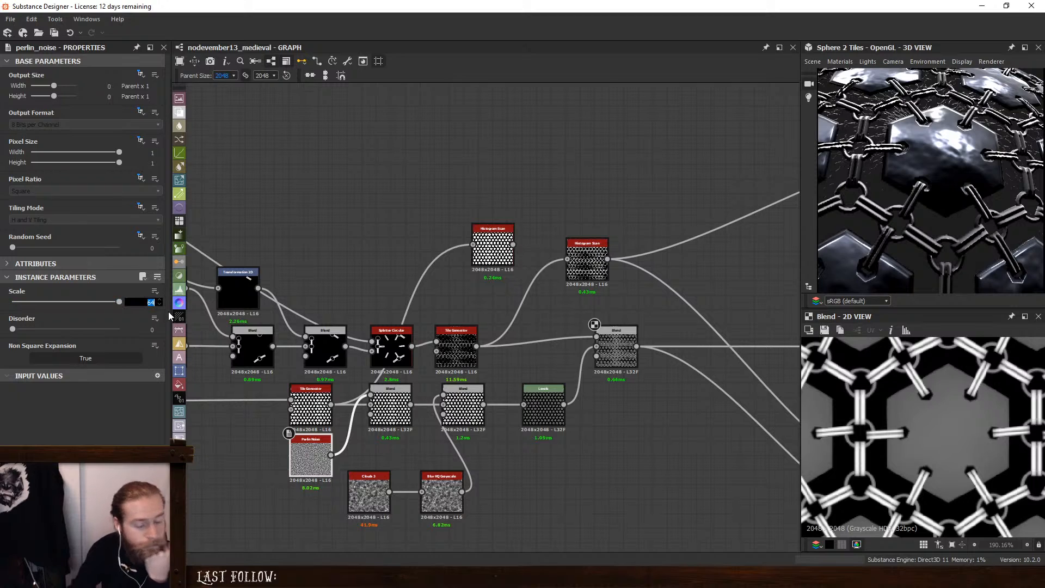
{"action": "type", "text": "128"}
{"action": "key", "text": "Return"}
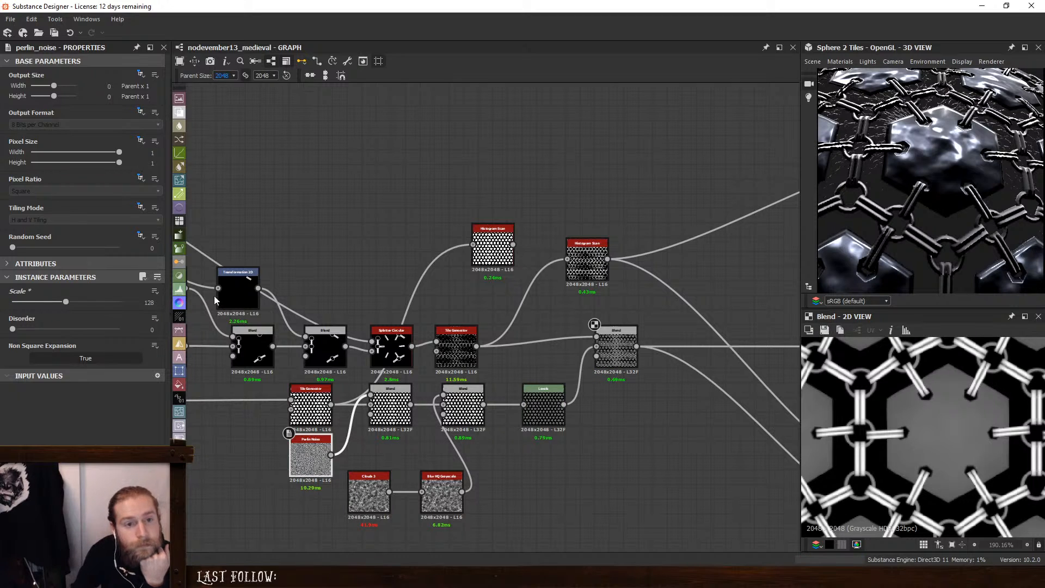
{"action": "left_click", "coordinate": [391, 406]}
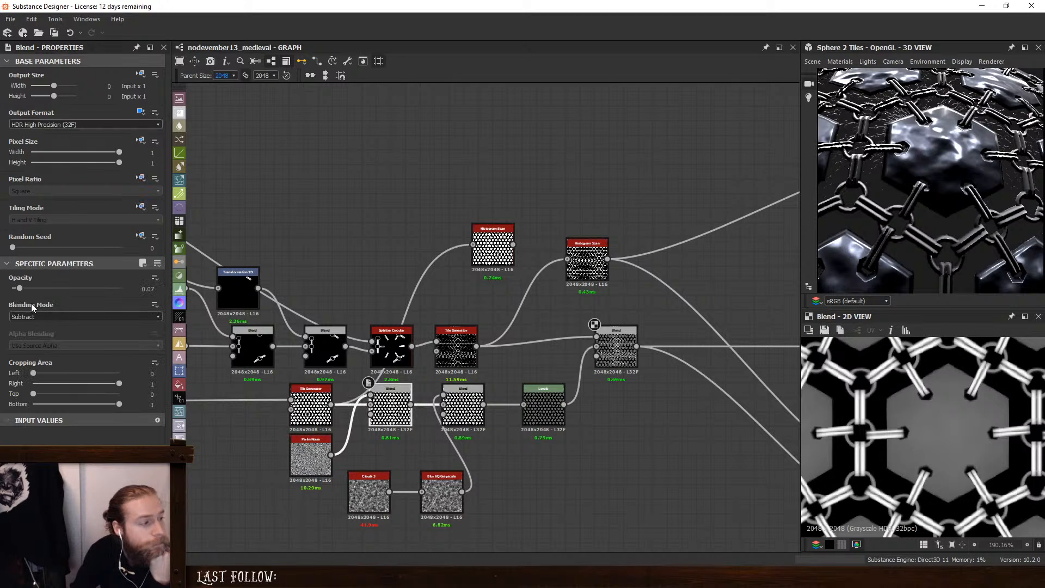
{"action": "left_click_drag", "start_coordinate": [19, 290], "coordinate": [17, 290]}
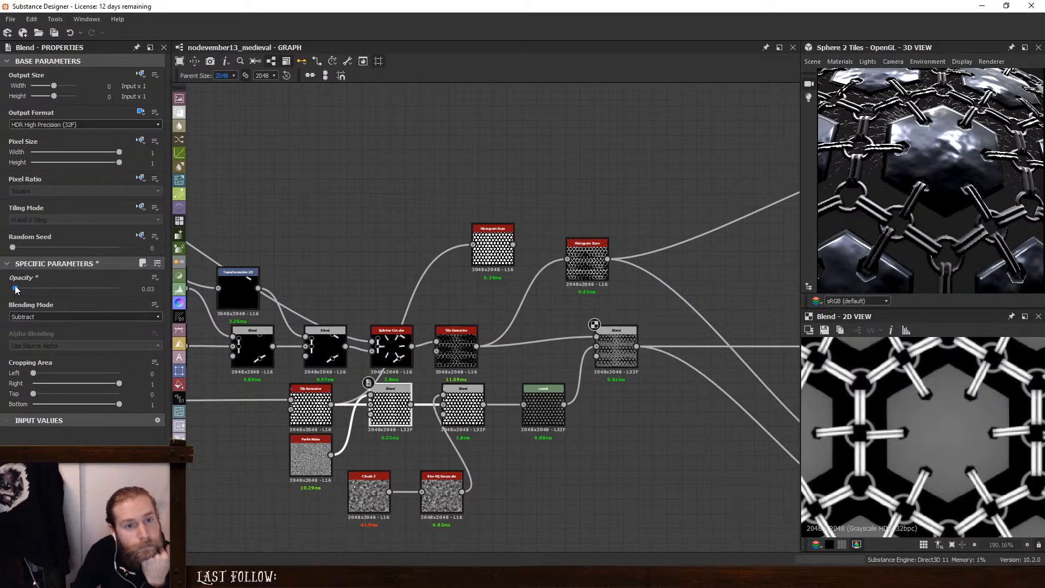
{"action": "left_click_drag", "start_coordinate": [16, 290], "coordinate": [15, 290]}
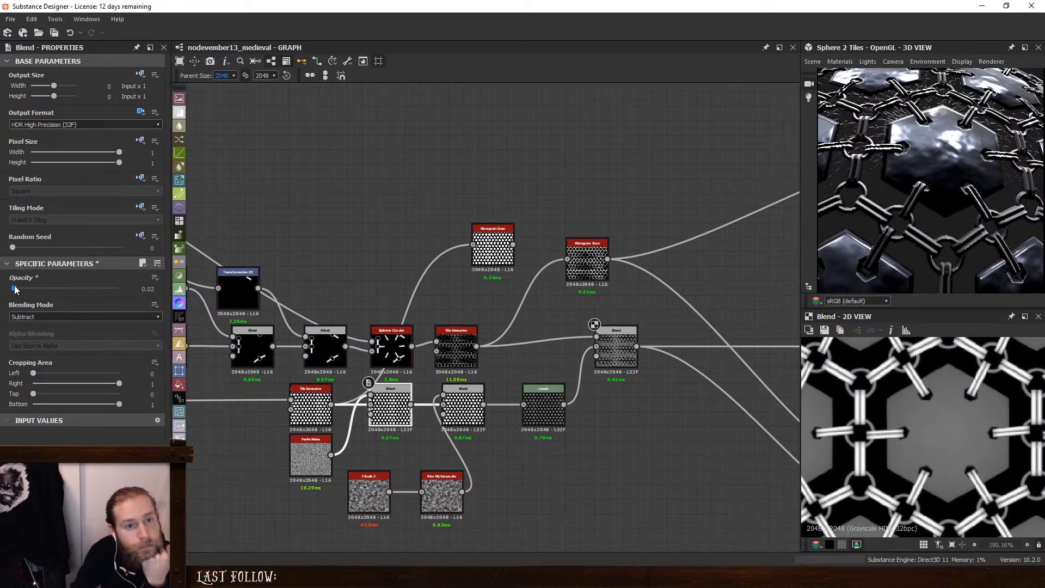
Set the intensity of the Blur HQ Grayscale after Clouds 3 to 0.15, after trying 0.1 and 0.2
{"action": "left_click", "coordinate": [364, 491]}
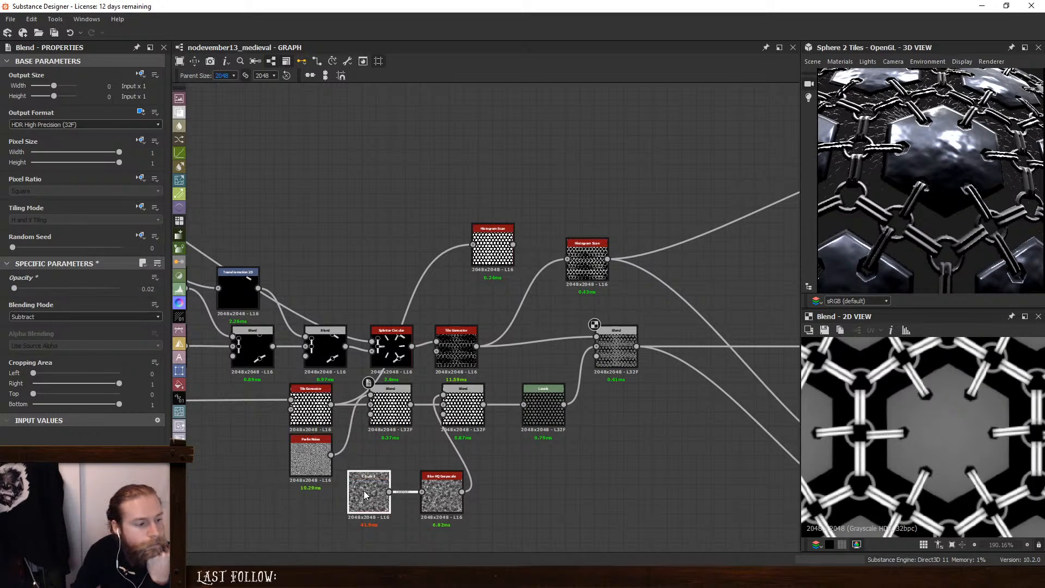
{"action": "double_click", "coordinate": [442, 492]}
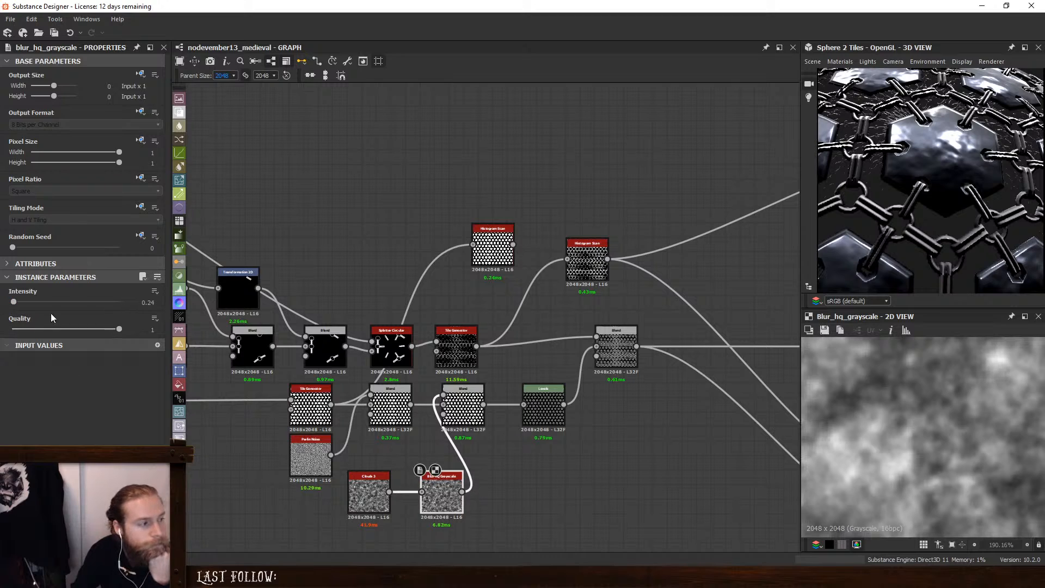
{"action": "left_click_drag", "start_coordinate": [15, 303], "coordinate": [11, 303]}
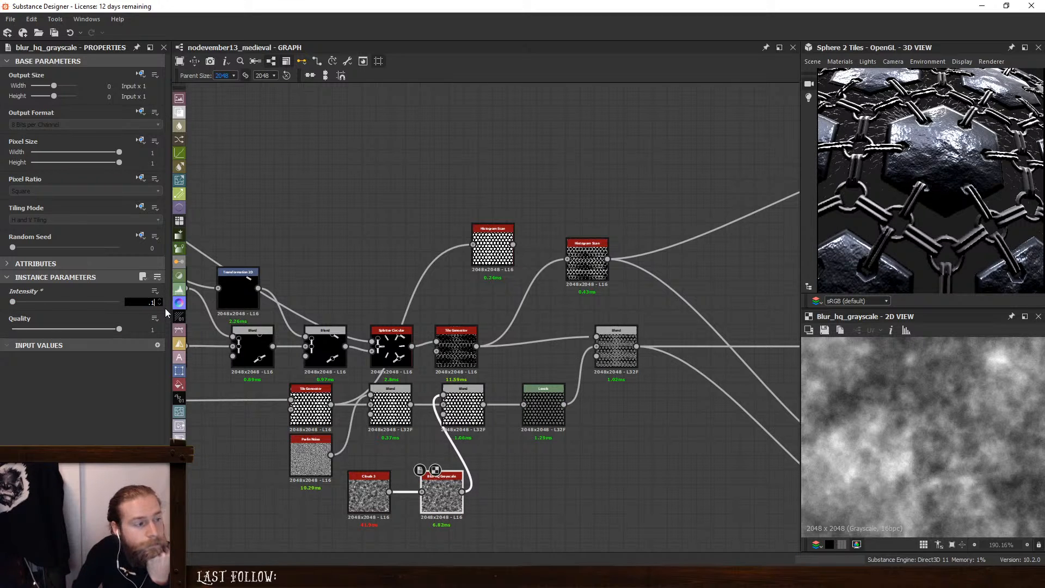
{"action": "type", "text": ".1"}
{"action": "key", "text": "Return"}
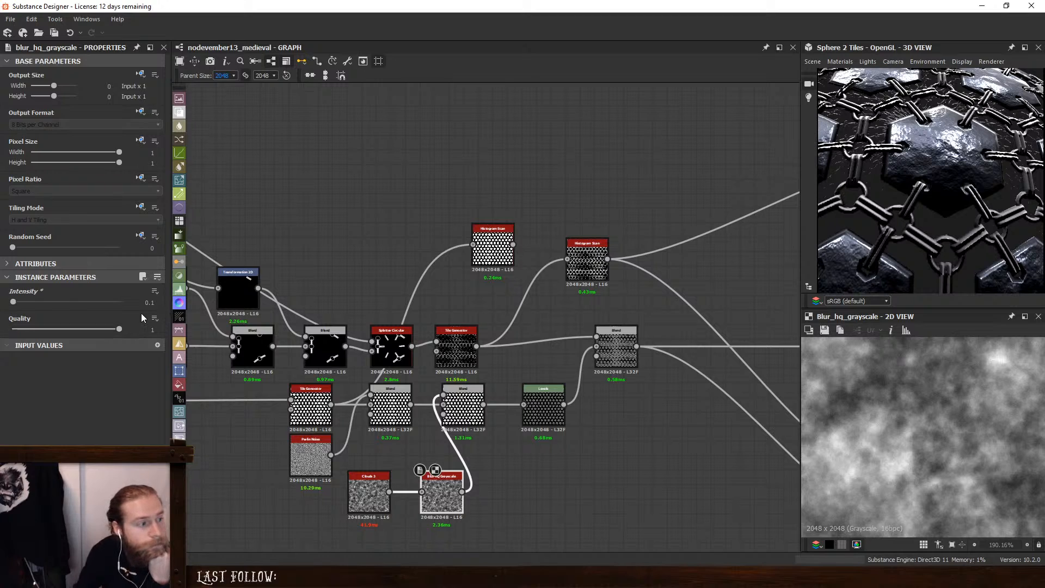
{"action": "left_click", "coordinate": [153, 302]}
{"action": "type", "text": ".2"}
{"action": "key", "text": "Return"}
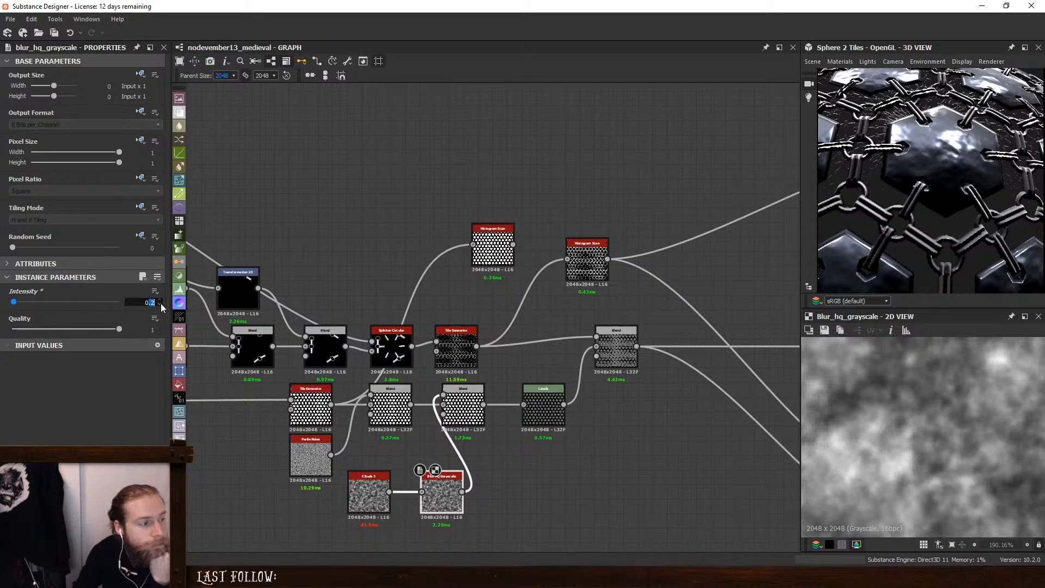
{"action": "left_click", "coordinate": [161, 302]}
{"action": "key", "text": "Return"}
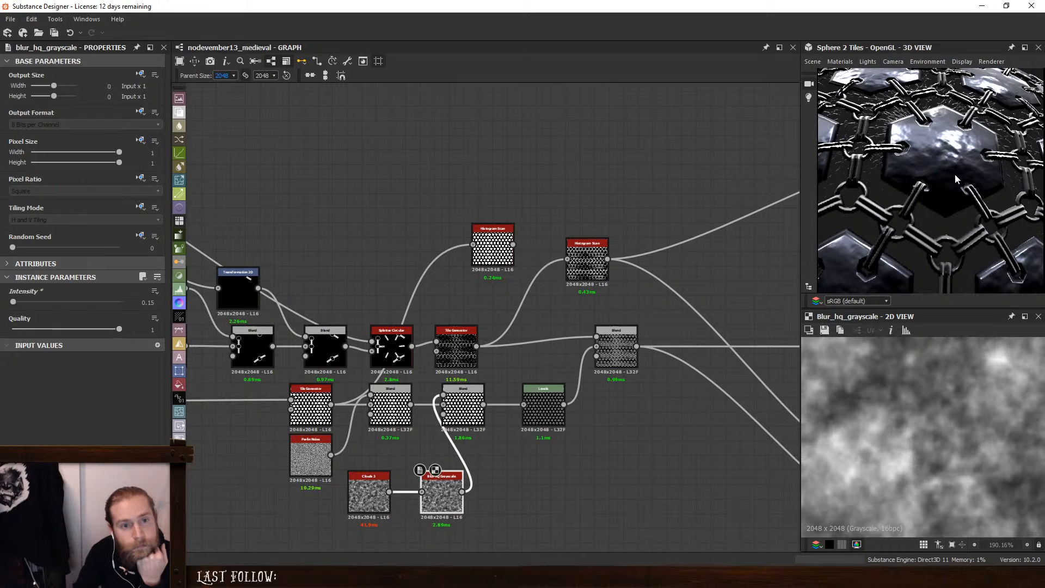
Inspect the plates on the 3D sphere and compare them with the Kikko armour reference photo in the browser
{"action": "scroll", "coordinate": [955, 174], "scroll_direction": "down", "scroll_amount": 6}
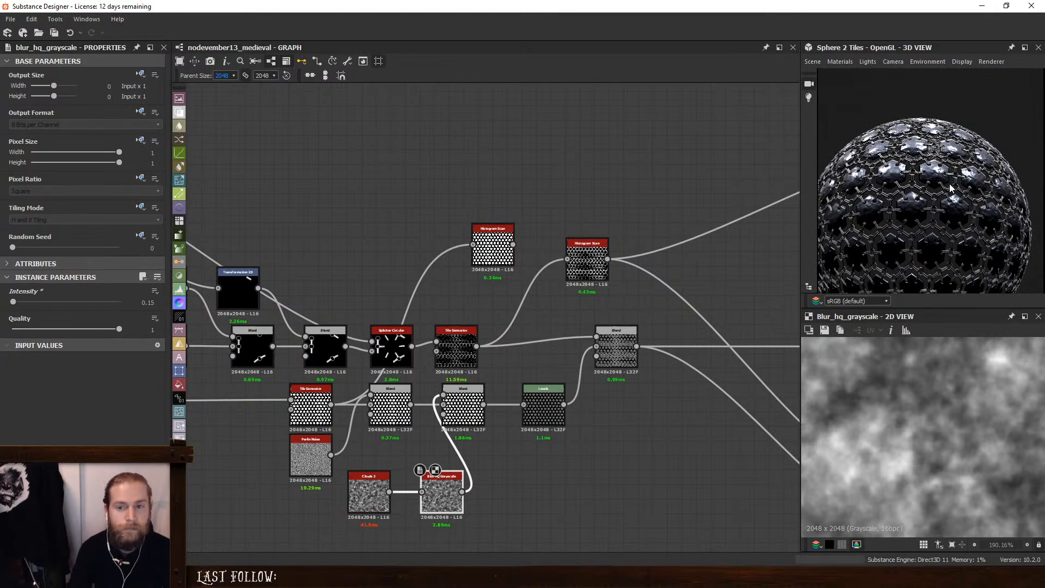
{"action": "scroll", "coordinate": [936, 208], "scroll_direction": "up", "scroll_amount": 5}
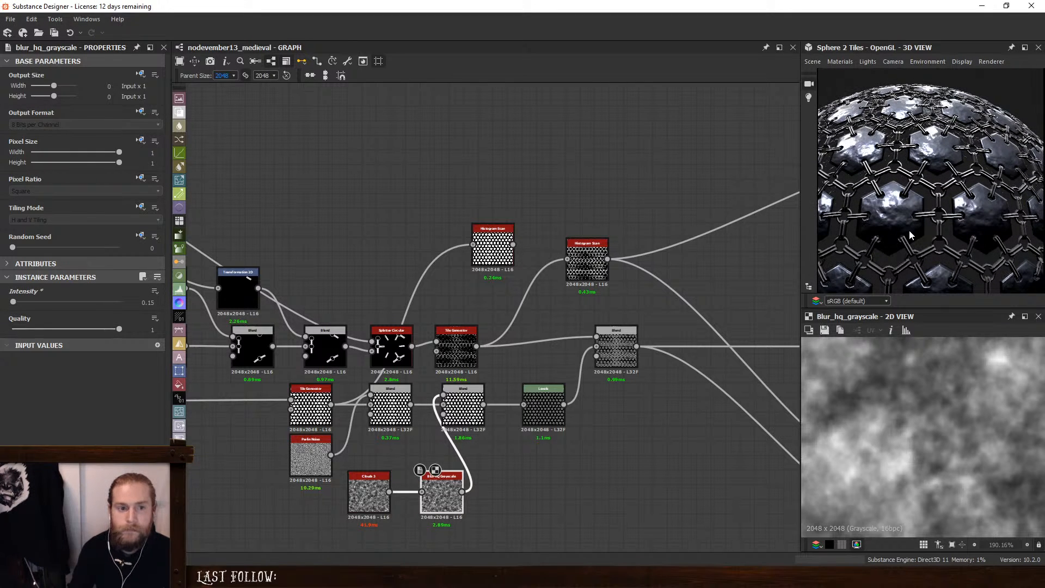
{"action": "scroll", "coordinate": [911, 231], "scroll_direction": "down", "scroll_amount": 3}
{"action": "scroll", "coordinate": [937, 217], "scroll_direction": "up", "scroll_amount": 4}
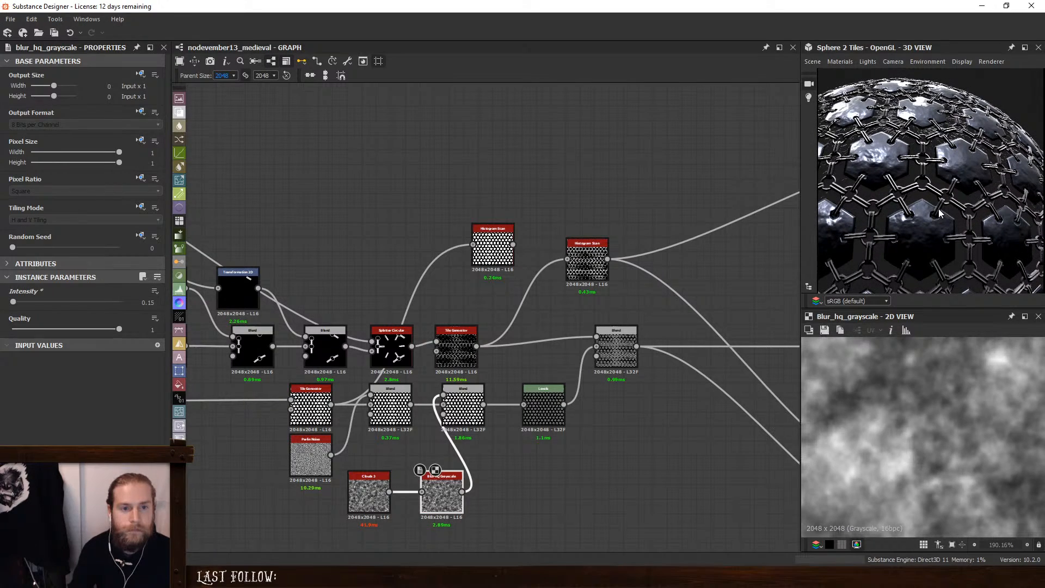
{"action": "left_click_drag", "start_coordinate": [1044, 81], "coordinate": [648, 69]}
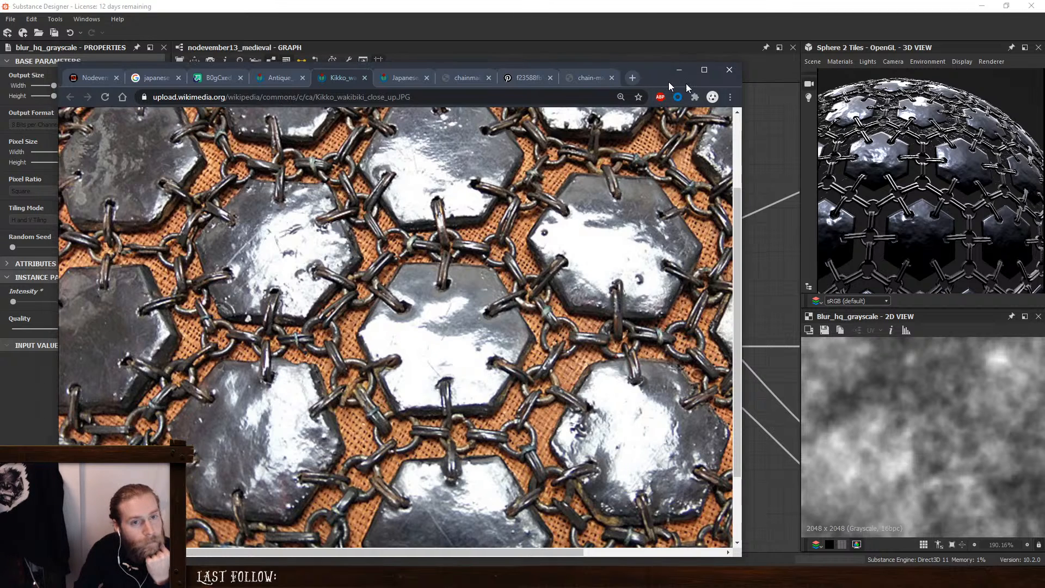
{"action": "left_click", "coordinate": [675, 68]}
Open the 3D view's default material properties and raise the height scale first to 1.23, then to 1.7
{"action": "left_click", "coordinate": [840, 61]}
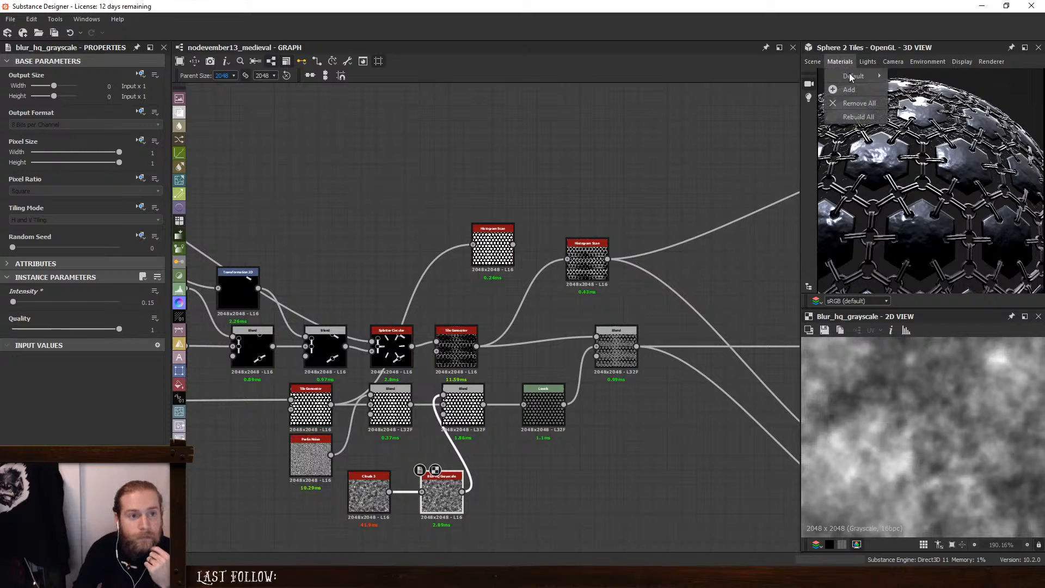
{"action": "mouse_move", "coordinate": [854, 76]}
{"action": "left_click", "coordinate": [893, 87]}
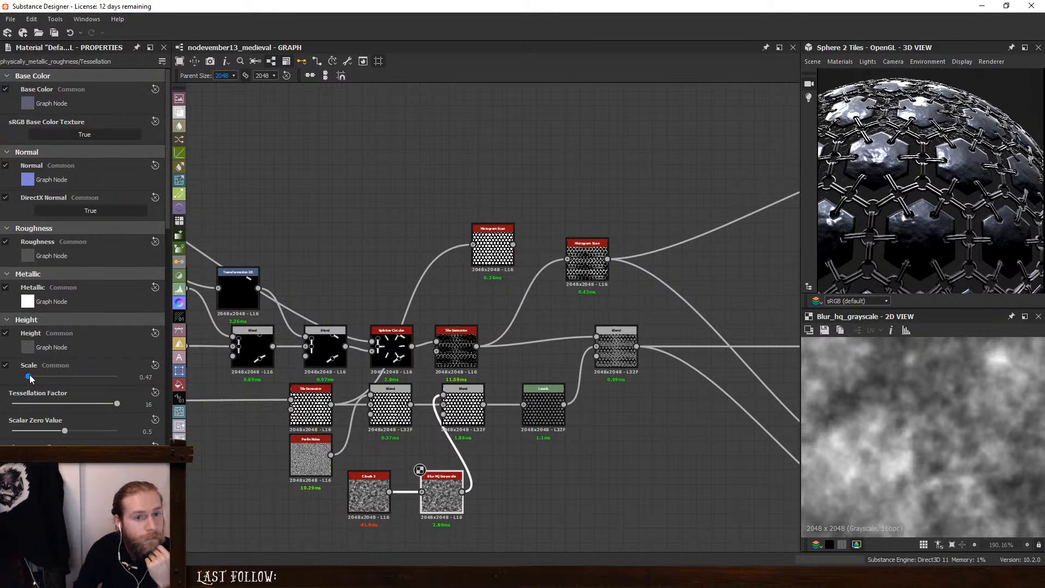
{"action": "mouse_move", "coordinate": [29, 376]}
{"action": "left_mouse_down"}
{"action": "mouse_move", "coordinate": [63, 376]}
{"action": "mouse_move", "coordinate": [34, 381]}
{"action": "left_mouse_up"}
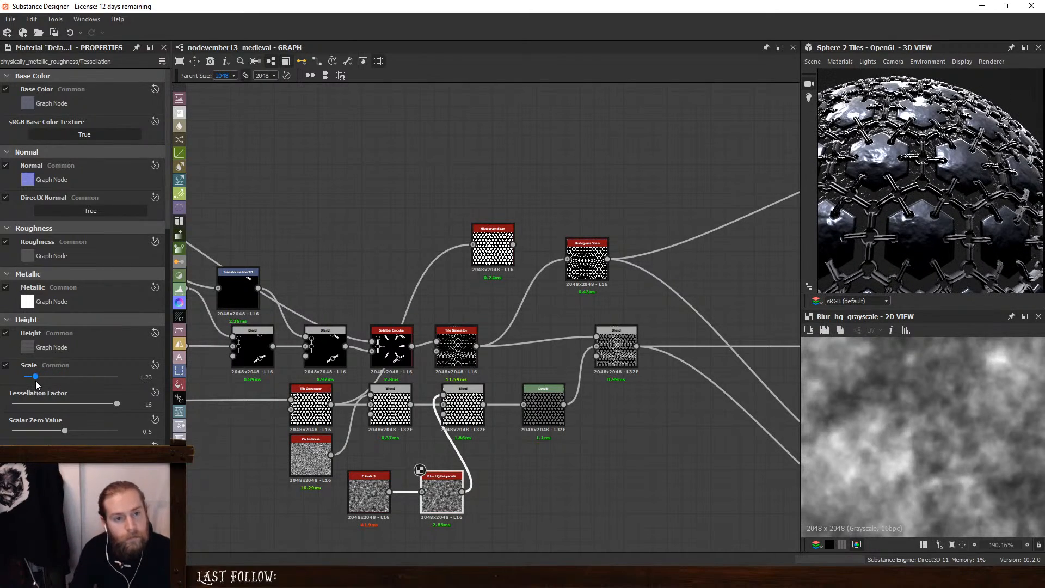
{"action": "mouse_move", "coordinate": [919, 214]}
{"action": "left_mouse_down"}
{"action": "mouse_move", "coordinate": [928, 212]}
{"action": "mouse_move", "coordinate": [913, 208]}
{"action": "left_mouse_up"}
{"action": "scroll", "coordinate": [910, 208], "scroll_direction": "up", "scroll_amount": 2}
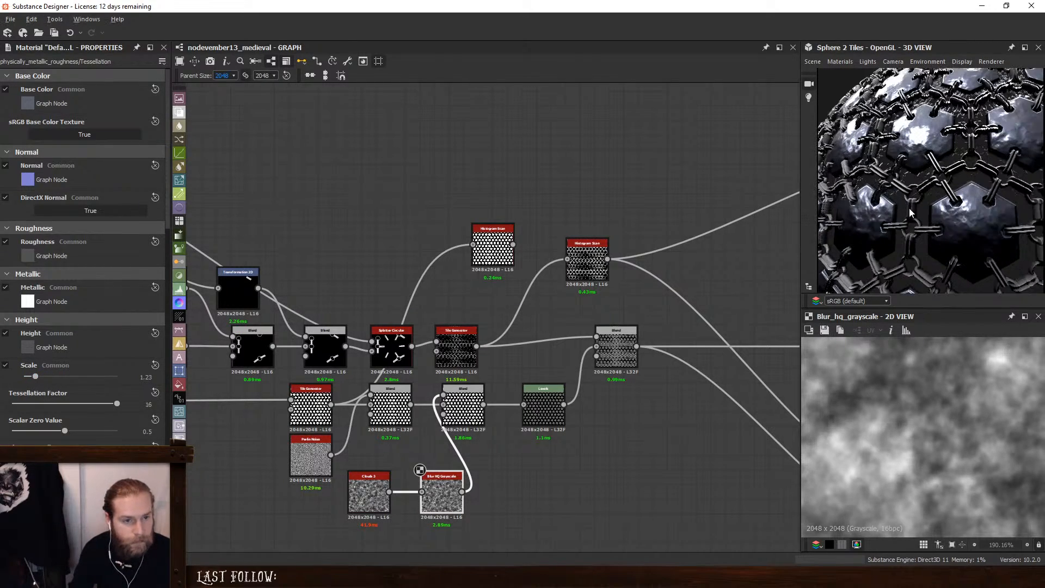
{"action": "scroll", "coordinate": [903, 221], "scroll_direction": "up", "scroll_amount": 4}
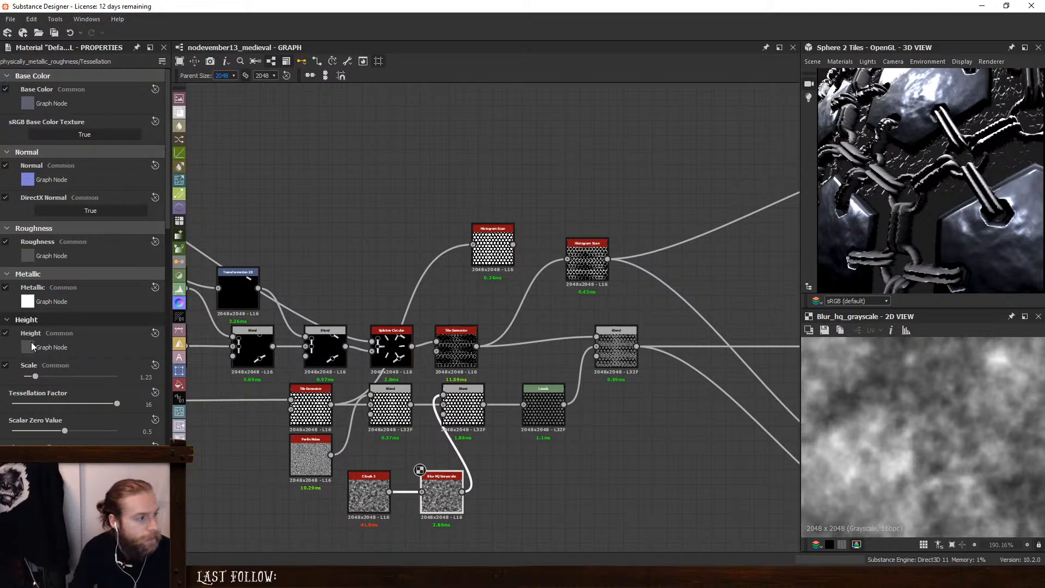
{"action": "left_click_drag", "start_coordinate": [35, 376], "coordinate": [40, 377]}
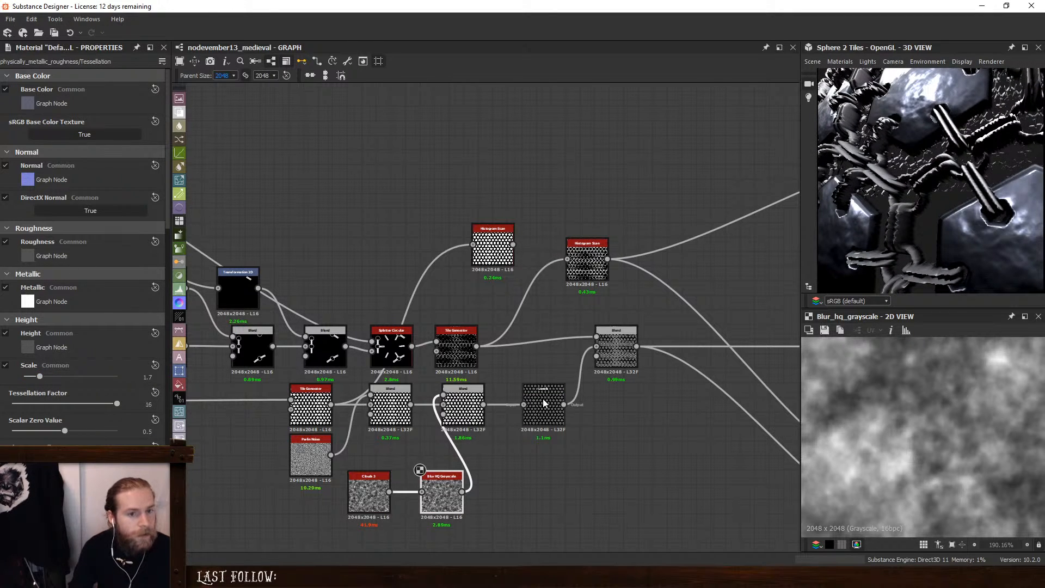
Raise the output white level of the plates' Levels node feeding the Max (Lighten) Blend to about 0.8
{"action": "left_click", "coordinate": [614, 348]}
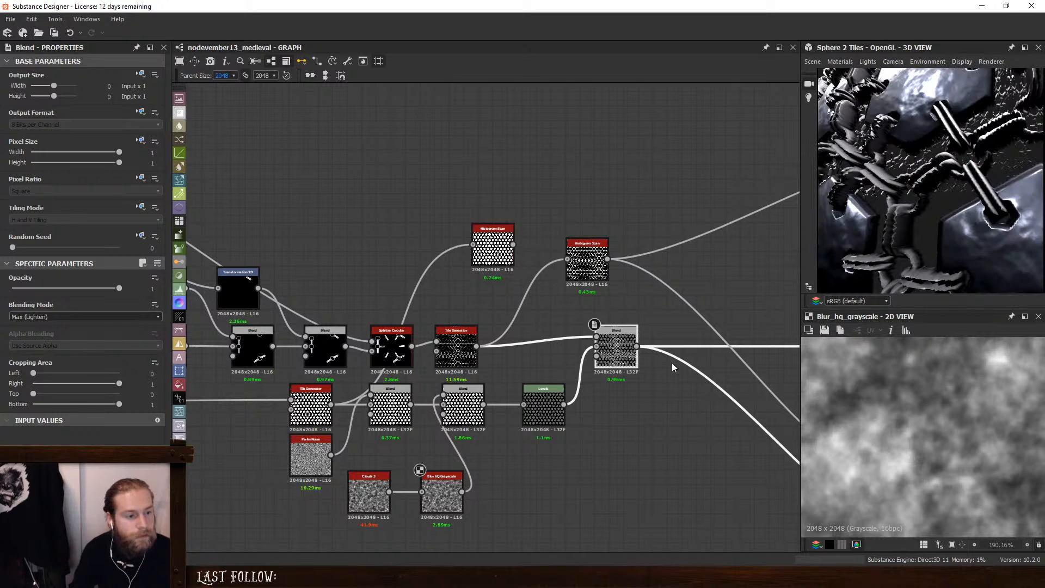
{"action": "left_click", "coordinate": [543, 406]}
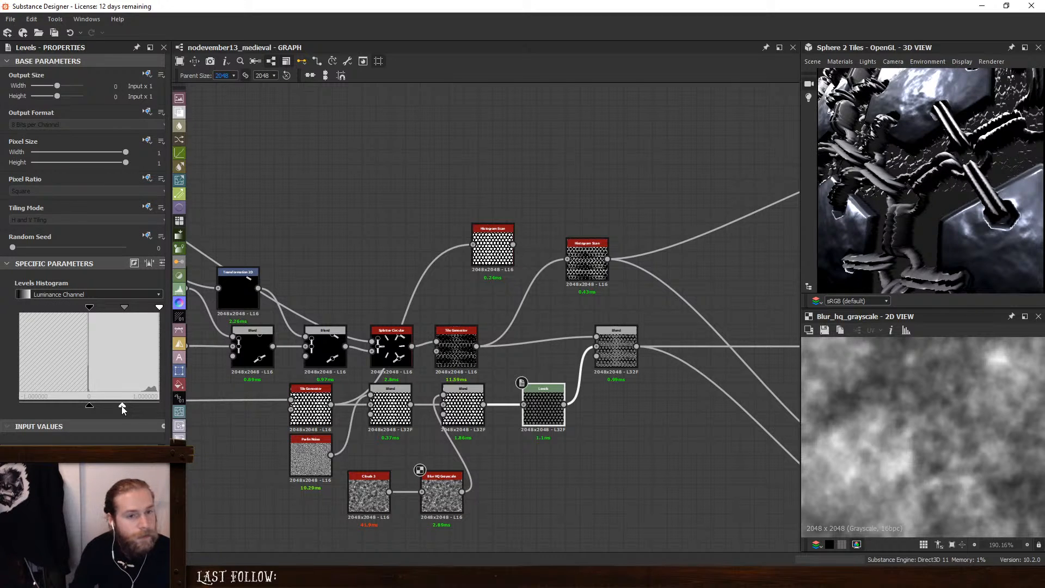
{"action": "left_click_drag", "start_coordinate": [122, 407], "coordinate": [146, 406]}
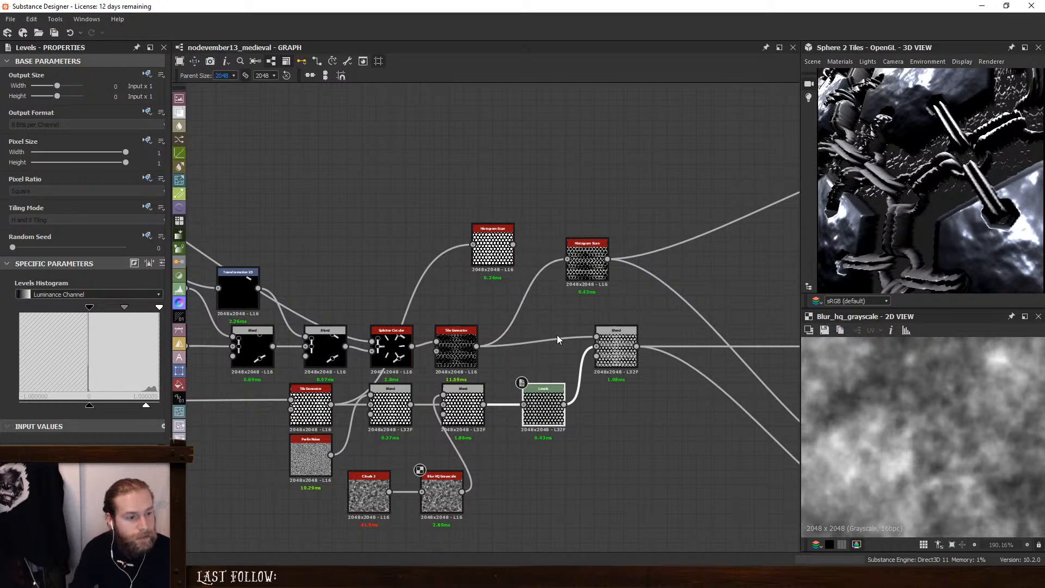
Insert a Levels node between the chain Tile Generator and the Max Blend, and lower the plates' Levels output white to about 0.7
{"action": "key", "text": "space"}
{"action": "left_click", "coordinate": [583, 335]}
{"action": "double_click", "coordinate": [544, 406]}
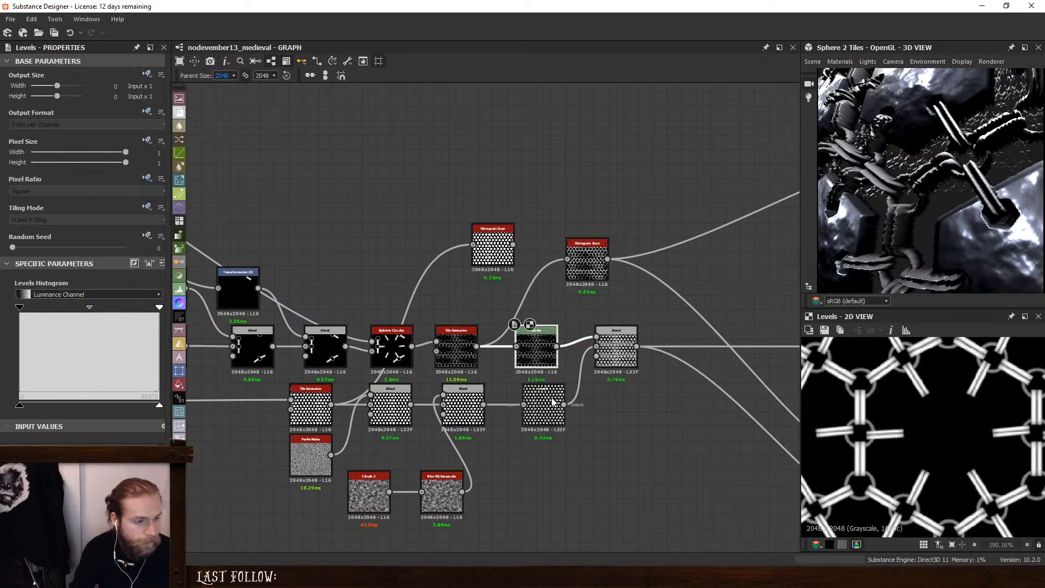
{"action": "left_click_drag", "start_coordinate": [146, 406], "coordinate": [138, 406]}
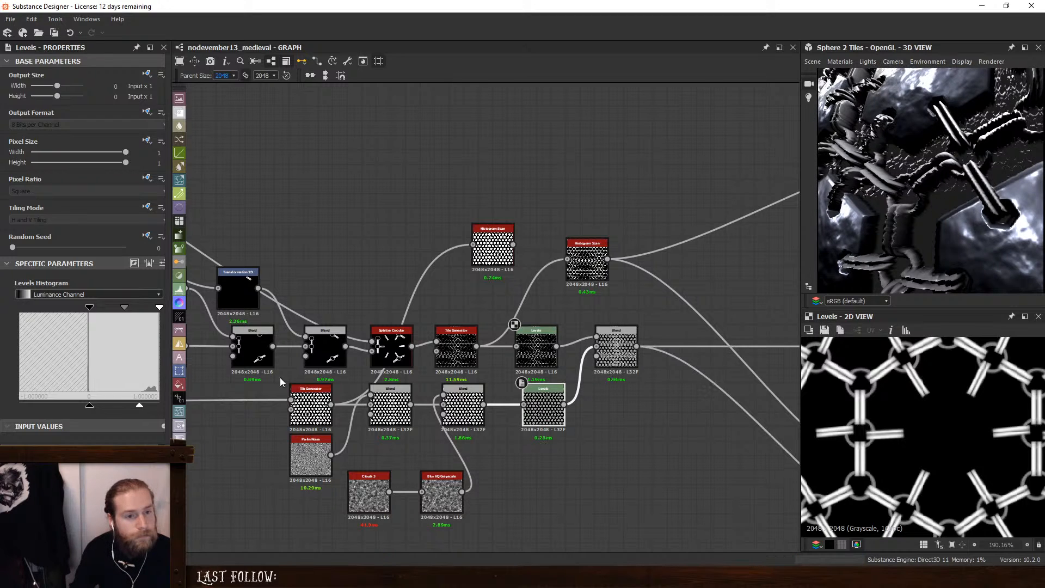
Lower the output white of the chain's Levels node to about three quarters of its range and check the chains and plates on the sphere
{"action": "left_click", "coordinate": [536, 348]}
{"action": "left_click_drag", "start_coordinate": [158, 405], "coordinate": [126, 406]}
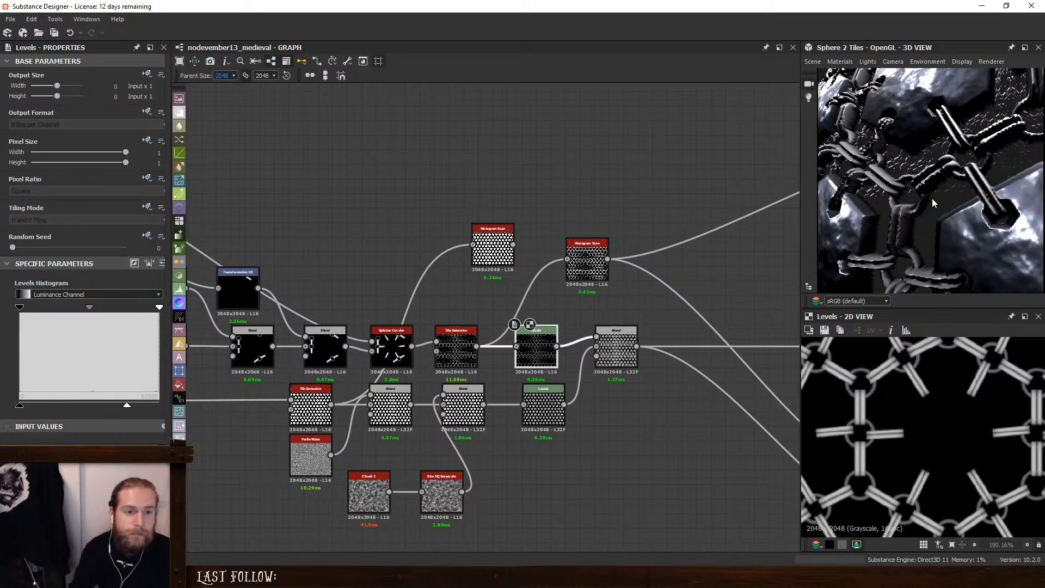
{"action": "scroll", "coordinate": [959, 215], "scroll_direction": "down", "scroll_amount": 8}
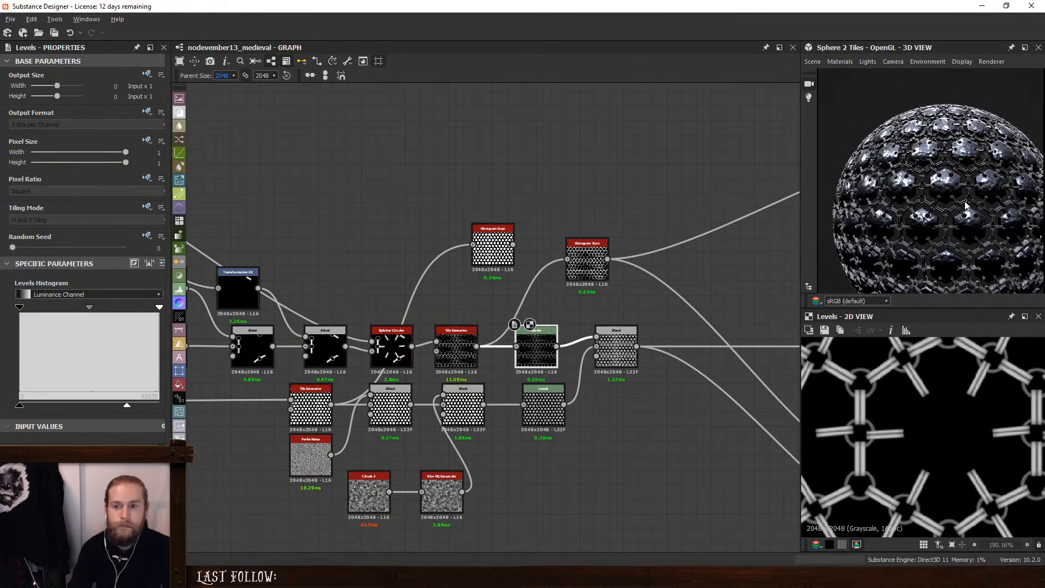
{"action": "mouse_move", "coordinate": [958, 214]}
{"action": "left_mouse_down"}
{"action": "mouse_move", "coordinate": [965, 204]}
{"action": "mouse_move", "coordinate": [963, 236]}
{"action": "mouse_move", "coordinate": [943, 259]}
{"action": "mouse_move", "coordinate": [967, 185]}
{"action": "mouse_move", "coordinate": [936, 188]}
{"action": "mouse_move", "coordinate": [939, 199]}
{"action": "left_mouse_up"}
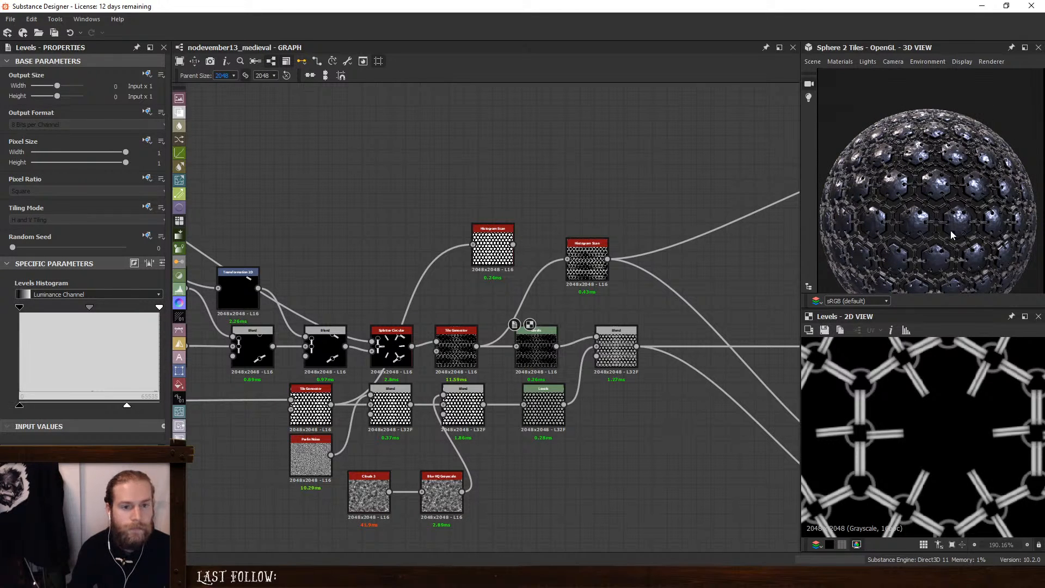
{"action": "scroll", "coordinate": [958, 216], "scroll_direction": "up", "scroll_amount": 10}
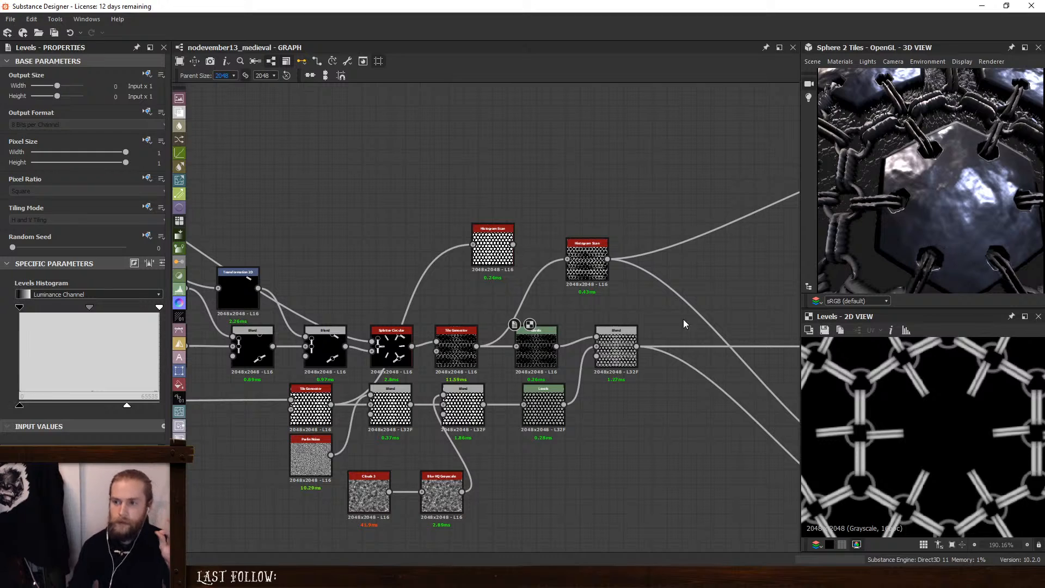
Shift both Levels nodes and the final Blend to make room, and insert a Blend node before the lower Levels node
{"action": "left_click_drag", "start_coordinate": [651, 438], "coordinate": [509, 320]}
{"action": "left_click_drag", "start_coordinate": [616, 349], "coordinate": [704, 347]}
{"action": "left_click", "coordinate": [463, 406]}
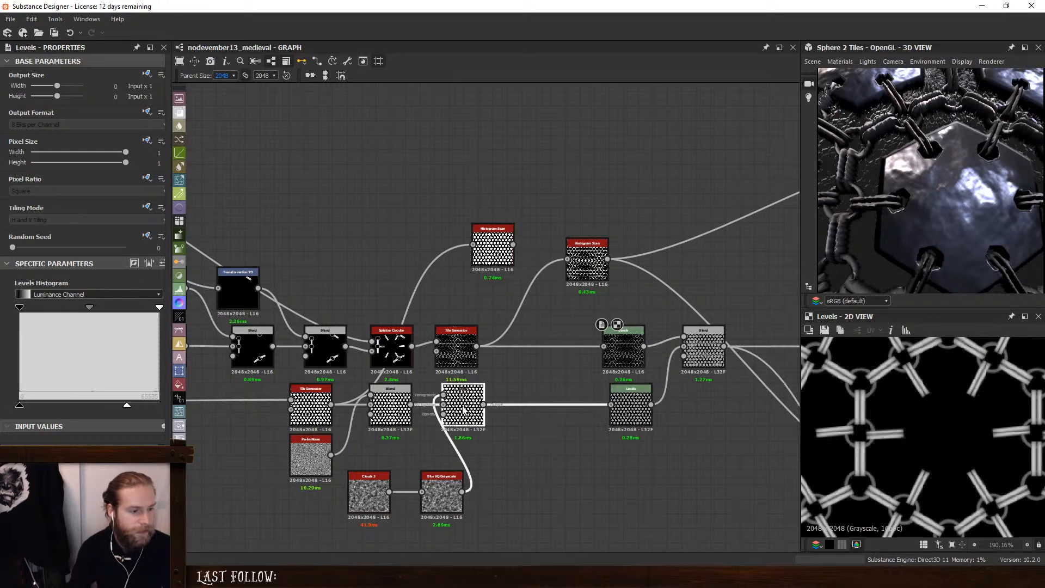
{"action": "right_click", "coordinate": [463, 406]}
{"action": "key", "text": "Escape"}
Add a Fractal Sum Base noise node beside the Blur HQ Grayscale node
{"action": "left_click", "coordinate": [354, 489]}
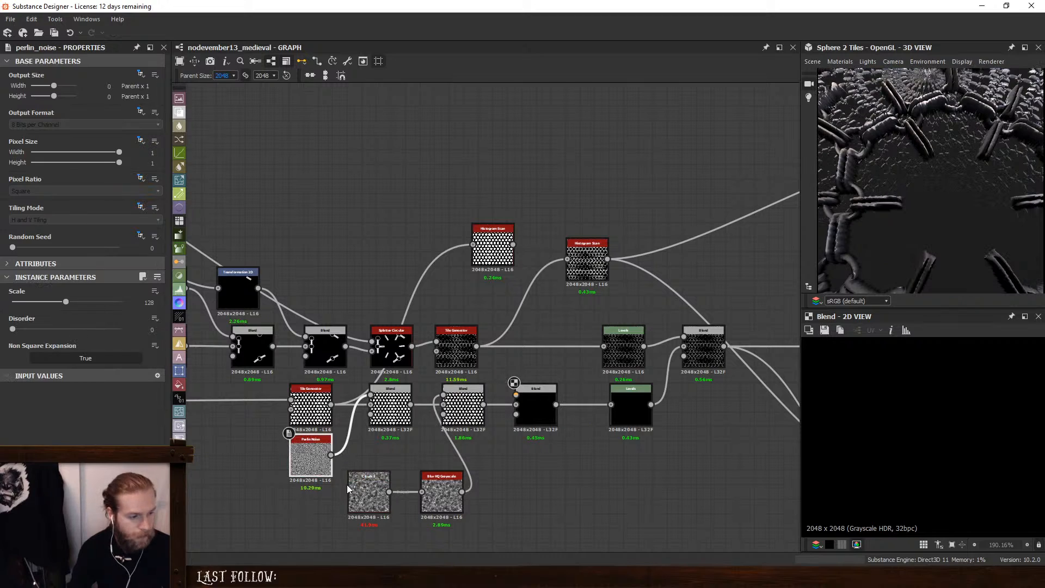
{"action": "left_click", "coordinate": [441, 502]}
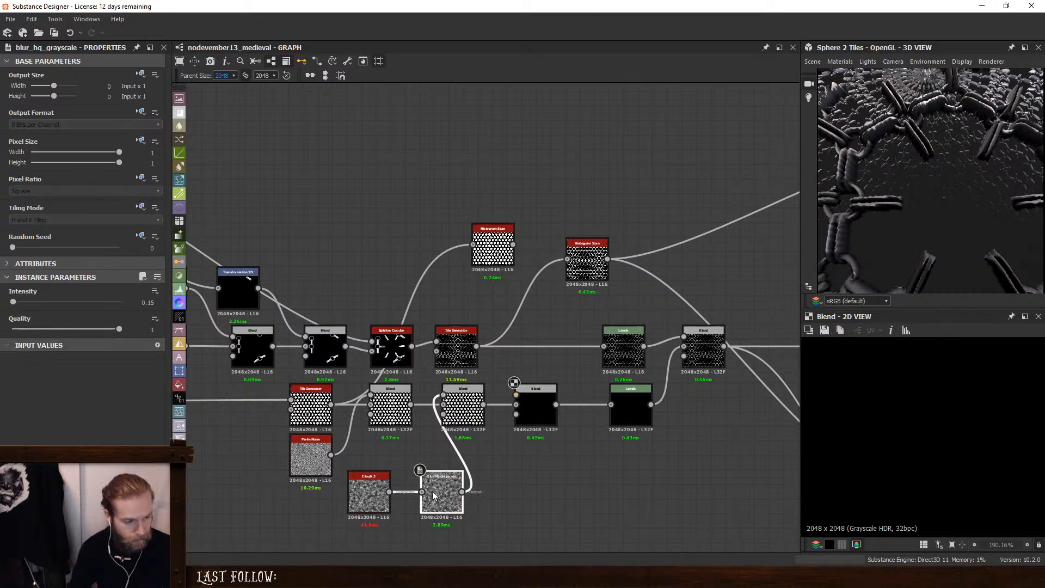
{"action": "key", "text": "space"}
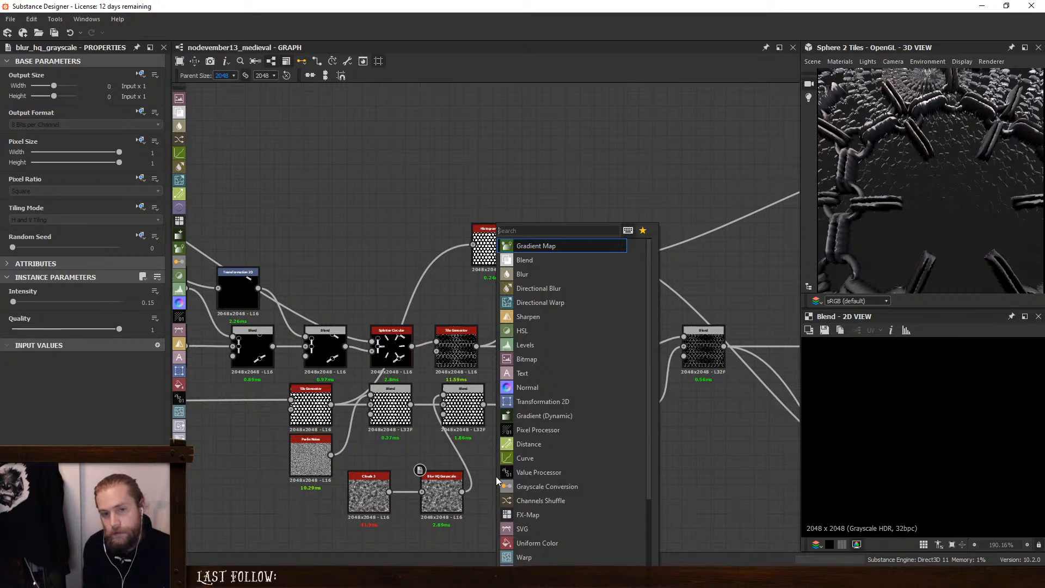
{"action": "type", "text": "fra"}
{"action": "key", "text": "Down"}
{"action": "key", "text": "Down"}
{"action": "key", "text": "Down"}
{"action": "key", "text": "Down"}
{"action": "key", "text": "Down"}
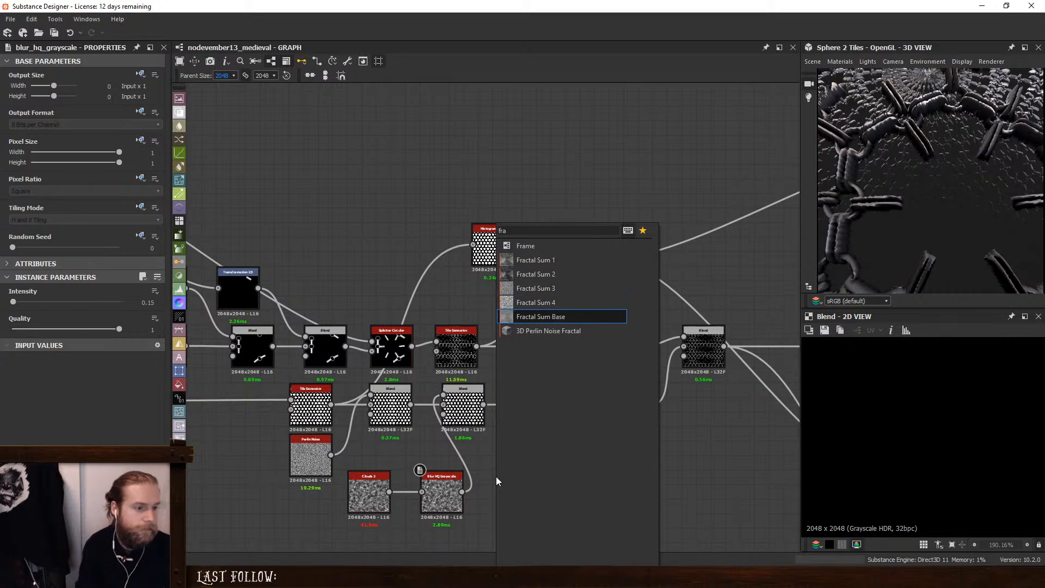
{"action": "key", "text": "Return"}
Add a Non Uniform Blur Grayscale node after Fractal Sum Base, feeding the noise into both of its inputs
{"action": "key", "text": "space"}
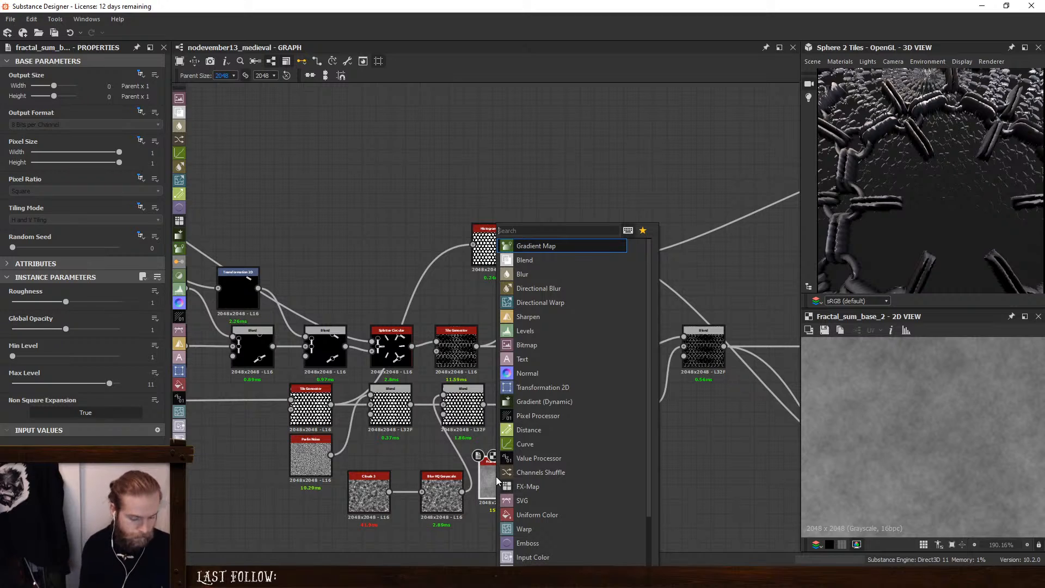
{"action": "type", "text": "non"}
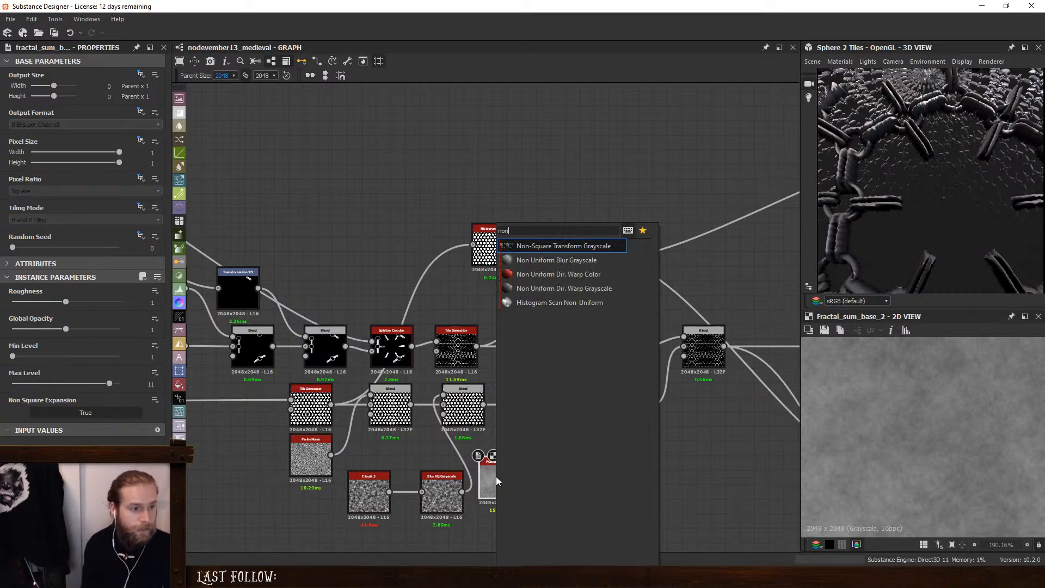
{"action": "left_click", "coordinate": [557, 261]}
{"action": "left_click_drag", "start_coordinate": [553, 481], "coordinate": [521, 478]}
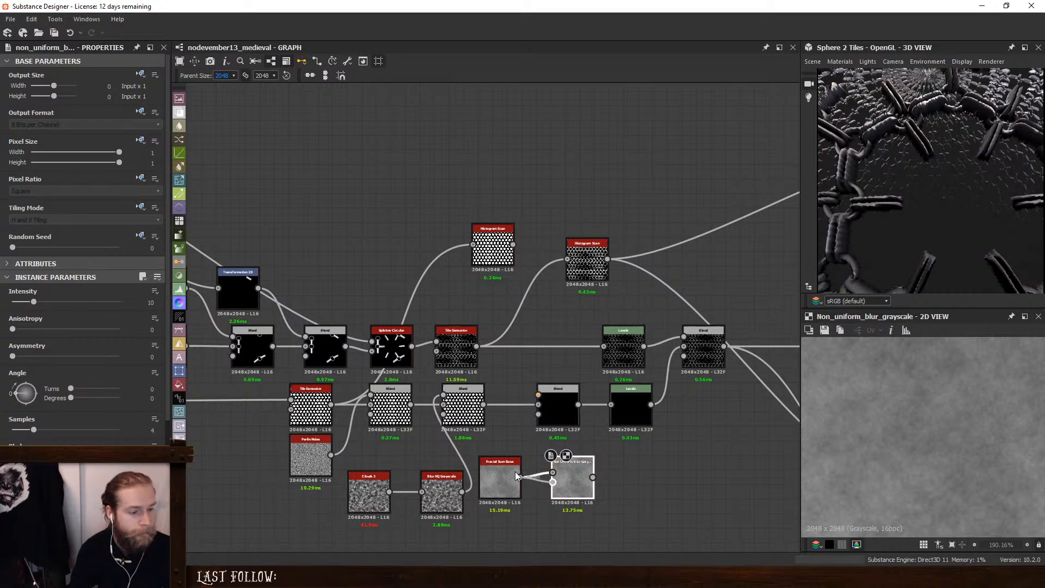
Set the Non Uniform Blur's intensity to 50 and its samples to 16
{"action": "left_click_drag", "start_coordinate": [34, 303], "coordinate": [206, 308]}
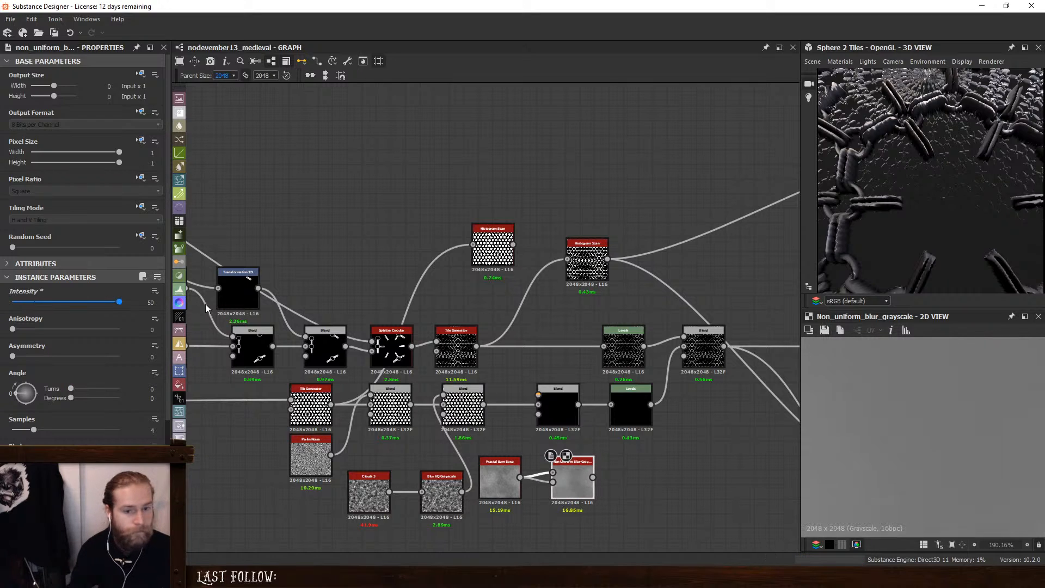
{"action": "left_click_drag", "start_coordinate": [30, 430], "coordinate": [119, 430]}
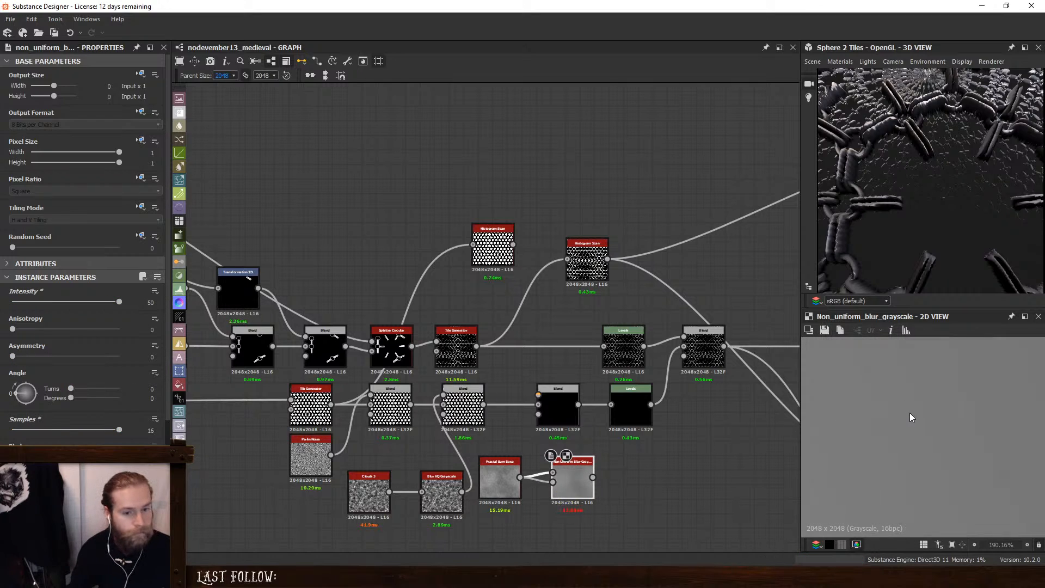
{"action": "scroll", "coordinate": [917, 434], "scroll_direction": "down", "scroll_amount": 10}
Set the Fractal Sum Base roughness to 1.91 and the Non Uniform Blur's intensity to 0.76
{"action": "left_click", "coordinate": [500, 479]}
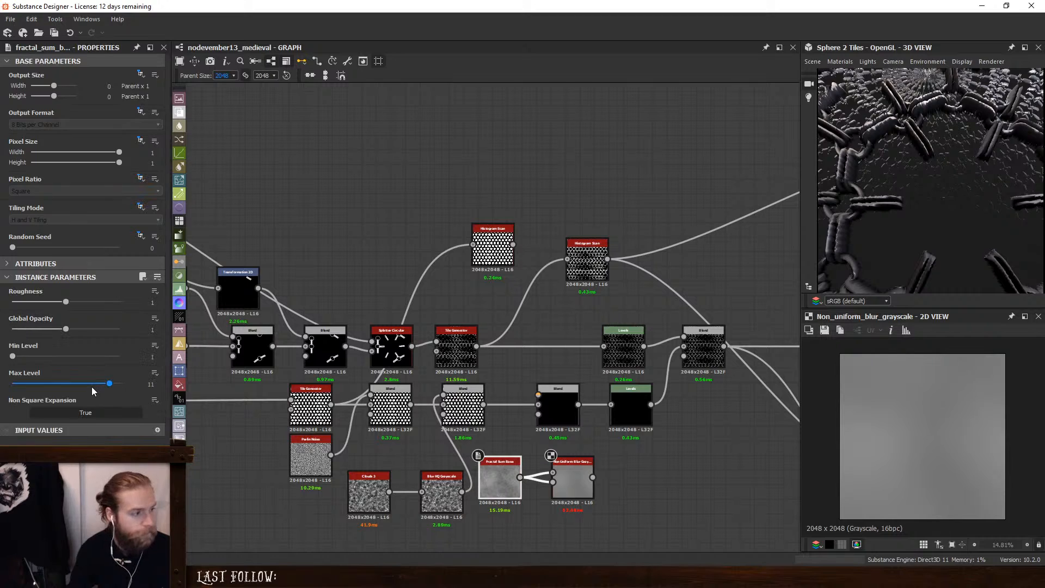
{"action": "left_click_drag", "start_coordinate": [68, 303], "coordinate": [108, 306]}
{"action": "left_click", "coordinate": [578, 475]}
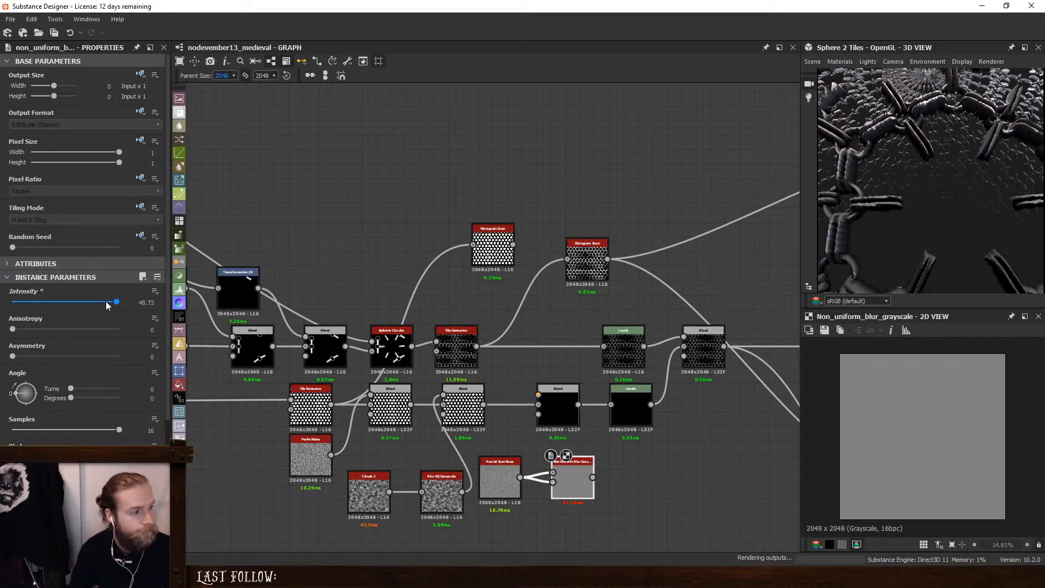
{"action": "left_click_drag", "start_coordinate": [24, 306], "coordinate": [15, 306]}
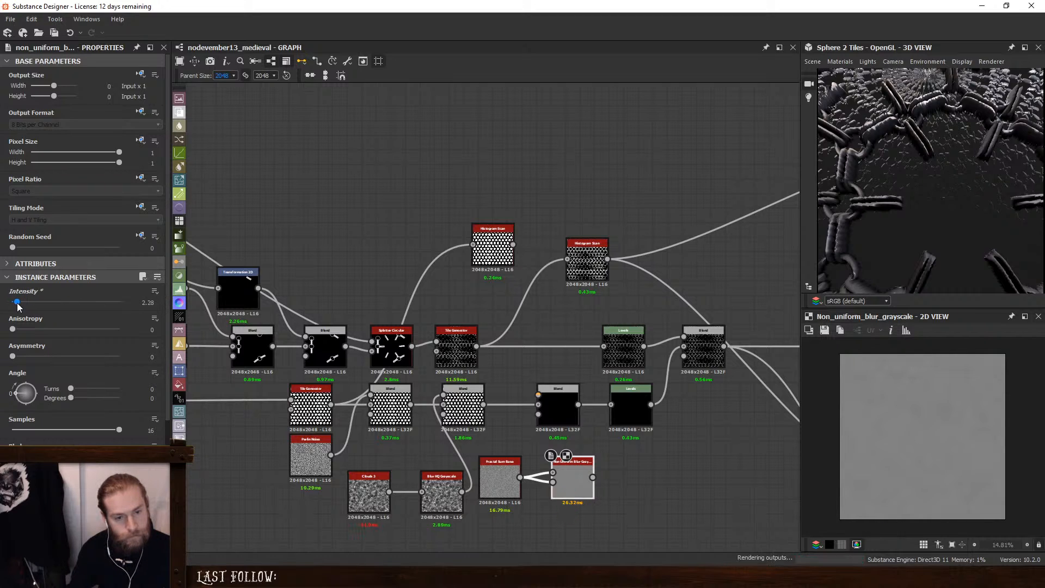
{"action": "scroll", "coordinate": [886, 451], "scroll_direction": "up", "scroll_amount": 5}
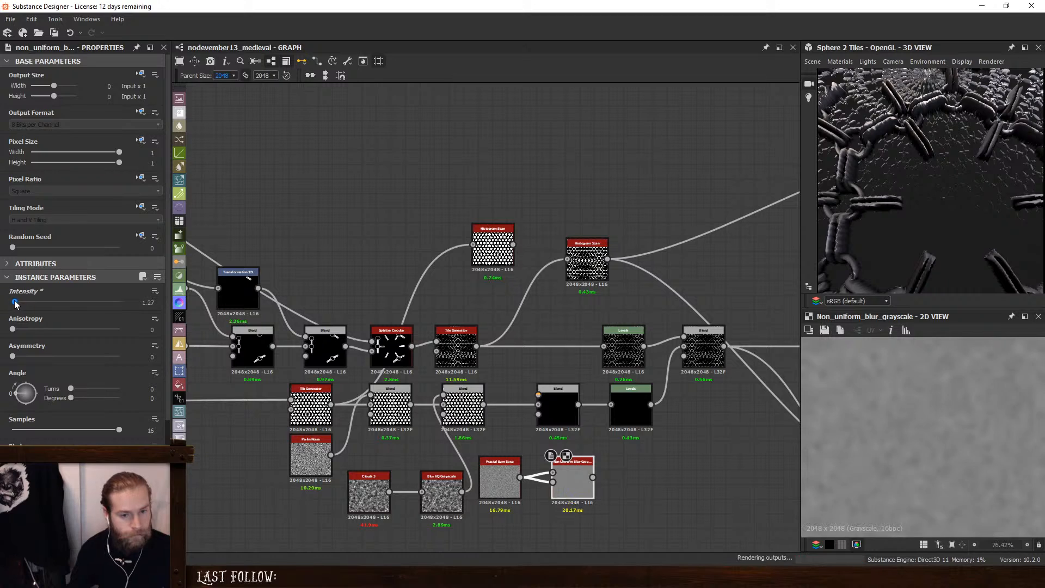
{"action": "left_click_drag", "start_coordinate": [18, 305], "coordinate": [10, 305]}
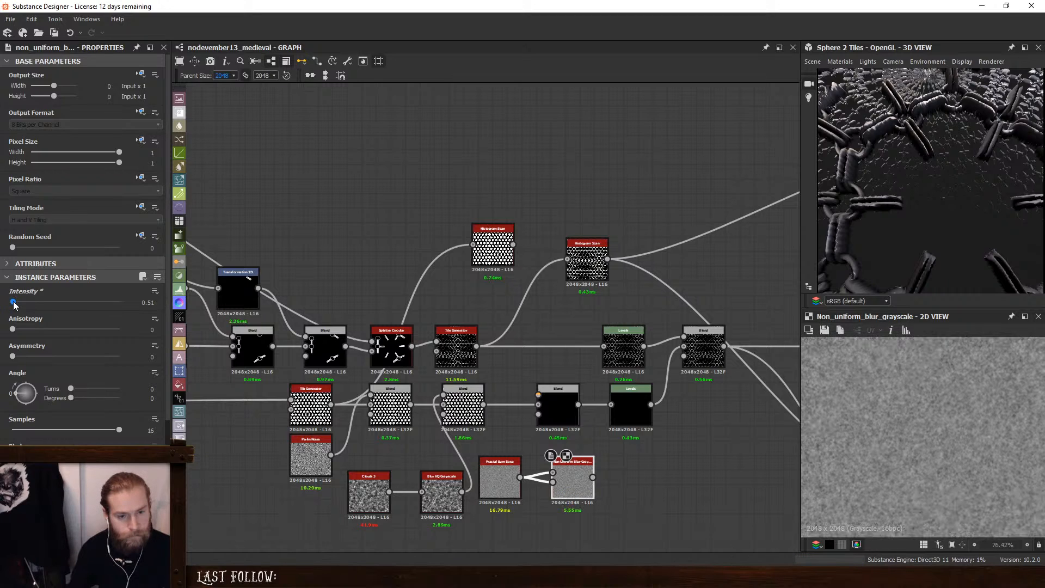
{"action": "scroll", "coordinate": [885, 460], "scroll_direction": "down", "scroll_amount": 4}
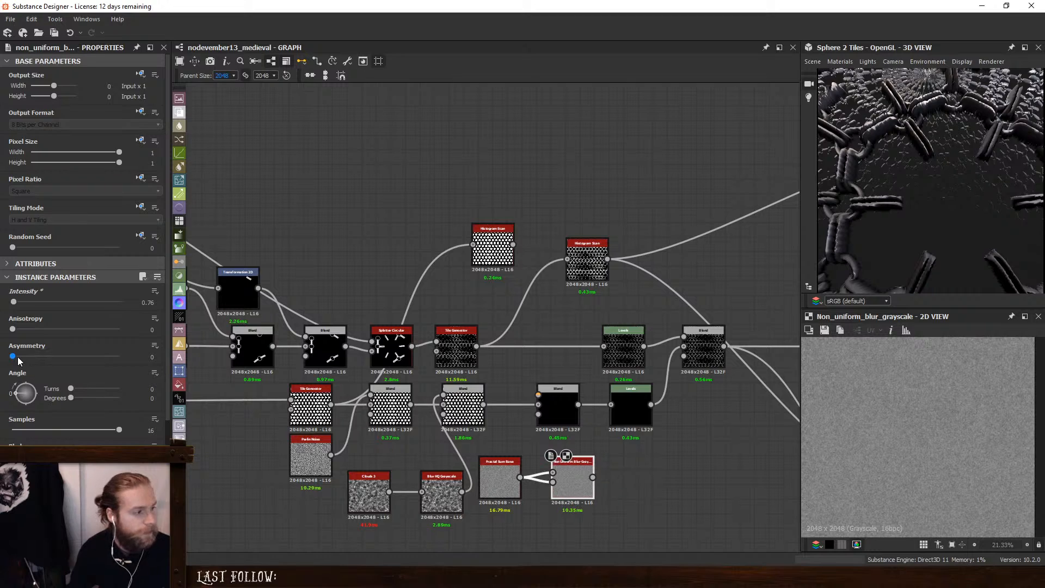
Try the Non Uniform Blur with an asymmetry of 1 and an intensity of 0.76
{"action": "left_click_drag", "start_coordinate": [12, 356], "coordinate": [119, 356]}
{"action": "scroll", "coordinate": [934, 423], "scroll_direction": "up", "scroll_amount": 6}
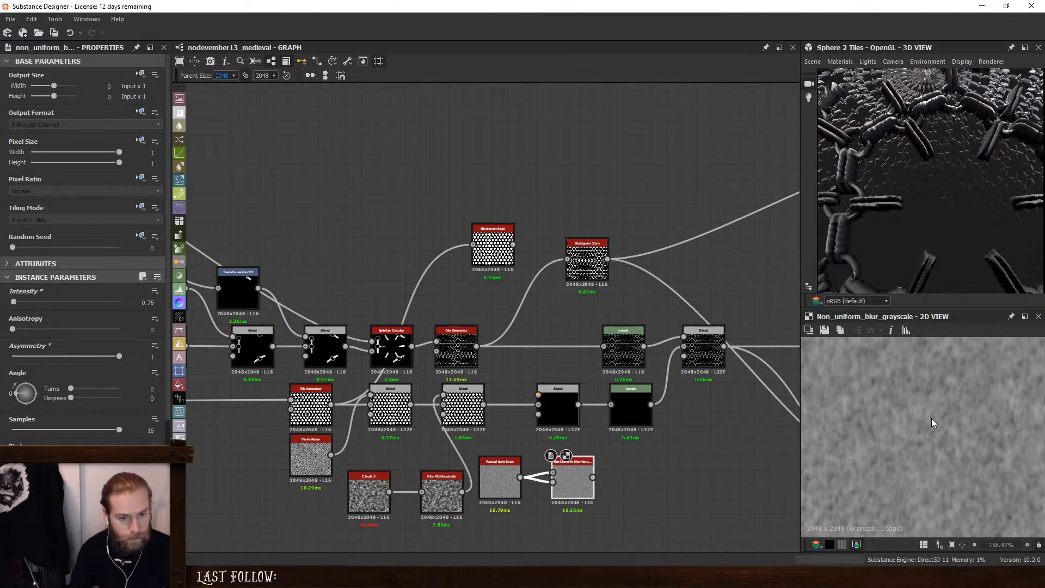
{"action": "left_click_drag", "start_coordinate": [18, 303], "coordinate": [13, 303]}
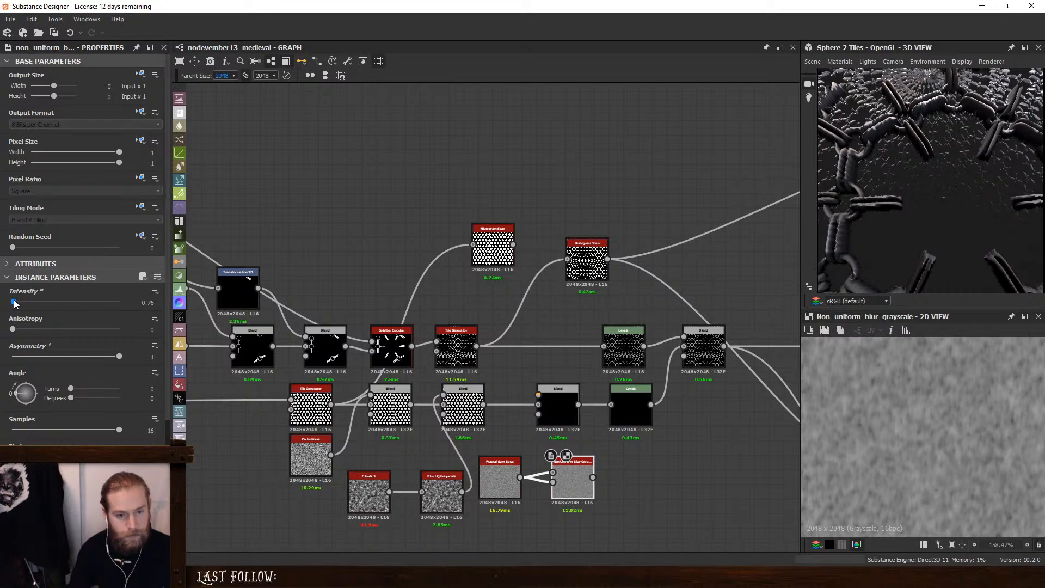
{"action": "scroll", "coordinate": [964, 452], "scroll_direction": "down", "scroll_amount": 4}
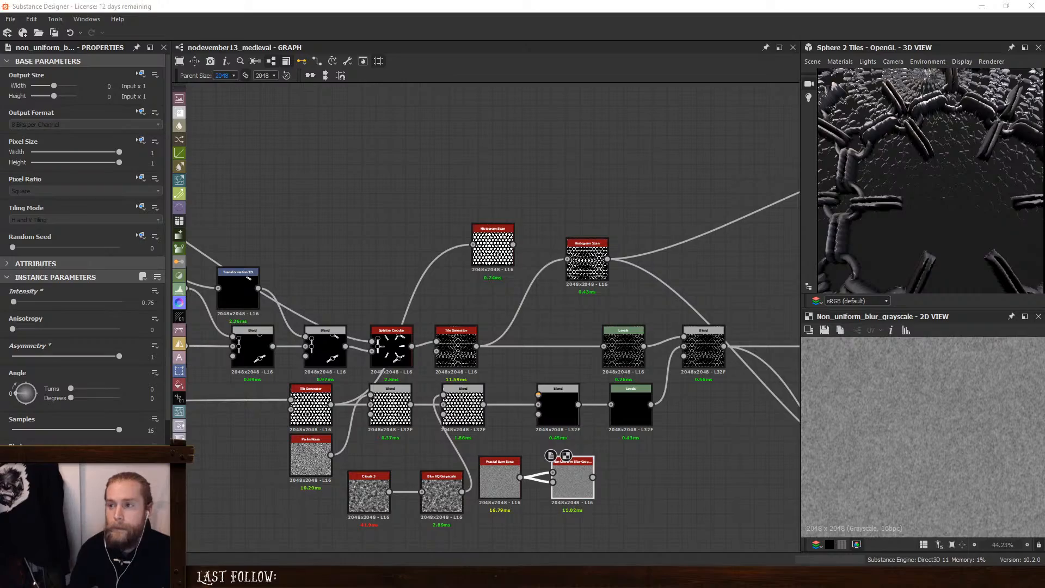
Check the hexagonal plate surfaces in the browser's armour reference photo, and return to the graph
{"action": "left_click_drag", "start_coordinate": [1044, 112], "coordinate": [800, 75]}
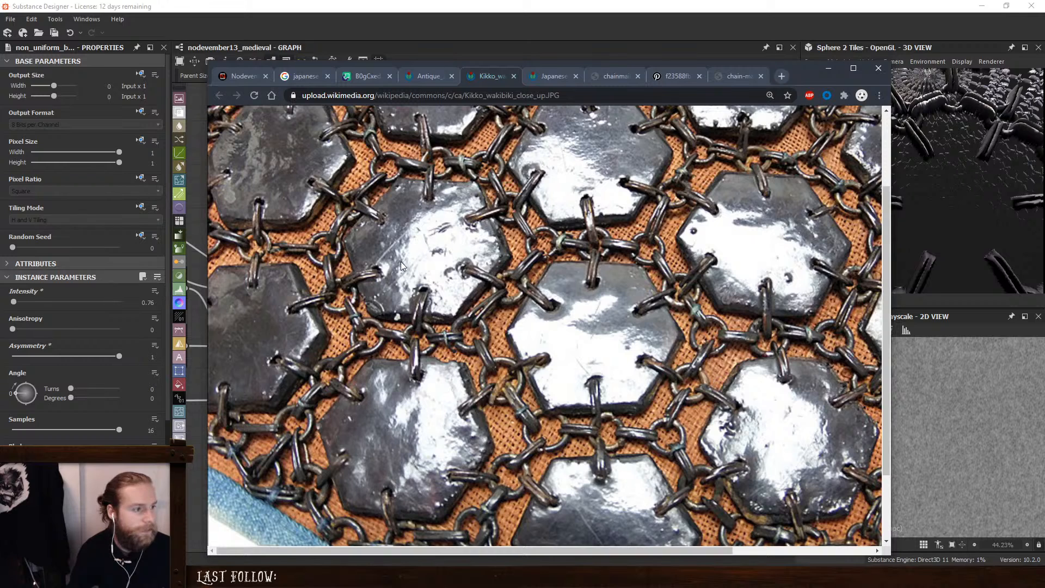
{"action": "left_click_drag", "start_coordinate": [805, 65], "coordinate": [1044, 76]}
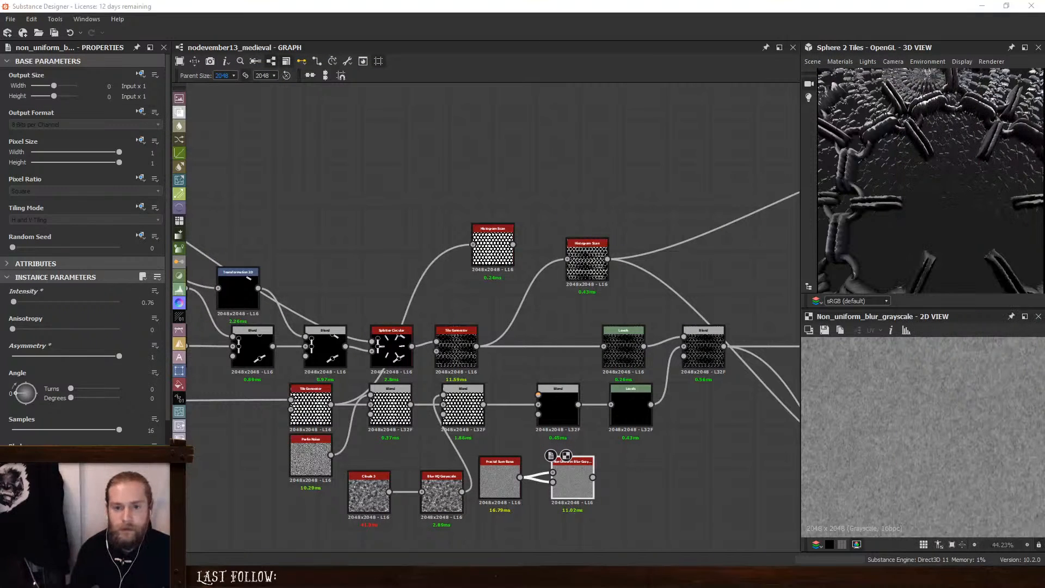
Connect the Non Uniform Blur's output to the new Blend's foreground and set the blur intensity to 1.27
{"action": "left_click_drag", "start_coordinate": [538, 395], "coordinate": [593, 477]}
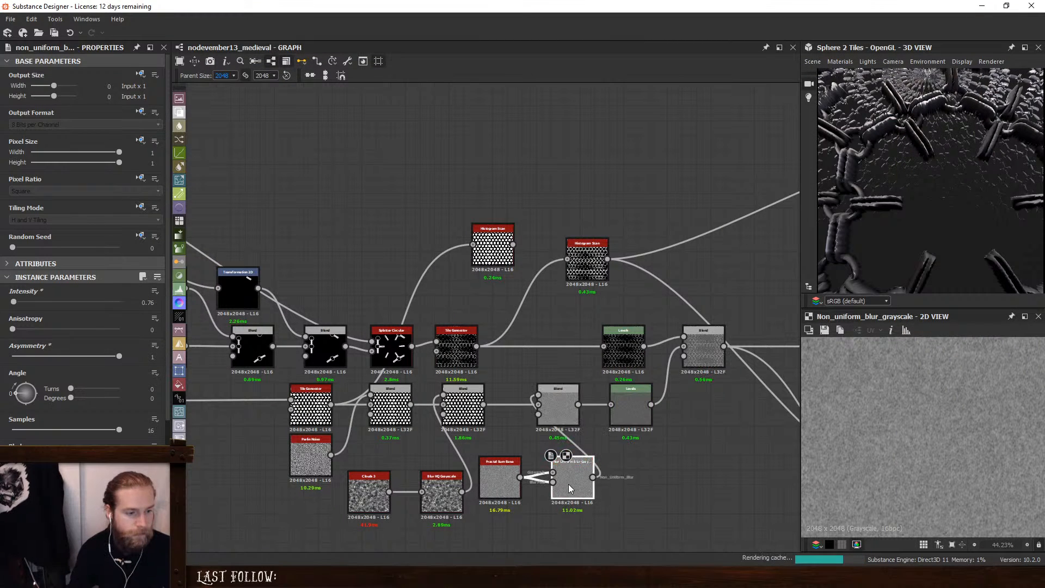
{"action": "scroll", "coordinate": [936, 446], "scroll_direction": "up", "scroll_amount": 4}
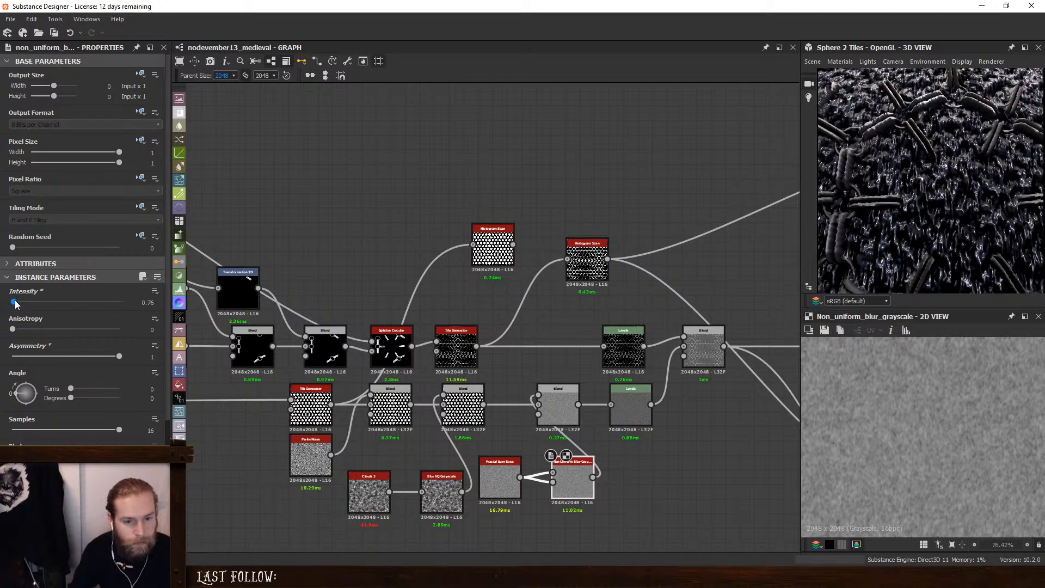
{"action": "left_click_drag", "start_coordinate": [15, 303], "coordinate": [16, 303]}
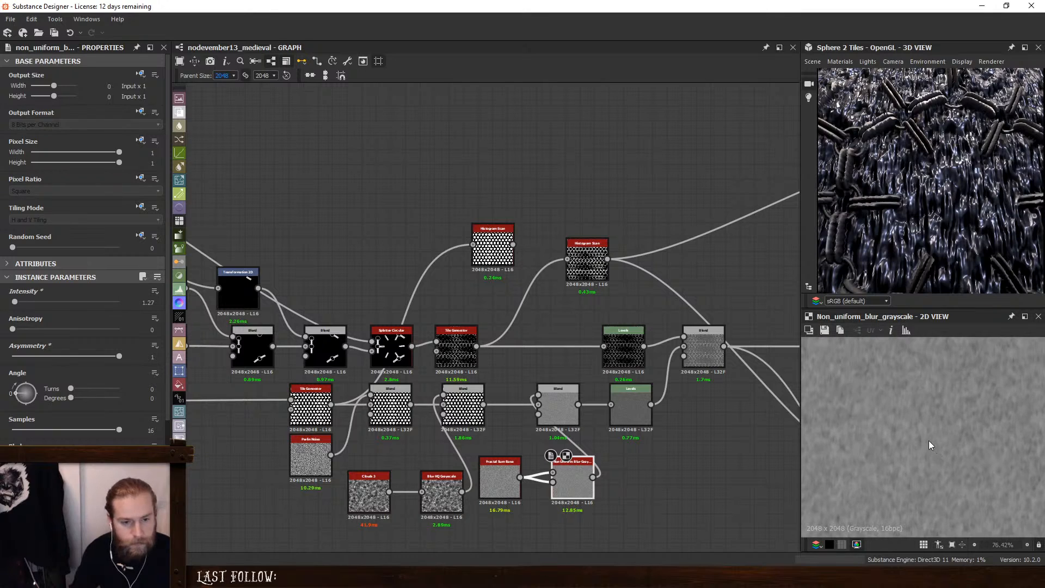
{"action": "mouse_move", "coordinate": [119, 356]}
{"action": "left_mouse_down"}
{"action": "mouse_move", "coordinate": [2, 361]}
{"action": "mouse_move", "coordinate": [298, 372]}
{"action": "left_mouse_up"}
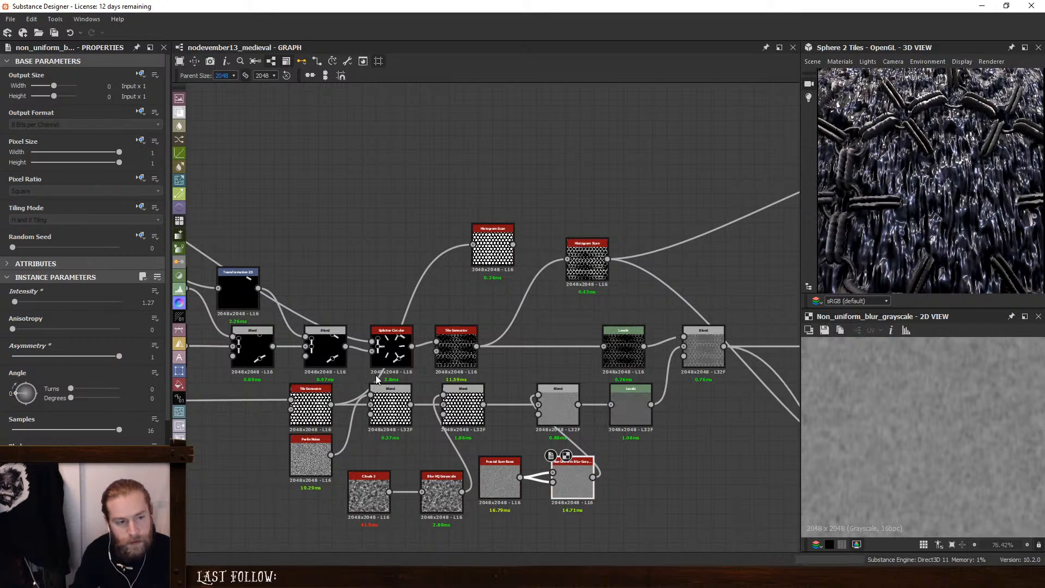
Set the new Blend node to Subtract mode with an opacity of 0.03
{"action": "left_click", "coordinate": [561, 393]}
{"action": "left_click", "coordinate": [45, 319]}
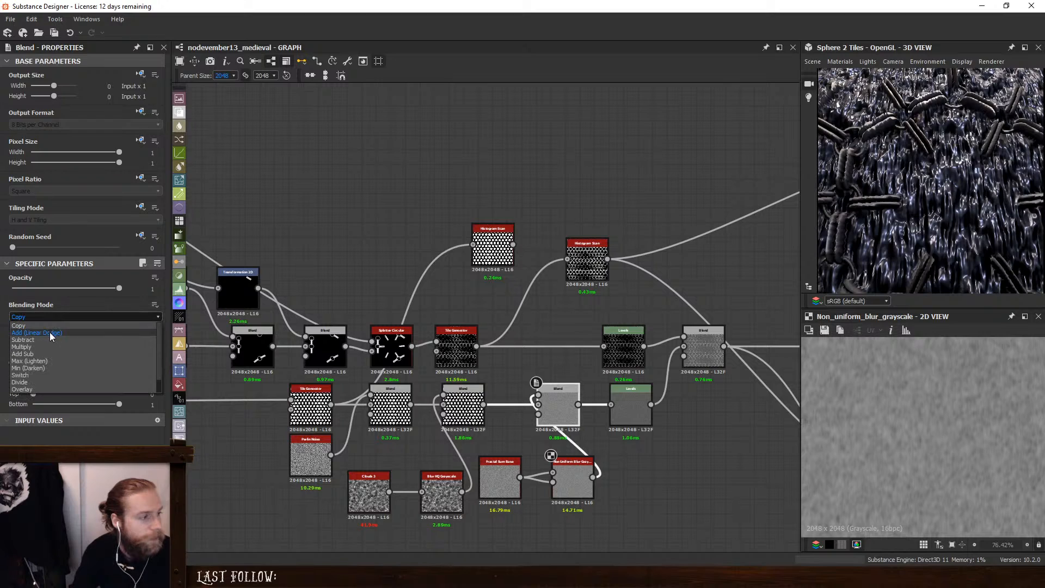
{"action": "left_click", "coordinate": [51, 342]}
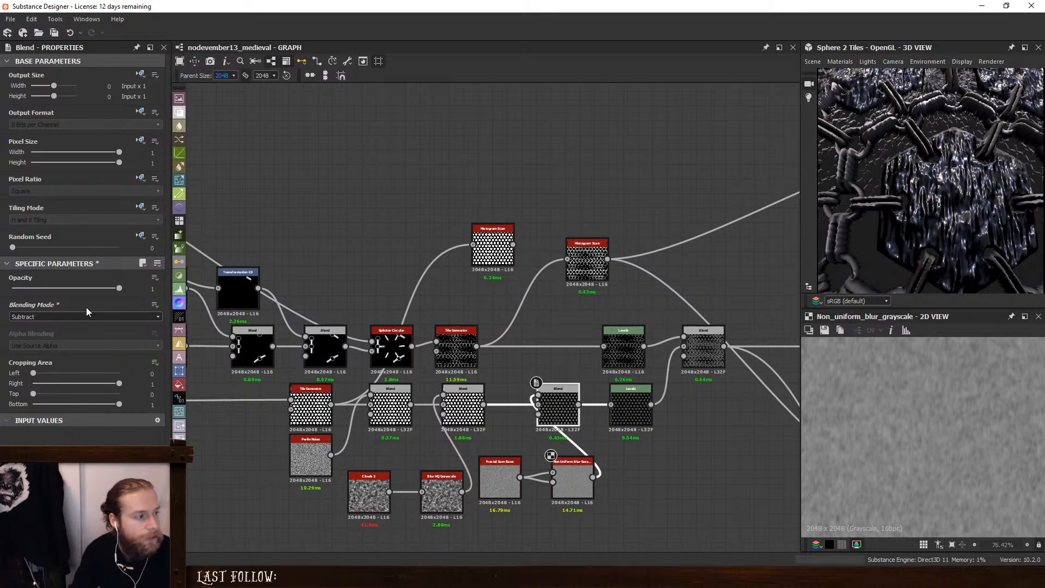
{"action": "left_click_drag", "start_coordinate": [119, 289], "coordinate": [15, 290]}
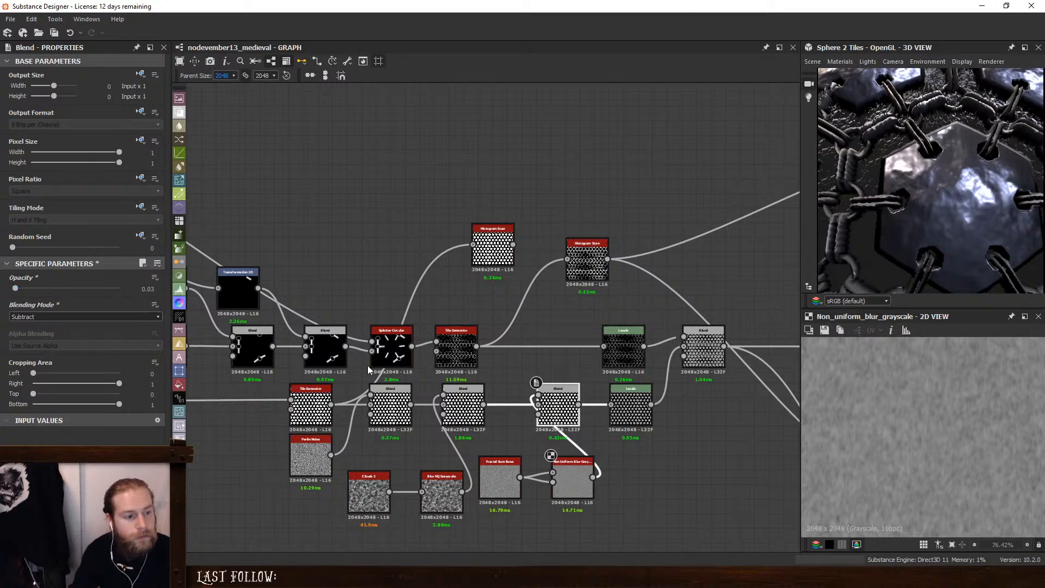
Set the Non Uniform Blur's asymmetry to 0
{"action": "left_click", "coordinate": [572, 479]}
{"action": "left_click_drag", "start_coordinate": [106, 356], "coordinate": [6, 355]}
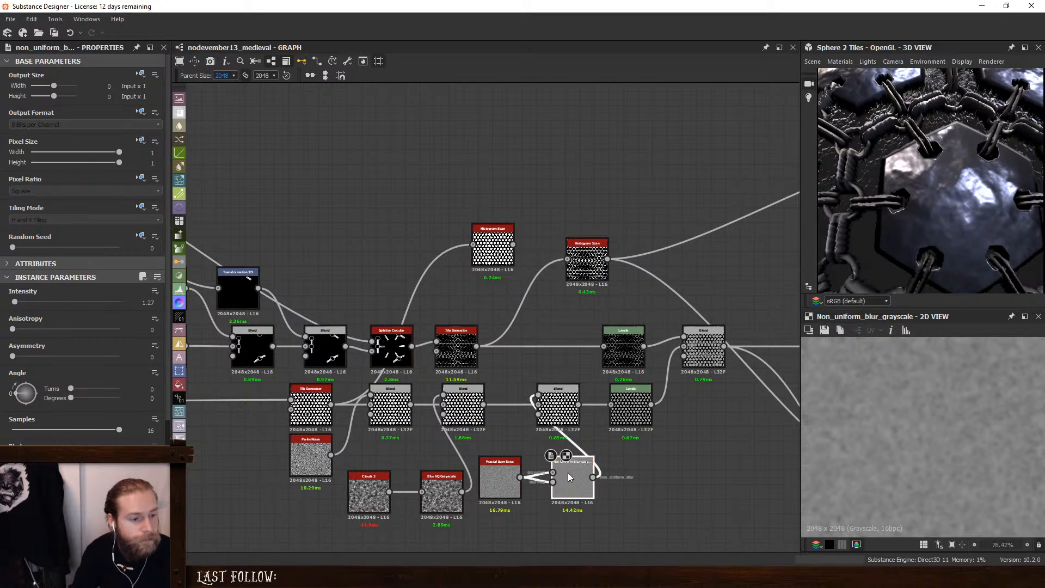
Add a White Noise node and make it the source of both Non Uniform Blur inputs instead of Fractal Sum Base
{"action": "middle_click_drag", "start_coordinate": [645, 491], "coordinate": [652, 476]}
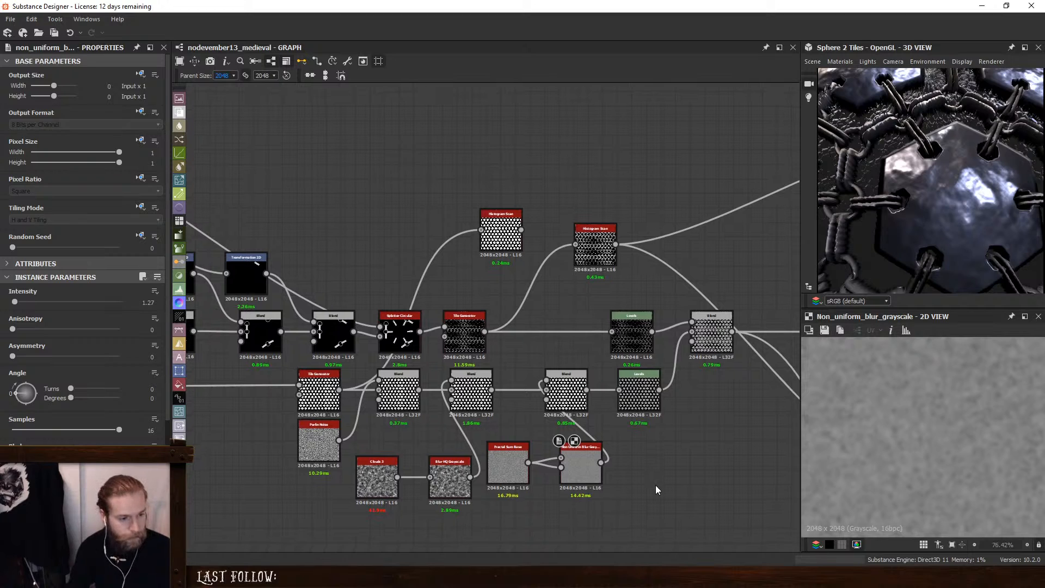
{"action": "key", "text": "space"}
{"action": "type", "text": "whi"}
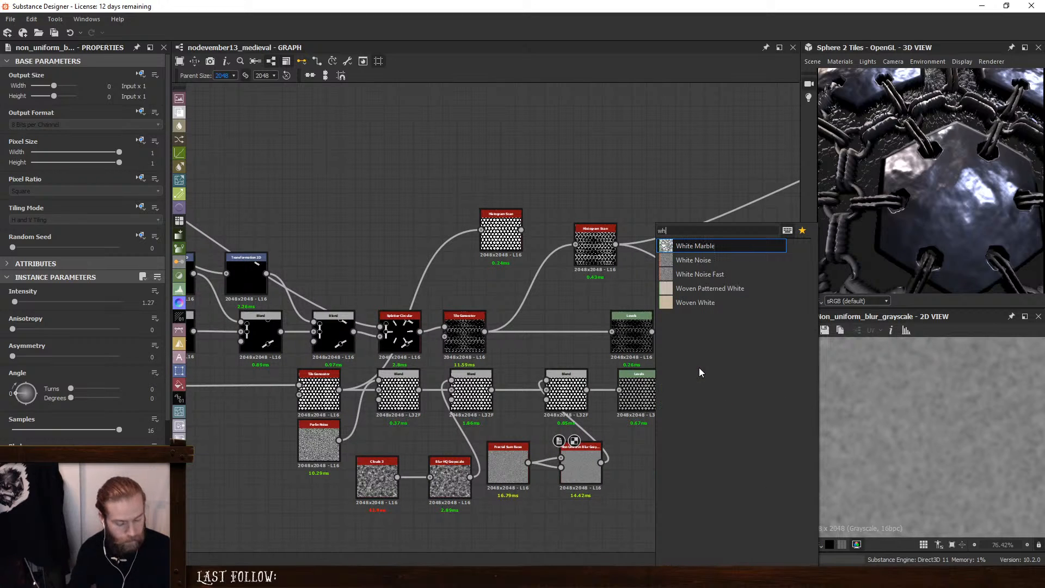
{"action": "left_click", "coordinate": [704, 257]}
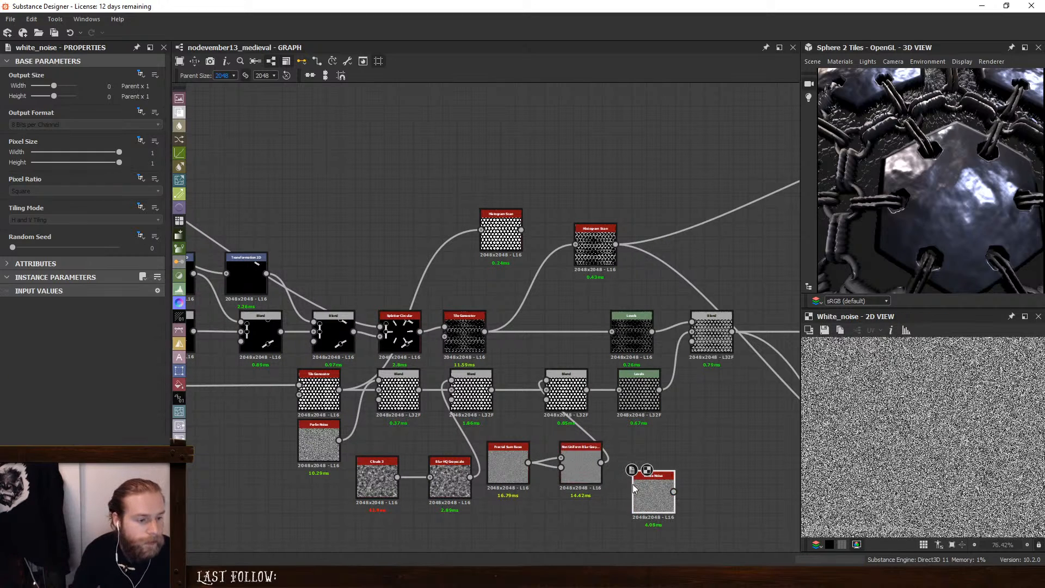
{"action": "left_click_drag", "start_coordinate": [651, 488], "coordinate": [523, 503]}
{"action": "left_click_drag", "start_coordinate": [529, 463], "coordinate": [543, 507]}
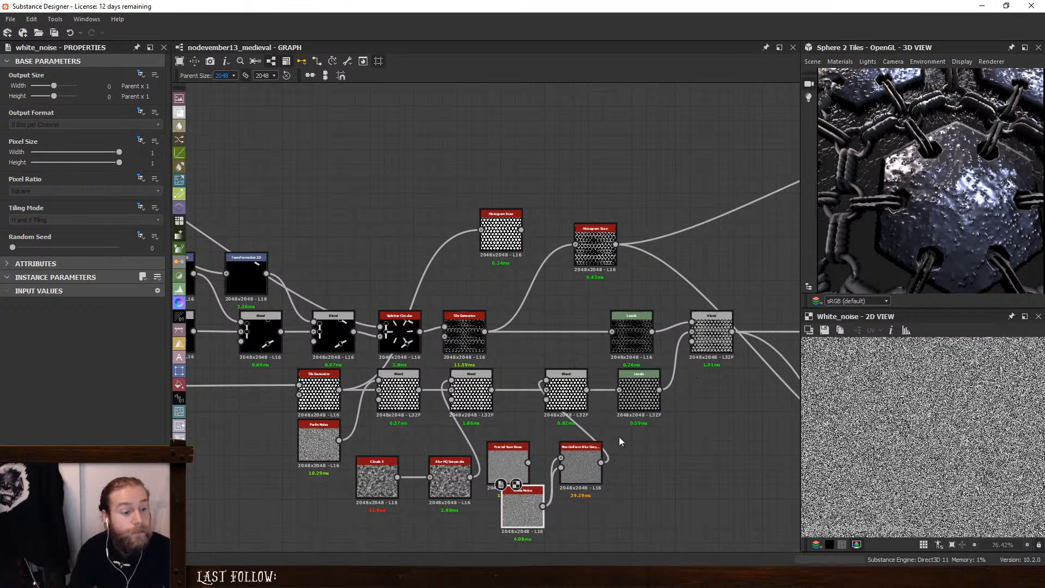
Connect Fractal Sum Base to the opacity mask input of the Subtract Blend and open the noise node's parameters
{"action": "left_click_drag", "start_coordinate": [528, 462], "coordinate": [549, 400]}
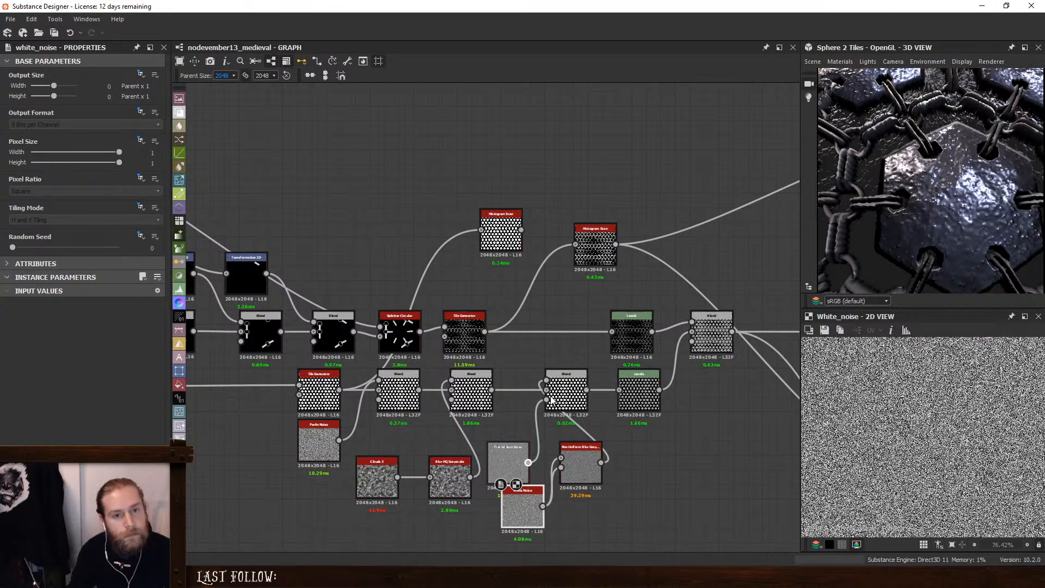
{"action": "left_click", "coordinate": [508, 466]}
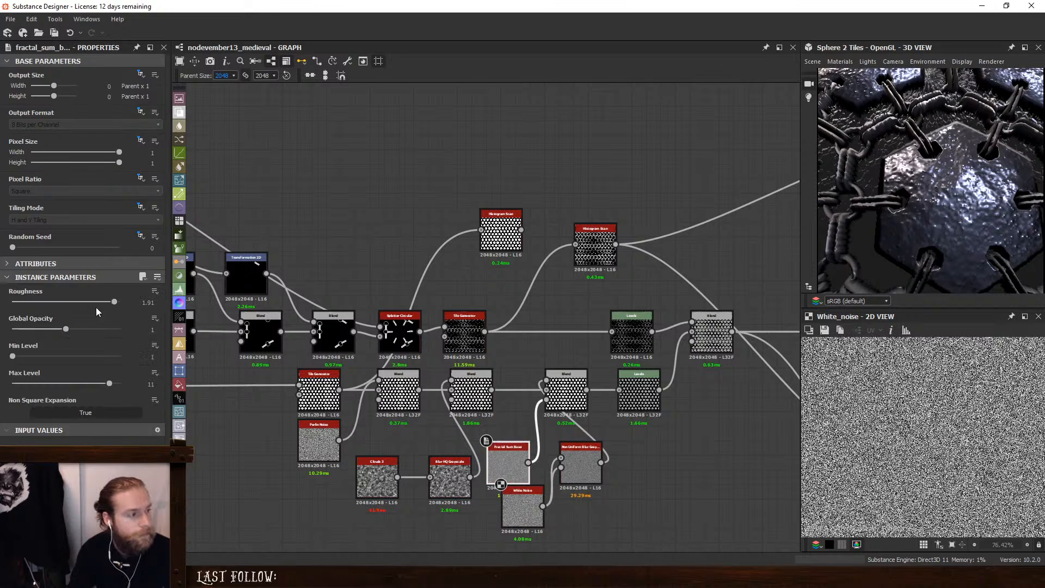
Set the Fractal Sum Base roughness to 0.76 and move the White Noise node directly below it
{"action": "left_click_drag", "start_coordinate": [111, 305], "coordinate": [45, 303]}
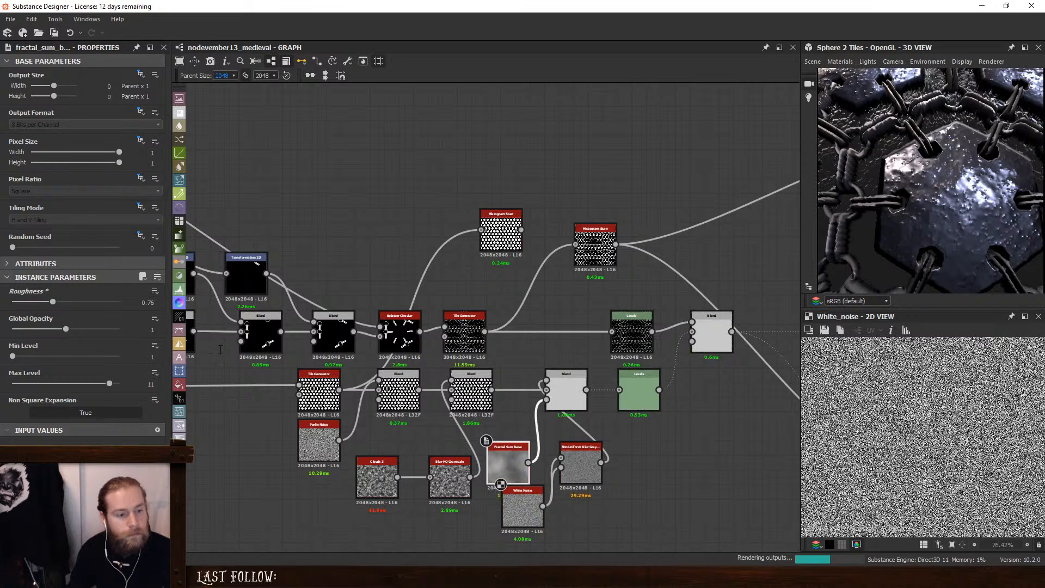
{"action": "left_click_drag", "start_coordinate": [515, 509], "coordinate": [501, 523]}
Try an asymmetry of 1 on the Non Uniform Blur, undo it, and set its intensity to 2.28
{"action": "double_click", "coordinate": [581, 466]}
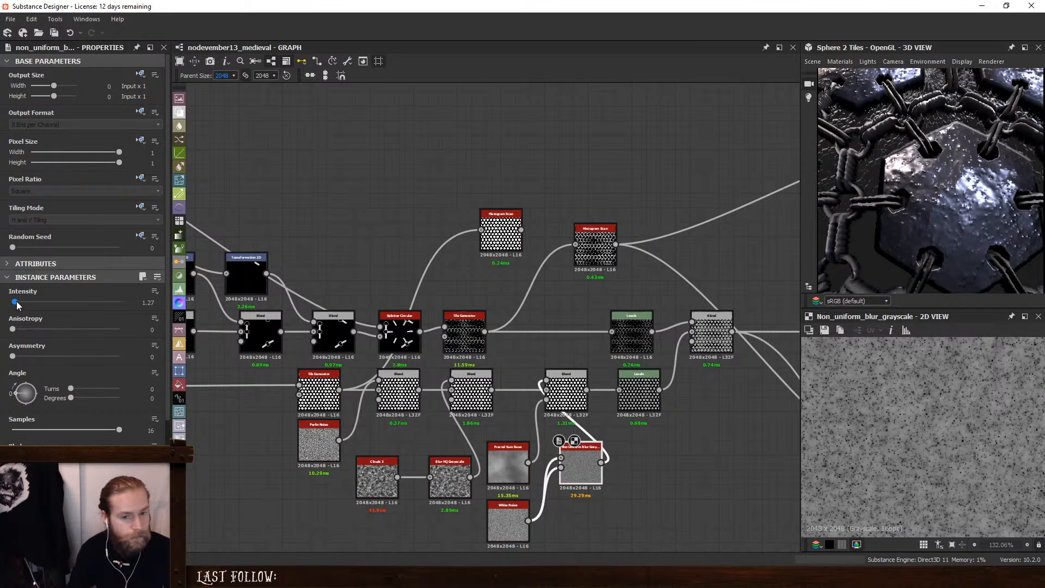
{"action": "left_click_drag", "start_coordinate": [14, 356], "coordinate": [120, 356]}
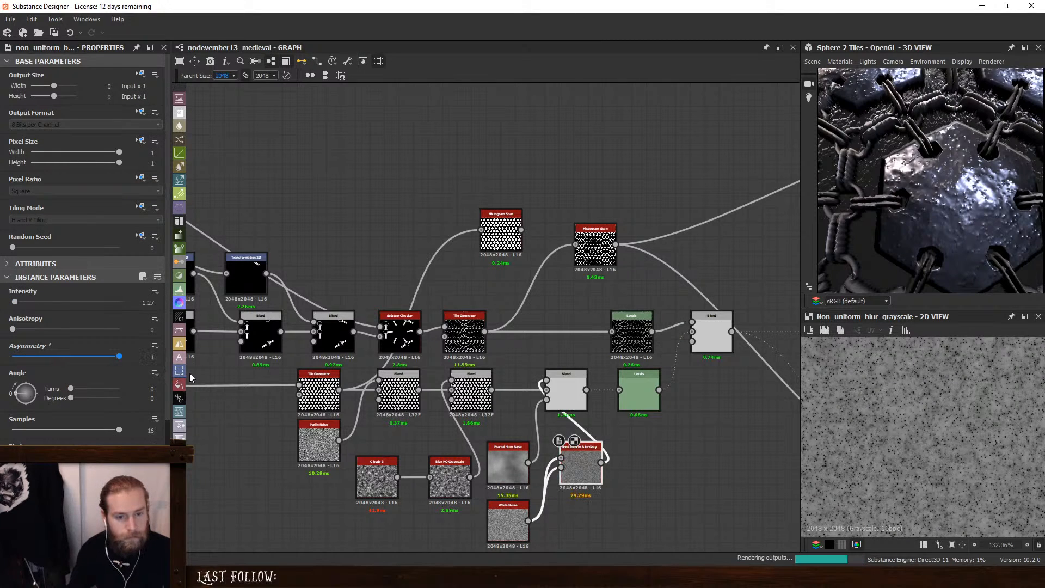
{"action": "key", "text": "ctrl+z"}
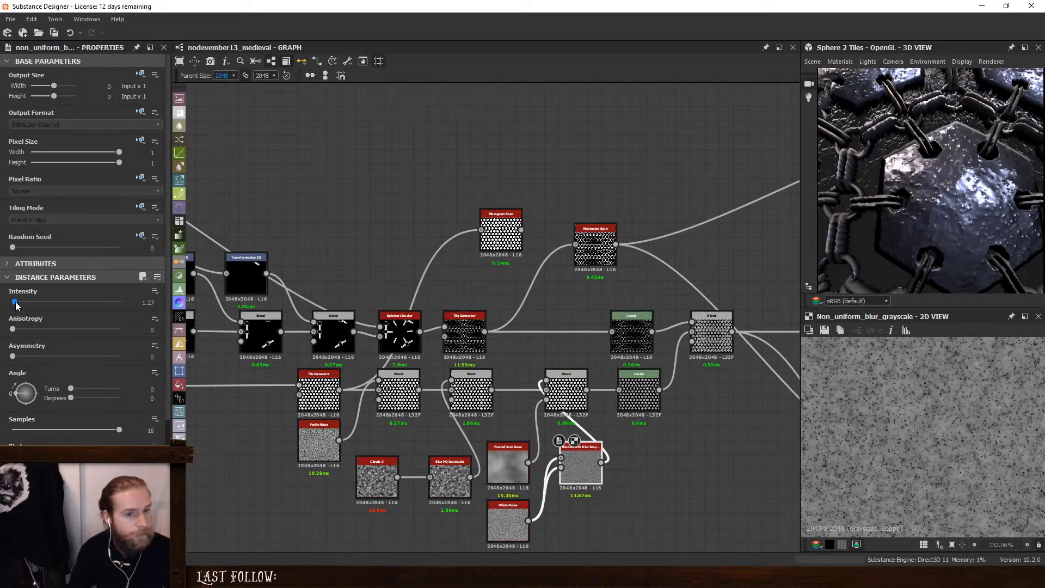
{"action": "left_click_drag", "start_coordinate": [14, 303], "coordinate": [16, 303]}
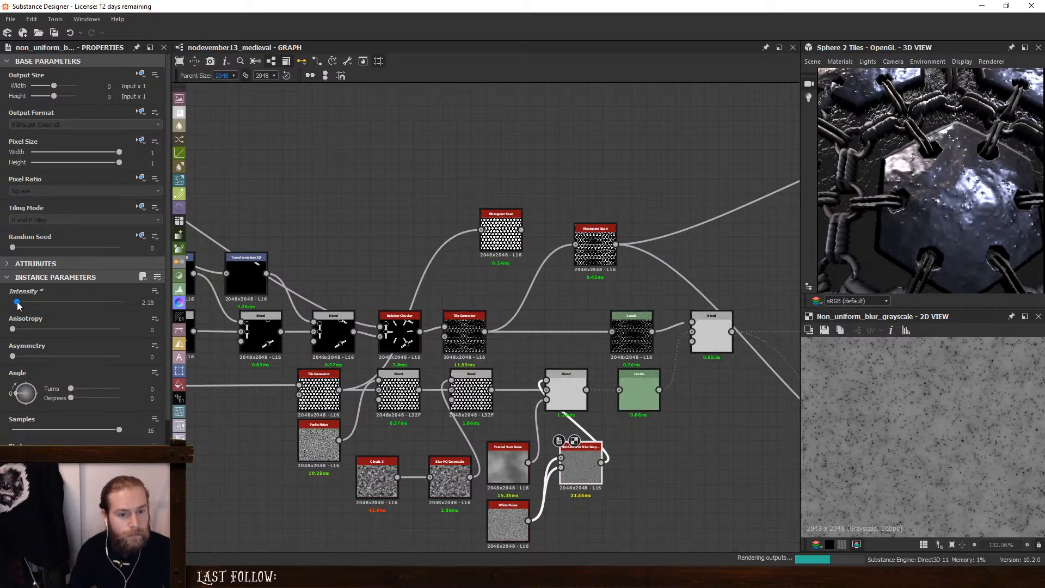
Delete the Fractal Sum Base node that masks the Subtract Blend
{"action": "double_click", "coordinate": [522, 444]}
{"action": "key", "text": "Delete"}
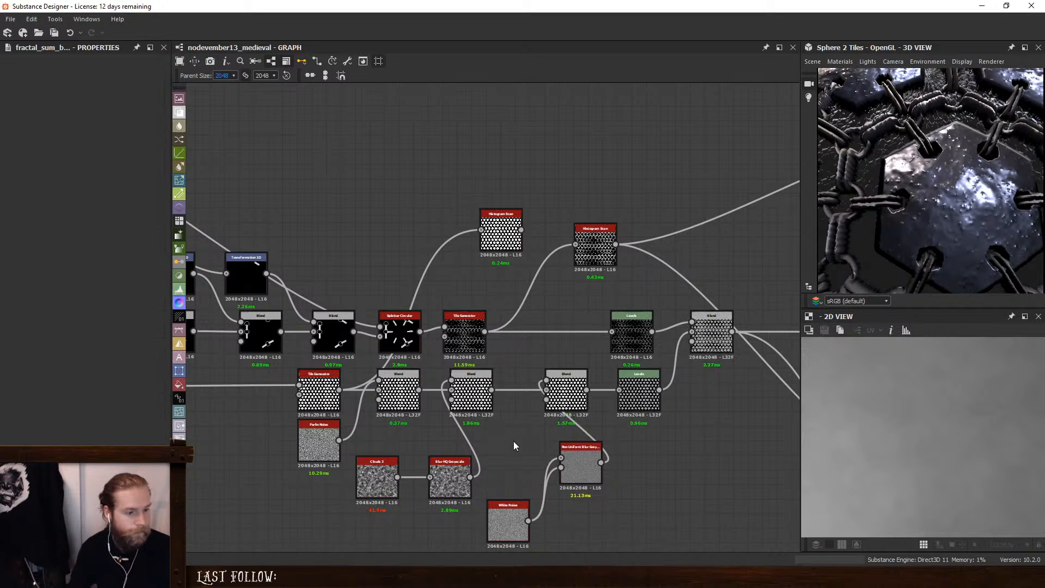
{"action": "key", "text": "space"}
{"action": "type", "text": "clou"}
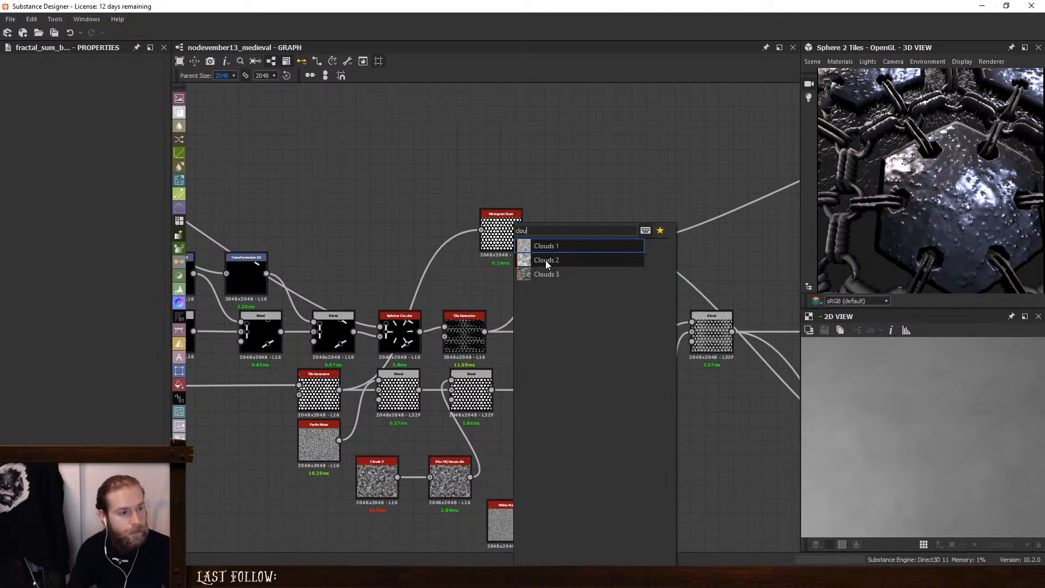
{"action": "left_click", "coordinate": [546, 260]}
{"action": "left_click_drag", "start_coordinate": [528, 447], "coordinate": [546, 400]}
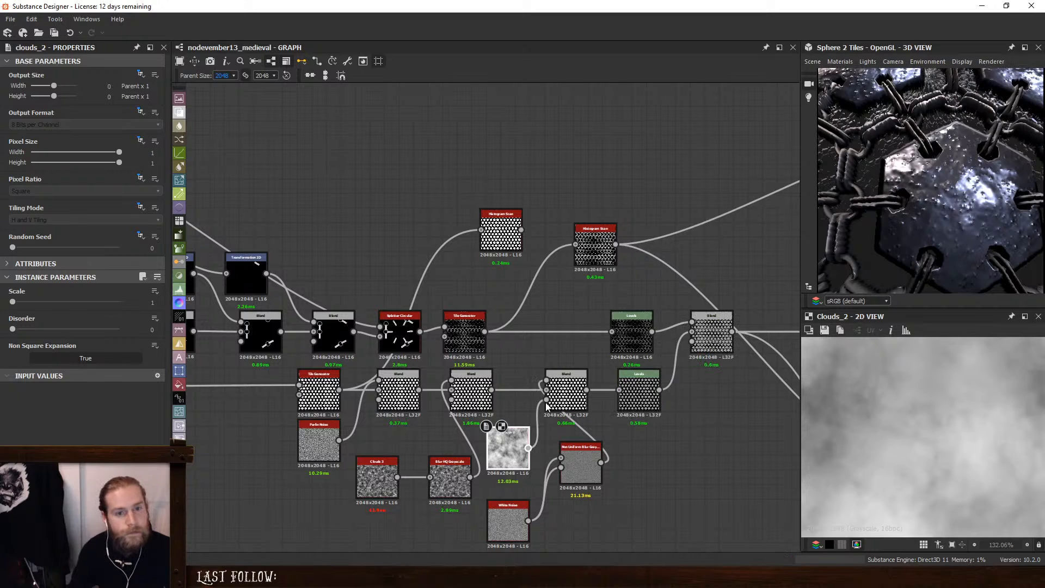
{"action": "key", "text": "Delete"}
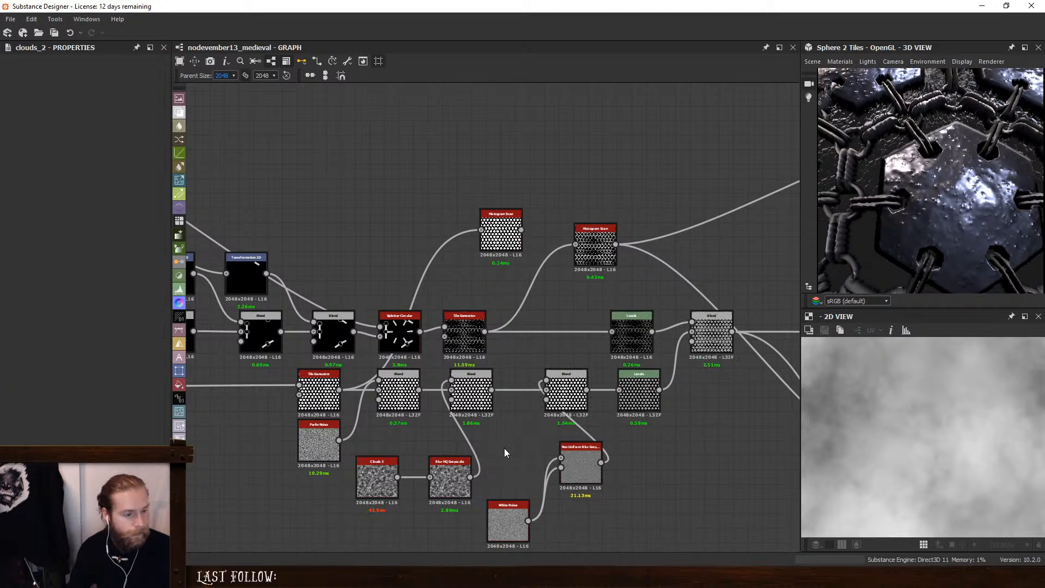
Add a Perlin Noise with scale 7, disorder 0.33 and random seed 5, and connect it to the Subtract Blend's opacity input
{"action": "key", "text": "space"}
{"action": "type", "text": "per"}
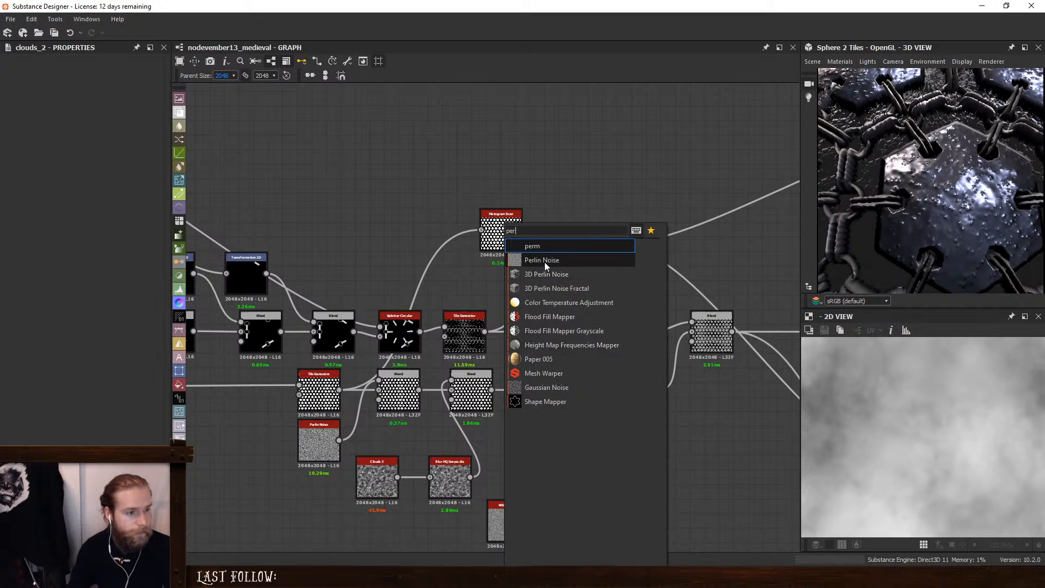
{"action": "left_click", "coordinate": [544, 262]}
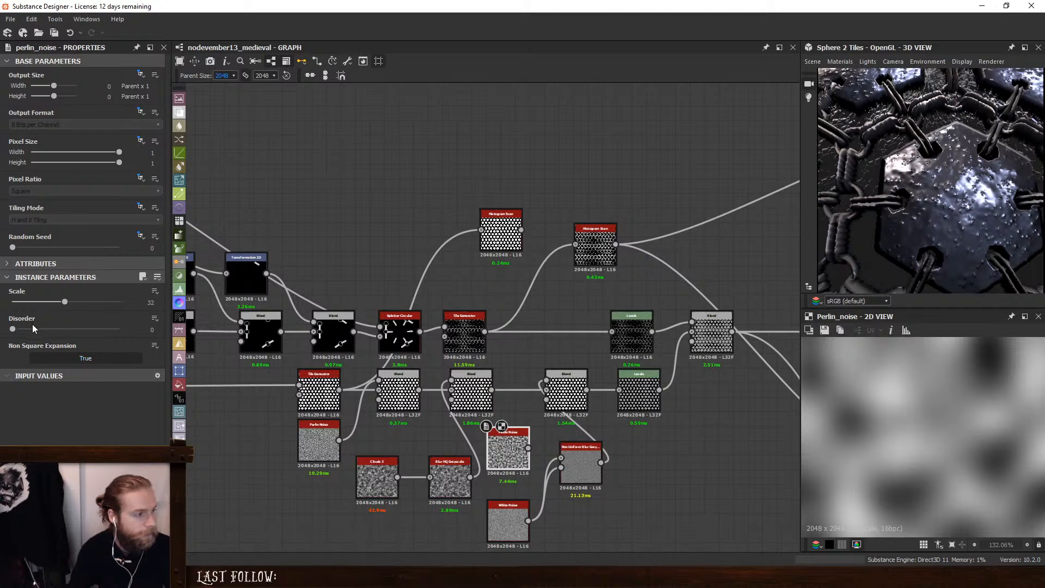
{"action": "left_click_drag", "start_coordinate": [40, 329], "coordinate": [23, 301]}
{"action": "left_click", "coordinate": [66, 247]}
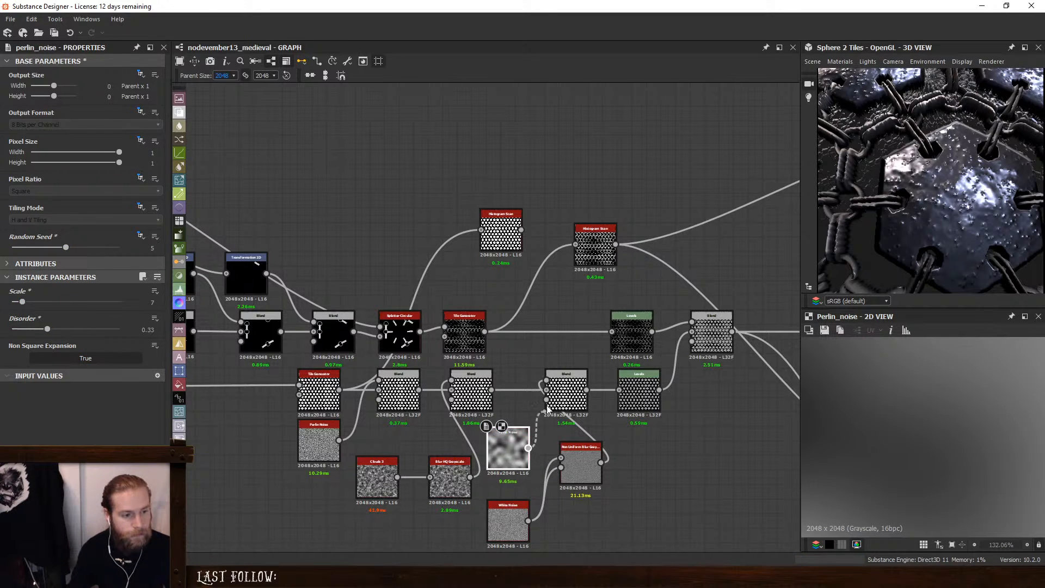
{"action": "left_click_drag", "start_coordinate": [548, 410], "coordinate": [547, 400]}
{"action": "scroll", "coordinate": [951, 236], "scroll_direction": "down", "scroll_amount": 3}
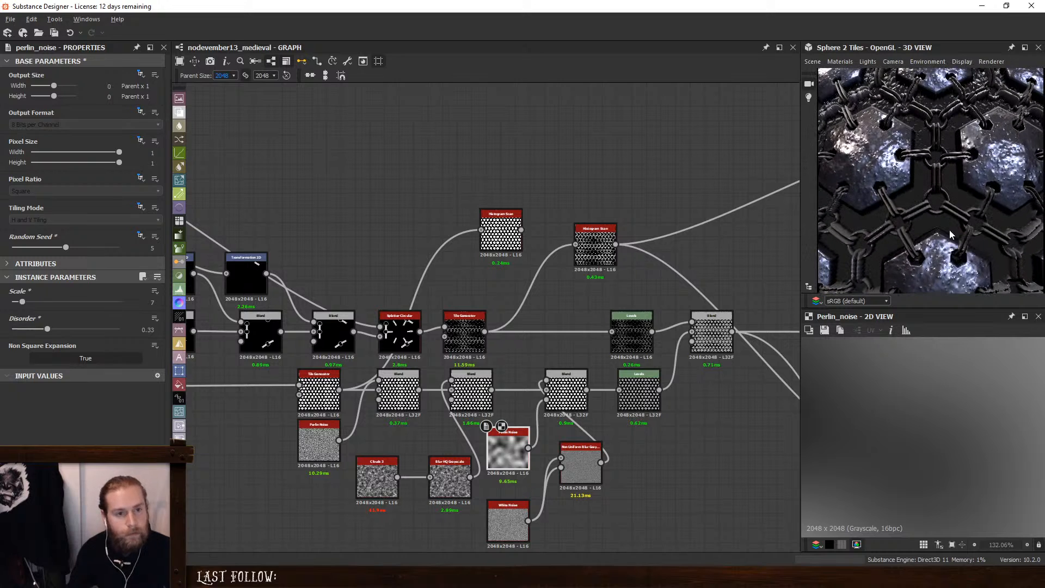
Set the opacity of the Subtract Blend to 0.01
{"action": "left_click", "coordinate": [570, 408]}
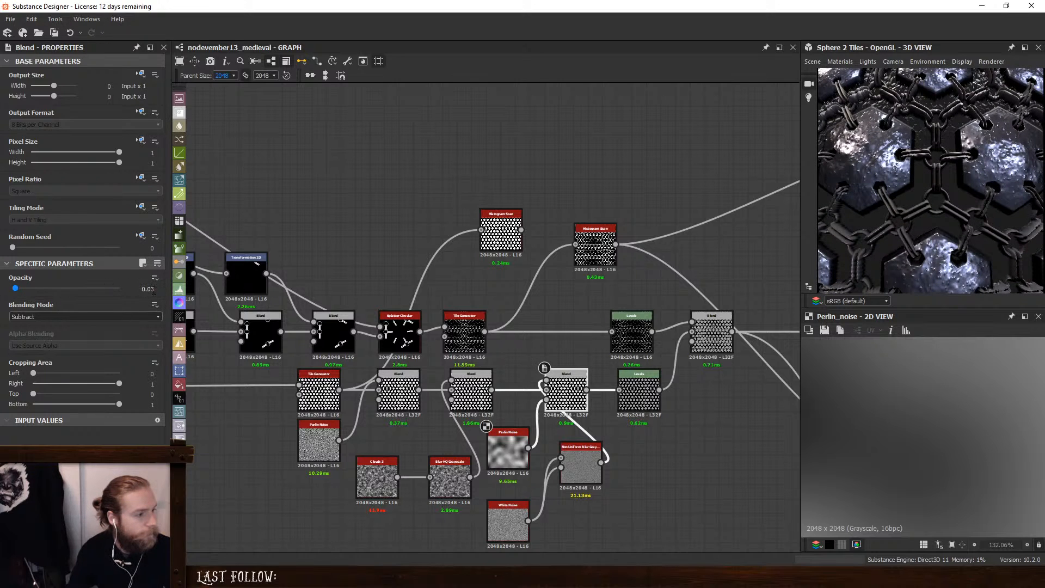
{"action": "key", "text": "Return"}
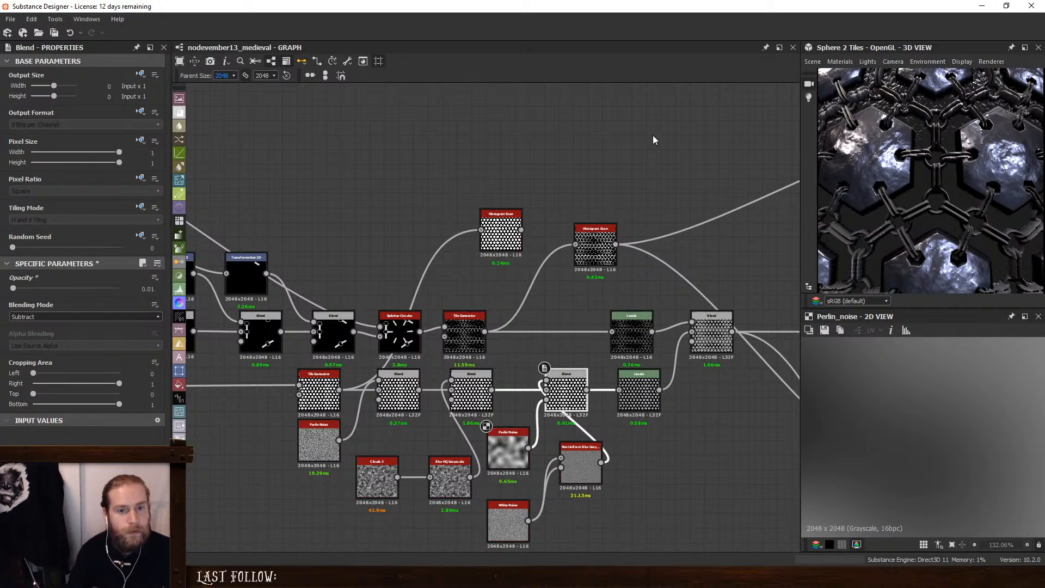
{"action": "scroll", "coordinate": [882, 191], "scroll_direction": "down", "scroll_amount": 3}
{"action": "scroll", "coordinate": [926, 196], "scroll_direction": "up", "scroll_amount": 6}
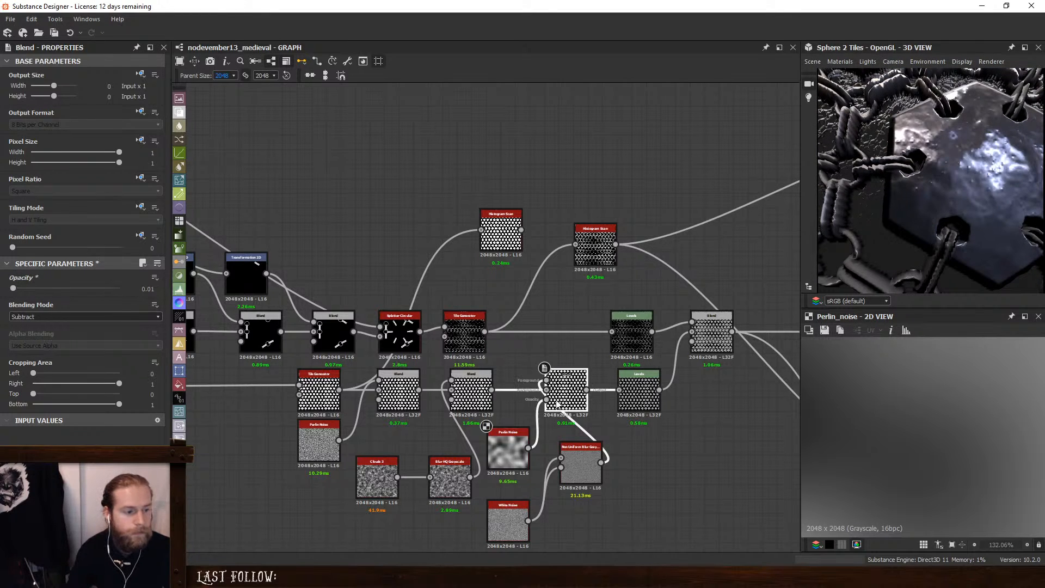
Set the scale of the Perlin Noise masking the Subtract Blend to 20 and its disorder to 0.52
{"action": "left_click", "coordinate": [514, 444]}
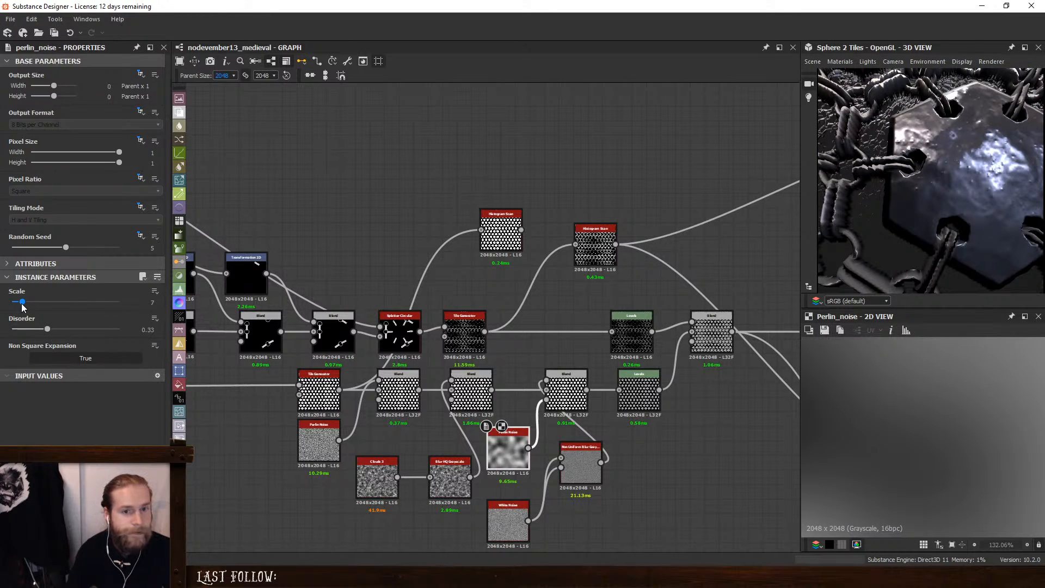
{"action": "left_click_drag", "start_coordinate": [22, 304], "coordinate": [67, 329]}
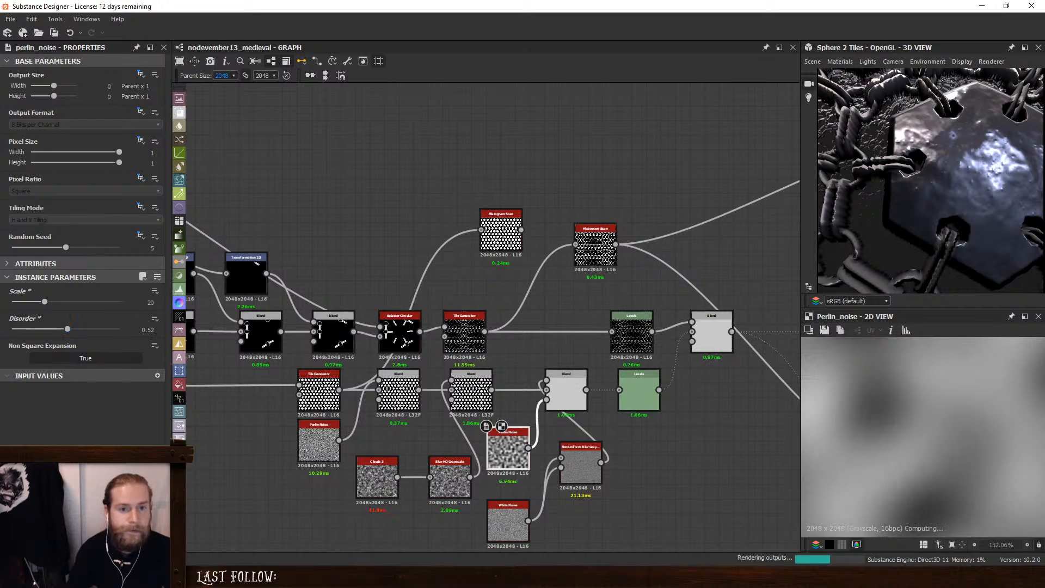
{"action": "scroll", "coordinate": [953, 216], "scroll_direction": "down", "scroll_amount": 5}
{"action": "scroll", "coordinate": [953, 218], "scroll_direction": "down", "scroll_amount": 10}
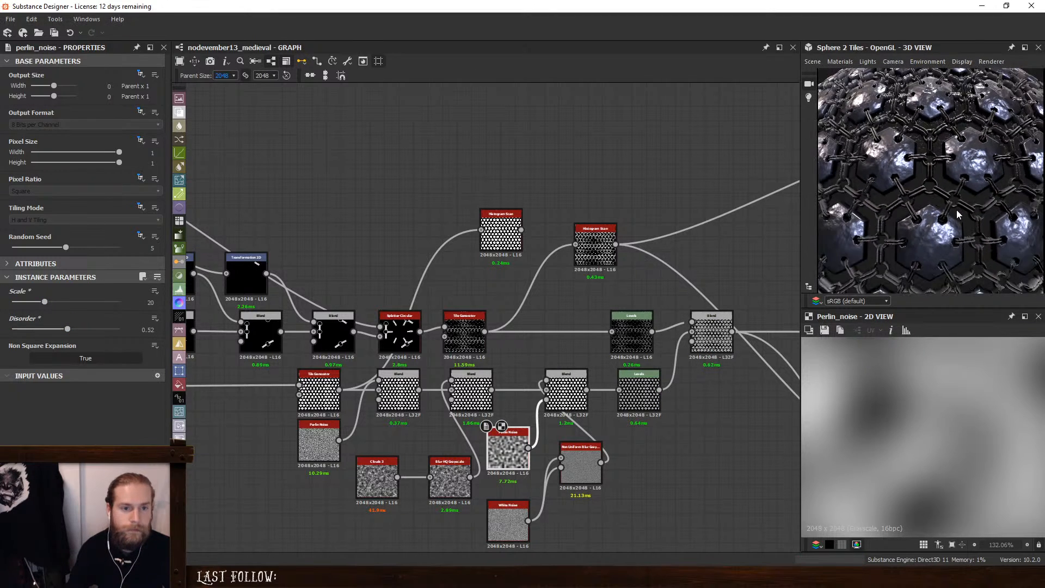
Move the White Noise and Non Uniform Blur nodes below Clouds 3 and Blur HQ, and dock the masking Perlin Noise to the Subtract Blend
{"action": "left_click_drag", "start_coordinate": [580, 463], "coordinate": [566, 520]}
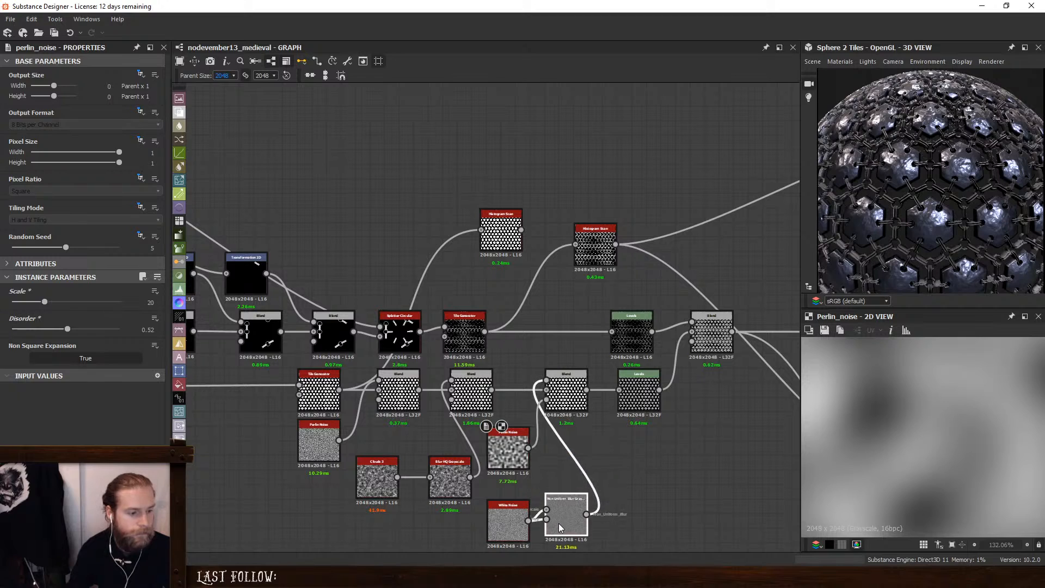
{"action": "middle_click_drag", "start_coordinate": [434, 544], "coordinate": [491, 475]}
{"action": "left_click", "coordinate": [568, 455], "text": "ctrl"}
{"action": "left_click_drag", "start_coordinate": [567, 455], "coordinate": [451, 470]}
{"action": "left_click", "coordinate": [567, 381]}
{"action": "key", "text": "d"}
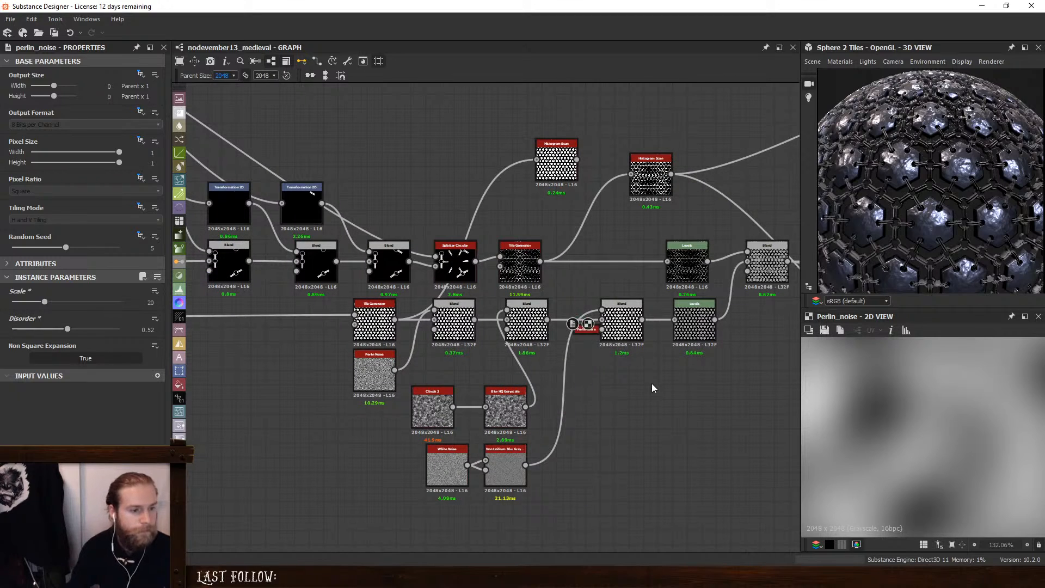
Dock White Noise and Clouds 3 to their blur nodes and stack both blurs compactly beneath the row of Blend nodes
{"action": "left_click", "coordinate": [654, 388]}
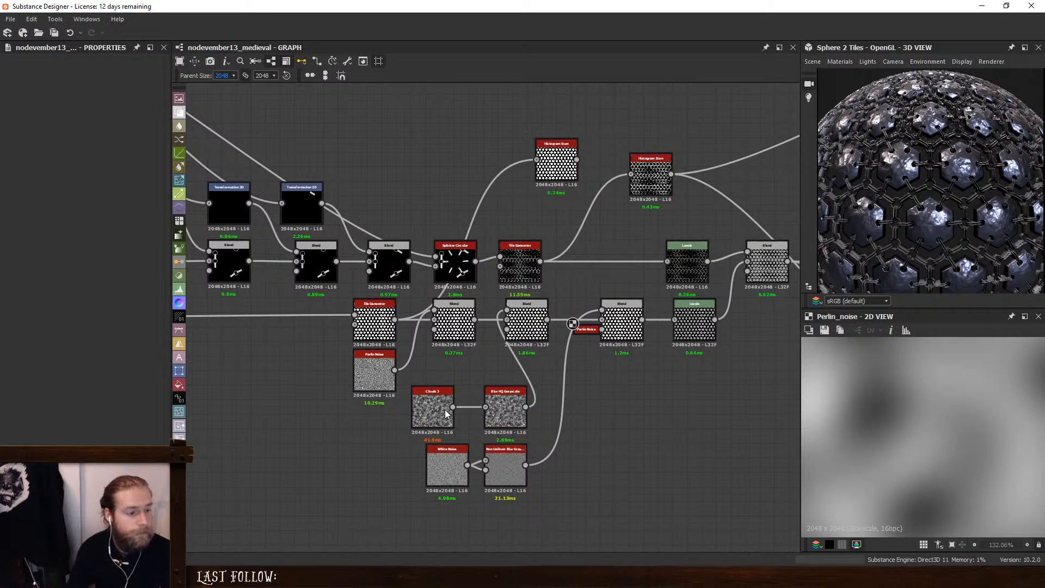
{"action": "left_click_drag", "start_coordinate": [450, 414], "coordinate": [465, 414]}
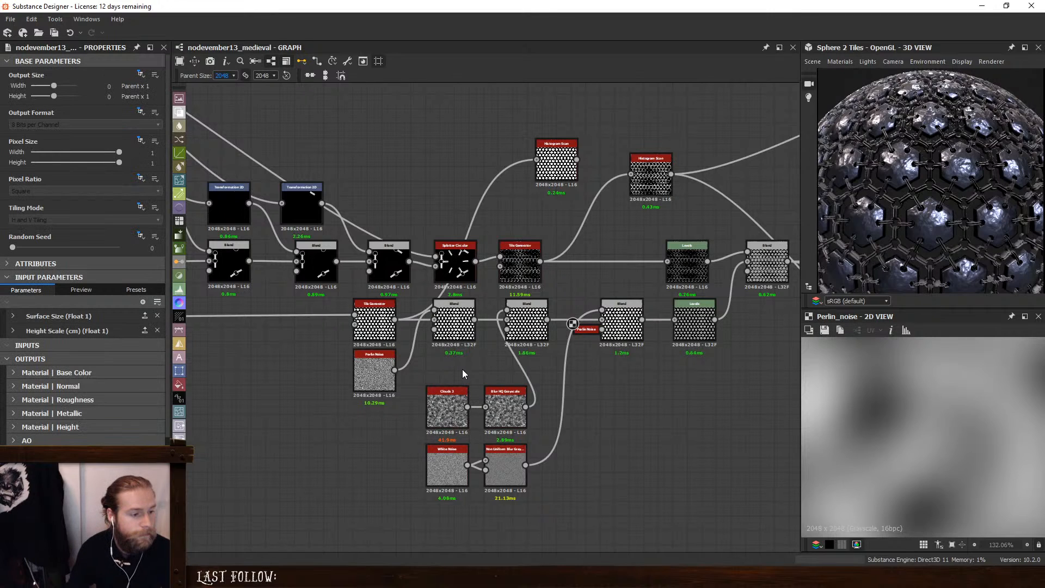
{"action": "left_click", "coordinate": [436, 469]}
{"action": "key", "text": "d"}
{"action": "left_click", "coordinate": [443, 409]}
{"action": "key", "text": "d"}
{"action": "left_click_drag", "start_coordinate": [496, 407], "coordinate": [451, 392]}
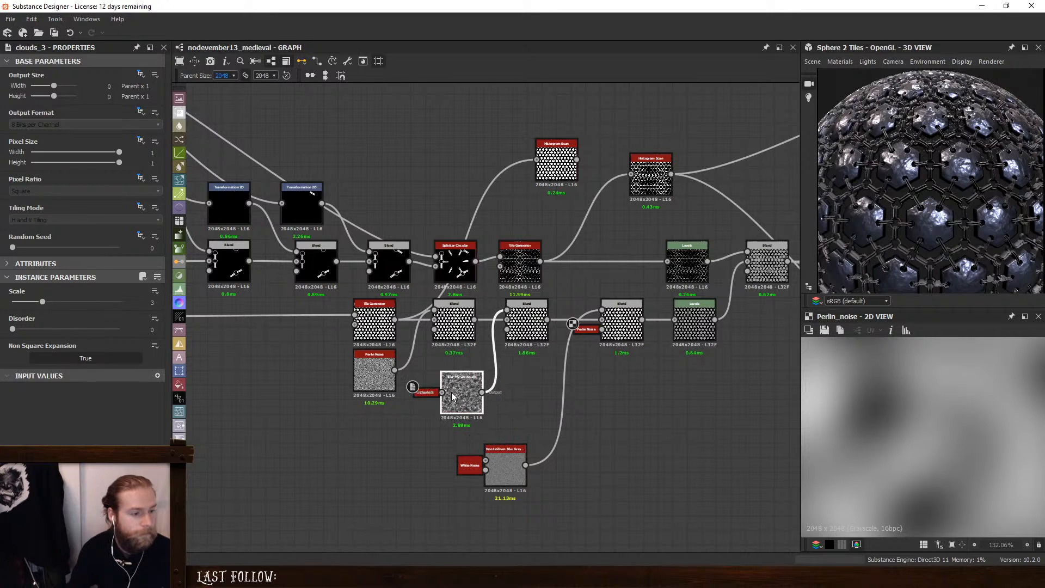
{"action": "left_click_drag", "start_coordinate": [514, 469], "coordinate": [459, 452]}
{"action": "left_click", "coordinate": [595, 452]}
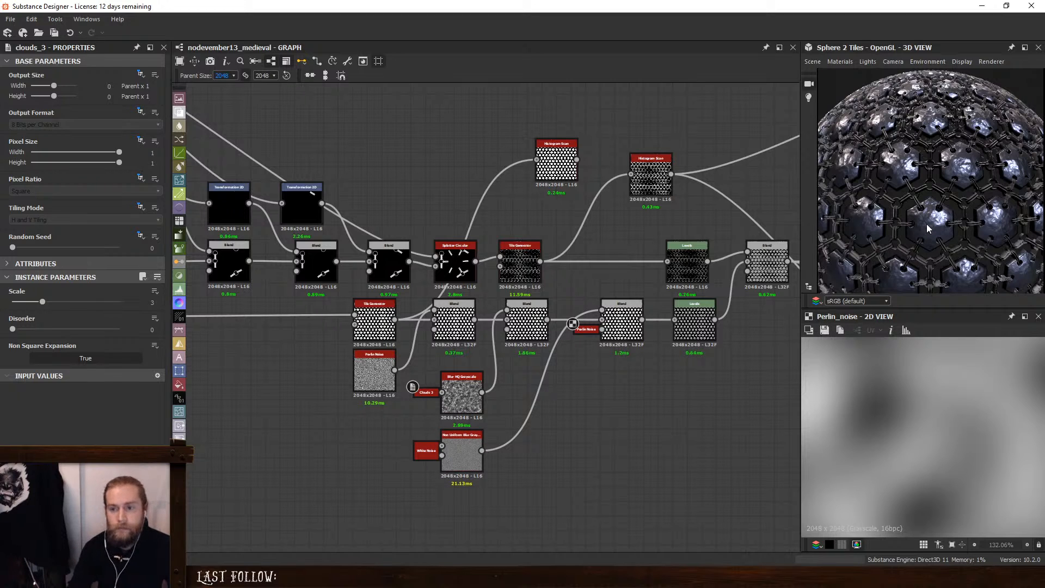
Set the lower Uniform Color feeding the Base Color Blend to saturation 0.1 and value 0.46
{"action": "scroll", "coordinate": [929, 229], "scroll_direction": "down", "scroll_amount": 2}
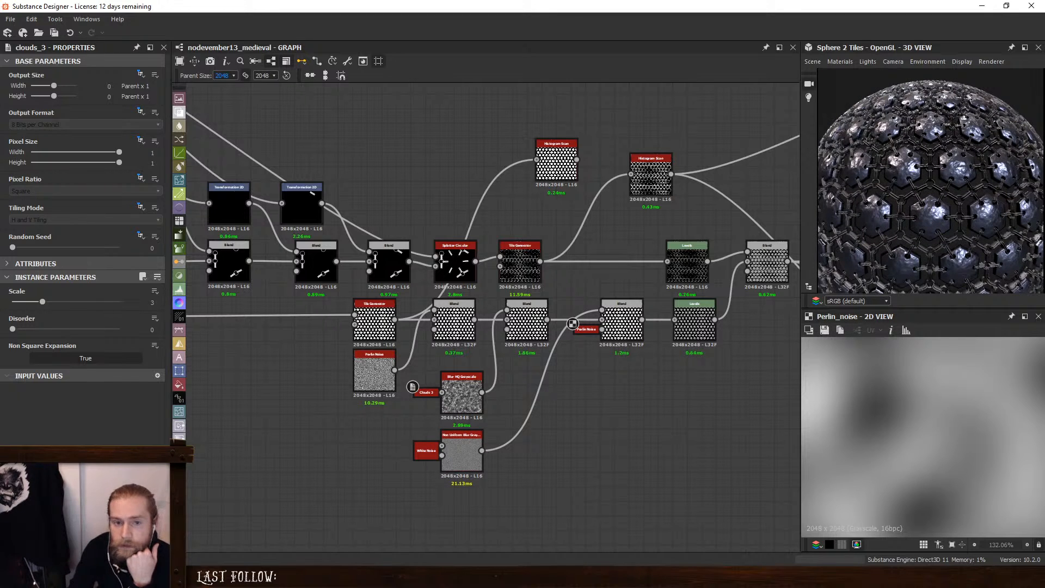
{"action": "scroll", "coordinate": [954, 201], "scroll_direction": "up", "scroll_amount": 7}
{"action": "scroll", "coordinate": [927, 221], "scroll_direction": "down", "scroll_amount": 8}
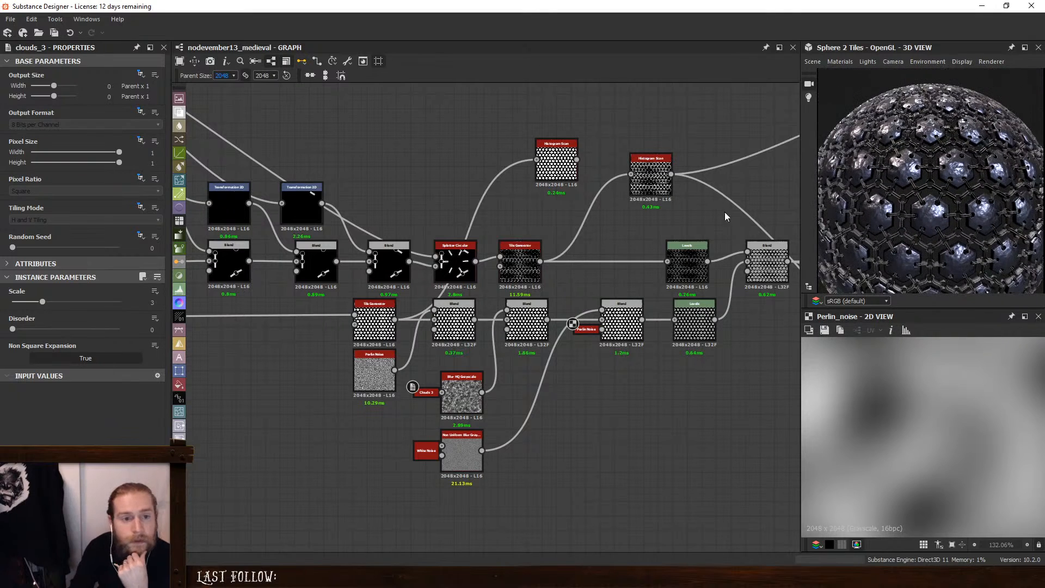
{"action": "middle_click_drag", "start_coordinate": [726, 216], "coordinate": [294, 401]}
{"action": "left_click", "coordinate": [470, 259]}
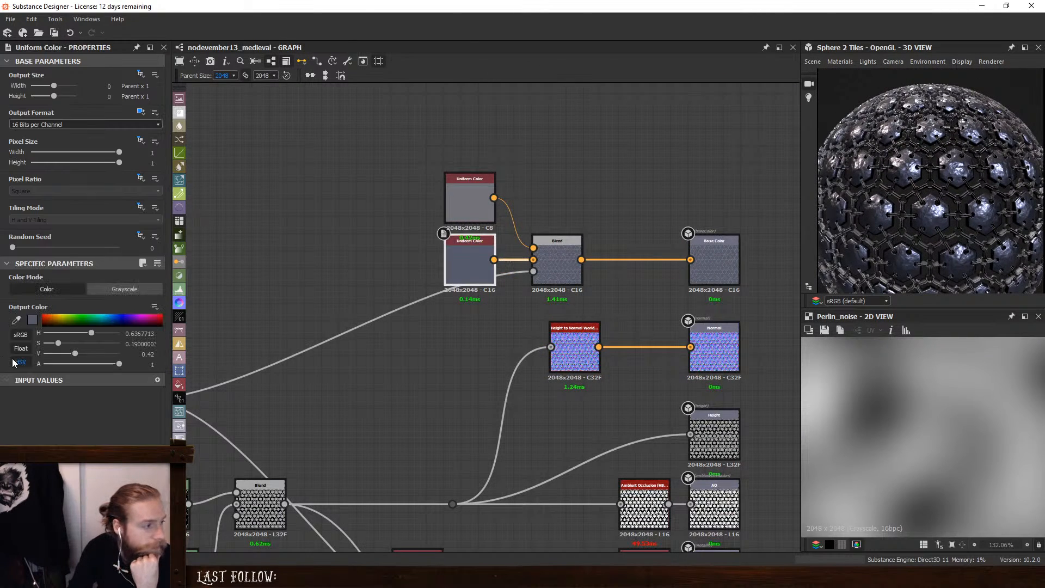
{"action": "left_click_drag", "start_coordinate": [76, 355], "coordinate": [51, 344]}
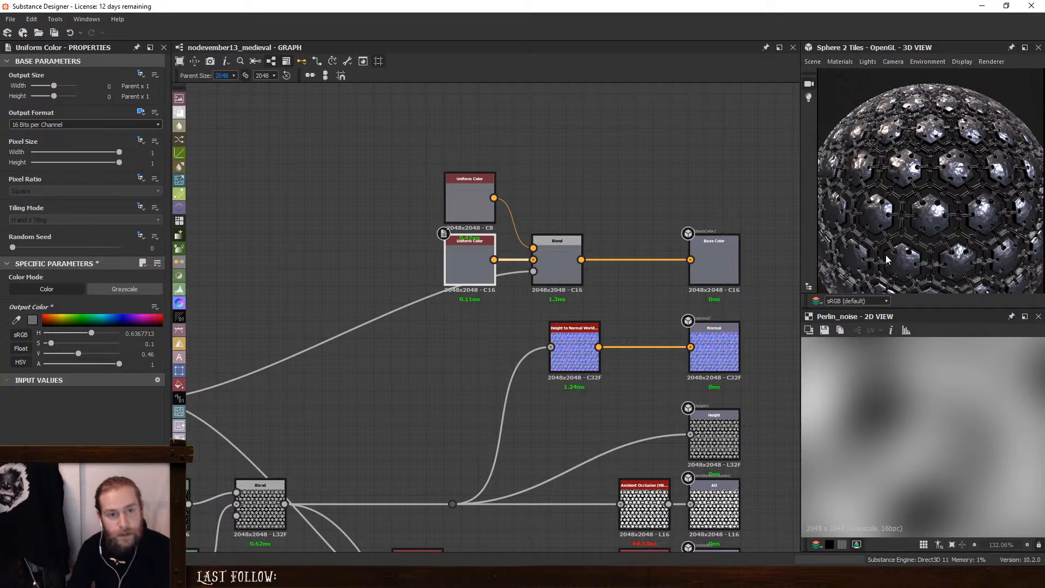
Rotate the environment lighting and orbit the sphere to examine the shading of the metal plates
{"action": "right_click_drag", "start_coordinate": [931, 236], "coordinate": [908, 256], "text": "ctrl+shift"}
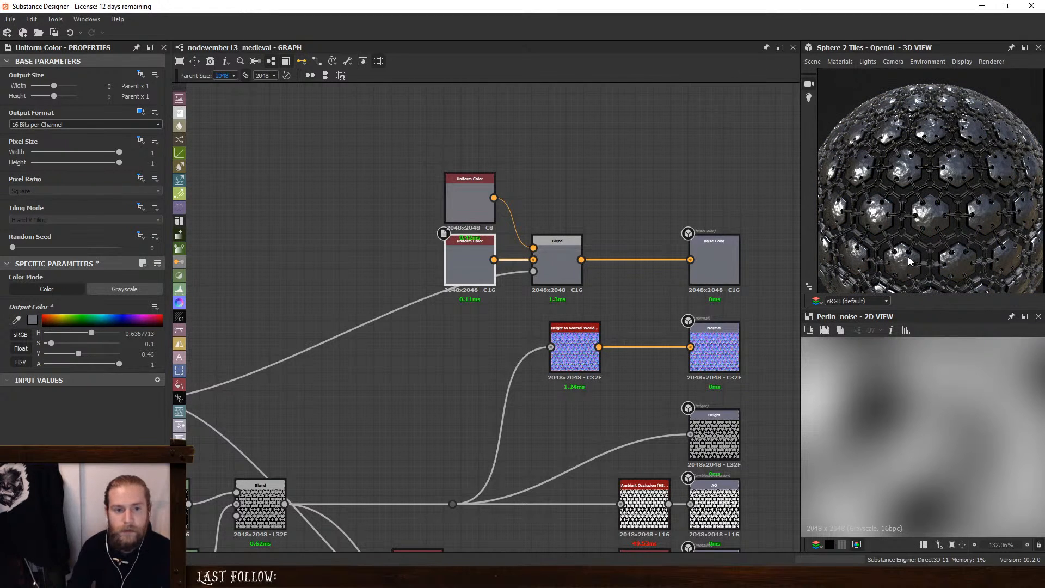
{"action": "left_click_drag", "start_coordinate": [908, 256], "coordinate": [925, 224]}
{"action": "right_click_drag", "start_coordinate": [925, 223], "coordinate": [974, 234]}
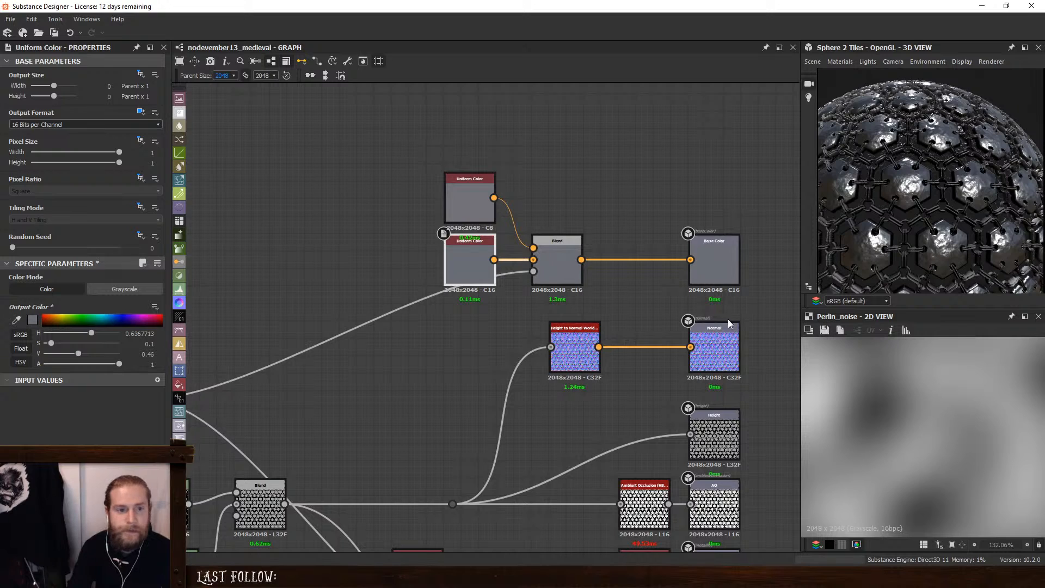
Set the opacity of the Multiply Blend fed by Blur HQ Grayscale to 0.025
{"action": "middle_click_drag", "start_coordinate": [569, 327], "coordinate": [914, 85]}
{"action": "middle_click_drag", "start_coordinate": [472, 296], "coordinate": [697, 306]}
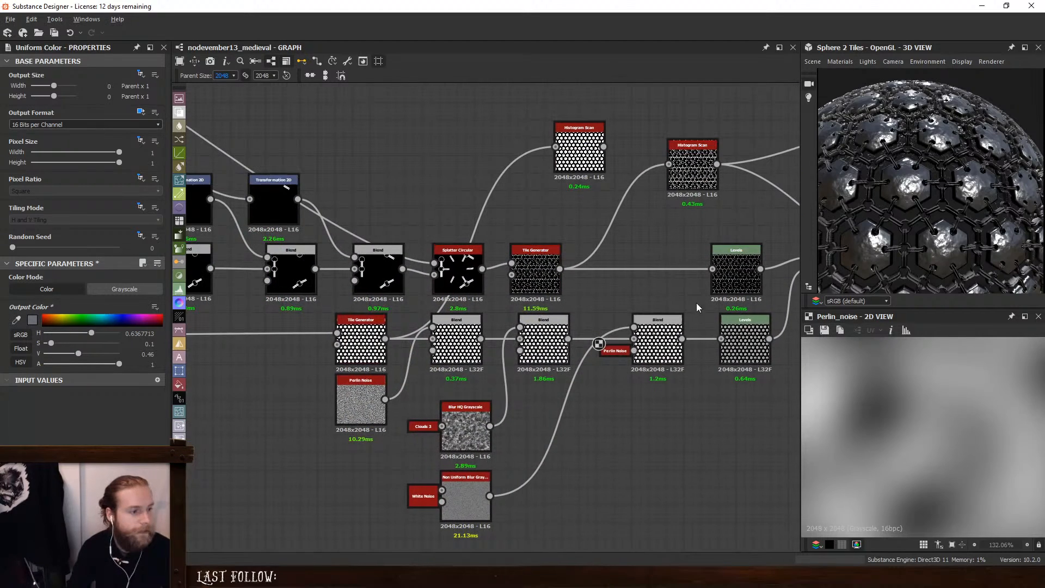
{"action": "left_click", "coordinate": [550, 339]}
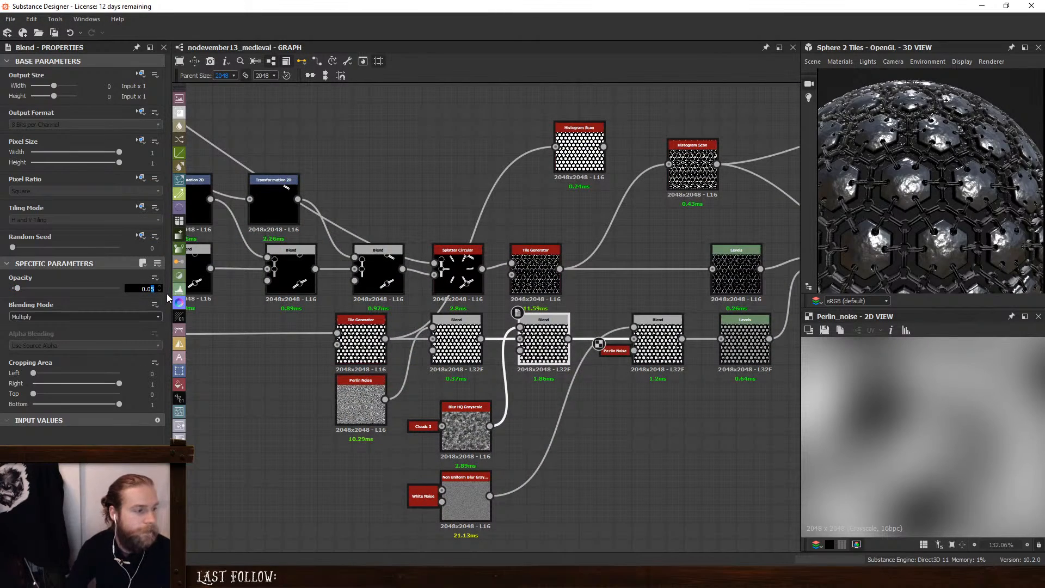
{"action": "type", "text": "5"}
{"action": "key", "text": "Return"}
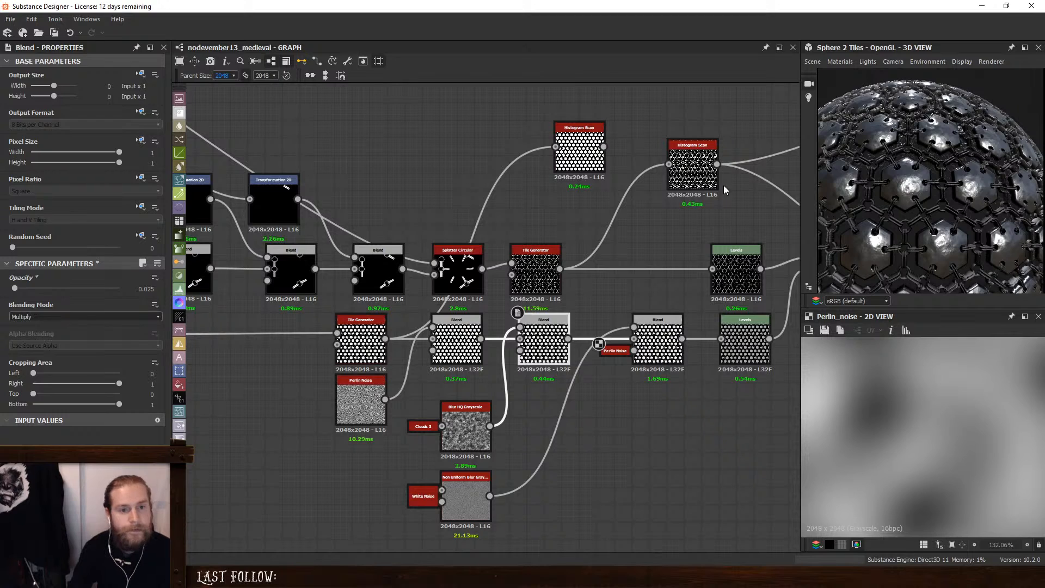
{"action": "left_click_drag", "start_coordinate": [945, 202], "coordinate": [948, 212]}
{"action": "scroll", "coordinate": [948, 211], "scroll_direction": "down", "scroll_amount": 3}
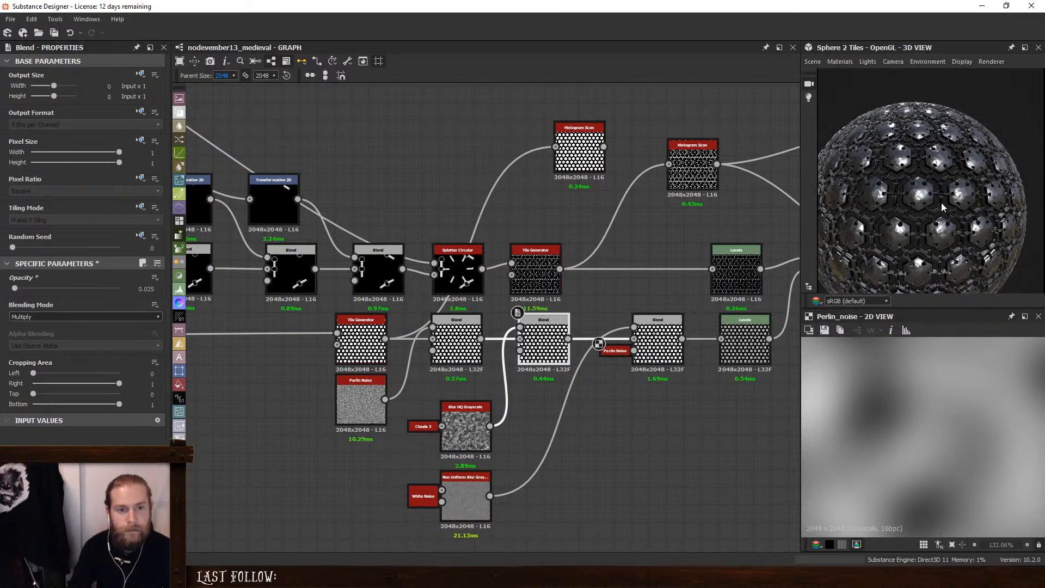
Shift the plate Tile Generator back along its row and insert a Warp node between it and the first Blend
{"action": "scroll", "coordinate": [938, 206], "scroll_direction": "up", "scroll_amount": 2}
{"action": "mouse_move", "coordinate": [937, 206]}
{"action": "left_mouse_down"}
{"action": "mouse_move", "coordinate": [943, 215]}
{"action": "mouse_move", "coordinate": [929, 199]}
{"action": "left_mouse_up"}
{"action": "scroll", "coordinate": [929, 198], "scroll_direction": "down", "scroll_amount": 3}
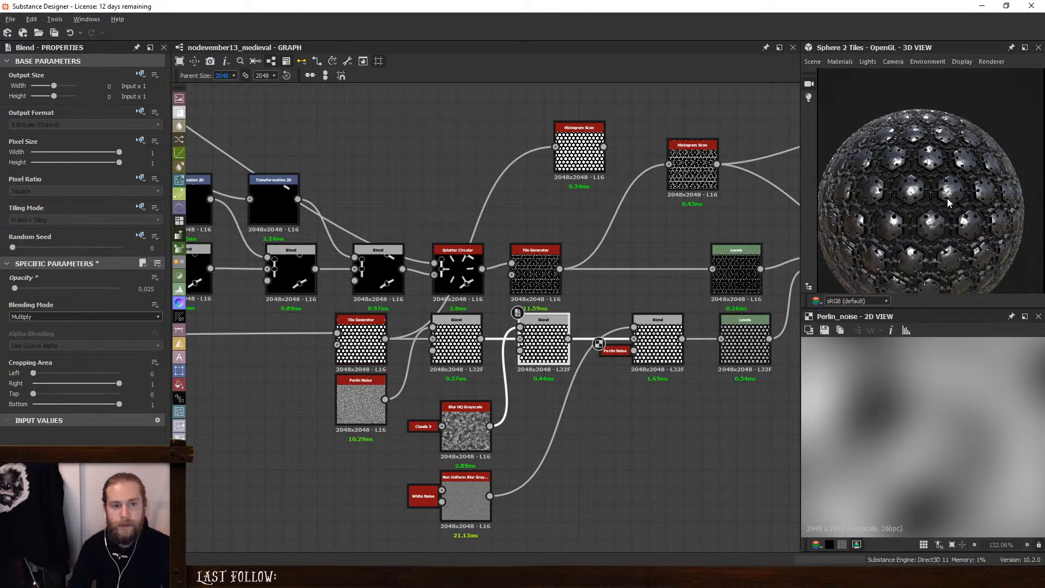
{"action": "middle_click_drag", "start_coordinate": [357, 343], "coordinate": [583, 316]}
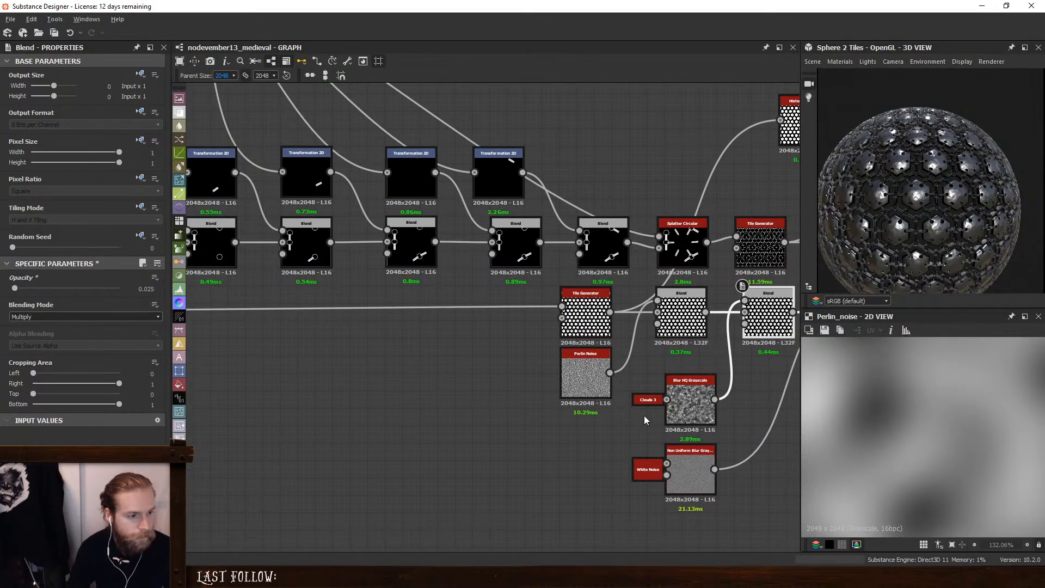
{"action": "double_click", "coordinate": [583, 316]}
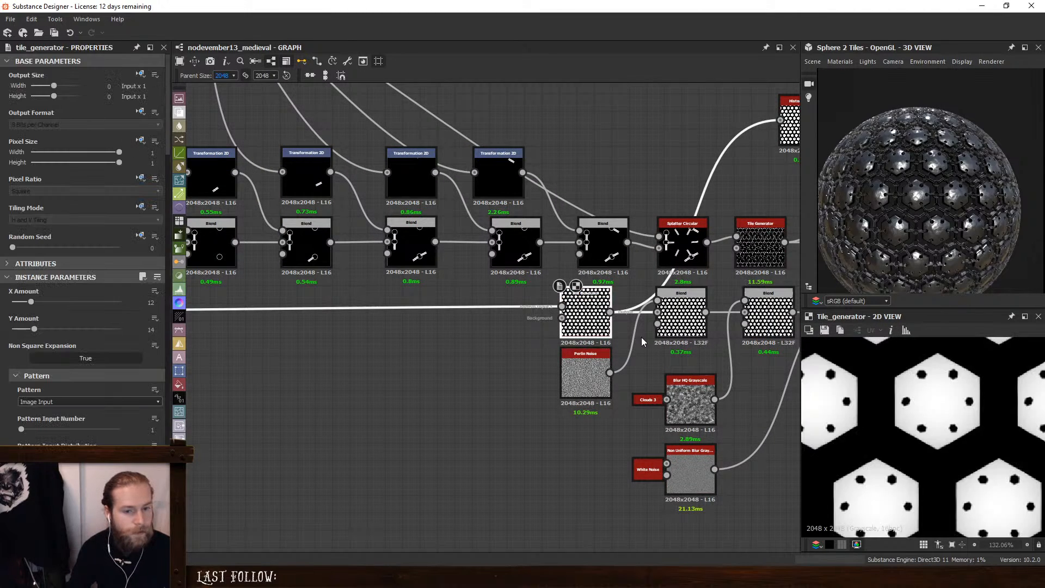
{"action": "left_click_drag", "start_coordinate": [585, 308], "coordinate": [446, 307]}
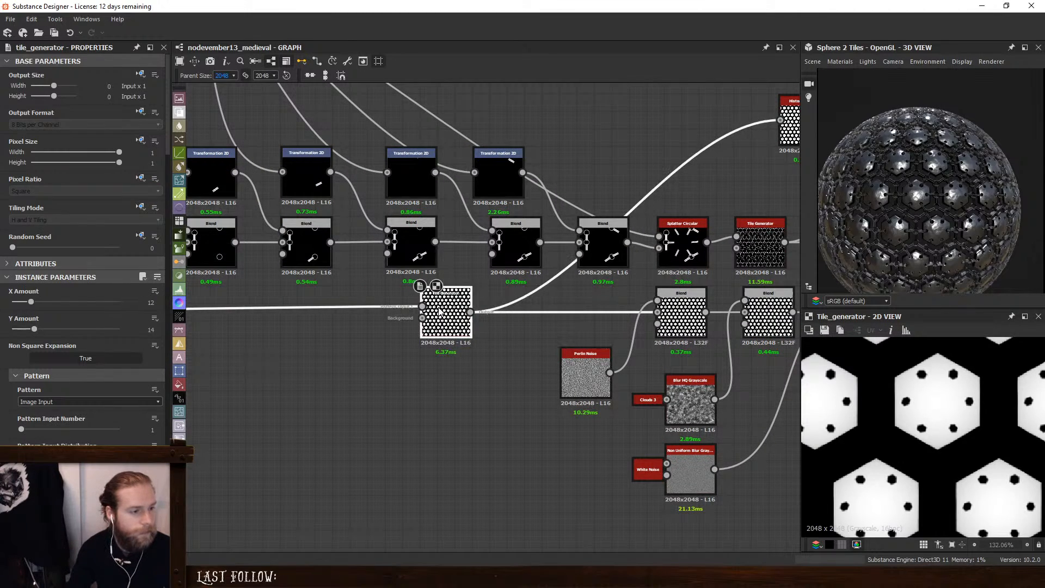
{"action": "key", "text": "space"}
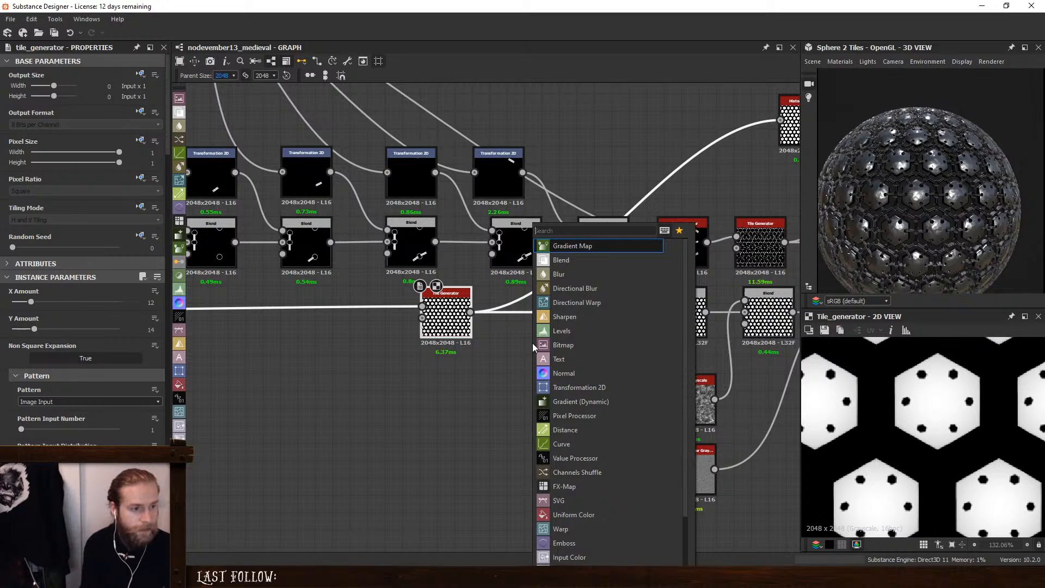
{"action": "type", "text": "warp"}
{"action": "key", "text": "Return"}
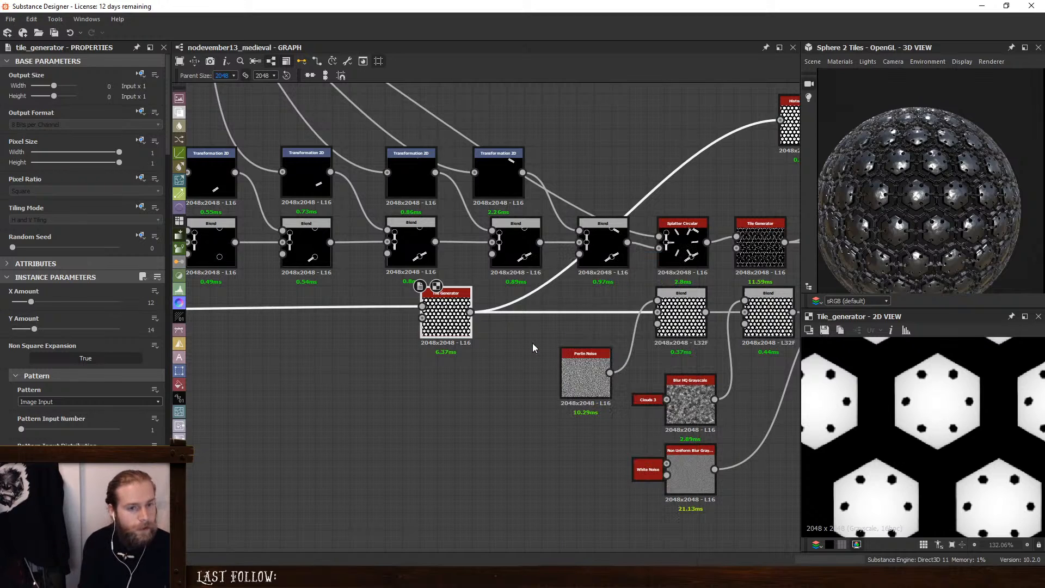
{"action": "left_click_drag", "start_coordinate": [534, 419], "coordinate": [533, 315]}
Add a Perlin Noise node beneath the plate Tile Generator and connect it to the Warp's gradient input
{"action": "key", "text": "space"}
{"action": "scroll", "coordinate": [454, 396], "scroll_direction": "down", "scroll_amount": 3}
{"action": "right_click", "coordinate": [454, 395]}
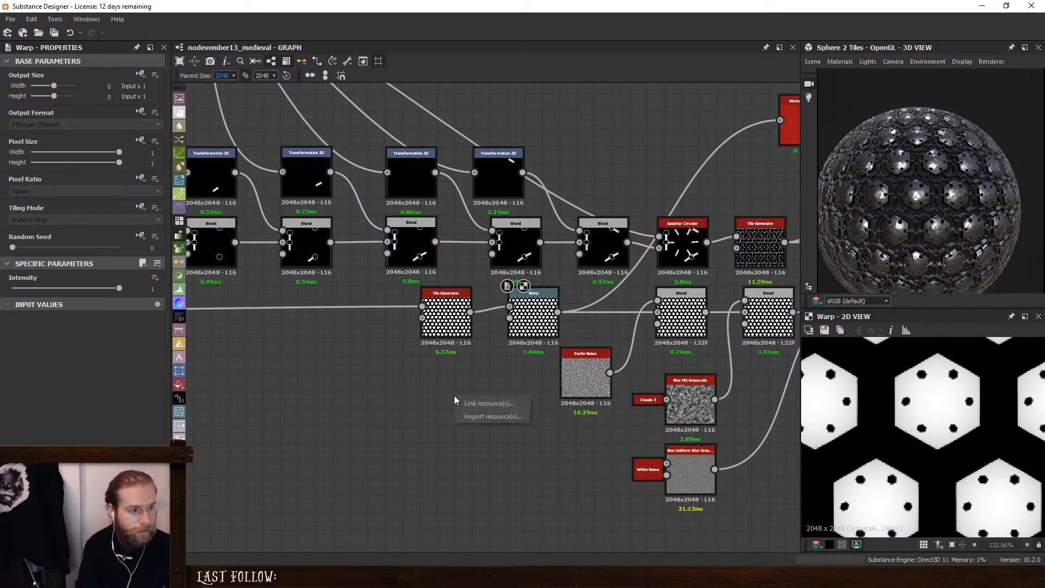
{"action": "key", "text": "Escape"}
{"action": "key", "text": "space"}
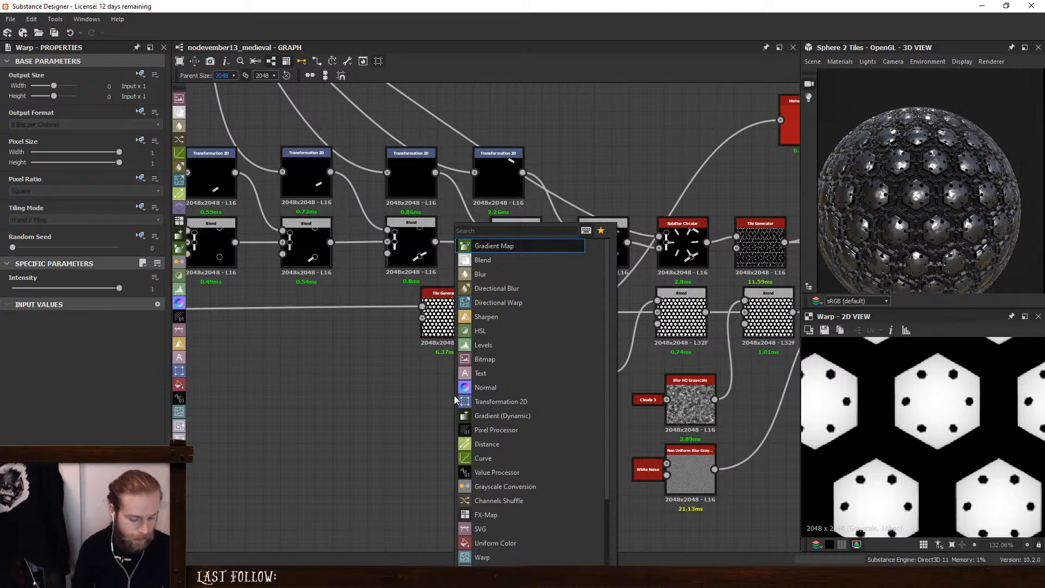
{"action": "type", "text": "per"}
{"action": "key", "text": "Down"}
{"action": "key", "text": "Return"}
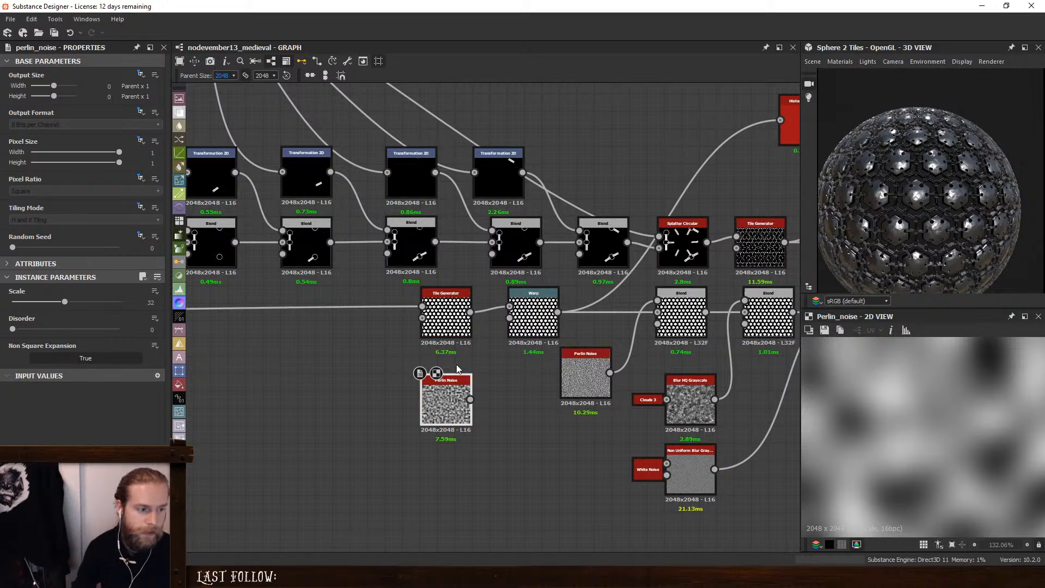
{"action": "left_click_drag", "start_coordinate": [514, 329], "coordinate": [512, 322]}
{"action": "mouse_move", "coordinate": [452, 397]}
{"action": "left_mouse_down"}
{"action": "mouse_move", "coordinate": [452, 363]}
{"action": "mouse_move", "coordinate": [452, 381]}
{"action": "left_mouse_up"}
Set the Warp's intensity to 0.02 and inspect the distorted plates up close on the sphere
{"action": "left_click", "coordinate": [531, 325]}
{"action": "double_click", "coordinate": [533, 326]}
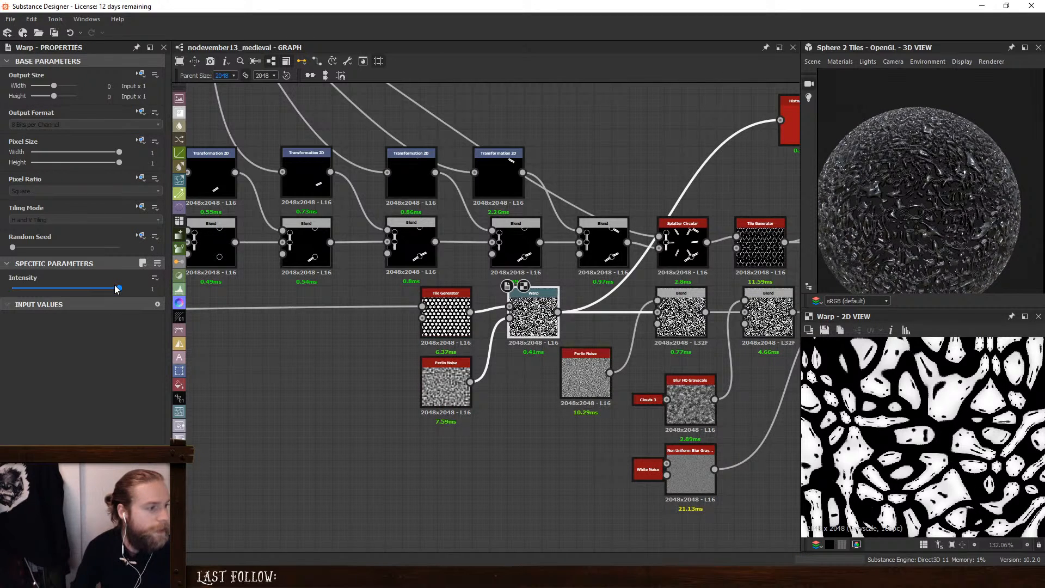
{"action": "left_click_drag", "start_coordinate": [120, 289], "coordinate": [15, 291]}
{"action": "scroll", "coordinate": [923, 204], "scroll_direction": "up", "scroll_amount": 4}
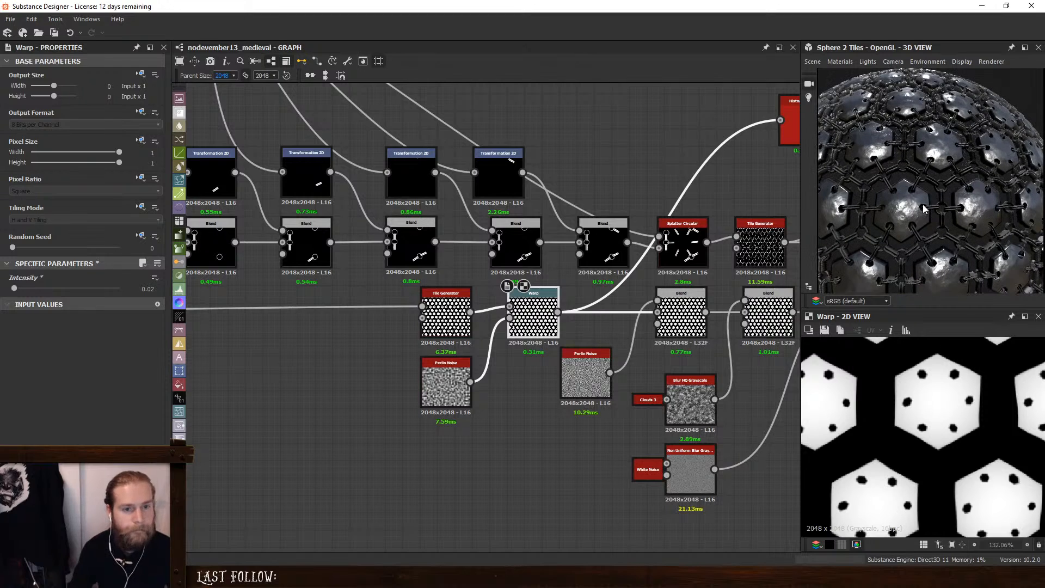
{"action": "scroll", "coordinate": [920, 219], "scroll_direction": "up", "scroll_amount": 3}
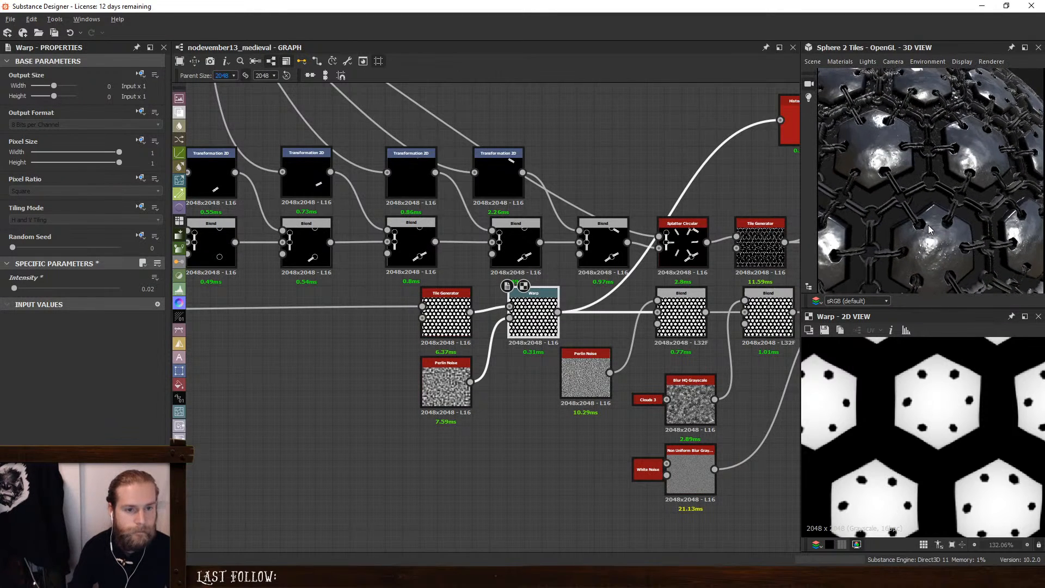
Set the scale of the Perlin Noise driving the Warp to 21
{"action": "left_click", "coordinate": [446, 384]}
{"action": "left_click_drag", "start_coordinate": [61, 303], "coordinate": [48, 305]}
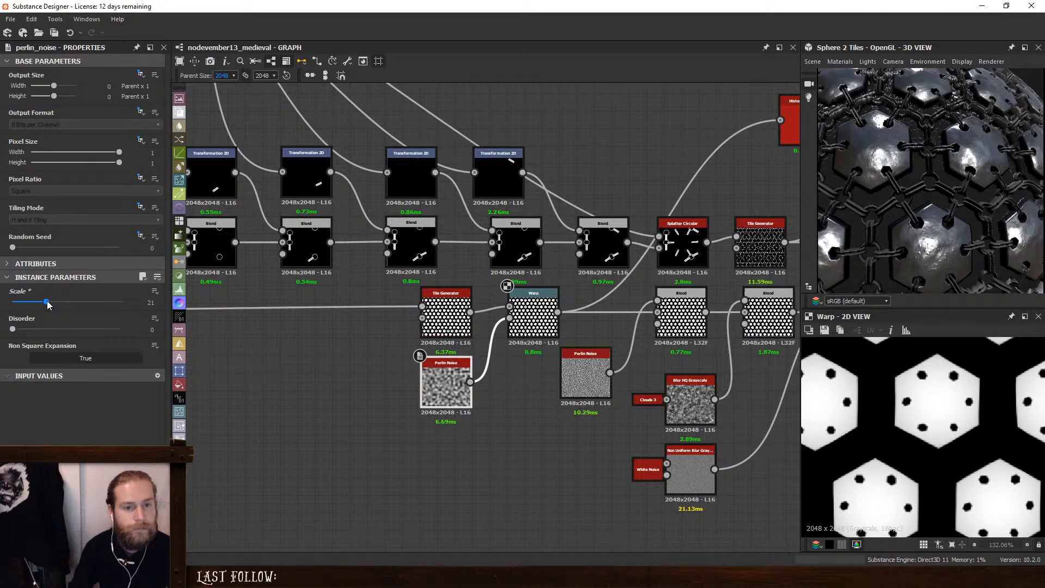
{"action": "scroll", "coordinate": [872, 197], "scroll_direction": "down", "scroll_amount": 5}
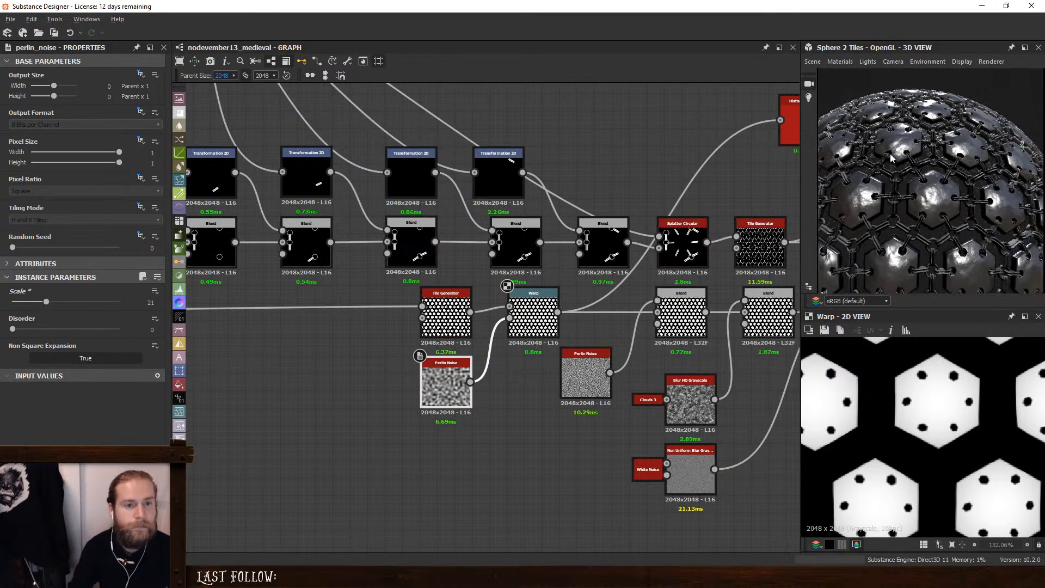
Try bypassing the Warp by linking the plate Tile Generator straight to the first Blend, and undo the change
{"action": "left_click", "coordinate": [537, 319]}
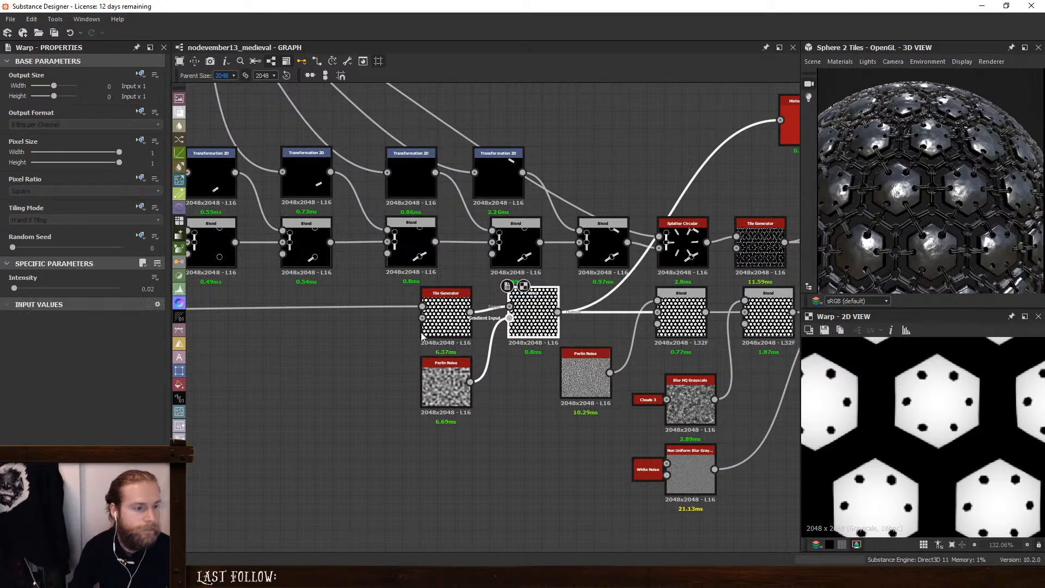
{"action": "left_click_drag", "start_coordinate": [471, 312], "coordinate": [664, 312]}
{"action": "key", "text": "ctrl+z"}
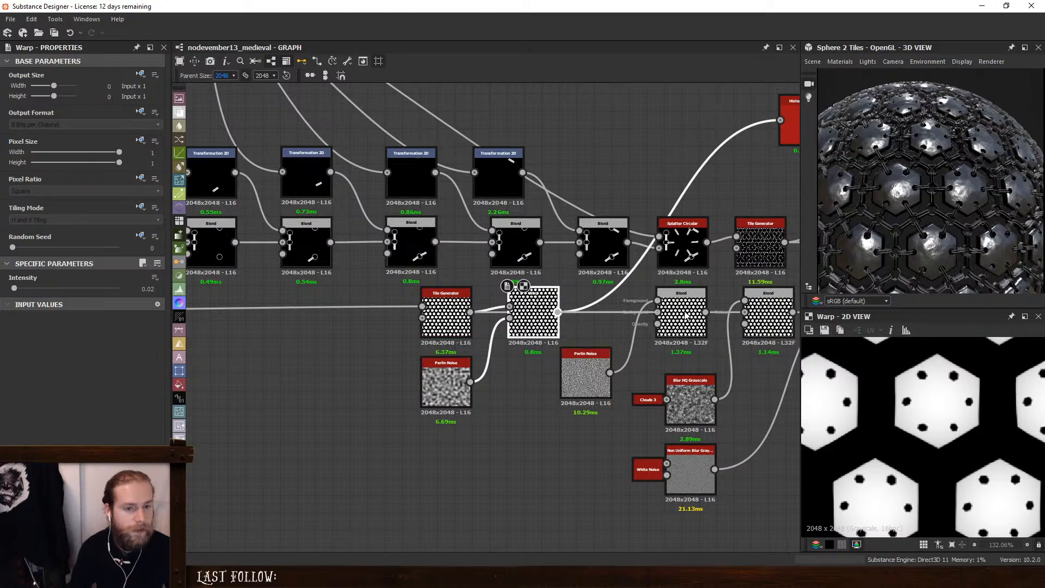
{"action": "scroll", "coordinate": [921, 228], "scroll_direction": "down", "scroll_amount": 3}
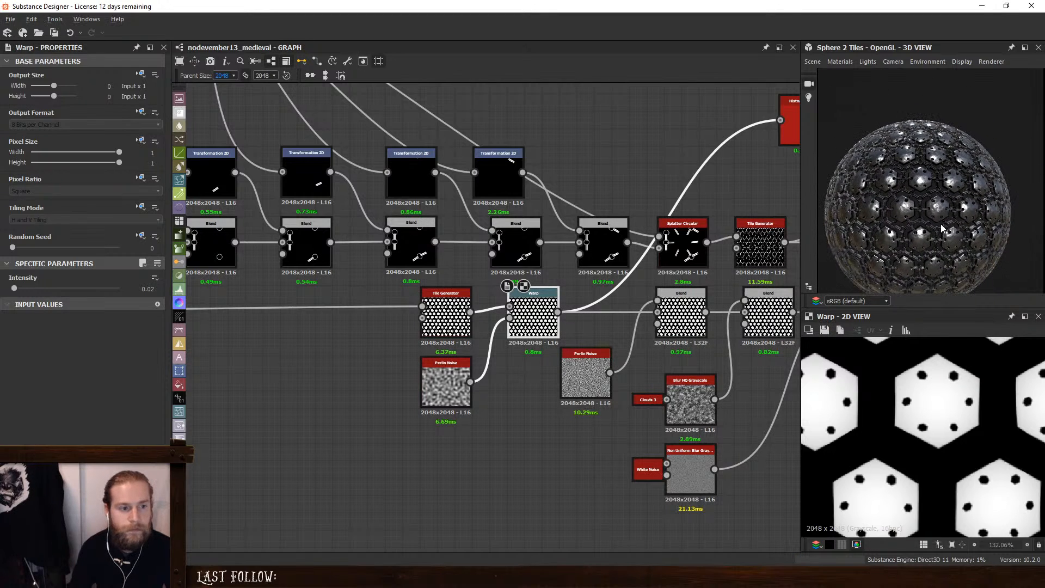
Duplicate the Warp with its Perlin Noise input and insert the copy after the chain Tile Generator
{"action": "middle_click_drag", "start_coordinate": [706, 344], "coordinate": [488, 390]}
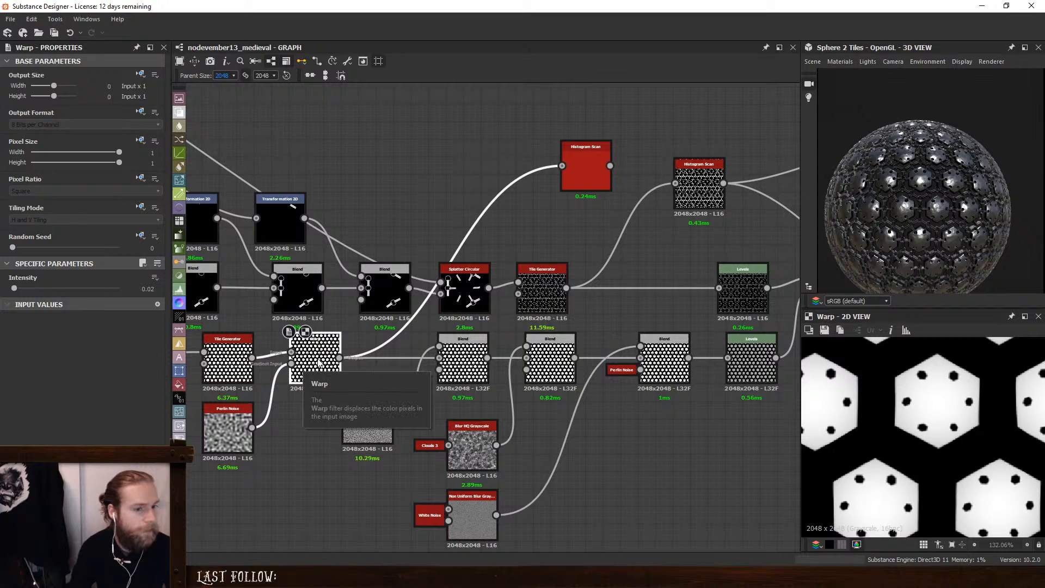
{"action": "key", "text": "ctrl+d"}
{"action": "left_click_drag", "start_coordinate": [493, 321], "coordinate": [610, 294]}
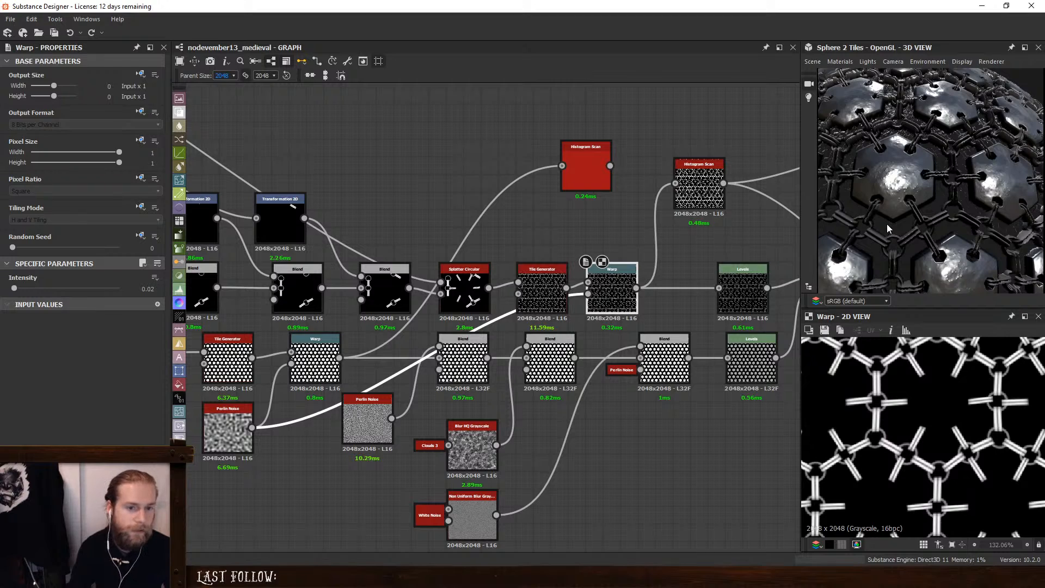
{"action": "scroll", "coordinate": [887, 224], "scroll_direction": "down", "scroll_amount": 5}
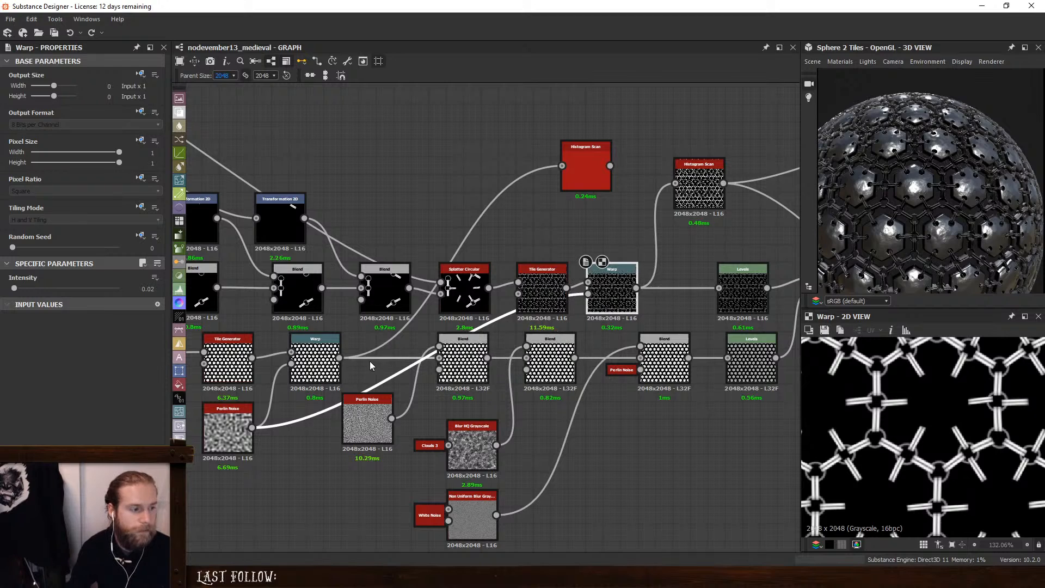
Try linking the chain Tile Generator straight to Levels to compare the unwarped chains, undo it, and examine the sphere
{"action": "double_click", "coordinate": [315, 361]}
{"action": "double_click", "coordinate": [601, 277]}
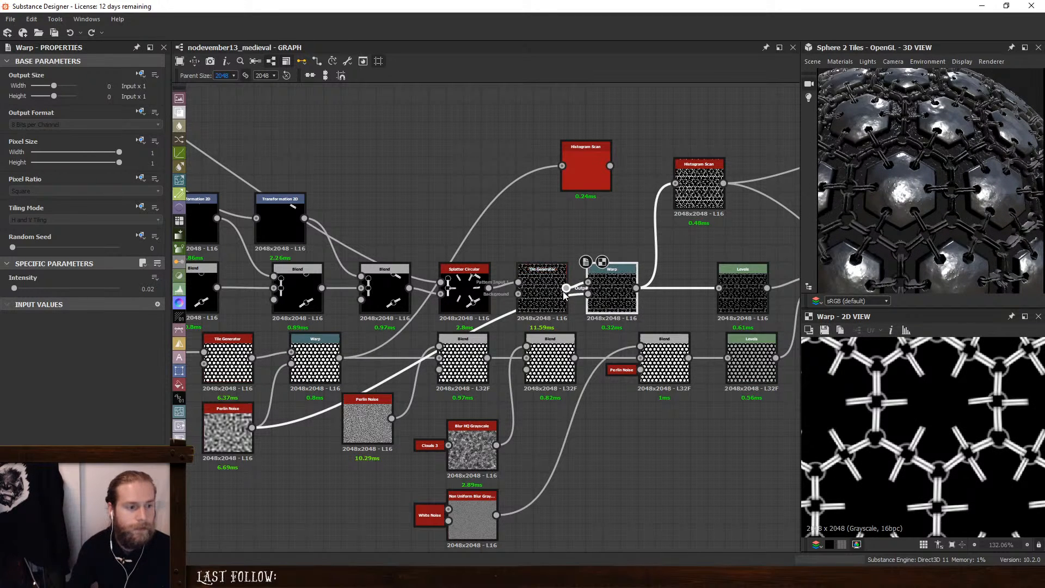
{"action": "left_click_drag", "start_coordinate": [720, 292], "coordinate": [718, 288]}
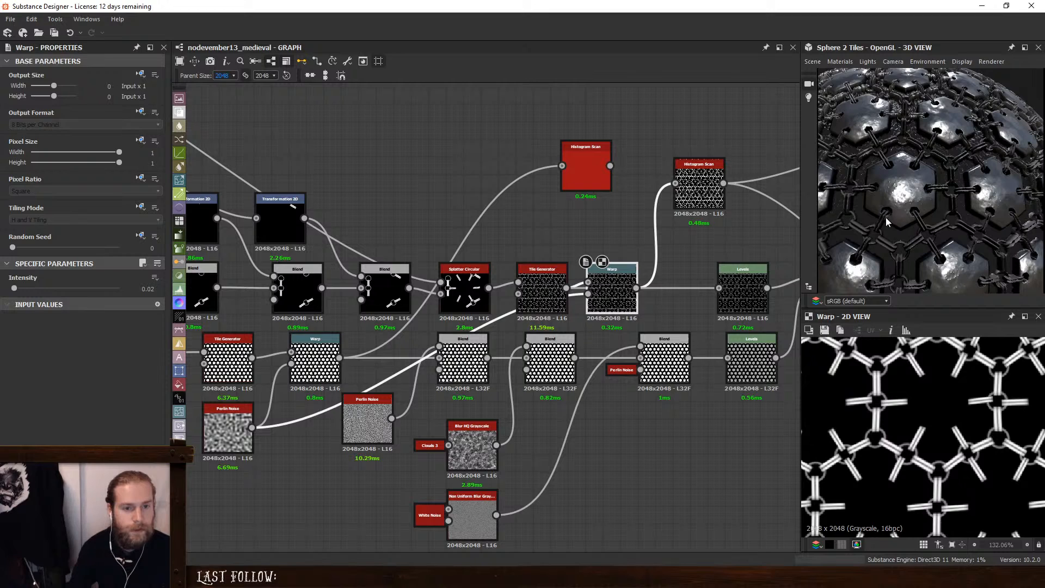
{"action": "key", "text": "ctrl+z"}
{"action": "scroll", "coordinate": [929, 236], "scroll_direction": "down", "scroll_amount": 3}
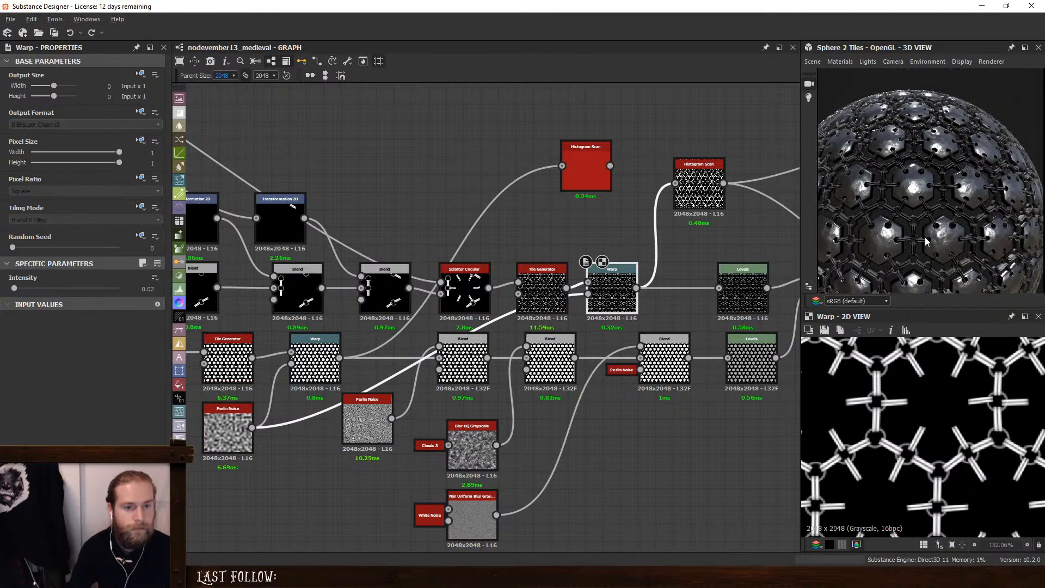
{"action": "left_click_drag", "start_coordinate": [929, 236], "coordinate": [928, 203]}
{"action": "scroll", "coordinate": [924, 239], "scroll_direction": "down", "scroll_amount": 3}
{"action": "scroll", "coordinate": [935, 222], "scroll_direction": "up", "scroll_amount": 3}
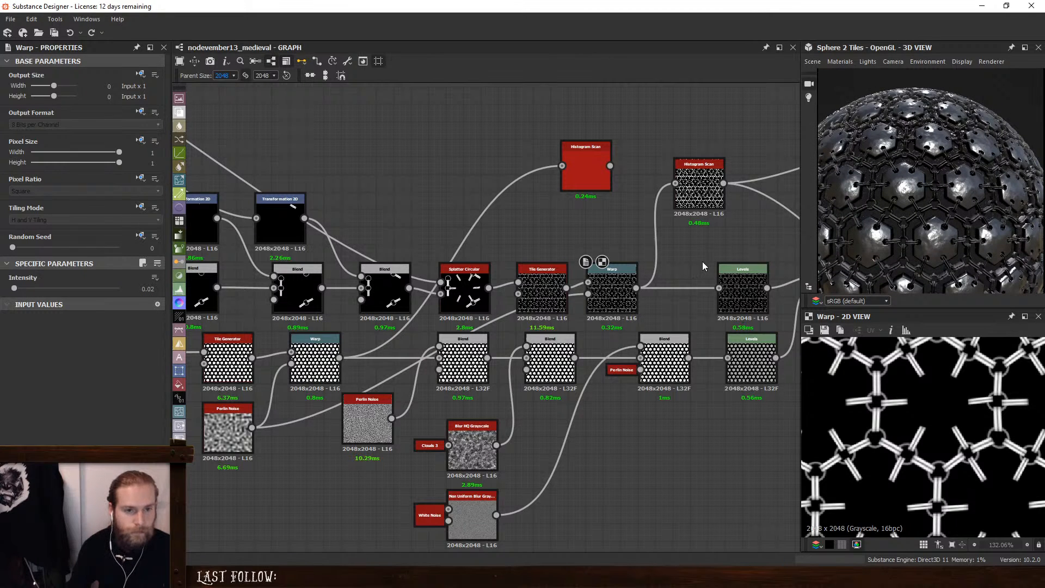
Move the plate Histogram Scan node directly above the chain Histogram Scan
{"action": "left_click", "coordinate": [586, 169]}
{"action": "middle_click_drag", "start_coordinate": [718, 262], "coordinate": [552, 341]}
{"action": "left_click_drag", "start_coordinate": [416, 240], "coordinate": [533, 205]}
{"action": "scroll", "coordinate": [629, 316], "scroll_direction": "down", "scroll_amount": 2}
{"action": "middle_click_drag", "start_coordinate": [629, 316], "coordinate": [379, 248]}
Inspect the Roughness Blend and set the upper Uniform Color feeding it to 0.41
{"action": "left_click", "coordinate": [499, 388]}
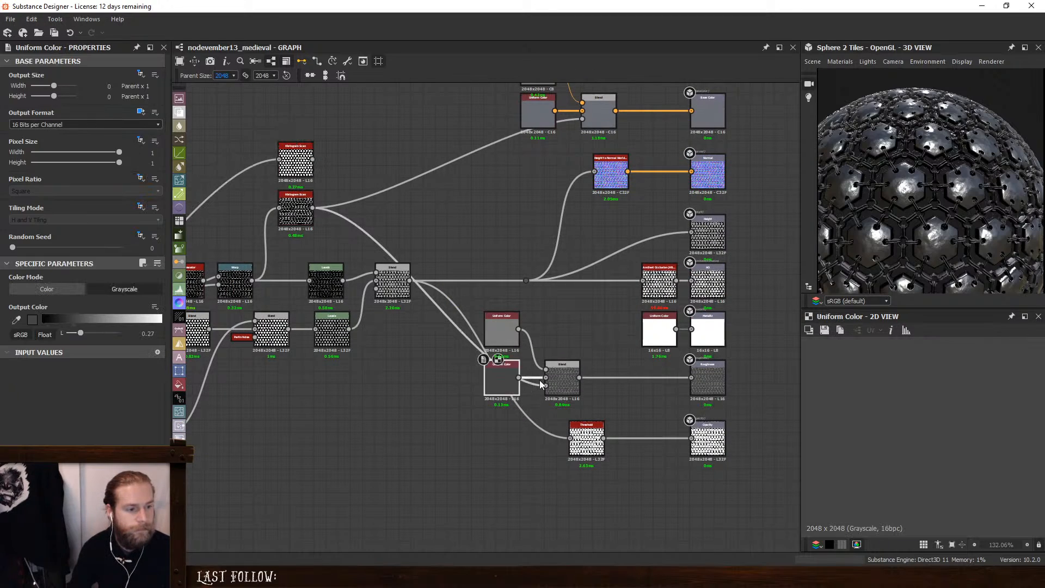
{"action": "left_click", "coordinate": [560, 377]}
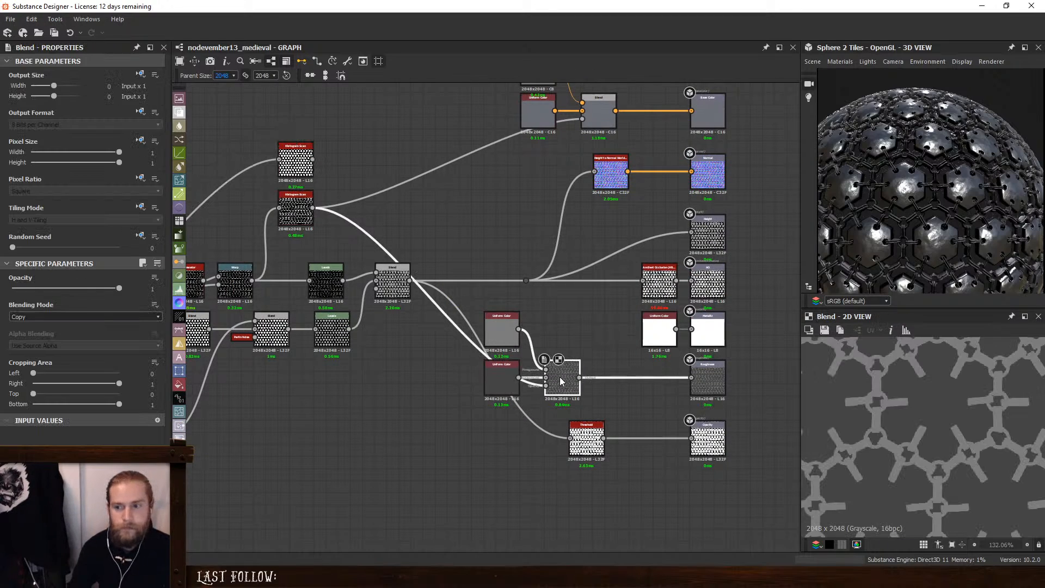
{"action": "left_click", "coordinate": [563, 321]}
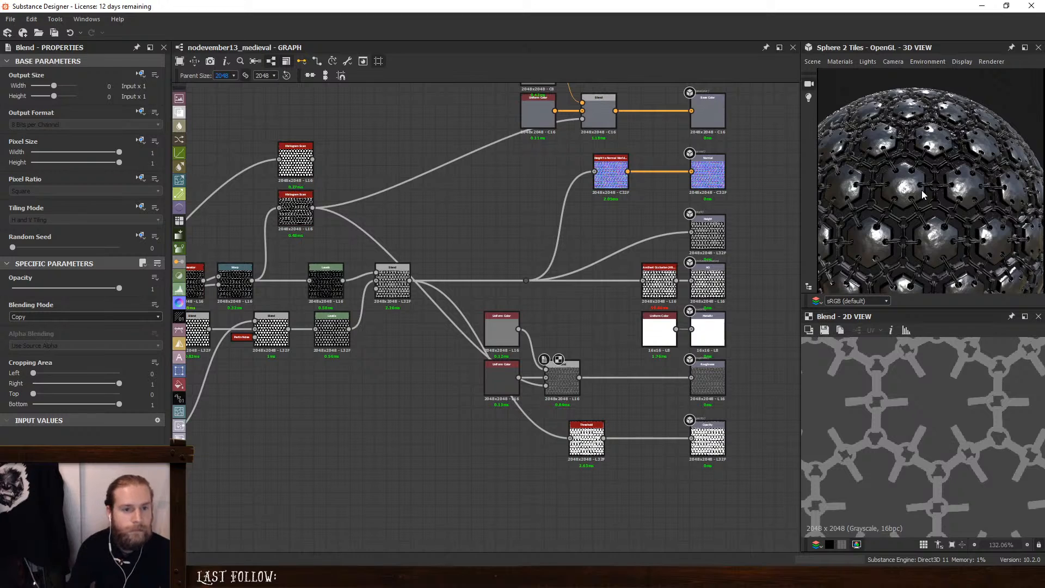
{"action": "scroll", "coordinate": [923, 195], "scroll_direction": "down", "scroll_amount": 2}
{"action": "left_click_drag", "start_coordinate": [911, 217], "coordinate": [880, 222]}
{"action": "left_click", "coordinate": [494, 328]}
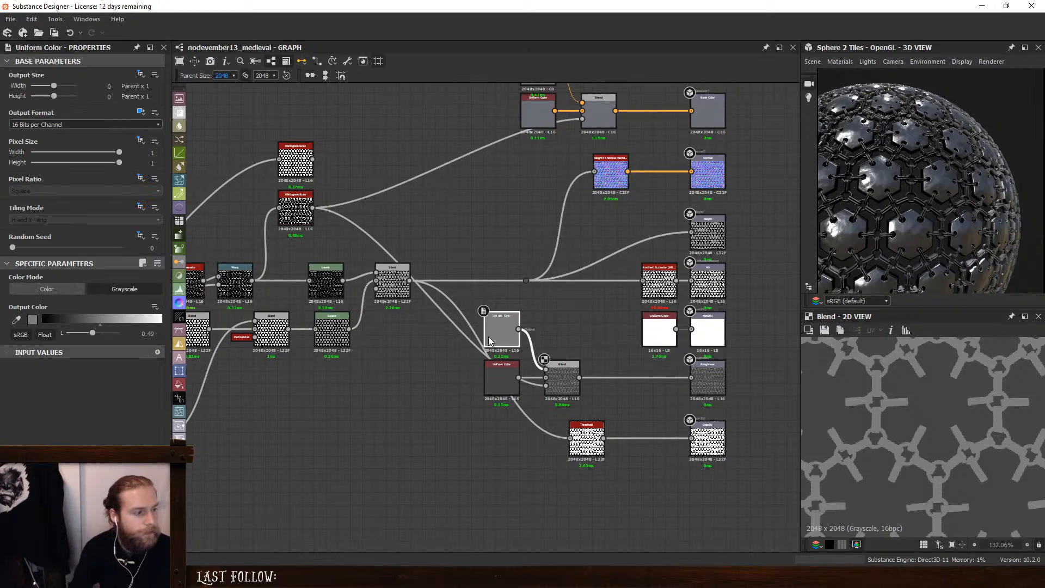
{"action": "left_click_drag", "start_coordinate": [91, 334], "coordinate": [89, 336]}
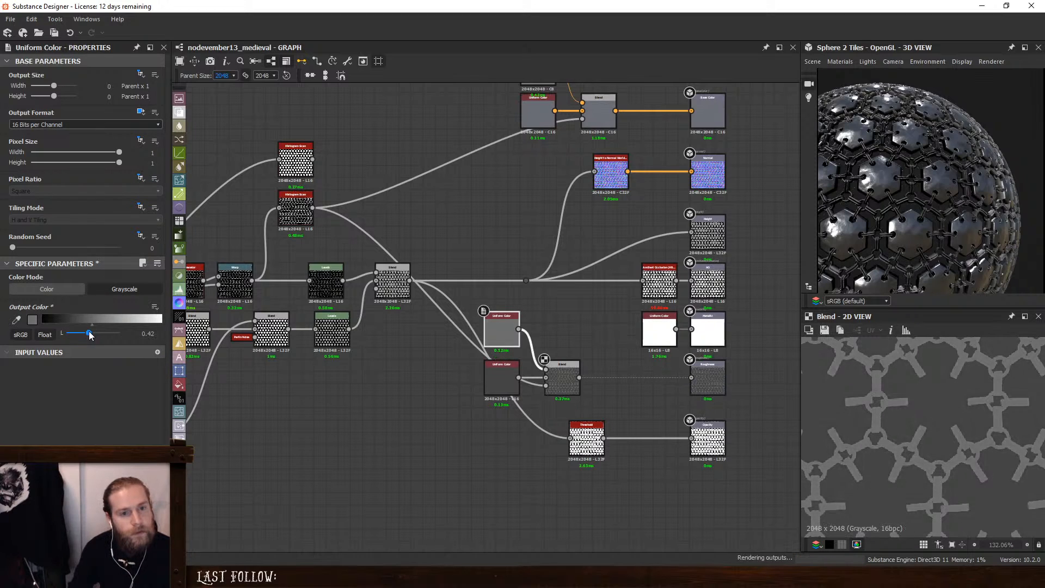
{"action": "left_click_drag", "start_coordinate": [913, 199], "coordinate": [884, 172]}
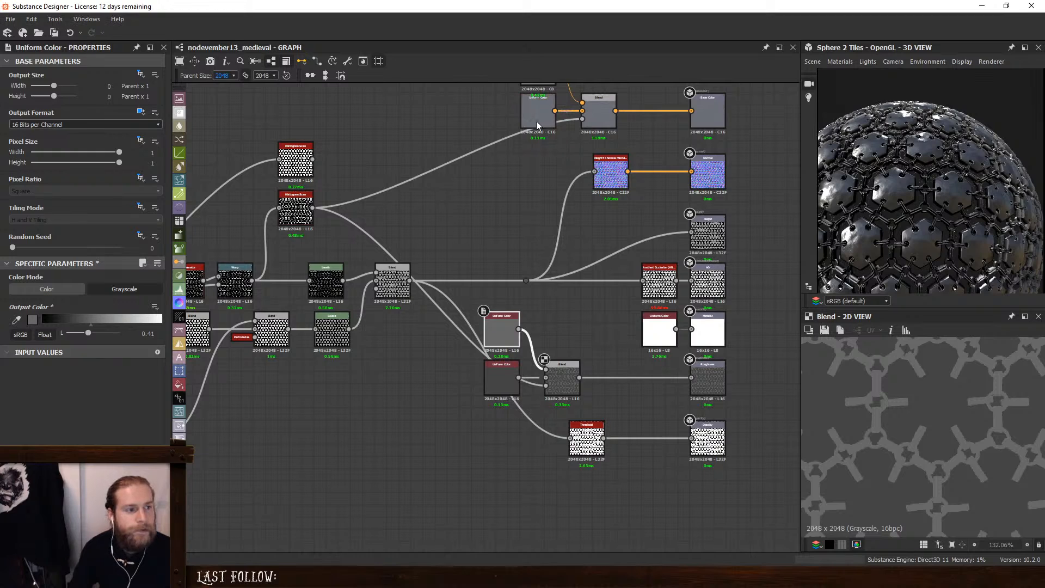
Raise the value of the upper Uniform Color feeding the Base Color Blend to 0.63
{"action": "middle_click_drag", "start_coordinate": [538, 126], "coordinate": [524, 228]}
{"action": "scroll", "coordinate": [532, 168], "scroll_direction": "up", "scroll_amount": 1}
{"action": "left_click", "coordinate": [532, 168]}
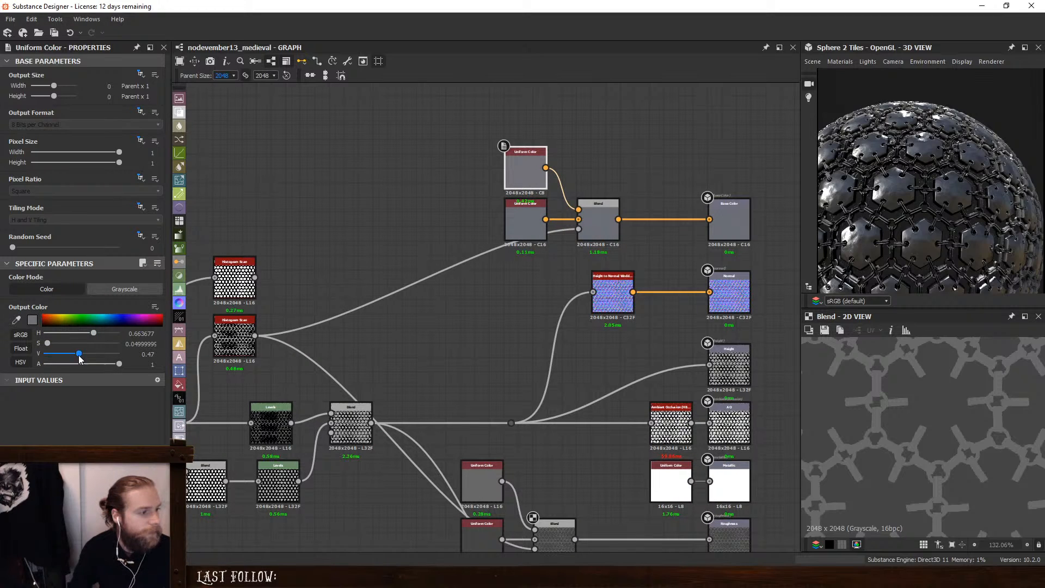
{"action": "left_click_drag", "start_coordinate": [79, 358], "coordinate": [88, 357]}
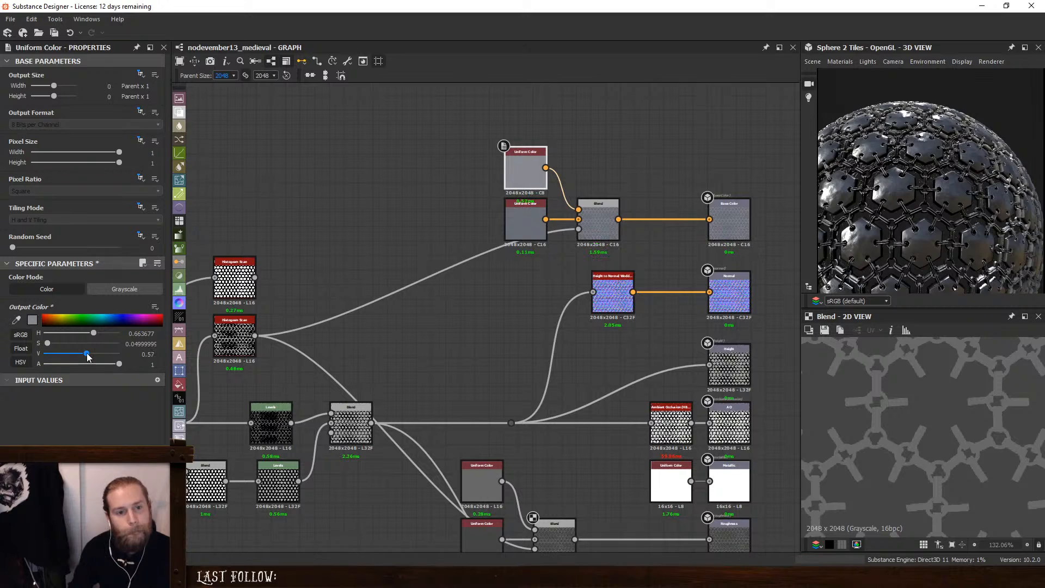
{"action": "left_click_drag", "start_coordinate": [857, 173], "coordinate": [853, 198]}
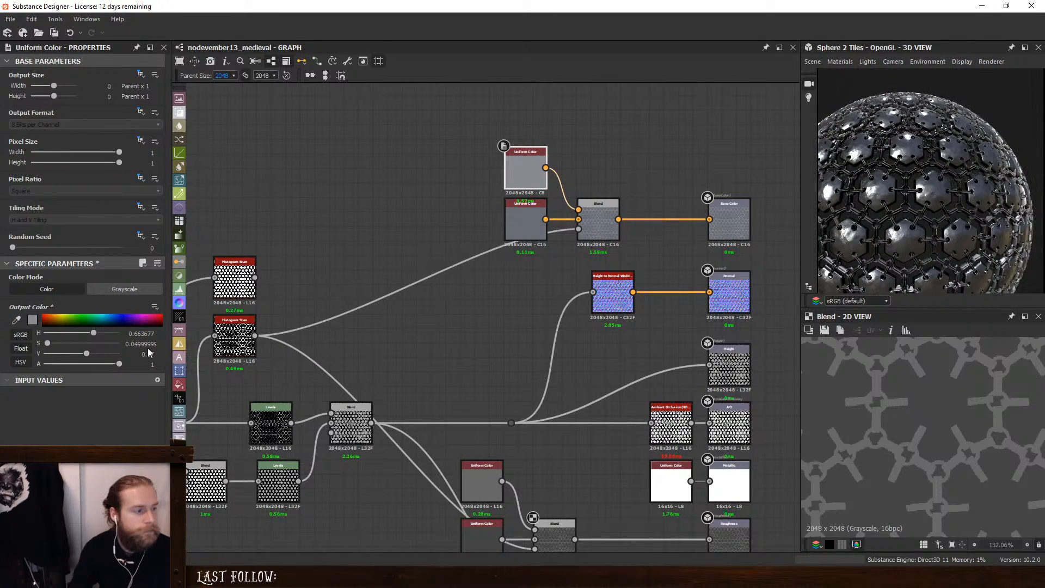
{"action": "left_click_drag", "start_coordinate": [89, 354], "coordinate": [92, 354]}
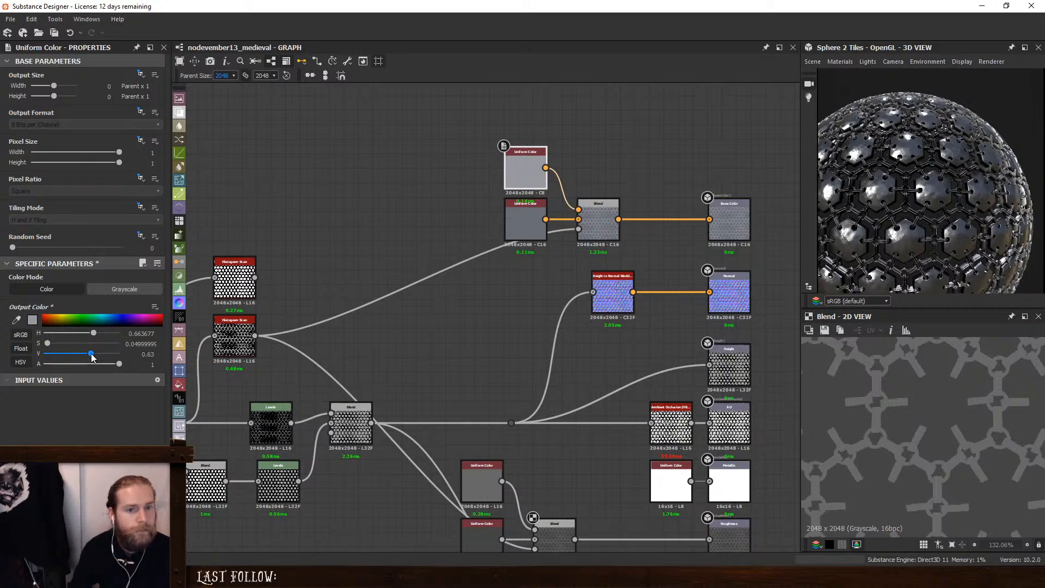
{"action": "scroll", "coordinate": [822, 231], "scroll_direction": "up", "scroll_amount": 5}
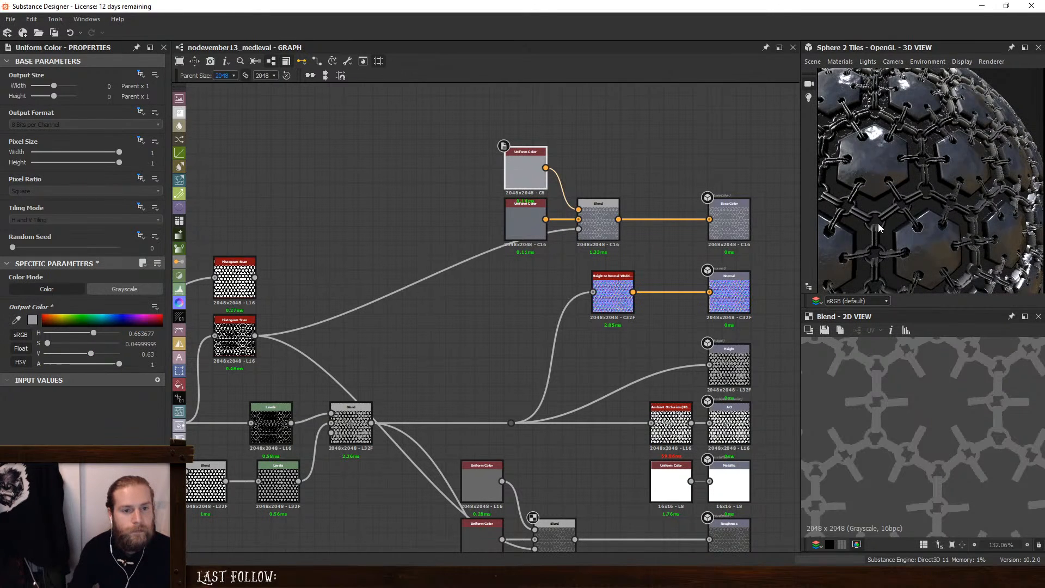
Adjust the upper Uniform Color feeding the Roughness Blend to a luminance of 0.38, comparing the sphere's reflections
{"action": "left_click_drag", "start_coordinate": [849, 212], "coordinate": [950, 148]}
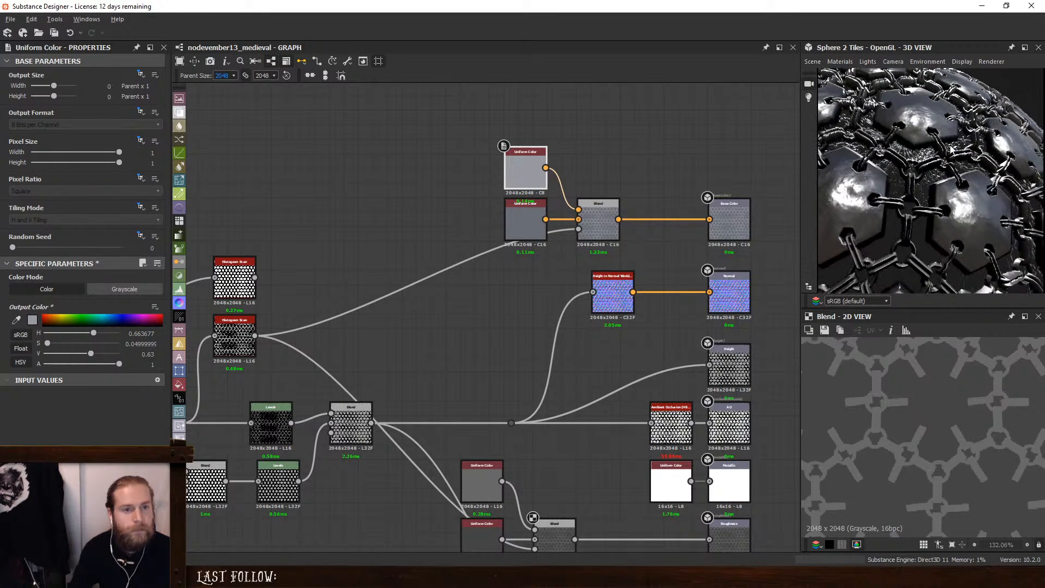
{"action": "middle_click_drag", "start_coordinate": [578, 411], "coordinate": [597, 322]}
{"action": "left_click", "coordinate": [501, 395]}
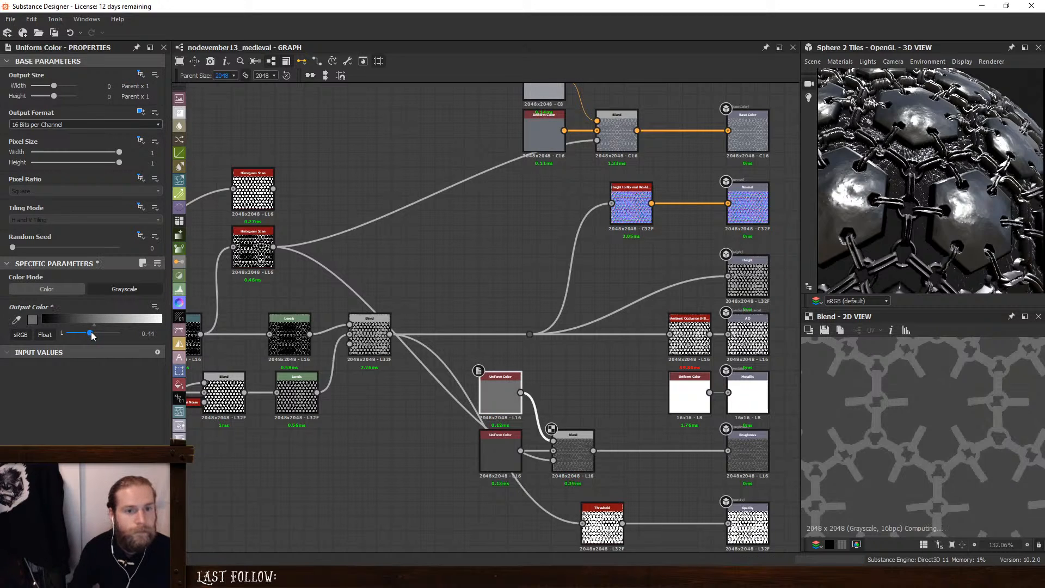
{"action": "mouse_move", "coordinate": [92, 336]}
{"action": "left_mouse_down"}
{"action": "mouse_move", "coordinate": [80, 336]}
{"action": "mouse_move", "coordinate": [95, 339]}
{"action": "left_mouse_up"}
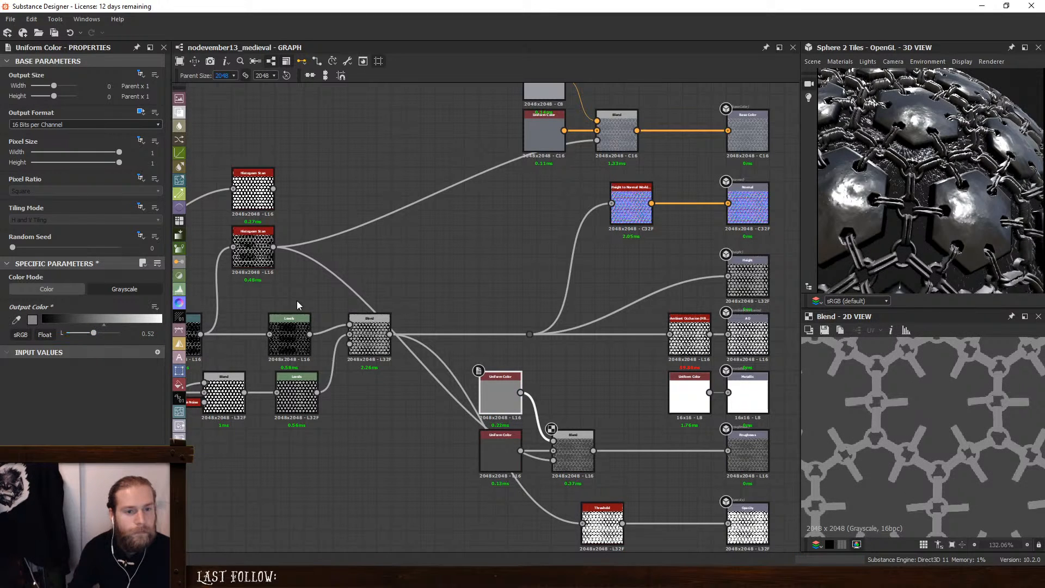
{"action": "scroll", "coordinate": [965, 190], "scroll_direction": "down", "scroll_amount": 5}
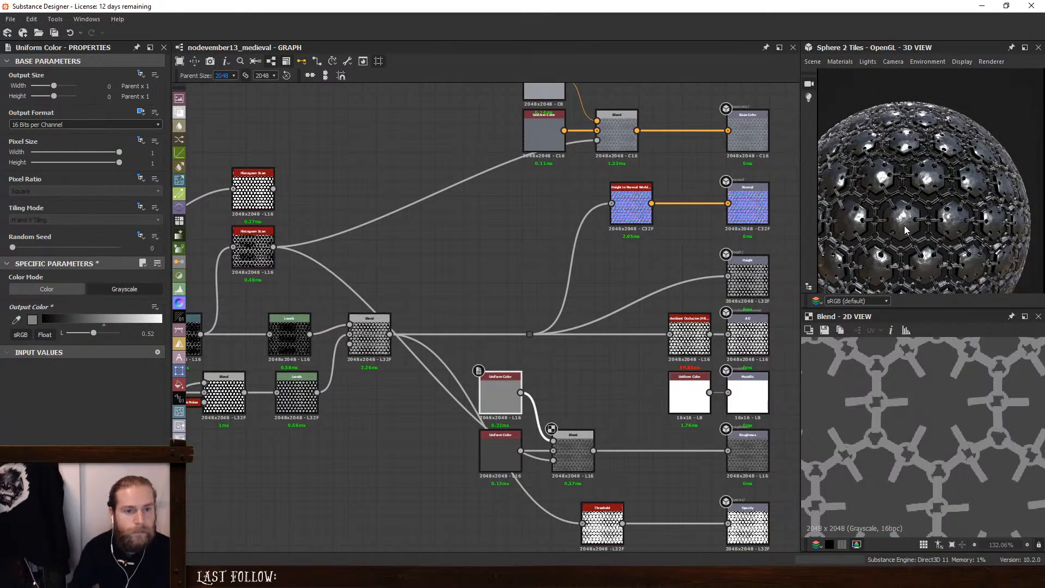
{"action": "left_click_drag", "start_coordinate": [94, 332], "coordinate": [87, 336]}
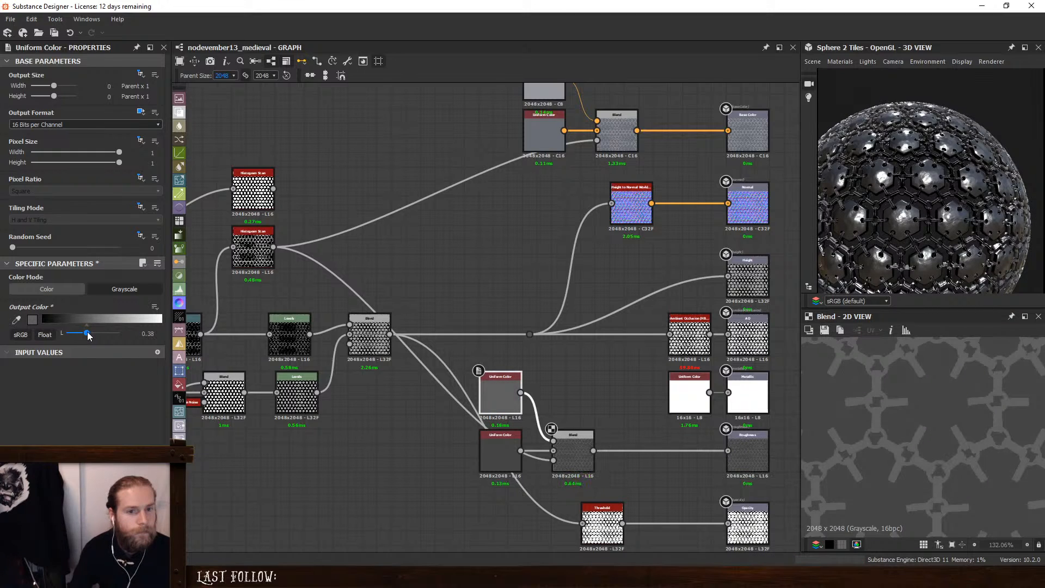
Set the upper Uniform Color feeding the Base Color Blend to hue 0.63, saturation 0.12 and value 0.76
{"action": "middle_click_drag", "start_coordinate": [597, 324], "coordinate": [552, 393]}
{"action": "left_click", "coordinate": [500, 150]}
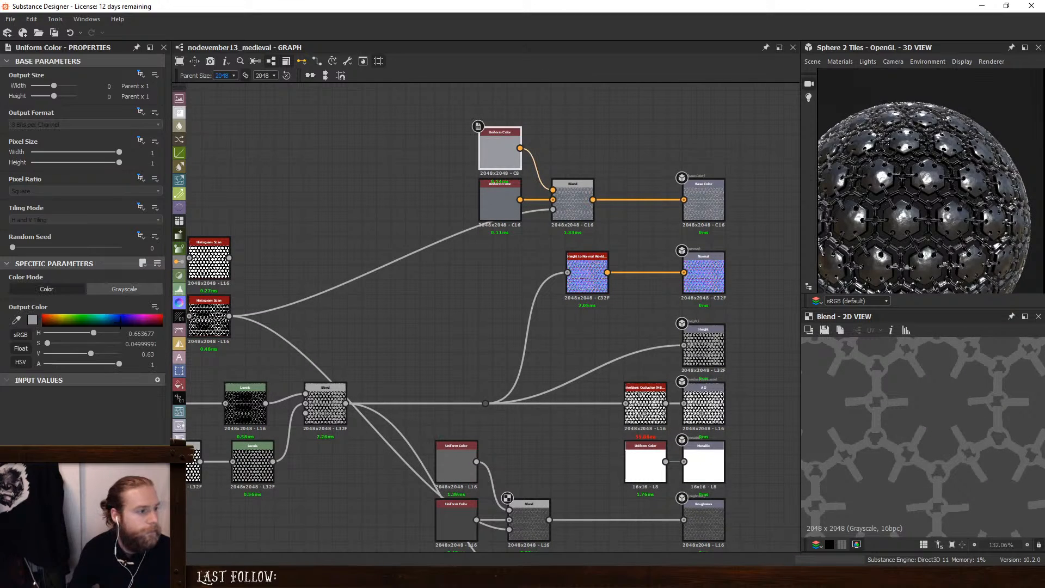
{"action": "left_click_drag", "start_coordinate": [94, 357], "coordinate": [102, 357]}
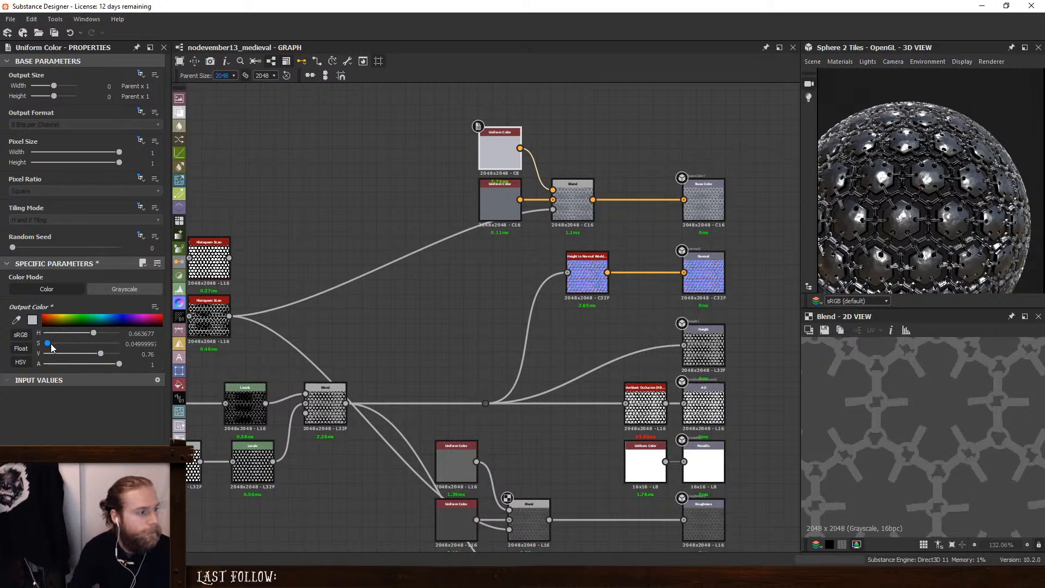
{"action": "left_click_drag", "start_coordinate": [51, 345], "coordinate": [92, 338]}
{"action": "scroll", "coordinate": [918, 211], "scroll_direction": "down", "scroll_amount": 3}
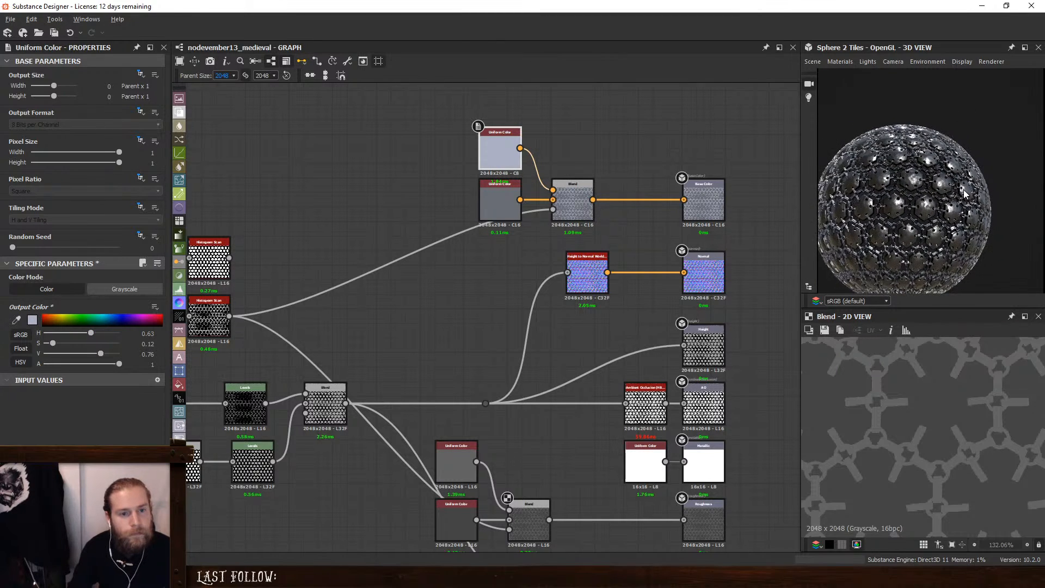
Try opacities of 0.75 and 0.19 on the Multiply Blend that shapes the chain link gradient
{"action": "middle_click_drag", "start_coordinate": [223, 358], "coordinate": [722, 354]}
{"action": "middle_click_drag", "start_coordinate": [416, 122], "coordinate": [494, 291]}
{"action": "left_click", "coordinate": [471, 311]}
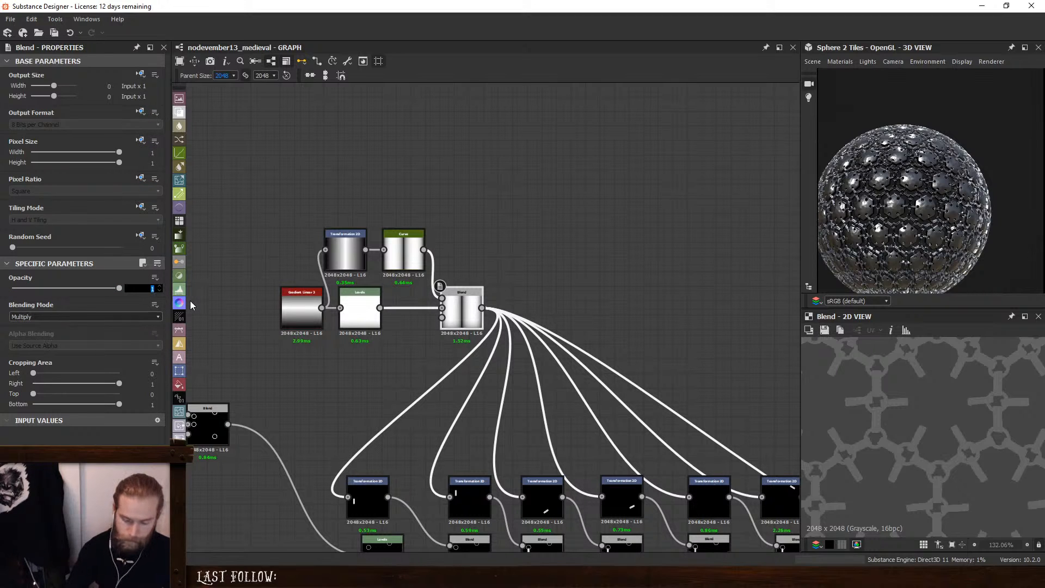
{"action": "type", "text": "0.75"}
{"action": "key", "text": "Return"}
{"action": "scroll", "coordinate": [907, 235], "scroll_direction": "up", "scroll_amount": 5}
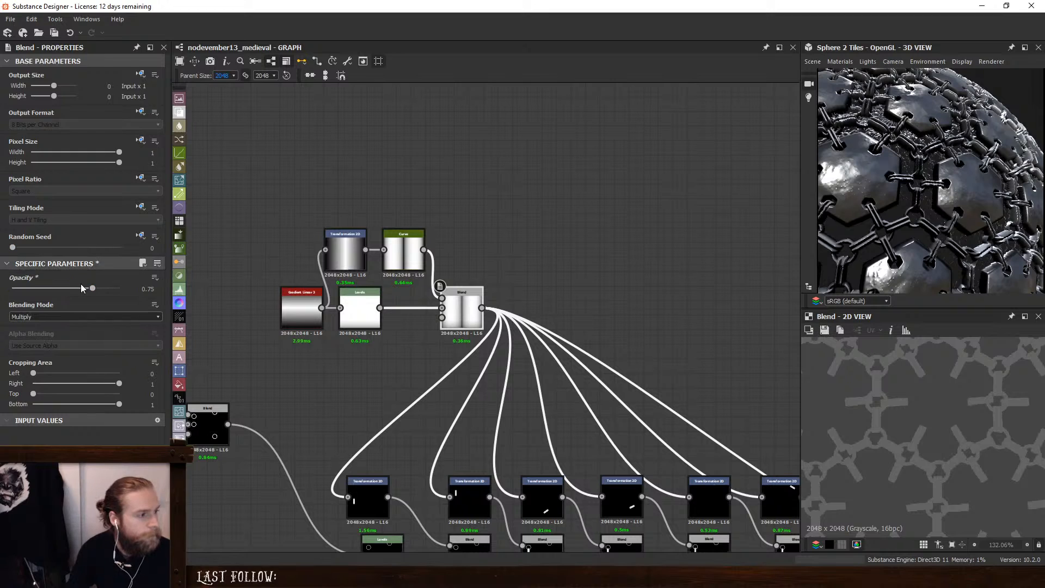
{"action": "left_click_drag", "start_coordinate": [91, 292], "coordinate": [33, 295]}
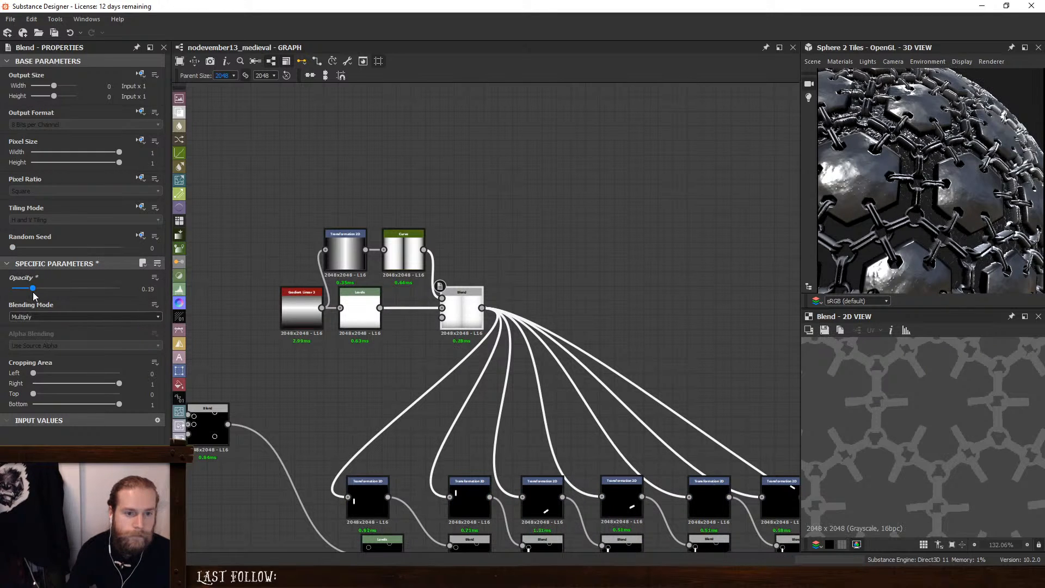
Raise the white end point of the link gradient's luminance Curve to about 0.85 and examine the sphere
{"action": "left_click", "coordinate": [401, 246]}
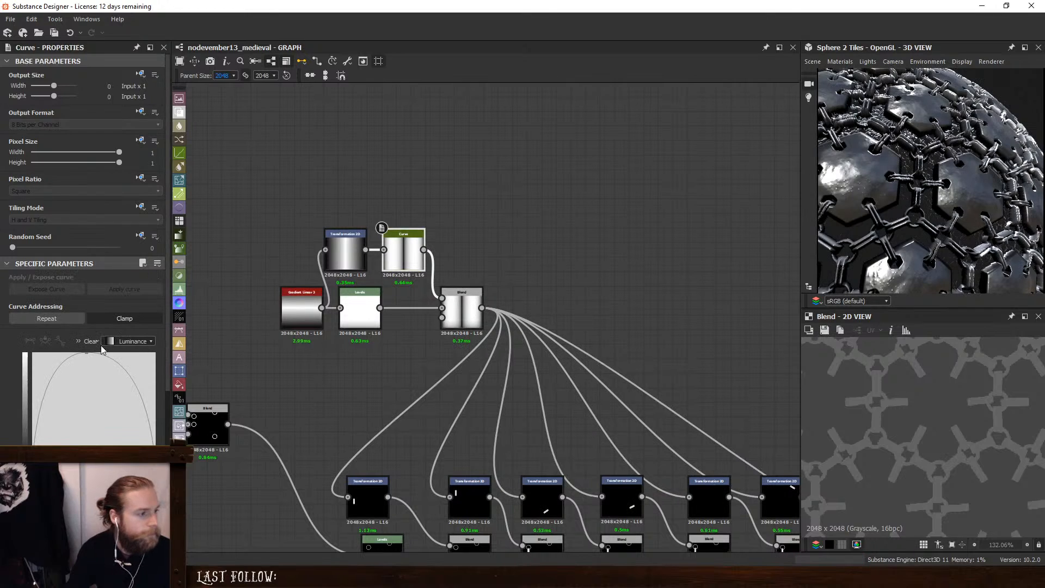
{"action": "left_click_drag", "start_coordinate": [156, 407], "coordinate": [173, 306]}
{"action": "scroll", "coordinate": [939, 211], "scroll_direction": "down", "scroll_amount": 5}
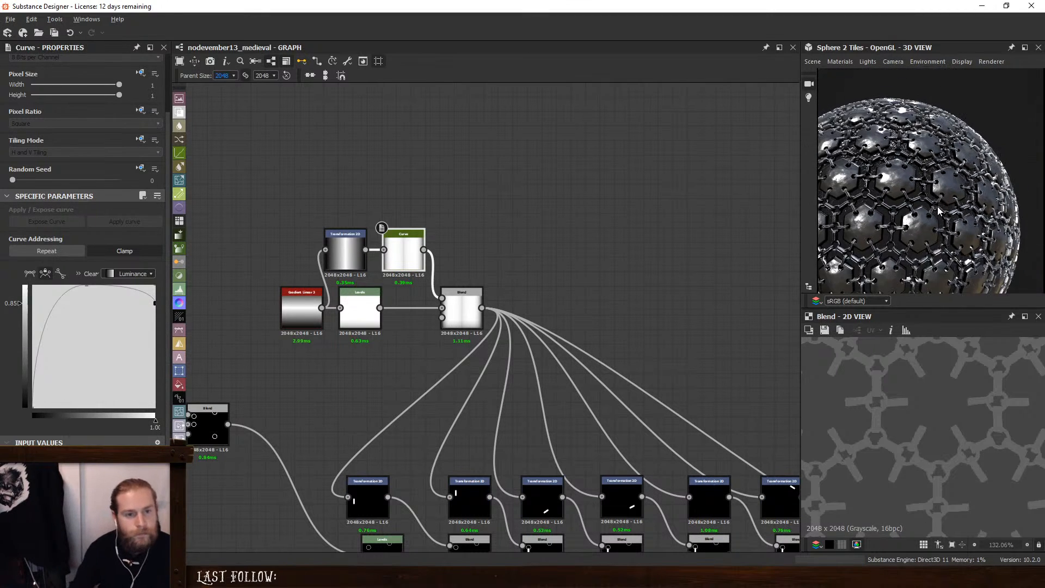
{"action": "left_click_drag", "start_coordinate": [938, 211], "coordinate": [932, 222]}
{"action": "scroll", "coordinate": [932, 222], "scroll_direction": "up", "scroll_amount": 3}
{"action": "scroll", "coordinate": [933, 215], "scroll_direction": "down", "scroll_amount": 2}
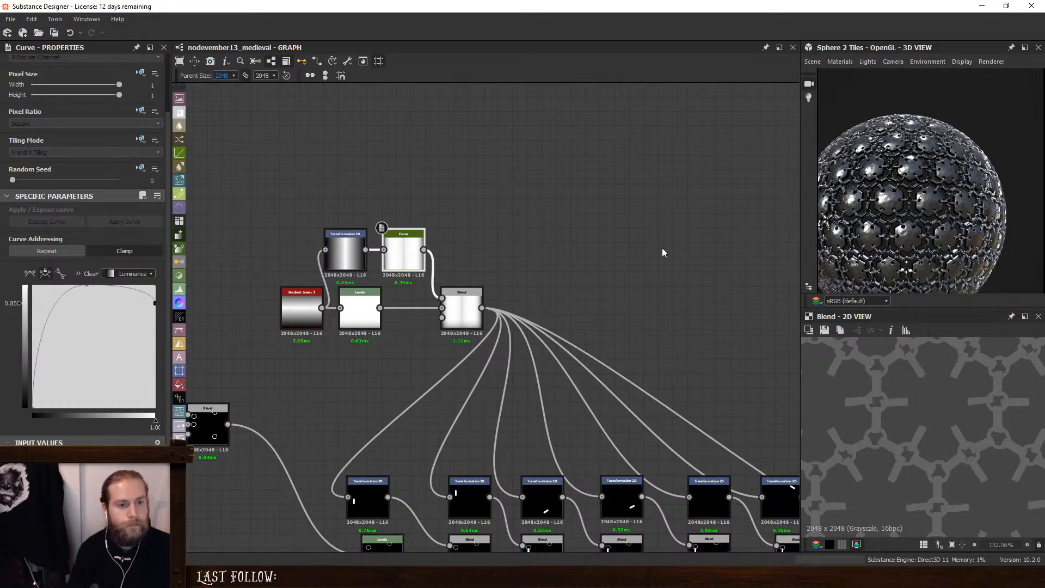
{"action": "scroll", "coordinate": [919, 211], "scroll_direction": "down", "scroll_amount": 1}
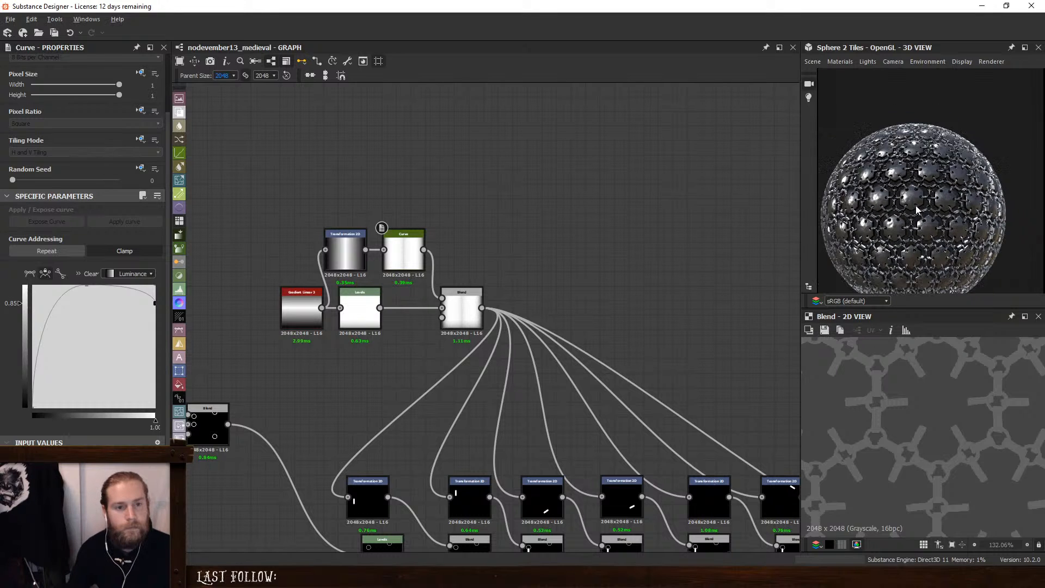
{"action": "mouse_move", "coordinate": [919, 211]}
{"action": "left_mouse_down"}
{"action": "mouse_move", "coordinate": [929, 214]}
{"action": "mouse_move", "coordinate": [912, 221]}
{"action": "left_mouse_up"}
{"action": "mouse_move", "coordinate": [912, 221]}
{"action": "right_mouse_down", "text": "ctrl+shift"}
{"action": "mouse_move", "coordinate": [938, 217]}
{"action": "mouse_move", "coordinate": [926, 211]}
{"action": "right_mouse_up", "text": "ctrl+shift"}
Add a Fractal Sum 3 noise node in the empty space between the Histogram Scans and the base colour nodes
{"action": "middle_click_drag", "start_coordinate": [692, 314], "coordinate": [482, 170]}
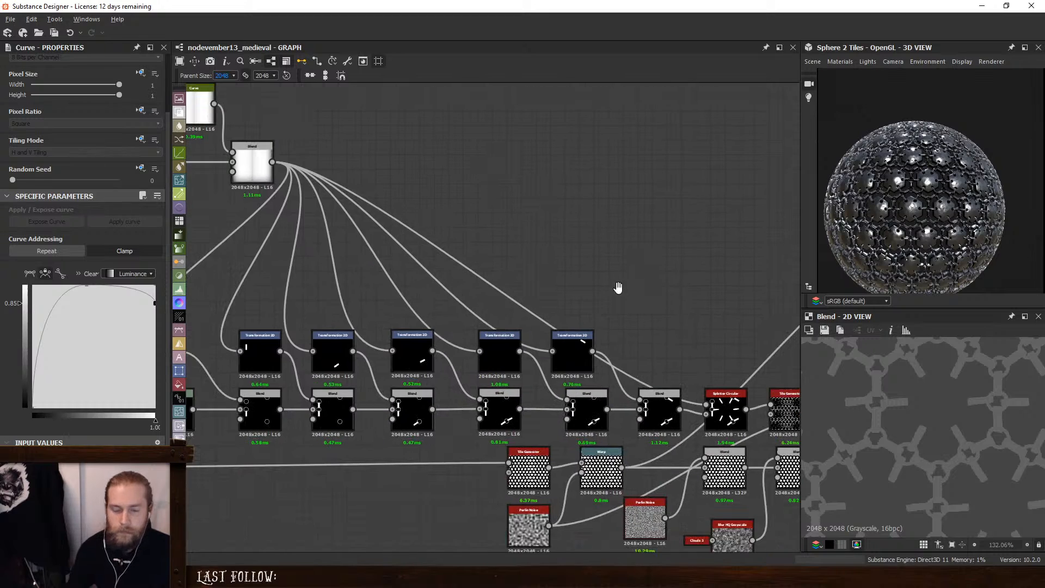
{"action": "middle_click_drag", "start_coordinate": [618, 287], "coordinate": [404, 208]}
{"action": "middle_click_drag", "start_coordinate": [602, 271], "coordinate": [492, 311]}
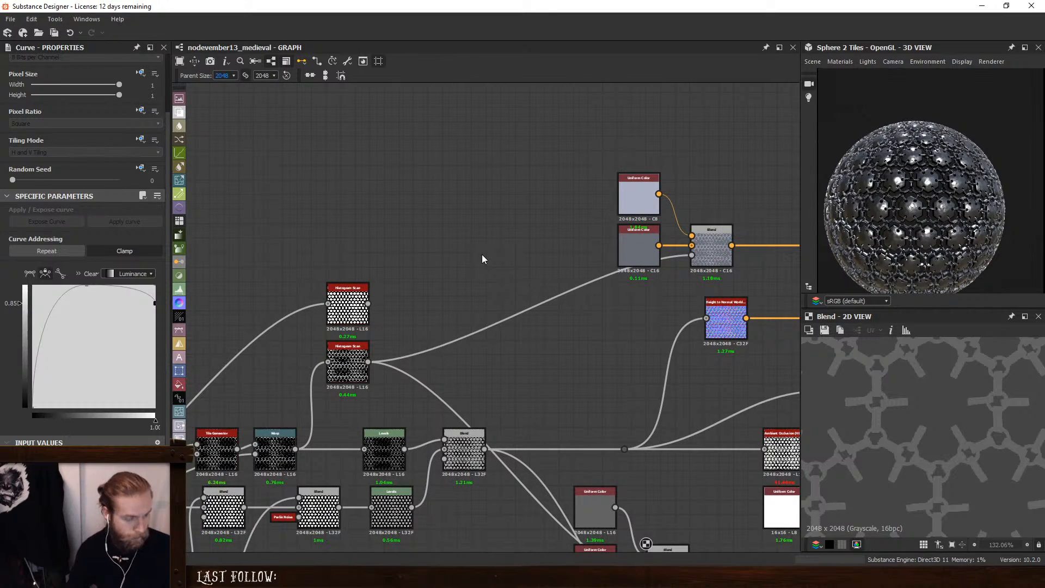
{"action": "key", "text": "space"}
{"action": "type", "text": "frac"}
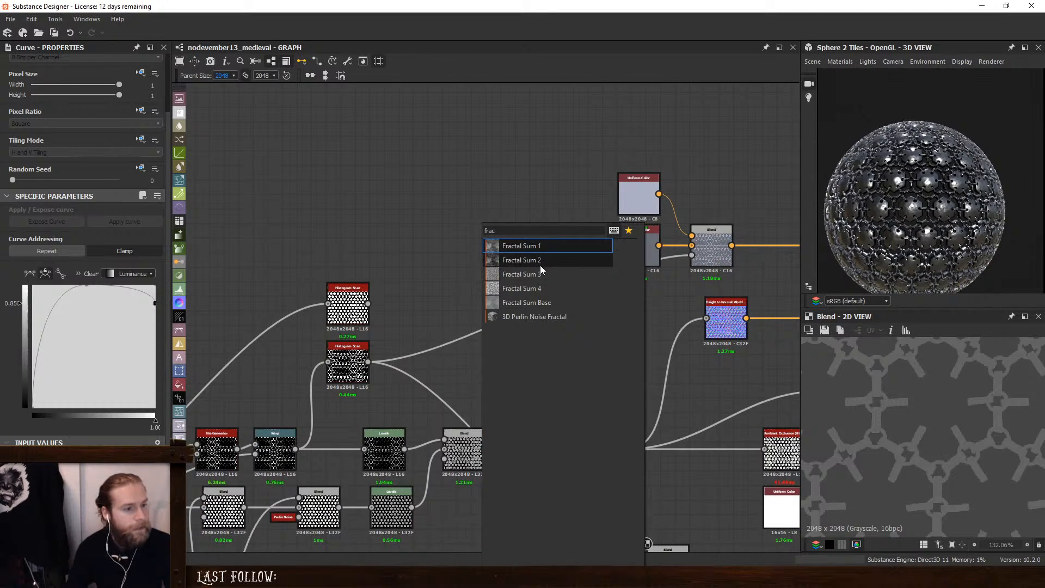
{"action": "left_click", "coordinate": [536, 275]}
{"action": "scroll", "coordinate": [862, 410], "scroll_direction": "down", "scroll_amount": 4}
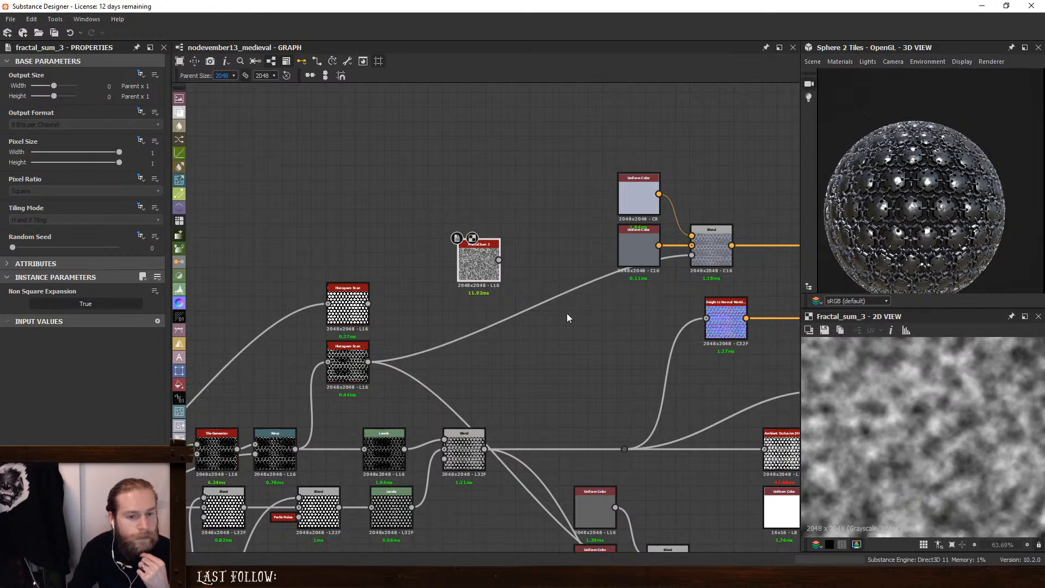
Add a Dirt 4 node and a Dirt 3 node in the empty space before the base colour nodes
{"action": "key", "text": "space"}
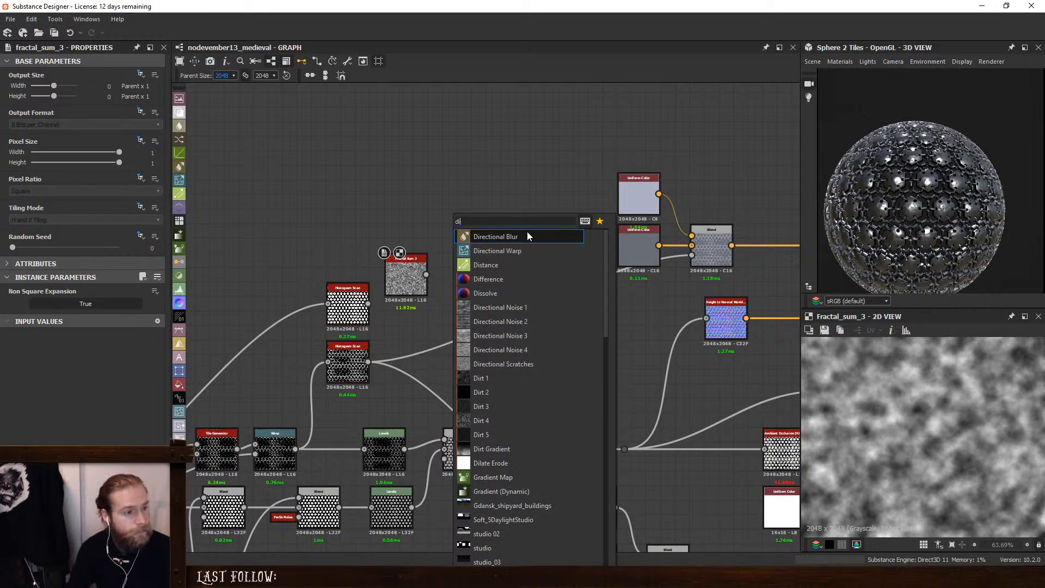
{"action": "type", "text": "di"}
{"action": "left_click", "coordinate": [493, 420]}
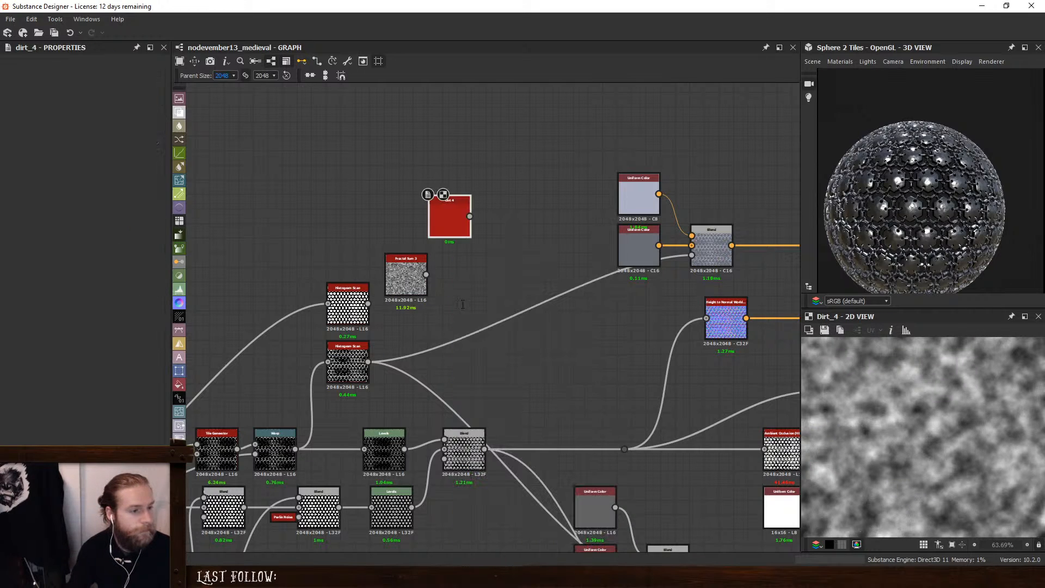
{"action": "key", "text": "space"}
{"action": "type", "text": "c"}
{"action": "key", "text": "BackSpace"}
{"action": "type", "text": "d"}
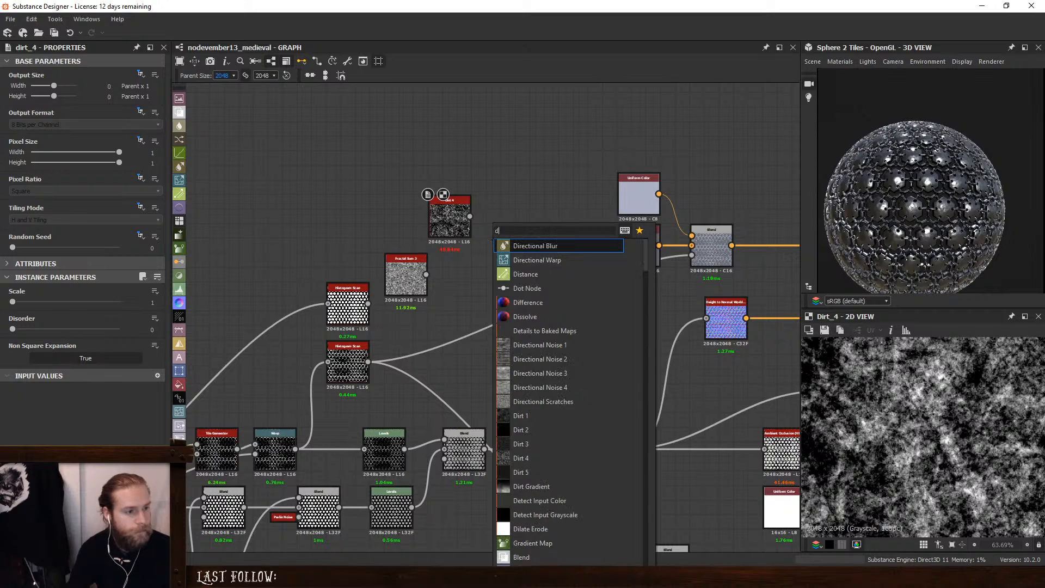
{"action": "type", "text": "irt"}
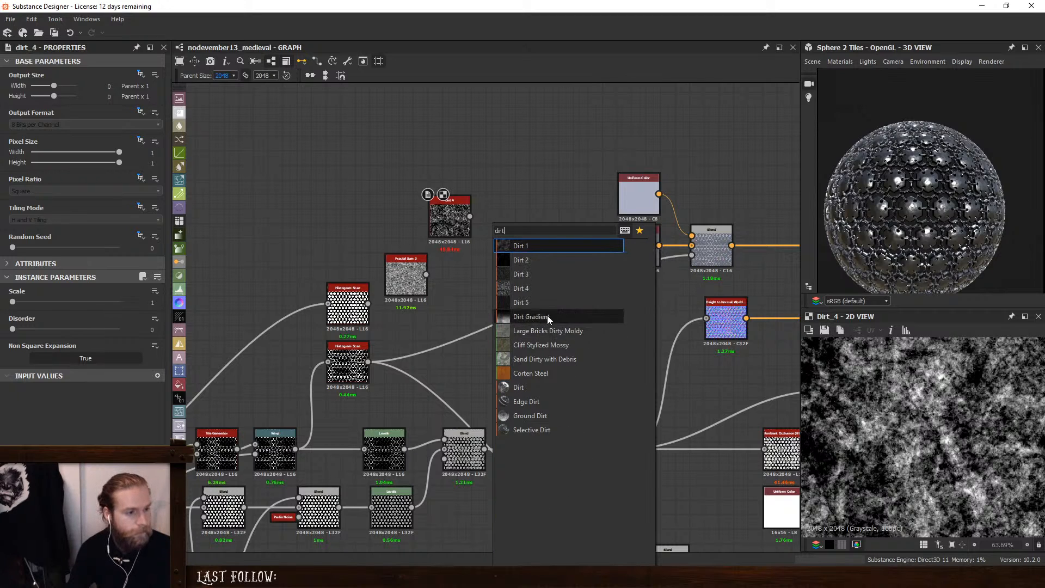
{"action": "left_click", "coordinate": [547, 274]}
Delete the Fractal Sum 3 node and align Dirt 3 directly beneath Dirt 4
{"action": "left_click", "coordinate": [405, 278]}
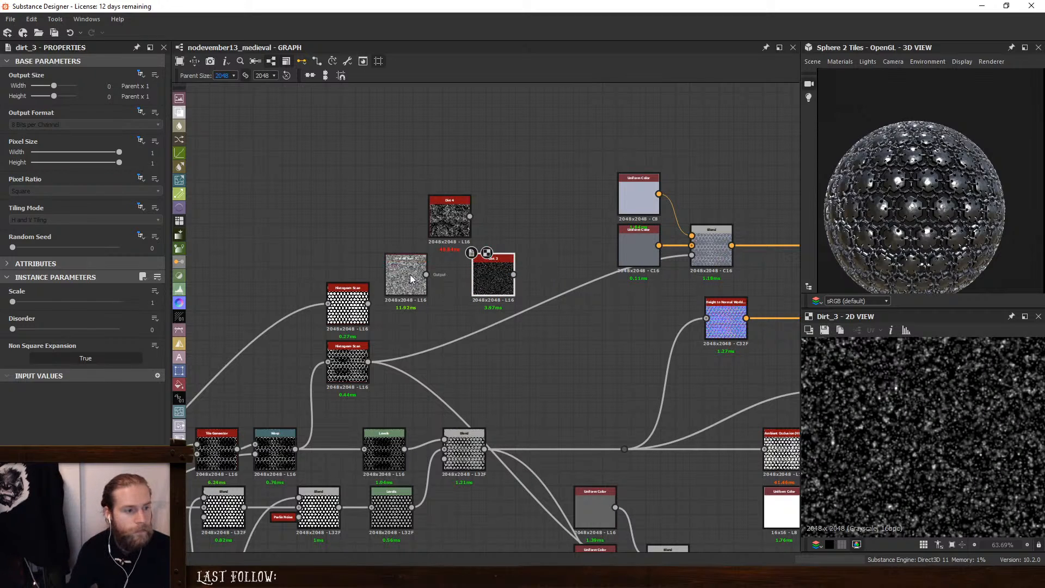
{"action": "key", "text": "Delete"}
{"action": "left_click_drag", "start_coordinate": [491, 272], "coordinate": [449, 272]}
Add a Blend with Dirt 4 as foreground and Dirt 3 as background, and set its opacity to 0.46
{"action": "key", "text": "space"}
{"action": "left_click", "coordinate": [556, 259]}
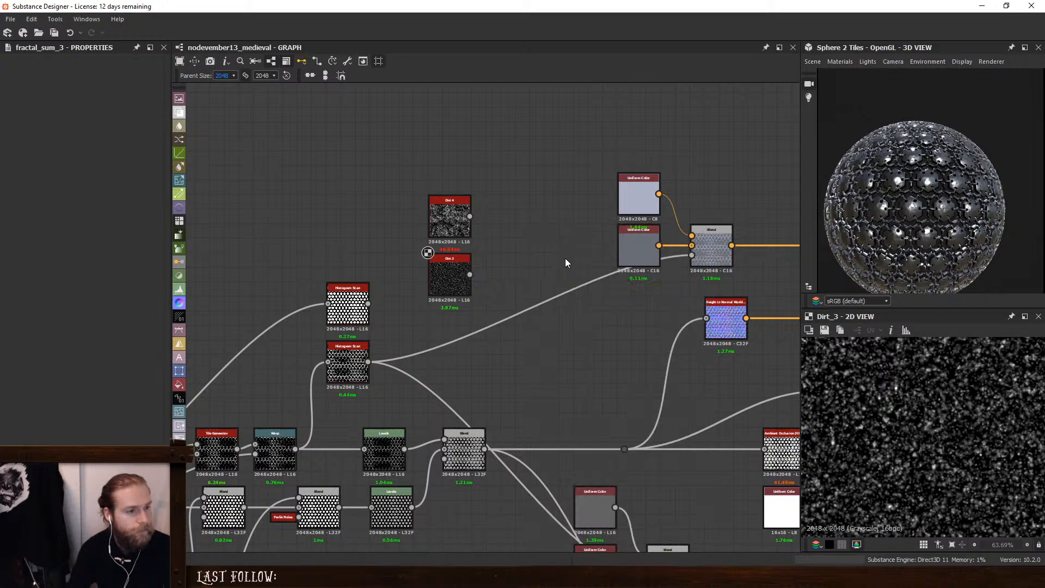
{"action": "left_click_drag", "start_coordinate": [470, 217], "coordinate": [517, 235]}
{"action": "left_click_drag", "start_coordinate": [470, 275], "coordinate": [517, 245]}
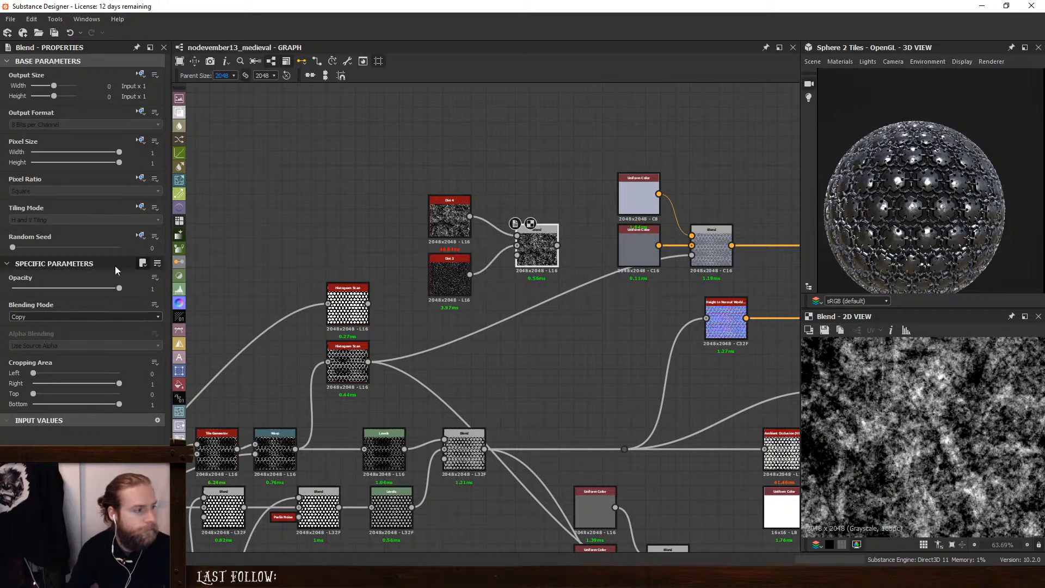
{"action": "left_click_drag", "start_coordinate": [115, 289], "coordinate": [63, 293]}
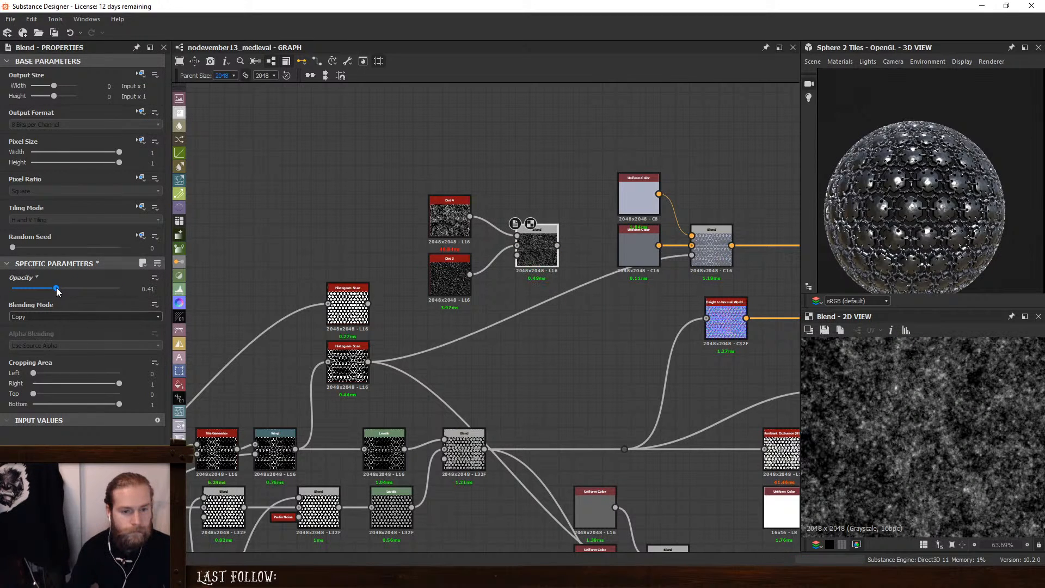
Shift the dirt nodes aside, add a Gradient Map after their Blend and sample a metal colour gradient at precision 0.5
{"action": "left_click_drag", "start_coordinate": [453, 161], "coordinate": [453, 259]}
{"action": "left_click", "coordinate": [511, 161]}
{"action": "key", "text": "space"}
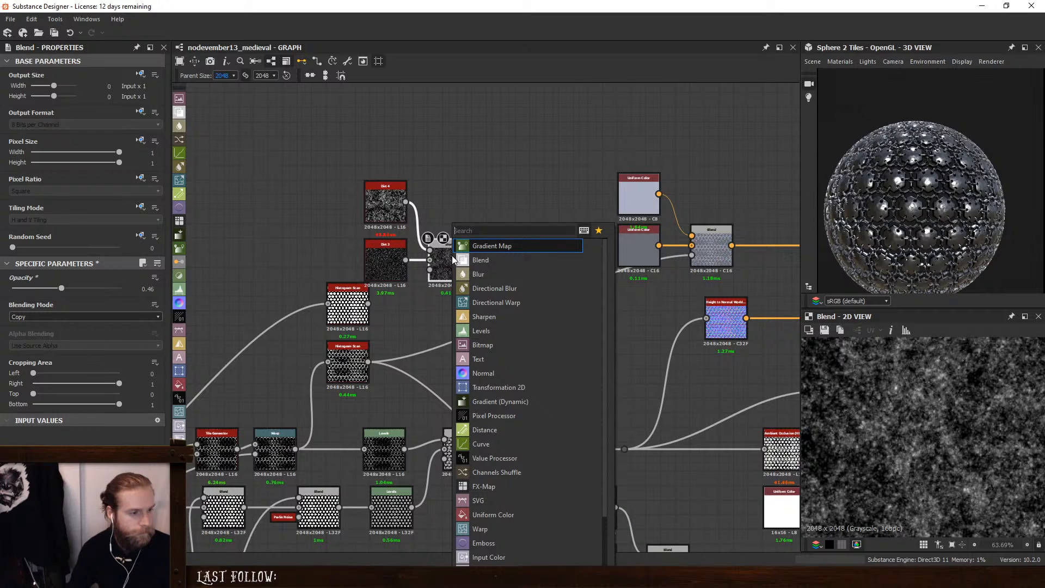
{"action": "left_click", "coordinate": [491, 247]}
{"action": "left_click", "coordinate": [134, 385]}
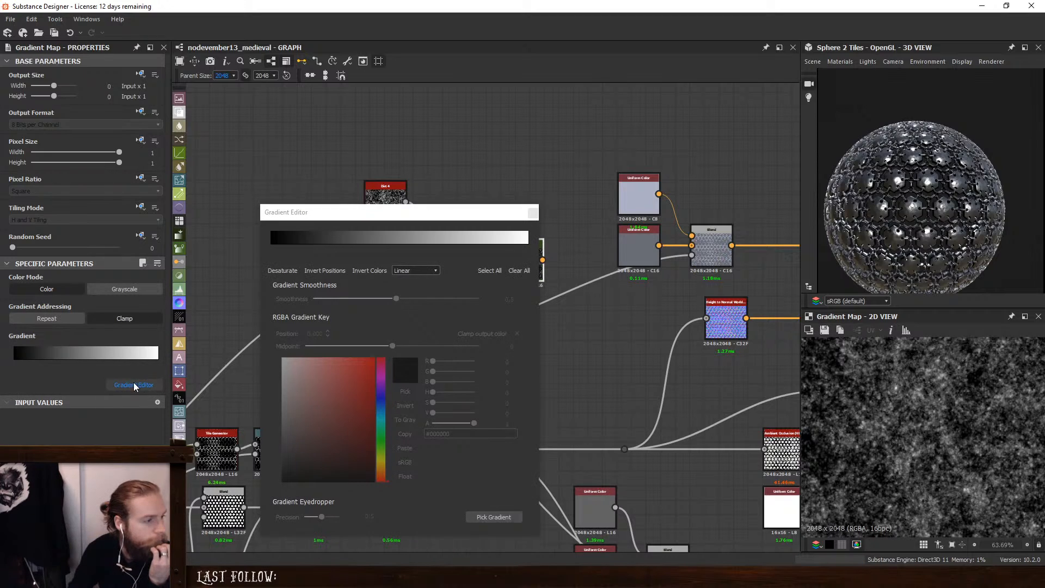
{"action": "left_click", "coordinate": [493, 517]}
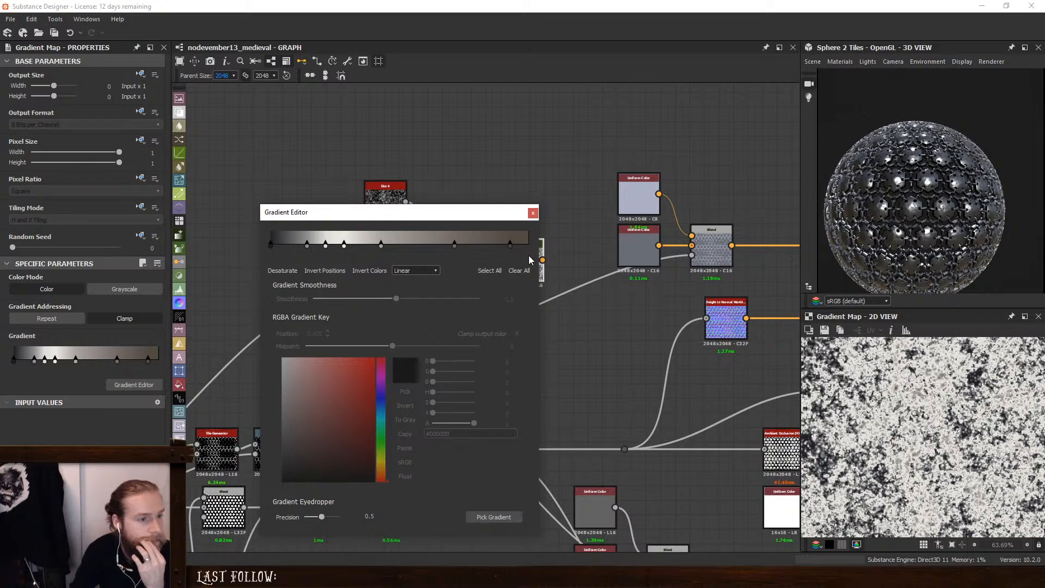
Connect the Gradient Map to the Base Color Blend's foreground in place of the upper Uniform Color and check the sphere
{"action": "left_click_drag", "start_coordinate": [525, 218], "coordinate": [458, 209]}
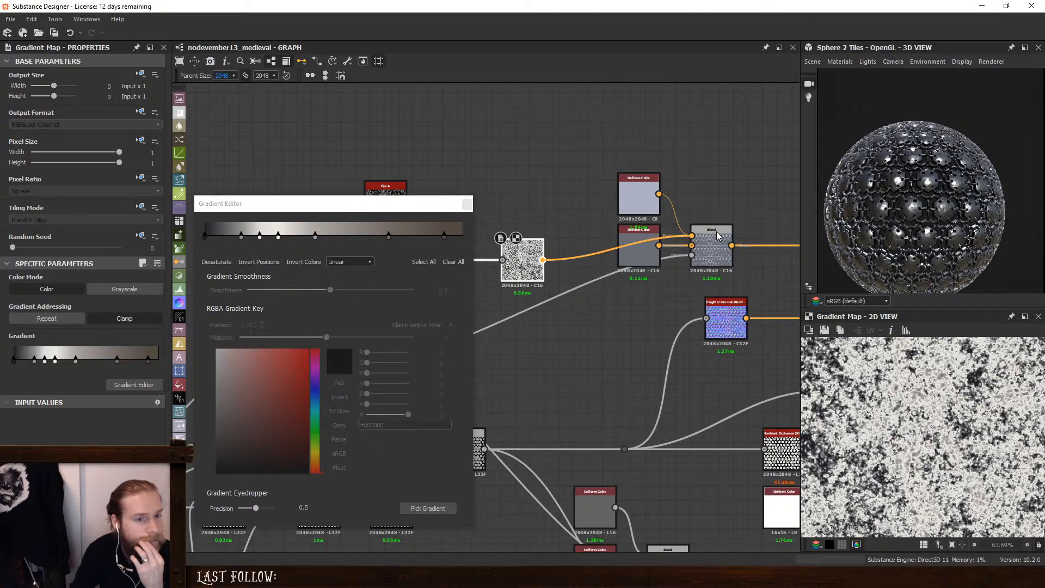
{"action": "scroll", "coordinate": [871, 212], "scroll_direction": "up", "scroll_amount": 5}
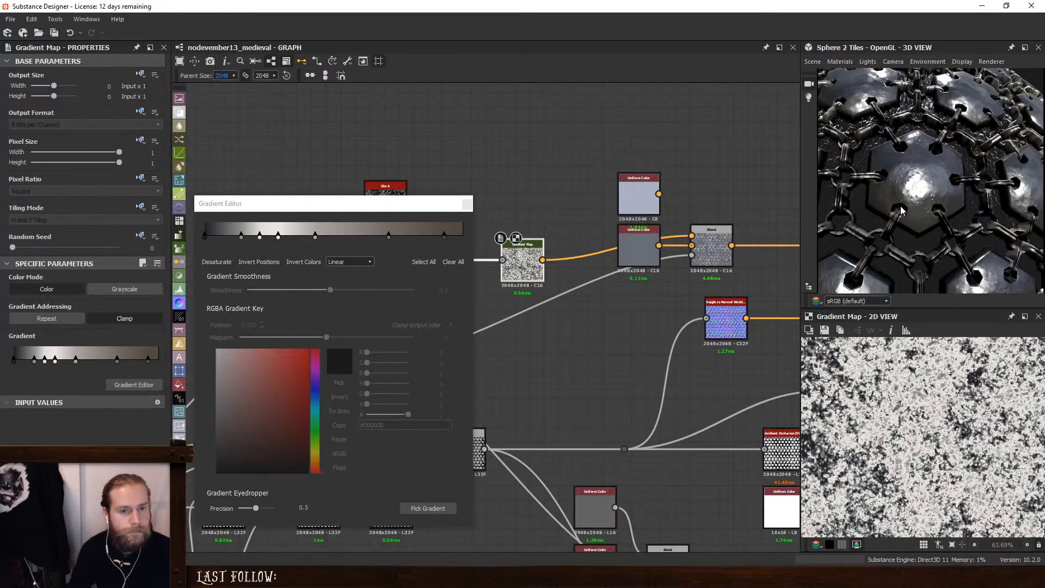
{"action": "scroll", "coordinate": [896, 223], "scroll_direction": "down", "scroll_amount": 3}
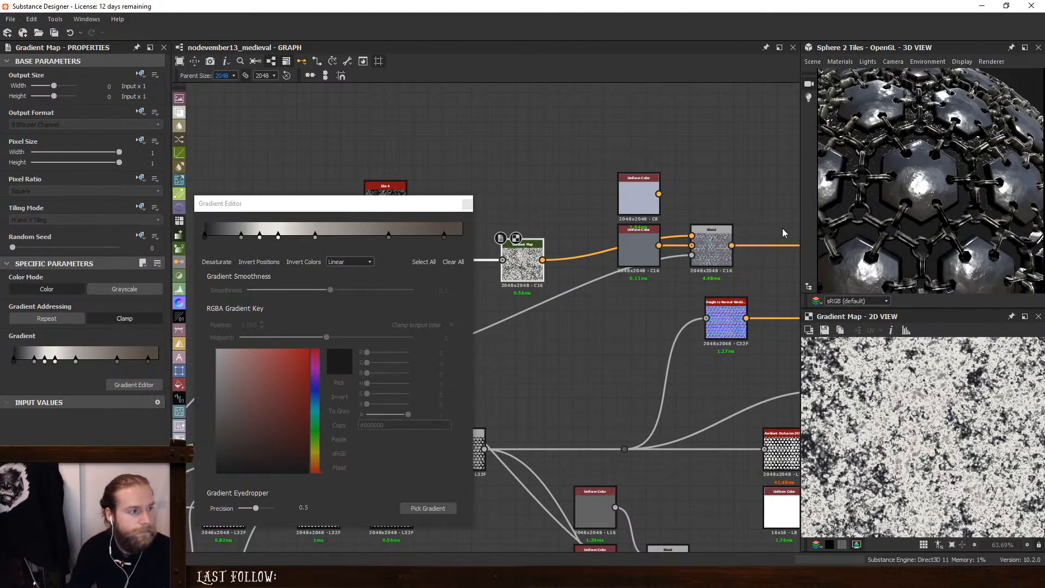
Brighten the gradient's first key to a value of 0.45 and its last key to 0.49, moving the last key to position 1
{"action": "left_click", "coordinate": [206, 236]}
{"action": "left_click_drag", "start_coordinate": [374, 402], "coordinate": [385, 404]}
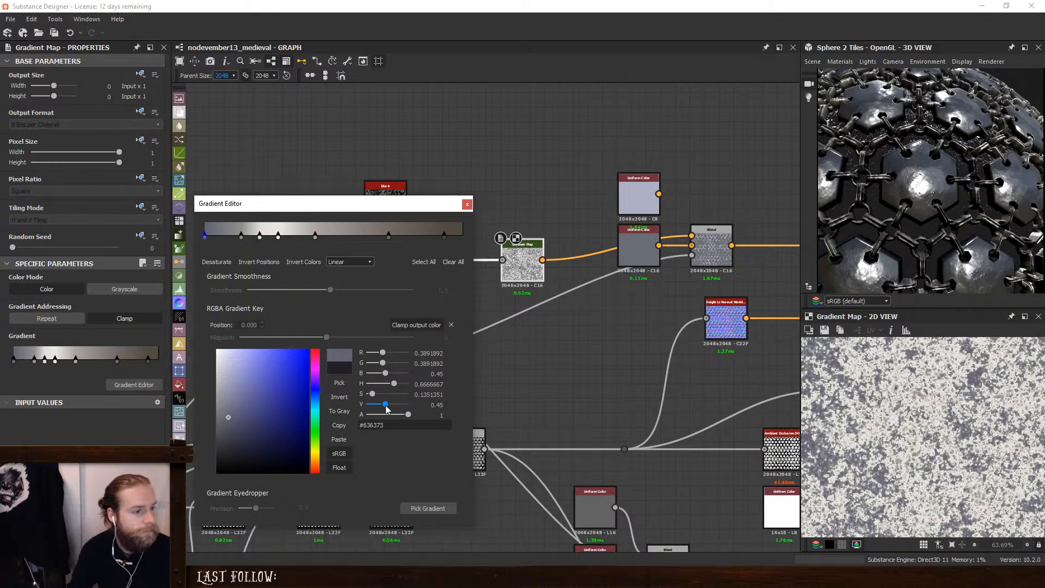
{"action": "left_click", "coordinate": [444, 236]}
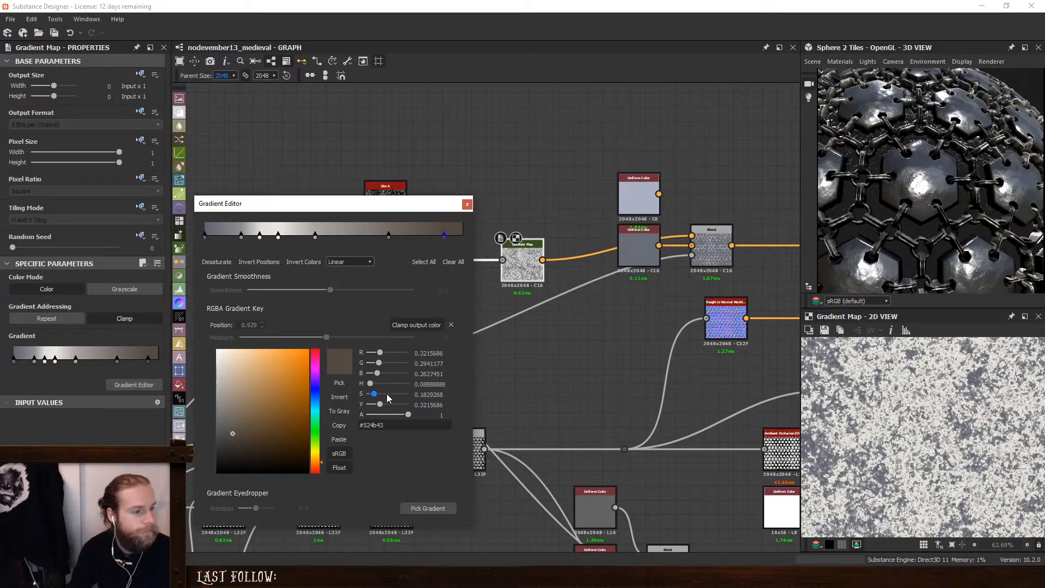
{"action": "left_click_drag", "start_coordinate": [382, 404], "coordinate": [388, 406]}
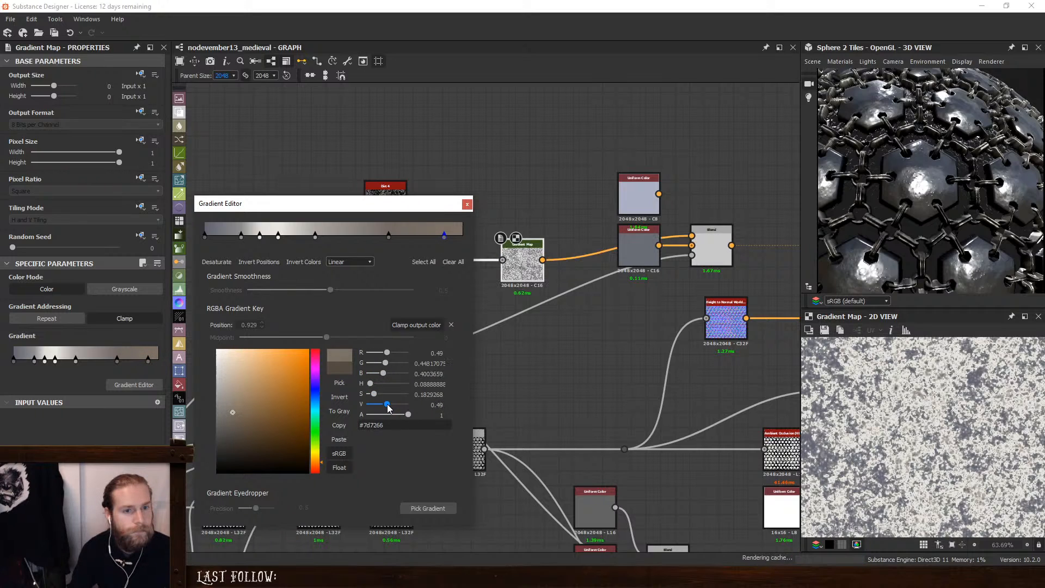
{"action": "left_click_drag", "start_coordinate": [444, 236], "coordinate": [463, 237]}
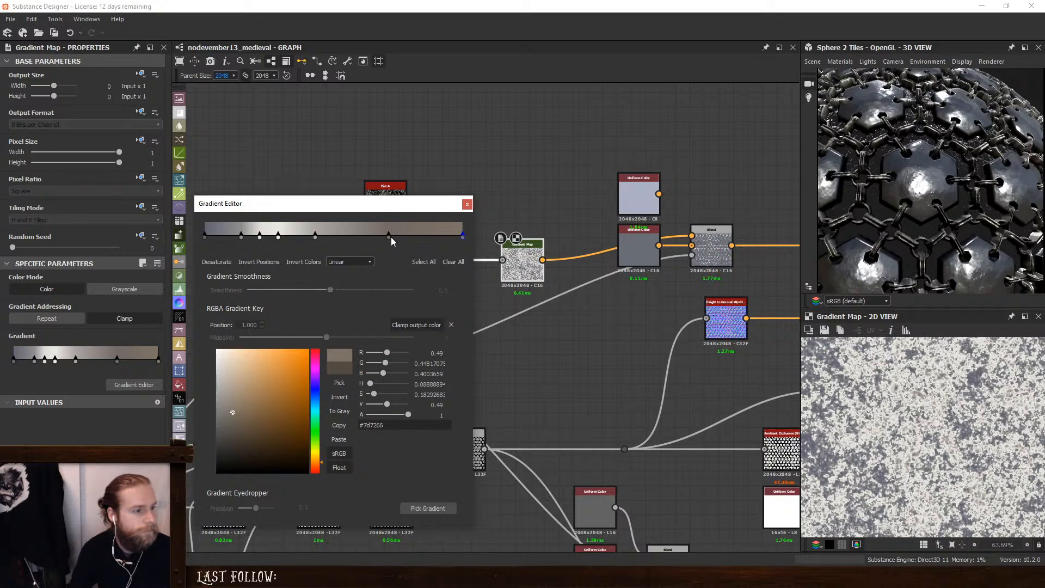
Delete the near-white gradient keys and respace the middle keys, placing the light beige key at 0.475 and the grey key at 0.153
{"action": "left_click_drag", "start_coordinate": [390, 237], "coordinate": [409, 236]}
{"action": "left_click", "coordinate": [278, 236]}
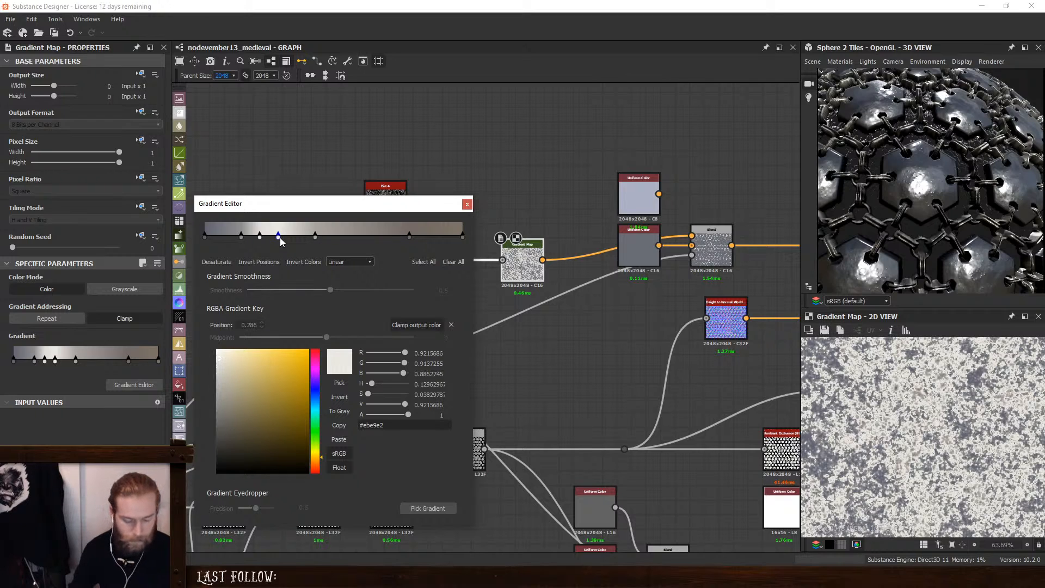
{"action": "key", "text": "Delete"}
{"action": "left_click_drag", "start_coordinate": [316, 237], "coordinate": [340, 239]}
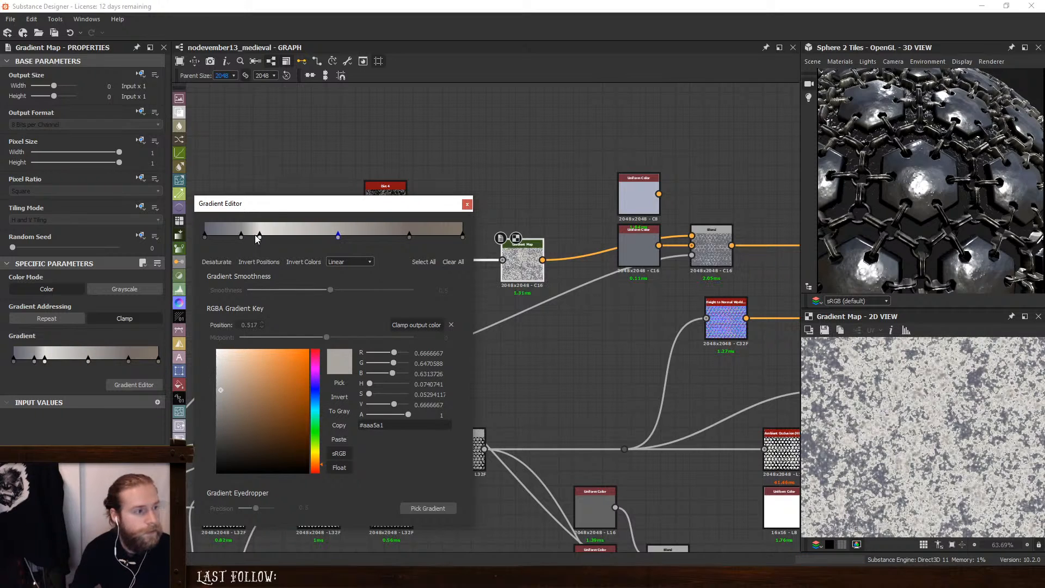
{"action": "left_click_drag", "start_coordinate": [259, 237], "coordinate": [328, 236]}
{"action": "left_click", "coordinate": [295, 236]}
{"action": "key", "text": "Delete"}
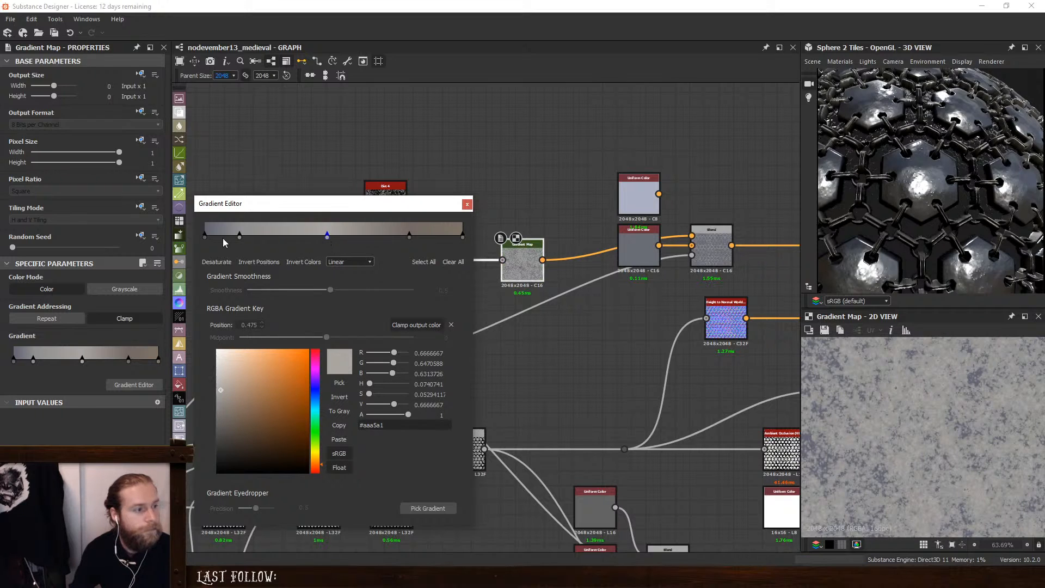
{"action": "left_click_drag", "start_coordinate": [240, 237], "coordinate": [244, 237]}
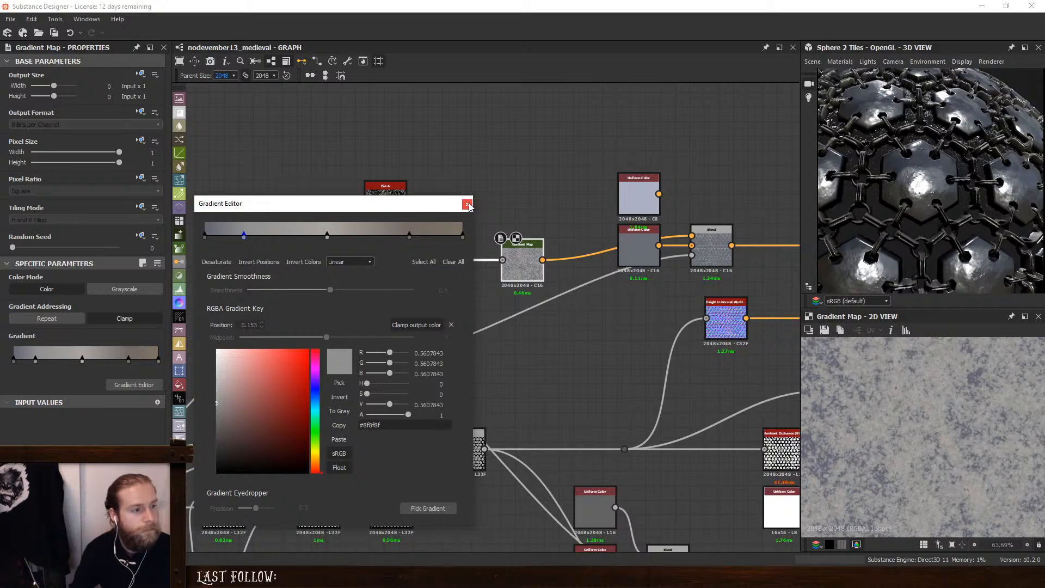
Brighten all gradient keys together and put the Gradient Map in place of the upper Uniform Color, deleting that colour node
{"action": "left_click_drag", "start_coordinate": [466, 243], "coordinate": [200, 222]}
{"action": "left_click_drag", "start_coordinate": [388, 394], "coordinate": [391, 393]}
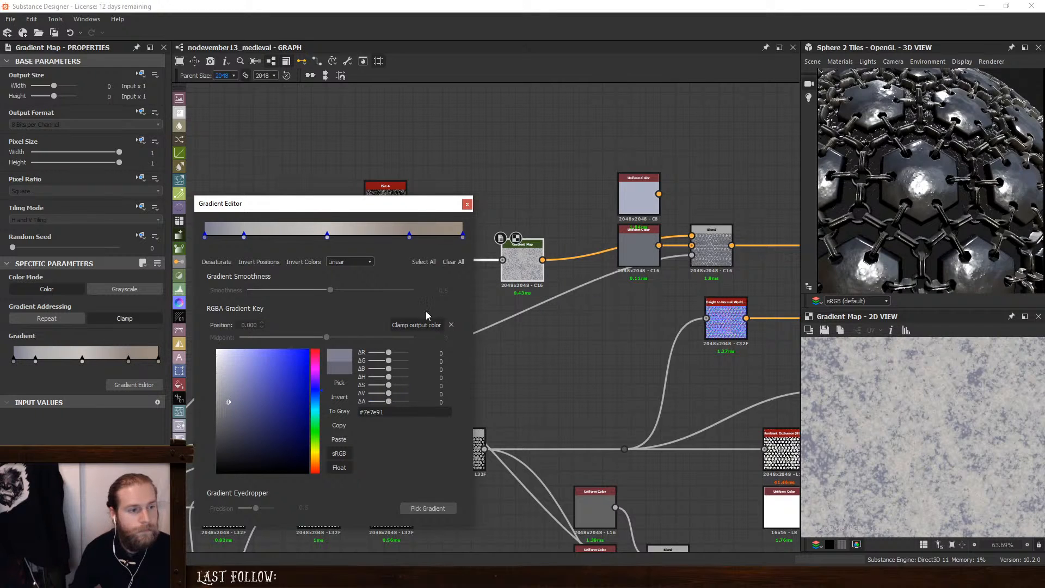
{"action": "left_click", "coordinate": [467, 204]}
{"action": "left_click_drag", "start_coordinate": [512, 251], "coordinate": [634, 195]}
{"action": "key", "text": "Delete"}
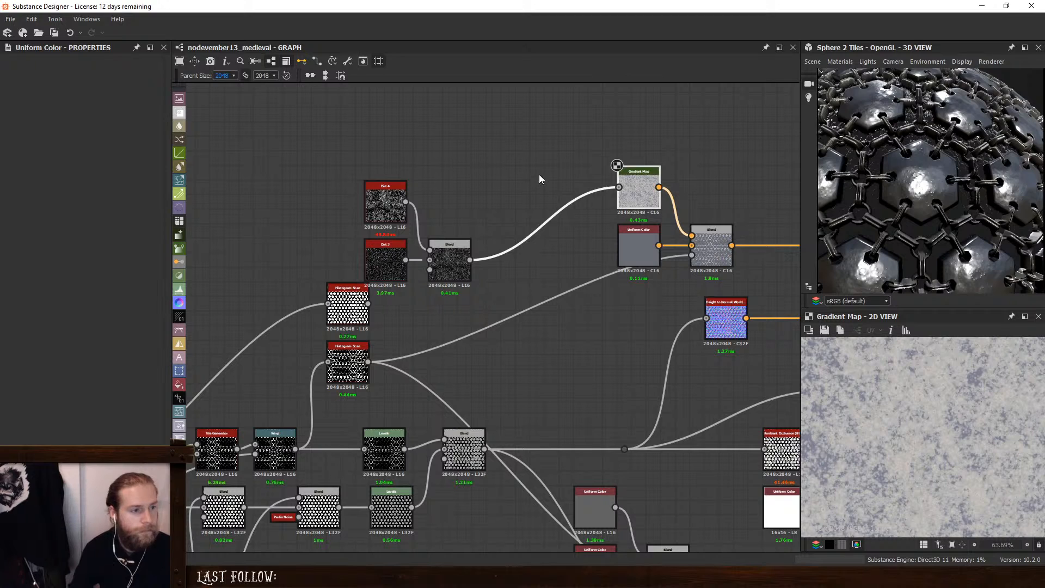
Add a Warp node with the dirt Blend as its input and the chain Levels as its gradient input
{"action": "key", "text": "space"}
{"action": "type", "text": "warp"}
{"action": "left_click", "coordinate": [559, 200]}
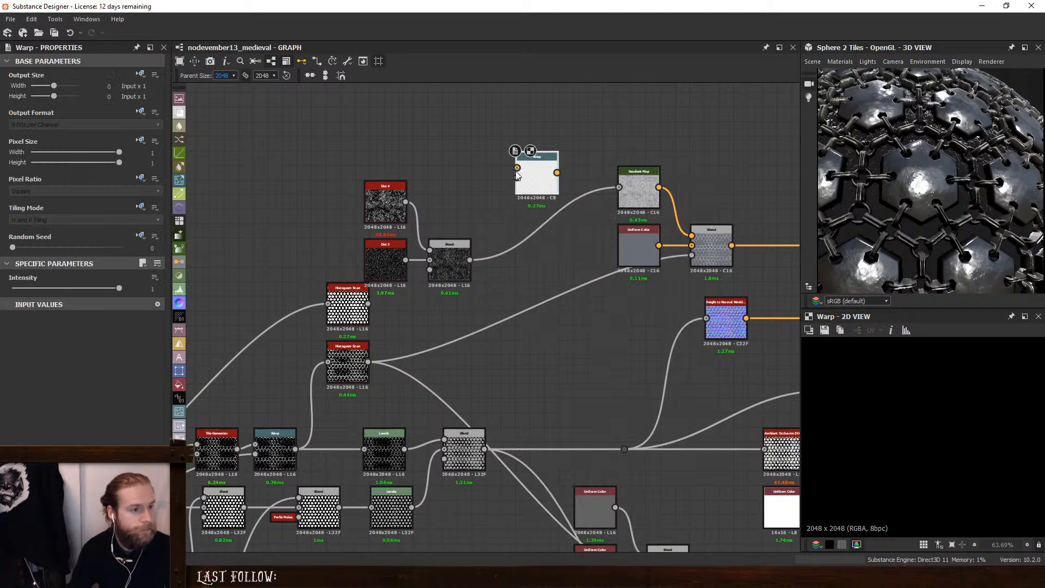
{"action": "left_click_drag", "start_coordinate": [517, 168], "coordinate": [460, 248]}
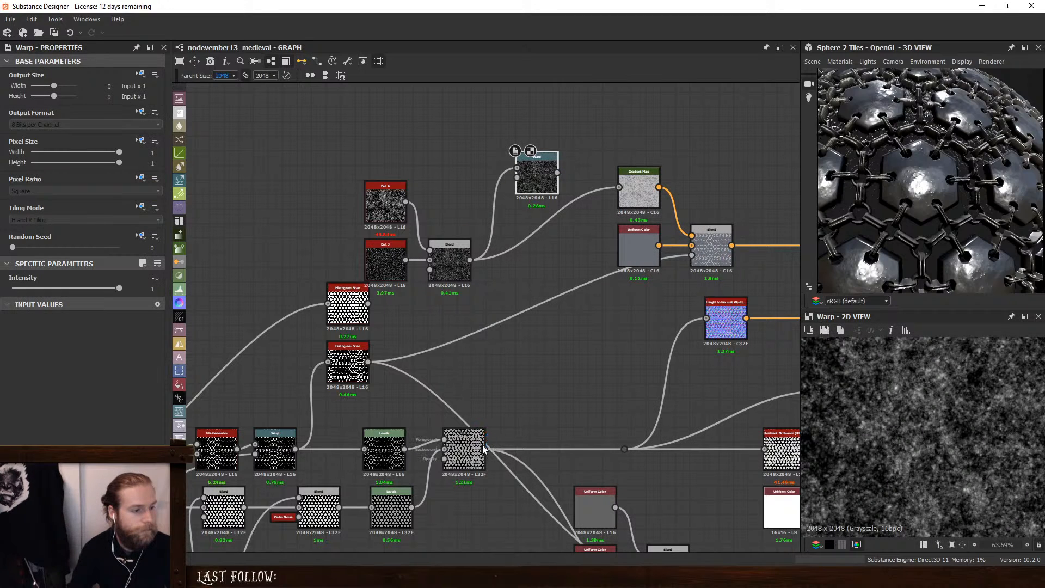
{"action": "left_click_drag", "start_coordinate": [409, 447], "coordinate": [518, 177]}
{"action": "scroll", "coordinate": [881, 428], "scroll_direction": "up", "scroll_amount": 5}
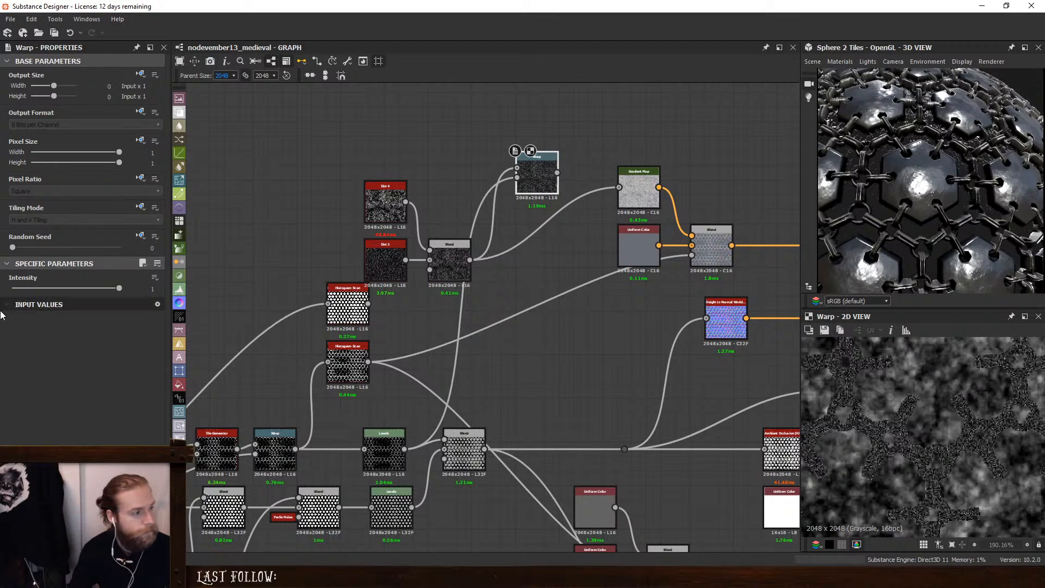
Reduce the Warp intensity to 0.005
{"action": "left_click_drag", "start_coordinate": [118, 288], "coordinate": [14, 290]}
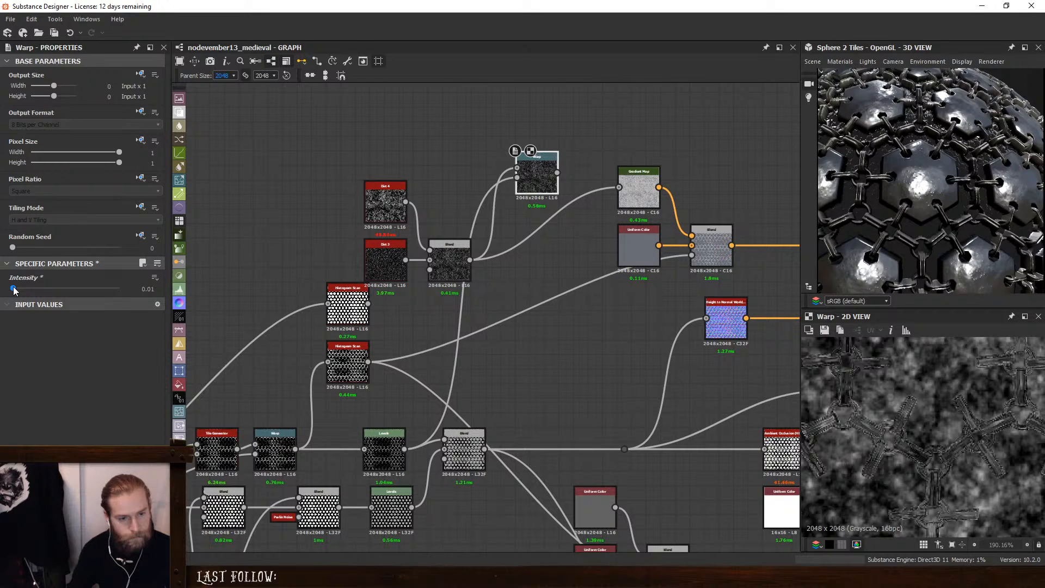
{"action": "left_click_drag", "start_coordinate": [13, 291], "coordinate": [13, 290]}
{"action": "left_click", "coordinate": [151, 289]}
{"action": "type", "text": "0.00"}
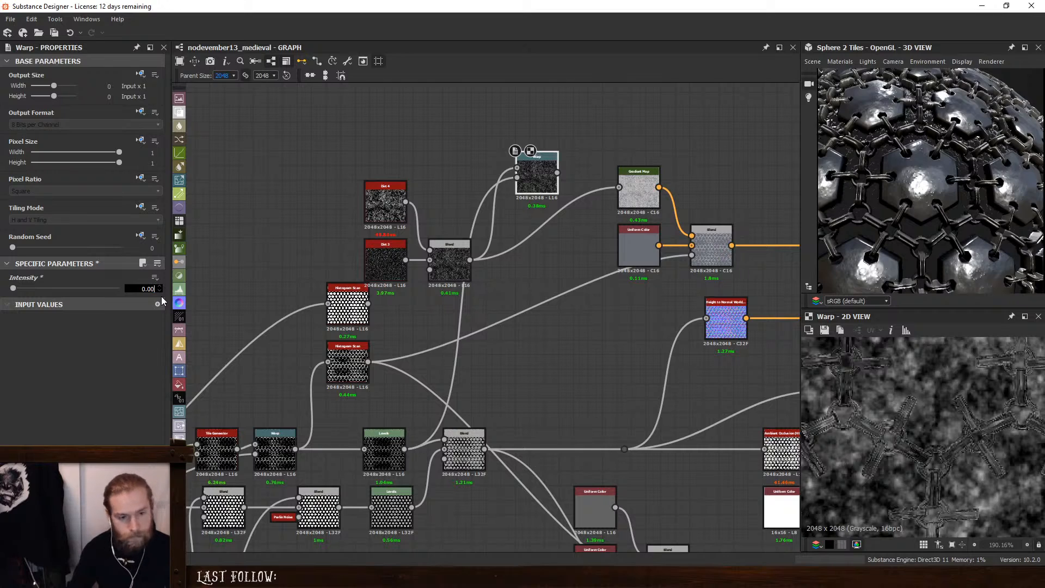
{"action": "type", "text": "5"}
{"action": "key", "text": "Return"}
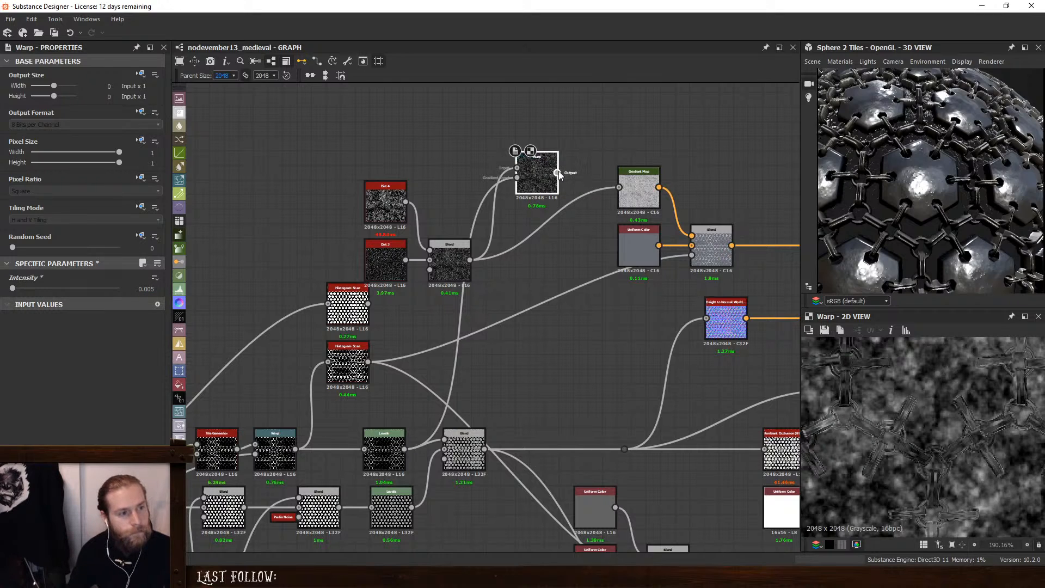
Connect the Warp to the Gradient Map and align the dirt nodes, their Blend and the Warp in one row with it
{"action": "left_click_drag", "start_coordinate": [557, 172], "coordinate": [622, 192]}
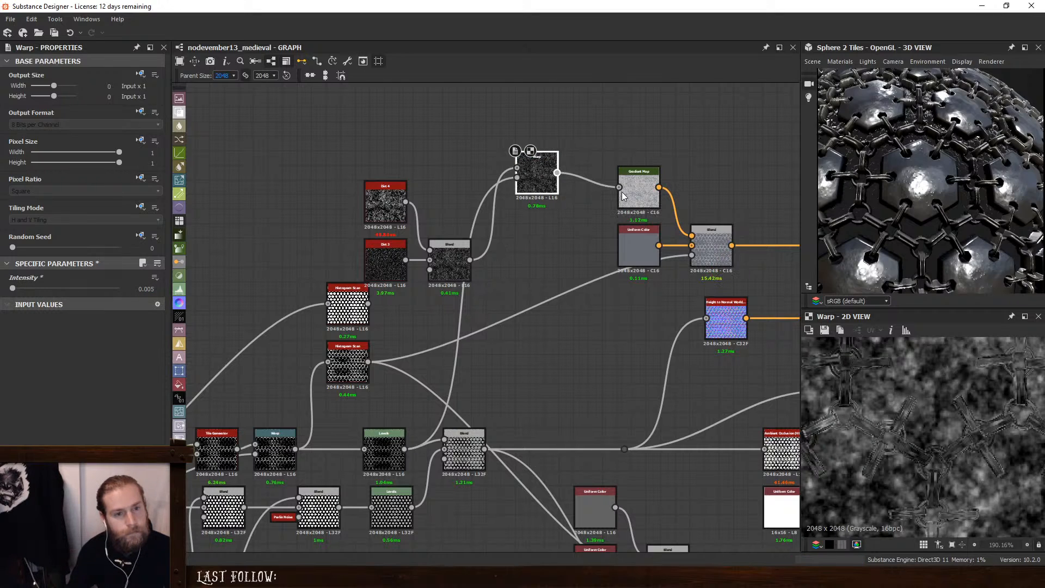
{"action": "left_click_drag", "start_coordinate": [456, 218], "coordinate": [375, 272]}
{"action": "left_click_drag", "start_coordinate": [450, 254], "coordinate": [451, 182]}
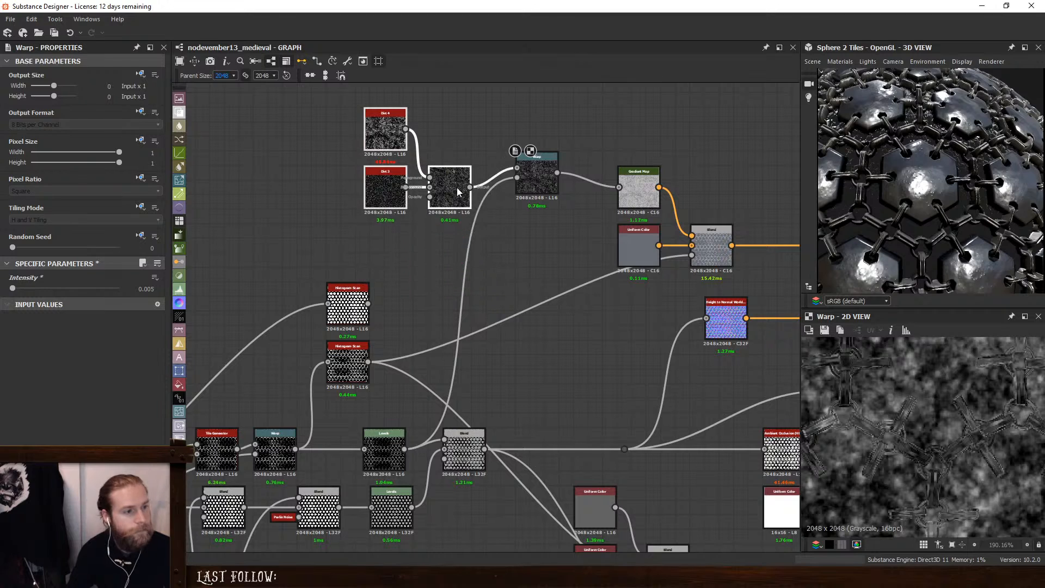
{"action": "left_click", "coordinate": [532, 182]}
{"action": "left_click_drag", "start_coordinate": [533, 182], "coordinate": [532, 196]}
{"action": "scroll", "coordinate": [876, 411], "scroll_direction": "down", "scroll_amount": 8}
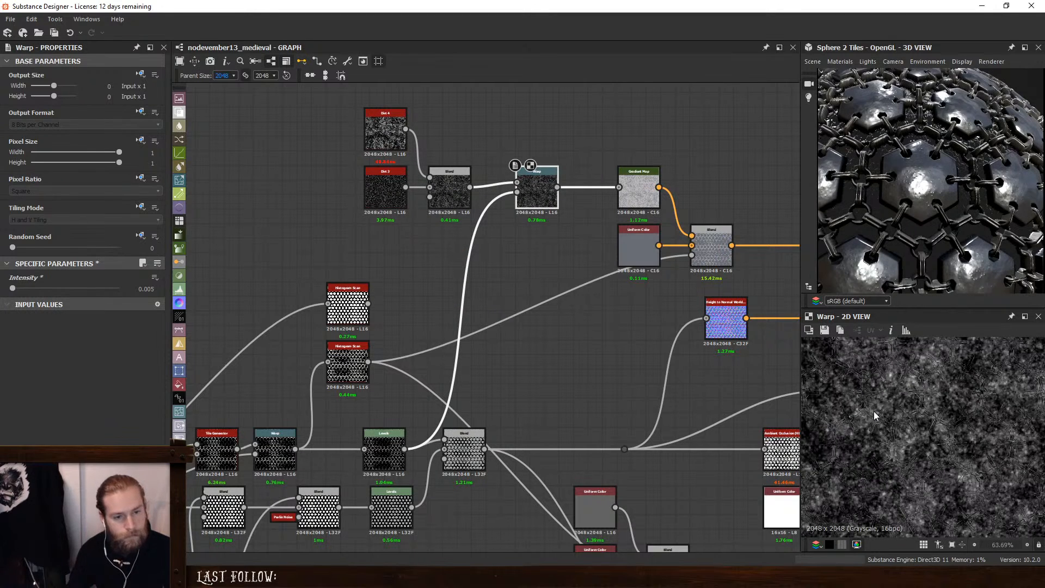
{"action": "scroll", "coordinate": [929, 417], "scroll_direction": "up", "scroll_amount": 9}
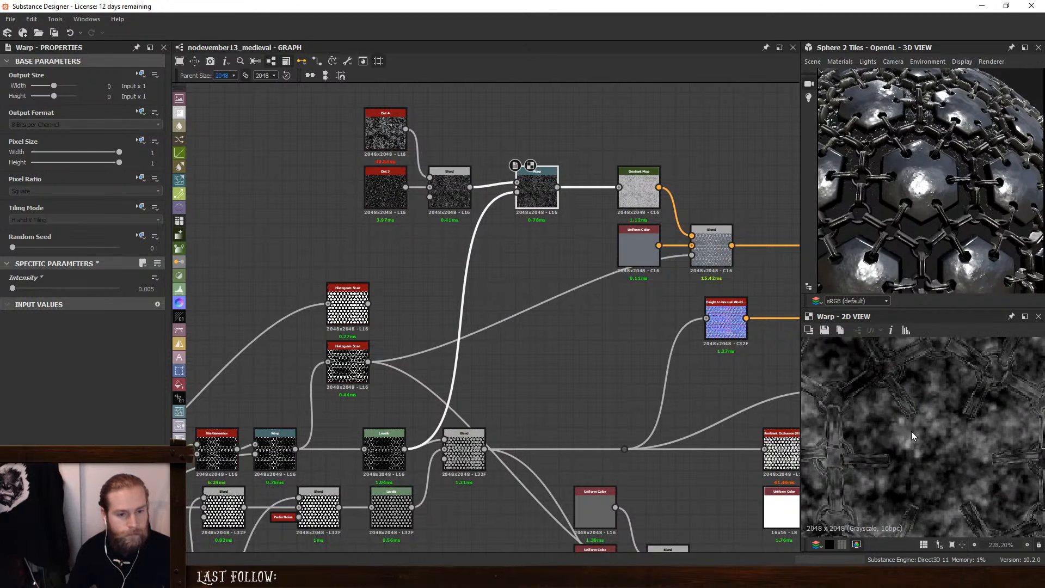
Add a Blur HQ Grayscale fed by the chain Levels, with intensity 0.16 and quality 1
{"action": "left_click", "coordinate": [515, 280]}
{"action": "key", "text": "space"}
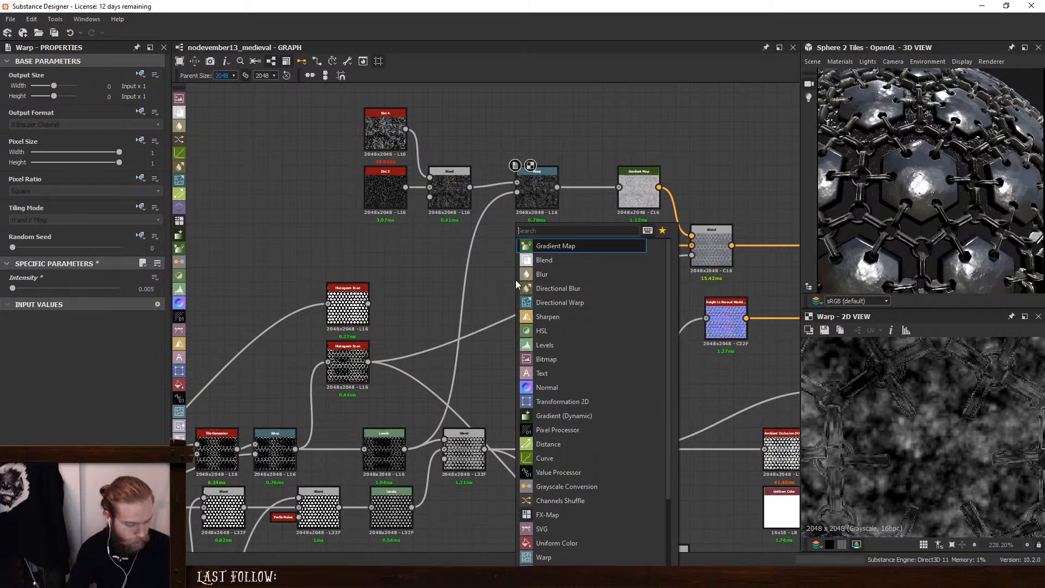
{"action": "type", "text": "hq"}
{"action": "left_click", "coordinate": [546, 261]}
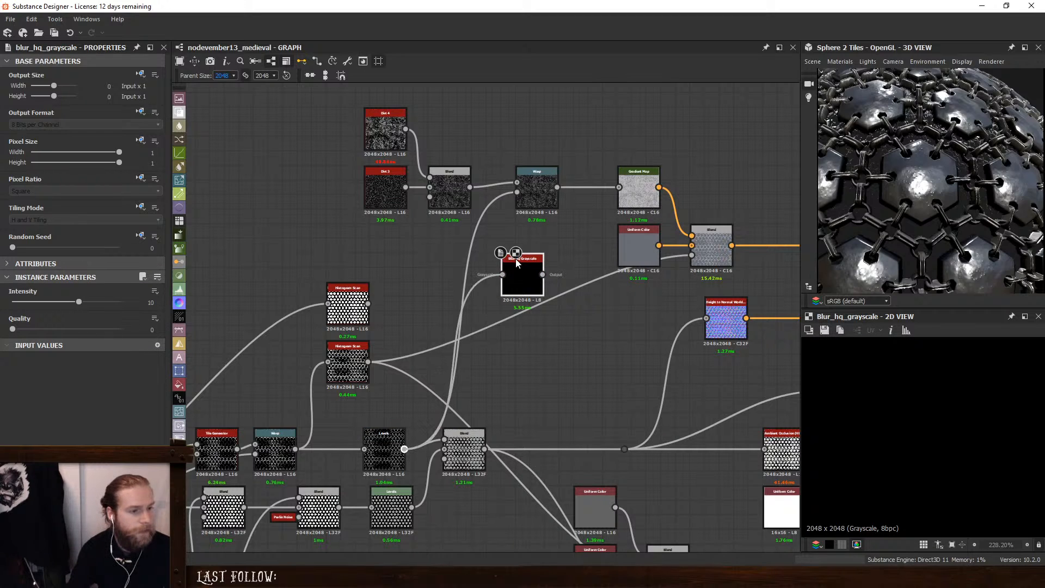
{"action": "left_click_drag", "start_coordinate": [513, 282], "coordinate": [496, 269]}
{"action": "left_click_drag", "start_coordinate": [12, 329], "coordinate": [15, 305]}
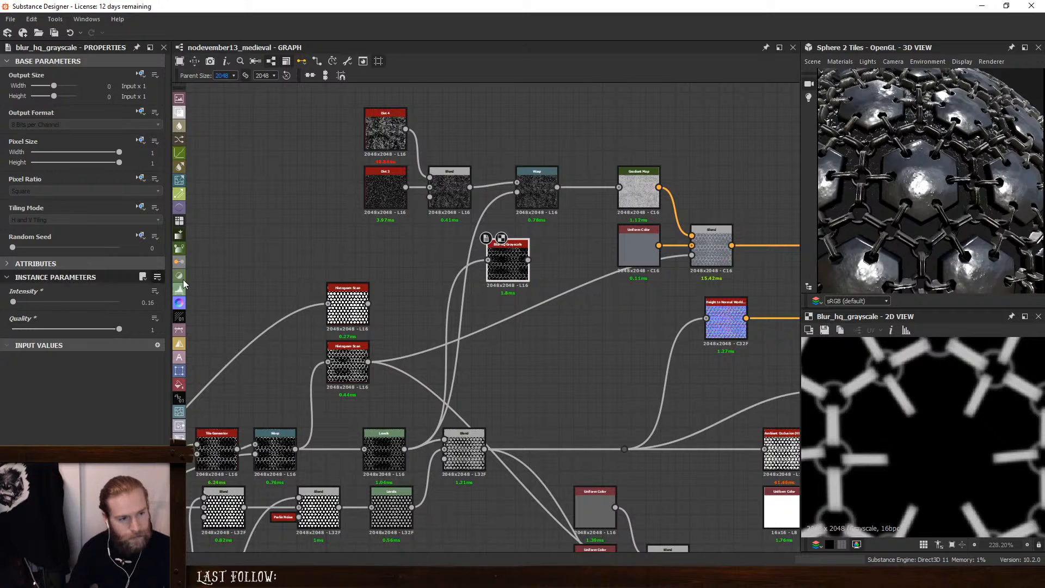
Connect the Blur HQ Grayscale to the Warp's gradient input and inspect the warped dirt up close on the chains
{"action": "double_click", "coordinate": [446, 190]}
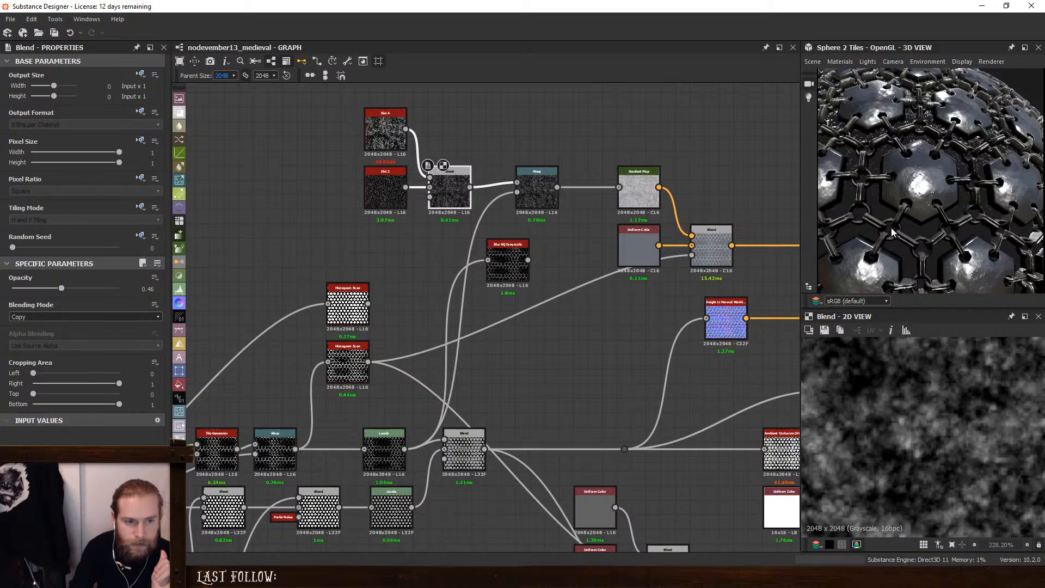
{"action": "left_click_drag", "start_coordinate": [528, 259], "coordinate": [534, 189]}
{"action": "double_click", "coordinate": [535, 190]}
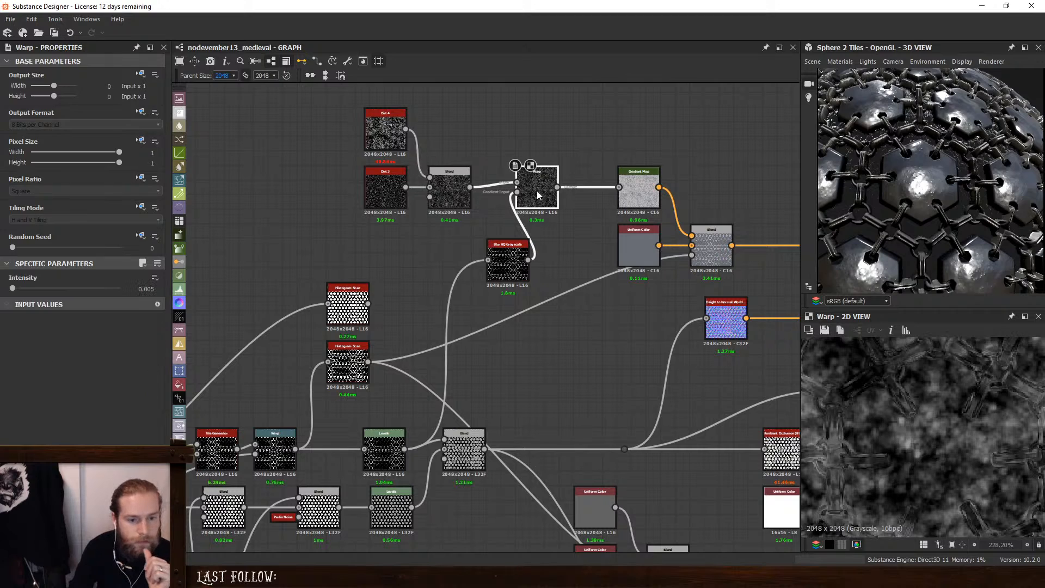
{"action": "scroll", "coordinate": [891, 380], "scroll_direction": "up", "scroll_amount": 2}
{"action": "middle_click_drag", "start_coordinate": [891, 380], "coordinate": [942, 441]}
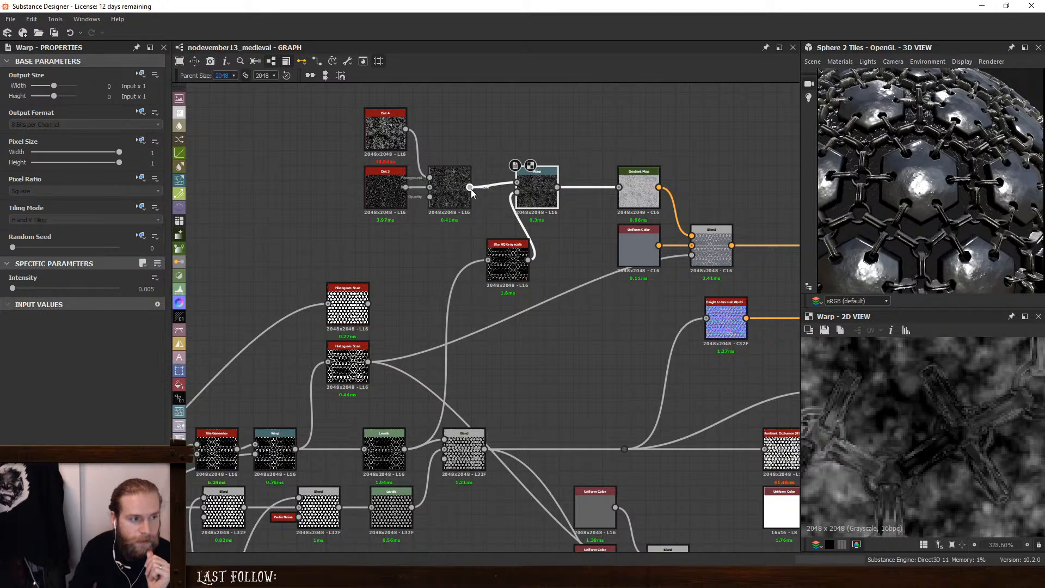
Bypass and reconnect the Warp before the Gradient Map to compare the chains, moving the Blur HQ Grayscale beneath the dirt Blend
{"action": "left_click_drag", "start_coordinate": [470, 187], "coordinate": [624, 190]}
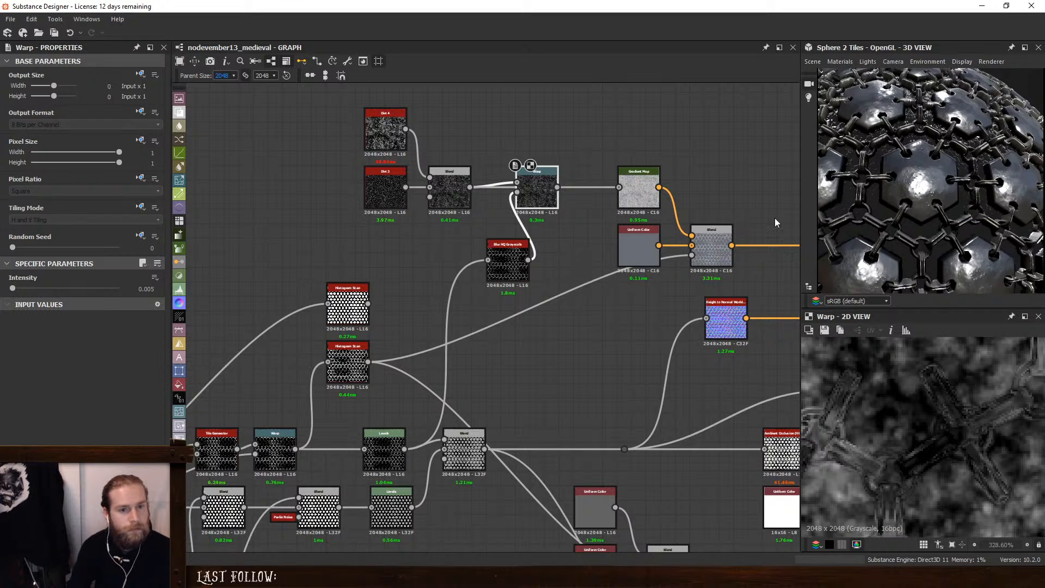
{"action": "scroll", "coordinate": [897, 227], "scroll_direction": "up", "scroll_amount": 5}
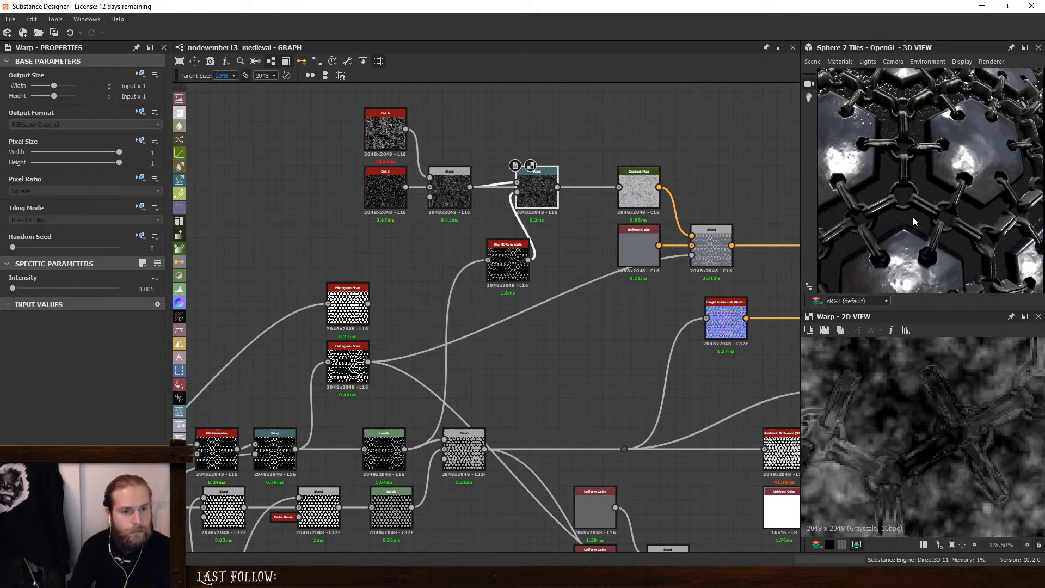
{"action": "scroll", "coordinate": [913, 217], "scroll_direction": "up", "scroll_amount": 2}
{"action": "left_click_drag", "start_coordinate": [504, 260], "coordinate": [460, 237]}
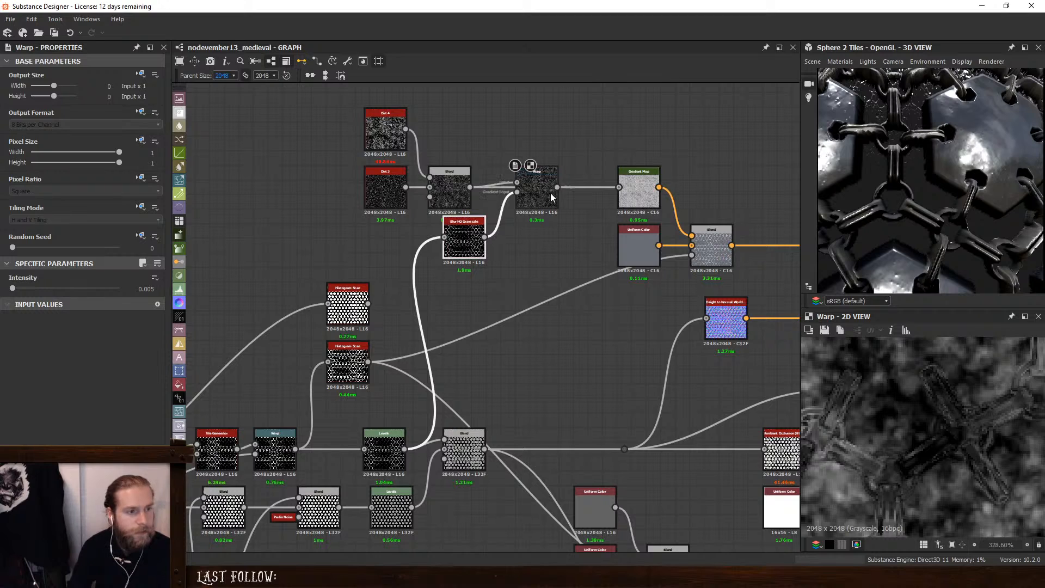
{"action": "left_click_drag", "start_coordinate": [614, 190], "coordinate": [619, 187]}
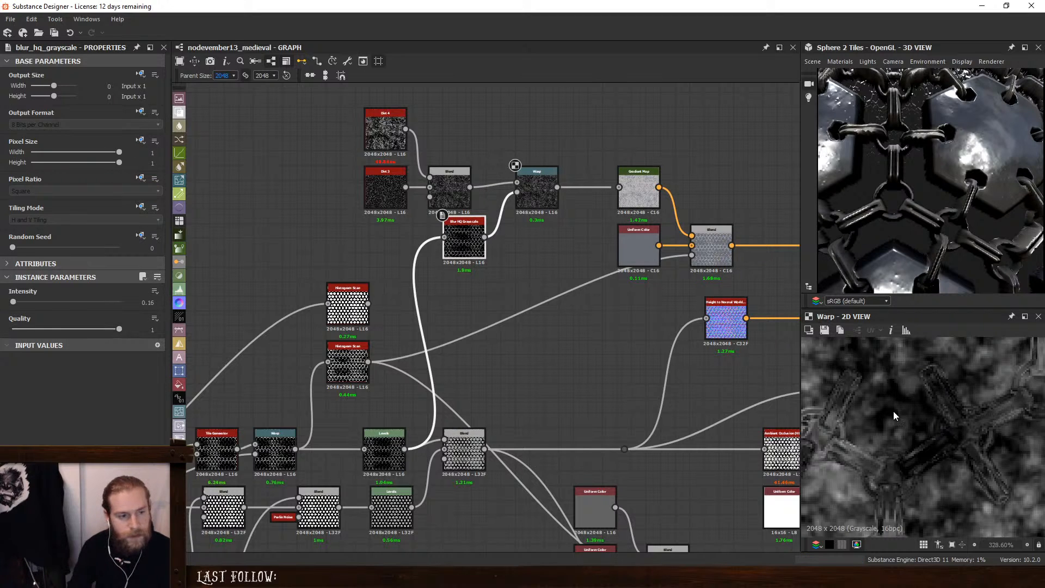
Try a Warp intensity of 0.002, set it back to 0.005 and compare the distorted dirt pattern
{"action": "left_click", "coordinate": [537, 190]}
{"action": "left_click", "coordinate": [145, 289]}
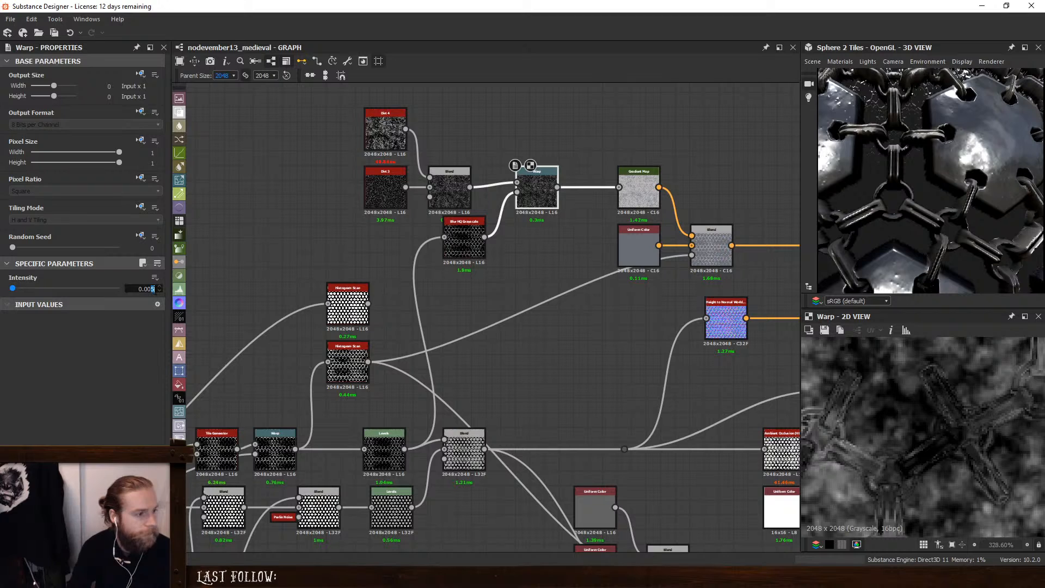
{"action": "type", "text": "2"}
{"action": "key", "text": "Return"}
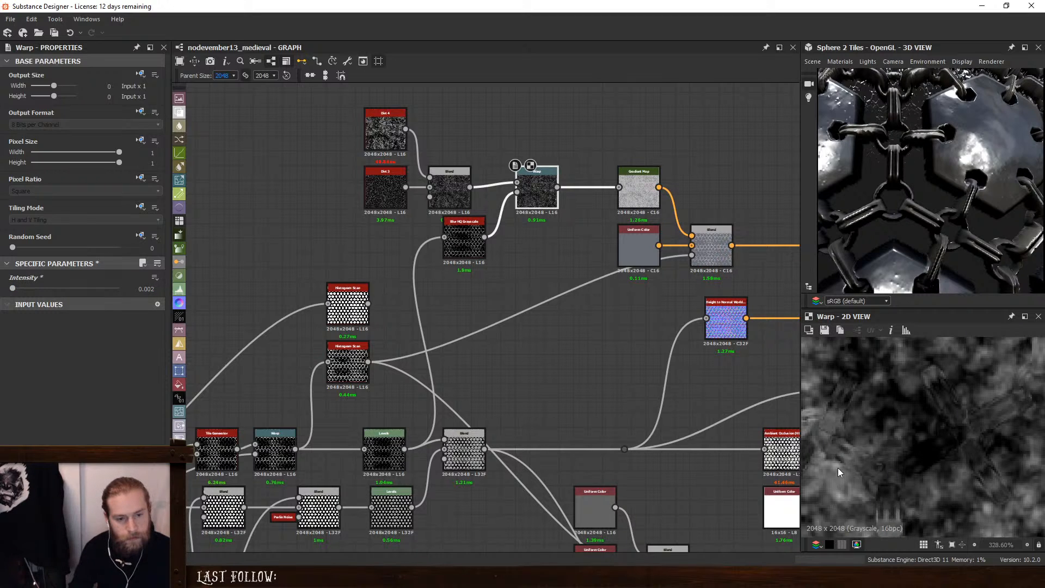
{"action": "left_click", "coordinate": [152, 289]}
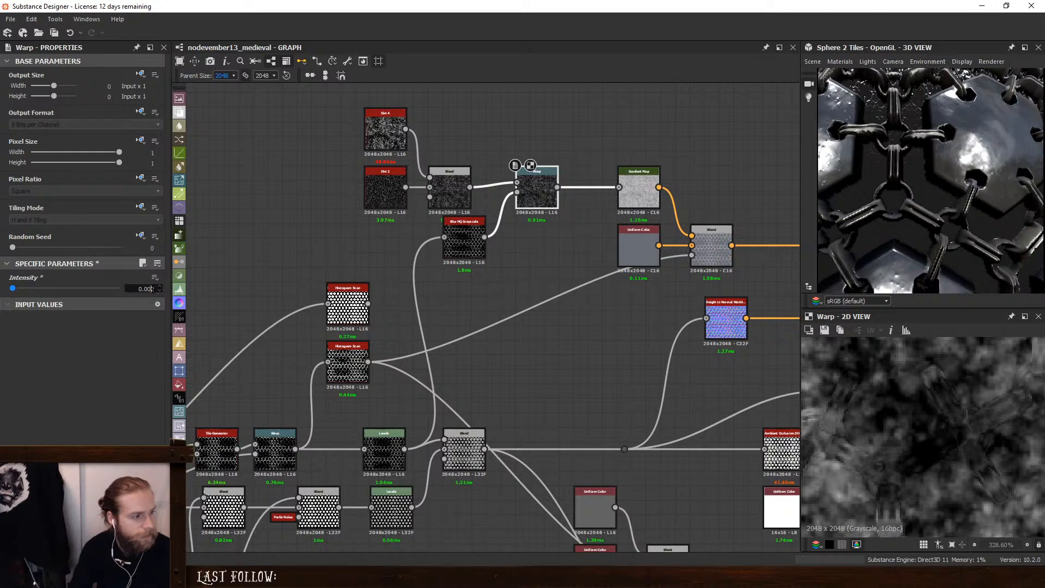
{"action": "key", "text": "Return"}
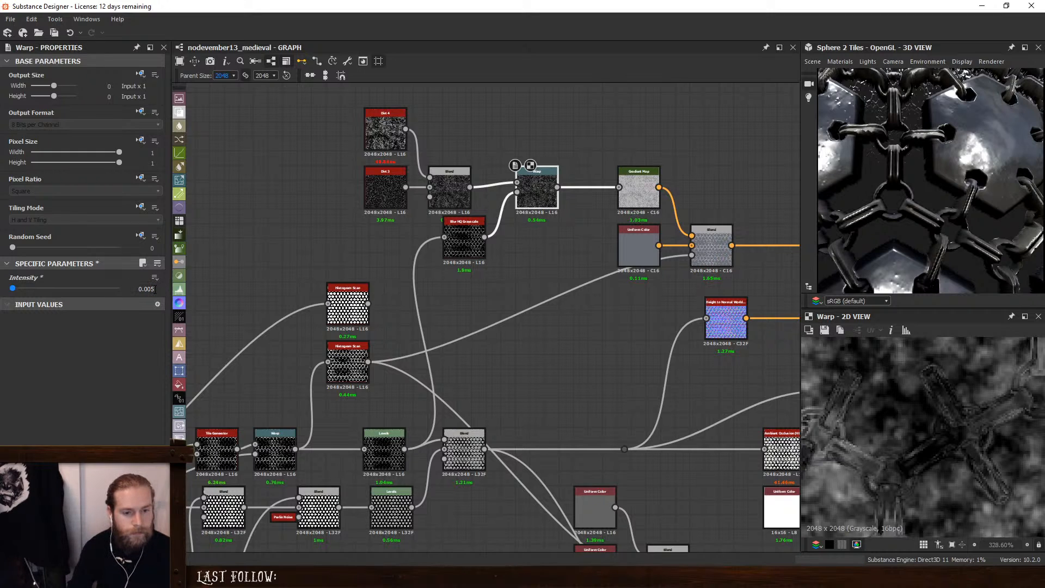
{"action": "scroll", "coordinate": [854, 427], "scroll_direction": "down", "scroll_amount": 1}
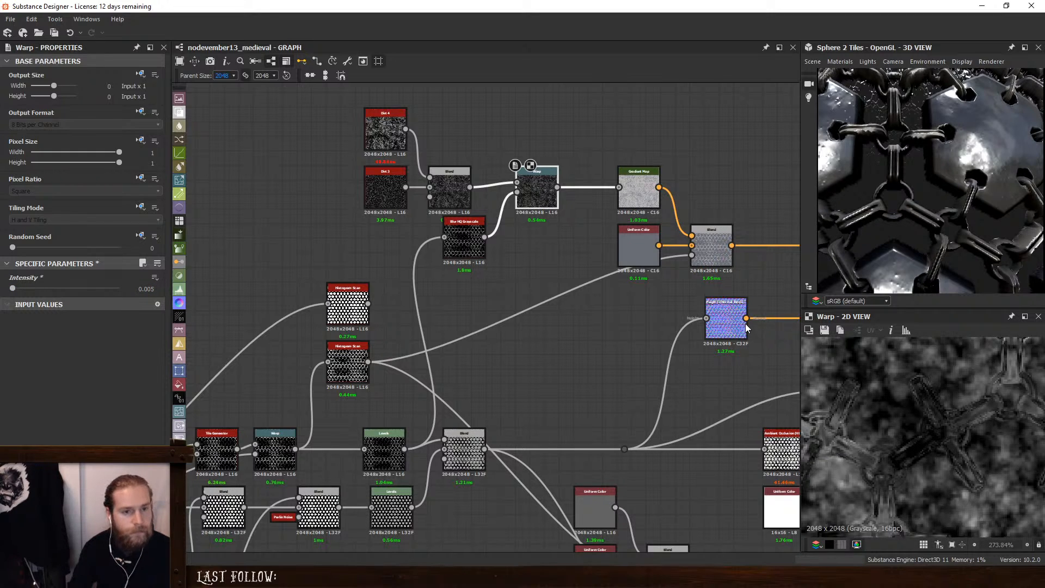
Inspect the Gradient Map and the base colour Blend, examining the warped dirt on the chains up close and across the tile
{"action": "double_click", "coordinate": [635, 192]}
{"action": "double_click", "coordinate": [711, 250]}
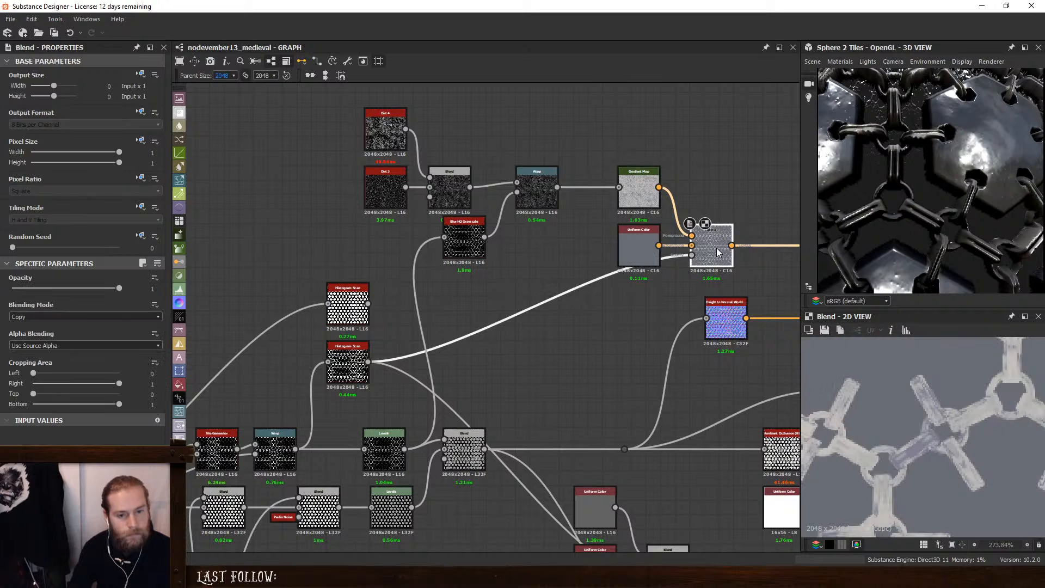
{"action": "scroll", "coordinate": [920, 473], "scroll_direction": "down", "scroll_amount": 4}
{"action": "scroll", "coordinate": [920, 463], "scroll_direction": "up", "scroll_amount": 6}
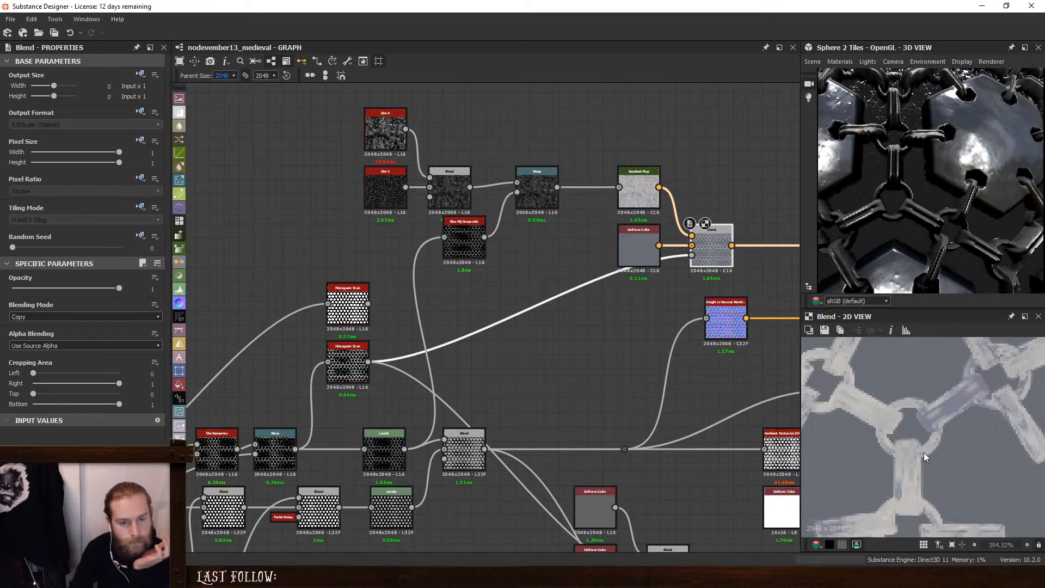
{"action": "scroll", "coordinate": [936, 434], "scroll_direction": "down", "scroll_amount": 9}
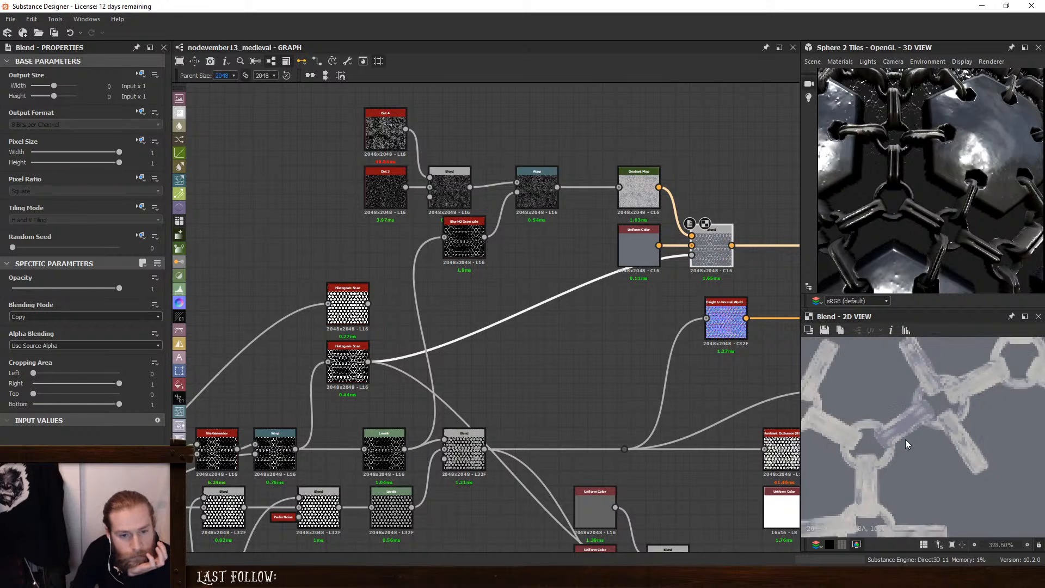
{"action": "scroll", "coordinate": [890, 448], "scroll_direction": "down", "scroll_amount": 1}
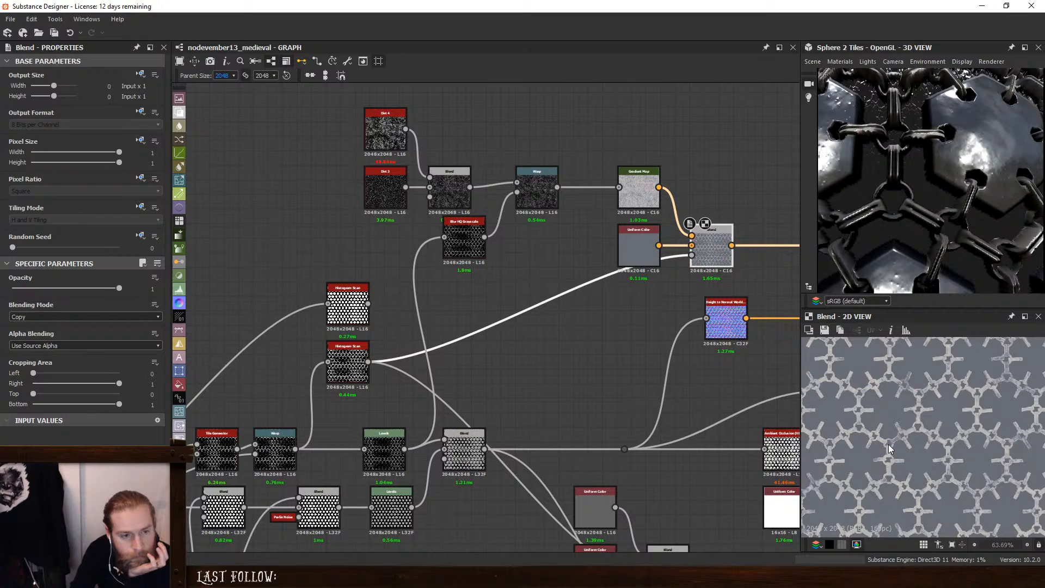
Rearrange the chain Gradient Map's keys, moving the lavender start key inward and the light middle key close to the gradient's start
{"action": "middle_click_drag", "start_coordinate": [622, 339], "coordinate": [621, 398]}
{"action": "left_click", "coordinate": [539, 242]}
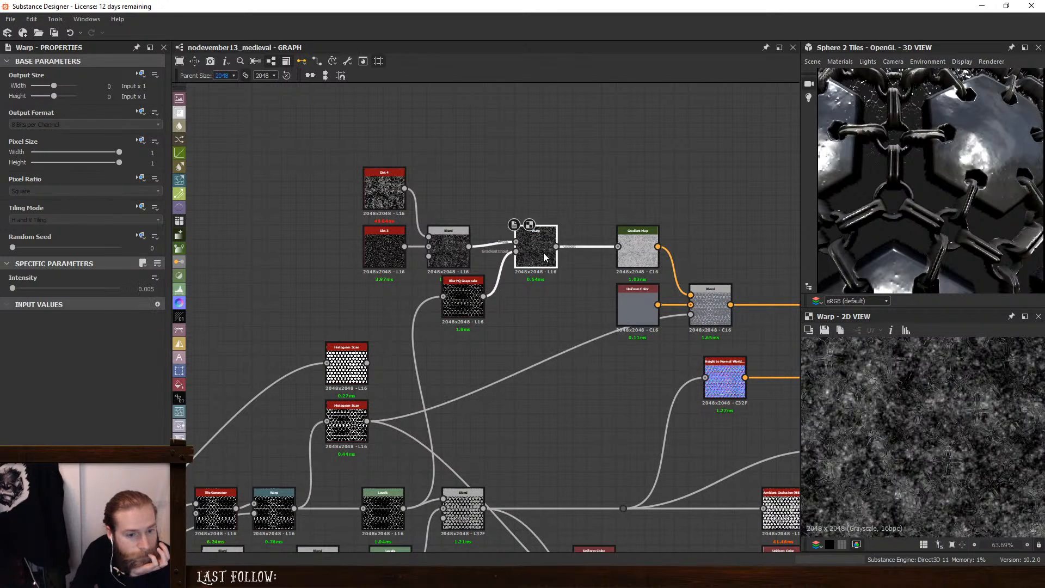
{"action": "double_click", "coordinate": [639, 247]}
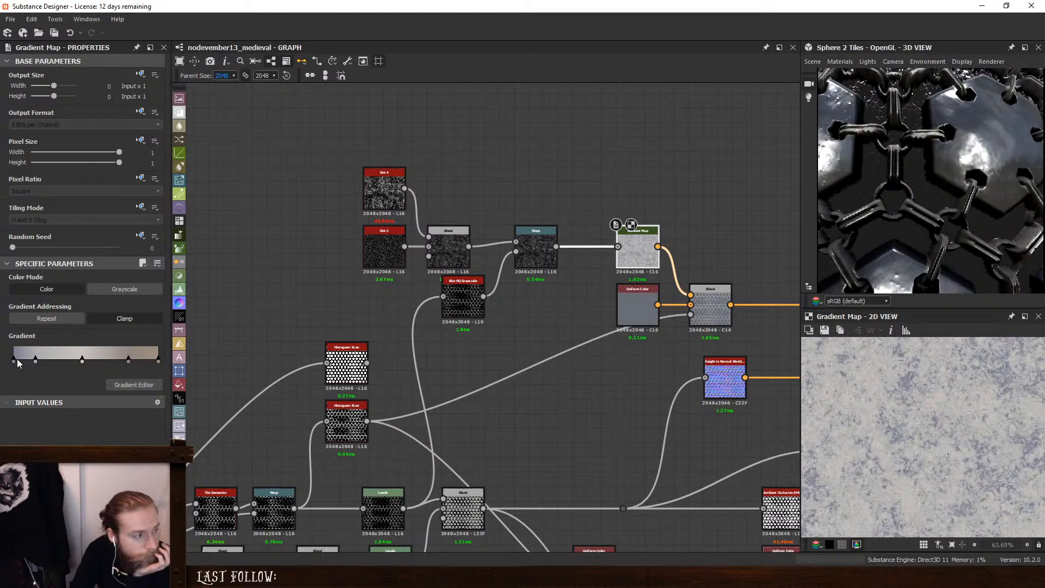
{"action": "mouse_move", "coordinate": [14, 360]}
{"action": "left_mouse_down"}
{"action": "mouse_move", "coordinate": [43, 361]}
{"action": "mouse_move", "coordinate": [1, 360]}
{"action": "left_mouse_up"}
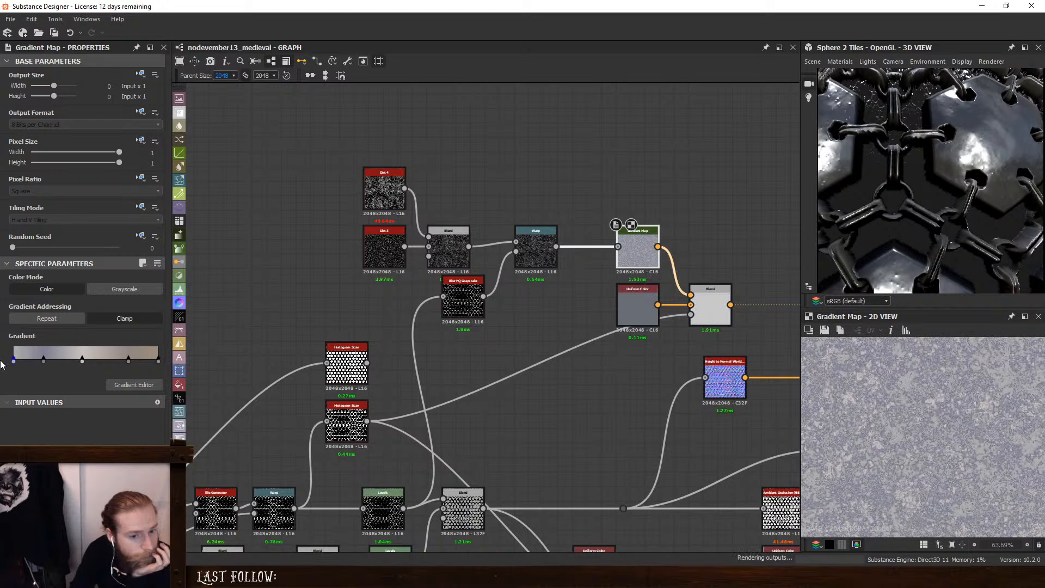
{"action": "left_click_drag", "start_coordinate": [81, 360], "coordinate": [29, 367]}
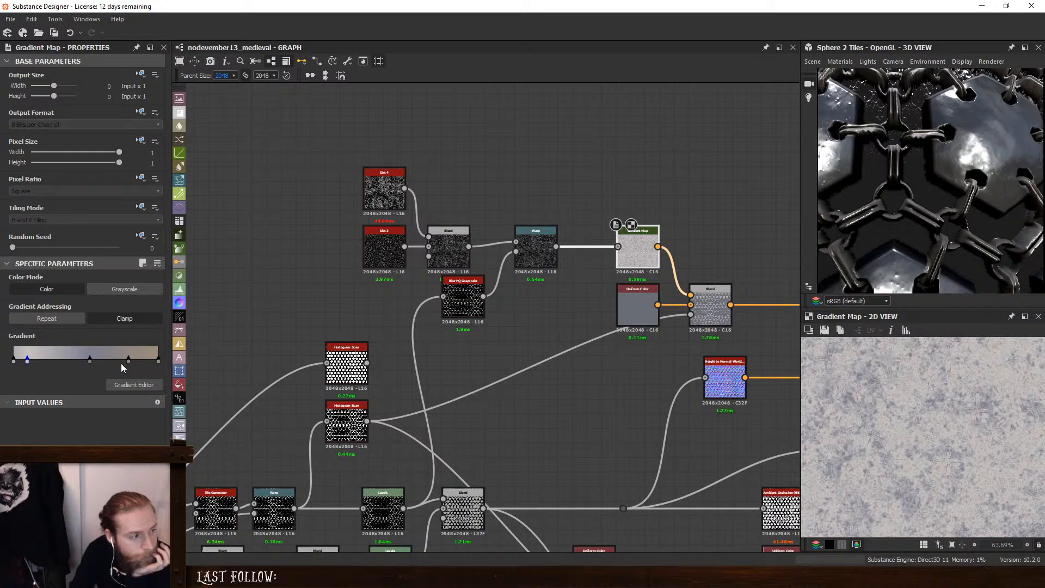
Move the Gradient Map's brown end key to position 0.447 and the bluish key to the end, deleting the leftover key between them
{"action": "left_click_drag", "start_coordinate": [158, 361], "coordinate": [70, 361]}
{"action": "left_click", "coordinate": [128, 361]}
{"action": "key", "text": "Delete"}
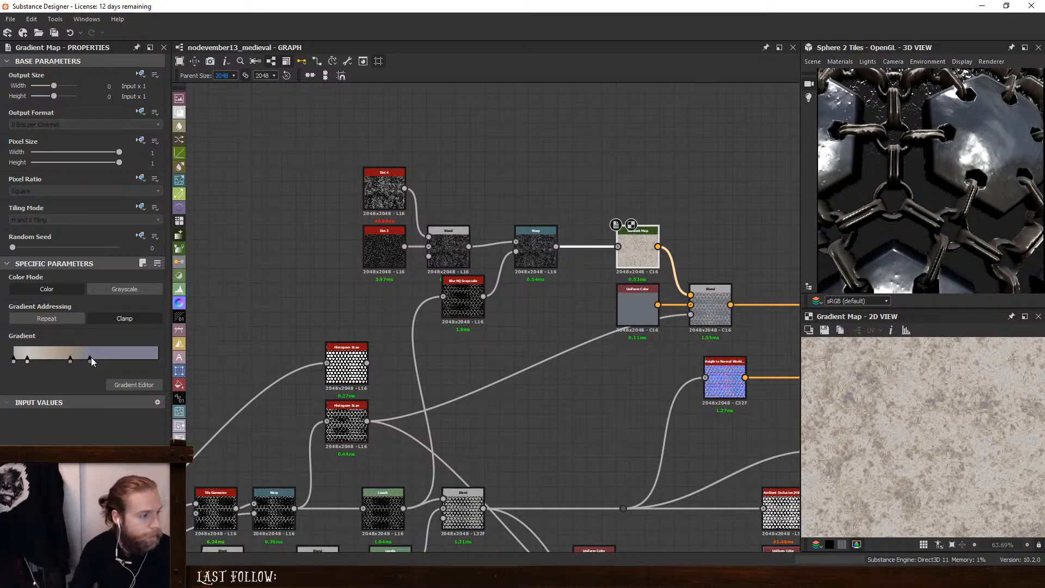
{"action": "left_click_drag", "start_coordinate": [90, 360], "coordinate": [153, 361]}
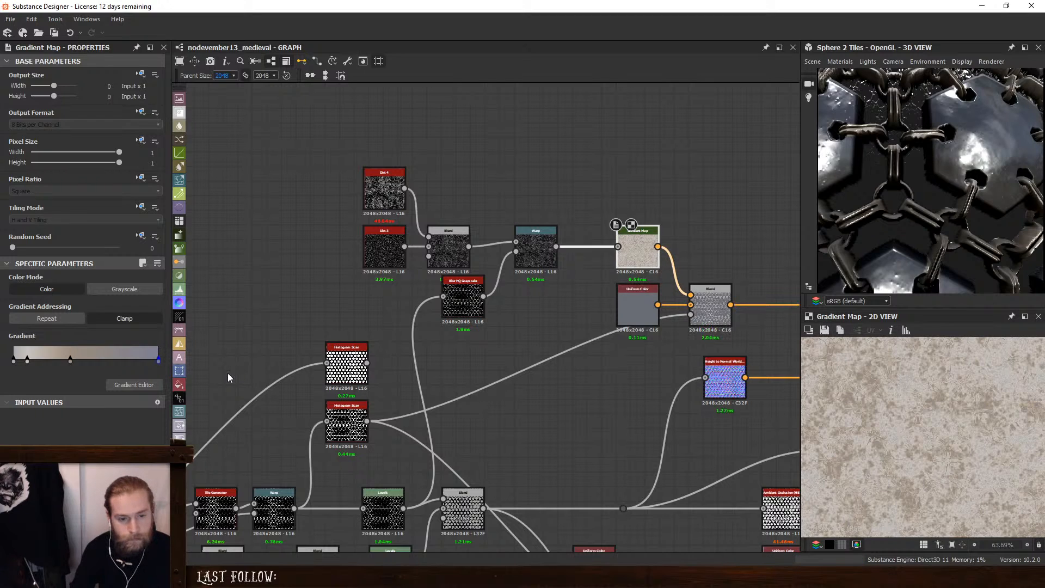
{"action": "left_click_drag", "start_coordinate": [158, 360], "coordinate": [221, 363]}
{"action": "mouse_move", "coordinate": [70, 360]}
{"action": "left_mouse_down"}
{"action": "mouse_move", "coordinate": [61, 364]}
{"action": "mouse_move", "coordinate": [79, 363]}
{"action": "left_mouse_up"}
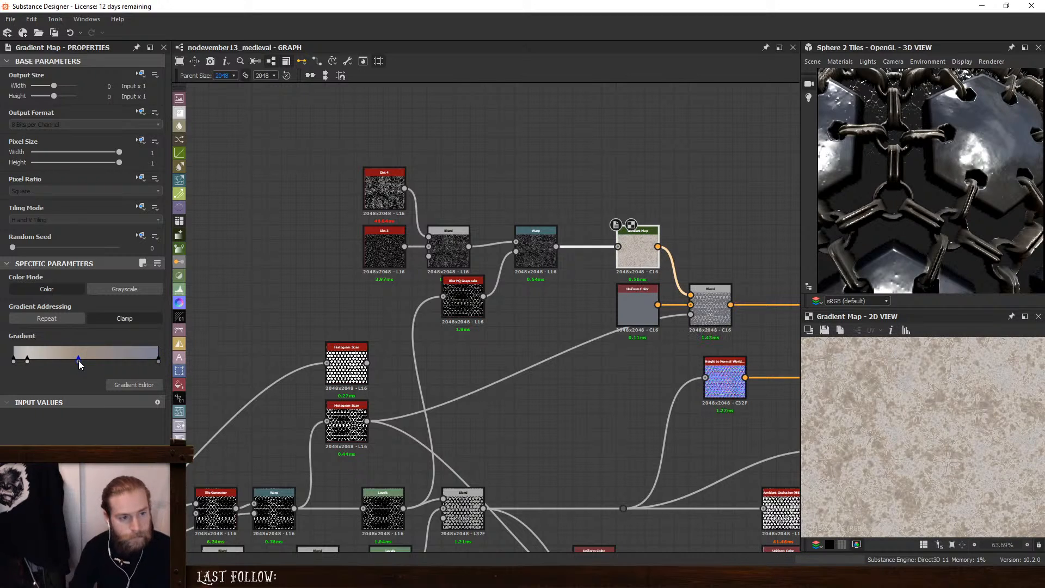
Preview the base colour Blend and the Base Color output to check the recoloured chains up close
{"action": "double_click", "coordinate": [708, 305]}
{"action": "scroll", "coordinate": [878, 406], "scroll_direction": "up", "scroll_amount": 8}
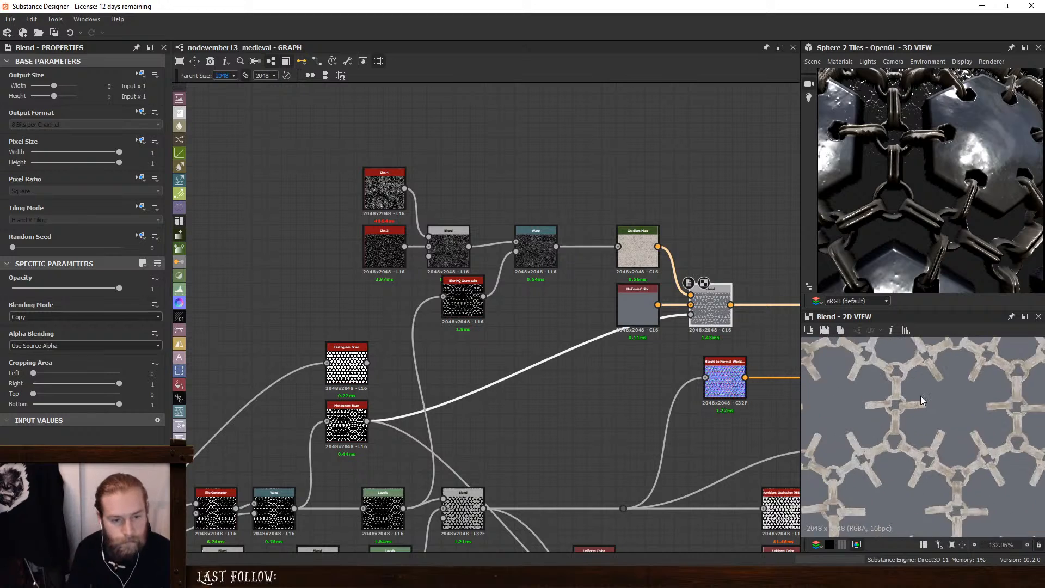
{"action": "middle_click_drag", "start_coordinate": [645, 380], "coordinate": [426, 385]}
{"action": "scroll", "coordinate": [426, 384], "scroll_direction": "up", "scroll_amount": 1}
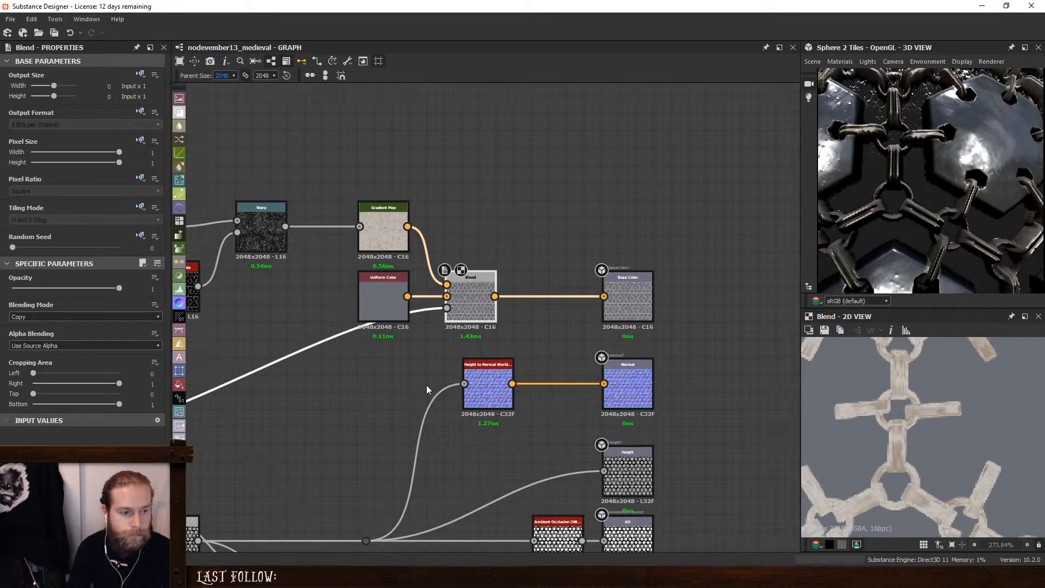
{"action": "double_click", "coordinate": [634, 297]}
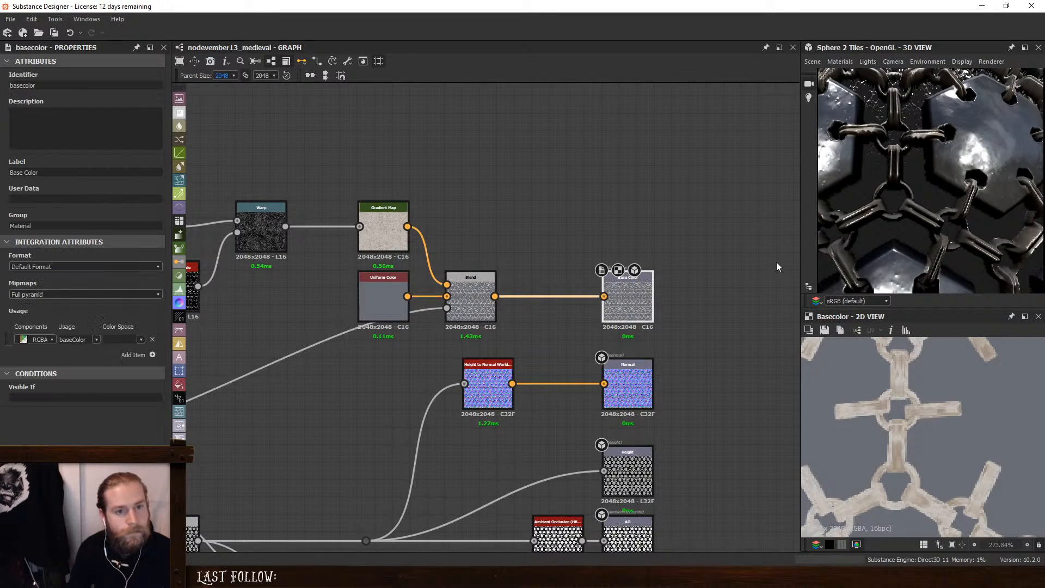
Insert an HSL node between the Gradient Map and the Blend, set its saturation to 0.48 and check the sphere
{"action": "double_click", "coordinate": [386, 237]}
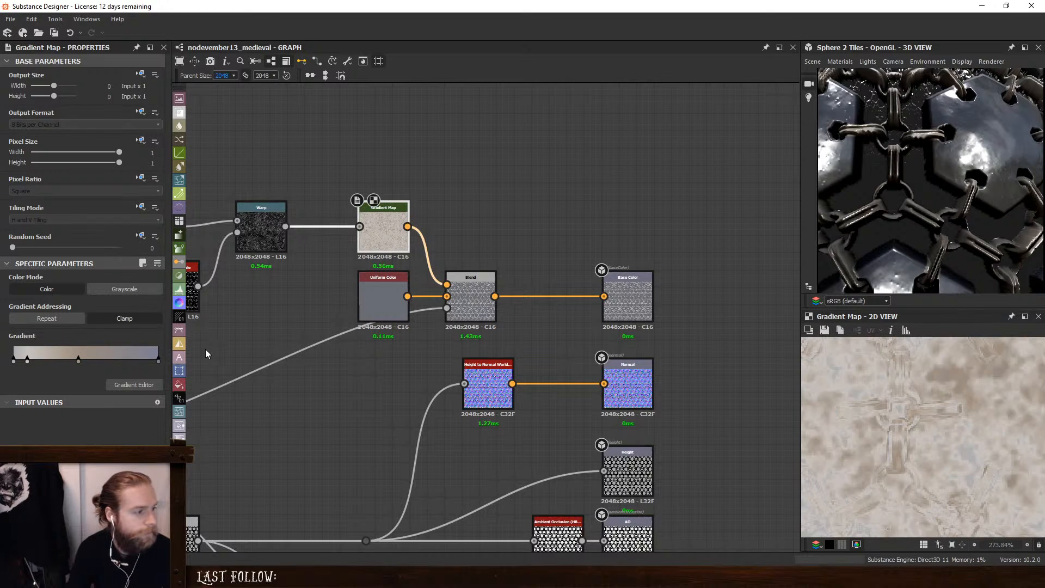
{"action": "left_click_drag", "start_coordinate": [383, 234], "coordinate": [331, 234]}
{"action": "key", "text": "space"}
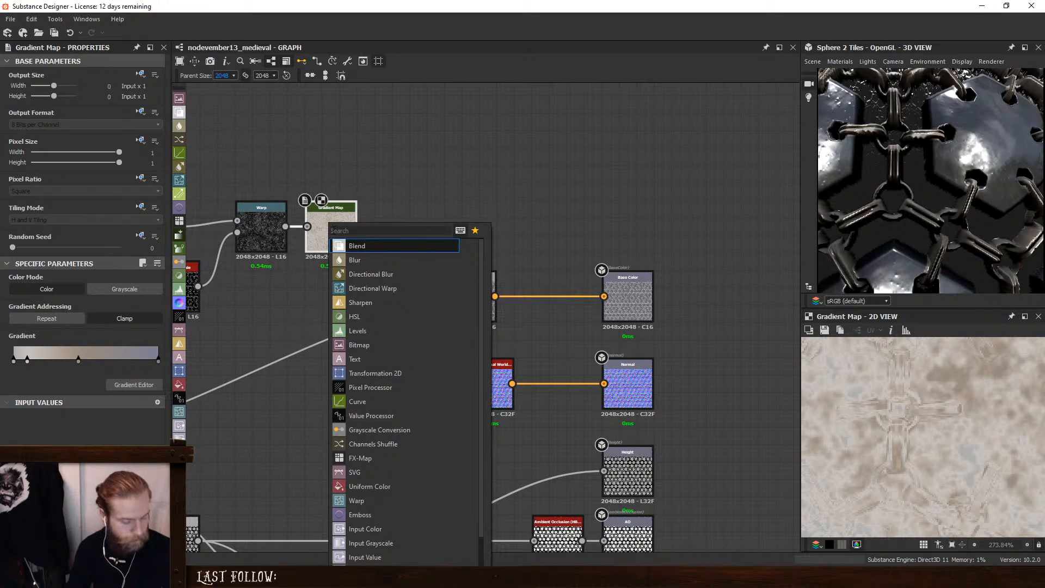
{"action": "type", "text": "hsl"}
{"action": "left_click", "coordinate": [382, 248]}
{"action": "left_click_drag", "start_coordinate": [409, 198], "coordinate": [391, 251]}
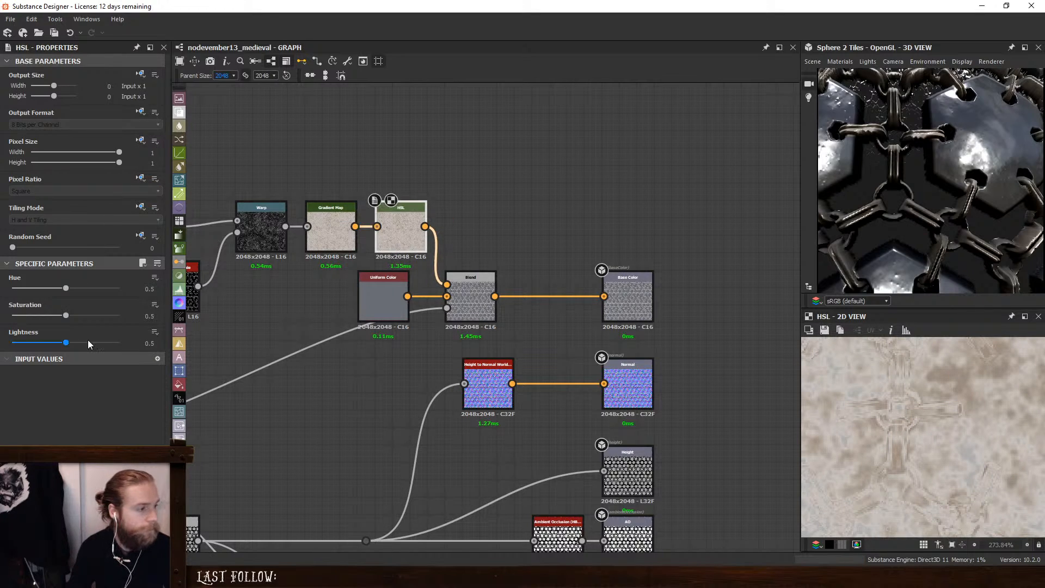
{"action": "left_click_drag", "start_coordinate": [66, 317], "coordinate": [64, 318]}
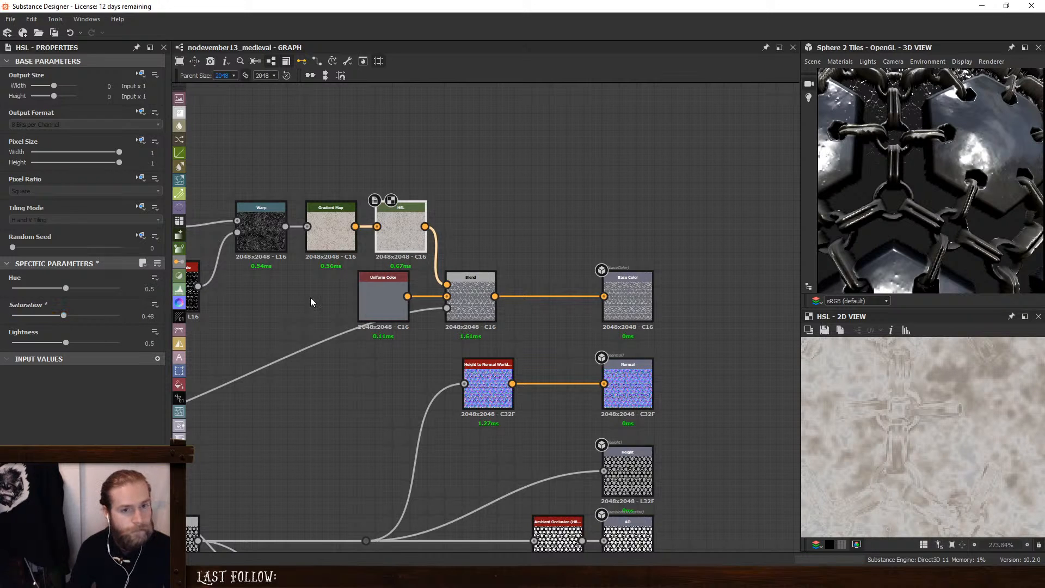
{"action": "scroll", "coordinate": [919, 203], "scroll_direction": "down", "scroll_amount": 3}
{"action": "scroll", "coordinate": [920, 201], "scroll_direction": "down", "scroll_amount": 5}
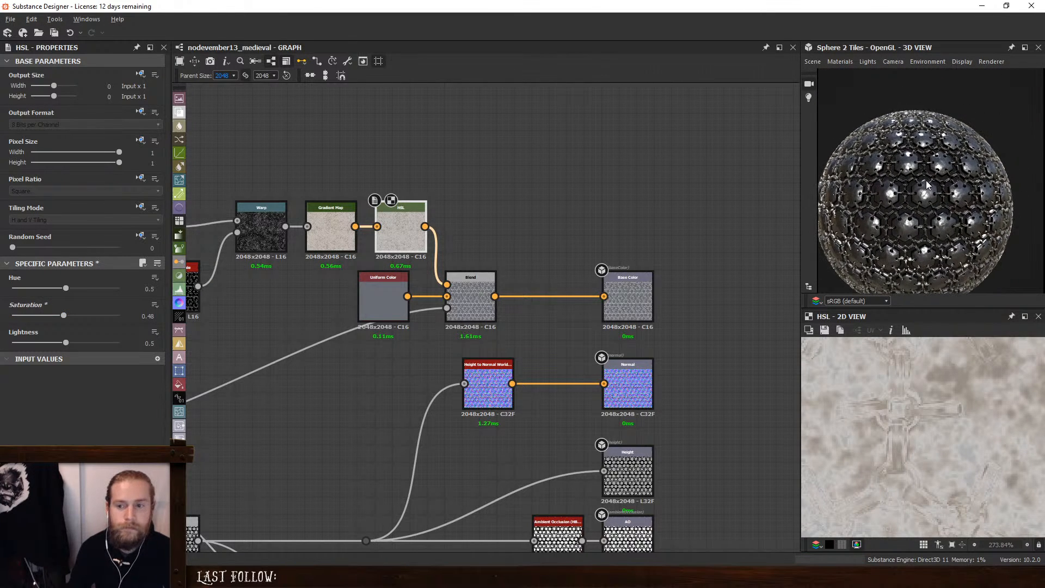
{"action": "scroll", "coordinate": [926, 197], "scroll_direction": "up", "scroll_amount": 5}
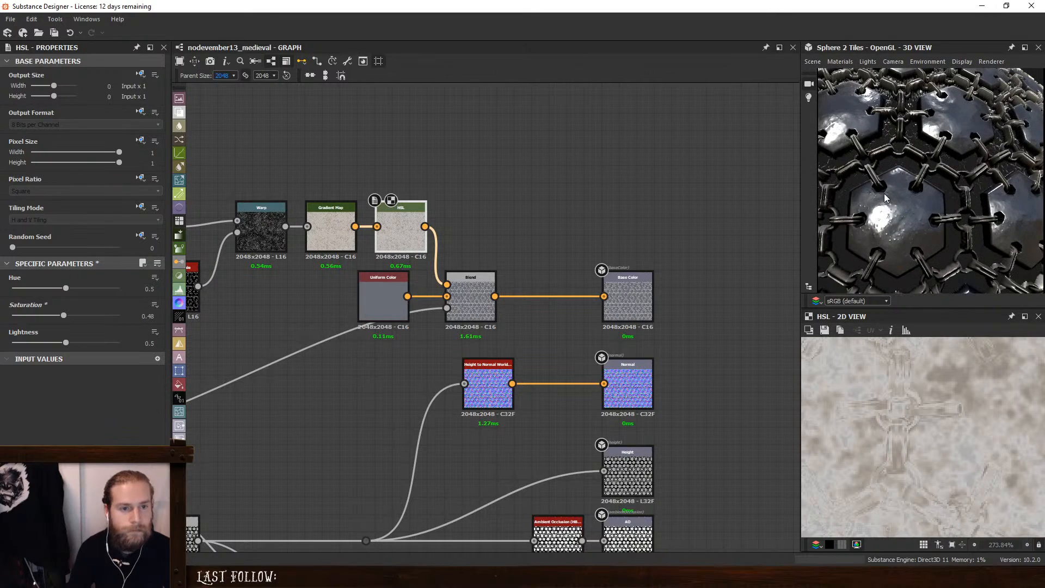
Recolour the Gradient Map's brown middle key with saturation 0.35 and value 0.49, giving #7d6851
{"action": "left_click", "coordinate": [333, 224]}
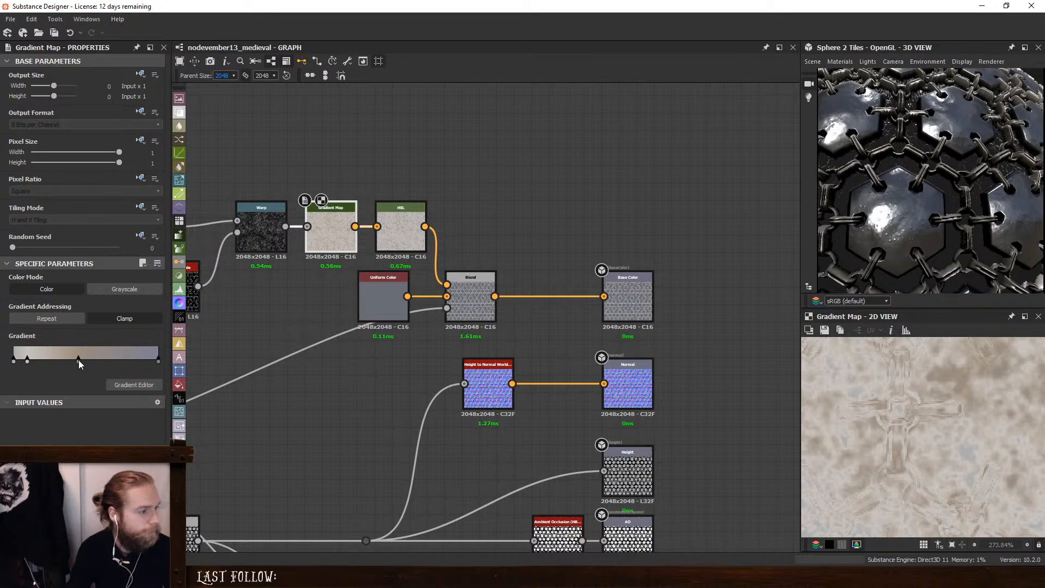
{"action": "double_click", "coordinate": [79, 360]}
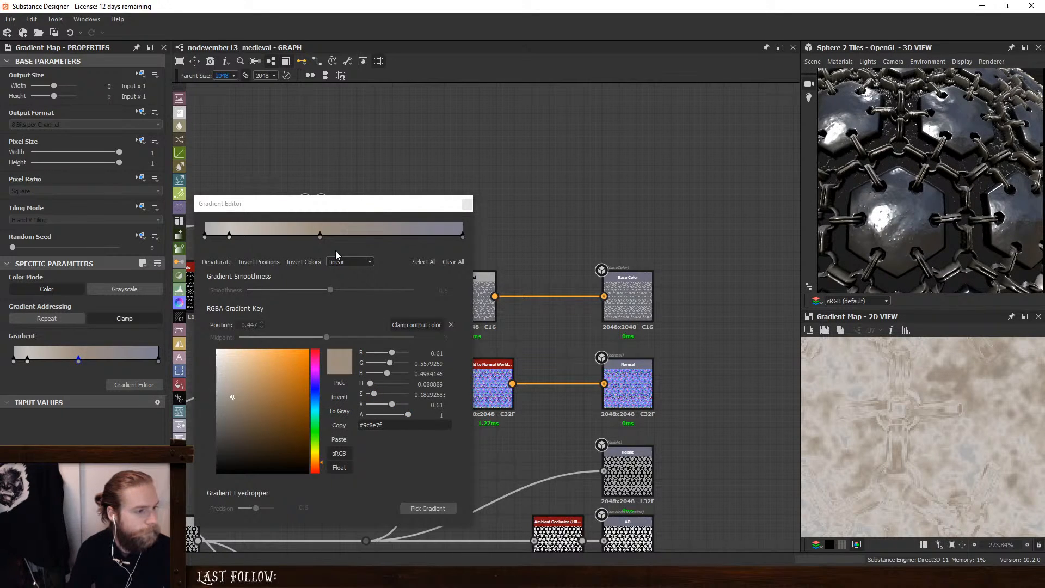
{"action": "left_click", "coordinate": [320, 237]}
{"action": "left_click_drag", "start_coordinate": [382, 396], "coordinate": [382, 399]}
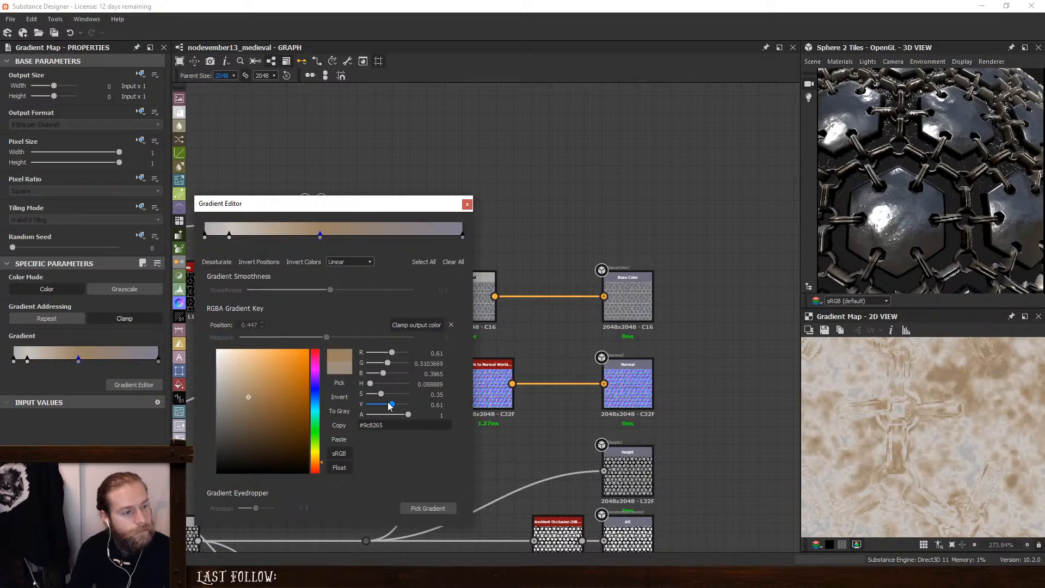
{"action": "left_click_drag", "start_coordinate": [392, 406], "coordinate": [387, 408]}
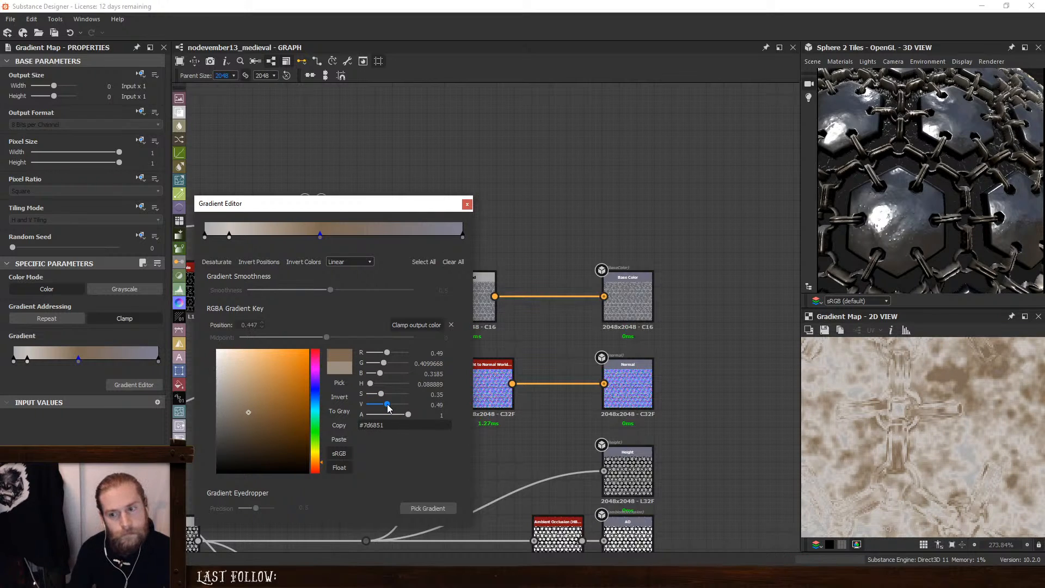
{"action": "left_click", "coordinate": [467, 205]}
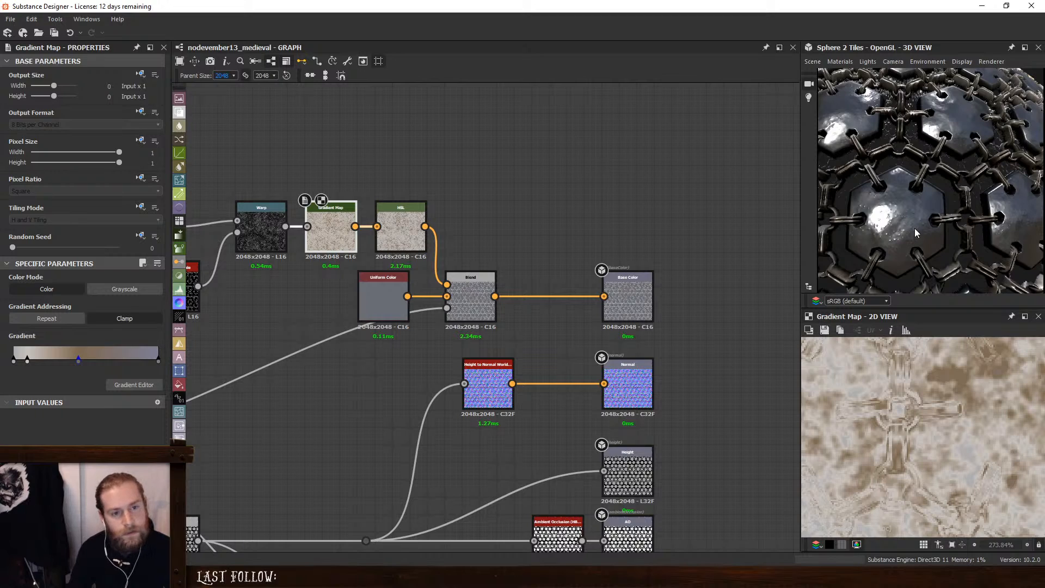
Compare the sphere's chains with the Kikko wakibiki reference photo in the browser, then examine the blended base colour on the links
{"action": "scroll", "coordinate": [914, 233], "scroll_direction": "down", "scroll_amount": 5}
{"action": "scroll", "coordinate": [915, 233], "scroll_direction": "up", "scroll_amount": 3}
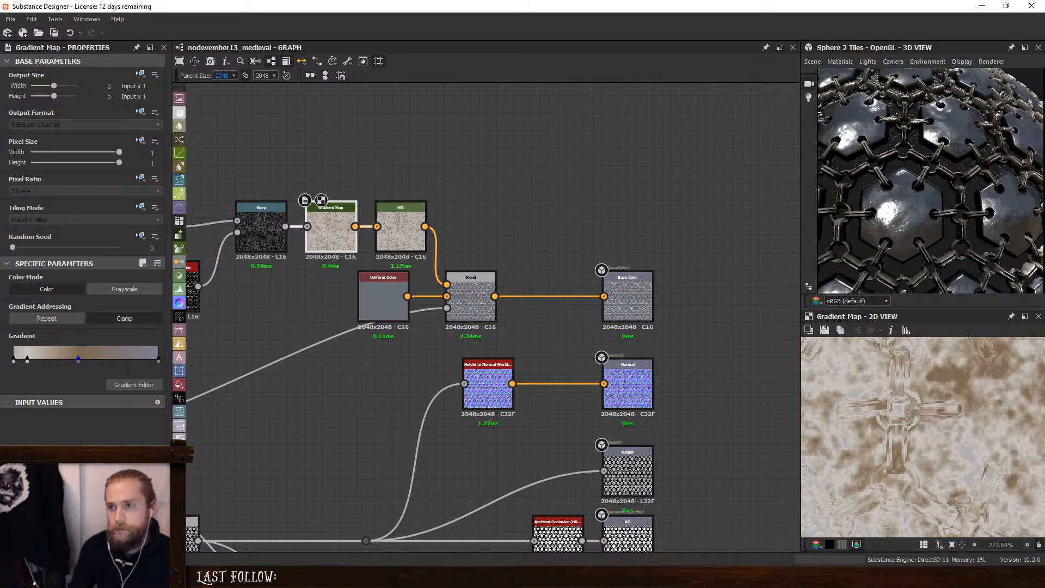
{"action": "key", "text": "alt+Tab"}
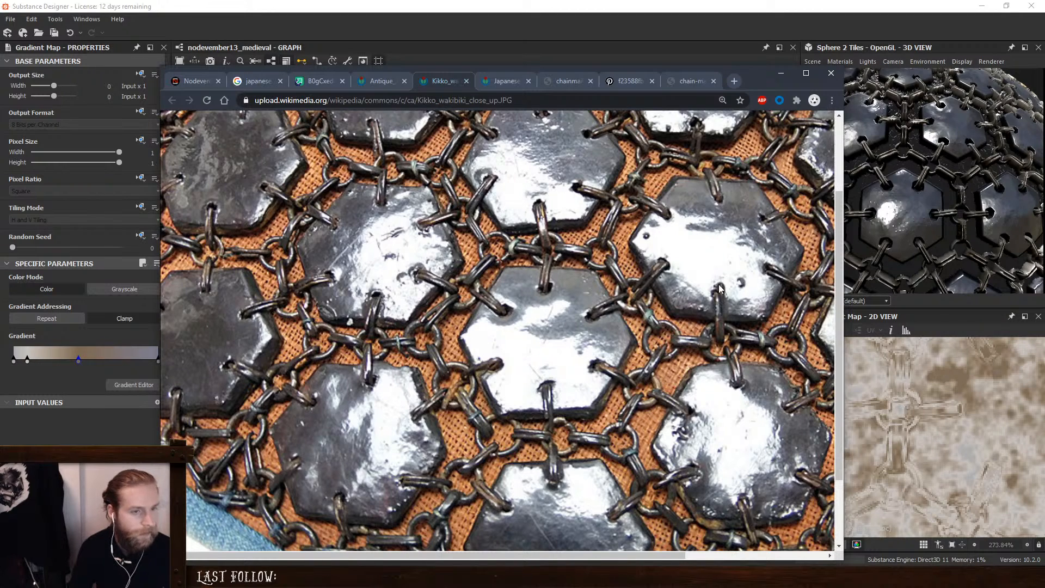
{"action": "key", "text": "alt+Tab"}
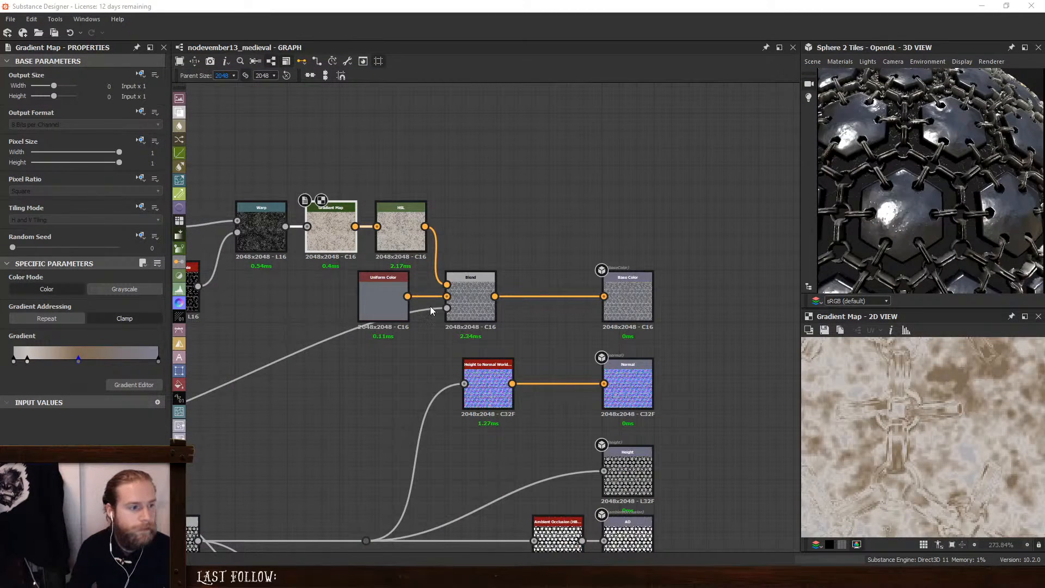
{"action": "left_click_drag", "start_coordinate": [431, 310], "coordinate": [447, 308]}
{"action": "double_click", "coordinate": [464, 289]}
{"action": "scroll", "coordinate": [933, 406], "scroll_direction": "down", "scroll_amount": 3}
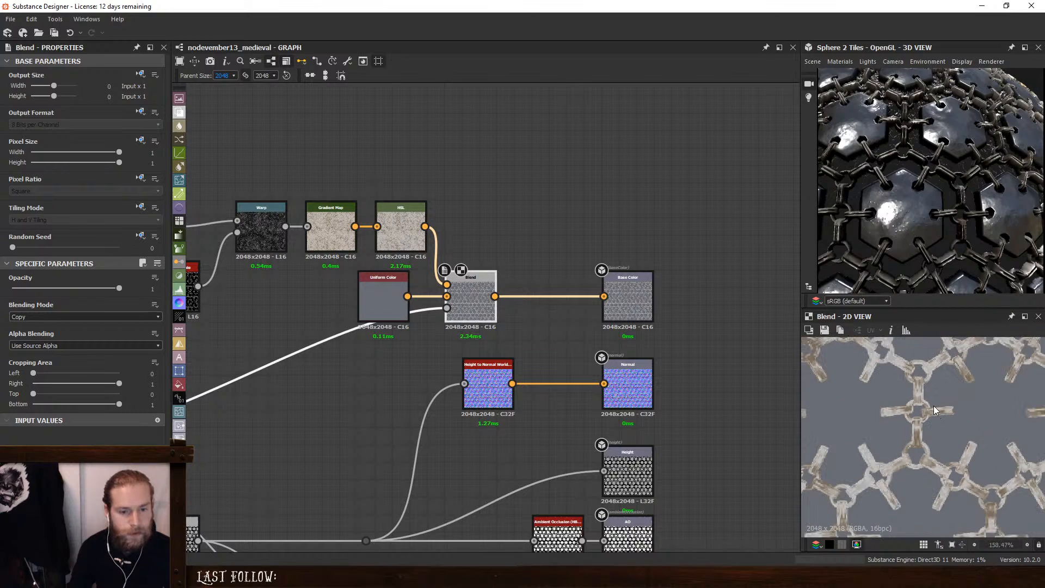
{"action": "scroll", "coordinate": [933, 406], "scroll_direction": "up", "scroll_amount": 1}
{"action": "scroll", "coordinate": [498, 349], "scroll_direction": "down", "scroll_amount": 6}
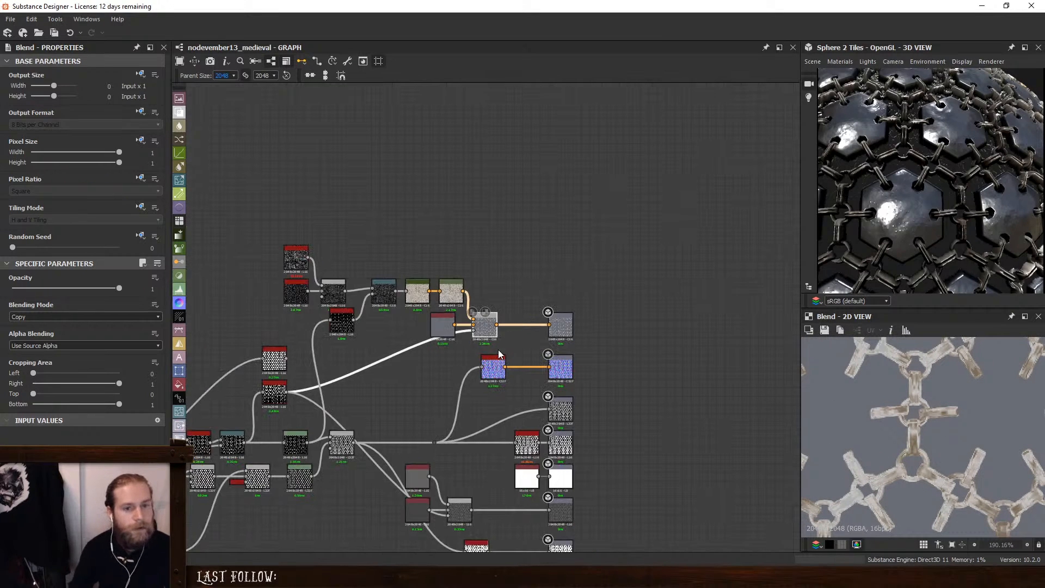
Add a Non Uniform Blur Grayscale beneath the plate nodes, fed by the final plate Blend and the Clouds Blur HQ Grayscale
{"action": "scroll", "coordinate": [452, 340], "scroll_direction": "up", "scroll_amount": 3}
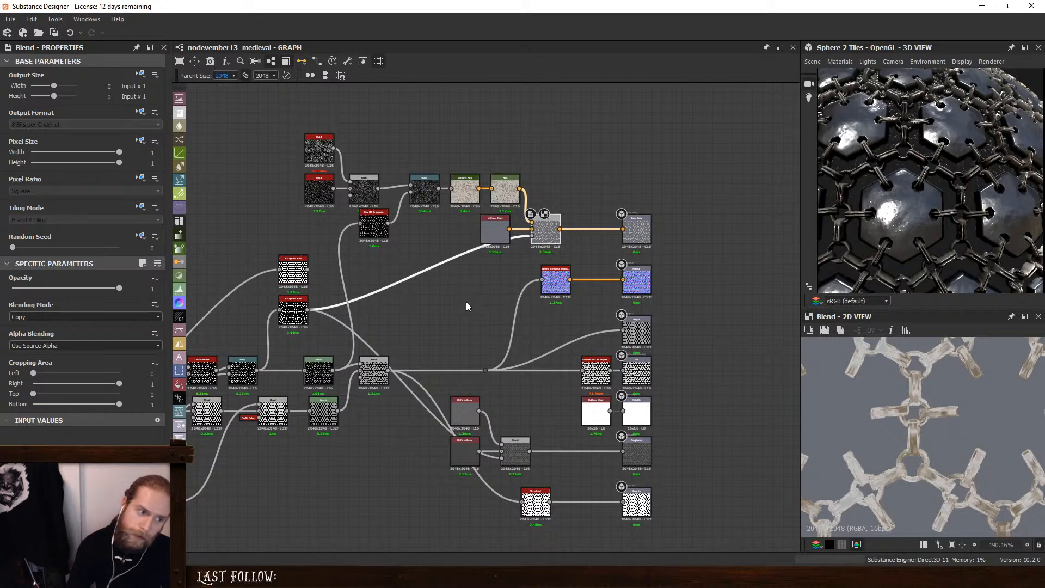
{"action": "middle_click_drag", "start_coordinate": [491, 303], "coordinate": [662, 246]}
{"action": "left_click", "coordinate": [440, 417]}
{"action": "key", "text": "space"}
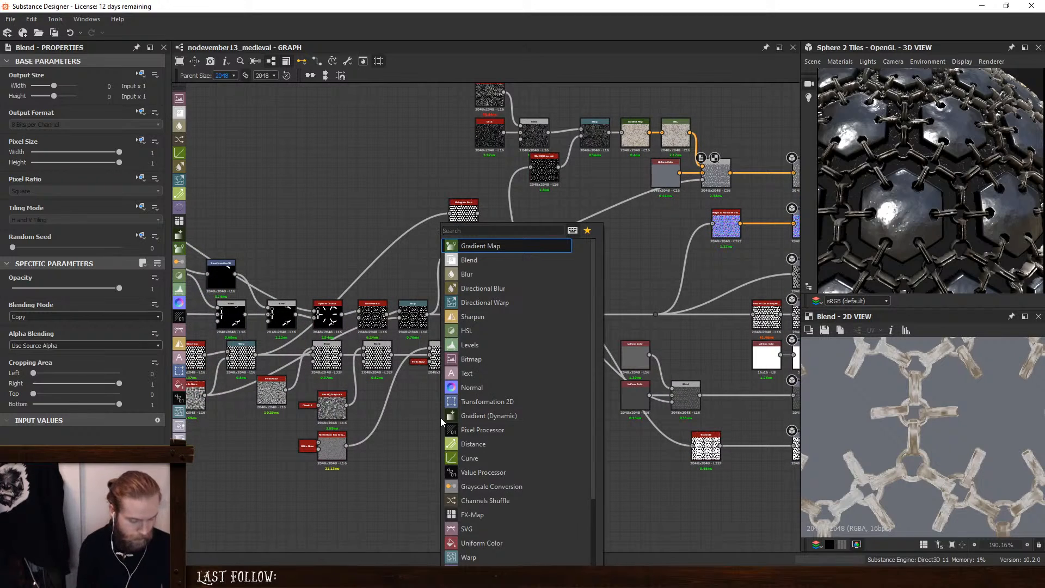
{"action": "type", "text": "non"}
{"action": "left_click", "coordinate": [510, 284]}
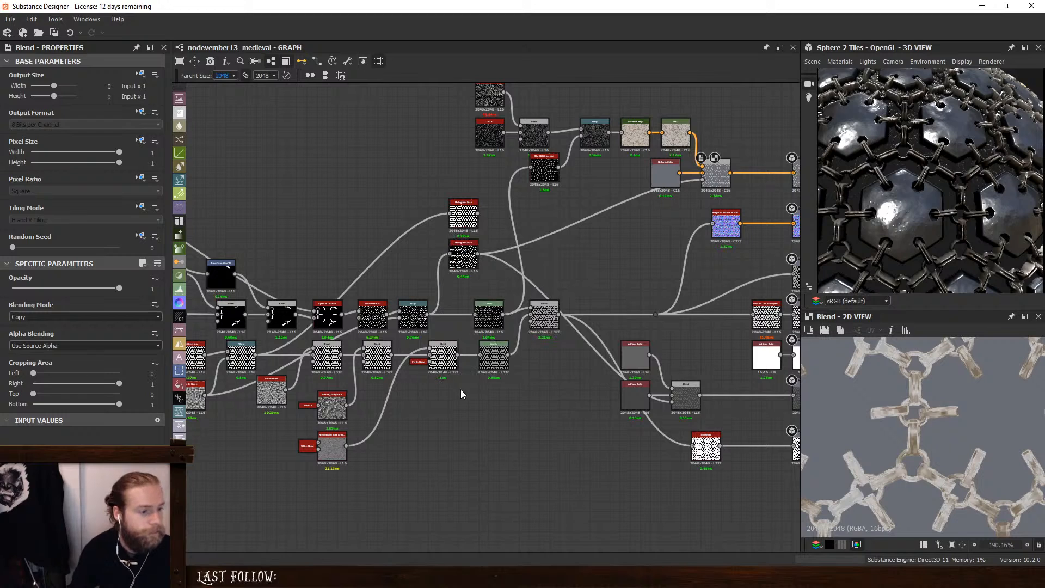
{"action": "scroll", "coordinate": [461, 390], "scroll_direction": "up", "scroll_amount": 3}
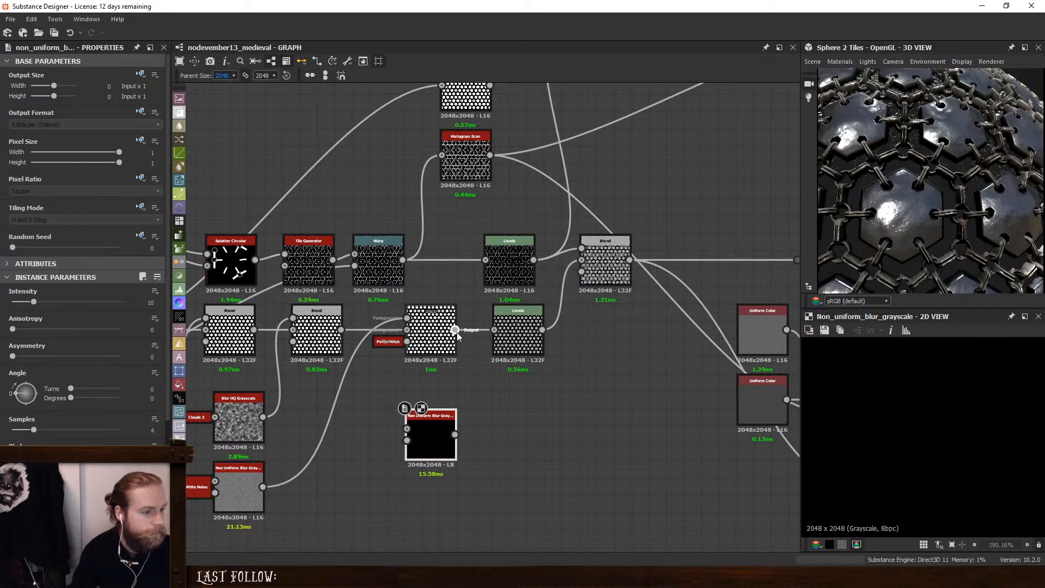
{"action": "left_click_drag", "start_coordinate": [455, 330], "coordinate": [529, 434]}
{"action": "left_click_drag", "start_coordinate": [263, 417], "coordinate": [526, 416]}
Add a Blend after the Non Uniform Blur Grayscale and connect the unblurred plate Blend to its foreground
{"action": "scroll", "coordinate": [945, 426], "scroll_direction": "down", "scroll_amount": 4}
{"action": "key", "text": "space"}
{"action": "left_click", "coordinate": [565, 261]}
{"action": "left_click_drag", "start_coordinate": [455, 329], "coordinate": [546, 440]}
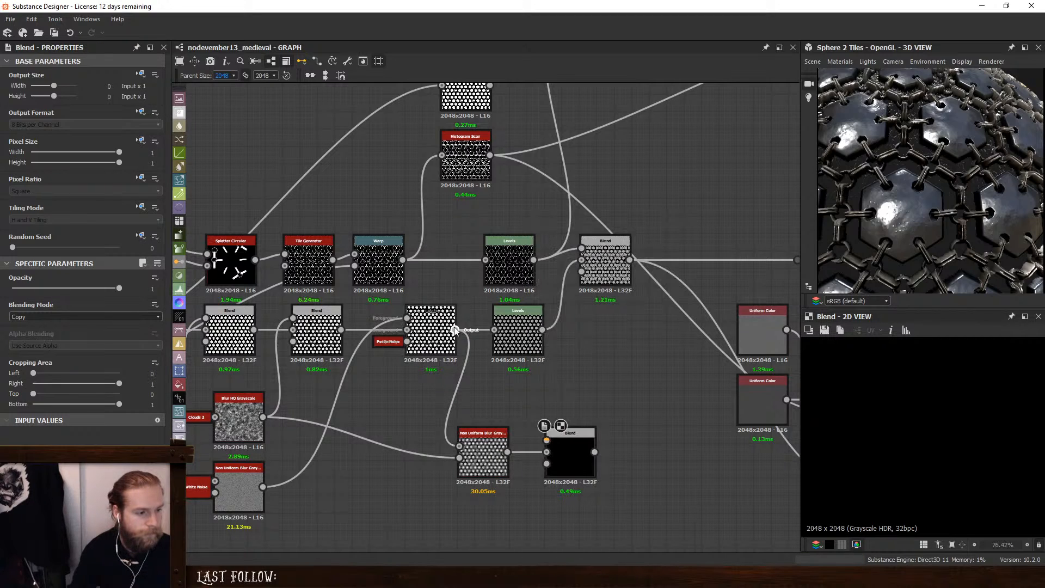
Set the new Blend to Subtract and give the Non Uniform Blur Grayscale 16 samples and an intensity of 4.31
{"action": "left_click", "coordinate": [54, 316]}
{"action": "left_click", "coordinate": [49, 343]}
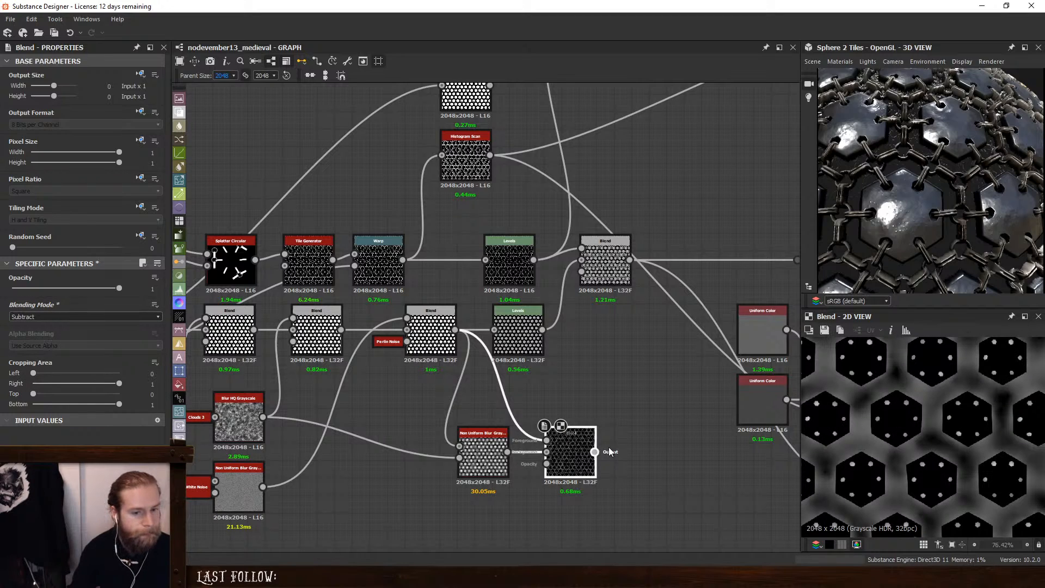
{"action": "left_click", "coordinate": [483, 454]}
{"action": "left_click_drag", "start_coordinate": [34, 429], "coordinate": [118, 430]}
{"action": "left_click_drag", "start_coordinate": [34, 302], "coordinate": [21, 302]}
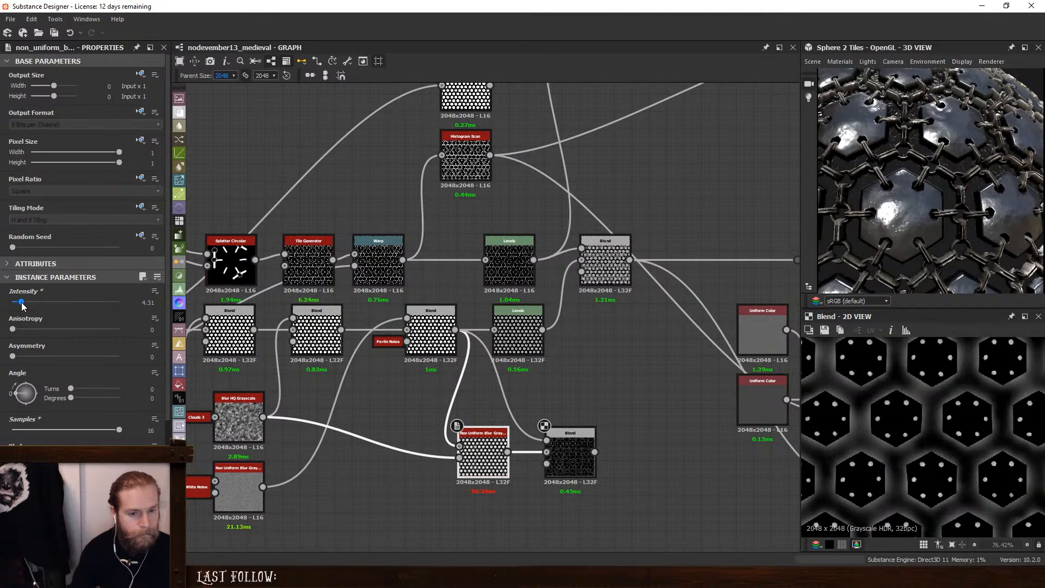
Swap the Subtract Blend's inputs so the blurred plates are subtracted from the unblurred ones, and set the blur intensity to 2.03
{"action": "left_click_drag", "start_coordinate": [522, 490], "coordinate": [530, 412]}
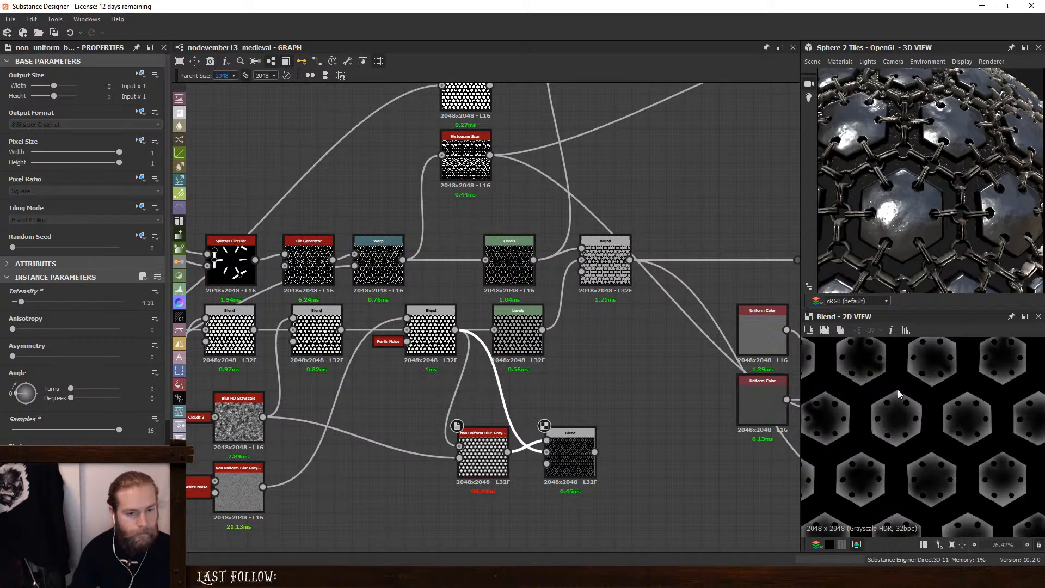
{"action": "scroll", "coordinate": [899, 395], "scroll_direction": "up", "scroll_amount": 4}
{"action": "left_click", "coordinate": [505, 430]}
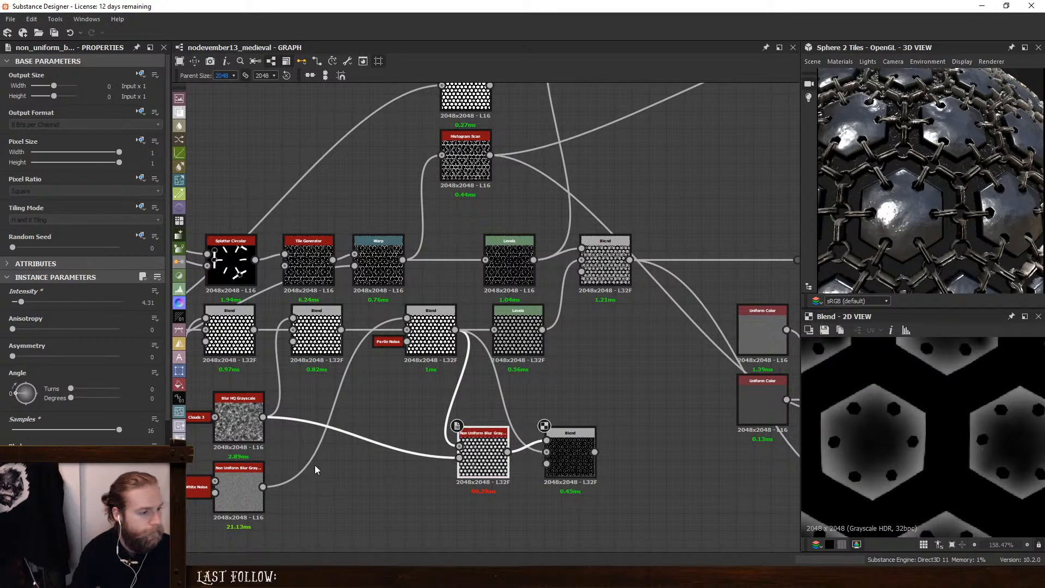
{"action": "middle_click_drag", "start_coordinate": [314, 465], "coordinate": [357, 450]}
{"action": "mouse_move", "coordinate": [22, 301]}
{"action": "left_mouse_down"}
{"action": "mouse_move", "coordinate": [42, 303]}
{"action": "mouse_move", "coordinate": [20, 313]}
{"action": "left_mouse_up"}
Add a Slope Blur Grayscale fed by the final plate Blend and the Clouds Blur HQ Grayscale, with 32 samples and intensity 0.08
{"action": "left_click", "coordinate": [478, 503]}
{"action": "key", "text": "space"}
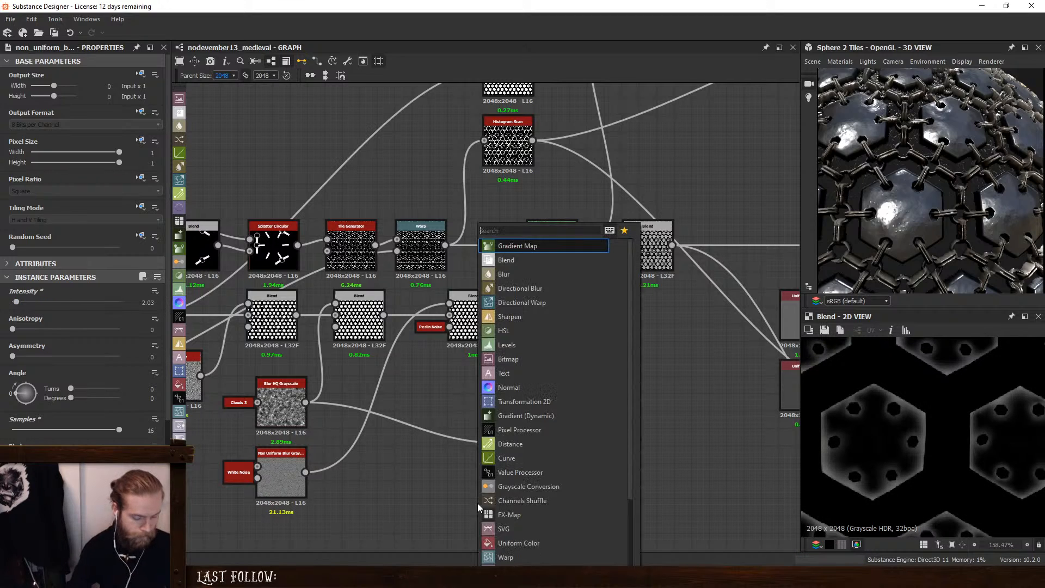
{"action": "type", "text": "slope"}
{"action": "left_click", "coordinate": [518, 260]}
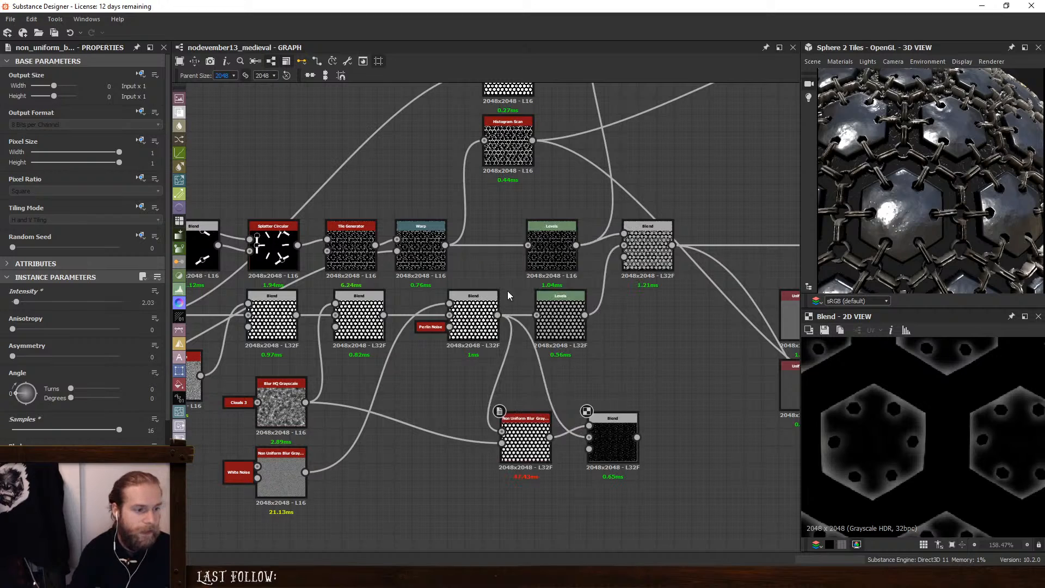
{"action": "middle_click_drag", "start_coordinate": [356, 466], "coordinate": [451, 447]}
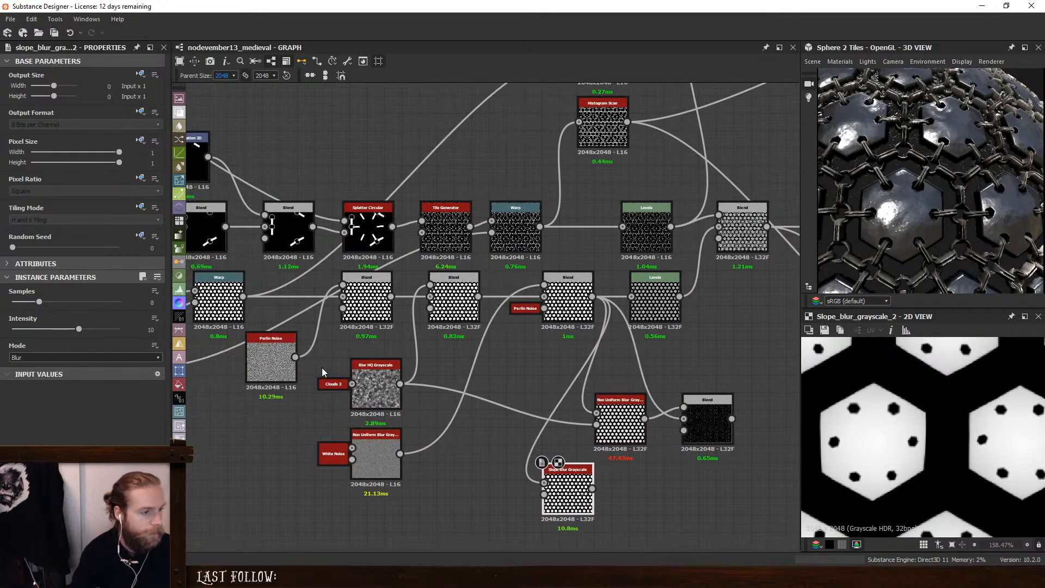
{"action": "left_click_drag", "start_coordinate": [414, 465], "coordinate": [541, 472]}
{"action": "left_click_drag", "start_coordinate": [401, 384], "coordinate": [517, 477]}
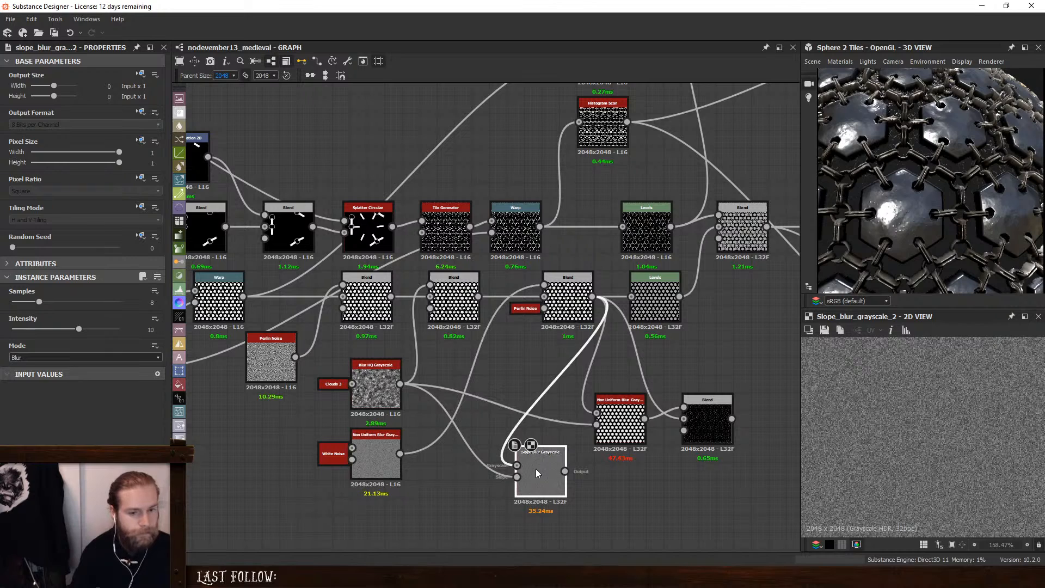
{"action": "left_click_drag", "start_coordinate": [38, 302], "coordinate": [13, 341]}
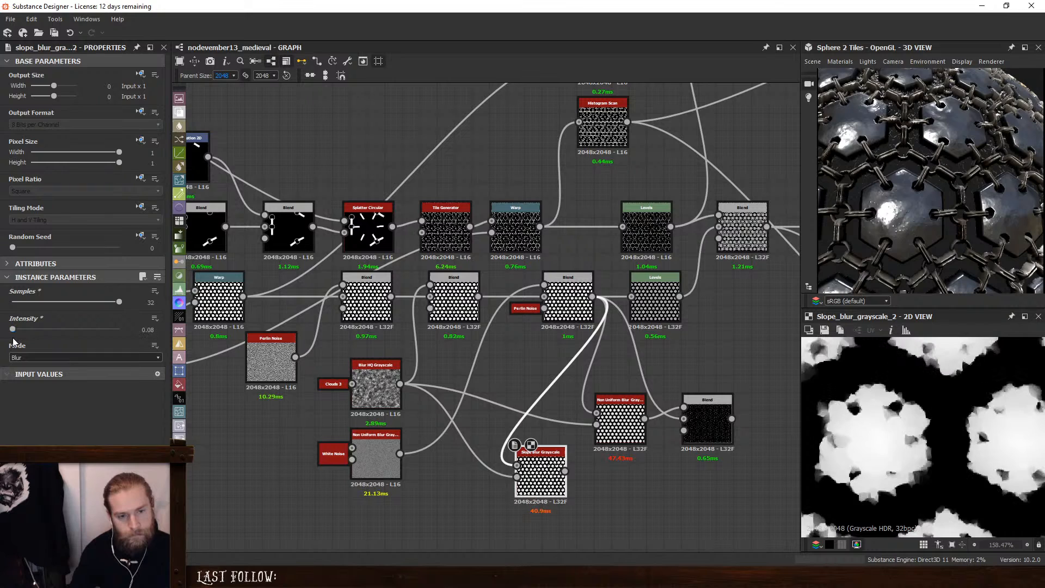
Route the Slope Blur Grayscale into the Non Uniform Blur Grayscale and keep the blurred and unblurred plates feeding the Subtract Blend
{"action": "left_click_drag", "start_coordinate": [566, 471], "coordinate": [692, 405]}
{"action": "double_click", "coordinate": [698, 403]}
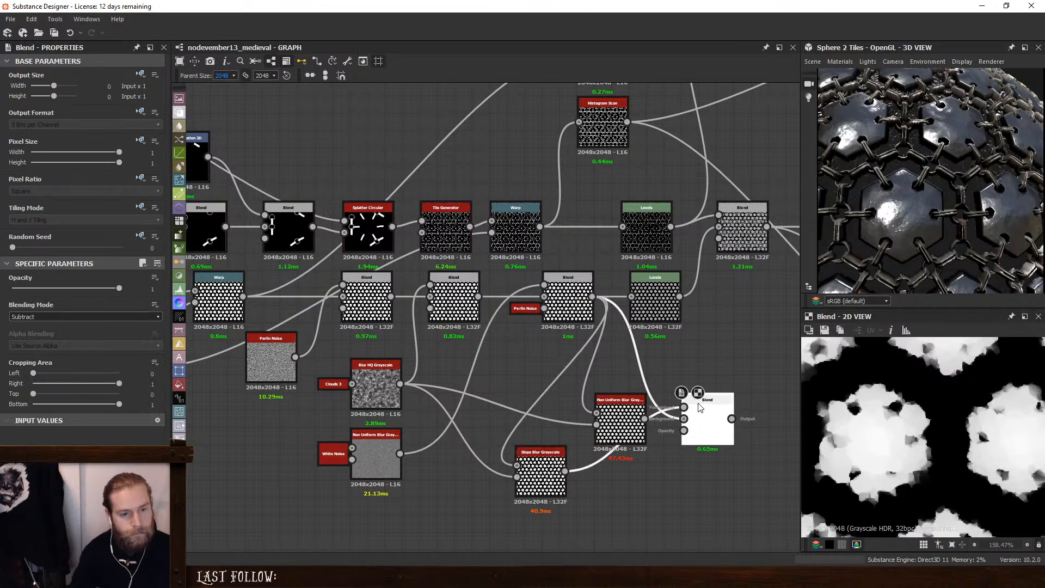
{"action": "middle_click_drag", "start_coordinate": [713, 420], "coordinate": [642, 387]}
{"action": "left_click_drag", "start_coordinate": [631, 403], "coordinate": [667, 403]}
{"action": "left_click_drag", "start_coordinate": [494, 439], "coordinate": [647, 386]}
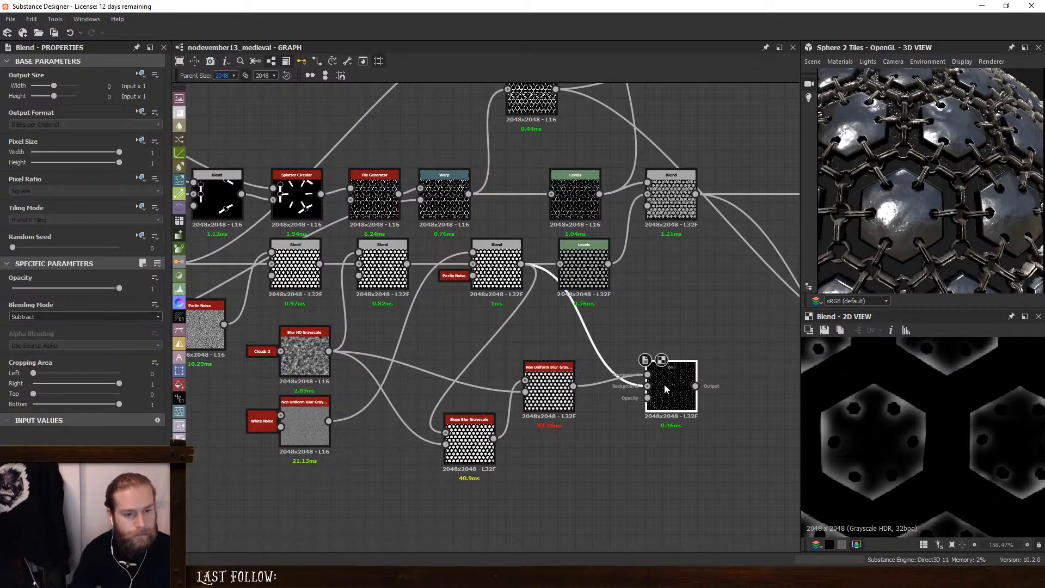
Lower the Non Uniform Blur Grayscale's intensity and set the Slope Blur Grayscale's intensity to 0.57
{"action": "left_click", "coordinate": [549, 388]}
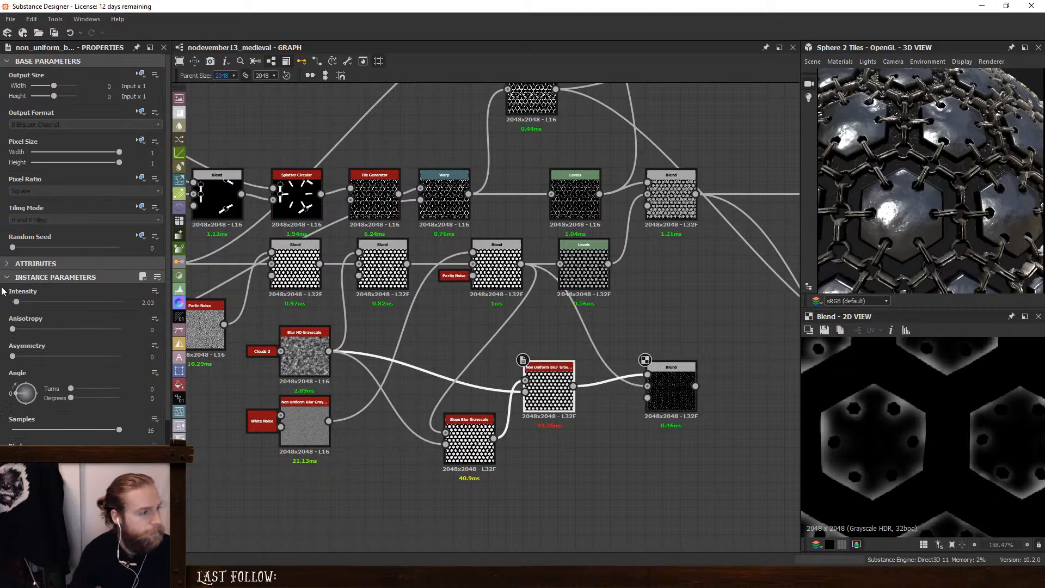
{"action": "left_click_drag", "start_coordinate": [17, 303], "coordinate": [13, 303]}
{"action": "left_click", "coordinate": [468, 439]}
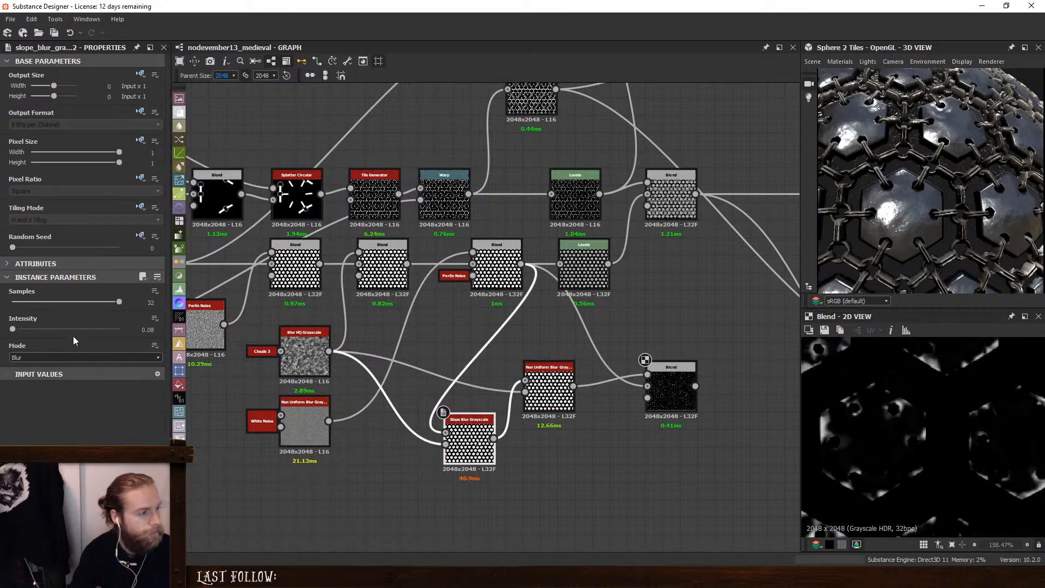
{"action": "left_click_drag", "start_coordinate": [13, 332], "coordinate": [17, 333]}
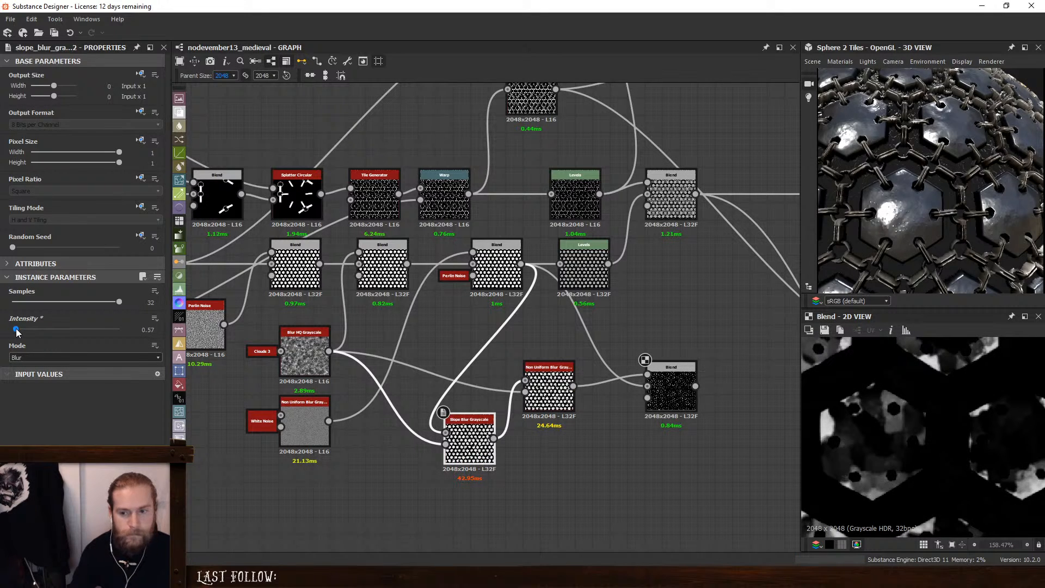
Check the plate surfaces in the Kikko wakibiki reference photo in the browser, then locate the Blend feeding the roughness output
{"action": "key", "text": "alt+Tab"}
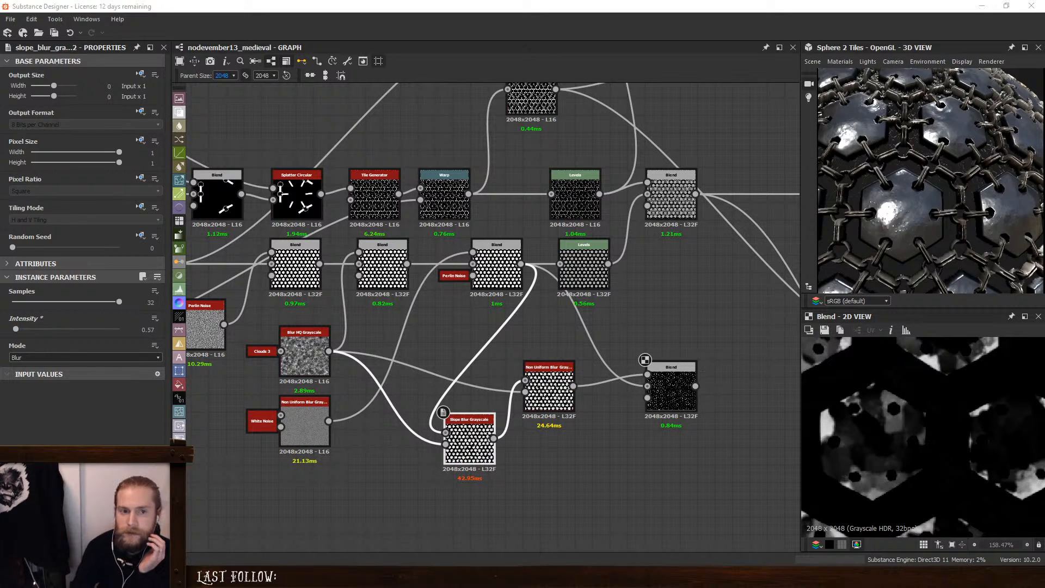
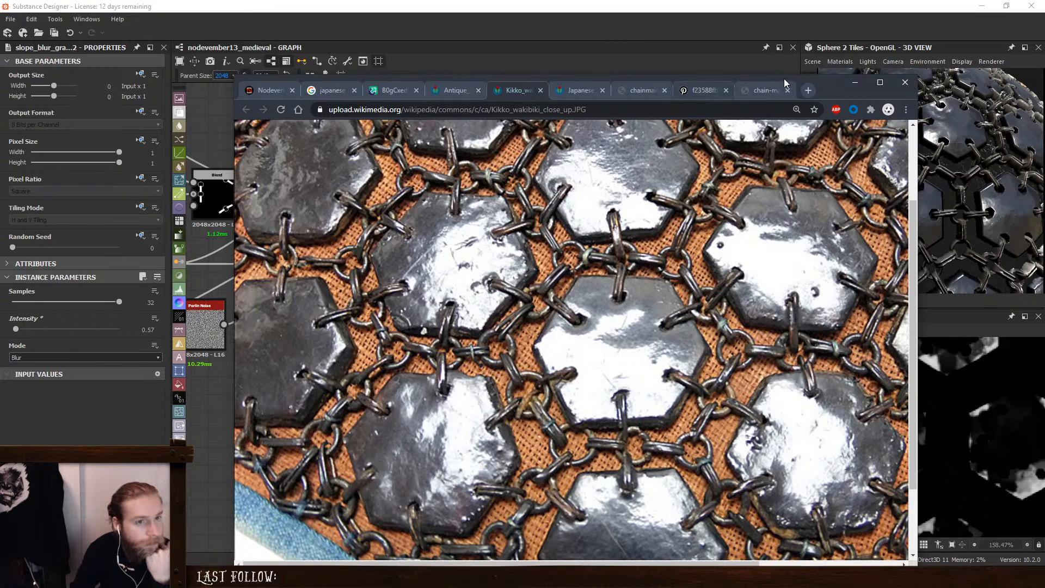
{"action": "left_click", "coordinate": [854, 82]}
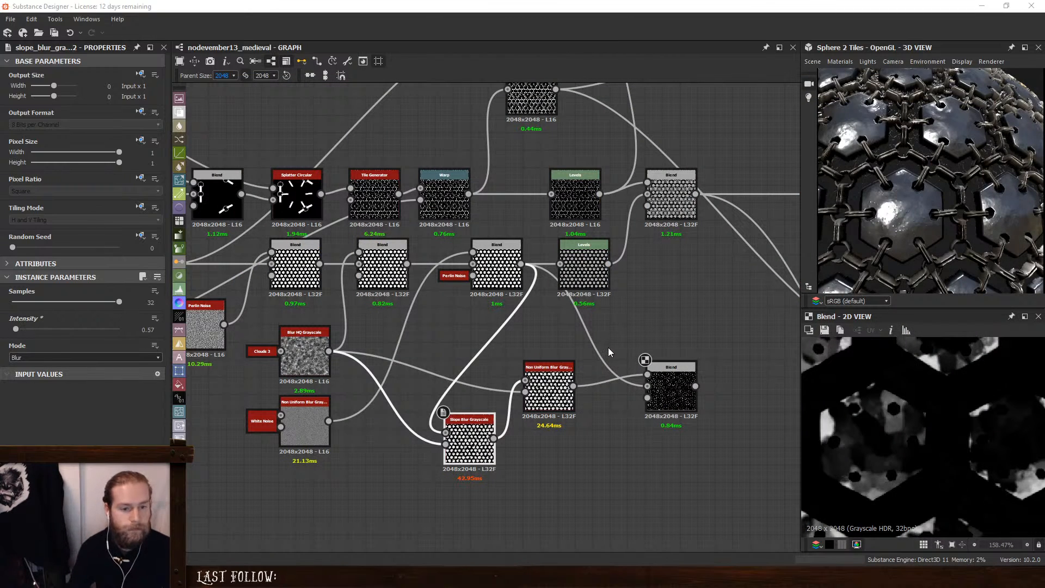
{"action": "middle_click_drag", "start_coordinate": [609, 352], "coordinate": [532, 374]}
{"action": "scroll", "coordinate": [607, 385], "scroll_direction": "down", "scroll_amount": 1}
{"action": "middle_click_drag", "start_coordinate": [681, 335], "coordinate": [507, 420]}
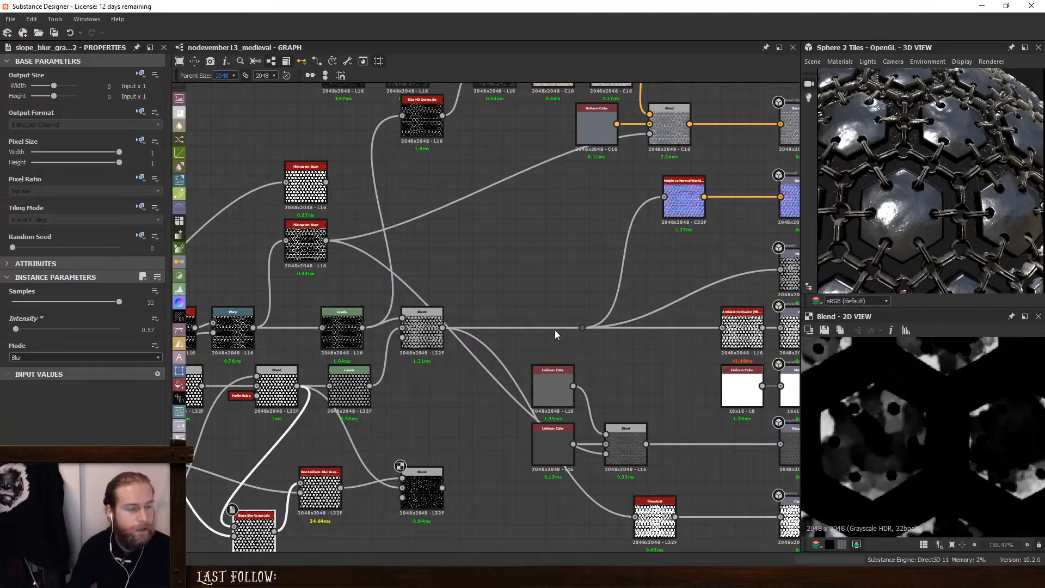
{"action": "scroll", "coordinate": [555, 334], "scroll_direction": "down", "scroll_amount": 1}
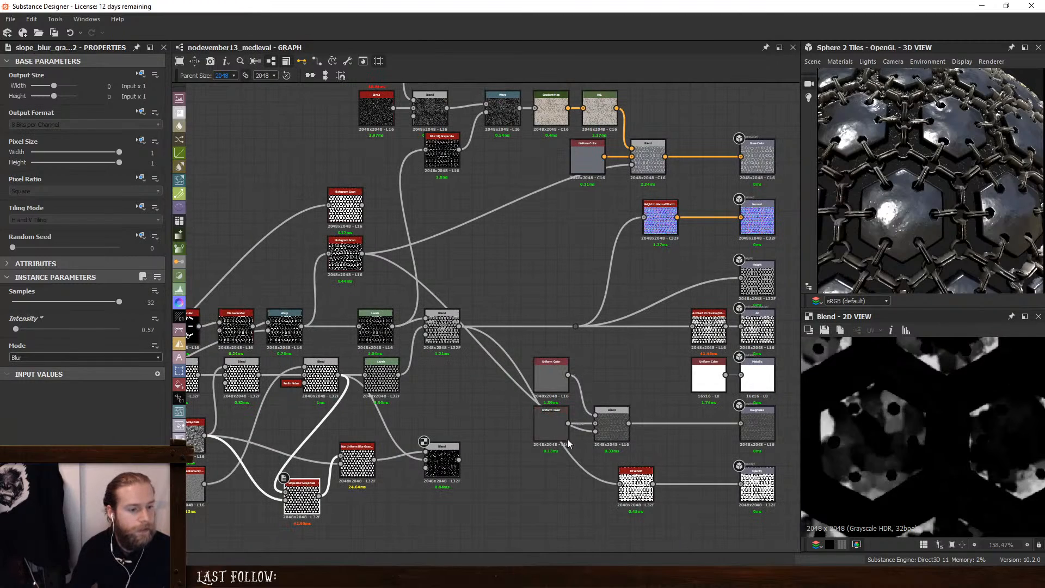
{"action": "left_click", "coordinate": [610, 419]}
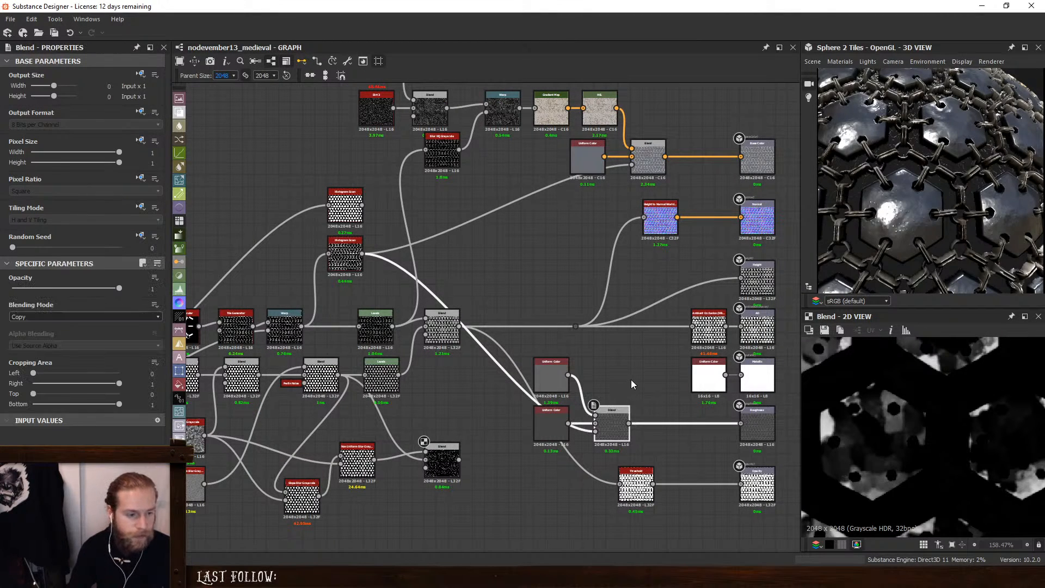
Move the roughness background Uniform Color aside, insert a Blend after it, and connect the Subtract Blend to the new node's foreground
{"action": "left_click_drag", "start_coordinate": [546, 430], "coordinate": [498, 424]}
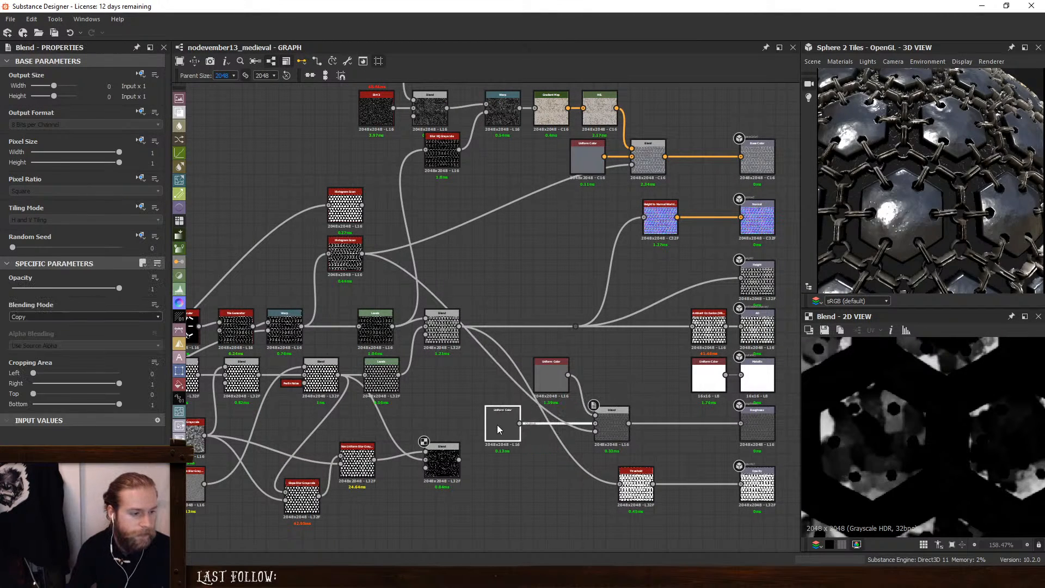
{"action": "left_click", "coordinate": [512, 484]}
{"action": "scroll", "coordinate": [445, 482], "scroll_direction": "up", "scroll_amount": 5}
{"action": "left_click", "coordinate": [442, 463]}
{"action": "middle_click_drag", "start_coordinate": [641, 470], "coordinate": [574, 463]}
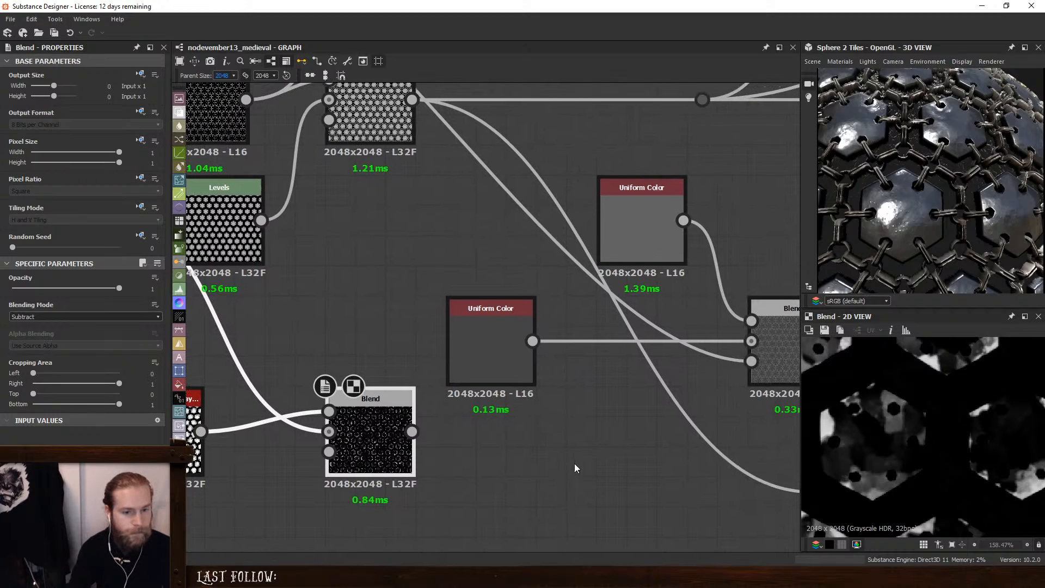
{"action": "key", "text": "space"}
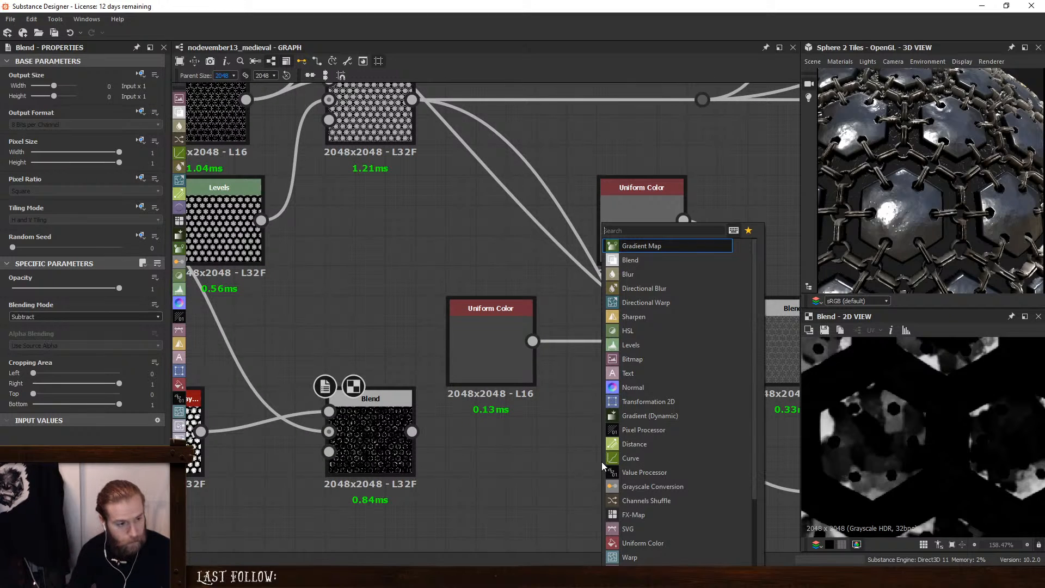
{"action": "key", "text": "Escape"}
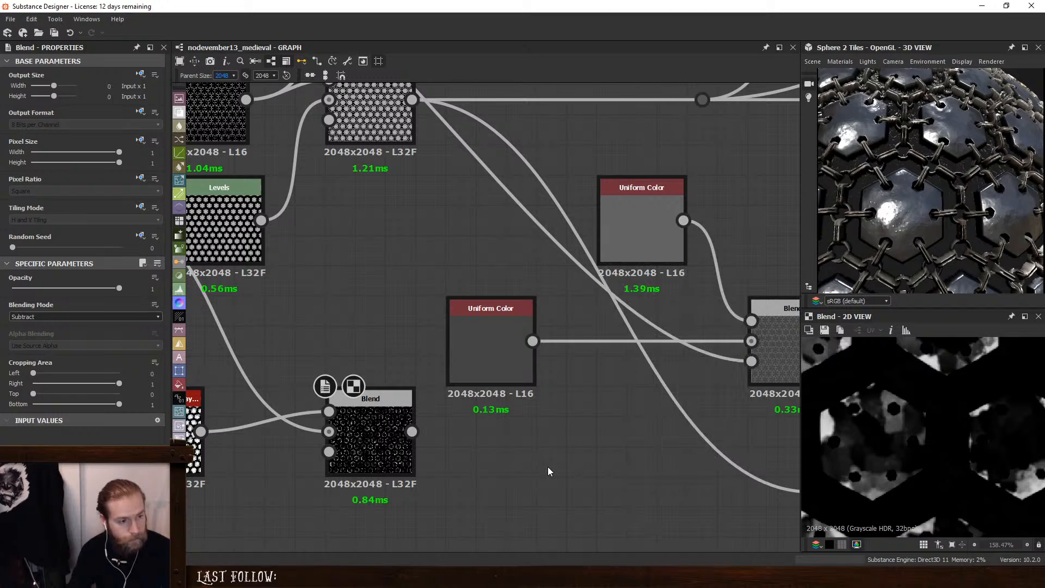
{"action": "left_click", "coordinate": [489, 358]}
{"action": "key", "text": "space"}
{"action": "left_click", "coordinate": [544, 260]}
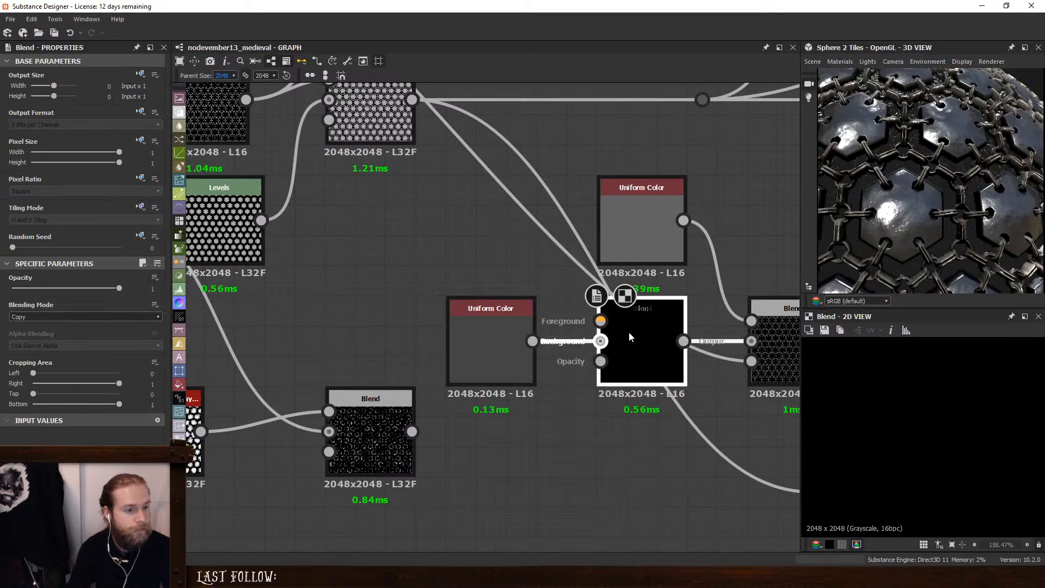
{"action": "left_click_drag", "start_coordinate": [412, 432], "coordinate": [601, 321]}
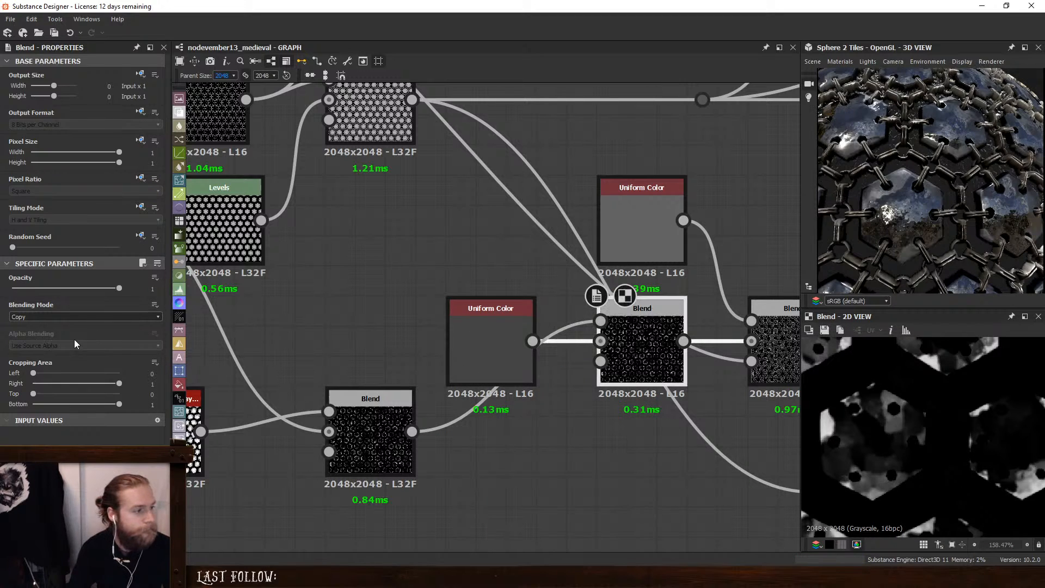
Set the inserted roughness Blend to Add (Linear Dodge) with opacity 0.14
{"action": "left_click", "coordinate": [63, 318]}
{"action": "left_click", "coordinate": [54, 334]}
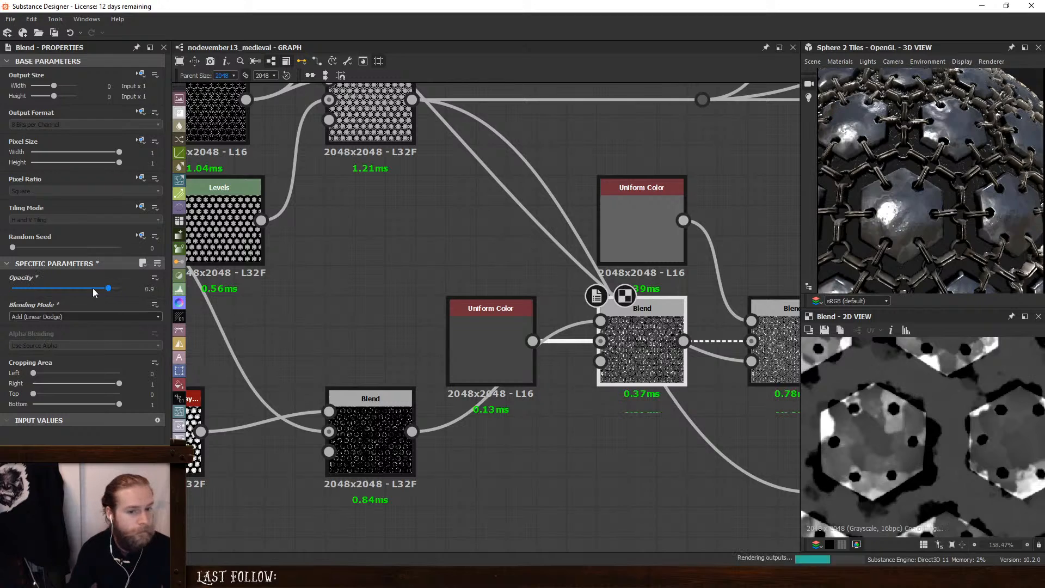
{"action": "left_click_drag", "start_coordinate": [104, 289], "coordinate": [27, 292]}
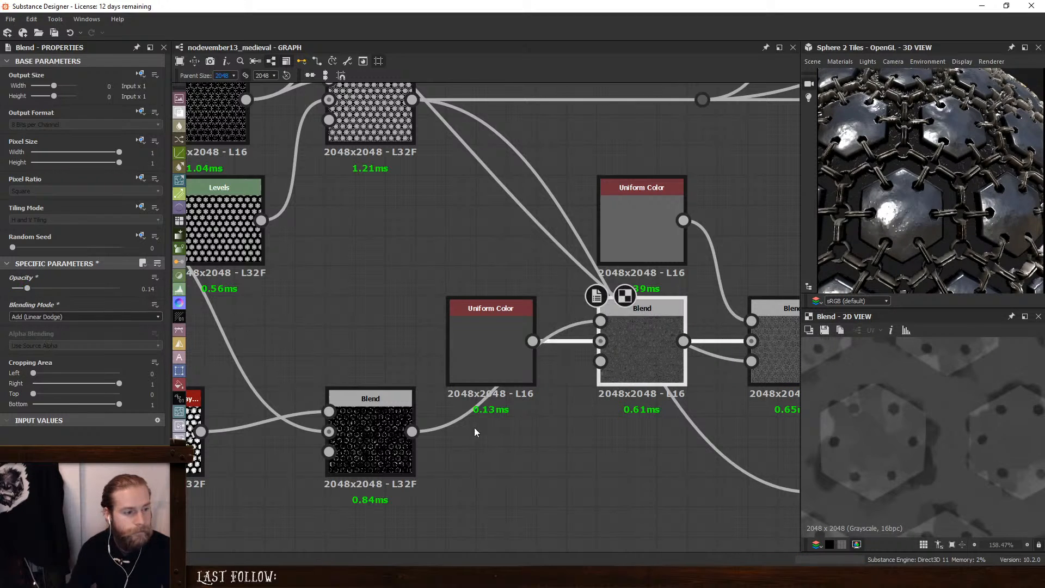
Try an Auto Levels node between the Subtract Blend and the inserted roughness Blend, then remove it
{"action": "left_click", "coordinate": [379, 439]}
{"action": "left_click_drag", "start_coordinate": [379, 439], "coordinate": [322, 434]}
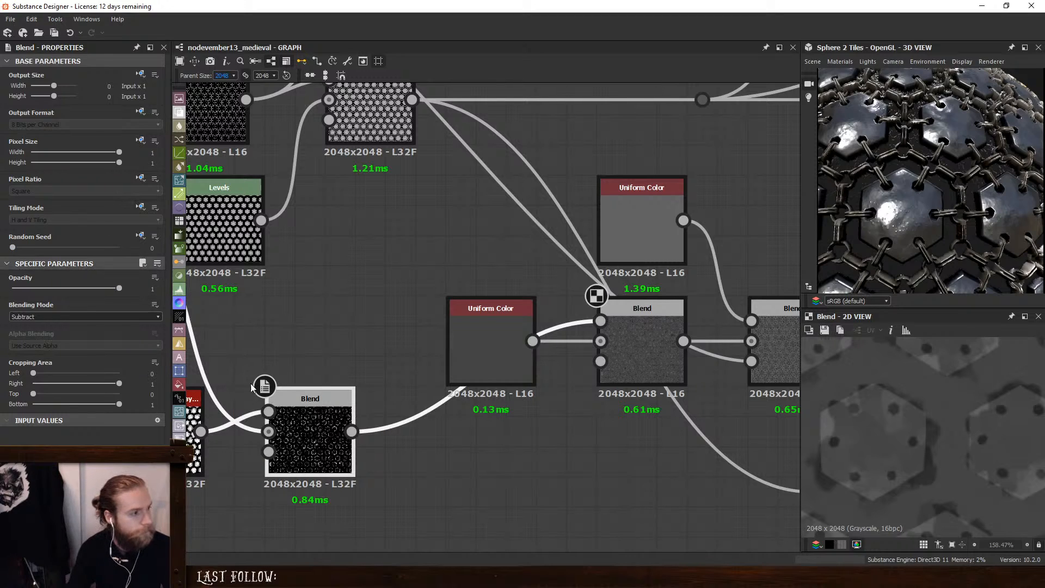
{"action": "key", "text": "space"}
{"action": "type", "text": "au"}
{"action": "left_click", "coordinate": [390, 256]}
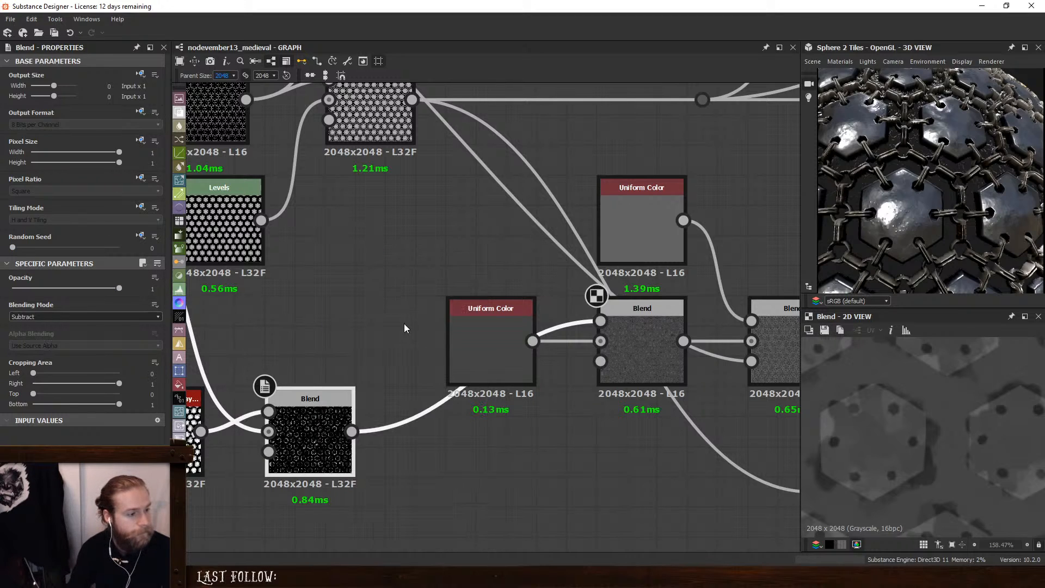
{"action": "left_click_drag", "start_coordinate": [404, 323], "coordinate": [400, 444]}
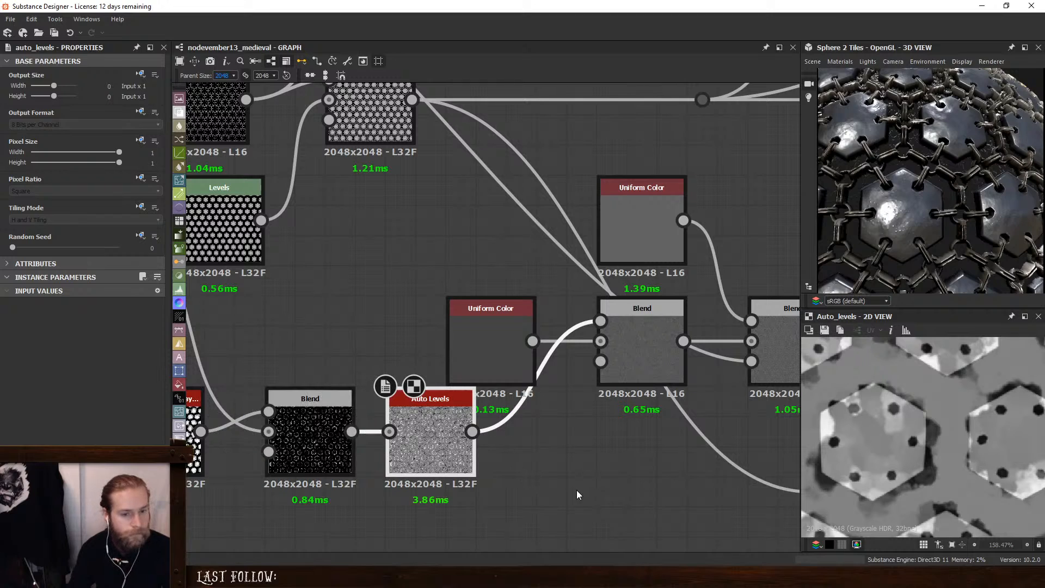
{"action": "left_click", "coordinate": [348, 465]}
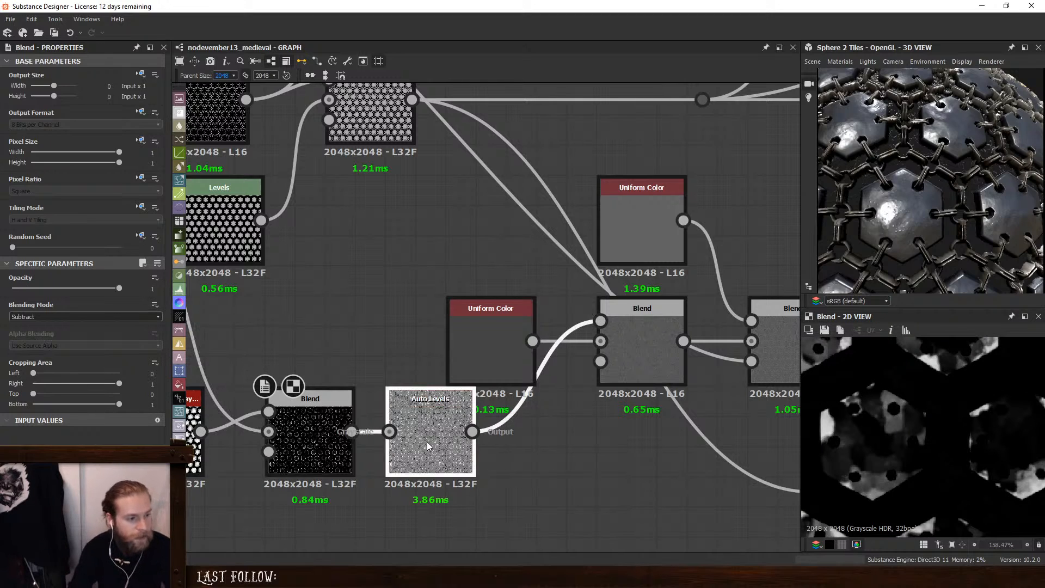
{"action": "left_click", "coordinate": [427, 442]}
{"action": "key", "text": "Delete"}
Override the Subtract Blend's output format with an absolute 16 Bits per Channel
{"action": "left_click", "coordinate": [305, 433]}
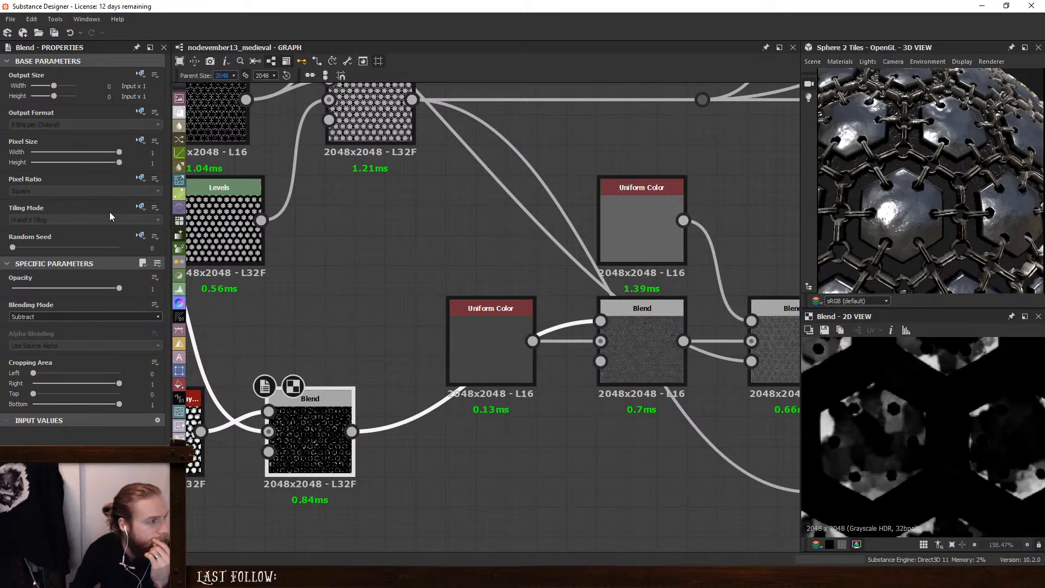
{"action": "left_click", "coordinate": [140, 112]}
{"action": "left_click", "coordinate": [146, 150]}
{"action": "left_click", "coordinate": [97, 124]}
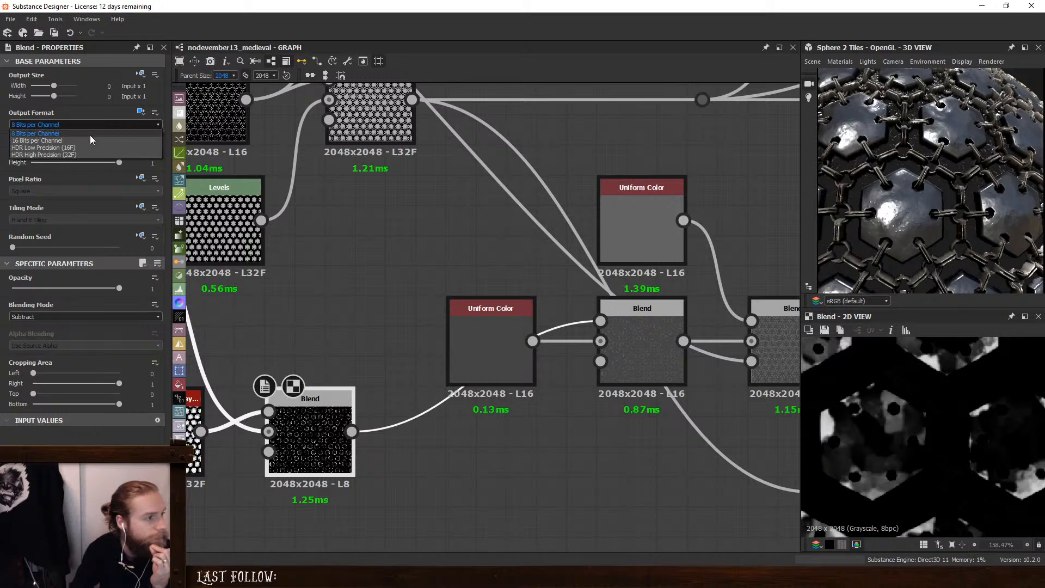
{"action": "left_click", "coordinate": [78, 141]}
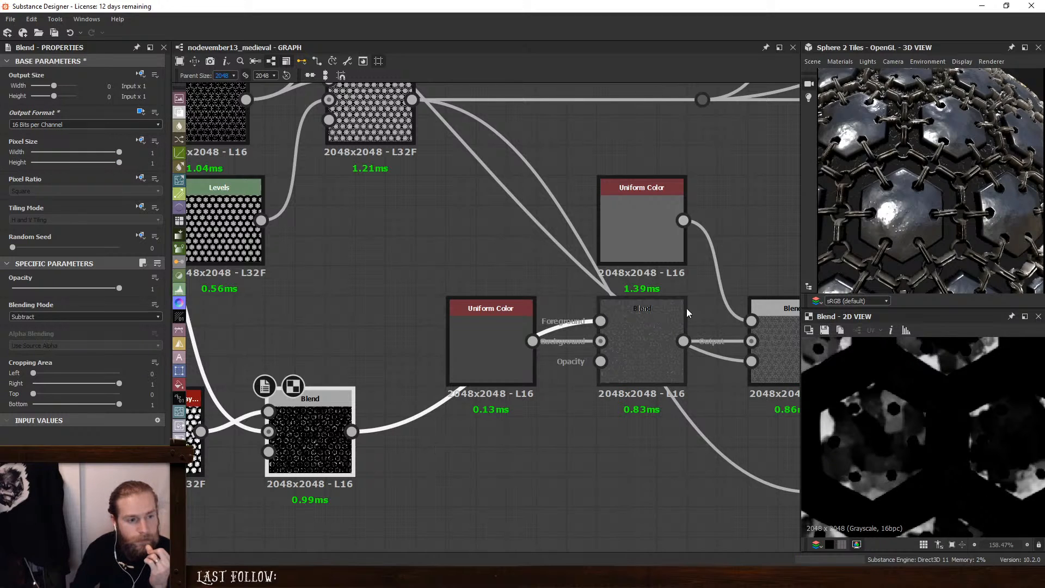
Raise the opacity of the Add (Linear Dodge) roughness Blend to 0.52 and check the plates on the sphere
{"action": "left_click", "coordinate": [632, 340]}
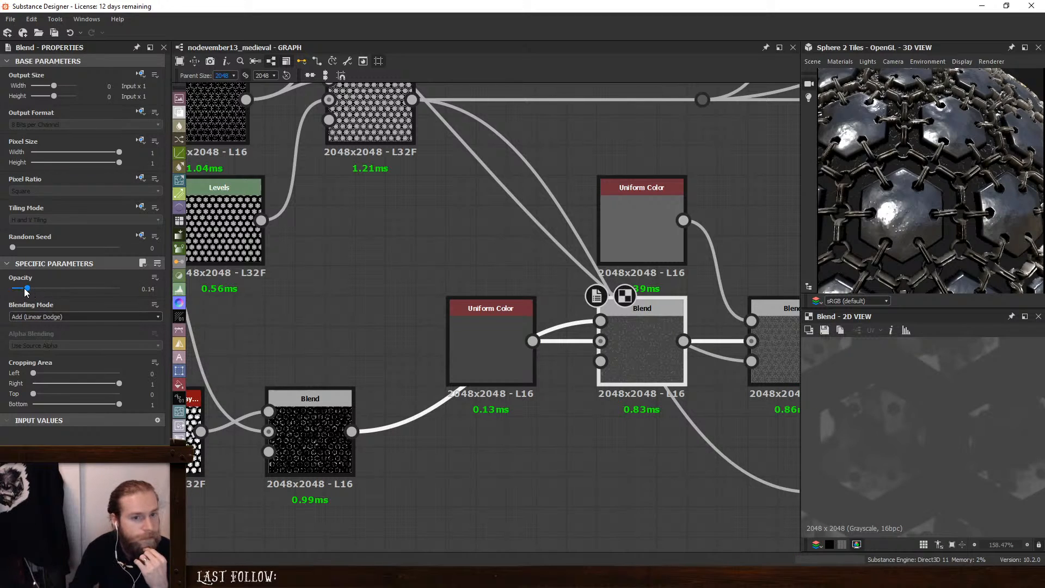
{"action": "left_click_drag", "start_coordinate": [26, 290], "coordinate": [68, 295]}
{"action": "left_click_drag", "start_coordinate": [888, 201], "coordinate": [914, 234], "text": "alt"}
{"action": "scroll", "coordinate": [436, 452], "scroll_direction": "down", "scroll_amount": 5}
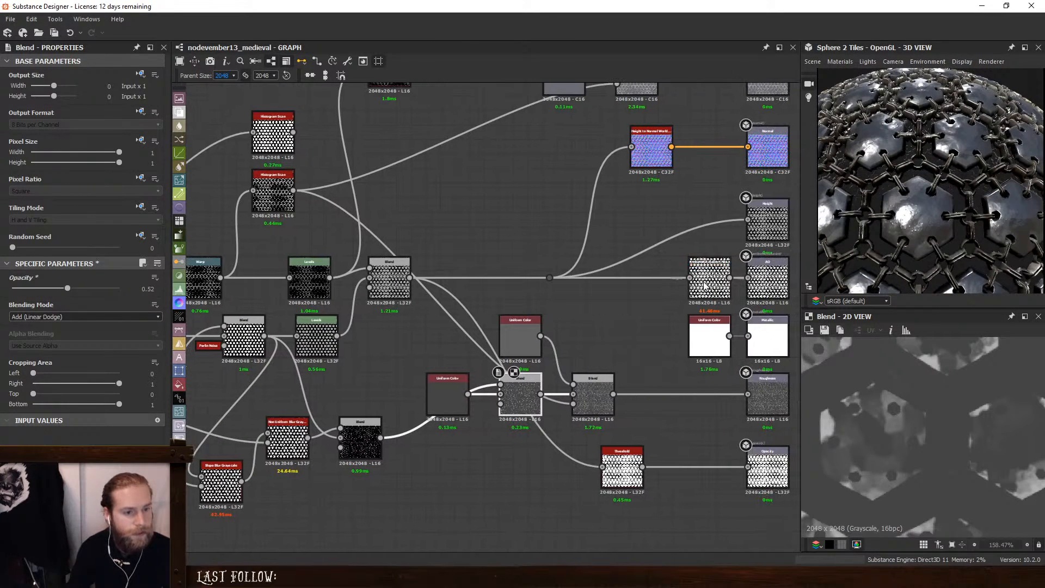
Try the ambient occlusion node as the opacity mask of the roughness Blend, then undo the connection
{"action": "left_click", "coordinate": [710, 278]}
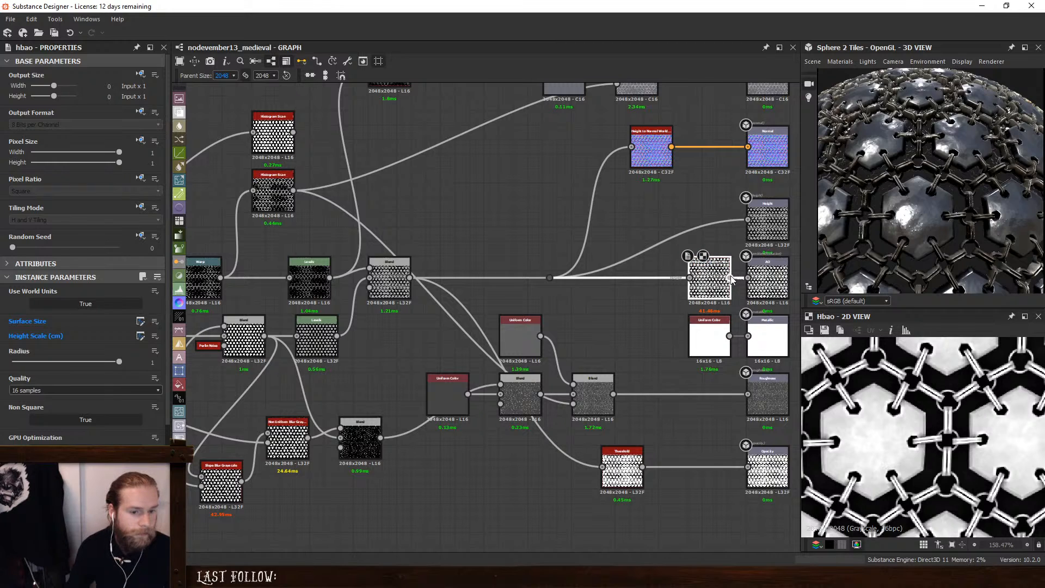
{"action": "left_click_drag", "start_coordinate": [731, 277], "coordinate": [518, 405]}
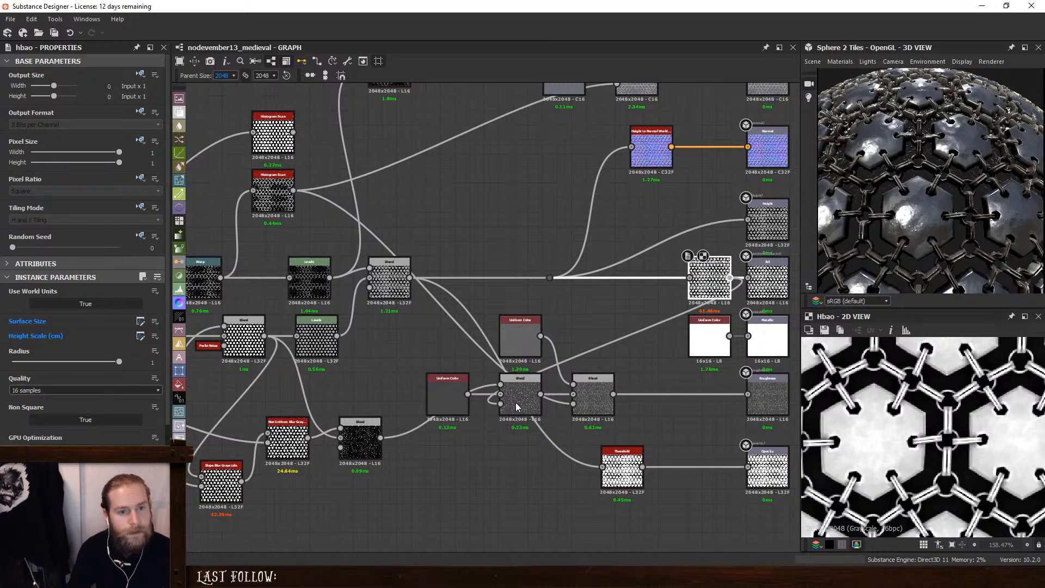
{"action": "scroll", "coordinate": [901, 217], "scroll_direction": "up", "scroll_amount": 5}
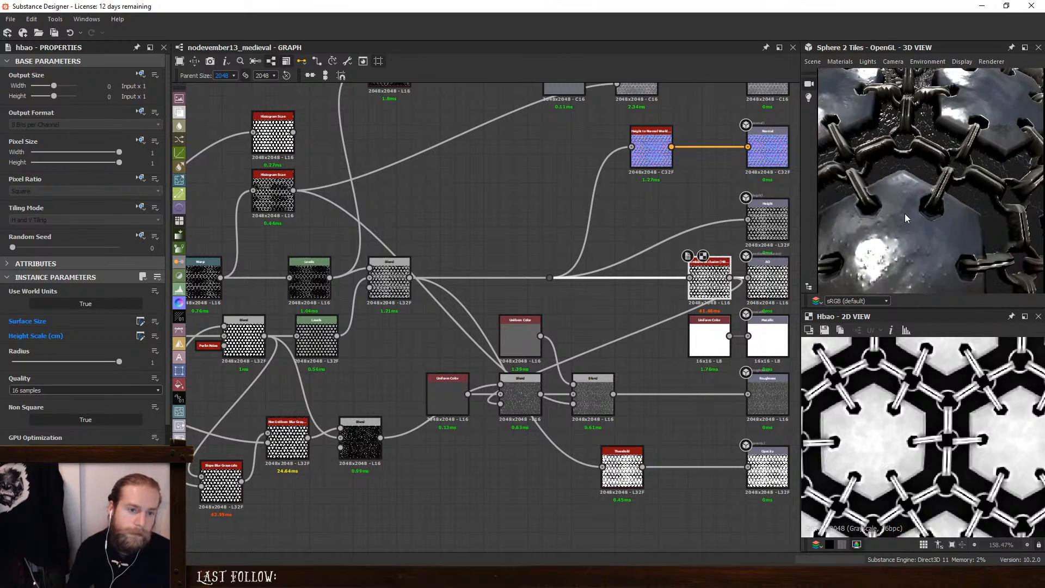
{"action": "key", "text": "ctrl+z"}
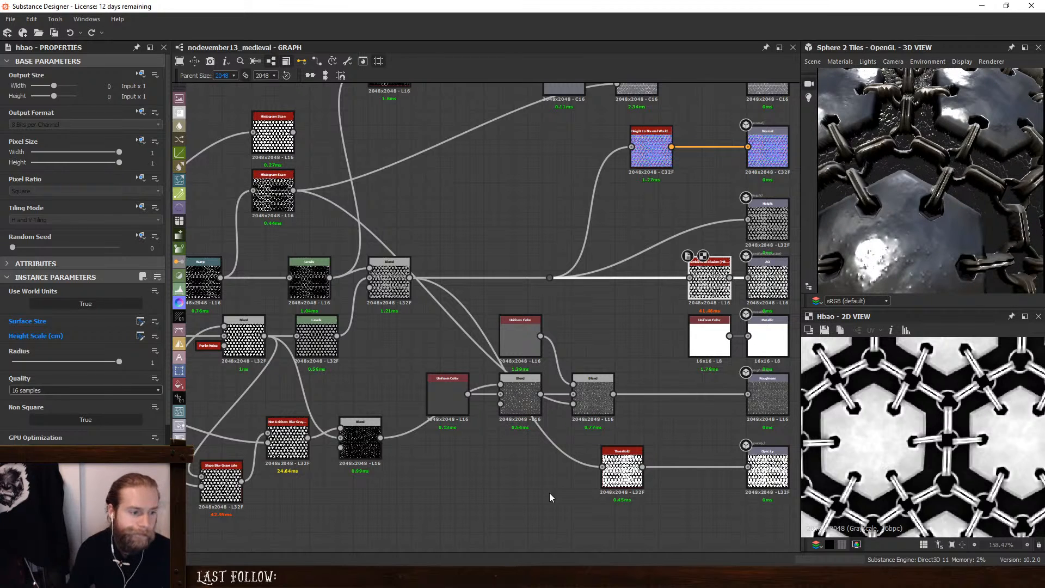
Add a Moisture Noise node and place it below the Subtract Blend
{"action": "left_click", "coordinate": [449, 488]}
{"action": "key", "text": "space"}
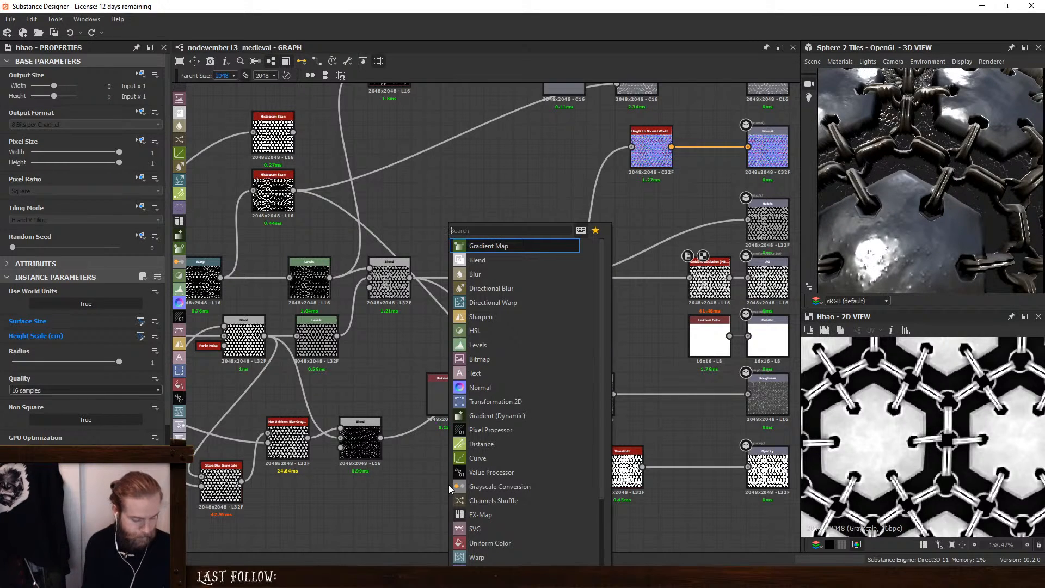
{"action": "type", "text": "moi"}
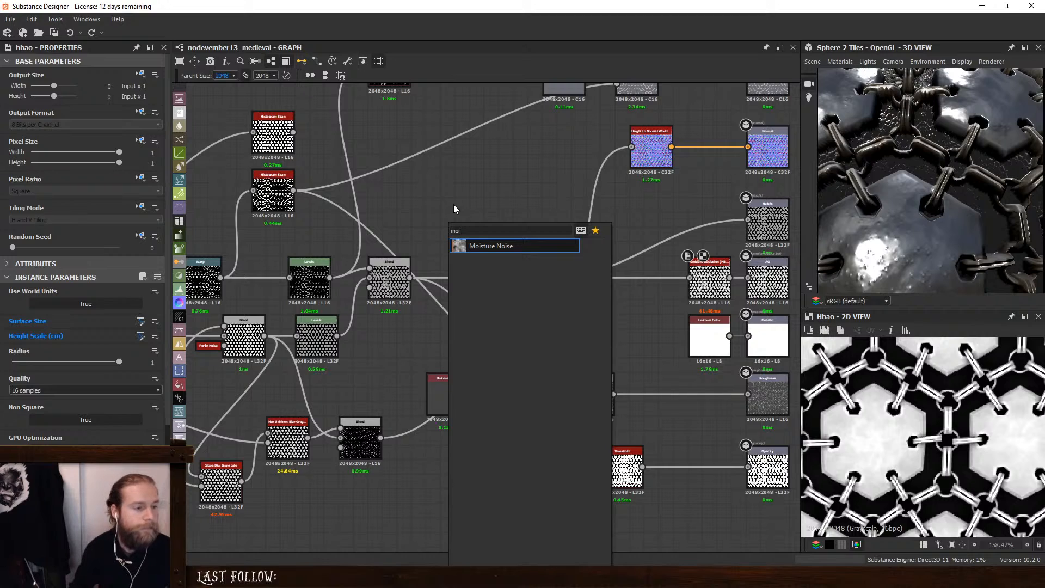
{"action": "left_click", "coordinate": [472, 246]}
{"action": "left_click_drag", "start_coordinate": [468, 475], "coordinate": [392, 519]}
Connect the Moisture Noise to the roughness Blend's opacity input and move the noise node below the dark Uniform Color
{"action": "double_click", "coordinate": [360, 441]}
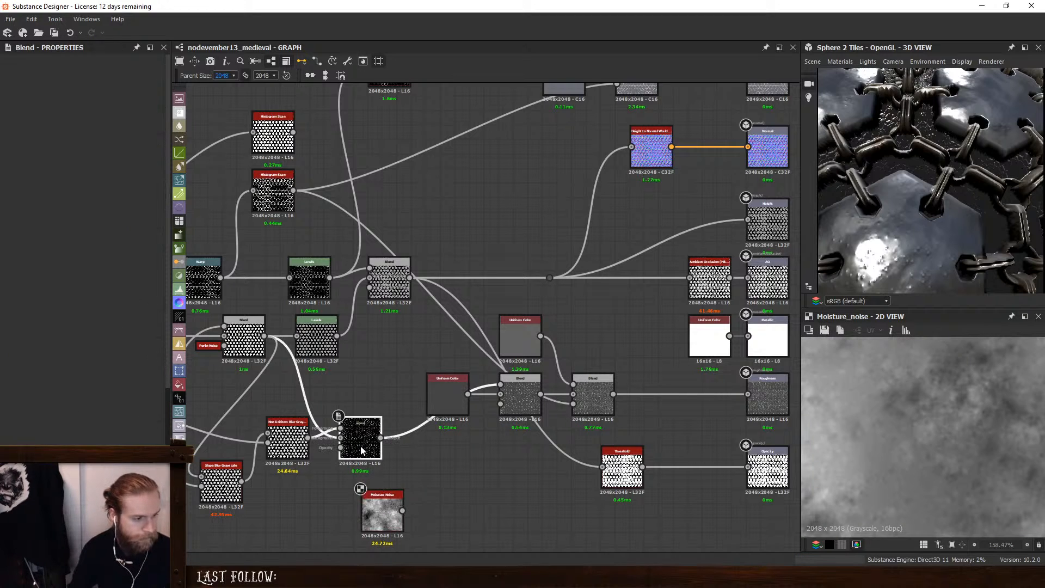
{"action": "scroll", "coordinate": [973, 435], "scroll_direction": "down", "scroll_amount": 3}
{"action": "scroll", "coordinate": [932, 432], "scroll_direction": "up", "scroll_amount": 5}
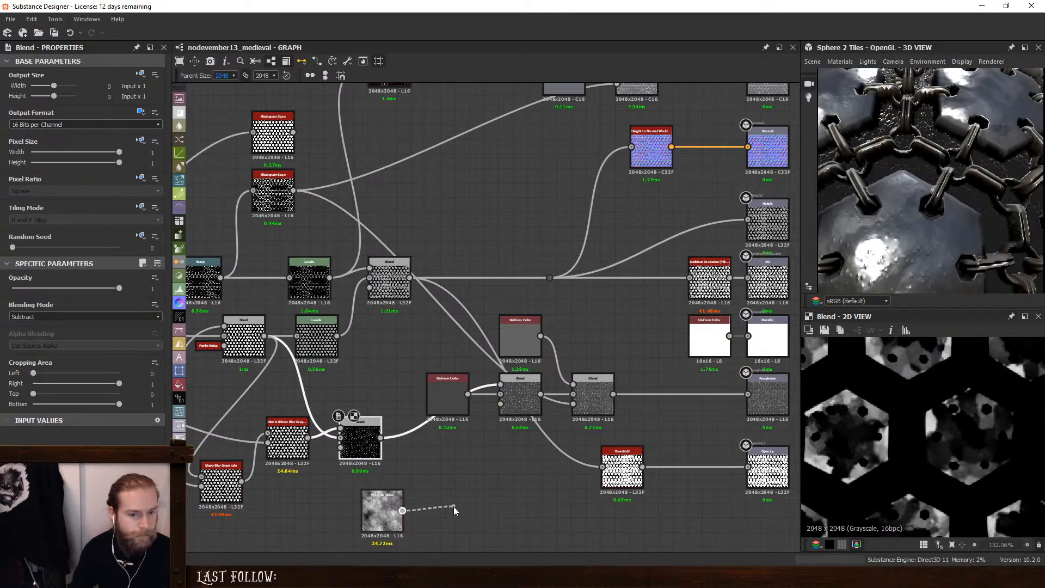
{"action": "left_click_drag", "start_coordinate": [454, 510], "coordinate": [501, 404]}
{"action": "left_click_drag", "start_coordinate": [387, 512], "coordinate": [451, 453]}
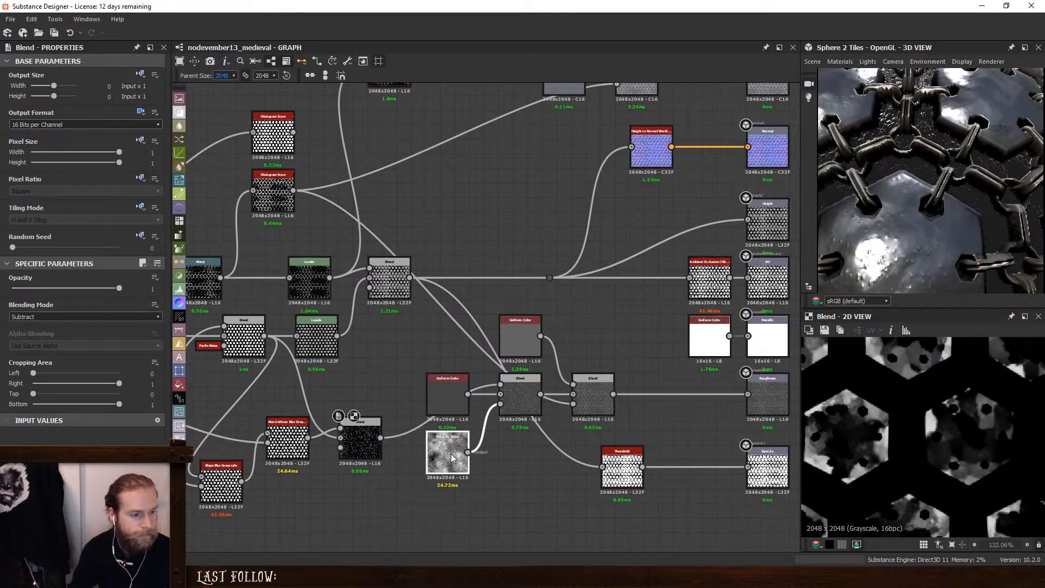
Set the roughness Blend's opacity to 1 and check the plates under changed lighting
{"action": "double_click", "coordinate": [526, 412]}
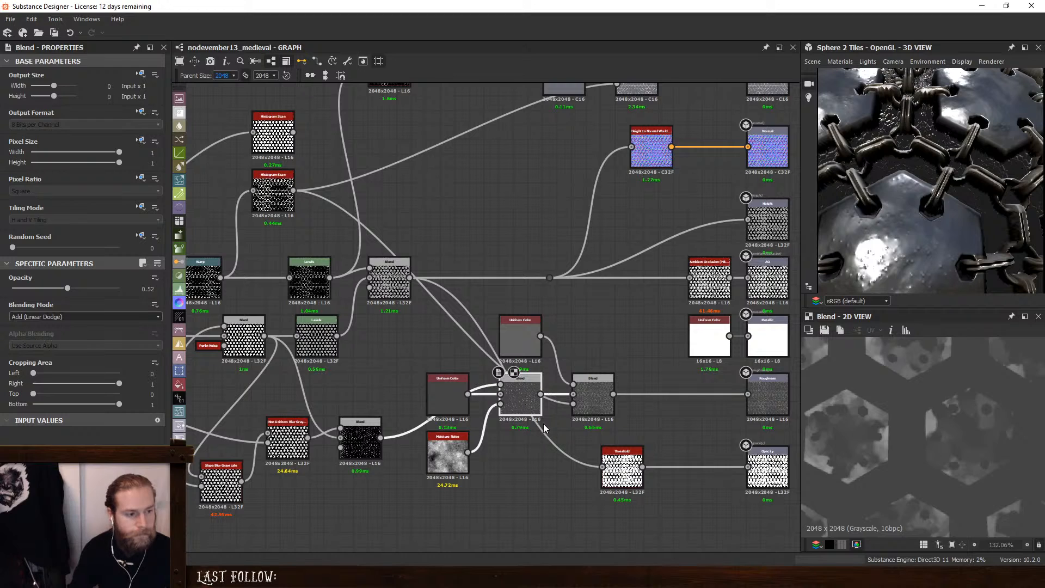
{"action": "left_click_drag", "start_coordinate": [71, 286], "coordinate": [131, 288]}
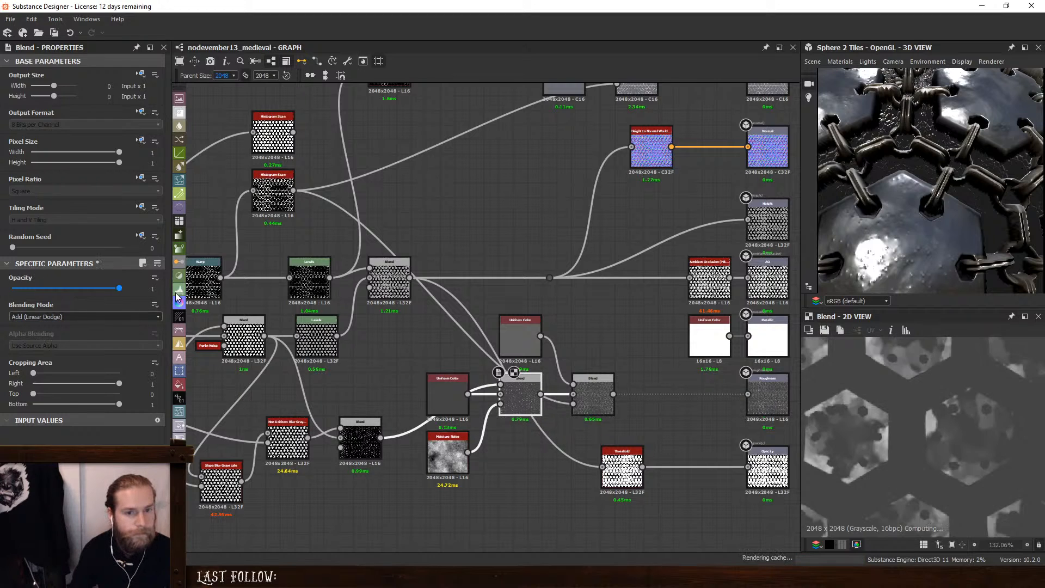
{"action": "scroll", "coordinate": [847, 217], "scroll_direction": "down", "scroll_amount": 5}
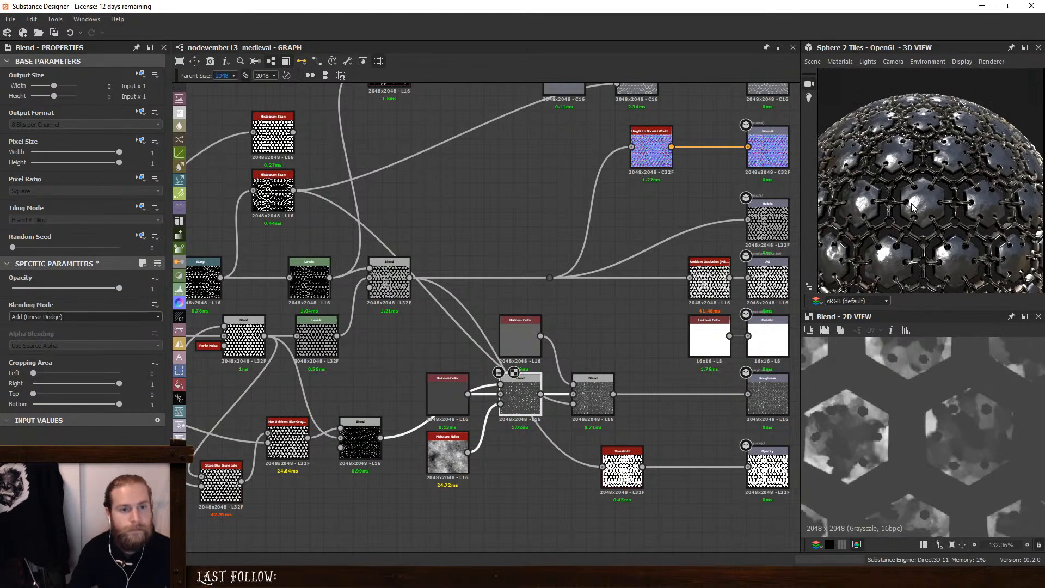
{"action": "right_click_drag", "start_coordinate": [908, 237], "coordinate": [947, 226], "text": "ctrl+shift"}
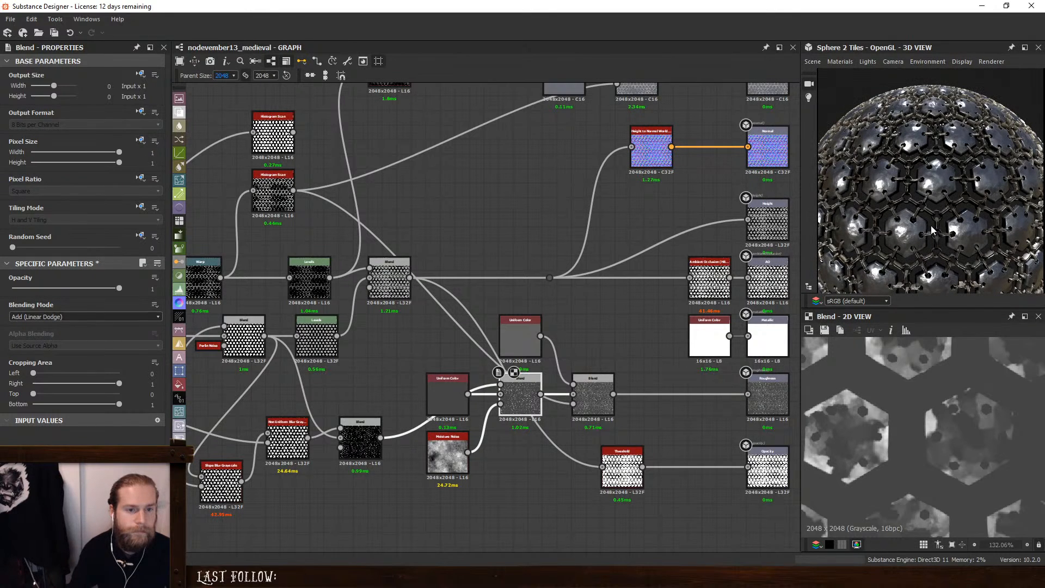
Insert a Blend after the base colour's Uniform Color and connect the Subtract Blend to its opacity input
{"action": "middle_click_drag", "start_coordinate": [601, 277], "coordinate": [594, 360]}
{"action": "left_click_drag", "start_coordinate": [553, 142], "coordinate": [480, 192]}
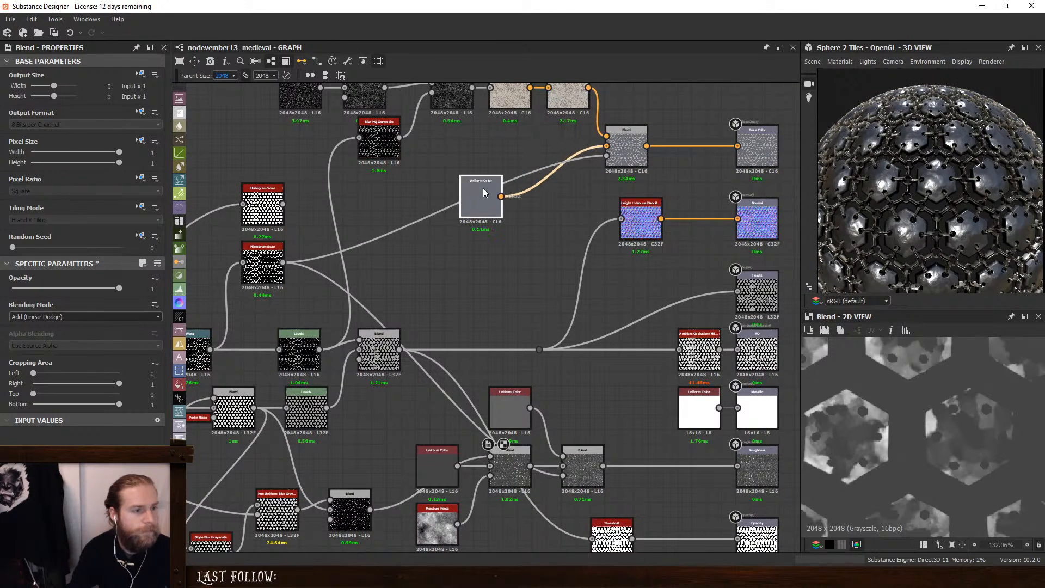
{"action": "key", "text": "space"}
{"action": "left_click", "coordinate": [527, 234]}
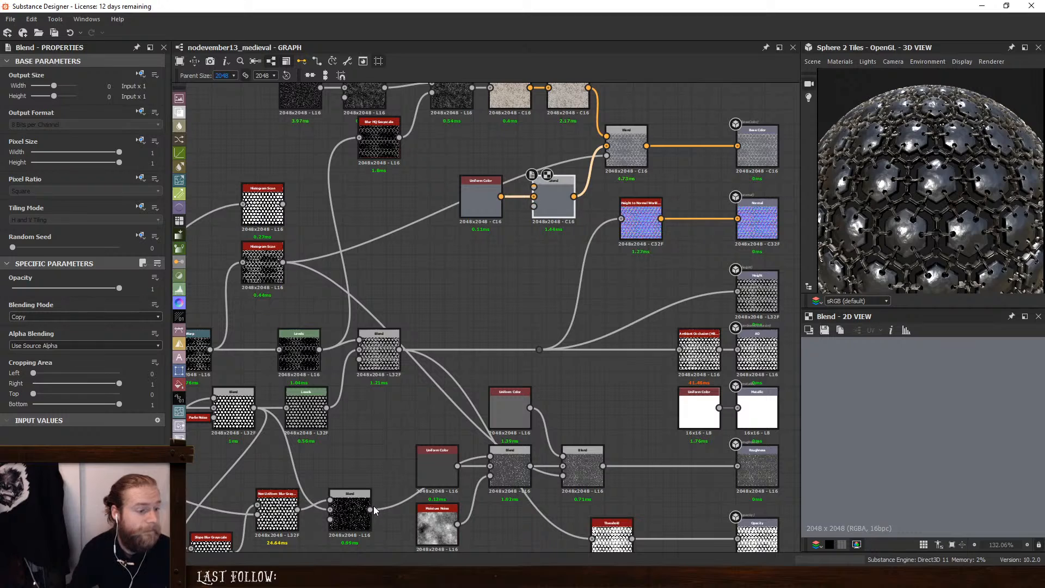
{"action": "left_click_drag", "start_coordinate": [371, 510], "coordinate": [534, 197]}
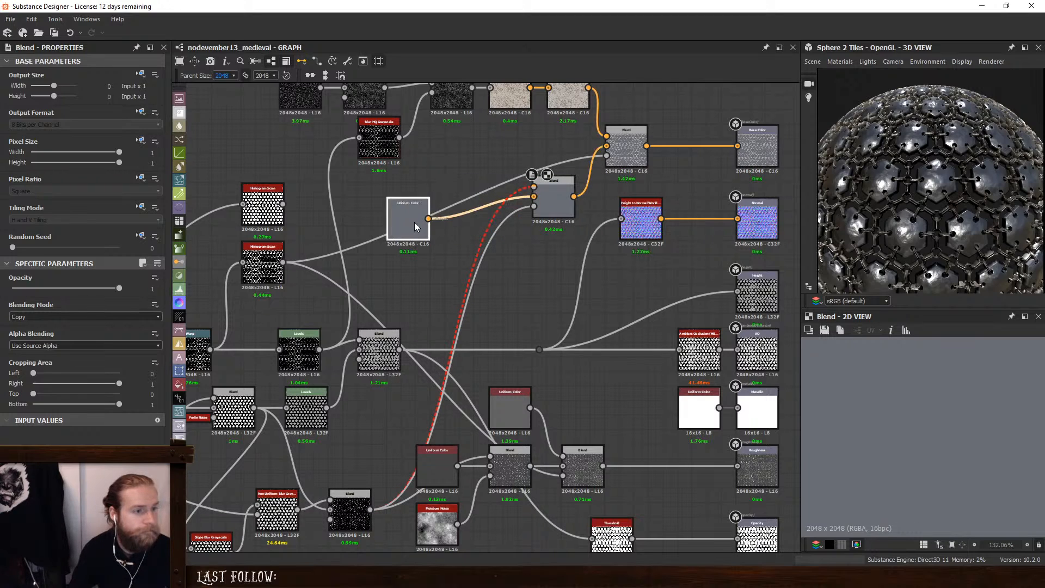
Add an HSL node after the base colour's Uniform Color, feeding the new Blend's foreground, and arrange it above the direct link
{"action": "key", "text": "space"}
{"action": "type", "text": "hsl"}
{"action": "key", "text": "Return"}
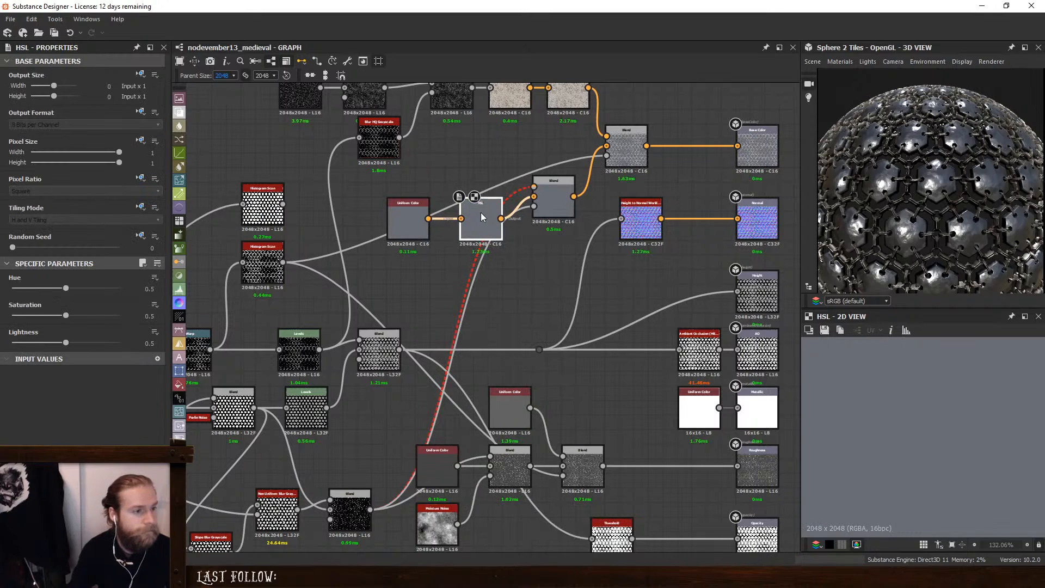
{"action": "left_click_drag", "start_coordinate": [482, 216], "coordinate": [431, 195]}
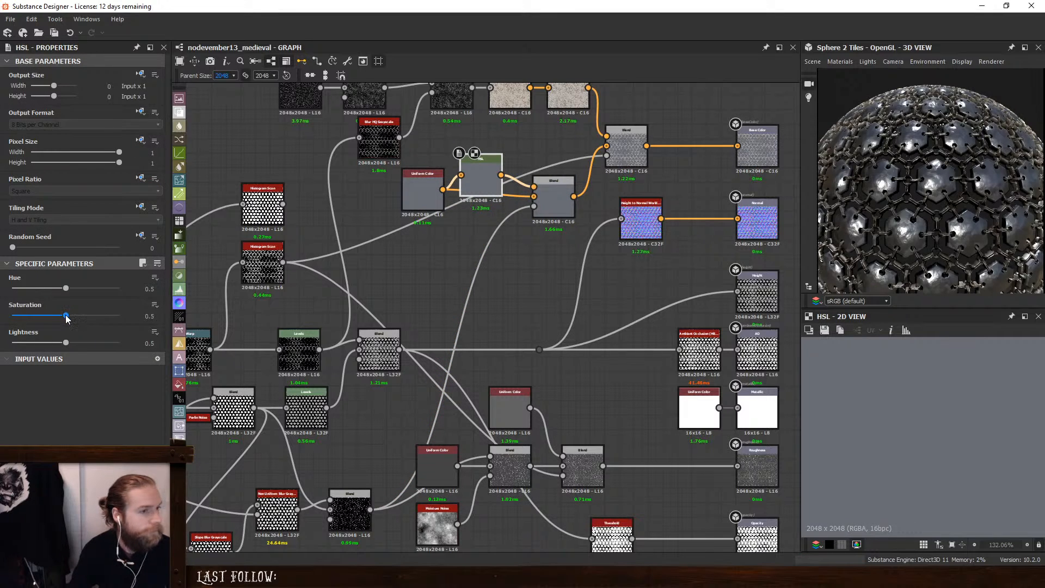
Set the HSL node's hue to 0.76, saturation to 0.48 and lightness to 0.51, and preview the tinted Blend on the plates
{"action": "mouse_move", "coordinate": [66, 315]}
{"action": "left_mouse_down"}
{"action": "mouse_move", "coordinate": [73, 289]}
{"action": "mouse_move", "coordinate": [93, 316]}
{"action": "mouse_move", "coordinate": [75, 289]}
{"action": "mouse_move", "coordinate": [93, 289]}
{"action": "mouse_move", "coordinate": [74, 320]}
{"action": "left_mouse_up"}
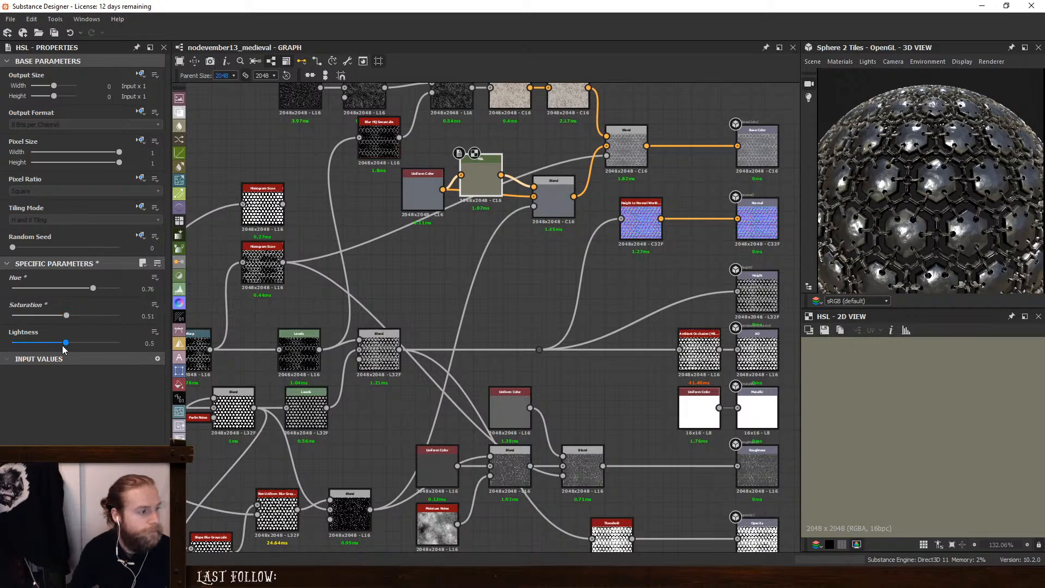
{"action": "left_click_drag", "start_coordinate": [65, 343], "coordinate": [67, 344]}
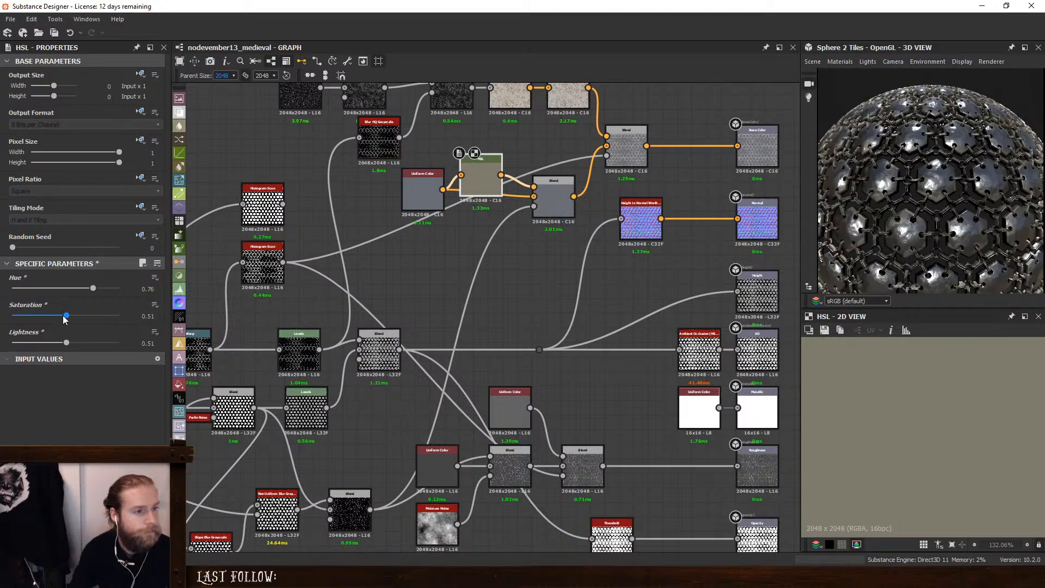
{"action": "left_click", "coordinate": [64, 320]}
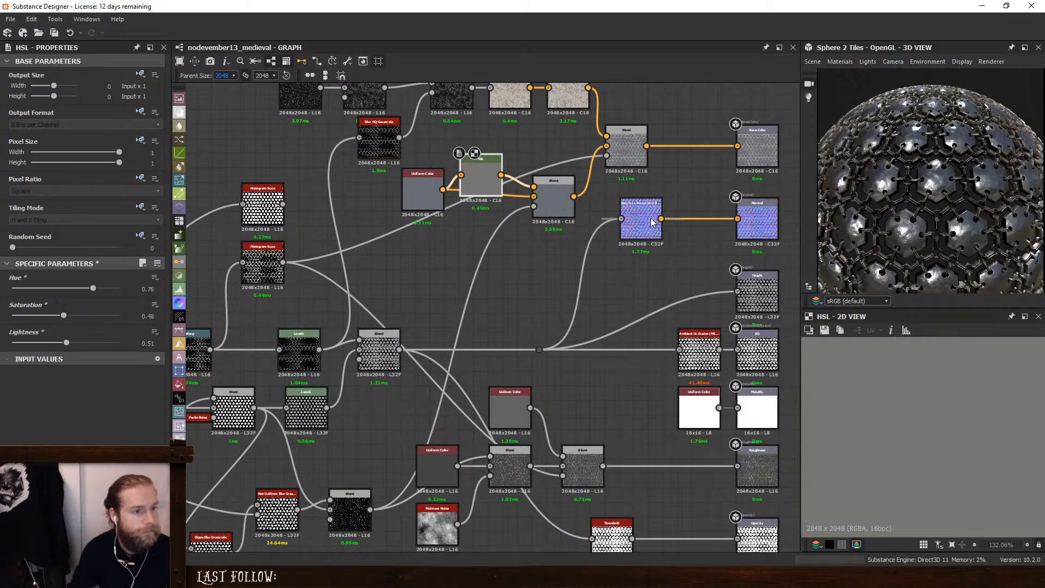
{"action": "left_click_drag", "start_coordinate": [417, 189], "coordinate": [417, 196]}
{"action": "left_click", "coordinate": [554, 199]}
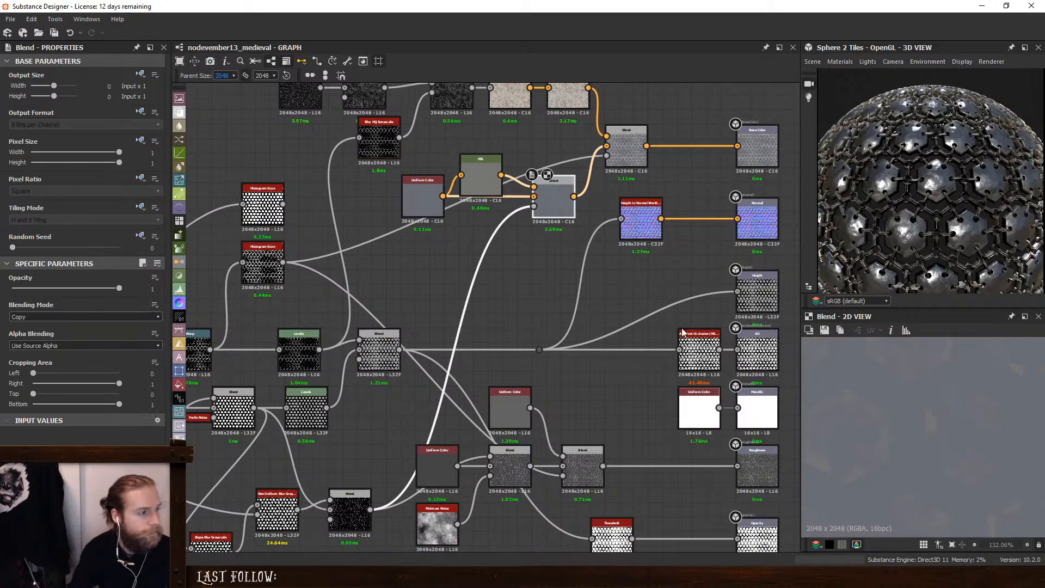
{"action": "scroll", "coordinate": [926, 226], "scroll_direction": "up", "scroll_amount": 5}
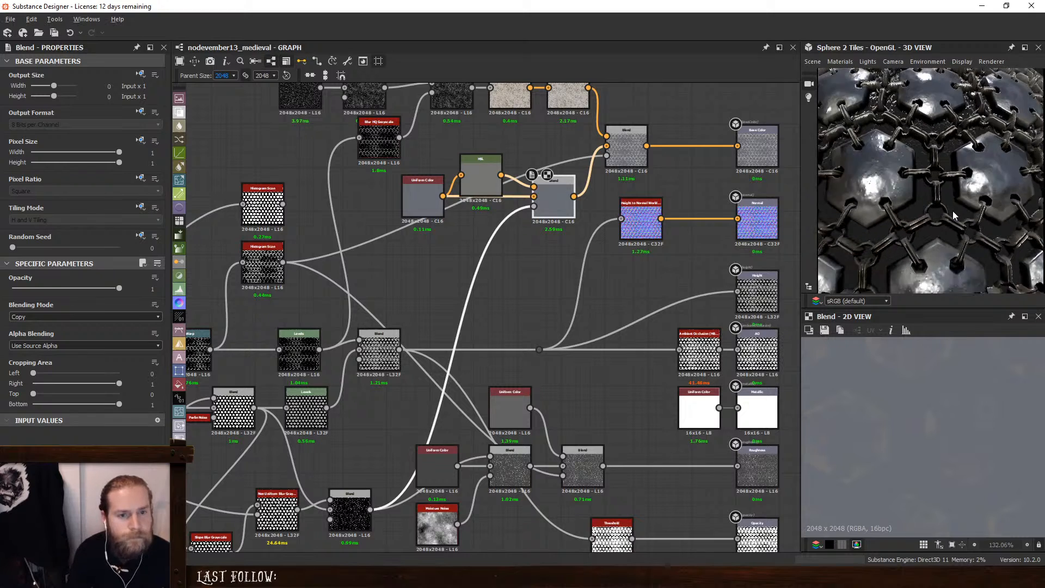
{"action": "right_click_drag", "start_coordinate": [924, 222], "coordinate": [749, 240], "text": "ctrl+shift"}
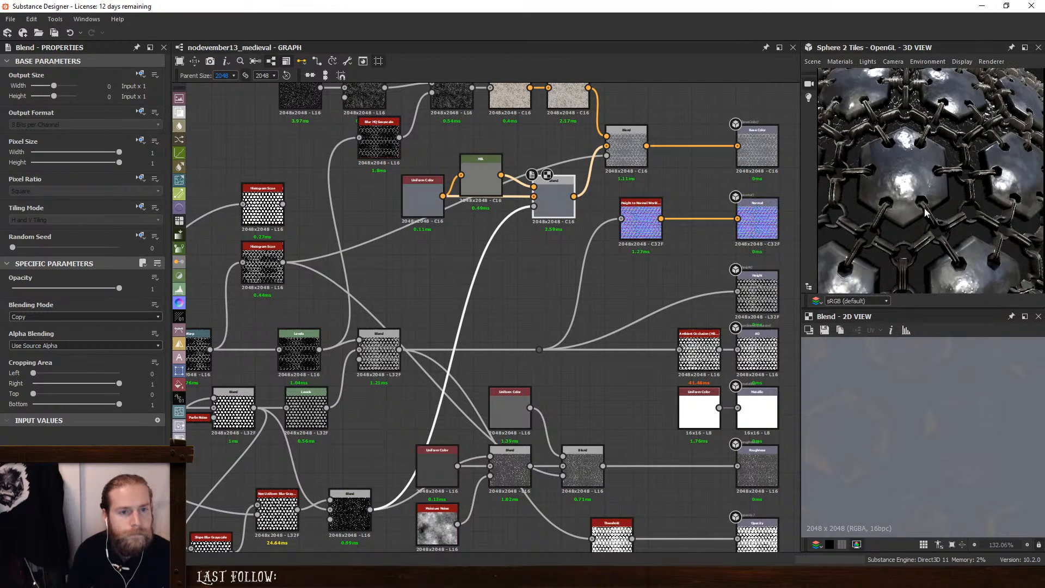
{"action": "middle_click_drag", "start_coordinate": [953, 136], "coordinate": [955, 228]}
{"action": "left_click_drag", "start_coordinate": [956, 232], "coordinate": [946, 257]}
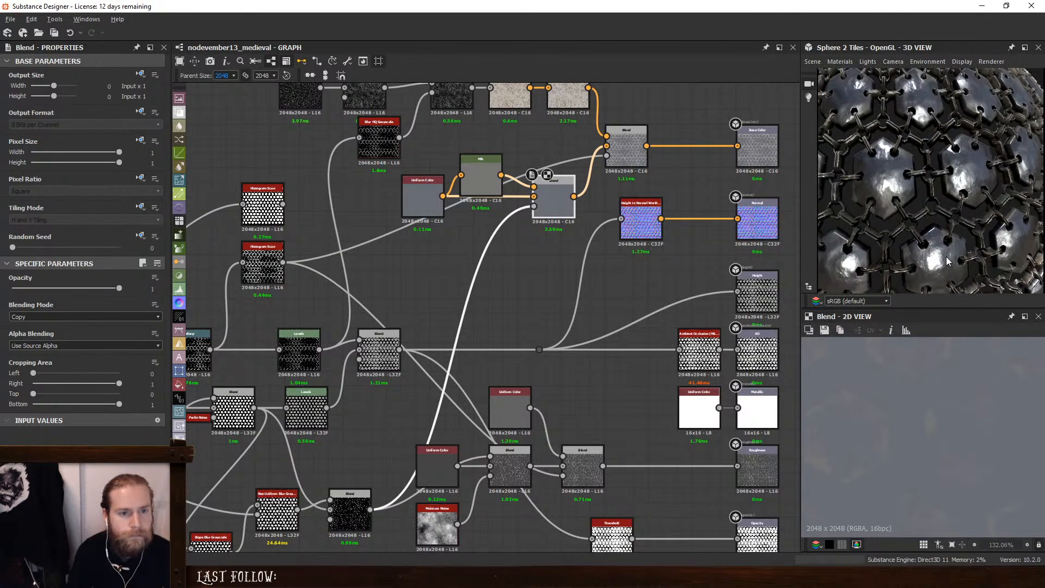
Insert a Blend after the Subtract Blend, with the Moisture Noise as its foreground
{"action": "middle_click_drag", "start_coordinate": [514, 402], "coordinate": [575, 344]}
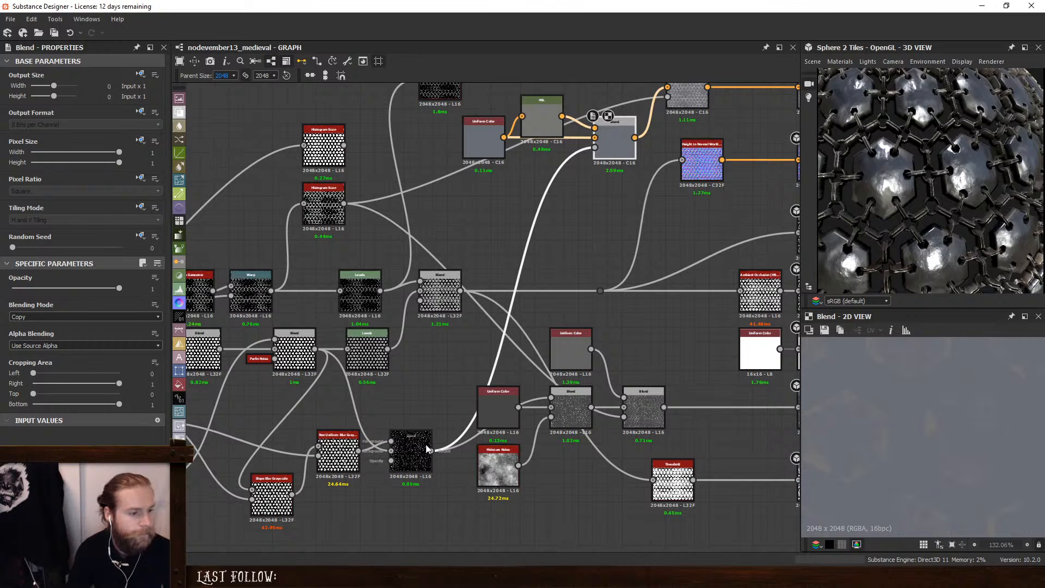
{"action": "left_click_drag", "start_coordinate": [432, 451], "coordinate": [483, 452]}
{"action": "left_click", "coordinate": [479, 240]}
{"action": "left_click", "coordinate": [464, 459]}
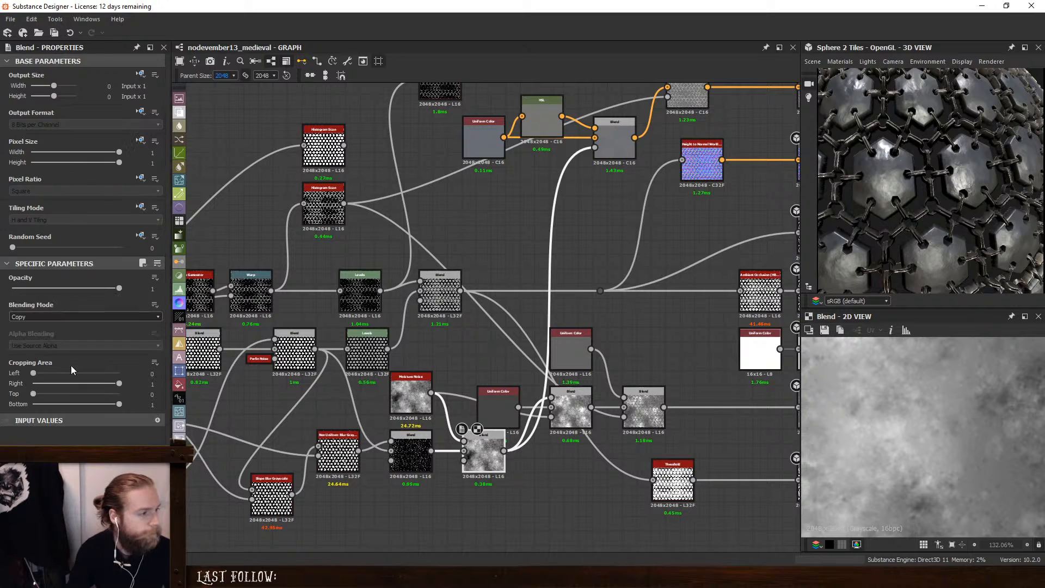
Try the Subtract and Overlay blending modes on the Moisture Noise Blend
{"action": "left_click", "coordinate": [41, 318]}
{"action": "left_click", "coordinate": [50, 341]}
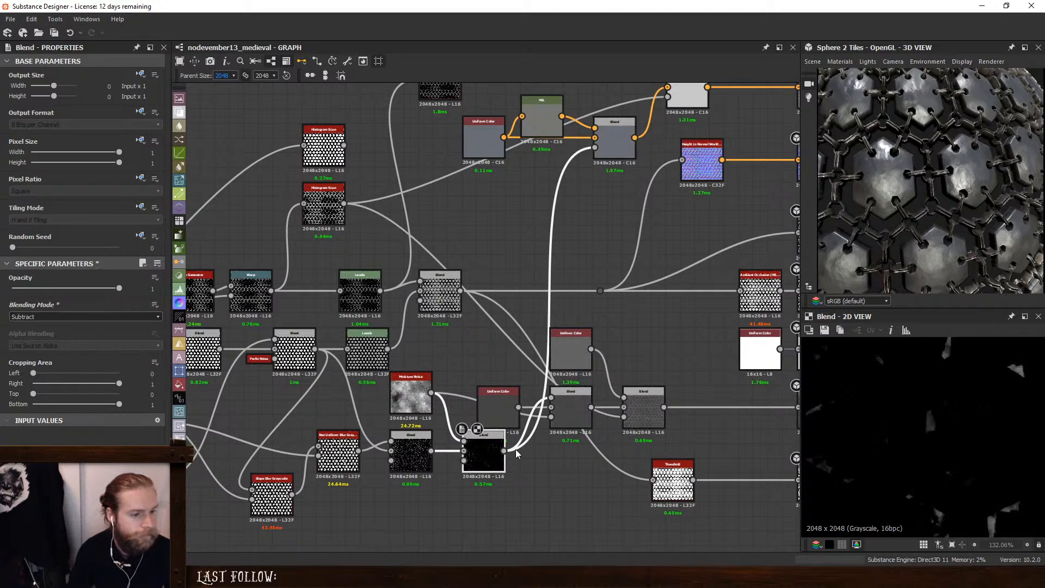
{"action": "left_click", "coordinate": [49, 317]}
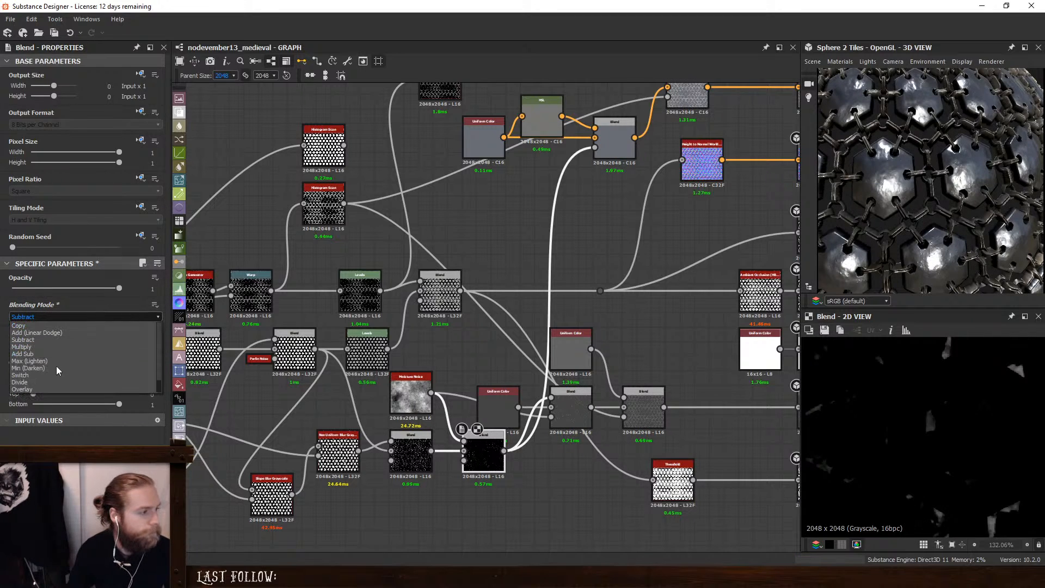
{"action": "left_click", "coordinate": [51, 393]}
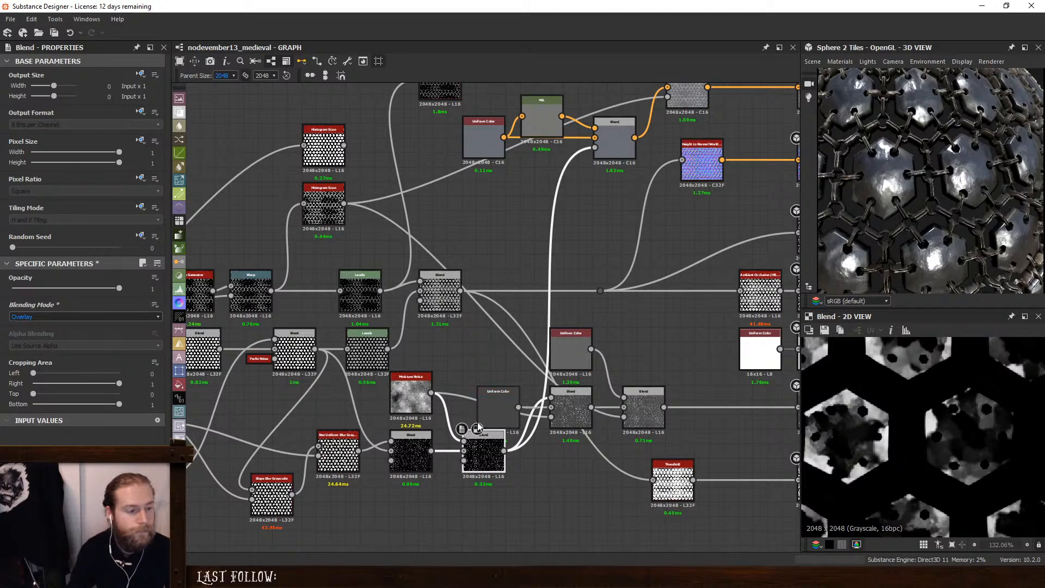
Set the Moisture Noise Blend to Multiply with opacity 0.86
{"action": "left_click", "coordinate": [77, 318]}
{"action": "left_click", "coordinate": [57, 346]}
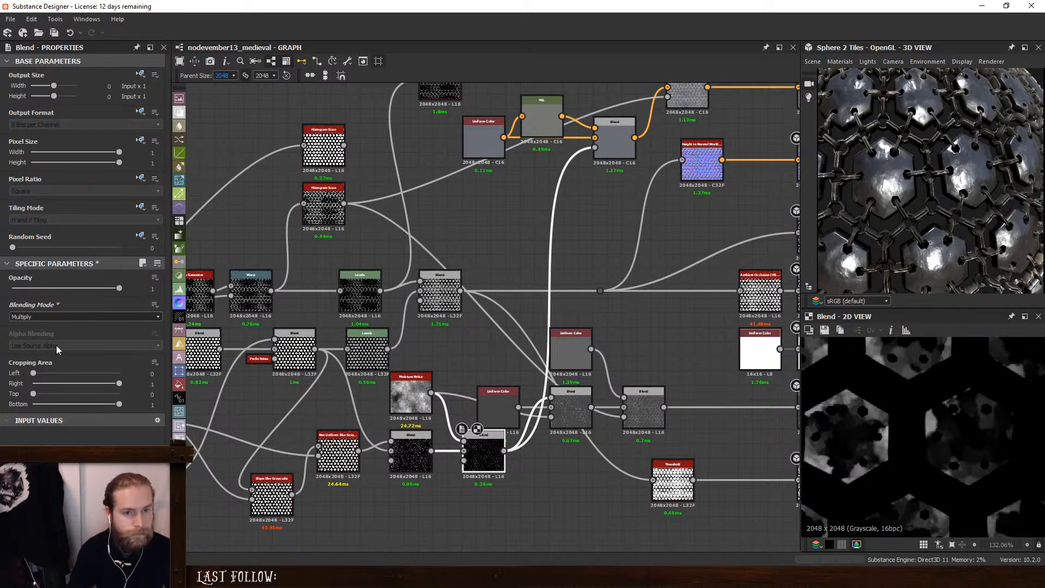
{"action": "left_click_drag", "start_coordinate": [118, 288], "coordinate": [551, 298]}
{"action": "scroll", "coordinate": [896, 213], "scroll_direction": "up", "scroll_amount": 5}
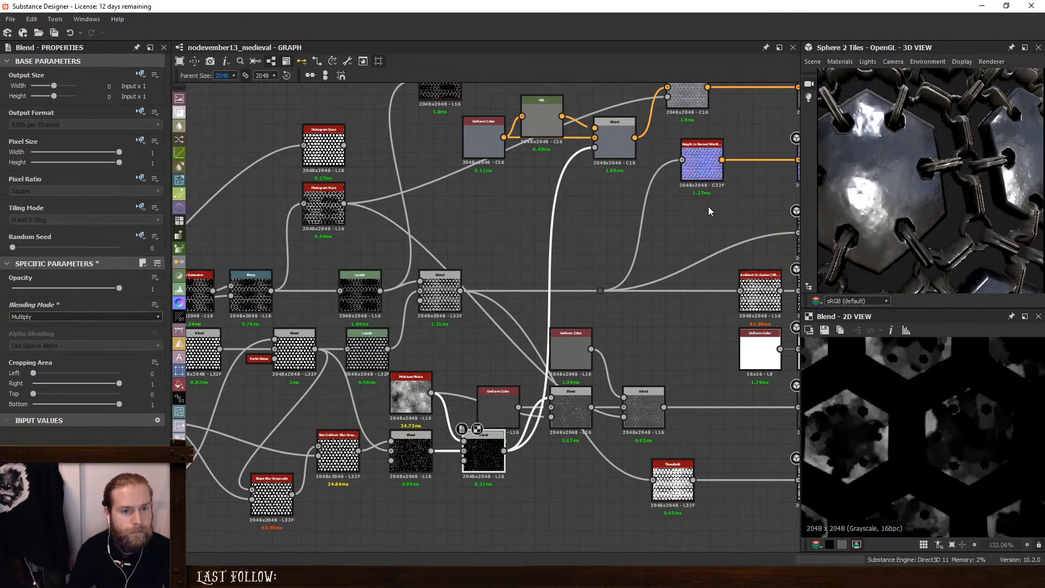
{"action": "left_click_drag", "start_coordinate": [119, 289], "coordinate": [106, 291]}
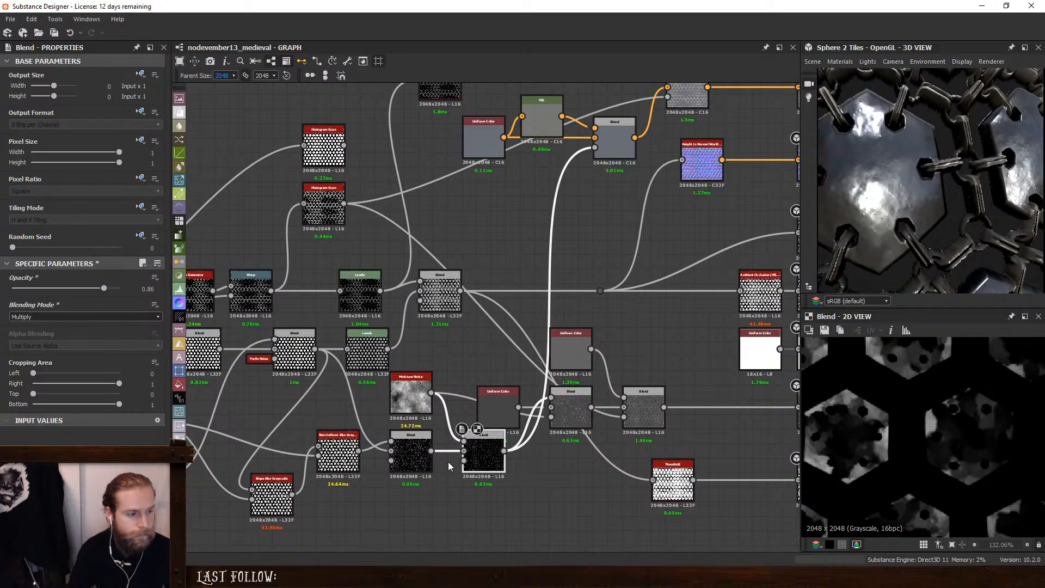
Set the Moisture Noise to scale 3, disorder 0.17, pattern angle random 0.11 and global opacity 1.6
{"action": "left_click", "coordinate": [411, 395]}
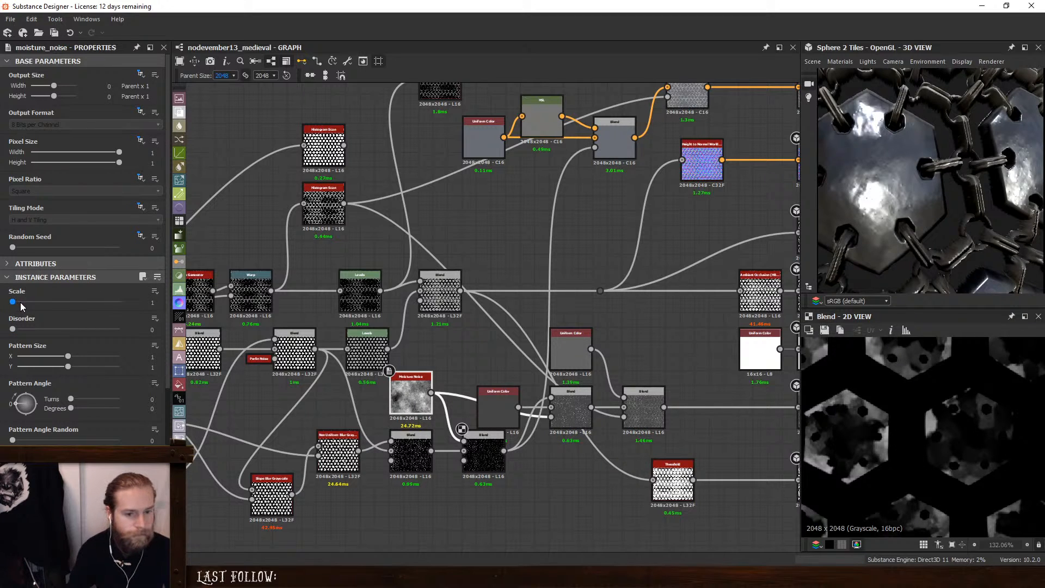
{"action": "left_click_drag", "start_coordinate": [22, 305], "coordinate": [30, 329]}
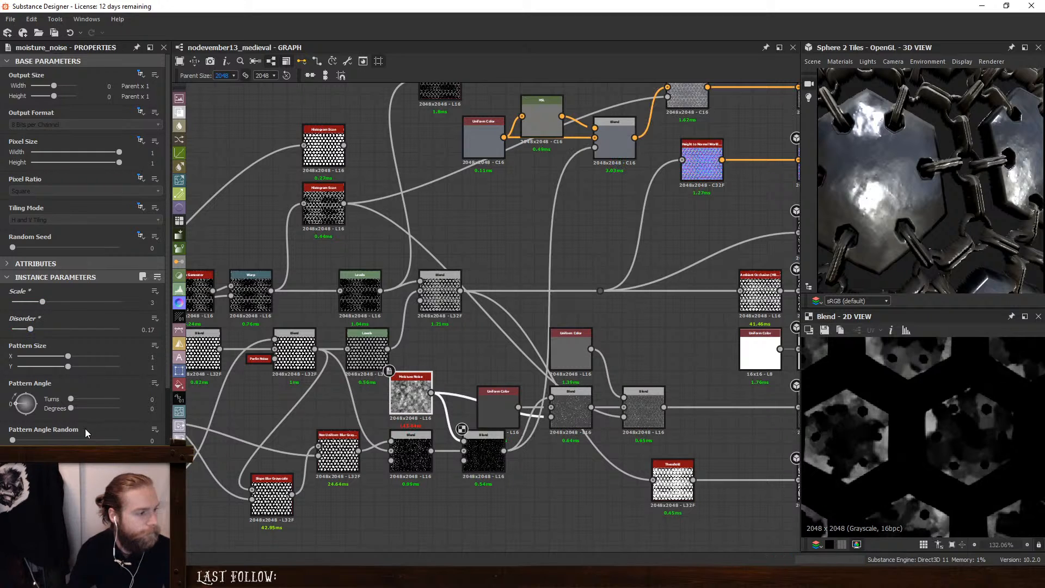
{"action": "scroll", "coordinate": [85, 429], "scroll_direction": "down", "scroll_amount": 2}
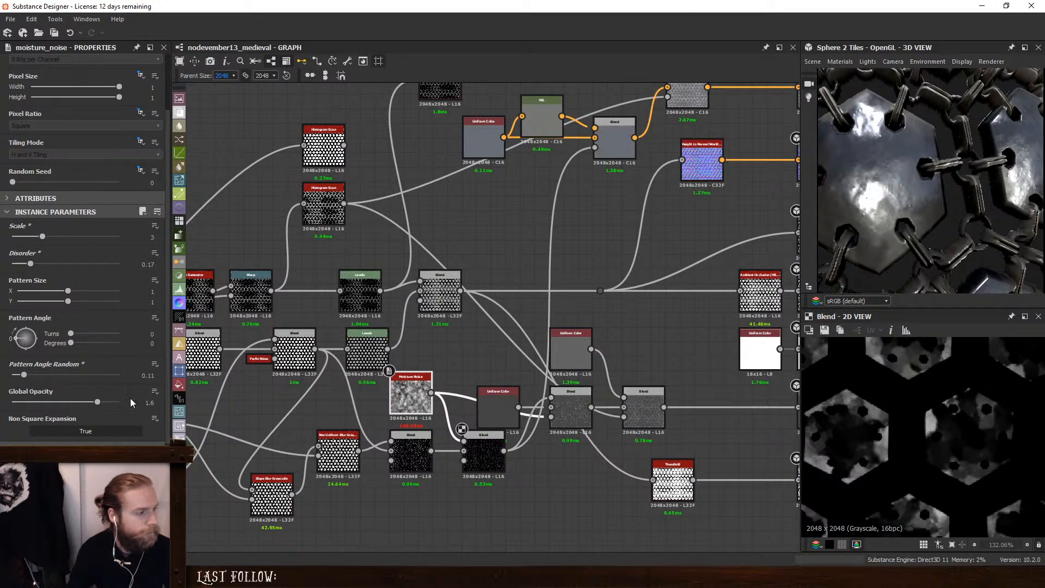
Try the Subtract blending mode at opacity 0.2 on the Moisture Noise Blend
{"action": "left_click", "coordinate": [488, 447]}
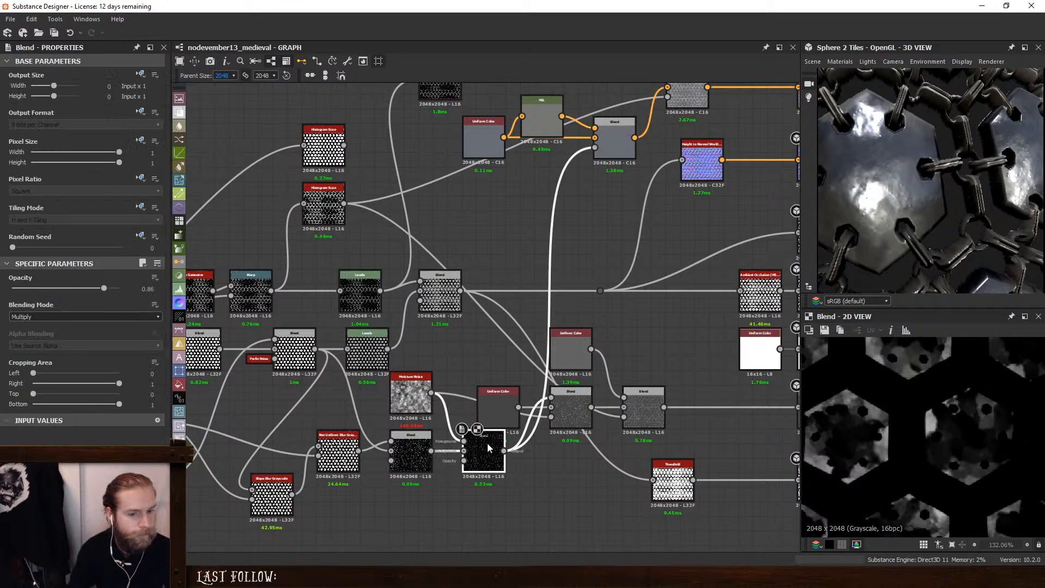
{"action": "left_click", "coordinate": [93, 316]}
{"action": "left_click", "coordinate": [50, 338]}
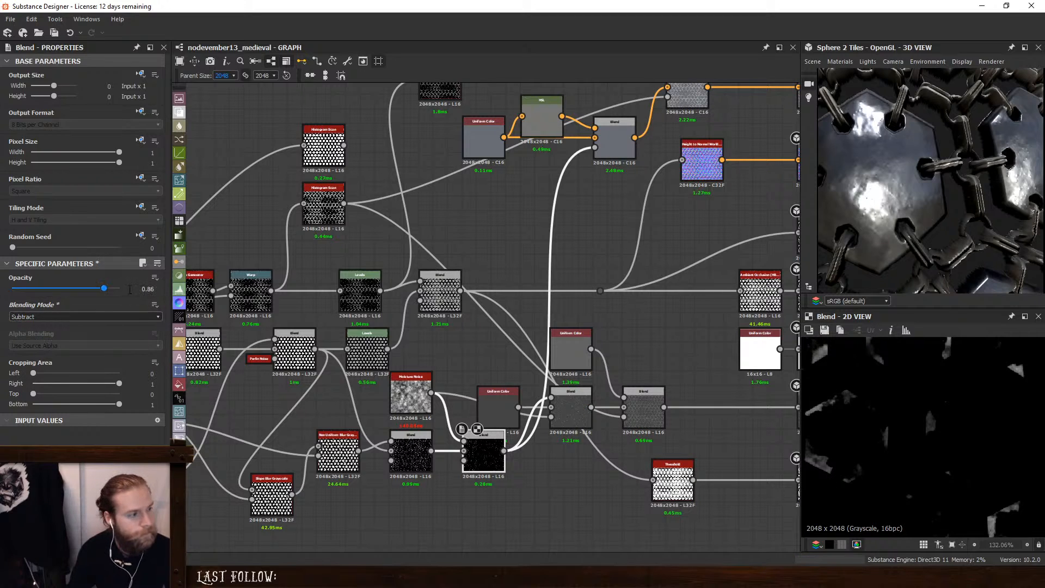
{"action": "left_click_drag", "start_coordinate": [104, 293], "coordinate": [34, 296]}
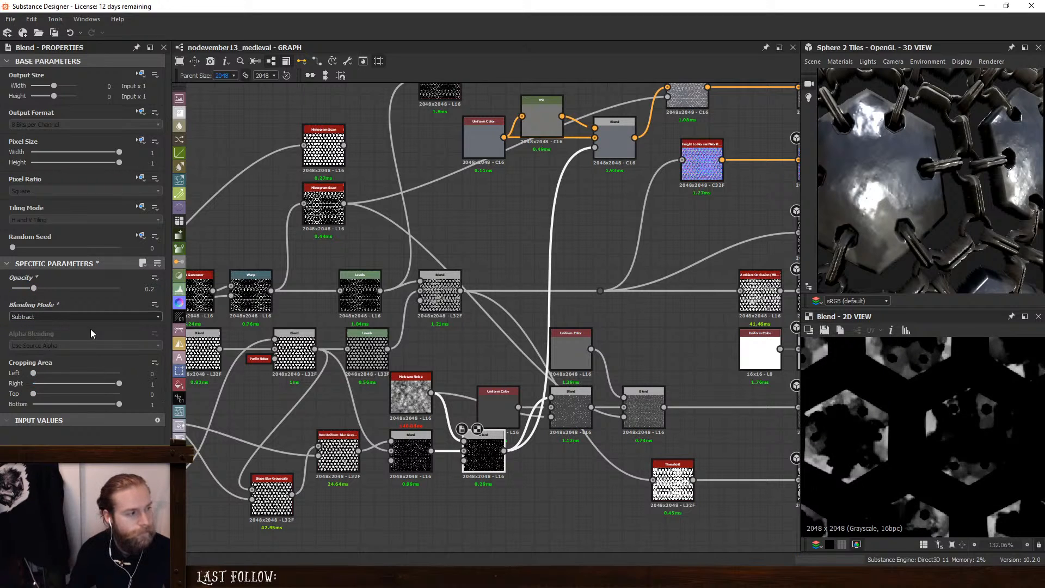
Set the Moisture Noise Blend to Multiply with opacity 0.87 and check the plates on the 3D sphere under rotated lighting
{"action": "left_click", "coordinate": [76, 317]}
{"action": "left_click", "coordinate": [44, 348]}
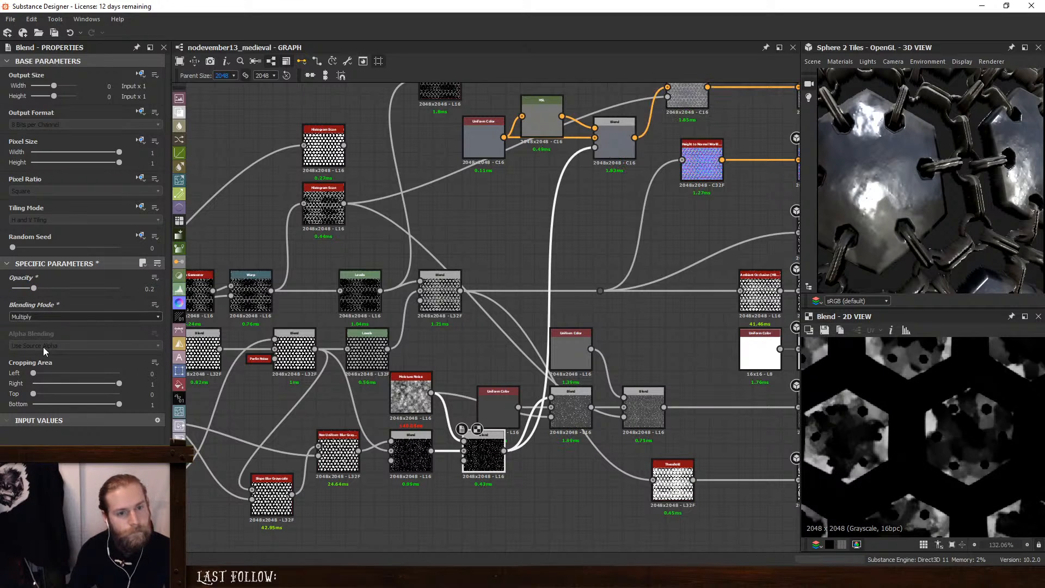
{"action": "left_click_drag", "start_coordinate": [38, 293], "coordinate": [107, 299]}
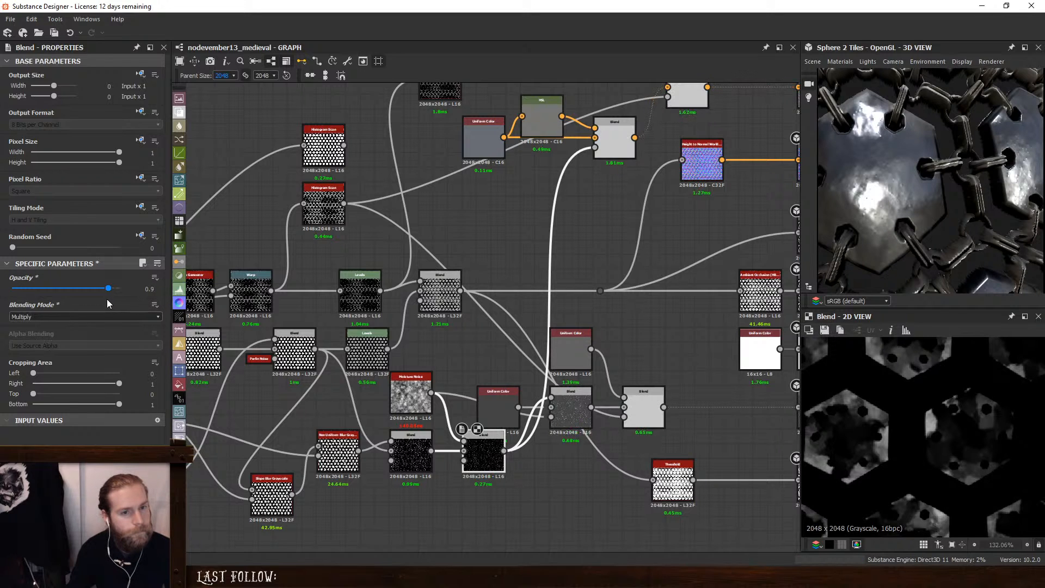
{"action": "scroll", "coordinate": [947, 164], "scroll_direction": "down", "scroll_amount": 5}
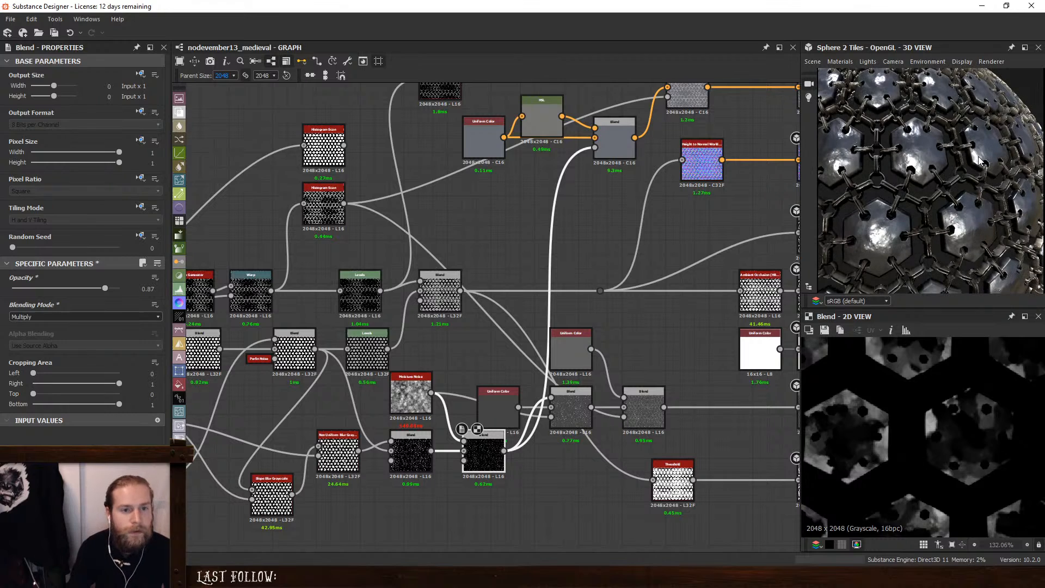
{"action": "left_click_drag", "start_coordinate": [935, 162], "coordinate": [869, 194]}
{"action": "right_click_drag", "start_coordinate": [869, 194], "coordinate": [860, 227], "text": "ctrl+shift"}
Insert a Blend sized relative to parent between the white Uniform Color and the Metallic output, masked by the Moisture Noise Blend
{"action": "middle_click_drag", "start_coordinate": [677, 326], "coordinate": [529, 345]}
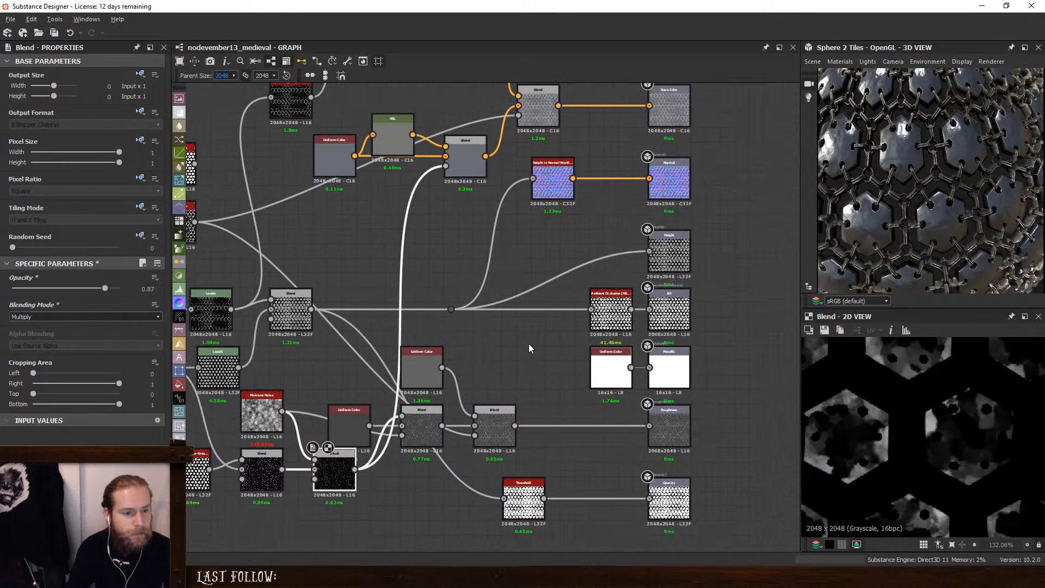
{"action": "left_click_drag", "start_coordinate": [611, 360], "coordinate": [493, 360]}
{"action": "key", "text": "space"}
{"action": "left_click", "coordinate": [537, 261]}
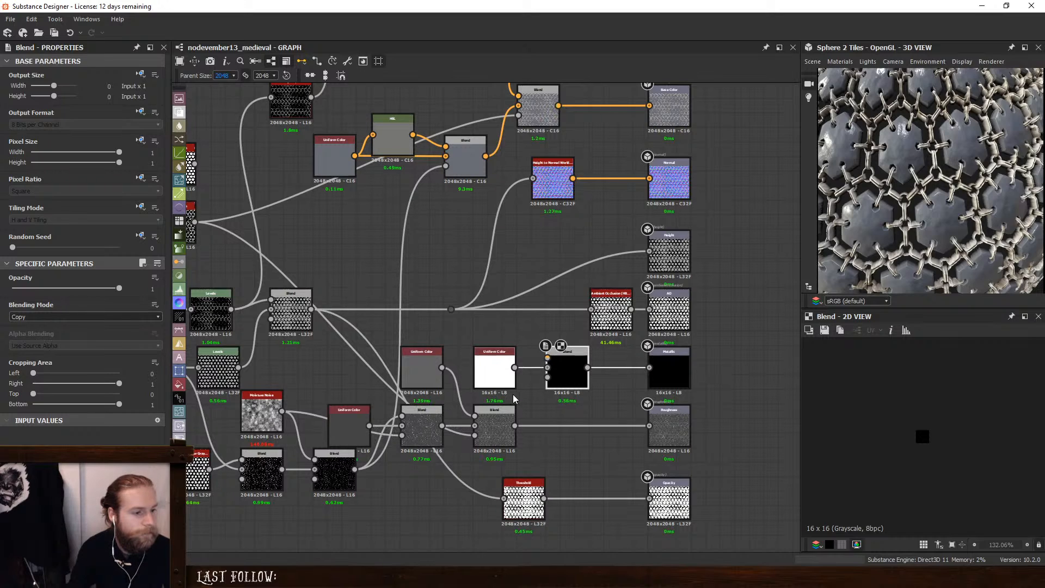
{"action": "left_click", "coordinate": [141, 74]}
{"action": "left_click", "coordinate": [163, 100]}
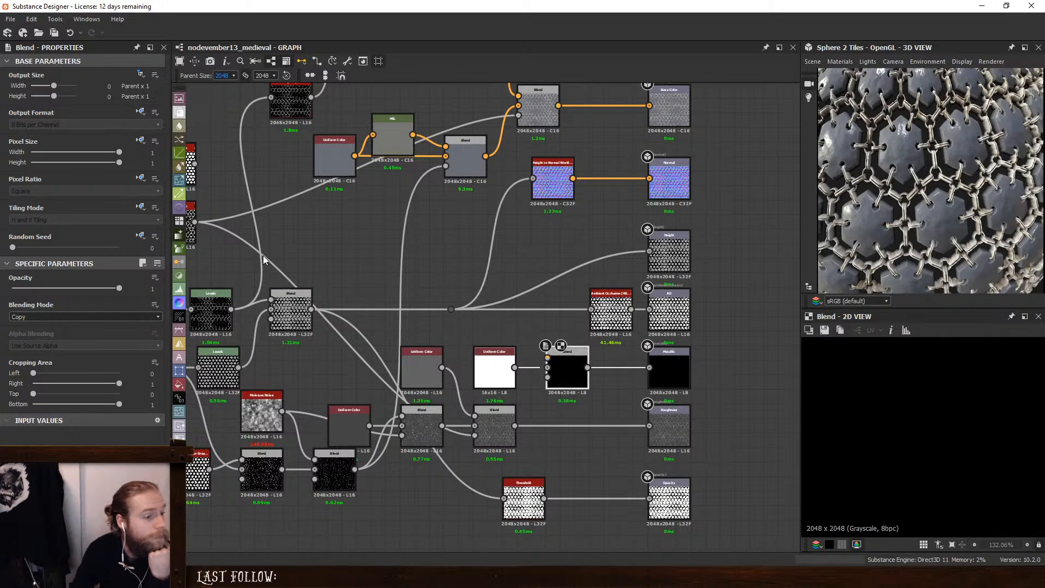
{"action": "left_click_drag", "start_coordinate": [537, 393], "coordinate": [561, 378]}
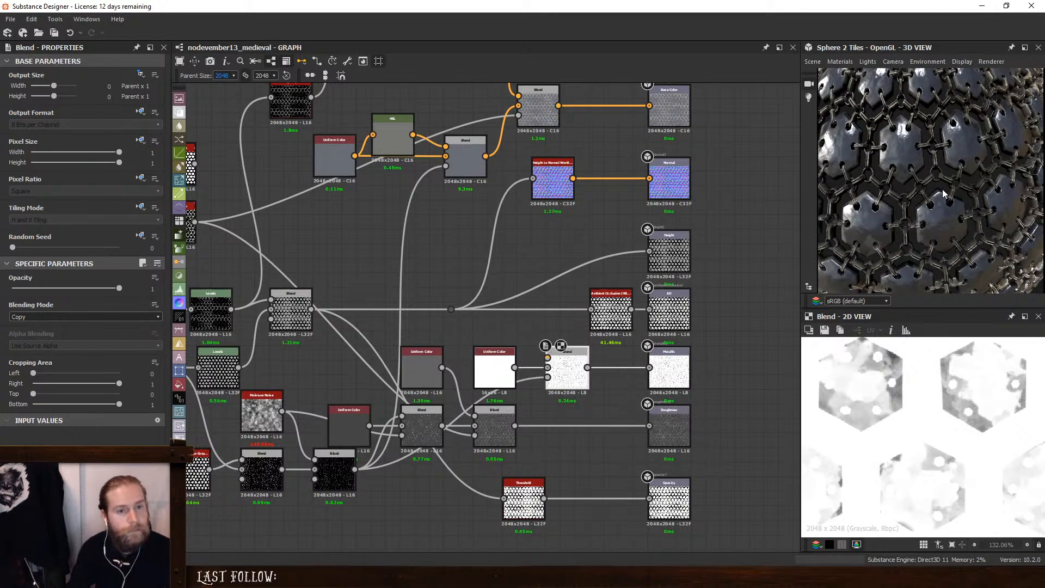
Set the metallic Blend's opacity to 0.41 and inspect the plates' reflections in the 3D view
{"action": "scroll", "coordinate": [946, 189], "scroll_direction": "up", "scroll_amount": 8}
{"action": "left_click_drag", "start_coordinate": [956, 175], "coordinate": [819, 202]}
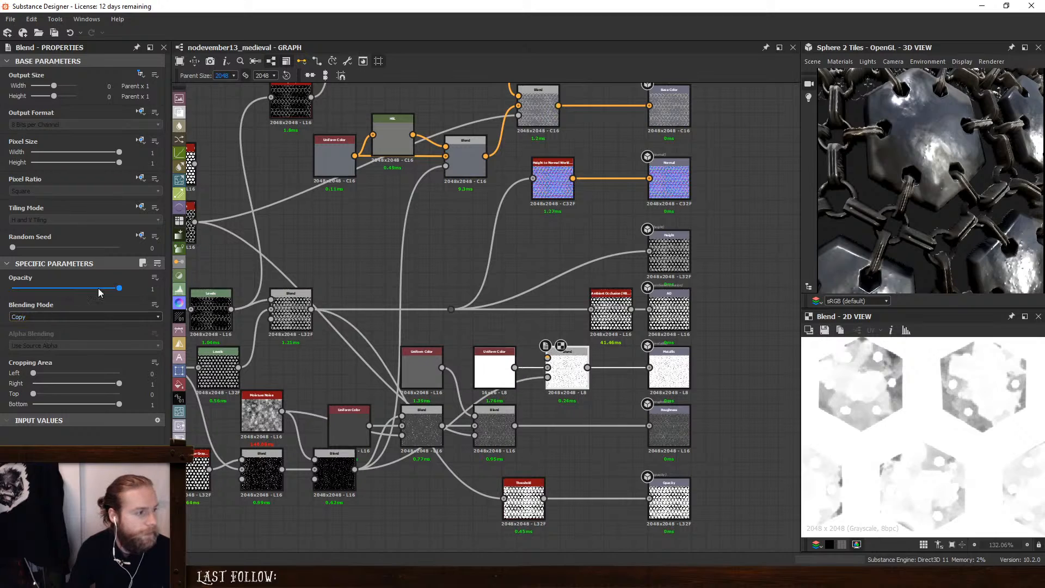
{"action": "left_click_drag", "start_coordinate": [119, 289], "coordinate": [57, 302]}
{"action": "scroll", "coordinate": [890, 262], "scroll_direction": "down", "scroll_amount": 5}
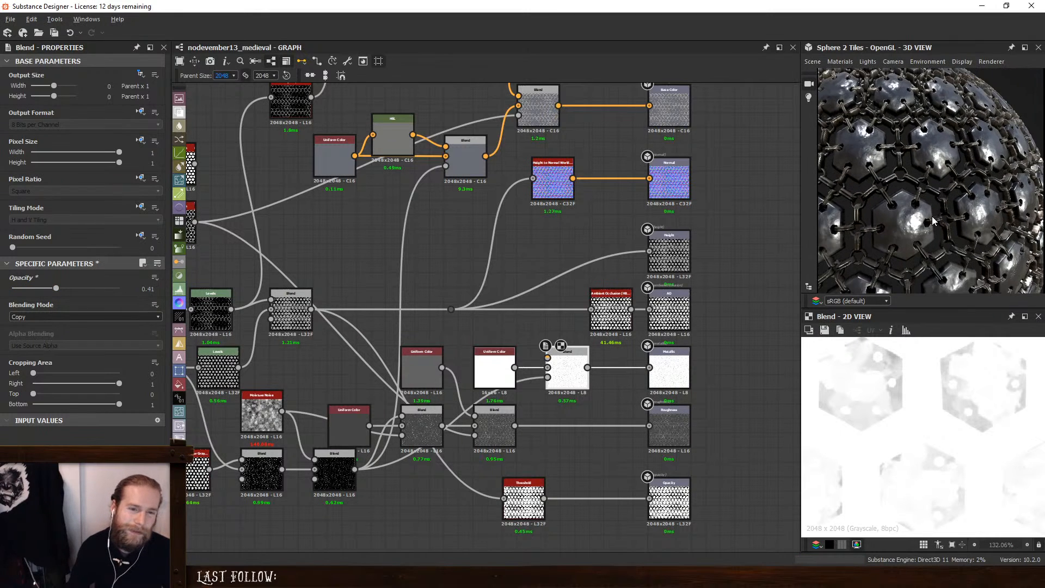
{"action": "left_click_drag", "start_coordinate": [912, 191], "coordinate": [902, 238]}
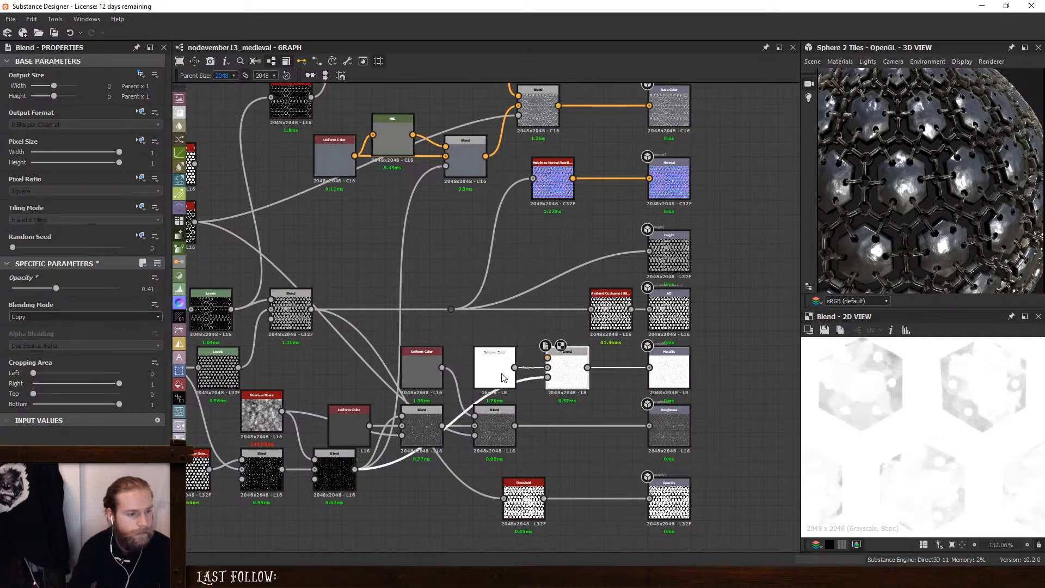
Delete the metallic Blend and move the white Uniform Color back beside the Metallic output
{"action": "key", "text": "Delete"}
{"action": "left_click_drag", "start_coordinate": [487, 376], "coordinate": [603, 376]}
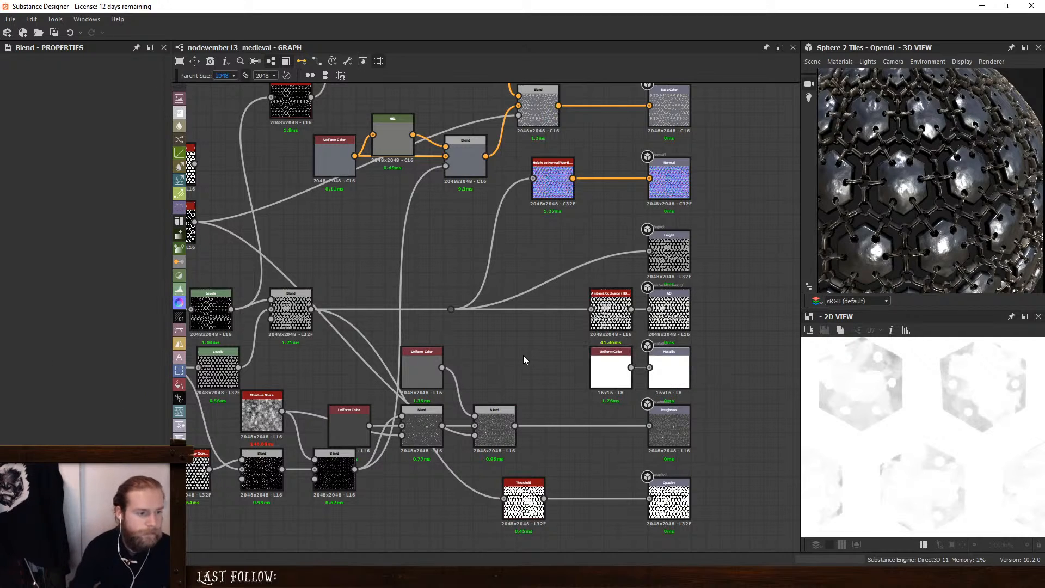
Examine the plates and chain links on the 3D sphere from near and far under different lighting
{"action": "scroll", "coordinate": [959, 207], "scroll_direction": "down", "scroll_amount": 5}
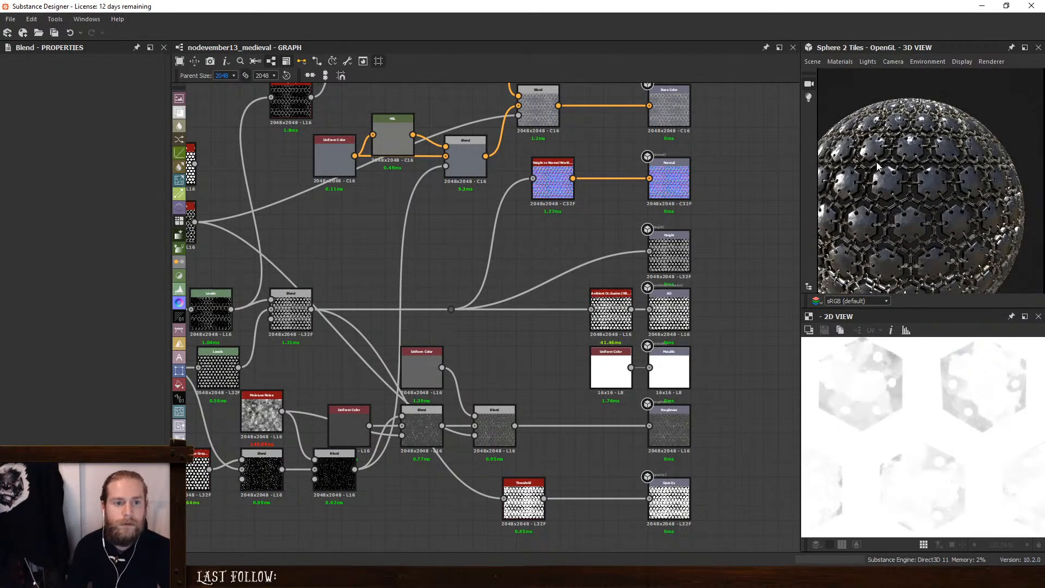
{"action": "scroll", "coordinate": [877, 193], "scroll_direction": "up", "scroll_amount": 5}
{"action": "left_click_drag", "start_coordinate": [892, 189], "coordinate": [910, 223]}
{"action": "scroll", "coordinate": [943, 209], "scroll_direction": "down", "scroll_amount": 5}
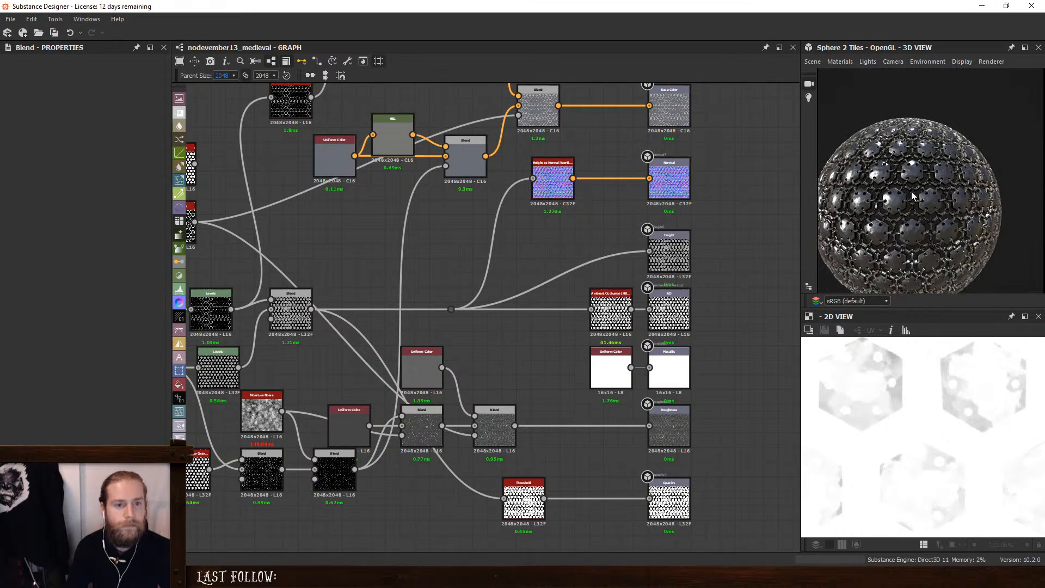
{"action": "scroll", "coordinate": [925, 212], "scroll_direction": "down", "scroll_amount": 3}
{"action": "scroll", "coordinate": [925, 210], "scroll_direction": "up", "scroll_amount": 1}
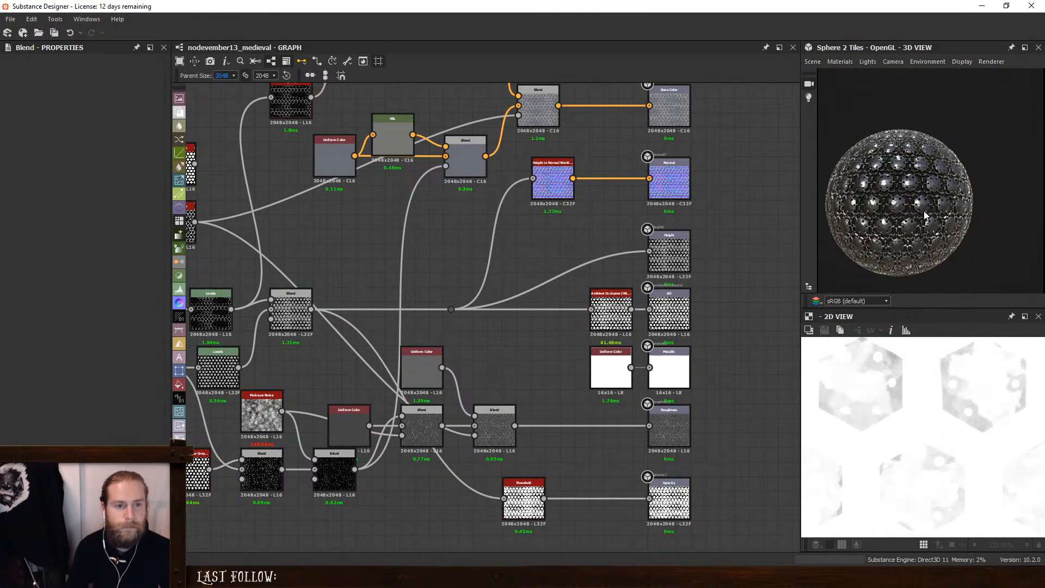
{"action": "right_click_drag", "start_coordinate": [923, 211], "coordinate": [873, 205], "text": "ctrl+shift"}
{"action": "scroll", "coordinate": [873, 210], "scroll_direction": "up", "scroll_amount": 4}
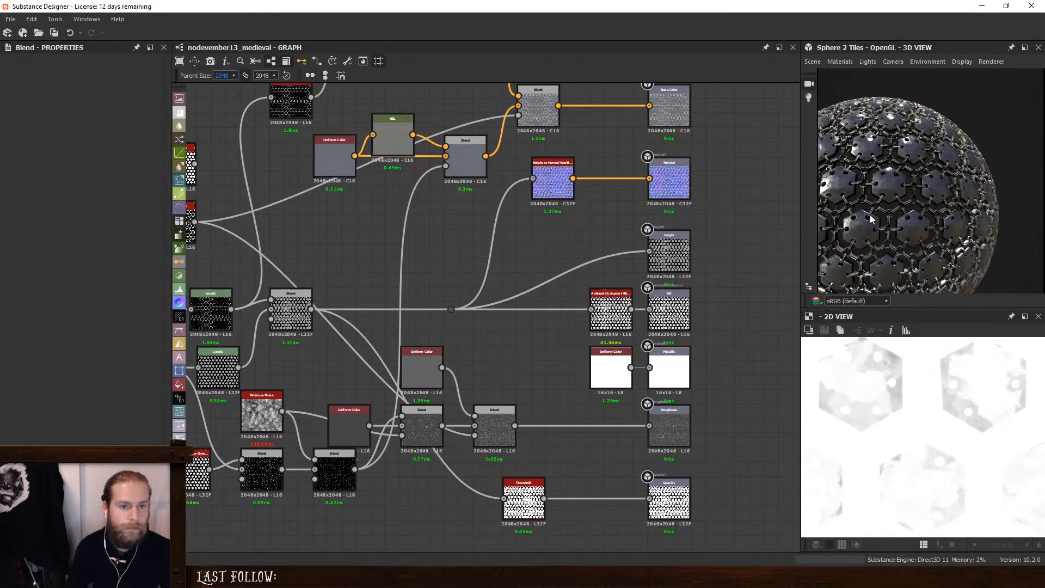
{"action": "left_click_drag", "start_coordinate": [922, 228], "coordinate": [920, 214]}
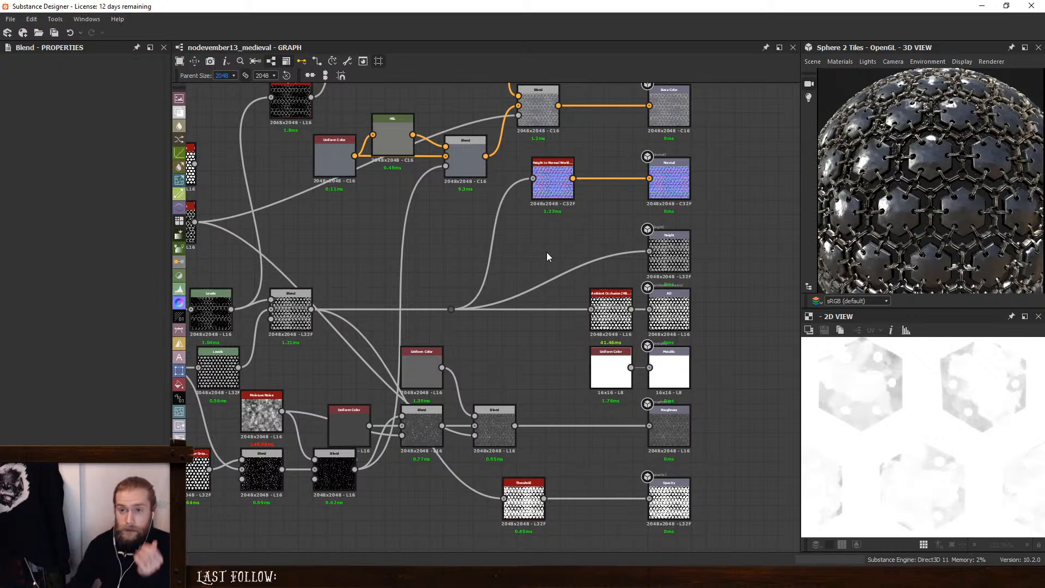
Switch to the browser and compare the Kikko wakibiki close-up with the antique samurai chain armour photo
{"action": "key", "text": "alt+Tab"}
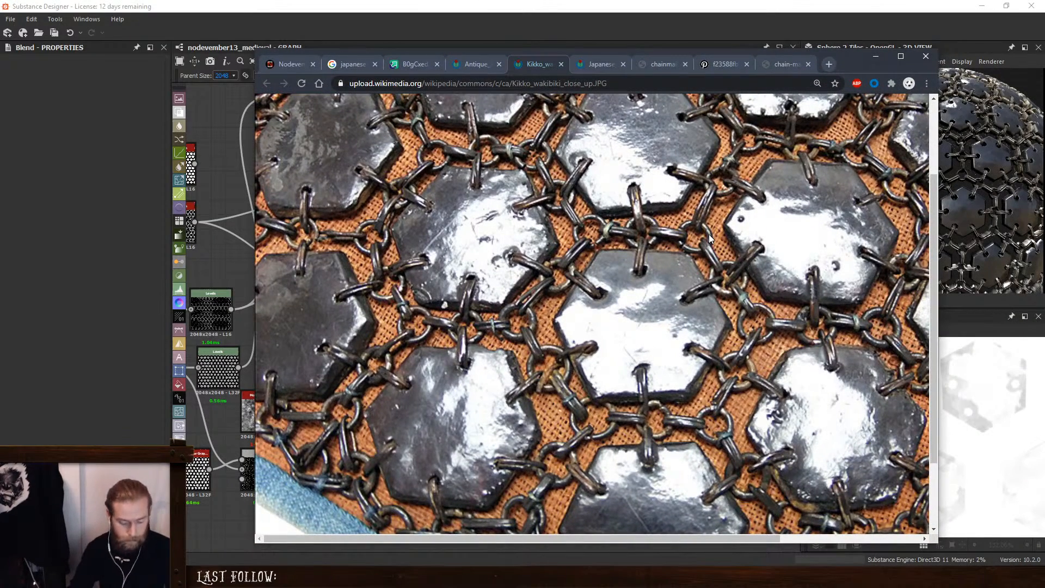
{"action": "scroll", "coordinate": [709, 238], "scroll_direction": "down", "scroll_amount": 4, "text": "ctrl"}
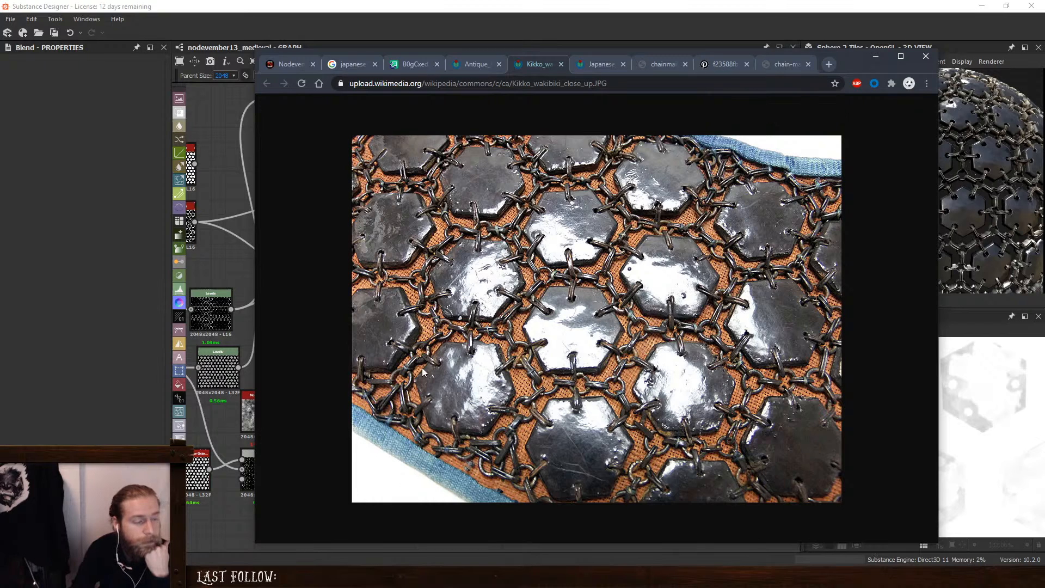
{"action": "left_click", "coordinate": [479, 66]}
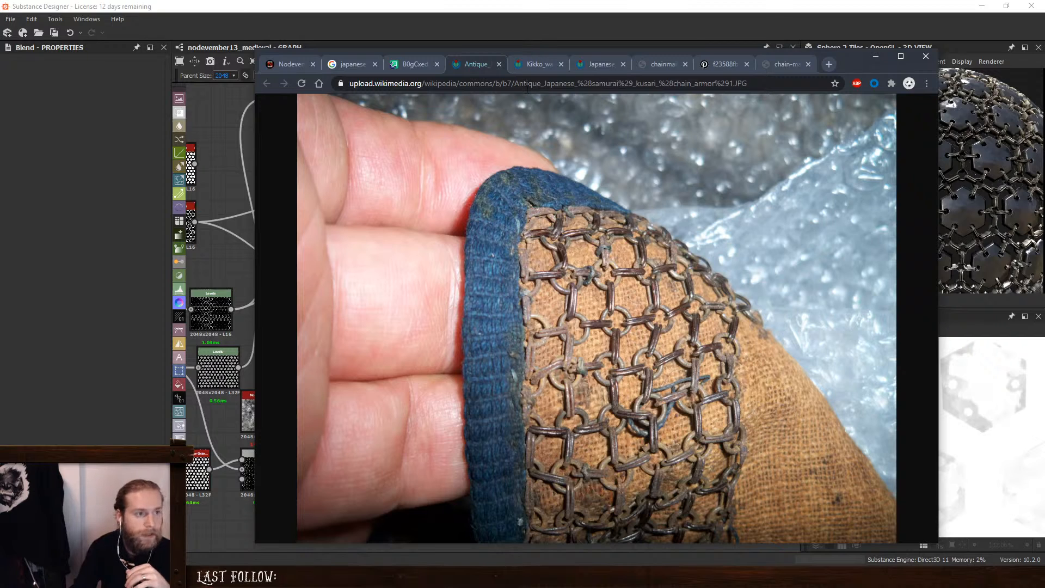
{"action": "left_click", "coordinate": [535, 68]}
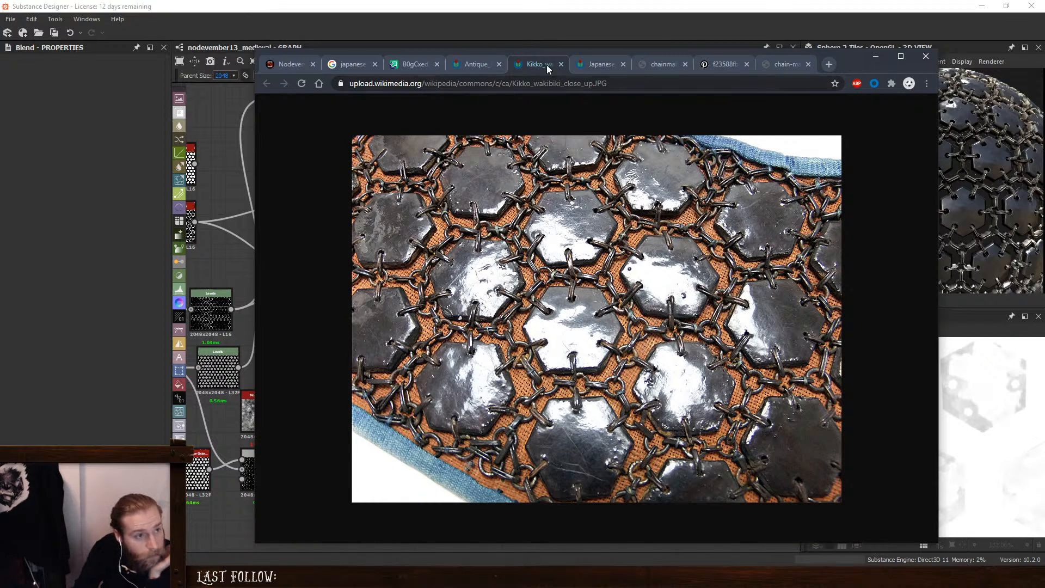
Examine the Japanese kusari armour photo, recheck the cloth backing in the Kikko close-up, and return to Substance Designer
{"action": "left_click", "coordinate": [594, 62]}
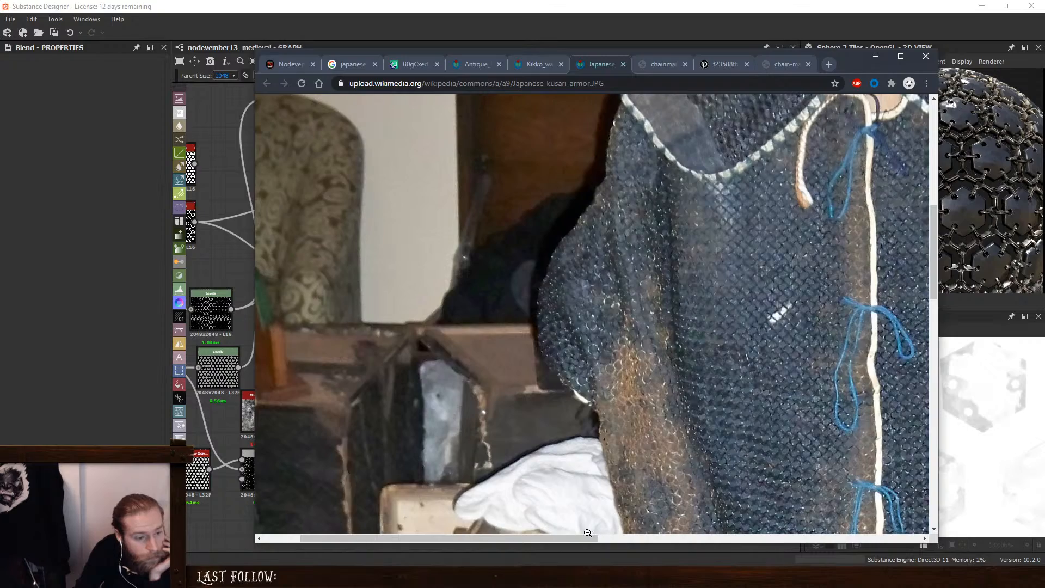
{"action": "left_click_drag", "start_coordinate": [580, 538], "coordinate": [730, 530]}
{"action": "scroll", "coordinate": [696, 385], "scroll_direction": "up", "scroll_amount": 6}
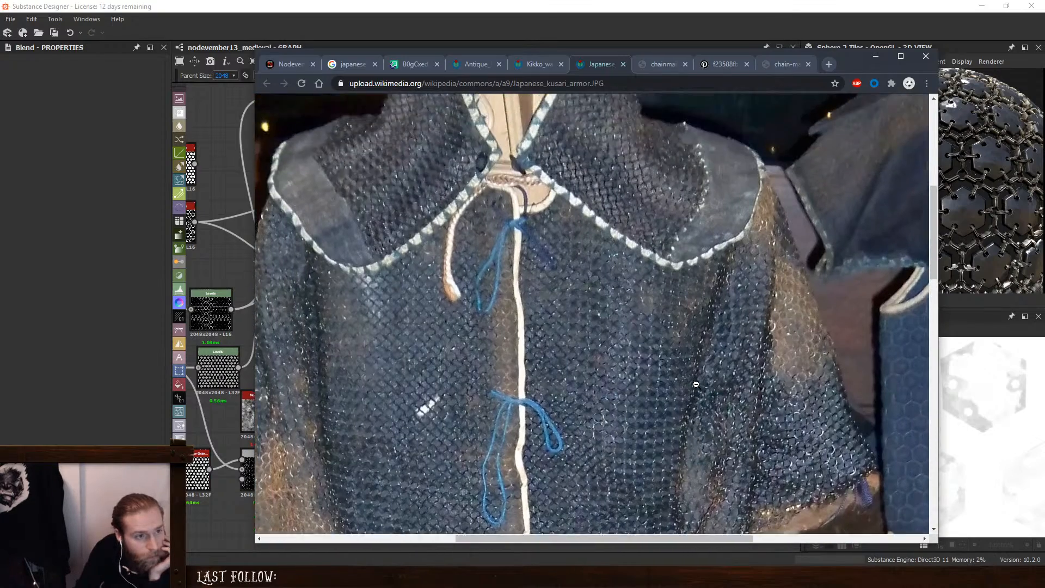
{"action": "scroll", "coordinate": [692, 385], "scroll_direction": "down", "scroll_amount": 17}
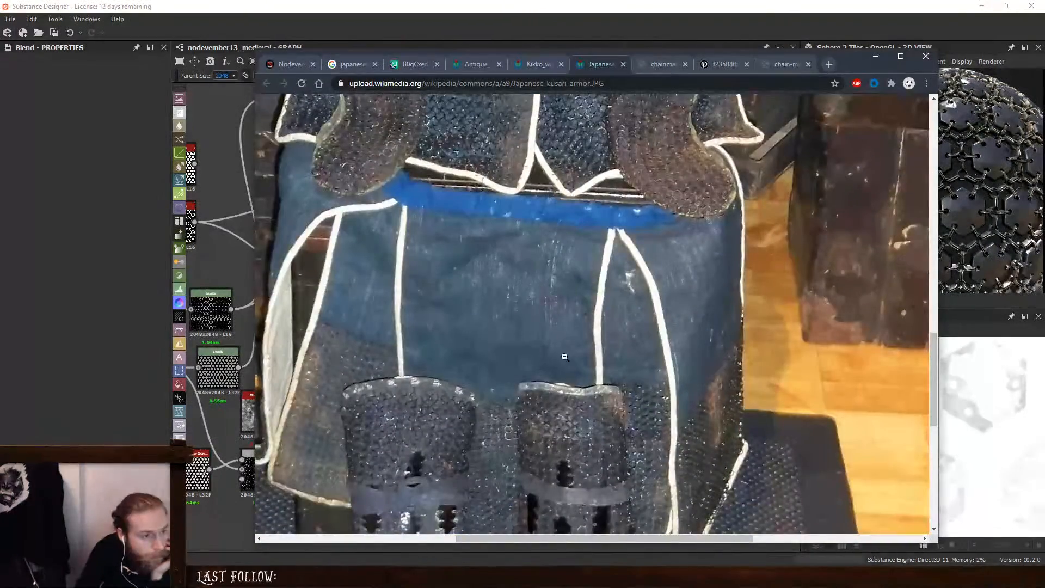
{"action": "scroll", "coordinate": [480, 345], "scroll_direction": "up", "scroll_amount": 3}
{"action": "scroll", "coordinate": [448, 110], "scroll_direction": "down", "scroll_amount": 3}
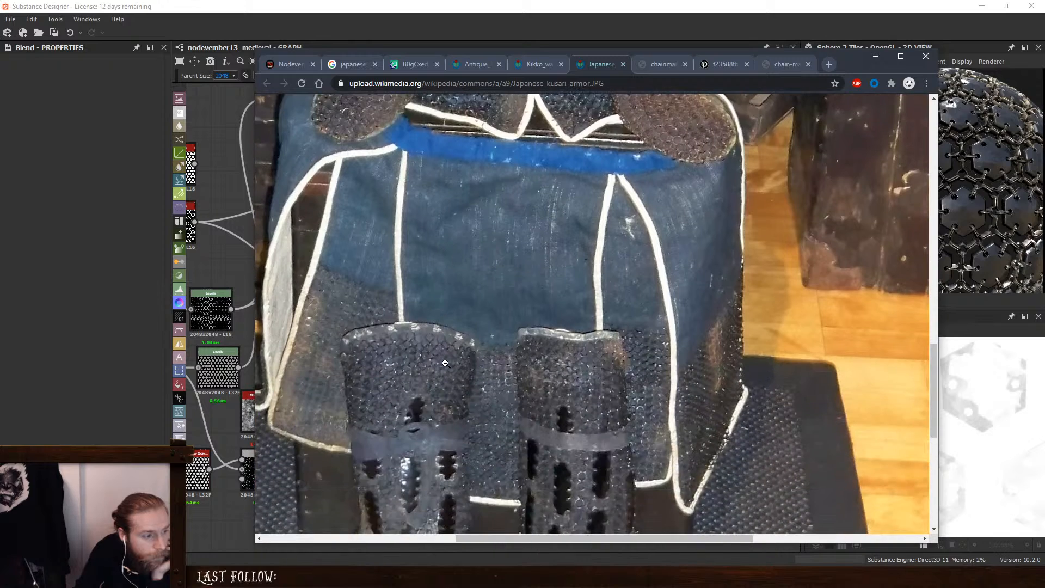
{"action": "scroll", "coordinate": [447, 110], "scroll_direction": "up", "scroll_amount": 5}
{"action": "left_click", "coordinate": [530, 65]}
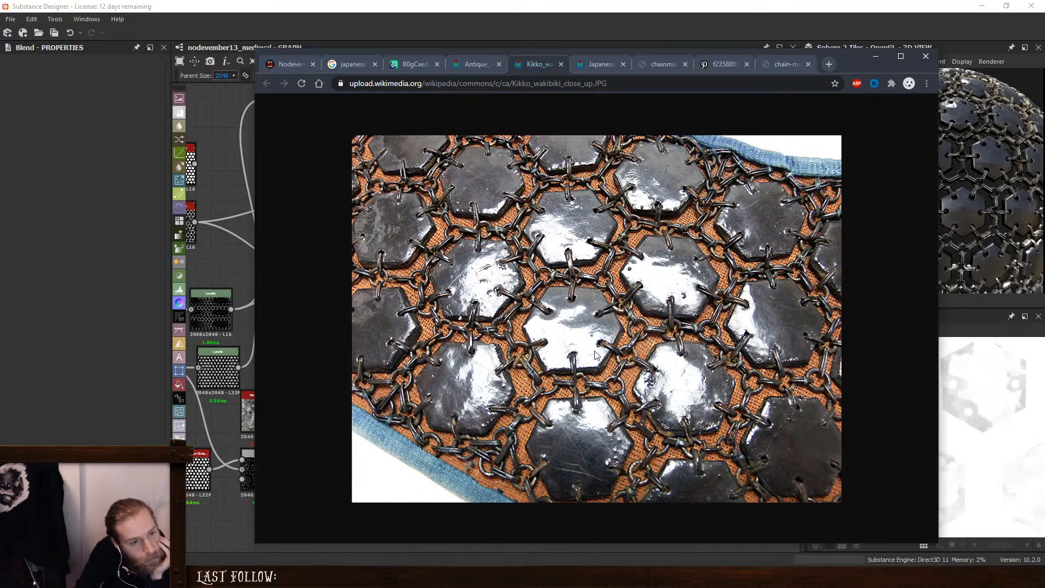
{"action": "left_click", "coordinate": [875, 56]}
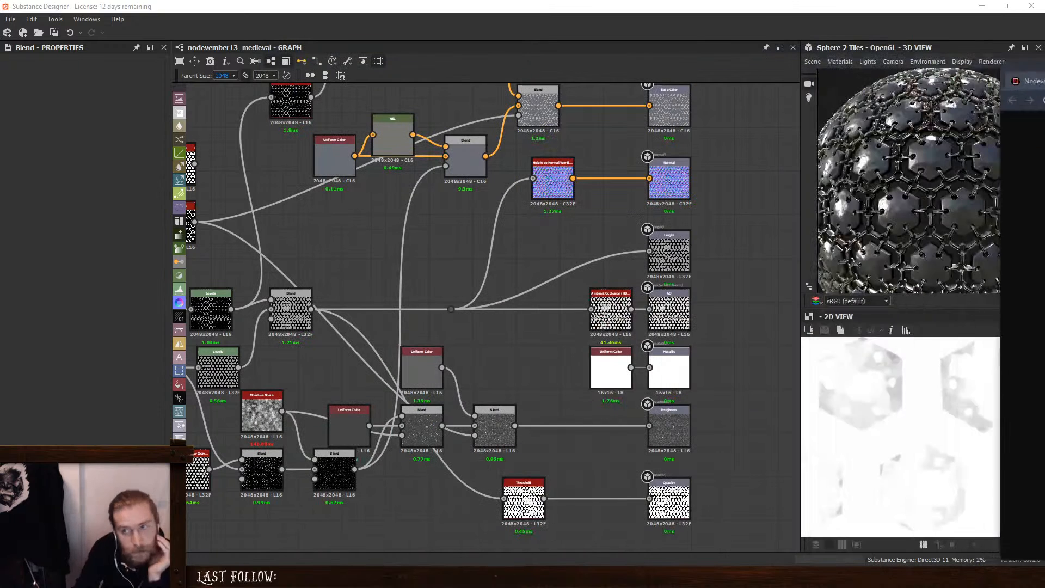
Add a Weave 1 node in the empty space below the plate mask nodes
{"action": "scroll", "coordinate": [572, 311], "scroll_direction": "up", "scroll_amount": 3}
{"action": "scroll", "coordinate": [485, 430], "scroll_direction": "down", "scroll_amount": 2}
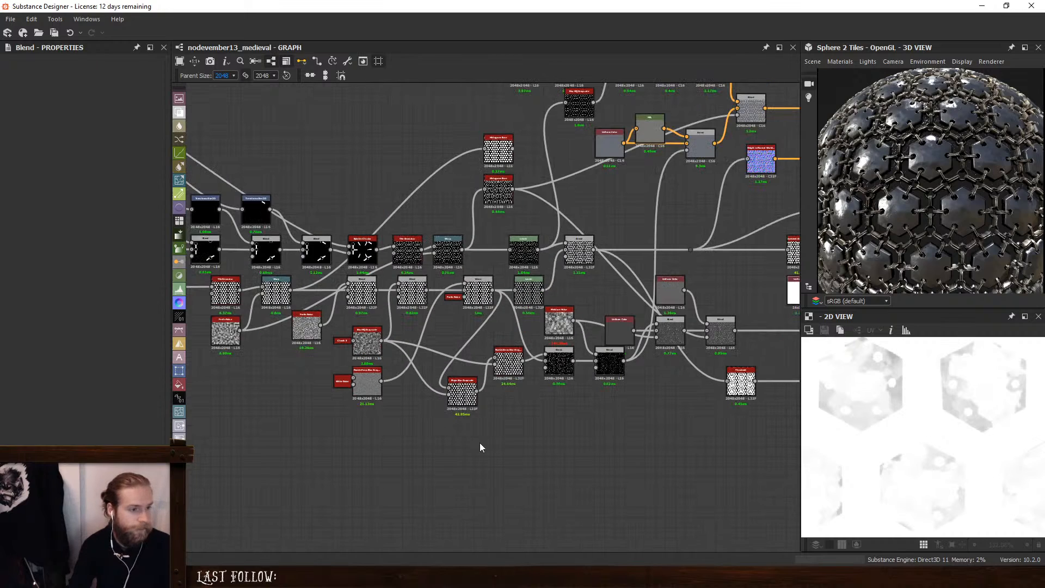
{"action": "key", "text": "space"}
{"action": "type", "text": "wea"}
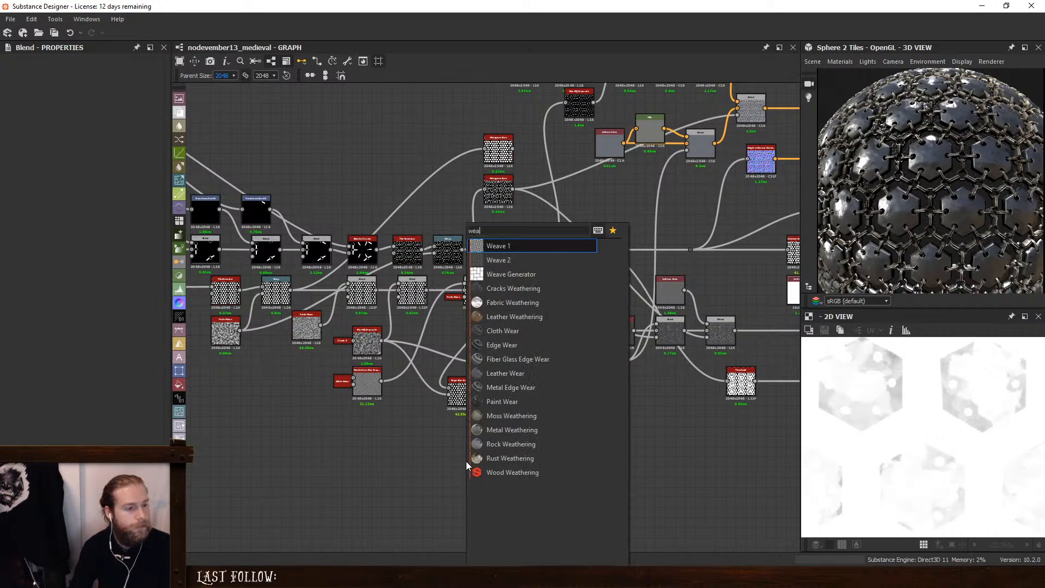
{"action": "left_click", "coordinate": [534, 246]}
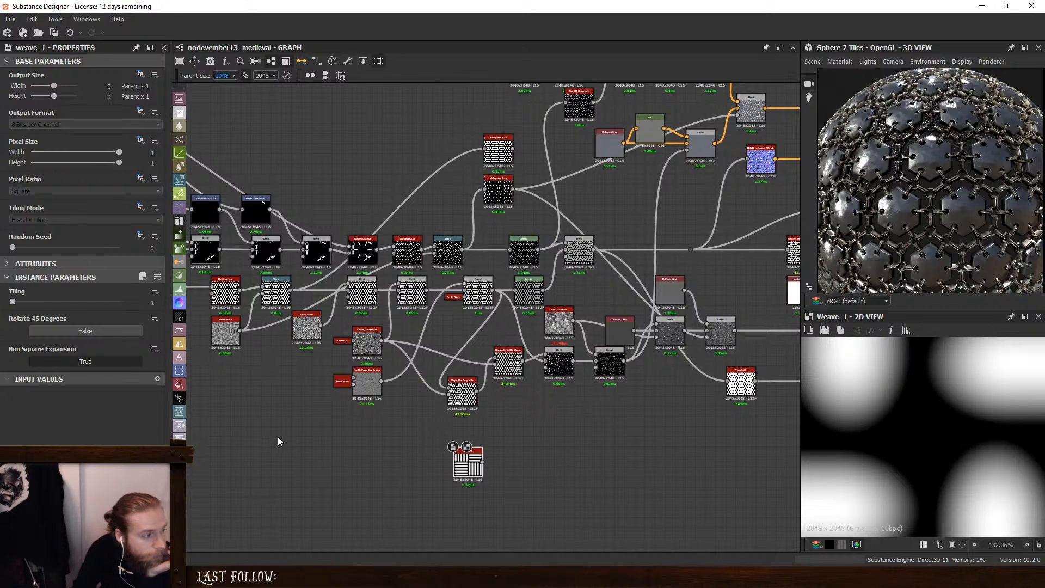
Replace the Weave 1 node with a Weave Generator node in the same empty area below the plate mask nodes
{"action": "scroll", "coordinate": [894, 407], "scroll_direction": "down", "scroll_amount": 8}
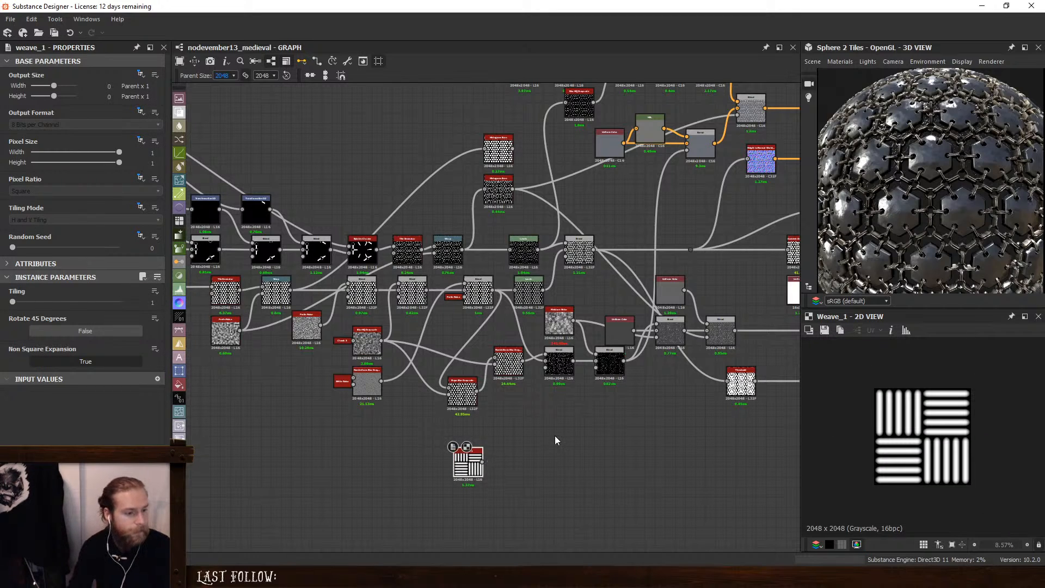
{"action": "key", "text": "Delete"}
{"action": "key", "text": "space"}
{"action": "type", "text": "wea"}
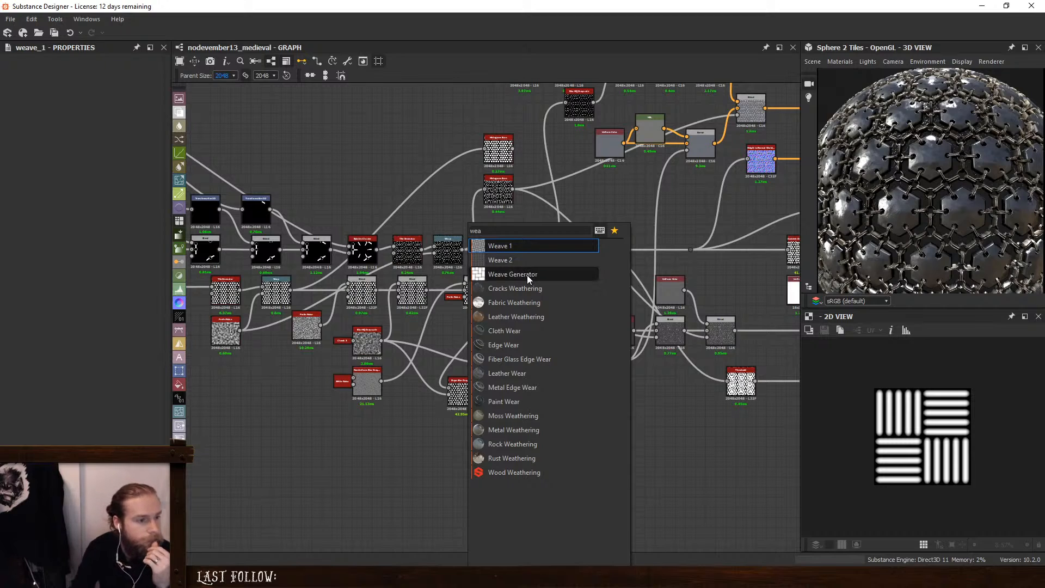
{"action": "left_click", "coordinate": [521, 278]}
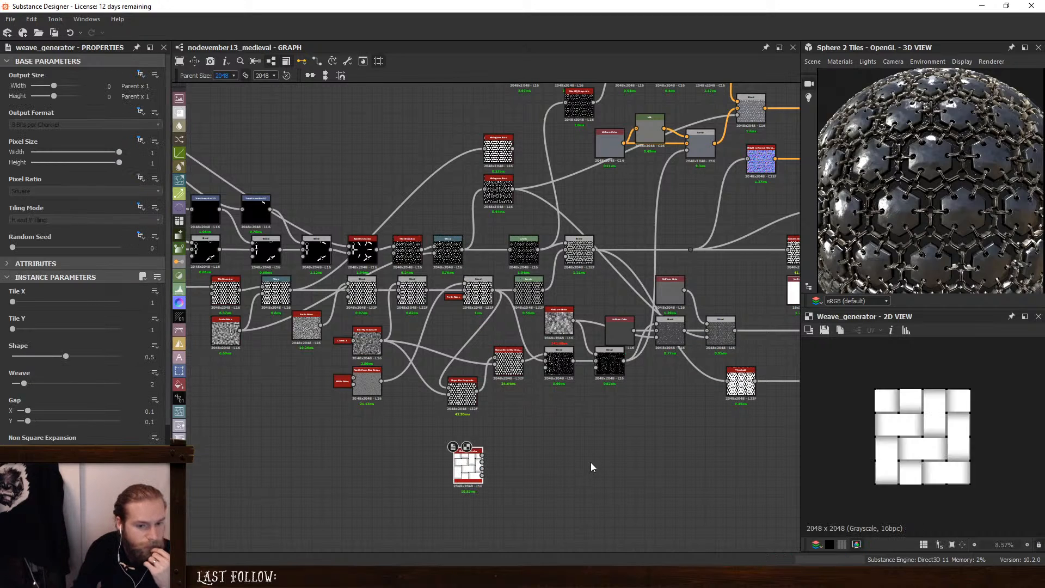
Set the Weave Generator's Weave to 1 and its Shape to 0.3 for a simple over-under pattern
{"action": "left_click_drag", "start_coordinate": [66, 356], "coordinate": [137, 358]}
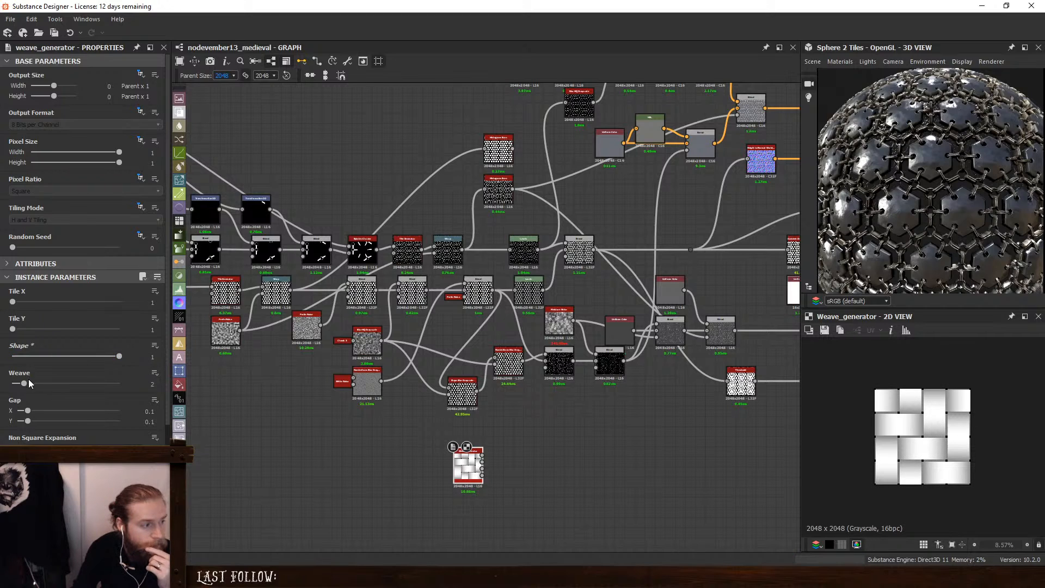
{"action": "mouse_move", "coordinate": [24, 383]}
{"action": "left_mouse_down"}
{"action": "mouse_move", "coordinate": [58, 387]}
{"action": "mouse_move", "coordinate": [5, 389]}
{"action": "left_mouse_up"}
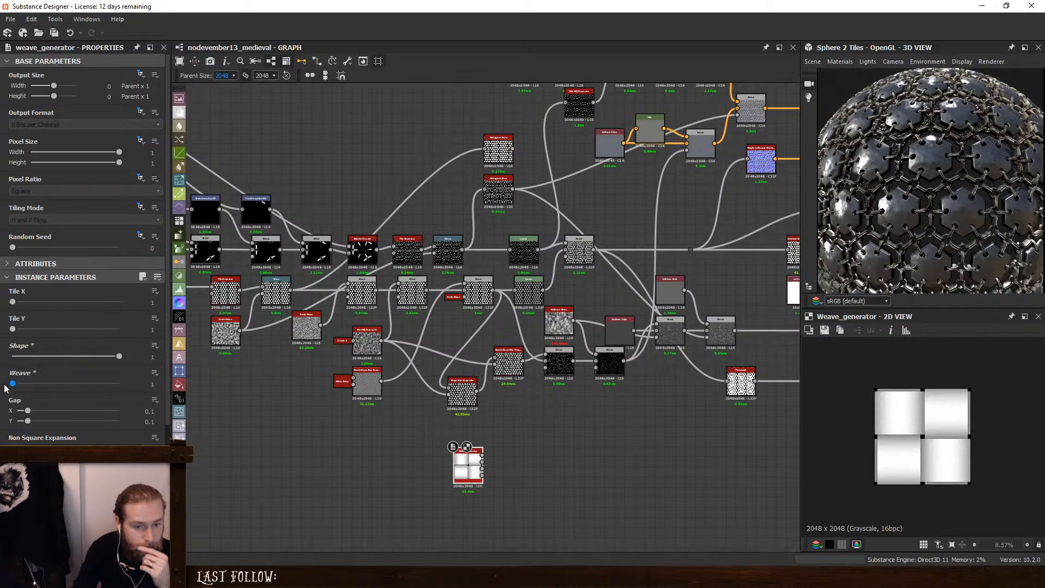
{"action": "left_click_drag", "start_coordinate": [119, 358], "coordinate": [44, 360]}
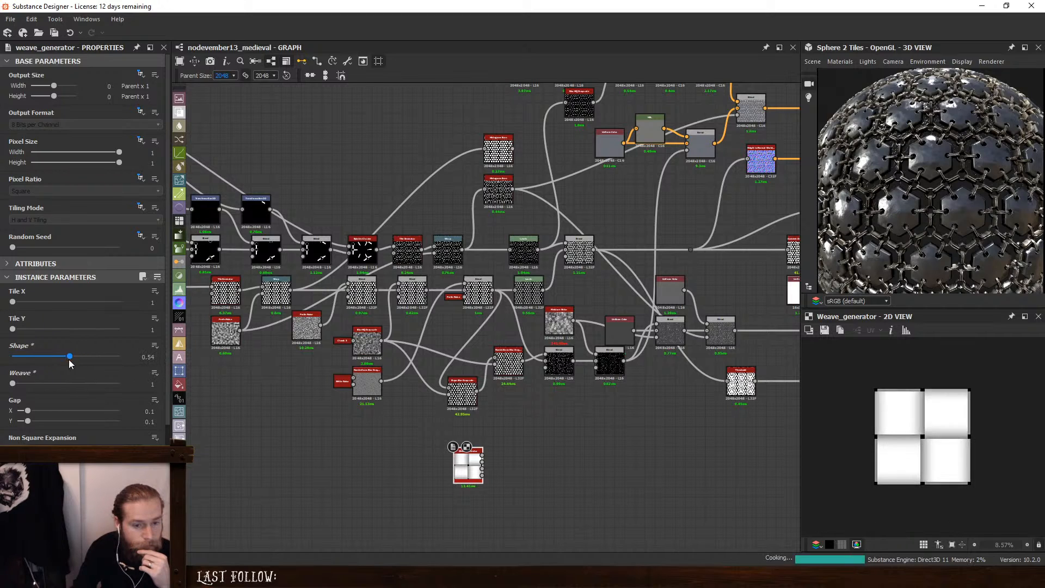
{"action": "left_click_drag", "start_coordinate": [44, 364], "coordinate": [45, 364]}
{"action": "mouse_move", "coordinate": [12, 302]}
{"action": "left_mouse_down"}
{"action": "mouse_move", "coordinate": [25, 305]}
{"action": "mouse_move", "coordinate": [11, 307]}
{"action": "left_mouse_up"}
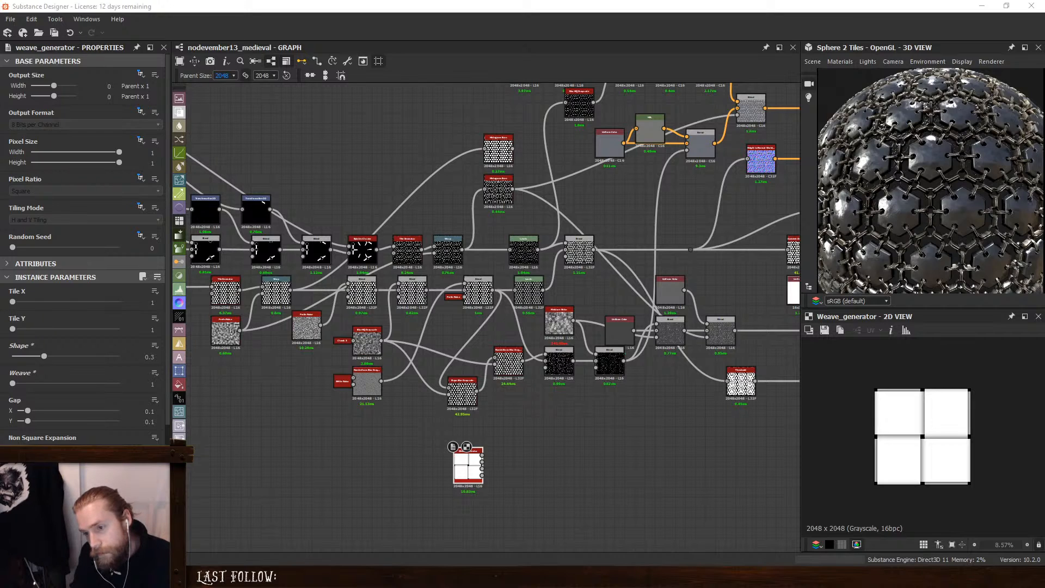
Preview the weave's height output, tile it 3 by 3, and set its gap to X 0.32 and Y 0.19
{"action": "double_click", "coordinate": [463, 464]}
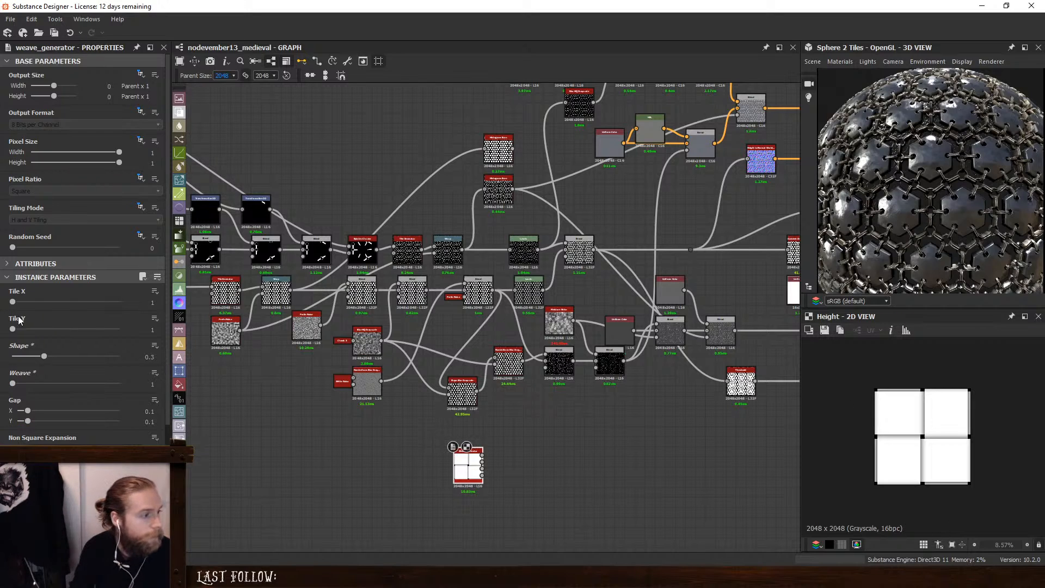
{"action": "left_click_drag", "start_coordinate": [28, 410], "coordinate": [37, 413]}
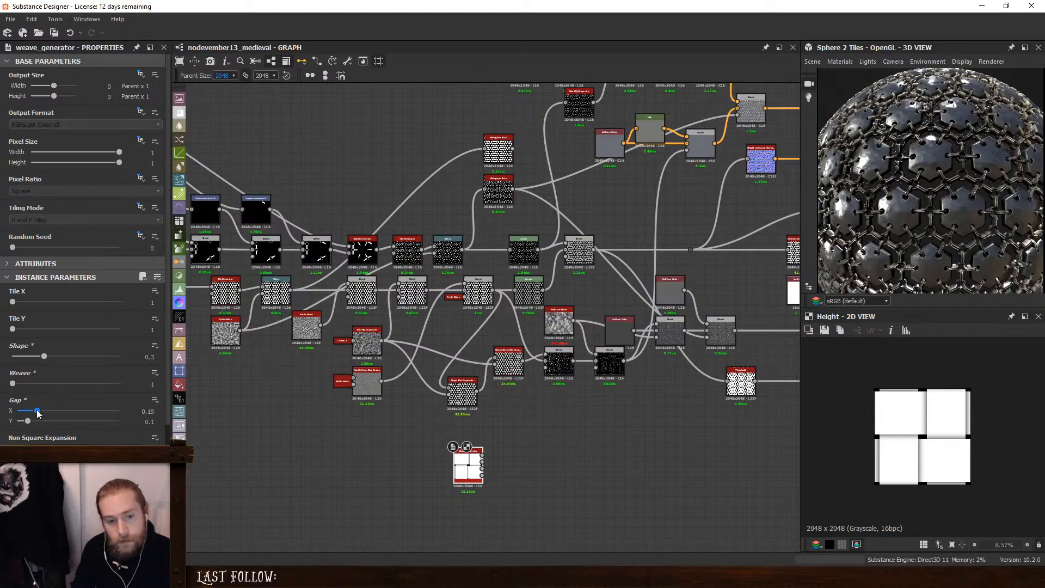
{"action": "left_click_drag", "start_coordinate": [37, 413], "coordinate": [31, 424]}
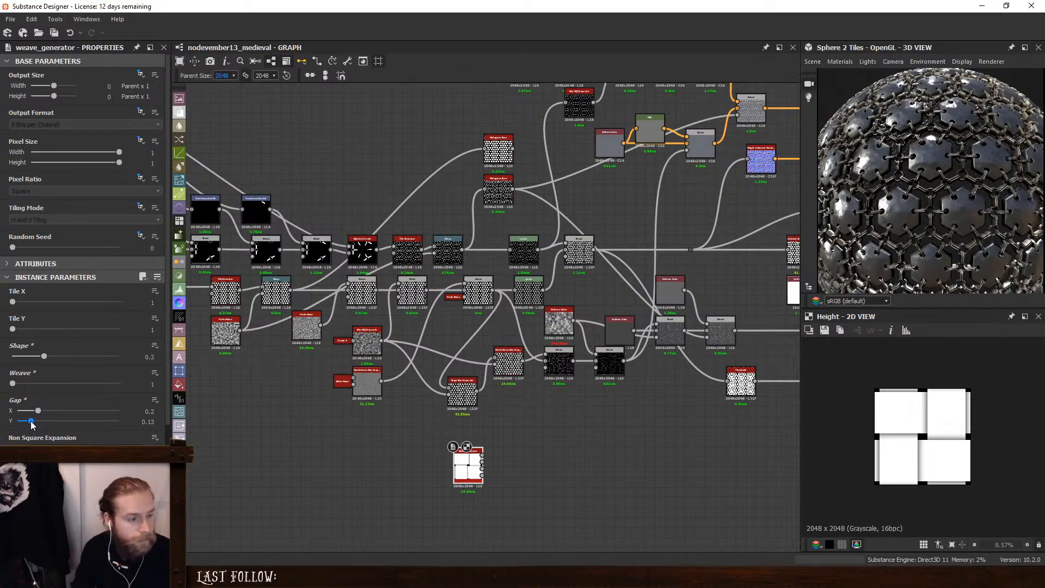
{"action": "scroll", "coordinate": [27, 337], "scroll_direction": "down", "scroll_amount": 1}
{"action": "left_click_drag", "start_coordinate": [13, 277], "coordinate": [23, 304]}
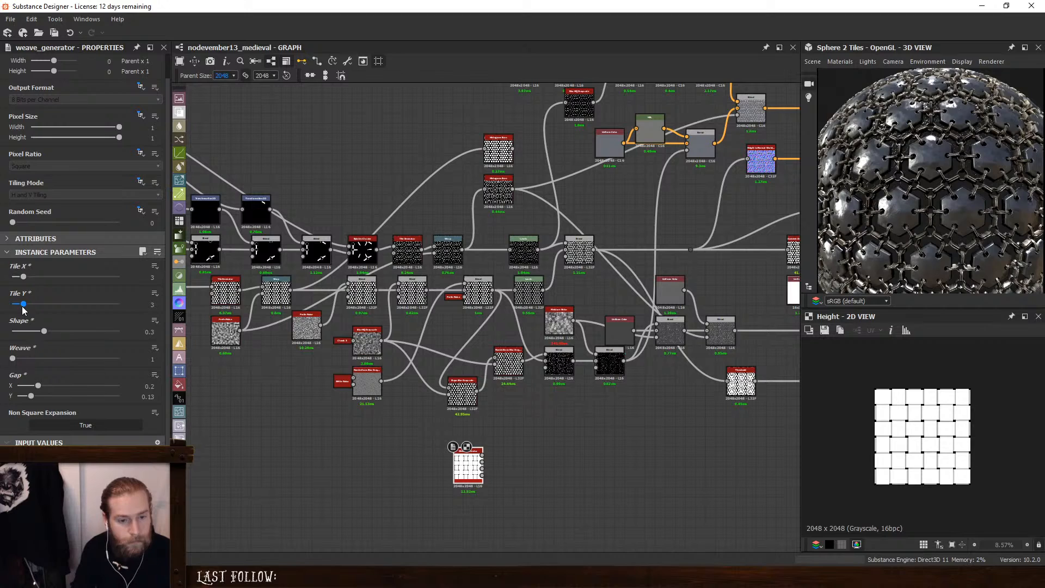
{"action": "mouse_move", "coordinate": [38, 386]}
{"action": "left_mouse_down"}
{"action": "mouse_move", "coordinate": [52, 390]}
{"action": "mouse_move", "coordinate": [38, 401]}
{"action": "left_mouse_up"}
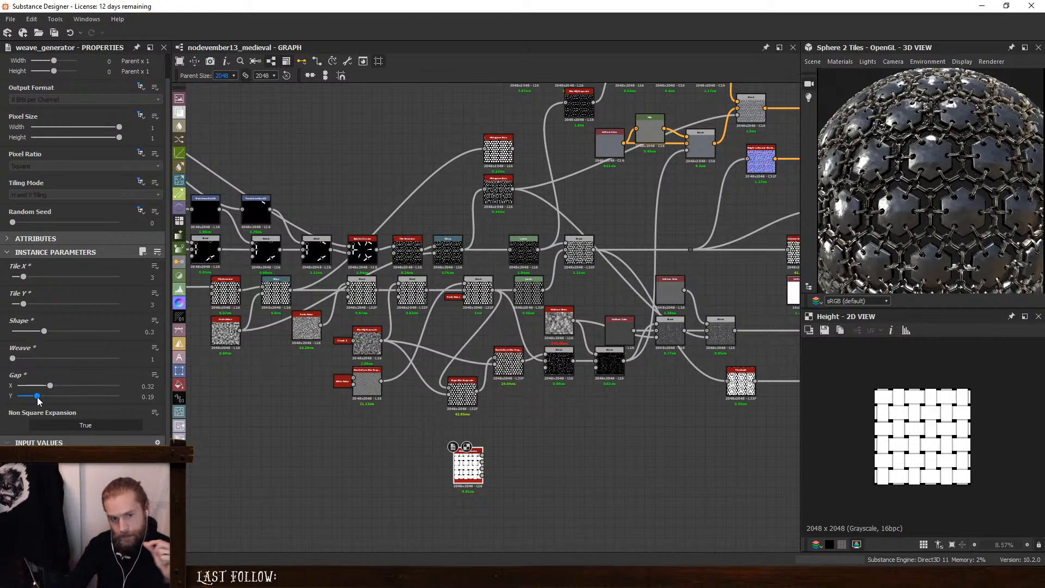
Check the cloth in the browser's Kikko close-up, return to Substance Designer, and set the weave's Tile Y to 9 and Gap Y to 0.47
{"action": "left_click_drag", "start_coordinate": [1044, 142], "coordinate": [704, 89]}
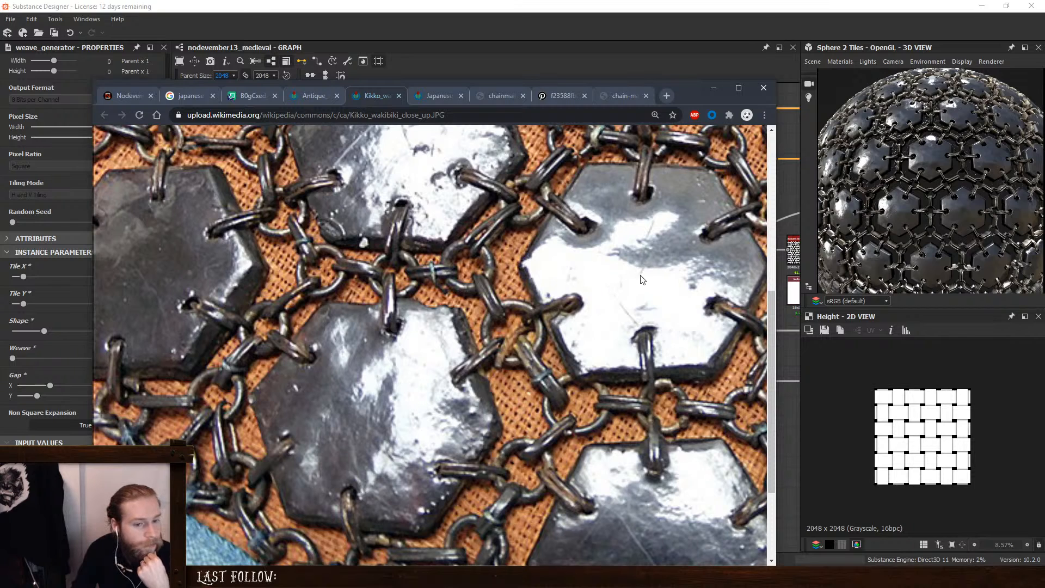
{"action": "left_click", "coordinate": [713, 88]}
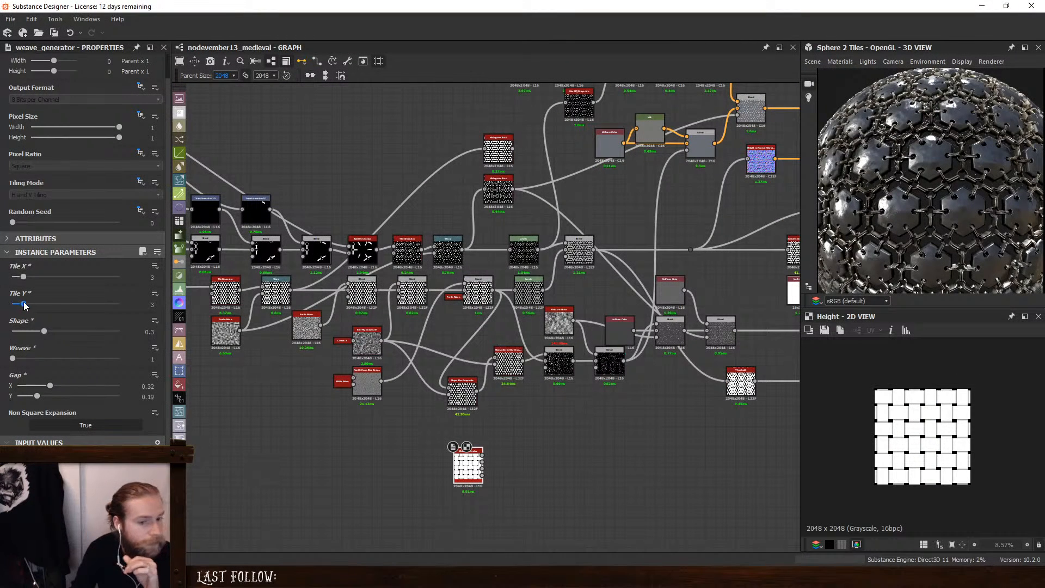
{"action": "left_click_drag", "start_coordinate": [23, 304], "coordinate": [57, 305]}
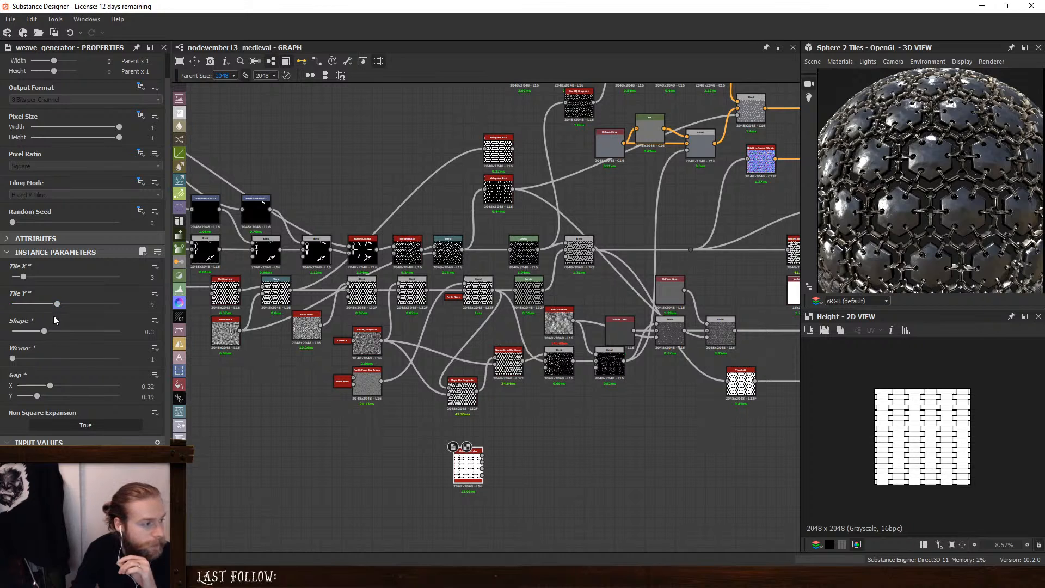
{"action": "left_click_drag", "start_coordinate": [37, 396], "coordinate": [83, 396]}
{"action": "scroll", "coordinate": [946, 422], "scroll_direction": "up", "scroll_amount": 3}
{"action": "scroll", "coordinate": [947, 423], "scroll_direction": "up", "scroll_amount": 1}
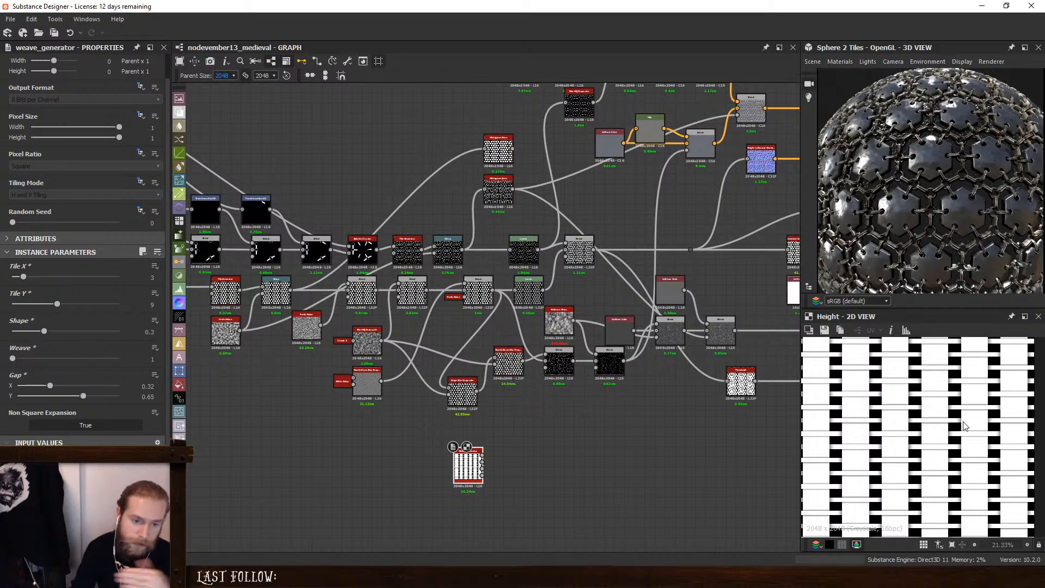
{"action": "scroll", "coordinate": [964, 426], "scroll_direction": "down", "scroll_amount": 1}
{"action": "left_click_drag", "start_coordinate": [78, 398], "coordinate": [66, 399]}
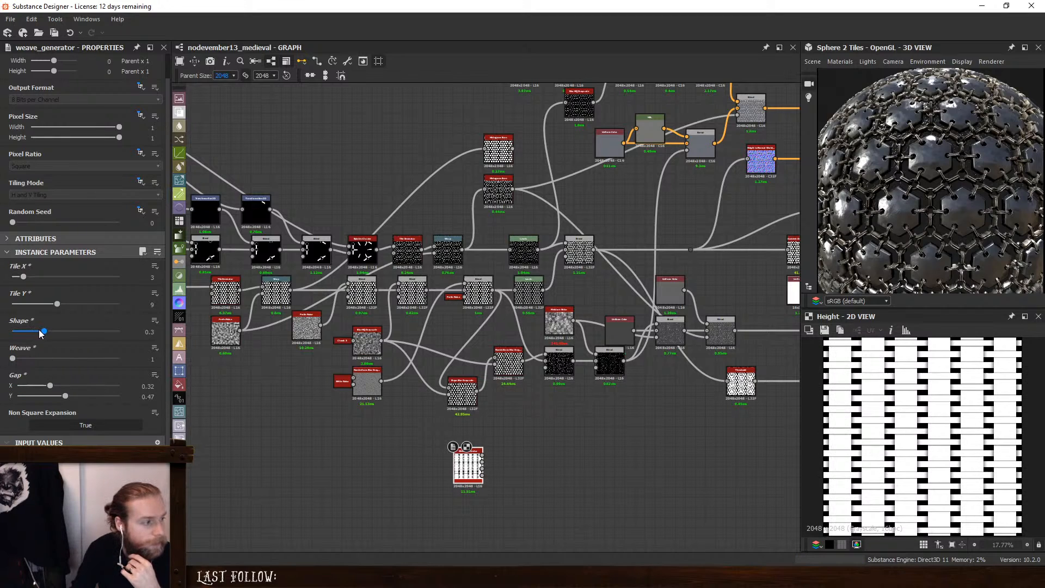
Set the Weave Generator's Shape to 0.45 and Gap X to 0.35
{"action": "mouse_move", "coordinate": [43, 331]}
{"action": "left_mouse_down"}
{"action": "mouse_move", "coordinate": [92, 331]}
{"action": "mouse_move", "coordinate": [28, 332]}
{"action": "mouse_move", "coordinate": [61, 336]}
{"action": "left_mouse_up"}
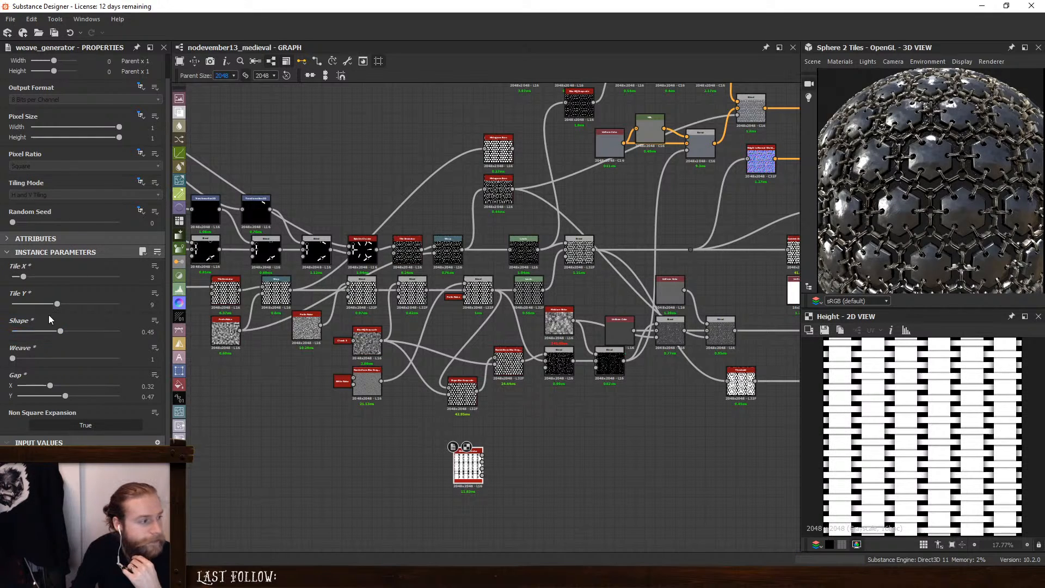
{"action": "left_click_drag", "start_coordinate": [49, 385], "coordinate": [54, 387]}
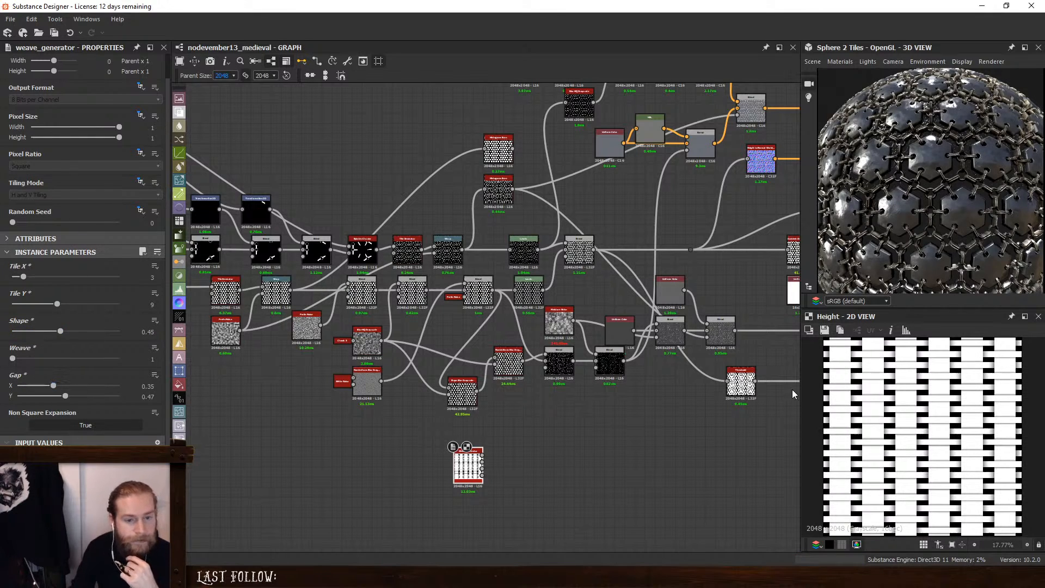
{"action": "scroll", "coordinate": [929, 390], "scroll_direction": "down", "scroll_amount": 4}
{"action": "scroll", "coordinate": [920, 397], "scroll_direction": "up", "scroll_amount": 2}
Shift the Weave Generator away from the masks and feed its height into a new Safe Transform Grayscale node with Tile 6
{"action": "left_click_drag", "start_coordinate": [466, 463], "coordinate": [365, 491]}
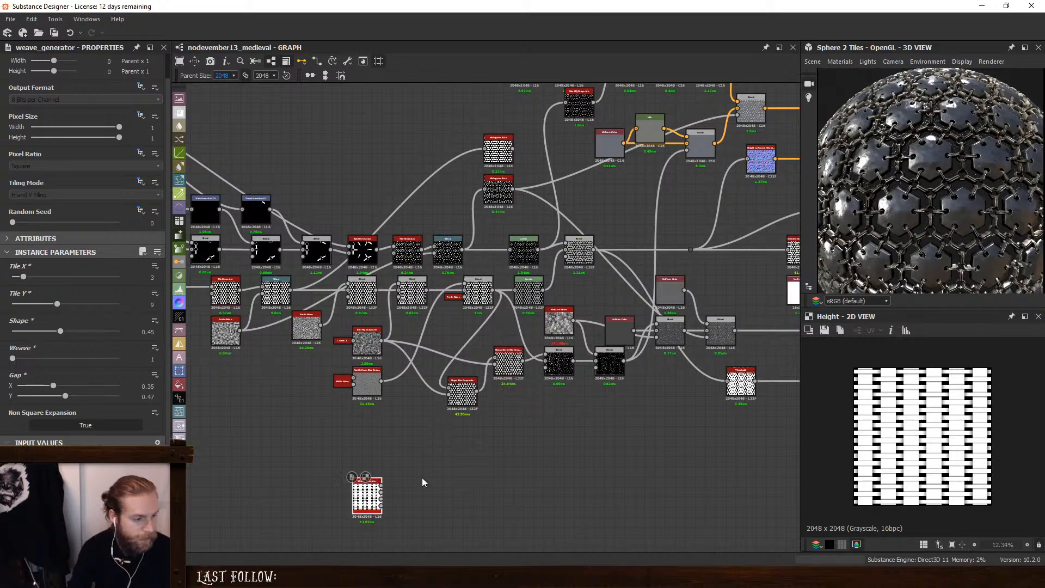
{"action": "scroll", "coordinate": [389, 493], "scroll_direction": "up", "scroll_amount": 4}
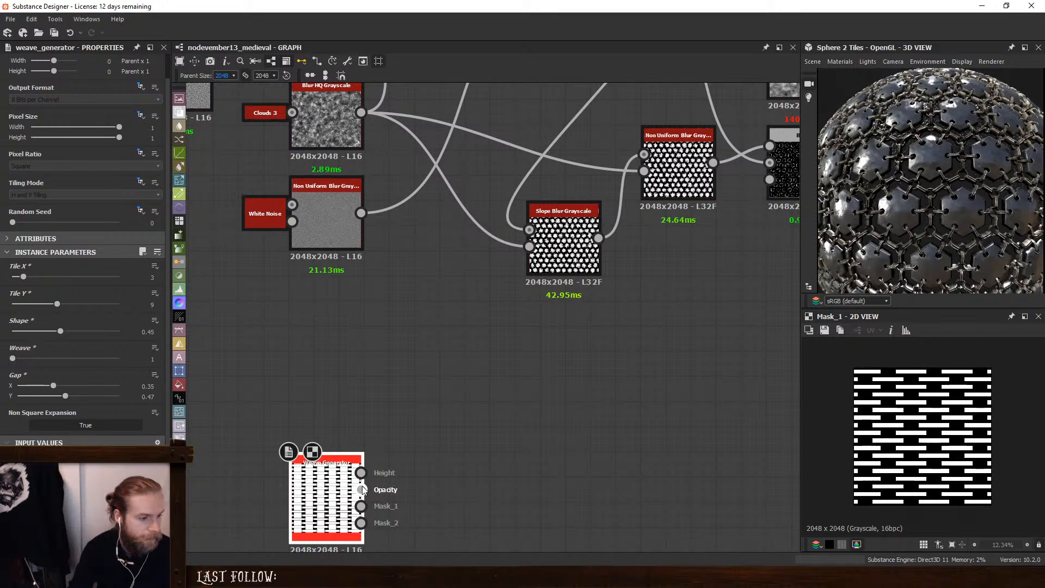
{"action": "left_click_drag", "start_coordinate": [361, 523], "coordinate": [449, 461]}
{"action": "type", "text": "til"}
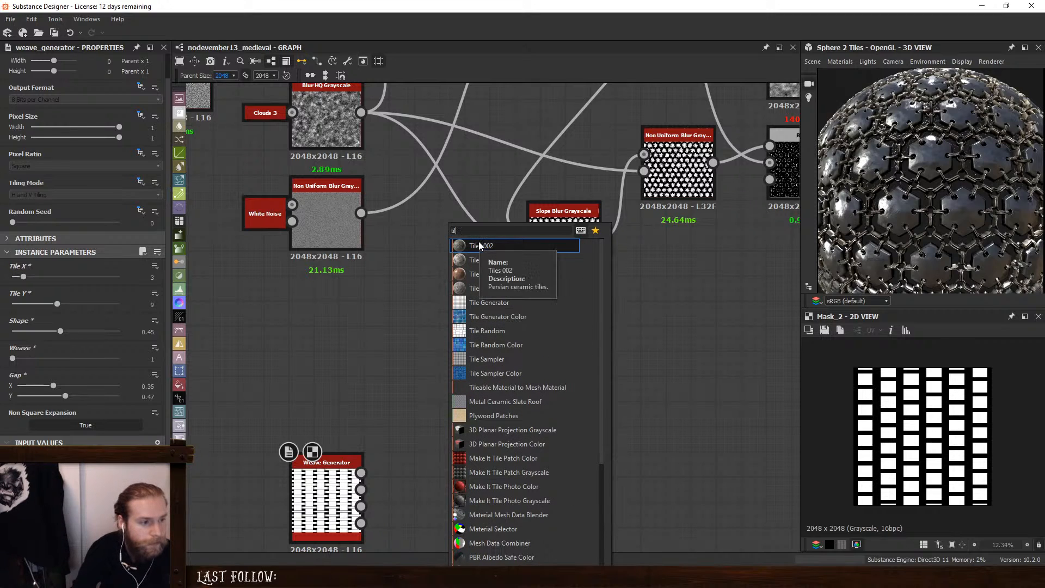
{"action": "key", "text": "BackSpace"}
{"action": "key", "text": "BackSpace"}
{"action": "key", "text": "BackSpace"}
{"action": "type", "text": "safe"}
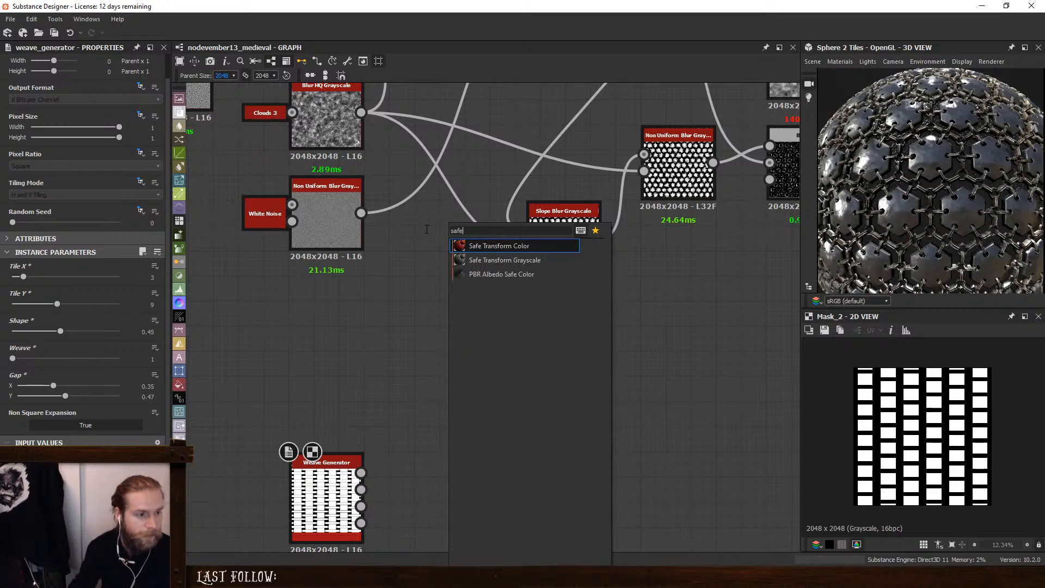
{"action": "left_click", "coordinate": [525, 260]}
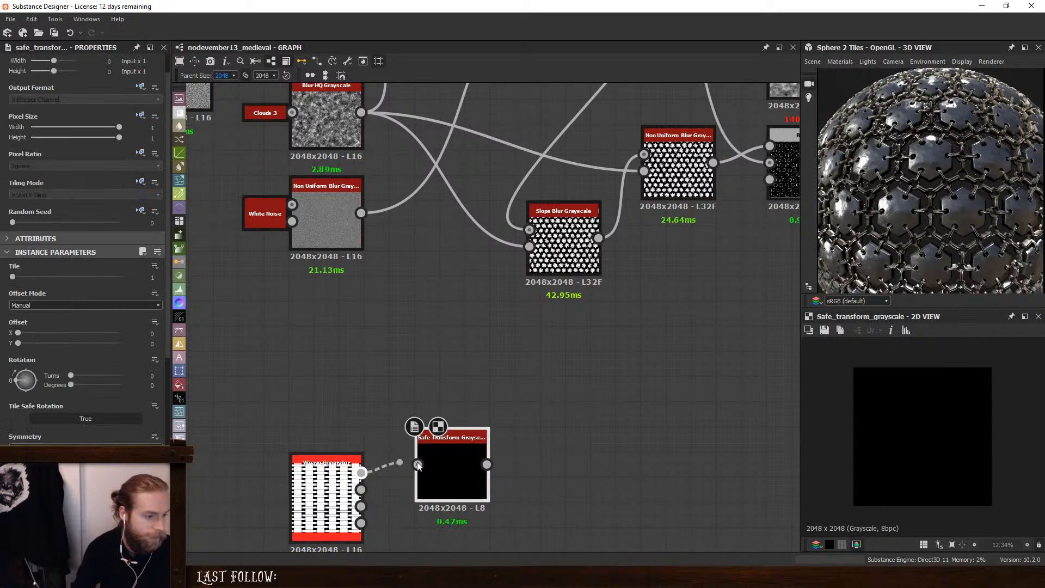
{"action": "left_click_drag", "start_coordinate": [13, 277], "coordinate": [48, 276]}
{"action": "scroll", "coordinate": [838, 415], "scroll_direction": "up", "scroll_amount": 10}
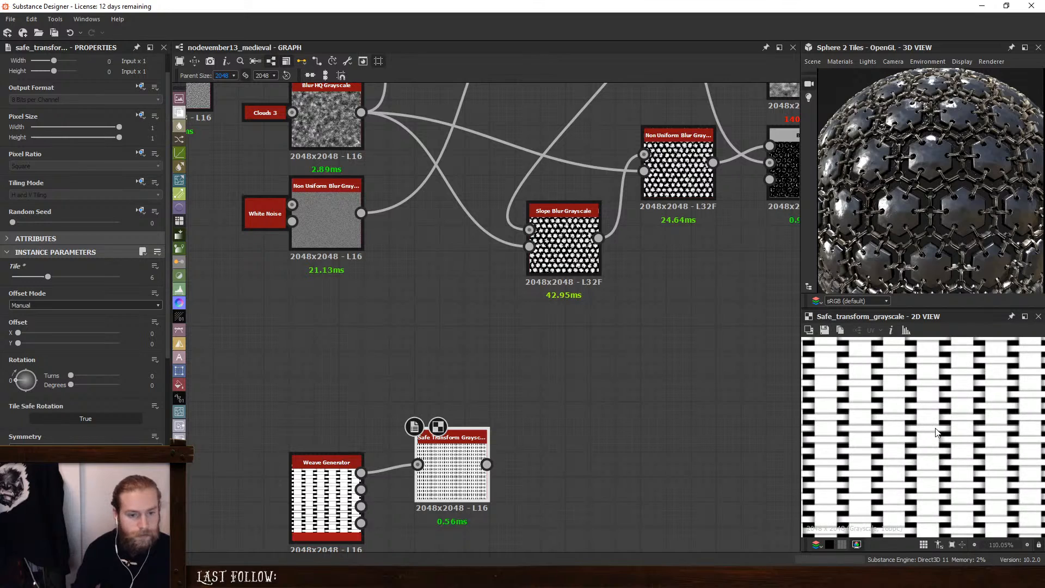
Set the Weave Generator's Tile X to 5 and examine the tiled weave in the Safe Transform output
{"action": "left_click", "coordinate": [328, 479]}
{"action": "left_click_drag", "start_coordinate": [12, 277], "coordinate": [35, 277]}
{"action": "scroll", "coordinate": [933, 433], "scroll_direction": "down", "scroll_amount": 6}
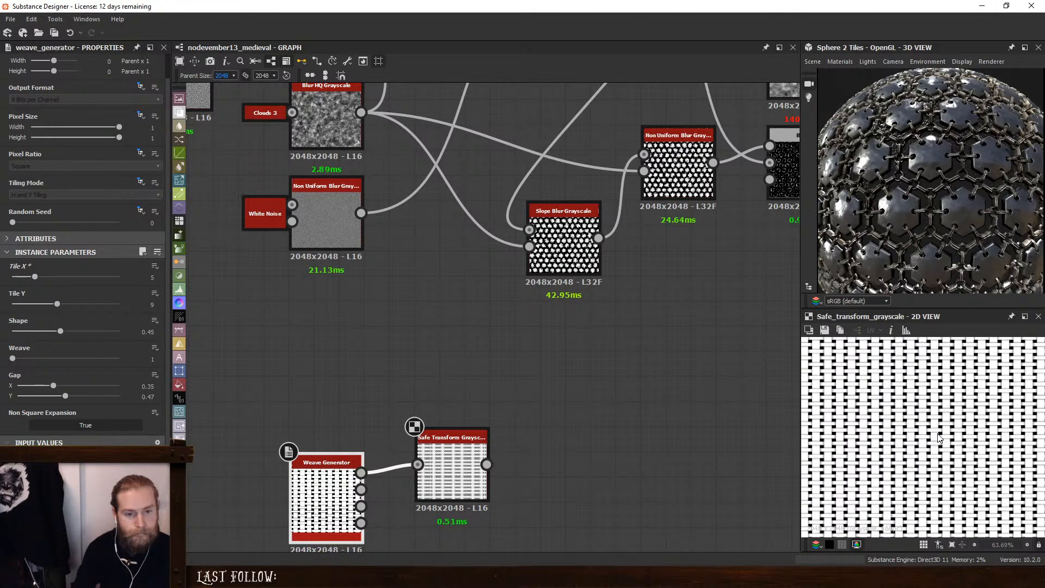
{"action": "scroll", "coordinate": [559, 450], "scroll_direction": "down", "scroll_amount": 5}
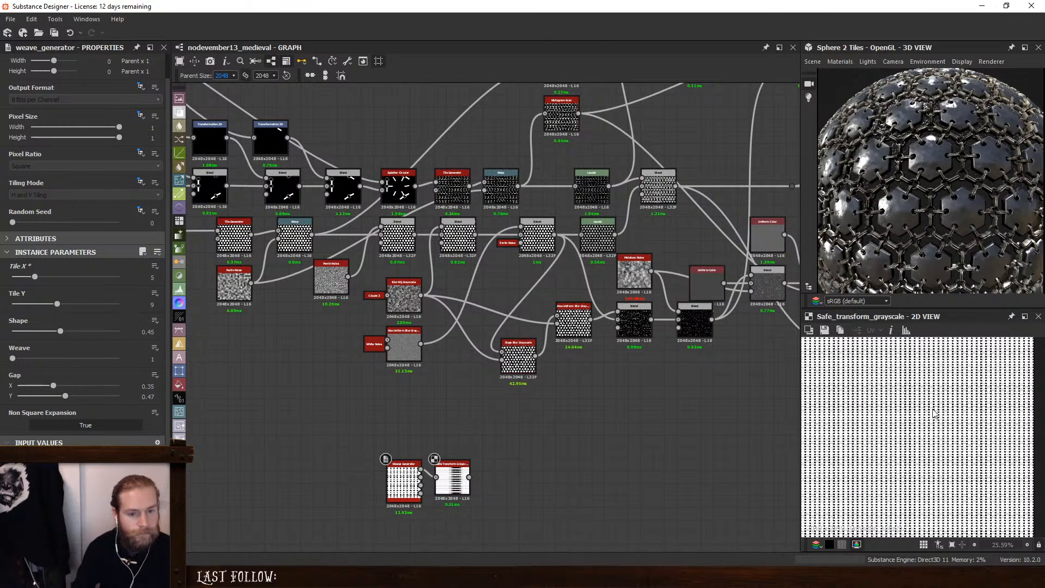
{"action": "scroll", "coordinate": [934, 413], "scroll_direction": "up", "scroll_amount": 5}
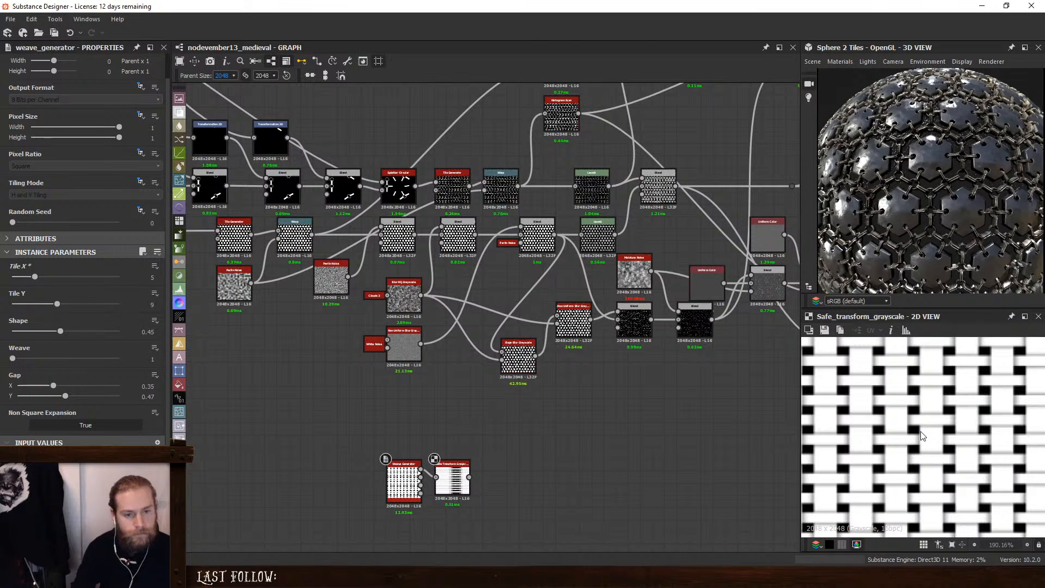
{"action": "scroll", "coordinate": [631, 465], "scroll_direction": "down", "scroll_amount": 5}
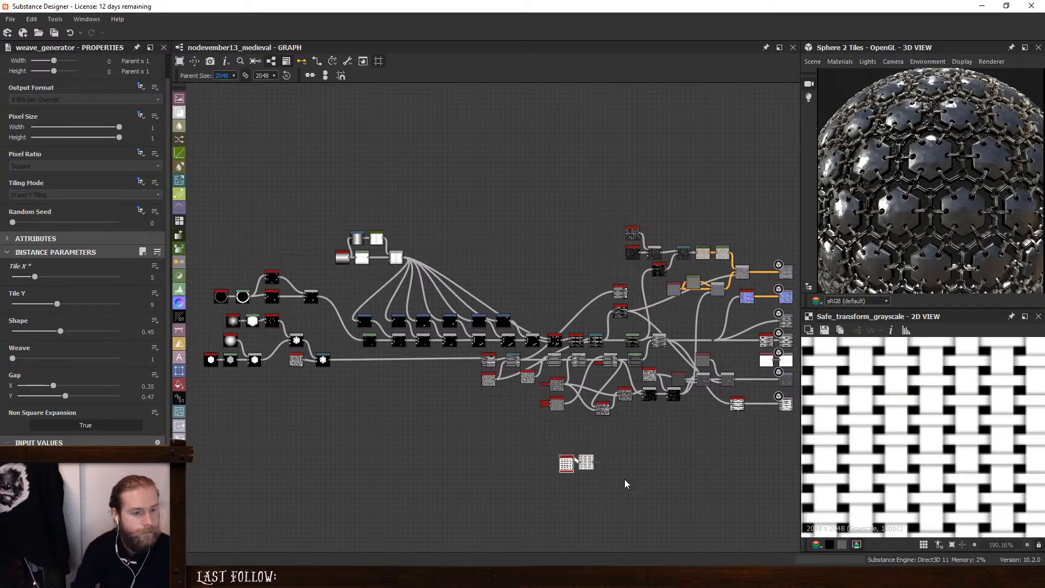
Move the Weave Generator and Safe Transform nodes above the base colour nodes and preview the weave's height output
{"action": "left_click_drag", "start_coordinate": [583, 461], "coordinate": [735, 234]}
{"action": "scroll", "coordinate": [734, 234], "scroll_direction": "up", "scroll_amount": 3}
{"action": "middle_click_drag", "start_coordinate": [726, 263], "coordinate": [617, 285]}
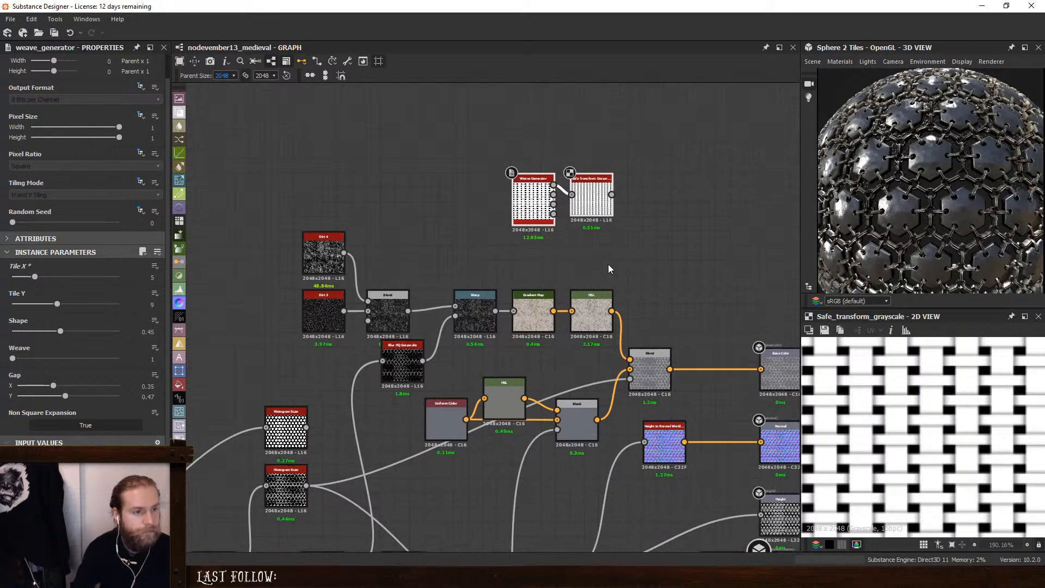
{"action": "double_click", "coordinate": [530, 200]}
{"action": "scroll", "coordinate": [929, 398], "scroll_direction": "down", "scroll_amount": 4}
{"action": "scroll", "coordinate": [930, 402], "scroll_direction": "down", "scroll_amount": 4}
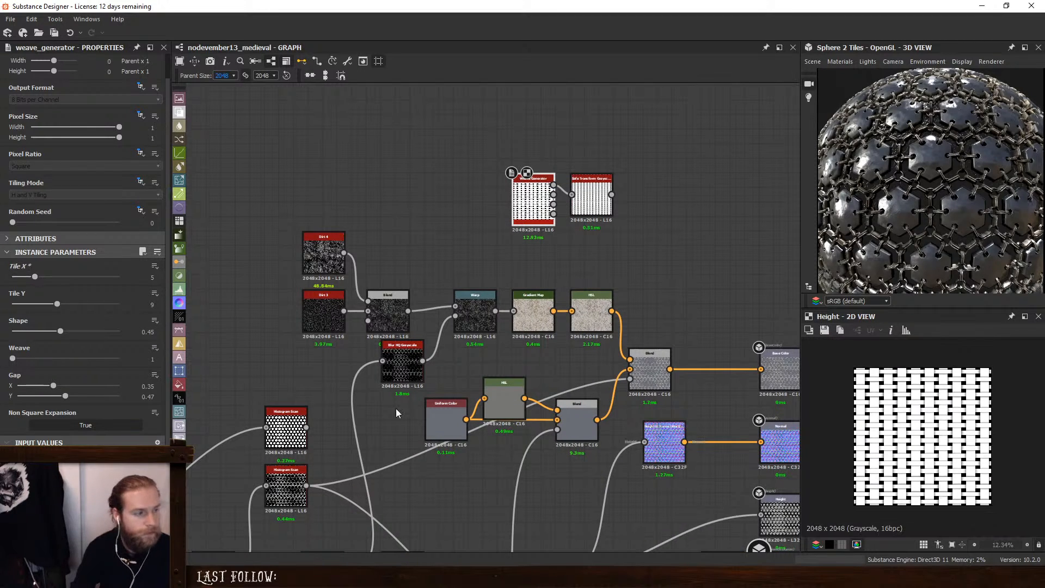
Try a Tile X of 20 on the Weave Generator, inspect the pattern, and undo the change
{"action": "left_click_drag", "start_coordinate": [34, 277], "coordinate": [159, 280]}
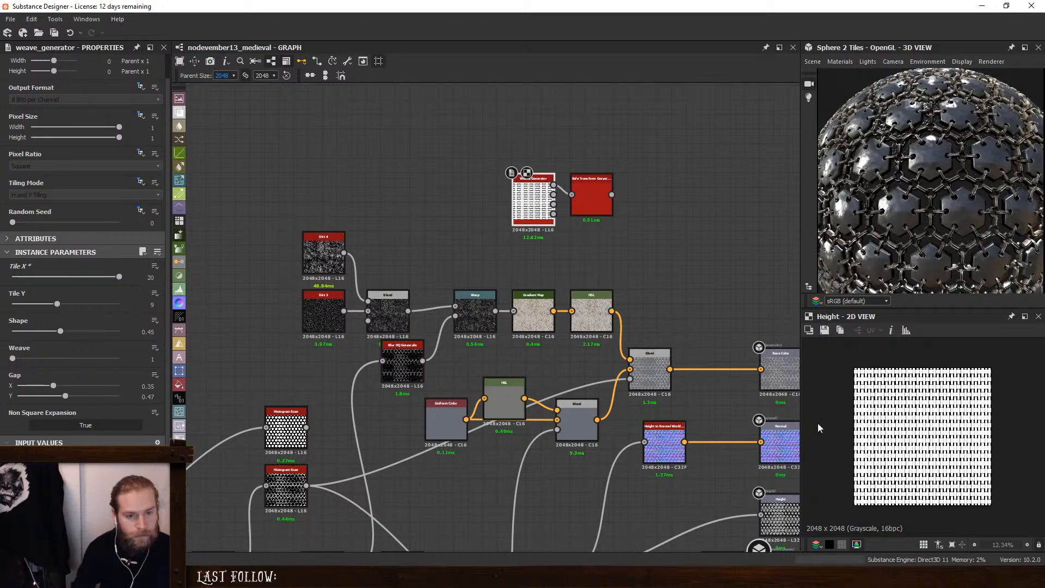
{"action": "scroll", "coordinate": [819, 428], "scroll_direction": "up", "scroll_amount": 5}
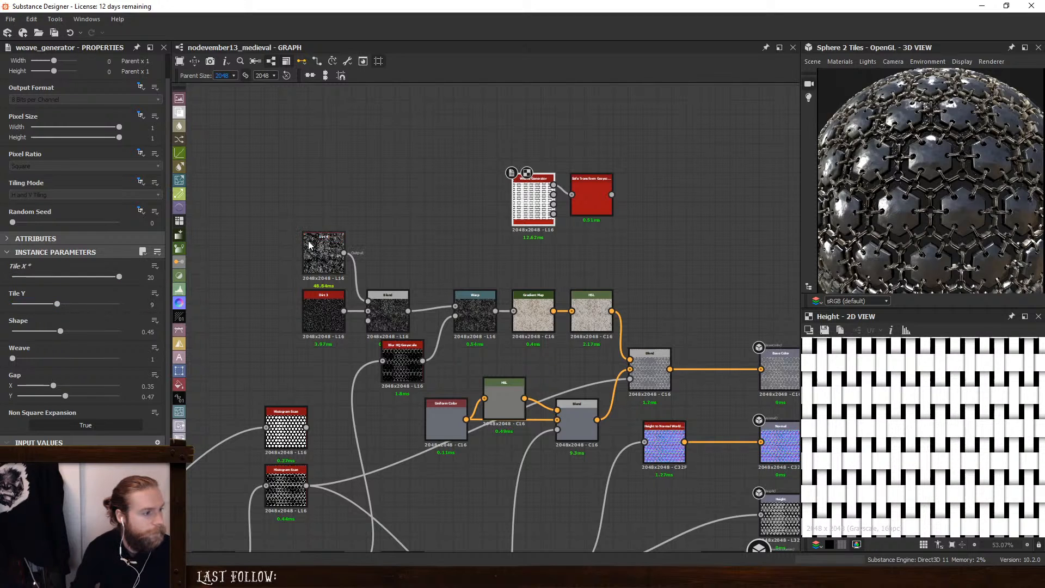
{"action": "key", "text": "ctrl+z"}
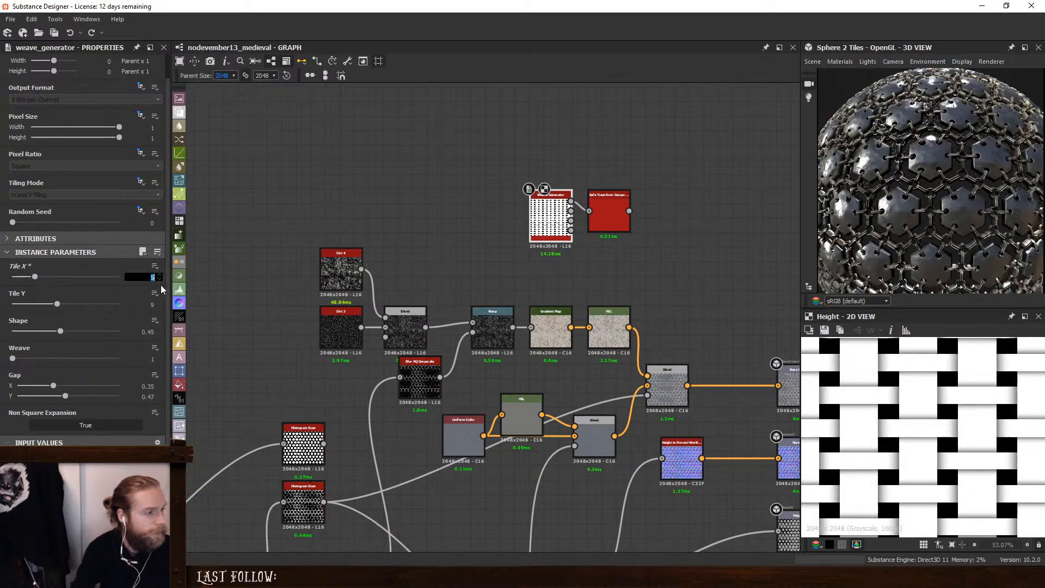
Set the Weave Generator's Tile Y to 10
{"action": "key", "text": "Tab"}
{"action": "type", "text": "10"}
{"action": "key", "text": "Return"}
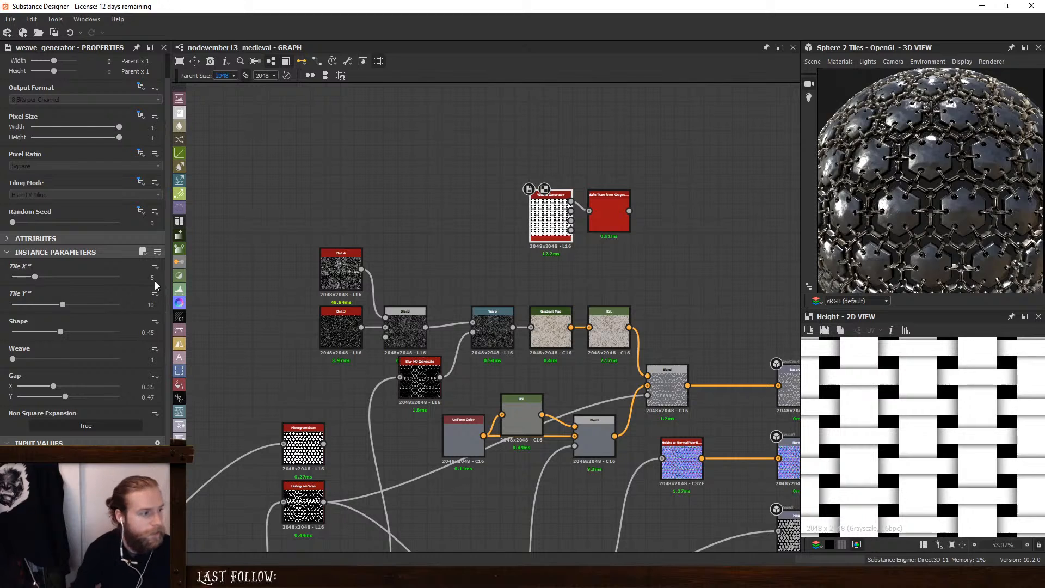
Try a Tile X of 10 and a Tile Y of 20 on the Weave Generator
{"action": "left_click", "coordinate": [153, 278]}
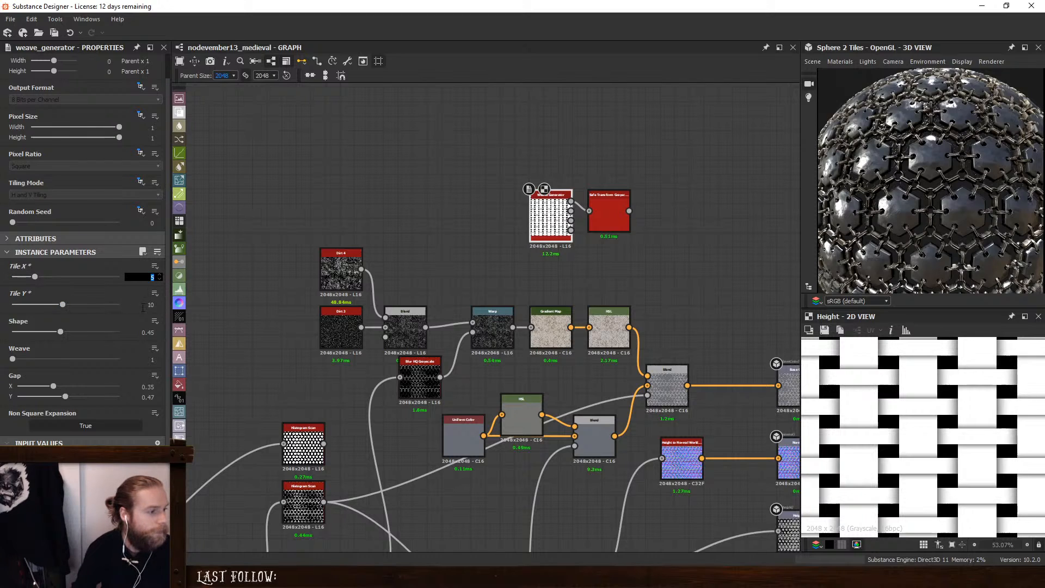
{"action": "key", "text": "Tab"}
{"action": "type", "text": "20"}
{"action": "key", "text": "Return"}
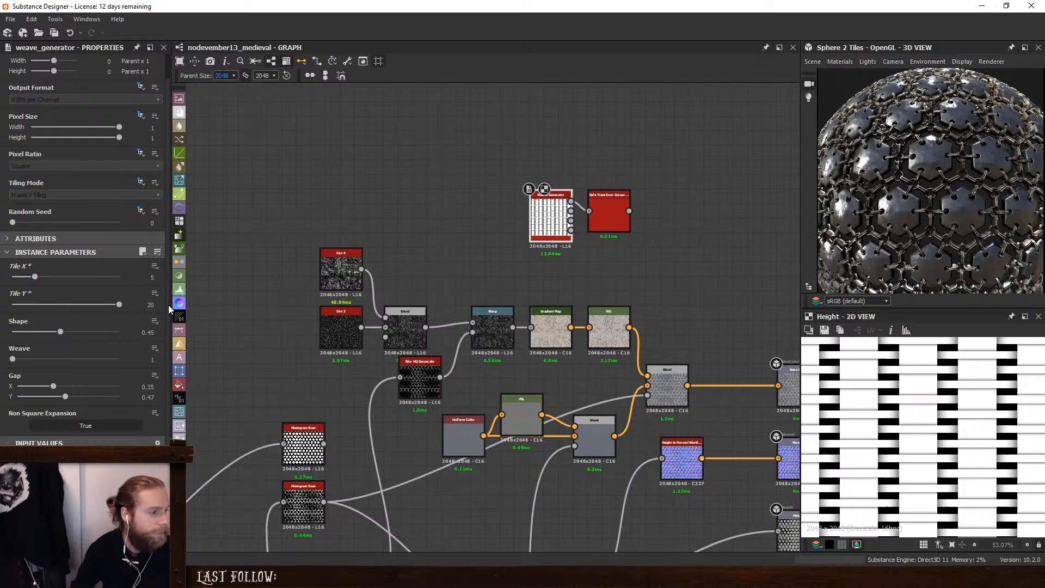
{"action": "left_click", "coordinate": [152, 277]}
{"action": "type", "text": "10"}
{"action": "key", "text": "Return"}
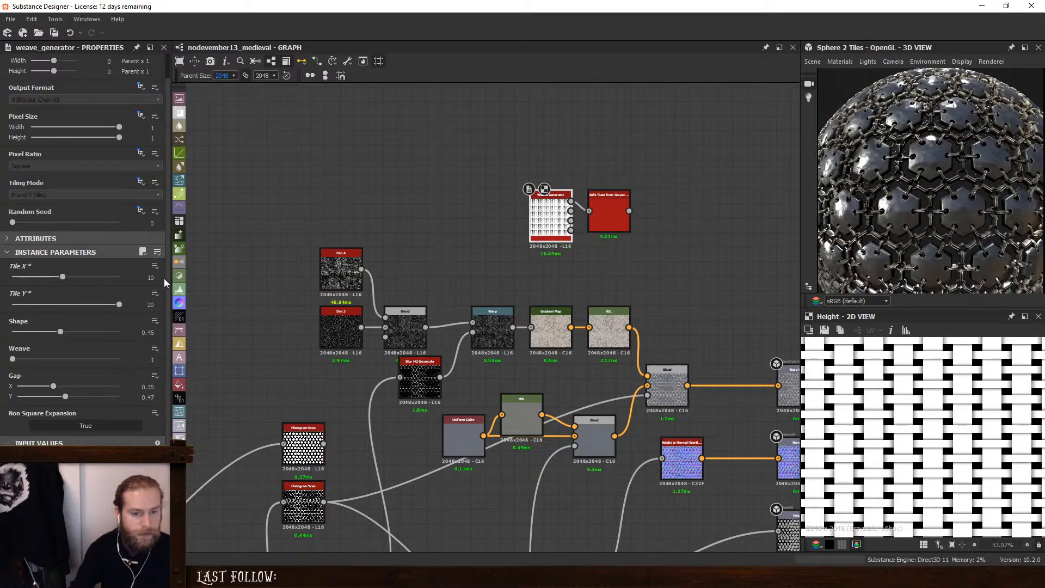
Set the Weave Generator's Tile Y to 40 and Tile X to 20, and check the full pattern in the height preview
{"action": "left_click", "coordinate": [149, 304]}
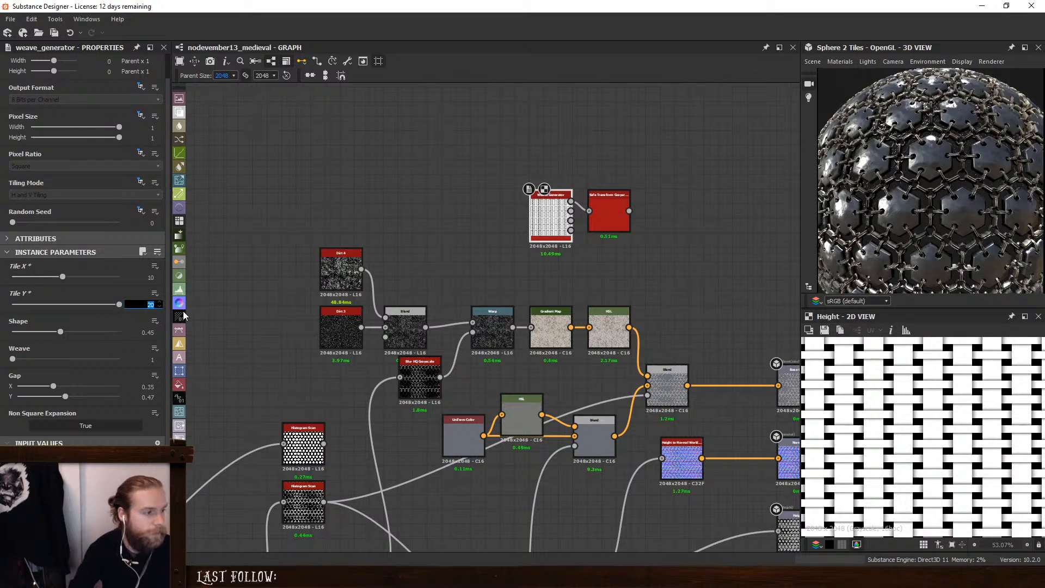
{"action": "type", "text": "40"}
{"action": "key", "text": "Return"}
{"action": "left_click", "coordinate": [155, 277]}
{"action": "type", "text": "2"}
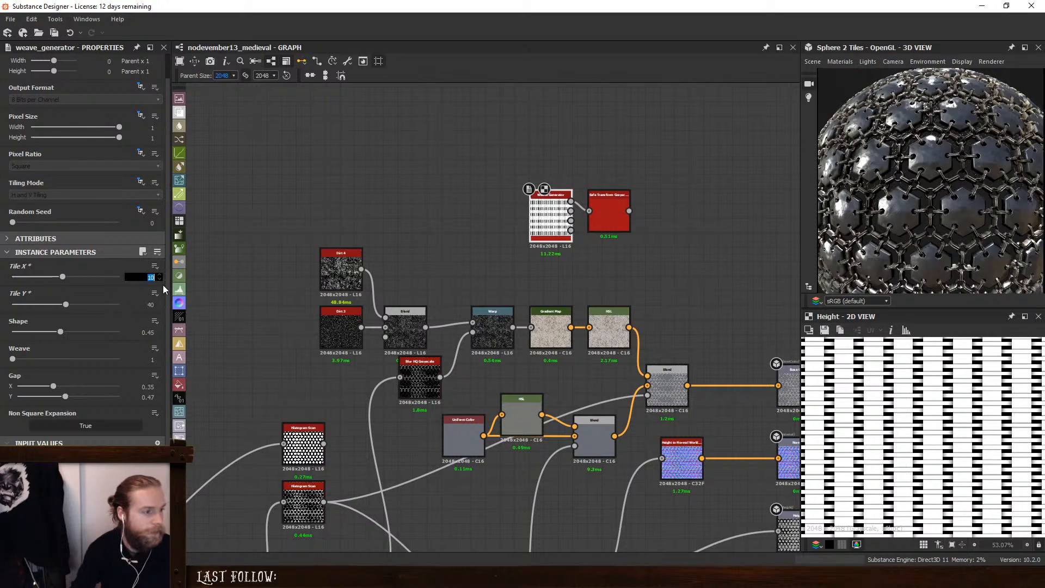
{"action": "type", "text": "0"}
{"action": "key", "text": "Return"}
{"action": "scroll", "coordinate": [867, 386], "scroll_direction": "down", "scroll_amount": 4}
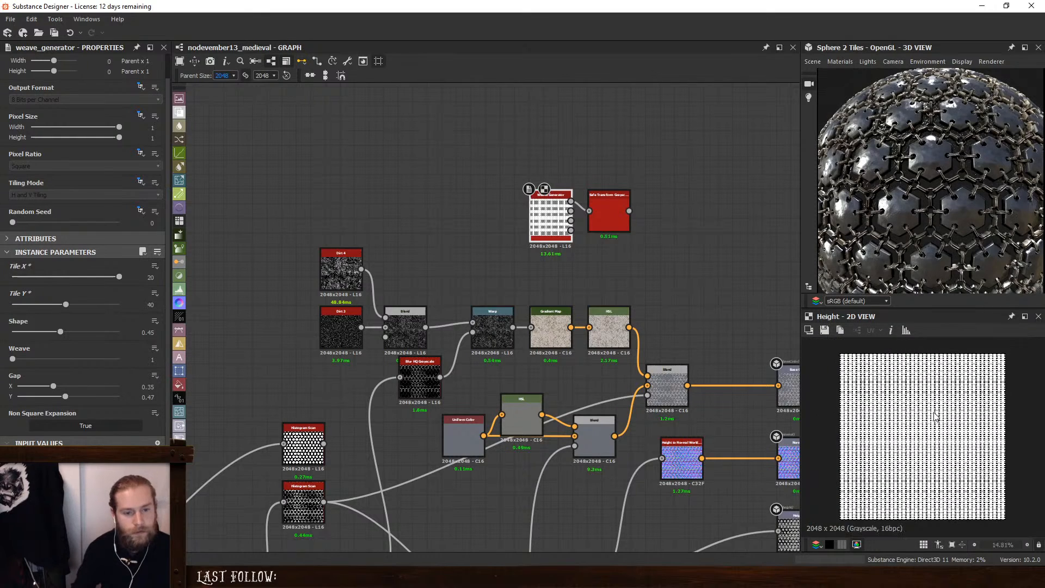
Delete the Safe Transform node, move the Weave Generator above the Warp node, and preview its Mask_2 output
{"action": "left_click", "coordinate": [621, 213]}
{"action": "key", "text": "Delete"}
{"action": "left_click_drag", "start_coordinate": [573, 230], "coordinate": [493, 245]}
{"action": "double_click", "coordinate": [559, 244]}
Add a Blend node just above the existing blend fed by the Uniform Color and HSL nodes
{"action": "middle_click_drag", "start_coordinate": [644, 267], "coordinate": [544, 217]}
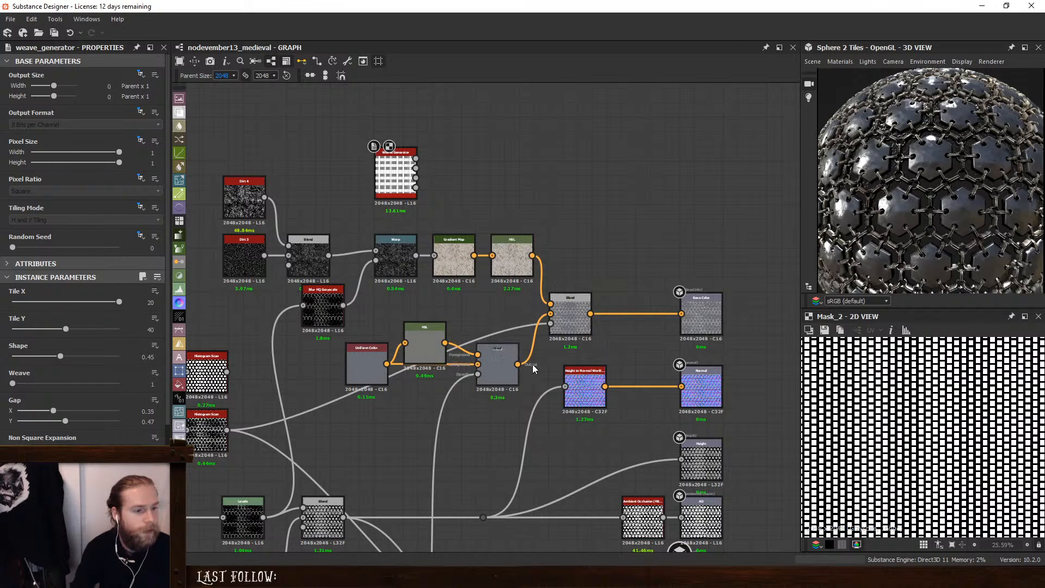
{"action": "key", "text": "space"}
{"action": "left_click", "coordinate": [518, 259]}
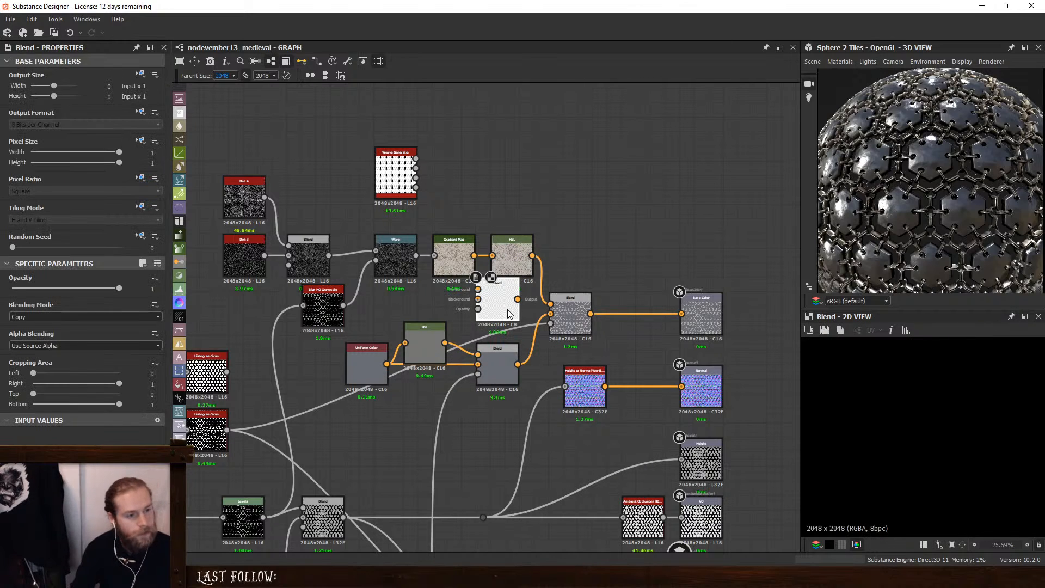
Wire the grey metal Blend into the new Blend's foreground and the hexagon plates' Histogram Scan into its opacity, docking the metal's HSL node
{"action": "left_click_drag", "start_coordinate": [567, 305], "coordinate": [610, 305]}
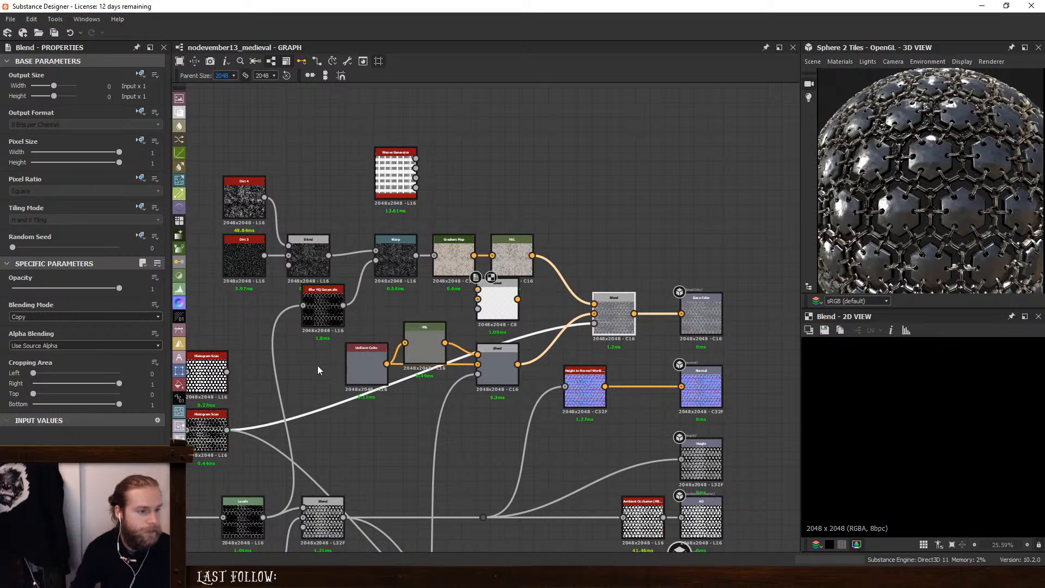
{"action": "left_click_drag", "start_coordinate": [336, 359], "coordinate": [498, 326]}
{"action": "key", "text": "d"}
{"action": "left_click", "coordinate": [376, 364]}
{"action": "middle_click_drag", "start_coordinate": [332, 349], "coordinate": [453, 330]}
{"action": "left_click_drag", "start_coordinate": [348, 354], "coordinate": [614, 304]}
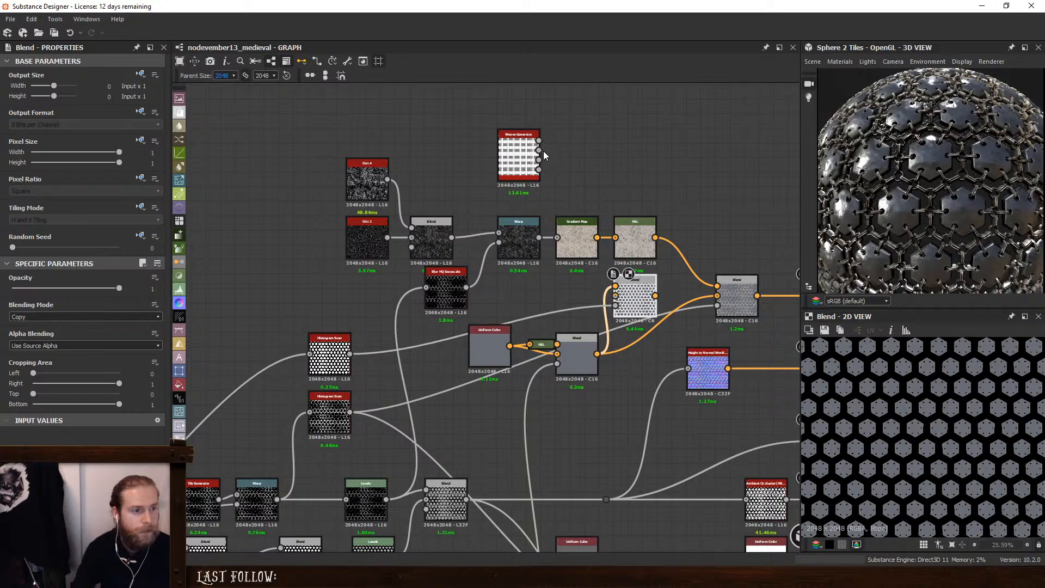
Add a Gradient Map node beside the Weave Generator and feed it from the generator's first output
{"action": "left_click", "coordinate": [571, 142]}
{"action": "key", "text": "space"}
{"action": "type", "text": "grad"}
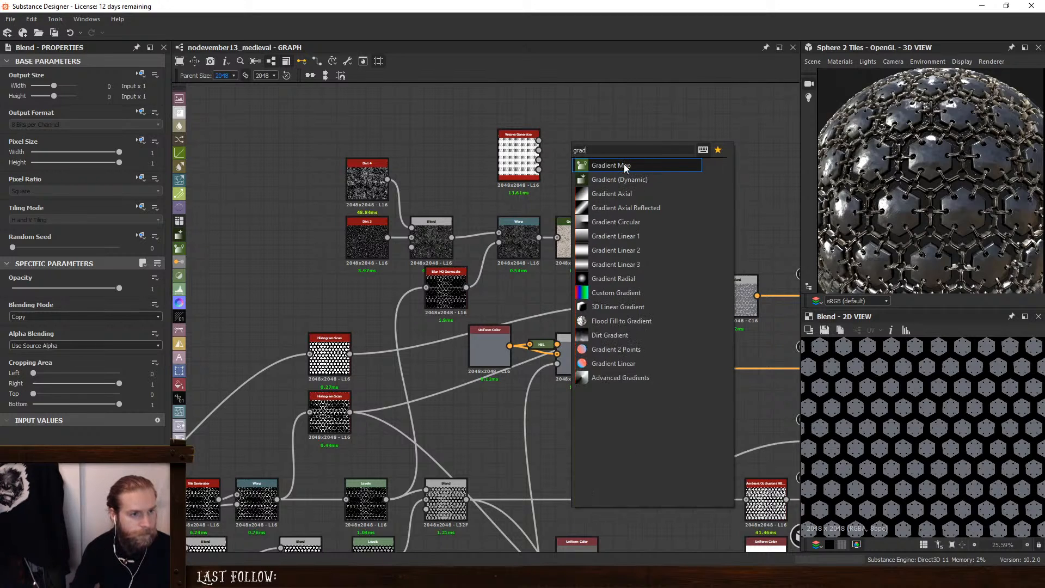
{"action": "left_click", "coordinate": [621, 166]}
{"action": "left_click_drag", "start_coordinate": [540, 140], "coordinate": [577, 159]}
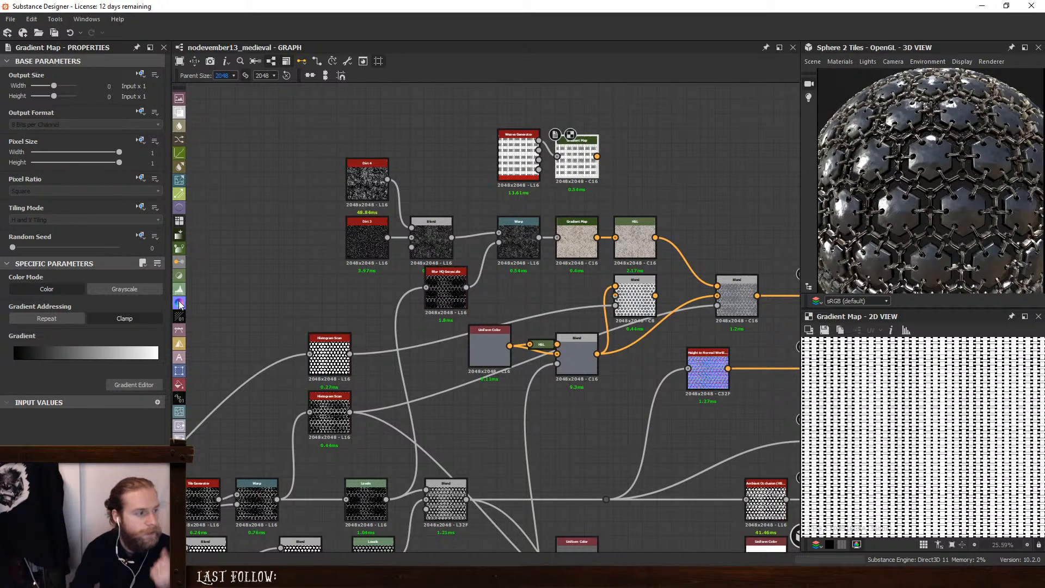
Pick an orange-brown gradient for the weave's Gradient Map and reduce it to two keys, with the #af7645 key at position 1.000
{"action": "left_click", "coordinate": [134, 385]}
{"action": "left_click", "coordinate": [430, 508]}
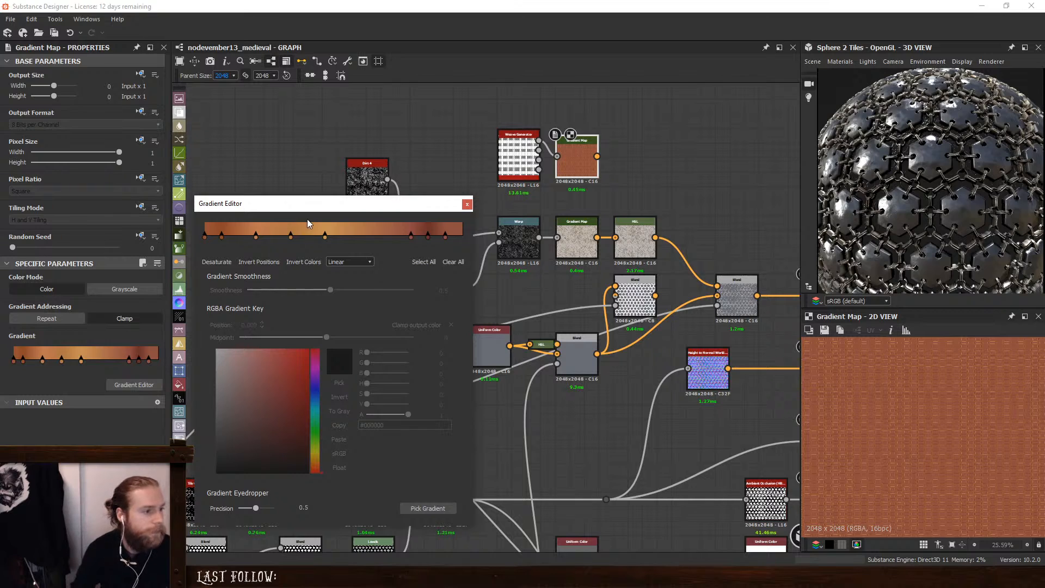
{"action": "left_click_drag", "start_coordinate": [308, 222], "coordinate": [465, 247]}
{"action": "key", "text": "Delete"}
{"action": "left_click", "coordinate": [256, 236]}
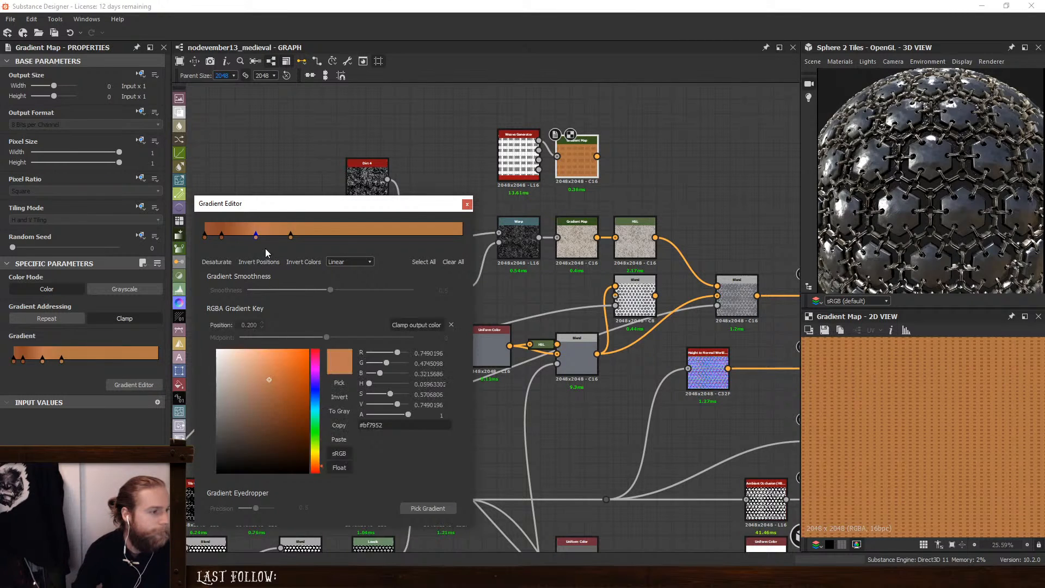
{"action": "key", "text": "Delete"}
{"action": "left_click", "coordinate": [222, 236]}
{"action": "key", "text": "Delete"}
{"action": "left_click_drag", "start_coordinate": [290, 235], "coordinate": [542, 243]}
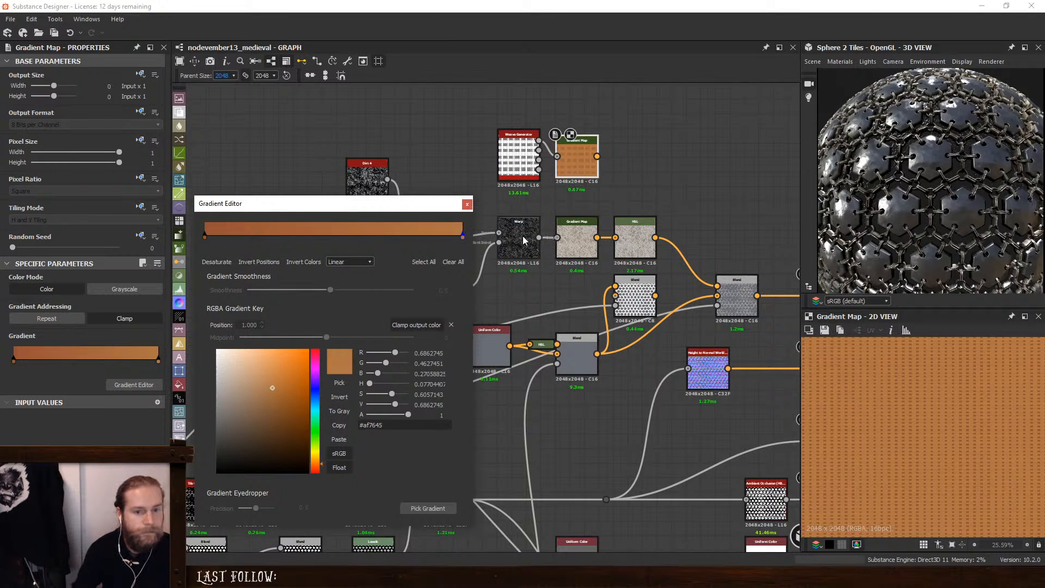
{"action": "scroll", "coordinate": [966, 430], "scroll_direction": "up", "scroll_amount": 5}
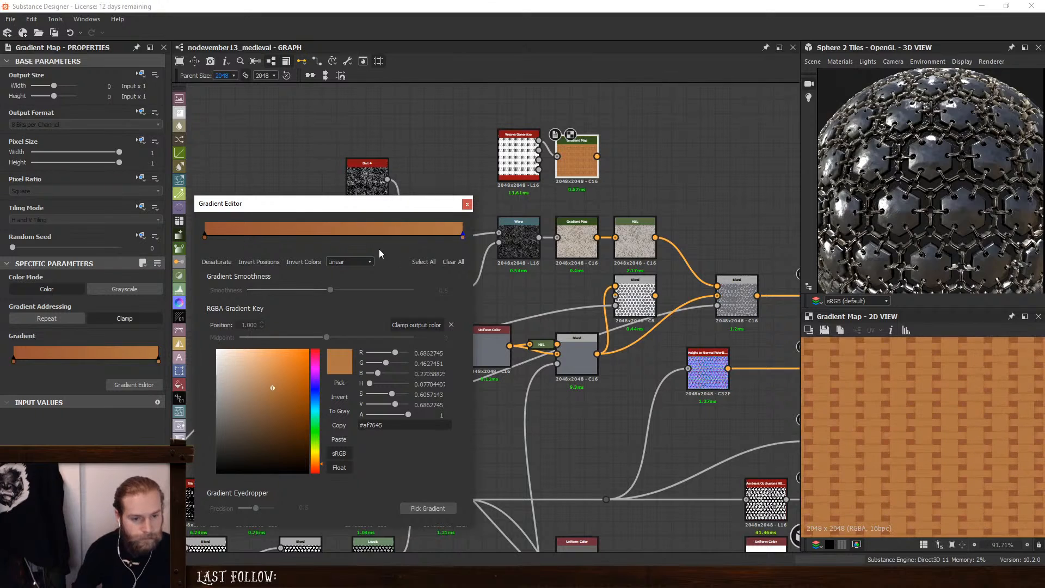
{"action": "left_click", "coordinate": [467, 205]}
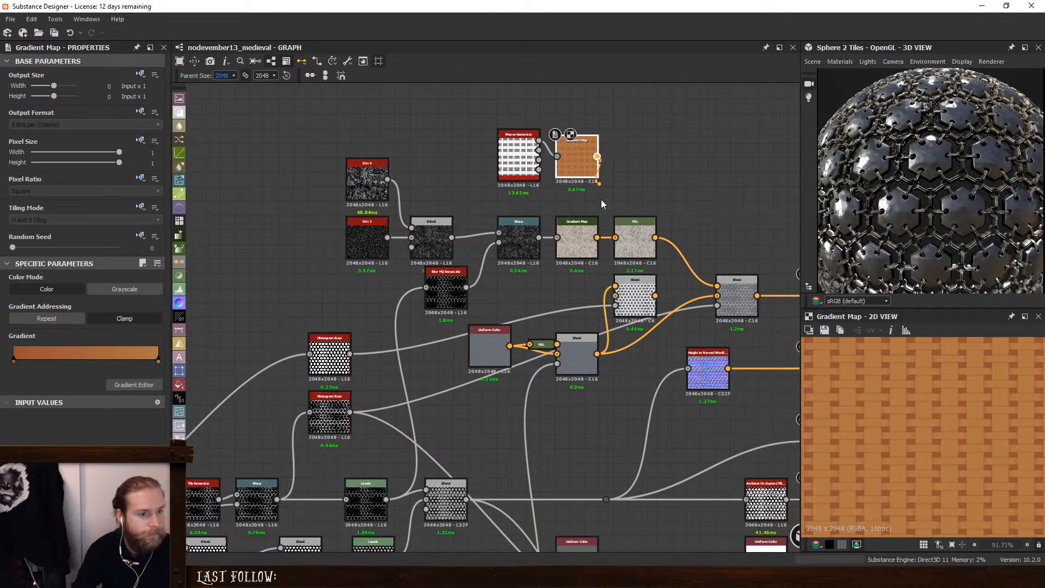
Connect the weave's Gradient Map to the background of the Blend masked by the hexagon plates
{"action": "left_click_drag", "start_coordinate": [602, 204], "coordinate": [620, 295]}
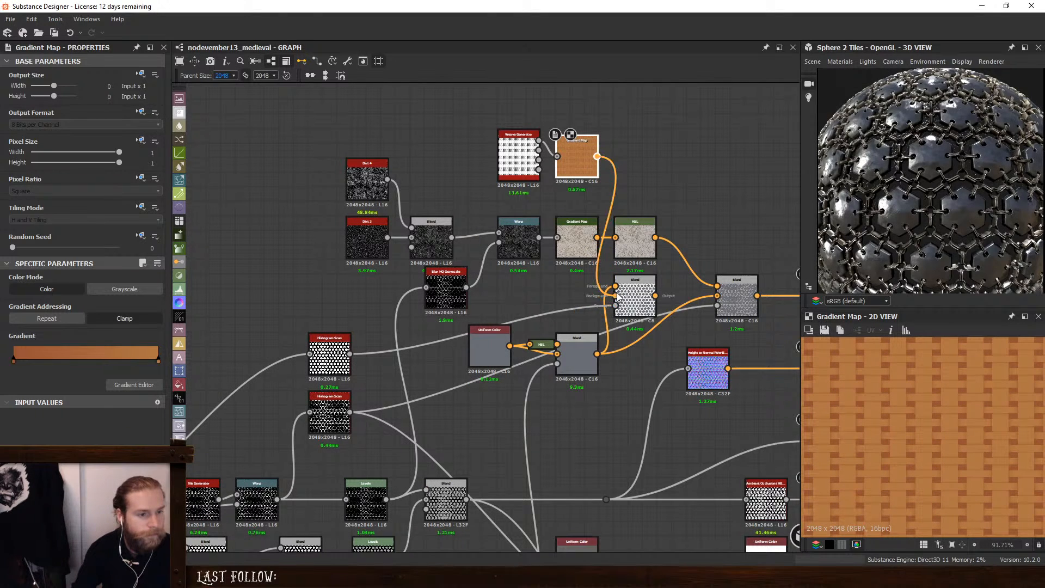
{"action": "left_click_drag", "start_coordinate": [495, 111], "coordinate": [534, 170]}
{"action": "left_click", "coordinate": [588, 140]}
Insert a Blend node between the Threshold node and the Opacity output
{"action": "middle_click_drag", "start_coordinate": [588, 317], "coordinate": [594, 147]}
{"action": "middle_click_drag", "start_coordinate": [630, 460], "coordinate": [544, 272]}
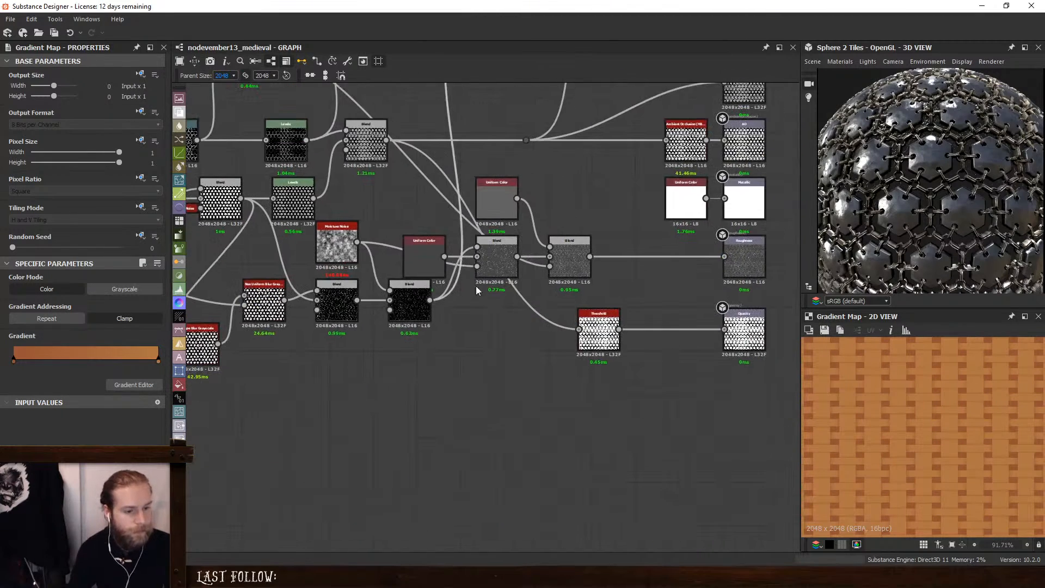
{"action": "left_click", "coordinate": [587, 335]}
{"action": "key", "text": "space"}
{"action": "left_click", "coordinate": [631, 260]}
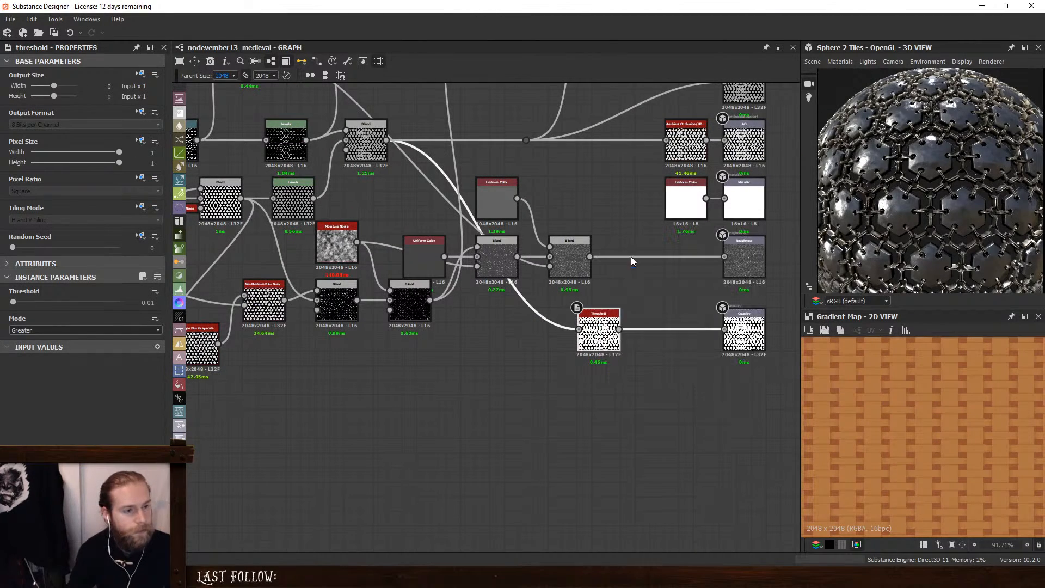
{"action": "middle_click_drag", "start_coordinate": [617, 328], "coordinate": [602, 453]}
{"action": "left_click_drag", "start_coordinate": [630, 435], "coordinate": [637, 442]}
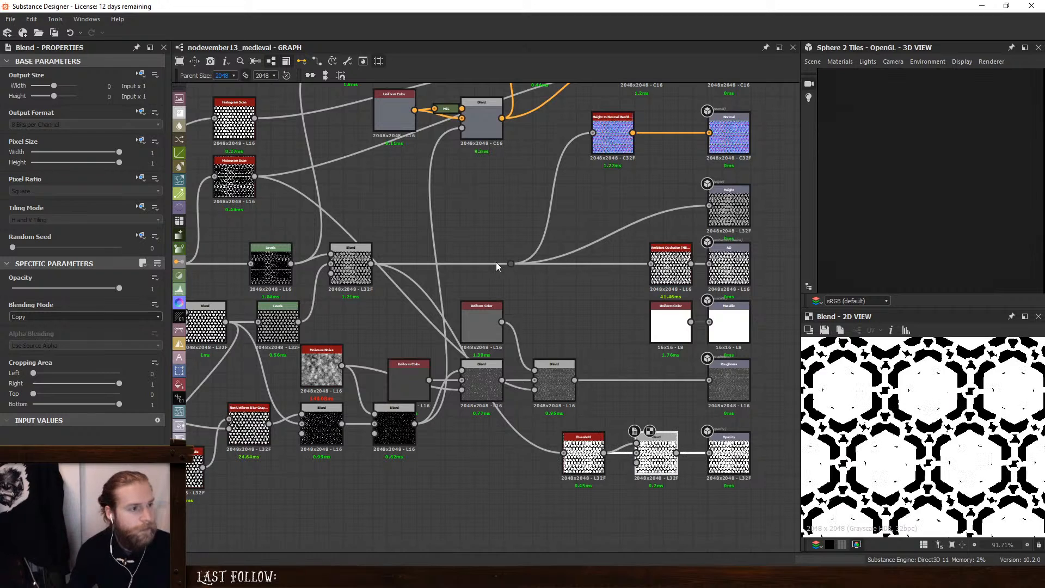
Preview the Weave Generator's mask outputs and connect its Opacity output to the background of the Blend feeding the graph's Opacity output
{"action": "scroll", "coordinate": [452, 222], "scroll_direction": "down", "scroll_amount": 1}
{"action": "middle_click_drag", "start_coordinate": [452, 222], "coordinate": [456, 370]}
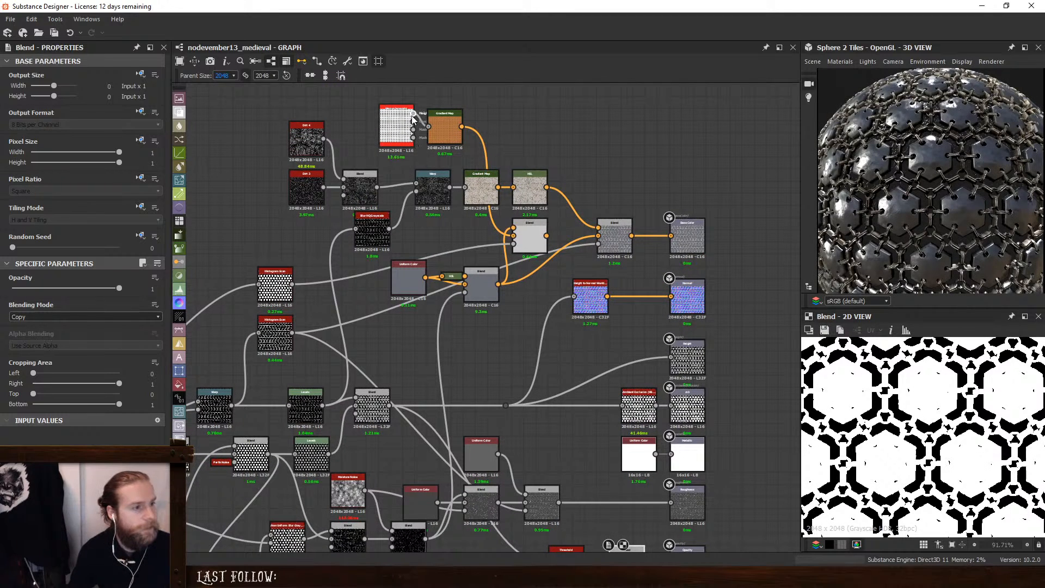
{"action": "double_click", "coordinate": [412, 139]}
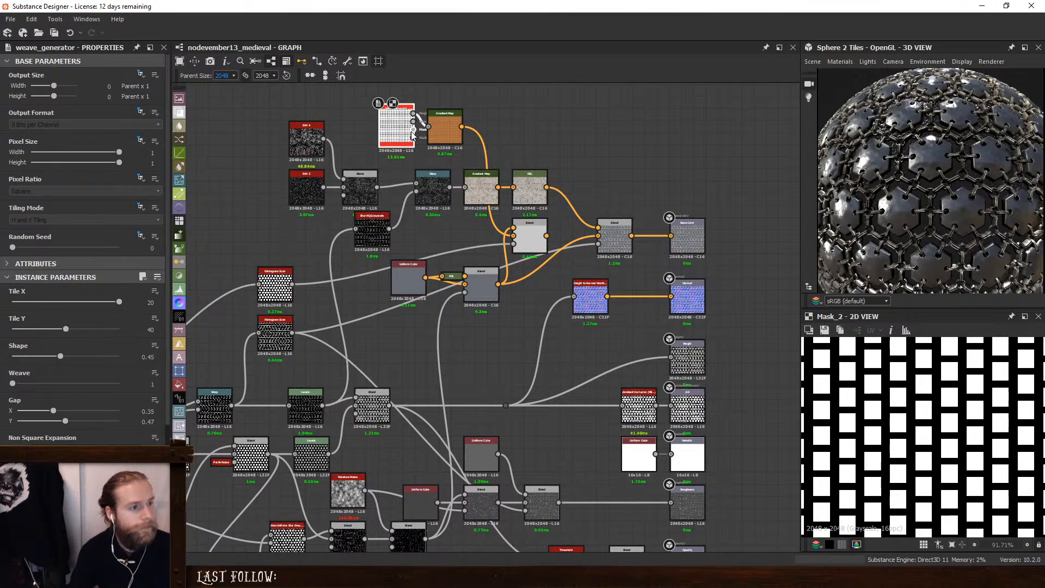
{"action": "double_click", "coordinate": [413, 130]}
{"action": "double_click", "coordinate": [413, 121]}
{"action": "left_click", "coordinate": [413, 121]}
{"action": "middle_click_drag", "start_coordinate": [641, 465], "coordinate": [492, 276]}
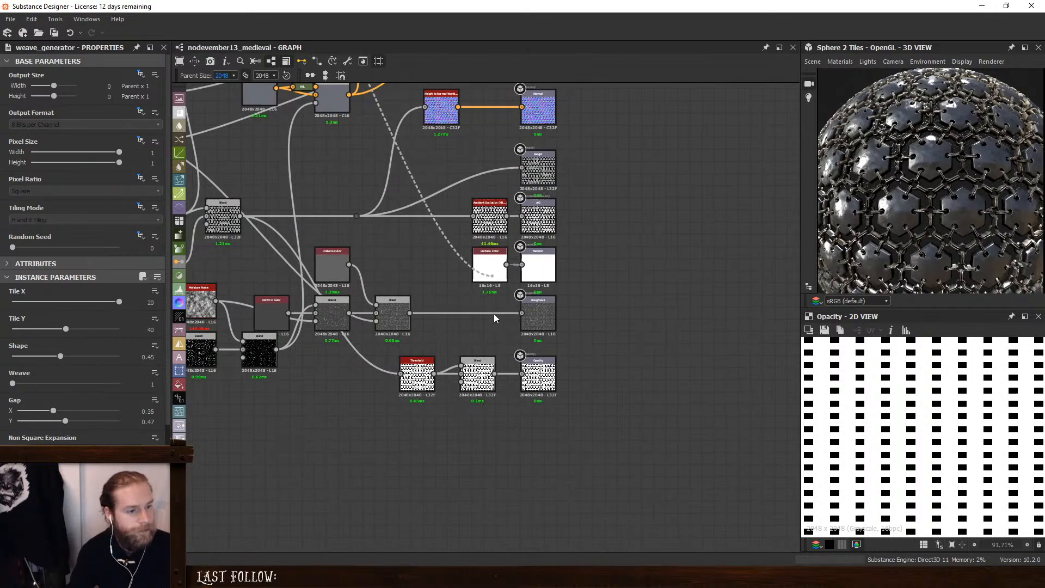
{"action": "scroll", "coordinate": [430, 364], "scroll_direction": "up", "scroll_amount": 4}
{"action": "left_click", "coordinate": [489, 385]}
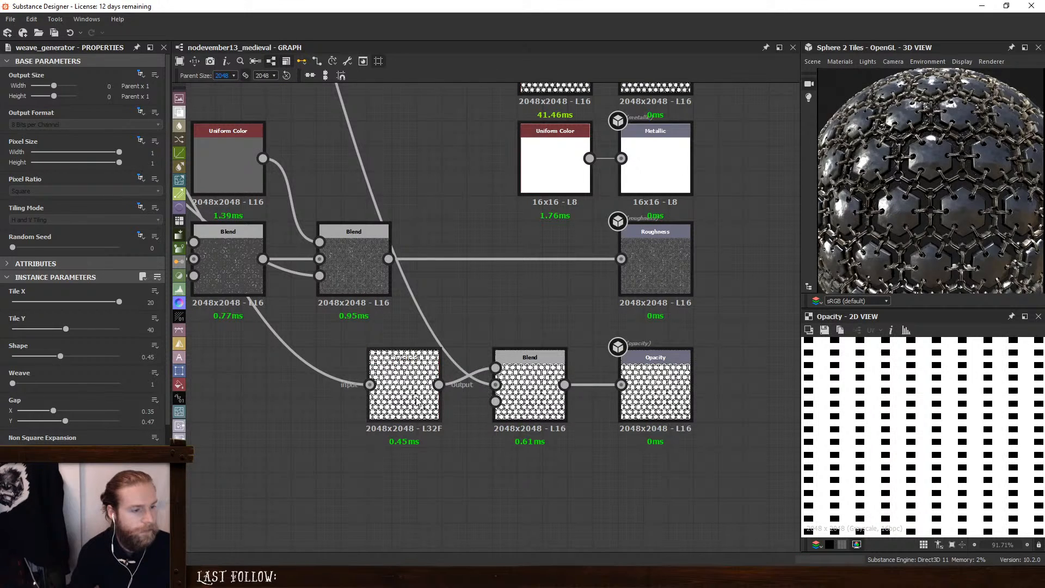
Set the opacity Blend's blending mode to Max (Lighten) and preview its result
{"action": "left_click", "coordinate": [512, 392]}
{"action": "left_click", "coordinate": [56, 317]}
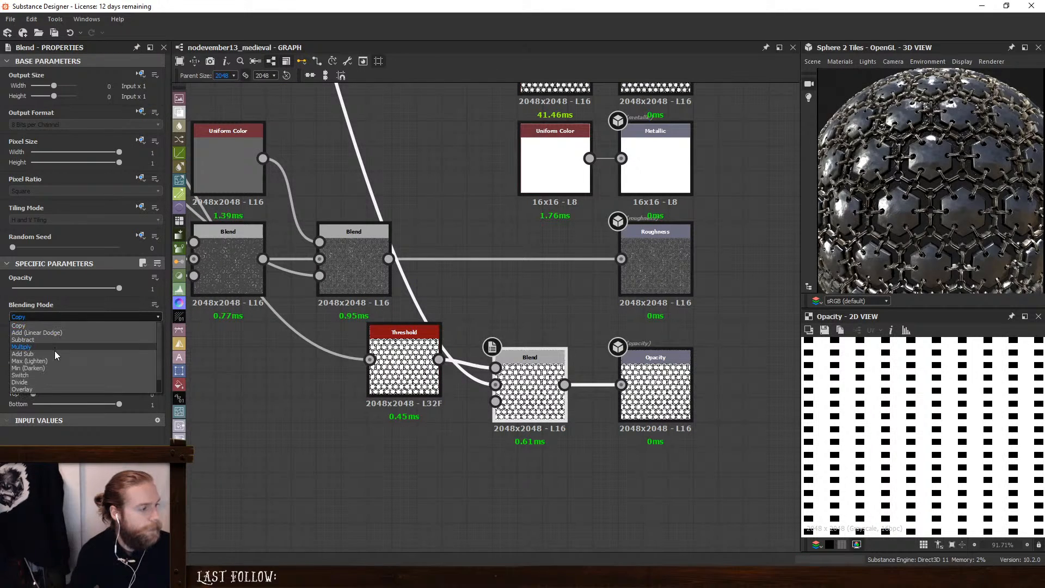
{"action": "left_click", "coordinate": [55, 359]}
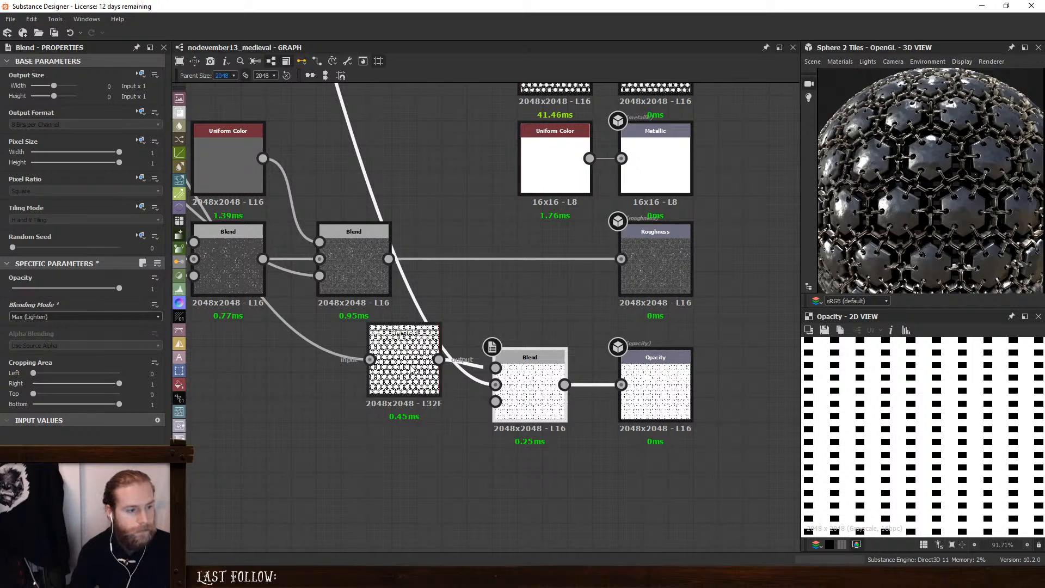
{"action": "double_click", "coordinate": [408, 370]}
{"action": "double_click", "coordinate": [537, 378]}
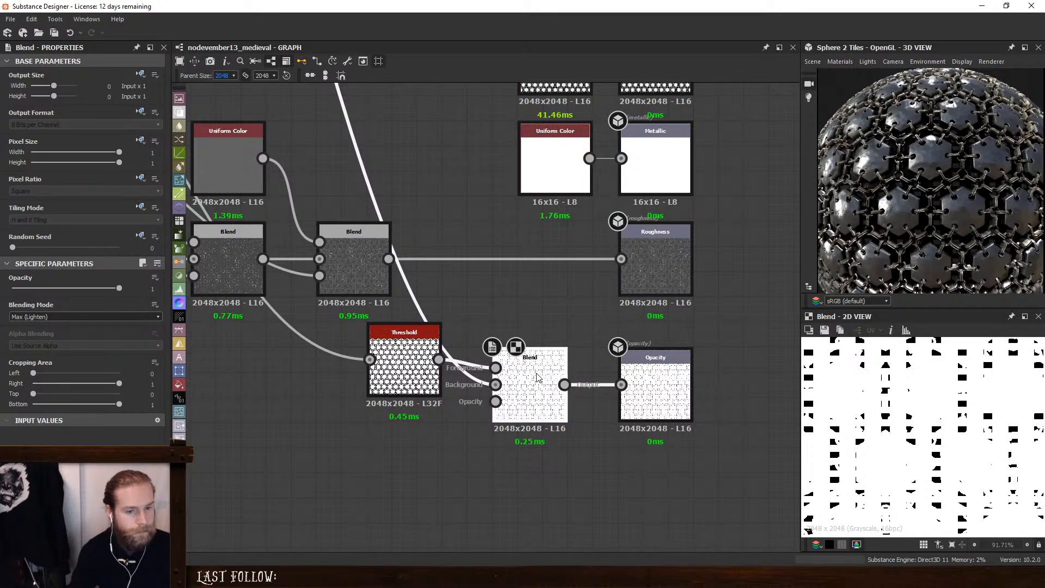
Dock the Threshold node onto the opacity Blend, shift the Blend slightly, and inspect the material up close in 3D
{"action": "left_click", "coordinate": [399, 361]}
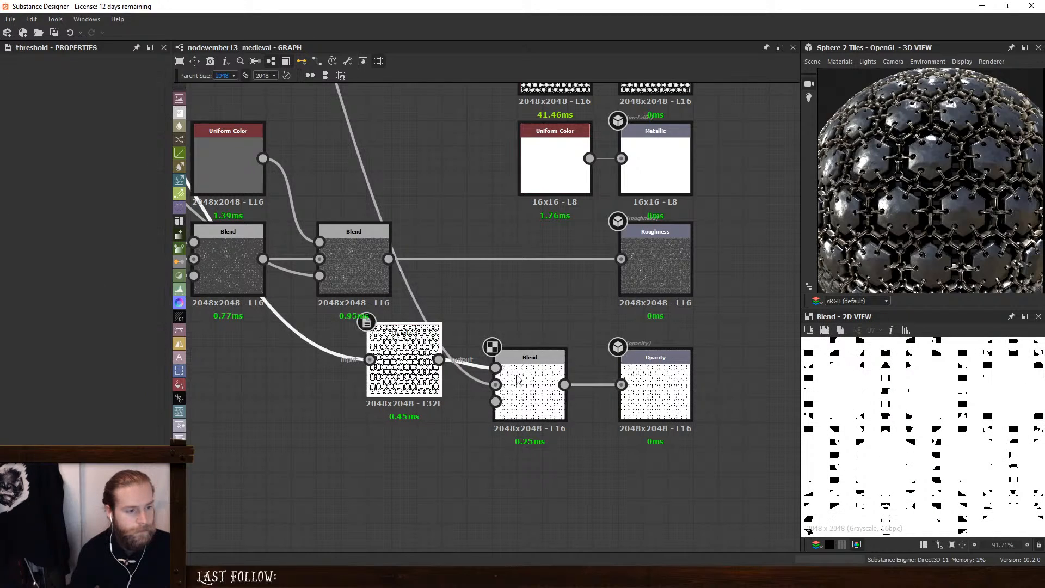
{"action": "key", "text": "d"}
{"action": "left_click_drag", "start_coordinate": [517, 380], "coordinate": [491, 380]}
{"action": "scroll", "coordinate": [964, 198], "scroll_direction": "up", "scroll_amount": 3}
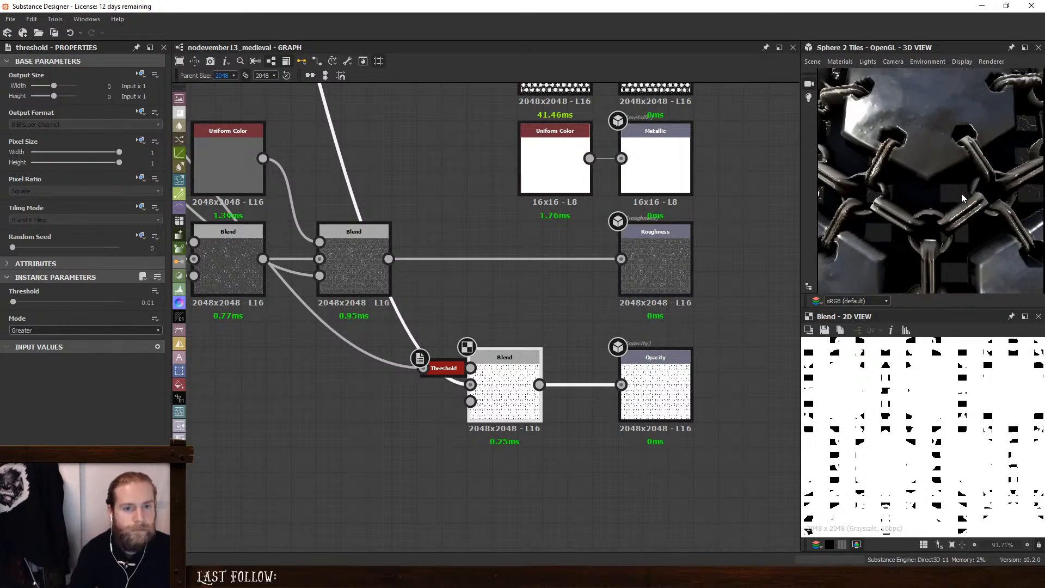
{"action": "scroll", "coordinate": [959, 198], "scroll_direction": "down", "scroll_amount": 3}
Add a Blend node that combines the plate and chain Histogram Scan masks using Max (Lighten)
{"action": "scroll", "coordinate": [597, 232], "scroll_direction": "down", "scroll_amount": 5}
{"action": "middle_click_drag", "start_coordinate": [507, 388], "coordinate": [495, 249]}
{"action": "middle_click_drag", "start_coordinate": [544, 405], "coordinate": [530, 259]}
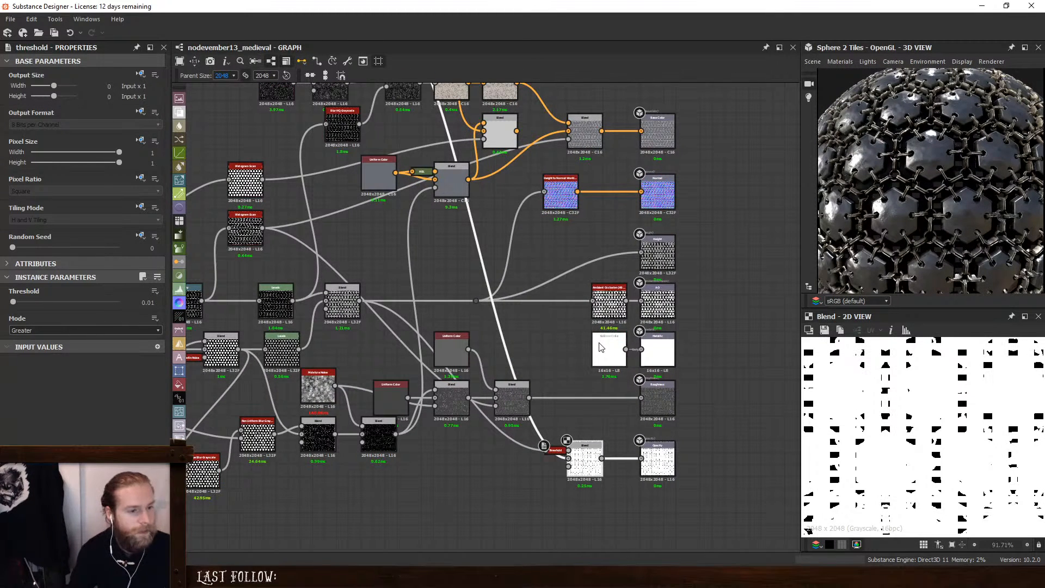
{"action": "mouse_move", "coordinate": [615, 352]}
{"action": "left_mouse_down"}
{"action": "mouse_move", "coordinate": [549, 348]}
{"action": "mouse_move", "coordinate": [618, 353]}
{"action": "left_mouse_up"}
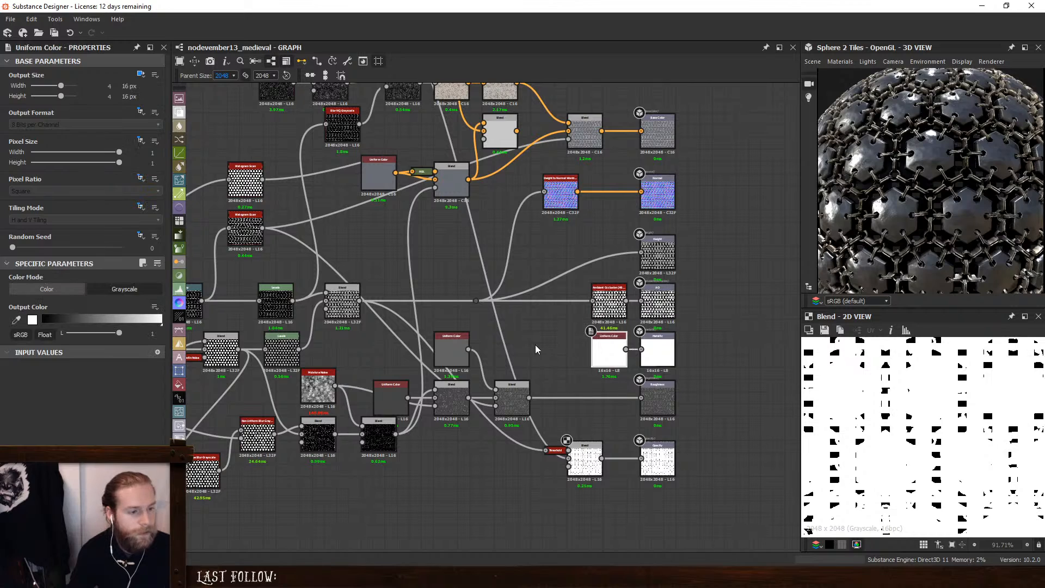
{"action": "key", "text": "space"}
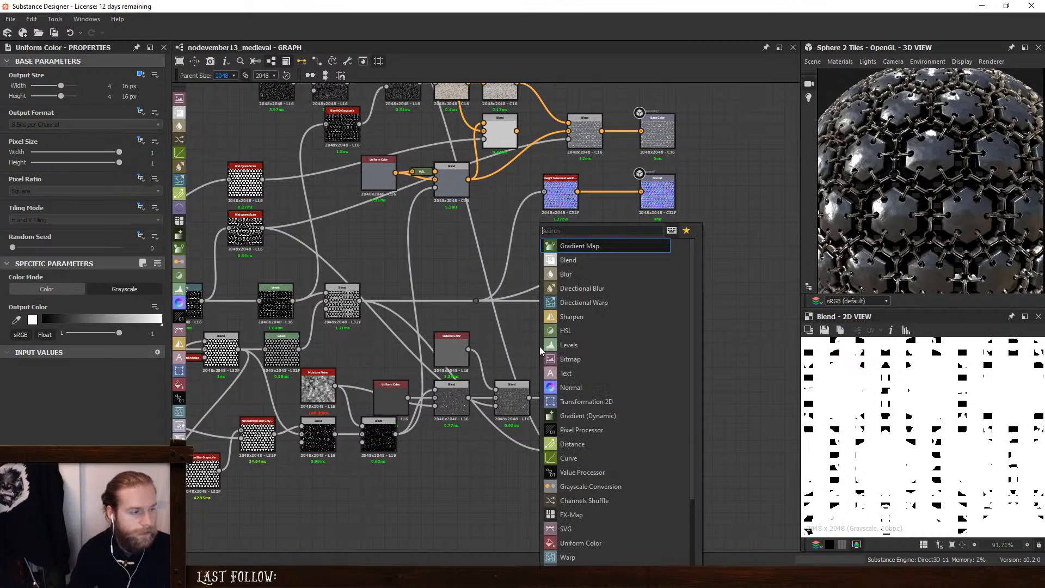
{"action": "left_click", "coordinate": [571, 262]}
{"action": "left_click_drag", "start_coordinate": [281, 197], "coordinate": [262, 228]}
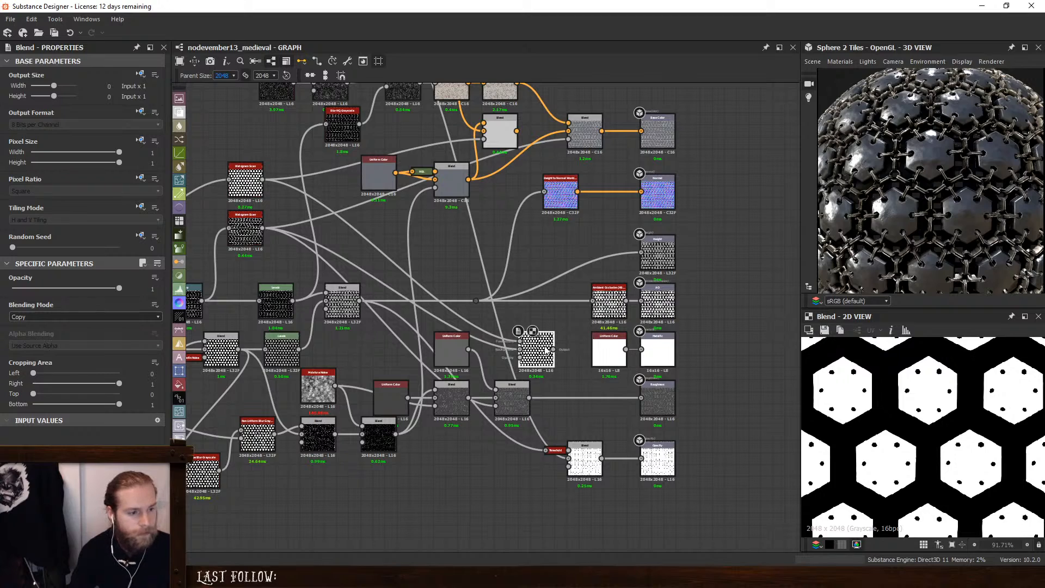
{"action": "left_click", "coordinate": [114, 317]}
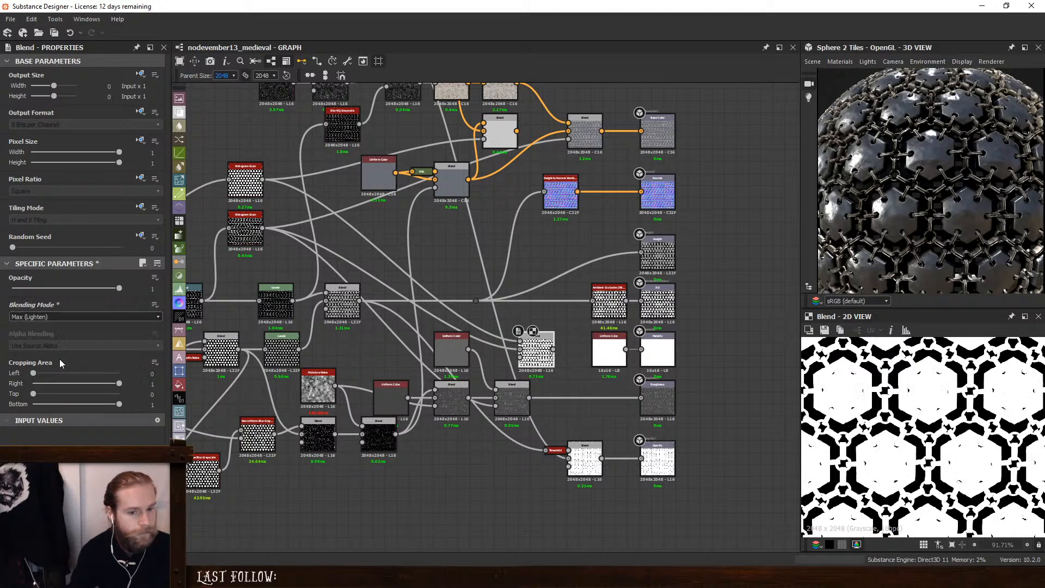
{"action": "left_click", "coordinate": [60, 361]}
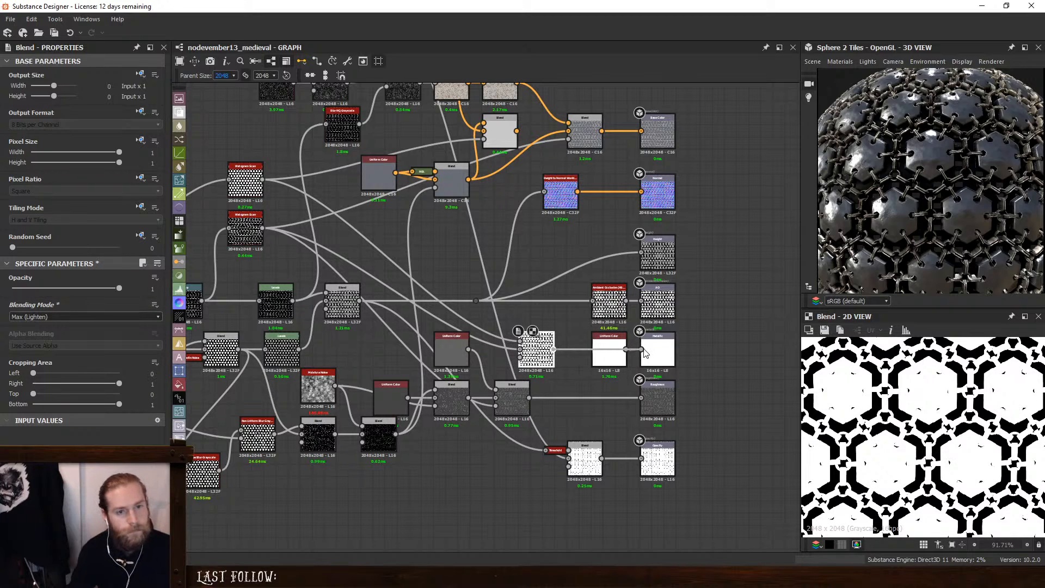
Feed the Metallic output from the combined mask Blend in place of the white Uniform Color node, and view the graph outputs in 3D
{"action": "left_click_drag", "start_coordinate": [645, 353], "coordinate": [642, 349]}
{"action": "left_click", "coordinate": [609, 351]}
{"action": "key", "text": "Delete"}
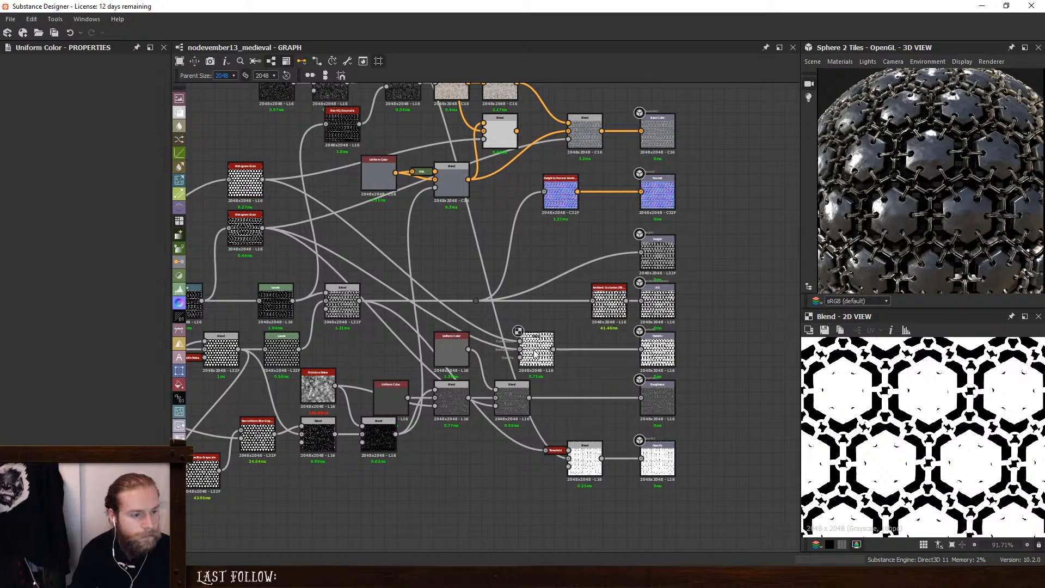
{"action": "left_click_drag", "start_coordinate": [536, 354], "coordinate": [610, 357]}
{"action": "right_click", "coordinate": [695, 339]}
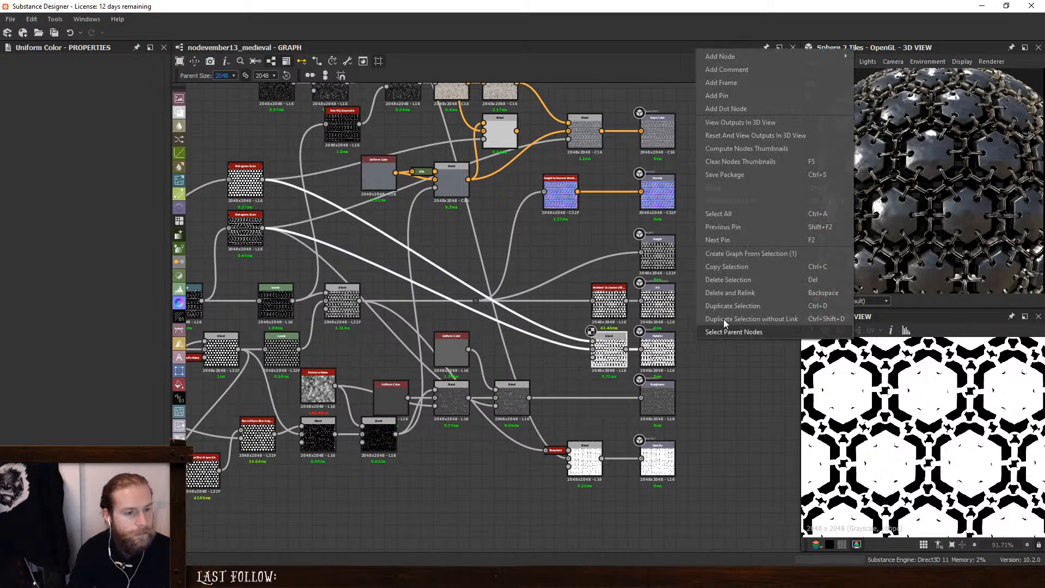
{"action": "left_click", "coordinate": [768, 121]}
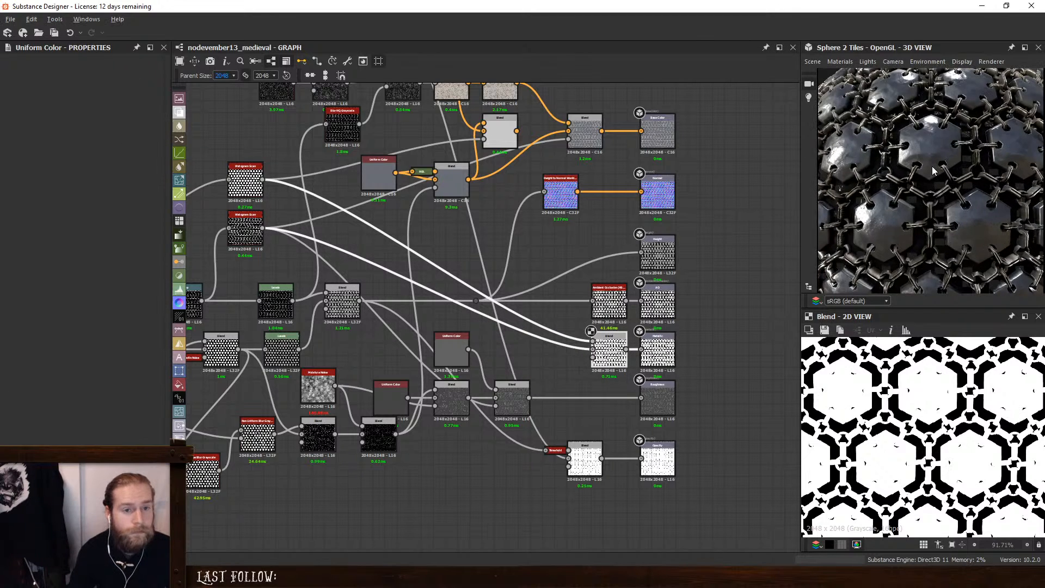
Preview the weave-and-plate Blend, connect it to the background of the final base color Blend, and inspect the material in 3D
{"action": "middle_click_drag", "start_coordinate": [510, 120], "coordinate": [524, 223]}
{"action": "double_click", "coordinate": [523, 224]}
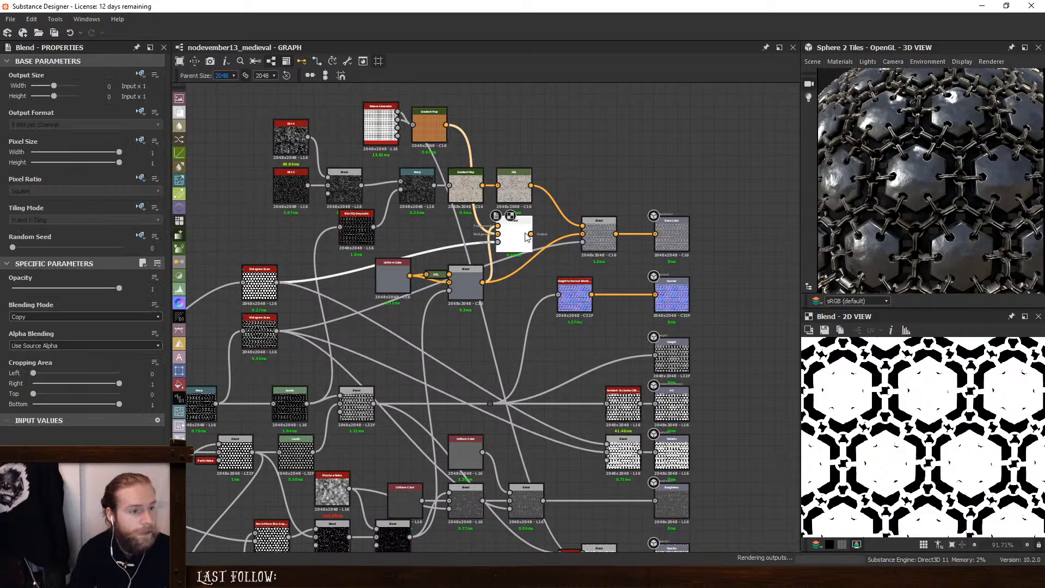
{"action": "left_click_drag", "start_coordinate": [531, 234], "coordinate": [583, 235]}
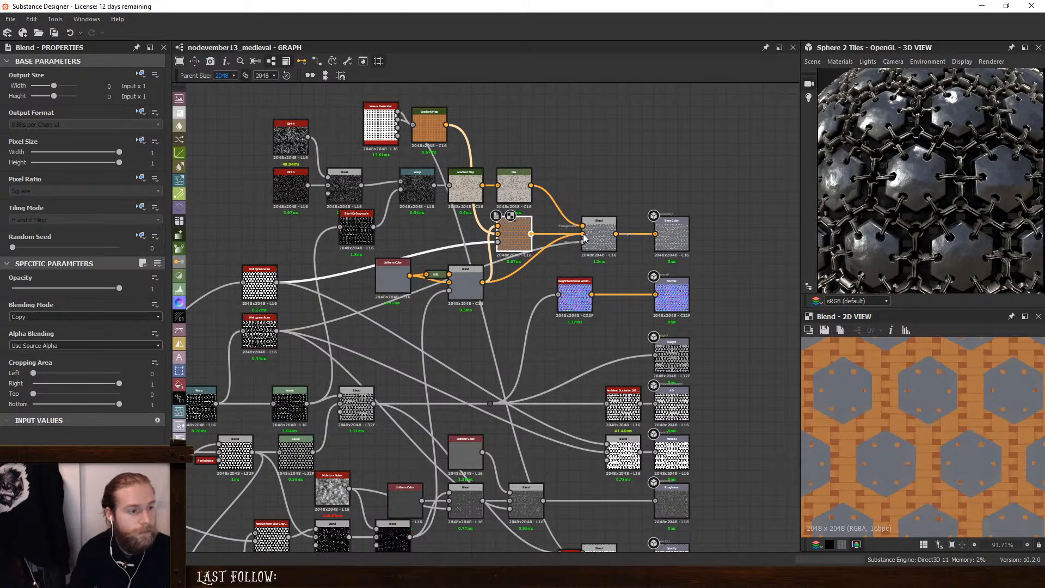
{"action": "left_click_drag", "start_coordinate": [544, 238], "coordinate": [582, 234]}
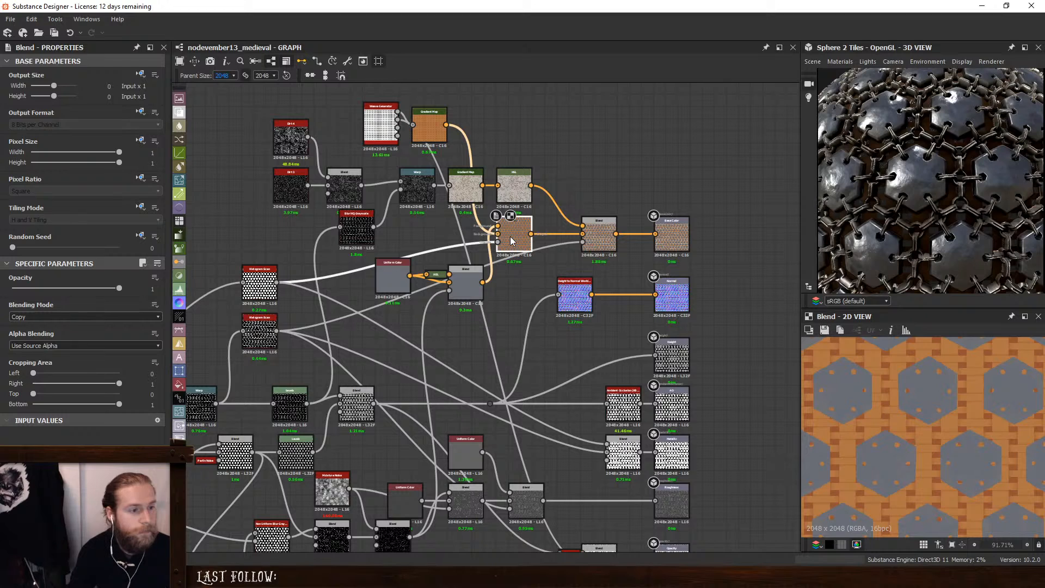
{"action": "scroll", "coordinate": [895, 208], "scroll_direction": "up", "scroll_amount": 2}
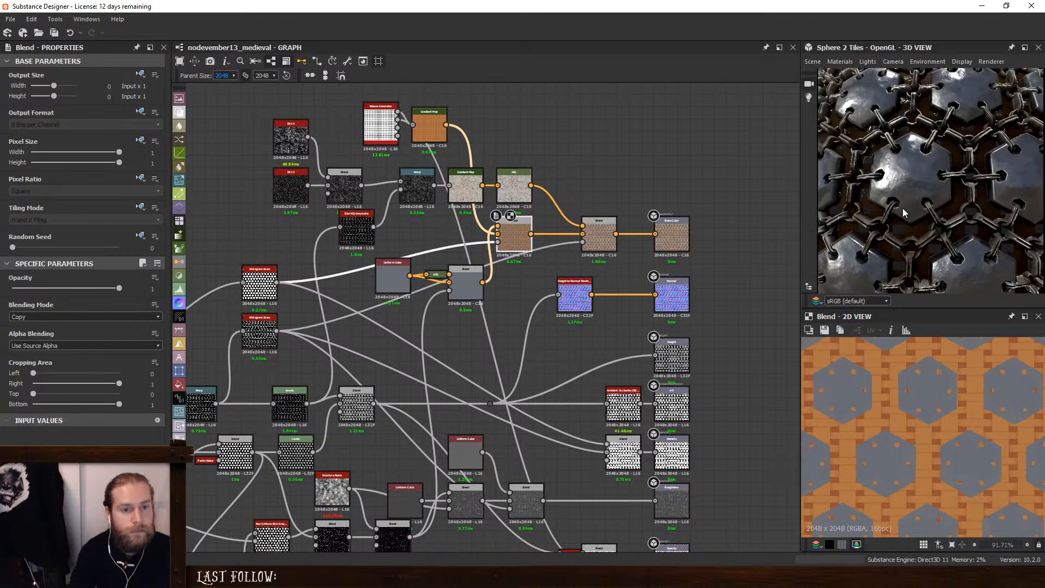
Insert a new Blend node after the Max (Lighten) height Blend, on the link feeding the normal, height and ambient occlusion outputs
{"action": "left_click_drag", "start_coordinate": [903, 208], "coordinate": [929, 212]}
{"action": "right_click_drag", "start_coordinate": [945, 202], "coordinate": [962, 198], "text": "ctrl+shift"}
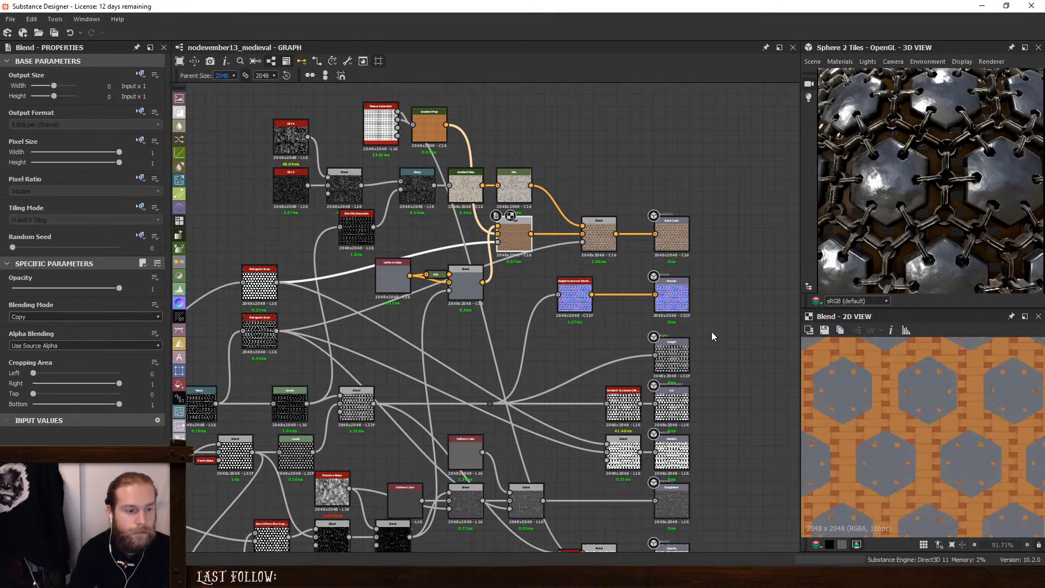
{"action": "middle_click_drag", "start_coordinate": [584, 380], "coordinate": [580, 304]}
{"action": "double_click", "coordinate": [622, 330]}
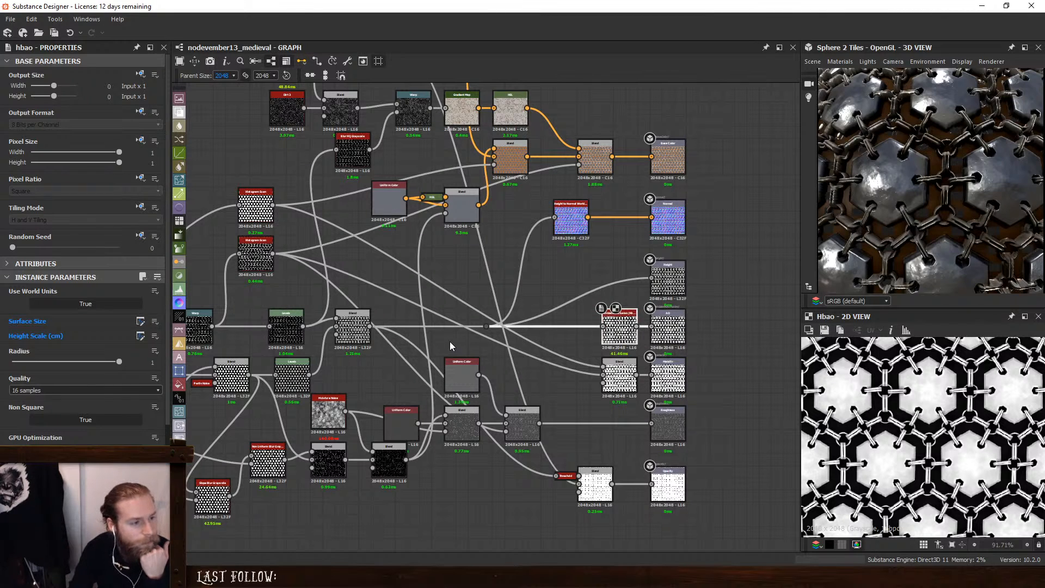
{"action": "double_click", "coordinate": [354, 333]}
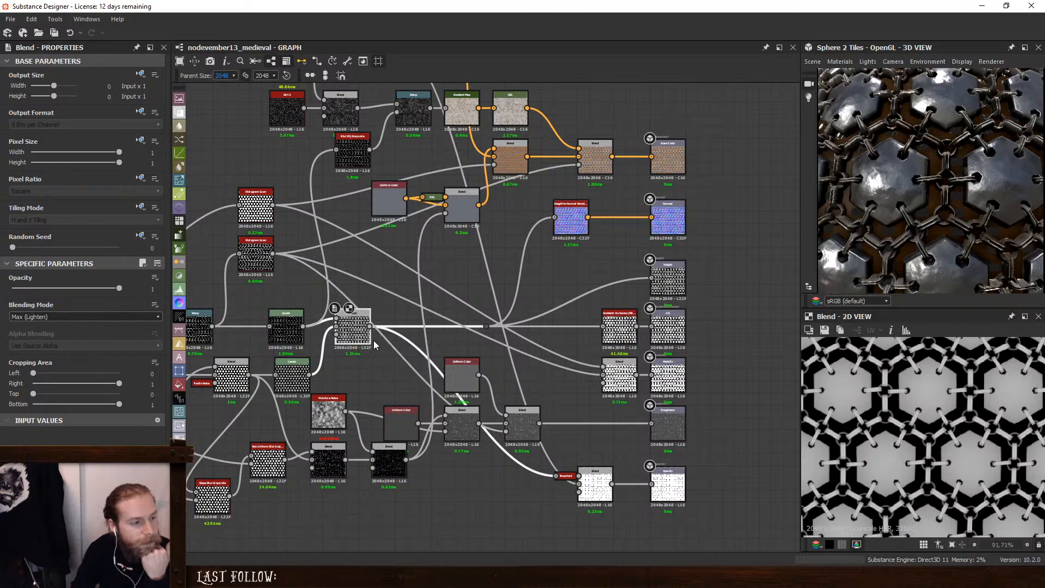
{"action": "scroll", "coordinate": [370, 347], "scroll_direction": "up", "scroll_amount": 2}
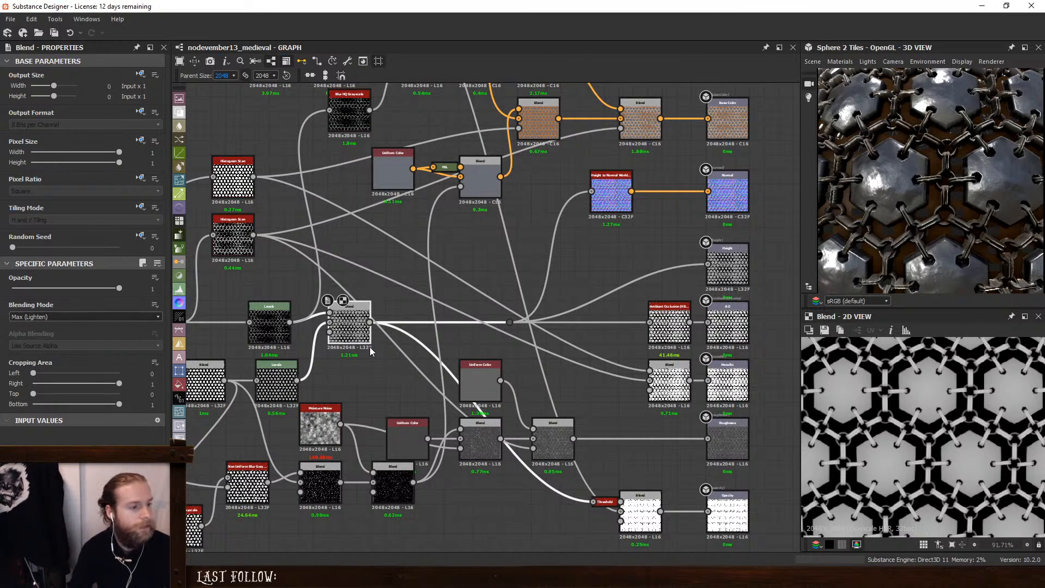
{"action": "key", "text": "space"}
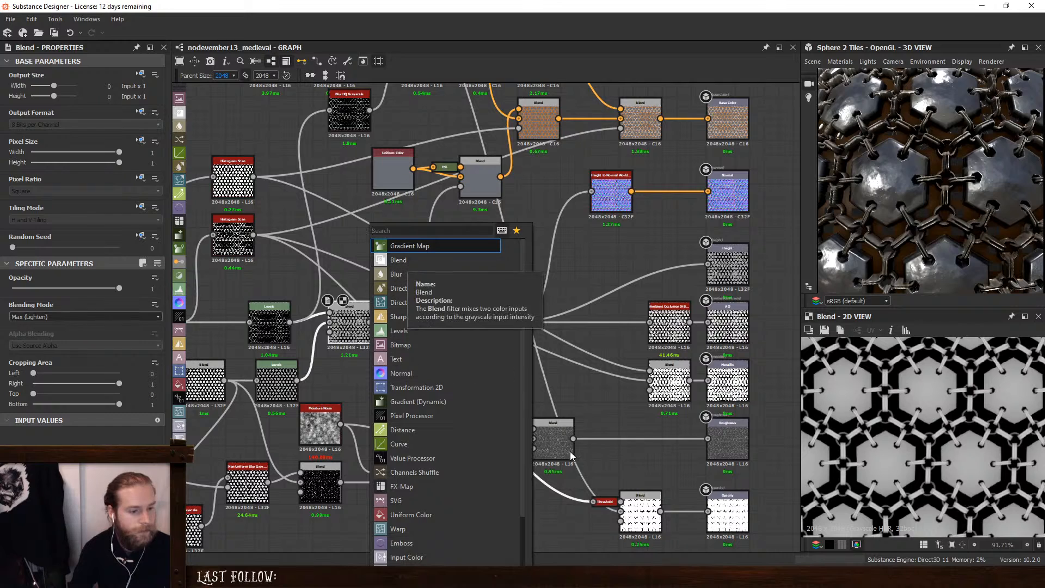
{"action": "left_click", "coordinate": [645, 483]}
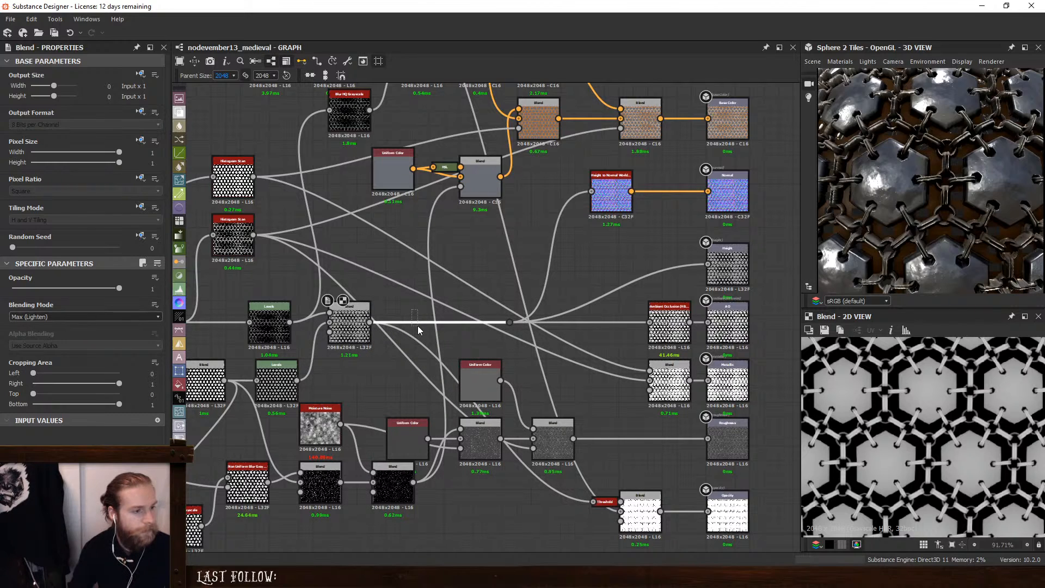
{"action": "mouse_move", "coordinate": [417, 325]}
{"action": "left_mouse_down"}
{"action": "mouse_move", "coordinate": [351, 333]}
{"action": "mouse_move", "coordinate": [417, 313]}
{"action": "left_mouse_up"}
{"action": "key", "text": "space"}
{"action": "left_click", "coordinate": [461, 326]}
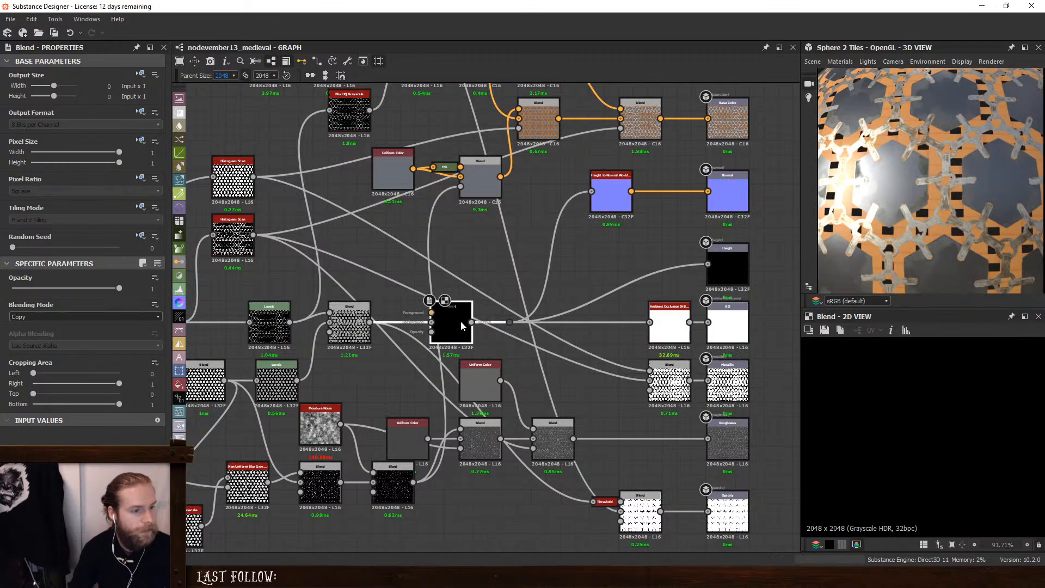
Add a Levels node fed by the Weave Generator and connect its output to the foreground of the new height Blend
{"action": "scroll", "coordinate": [476, 234], "scroll_direction": "down", "scroll_amount": 3}
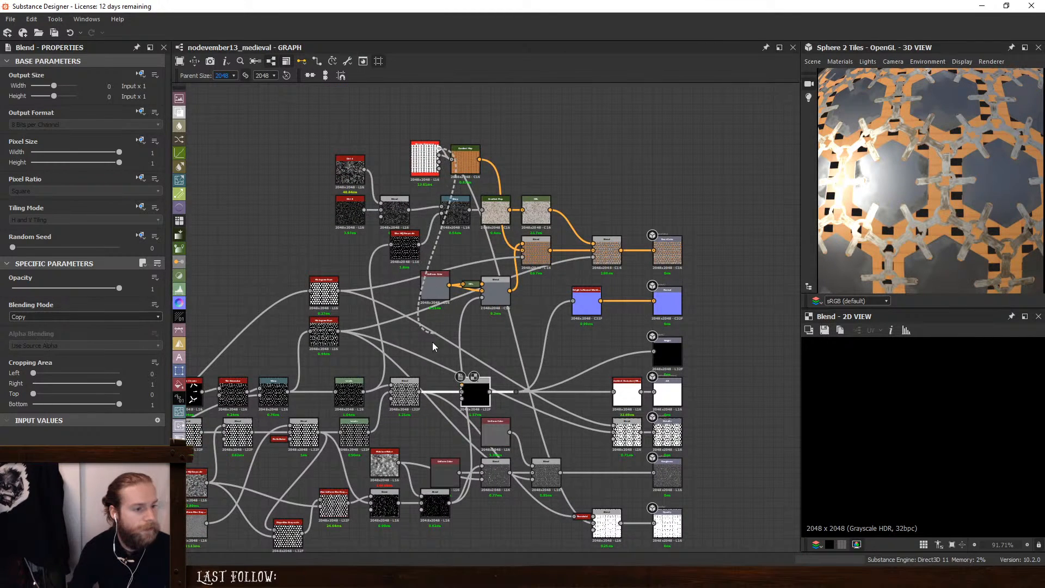
{"action": "key", "text": "space"}
{"action": "left_click", "coordinate": [466, 344]}
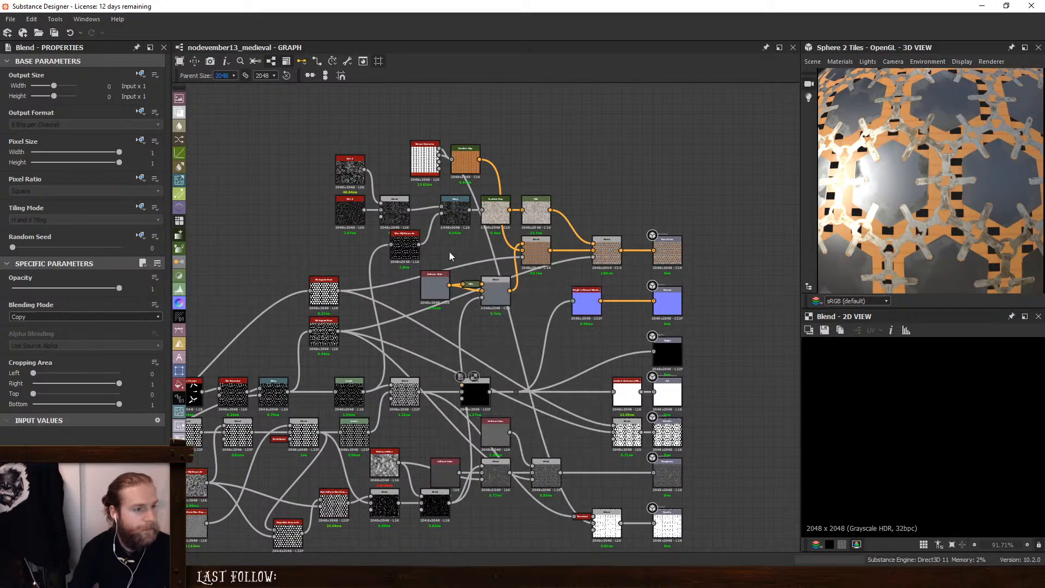
{"action": "scroll", "coordinate": [426, 397], "scroll_direction": "up", "scroll_amount": 3}
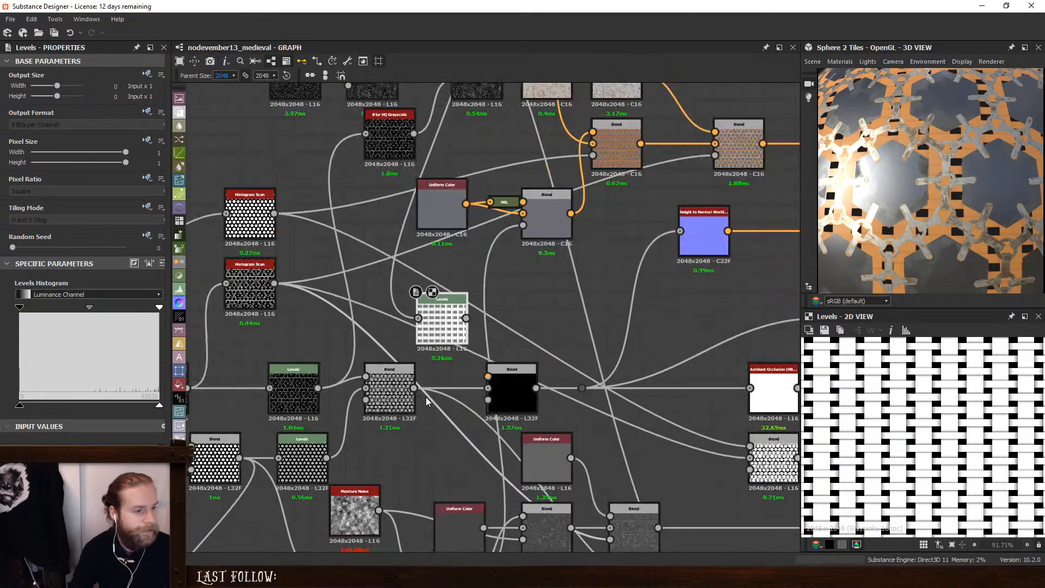
{"action": "left_click_drag", "start_coordinate": [466, 318], "coordinate": [488, 376]}
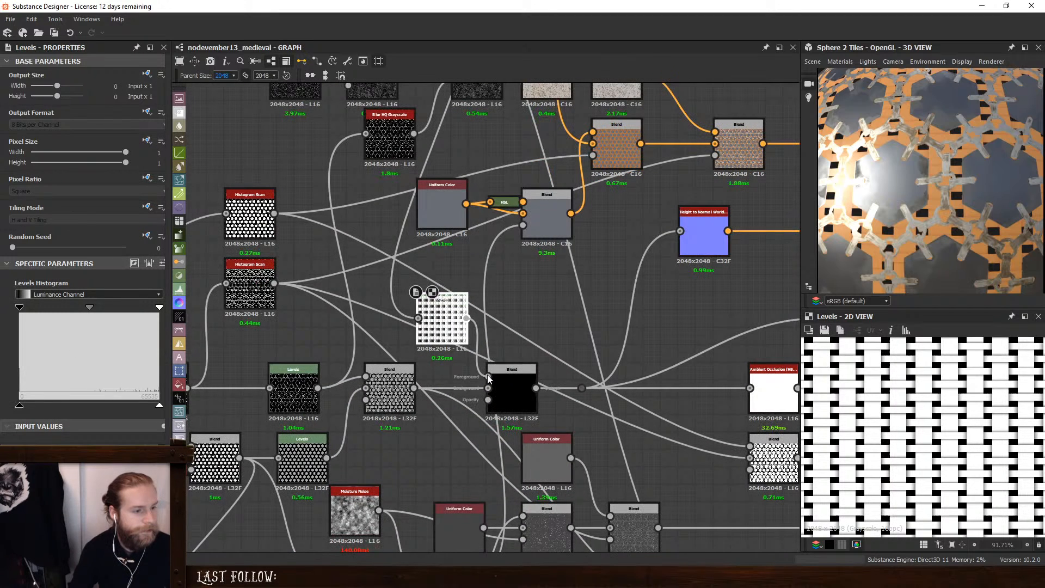
Set the new height Blend's blending mode to Max (Lighten)
{"action": "left_click", "coordinate": [512, 392]}
{"action": "left_click", "coordinate": [58, 317]}
{"action": "left_click", "coordinate": [29, 349]}
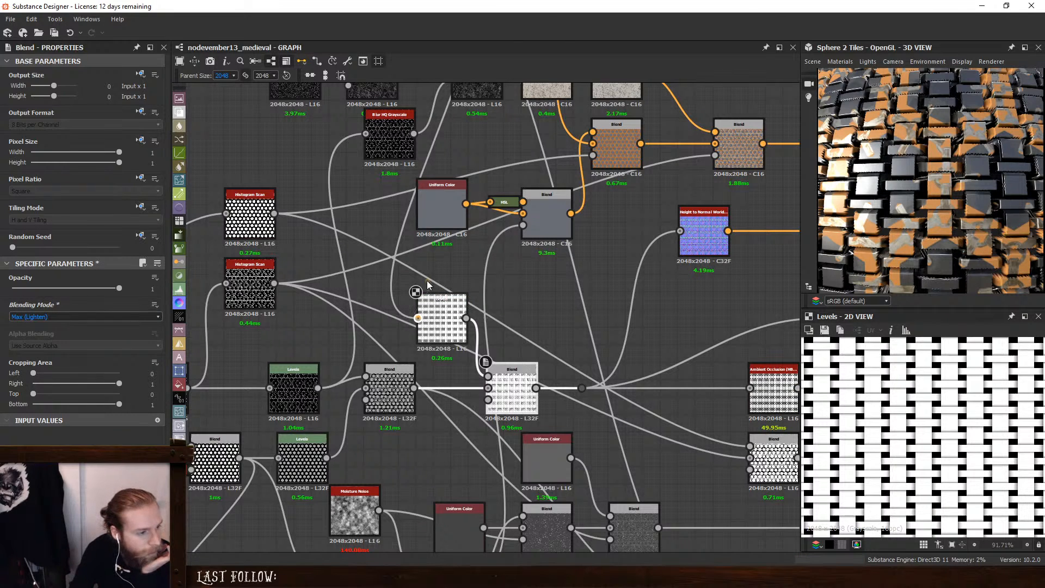
Lower the weave Levels node's maximum output to a dark grey so the cloth sits beneath the plates and chains
{"action": "left_click", "coordinate": [441, 322]}
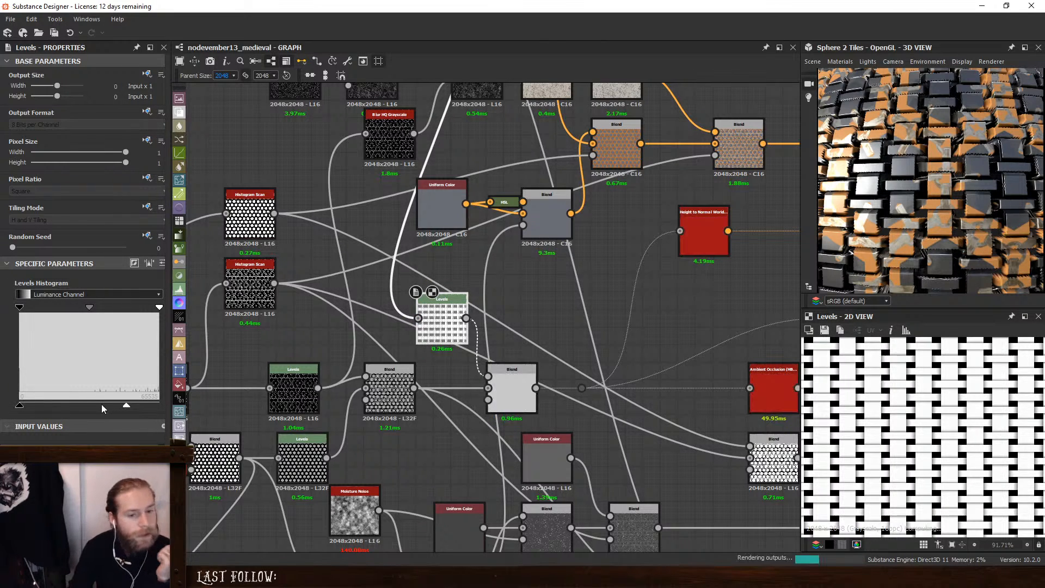
{"action": "left_click_drag", "start_coordinate": [103, 409], "coordinate": [67, 407]}
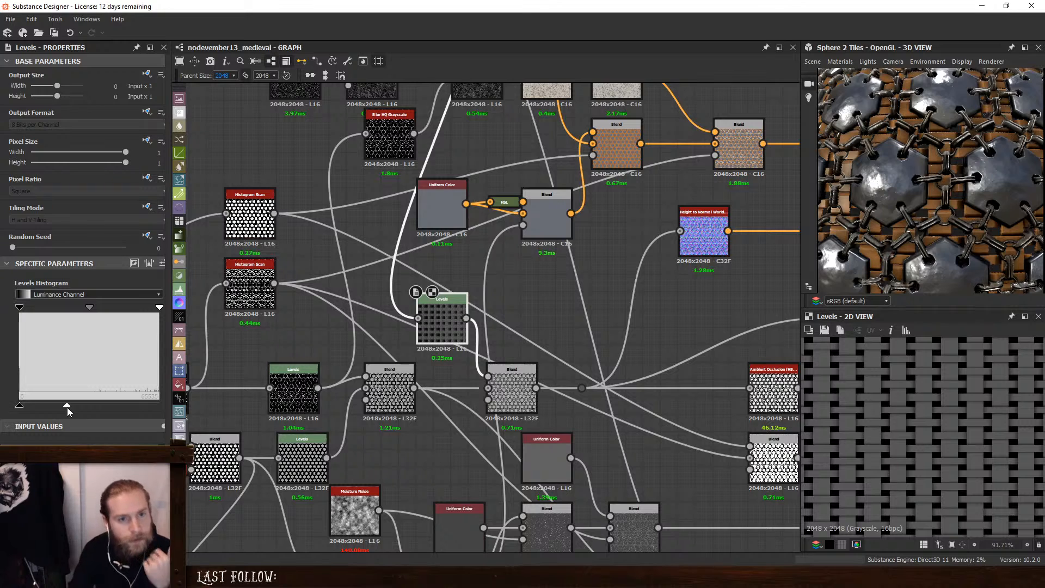
{"action": "scroll", "coordinate": [924, 160], "scroll_direction": "up", "scroll_amount": 5}
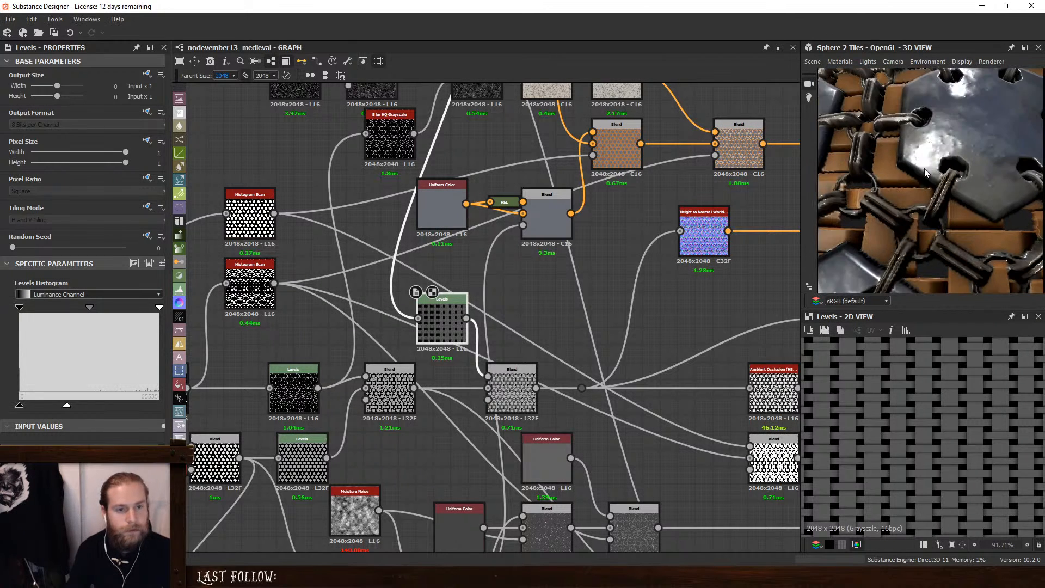
{"action": "left_click_drag", "start_coordinate": [70, 404], "coordinate": [58, 407]}
{"action": "scroll", "coordinate": [955, 193], "scroll_direction": "down", "scroll_amount": 3}
{"action": "scroll", "coordinate": [955, 193], "scroll_direction": "down", "scroll_amount": 4}
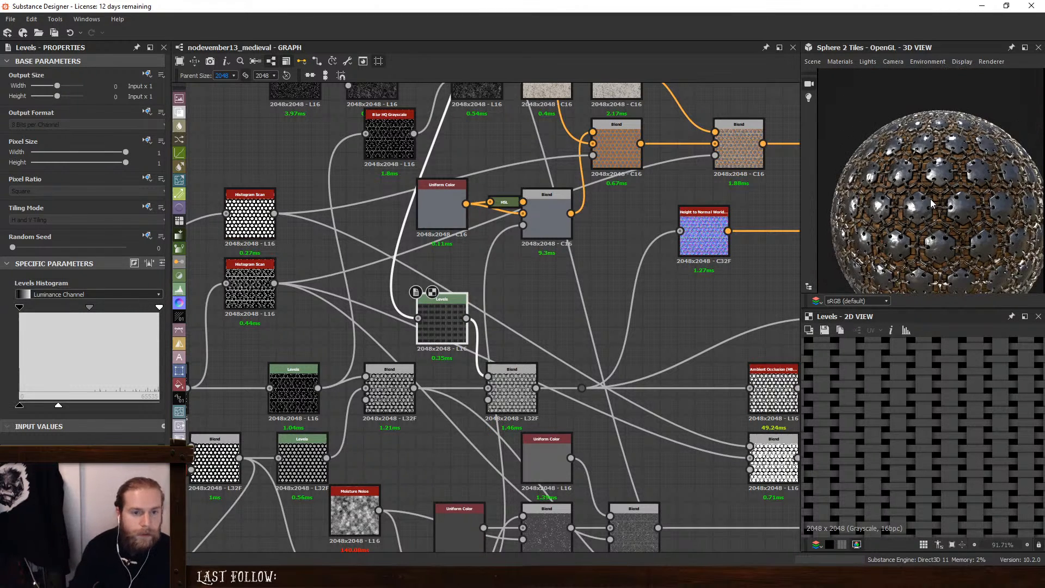
Check the ambient occlusion, set the graph's Height Scale to 5 cm, and inspect the material up close in 3D
{"action": "middle_click_drag", "start_coordinate": [635, 223], "coordinate": [551, 169]}
{"action": "double_click", "coordinate": [689, 333]}
{"action": "double_click", "coordinate": [621, 180]}
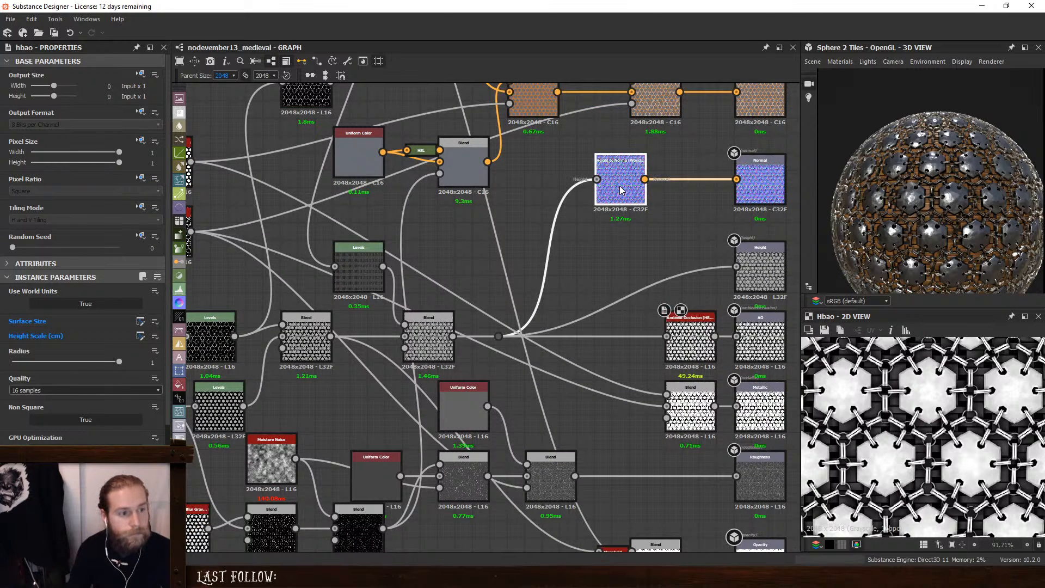
{"action": "double_click", "coordinate": [695, 338]}
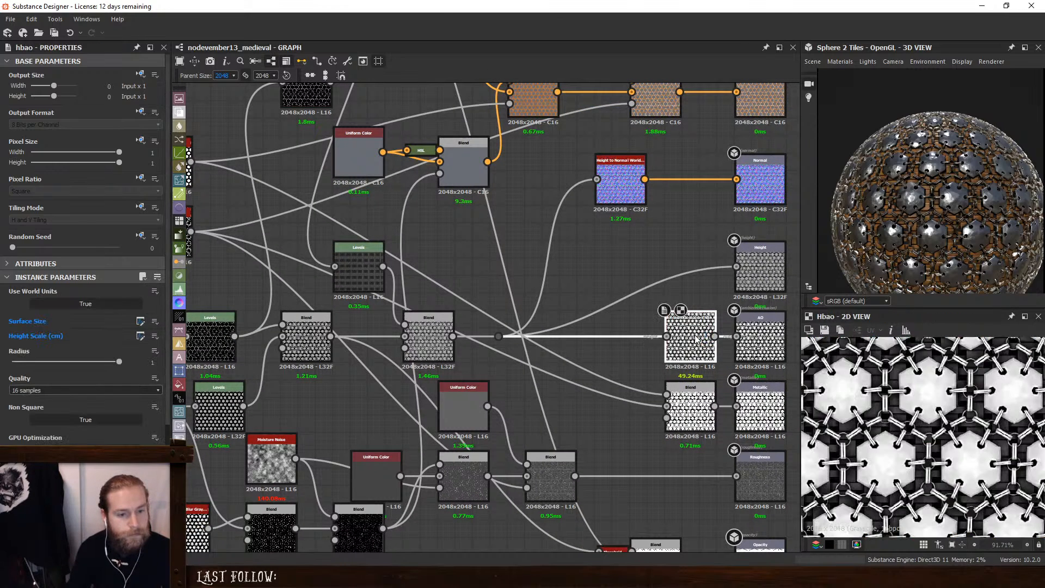
{"action": "left_click", "coordinate": [617, 323]}
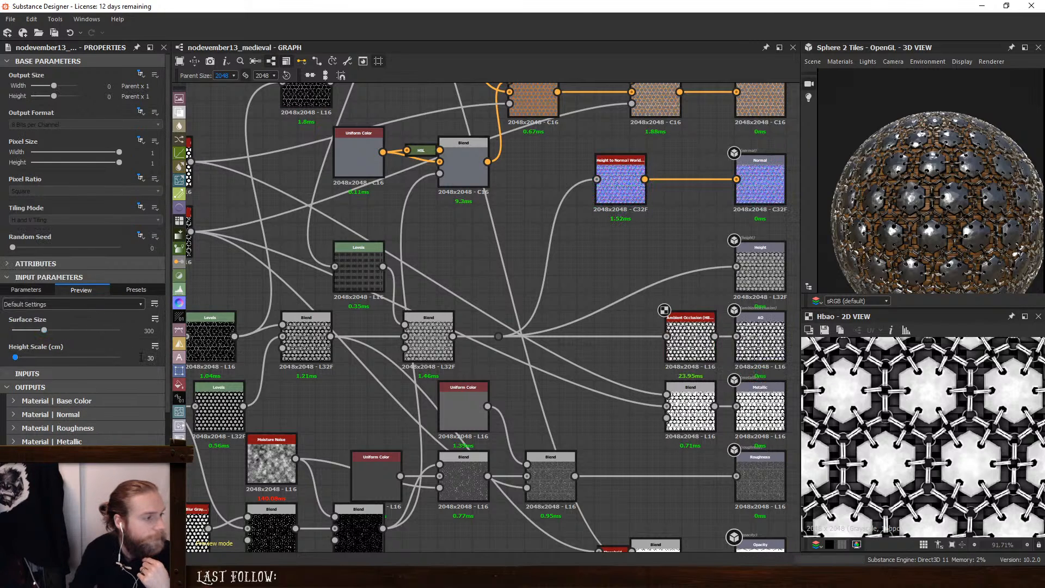
{"action": "double_click", "coordinate": [148, 330]}
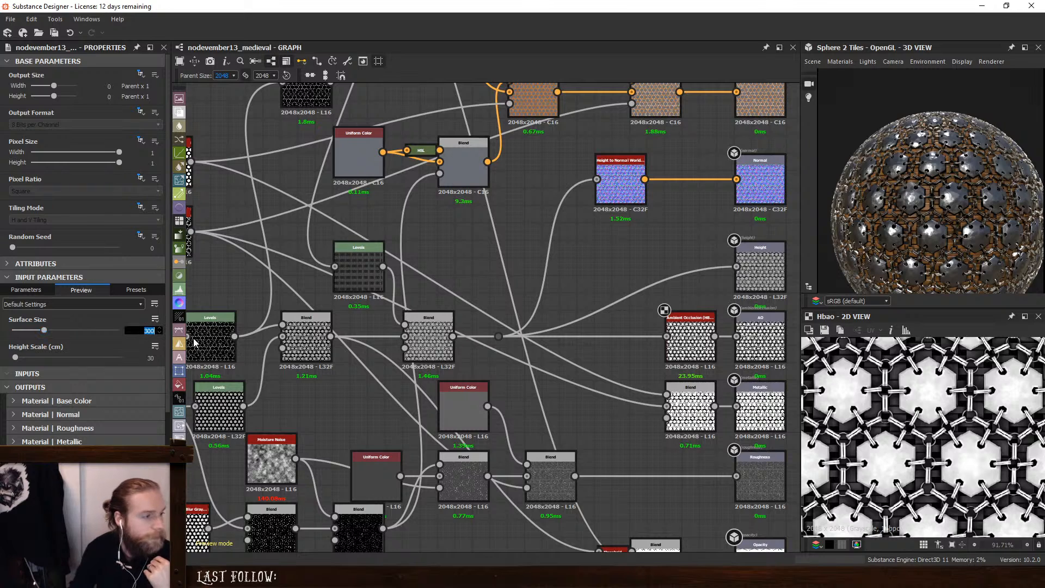
{"action": "key", "text": "Tab"}
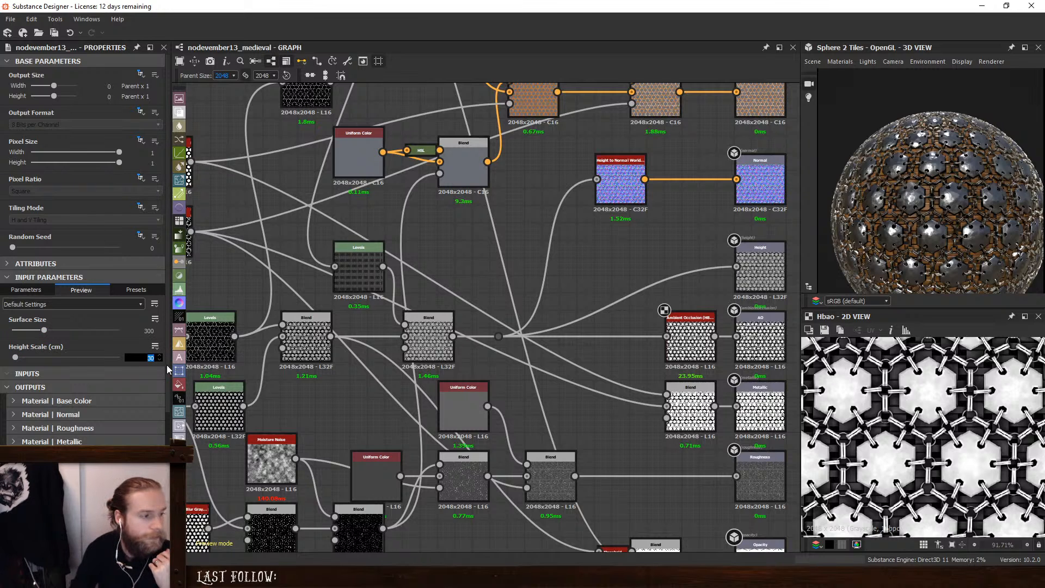
{"action": "type", "text": "5"}
{"action": "key", "text": "Return"}
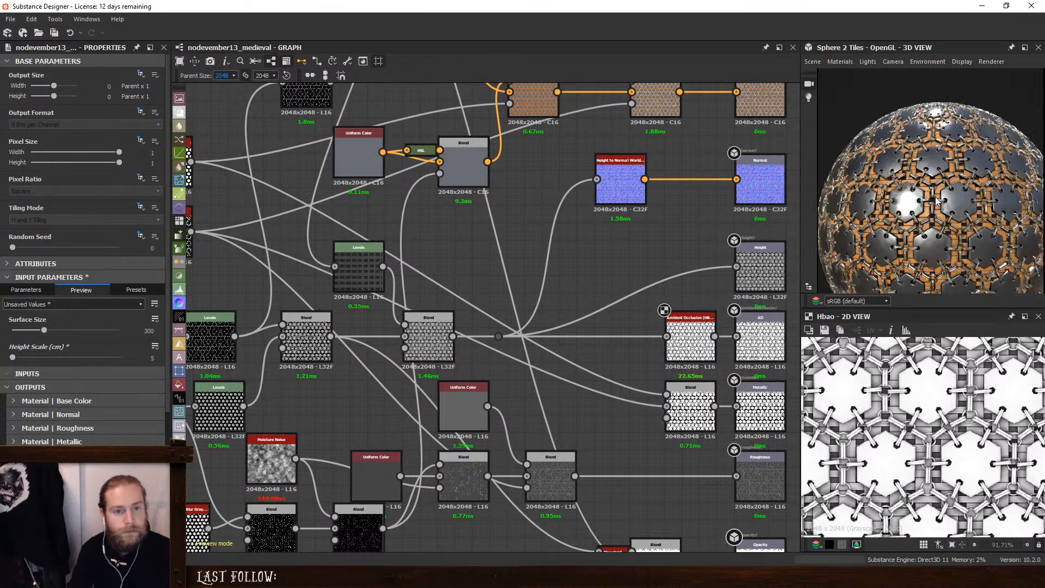
{"action": "scroll", "coordinate": [937, 201], "scroll_direction": "up", "scroll_amount": 5}
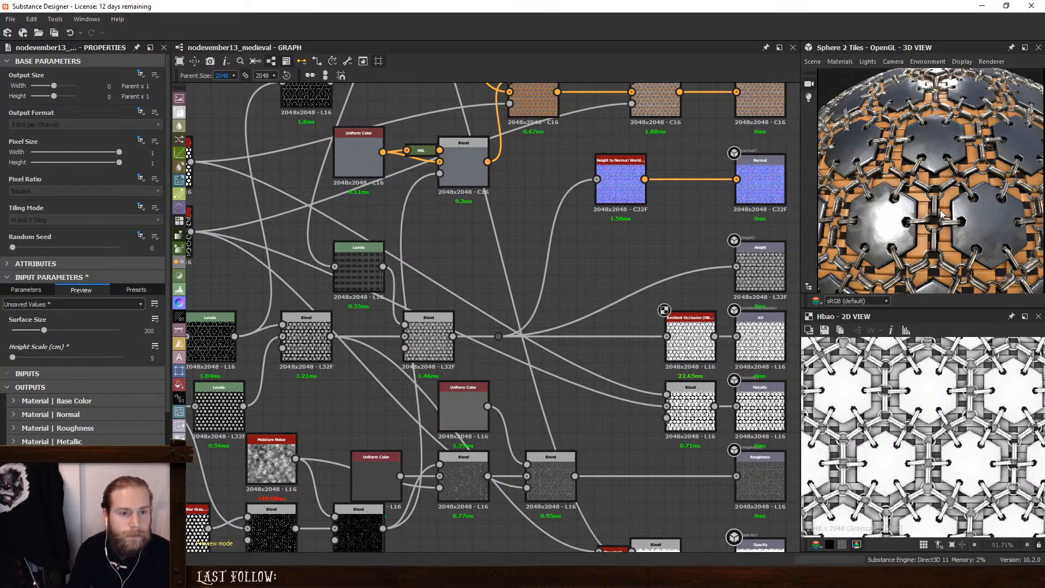
{"action": "left_click_drag", "start_coordinate": [942, 214], "coordinate": [909, 233]}
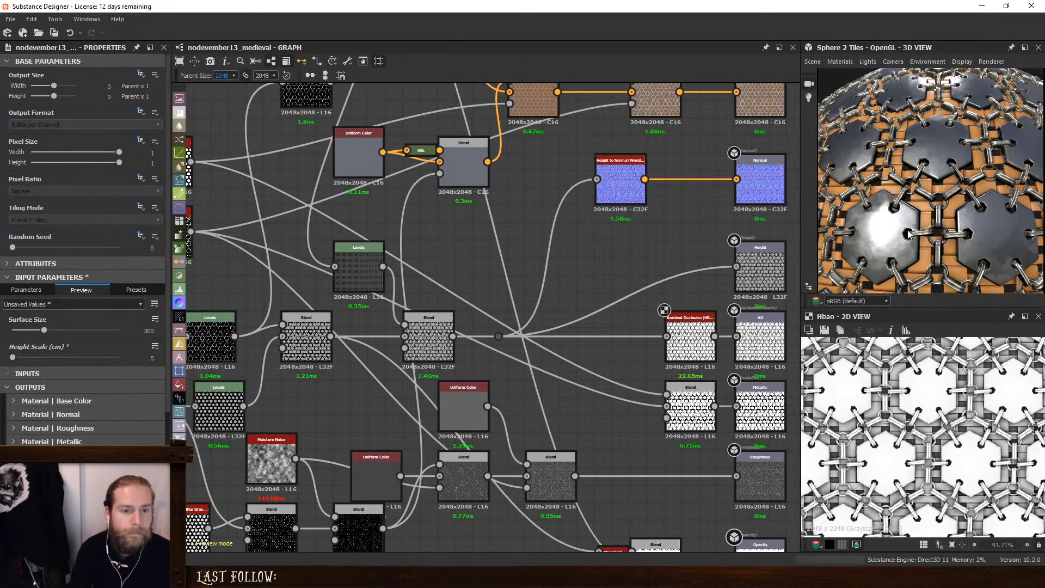
{"action": "scroll", "coordinate": [910, 220], "scroll_direction": "up", "scroll_amount": 4}
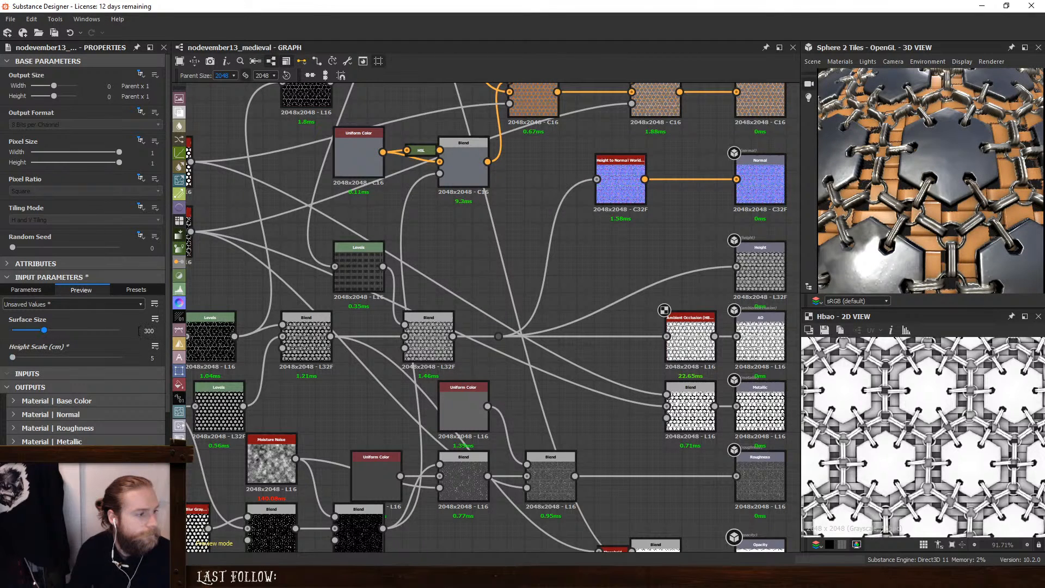
Set the graph's Surface Size to 100, then try a Height Scale of 2 cm and settle on 3 cm
{"action": "double_click", "coordinate": [149, 331]}
{"action": "type", "text": "10"}
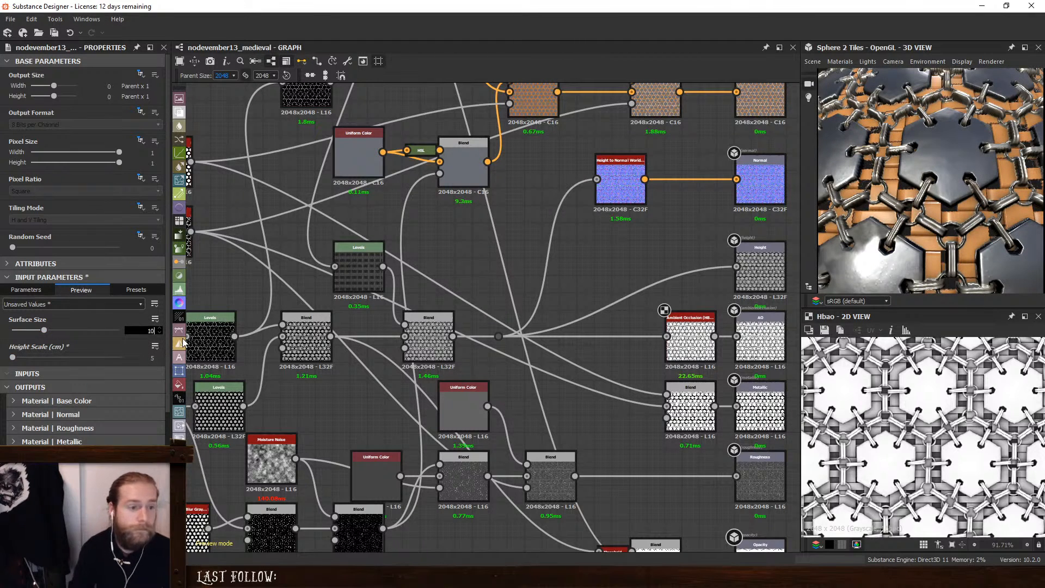
{"action": "type", "text": "0"}
{"action": "key", "text": "Return"}
{"action": "double_click", "coordinate": [152, 358]}
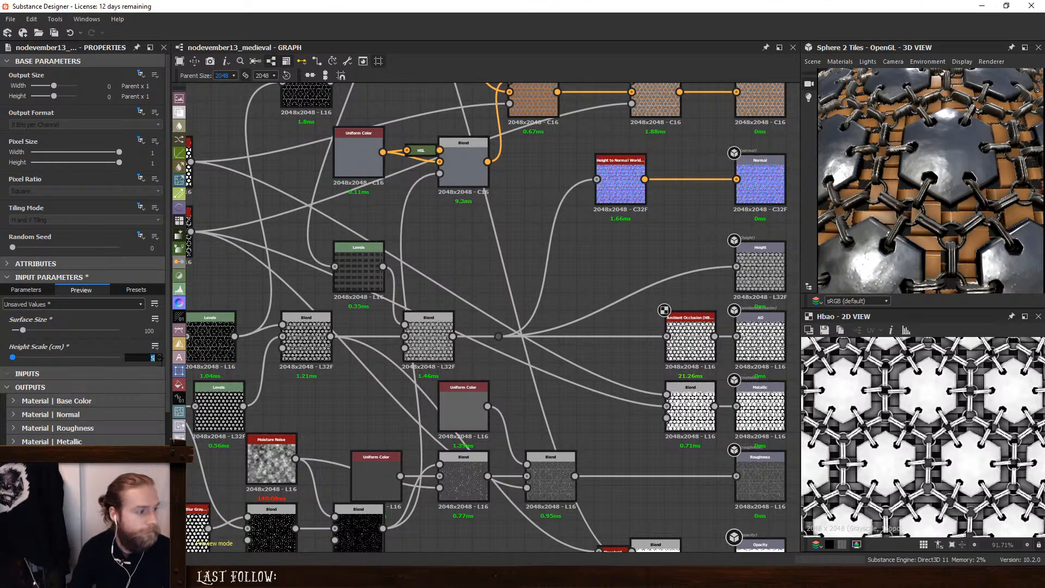
{"action": "type", "text": "2"}
{"action": "key", "text": "Return"}
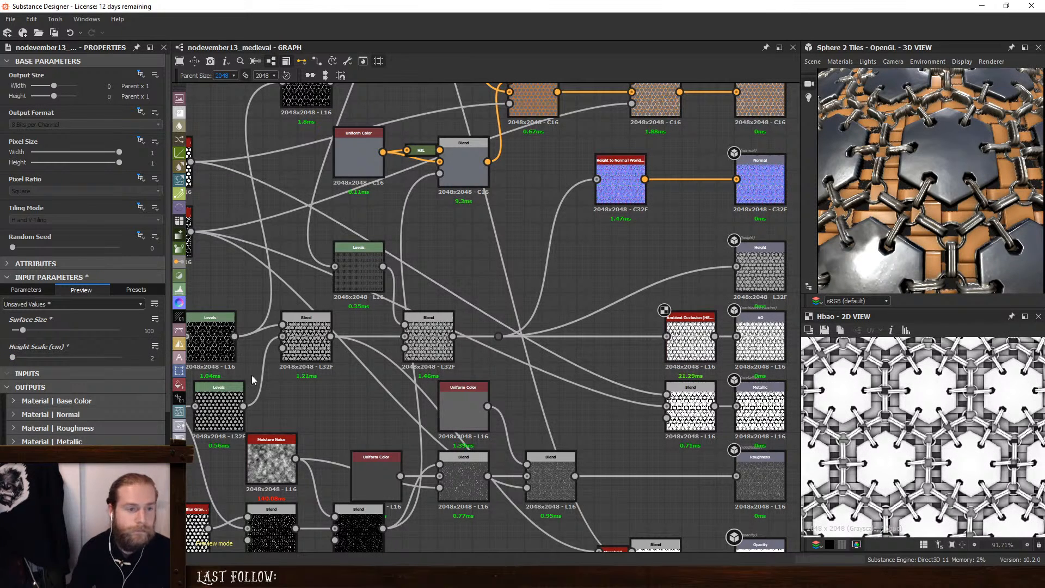
{"action": "type", "text": "3"}
{"action": "key", "text": "Return"}
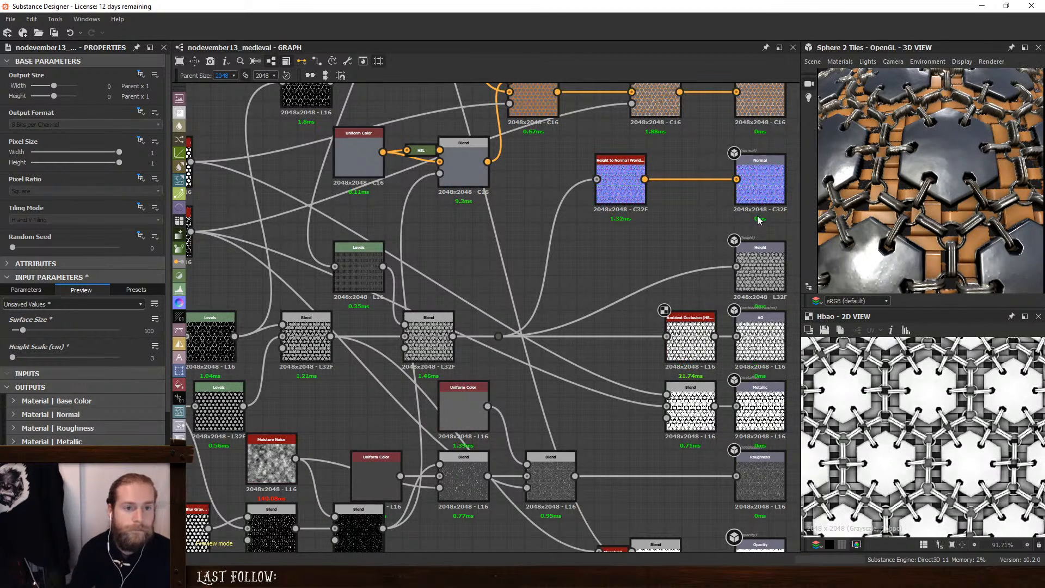
{"action": "scroll", "coordinate": [942, 176], "scroll_direction": "down", "scroll_amount": 4}
{"action": "scroll", "coordinate": [946, 183], "scroll_direction": "down", "scroll_amount": 3}
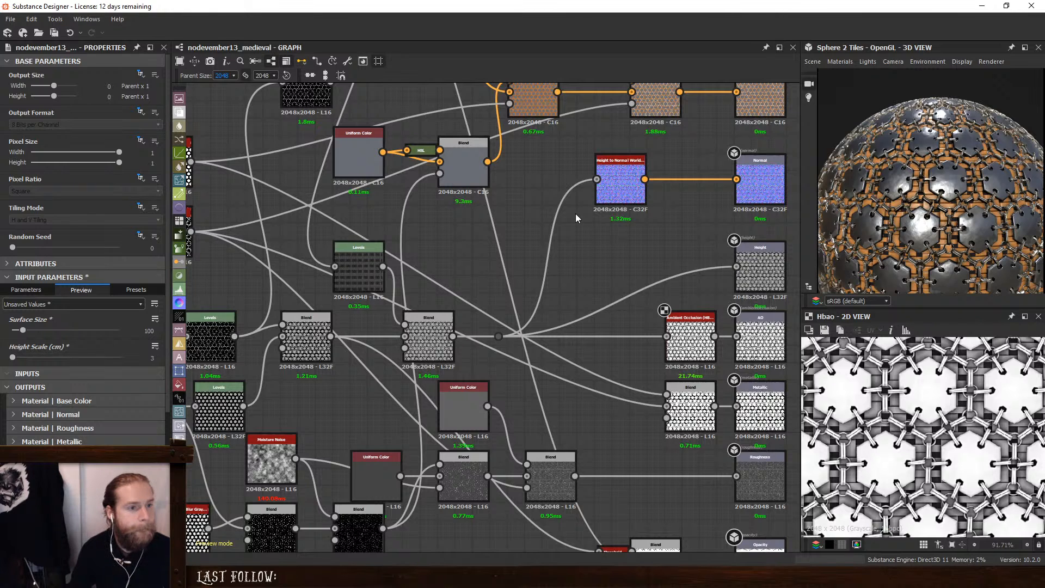
Set the Weave Generator's Tile Y to 80 and Tile X to 40 for a finer weave
{"action": "middle_click_drag", "start_coordinate": [578, 217], "coordinate": [634, 498]}
{"action": "left_click", "coordinate": [389, 188]}
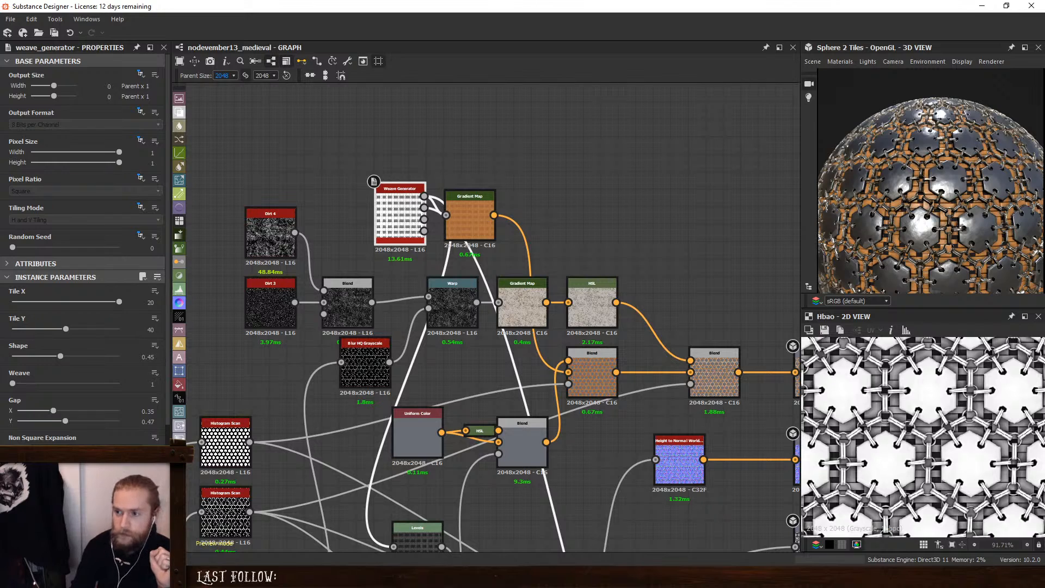
{"action": "left_click", "coordinate": [384, 230]}
{"action": "left_click_drag", "start_coordinate": [146, 330], "coordinate": [179, 331]}
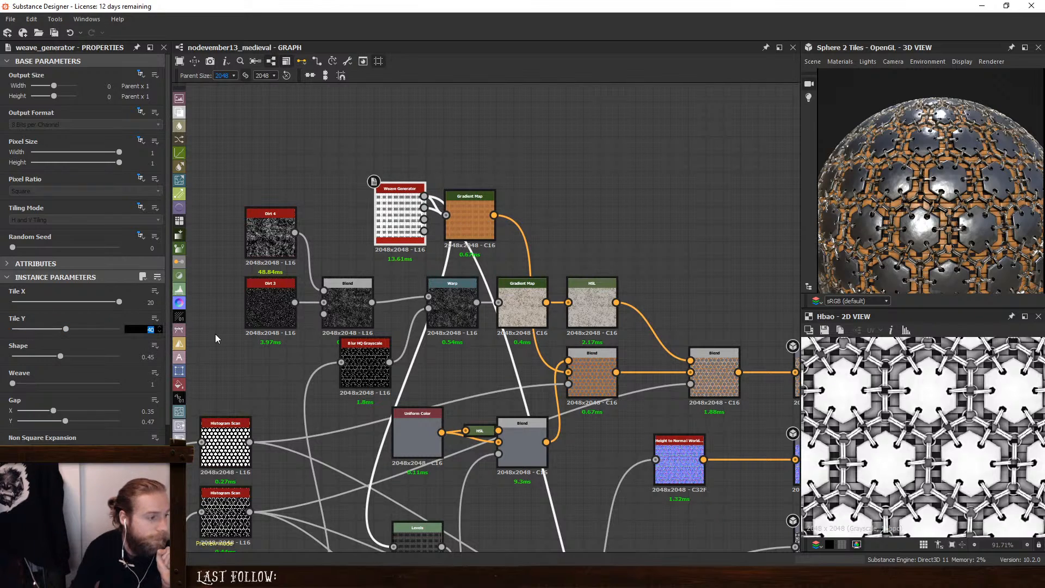
{"action": "key", "text": "Return"}
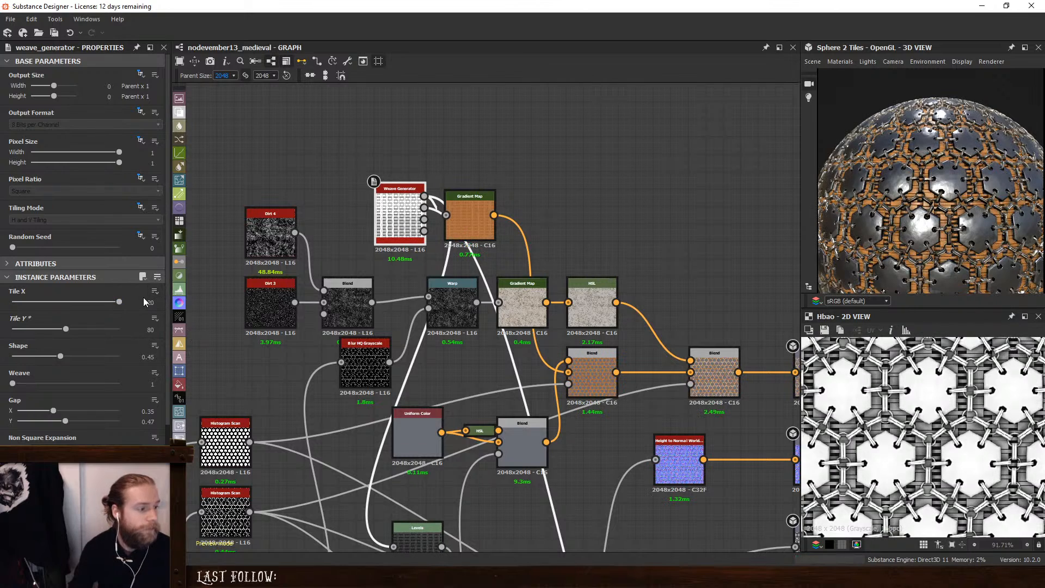
{"action": "left_click_drag", "start_coordinate": [146, 302], "coordinate": [183, 309]}
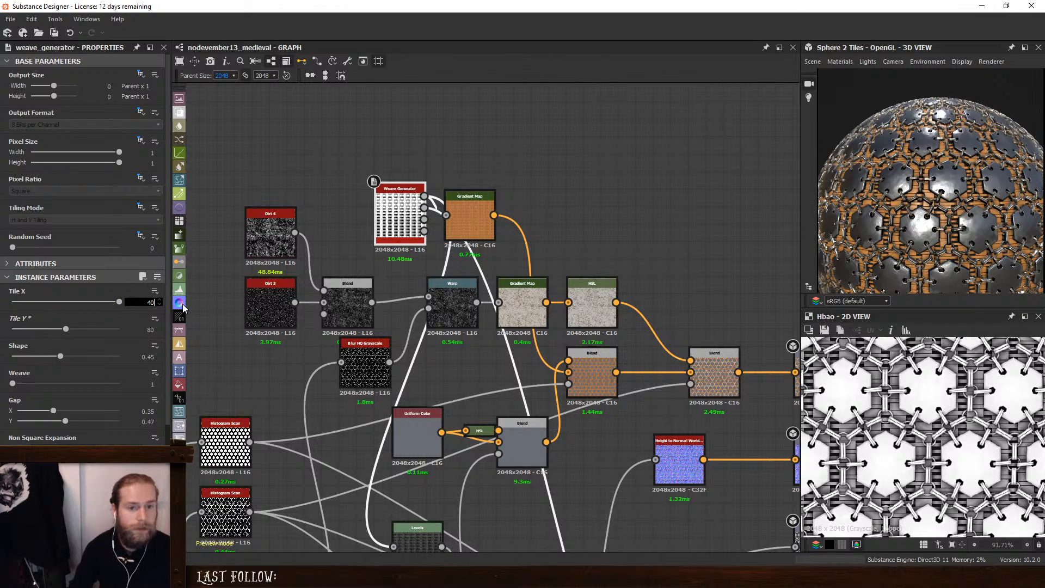
{"action": "type", "text": "40"}
{"action": "key", "text": "Return"}
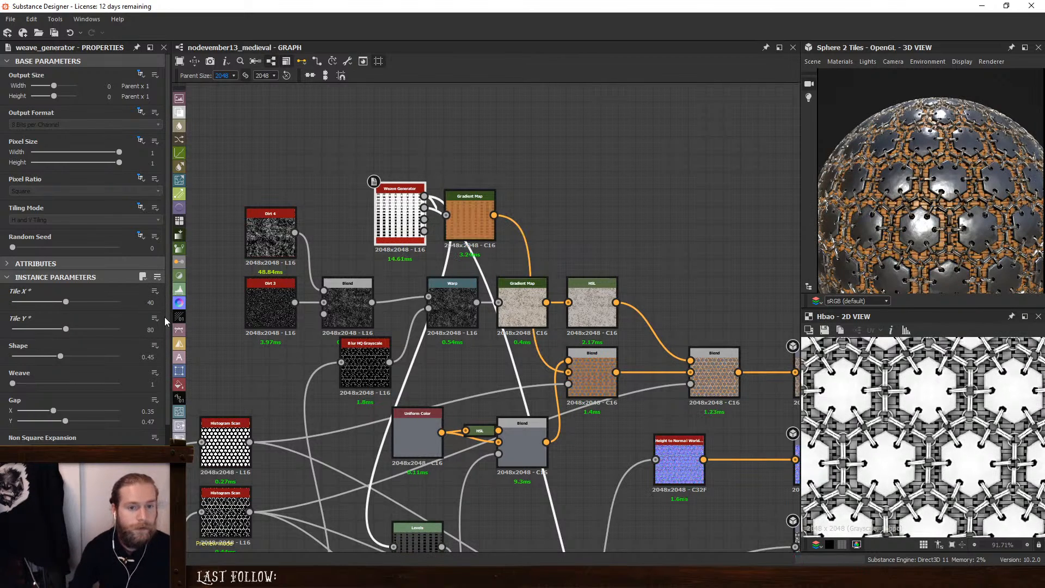
Try a much finer cloth by setting the Weave Generator's Tile Y to 360 and Tile X to 180, and inspect it in 3D
{"action": "left_click_drag", "start_coordinate": [892, 231], "coordinate": [958, 217]}
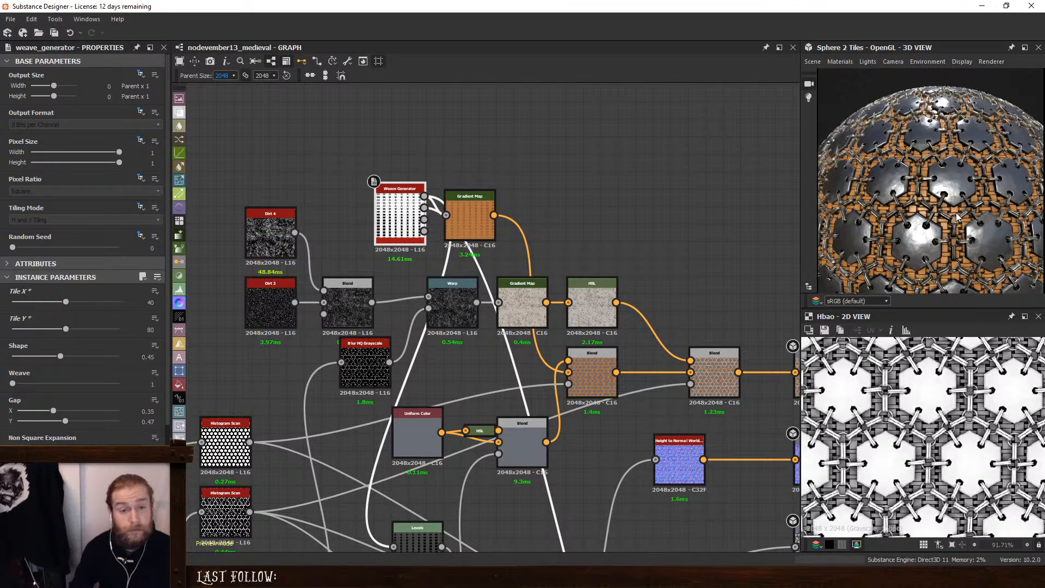
{"action": "double_click", "coordinate": [404, 221]}
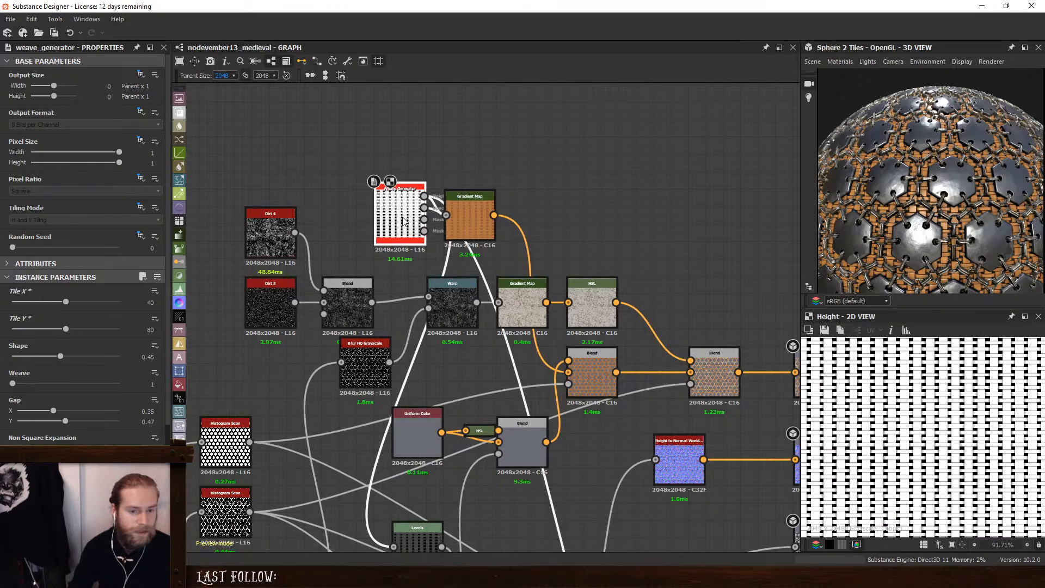
{"action": "scroll", "coordinate": [911, 408], "scroll_direction": "up", "scroll_amount": 3}
{"action": "double_click", "coordinate": [150, 330]}
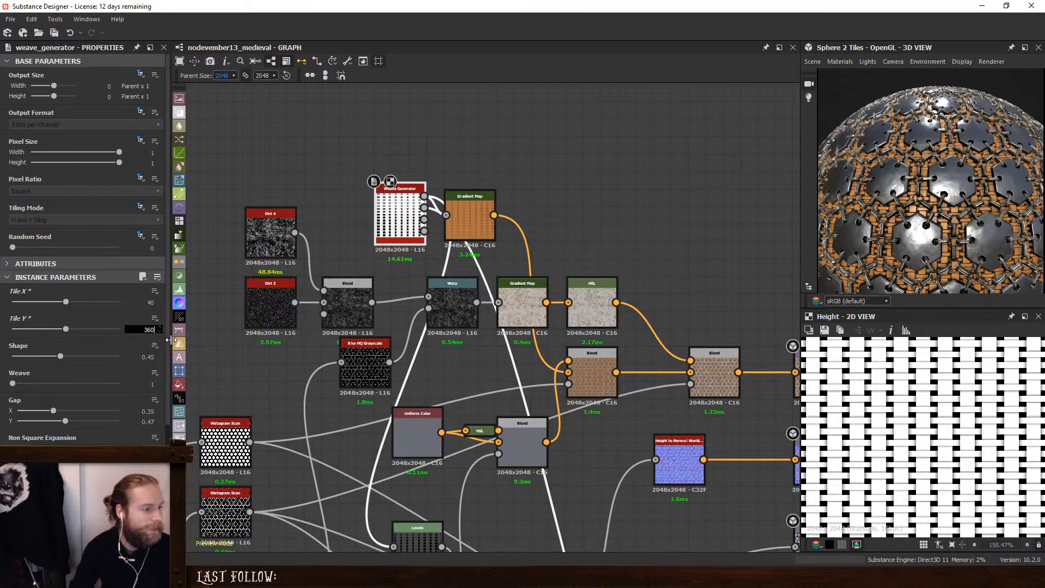
{"action": "key", "text": "Return"}
{"action": "double_click", "coordinate": [154, 303]}
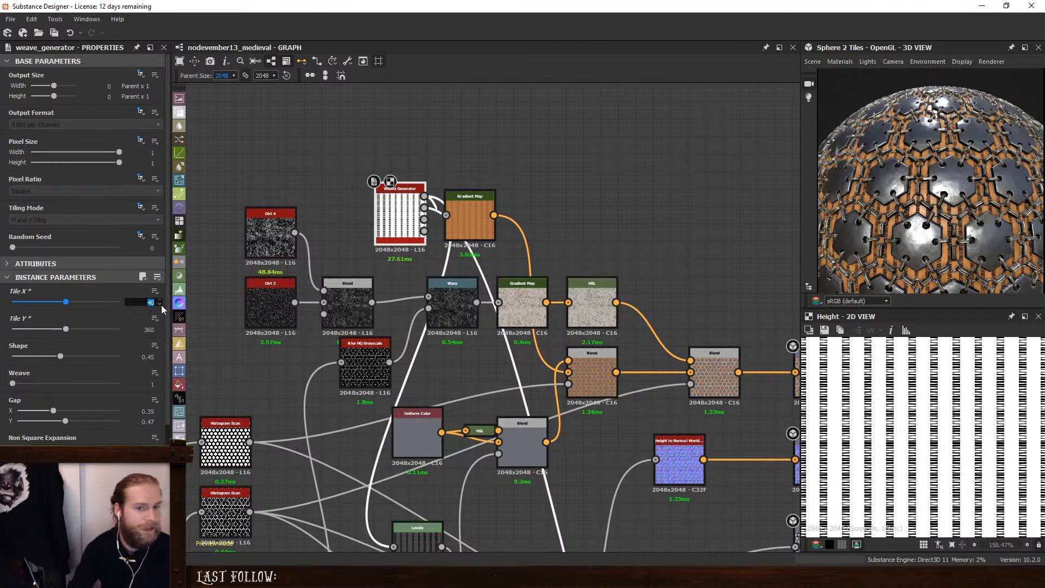
{"action": "type", "text": "180"}
{"action": "key", "text": "Return"}
{"action": "scroll", "coordinate": [931, 223], "scroll_direction": "up", "scroll_amount": 5}
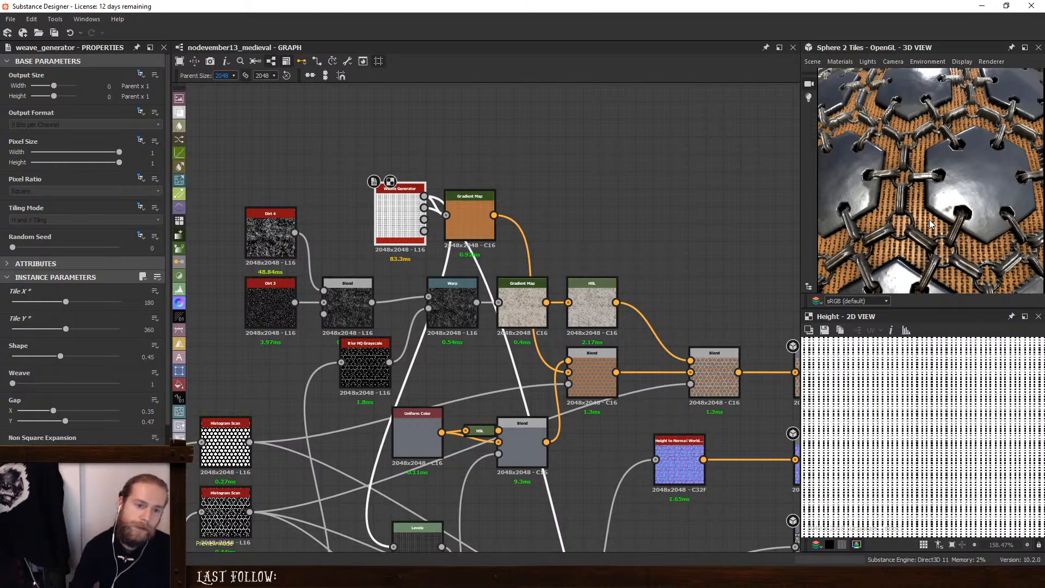
Try setting the Weave Generator's Tile X to 150 and Tile Y to 300
{"action": "double_click", "coordinate": [155, 304]}
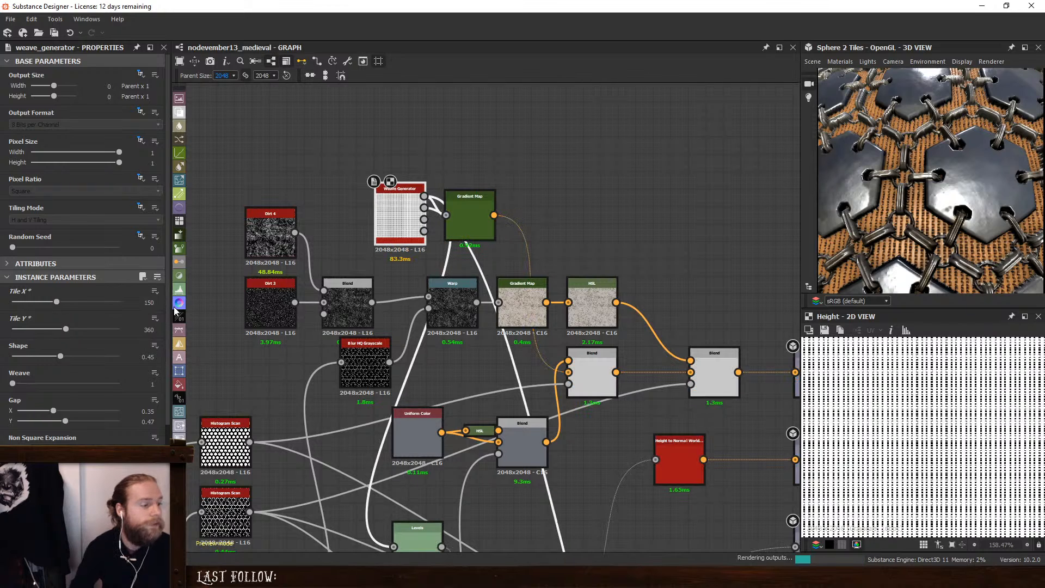
{"action": "key", "text": "Tab"}
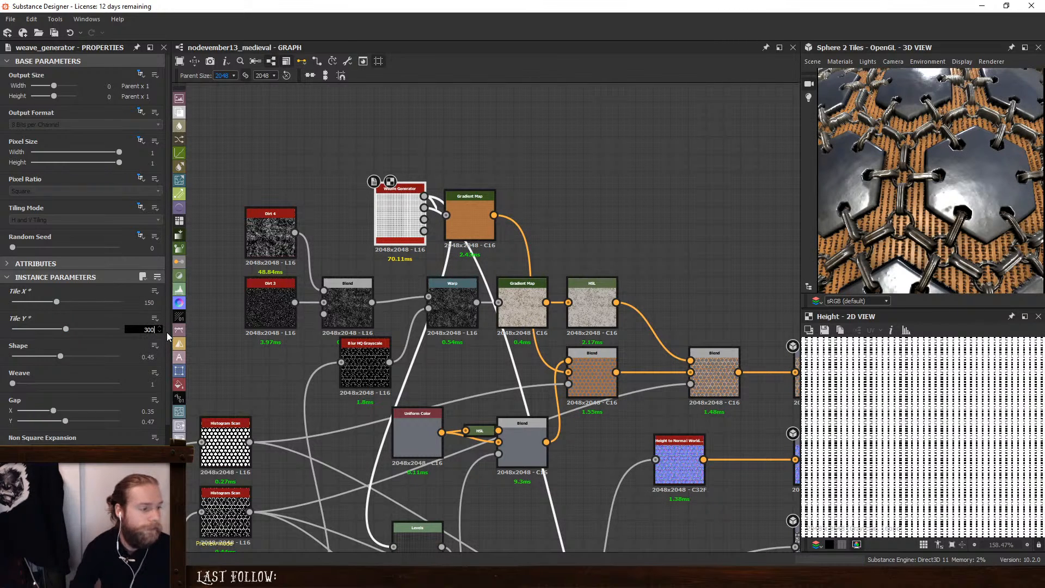
{"action": "type", "text": "300"}
{"action": "key", "text": "Return"}
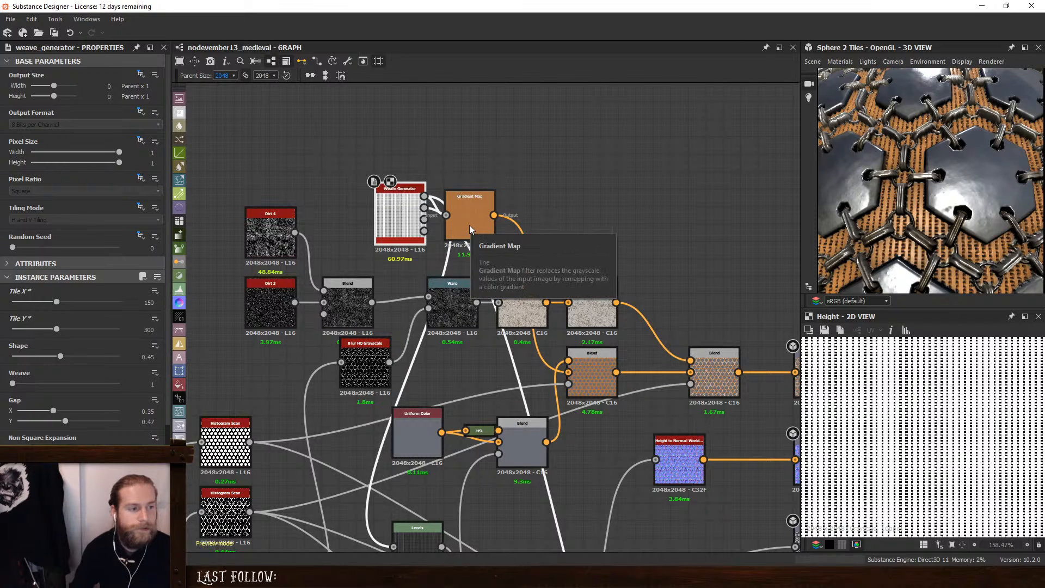
Set the Weave Generator's Tile X to 120, Tile Y to 240 and Shape to 0.61, checking the cloth in 3D
{"action": "double_click", "coordinate": [146, 303]}
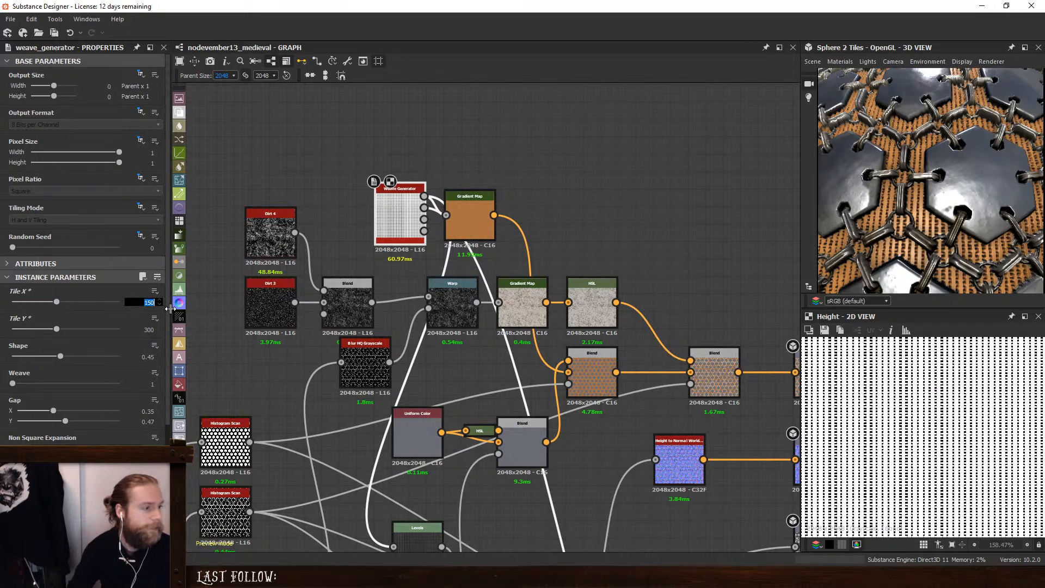
{"action": "type", "text": "120"}
{"action": "key", "text": "Return"}
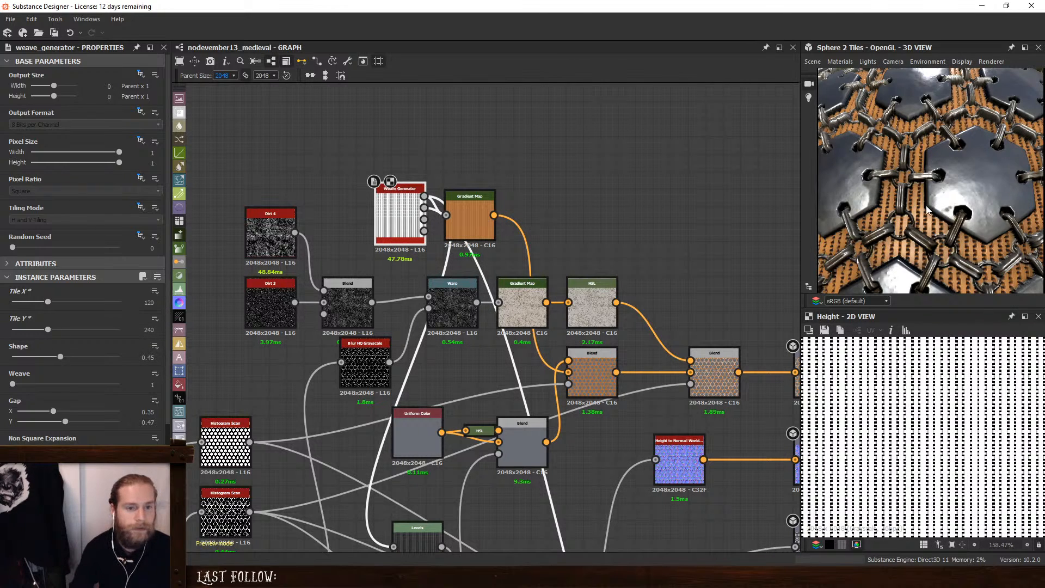
{"action": "scroll", "coordinate": [927, 209], "scroll_direction": "up", "scroll_amount": 5}
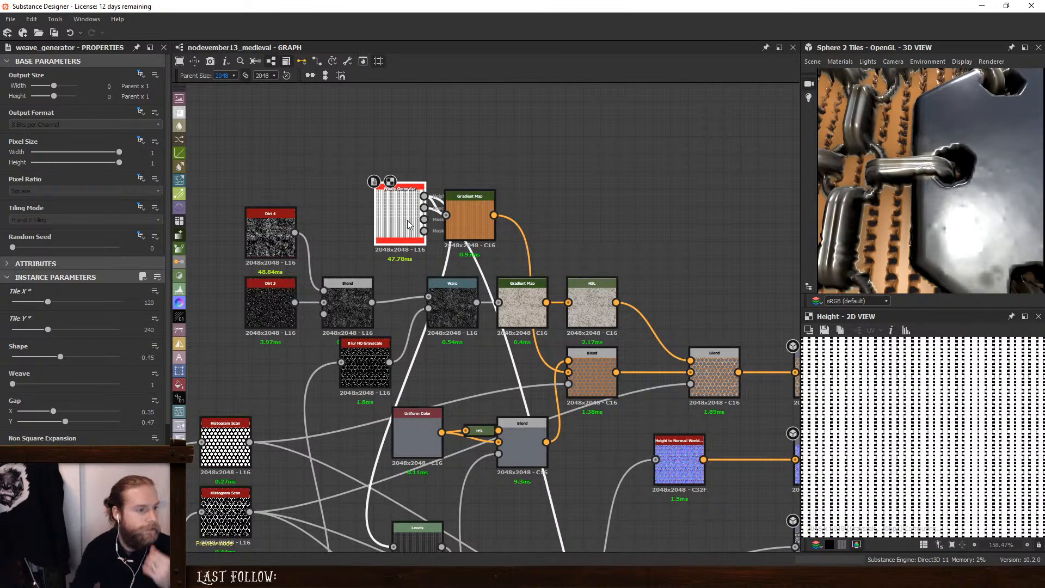
{"action": "mouse_move", "coordinate": [60, 357]}
{"action": "left_mouse_down"}
{"action": "mouse_move", "coordinate": [125, 365]}
{"action": "mouse_move", "coordinate": [67, 362]}
{"action": "mouse_move", "coordinate": [78, 358]}
{"action": "left_mouse_up"}
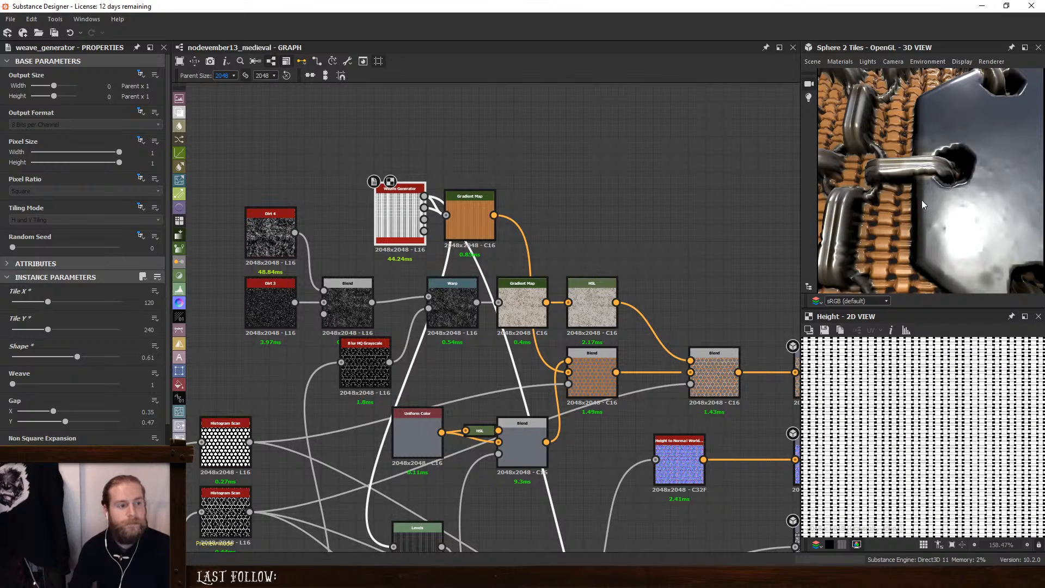
{"action": "scroll", "coordinate": [923, 205], "scroll_direction": "down", "scroll_amount": 5}
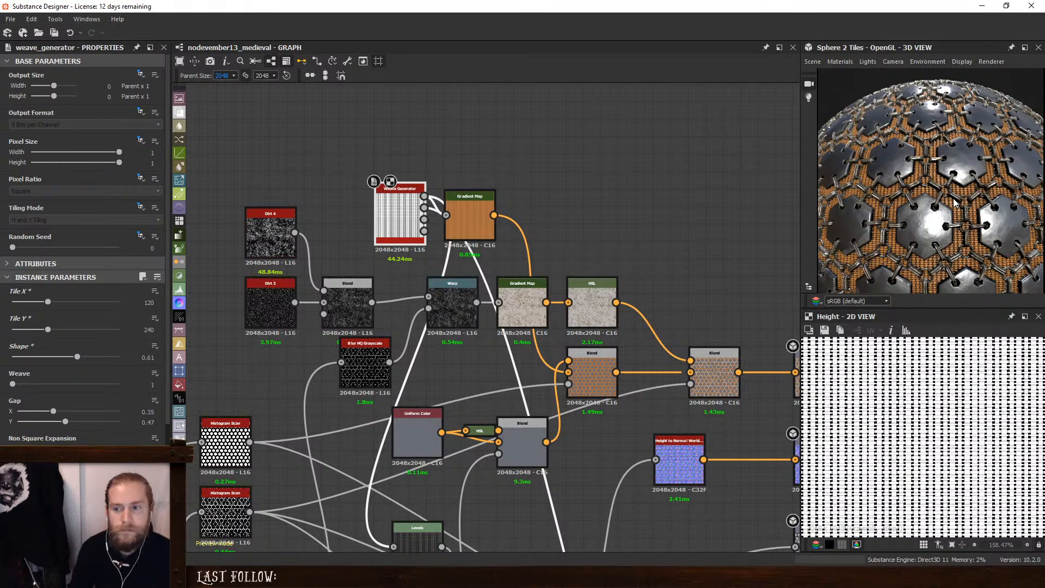
Move the Weave Generator and its Gradient Map apart to make room between them, and preview the Gradient Map in 2D
{"action": "middle_click_drag", "start_coordinate": [379, 157], "coordinate": [419, 202]}
{"action": "left_click_drag", "start_coordinate": [440, 246], "coordinate": [390, 246]}
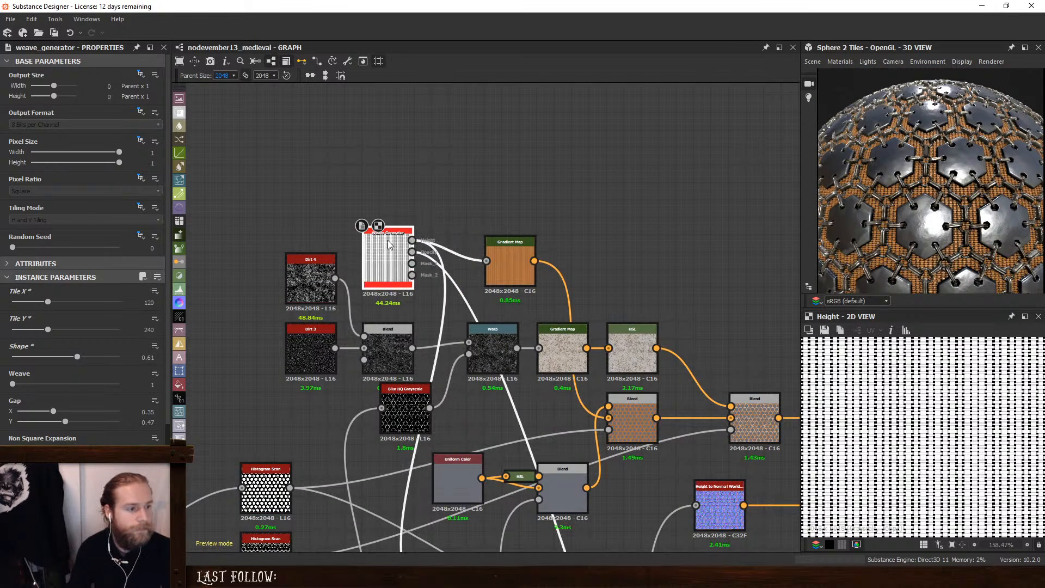
{"action": "left_click_drag", "start_coordinate": [518, 250], "coordinate": [577, 250]}
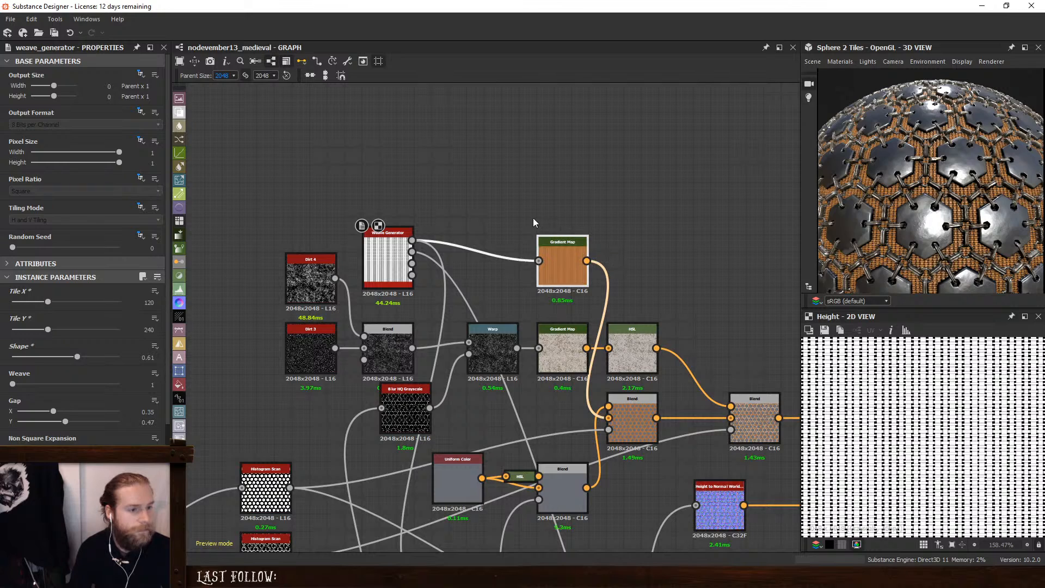
{"action": "scroll", "coordinate": [534, 222], "scroll_direction": "up", "scroll_amount": 2}
{"action": "double_click", "coordinate": [582, 270]}
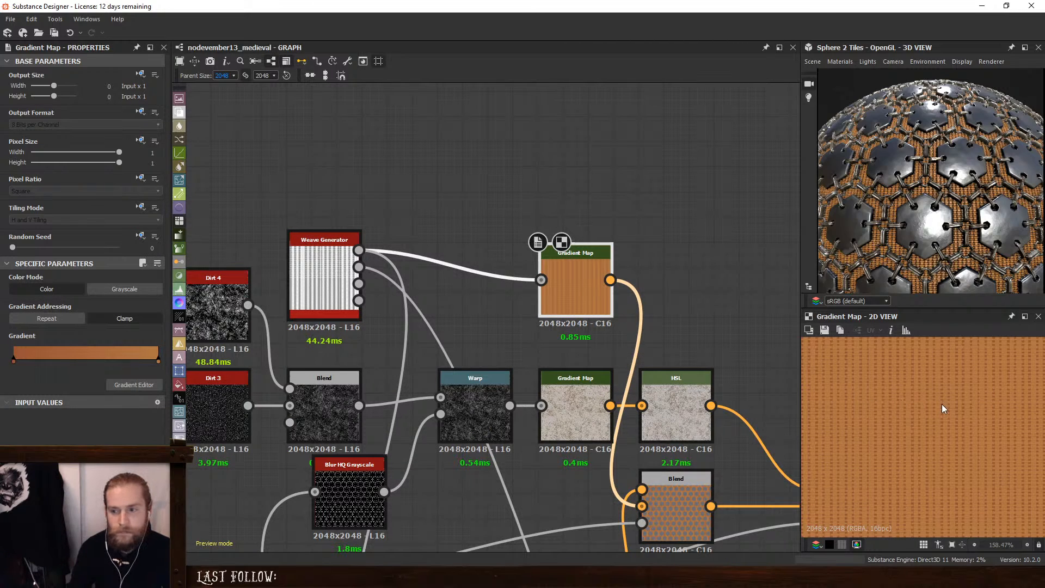
{"action": "scroll", "coordinate": [924, 406], "scroll_direction": "down", "scroll_amount": 2}
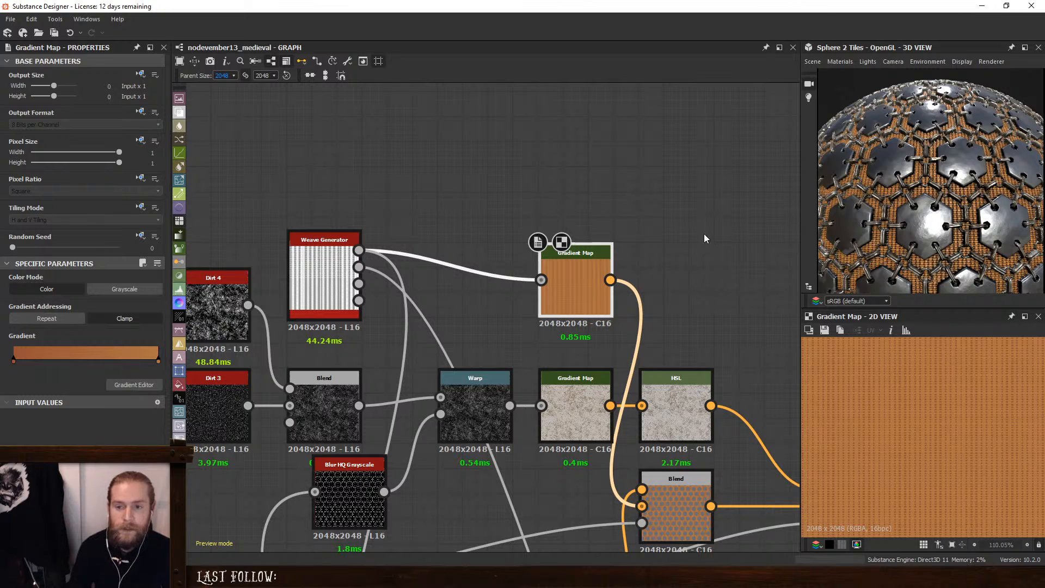
Add a Warp node beside the Weave Generator and connect the weave's Height output to its main input
{"action": "scroll", "coordinate": [610, 196], "scroll_direction": "up", "scroll_amount": 3}
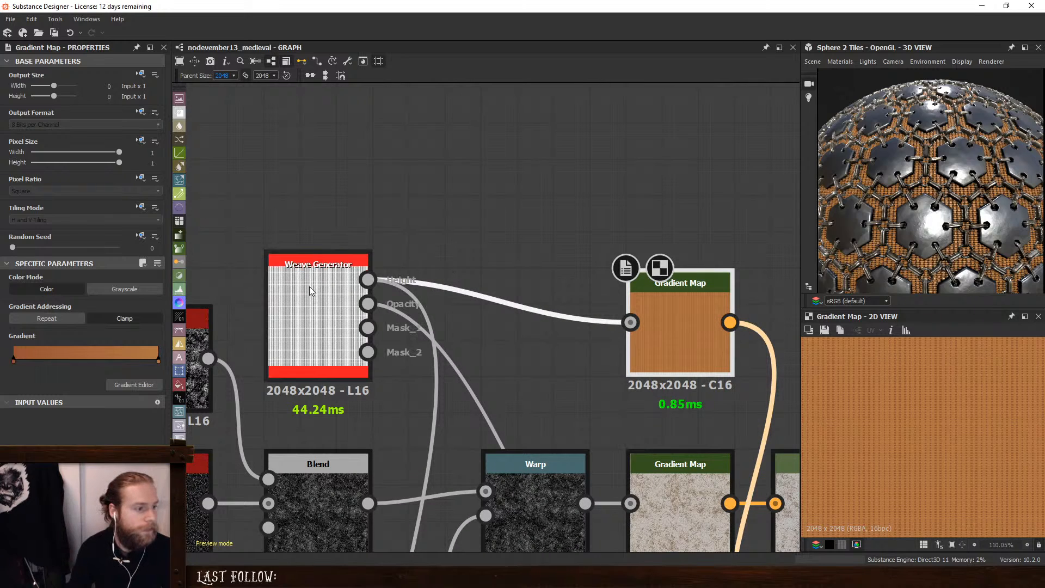
{"action": "left_click", "coordinate": [309, 287]}
{"action": "key", "text": "space"}
{"action": "type", "text": "wa"}
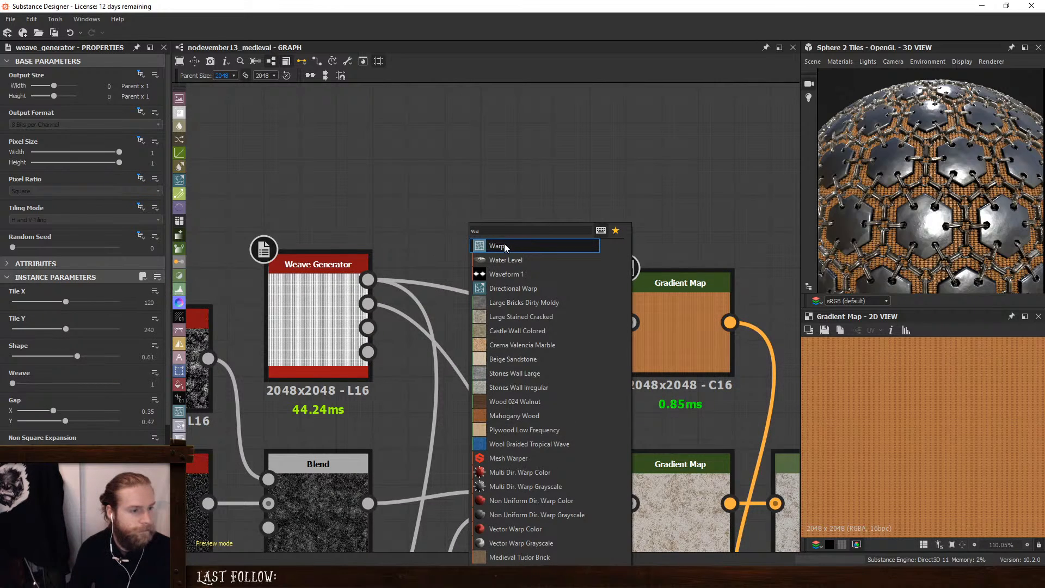
{"action": "left_click", "coordinate": [505, 247]}
{"action": "left_click_drag", "start_coordinate": [438, 185], "coordinate": [510, 185]}
{"action": "left_click_drag", "start_coordinate": [368, 280], "coordinate": [485, 202]}
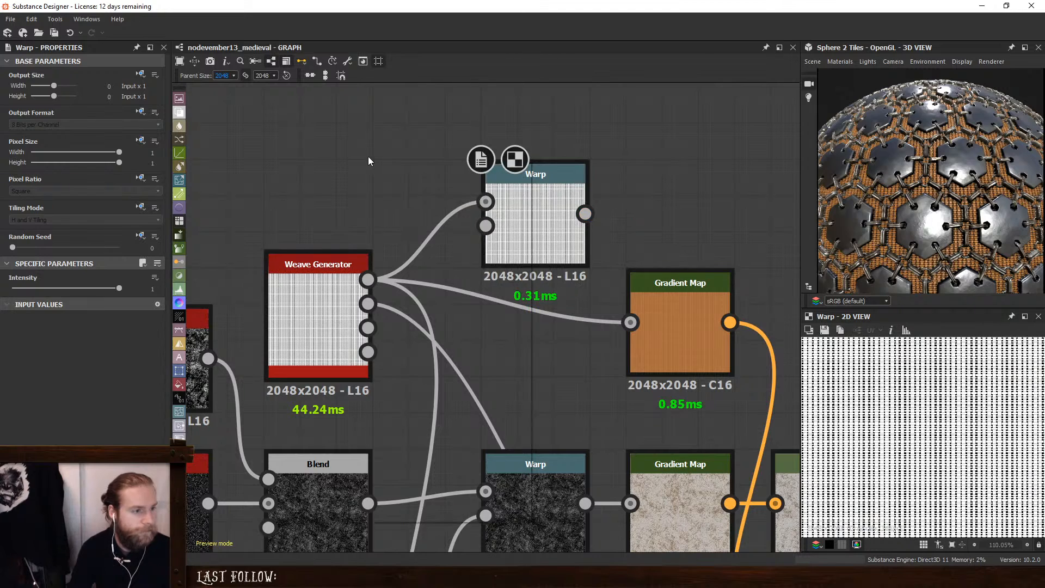
Add a Perlin Noise node and connect its output to the weave Warp's gradient input
{"action": "key", "text": "space"}
{"action": "type", "text": "per"}
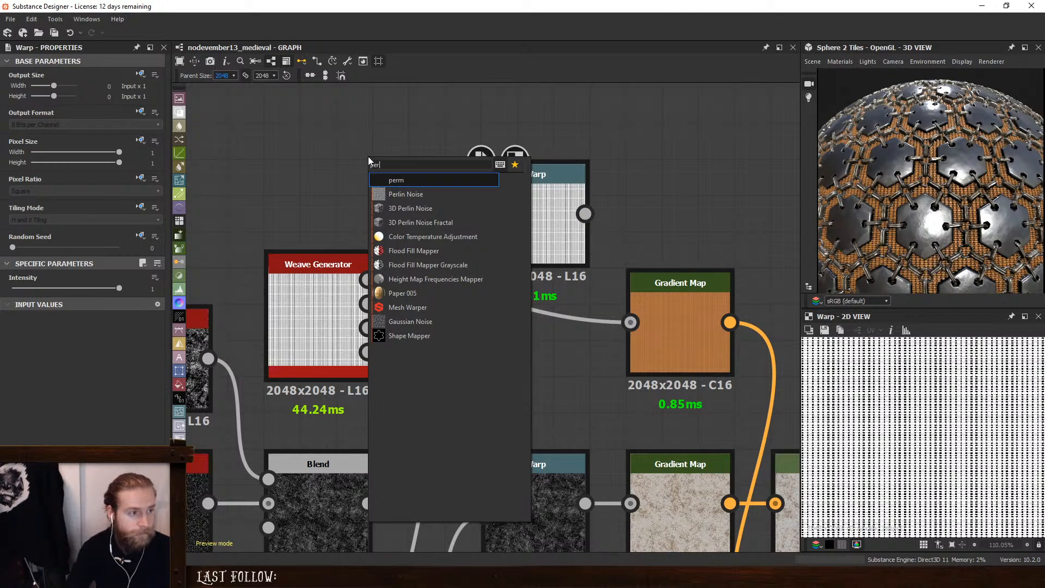
{"action": "key", "text": "Down"}
{"action": "key", "text": "Return"}
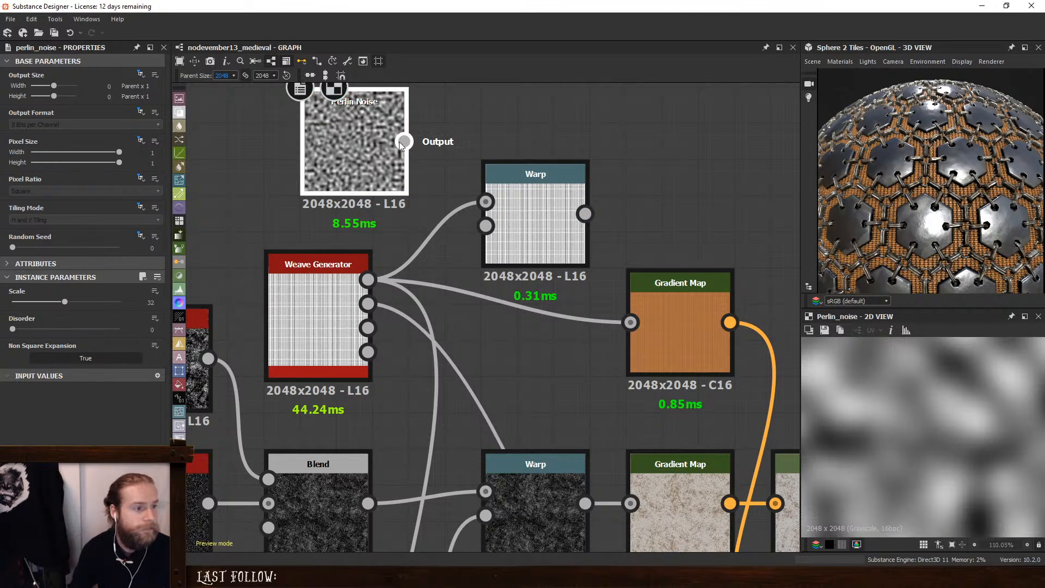
{"action": "left_click_drag", "start_coordinate": [402, 141], "coordinate": [523, 229]}
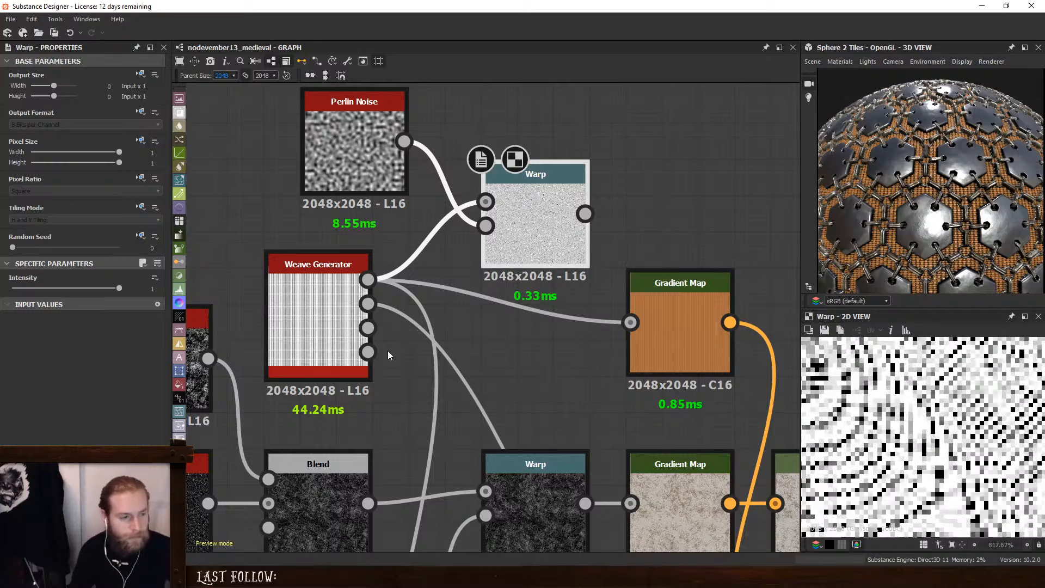
Try a Warp Intensity of about 0.02 with the Perlin Noise Scale at 60, and examine the distorted weave in 2D
{"action": "left_click_drag", "start_coordinate": [120, 288], "coordinate": [116, 312]}
{"action": "left_click", "coordinate": [354, 150]}
{"action": "scroll", "coordinate": [959, 441], "scroll_direction": "down", "scroll_amount": 10}
{"action": "scroll", "coordinate": [960, 441], "scroll_direction": "up", "scroll_amount": 1}
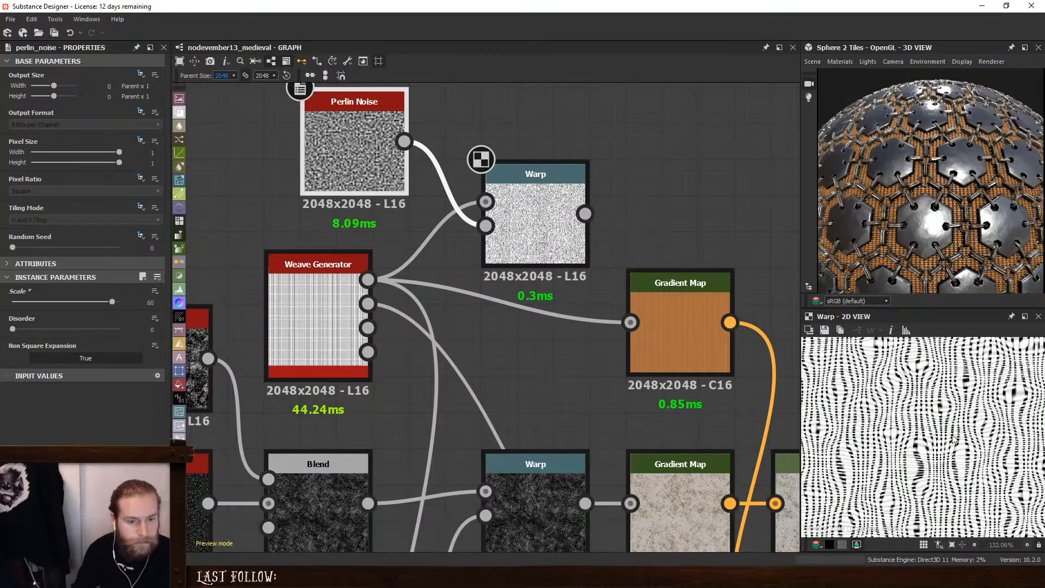
Set the weave Warp's Intensity to 0.005 and the Perlin Noise Scale to 46 for a subtle distortion
{"action": "left_click", "coordinate": [566, 218]}
{"action": "left_click", "coordinate": [154, 290]}
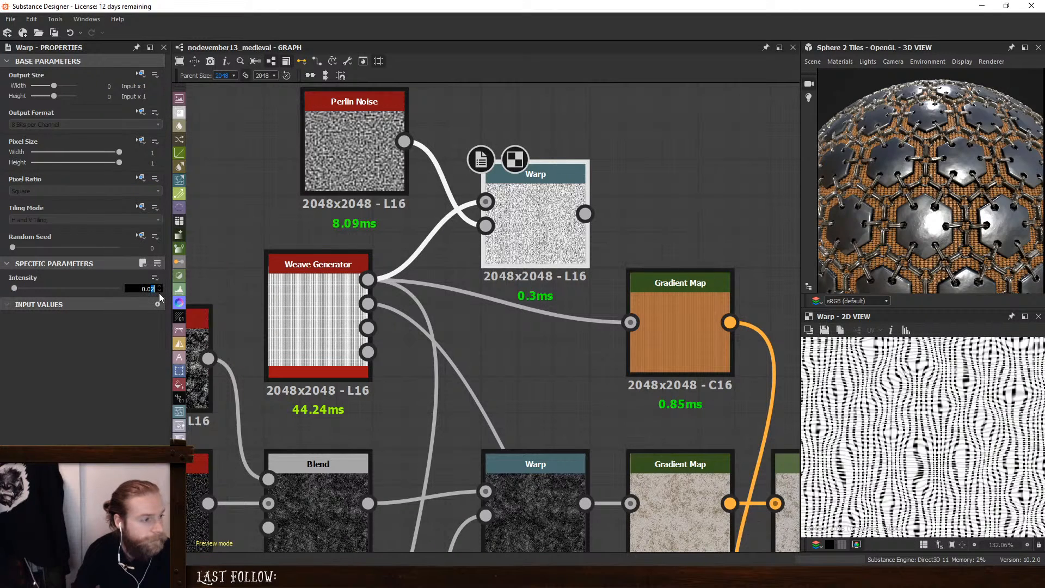
{"action": "type", "text": "0.005"}
{"action": "key", "text": "Return"}
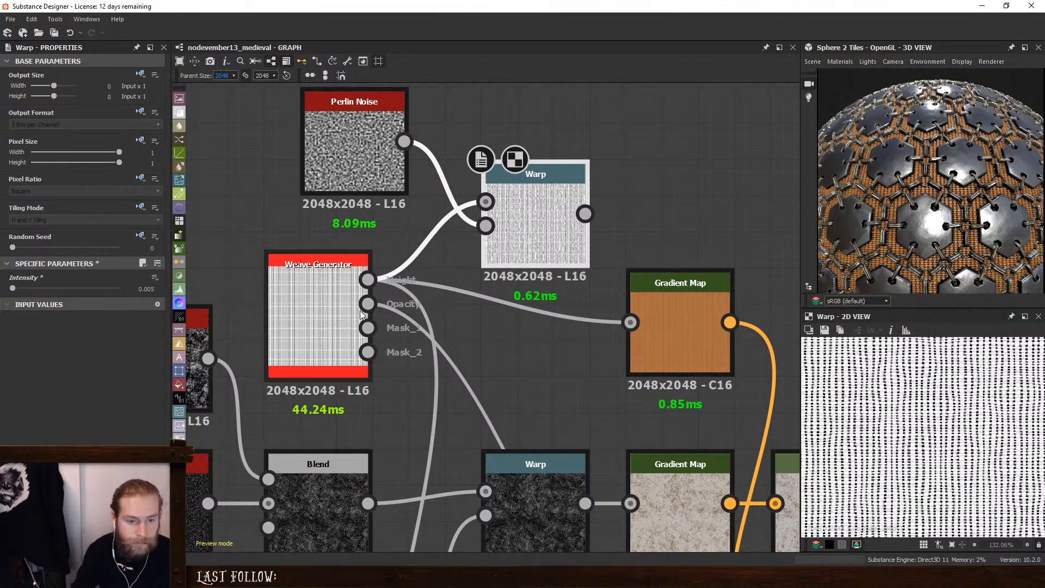
{"action": "left_click", "coordinate": [321, 178]}
{"action": "left_click", "coordinate": [90, 302]}
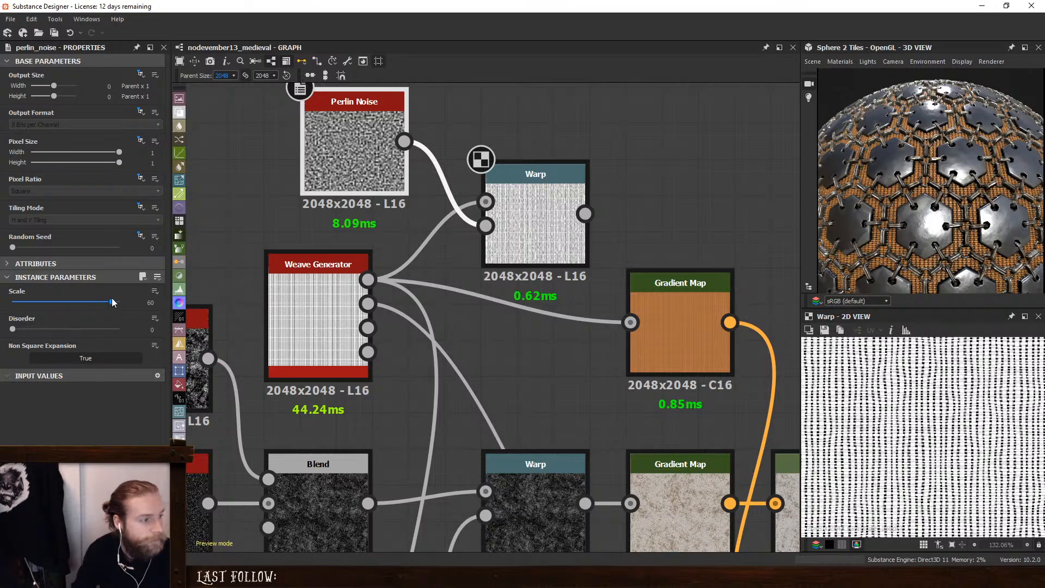
{"action": "left_click_drag", "start_coordinate": [91, 303], "coordinate": [89, 304]}
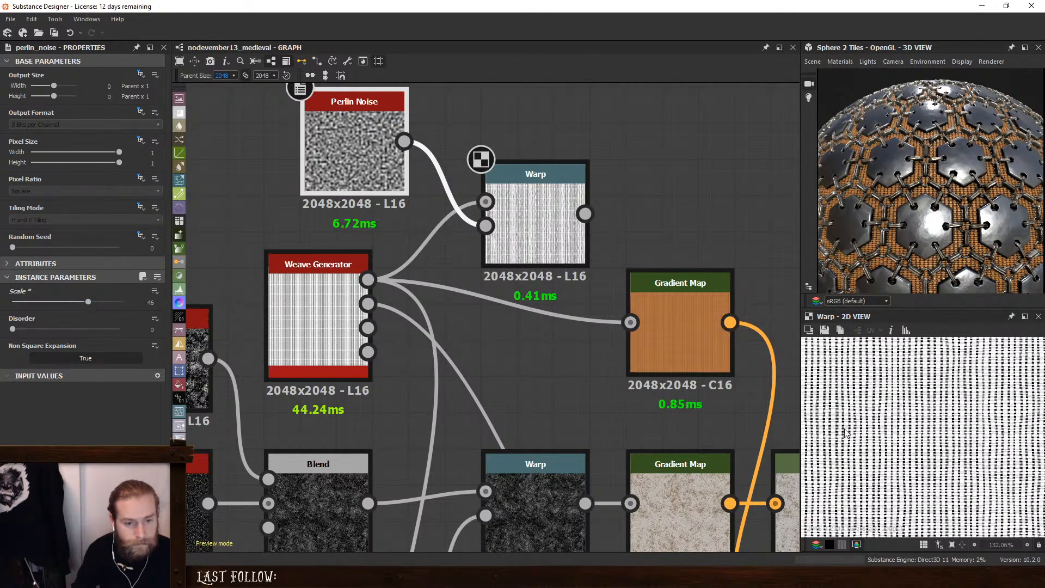
{"action": "scroll", "coordinate": [871, 430], "scroll_direction": "up", "scroll_amount": 3}
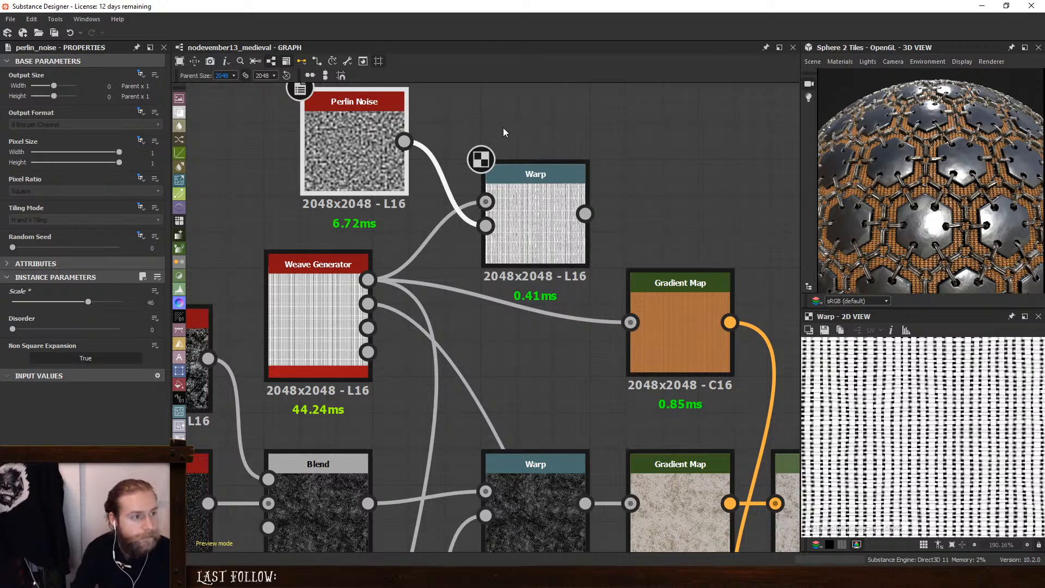
Add a Blur HQ Grayscale node above the weave Warp and feed it the armor's hexagonal plate height
{"action": "middle_click_drag", "start_coordinate": [507, 80], "coordinate": [529, 190]}
{"action": "key", "text": "space"}
{"action": "type", "text": "hq"}
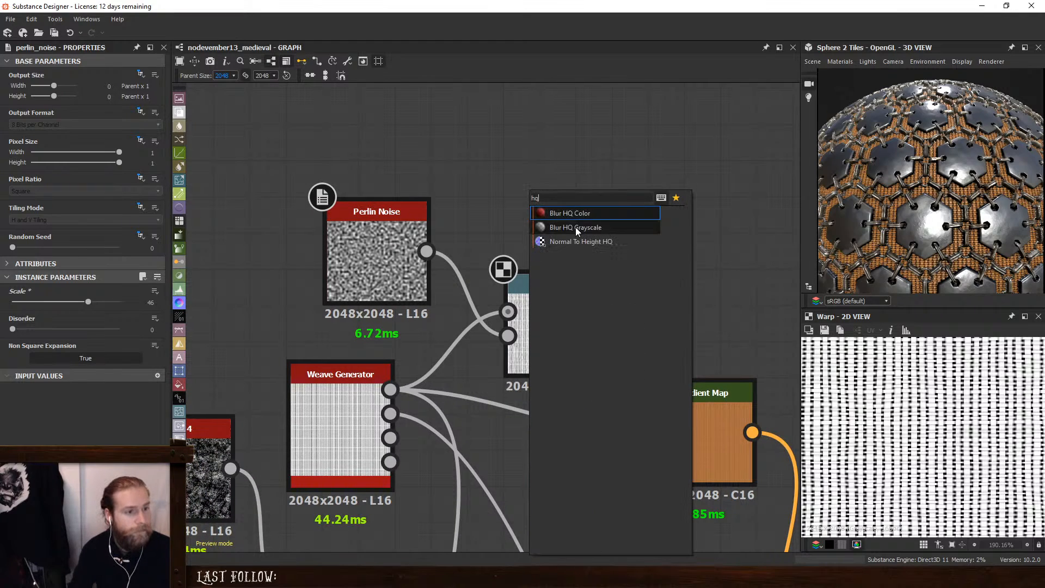
{"action": "left_click", "coordinate": [576, 228]}
{"action": "scroll", "coordinate": [490, 115], "scroll_direction": "down", "scroll_amount": 5}
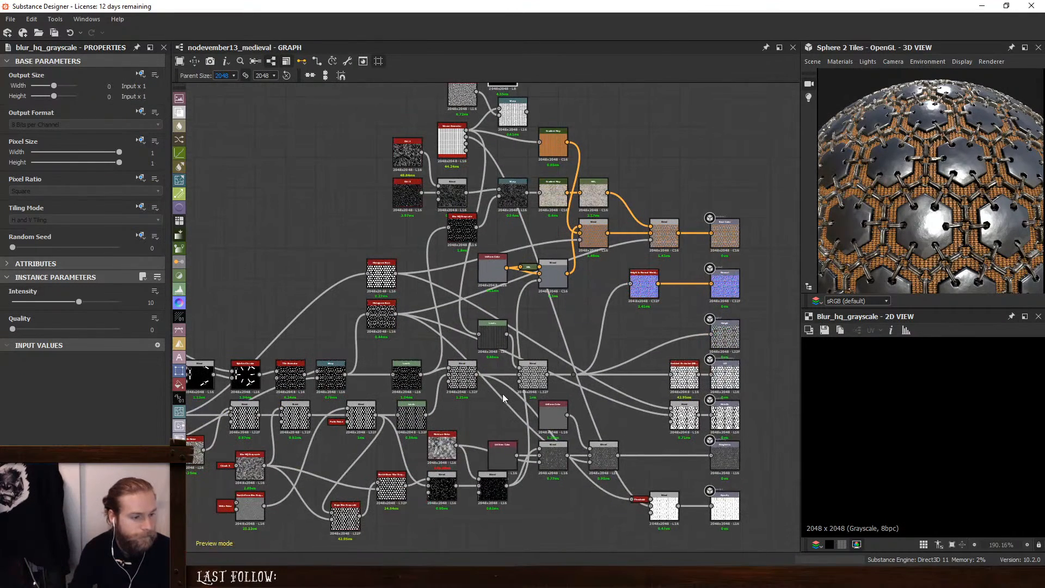
{"action": "middle_click_drag", "start_coordinate": [493, 88], "coordinate": [487, 201]}
{"action": "left_click", "coordinate": [487, 198]}
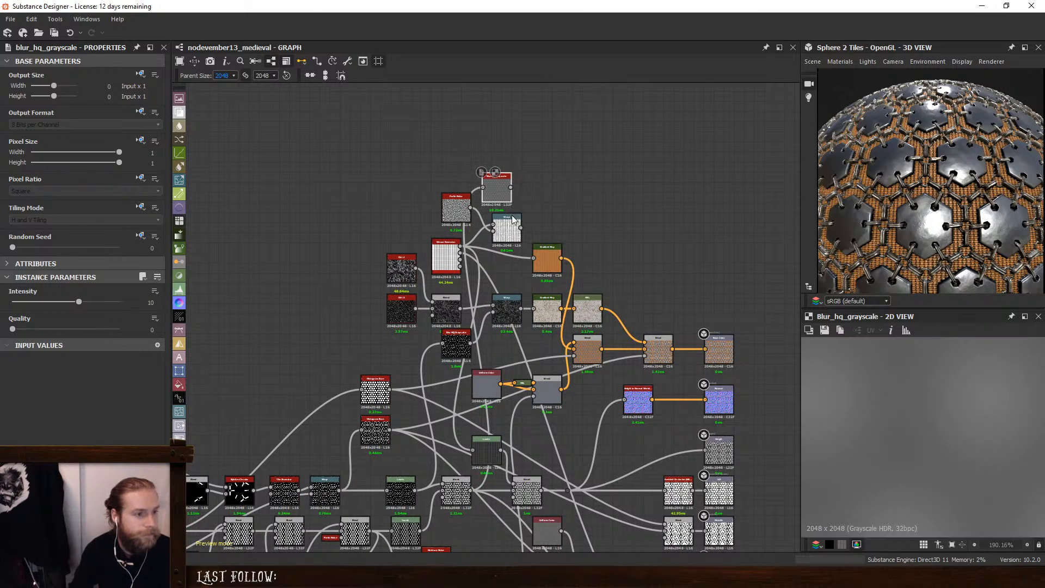
Add a second Warp node after the weave Warp and connect the Blur HQ Grayscale output to its gradient input
{"action": "left_click", "coordinate": [506, 226]}
{"action": "key", "text": "space"}
{"action": "type", "text": "wa"}
{"action": "left_click", "coordinate": [584, 233]}
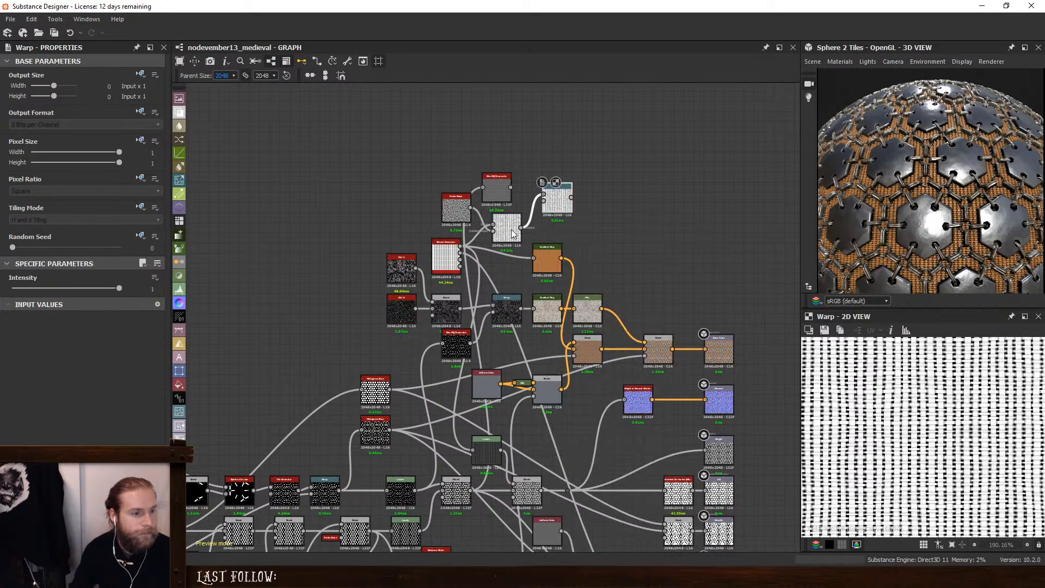
{"action": "scroll", "coordinate": [506, 195], "scroll_direction": "up", "scroll_amount": 3}
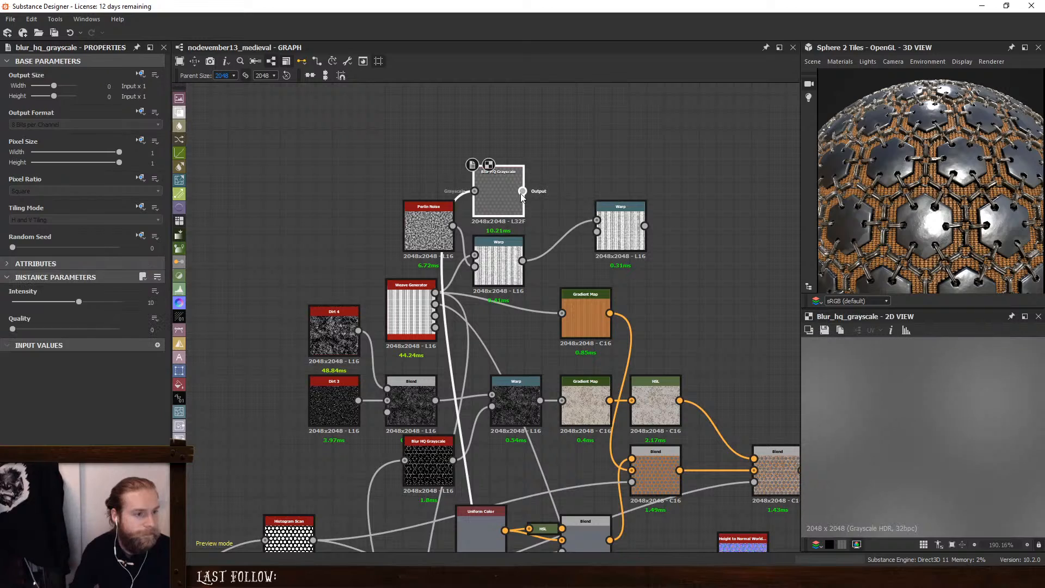
{"action": "left_click_drag", "start_coordinate": [523, 191], "coordinate": [587, 248]}
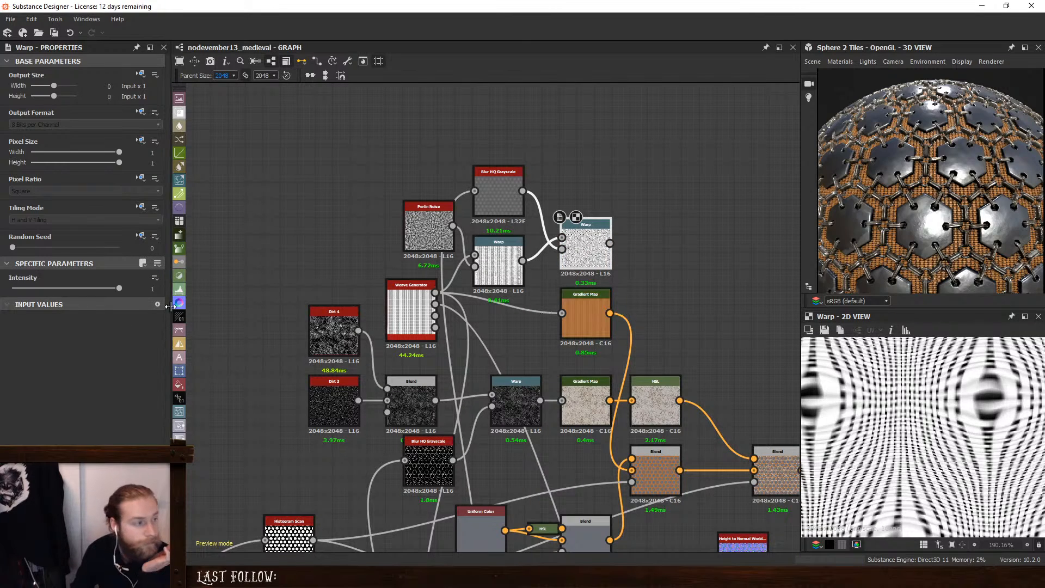
Insert an Invert Grayscale node between the Blur HQ Grayscale and the second Warp, and preview that Warp in 2D
{"action": "left_click", "coordinate": [559, 157]}
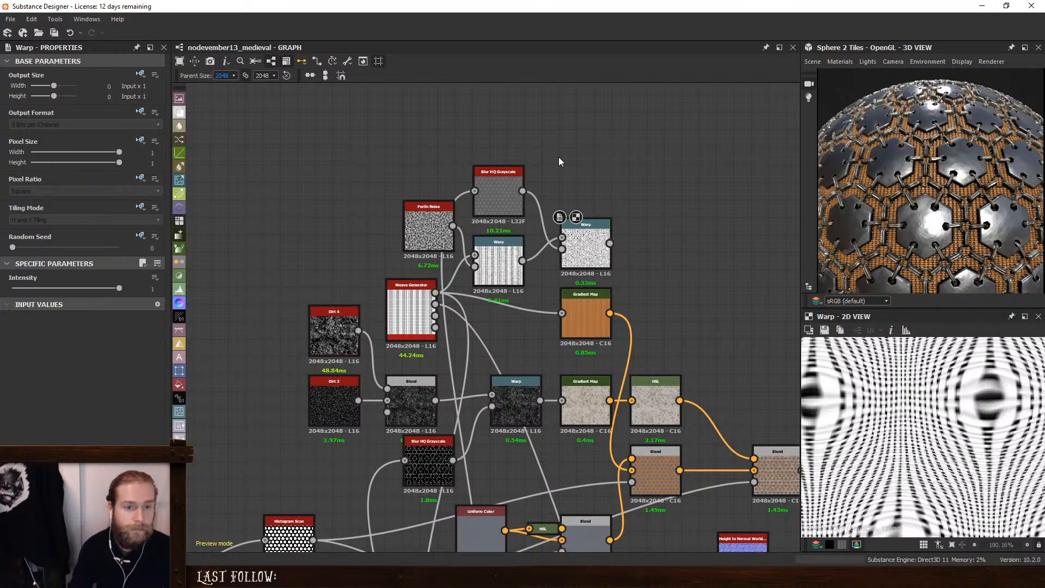
{"action": "left_click", "coordinate": [521, 175]}
{"action": "key", "text": "space"}
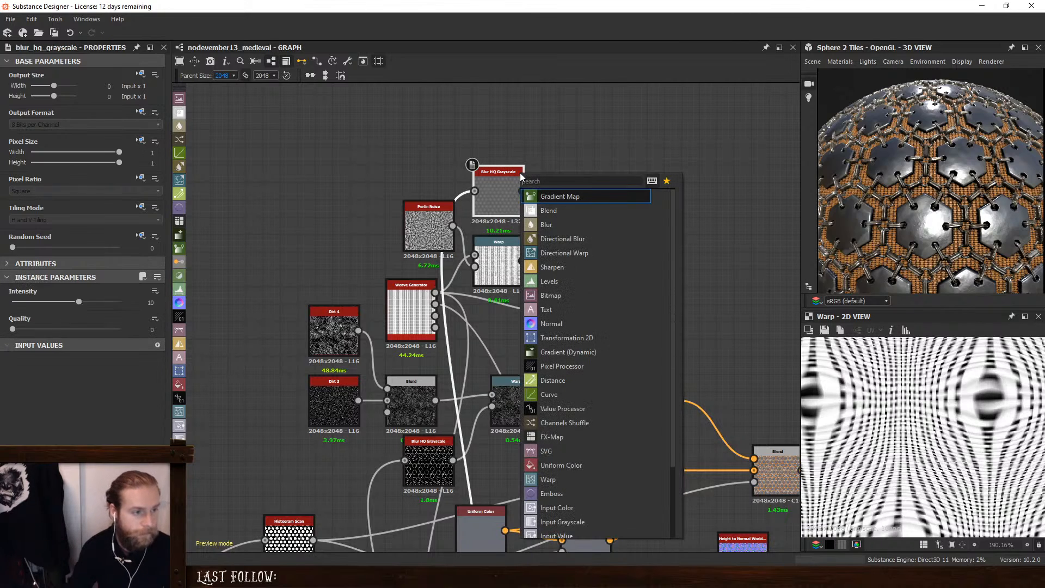
{"action": "type", "text": "inv"}
{"action": "key", "text": "Return"}
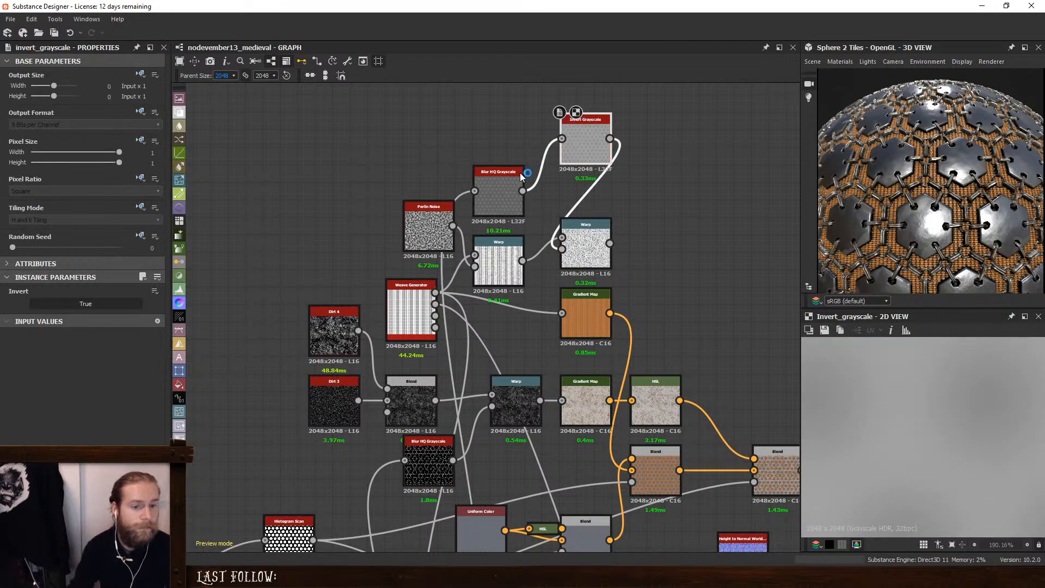
{"action": "double_click", "coordinate": [588, 244]}
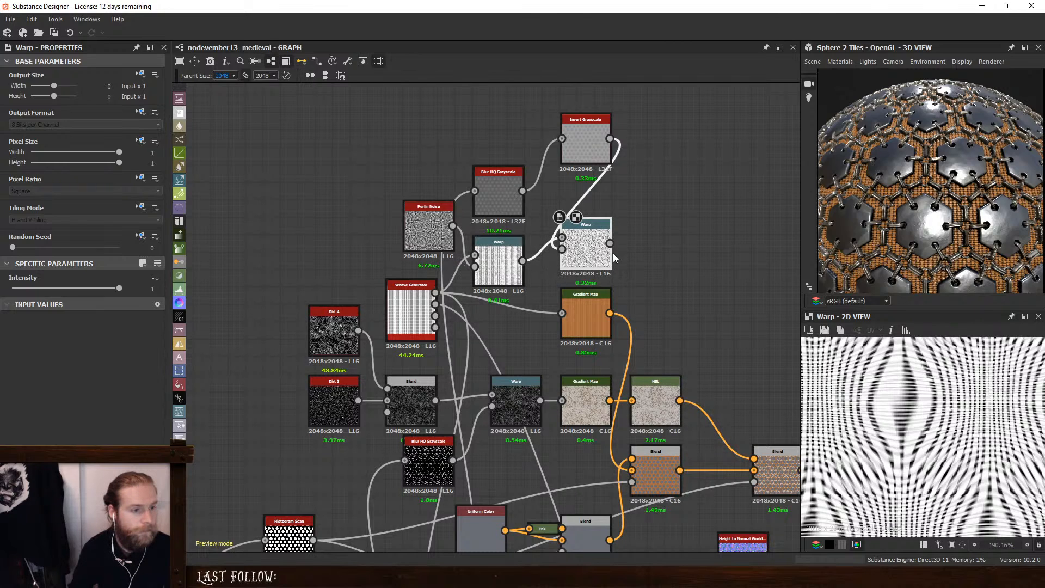
Rearrange the weave nodes, setting the Weave Generator, Perlin Noise and both Warps apart from the dirt nodes in a compact chain
{"action": "left_click_drag", "start_coordinate": [610, 244], "coordinate": [653, 235]}
{"action": "left_click_drag", "start_coordinate": [417, 214], "coordinate": [330, 180]}
{"action": "left_click_drag", "start_coordinate": [395, 296], "coordinate": [197, 252]}
{"action": "middle_click_drag", "start_coordinate": [207, 251], "coordinate": [375, 295]}
{"action": "left_click_drag", "start_coordinate": [366, 292], "coordinate": [349, 280]}
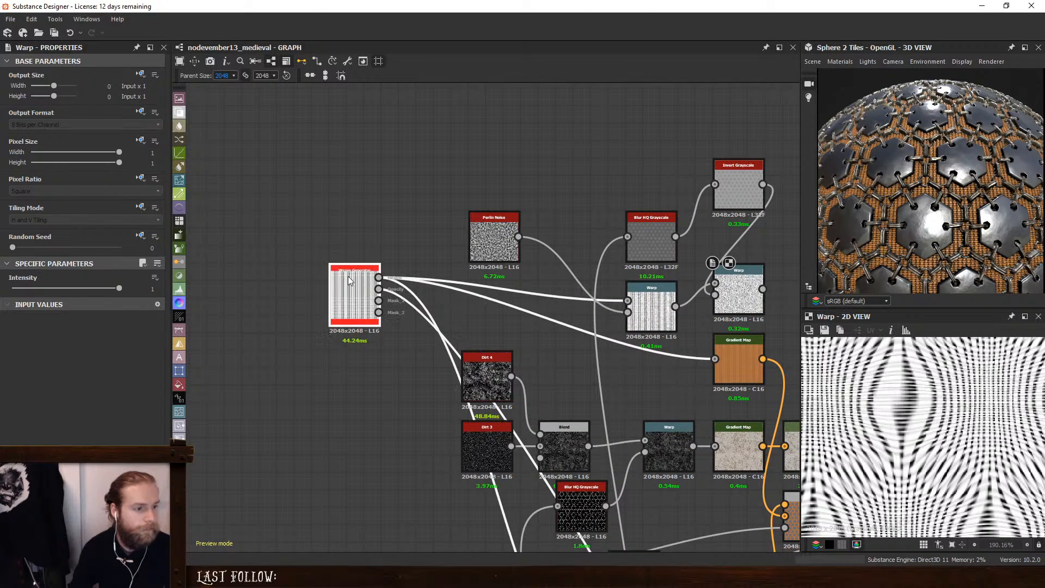
{"action": "left_click_drag", "start_coordinate": [493, 240], "coordinate": [388, 187]}
{"action": "left_click_drag", "start_coordinate": [651, 305], "coordinate": [470, 291]}
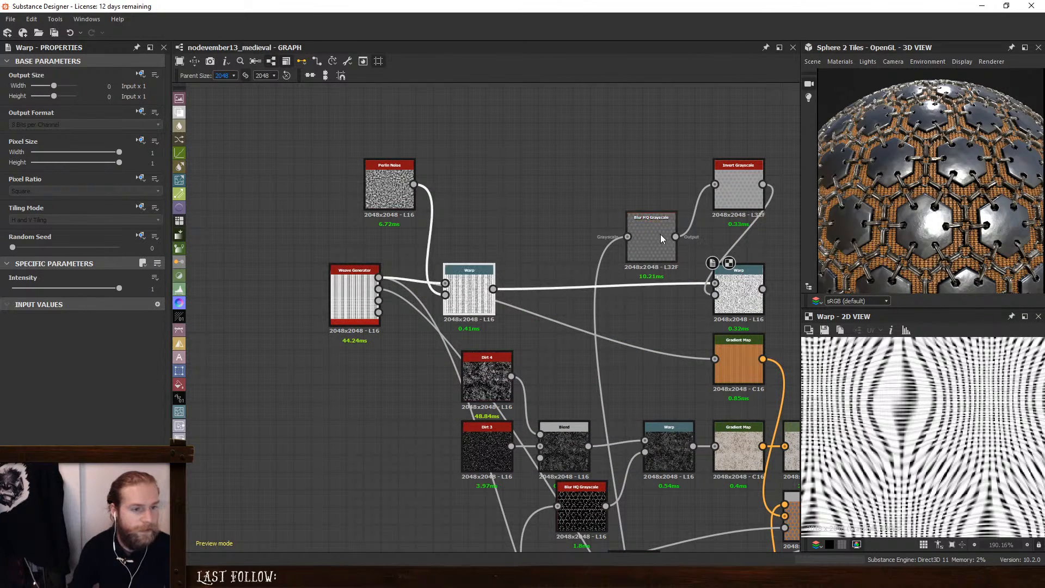
{"action": "left_click_drag", "start_coordinate": [662, 238], "coordinate": [583, 337]}
{"action": "left_click_drag", "start_coordinate": [740, 296], "coordinate": [618, 297]}
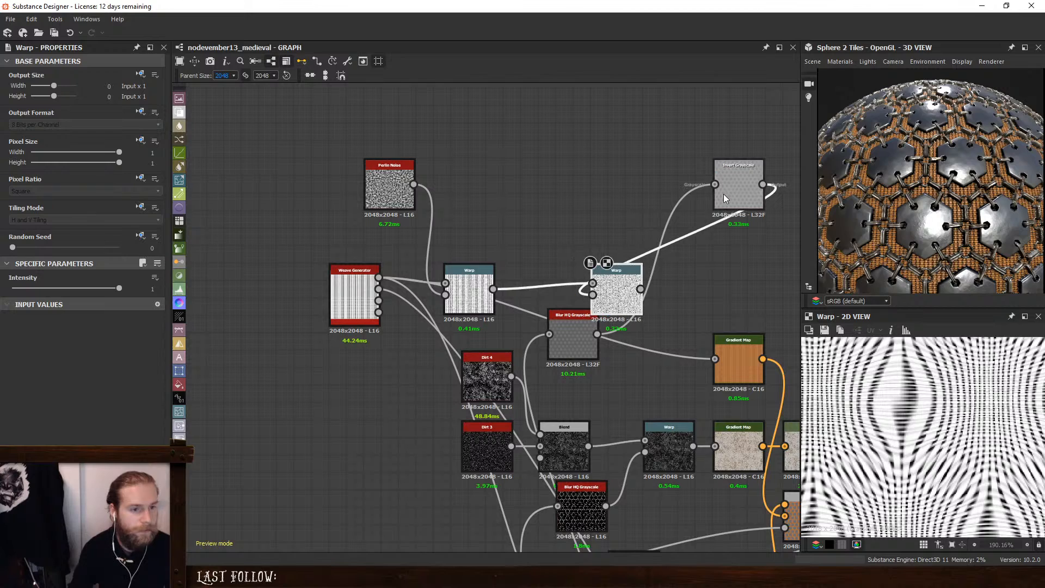
Dock the Blur HQ Grayscale and Invert Grayscale nodes to the second Warp, and set its Intensity to 0.12
{"action": "left_click_drag", "start_coordinate": [724, 195], "coordinate": [551, 246]}
{"action": "left_click_drag", "start_coordinate": [556, 337], "coordinate": [477, 230]}
{"action": "key", "text": "d"}
{"action": "left_click", "coordinate": [564, 227]}
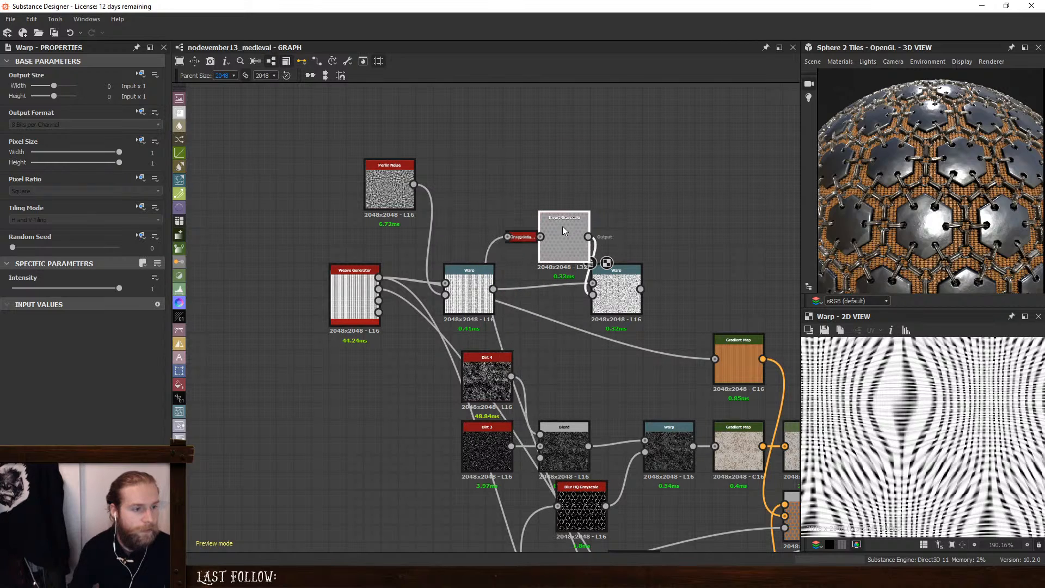
{"action": "left_click_drag", "start_coordinate": [563, 231], "coordinate": [545, 294]}
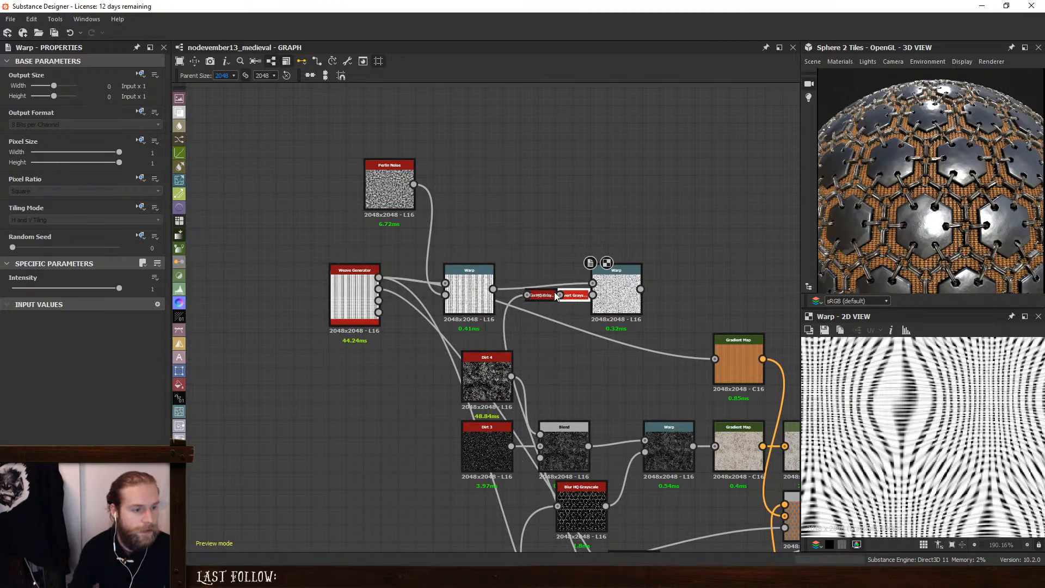
{"action": "left_click", "coordinate": [607, 298]}
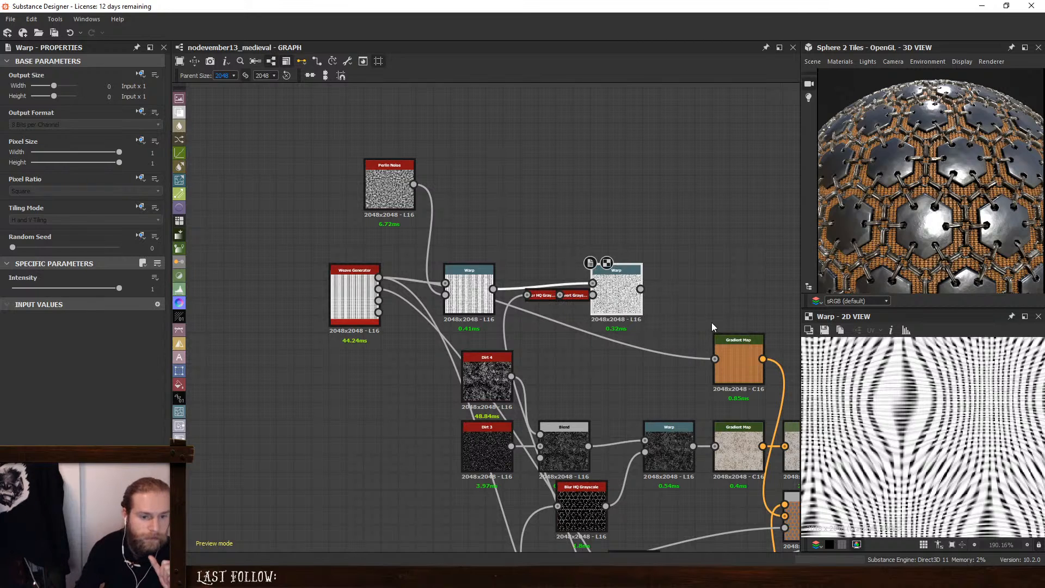
{"action": "left_click_drag", "start_coordinate": [119, 288], "coordinate": [26, 289]}
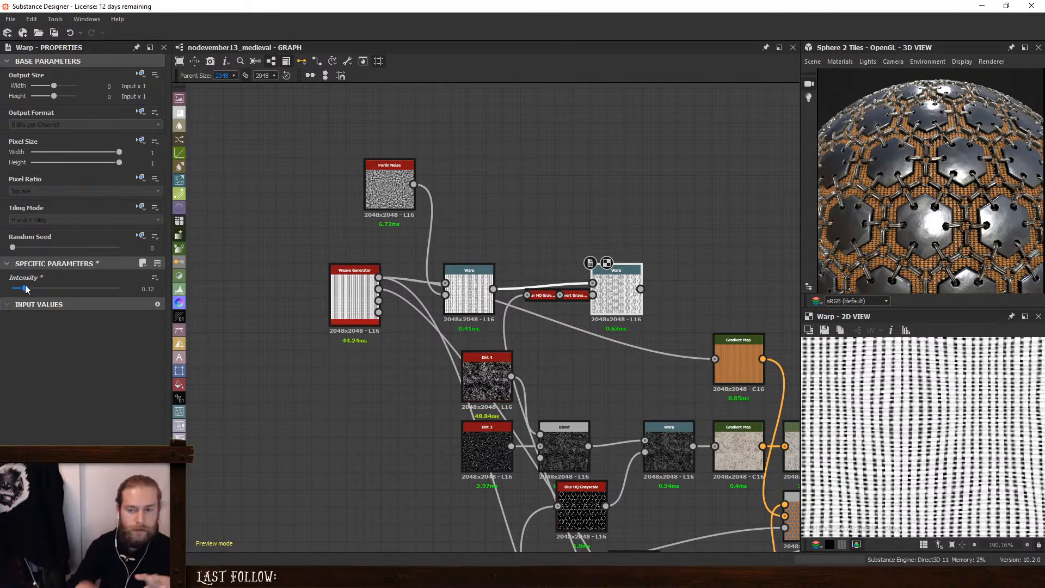
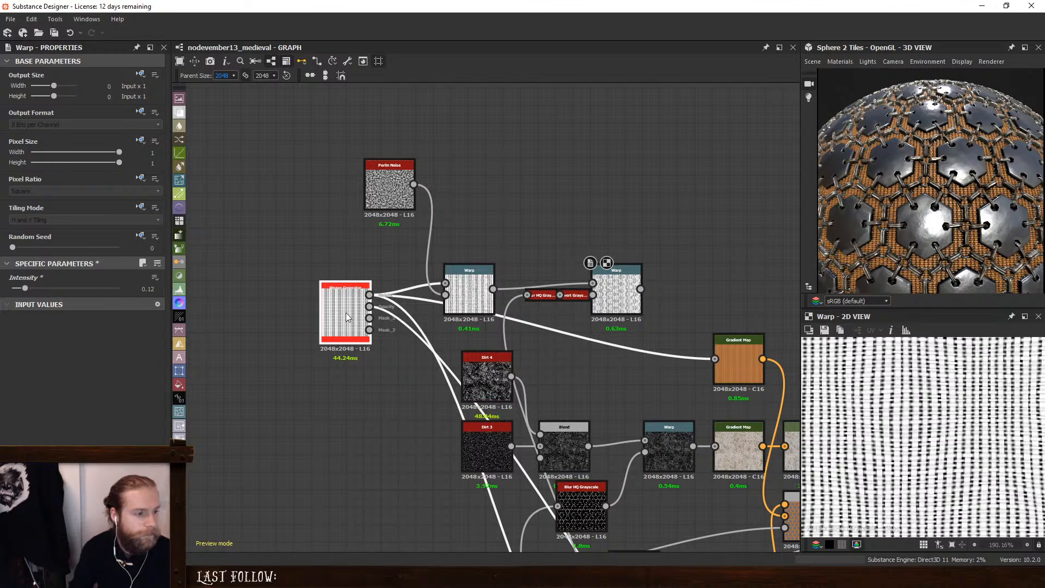
Try a Threshold node after the second Warp with its Threshold set to 0.3
{"action": "scroll", "coordinate": [349, 309], "scroll_direction": "up", "scroll_amount": 3}
{"action": "left_click", "coordinate": [356, 304]}
{"action": "middle_click_drag", "start_coordinate": [615, 341], "coordinate": [543, 332]}
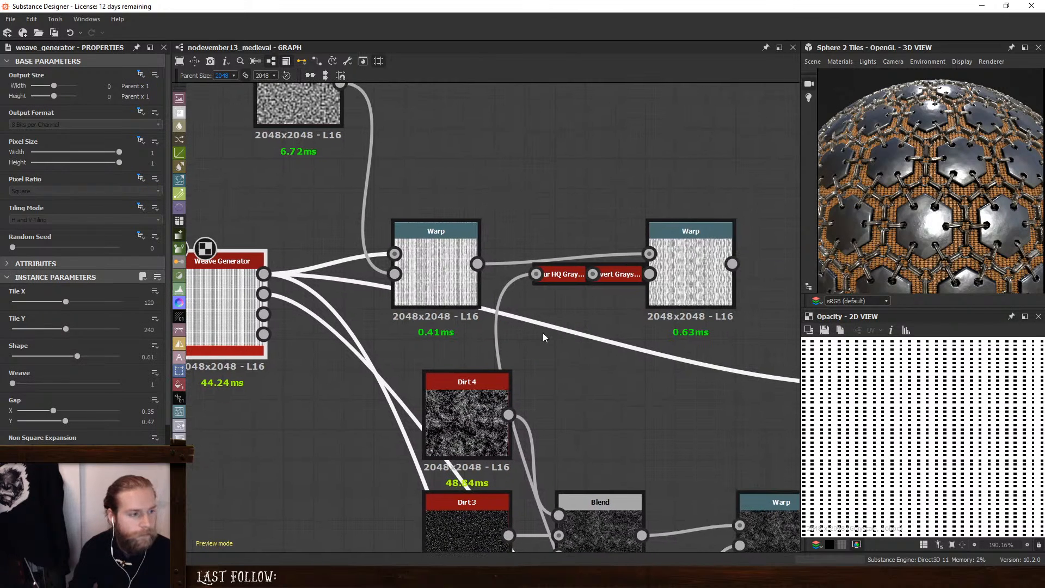
{"action": "left_click", "coordinate": [691, 270]}
{"action": "middle_click_drag", "start_coordinate": [788, 301], "coordinate": [716, 295]}
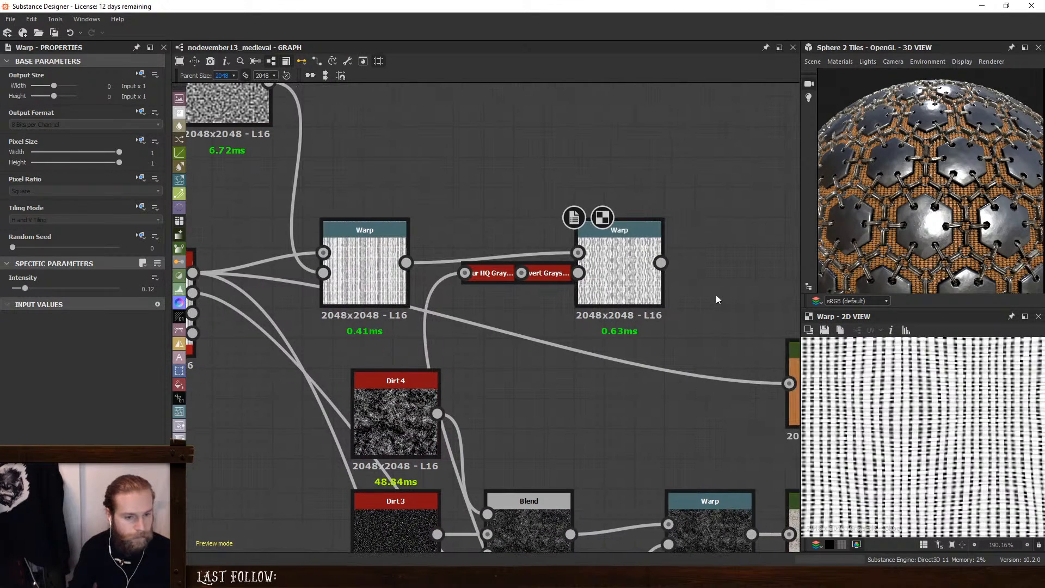
{"action": "key", "text": "space"}
{"action": "type", "text": "thre"}
{"action": "left_click", "coordinate": [751, 246]}
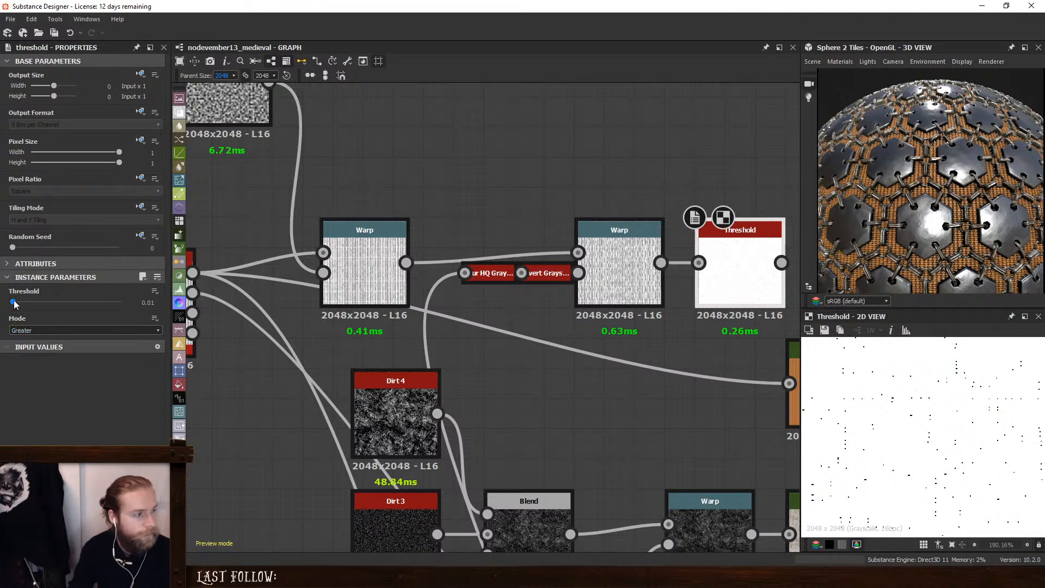
{"action": "left_click_drag", "start_coordinate": [14, 303], "coordinate": [44, 303]}
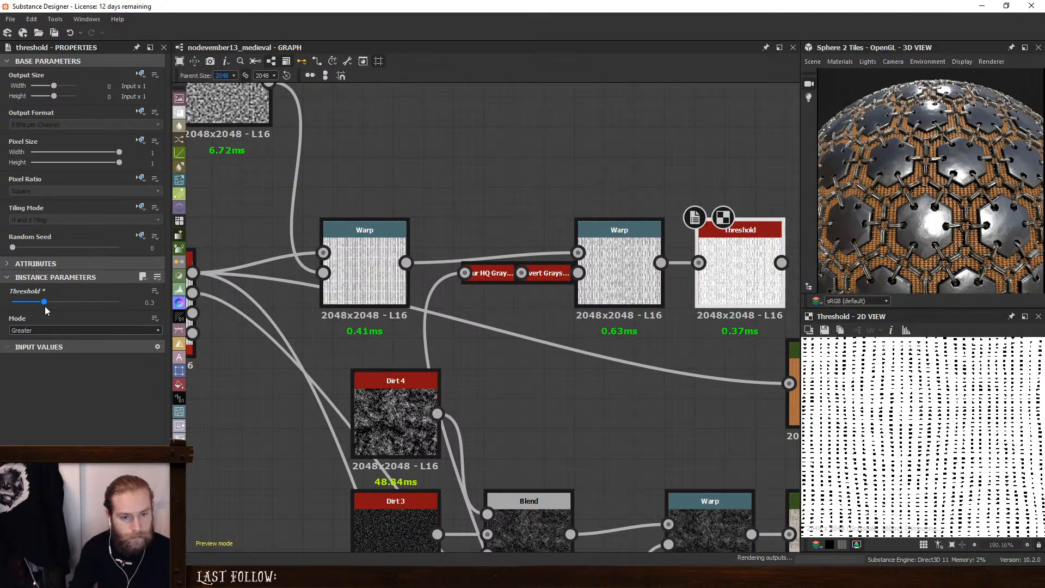
Reroute the Weave Generator's downstream links to the end of the warp chain and delete the Threshold node, leaving the second Warp feeding them
{"action": "middle_click_drag", "start_coordinate": [234, 325], "coordinate": [359, 299]}
{"action": "scroll", "coordinate": [358, 299], "scroll_direction": "down", "scroll_amount": 5}
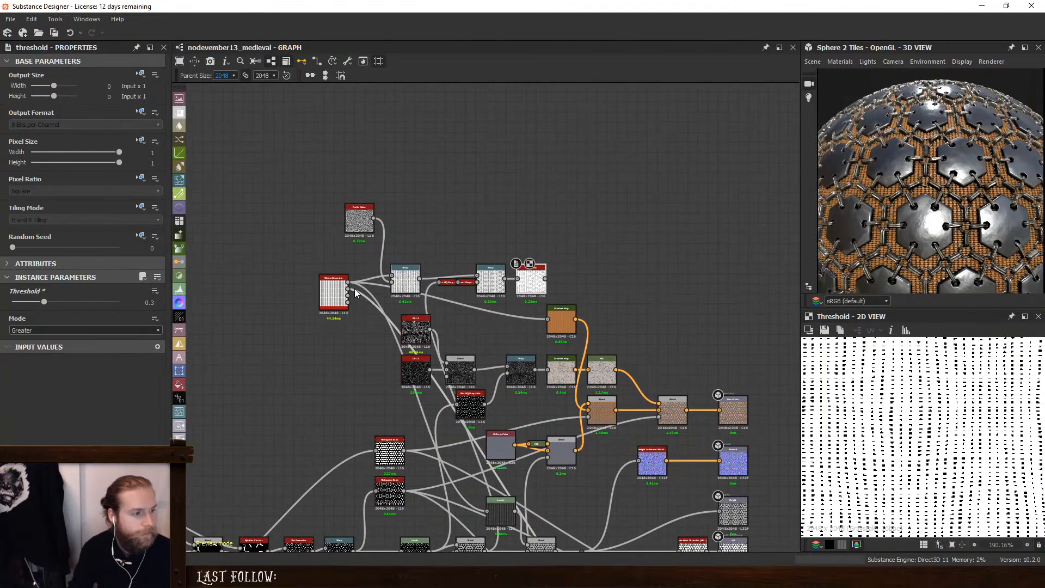
{"action": "left_click_drag", "start_coordinate": [349, 286], "coordinate": [539, 277], "text": "shift"}
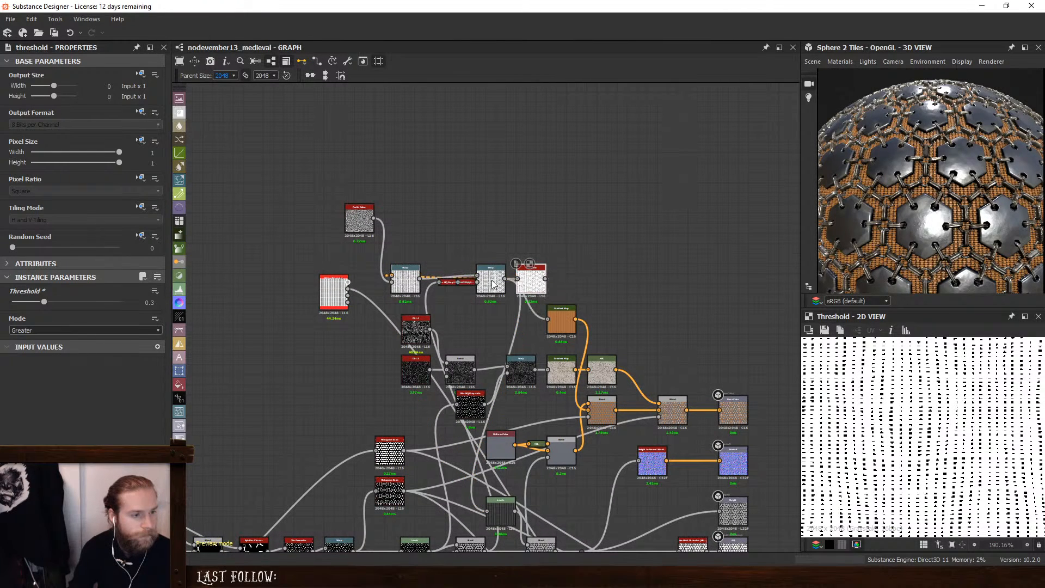
{"action": "left_click", "coordinate": [547, 278]}
{"action": "key", "text": "Delete"}
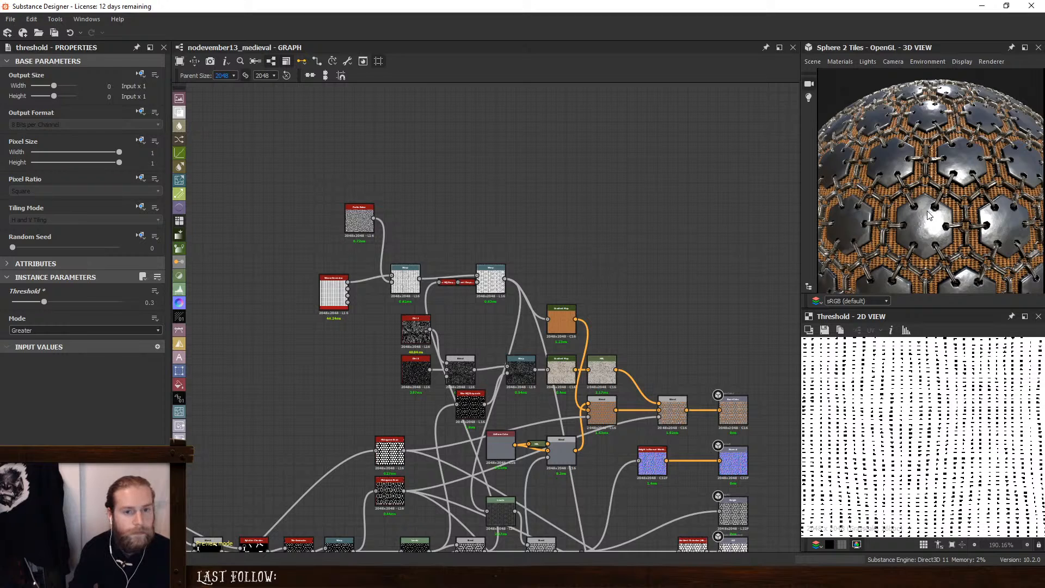
Set the second Warp's Intensity to 0.16 and inspect the warped cloth on the 3D sphere
{"action": "scroll", "coordinate": [926, 211], "scroll_direction": "up", "scroll_amount": 3}
{"action": "left_click", "coordinate": [490, 279]}
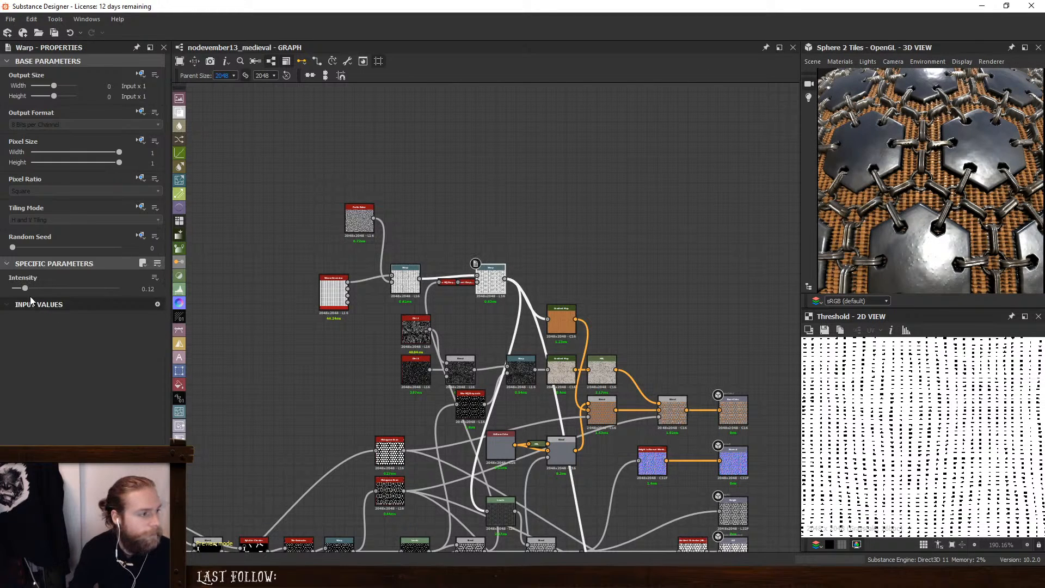
{"action": "left_click", "coordinate": [31, 289]}
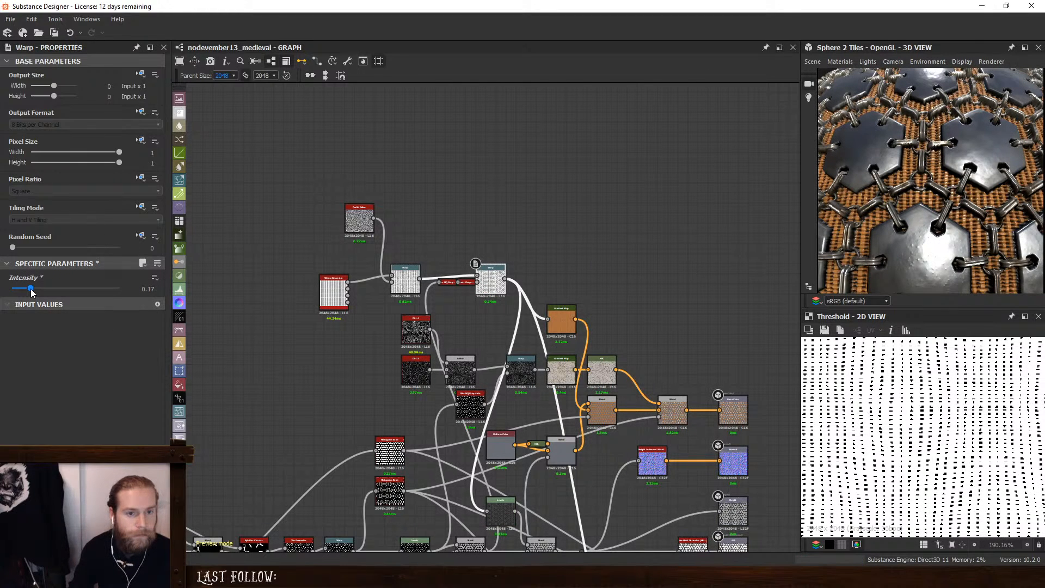
{"action": "left_click_drag", "start_coordinate": [31, 289], "coordinate": [30, 290]}
{"action": "scroll", "coordinate": [512, 349], "scroll_direction": "down", "scroll_amount": 2}
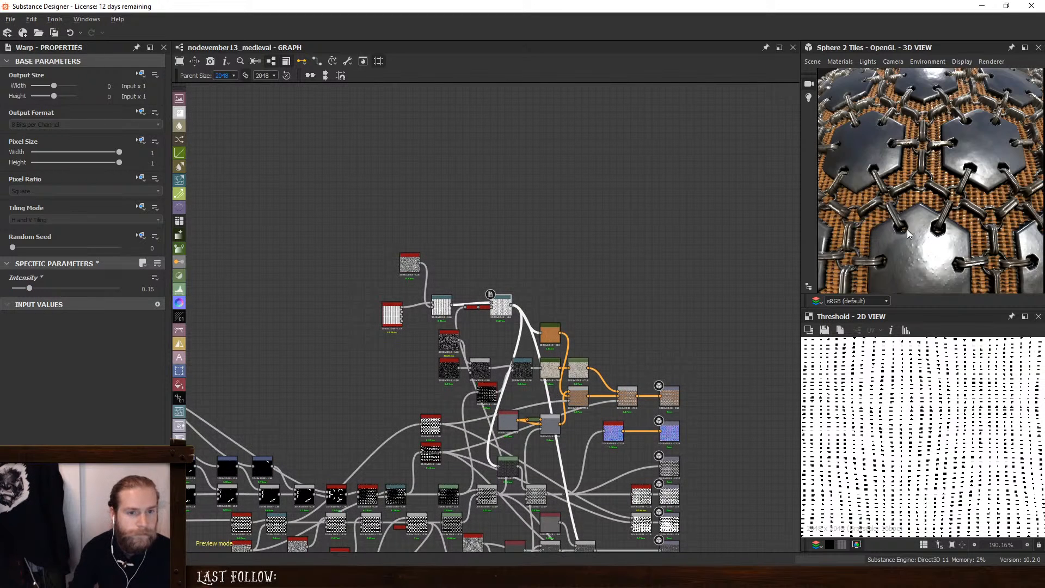
{"action": "left_click_drag", "start_coordinate": [908, 229], "coordinate": [935, 227]}
{"action": "scroll", "coordinate": [931, 227], "scroll_direction": "down", "scroll_amount": 5}
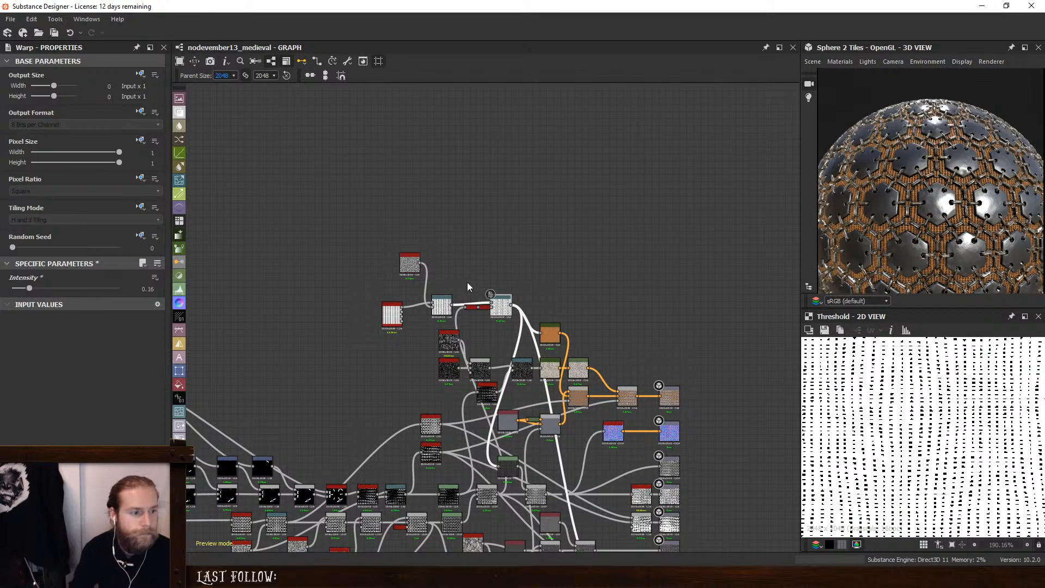
Dock the Uniform Color node to the first Blend of the roughness chain
{"action": "scroll", "coordinate": [474, 289], "scroll_direction": "up", "scroll_amount": 3}
{"action": "middle_click_drag", "start_coordinate": [544, 362], "coordinate": [516, 94]}
{"action": "middle_click_drag", "start_coordinate": [547, 384], "coordinate": [518, 128]}
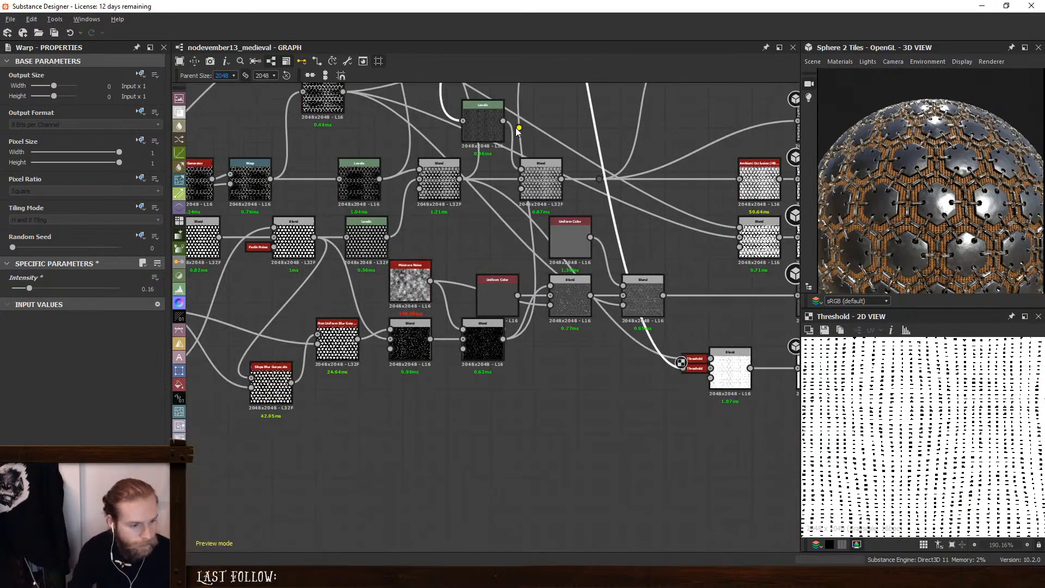
{"action": "middle_click_drag", "start_coordinate": [562, 368], "coordinate": [589, 423]}
{"action": "scroll", "coordinate": [484, 399], "scroll_direction": "down", "scroll_amount": 1}
{"action": "mouse_move", "coordinate": [515, 367]}
{"action": "left_mouse_down"}
{"action": "mouse_move", "coordinate": [508, 350]}
{"action": "mouse_move", "coordinate": [515, 371]}
{"action": "left_mouse_up"}
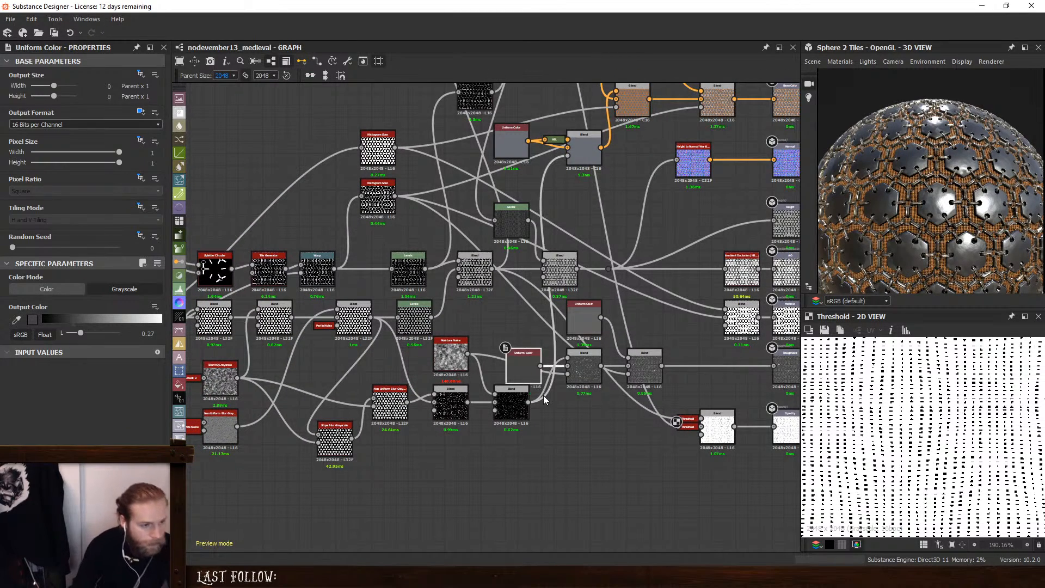
{"action": "scroll", "coordinate": [567, 390], "scroll_direction": "up", "scroll_amount": 2}
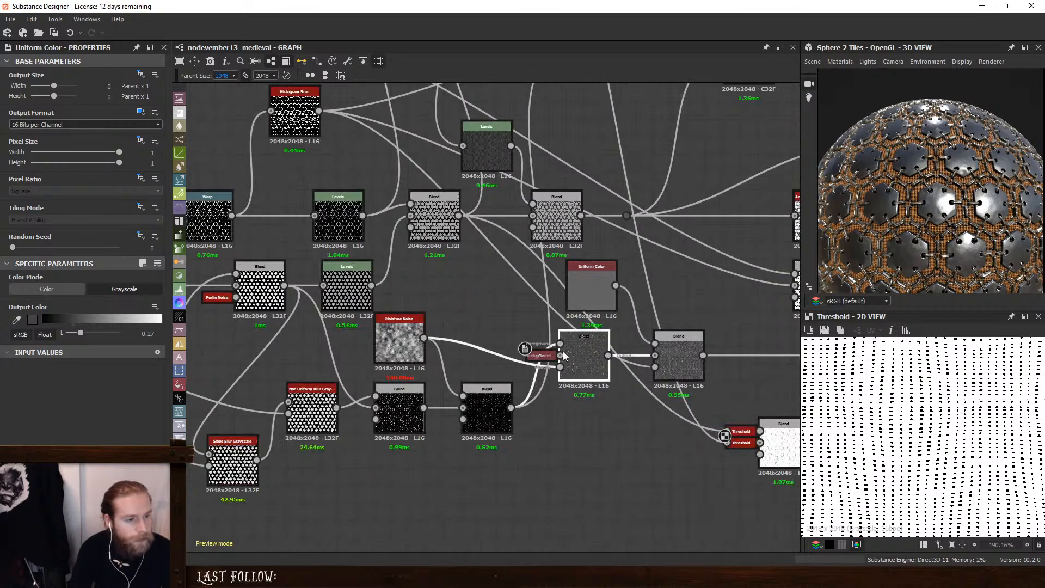
Add a Blend node below the roughness chain and connect the first roughness Blend's output to its foreground
{"action": "key", "text": "space"}
{"action": "type", "text": "blend"}
{"action": "key", "text": "Return"}
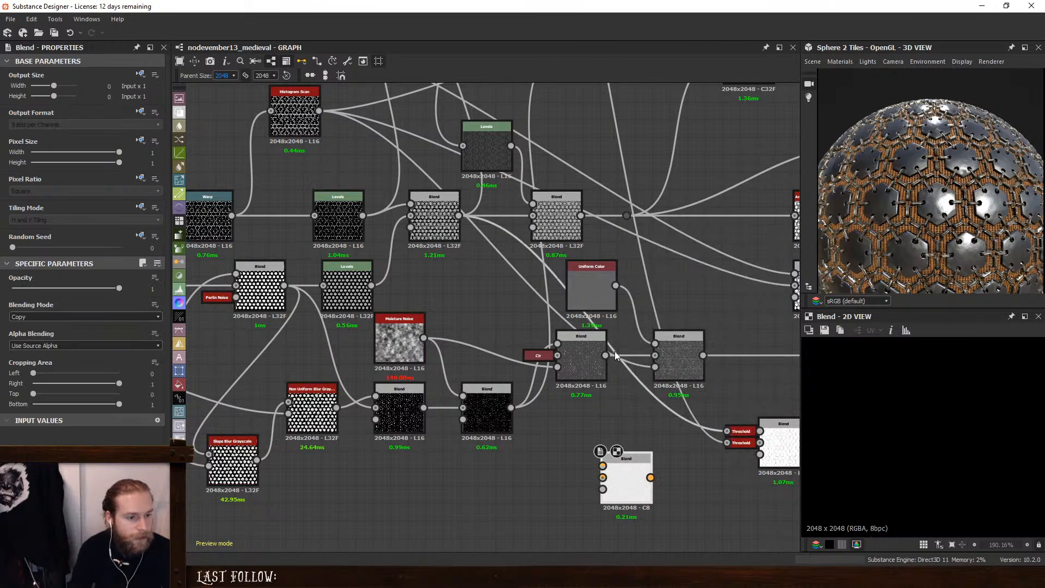
Examine the Weave Generator's Mask_2 output in 2D and trace the weave links through the graph
{"action": "scroll", "coordinate": [625, 464], "scroll_direction": "down", "scroll_amount": 3}
{"action": "middle_click_drag", "start_coordinate": [570, 391], "coordinate": [532, 552]}
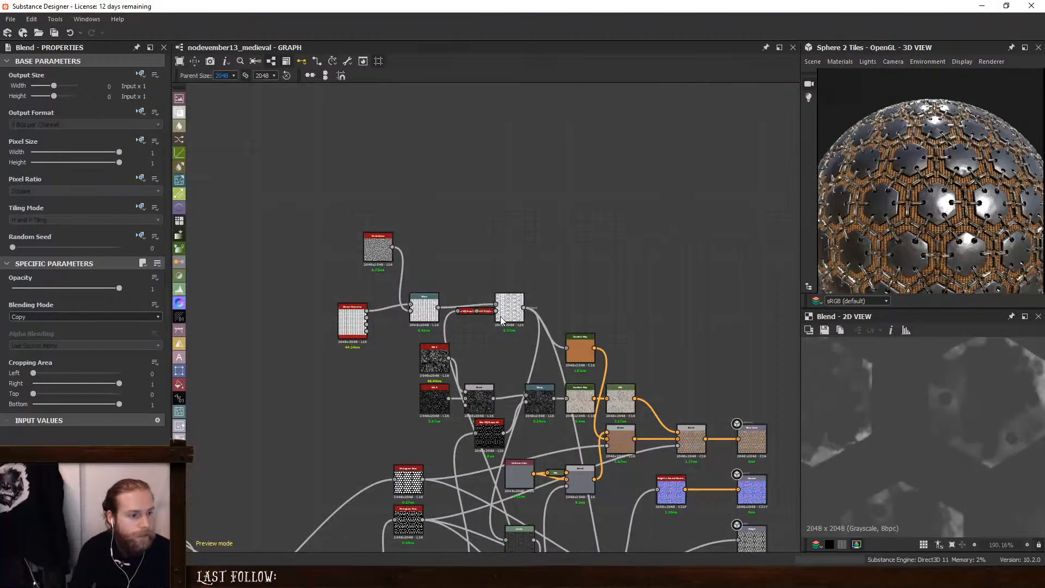
{"action": "scroll", "coordinate": [501, 320], "scroll_direction": "up", "scroll_amount": 2}
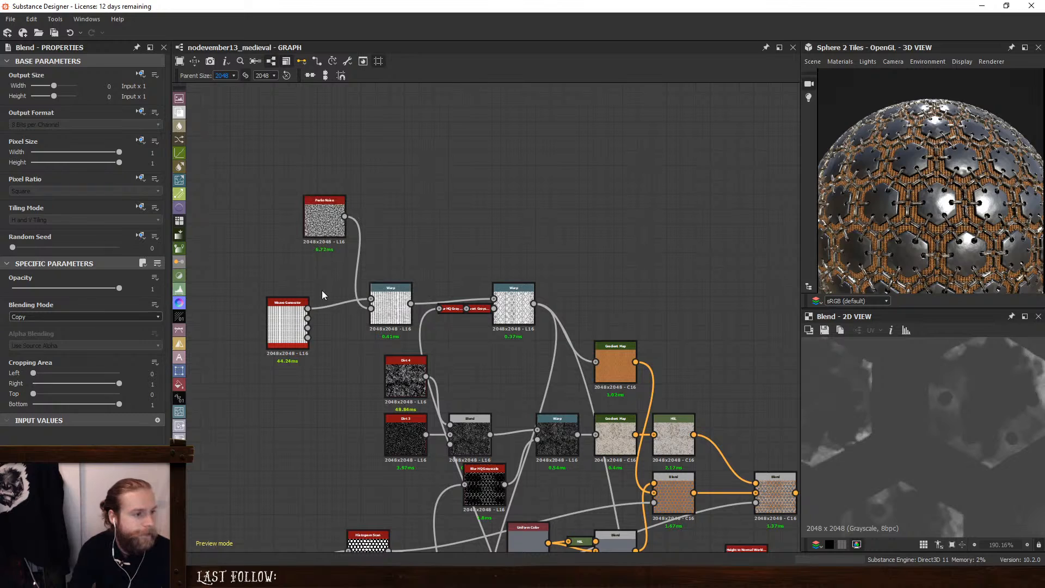
{"action": "double_click", "coordinate": [307, 333]}
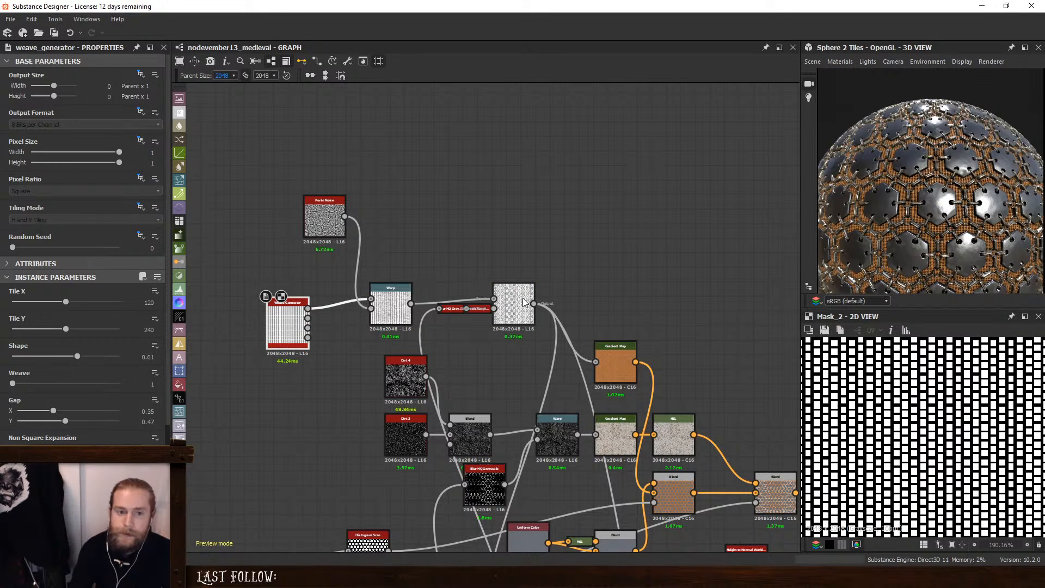
{"action": "middle_click_drag", "start_coordinate": [603, 396], "coordinate": [594, 322]}
{"action": "scroll", "coordinate": [595, 323], "scroll_direction": "down", "scroll_amount": 1}
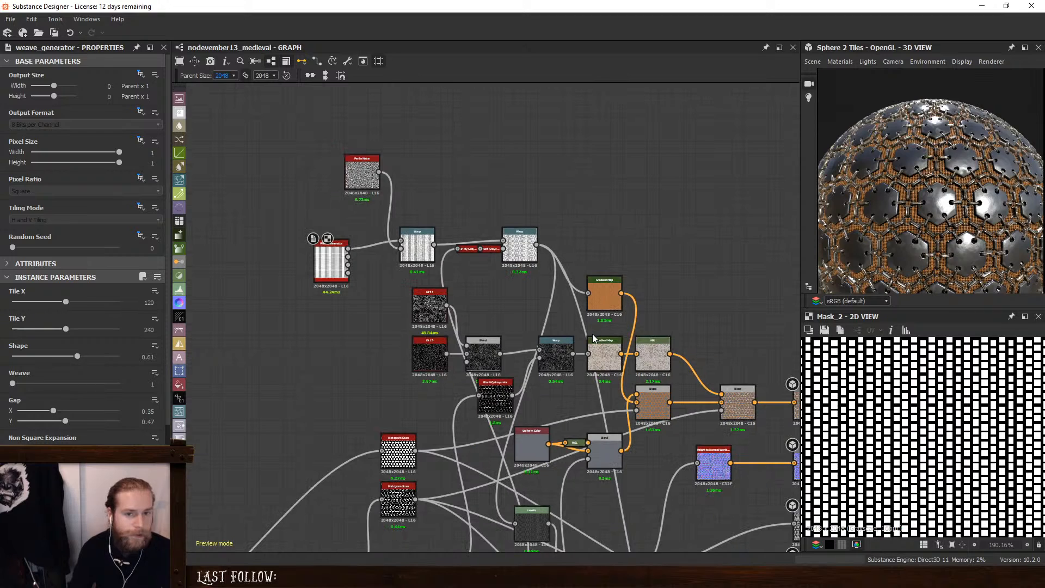
{"action": "middle_click_drag", "start_coordinate": [606, 358], "coordinate": [575, 250]}
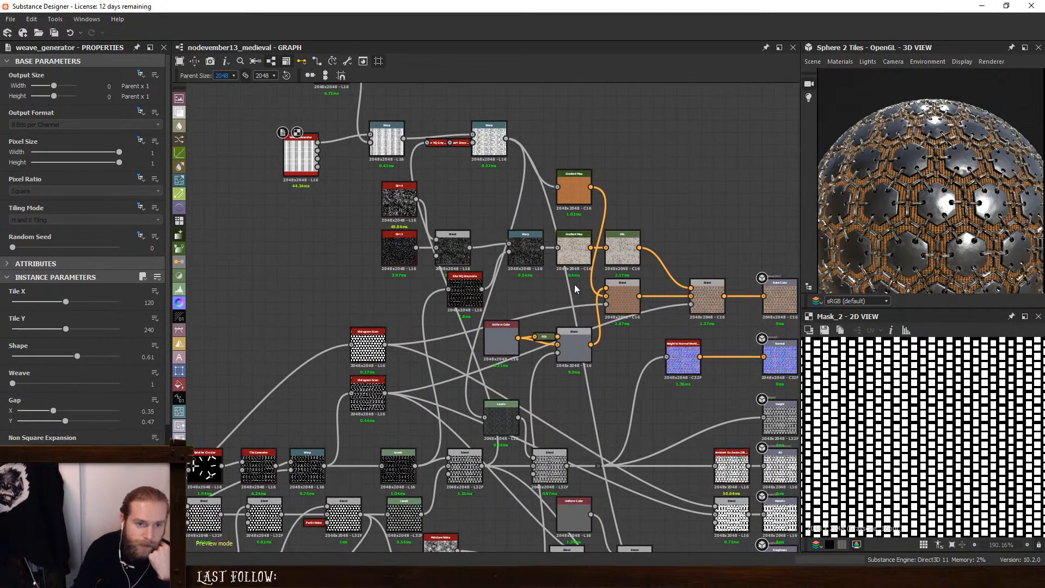
Duplicate the grey Uniform Color node of the roughness chain and connect the copy to the new Blend's background
{"action": "scroll", "coordinate": [568, 321], "scroll_direction": "down", "scroll_amount": 2}
{"action": "middle_click_drag", "start_coordinate": [567, 334], "coordinate": [527, 261]}
{"action": "scroll", "coordinate": [543, 415], "scroll_direction": "up", "scroll_amount": 2}
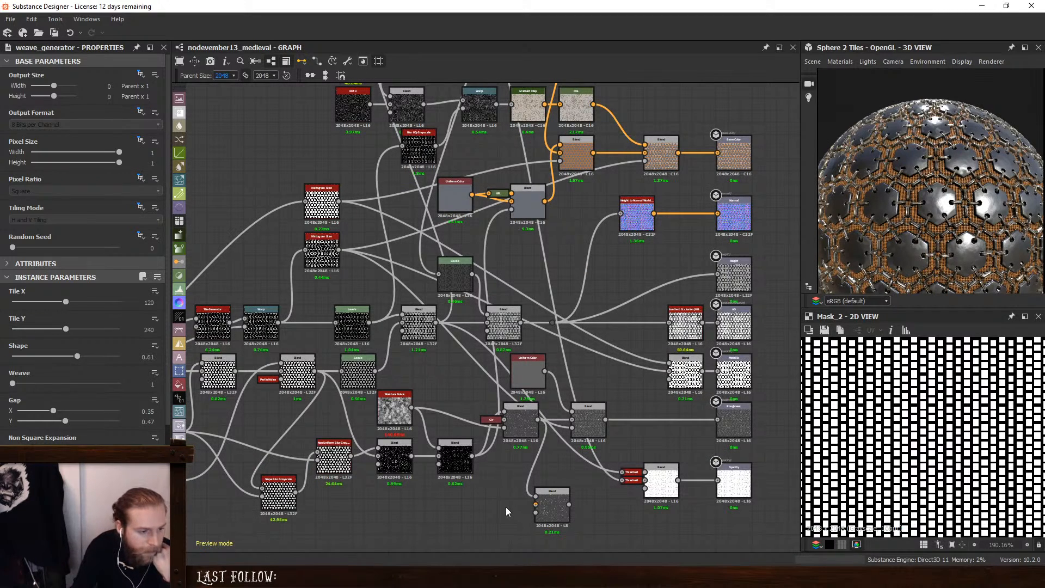
{"action": "left_click", "coordinate": [531, 378]}
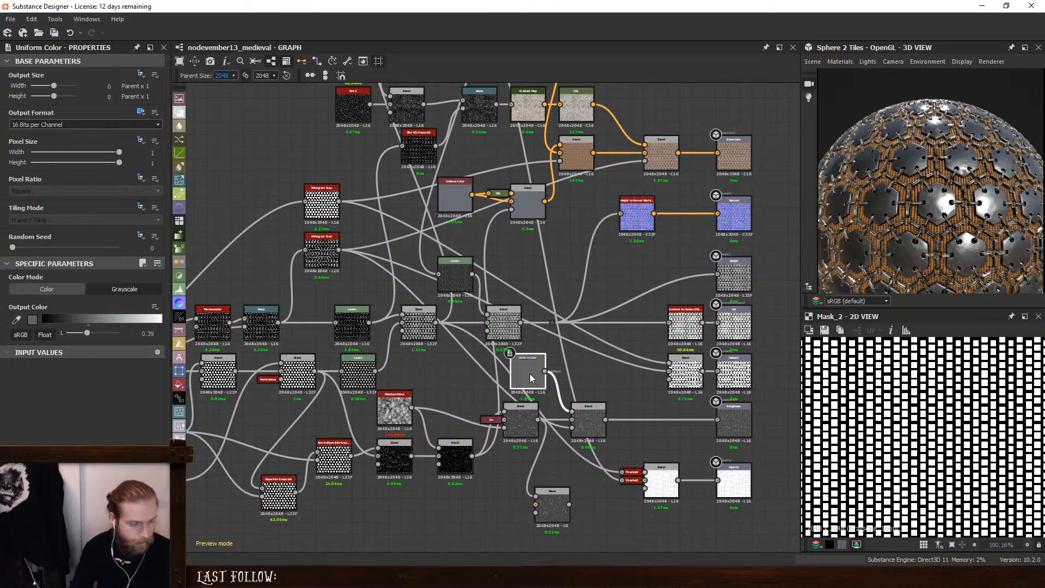
{"action": "key", "text": "ctrl+c"}
{"action": "key", "text": "ctrl+v"}
{"action": "left_click_drag", "start_coordinate": [499, 318], "coordinate": [558, 512]}
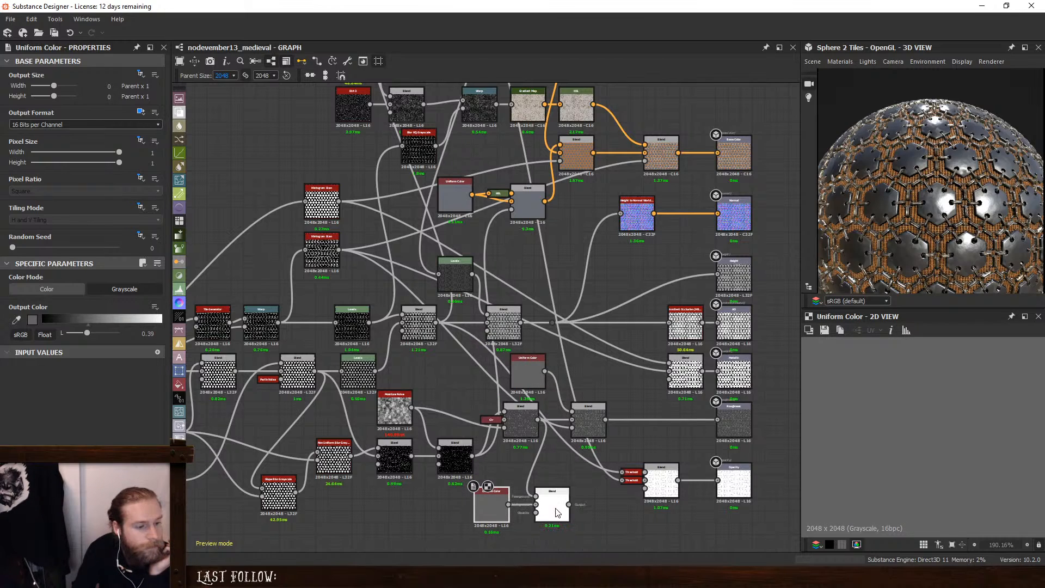
Connect the new Blend's output to the final roughness Blend and space that final Blend farther right in the graph
{"action": "left_click_drag", "start_coordinate": [573, 426], "coordinate": [644, 426]}
Set the luminance of the Uniform Color feeding the new roughness Blend to 0.82
{"action": "left_click", "coordinate": [481, 517]}
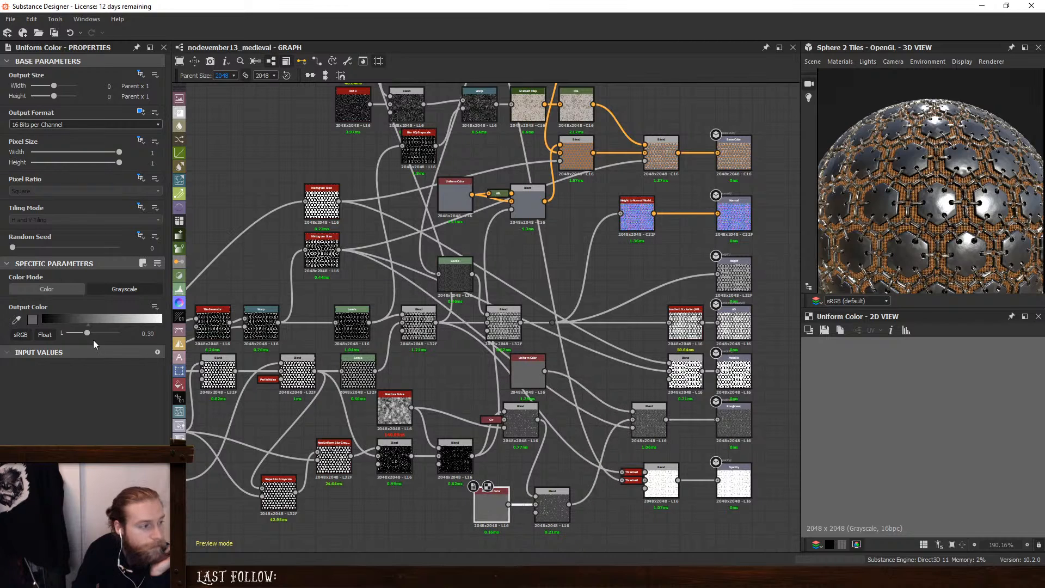
{"action": "left_click_drag", "start_coordinate": [87, 338], "coordinate": [111, 338]}
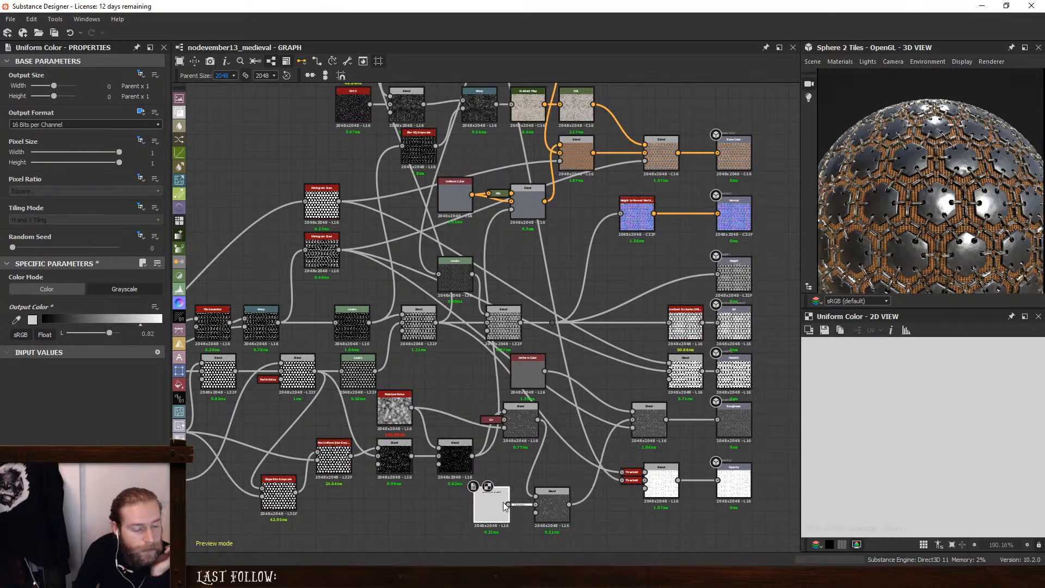
{"action": "left_click", "coordinate": [552, 512]}
{"action": "scroll", "coordinate": [512, 427], "scroll_direction": "down", "scroll_amount": 1}
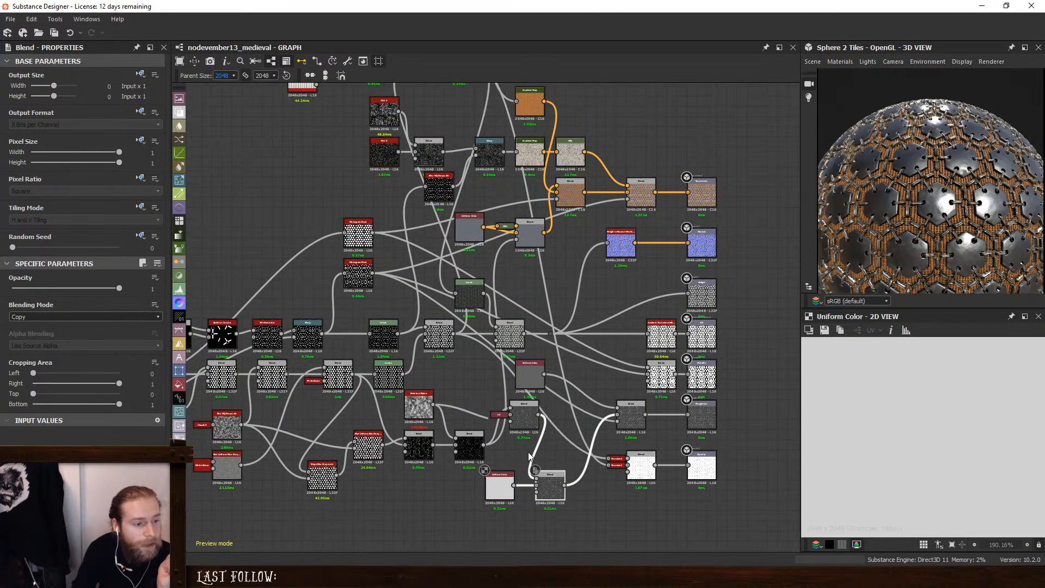
Delete the copied Uniform Color node beside the new roughness Blend and add a Levels node in its place
{"action": "left_click", "coordinate": [505, 492]}
{"action": "key", "text": "Delete"}
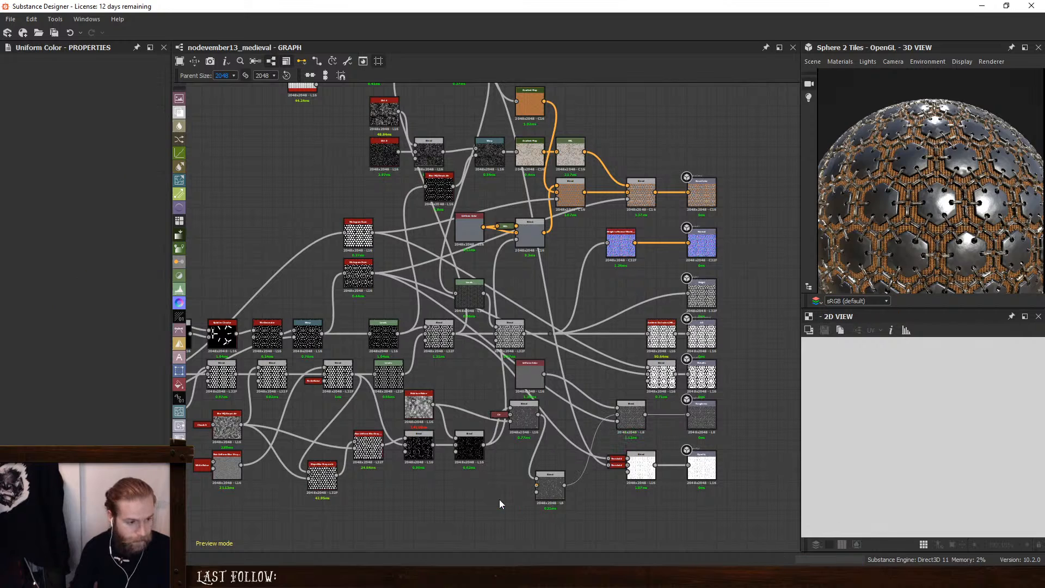
{"action": "key", "text": "space"}
{"action": "type", "text": "levels"}
{"action": "left_click", "coordinate": [531, 247]}
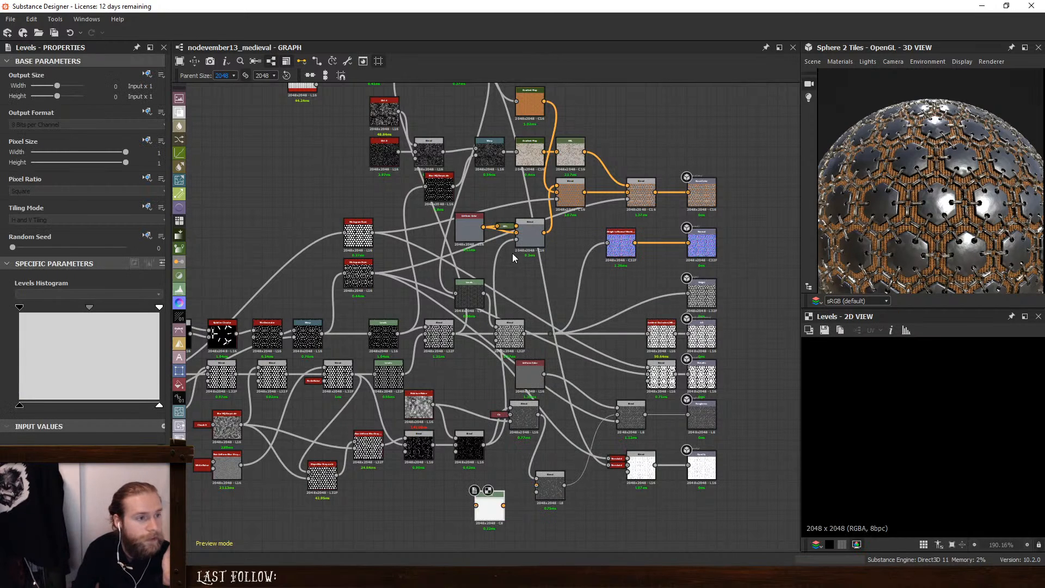
Connect the warped weave output to the new Levels node and invert its output levels
{"action": "middle_click_drag", "start_coordinate": [512, 253], "coordinate": [496, 390]}
{"action": "left_click", "coordinate": [459, 197]}
{"action": "middle_click_drag", "start_coordinate": [479, 524], "coordinate": [490, 285]}
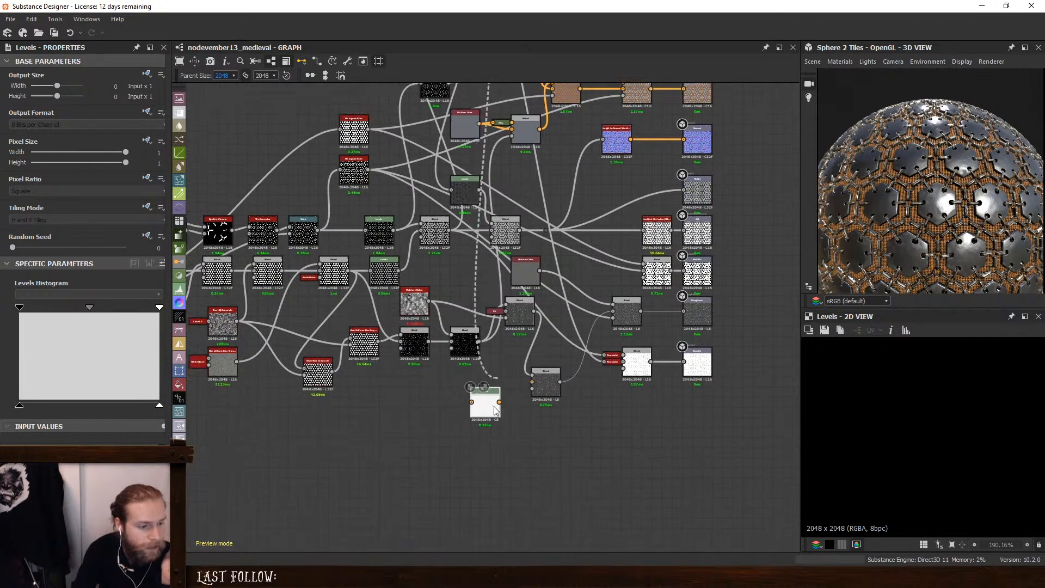
{"action": "left_click", "coordinate": [484, 409]}
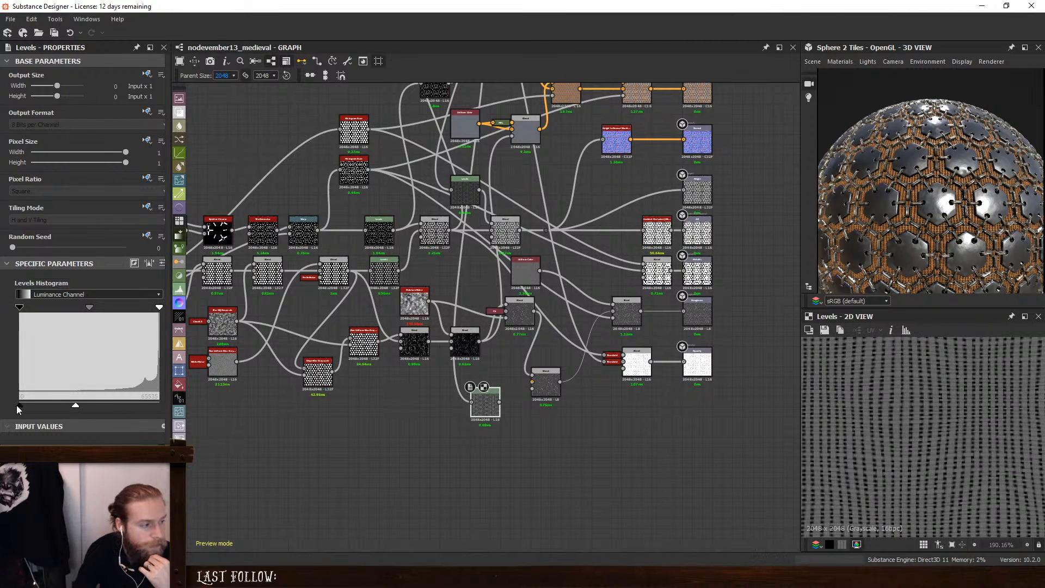
{"action": "mouse_move", "coordinate": [19, 406]}
{"action": "left_mouse_down"}
{"action": "mouse_move", "coordinate": [75, 405]}
{"action": "mouse_move", "coordinate": [4, 407]}
{"action": "left_mouse_up"}
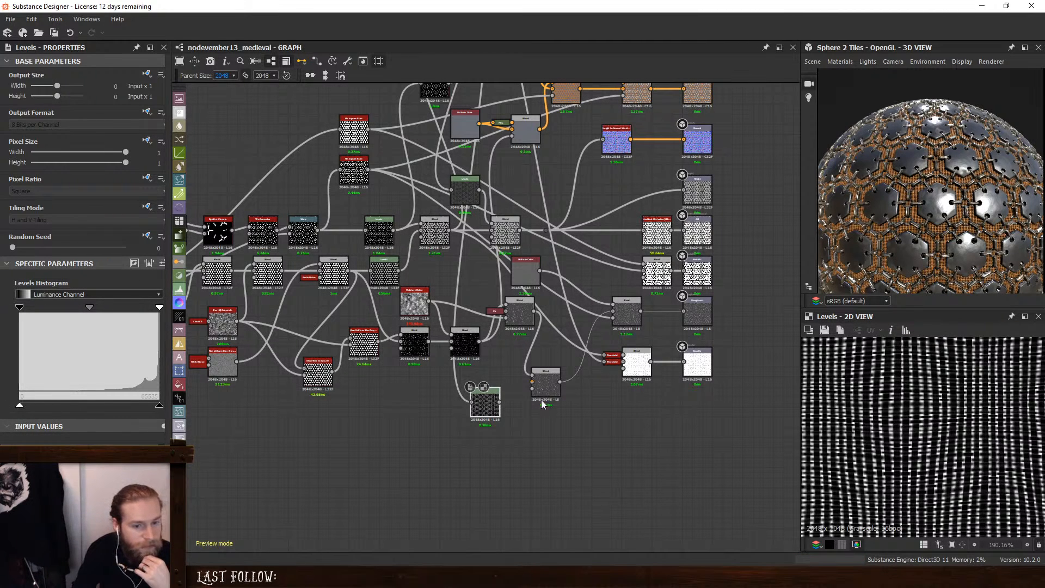
{"action": "scroll", "coordinate": [891, 422], "scroll_direction": "up", "scroll_amount": 4}
{"action": "scroll", "coordinate": [893, 424], "scroll_direction": "up", "scroll_amount": 1}
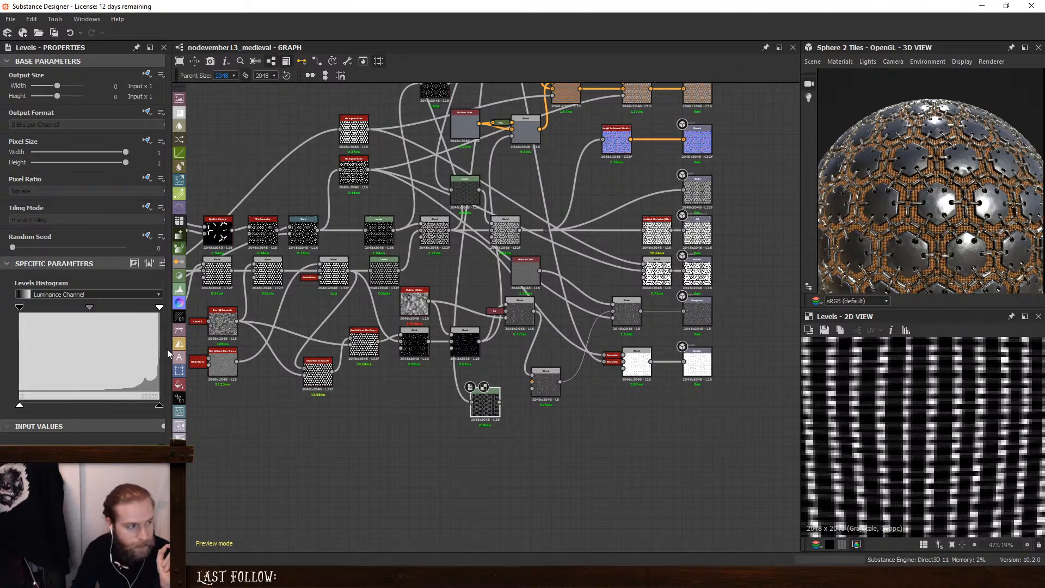
Raise the weave Levels' input black point to about two thirds and its inverted output white level to just above the middle
{"action": "left_click_drag", "start_coordinate": [19, 308], "coordinate": [135, 308]}
{"action": "left_click_drag", "start_coordinate": [159, 405], "coordinate": [126, 404]}
{"action": "key", "text": "ctrl+z"}
{"action": "left_click_drag", "start_coordinate": [19, 406], "coordinate": [98, 407]}
{"action": "scroll", "coordinate": [425, 401], "scroll_direction": "up", "scroll_amount": 1}
Connect the weave Levels to the new roughness Blend's background, dock it there, and nudge the Blend into place
{"action": "left_click_drag", "start_coordinate": [554, 379], "coordinate": [554, 379]}
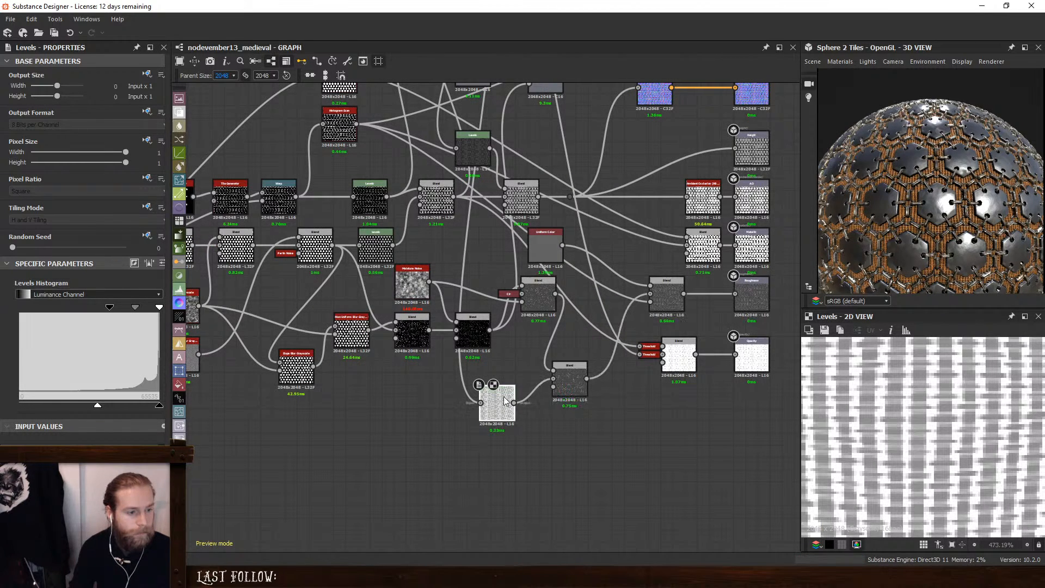
{"action": "key", "text": "d"}
{"action": "scroll", "coordinate": [939, 230], "scroll_direction": "up", "scroll_amount": 5}
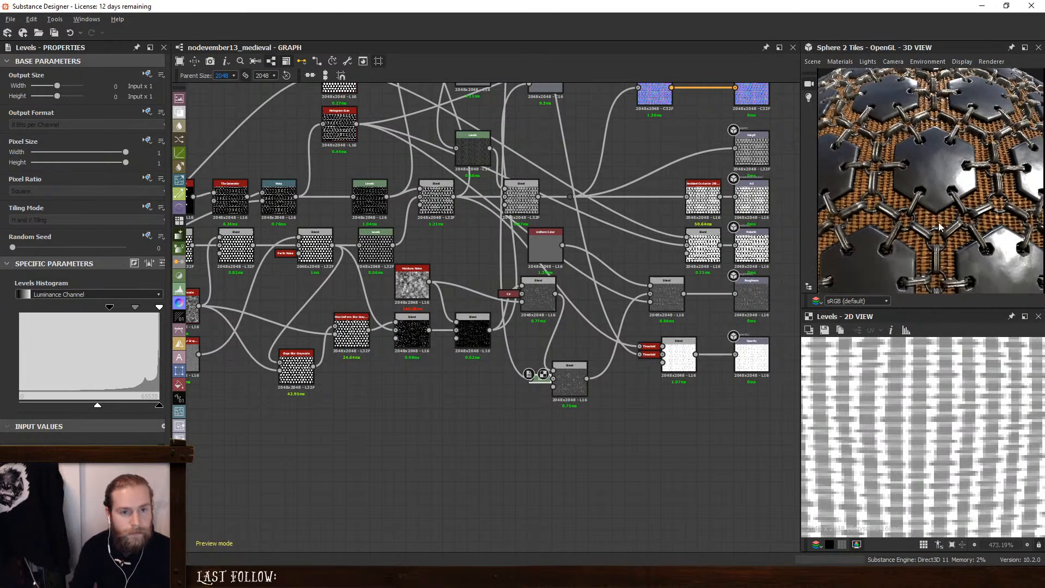
{"action": "left_click_drag", "start_coordinate": [577, 383], "coordinate": [589, 371]}
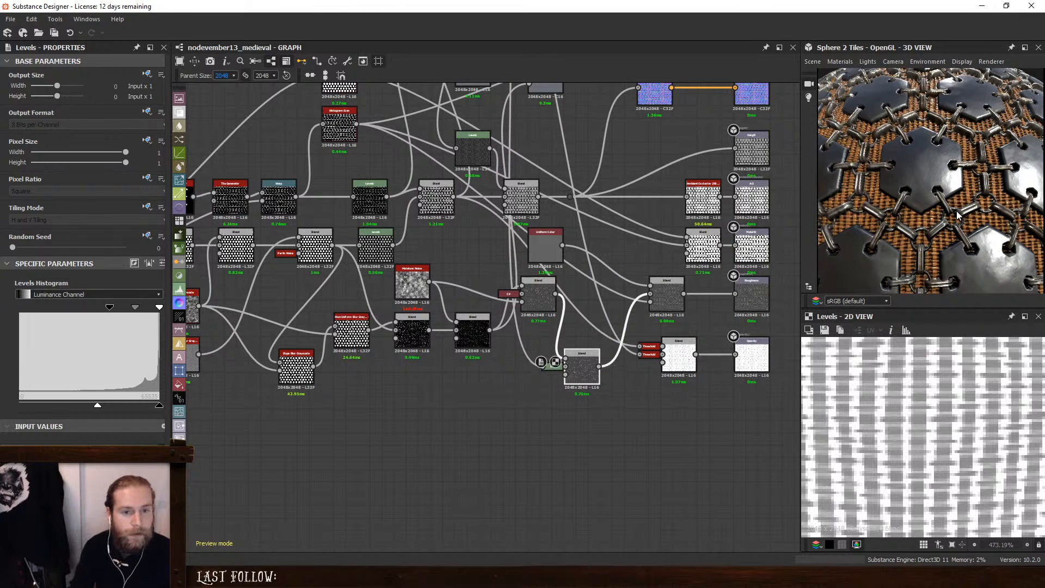
Try a lighter, lower-contrast weave roughness by raising the docked Levels' output white level to about three quarters
{"action": "scroll", "coordinate": [958, 215], "scroll_direction": "up", "scroll_amount": 5}
{"action": "scroll", "coordinate": [959, 215], "scroll_direction": "down", "scroll_amount": 5}
{"action": "left_click", "coordinate": [555, 372]}
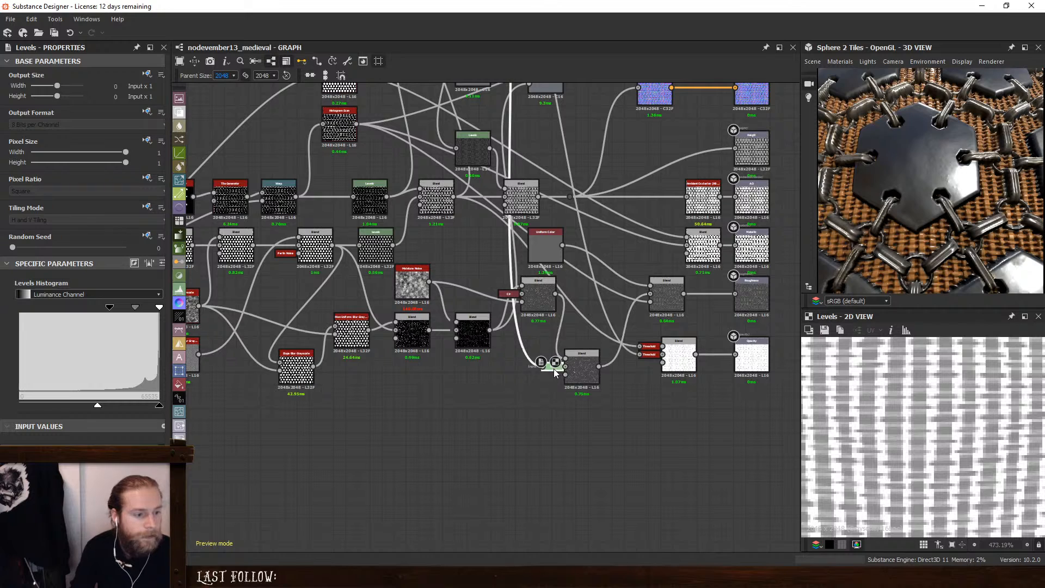
{"action": "left_click_drag", "start_coordinate": [96, 416], "coordinate": [130, 413]}
Show the final roughness Blend in 2D and mask the new Blend so the weave fills only the cloth areas
{"action": "left_click", "coordinate": [671, 293]}
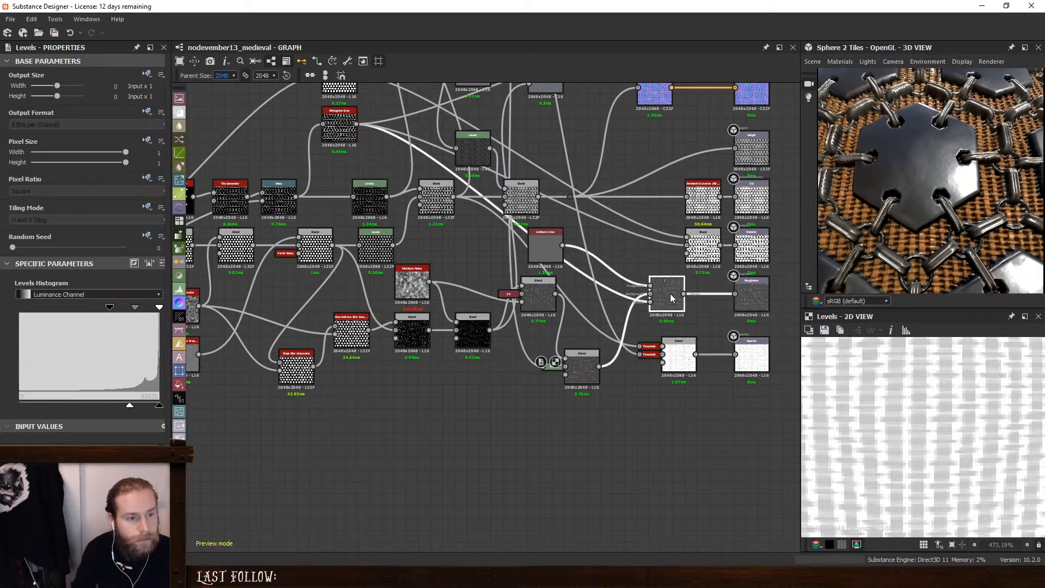
{"action": "right_click", "coordinate": [707, 319]}
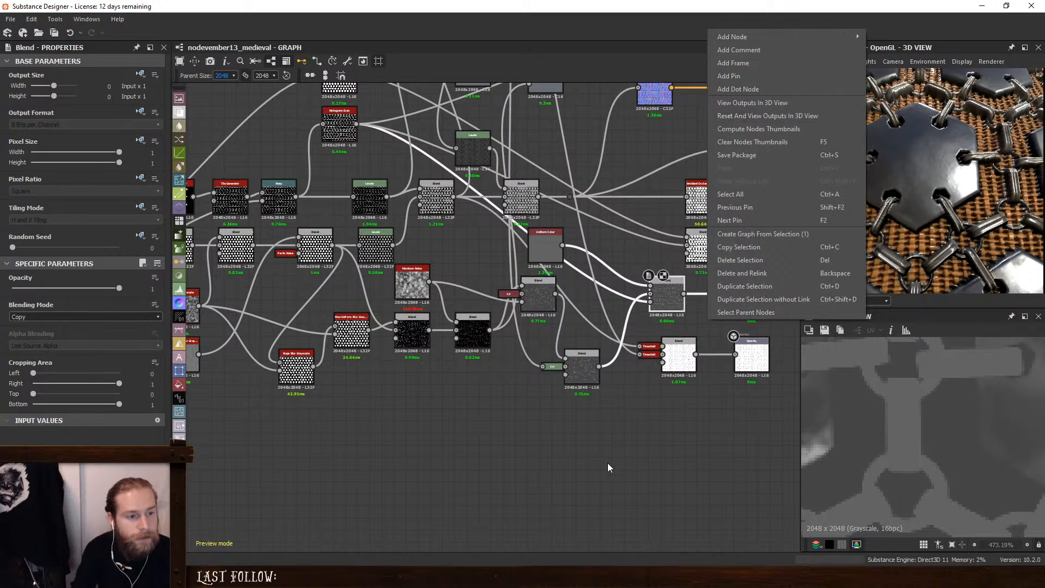
{"action": "key", "text": "Escape"}
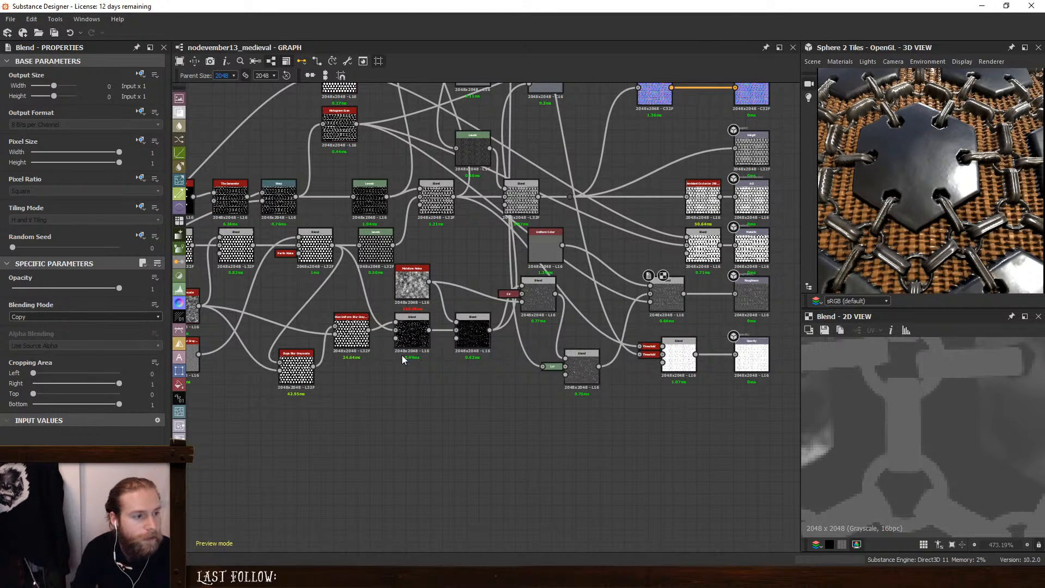
{"action": "scroll", "coordinate": [403, 360], "scroll_direction": "down", "scroll_amount": 2}
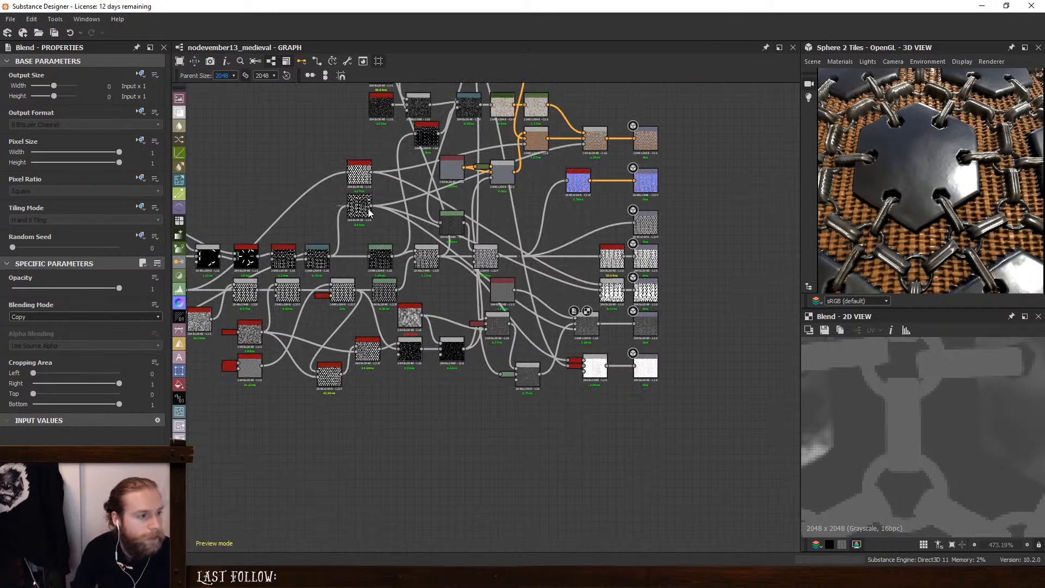
{"action": "scroll", "coordinate": [526, 419], "scroll_direction": "up", "scroll_amount": 2}
Lower the docked weave Levels' output white level to just above the middle and check the cloth roughness in 3D
{"action": "left_click", "coordinate": [520, 373]}
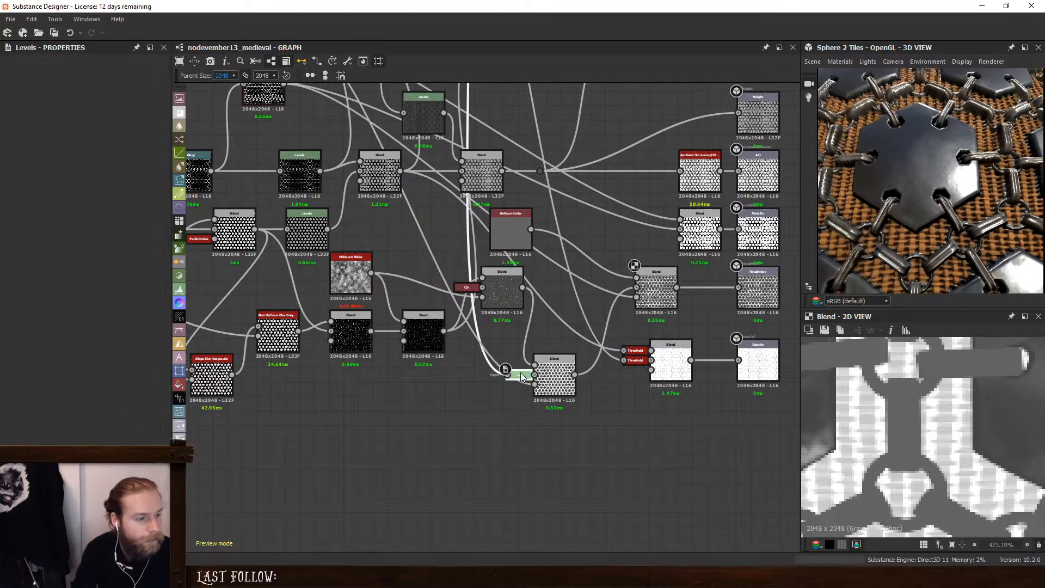
{"action": "left_click_drag", "start_coordinate": [130, 406], "coordinate": [95, 401]}
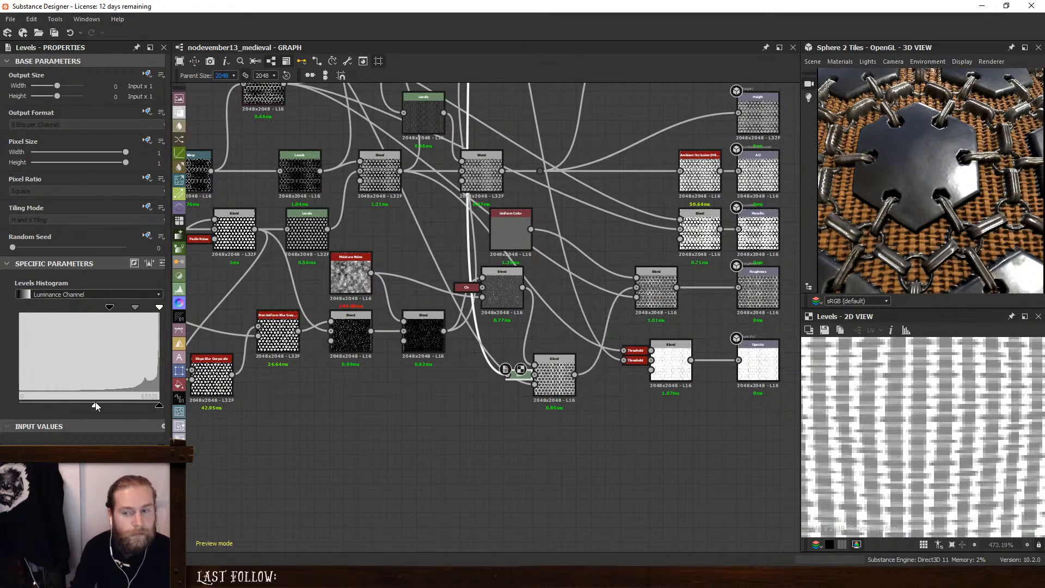
{"action": "scroll", "coordinate": [961, 247], "scroll_direction": "down", "scroll_amount": 10}
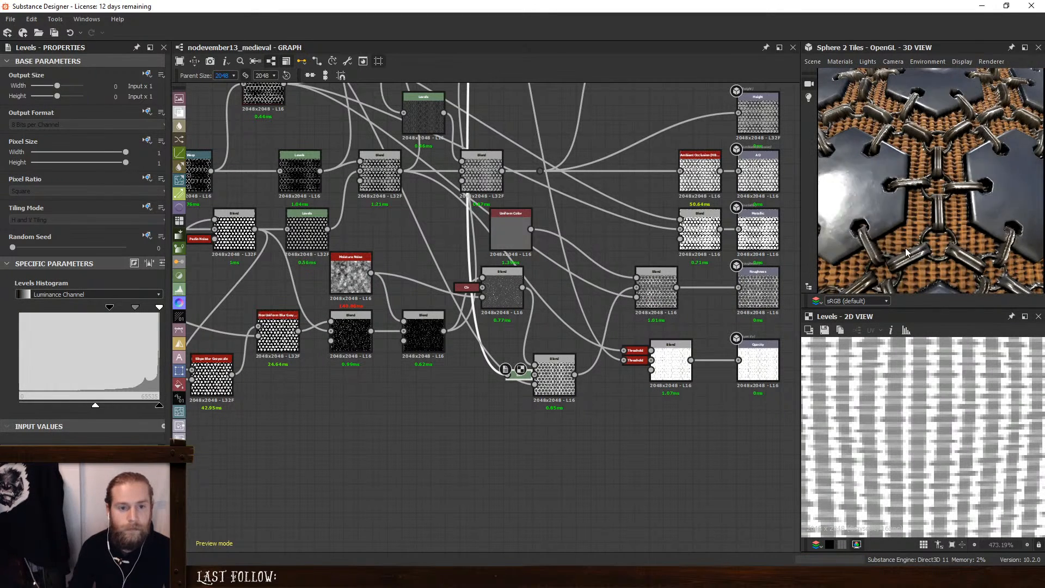
{"action": "left_click_drag", "start_coordinate": [962, 235], "coordinate": [945, 240]}
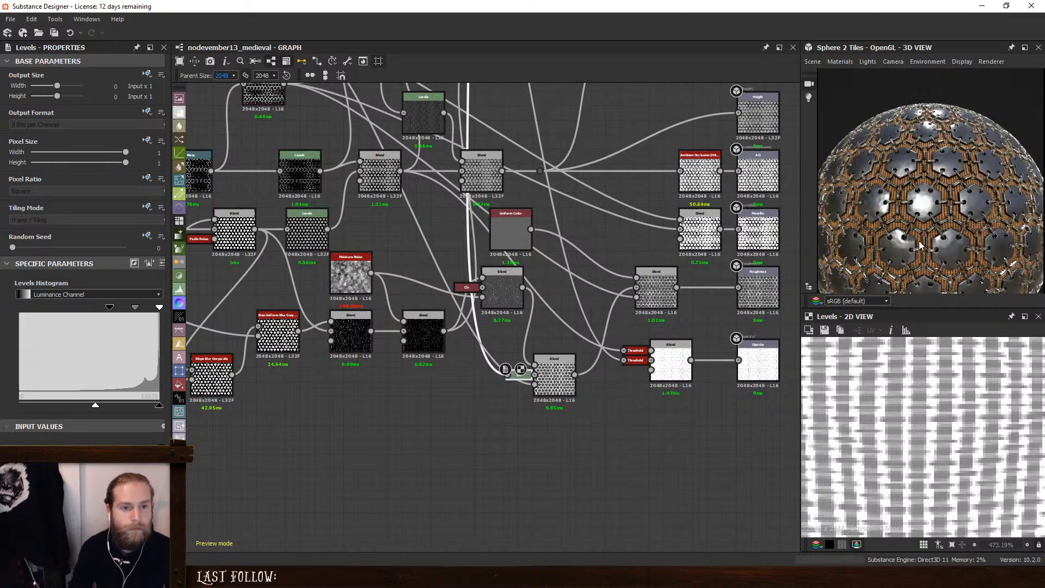
{"action": "scroll", "coordinate": [573, 304], "scroll_direction": "down", "scroll_amount": 3}
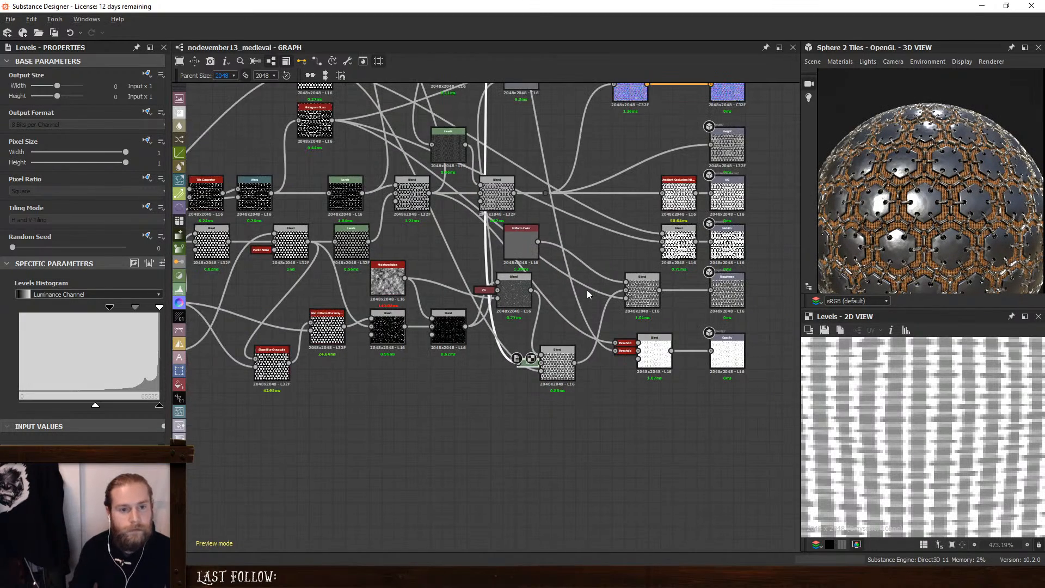
{"action": "left_click_drag", "start_coordinate": [973, 194], "coordinate": [994, 220]}
{"action": "scroll", "coordinate": [955, 211], "scroll_direction": "up", "scroll_amount": 4}
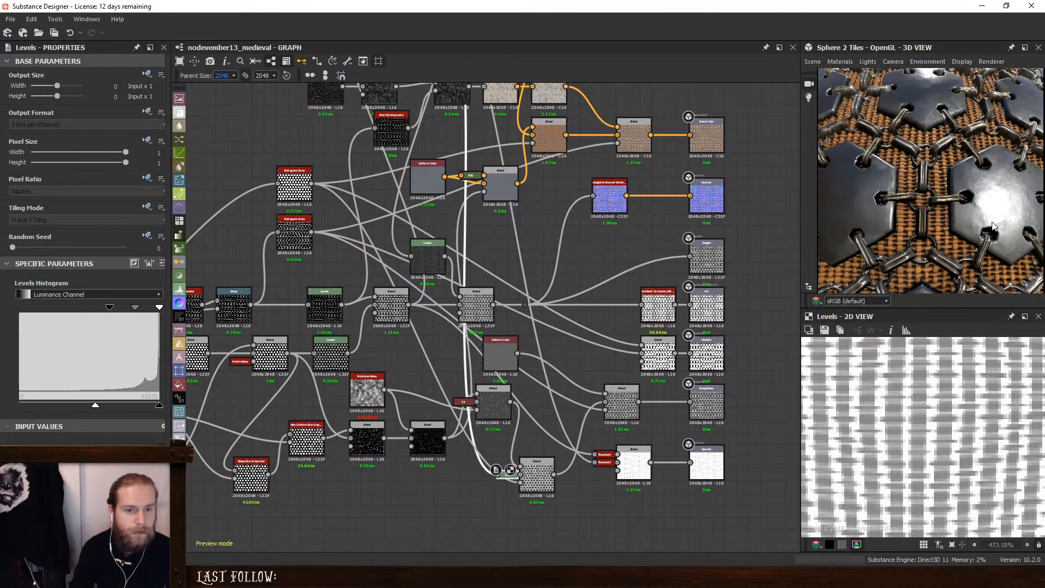
Set the opacity of the Multiply Blend in the plate height chain to 0.05 and inspect the plates in 3D
{"action": "middle_click_drag", "start_coordinate": [331, 366], "coordinate": [572, 331]}
{"action": "left_click", "coordinate": [432, 319]}
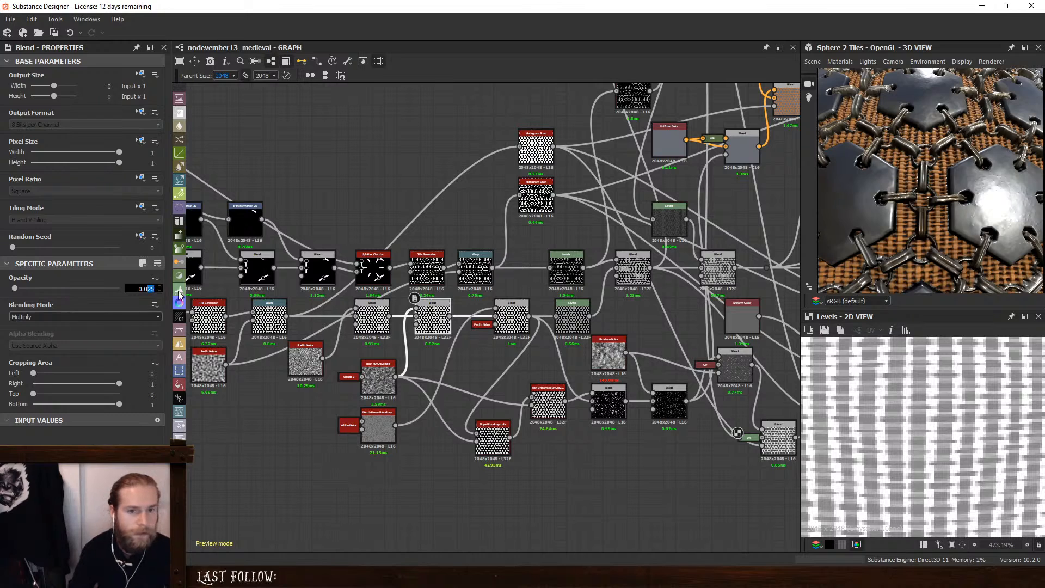
{"action": "type", "text": "0.05"}
{"action": "key", "text": "Return"}
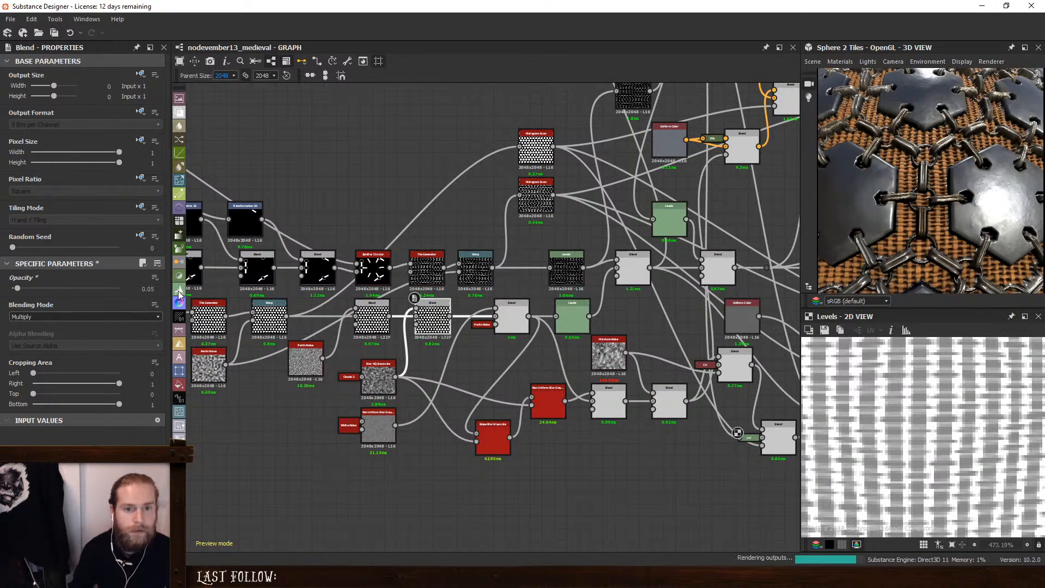
{"action": "left_click_drag", "start_coordinate": [902, 225], "coordinate": [960, 208]}
Set the opacity of the Subtract Blend in the plate height chain to 0.005 and inspect the plates in 3D
{"action": "left_click", "coordinate": [519, 321]}
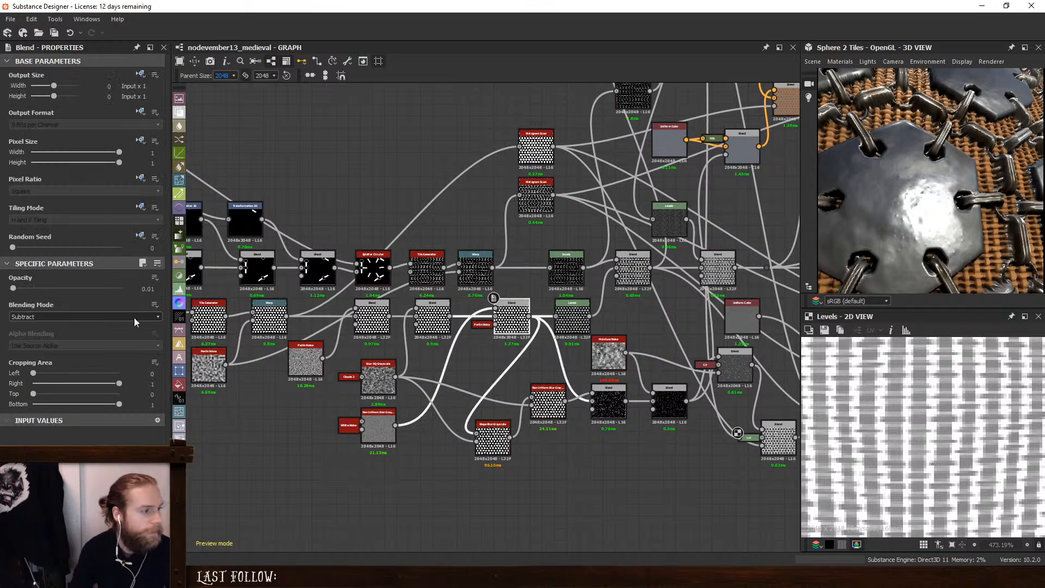
{"action": "type", "text": "05"}
{"action": "key", "text": "Return"}
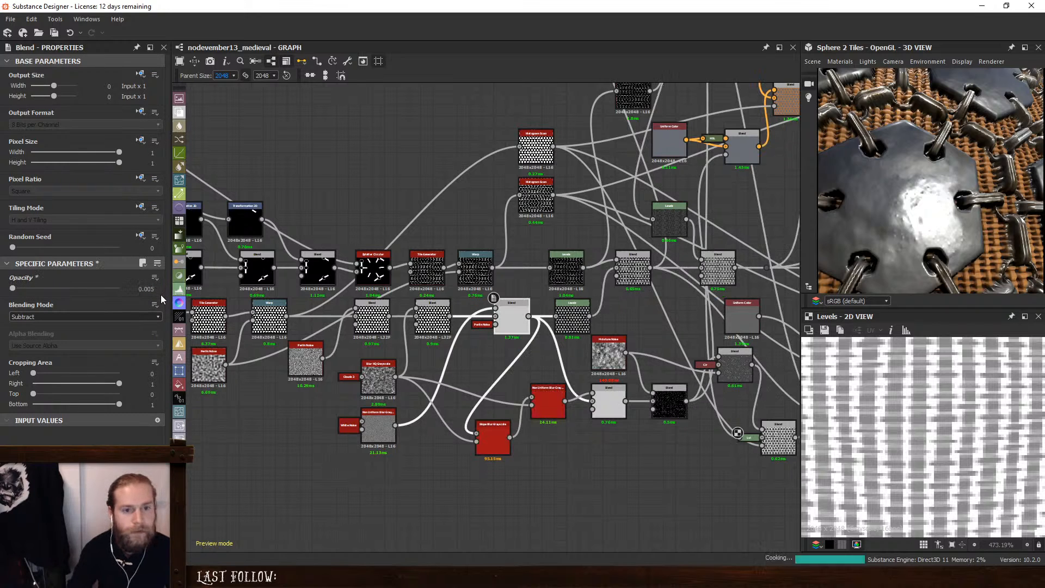
{"action": "scroll", "coordinate": [923, 226], "scroll_direction": "down", "scroll_amount": 3}
{"action": "scroll", "coordinate": [926, 225], "scroll_direction": "down", "scroll_amount": 5}
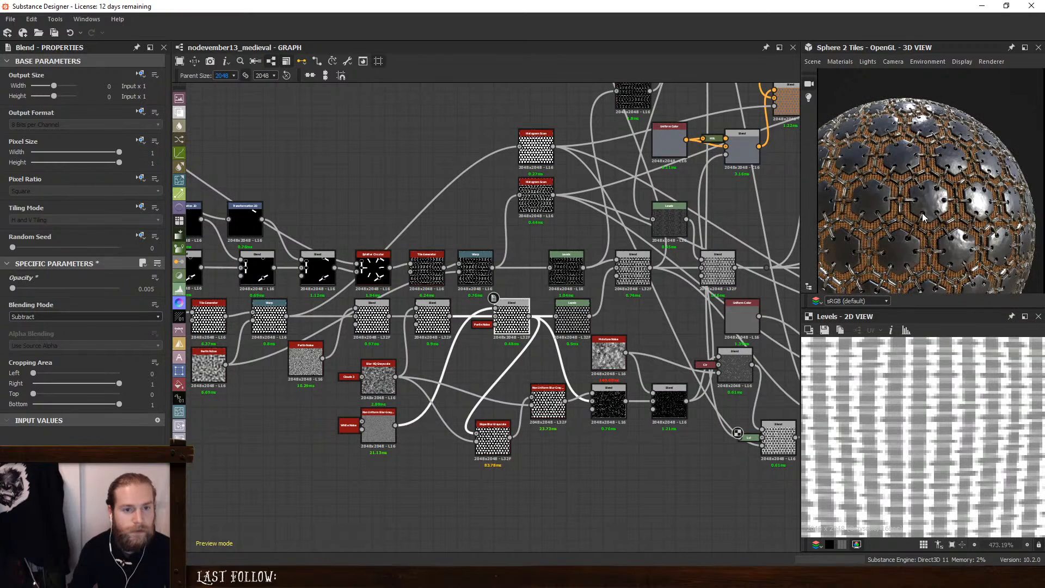
{"action": "scroll", "coordinate": [910, 233], "scroll_direction": "up", "scroll_amount": 3}
{"action": "scroll", "coordinate": [912, 236], "scroll_direction": "down", "scroll_amount": 2}
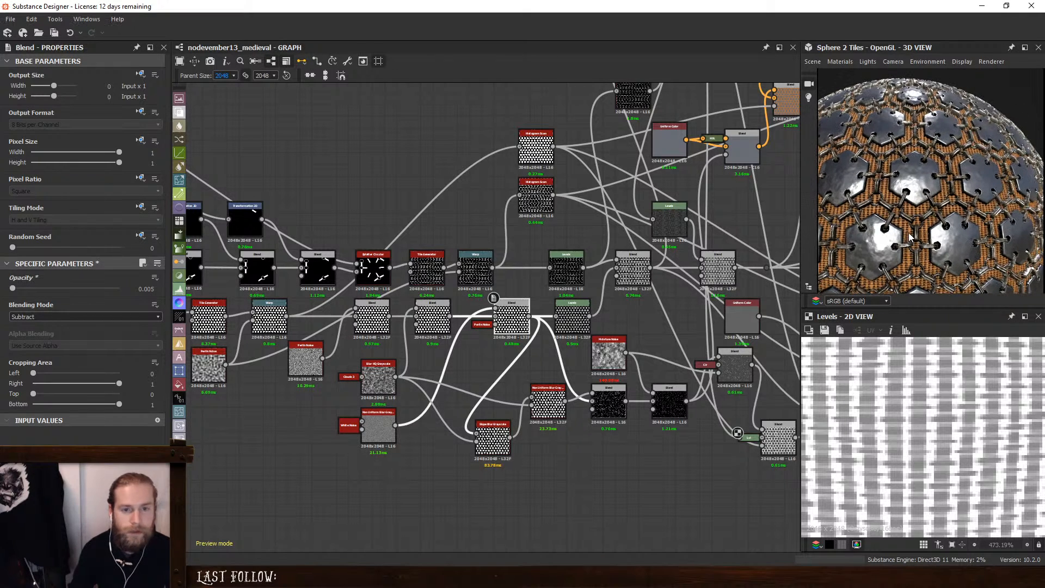
{"action": "scroll", "coordinate": [912, 235], "scroll_direction": "down", "scroll_amount": 2}
{"action": "scroll", "coordinate": [916, 236], "scroll_direction": "down", "scroll_amount": 2}
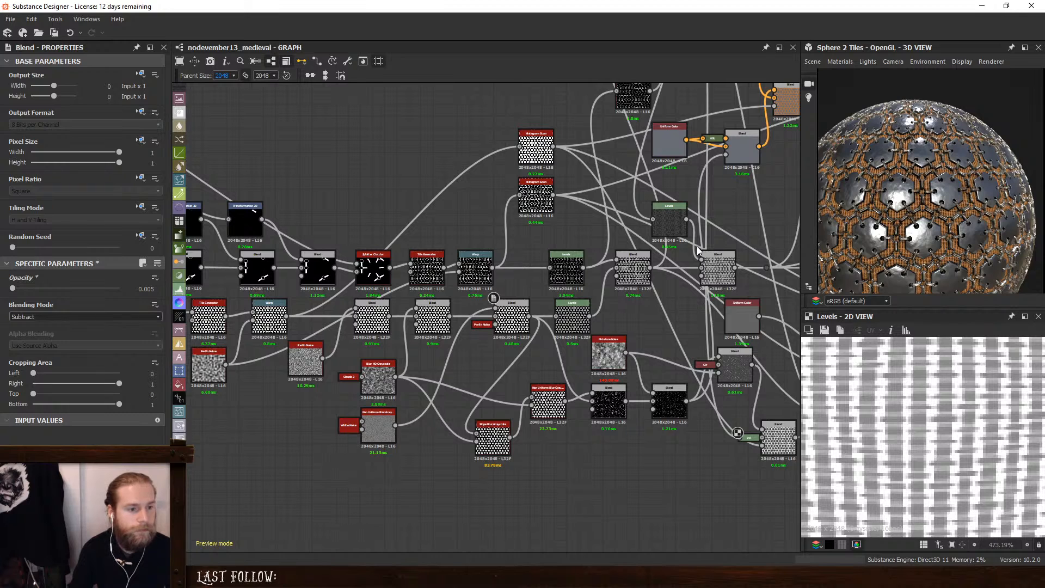
Move the output nodes together with their final input nodes farther right to open space in the graph
{"action": "scroll", "coordinate": [699, 251], "scroll_direction": "down", "scroll_amount": 5}
{"action": "left_click_drag", "start_coordinate": [737, 158], "coordinate": [597, 472]}
{"action": "left_click_drag", "start_coordinate": [656, 247], "coordinate": [741, 248]}
{"action": "scroll", "coordinate": [626, 248], "scroll_direction": "up", "scroll_amount": 5}
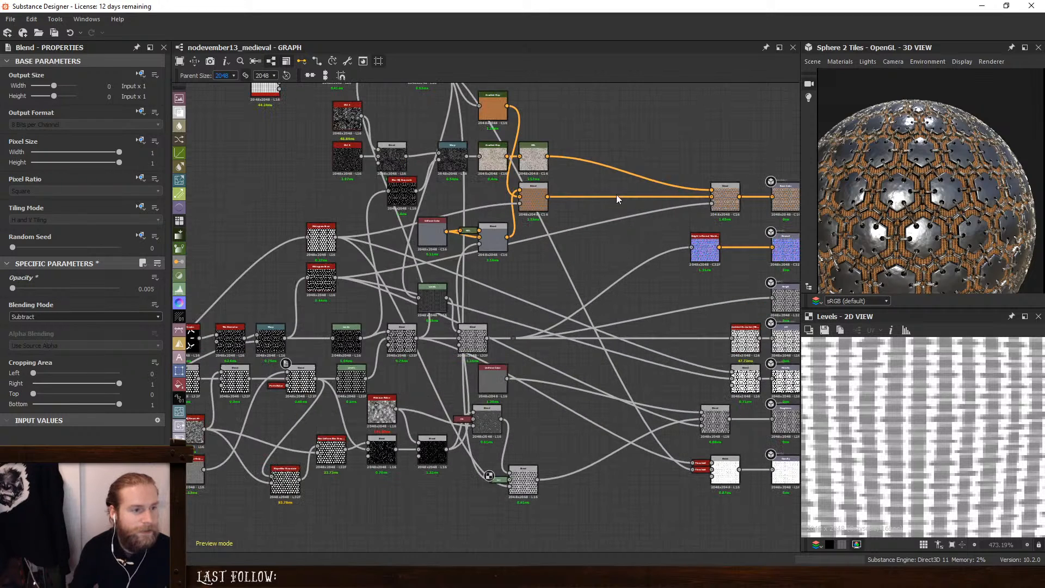
Move the cloth and metal colour nodes, including the metal Blend and its Uniform Color, closer to the final base colour Blend
{"action": "left_click_drag", "start_coordinate": [495, 237], "coordinate": [664, 326]}
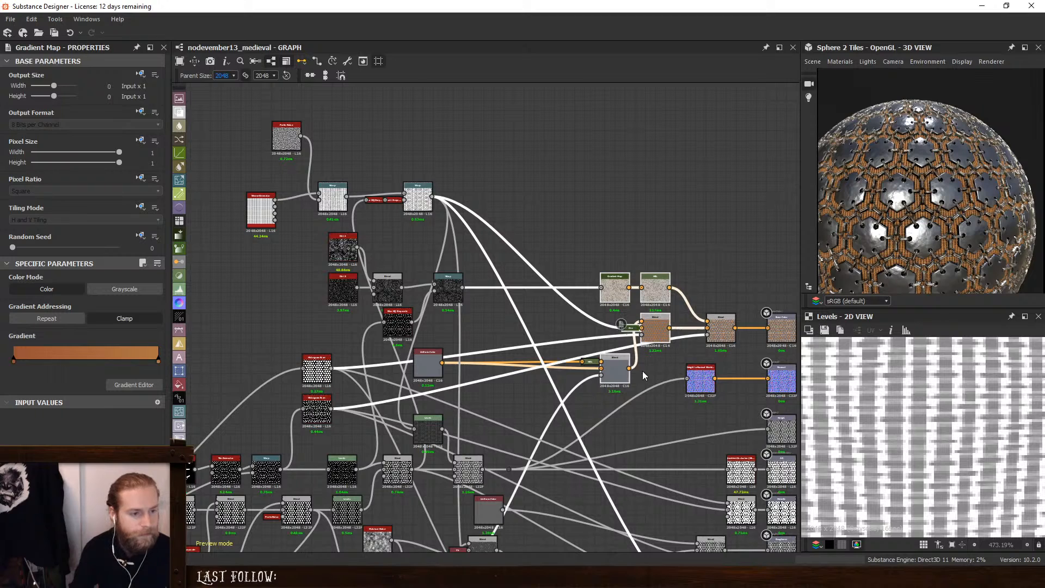
{"action": "left_click_drag", "start_coordinate": [618, 367], "coordinate": [581, 315]}
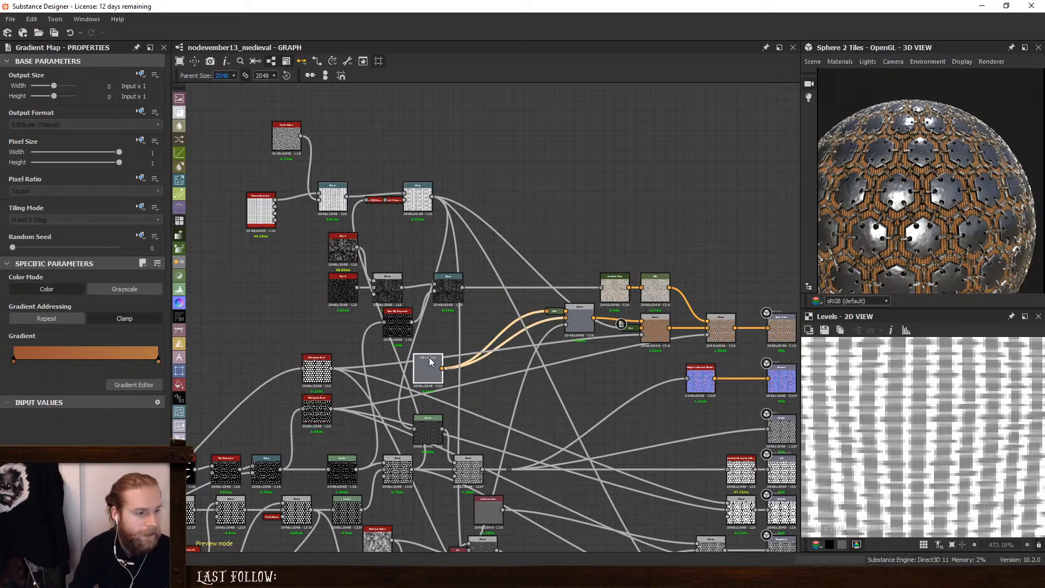
{"action": "left_click_drag", "start_coordinate": [430, 361], "coordinate": [513, 317]}
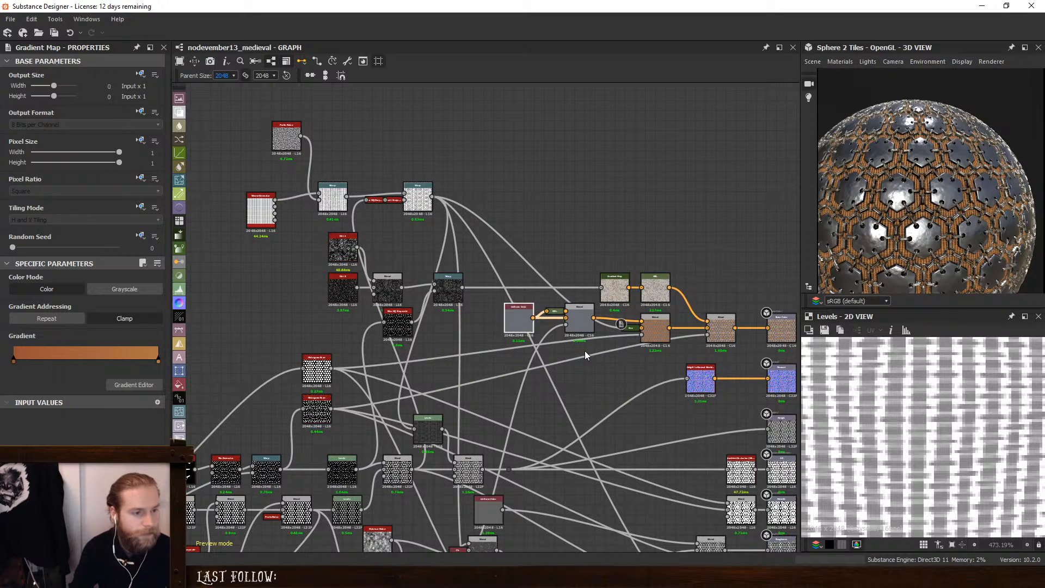
Dock the weave Levels node to the final height Blend and move the dot node on its output link toward the outputs
{"action": "middle_click_drag", "start_coordinate": [601, 391], "coordinate": [613, 323]}
{"action": "left_click_drag", "start_coordinate": [448, 383], "coordinate": [481, 342]}
{"action": "key", "text": "d"}
{"action": "left_click_drag", "start_coordinate": [476, 403], "coordinate": [686, 402]}
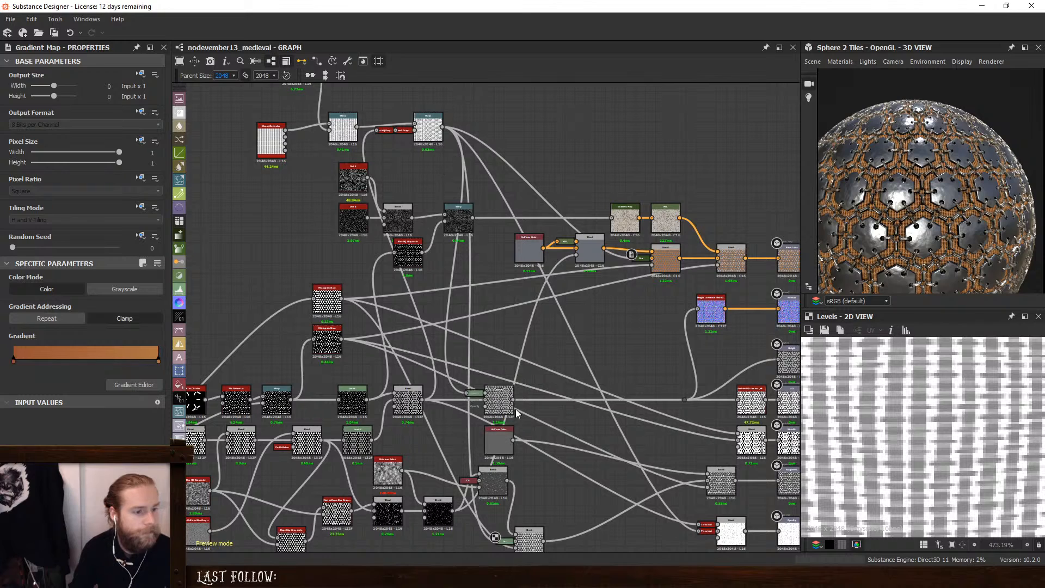
Move the final height Blend and the roughness Blend nodes, including their Uniform Color, closer to the outputs
{"action": "middle_click_drag", "start_coordinate": [510, 446], "coordinate": [503, 372]}
{"action": "left_click_drag", "start_coordinate": [501, 373], "coordinate": [673, 379]}
{"action": "left_click_drag", "start_coordinate": [527, 478], "coordinate": [638, 418]}
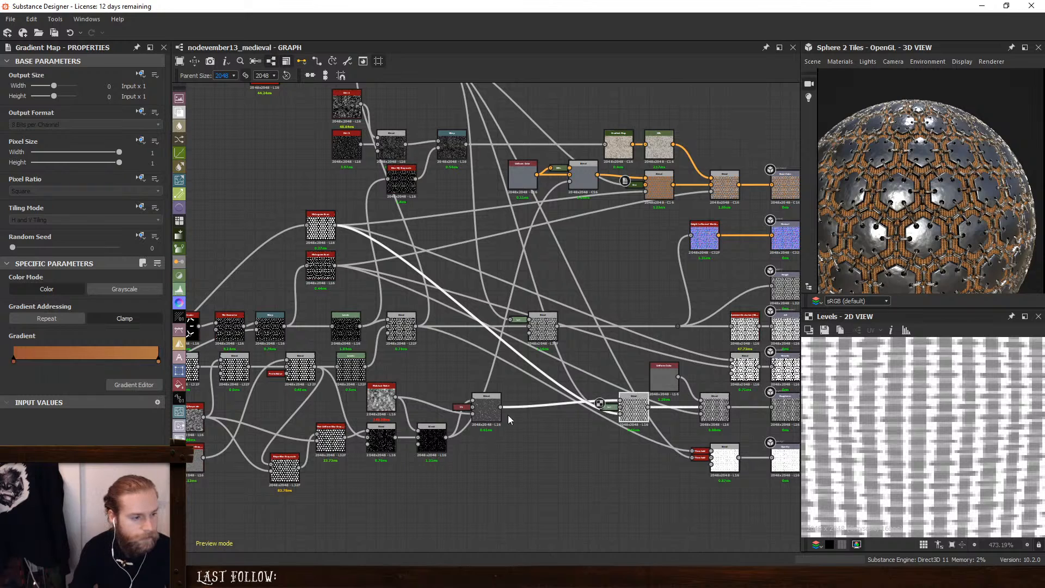
{"action": "left_click_drag", "start_coordinate": [482, 410], "coordinate": [533, 411]}
{"action": "left_click", "coordinate": [479, 471]}
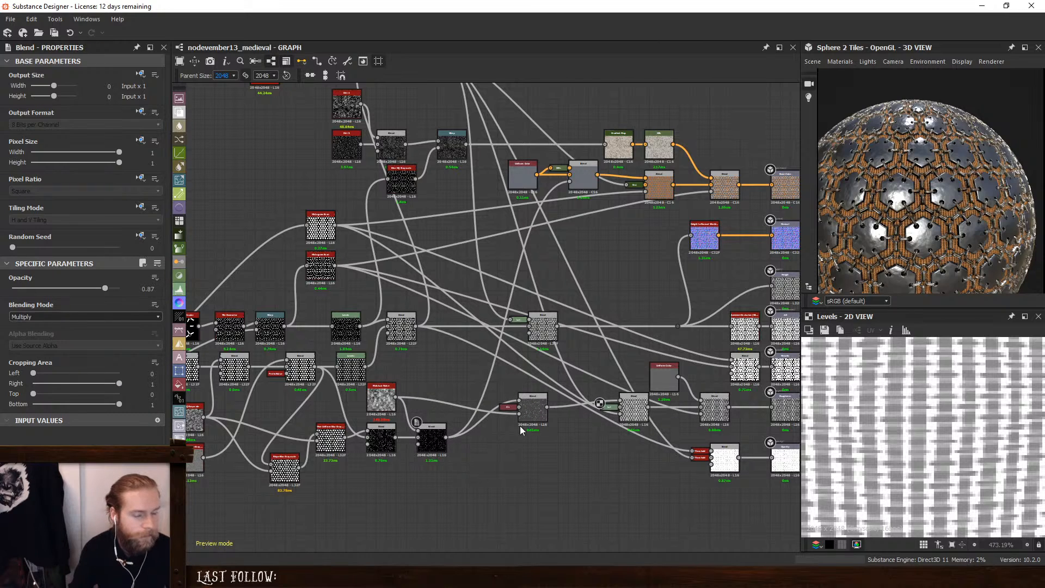
Add a dot node on an output link of the upper Histogram Scan mask, trying a higher position and undoing that move
{"action": "scroll", "coordinate": [521, 425], "scroll_direction": "down", "scroll_amount": 1}
{"action": "scroll", "coordinate": [537, 304], "scroll_direction": "up", "scroll_amount": 3}
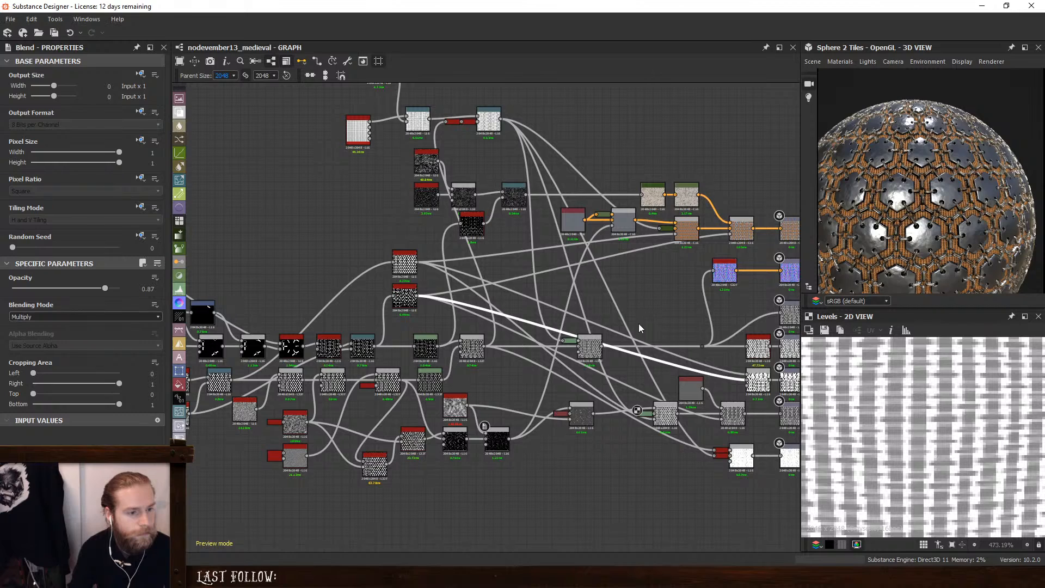
{"action": "double_click", "coordinate": [608, 327], "text": "alt"}
{"action": "left_click_drag", "start_coordinate": [609, 325], "coordinate": [665, 261]}
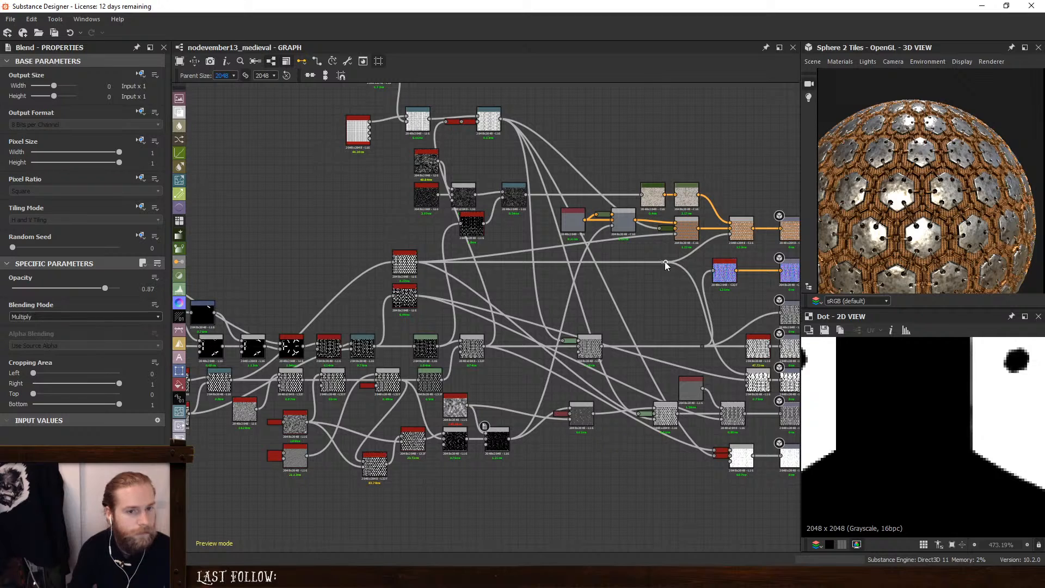
{"action": "key", "text": "ctrl+z"}
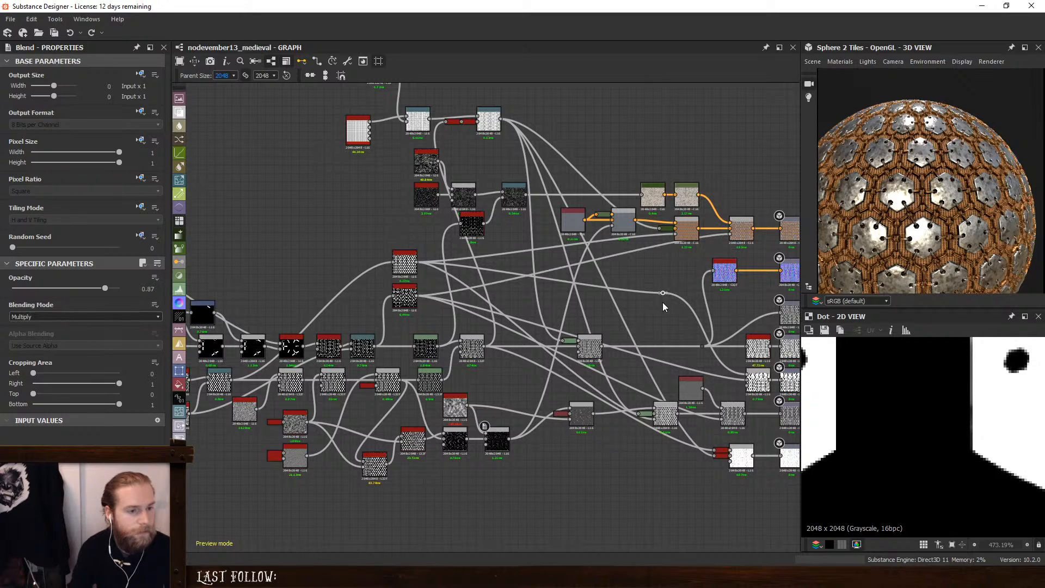
Add a dot node on the lower Histogram Scan's output link and route the link to the Blend below the Ambient Occlusion node through it
{"action": "left_click", "coordinate": [502, 280], "text": "alt"}
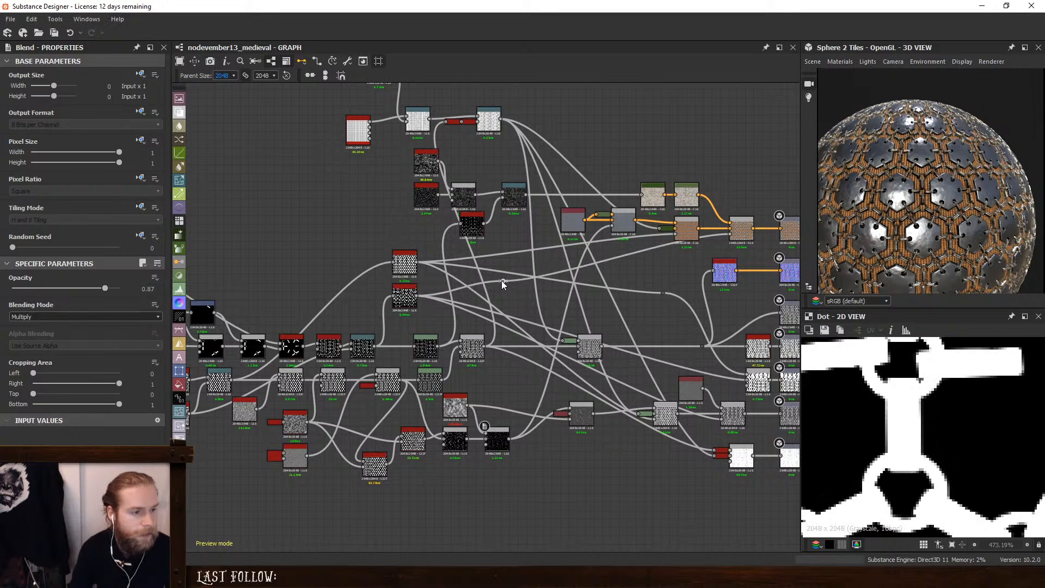
{"action": "left_click_drag", "start_coordinate": [501, 280], "coordinate": [620, 307]}
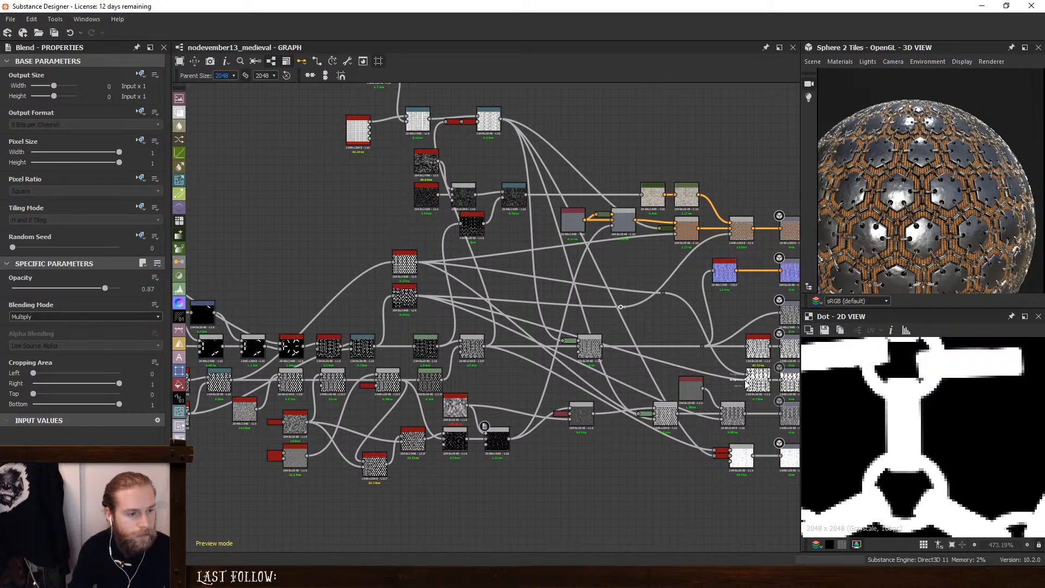
{"action": "left_click", "coordinate": [696, 370]}
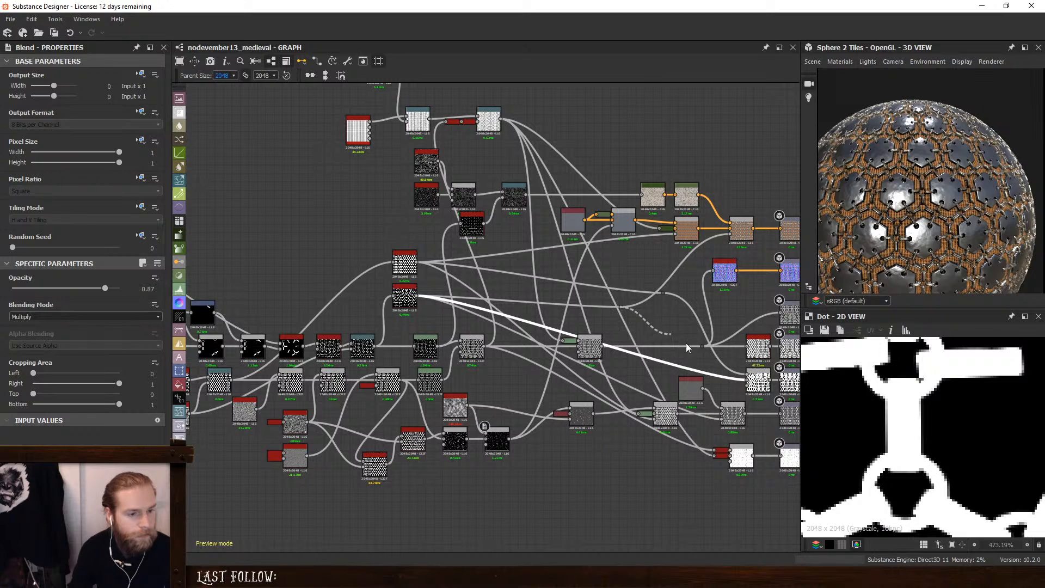
{"action": "left_click_drag", "start_coordinate": [687, 344], "coordinate": [746, 379]}
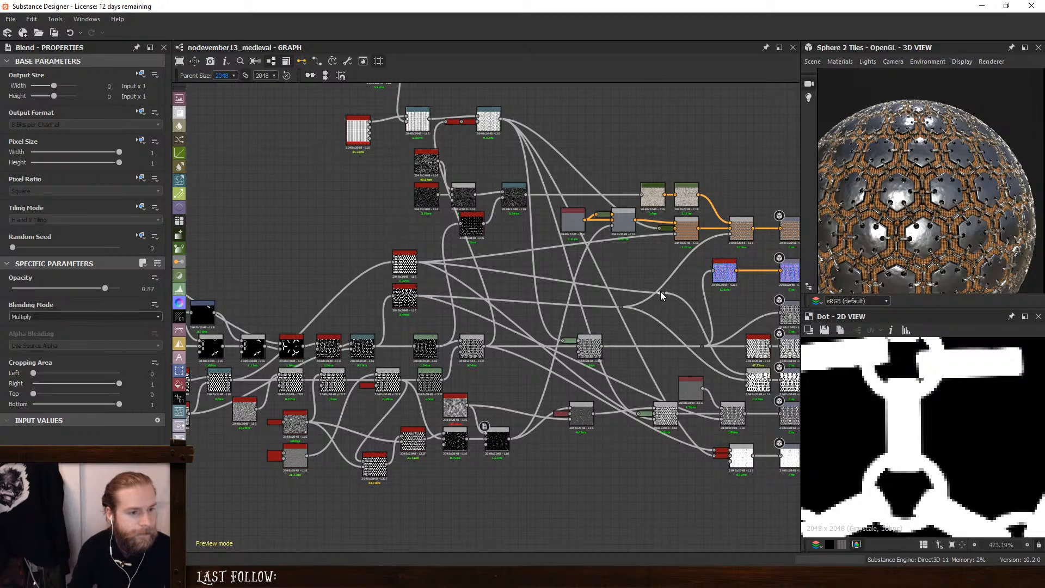
Align both dot nodes with their Histogram Scan masks and route the mask links of the two final roughness Blends through them
{"action": "left_click_drag", "start_coordinate": [662, 292], "coordinate": [649, 258]}
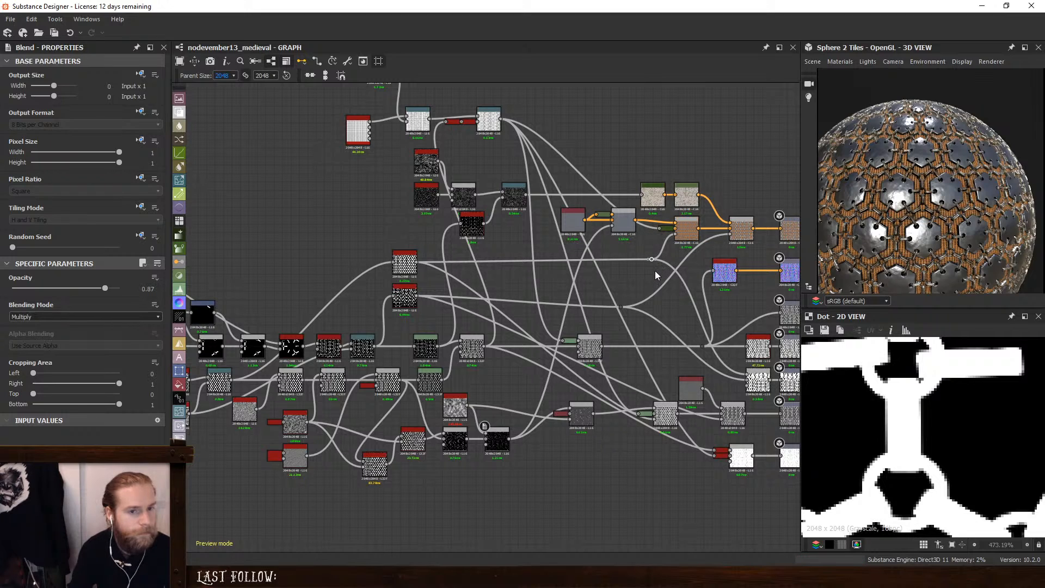
{"action": "left_click_drag", "start_coordinate": [622, 306], "coordinate": [662, 294]}
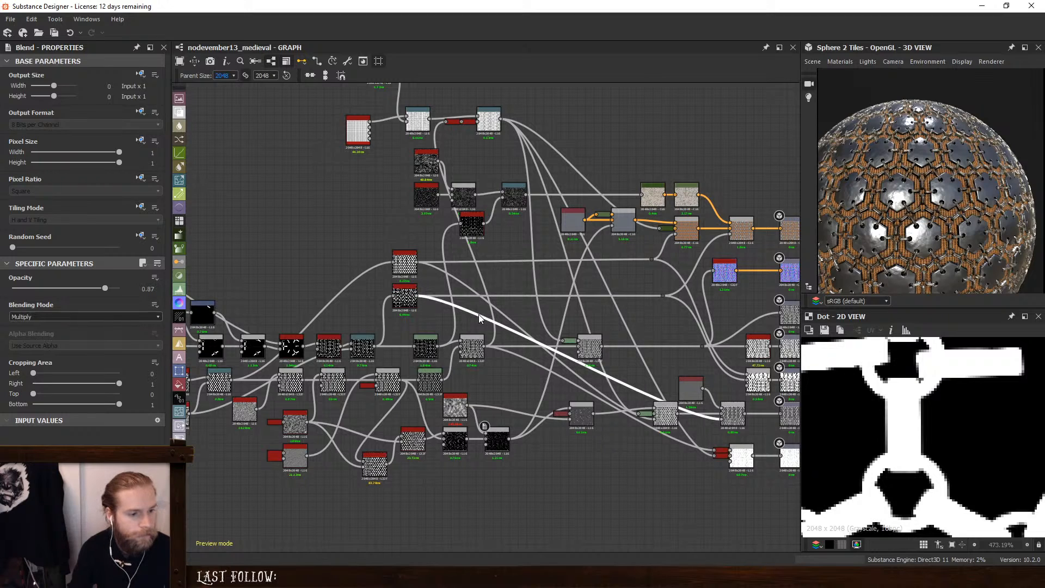
{"action": "left_click_drag", "start_coordinate": [667, 297], "coordinate": [722, 419]}
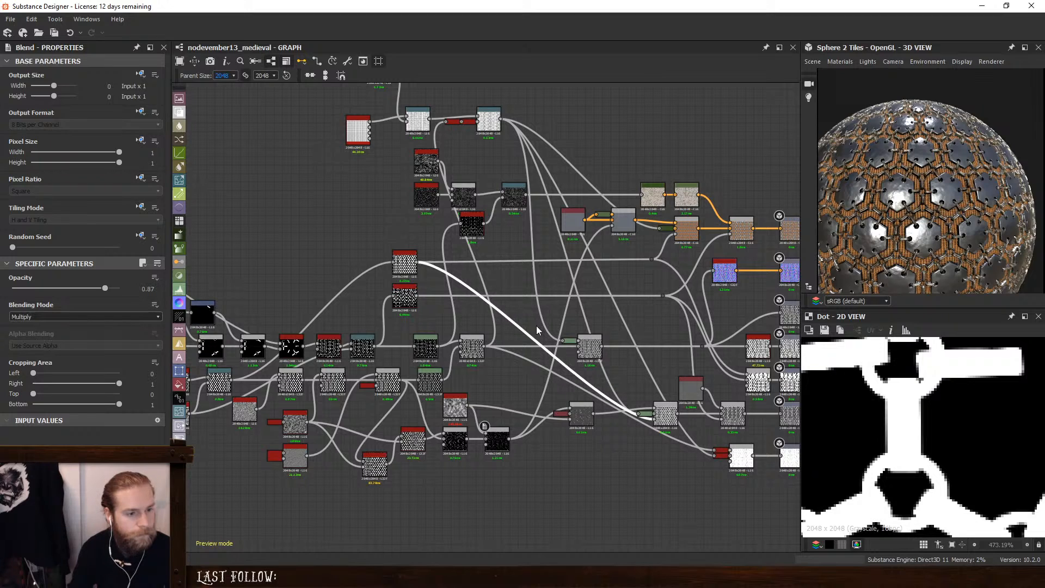
{"action": "left_click_drag", "start_coordinate": [654, 260], "coordinate": [673, 425]}
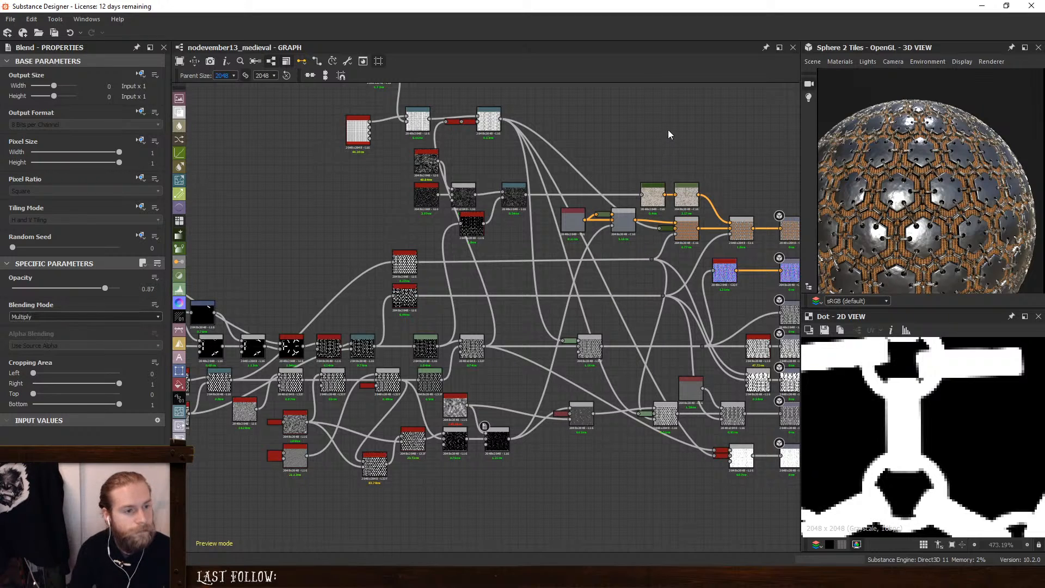
Route the weave Warp's links and the height link to the last output's Blend through dot nodes, shifting the final height Blend toward the outputs
{"action": "middle_click_drag", "start_coordinate": [669, 134], "coordinate": [648, 182]}
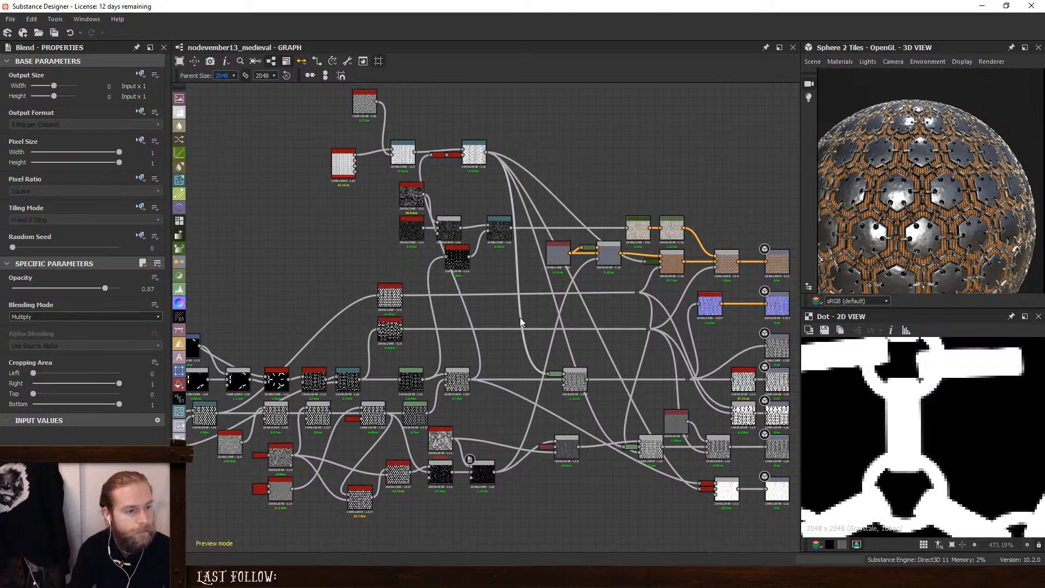
{"action": "left_click_drag", "start_coordinate": [521, 318], "coordinate": [521, 347]}
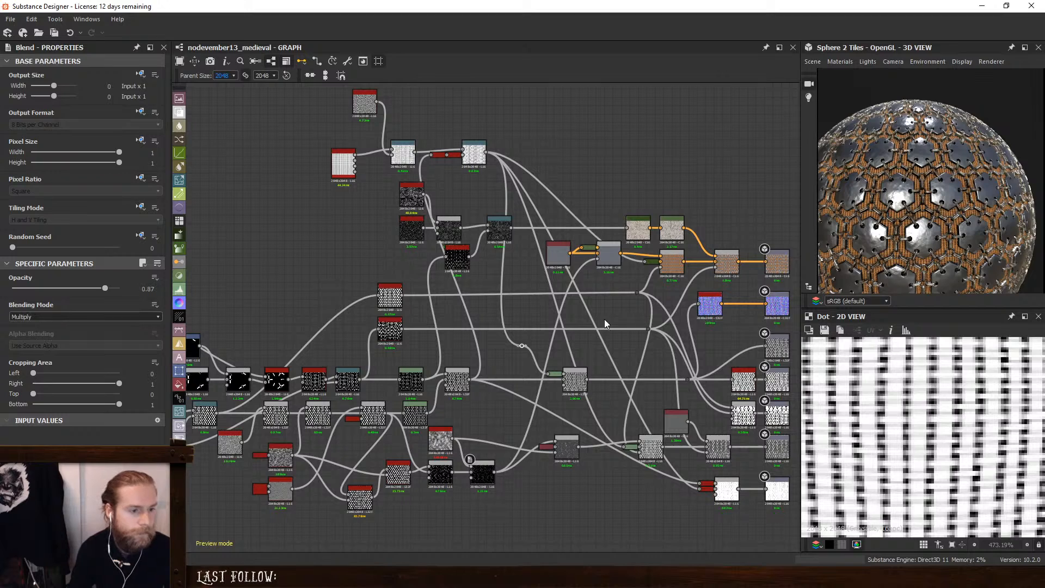
{"action": "left_click_drag", "start_coordinate": [533, 362], "coordinate": [548, 374]}
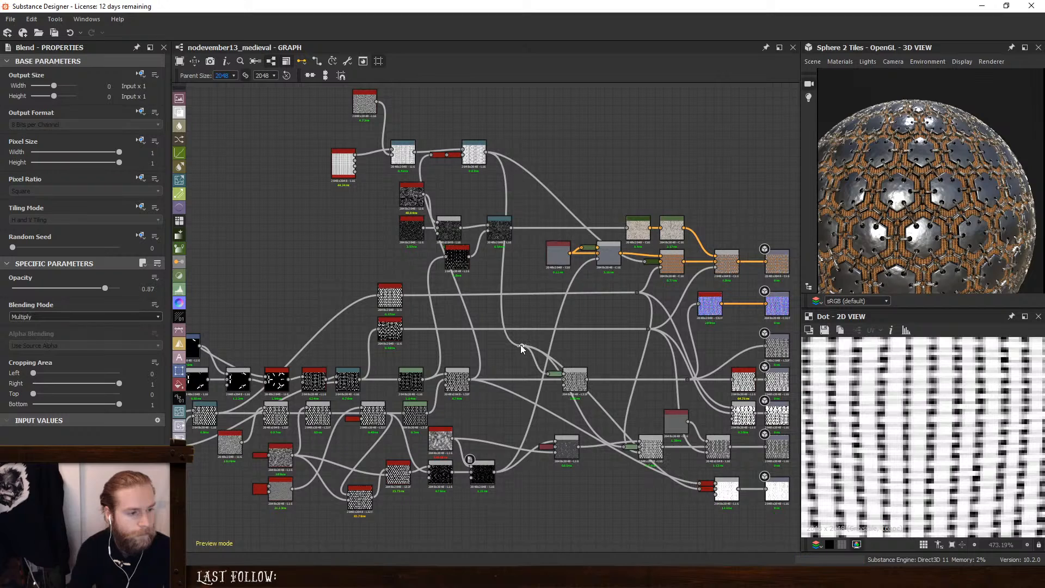
{"action": "left_click_drag", "start_coordinate": [522, 349], "coordinate": [600, 380]}
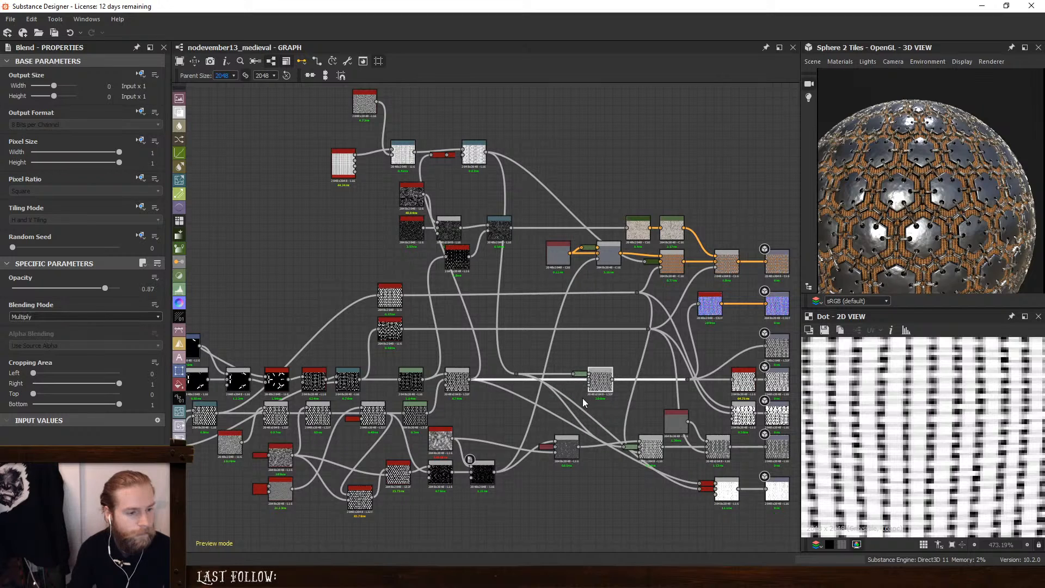
{"action": "left_click", "coordinate": [553, 414]}
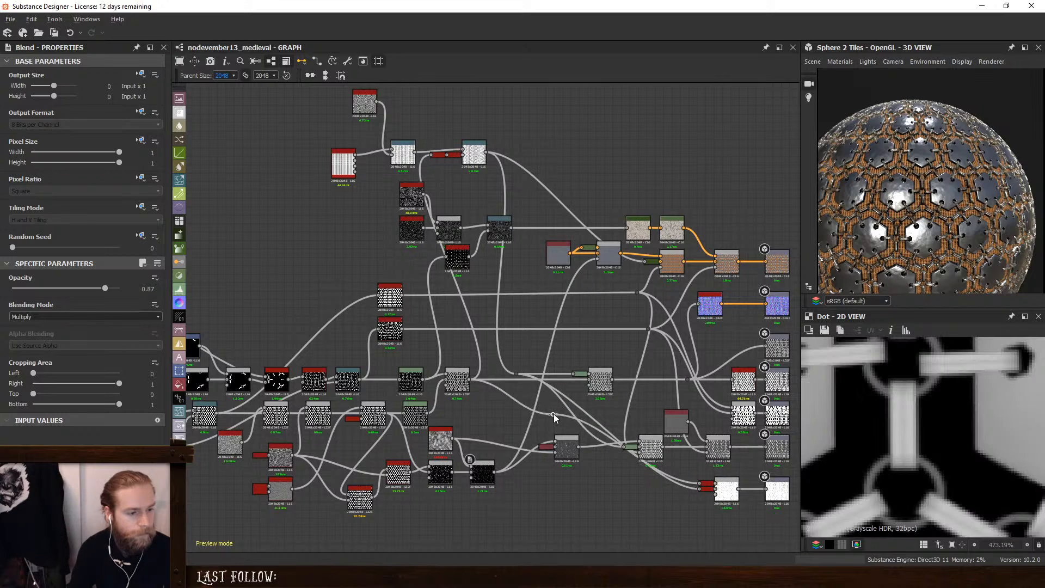
{"action": "left_click_drag", "start_coordinate": [496, 431], "coordinate": [543, 483]}
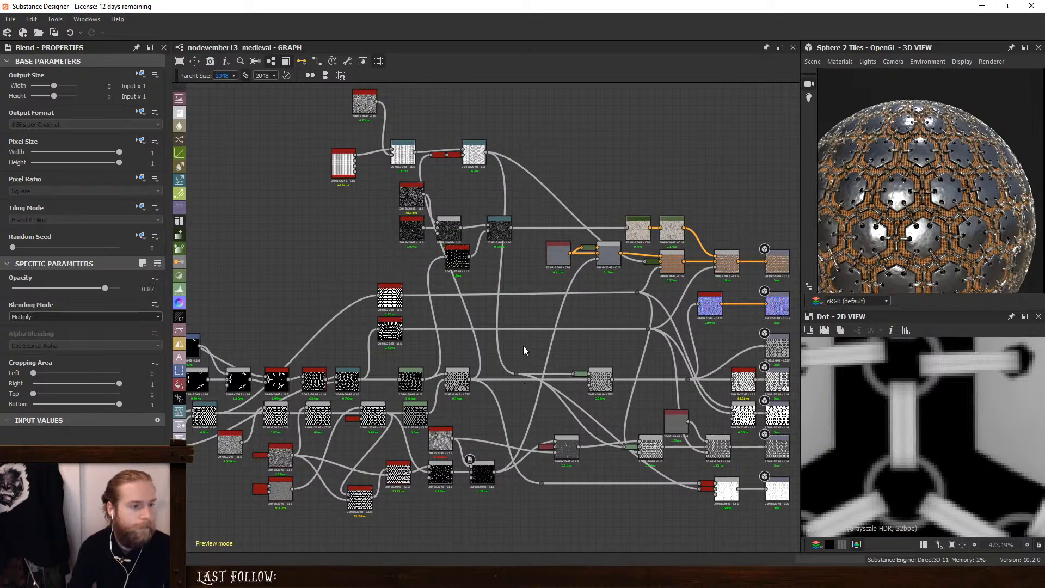
Spread out the Blend, Blur HQ Grayscale and Warp nodes of the dirt chain
{"action": "left_click_drag", "start_coordinate": [458, 257], "coordinate": [448, 261]}
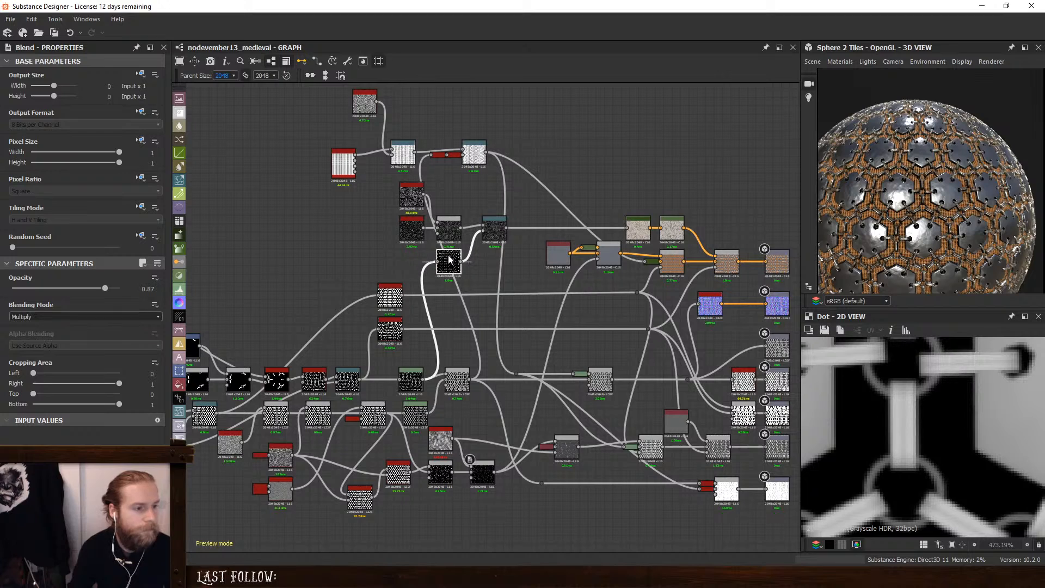
{"action": "mouse_move", "coordinate": [502, 227]}
{"action": "left_mouse_down"}
{"action": "mouse_move", "coordinate": [479, 226]}
{"action": "mouse_move", "coordinate": [518, 228]}
{"action": "left_mouse_up"}
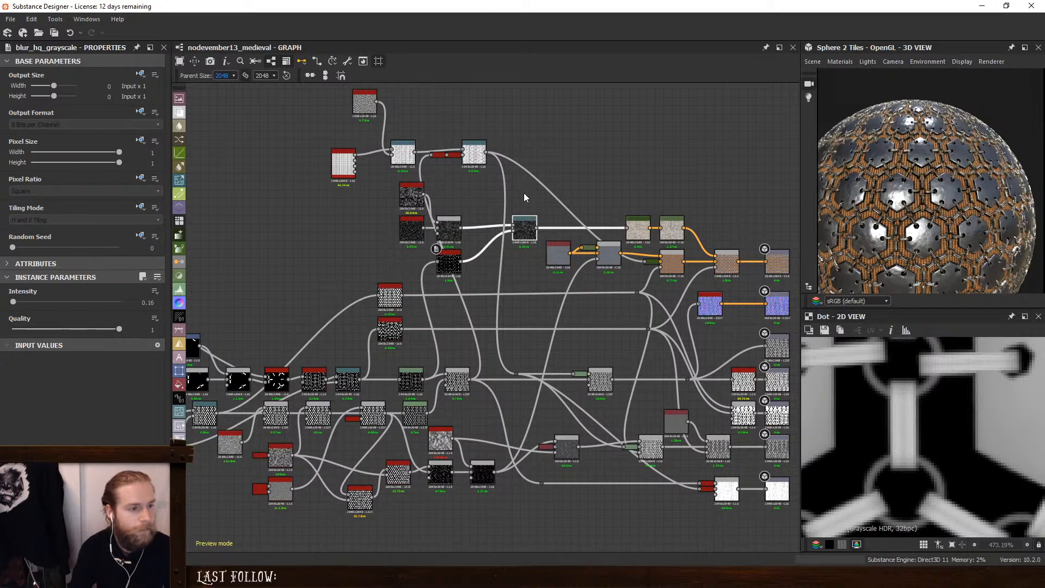
{"action": "left_click_drag", "start_coordinate": [443, 254], "coordinate": [478, 240]}
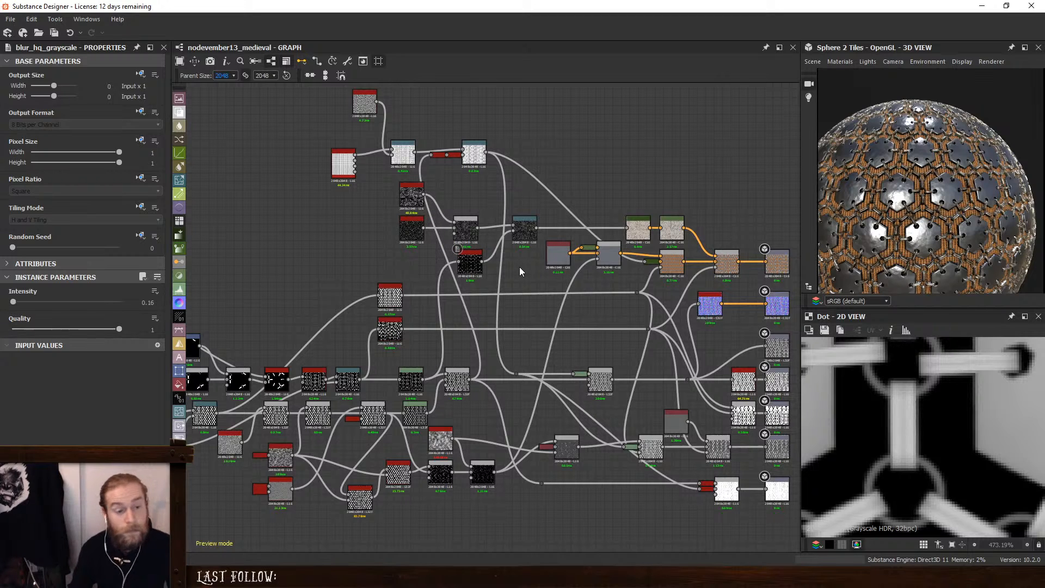
Inspect the cloth up close in 3D, then undock its Gradient Map and place it right beside the weave Warp node
{"action": "left_click_drag", "start_coordinate": [922, 224], "coordinate": [953, 229]}
{"action": "scroll", "coordinate": [952, 229], "scroll_direction": "up", "scroll_amount": 3}
{"action": "scroll", "coordinate": [953, 229], "scroll_direction": "up", "scroll_amount": 2}
{"action": "middle_click_drag", "start_coordinate": [523, 158], "coordinate": [509, 219]}
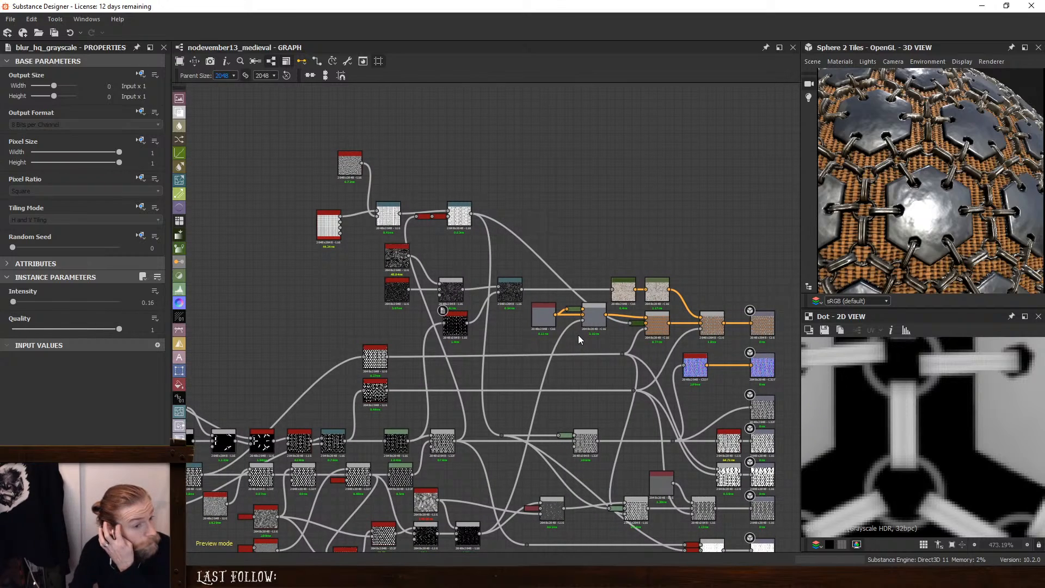
{"action": "left_click", "coordinate": [638, 322]}
{"action": "key", "text": "f"}
{"action": "scroll", "coordinate": [500, 310], "scroll_direction": "up", "scroll_amount": 5}
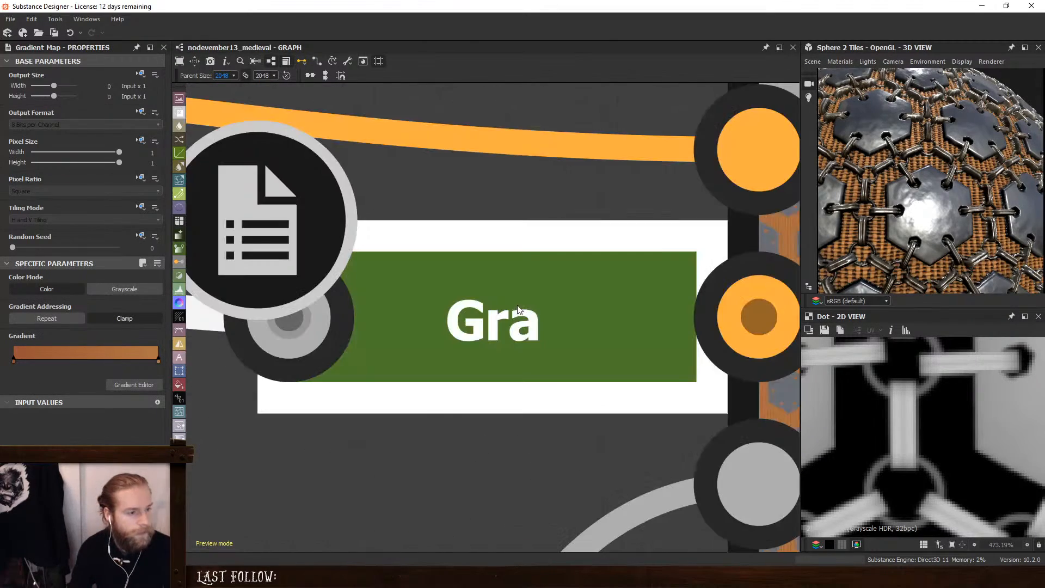
{"action": "scroll", "coordinate": [517, 283], "scroll_direction": "down", "scroll_amount": 10}
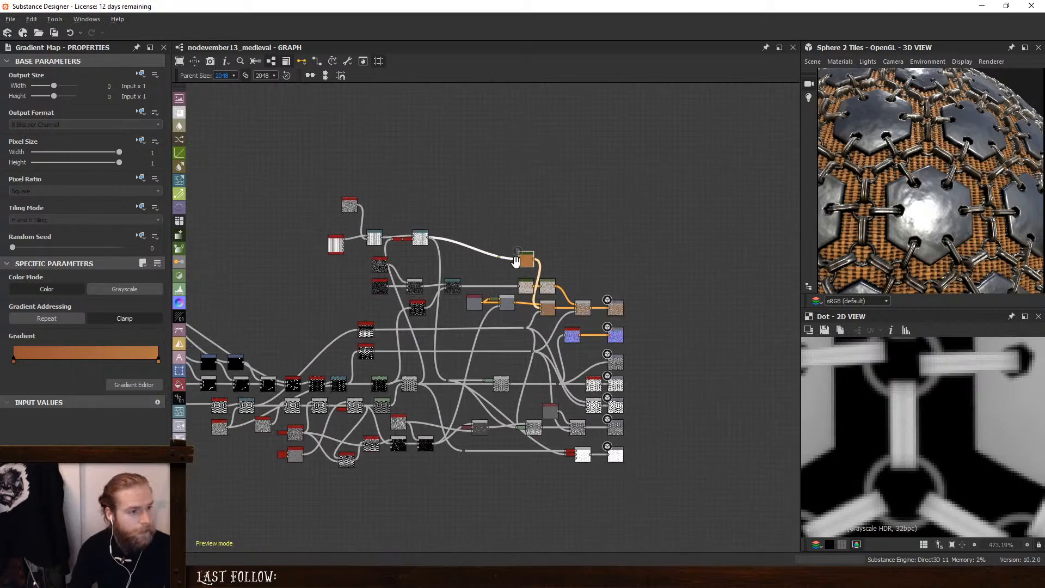
{"action": "scroll", "coordinate": [539, 294], "scroll_direction": "up", "scroll_amount": 2}
{"action": "left_click_drag", "start_coordinate": [553, 309], "coordinate": [408, 269]}
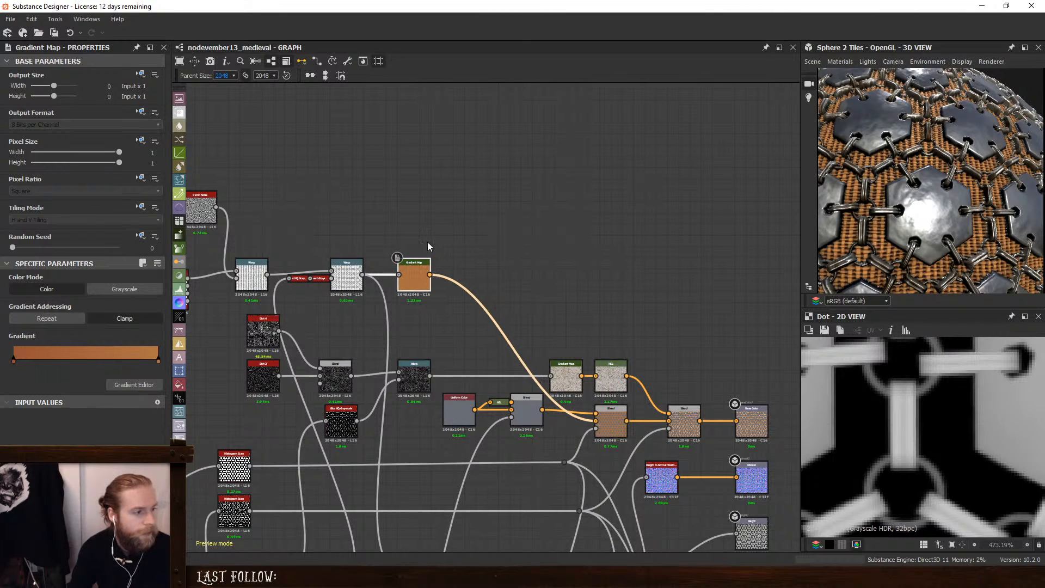
Insert an HSL node after the cloth Gradient Map and a Blend node between the HSL and the base colour Blend
{"action": "middle_click_drag", "start_coordinate": [408, 269], "coordinate": [455, 307]}
{"action": "key", "text": "space"}
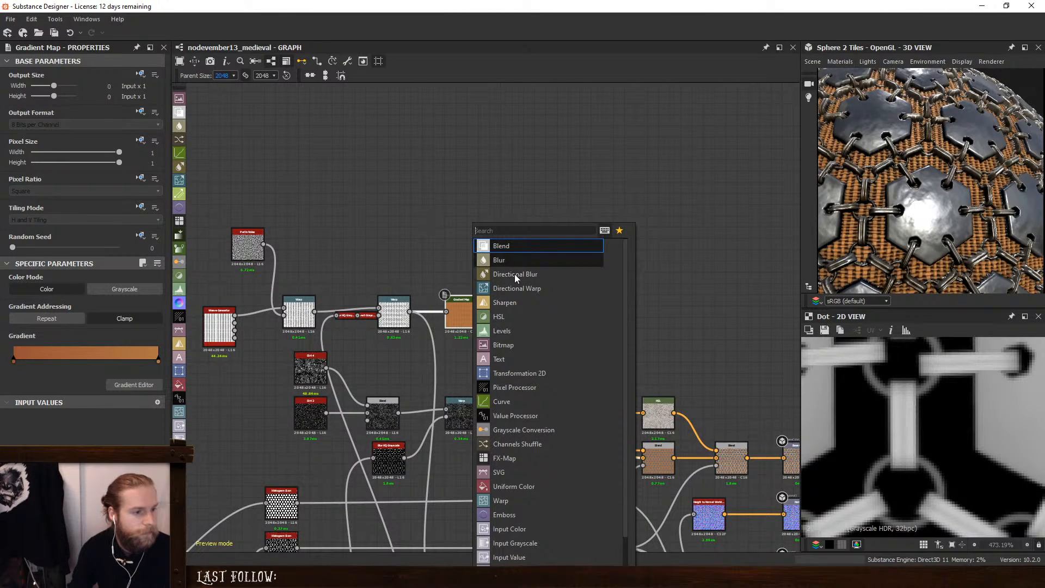
{"action": "left_click", "coordinate": [518, 316]}
{"action": "left_click_drag", "start_coordinate": [522, 314], "coordinate": [522, 291]}
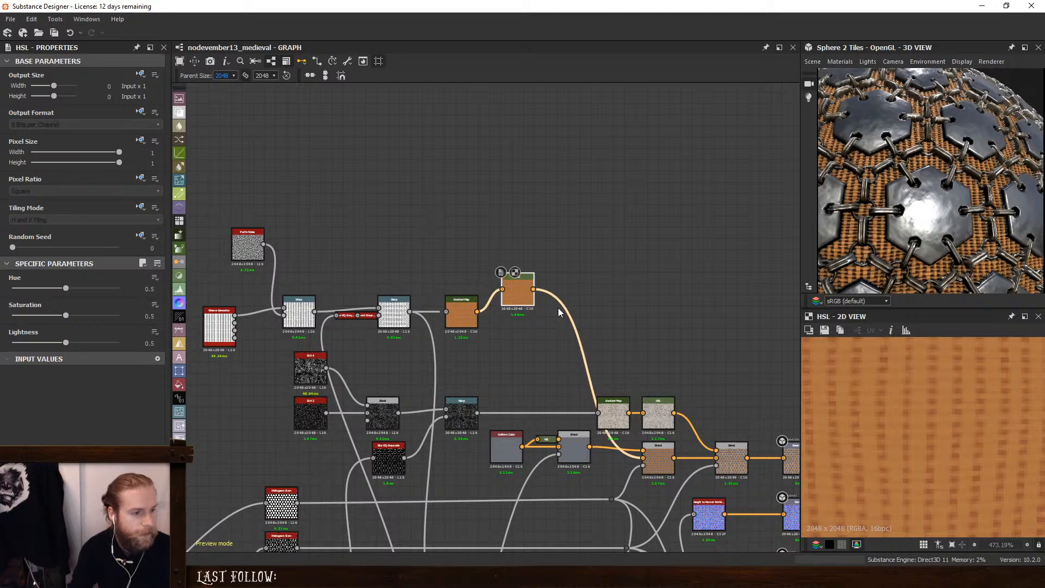
{"action": "key", "text": "space"}
{"action": "left_click", "coordinate": [599, 246]}
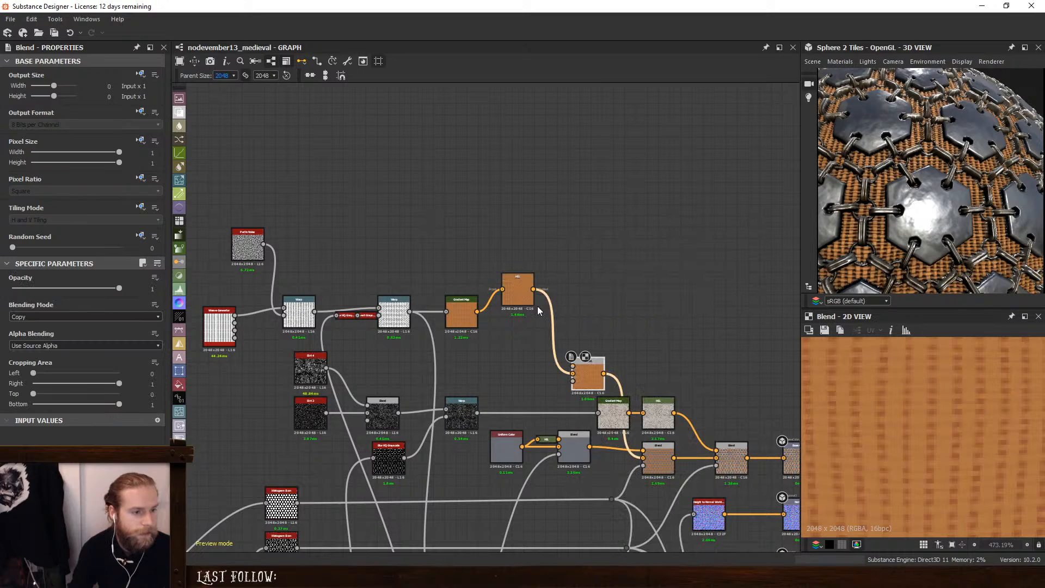
{"action": "left_click_drag", "start_coordinate": [589, 374], "coordinate": [583, 316]}
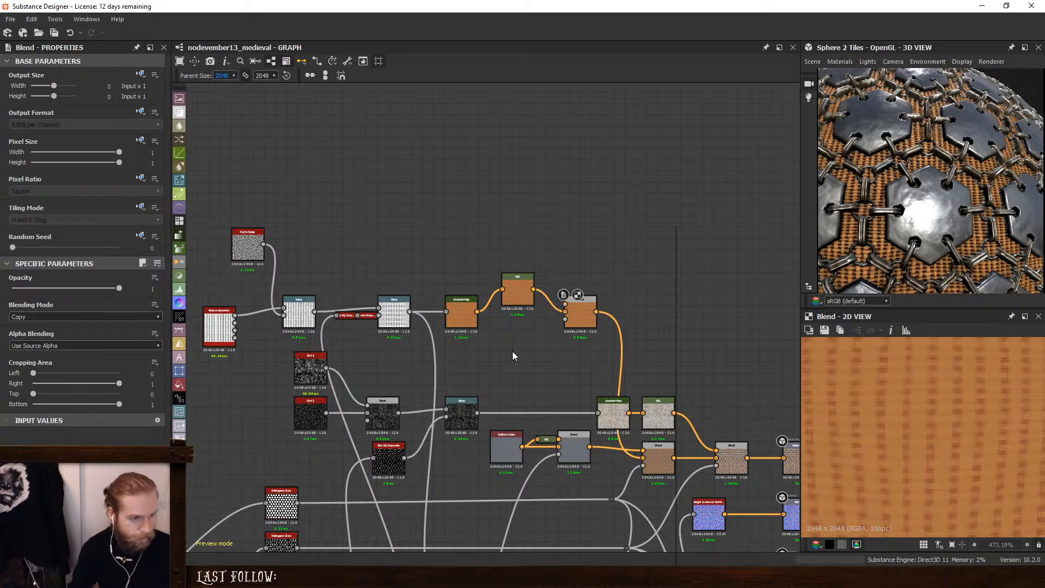
Add a Blur HQ Grayscale node below the new cloth HSL node
{"action": "key", "text": "space"}
{"action": "type", "text": "hq"}
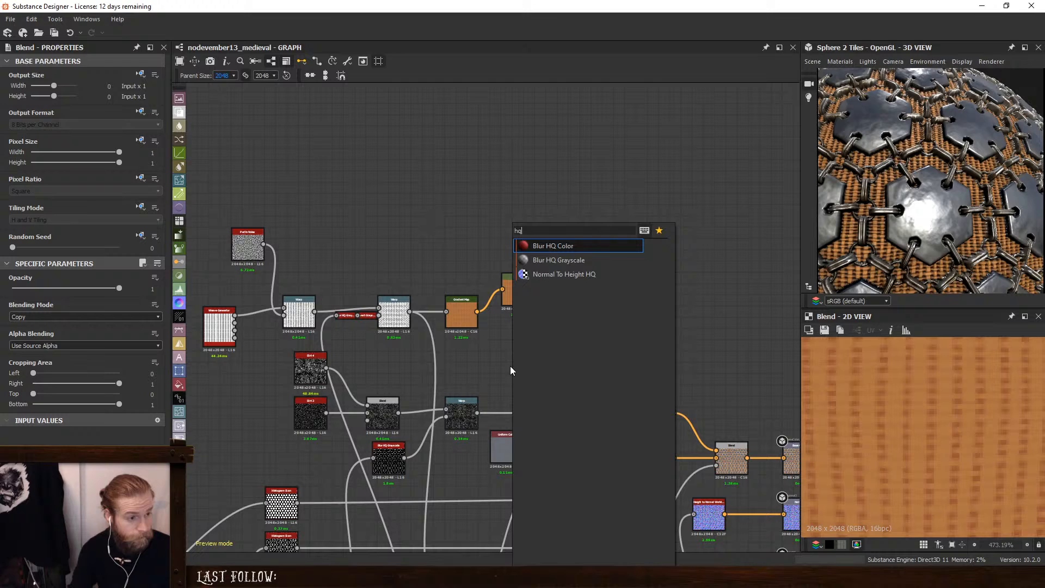
{"action": "left_click", "coordinate": [573, 257]}
Add a Blend node combining the two Histogram Scan masks and set its blending mode to Max (Lighten)
{"action": "middle_click_drag", "start_coordinate": [450, 430], "coordinate": [536, 332]}
{"action": "middle_click_drag", "start_coordinate": [428, 366], "coordinate": [395, 287]}
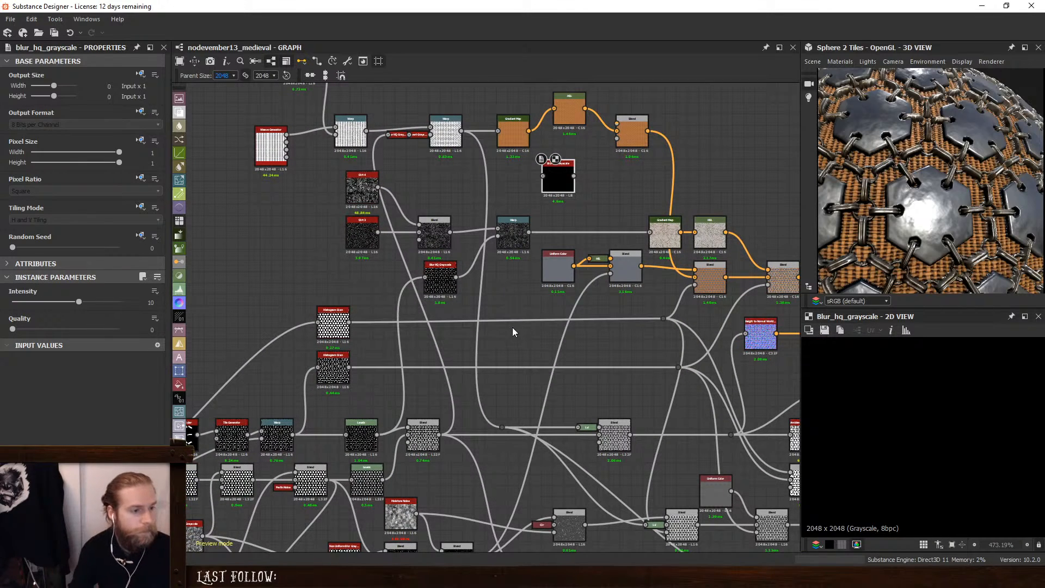
{"action": "key", "text": "space"}
{"action": "left_click", "coordinate": [533, 264]}
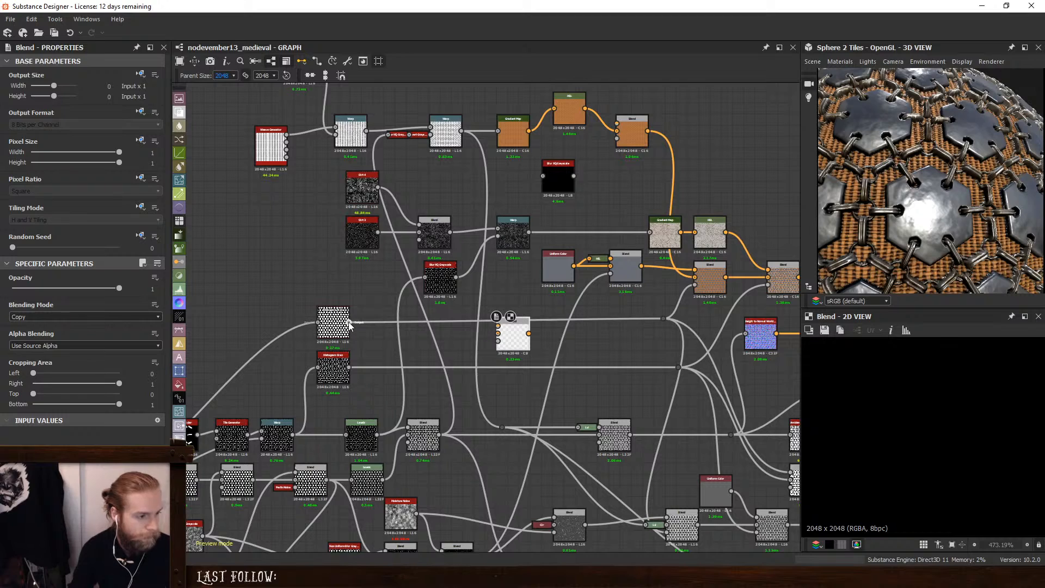
{"action": "left_click_drag", "start_coordinate": [349, 322], "coordinate": [331, 367]}
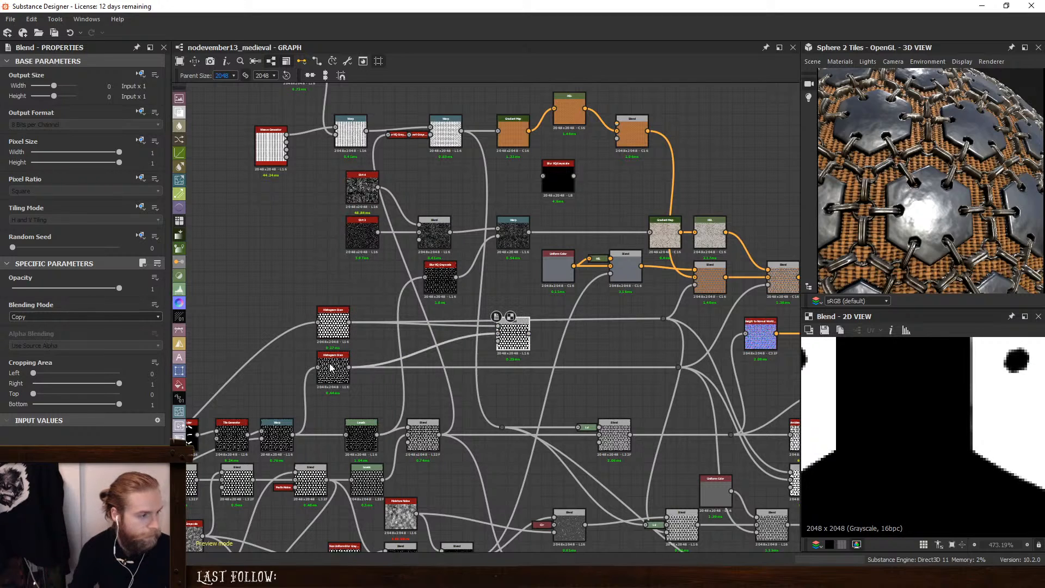
{"action": "left_click", "coordinate": [84, 316]}
{"action": "left_click", "coordinate": [33, 363]}
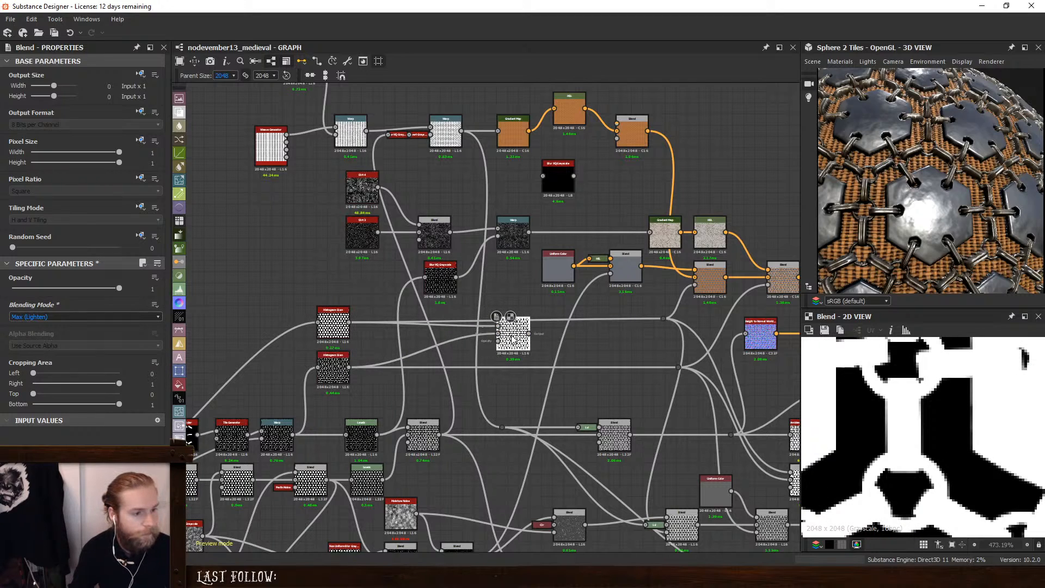
Feed the Max (Lighten) Blend into the cloth's Blur HQ Grayscale node, setting its quality to 1 and intensity to 1.14
{"action": "left_click_drag", "start_coordinate": [515, 339], "coordinate": [514, 350]}
{"action": "middle_click_drag", "start_coordinate": [573, 334], "coordinate": [545, 403]}
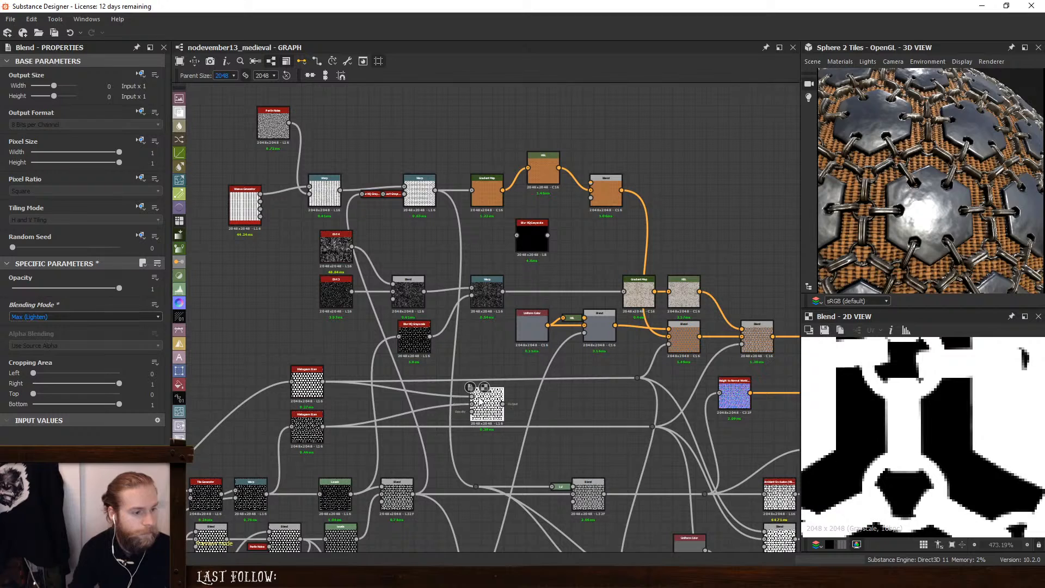
{"action": "left_click_drag", "start_coordinate": [503, 403], "coordinate": [531, 233]}
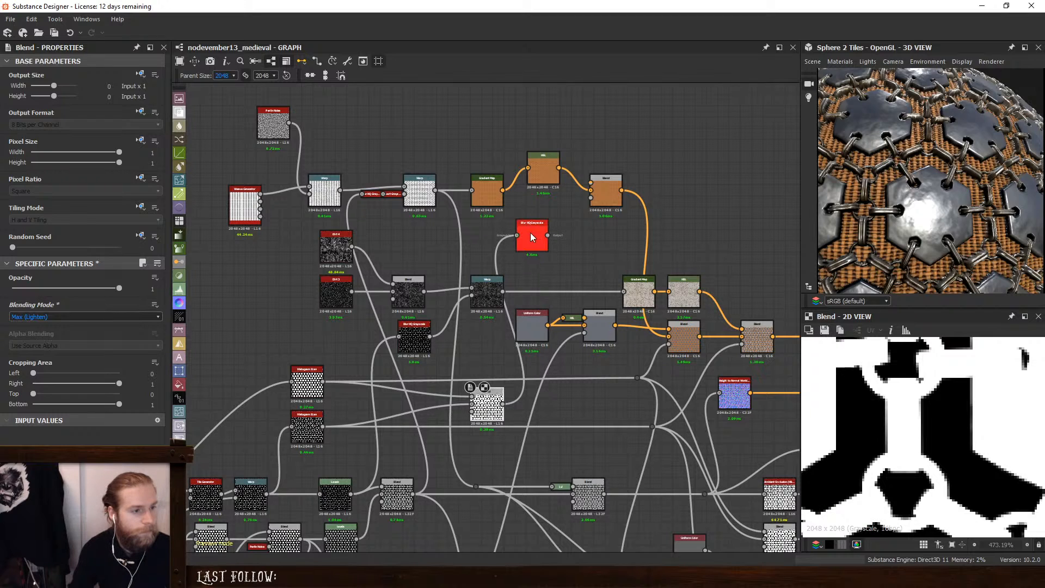
{"action": "double_click", "coordinate": [531, 234]}
{"action": "left_click_drag", "start_coordinate": [20, 329], "coordinate": [137, 332]}
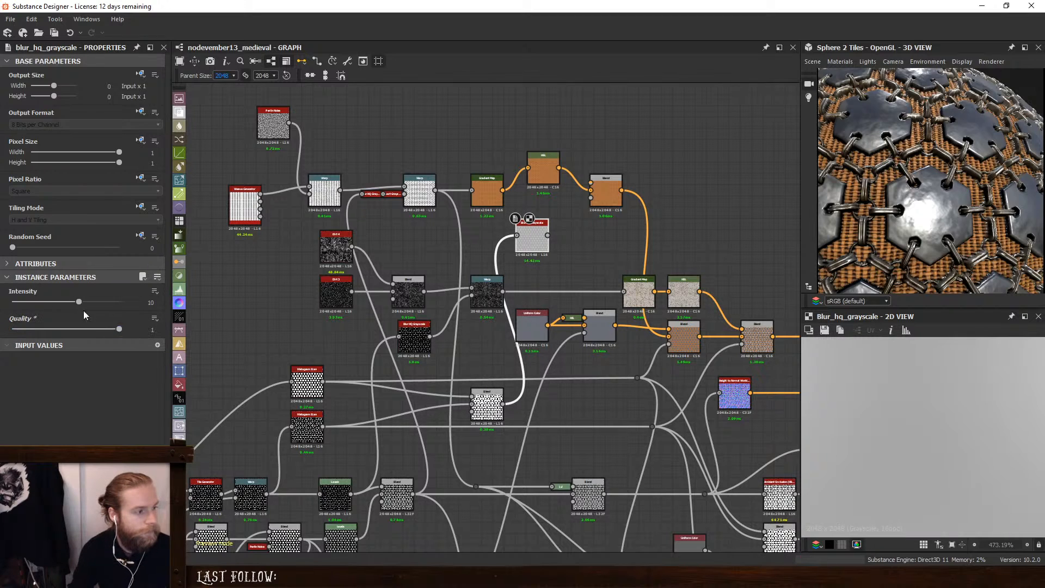
{"action": "left_click_drag", "start_coordinate": [78, 302], "coordinate": [19, 303]}
{"action": "scroll", "coordinate": [968, 413], "scroll_direction": "down", "scroll_amount": 5}
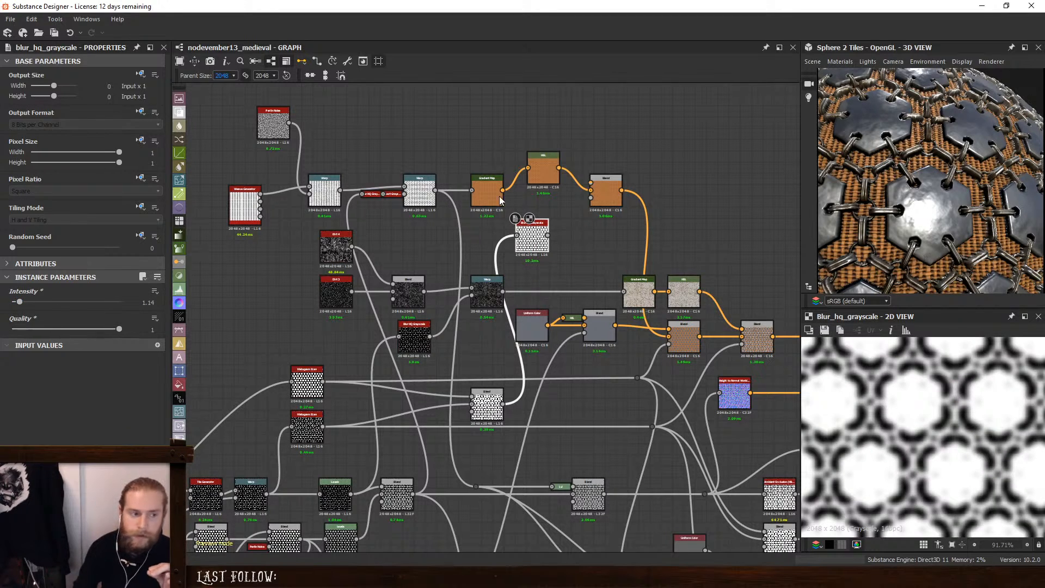
Connect the blurred mask to the cloth Blend's opacity and the Gradient Map to its background, and shift the blur node slightly lower
{"action": "middle_click_drag", "start_coordinate": [597, 232], "coordinate": [598, 258]}
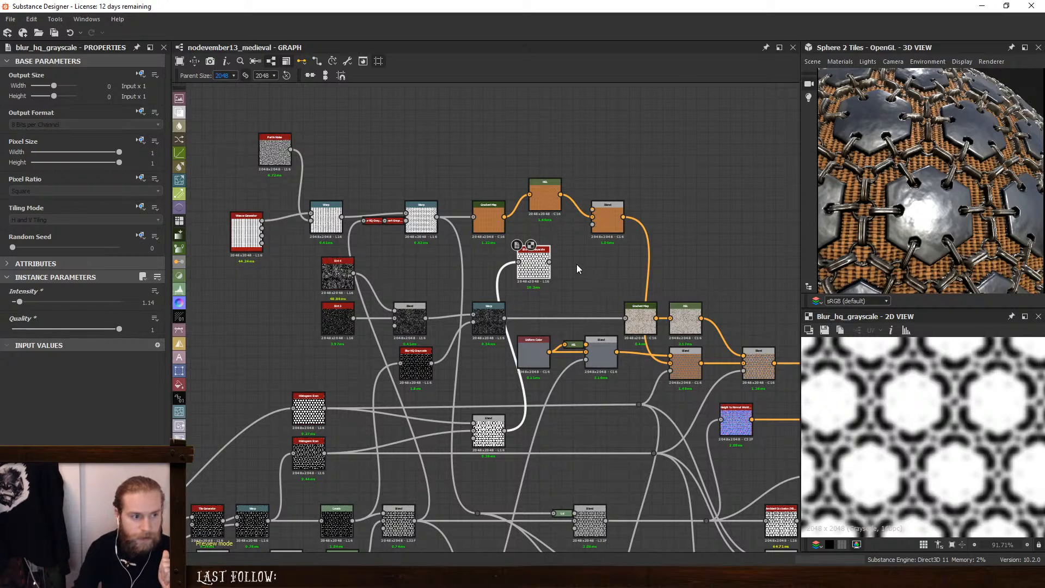
{"action": "left_click_drag", "start_coordinate": [550, 262], "coordinate": [505, 217]}
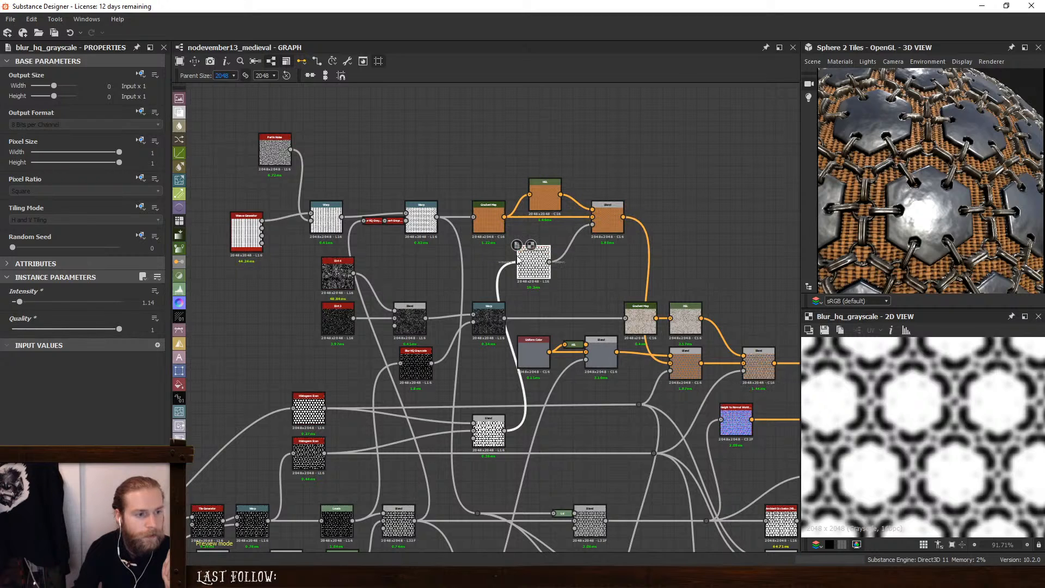
{"action": "key", "text": "space"}
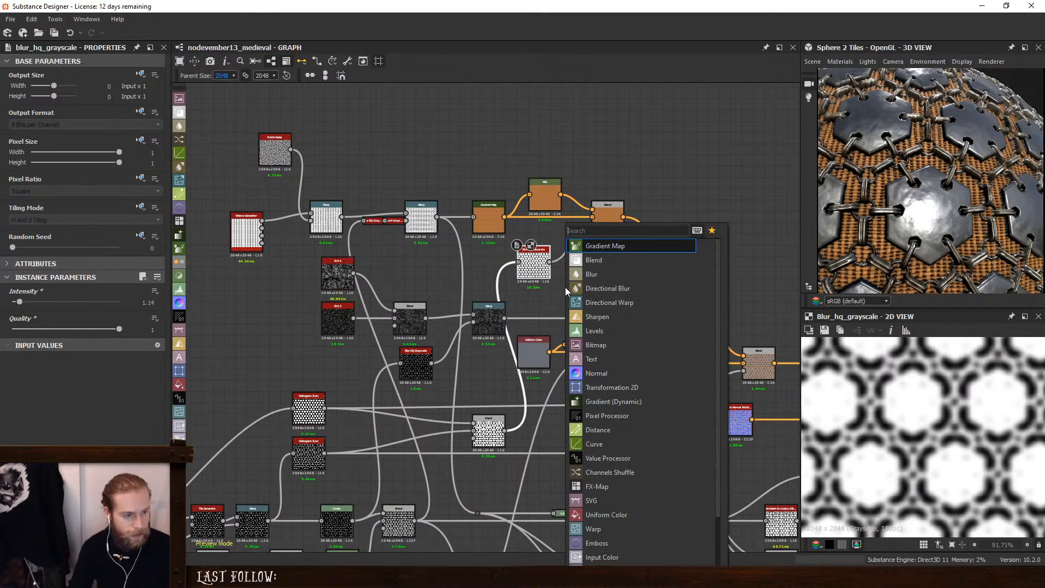
{"action": "left_click_drag", "start_coordinate": [538, 277], "coordinate": [529, 289]}
Add a Clouds 2 noise node beside the cloth's Blur HQ Grayscale node
{"action": "key", "text": "space"}
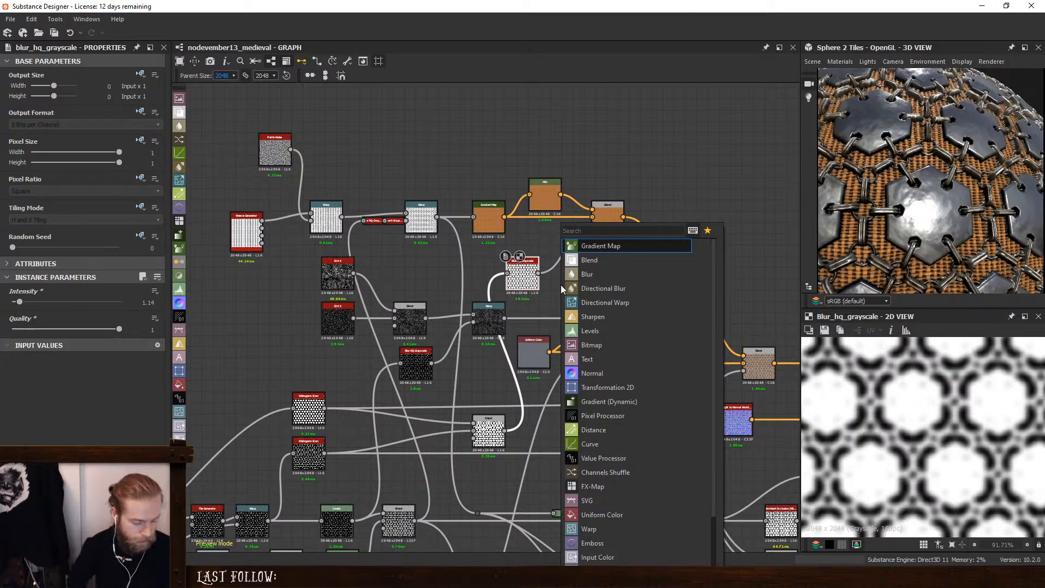
{"action": "type", "text": "clouds"}
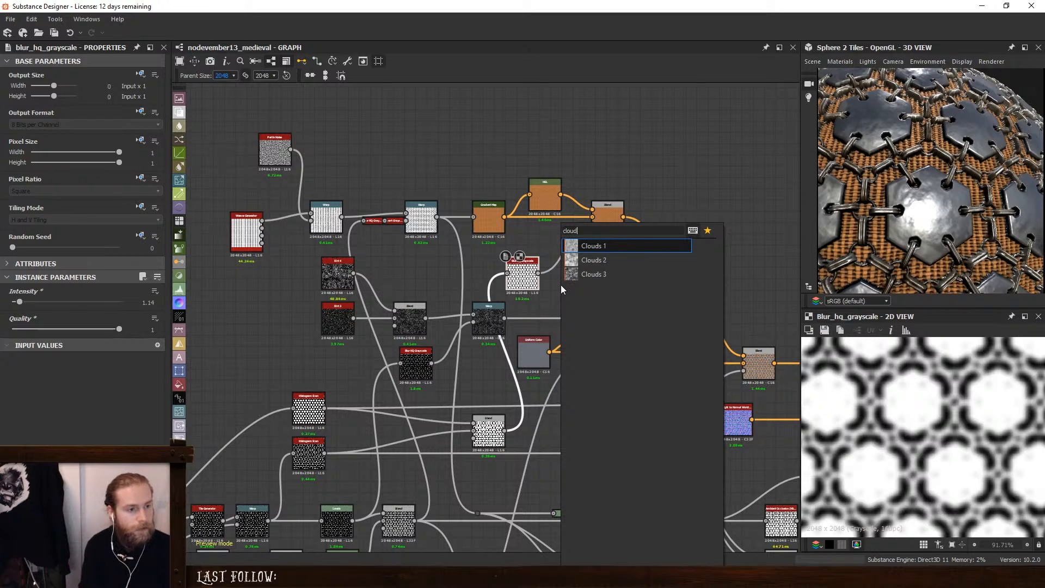
{"action": "key", "text": "Down"}
{"action": "key", "text": "Return"}
Insert a Blend after the blurred mask with Clouds 2 as its foreground and set the blending mode to Subtract
{"action": "left_click_drag", "start_coordinate": [562, 289], "coordinate": [570, 265]}
{"action": "left_click", "coordinate": [521, 272]}
{"action": "key", "text": "space"}
{"action": "left_click", "coordinate": [547, 259]}
{"action": "scroll", "coordinate": [549, 266], "scroll_direction": "up", "scroll_amount": 2}
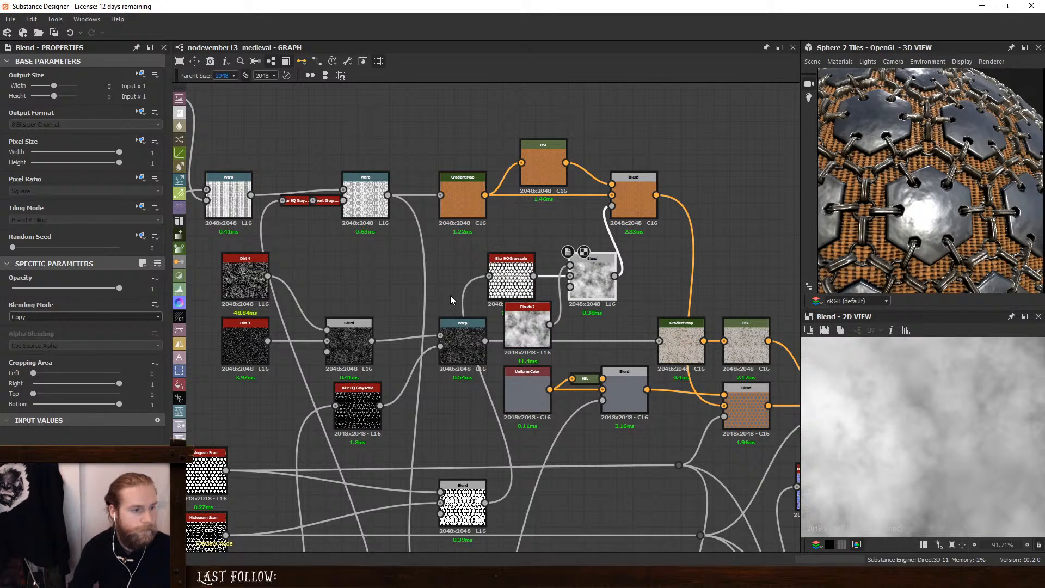
{"action": "left_click", "coordinate": [80, 317]}
{"action": "left_click", "coordinate": [50, 347]}
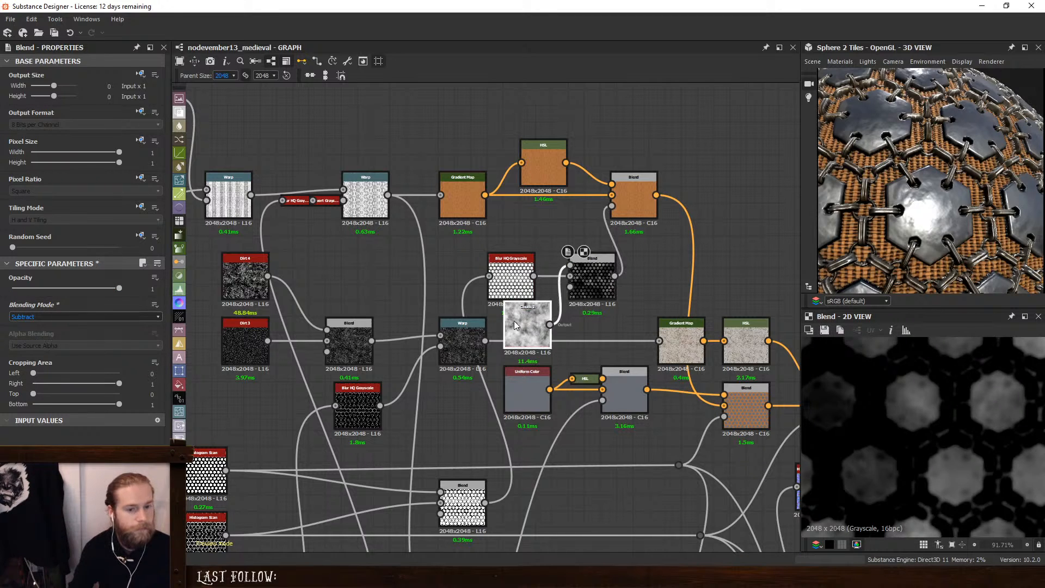
Dock the Clouds 2 node to the mask Blend and pack the blur and Blend nodes closer together
{"action": "left_click_drag", "start_coordinate": [515, 322], "coordinate": [503, 277]}
{"action": "left_click_drag", "start_coordinate": [594, 278], "coordinate": [578, 278]}
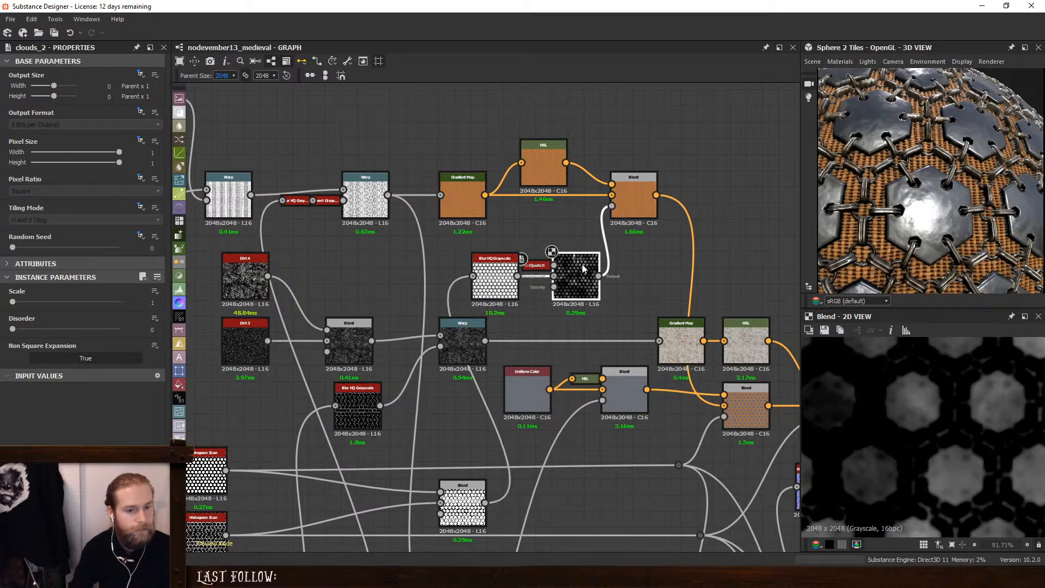
{"action": "middle_click_drag", "start_coordinate": [626, 271], "coordinate": [600, 311]}
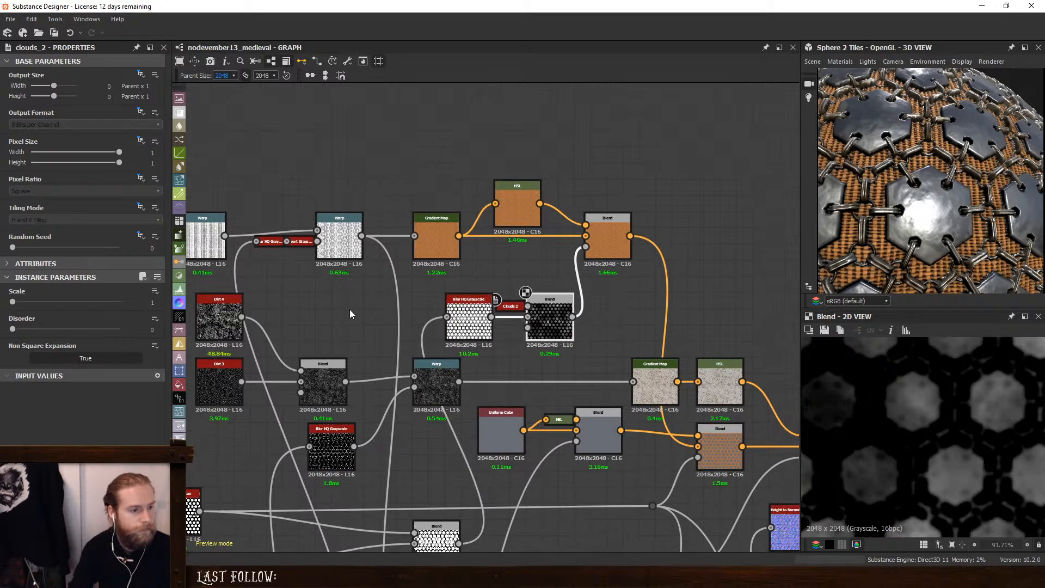
Try the Overlay and Multiply blending modes on the clouds mask Blend
{"action": "left_click", "coordinate": [548, 313]}
{"action": "left_click", "coordinate": [65, 318]}
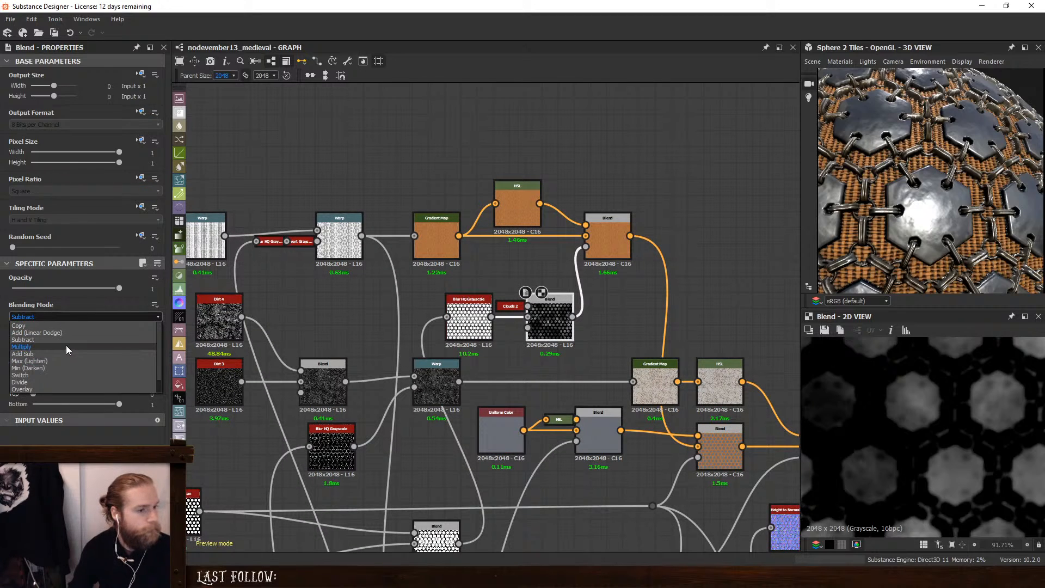
{"action": "left_click", "coordinate": [49, 389]}
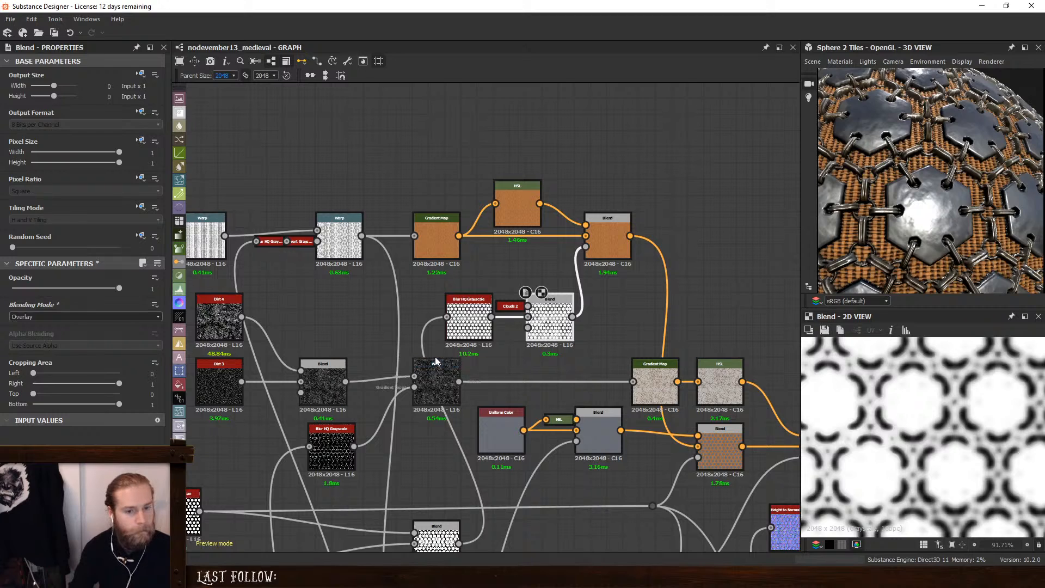
{"action": "left_click", "coordinate": [60, 317]}
{"action": "left_click", "coordinate": [46, 344]}
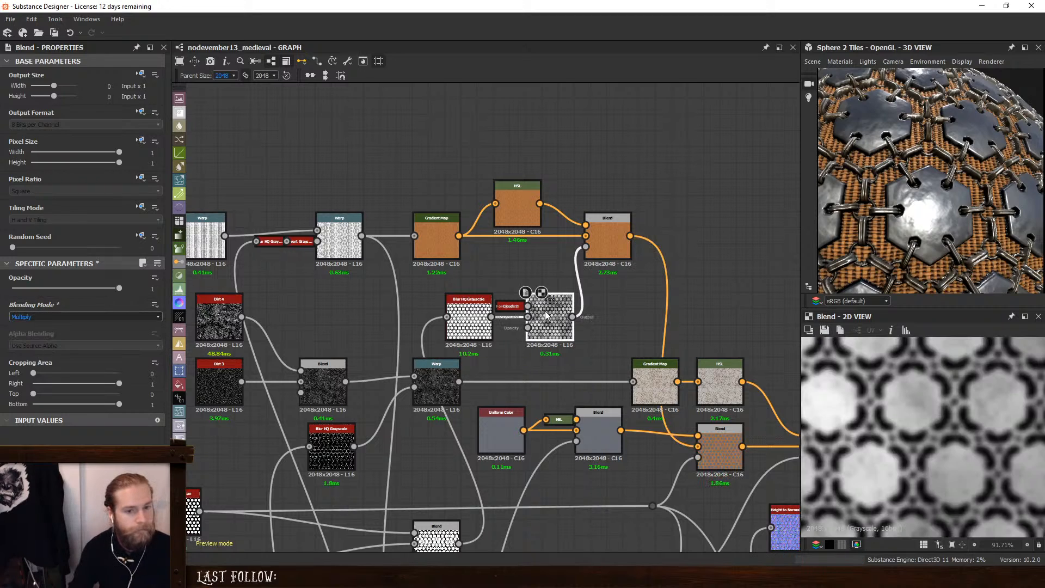
Set the clouds mask Blend to Subtract mode with an opacity of 0.74
{"action": "left_click", "coordinate": [70, 317]}
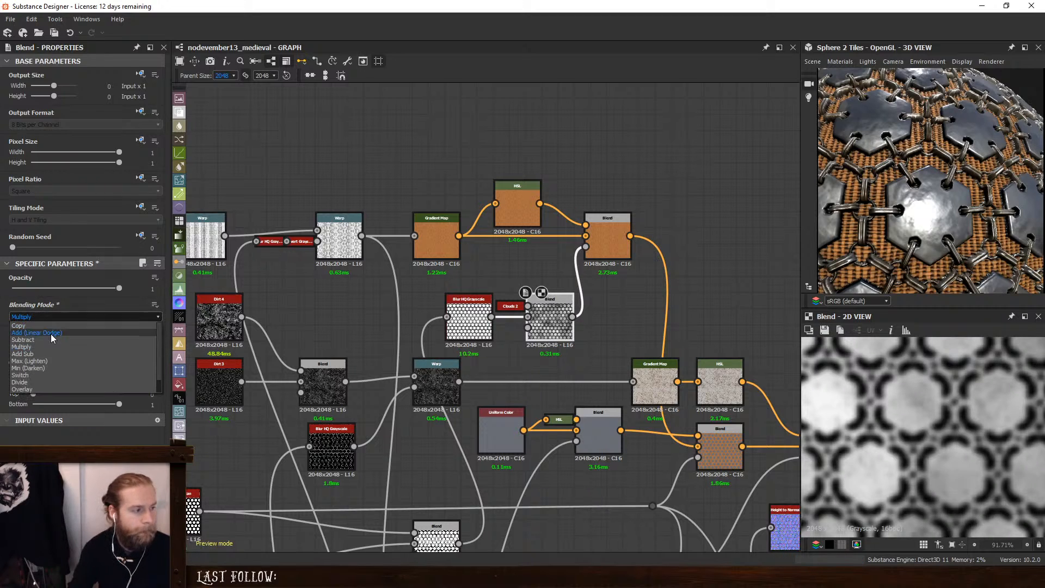
{"action": "left_click", "coordinate": [47, 341]}
{"action": "left_click_drag", "start_coordinate": [119, 288], "coordinate": [86, 290]}
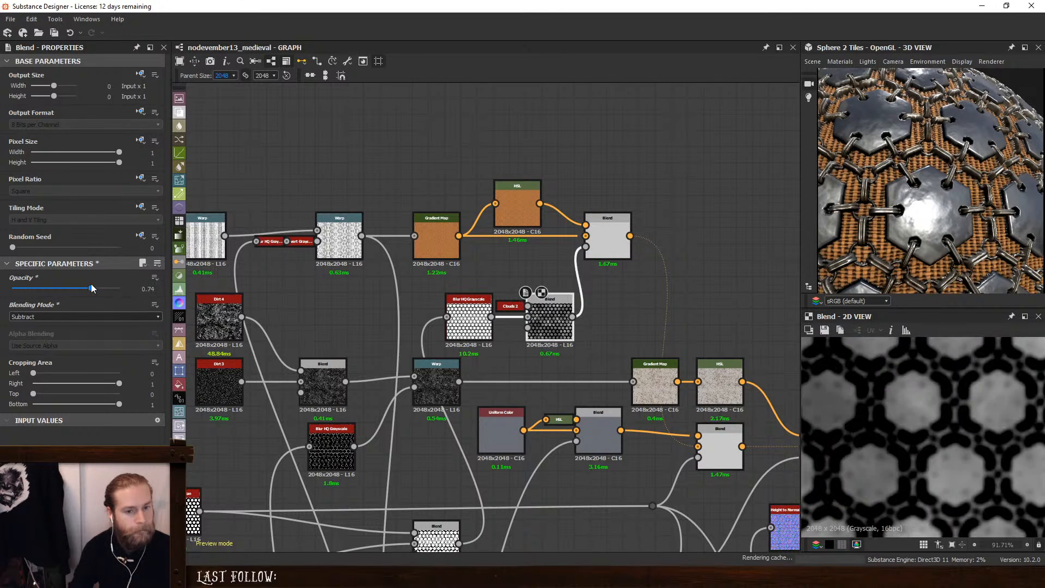
Set the cloth HSL node's hue and saturation to 0.49, lower its lightness, and preview the cloth colour Blend
{"action": "left_click", "coordinate": [609, 231]}
{"action": "left_click", "coordinate": [529, 200]}
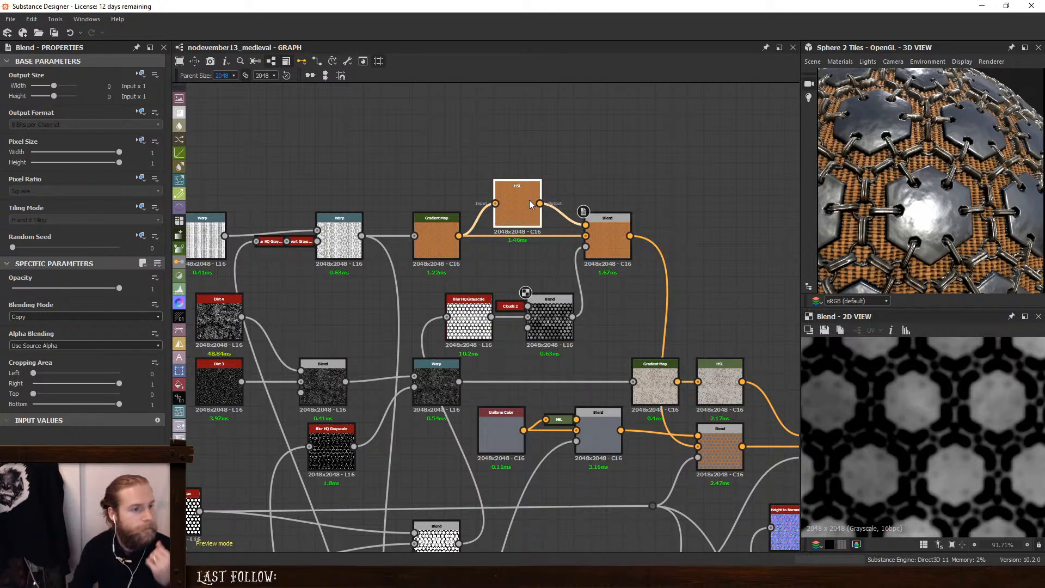
{"action": "left_click_drag", "start_coordinate": [67, 287], "coordinate": [64, 288]}
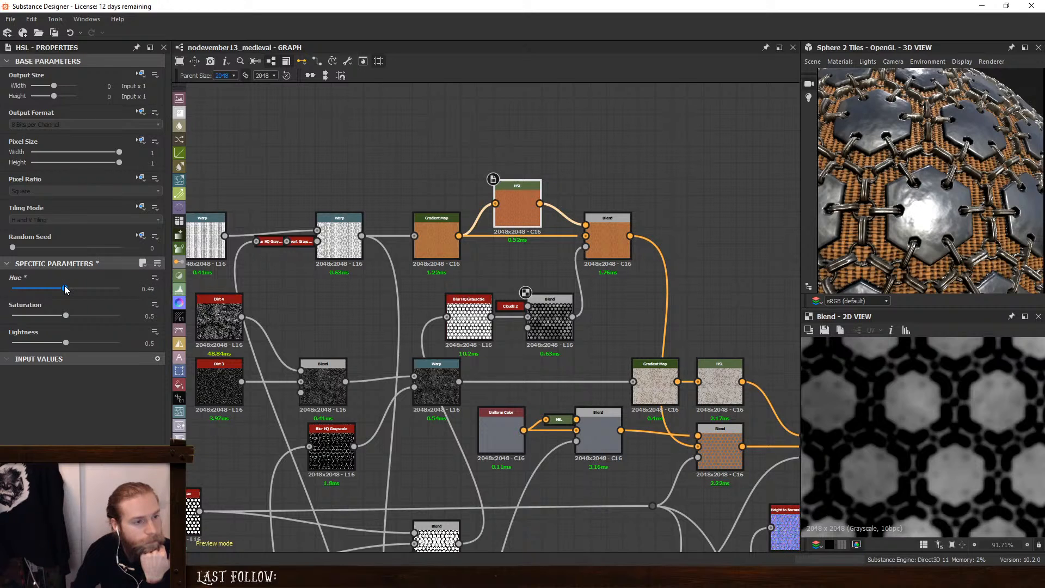
{"action": "left_click_drag", "start_coordinate": [66, 318], "coordinate": [55, 343]}
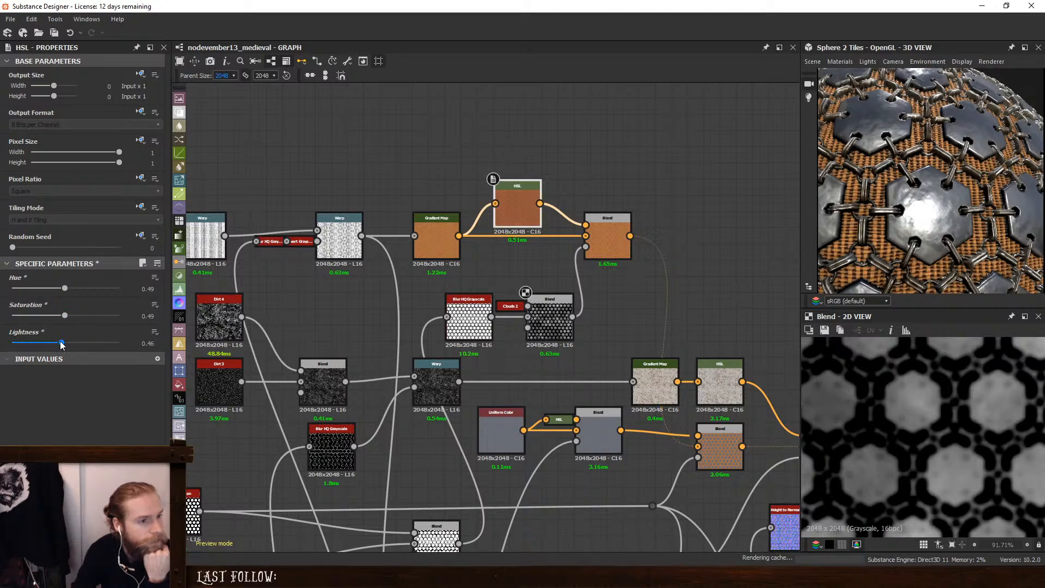
{"action": "double_click", "coordinate": [601, 237]}
{"action": "scroll", "coordinate": [953, 393], "scroll_direction": "down", "scroll_amount": 1}
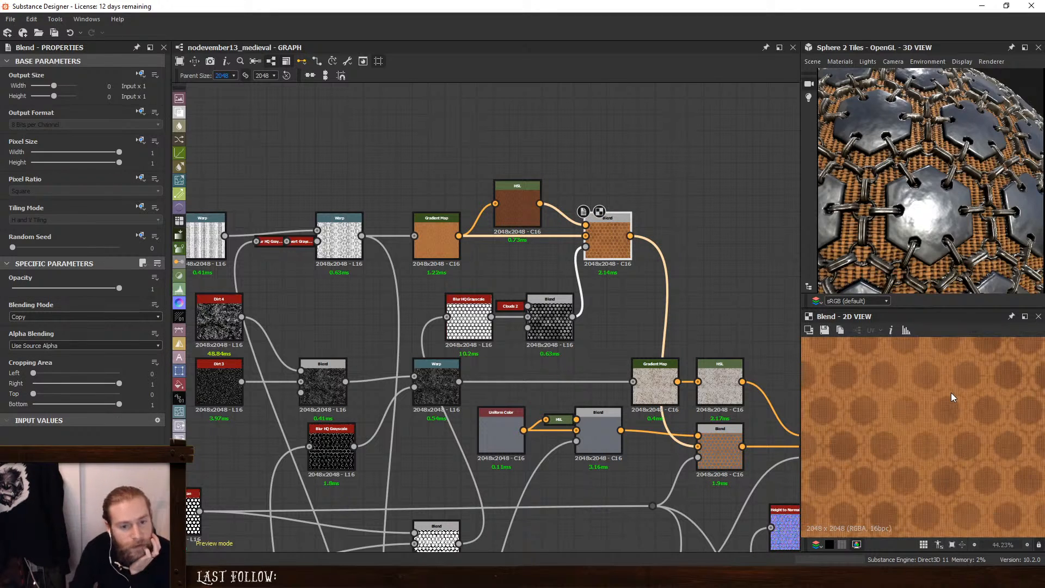
Preview the plate-and-cloth colour Blend and reduce the cloth mask's Blur HQ Grayscale intensity to 0.65
{"action": "double_click", "coordinate": [717, 443]}
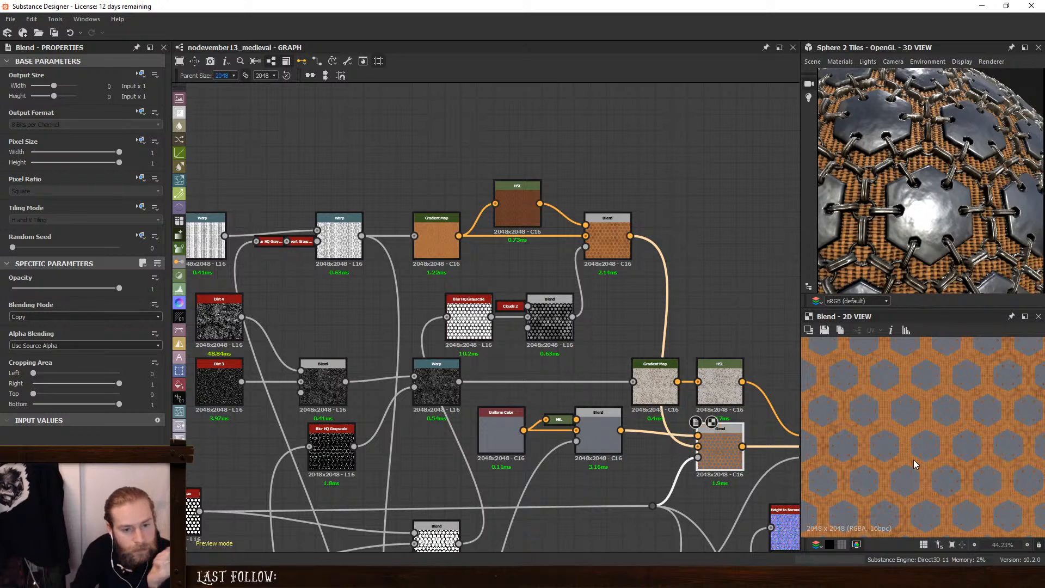
{"action": "scroll", "coordinate": [914, 461], "scroll_direction": "up", "scroll_amount": 2}
{"action": "left_click", "coordinate": [468, 307]}
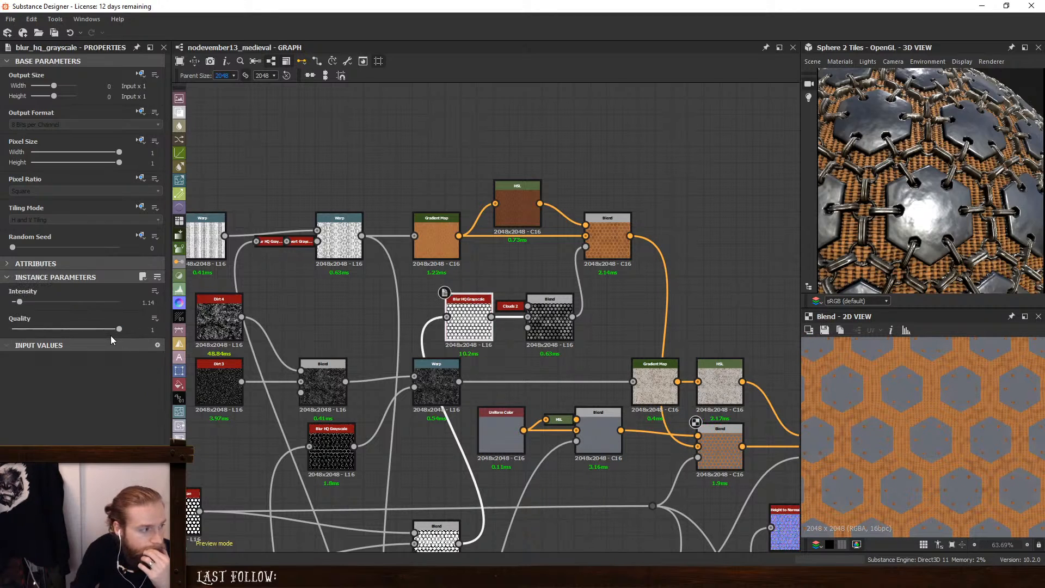
{"action": "left_click_drag", "start_coordinate": [20, 302], "coordinate": [9, 307]}
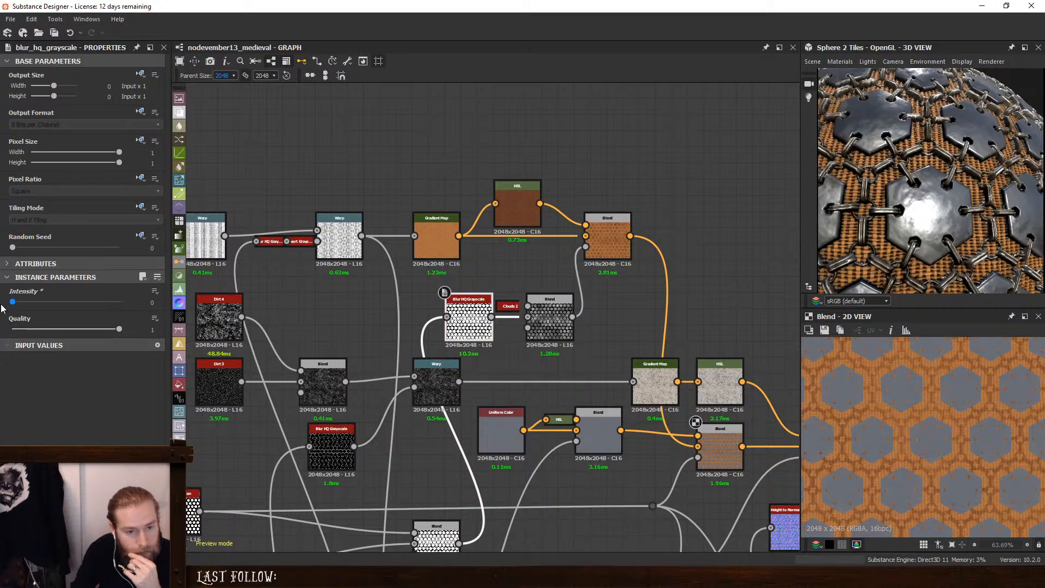
{"action": "left_click_drag", "start_coordinate": [9, 307], "coordinate": [18, 309]}
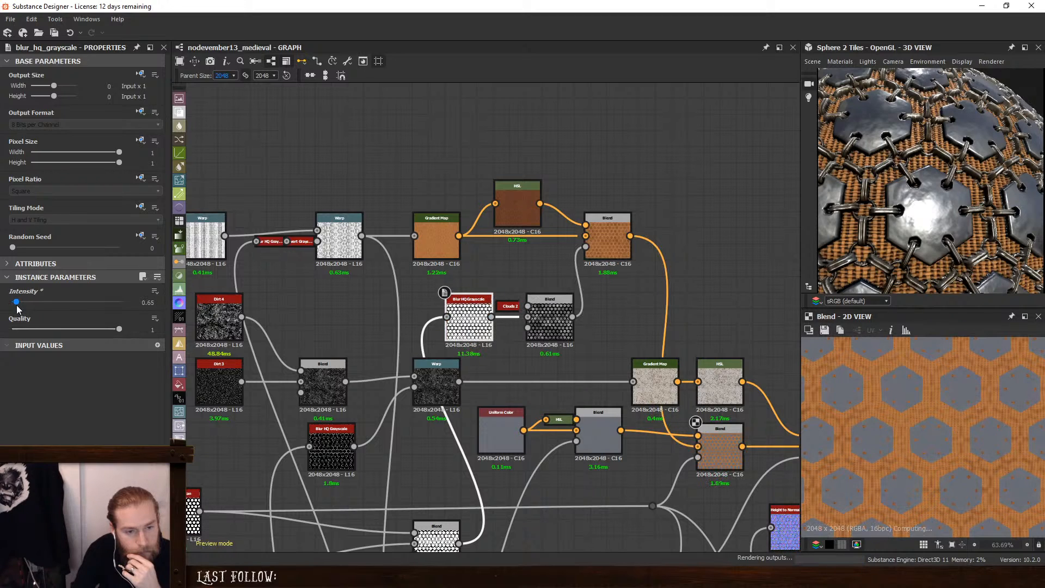
Examine the blurred mask, the clouds mask Blend and the combined base colour Blends in the 2D view
{"action": "double_click", "coordinate": [466, 312]}
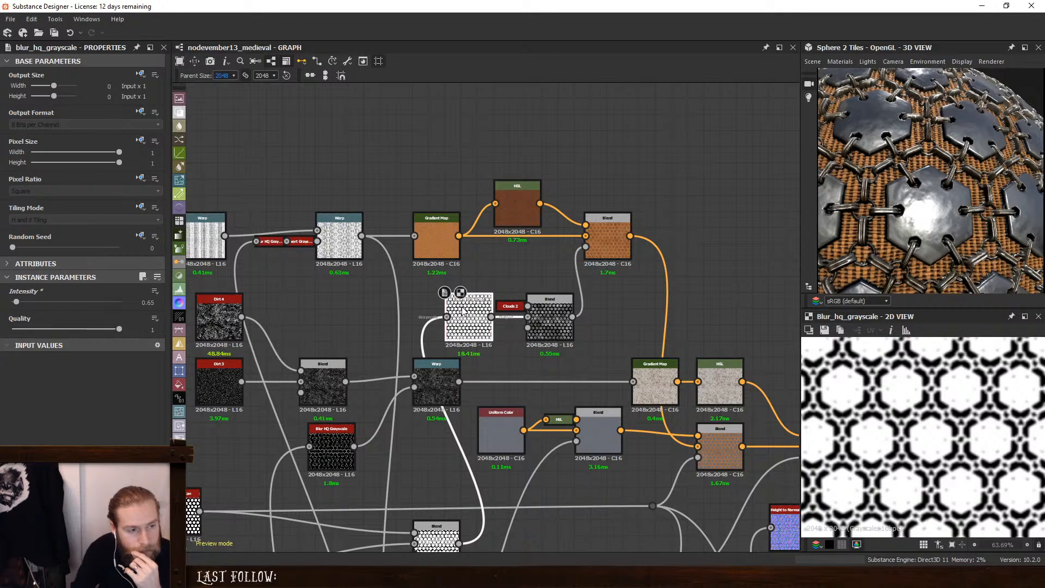
{"action": "double_click", "coordinate": [548, 321]}
{"action": "left_click", "coordinate": [720, 441]}
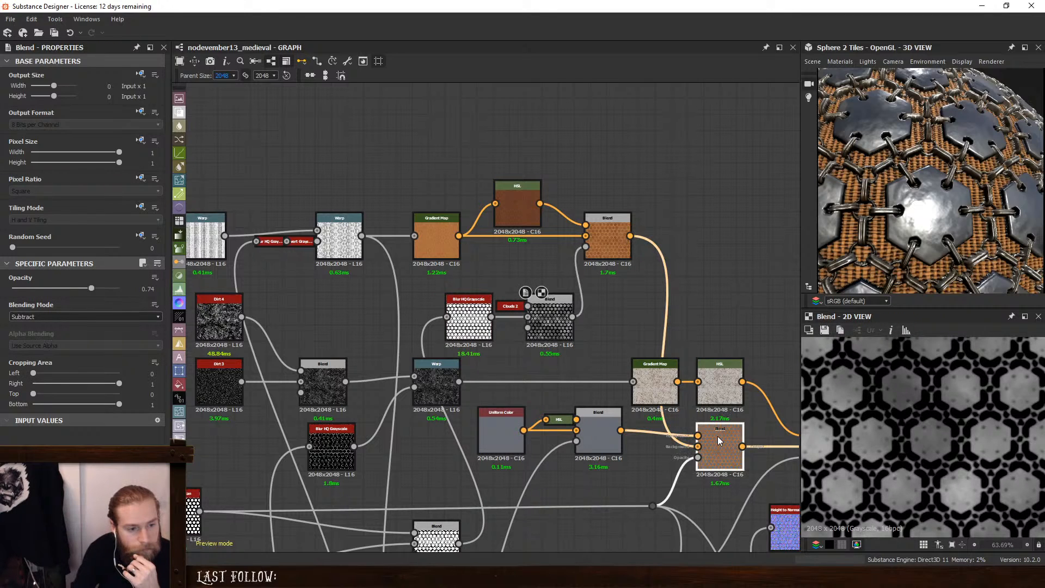
{"action": "double_click", "coordinate": [719, 438]}
{"action": "middle_click_drag", "start_coordinate": [736, 415], "coordinate": [663, 377]}
{"action": "left_click", "coordinate": [748, 394]}
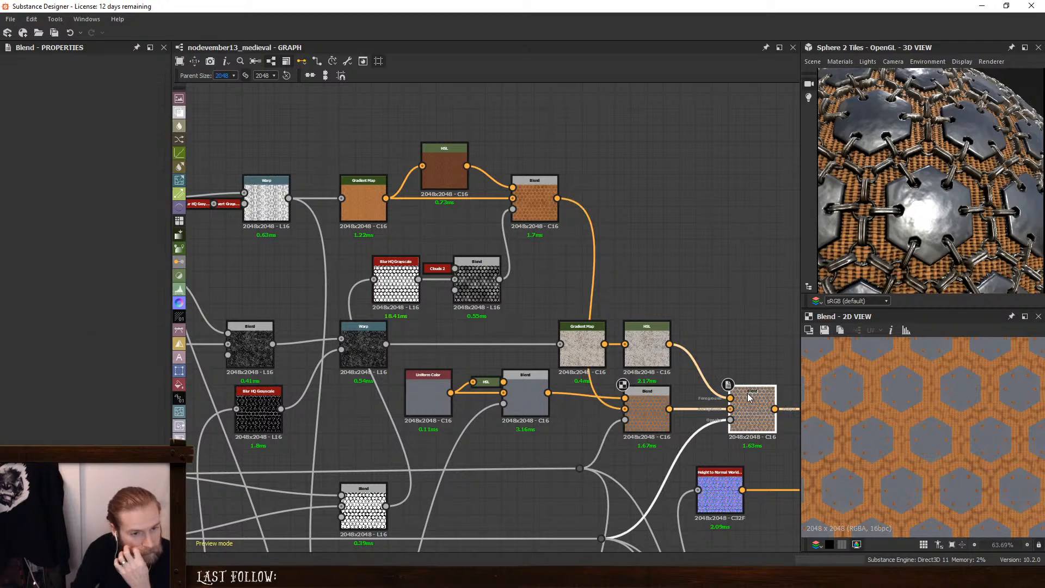
{"action": "middle_click_drag", "start_coordinate": [749, 398], "coordinate": [694, 391]}
{"action": "scroll", "coordinate": [820, 408], "scroll_direction": "up", "scroll_amount": 4}
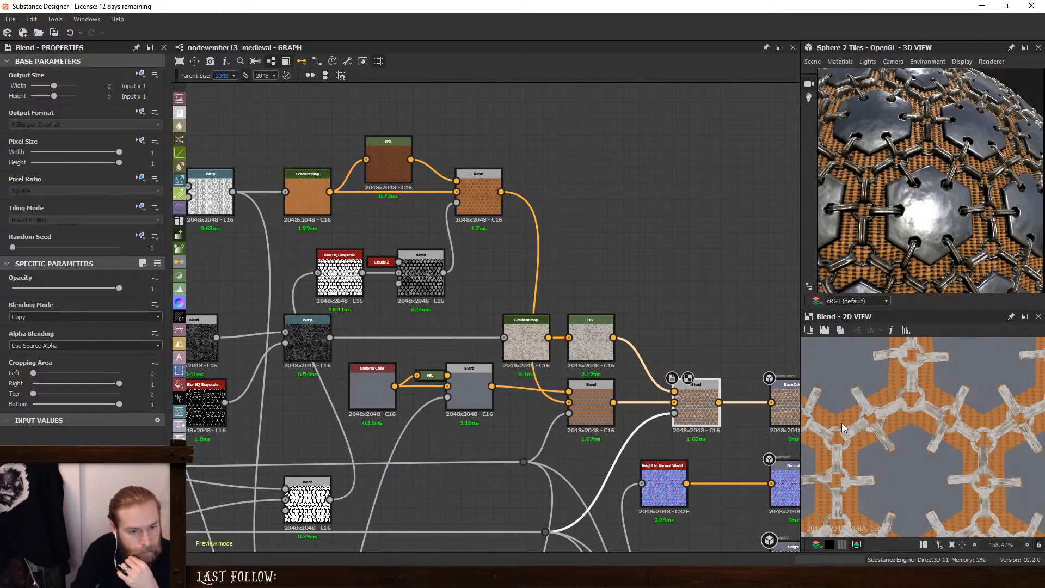
Insert a Levels node between the blurred cloth mask and the clouds Blend, and brighten its midtones
{"action": "middle_click_drag", "start_coordinate": [359, 270], "coordinate": [523, 355]}
{"action": "double_click", "coordinate": [523, 354]}
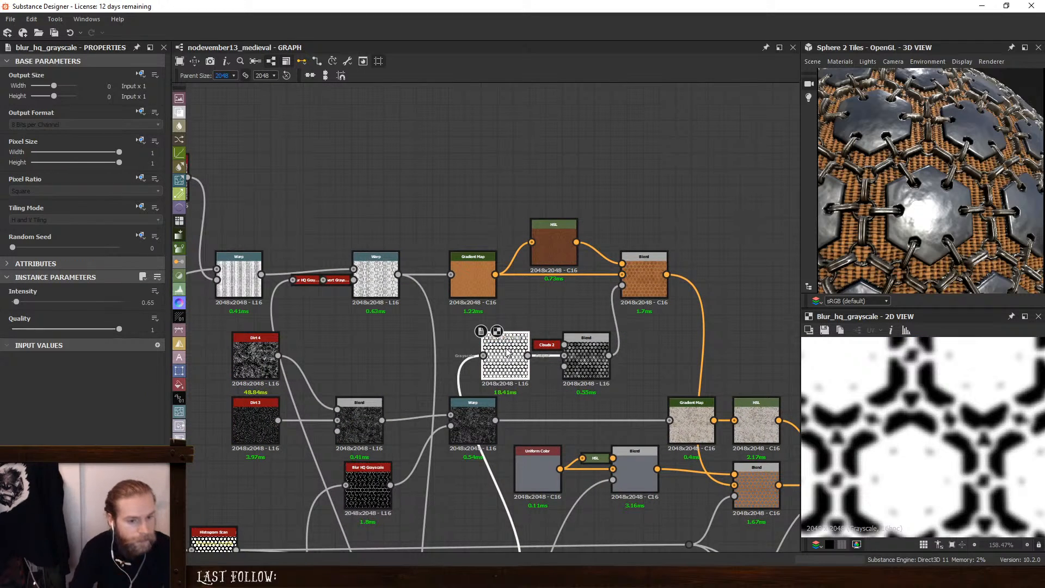
{"action": "mouse_move", "coordinate": [506, 353]}
{"action": "left_mouse_down"}
{"action": "mouse_move", "coordinate": [424, 355]}
{"action": "mouse_move", "coordinate": [490, 353]}
{"action": "left_mouse_up"}
{"action": "key", "text": "space"}
{"action": "left_click", "coordinate": [495, 334]}
{"action": "left_click", "coordinate": [440, 354]}
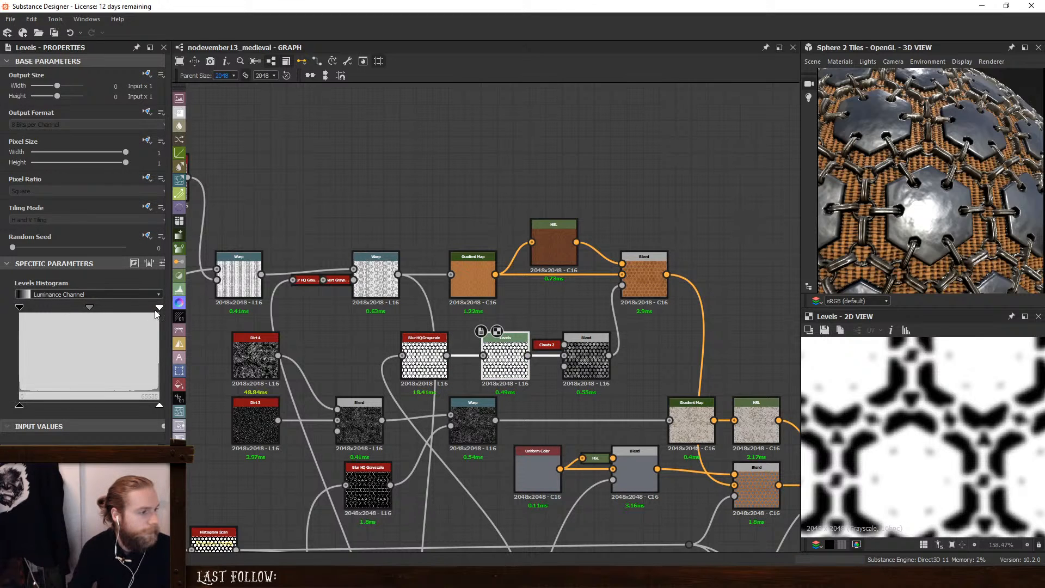
{"action": "left_click_drag", "start_coordinate": [157, 308], "coordinate": [57, 308]}
{"action": "key", "text": "ctrl+z"}
{"action": "left_click_drag", "start_coordinate": [507, 358], "coordinate": [491, 359]}
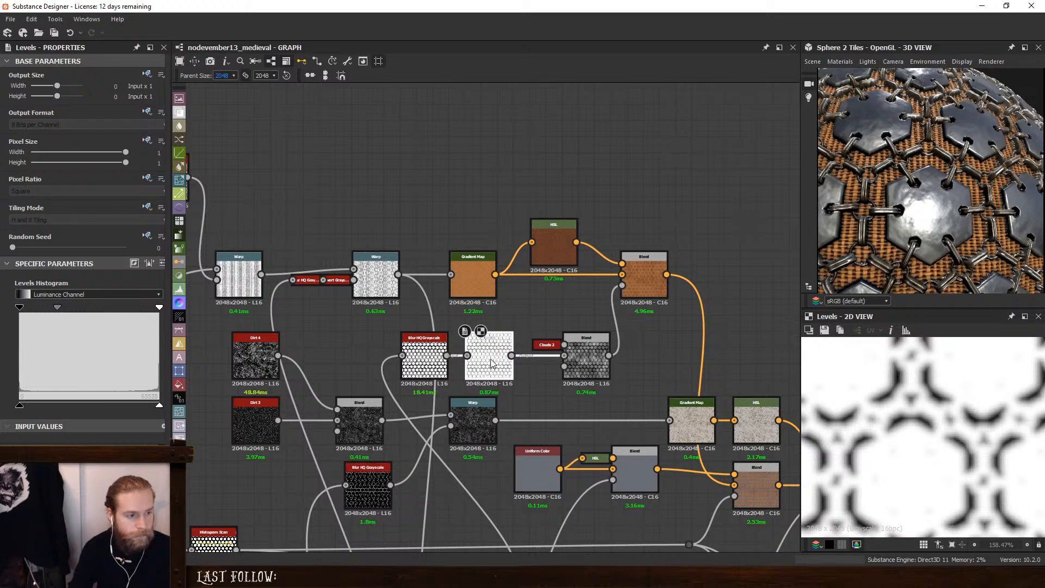
Check the adjusted clouds mask Blend and its effect on the plate and chain base colour Blends
{"action": "double_click", "coordinate": [587, 354]}
{"action": "double_click", "coordinate": [755, 474]}
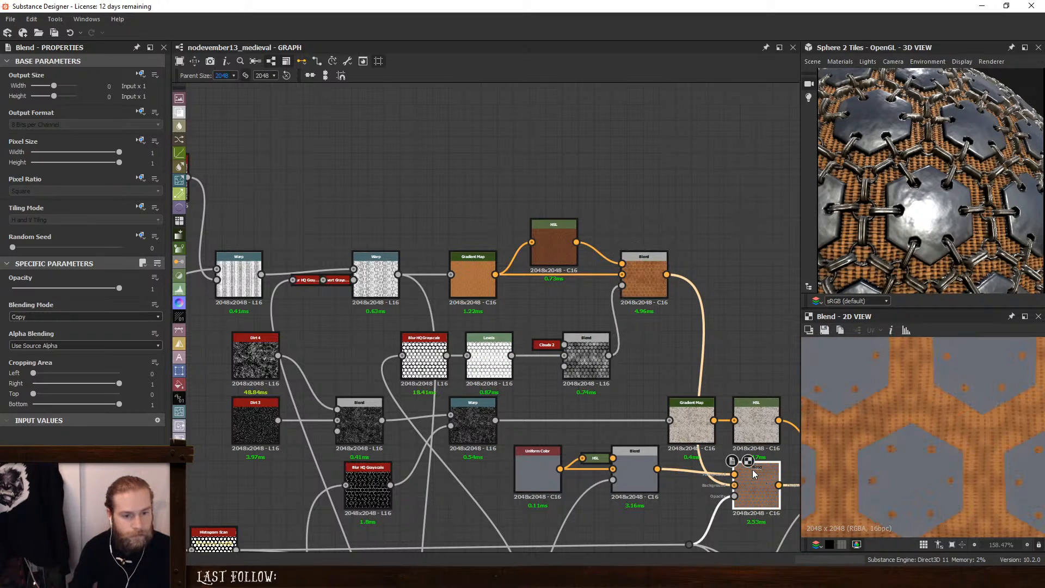
{"action": "middle_click_drag", "start_coordinate": [755, 474], "coordinate": [653, 419]}
{"action": "double_click", "coordinate": [765, 429]}
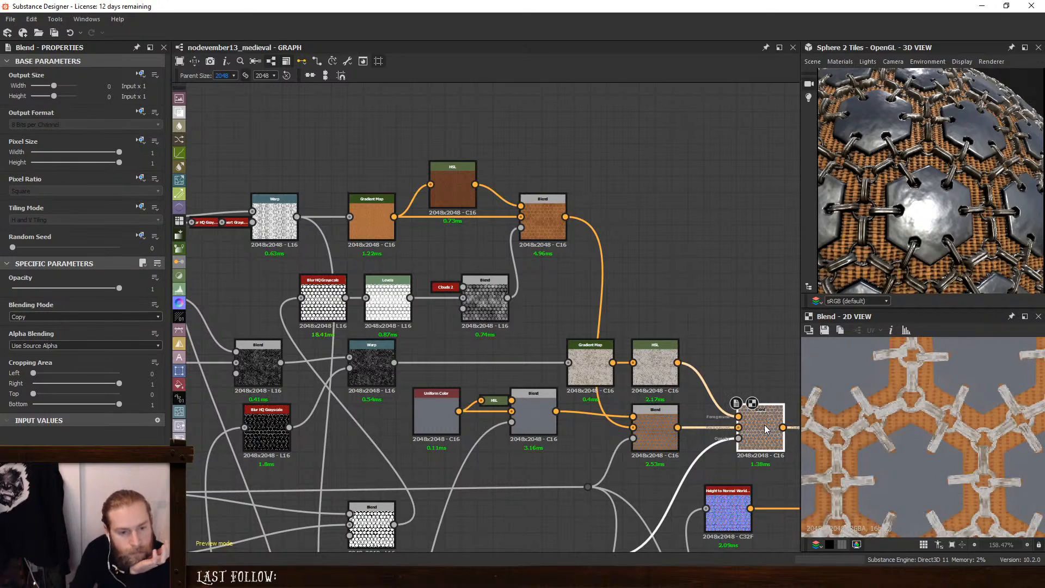
Raise the Subtract clouds mask Blend's opacity to 1 and check the combined base colour and the material on the sphere under rotated lighting
{"action": "double_click", "coordinate": [485, 299]}
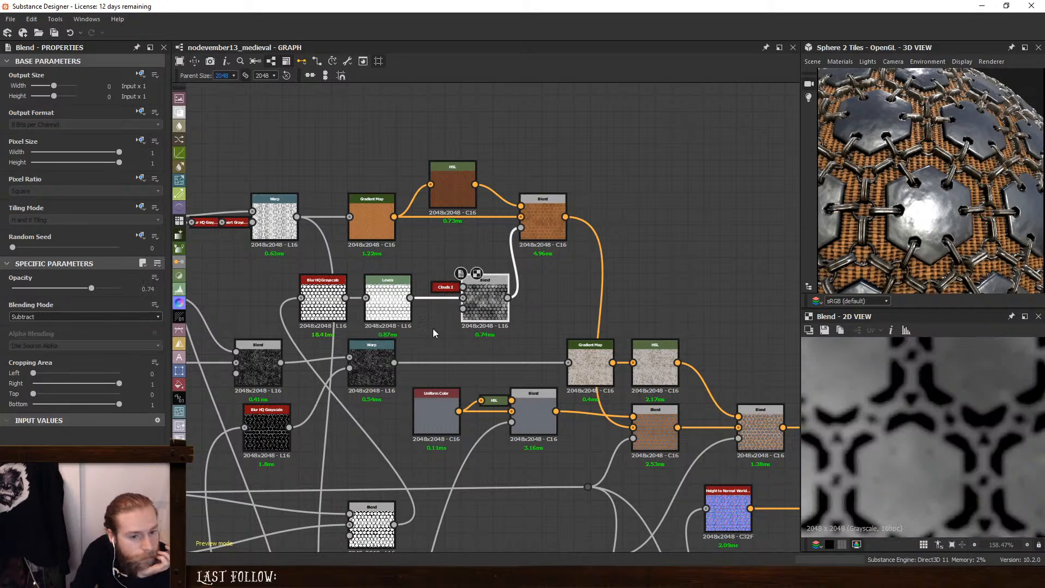
{"action": "left_click_drag", "start_coordinate": [92, 289], "coordinate": [159, 291]}
{"action": "double_click", "coordinate": [655, 430]}
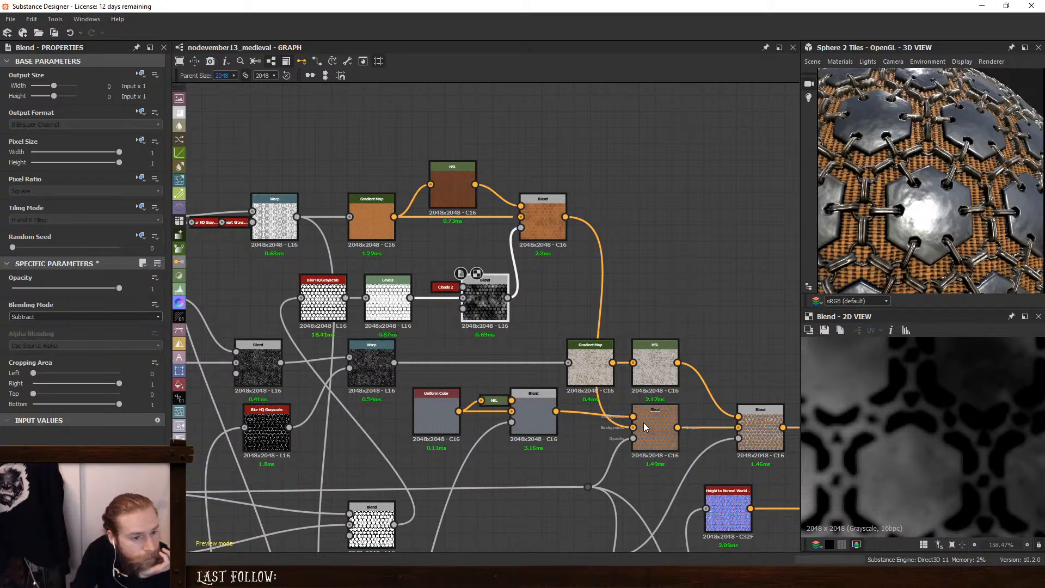
{"action": "double_click", "coordinate": [771, 429]}
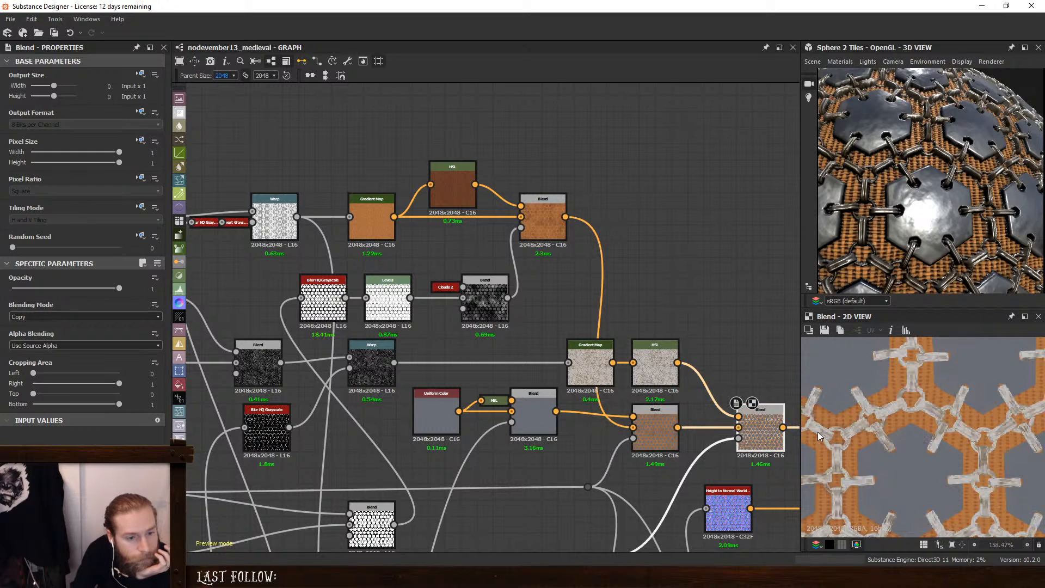
{"action": "scroll", "coordinate": [929, 435], "scroll_direction": "down", "scroll_amount": 6}
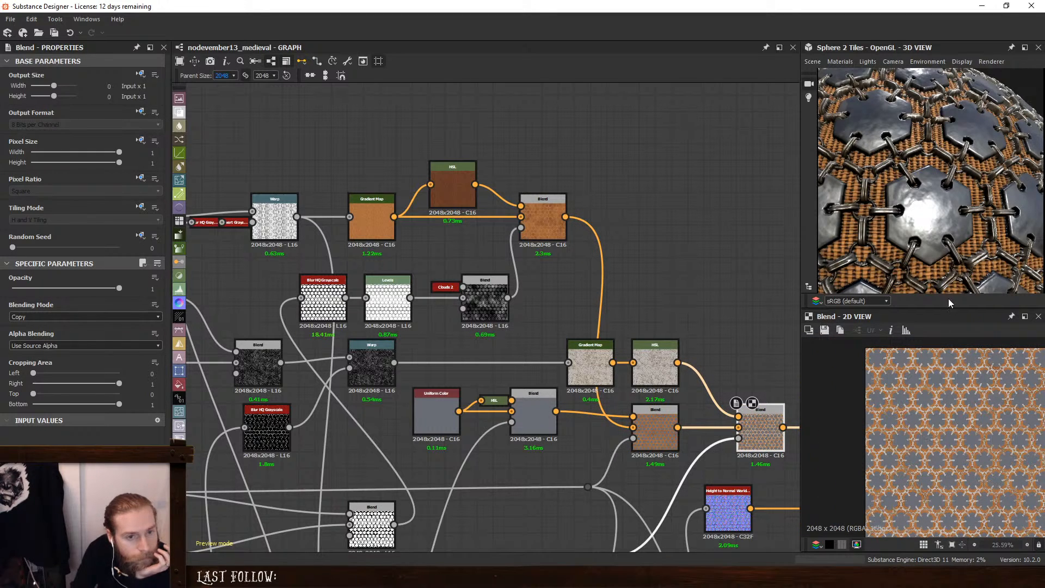
{"action": "scroll", "coordinate": [950, 240], "scroll_direction": "down", "scroll_amount": 5}
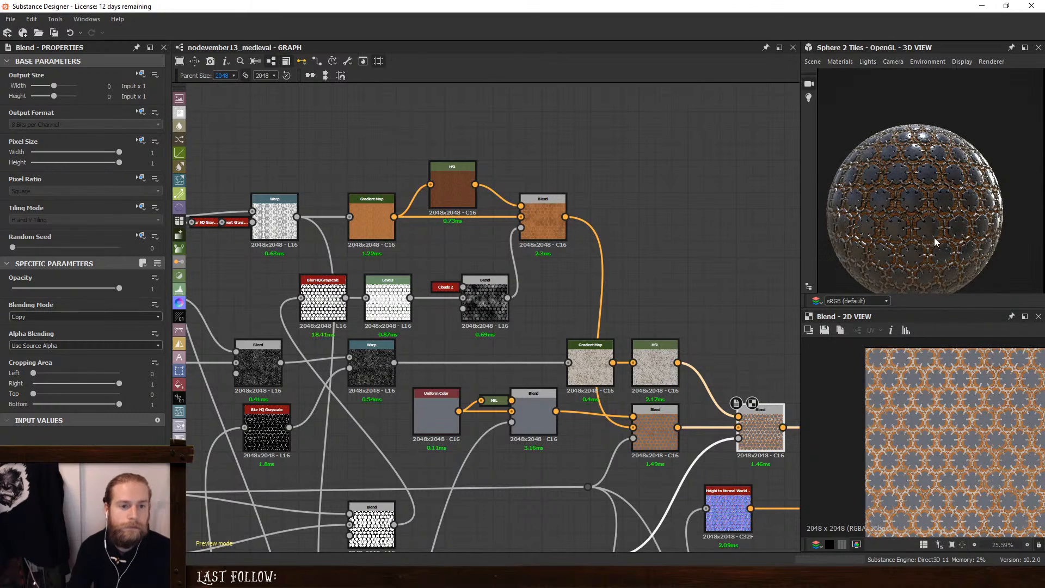
{"action": "left_click_drag", "start_coordinate": [936, 242], "coordinate": [845, 235], "text": "shift"}
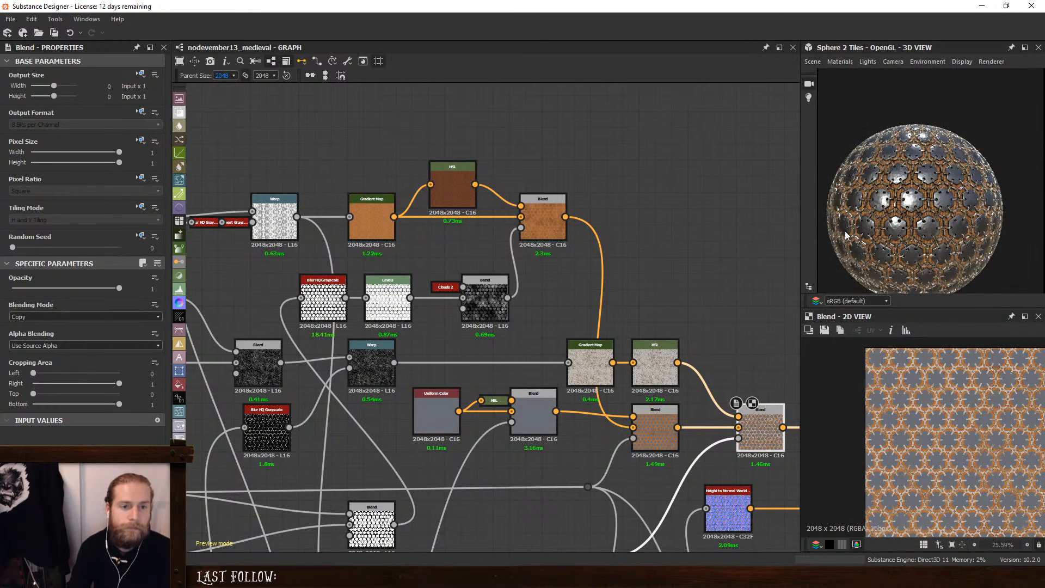
Slightly brighten the cloth Gradient Map's colour keys and try out green, teal, blue and purple hues for the cloth
{"action": "double_click", "coordinate": [371, 211]}
{"action": "left_click", "coordinate": [150, 382]}
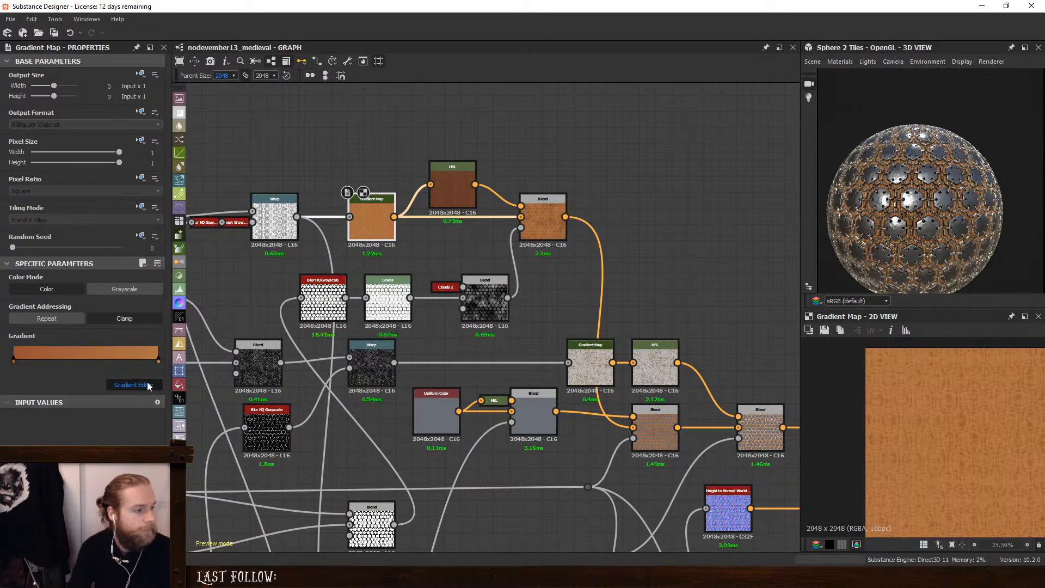
{"action": "left_click", "coordinate": [463, 239]}
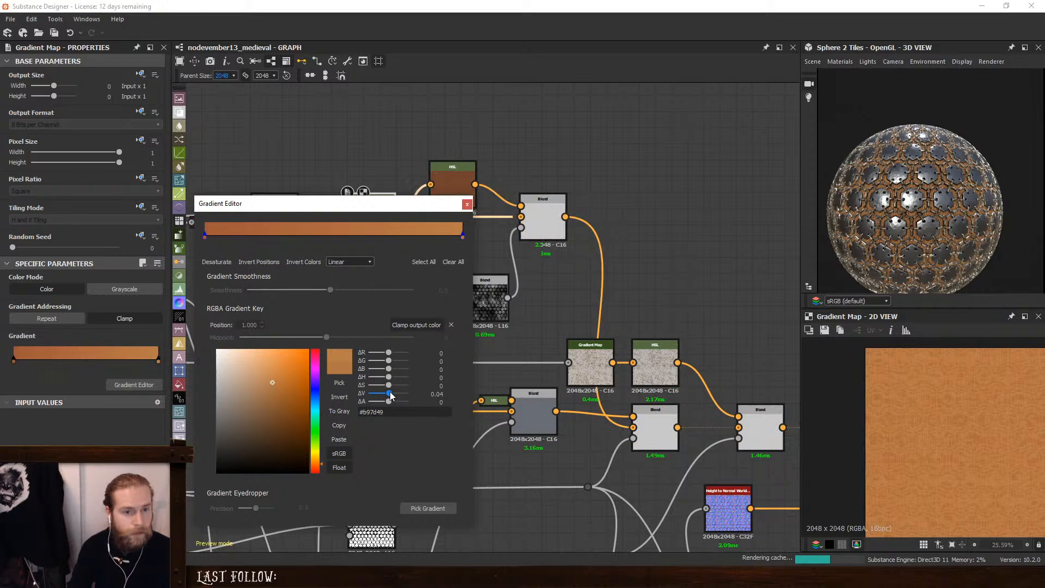
{"action": "left_click_drag", "start_coordinate": [390, 395], "coordinate": [399, 381]}
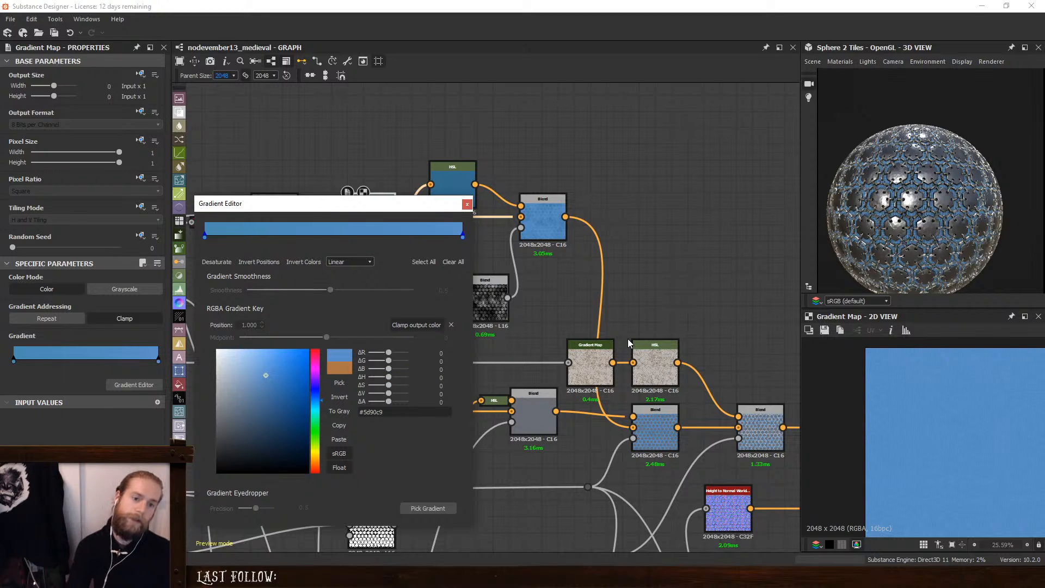
{"action": "left_click", "coordinate": [467, 205]}
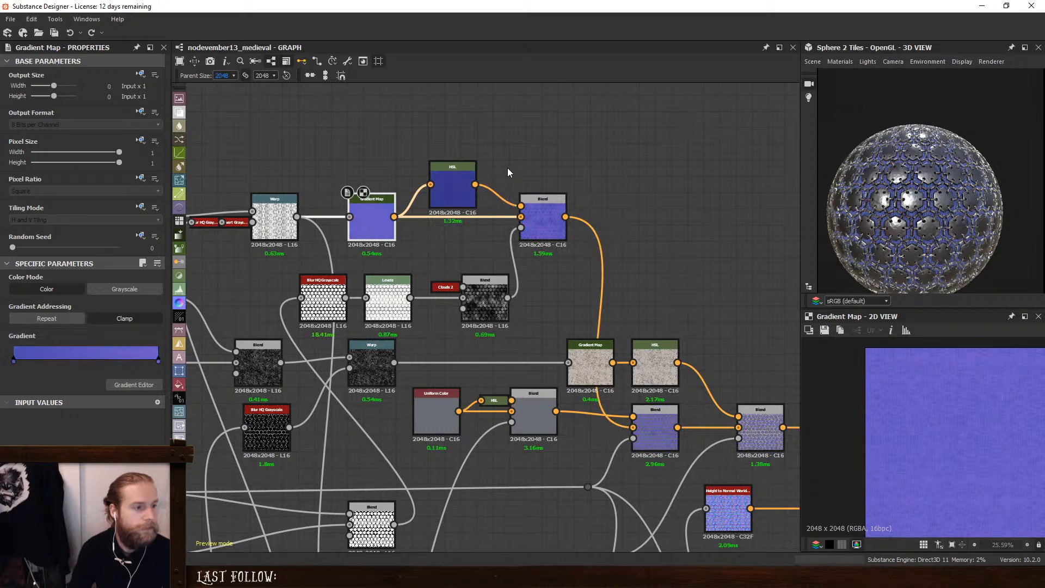
Undo the hue changes on the cloth Gradient Map back to the brightened orange
{"action": "key", "text": "ctrl+z"}
{"action": "key", "text": "ctrl+z"}
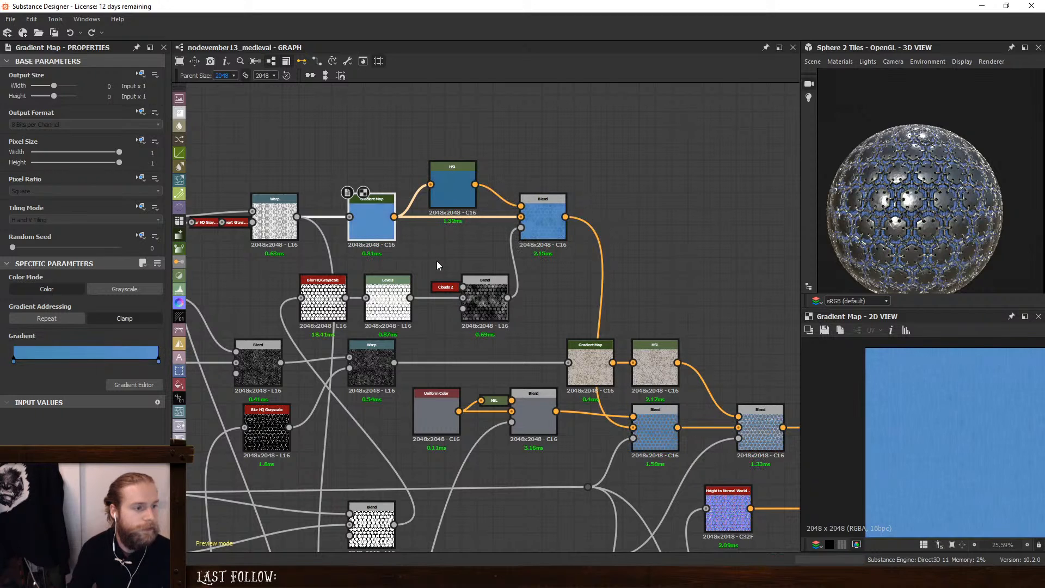
{"action": "key", "text": "ctrl+z"}
{"action": "key", "text": "ctrl+z"}
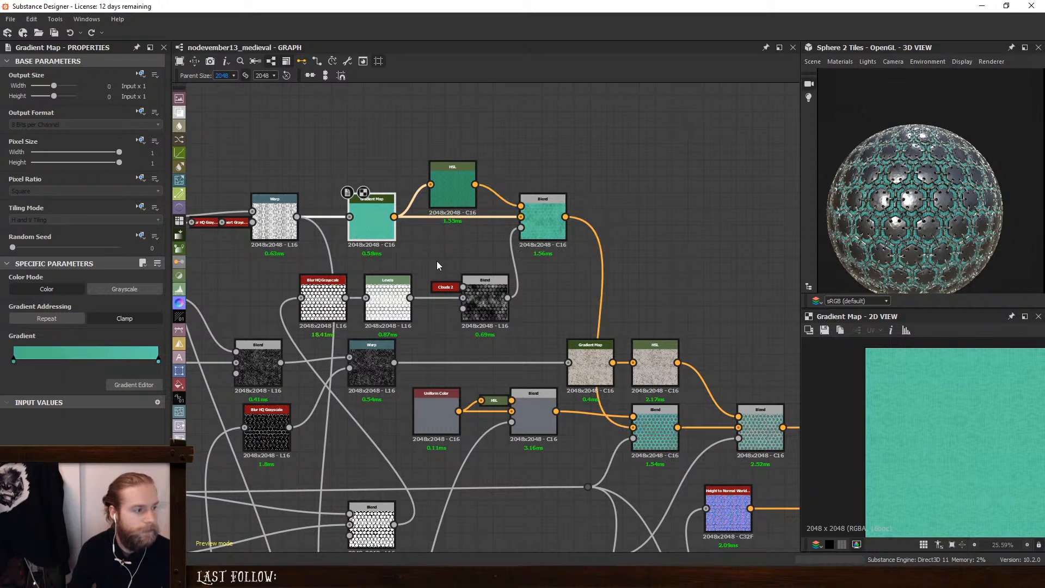
{"action": "key", "text": "ctrl+z"}
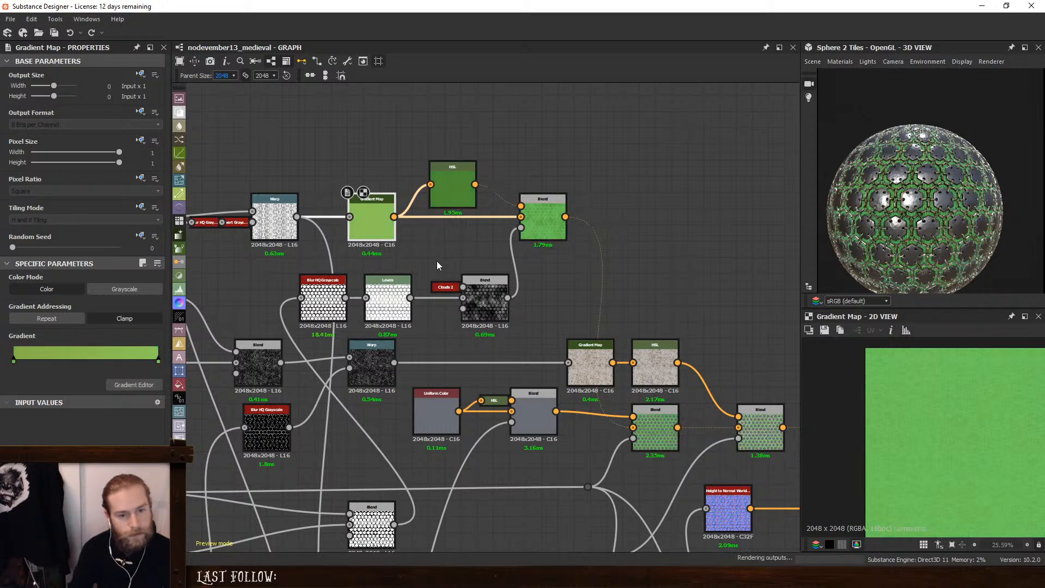
{"action": "key", "text": "ctrl+z"}
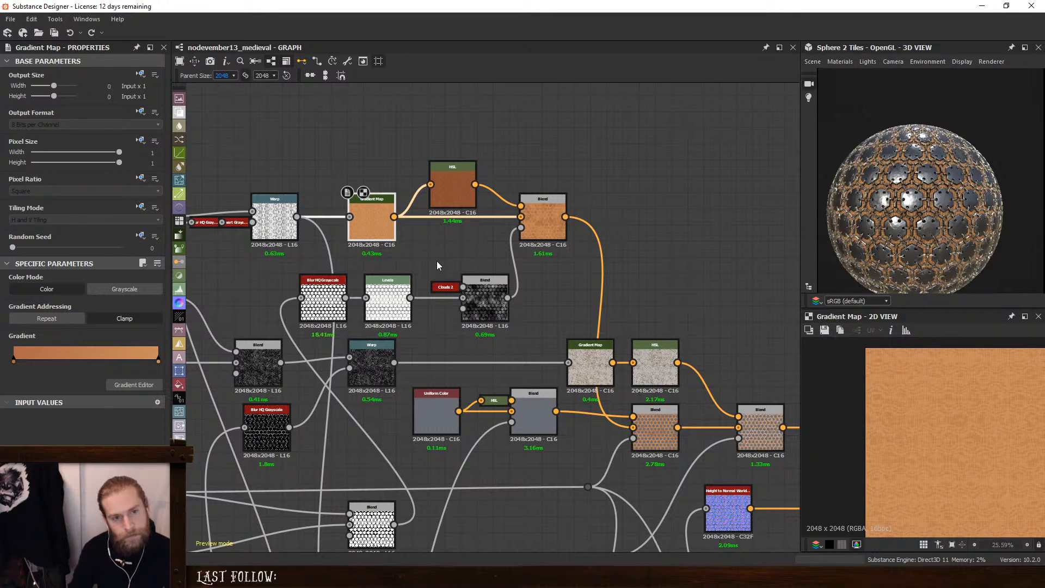
Examine the cloth colour Blend and the combined base colour Blend with plates and chains in the 2D view
{"action": "left_click", "coordinate": [544, 217]}
{"action": "scroll", "coordinate": [923, 404], "scroll_direction": "down", "scroll_amount": 1}
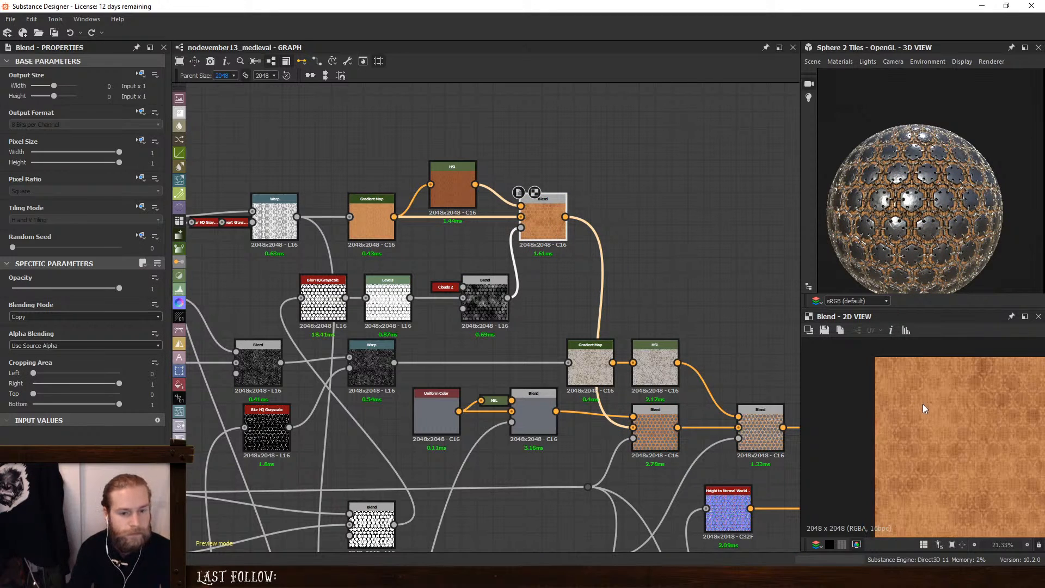
{"action": "scroll", "coordinate": [924, 408], "scroll_direction": "up", "scroll_amount": 2}
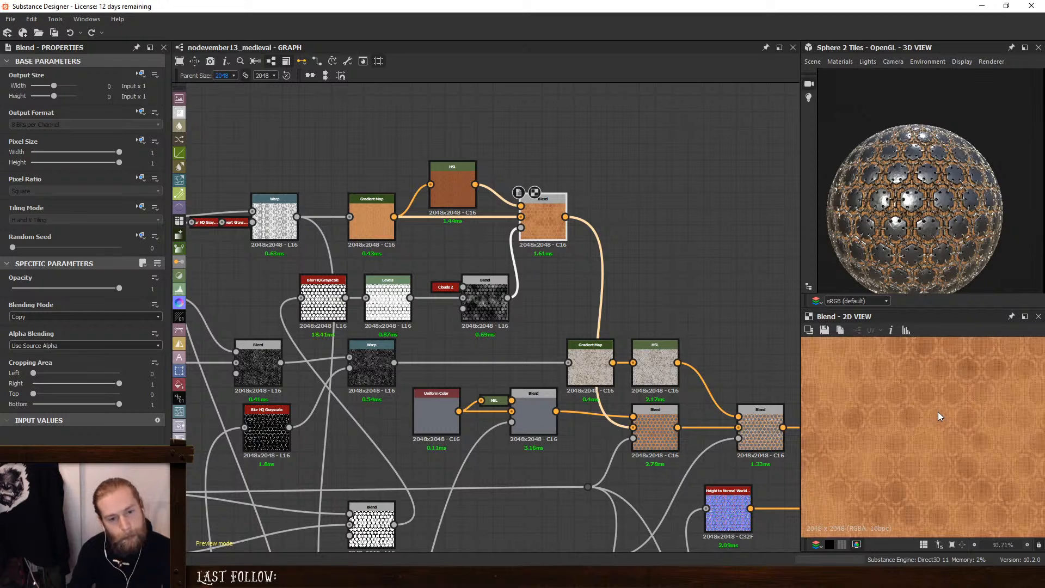
{"action": "scroll", "coordinate": [931, 403], "scroll_direction": "up", "scroll_amount": 9}
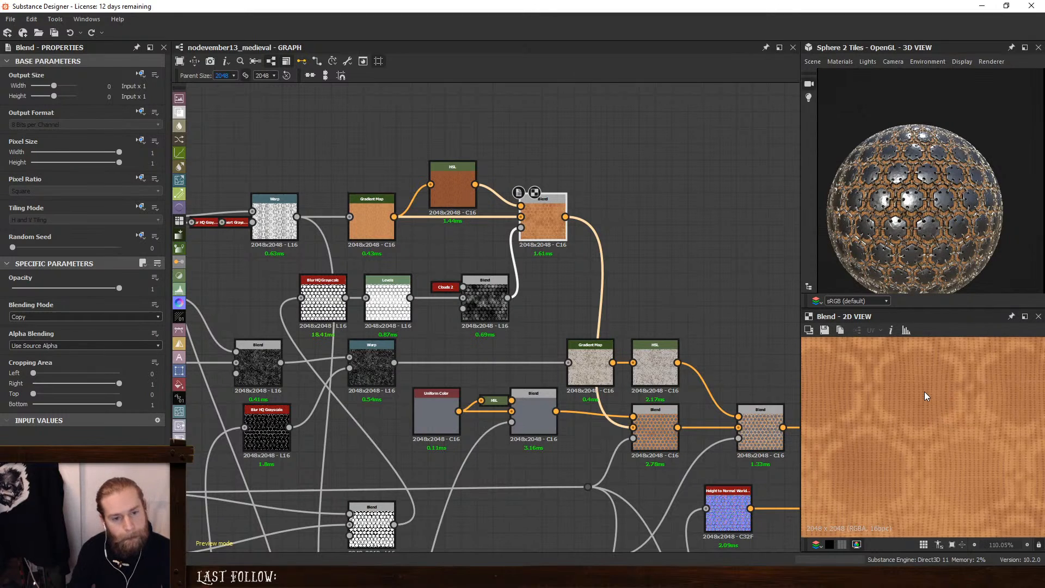
{"action": "left_click", "coordinate": [666, 430]}
{"action": "left_click", "coordinate": [760, 433]}
{"action": "scroll", "coordinate": [849, 381], "scroll_direction": "down", "scroll_amount": 1}
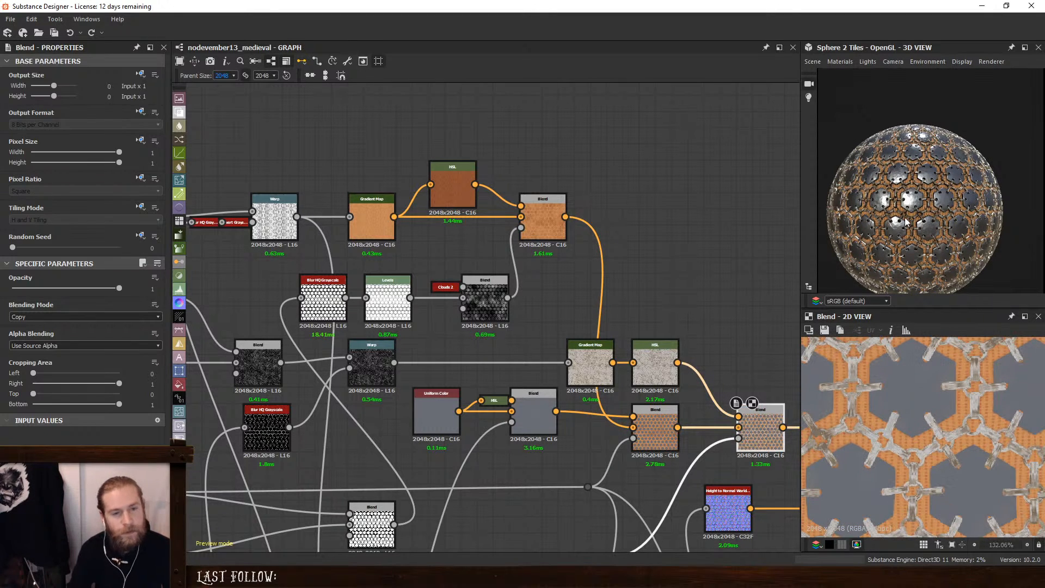
Inspect the armor material on the 3D sphere from a distance and close up around the plates and chains
{"action": "left_click_drag", "start_coordinate": [905, 221], "coordinate": [945, 220]}
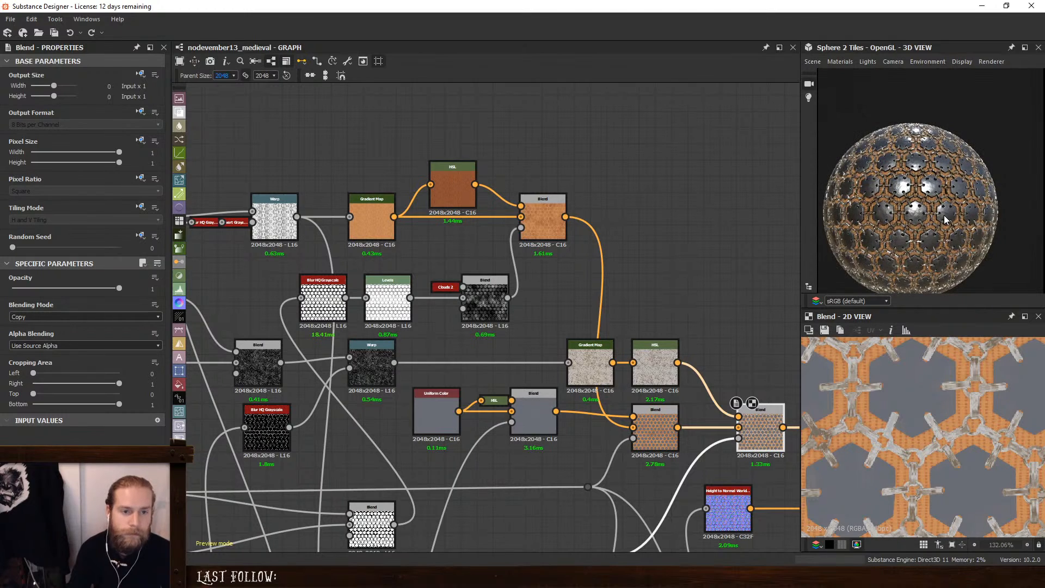
{"action": "scroll", "coordinate": [939, 217], "scroll_direction": "up", "scroll_amount": 3}
{"action": "scroll", "coordinate": [900, 218], "scroll_direction": "down", "scroll_amount": 2}
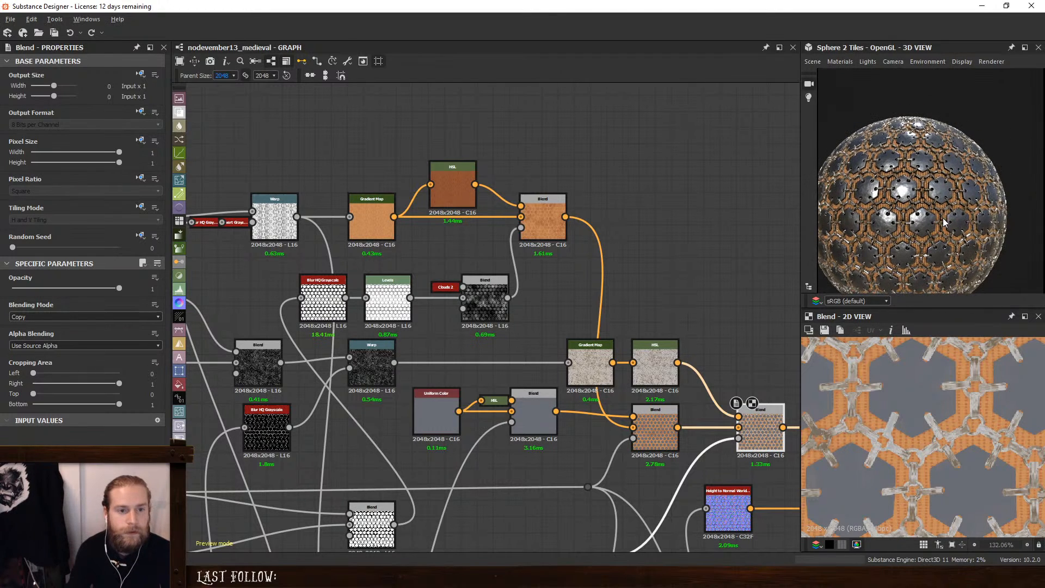
{"action": "left_click_drag", "start_coordinate": [900, 231], "coordinate": [891, 232]}
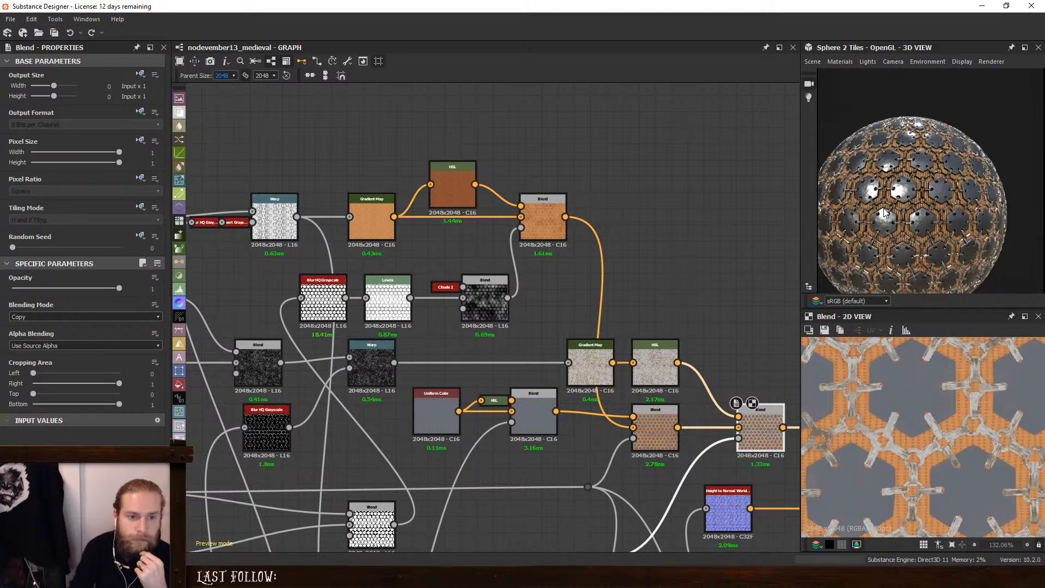
{"action": "scroll", "coordinate": [884, 213], "scroll_direction": "up", "scroll_amount": 3}
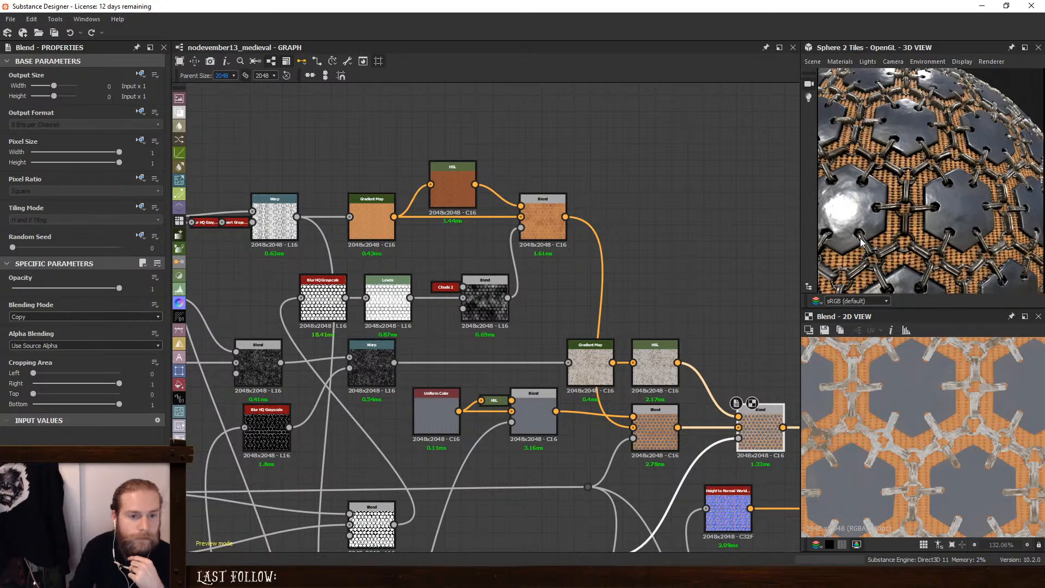
{"action": "scroll", "coordinate": [945, 206], "scroll_direction": "down", "scroll_amount": 5}
{"action": "scroll", "coordinate": [945, 205], "scroll_direction": "up", "scroll_amount": 5}
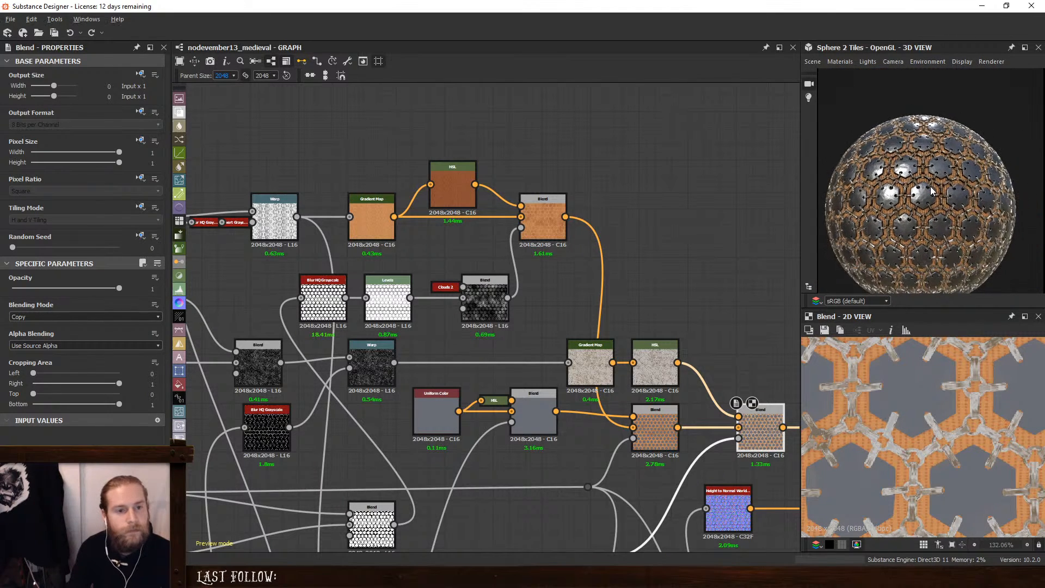
{"action": "left_click_drag", "start_coordinate": [920, 189], "coordinate": [923, 197]}
Set the plate mask Histogram Scan's position to 0.63 and contrast to 0.82, and check the plate edges in 3D
{"action": "middle_click_drag", "start_coordinate": [526, 247], "coordinate": [462, 207]}
{"action": "scroll", "coordinate": [480, 388], "scroll_direction": "up", "scroll_amount": 3}
{"action": "left_click", "coordinate": [490, 396]}
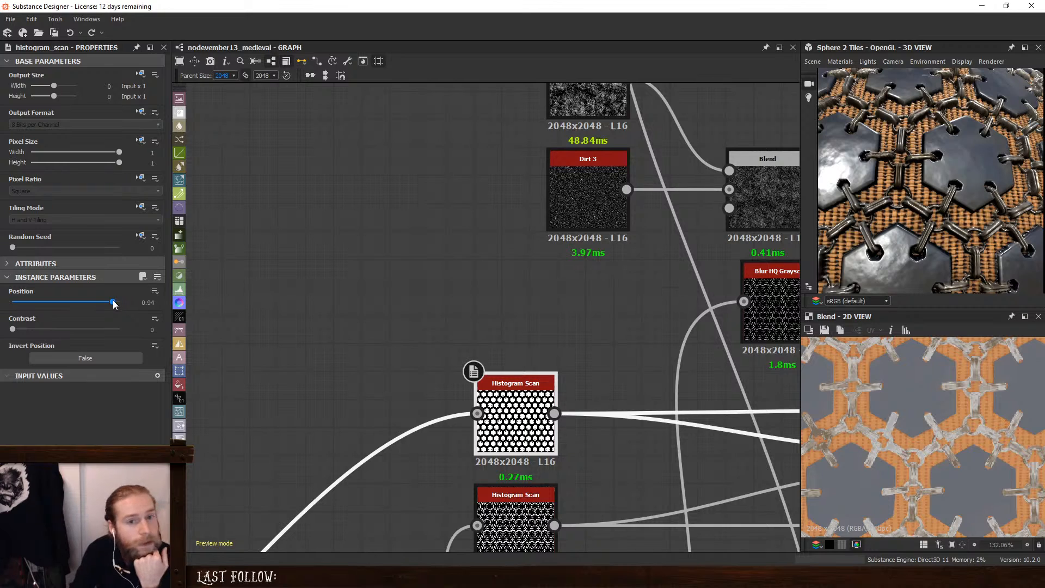
{"action": "left_click_drag", "start_coordinate": [113, 304], "coordinate": [85, 304]}
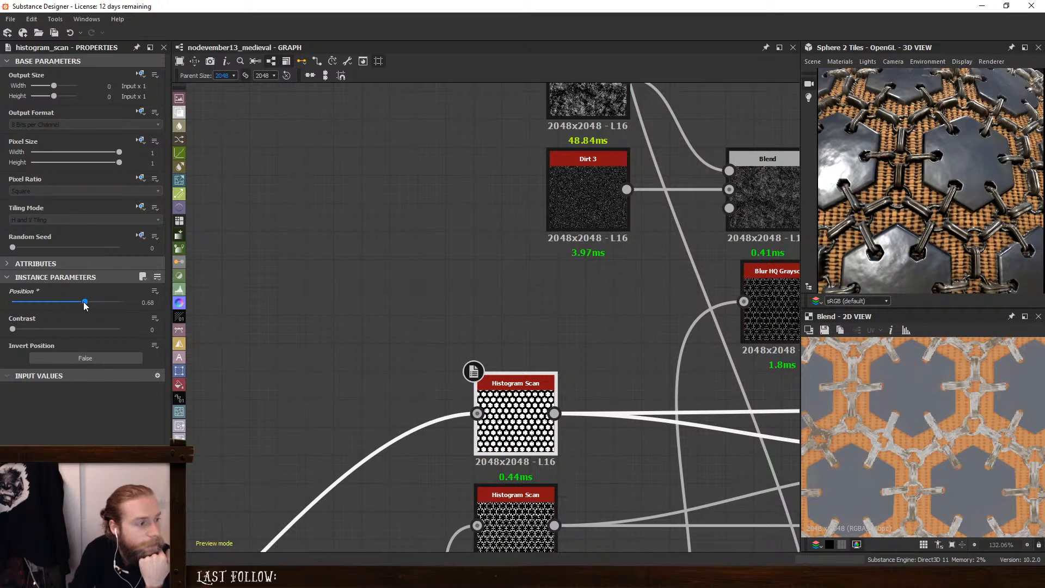
{"action": "left_click_drag", "start_coordinate": [85, 305], "coordinate": [80, 305]}
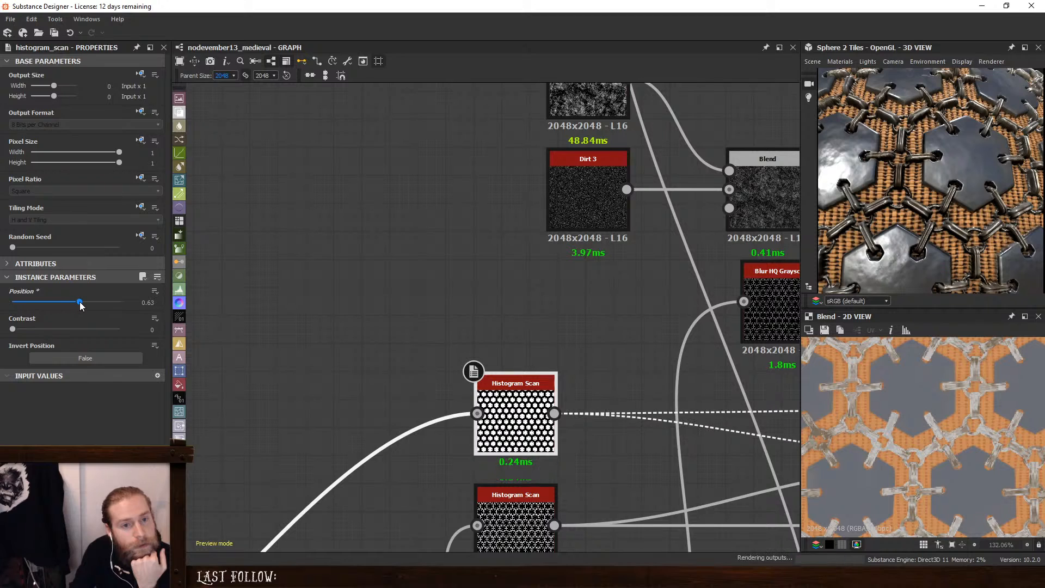
{"action": "left_click_drag", "start_coordinate": [12, 330], "coordinate": [100, 337]}
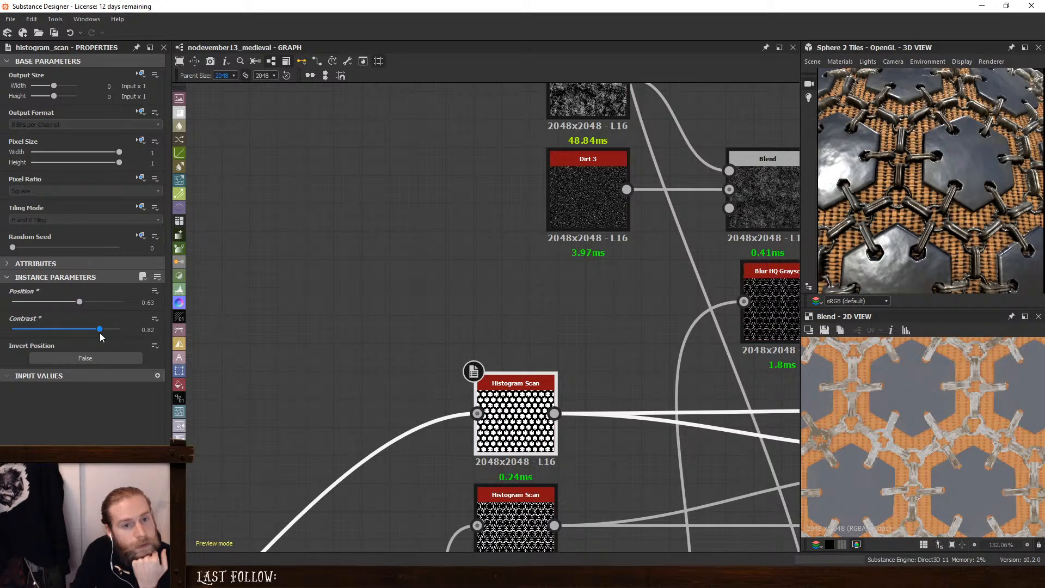
{"action": "scroll", "coordinate": [926, 169], "scroll_direction": "up", "scroll_amount": 5}
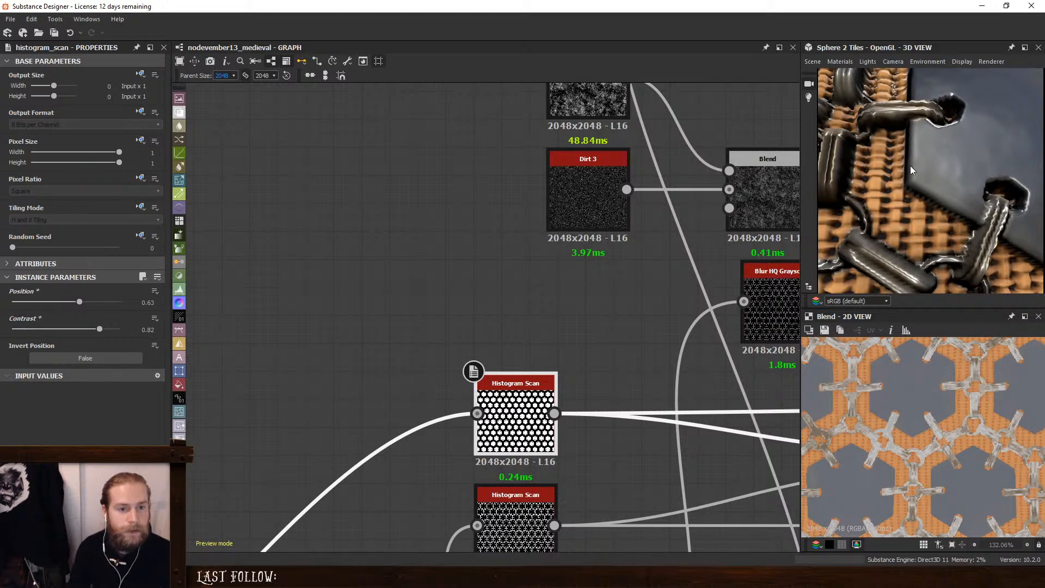
{"action": "left_click_drag", "start_coordinate": [910, 165], "coordinate": [902, 213]}
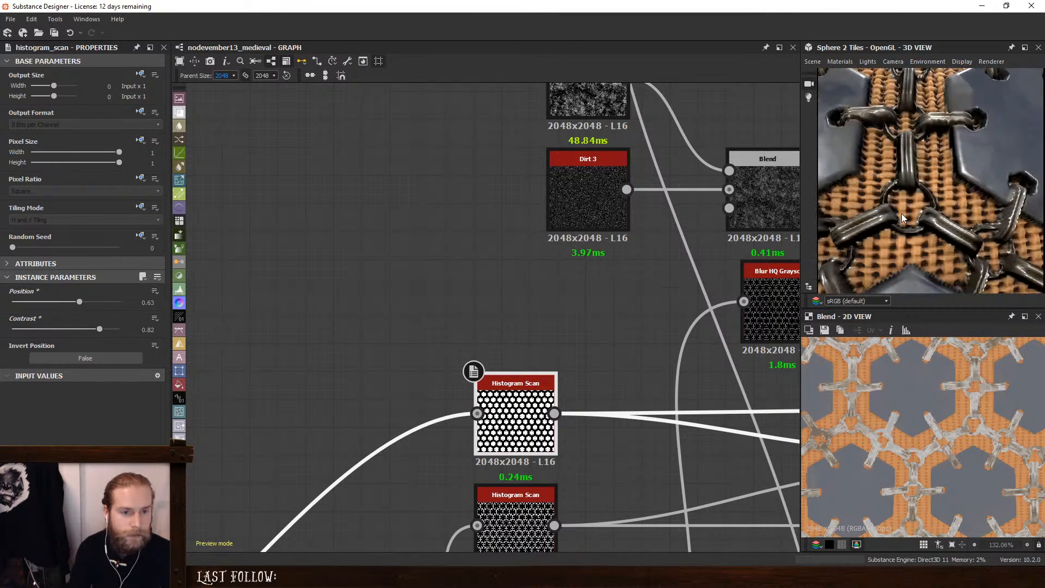
Preview the chain mask Histogram Scan and set its position to 0.86 and contrast to 0.62
{"action": "double_click", "coordinate": [515, 522]}
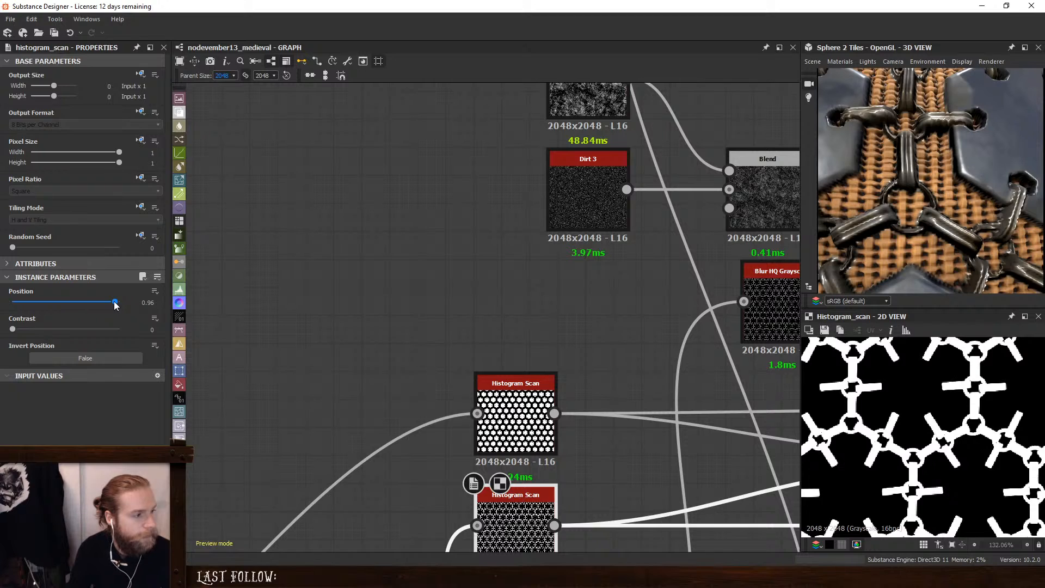
{"action": "left_click_drag", "start_coordinate": [114, 303], "coordinate": [105, 304]}
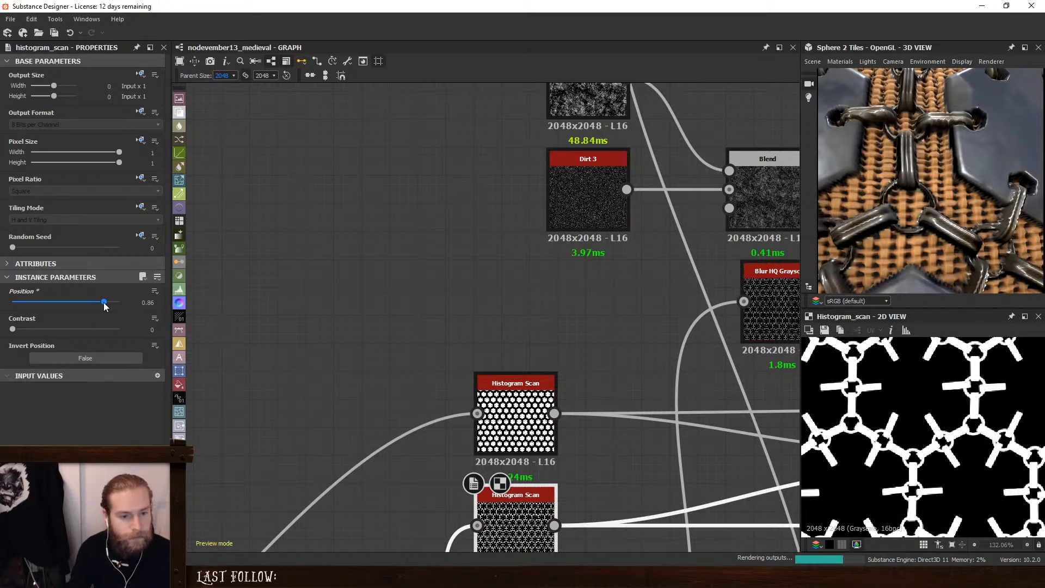
{"action": "left_click_drag", "start_coordinate": [14, 331], "coordinate": [79, 331]}
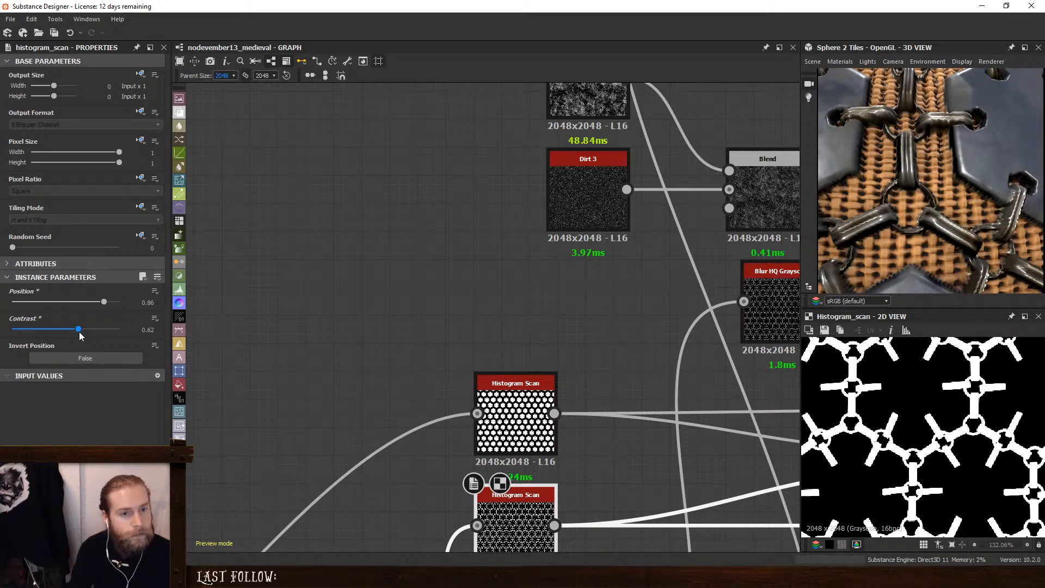
Lower the output white level of the small Levels node feeding the Blend to the right of the mask scans
{"action": "scroll", "coordinate": [567, 320], "scroll_direction": "down", "scroll_amount": 3}
{"action": "middle_click_drag", "start_coordinate": [584, 326], "coordinate": [446, 264]}
{"action": "middle_click_drag", "start_coordinate": [566, 298], "coordinate": [602, 218]}
{"action": "scroll", "coordinate": [524, 354], "scroll_direction": "down", "scroll_amount": 2}
{"action": "middle_click_drag", "start_coordinate": [551, 281], "coordinate": [526, 300]}
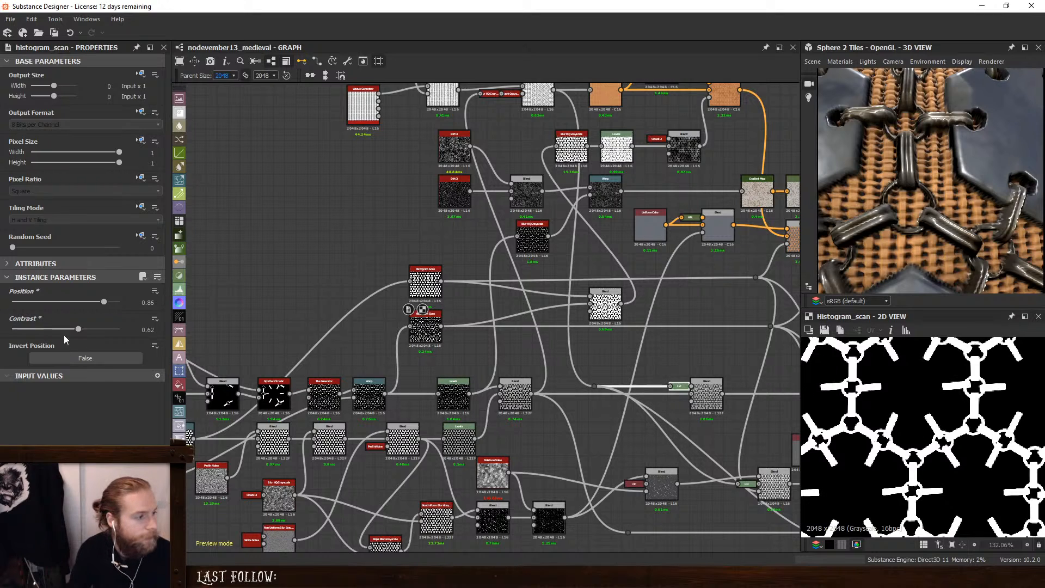
{"action": "left_click", "coordinate": [681, 390]}
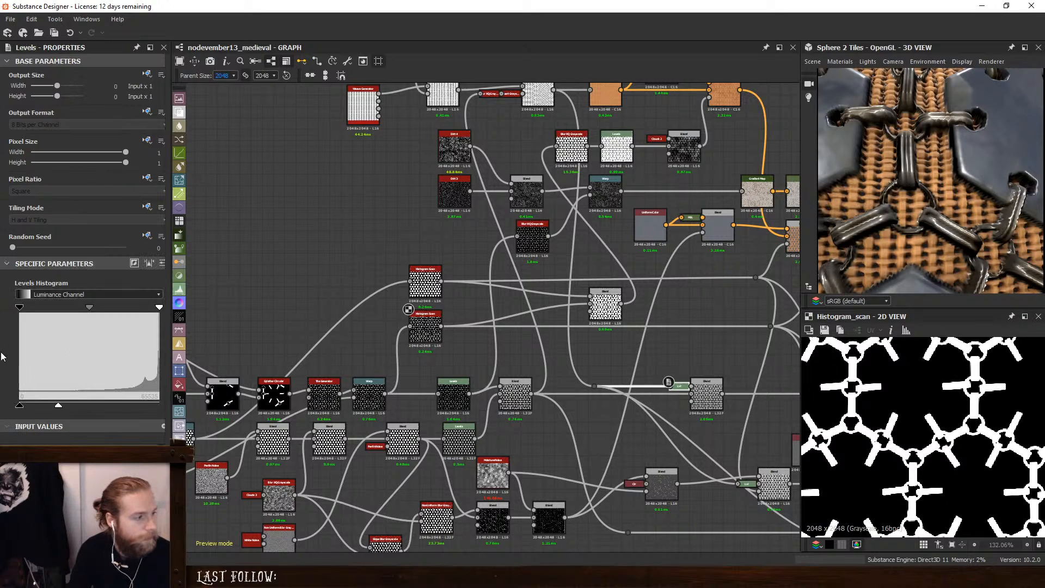
{"action": "left_click_drag", "start_coordinate": [57, 405], "coordinate": [45, 406]}
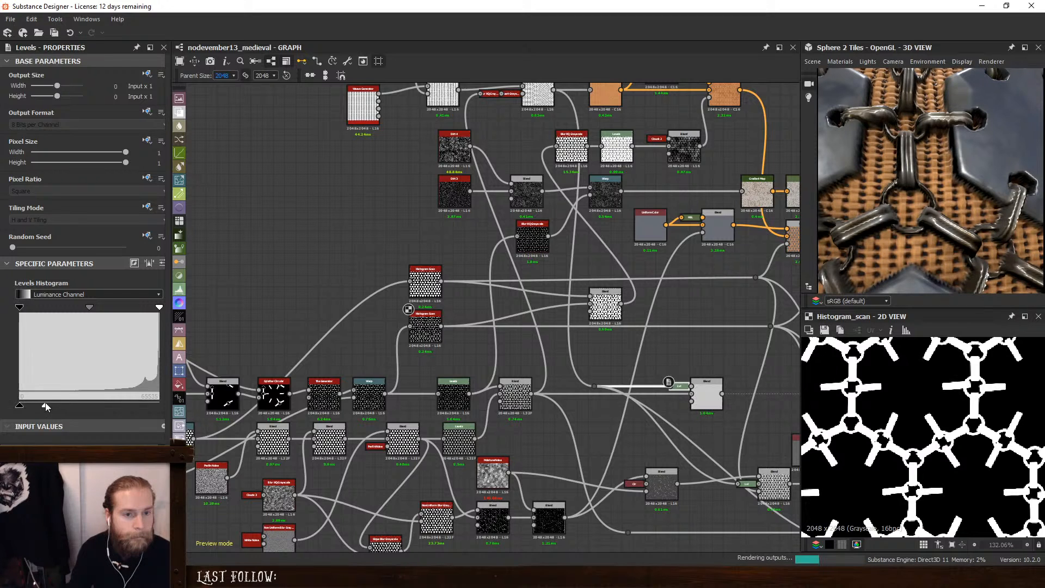
Set the Diameter of the Torus node at the start of the chain ring branch to 0.49
{"action": "scroll", "coordinate": [933, 146], "scroll_direction": "down", "scroll_amount": 5}
{"action": "scroll", "coordinate": [948, 188], "scroll_direction": "up", "scroll_amount": 5}
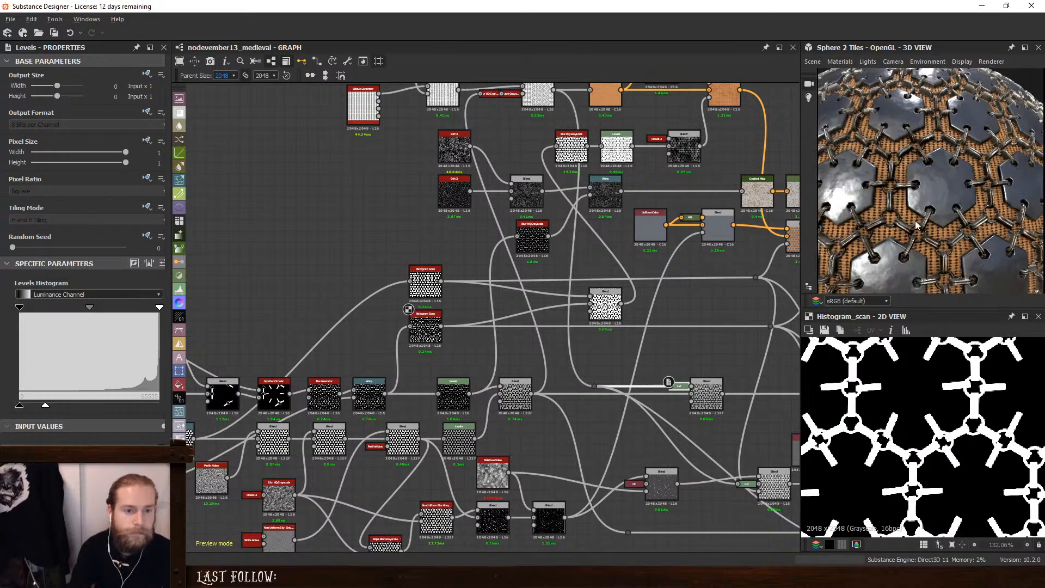
{"action": "left_click_drag", "start_coordinate": [913, 226], "coordinate": [914, 240]}
{"action": "scroll", "coordinate": [367, 279], "scroll_direction": "down", "scroll_amount": 5}
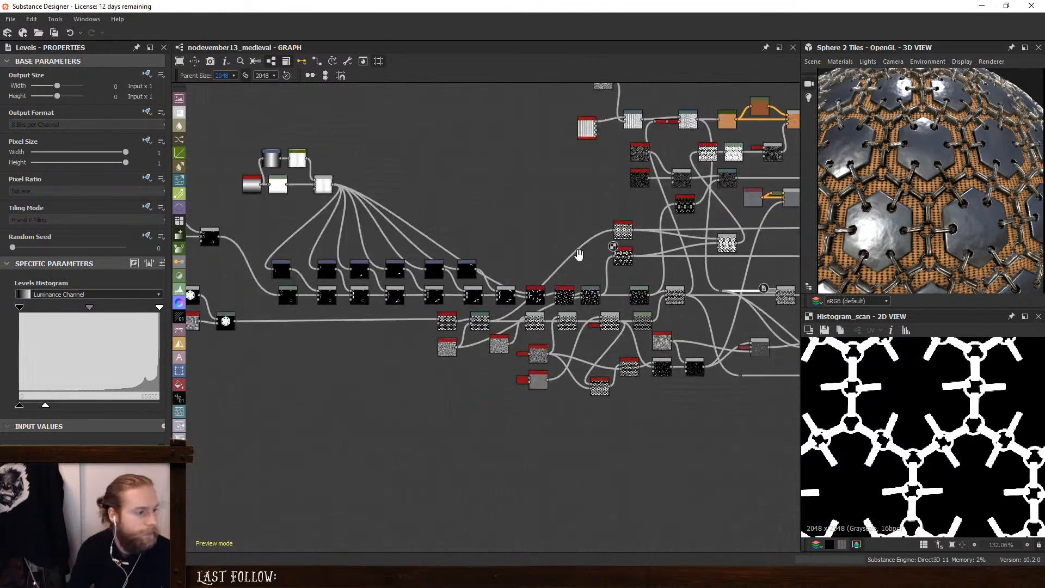
{"action": "scroll", "coordinate": [573, 316], "scroll_direction": "up", "scroll_amount": 3}
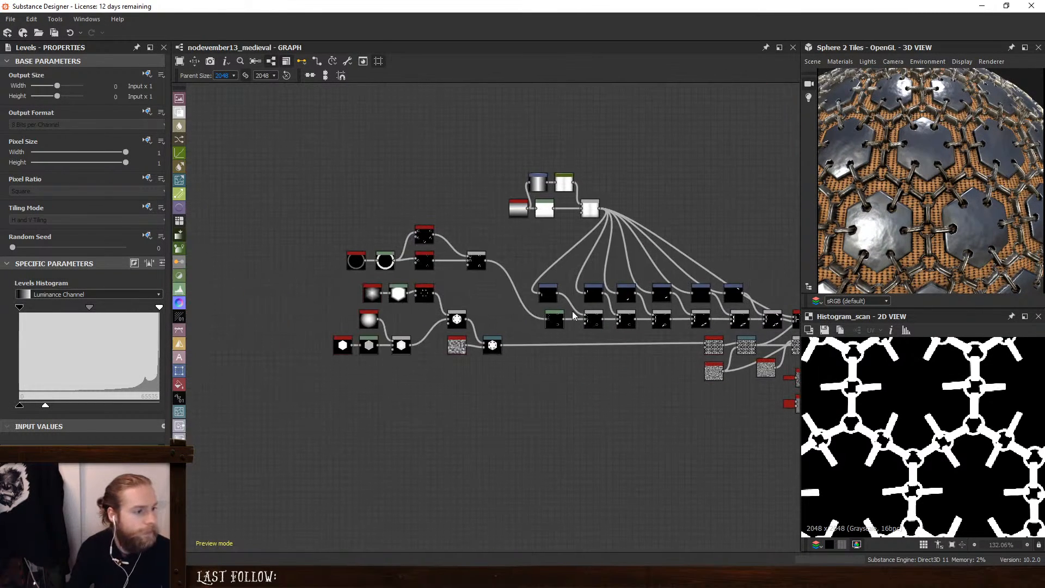
{"action": "scroll", "coordinate": [361, 265], "scroll_direction": "up", "scroll_amount": 3}
{"action": "left_click", "coordinate": [356, 261]}
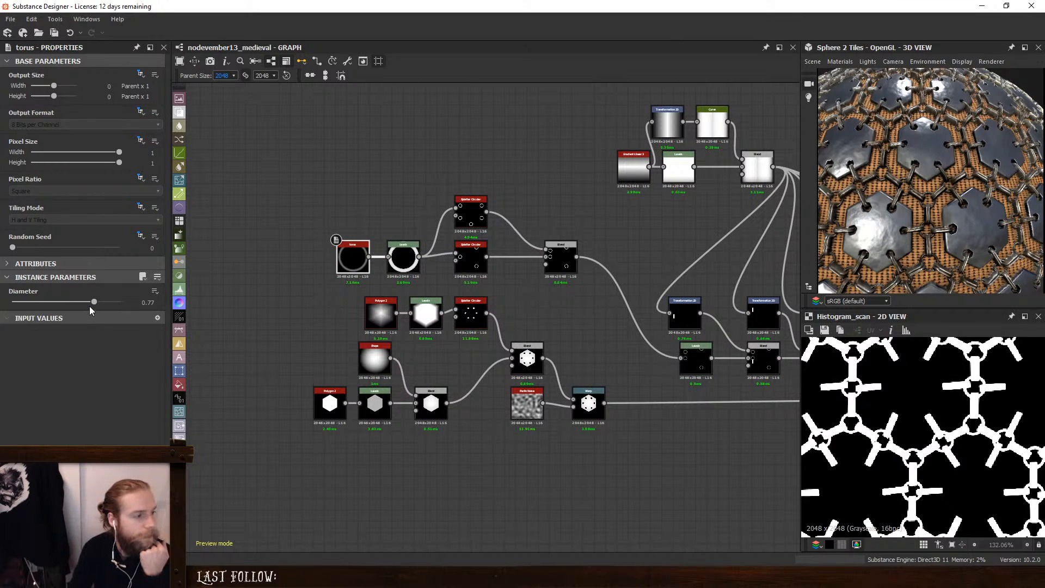
{"action": "left_click_drag", "start_coordinate": [94, 303], "coordinate": [79, 303]}
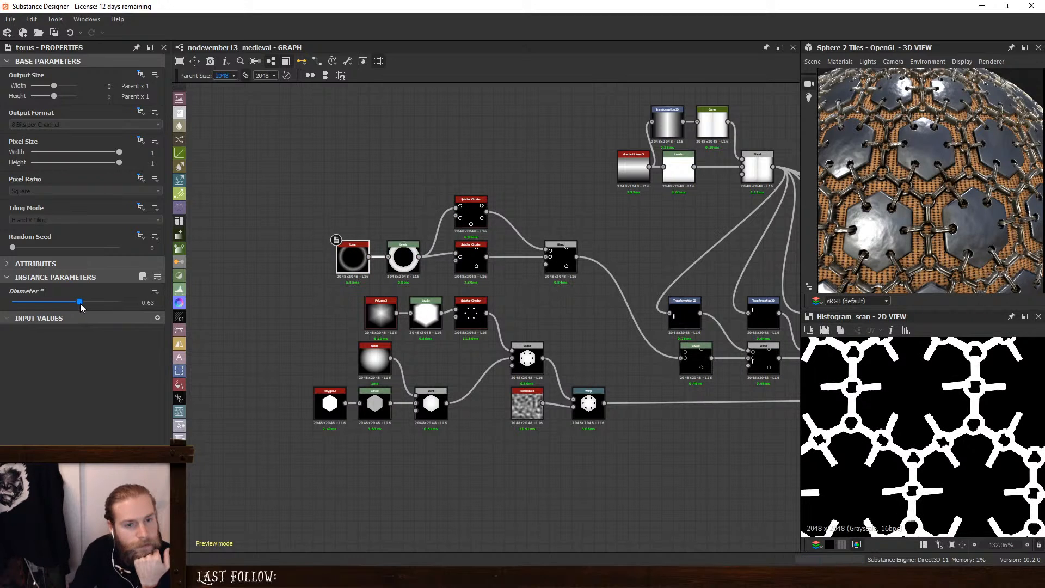
{"action": "scroll", "coordinate": [931, 199], "scroll_direction": "up", "scroll_amount": 5}
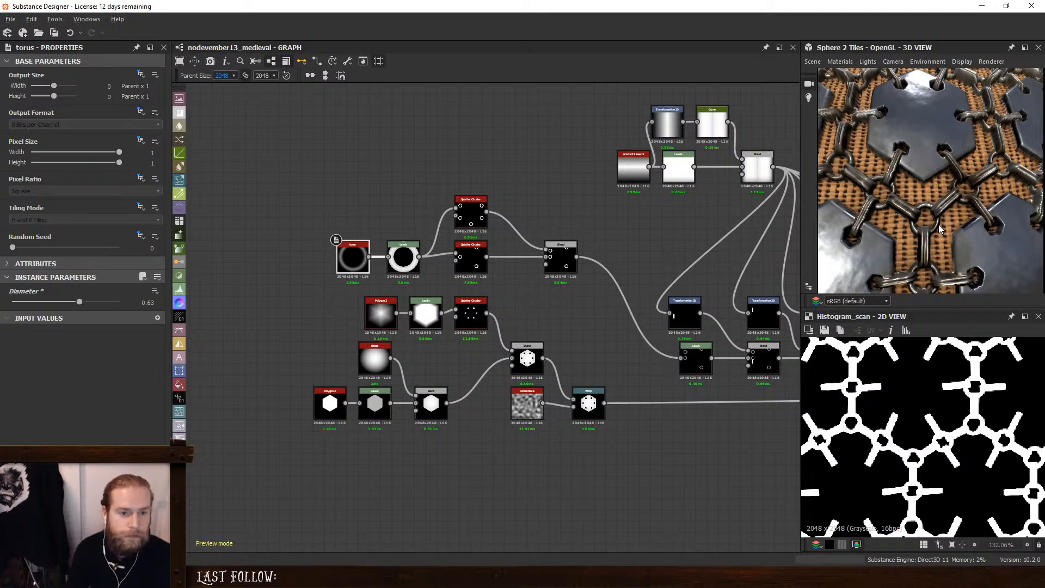
{"action": "left_click_drag", "start_coordinate": [947, 229], "coordinate": [947, 233]}
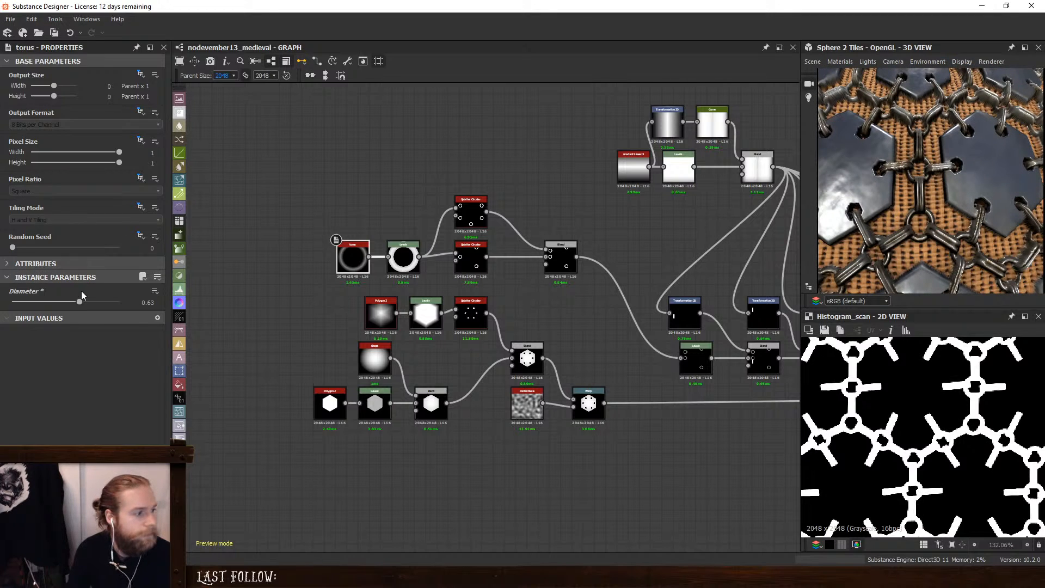
{"action": "left_click_drag", "start_coordinate": [79, 303], "coordinate": [68, 304]}
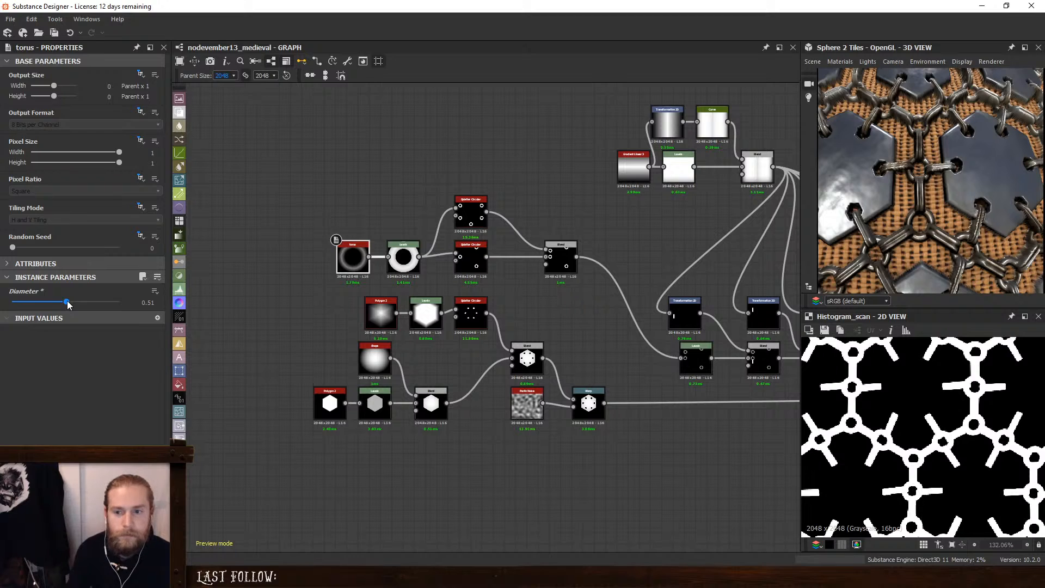
{"action": "left_click_drag", "start_coordinate": [68, 305], "coordinate": [64, 304]}
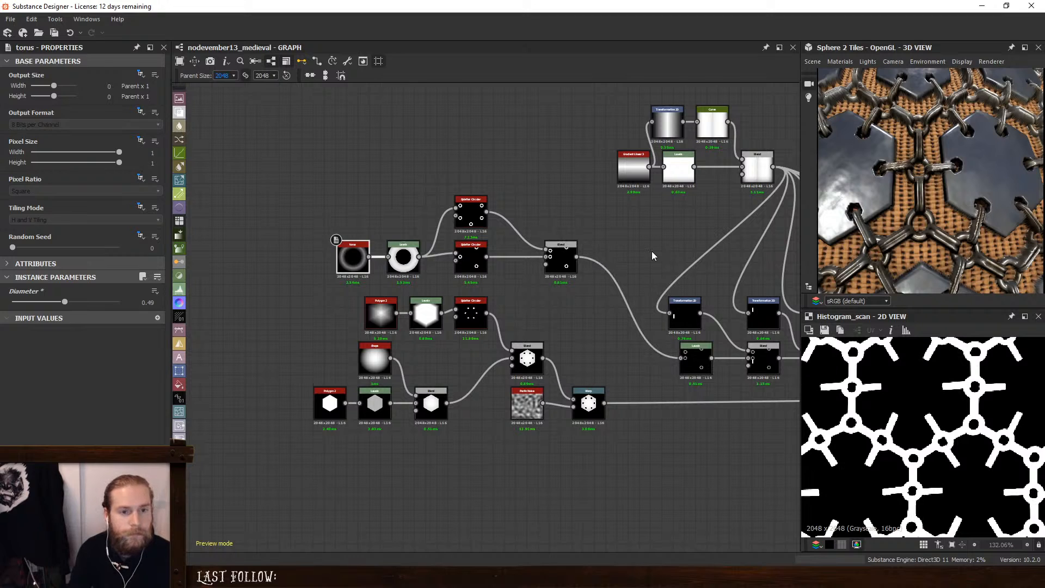
Trace the ring nodes in the graph and inspect the rings on the 3D sphere close up and from a distance
{"action": "middle_click_drag", "start_coordinate": [652, 256], "coordinate": [550, 265]}
{"action": "scroll", "coordinate": [550, 265], "scroll_direction": "up", "scroll_amount": 1}
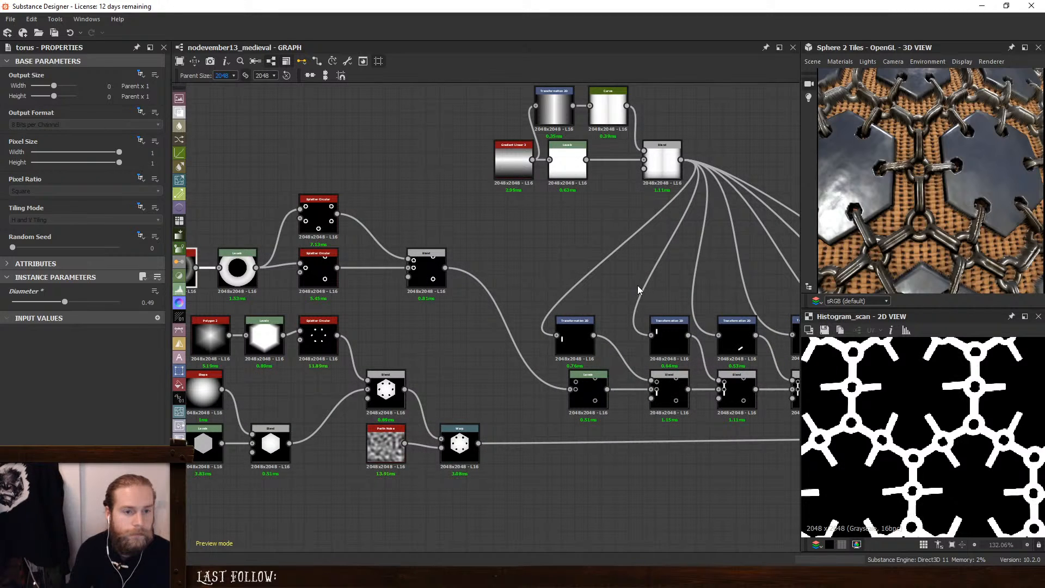
{"action": "middle_click_drag", "start_coordinate": [383, 306], "coordinate": [441, 320]}
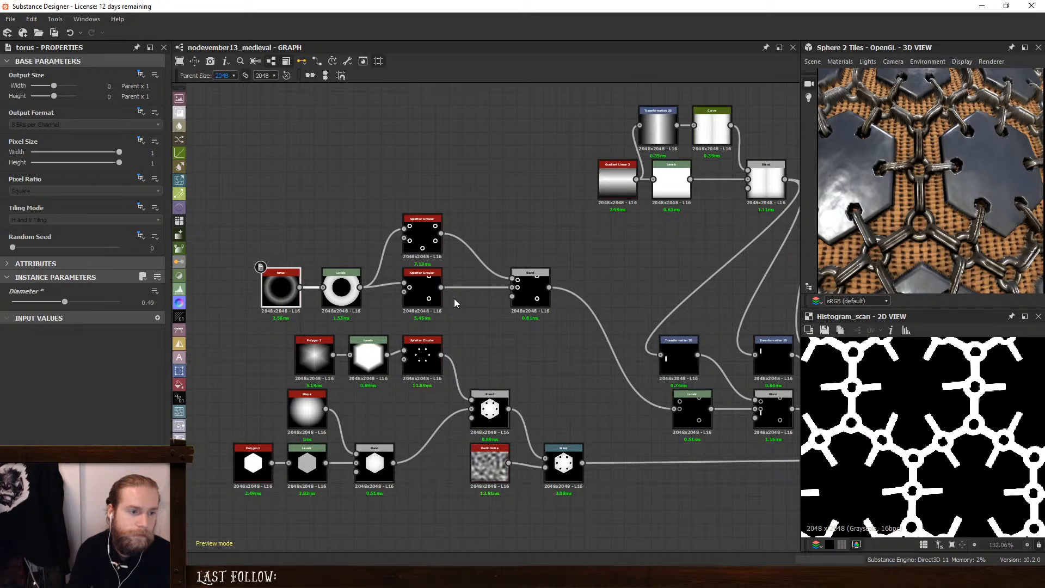
{"action": "scroll", "coordinate": [969, 240], "scroll_direction": "down", "scroll_amount": 6}
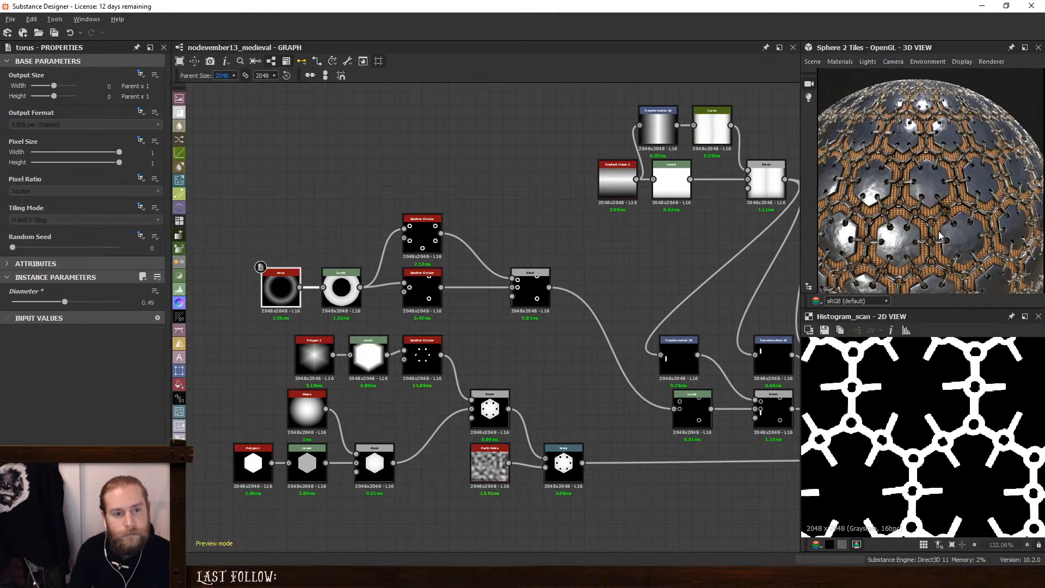
{"action": "scroll", "coordinate": [920, 223], "scroll_direction": "up", "scroll_amount": 5}
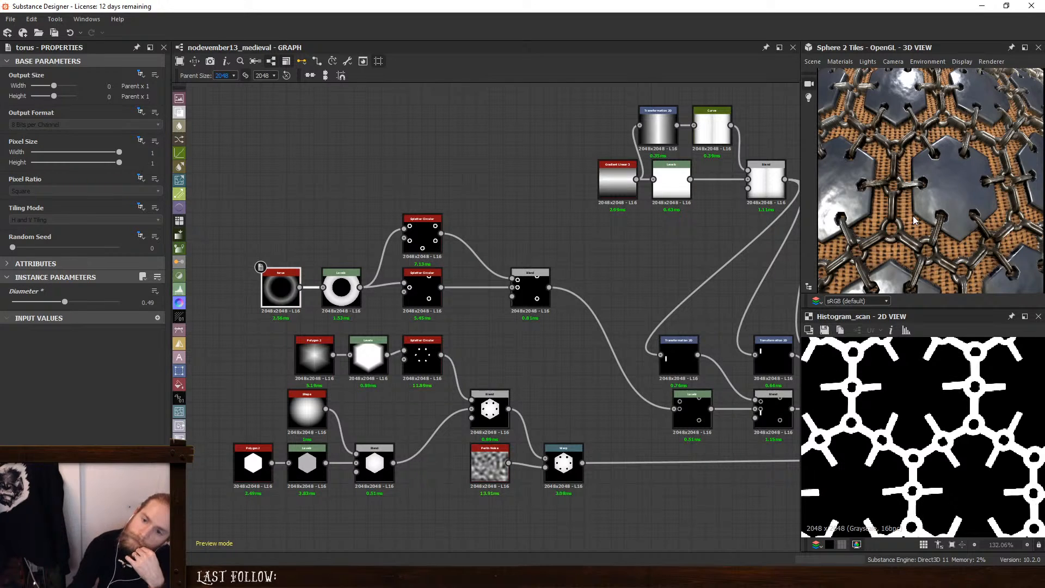
{"action": "scroll", "coordinate": [917, 218], "scroll_direction": "down", "scroll_amount": 5}
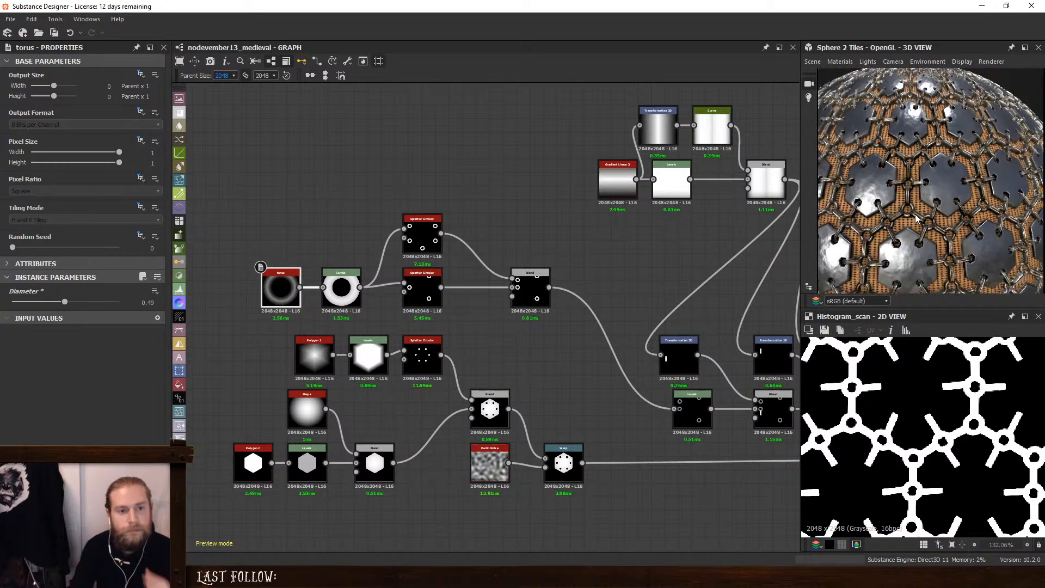
{"action": "left_click", "coordinate": [638, 256]}
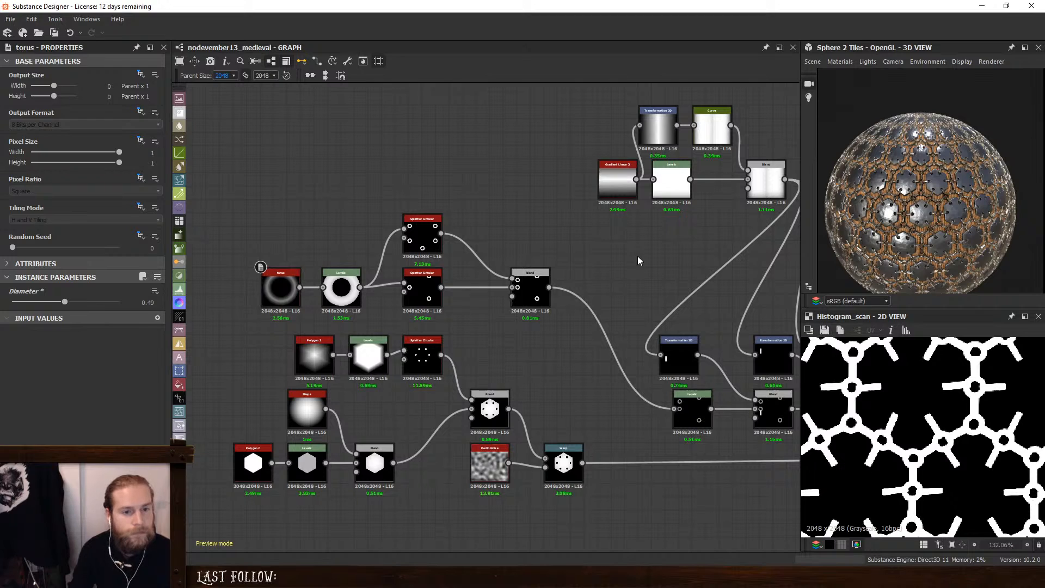
Compare the chain links and hexagonal plates with the Kikko armor reference photo in the browser
{"action": "middle_click_drag", "start_coordinate": [789, 248], "coordinate": [574, 240]}
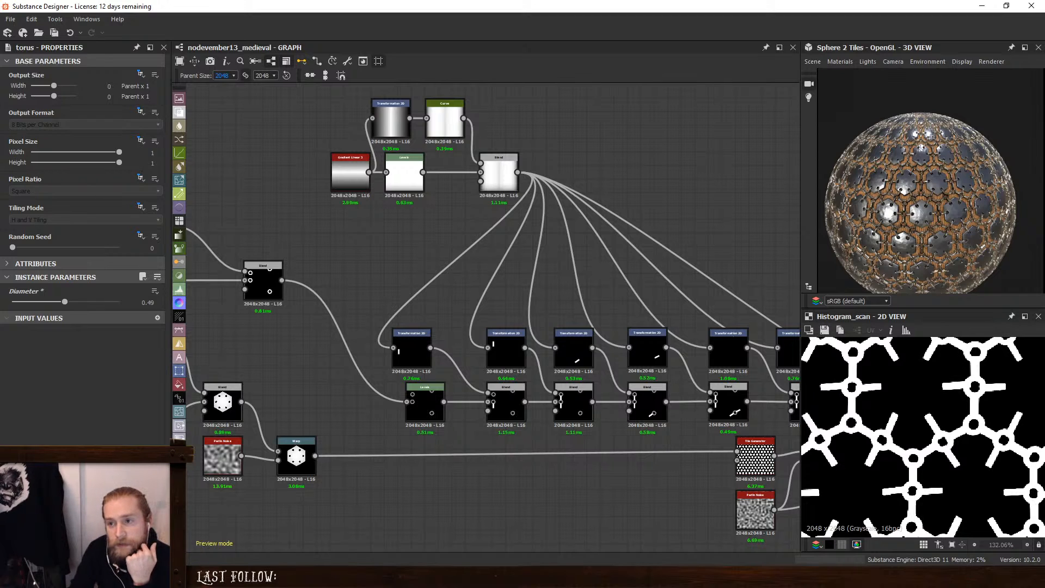
{"action": "left_click_drag", "start_coordinate": [1044, 90], "coordinate": [856, 83]}
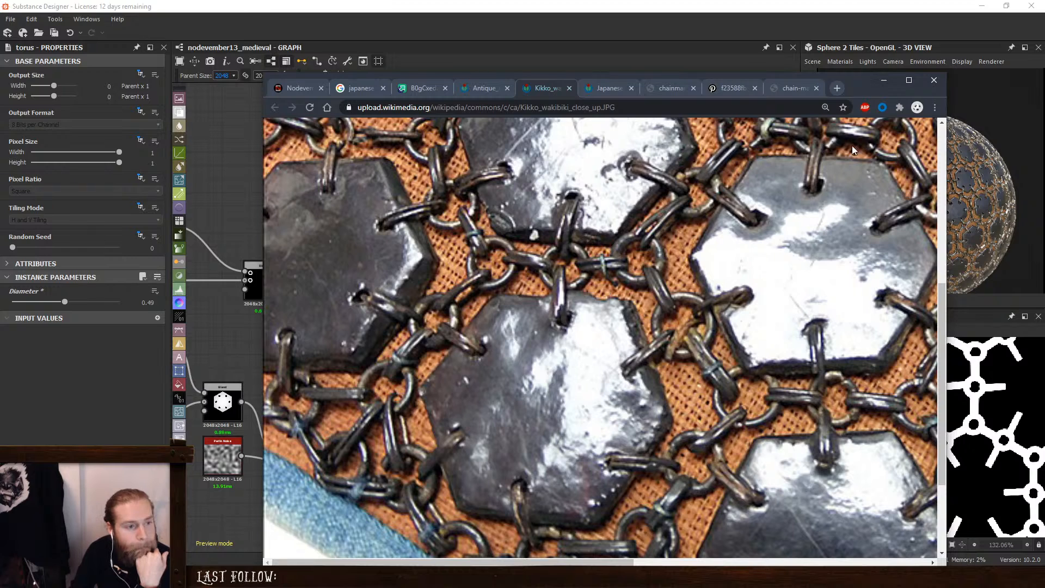
{"action": "left_click", "coordinate": [884, 80]}
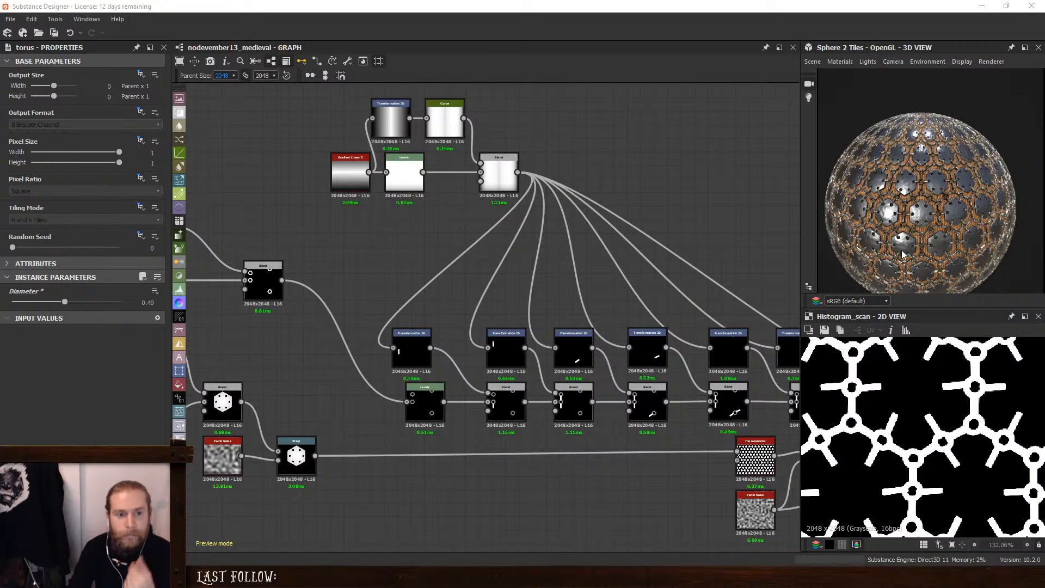
Preview the Warp node that follows the Tile Generator of the chain pattern
{"action": "scroll", "coordinate": [700, 260], "scroll_direction": "down", "scroll_amount": 2}
{"action": "middle_click_drag", "start_coordinate": [700, 259], "coordinate": [434, 186]}
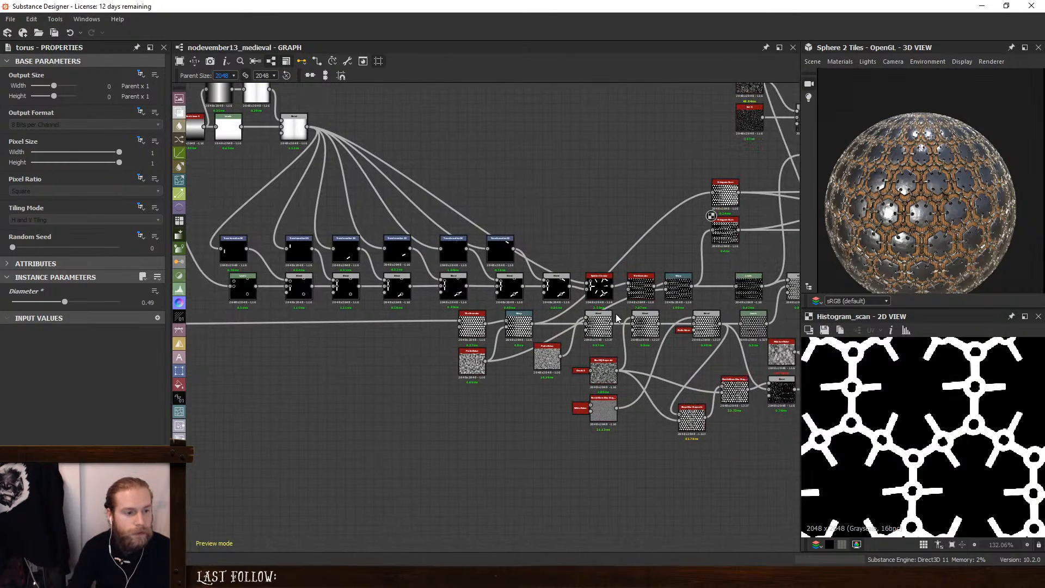
{"action": "middle_click_drag", "start_coordinate": [573, 268], "coordinate": [460, 322]}
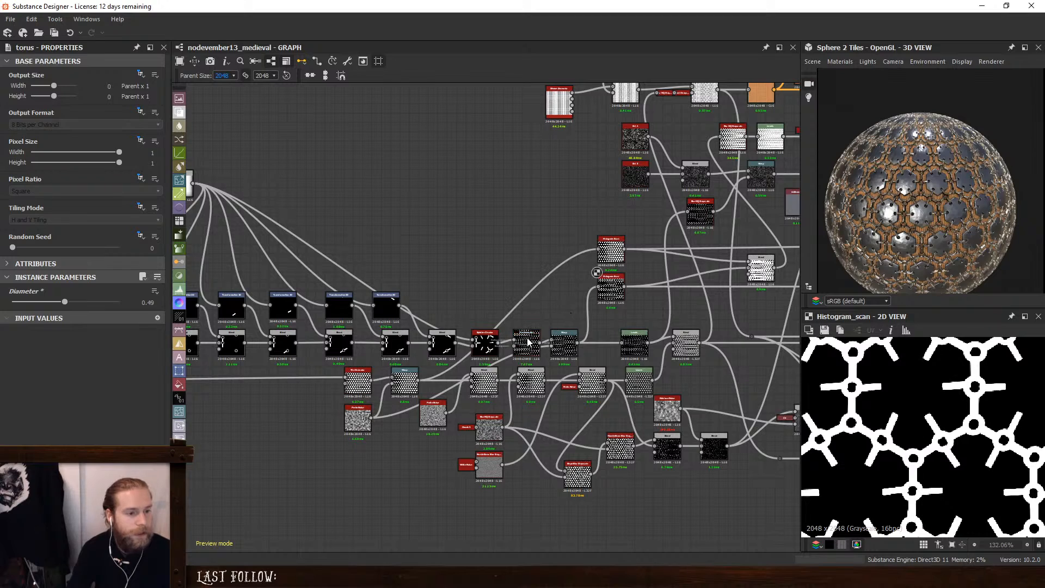
{"action": "double_click", "coordinate": [563, 344]}
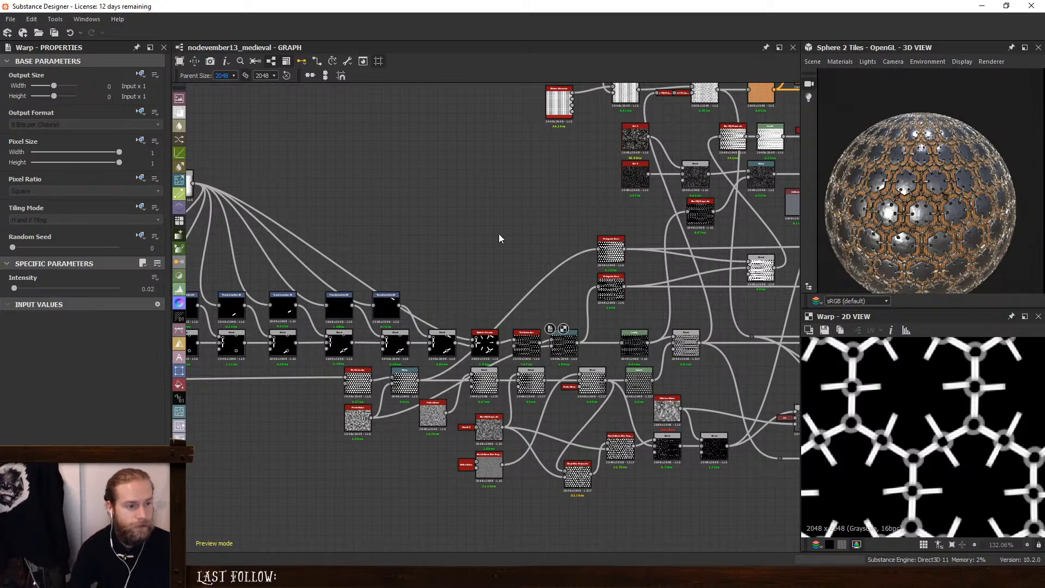
{"action": "key", "text": "space"}
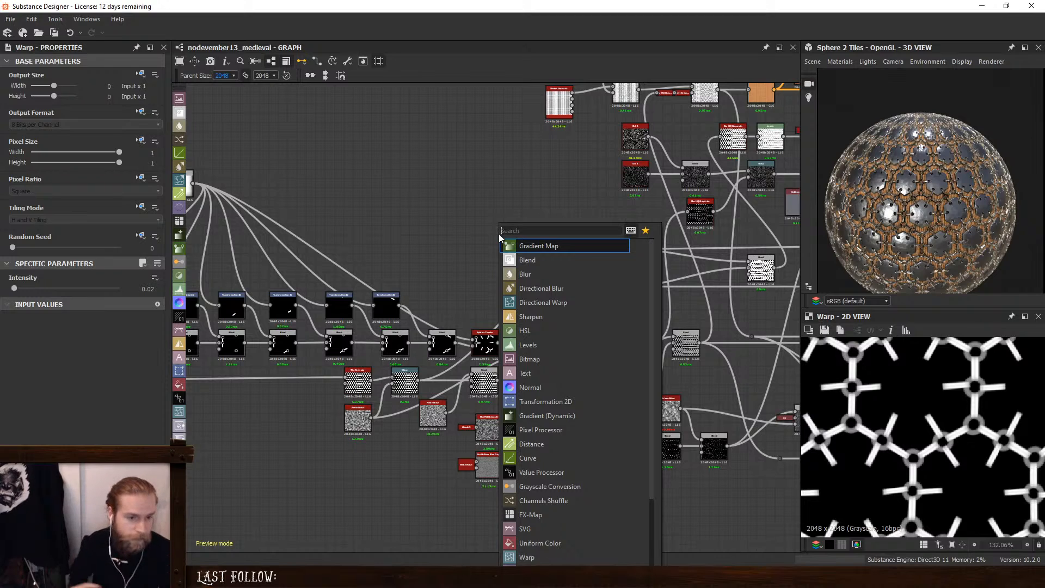
{"action": "left_click", "coordinate": [469, 224]}
{"action": "middle_click_drag", "start_coordinate": [469, 224], "coordinate": [487, 282]}
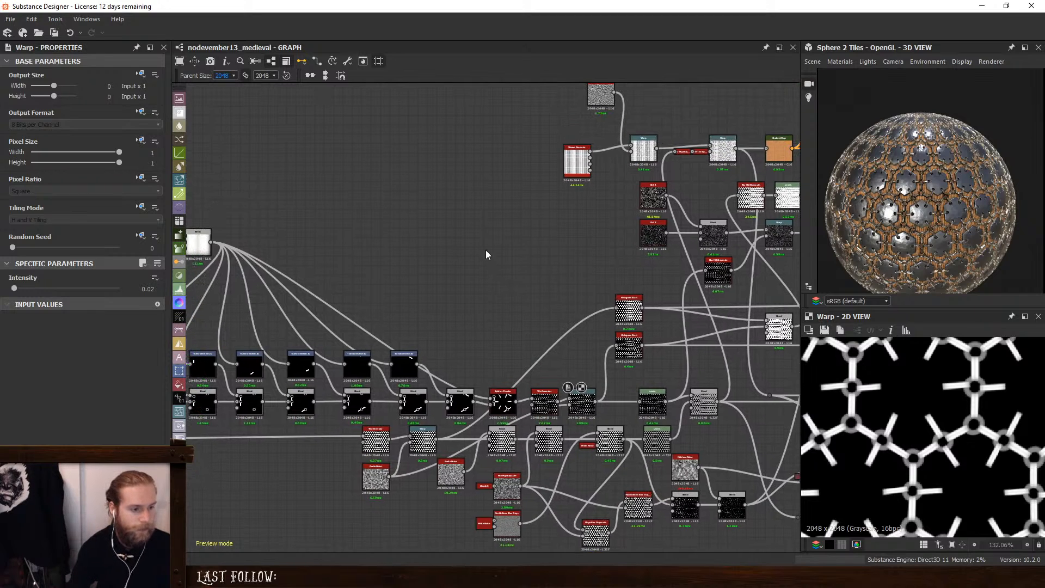
Add a Fibers 1 node in the empty area above the chain pattern nodes
{"action": "key", "text": "space"}
{"action": "type", "text": "thr"}
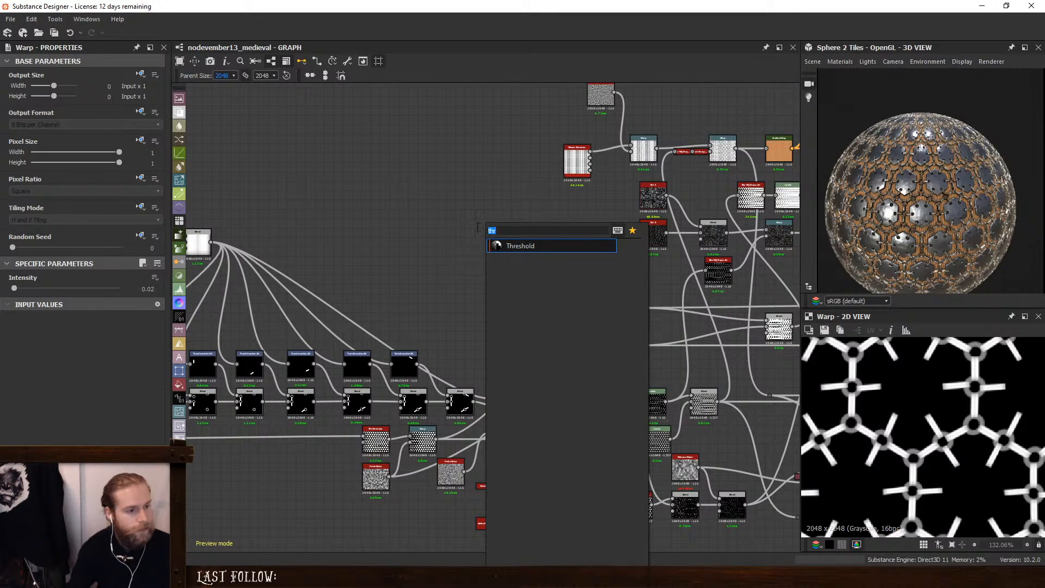
{"action": "type", "text": "st"}
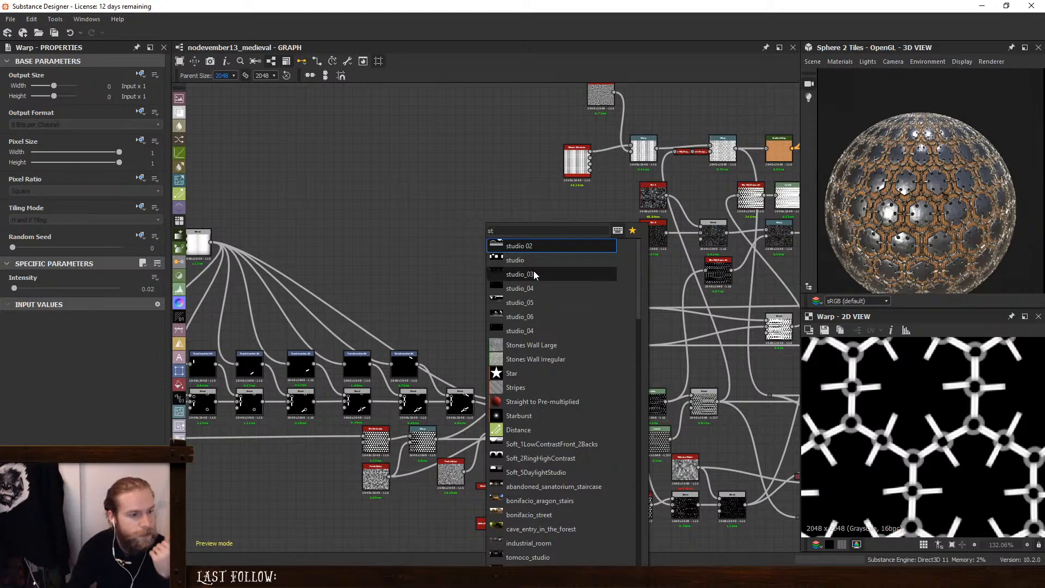
{"action": "type", "text": "it"}
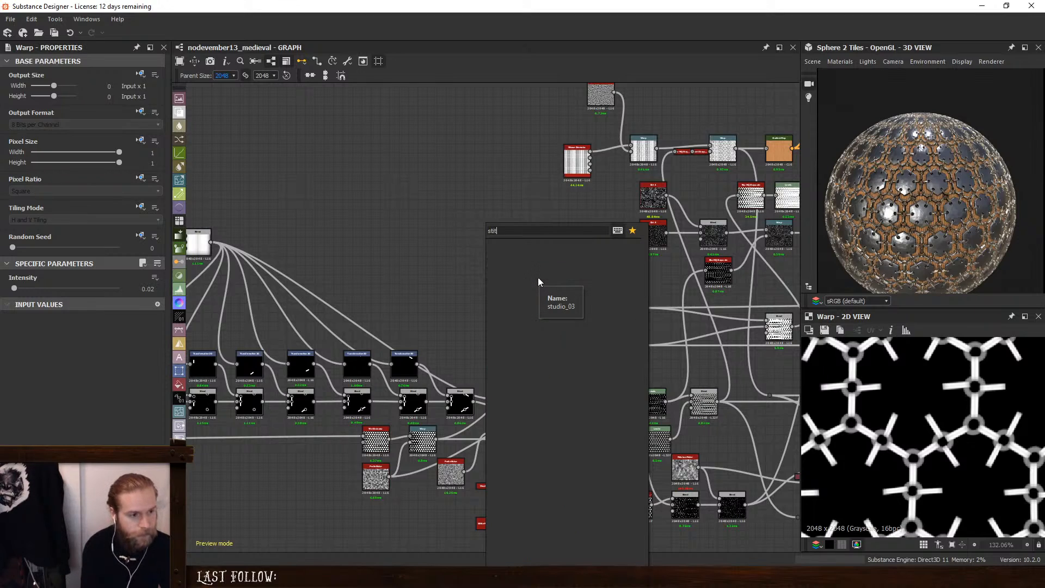
{"action": "key", "text": "BackSpace"}
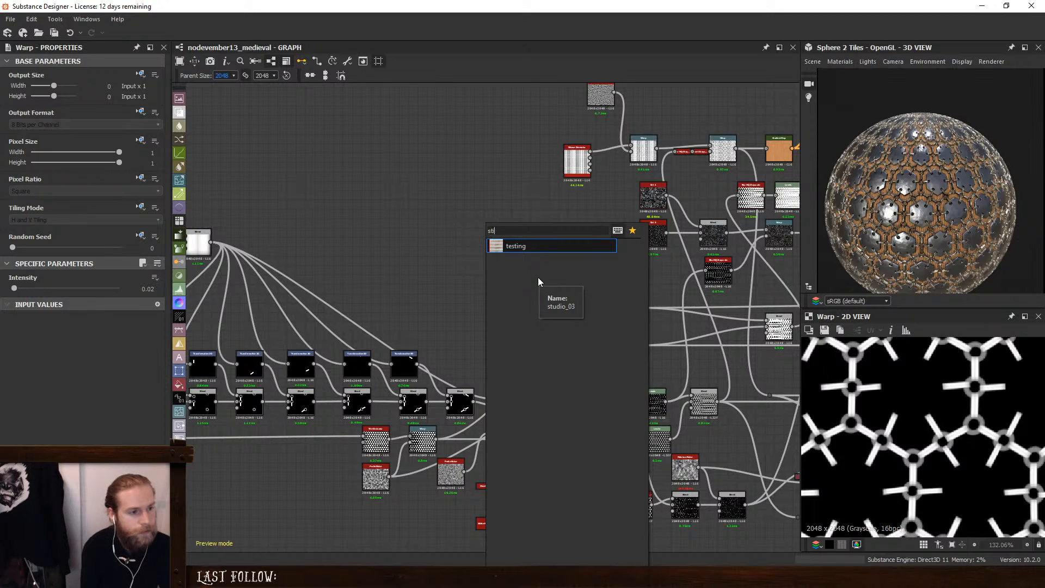
{"action": "key", "text": "BackSpace"}
{"action": "key", "text": "BackSpace"}
{"action": "key", "text": "BackSpace"}
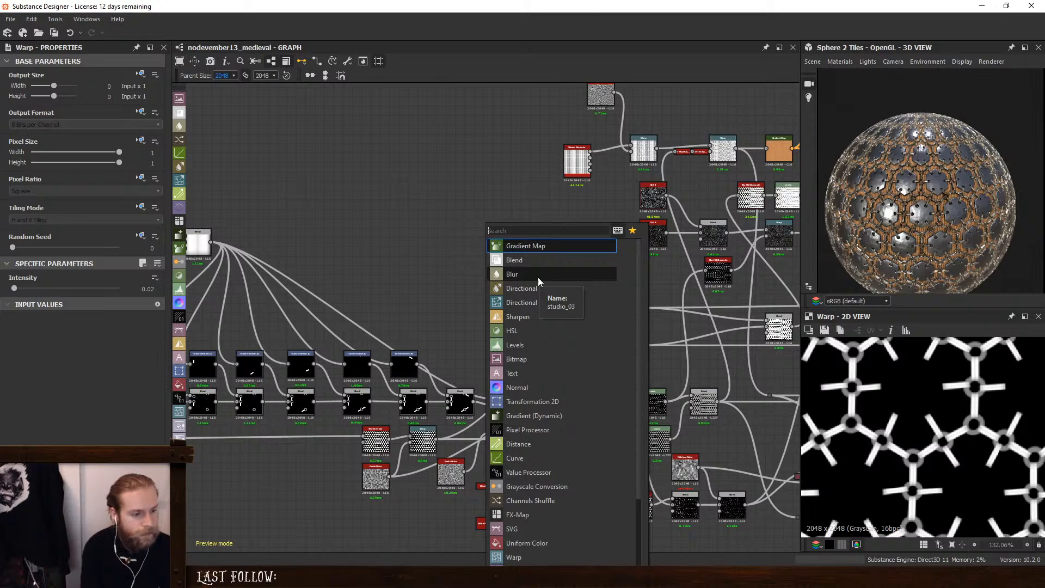
{"action": "type", "text": "fib"}
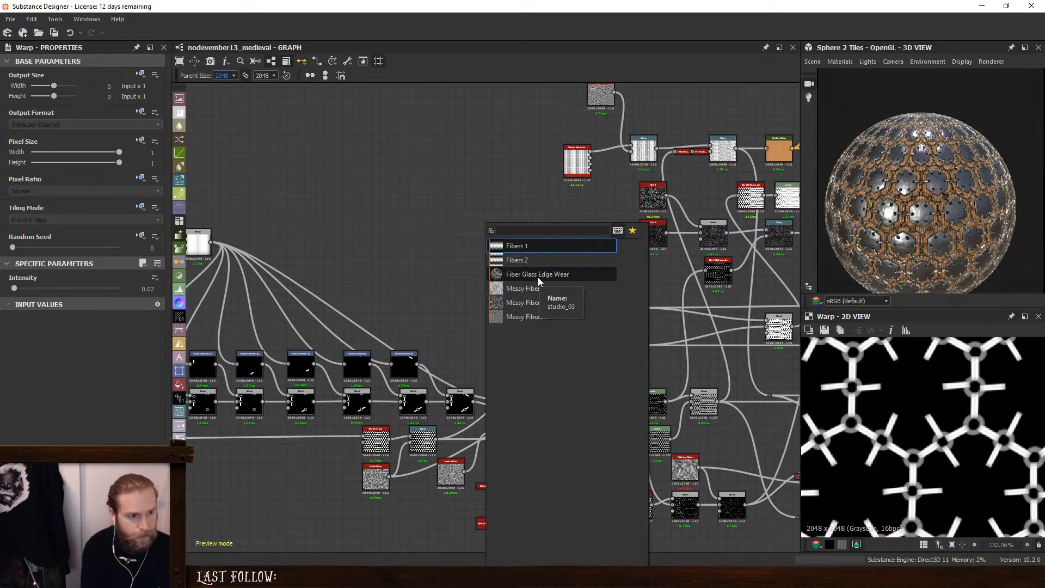
{"action": "left_click", "coordinate": [510, 246]}
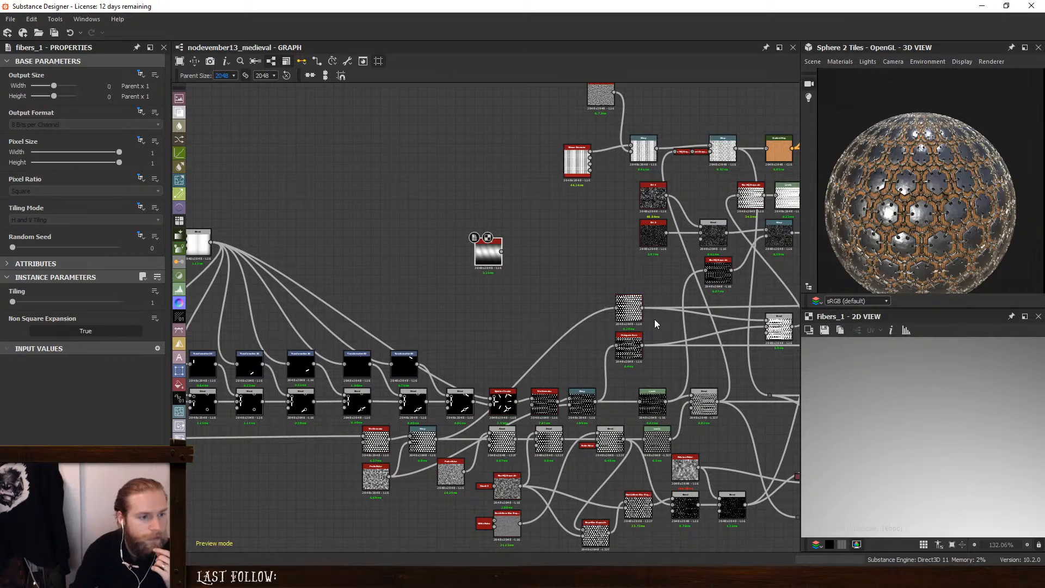
Place the Fibers 1 node above the Transformation 2D row and set its Tiling to 7
{"action": "left_click_drag", "start_coordinate": [486, 261], "coordinate": [378, 272]}
{"action": "scroll", "coordinate": [880, 406], "scroll_direction": "down", "scroll_amount": 10}
{"action": "left_click_drag", "start_coordinate": [12, 301], "coordinate": [55, 303]}
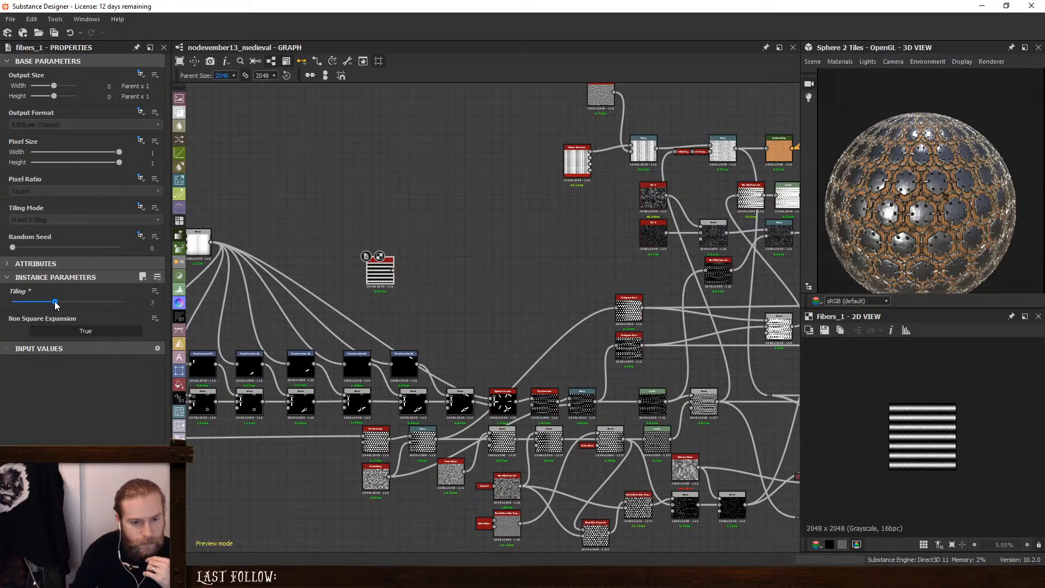
{"action": "scroll", "coordinate": [341, 335], "scroll_direction": "up", "scroll_amount": 5}
{"action": "left_click_drag", "start_coordinate": [485, 136], "coordinate": [424, 218]}
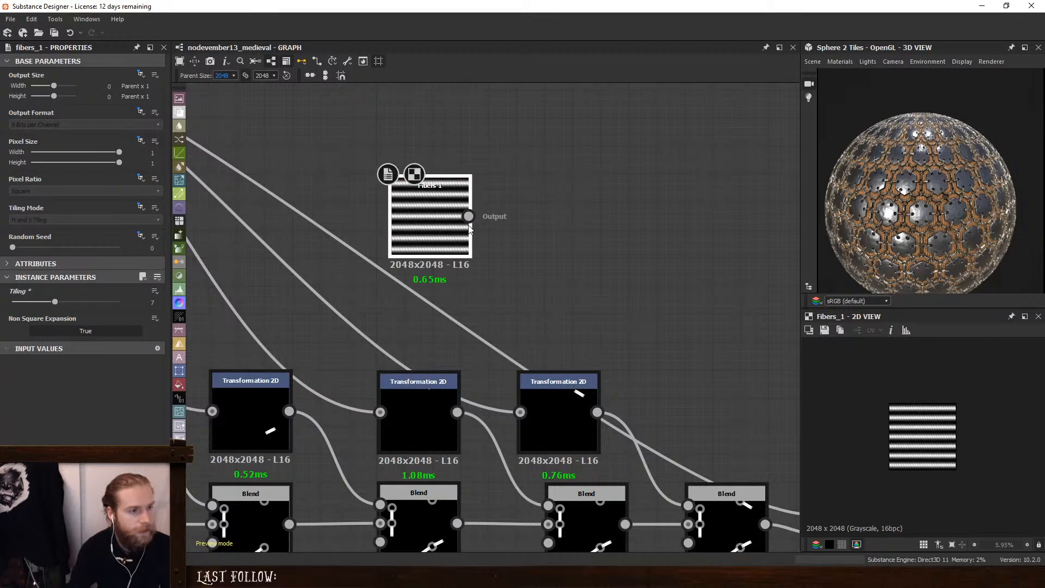
Add a Levels node and a Gradient Linear 3 node above the Fibers 1 node
{"action": "scroll", "coordinate": [491, 292], "scroll_direction": "down", "scroll_amount": 2}
{"action": "middle_click_drag", "start_coordinate": [492, 291], "coordinate": [482, 333]}
{"action": "scroll", "coordinate": [506, 202], "scroll_direction": "up", "scroll_amount": 1}
{"action": "key", "text": "space"}
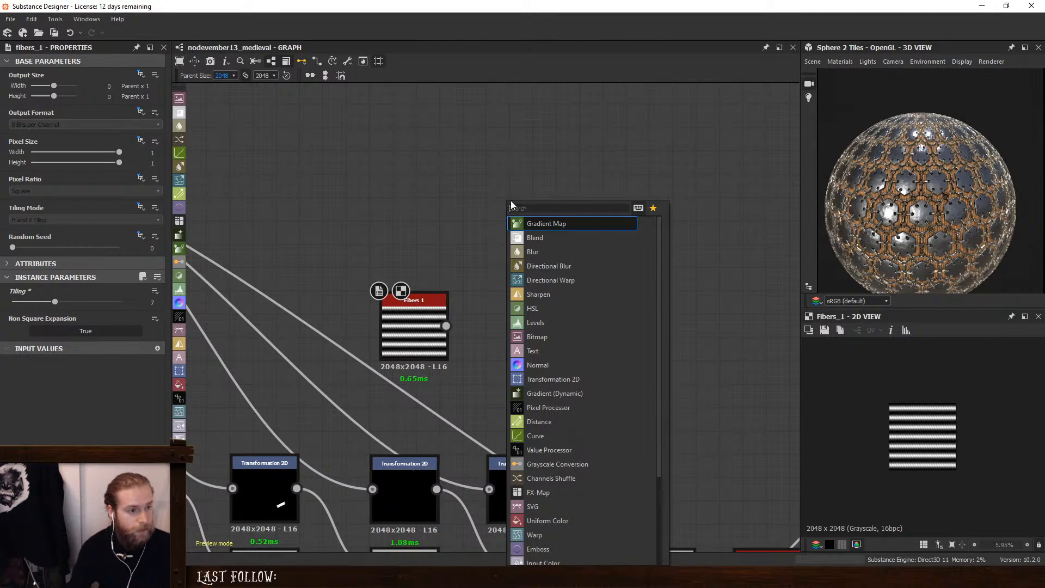
{"action": "type", "text": "l"}
{"action": "left_click", "coordinate": [536, 227]}
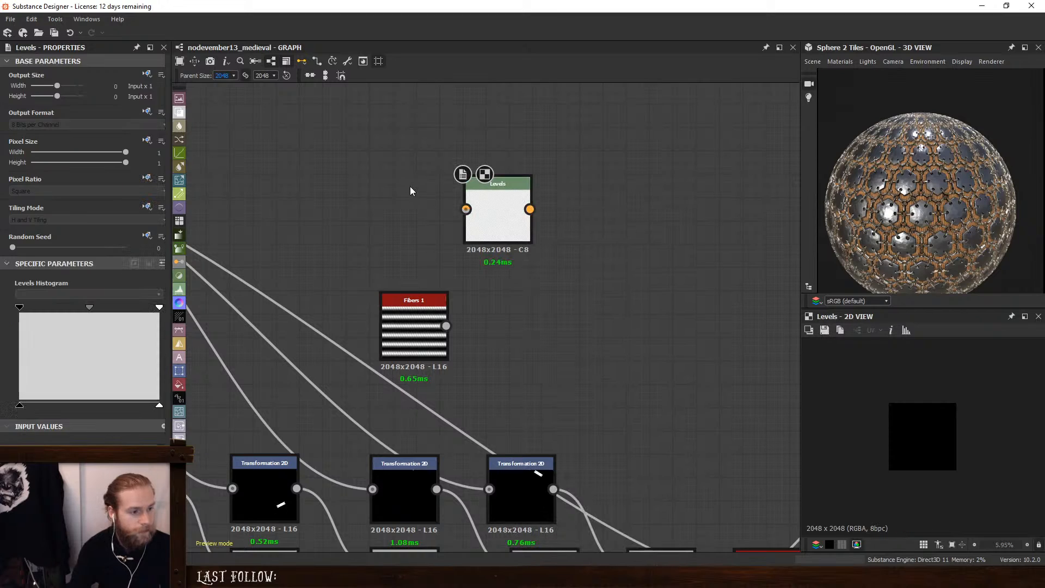
{"action": "key", "text": "space"}
{"action": "key", "text": "Escape"}
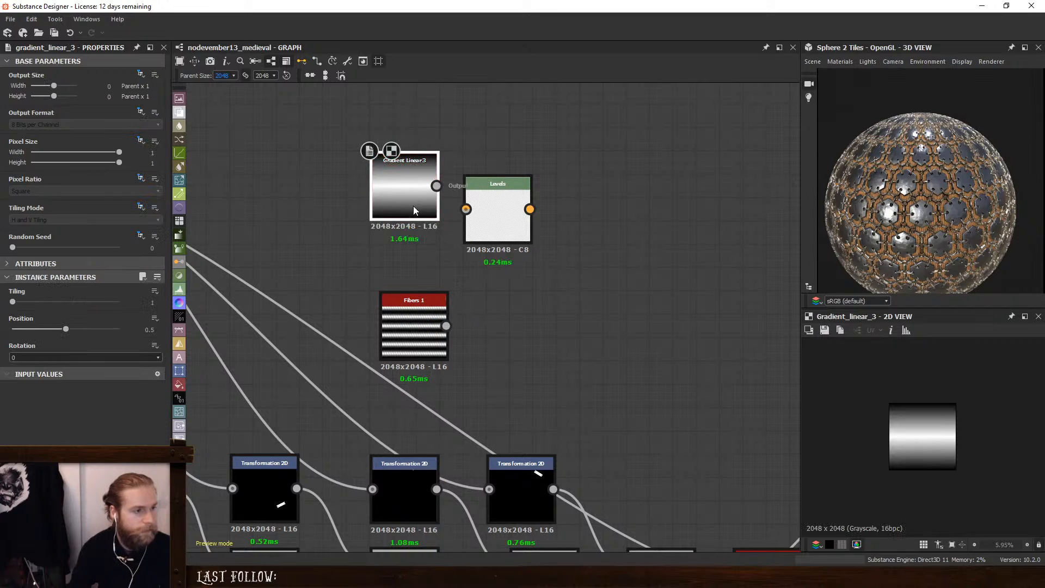
Connect the Gradient Linear 3 output to the Levels node and preview the Levels result
{"action": "left_click_drag", "start_coordinate": [414, 206], "coordinate": [466, 209]}
{"action": "left_click", "coordinate": [498, 208]}
{"action": "double_click", "coordinate": [499, 212]}
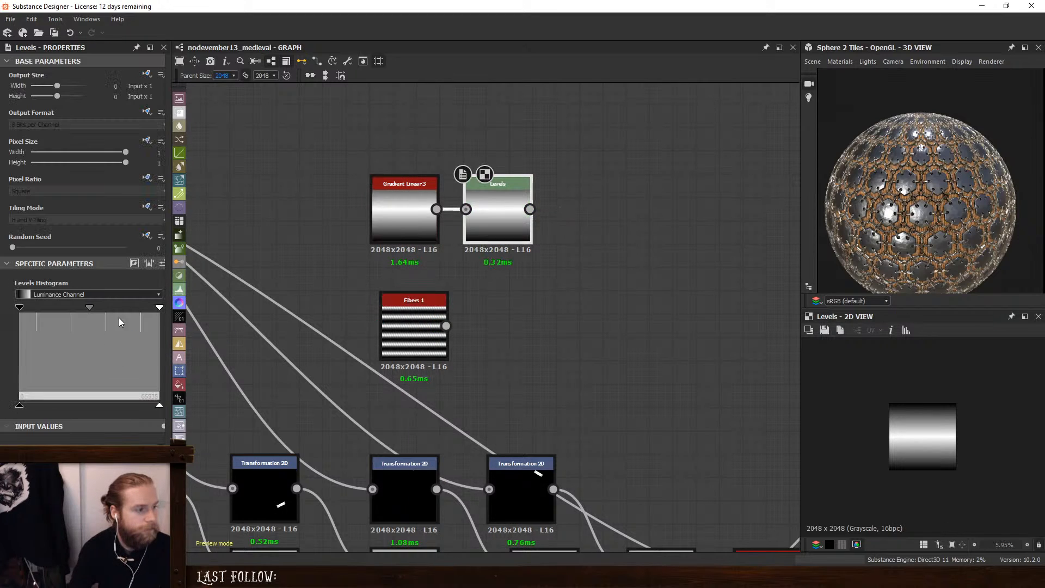
Set Gradient Linear 3's Rotation to 90 and narrow the Levels input range into a wide white band with dark edges
{"action": "left_click", "coordinate": [376, 204]}
{"action": "left_click", "coordinate": [57, 359]}
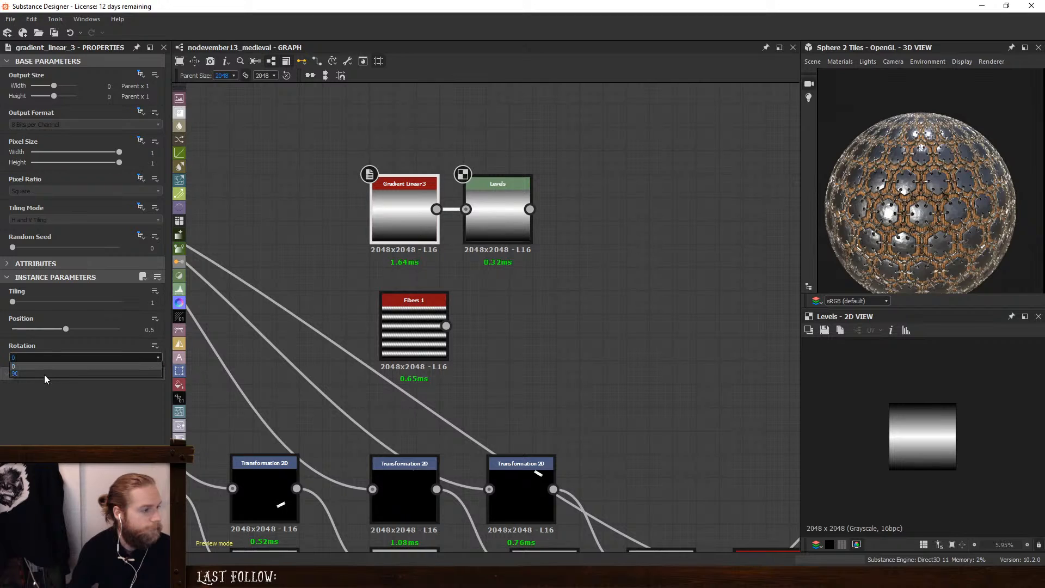
{"action": "left_click", "coordinate": [44, 375]}
{"action": "left_click", "coordinate": [495, 225]}
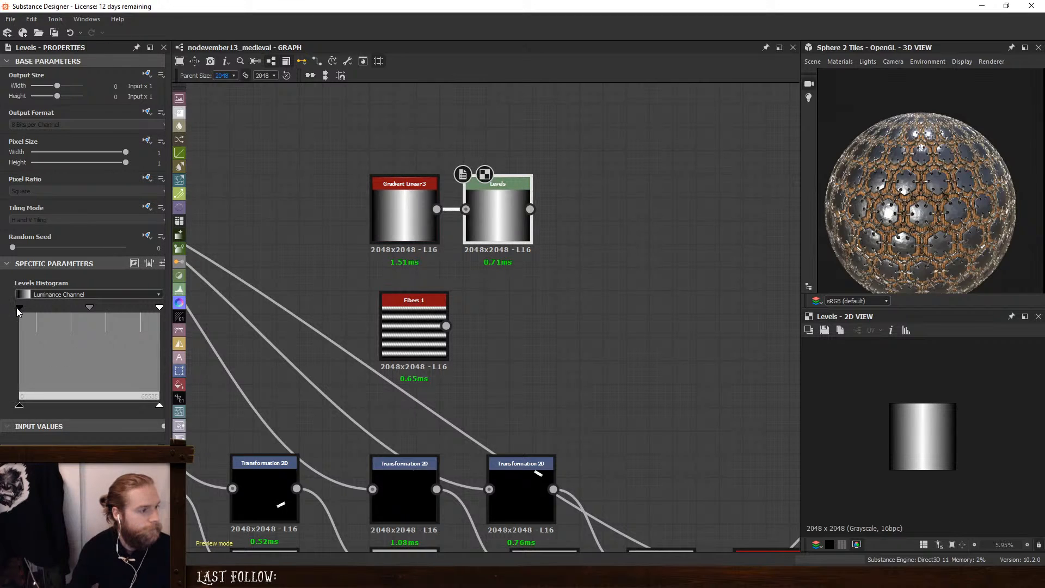
{"action": "left_click_drag", "start_coordinate": [158, 308], "coordinate": [26, 306]}
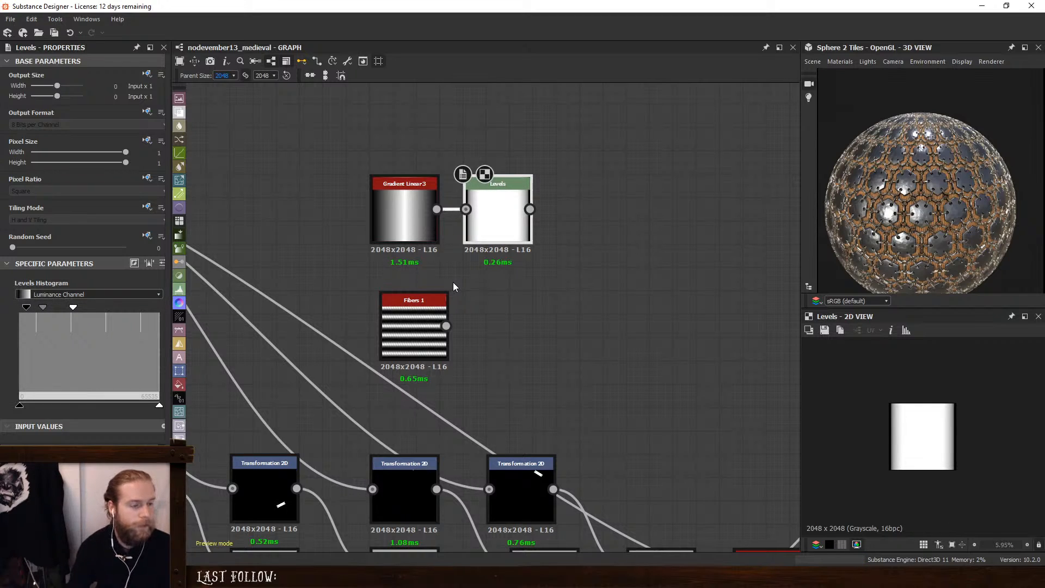
Add a Blend node combining the Fibers 1 and Levels outputs, and set its Blending Mode to Multiply
{"action": "left_click", "coordinate": [540, 316]}
{"action": "key", "text": "space"}
{"action": "left_click", "coordinate": [566, 259]}
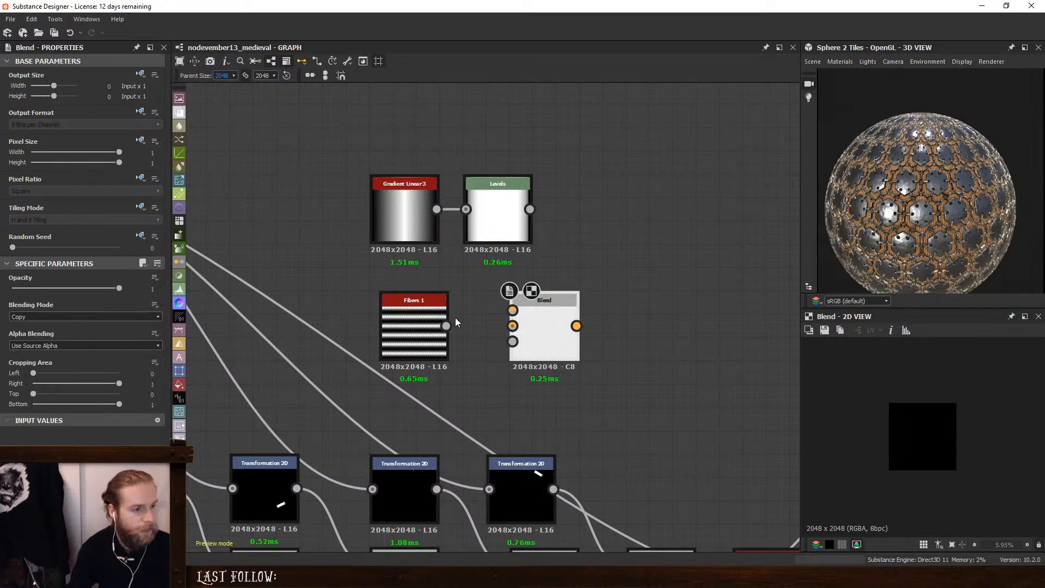
{"action": "left_click_drag", "start_coordinate": [446, 326], "coordinate": [513, 325]}
{"action": "left_click_drag", "start_coordinate": [530, 209], "coordinate": [513, 311]}
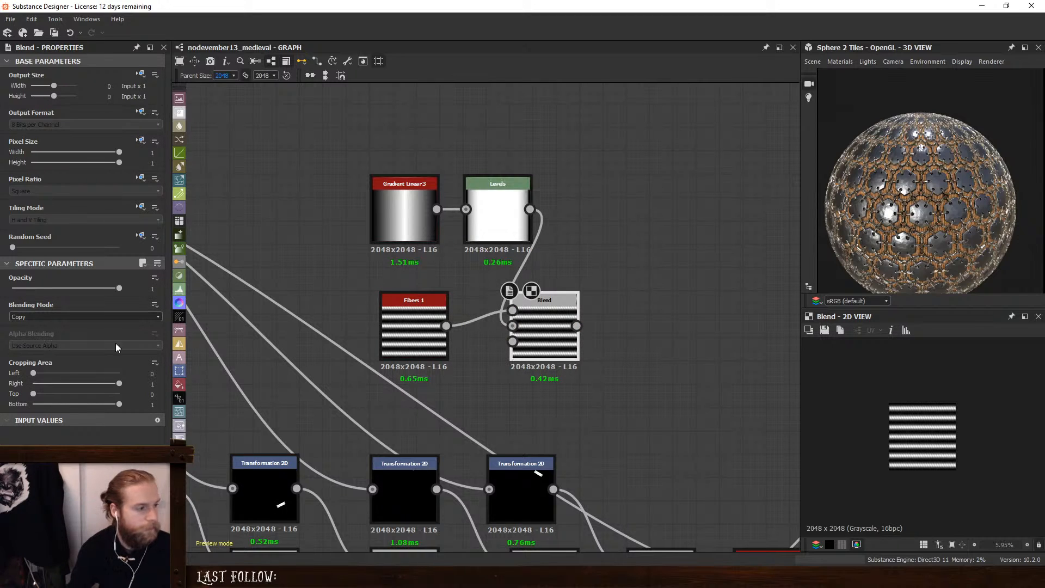
{"action": "left_click", "coordinate": [65, 317]}
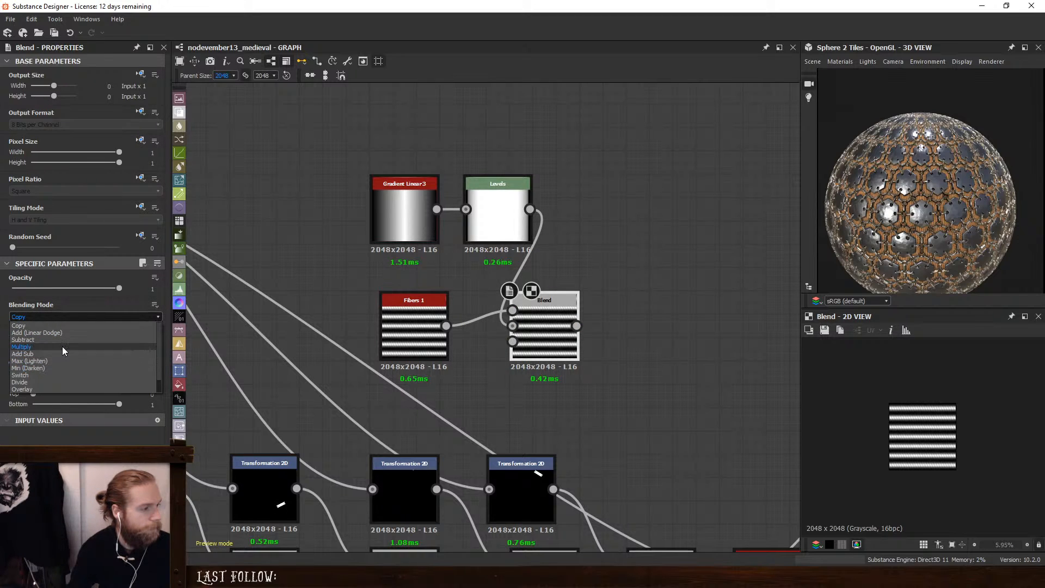
{"action": "left_click", "coordinate": [63, 347]}
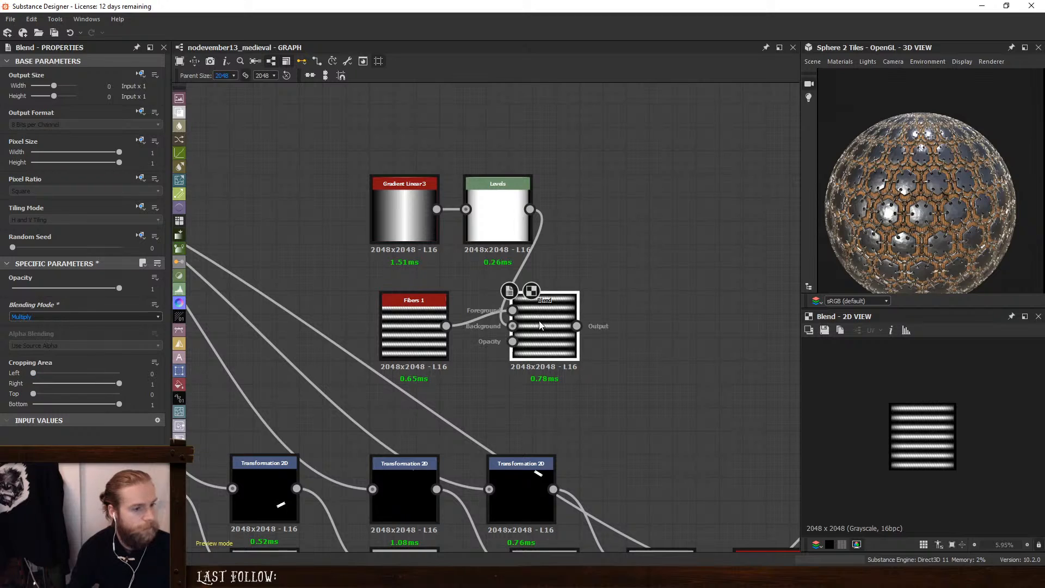
Swap the foreground and background inputs of the Multiply Blend and inspect its fiber pattern up close
{"action": "mouse_move", "coordinate": [33, 373]}
{"action": "left_mouse_down"}
{"action": "mouse_move", "coordinate": [43, 373]}
{"action": "mouse_move", "coordinate": [22, 383]}
{"action": "left_mouse_up"}
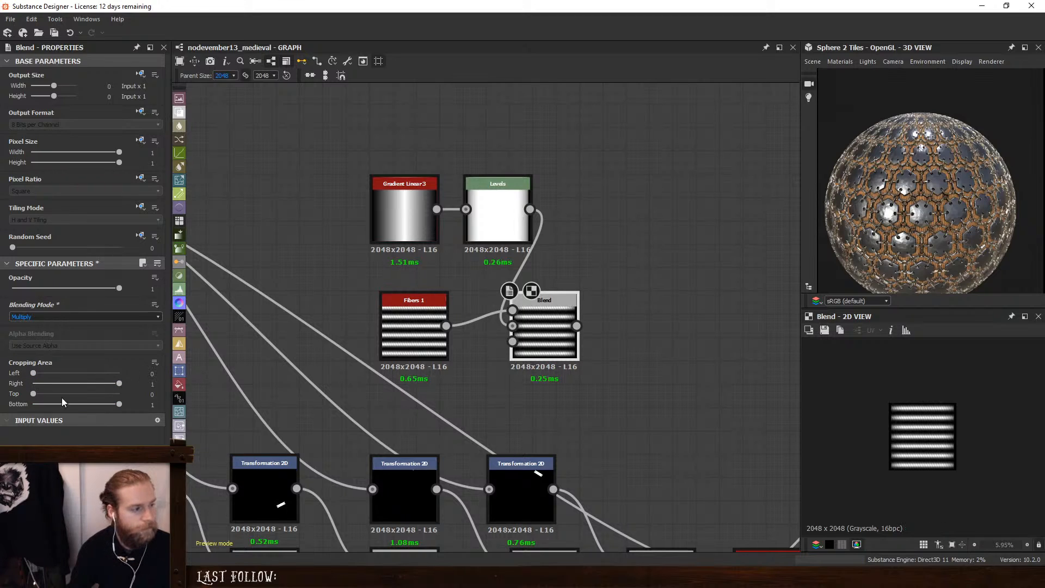
{"action": "left_click_drag", "start_coordinate": [489, 334], "coordinate": [498, 316]}
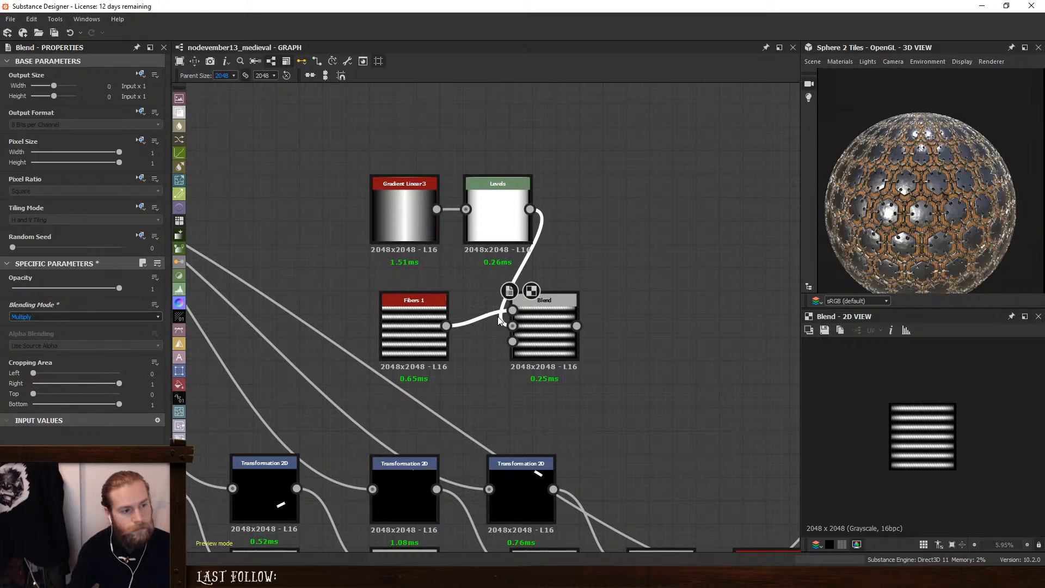
{"action": "key", "text": "x"}
{"action": "left_click", "coordinate": [408, 223]}
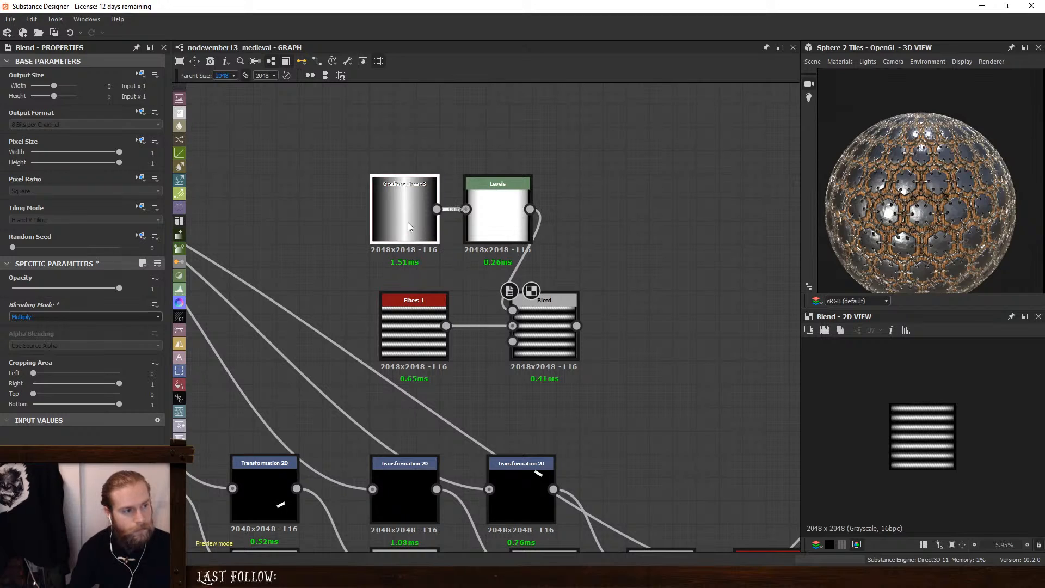
{"action": "key", "text": "f"}
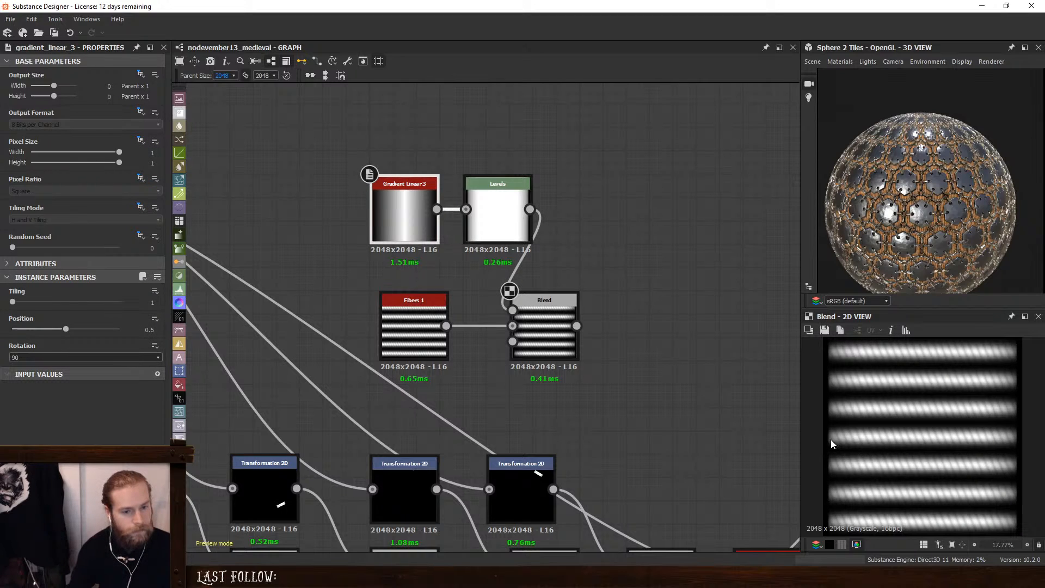
{"action": "scroll", "coordinate": [942, 433], "scroll_direction": "up", "scroll_amount": 1}
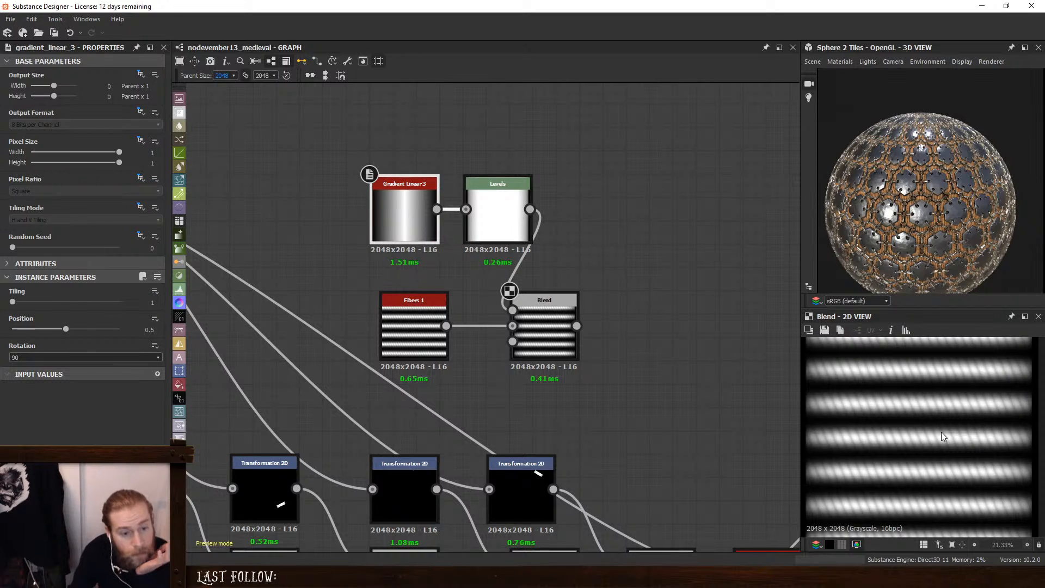
Move the input black point of the gradient's Levels node back to the start of the range to thin the dark side edges
{"action": "left_click", "coordinate": [410, 329]}
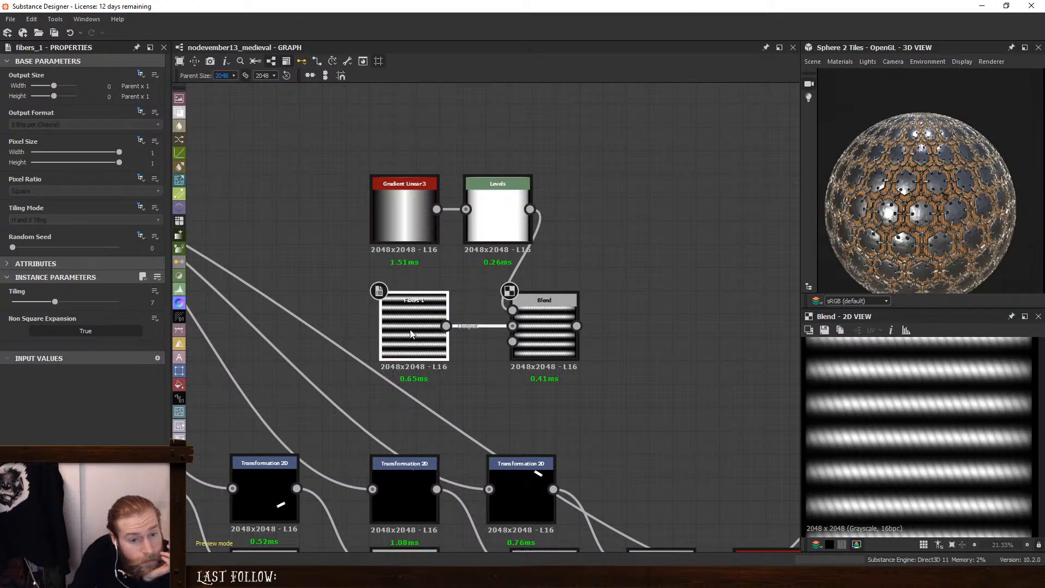
{"action": "left_click", "coordinate": [538, 337]}
{"action": "scroll", "coordinate": [838, 445], "scroll_direction": "down", "scroll_amount": 3}
{"action": "scroll", "coordinate": [928, 456], "scroll_direction": "up", "scroll_amount": 1}
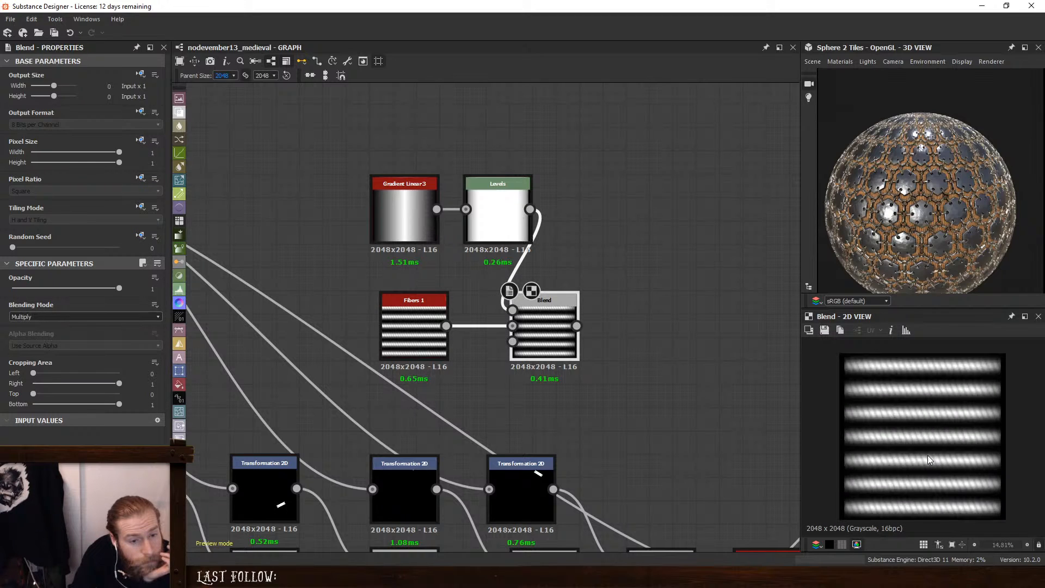
{"action": "left_click", "coordinate": [413, 220]}
{"action": "left_click", "coordinate": [491, 217]}
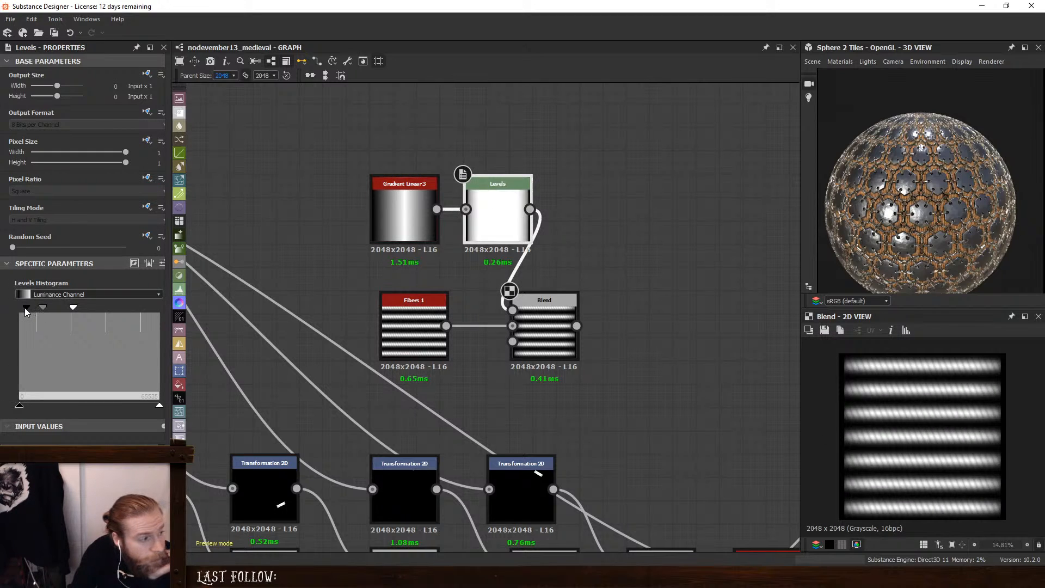
{"action": "left_click_drag", "start_coordinate": [24, 309], "coordinate": [4, 309]}
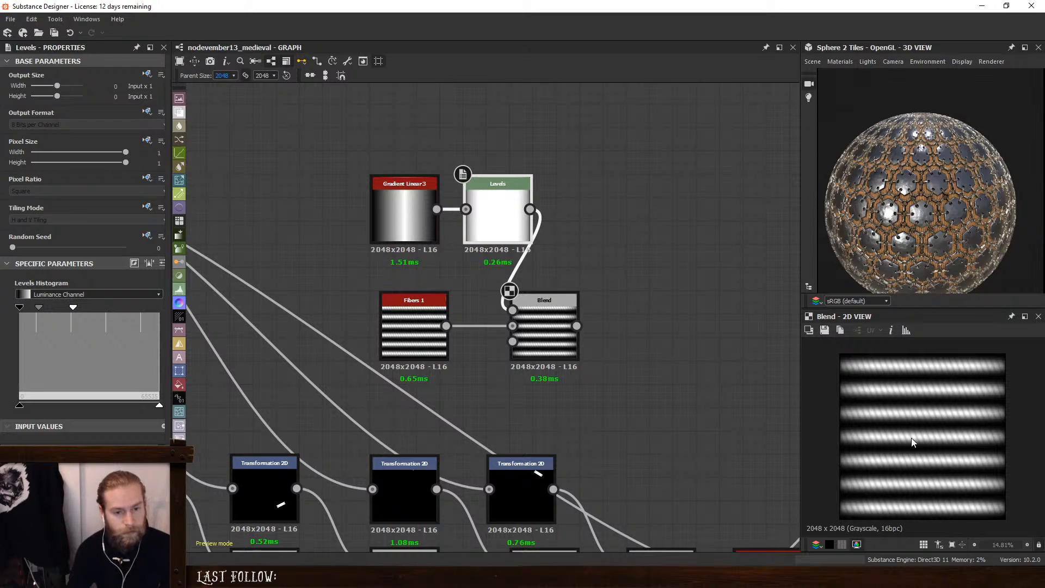
Add a second Blend with the Multiply Blend as foreground, cropped to a single fiber with Top 0.43 and Bottom 0.57
{"action": "key", "text": "space"}
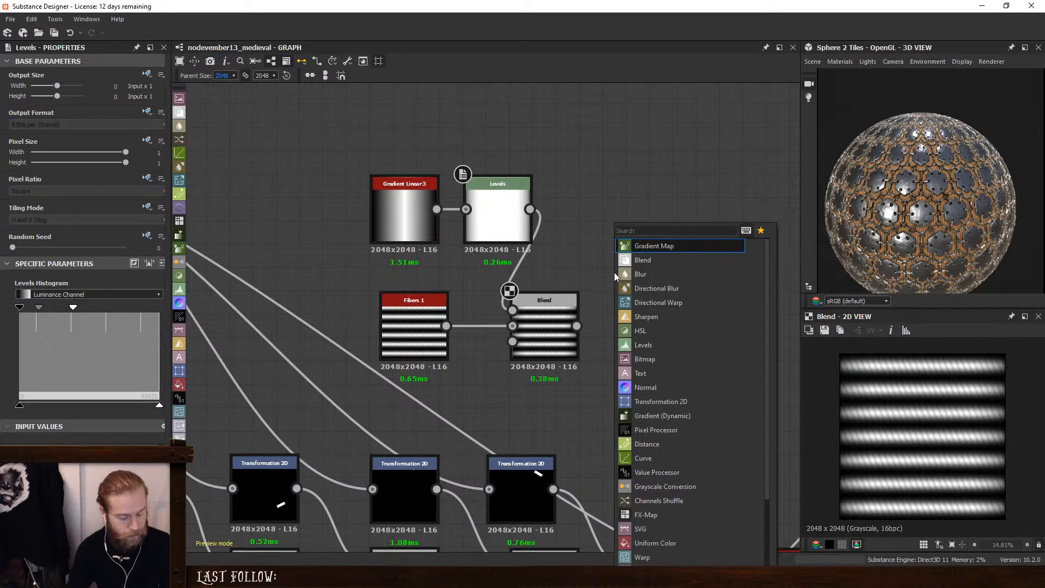
{"action": "type", "text": "b"}
{"action": "left_click", "coordinate": [691, 247]}
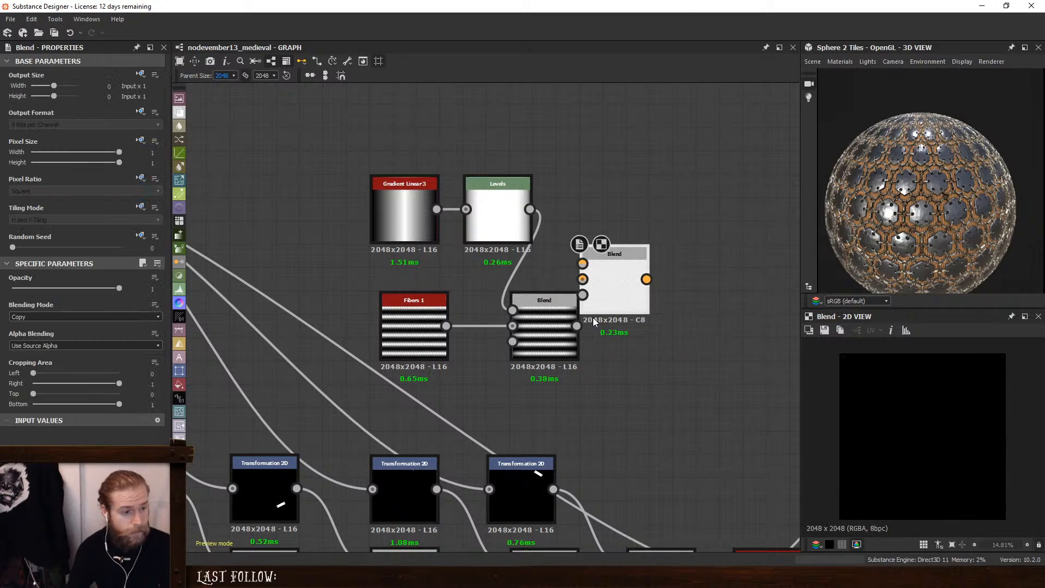
{"action": "left_click_drag", "start_coordinate": [577, 326], "coordinate": [638, 328]}
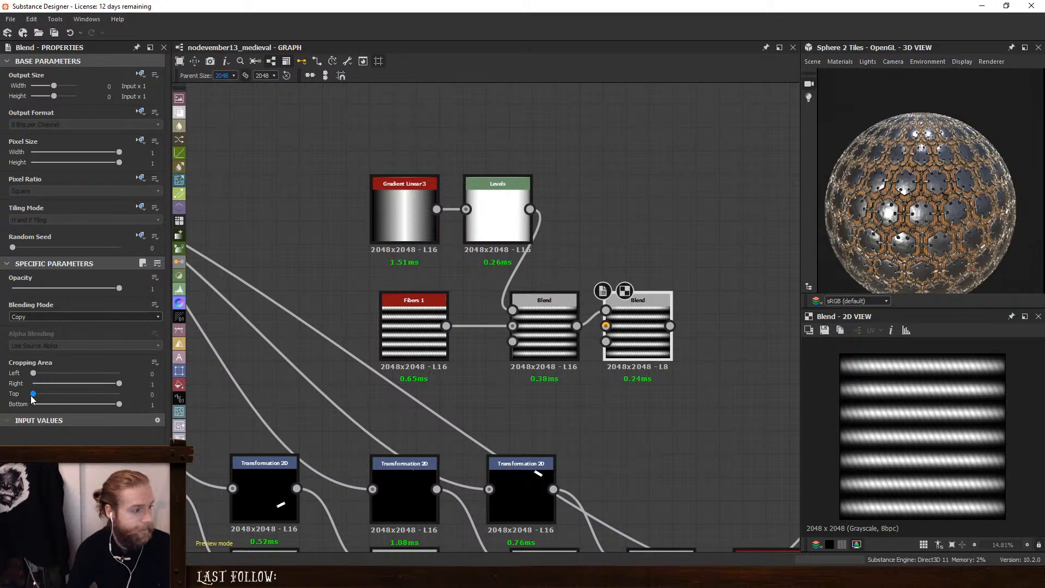
{"action": "left_click_drag", "start_coordinate": [33, 395], "coordinate": [83, 403]}
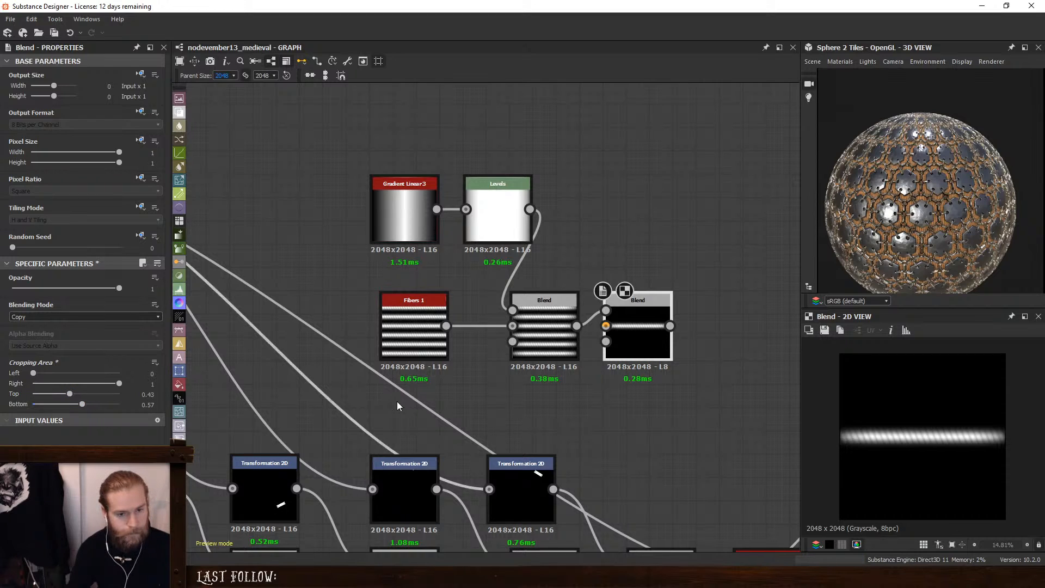
Add a Tile Sampler node after the cropped Blend and connect the Blend output to its Pattern Input
{"action": "scroll", "coordinate": [850, 414], "scroll_direction": "down", "scroll_amount": 3}
{"action": "middle_click_drag", "start_coordinate": [708, 357], "coordinate": [661, 345]}
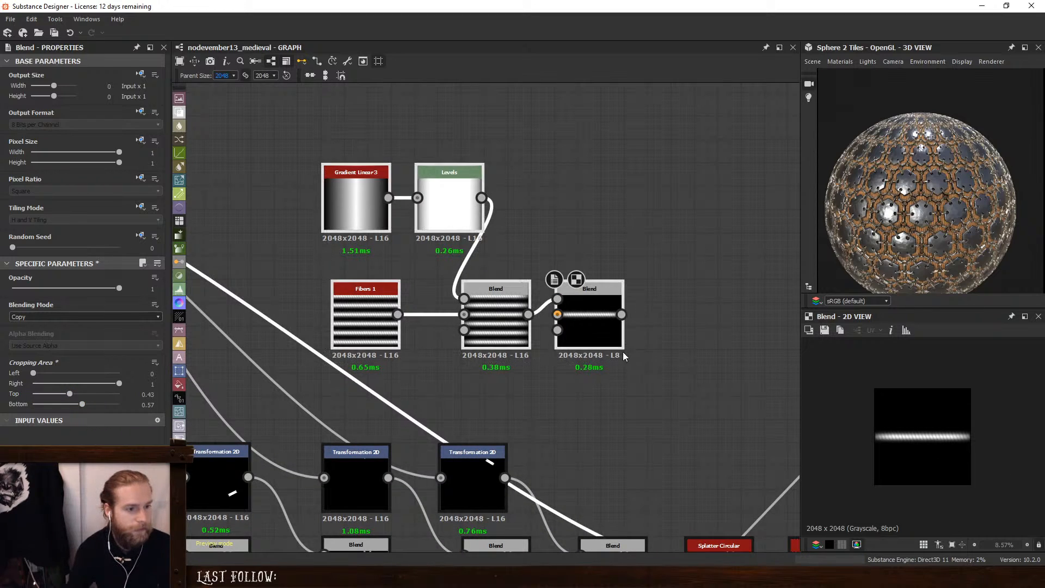
{"action": "middle_click_drag", "start_coordinate": [716, 286], "coordinate": [670, 194]}
{"action": "key", "text": "space"}
{"action": "type", "text": "ti"}
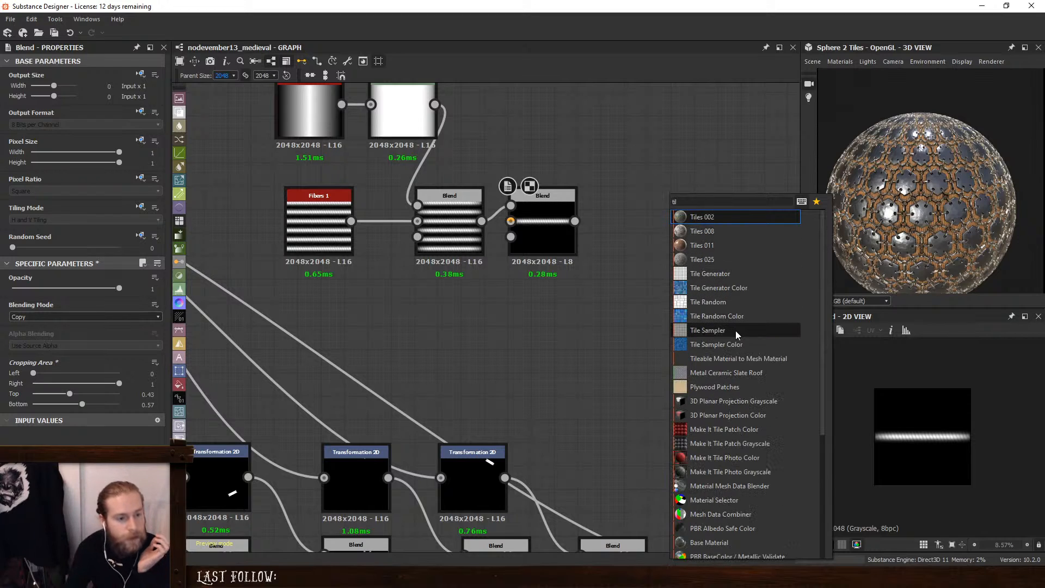
{"action": "left_click", "coordinate": [586, 202]}
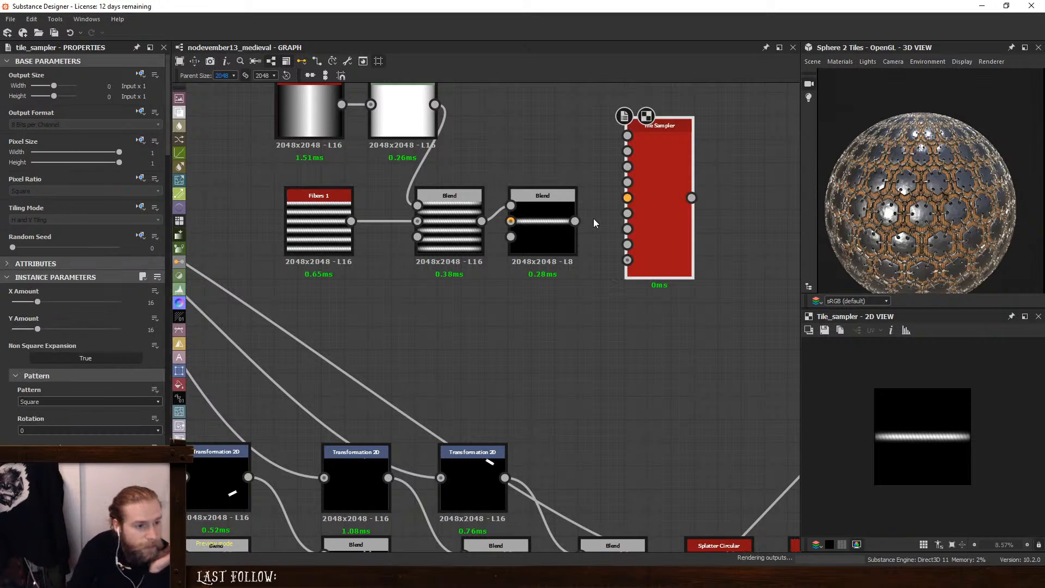
{"action": "left_click_drag", "start_coordinate": [654, 202], "coordinate": [676, 295]}
{"action": "left_click_drag", "start_coordinate": [643, 227], "coordinate": [576, 221]}
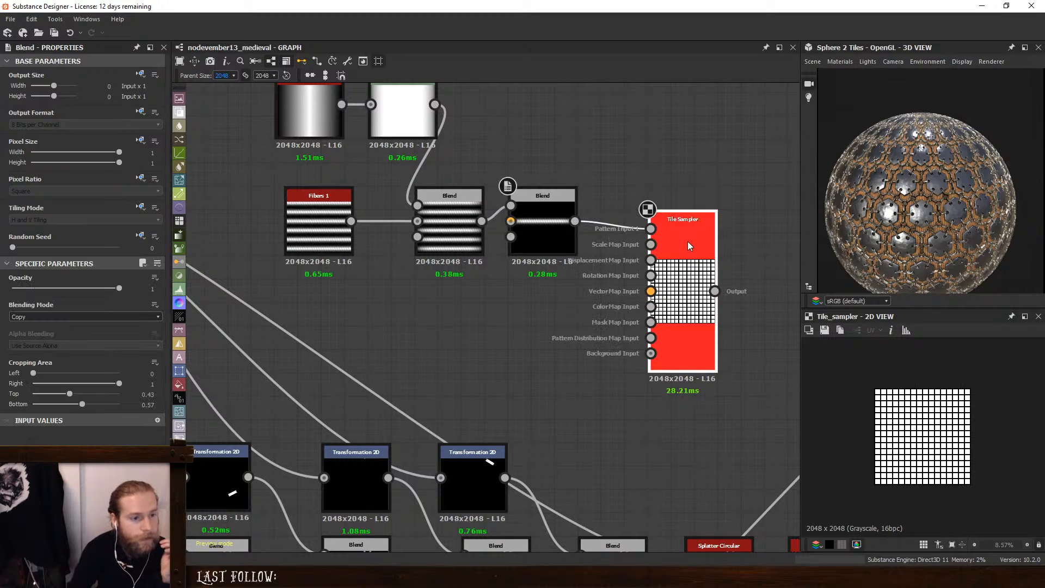
Set the Tile Sampler's Pattern to Pattern Input and examine the tiled fibers up close
{"action": "left_click", "coordinate": [687, 241]}
{"action": "left_click", "coordinate": [54, 402]}
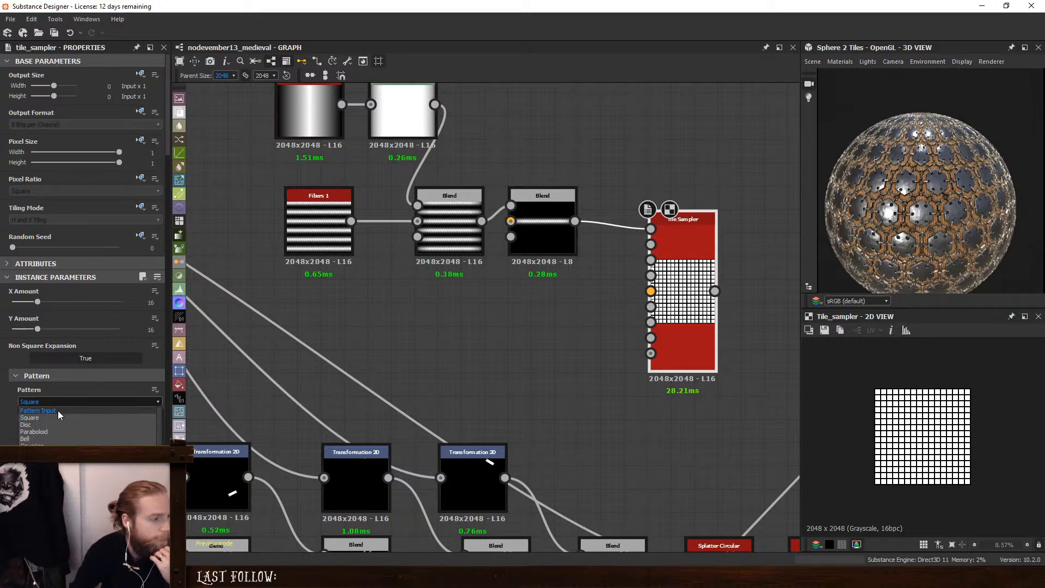
{"action": "left_click", "coordinate": [58, 411]}
{"action": "scroll", "coordinate": [945, 442], "scroll_direction": "up", "scroll_amount": 5}
{"action": "scroll", "coordinate": [945, 442], "scroll_direction": "up", "scroll_amount": 3}
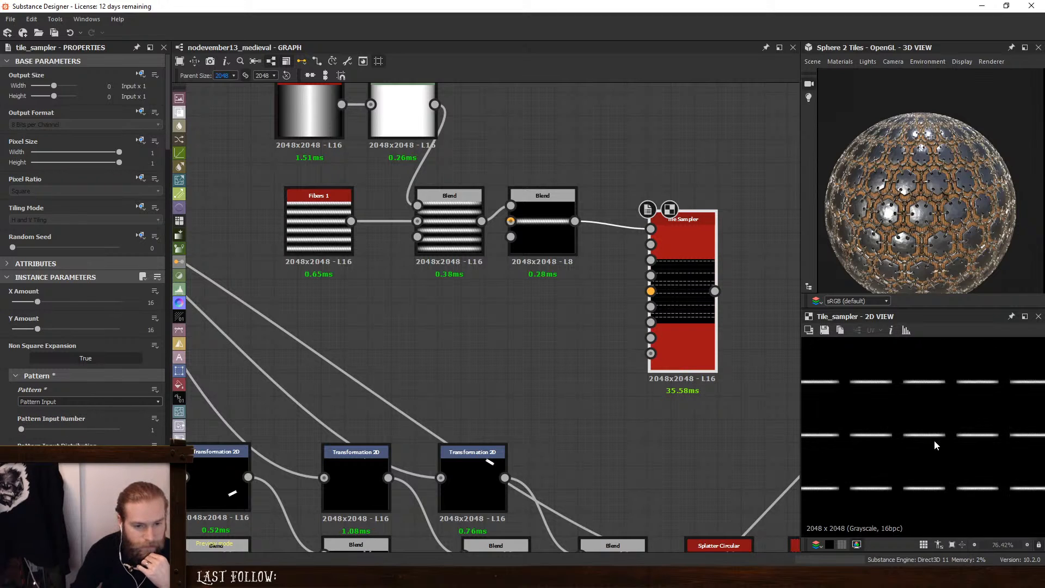
Connect the chain pattern's Tile Generator output to the Tile Sampler's Mask Map Input
{"action": "middle_click_drag", "start_coordinate": [566, 412], "coordinate": [511, 339]}
{"action": "scroll", "coordinate": [511, 339], "scroll_direction": "down", "scroll_amount": 3}
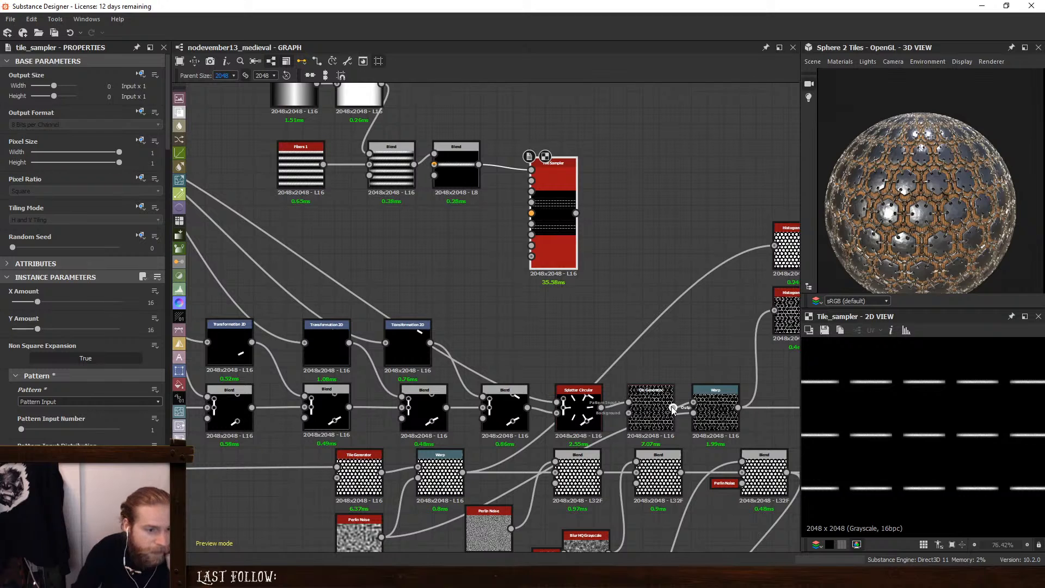
{"action": "left_click_drag", "start_coordinate": [673, 407], "coordinate": [551, 233]}
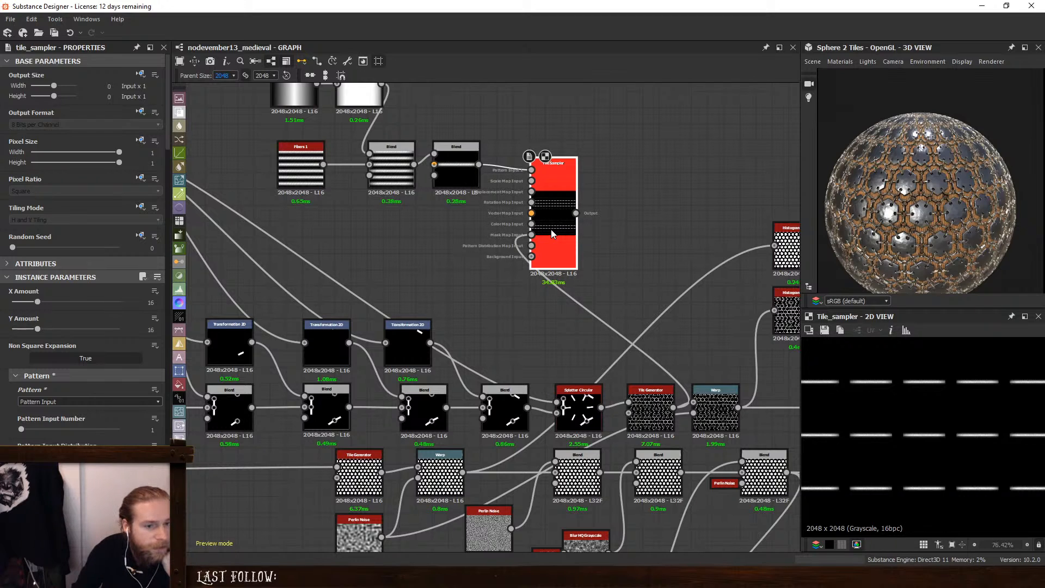
Set the Tile Sampler's Mask Map Threshold to 0.03
{"action": "scroll", "coordinate": [2, 363], "scroll_direction": "down", "scroll_amount": 5}
{"action": "scroll", "coordinate": [2, 363], "scroll_direction": "down", "scroll_amount": 8}
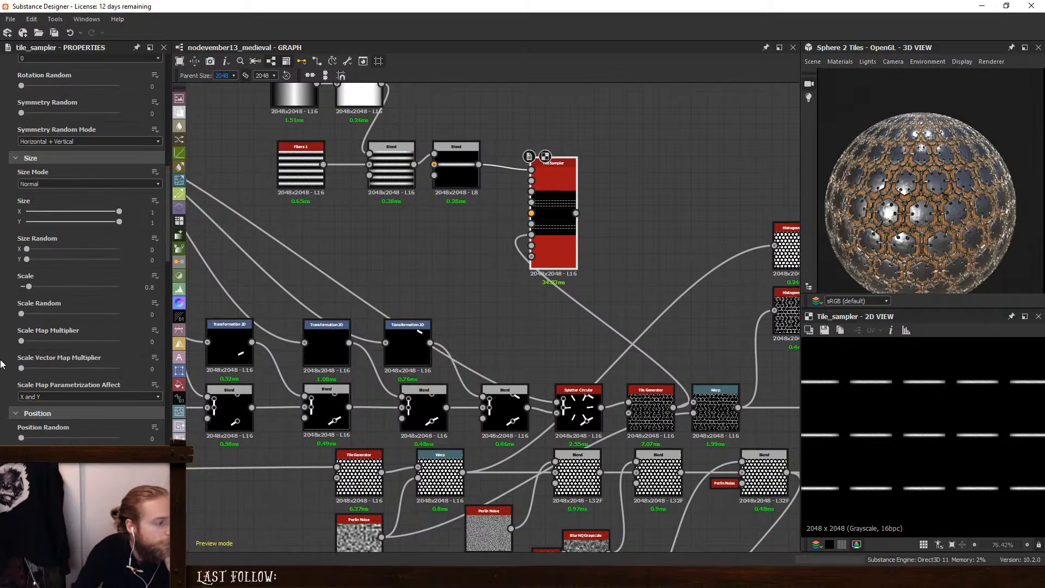
{"action": "scroll", "coordinate": [6, 364], "scroll_direction": "down", "scroll_amount": 6}
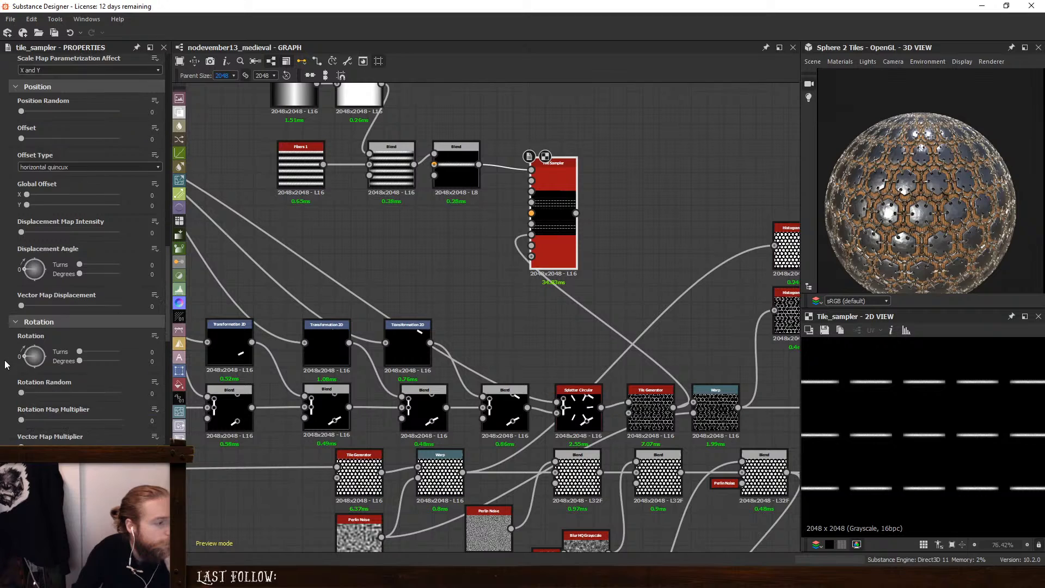
{"action": "scroll", "coordinate": [5, 365], "scroll_direction": "down", "scroll_amount": 3}
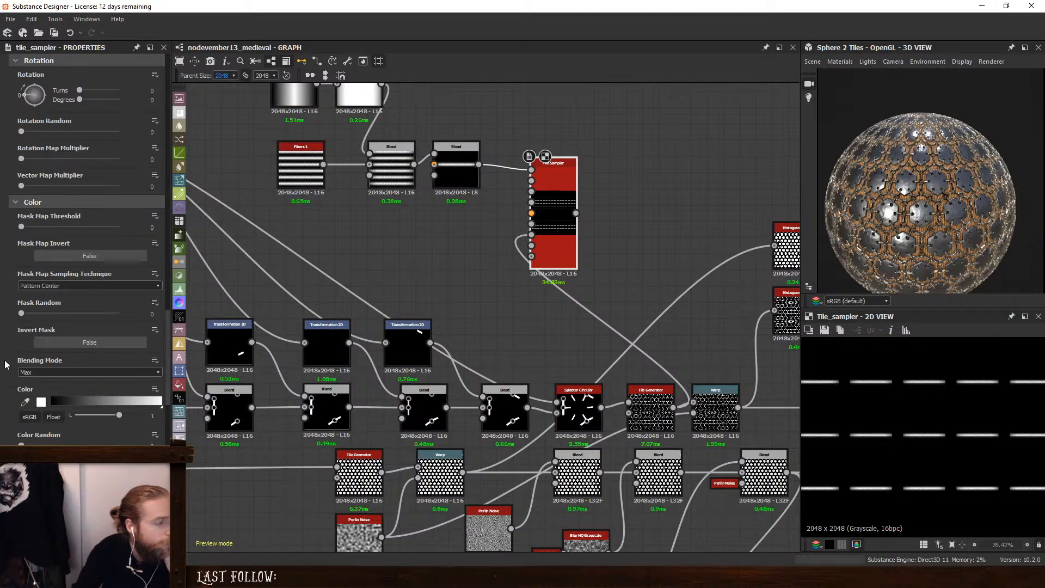
{"action": "left_click_drag", "start_coordinate": [21, 162], "coordinate": [24, 162]}
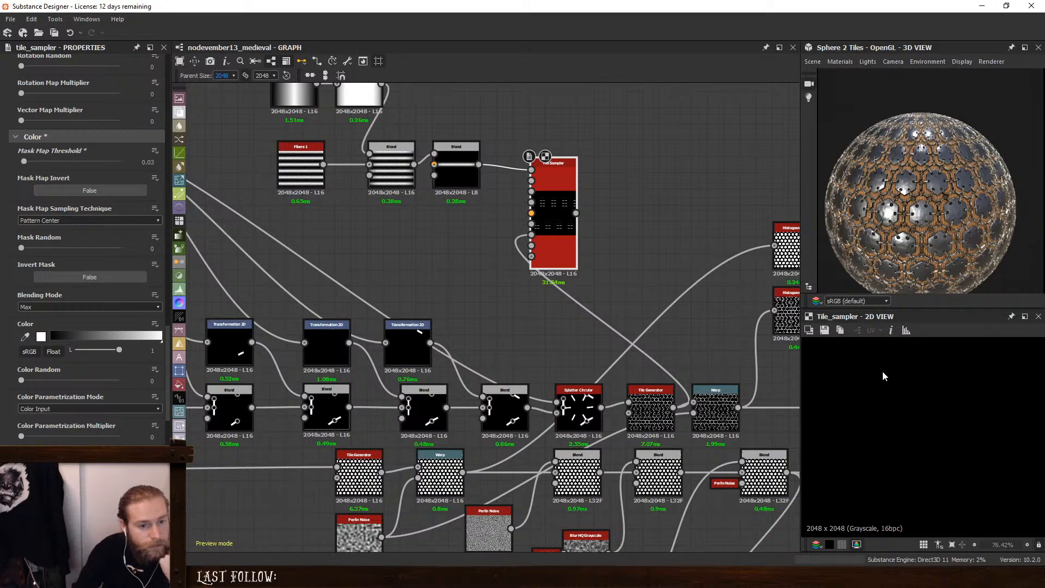
Connect the chain pattern's Tile Generator output to the Tile Sampler's Background Input as well
{"action": "middle_click_drag", "start_coordinate": [615, 208], "coordinate": [508, 242]}
{"action": "scroll", "coordinate": [508, 241], "scroll_direction": "up", "scroll_amount": 1}
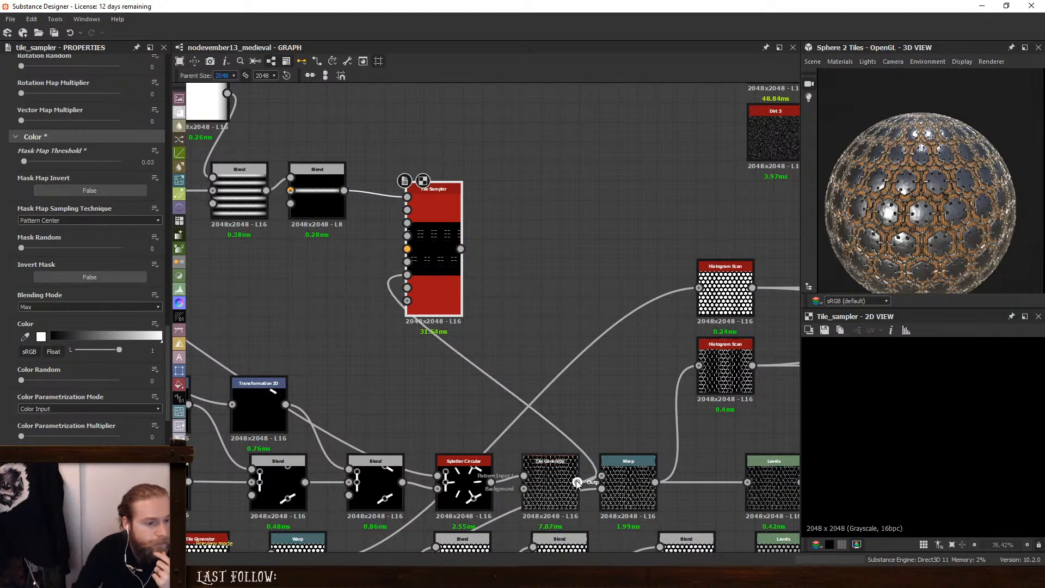
{"action": "left_click_drag", "start_coordinate": [577, 482], "coordinate": [417, 300]}
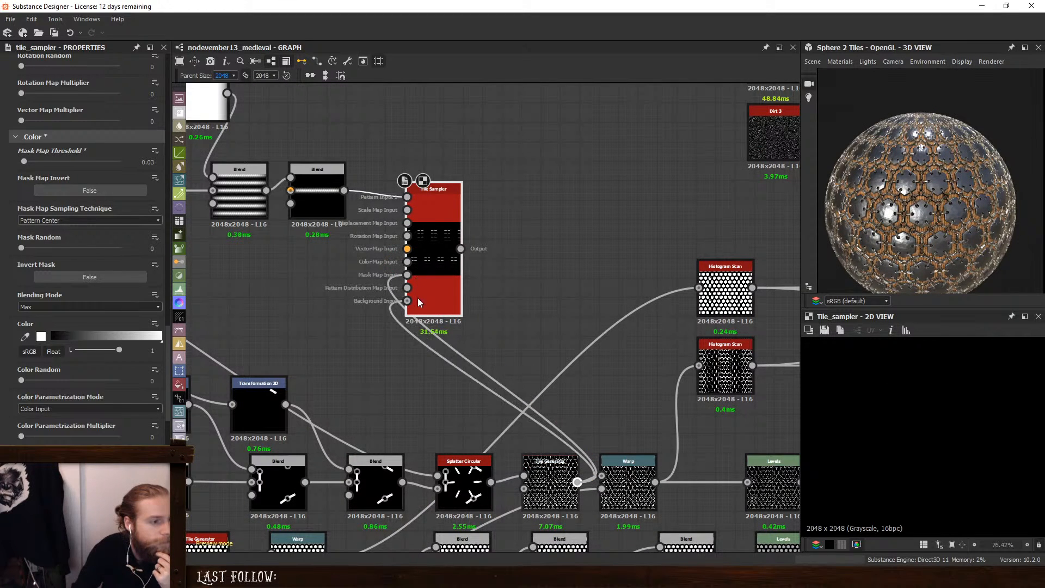
Remove the connection from the chain pattern's Tile Generator to the Tile Sampler's Background Input
{"action": "scroll", "coordinate": [888, 417], "scroll_direction": "up", "scroll_amount": 3}
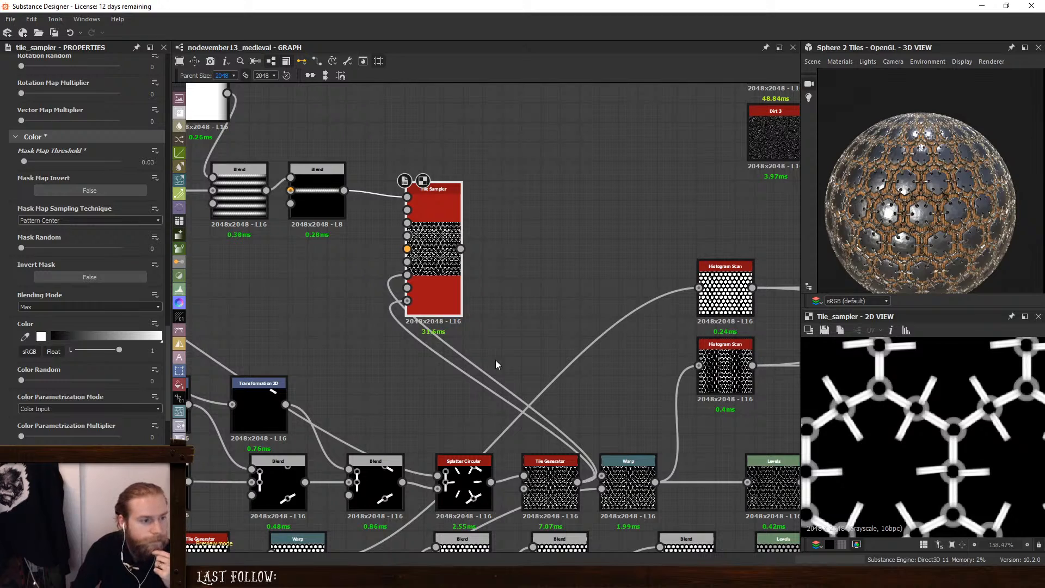
{"action": "left_click", "coordinate": [448, 362]}
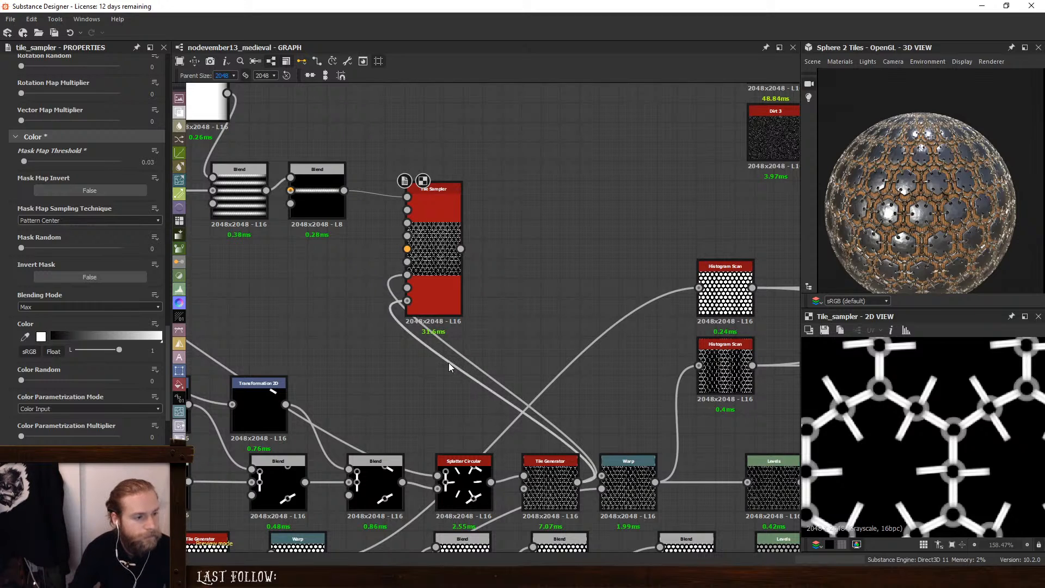
{"action": "key", "text": "Delete"}
Add a Blend node with the Tile Sampler as foreground and the chain pattern's Tile Generator as background, using Add (Linear Dodge) mode
{"action": "key", "text": "space"}
{"action": "left_click", "coordinate": [577, 260]}
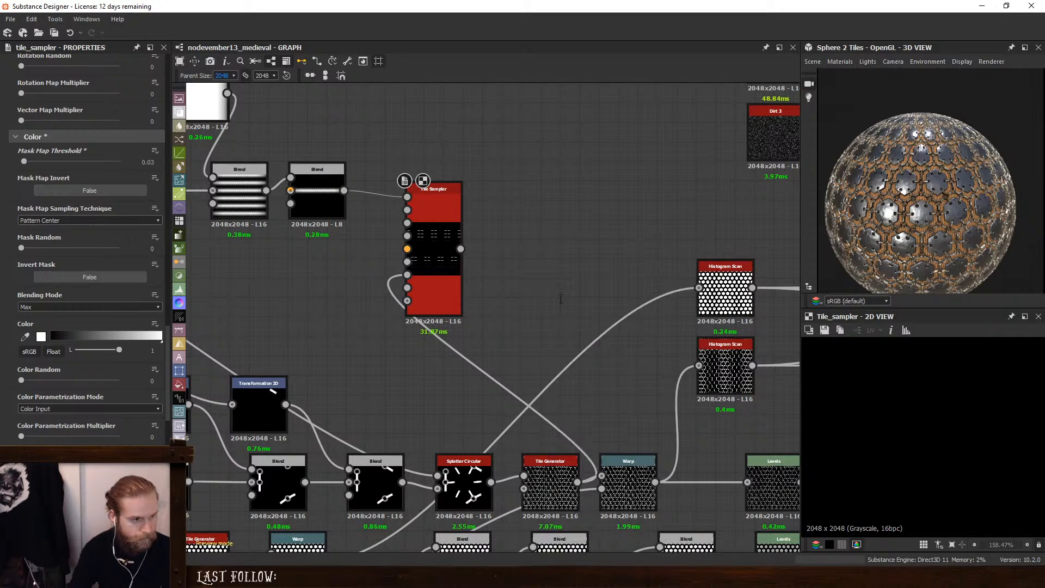
{"action": "left_click_drag", "start_coordinate": [577, 482], "coordinate": [525, 268]}
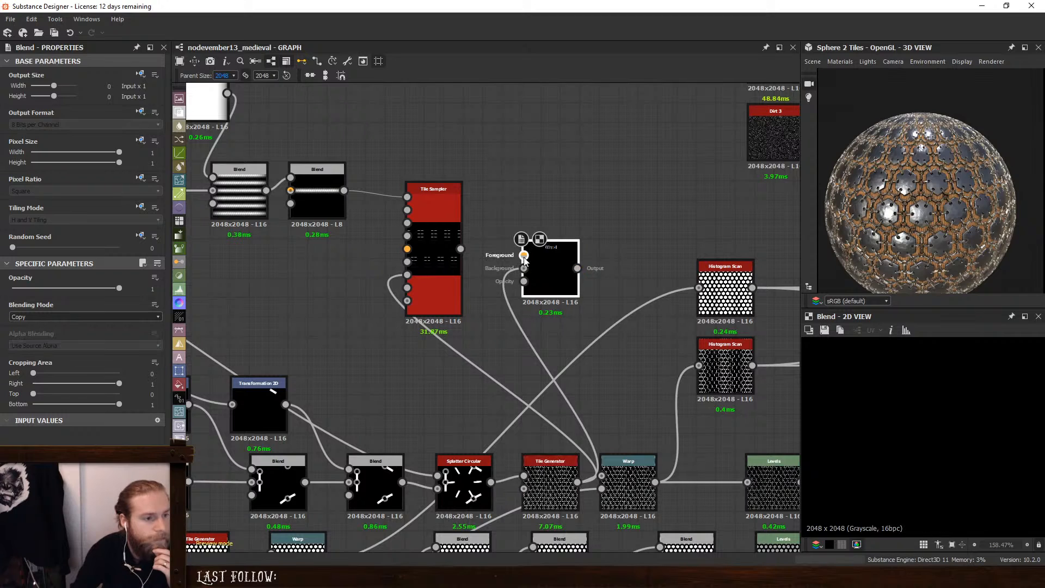
{"action": "left_click_drag", "start_coordinate": [460, 249], "coordinate": [524, 255]}
{"action": "left_click", "coordinate": [44, 316]}
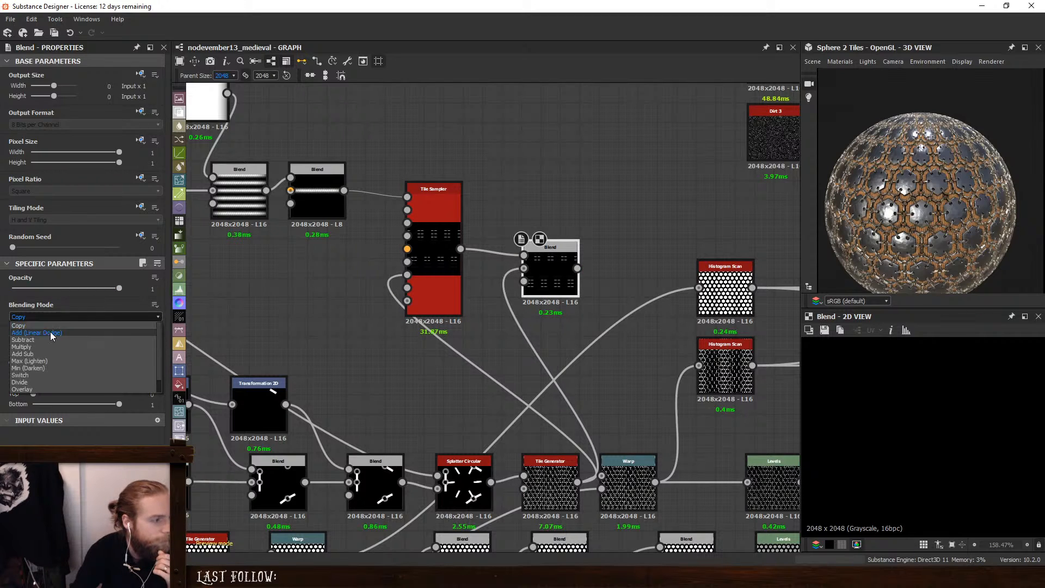
{"action": "left_click", "coordinate": [38, 326]}
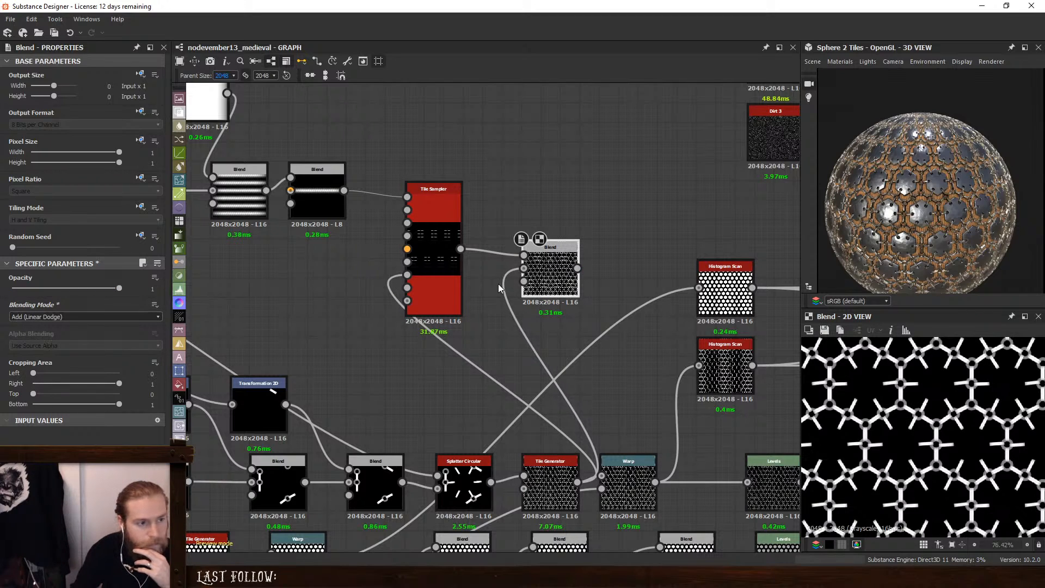
Insert a Levels node between the Tile Generator and the Blend's background input, and lower its output white level to darken the pattern
{"action": "left_click_drag", "start_coordinate": [524, 281], "coordinate": [525, 331]}
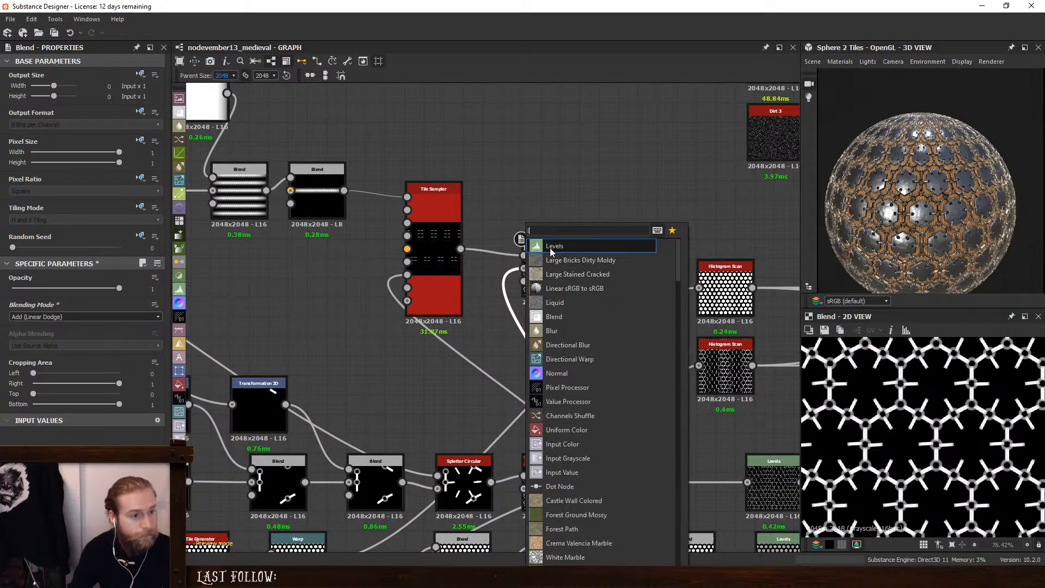
{"action": "left_click", "coordinate": [553, 246]}
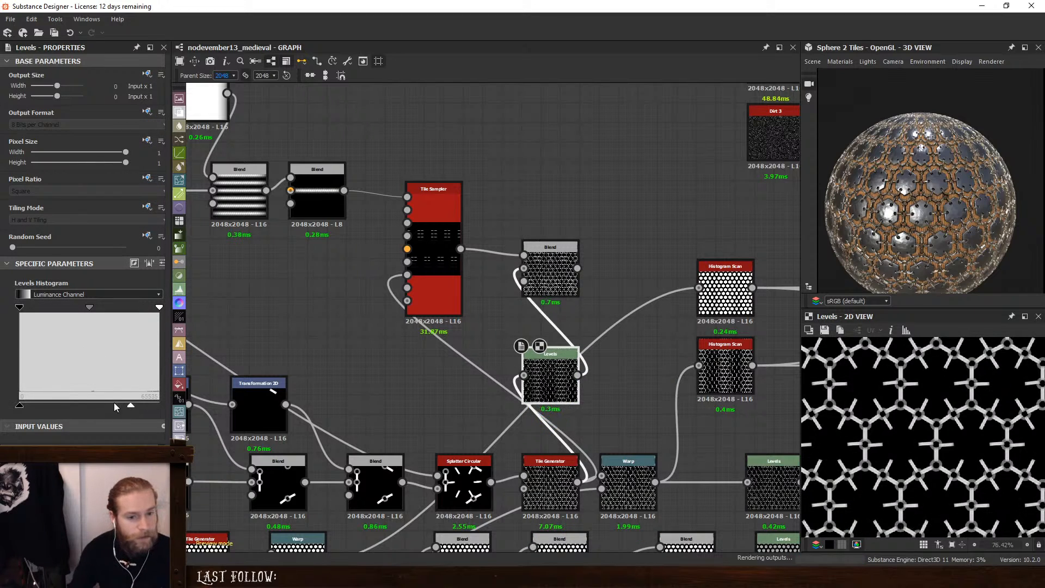
{"action": "left_click_drag", "start_coordinate": [115, 407], "coordinate": [66, 406]}
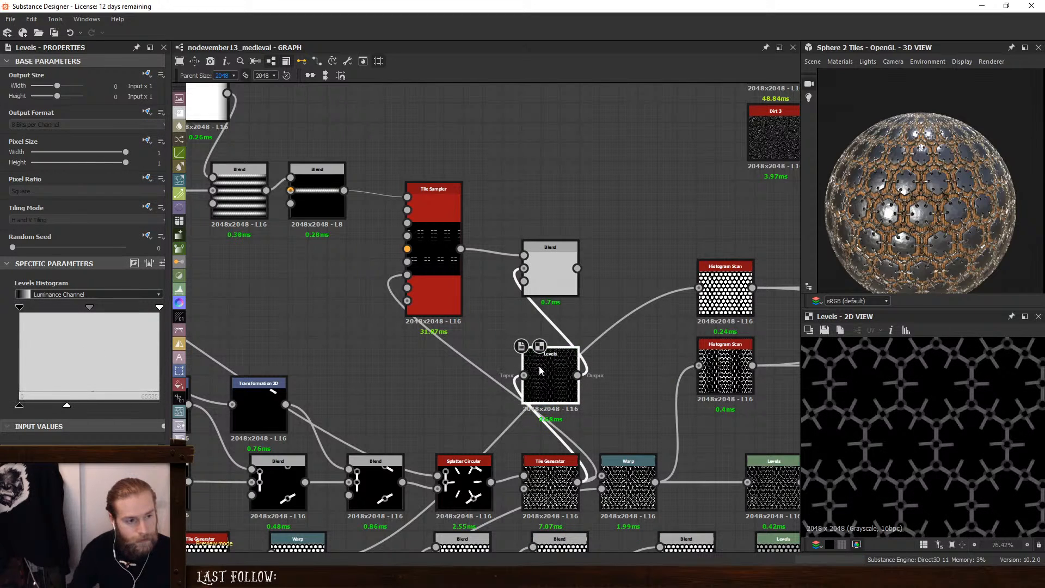
{"action": "left_click_drag", "start_coordinate": [541, 371], "coordinate": [511, 342]}
{"action": "left_click", "coordinate": [549, 266]}
{"action": "scroll", "coordinate": [920, 429], "scroll_direction": "down", "scroll_amount": 5}
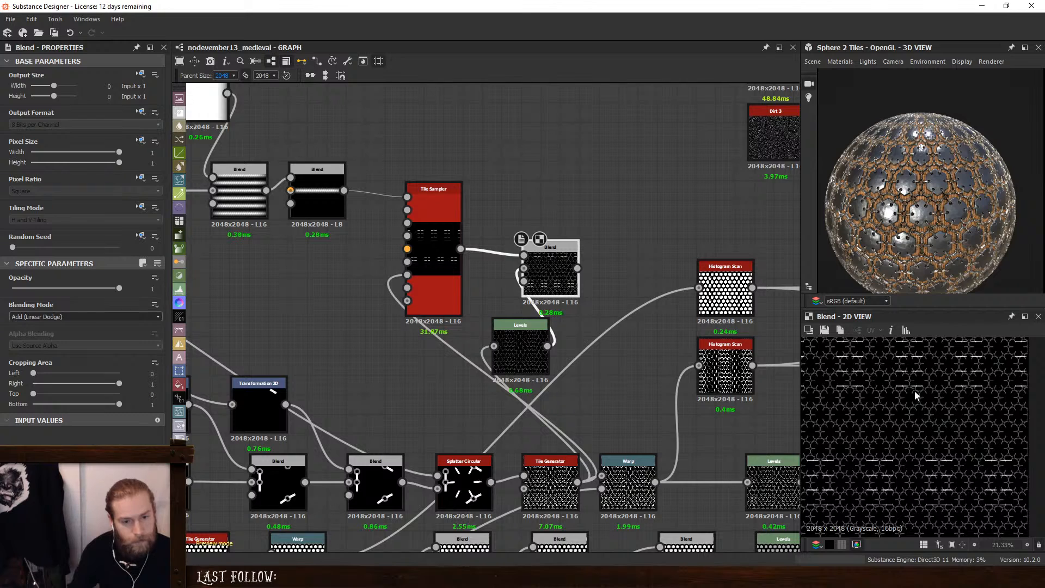
{"action": "scroll", "coordinate": [913, 389], "scroll_direction": "up", "scroll_amount": 5}
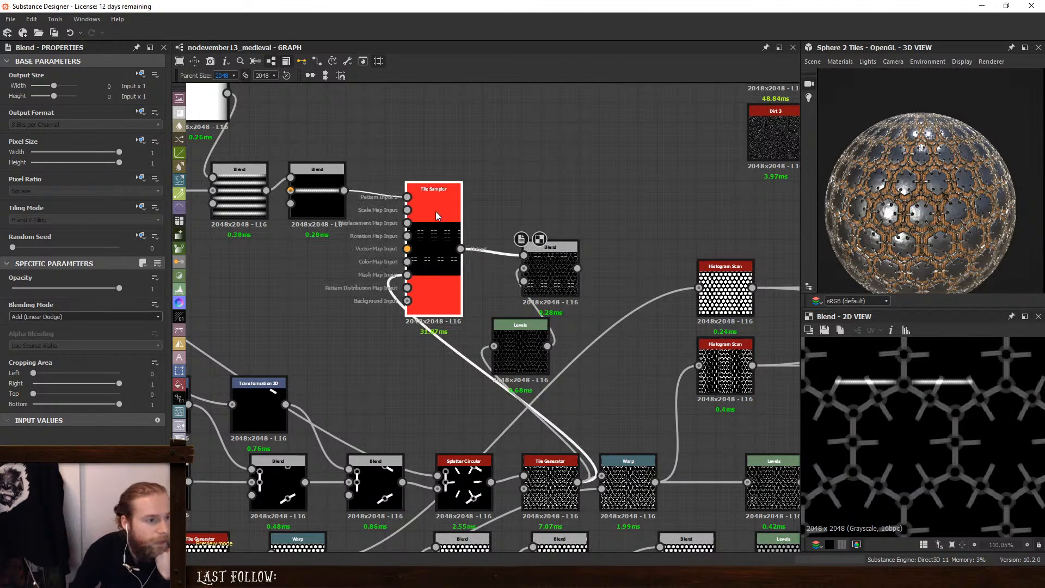
Set the Tile Sampler's X and Y Amount to 64 and its Scale to 1, and check the result in the Blend
{"action": "left_click", "coordinate": [142, 302]}
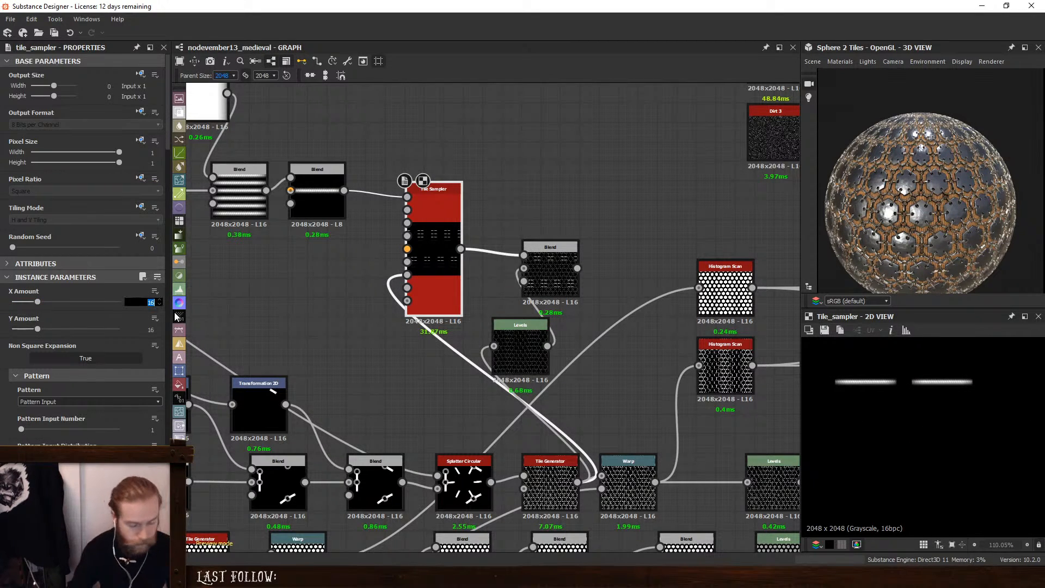
{"action": "type", "text": "64"}
{"action": "key", "text": "Return"}
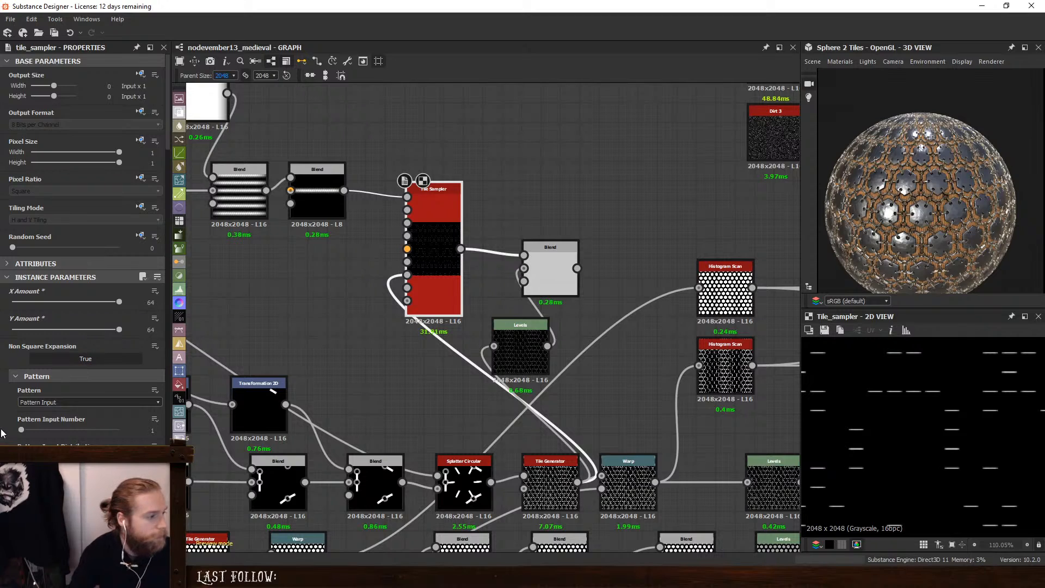
{"action": "scroll", "coordinate": [3, 403], "scroll_direction": "down", "scroll_amount": 3}
{"action": "scroll", "coordinate": [6, 324], "scroll_direction": "down", "scroll_amount": 3}
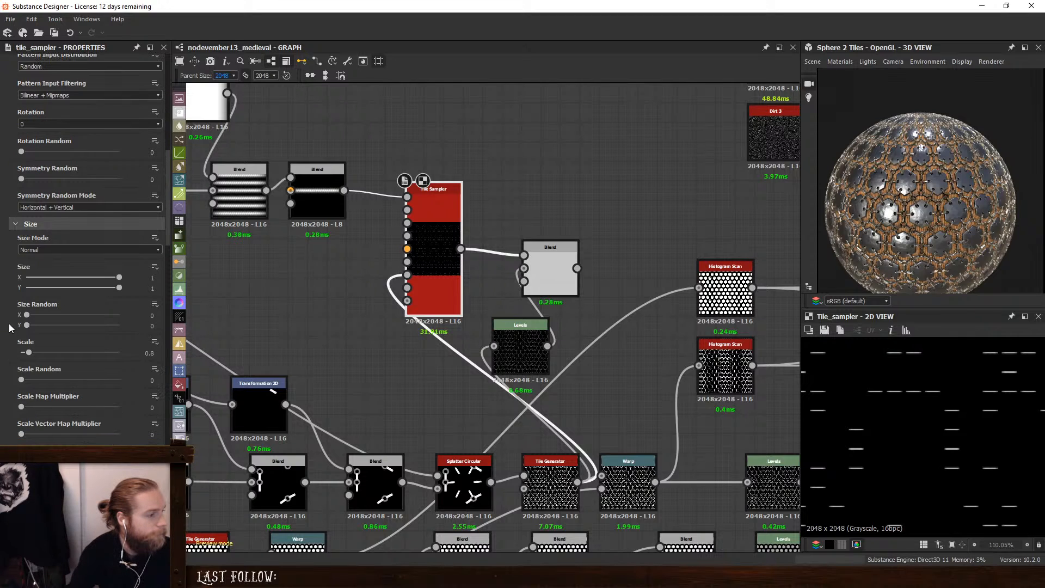
{"action": "left_click_drag", "start_coordinate": [30, 353], "coordinate": [32, 353]}
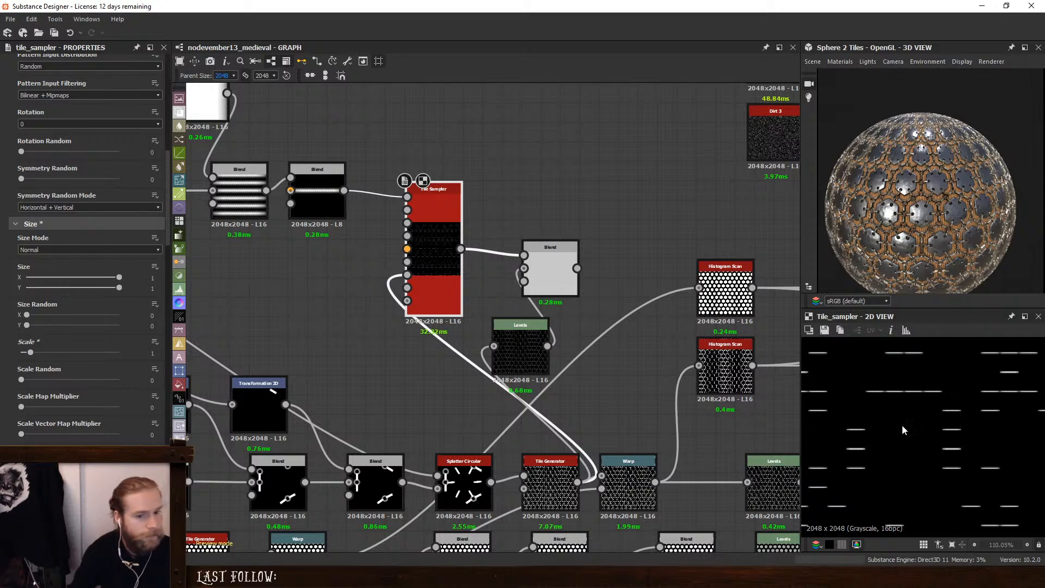
{"action": "double_click", "coordinate": [568, 267]}
{"action": "scroll", "coordinate": [935, 433], "scroll_direction": "up", "scroll_amount": 2}
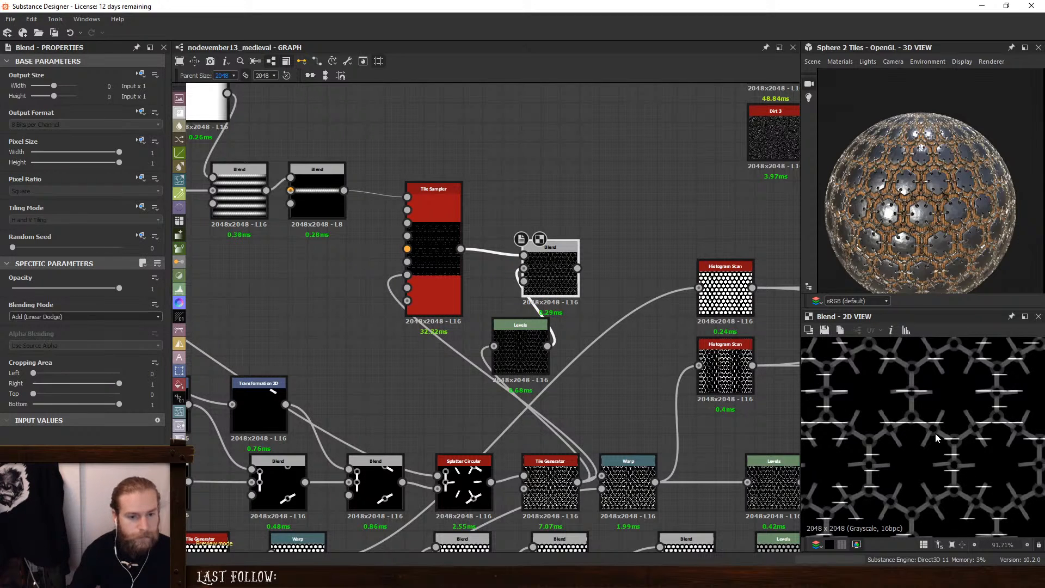
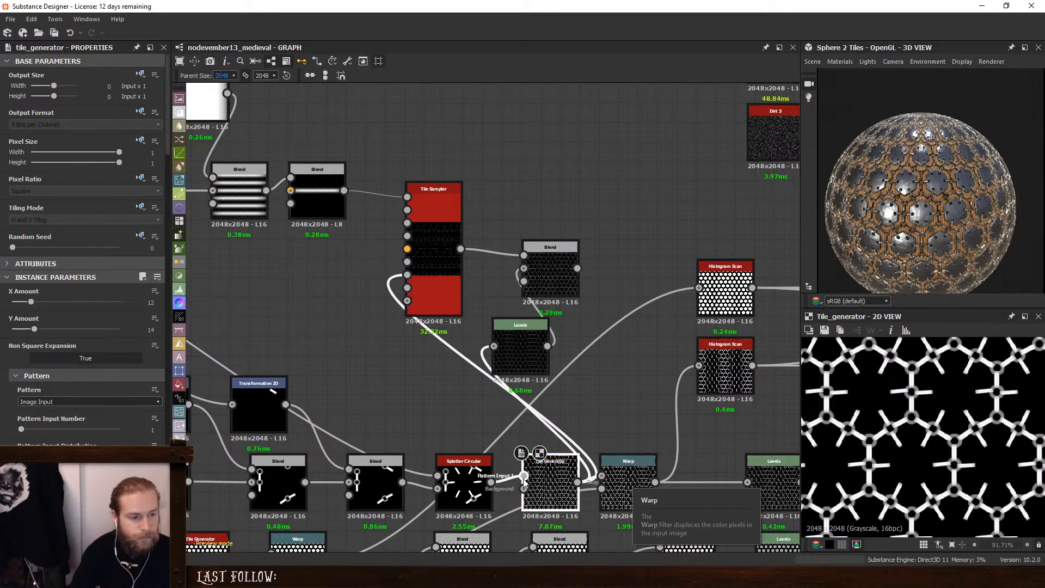
Connect the Warp output to the Tile Sampler's Mask Map Input and preview the Blend result
{"action": "double_click", "coordinate": [641, 479]}
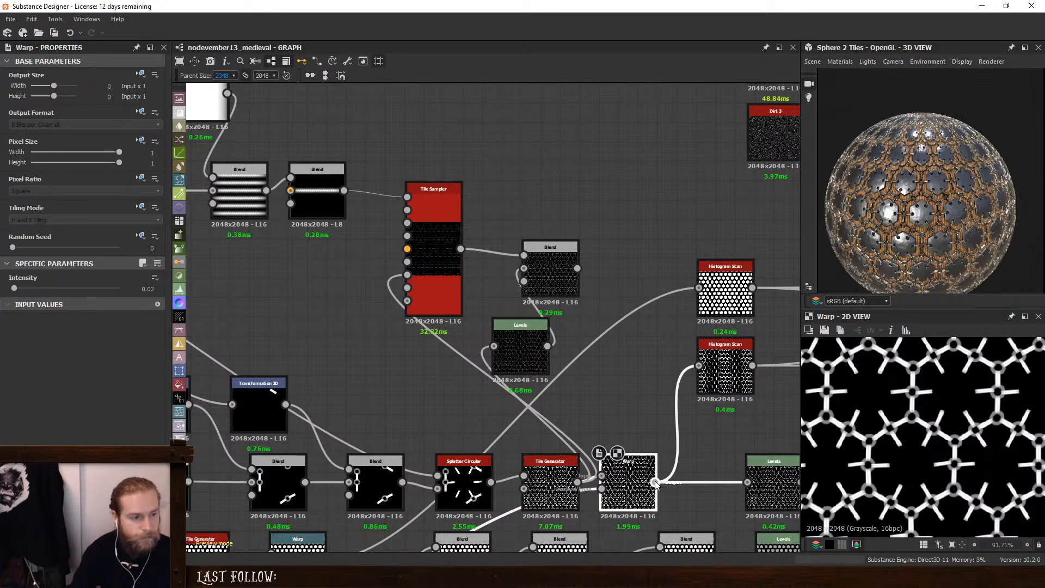
{"action": "left_click_drag", "start_coordinate": [655, 481], "coordinate": [415, 276]}
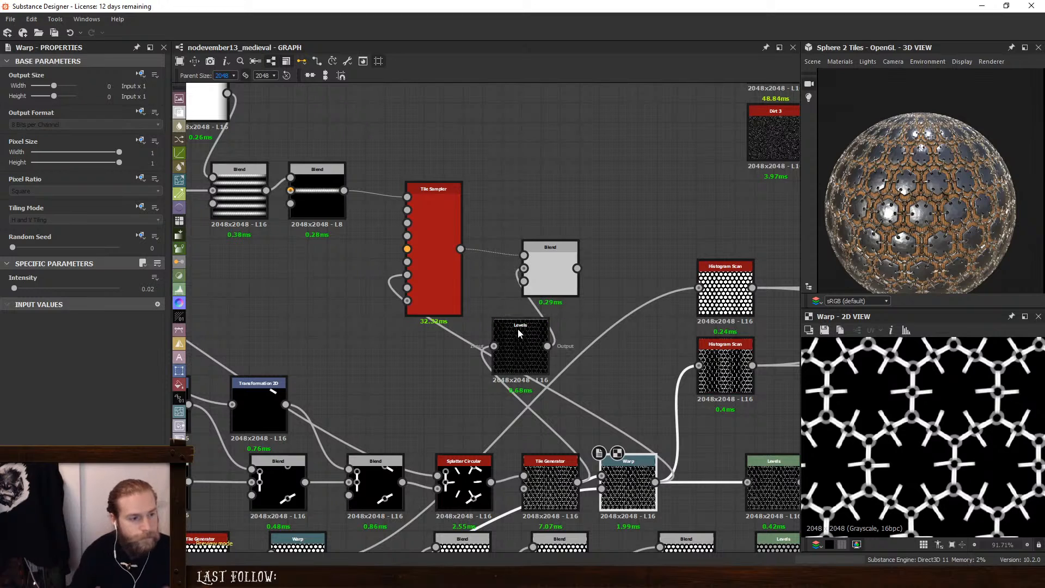
{"action": "double_click", "coordinate": [551, 272]}
{"action": "scroll", "coordinate": [906, 393], "scroll_direction": "up", "scroll_amount": 1}
{"action": "scroll", "coordinate": [907, 393], "scroll_direction": "up", "scroll_amount": 2}
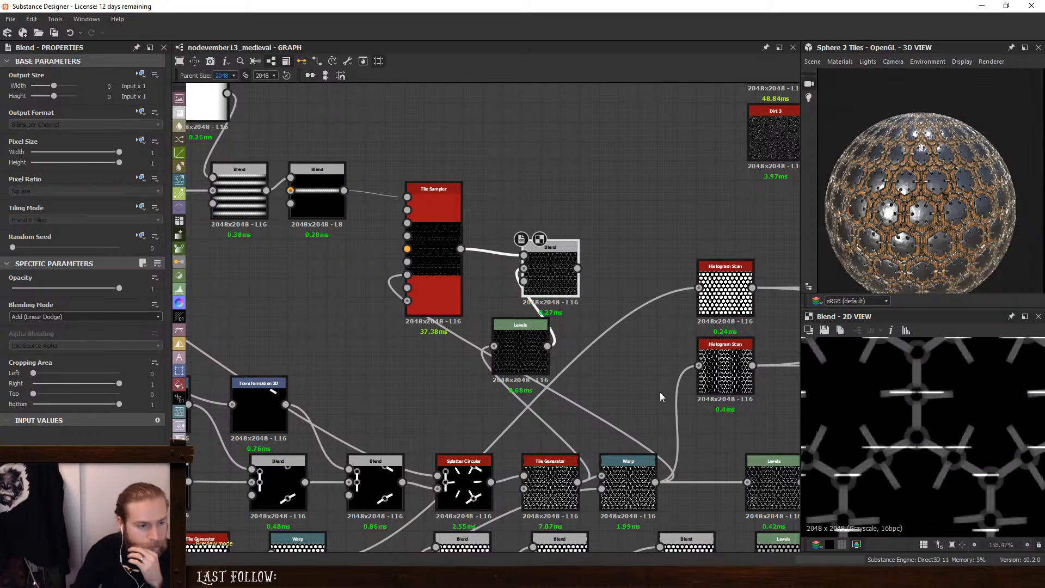
Add a Blur HQ Grayscale node fed by the Warp output, with Intensity 1.14 and Quality 1
{"action": "middle_click_drag", "start_coordinate": [540, 402], "coordinate": [628, 343]}
{"action": "key", "text": "space"}
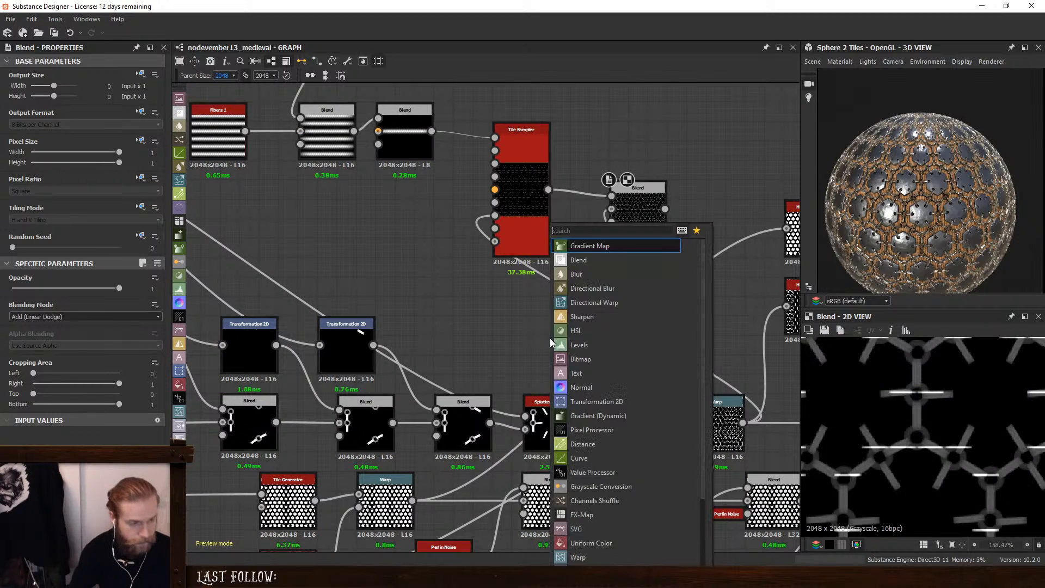
{"action": "type", "text": "blur hq"}
{"action": "left_click", "coordinate": [593, 259]}
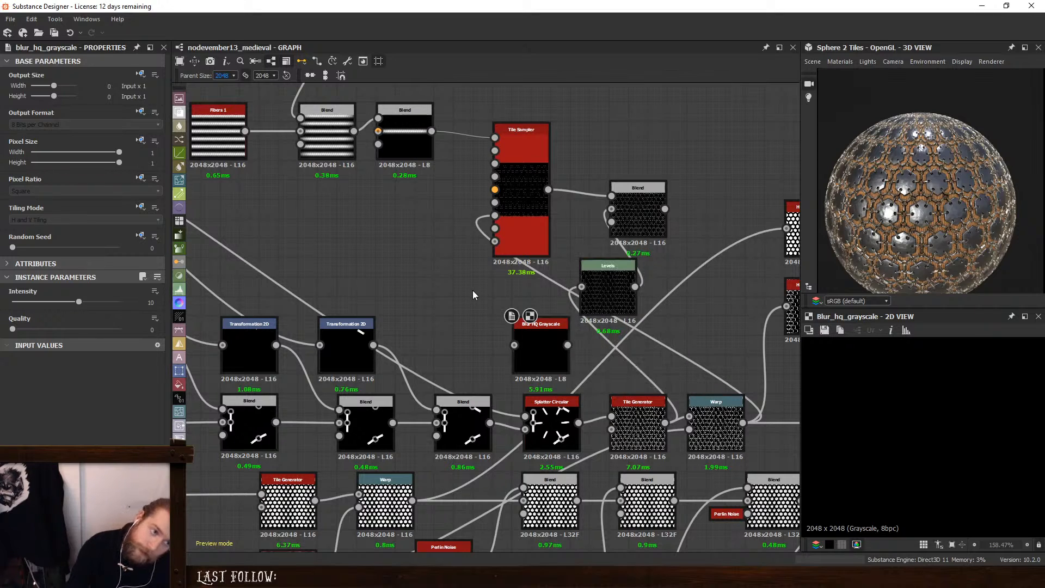
{"action": "left_click_drag", "start_coordinate": [743, 428], "coordinate": [386, 285]}
{"action": "left_click_drag", "start_coordinate": [12, 329], "coordinate": [20, 303]}
Add a Normal node after the Blur HQ Grayscale and connect its output to the Tile Sampler's Vector Map Input
{"action": "key", "text": "space"}
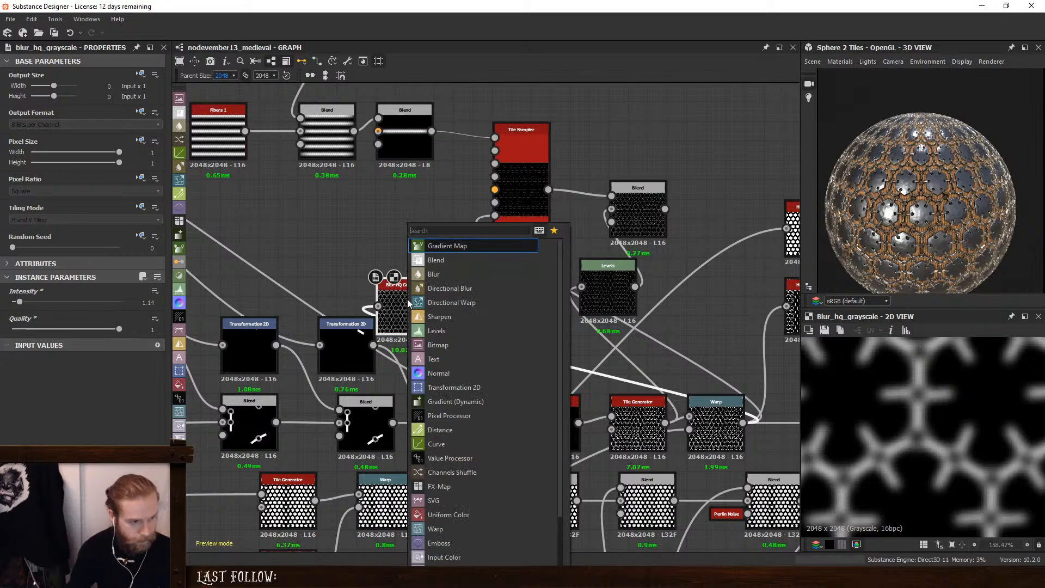
{"action": "type", "text": "normal"}
{"action": "left_click", "coordinate": [446, 244]}
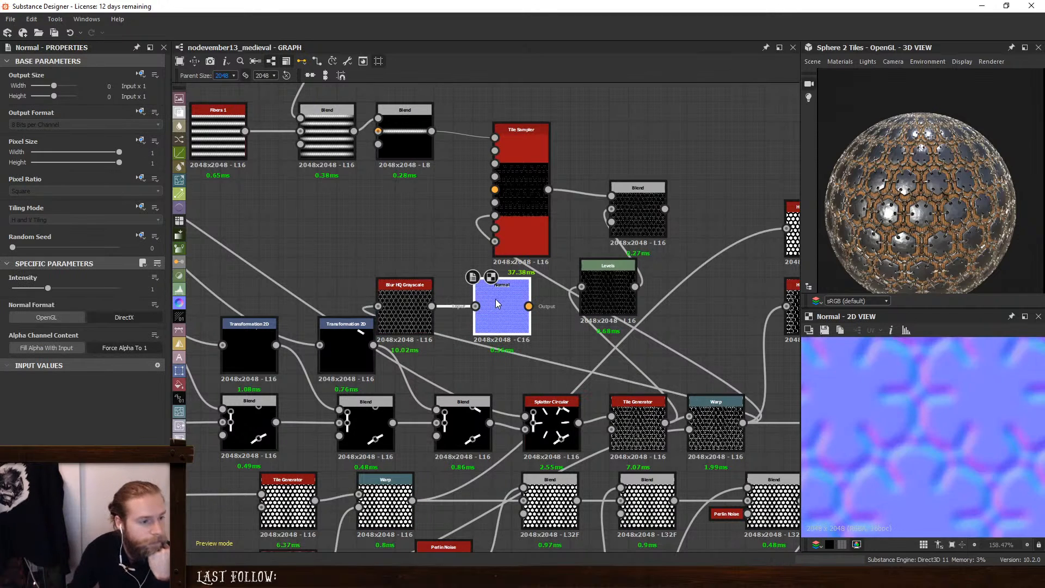
{"action": "left_click_drag", "start_coordinate": [496, 299], "coordinate": [466, 298]}
{"action": "middle_click_drag", "start_coordinate": [462, 248], "coordinate": [537, 315]}
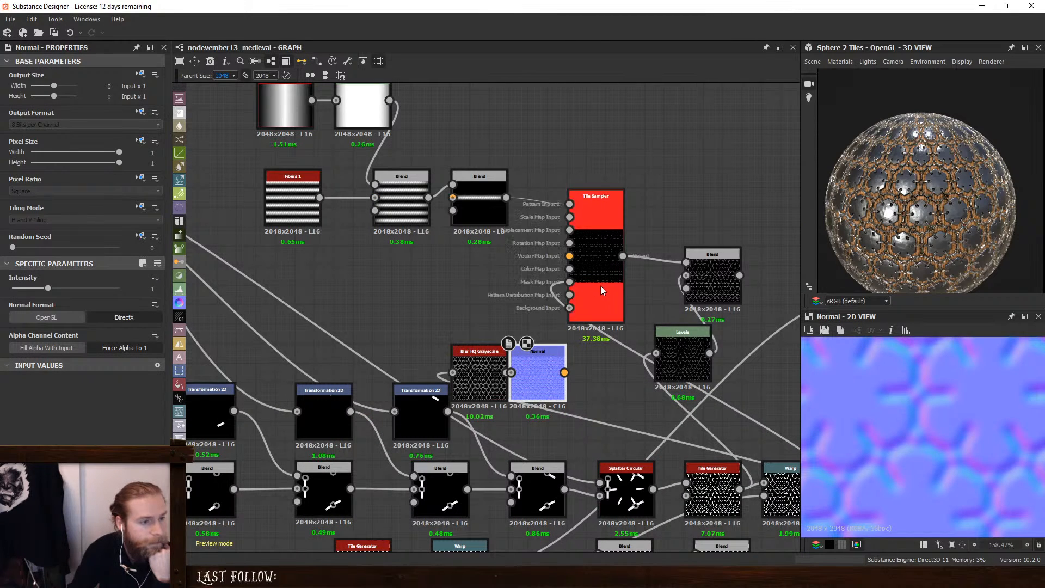
{"action": "left_click_drag", "start_coordinate": [600, 286], "coordinate": [565, 372]}
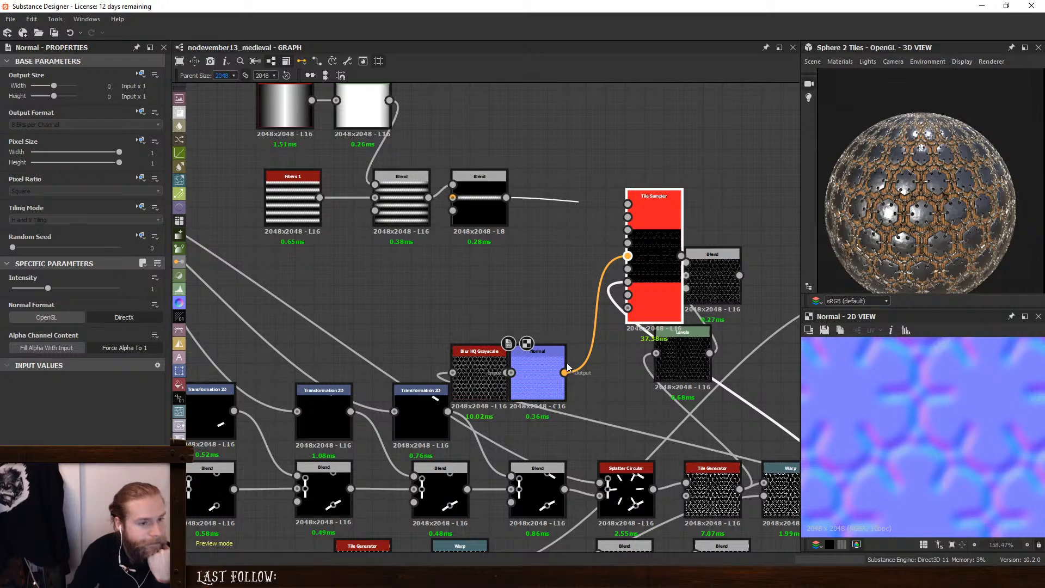
{"action": "middle_click_drag", "start_coordinate": [568, 367], "coordinate": [459, 382]}
Raise the Tile Sampler's rotation Vector Map Multiplier to its maximum, and move the Blend node clear of the Tile Sampler
{"action": "double_click", "coordinate": [544, 283]}
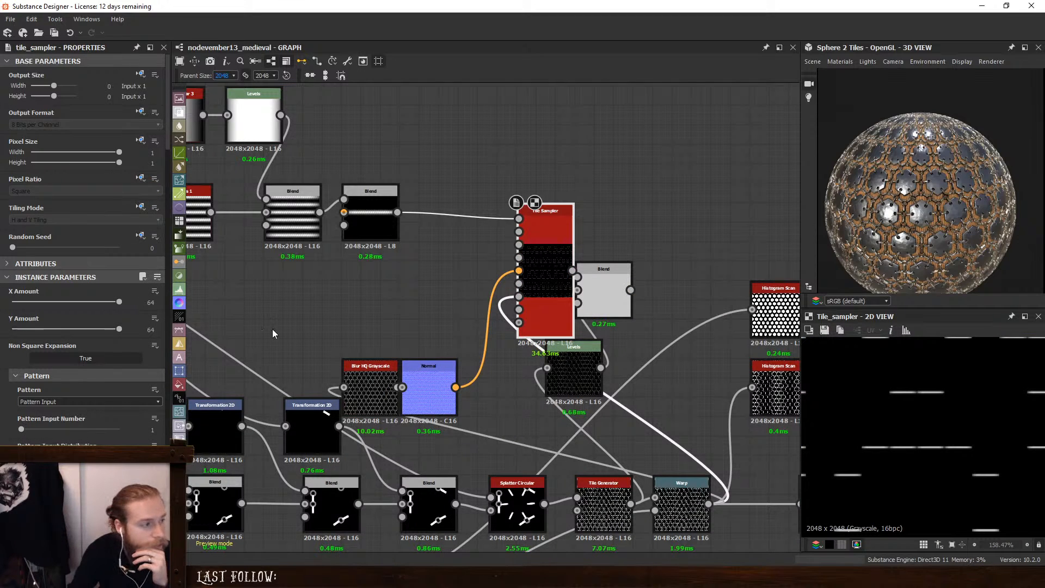
{"action": "scroll", "coordinate": [3, 356], "scroll_direction": "down", "scroll_amount": 6}
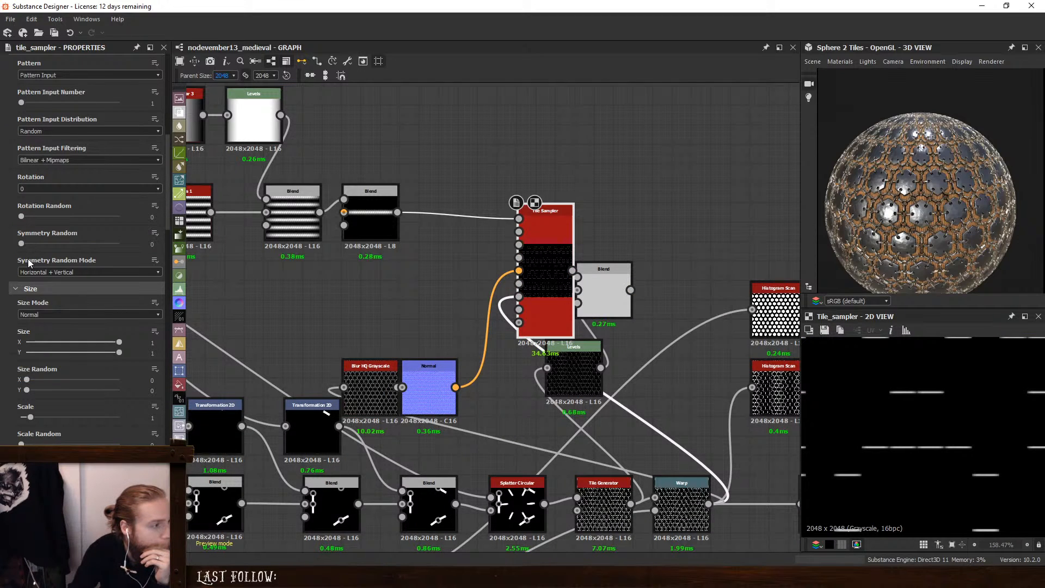
{"action": "scroll", "coordinate": [2, 295], "scroll_direction": "down", "scroll_amount": 5}
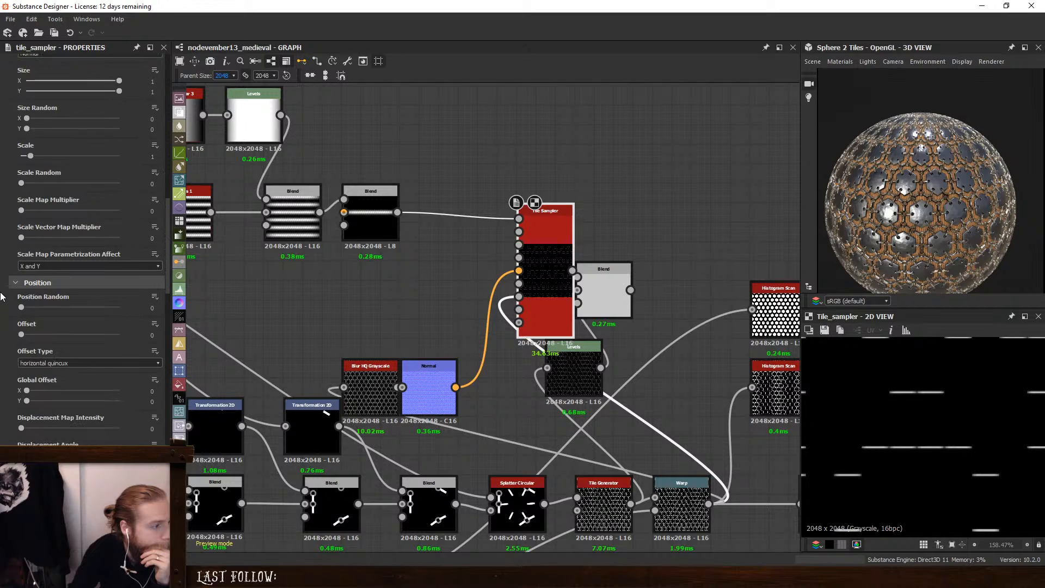
{"action": "scroll", "coordinate": [2, 295], "scroll_direction": "down", "scroll_amount": 1}
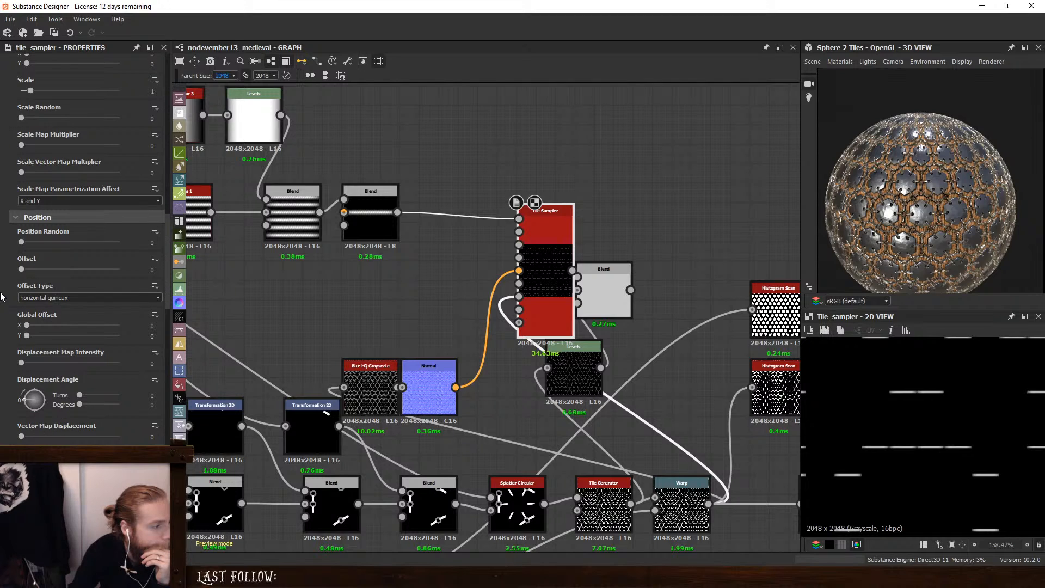
{"action": "scroll", "coordinate": [20, 432], "scroll_direction": "down", "scroll_amount": 3}
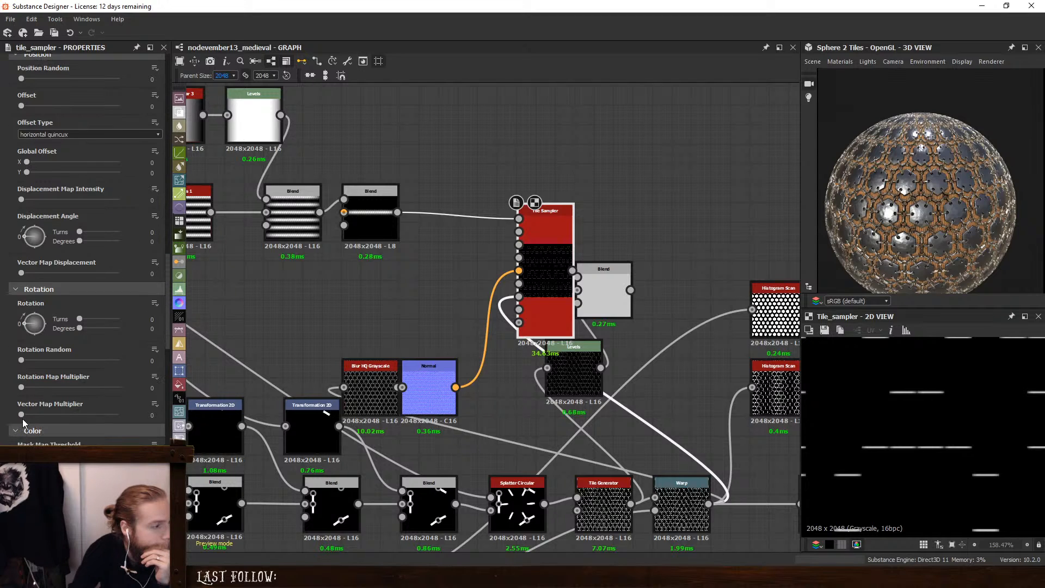
{"action": "left_click_drag", "start_coordinate": [22, 416], "coordinate": [175, 427]}
{"action": "double_click", "coordinate": [620, 273]}
{"action": "left_click_drag", "start_coordinate": [621, 273], "coordinate": [658, 272]}
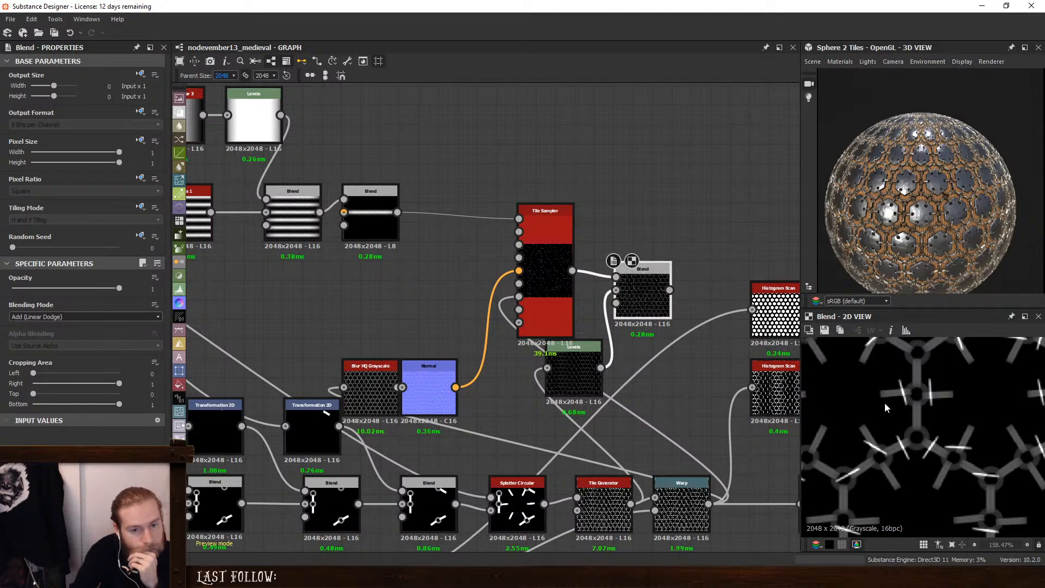
Examine the orientation of the scattered strokes over the frame pattern, comparing the Blend, Normal and Tile Sampler outputs
{"action": "scroll", "coordinate": [885, 404], "scroll_direction": "down", "scroll_amount": 3}
{"action": "scroll", "coordinate": [886, 408], "scroll_direction": "down", "scroll_amount": 1}
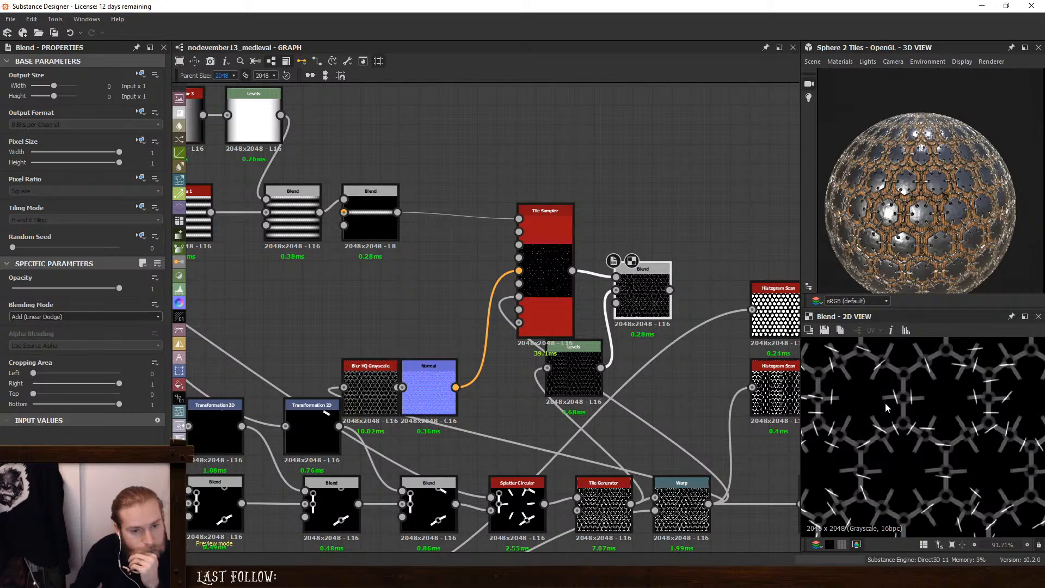
{"action": "scroll", "coordinate": [886, 407], "scroll_direction": "up", "scroll_amount": 2}
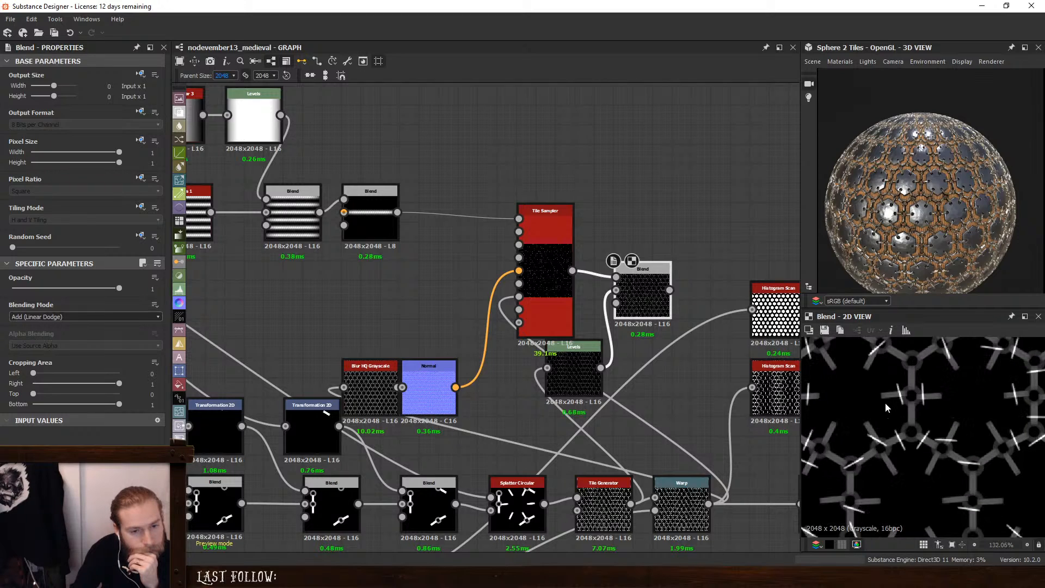
{"action": "scroll", "coordinate": [886, 408], "scroll_direction": "down", "scroll_amount": 4}
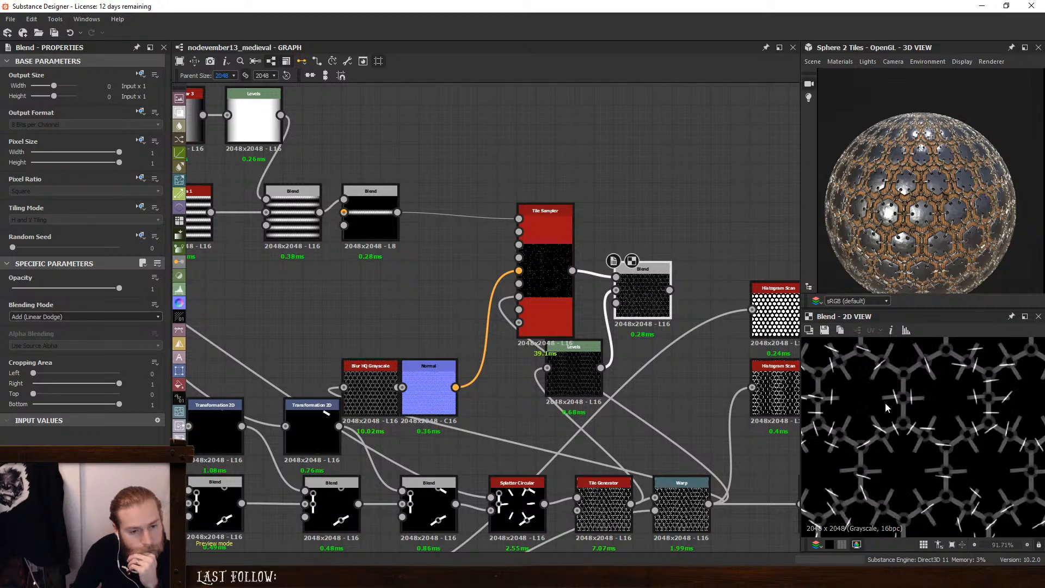
{"action": "scroll", "coordinate": [886, 408], "scroll_direction": "up", "scroll_amount": 1}
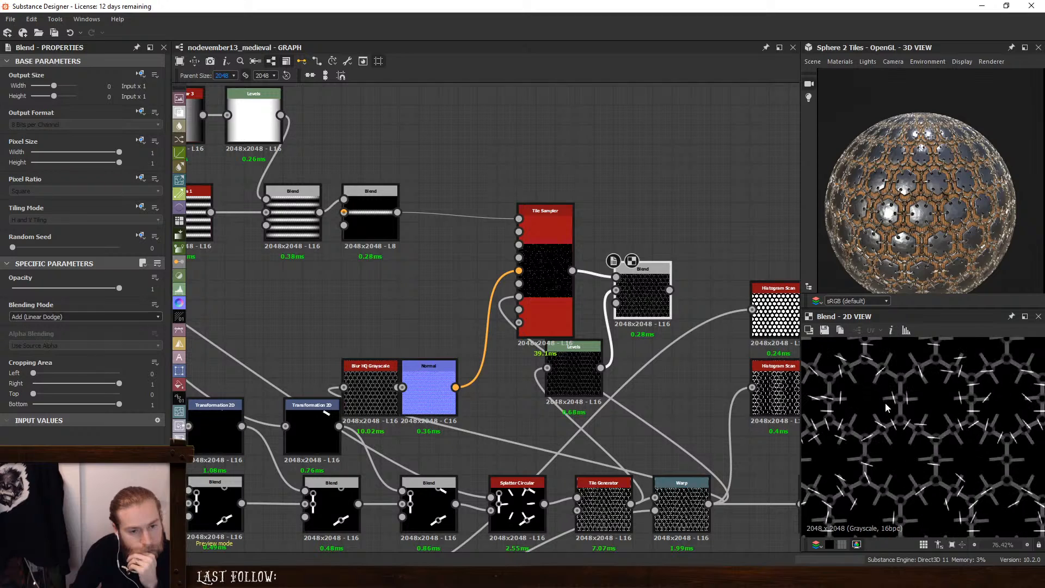
{"action": "scroll", "coordinate": [886, 407], "scroll_direction": "up", "scroll_amount": 3}
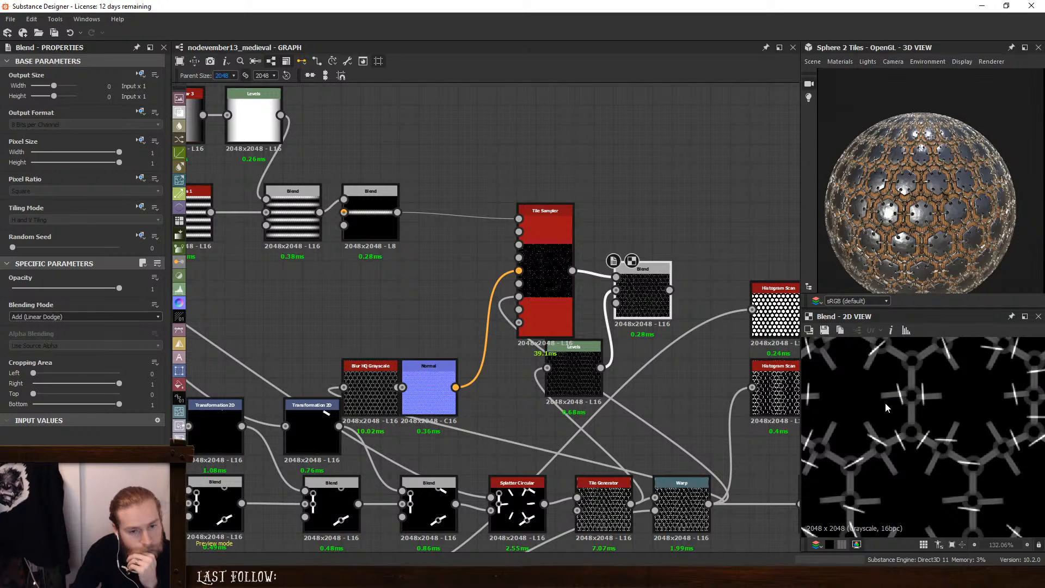
{"action": "double_click", "coordinate": [429, 387]}
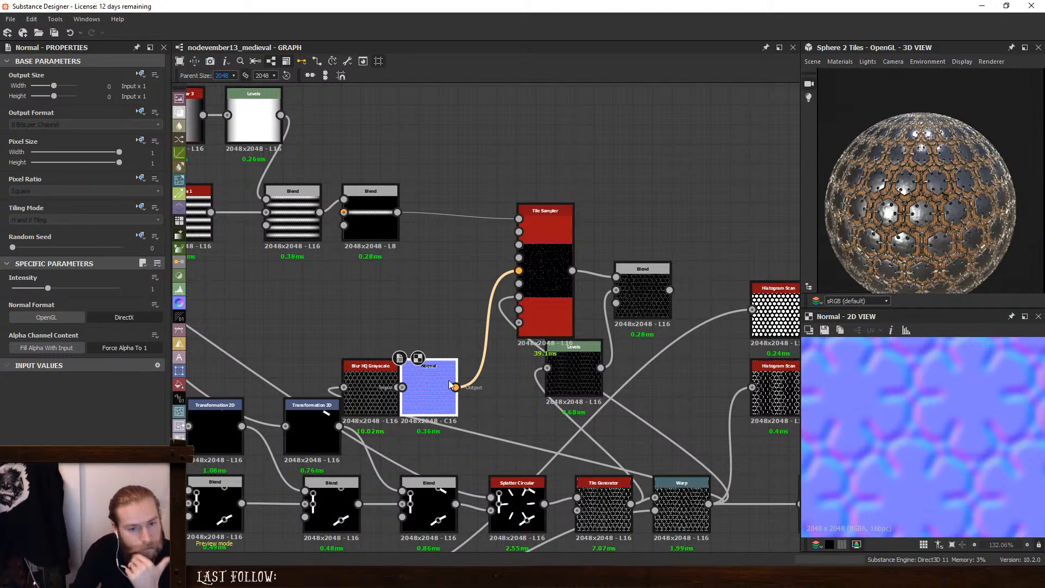
{"action": "double_click", "coordinate": [554, 309]}
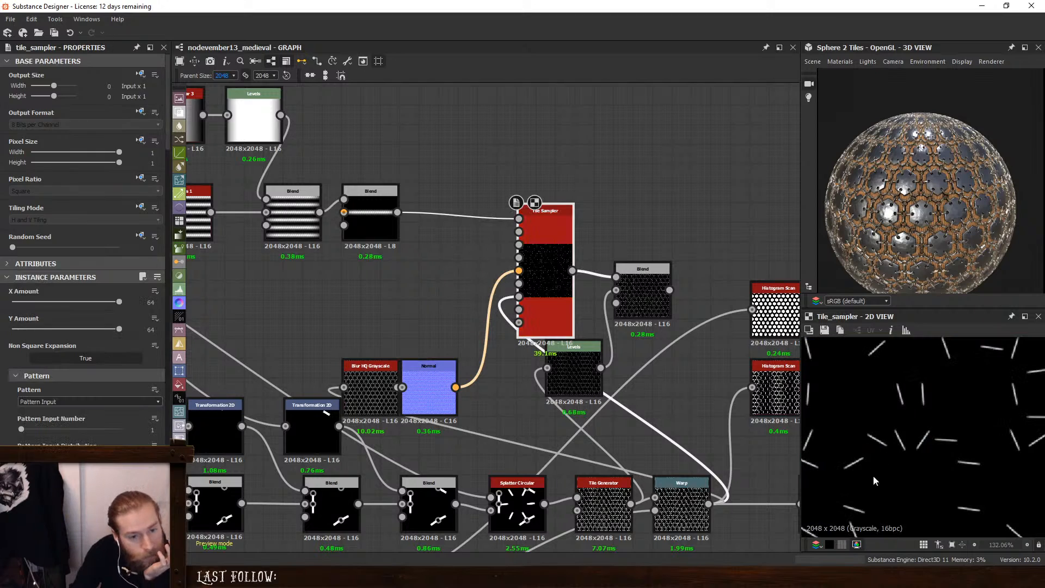
{"action": "double_click", "coordinate": [648, 297]}
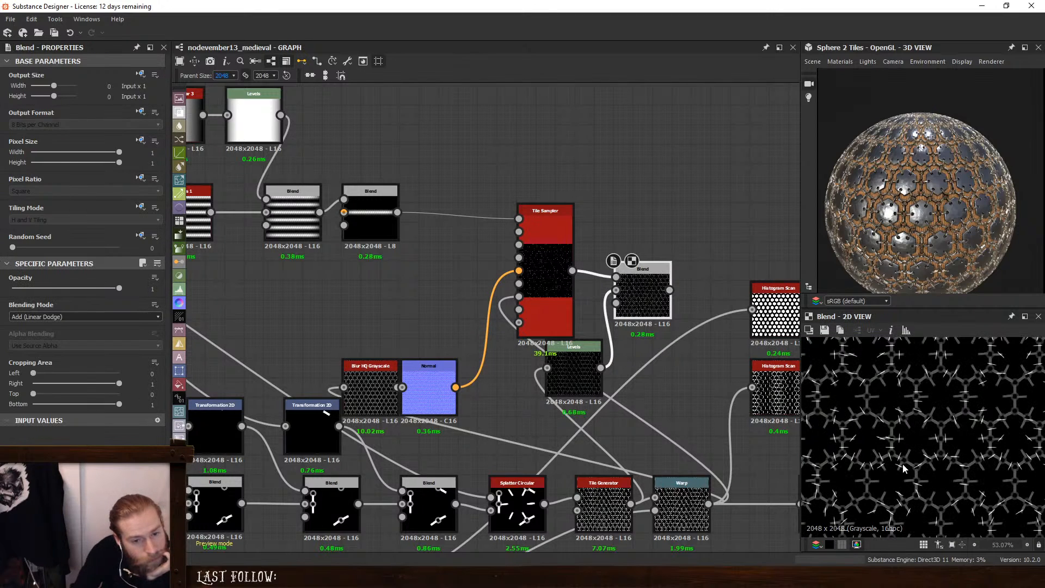
{"action": "scroll", "coordinate": [877, 450], "scroll_direction": "up", "scroll_amount": 2}
{"action": "scroll", "coordinate": [877, 451], "scroll_direction": "down", "scroll_amount": 2}
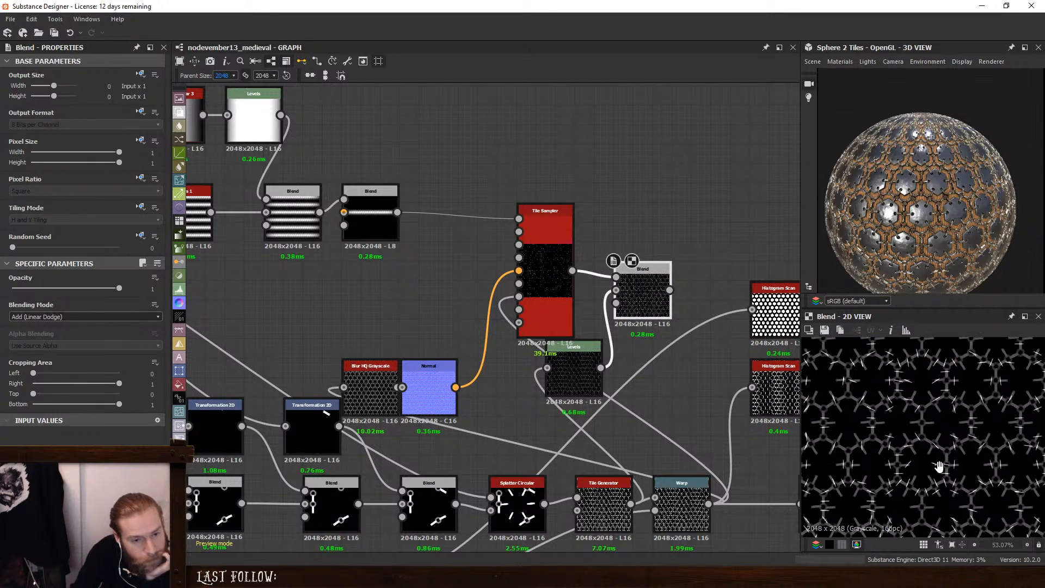
Insert a Levels node between the Blur HQ Grayscale and Normal nodes, spacing them apart to make room
{"action": "scroll", "coordinate": [866, 453], "scroll_direction": "up", "scroll_amount": 2}
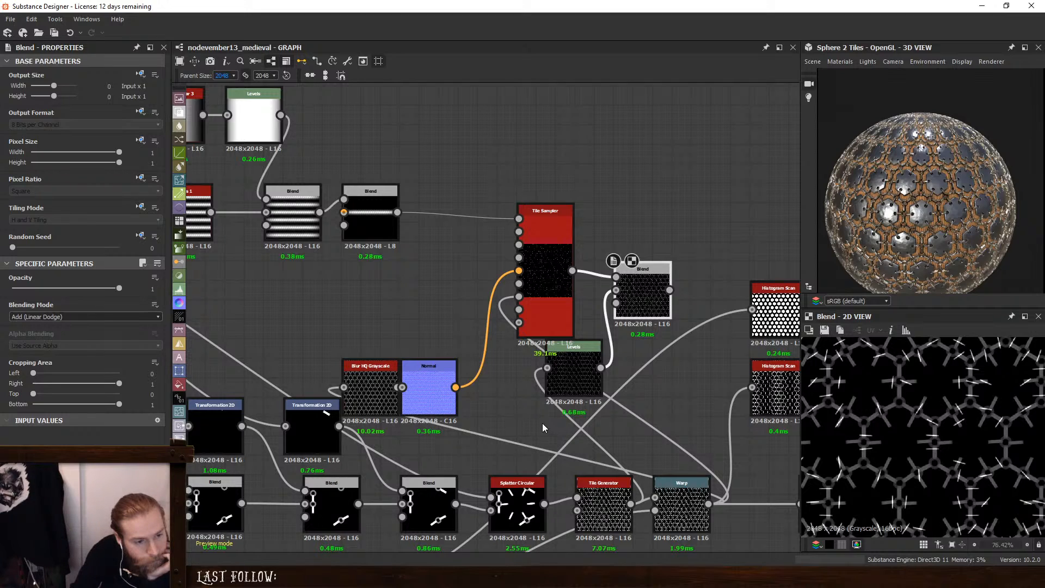
{"action": "left_click_drag", "start_coordinate": [429, 392], "coordinate": [468, 392]}
{"action": "double_click", "coordinate": [354, 374]}
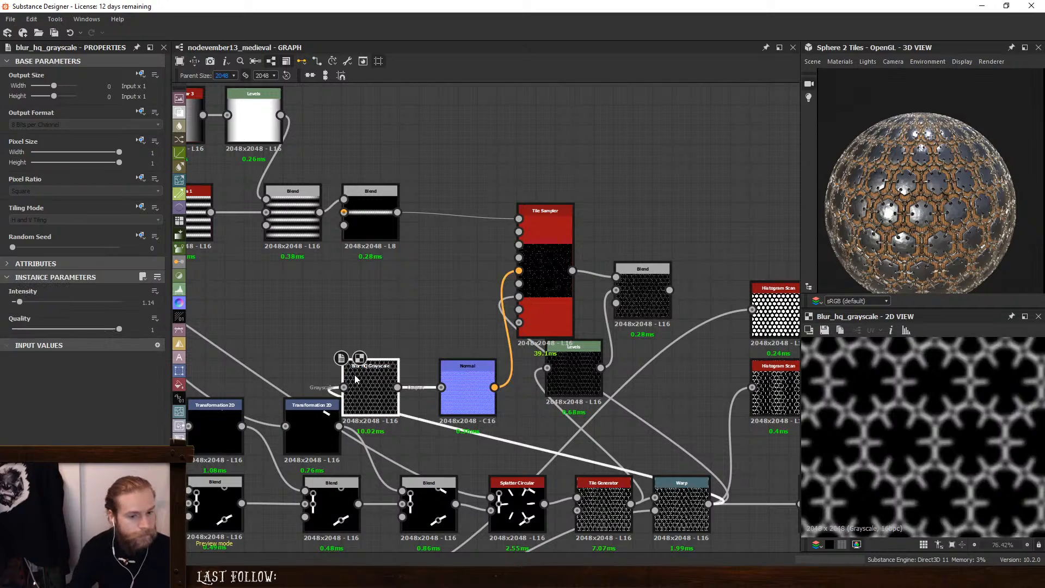
{"action": "key", "text": "space"}
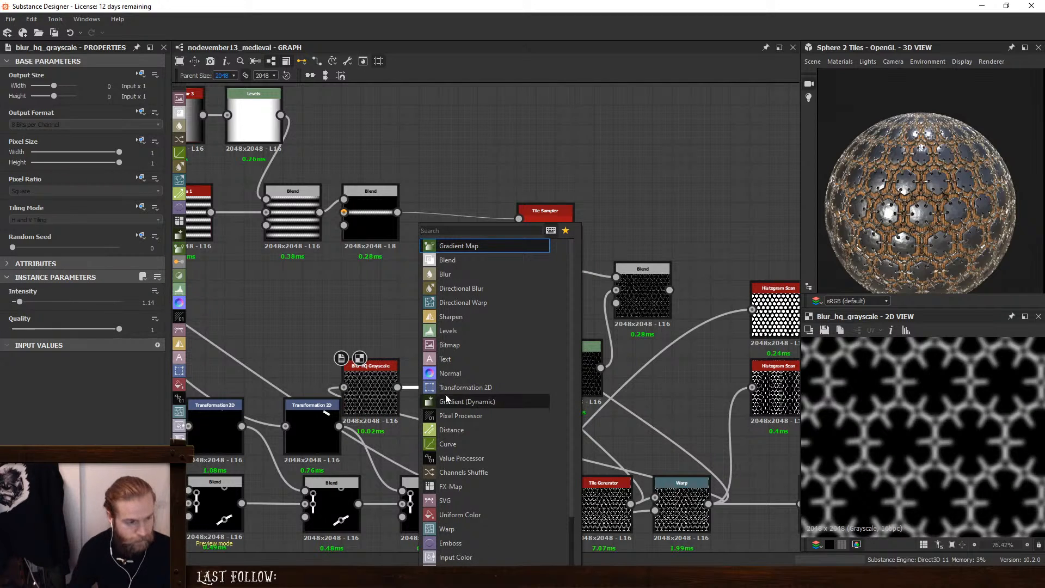
{"action": "key", "text": "Return"}
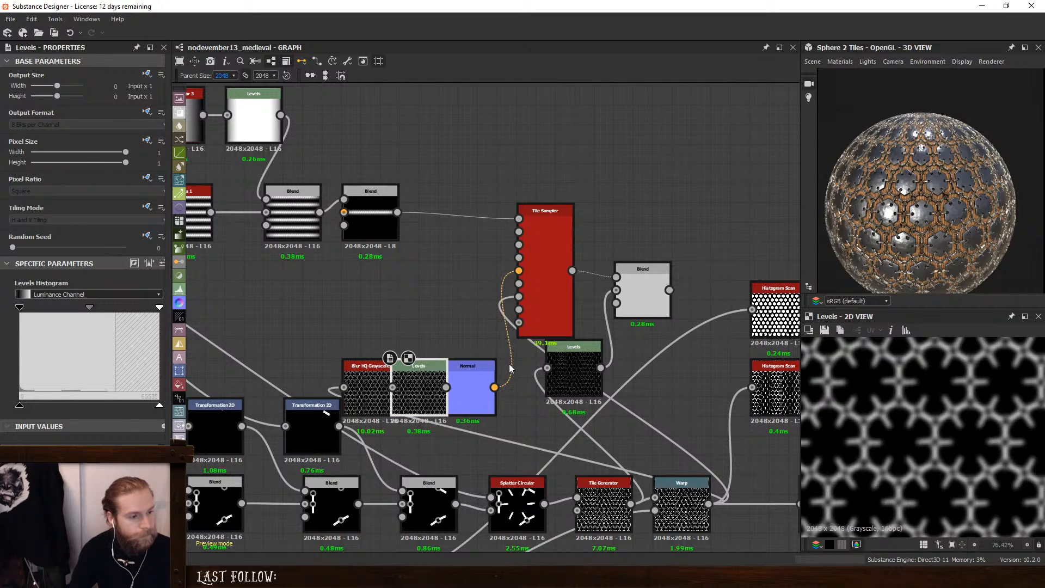
{"action": "double_click", "coordinate": [476, 387]}
{"action": "double_click", "coordinate": [422, 388]}
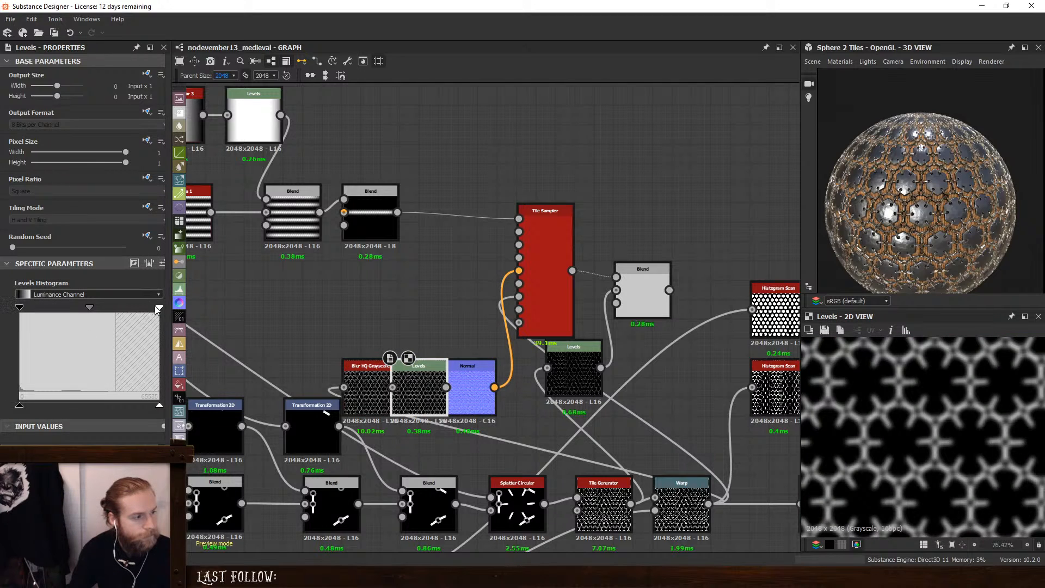
Raise the new Levels node's input black point to about a third and lower its white point to about two thirds, then check the Blend output
{"action": "left_click_drag", "start_coordinate": [21, 309], "coordinate": [72, 313]}
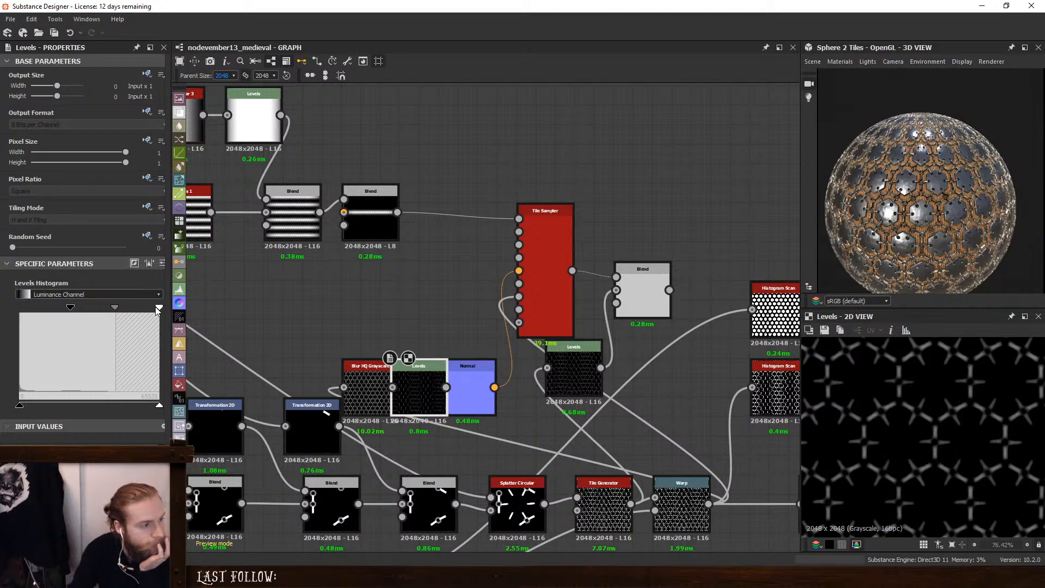
{"action": "left_click_drag", "start_coordinate": [158, 308], "coordinate": [117, 310]}
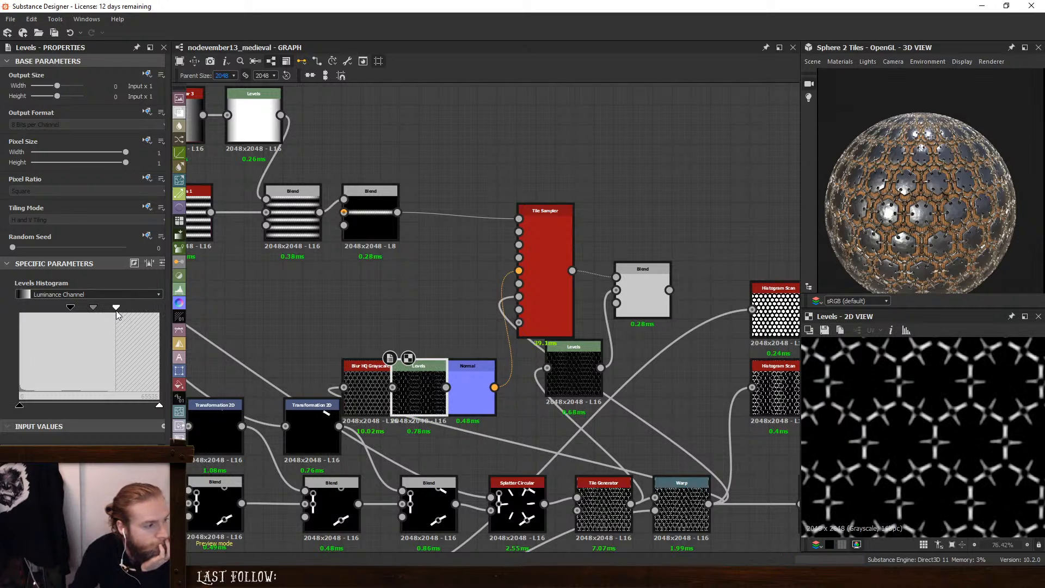
{"action": "double_click", "coordinate": [463, 389]}
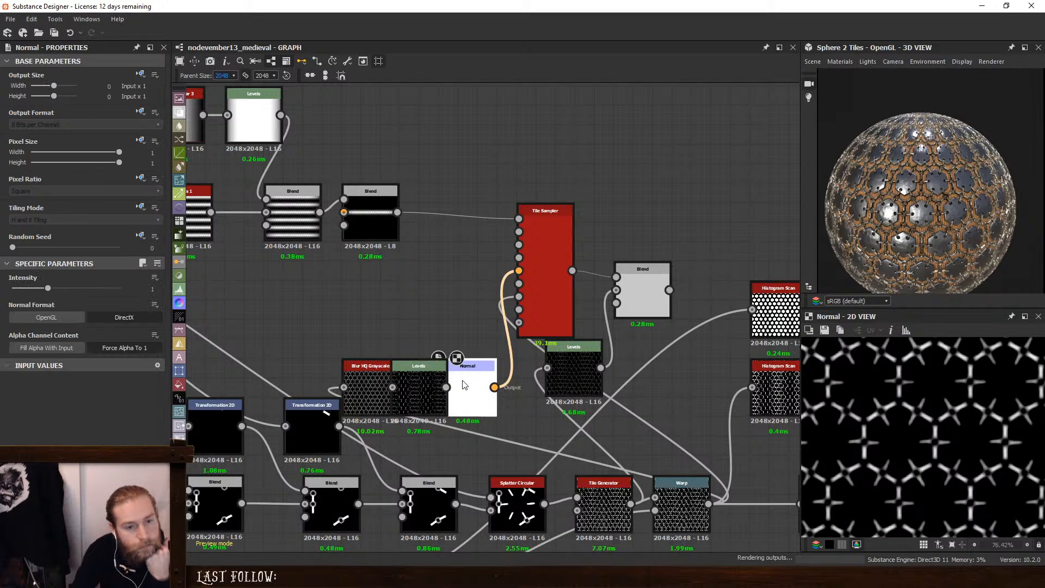
{"action": "double_click", "coordinate": [560, 301]}
{"action": "double_click", "coordinate": [631, 303]}
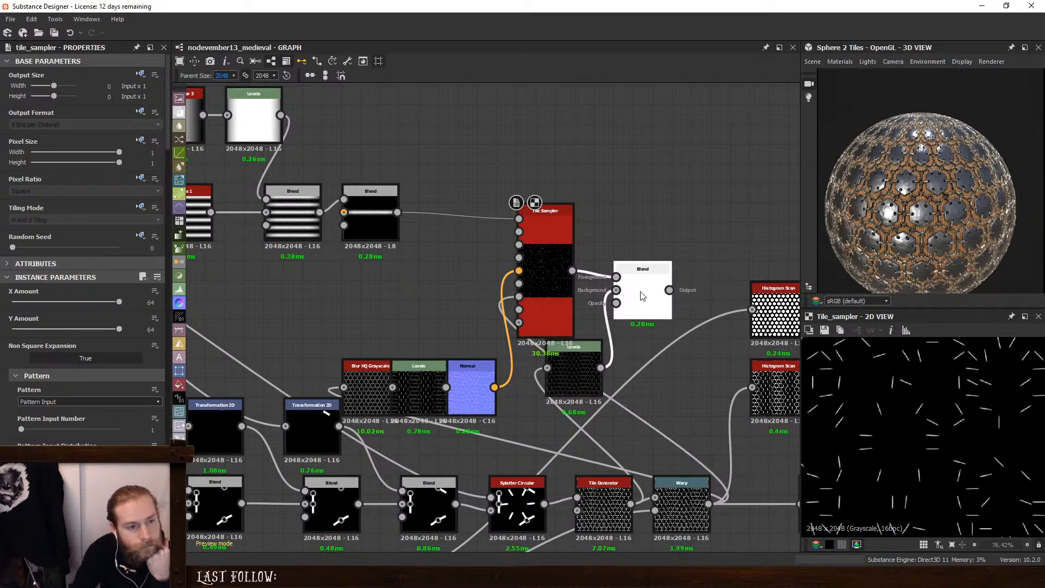
{"action": "scroll", "coordinate": [830, 408], "scroll_direction": "up", "scroll_amount": 4}
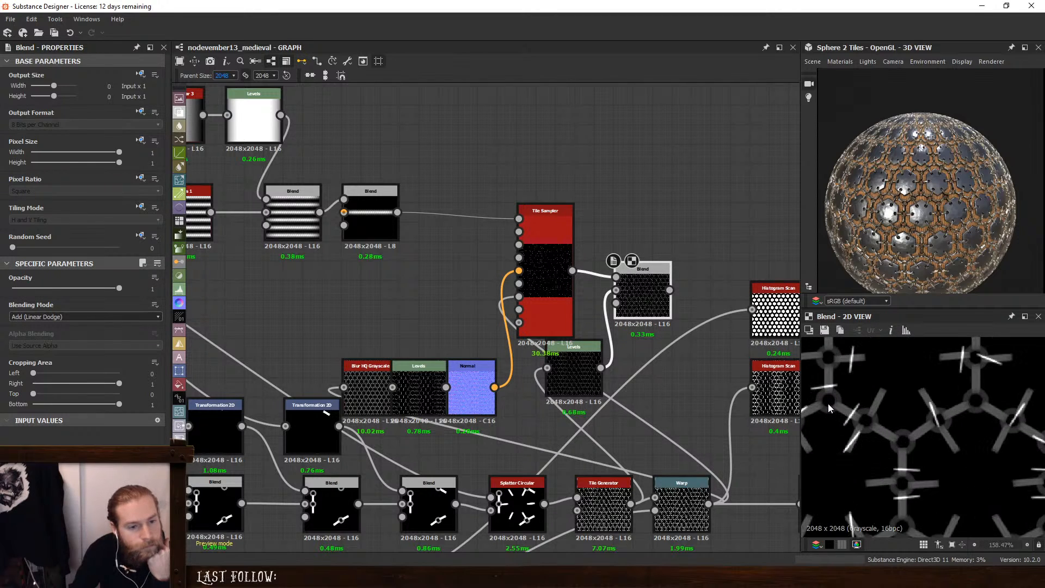
Connect the new Levels output to the Tile Sampler's Mask Map Input, comparing the Blend result with and without it
{"action": "left_click_drag", "start_coordinate": [446, 387], "coordinate": [522, 301]}
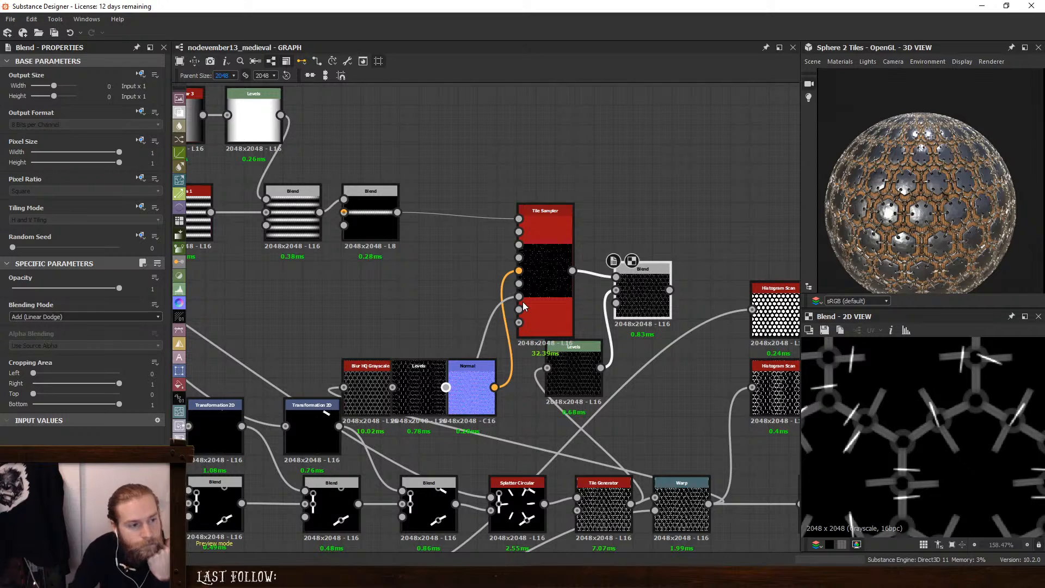
{"action": "key", "text": "ctrl+z"}
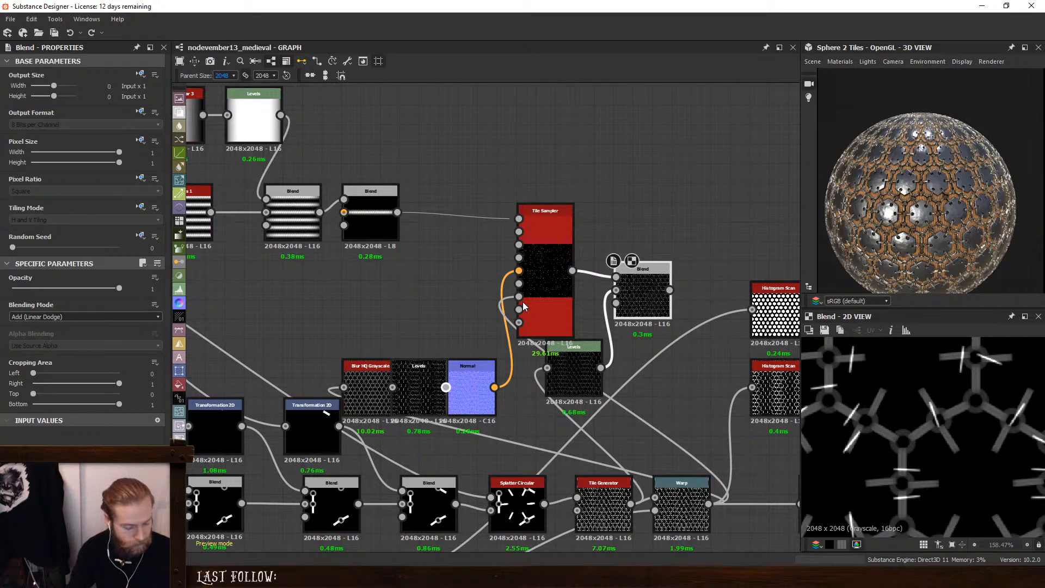
{"action": "key", "text": "ctrl+y"}
{"action": "scroll", "coordinate": [914, 430], "scroll_direction": "down", "scroll_amount": 4}
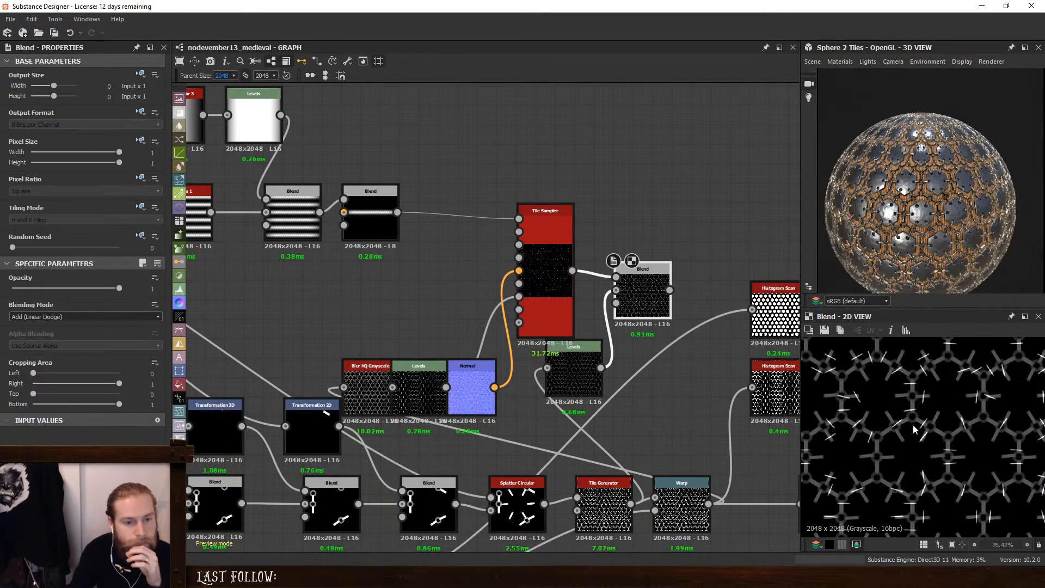
{"action": "scroll", "coordinate": [895, 393], "scroll_direction": "up", "scroll_amount": 2}
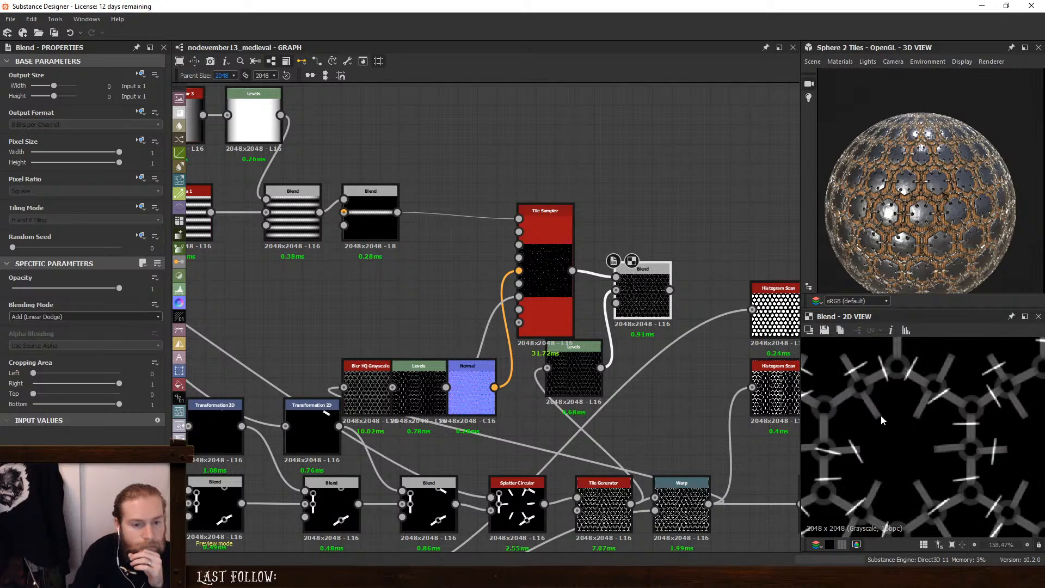
Raise the mask Levels node's input black point to just past the middle of the histogram and view the Blend output
{"action": "double_click", "coordinate": [408, 377]}
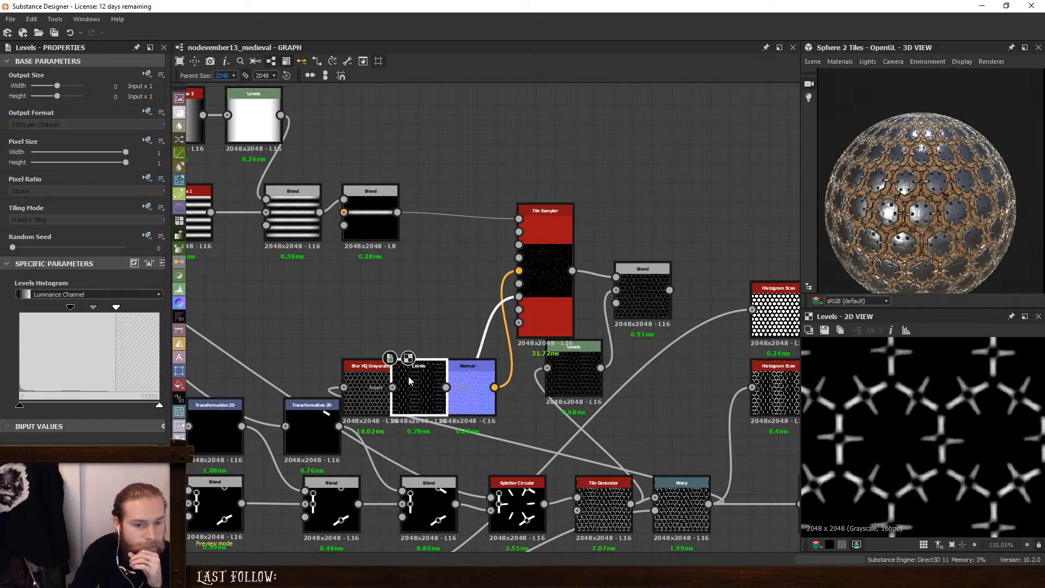
{"action": "left_click_drag", "start_coordinate": [70, 307], "coordinate": [98, 308]}
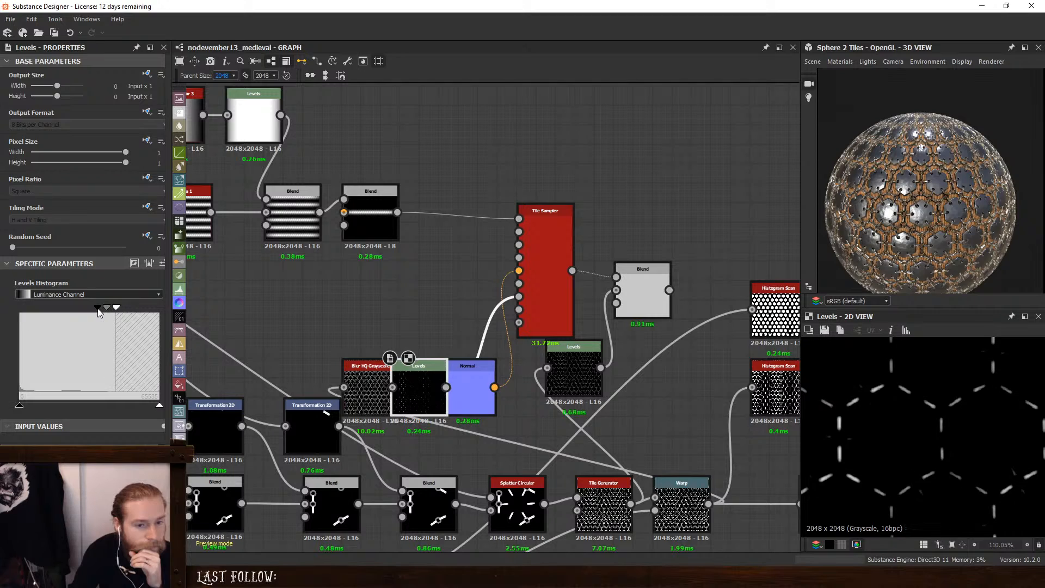
{"action": "double_click", "coordinate": [544, 276]}
{"action": "double_click", "coordinate": [642, 294]}
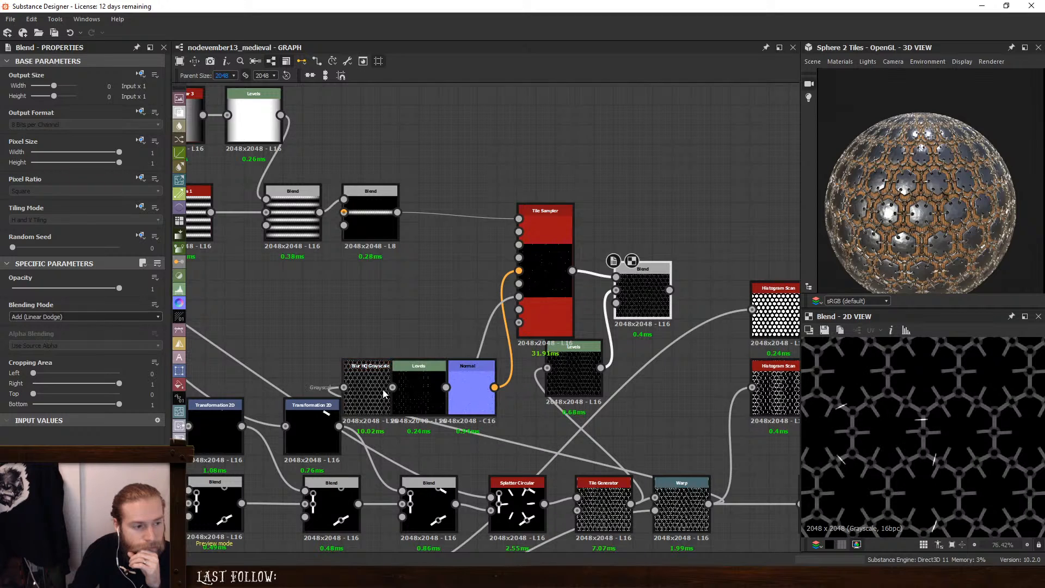
Feed the Normal node directly from the Blur HQ Grayscale, and move the Levels node above it as a mask-only branch
{"action": "left_click_drag", "start_coordinate": [384, 390], "coordinate": [343, 390]}
{"action": "left_click_drag", "start_coordinate": [419, 387], "coordinate": [390, 328]}
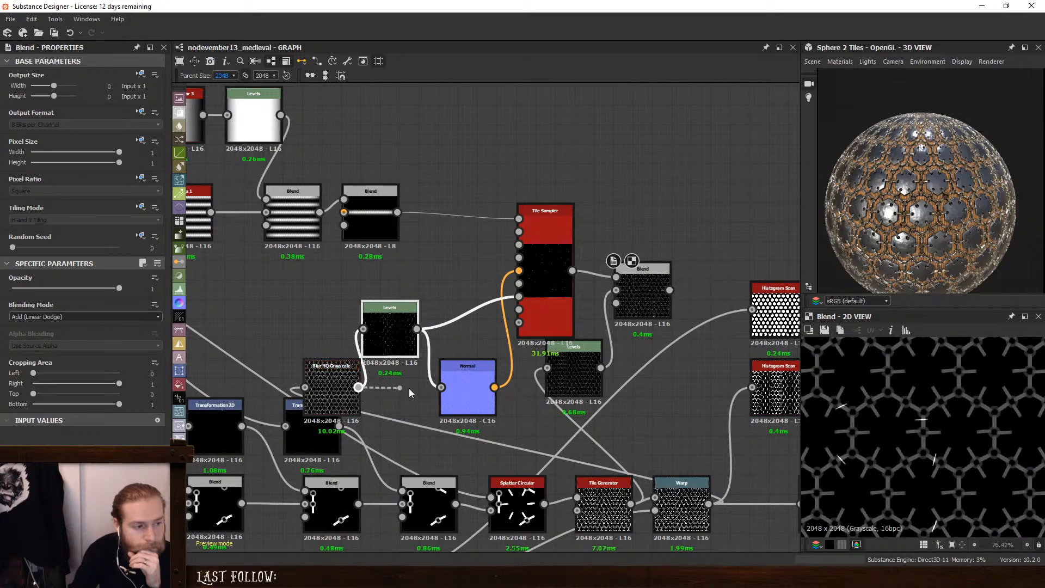
{"action": "left_click_drag", "start_coordinate": [332, 390], "coordinate": [352, 389]}
{"action": "left_click_drag", "start_coordinate": [392, 328], "coordinate": [470, 310]}
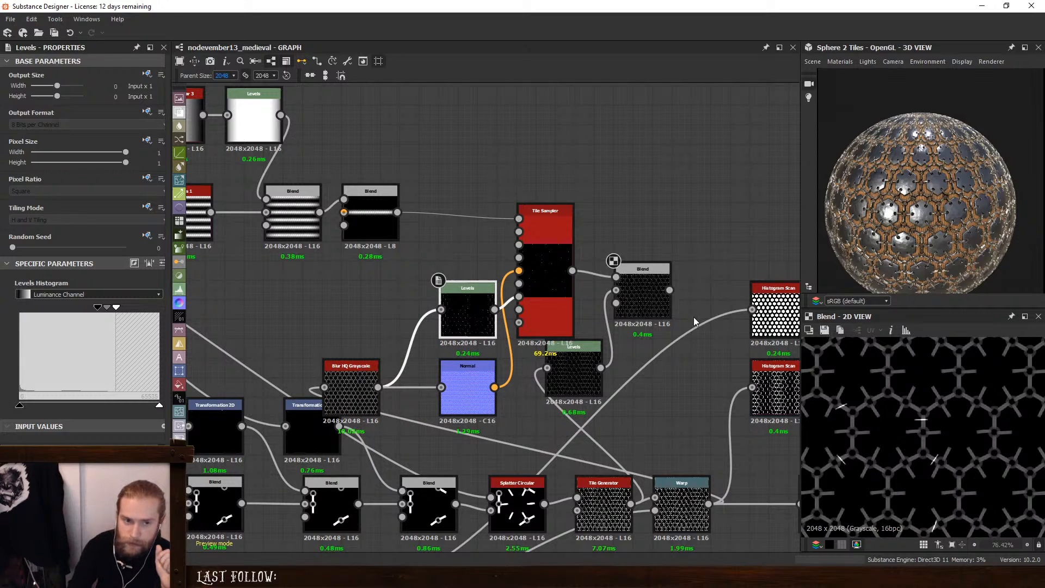
Examine the placement and orientation of the remaining masked strokes on the frame pattern in the Blend output
{"action": "scroll", "coordinate": [913, 430], "scroll_direction": "up", "scroll_amount": 1}
{"action": "scroll", "coordinate": [915, 433], "scroll_direction": "down", "scroll_amount": 5}
{"action": "scroll", "coordinate": [899, 448], "scroll_direction": "up", "scroll_amount": 5}
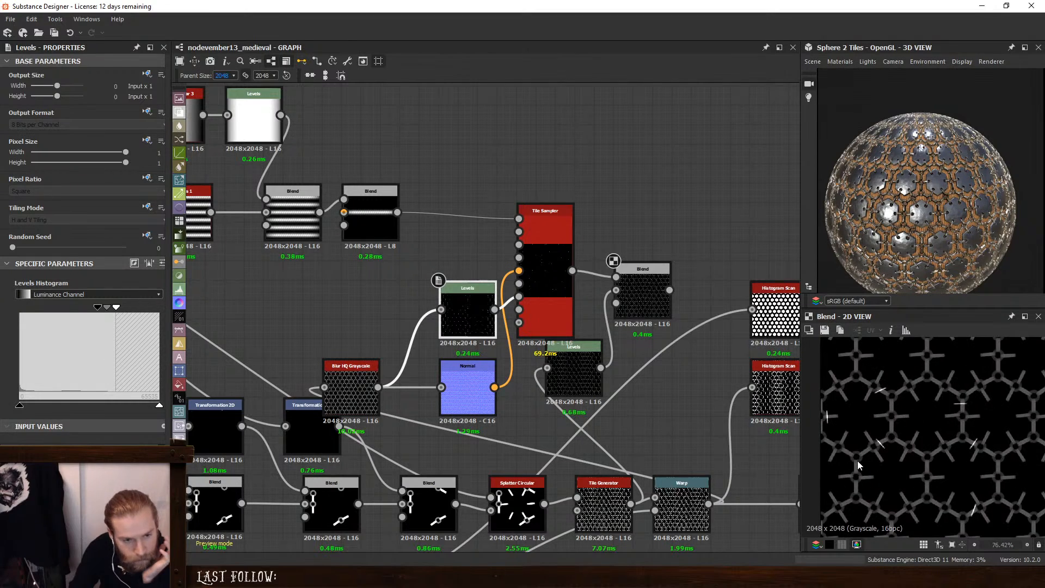
{"action": "scroll", "coordinate": [902, 466], "scroll_direction": "up", "scroll_amount": 4}
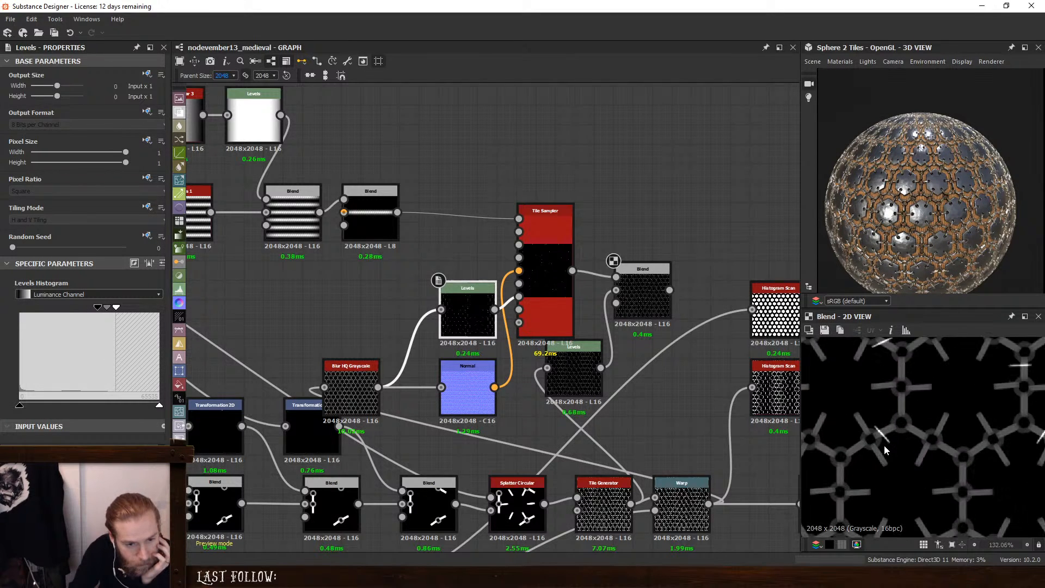
{"action": "scroll", "coordinate": [903, 443], "scroll_direction": "down", "scroll_amount": 6}
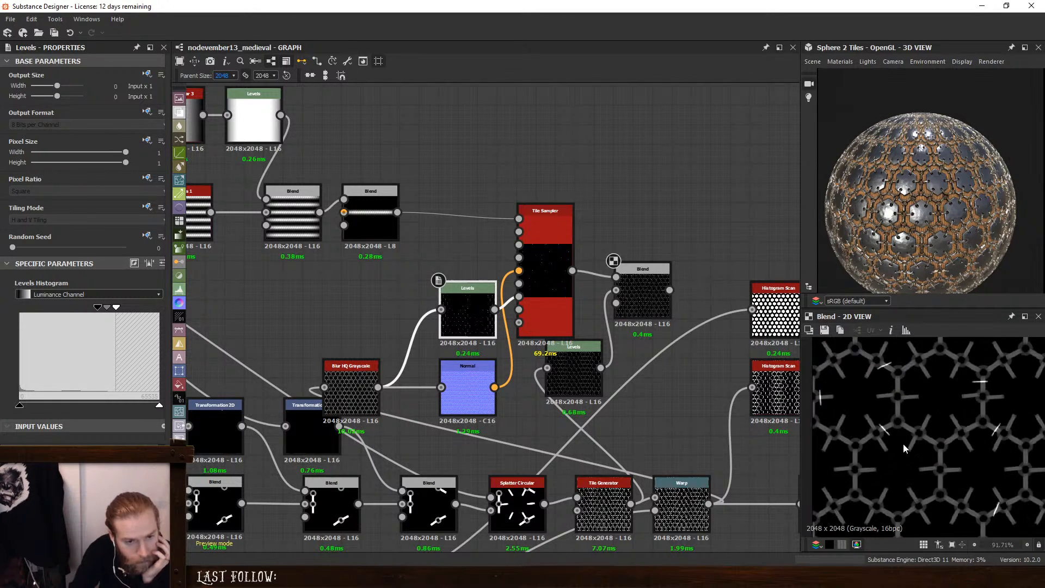
{"action": "scroll", "coordinate": [931, 457], "scroll_direction": "up", "scroll_amount": 4}
{"action": "scroll", "coordinate": [920, 476], "scroll_direction": "up", "scroll_amount": 1}
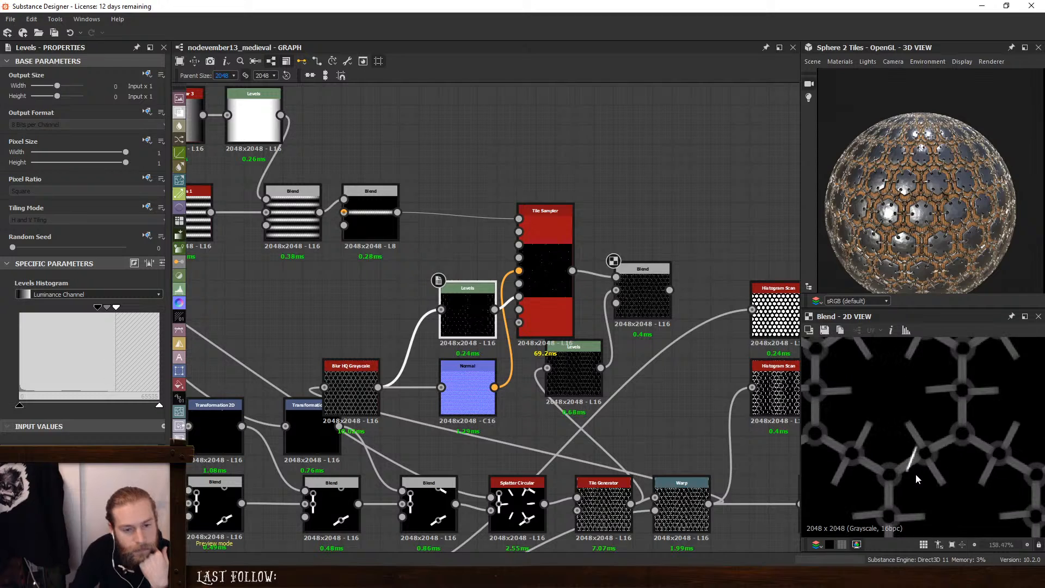
Try feeding the Normal node directly from the Warp output, compare the strokes, and undo the connection
{"action": "left_click", "coordinate": [472, 390]}
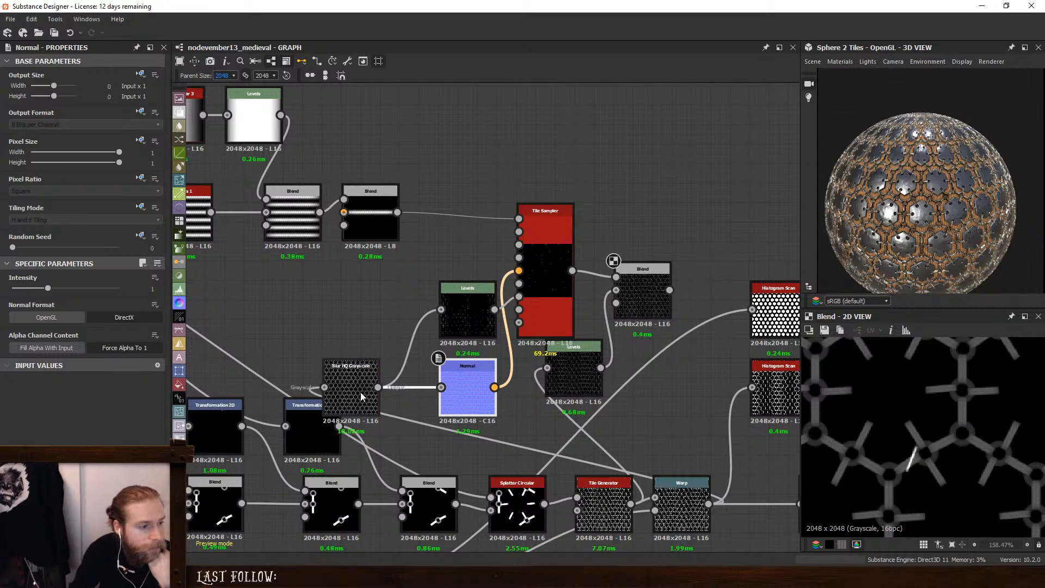
{"action": "middle_click_drag", "start_coordinate": [751, 501], "coordinate": [718, 462]}
{"action": "left_click_drag", "start_coordinate": [677, 464], "coordinate": [409, 348]}
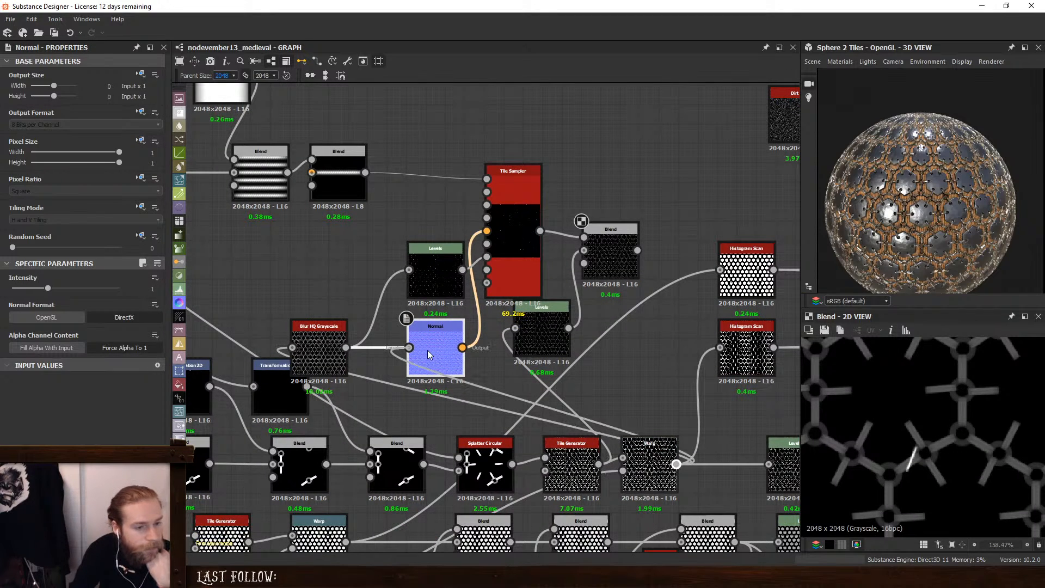
{"action": "scroll", "coordinate": [833, 413], "scroll_direction": "down", "scroll_amount": 4}
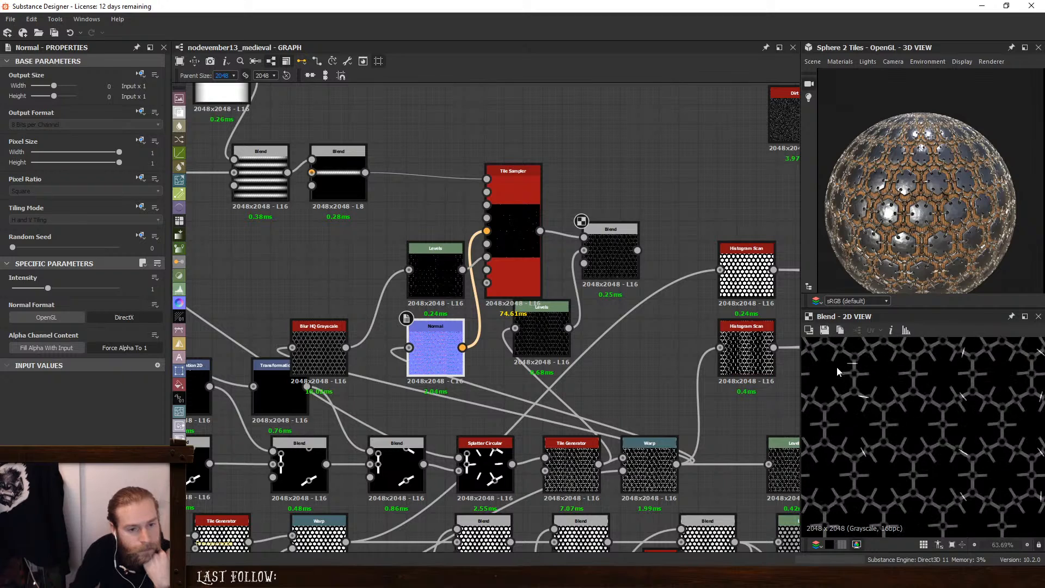
{"action": "scroll", "coordinate": [837, 367], "scroll_direction": "down", "scroll_amount": 3}
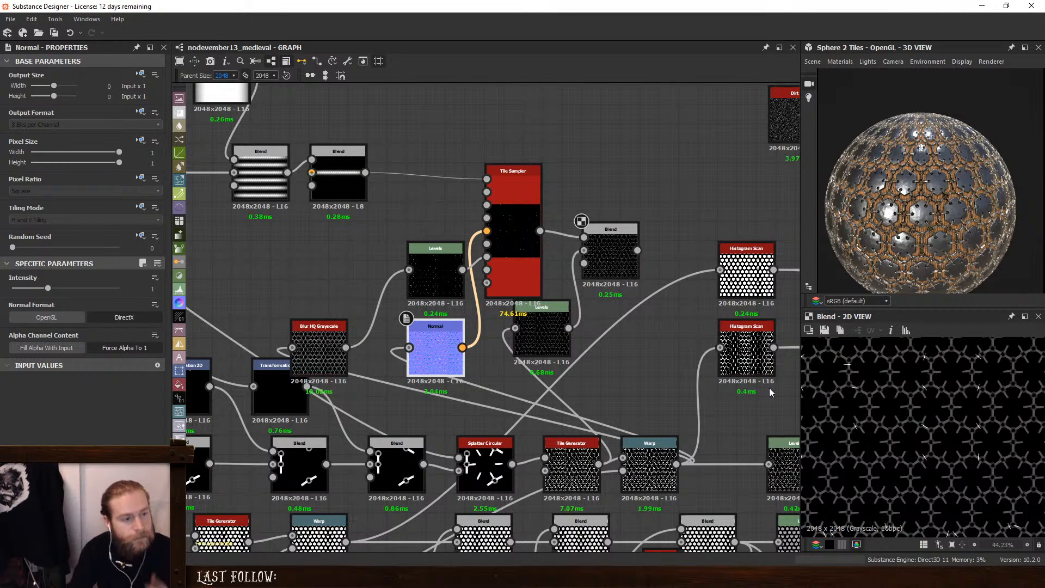
{"action": "key", "text": "ctrl+z"}
Set the Blur HQ Grayscale's Intensity to 1.62 and check the Normal and Blend outputs
{"action": "left_click", "coordinate": [319, 343]}
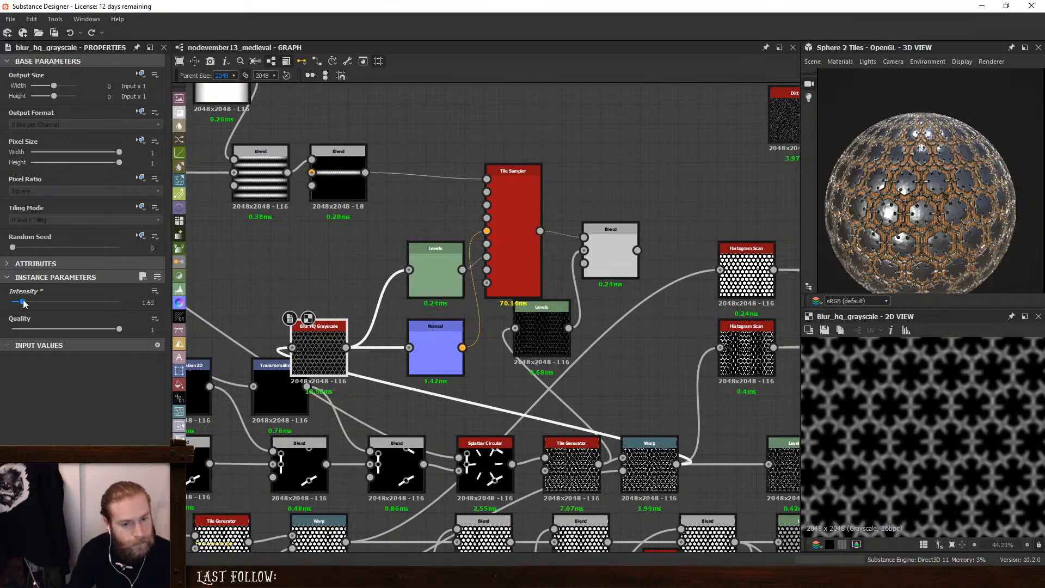
{"action": "left_click", "coordinate": [437, 342]}
{"action": "left_click", "coordinate": [506, 279]}
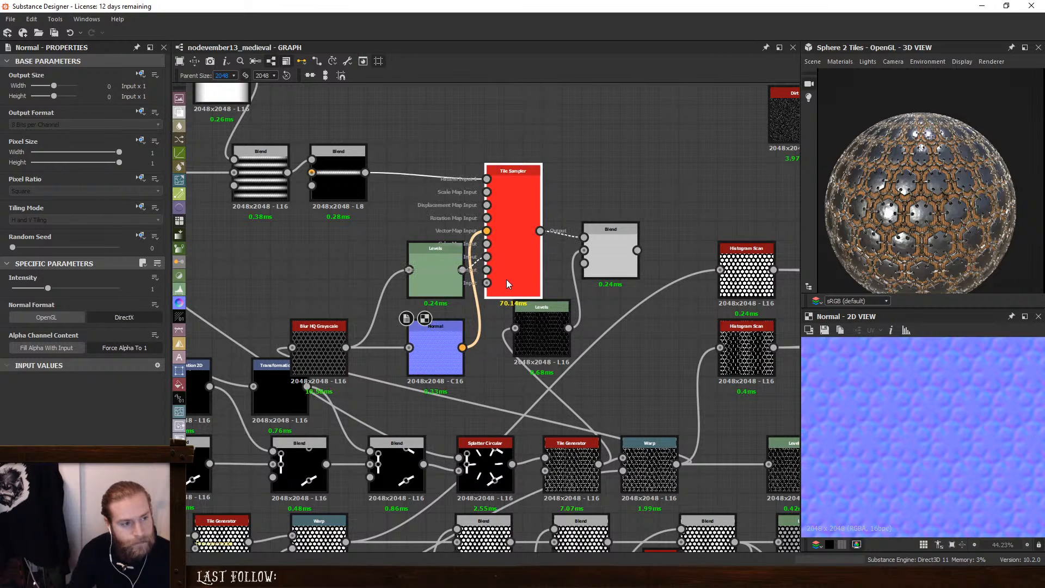
{"action": "left_click", "coordinate": [601, 261]}
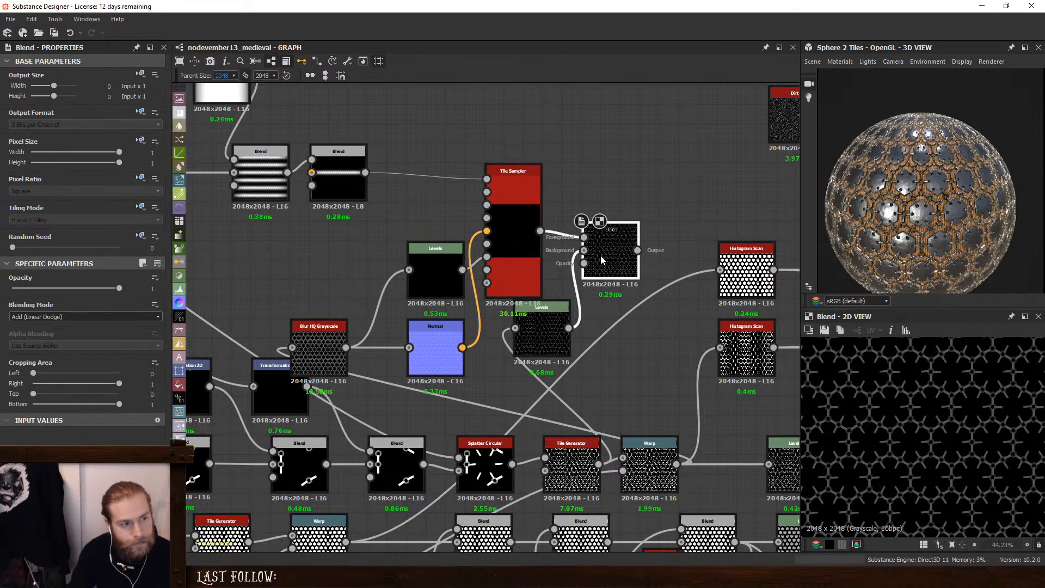
Lower the mask Levels node's input black and white points to a narrow range just below mid-histogram, and inspect the Blend output
{"action": "left_click", "coordinate": [435, 279]}
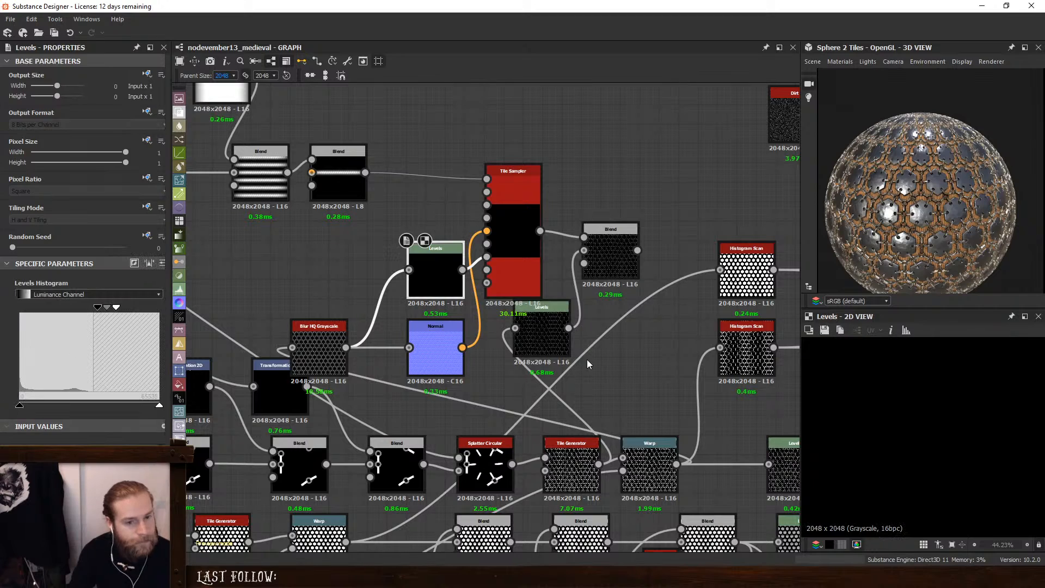
{"action": "mouse_move", "coordinate": [97, 307]}
{"action": "left_mouse_down"}
{"action": "mouse_move", "coordinate": [70, 308]}
{"action": "mouse_move", "coordinate": [91, 309]}
{"action": "left_mouse_up"}
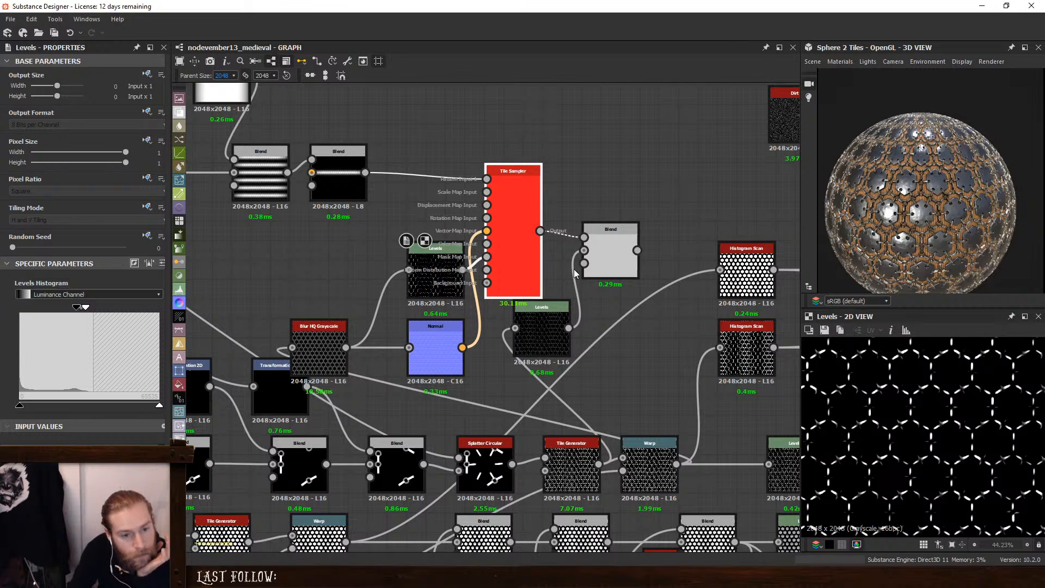
{"action": "left_click", "coordinate": [610, 256]}
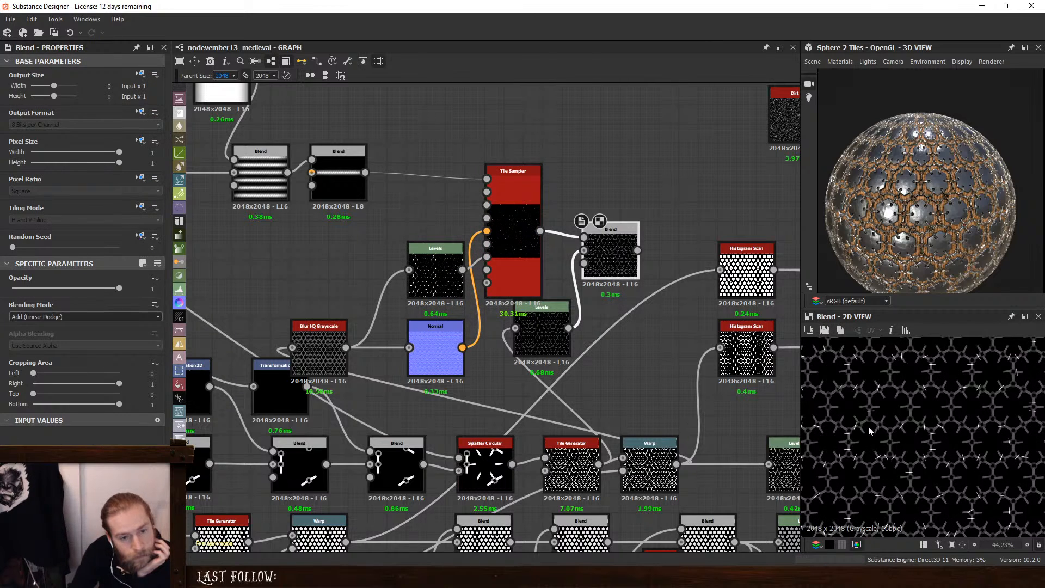
{"action": "scroll", "coordinate": [870, 431], "scroll_direction": "up", "scroll_amount": 2}
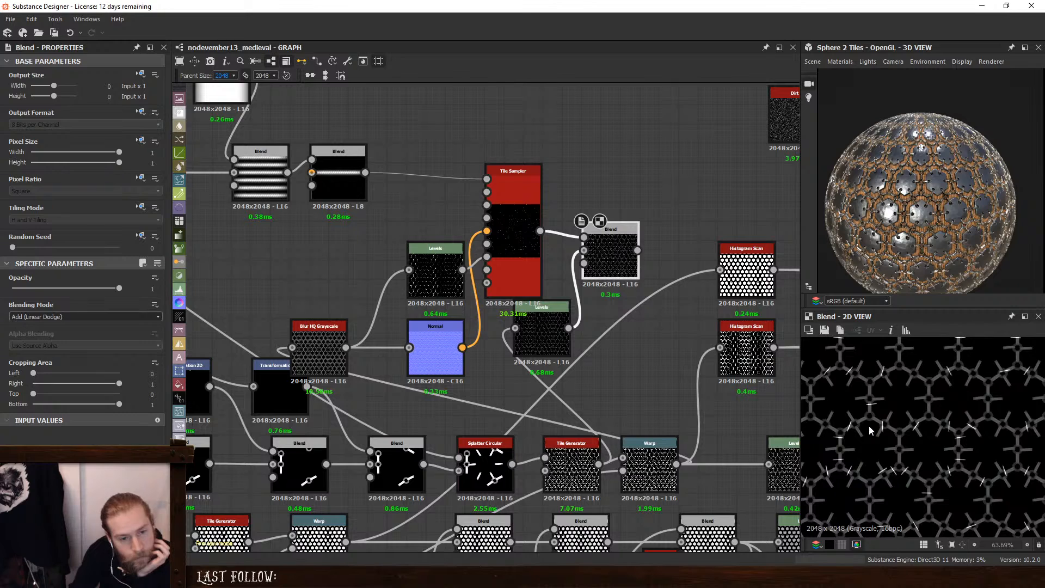
{"action": "scroll", "coordinate": [870, 431], "scroll_direction": "down", "scroll_amount": 4}
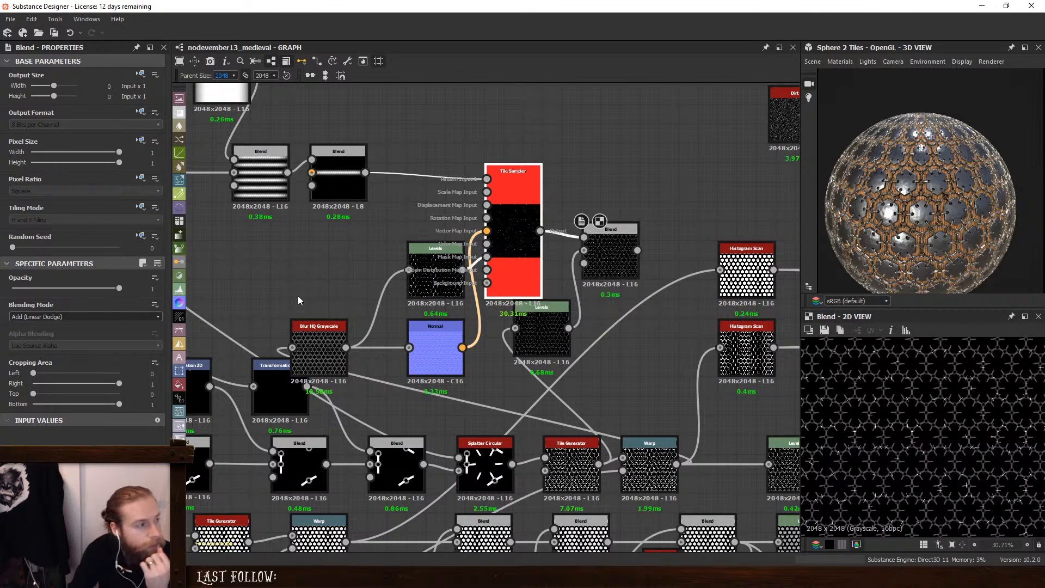
Set the Tile Sampler's X Amount and Y Amount to 16 and inspect the strokes in the Blend output
{"action": "left_click", "coordinate": [156, 303]}
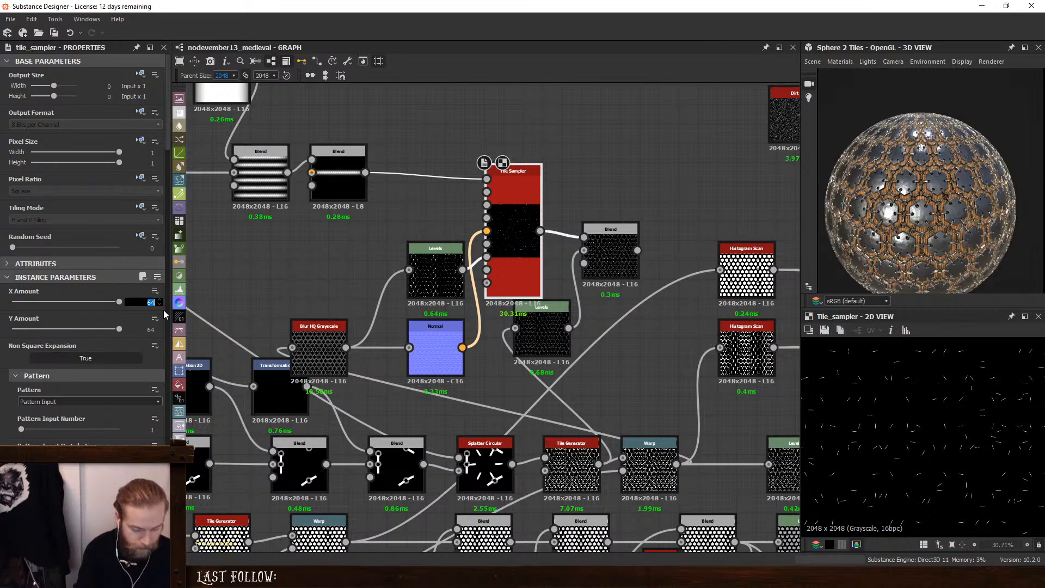
{"action": "type", "text": "16"}
{"action": "key", "text": "Return"}
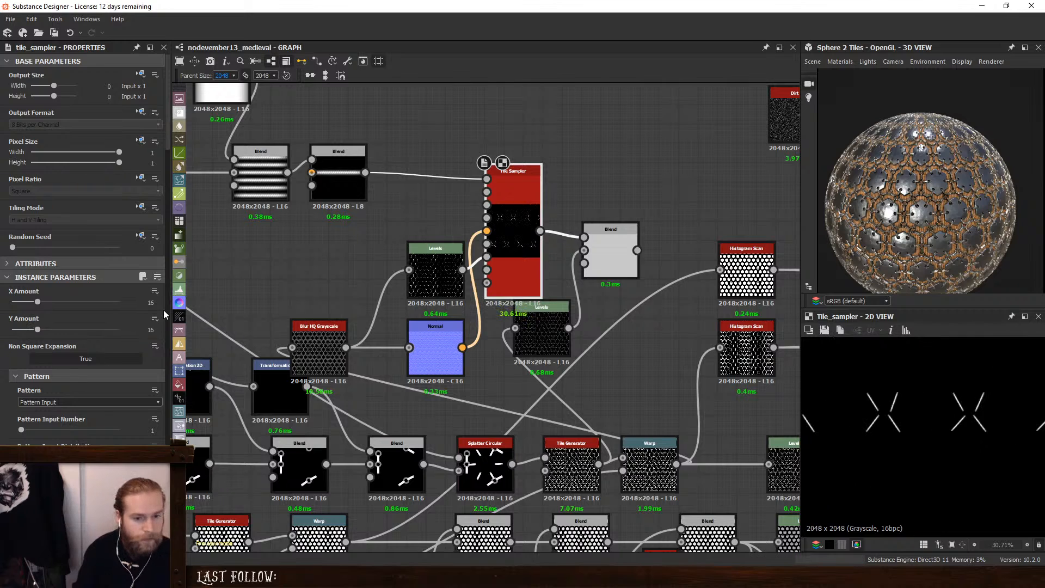
{"action": "left_click", "coordinate": [610, 240]}
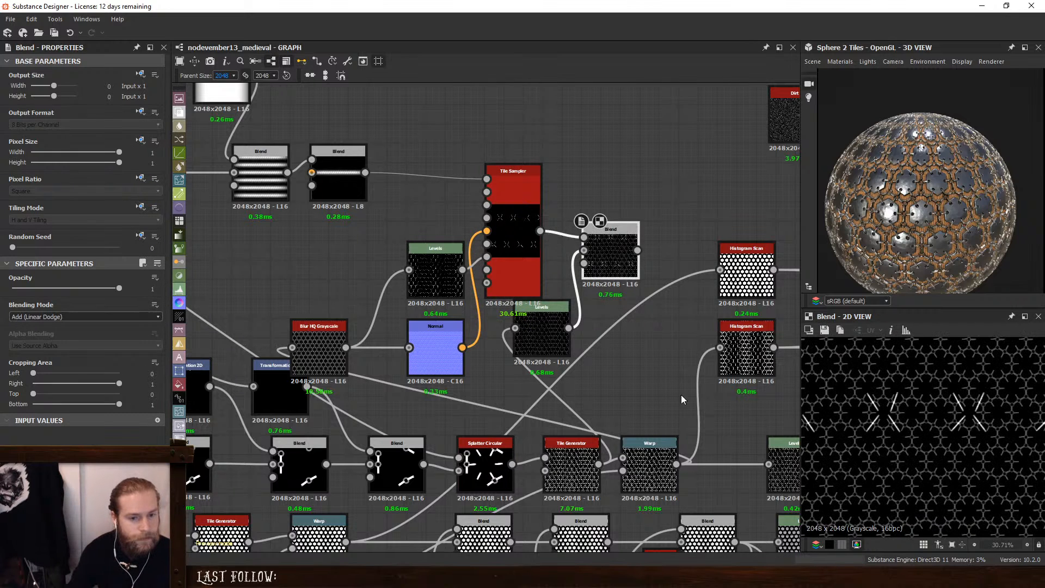
Try the Tile Sampler's Position Random at 10 and inspect the whole Blend output
{"action": "left_click", "coordinate": [513, 185]}
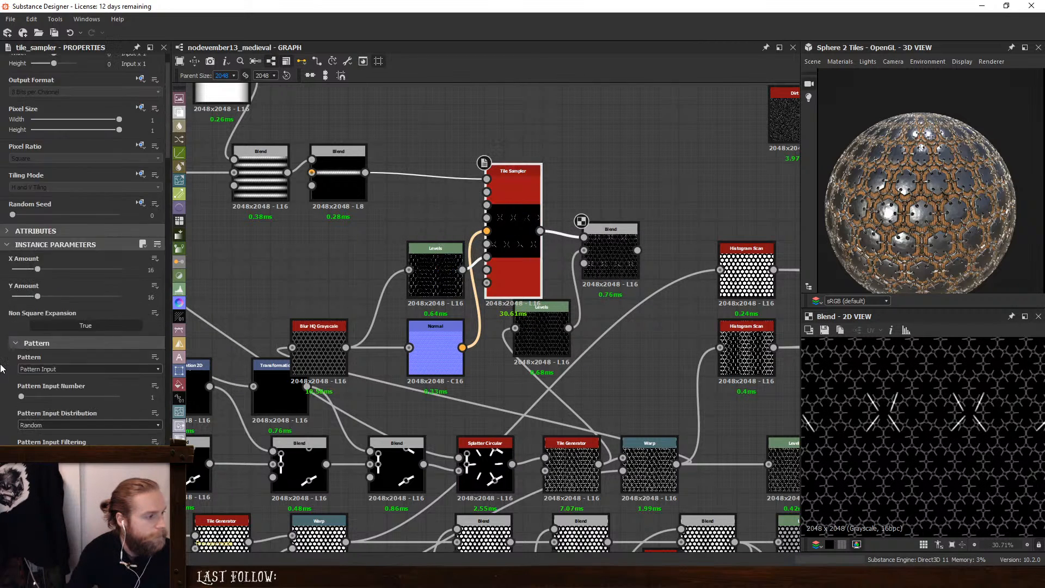
{"action": "scroll", "coordinate": [21, 248], "scroll_direction": "down", "scroll_amount": 5}
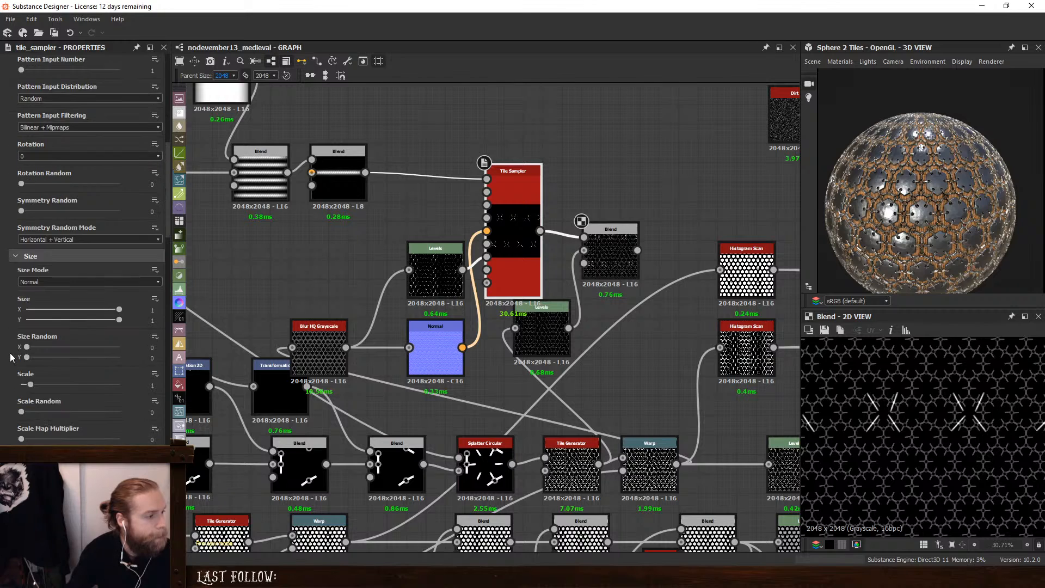
{"action": "left_click_drag", "start_coordinate": [21, 406], "coordinate": [119, 405]}
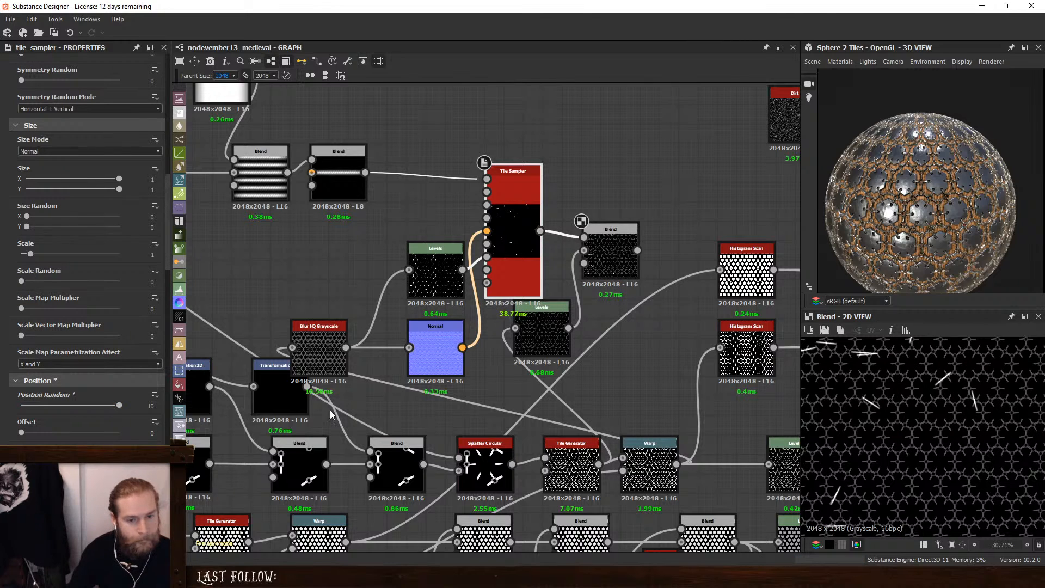
{"action": "scroll", "coordinate": [908, 386], "scroll_direction": "down", "scroll_amount": 4}
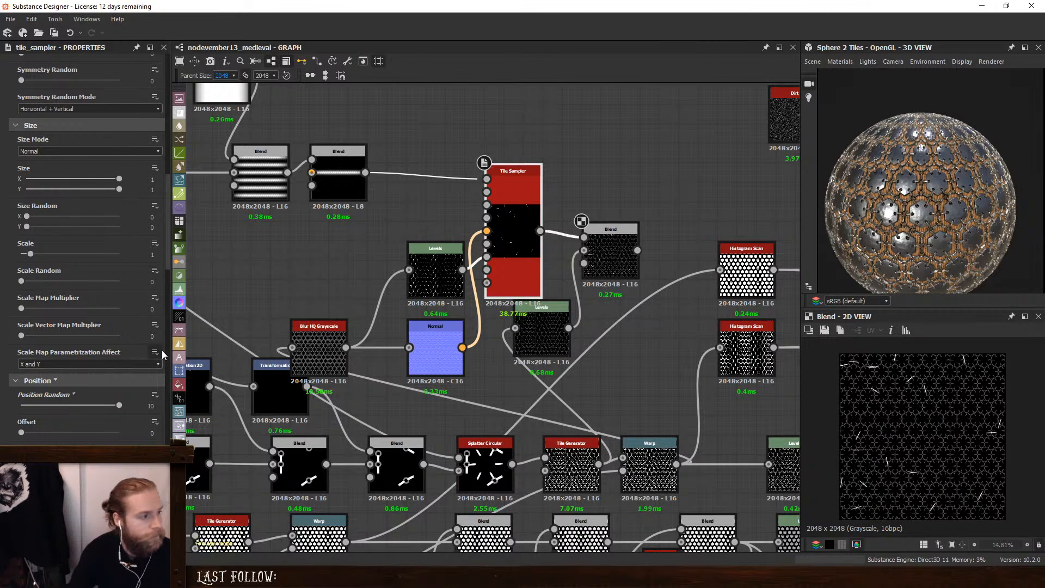
Reset the Tile Sampler's Position Random to 0 and set its Offset to 0.5
{"action": "left_click_drag", "start_coordinate": [117, 405], "coordinate": [60, 433]}
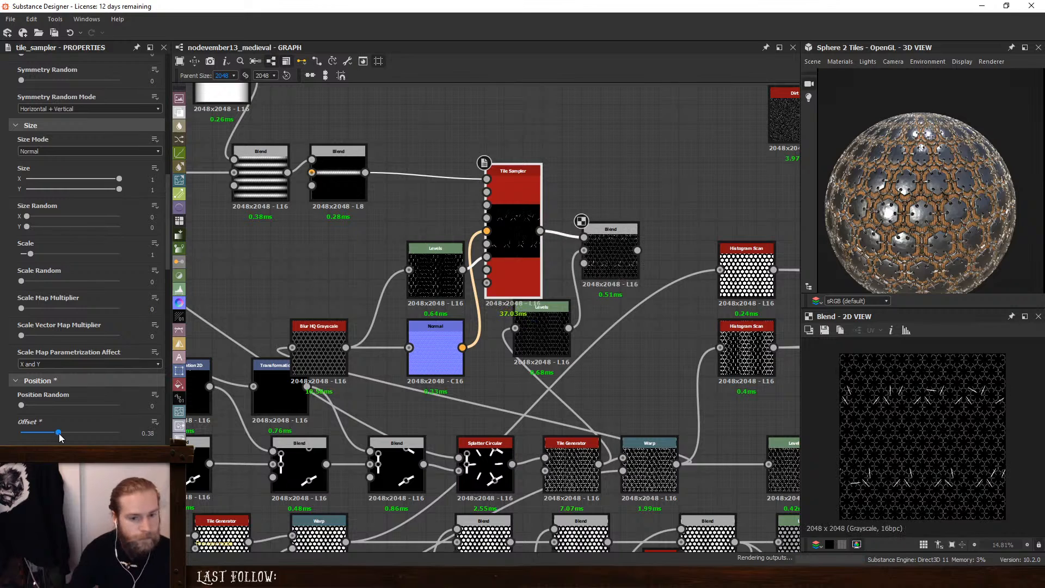
{"action": "left_click", "coordinate": [144, 433]}
{"action": "type", "text": "0.5"}
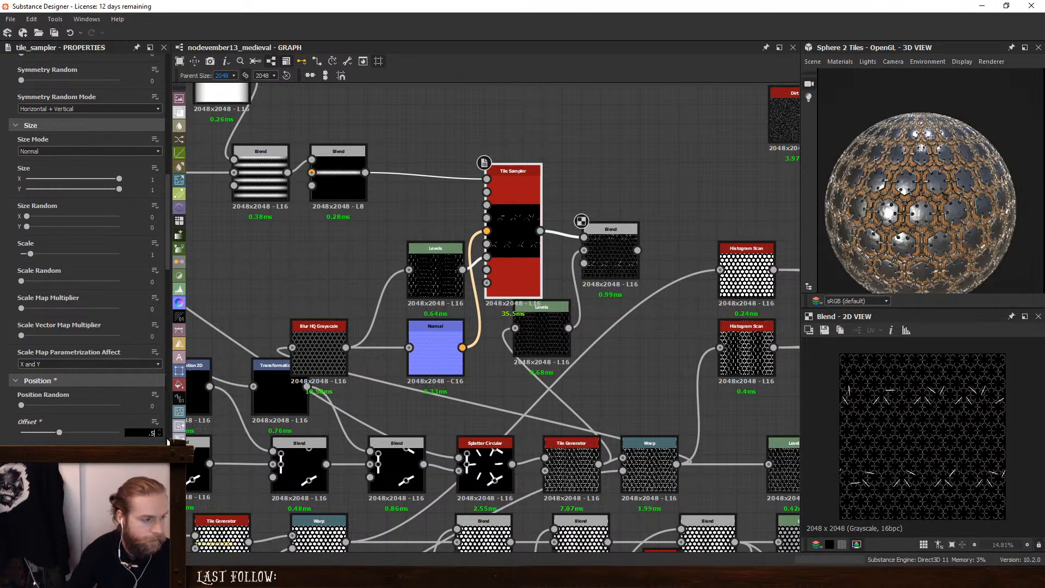
{"action": "key", "text": "Return"}
Set the Tile Sampler's X Amount and Y Amount to 32 and inspect the Blend output
{"action": "scroll", "coordinate": [96, 367], "scroll_direction": "up", "scroll_amount": 8}
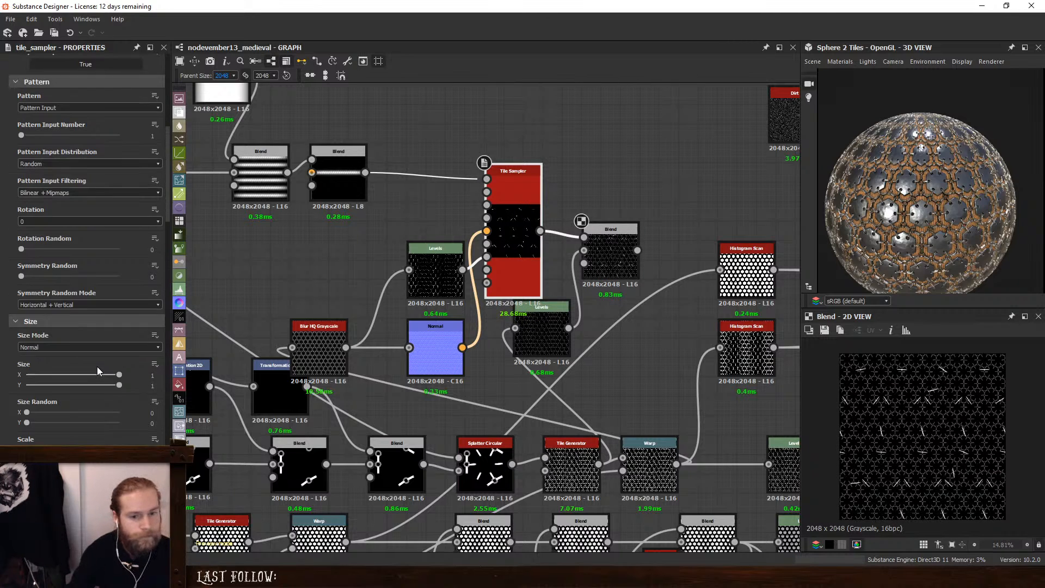
{"action": "left_click", "coordinate": [160, 238]}
{"action": "type", "text": "32"}
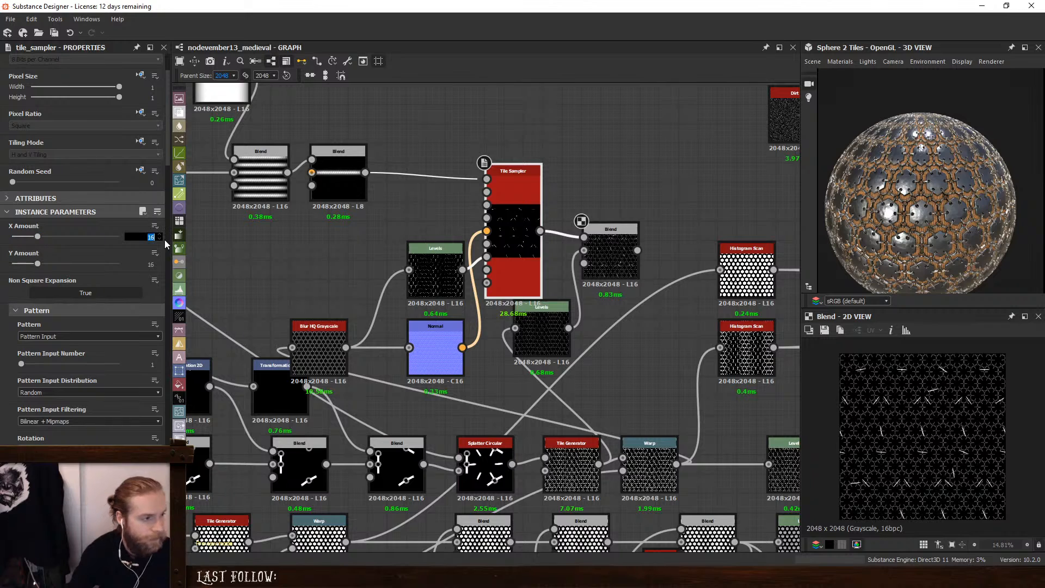
{"action": "key", "text": "Tab"}
{"action": "type", "text": "32"}
{"action": "key", "text": "Return"}
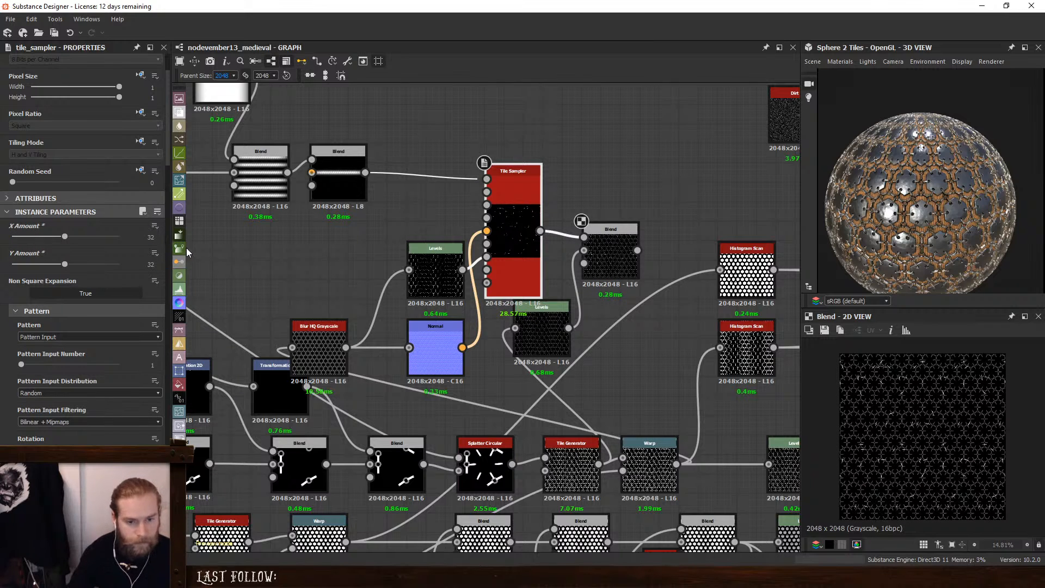
{"action": "scroll", "coordinate": [927, 472], "scroll_direction": "up", "scroll_amount": 4}
{"action": "scroll", "coordinate": [923, 463], "scroll_direction": "down", "scroll_amount": 3}
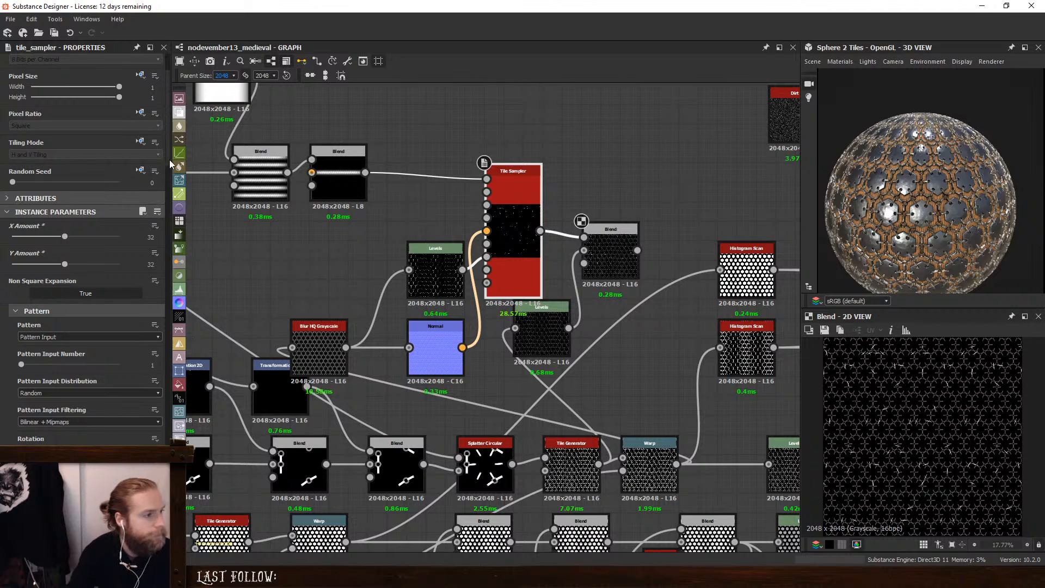
Lower the Tile Sampler's Mask Map Threshold to 0 and inspect the strokes closely
{"action": "scroll", "coordinate": [31, 189], "scroll_direction": "down", "scroll_amount": 15}
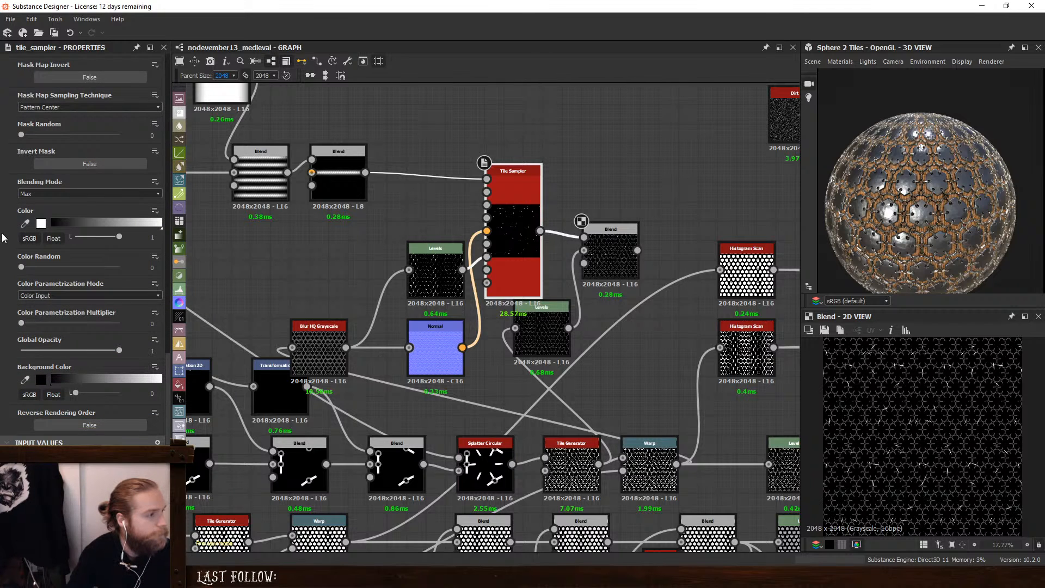
{"action": "left_click_drag", "start_coordinate": [23, 146], "coordinate": [1, 147]}
{"action": "scroll", "coordinate": [917, 400], "scroll_direction": "up", "scroll_amount": 5}
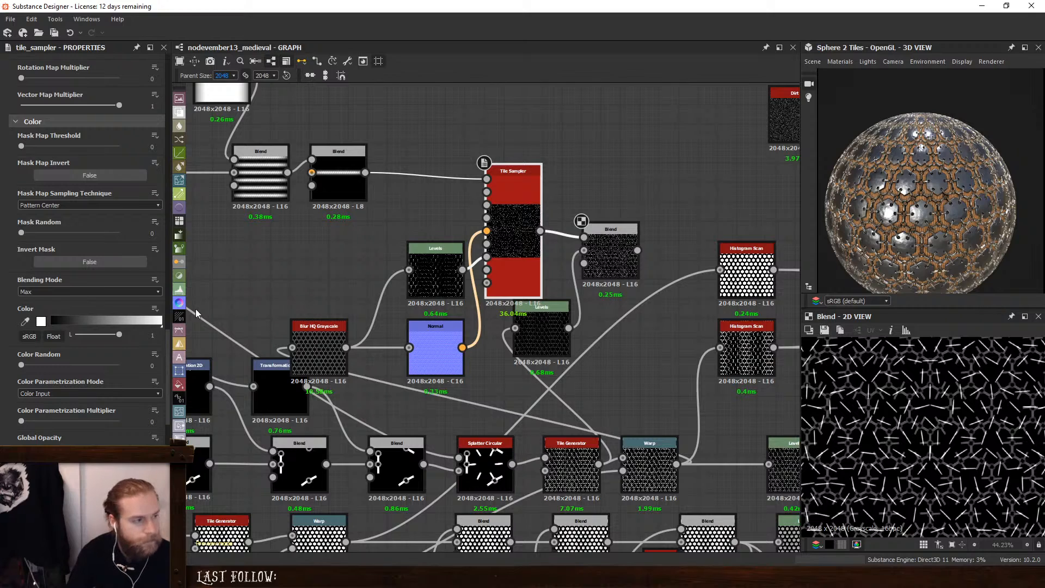
Lower the Tile Sampler's Vector Map Multiplier to 0 and compare the Tile Sampler and Blend outputs
{"action": "scroll", "coordinate": [166, 347], "scroll_direction": "up", "scroll_amount": 15}
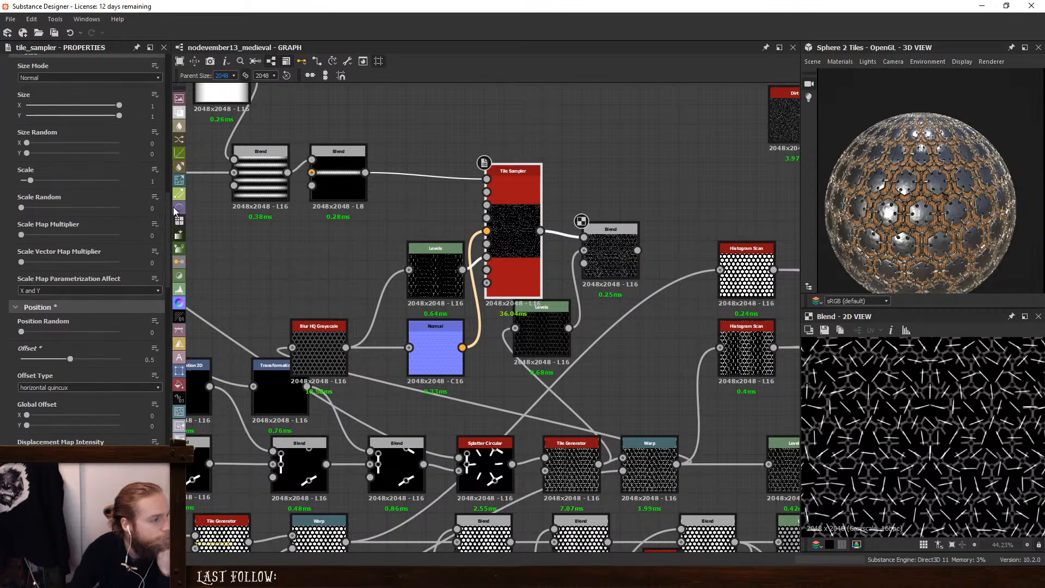
{"action": "scroll", "coordinate": [172, 195], "scroll_direction": "down", "scroll_amount": 1}
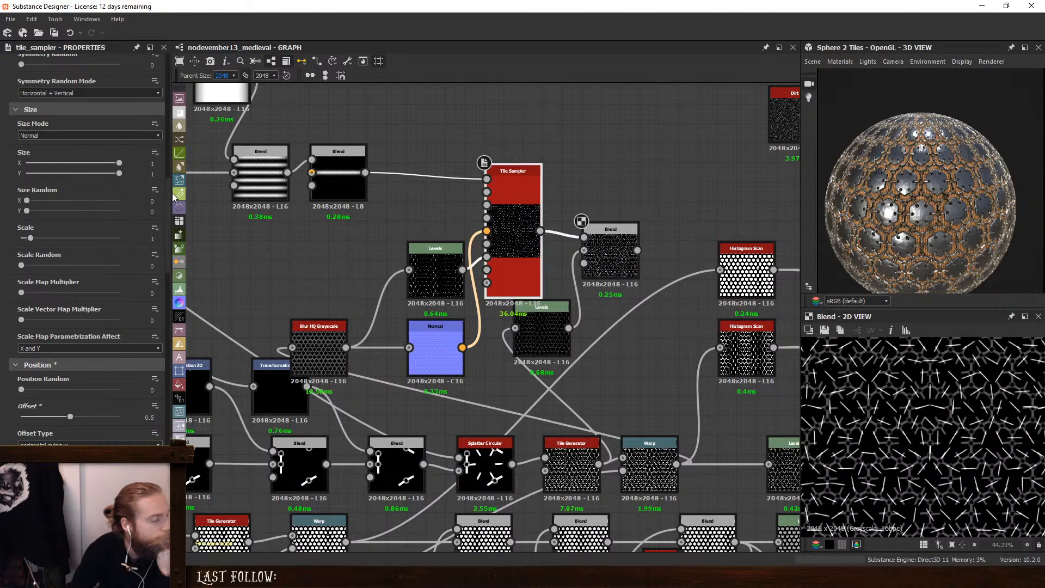
{"action": "scroll", "coordinate": [1, 277], "scroll_direction": "up", "scroll_amount": 3}
{"action": "scroll", "coordinate": [6, 325], "scroll_direction": "down", "scroll_amount": 10}
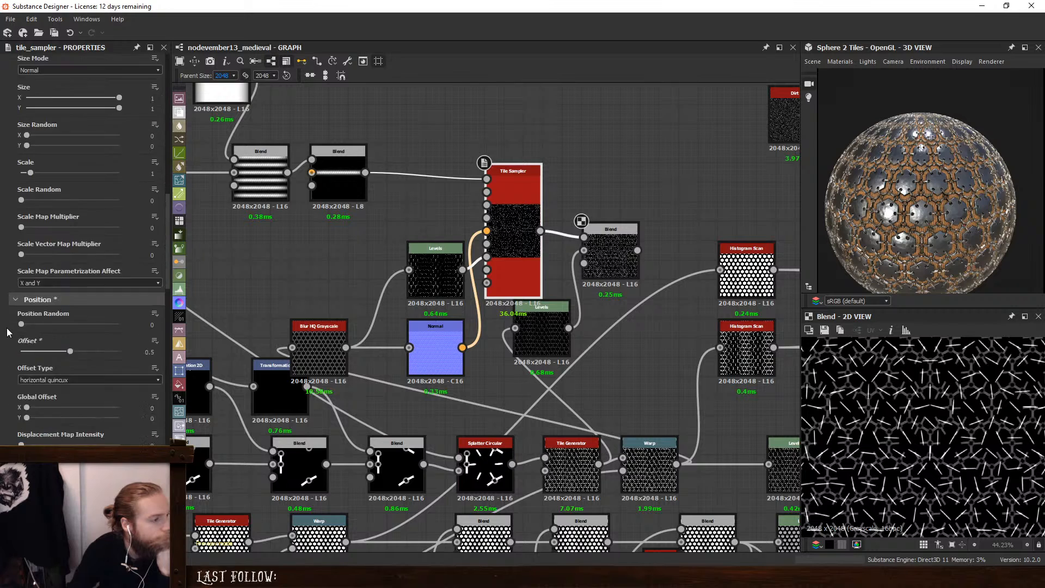
{"action": "left_click_drag", "start_coordinate": [119, 366], "coordinate": [1, 370]}
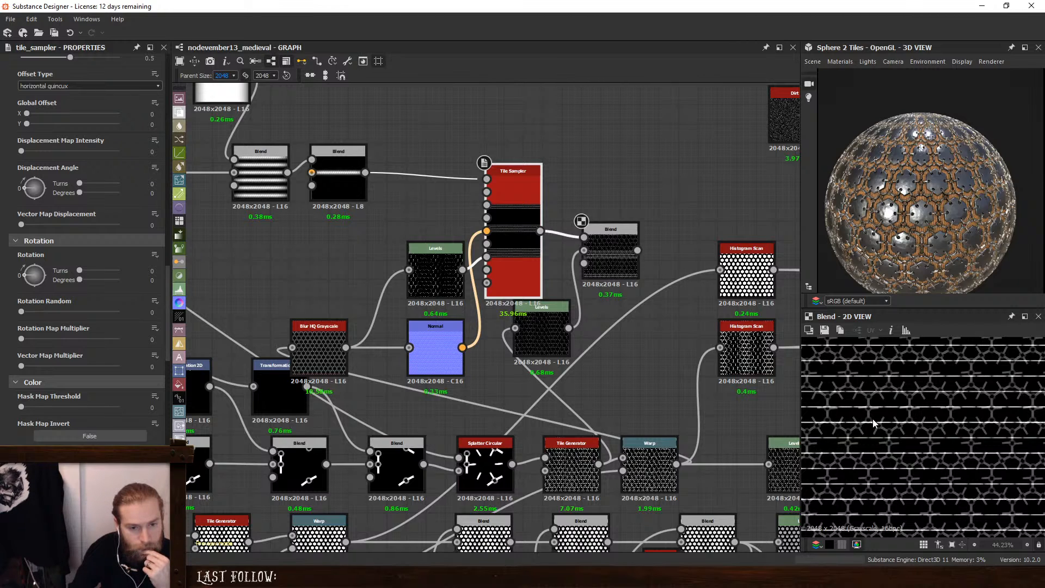
{"action": "scroll", "coordinate": [874, 423], "scroll_direction": "up", "scroll_amount": 1}
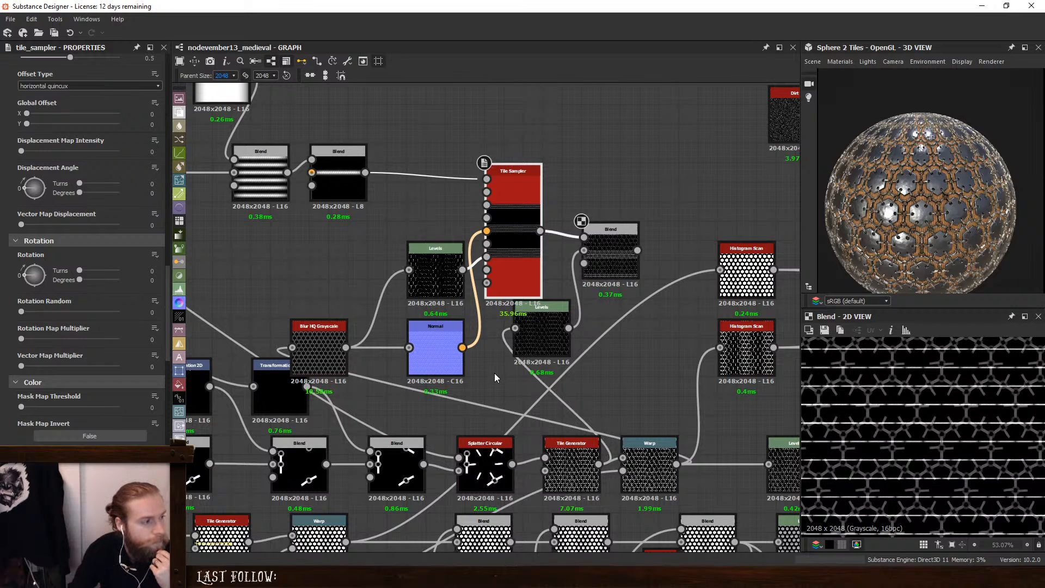
{"action": "double_click", "coordinate": [531, 284]}
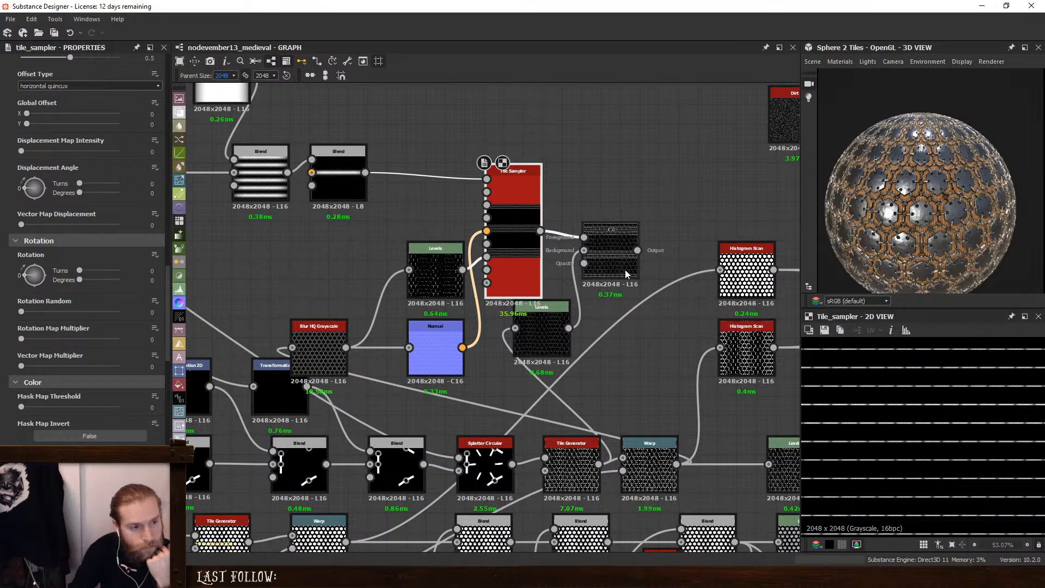
{"action": "double_click", "coordinate": [604, 255]}
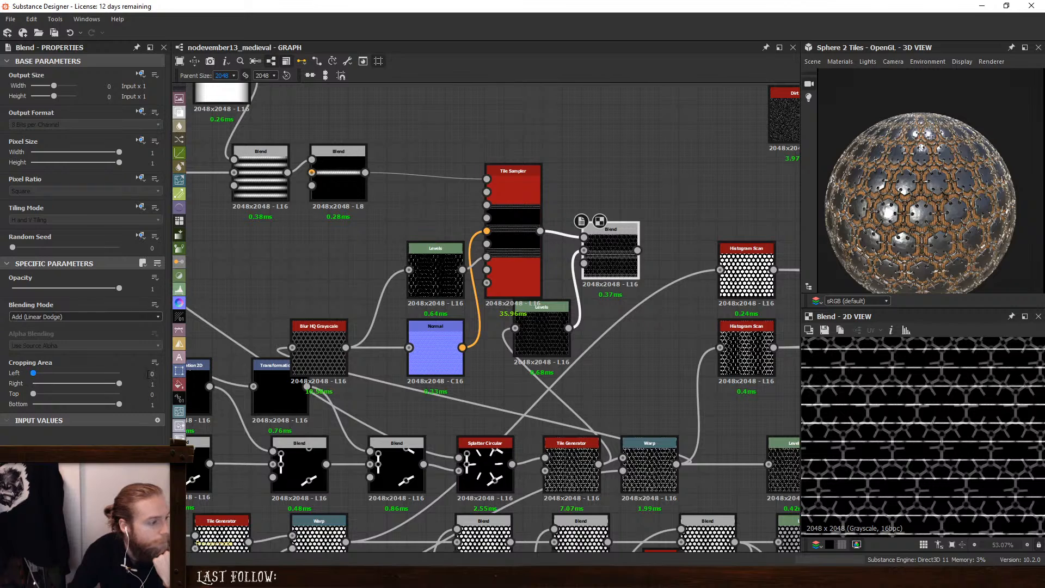
Shorten the scattered strokes by setting the Tile Sampler's Size X to 0.49
{"action": "left_click", "coordinate": [489, 267]}
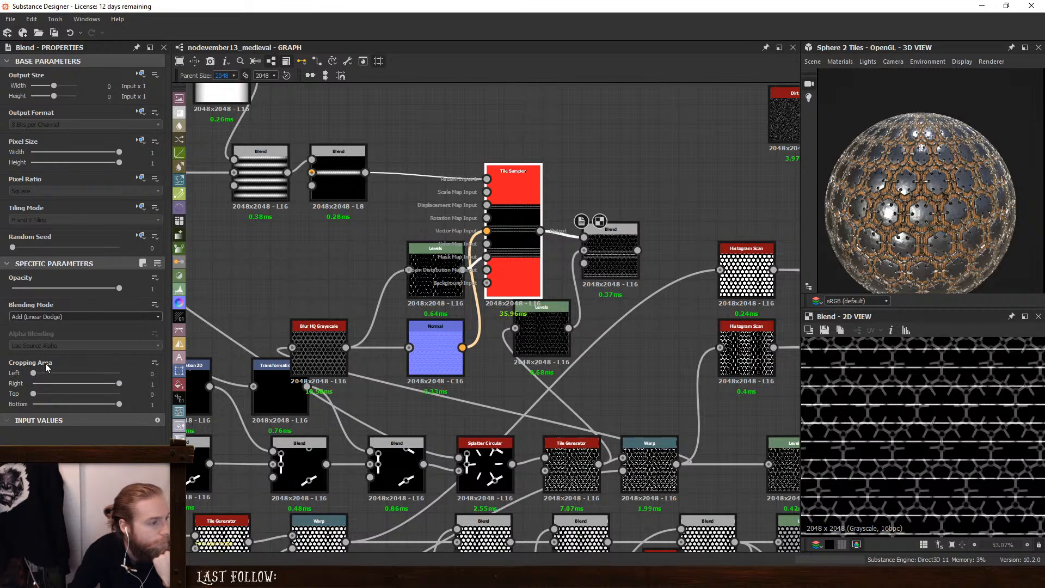
{"action": "scroll", "coordinate": [65, 369], "scroll_direction": "down", "scroll_amount": 5}
{"action": "scroll", "coordinate": [65, 369], "scroll_direction": "down", "scroll_amount": 2}
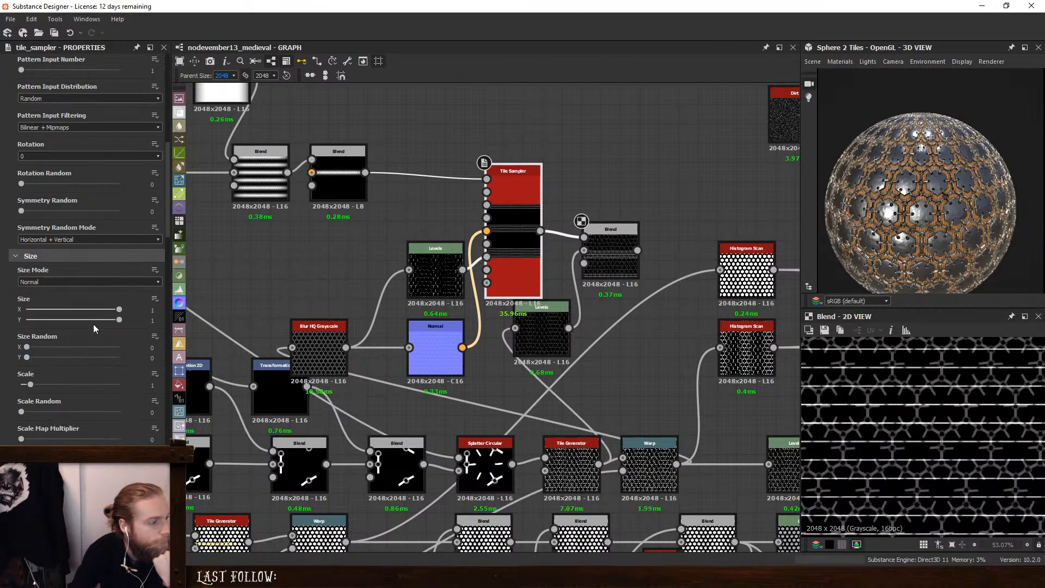
{"action": "left_click_drag", "start_coordinate": [119, 309], "coordinate": [72, 310]}
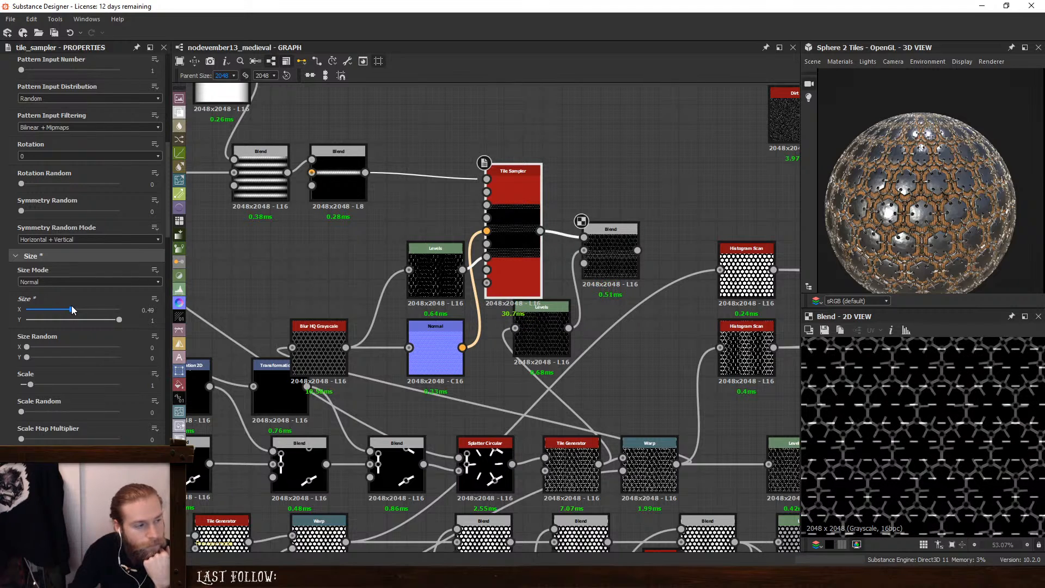
Reset the Tile Sampler's Offset to 0, try the horizontal global offset type, and return to horizontal quincux
{"action": "scroll", "coordinate": [80, 376], "scroll_direction": "down", "scroll_amount": 6}
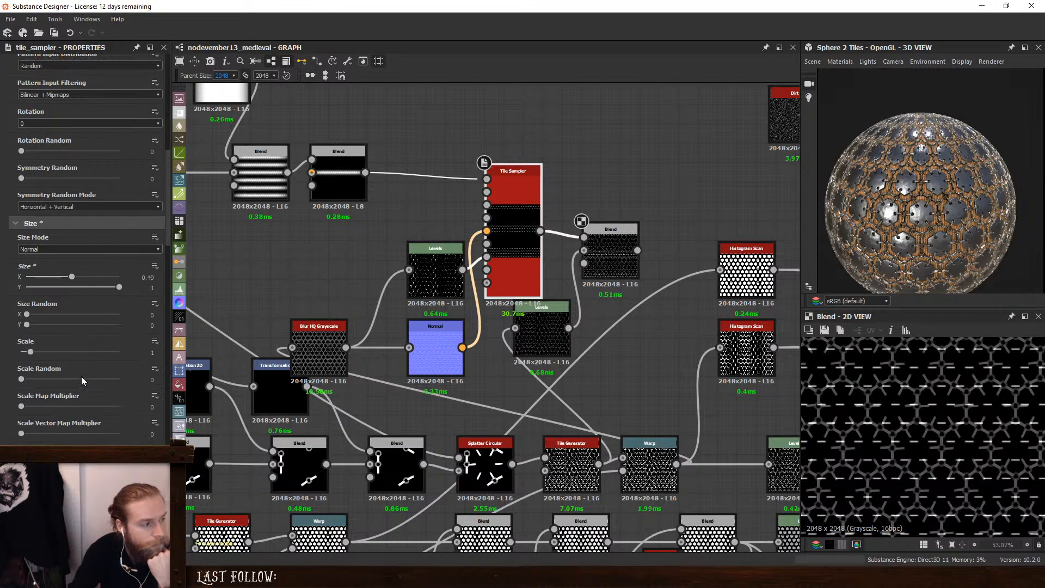
{"action": "left_click_drag", "start_coordinate": [70, 368], "coordinate": [1, 373]}
{"action": "left_click", "coordinate": [63, 396]}
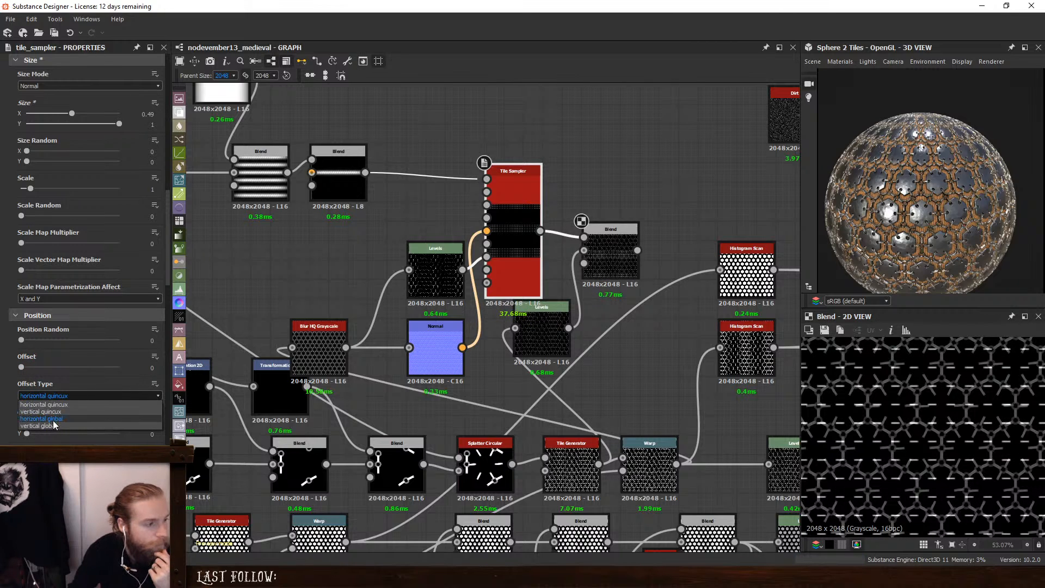
{"action": "left_click", "coordinate": [53, 419]}
{"action": "mouse_move", "coordinate": [21, 368]}
{"action": "left_mouse_down"}
{"action": "mouse_move", "coordinate": [44, 368]}
{"action": "mouse_move", "coordinate": [2, 370]}
{"action": "left_mouse_up"}
{"action": "left_click", "coordinate": [63, 395]}
{"action": "left_click", "coordinate": [68, 412]}
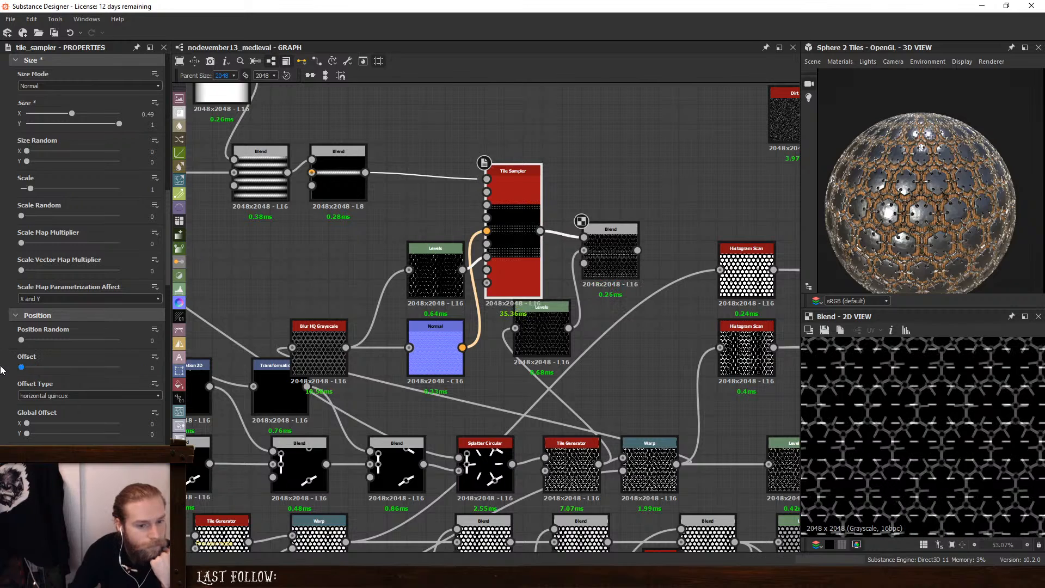
Set the Tile Sampler's pattern Rotation Random to 1
{"action": "scroll", "coordinate": [2, 354], "scroll_direction": "up", "scroll_amount": 15}
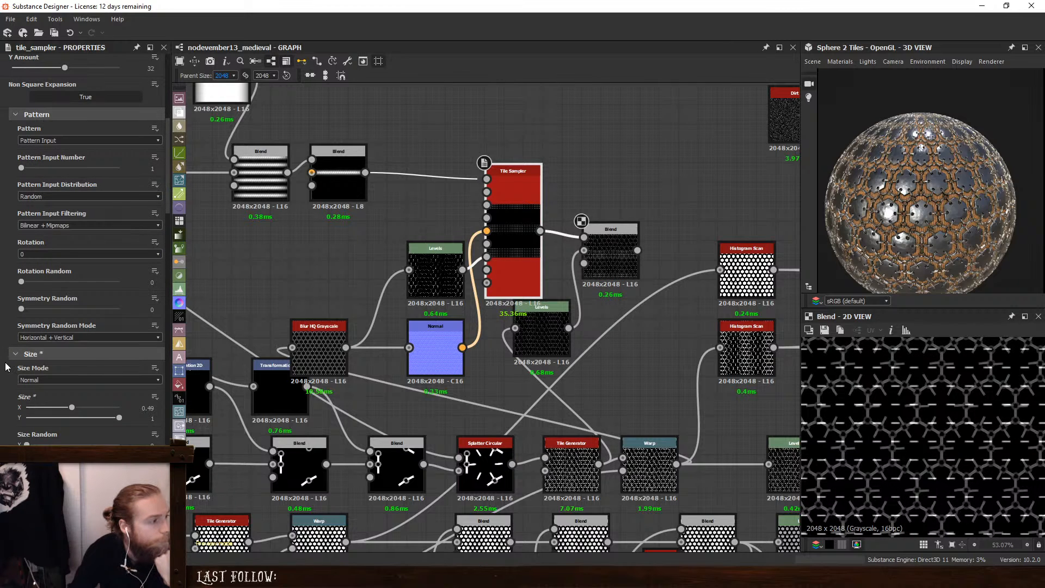
{"action": "scroll", "coordinate": [7, 368], "scroll_direction": "down", "scroll_amount": 1}
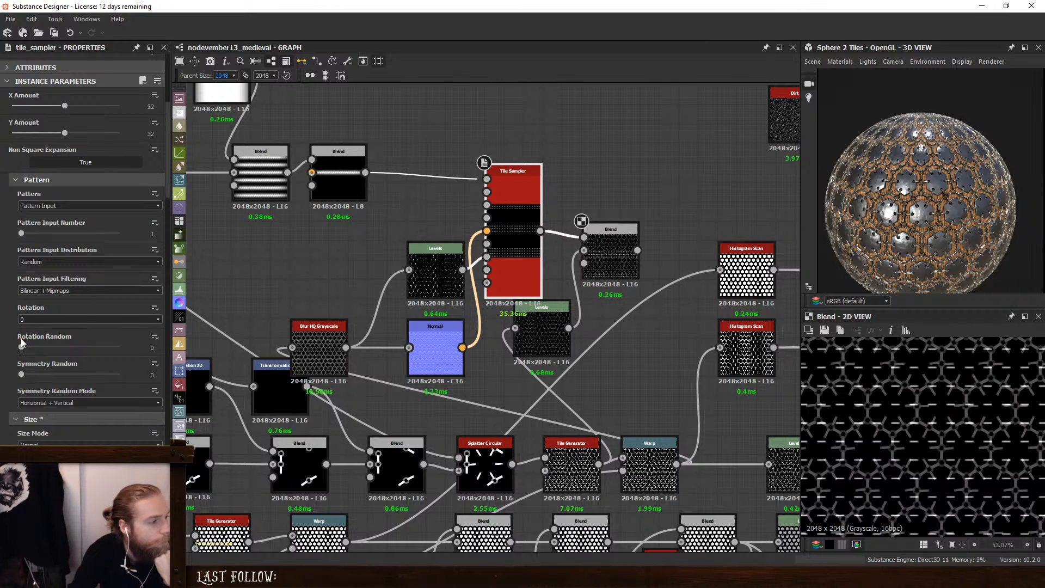
{"action": "left_click_drag", "start_coordinate": [23, 347], "coordinate": [228, 359]}
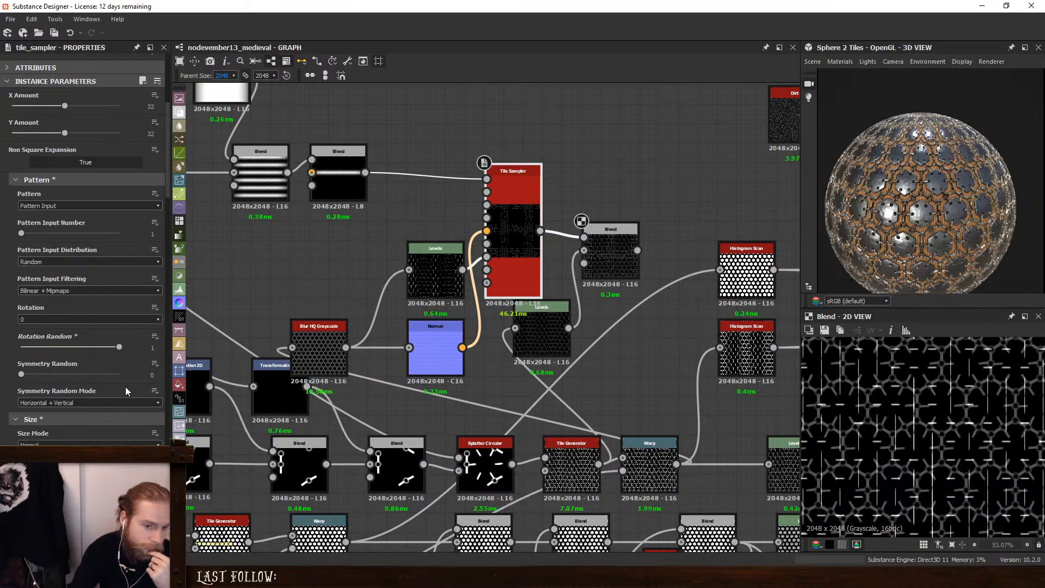
Try the Tile Sampler's Vector Map Multiplier at 1, undo it, and inspect the strokes closely in the Blend output
{"action": "scroll", "coordinate": [3, 383], "scroll_direction": "down", "scroll_amount": 10}
{"action": "scroll", "coordinate": [14, 395], "scroll_direction": "down", "scroll_amount": 7}
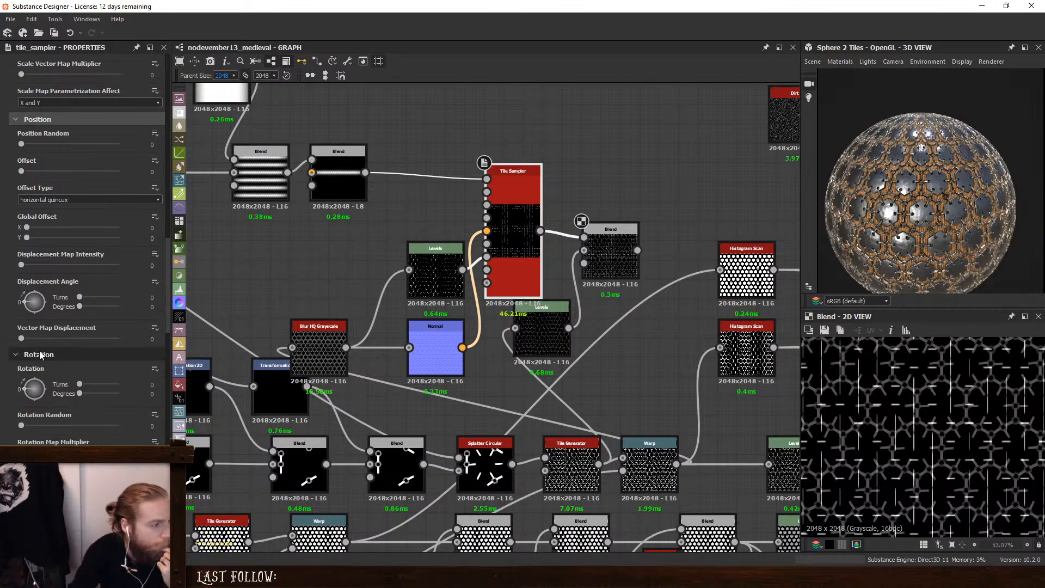
{"action": "left_click_drag", "start_coordinate": [22, 317], "coordinate": [164, 323]}
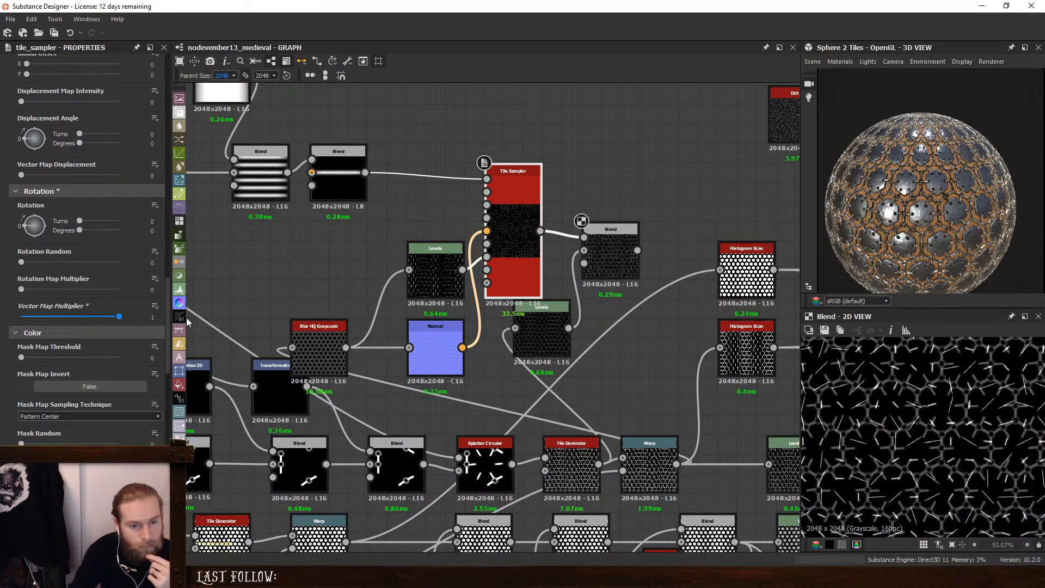
{"action": "key", "text": "ctrl+z"}
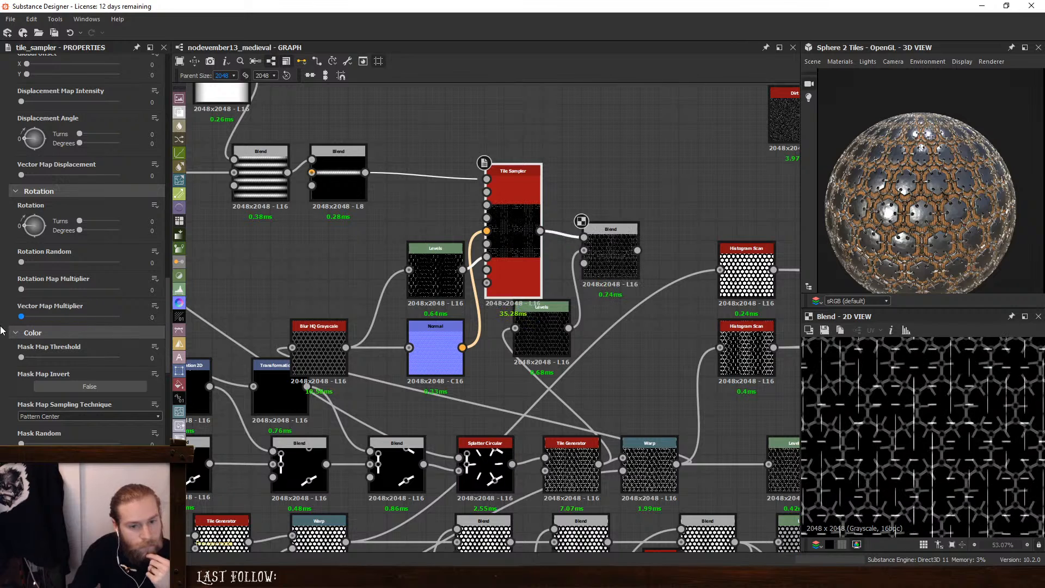
{"action": "scroll", "coordinate": [928, 457], "scroll_direction": "up", "scroll_amount": 3}
{"action": "scroll", "coordinate": [928, 456], "scroll_direction": "up", "scroll_amount": 2}
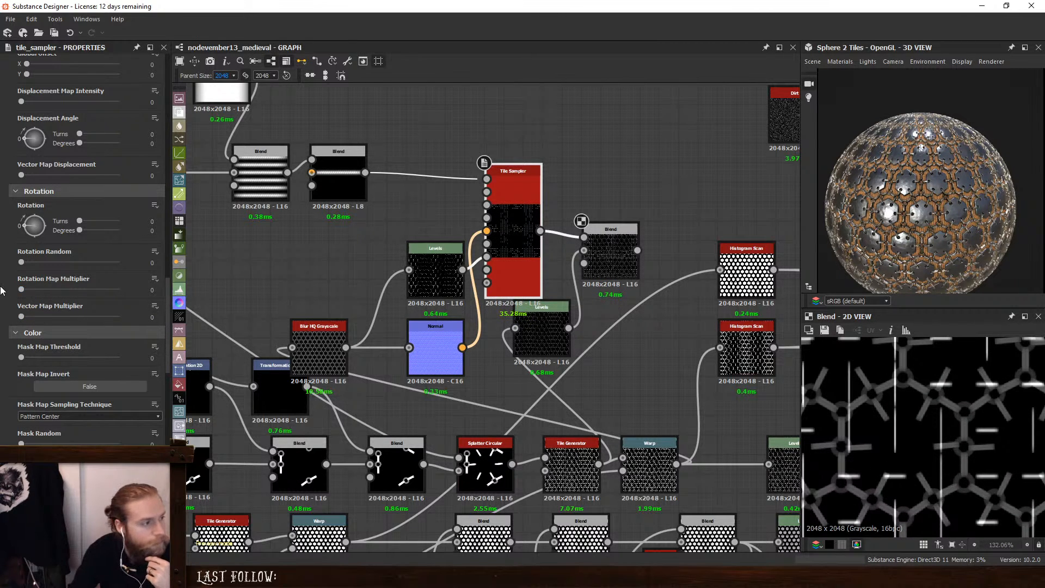
Return the Tile Sampler's pattern Rotation Random to 0 and locate its general rotation settings
{"action": "scroll", "coordinate": [2, 290], "scroll_direction": "up", "scroll_amount": 8}
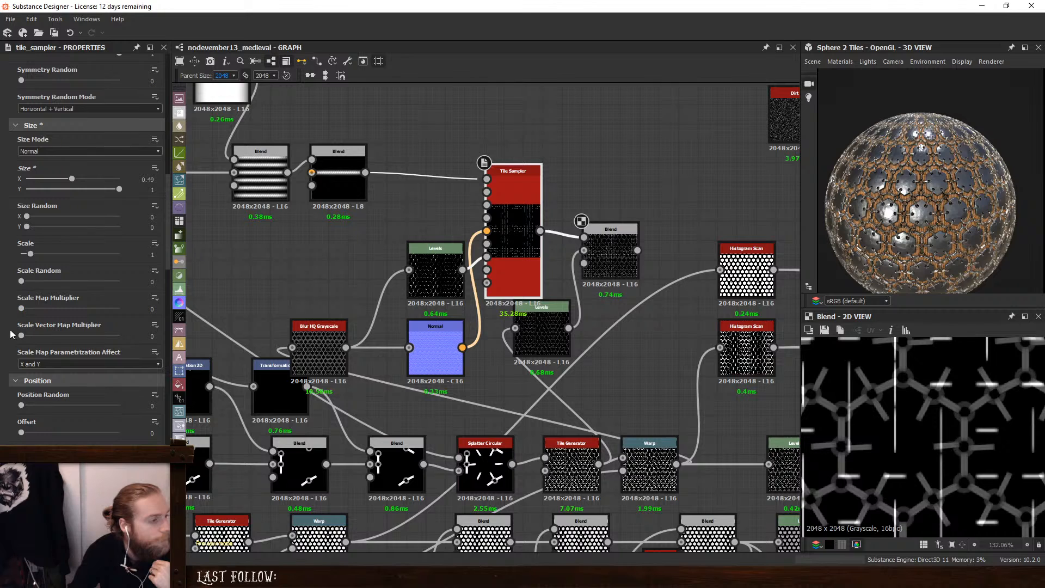
{"action": "scroll", "coordinate": [14, 327], "scroll_direction": "up", "scroll_amount": 5}
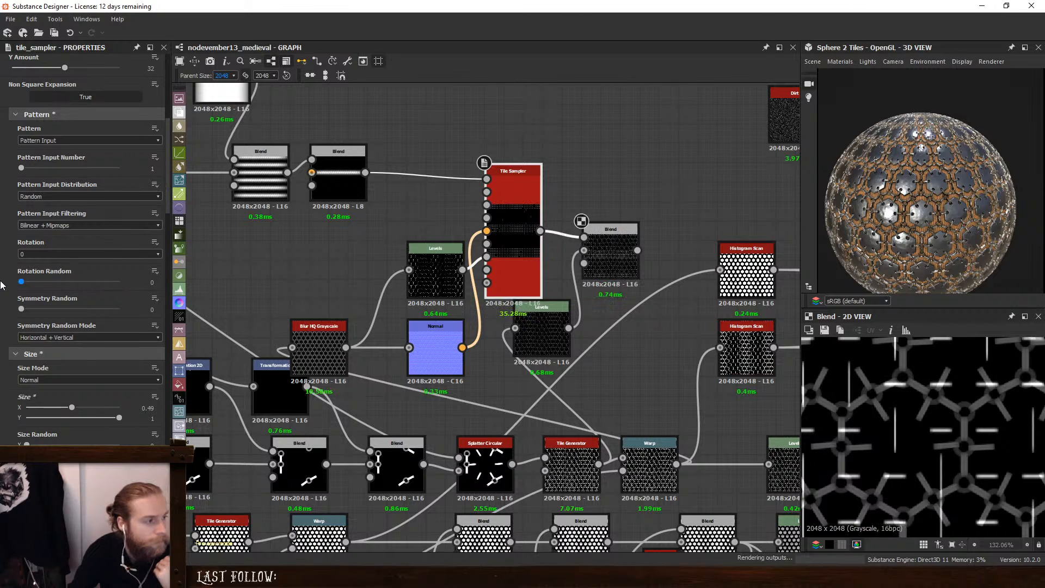
{"action": "scroll", "coordinate": [2, 327], "scroll_direction": "down", "scroll_amount": 5}
{"action": "scroll", "coordinate": [2, 327], "scroll_direction": "down", "scroll_amount": 10}
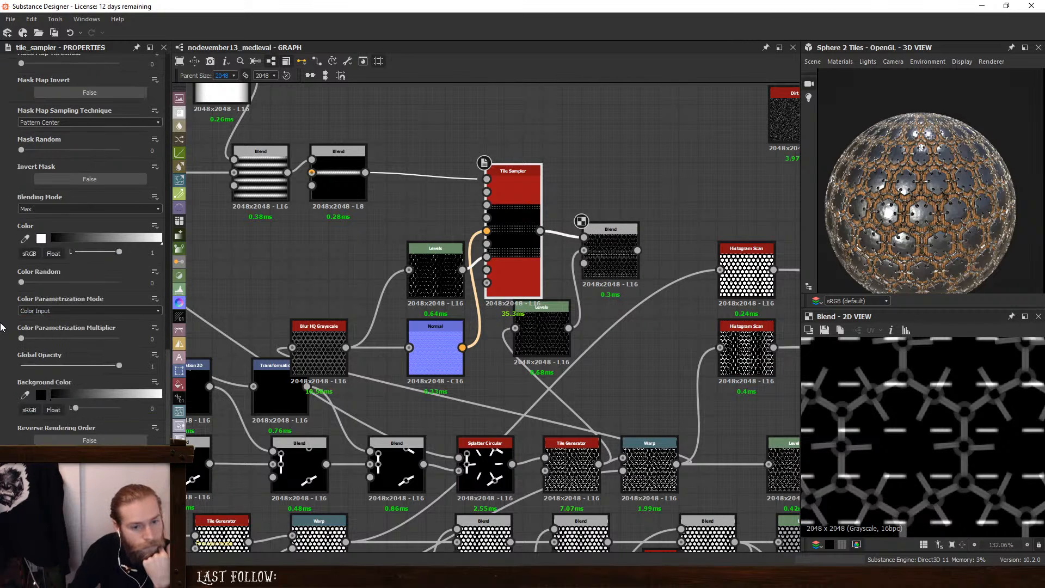
{"action": "scroll", "coordinate": [2, 327], "scroll_direction": "up", "scroll_amount": 8}
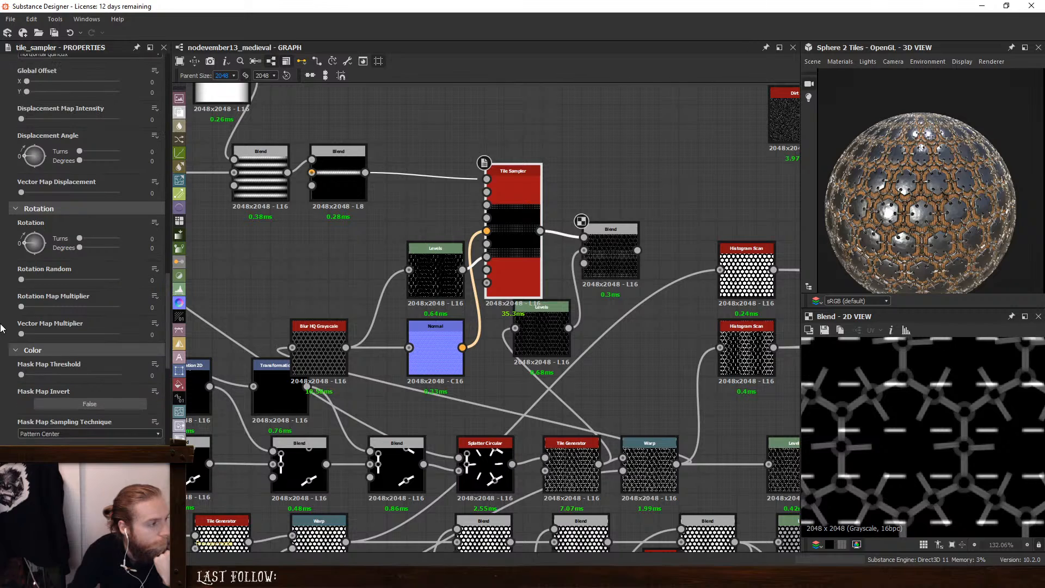
Set the Tile Sampler's Vector Map Multiplier to 1, trying Rotation Random at 1 before returning it to 0, and inspect the strokes
{"action": "left_click_drag", "start_coordinate": [21, 312], "coordinate": [123, 313]}
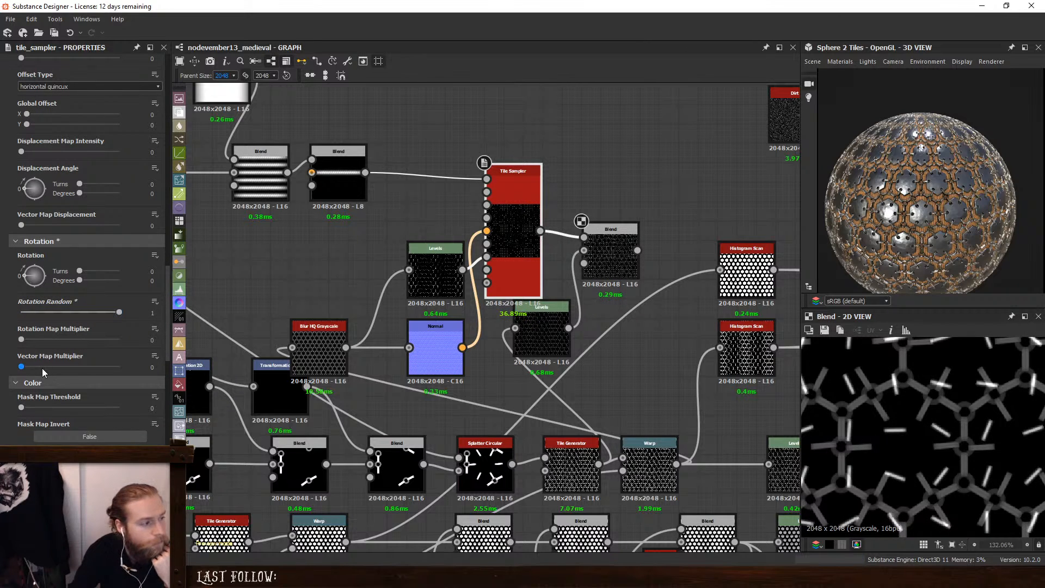
{"action": "left_click_drag", "start_coordinate": [46, 368], "coordinate": [179, 375]}
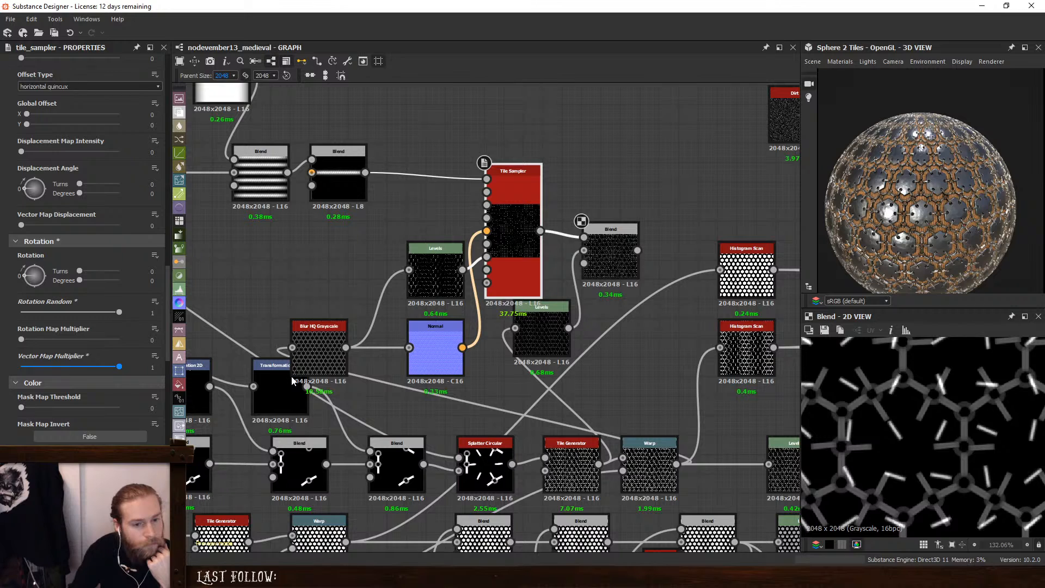
{"action": "left_click_drag", "start_coordinate": [119, 312], "coordinate": [11, 318]}
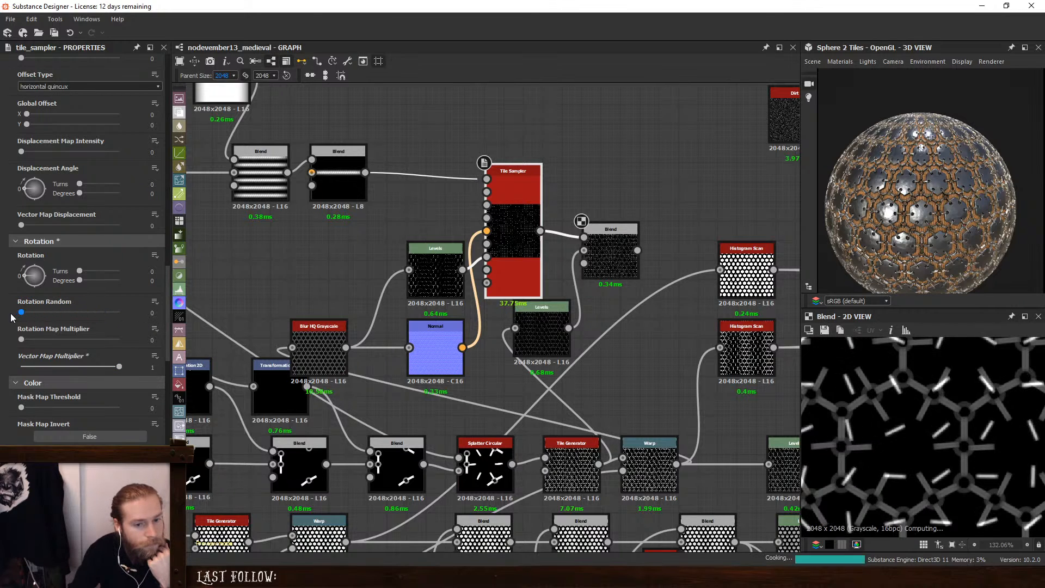
{"action": "scroll", "coordinate": [787, 398], "scroll_direction": "down", "scroll_amount": 1}
{"action": "scroll", "coordinate": [859, 390], "scroll_direction": "down", "scroll_amount": 3}
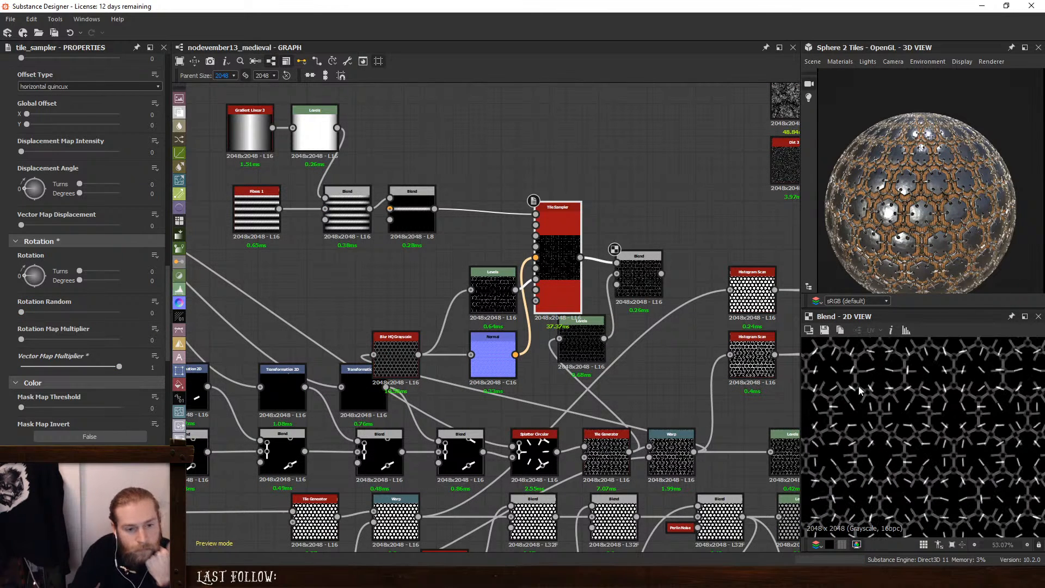
{"action": "scroll", "coordinate": [868, 394], "scroll_direction": "up", "scroll_amount": 1}
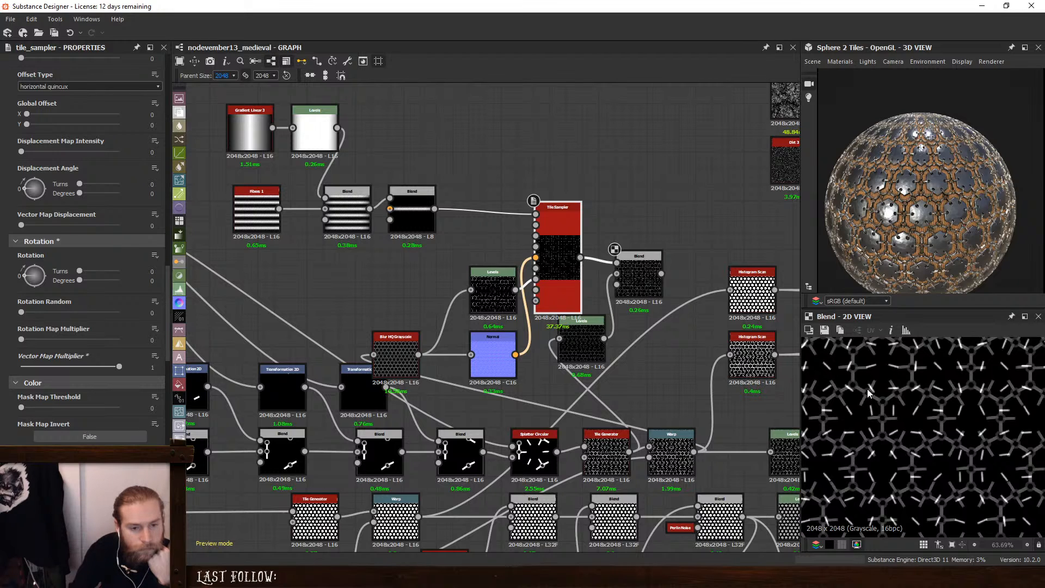
Set the Tile Sampler's Position Random to 0.39 and its Offset to 0.5, checking the stroke layout
{"action": "scroll", "coordinate": [6, 323], "scroll_direction": "up", "scroll_amount": 2}
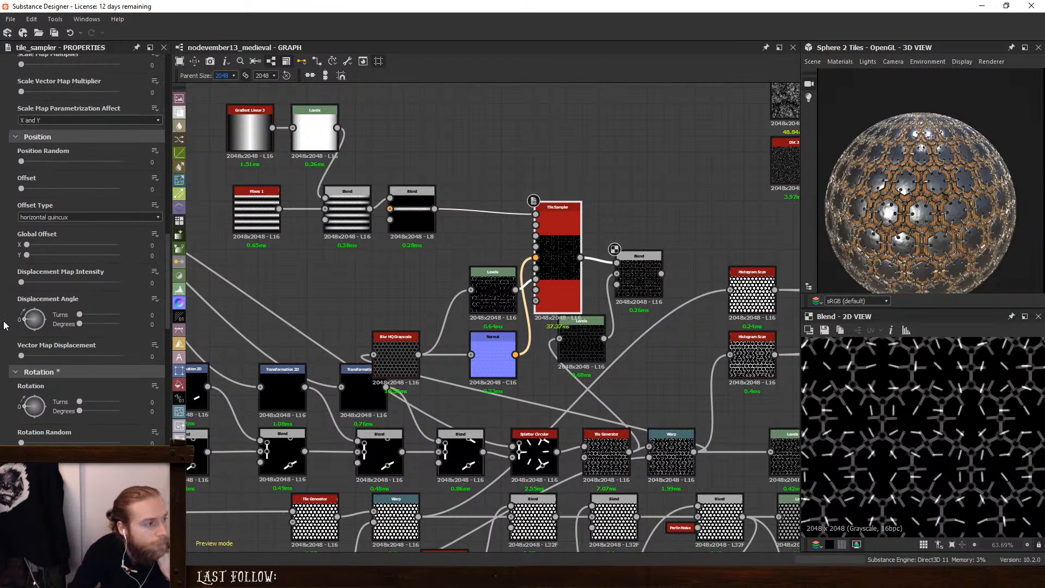
{"action": "left_click_drag", "start_coordinate": [21, 161], "coordinate": [25, 161]}
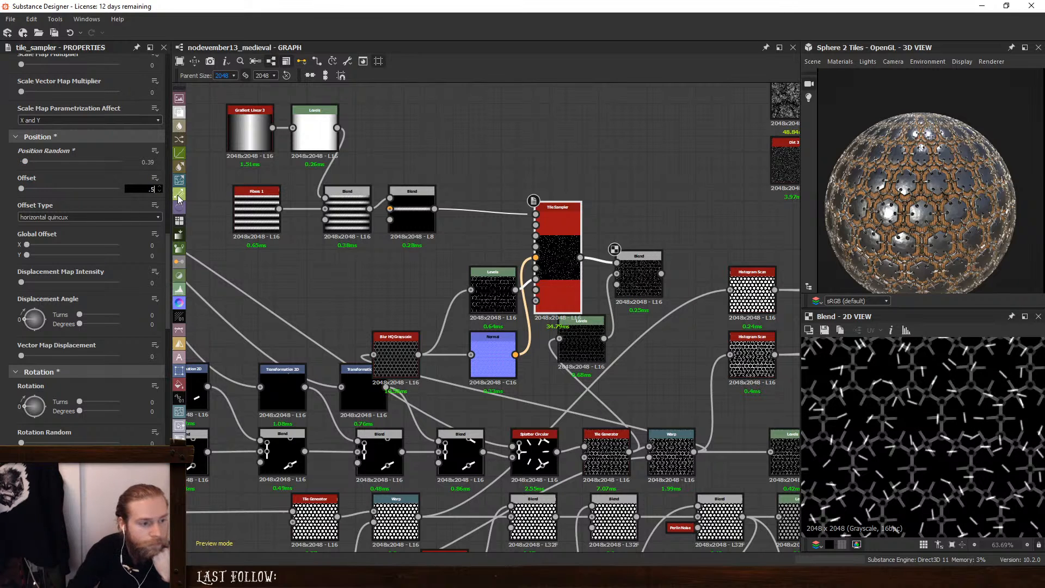
{"action": "type", "text": ".5"}
{"action": "key", "text": "Return"}
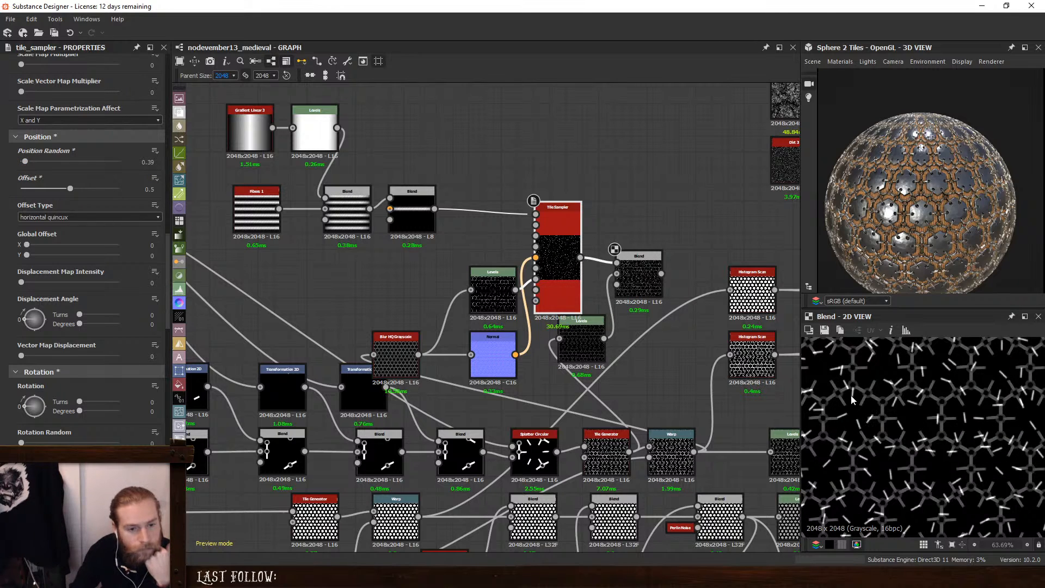
{"action": "scroll", "coordinate": [852, 401], "scroll_direction": "up", "scroll_amount": 1}
Set the Mask Map Threshold to 0.04 and try Pattern Bounding Box (slower) mask sampling before returning to Pattern Center
{"action": "scroll", "coordinate": [163, 354], "scroll_direction": "down", "scroll_amount": 10}
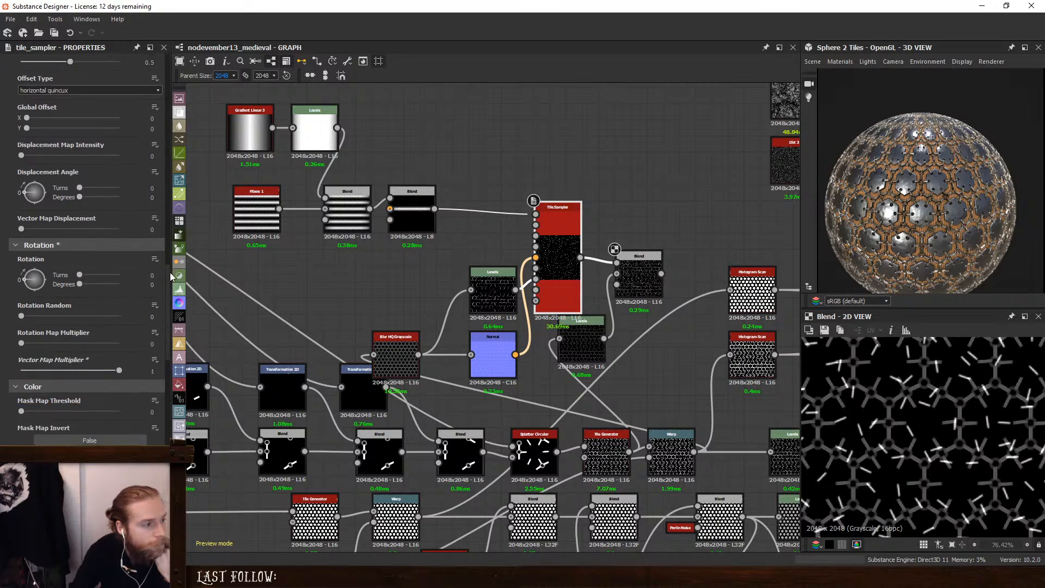
{"action": "scroll", "coordinate": [163, 354], "scroll_direction": "up", "scroll_amount": 2}
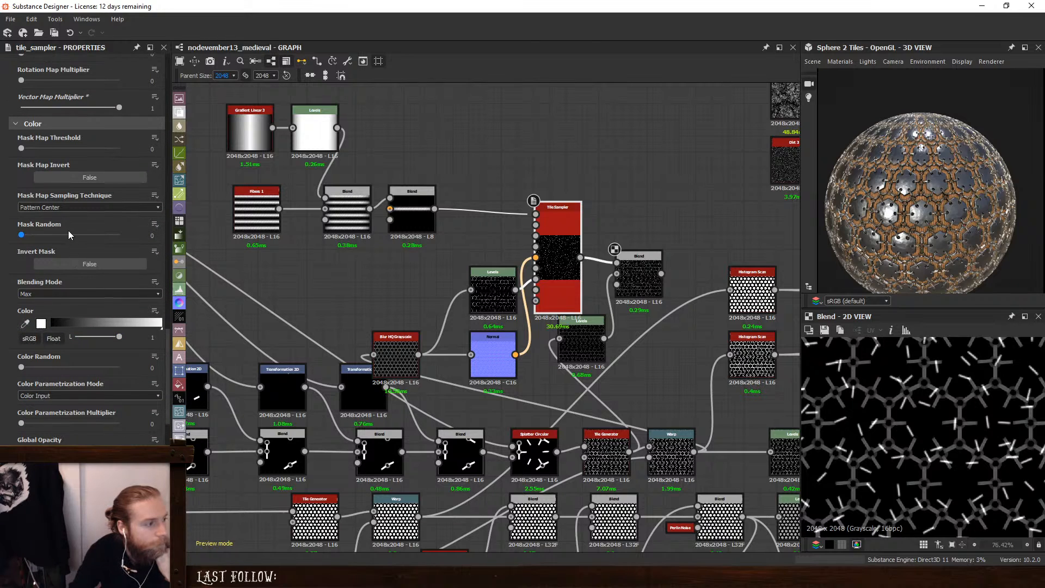
{"action": "left_click", "coordinate": [62, 207]}
{"action": "left_click", "coordinate": [62, 224]}
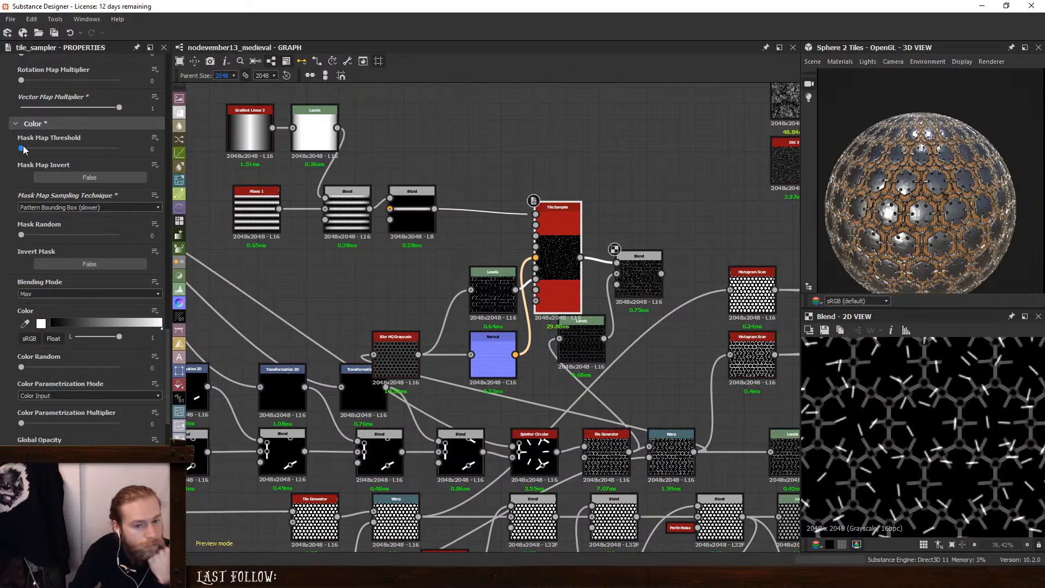
{"action": "left_click_drag", "start_coordinate": [22, 147], "coordinate": [26, 148]}
{"action": "scroll", "coordinate": [857, 415], "scroll_direction": "down", "scroll_amount": 5}
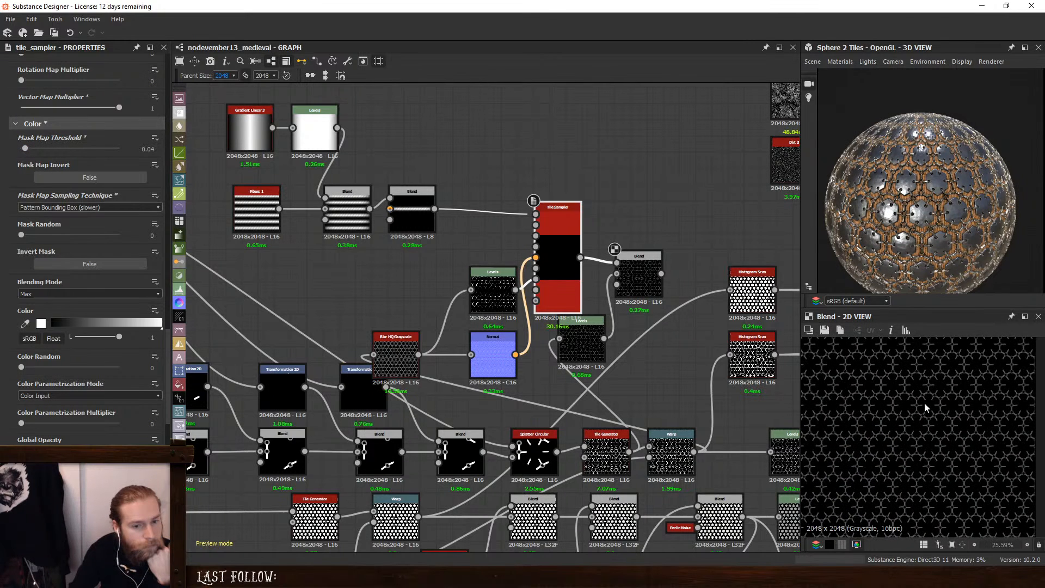
{"action": "left_click", "coordinate": [55, 208]}
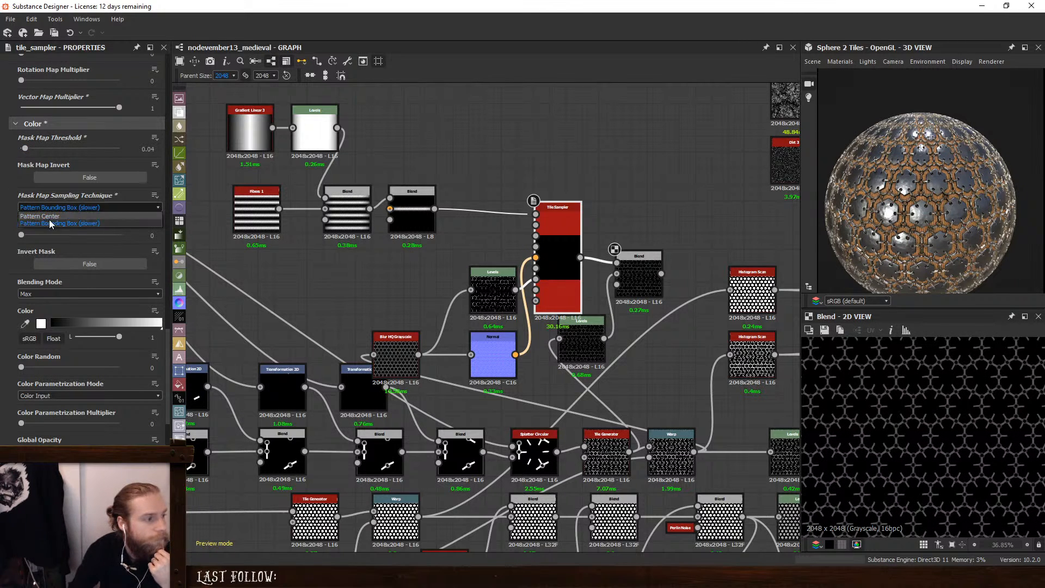
{"action": "left_click", "coordinate": [57, 220]}
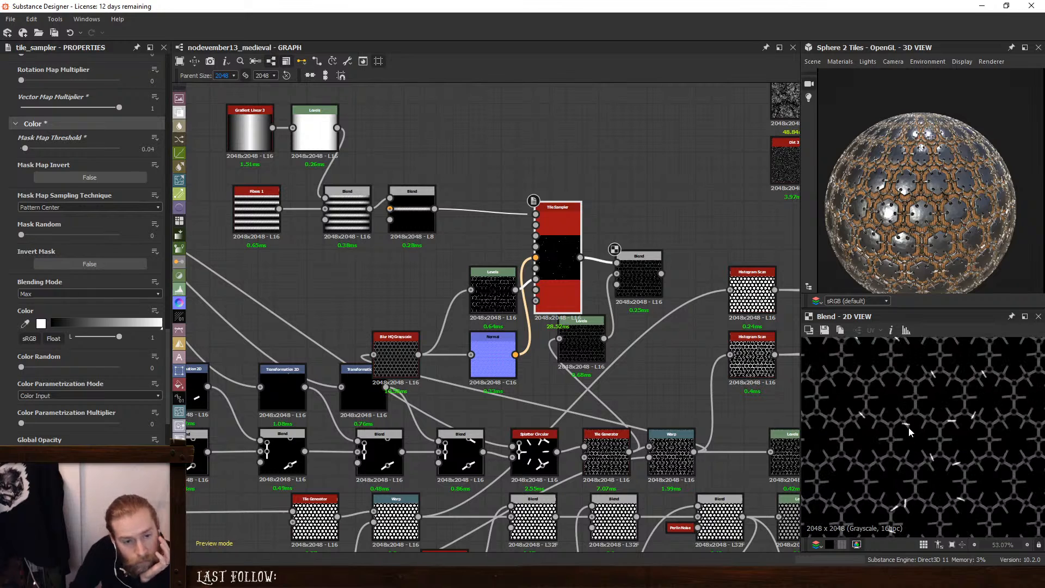
Compare the strokes with the Vector Map Multiplier at 0 and at 1, inspecting their direction along the hexagonal frame
{"action": "scroll", "coordinate": [3, 322], "scroll_direction": "up", "scroll_amount": 5}
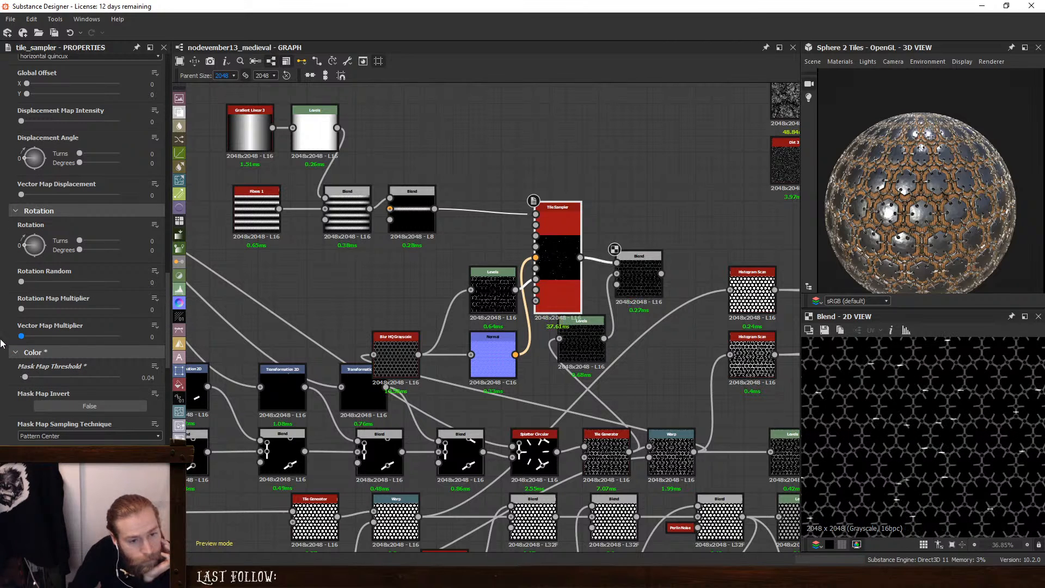
{"action": "scroll", "coordinate": [934, 489], "scroll_direction": "up", "scroll_amount": 3}
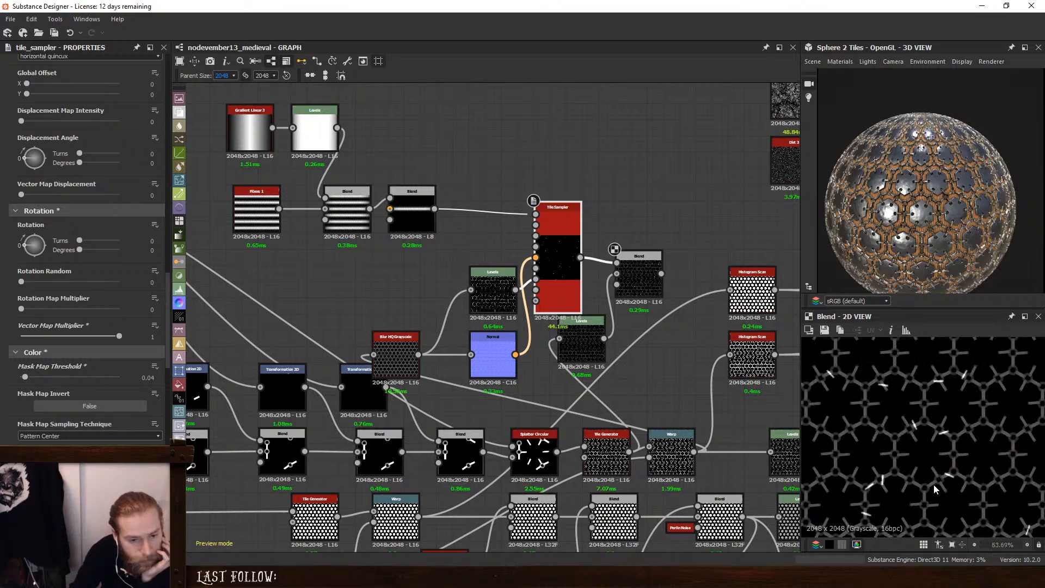
{"action": "scroll", "coordinate": [946, 438], "scroll_direction": "down", "scroll_amount": 3}
{"action": "scroll", "coordinate": [960, 408], "scroll_direction": "up", "scroll_amount": 4}
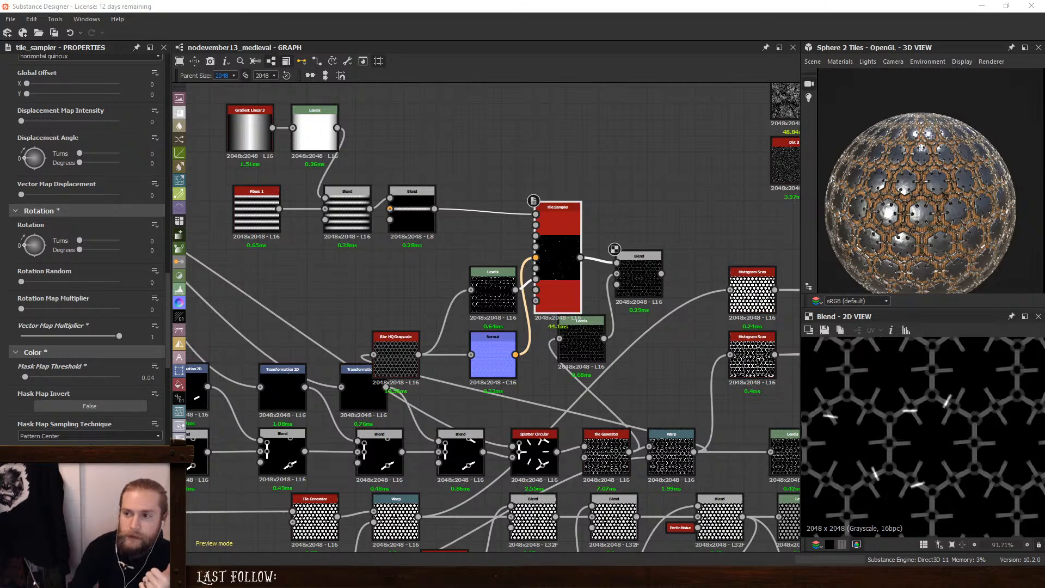
{"action": "middle_click_drag", "start_coordinate": [879, 429], "coordinate": [857, 430]}
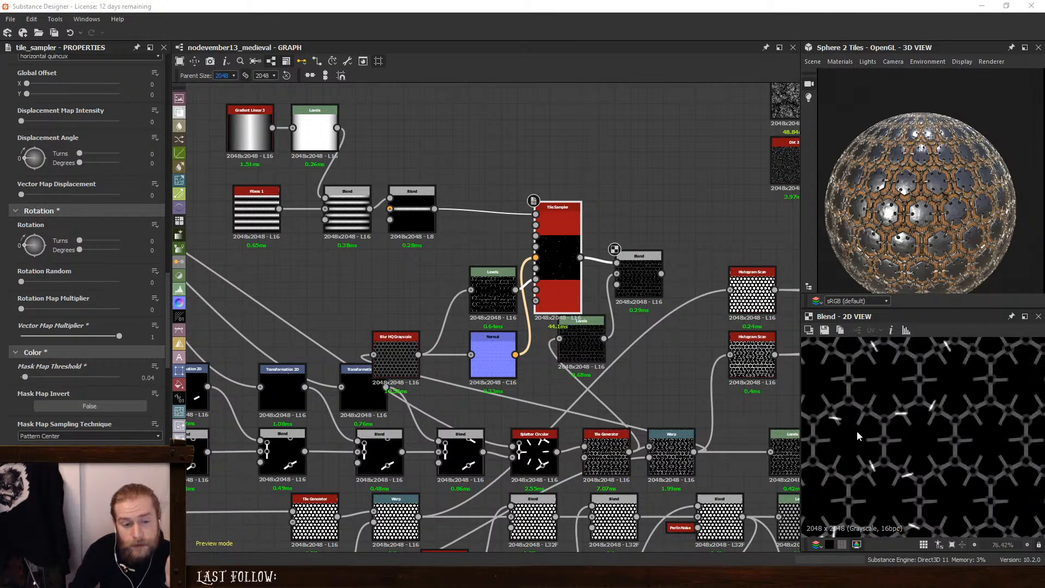
{"action": "scroll", "coordinate": [843, 421], "scroll_direction": "up", "scroll_amount": 2}
Raise the Normal node's Intensity and check the effect on the strokes in the Blend output
{"action": "double_click", "coordinate": [492, 358]}
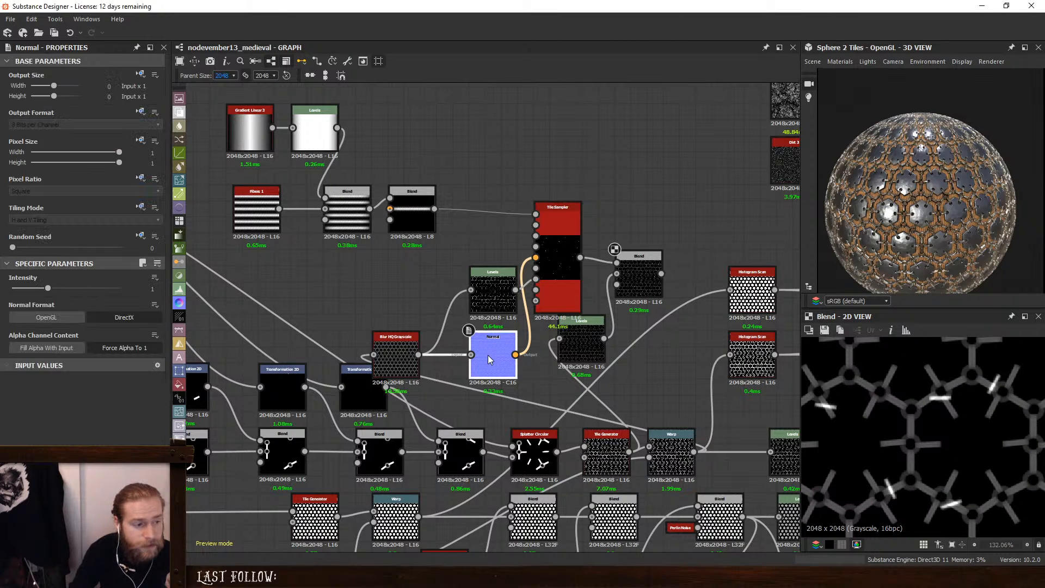
{"action": "left_click_drag", "start_coordinate": [56, 290], "coordinate": [121, 289]}
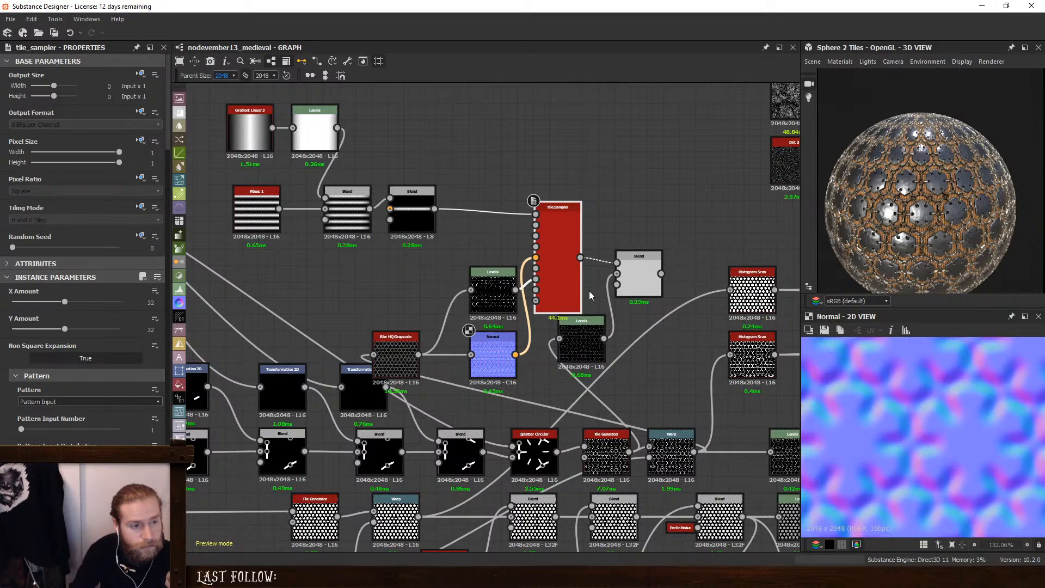
{"action": "double_click", "coordinate": [648, 273]}
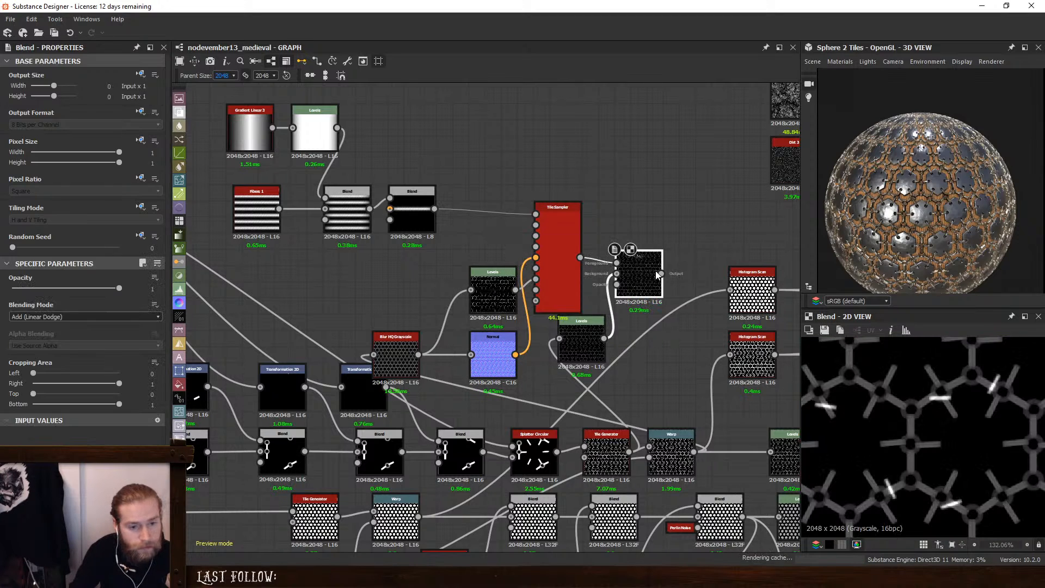
Set the Blur HQ Grayscale Intensity to 0, then inspect the Levels mask and the strokes in the Blend output
{"action": "left_click", "coordinate": [390, 357]}
{"action": "left_click_drag", "start_coordinate": [99, 302], "coordinate": [1, 305]}
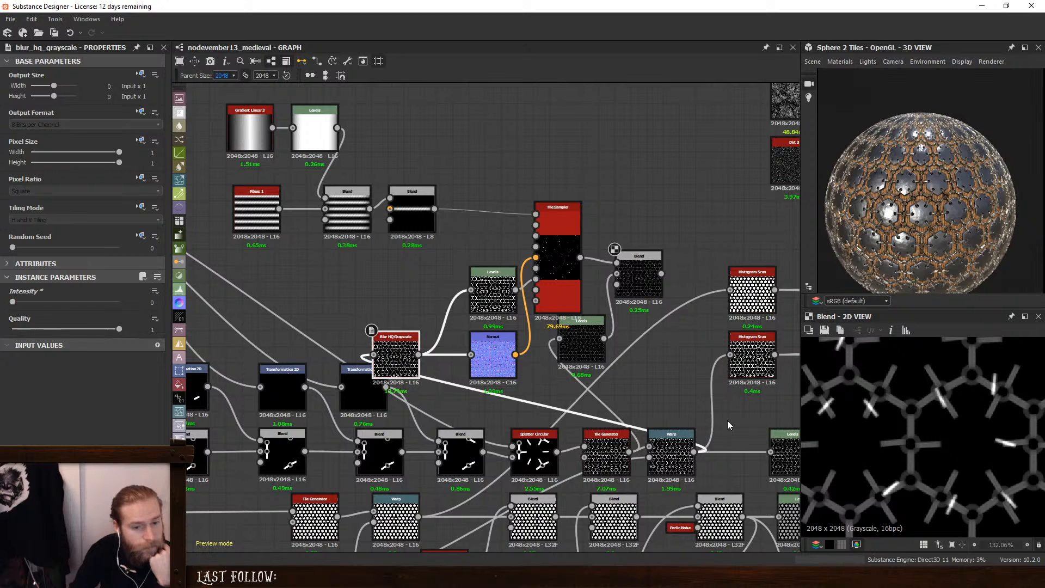
{"action": "left_click", "coordinate": [493, 286]}
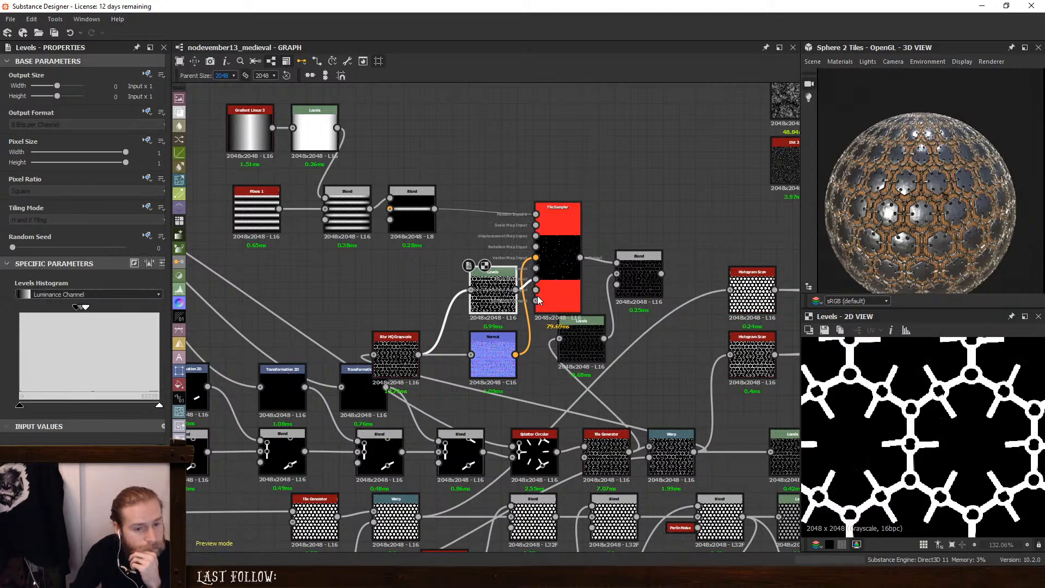
{"action": "left_click", "coordinate": [567, 279]}
{"action": "left_click", "coordinate": [640, 280]}
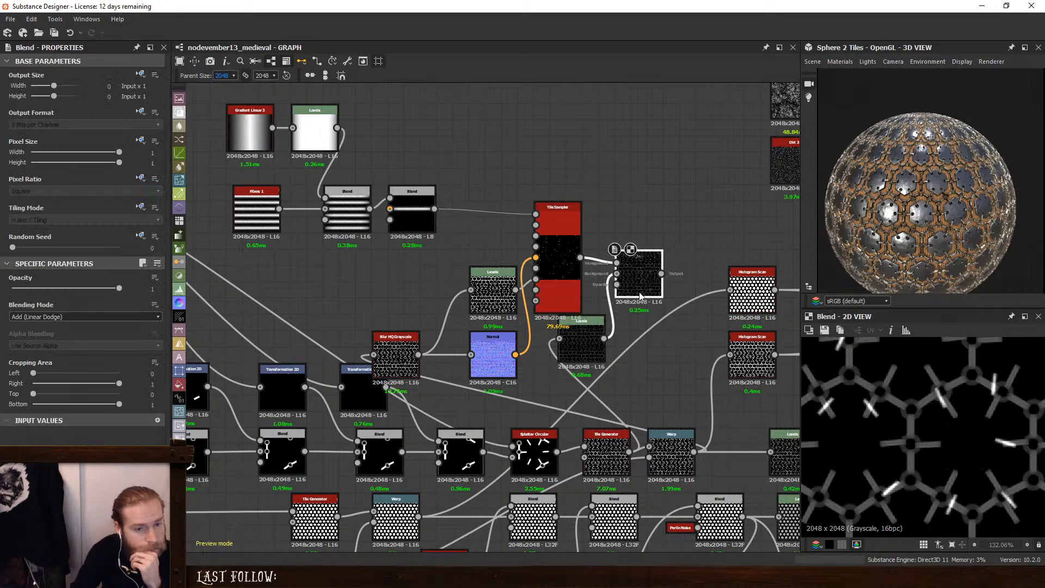
{"action": "scroll", "coordinate": [956, 416], "scroll_direction": "down", "scroll_amount": 2}
{"action": "scroll", "coordinate": [906, 443], "scroll_direction": "up", "scroll_amount": 6}
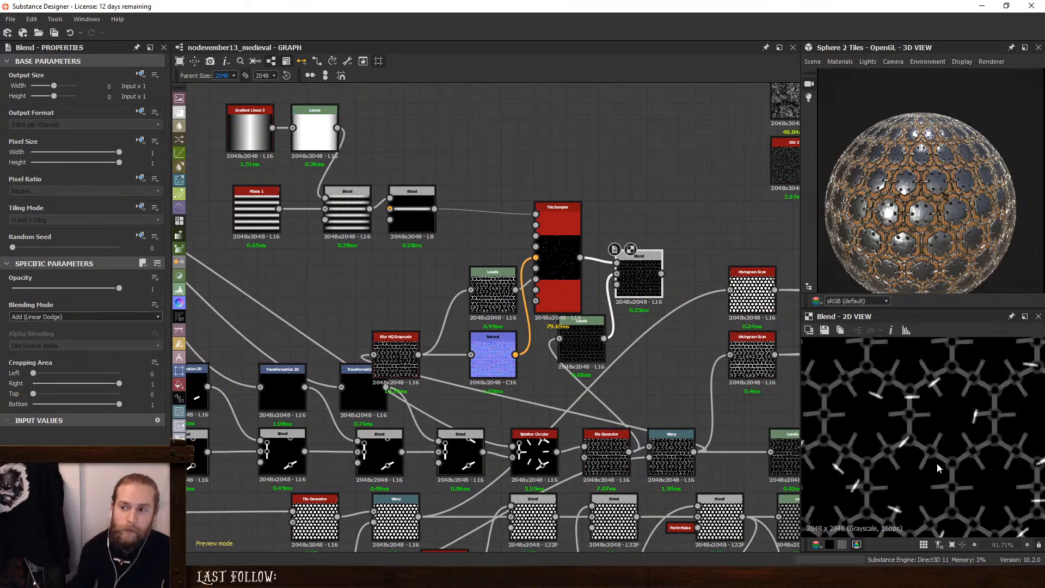
Delete the Tile Sampler stroke network with its Blur HQ Grayscale, Normal, Levels and Blend nodes
{"action": "left_click_drag", "start_coordinate": [411, 352], "coordinate": [427, 353]}
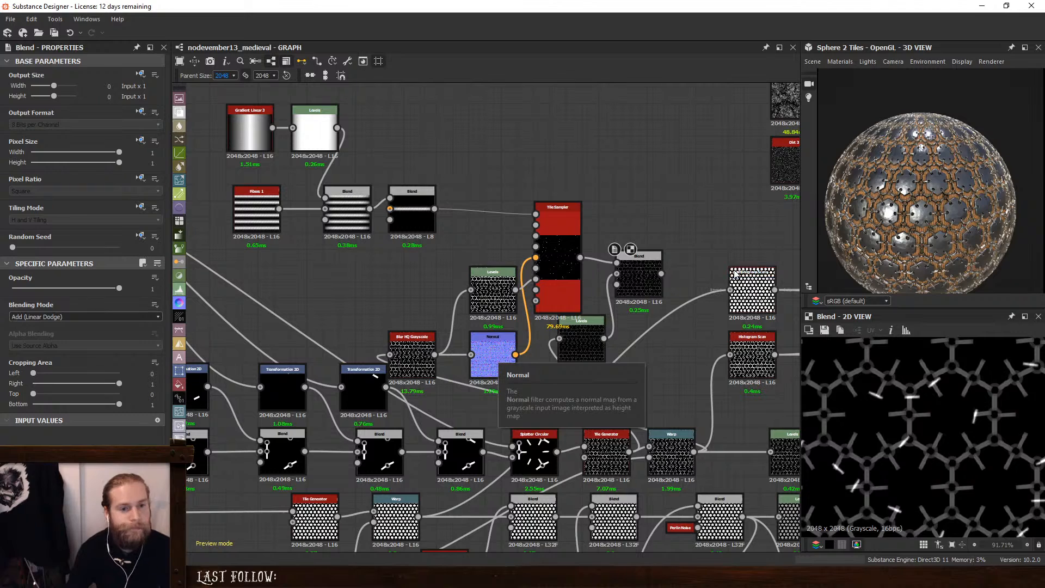
{"action": "left_click_drag", "start_coordinate": [443, 268], "coordinate": [606, 351]}
{"action": "key", "text": "Delete"}
{"action": "key", "text": "Delete"}
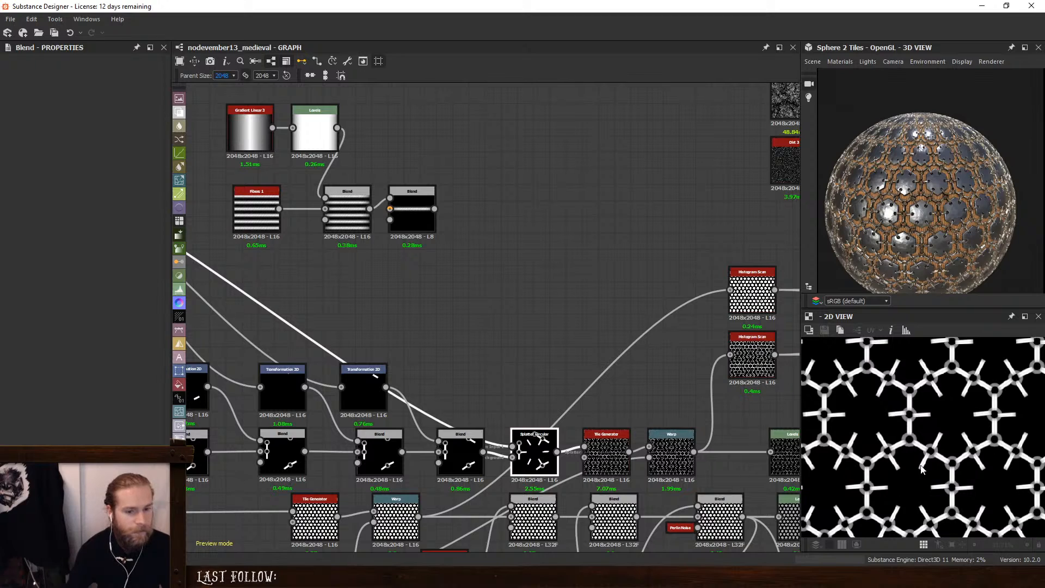
View the Splatter Circular output, add a Blend node above it and connect the splatter as the Blend's background
{"action": "double_click", "coordinate": [542, 452]}
{"action": "scroll", "coordinate": [914, 422], "scroll_direction": "up", "scroll_amount": 1}
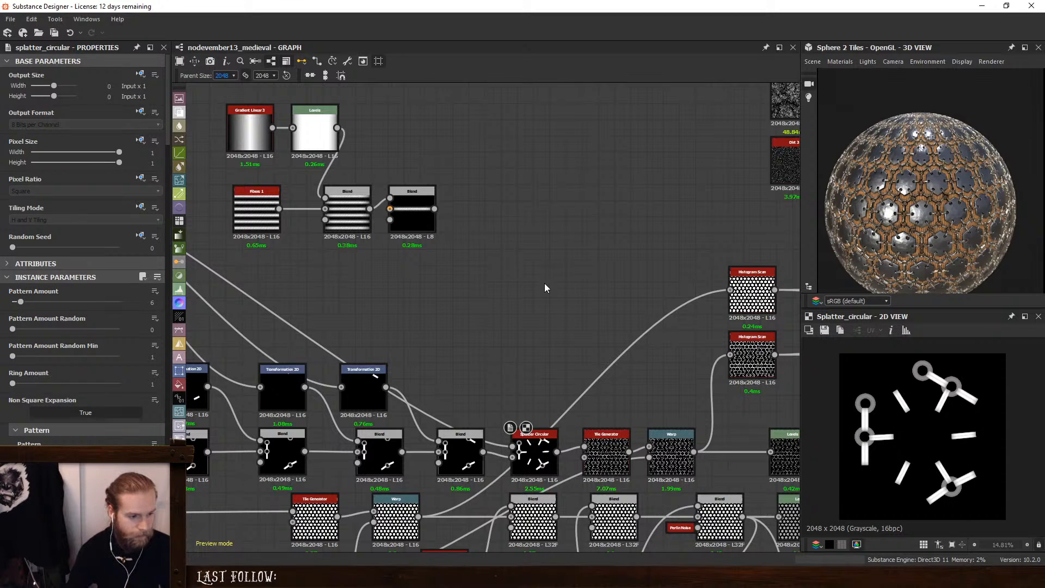
{"action": "key", "text": "space"}
{"action": "type", "text": "b"}
{"action": "left_click", "coordinate": [590, 246]}
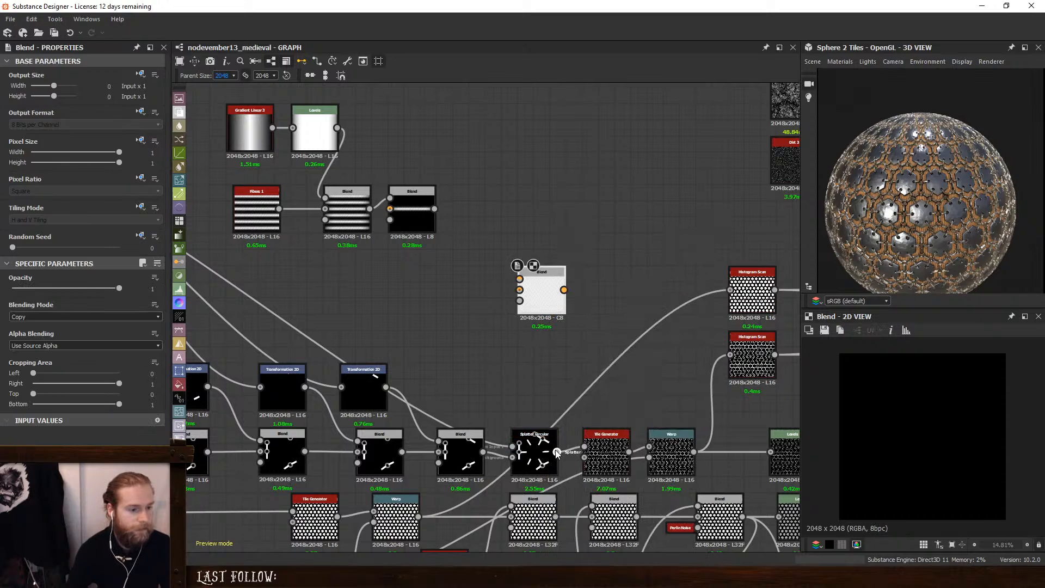
{"action": "left_click_drag", "start_coordinate": [557, 452], "coordinate": [520, 290]}
Insert a Levels node between the Splatter Circular and the Blend background, and lower its output white level to a darker gray
{"action": "left_click_drag", "start_coordinate": [483, 342], "coordinate": [582, 353]}
{"action": "key", "text": "space"}
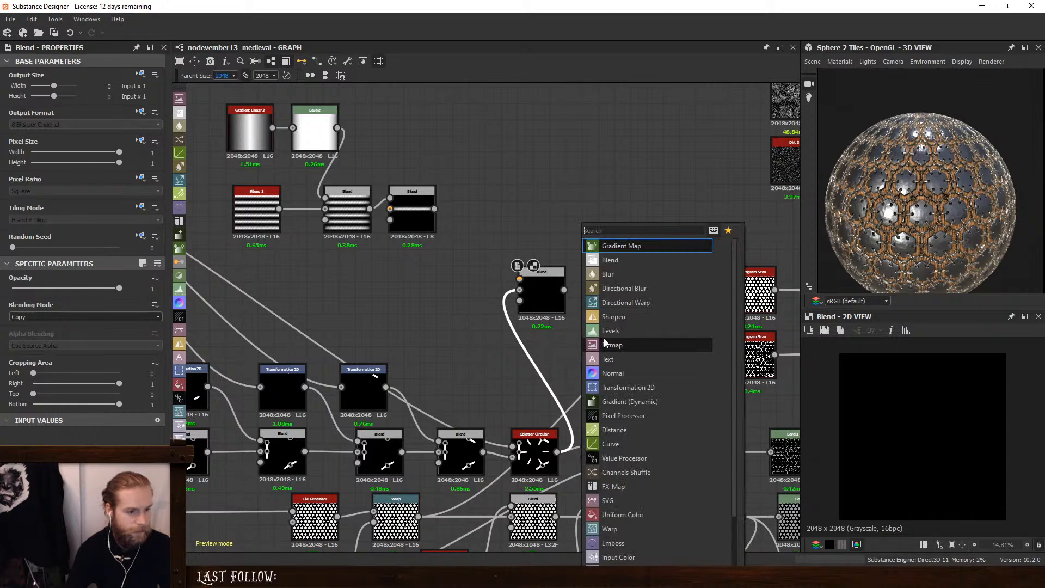
{"action": "left_click", "coordinate": [603, 332]}
{"action": "left_click_drag", "start_coordinate": [158, 406], "coordinate": [83, 405]}
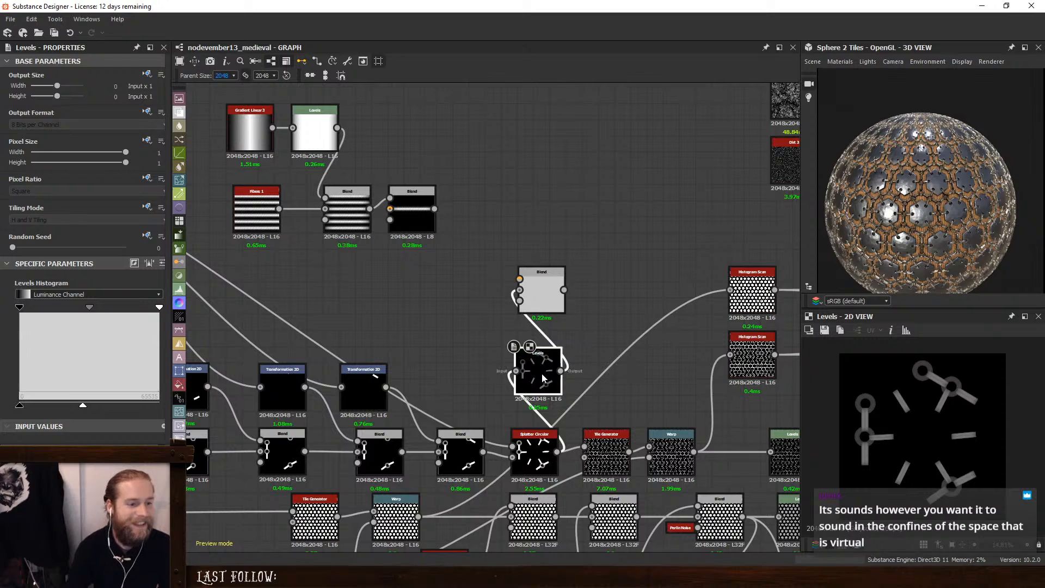
Line up the Levels and Blend nodes in a row above the Splatter Circular, preview the Blend, and check the hexagonal armour reference photo
{"action": "left_click_drag", "start_coordinate": [539, 382], "coordinate": [494, 348]}
{"action": "left_click_drag", "start_coordinate": [540, 302], "coordinate": [555, 350]}
{"action": "left_click_drag", "start_coordinate": [493, 343], "coordinate": [476, 343]}
{"action": "left_click", "coordinate": [556, 338]}
{"action": "left_click_drag", "start_coordinate": [555, 338], "coordinate": [572, 338]}
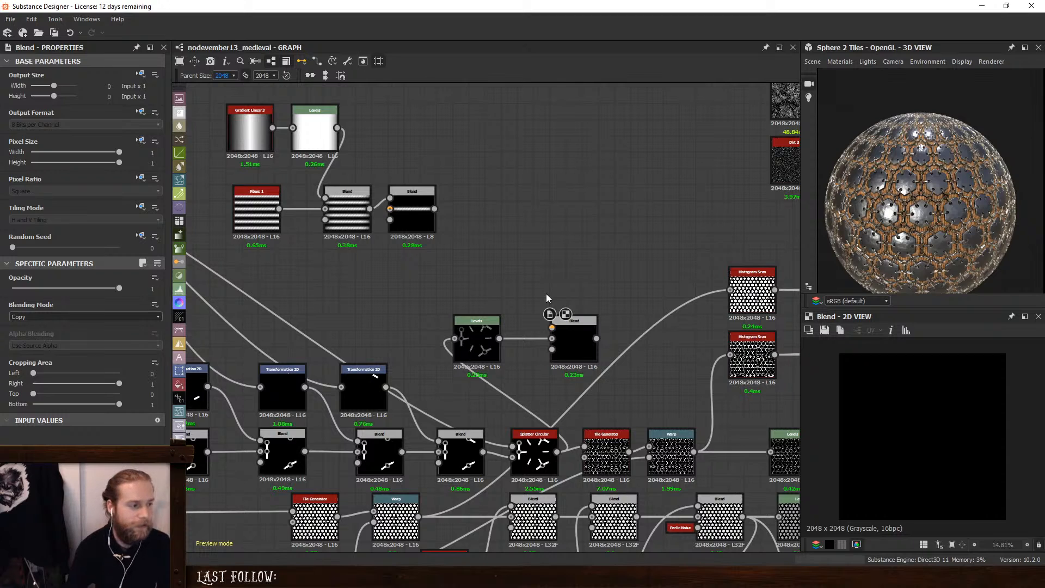
{"action": "left_click_drag", "start_coordinate": [481, 334], "coordinate": [448, 334]}
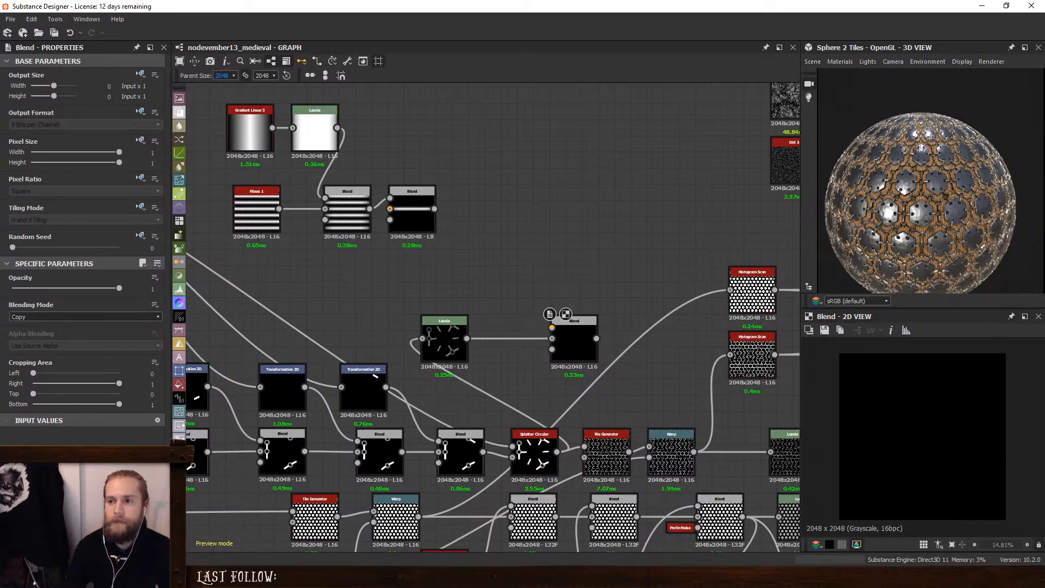
{"action": "key", "text": "alt+Tab"}
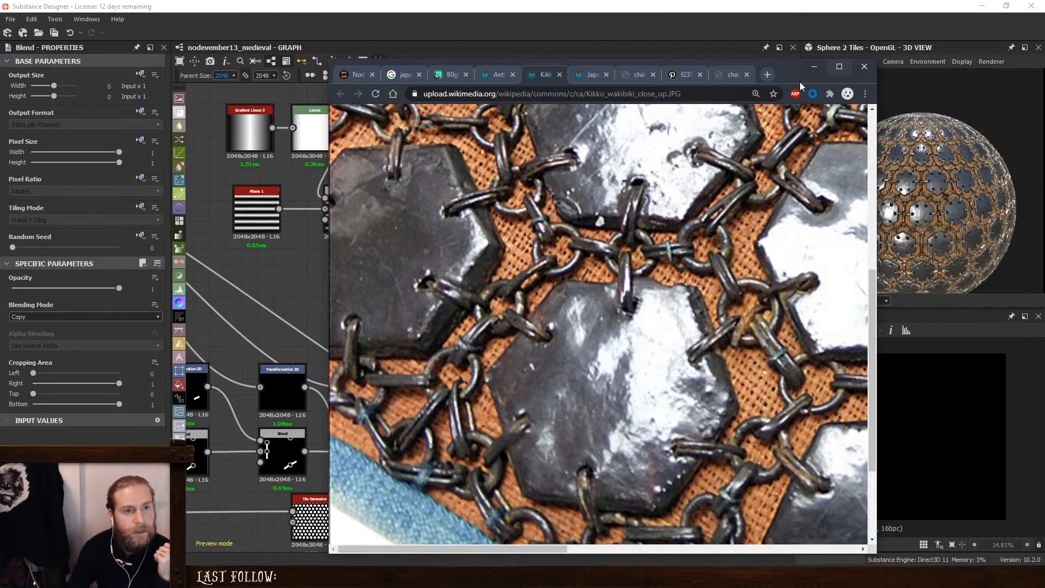
{"action": "left_click", "coordinate": [814, 66]}
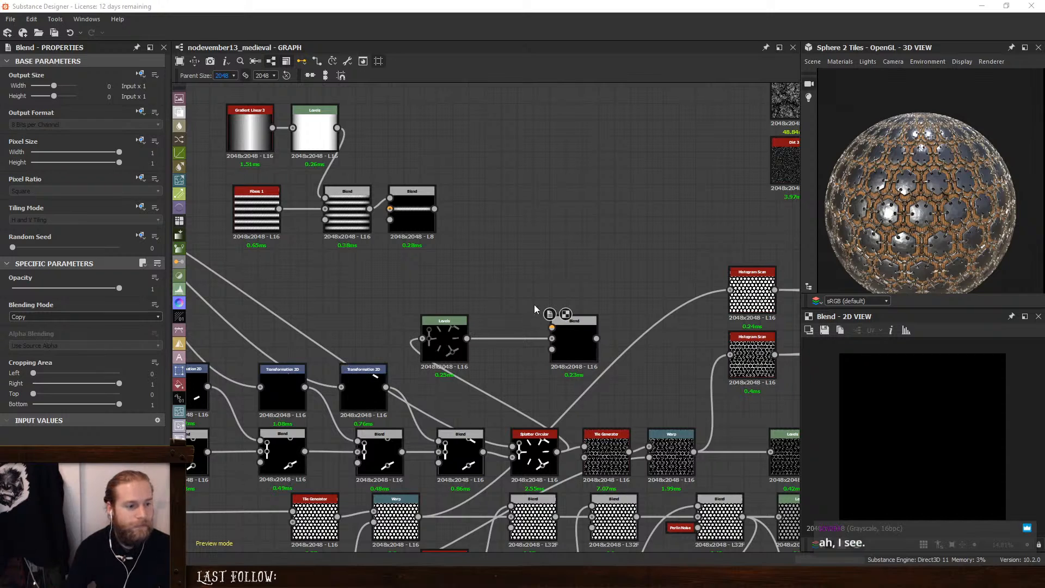
Add a Transformation 2D node and connect it between the single-stripe Blend and the new Blend's foreground
{"action": "key", "text": "space"}
{"action": "type", "text": "transf"}
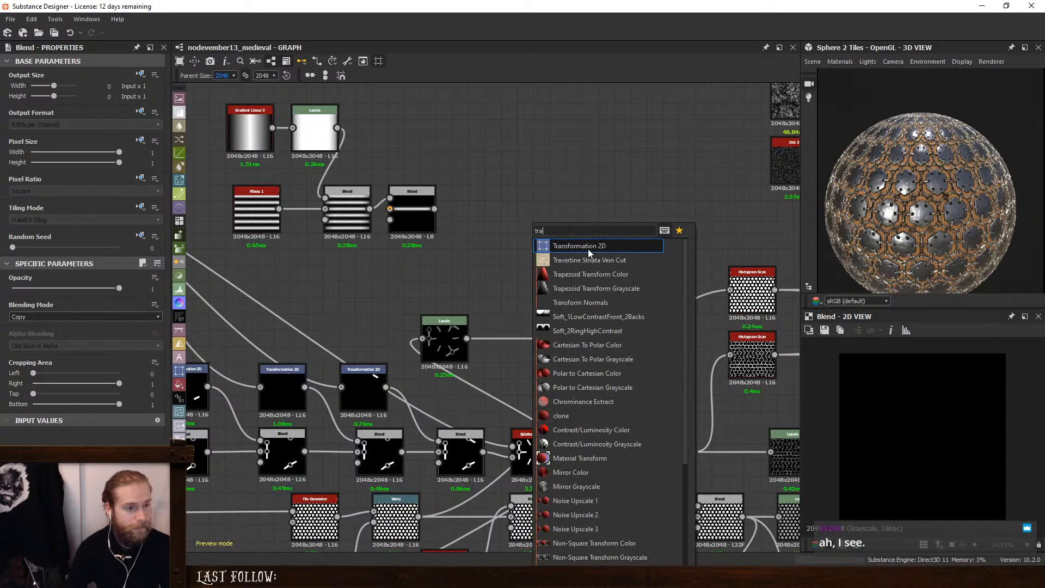
{"action": "key", "text": "Return"}
{"action": "left_click_drag", "start_coordinate": [434, 209], "coordinate": [552, 327]}
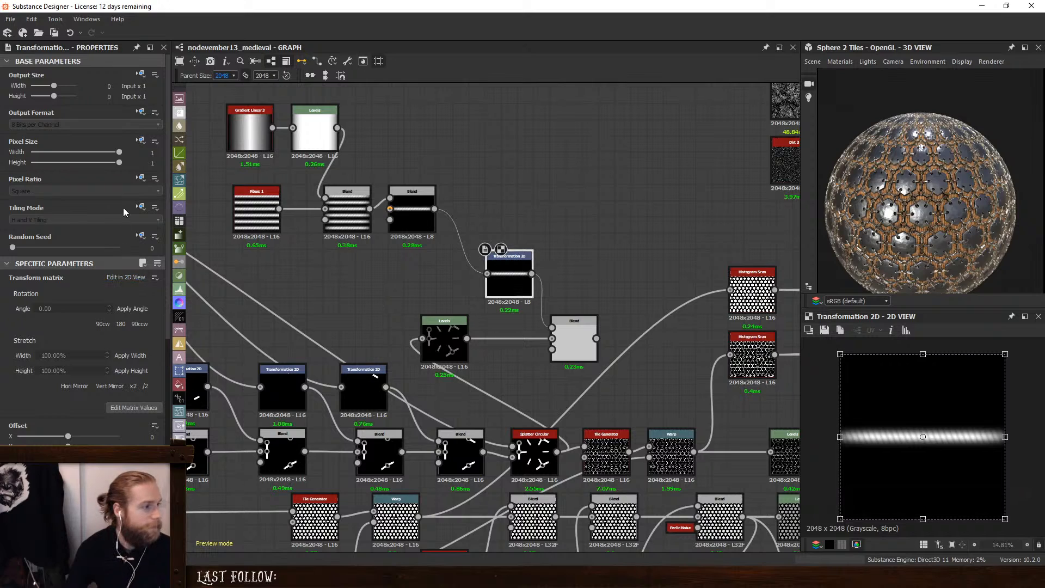
Set the Transformation 2D tiling mode to absolute with No Tiling, and view the Blend's output
{"action": "left_click", "coordinate": [141, 207]}
{"action": "left_click", "coordinate": [156, 249]}
{"action": "left_click", "coordinate": [103, 222]}
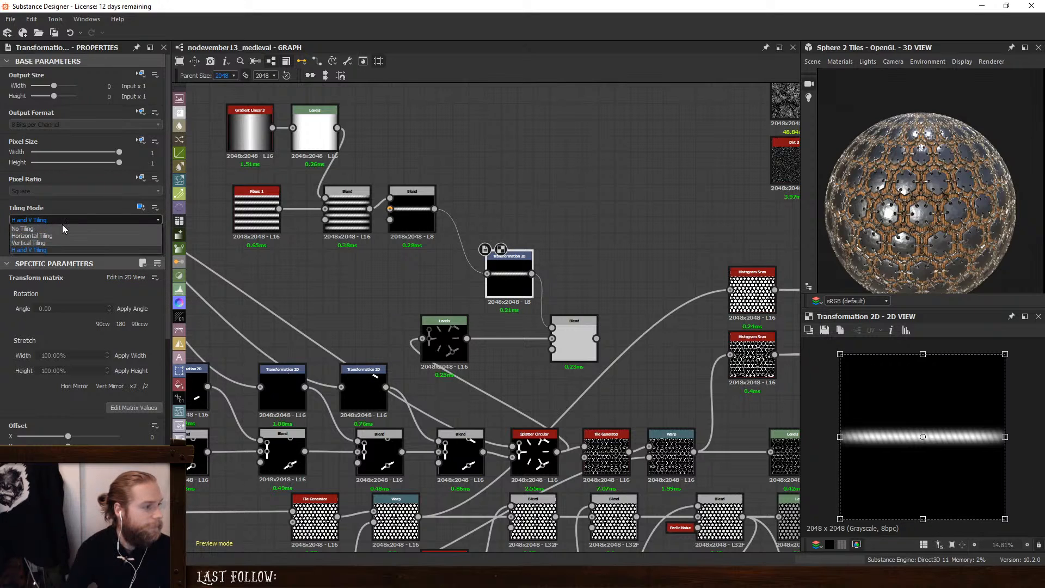
{"action": "left_click", "coordinate": [62, 224]}
{"action": "double_click", "coordinate": [573, 344]}
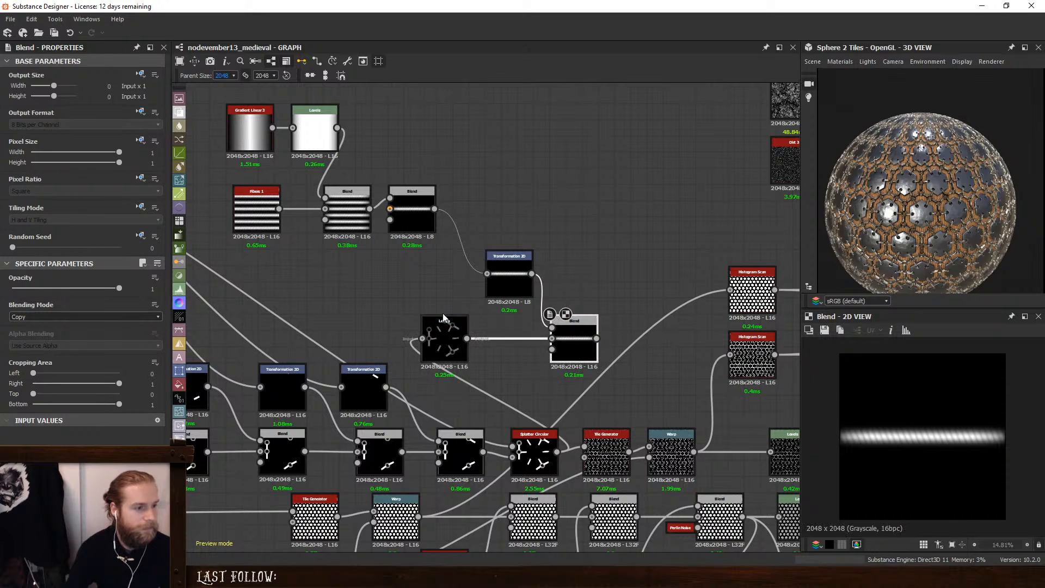
Set the single-stripe Blend's output format to absolute, HDR Low Precision (16F)
{"action": "left_click", "coordinate": [409, 211]}
{"action": "left_click", "coordinate": [140, 111]}
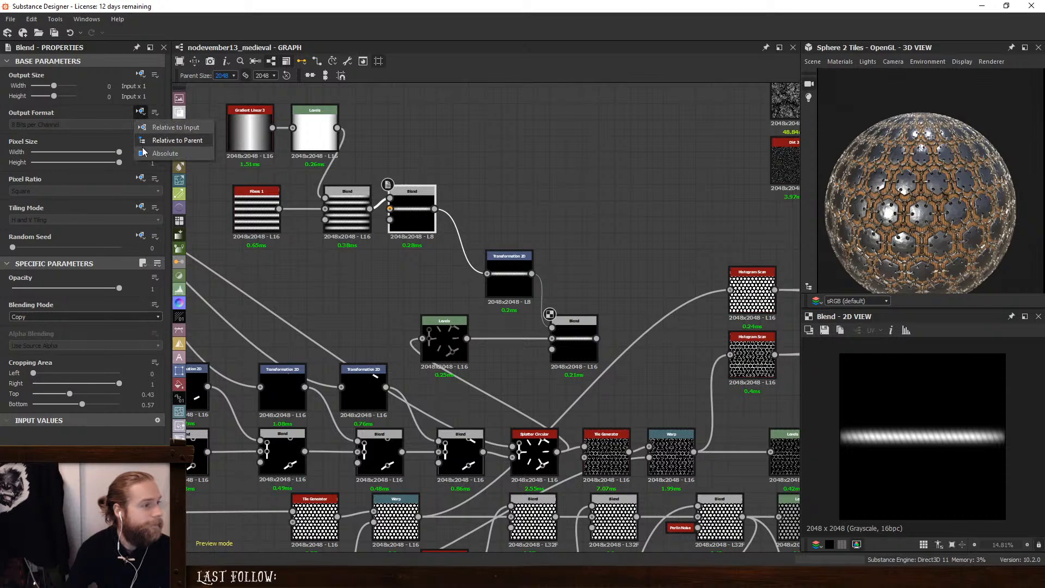
{"action": "left_click", "coordinate": [164, 140]}
{"action": "left_click", "coordinate": [64, 124]}
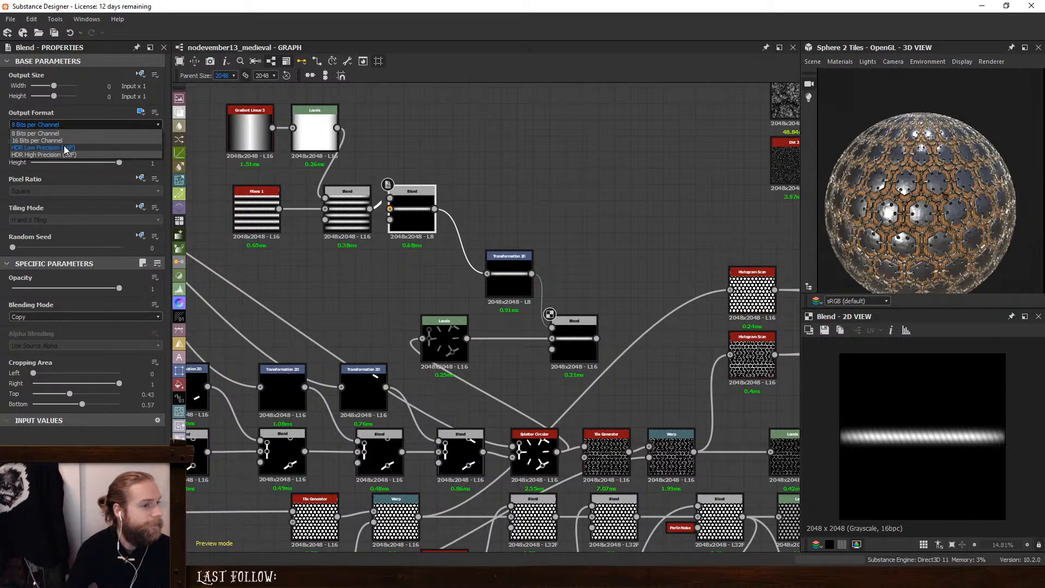
{"action": "left_click", "coordinate": [64, 148]}
Set the blending mode of the Blend combining stripe and splatter to Max (Lighten)
{"action": "left_click", "coordinate": [576, 341]}
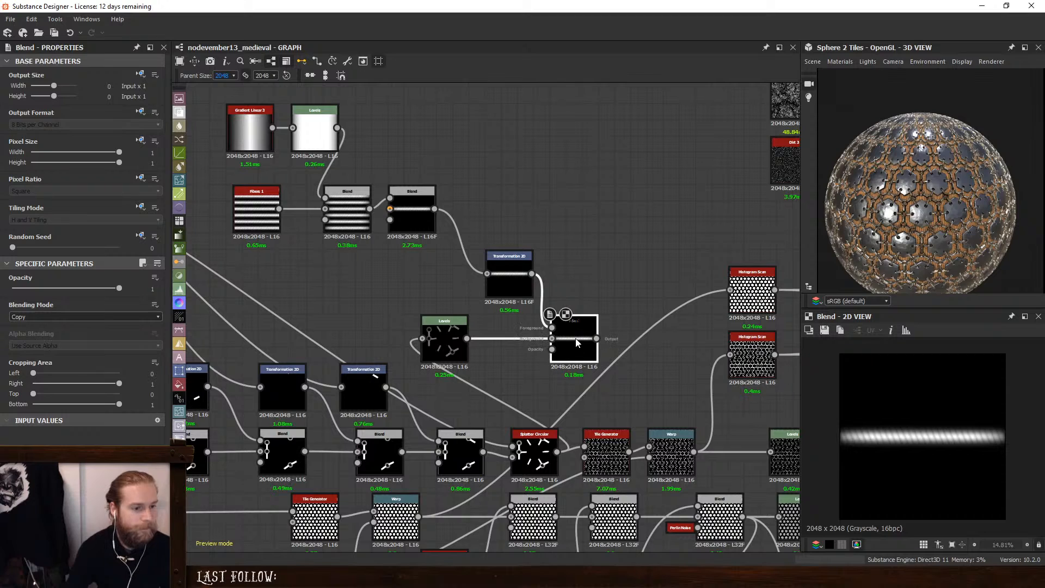
{"action": "left_click", "coordinate": [69, 317]}
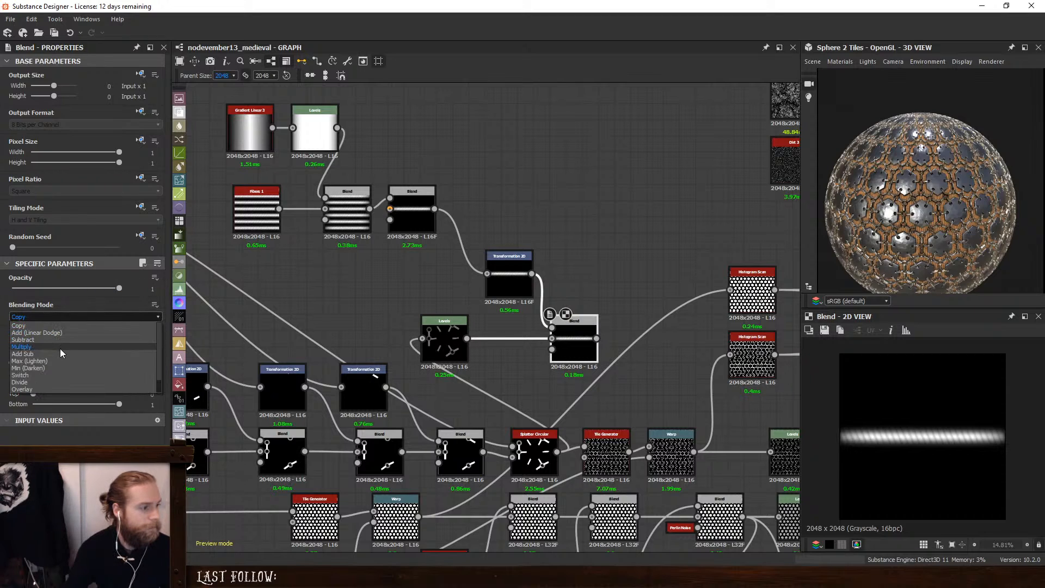
{"action": "left_click", "coordinate": [62, 360]}
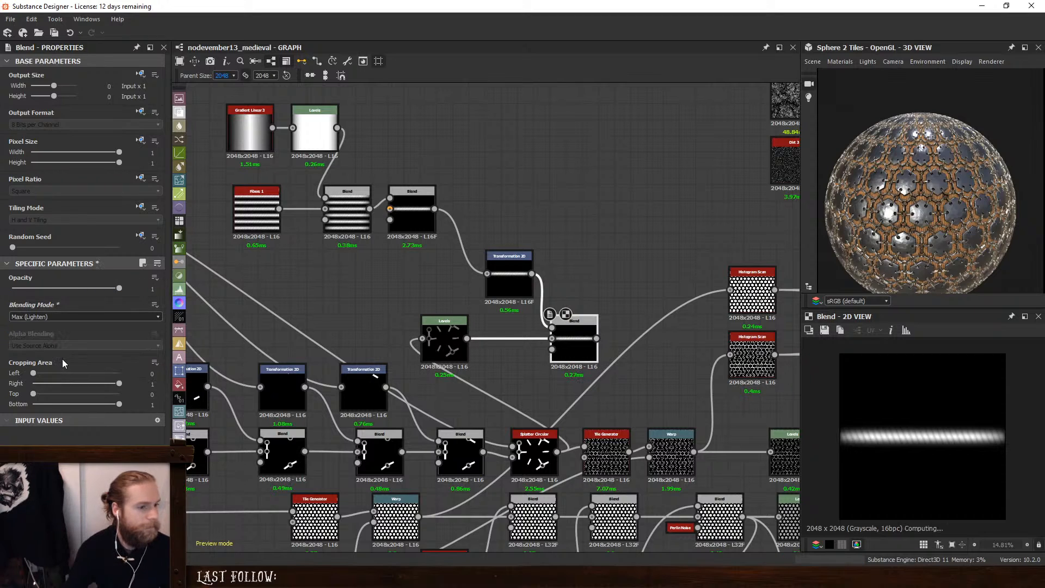
Shrink the stripe in the Transformation 2D to a short stroke crossing the vertical bar below the lower-left ring
{"action": "left_click", "coordinate": [524, 281]}
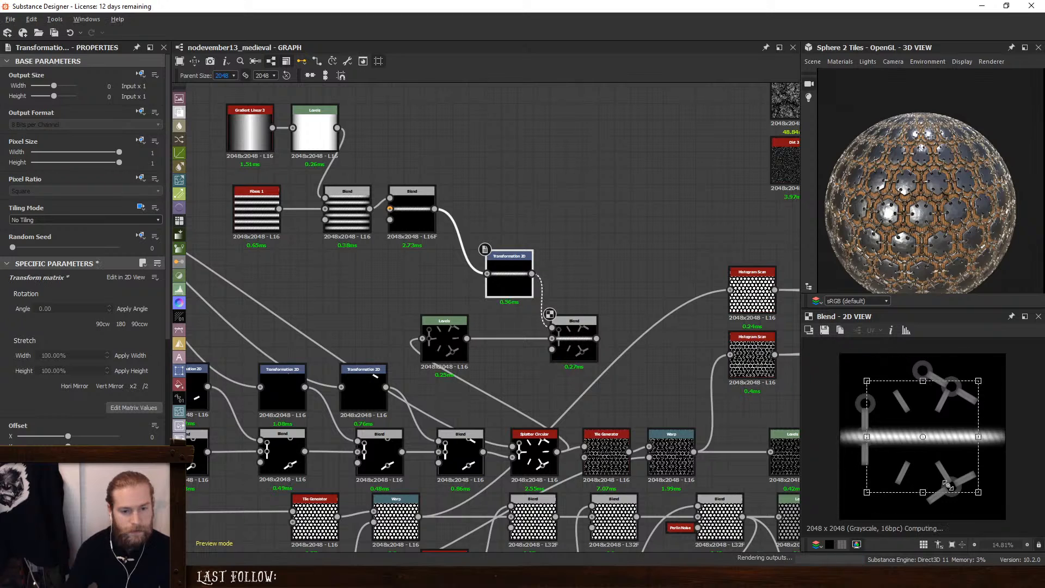
{"action": "left_click_drag", "start_coordinate": [948, 487], "coordinate": [879, 464]}
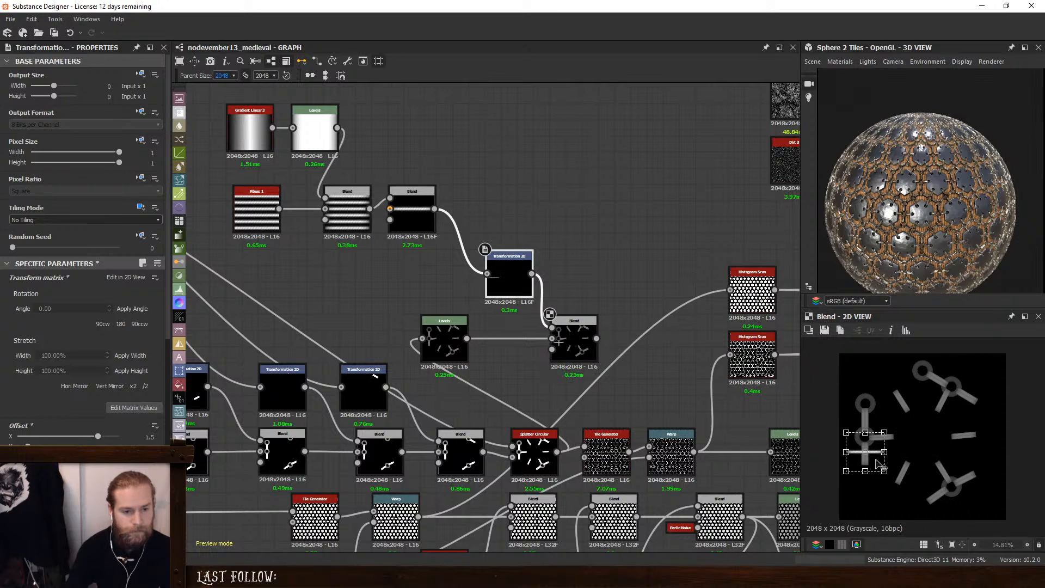
{"action": "scroll", "coordinate": [850, 455], "scroll_direction": "up", "scroll_amount": 3}
{"action": "left_click", "coordinate": [955, 446]}
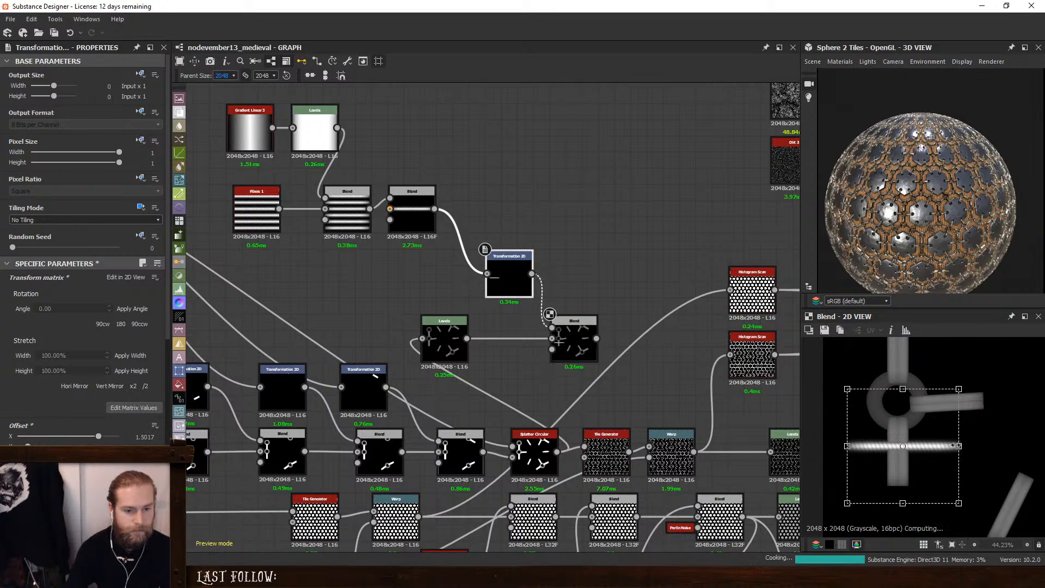
{"action": "left_click_drag", "start_coordinate": [955, 445], "coordinate": [876, 445]}
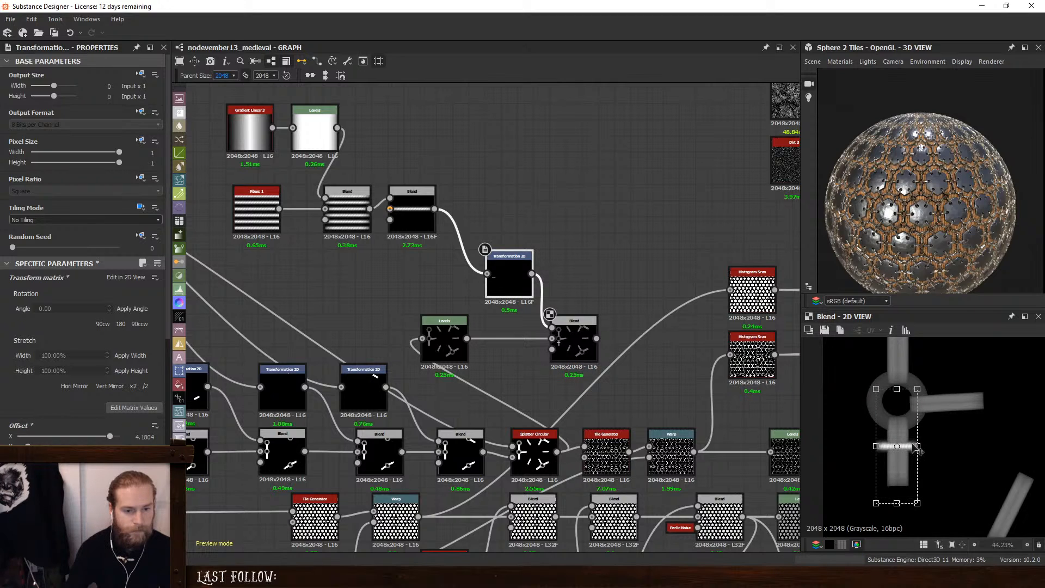
Lower the Levels node's output white level to a darker gray, and check the whole pattern in the Blend's output
{"action": "left_click", "coordinate": [440, 331]}
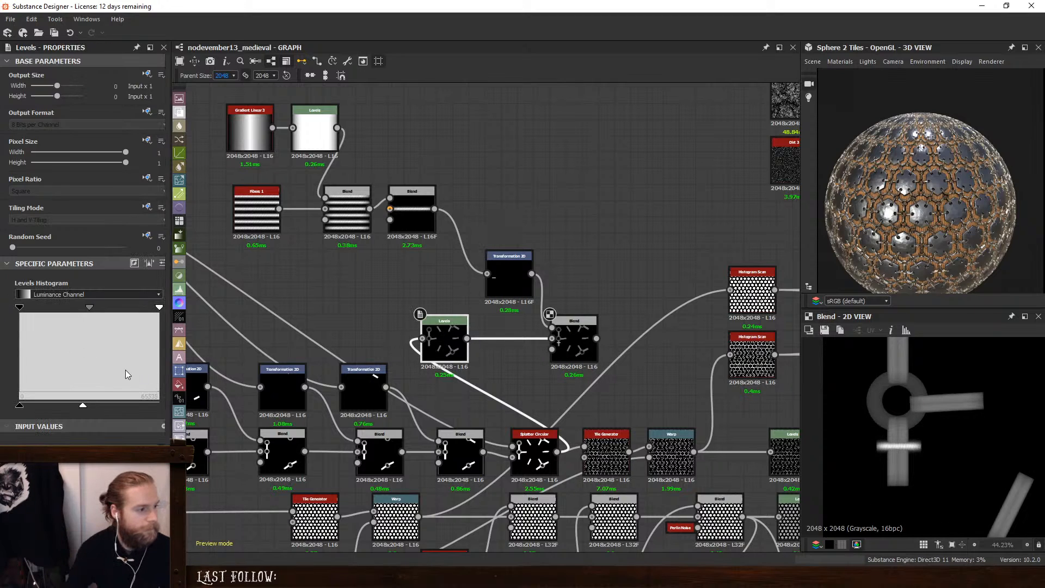
{"action": "mouse_move", "coordinate": [84, 407]}
{"action": "left_mouse_down"}
{"action": "mouse_move", "coordinate": [63, 404]}
{"action": "mouse_move", "coordinate": [75, 407]}
{"action": "left_mouse_up"}
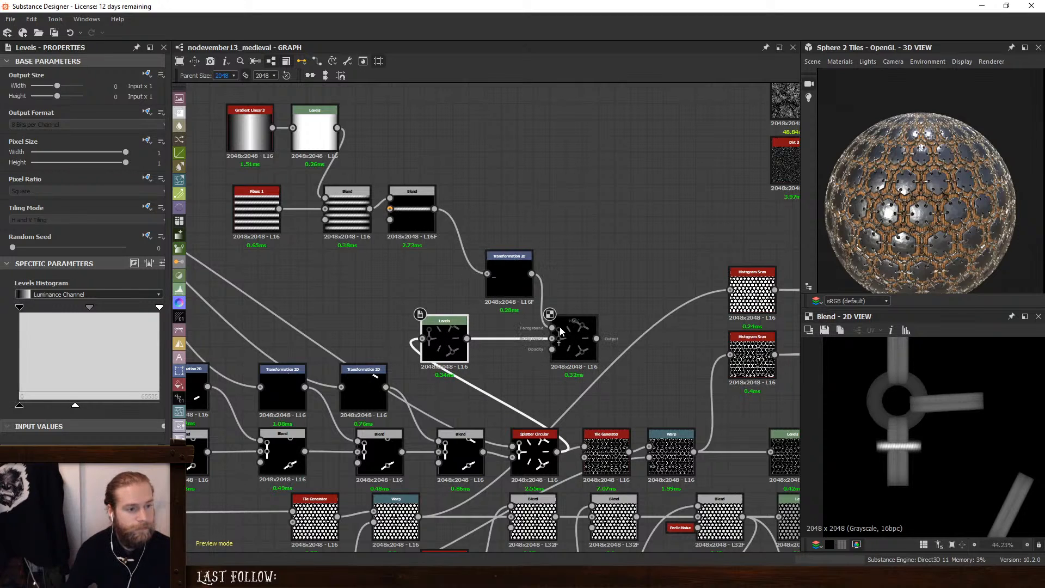
{"action": "left_click", "coordinate": [574, 349]}
{"action": "scroll", "coordinate": [950, 452], "scroll_direction": "down", "scroll_amount": 5}
{"action": "scroll", "coordinate": [949, 447], "scroll_direction": "up", "scroll_amount": 2}
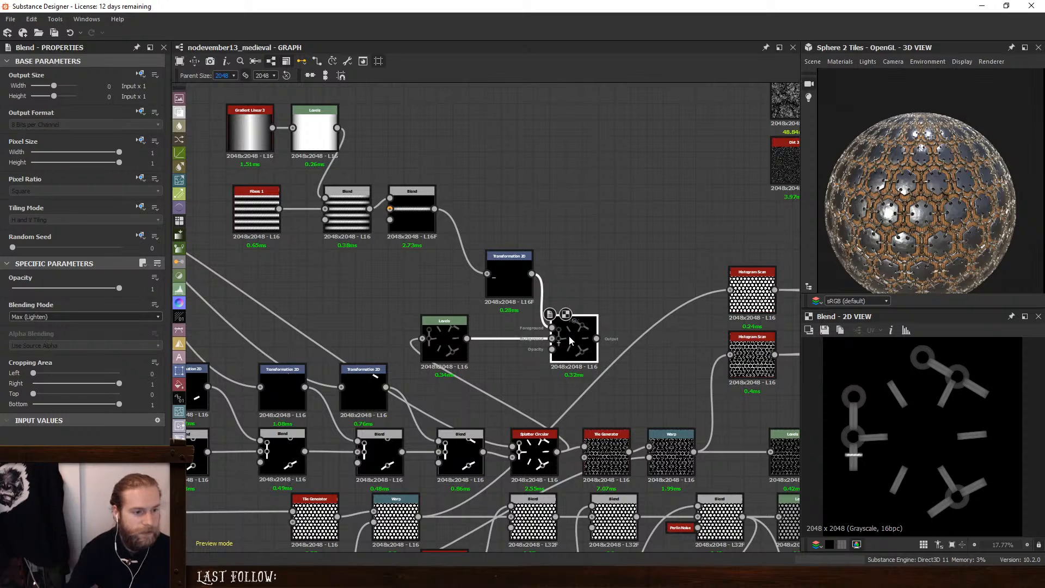
Duplicate the Blend and Transformation 2D nodes as a second stroke layer chained after the first Blend, and view its output
{"action": "key", "text": "ctrl+d"}
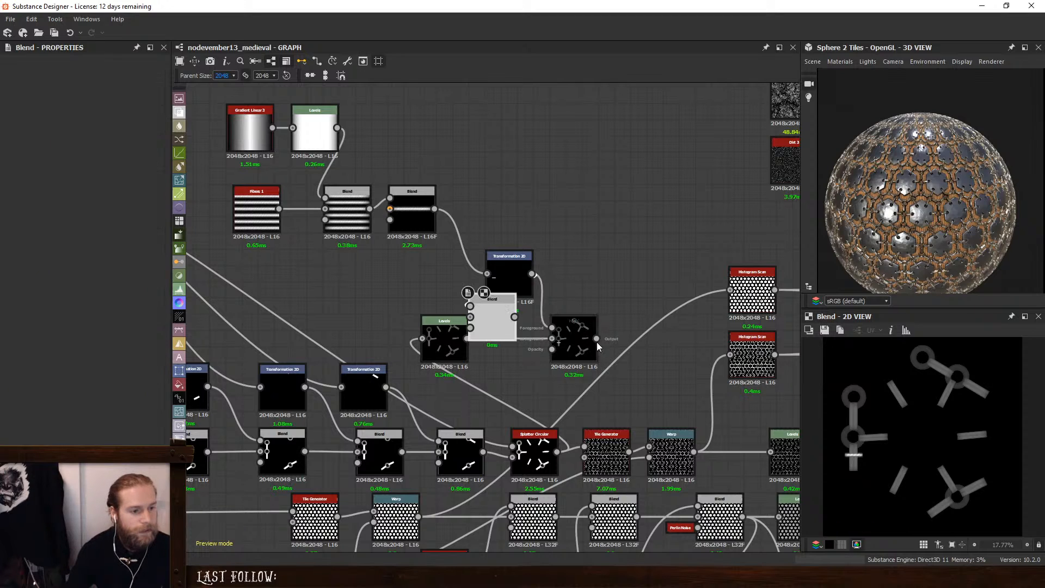
{"action": "left_click_drag", "start_coordinate": [501, 316], "coordinate": [649, 339]}
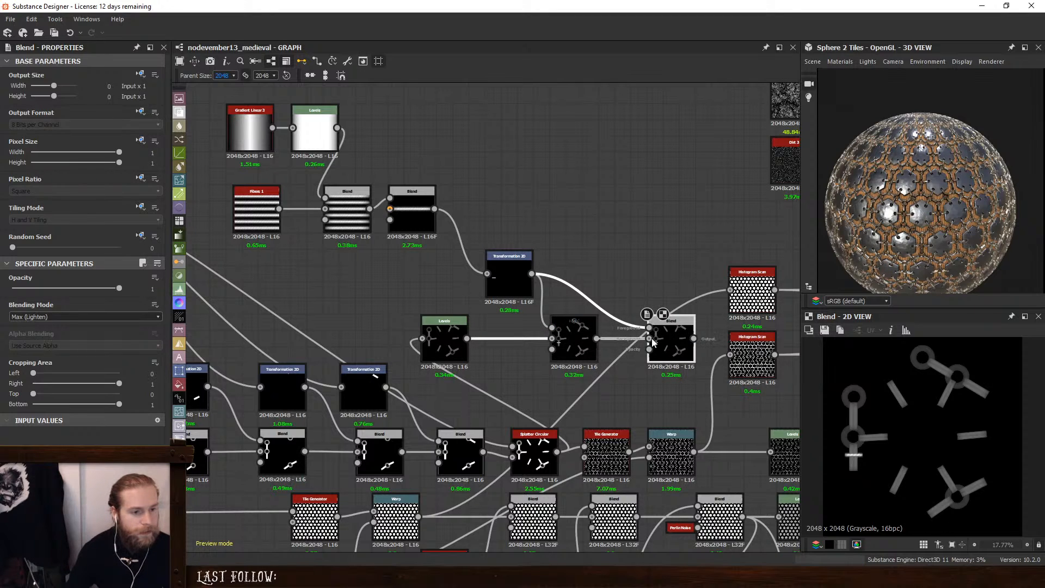
{"action": "left_click", "coordinate": [517, 275]}
{"action": "key", "text": "ctrl+d"}
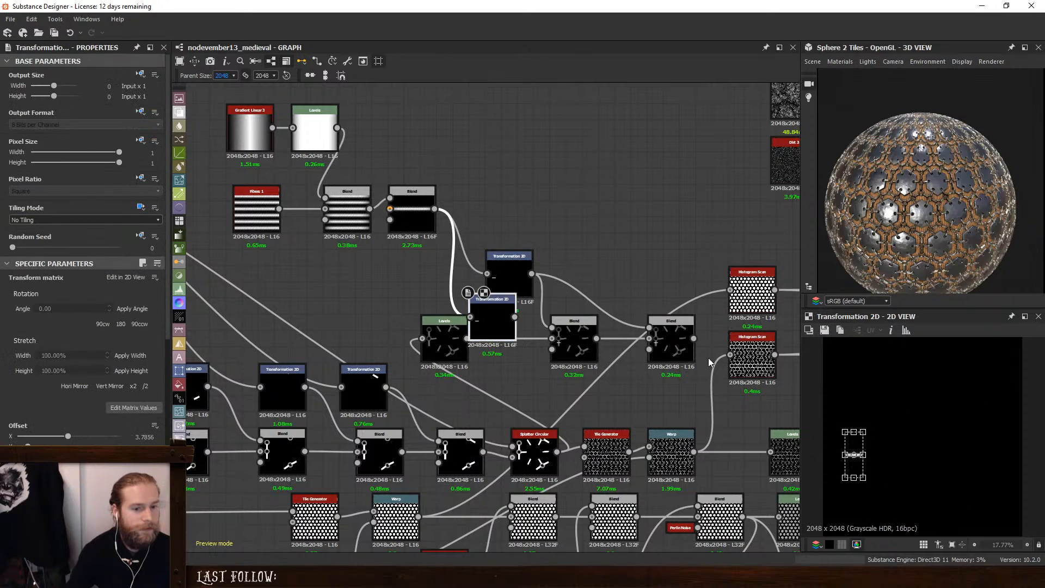
{"action": "left_click_drag", "start_coordinate": [475, 310], "coordinate": [649, 328]}
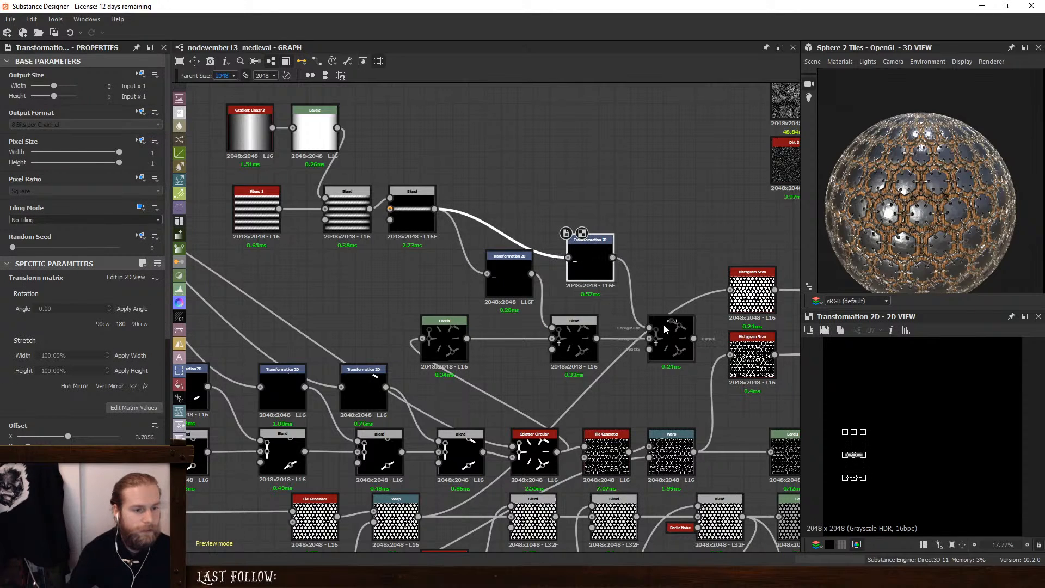
{"action": "left_click", "coordinate": [664, 325]}
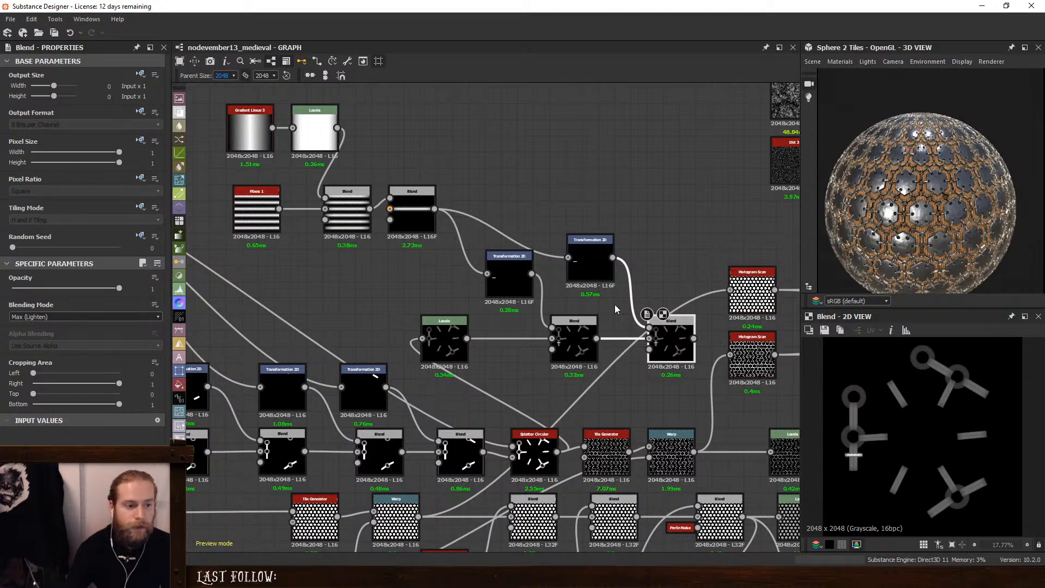
Move and rotate the second stroke onto the upper-right link of the pattern, beside the topmost ring
{"action": "left_click", "coordinate": [588, 276]}
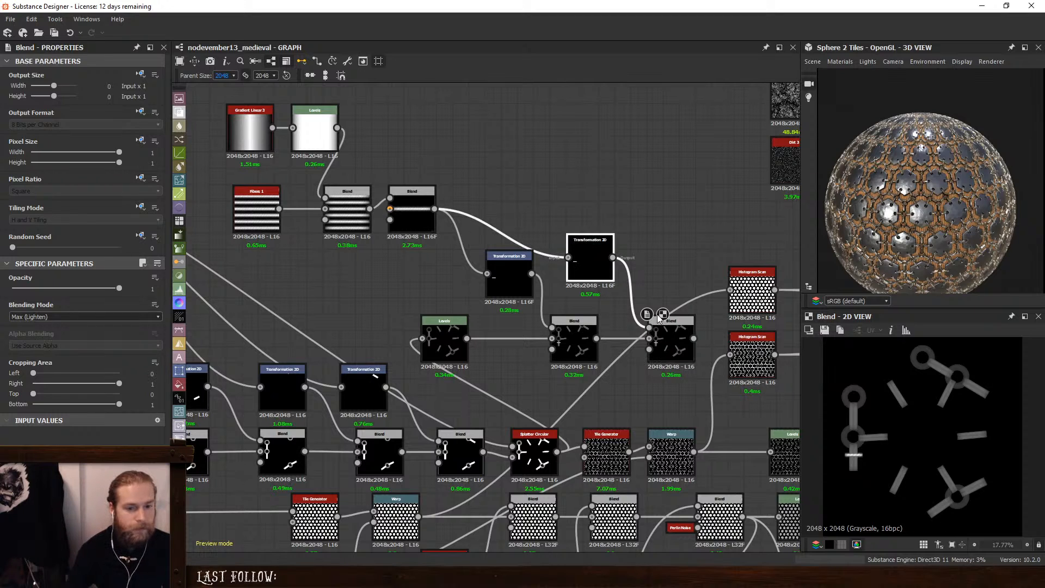
{"action": "left_click_drag", "start_coordinate": [855, 445], "coordinate": [935, 362]}
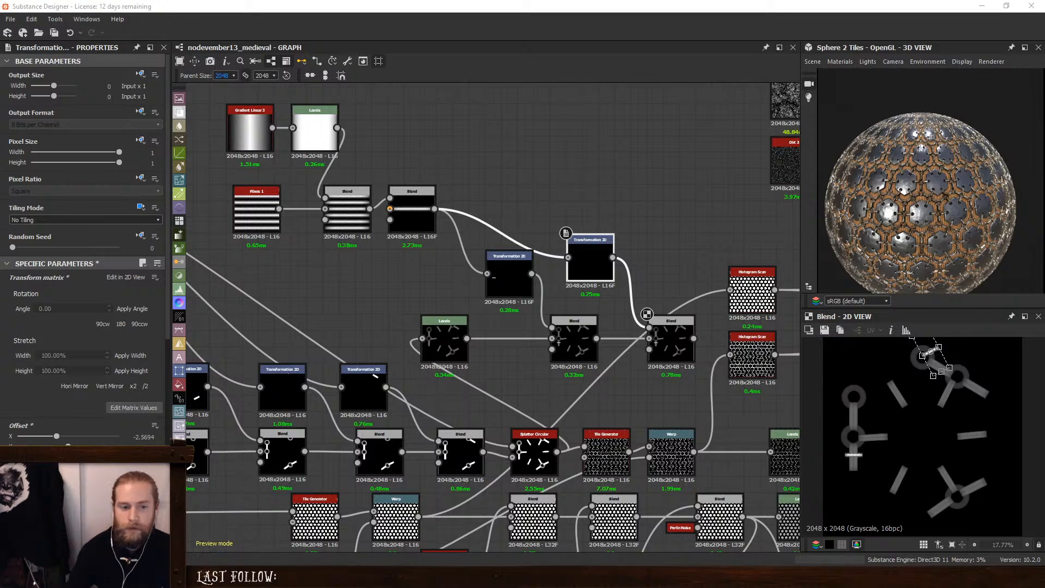
{"action": "left_click", "coordinate": [680, 229]}
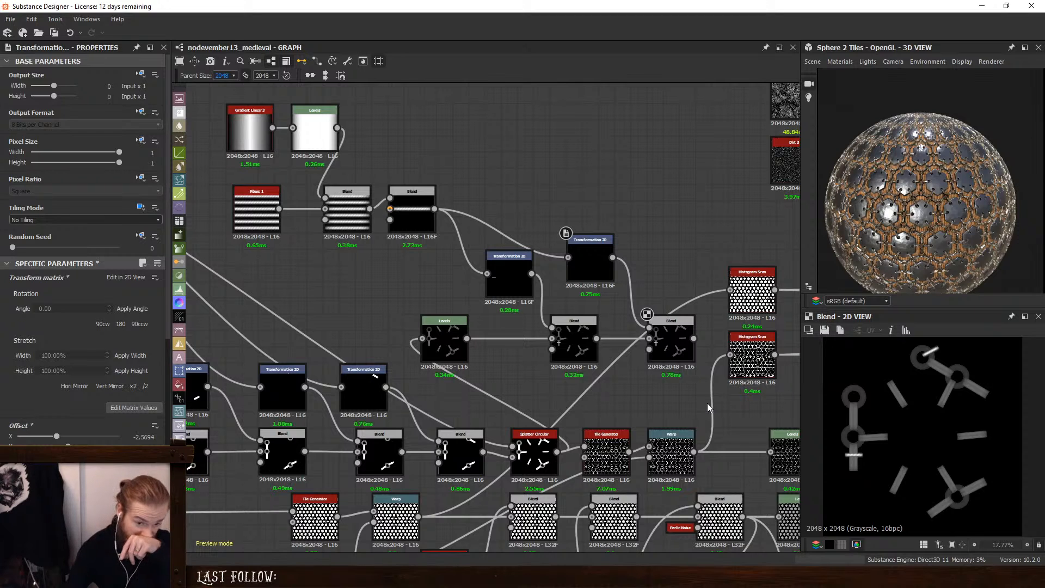
Duplicate the second stroke's Blend above it and connect the previous Blend's output as the copy's background
{"action": "left_click", "coordinate": [675, 331]}
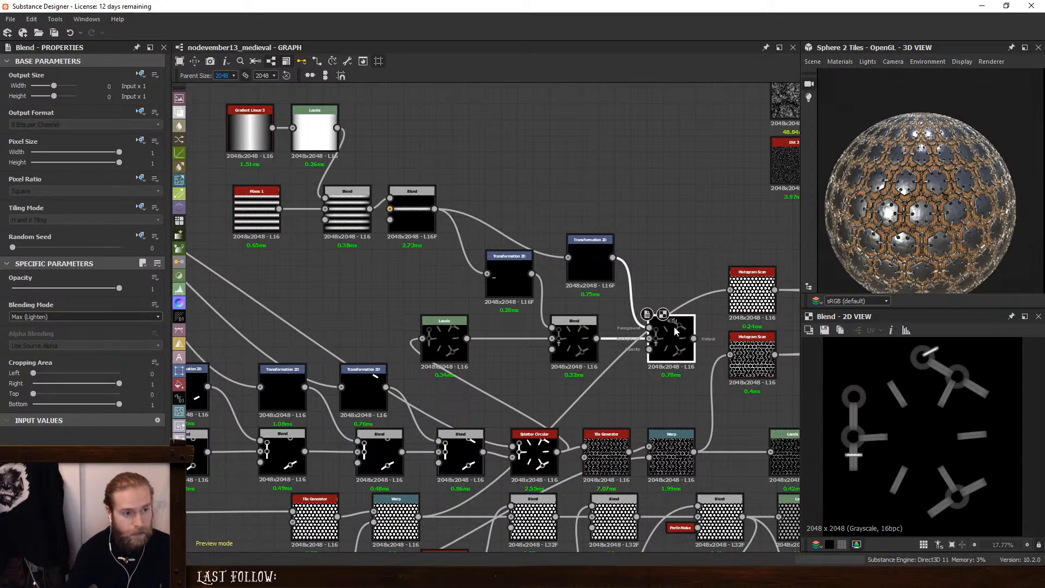
{"action": "key", "text": "ctrl+d"}
{"action": "left_click_drag", "start_coordinate": [485, 311], "coordinate": [665, 221]}
{"action": "left_click", "coordinate": [592, 252]}
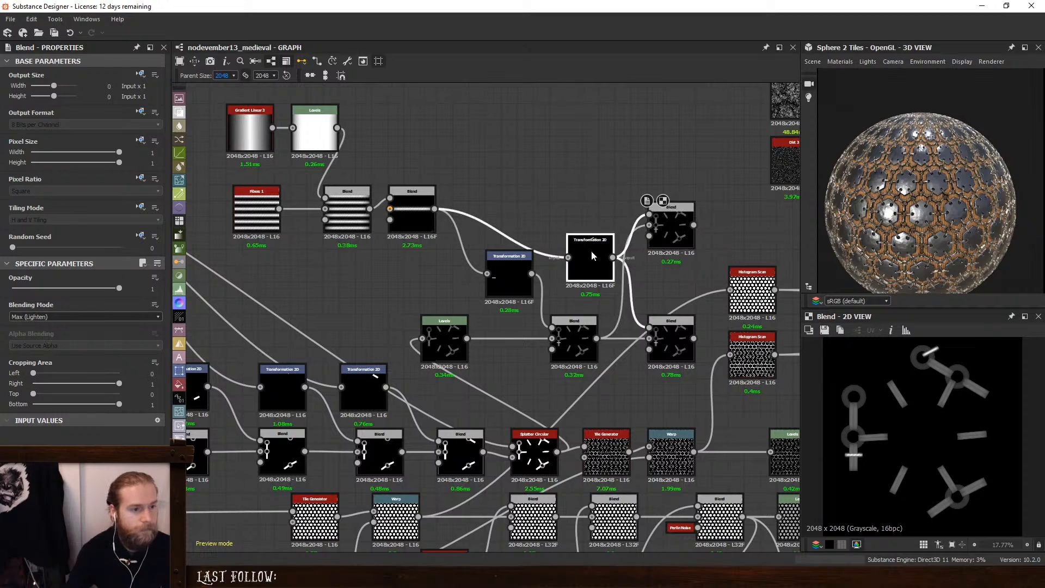
{"action": "left_click_drag", "start_coordinate": [592, 250], "coordinate": [526, 201]}
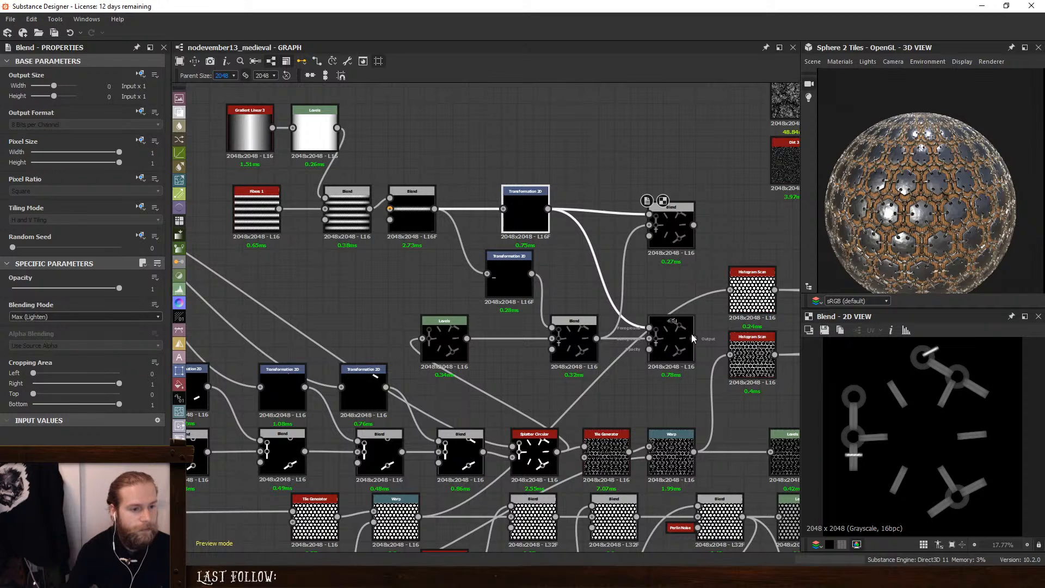
{"action": "left_click_drag", "start_coordinate": [694, 338], "coordinate": [649, 225]}
Duplicate the second stroke's Transformation 2D and connect the copy to the third Blend's foreground, with that Blend previewed
{"action": "left_click", "coordinate": [527, 205]}
{"action": "key", "text": "ctrl+d"}
{"action": "middle_click_drag", "start_coordinate": [570, 259], "coordinate": [500, 404]}
{"action": "left_click_drag", "start_coordinate": [422, 452], "coordinate": [455, 280]}
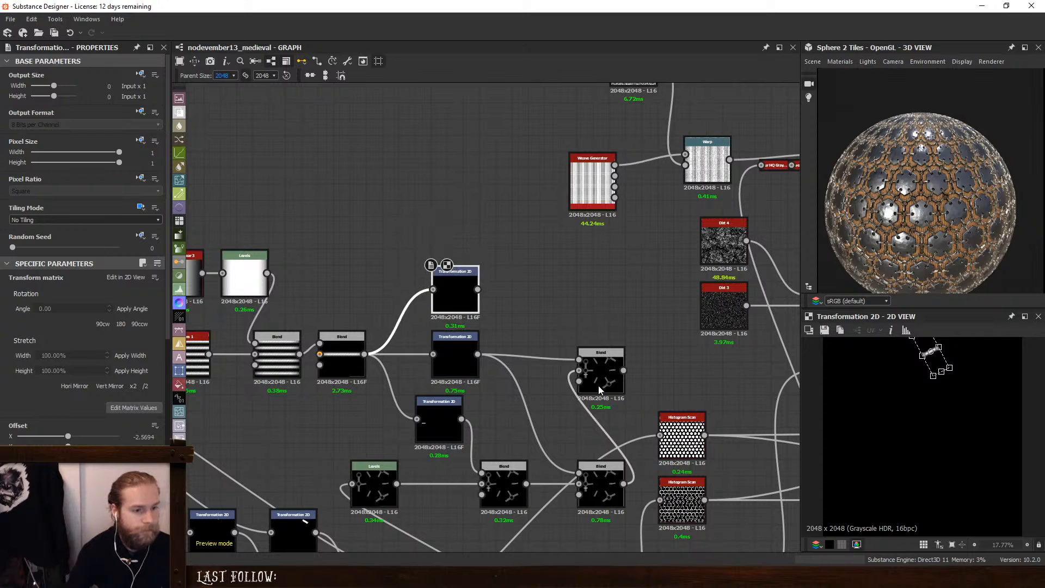
{"action": "double_click", "coordinate": [600, 389]}
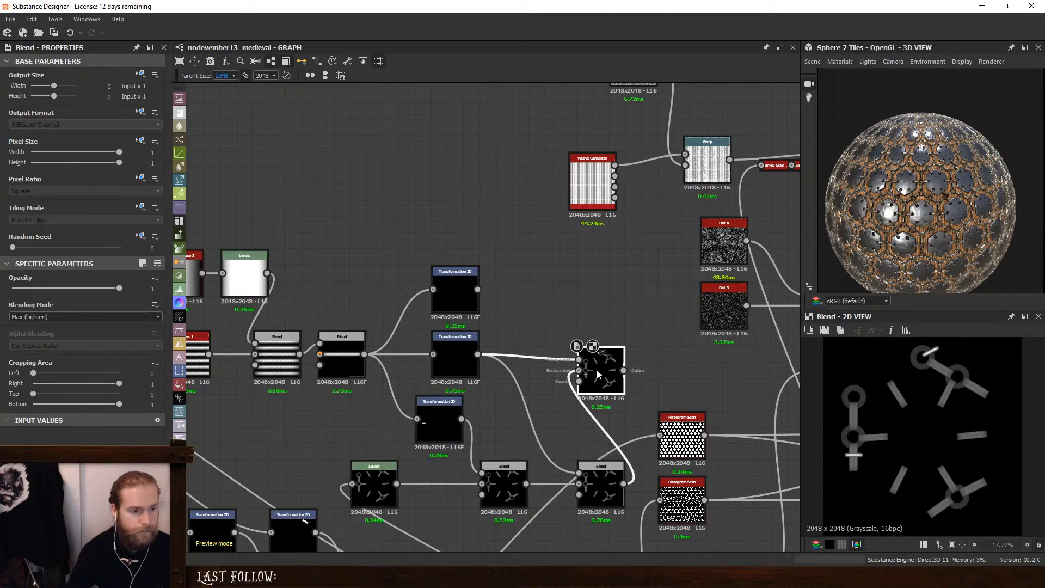
{"action": "left_click_drag", "start_coordinate": [601, 376], "coordinate": [601, 359]}
{"action": "left_click_drag", "start_coordinate": [477, 289], "coordinate": [580, 344]}
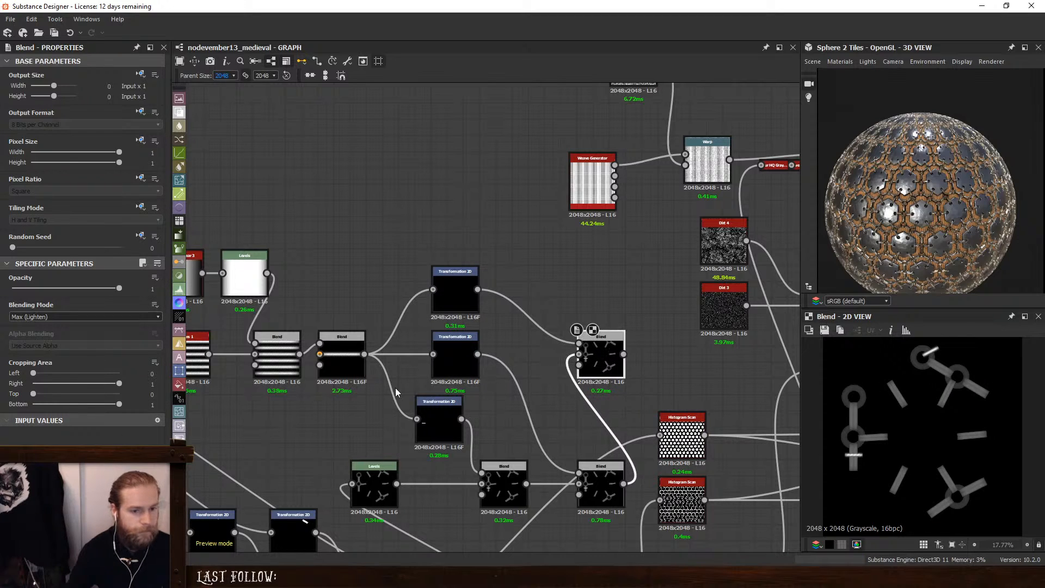
Move and rotate the third stroke so it crosses the short horizontal bar on the pattern's right side
{"action": "left_click", "coordinate": [460, 297]}
{"action": "left_click_drag", "start_coordinate": [943, 381], "coordinate": [980, 446]}
{"action": "left_click_drag", "start_coordinate": [975, 385], "coordinate": [966, 375]}
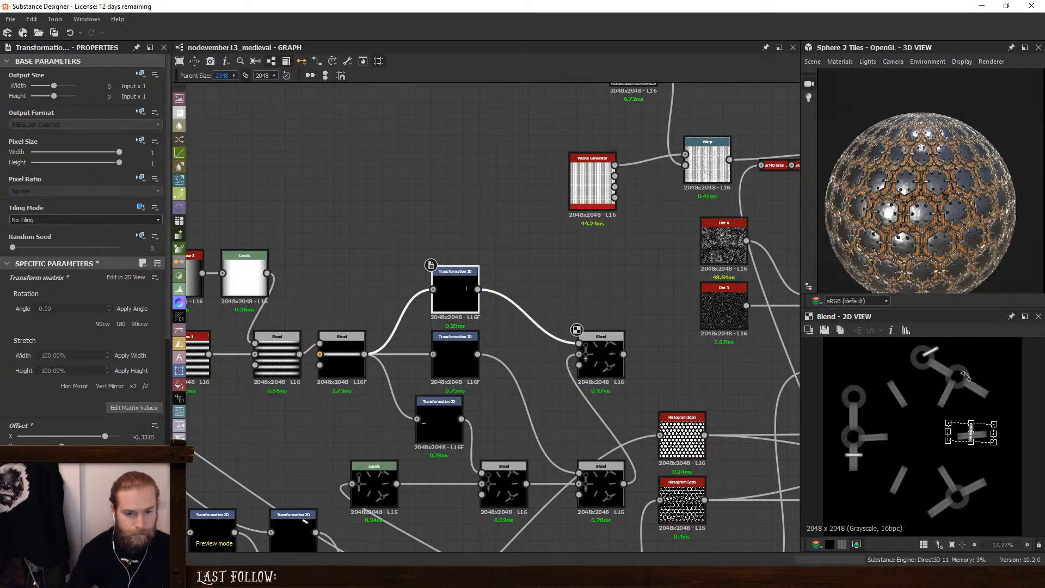
Fine-tune the third stroke's angle and offset across the short horizontal bar on the pattern's right side
{"action": "left_click_drag", "start_coordinate": [964, 433], "coordinate": [961, 442]}
{"action": "left_click", "coordinate": [608, 303]}
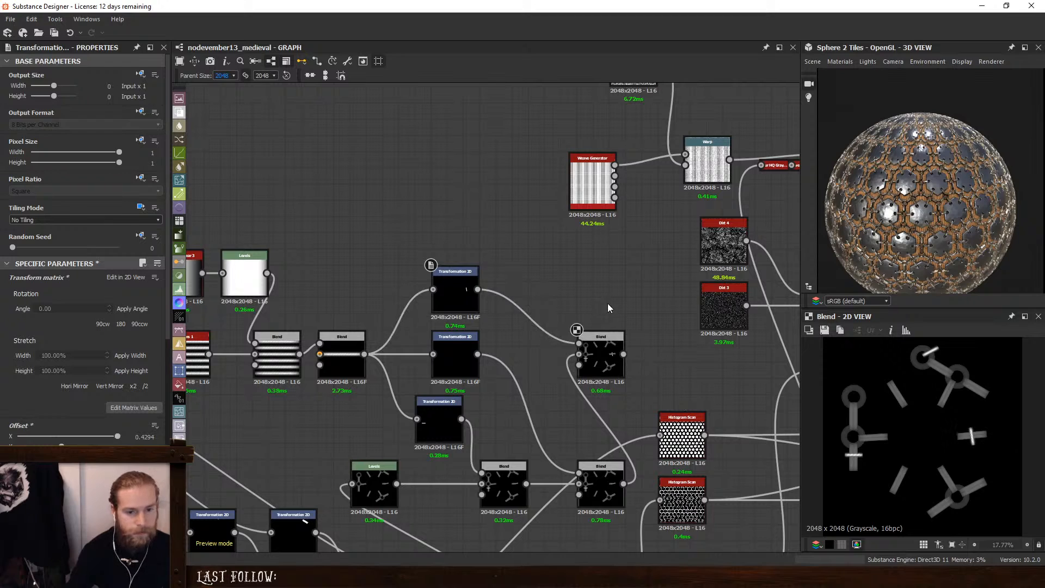
{"action": "middle_click_drag", "start_coordinate": [670, 385], "coordinate": [655, 318]}
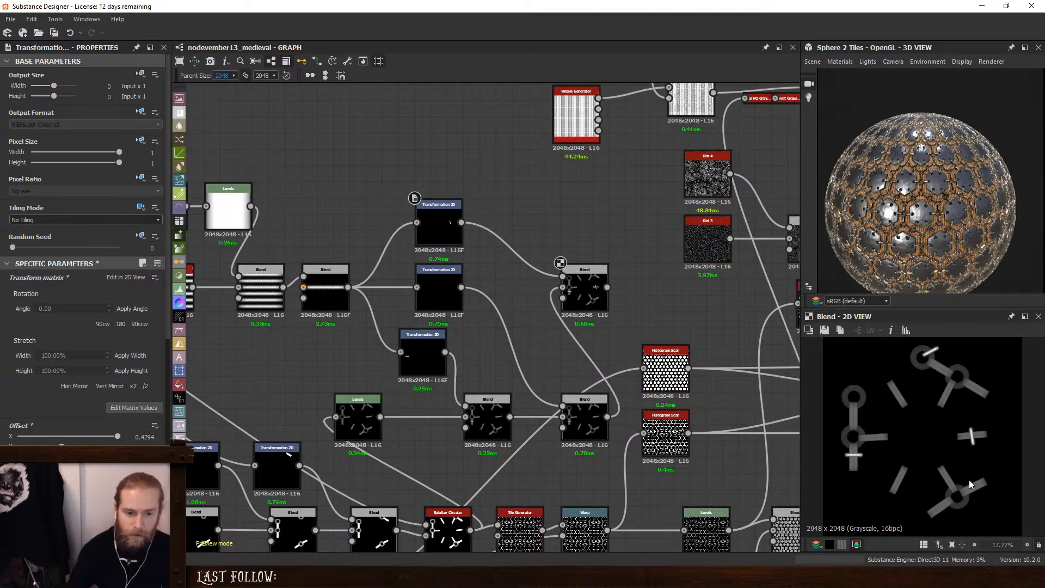
Duplicate the third stroke's Blend and Transformation 2D, chaining the new Blend over the previous one with the new transform as foreground
{"action": "left_click", "coordinate": [585, 294]}
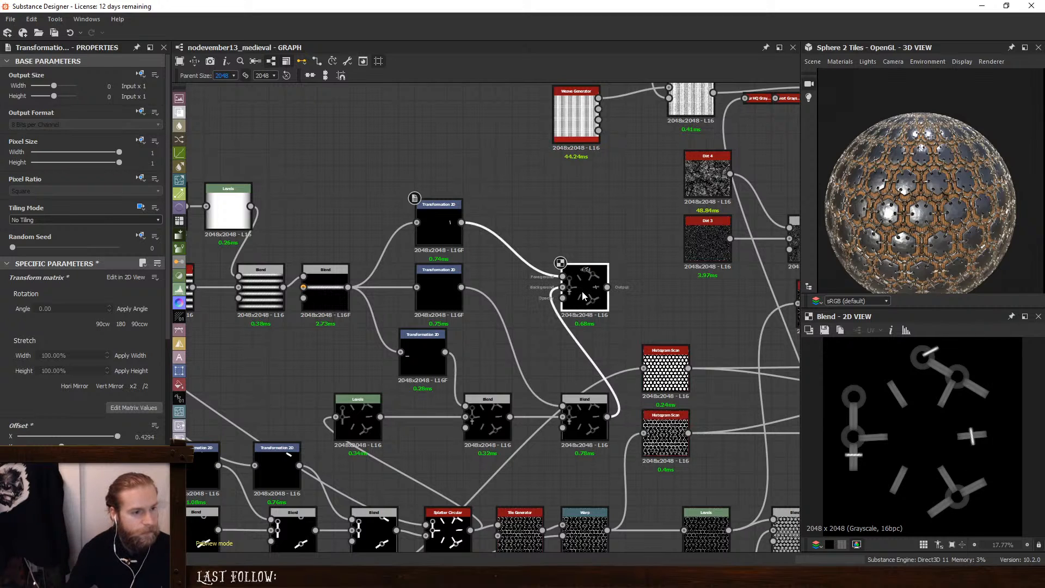
{"action": "key", "text": "ctrl+d"}
{"action": "left_click_drag", "start_coordinate": [584, 297], "coordinate": [605, 216]}
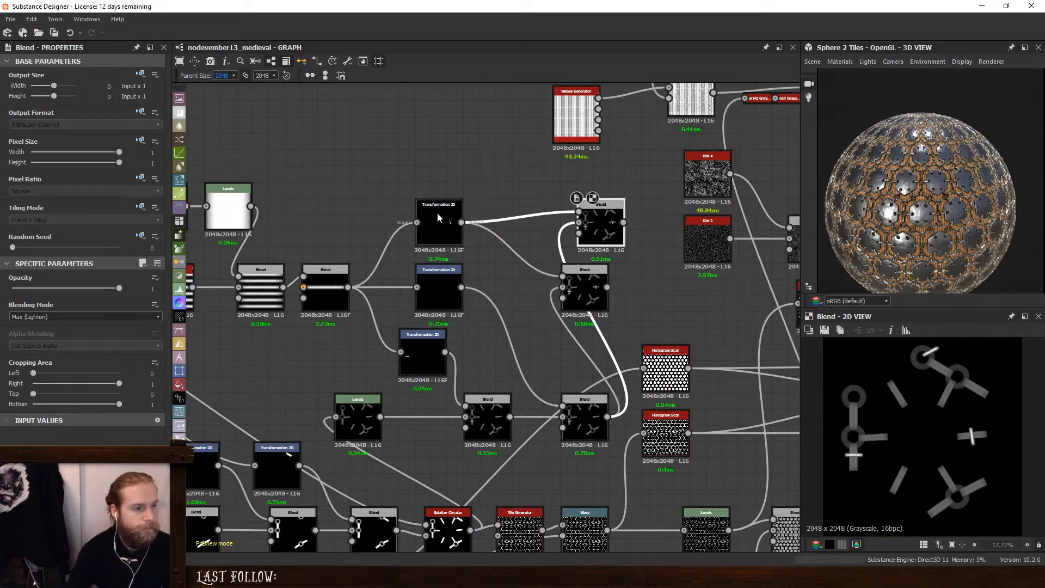
{"action": "left_click", "coordinate": [440, 217]}
{"action": "key", "text": "ctrl+d"}
{"action": "left_click_drag", "start_coordinate": [487, 314], "coordinate": [579, 211]}
{"action": "left_click", "coordinate": [608, 231]}
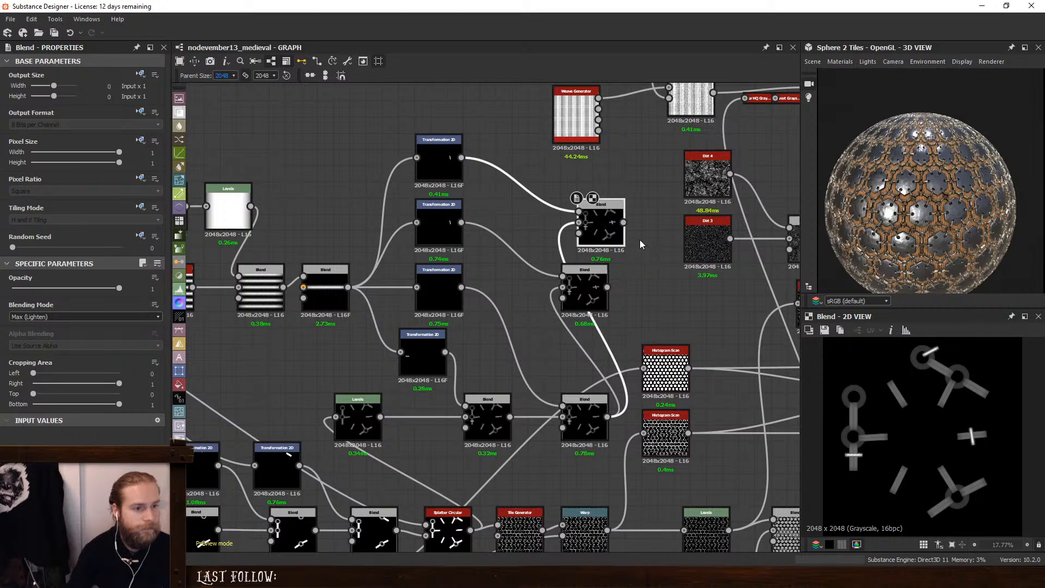
Move and rotate the fourth stroke so it crosses the lower-left arm of the pattern's bottom-right link
{"action": "left_click", "coordinate": [439, 164]}
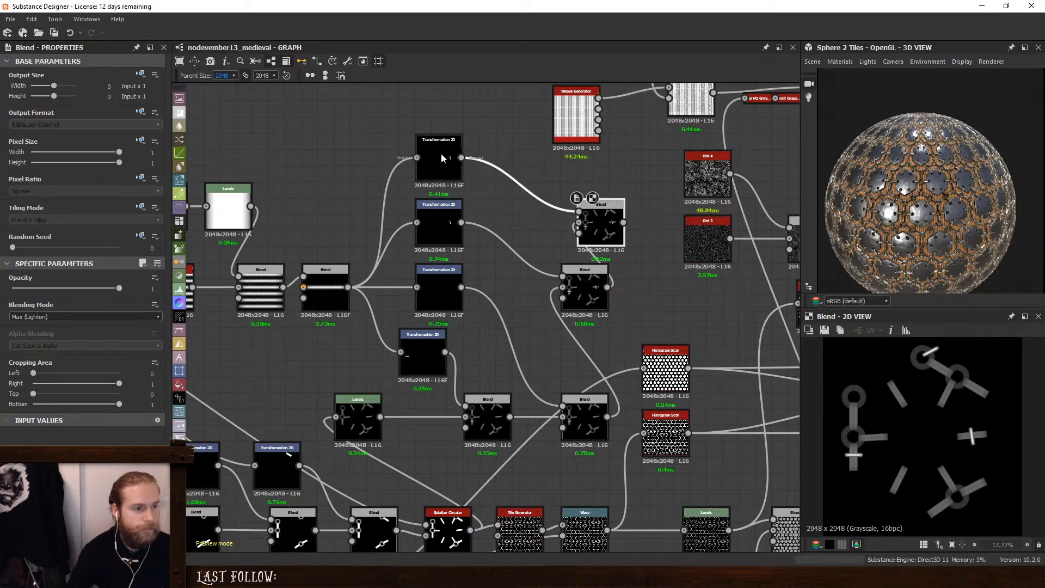
{"action": "left_click_drag", "start_coordinate": [964, 444], "coordinate": [930, 515]}
{"action": "mouse_move", "coordinate": [967, 466]}
{"action": "left_mouse_down"}
{"action": "mouse_move", "coordinate": [975, 472]}
{"action": "mouse_move", "coordinate": [968, 465]}
{"action": "left_mouse_up"}
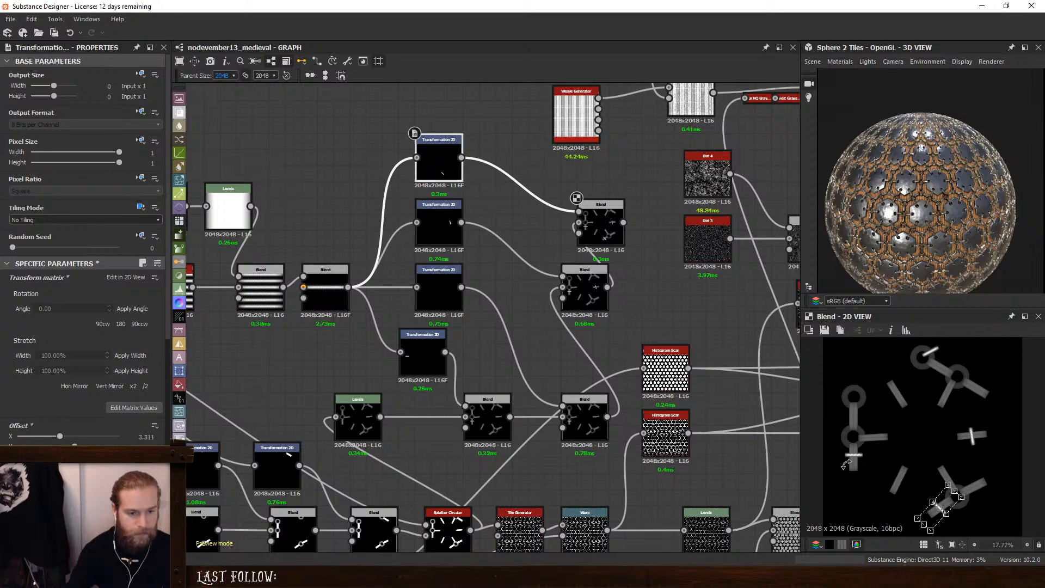
{"action": "left_click_drag", "start_coordinate": [933, 500], "coordinate": [939, 508]}
{"action": "key", "text": "ctrl+z"}
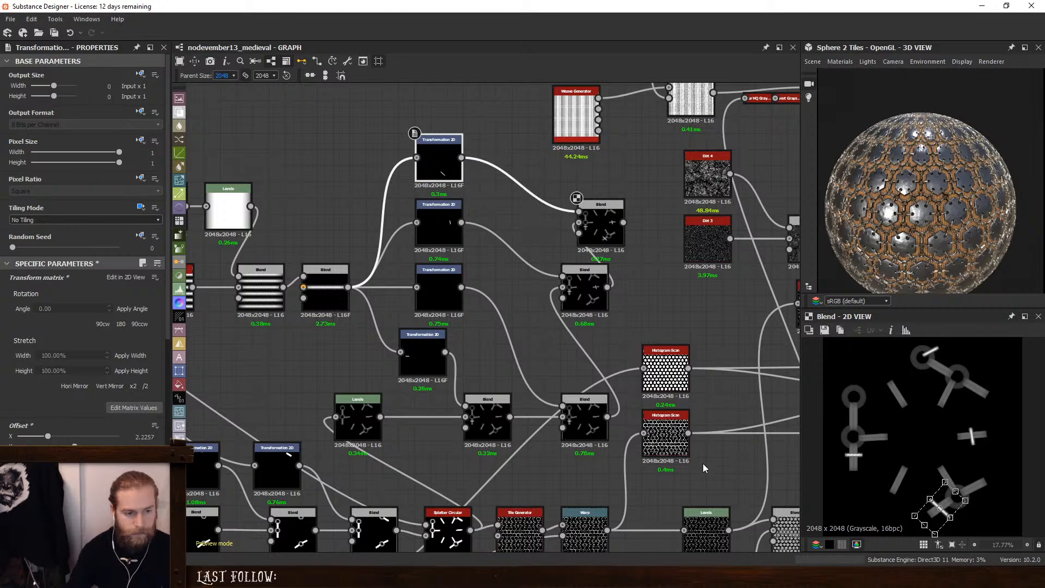
{"action": "left_click", "coordinate": [703, 463]}
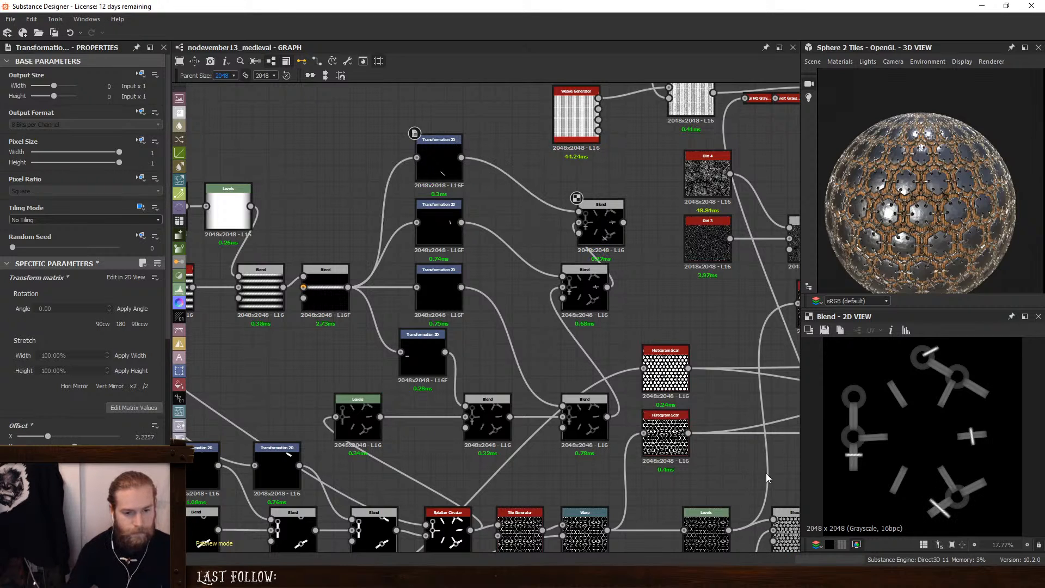
Nudge the third stroke's Transformation 2D slightly to centre it on the short horizontal bar
{"action": "left_click", "coordinate": [439, 228]}
{"action": "left_click_drag", "start_coordinate": [972, 436], "coordinate": [973, 436]}
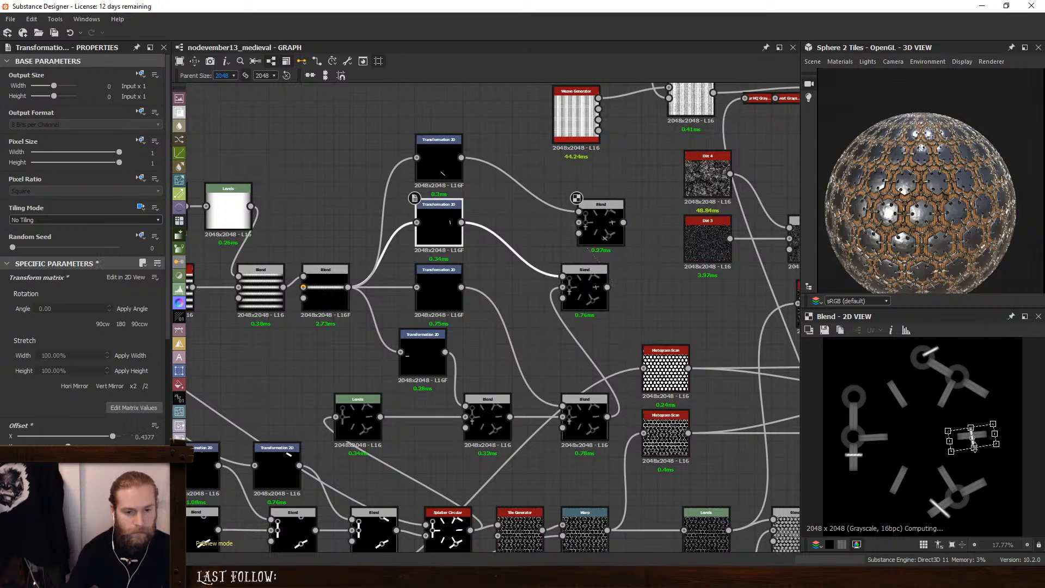
{"action": "left_click", "coordinate": [600, 327]}
Delete the four stroke Blend nodes and the Levels feeding them, keeping the four Transformation 2D nodes
{"action": "left_click", "coordinate": [476, 417]}
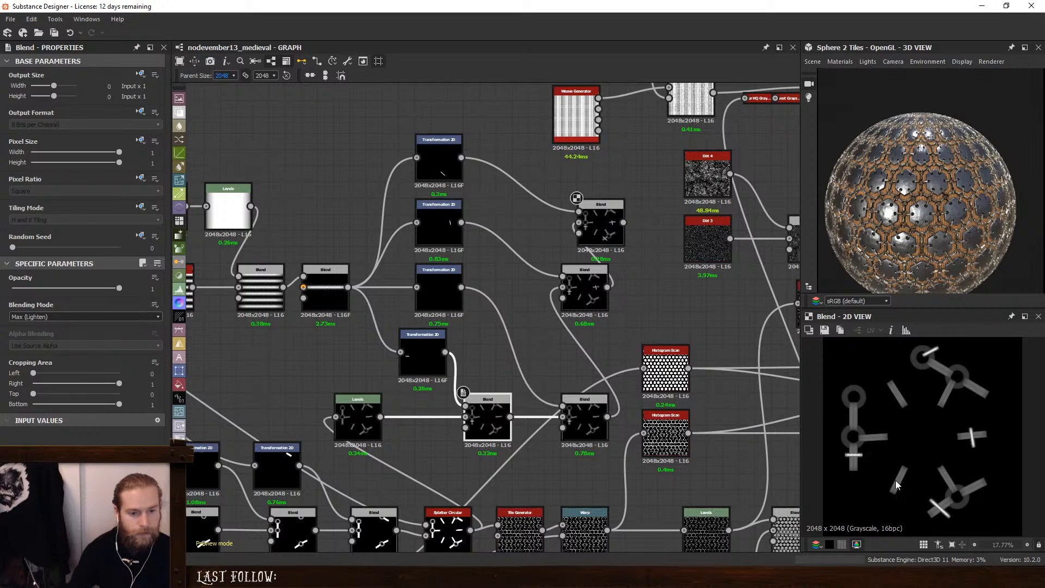
{"action": "key", "text": "Delete"}
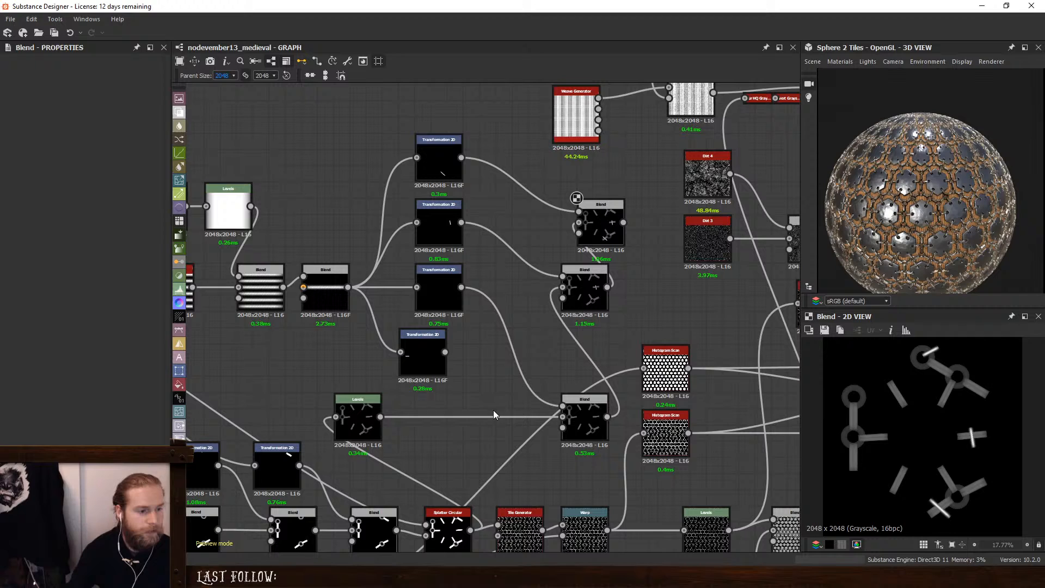
{"action": "left_click", "coordinate": [587, 409]}
{"action": "key", "text": "BackSpace"}
{"action": "left_click", "coordinate": [581, 294]}
{"action": "key", "text": "BackSpace"}
{"action": "left_click", "coordinate": [601, 227]}
{"action": "key", "text": "BackSpace"}
{"action": "left_click", "coordinate": [371, 409]}
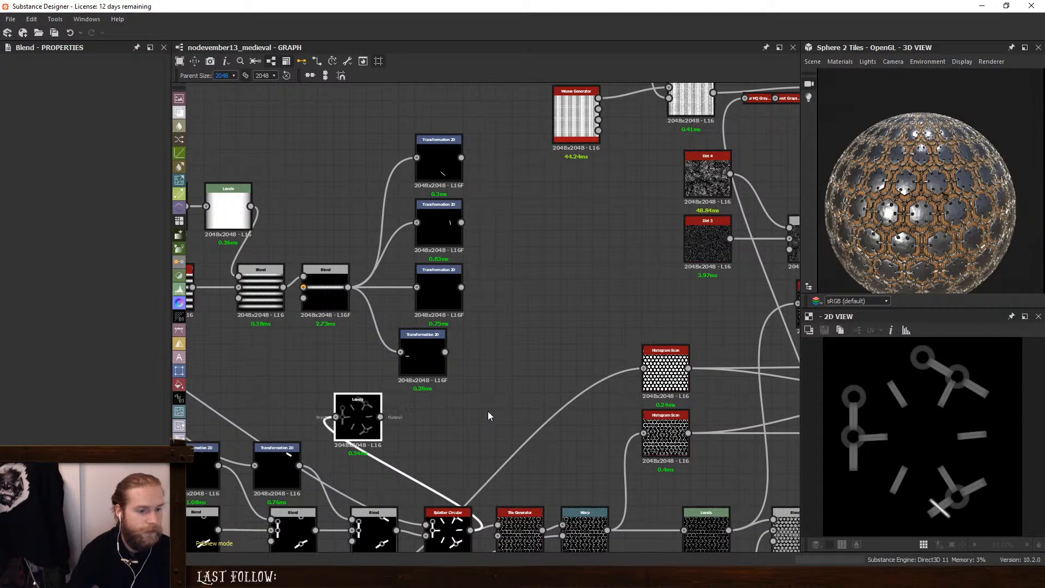
{"action": "key", "text": "BackSpace"}
Duplicate the link pattern's Tile Generator and place the copy beside the four Transformation 2D nodes
{"action": "double_click", "coordinate": [520, 528]}
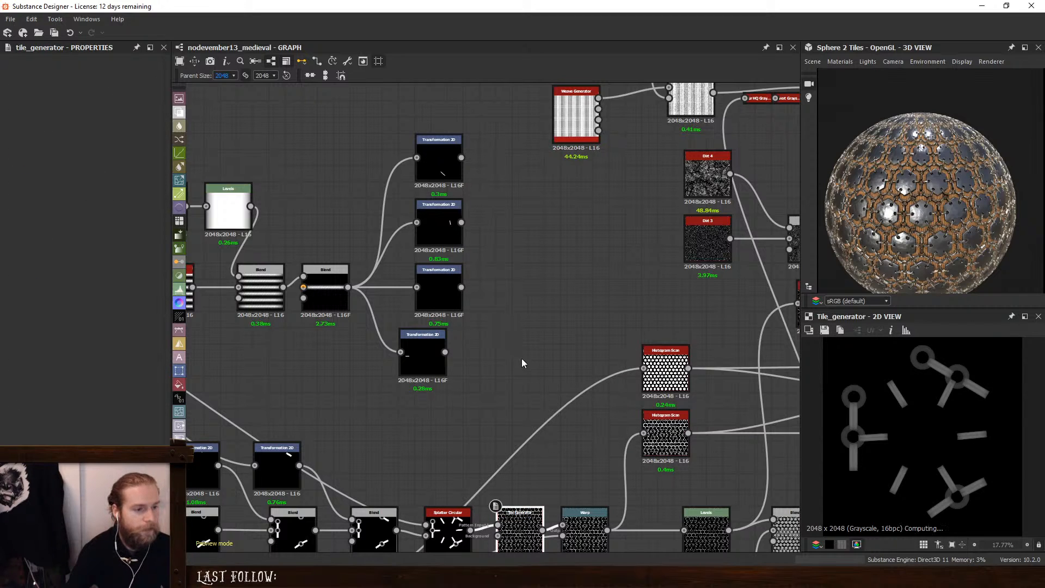
{"action": "key", "text": "ctrl+d"}
{"action": "mouse_move", "coordinate": [523, 524]}
{"action": "left_mouse_down"}
{"action": "mouse_move", "coordinate": [520, 361]}
{"action": "mouse_move", "coordinate": [536, 411]}
{"action": "mouse_move", "coordinate": [521, 524]}
{"action": "left_mouse_up"}
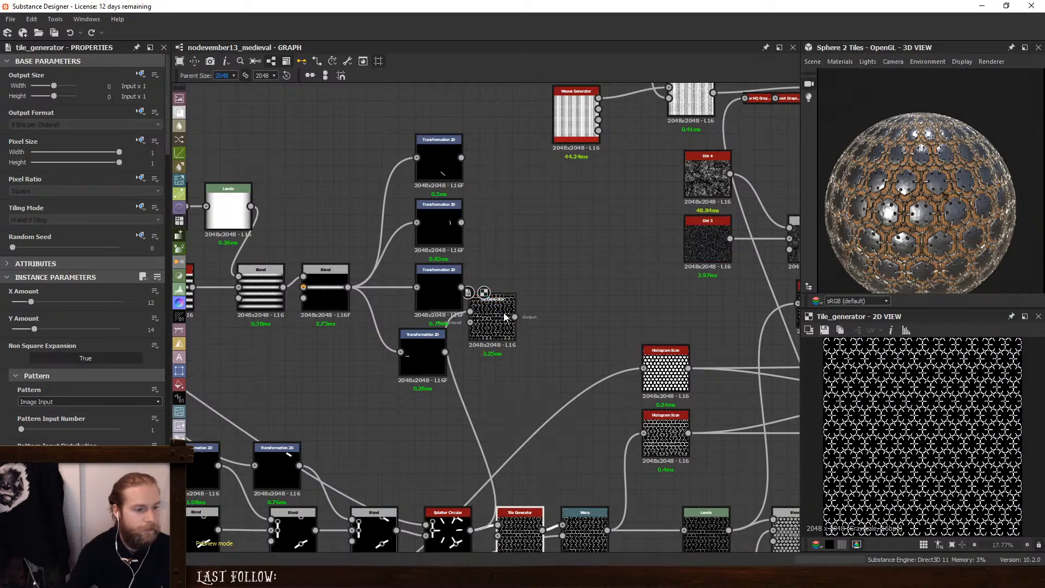
{"action": "left_click_drag", "start_coordinate": [500, 314], "coordinate": [561, 284]}
{"action": "middle_click_drag", "start_coordinate": [532, 256], "coordinate": [526, 310]}
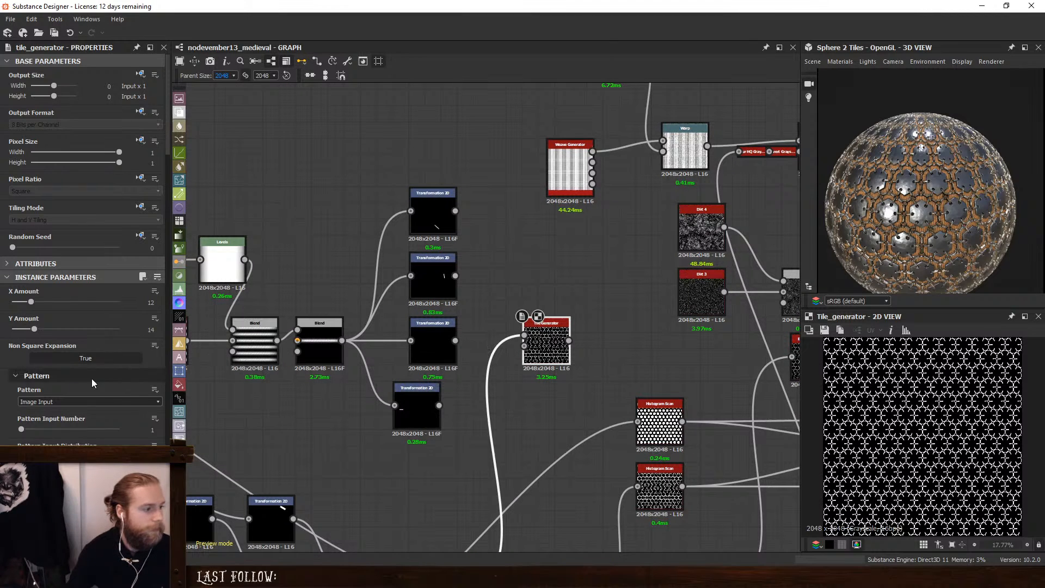
Keep the copied Tile Generator's pattern on Image Input and set its Pattern Input Number to 4
{"action": "left_click", "coordinate": [44, 402]}
{"action": "left_click", "coordinate": [43, 403]}
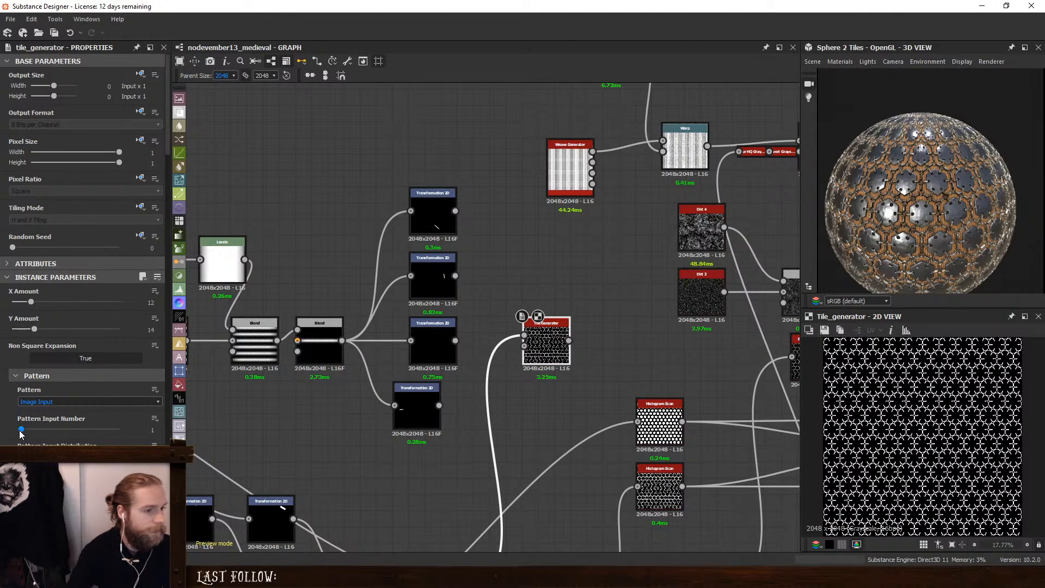
{"action": "left_click_drag", "start_coordinate": [21, 433], "coordinate": [79, 431]}
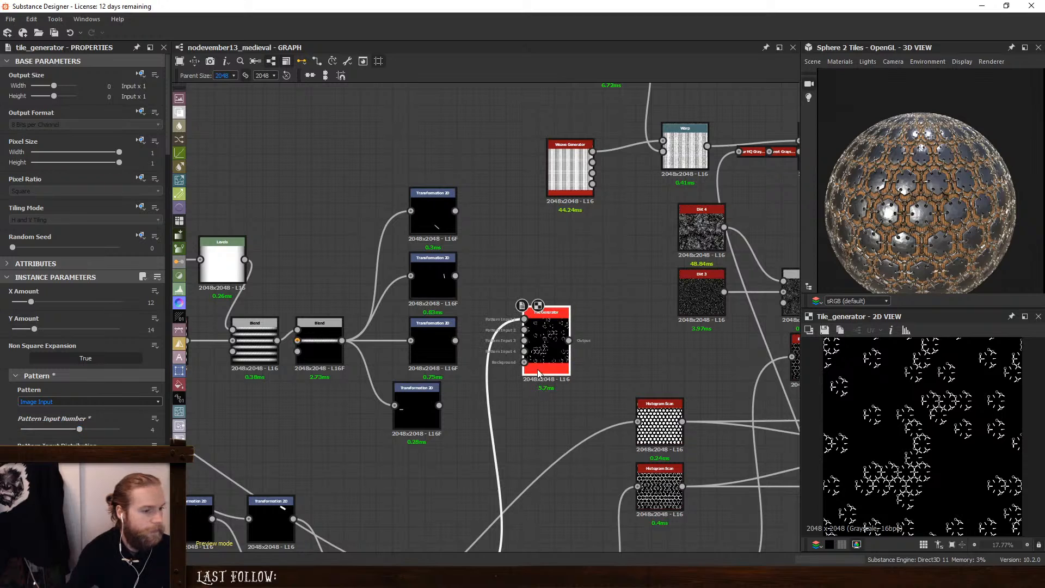
Connect the four stroke Transformation 2D nodes to the copied Tile Generator's four pattern inputs and align the nodes
{"action": "left_click_drag", "start_coordinate": [439, 405], "coordinate": [539, 351]}
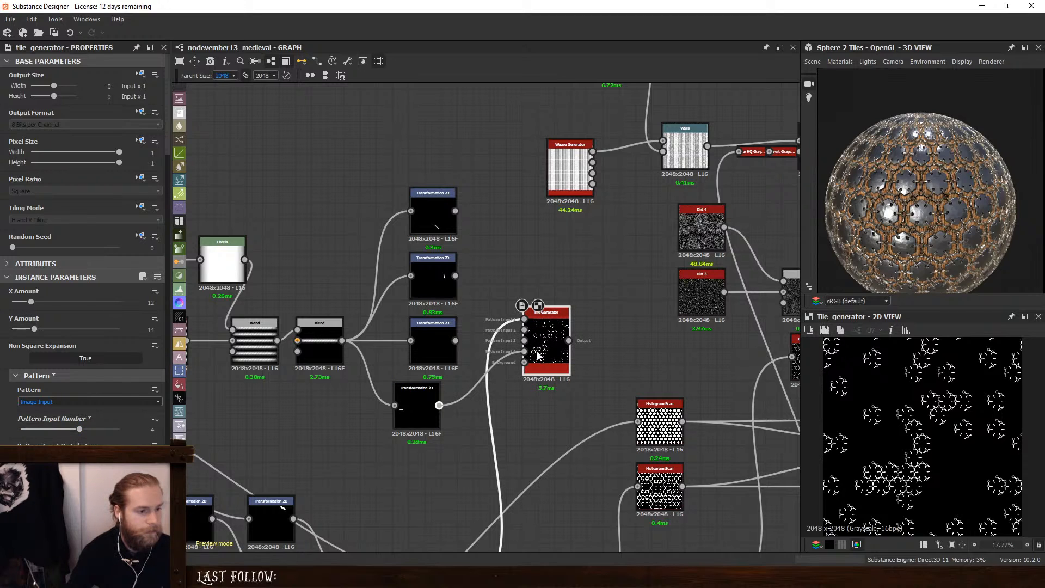
{"action": "left_click_drag", "start_coordinate": [455, 341], "coordinate": [455, 275]}
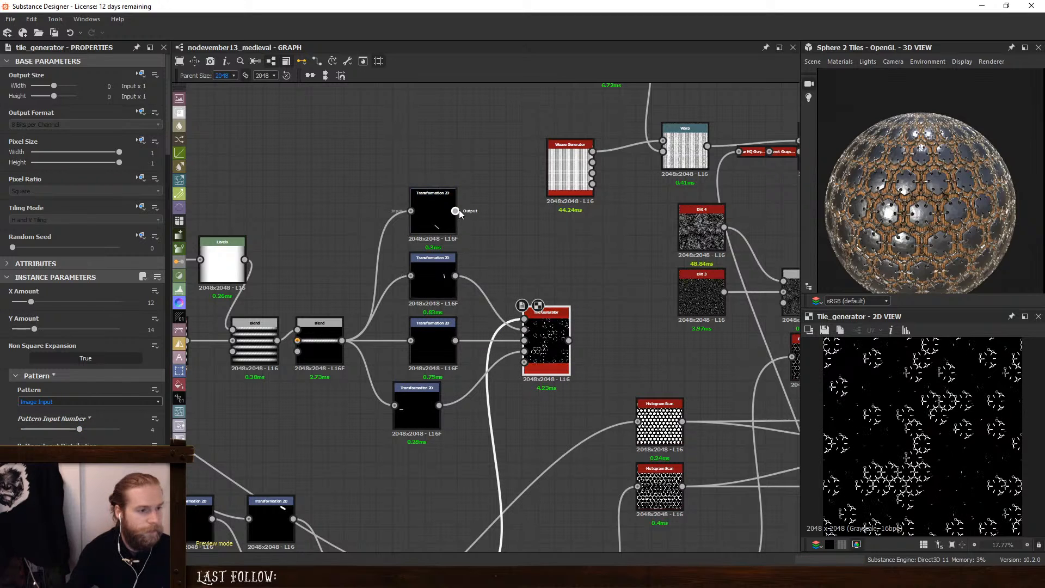
{"action": "left_click_drag", "start_coordinate": [456, 210], "coordinate": [524, 319]}
{"action": "left_click_drag", "start_coordinate": [413, 391], "coordinate": [430, 391]}
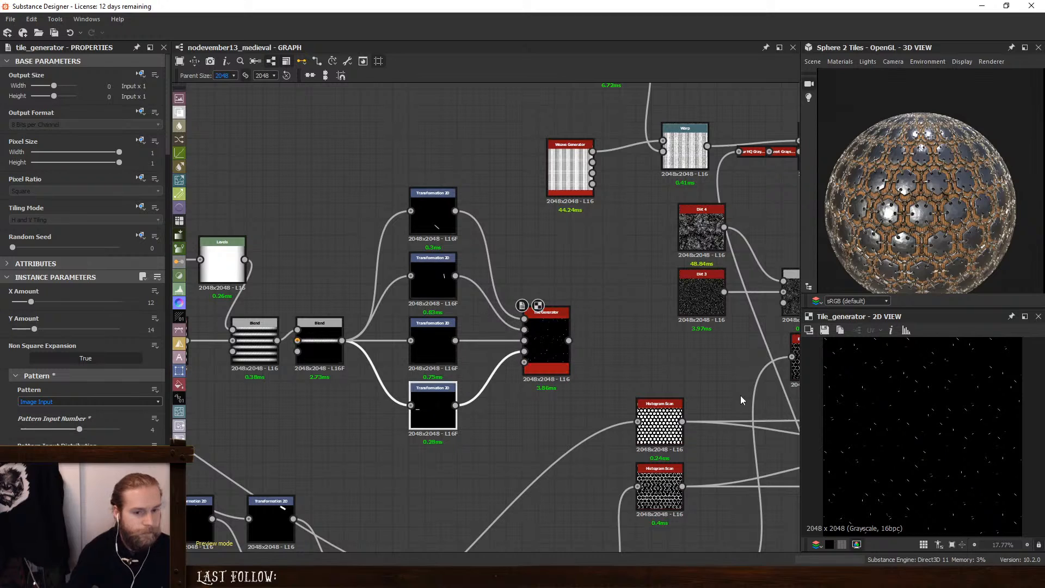
{"action": "left_click_drag", "start_coordinate": [544, 329], "coordinate": [545, 324]}
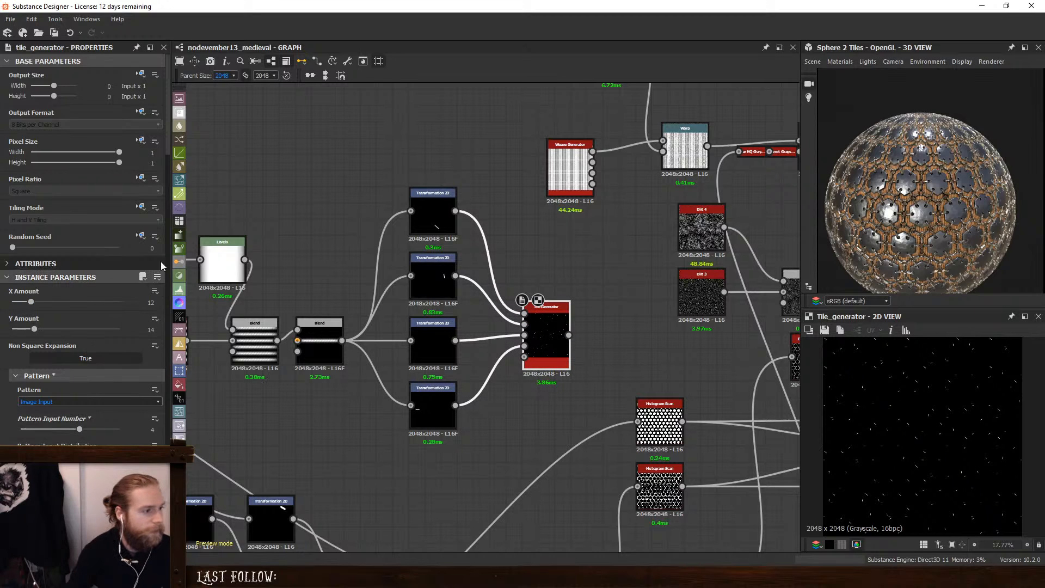
Add a Blend node and connect the stroke Tile Generator to its foreground
{"action": "left_click_drag", "start_coordinate": [169, 135], "coordinate": [165, 240]}
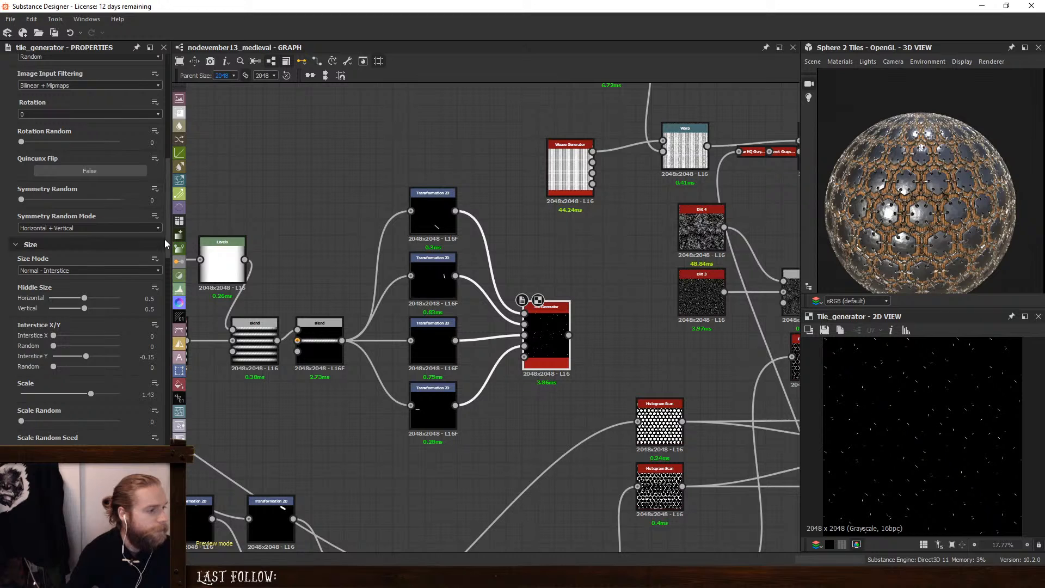
{"action": "middle_click_drag", "start_coordinate": [712, 486], "coordinate": [670, 388]}
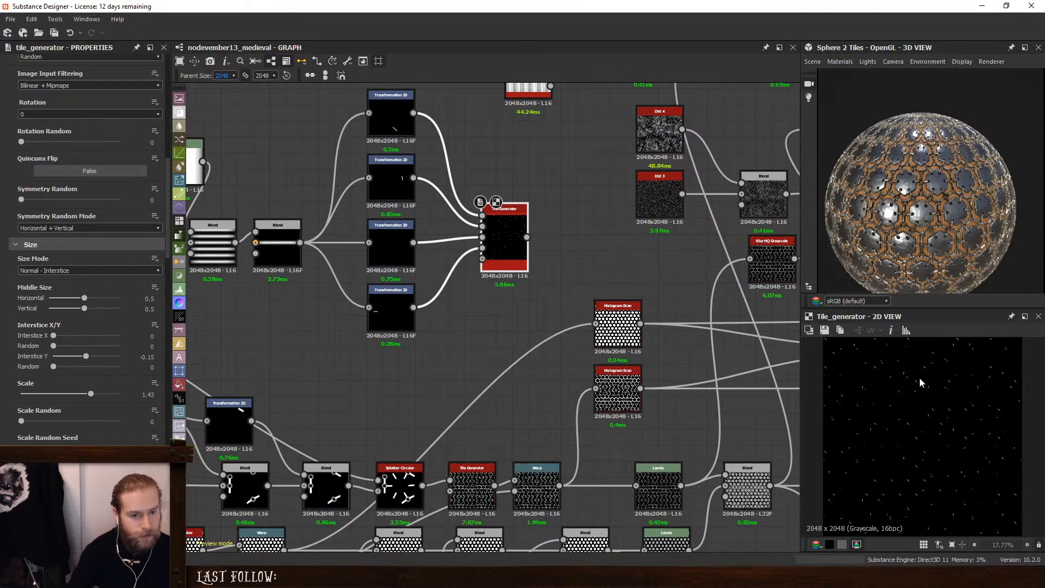
{"action": "scroll", "coordinate": [898, 379], "scroll_direction": "up", "scroll_amount": 4}
{"action": "middle_click_drag", "start_coordinate": [526, 392], "coordinate": [524, 387]}
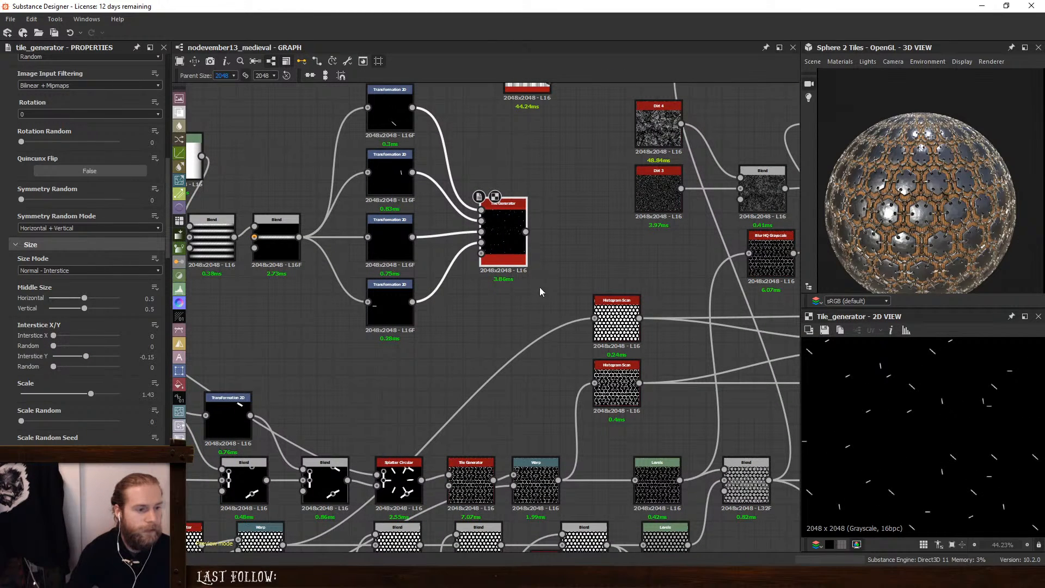
{"action": "left_click", "coordinate": [525, 296]}
{"action": "key", "text": "space"}
{"action": "left_click", "coordinate": [538, 261]}
{"action": "left_click_drag", "start_coordinate": [526, 232], "coordinate": [546, 302]}
Add a Levels node between the original Tile Generator and the Blend's background, and lower its output white level to darken the links
{"action": "key", "text": "space"}
{"action": "left_click", "coordinate": [539, 350]}
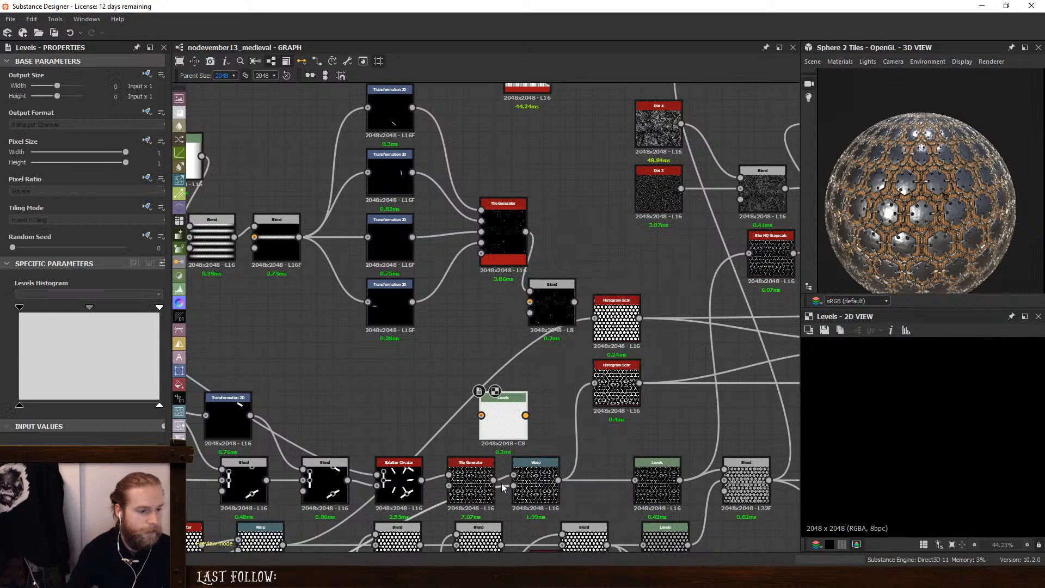
{"action": "left_click_drag", "start_coordinate": [493, 480], "coordinate": [530, 302]}
{"action": "left_click_drag", "start_coordinate": [491, 426], "coordinate": [458, 370]}
{"action": "left_click_drag", "start_coordinate": [161, 407], "coordinate": [79, 403]}
Preview the new Blend and set its blending mode to Max (Lighten)
{"action": "double_click", "coordinate": [551, 304]}
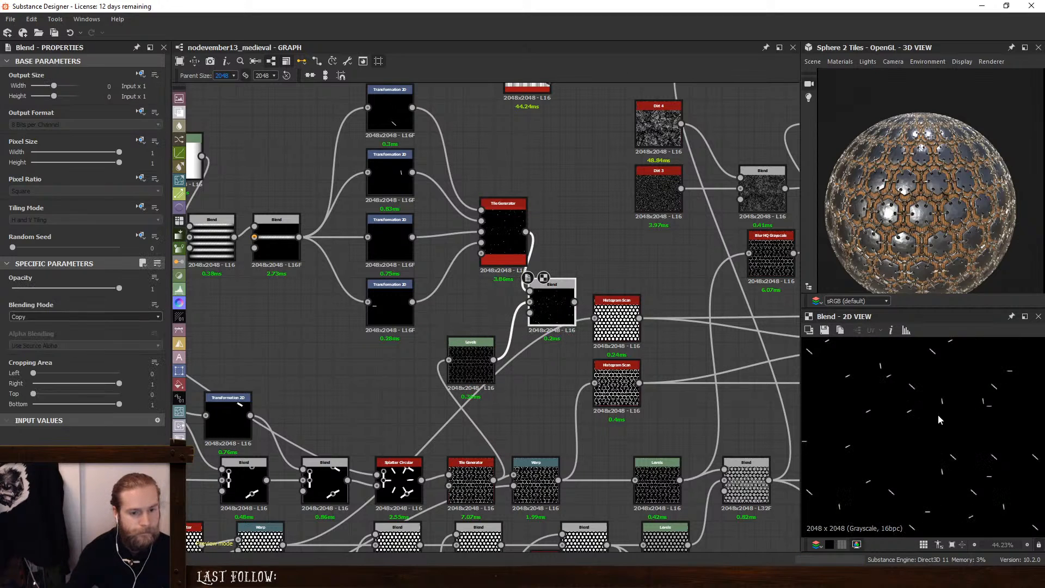
{"action": "left_click", "coordinate": [60, 317]}
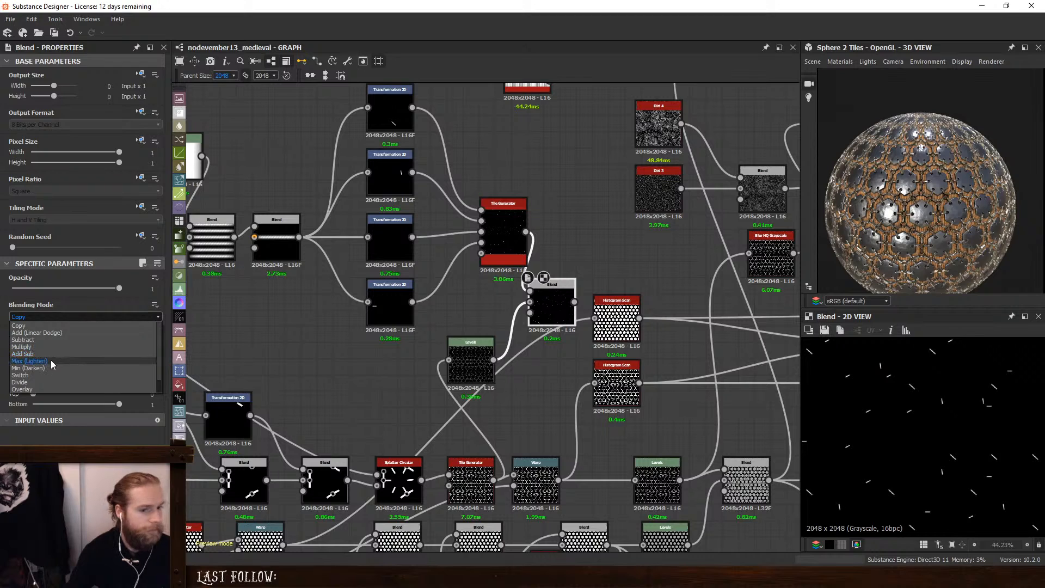
{"action": "left_click", "coordinate": [53, 362]}
Examine how the randomly distributed strokes sit on the tiled link pattern in the 2D preview
{"action": "middle_click_drag", "start_coordinate": [890, 373], "coordinate": [920, 412]}
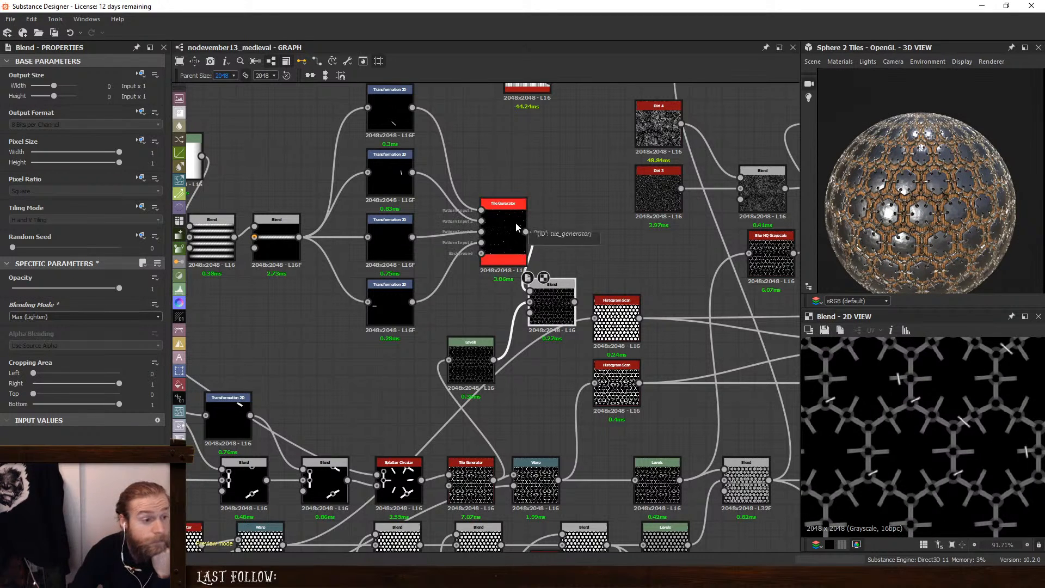
{"action": "scroll", "coordinate": [6, 363], "scroll_direction": "down", "scroll_amount": 3}
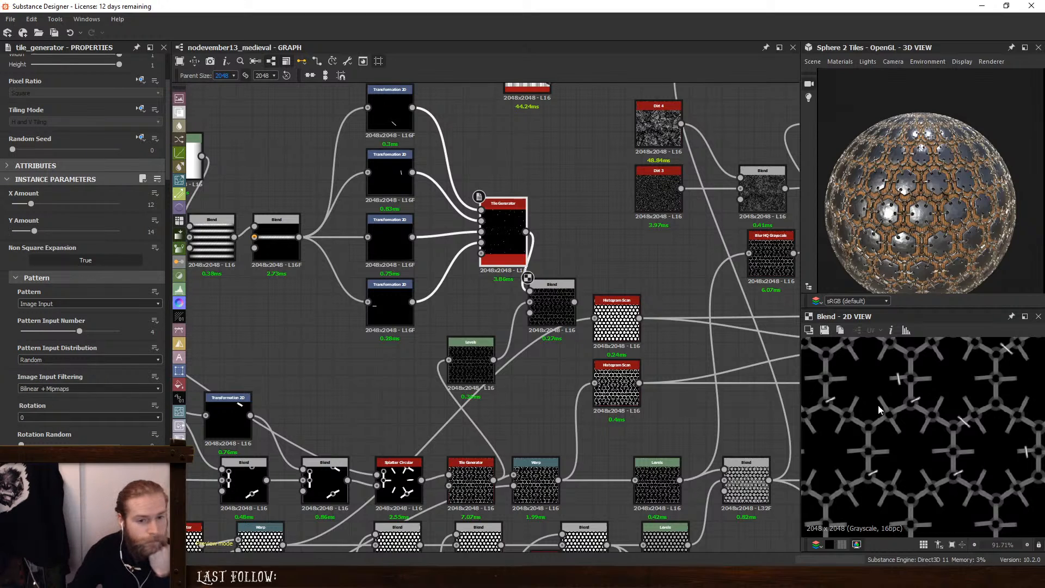
{"action": "scroll", "coordinate": [890, 412], "scroll_direction": "down", "scroll_amount": 4}
{"action": "scroll", "coordinate": [829, 364], "scroll_direction": "up", "scroll_amount": 4}
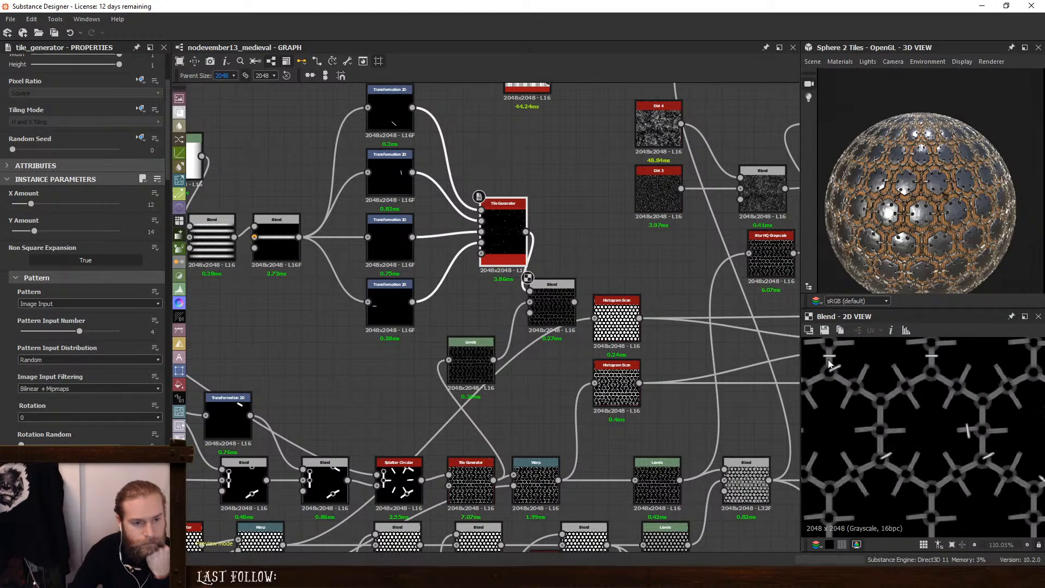
{"action": "scroll", "coordinate": [968, 426], "scroll_direction": "down", "scroll_amount": 2}
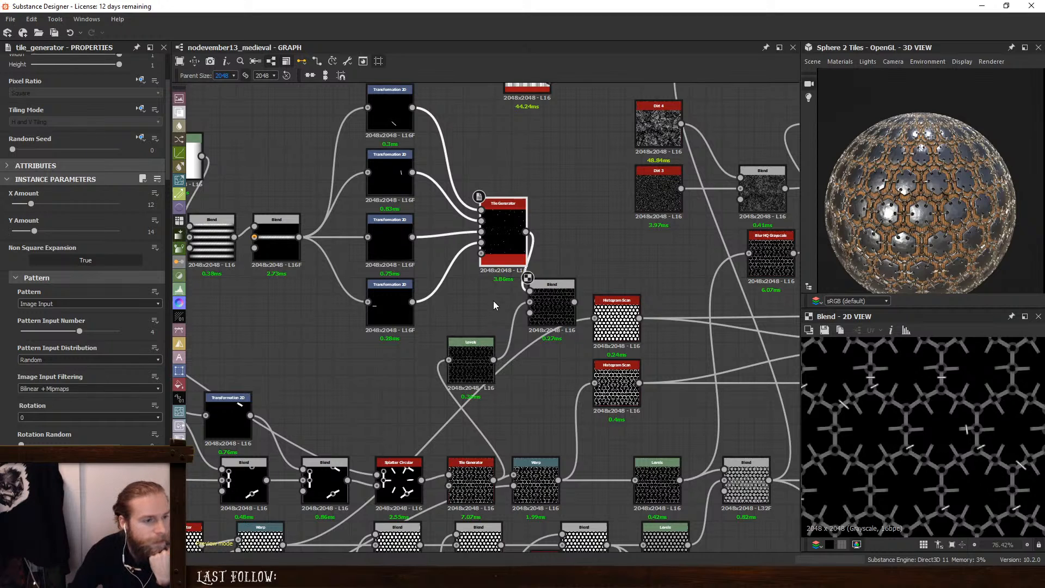
{"action": "middle_click_drag", "start_coordinate": [428, 319], "coordinate": [413, 387]}
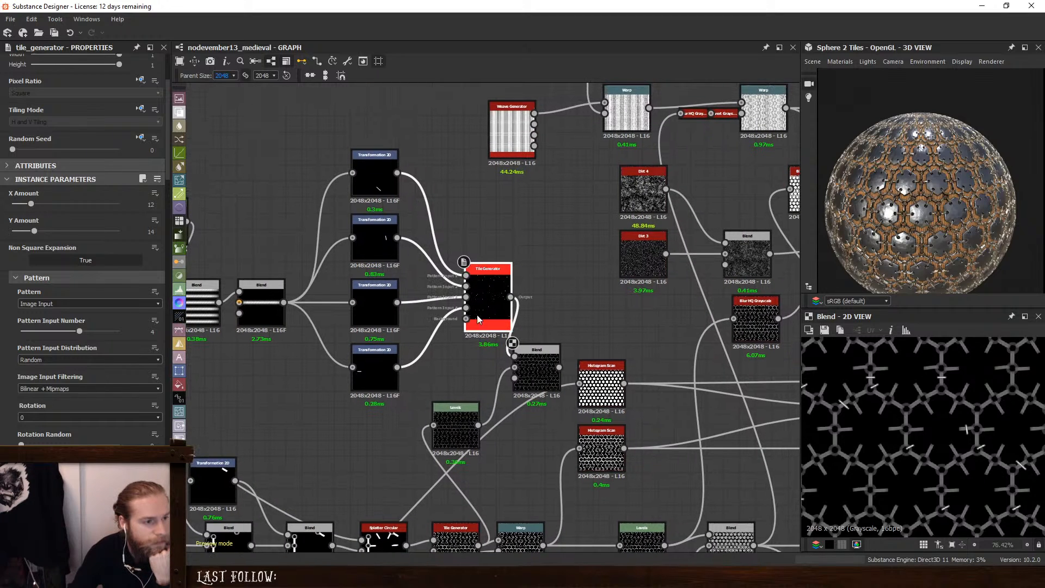
{"action": "scroll", "coordinate": [953, 458], "scroll_direction": "down", "scroll_amount": 4}
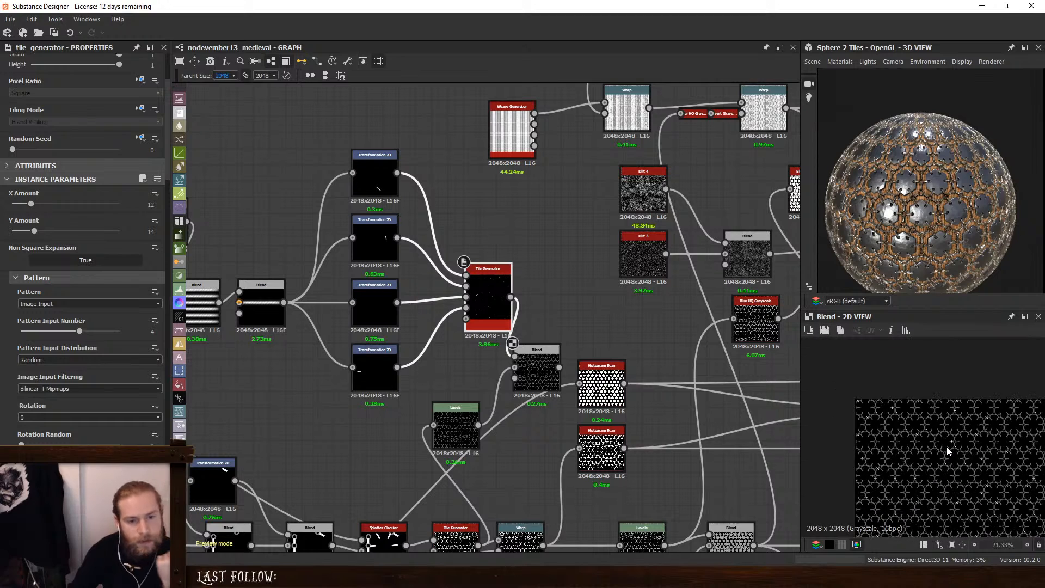
{"action": "middle_click_drag", "start_coordinate": [957, 464], "coordinate": [910, 442]}
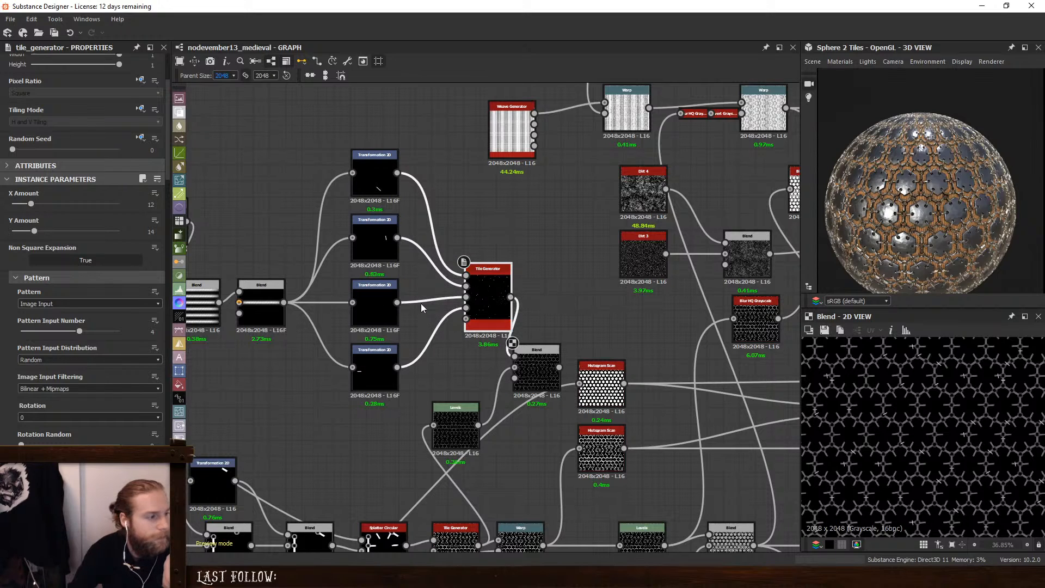
Try a fifth pattern input on the stroke Tile Generator, fed by one of the existing Transformation 2D nodes, and preview the scatter
{"action": "left_click", "coordinate": [90, 334]}
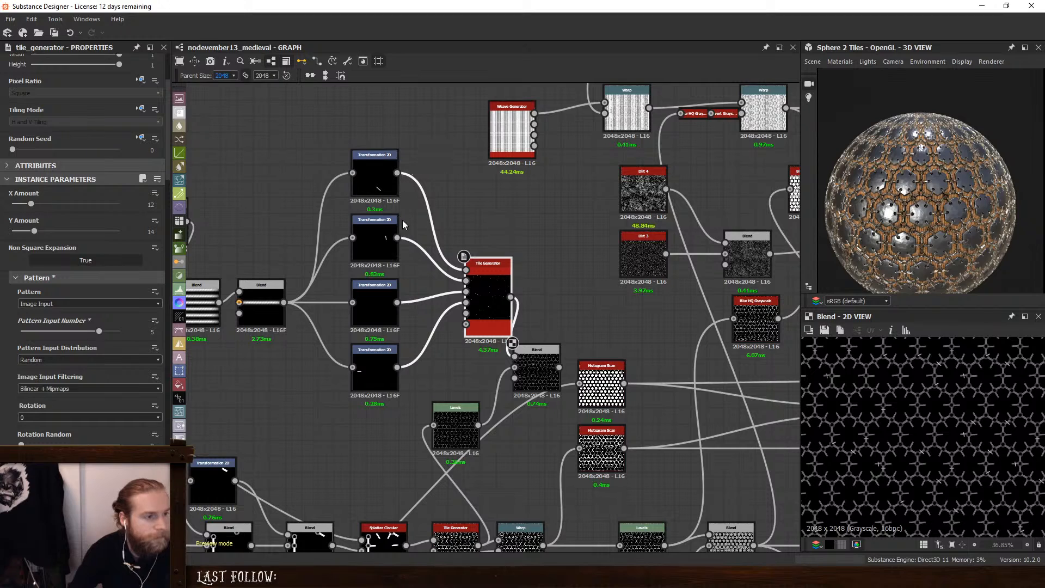
{"action": "left_click_drag", "start_coordinate": [398, 368], "coordinate": [470, 314]}
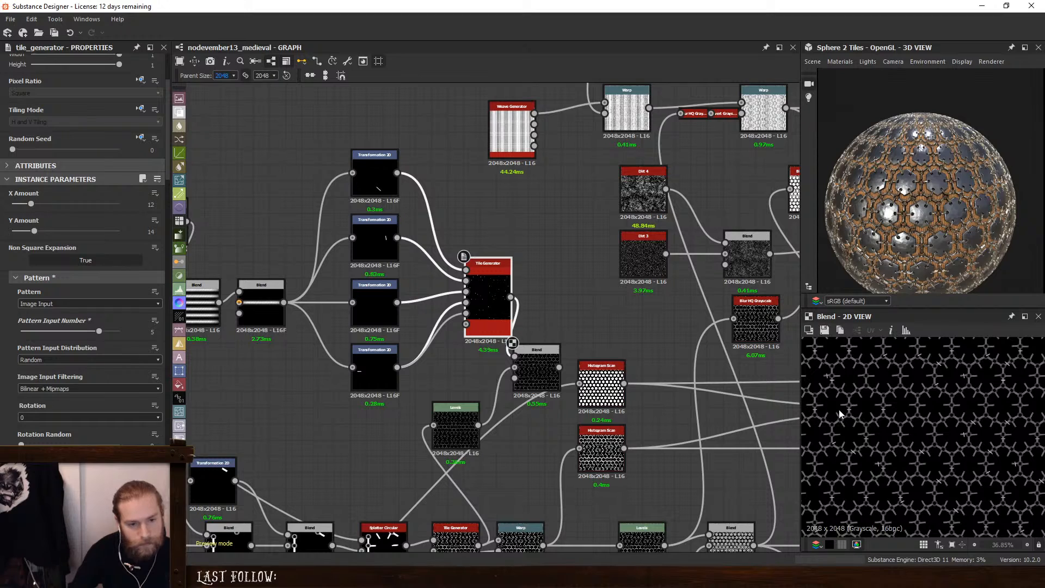
{"action": "left_click_drag", "start_coordinate": [398, 173], "coordinate": [467, 313]}
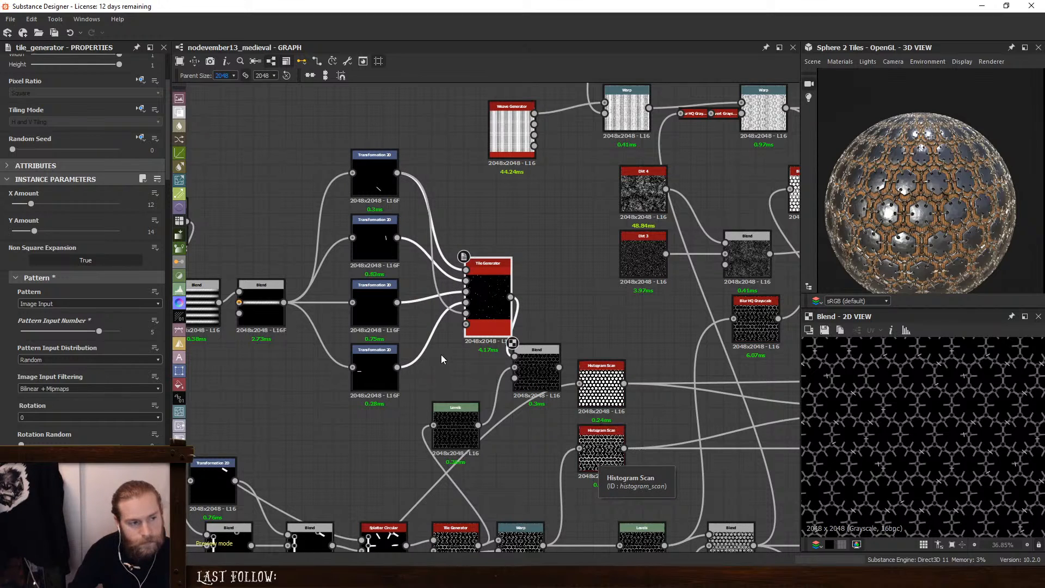
{"action": "double_click", "coordinate": [494, 286]}
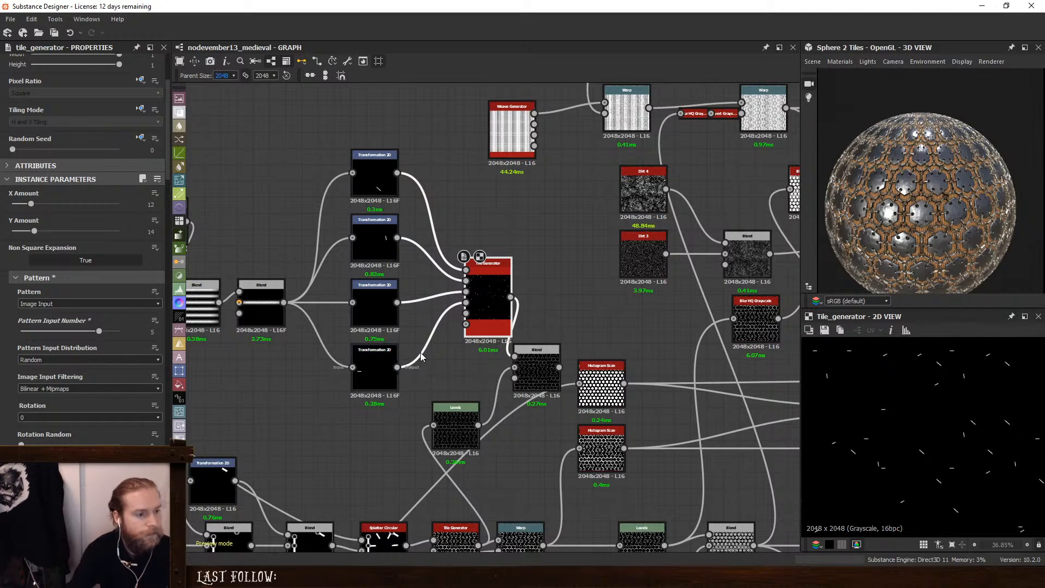
{"action": "left_click_drag", "start_coordinate": [99, 331], "coordinate": [81, 332]}
Set the stroke Tile Generator's Random Mask to 0.69 and preview the Blend to check the thinned-out strokes
{"action": "scroll", "coordinate": [10, 356], "scroll_direction": "down", "scroll_amount": 5}
{"action": "scroll", "coordinate": [10, 356], "scroll_direction": "down", "scroll_amount": 6}
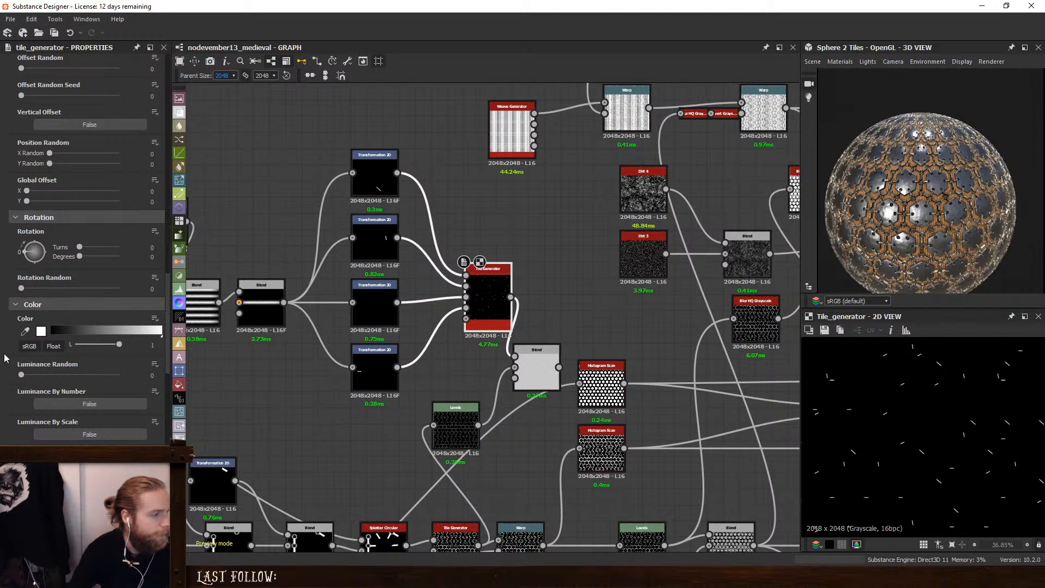
{"action": "scroll", "coordinate": [1, 229], "scroll_direction": "up", "scroll_amount": 3}
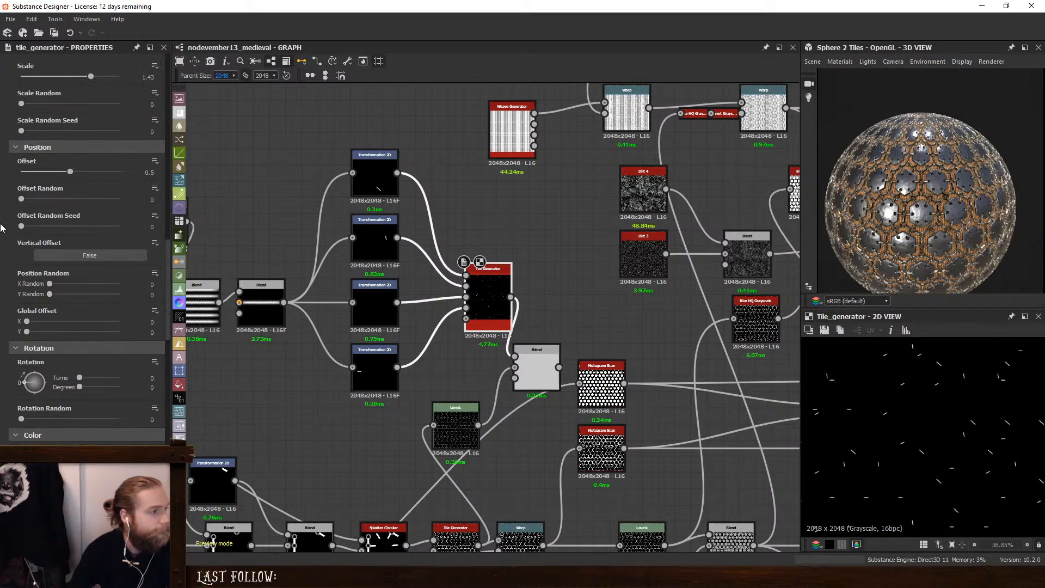
{"action": "scroll", "coordinate": [1, 229], "scroll_direction": "down", "scroll_amount": 10}
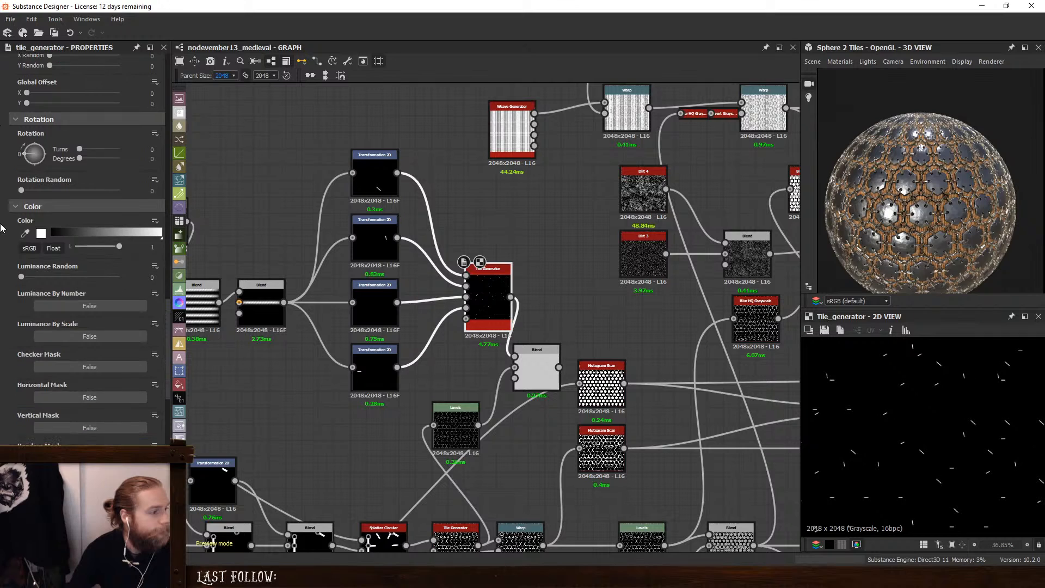
{"action": "scroll", "coordinate": [1, 285], "scroll_direction": "up", "scroll_amount": 2}
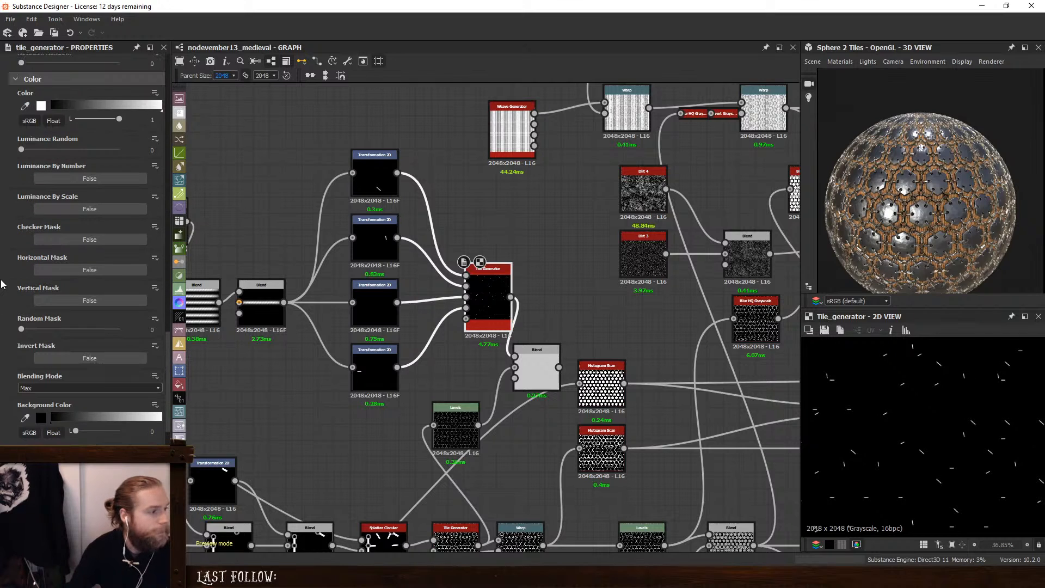
{"action": "left_click_drag", "start_coordinate": [23, 331], "coordinate": [89, 330]}
{"action": "double_click", "coordinate": [533, 367]}
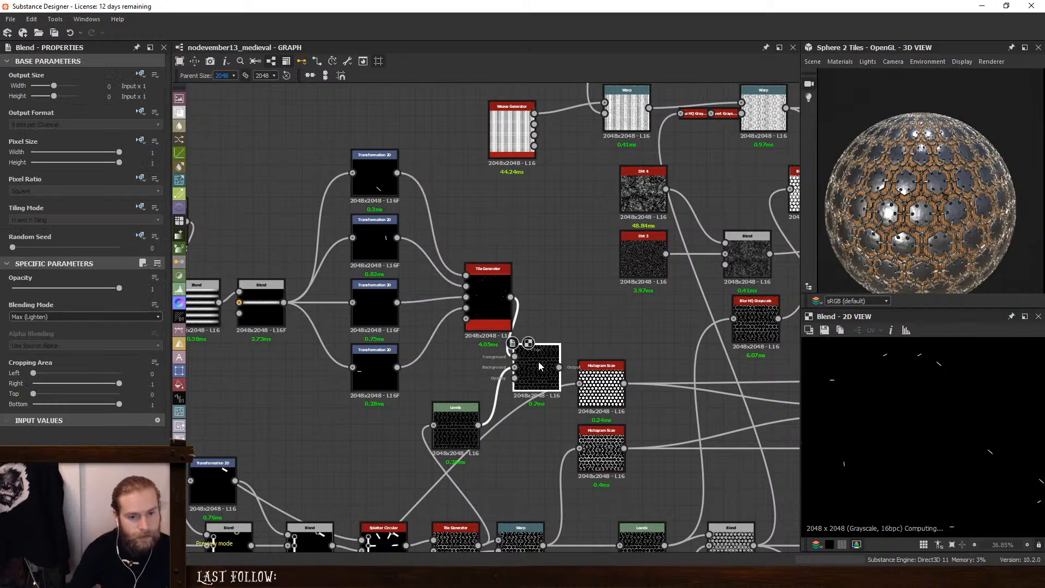
{"action": "scroll", "coordinate": [914, 430], "scroll_direction": "down", "scroll_amount": 2}
{"action": "scroll", "coordinate": [923, 426], "scroll_direction": "down", "scroll_amount": 2}
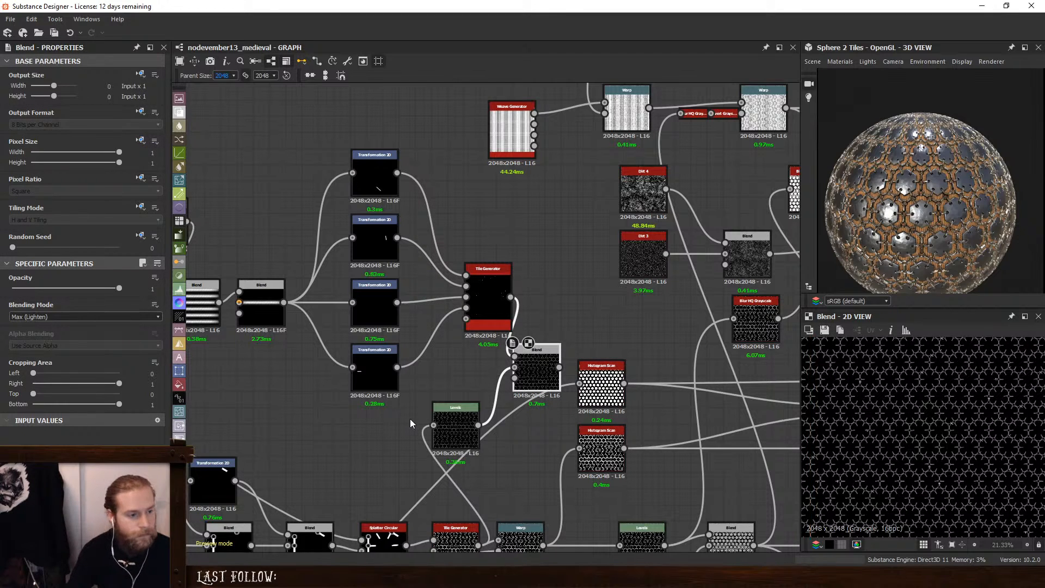
Turn on Invert Mask for the stroke Tile Generator and inspect the strokes on the link pattern
{"action": "left_click", "coordinate": [491, 305]}
{"action": "scroll", "coordinate": [2, 350], "scroll_direction": "down", "scroll_amount": 10}
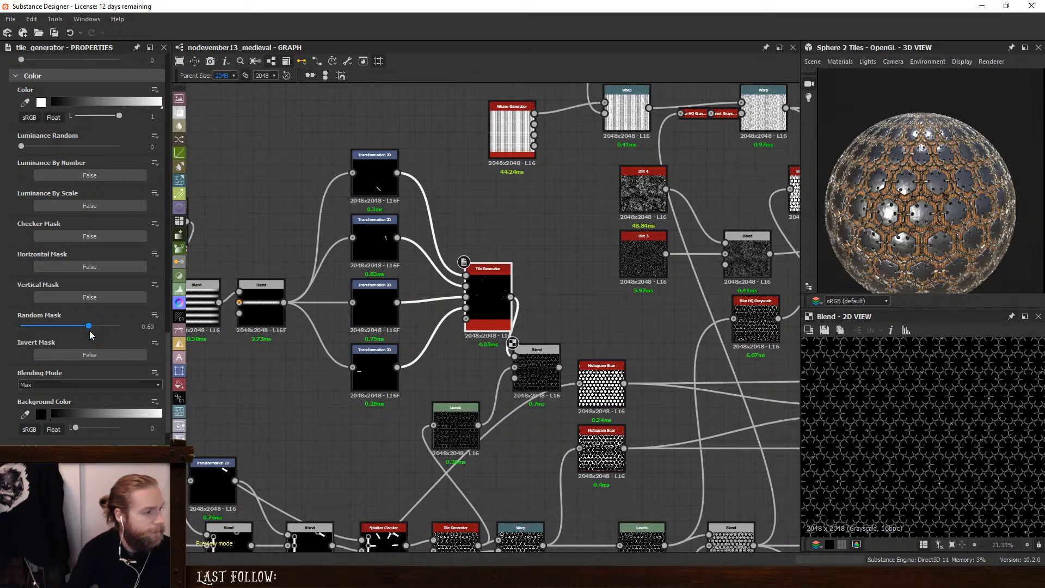
{"action": "left_click", "coordinate": [89, 355]}
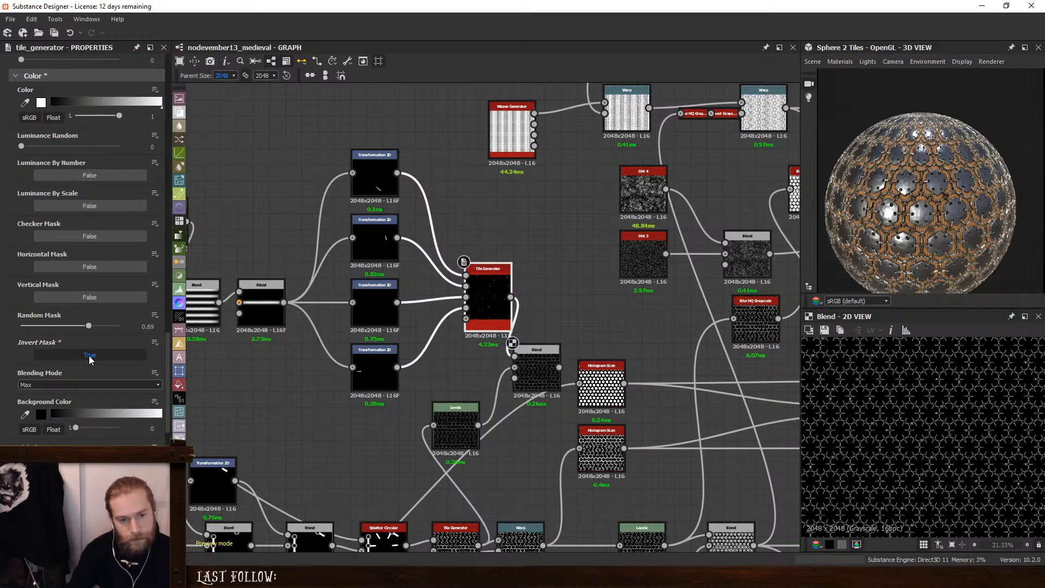
{"action": "scroll", "coordinate": [913, 408], "scroll_direction": "up", "scroll_amount": 6}
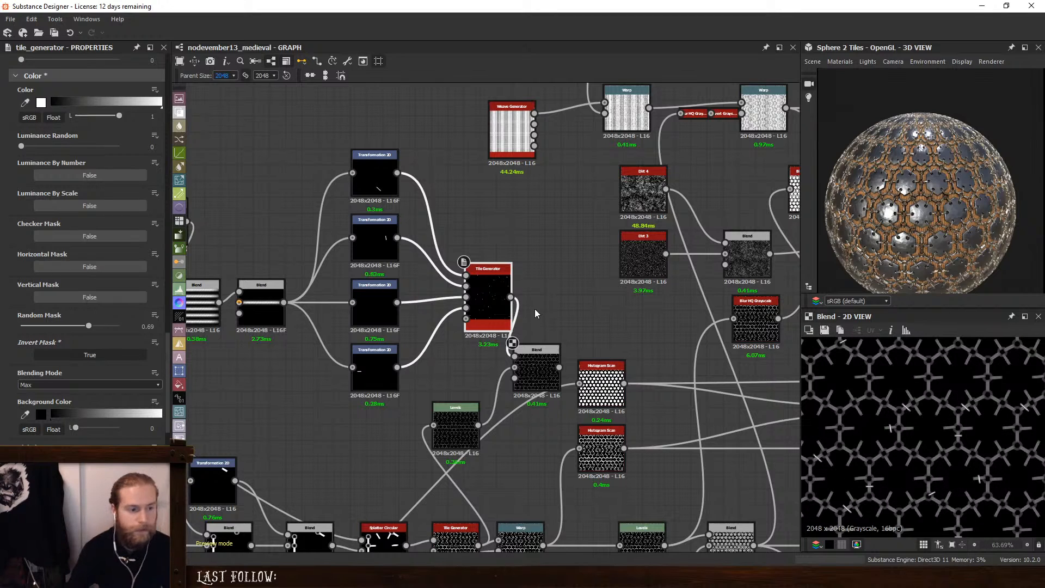
Delete the test Blend and Levels nodes beside the stroke Tile Generator
{"action": "left_click", "coordinate": [538, 358]}
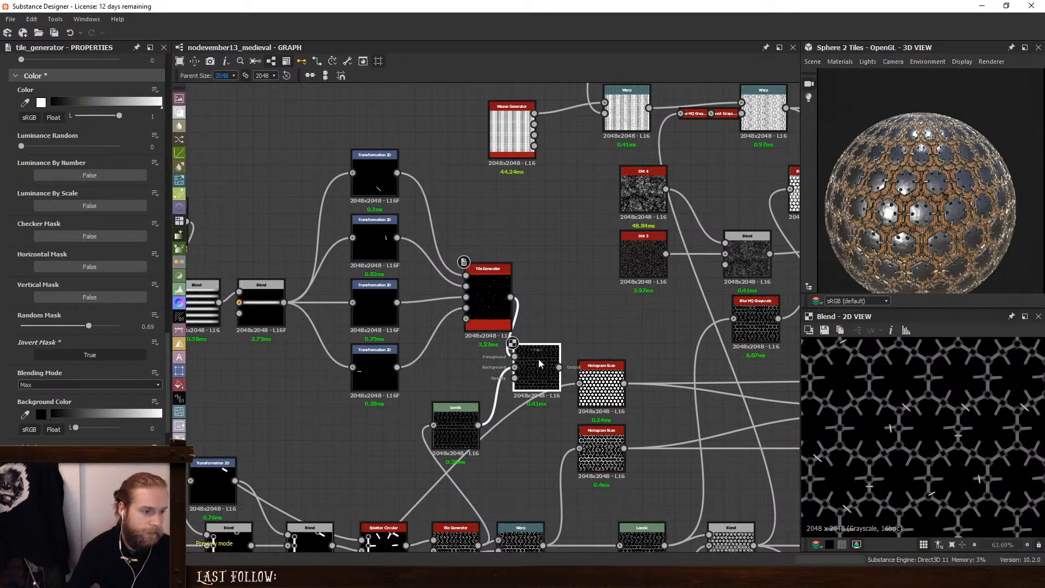
{"action": "left_click", "coordinate": [460, 418]}
{"action": "left_click", "coordinate": [537, 370]}
{"action": "key", "text": "Delete"}
{"action": "left_click", "coordinate": [460, 420]}
{"action": "key", "text": "Delete"}
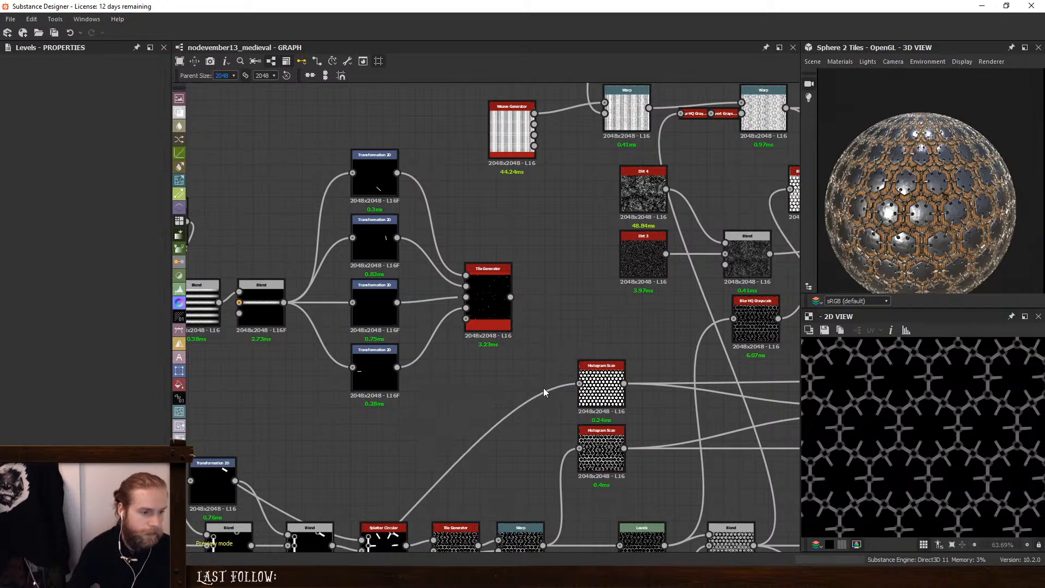
Duplicate the link pattern's Warp node and connect the stroke Tile Generator to the copy's input
{"action": "middle_click_drag", "start_coordinate": [559, 442], "coordinate": [531, 338]}
{"action": "double_click", "coordinate": [502, 437]}
{"action": "key", "text": "ctrl+d"}
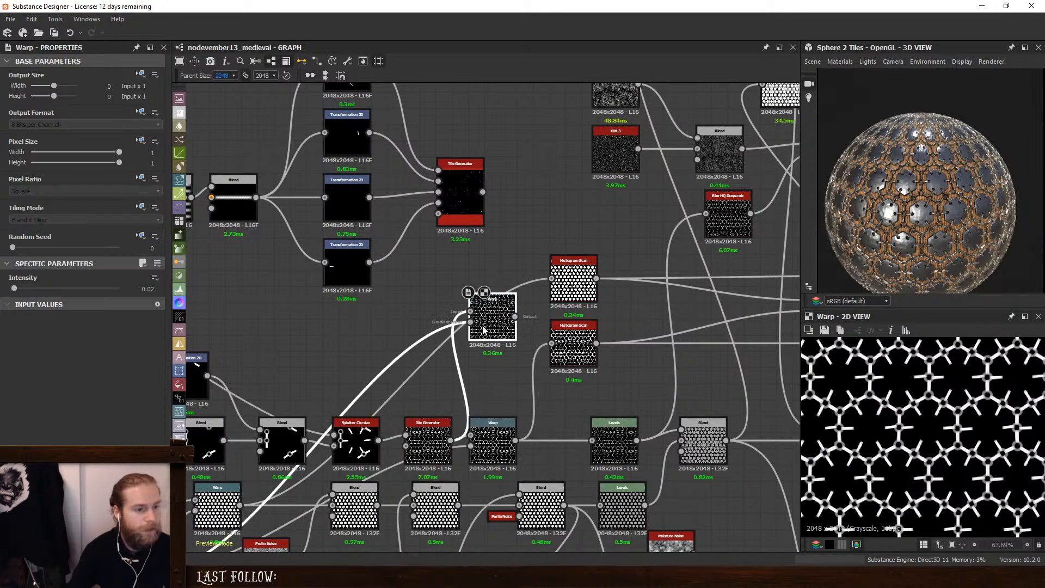
{"action": "left_click_drag", "start_coordinate": [493, 330], "coordinate": [499, 308]}
{"action": "left_click_drag", "start_coordinate": [483, 192], "coordinate": [575, 217]}
Duplicate the upper Histogram Scan, place it above the original, and connect the strokes' Warp to its input
{"action": "left_click", "coordinate": [572, 274]}
{"action": "key", "text": "ctrl+d"}
{"action": "left_click", "coordinate": [524, 233]}
{"action": "left_click_drag", "start_coordinate": [513, 304], "coordinate": [585, 206]}
{"action": "left_click_drag", "start_coordinate": [522, 294], "coordinate": [552, 213]}
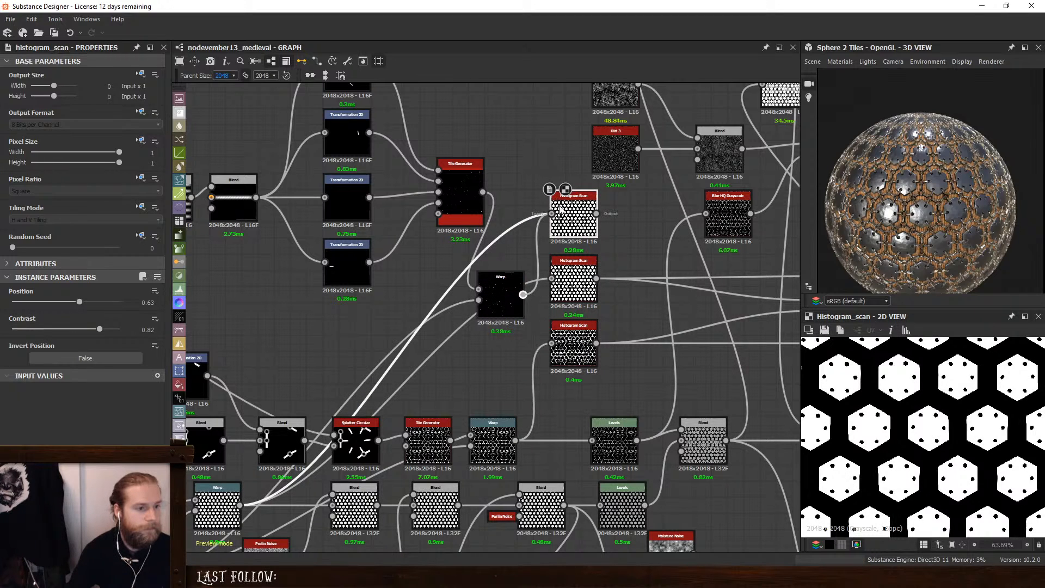
Rearrange the stroke Tile Generator and its Warp so they line up in front of the new Histogram Scan
{"action": "left_click", "coordinate": [469, 192]}
{"action": "left_click_drag", "start_coordinate": [469, 192], "coordinate": [429, 175]}
{"action": "left_click_drag", "start_coordinate": [496, 289], "coordinate": [498, 207]}
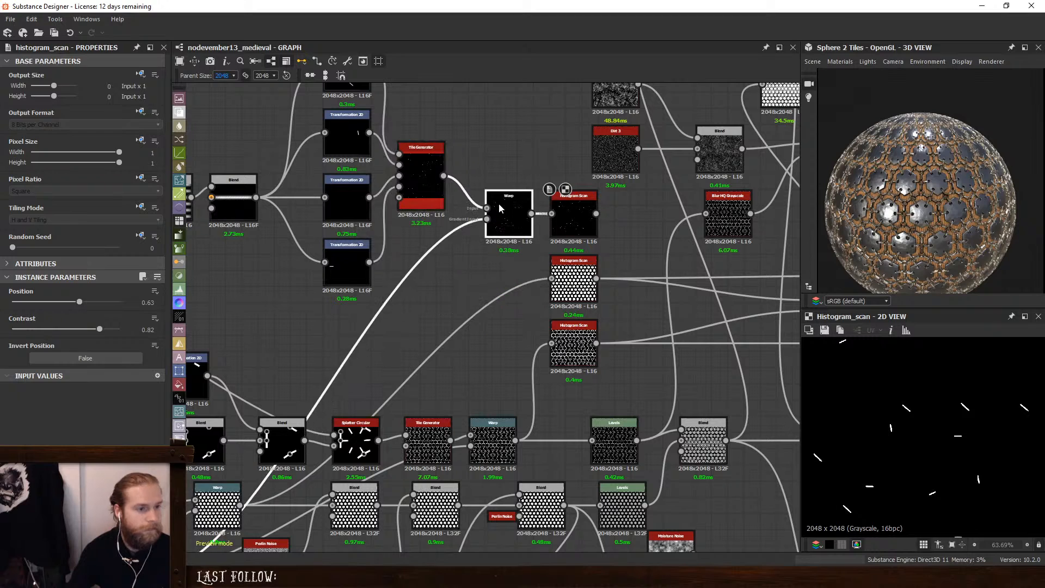
Insert a Blend node after the last height Blend that feeds the normal and ambient occlusion nodes
{"action": "scroll", "coordinate": [501, 228], "scroll_direction": "down", "scroll_amount": 2}
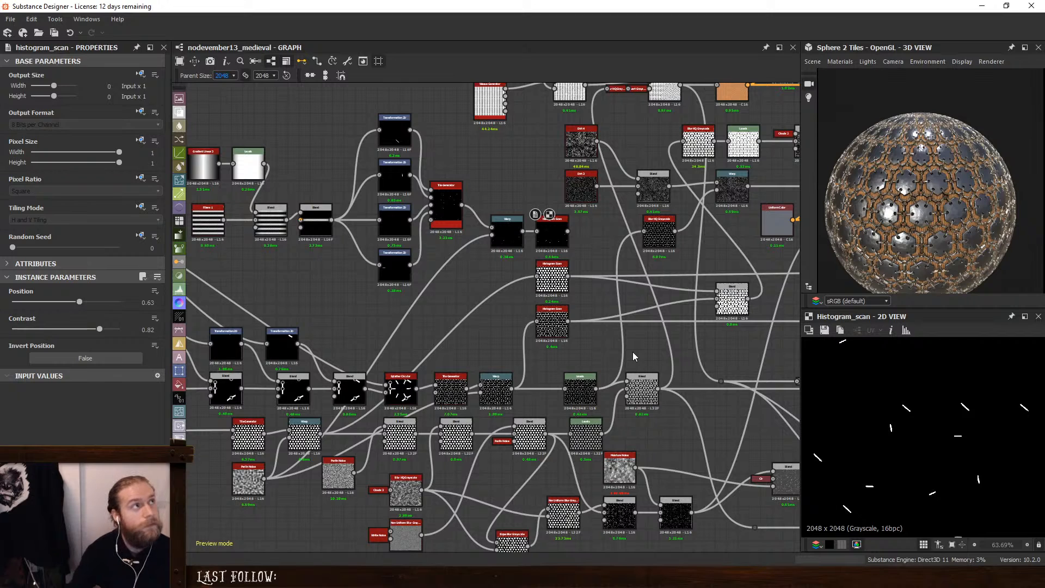
{"action": "middle_click_drag", "start_coordinate": [632, 352], "coordinate": [467, 321]}
{"action": "left_click", "coordinate": [669, 359]}
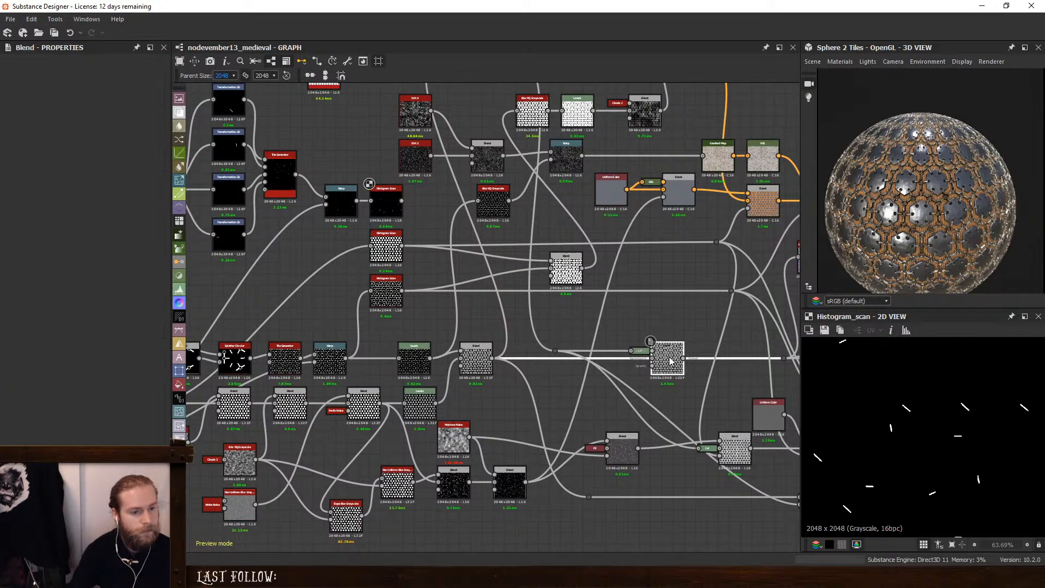
{"action": "middle_click_drag", "start_coordinate": [670, 361], "coordinate": [584, 371]}
{"action": "left_click_drag", "start_coordinate": [584, 370], "coordinate": [566, 371]}
{"action": "key", "text": "space"}
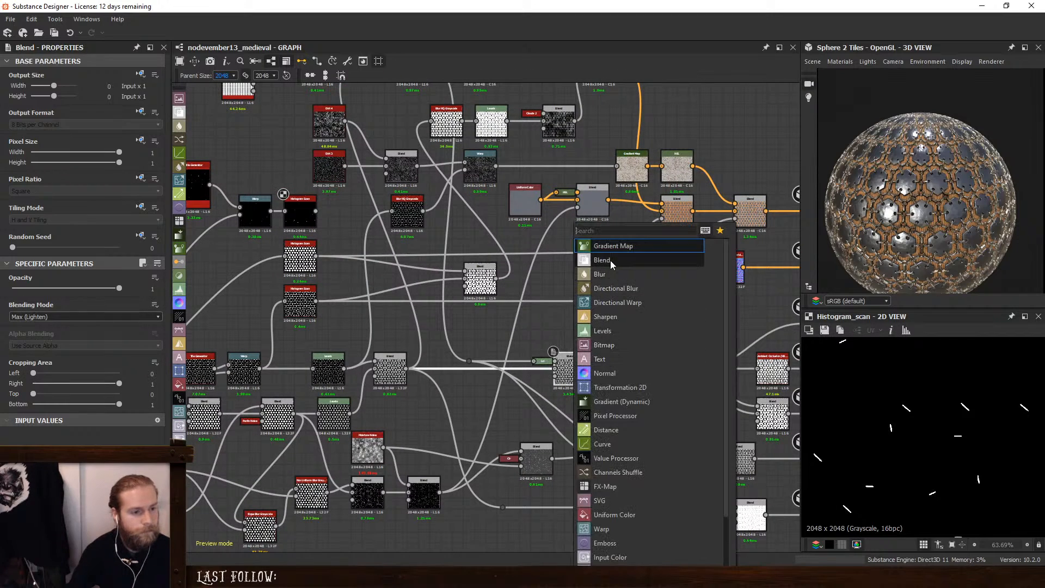
{"action": "left_click", "coordinate": [610, 261]}
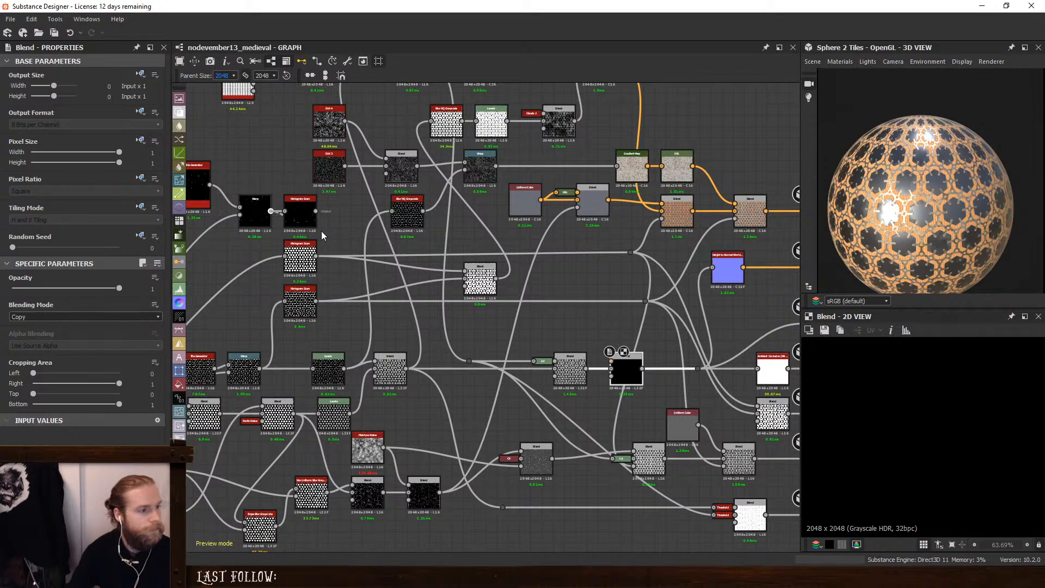
Connect the warped strokes to the new Blend's foreground and set its blending mode to Max (Lighten)
{"action": "left_click_drag", "start_coordinate": [316, 211], "coordinate": [623, 363]}
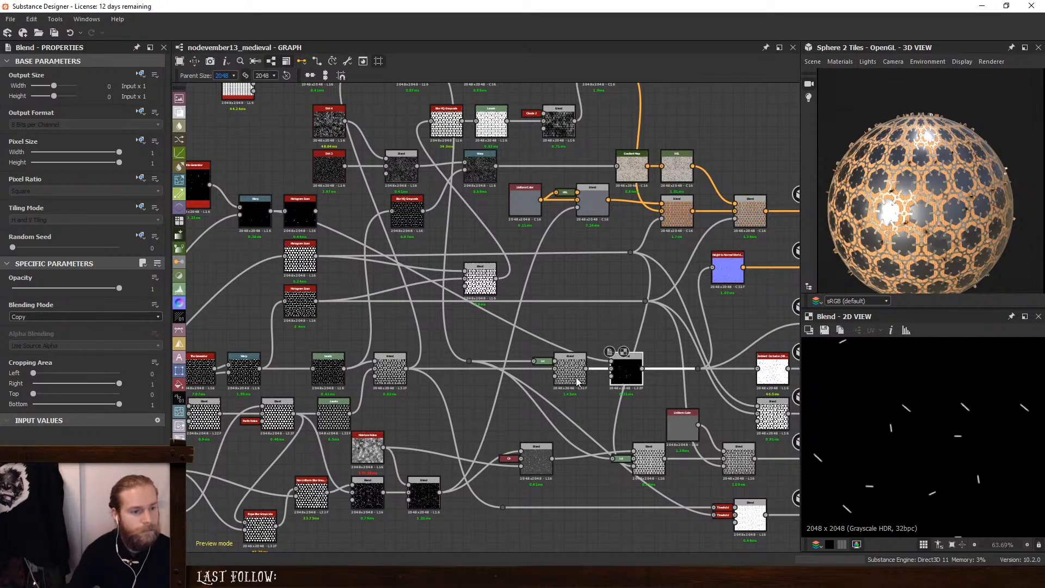
{"action": "left_click", "coordinate": [58, 315]}
{"action": "left_click", "coordinate": [55, 361]}
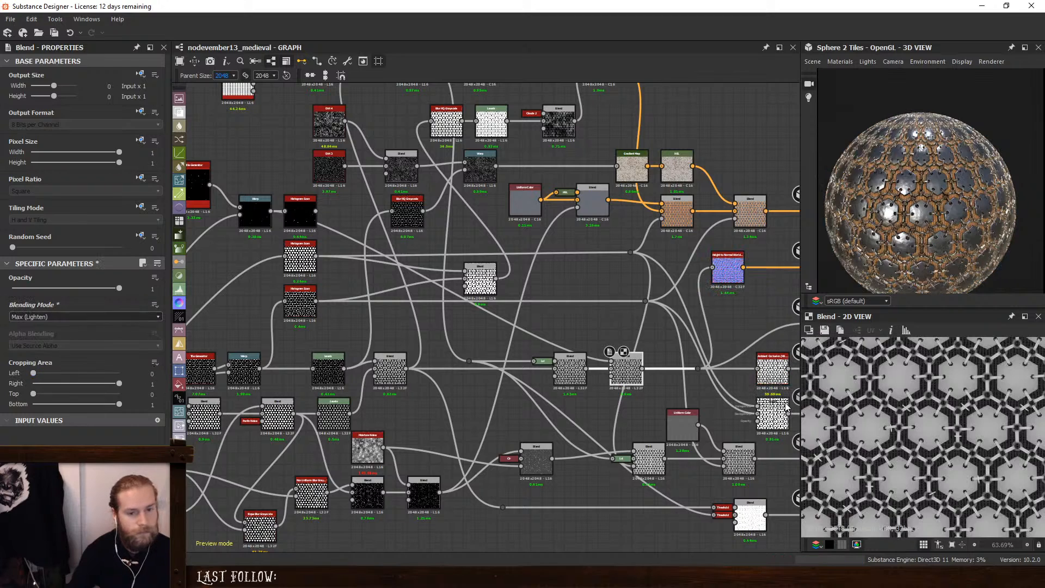
{"action": "scroll", "coordinate": [898, 425], "scroll_direction": "up", "scroll_amount": 8}
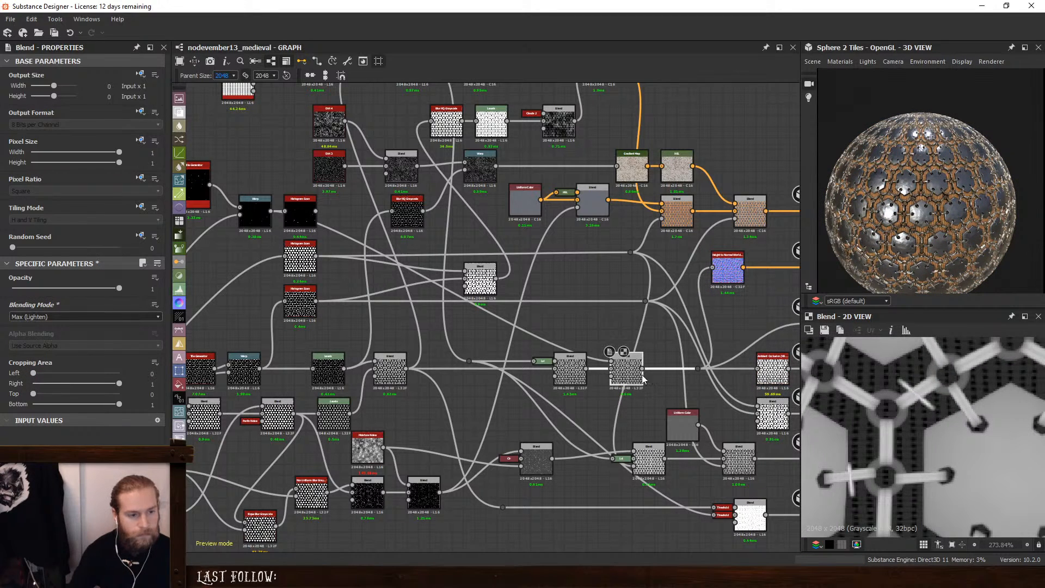
Insert a Levels node between the height Blend and the stroke Blend, and slightly lower its output white level
{"action": "left_click_drag", "start_coordinate": [571, 367], "coordinate": [547, 366]}
{"action": "key", "text": "space"}
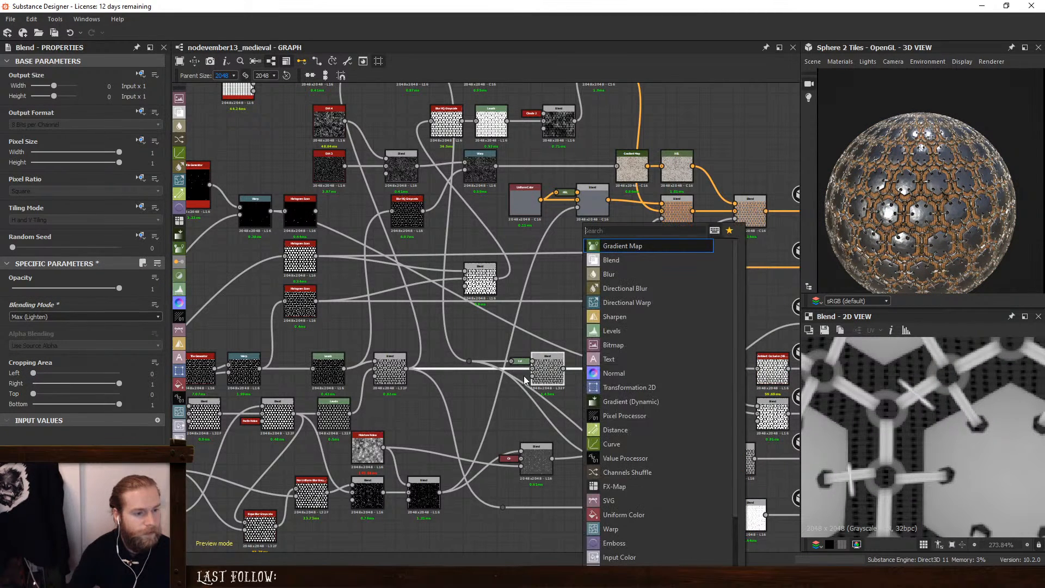
{"action": "left_click", "coordinate": [612, 331]}
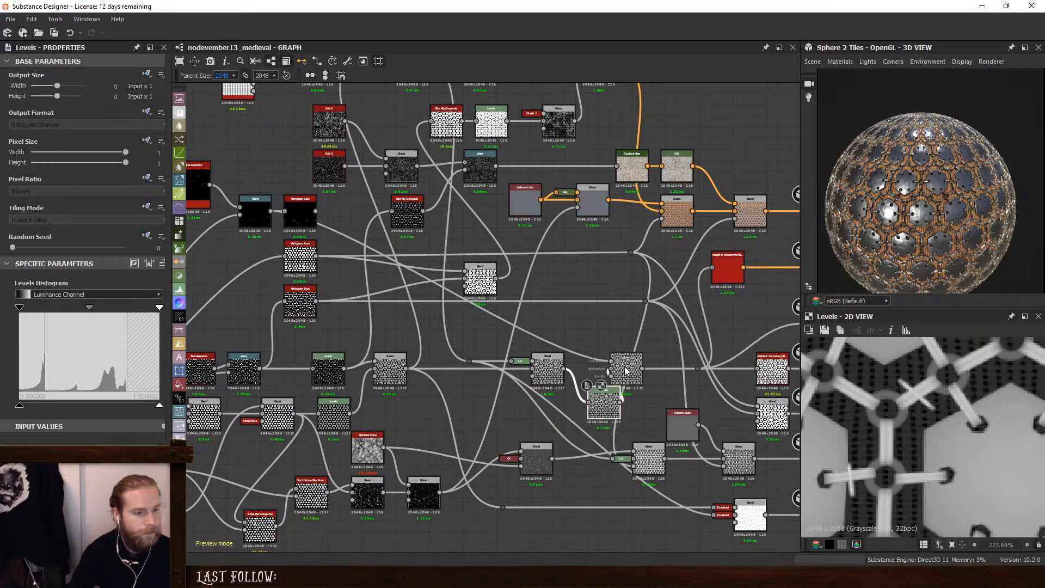
{"action": "left_click_drag", "start_coordinate": [605, 406], "coordinate": [599, 372]}
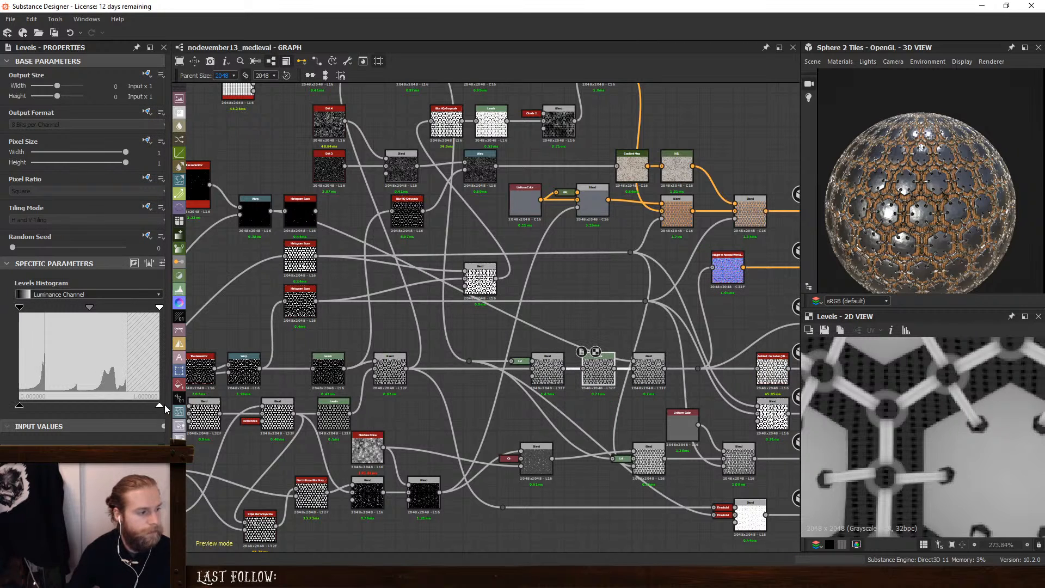
{"action": "left_click_drag", "start_coordinate": [160, 406], "coordinate": [149, 407]}
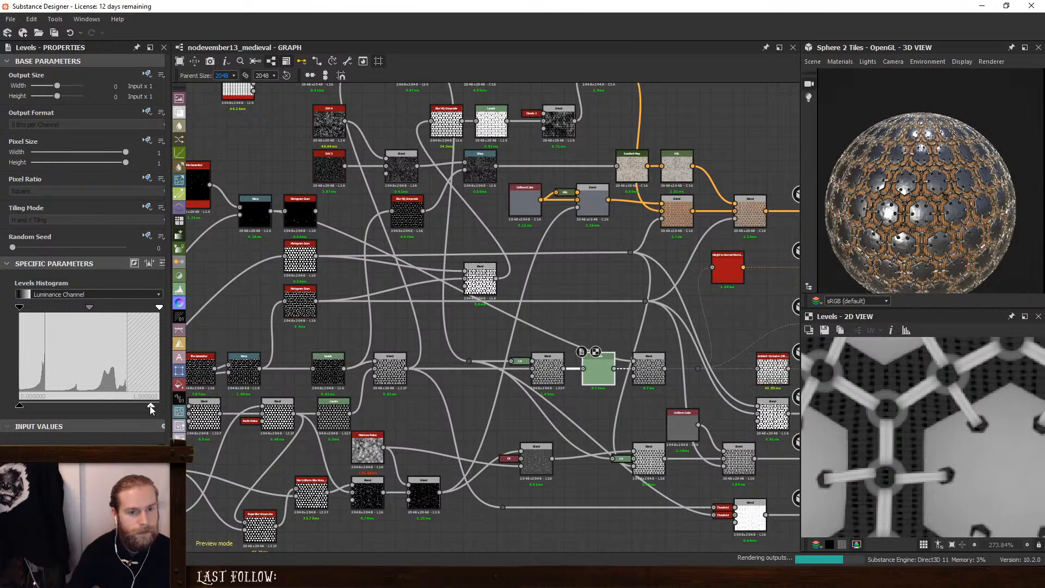
Preview the stroke Blend and lower the Levels node's output white level further, to roughly two-thirds of the range
{"action": "left_click", "coordinate": [648, 371]}
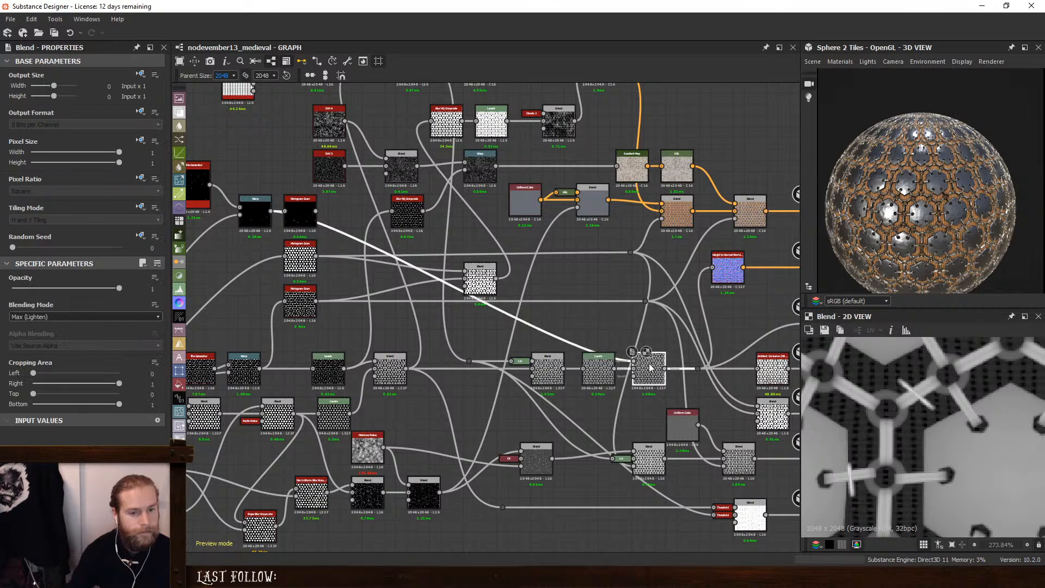
{"action": "scroll", "coordinate": [920, 403], "scroll_direction": "up", "scroll_amount": 2}
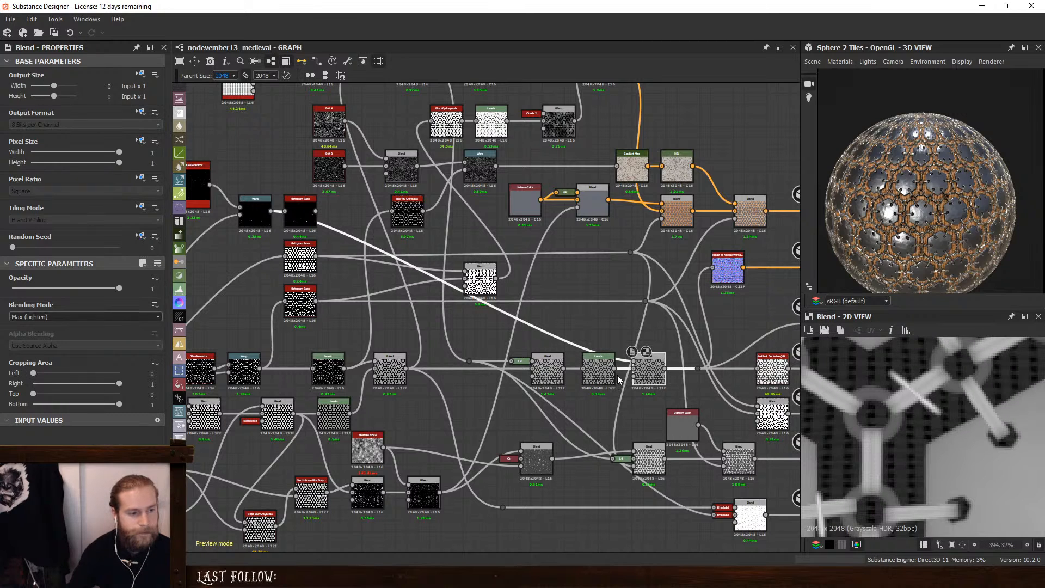
{"action": "left_click", "coordinate": [598, 371]}
{"action": "left_click_drag", "start_coordinate": [150, 406], "coordinate": [116, 406]}
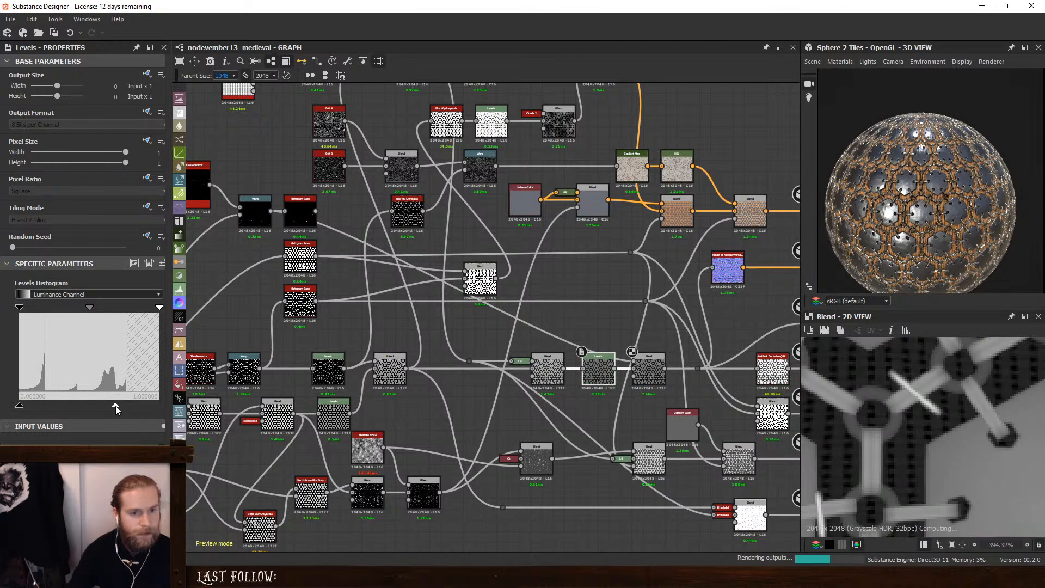
Examine how the strokes sit on the metal links in the 3D view and in the Blend's 2D preview
{"action": "scroll", "coordinate": [914, 162], "scroll_direction": "up", "scroll_amount": 6}
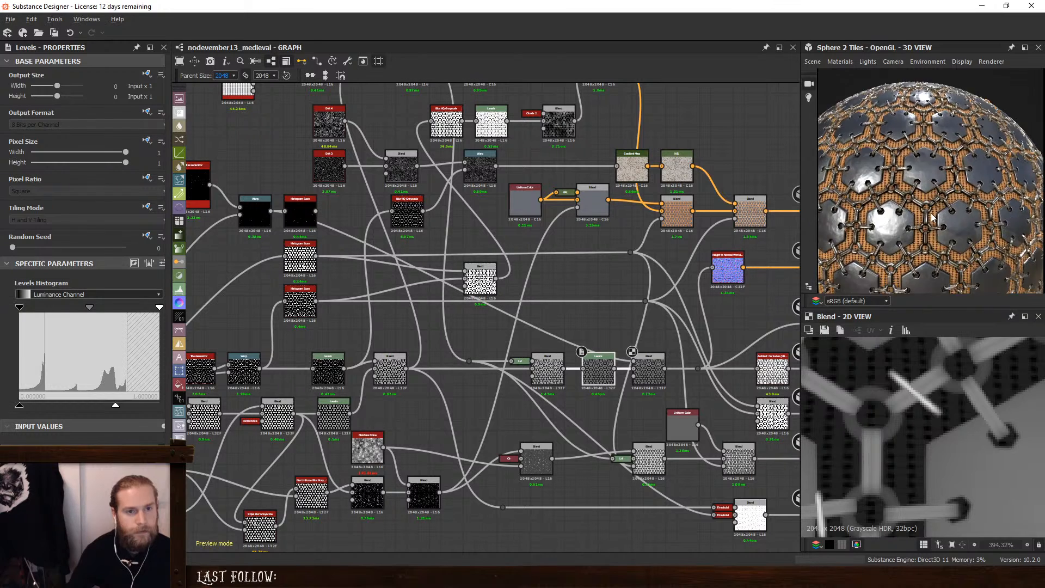
{"action": "left_click_drag", "start_coordinate": [915, 162], "coordinate": [882, 179]}
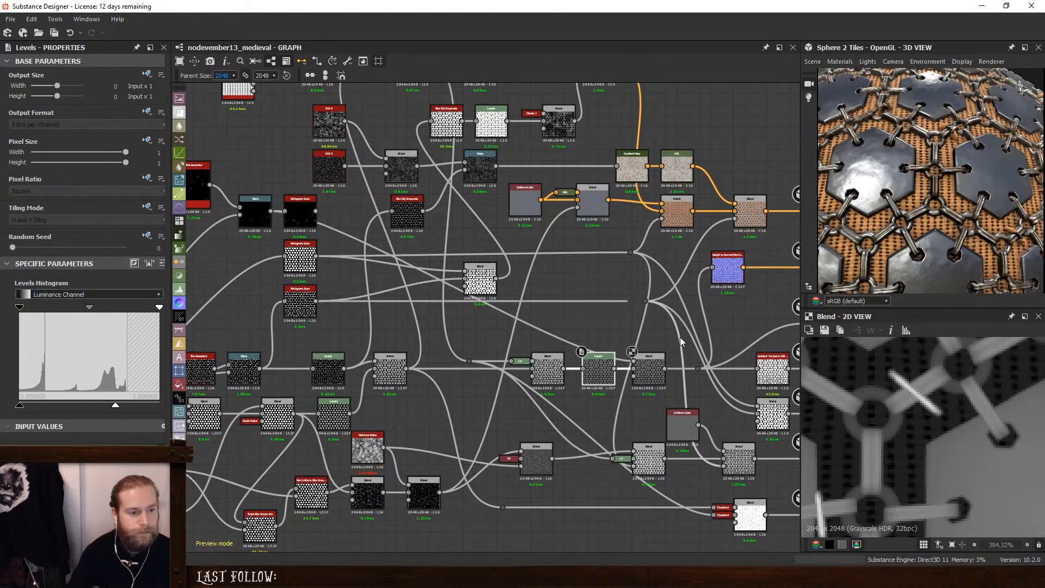
{"action": "left_click", "coordinate": [649, 370]}
{"action": "scroll", "coordinate": [915, 382], "scroll_direction": "down", "scroll_amount": 8}
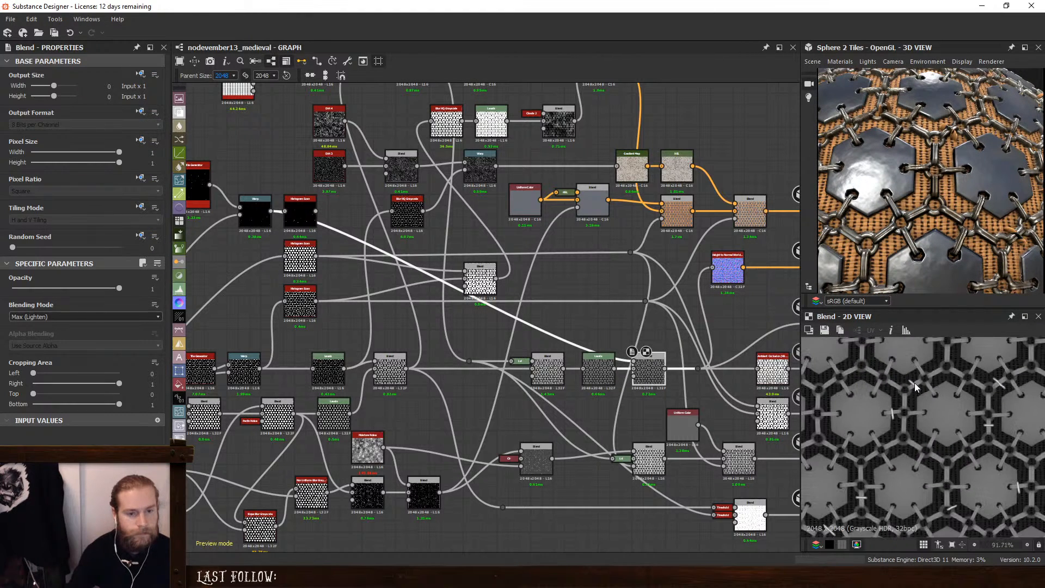
Switch to the browser and study the whole Kikko armour reference photo at 100% zoom
{"action": "scroll", "coordinate": [912, 412], "scroll_direction": "down", "scroll_amount": 3}
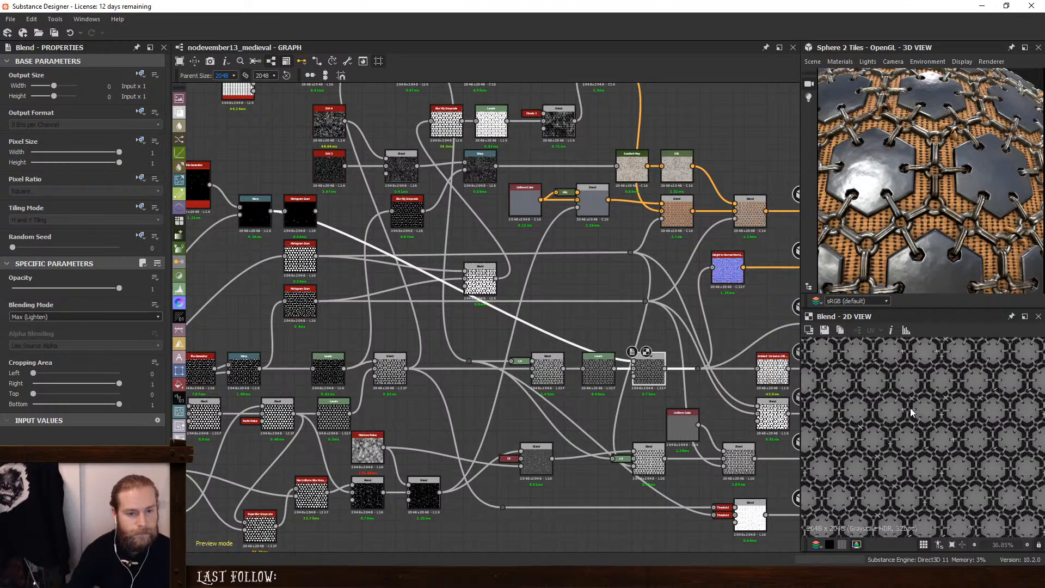
{"action": "middle_click_drag", "start_coordinate": [588, 324], "coordinate": [547, 355]}
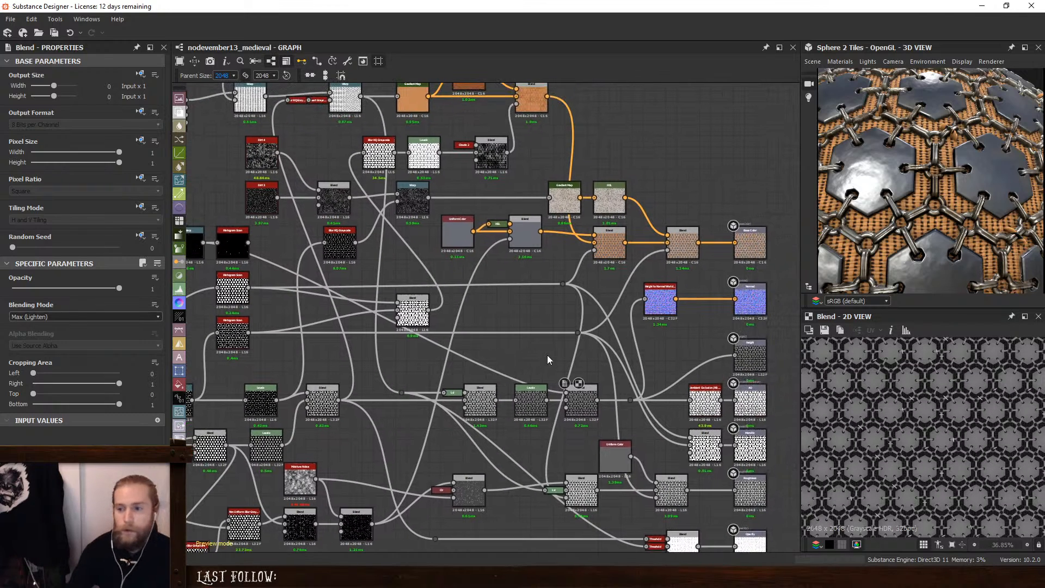
{"action": "key", "text": "alt+Tab"}
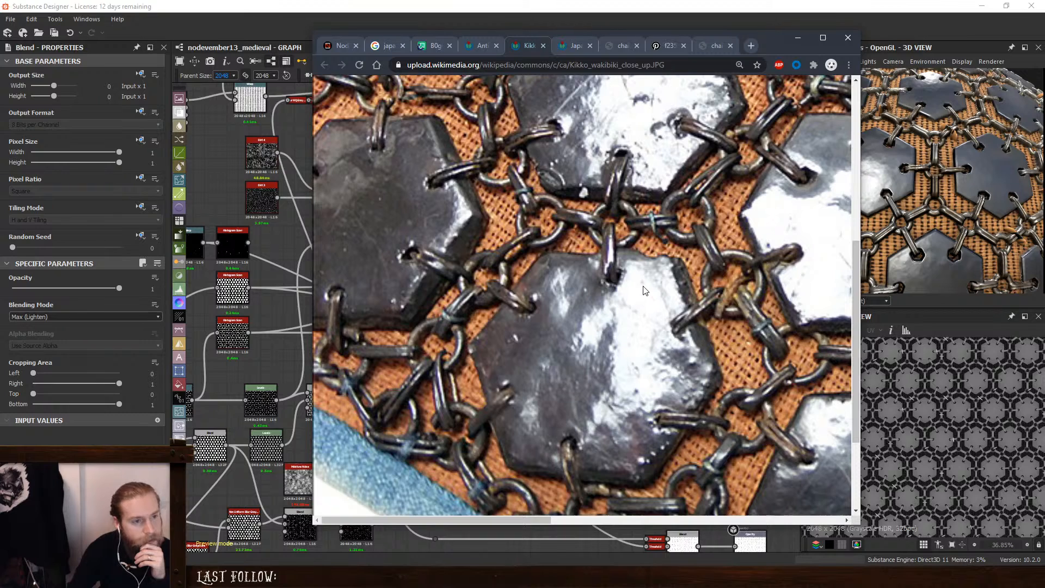
{"action": "key", "text": "ctrl+0"}
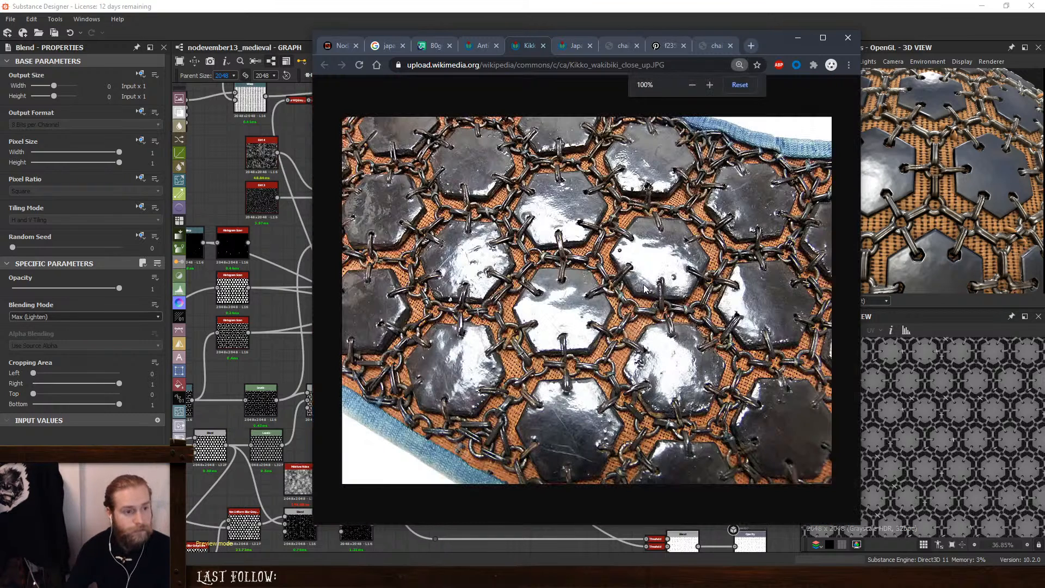
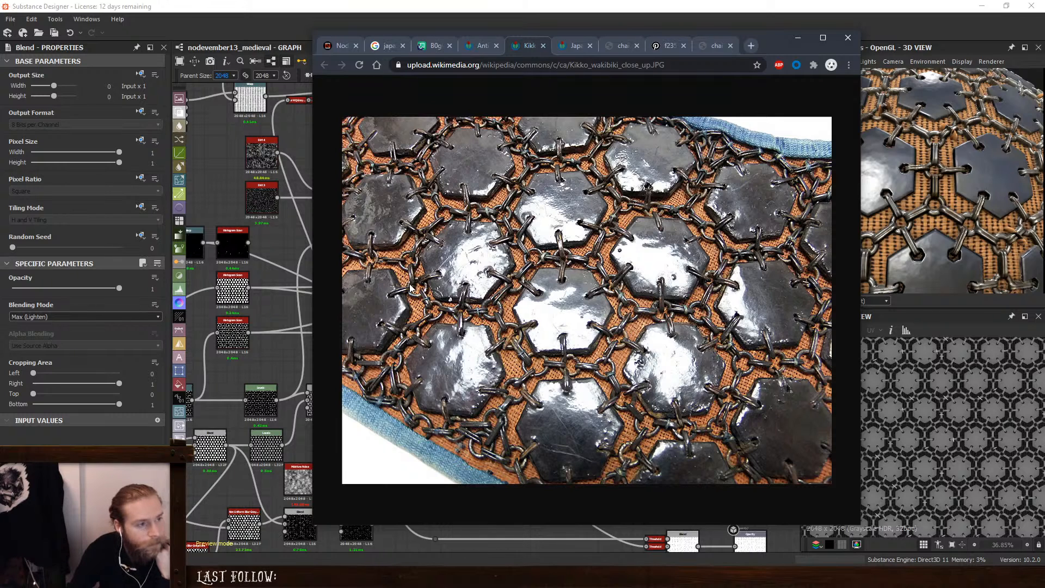
{"action": "left_click", "coordinate": [798, 38]}
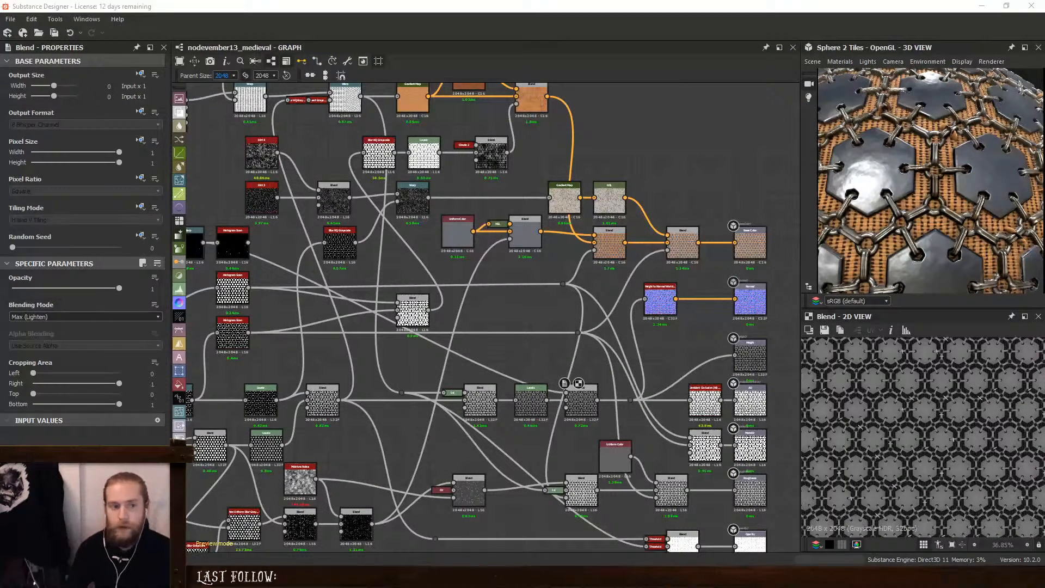
Insert a new Blend node between the last color Blend and the Base Color output
{"action": "middle_click_drag", "start_coordinate": [655, 165], "coordinate": [607, 205]}
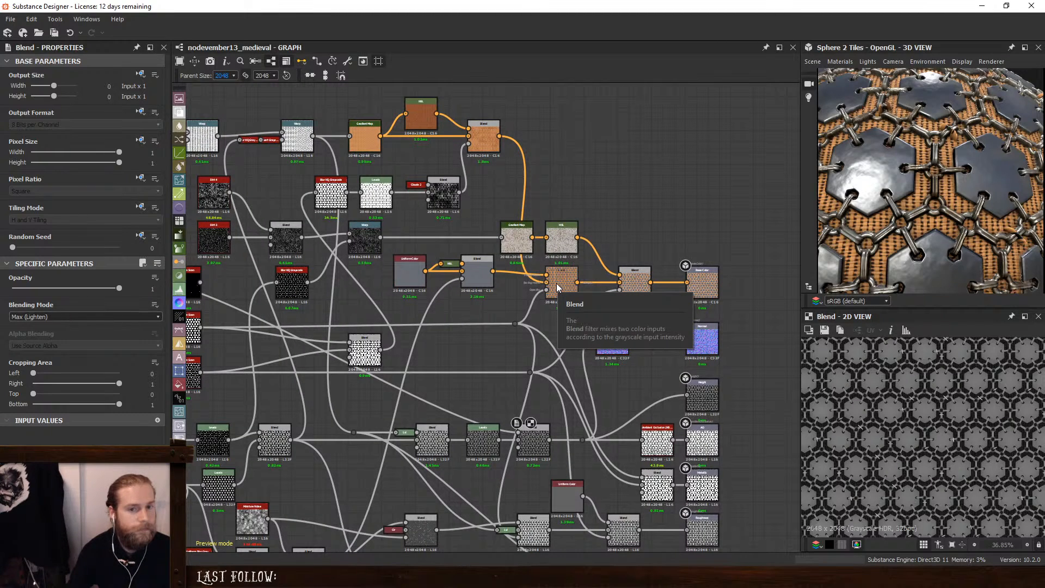
{"action": "left_click_drag", "start_coordinate": [631, 282], "coordinate": [609, 282]}
{"action": "key", "text": "space"}
{"action": "left_click", "coordinate": [655, 249]}
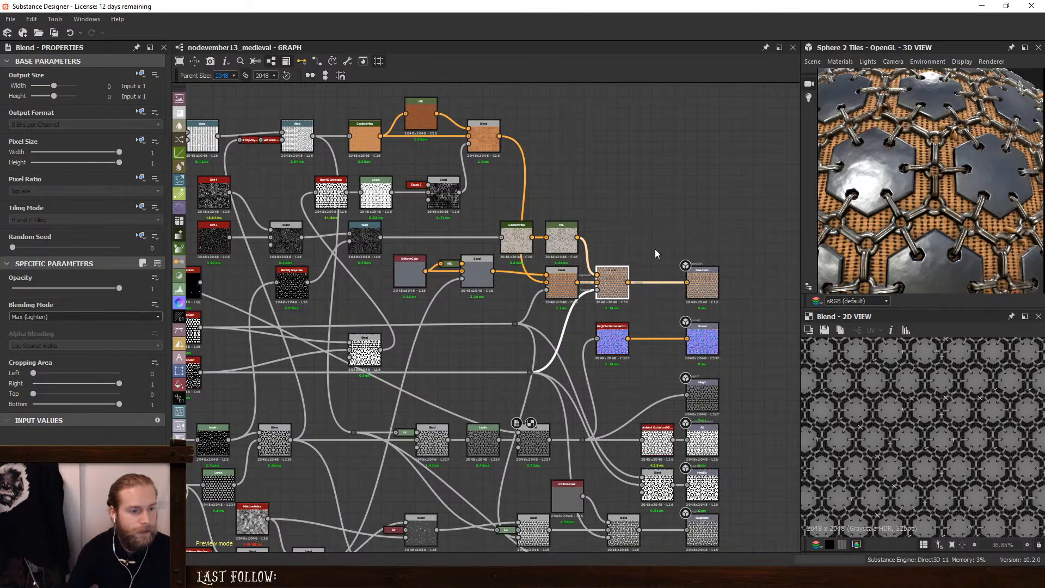
{"action": "left_click_drag", "start_coordinate": [671, 223], "coordinate": [658, 290]}
Duplicate the orange fabric Gradient Map, place the copy above the original, and feed it the fiber strokes
{"action": "left_click", "coordinate": [486, 144]}
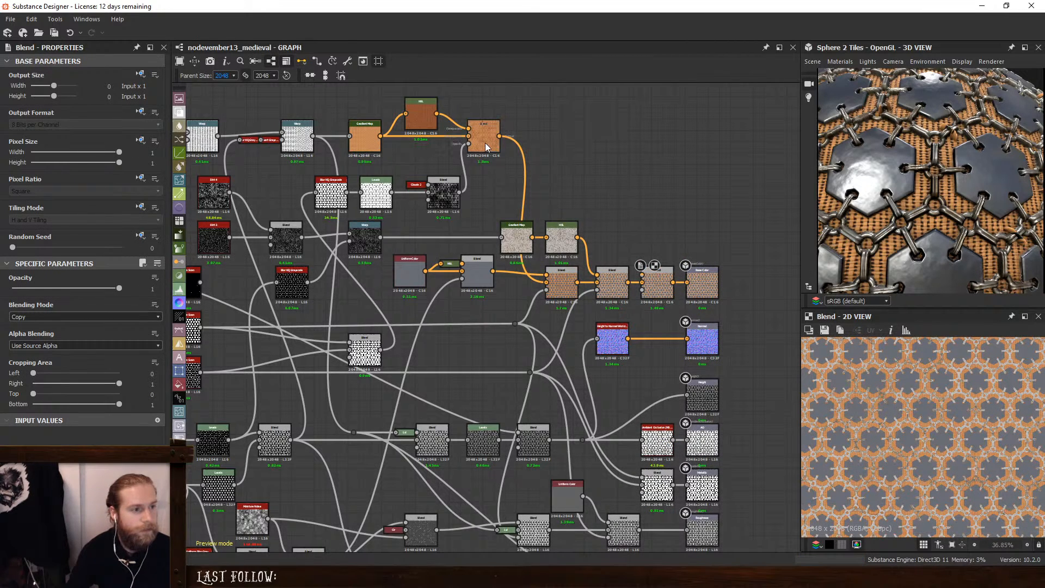
{"action": "left_click", "coordinate": [365, 140]}
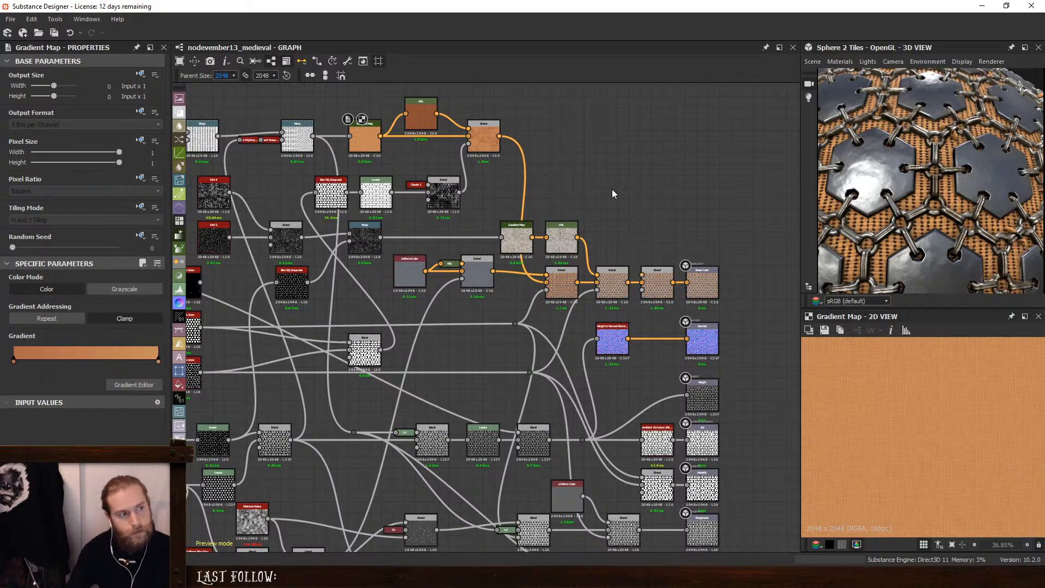
{"action": "middle_click_drag", "start_coordinate": [360, 134], "coordinate": [426, 194]}
{"action": "key", "text": "ctrl+d"}
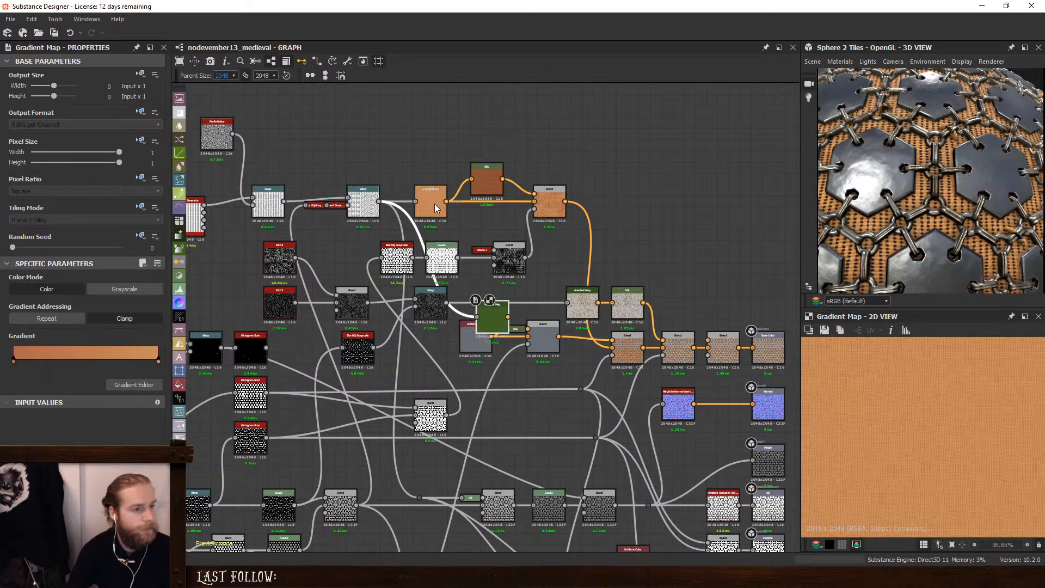
{"action": "left_click_drag", "start_coordinate": [492, 316], "coordinate": [431, 158]}
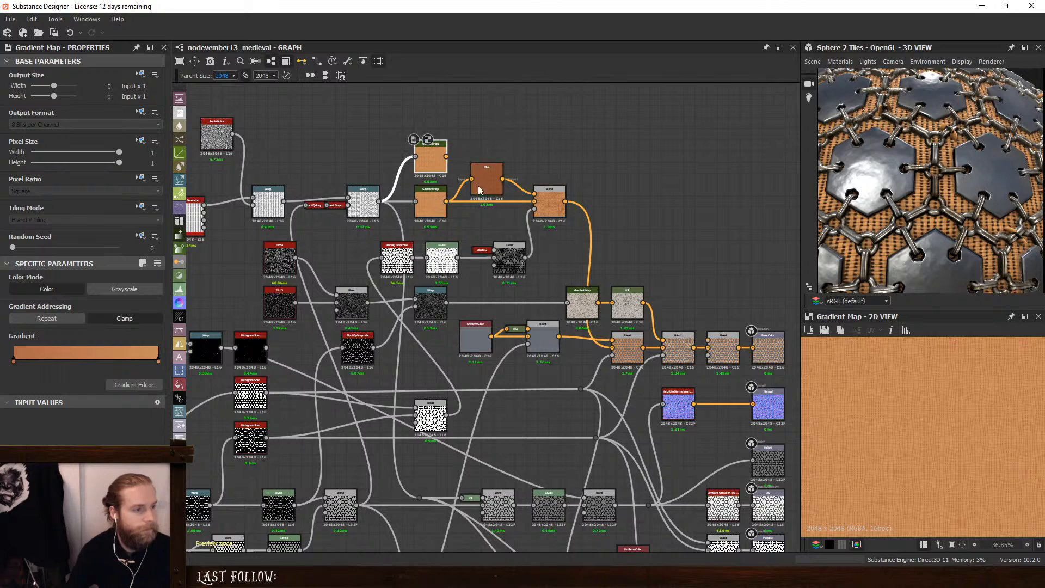
{"action": "scroll", "coordinate": [479, 189], "scroll_direction": "down", "scroll_amount": 2}
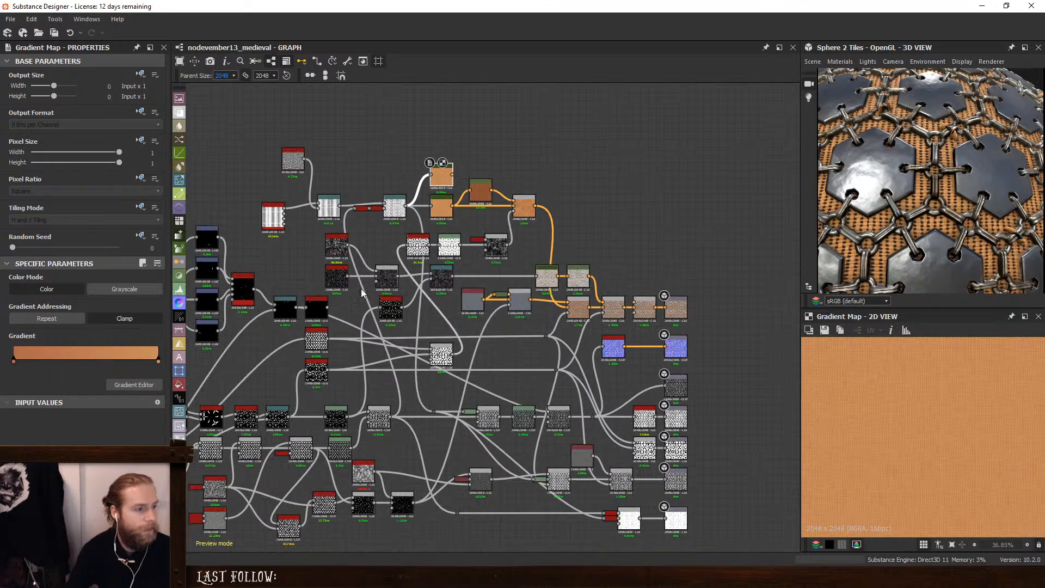
{"action": "double_click", "coordinate": [442, 180]}
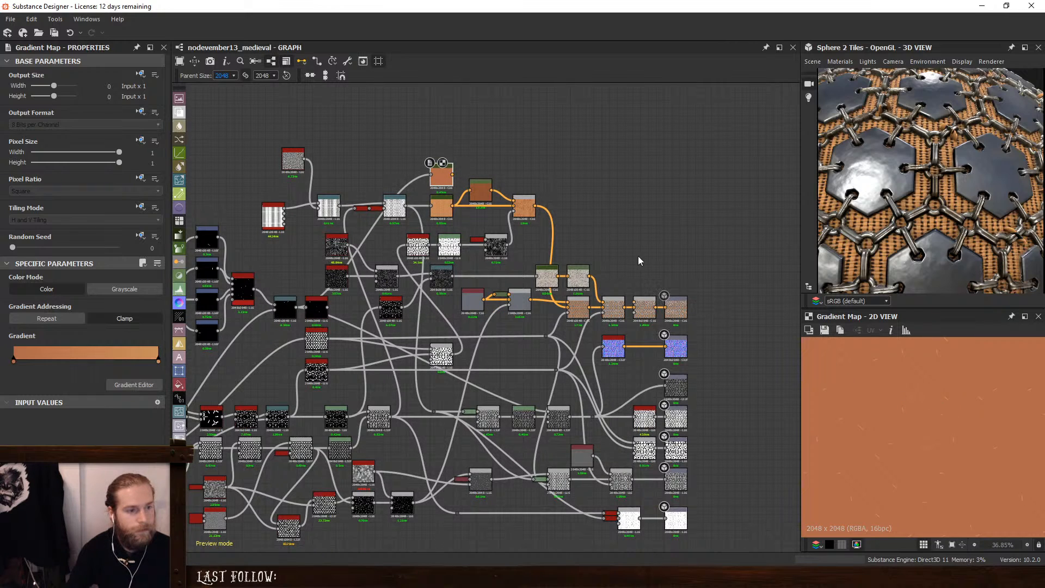
Connect the duplicated Gradient Map to the new color Blend, mask it with the strokes' Histogram Scan, and inspect the 3D view
{"action": "left_click_drag", "start_coordinate": [453, 175], "coordinate": [639, 228]}
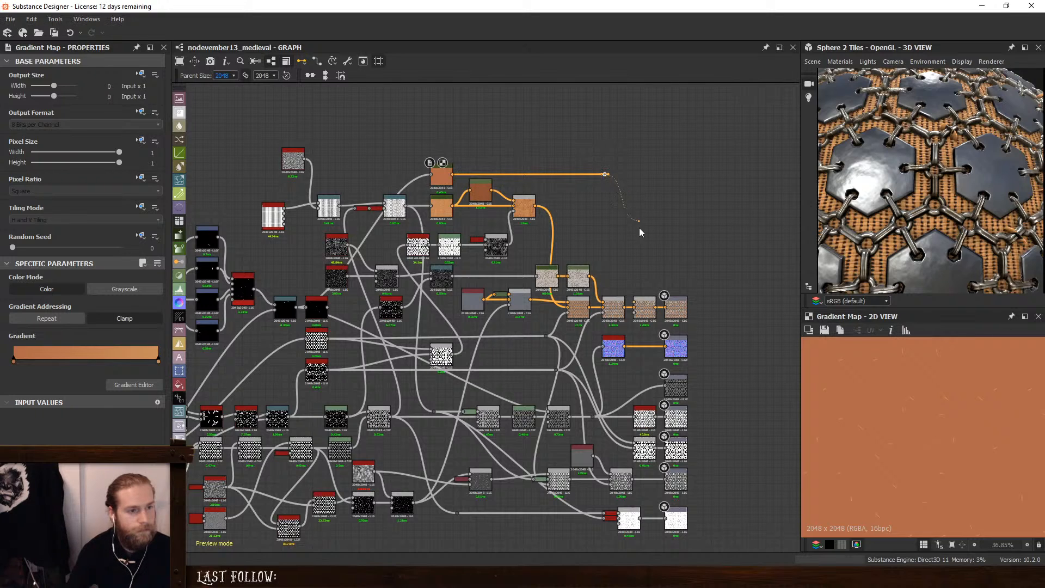
{"action": "left_click_drag", "start_coordinate": [638, 304], "coordinate": [328, 307]}
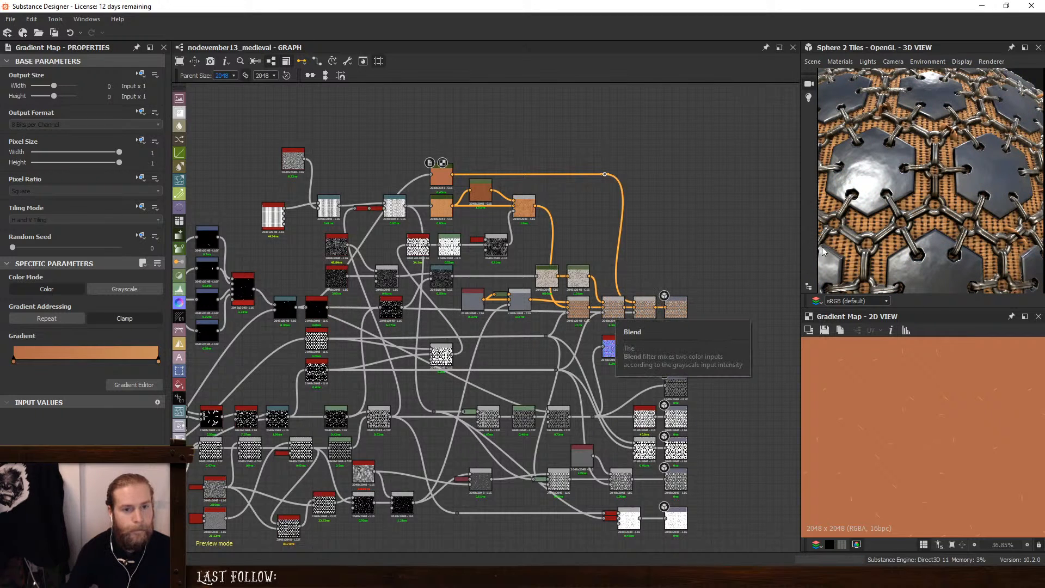
{"action": "left_click_drag", "start_coordinate": [980, 246], "coordinate": [964, 239]}
{"action": "scroll", "coordinate": [930, 213], "scroll_direction": "up", "scroll_amount": 3}
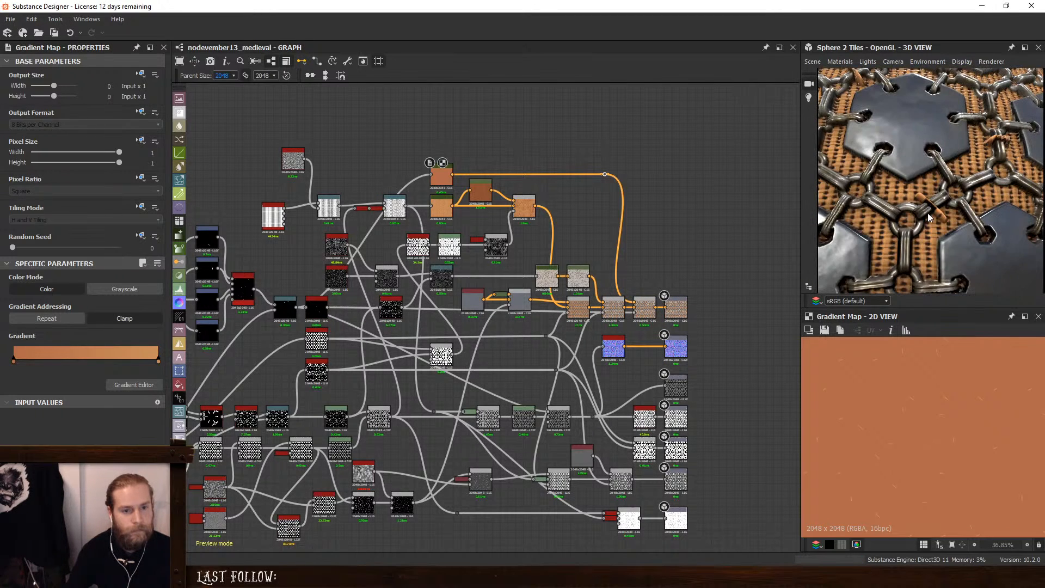
Insert a Blend before the Opacity output and connect the strokes' Histogram Scan to it
{"action": "middle_click_drag", "start_coordinate": [739, 354], "coordinate": [751, 294]}
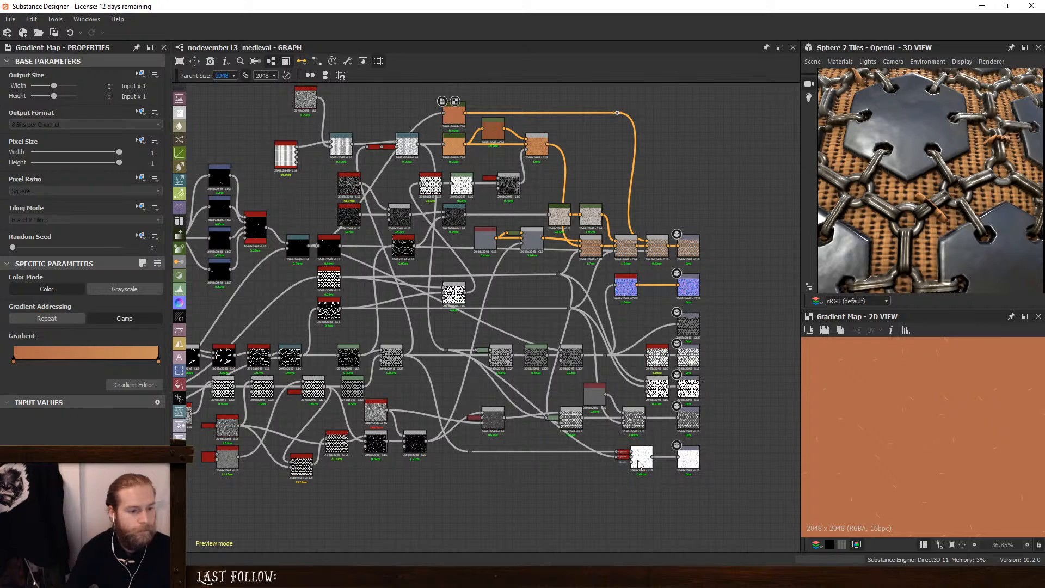
{"action": "left_click_drag", "start_coordinate": [636, 460], "coordinate": [620, 460]}
{"action": "key", "text": "space"}
{"action": "left_click", "coordinate": [680, 261]}
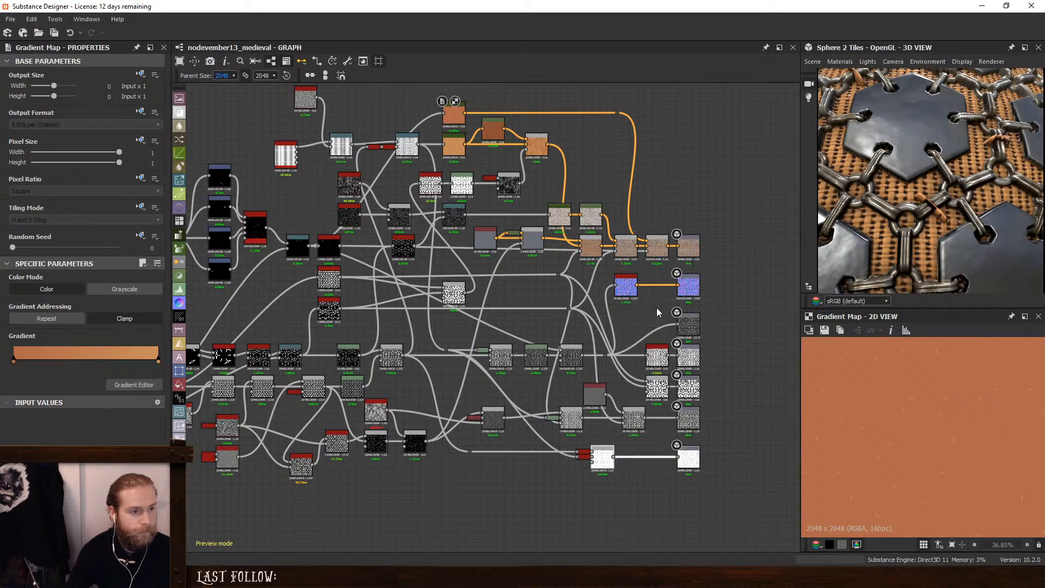
{"action": "left_click_drag", "start_coordinate": [370, 299], "coordinate": [642, 466]}
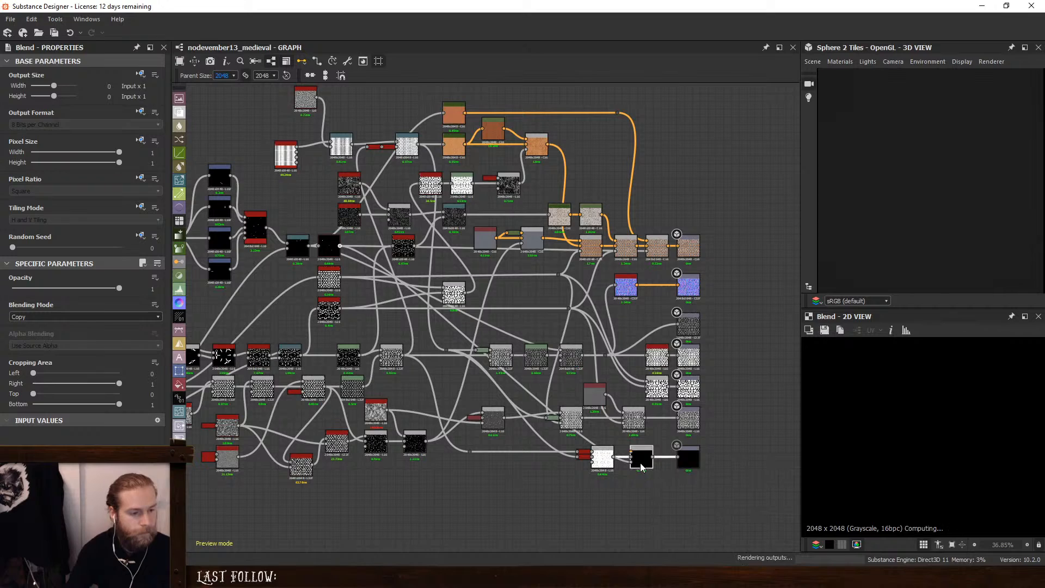
Undock the lower Threshold node of the existing opacity Blend, move it beside that Blend, and dock it again
{"action": "scroll", "coordinate": [565, 472], "scroll_direction": "up", "scroll_amount": 3}
{"action": "key", "text": "d"}
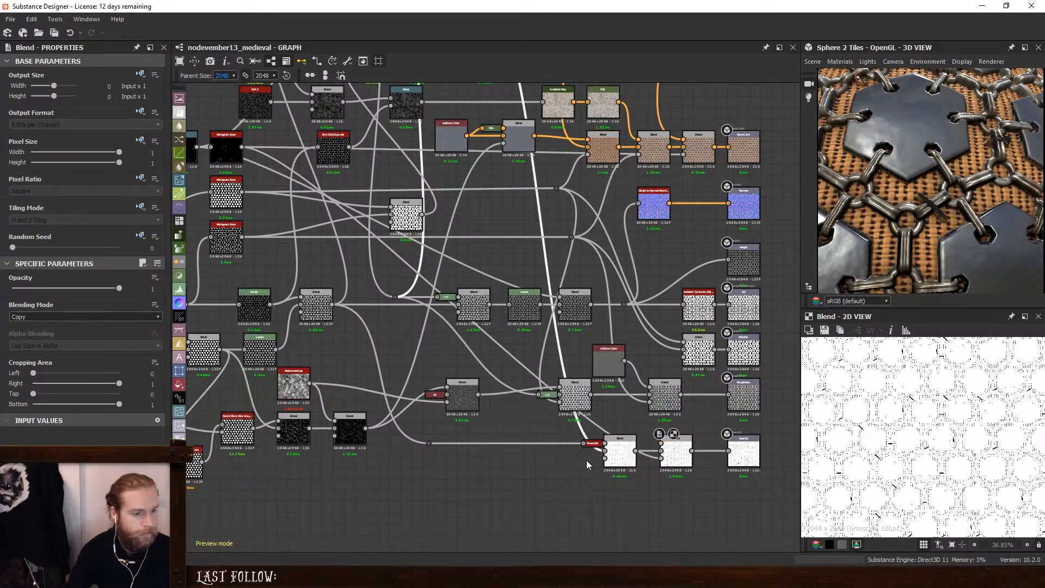
{"action": "scroll", "coordinate": [586, 459], "scroll_direction": "down", "scroll_amount": 3}
{"action": "left_click_drag", "start_coordinate": [492, 185], "coordinate": [549, 452]}
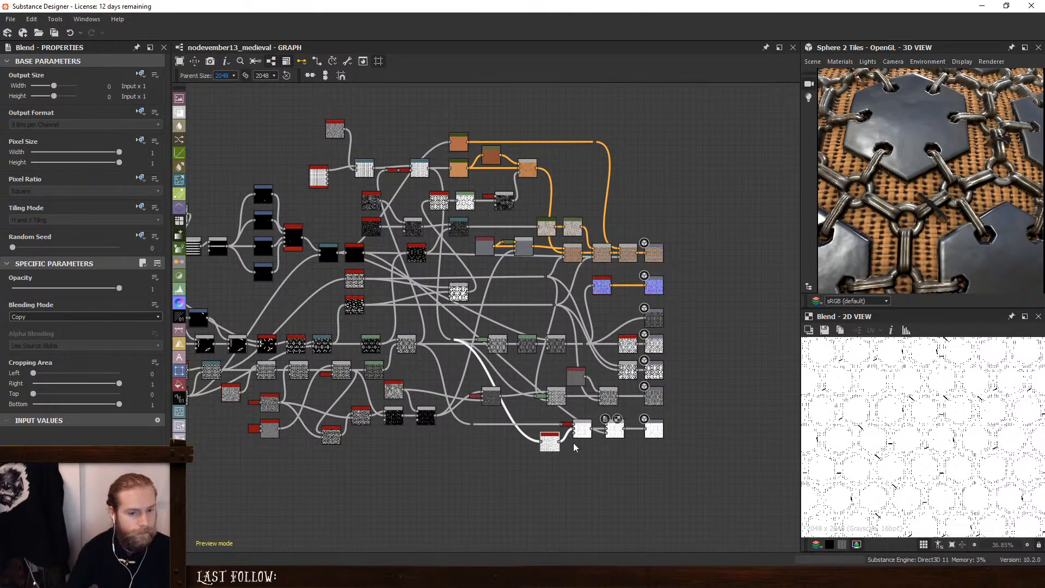
{"action": "scroll", "coordinate": [573, 443], "scroll_direction": "up", "scroll_amount": 3}
{"action": "left_click", "coordinate": [513, 443]}
{"action": "key", "text": "d"}
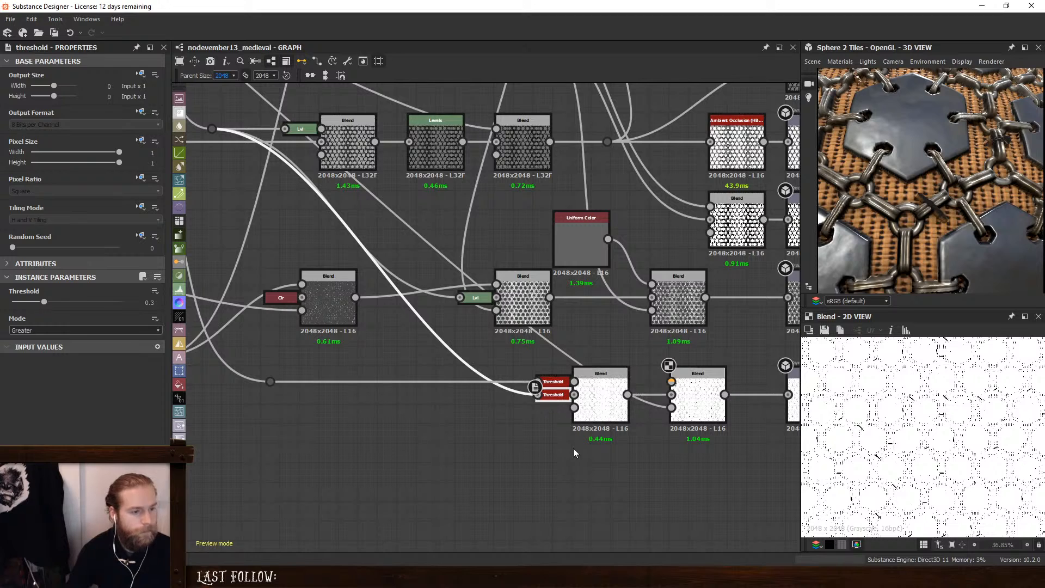
Preview the strokes' Histogram Scan and connect it to the new opacity Blend's foreground
{"action": "scroll", "coordinate": [431, 404], "scroll_direction": "down", "scroll_amount": 3}
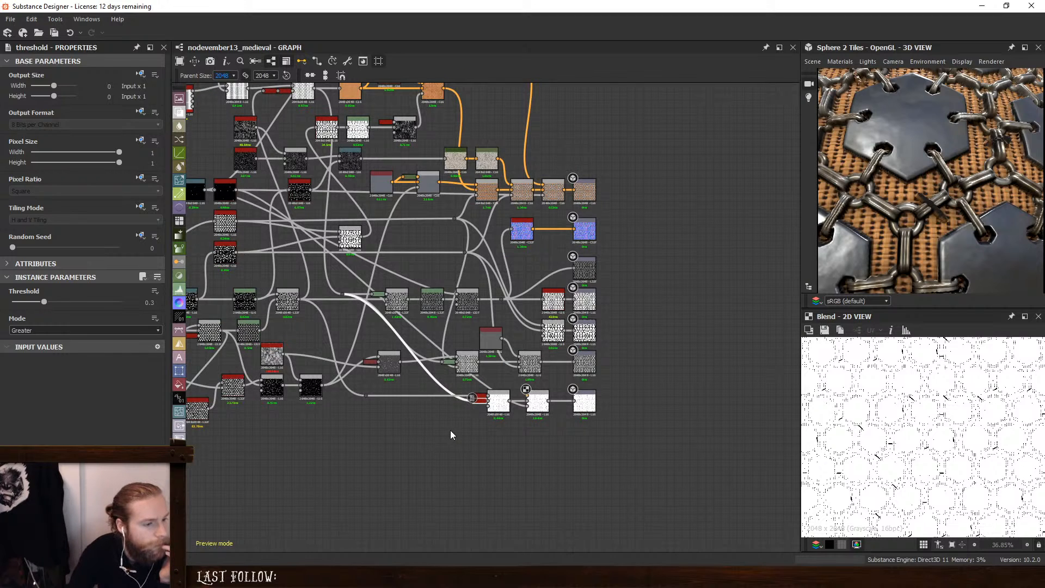
{"action": "scroll", "coordinate": [575, 421], "scroll_direction": "up", "scroll_amount": 2}
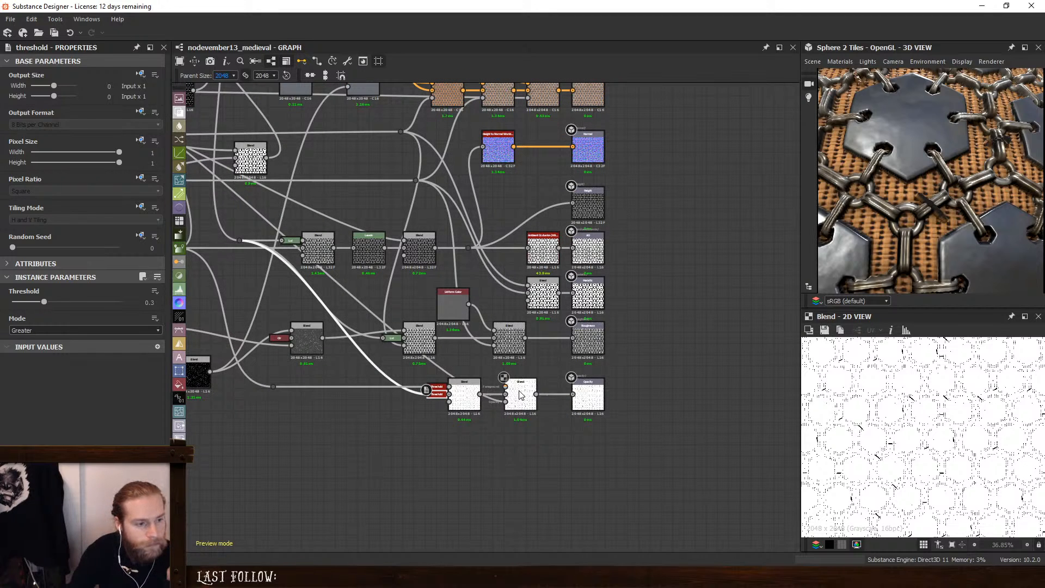
{"action": "scroll", "coordinate": [520, 394], "scroll_direction": "down", "scroll_amount": 2}
{"action": "middle_click_drag", "start_coordinate": [227, 243], "coordinate": [287, 237]}
{"action": "double_click", "coordinate": [269, 241]}
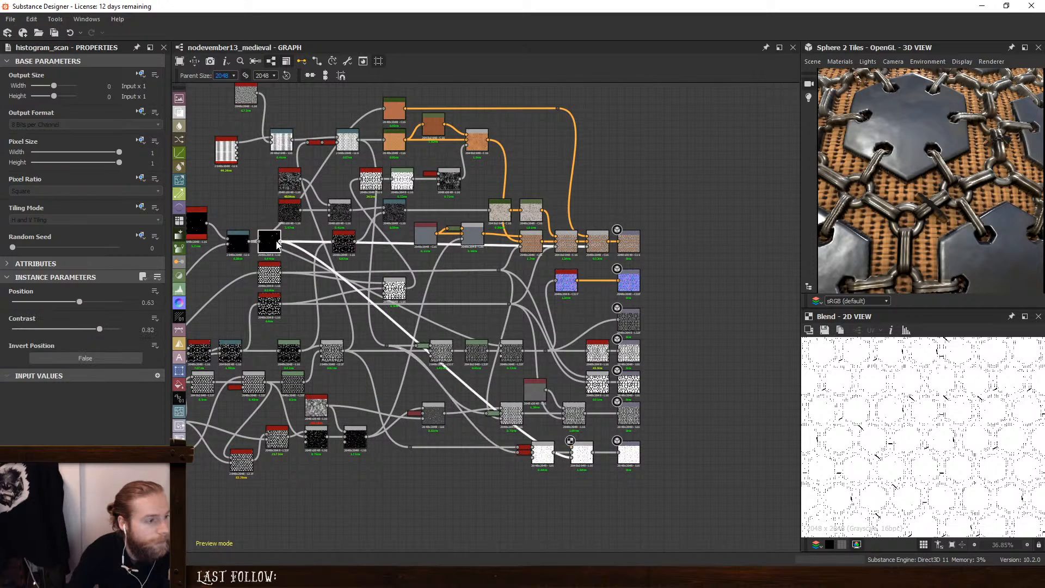
{"action": "left_click_drag", "start_coordinate": [422, 343], "coordinate": [572, 454]}
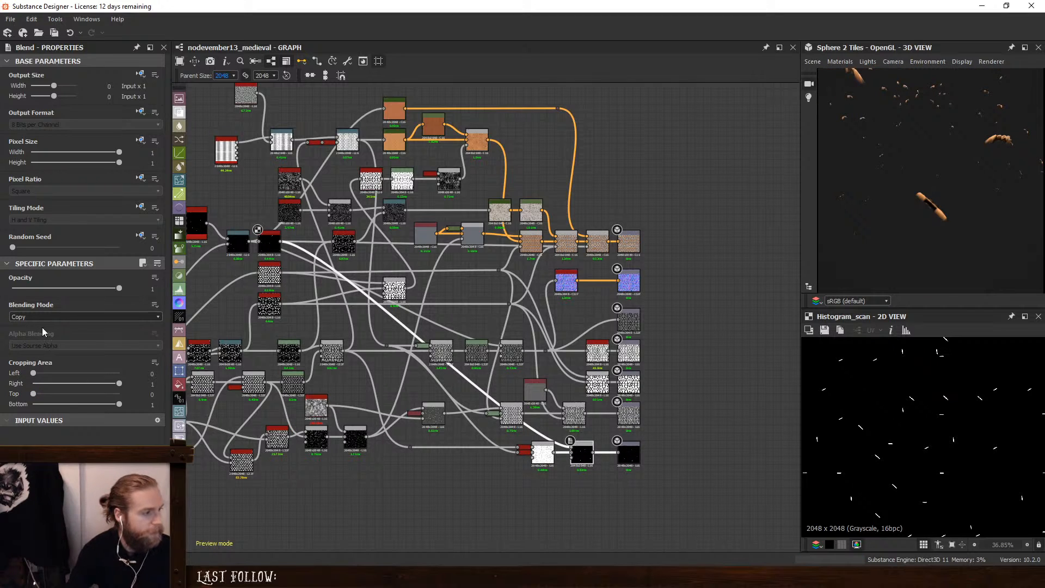
Set the new opacity Blend's blending mode to Max (Lighten) and examine its 2D preview up close
{"action": "left_click", "coordinate": [44, 317]}
{"action": "left_click", "coordinate": [65, 361]}
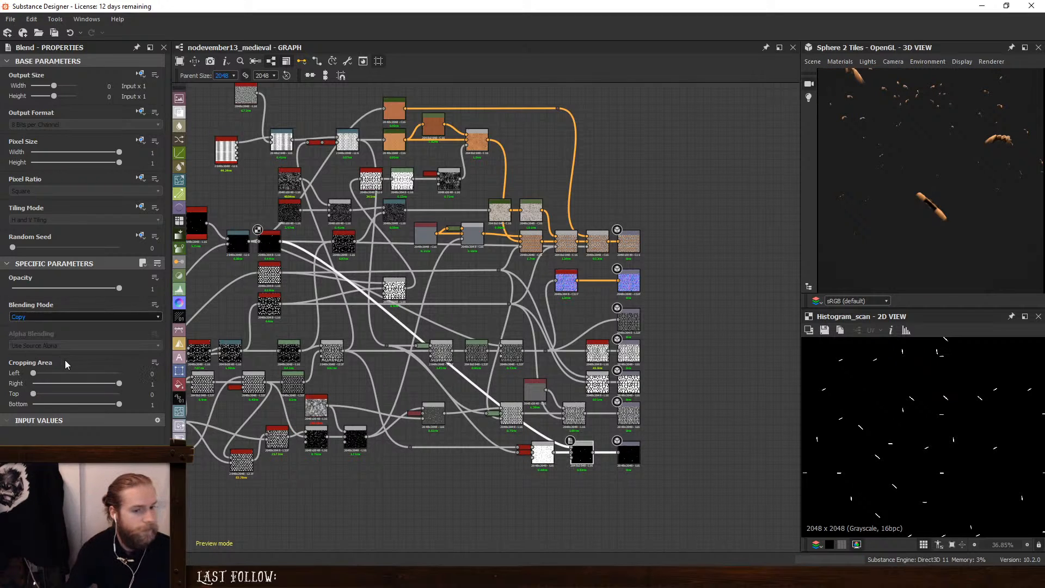
{"action": "double_click", "coordinate": [576, 456]}
{"action": "scroll", "coordinate": [931, 451], "scroll_direction": "up", "scroll_amount": 6}
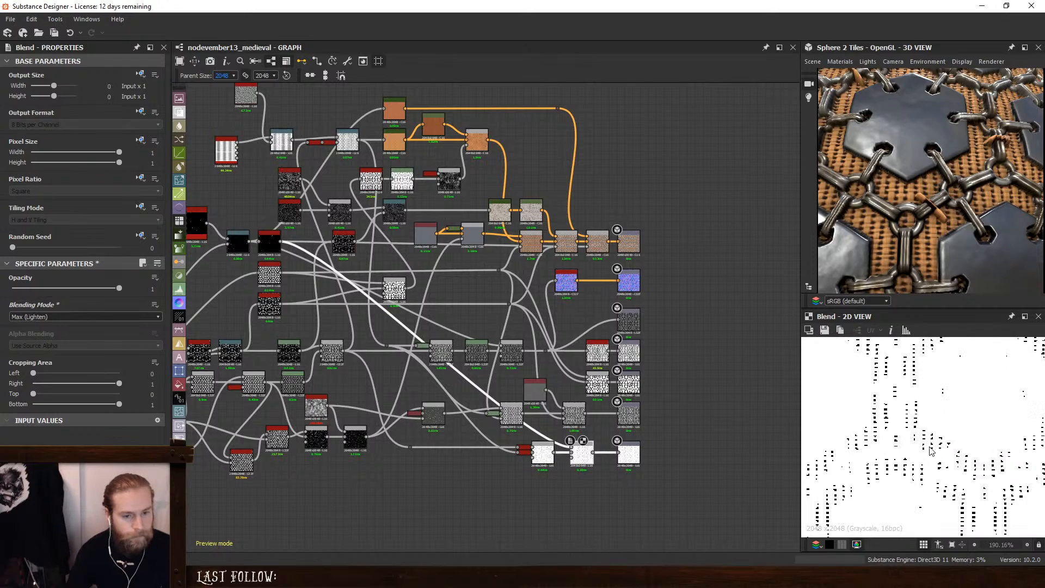
{"action": "scroll", "coordinate": [931, 451], "scroll_direction": "down", "scroll_amount": 4}
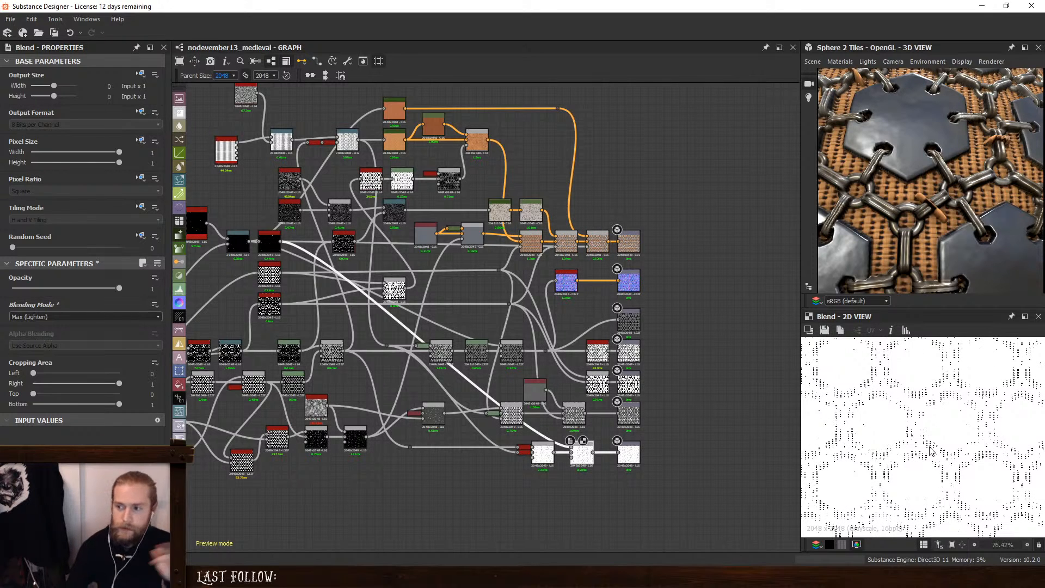
Insert a Blend between the roughness Blend and the Roughness output, masked by the fiber strokes
{"action": "scroll", "coordinate": [573, 413], "scroll_direction": "up", "scroll_amount": 4}
{"action": "left_click", "coordinate": [573, 413]}
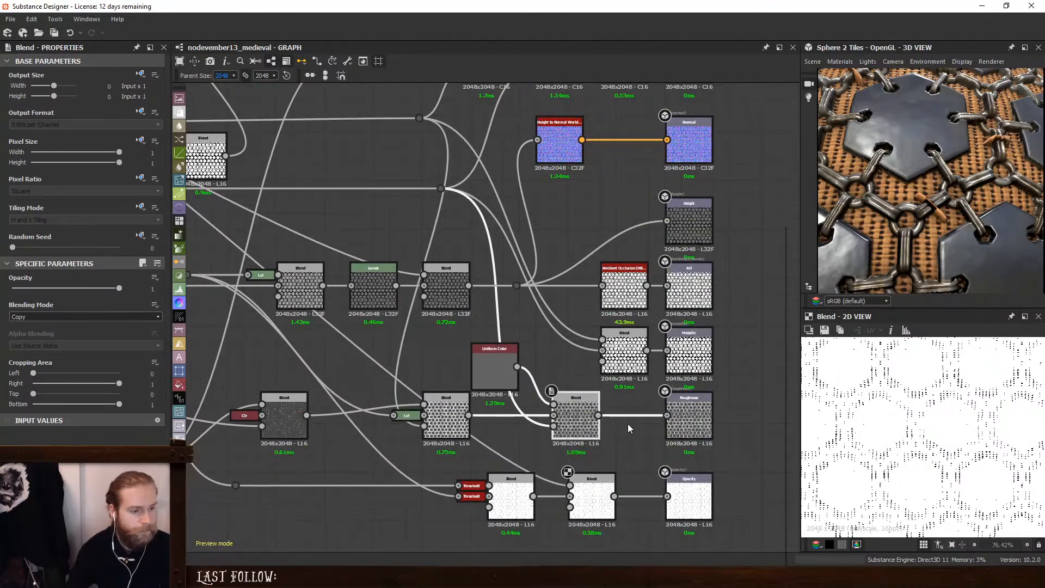
{"action": "key", "text": "space"}
{"action": "left_click", "coordinate": [649, 258]}
{"action": "left_click_drag", "start_coordinate": [577, 415], "coordinate": [553, 415]}
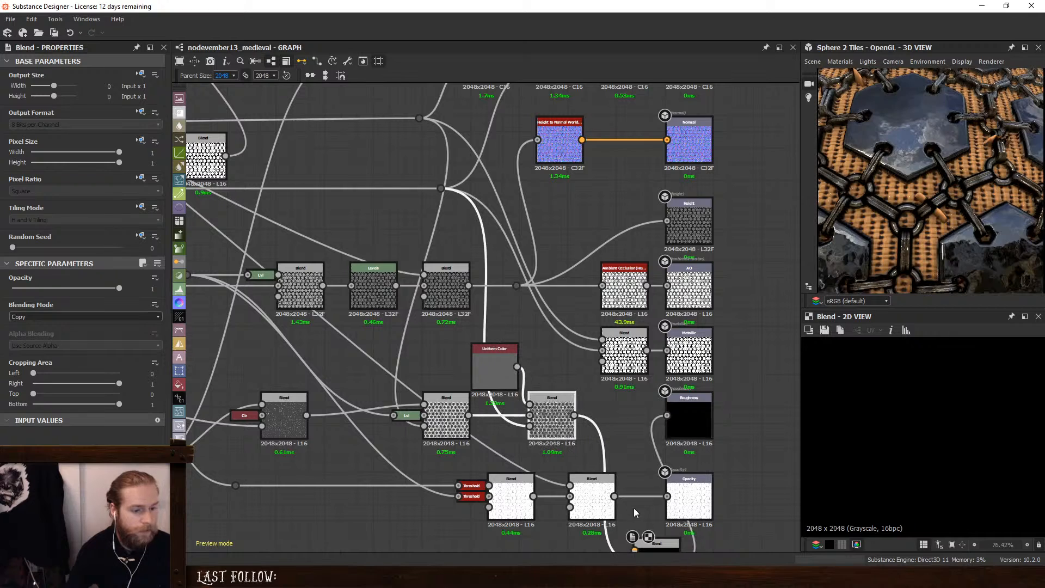
{"action": "left_click_drag", "start_coordinate": [653, 552], "coordinate": [626, 415]}
{"action": "scroll", "coordinate": [440, 348], "scroll_direction": "down", "scroll_amount": 4}
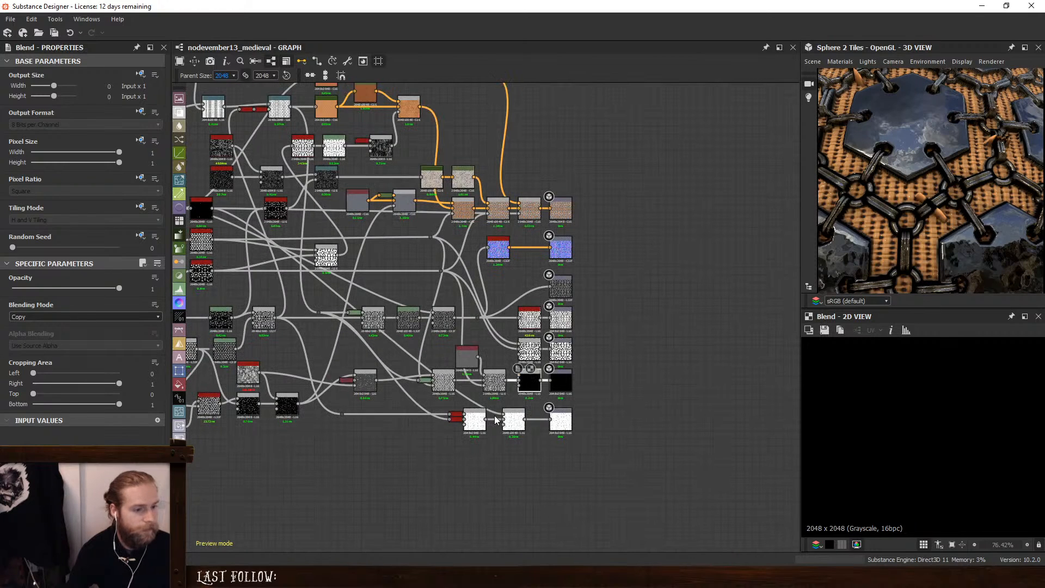
{"action": "scroll", "coordinate": [413, 441], "scroll_direction": "up", "scroll_amount": 1}
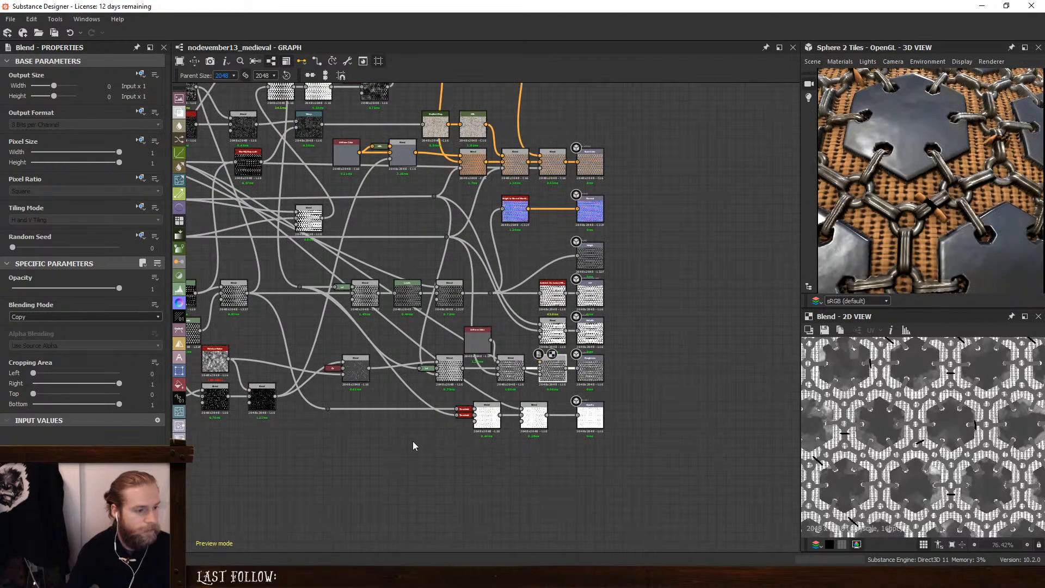
Undock the roughness branch's Uniform Color node and connect it to the foreground of the new Blend before the Roughness output
{"action": "left_click", "coordinate": [331, 368]}
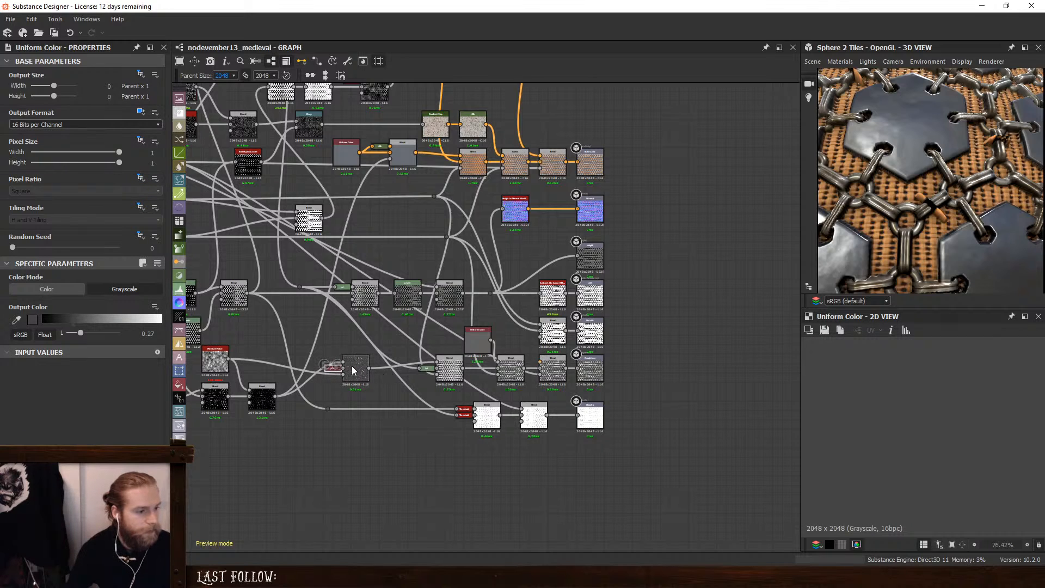
{"action": "left_click", "coordinate": [353, 371]}
{"action": "left_click", "coordinate": [332, 370]}
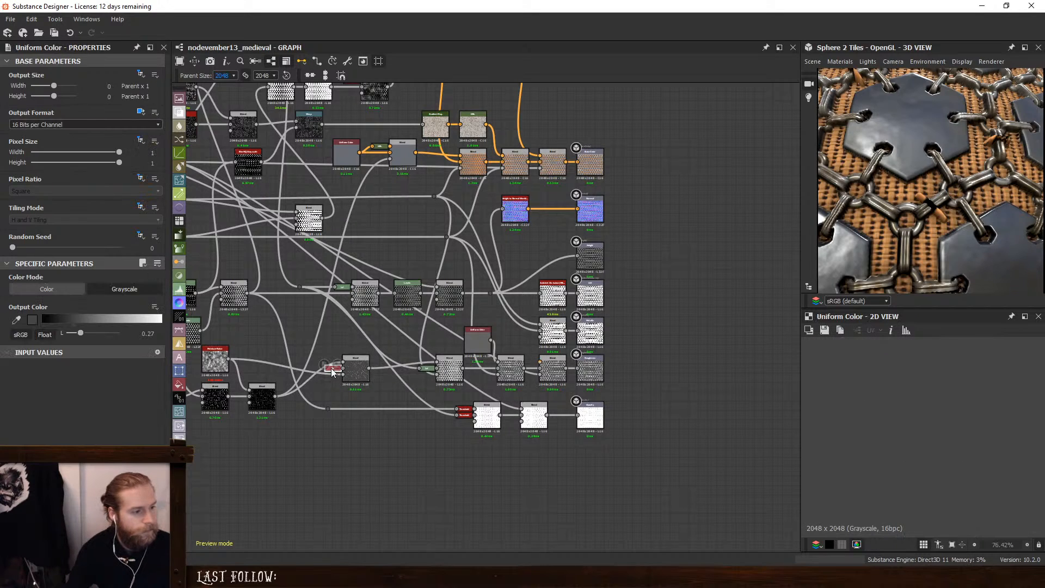
{"action": "key", "text": "d"}
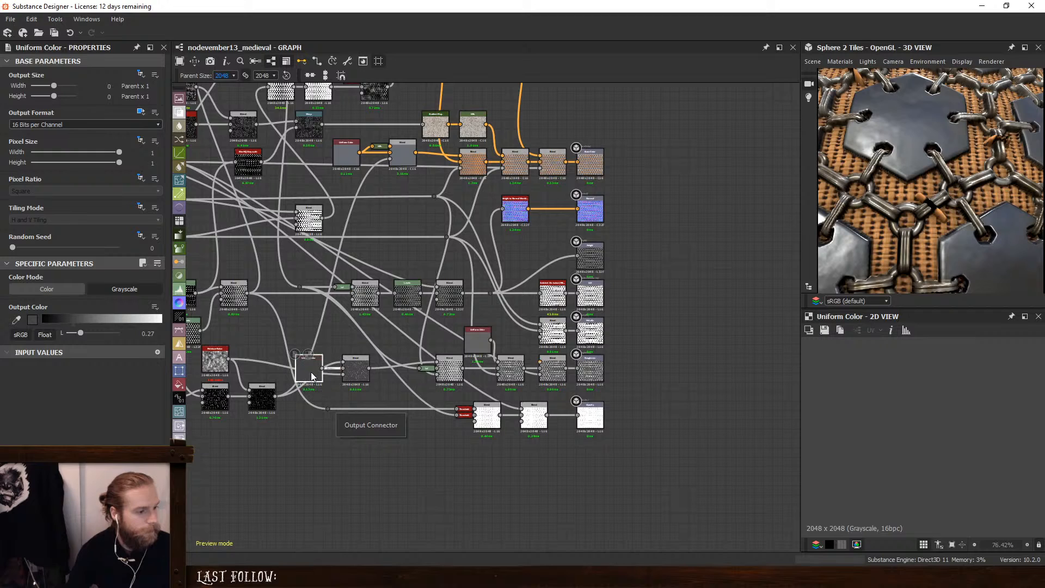
{"action": "left_click_drag", "start_coordinate": [312, 373], "coordinate": [555, 366]}
{"action": "left_click", "coordinate": [554, 366]}
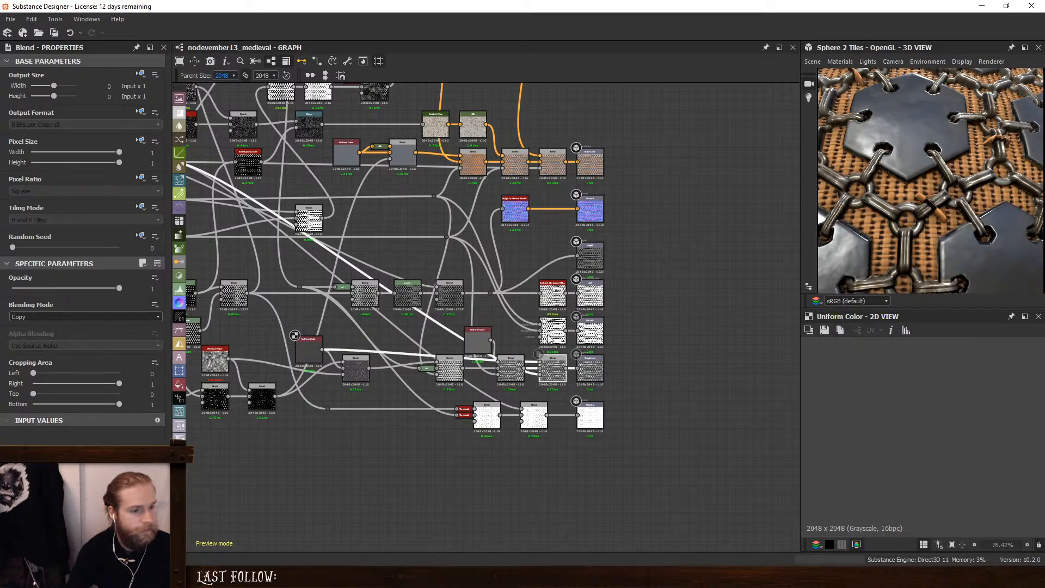
Insert a Blend between the metallic Blend and the Metallic output, and connect the fiber strokes' Histogram Scan to its foreground
{"action": "scroll", "coordinate": [554, 332], "scroll_direction": "up", "scroll_amount": 2}
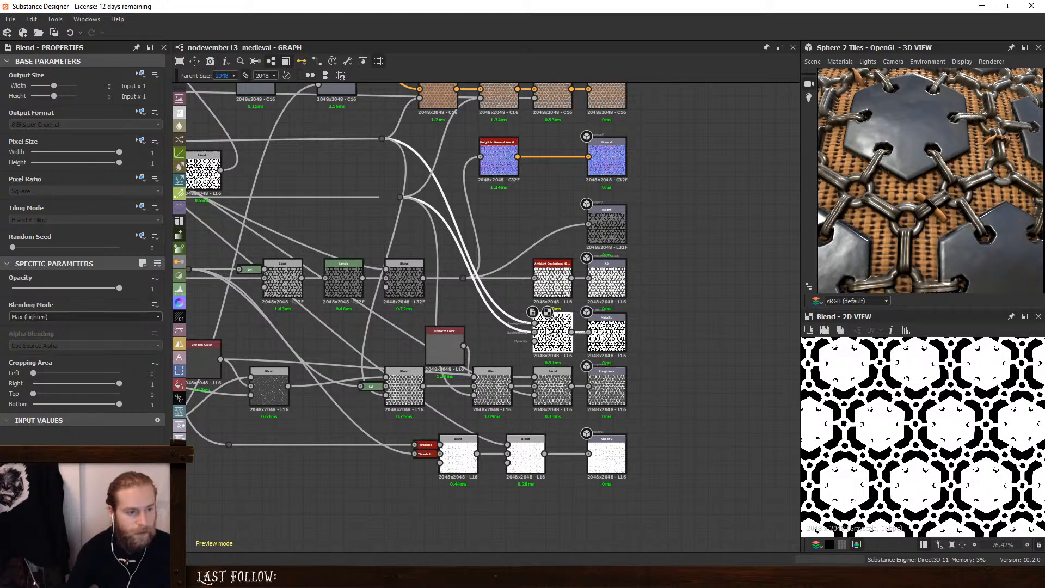
{"action": "left_click_drag", "start_coordinate": [548, 331], "coordinate": [492, 331]}
{"action": "right_click", "coordinate": [553, 332]}
{"action": "left_click", "coordinate": [580, 263]}
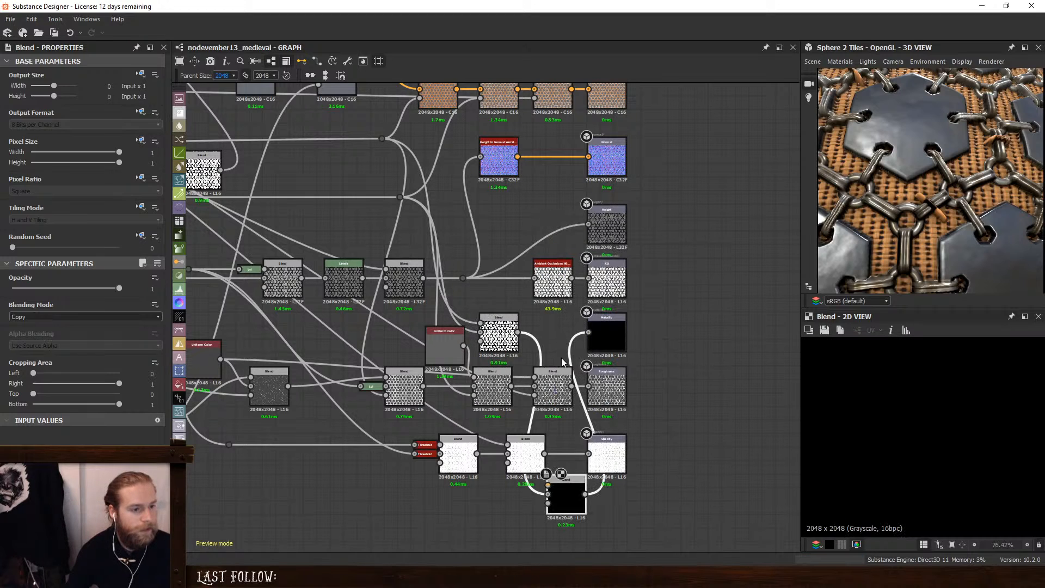
{"action": "left_click_drag", "start_coordinate": [562, 494], "coordinate": [543, 332]}
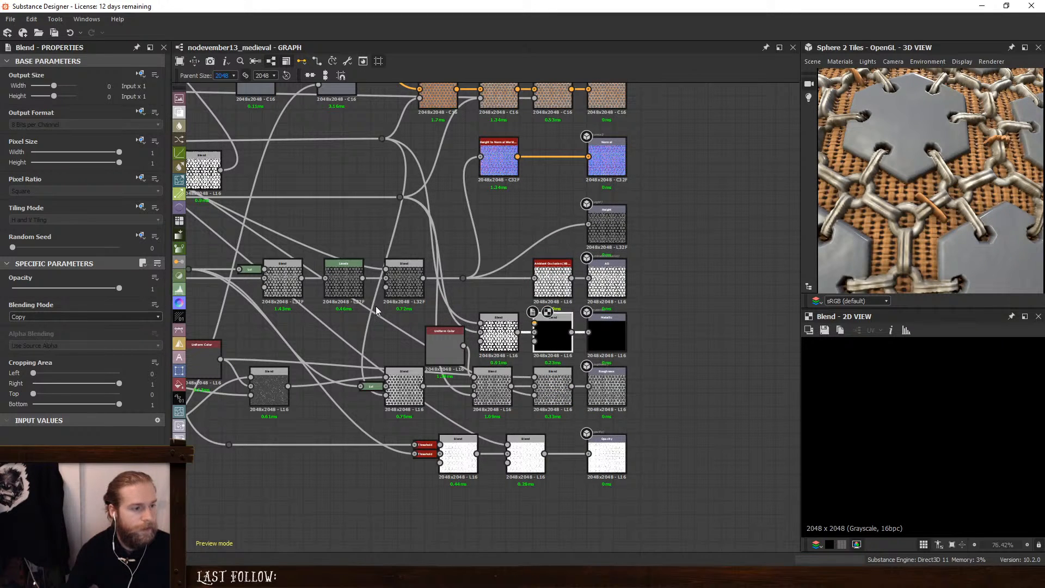
{"action": "scroll", "coordinate": [462, 308], "scroll_direction": "down", "scroll_amount": 3}
{"action": "mouse_move", "coordinate": [290, 230]}
{"action": "left_mouse_down"}
{"action": "mouse_move", "coordinate": [390, 265]}
{"action": "mouse_move", "coordinate": [658, 399]}
{"action": "left_mouse_up"}
Set the new metallic Blend's blending mode to Subtract and examine the fibers in the 3D view
{"action": "left_click", "coordinate": [67, 319]}
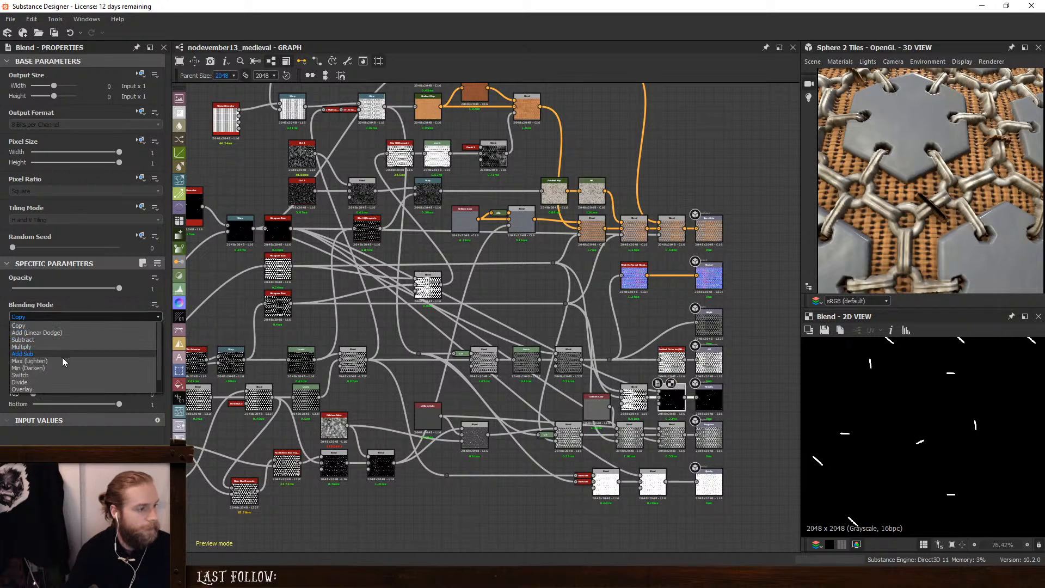
{"action": "left_click", "coordinate": [53, 341]}
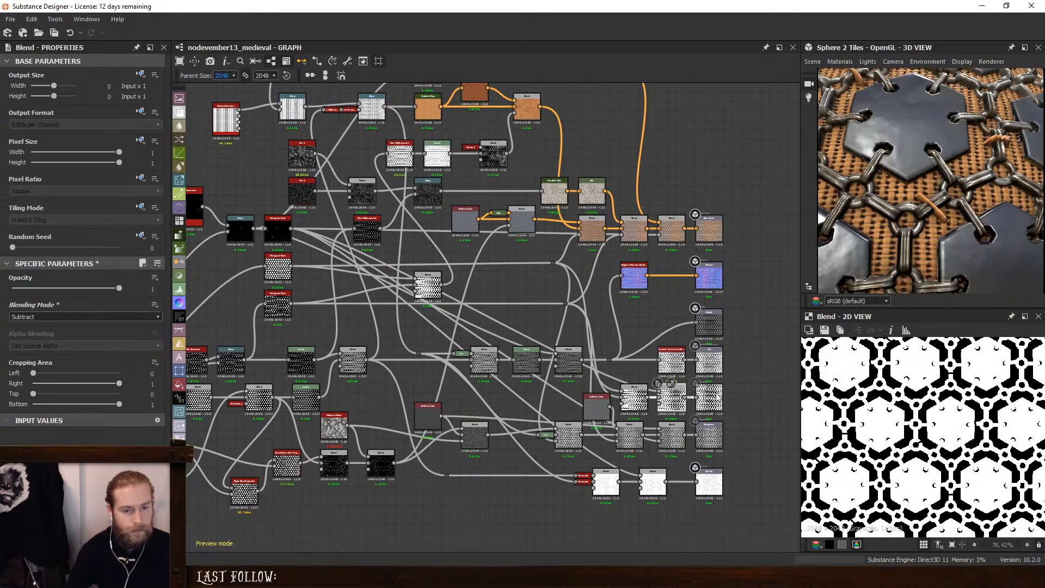
{"action": "scroll", "coordinate": [936, 221], "scroll_direction": "down", "scroll_amount": 4}
{"action": "scroll", "coordinate": [936, 220], "scroll_direction": "up", "scroll_amount": 6}
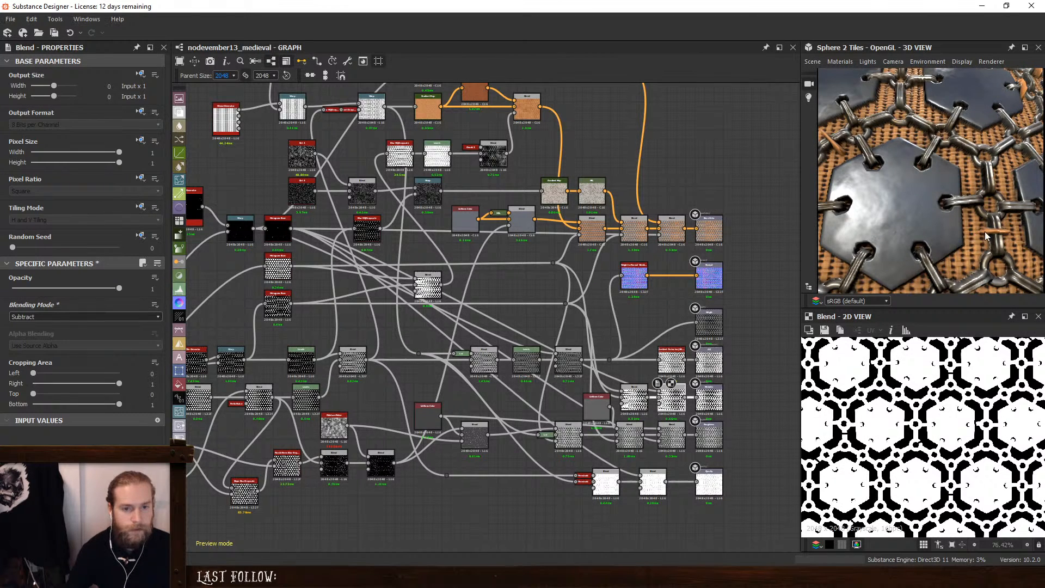
{"action": "scroll", "coordinate": [1002, 237], "scroll_direction": "down", "scroll_amount": 5}
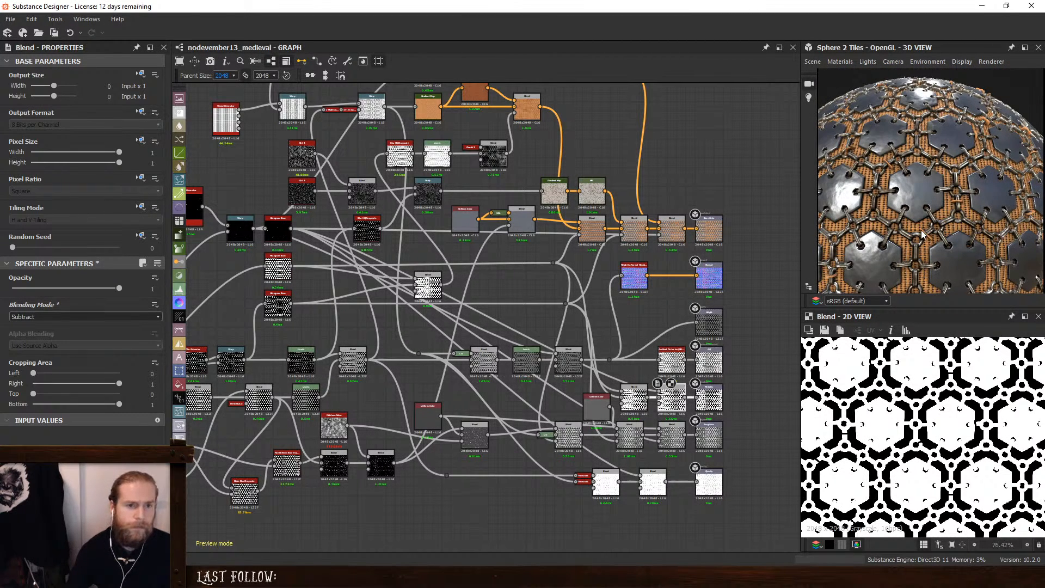
{"action": "scroll", "coordinate": [920, 223], "scroll_direction": "up", "scroll_amount": 5}
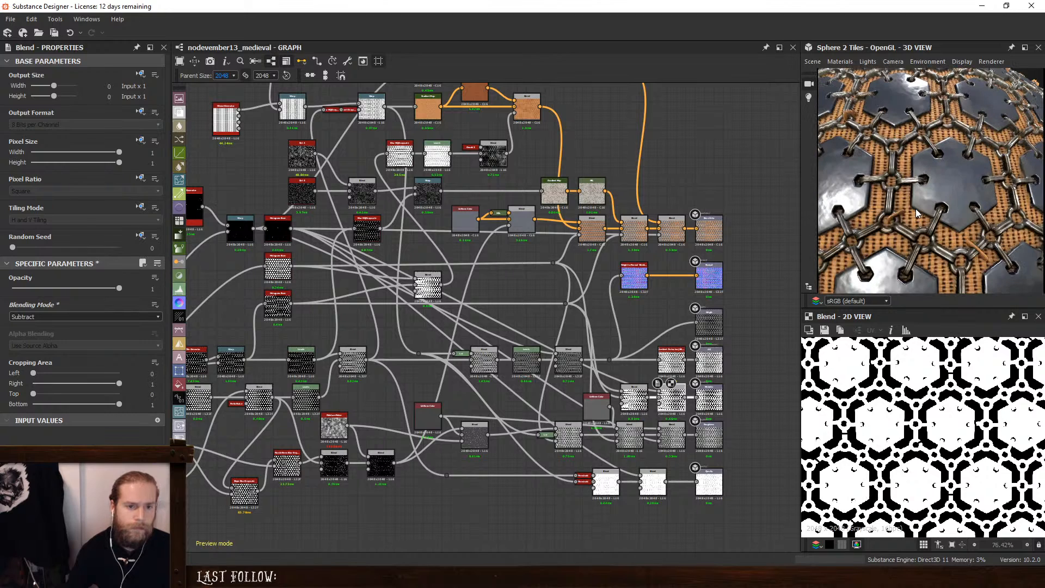
Raise the input white point of the Levels after the strokes' linear gradient to soften the fade at the ends
{"action": "middle_click_drag", "start_coordinate": [570, 256], "coordinate": [762, 327]}
{"action": "middle_click_drag", "start_coordinate": [288, 236], "coordinate": [554, 279]}
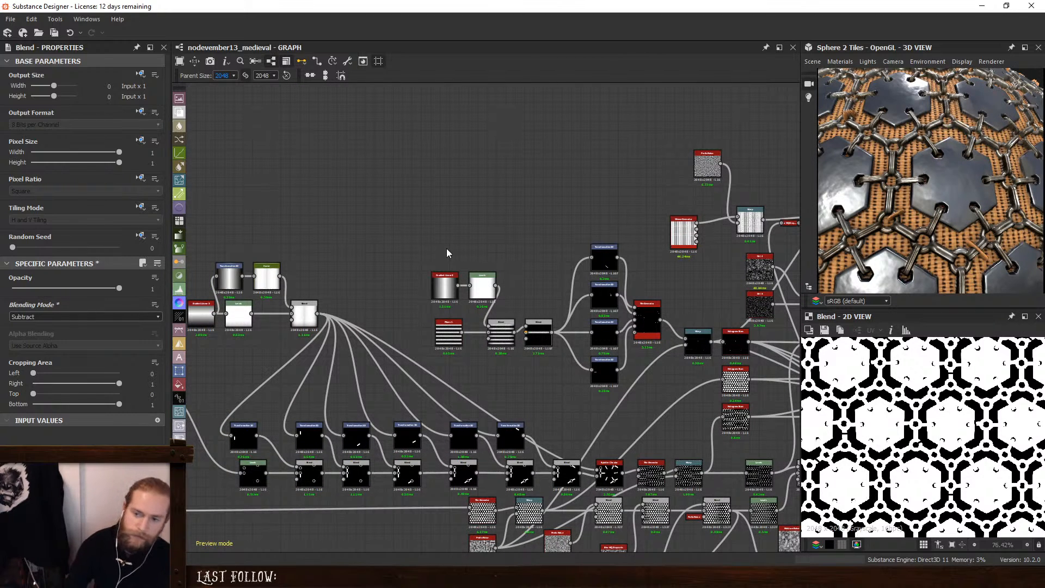
{"action": "scroll", "coordinate": [479, 287], "scroll_direction": "up", "scroll_amount": 3}
{"action": "left_click", "coordinate": [479, 287]}
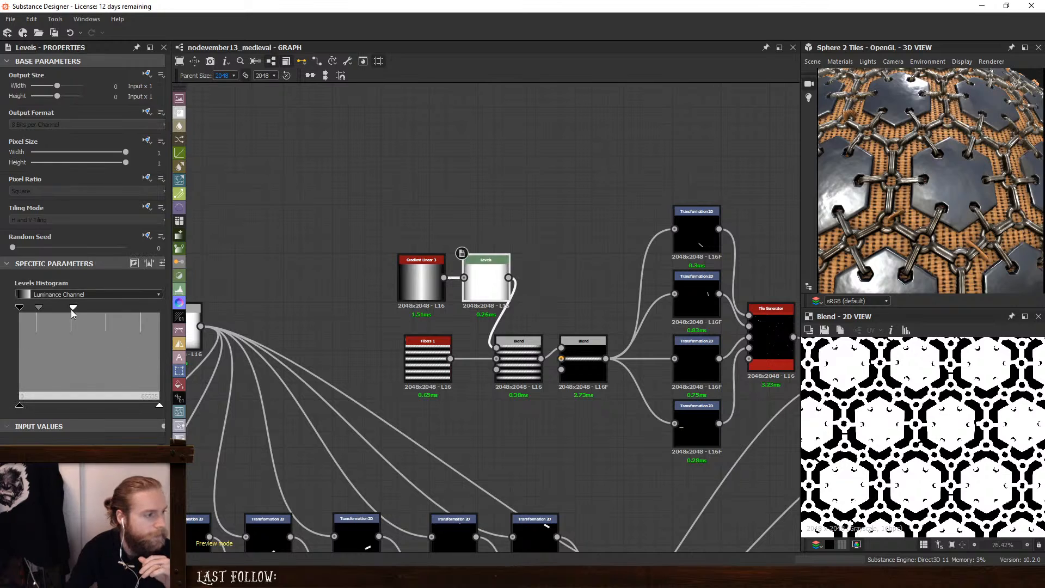
{"action": "left_click_drag", "start_coordinate": [73, 309], "coordinate": [159, 318]}
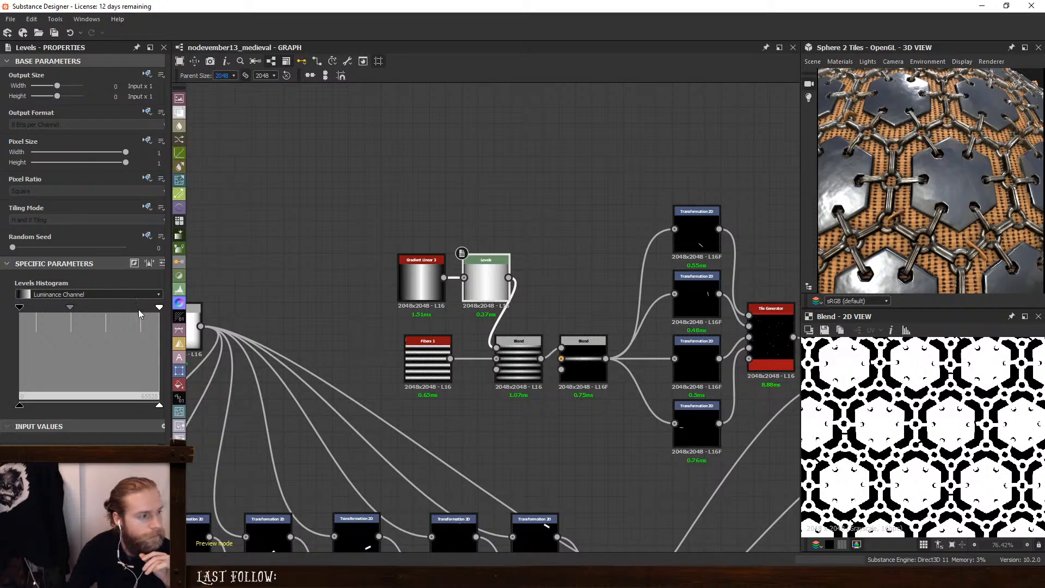
{"action": "left_click_drag", "start_coordinate": [67, 307], "coordinate": [96, 312]}
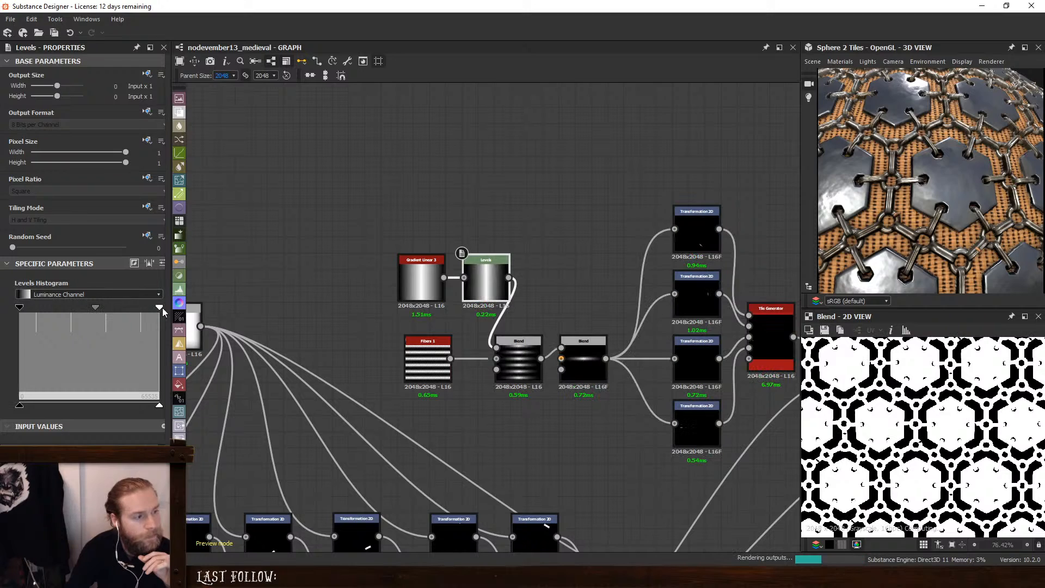
{"action": "left_click_drag", "start_coordinate": [159, 308], "coordinate": [115, 310]}
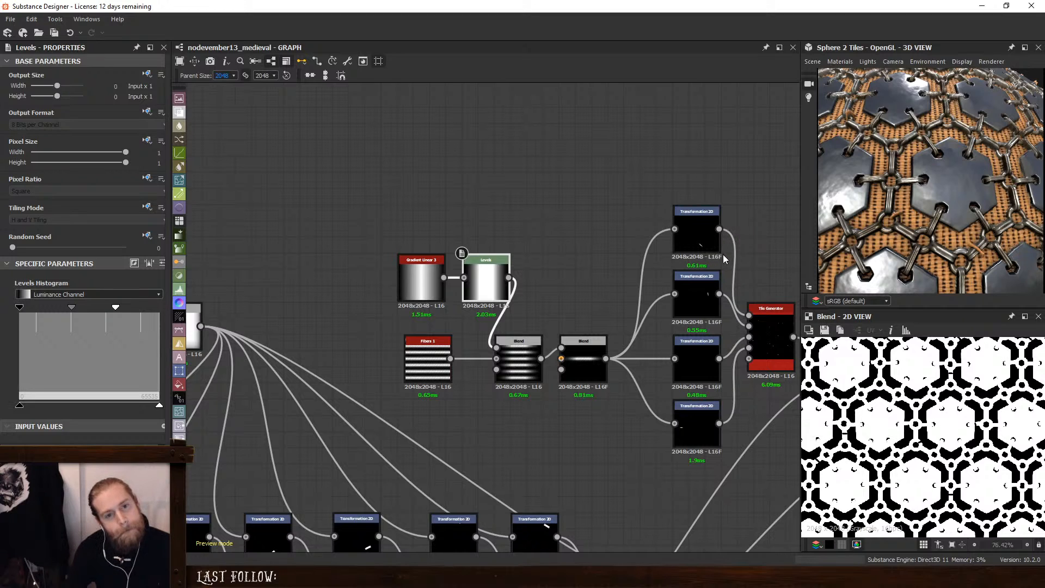
{"action": "scroll", "coordinate": [894, 149], "scroll_direction": "down", "scroll_amount": 5}
{"action": "scroll", "coordinate": [895, 149], "scroll_direction": "up", "scroll_amount": 5}
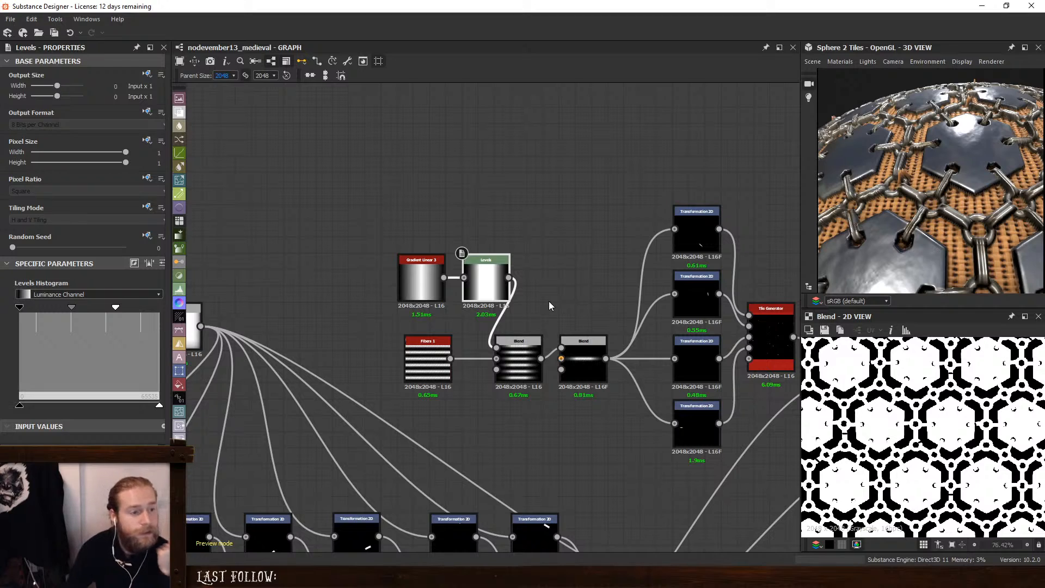
Lower the gradient Levels' output white point and input white point, and examine the strokes up close on the sphere
{"action": "left_click_drag", "start_coordinate": [159, 406], "coordinate": [132, 406]}
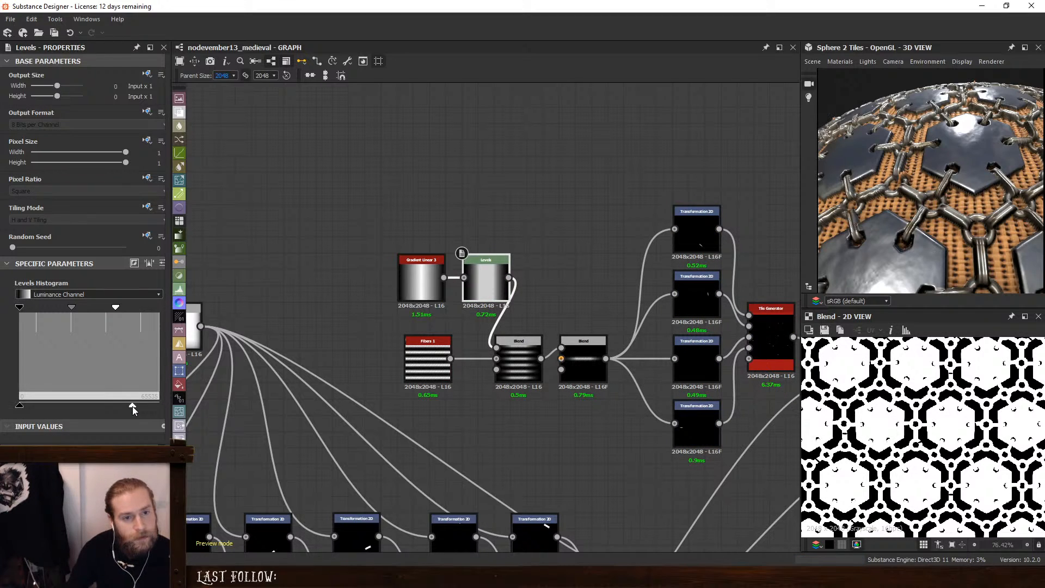
{"action": "left_click_drag", "start_coordinate": [74, 308], "coordinate": [68, 306]}
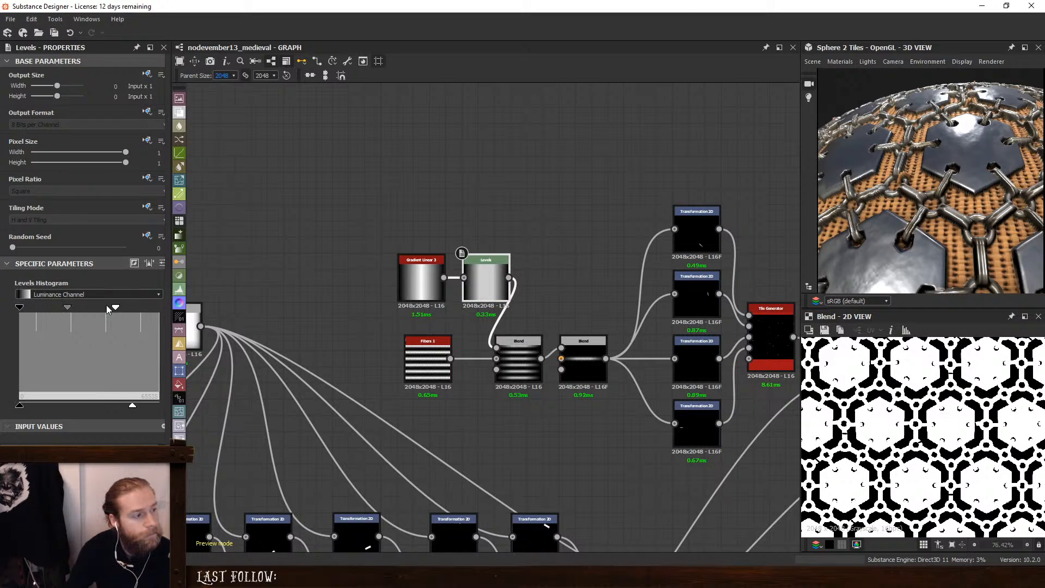
{"action": "left_click_drag", "start_coordinate": [114, 307], "coordinate": [100, 307]}
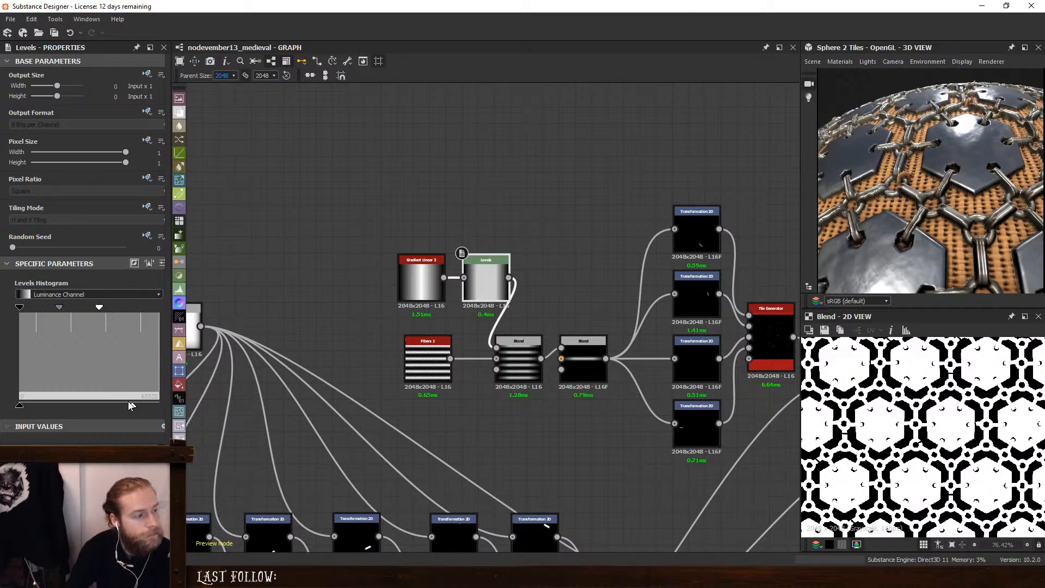
{"action": "left_click_drag", "start_coordinate": [130, 406], "coordinate": [115, 404]}
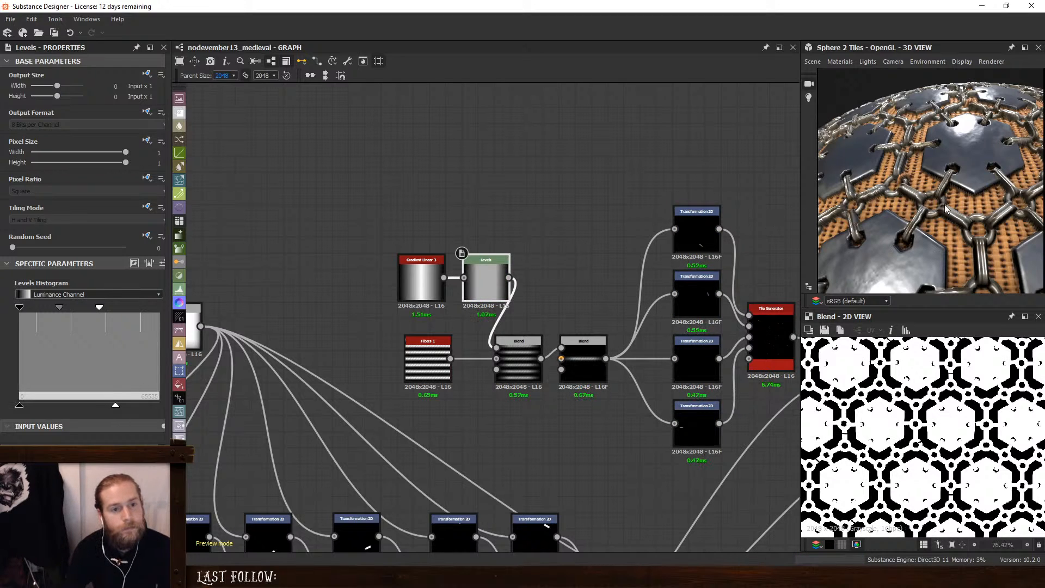
{"action": "left_click_drag", "start_coordinate": [946, 209], "coordinate": [920, 231]}
{"action": "scroll", "coordinate": [971, 222], "scroll_direction": "down", "scroll_amount": 4}
{"action": "scroll", "coordinate": [936, 212], "scroll_direction": "up", "scroll_amount": 4}
{"action": "scroll", "coordinate": [903, 222], "scroll_direction": "up", "scroll_amount": 3}
Toggle Point Light 1 off and on in the 3D view's light settings to compare the material's shading, leaving it enabled
{"action": "left_click", "coordinate": [868, 61]}
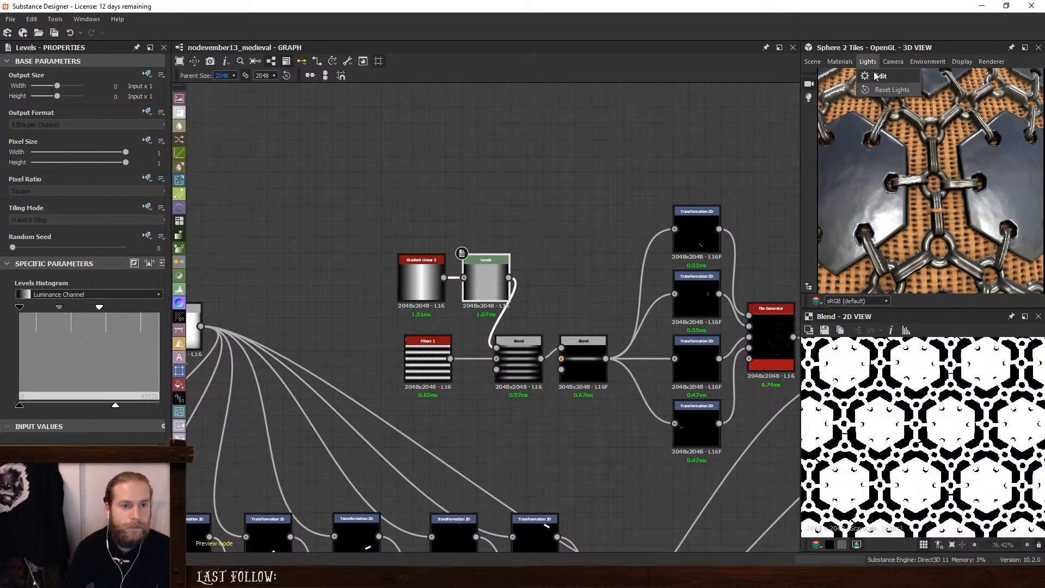
{"action": "left_click", "coordinate": [877, 76]}
{"action": "left_click", "coordinate": [86, 206]}
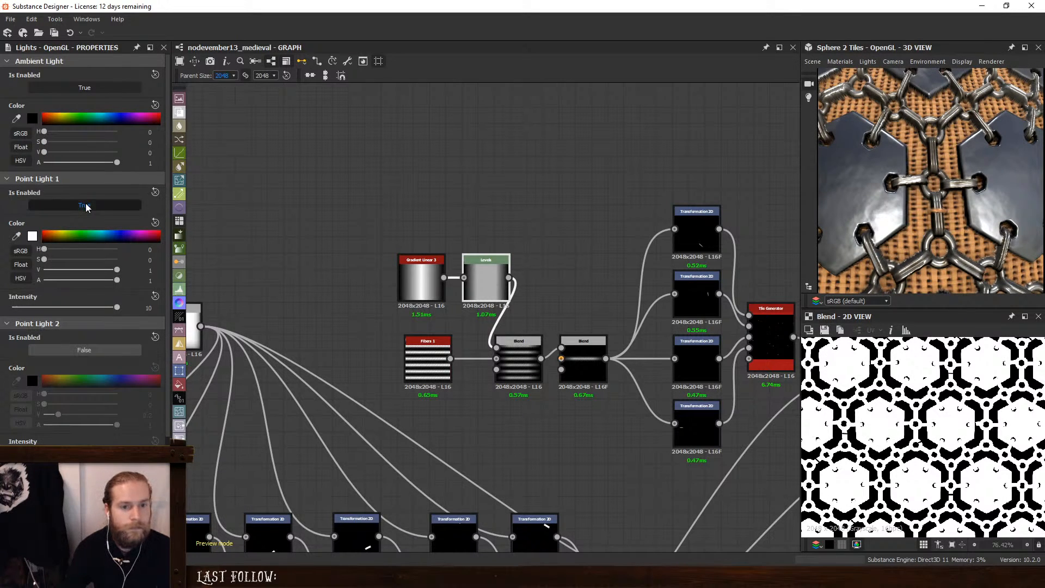
{"action": "left_click", "coordinate": [86, 206]}
{"action": "left_click", "coordinate": [86, 206]}
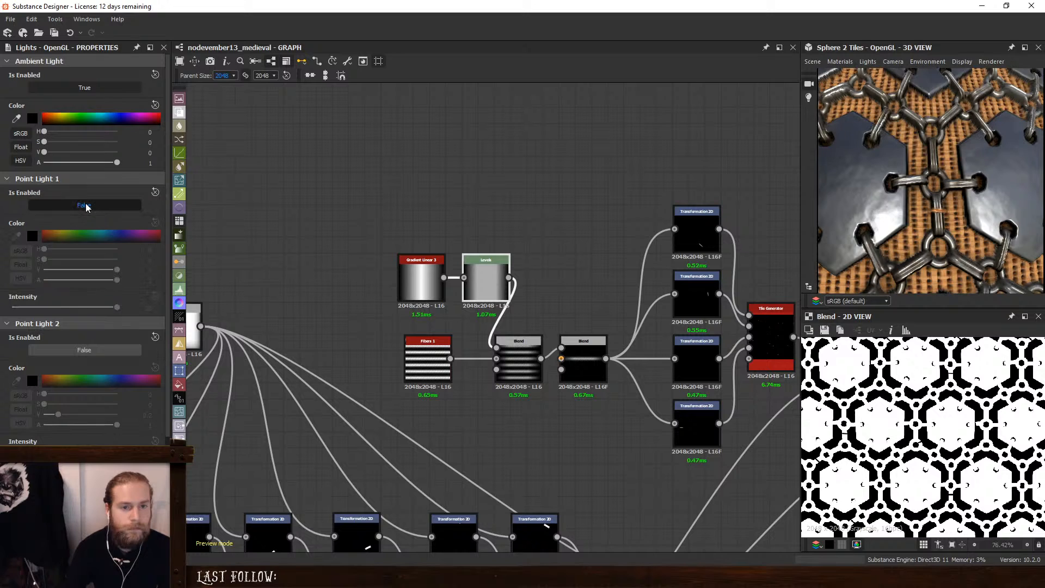
{"action": "left_click", "coordinate": [85, 206]}
{"action": "left_click", "coordinate": [86, 205]}
{"action": "left_click", "coordinate": [85, 206]}
{"action": "scroll", "coordinate": [917, 185], "scroll_direction": "down", "scroll_amount": 5}
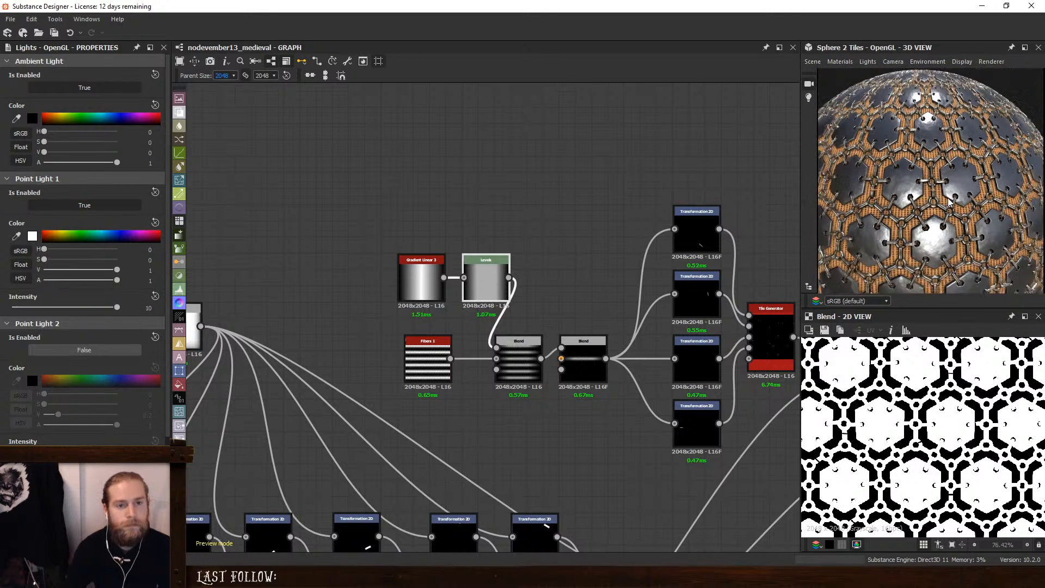
{"action": "scroll", "coordinate": [937, 204], "scroll_direction": "down", "scroll_amount": 2}
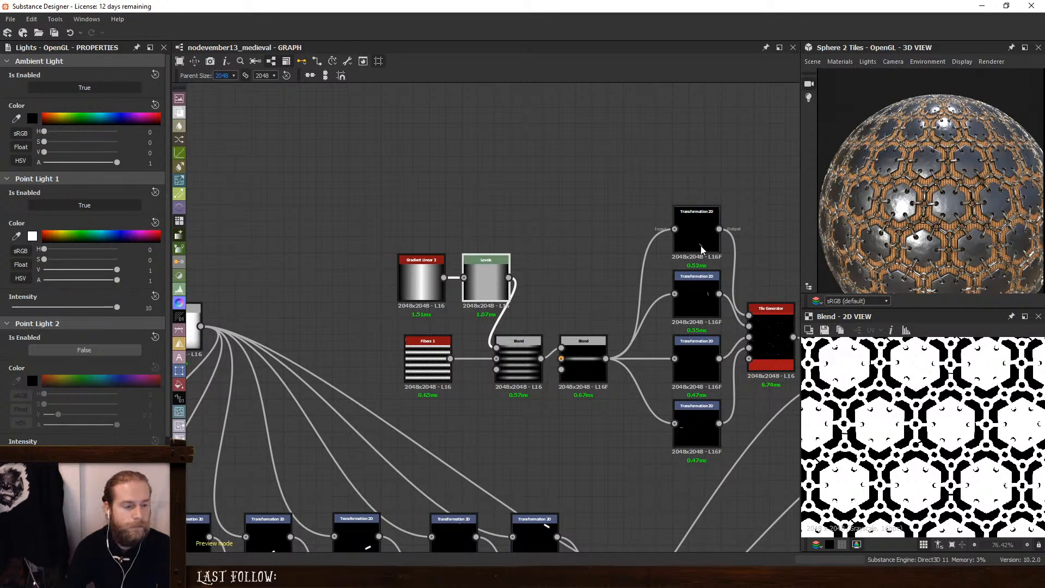
Move the stroke's gradient, Levels, Fibers and Blend nodes away from the four Transformation 2D nodes to make room
{"action": "middle_click_drag", "start_coordinate": [379, 235], "coordinate": [345, 189]}
{"action": "left_click_drag", "start_coordinate": [345, 189], "coordinate": [553, 350]}
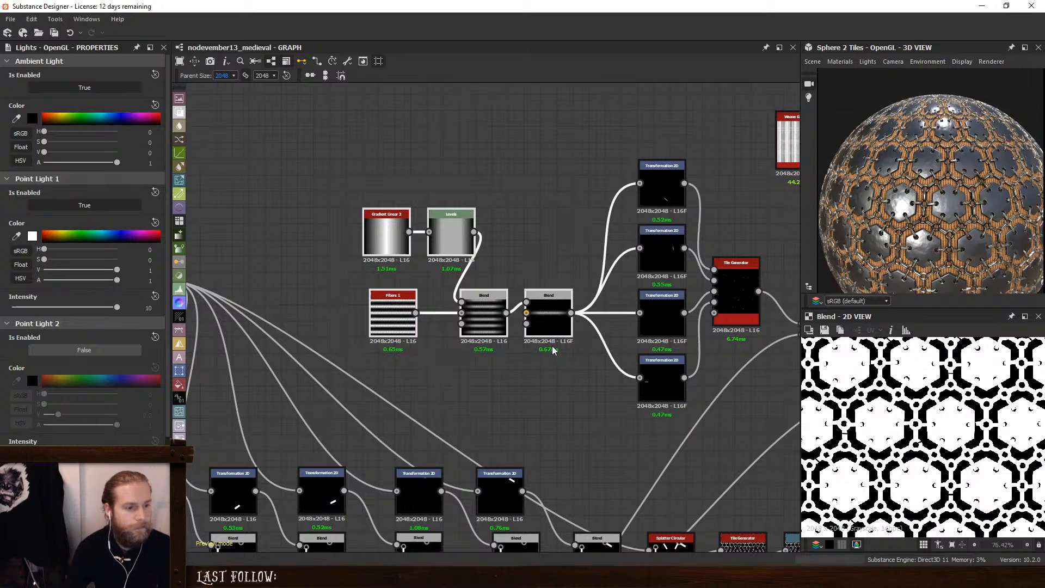
{"action": "left_click", "coordinate": [546, 264]}
{"action": "left_click_drag", "start_coordinate": [310, 237], "coordinate": [553, 370]}
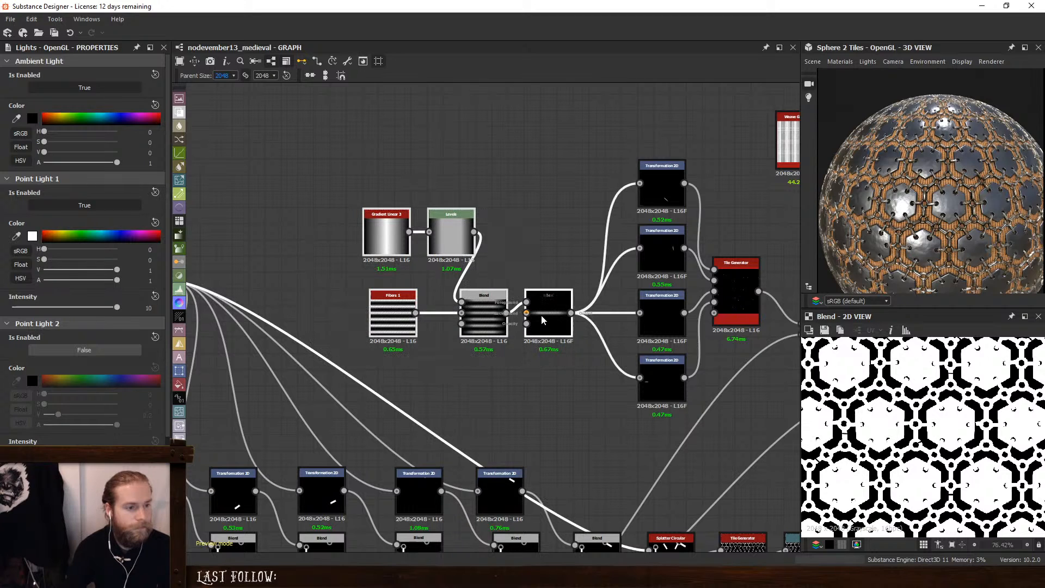
{"action": "left_click_drag", "start_coordinate": [544, 319], "coordinate": [495, 306]}
{"action": "left_click", "coordinate": [498, 272]}
{"action": "left_click", "coordinate": [498, 317]}
Set the output format of the stroke's cropped Blend to 16 Bits per Channel
{"action": "key", "text": "space"}
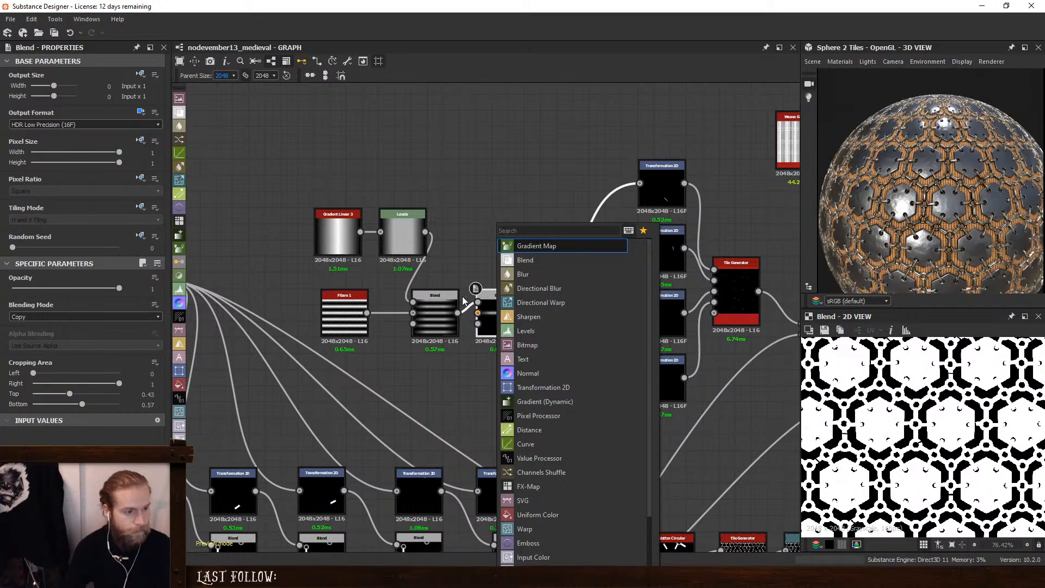
{"action": "key", "text": "Escape"}
{"action": "left_click", "coordinate": [77, 125]}
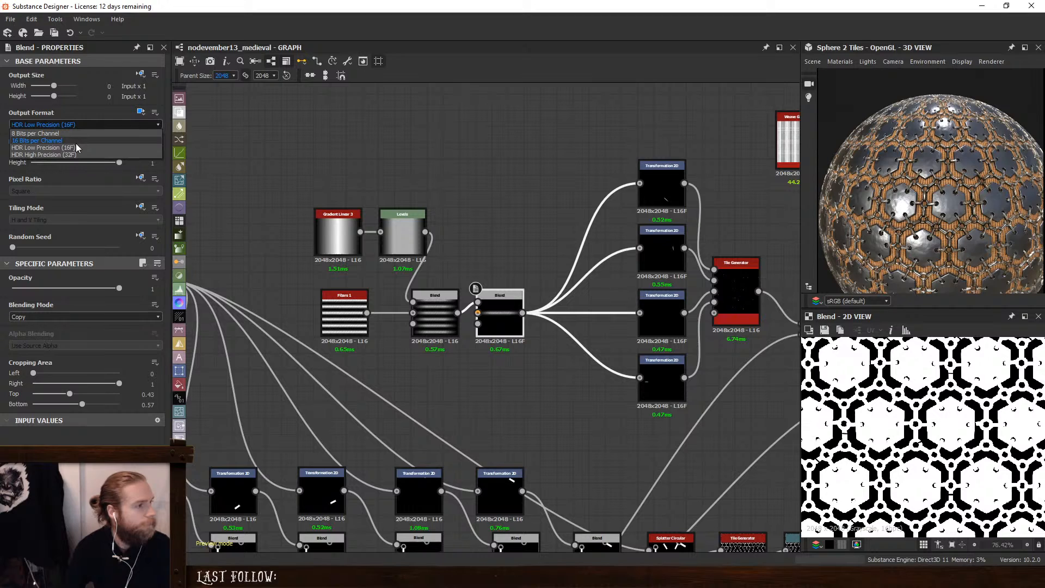
{"action": "left_click", "coordinate": [75, 142]}
Insert a Transformation 2D between the cropped Blend and the four Transformation 2D nodes, and place it close to the Blend
{"action": "key", "text": "space"}
{"action": "type", "text": "t"}
{"action": "left_click", "coordinate": [548, 262]}
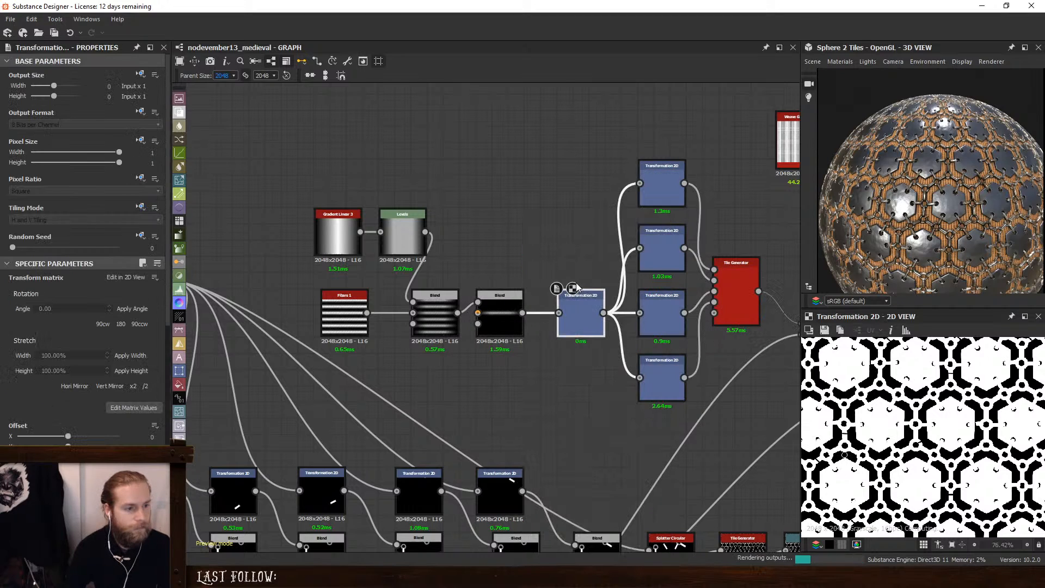
{"action": "left_click_drag", "start_coordinate": [577, 294], "coordinate": [560, 294]}
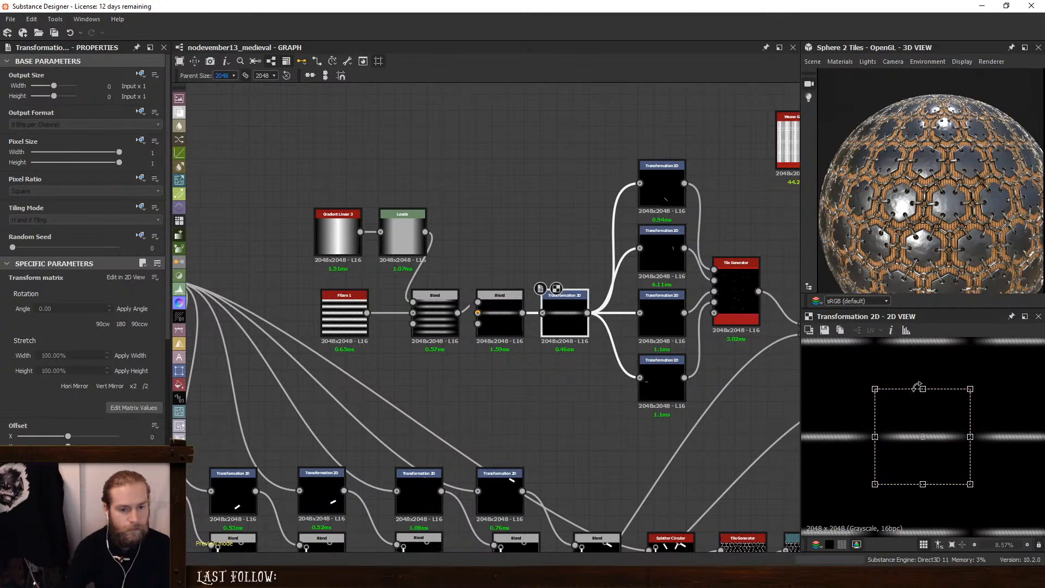
Stretch the new Transformation 2D vertically to thicken the stroke, and check the fibers on the sphere
{"action": "left_click_drag", "start_coordinate": [918, 387], "coordinate": [921, 362]}
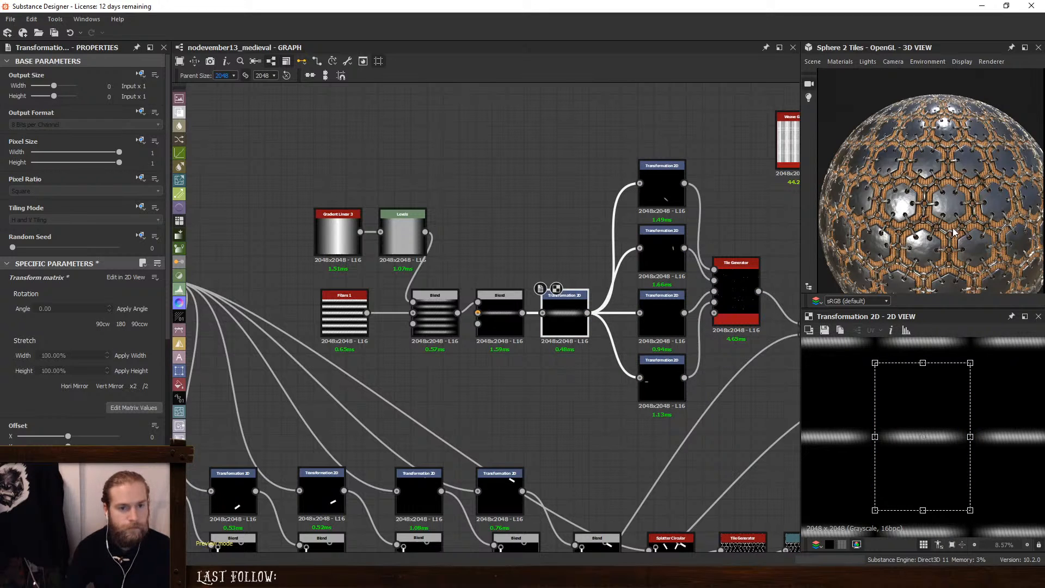
{"action": "scroll", "coordinate": [954, 233], "scroll_direction": "up", "scroll_amount": 3}
{"action": "left_click_drag", "start_coordinate": [938, 252], "coordinate": [936, 227]}
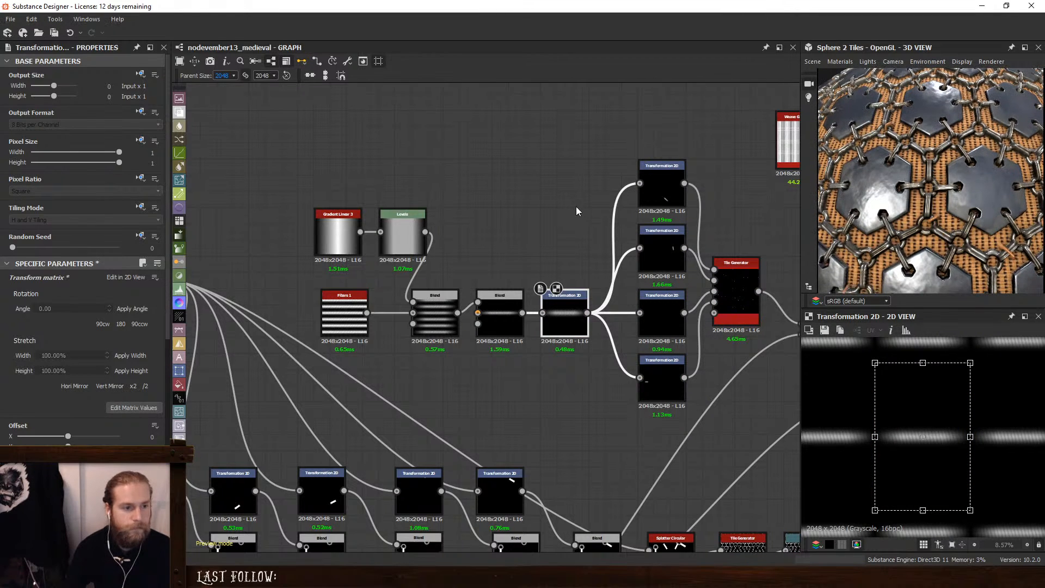
Move the four stacked Transformation 2D nodes together so they sit closer to the Tile Generator they feed
{"action": "left_click", "coordinate": [577, 206]}
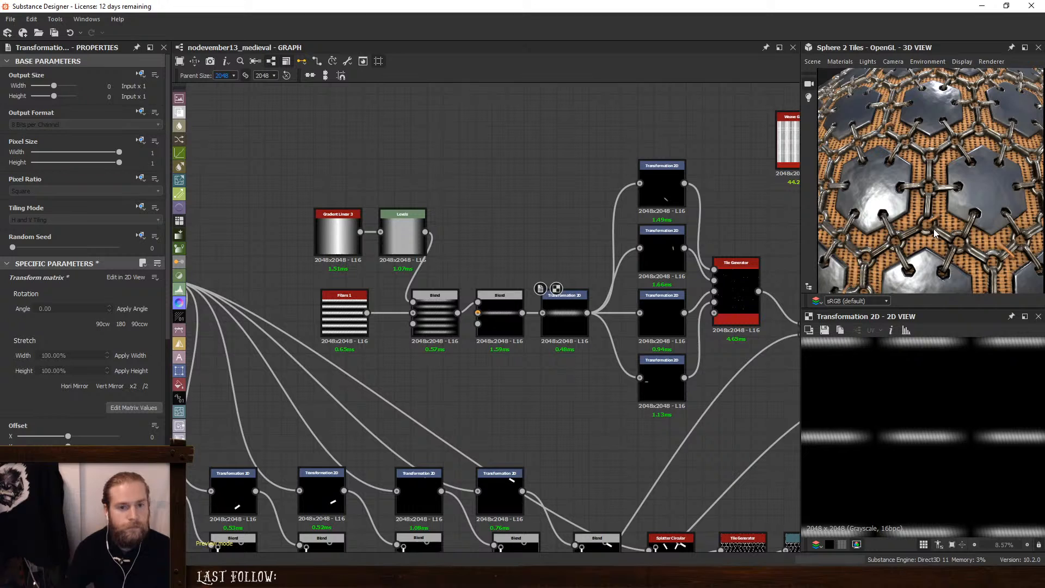
{"action": "scroll", "coordinate": [937, 231], "scroll_direction": "down", "scroll_amount": 5}
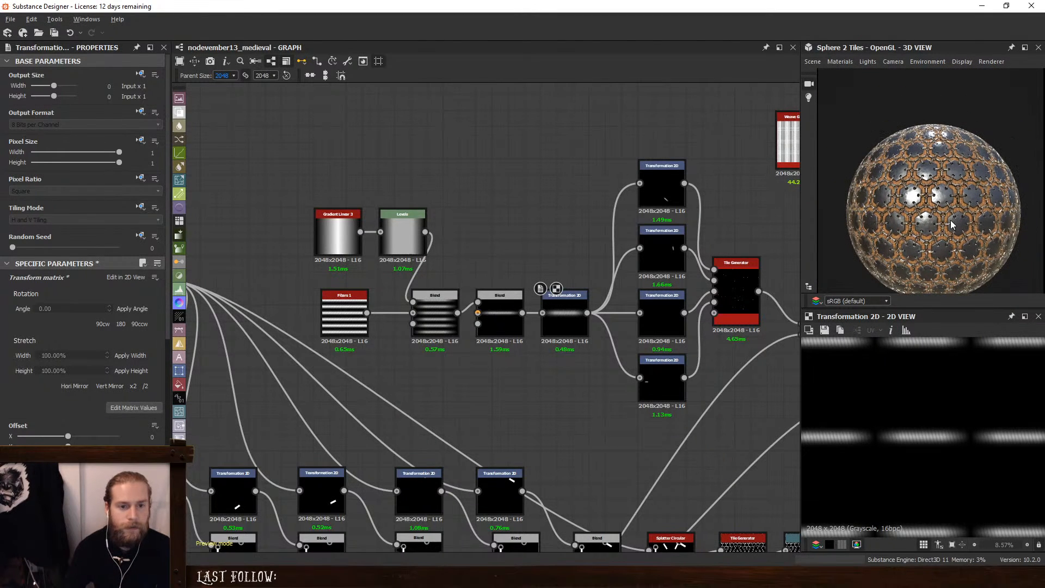
{"action": "middle_click_drag", "start_coordinate": [572, 351], "coordinate": [501, 304]}
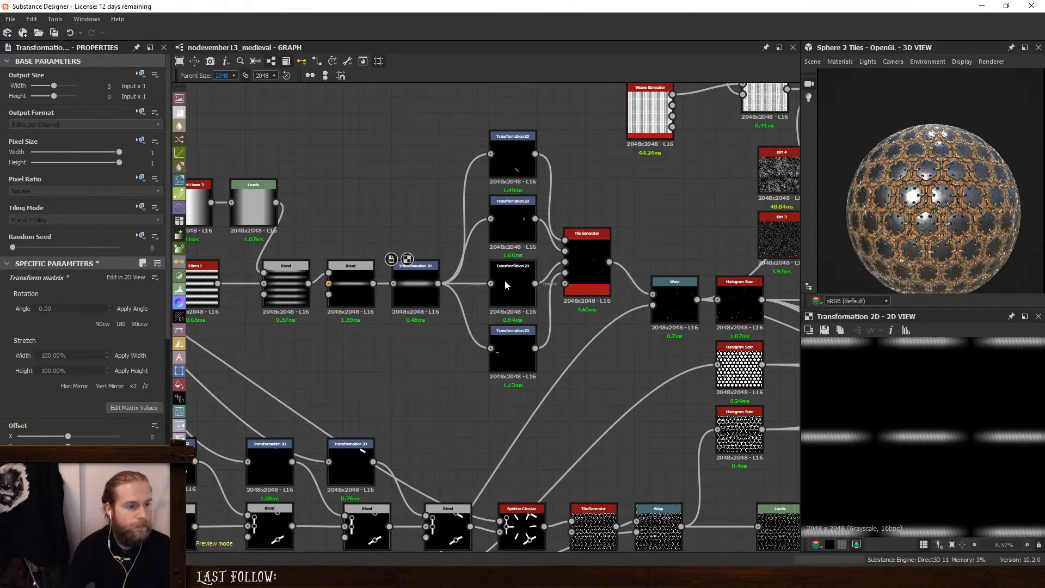
{"action": "left_click_drag", "start_coordinate": [509, 112], "coordinate": [516, 393]}
{"action": "left_click_drag", "start_coordinate": [512, 275], "coordinate": [496, 277]}
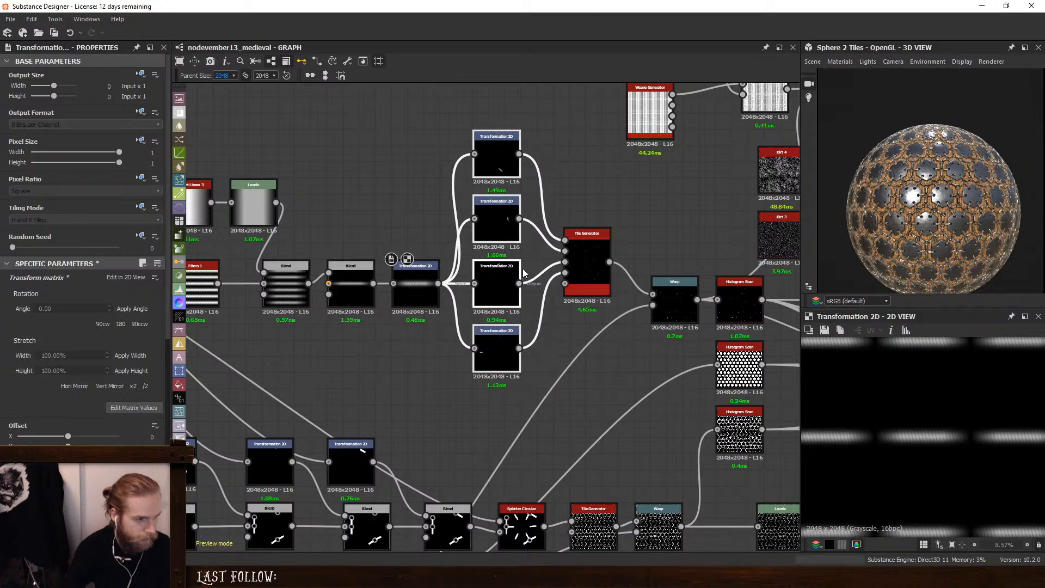
{"action": "left_click_drag", "start_coordinate": [504, 214], "coordinate": [527, 214]}
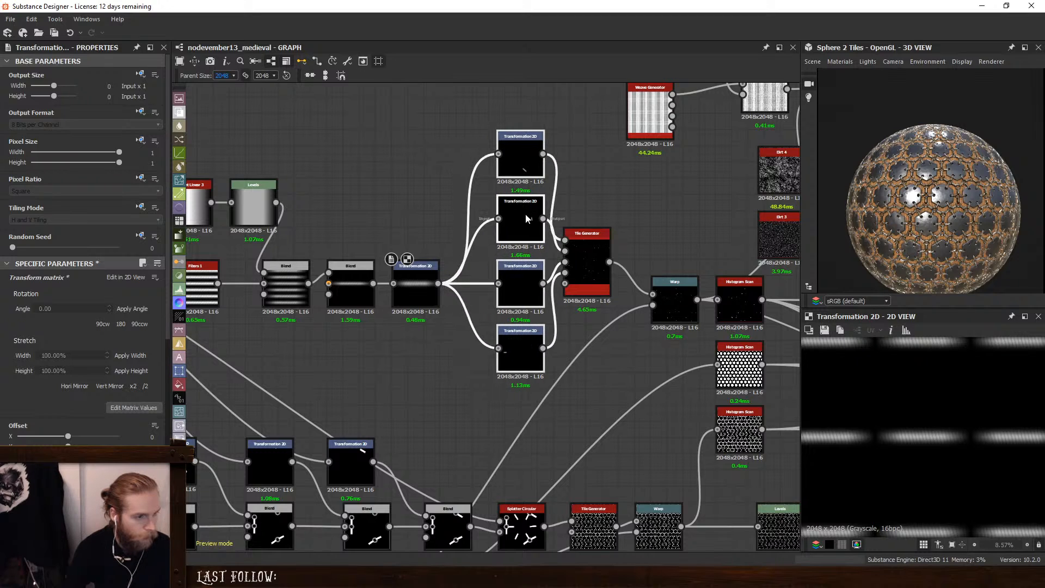
Reposition the fiber Tile Generator so it is evenly spaced between the four Transformation 2D nodes and the Warp
{"action": "left_click_drag", "start_coordinate": [586, 243], "coordinate": [609, 260]}
{"action": "left_click", "coordinate": [628, 195]}
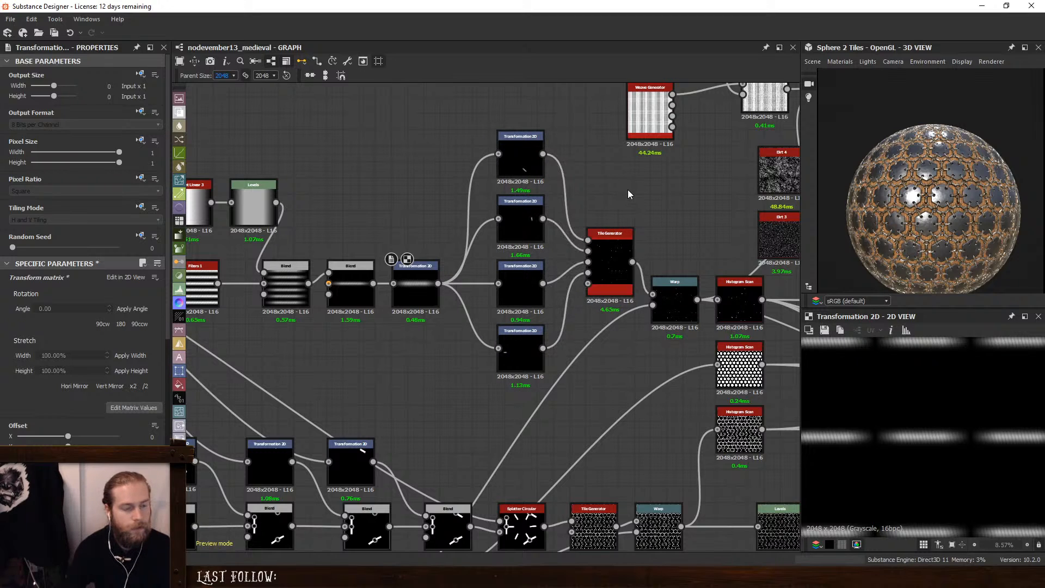
{"action": "scroll", "coordinate": [599, 338], "scroll_direction": "down", "scroll_amount": 1}
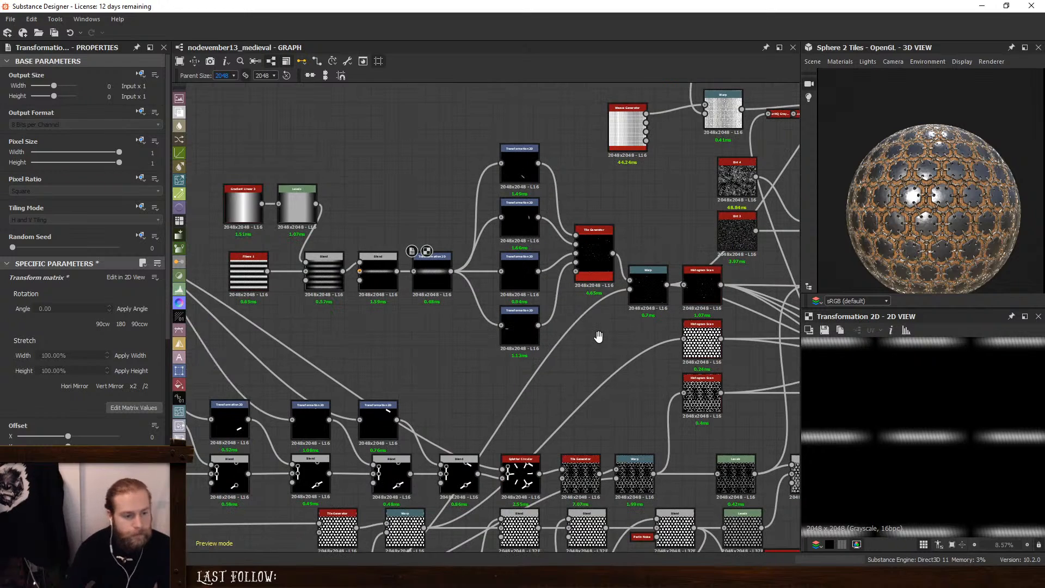
{"action": "scroll", "coordinate": [593, 332], "scroll_direction": "down", "scroll_amount": 1}
{"action": "left_click_drag", "start_coordinate": [586, 264], "coordinate": [571, 263]}
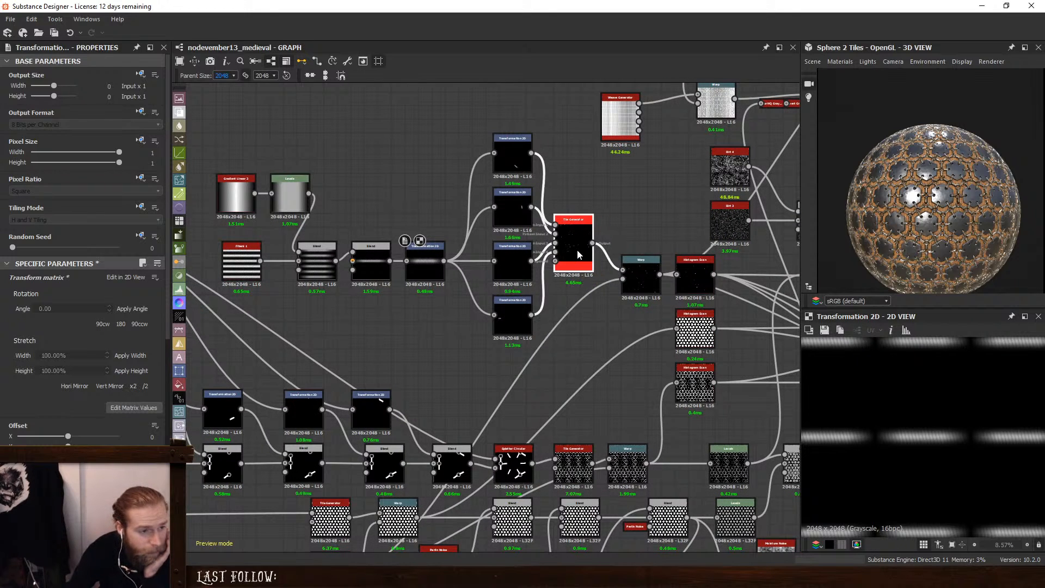
Examine the parameters of the chain-link Tile Generator and trace the neighboring Blend and blur nodes in the graph
{"action": "left_click", "coordinate": [575, 466]}
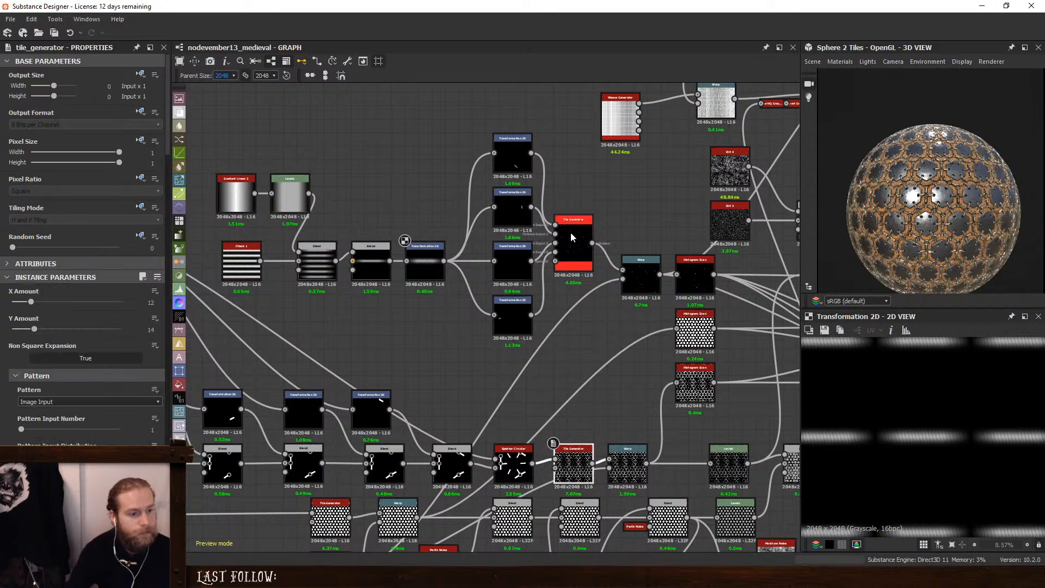
{"action": "middle_click_drag", "start_coordinate": [591, 478], "coordinate": [586, 384]}
{"action": "left_click", "coordinate": [574, 425]}
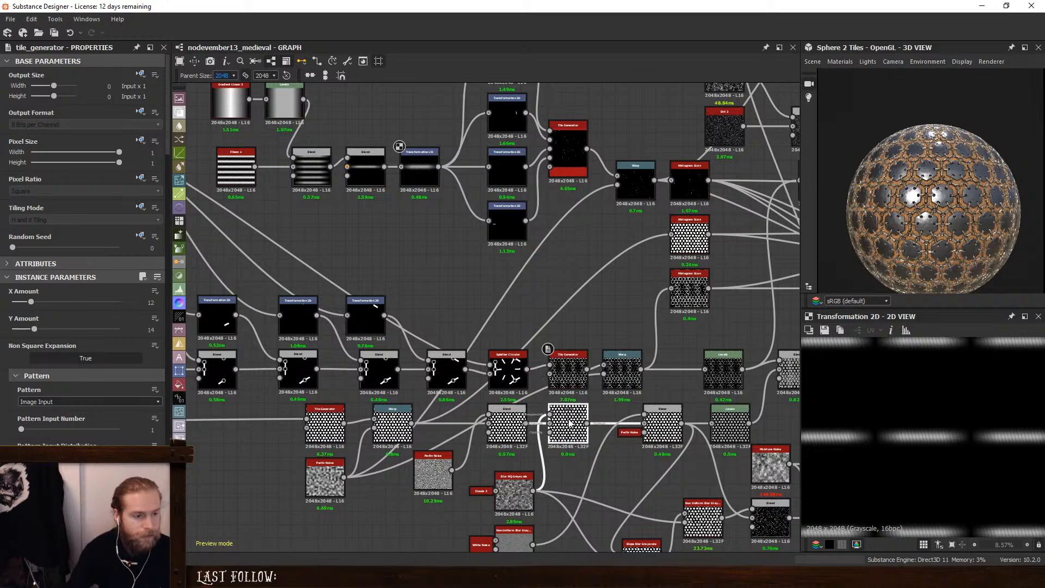
{"action": "middle_click_drag", "start_coordinate": [574, 425], "coordinate": [585, 344]}
{"action": "left_click_drag", "start_coordinate": [739, 432], "coordinate": [703, 434]}
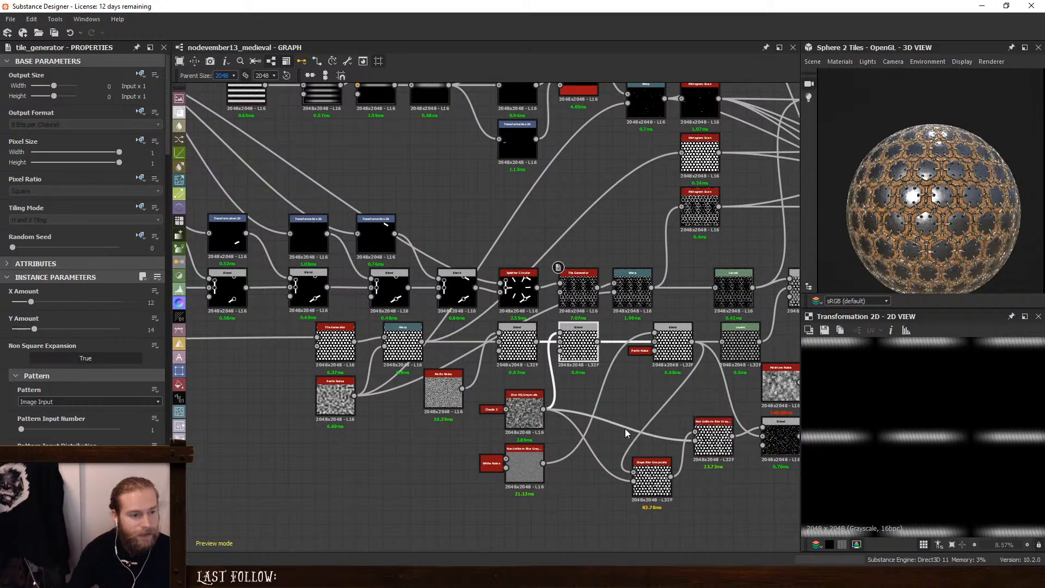
{"action": "middle_click_drag", "start_coordinate": [662, 397], "coordinate": [566, 486]}
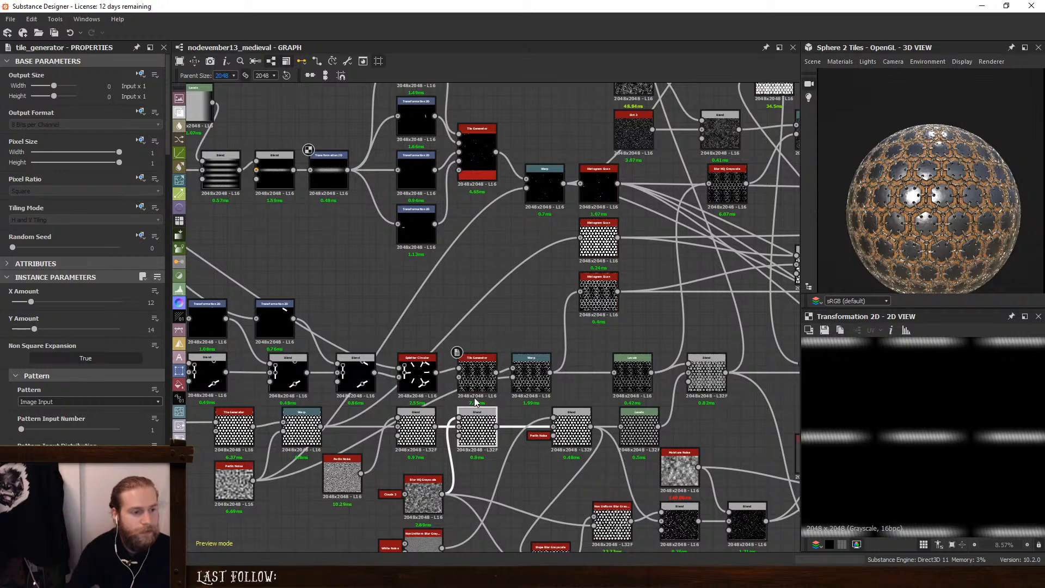
{"action": "left_click", "coordinate": [476, 426]}
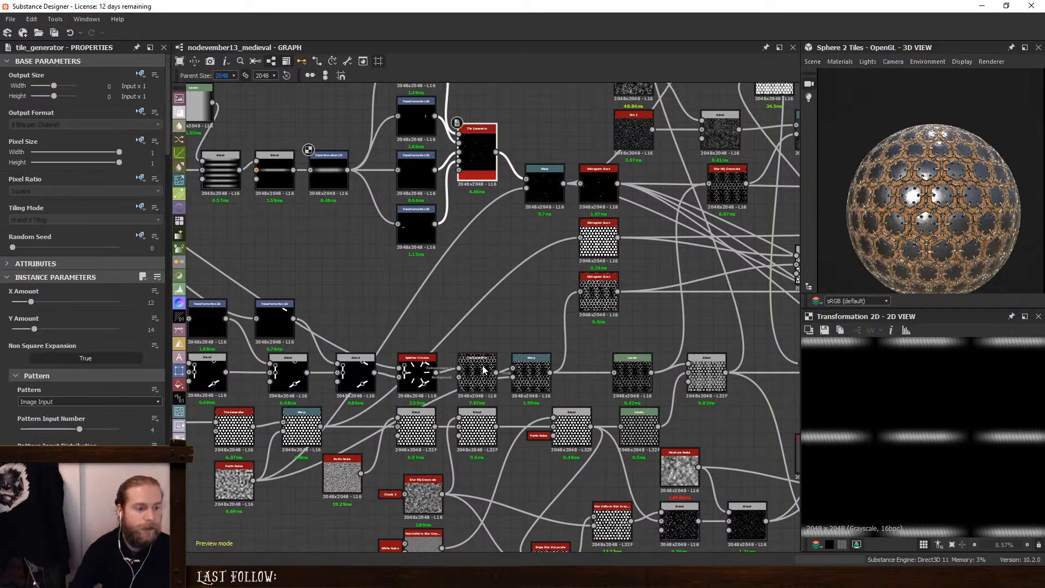
{"action": "left_click", "coordinate": [483, 367]}
{"action": "key", "text": "ctrl+e"}
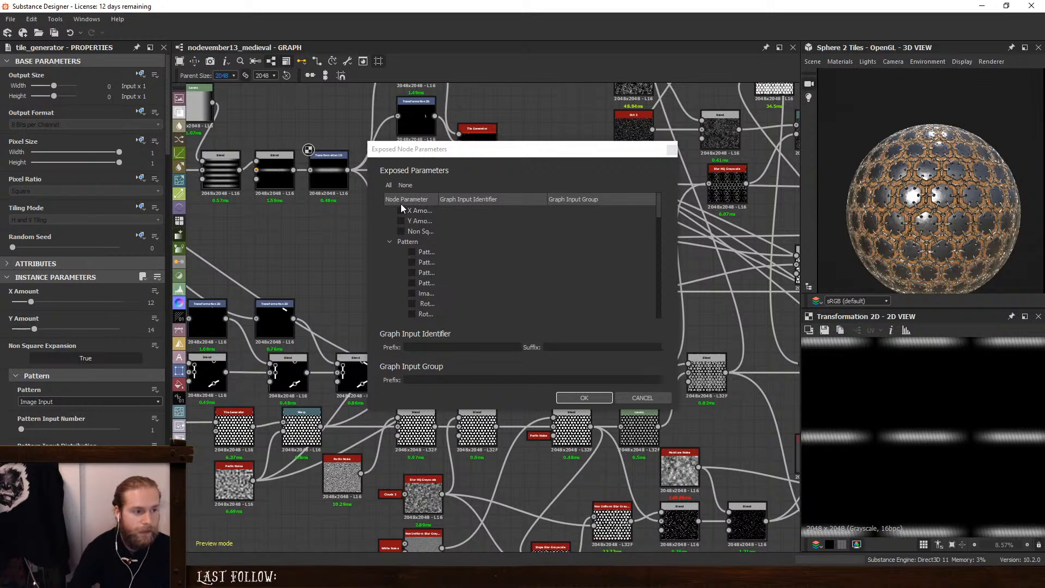
{"action": "left_click", "coordinate": [638, 397]}
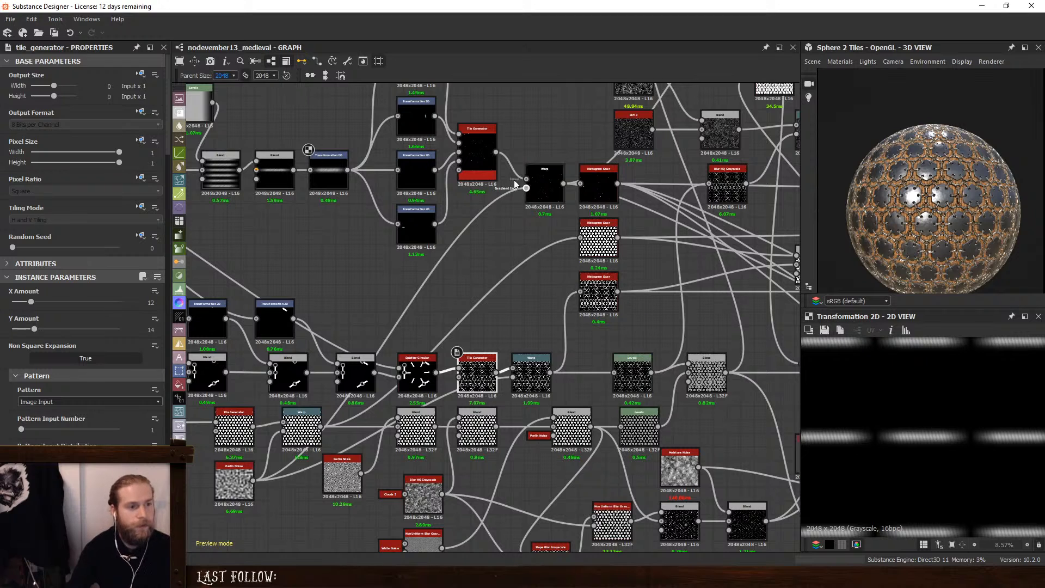
Examine the fibers, plates and links on the sphere from close and far, under changed lighting
{"action": "scroll", "coordinate": [951, 236], "scroll_direction": "up", "scroll_amount": 3}
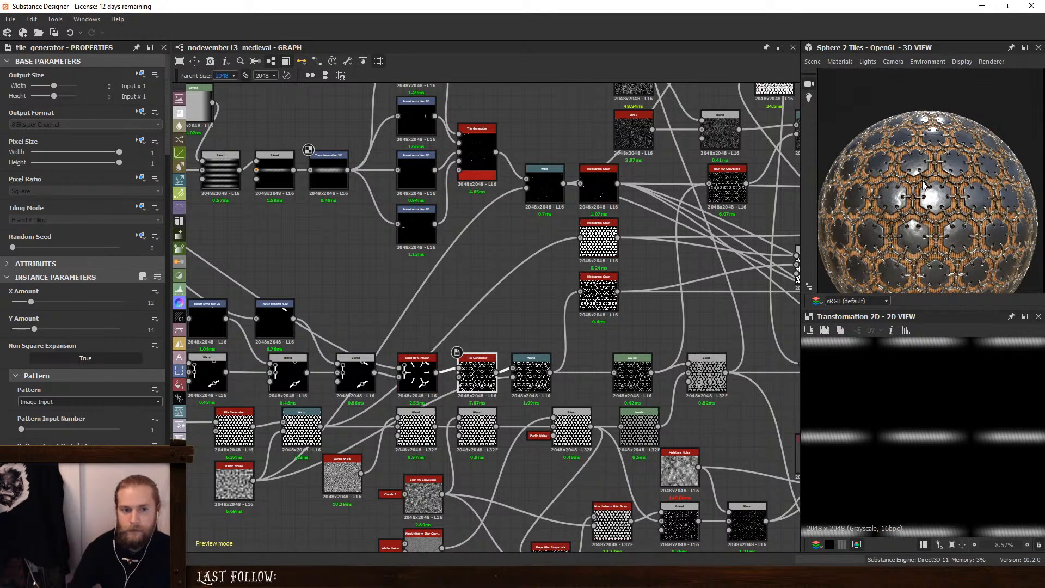
{"action": "scroll", "coordinate": [924, 186], "scroll_direction": "down", "scroll_amount": 3}
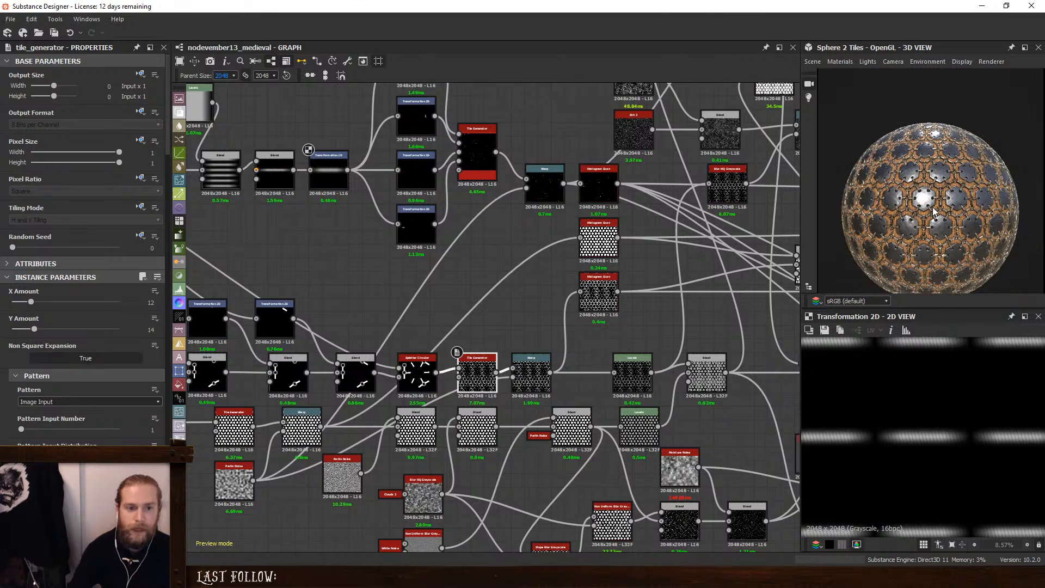
{"action": "scroll", "coordinate": [935, 212], "scroll_direction": "up", "scroll_amount": 4}
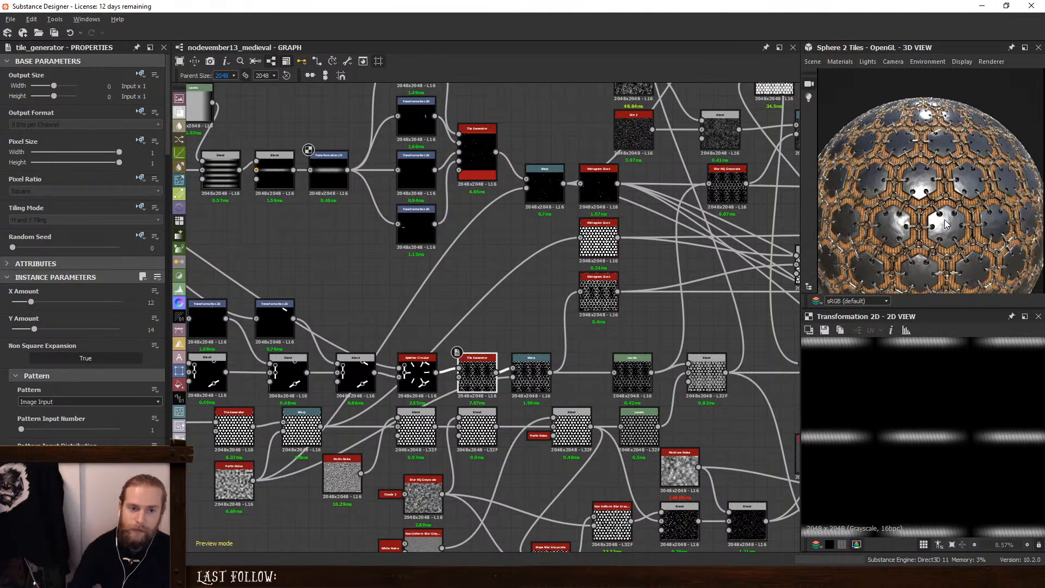
{"action": "mouse_move", "coordinate": [946, 223]}
{"action": "left_mouse_down"}
{"action": "mouse_move", "coordinate": [936, 201]}
{"action": "mouse_move", "coordinate": [946, 232]}
{"action": "left_mouse_up"}
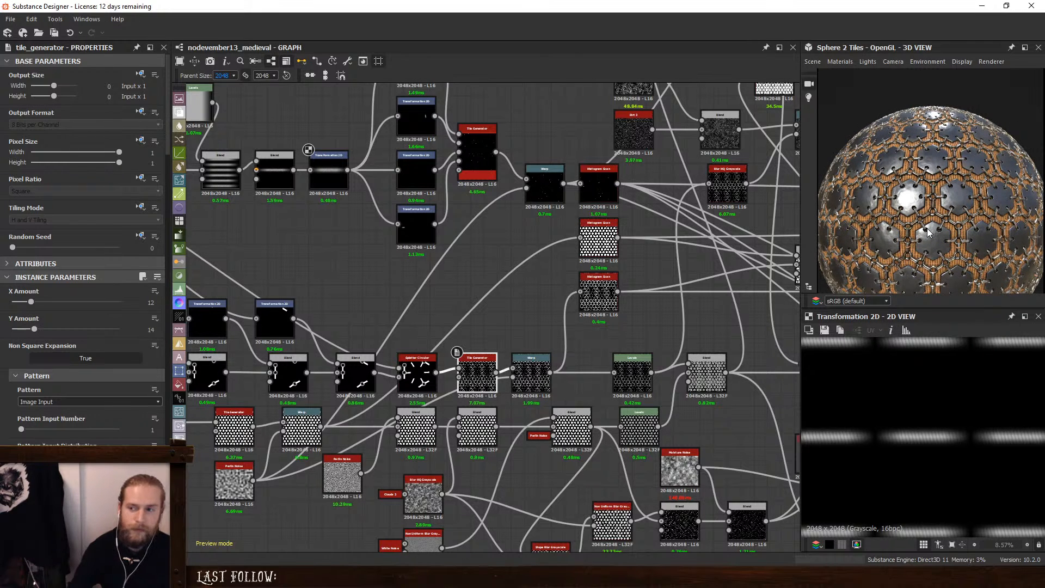
{"action": "scroll", "coordinate": [917, 230], "scroll_direction": "up", "scroll_amount": 2}
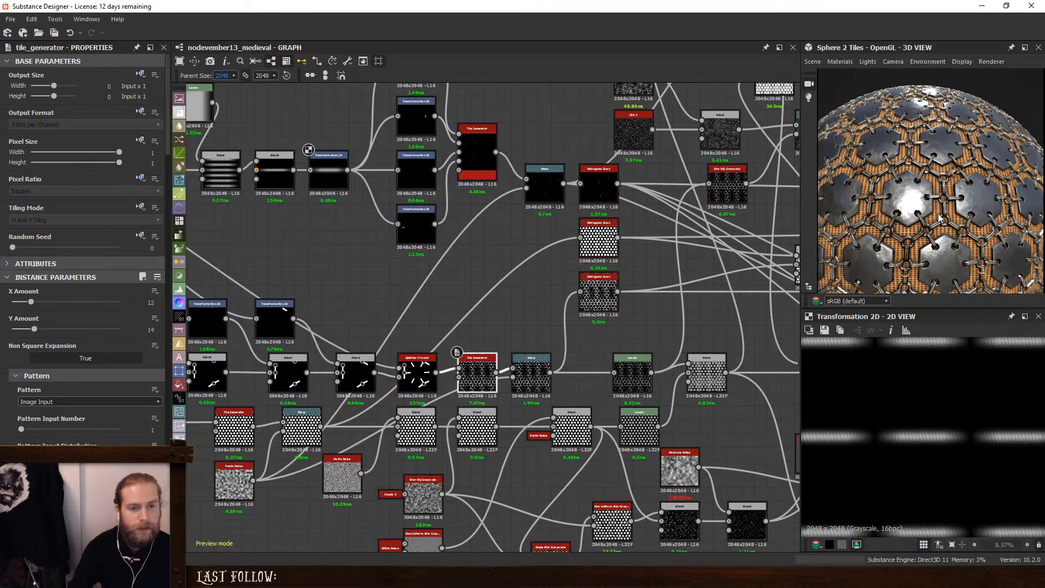
{"action": "left_click_drag", "start_coordinate": [935, 189], "coordinate": [957, 213]}
{"action": "scroll", "coordinate": [960, 217], "scroll_direction": "down", "scroll_amount": 3}
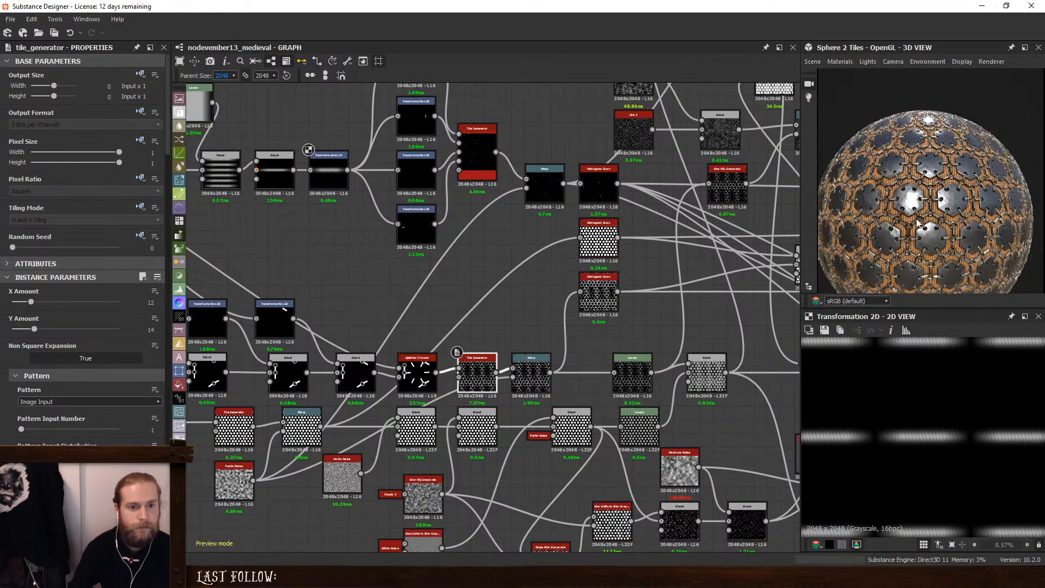
{"action": "left_click_drag", "start_coordinate": [953, 231], "coordinate": [938, 233]}
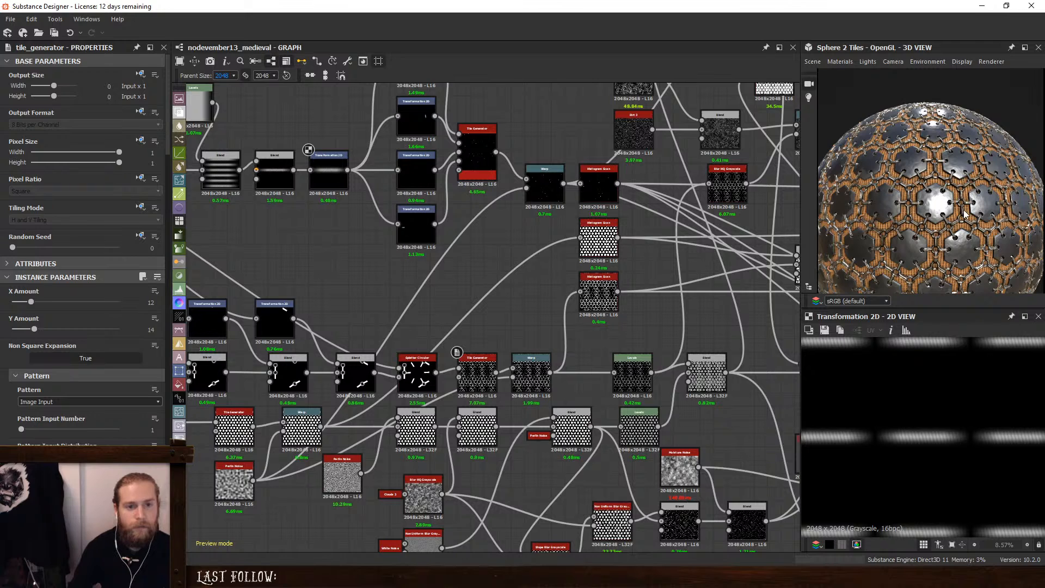
{"action": "scroll", "coordinate": [963, 213], "scroll_direction": "down", "scroll_amount": 4}
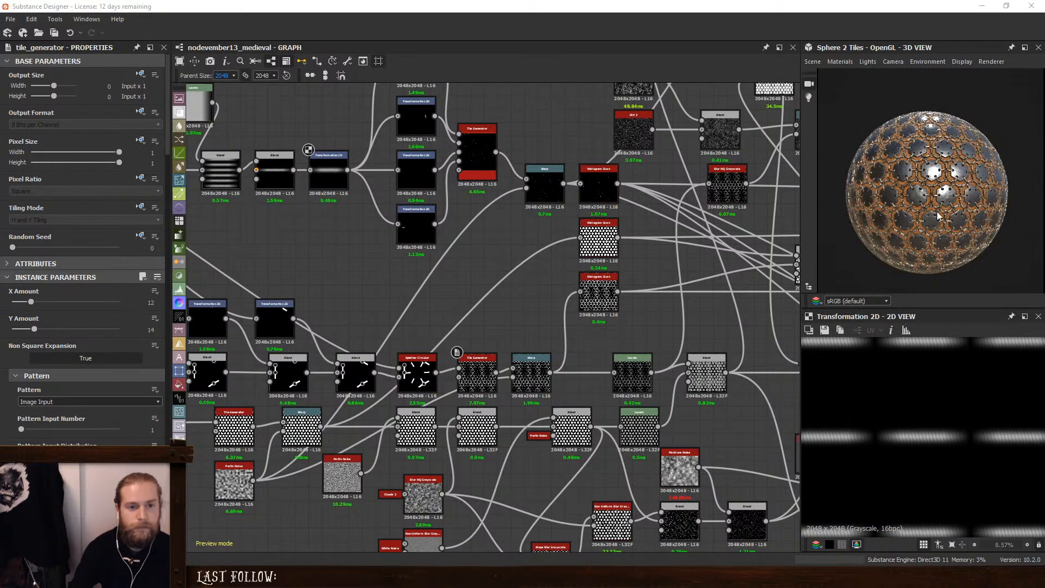
{"action": "scroll", "coordinate": [1010, 238], "scroll_direction": "up", "scroll_amount": 3}
{"action": "right_click_drag", "start_coordinate": [1010, 239], "coordinate": [1010, 229], "text": "ctrl+shift"}
{"action": "scroll", "coordinate": [941, 226], "scroll_direction": "down", "scroll_amount": 3}
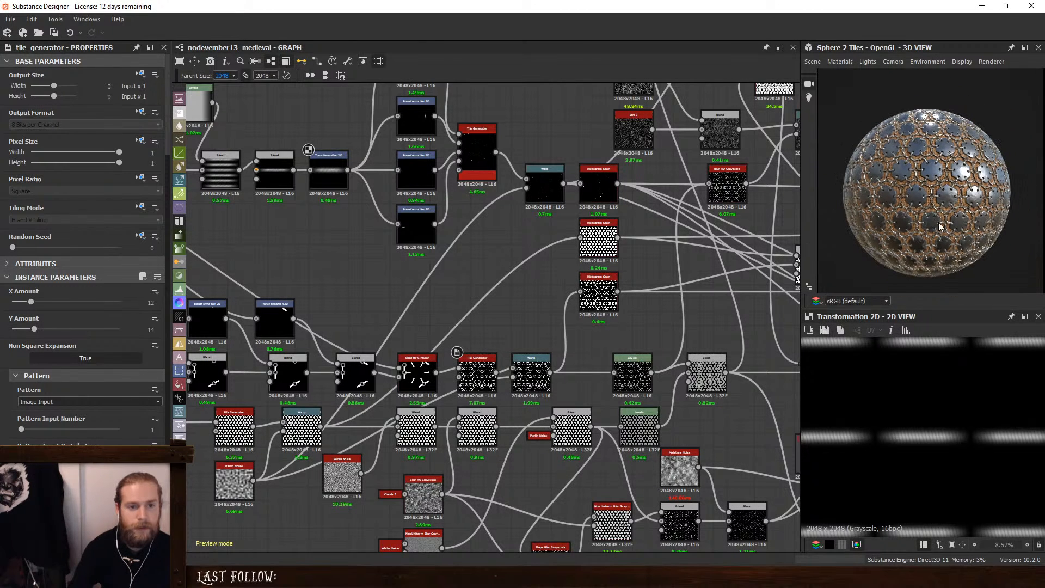
Preview the material on the Rounded Cylinder mesh and inspect its surface up close
{"action": "left_click", "coordinate": [819, 64]}
{"action": "left_click", "coordinate": [847, 207]}
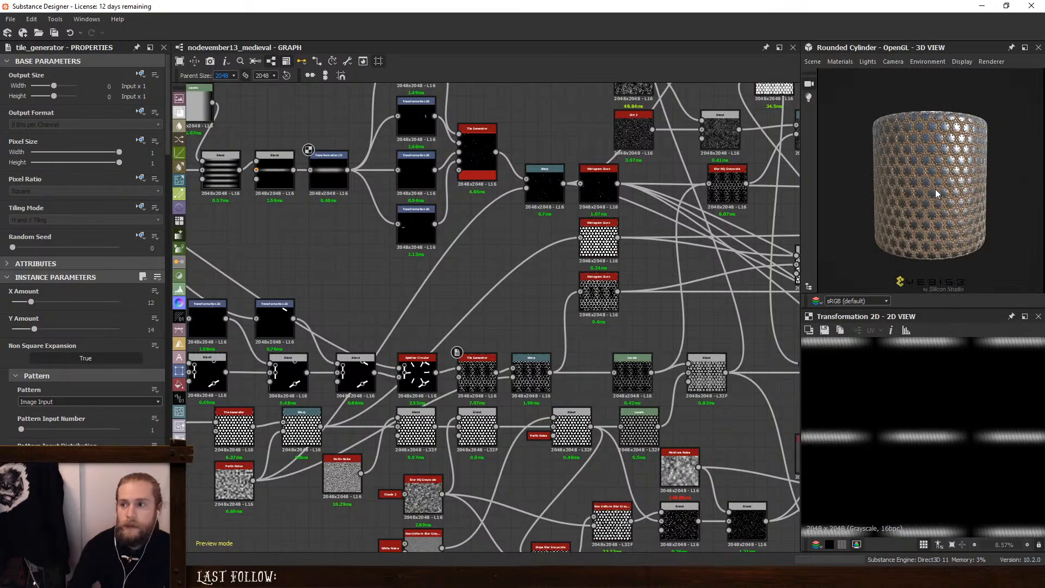
{"action": "right_click_drag", "start_coordinate": [937, 193], "coordinate": [941, 192], "text": "alt"}
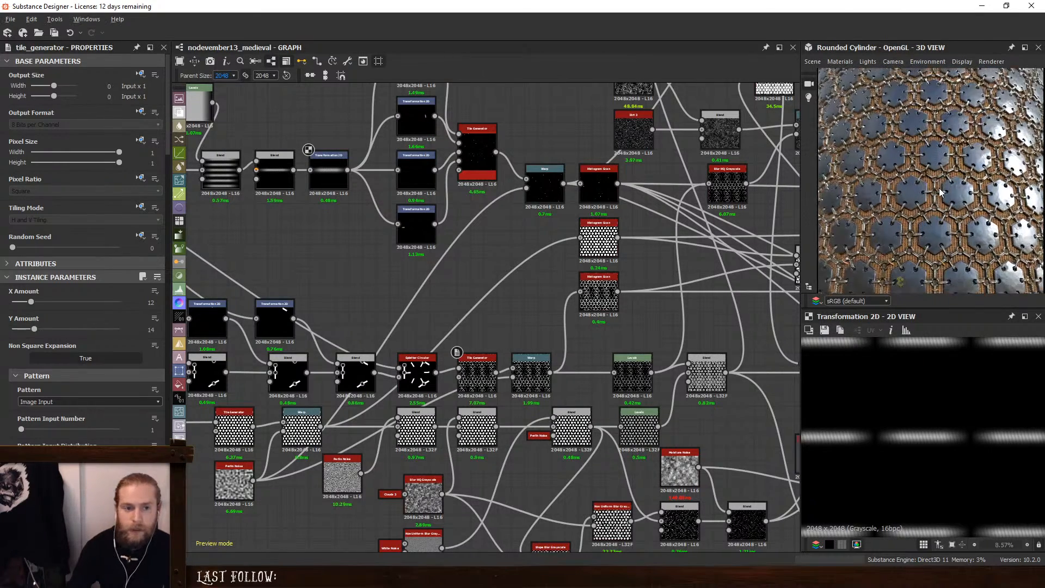
{"action": "scroll", "coordinate": [944, 196], "scroll_direction": "down", "scroll_amount": 5}
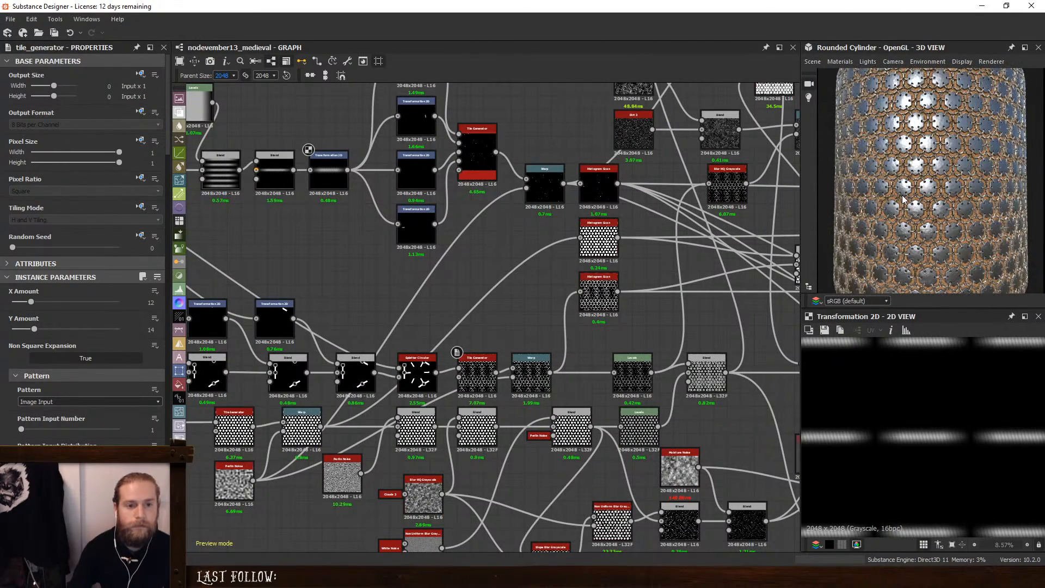
Switch the 3D preview back to the Sphere 2 Tiles mesh and frame the whole sphere
{"action": "left_click", "coordinate": [818, 64]}
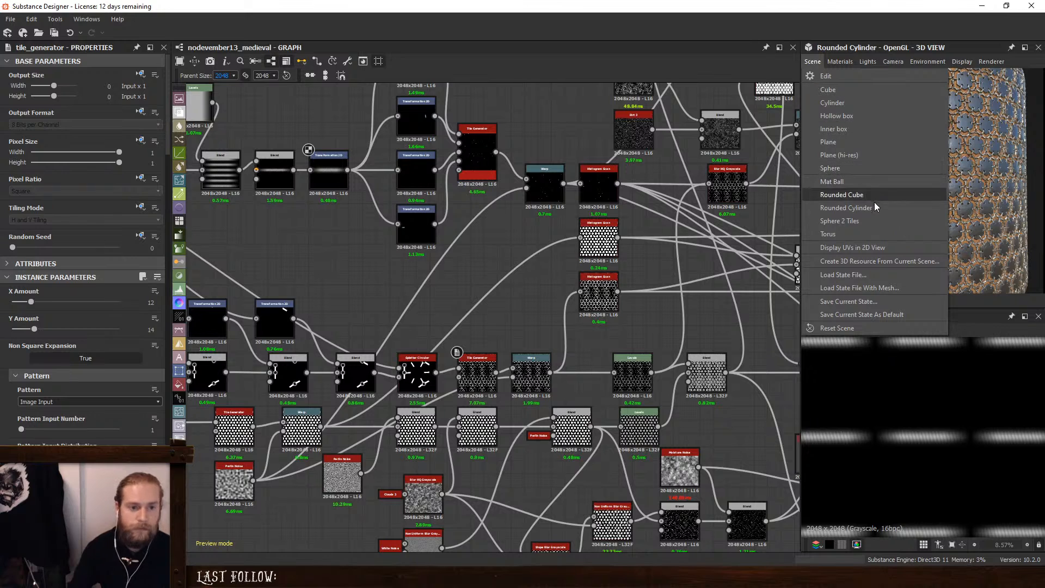
{"action": "left_click", "coordinate": [873, 220]}
{"action": "scroll", "coordinate": [937, 190], "scroll_direction": "up", "scroll_amount": 4}
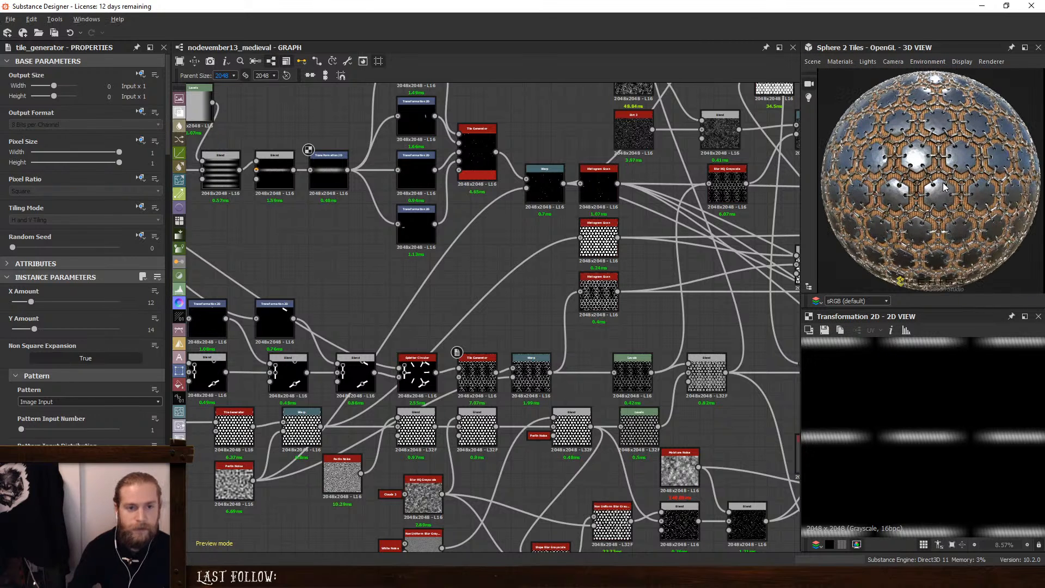
{"action": "left_click_drag", "start_coordinate": [938, 185], "coordinate": [946, 205]}
{"action": "scroll", "coordinate": [947, 210], "scroll_direction": "down", "scroll_amount": 1}
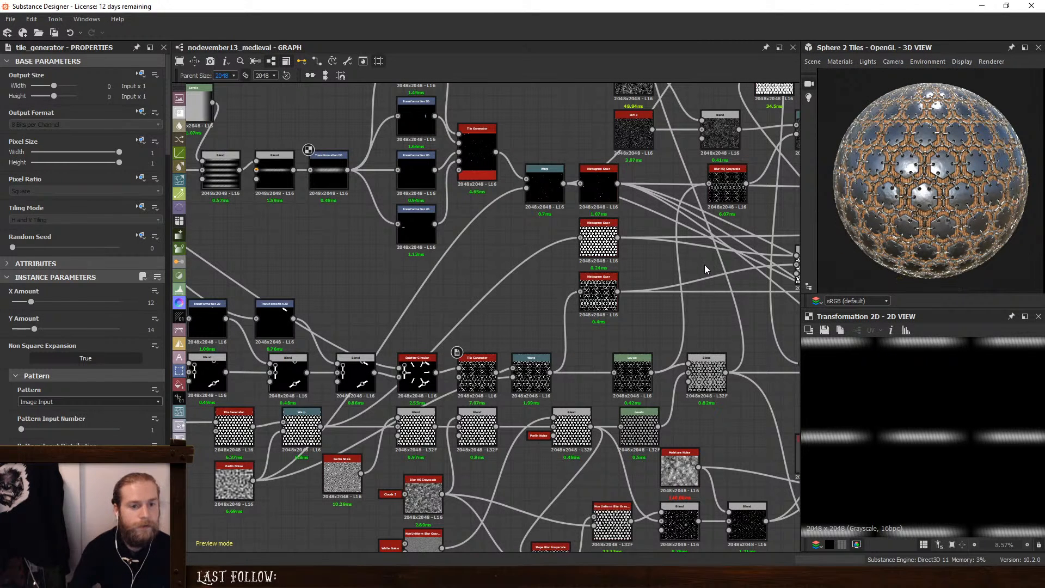
Place the noise node that feeds the weave's first Warp just below the Weave Generator
{"action": "scroll", "coordinate": [713, 226], "scroll_direction": "down", "scroll_amount": 3}
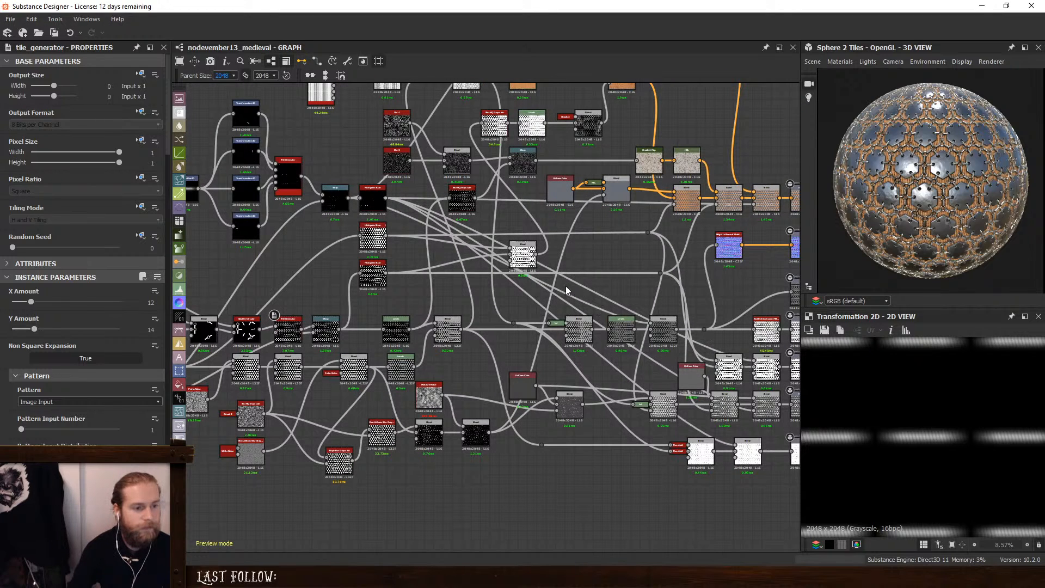
{"action": "scroll", "coordinate": [619, 283], "scroll_direction": "down", "scroll_amount": 2}
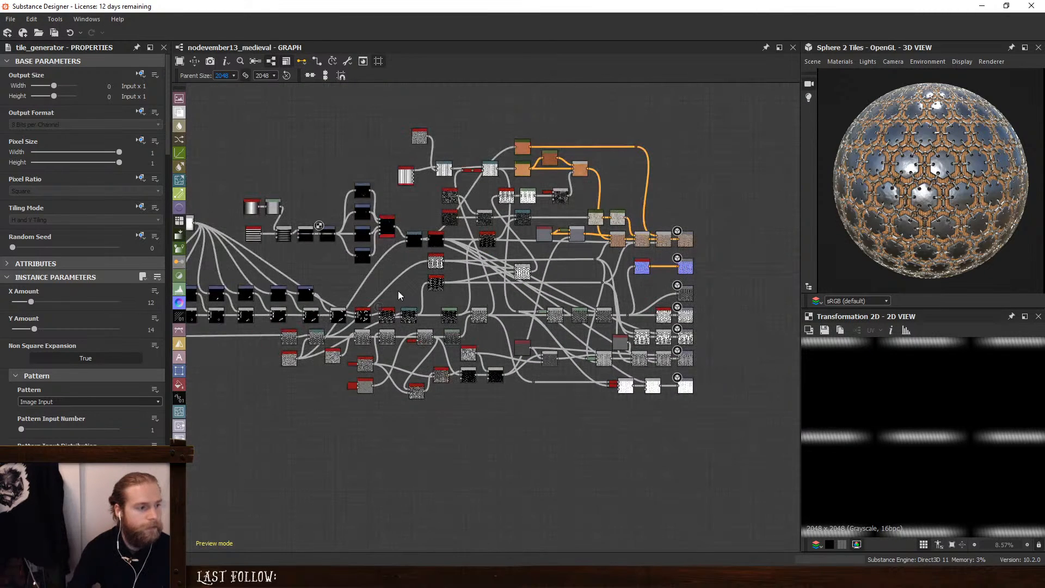
{"action": "middle_click_drag", "start_coordinate": [501, 296], "coordinate": [517, 295]}
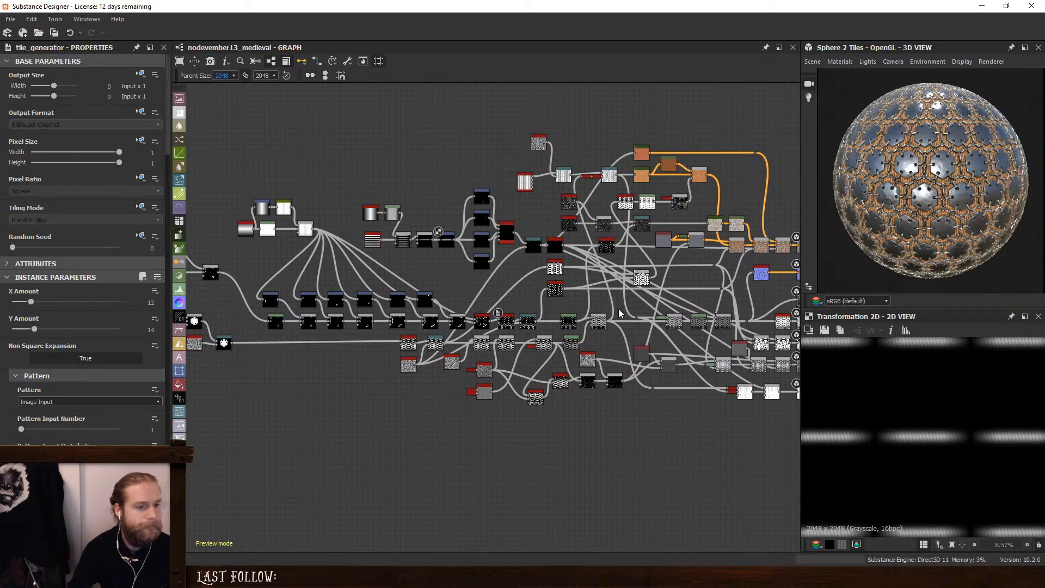
{"action": "middle_click_drag", "start_coordinate": [637, 308], "coordinate": [499, 319]}
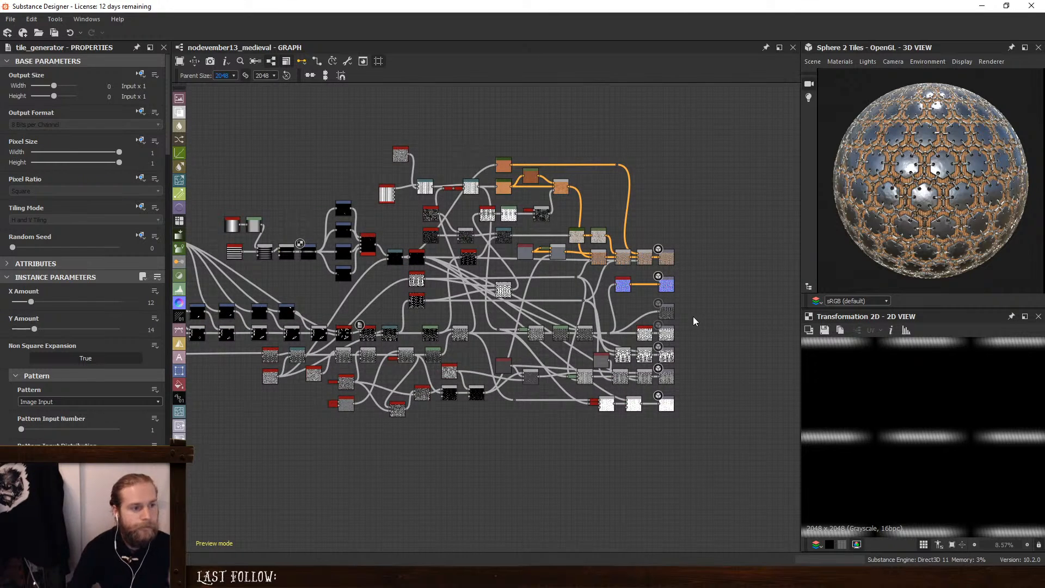
{"action": "scroll", "coordinate": [401, 197], "scroll_direction": "up", "scroll_amount": 5}
{"action": "left_click_drag", "start_coordinate": [397, 203], "coordinate": [397, 216]}
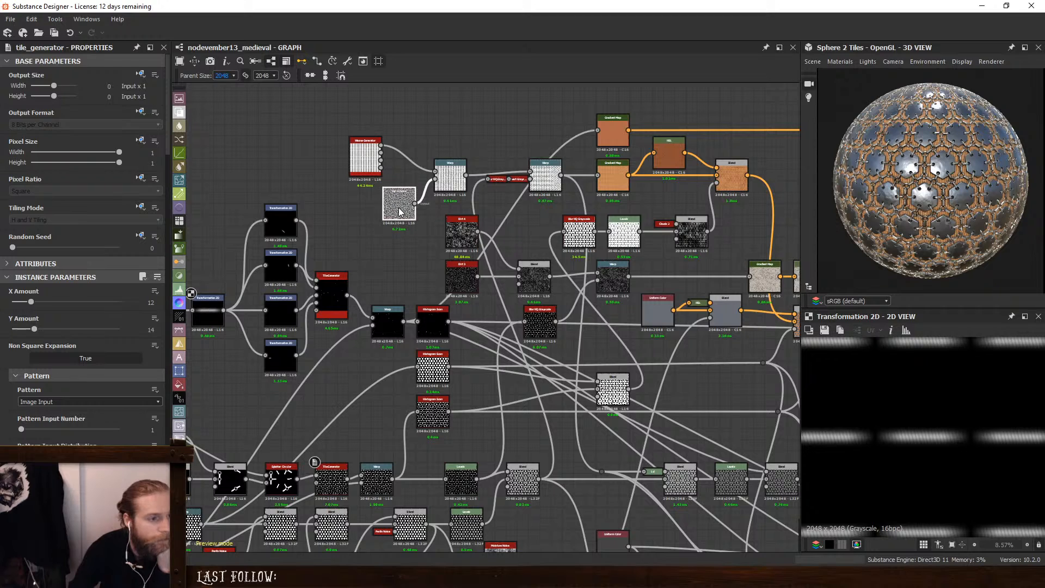
Align the Weave Generator directly above the noise node, close to the first Warp it feeds
{"action": "left_click_drag", "start_coordinate": [366, 149], "coordinate": [399, 148]}
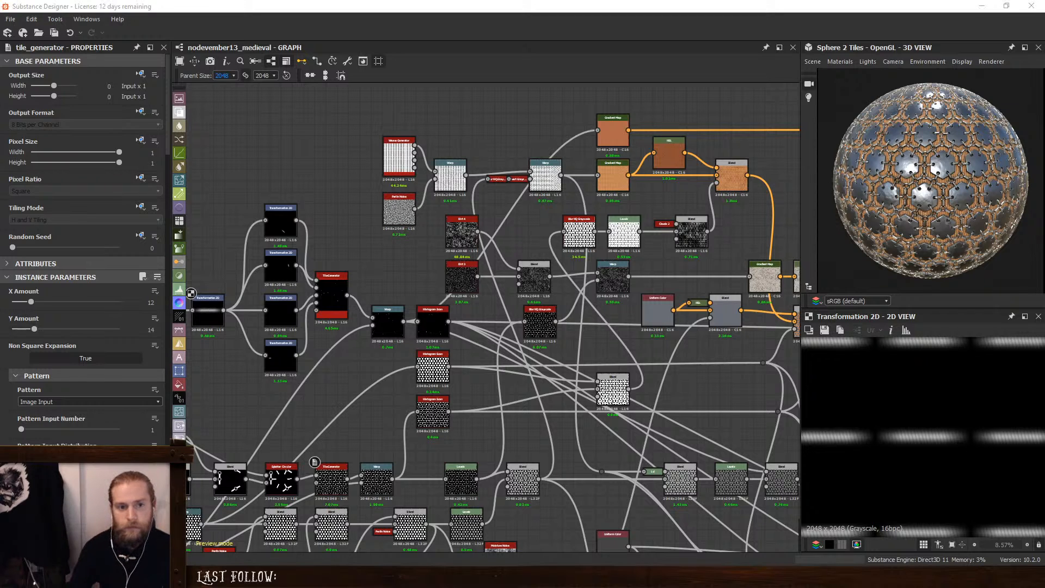
Bring up the Kikko armour reference photo in the web browser and compare it with the material on the sphere
{"action": "left_click_drag", "start_coordinate": [1044, 66], "coordinate": [610, 60]}
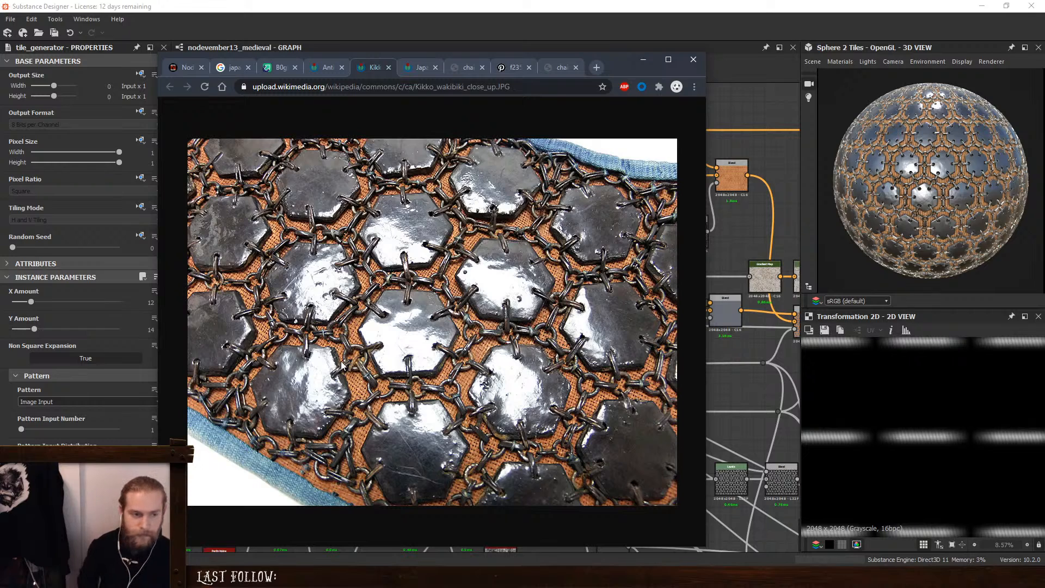
{"action": "left_click_drag", "start_coordinate": [616, 66], "coordinate": [610, 55]}
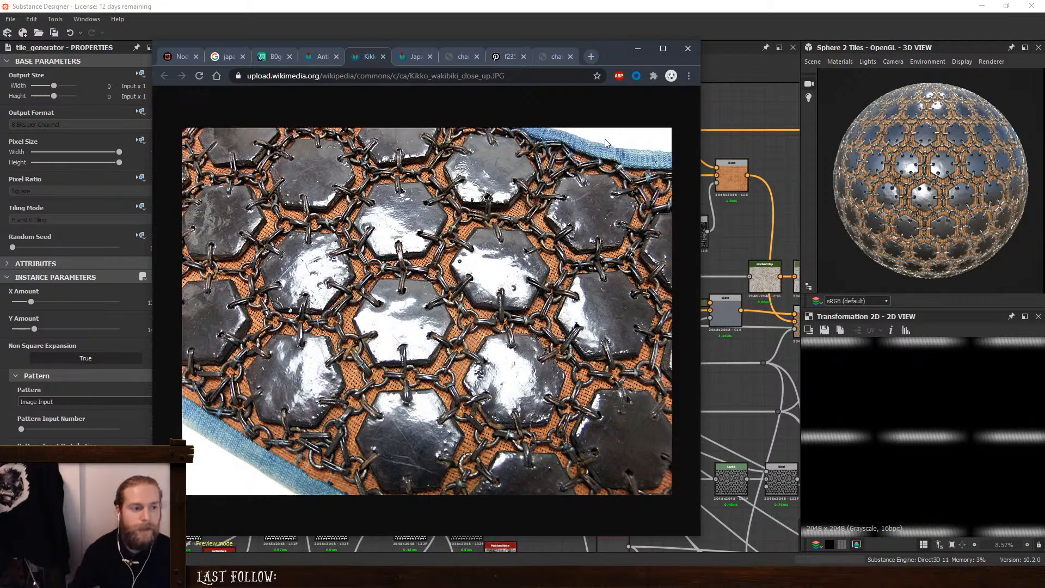
{"action": "left_click", "coordinate": [933, 193]}
{"action": "scroll", "coordinate": [933, 194], "scroll_direction": "up", "scroll_amount": 5}
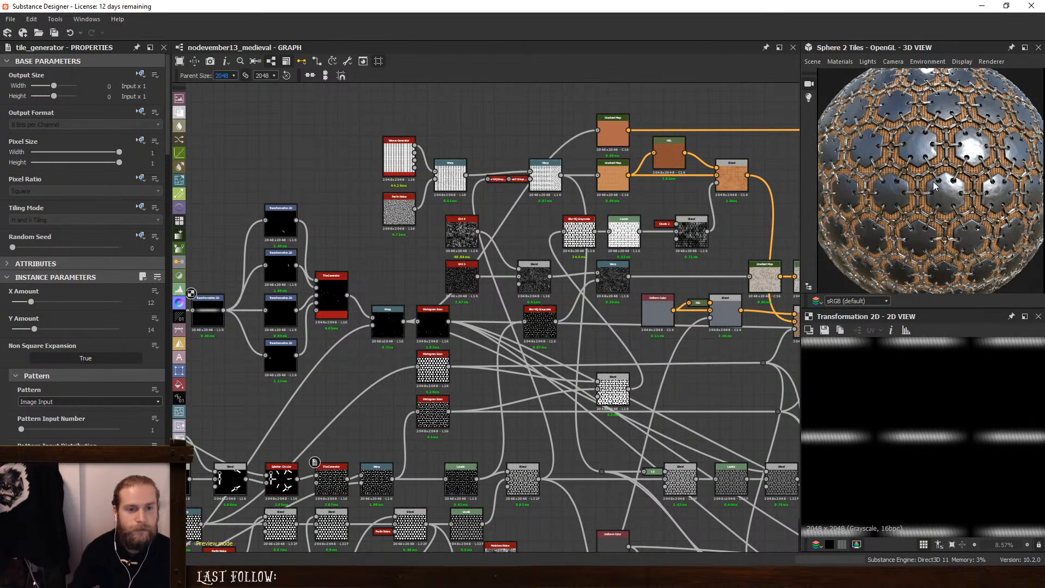
{"action": "scroll", "coordinate": [937, 190], "scroll_direction": "down", "scroll_amount": 5}
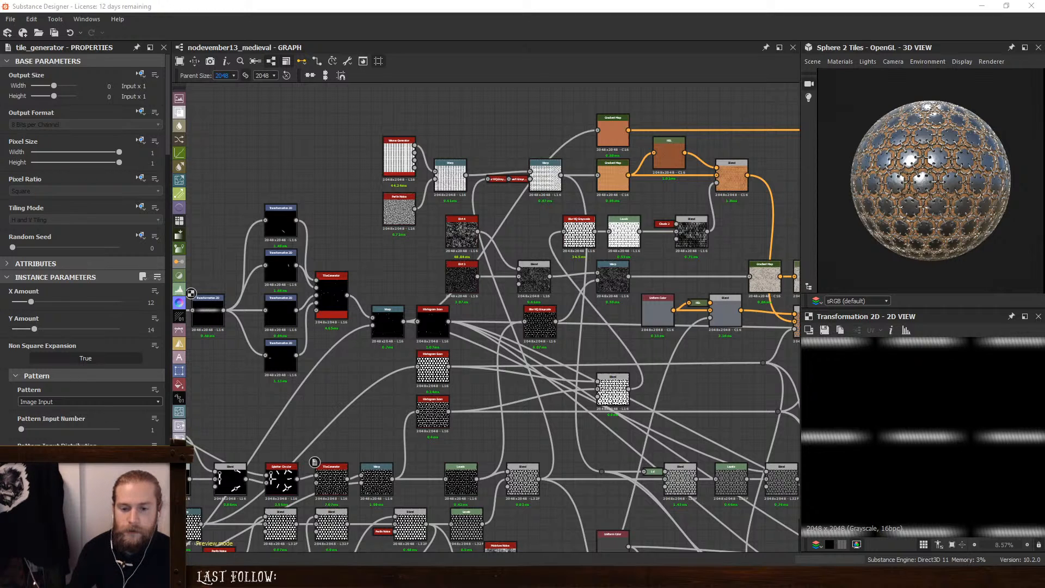
Switch to the web browser and view the list of daily prompts on nodevember.io
{"action": "key", "text": "alt+Tab"}
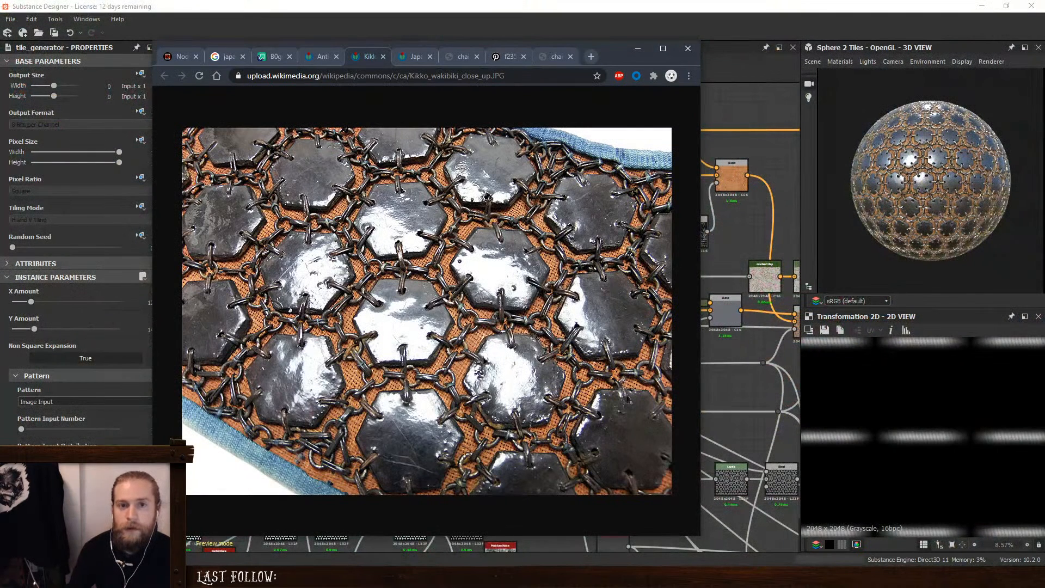
{"action": "left_click", "coordinate": [173, 57]}
{"action": "scroll", "coordinate": [491, 264], "scroll_direction": "down", "scroll_amount": 5}
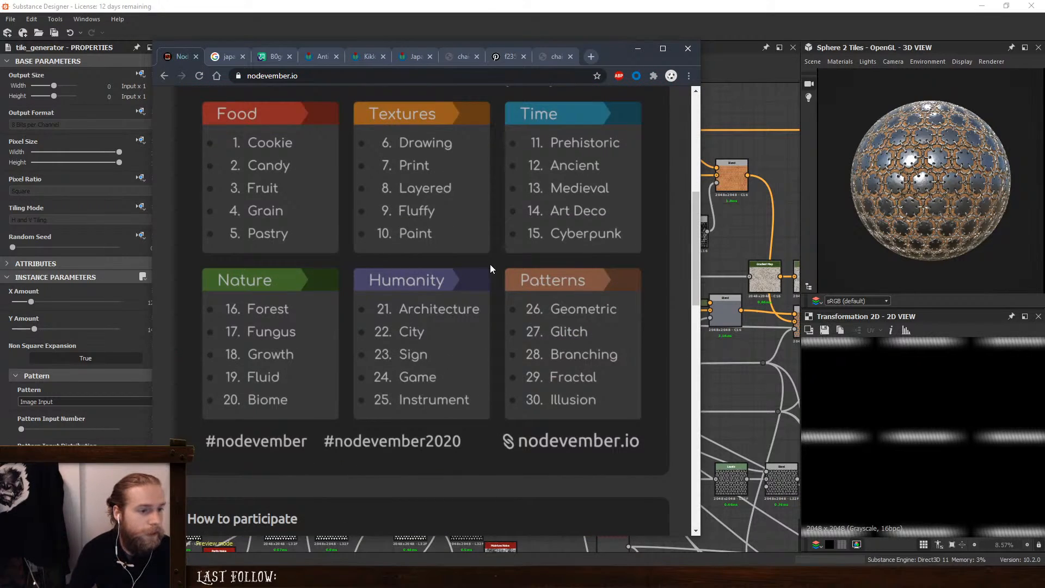